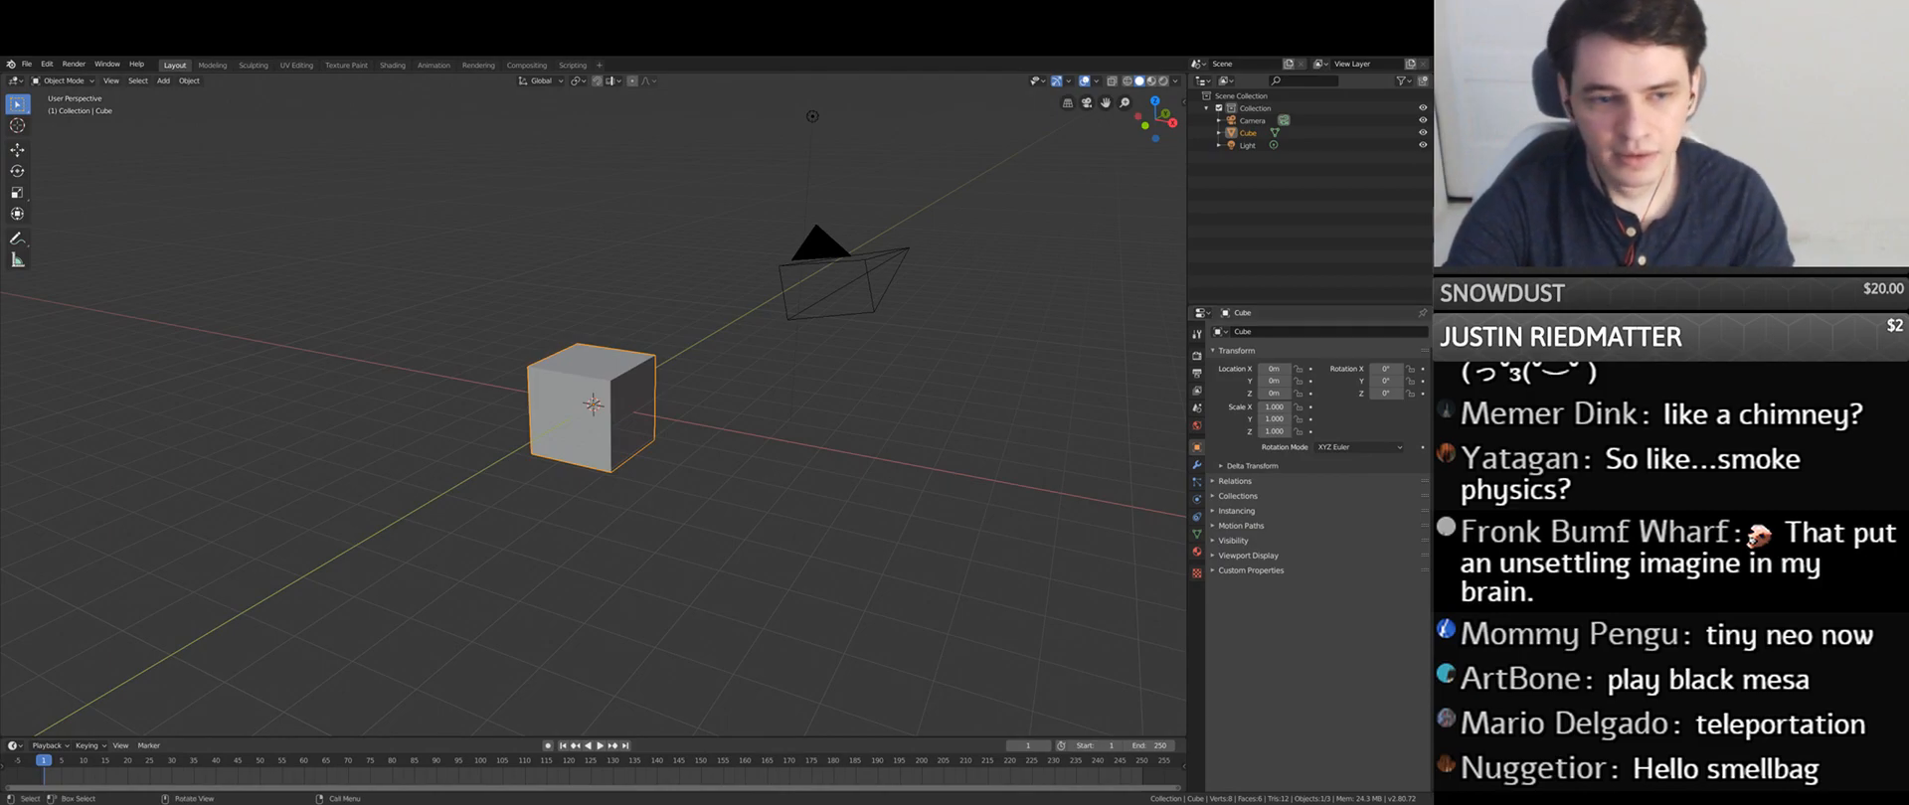
- Clear the default scene by deleting the cube, camera and light
middle_click_drag(716, 397, 737, 441)
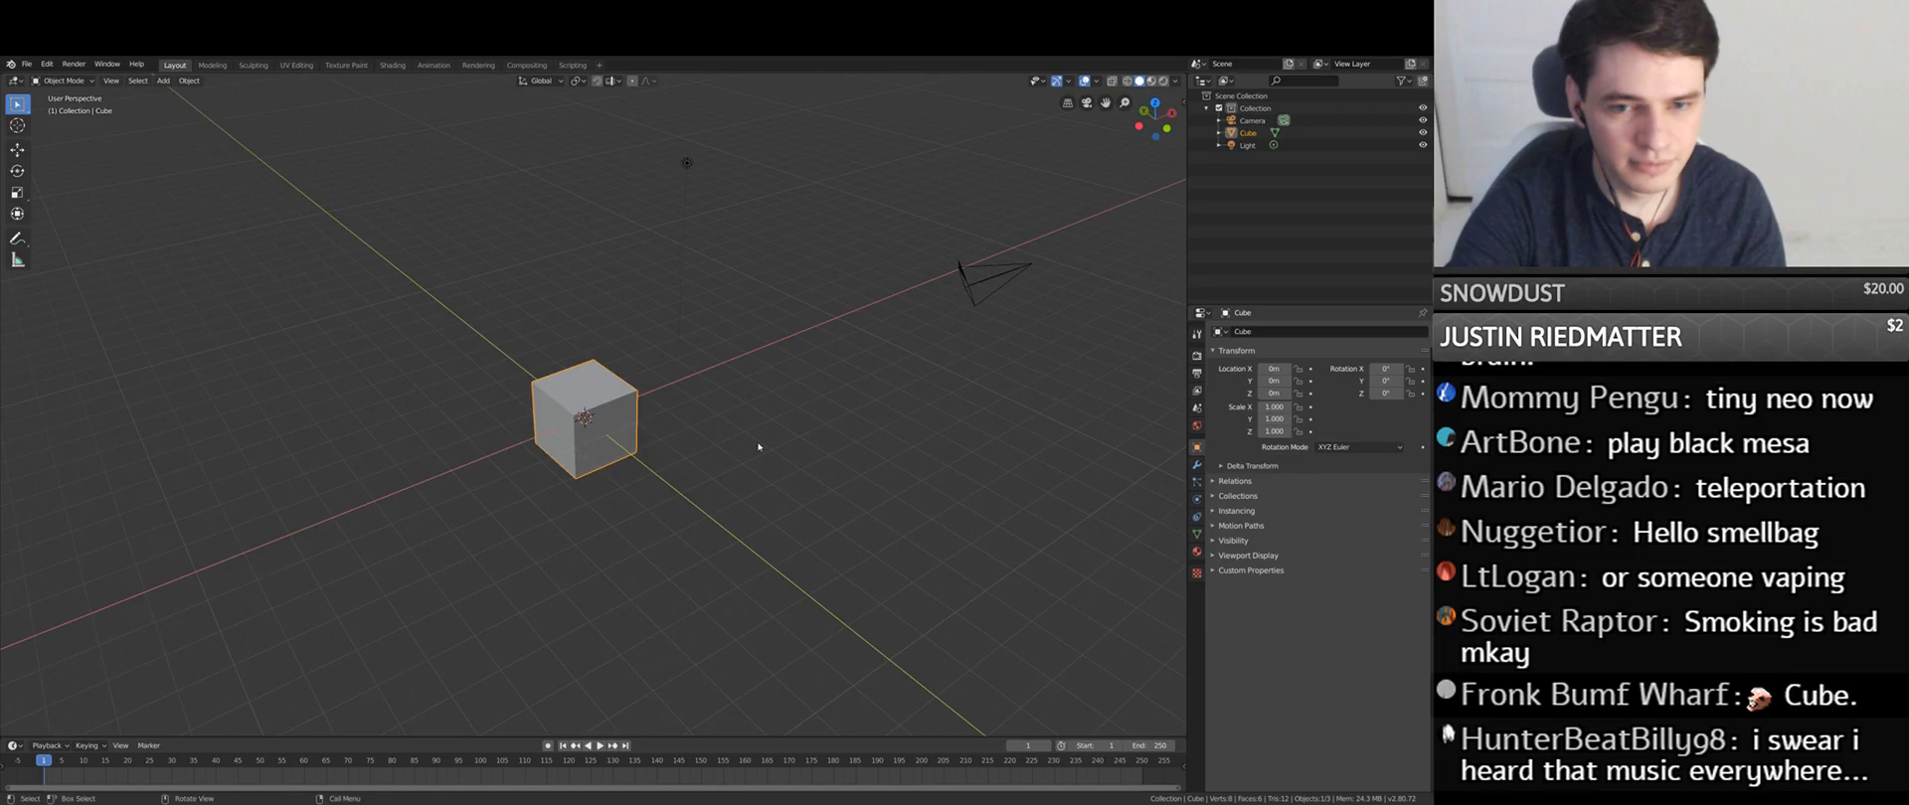
scroll(774, 407, "down", 3)
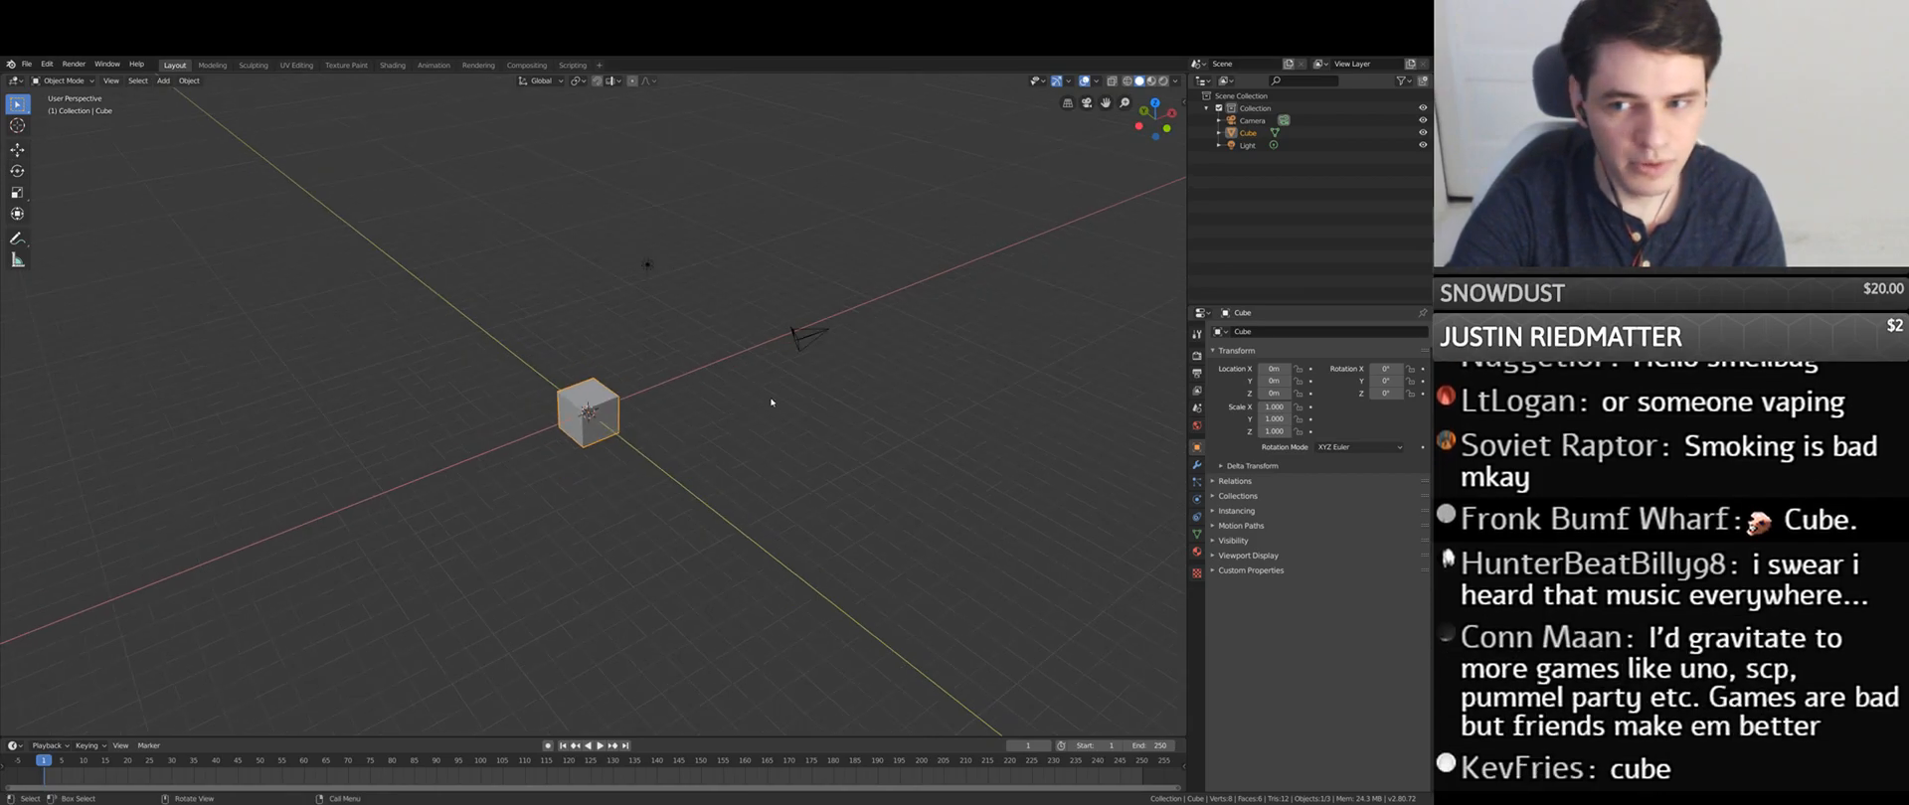
scroll(772, 404, "up", 5)
middle_click_drag(695, 400, 667, 382)
key("x")
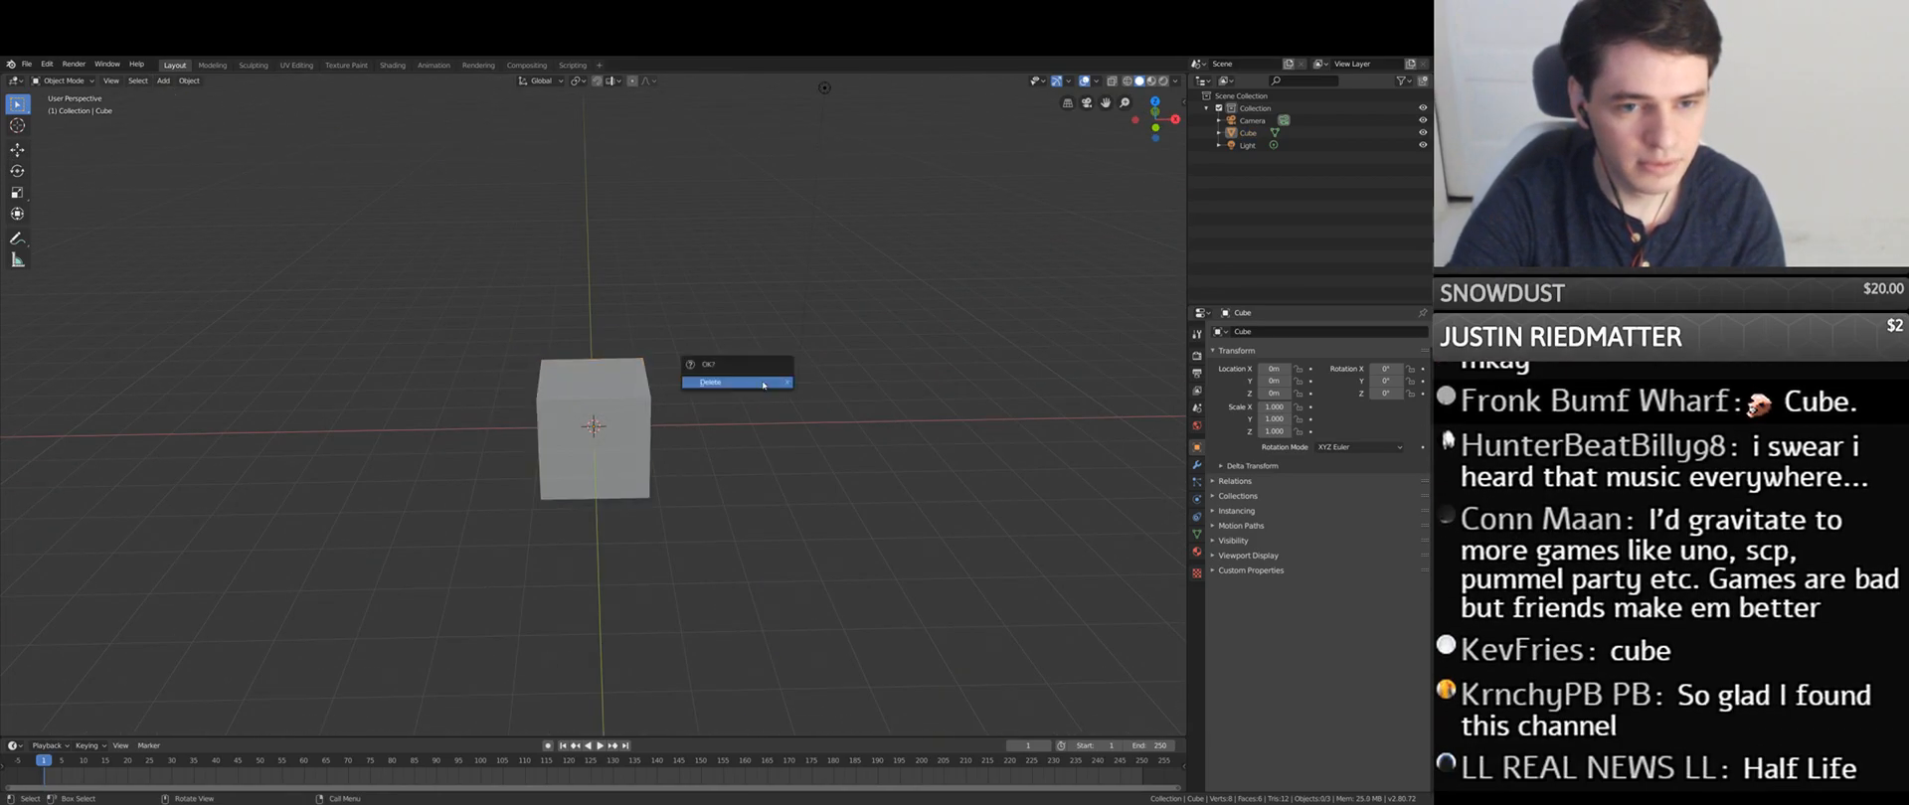
left_click(671, 379)
key("a")
key("x")
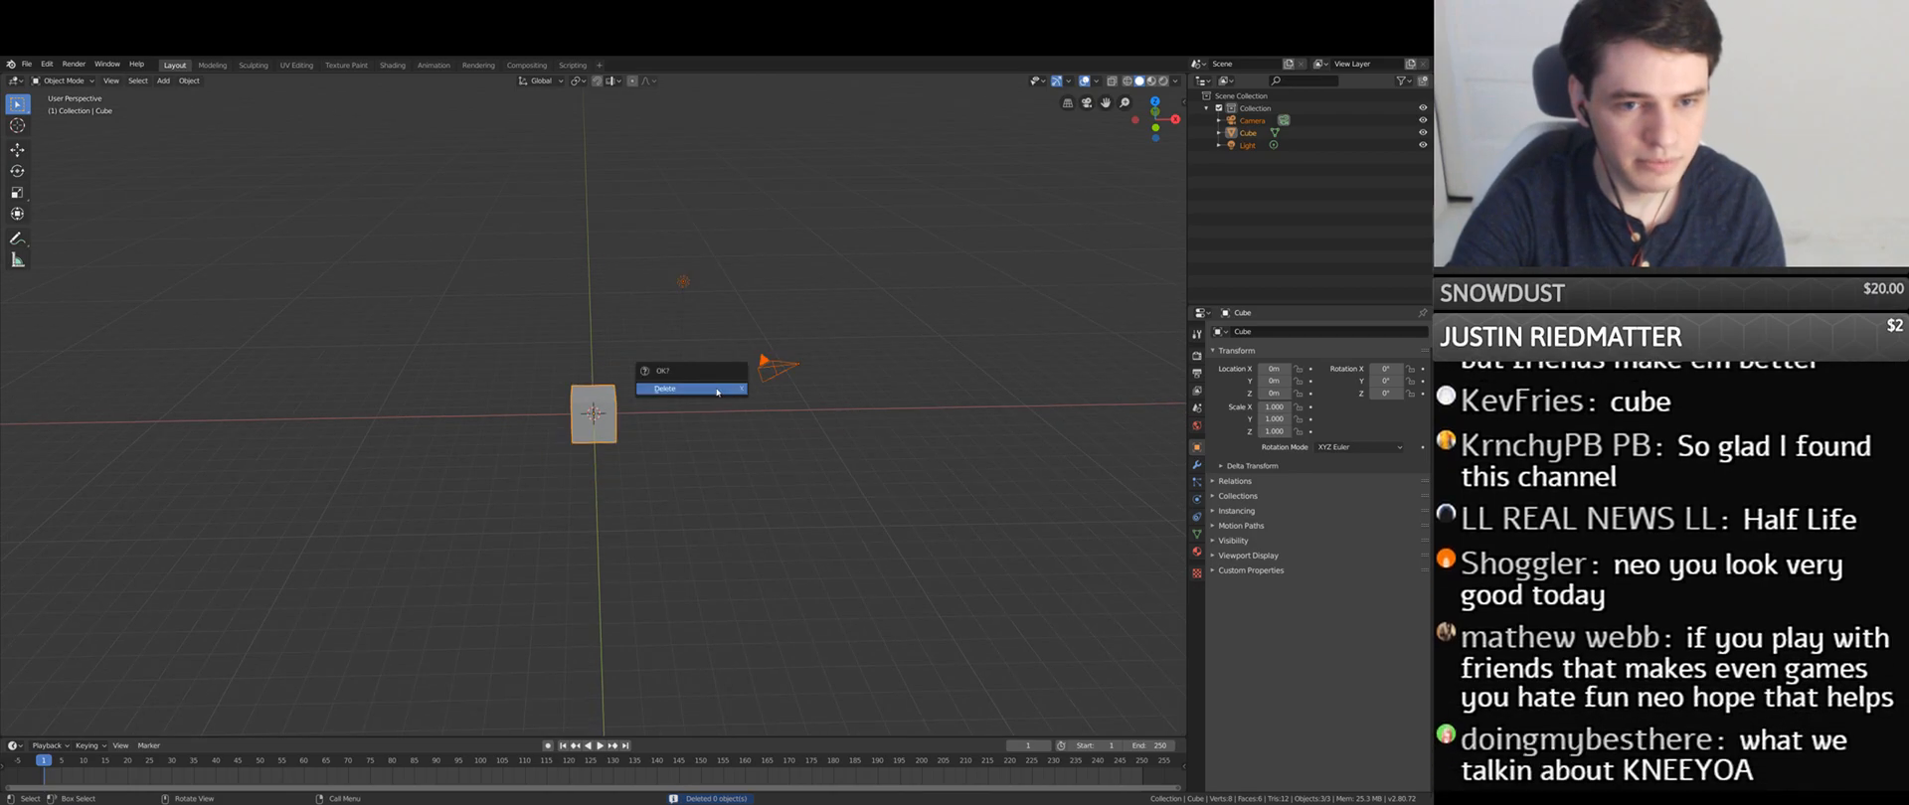
left_click(664, 390)
- Add a mesh cube at the origin and raise it about 1.14 m along Z
key("shift+a")
mouse_move(599, 413)
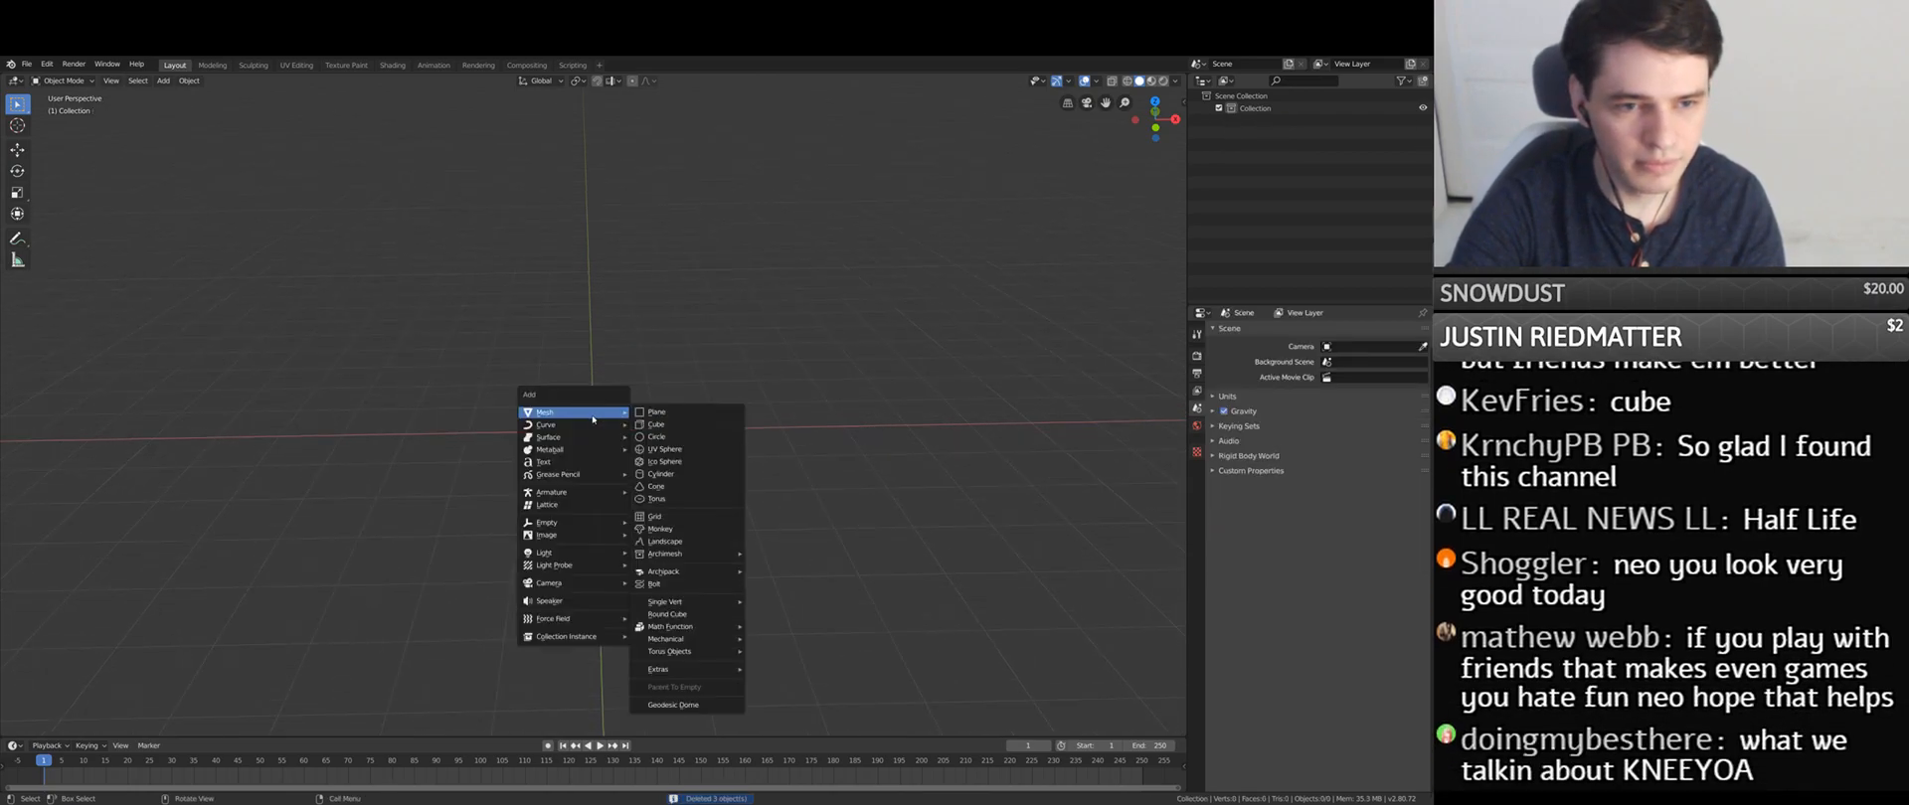
left_click(681, 429)
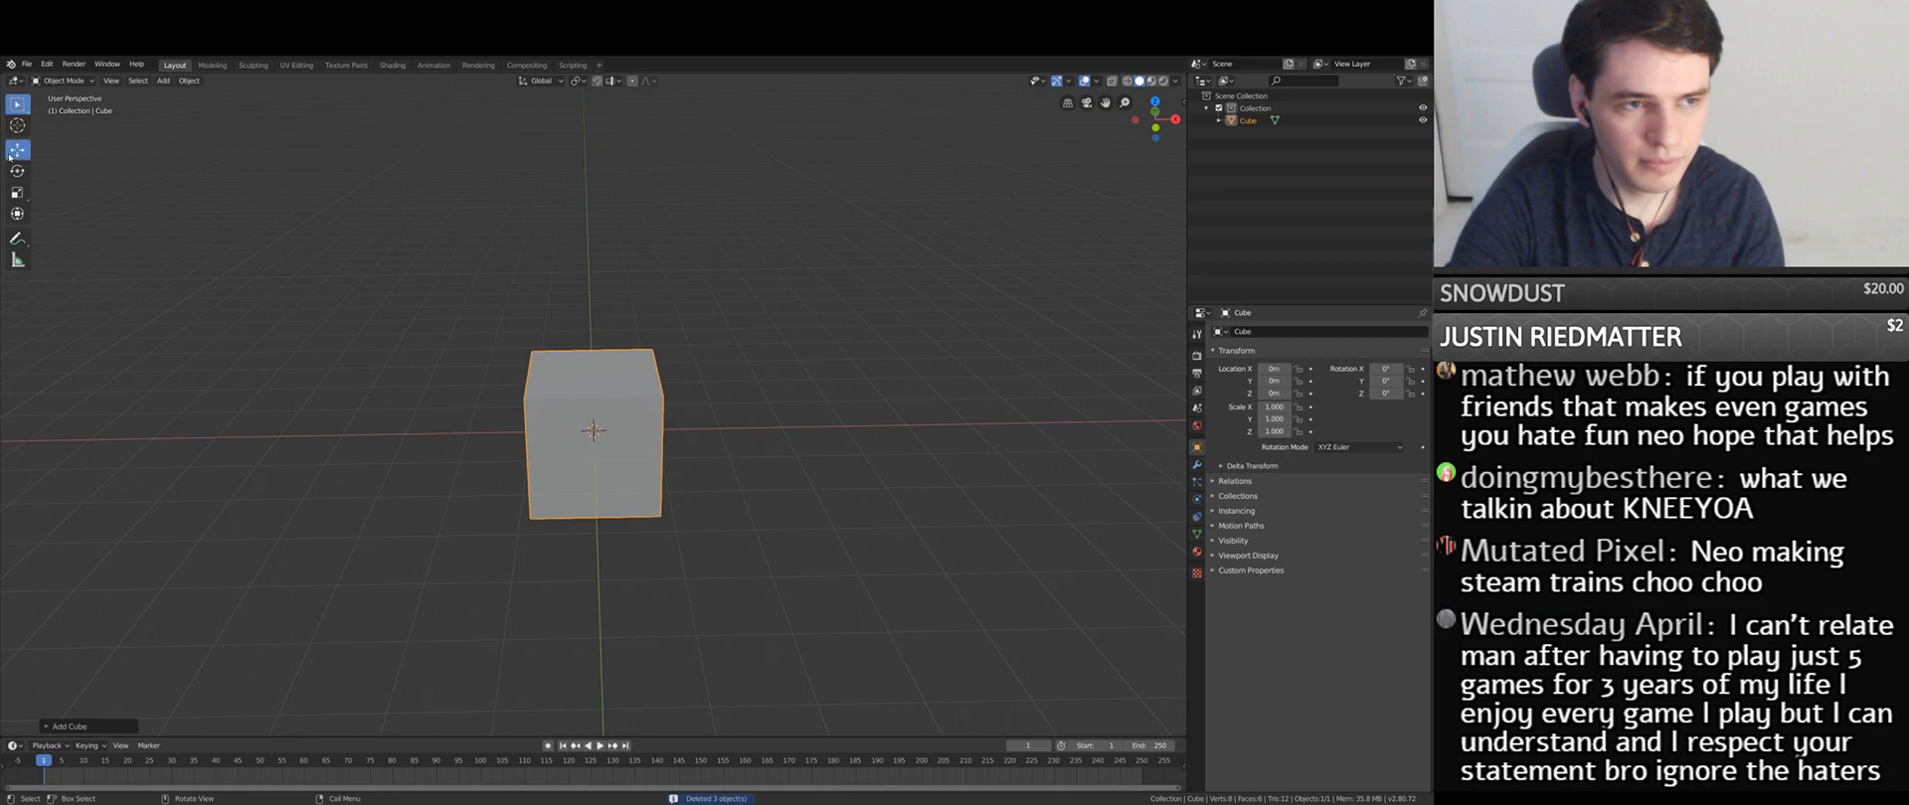
left_click_drag(602, 398, 596, 303)
middle_click_drag(597, 303, 589, 328)
- Split the 3D viewport in two and, in a left orthographic view, lower the cube to about 0.98 m in Z so it rests on the ground line
left_click_drag(1186, 735, 632, 678)
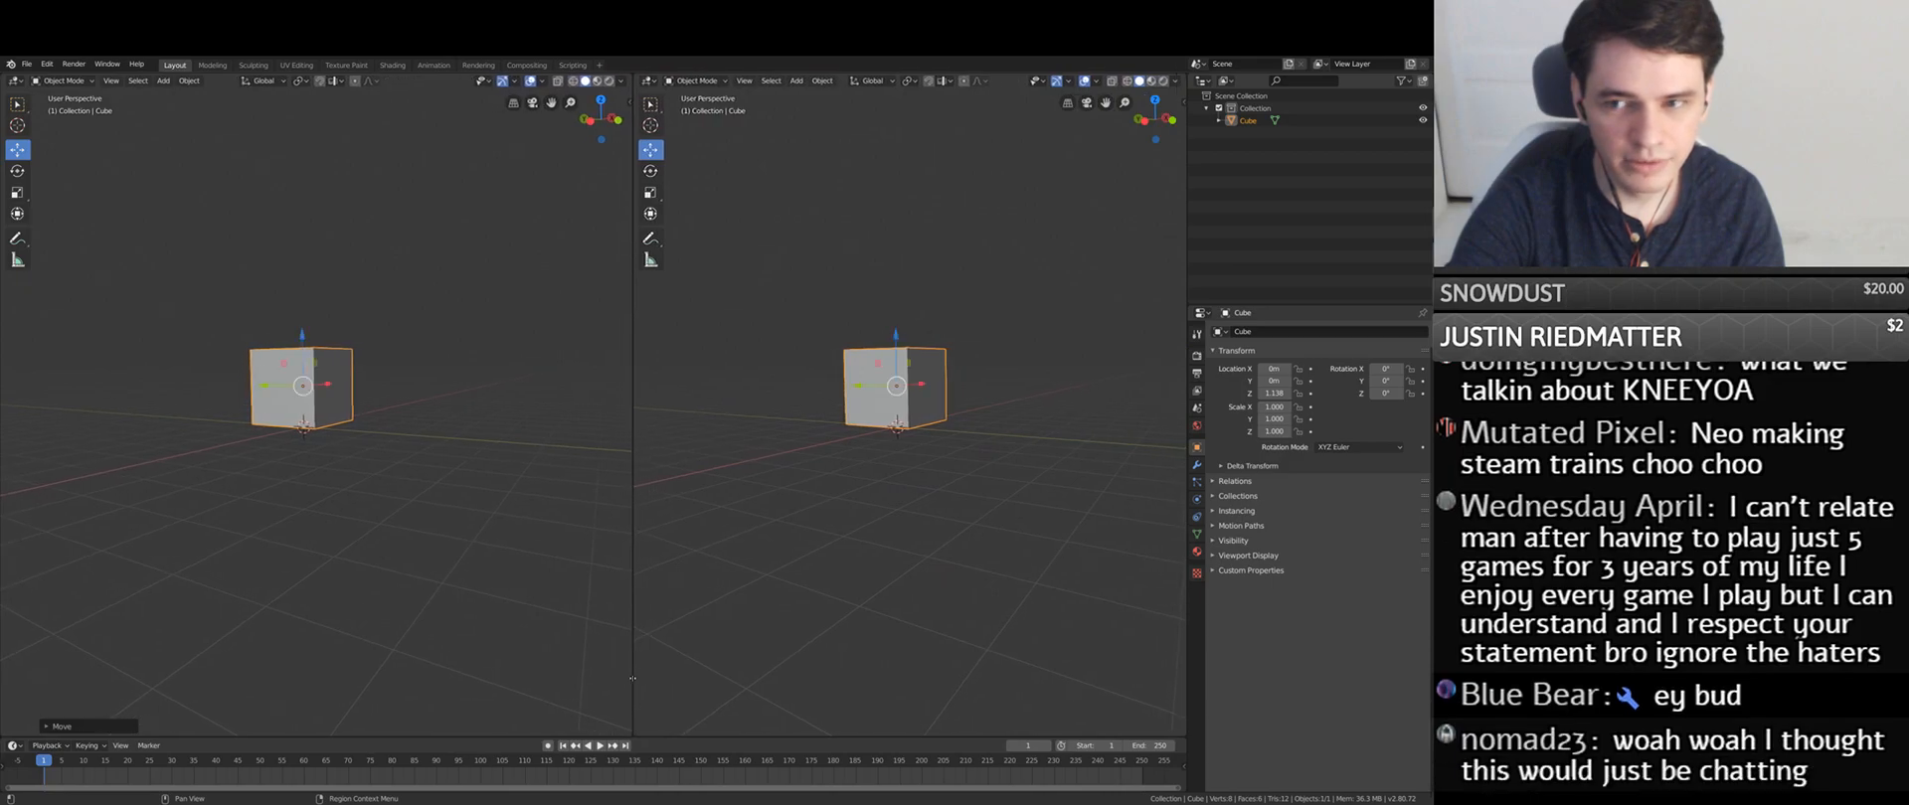
left_click(587, 121)
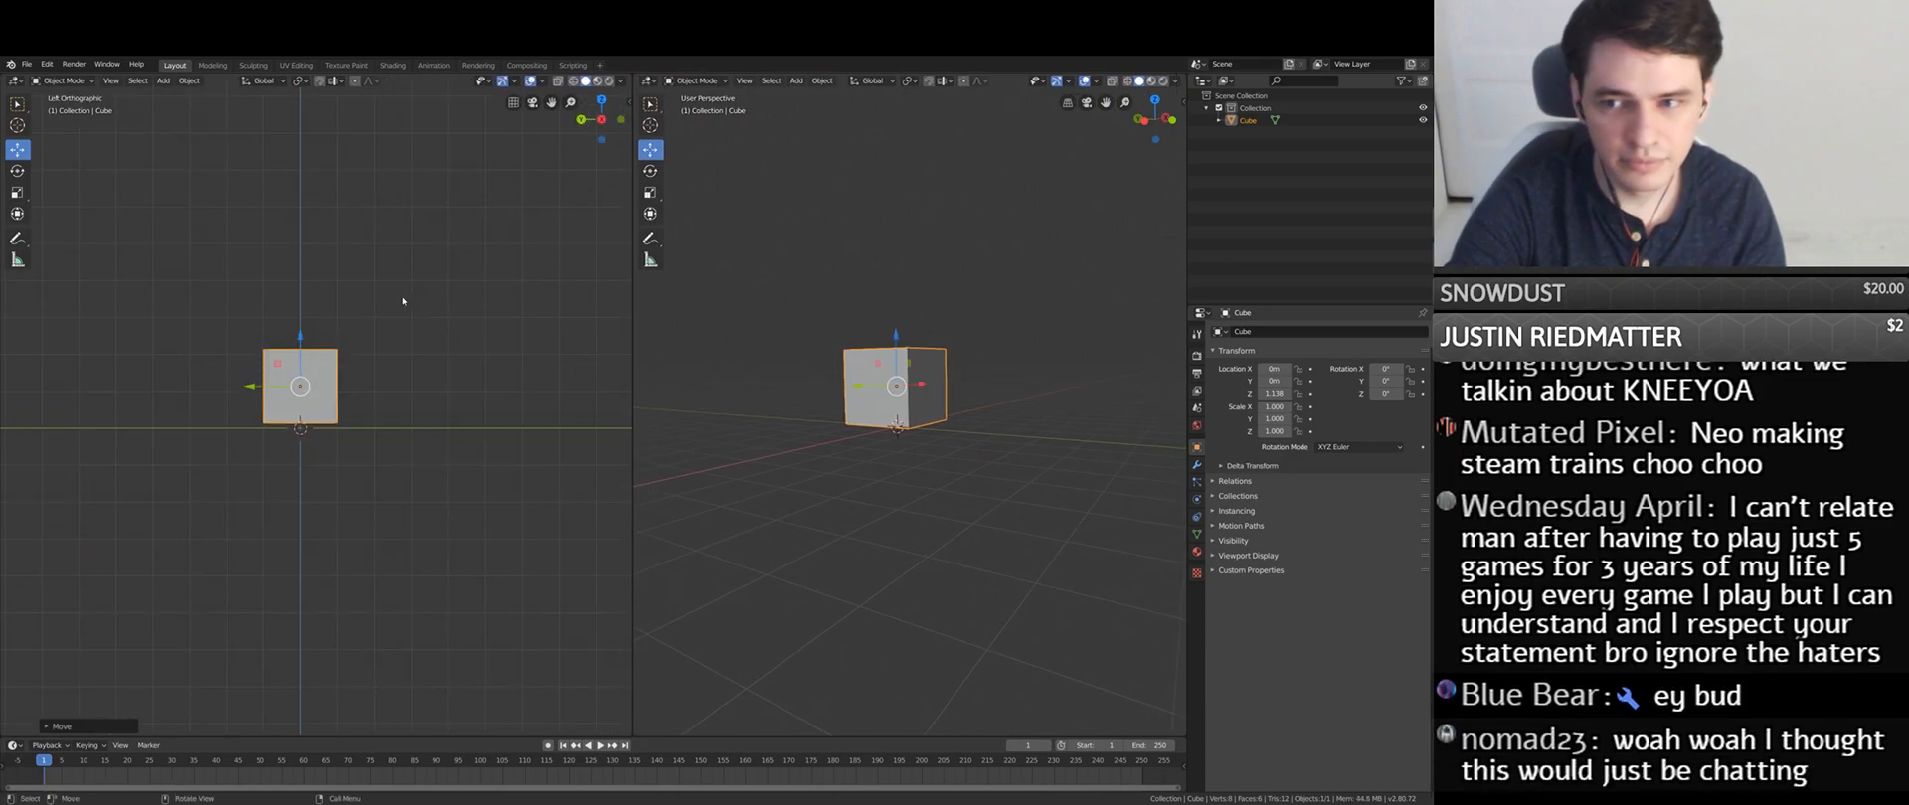
scroll(403, 298, "up", 5)
left_click_drag(312, 388, 317, 404)
middle_click_drag(895, 427, 1046, 471)
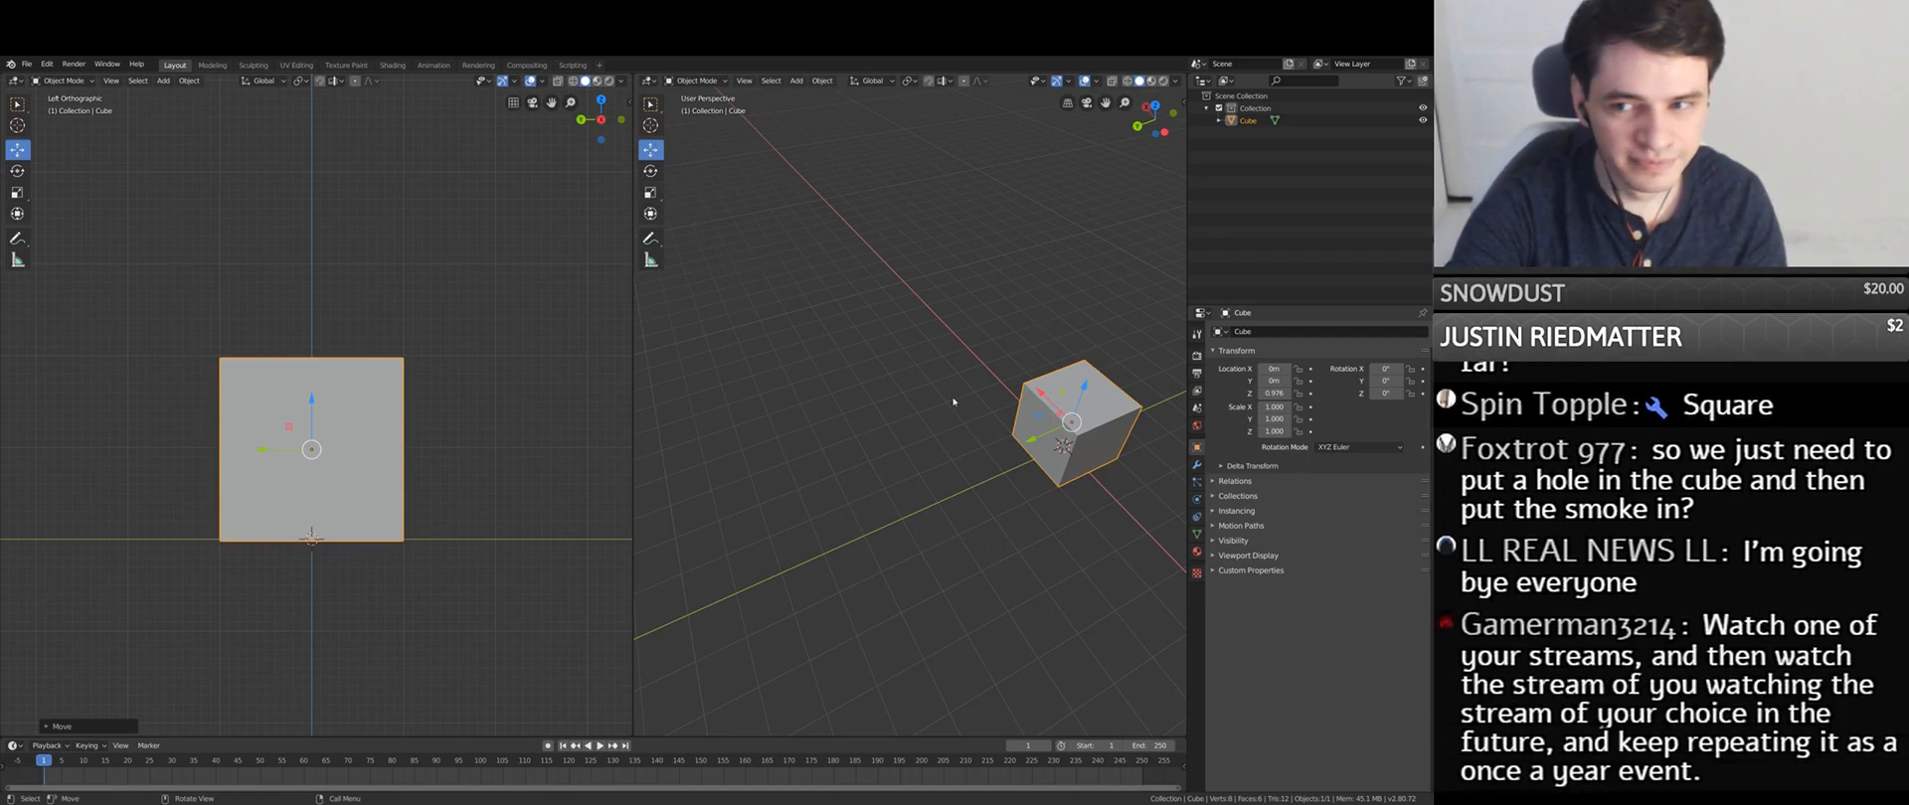
- In Edit Mode, move the cube's positive-Y side face outward along Y to stretch it into a long block
left_click(714, 81)
left_click(696, 115)
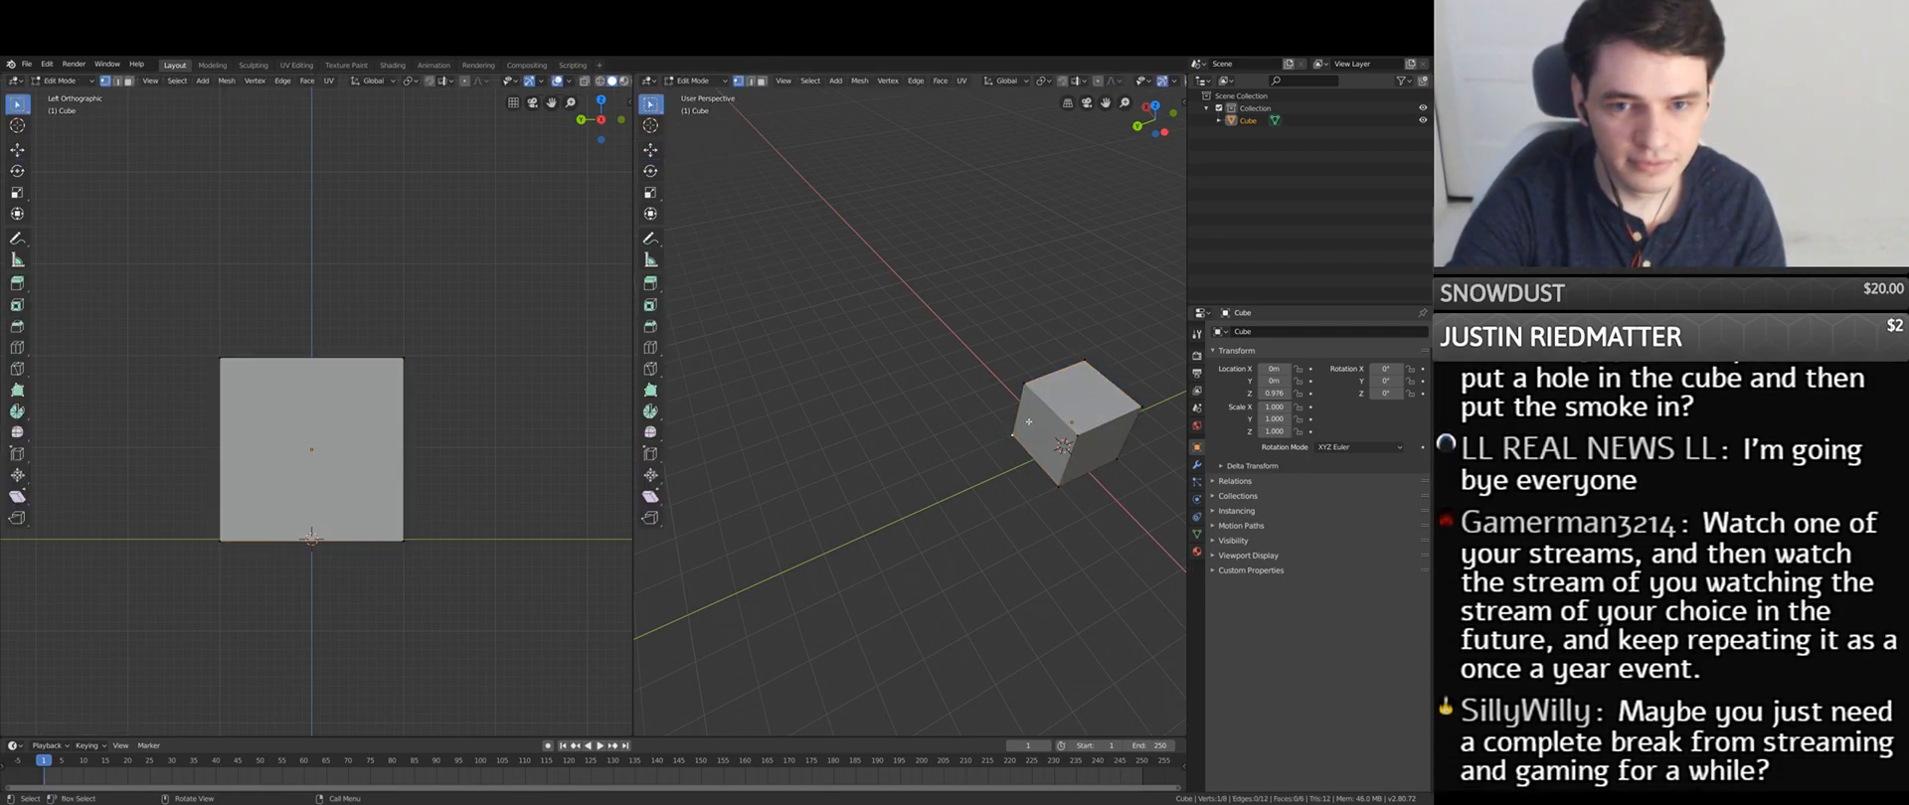
left_click(650, 150)
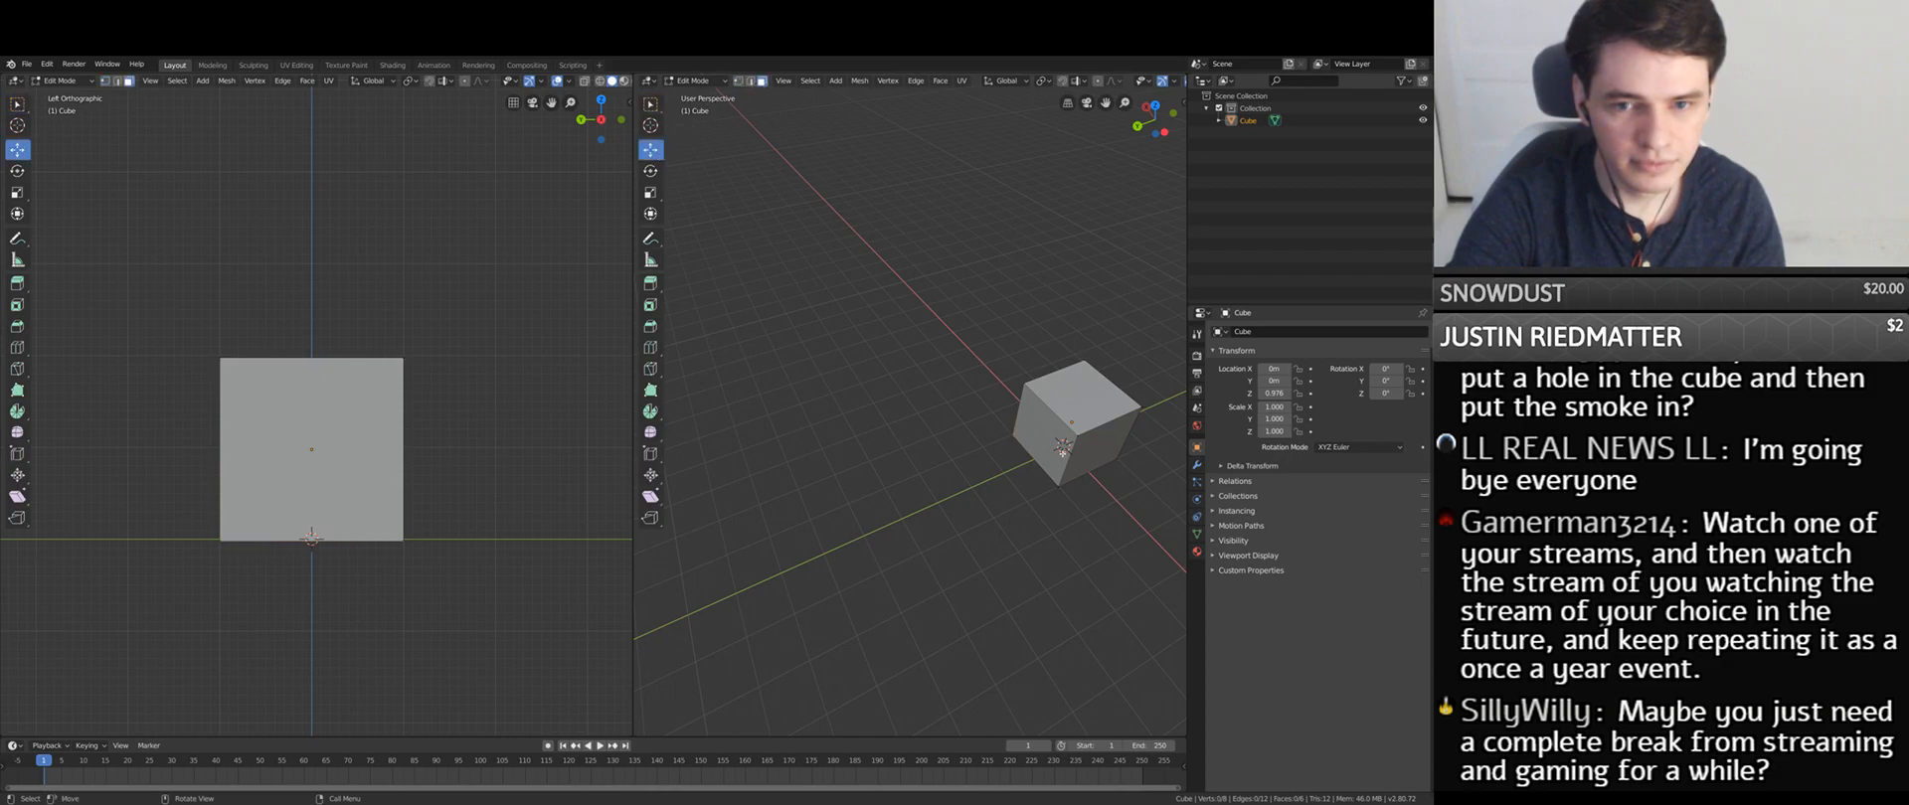
left_click(1034, 443)
left_click_drag(1004, 451, 714, 521)
middle_click_drag(714, 521, 954, 427)
- Move the block's top face up along Z to form a thin wall taller than it is long
left_click(983, 411)
scroll(983, 411, "down", 4)
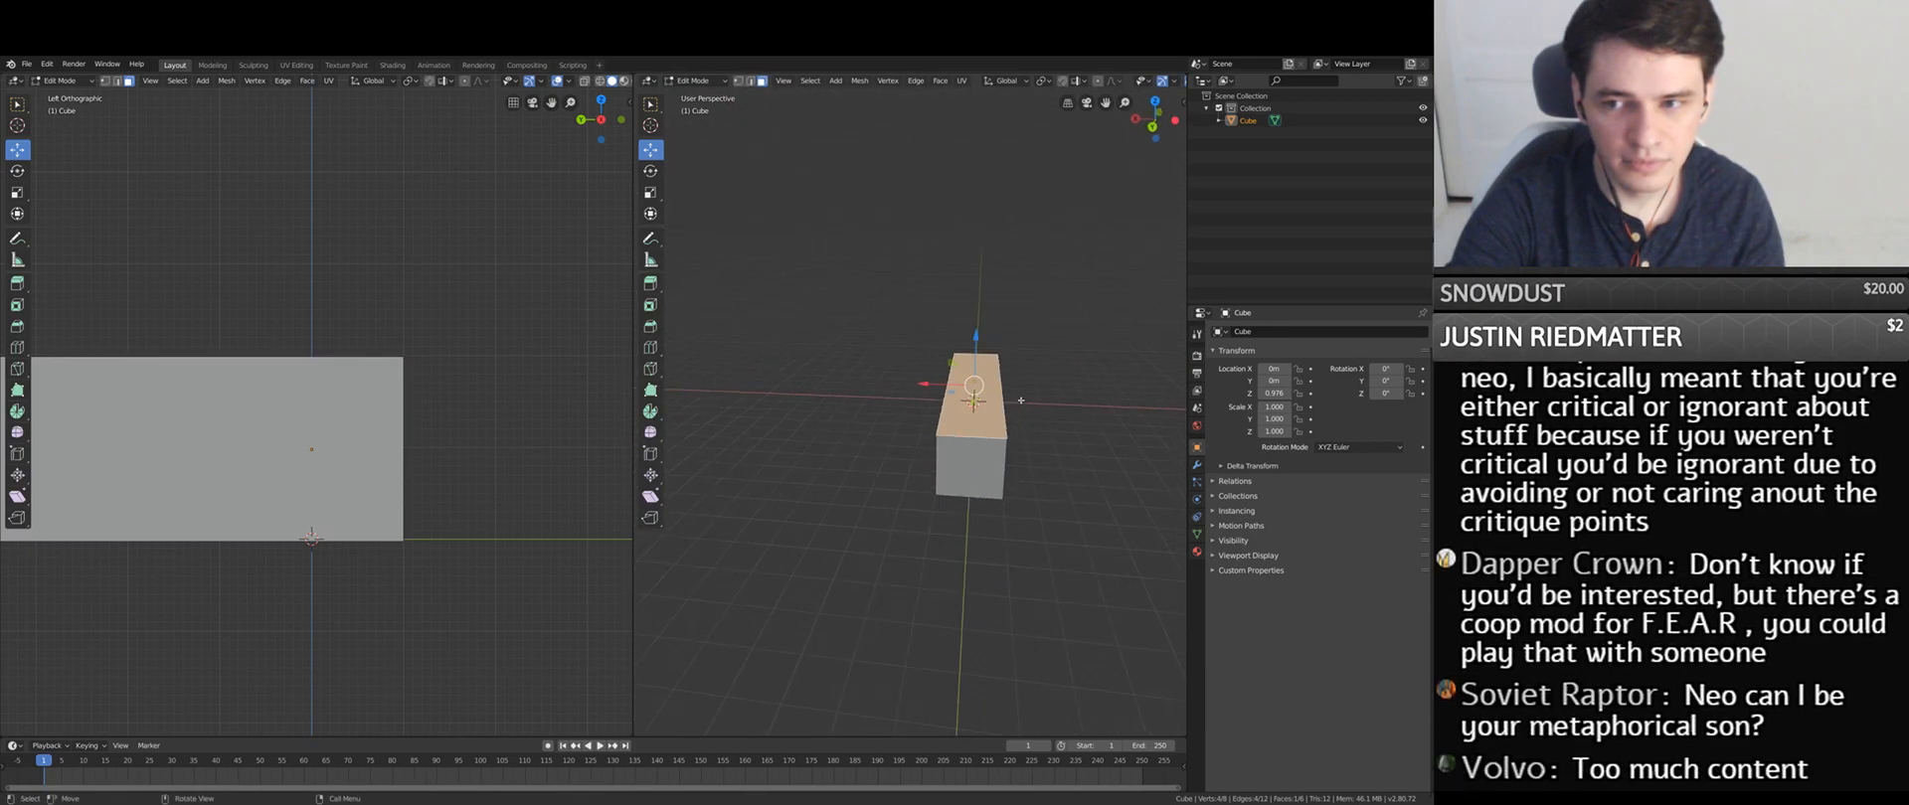
left_click_drag(939, 353, 937, 231)
scroll(244, 243, "down", 4)
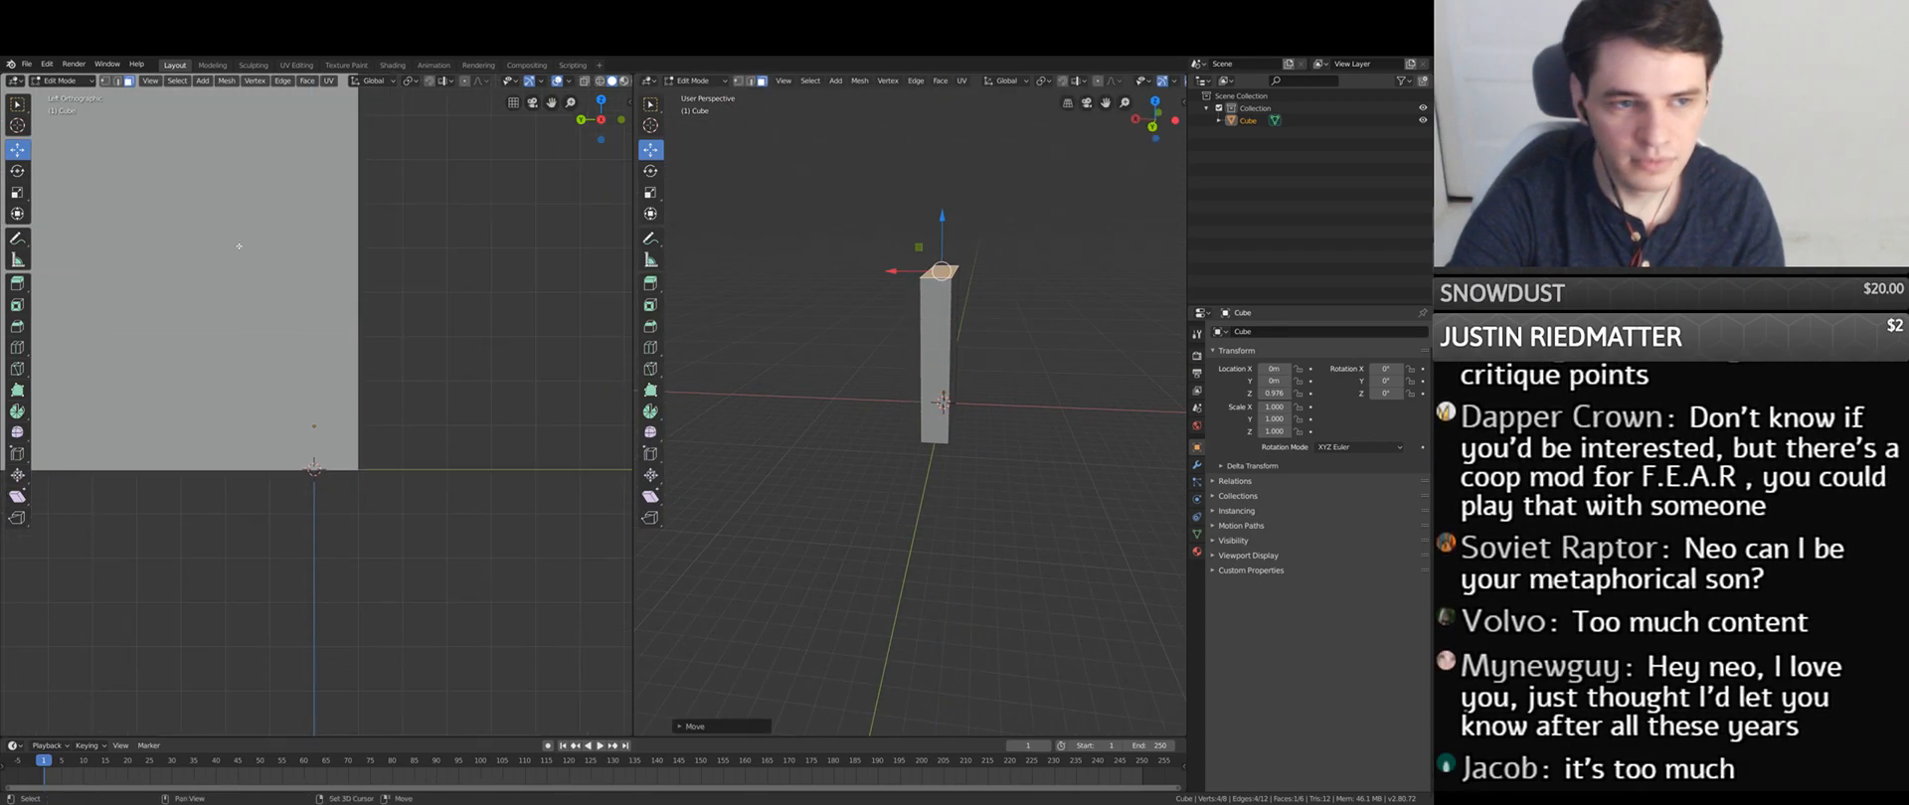
middle_click_drag(244, 244, 447, 545, "shift")
scroll(447, 544, "down", 2)
middle_click_drag(800, 423, 984, 290)
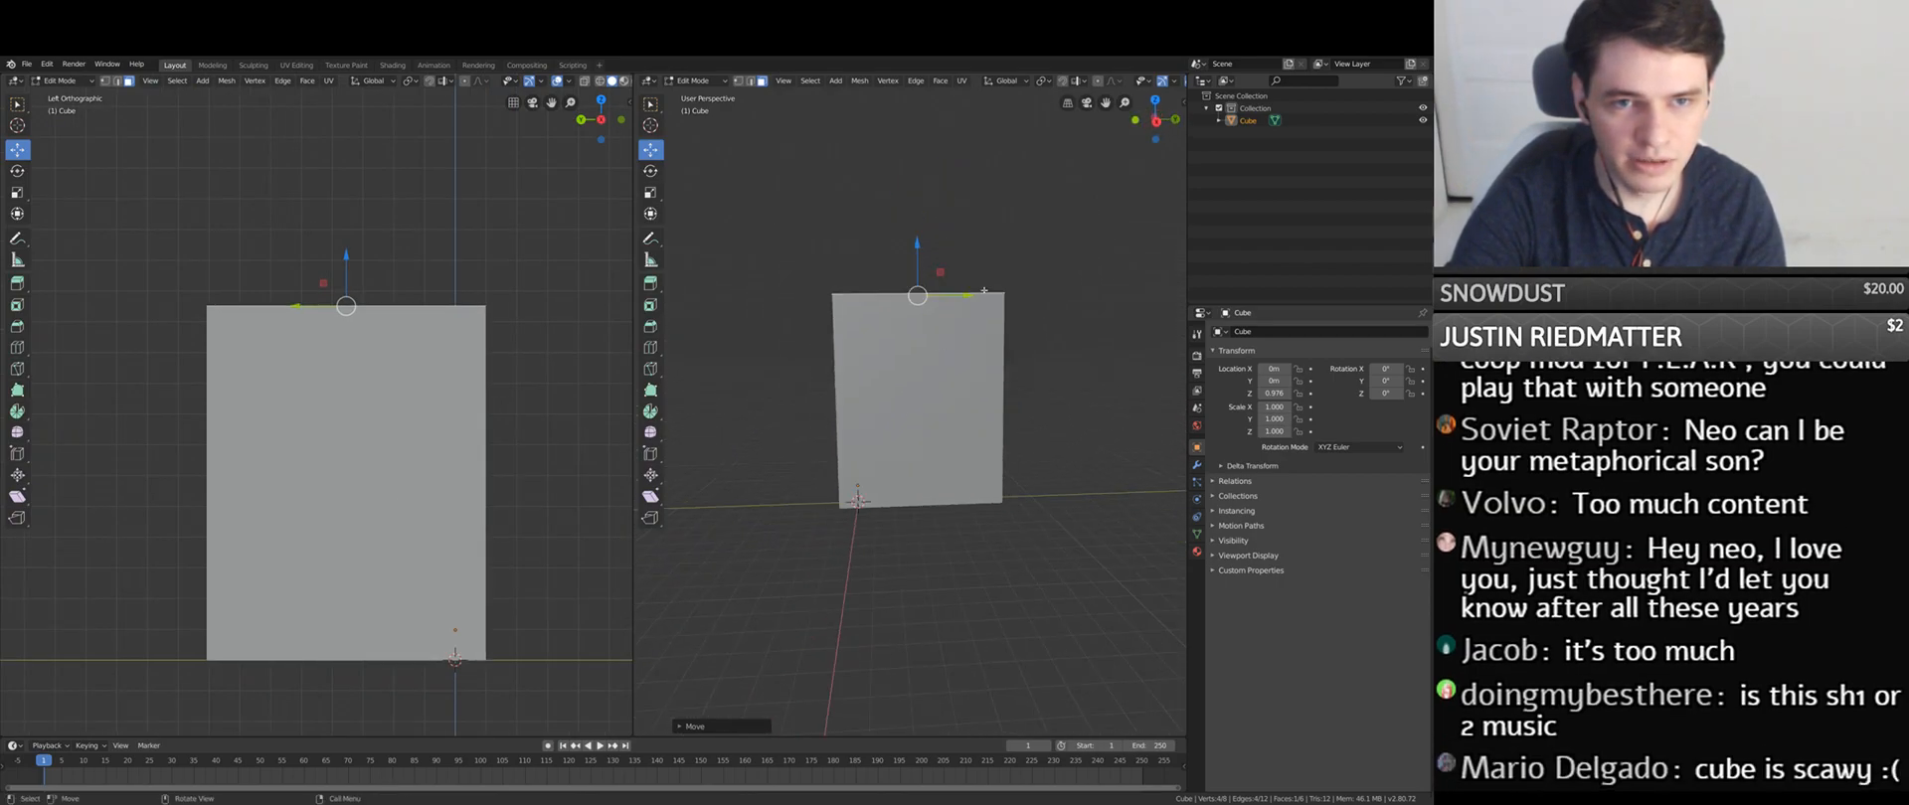
- In a right orthographic view, add two vertical loop cuts that divide the wall's broad side into three columns
left_click(1156, 122)
key("ctrl+e")
key("ctrl+r")
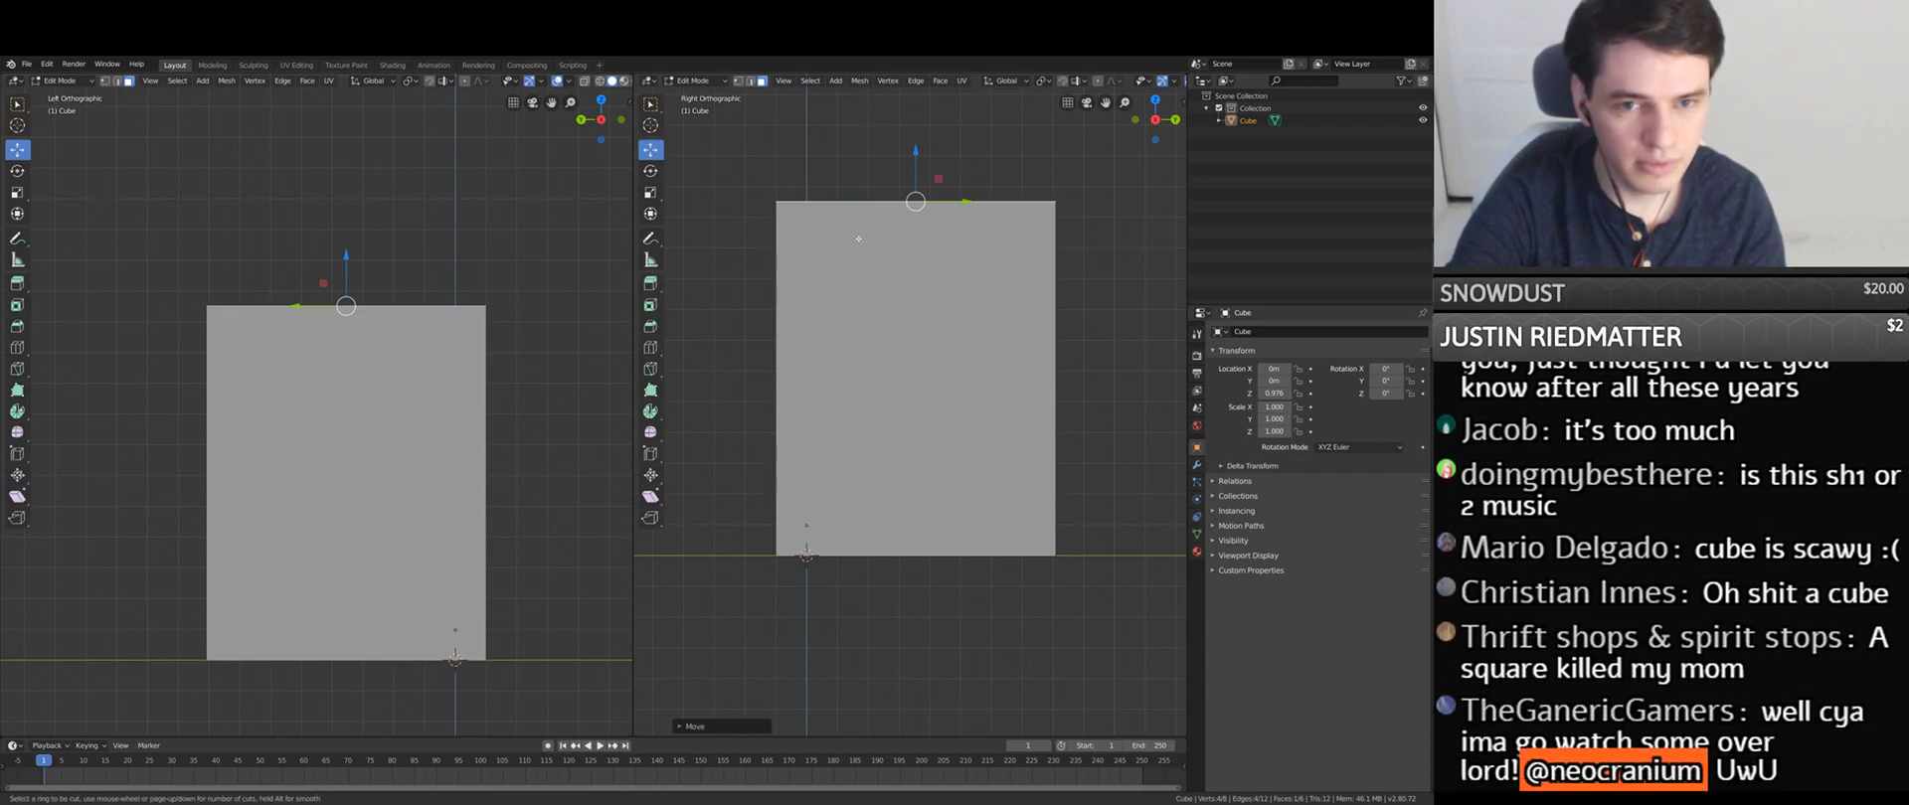
left_click(882, 207)
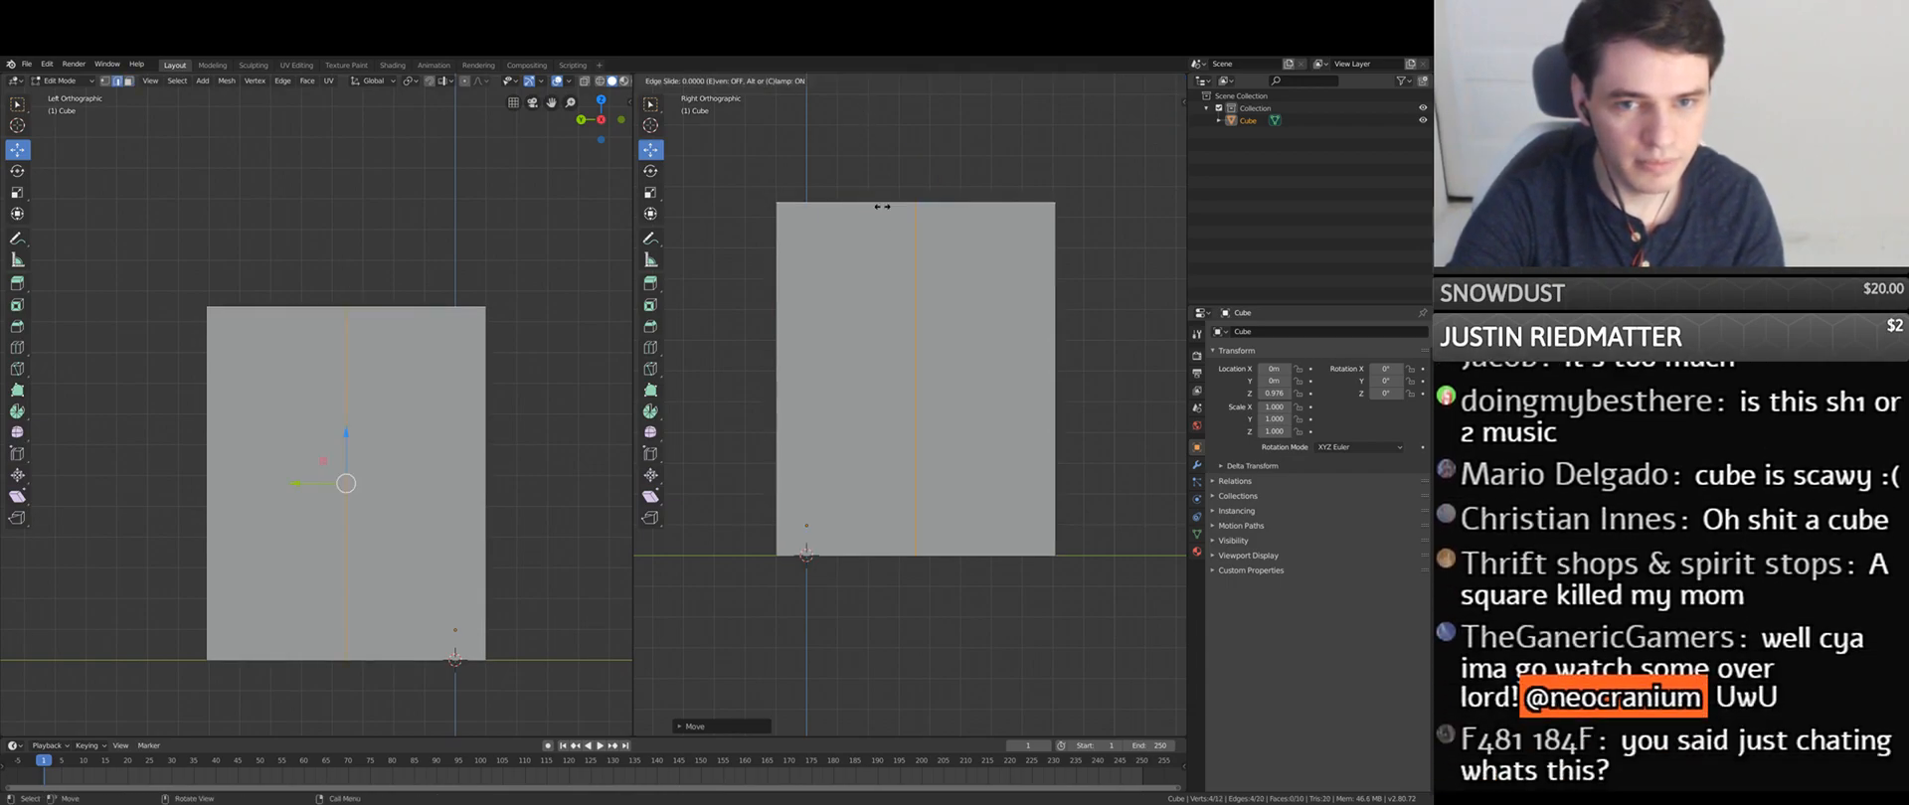
left_click(833, 220)
key("ctrl+r")
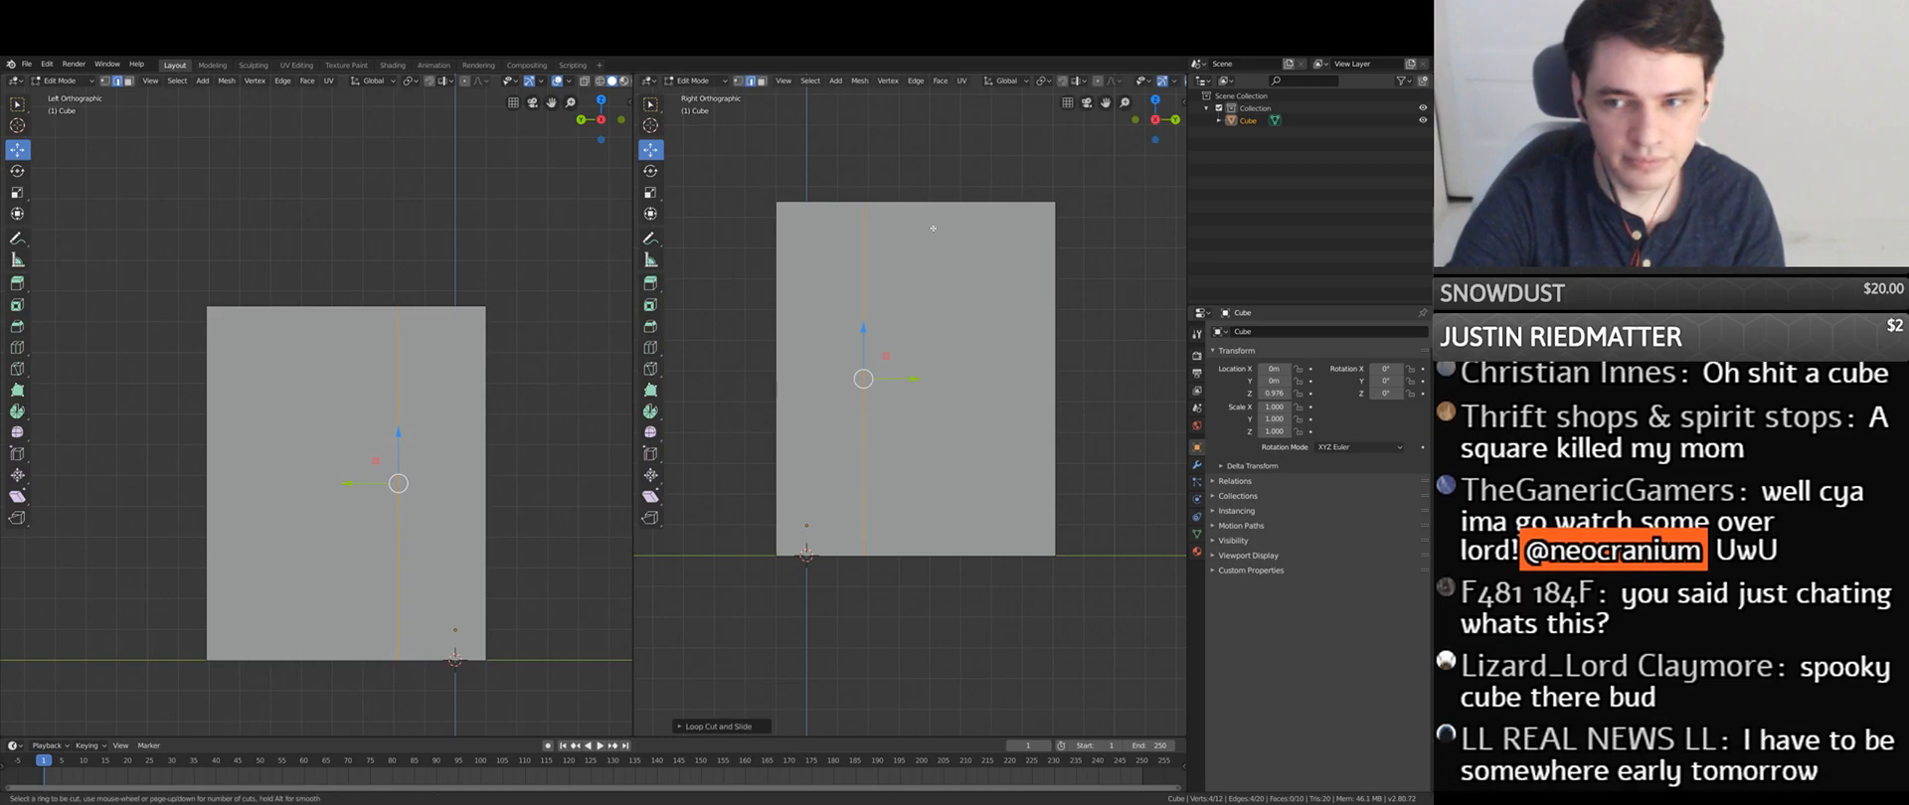
left_click(974, 214)
left_click(987, 218)
- Add a horizontal loop cut across the wall and slide it down near the base
key("ctrl+r")
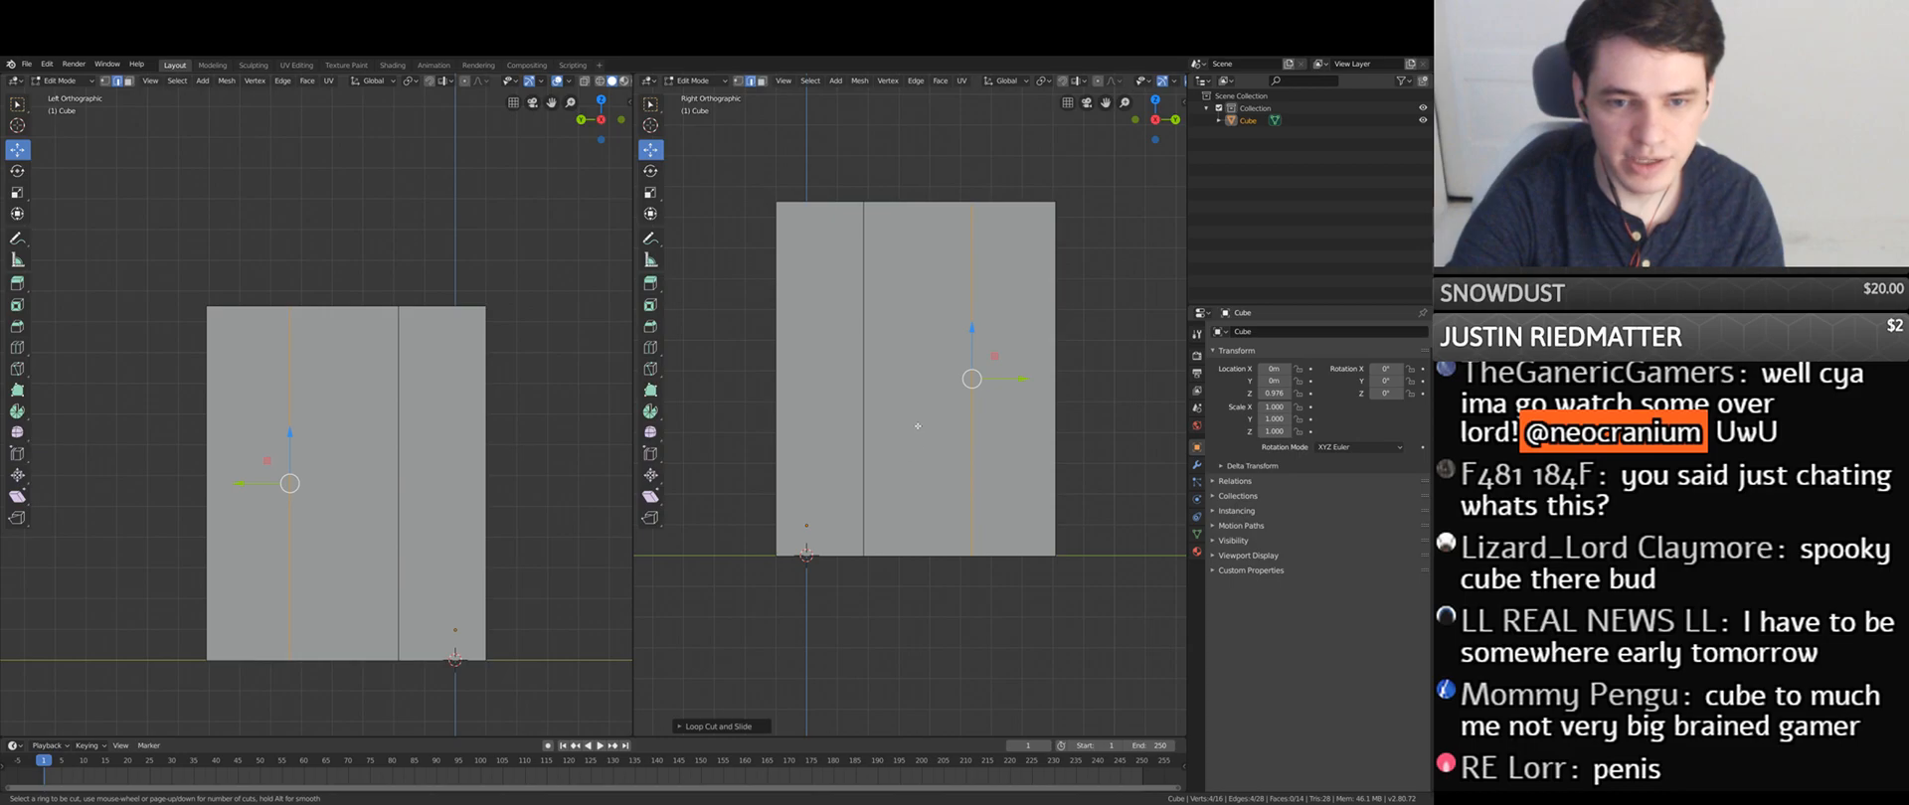
key("ctrl+r")
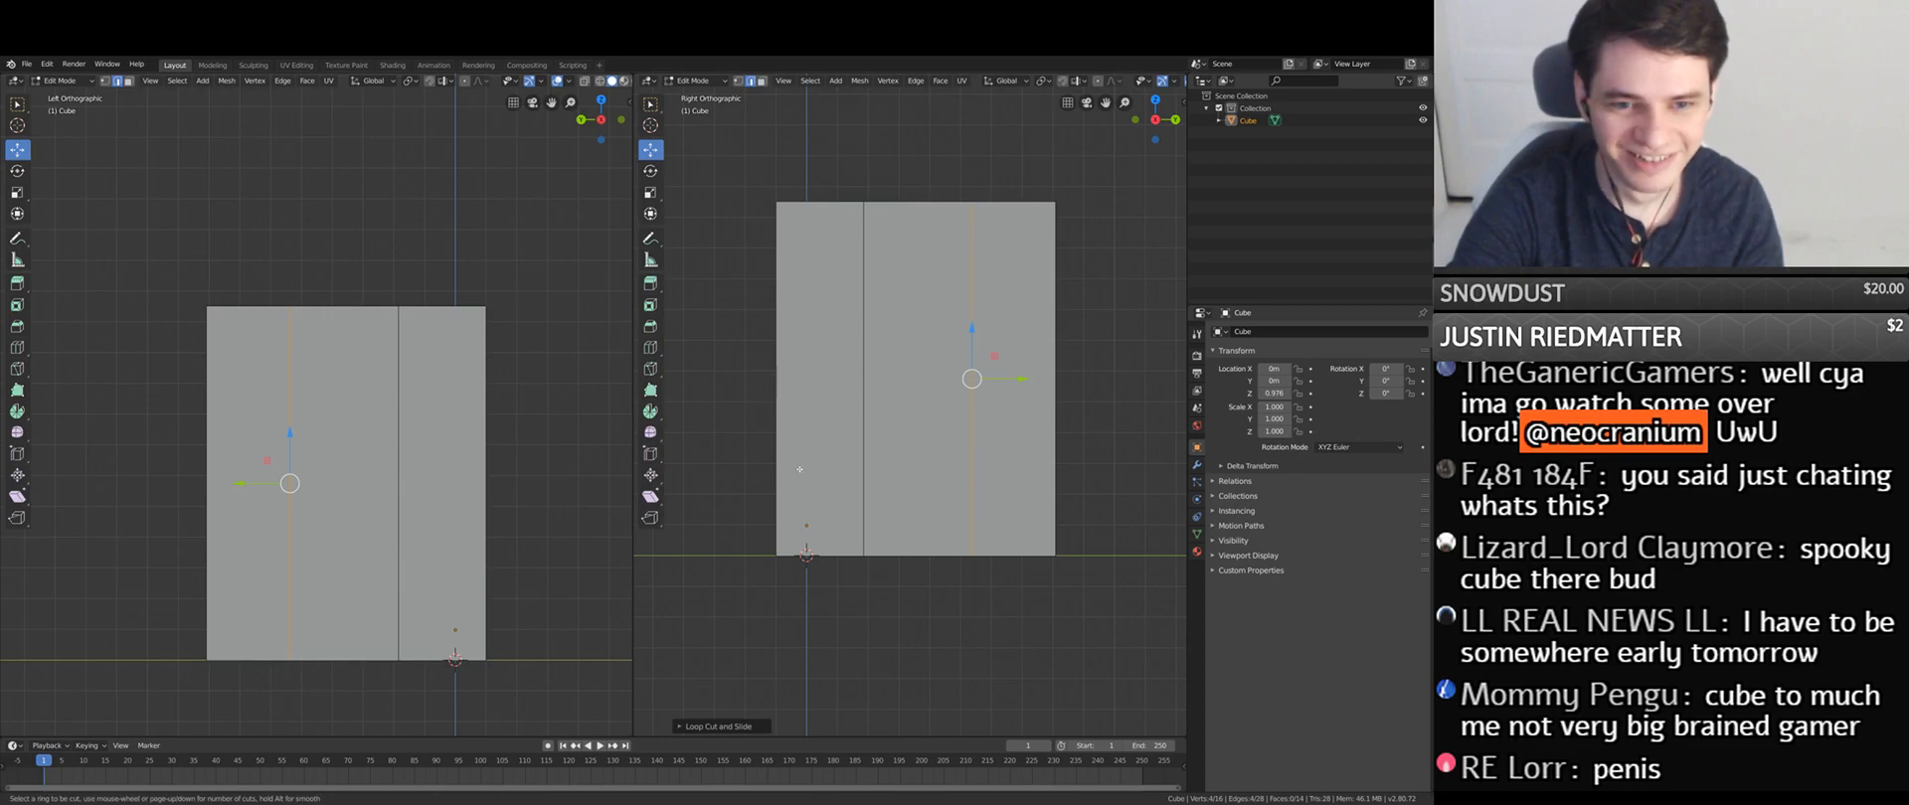
left_click(784, 373)
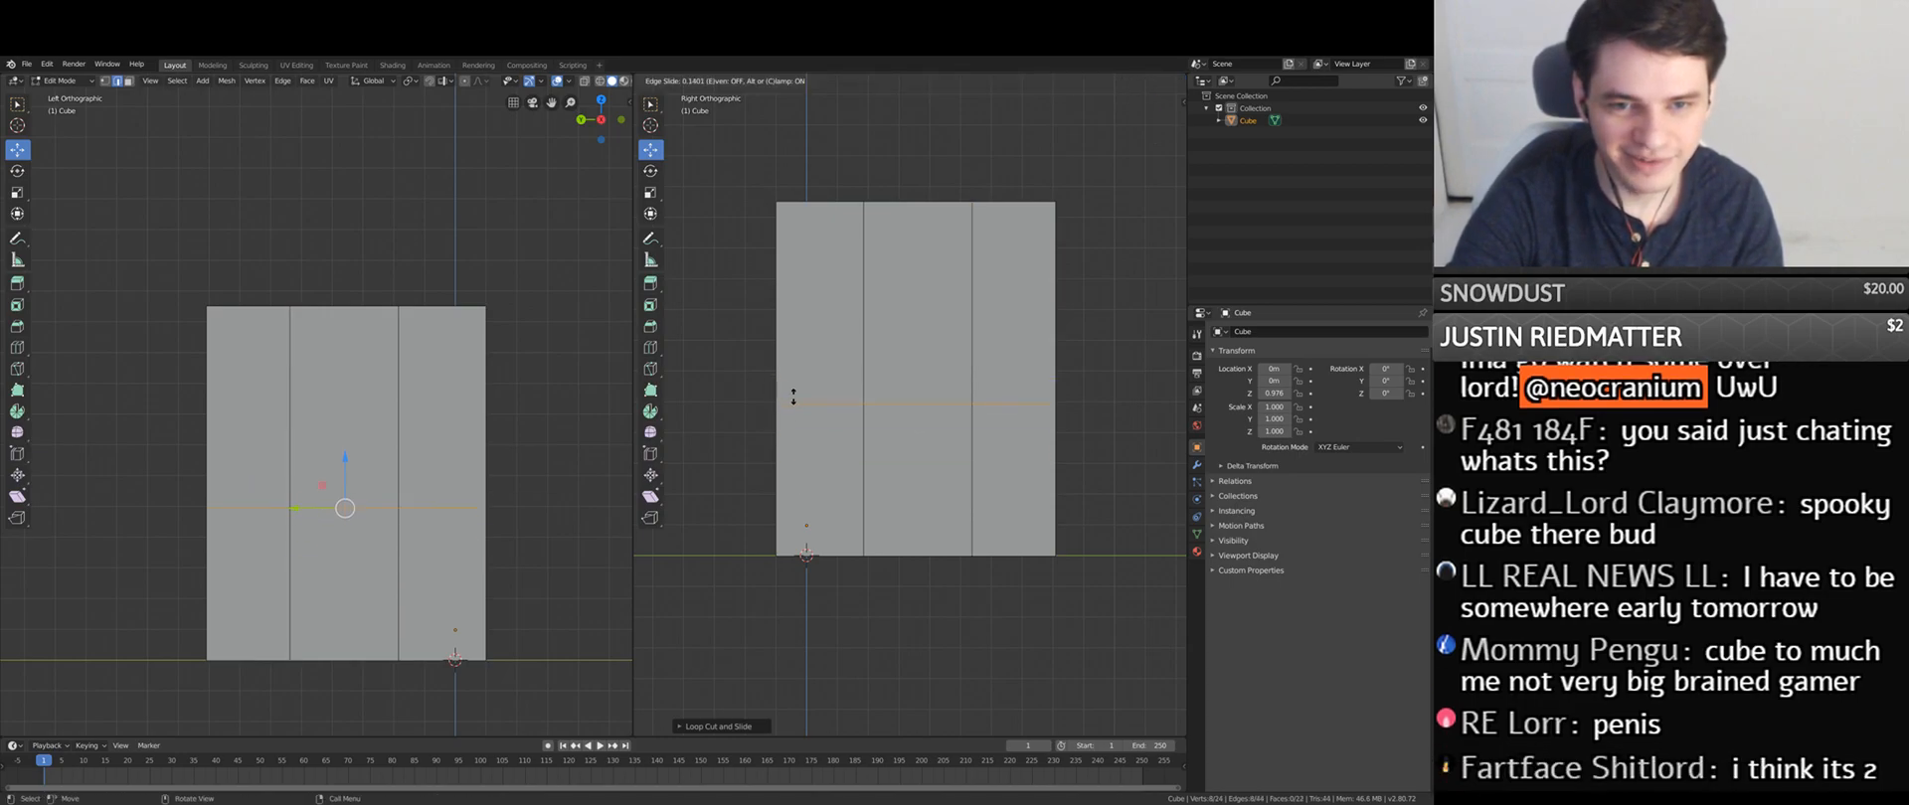
left_click(791, 497)
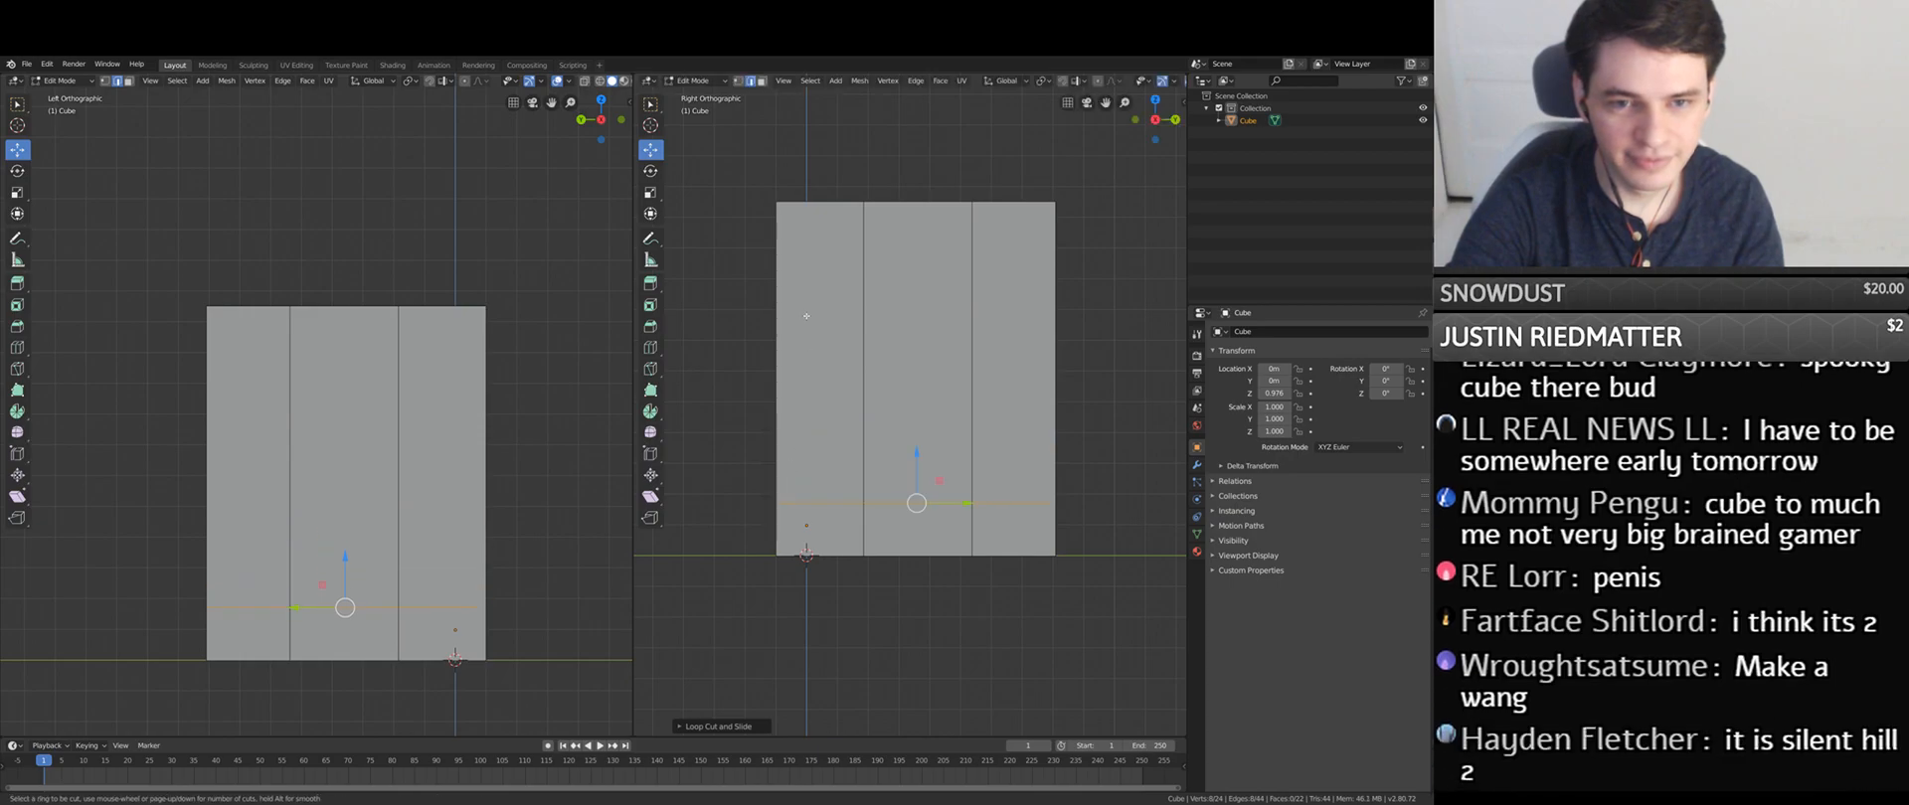
- Add a second horizontal loop cut above the wall's middle and lower it about 0.3 m along Z
left_click(798, 283)
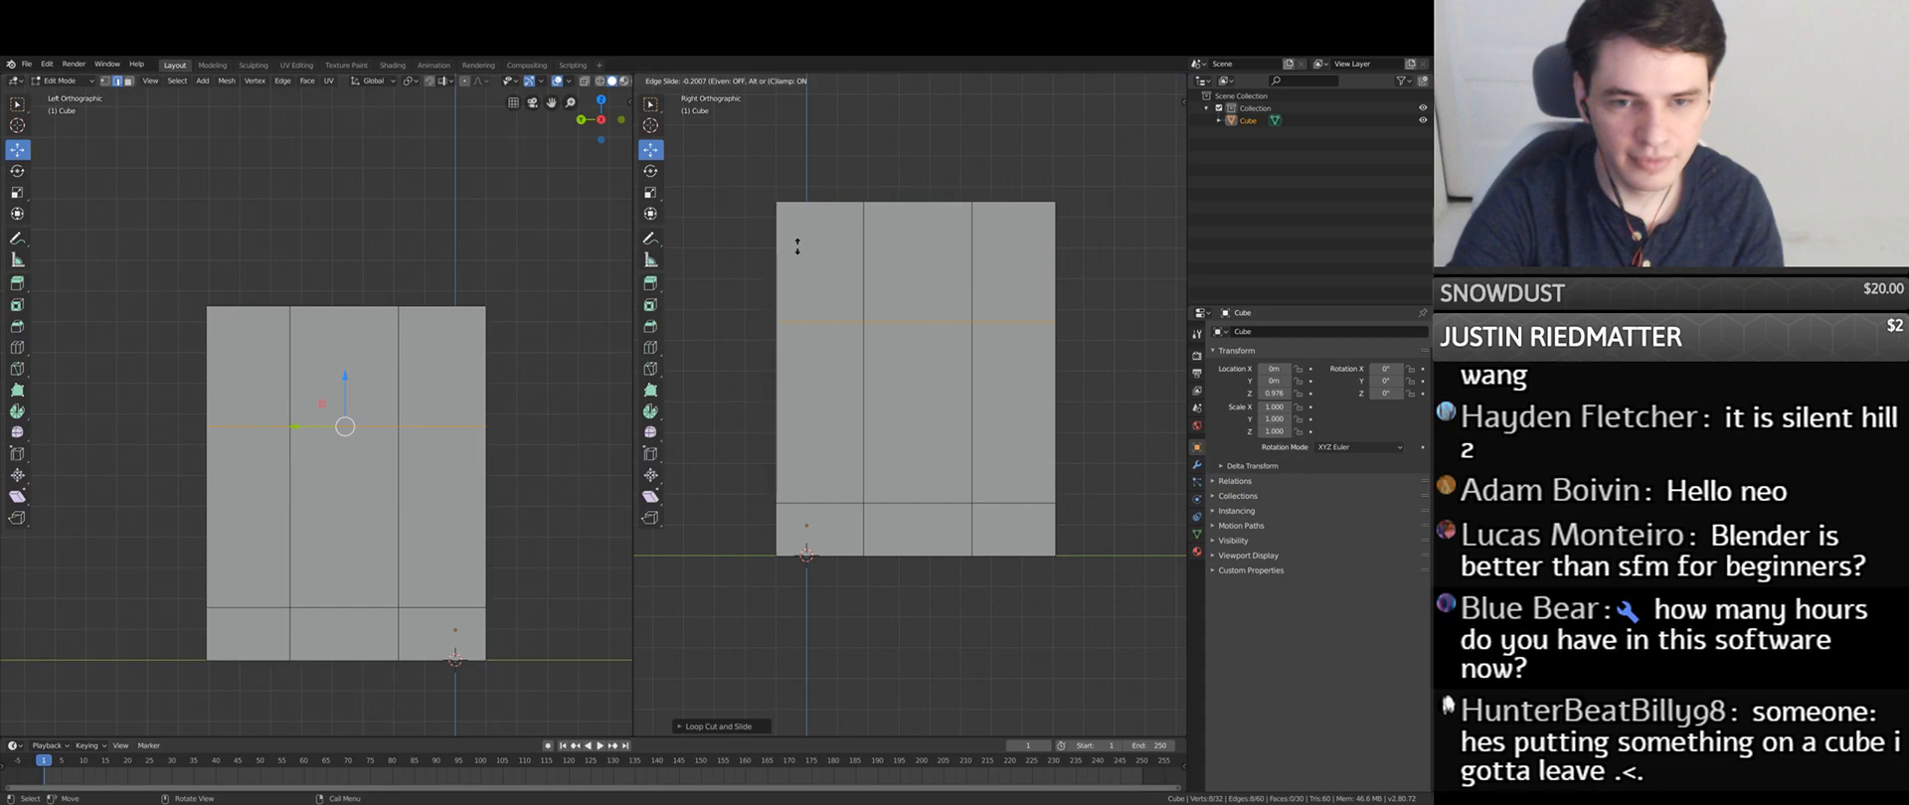
left_click(797, 246)
key("g")
key("z")
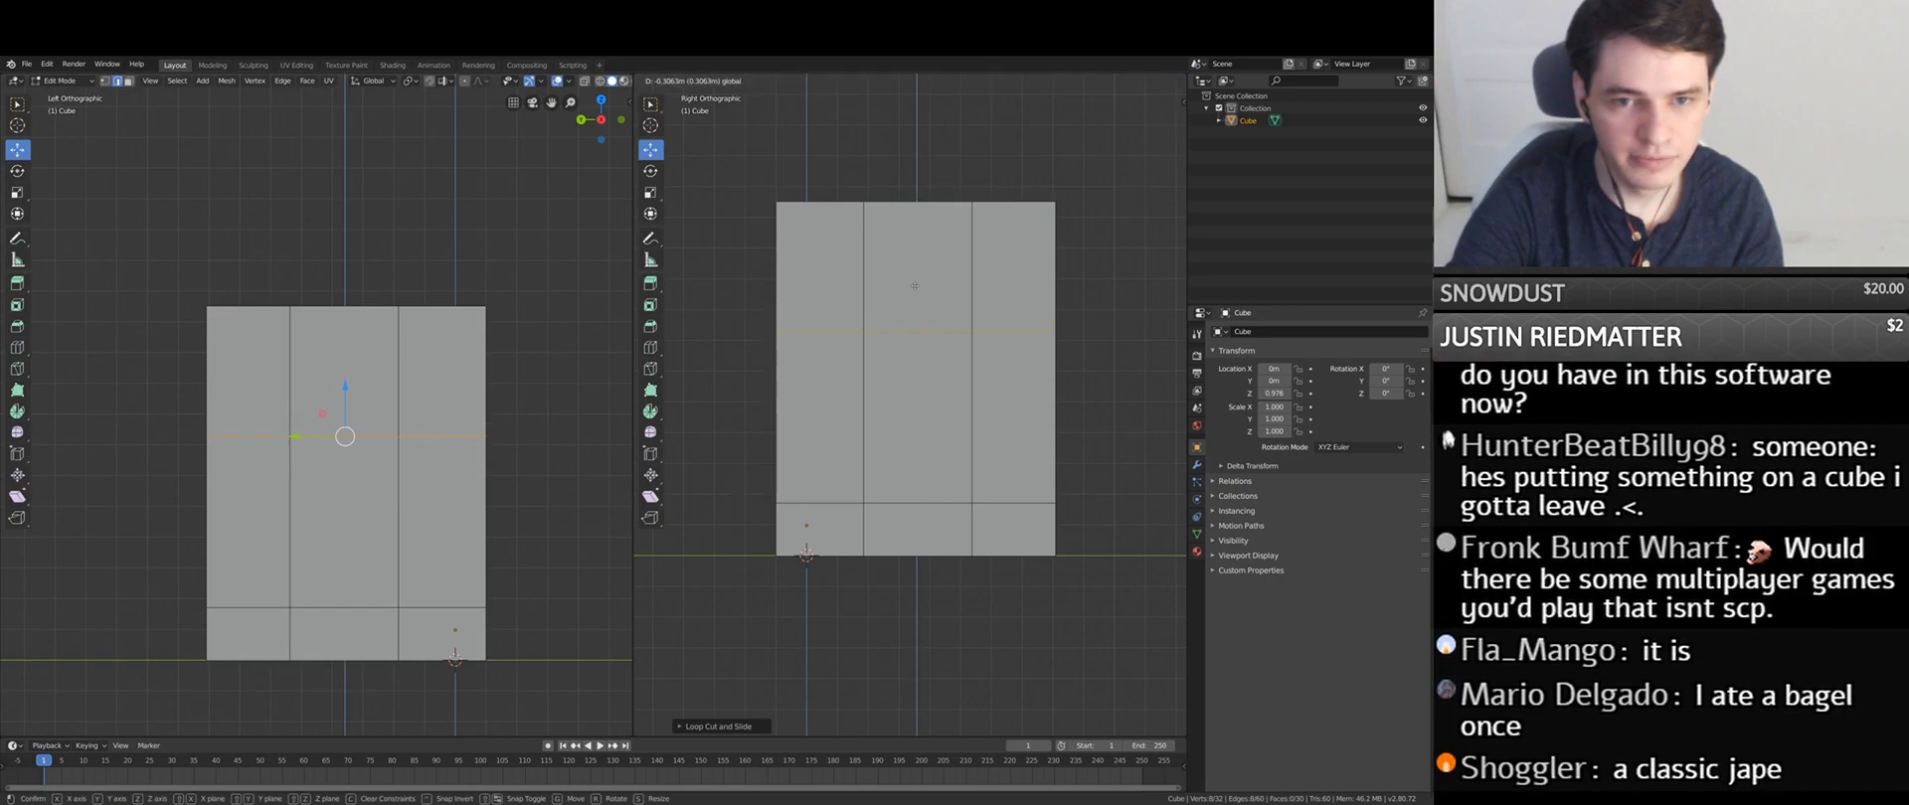
left_click(906, 371)
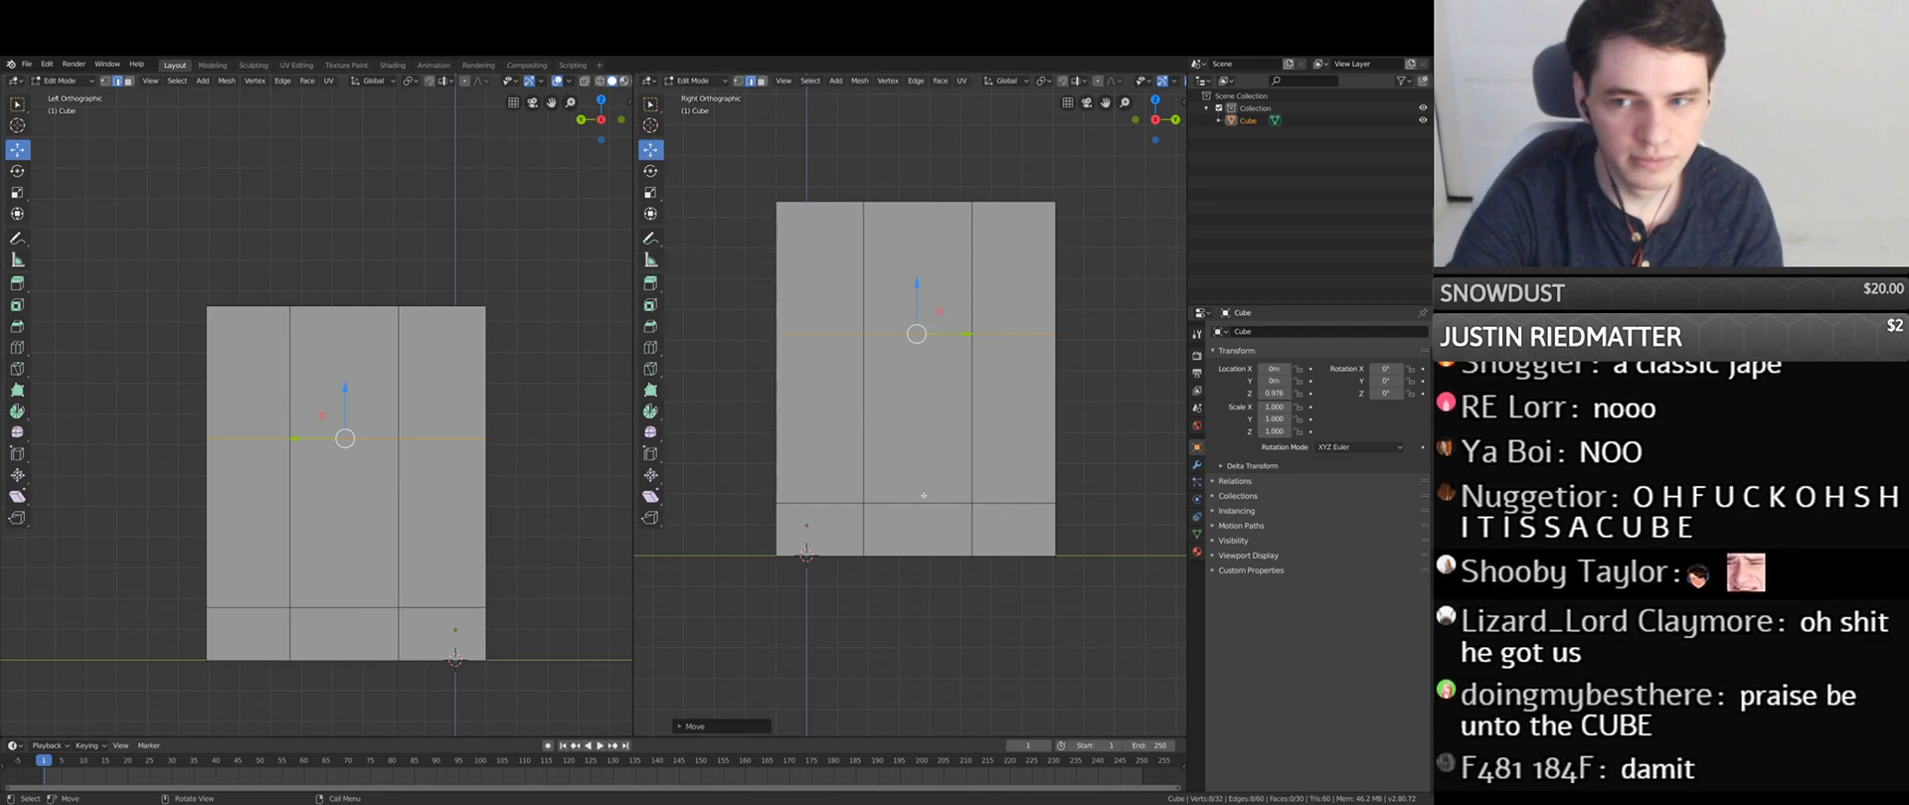
- Delete the centre faces on both broad sides of the wall to cut a rectangular opening through it
key("alt+a")
left_click(934, 400)
middle_click_drag(934, 401, 904, 426)
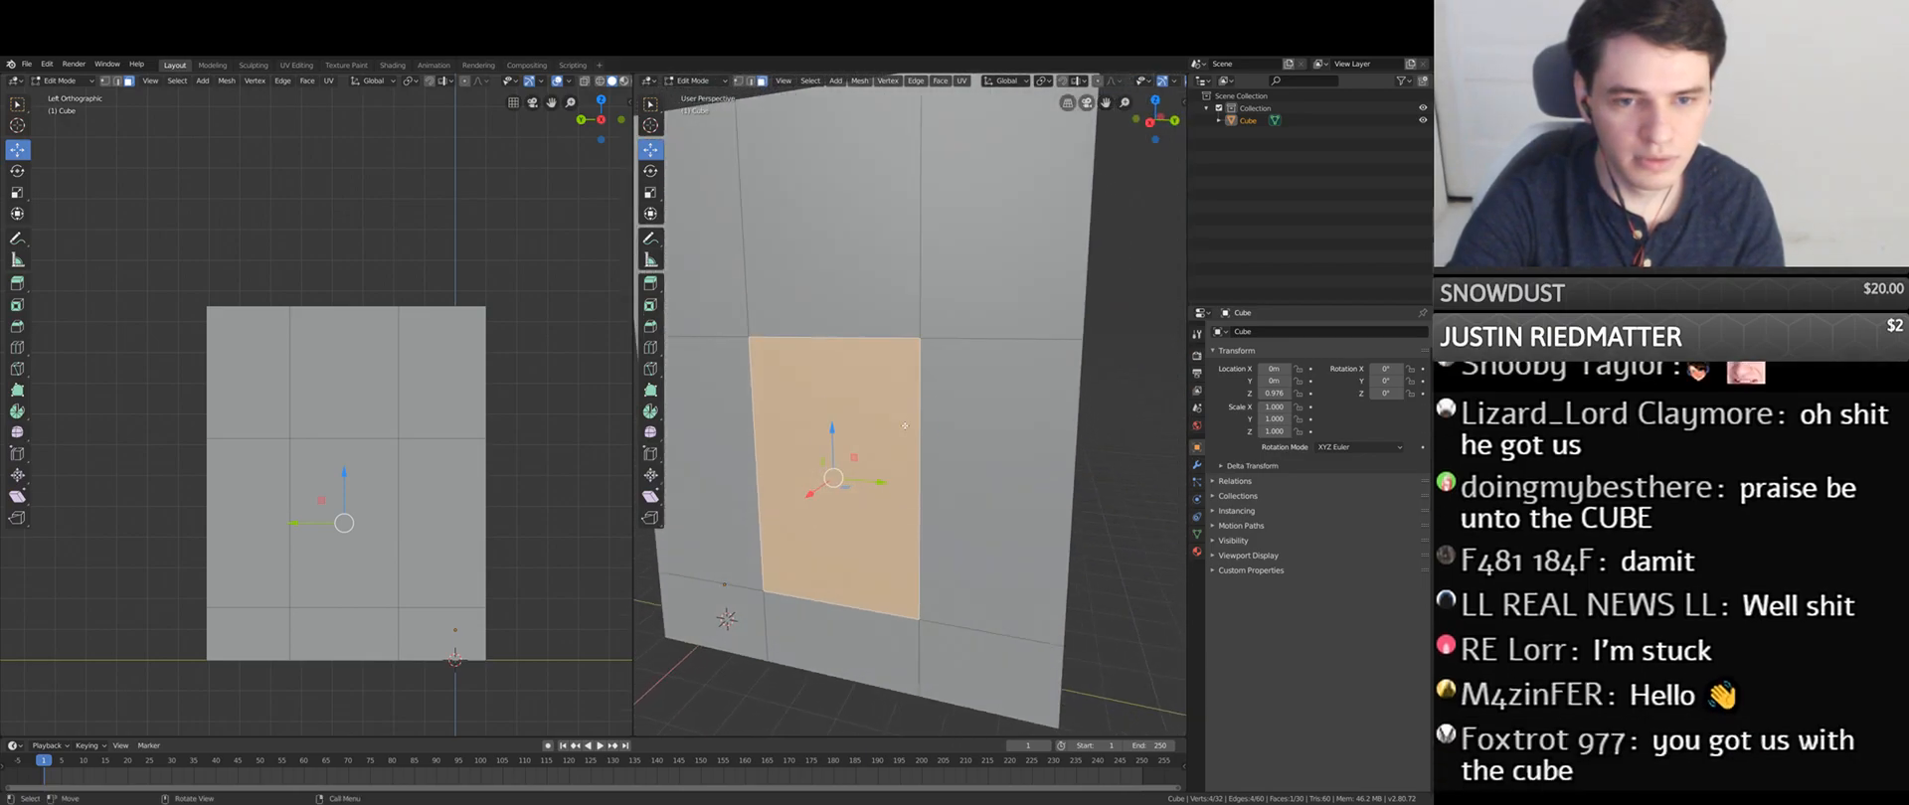
key("x")
left_click(902, 427)
left_click(876, 462)
key("x")
left_click(876, 462)
middle_click_drag(876, 462, 860, 468)
- In edge select mode, fill a face between the front and back vertical edges on the opening's side nearest the origin
left_click(732, 443)
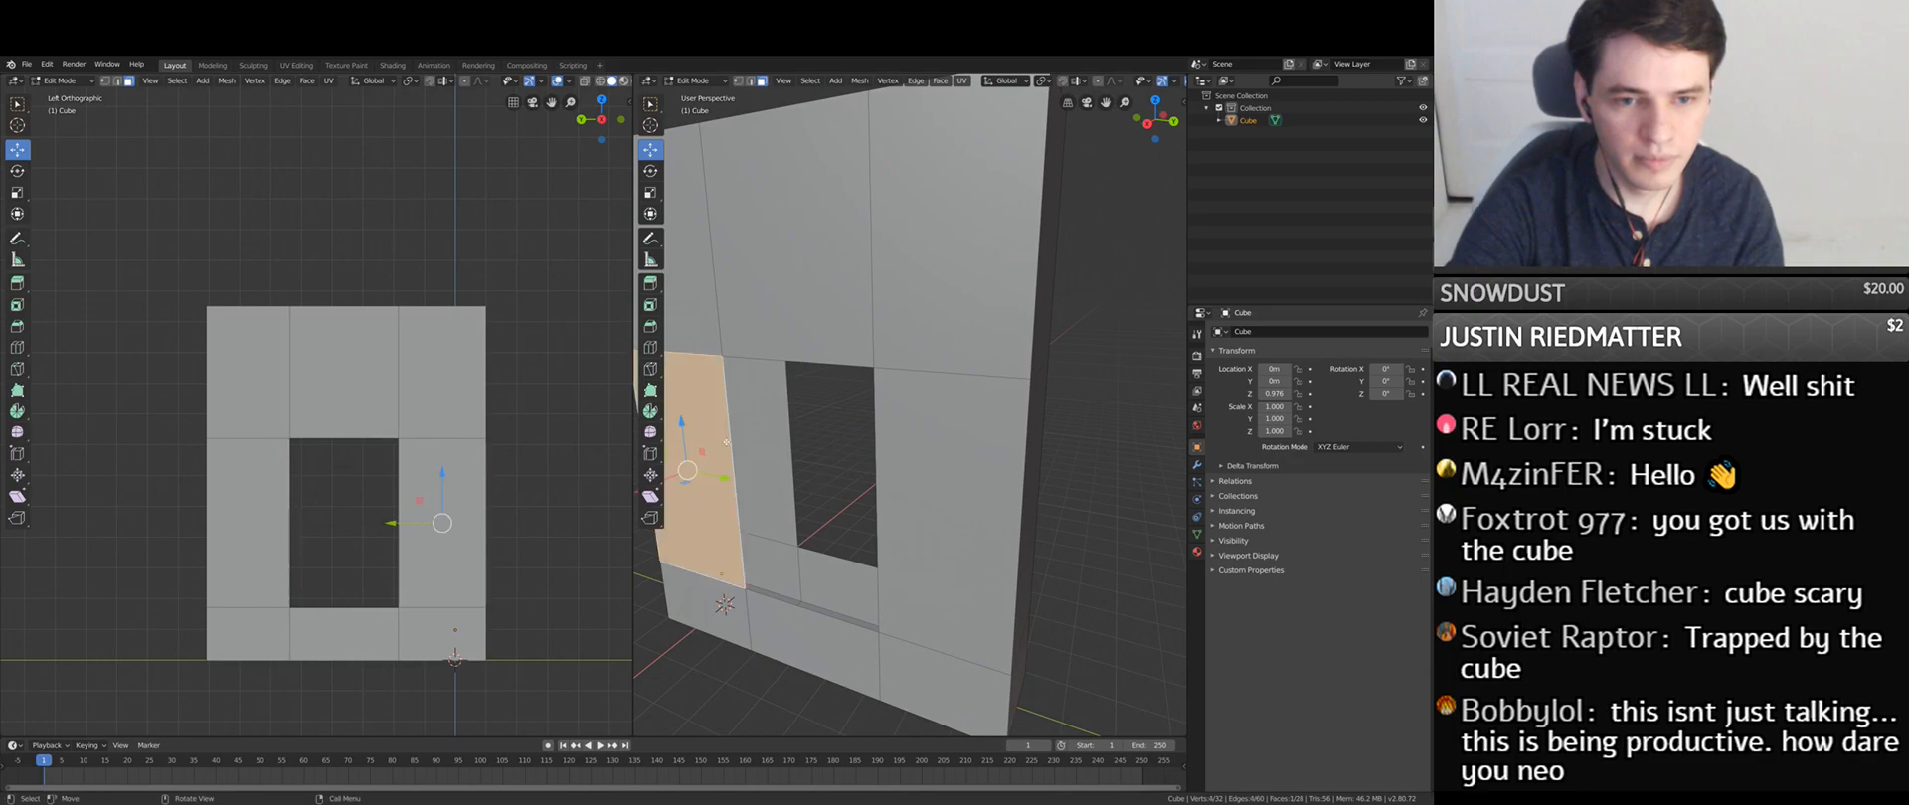
left_click(750, 82)
middle_click_drag(775, 472, 946, 445, "shift")
scroll(946, 445, "up", 3)
left_click(947, 446)
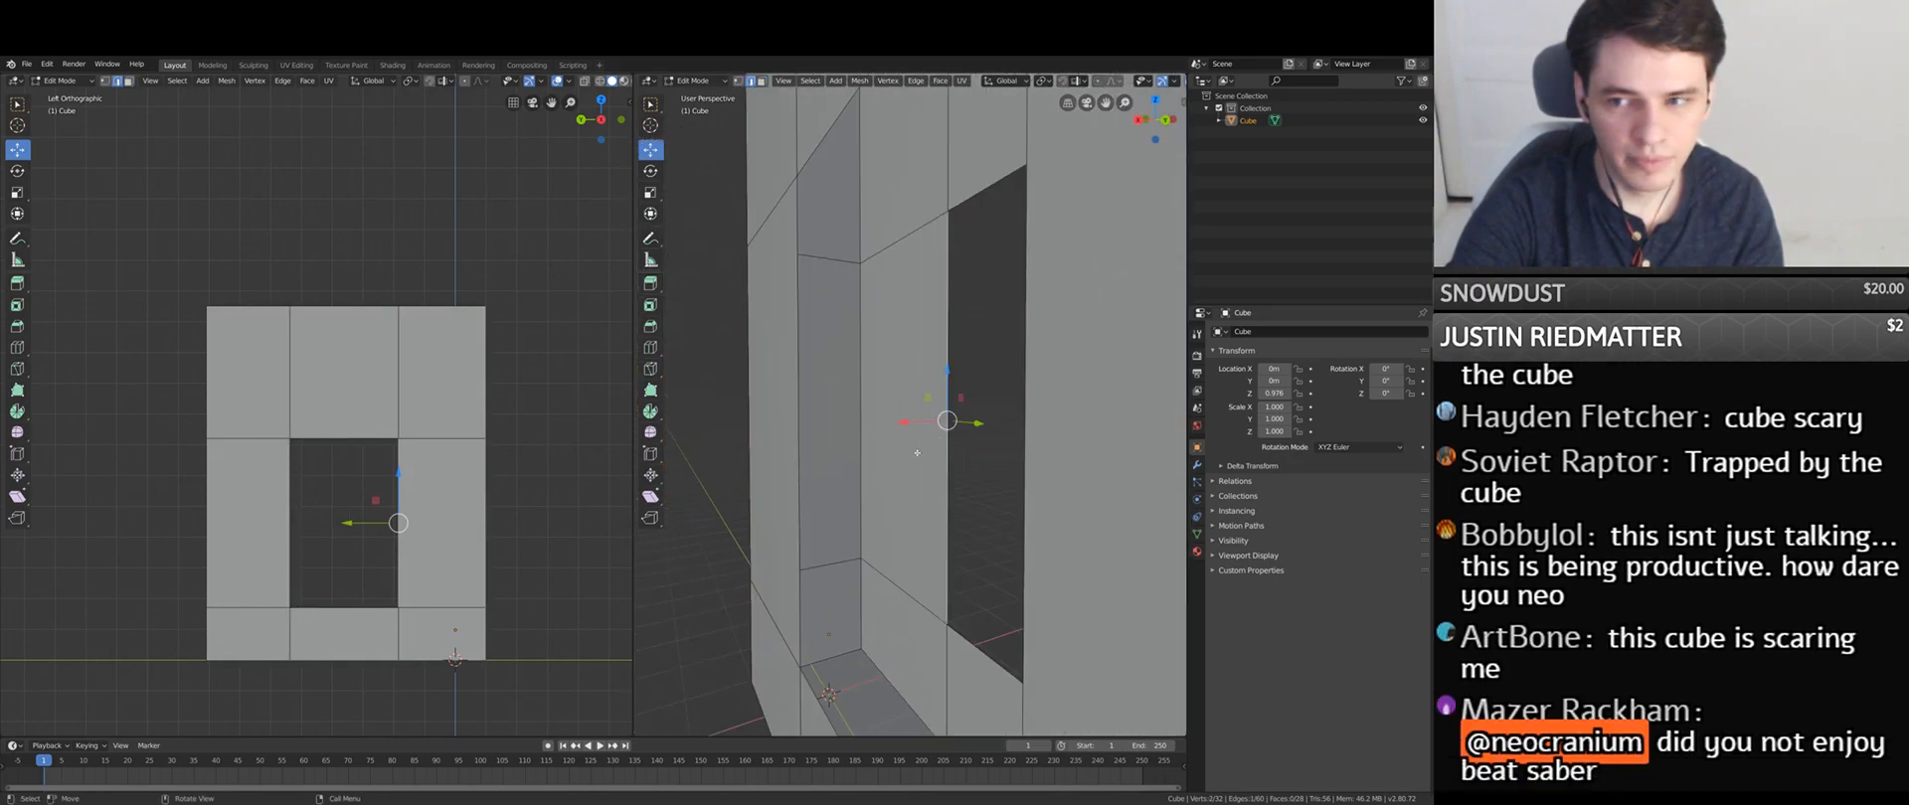
left_click(797, 481, "shift")
middle_click_drag(797, 481, 867, 499)
middle_click_drag(1004, 490, 973, 392, "shift")
key("f")
- Fill faces between the front and back edges along the opening's top and its remaining vertical side
middle_click_drag(984, 383, 830, 433, "shift")
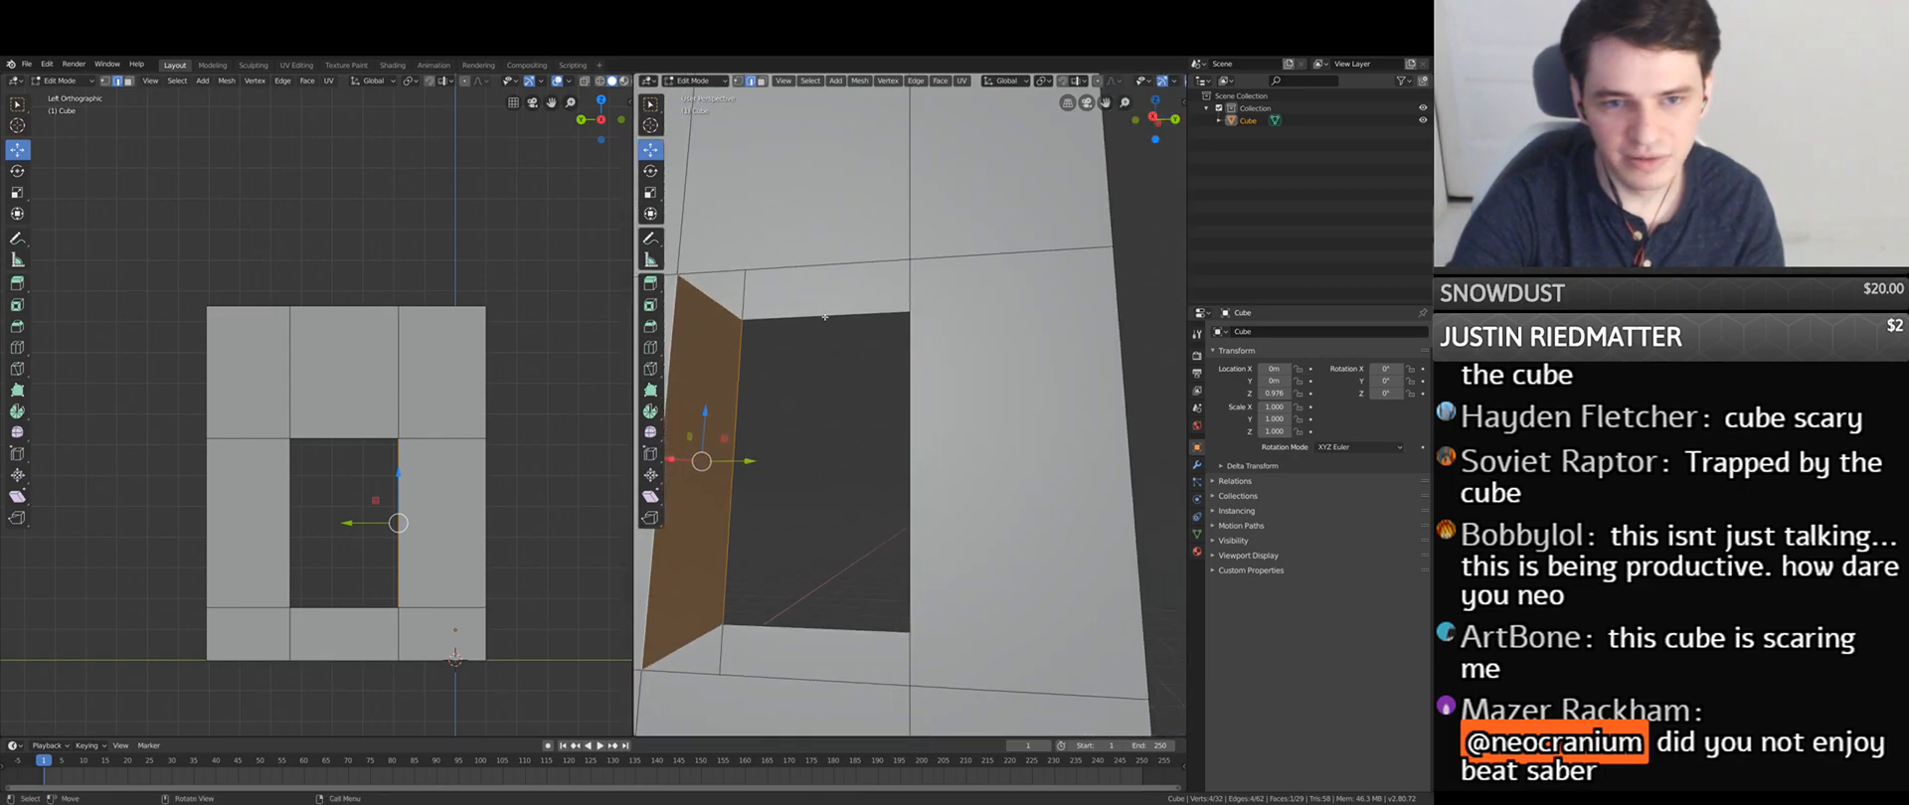
left_click(820, 316)
left_click(800, 265, "shift")
key("f")
middle_click_drag(800, 267, 871, 411)
left_click(850, 408)
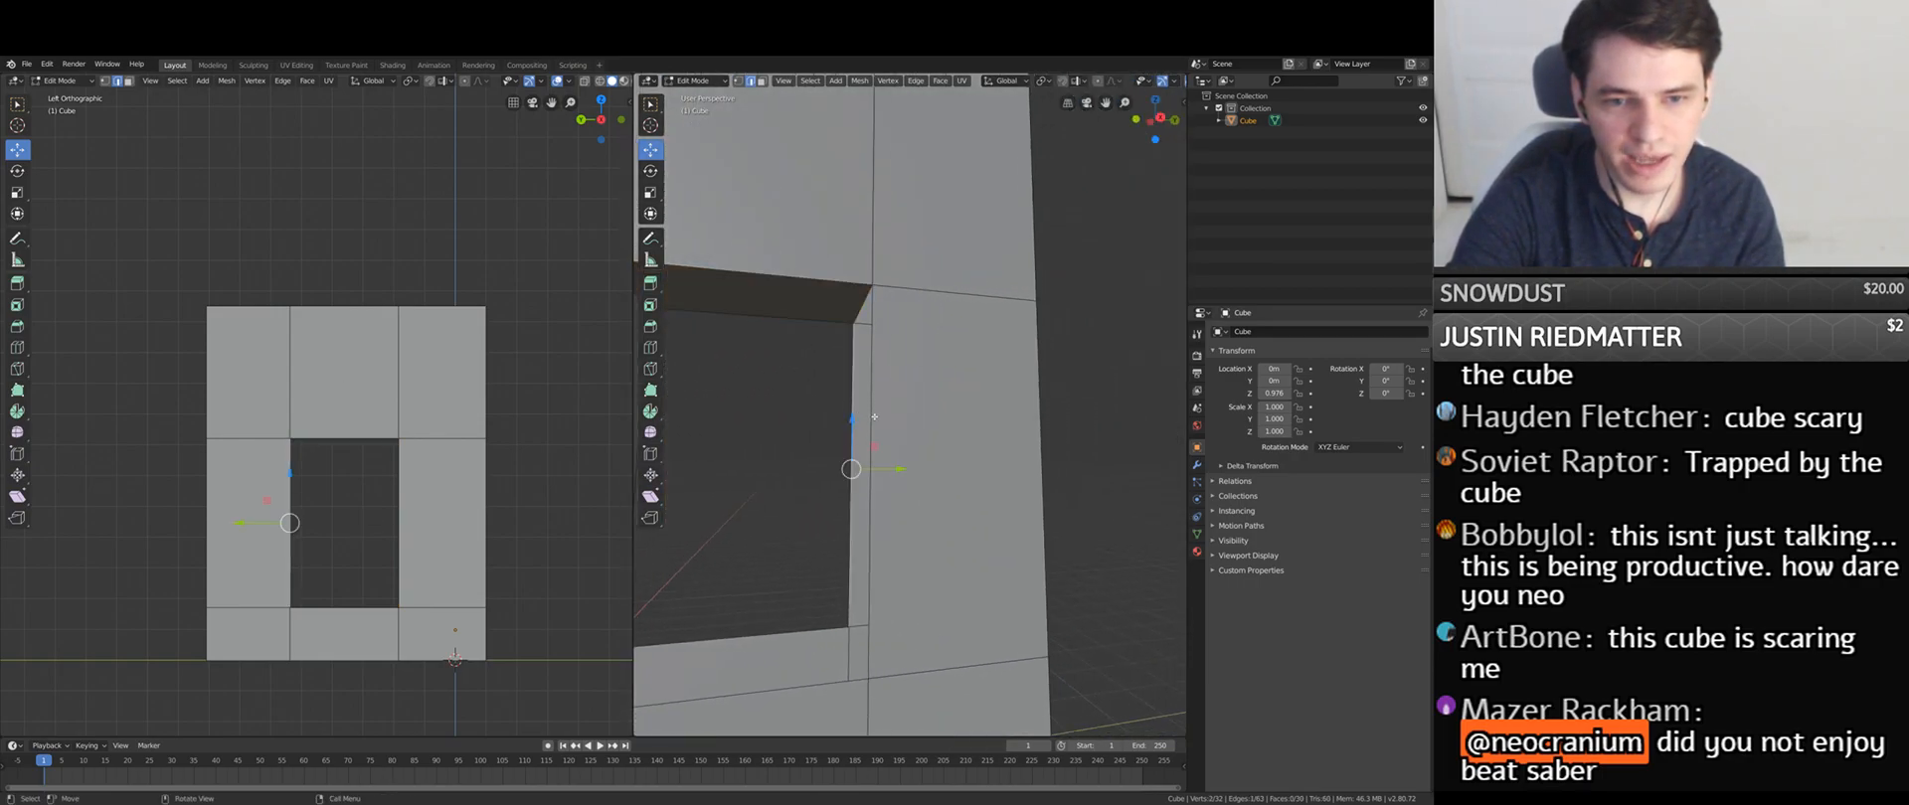
left_click(870, 418, "shift")
key("f")
- Fill a face between the front and back edges along the bottom of the opening
middle_click_drag(802, 498, 905, 445, "shift")
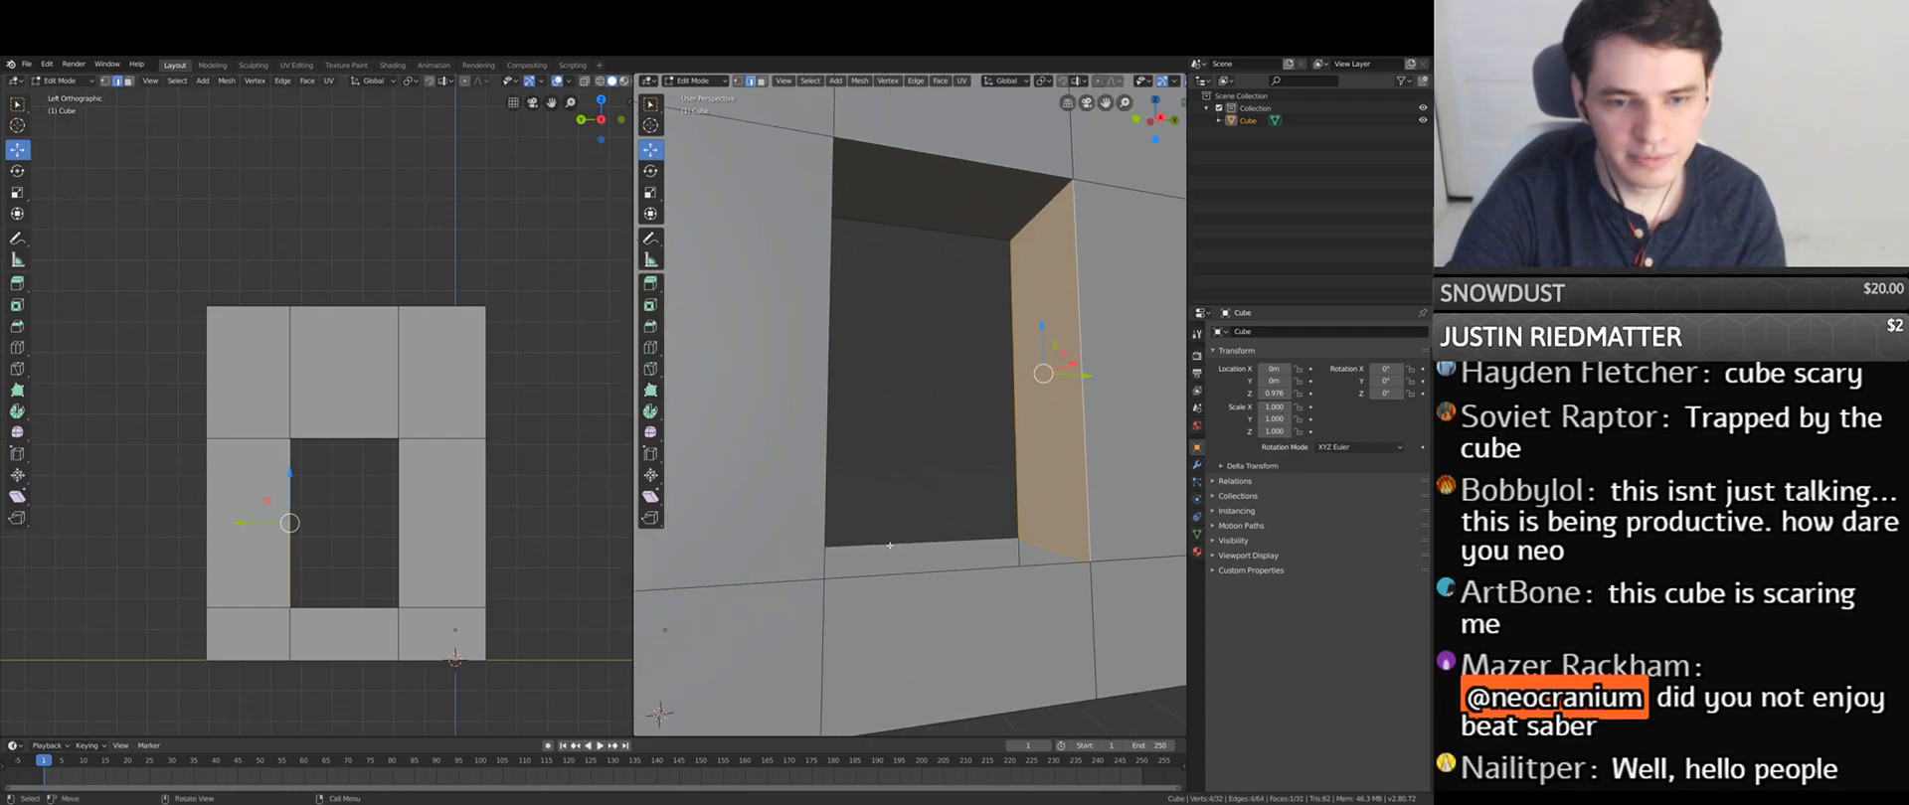
left_click(910, 540)
left_click(912, 571, "shift")
key("f")
scroll(913, 497, "down", 4)
mouse_move(912, 496)
middle_mouse_down()
mouse_move(1093, 464)
mouse_move(925, 475)
middle_mouse_up()
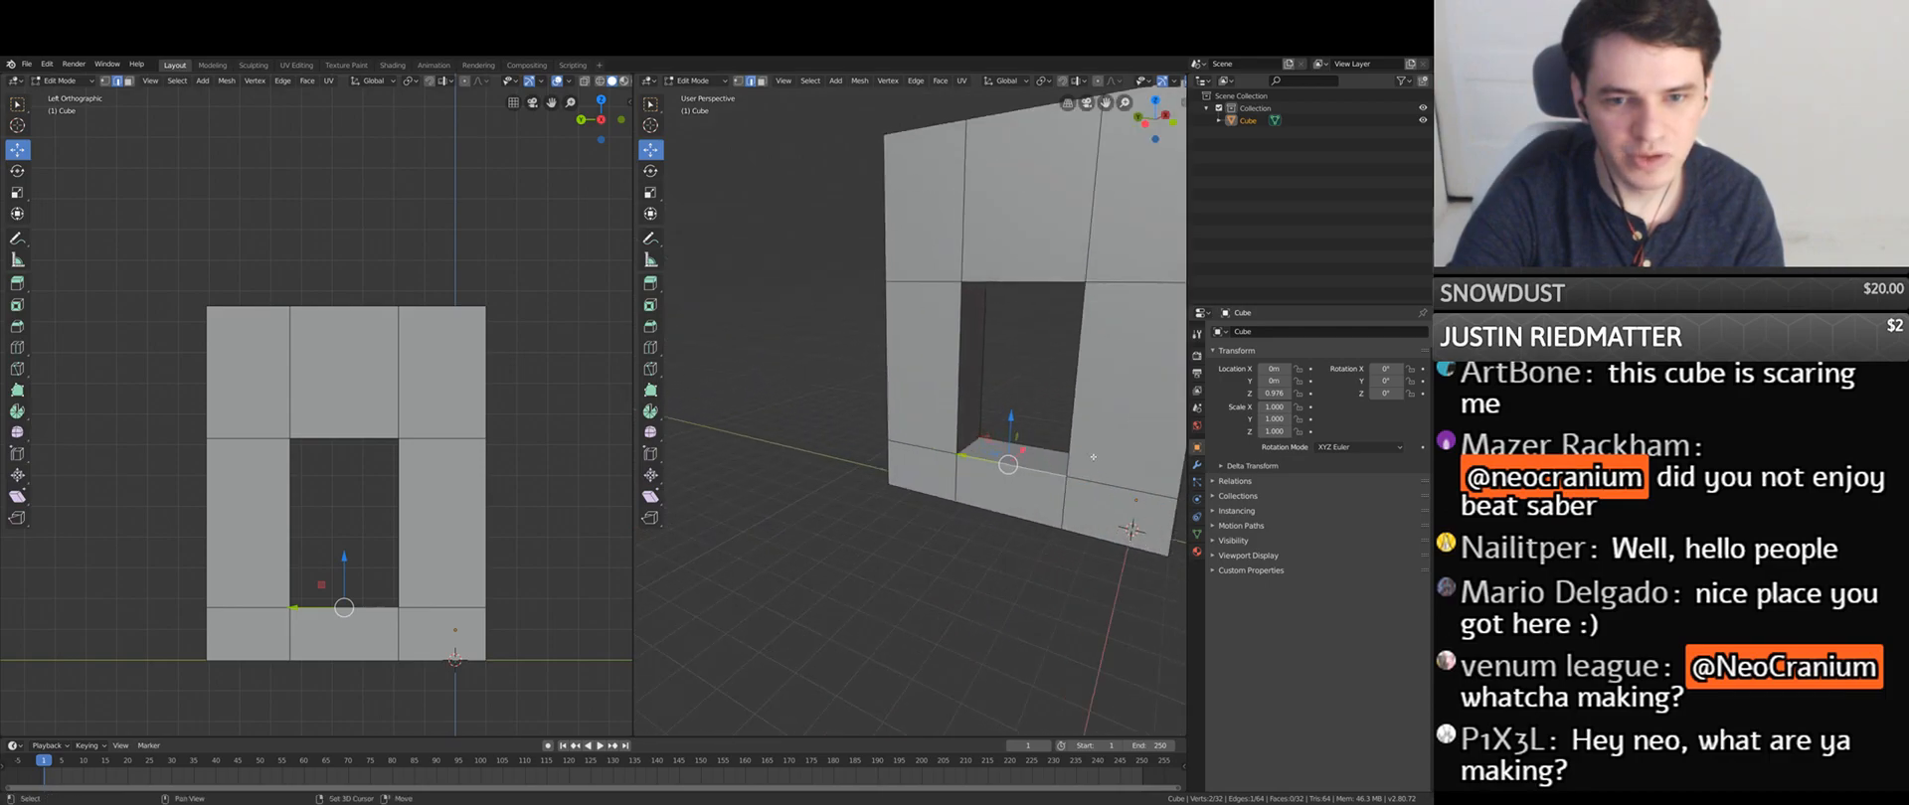
- In face select mode, raise the opening's bottom face along Z to make the opening shorter
scroll(921, 439, "up", 6)
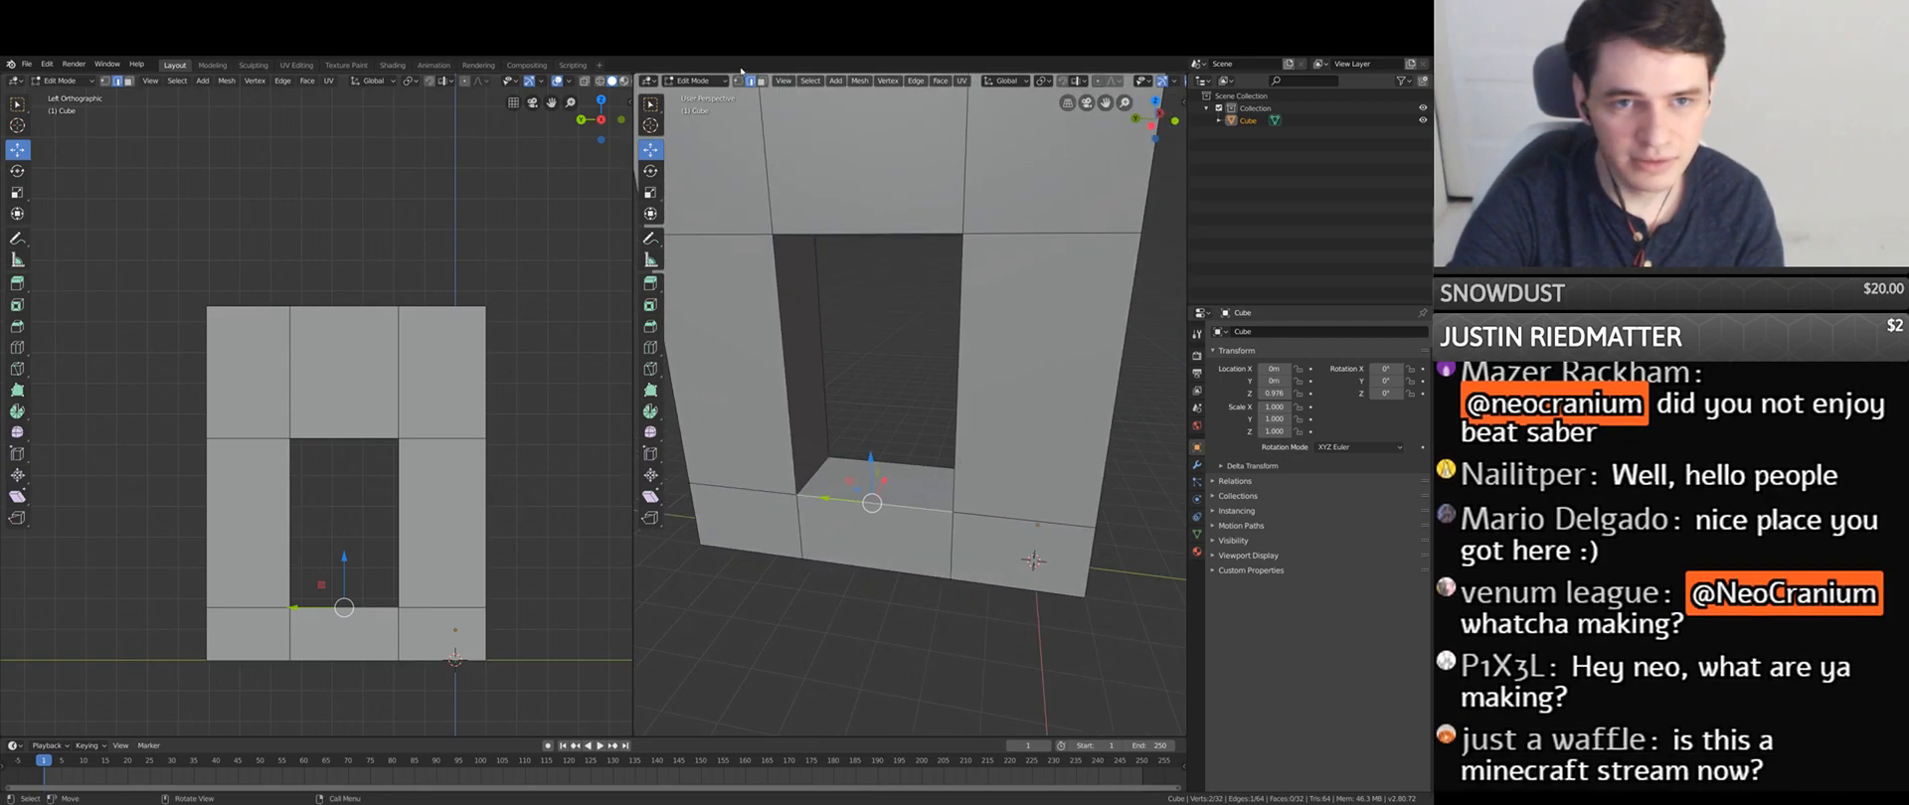
left_click(909, 478)
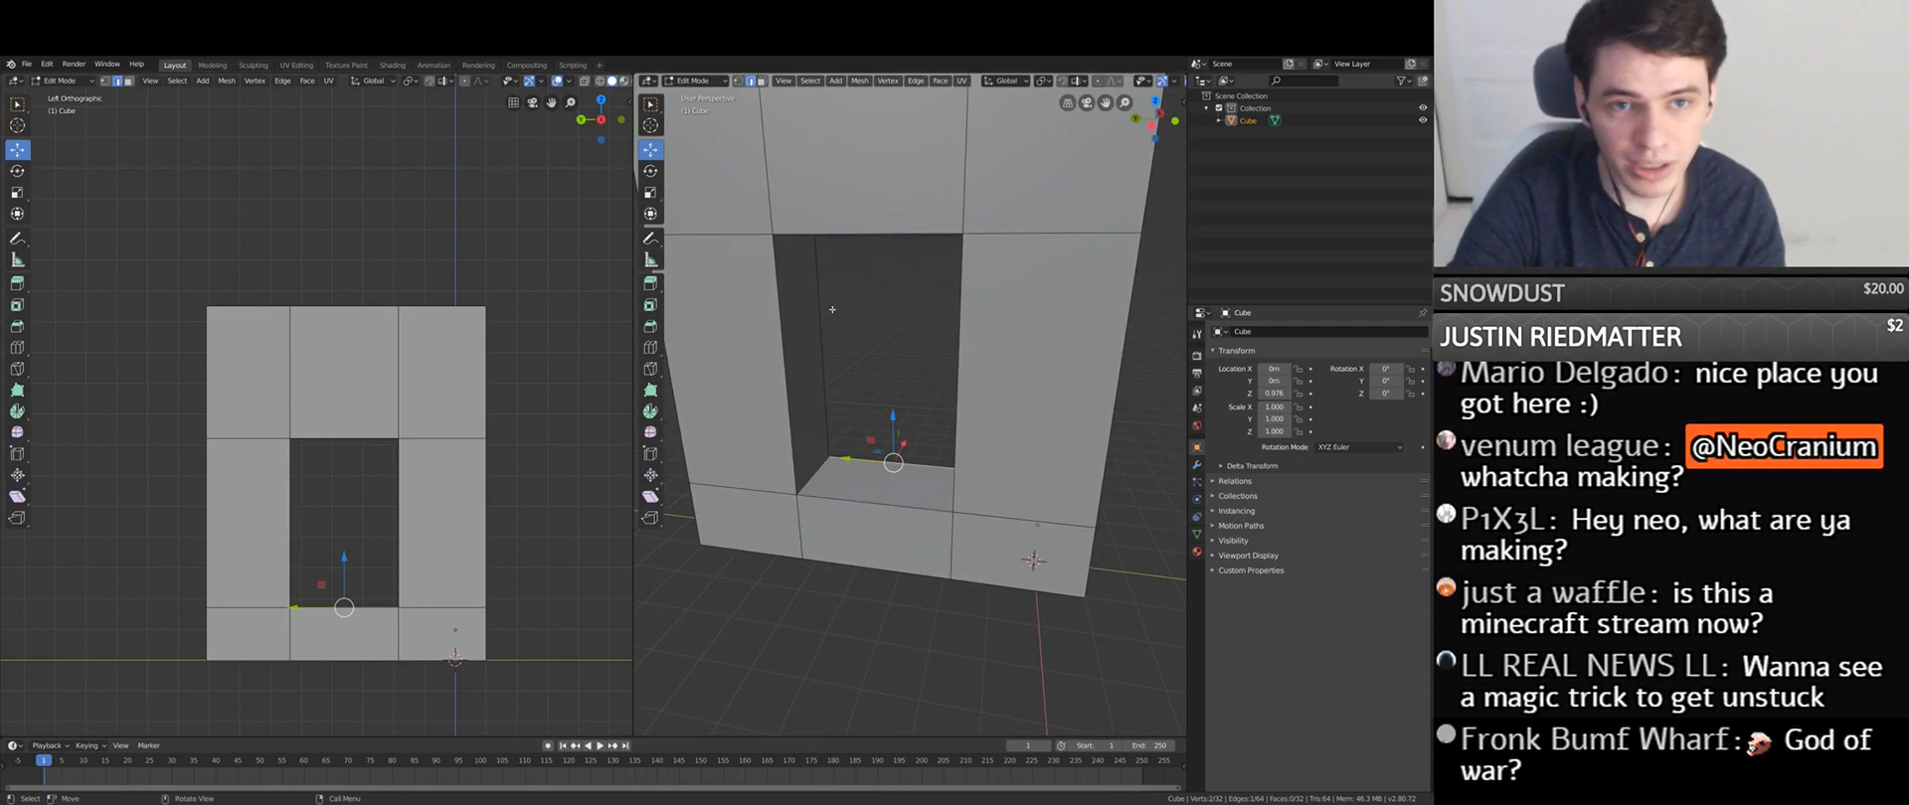
left_click(760, 81)
left_click(883, 484)
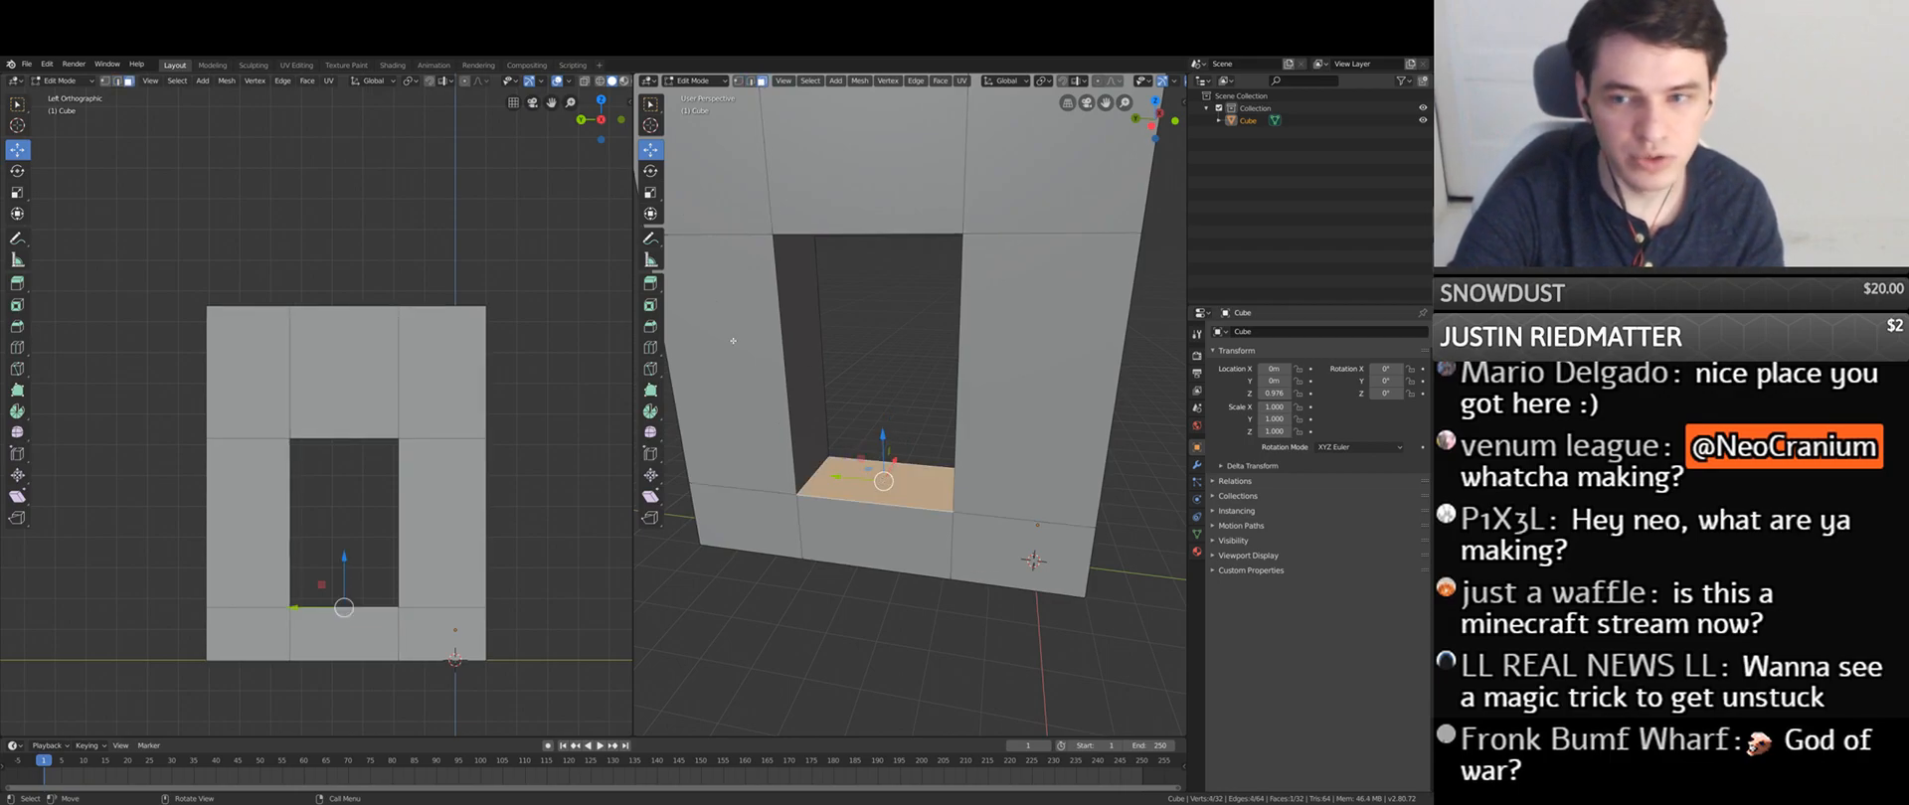
left_click_drag(885, 445, 887, 398)
scroll(887, 397, "down", 2)
middle_click_drag(888, 398, 954, 427)
scroll(826, 389, "down", 4)
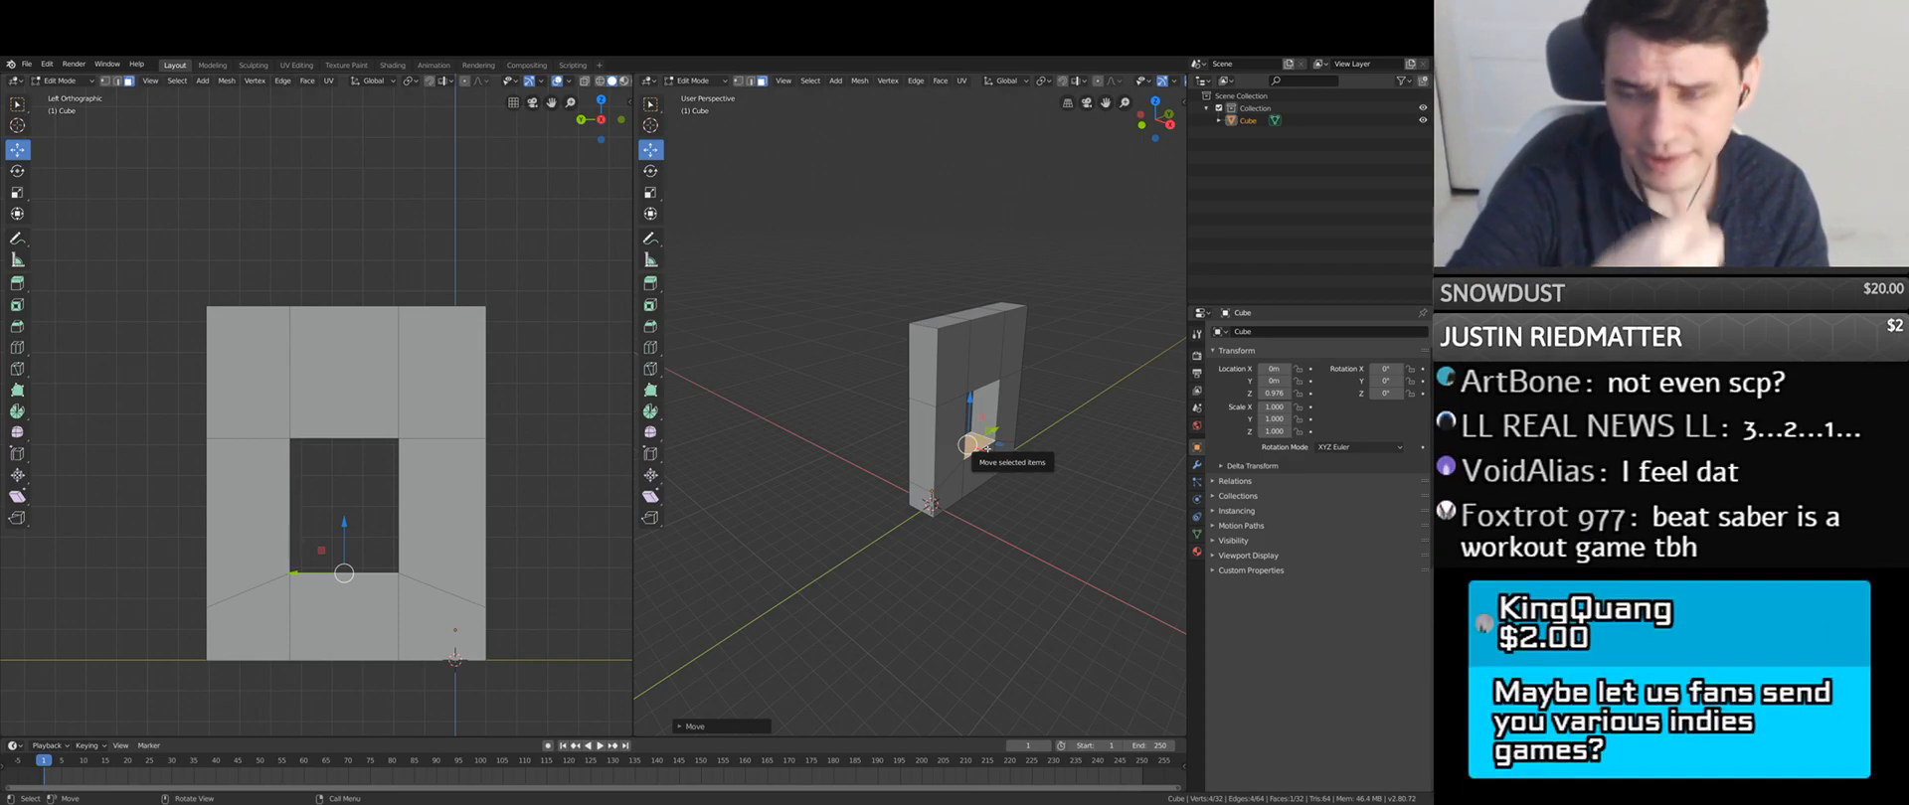
- Select the entire wall mesh and try to scale it along X to adjust the wall's thickness
middle_click_drag(987, 447, 954, 419)
key("a")
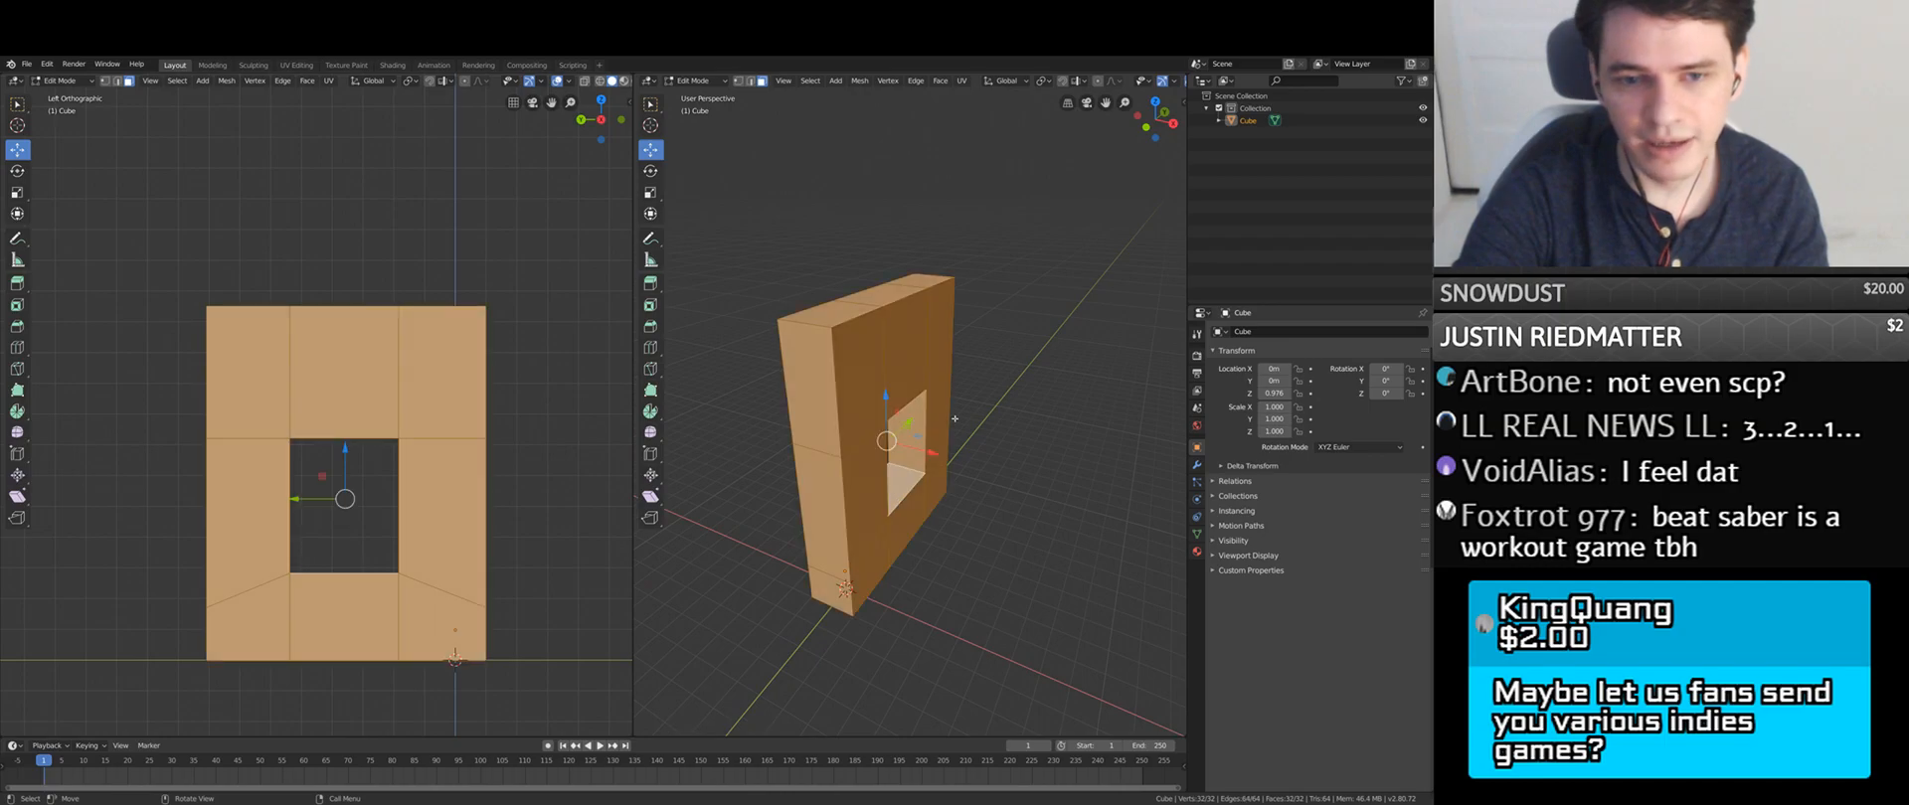
left_click(650, 192)
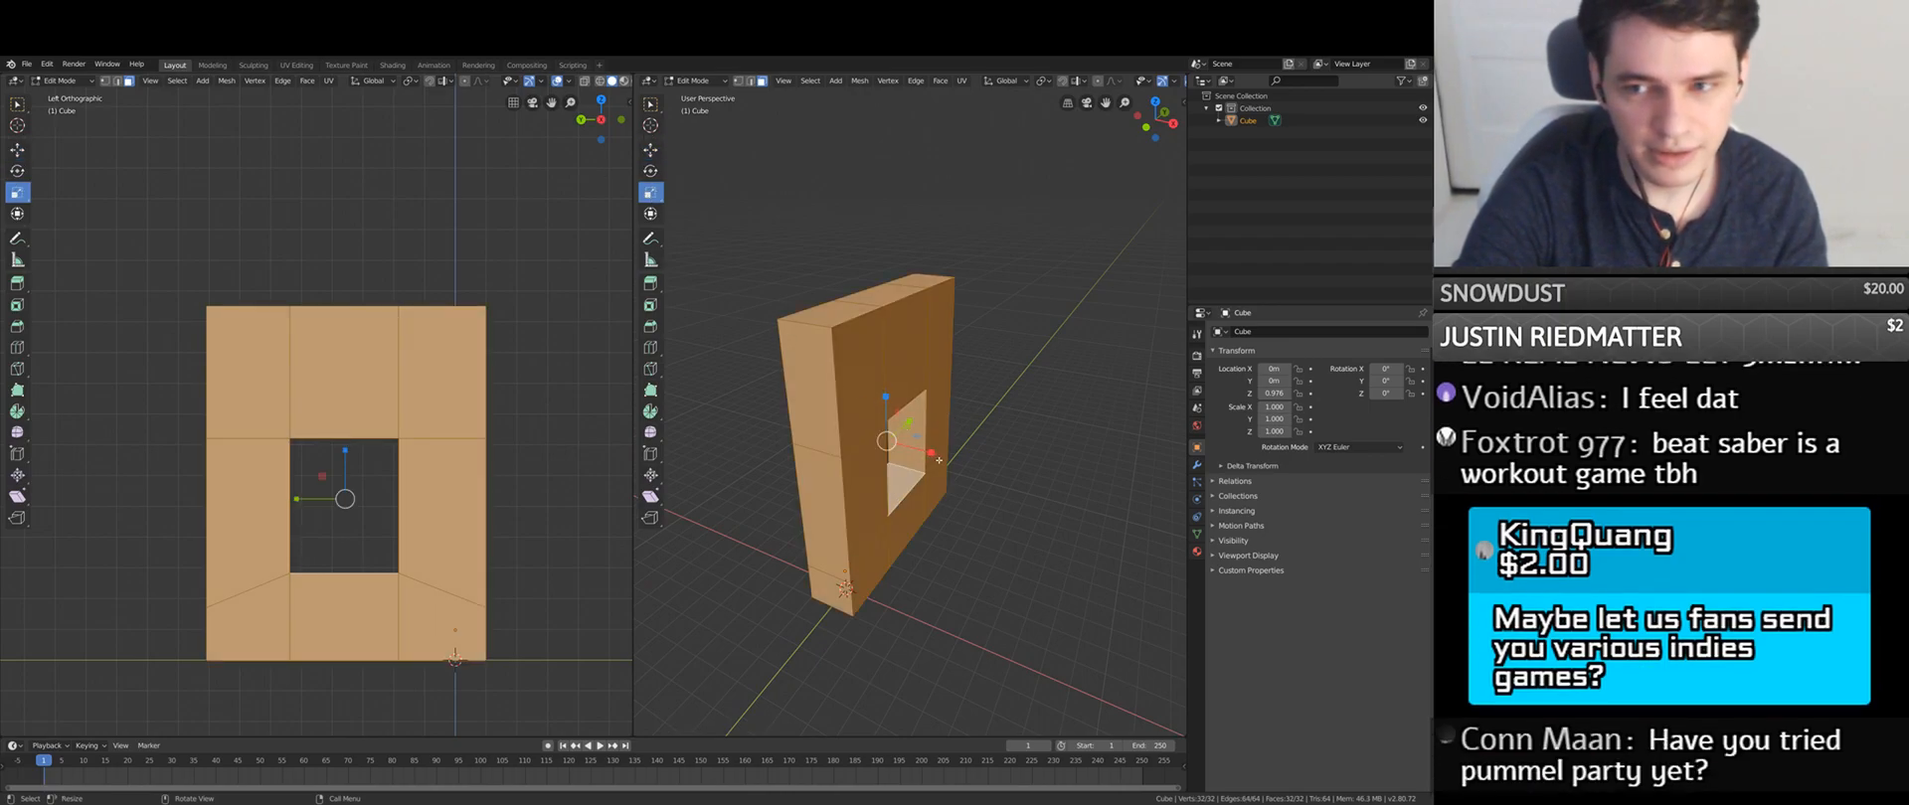
mouse_move(929, 453)
left_mouse_down()
mouse_move(915, 447)
mouse_move(929, 453)
left_mouse_up()
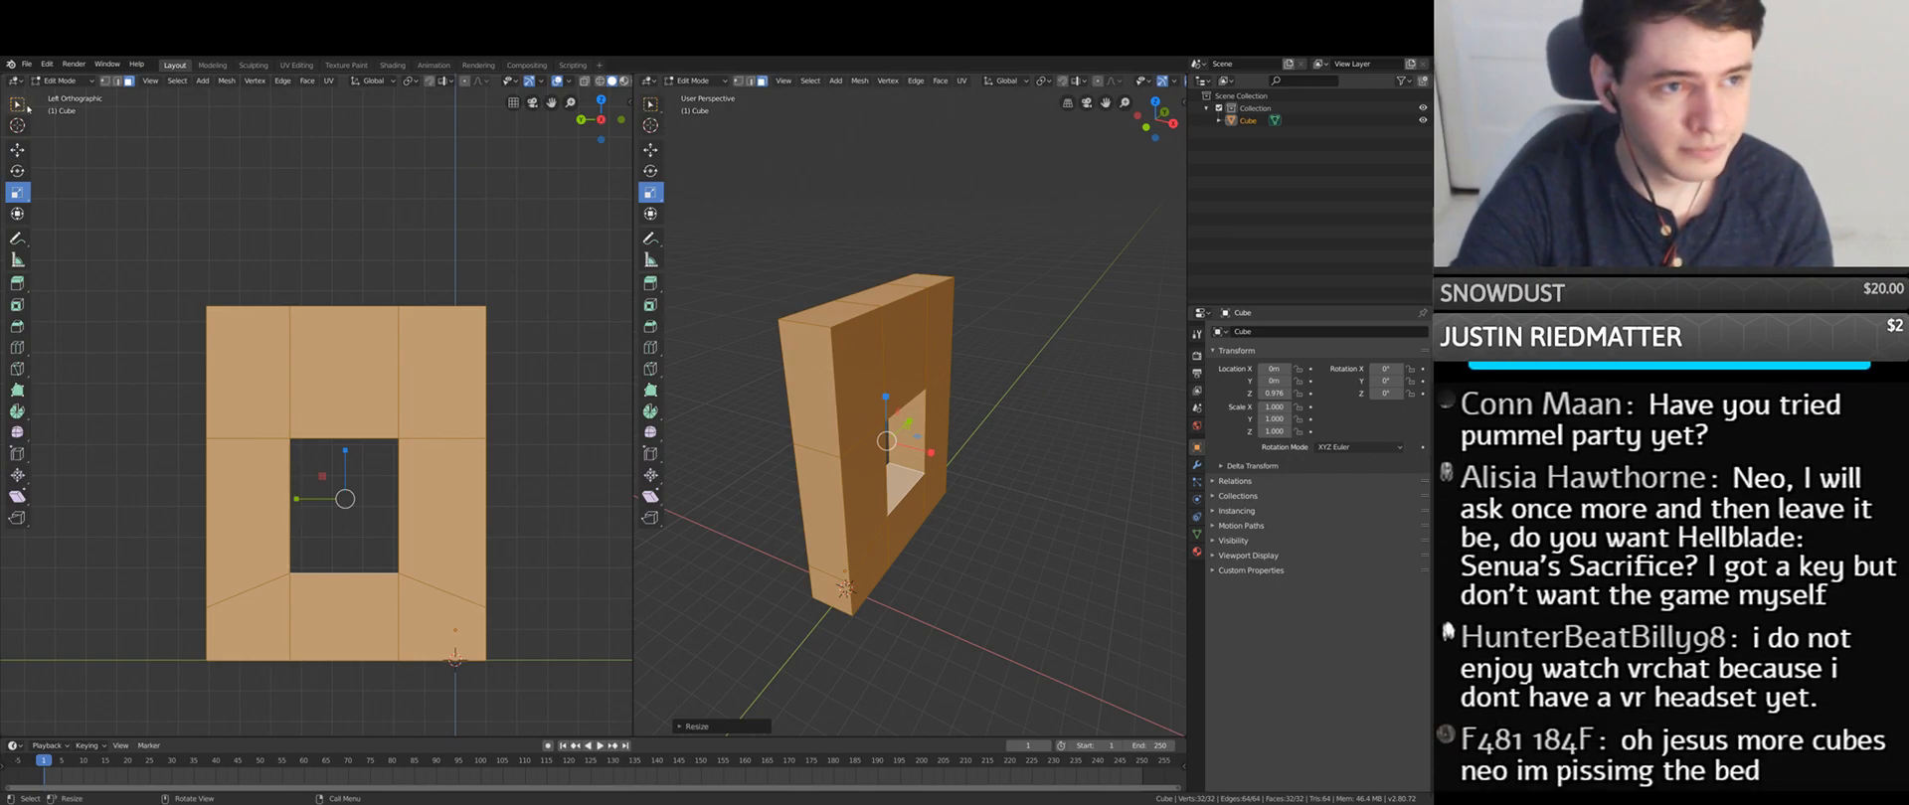
- Deselect the wall's geometry and return to Object Mode with nothing selected
left_click(21, 106)
scroll(979, 476, "down", 4)
left_click(984, 478)
middle_click_drag(984, 478, 962, 468)
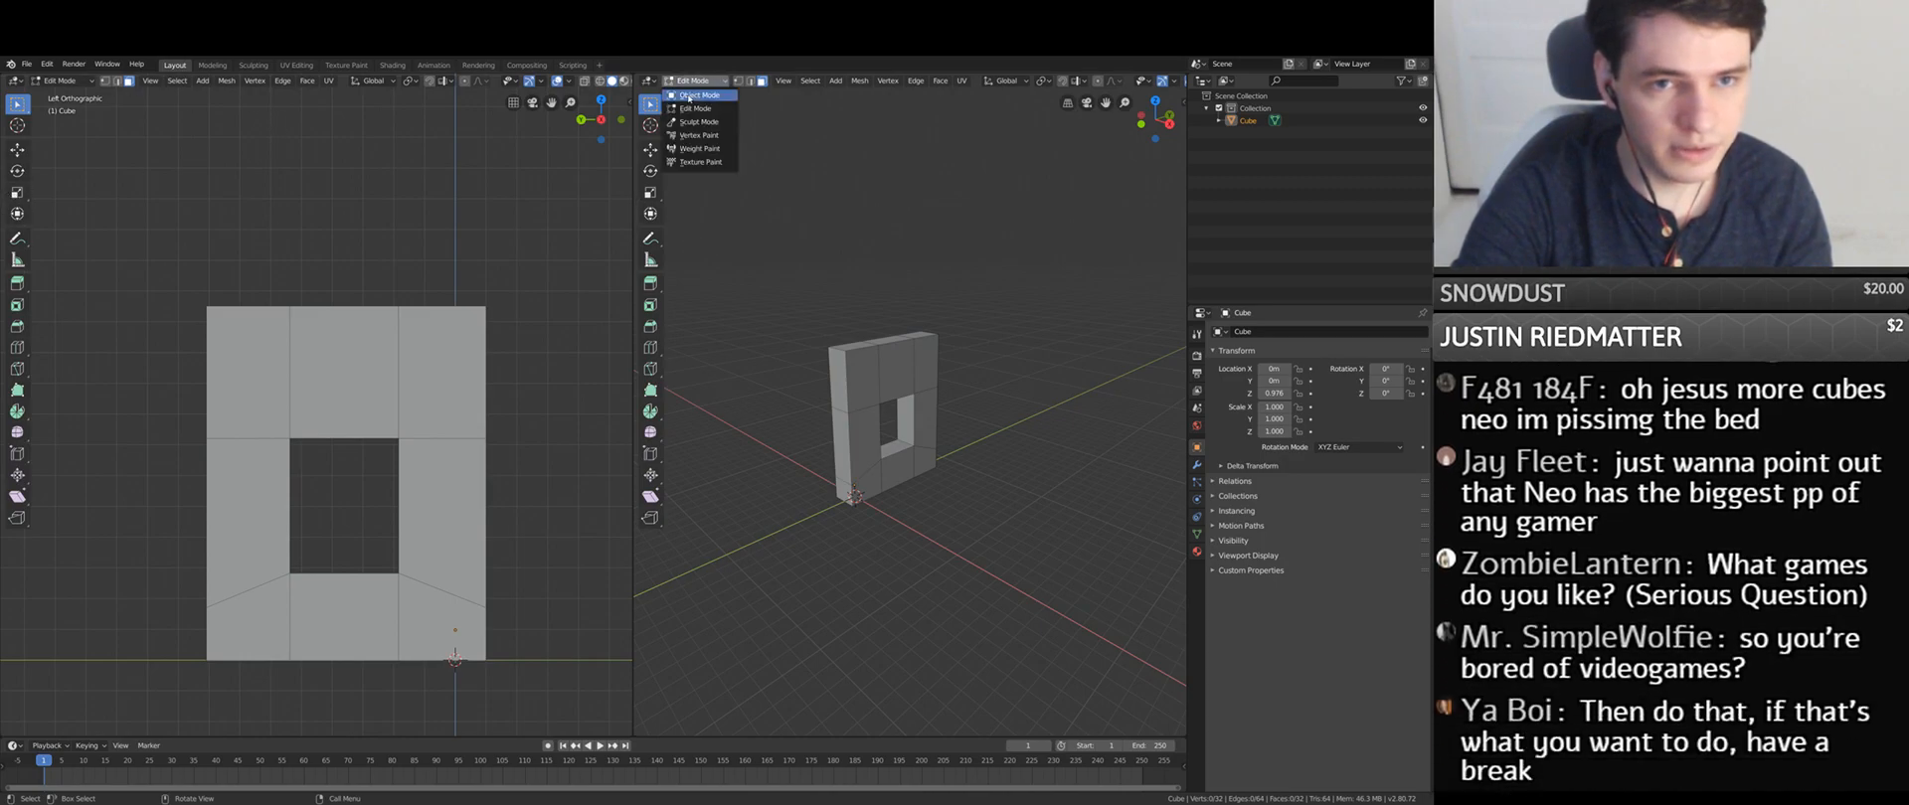
key("Tab")
scroll(995, 558, "up", 5)
middle_click_drag(995, 557, 890, 472)
left_click(920, 557)
scroll(944, 554, "down", 3)
- Add a mesh circle and move it along X and Z, out and up from the wall's base
key("shift+a")
mouse_move(947, 554)
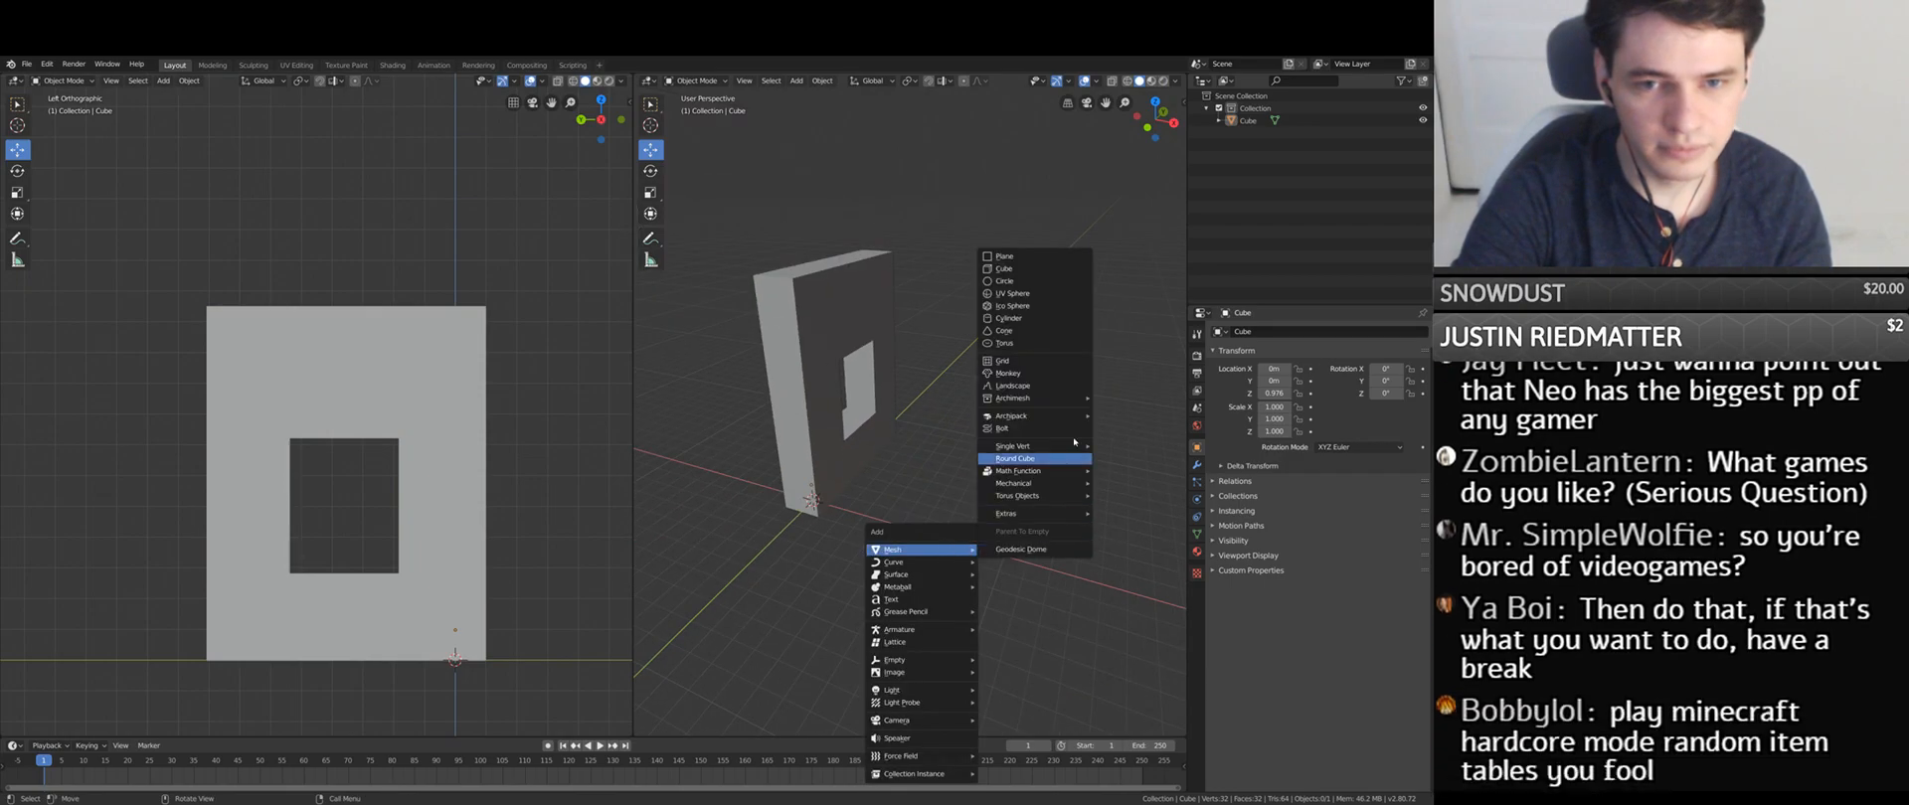
left_click(1039, 281)
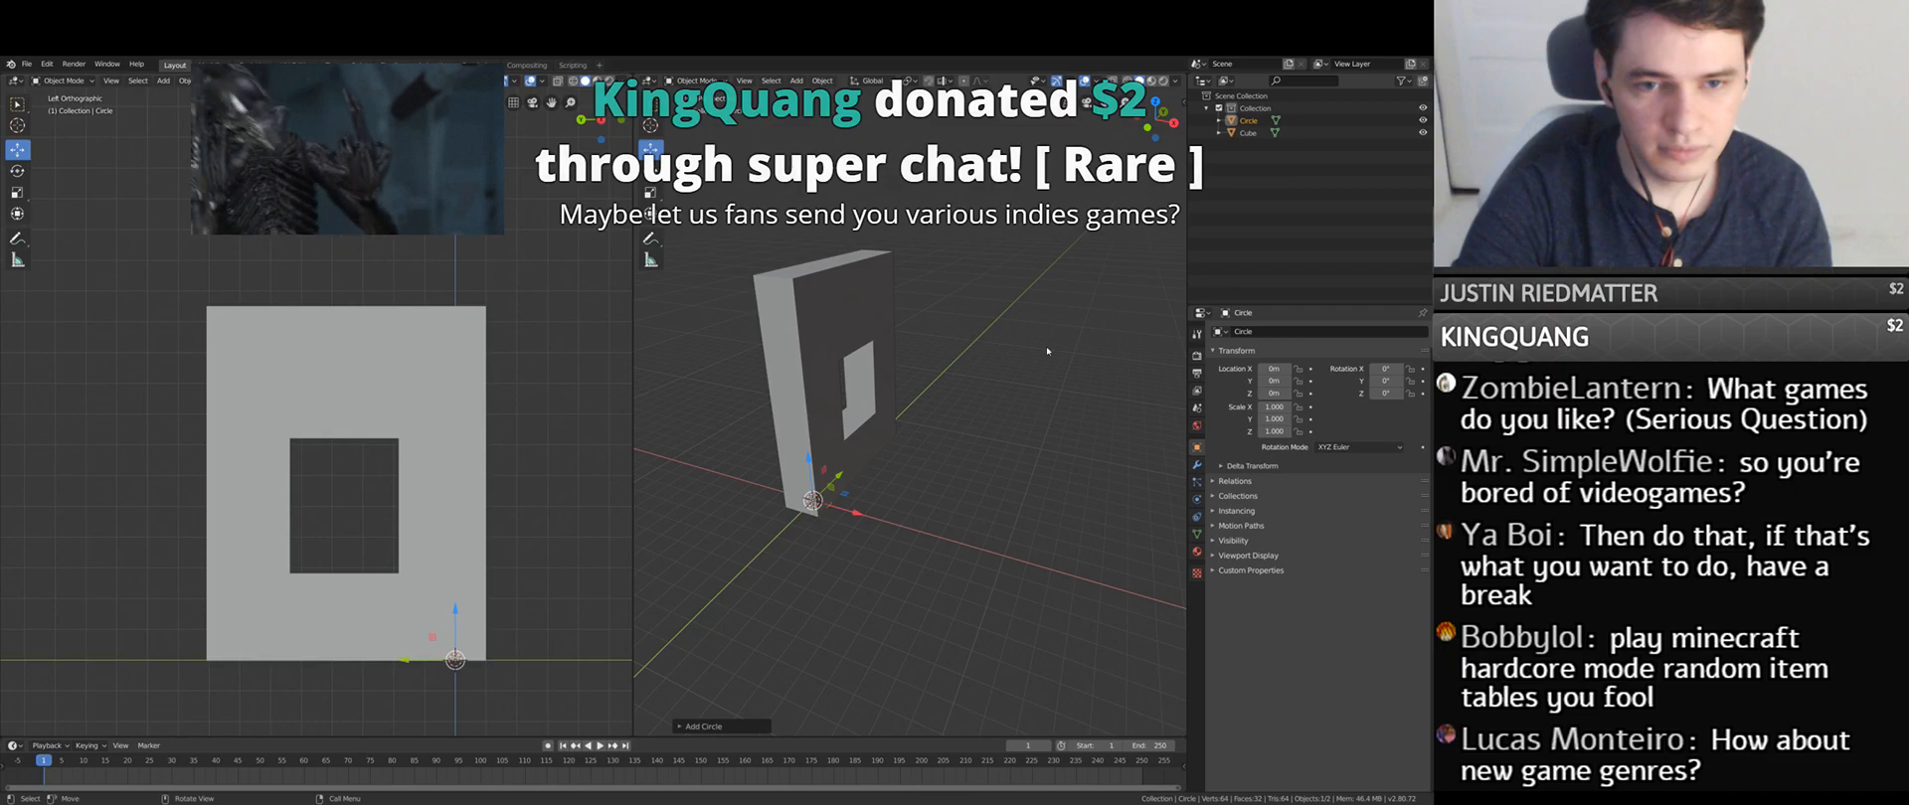
left_click_drag(832, 486, 955, 450)
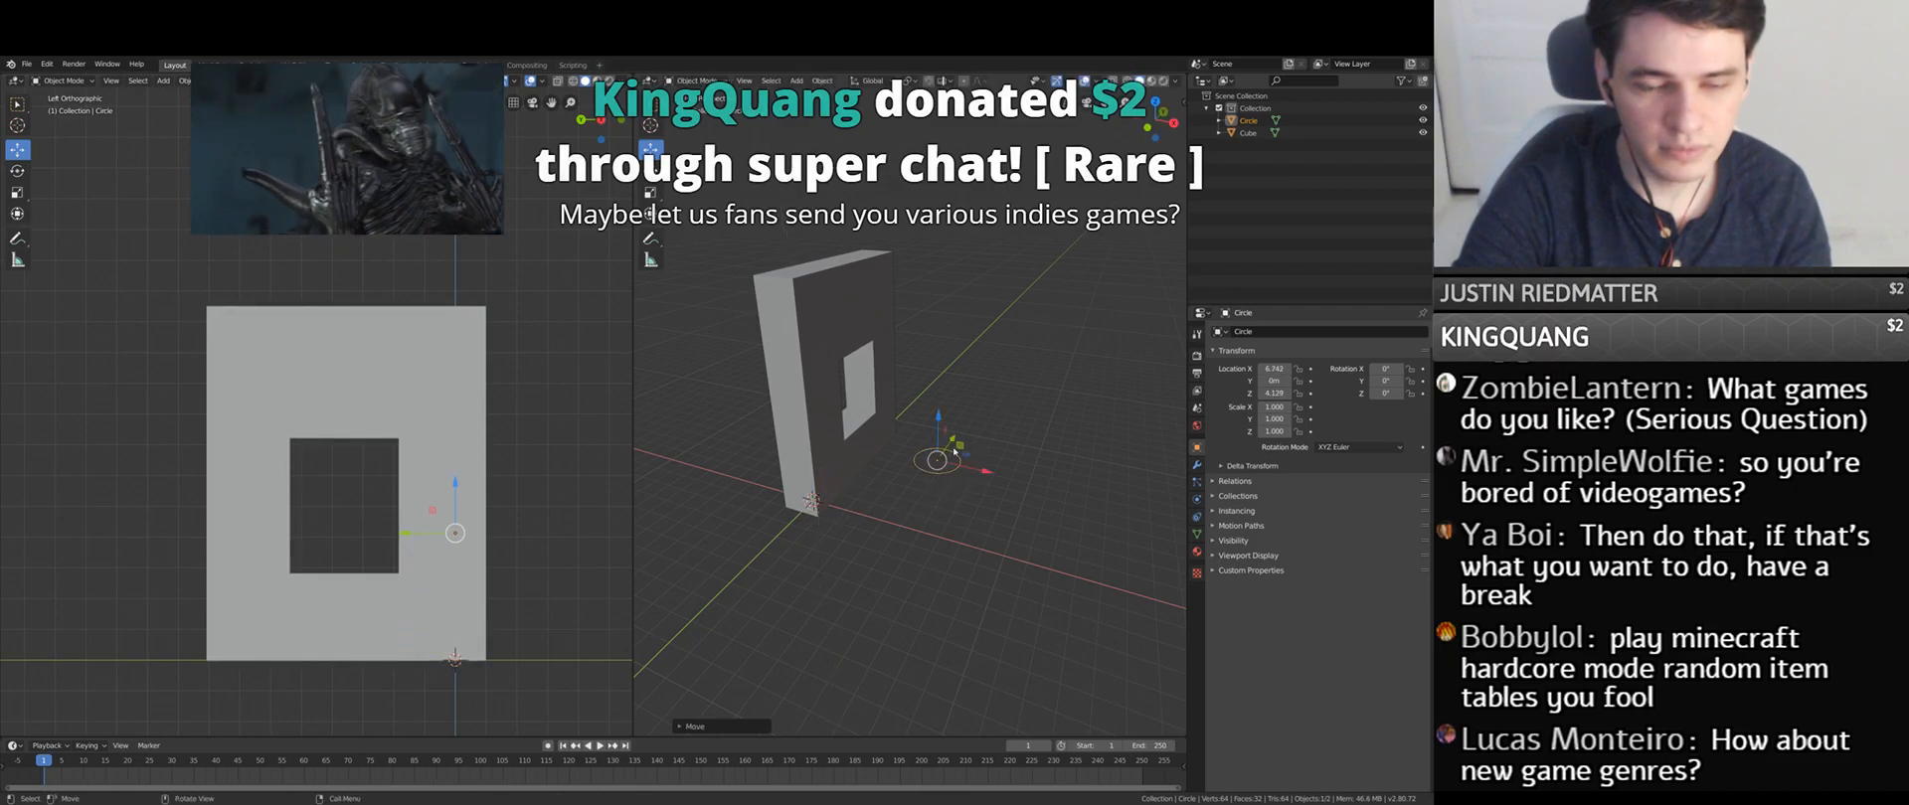
- Delete the circle beside the wall
key("z")
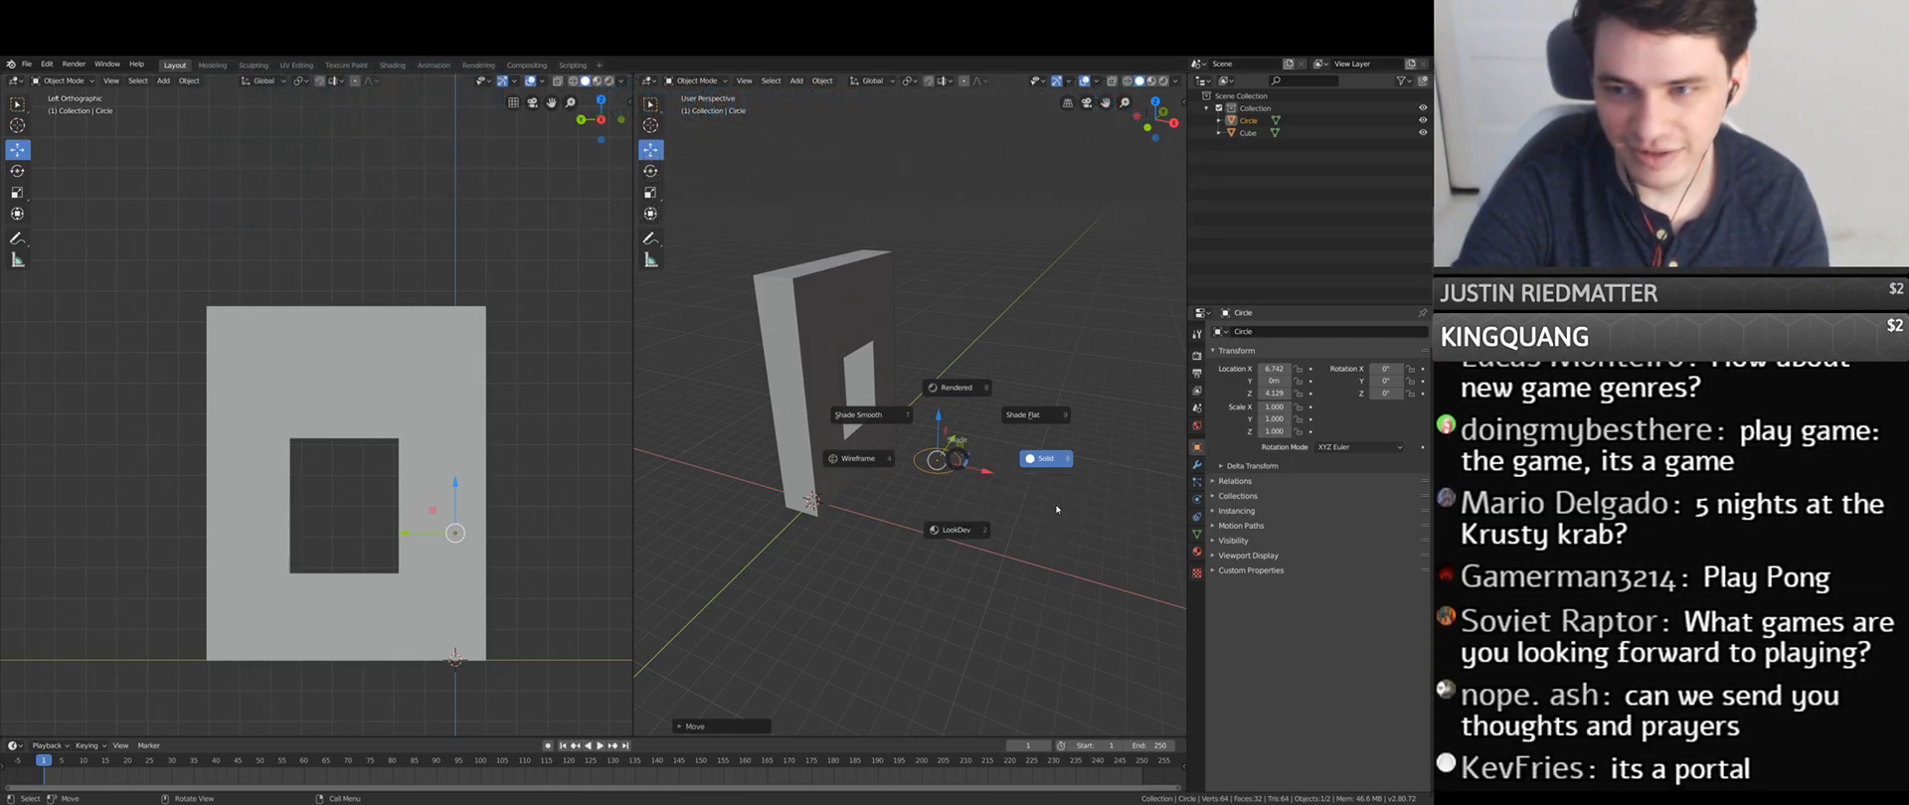
left_click(1123, 582)
key("x")
left_click(944, 457)
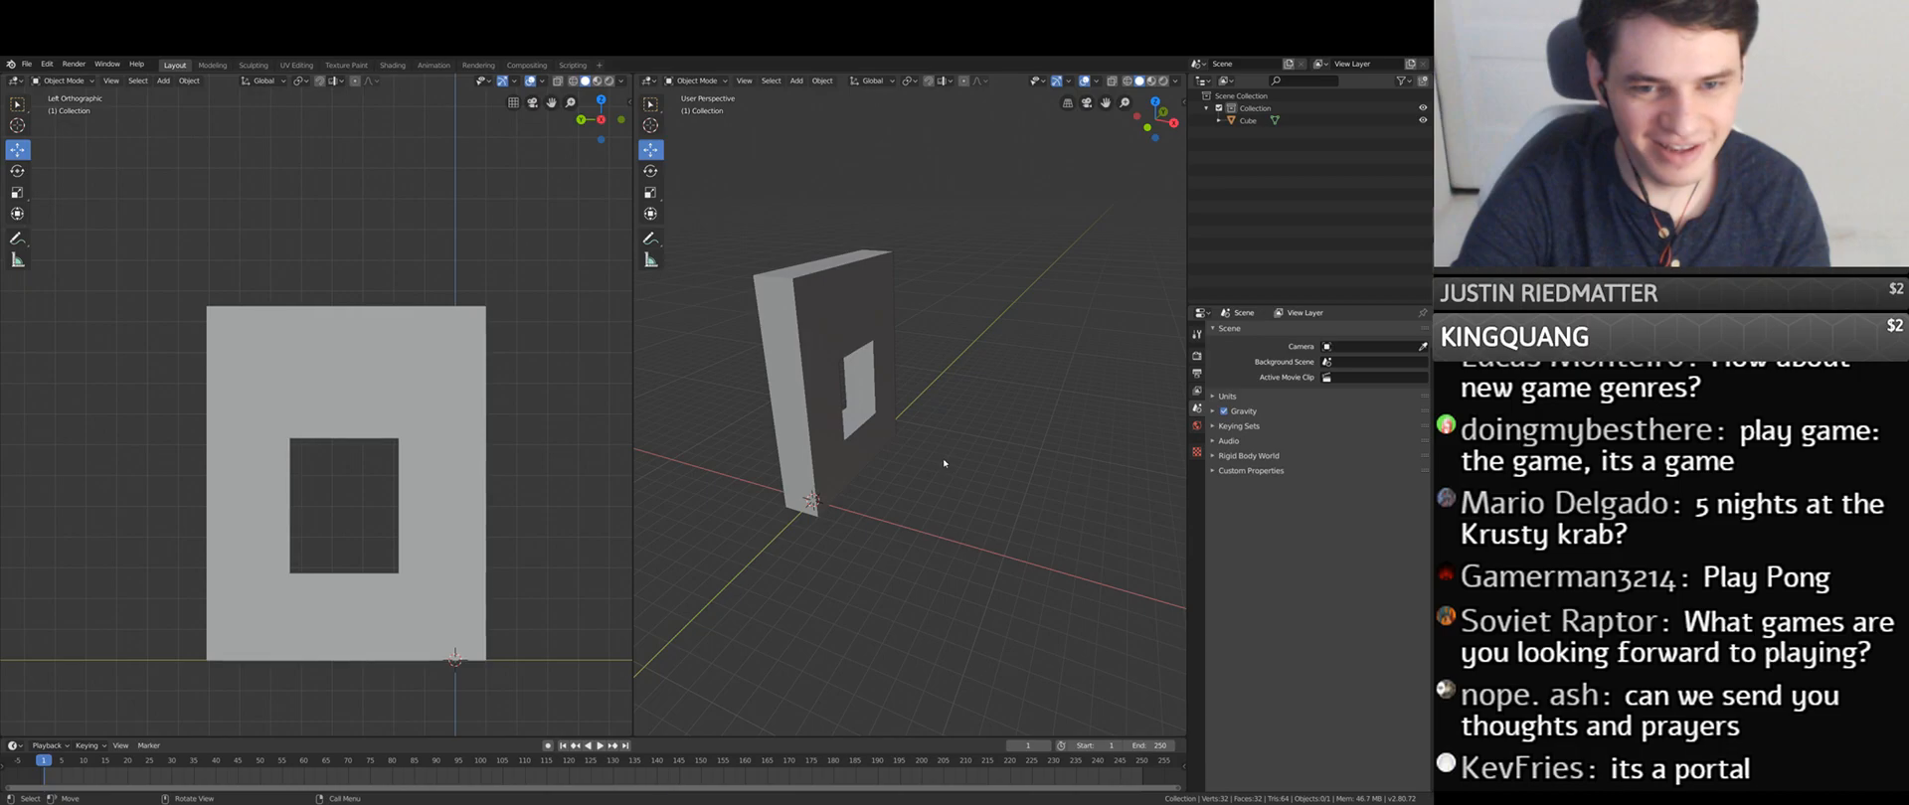
- Add a UV sphere and move it along X and Z so it floats clear of the wall
key("shift+a")
mouse_move(944, 457)
left_click(1014, 494)
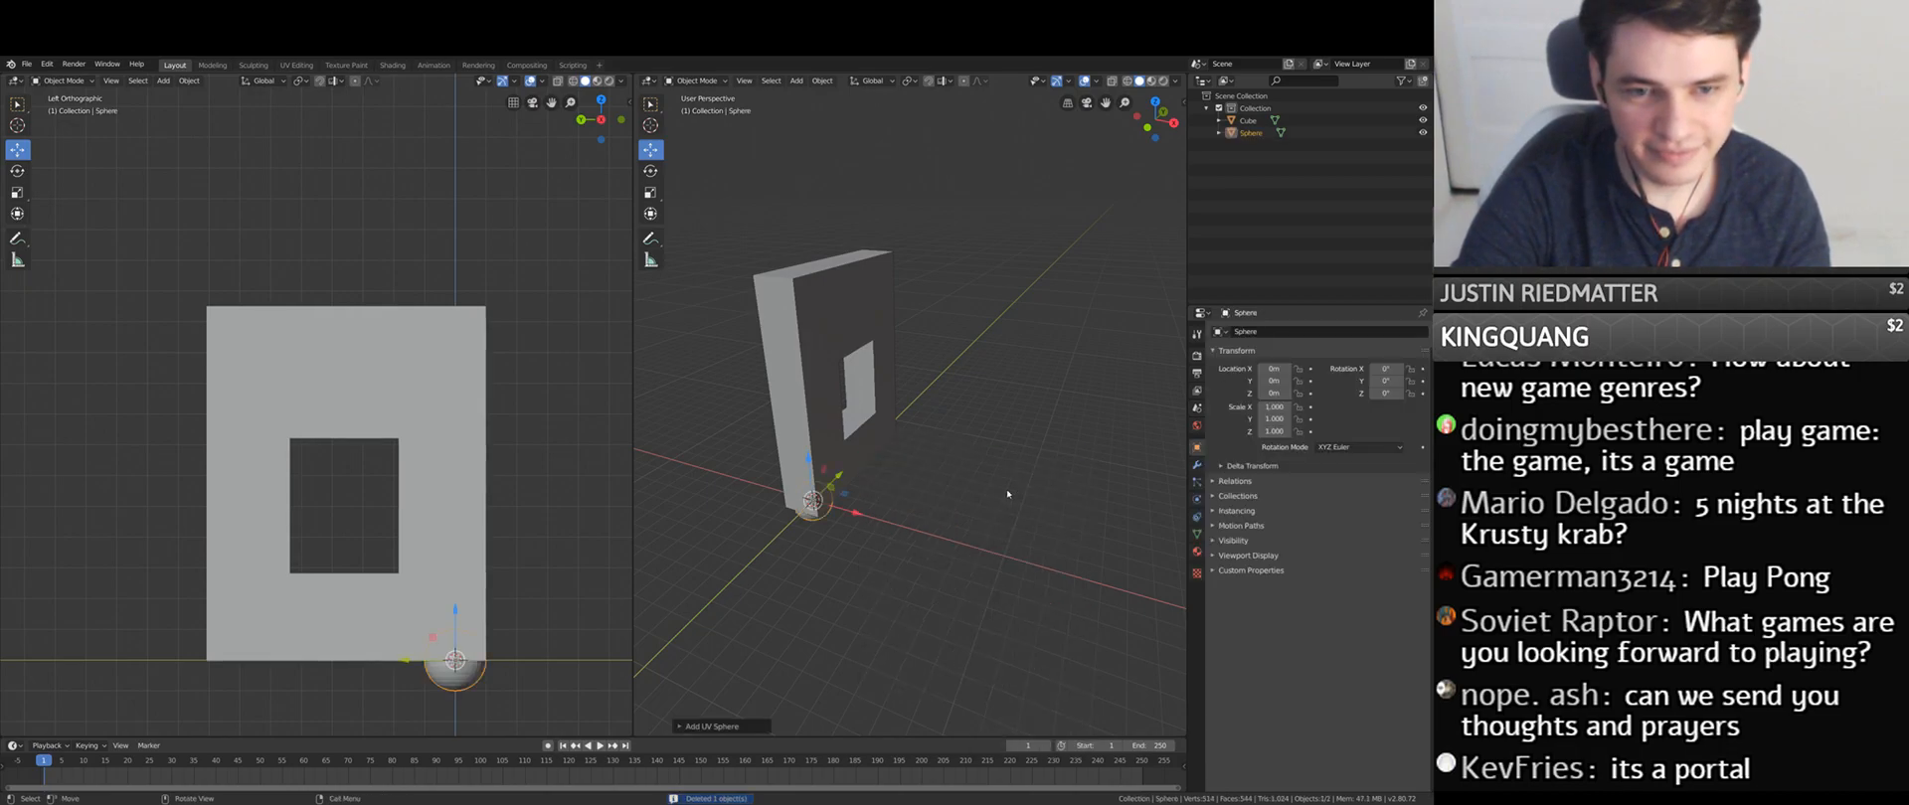
left_click_drag(833, 490, 933, 399)
middle_click_drag(933, 398, 813, 430)
- Scale the sphere uniformly to about 2.6 and move it along Y and Z to face the wall's opening
key("s")
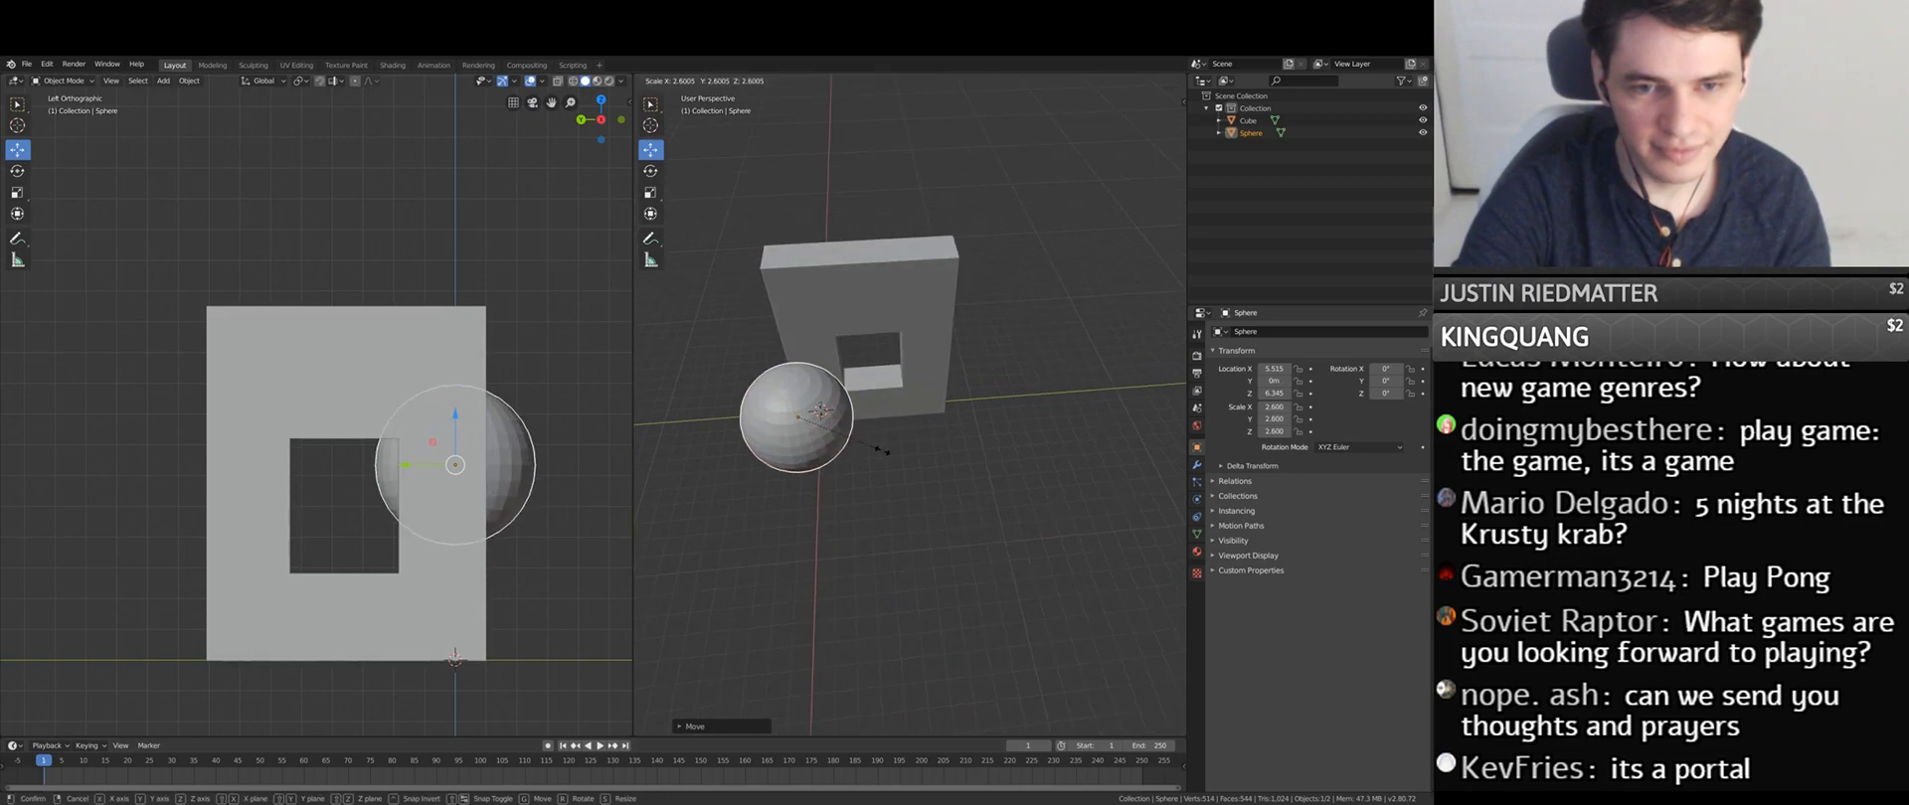
left_click(828, 434)
left_click_drag(817, 406, 901, 449)
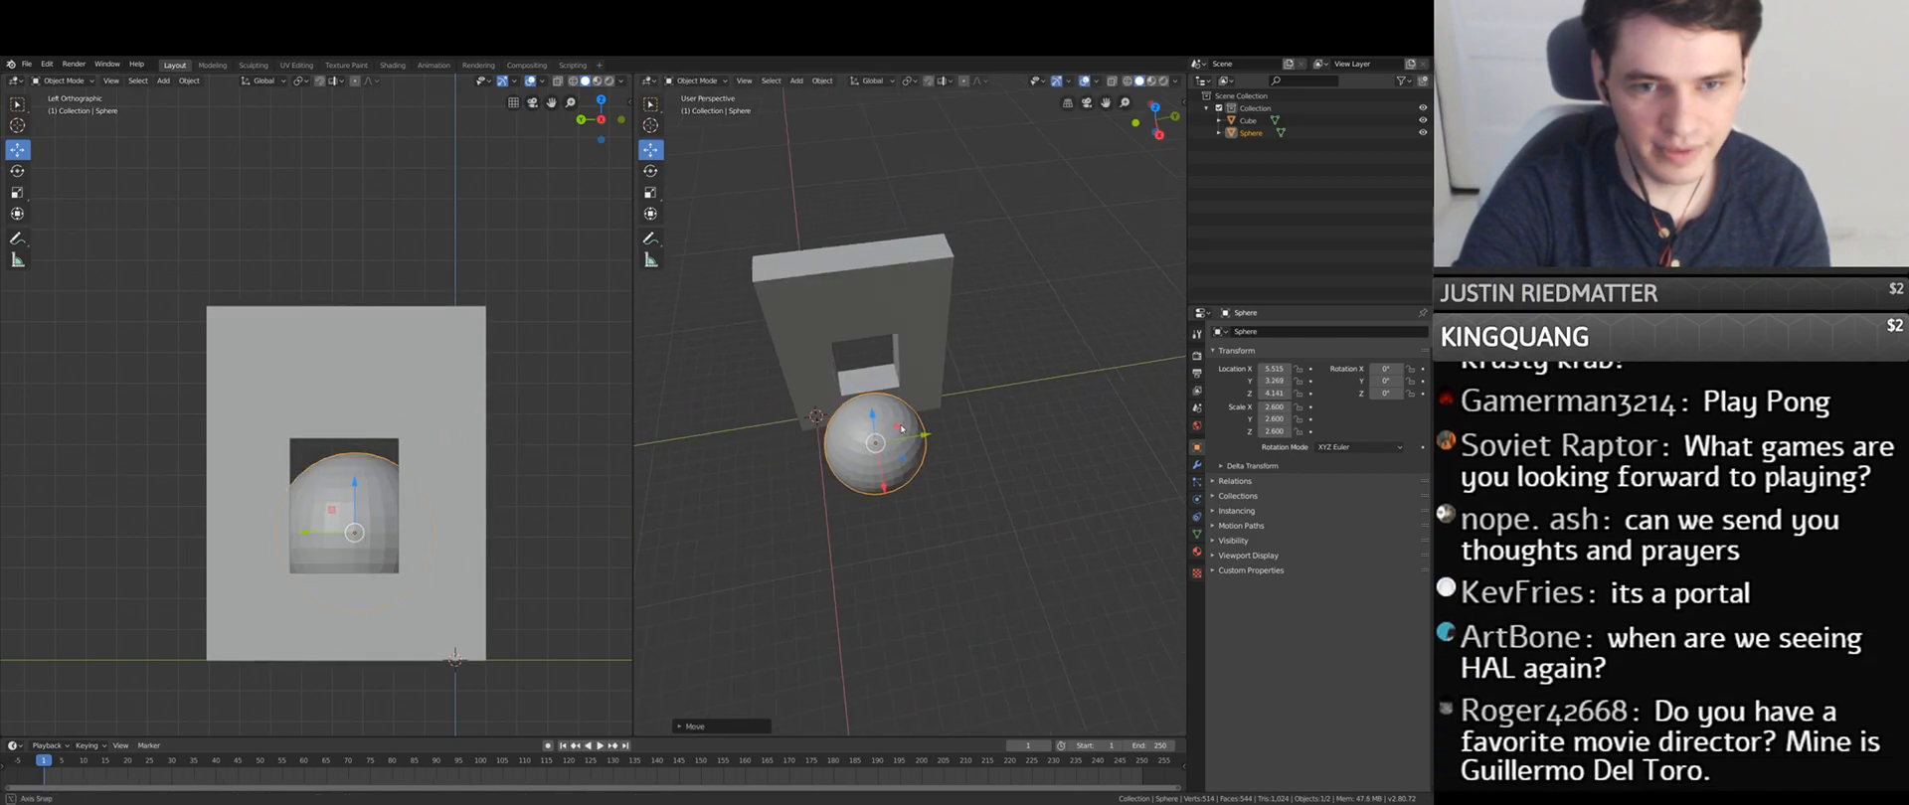
- Enable Collision physics on the wall
middle_click_drag(902, 450, 984, 448)
left_click(1248, 120)
left_click(1197, 500)
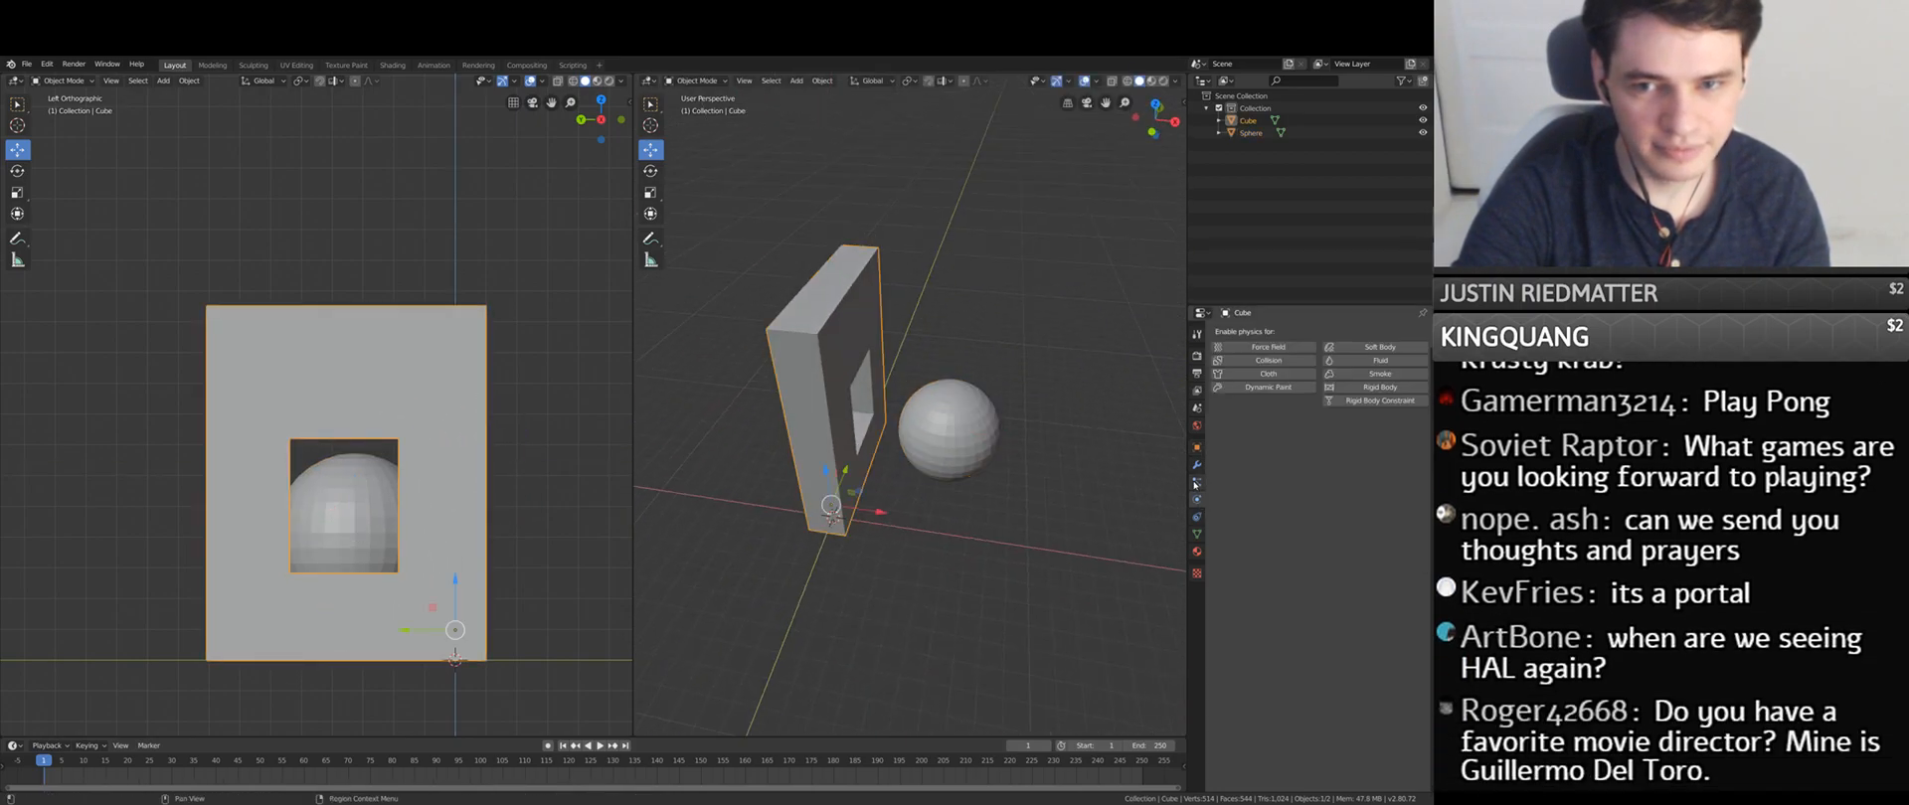
left_click(1255, 364)
- Select the sphere and shift it farther along Y, off-centre from the opening
middle_click_drag(994, 438, 863, 479)
left_click(952, 419)
left_click_drag(906, 471, 946, 480)
left_click(947, 480)
middle_click_drag(946, 480, 1004, 438)
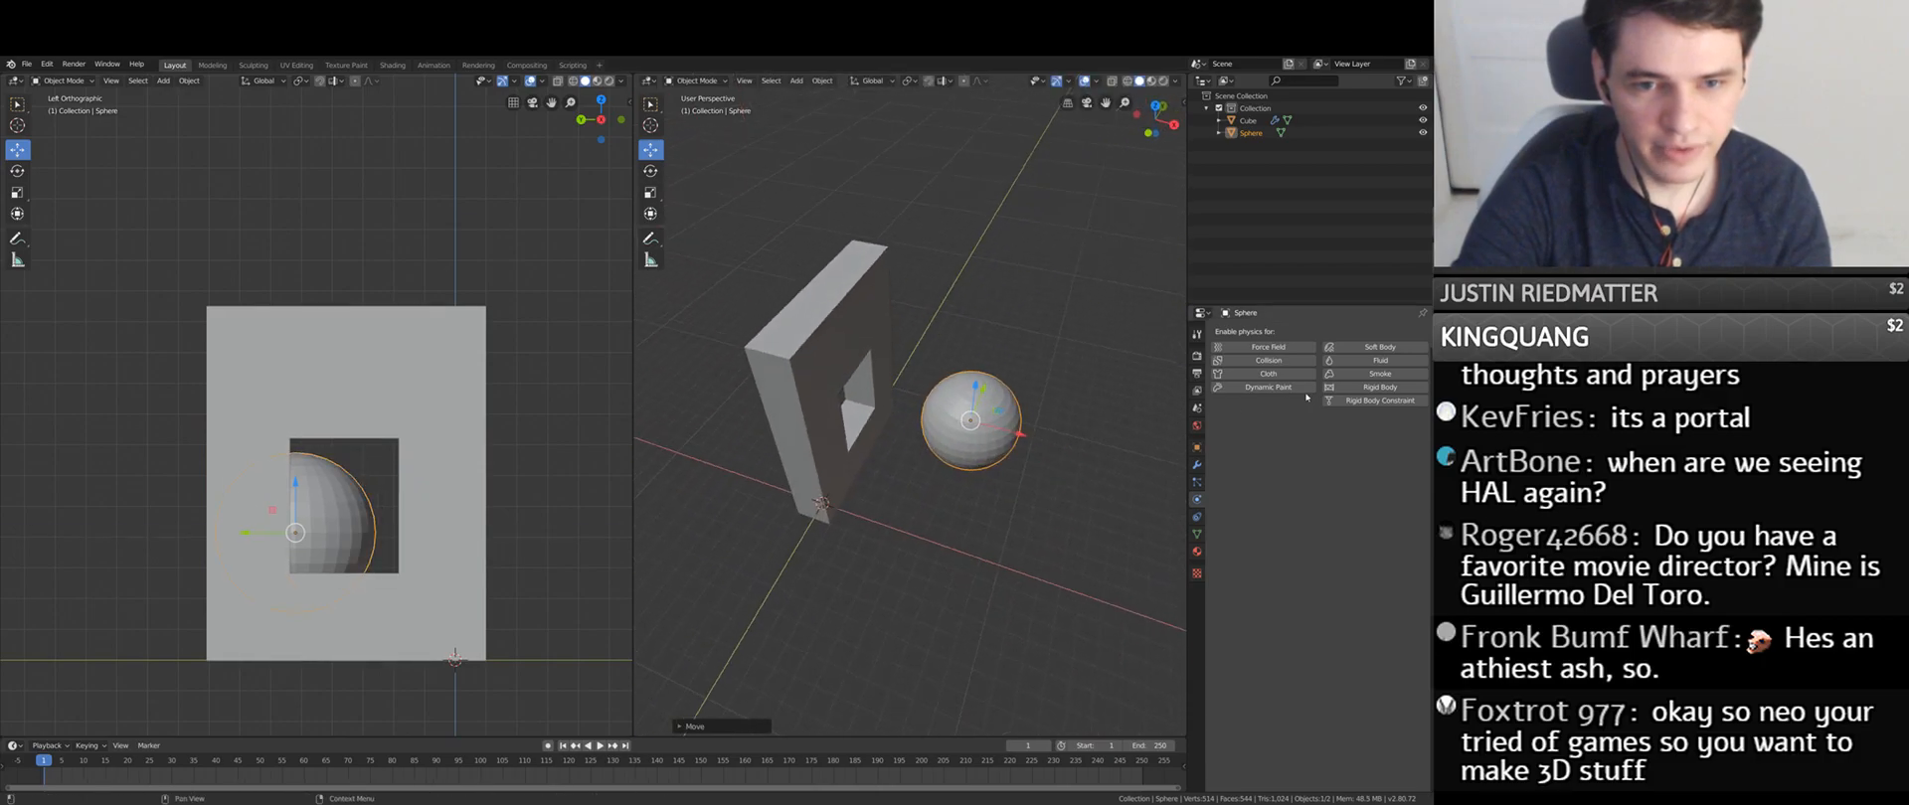
- Enable Smoke physics on the sphere and set its smoke type to Flow
left_click(1367, 374)
left_click(1352, 437)
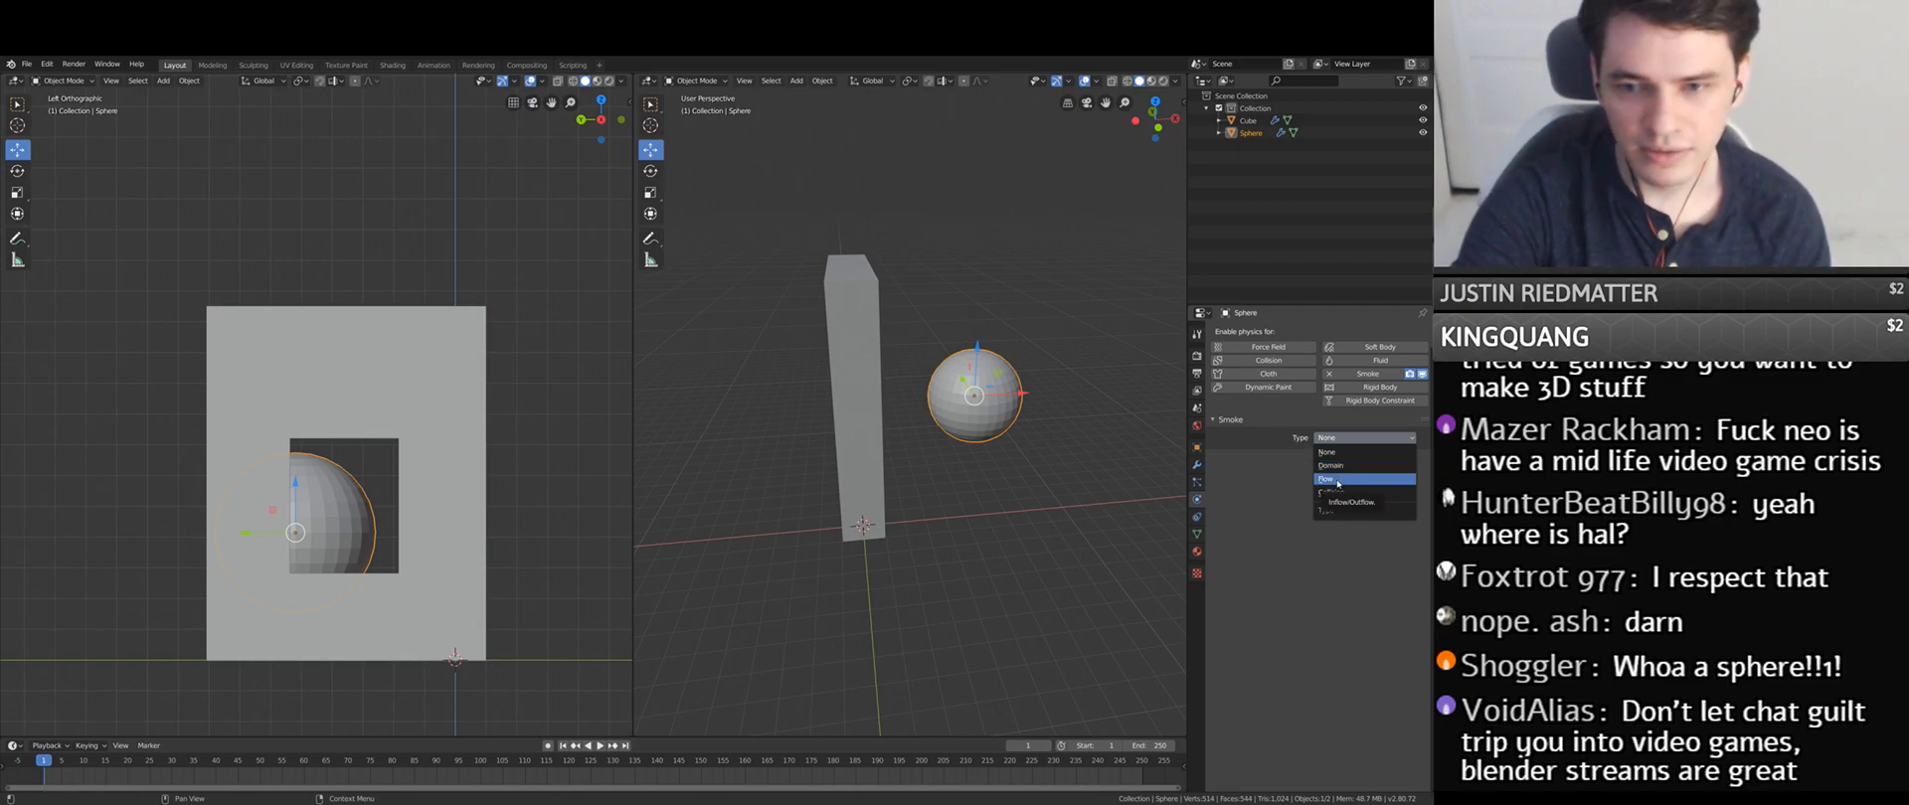
left_click(1338, 481)
middle_click_drag(975, 468, 909, 425)
middle_click_drag(979, 286, 958, 281)
middle_click_drag(958, 359, 1005, 366, "shift")
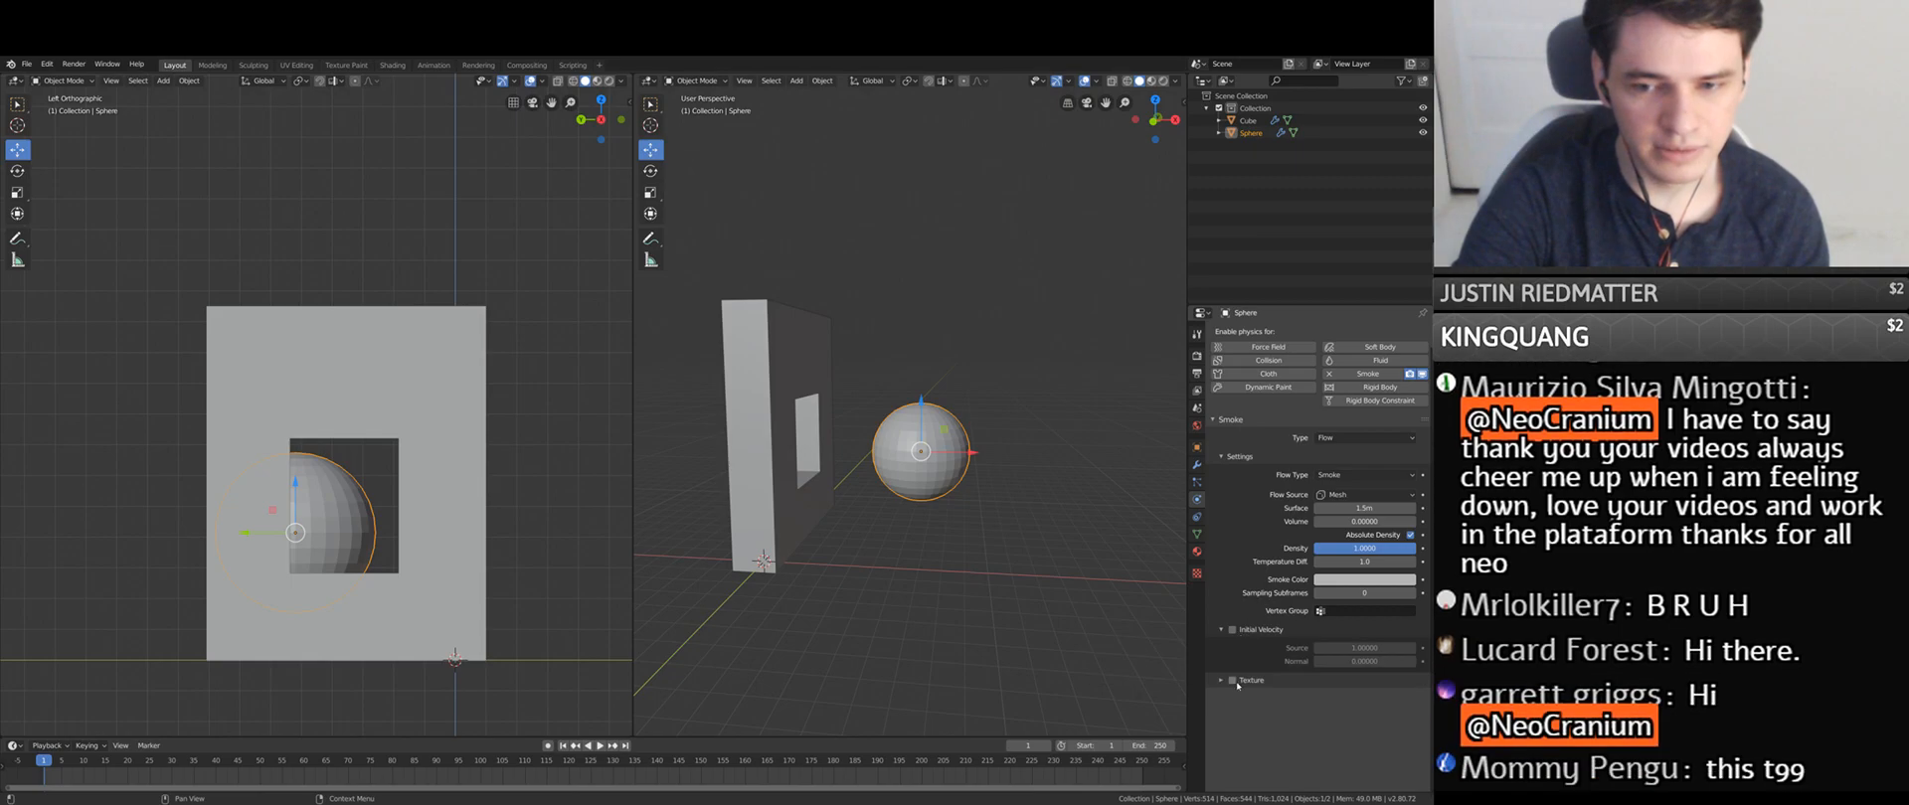
- Save the project in the Blender Saves folder as "Testing out smoke"
middle_click_drag(955, 517, 927, 468)
key("ctrl+s")
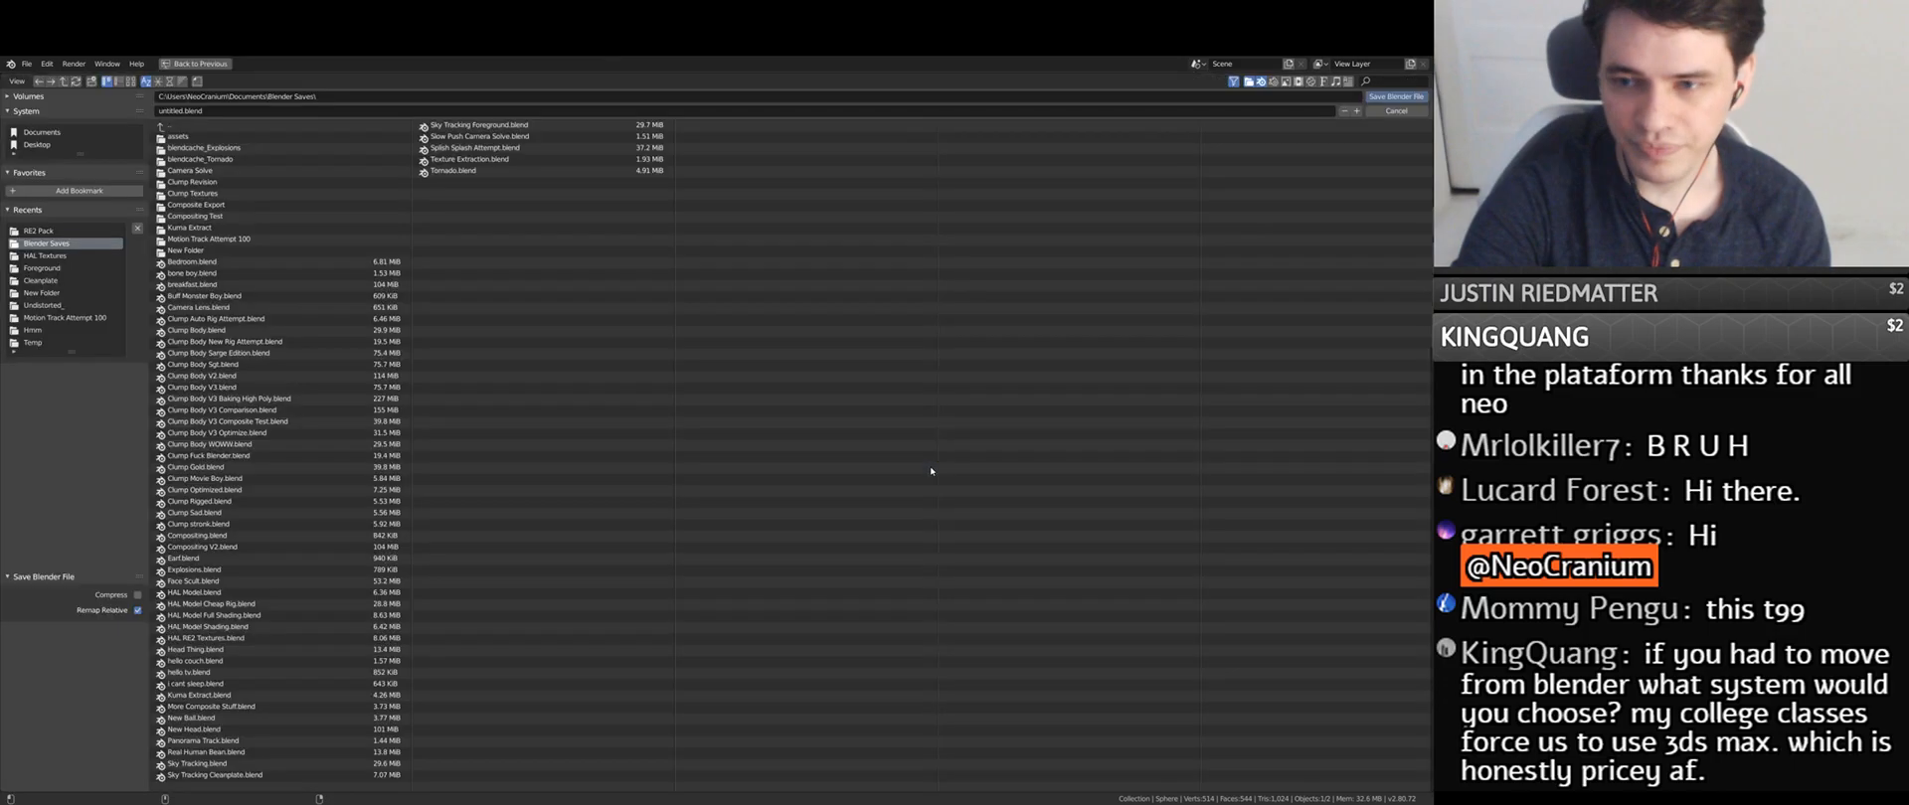
left_click(201, 110)
type("Te")
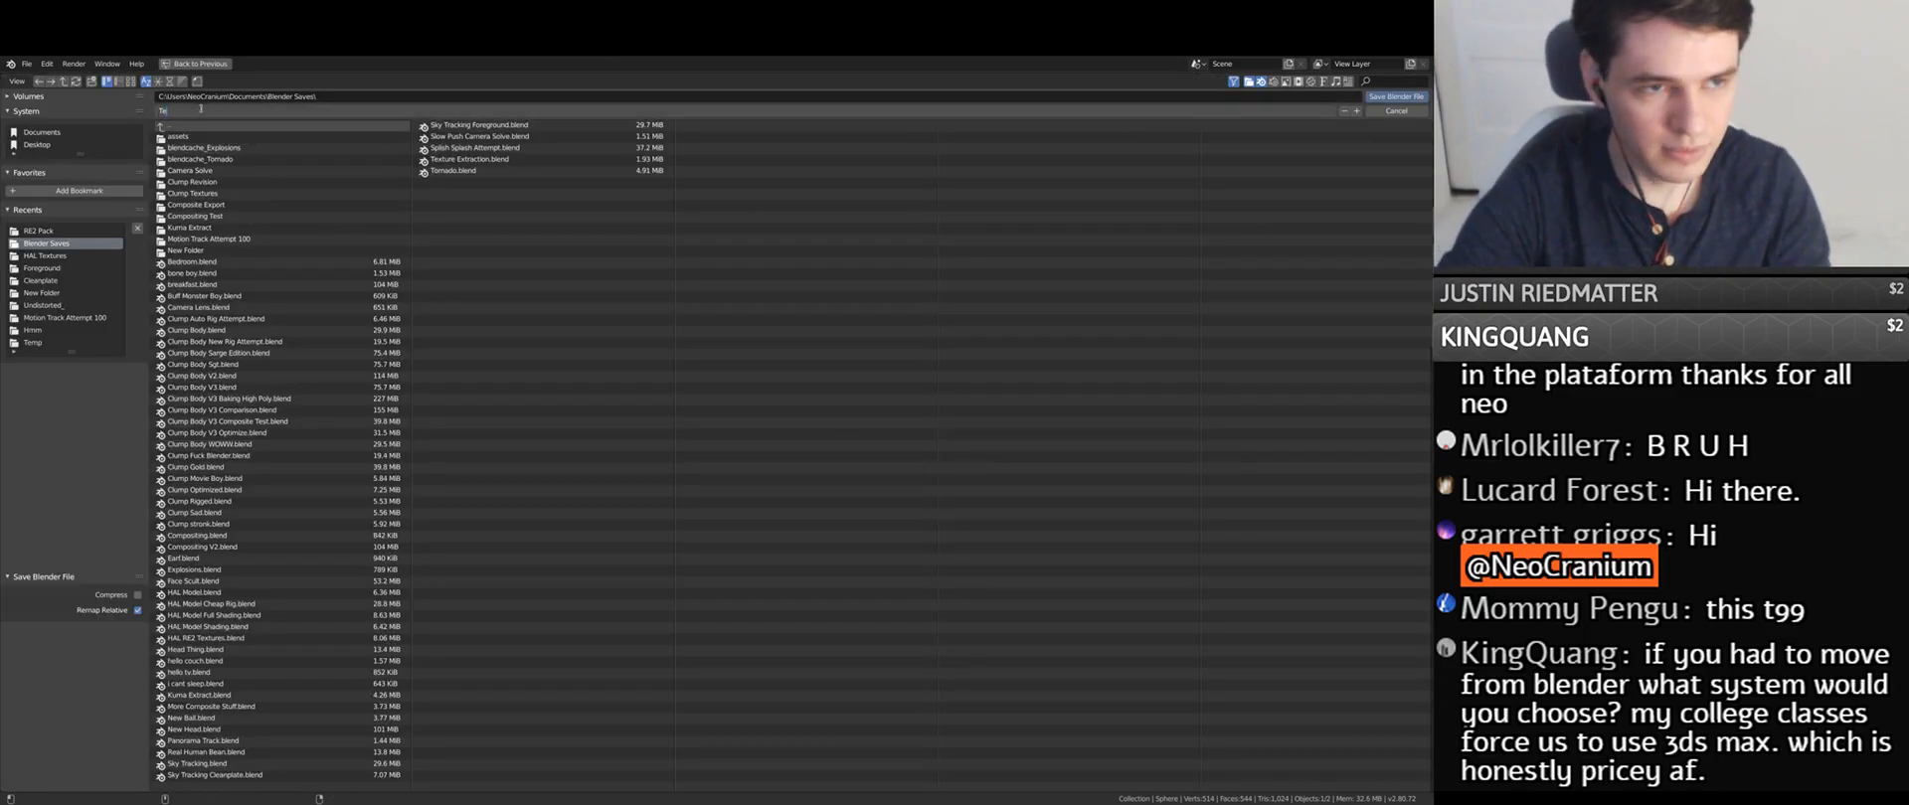
type("sting out sm")
key("Return")
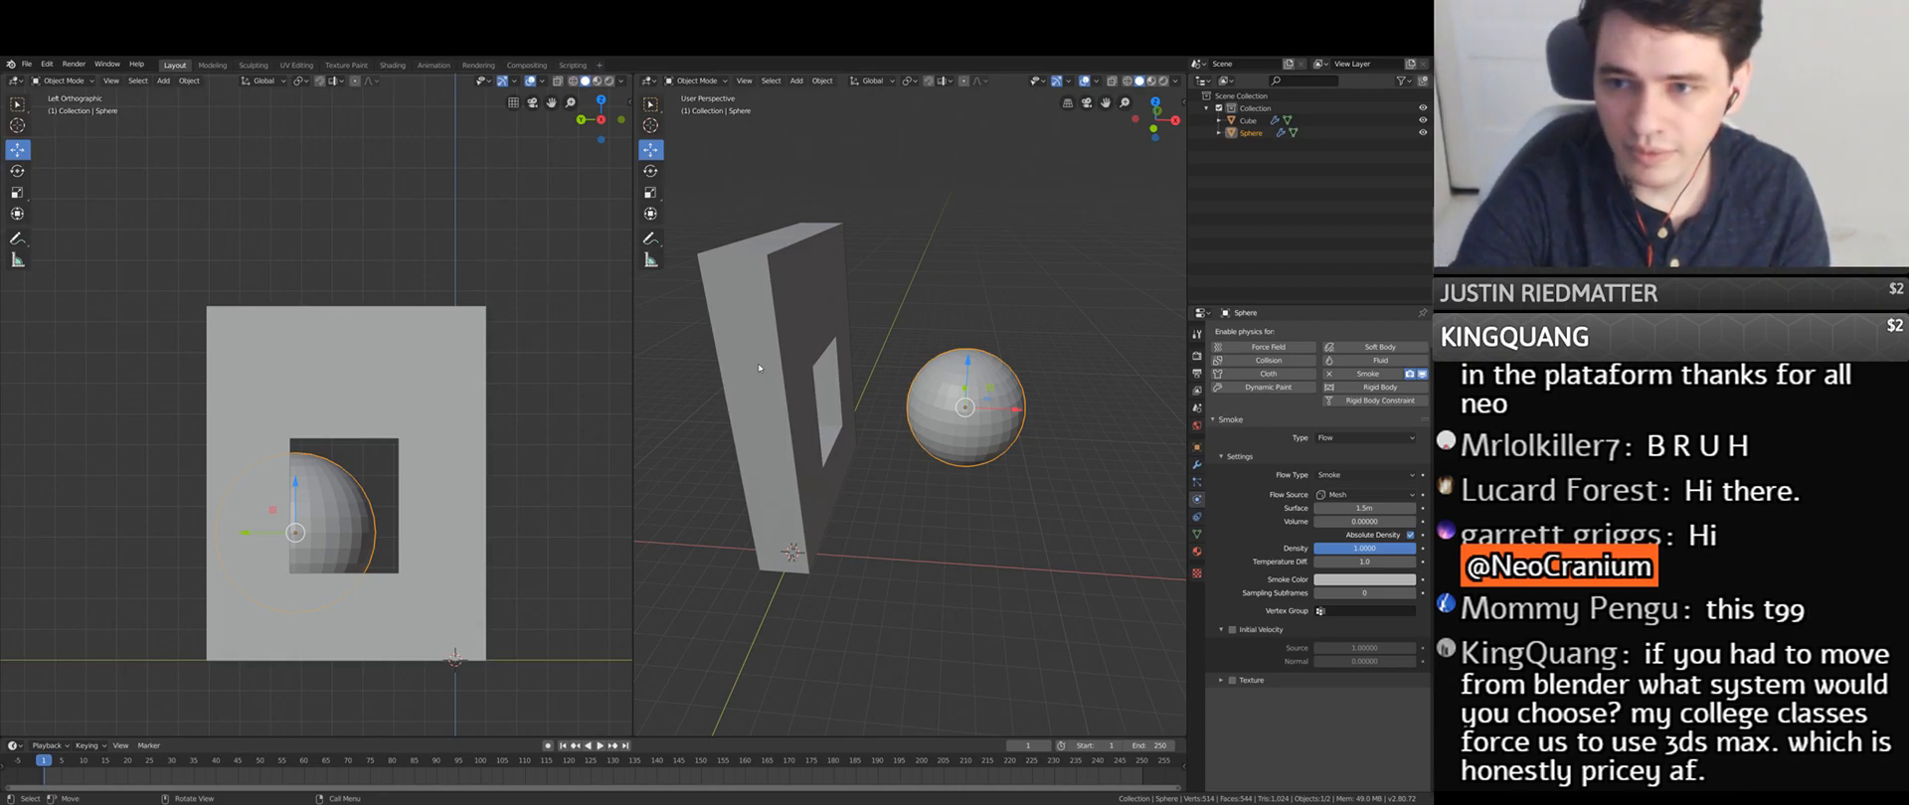
- Move the sphere slightly farther away from the wall along X
scroll(758, 368, "down", 3)
scroll(860, 435, "up", 4)
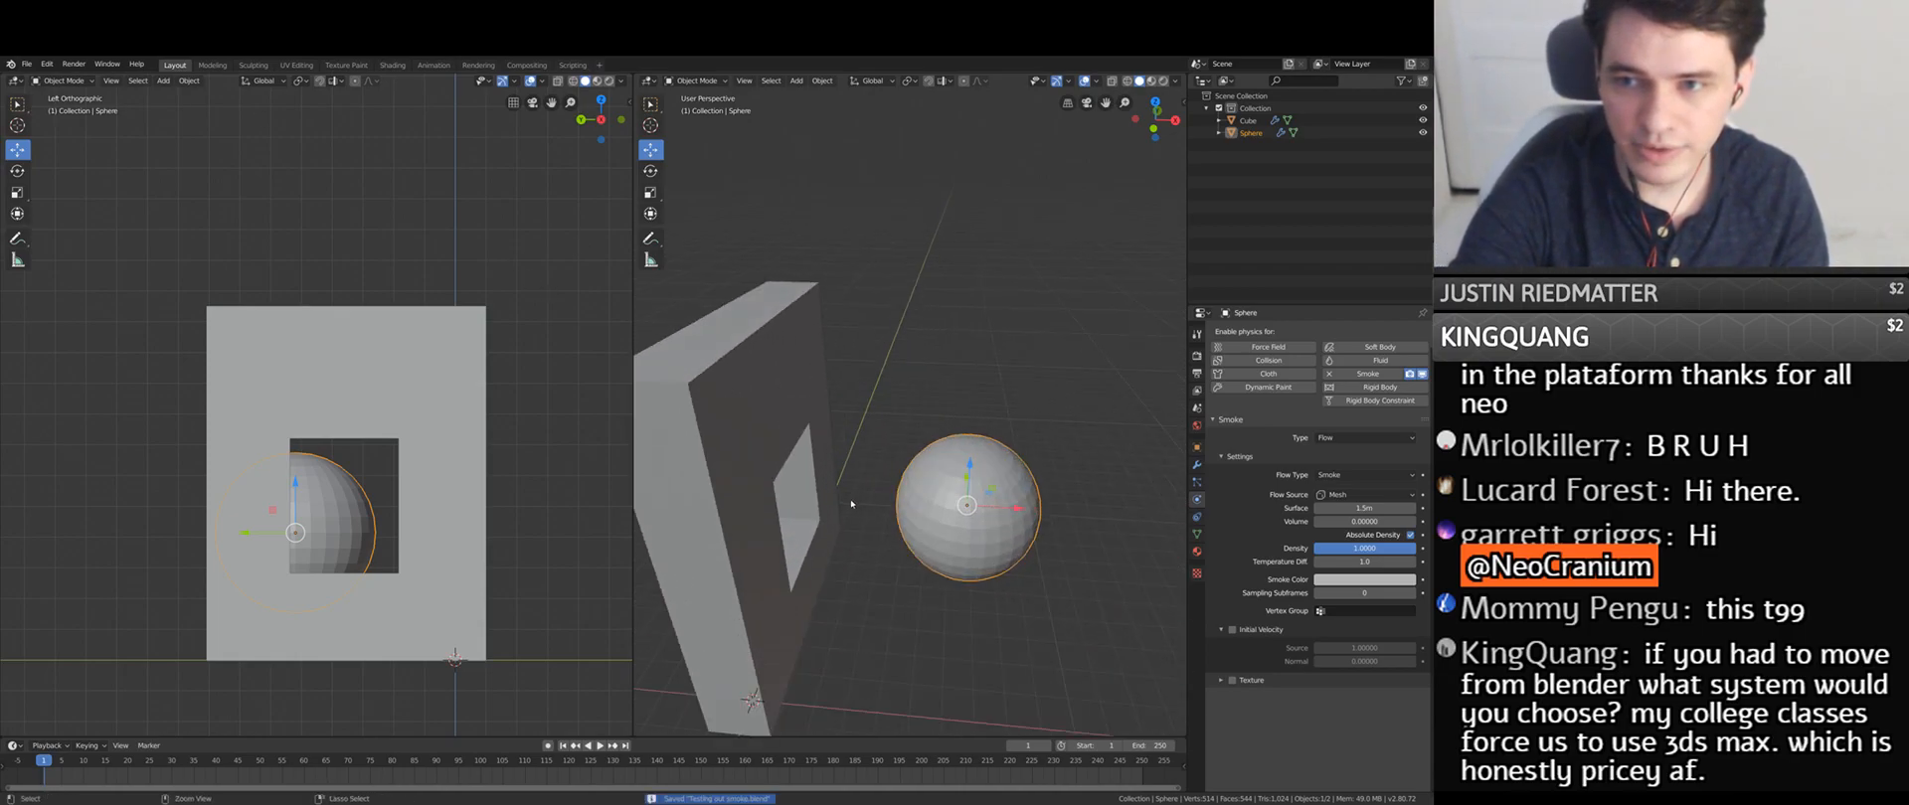
middle_click_drag(875, 517, 855, 467)
key("g")
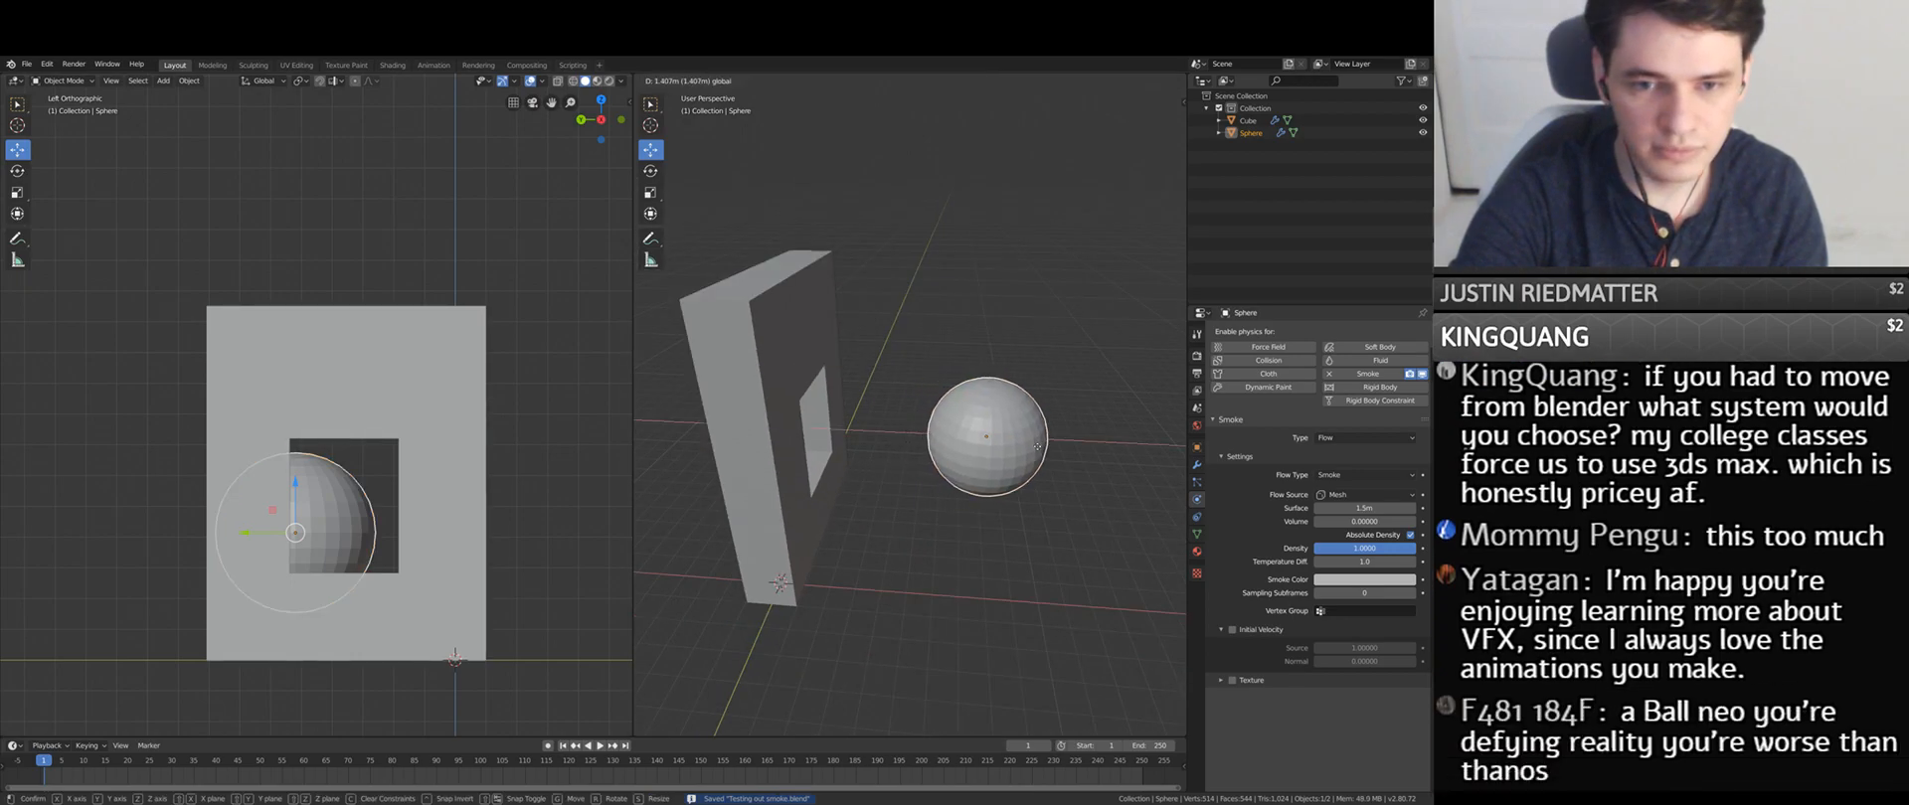
left_click(895, 468)
- Turn on auto keying, play the animation briefly, and return it to frame 1
left_click(546, 746)
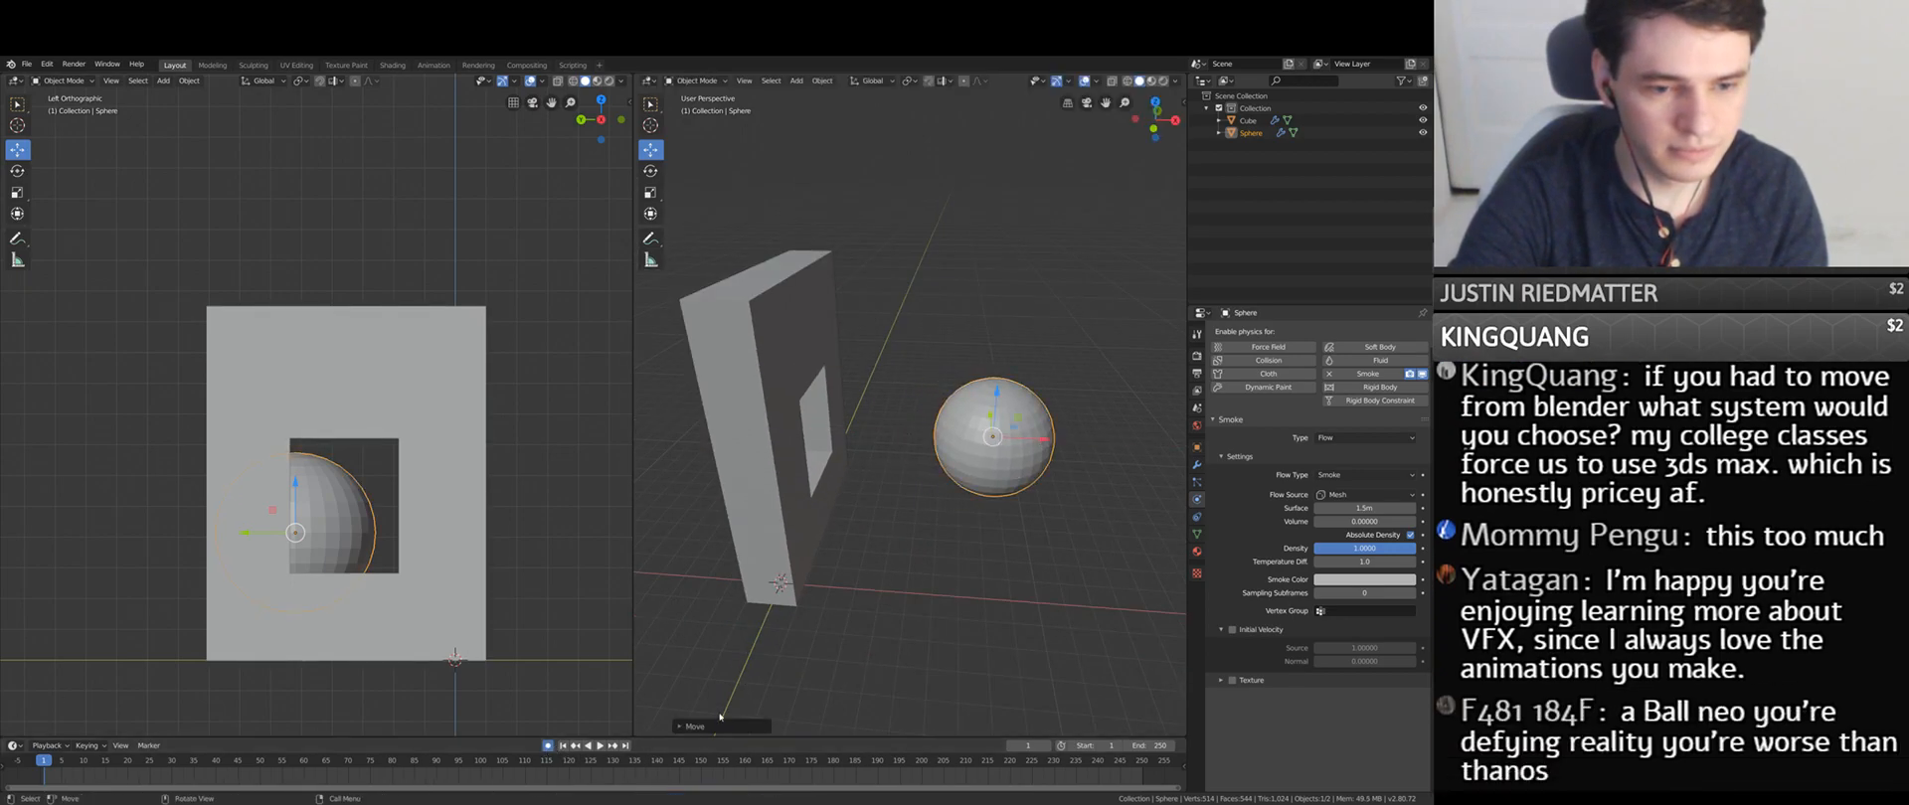
scroll(493, 766, "down", 3)
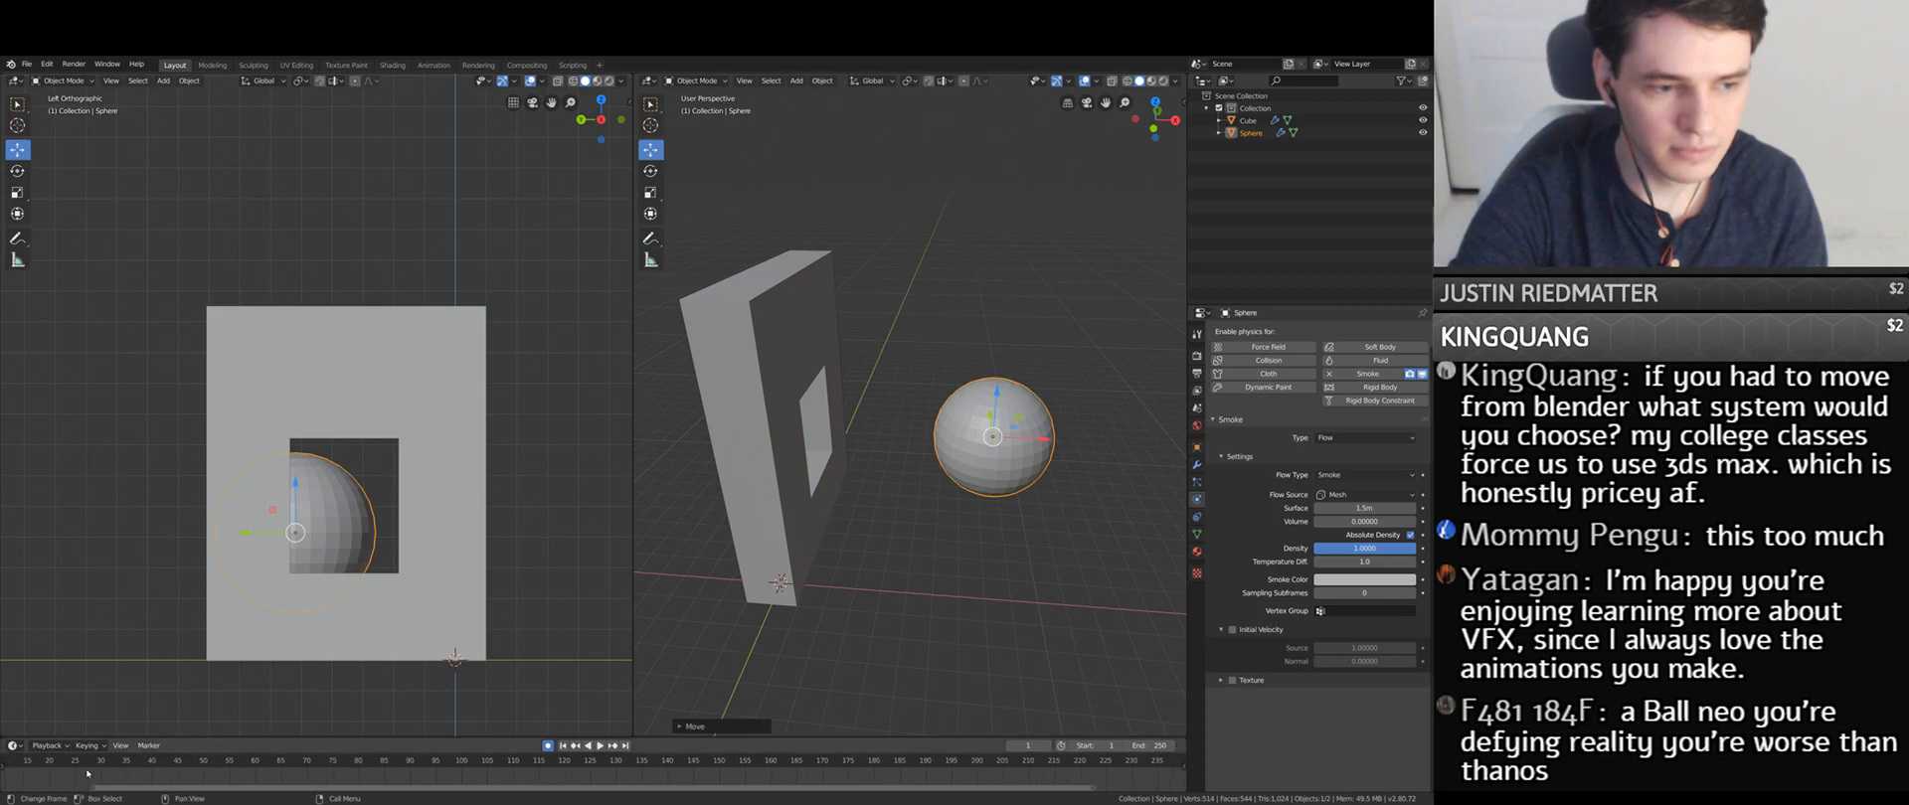
left_click(599, 746)
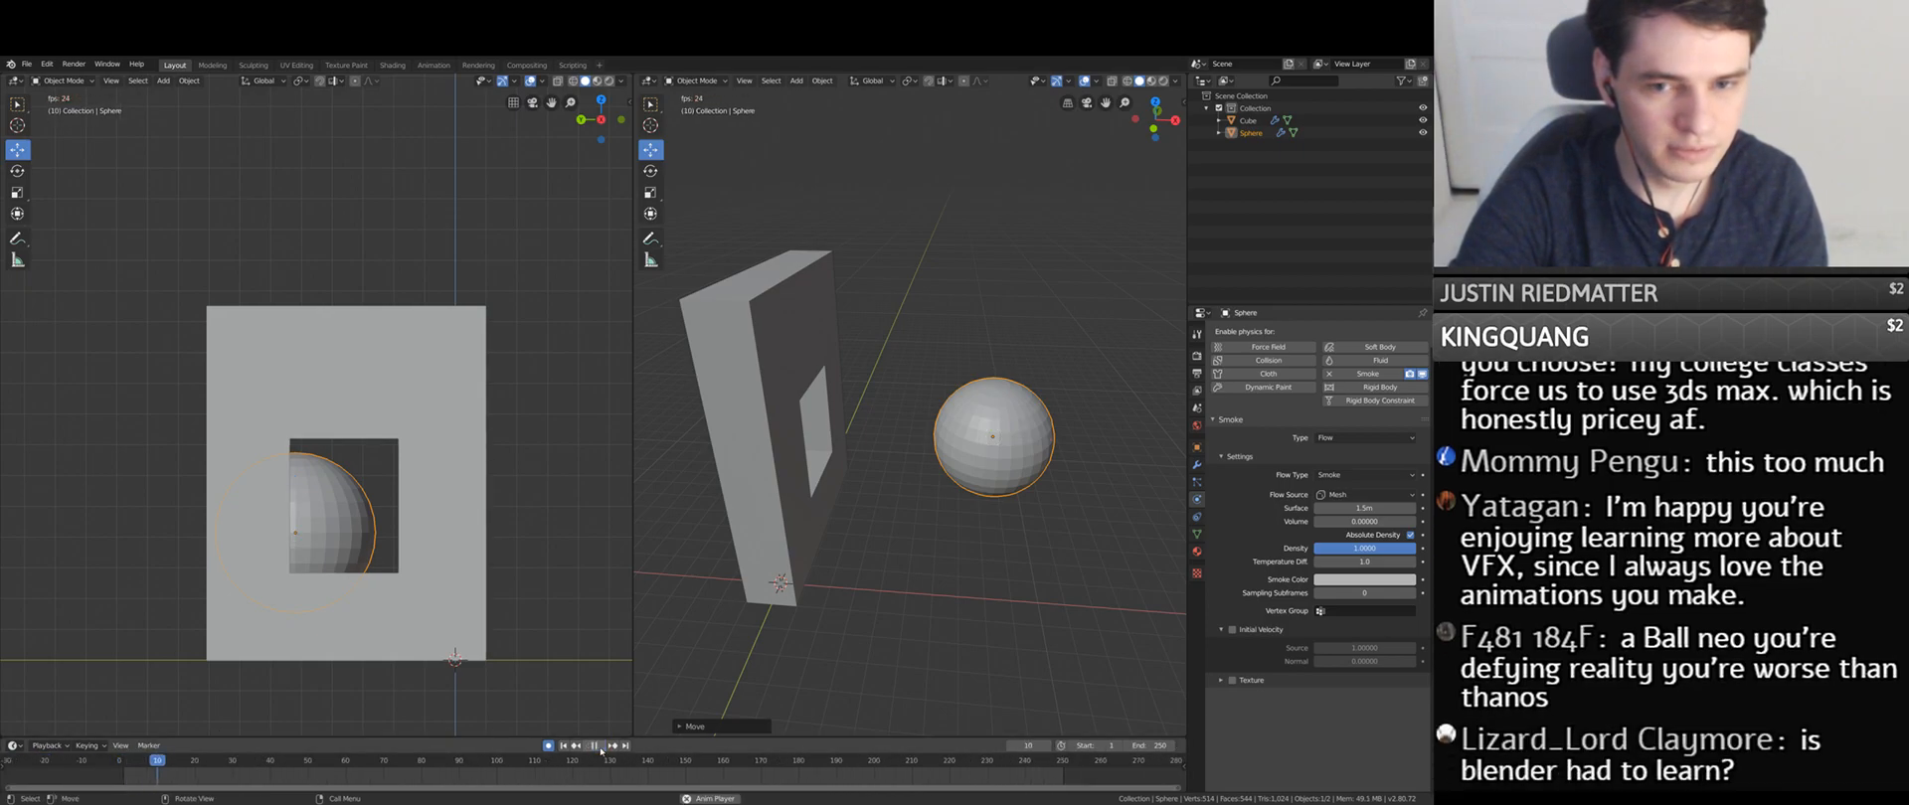
key("Escape")
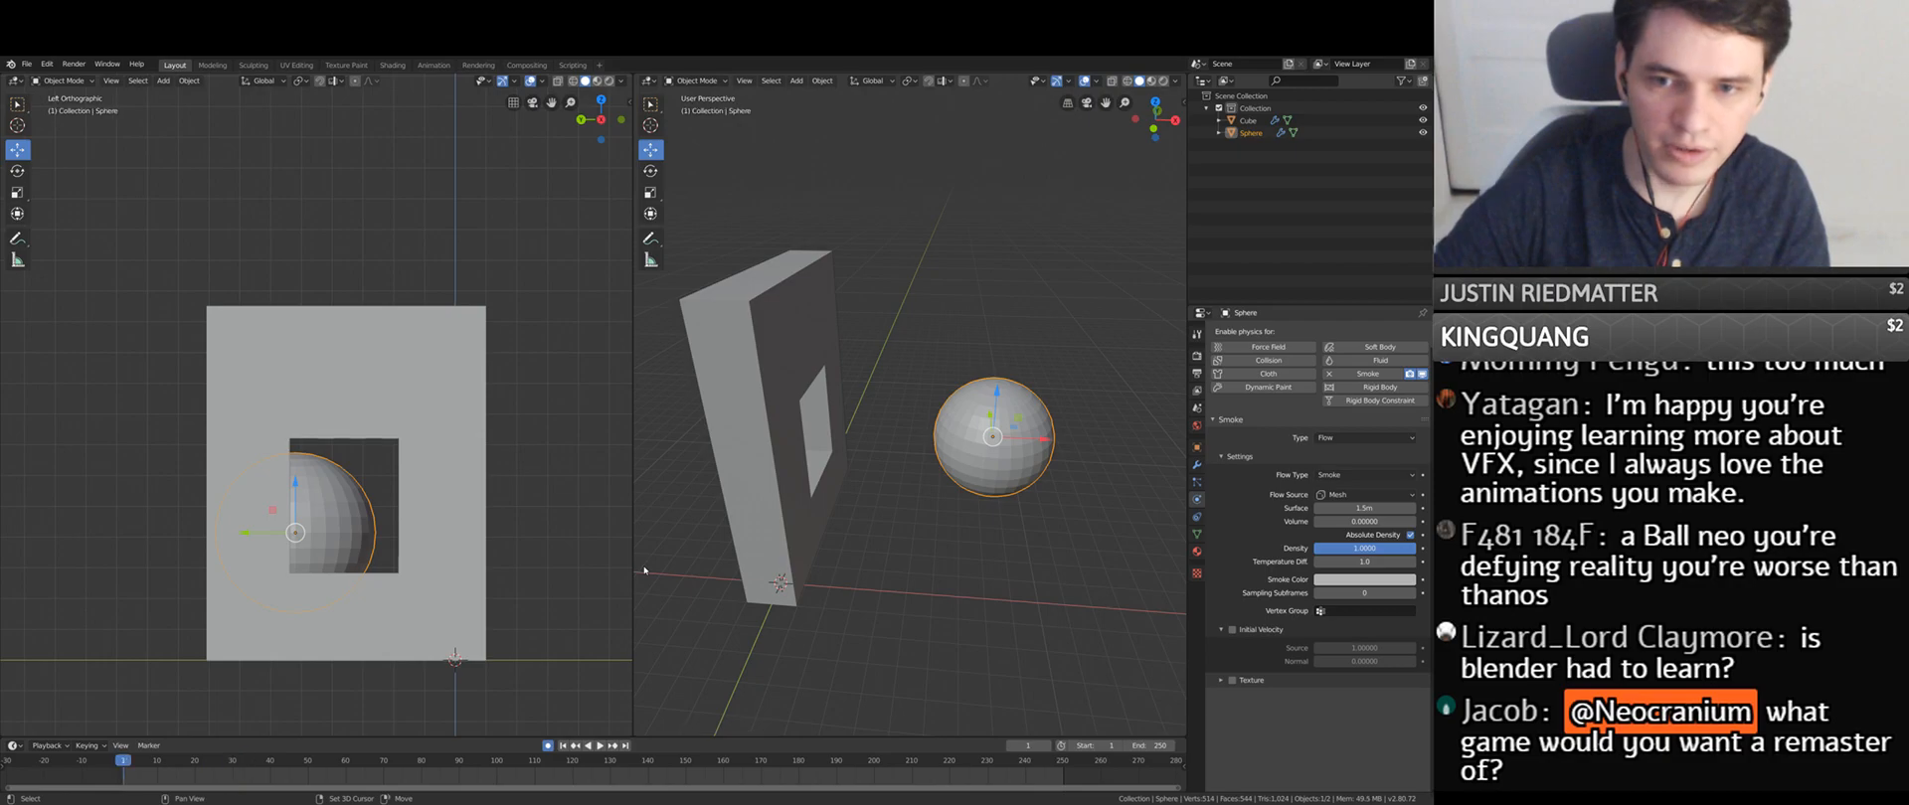
- Add an emitter particle system to the sphere and set its Normal velocity to 5 m/s
left_click(1197, 518)
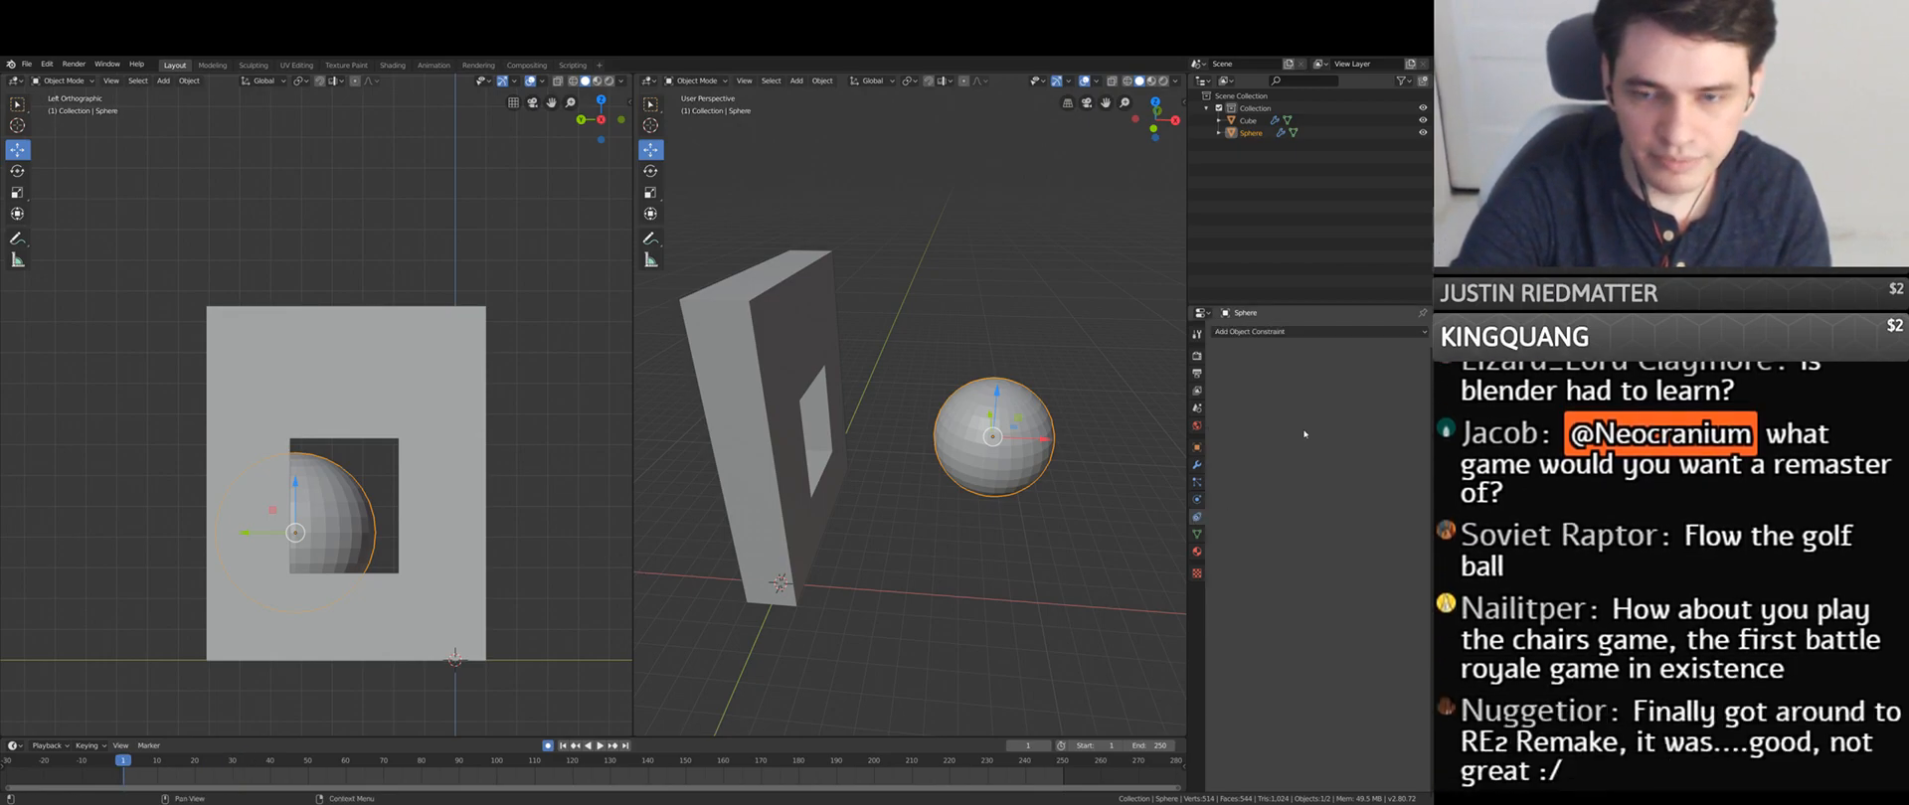
left_click(1197, 484)
left_click(1422, 333)
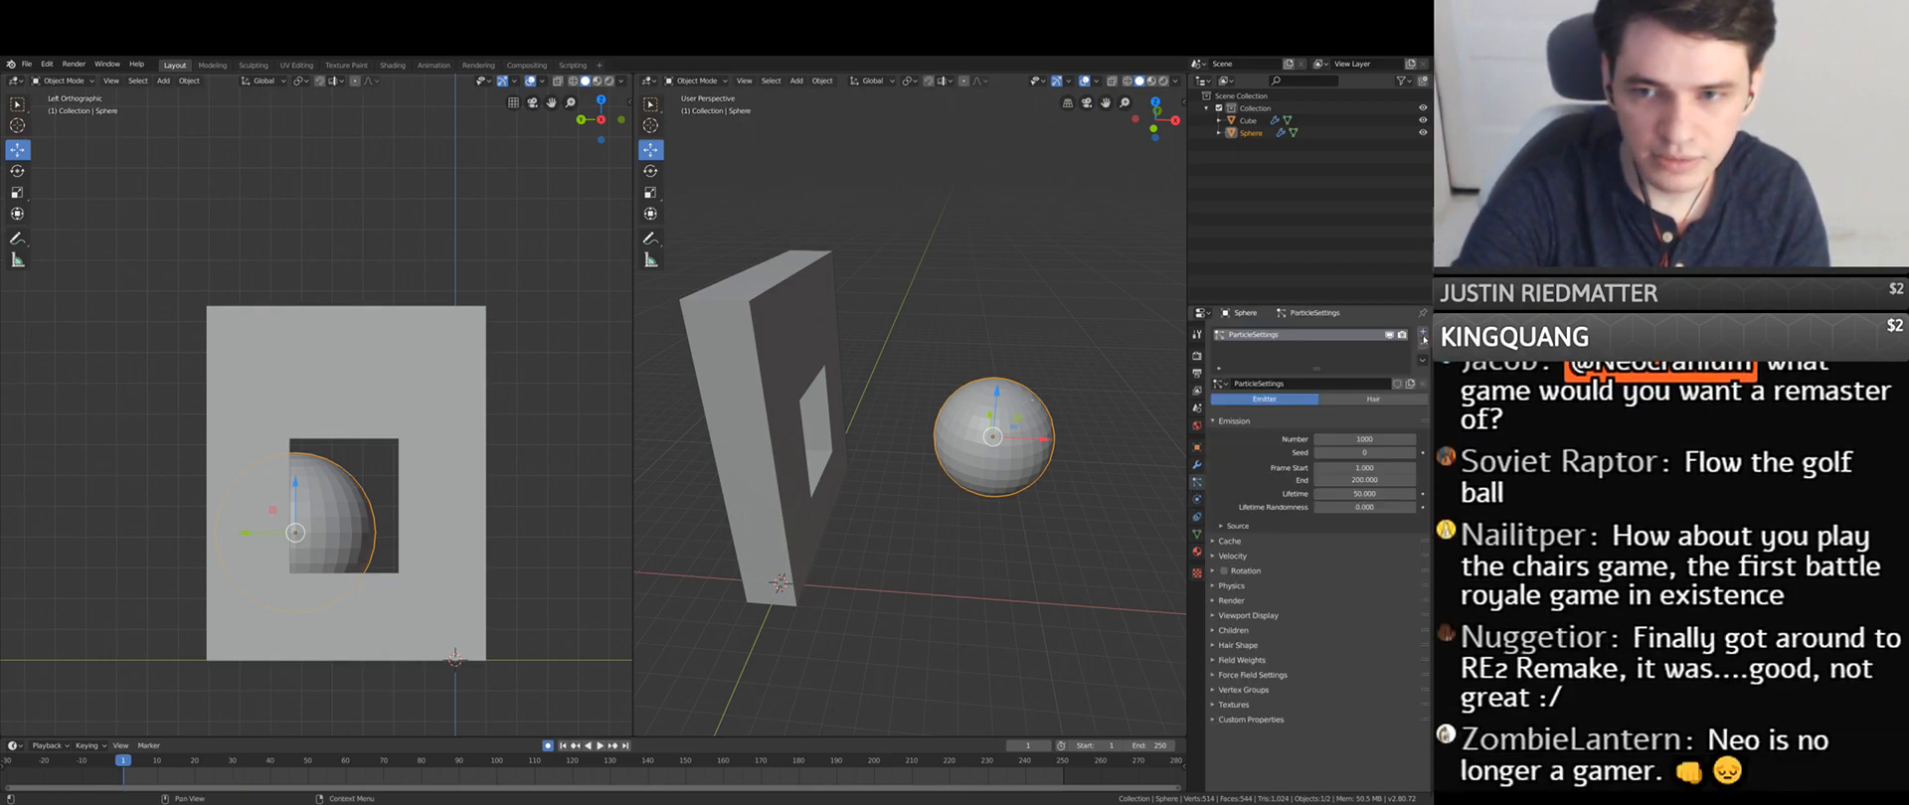
left_click(1233, 555)
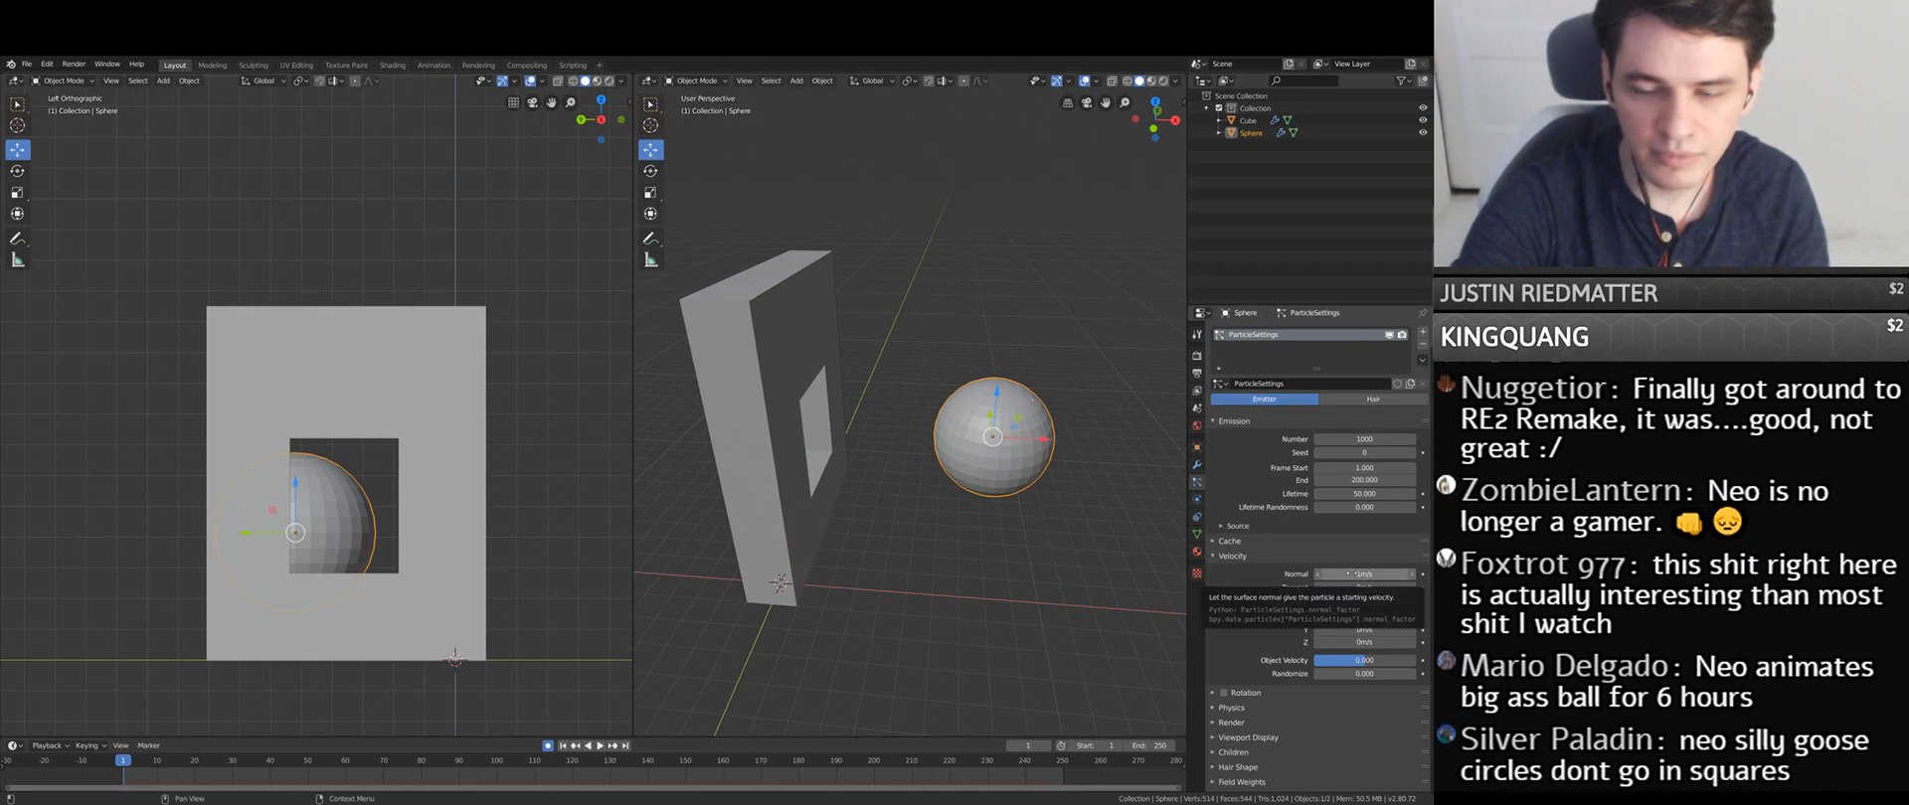
left_click_drag(1364, 574, 1391, 574)
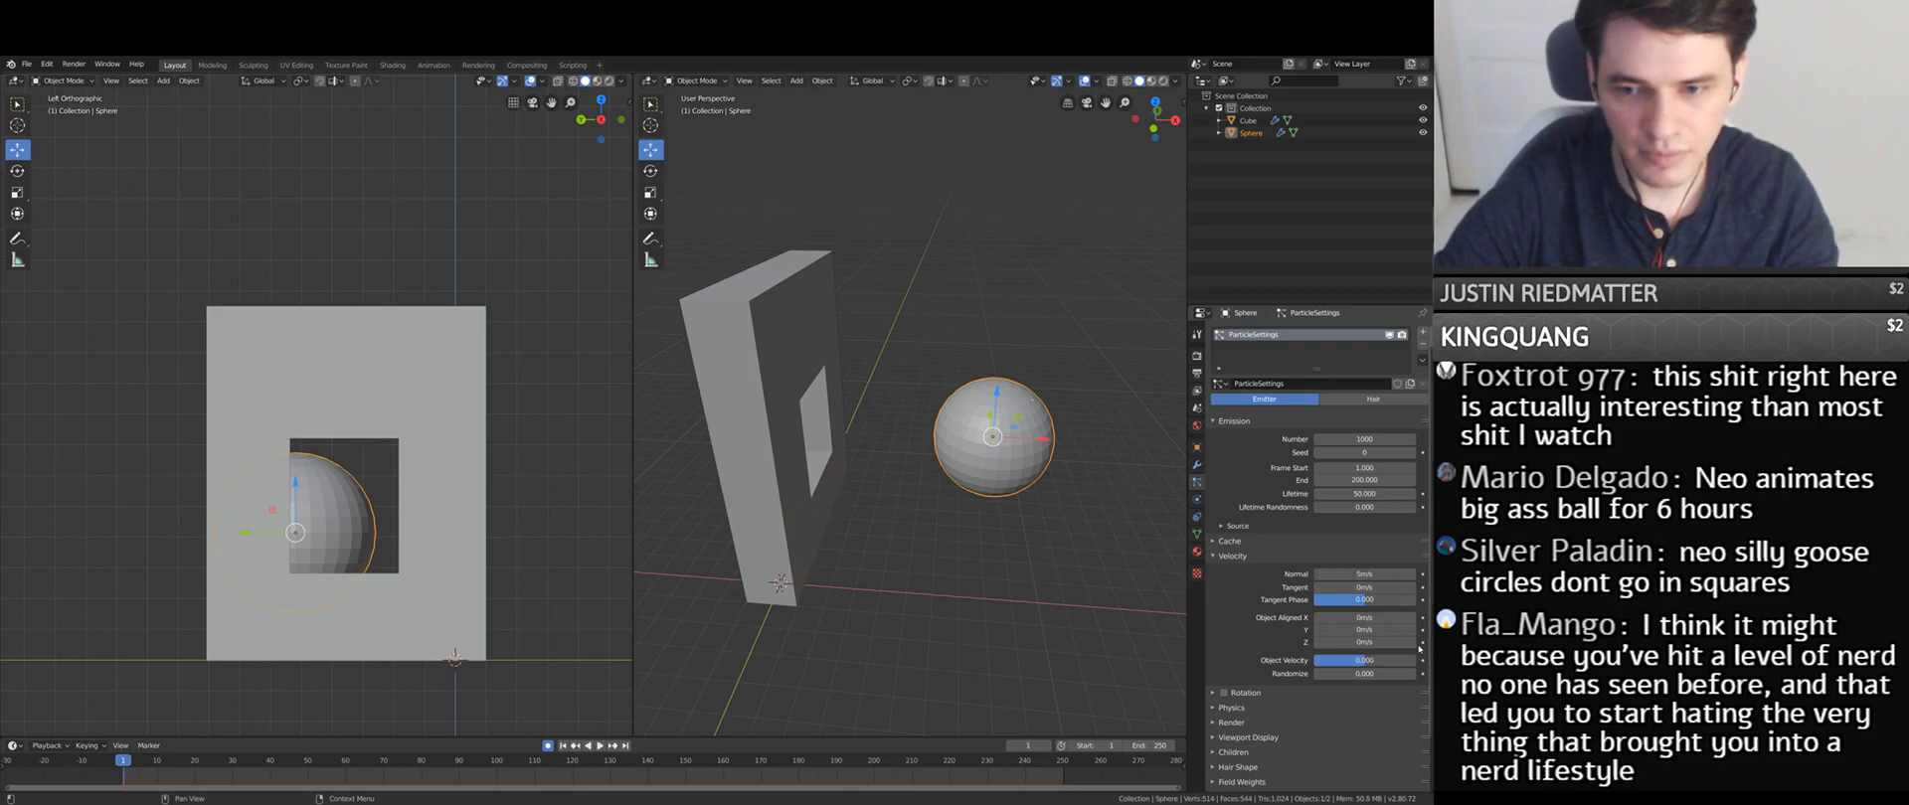
- Examine the particle system's Rotation, Physics, Render and Viewport Display settings
left_click(1233, 556)
left_click(1234, 571)
left_click(1233, 570)
left_click(1232, 585)
left_click(1232, 586)
left_click(1239, 600)
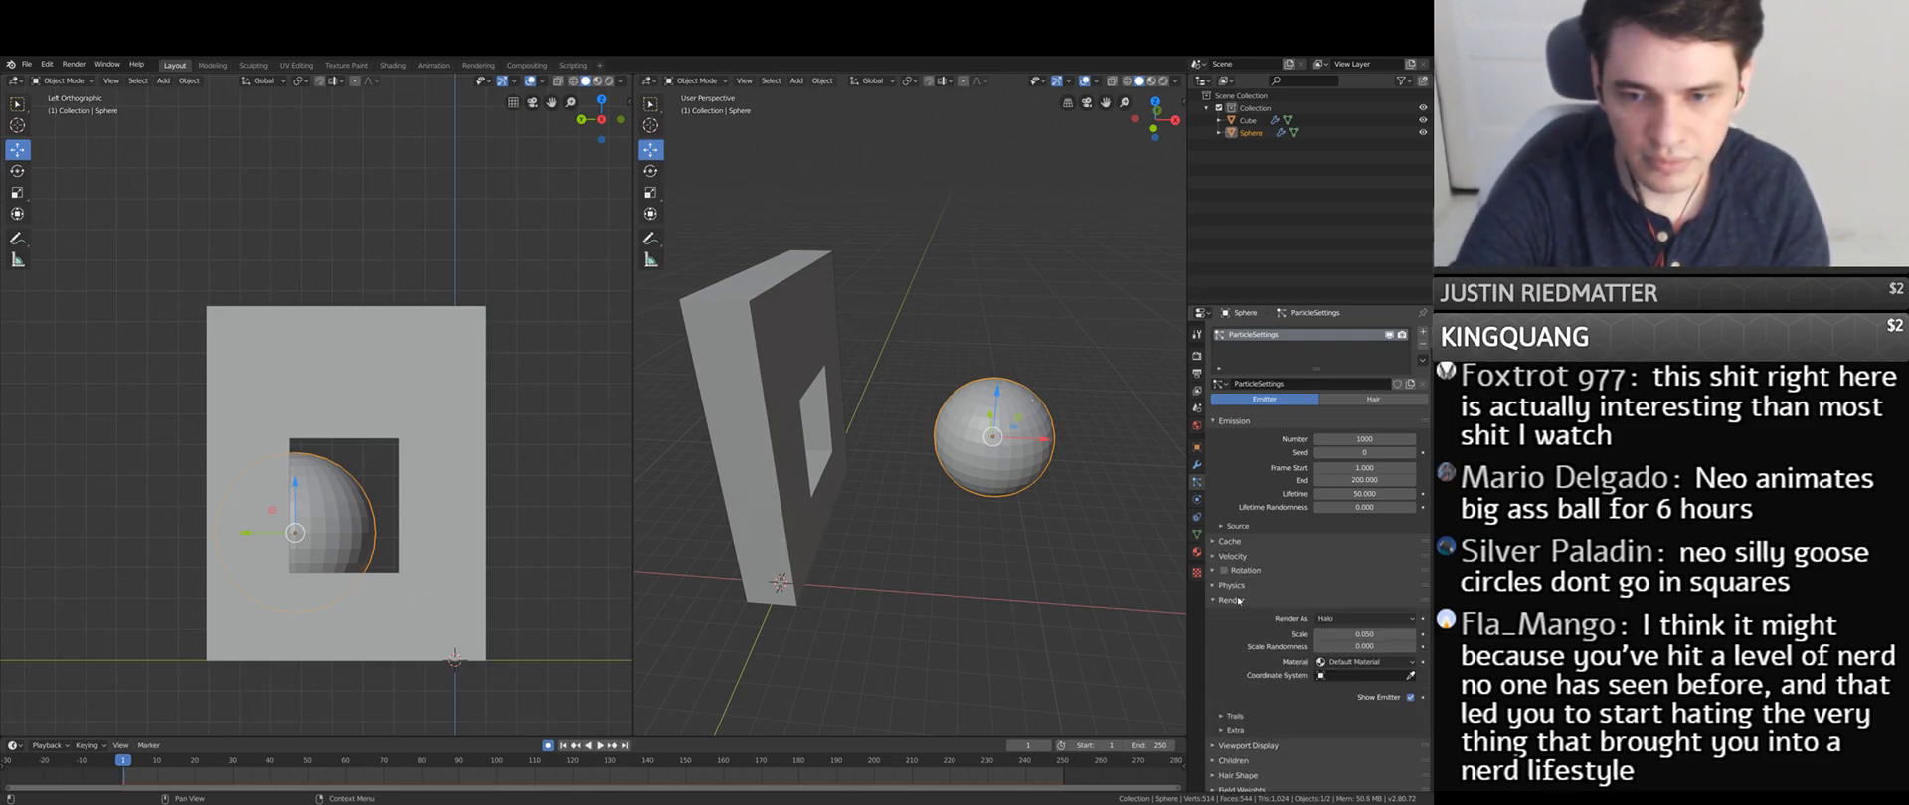
left_click(1238, 600)
left_click(1249, 616)
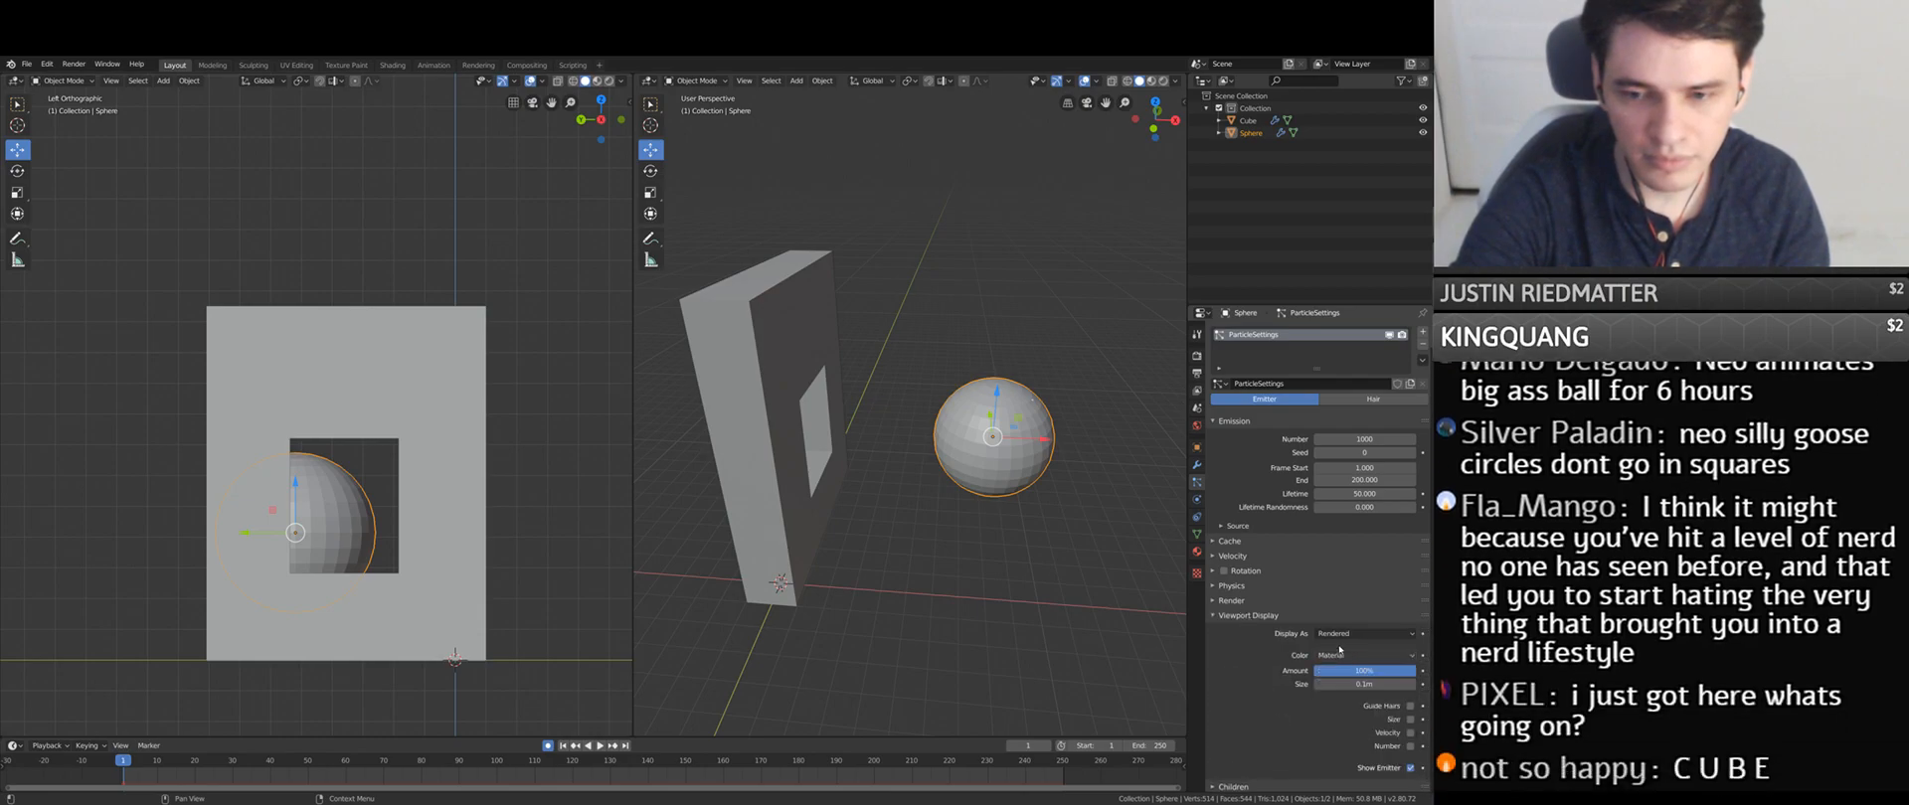
left_click(1249, 616)
- Play and pause the animation to preview the sphere's particle emission, and reopen the Velocity settings
left_click(599, 745)
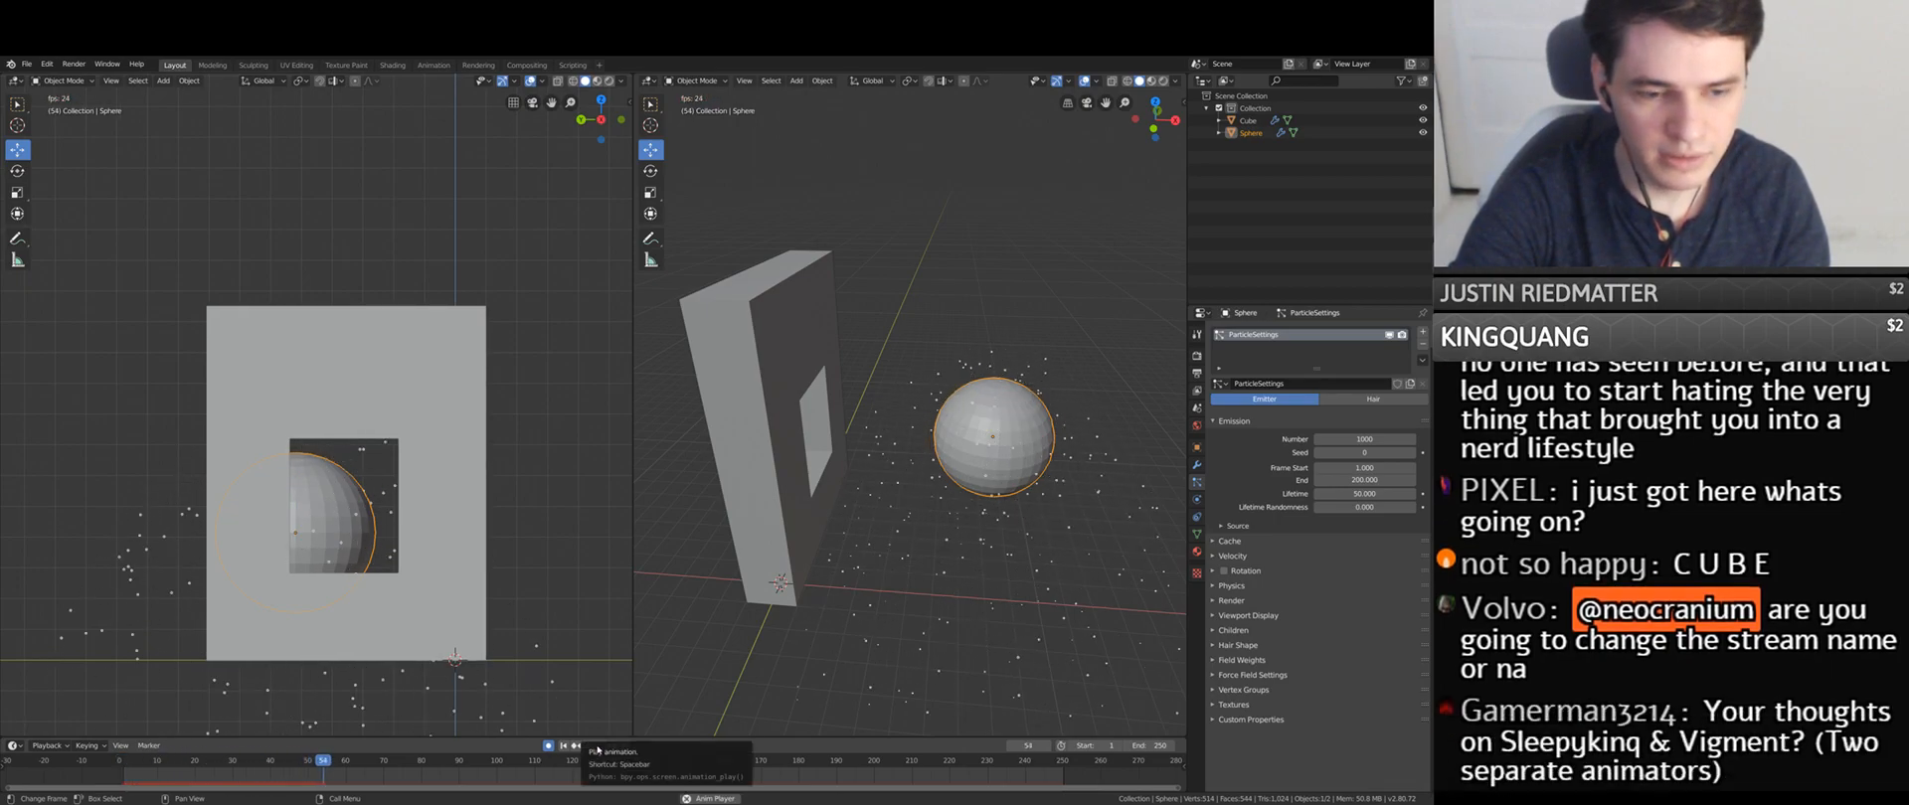
left_click(596, 746)
middle_click_drag(875, 616, 934, 594)
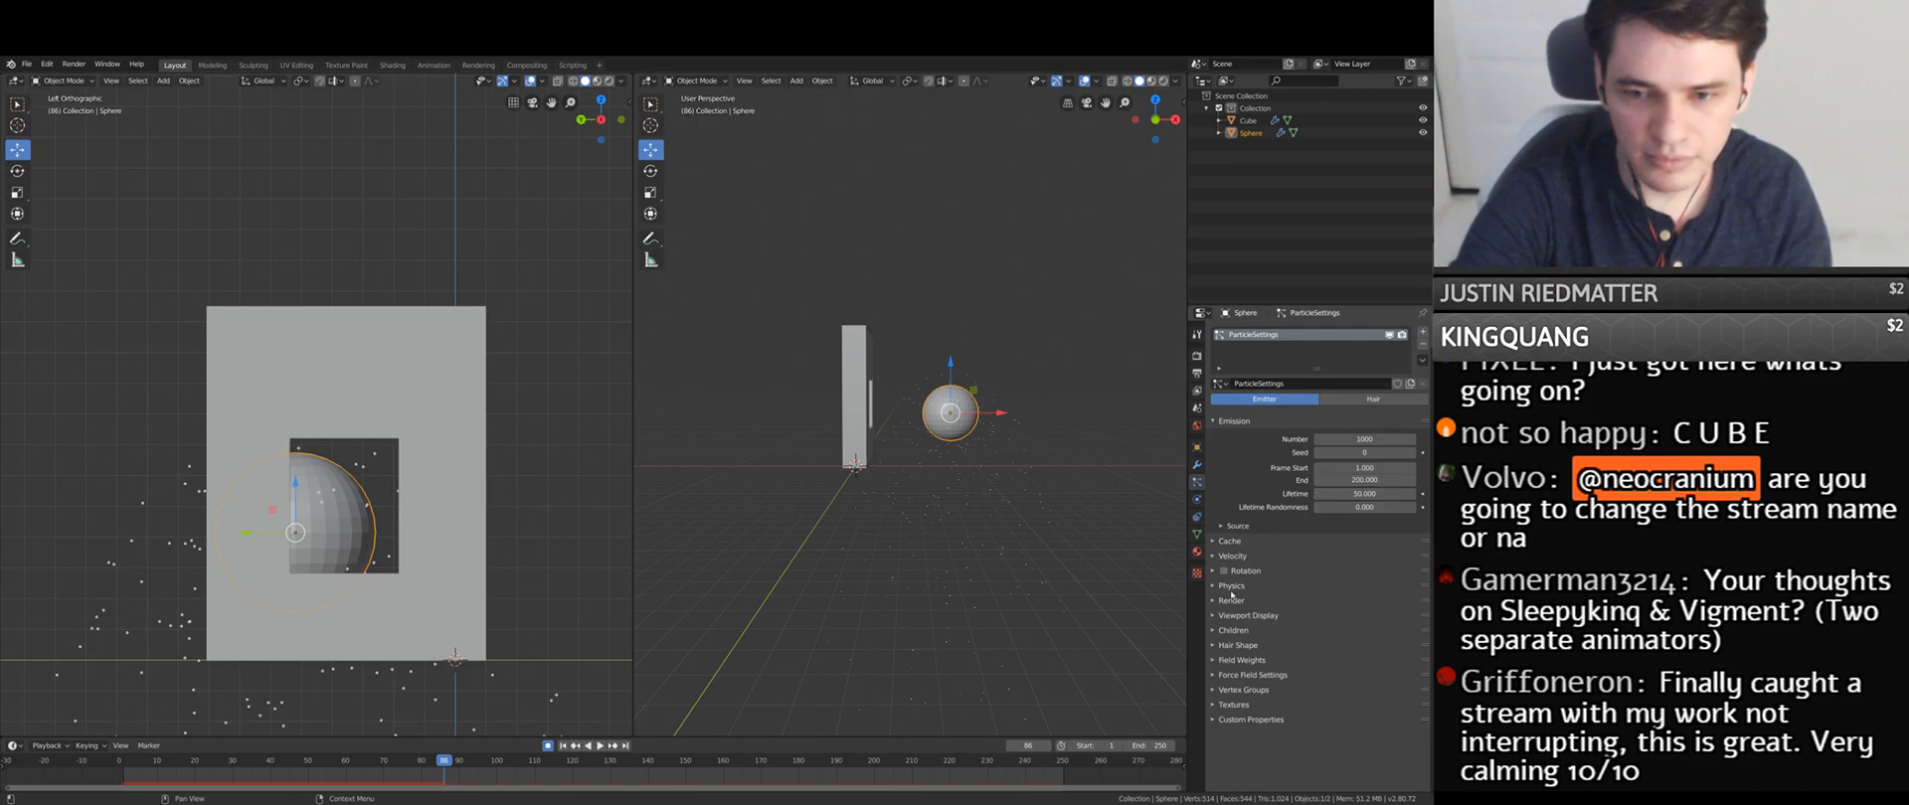
left_click(1235, 557)
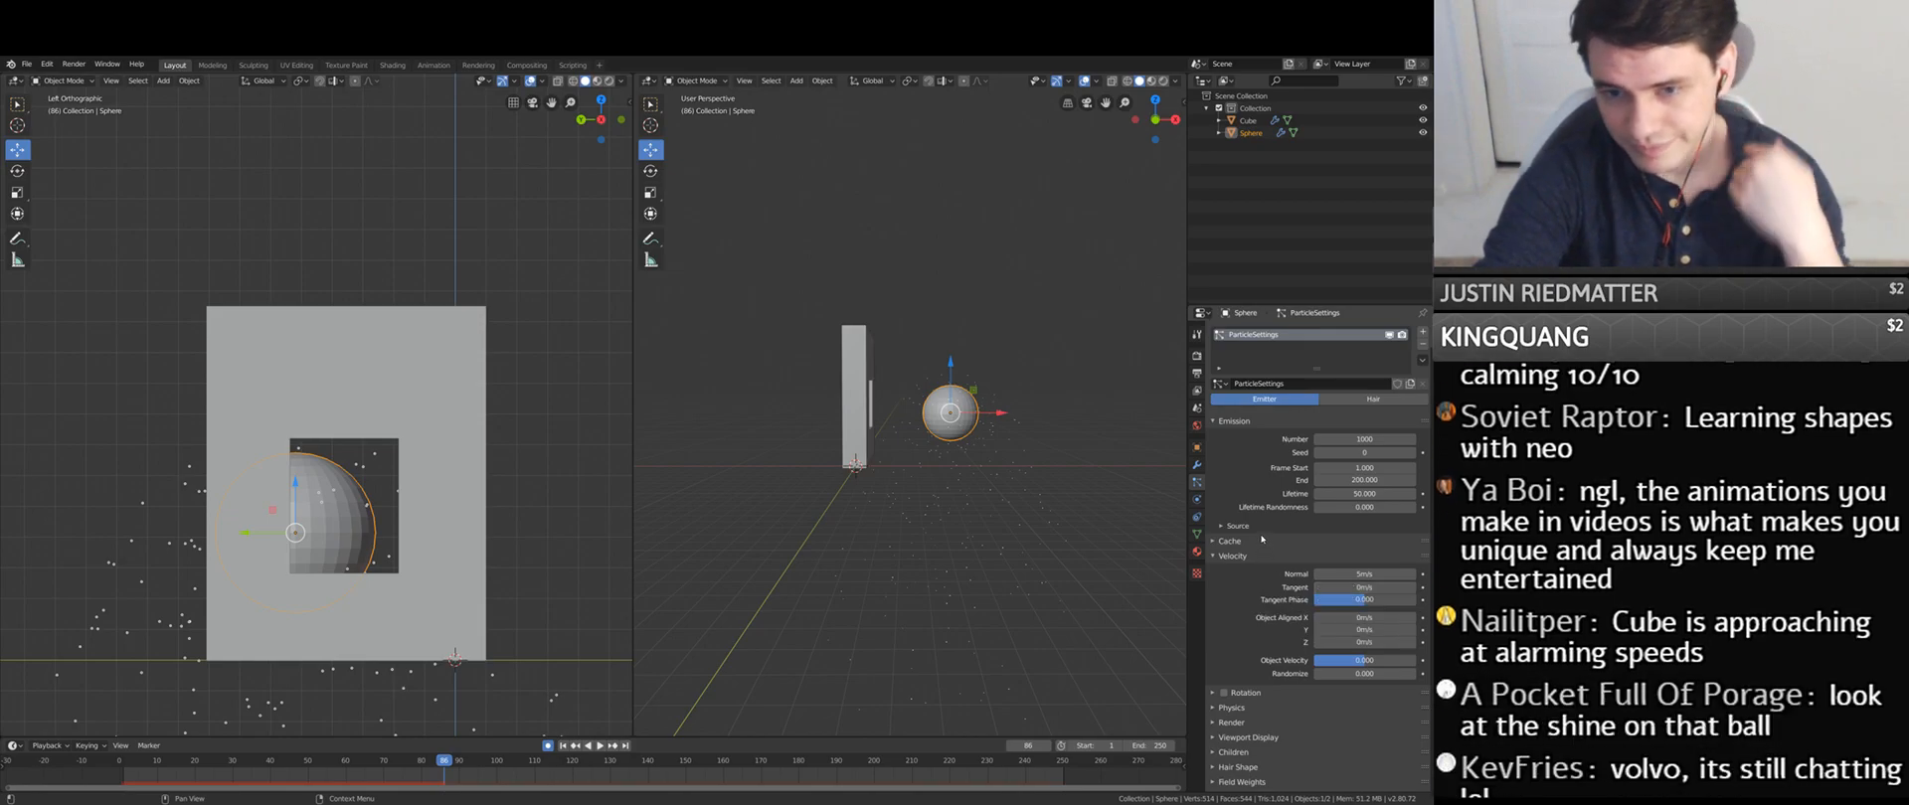
scroll(969, 483, "up", 3)
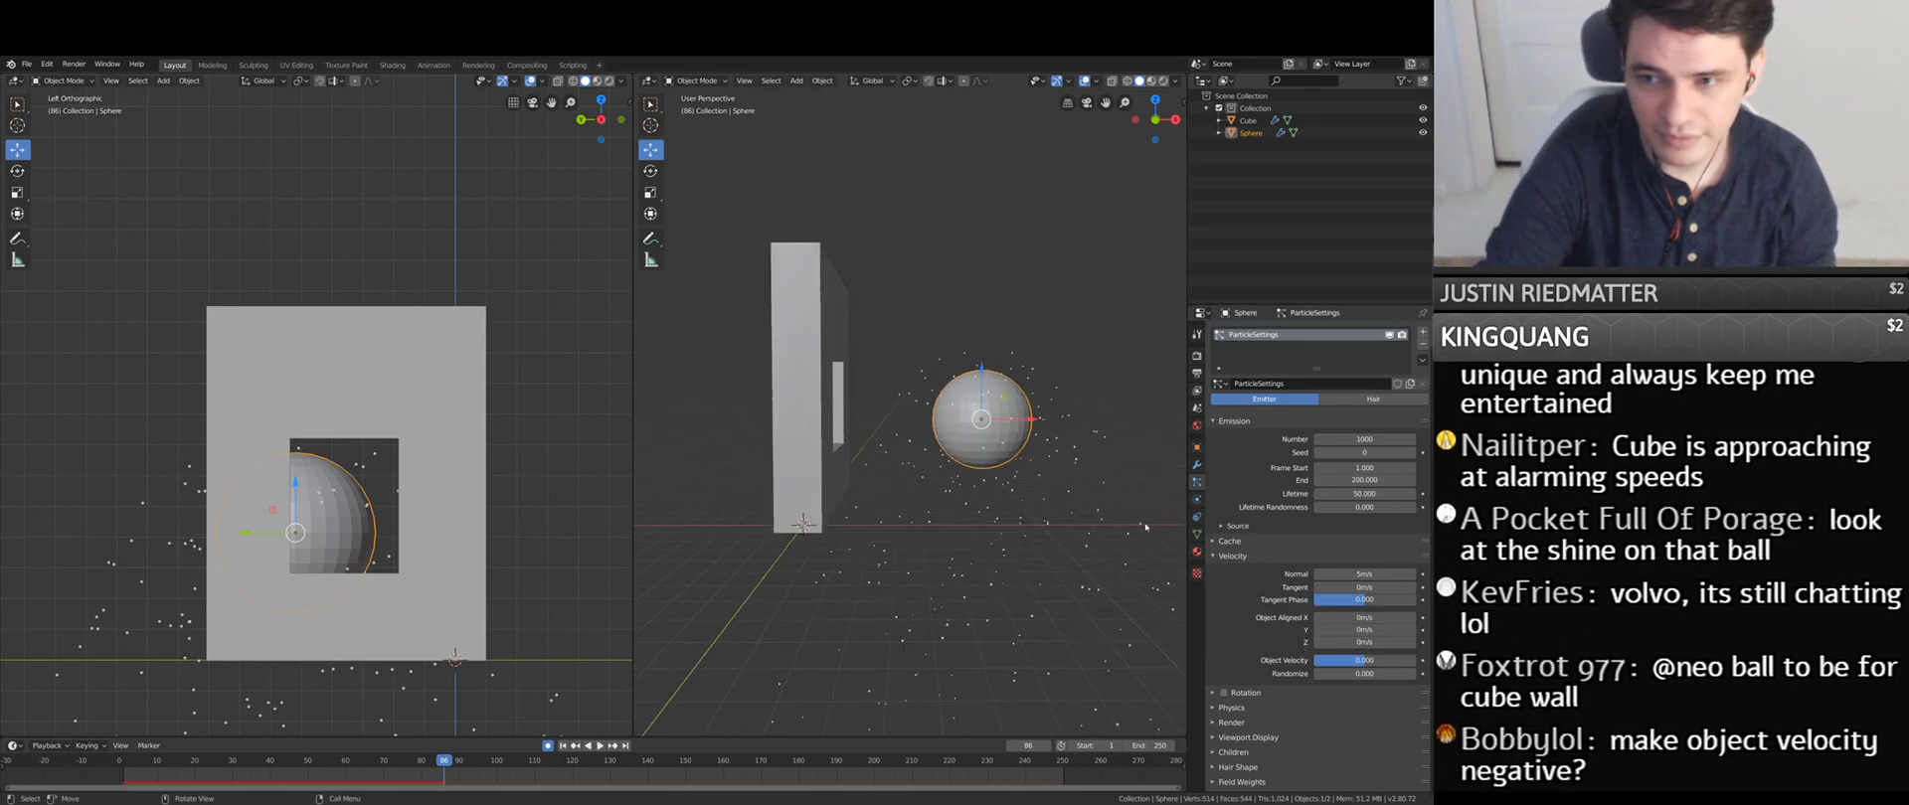
- Try a Normal velocity of -5 m/s for the sphere's particles, and undo the change
left_click(1364, 574)
type("-")
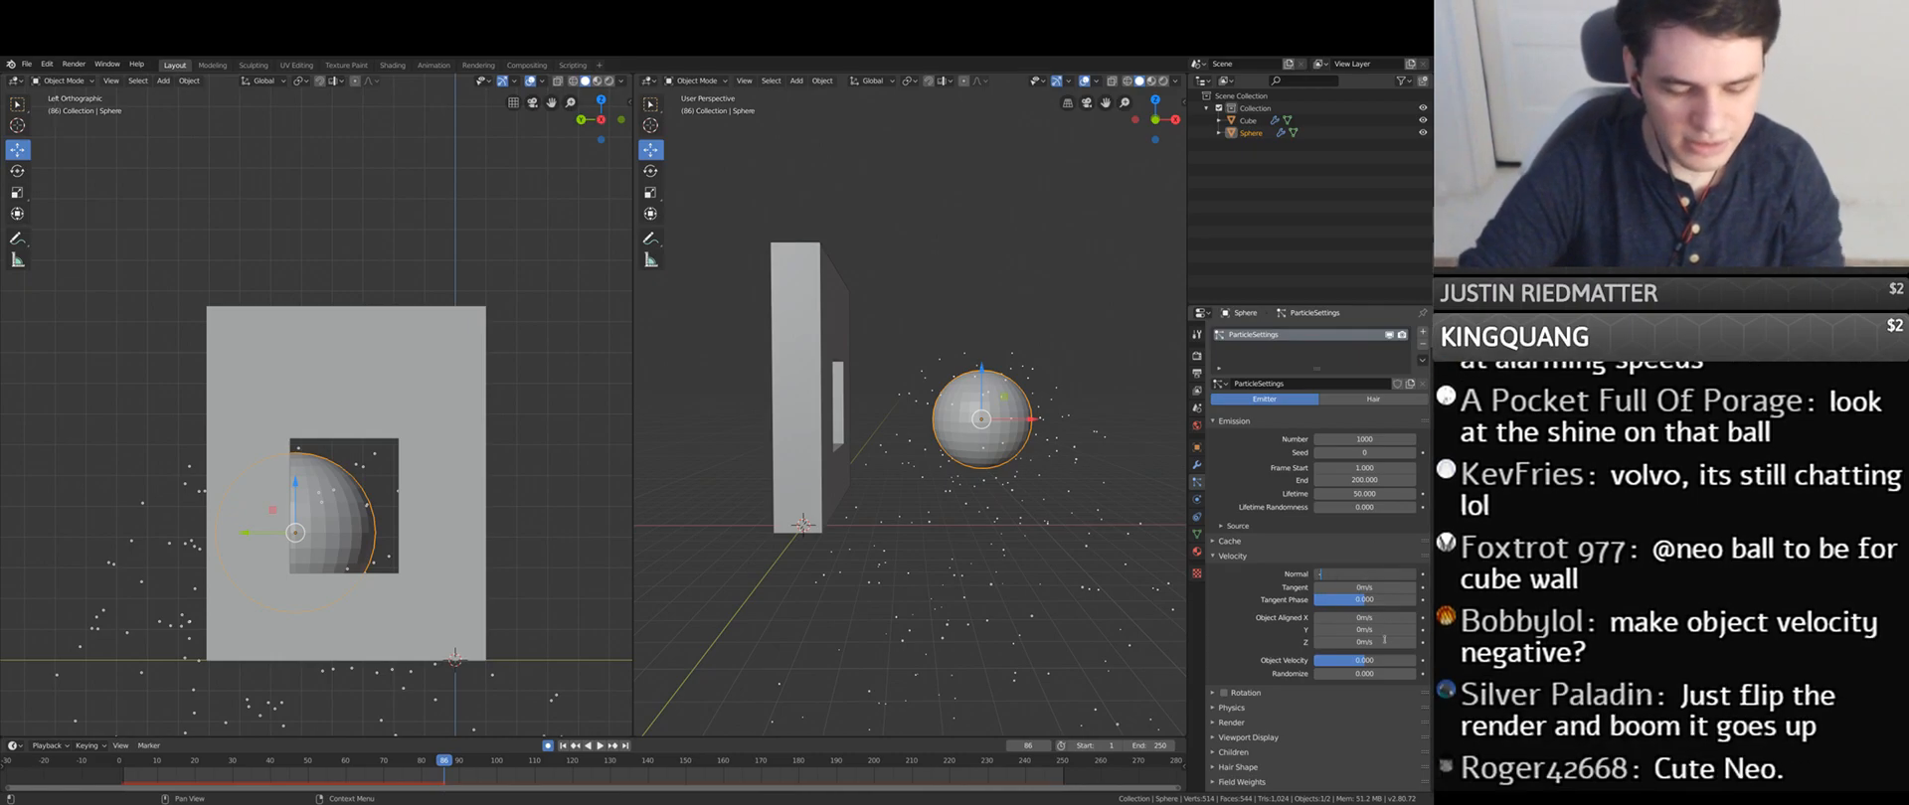
type("5")
key("Return")
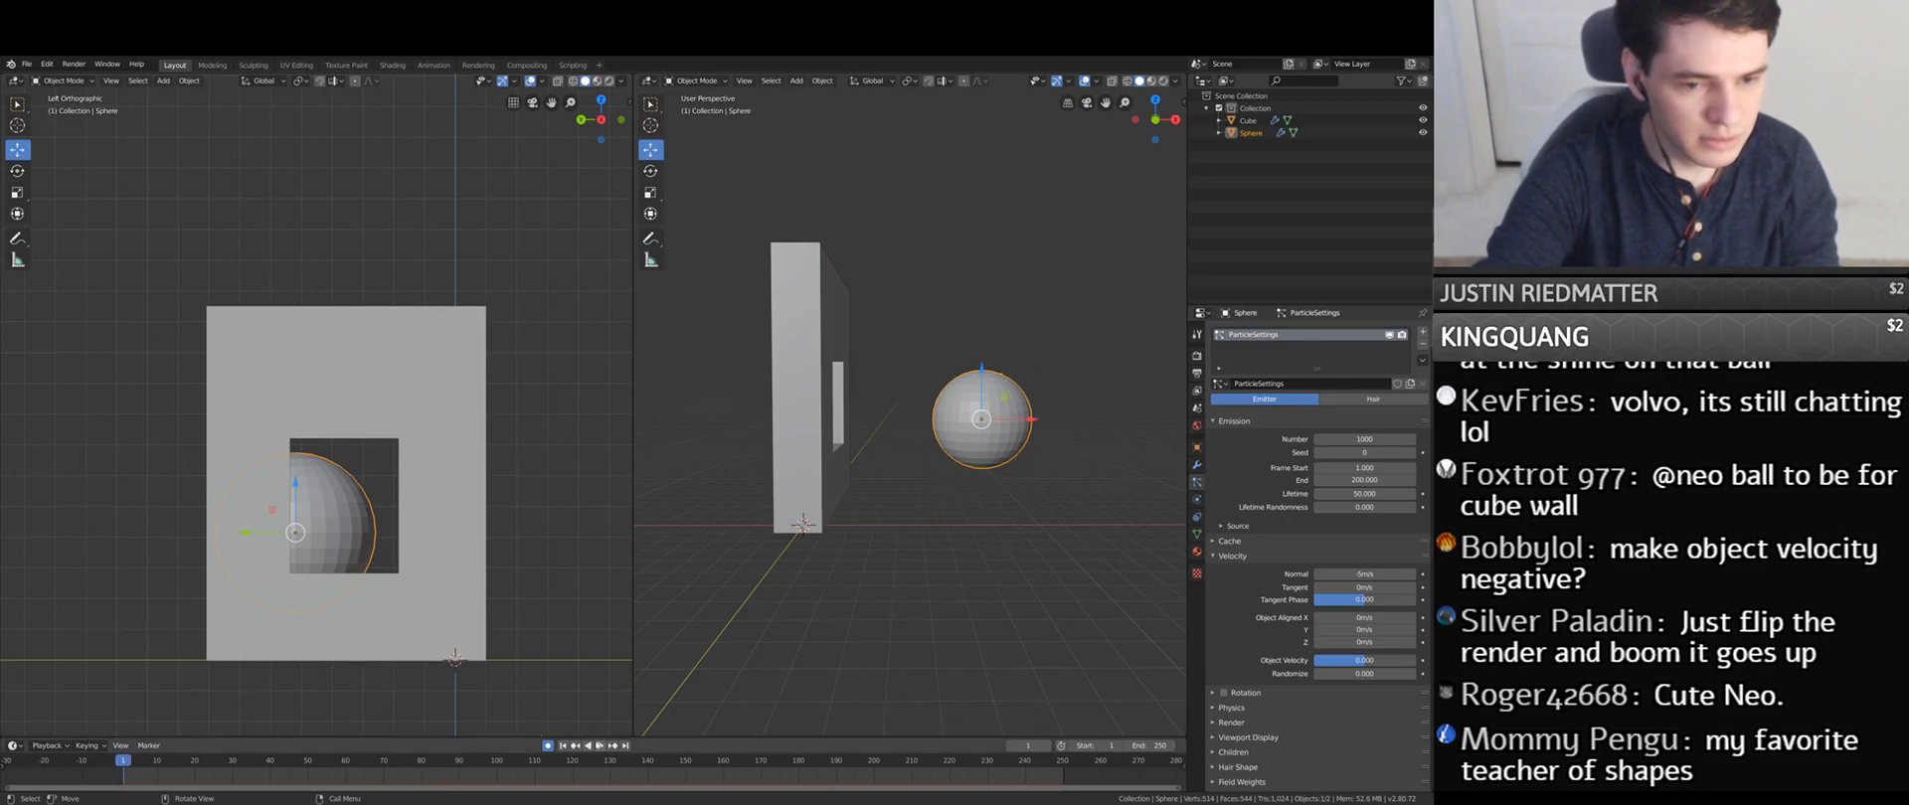
key("ctrl+z")
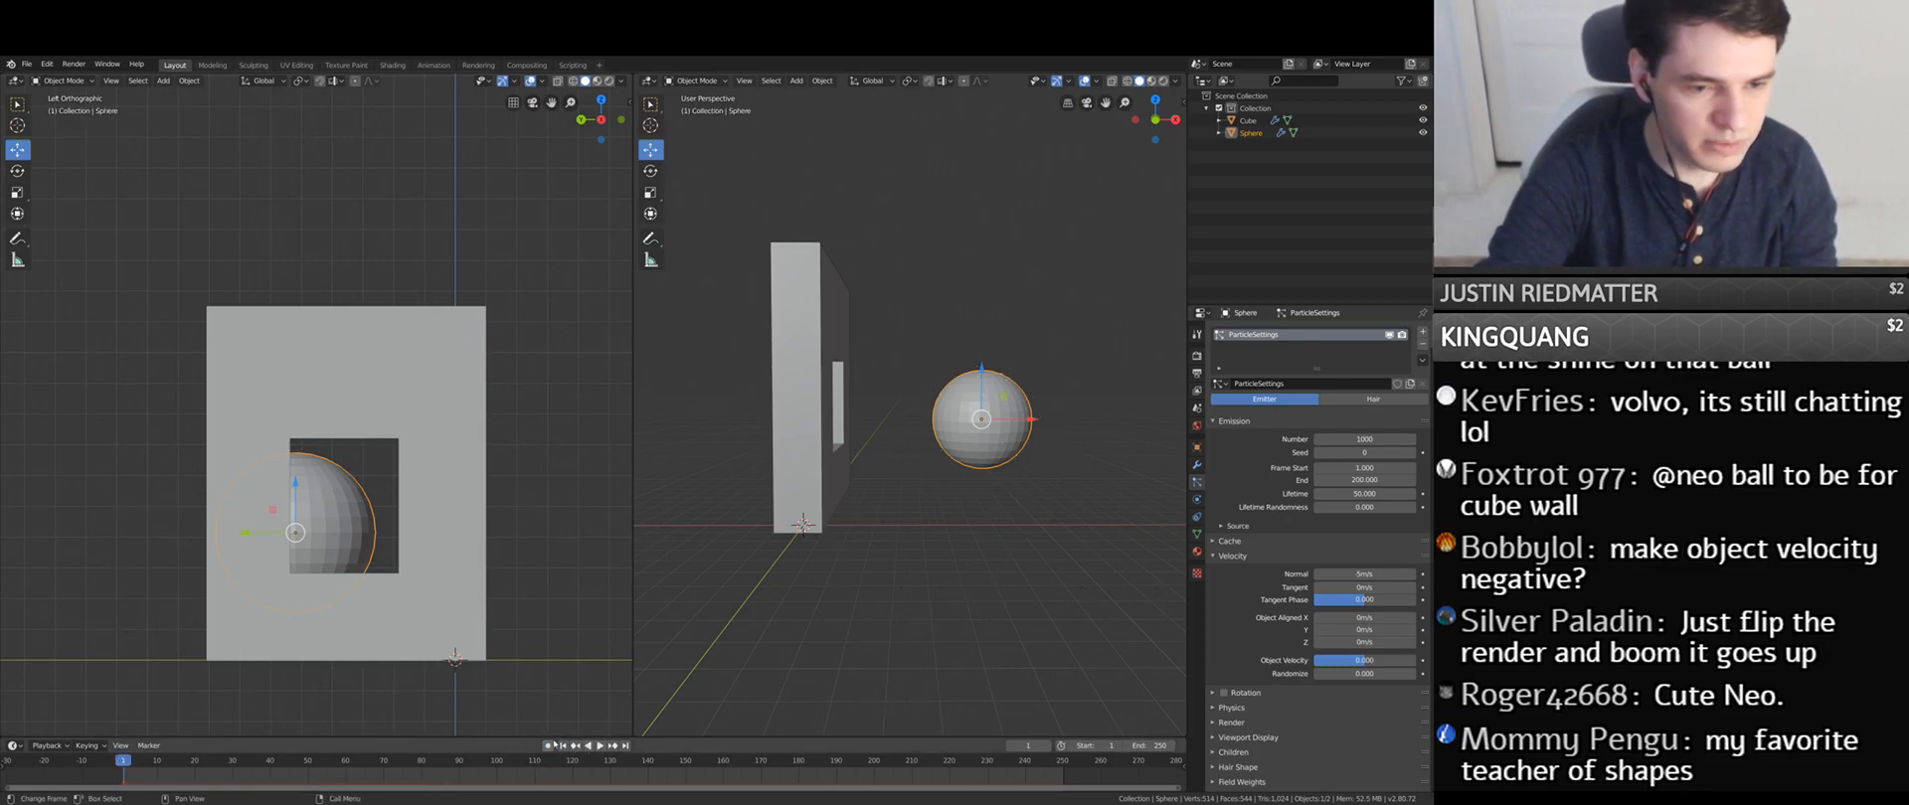
- Reduce the Normal velocity of the sphere's particles, preview the emission by playing the animation, and return to frame 1
left_click(1386, 571)
key("Return")
left_click(600, 746)
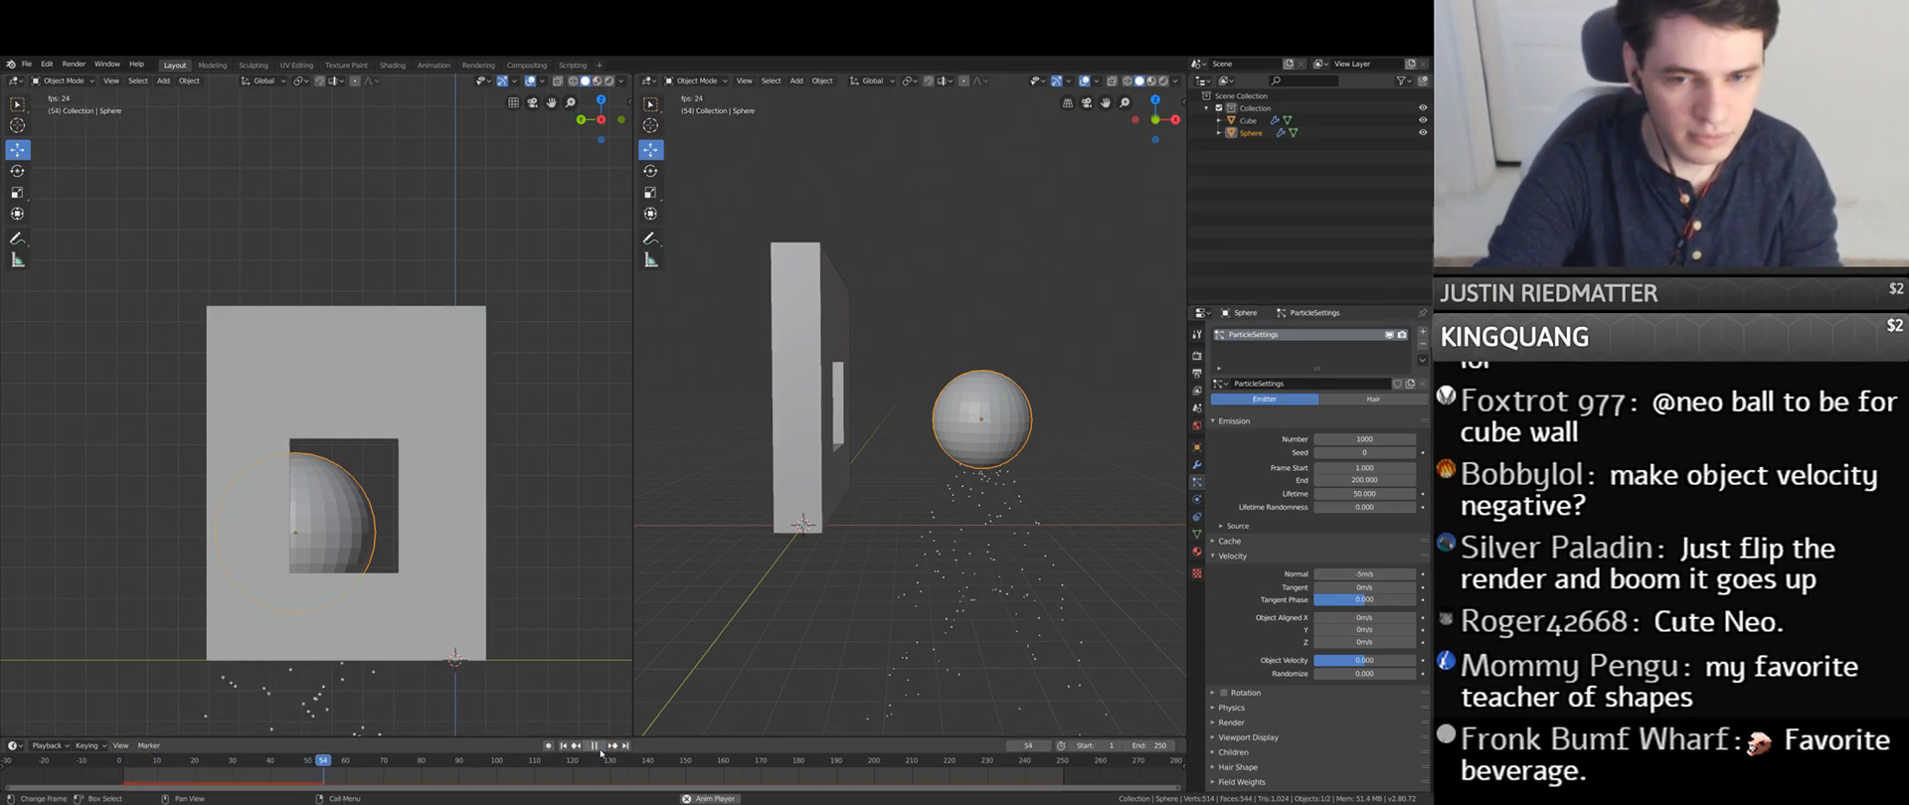
left_click(594, 745)
left_click(562, 747)
key("Escape")
left_click(594, 745)
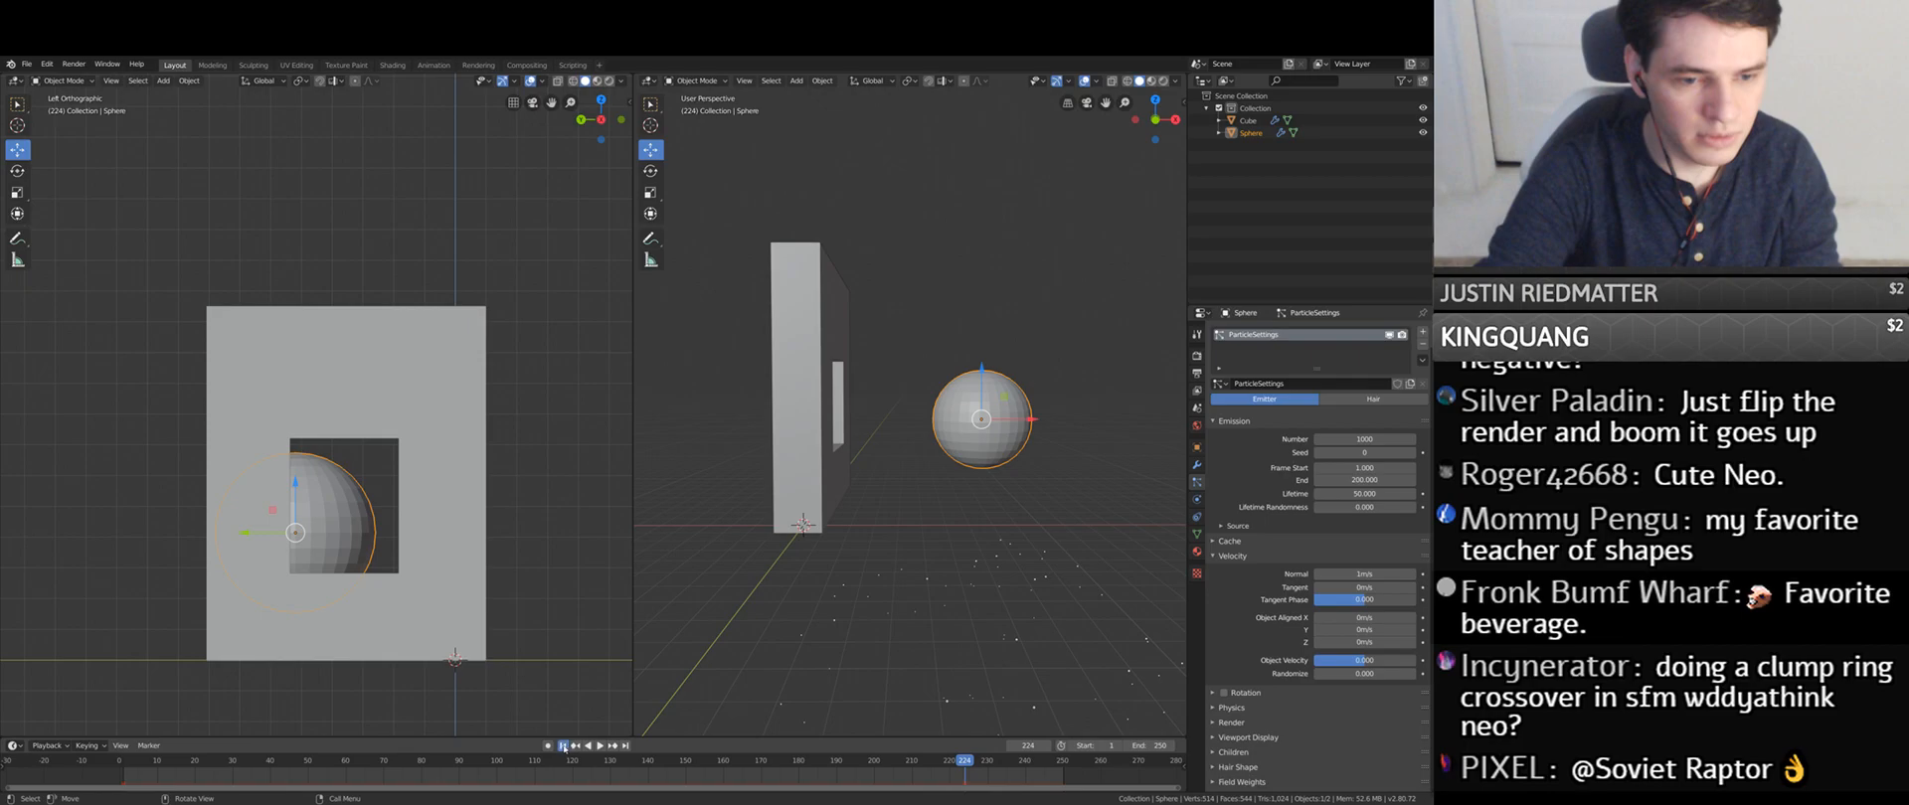
key("Escape")
- Examine the particle system's Physics settings, including the Physics Type options, Forces, Deflection and Collision Collection
left_click(1233, 707)
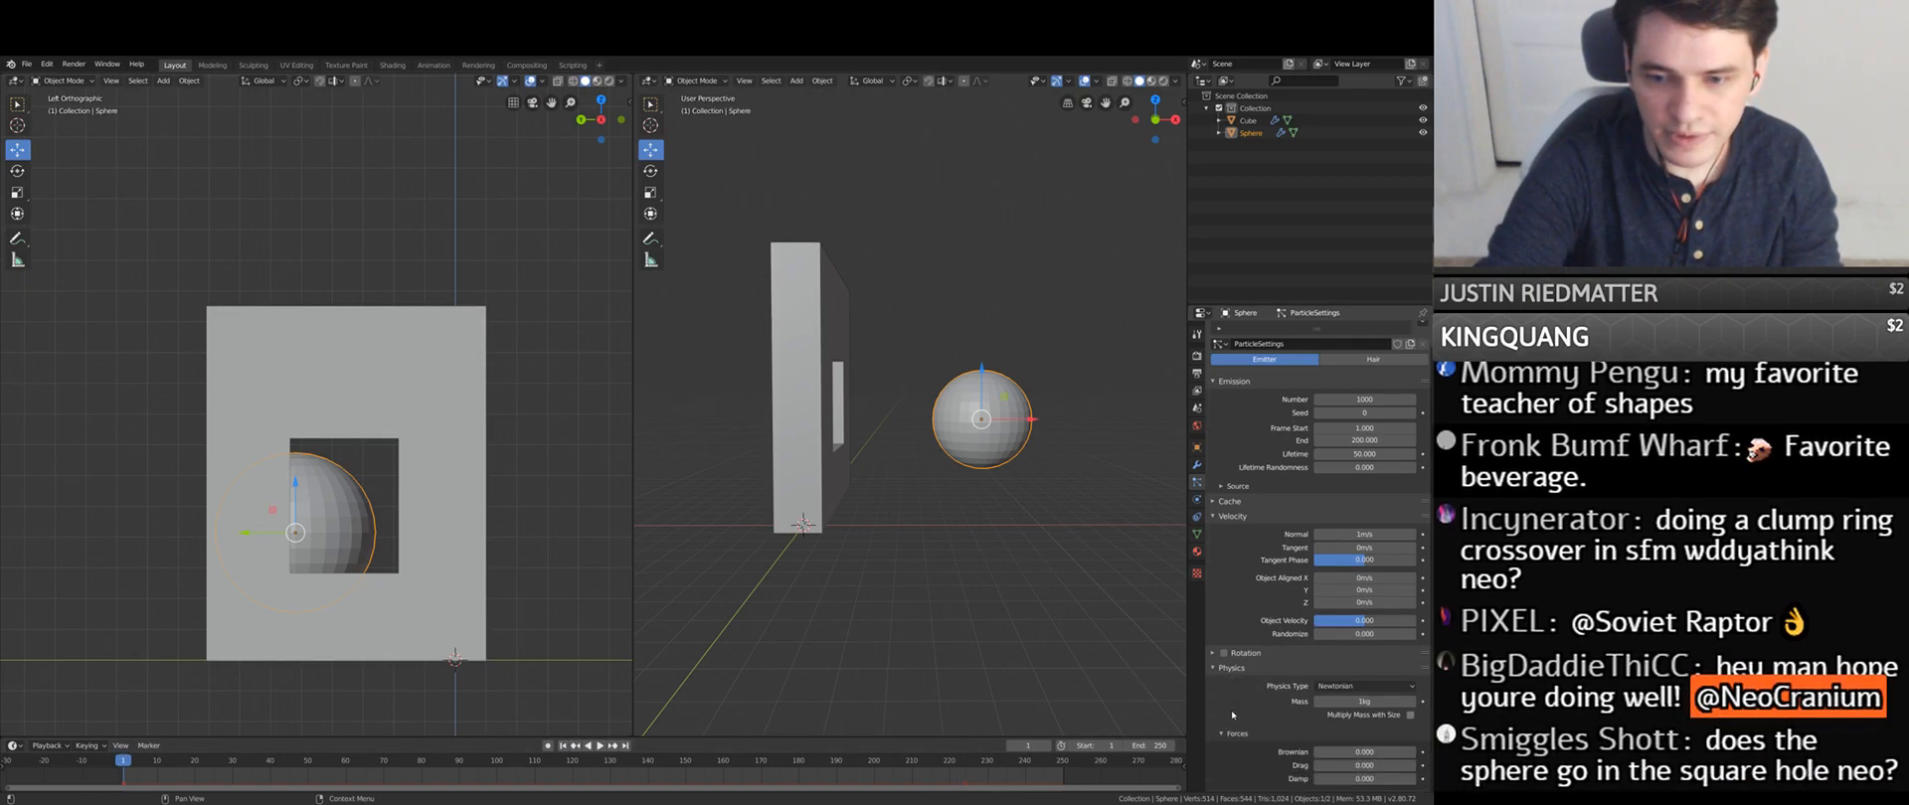
scroll(1312, 636, "down", 3)
left_click(1397, 627)
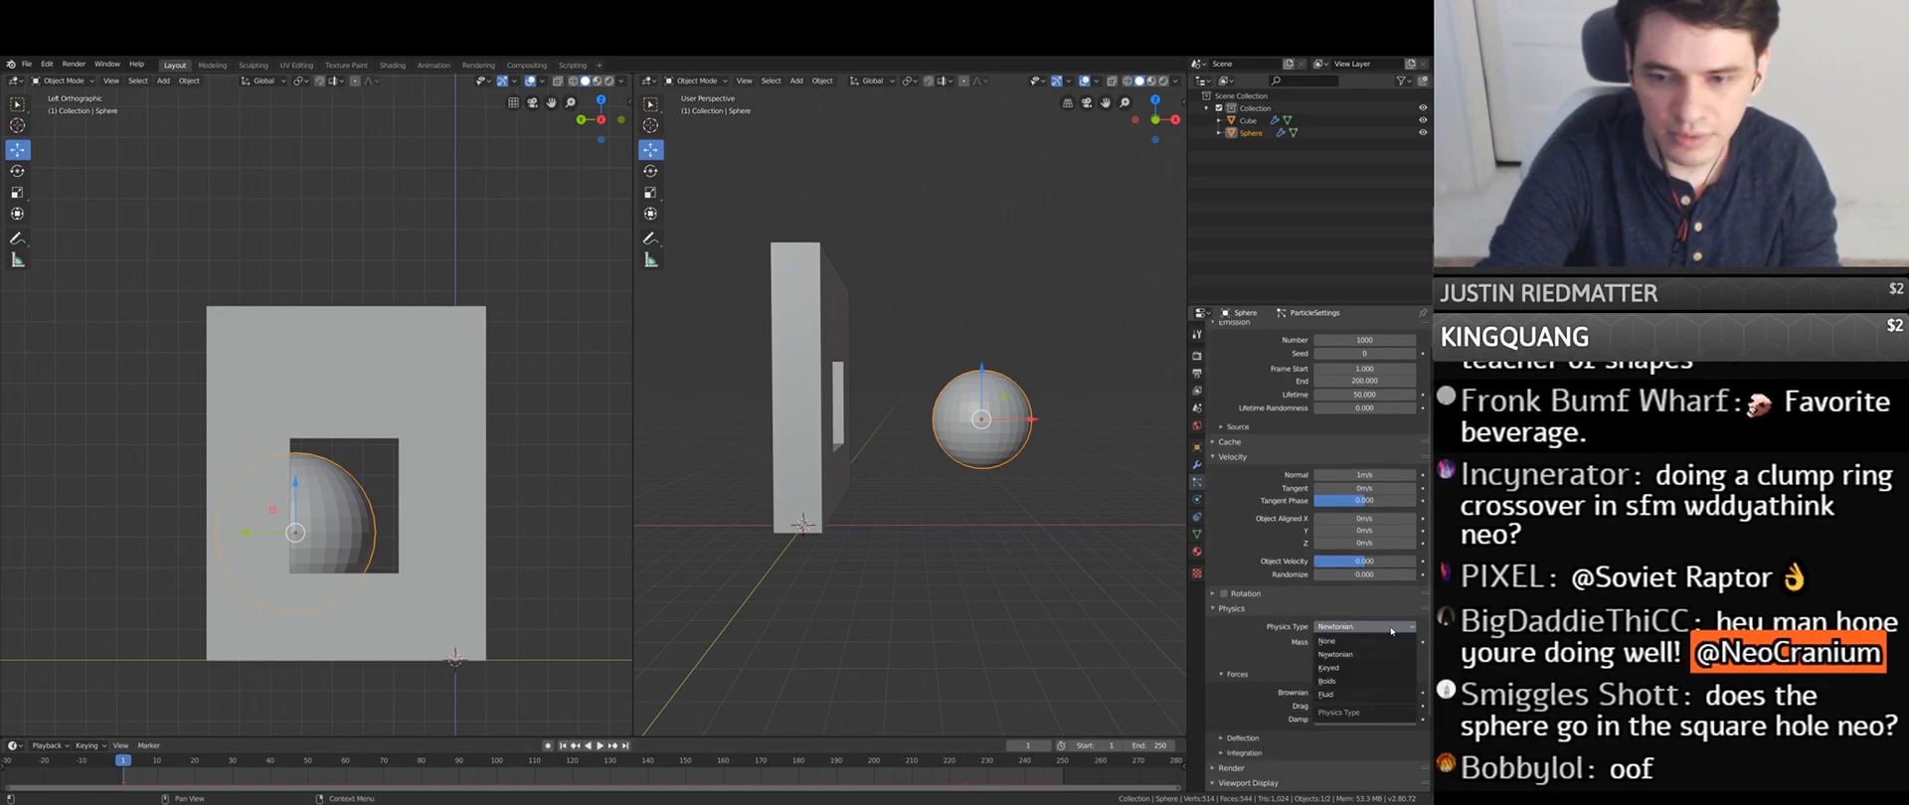
scroll(1234, 677, "down", 1)
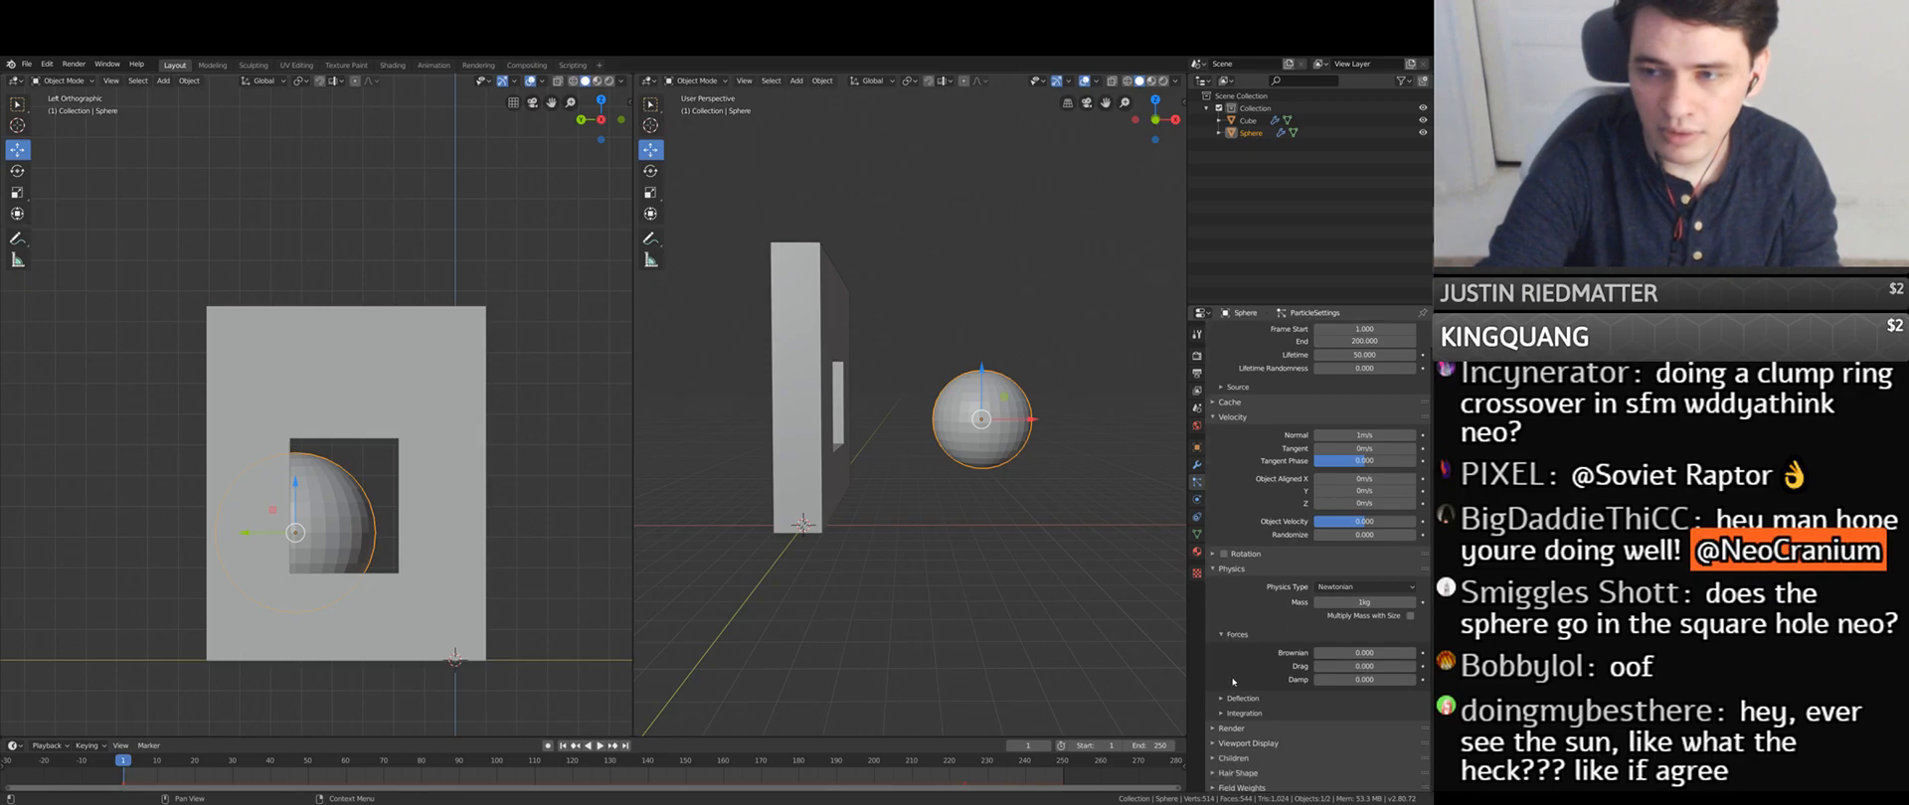
middle_click_drag(960, 477, 902, 484)
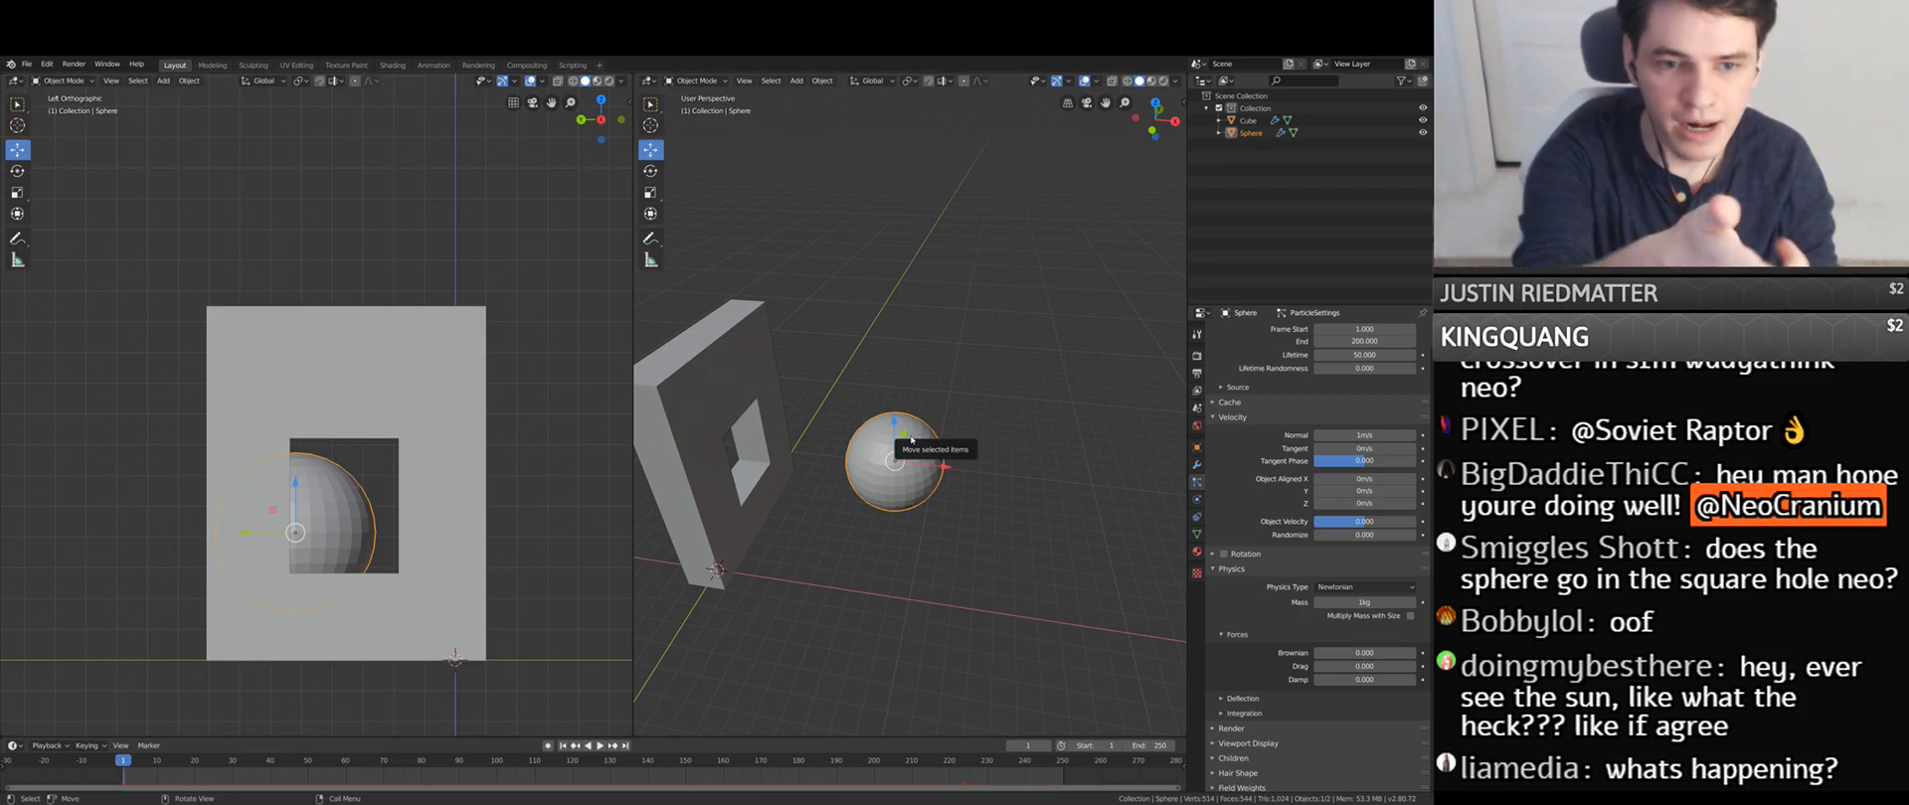
scroll(938, 455, "down", 4)
middle_click_drag(939, 455, 994, 417)
scroll(950, 419, "up", 4)
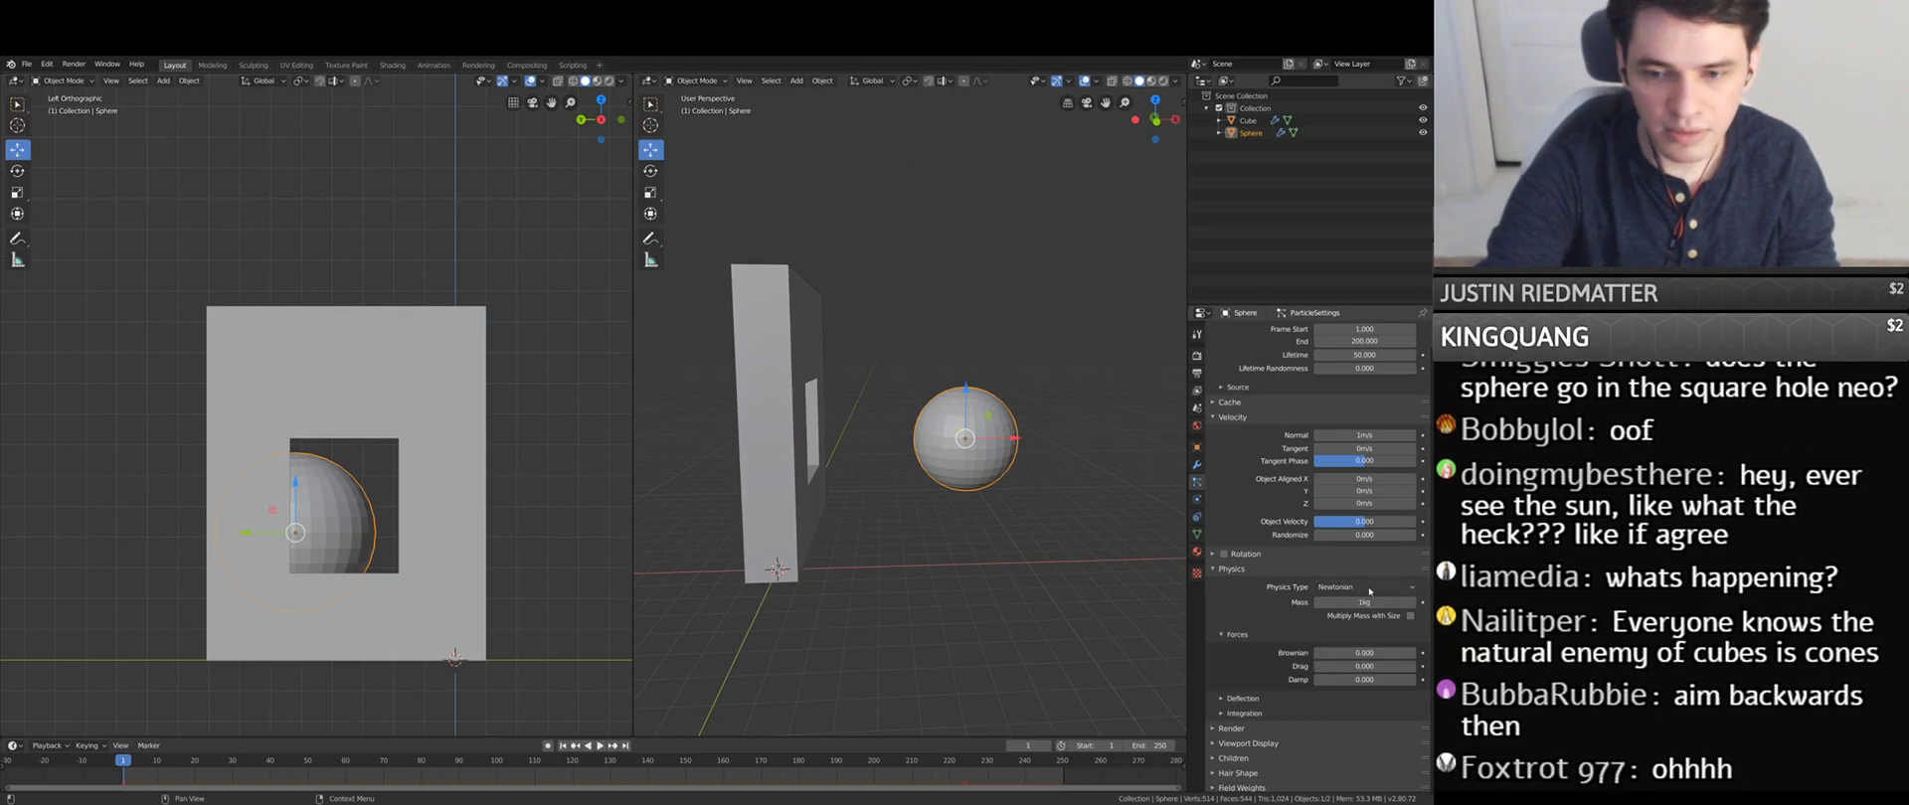
scroll(1309, 647, "down", 3)
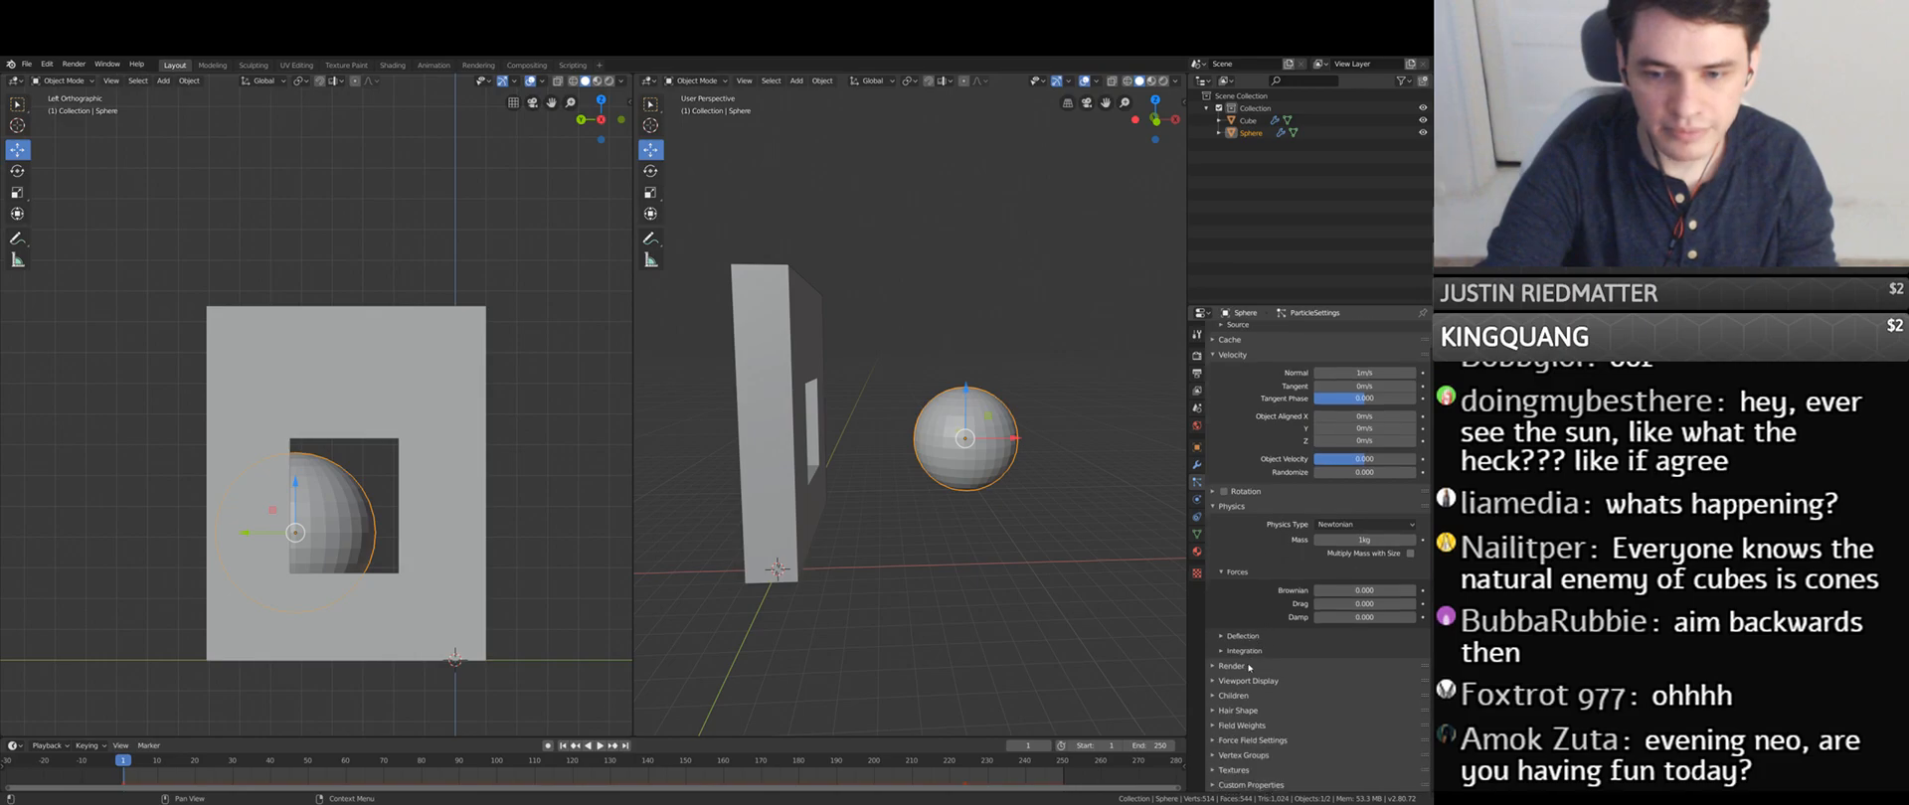
middle_click_drag(1119, 559, 1053, 517)
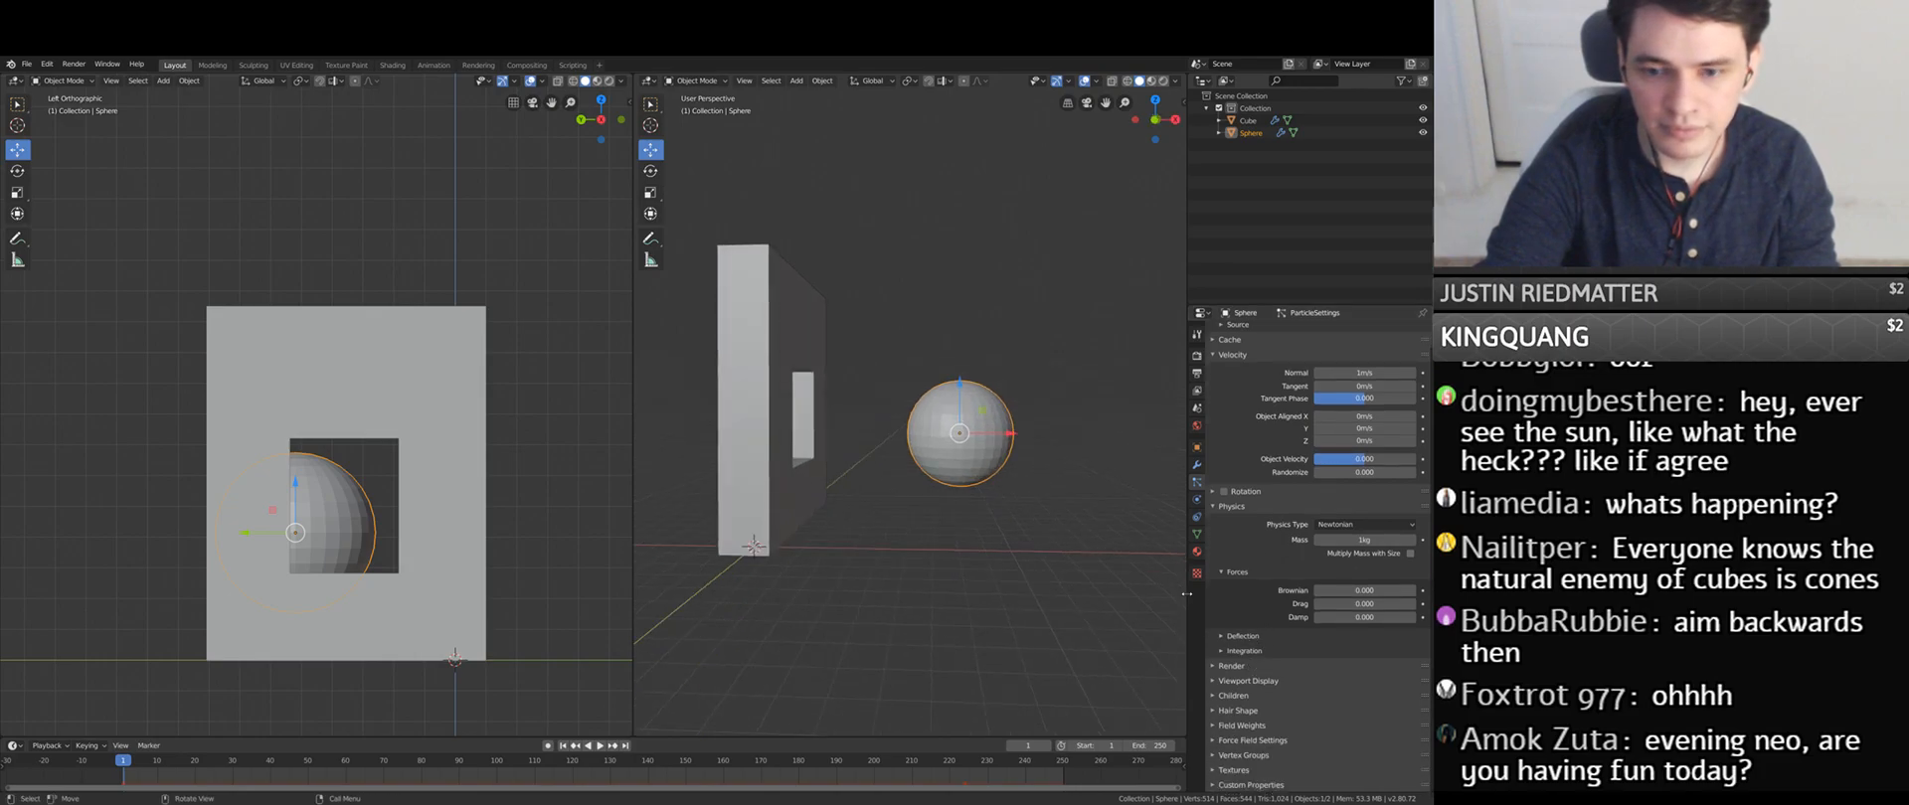
left_click(1243, 637)
left_click(1337, 681)
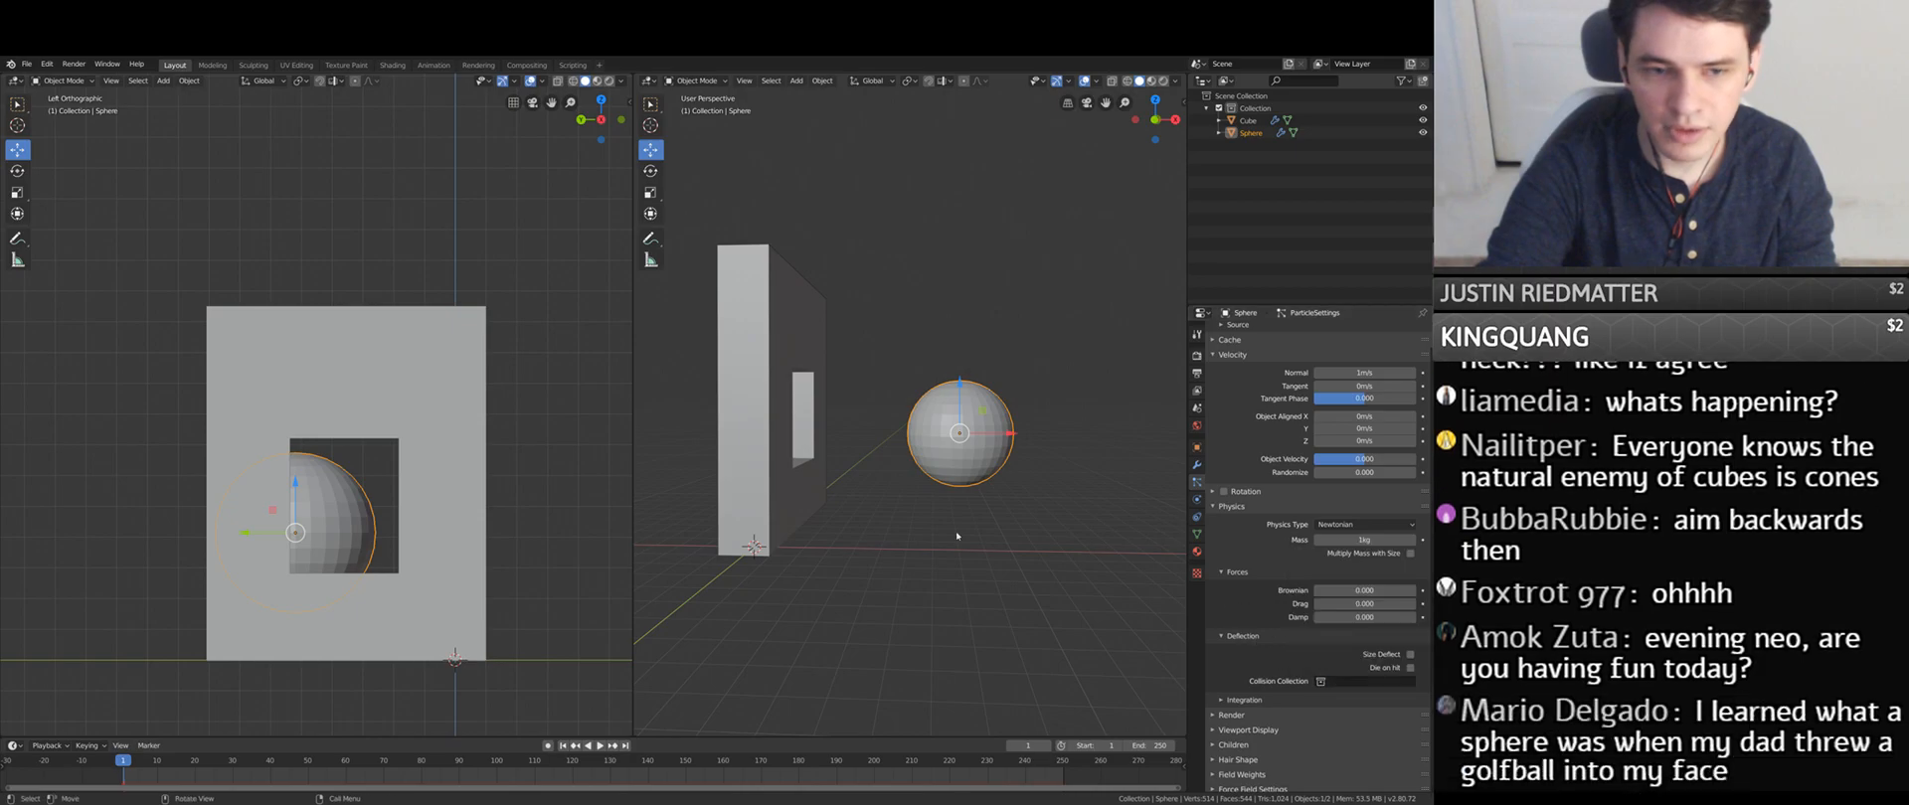
- Check the wall's modifiers, and move the sphere's Smoke modifier below its ParticleSettings modifier
left_click(754, 473)
left_click(1197, 517)
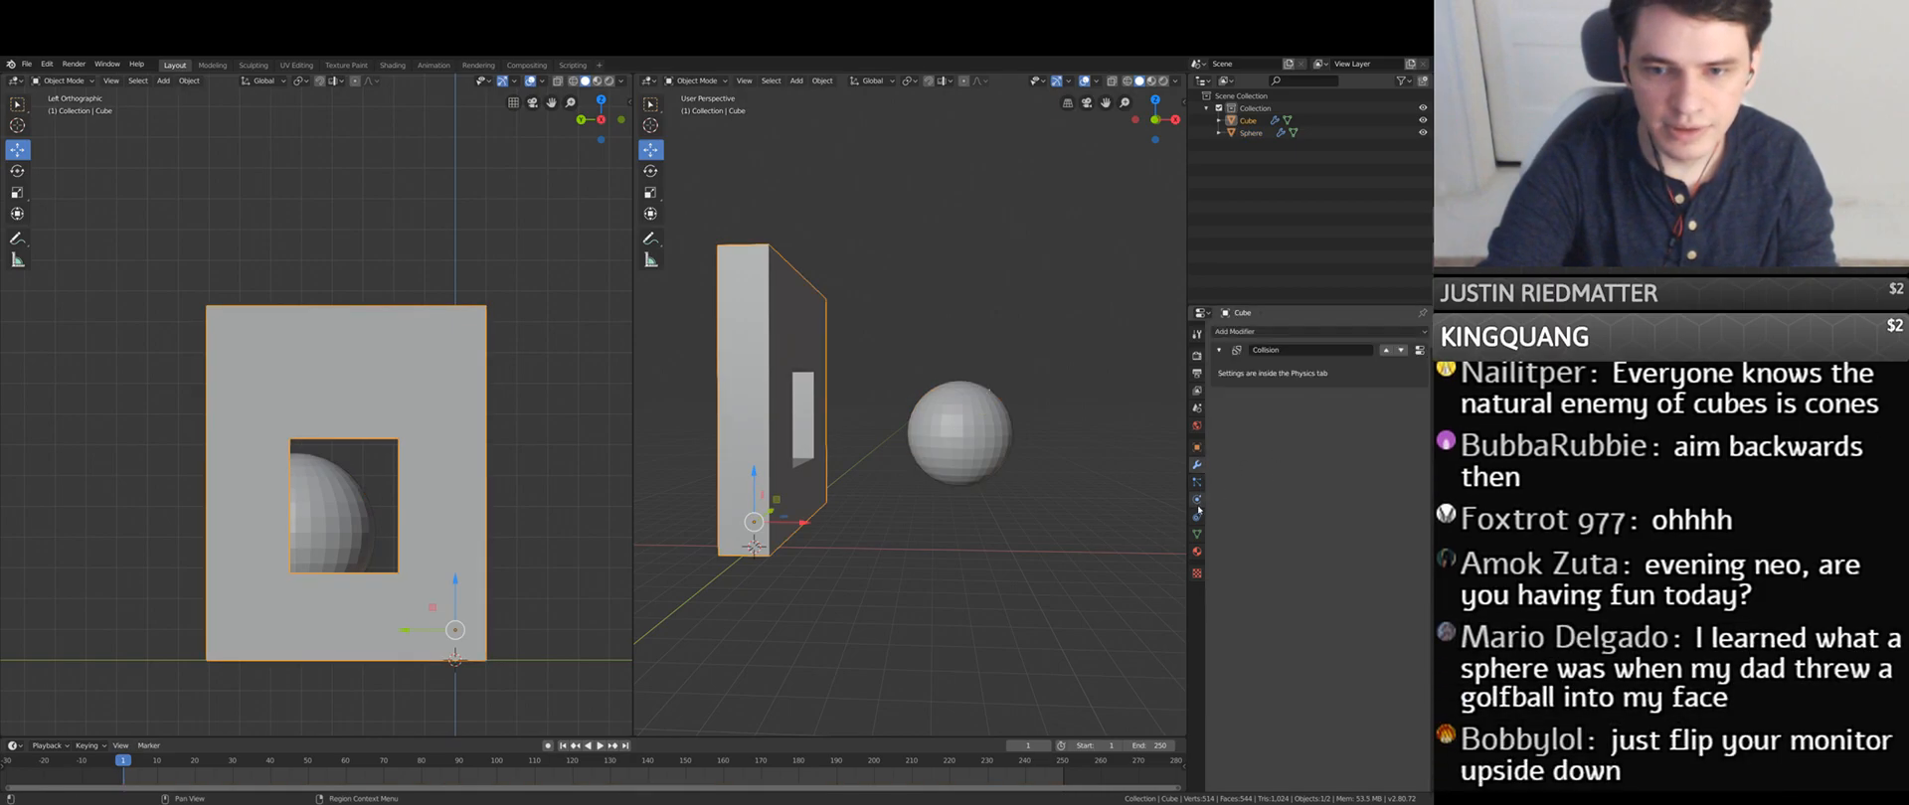
left_click(974, 438)
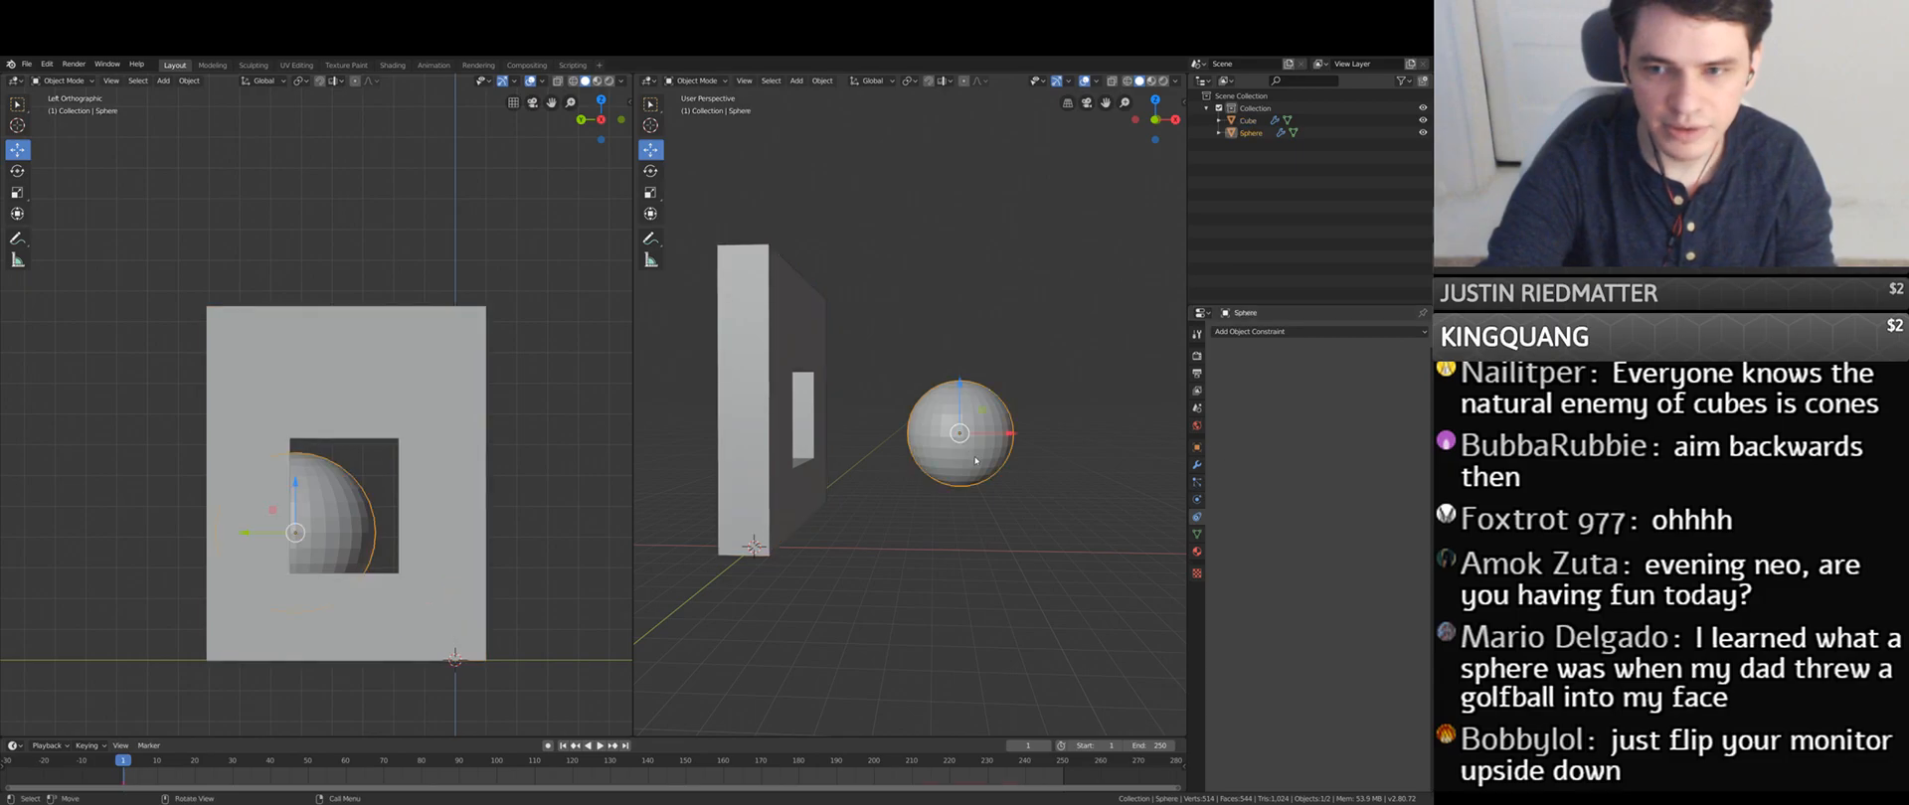
left_click(1197, 465)
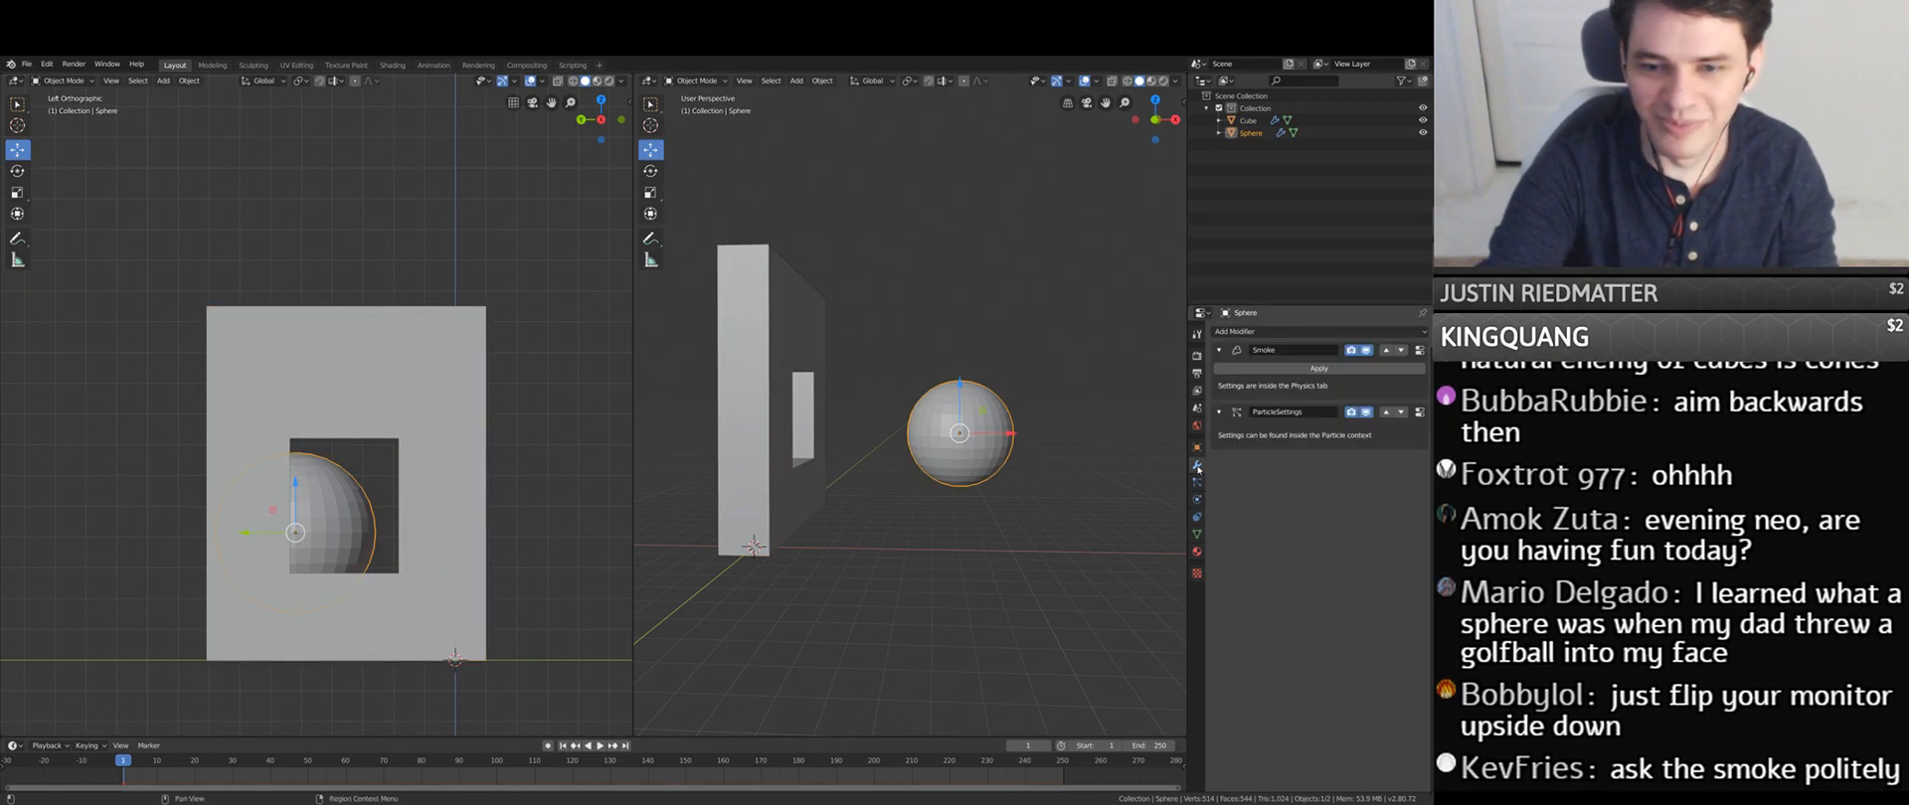
left_click(1401, 350)
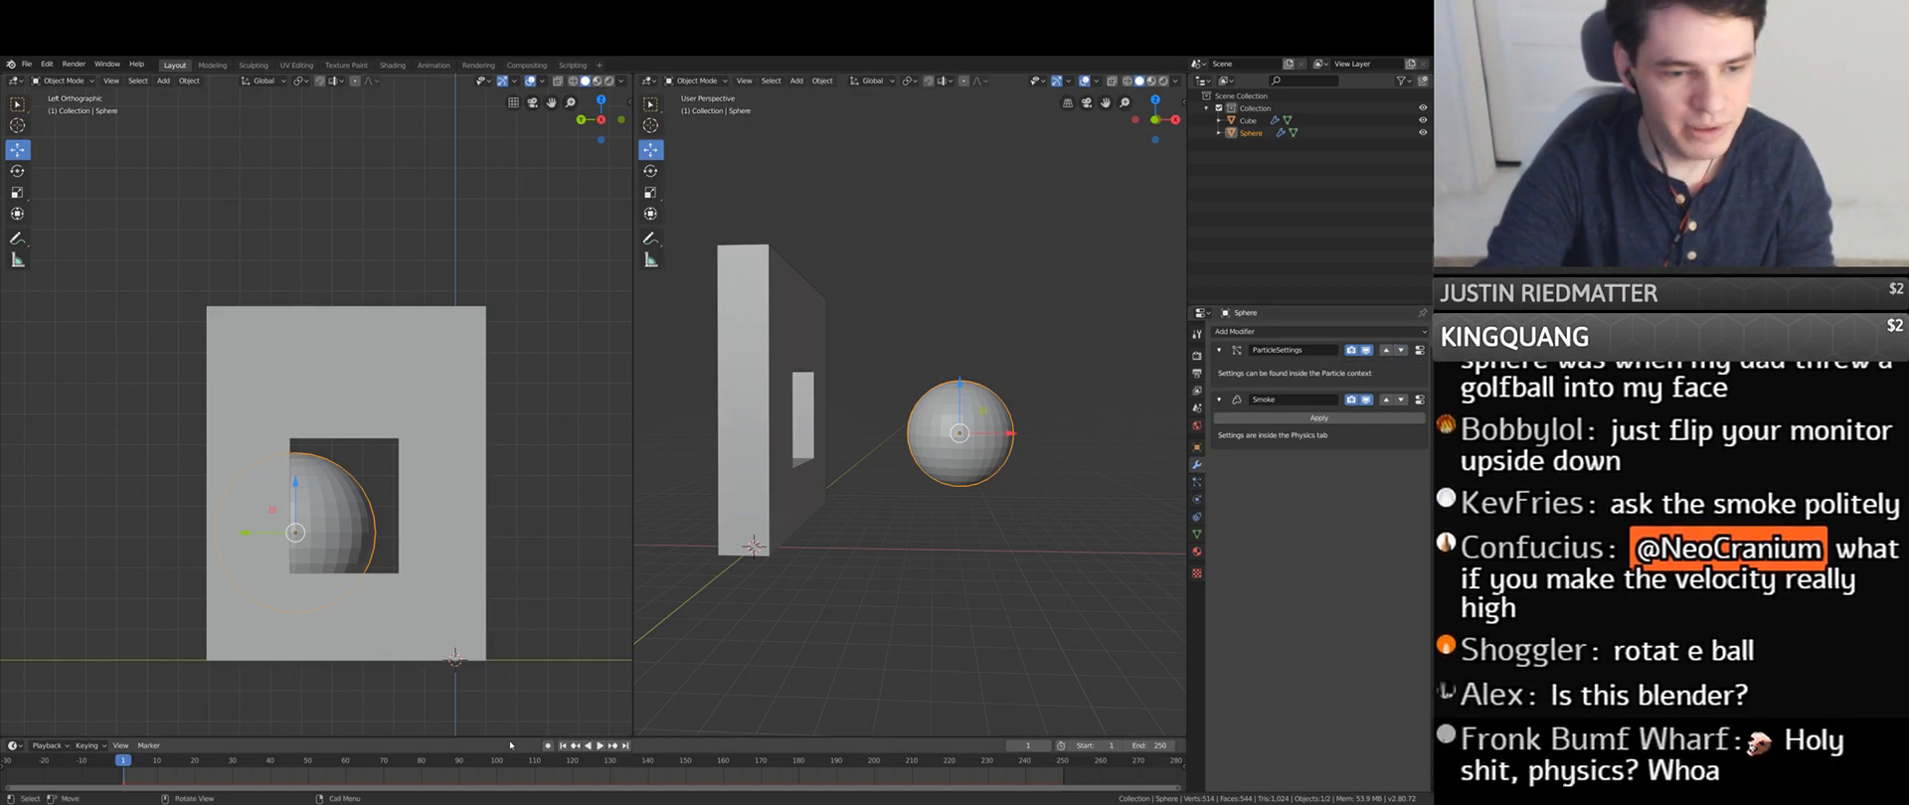
- Play and pause the animation to check how the particles fall from the sphere
left_click(599, 745)
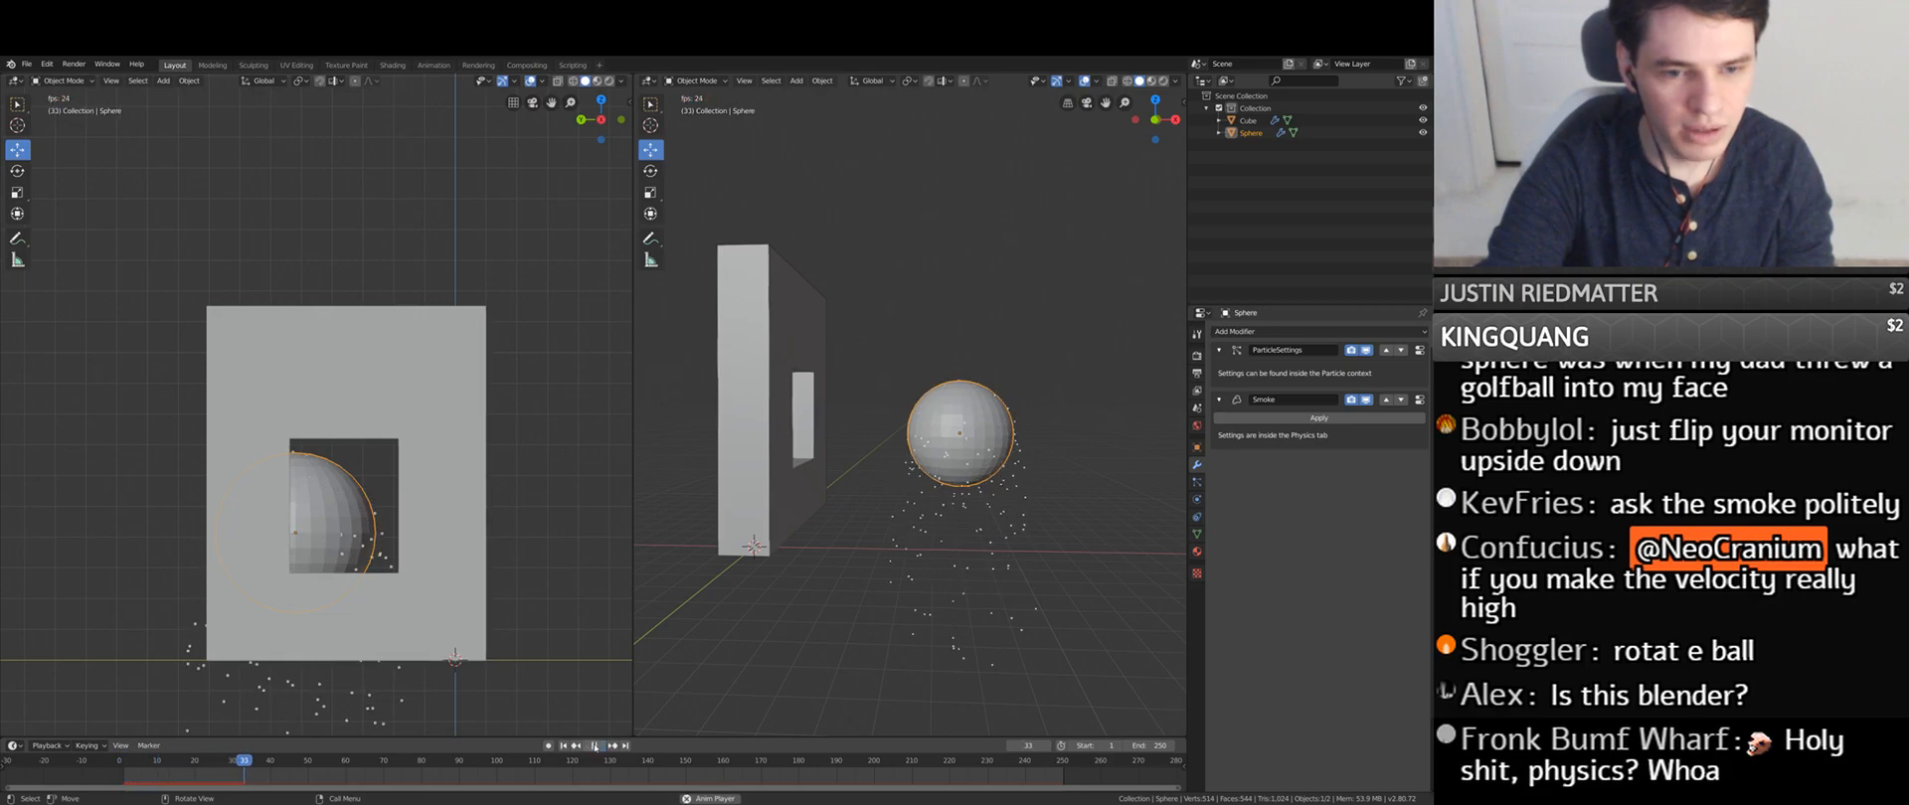
left_click(594, 746)
middle_click_drag(795, 596, 885, 612)
middle_click_drag(1048, 587, 1073, 356)
- Review the sphere's particle Deflection and Velocity settings and its Smoke flow physics settings
left_click(1197, 482)
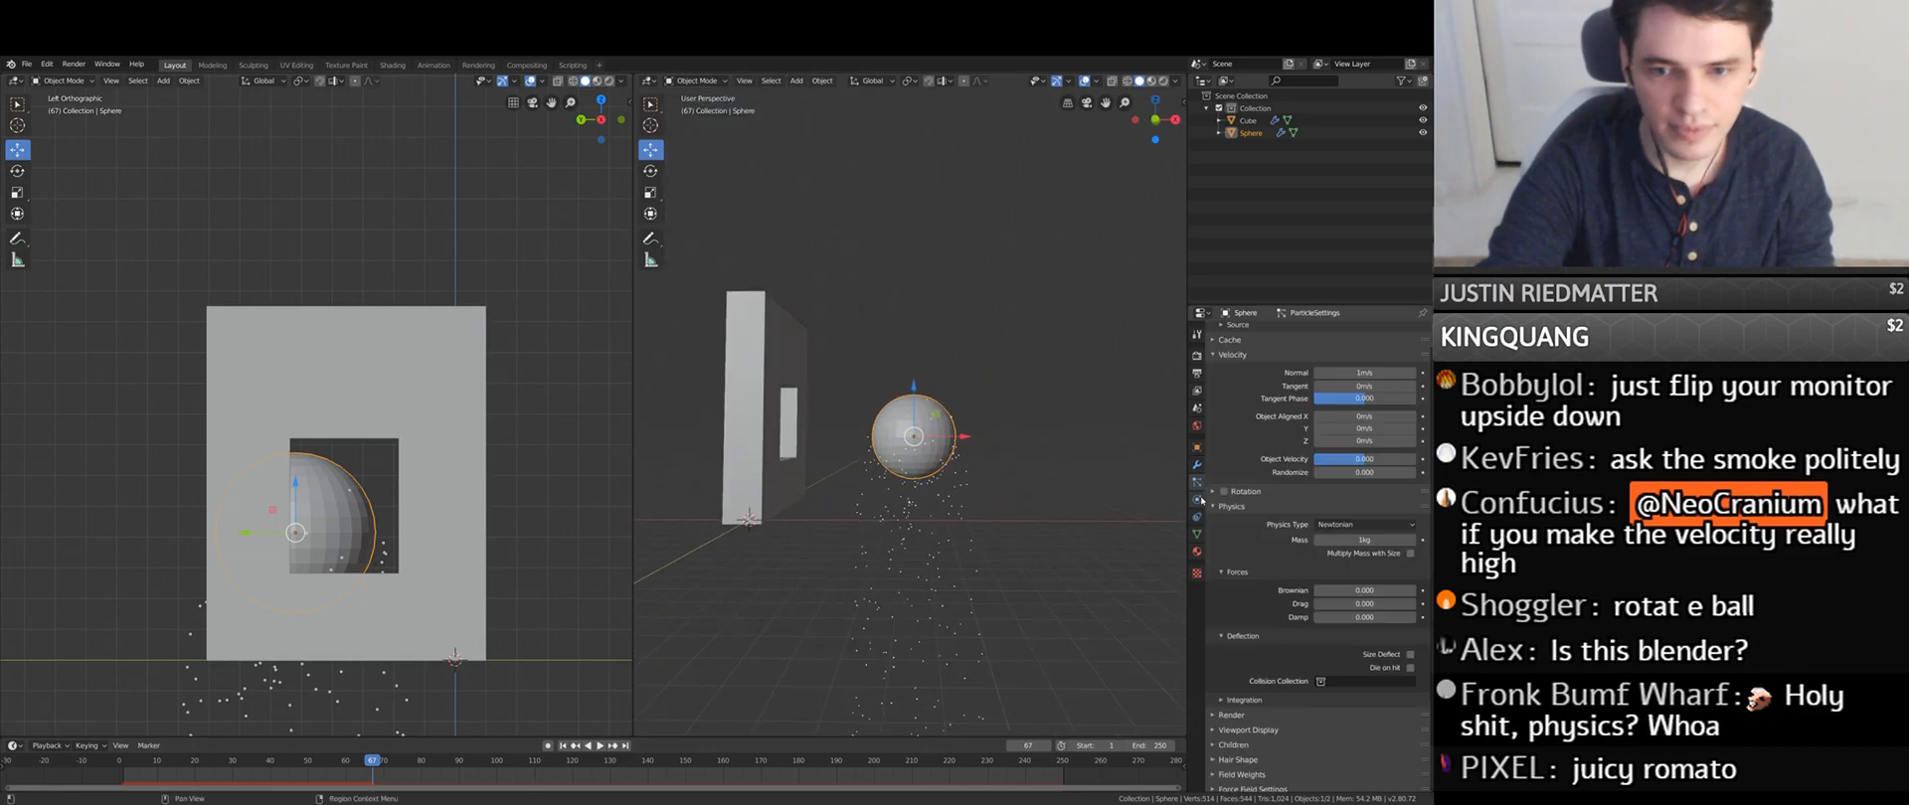
scroll(1261, 552, "down", 2)
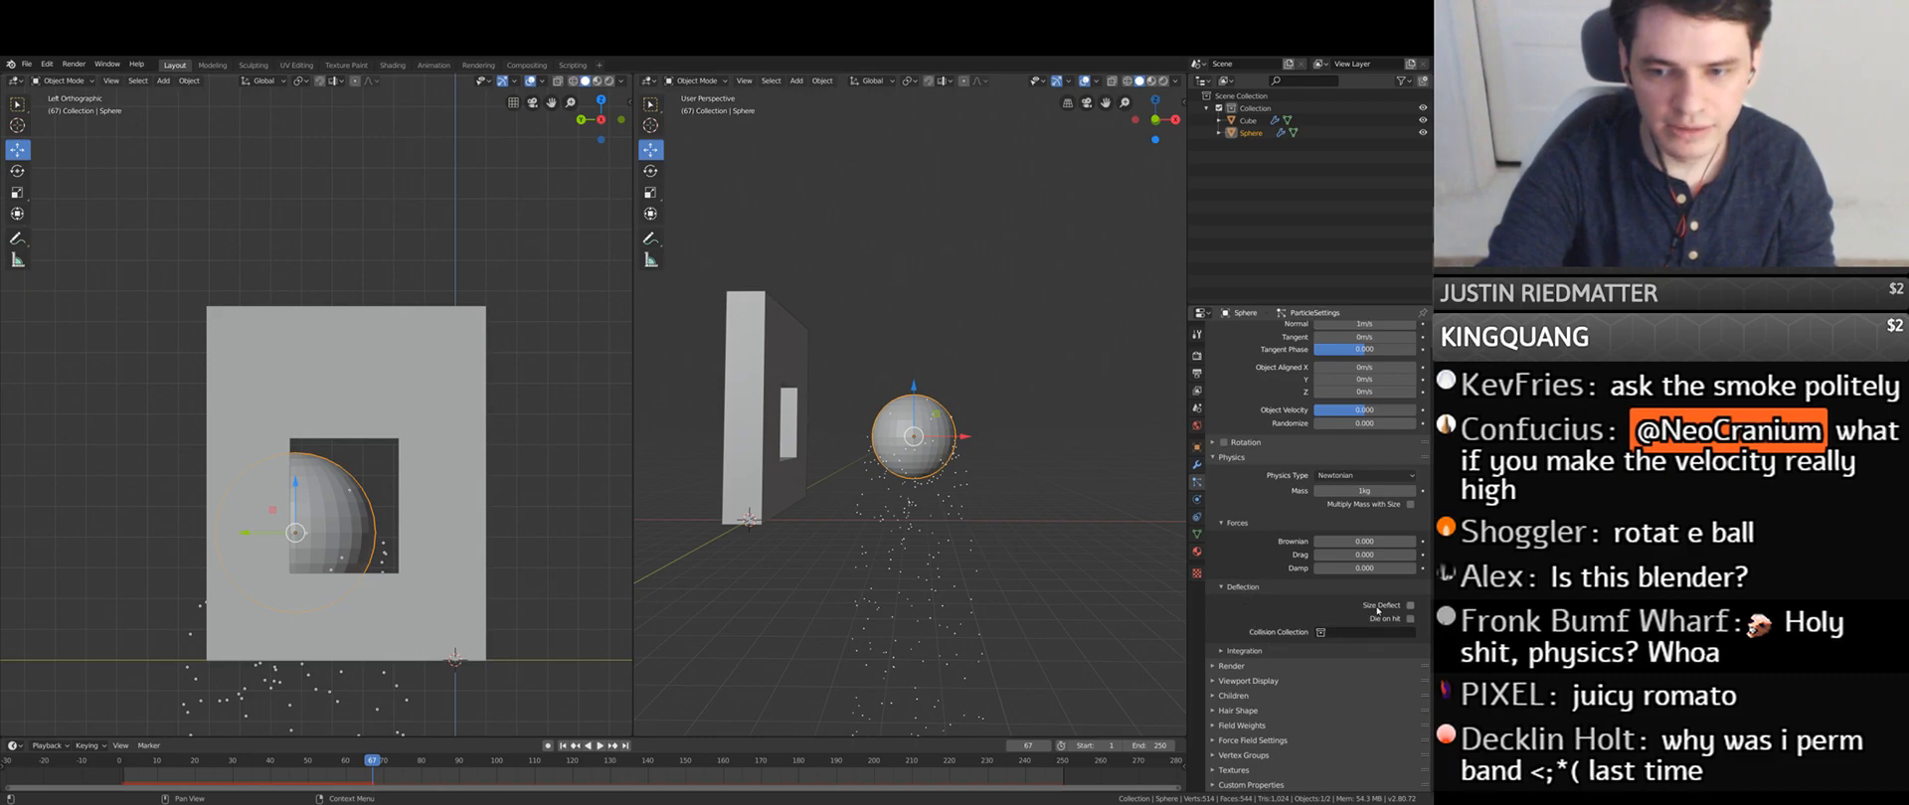
scroll(1243, 636, "up", 10)
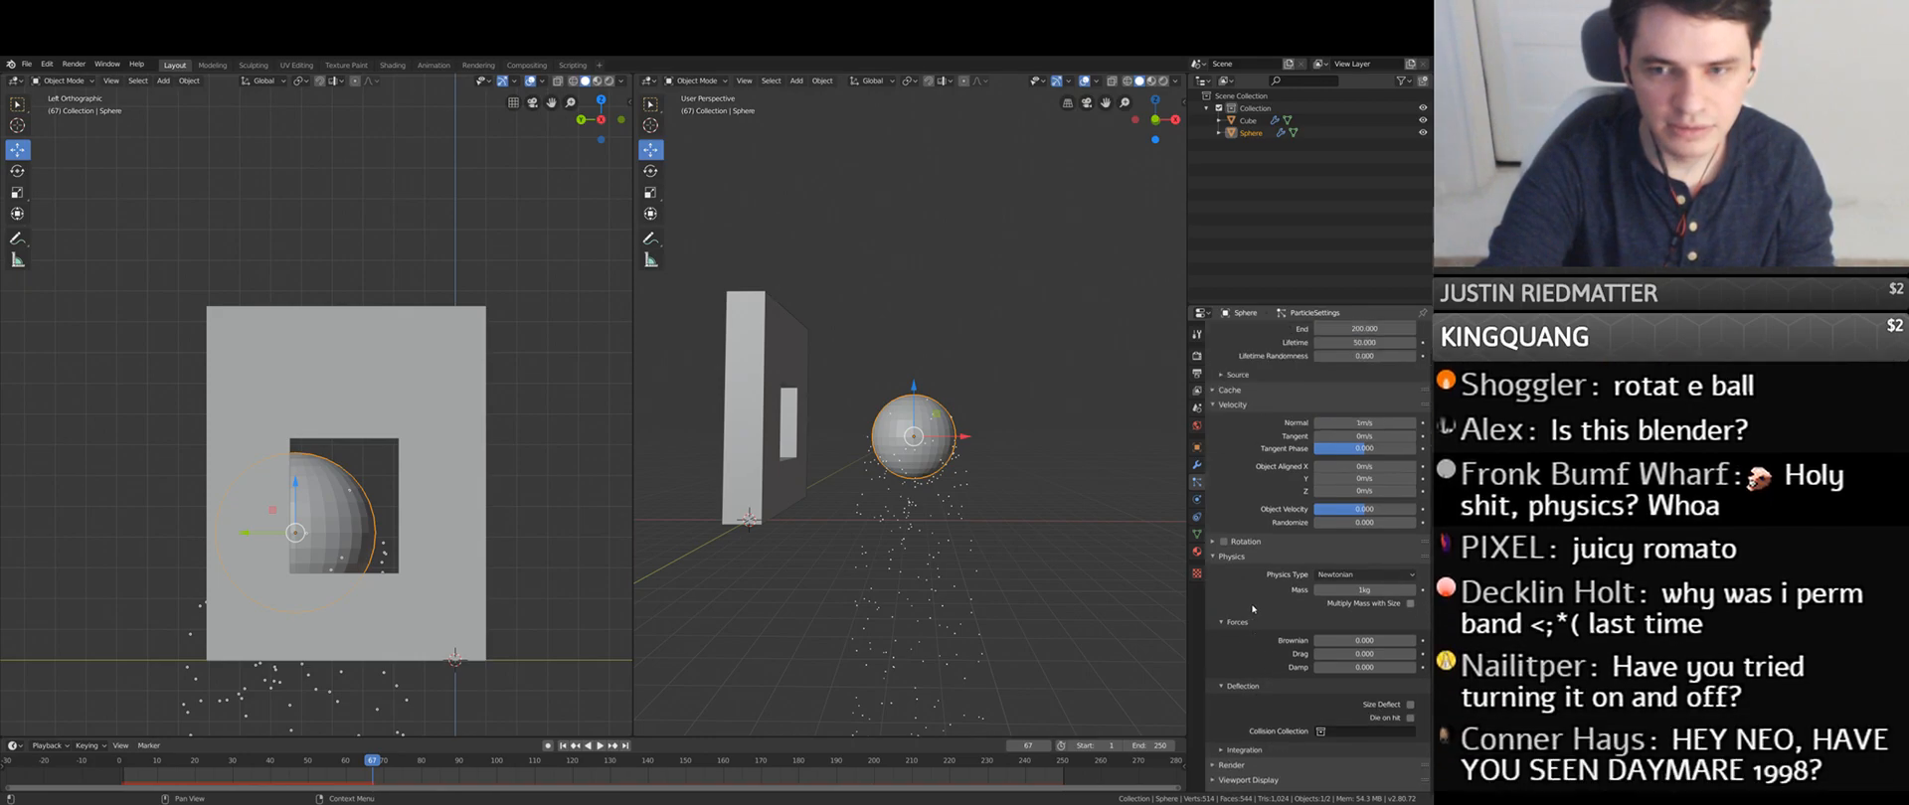
left_click(1198, 503)
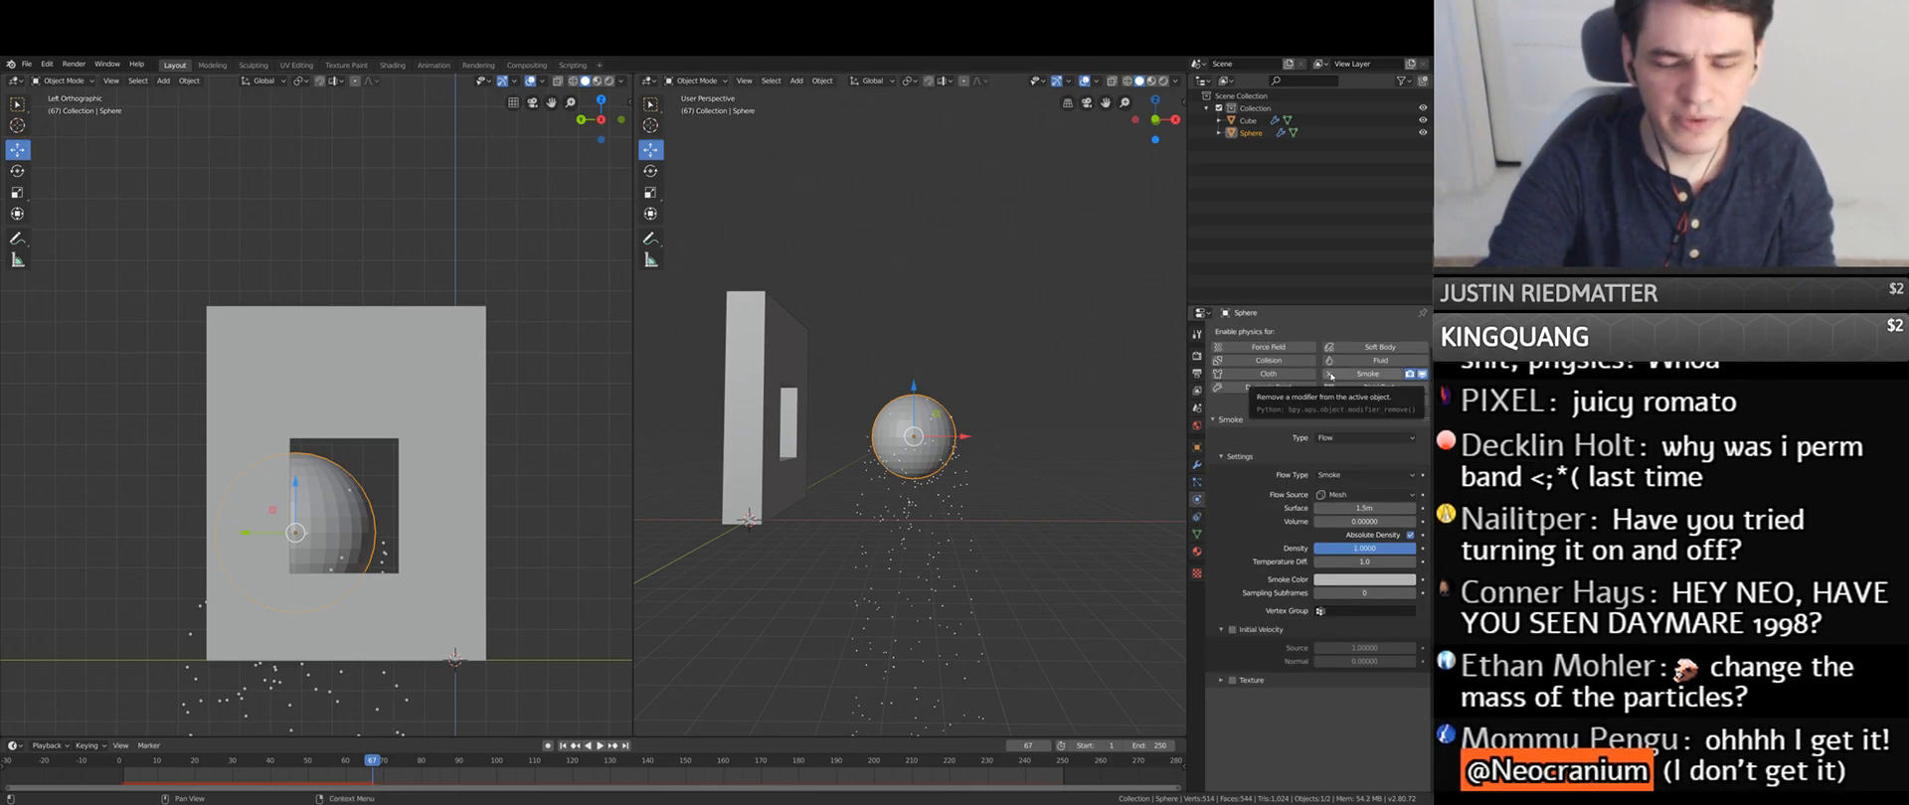
right_click(980, 430)
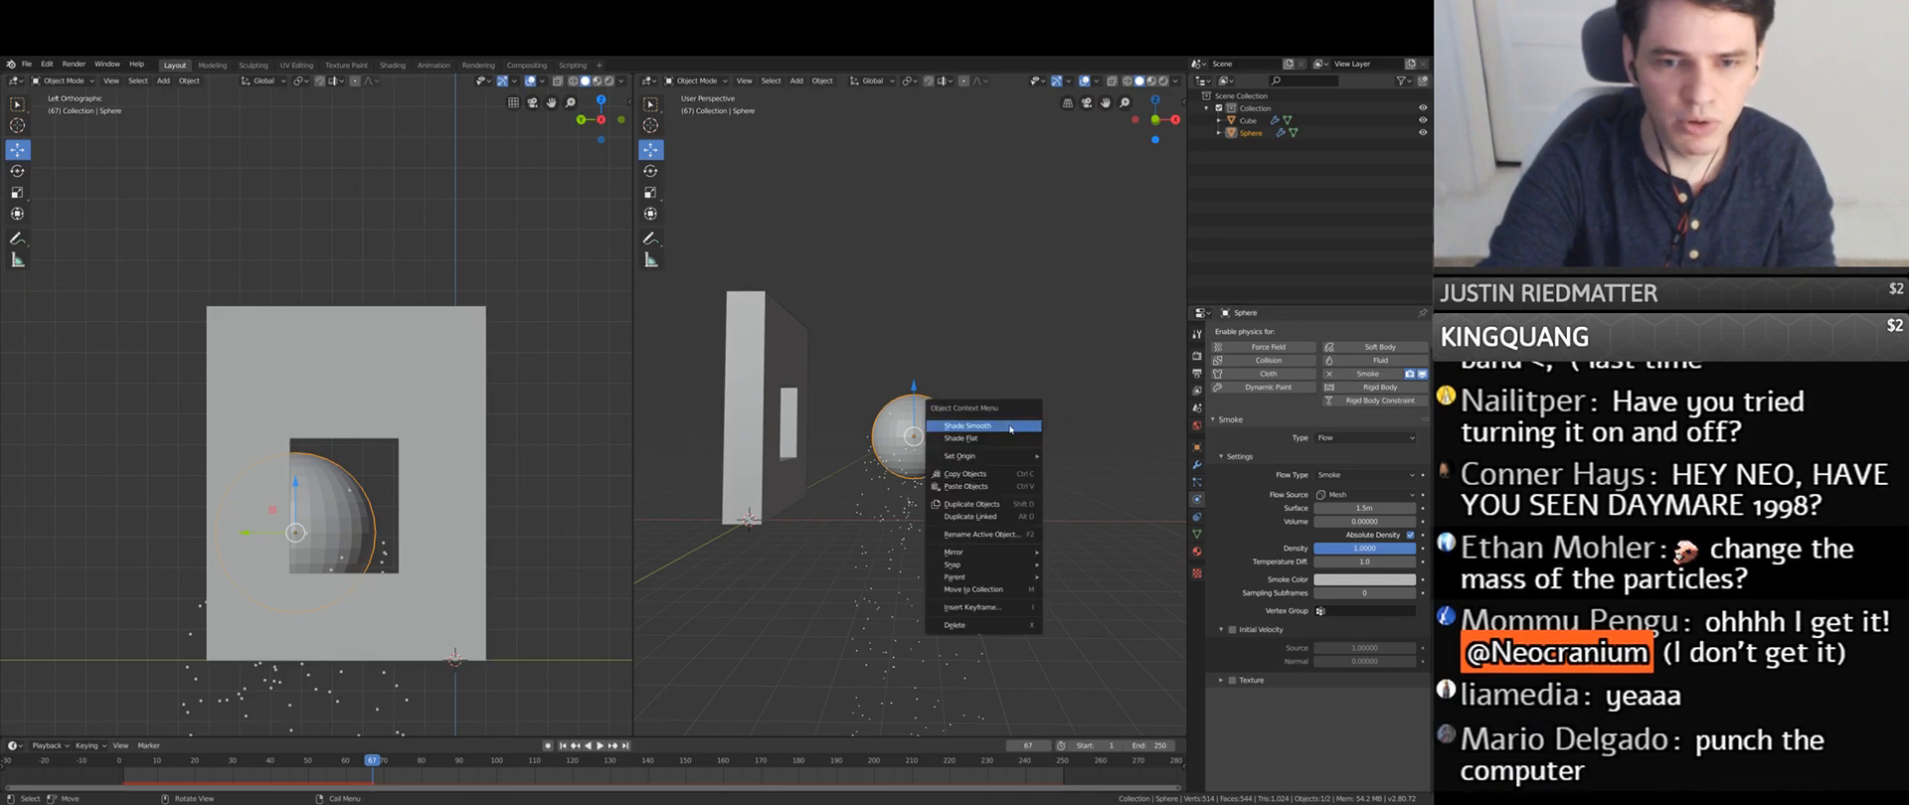
- Add a Smoke Flow force field to the scene and scale it up
left_click(794, 130)
key("shift+a")
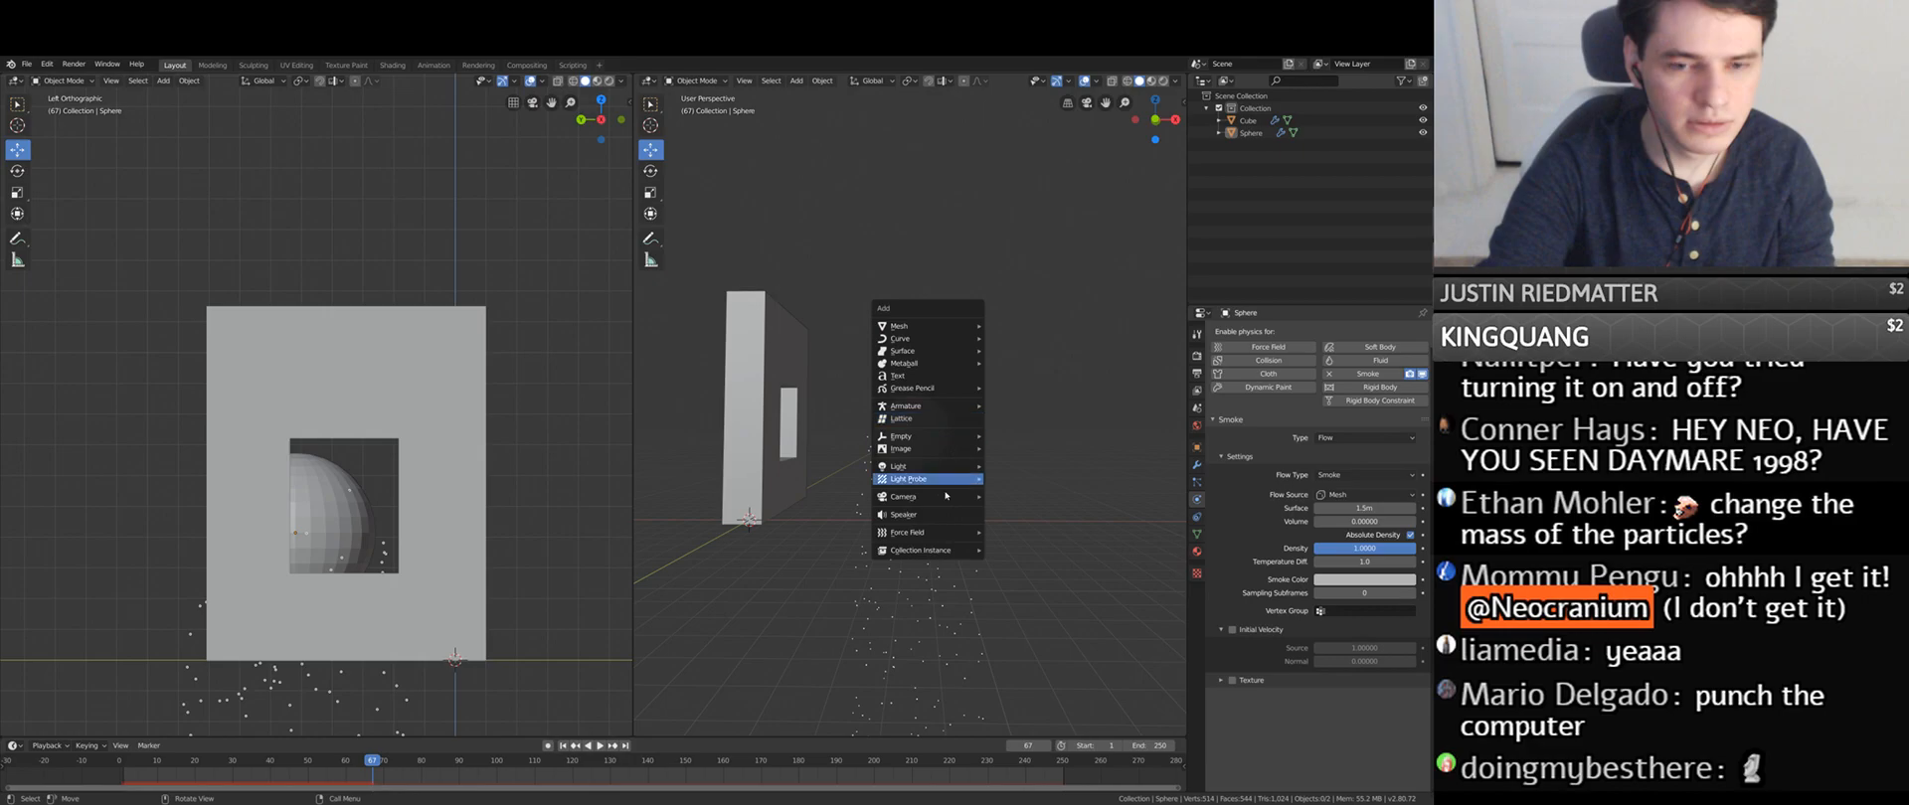
mouse_move(969, 533)
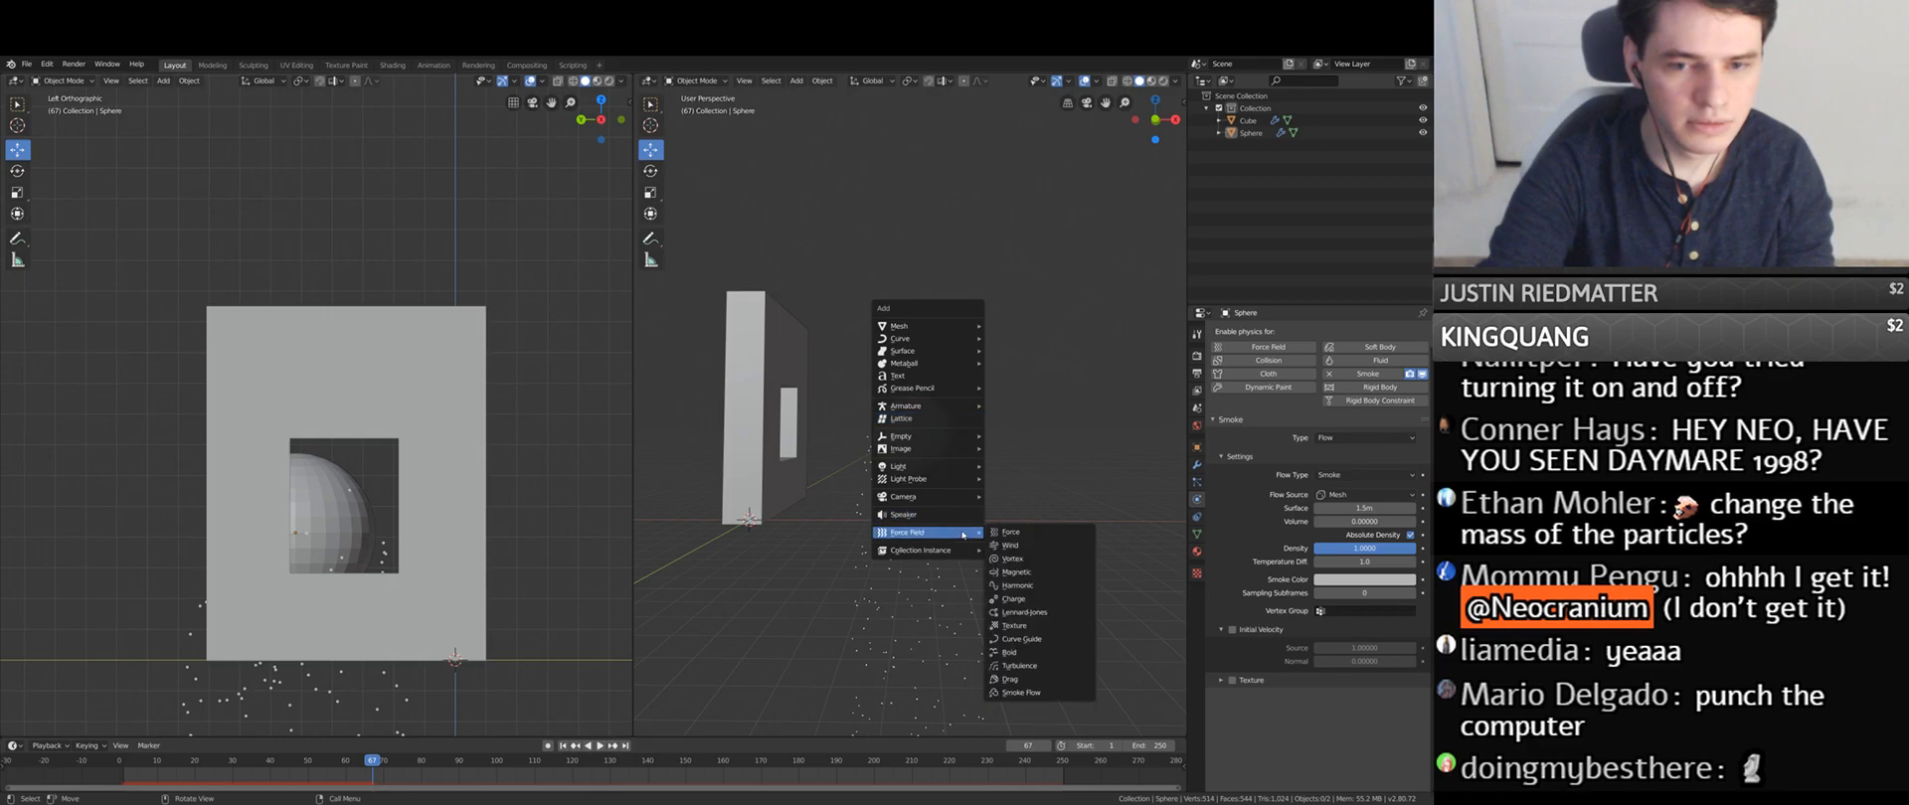
left_click(1034, 693)
middle_click_drag(896, 597, 879, 518)
key("s")
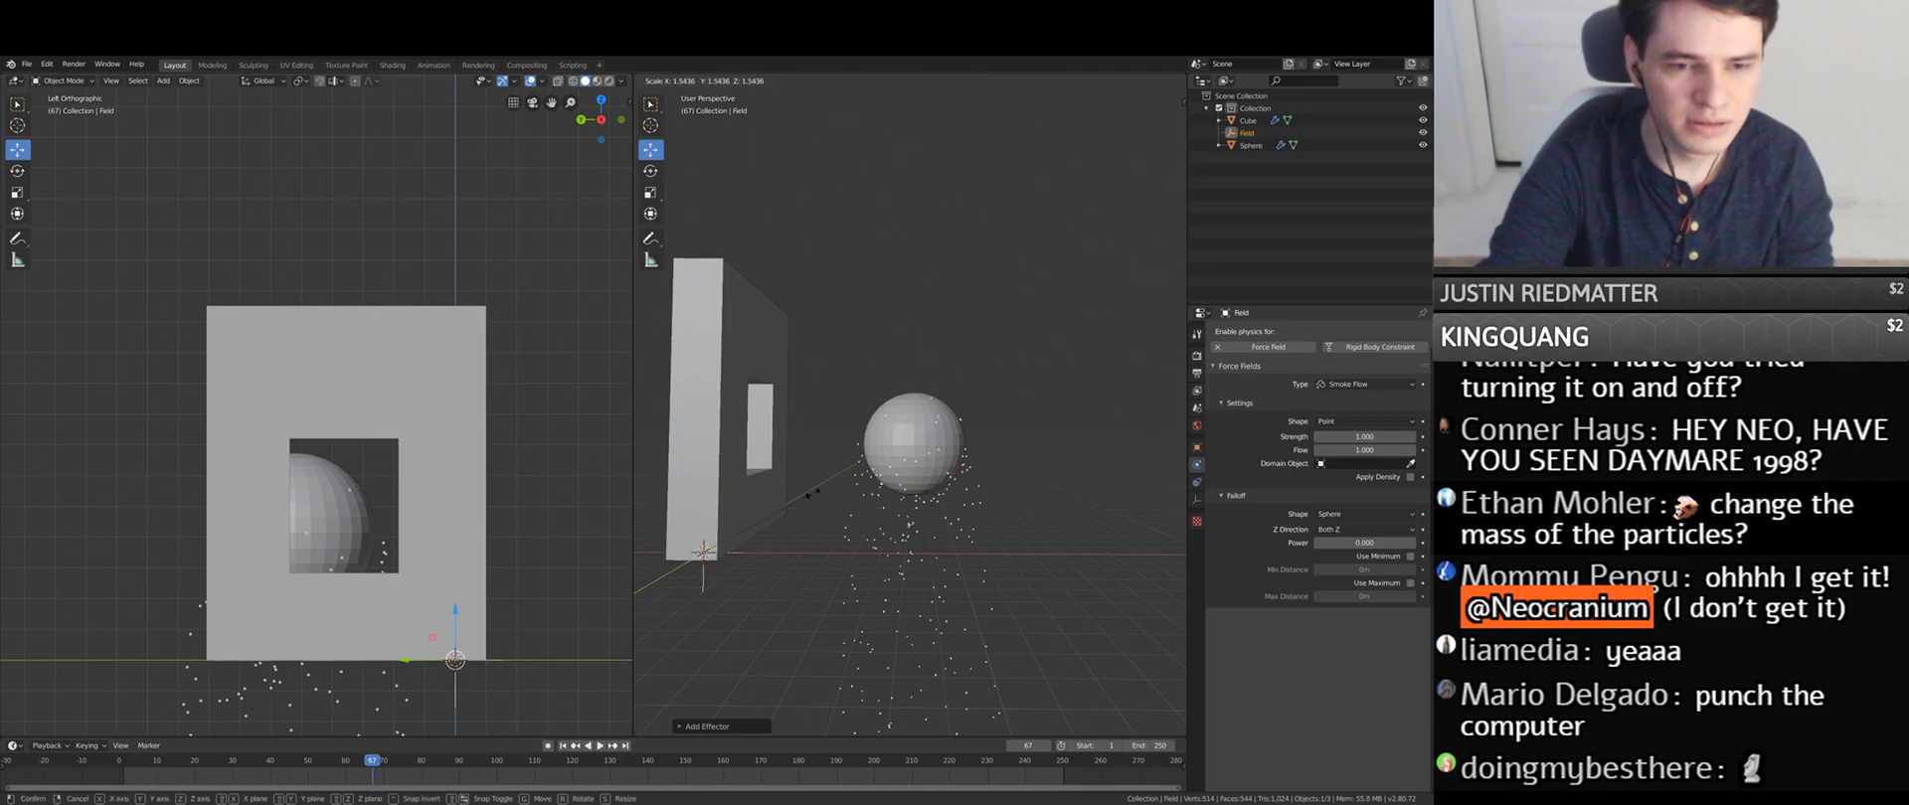
left_click(1028, 425)
- Delete the Smoke Flow force field
key("x")
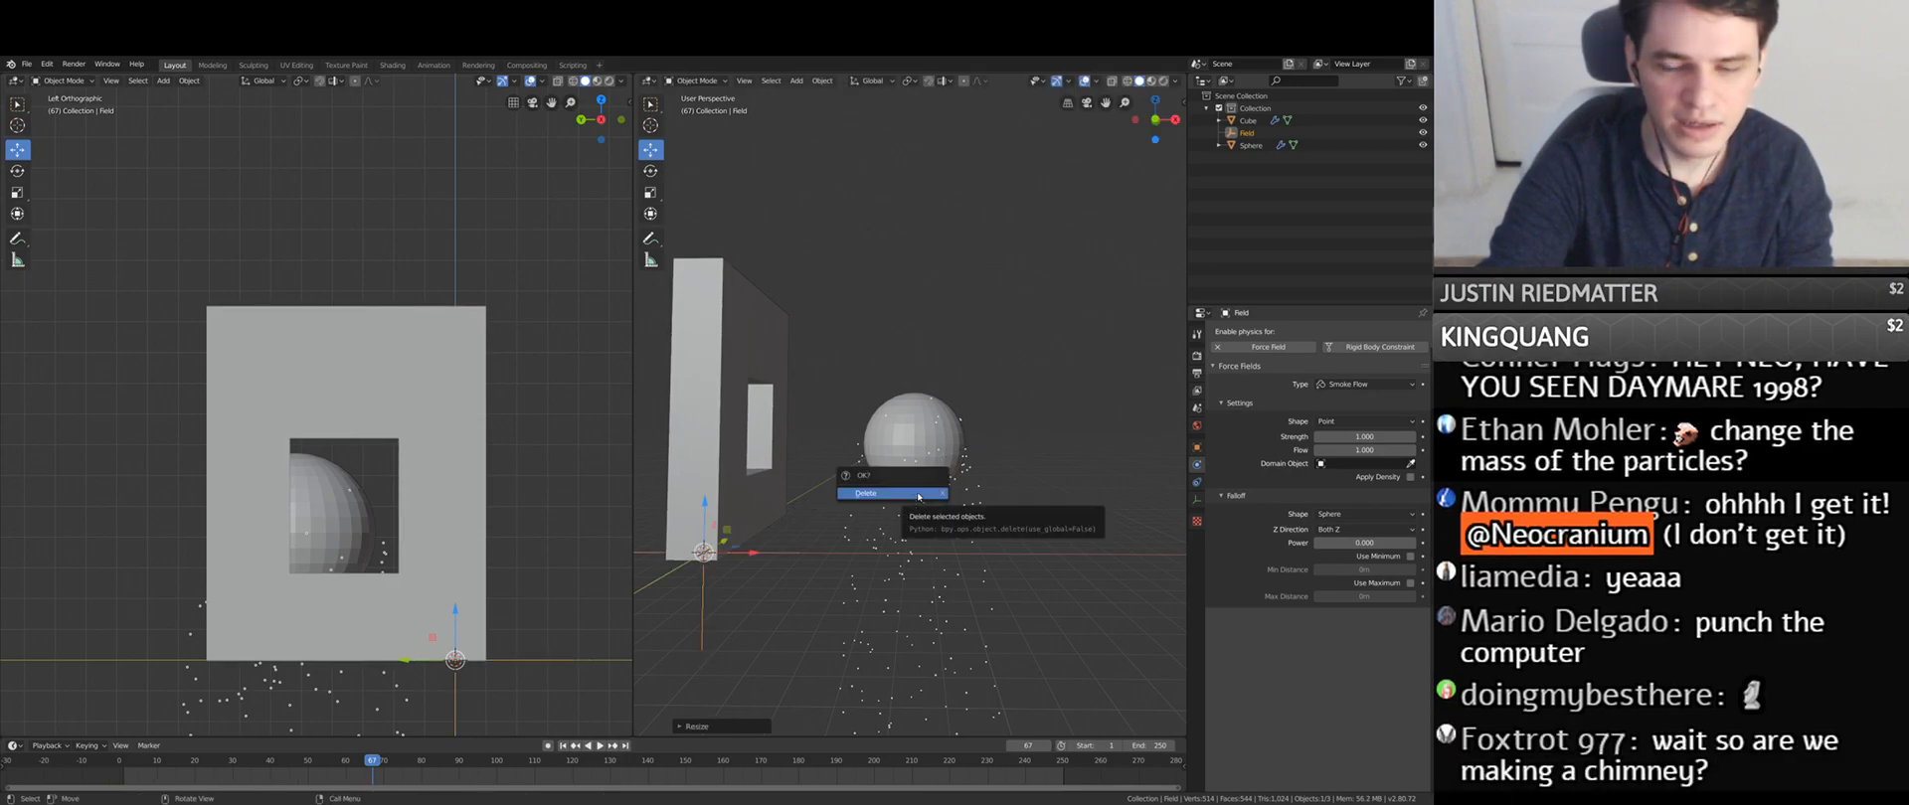
left_click(918, 494)
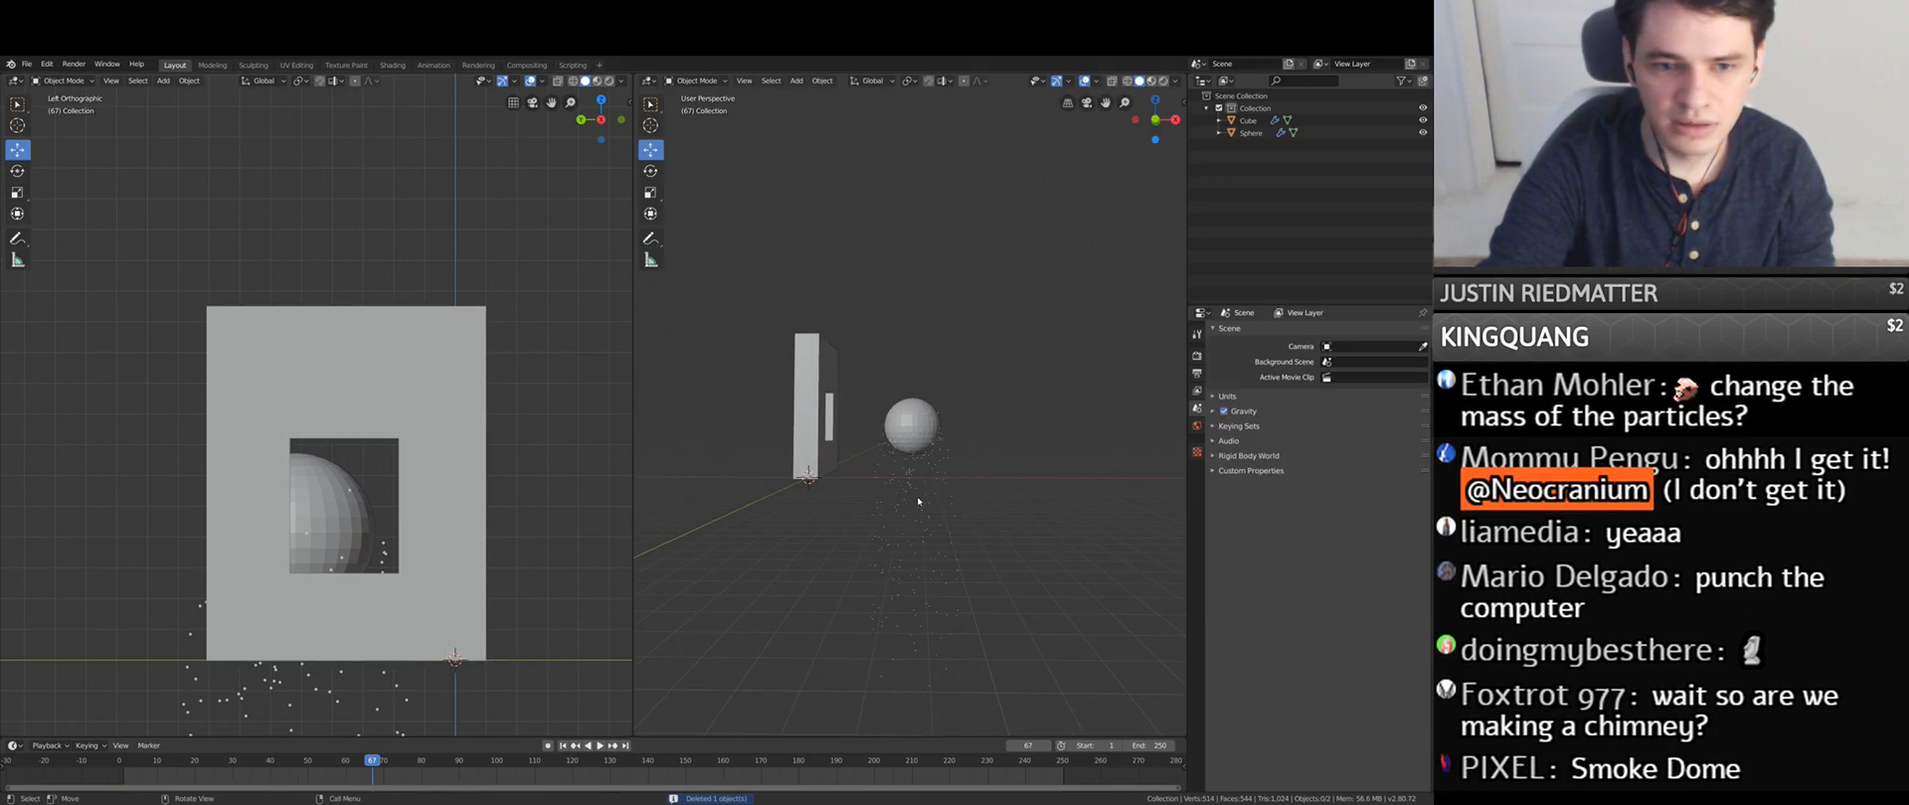
scroll(917, 484, "up", 2)
middle_click_drag(912, 505, 965, 558)
key("shift+a")
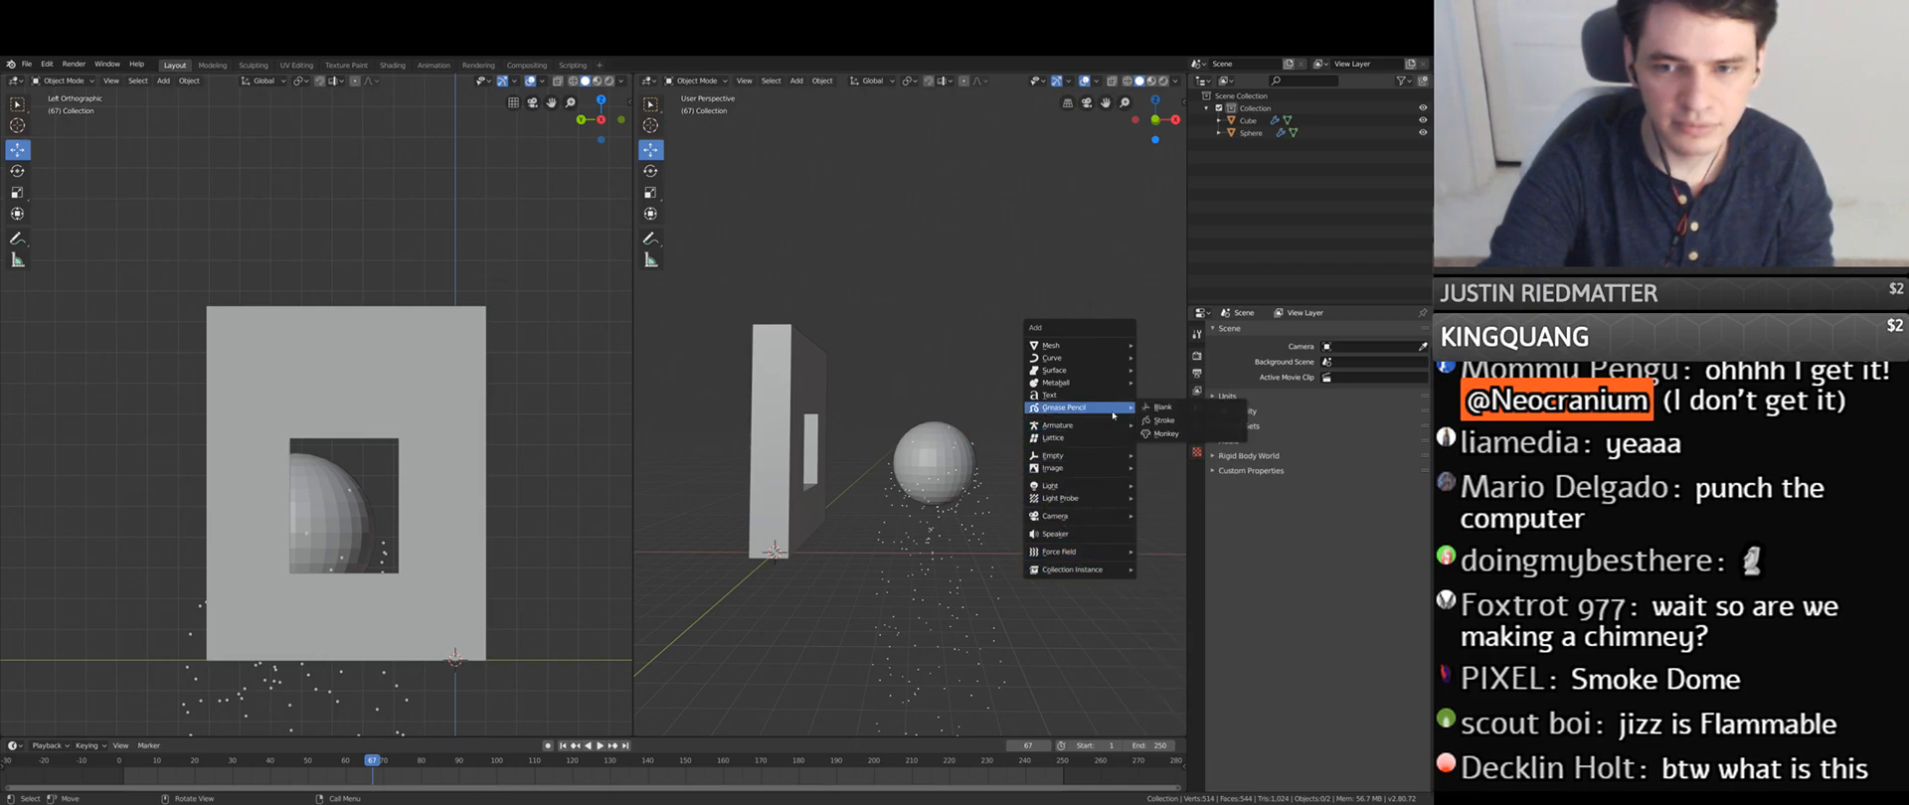
left_click(933, 459)
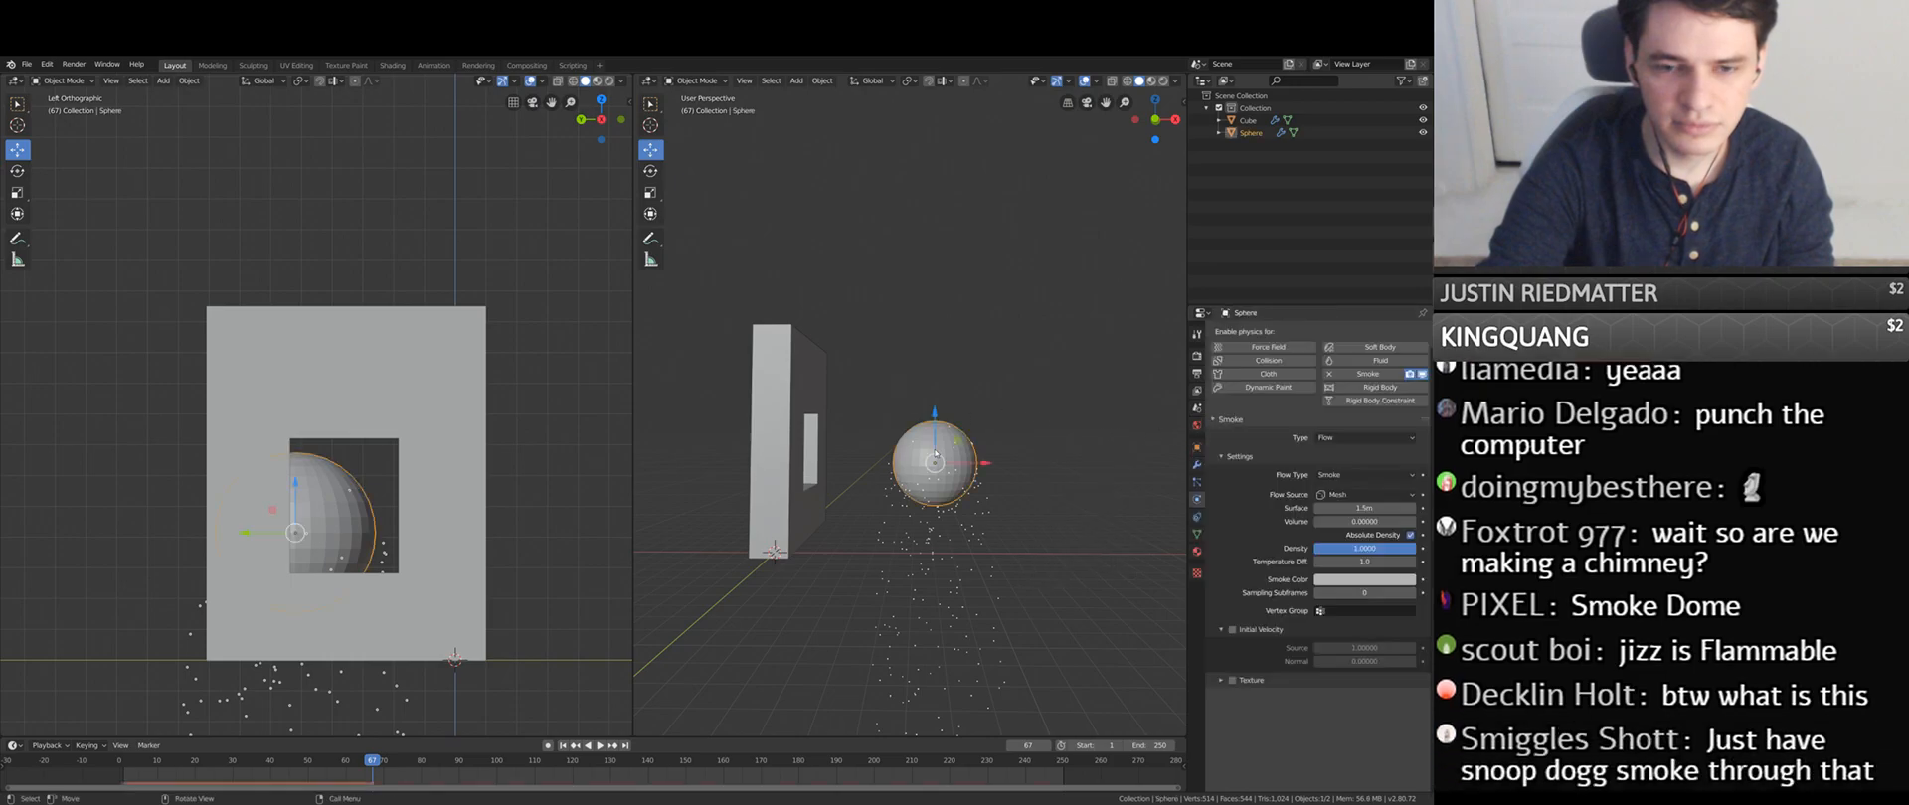
right_click(938, 453)
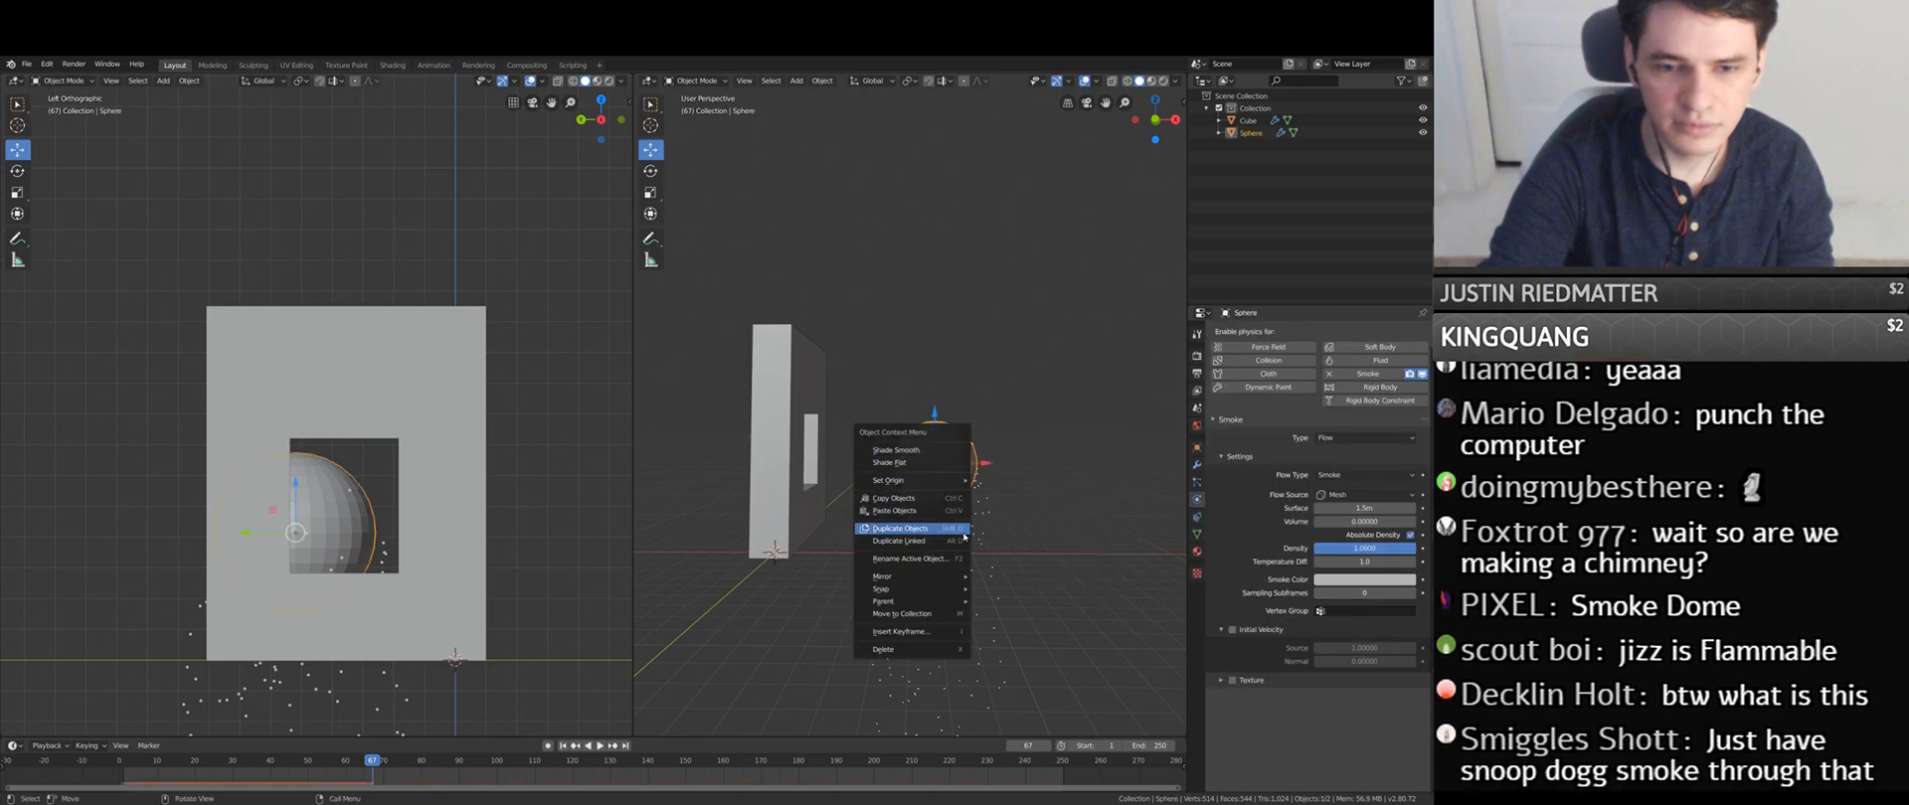
left_click(1089, 493)
right_click(964, 433)
left_click(950, 456)
key("shift+a")
mouse_move(945, 345)
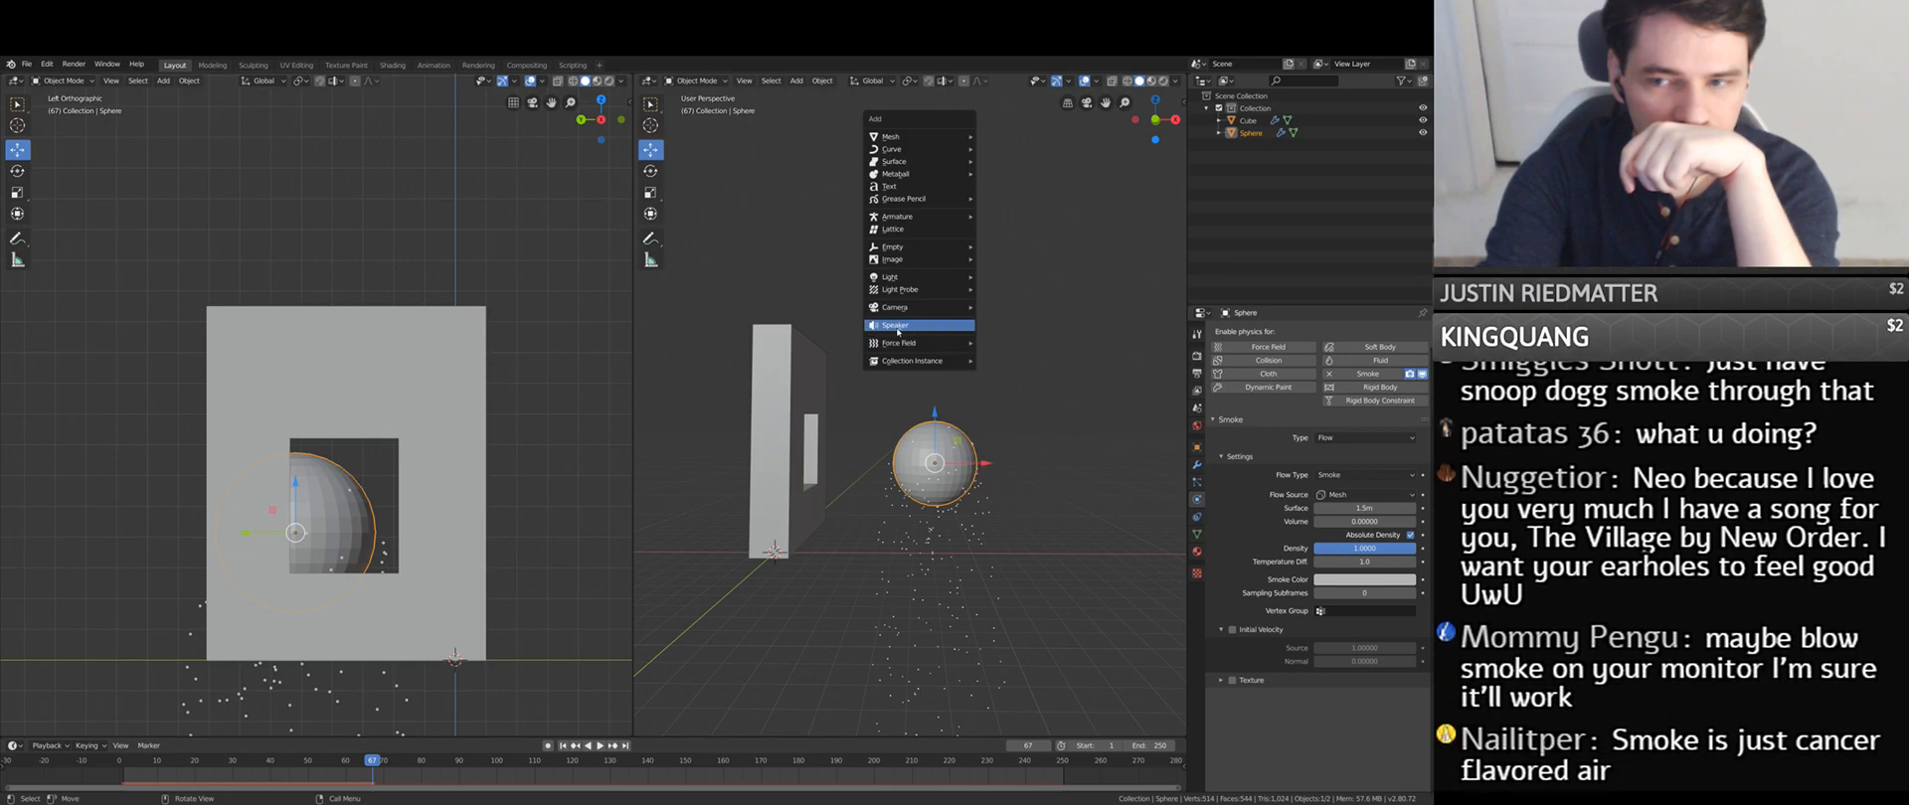
mouse_move(914, 309)
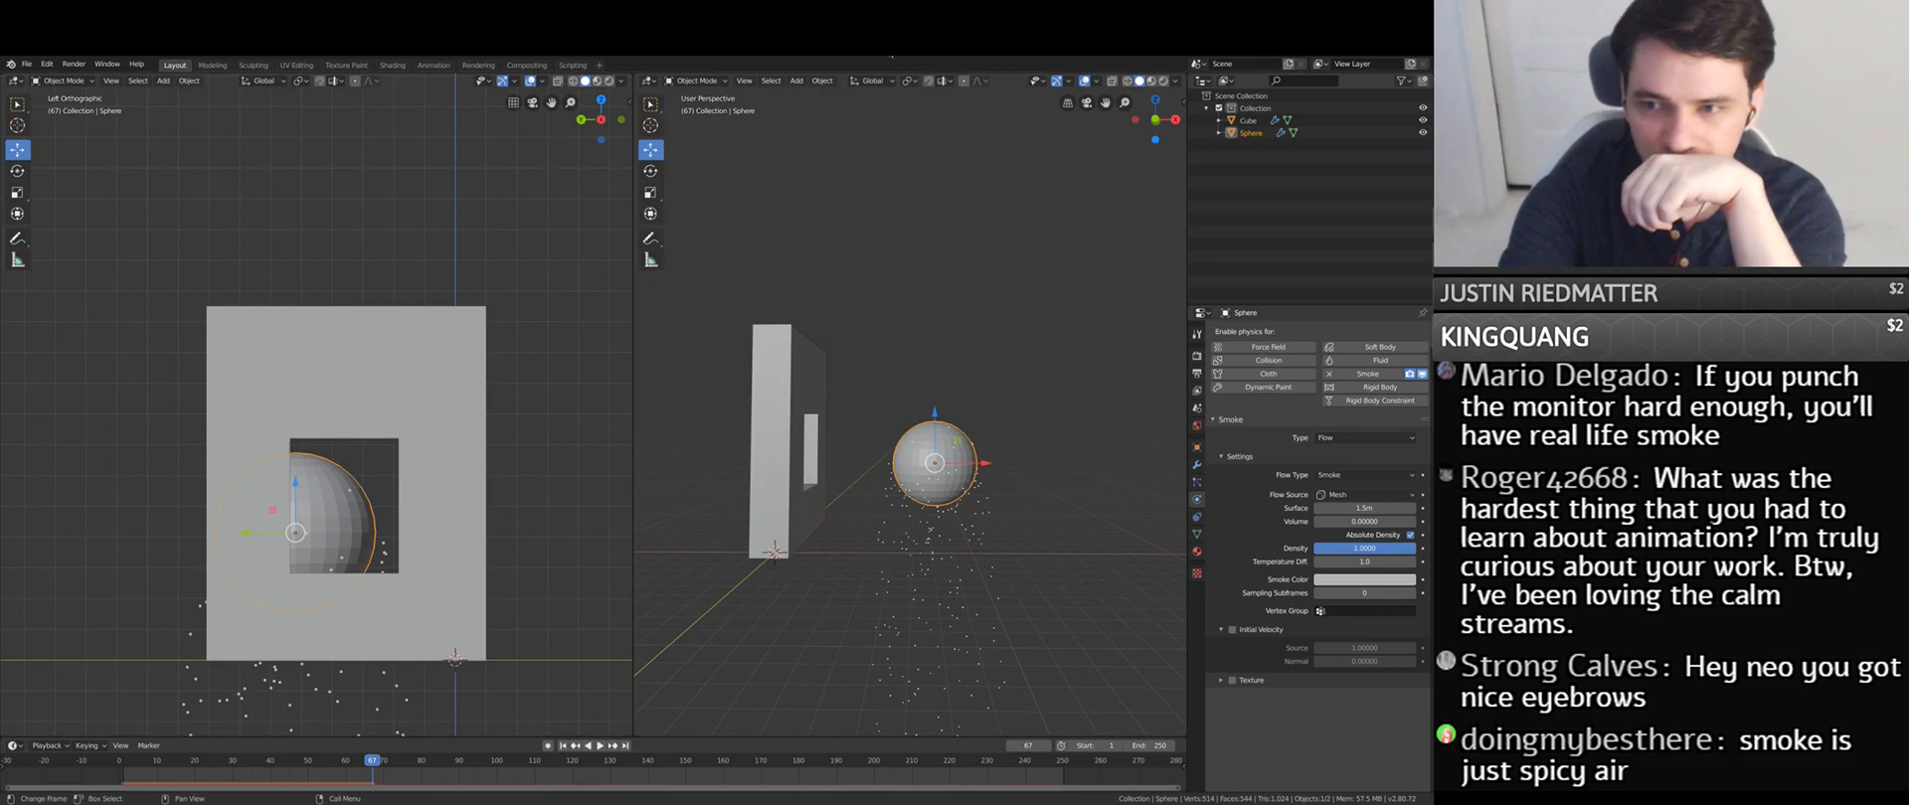
- Switch the perspective viewport to a front orthographic view of the wall and sphere
scroll(892, 474, "up", 3)
scroll(892, 473, "down", 5)
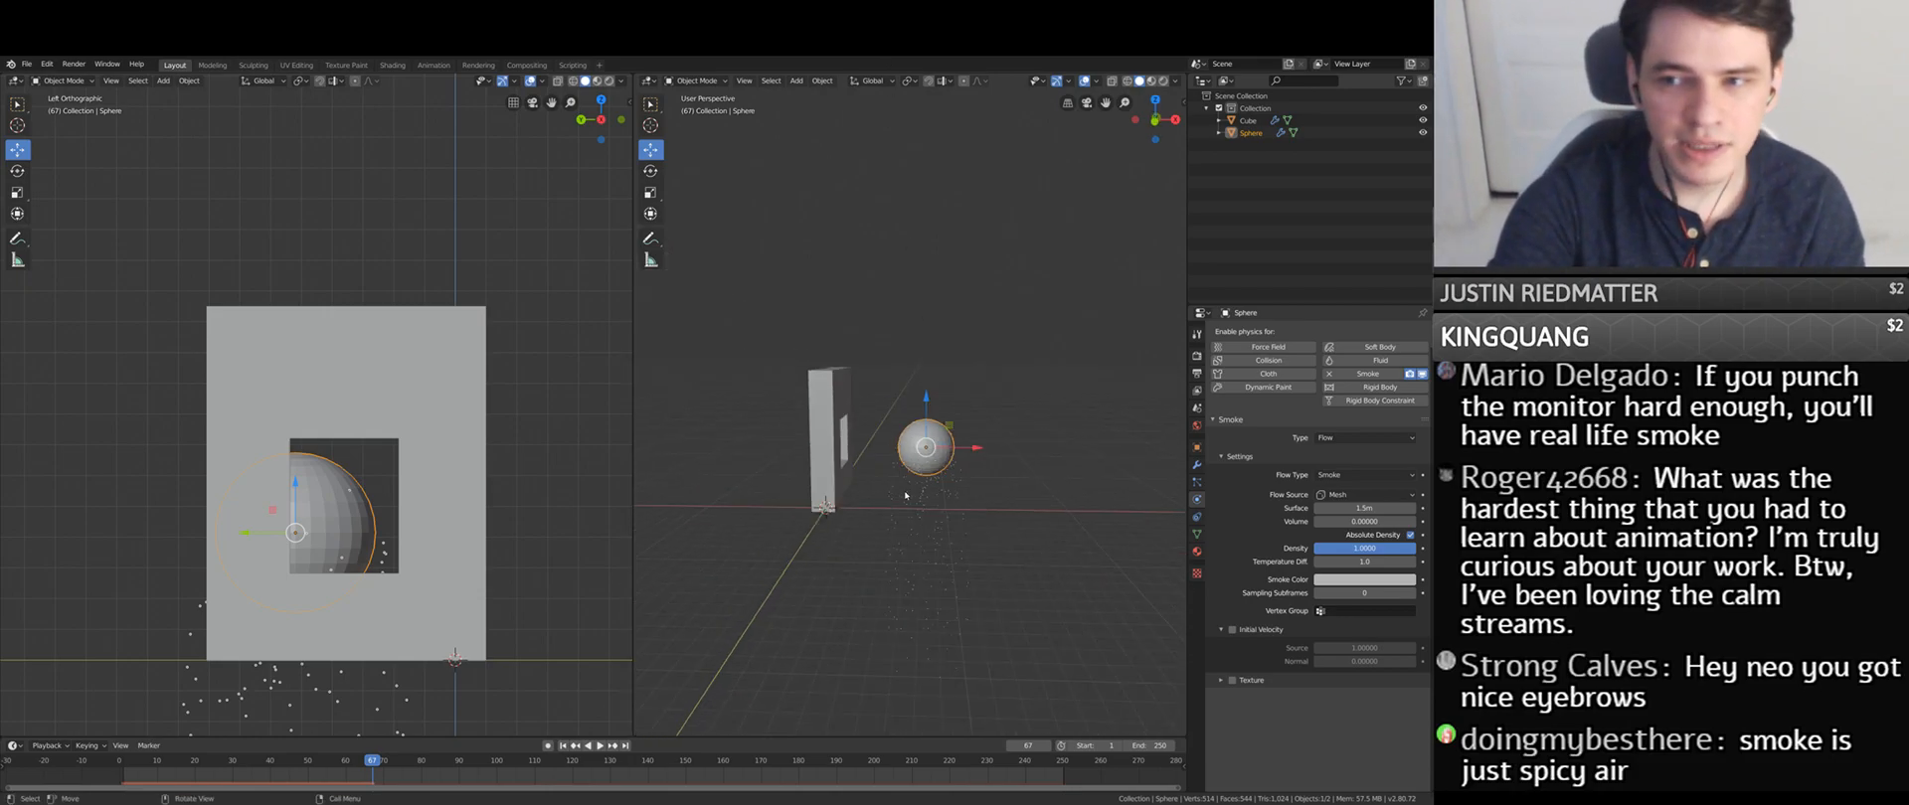
scroll(887, 494, "up", 3)
left_click(1146, 124)
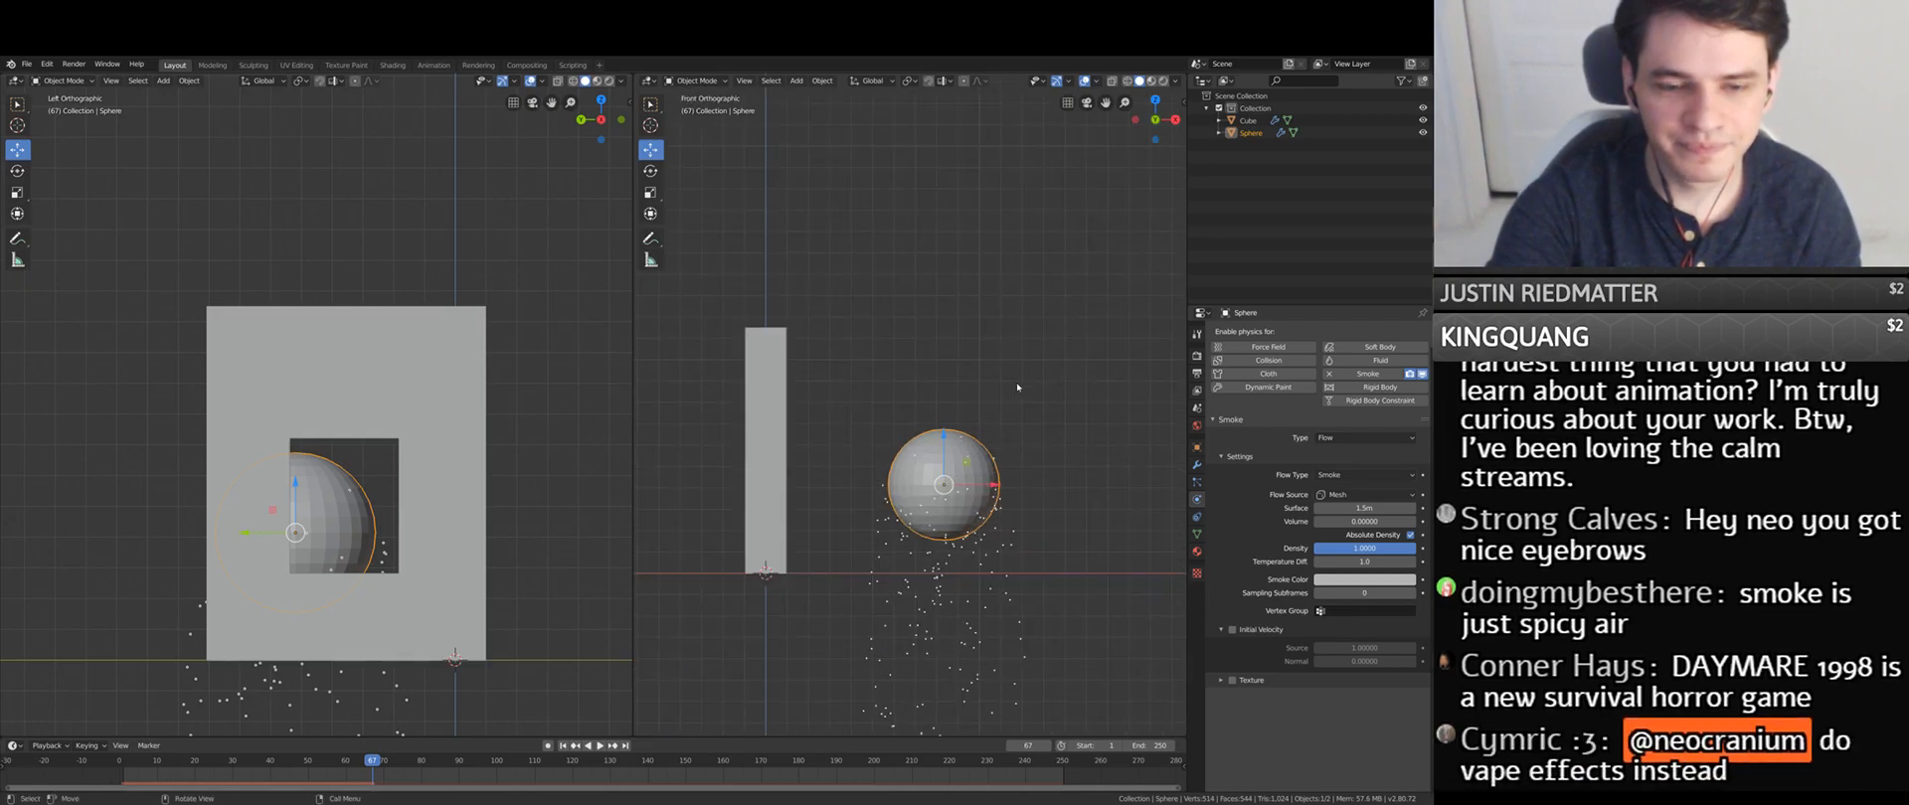
- Change the sphere's smoke Flow Source to Particle System and play the simulation briefly
scroll(1001, 442, "down", 3)
scroll(957, 458, "up", 3)
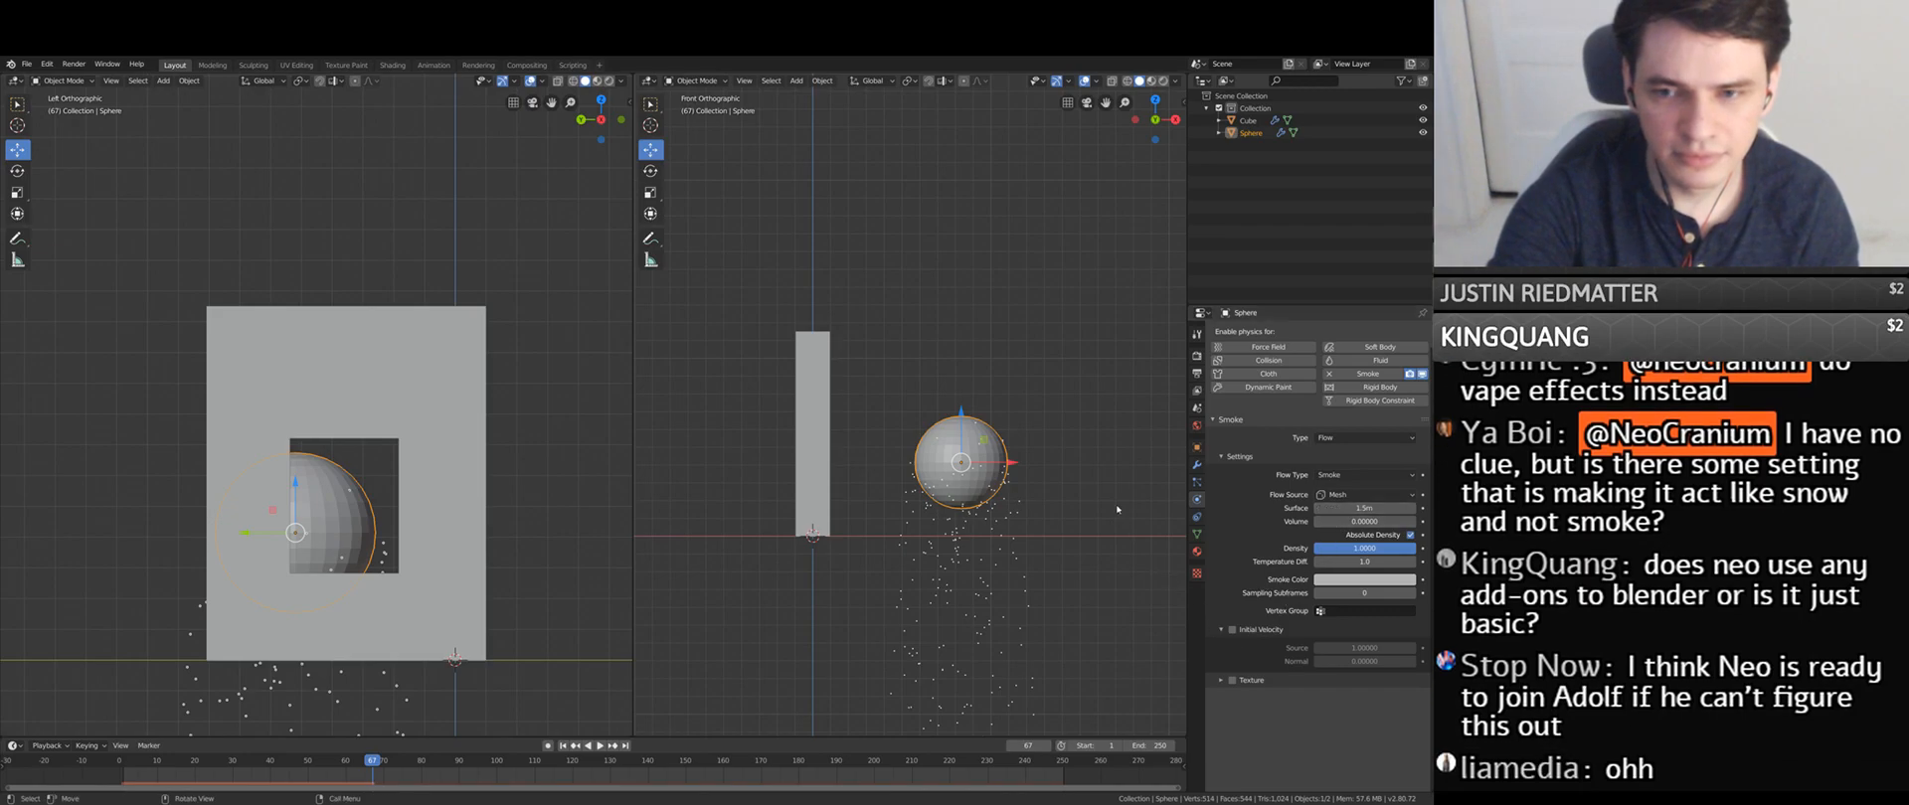
scroll(1088, 516, "up", 2)
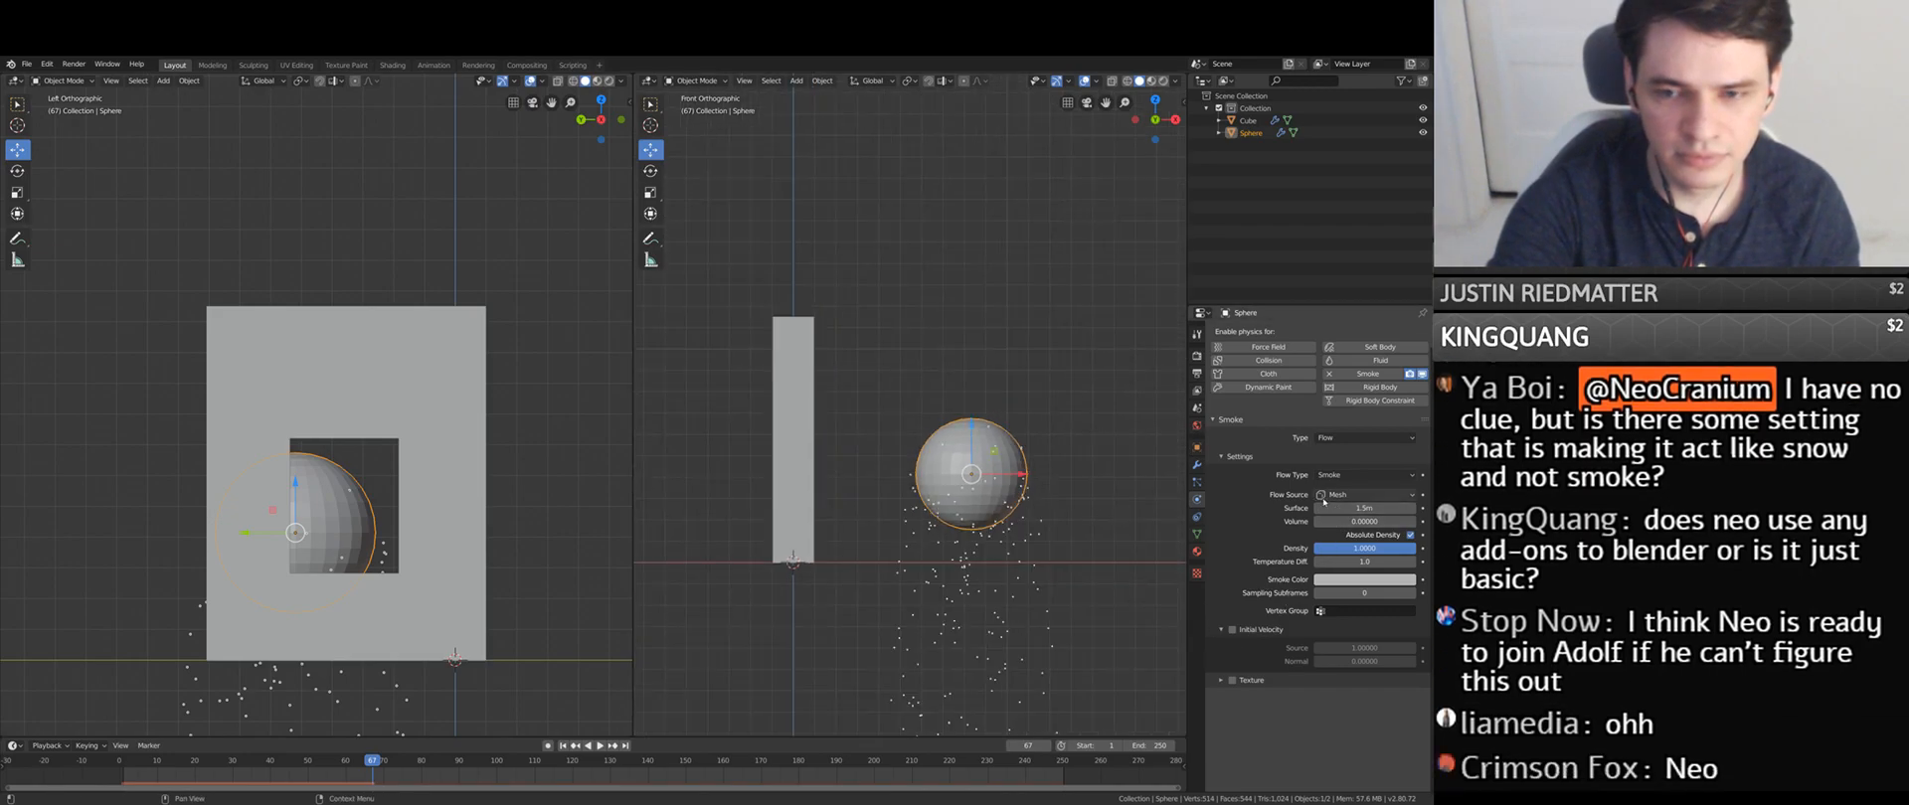
left_click(1364, 494)
left_click(1361, 515)
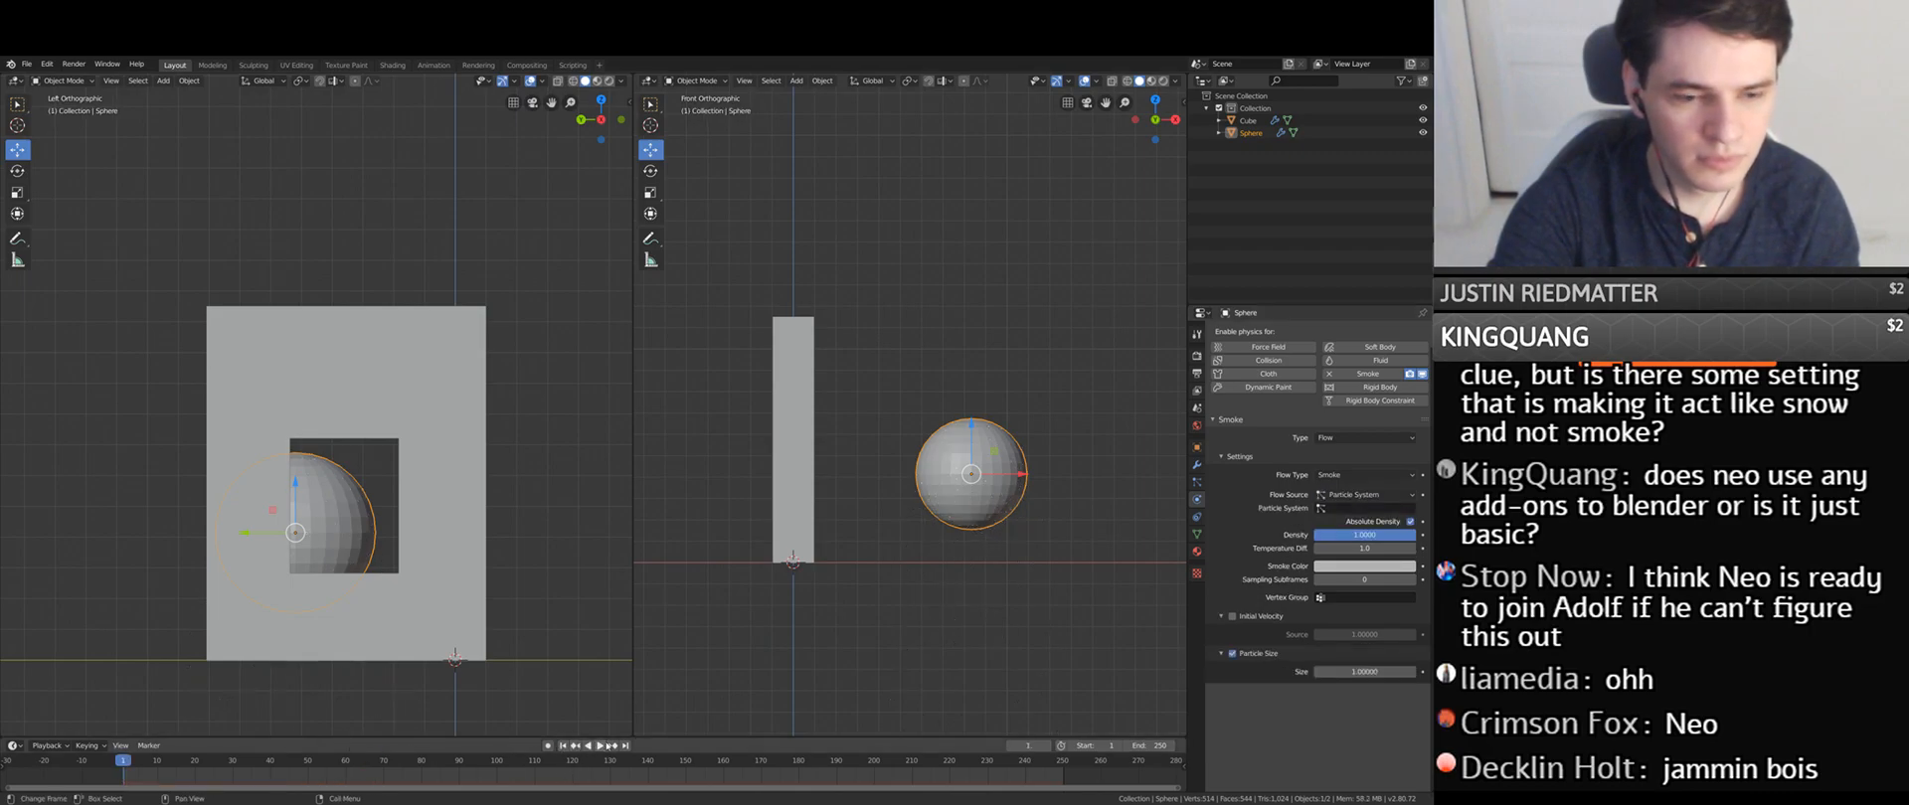
left_click(601, 746)
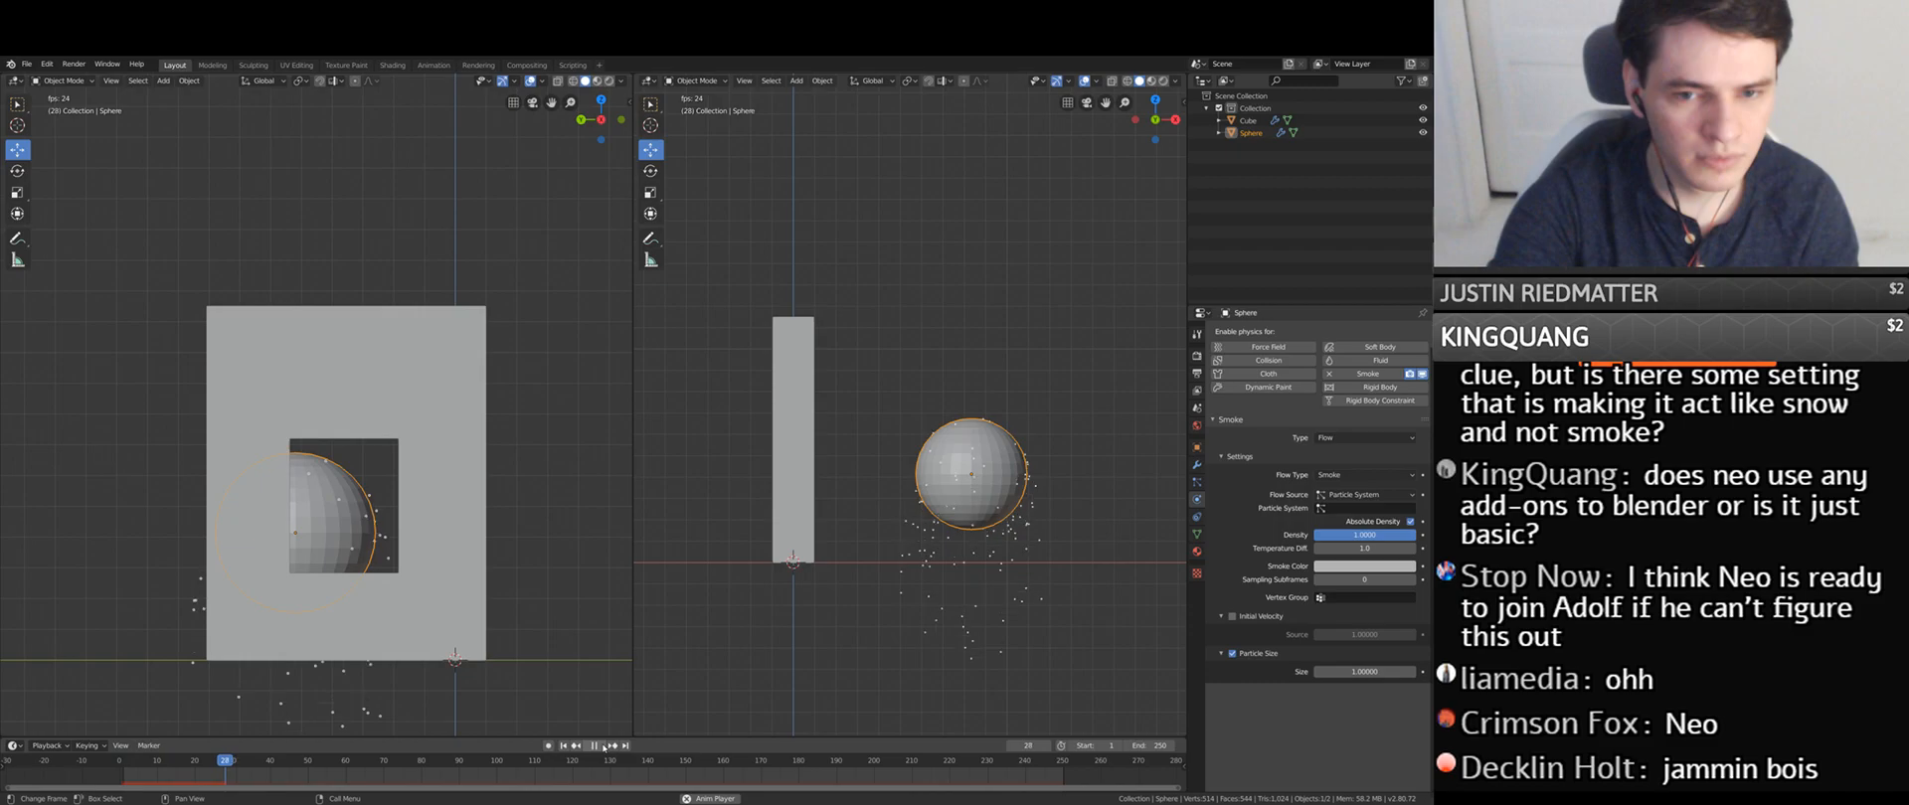
left_click(603, 745)
- Assign ParticleSettings as the smoke flow's particle system and return the timeline to frame 1
left_click(1337, 508)
left_click(1333, 533)
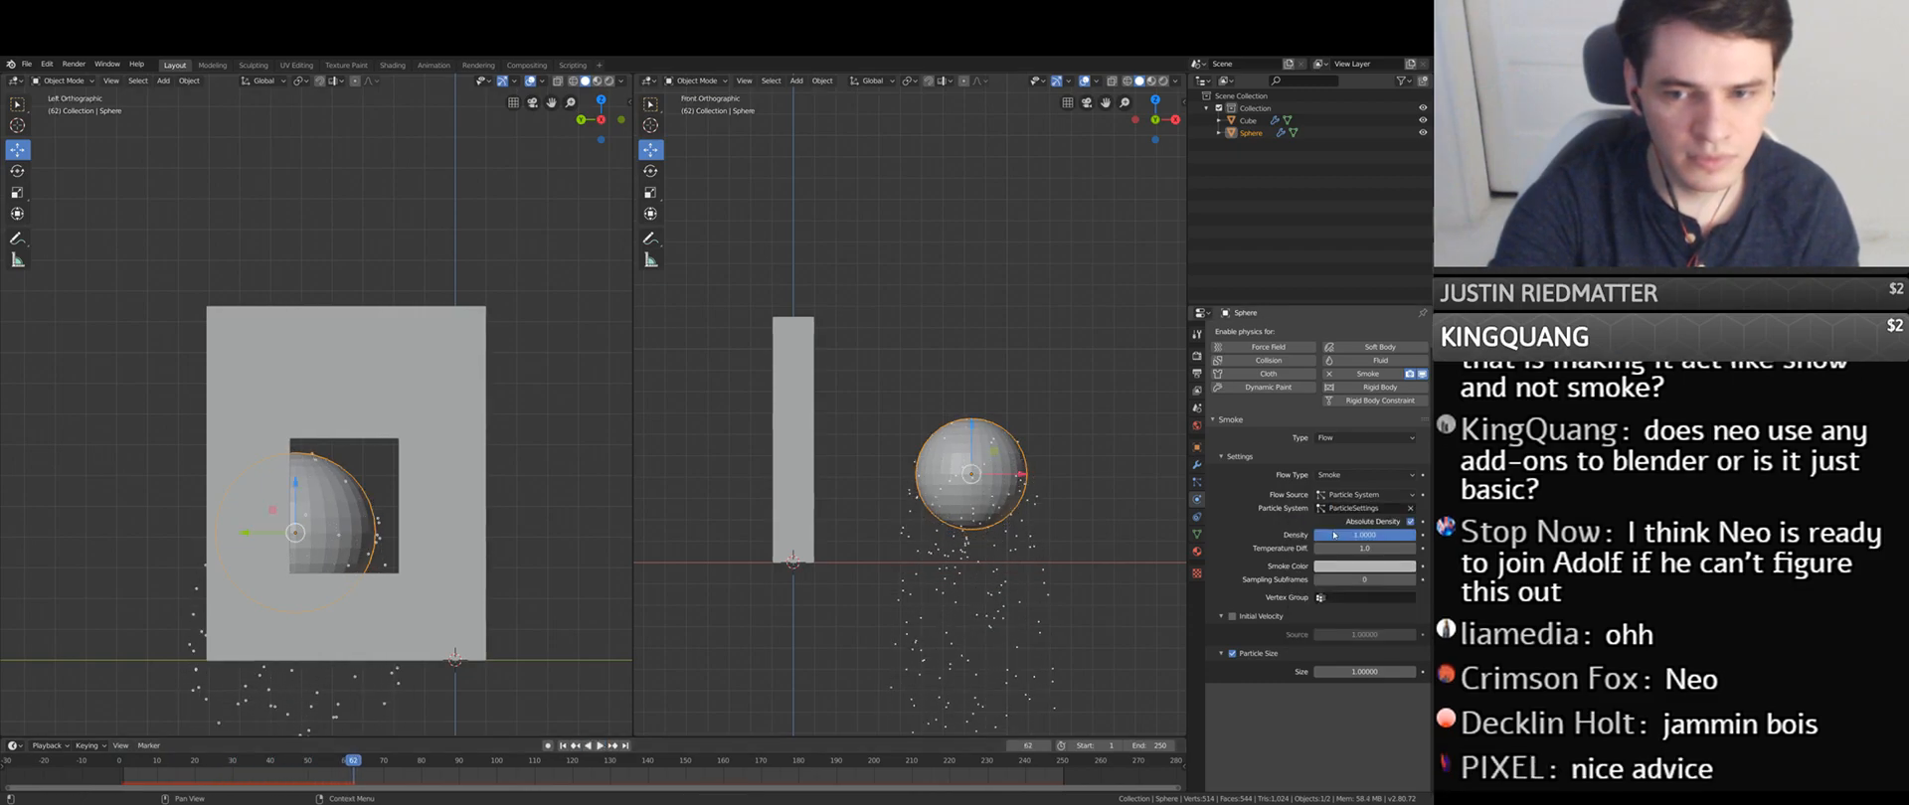
left_click(563, 746)
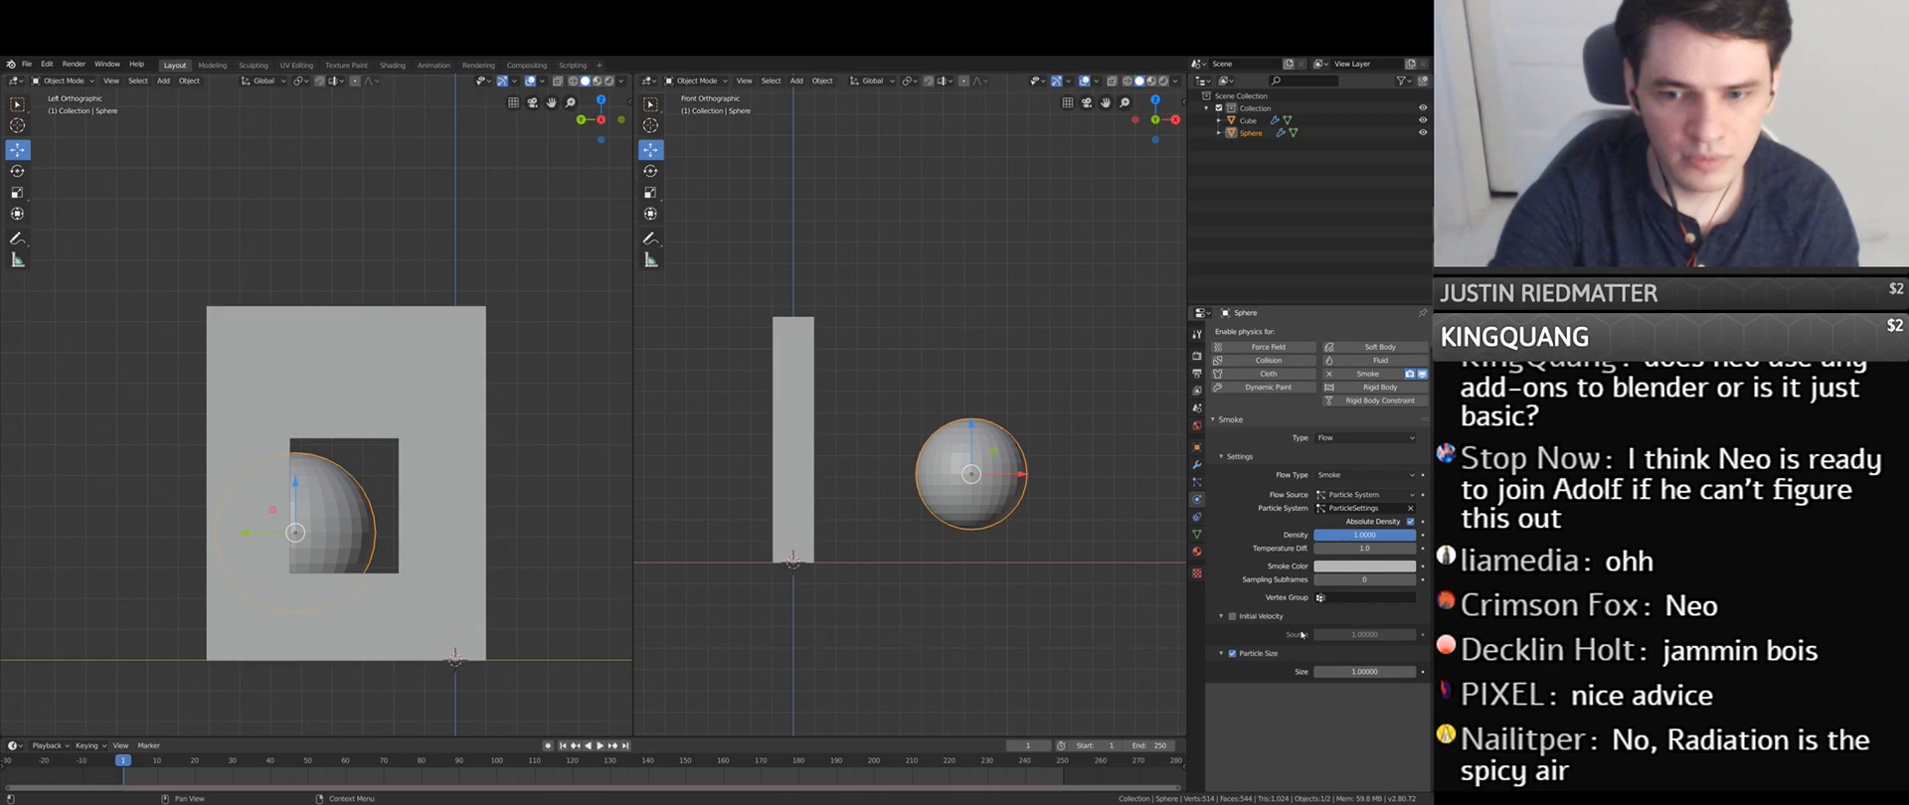
- Lower the emission Frame Start of the sphere's particle system to before frame 1
left_click(1196, 517)
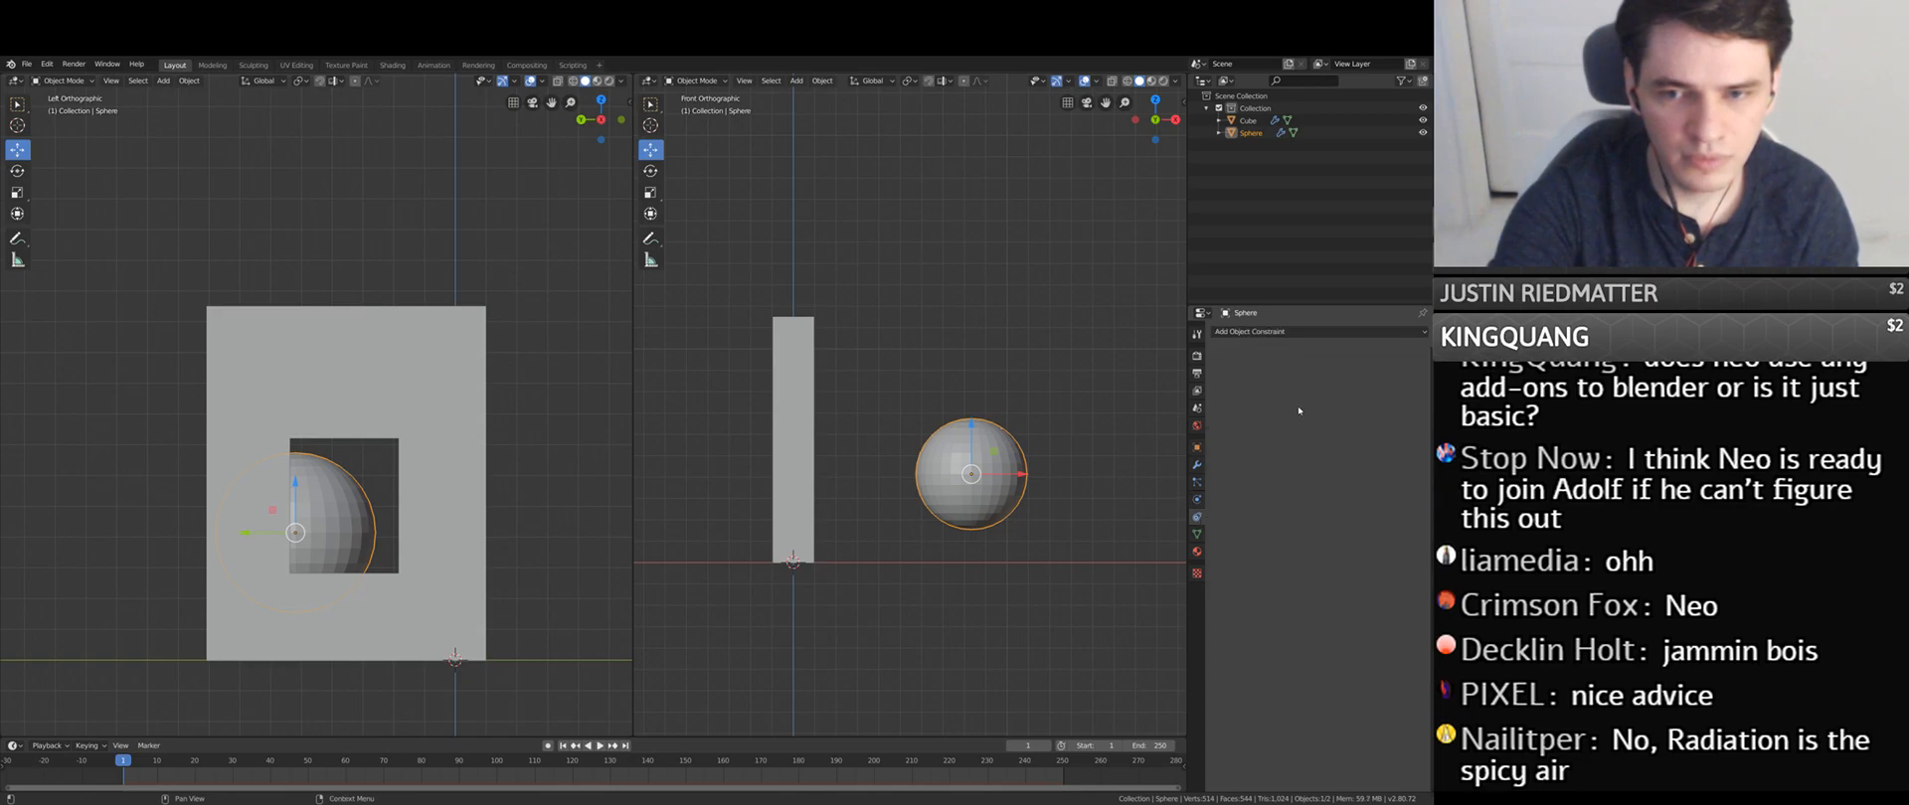
left_click(1197, 485)
scroll(1277, 471, "down", 2)
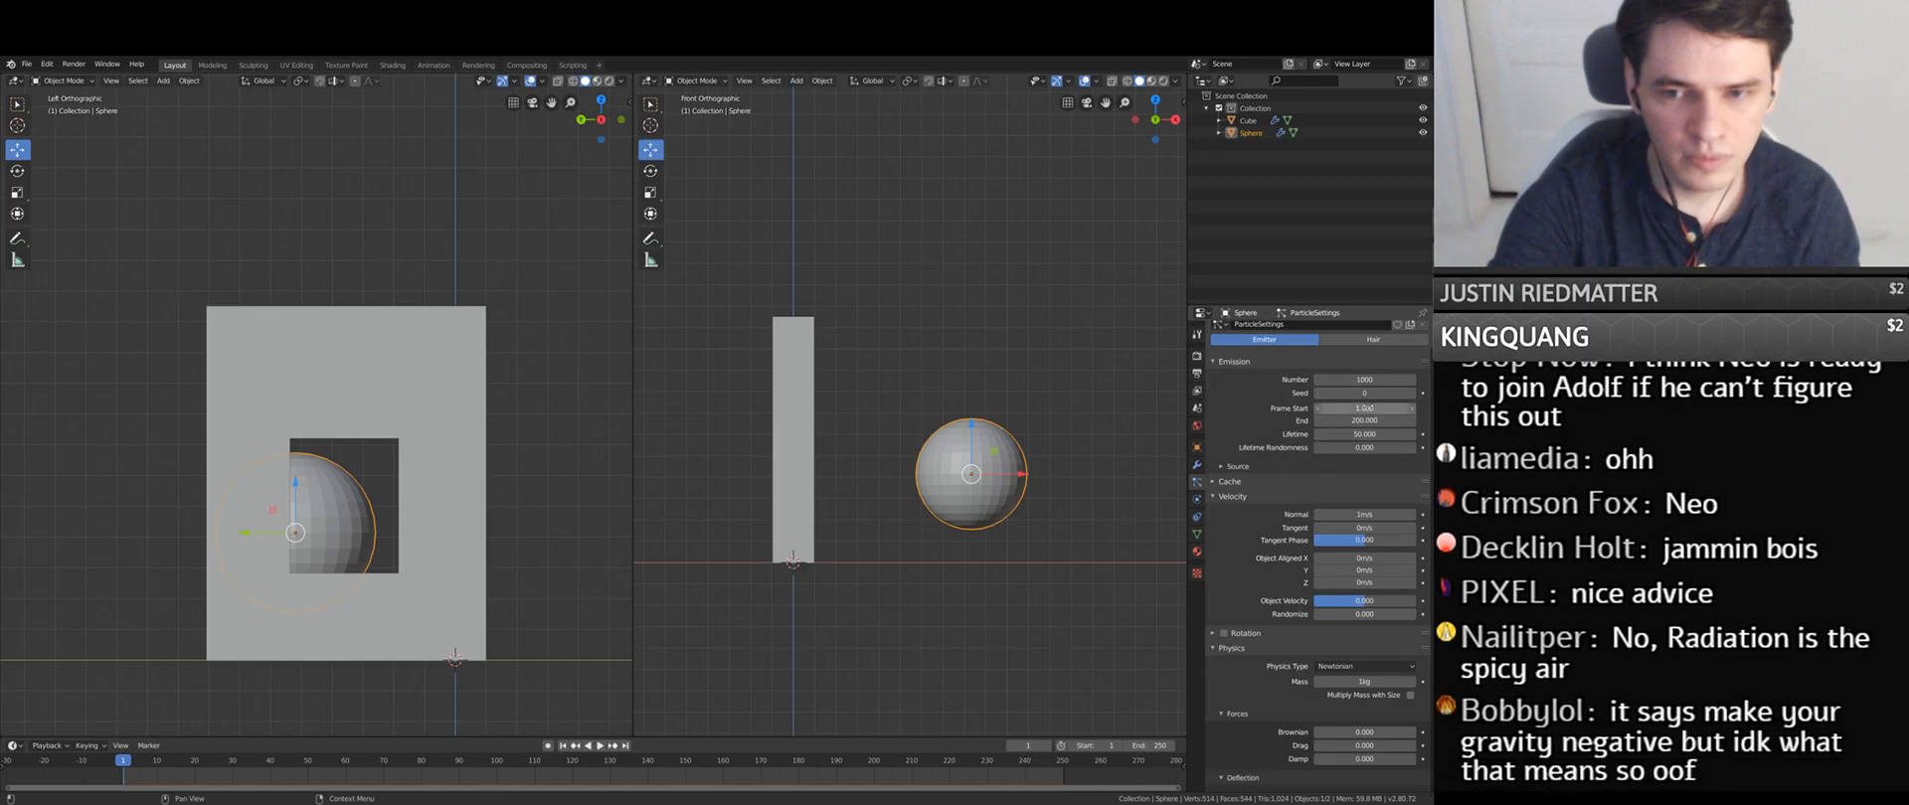
left_click_drag(1367, 408, 1337, 408)
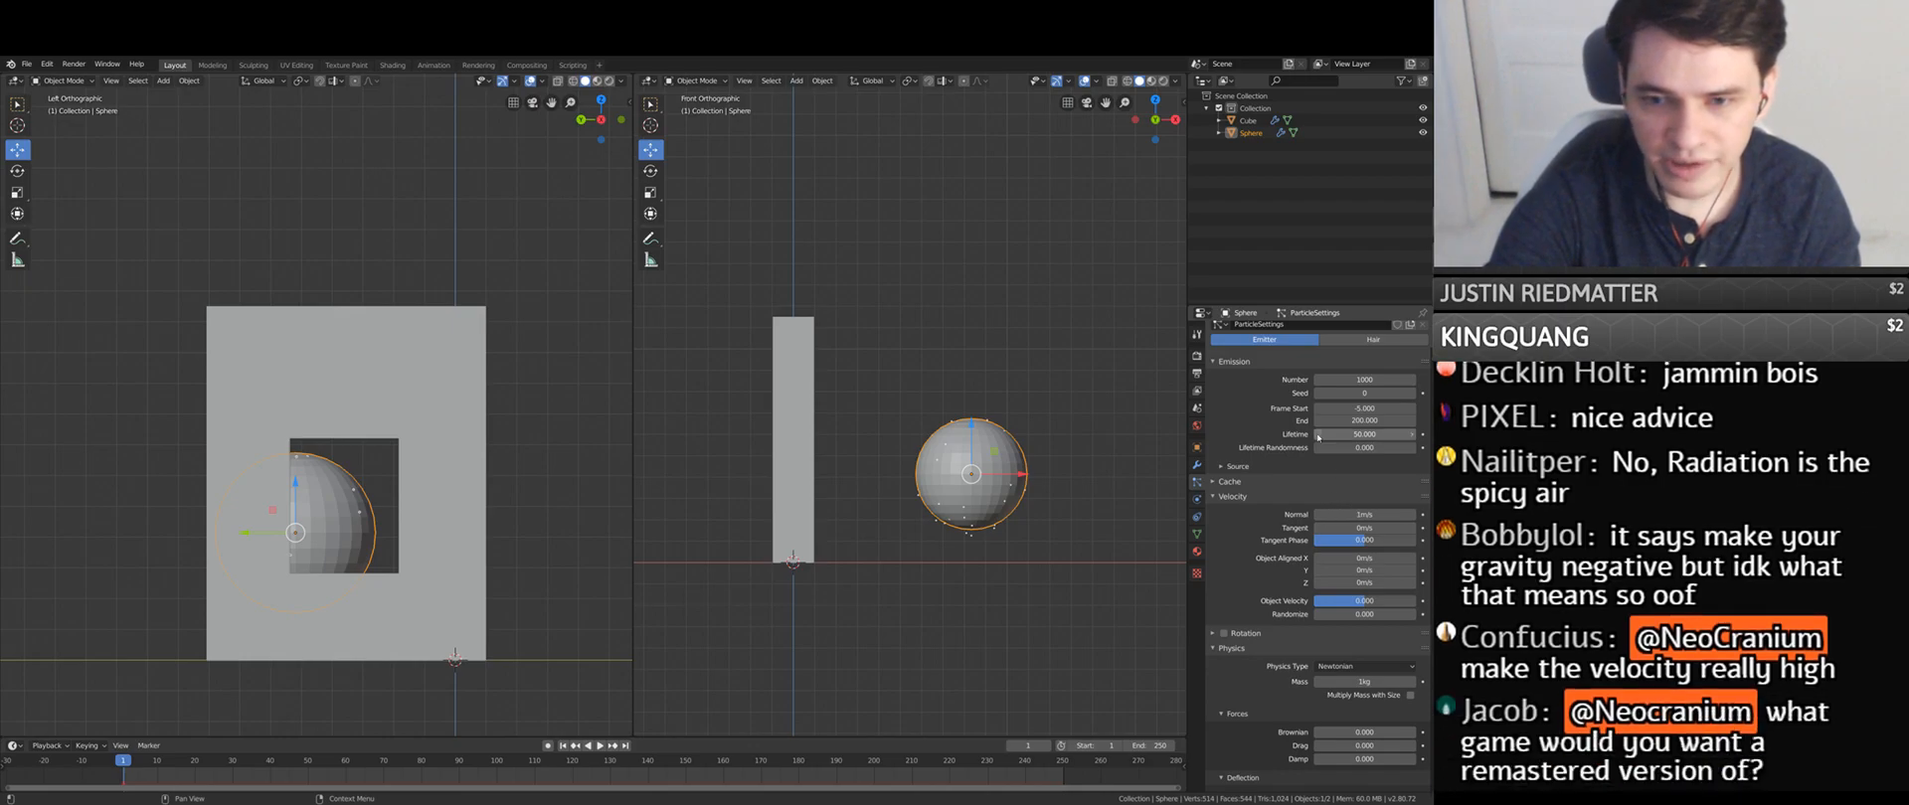
- Check the Physics Type options of the sphere's particles, keeping Newtonian
scroll(1265, 545, "down", 3)
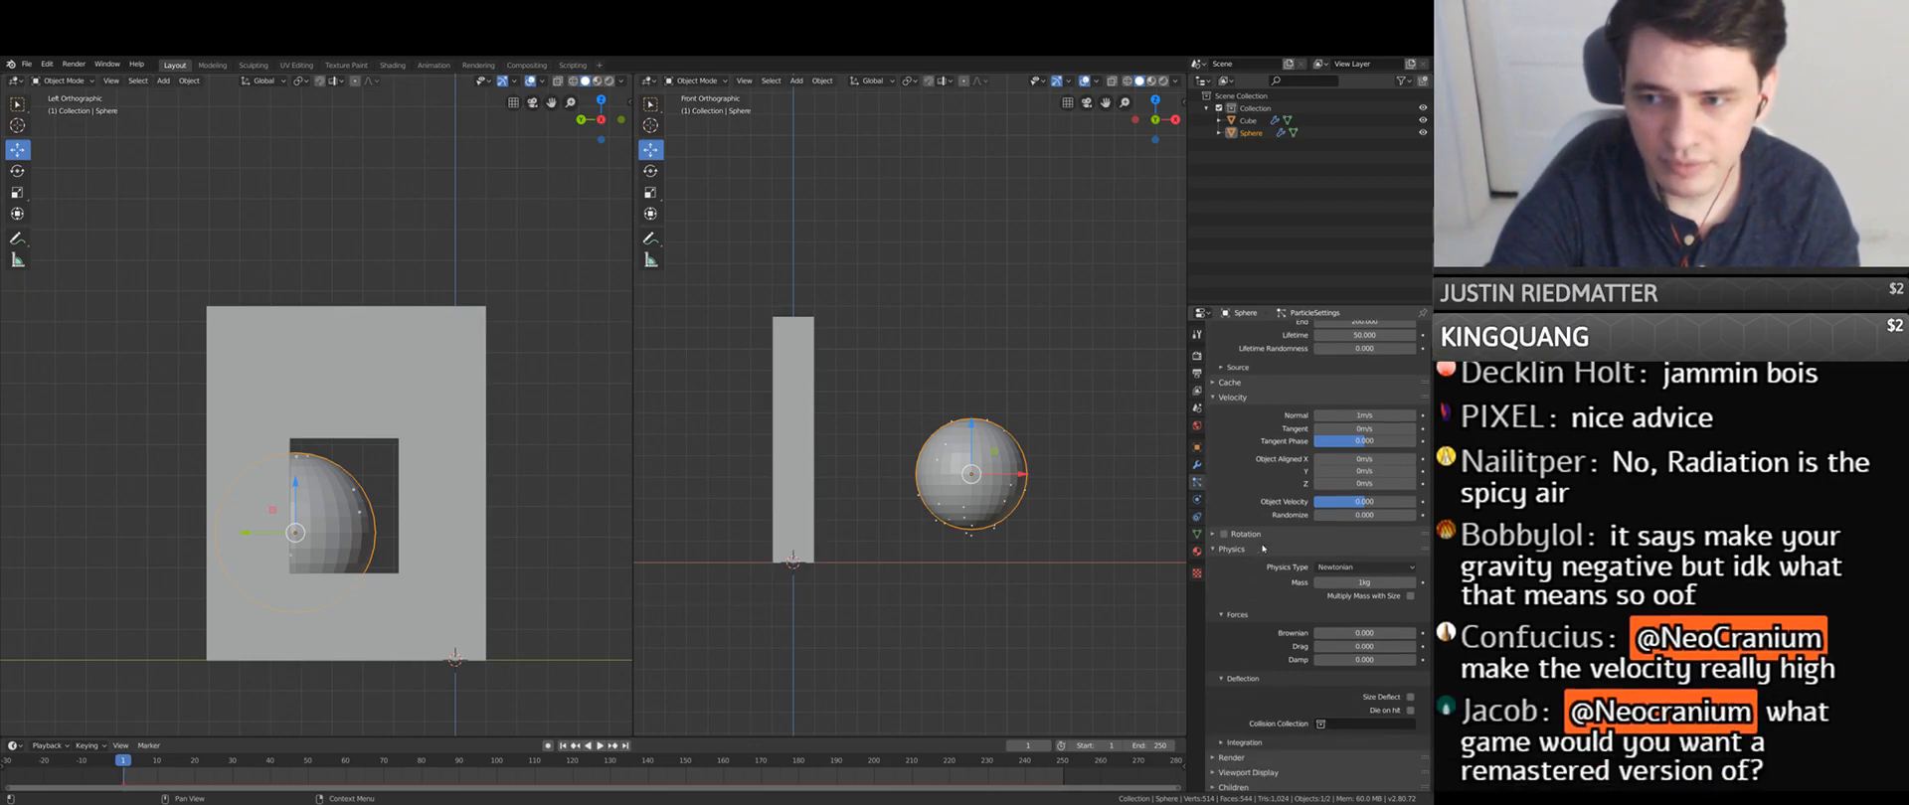
scroll(1265, 549, "down", 1)
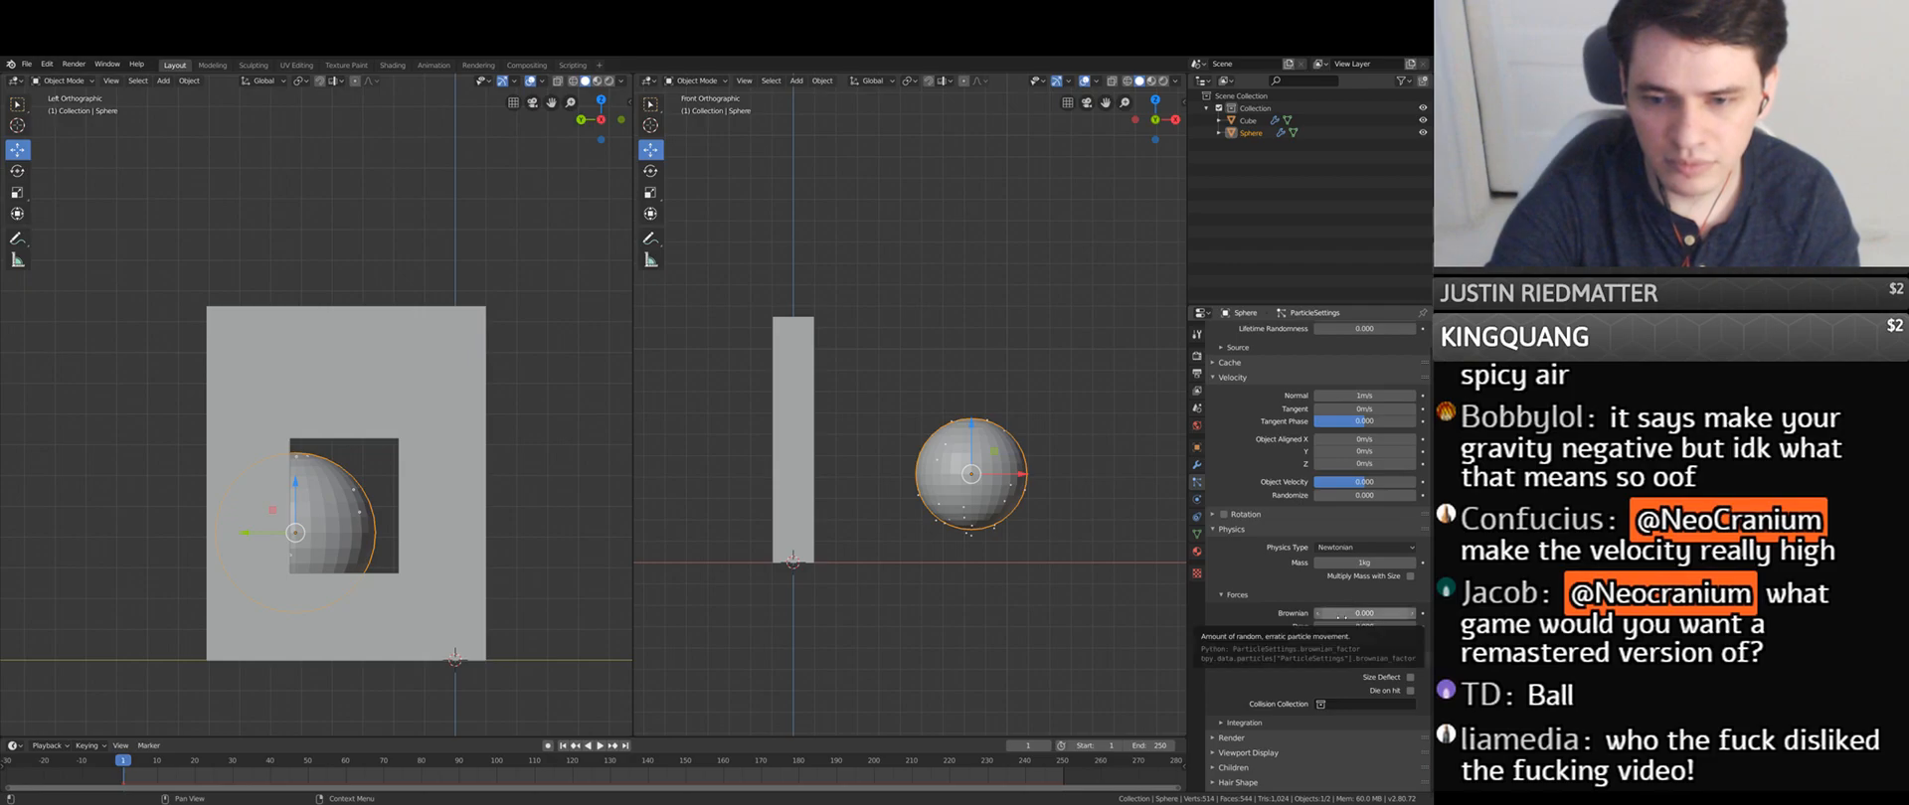
scroll(1357, 597, "down", 3)
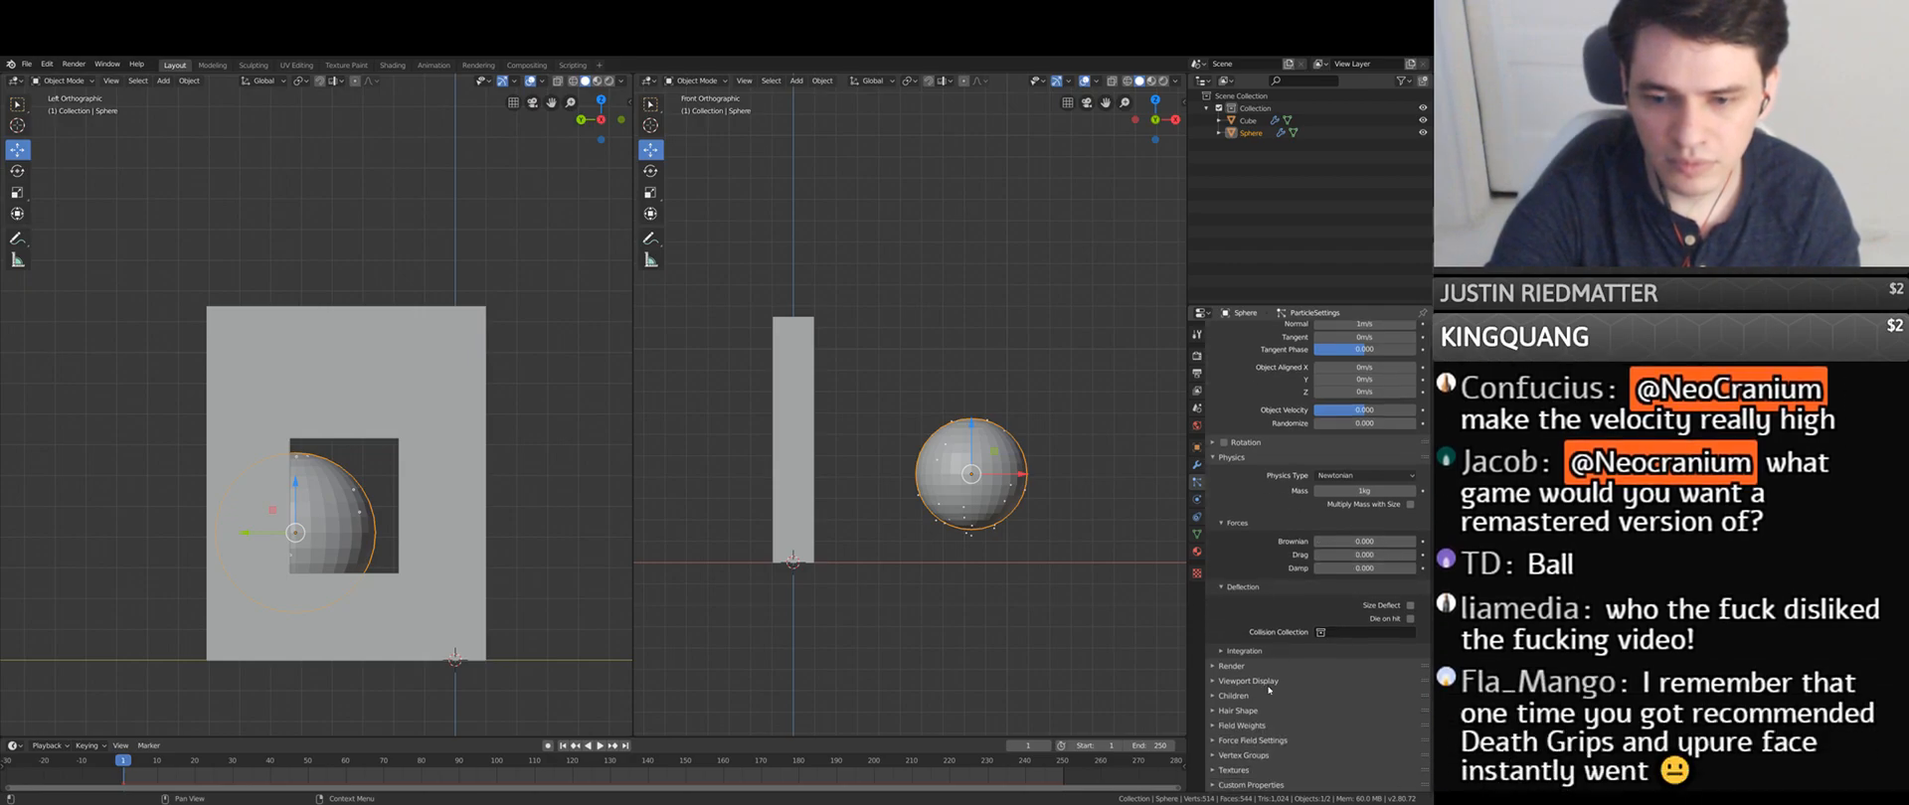
left_click(1344, 474)
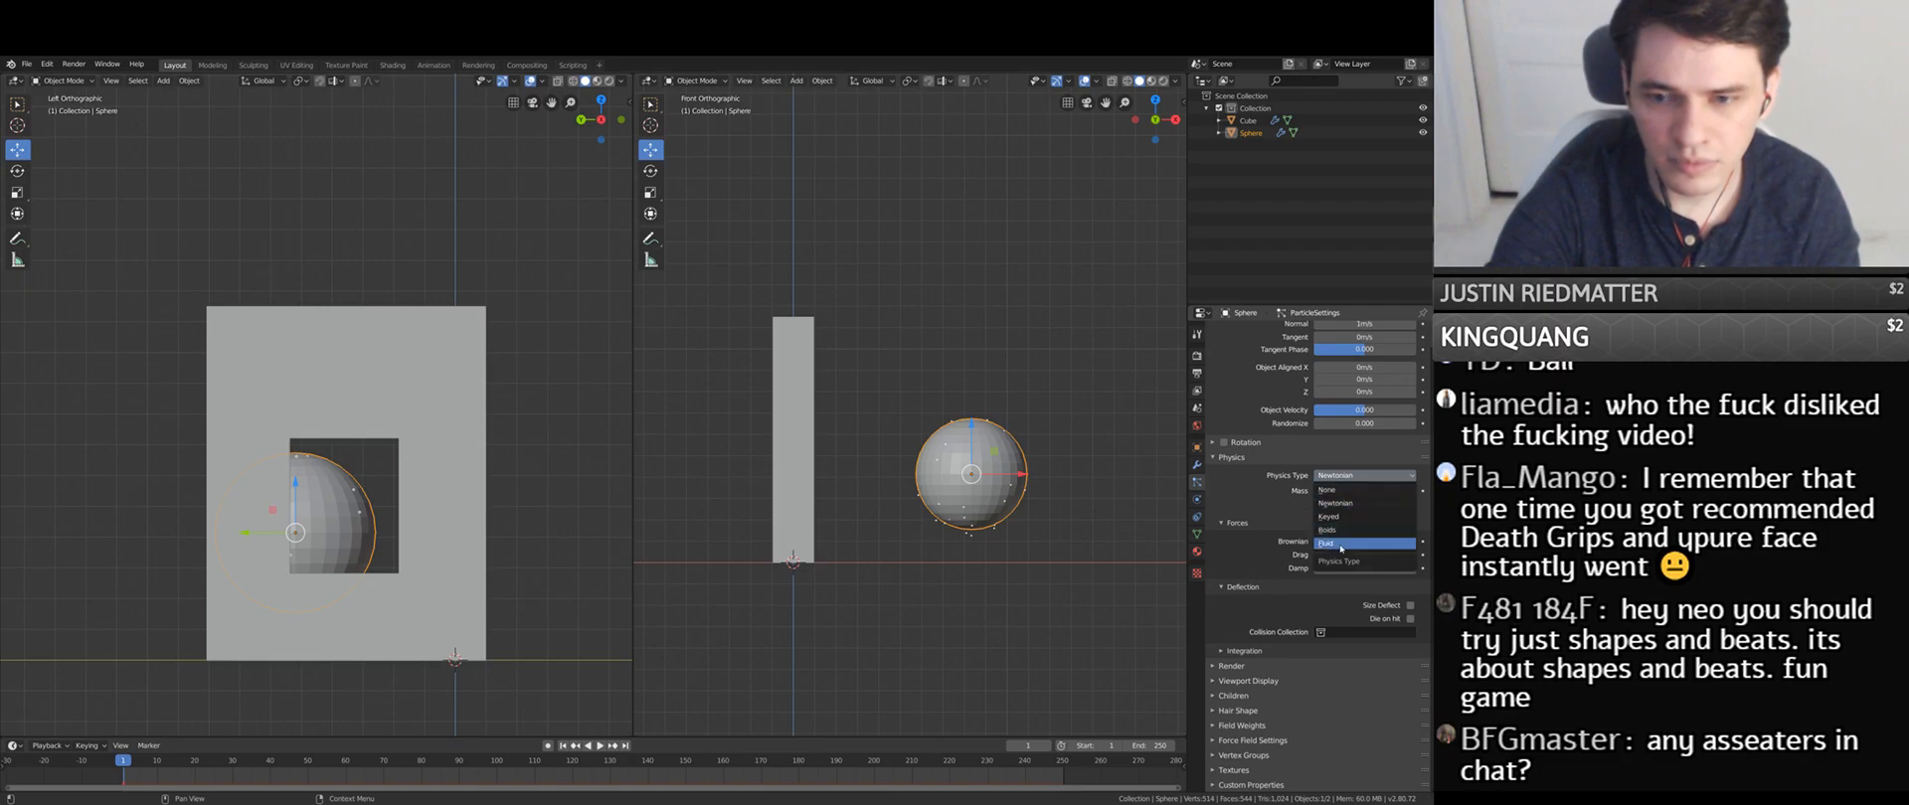
left_click(1344, 504)
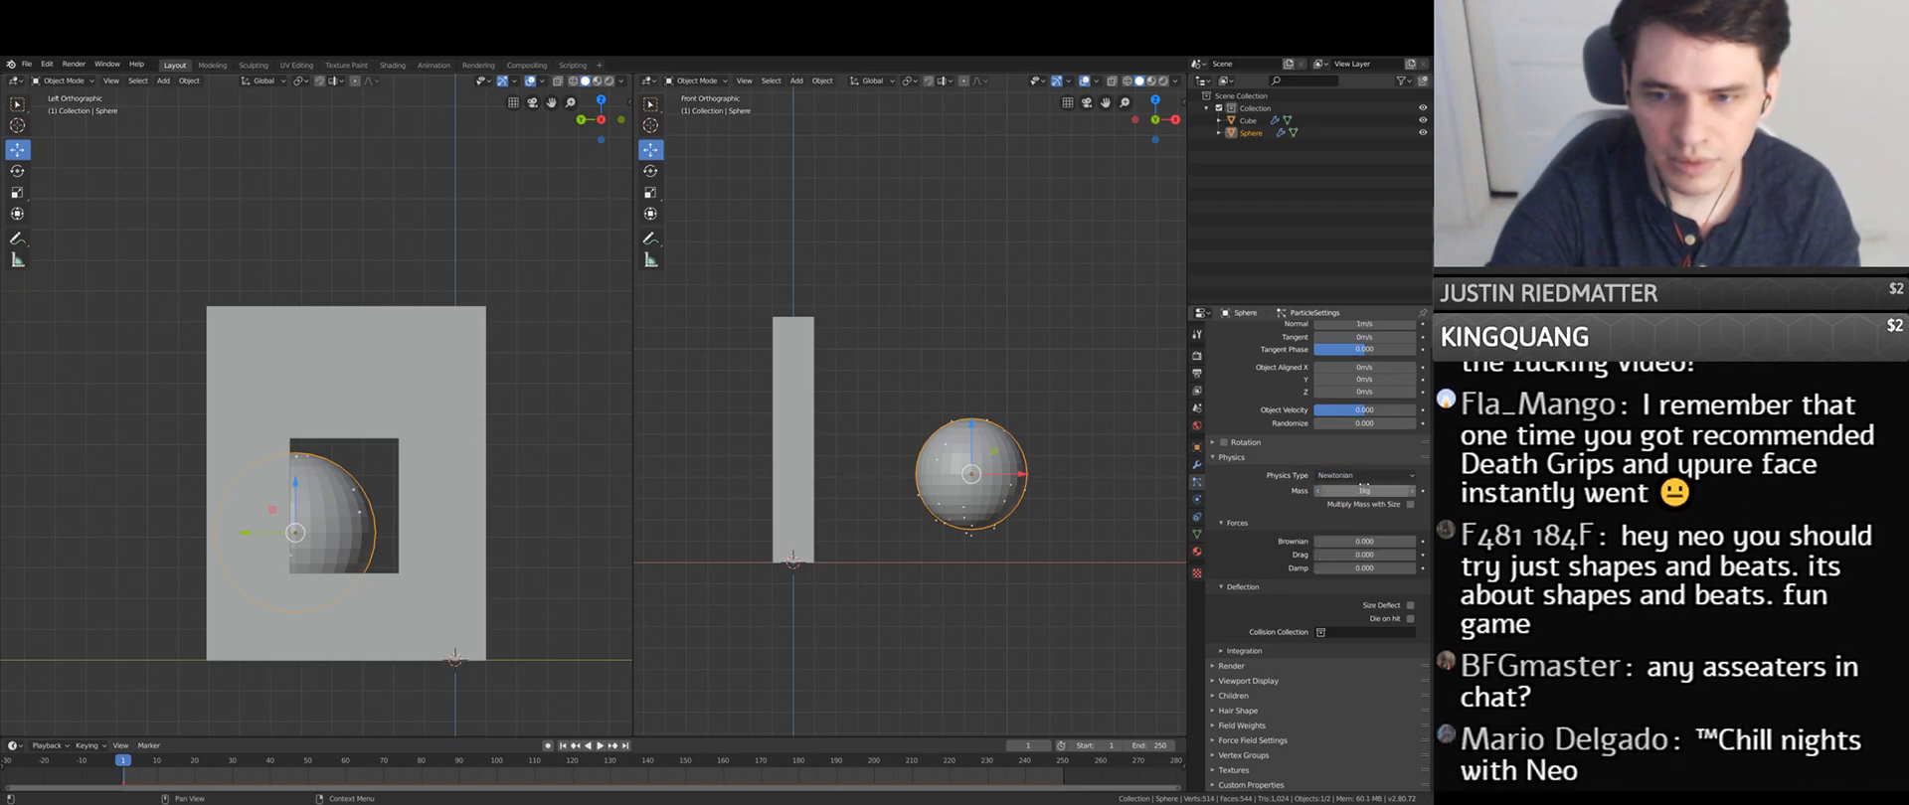
scroll(1251, 535, "up", 6)
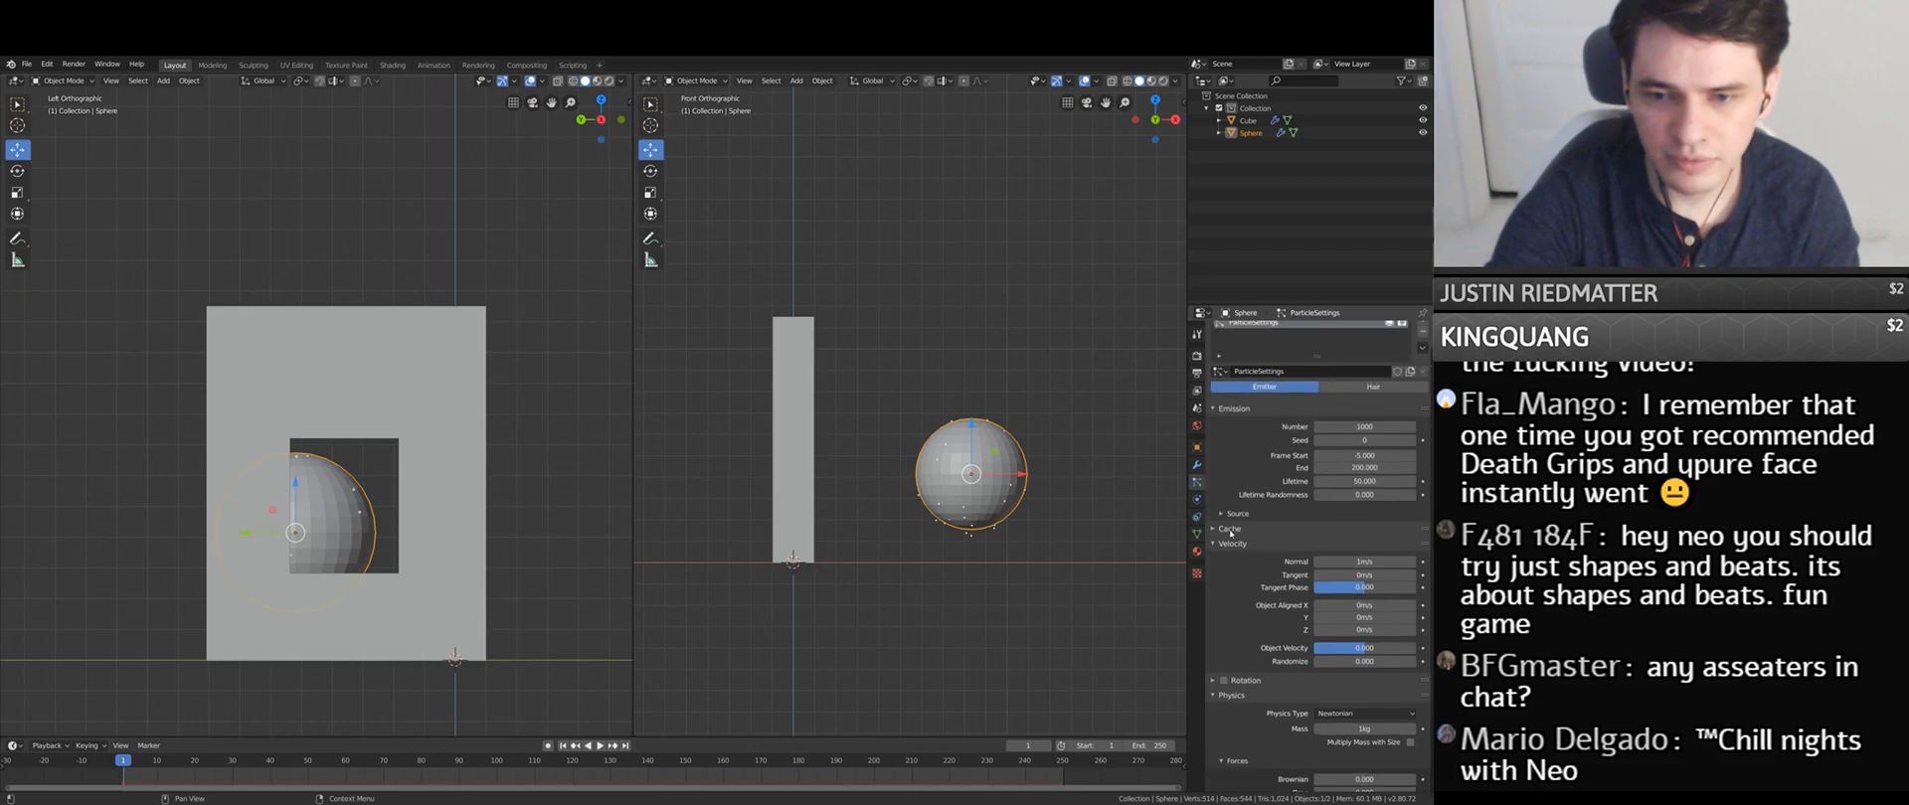
- Inspect the particle emission's Source options, keeping the Jittered distribution
left_click(1237, 513)
left_click(1382, 532)
left_click(1354, 559)
left_click(1354, 559)
left_click(1358, 574)
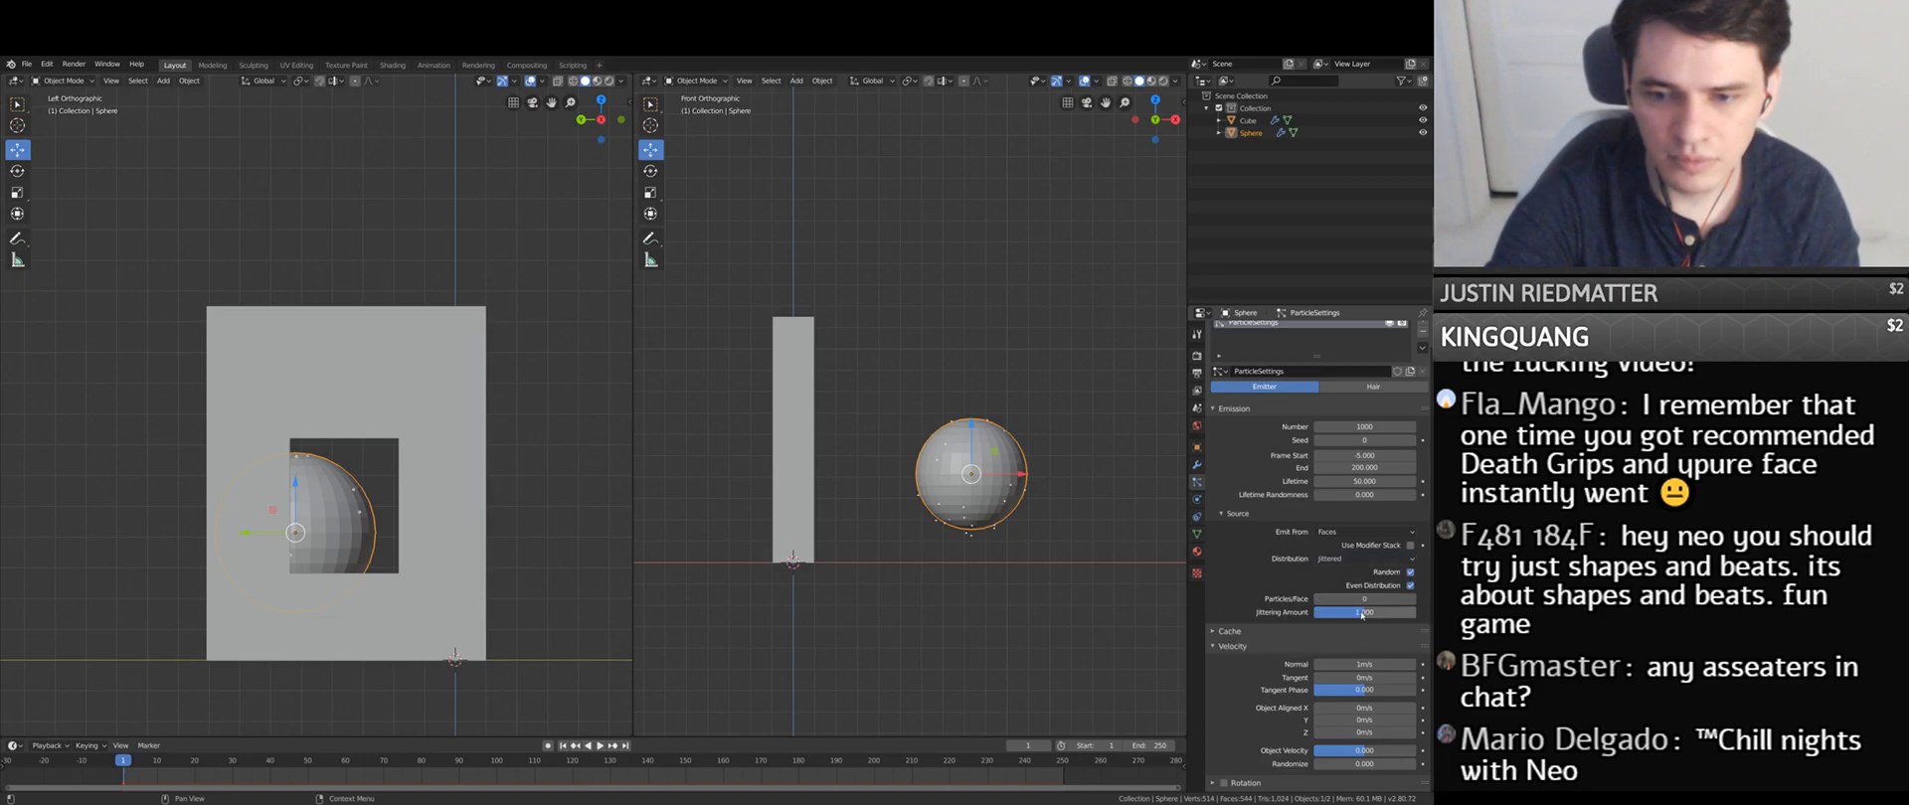
left_click(1235, 514)
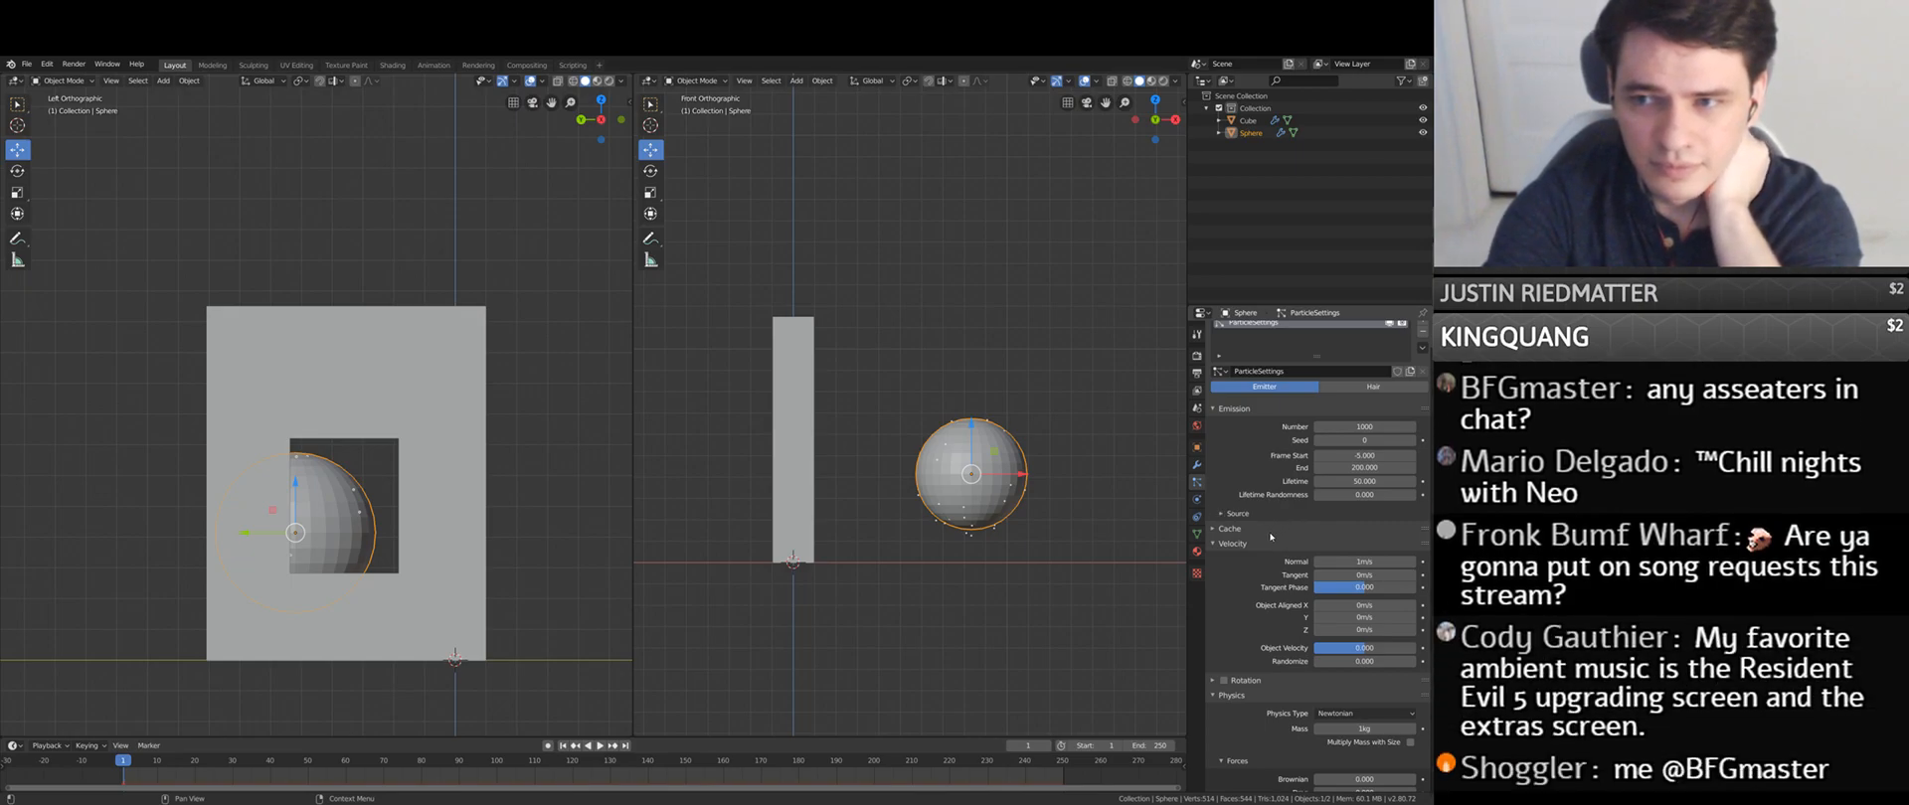
- Review the particle system's Integration and Render settings
scroll(1270, 536, "down", 5)
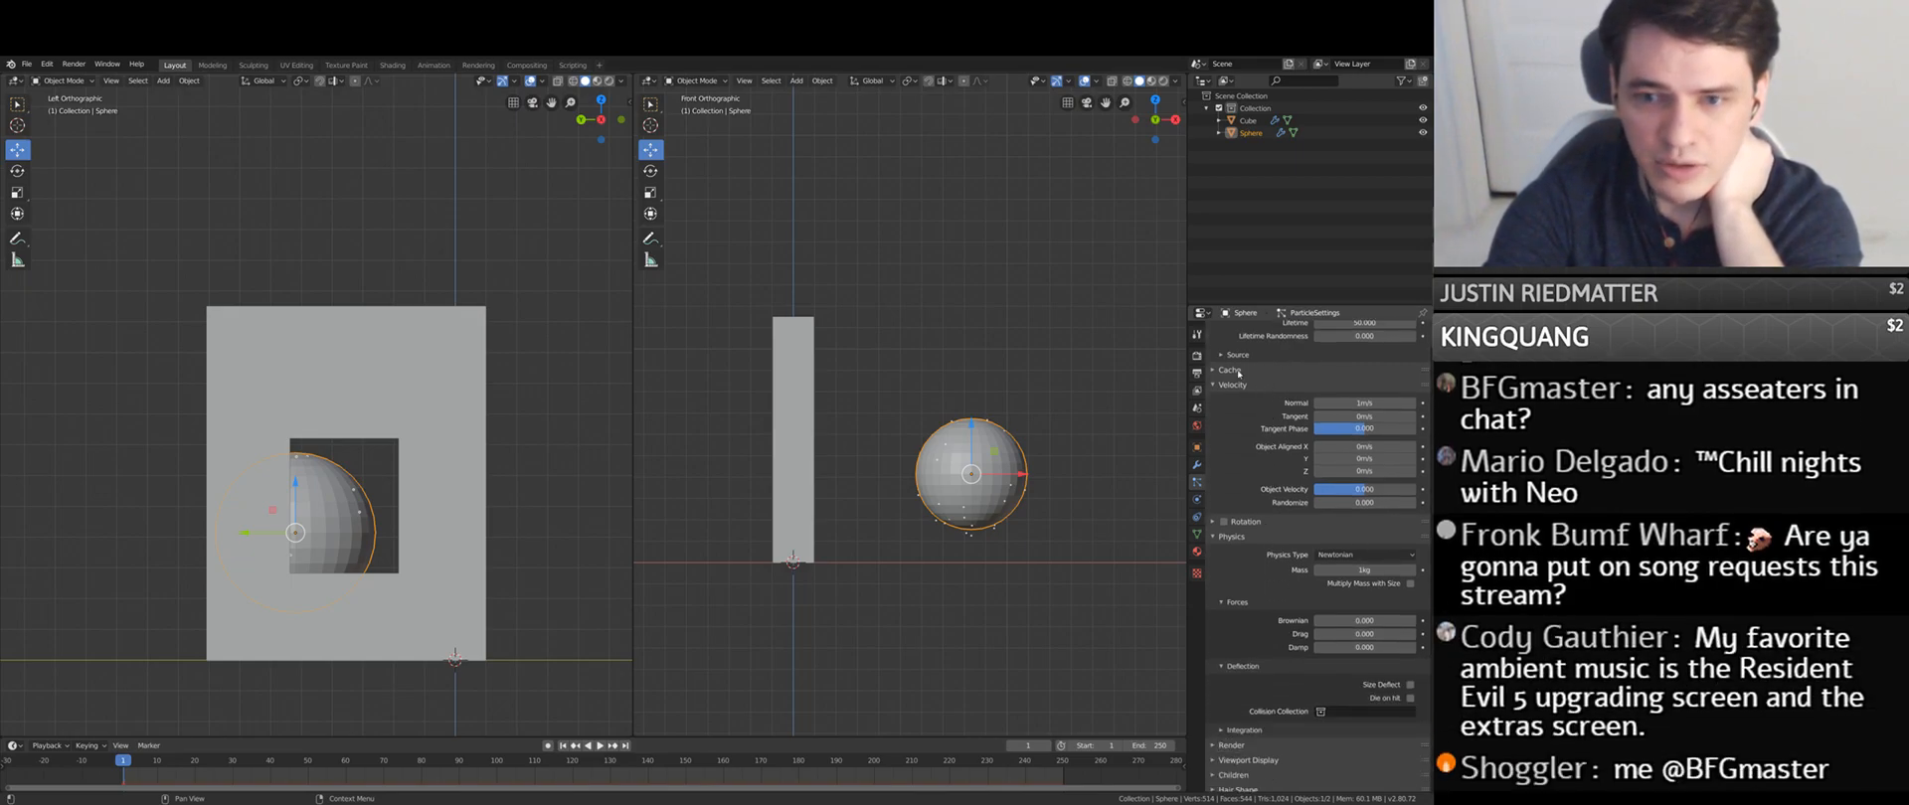
left_click(1231, 385)
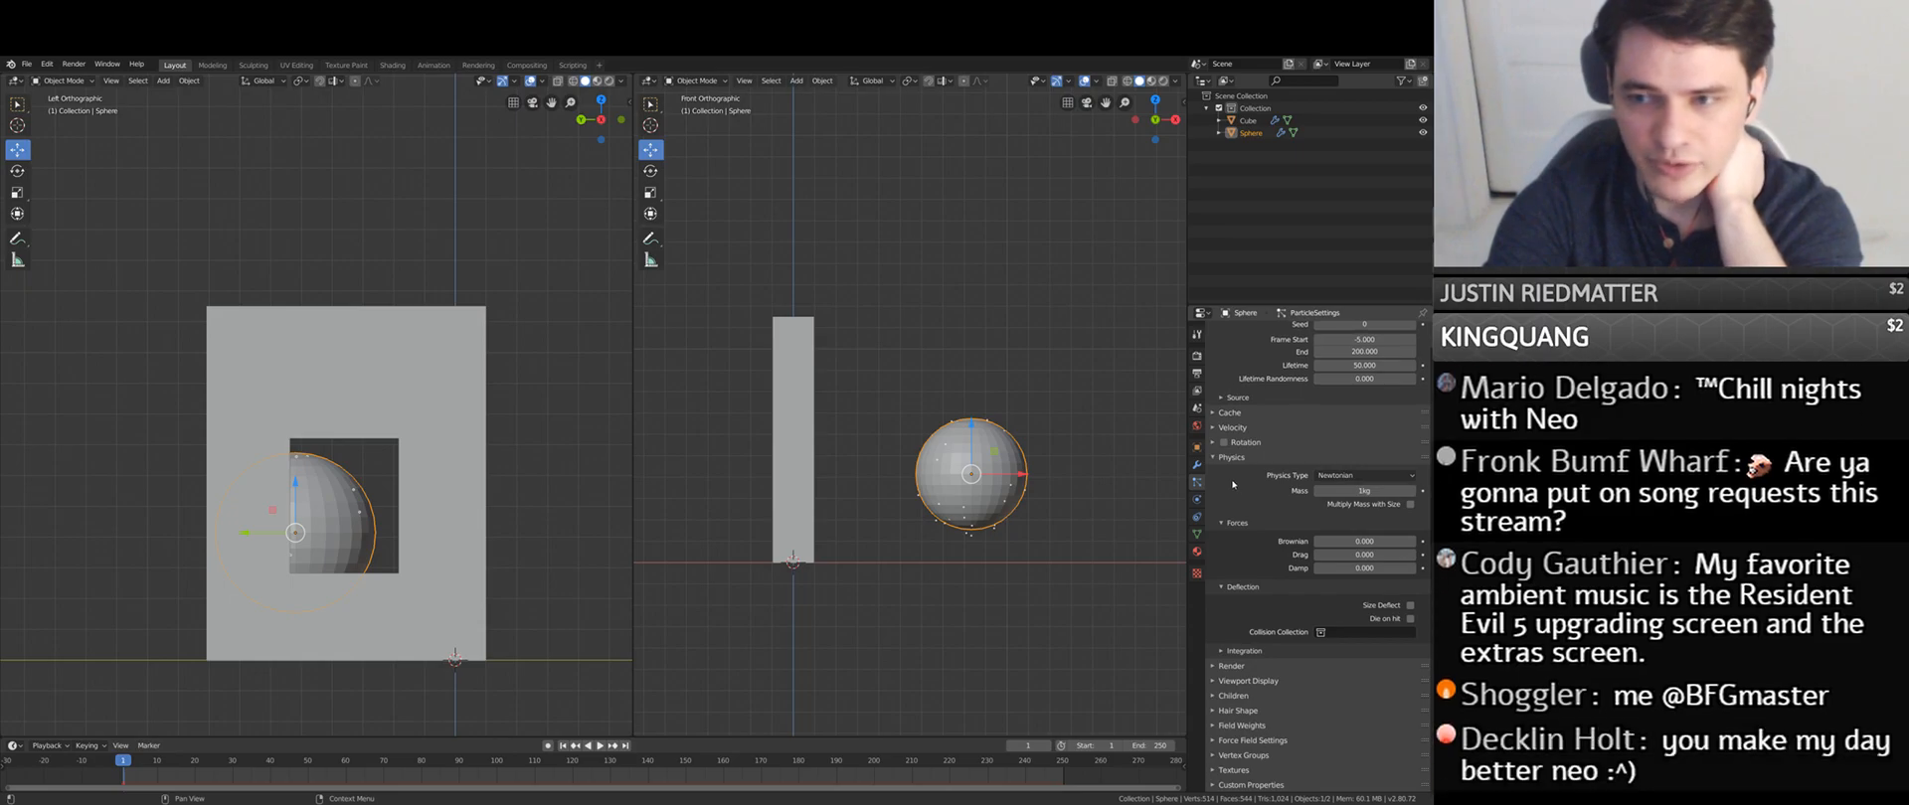
left_click(1243, 652)
left_click(1241, 656)
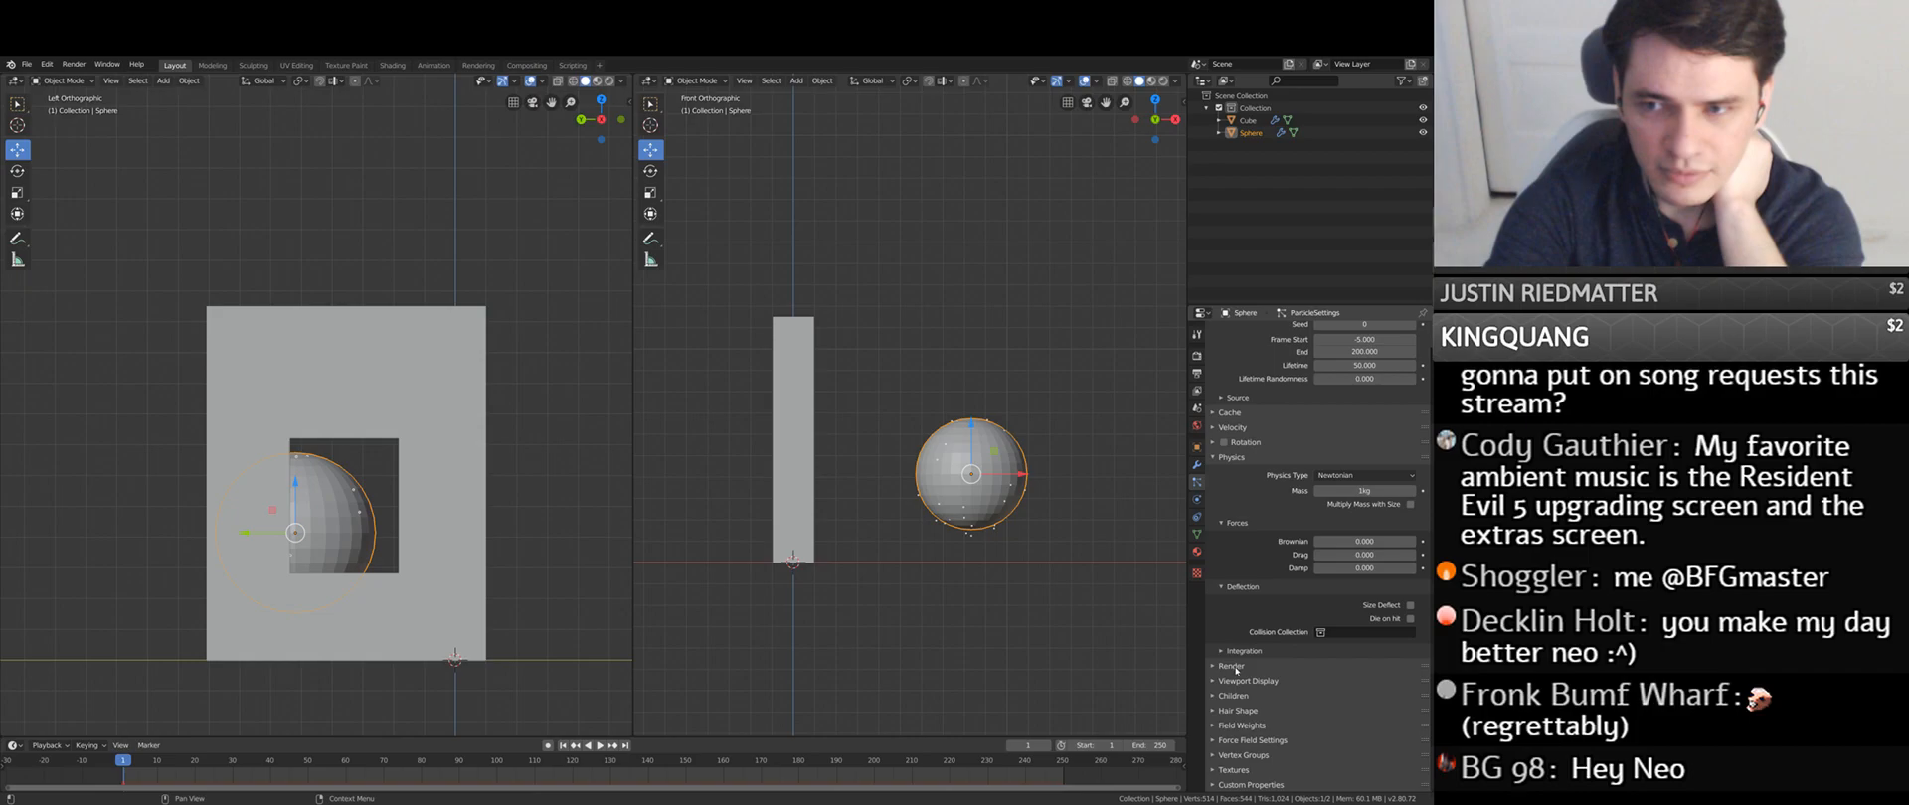
left_click(1233, 666)
scroll(1312, 616, "down", 3)
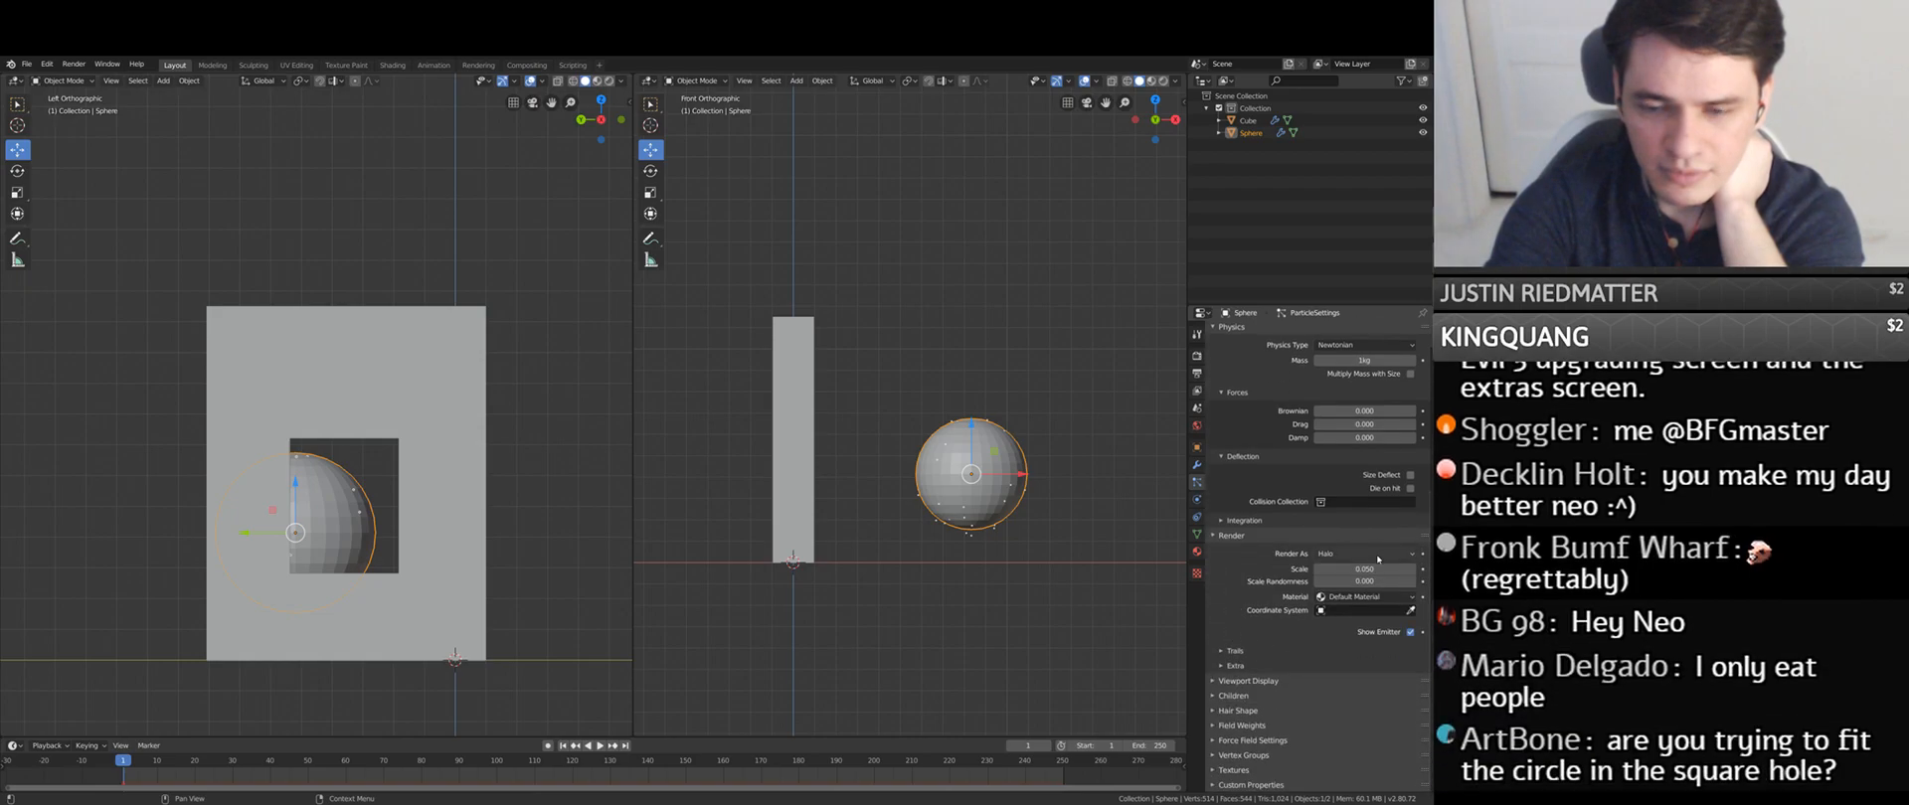
- Play the particle simulation and return the timeline to frame 1
left_click(599, 746)
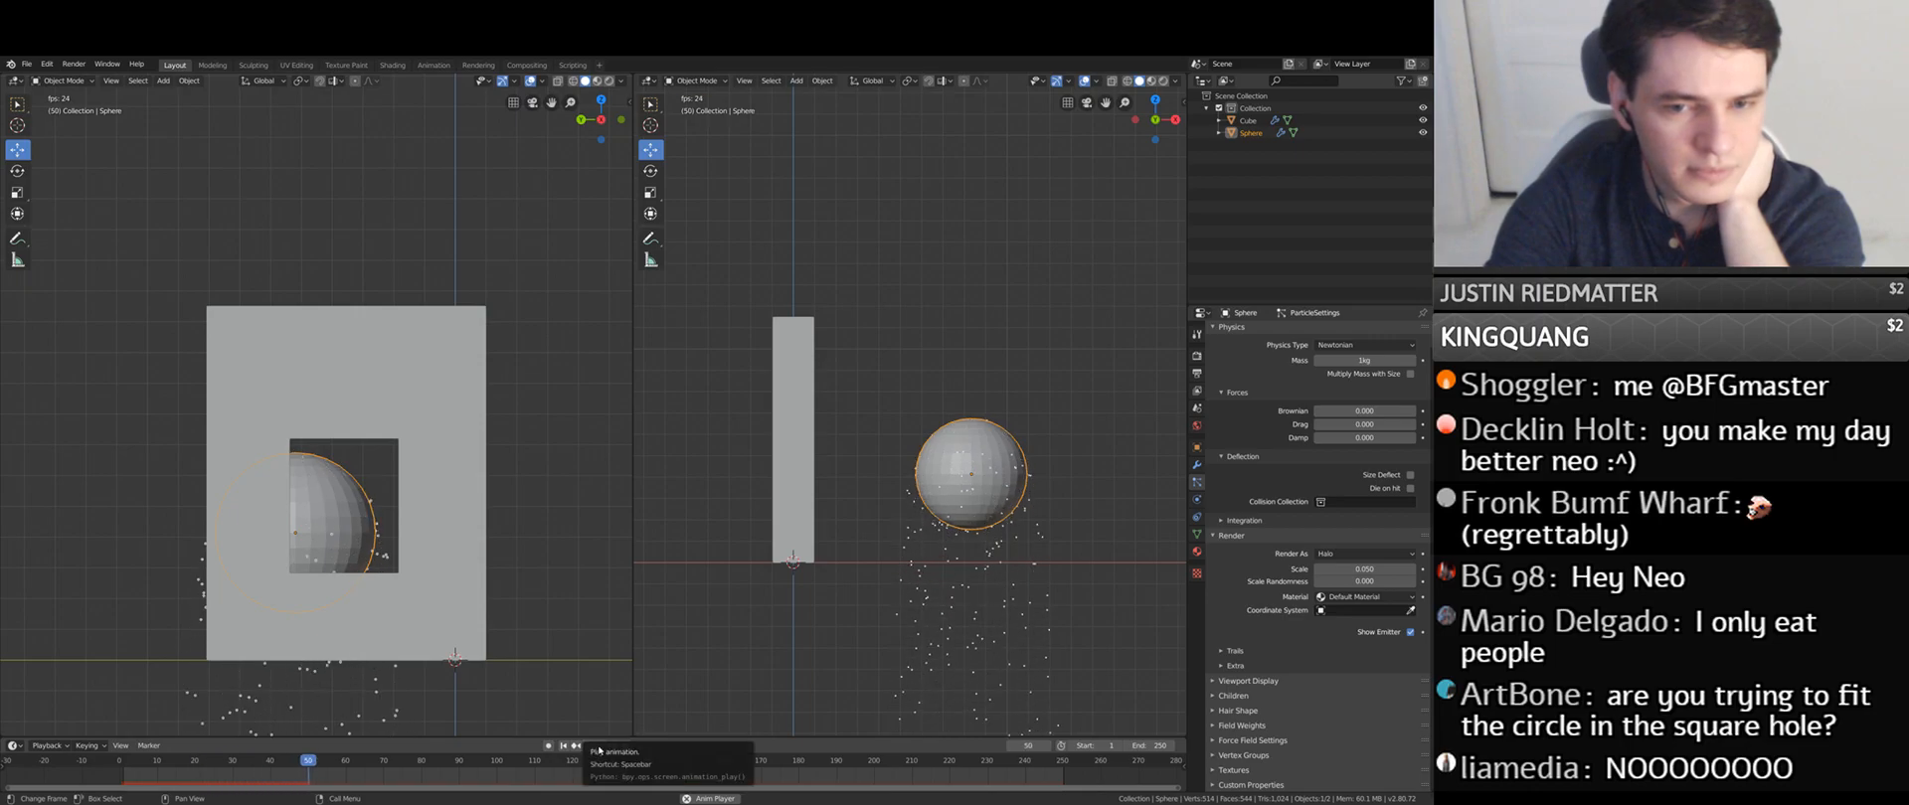
left_click(599, 748)
left_click(563, 747)
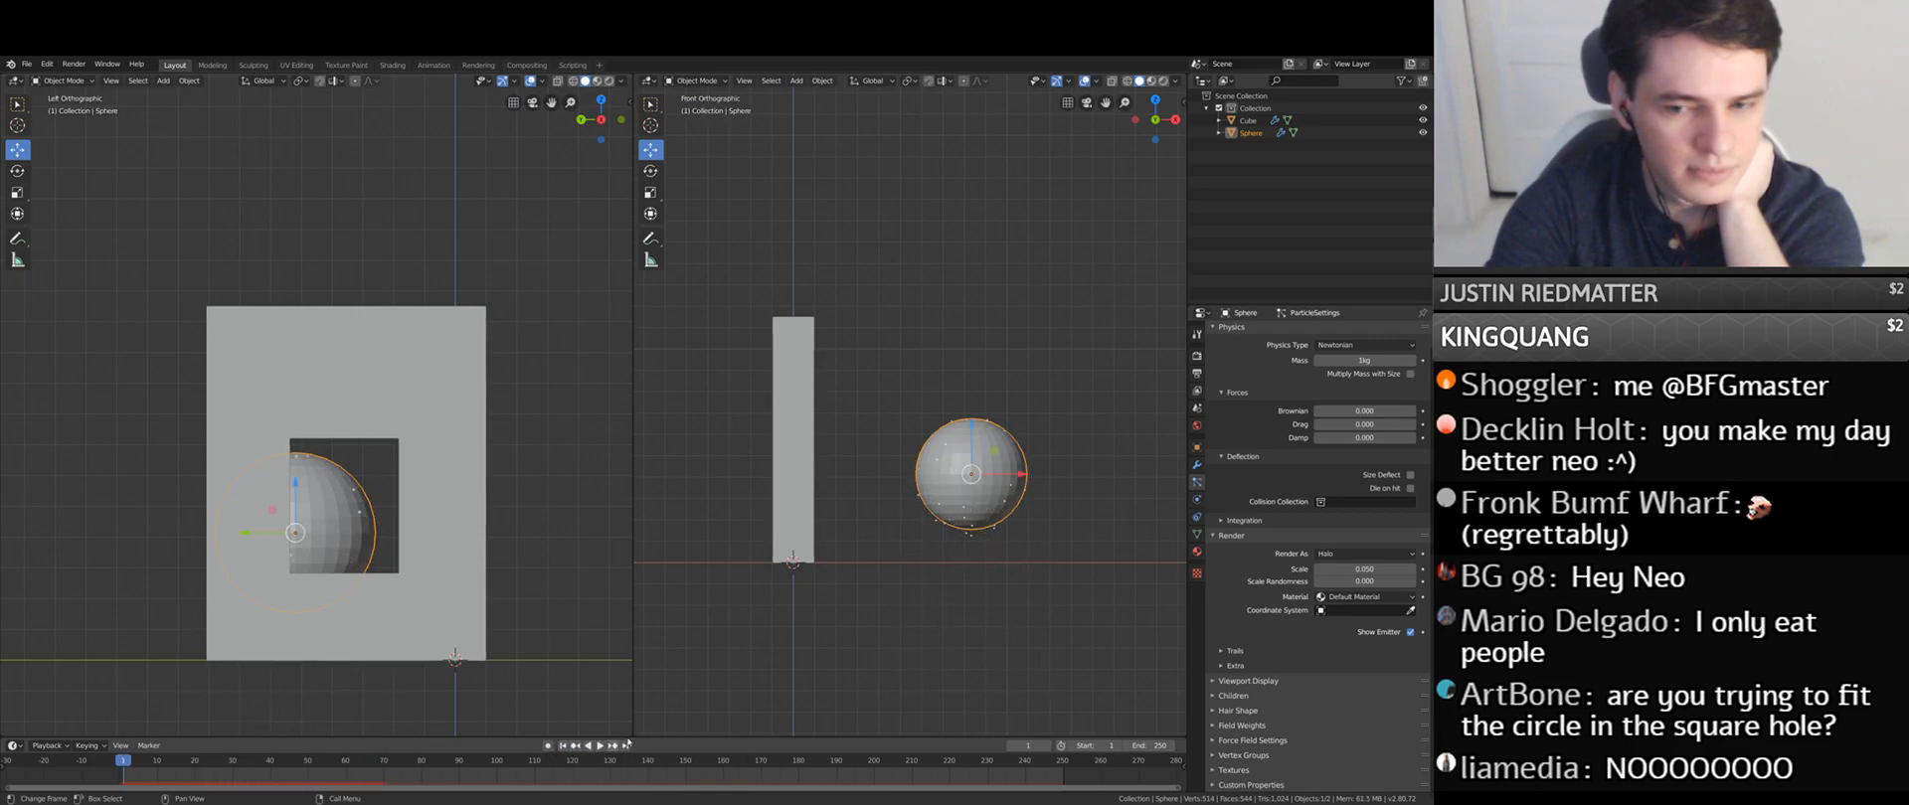
- Open the recent file Explosions.blend
left_click(30, 65)
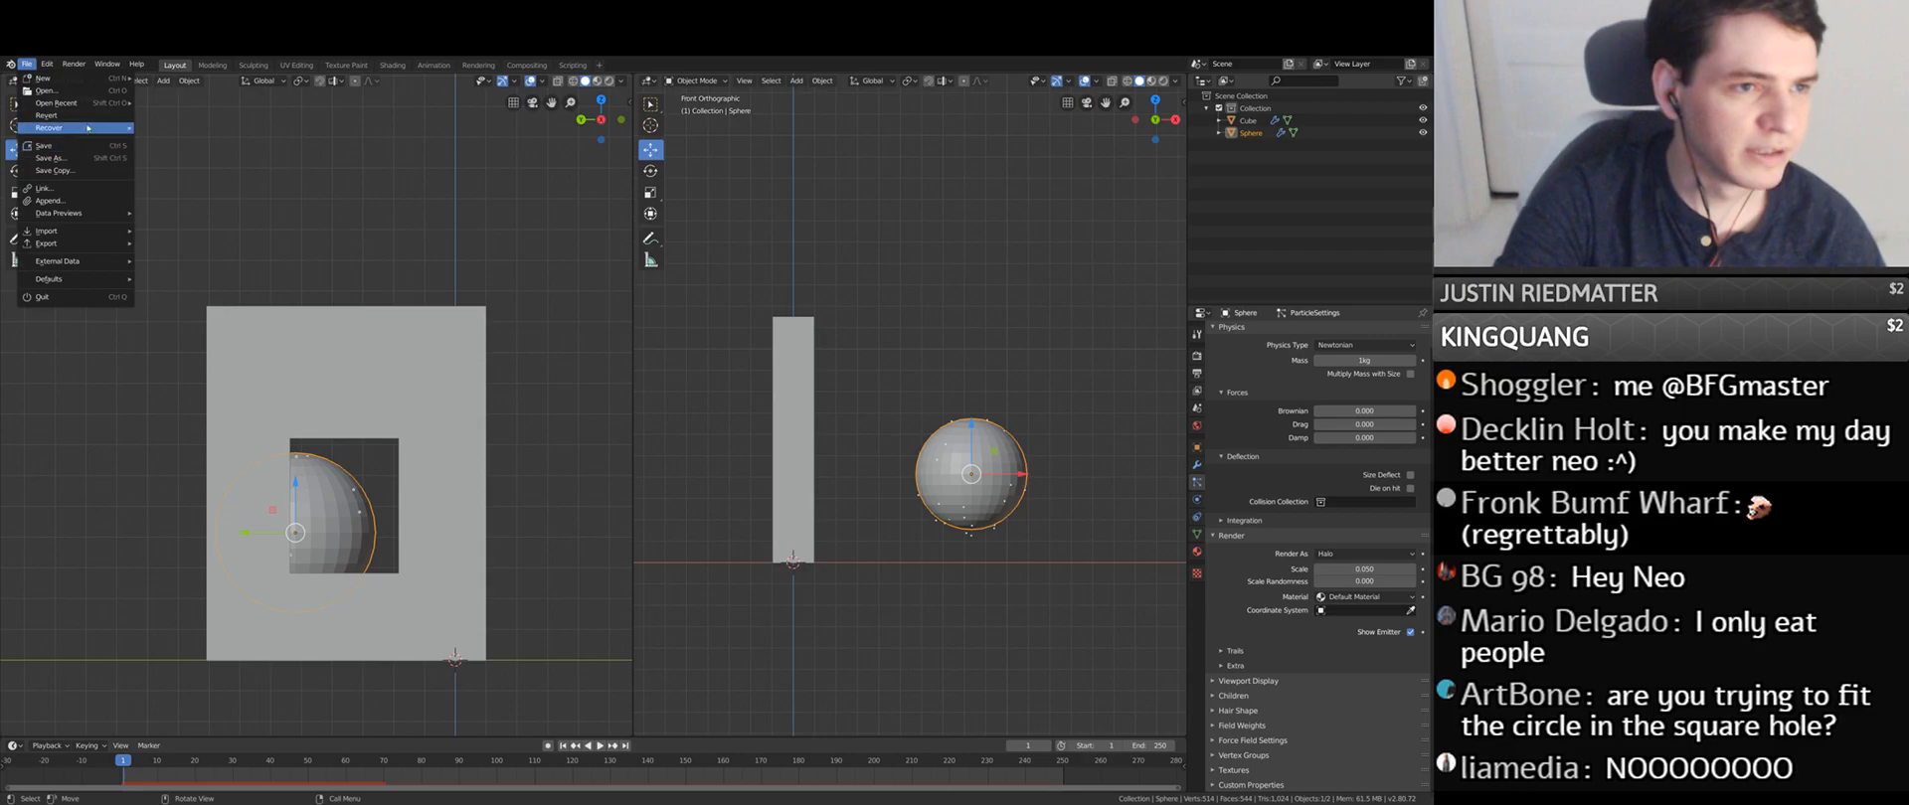
mouse_move(60, 102)
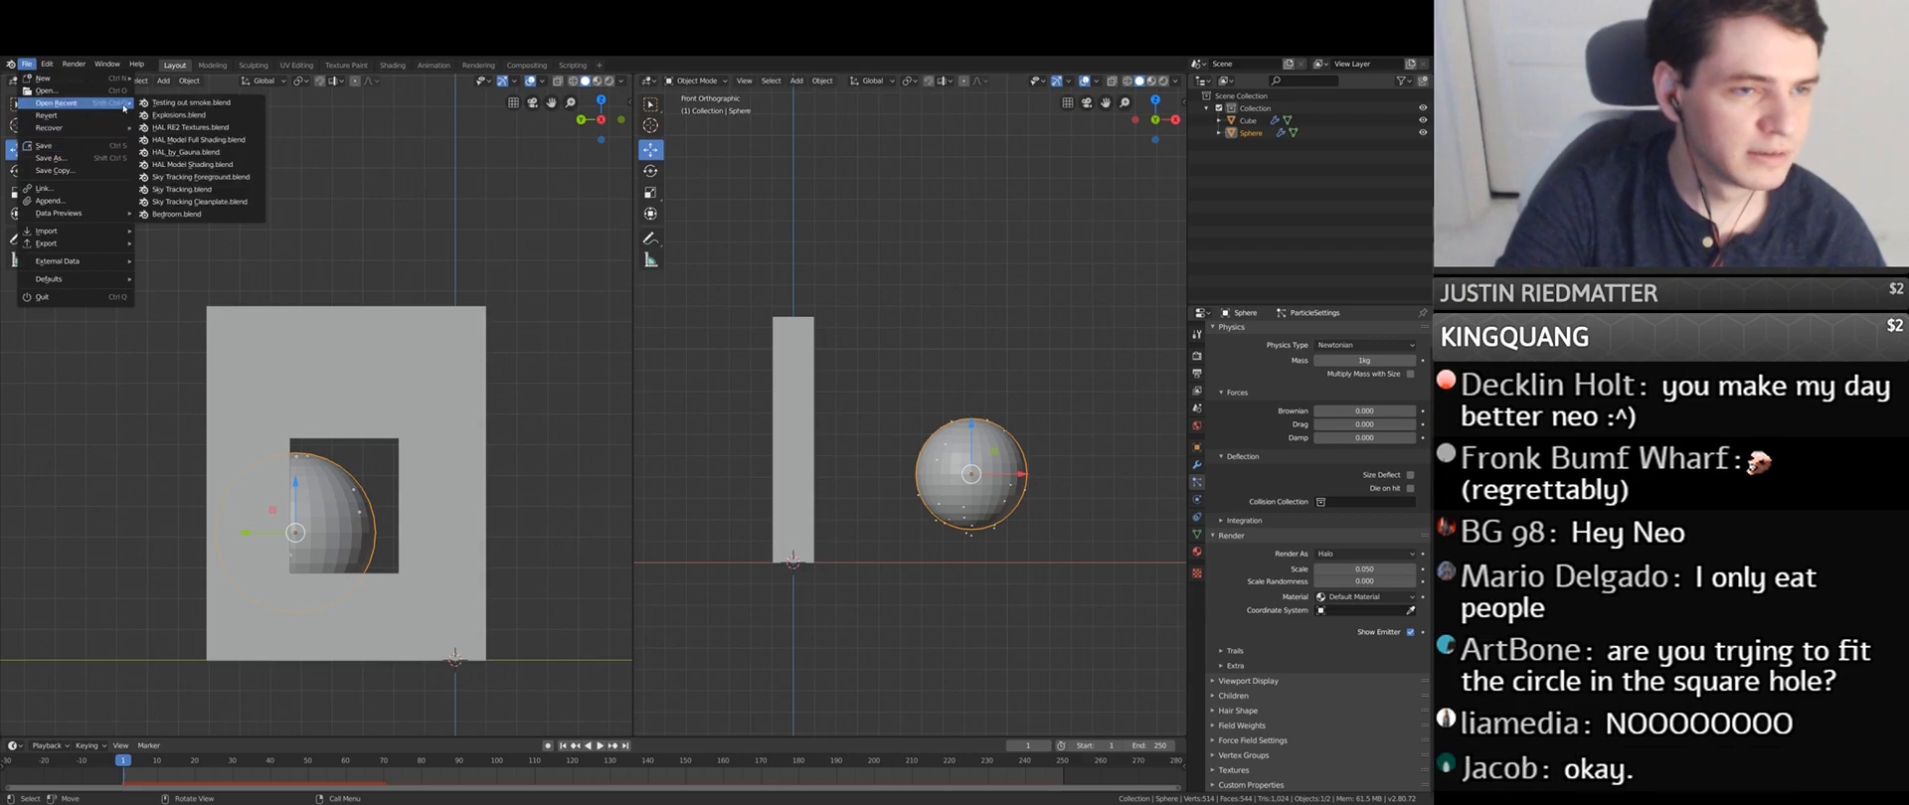
left_click(217, 120)
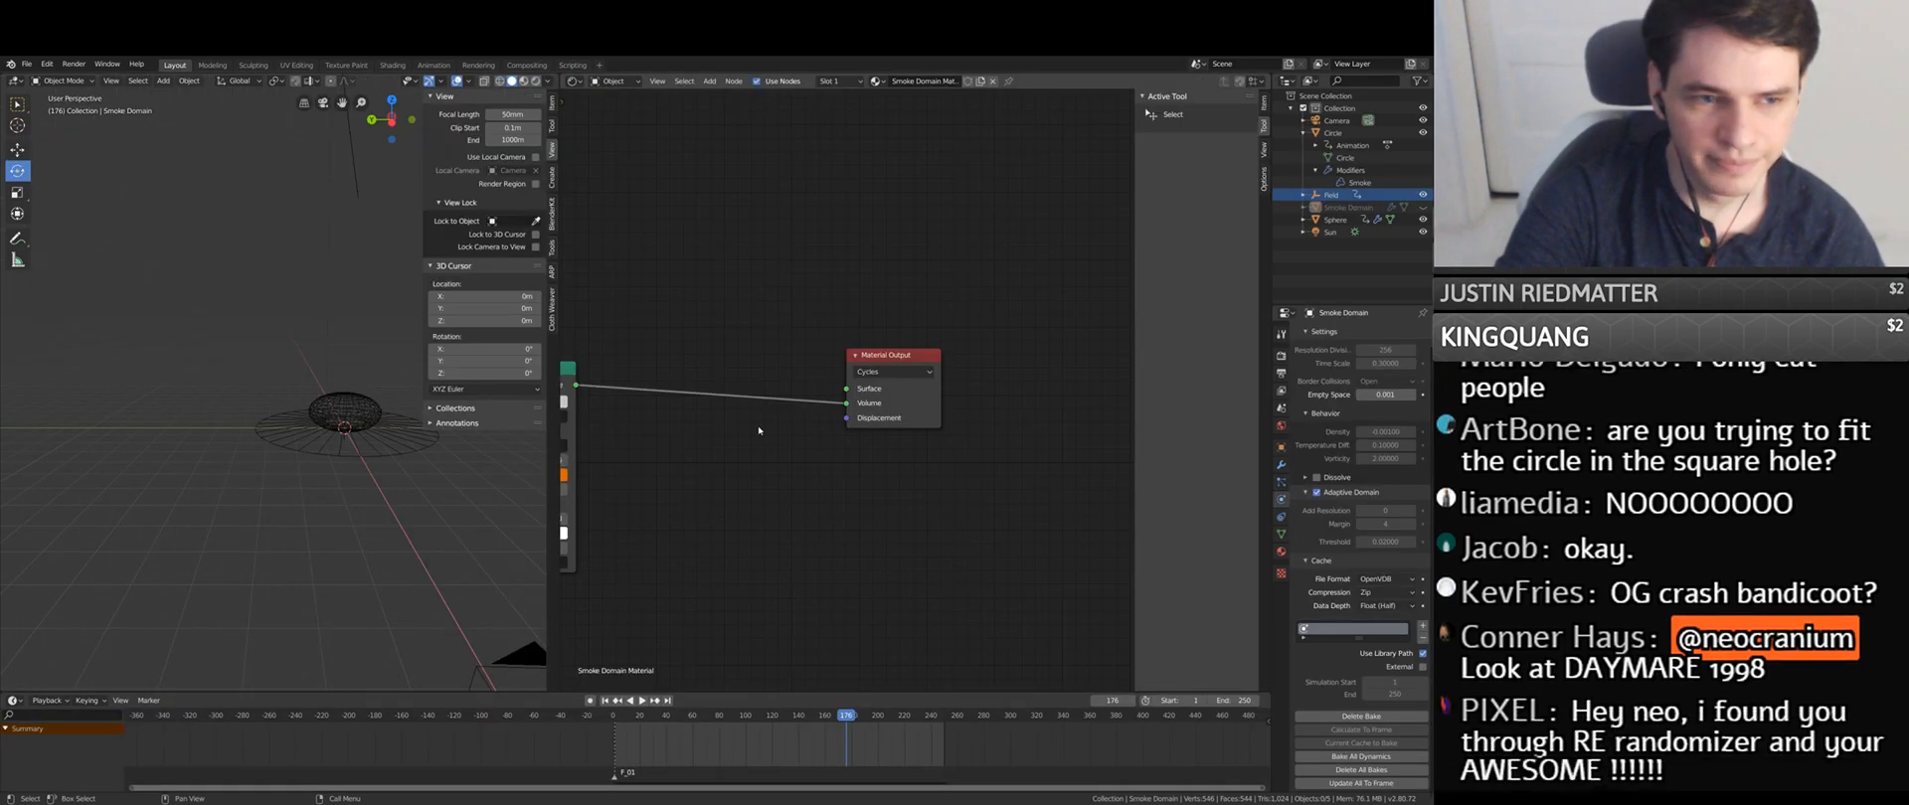
- Select the sphere in the explosion scene to inspect its smoke flow settings
middle_click_drag(437, 438, 329, 440)
left_click(329, 403)
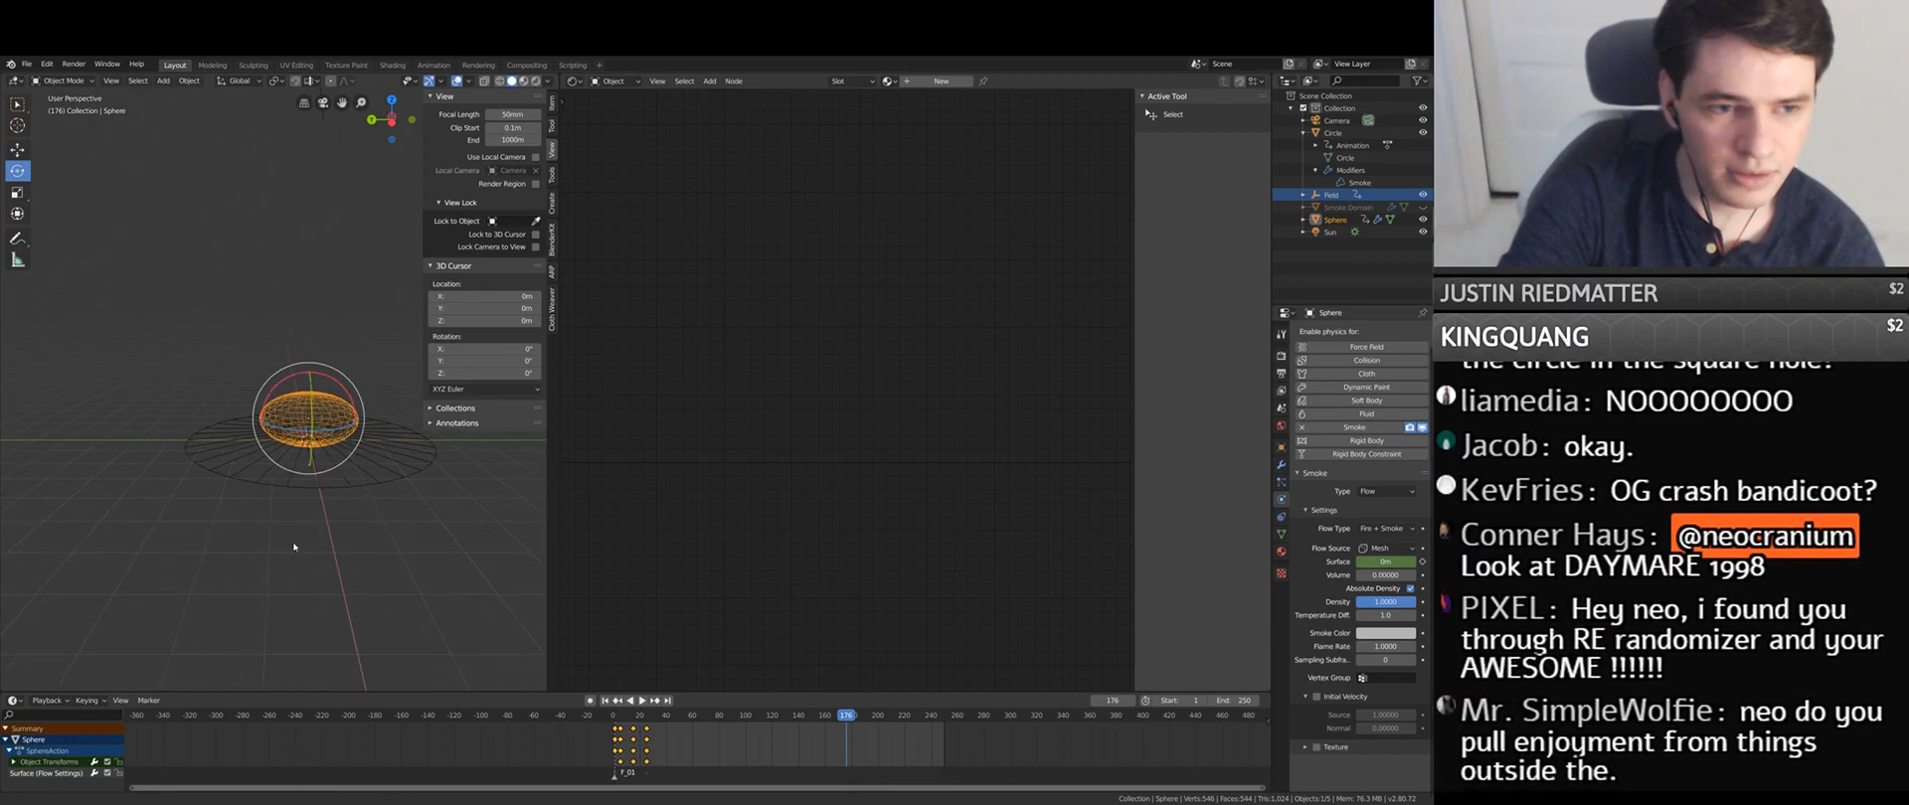
middle_click_drag(432, 574, 477, 556)
- Select the Smoke Domain object and widen the properties area to examine its smoke domain settings
left_click(1340, 208)
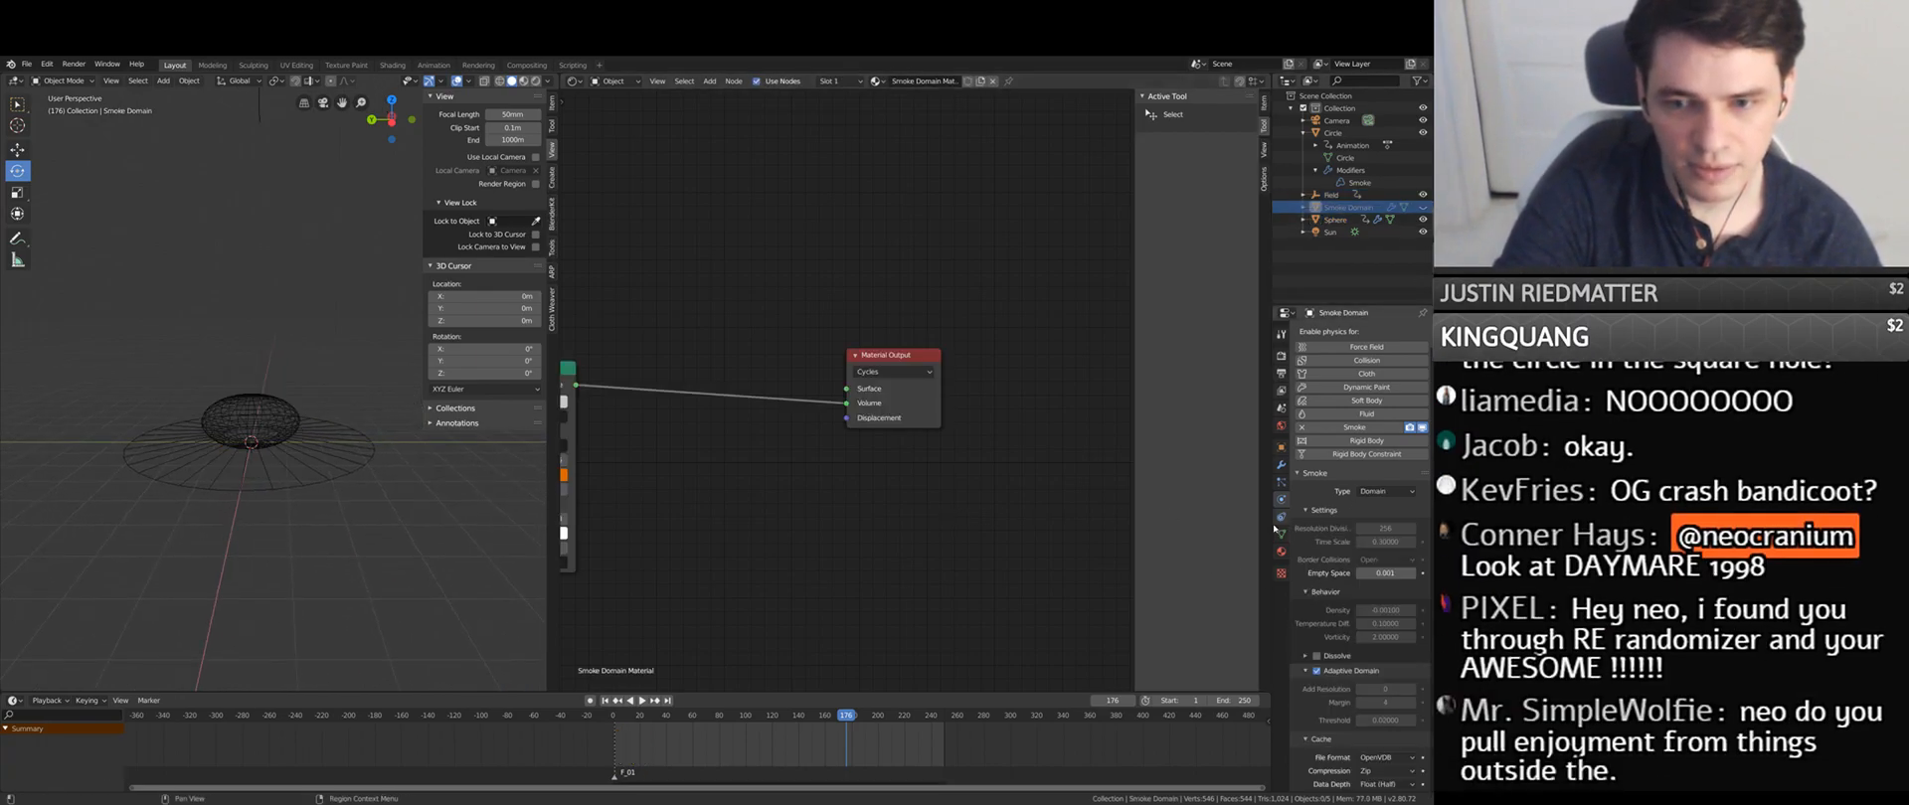
left_click_drag(1270, 529, 1060, 538)
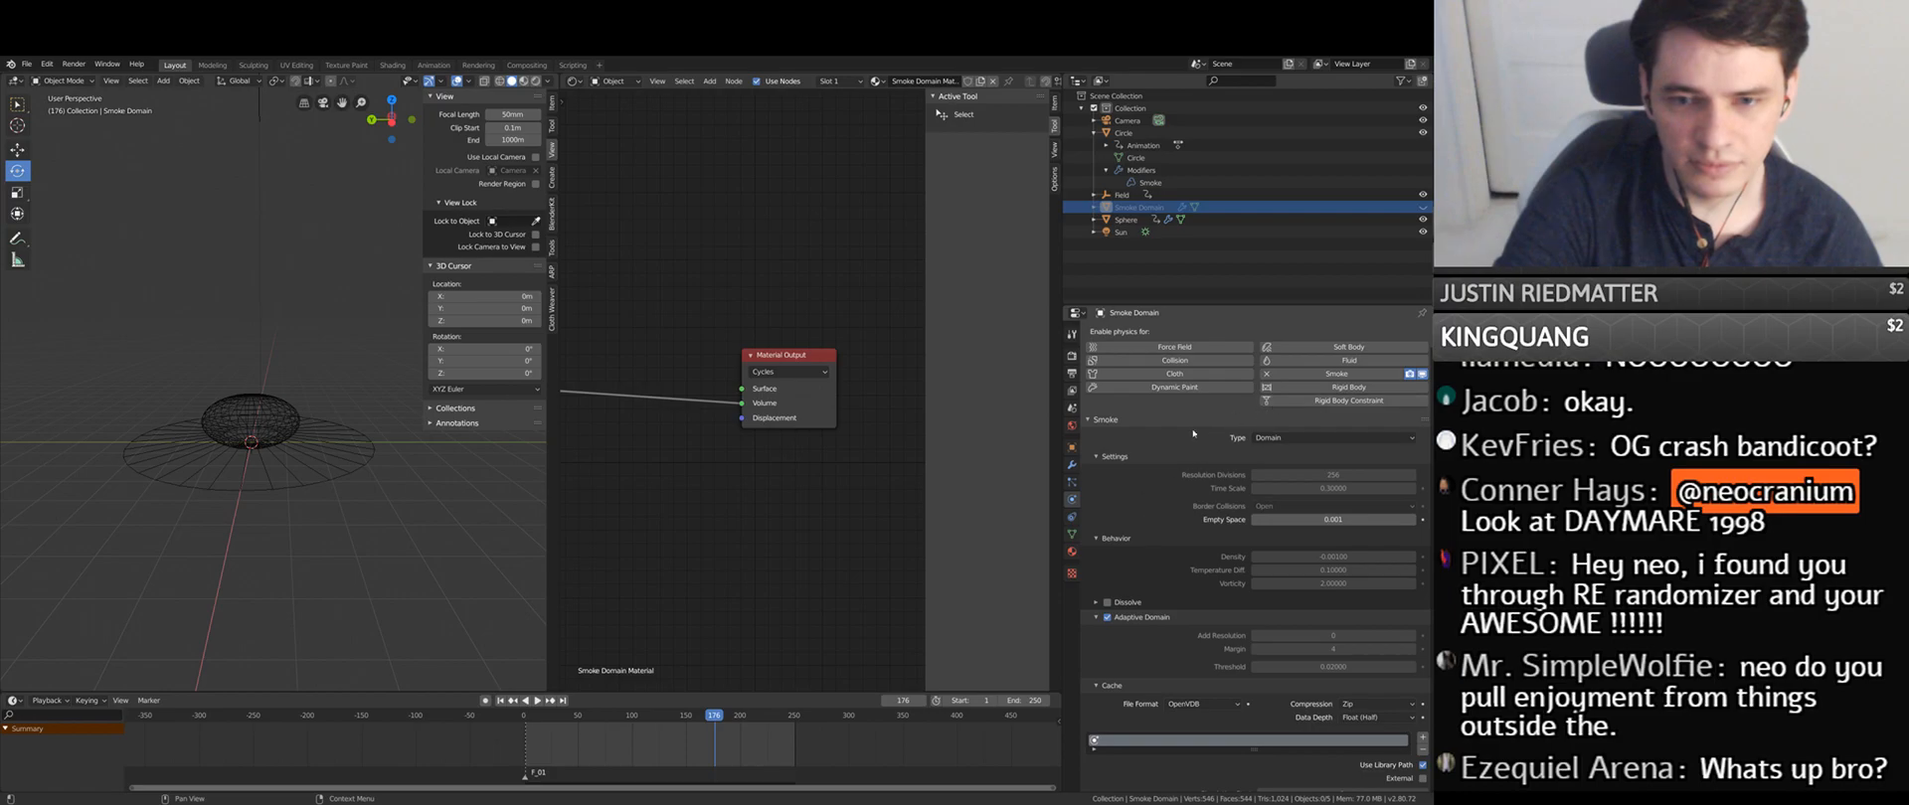
scroll(1128, 449, "down", 2)
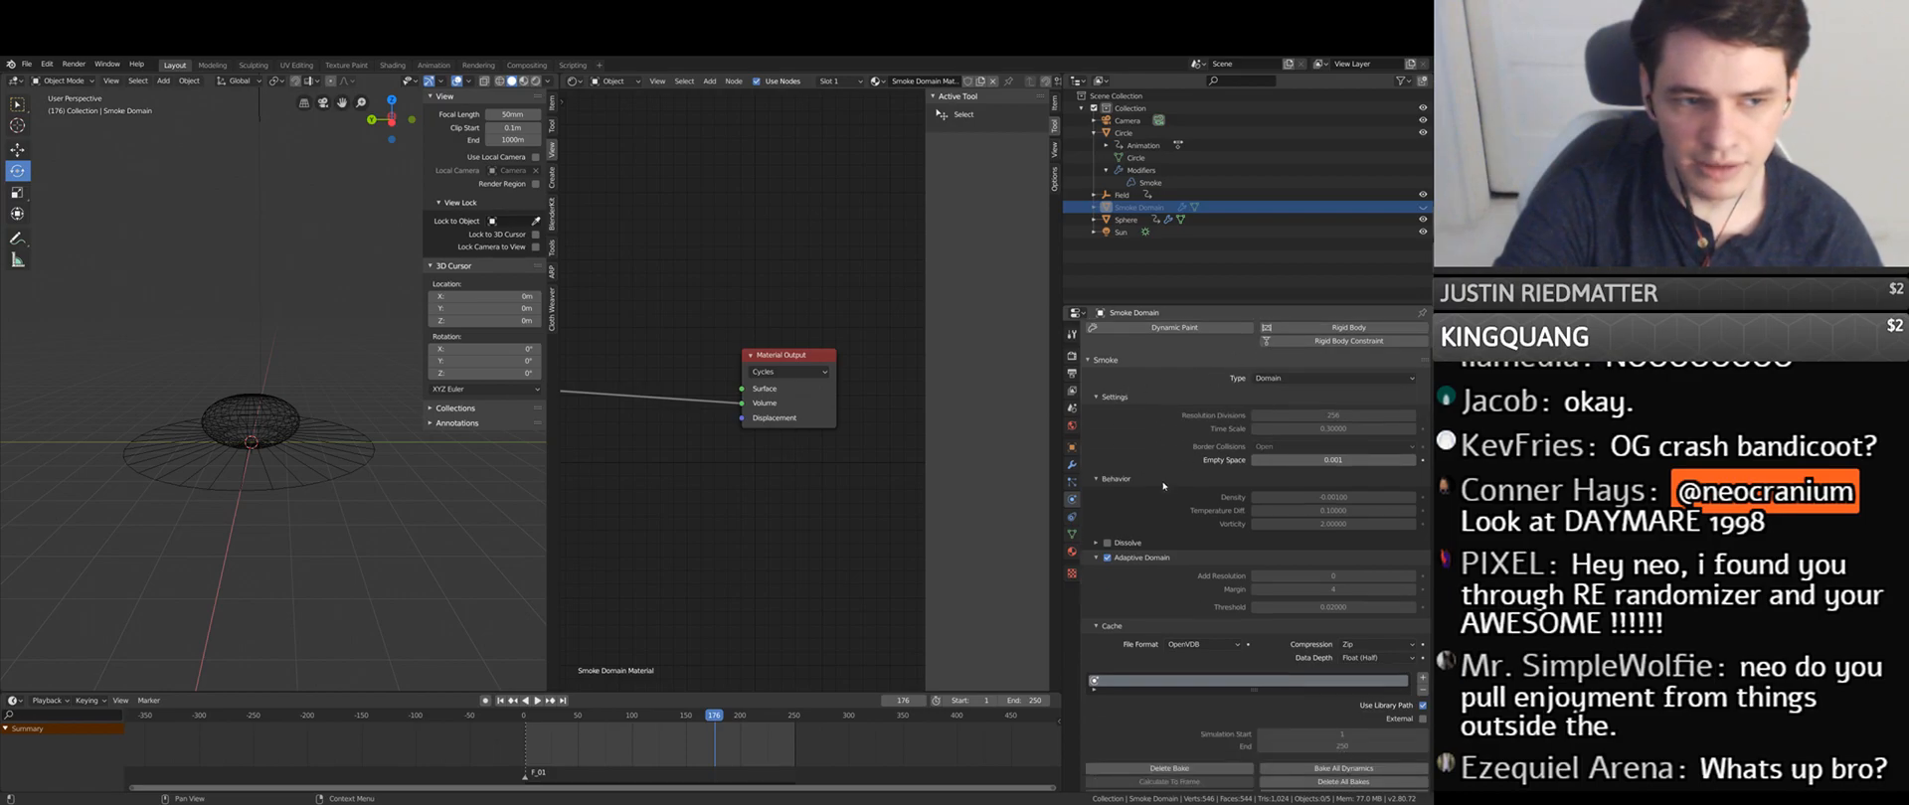
scroll(1183, 487, "down", 2)
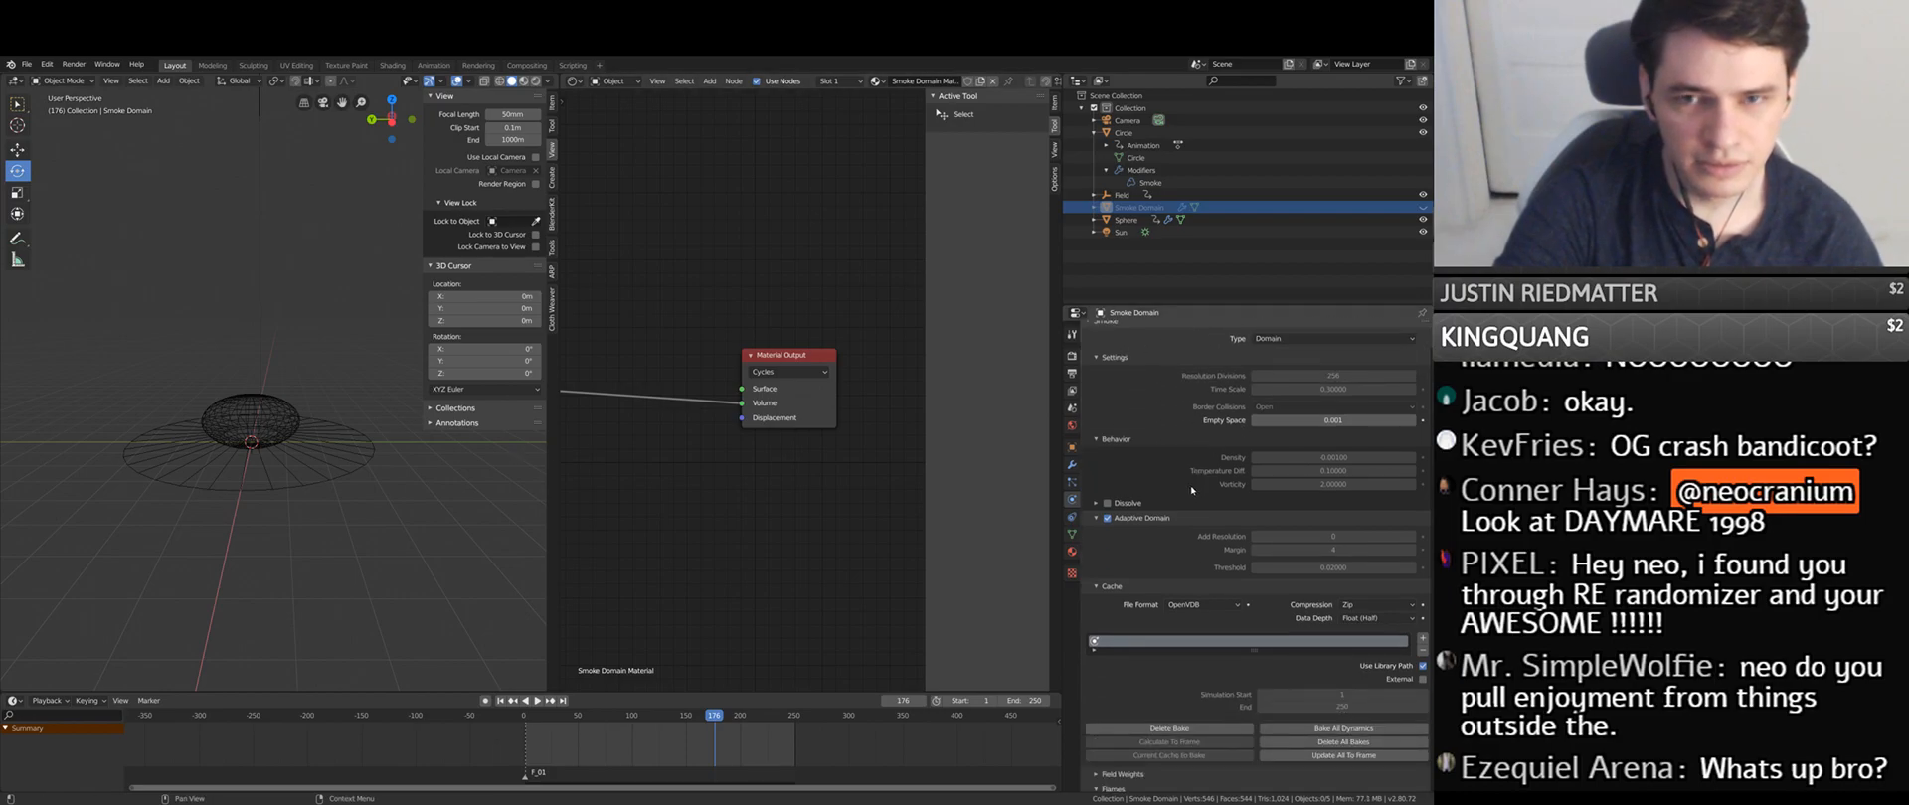
- Compare the Sphere's smoke flow settings with the Field object's turbulence force field settings
left_click(1126, 218)
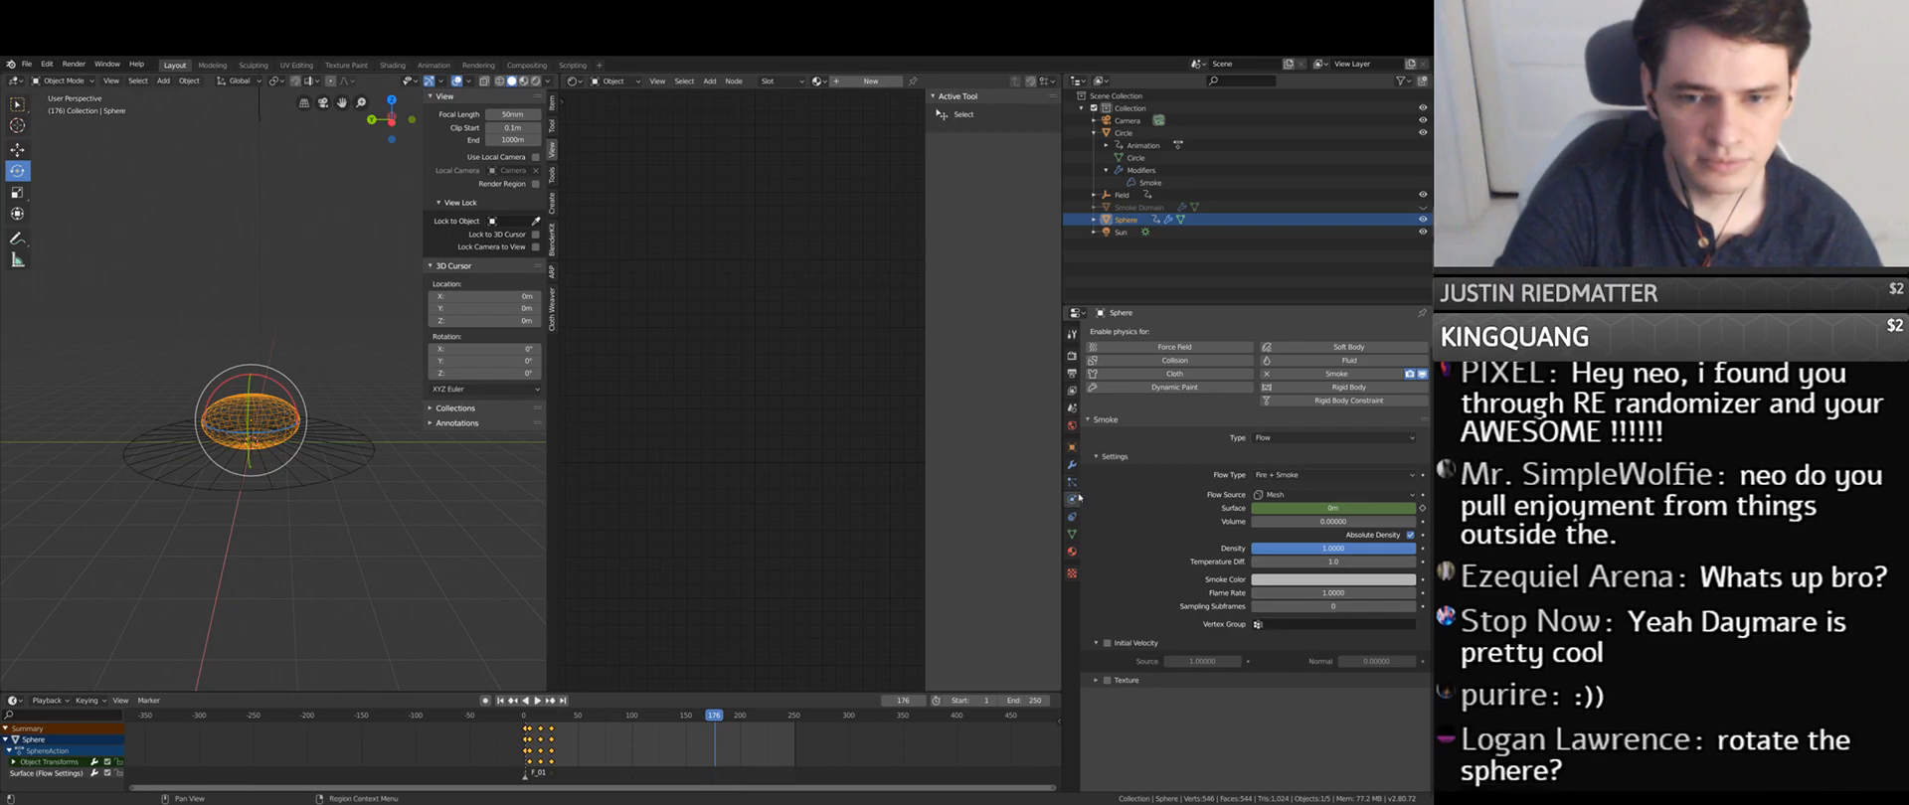
left_click(1125, 198)
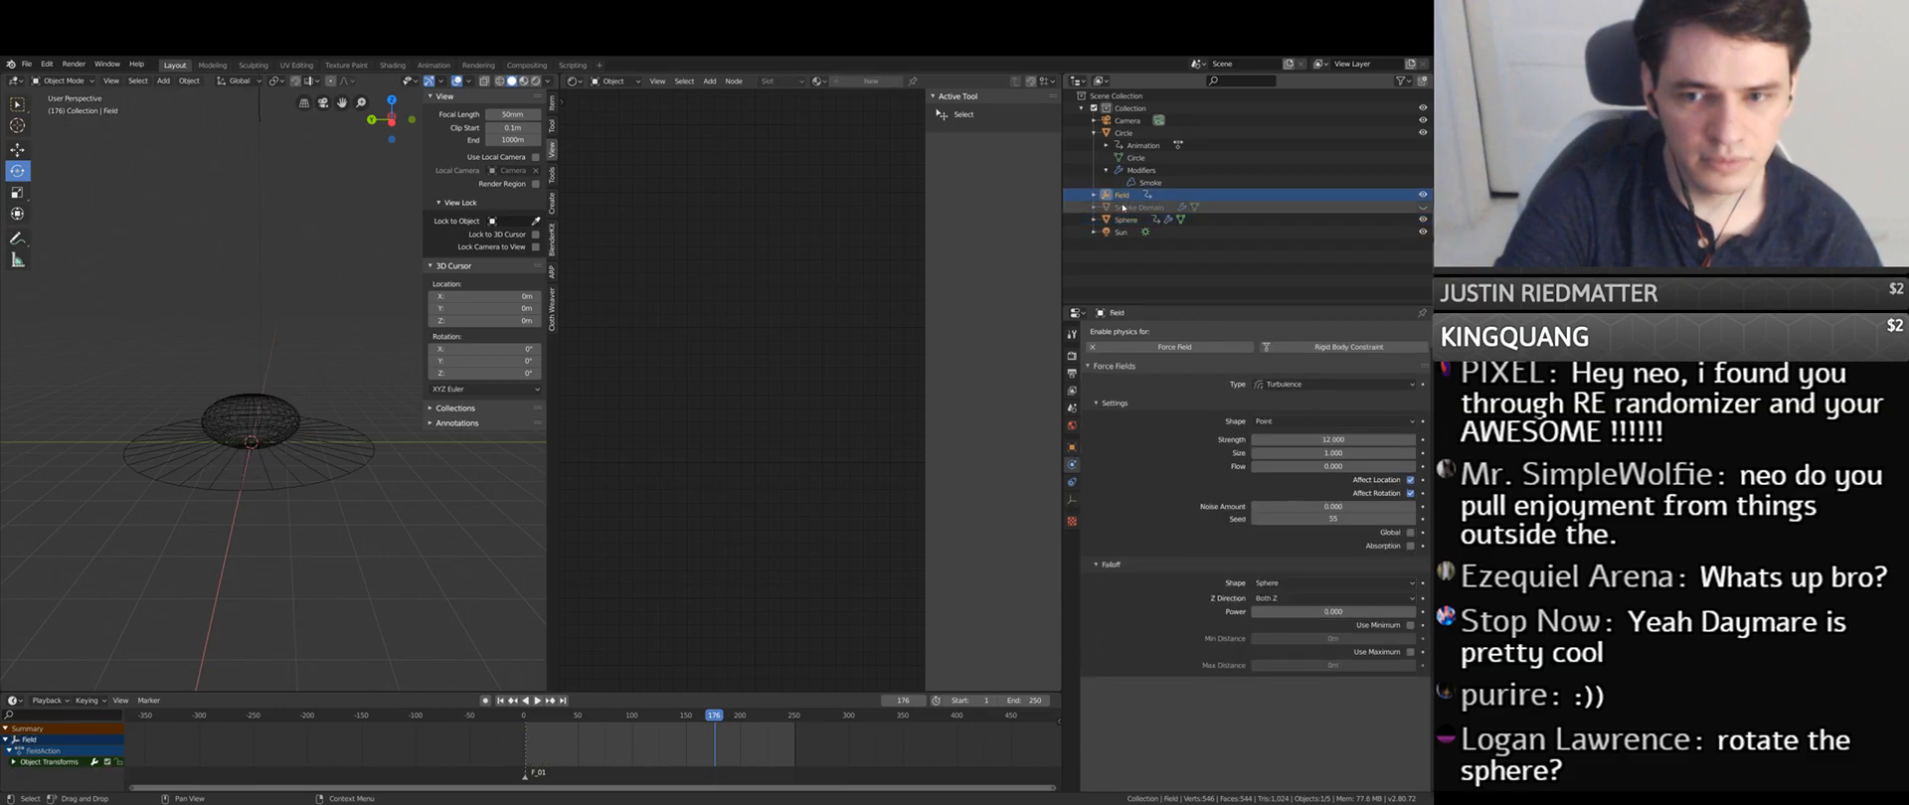
scroll(209, 431, "down", 7)
scroll(266, 420, "up", 4)
scroll(271, 417, "up", 2)
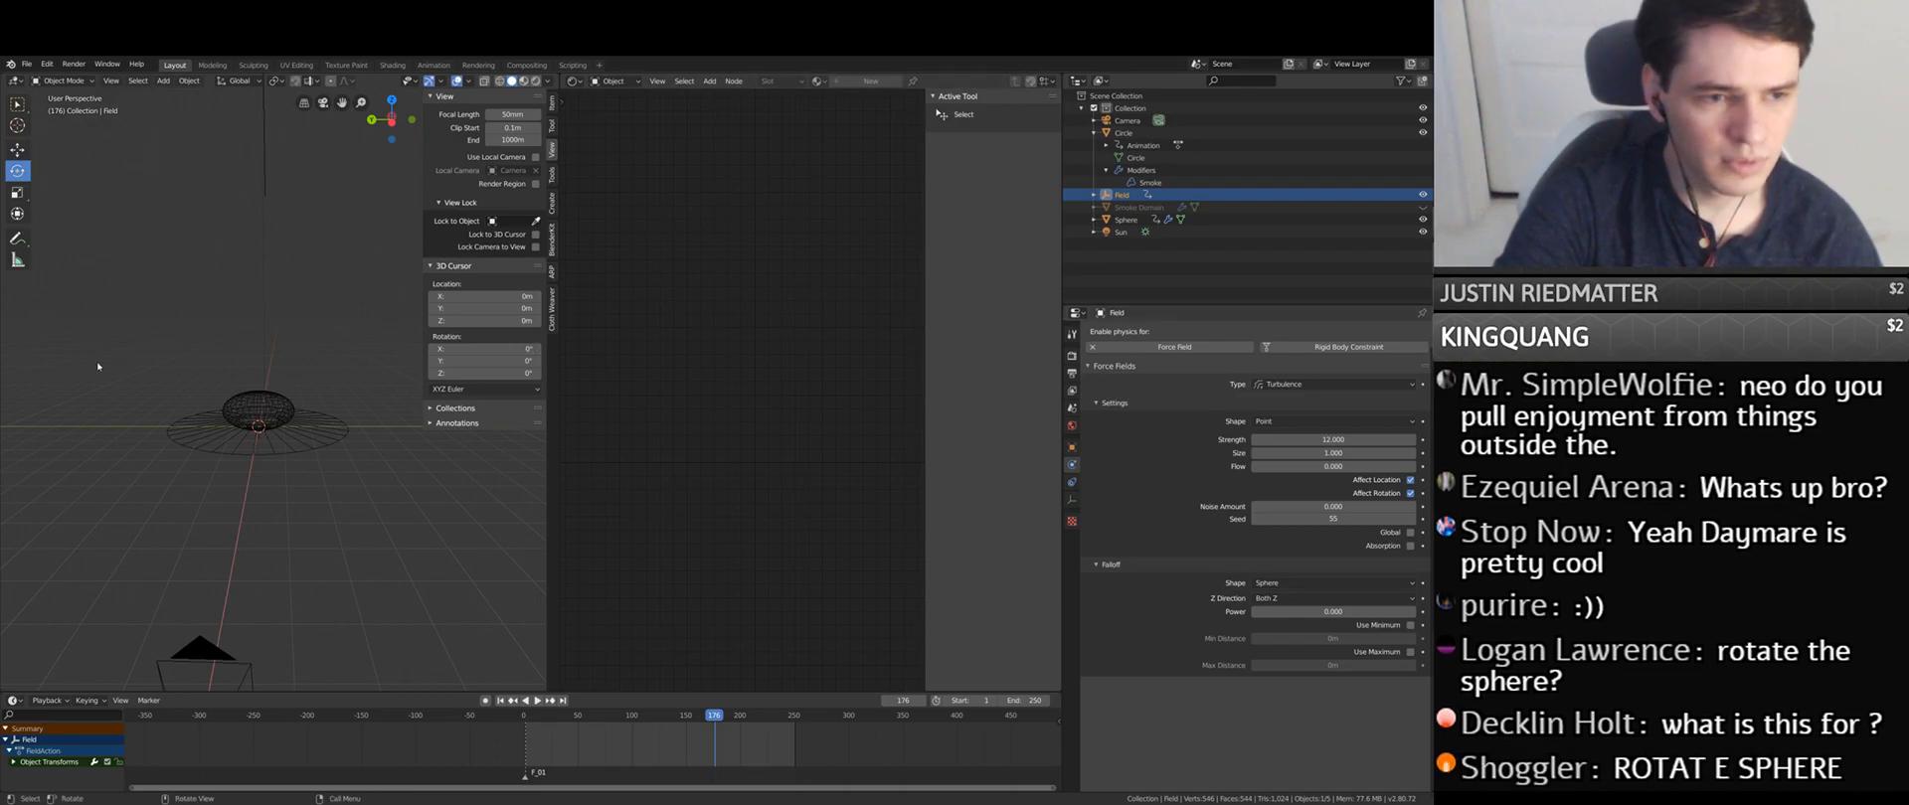
- Select the Circle object in the explosion scene to inspect its smoke flow settings
left_click(27, 63)
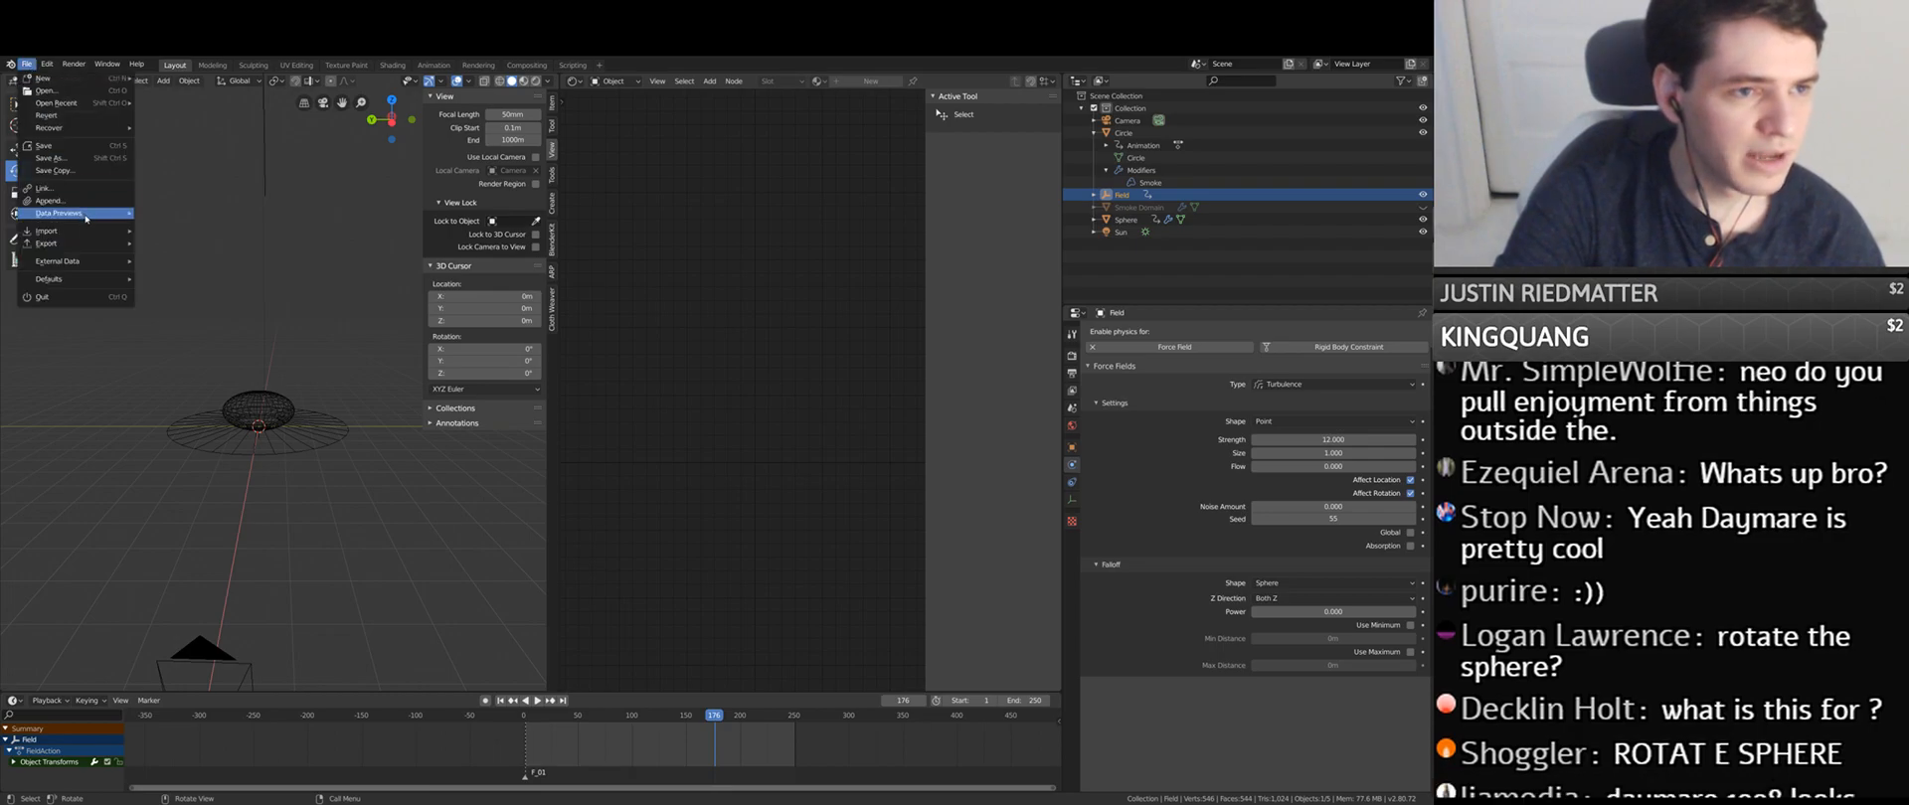
mouse_move(115, 104)
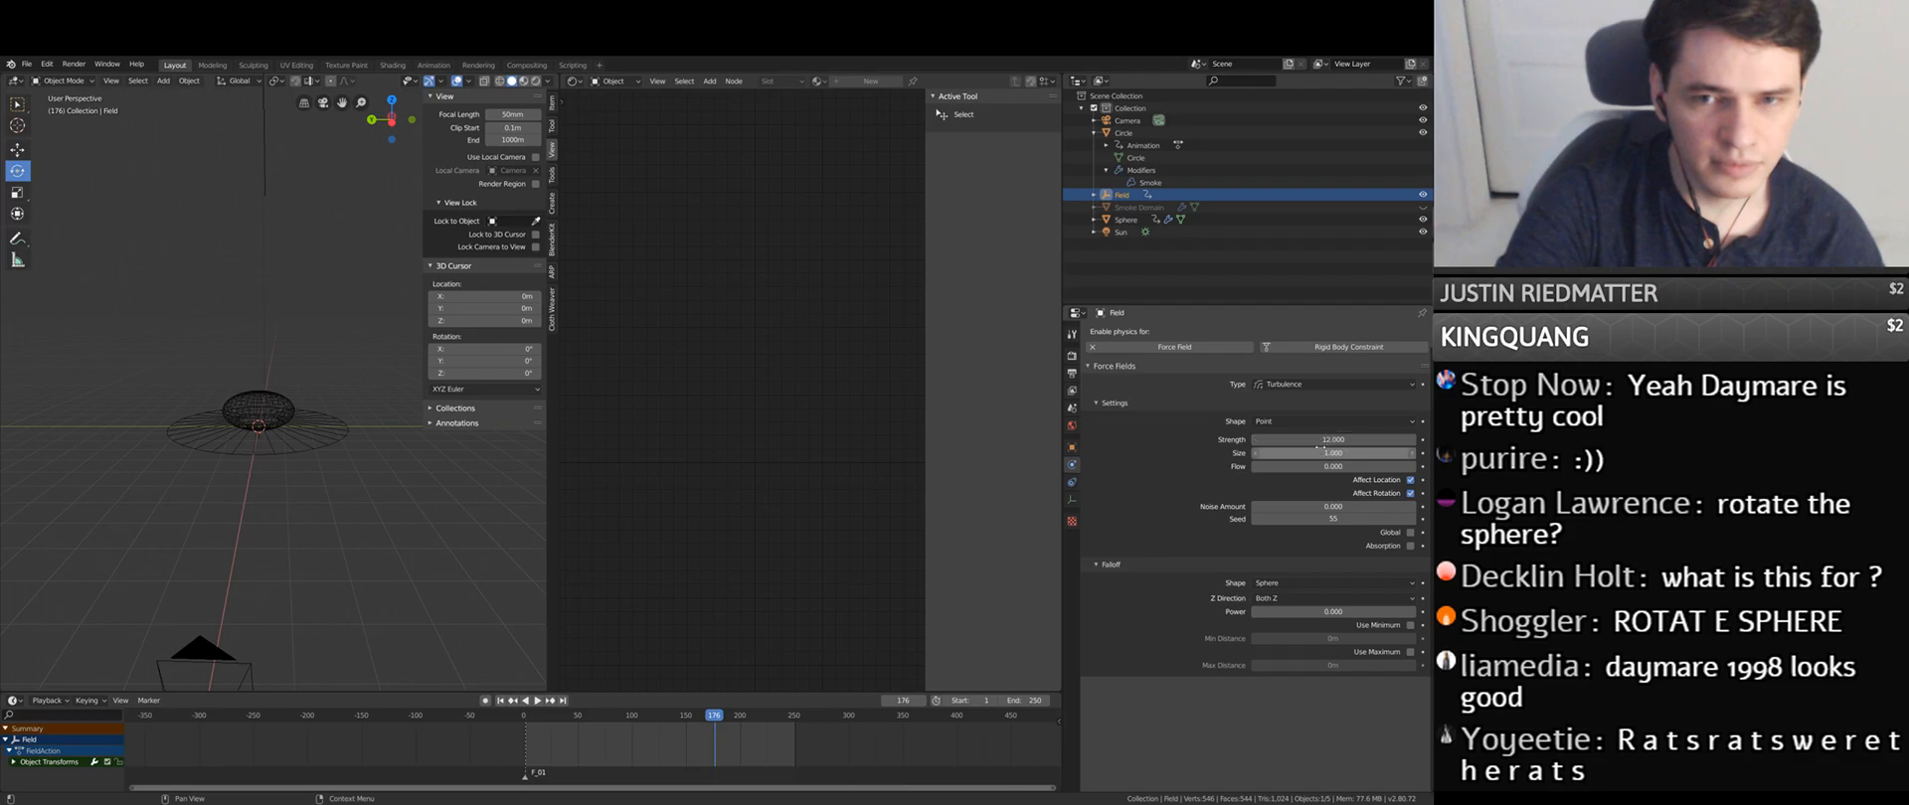
left_click(1163, 184)
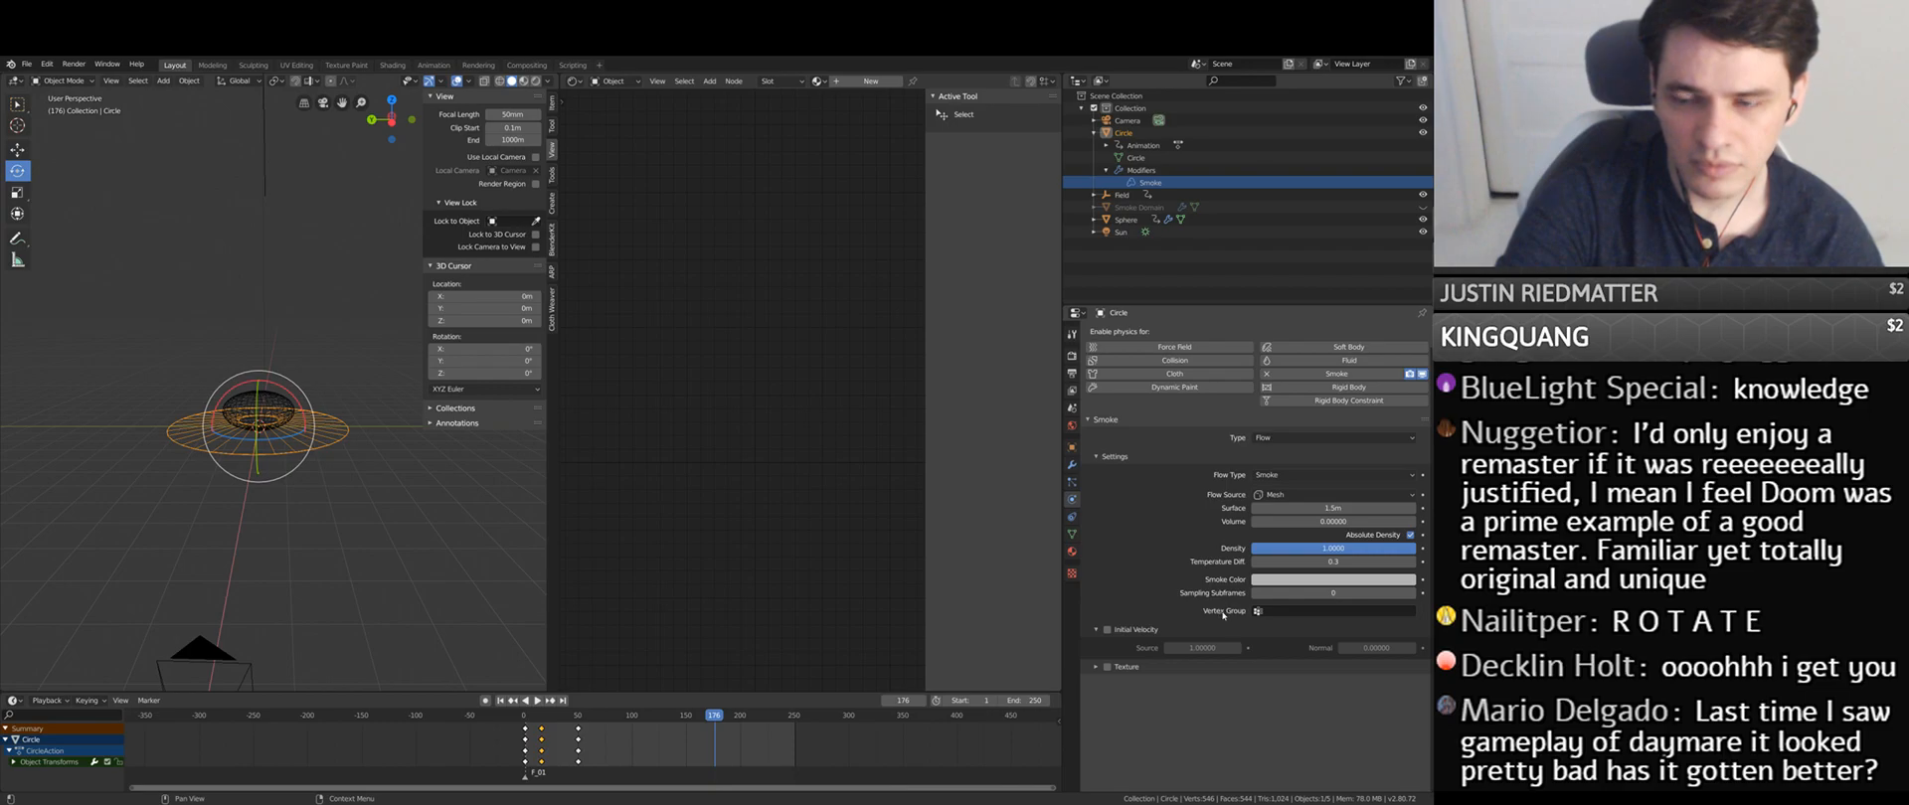
left_click(1125, 133)
left_click(26, 64)
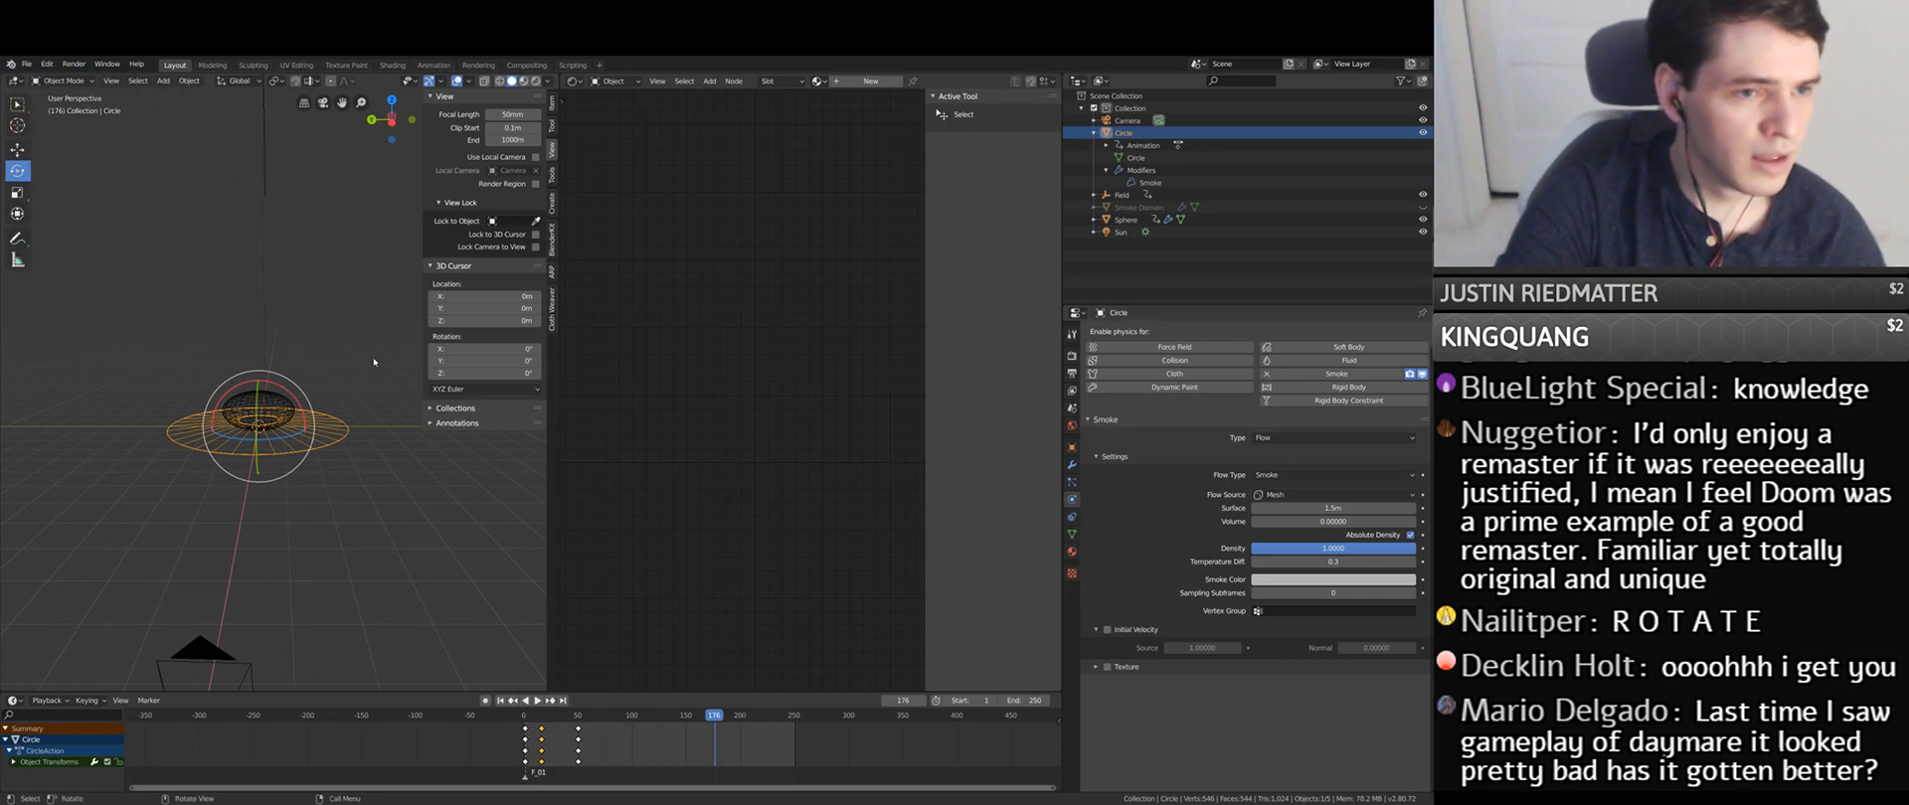
- Look through the scene camera and play the explosion animation from the first frame
middle_click_drag(249, 398, 288, 418)
left_click_drag(389, 119, 304, 328)
key("KP_0")
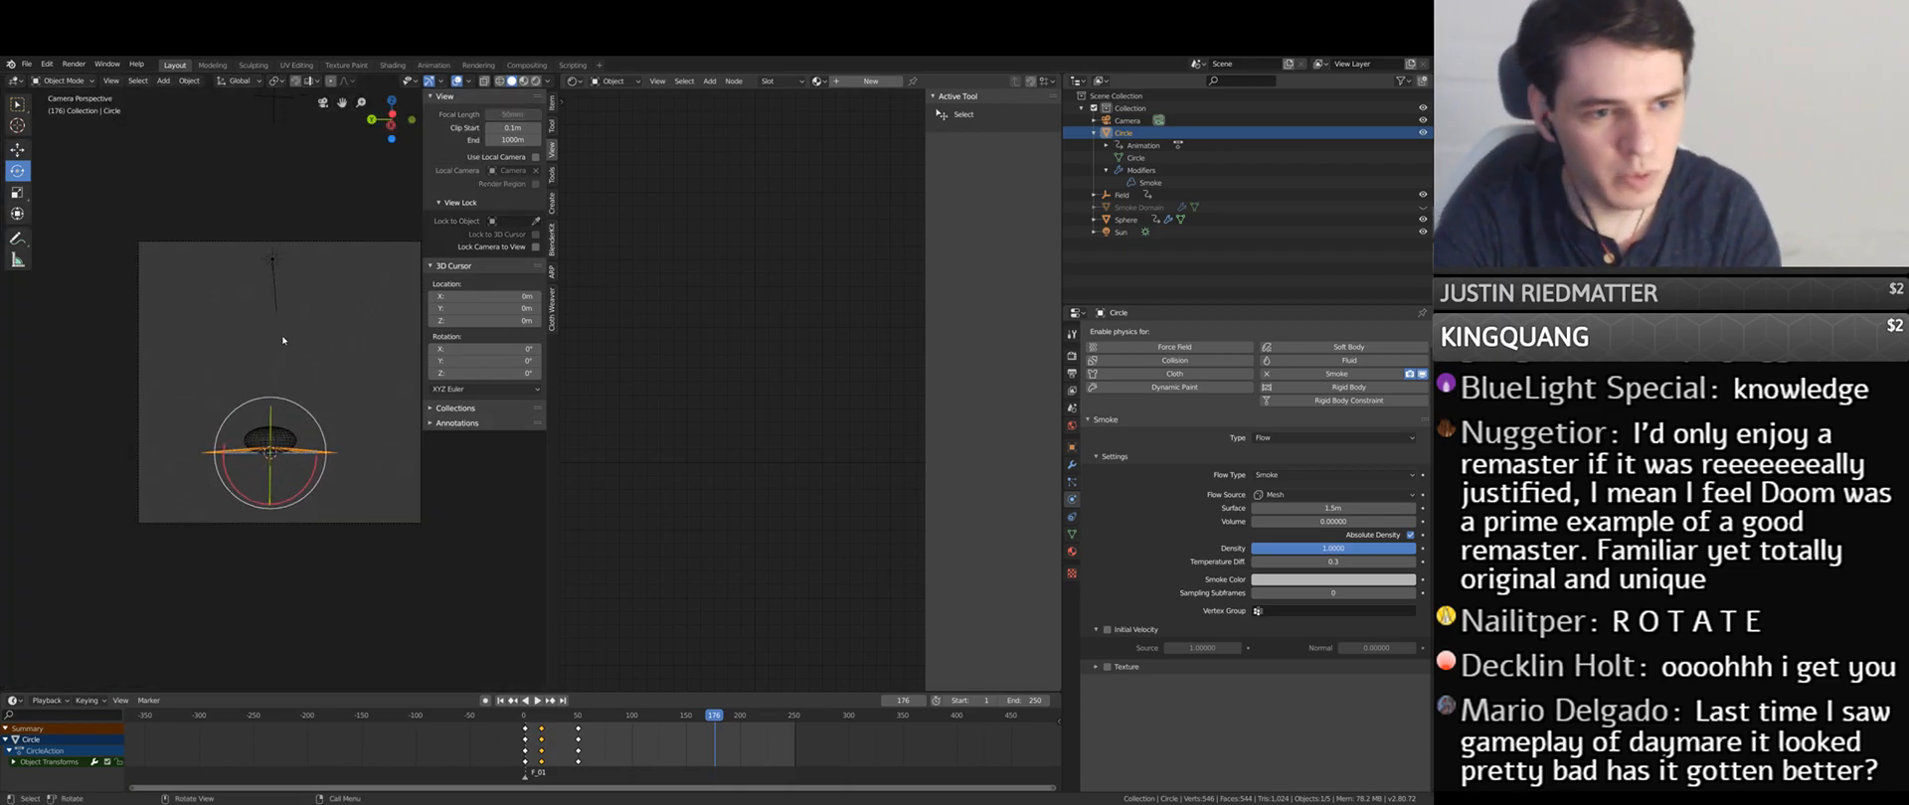
key("shift+Left")
key("space")
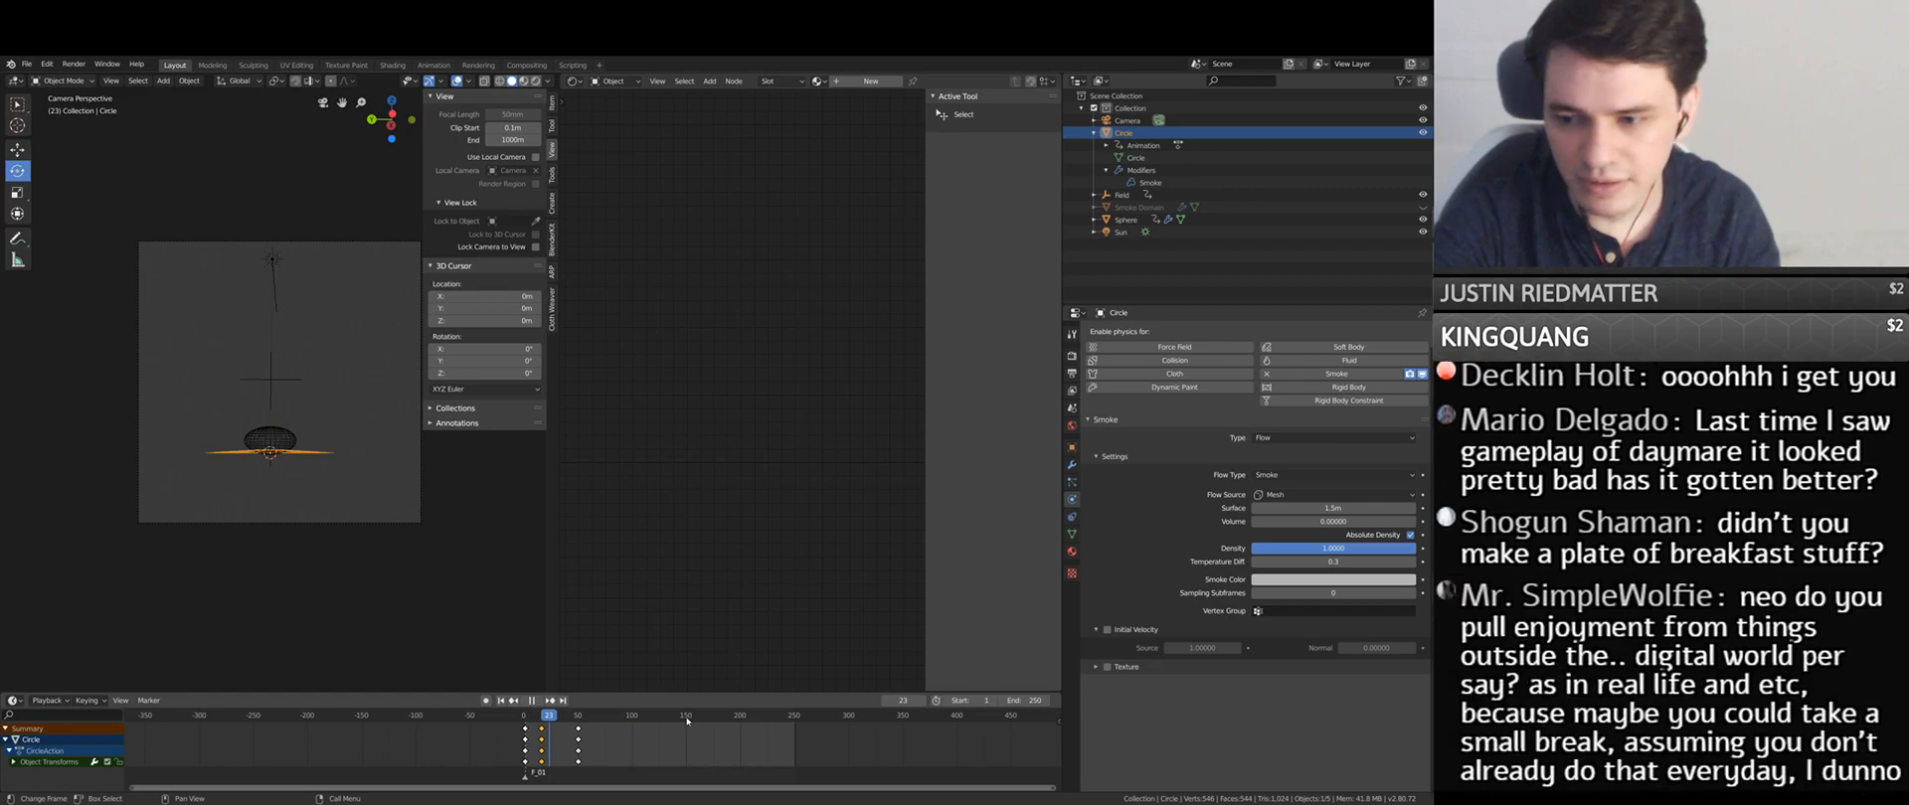
- Go to frame 63, show the camera view with rendered shading and unhide the Smoke Domain to see the explosion
left_click(595, 715)
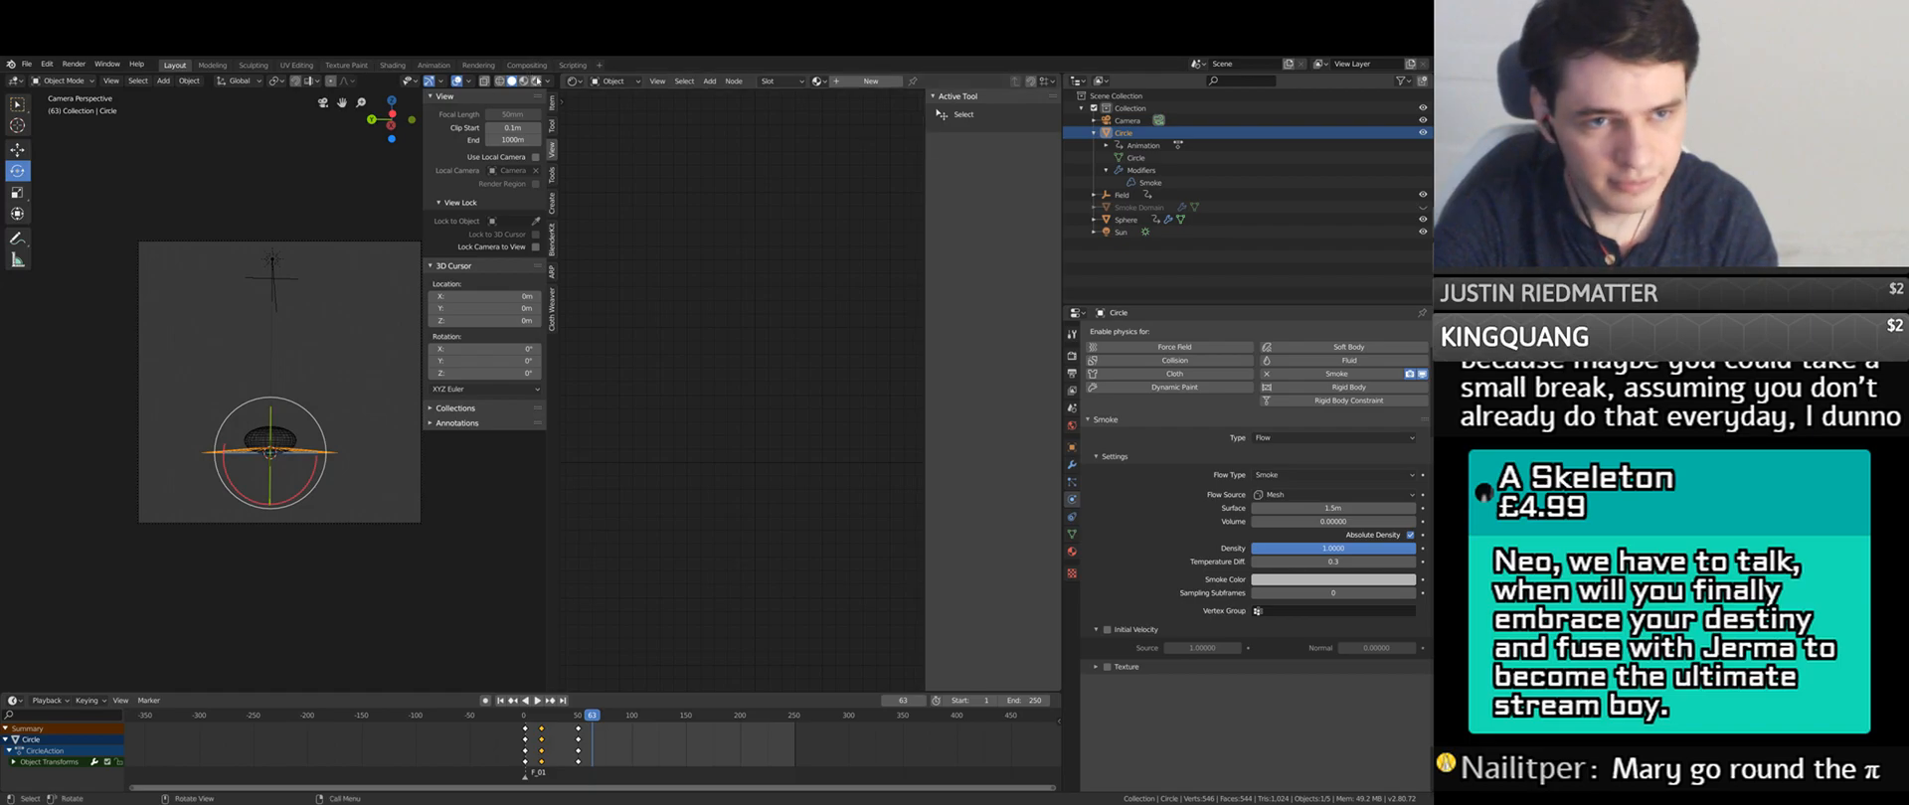
left_click(535, 80)
left_click(328, 307)
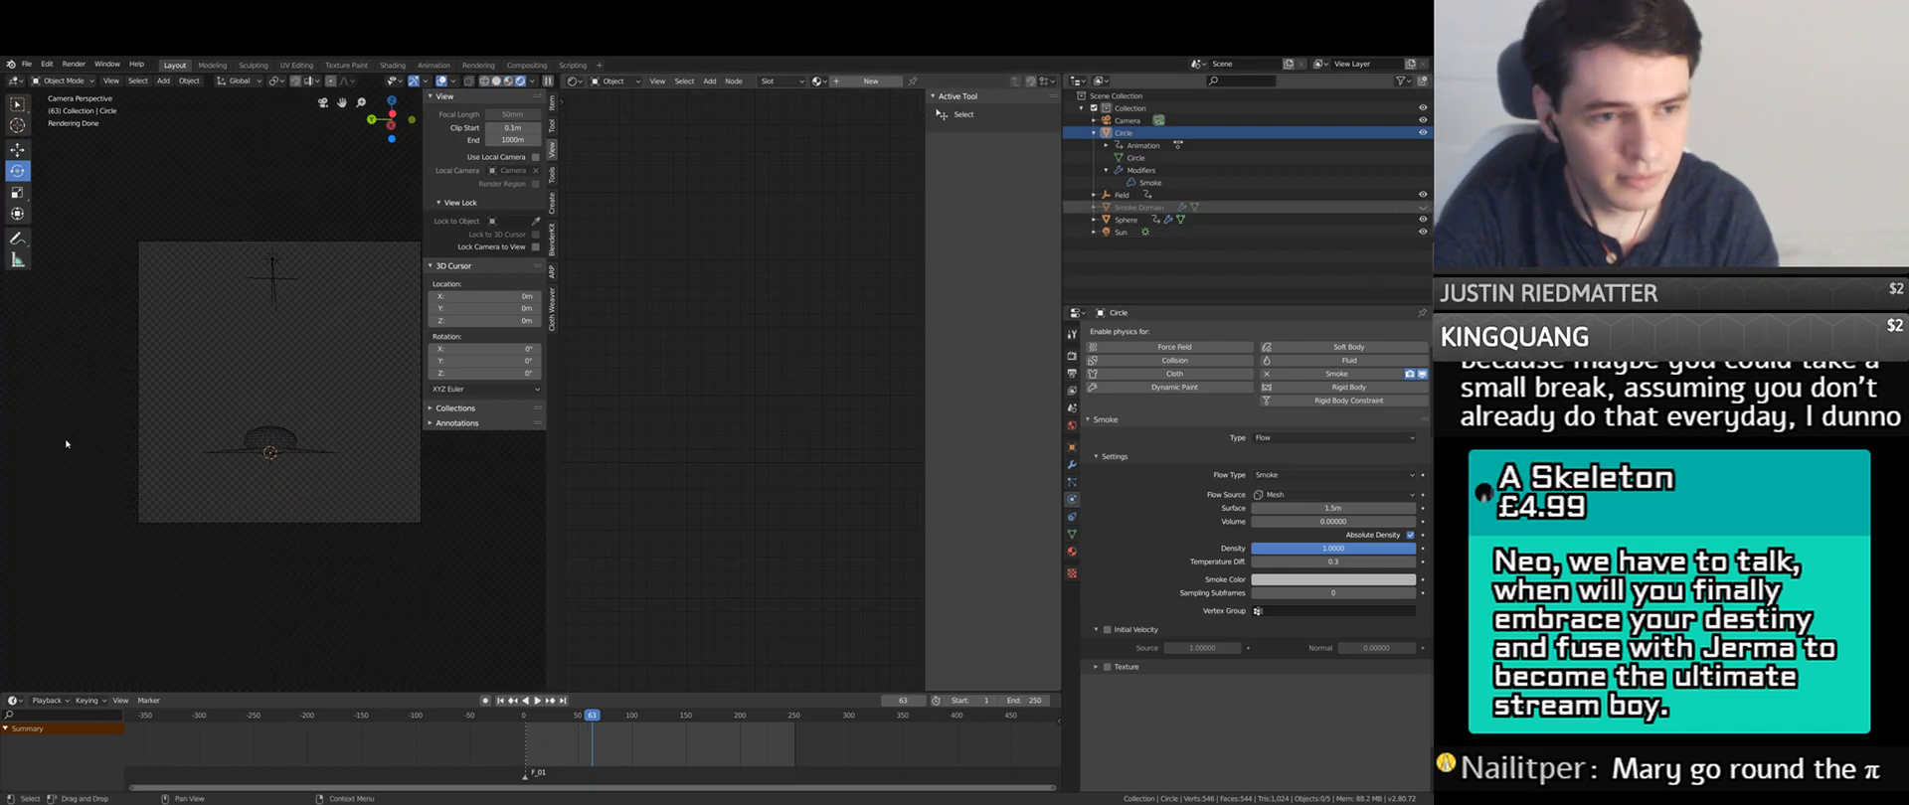
key("alt+h")
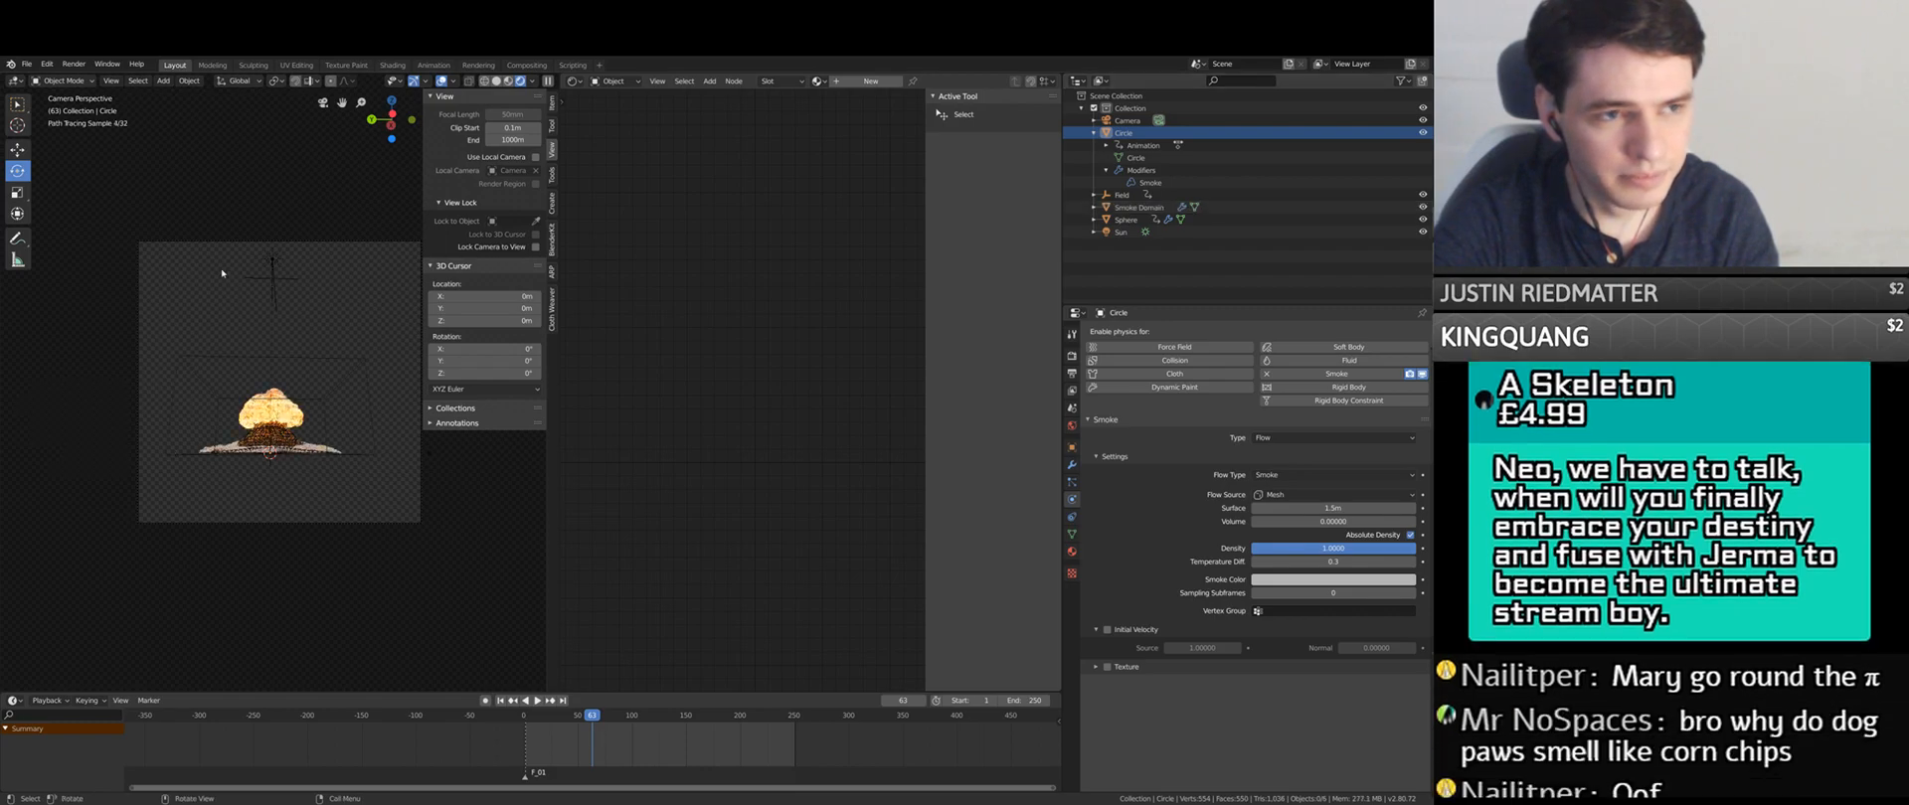
scroll(275, 467, "up", 5)
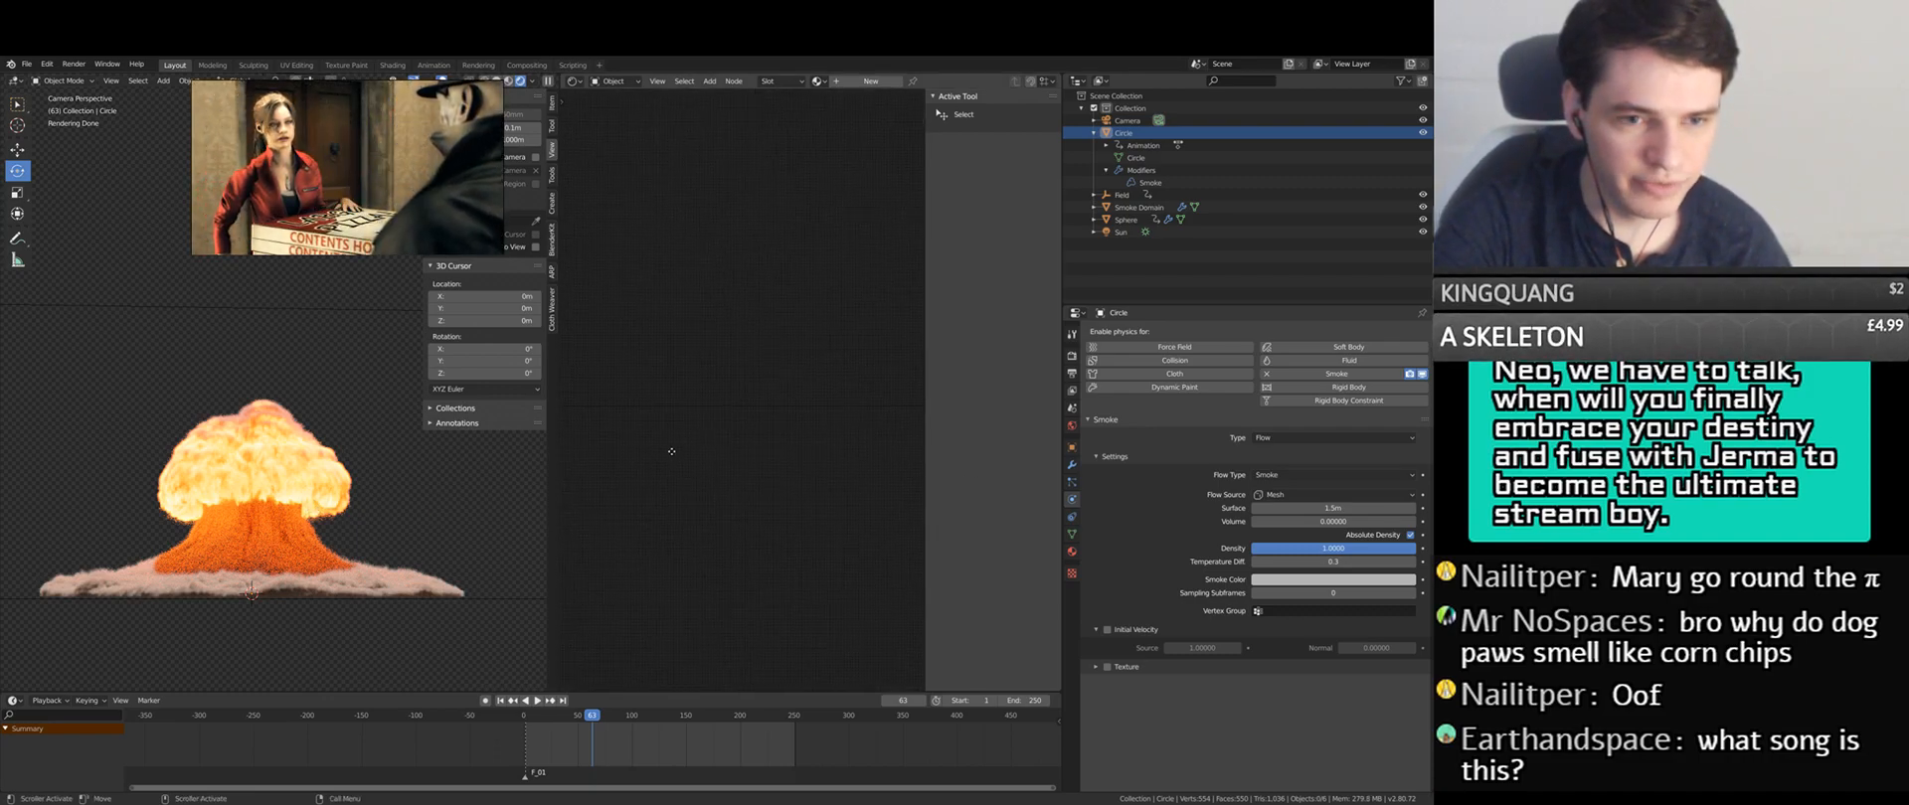
- Select the Smoke Domain to examine its material nodes and inspect the rendered explosion up close
left_click(1124, 196)
left_click(1129, 206)
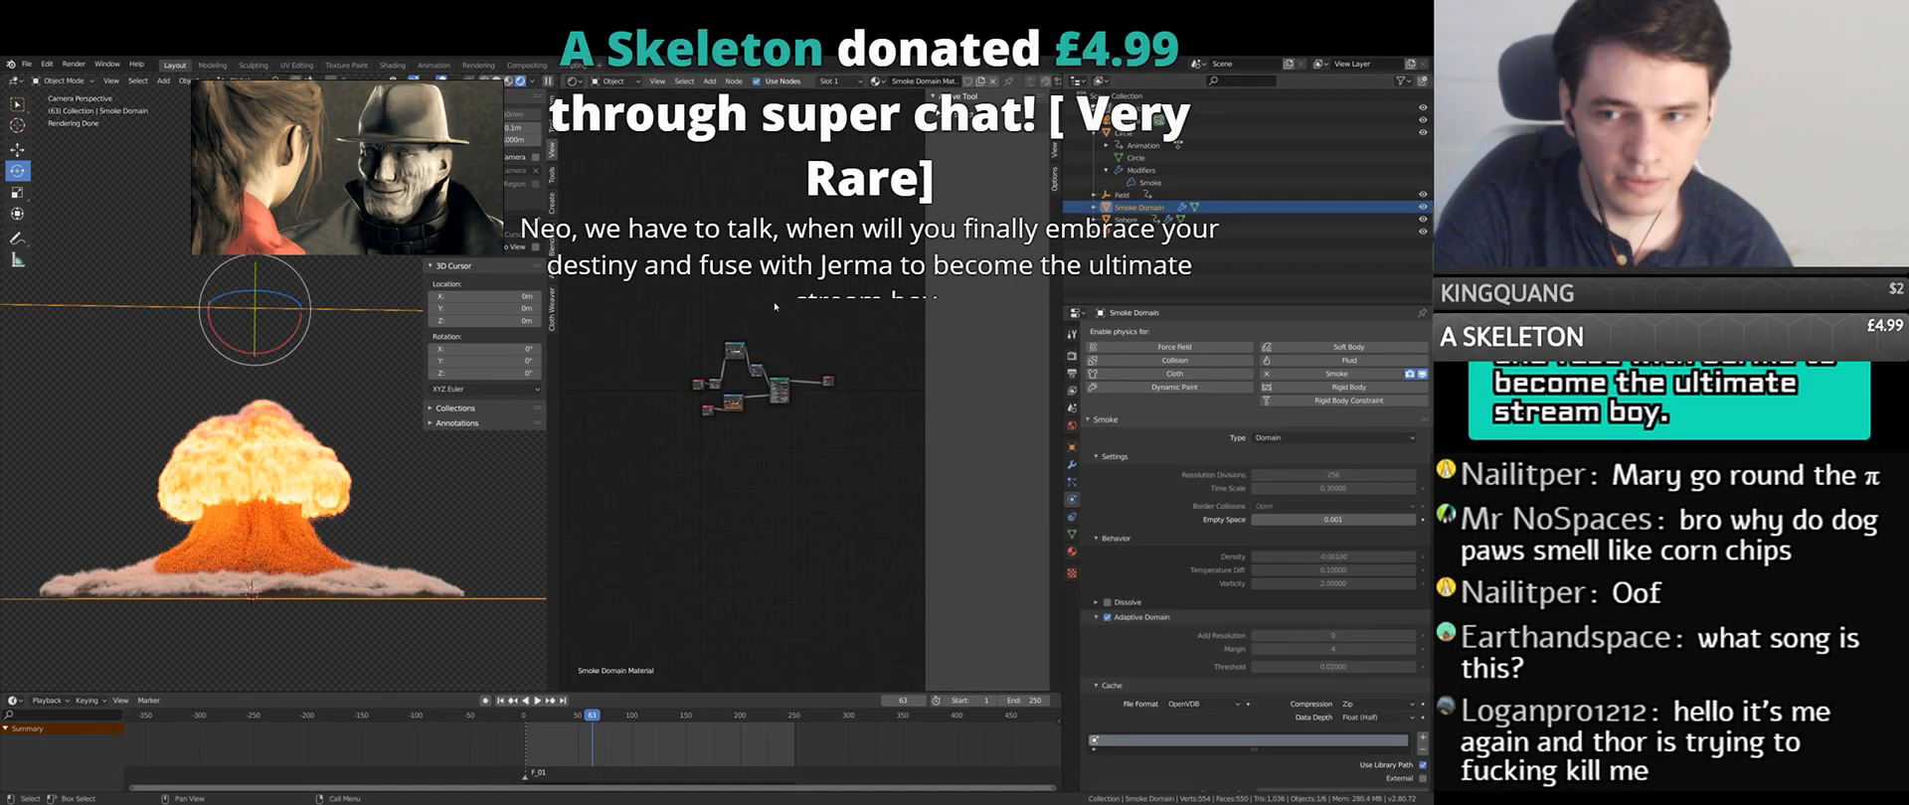
scroll(745, 358, "up", 2)
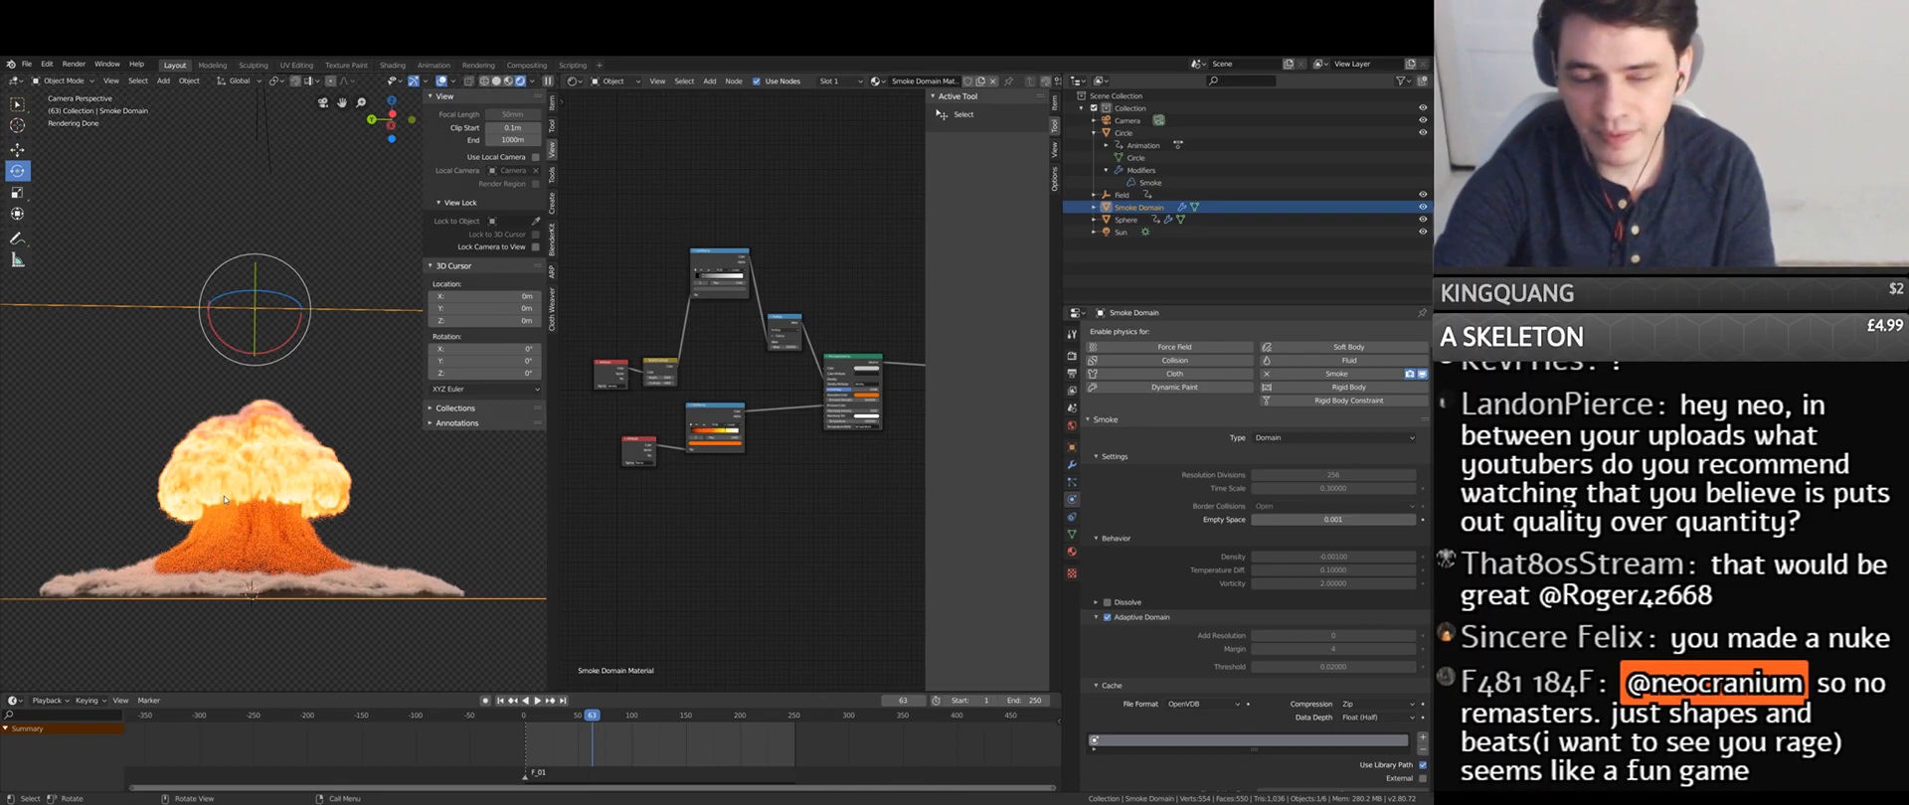
middle_click_drag(240, 505, 416, 516)
scroll(350, 434, "up", 6)
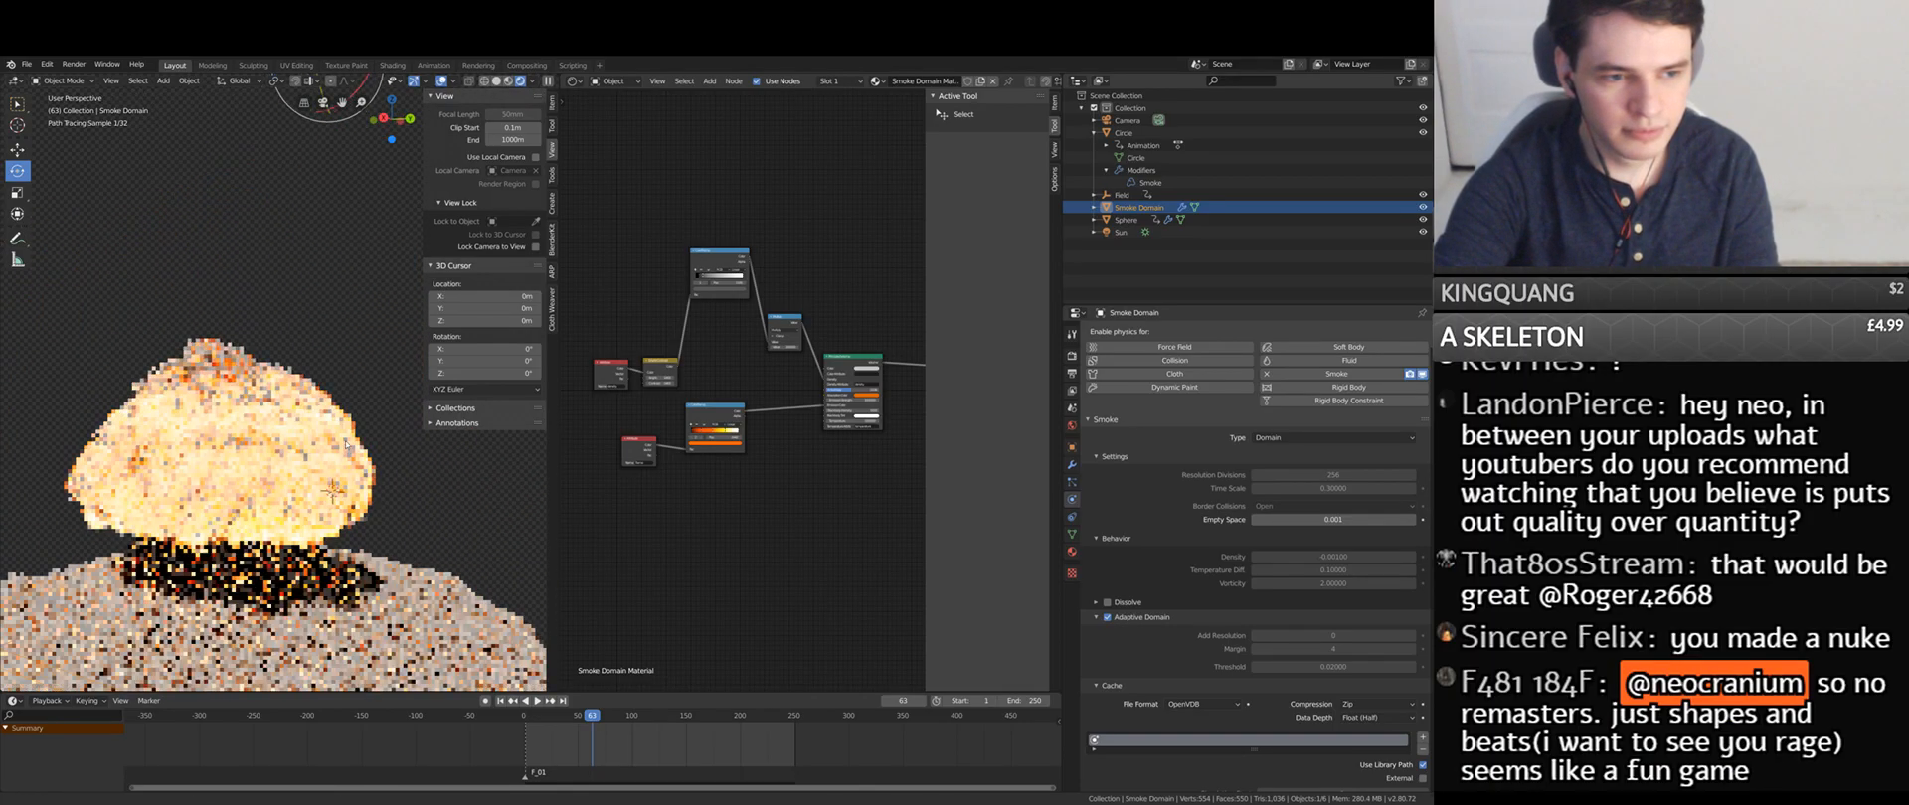
middle_click_drag(350, 435, 457, 587)
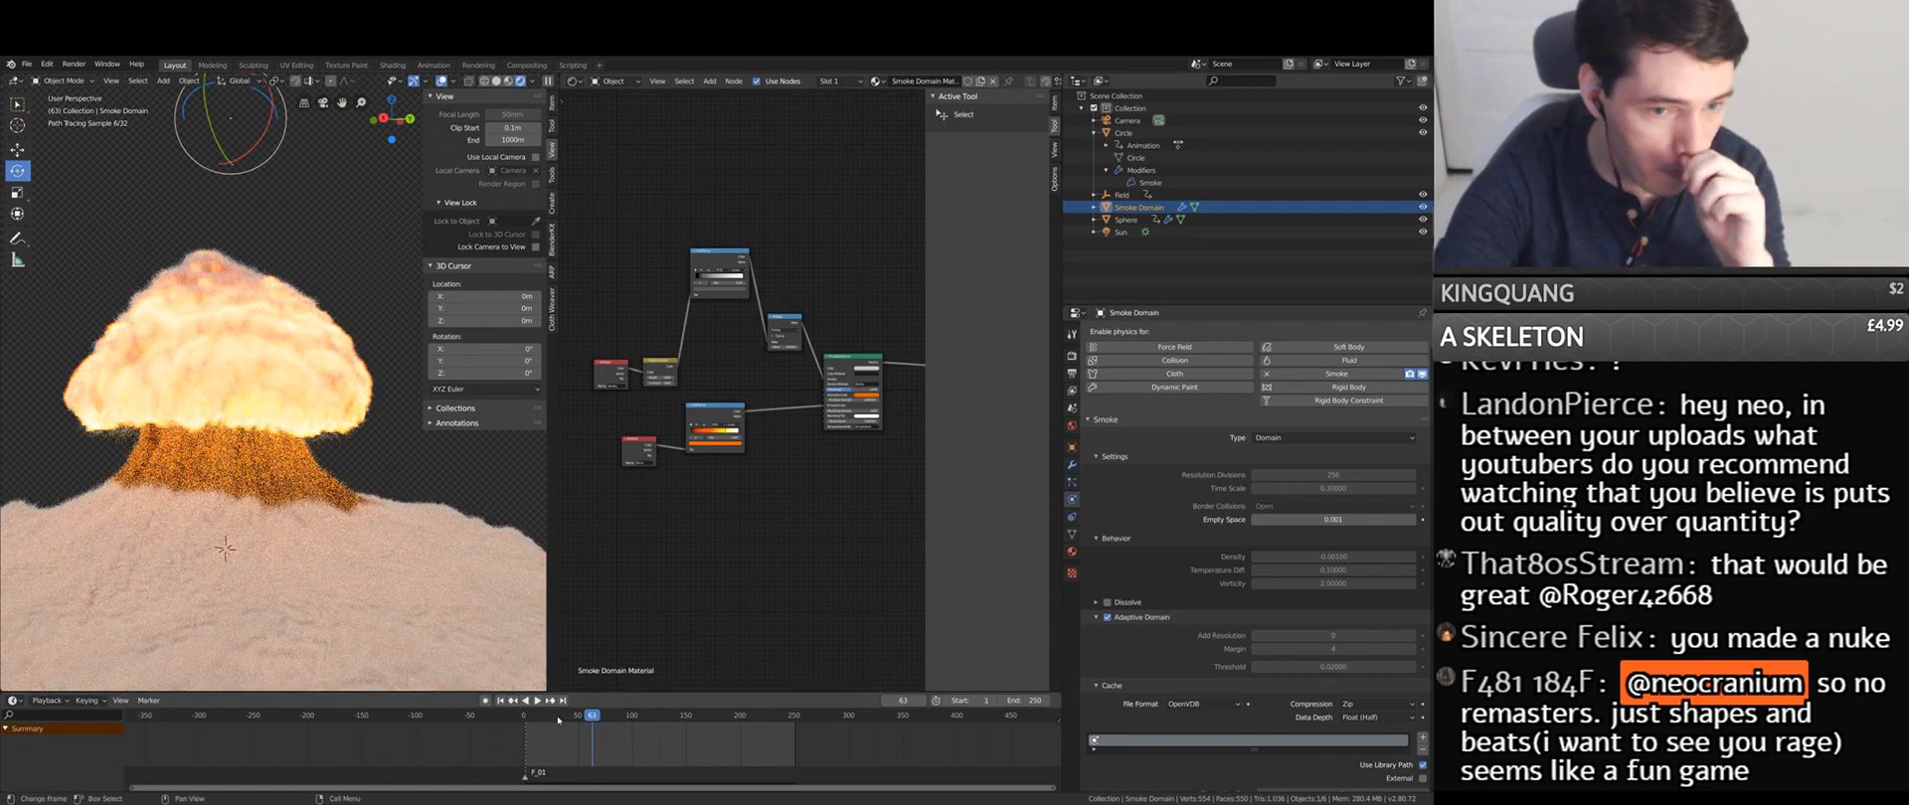
- Preview the rendered explosion at frames 31 and 77
left_click(557, 720)
key("space")
key("space")
scroll(364, 597, "down", 4)
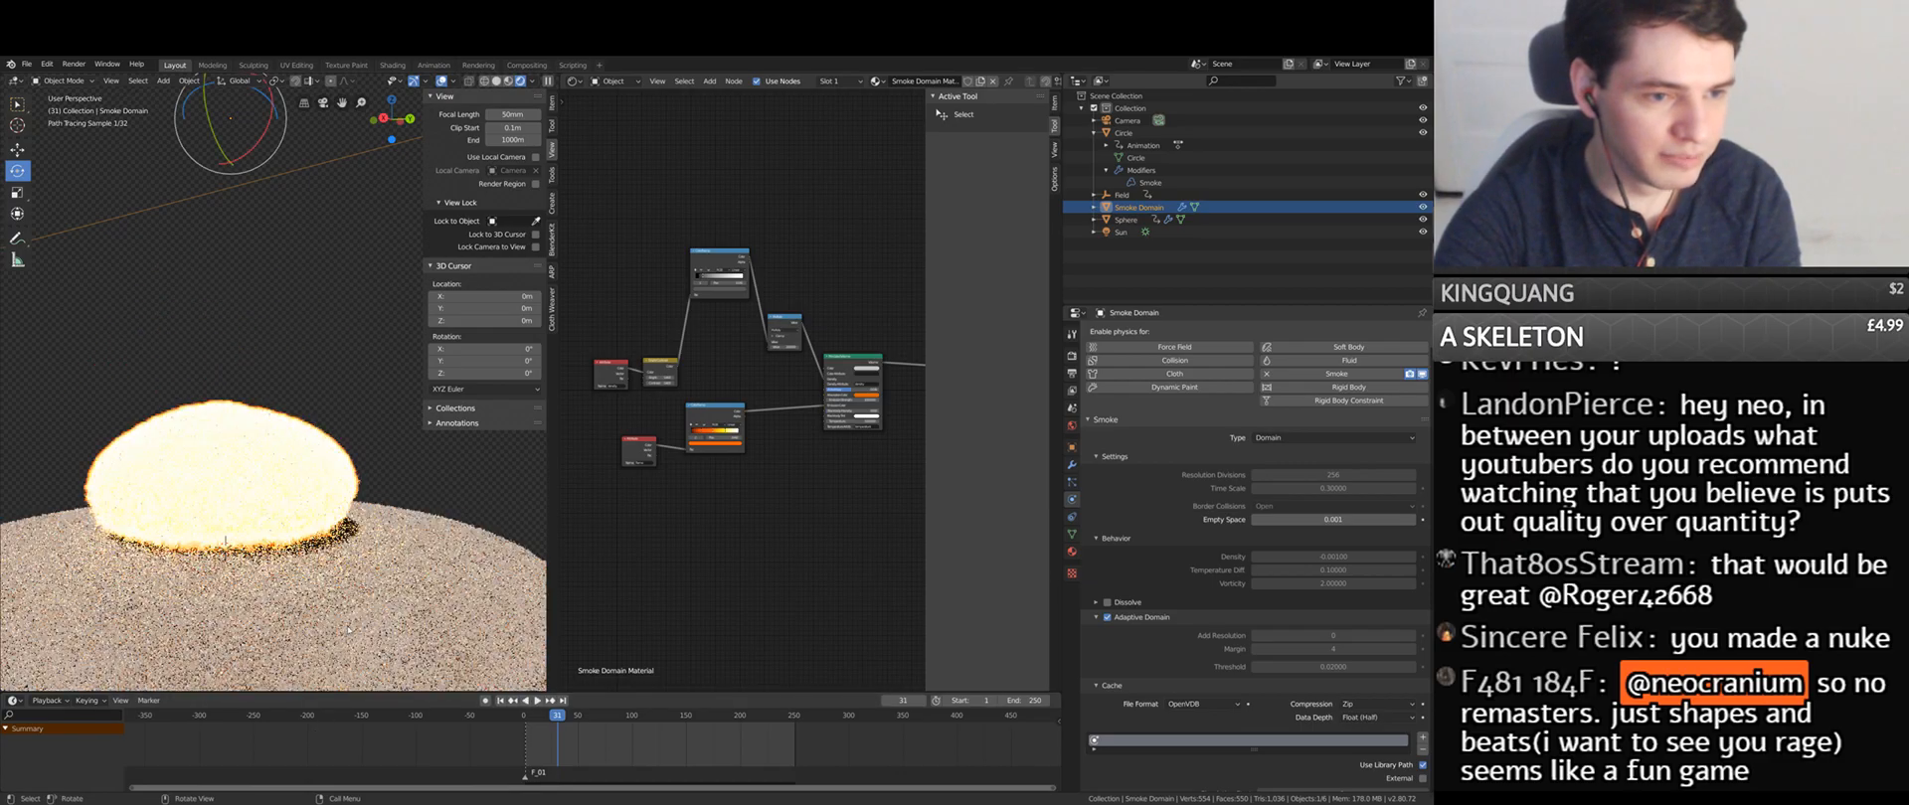
left_click(607, 715)
key("space")
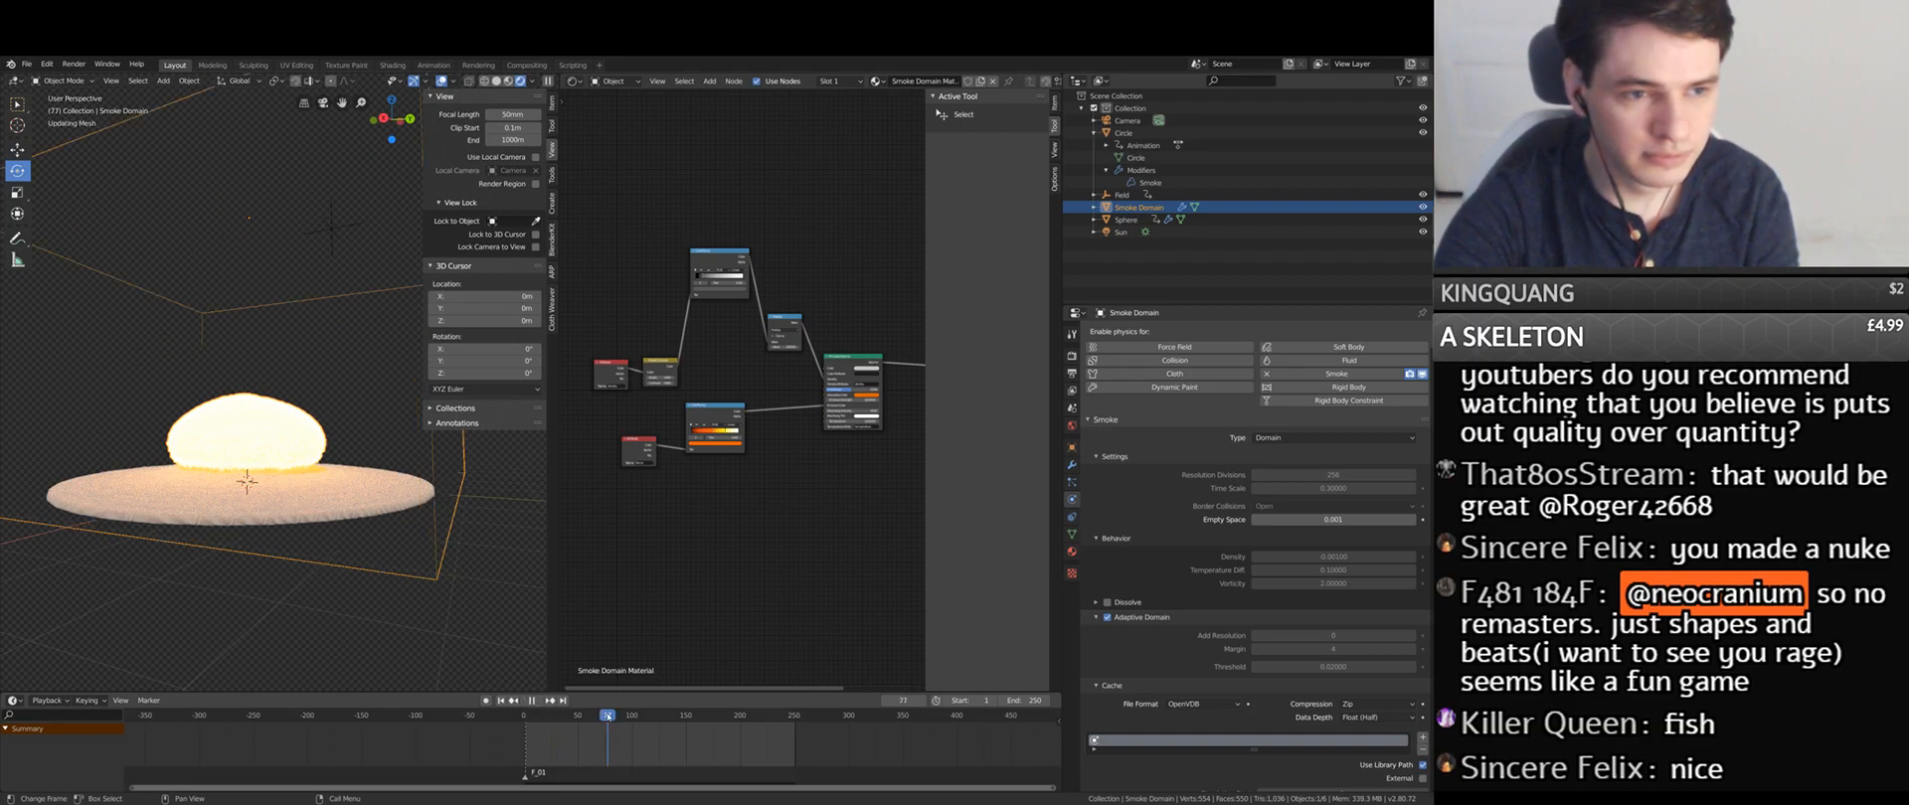
key("space")
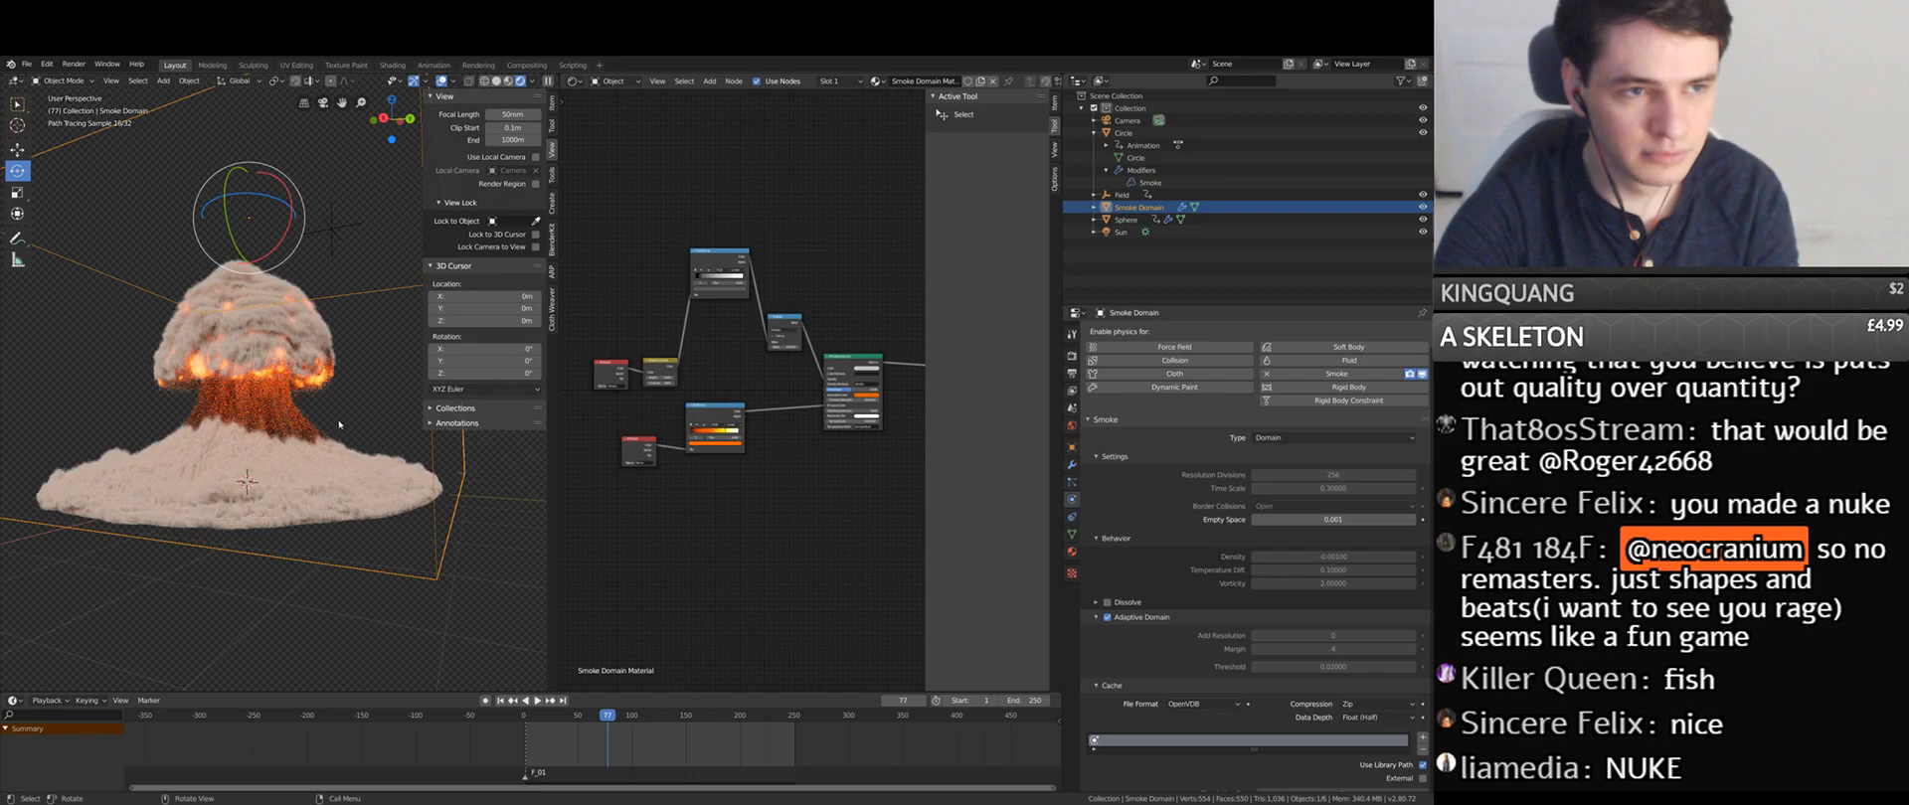
- Examine the rendered explosion at frame 77 from several sides, including from above
scroll(295, 406, "up", 5)
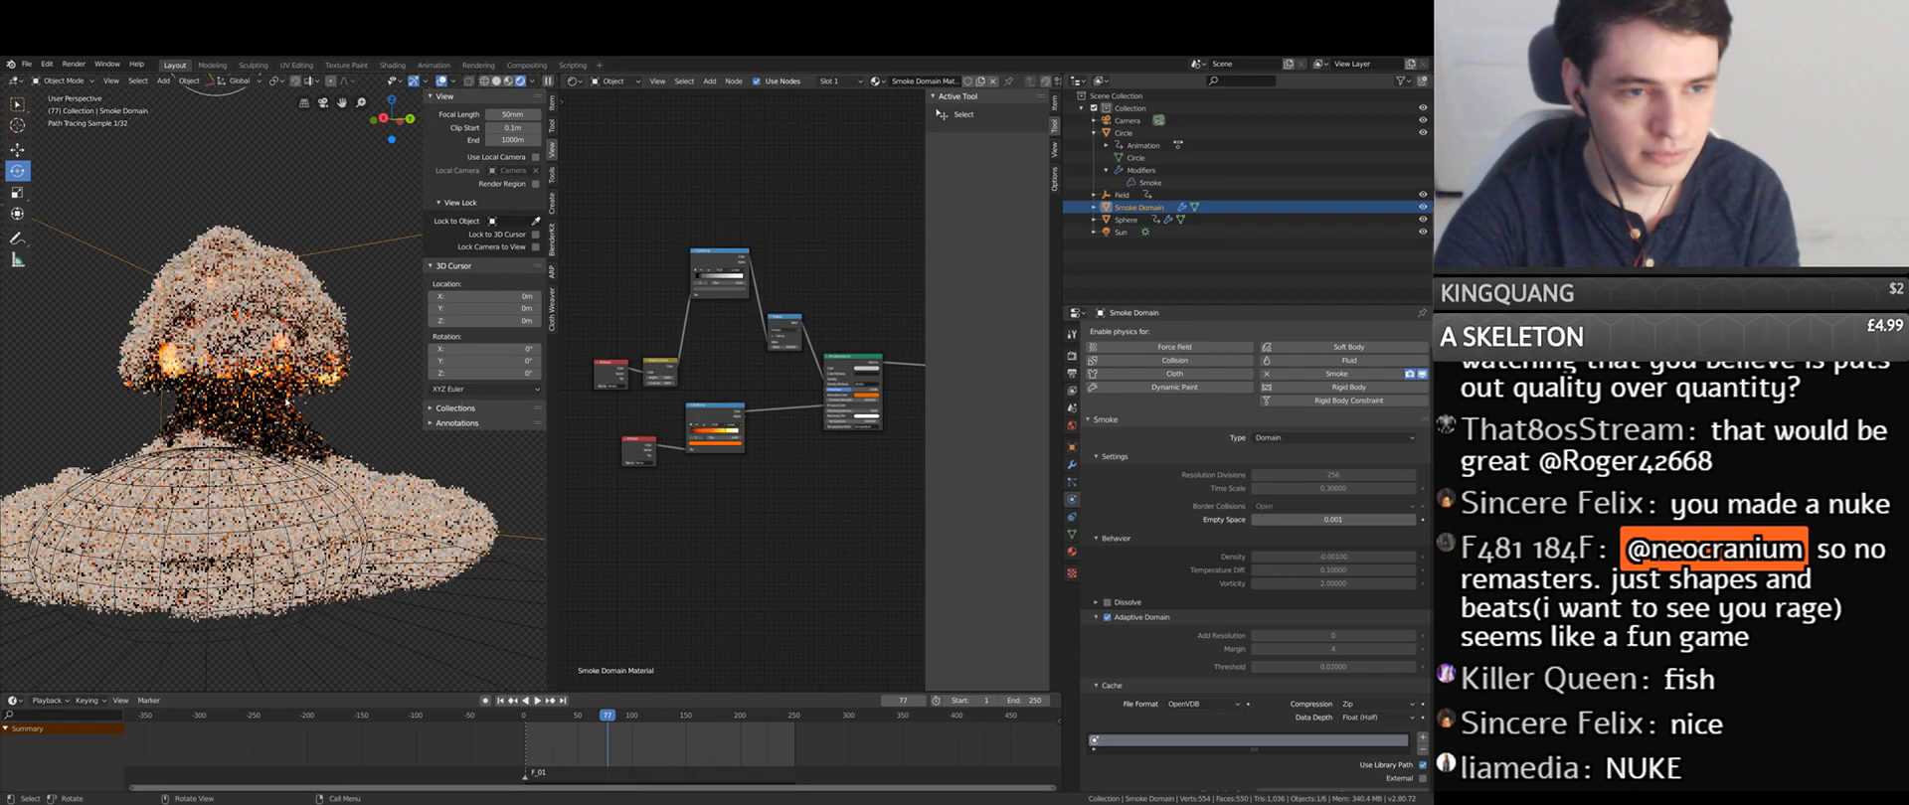
mouse_move(295, 407)
middle_mouse_down()
mouse_move(166, 398)
mouse_move(278, 396)
middle_mouse_up()
scroll(166, 399, "down", 3)
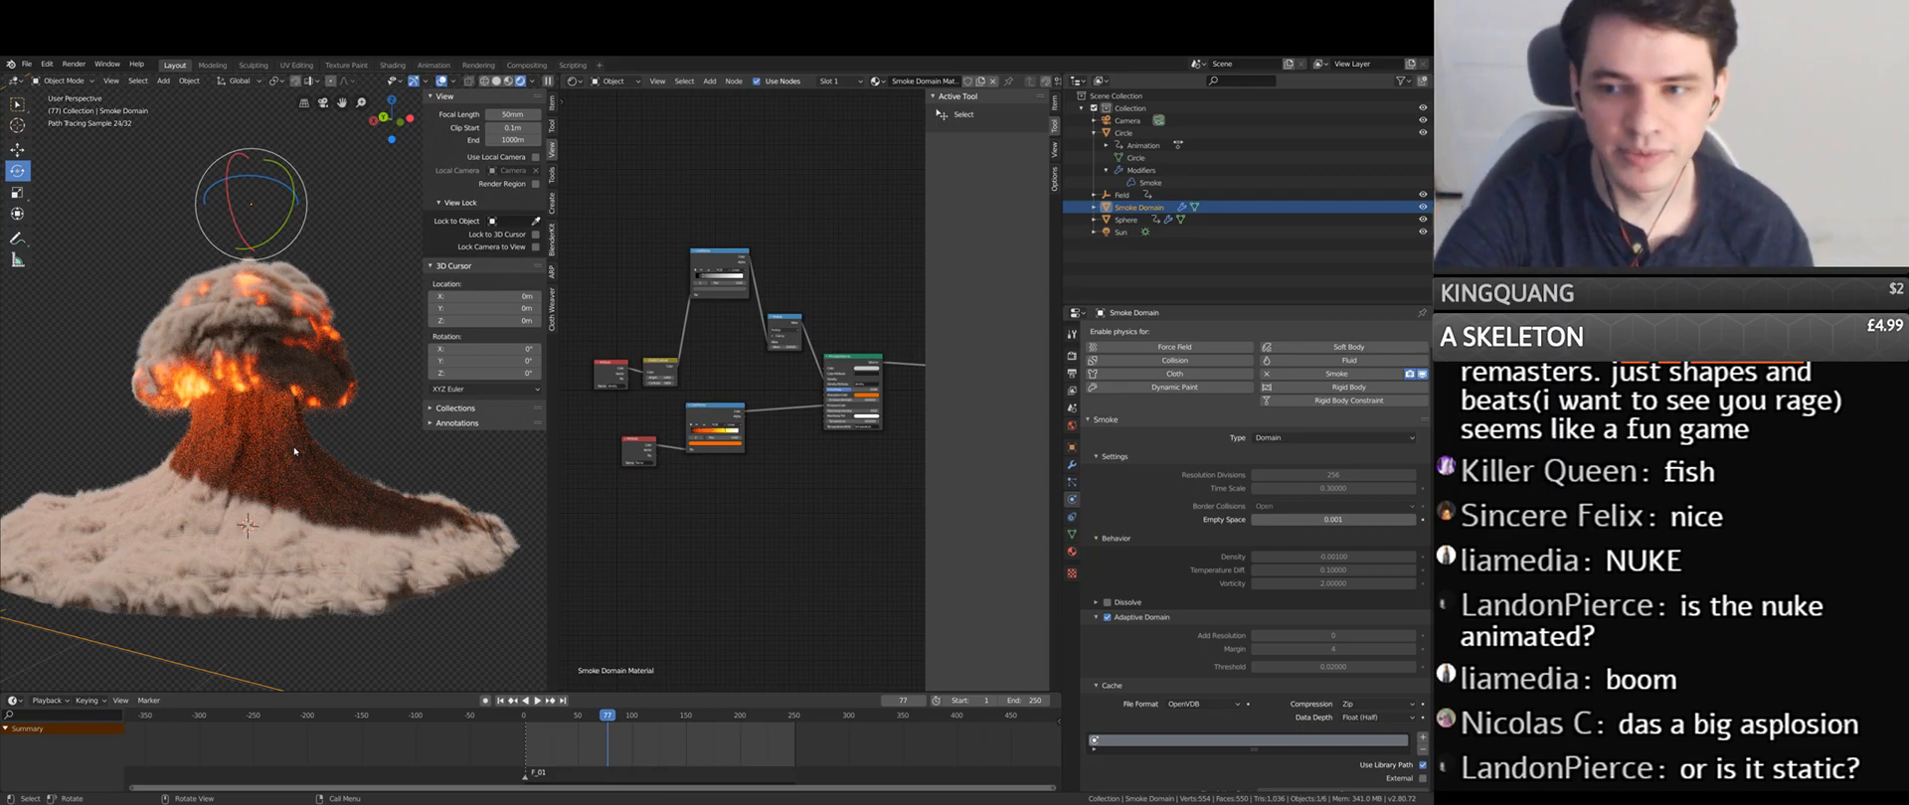
mouse_move(294, 452)
middle_mouse_down()
mouse_move(120, 485)
mouse_move(38, 560)
middle_mouse_up()
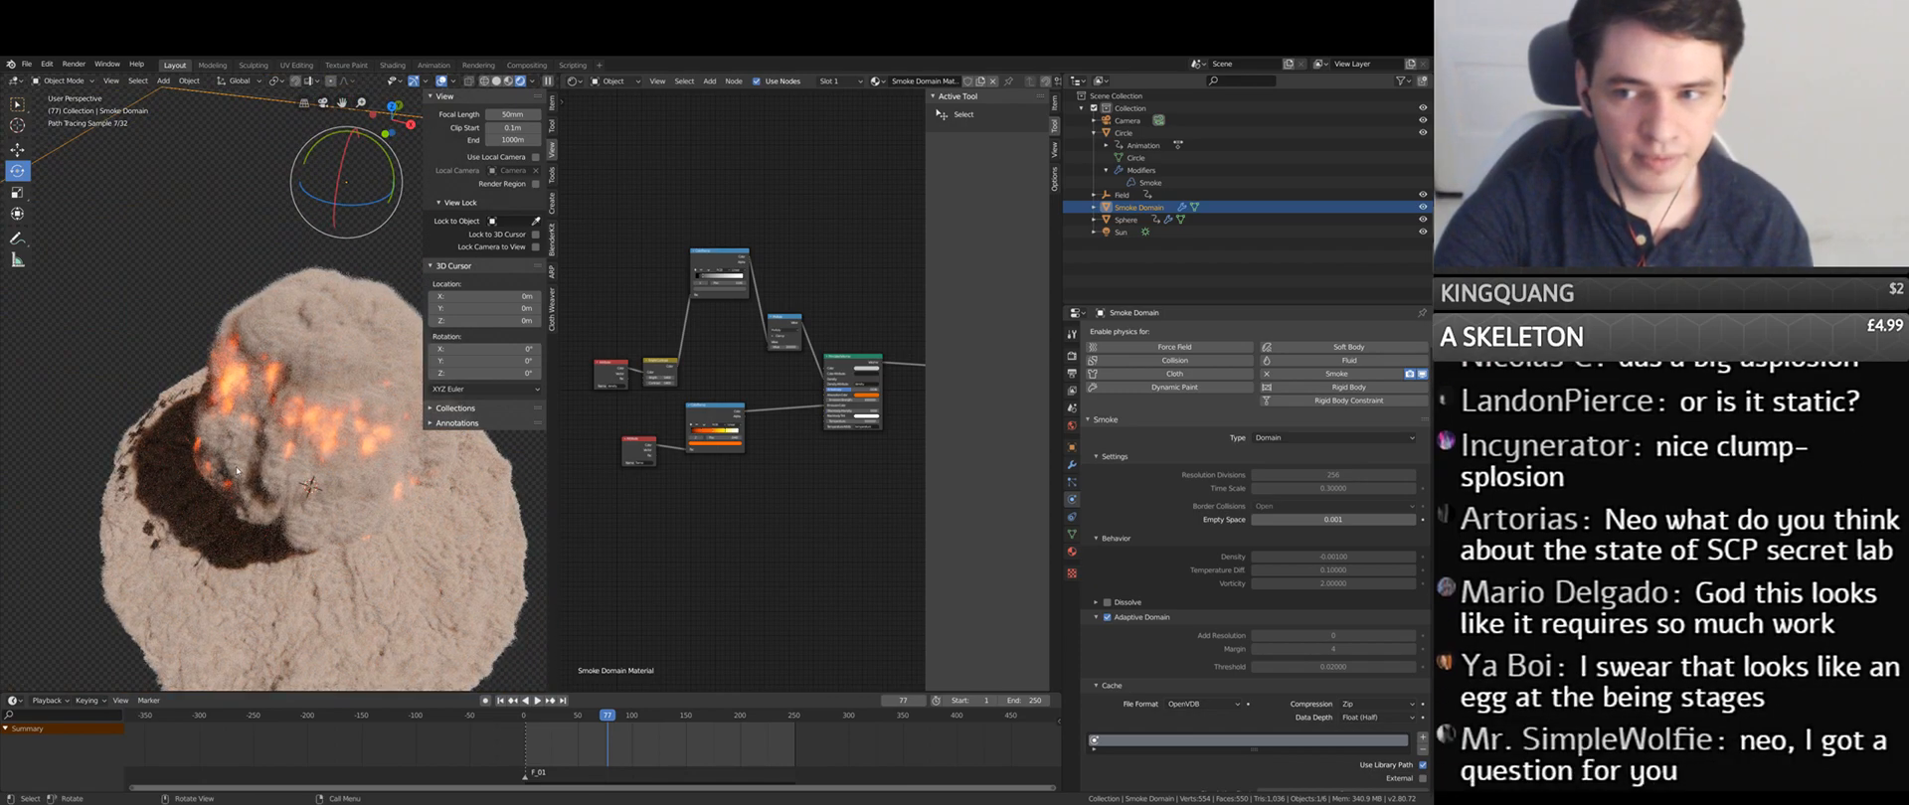
middle_click_drag(293, 479, 422, 402)
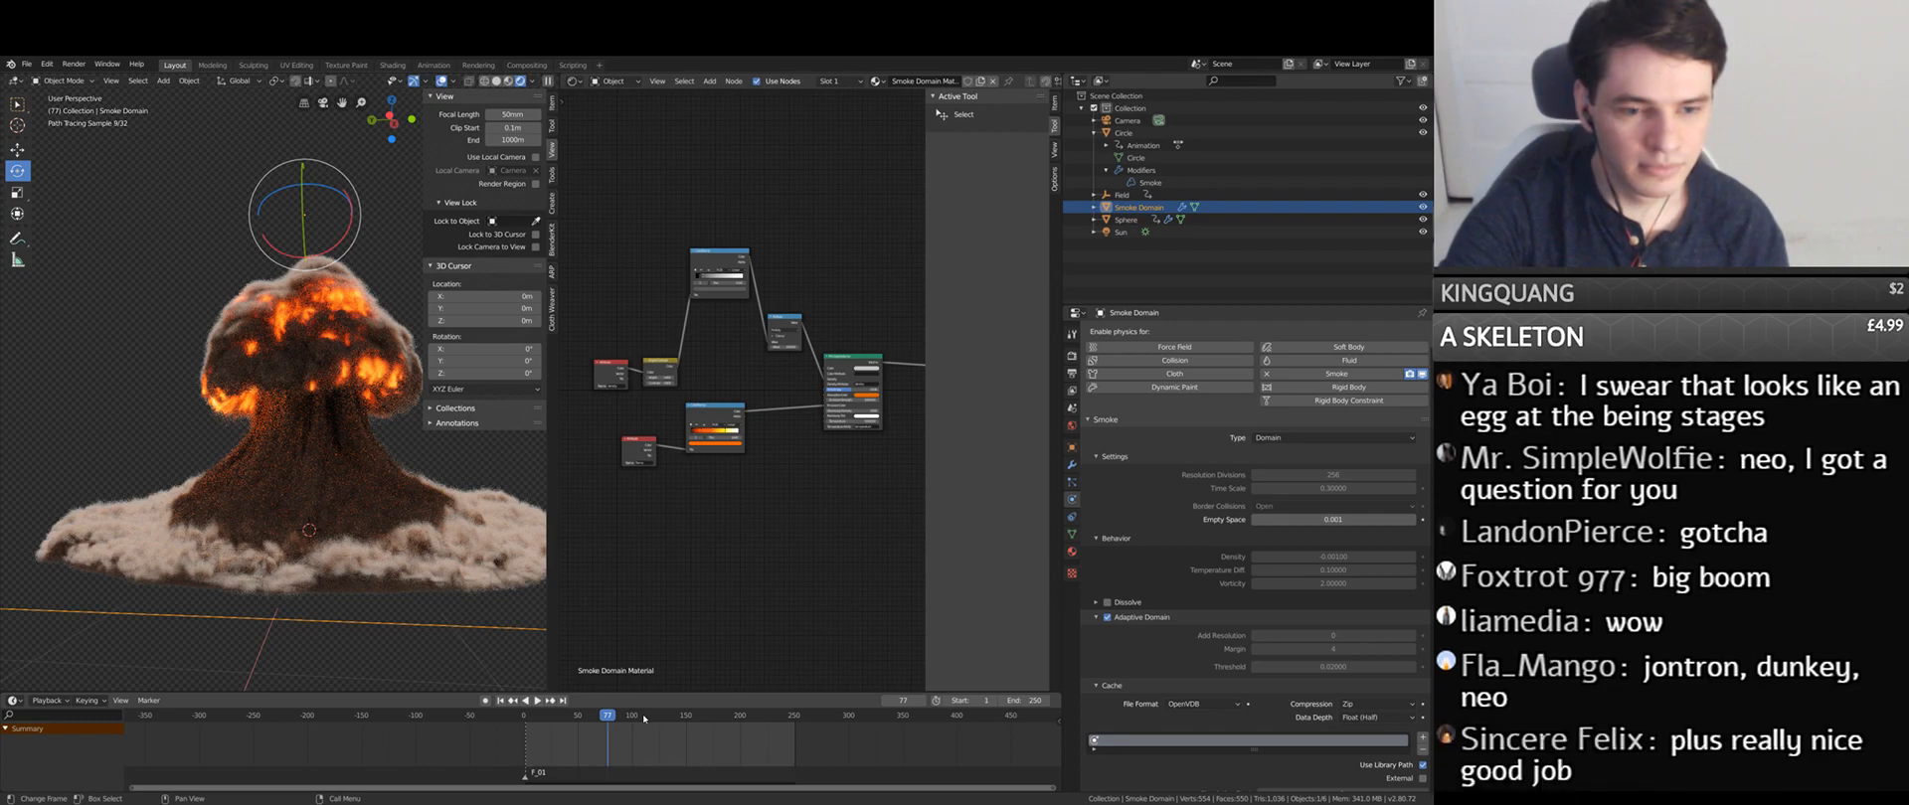
- Preview the rendered explosion and its whole smoke domain at frame 110
left_click(645, 716)
key("space")
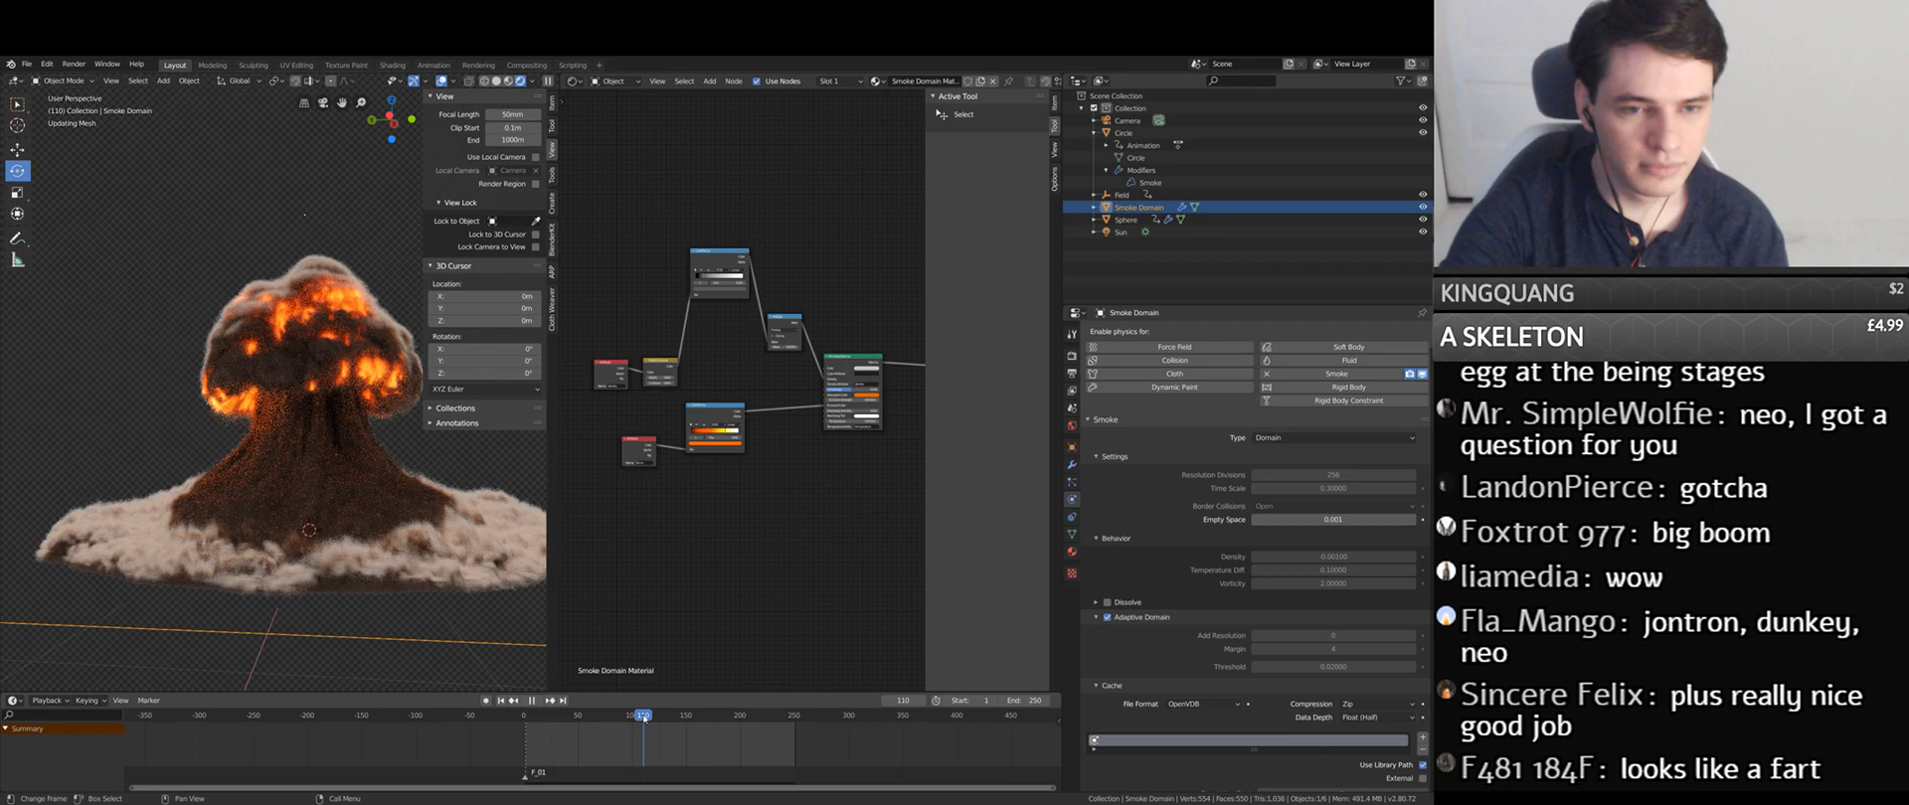
key("space")
scroll(318, 556, "down", 5)
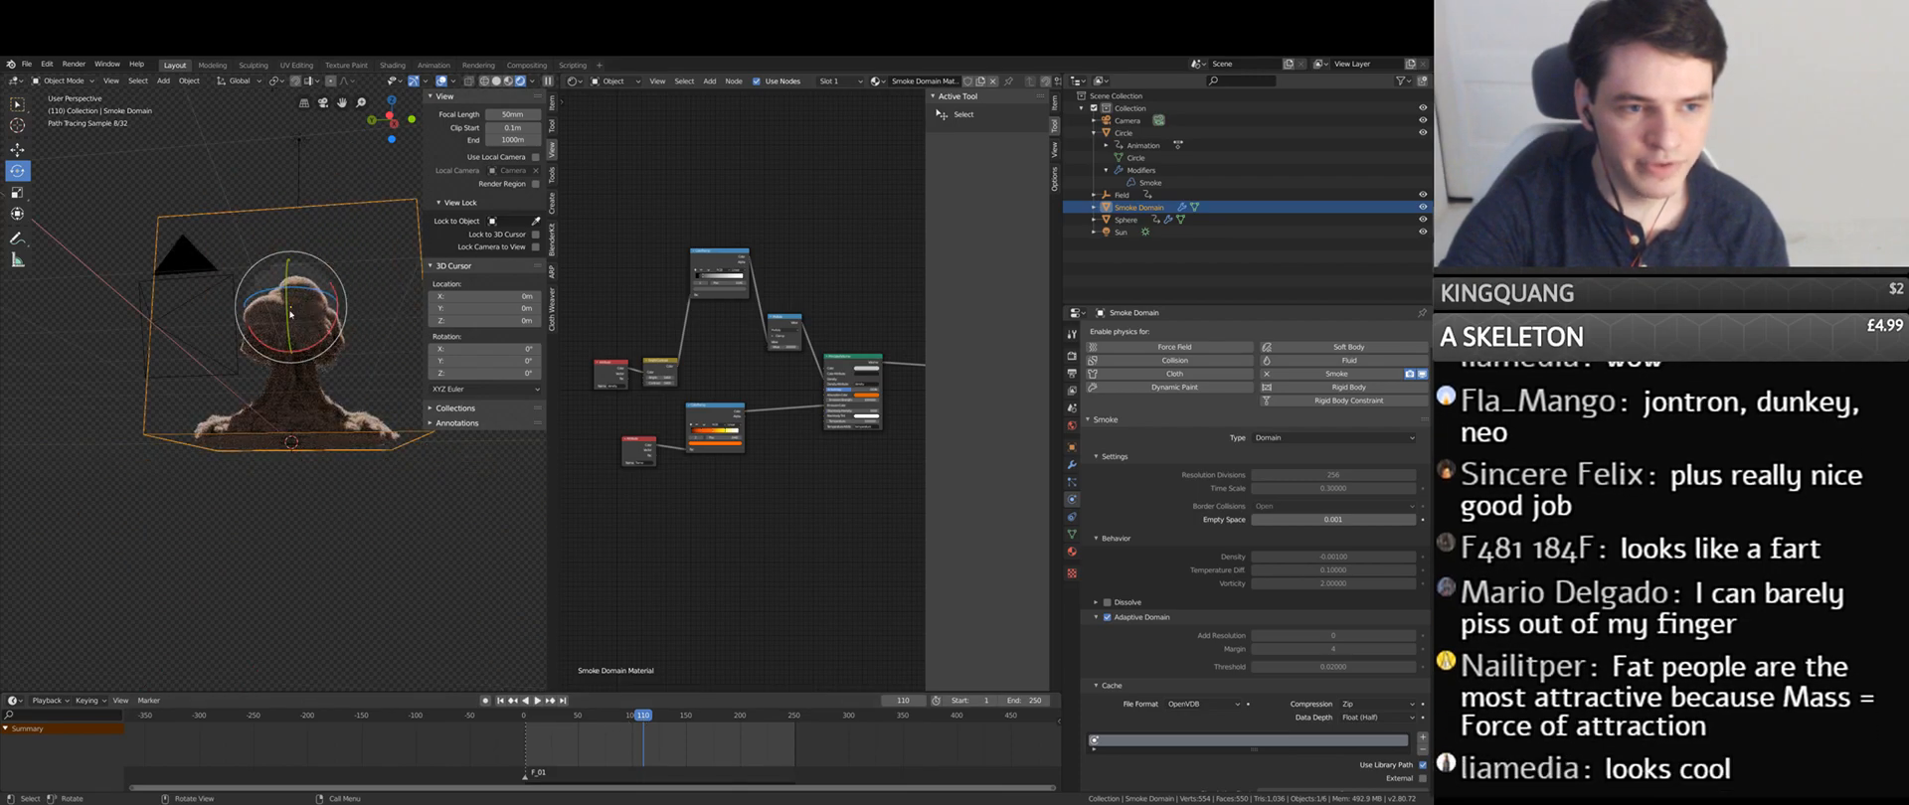
- Reopen the recent file with the wall and sphere, discarding the changes to the explosion scene
left_click(27, 64)
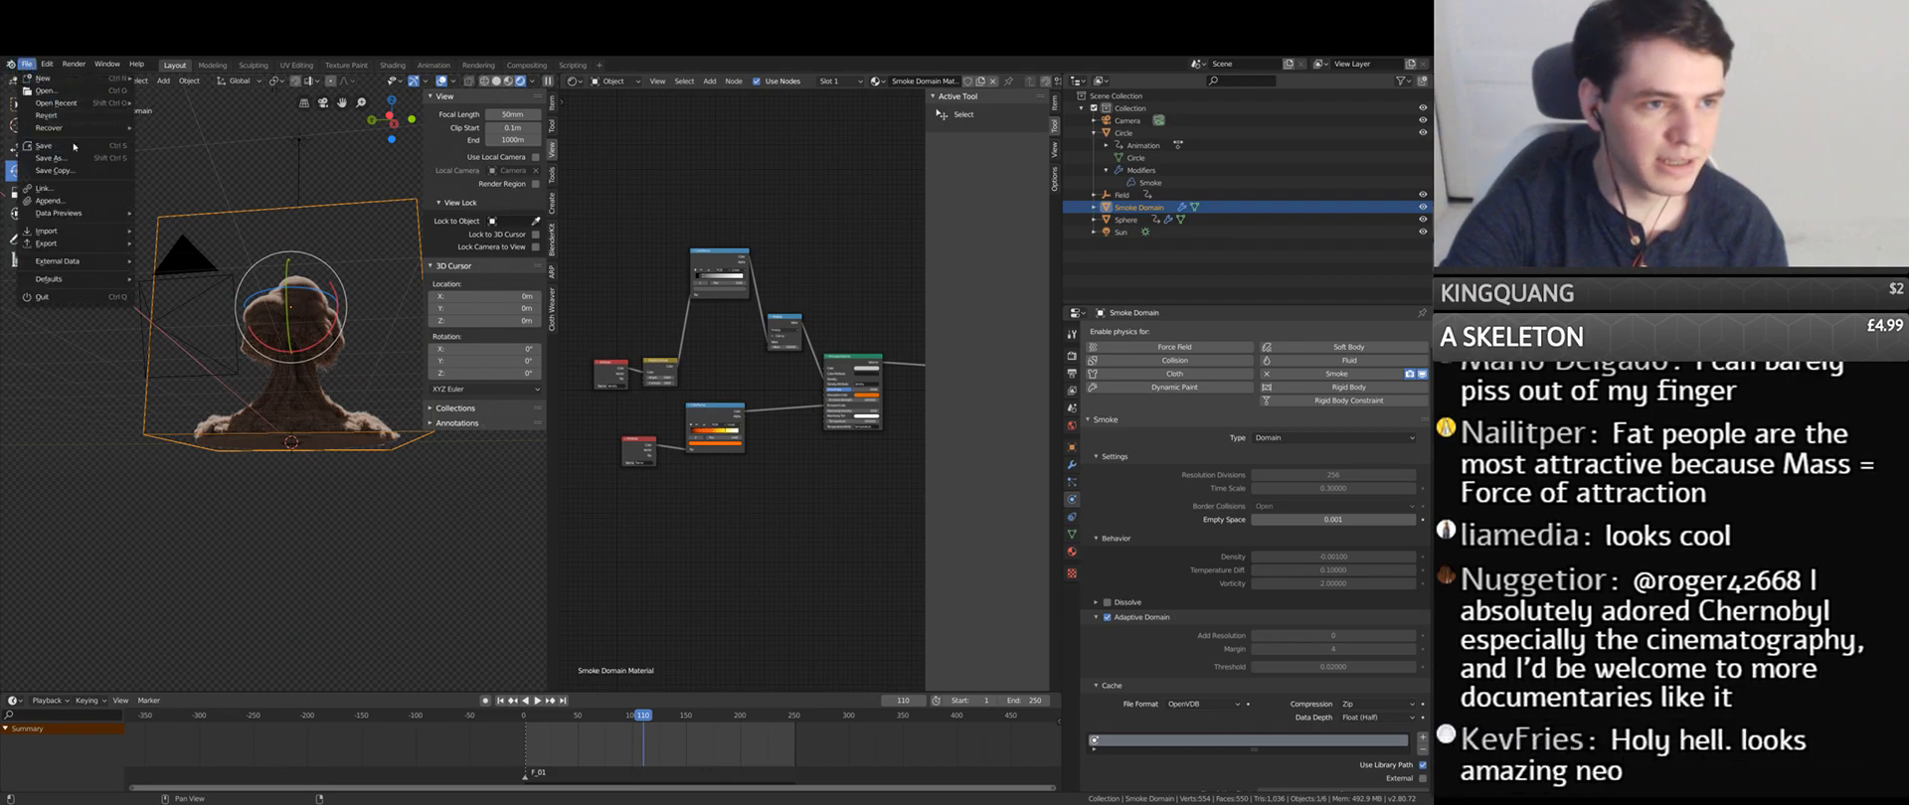
mouse_move(60, 102)
left_click(186, 115)
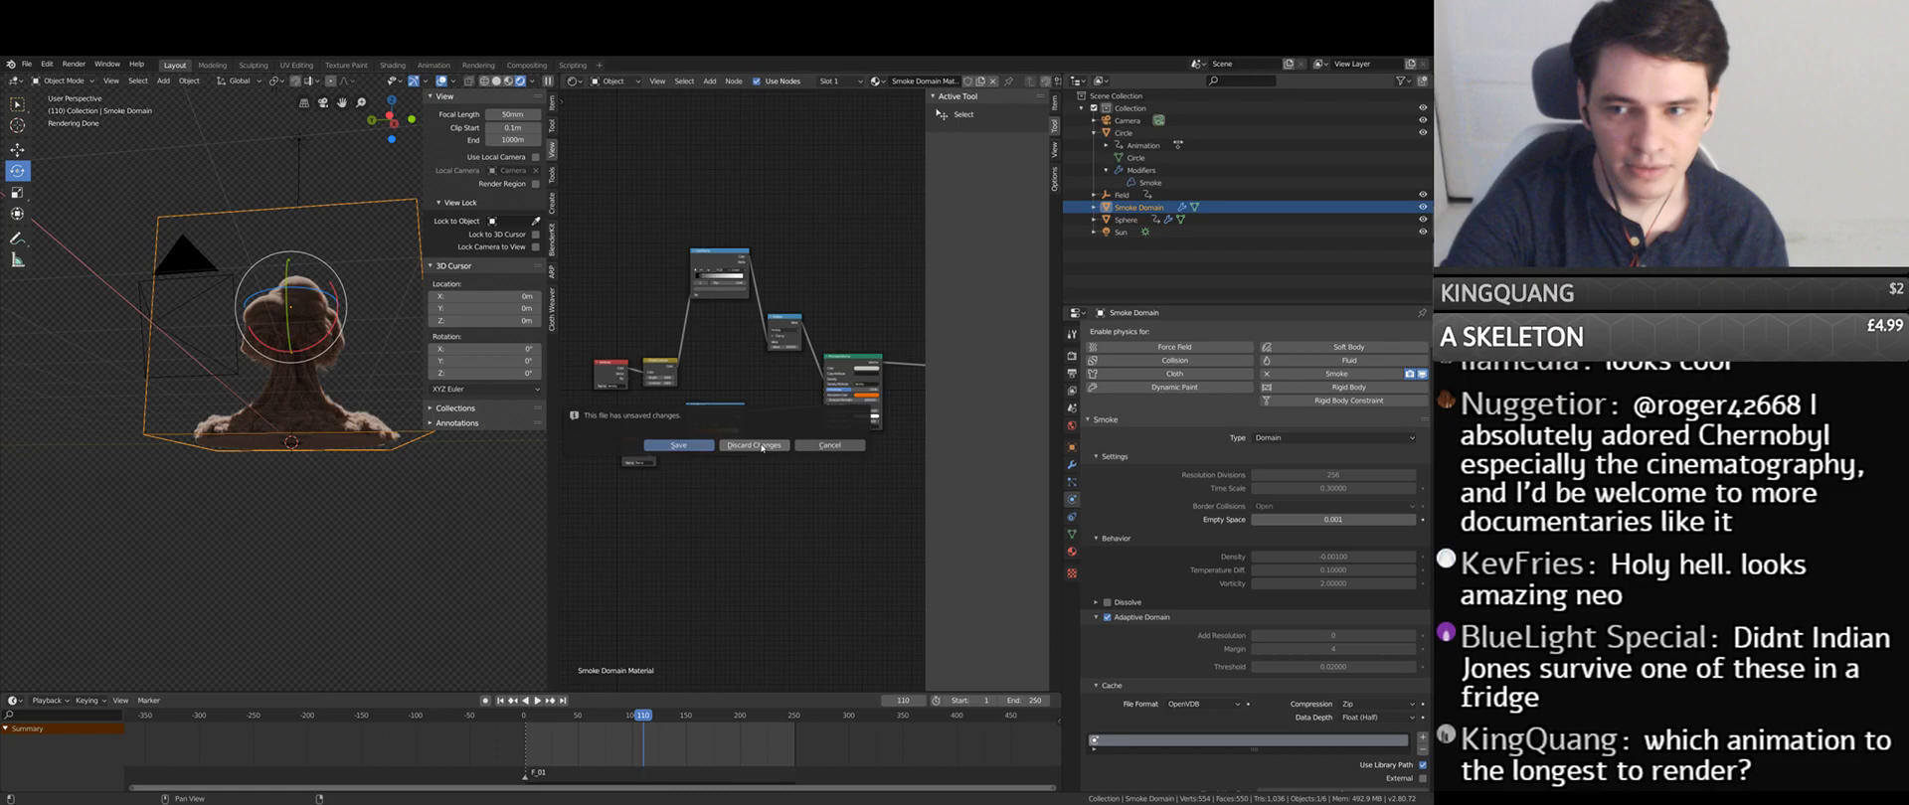
left_click(762, 446)
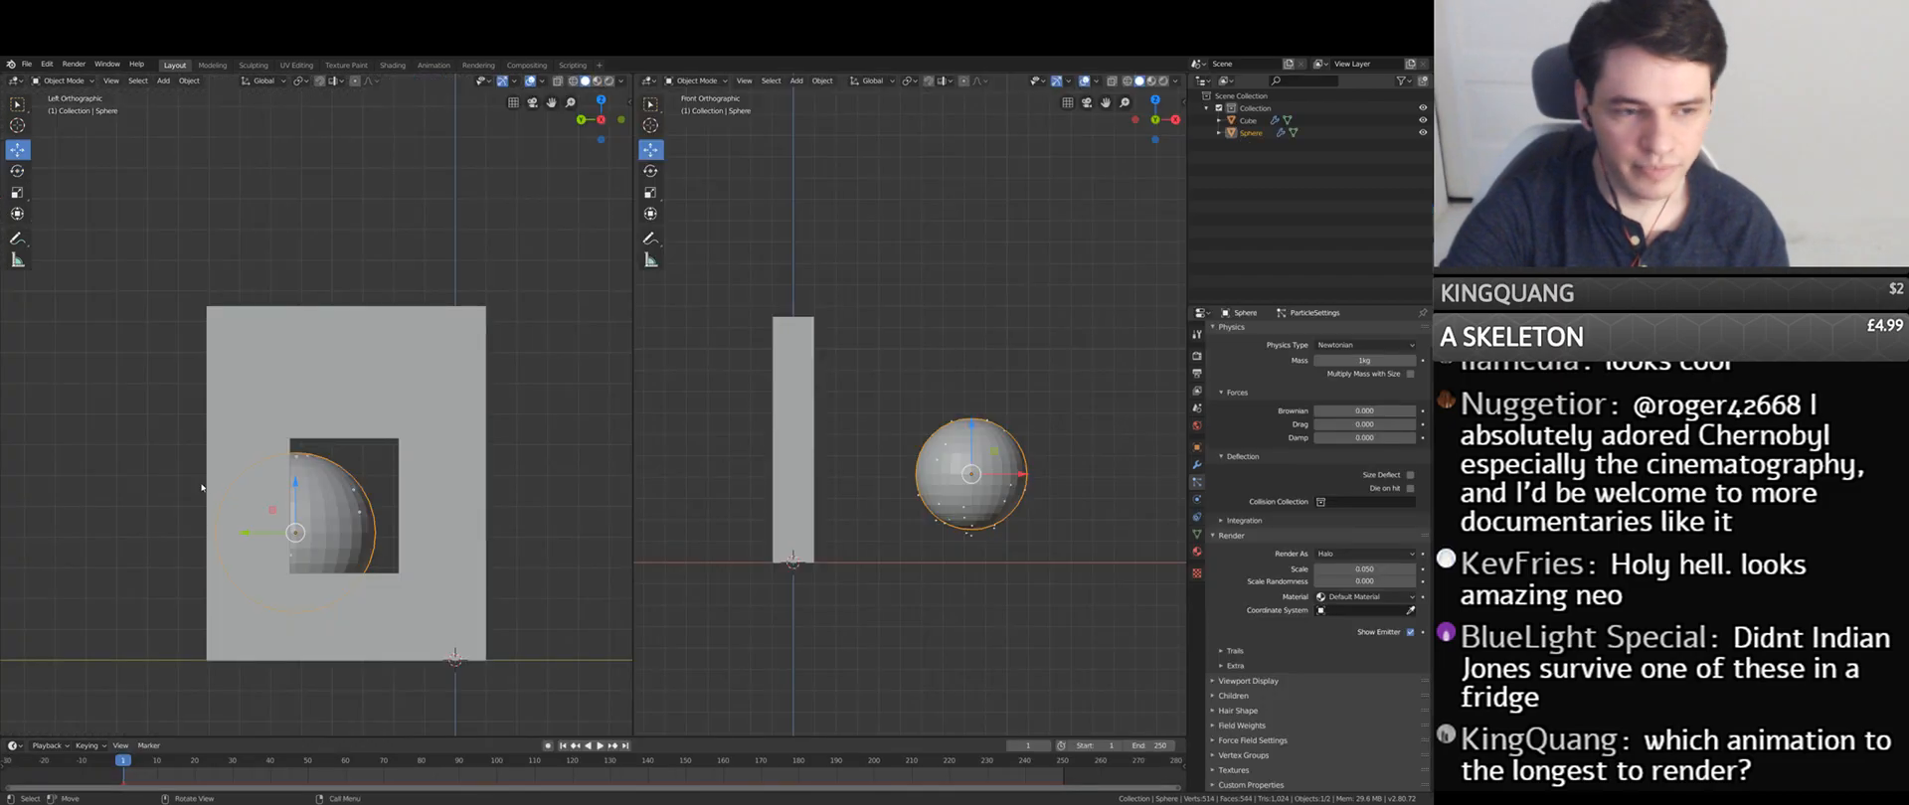
- Reselect the sphere and look through the force field types available to add
left_click(888, 351)
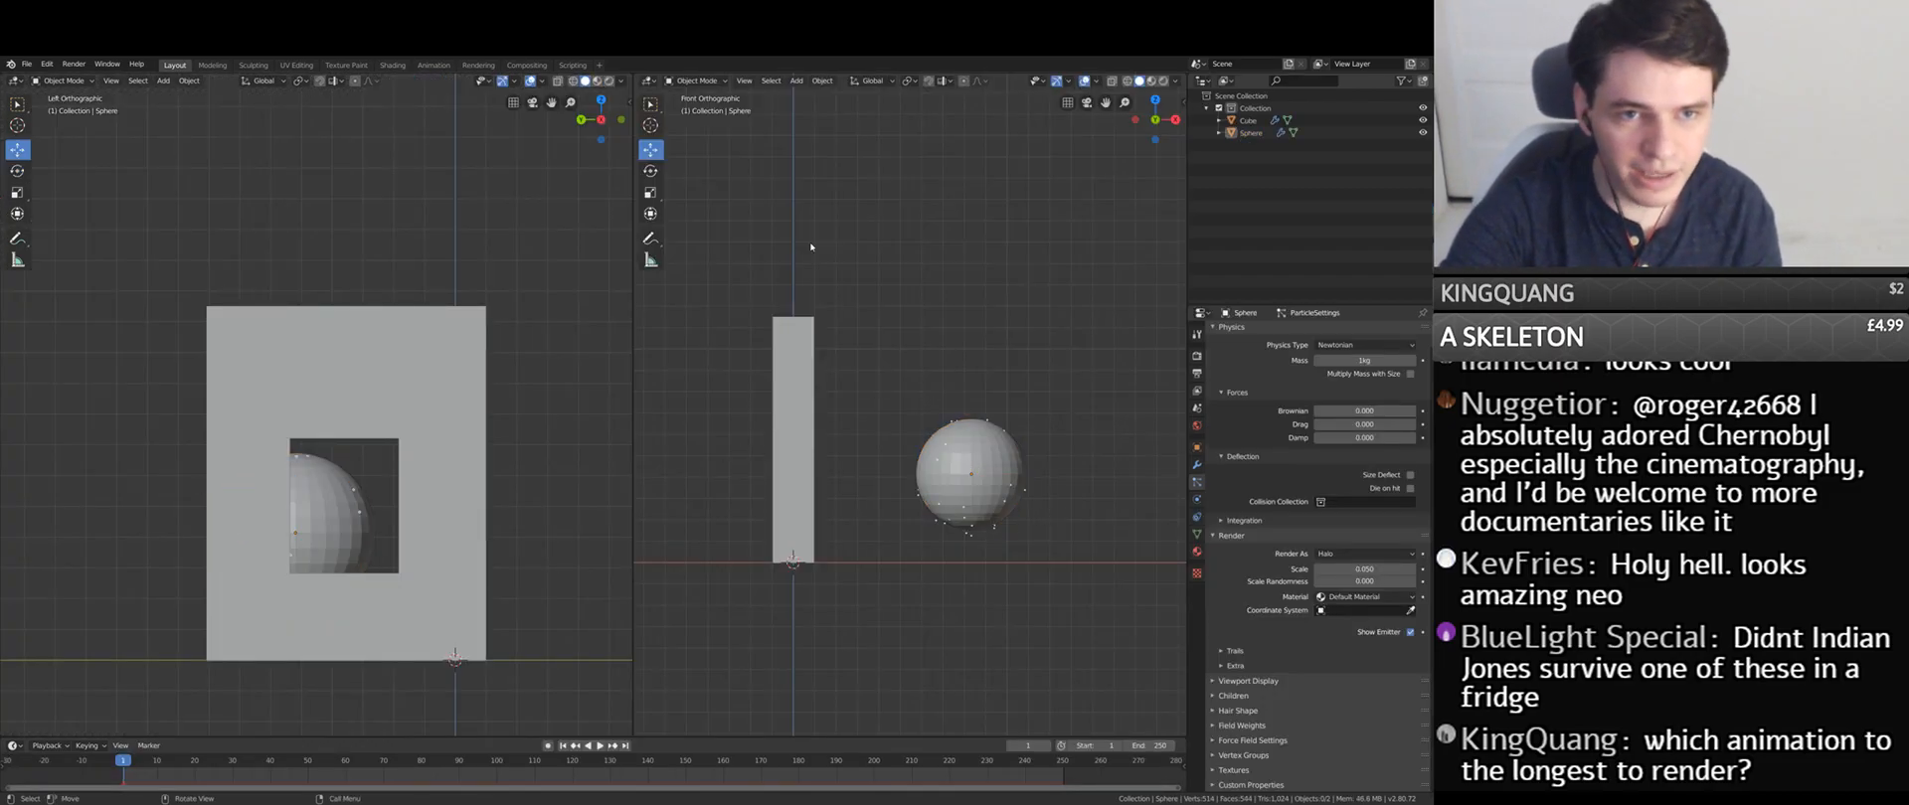
left_click(979, 507)
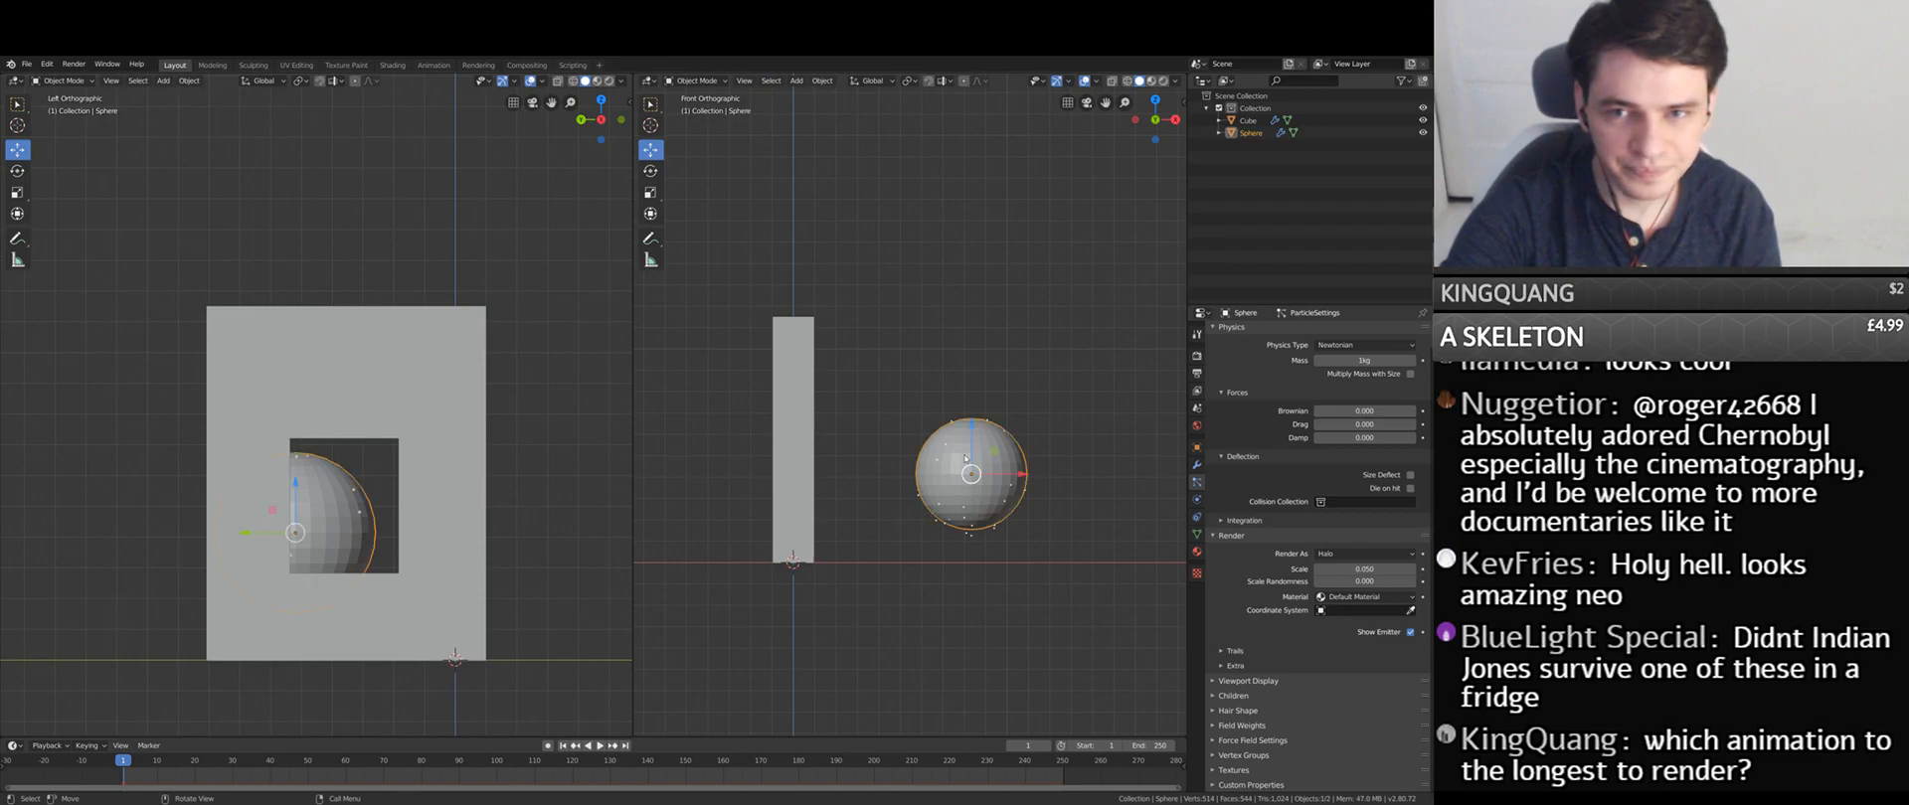
key("shift+a")
mouse_move(945, 295)
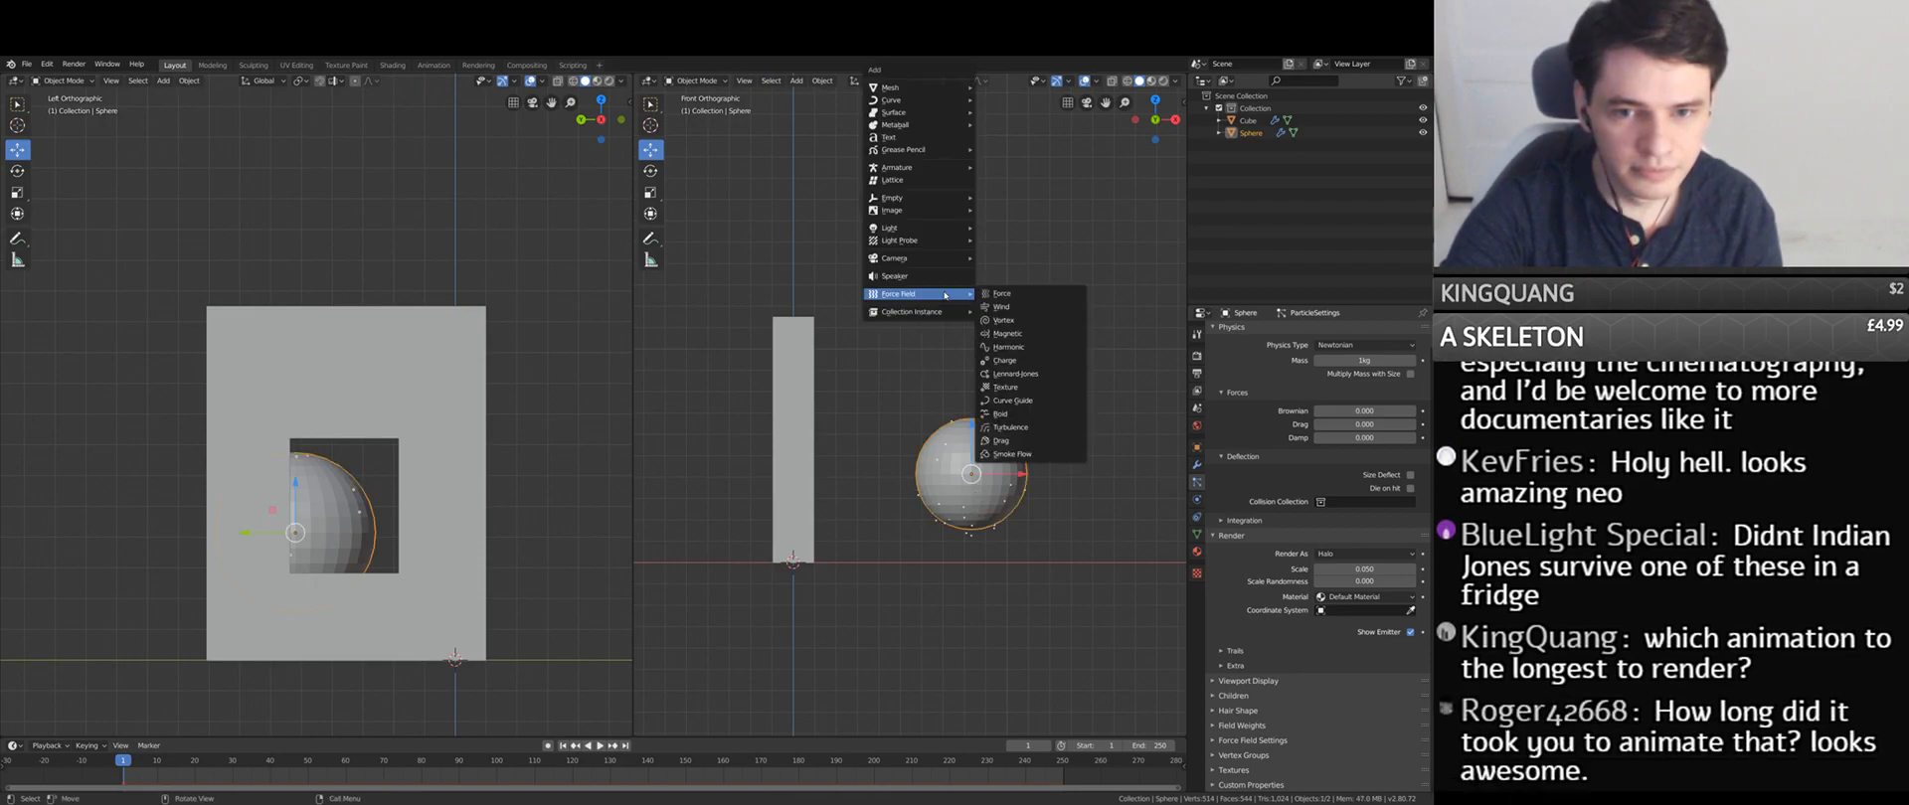
left_click(796, 81)
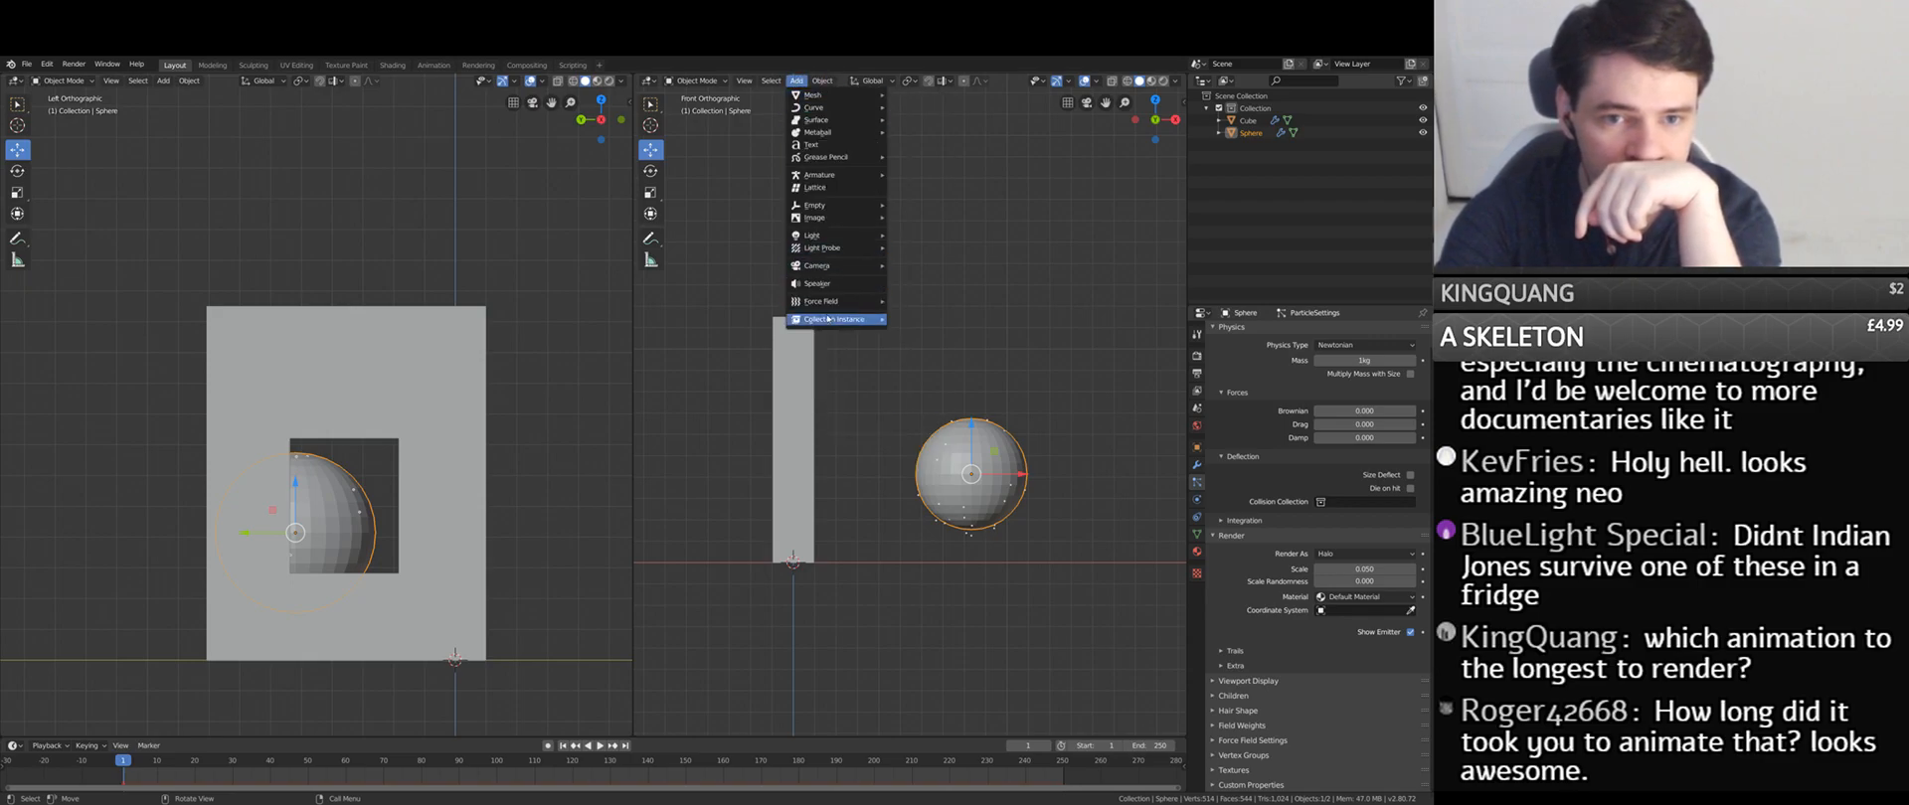
mouse_move(833, 304)
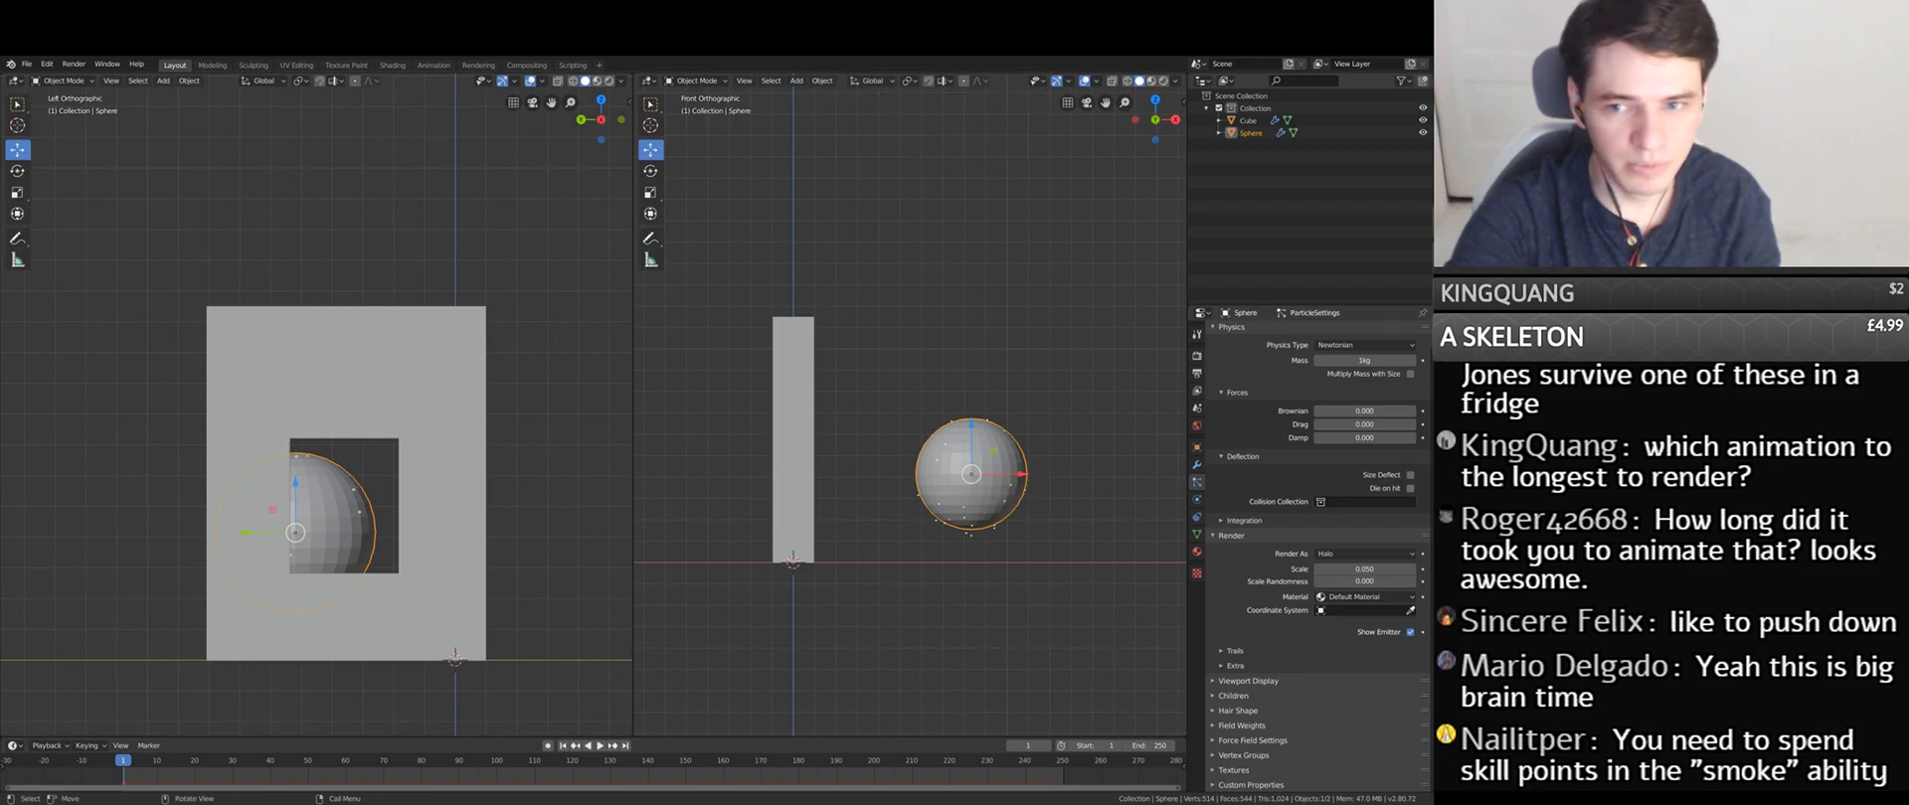
- Change the sphere's smoke physics type from Flow to Domain
left_click(1197, 499)
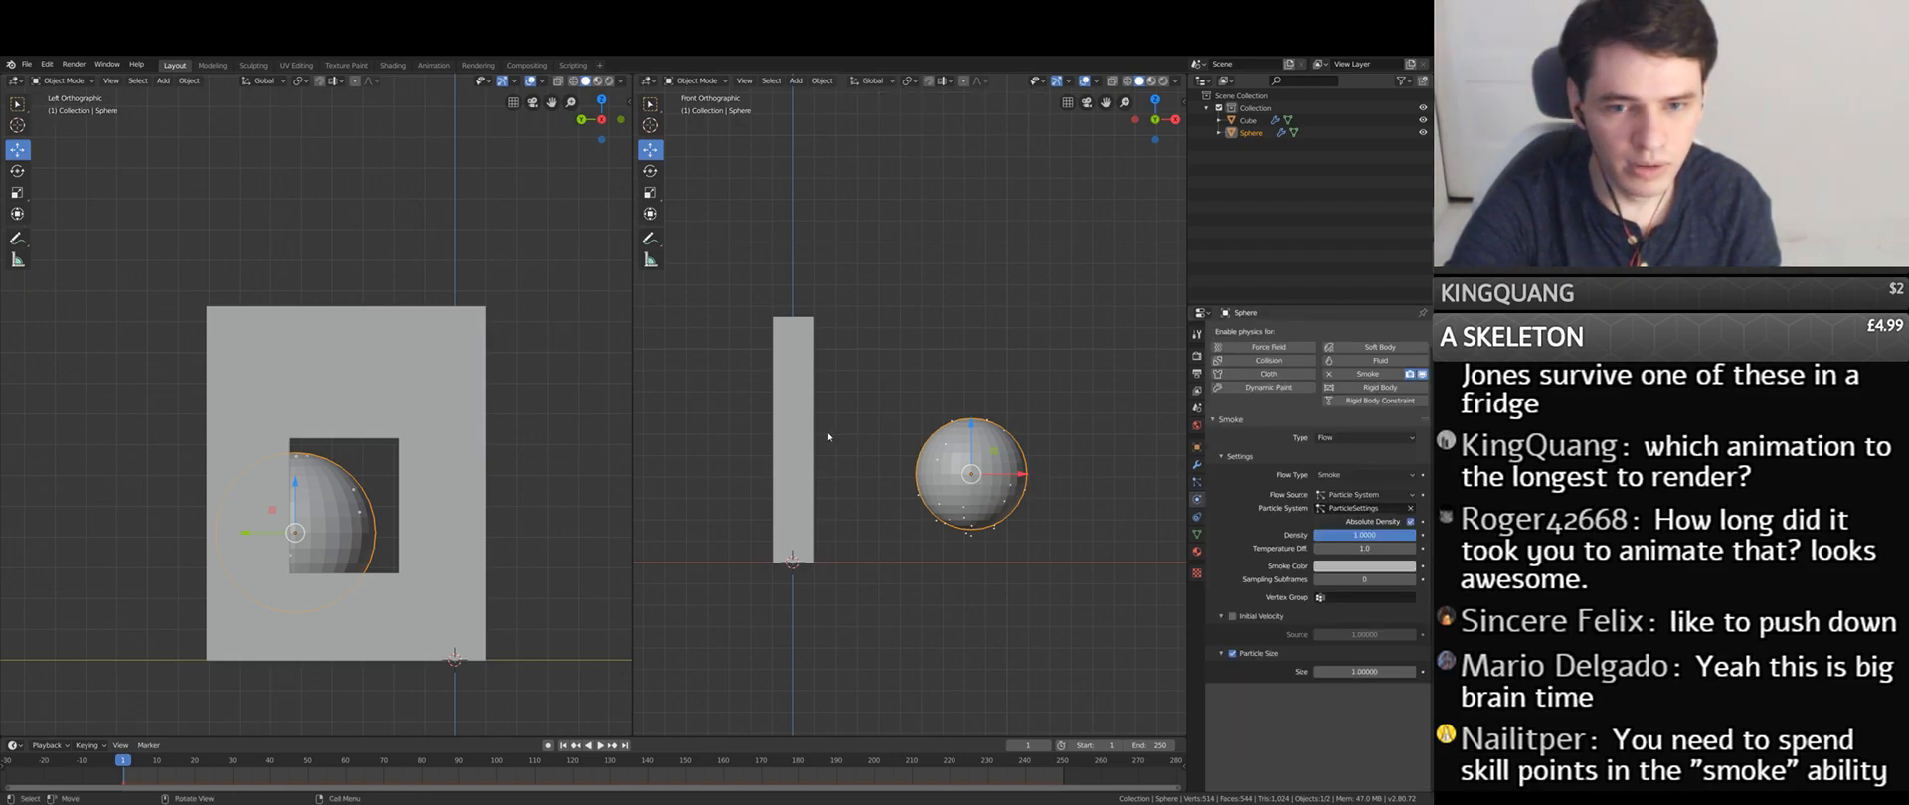
left_click(1365, 437)
left_click(1342, 468)
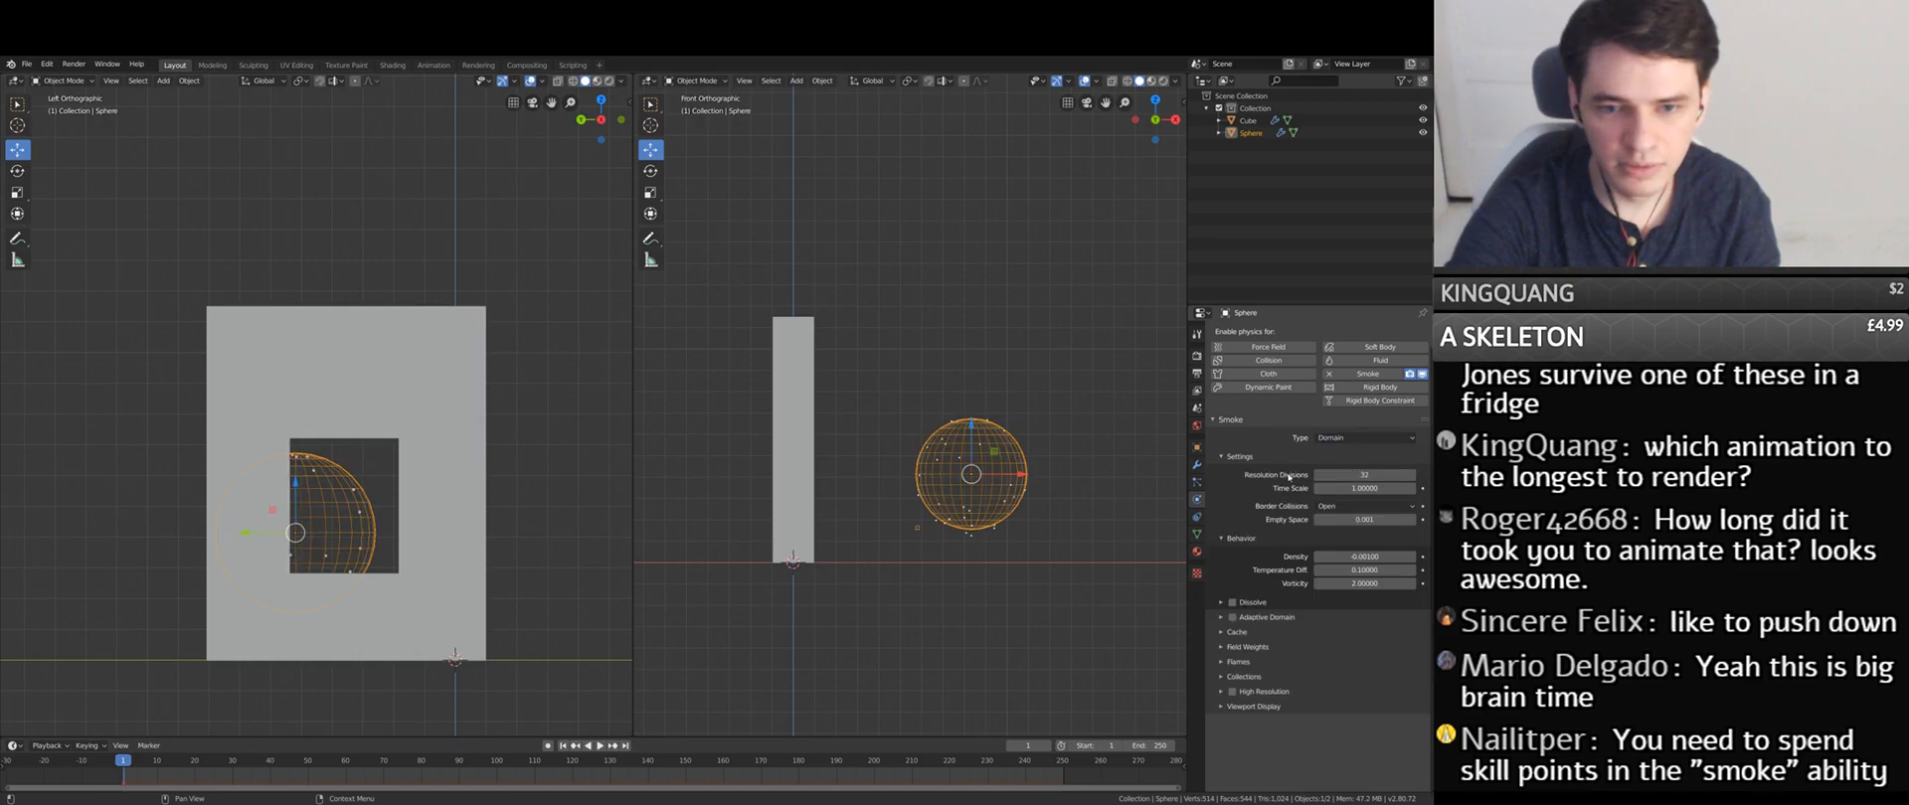
scroll(999, 473, "down", 3)
scroll(1005, 482, "up", 4)
- Check the sphere's modifiers in the outliner and enable Adaptive Domain for its smoke
left_click(1218, 132)
left_click(1232, 157)
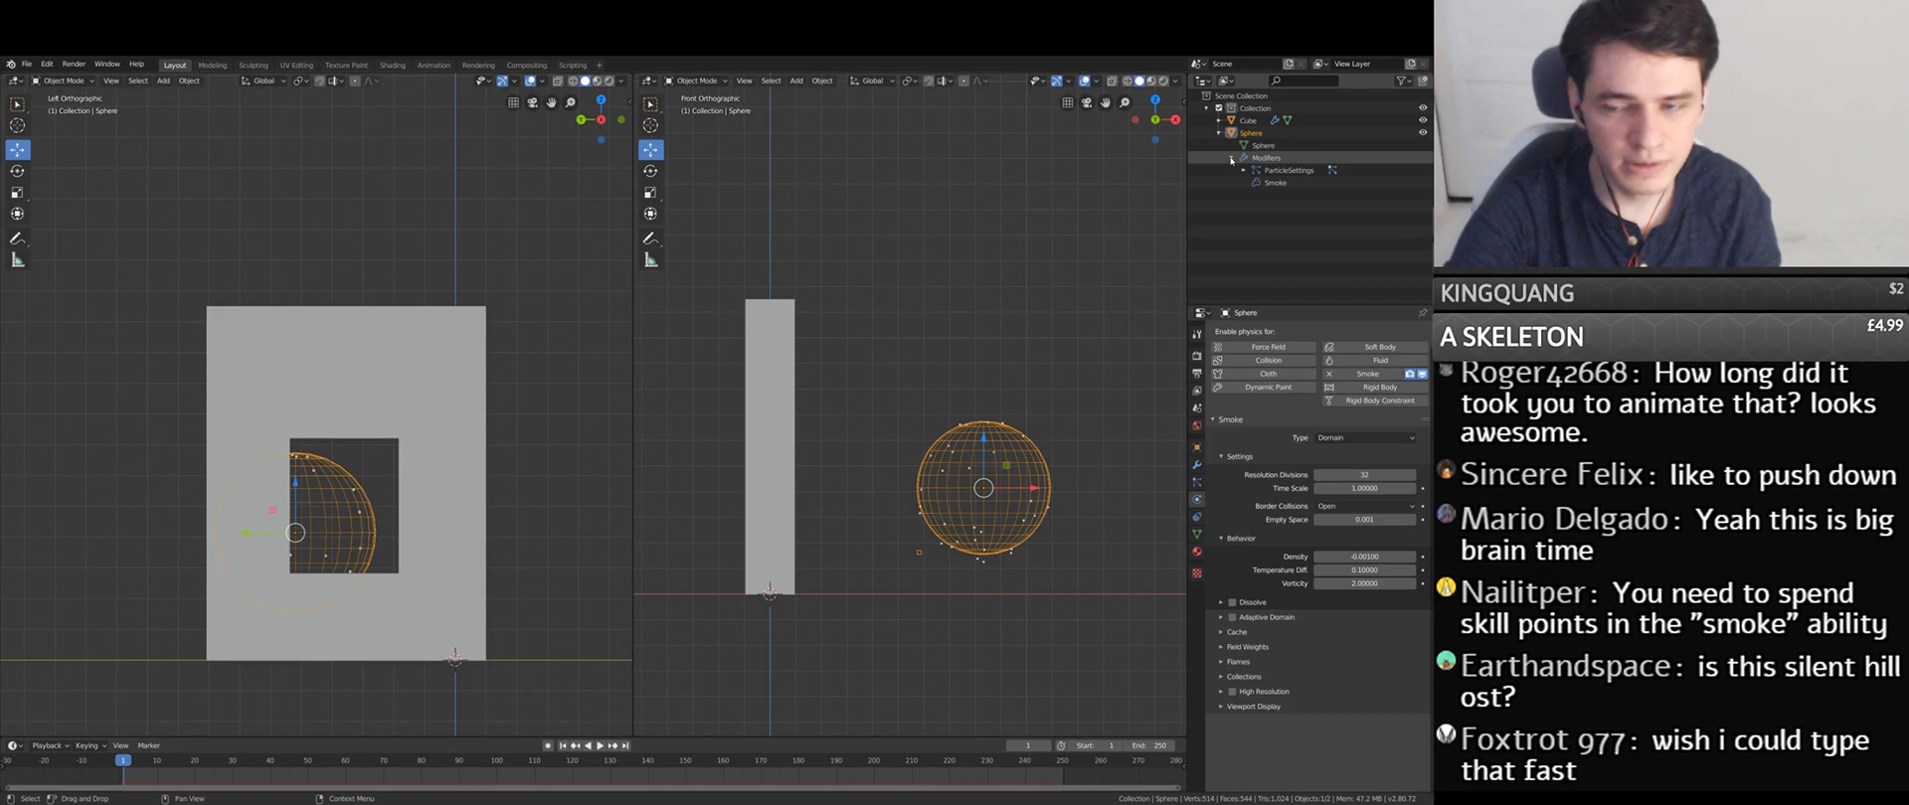
left_click(1231, 157)
left_click(1233, 617)
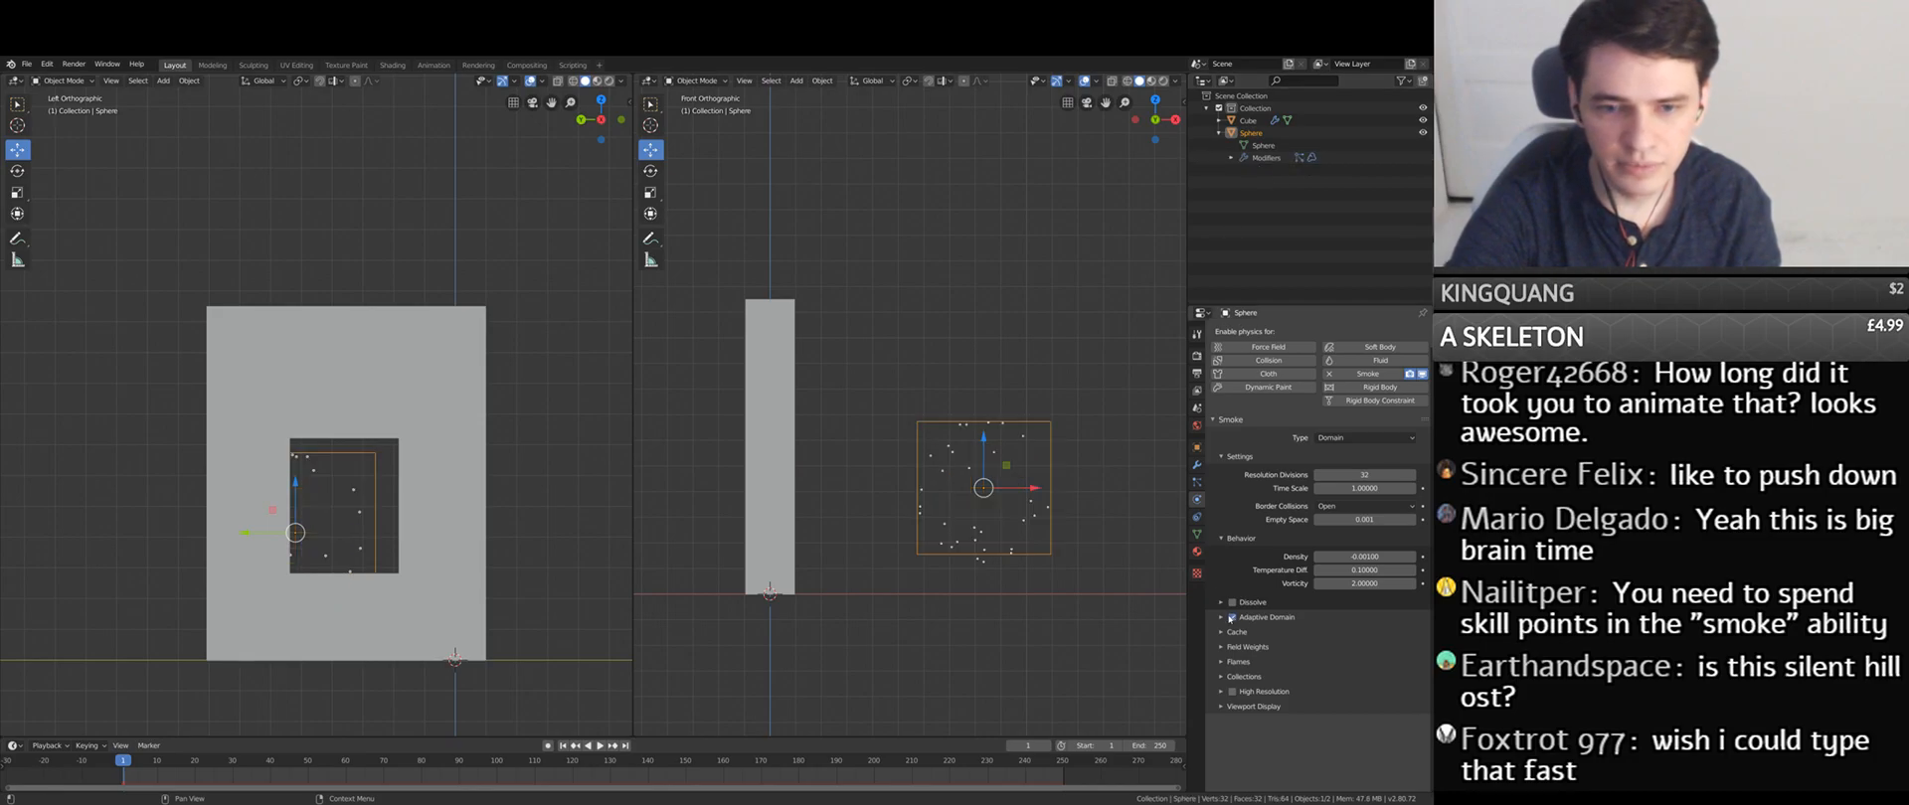
- Play the simulation with Adaptive Domain on to check the sphere's smoke, and return to the first frame
scroll(1153, 624, "down", 2)
scroll(1152, 624, "down", 2)
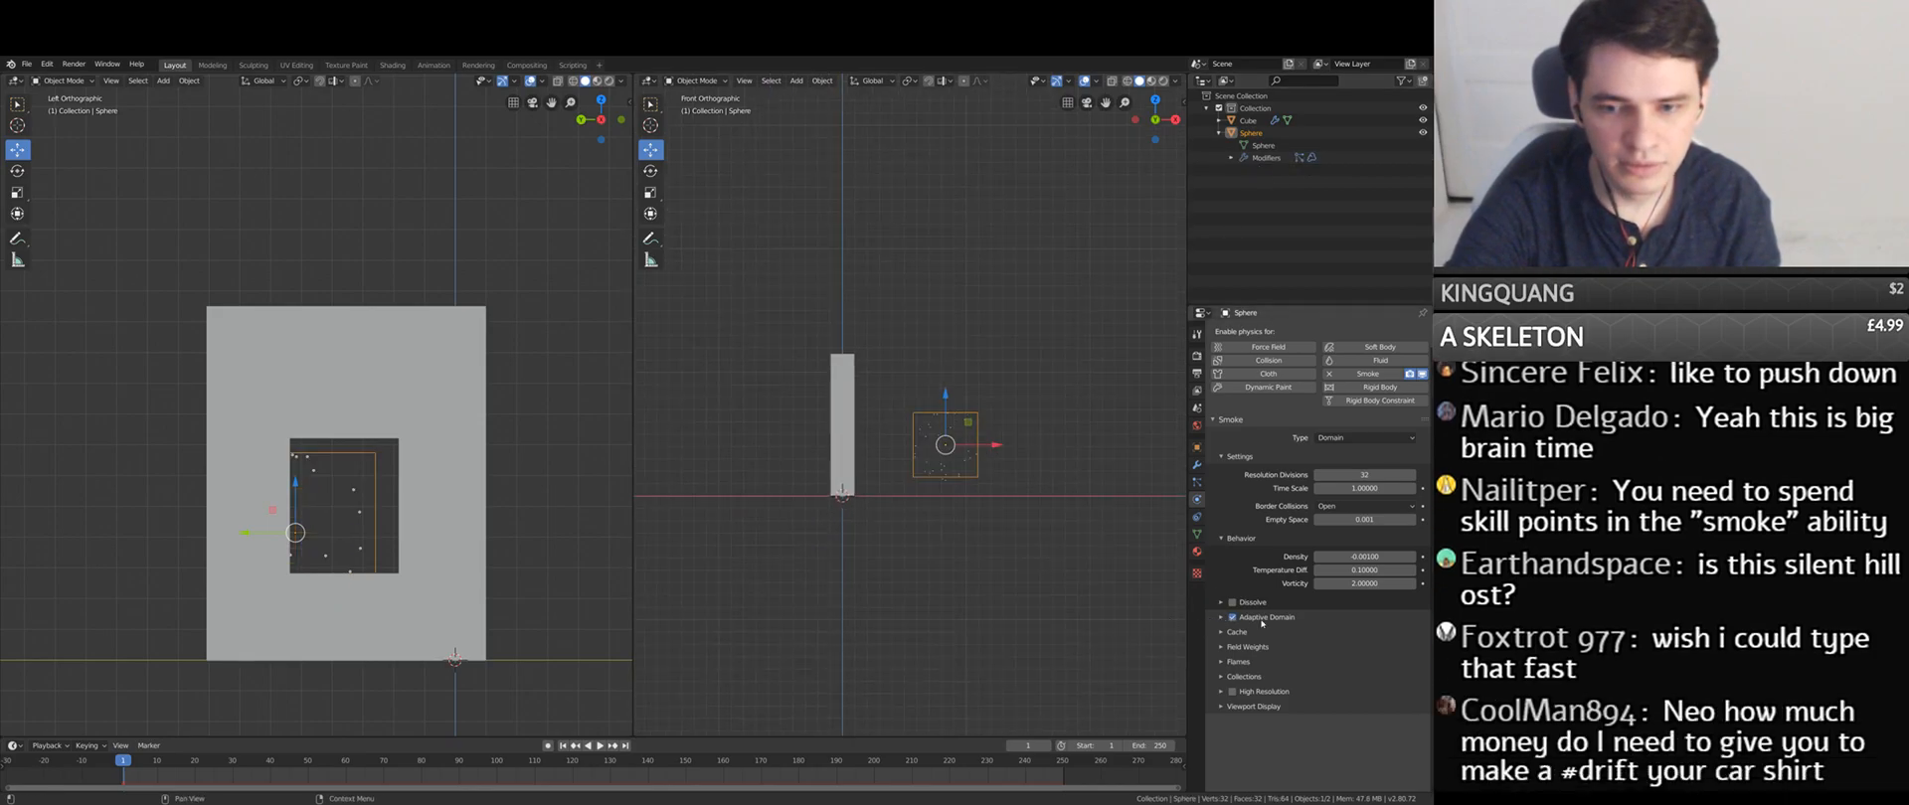
key("space")
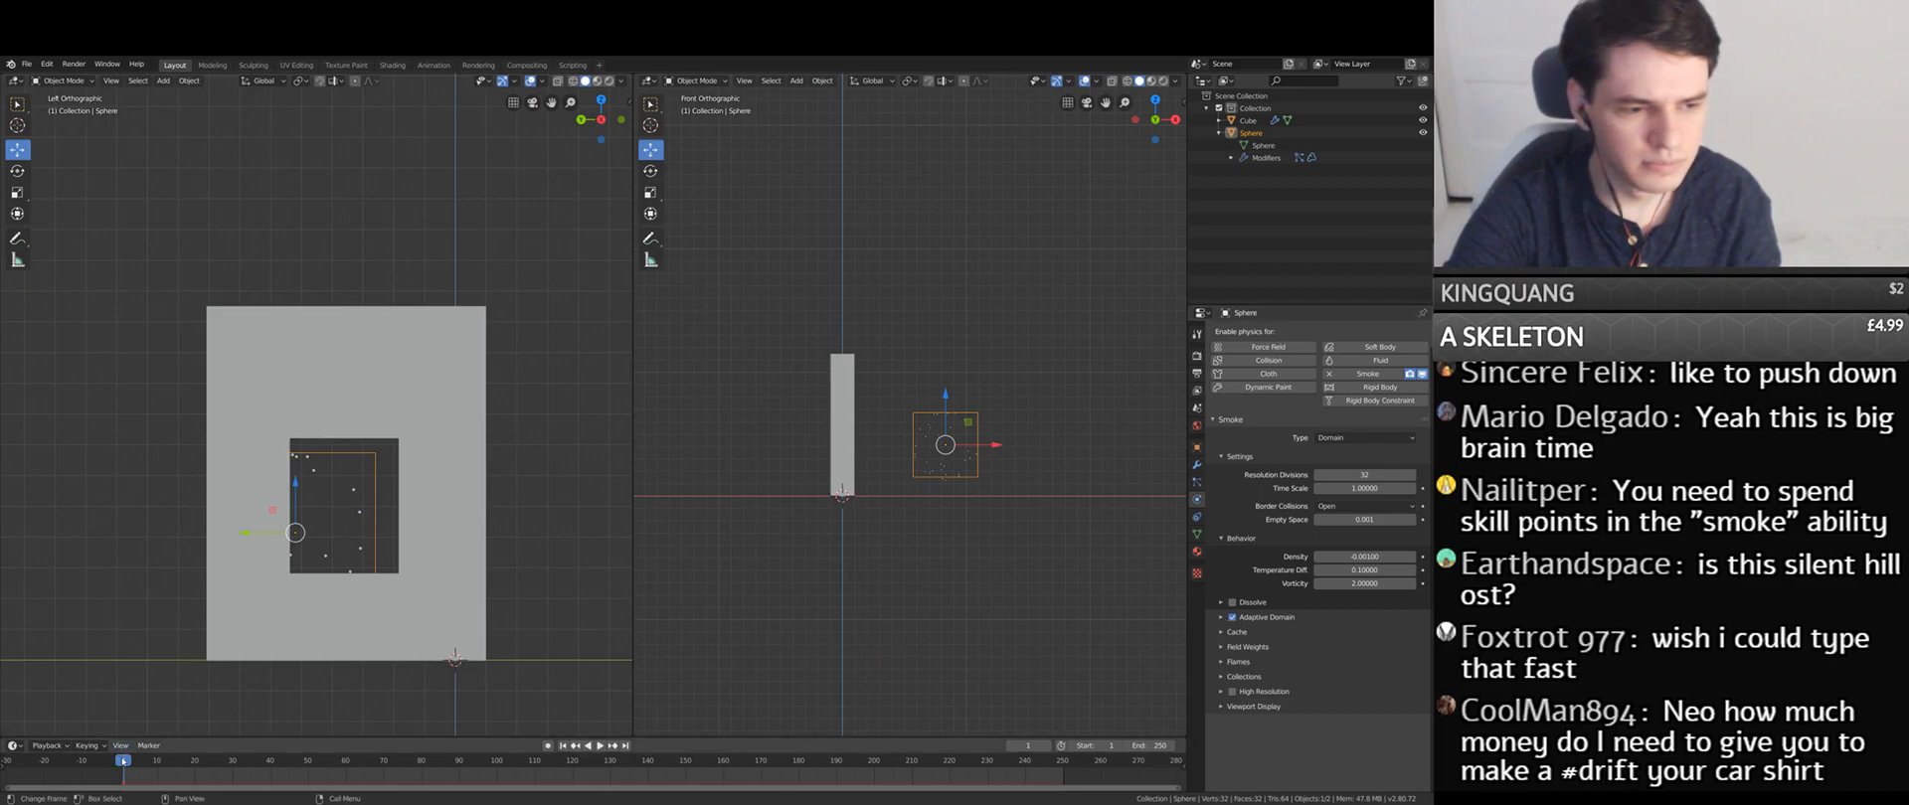
left_click_drag(319, 768, 489, 790)
key("space")
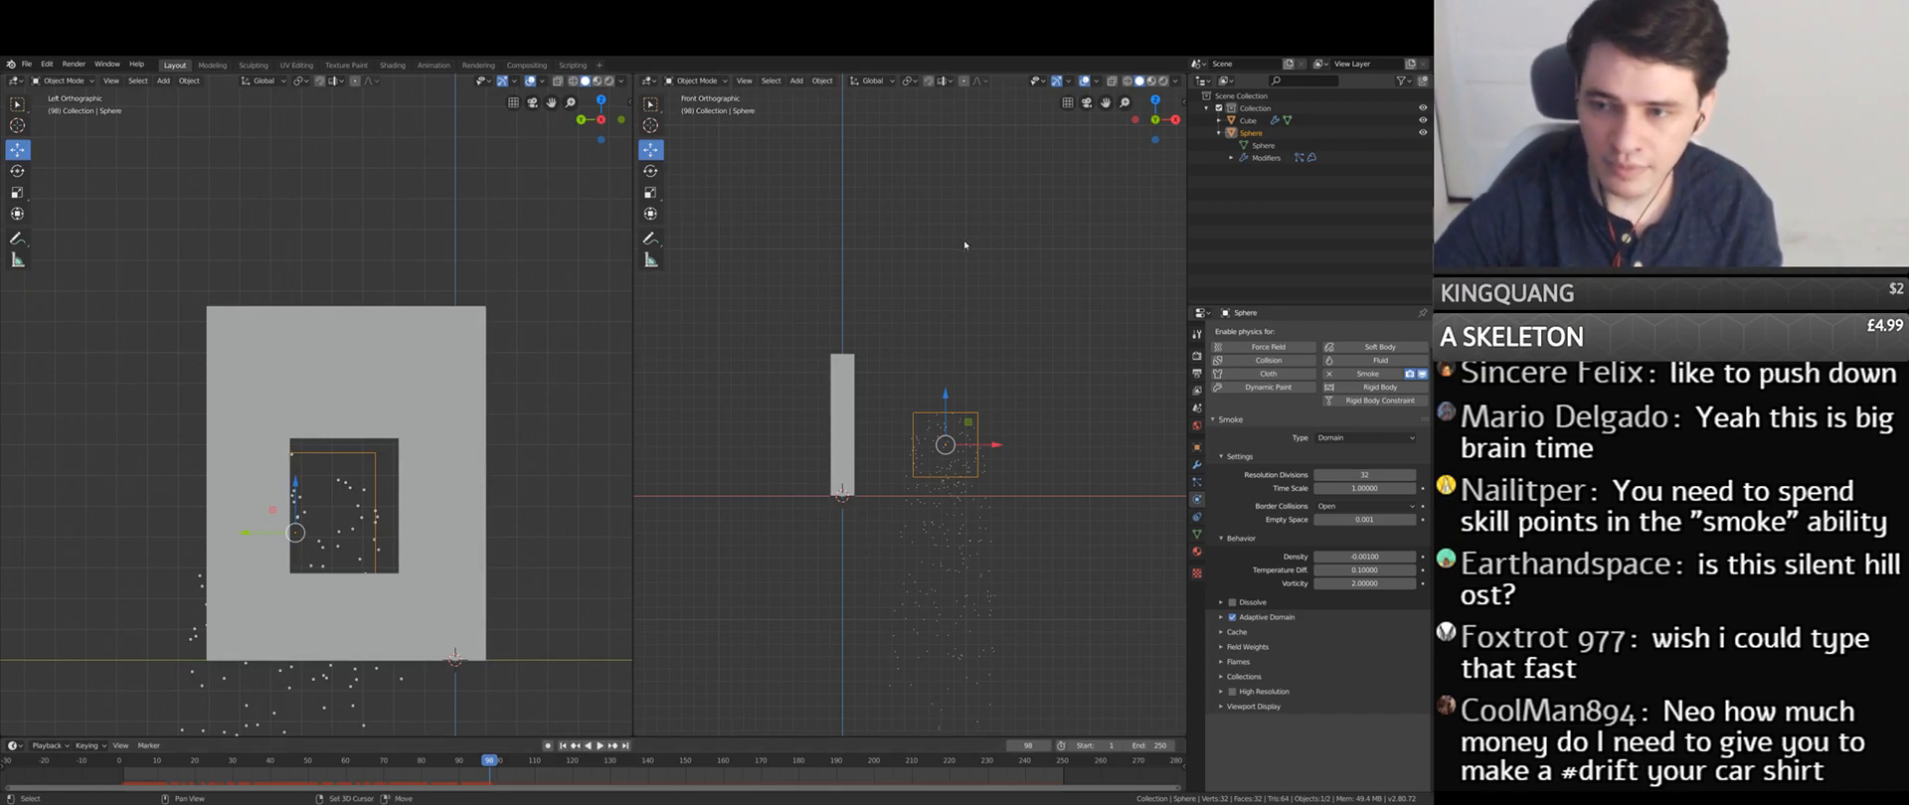
key("shift+Left")
scroll(878, 557, "up", 4)
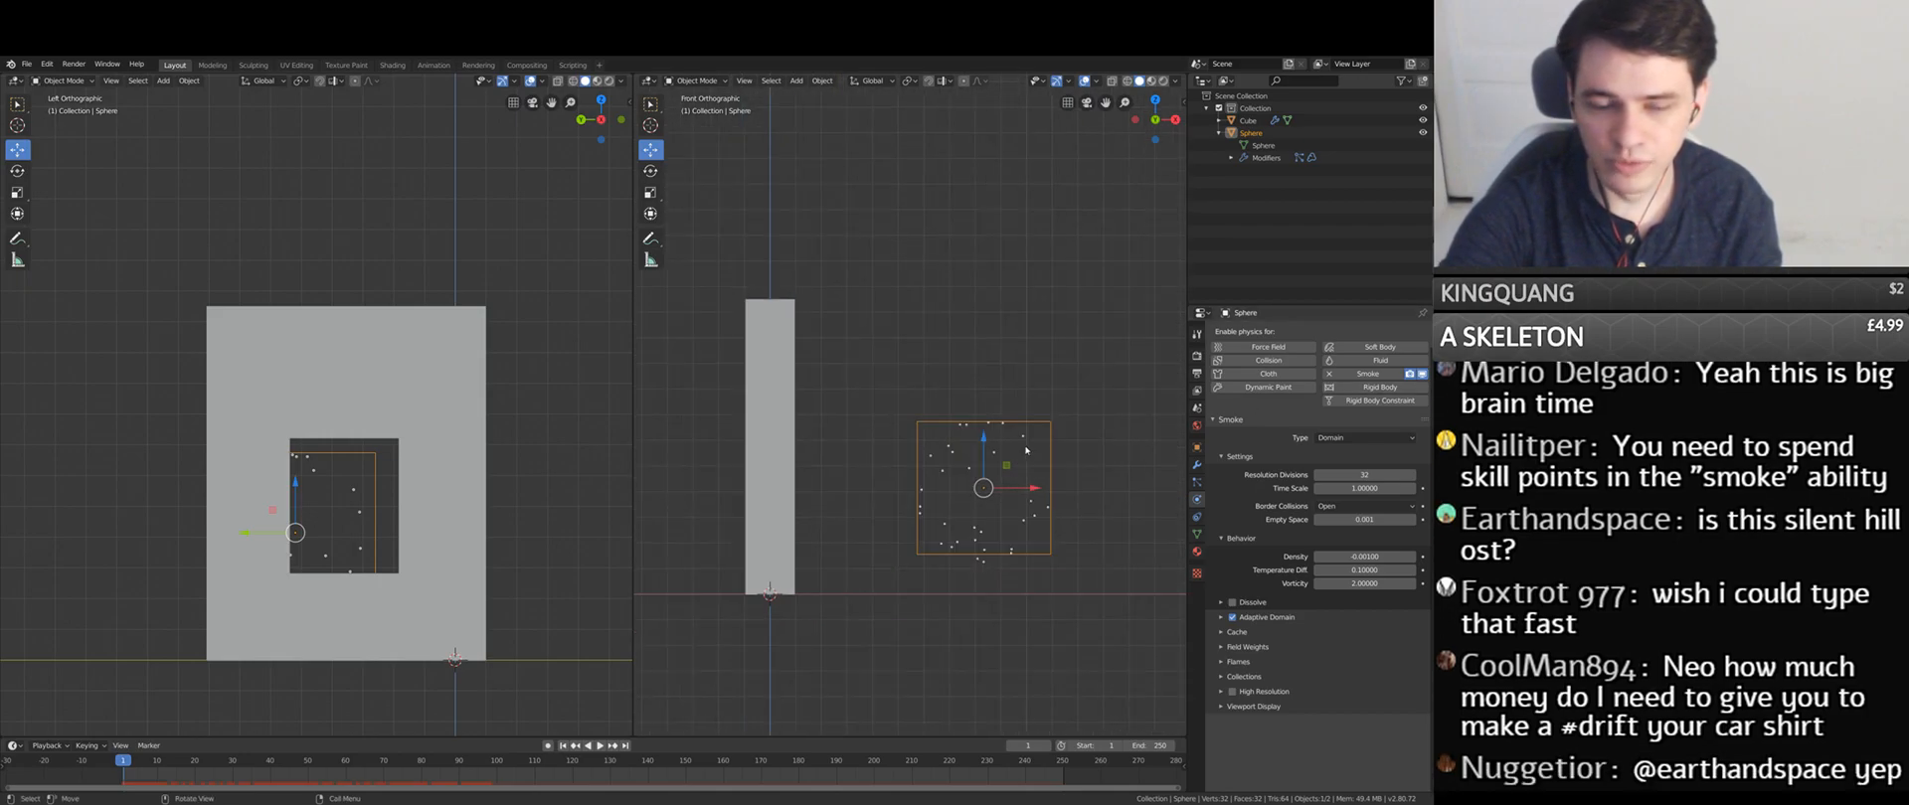
- Try a gravity field weight of -1 on the smoke domain, play it, revert the weight and replay from the start
left_click(1239, 648)
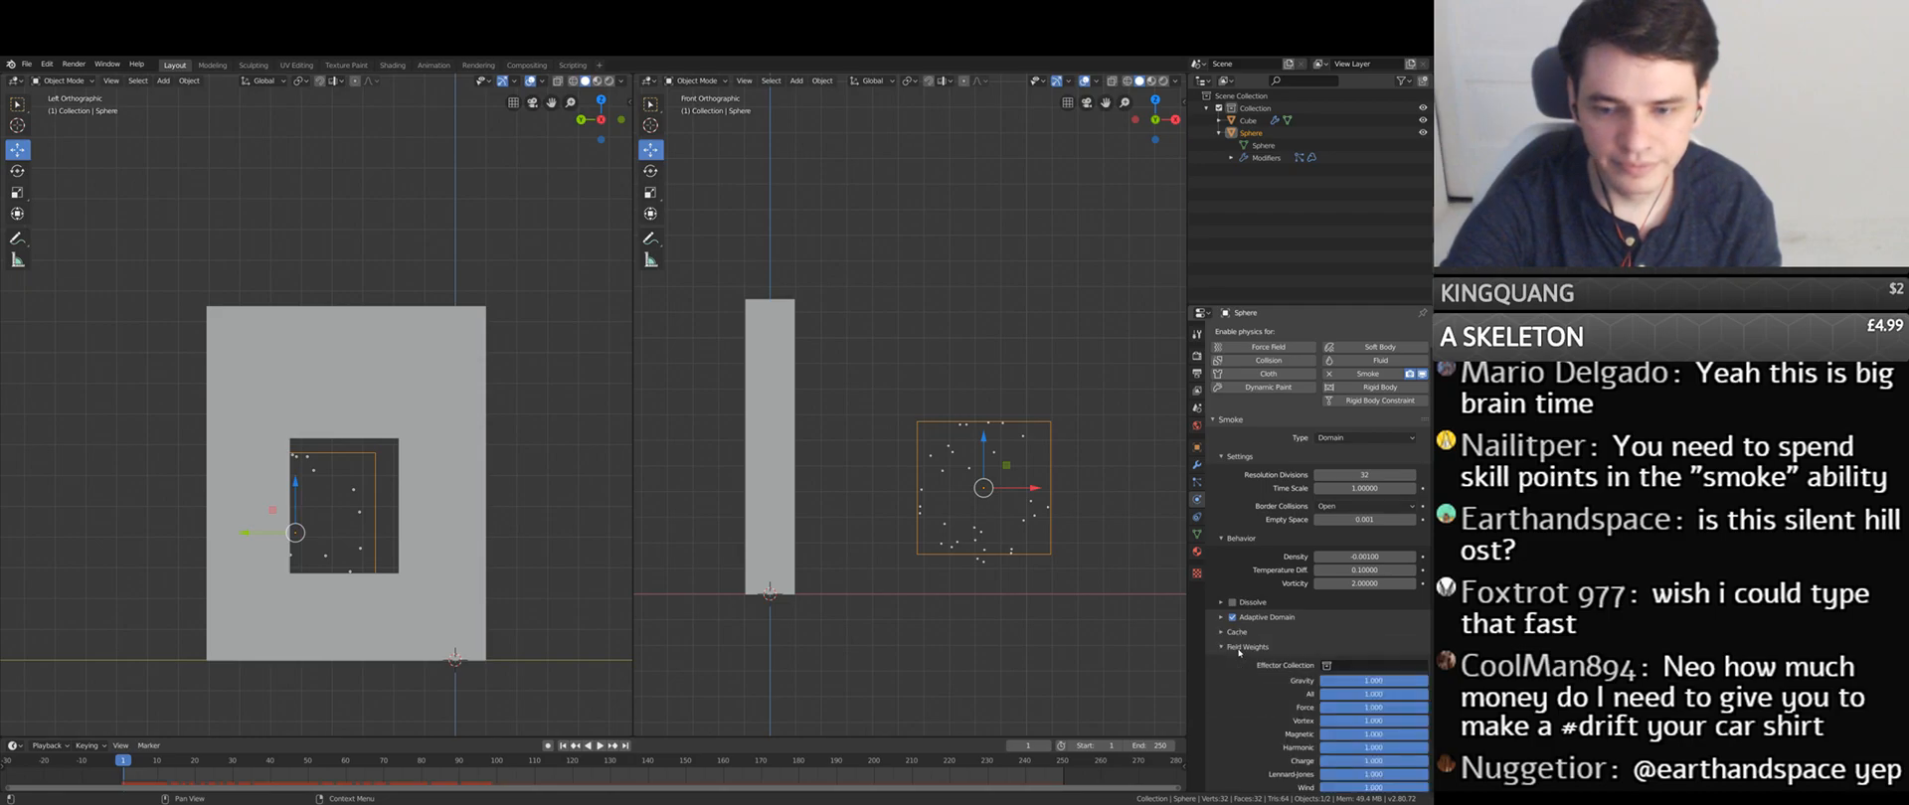
scroll(1238, 653, "down", 3)
left_click(1375, 602)
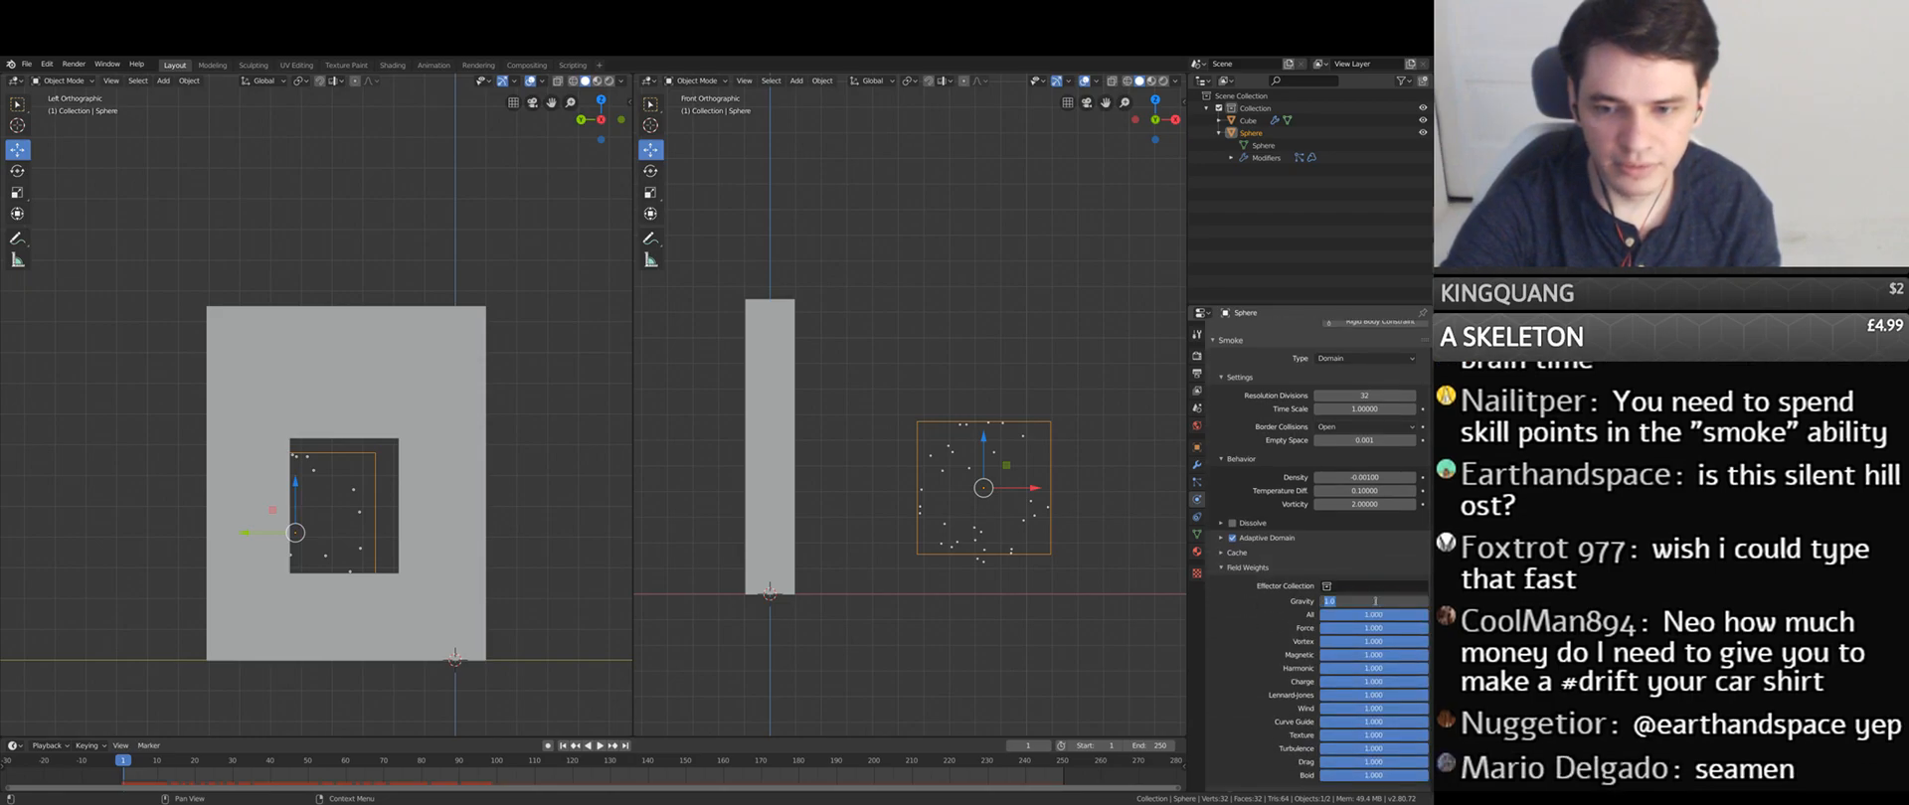
type("-1")
key("Return")
key("space")
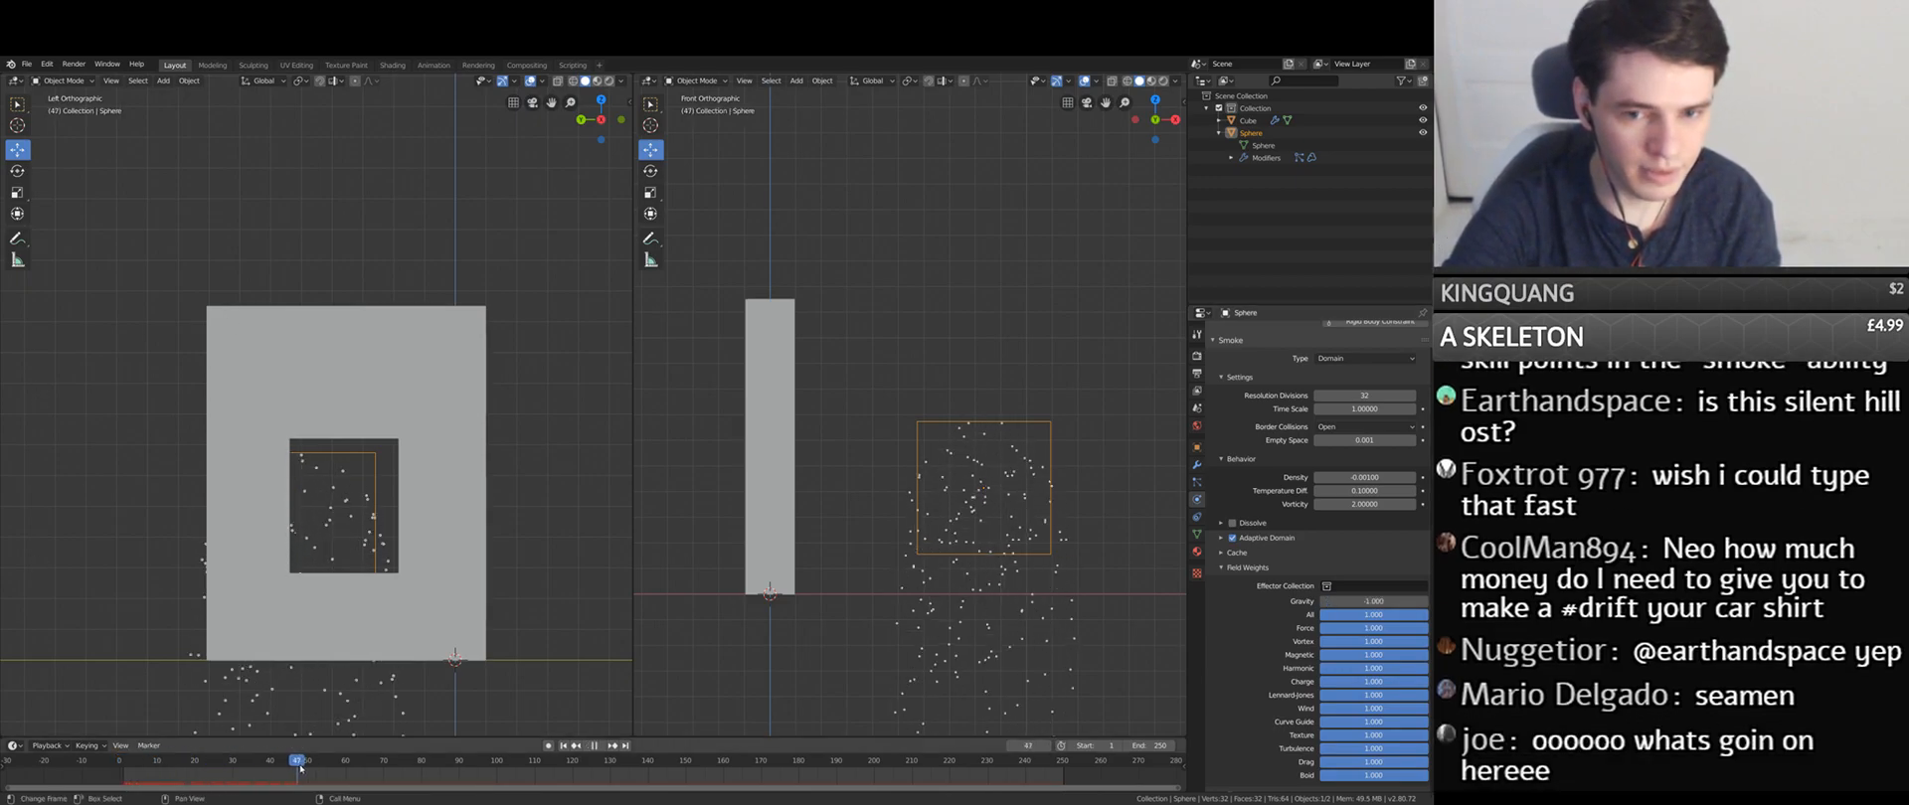
key("space")
key("ctrl+z")
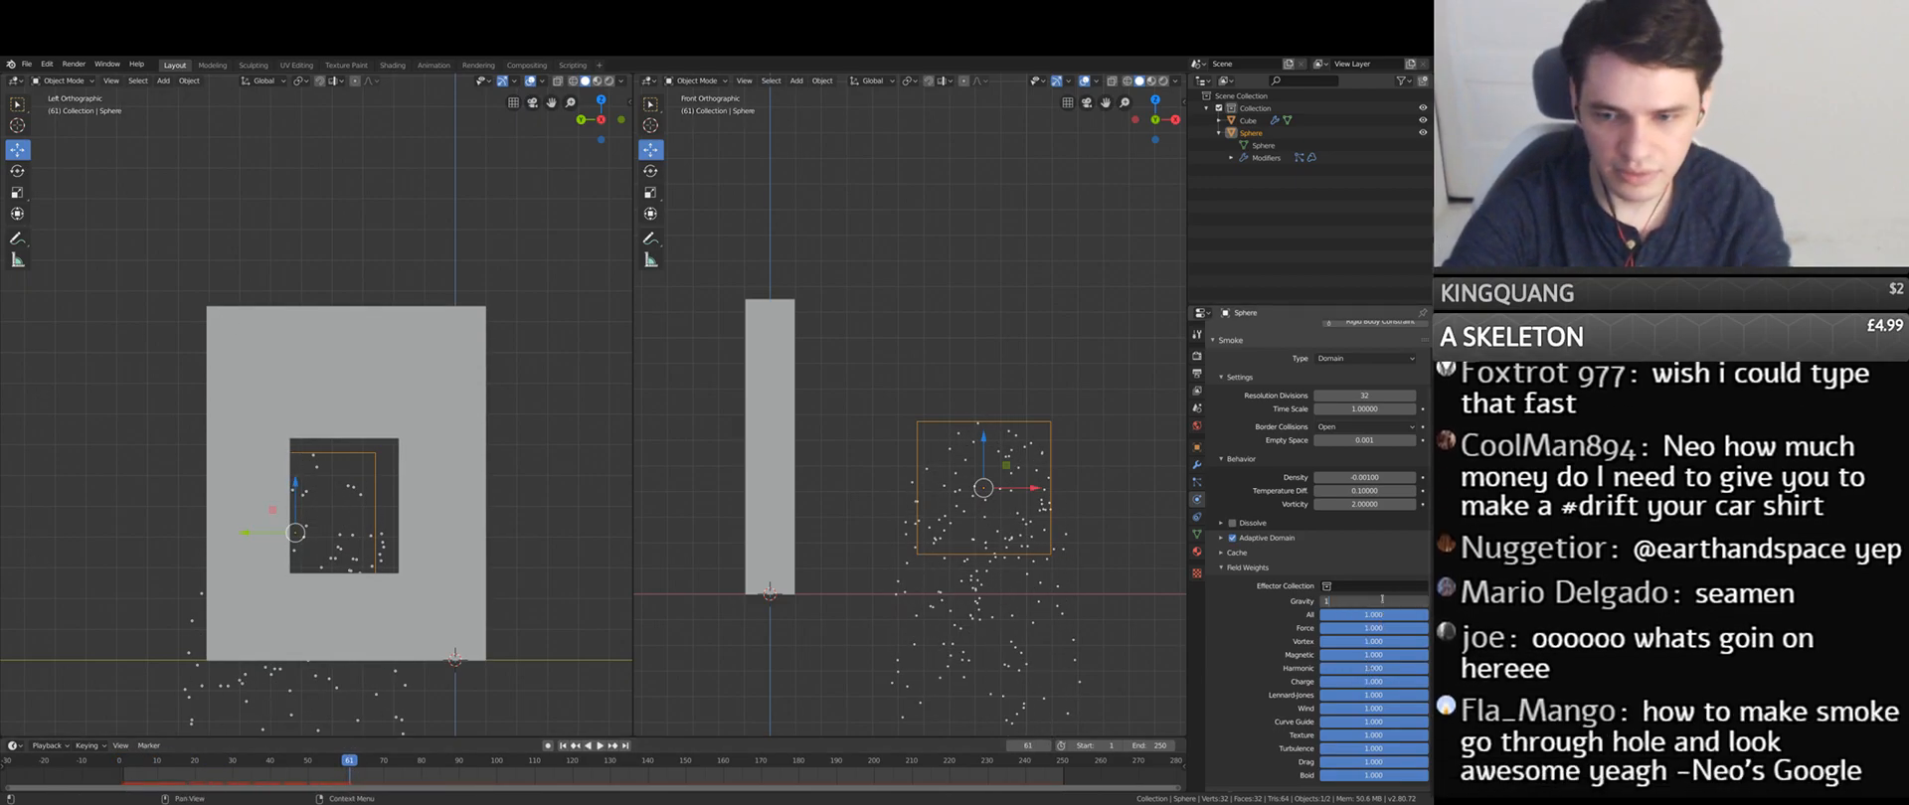
left_click_drag(204, 767, 123, 770)
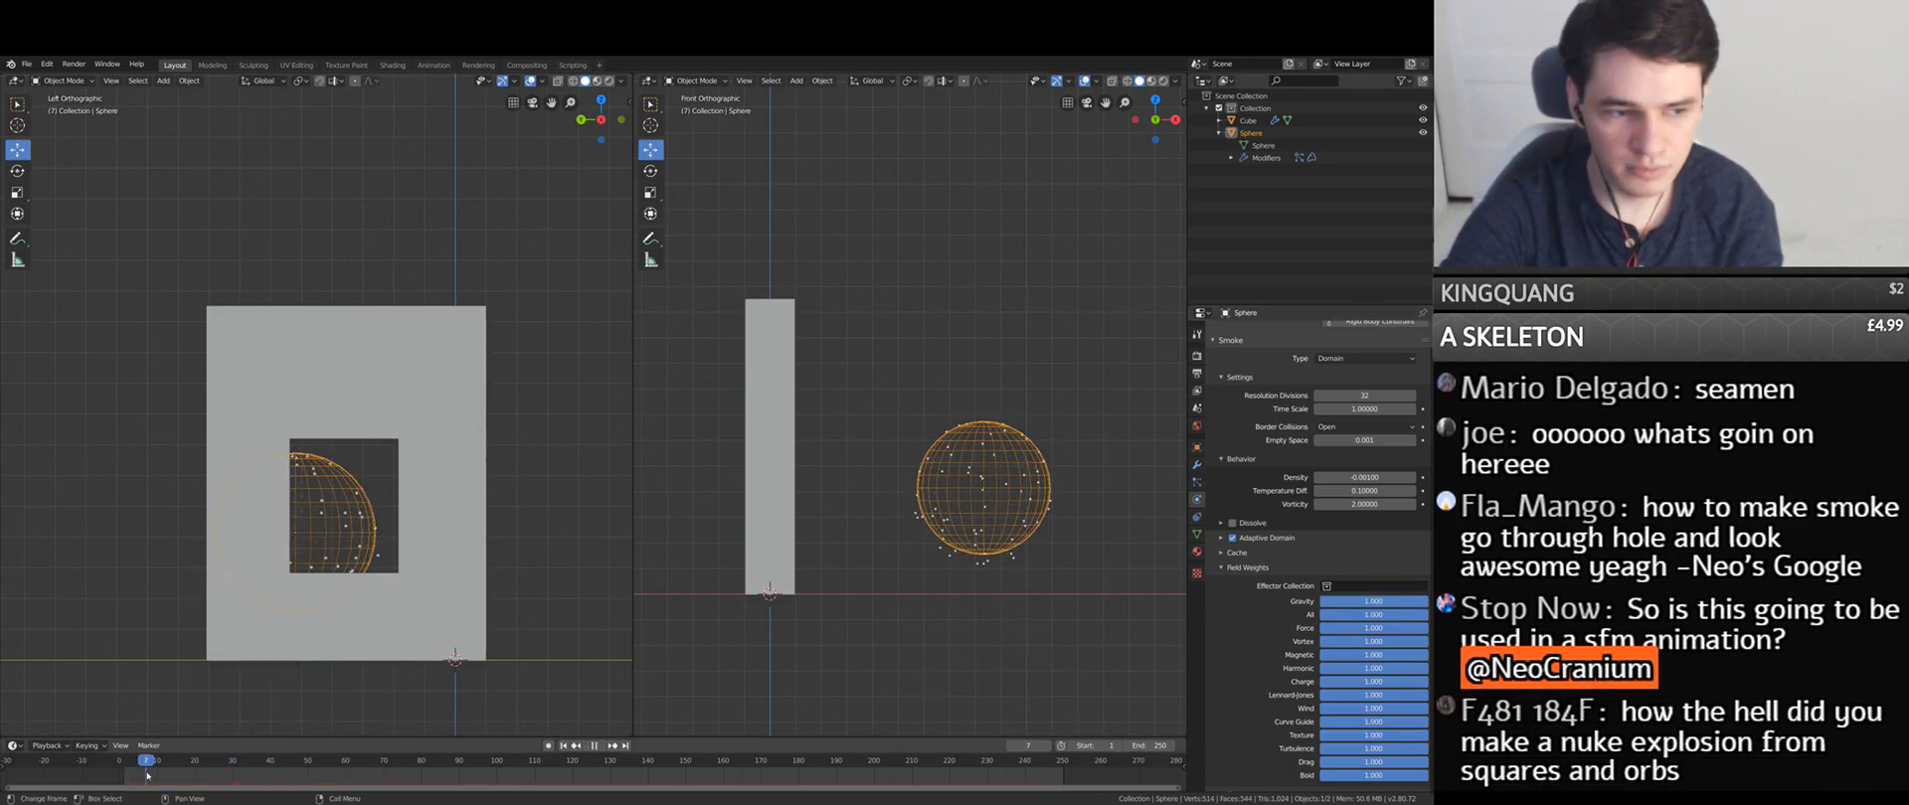
key("space")
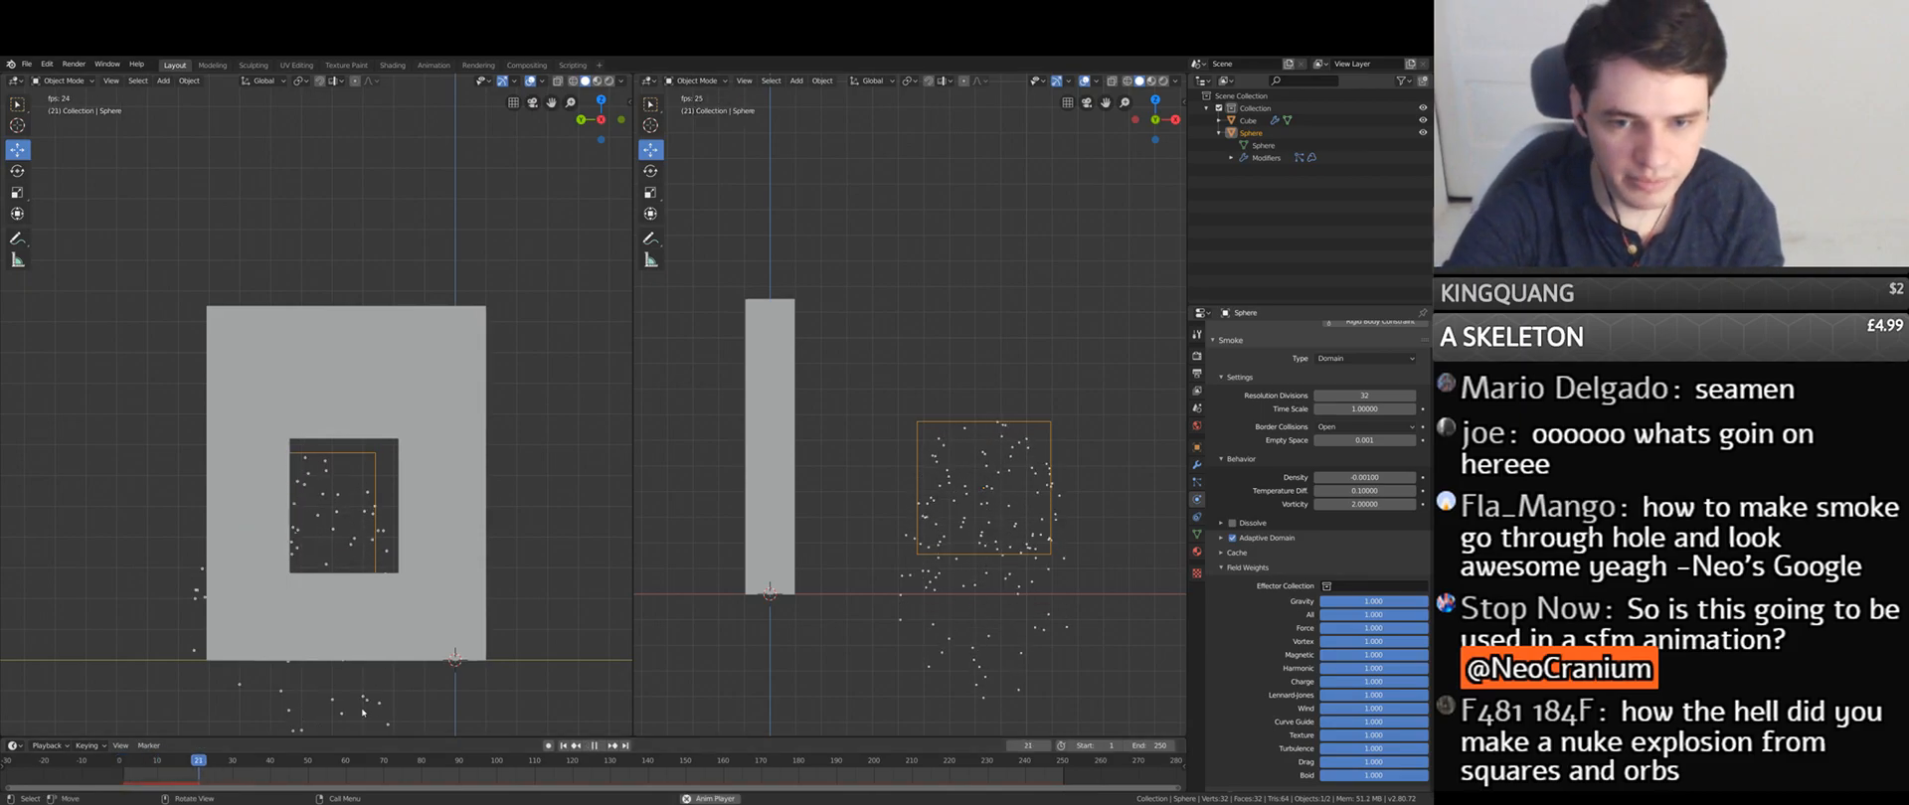
- Look through the smoke domain's Field Weights, Flames, Collections and Adaptive Domain settings
scroll(1322, 557, "down", 2)
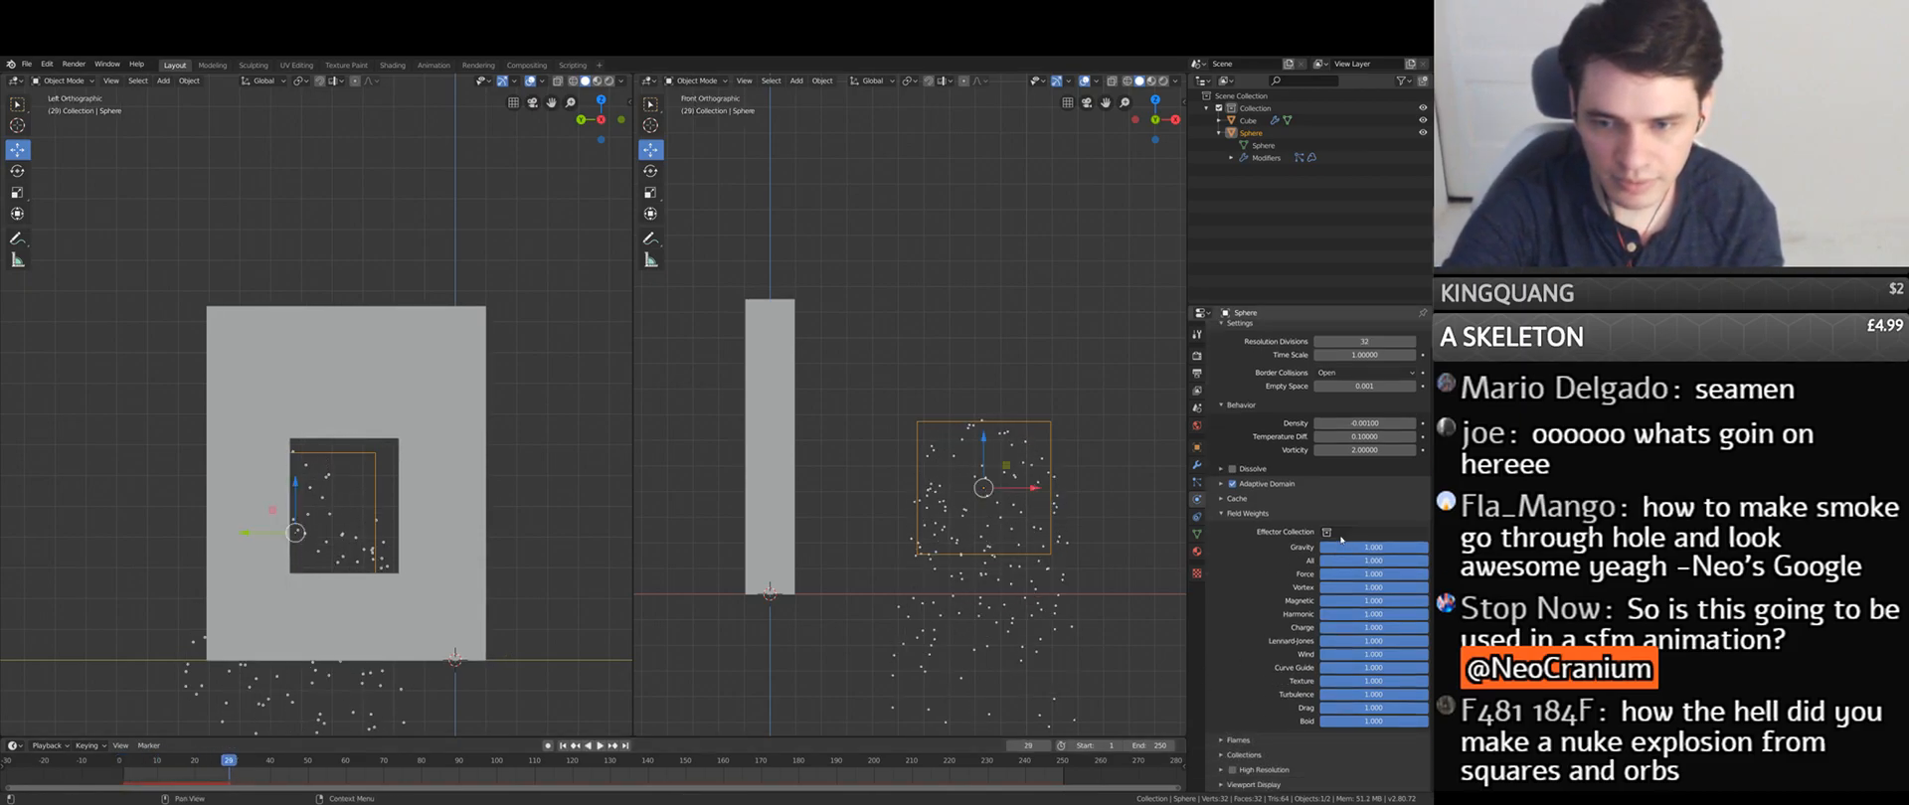
left_click(1245, 513)
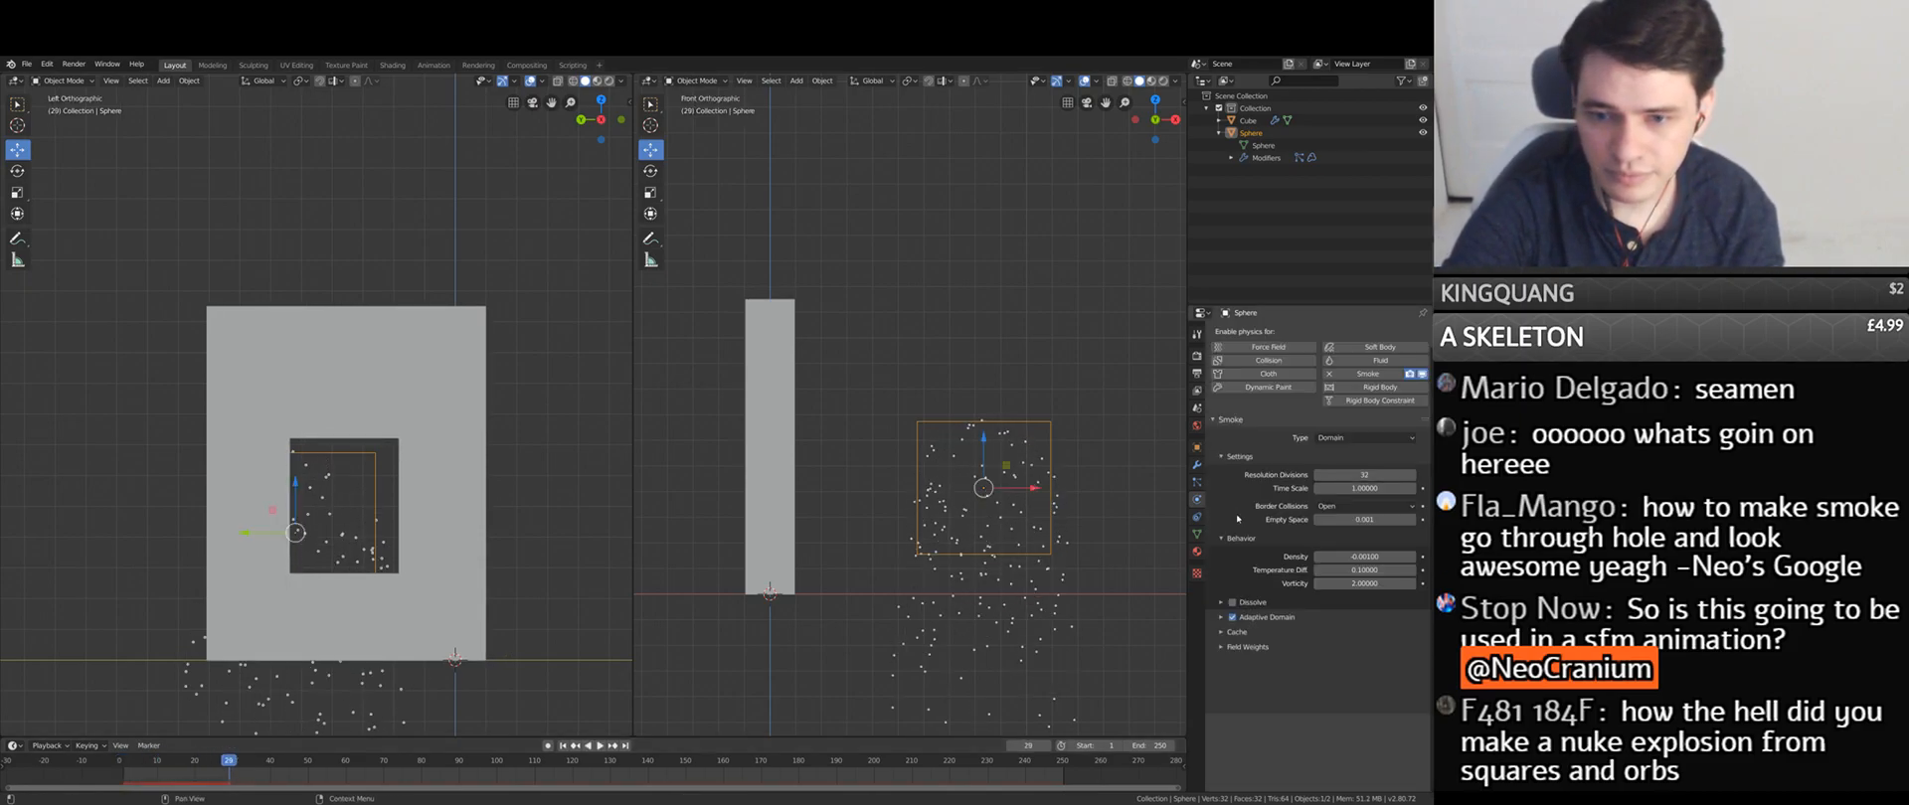
left_click(1238, 662)
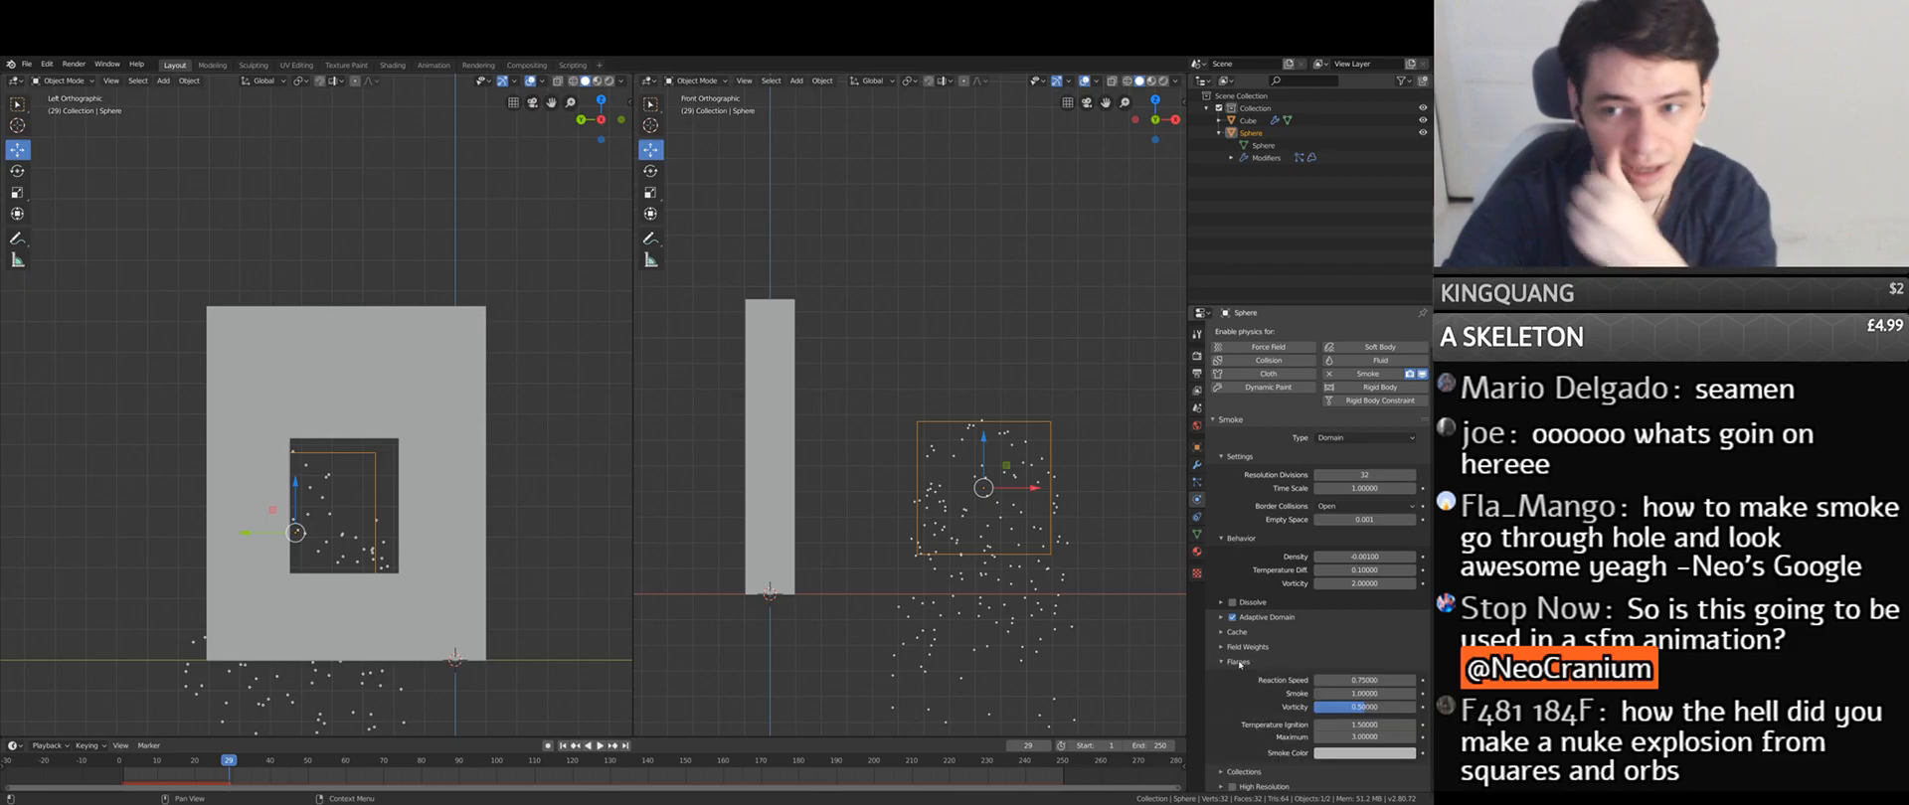
left_click(1236, 662)
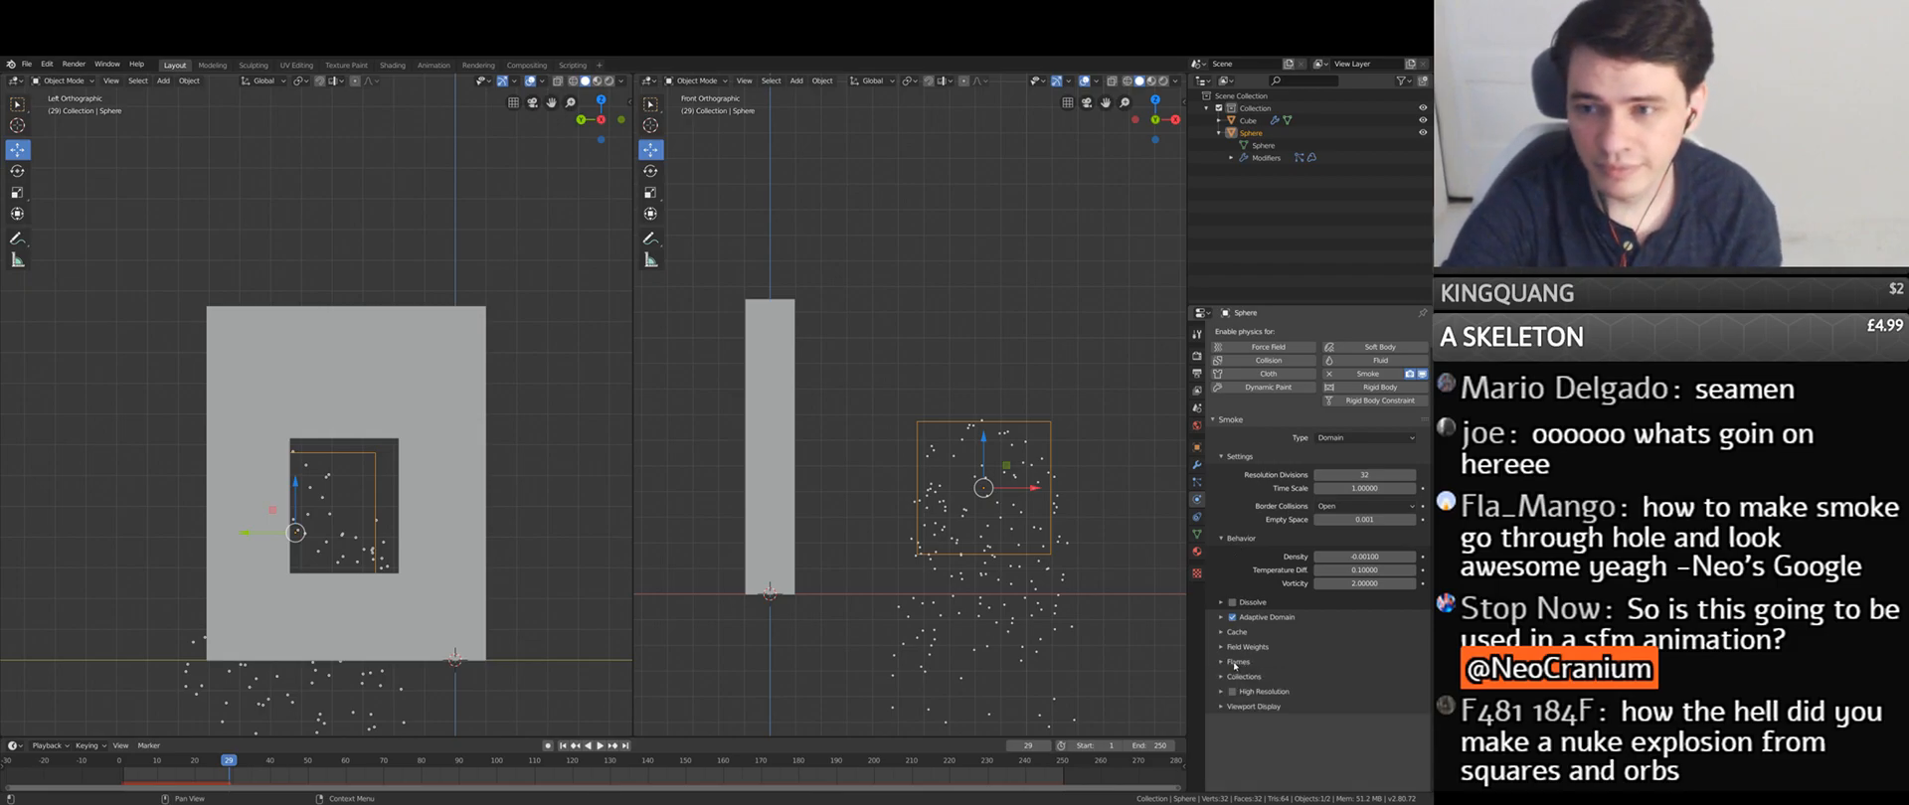
left_click(1243, 677)
left_click(1242, 677)
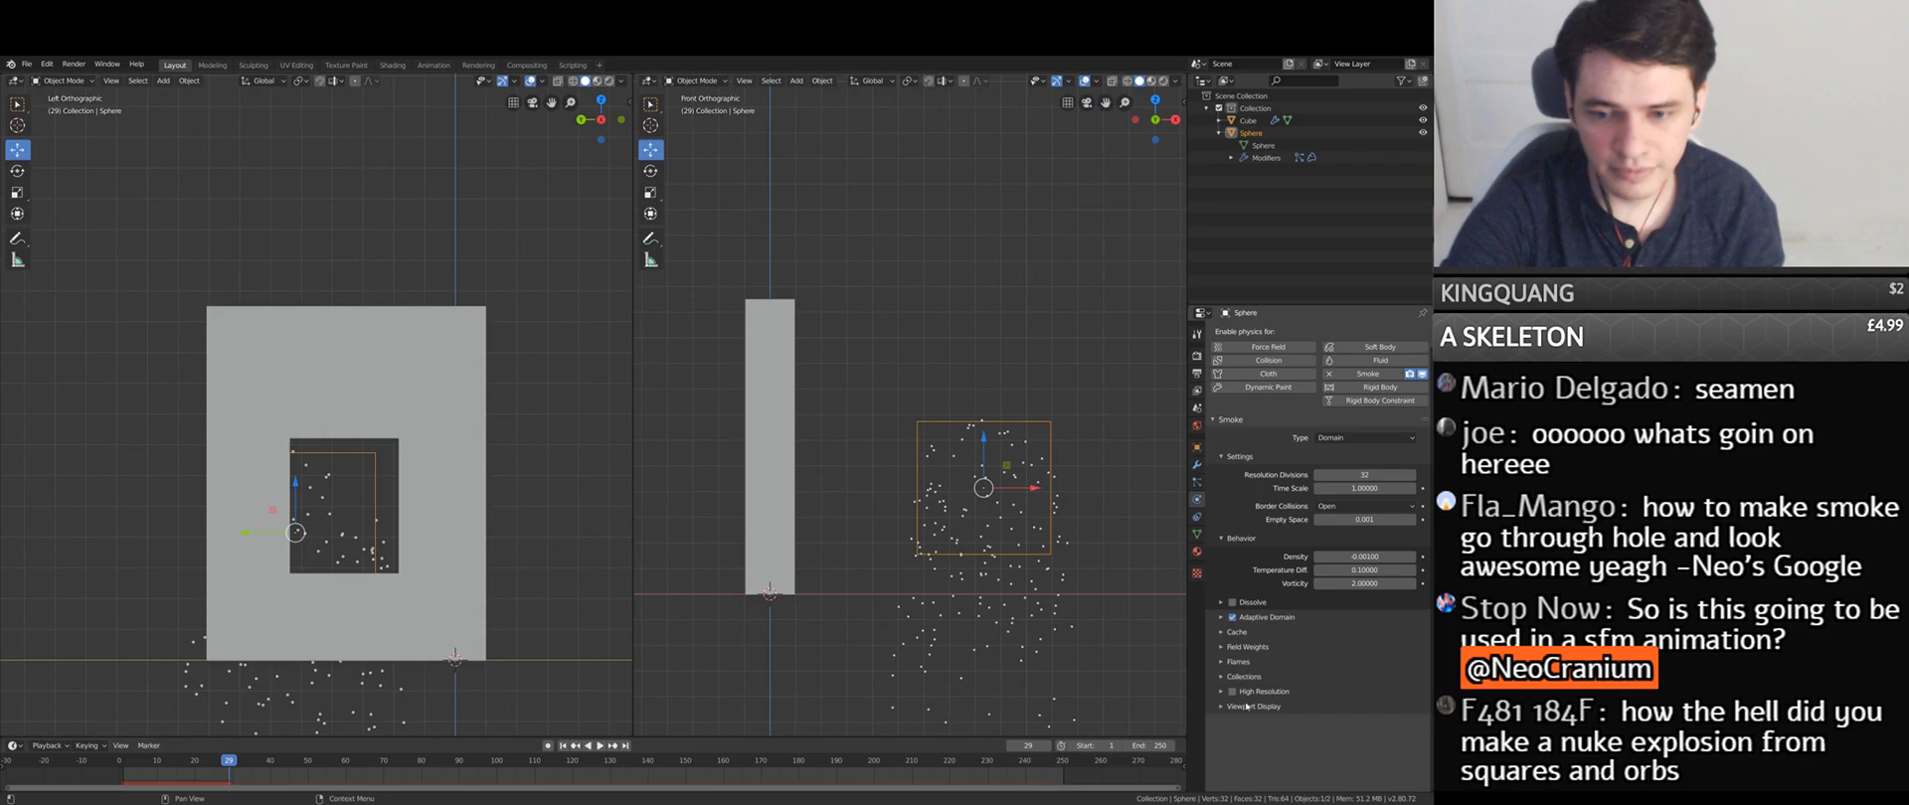
left_click(1221, 617)
left_click(1221, 617)
left_click(1221, 617)
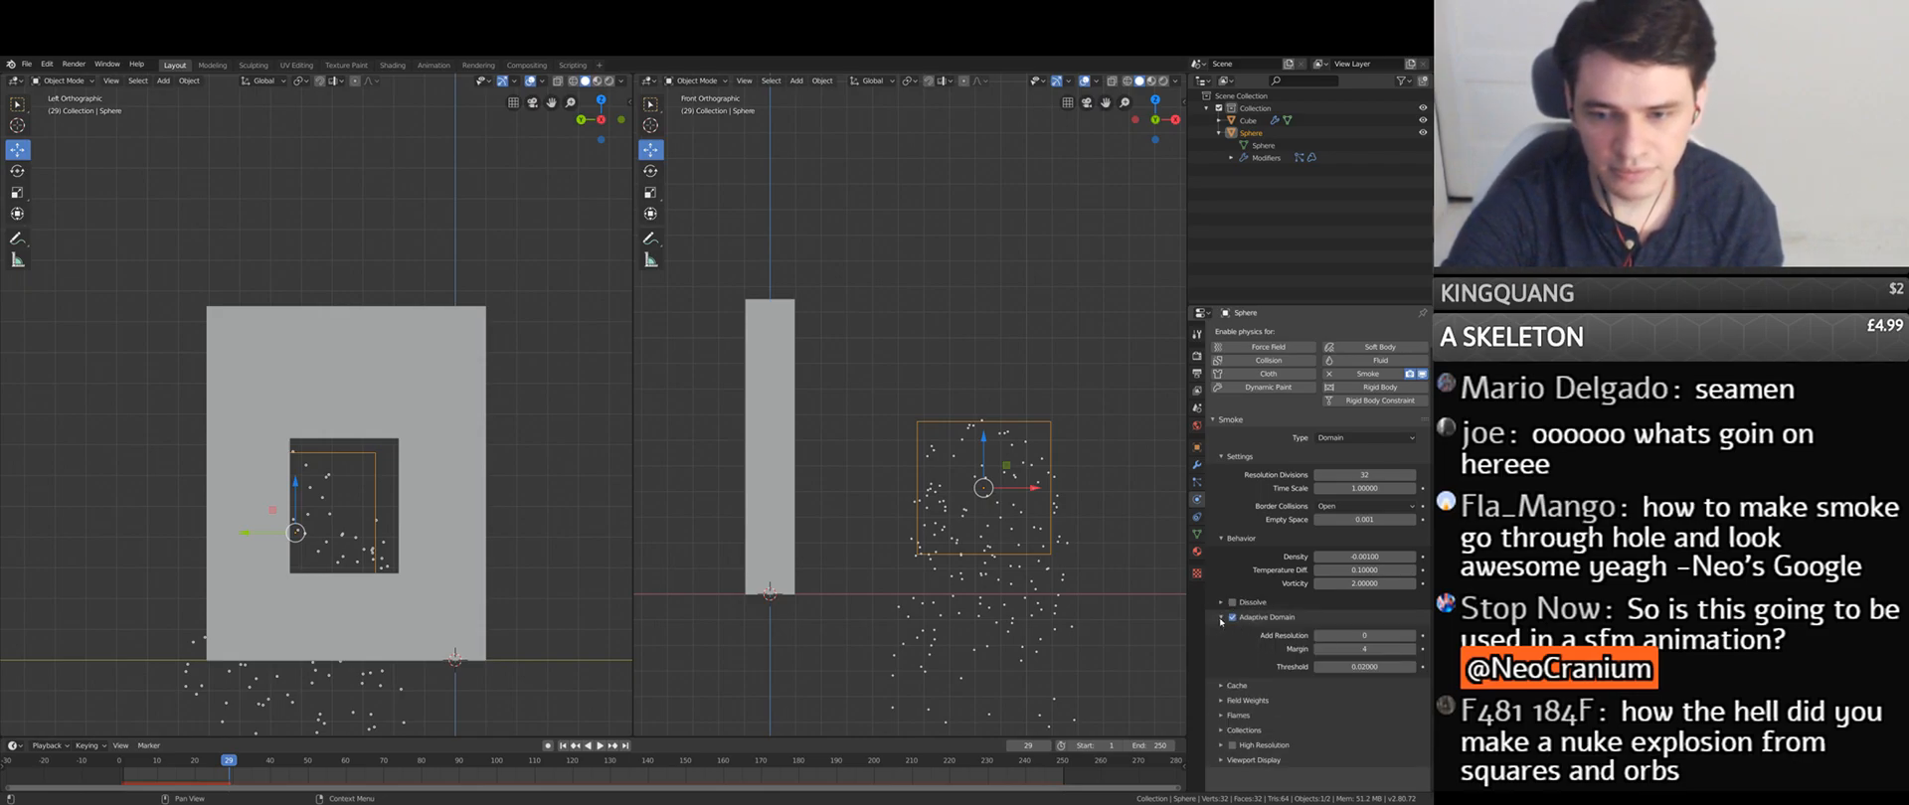
left_click(1221, 619)
- Set the smoke domain's Temperature Diff. to 5 and replay the simulation from the start
left_click_drag(1332, 557, 1292, 556)
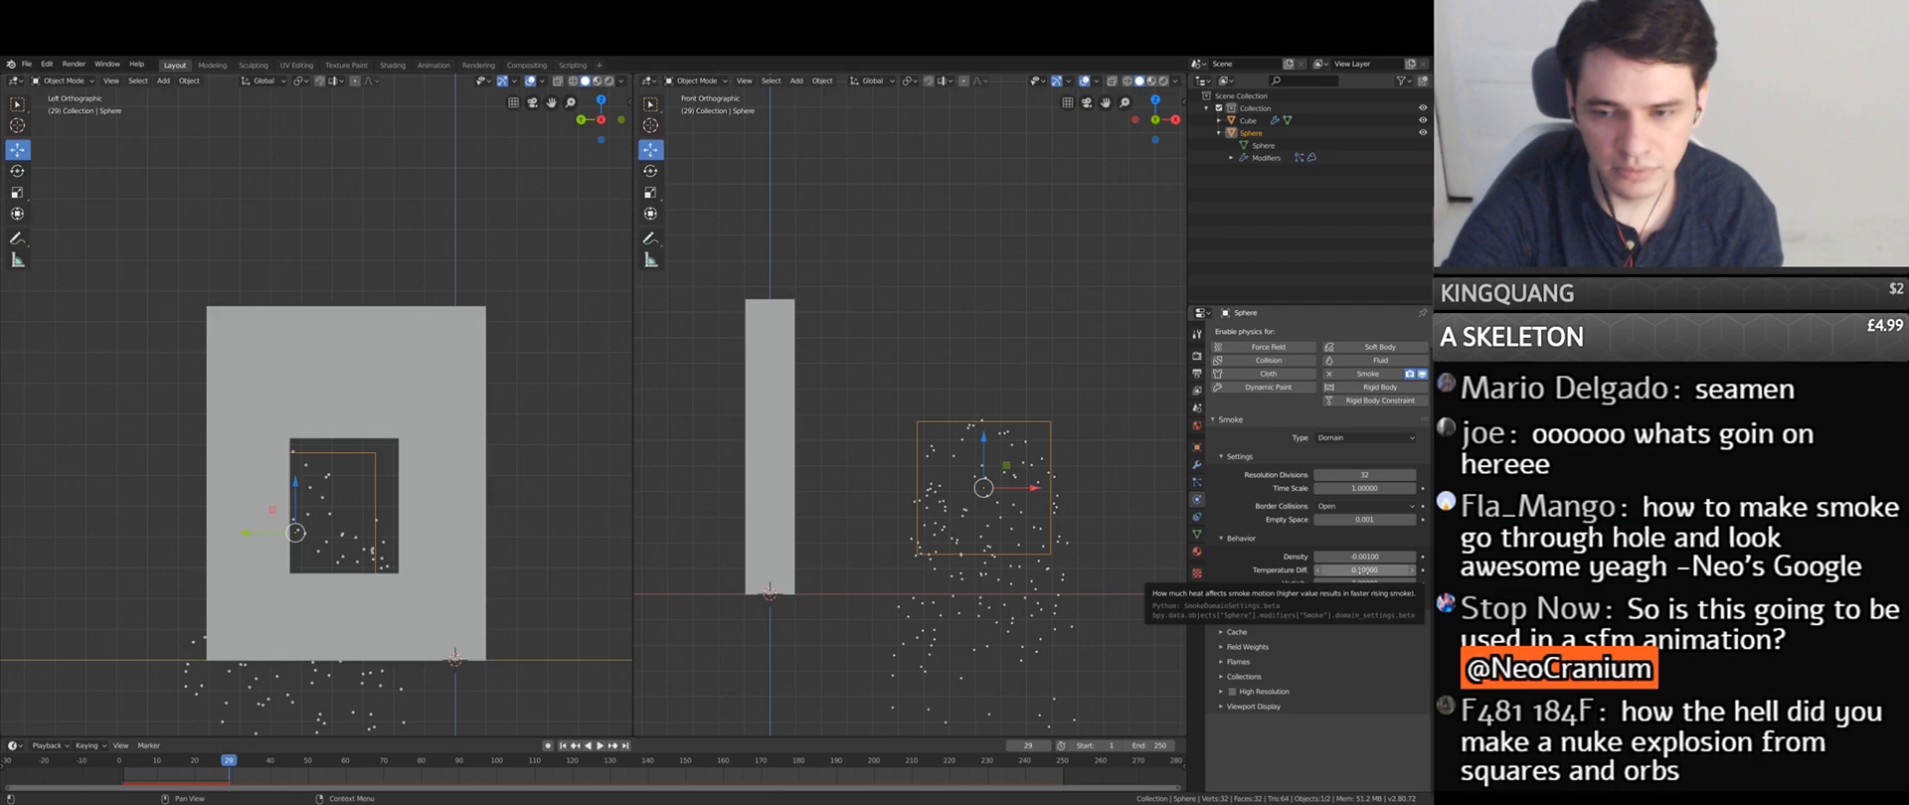
left_click(1349, 570)
type("5")
key("Return")
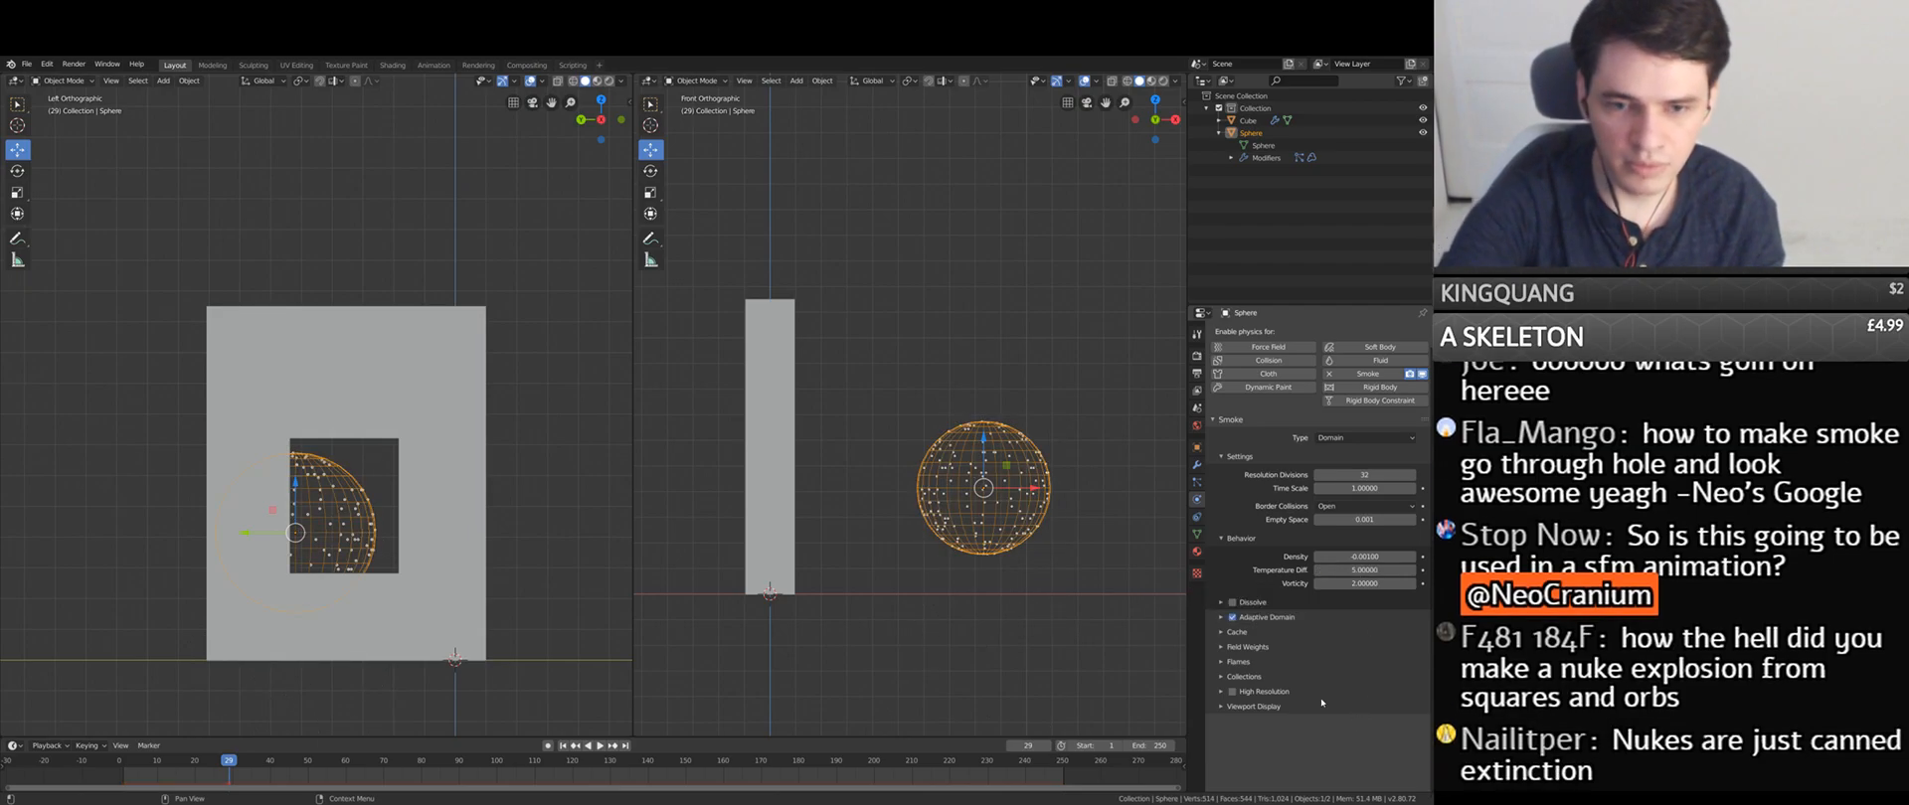
left_click(127, 762)
key("space")
key("space")
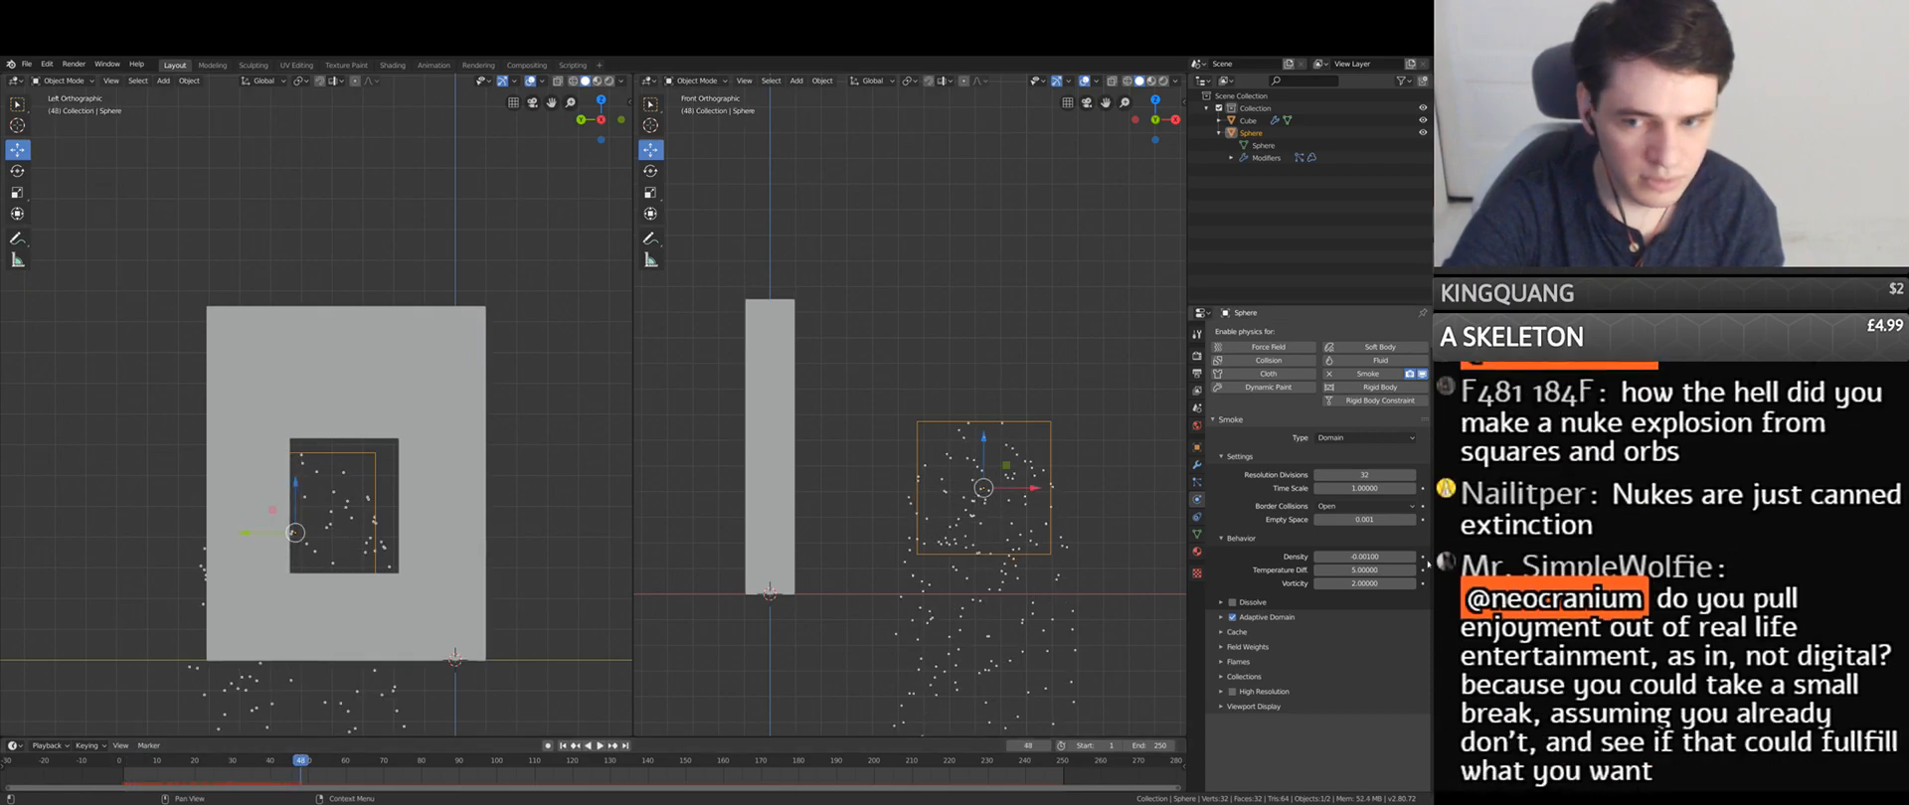
- Set the smoke domain's Temperature Diff. to -5 and play the simulation again from the start
left_click(1349, 571)
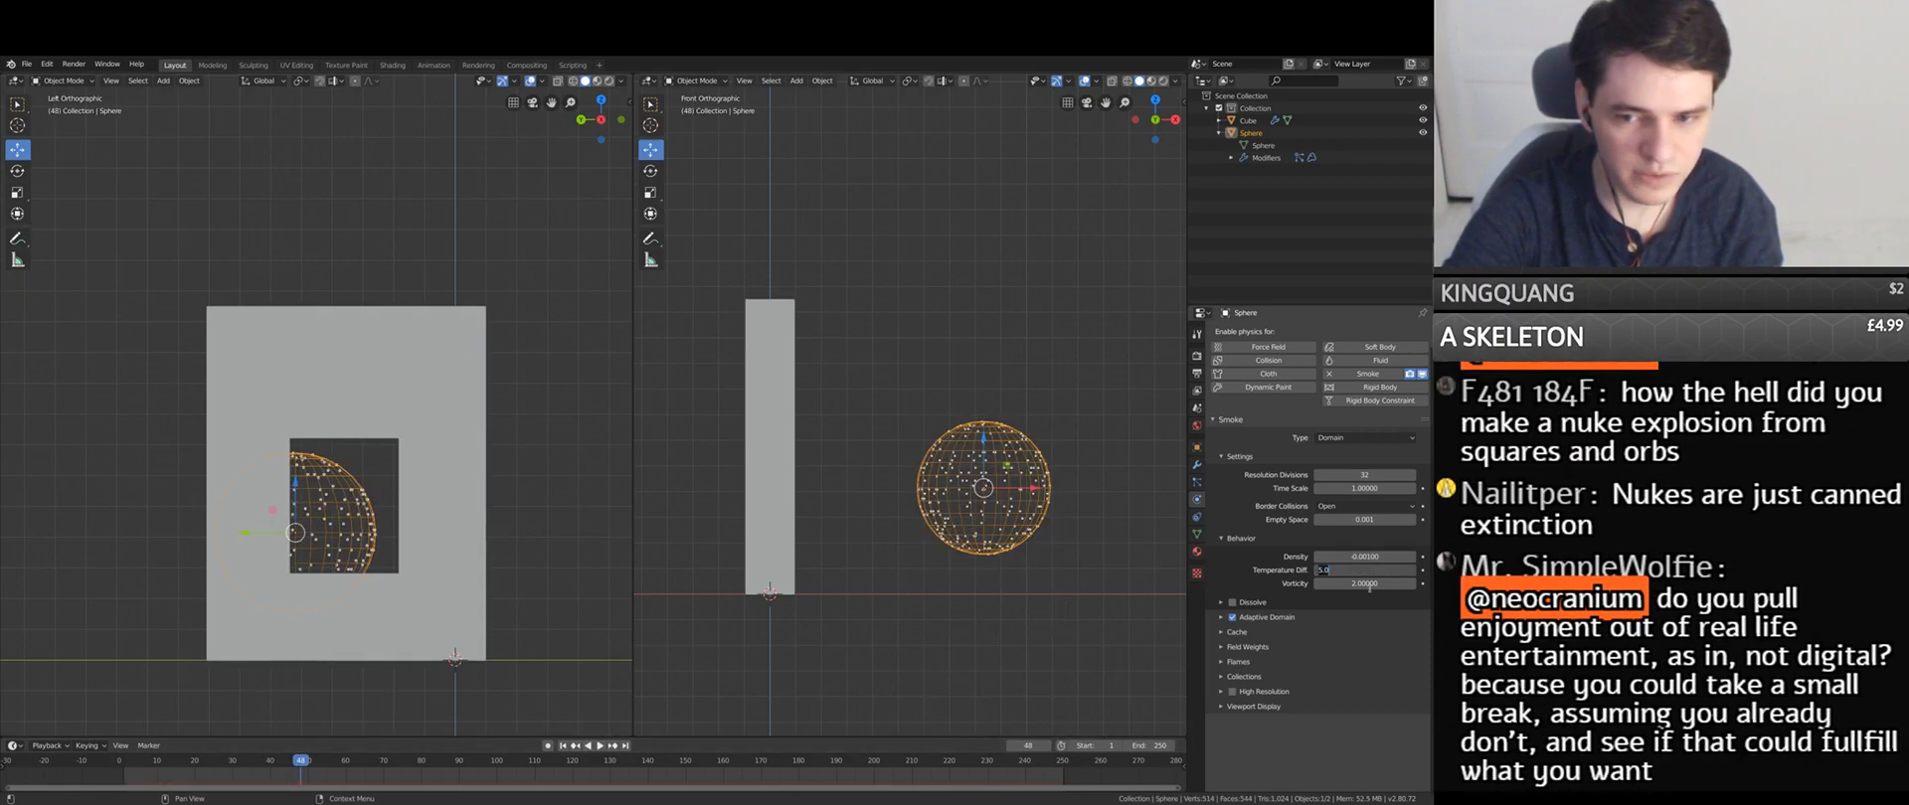
key("BackSpace")
type("-5")
key("Return")
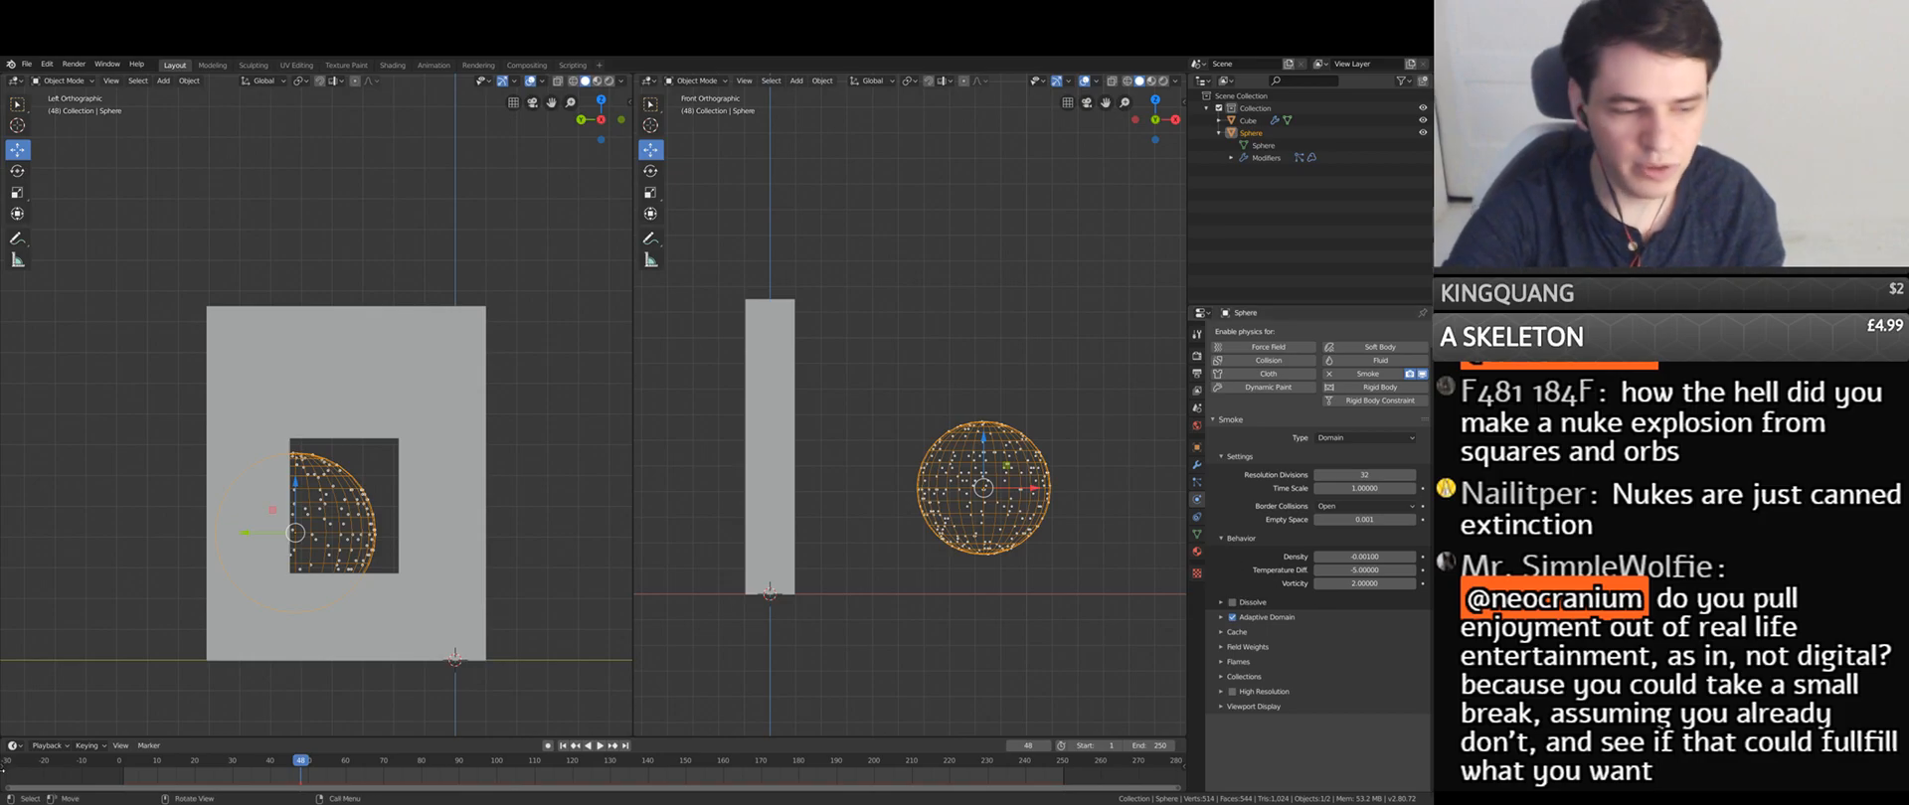
left_click(114, 761)
key("space")
key("space")
- Set the smoke domain's Temperature Diff. back to 0.1
left_click(1385, 569)
type("-5.0")
key("BackSpace")
key("BackSpace")
key("BackSpace")
key("BackSpace")
type("0.1")
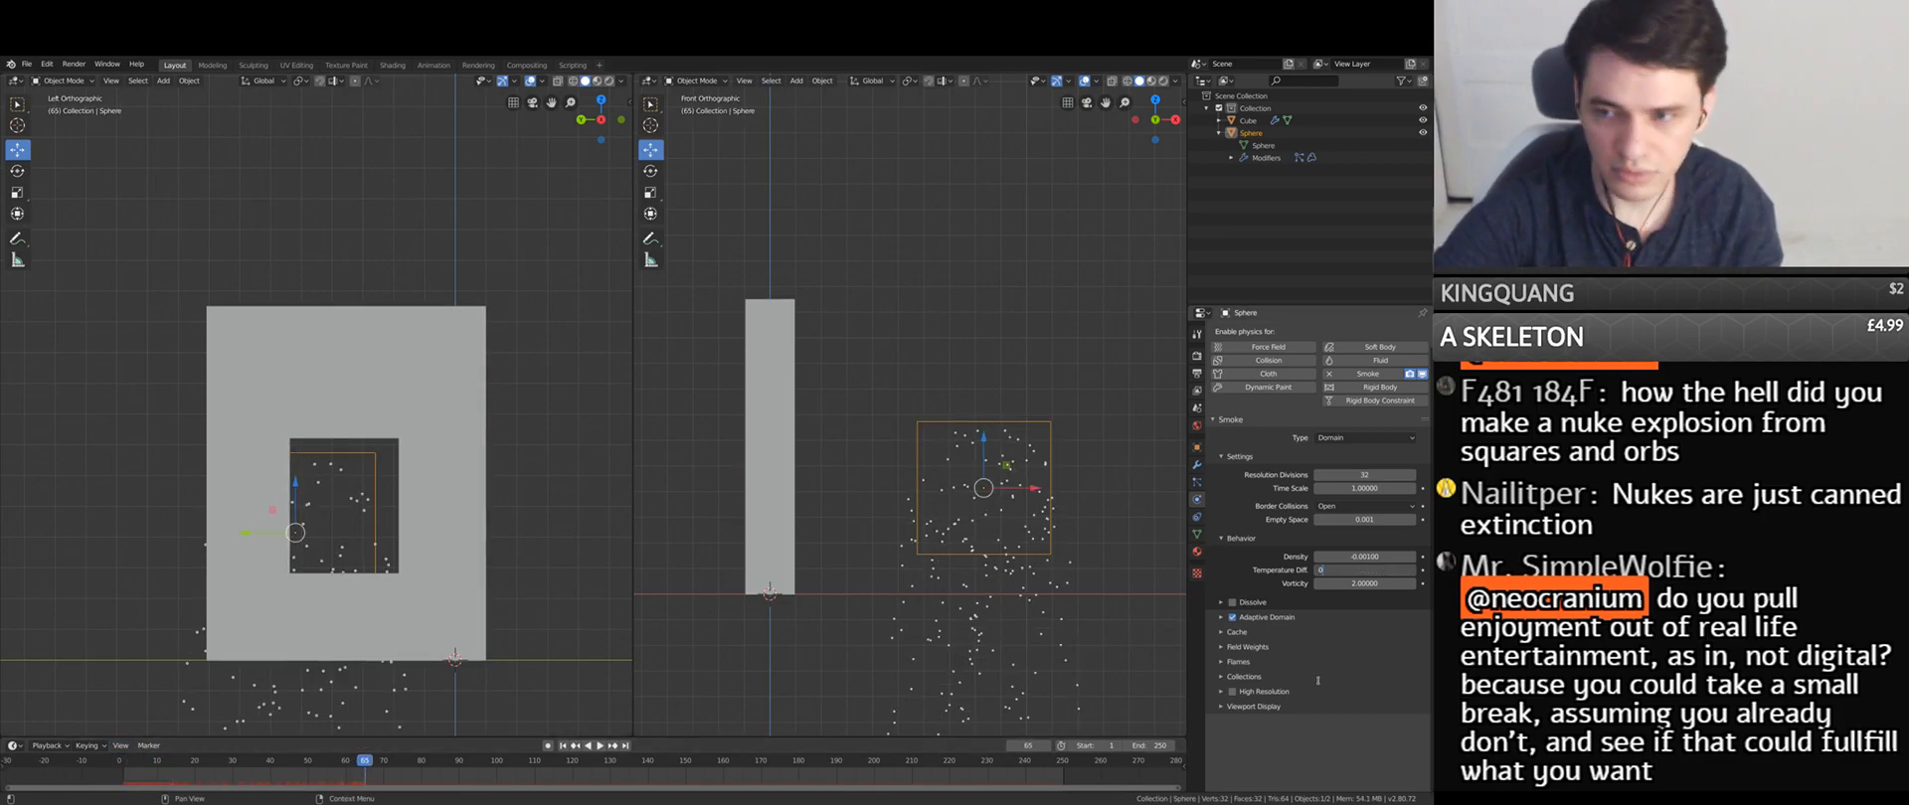
key("Return")
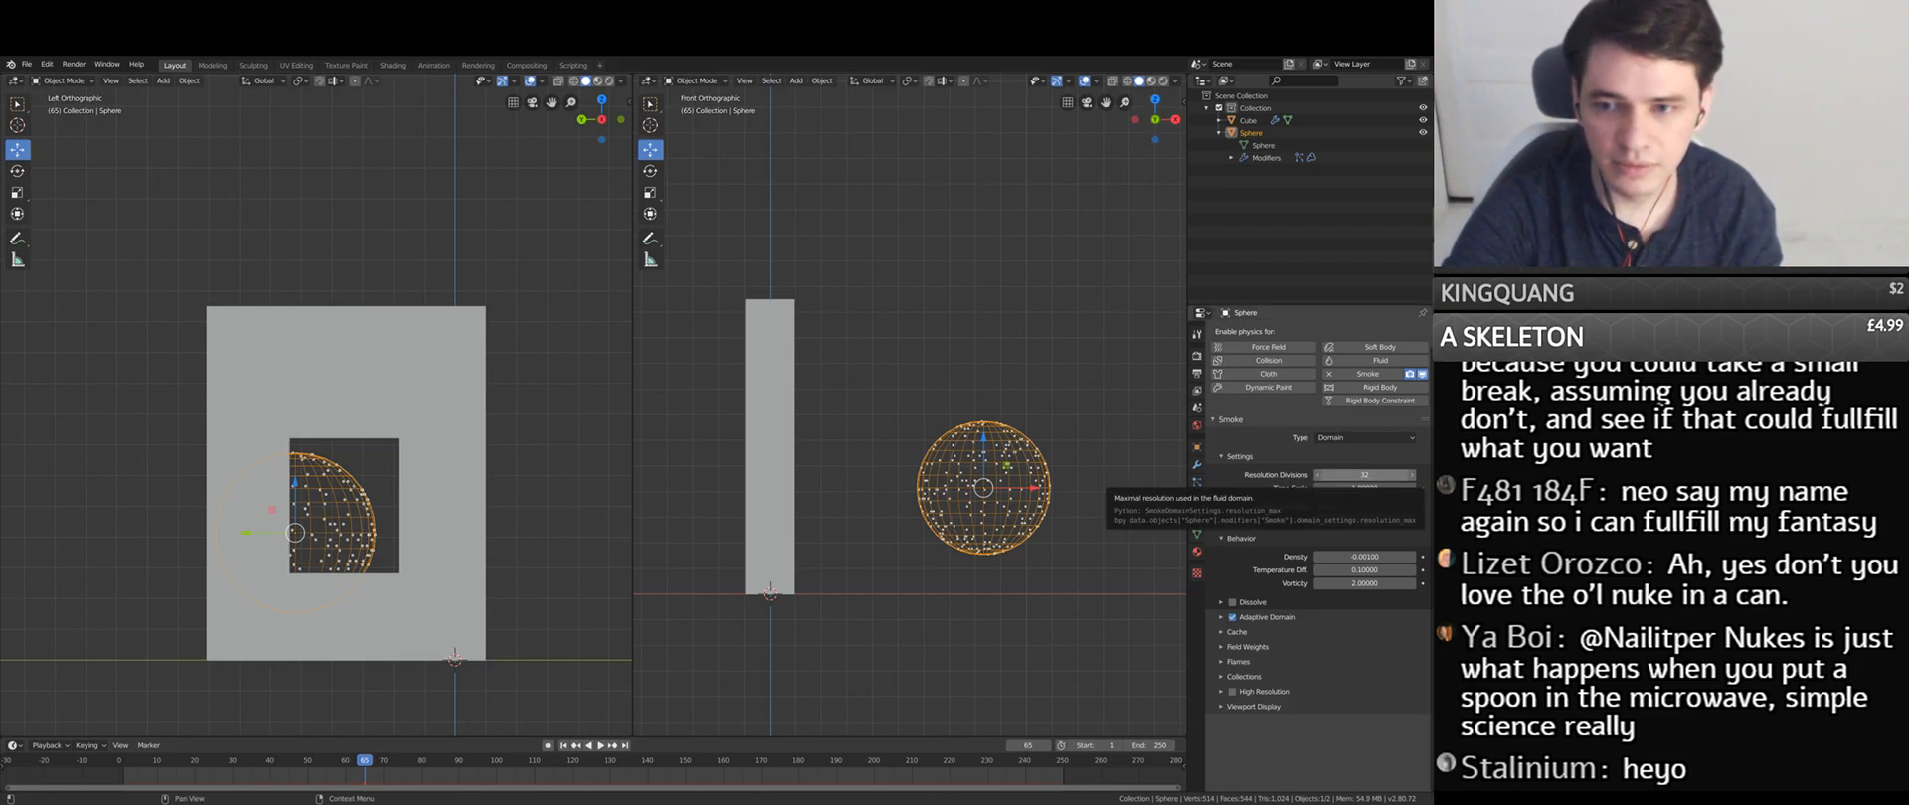
- Narrow the Blender window beside the YouTube search results, open "How to Create a Smoke Simulation in Eevee" and pause it
left_click_drag(1432, 454, 890, 454)
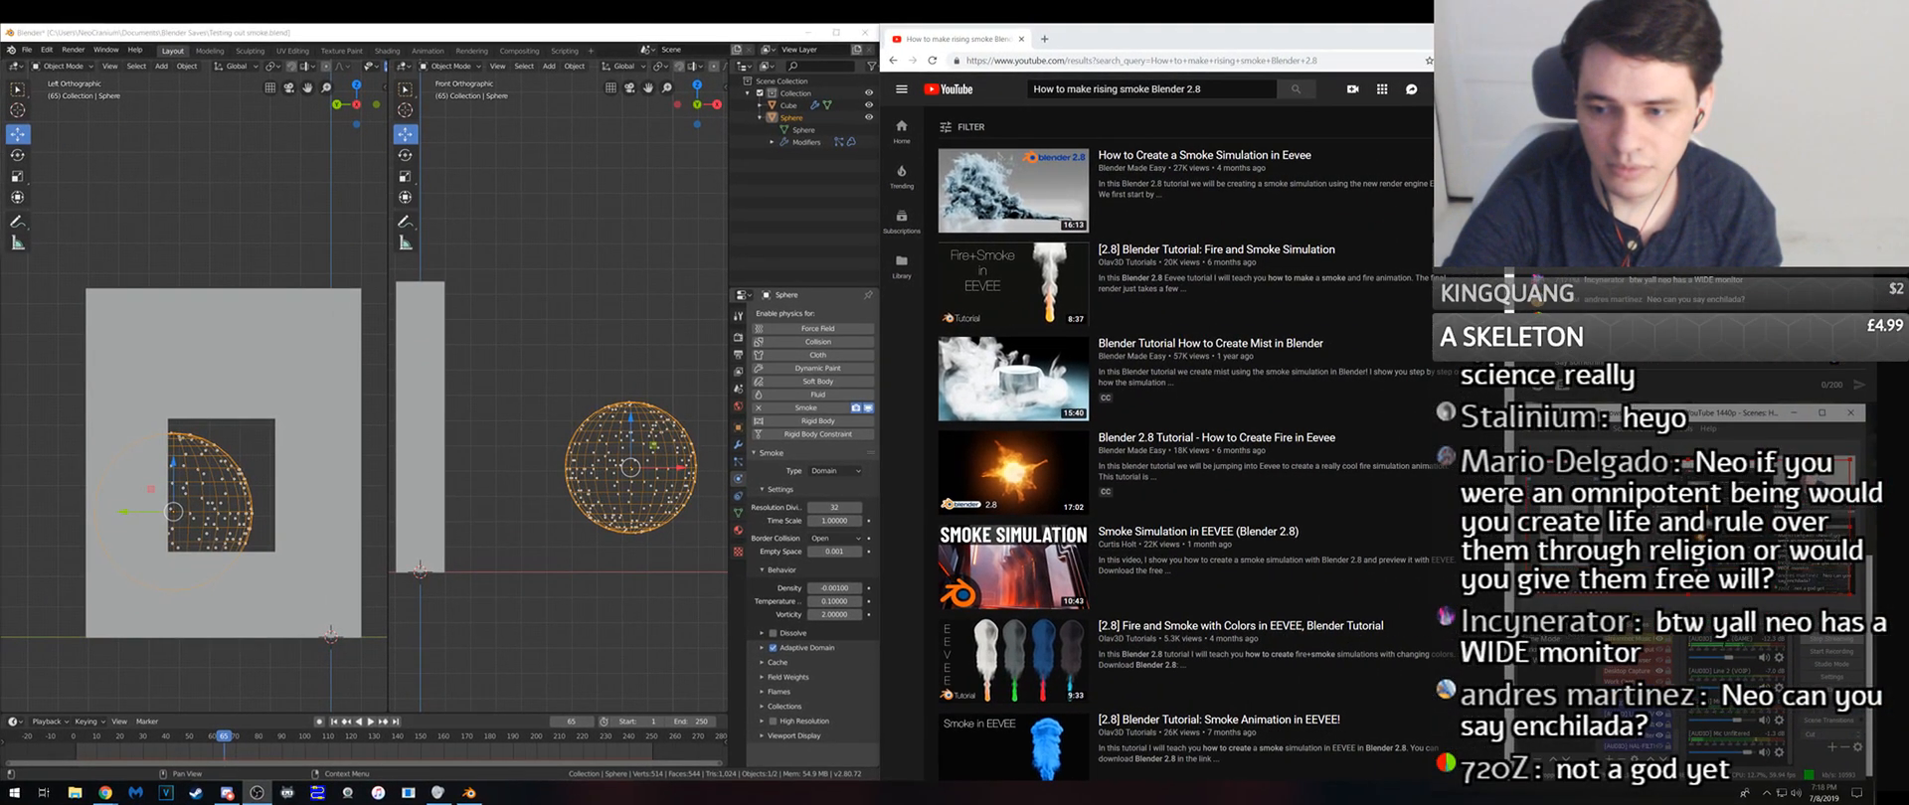
left_click(1017, 213)
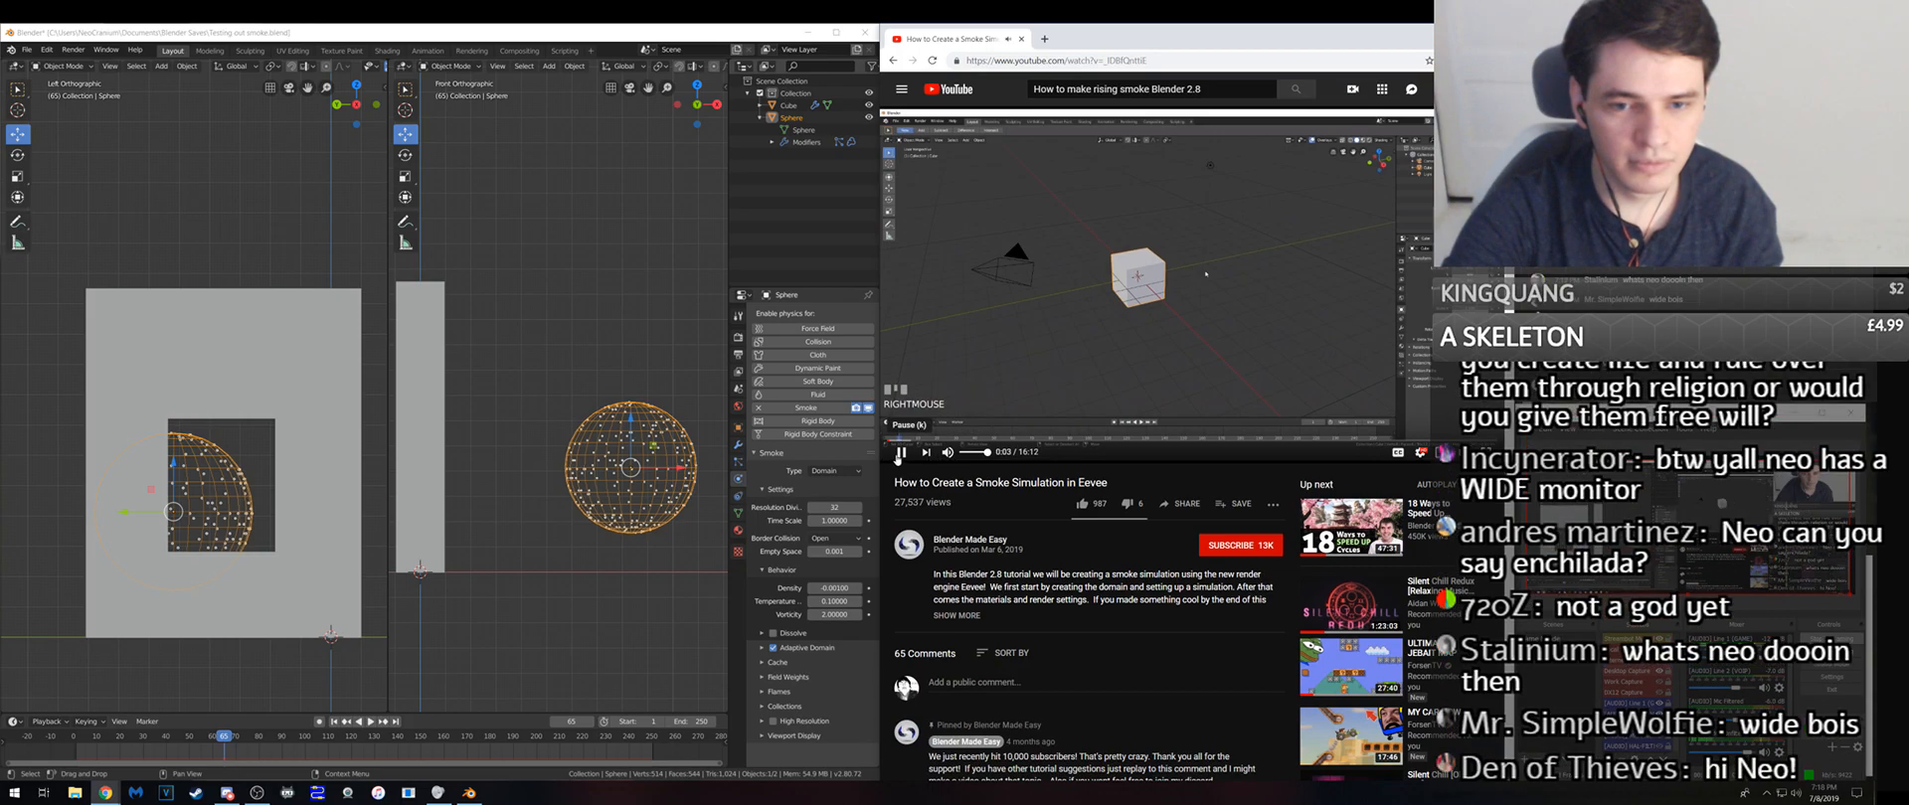
left_click(1423, 453)
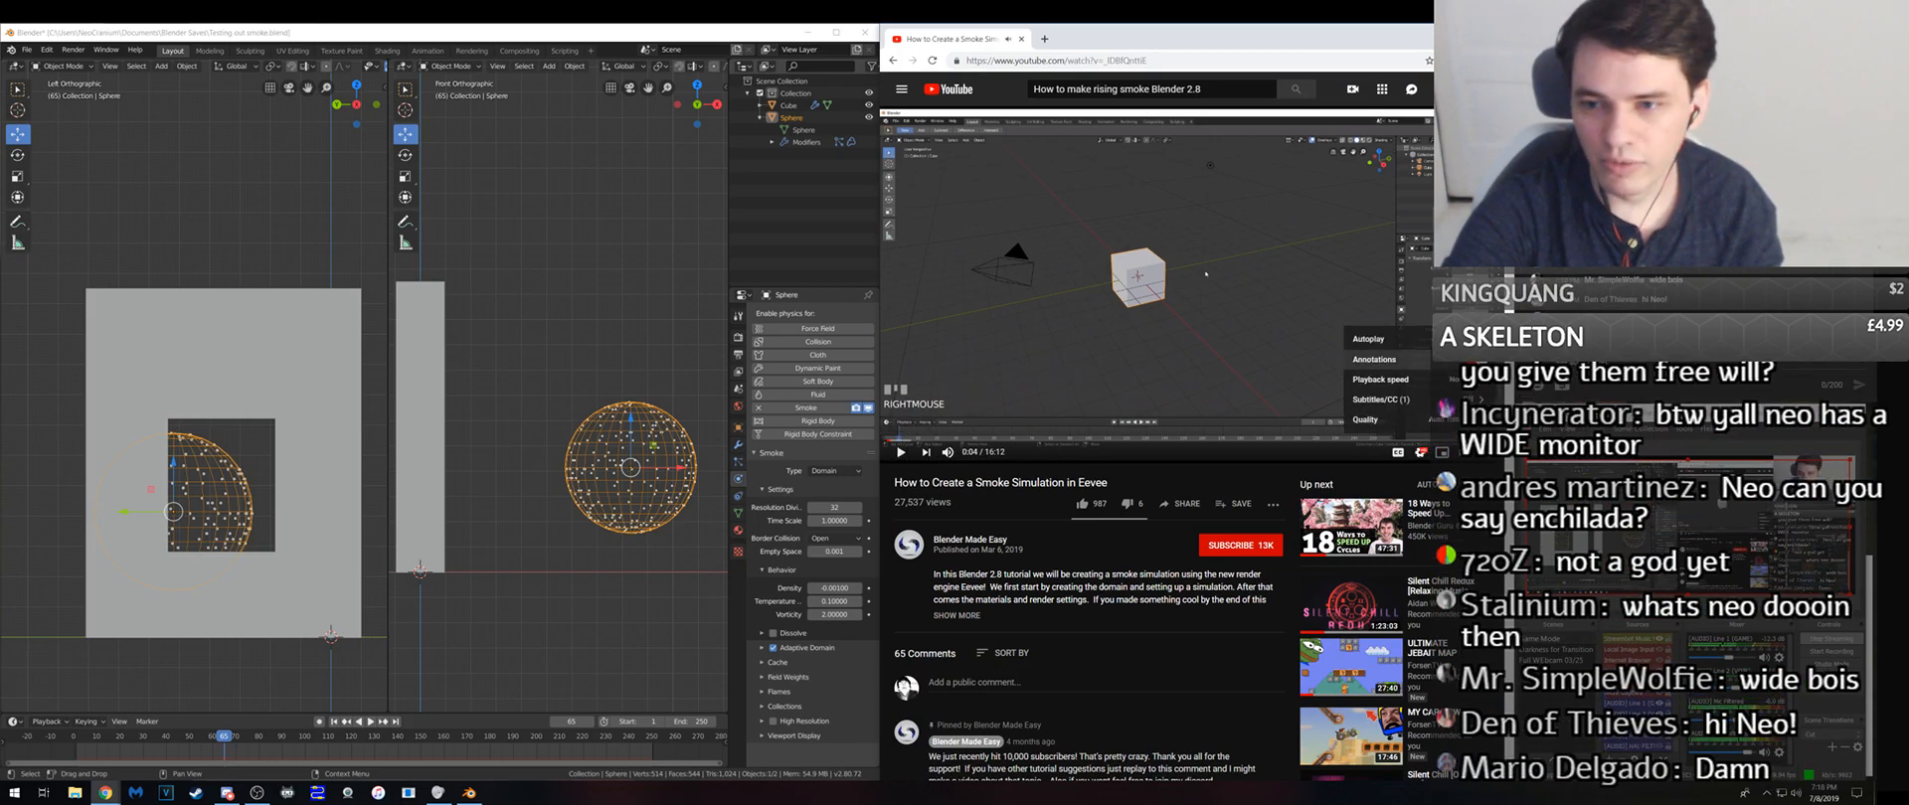
left_click(1025, 494)
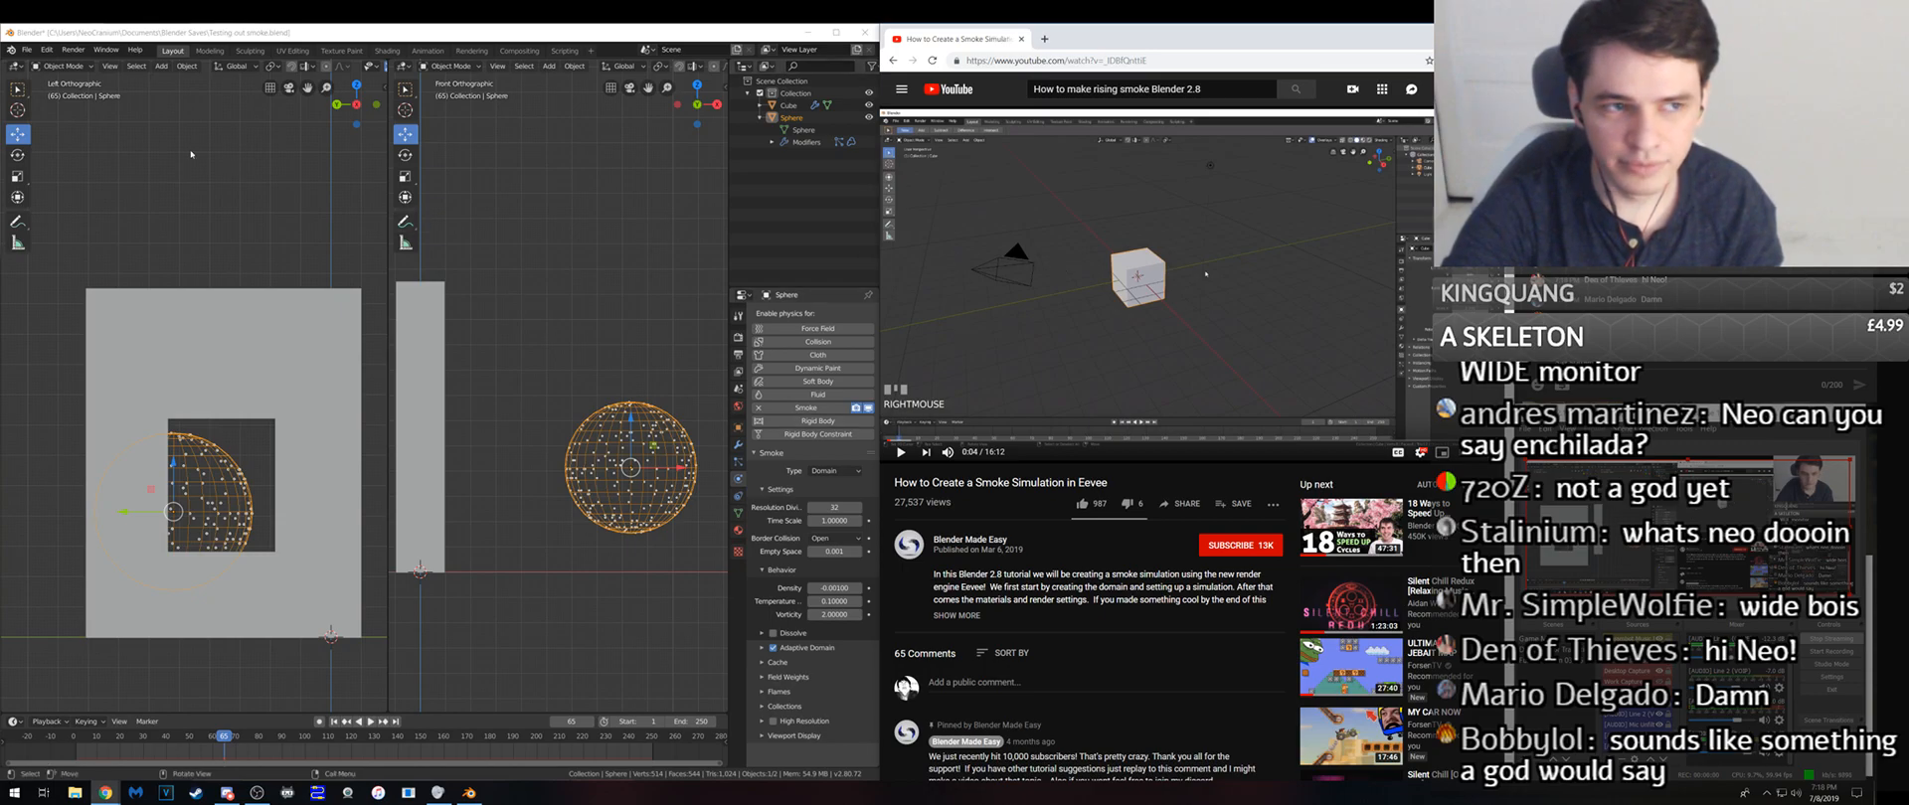
- Start a new General file in Blender, discarding the changes to the wall and sphere scene
scroll(483, 306, "down", 4)
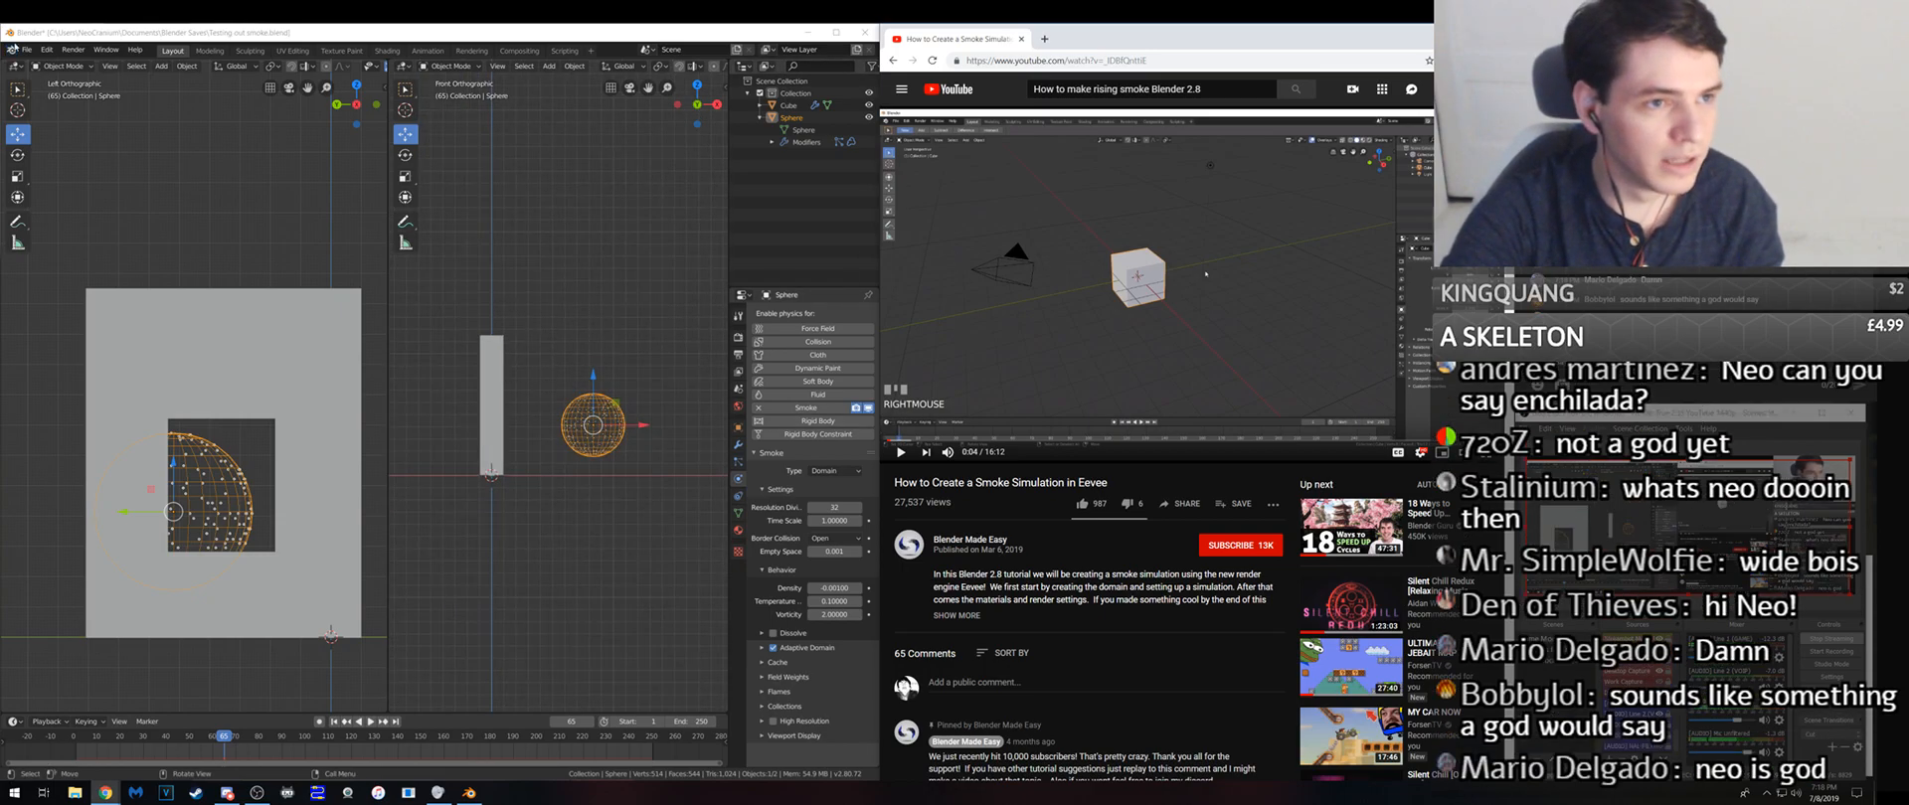
left_click(27, 50)
mouse_move(44, 63)
left_click(185, 76)
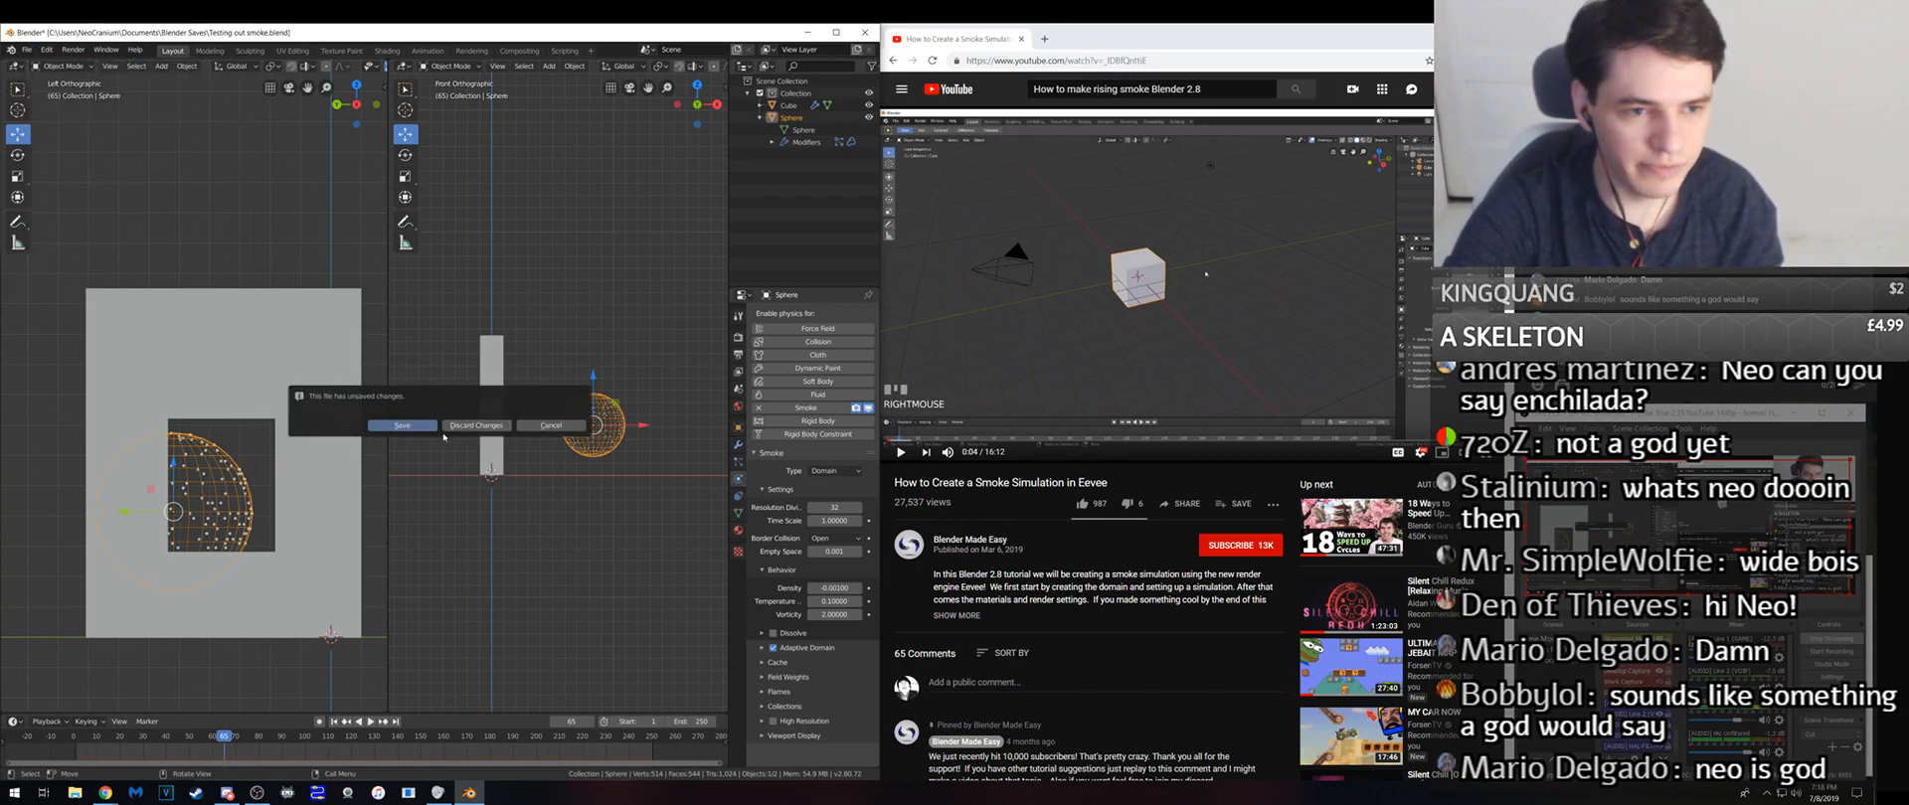
left_click(449, 428)
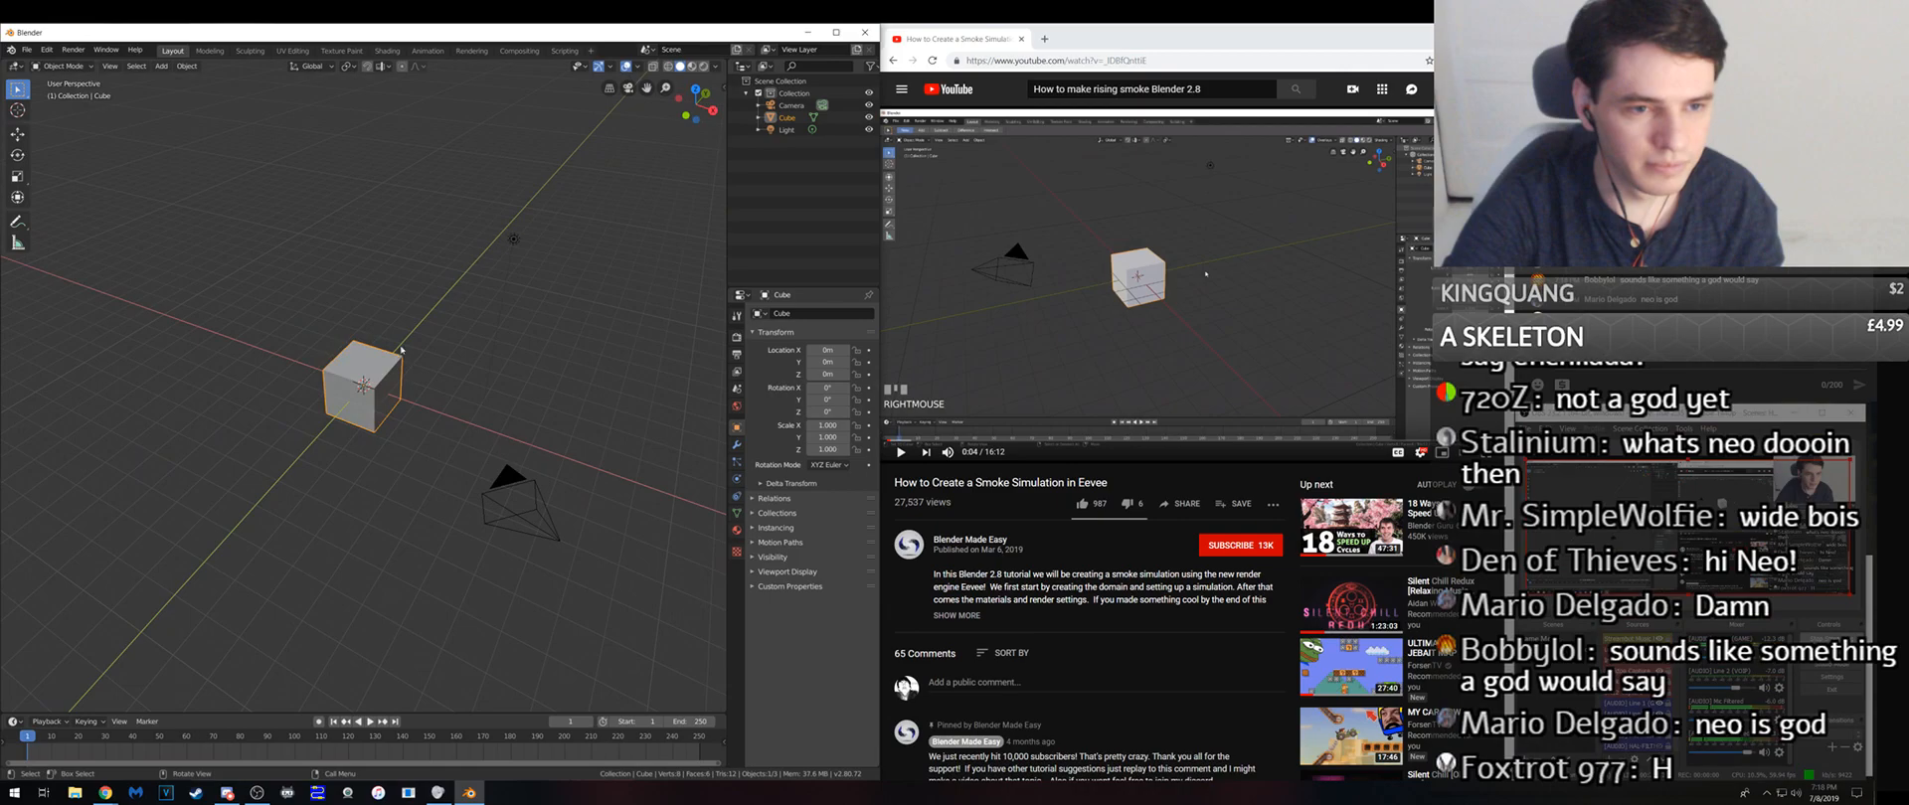
- Save the new file as "hello smoke man" in the Blender Saves folder
key("ctrl+s")
left_click(204, 97)
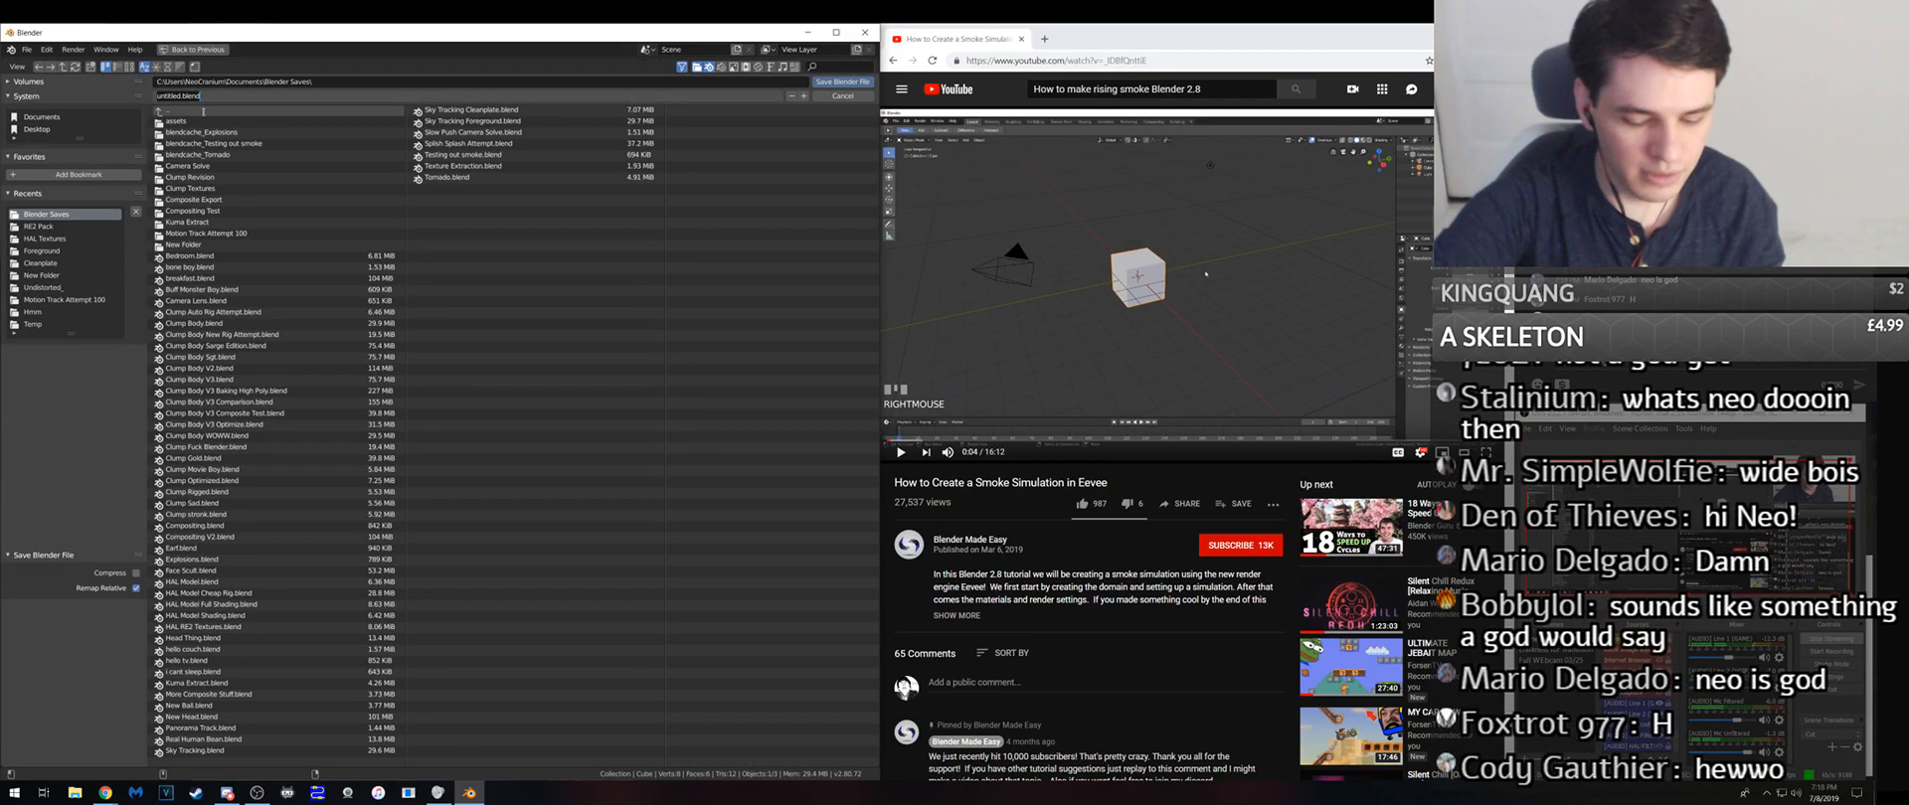
type("hello smoke m")
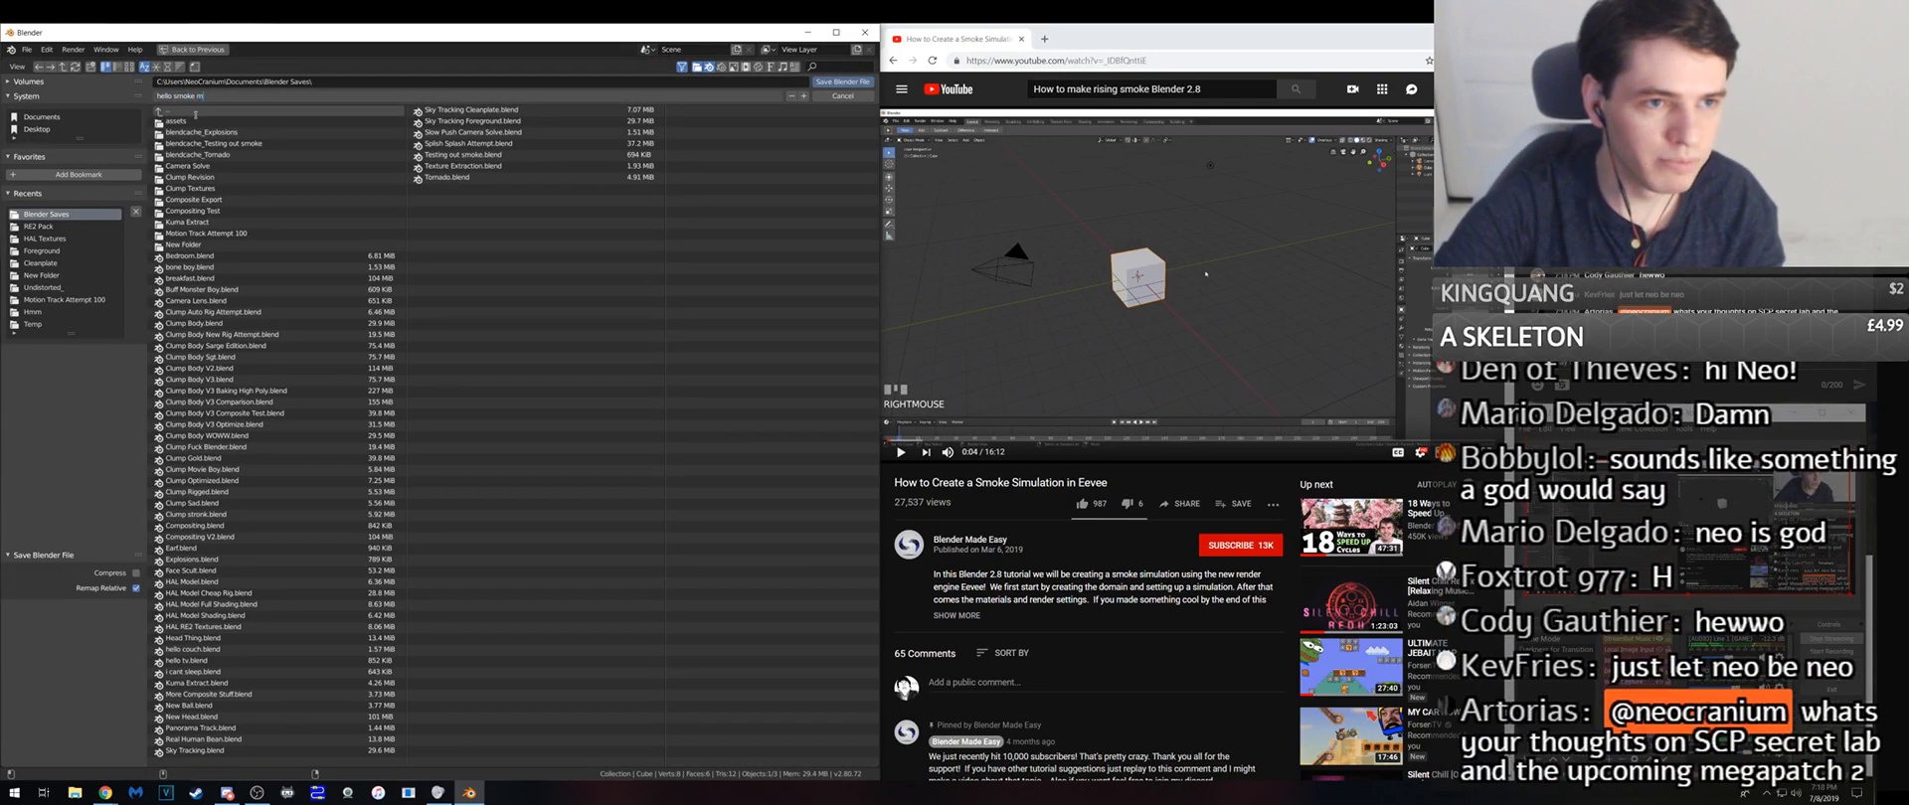
type("an")
key("Return")
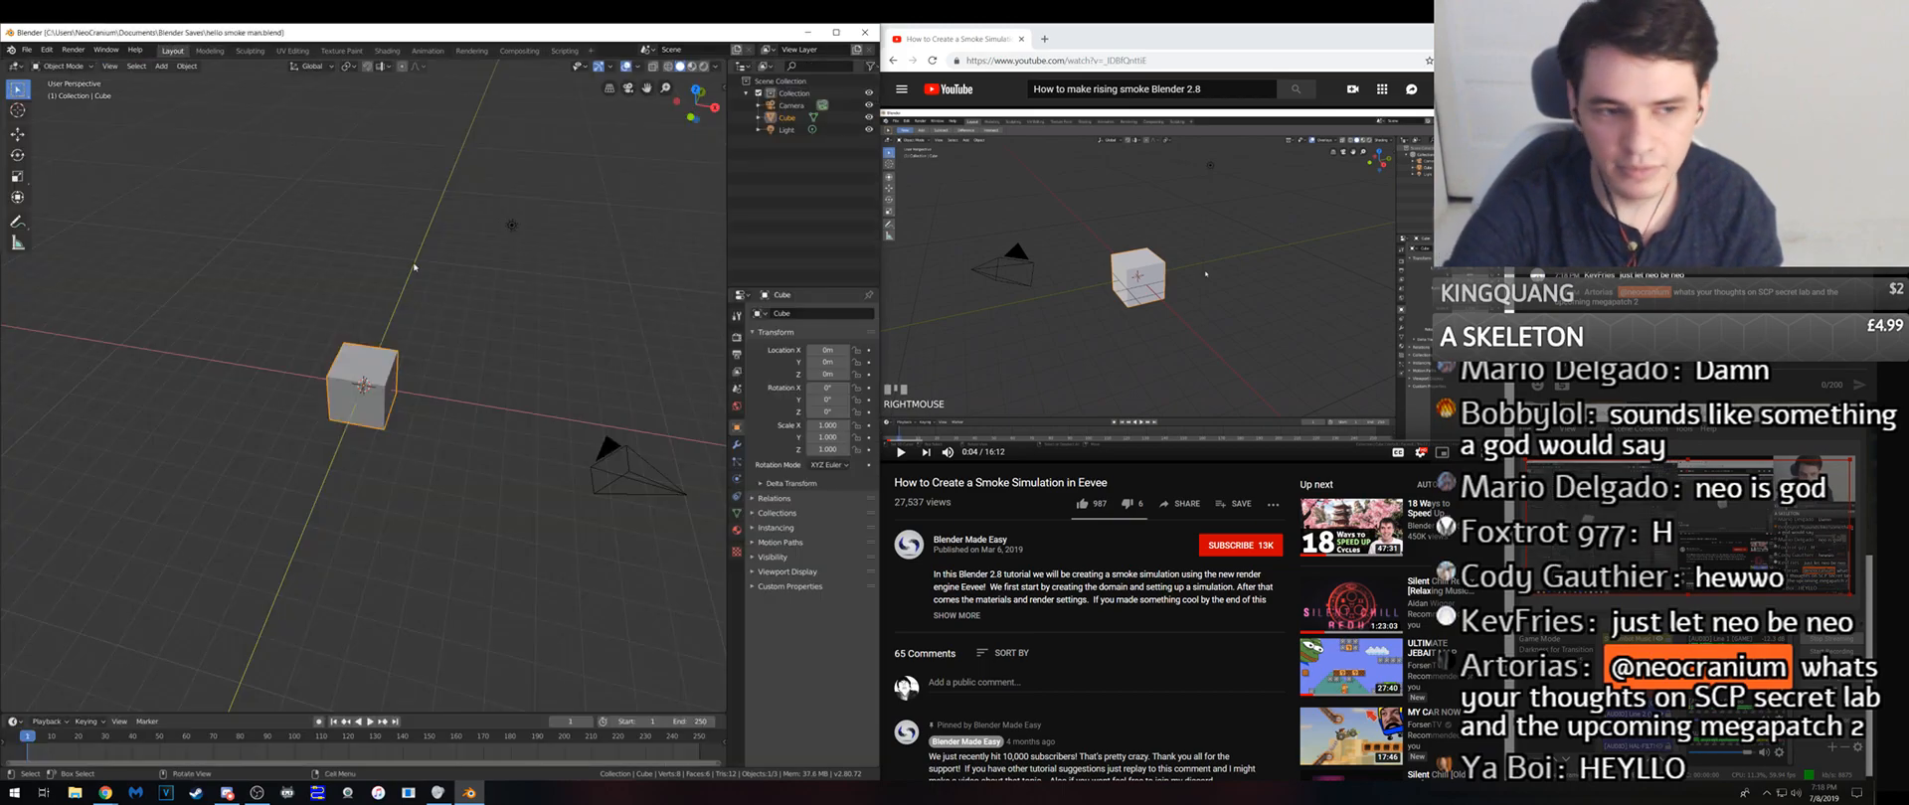
- Look into the tutorial video's playback settings and play the video past its intro
middle_click_drag(377, 251, 418, 269)
scroll(417, 269, "up", 4)
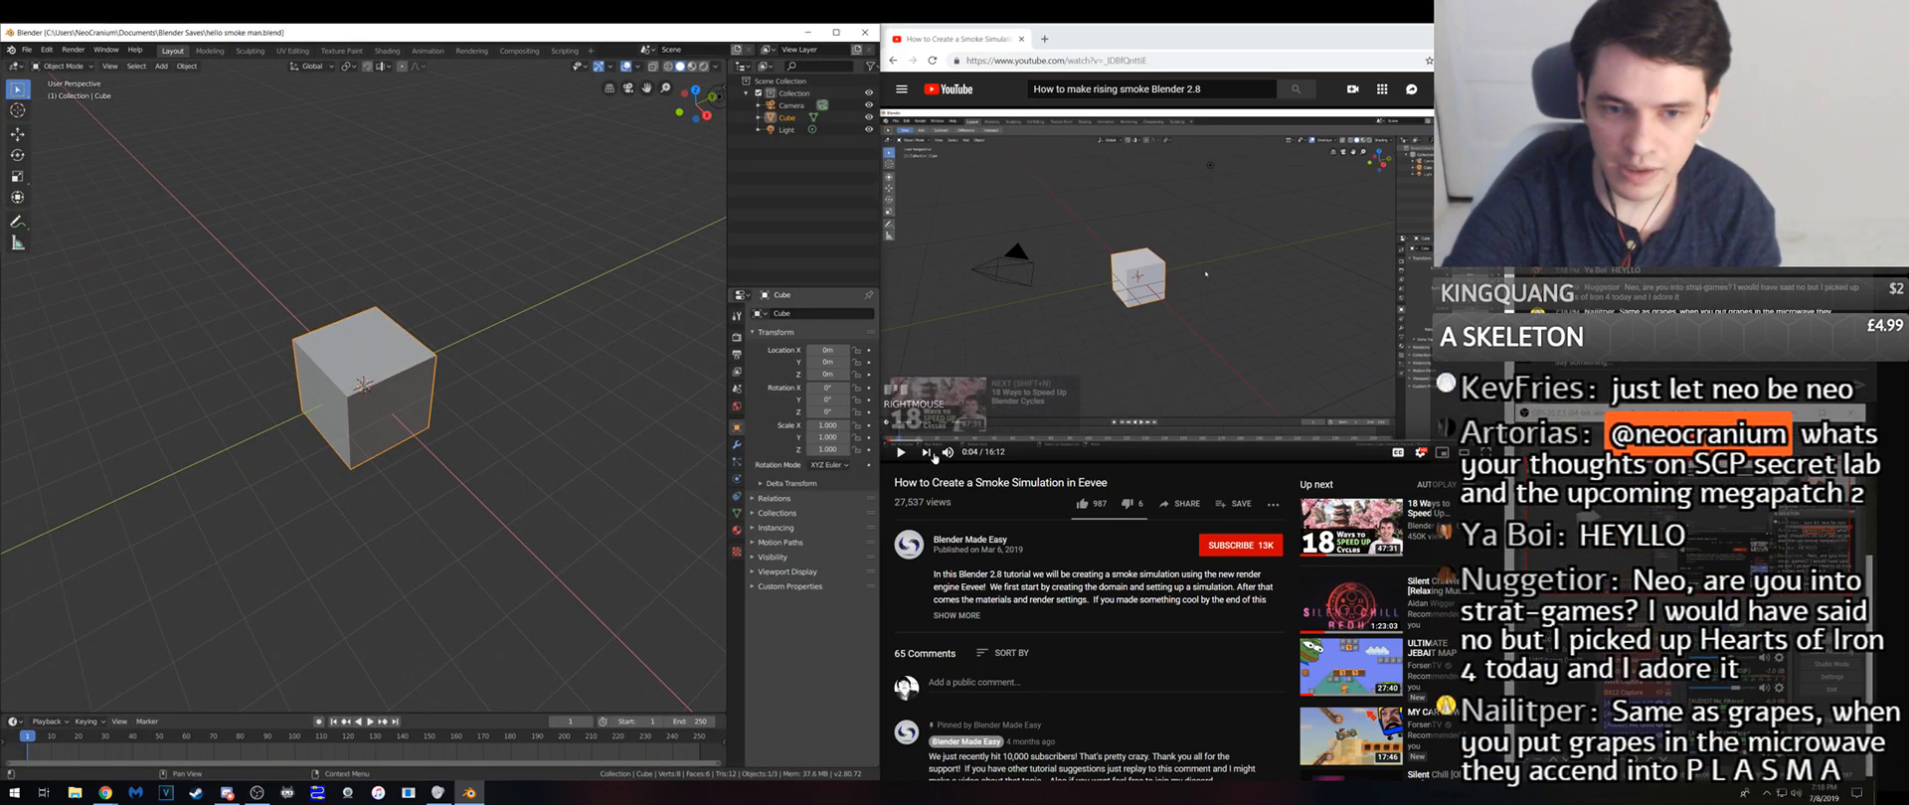
left_click(1424, 453)
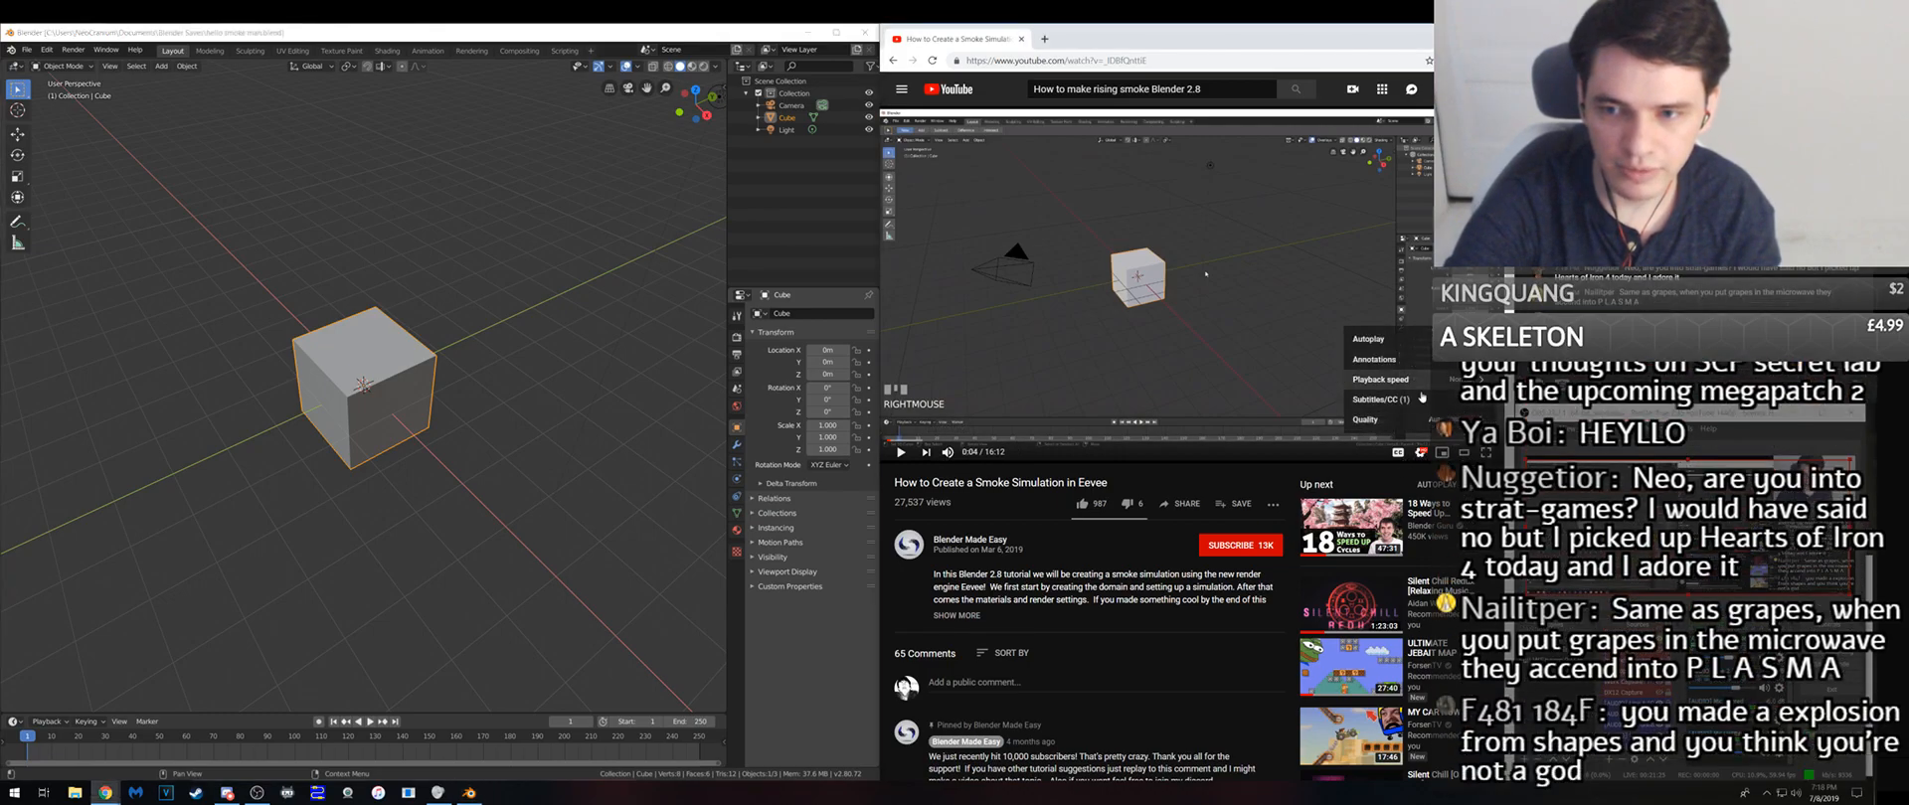
left_click(1122, 366)
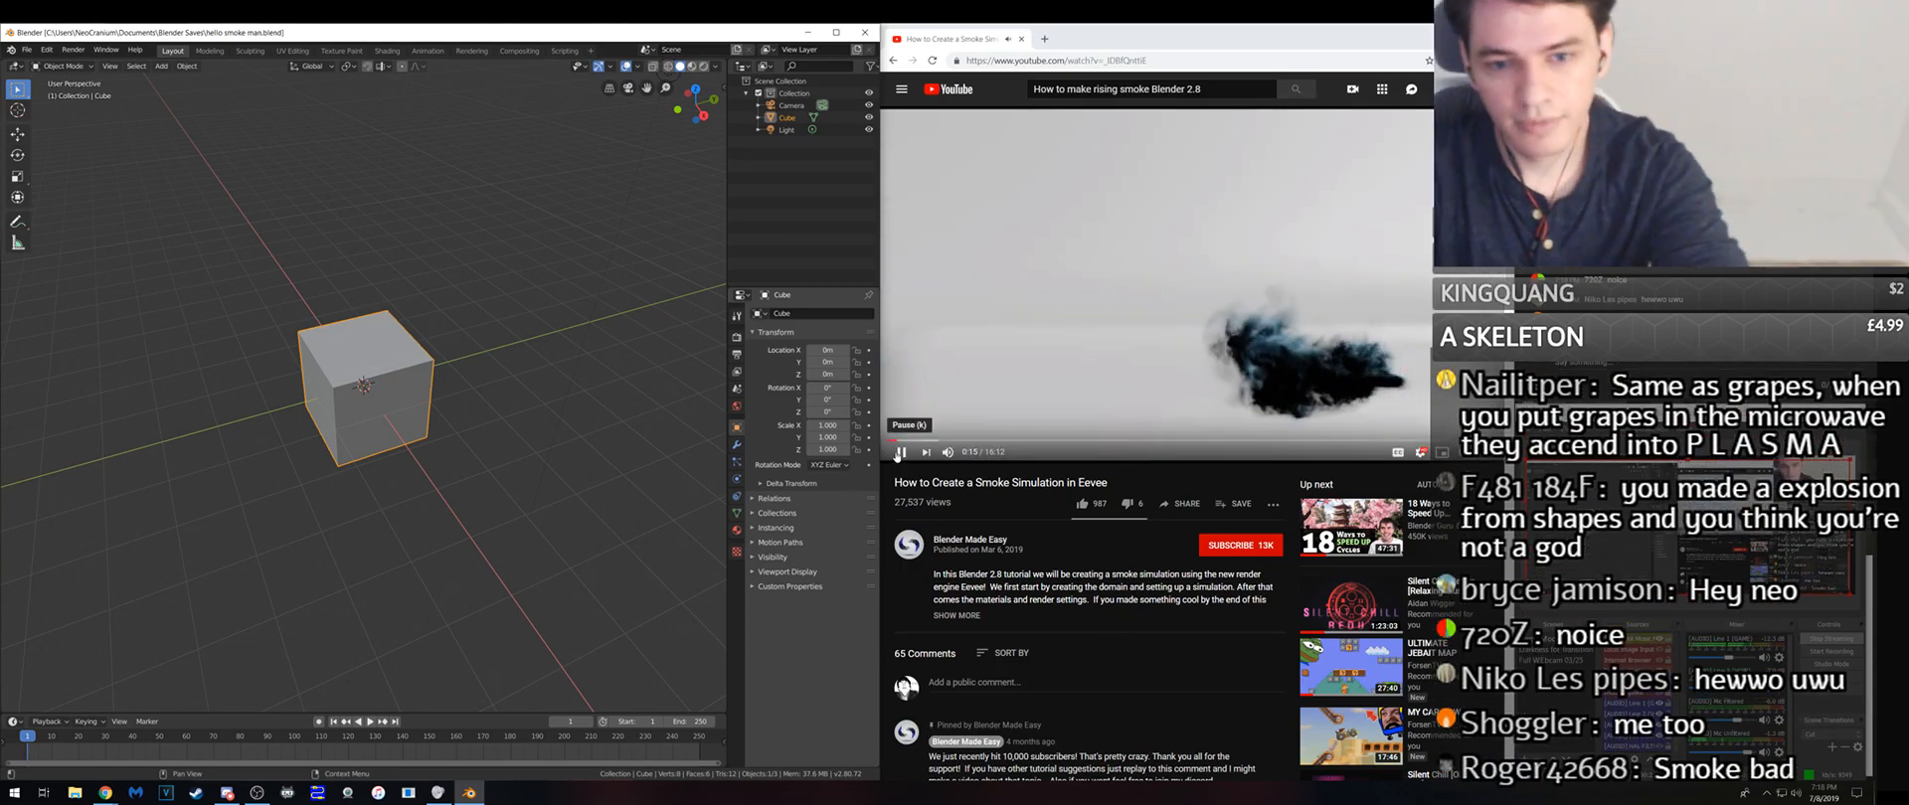
left_click(902, 454)
- Delete the default cube from the scene
middle_click_drag(503, 397, 479, 422)
scroll(475, 429, "up", 3)
scroll(448, 420, "down", 5)
scroll(481, 421, "down", 3)
left_click(481, 422)
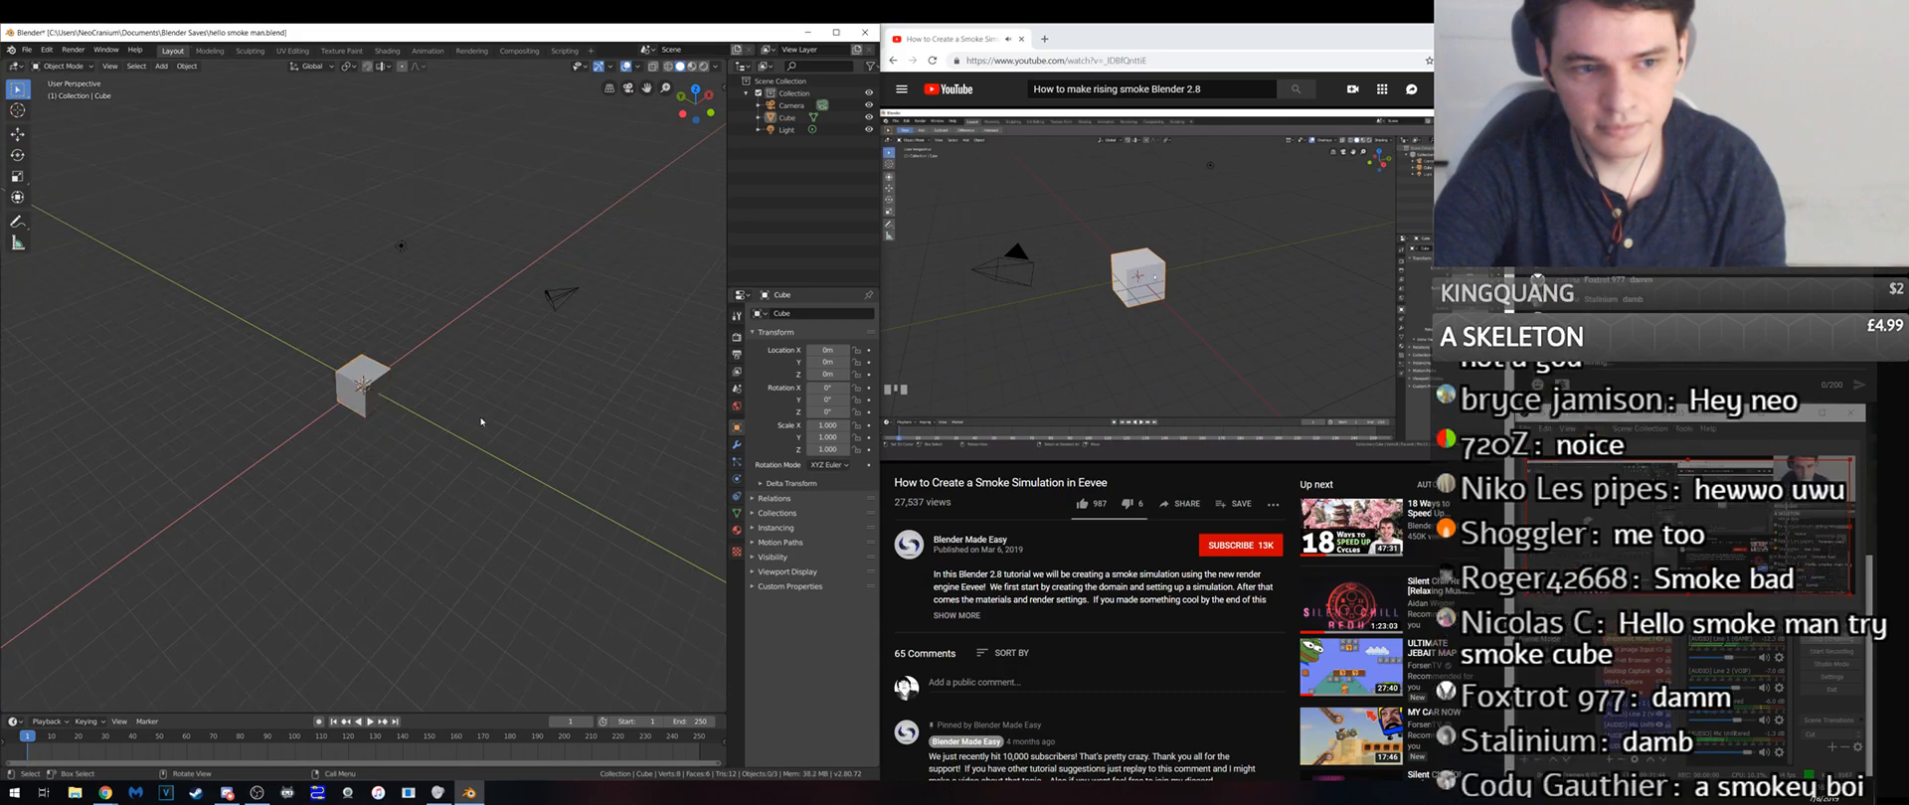
left_click(381, 376)
key("Delete")
middle_click_drag(381, 376, 437, 379)
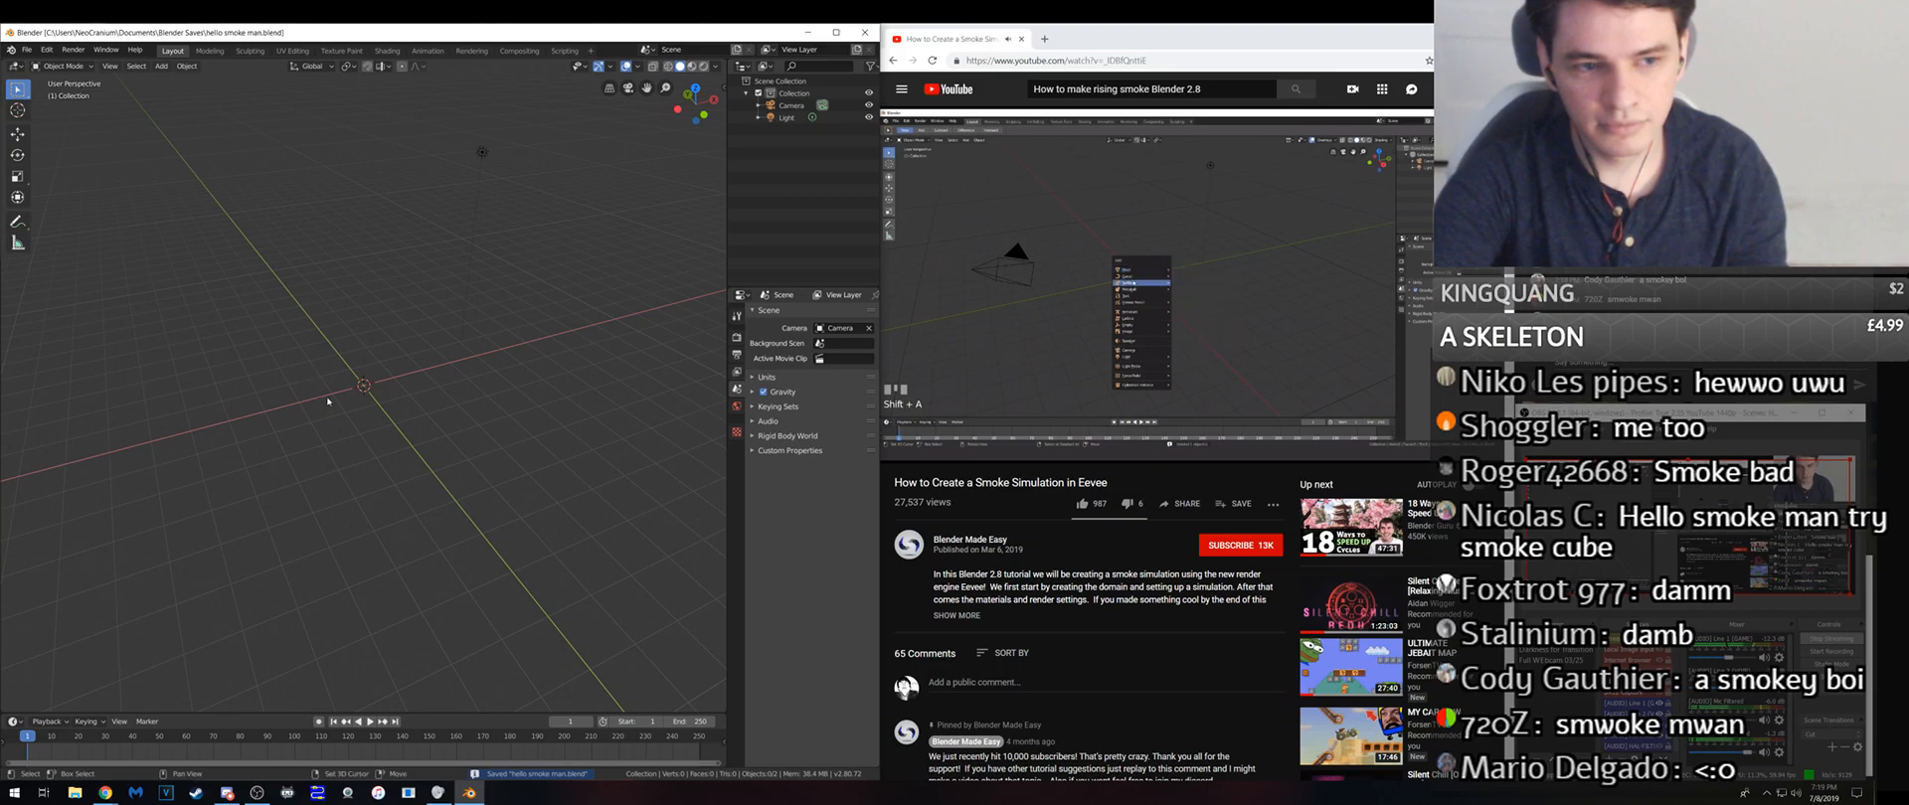
- Add a mesh plane at the scene origin and save the file
key("shift+a")
mouse_move(303, 195)
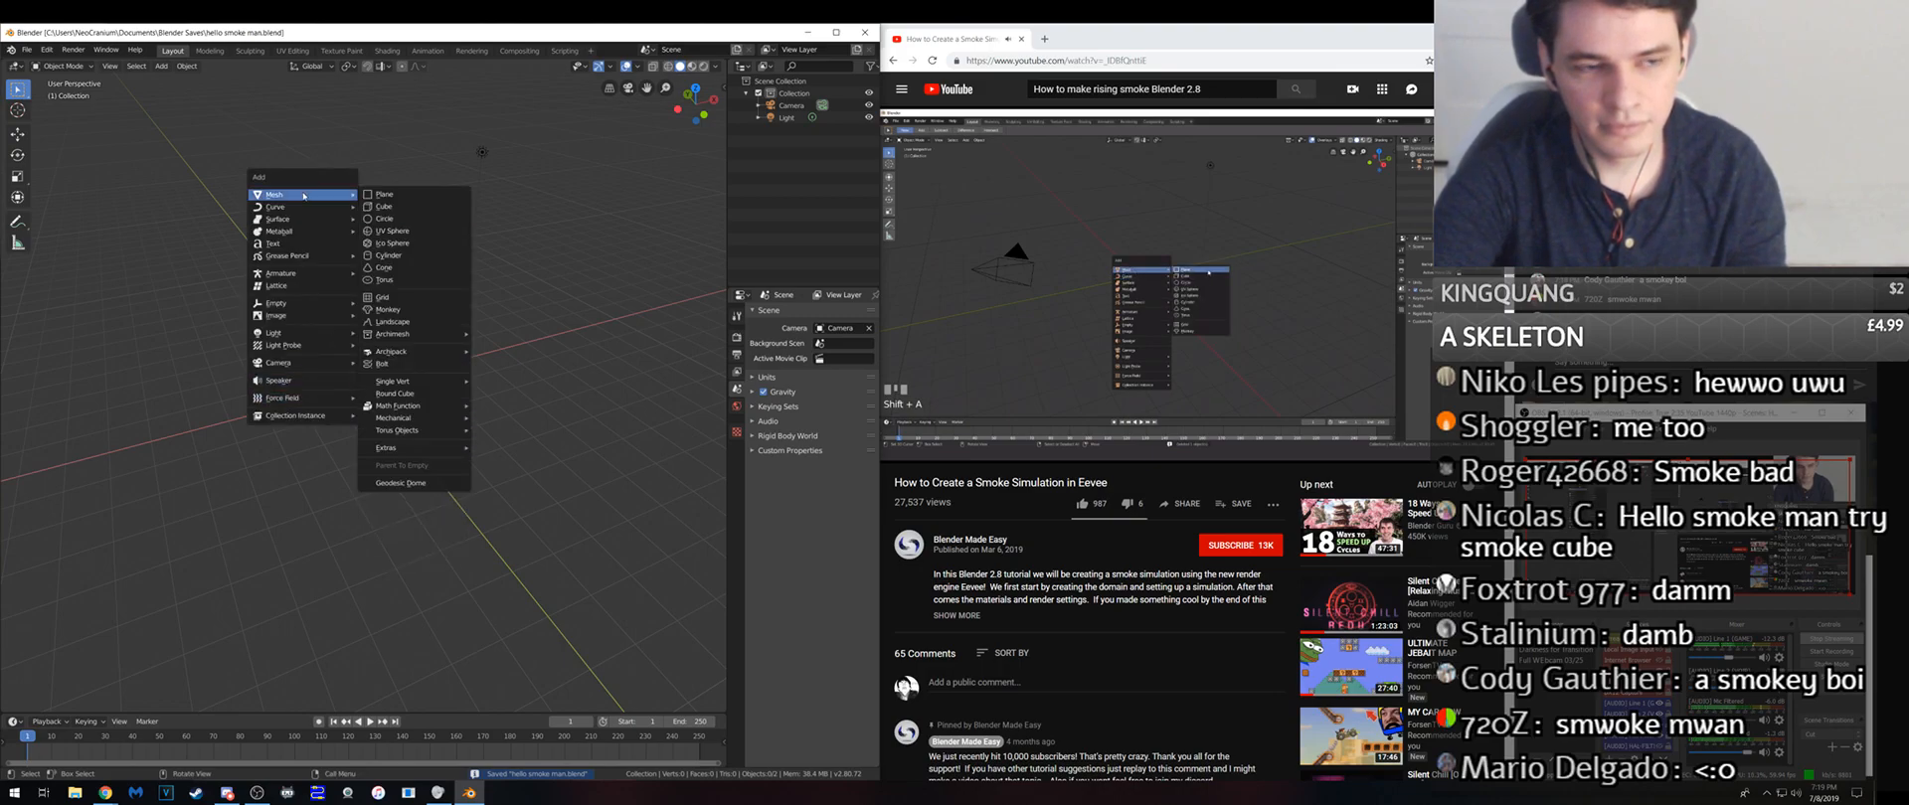
left_click(385, 194)
scroll(408, 338, "up", 5)
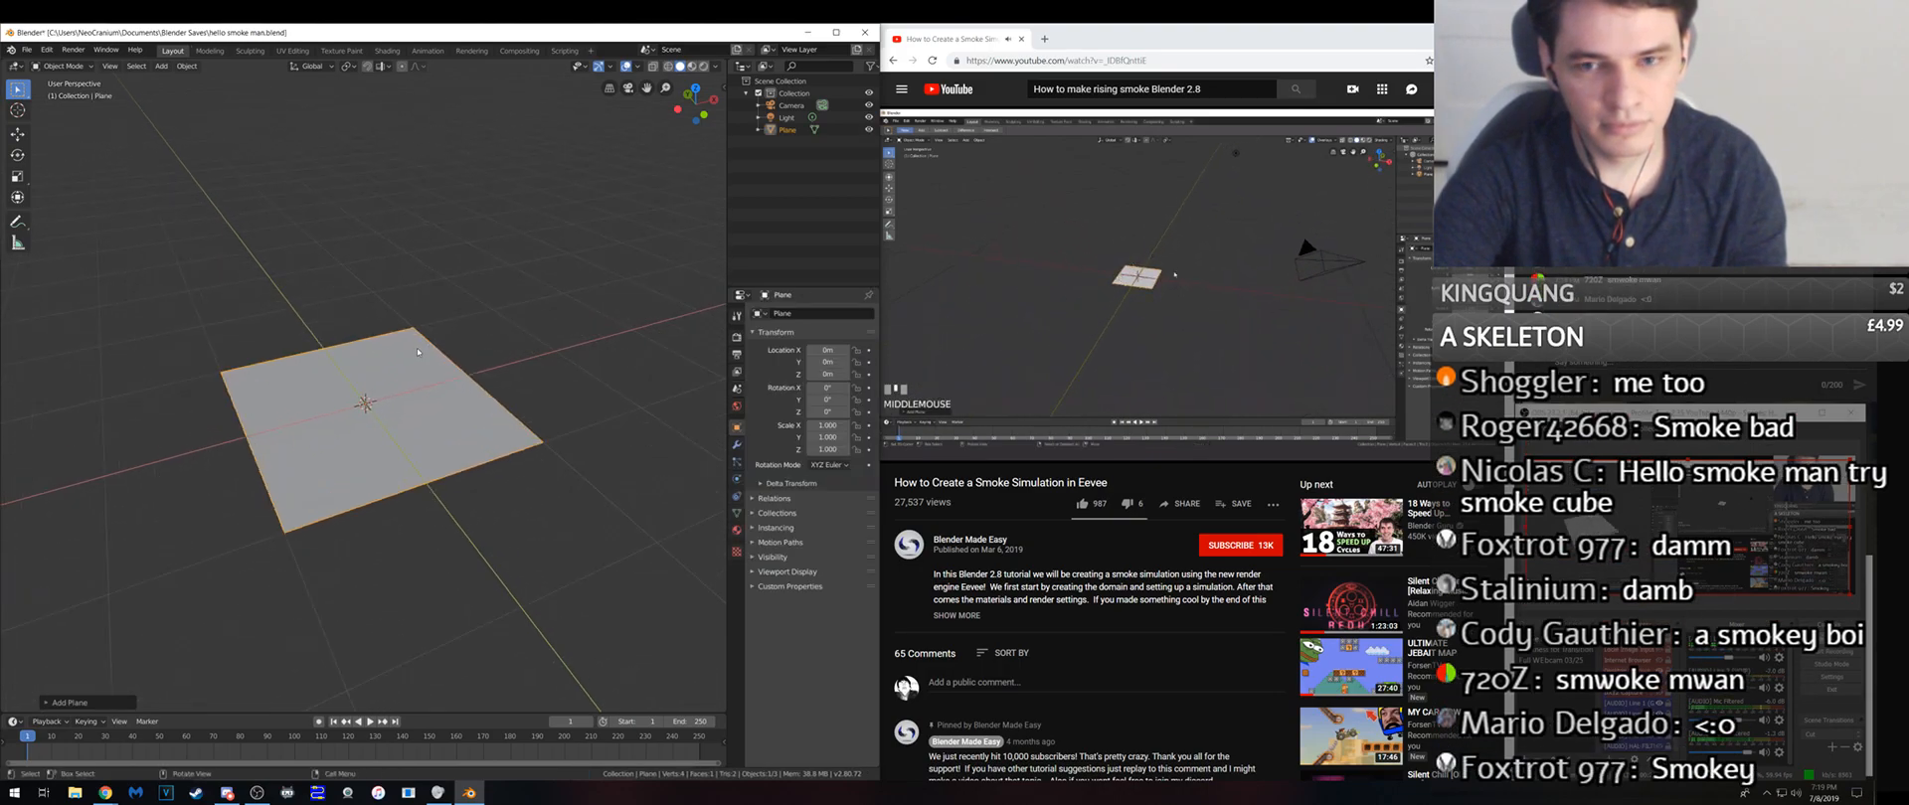
key("ctrl+s")
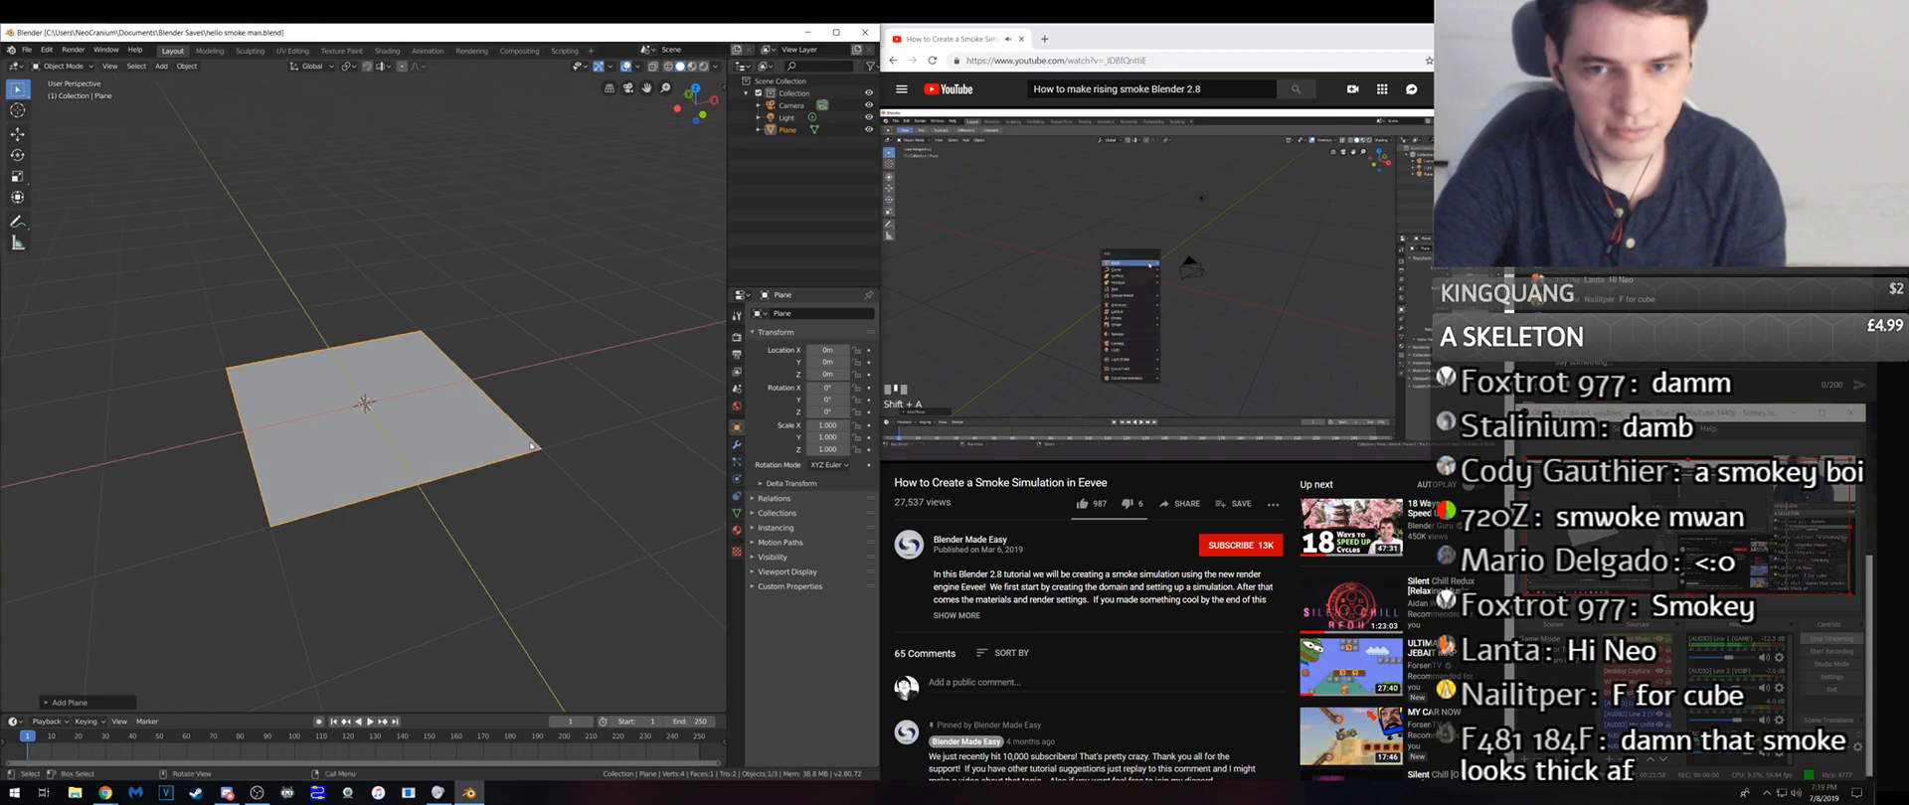
- Skip ahead in the tutorial video and apply the Quick Smoke effect to the plane
left_click(902, 454)
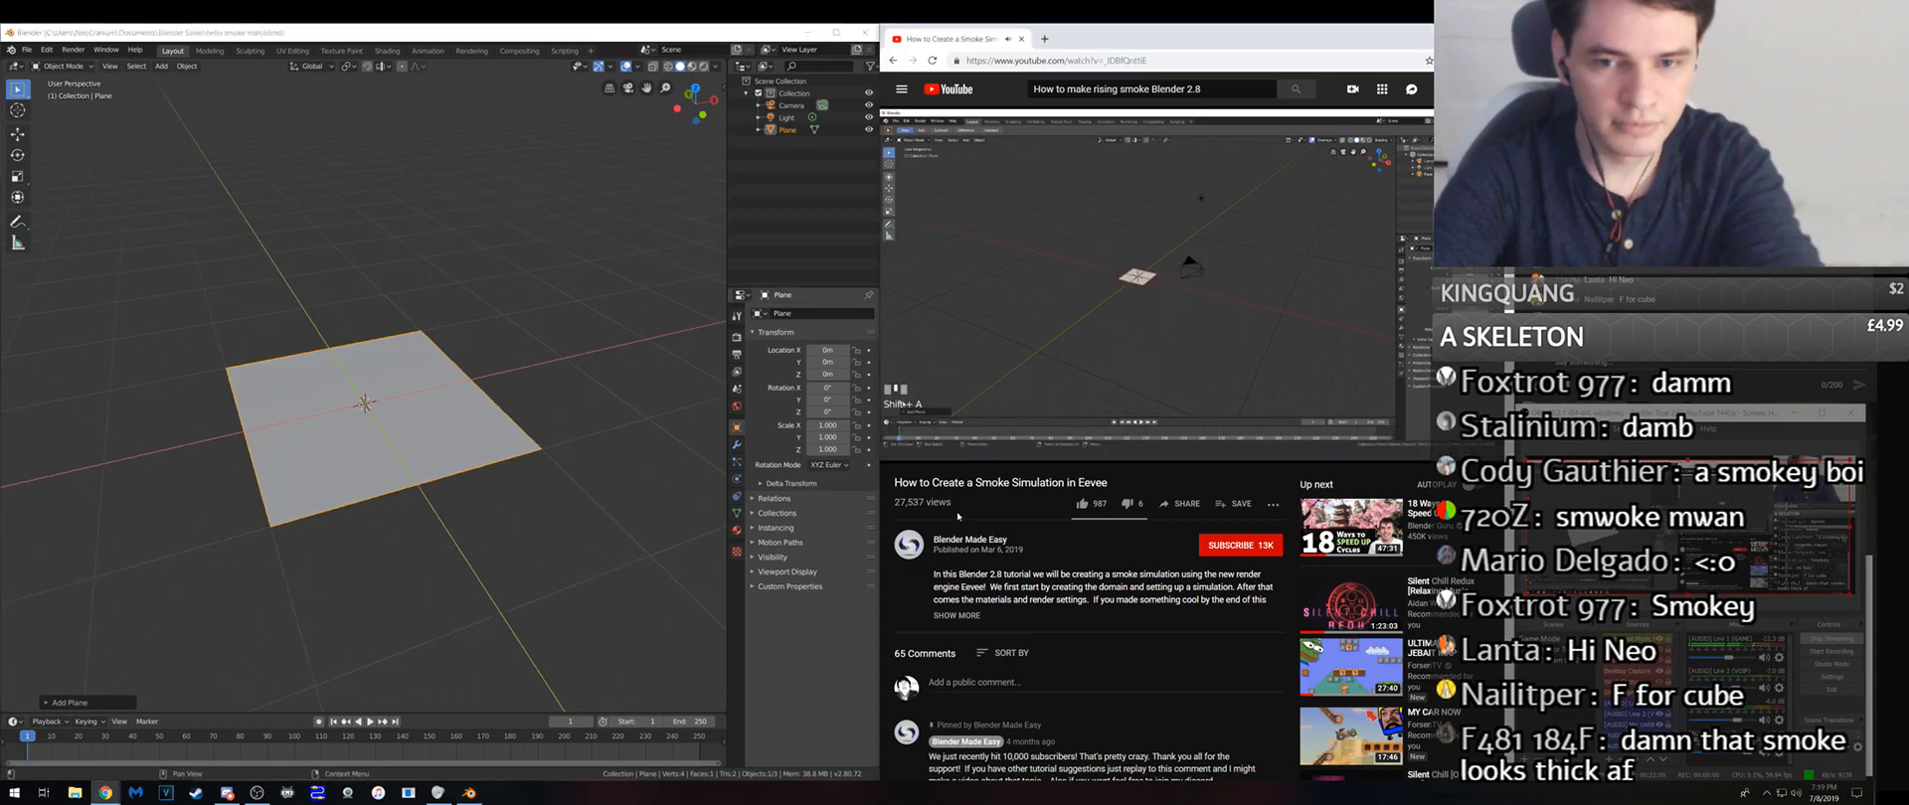
key("Right")
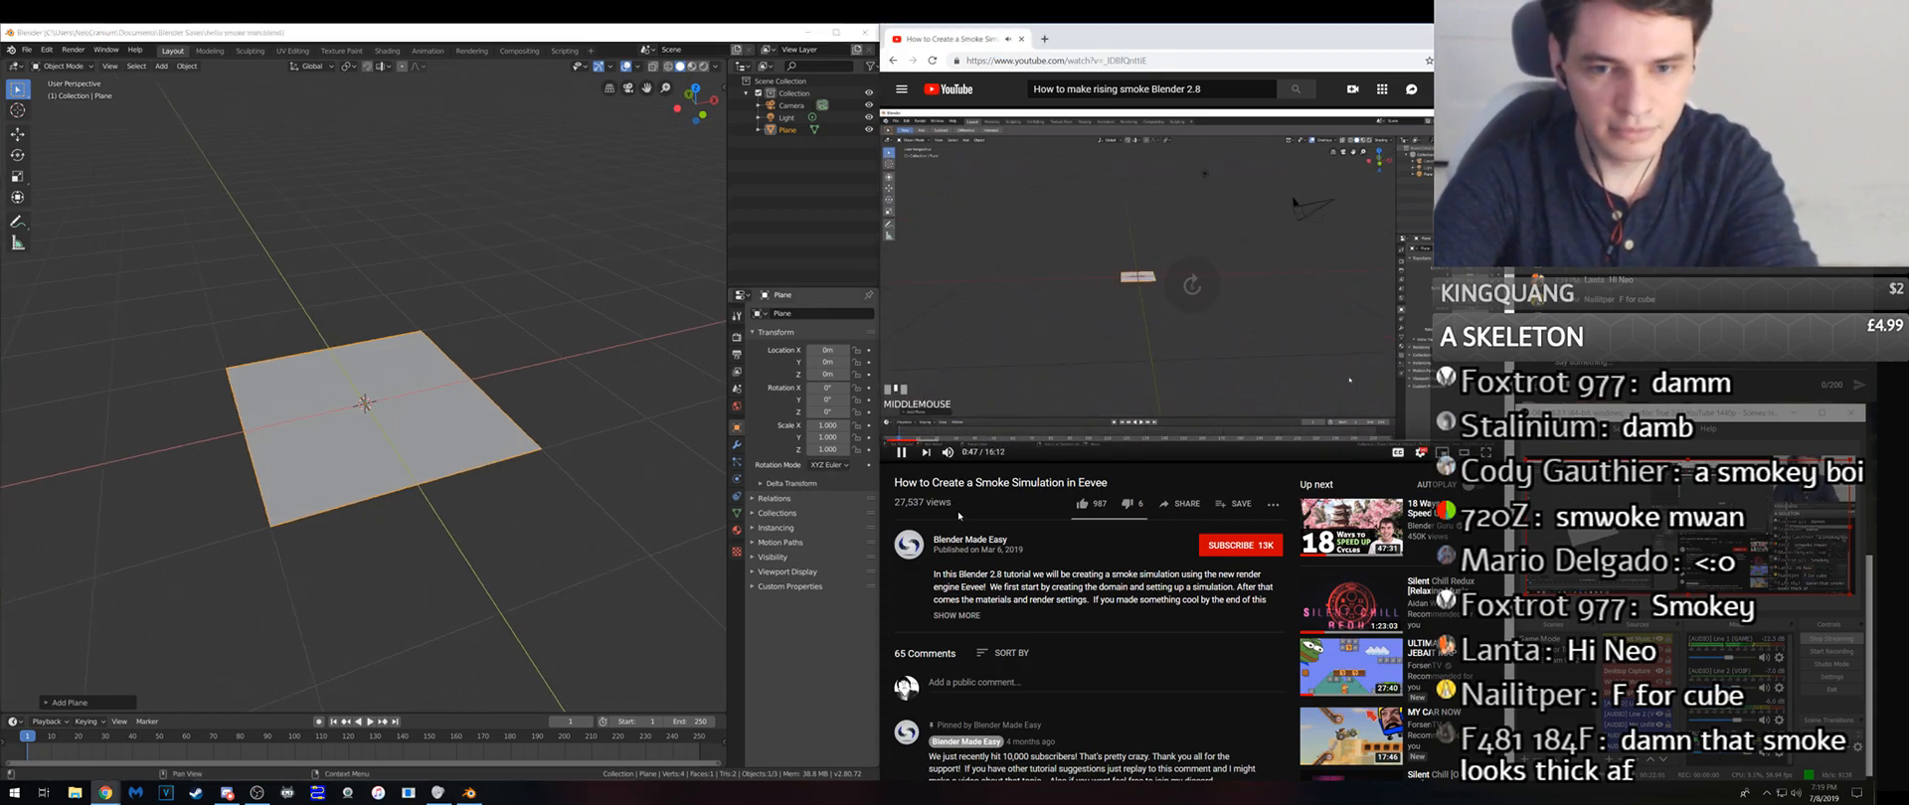
left_click(738, 481)
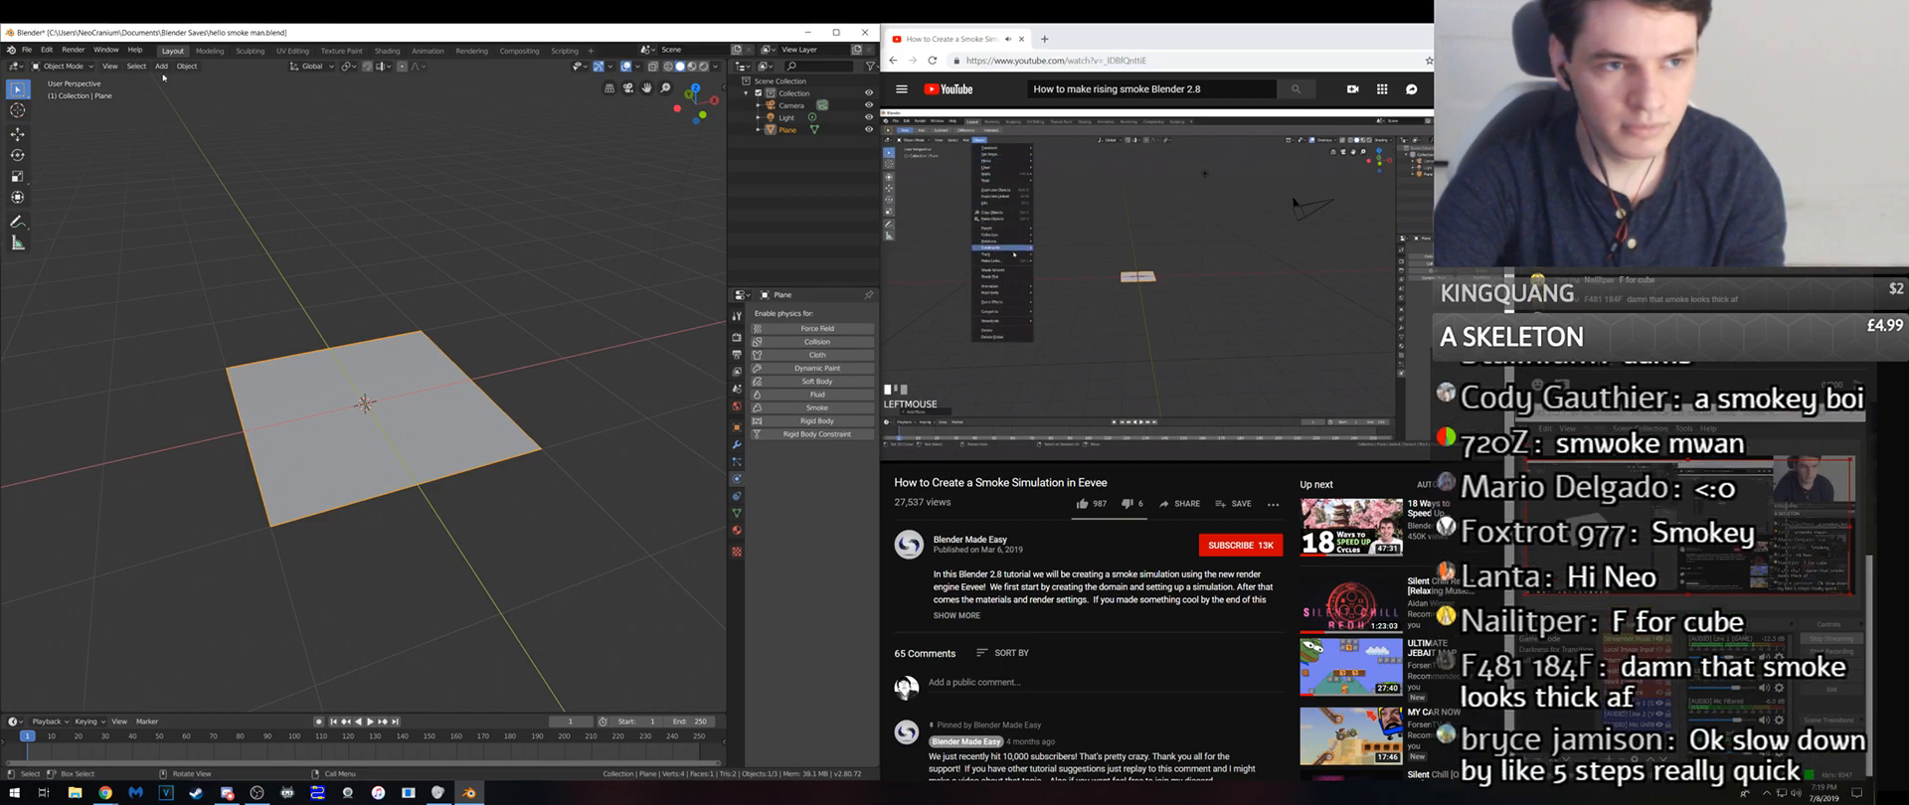
left_click(187, 66)
mouse_move(284, 368)
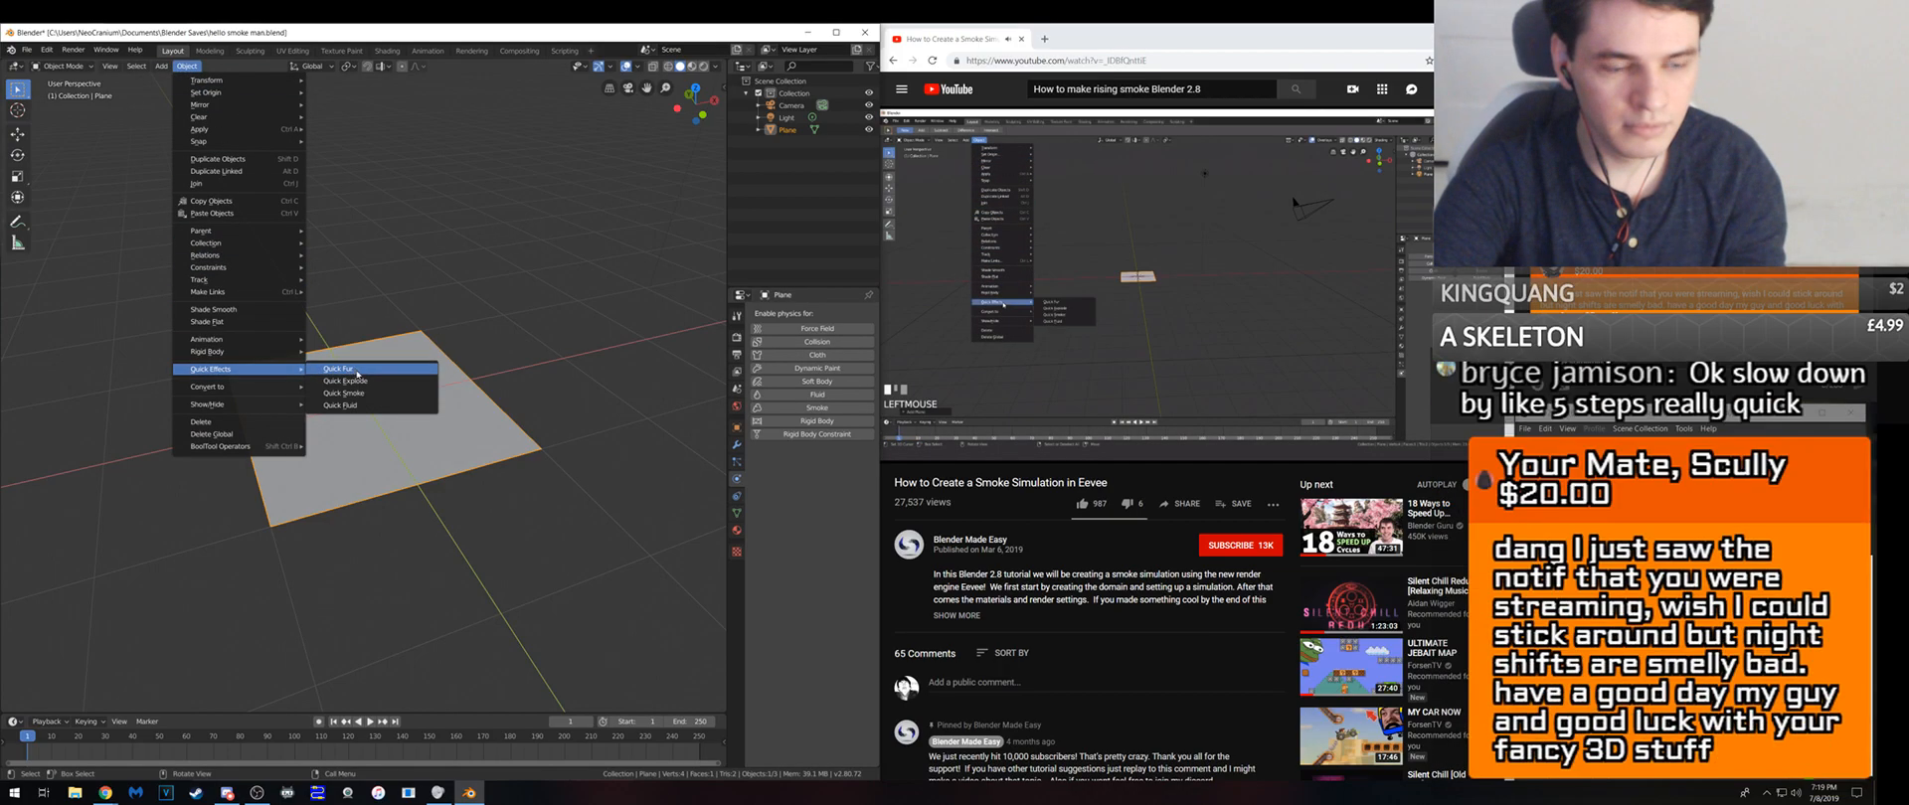
left_click(371, 395)
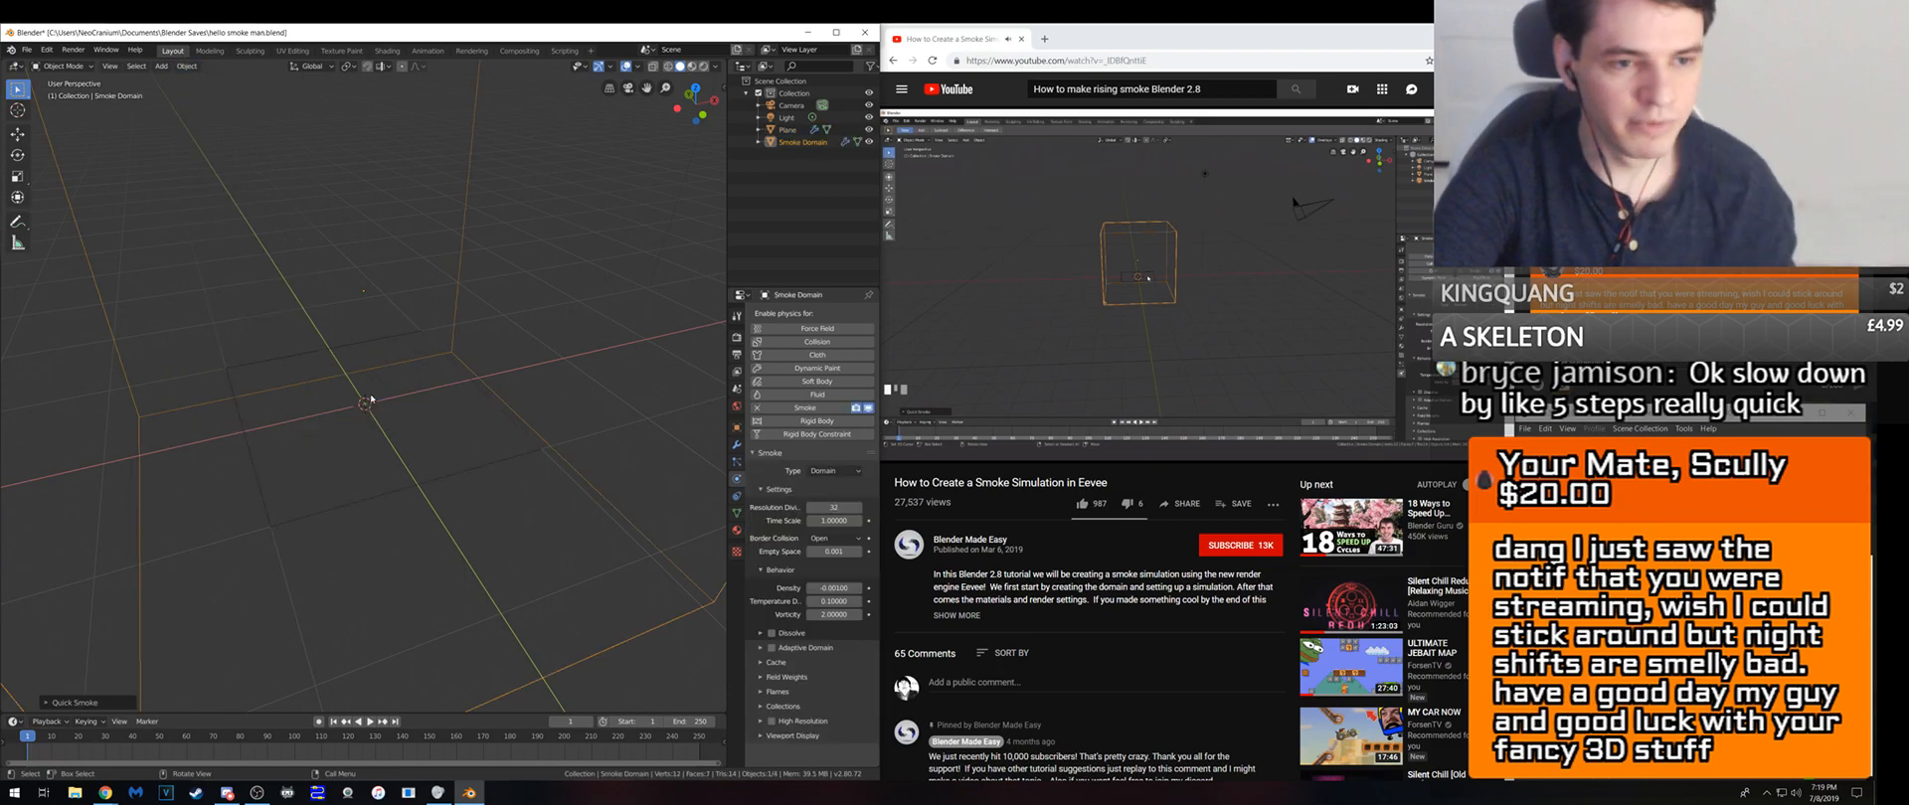
- Pause the tutorial, save the Blender file with the smoke setup, and resume the video
left_click(1106, 426)
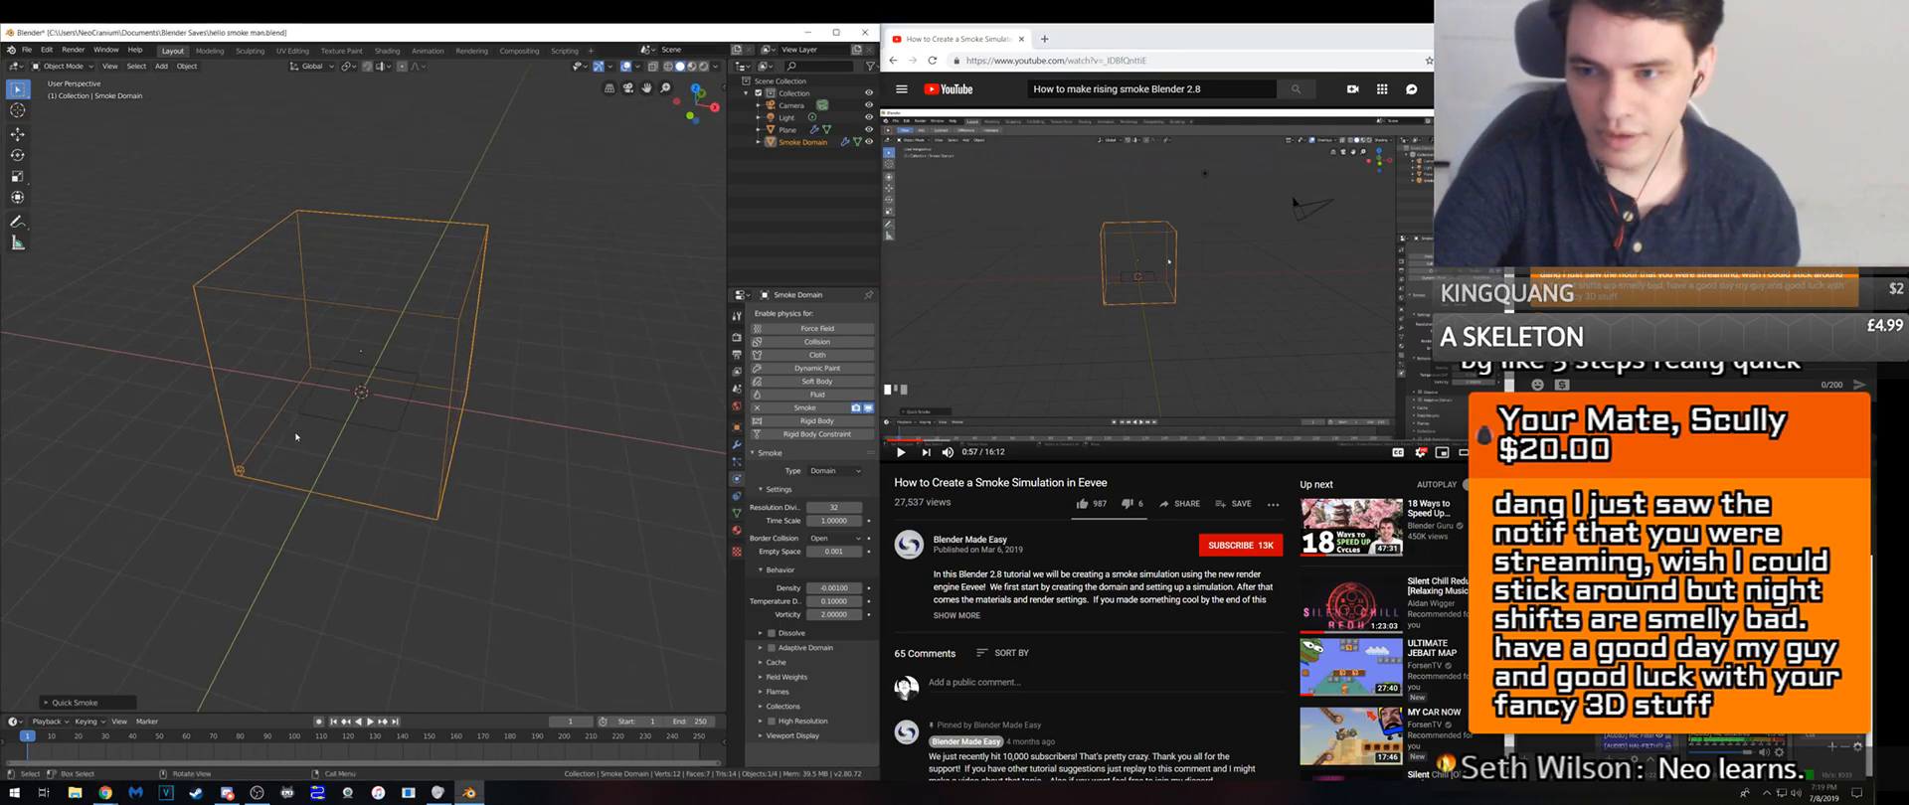
key("ctrl+s")
scroll(356, 430, "up", 6)
scroll(358, 428, "down", 5)
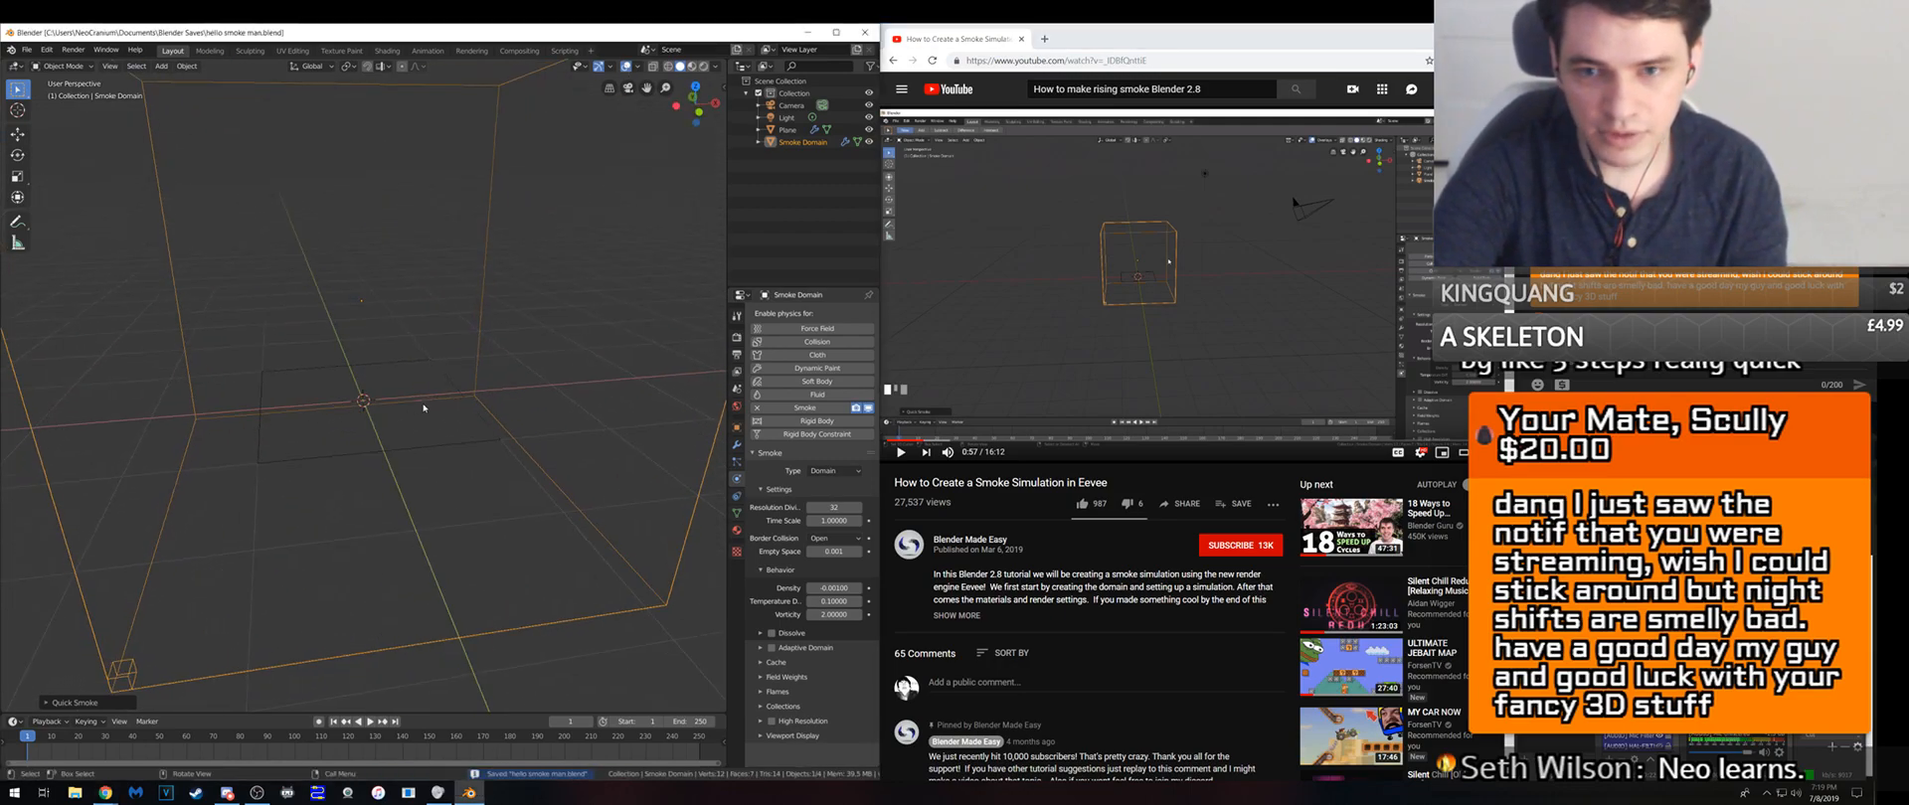
scroll(395, 423, "down", 4)
key("alt+Tab")
key("space")
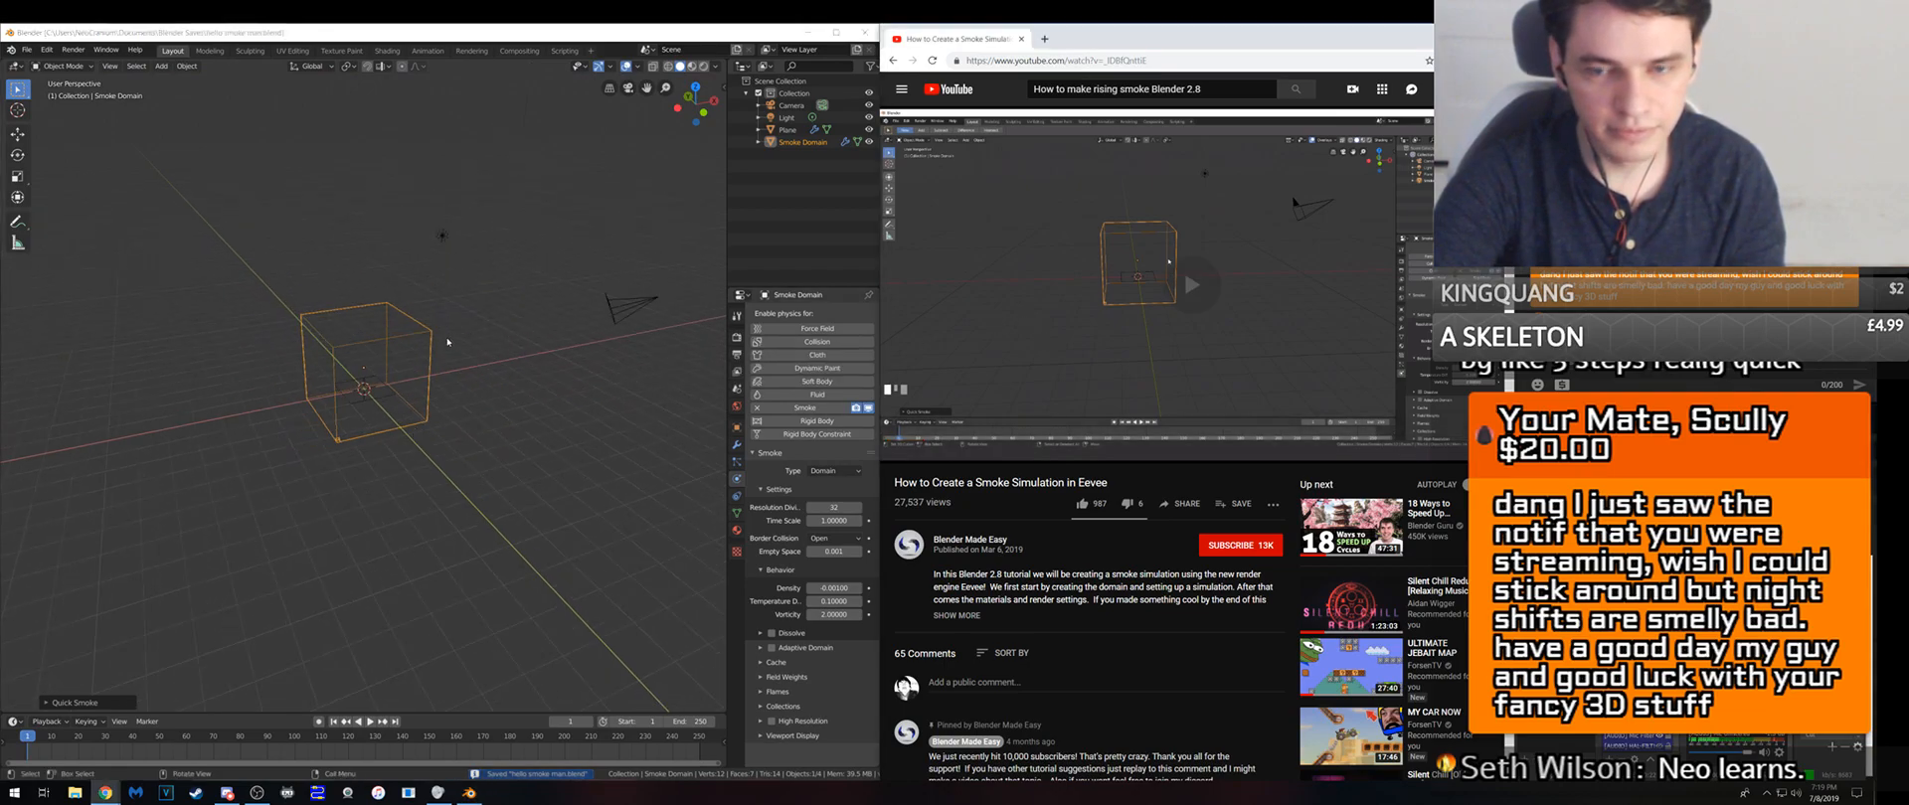
- Widen the properties area, scale up the smoke domain, stretch it along the X axis, and save the file
middle_click_drag(447, 342, 500, 401)
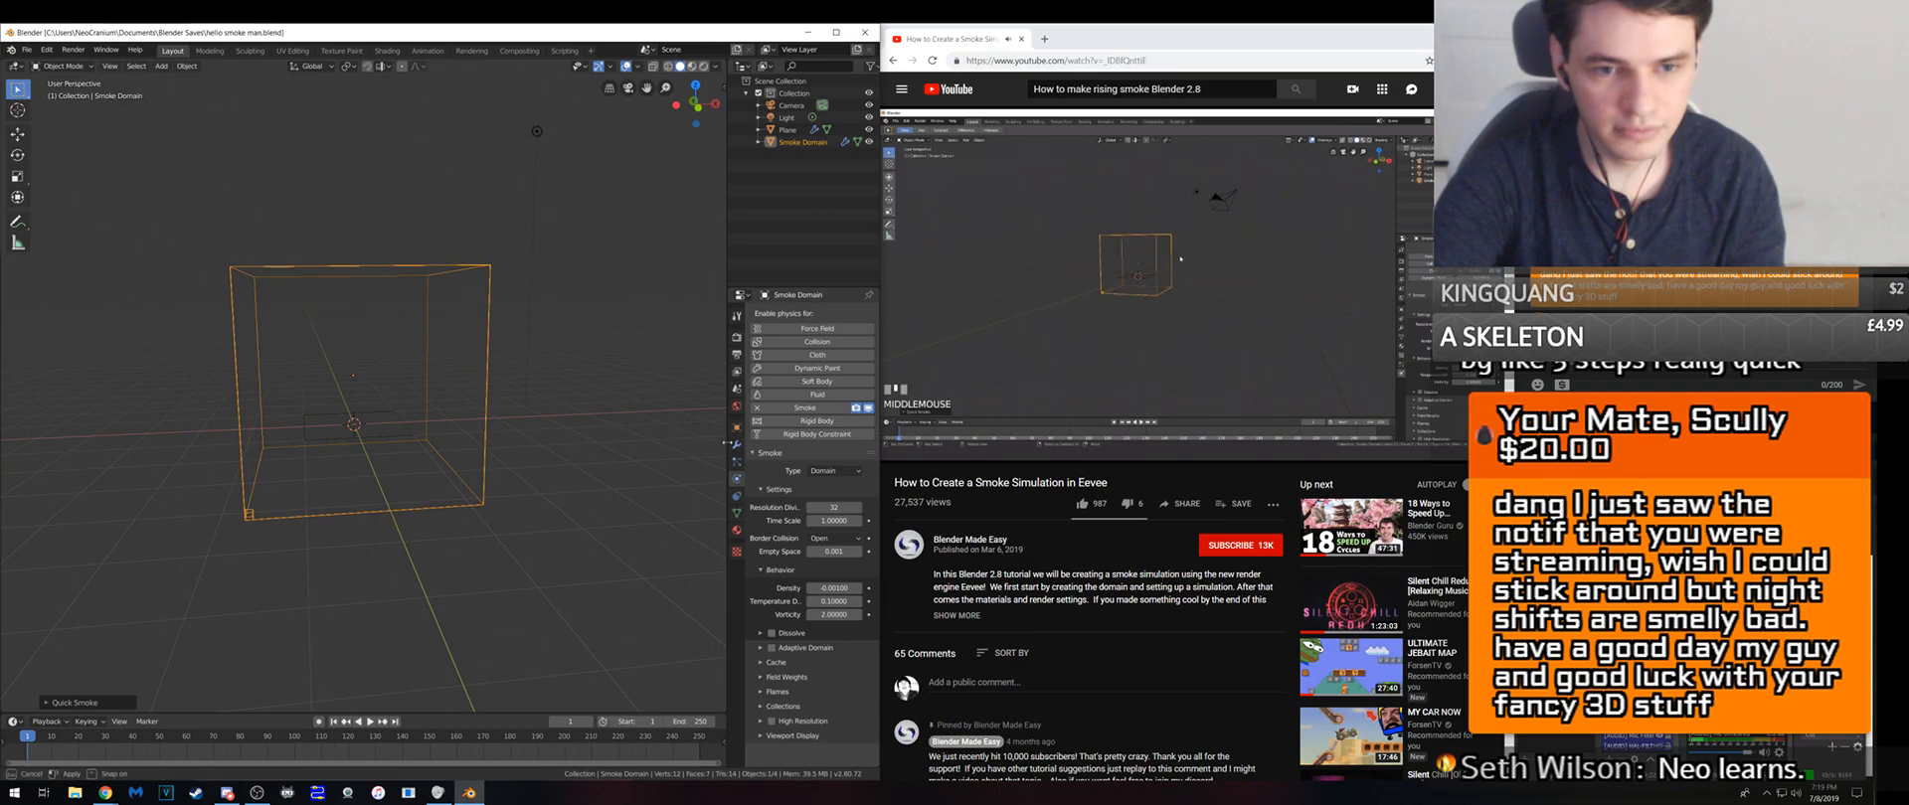
left_click_drag(727, 443, 655, 439)
scroll(419, 384, "down", 5)
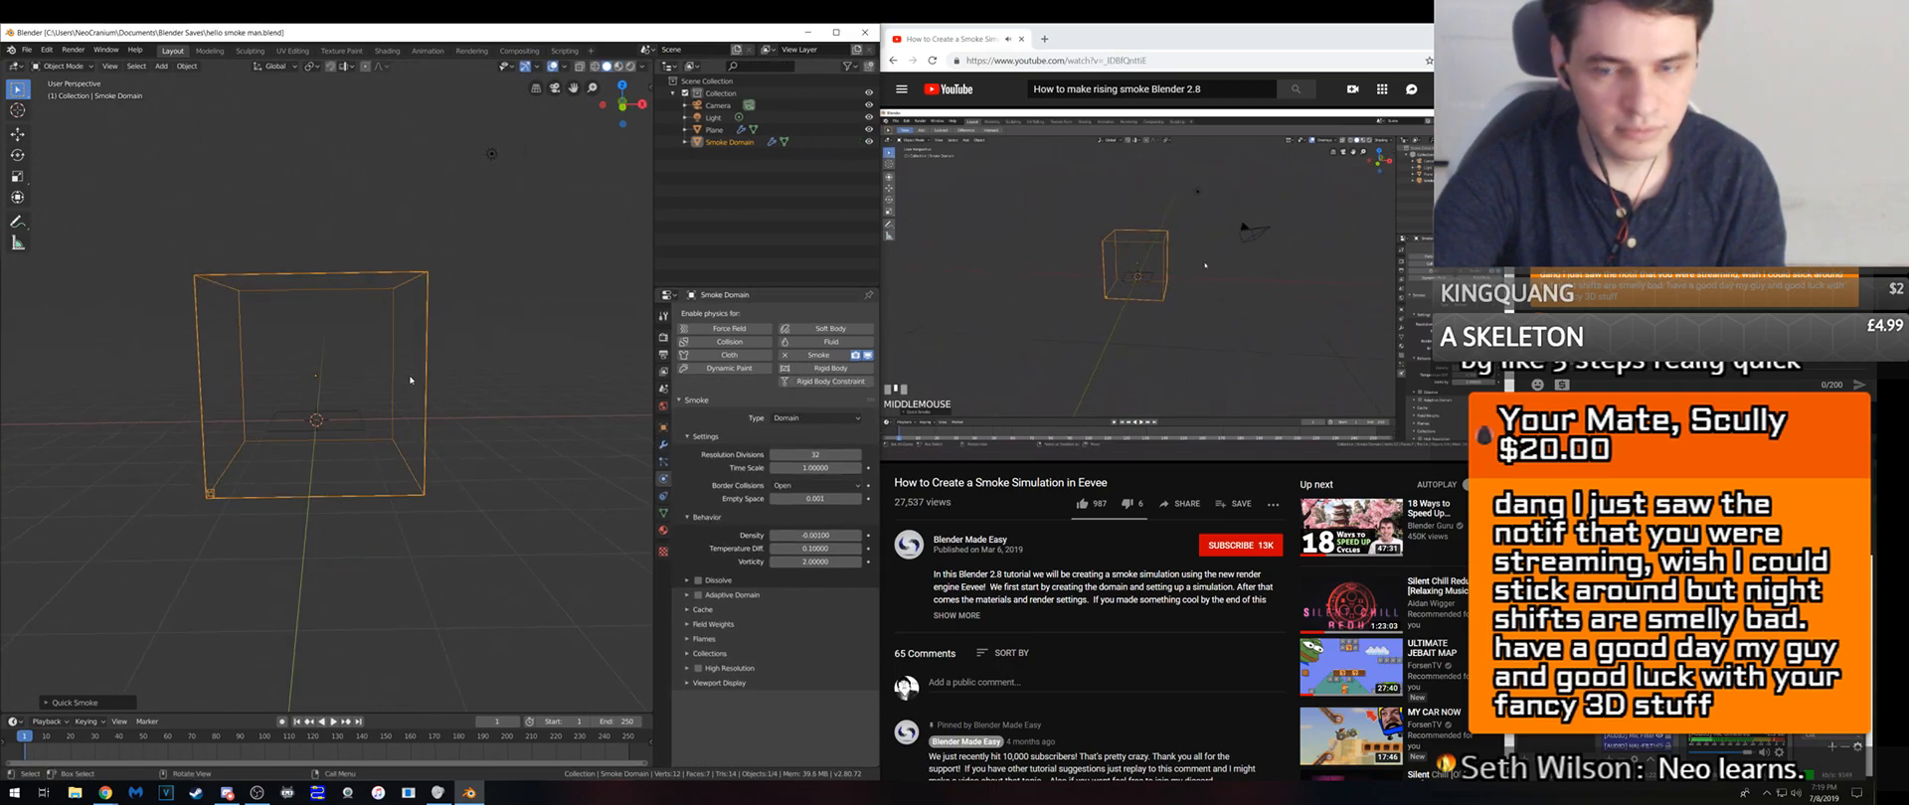
middle_click_drag(378, 389, 357, 393)
key("s")
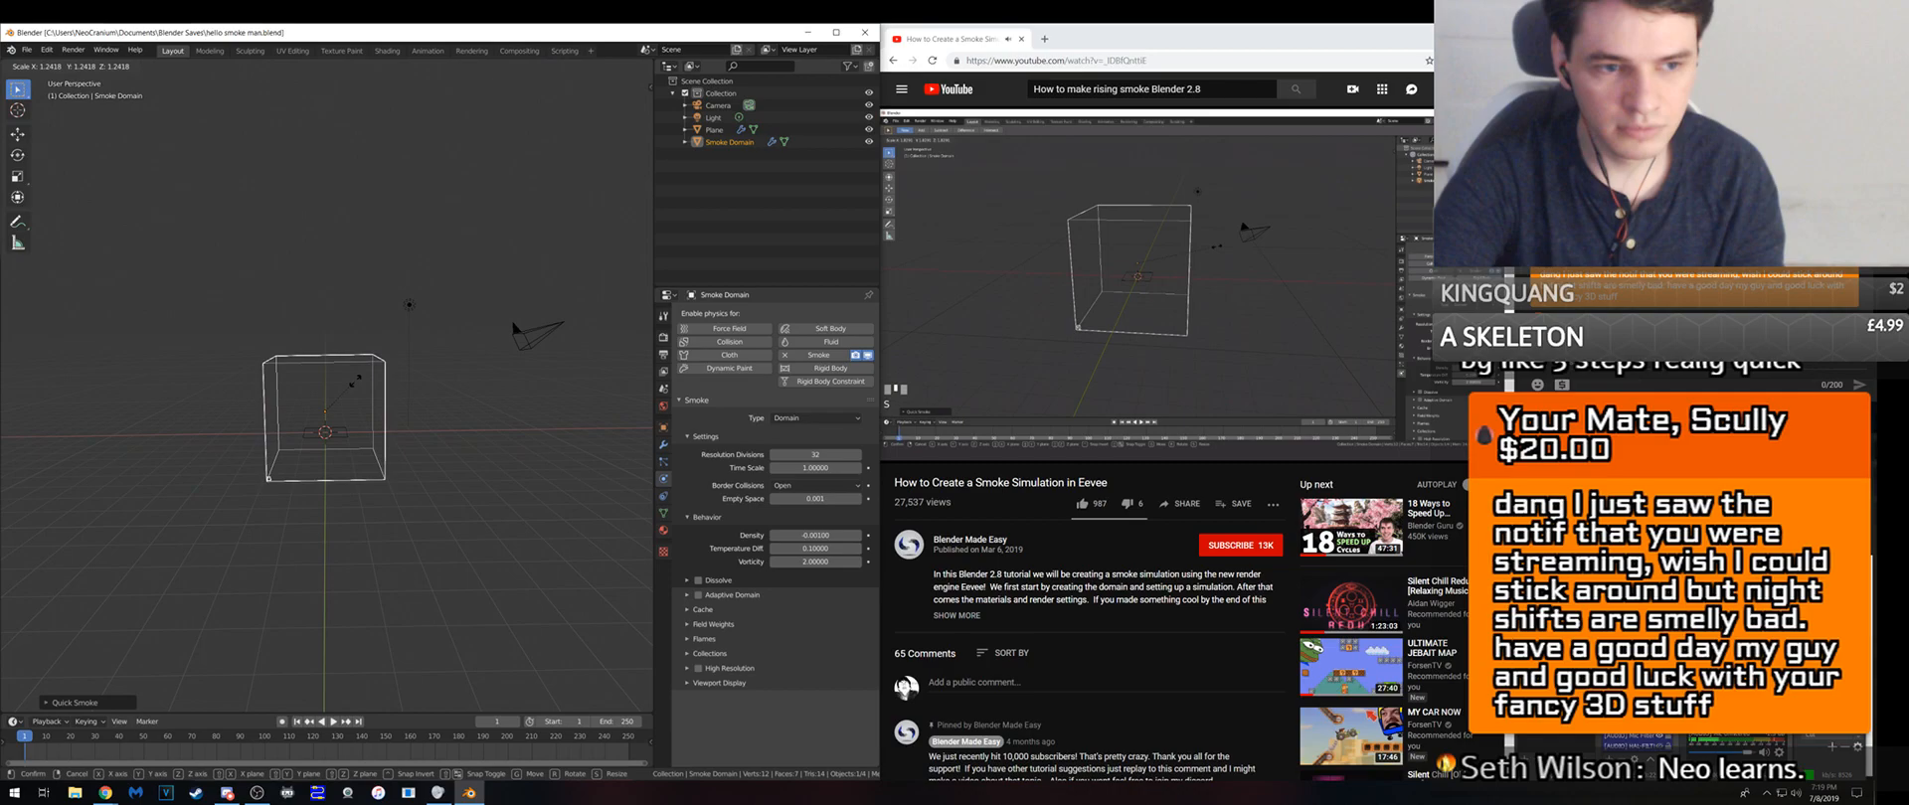
left_click(394, 371)
key("ctrl+s")
middle_click_drag(395, 371, 517, 417)
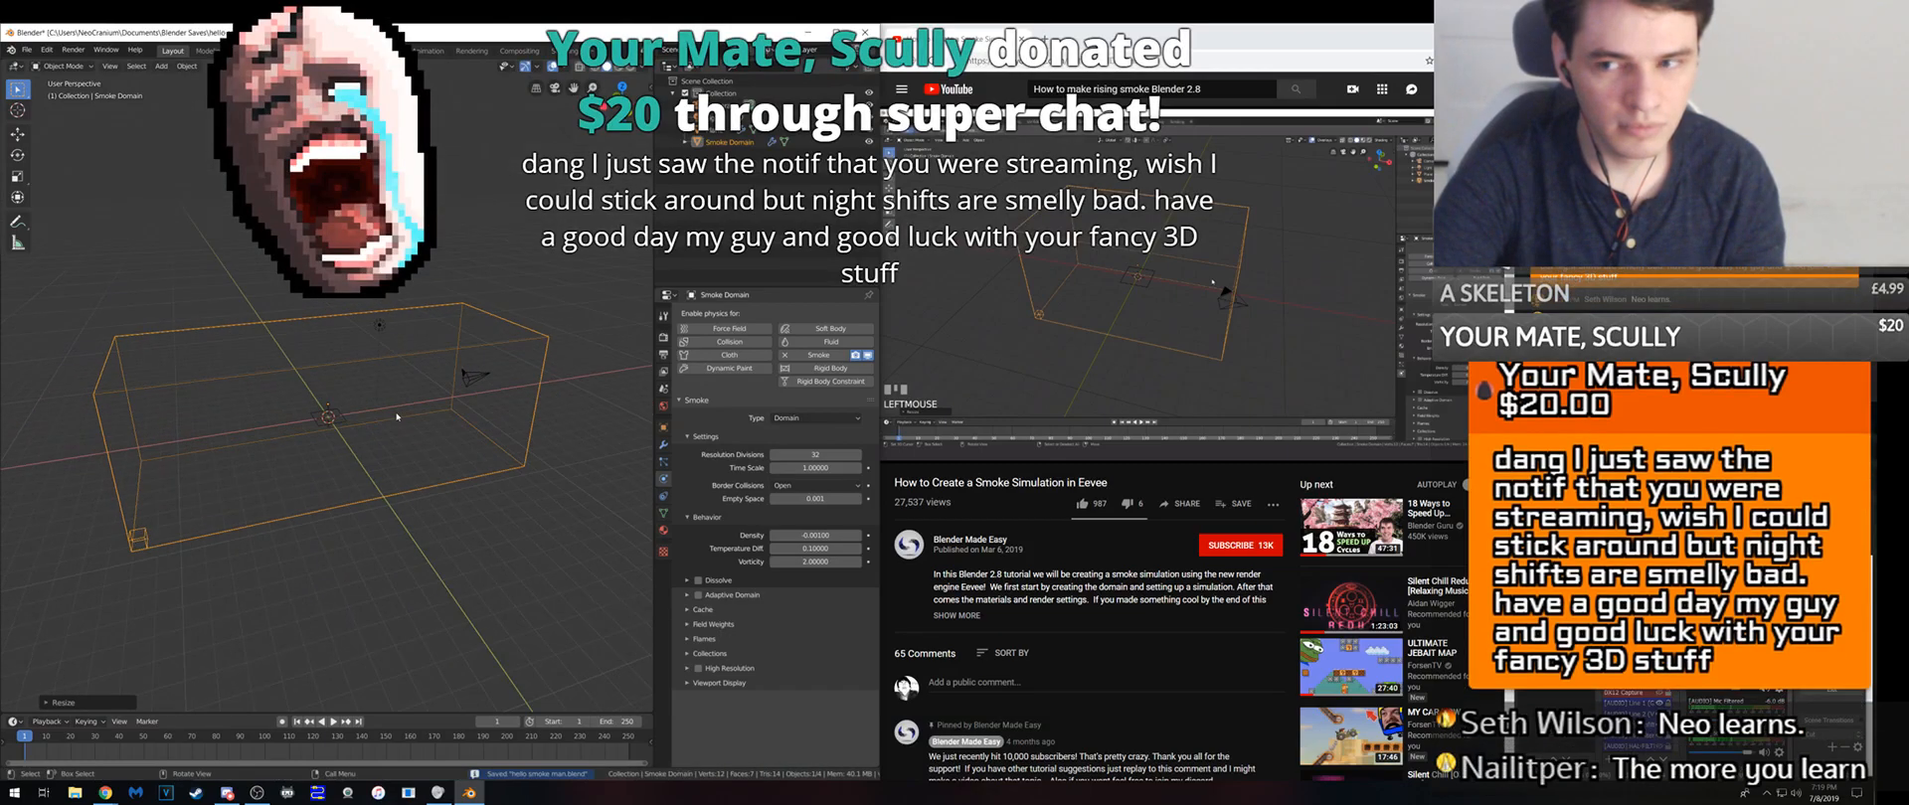
- In front view, move the smoke domain up and toward negative X so the plane sits near its base at the positive X end
left_click(952, 359)
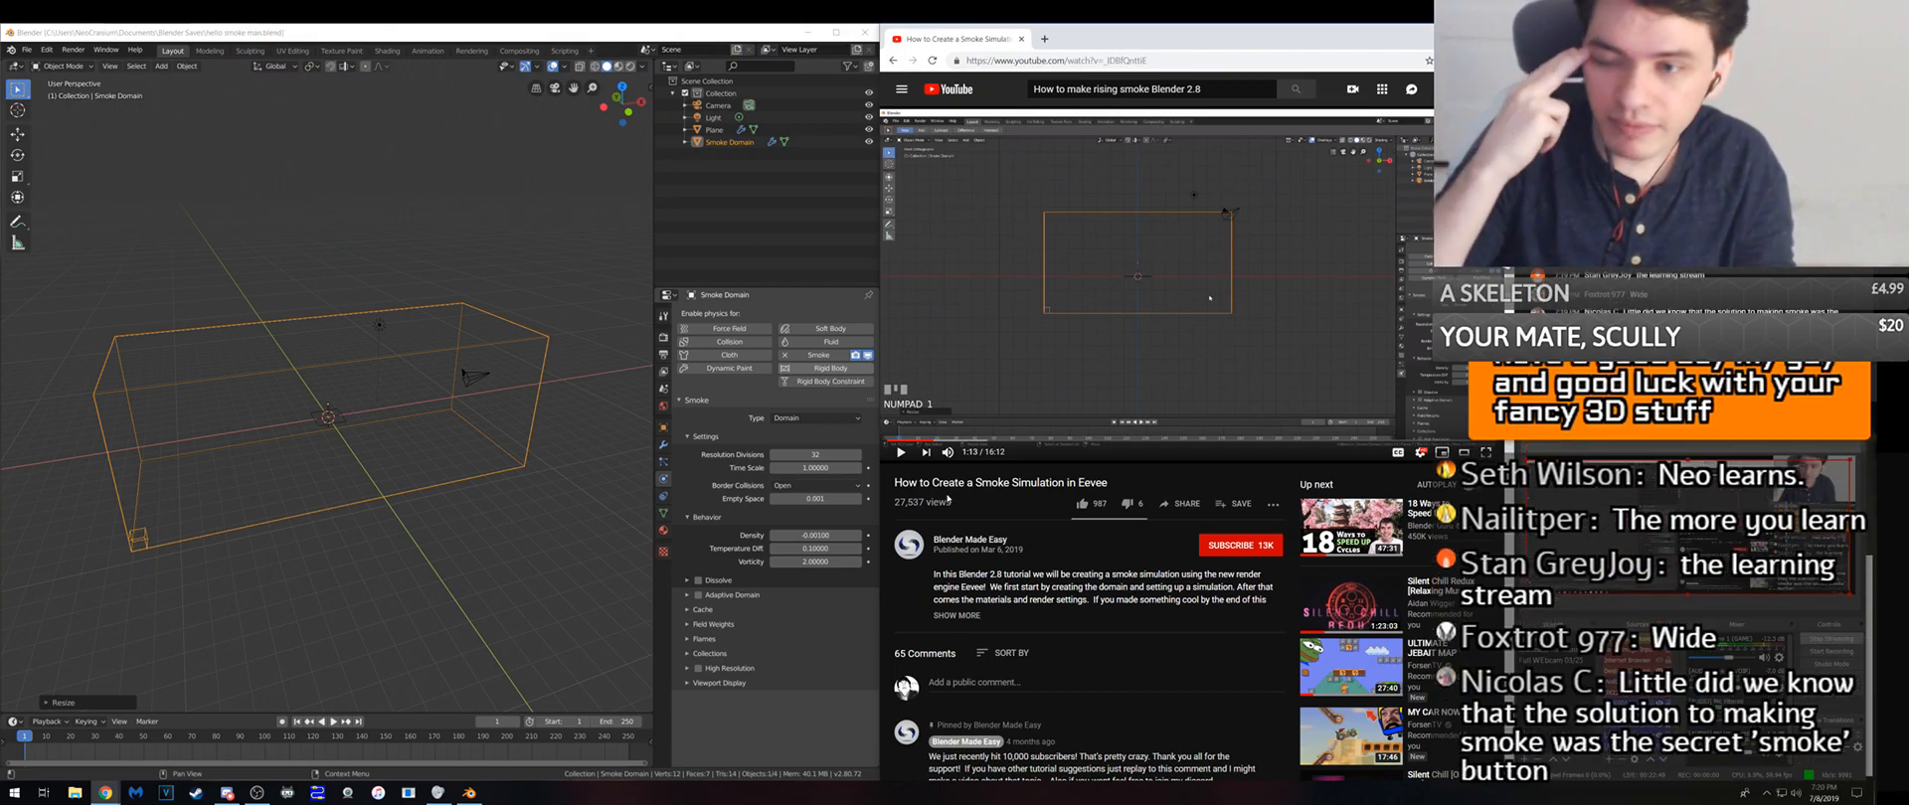
left_click(980, 268)
middle_click_drag(338, 389, 369, 369)
key("KP_1")
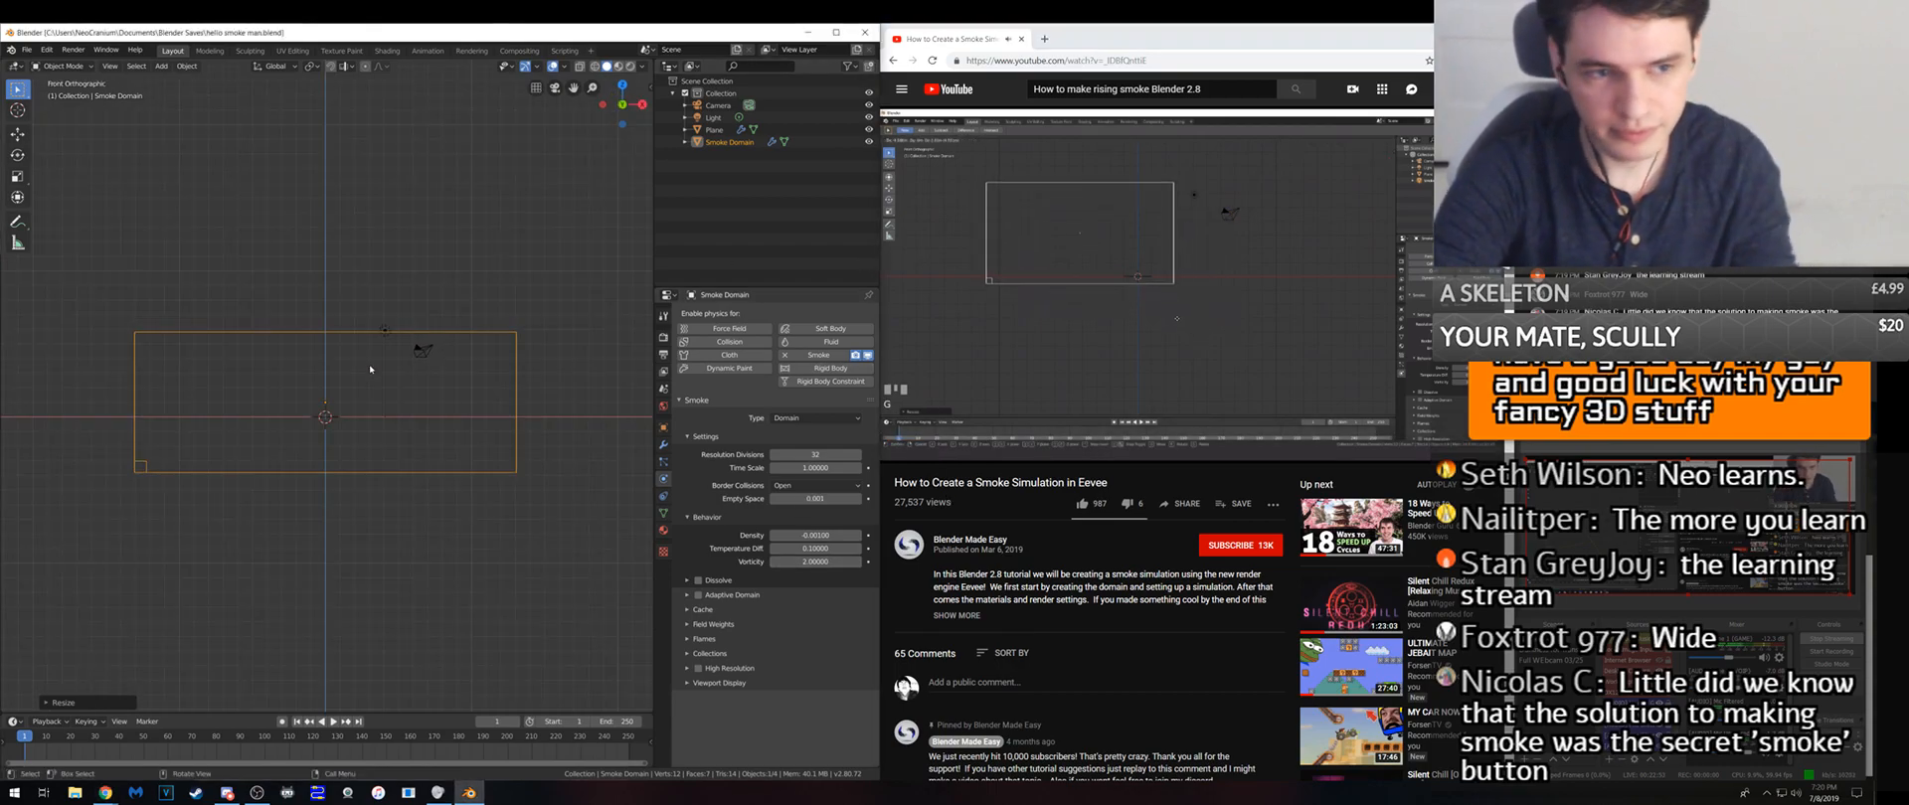
key("g")
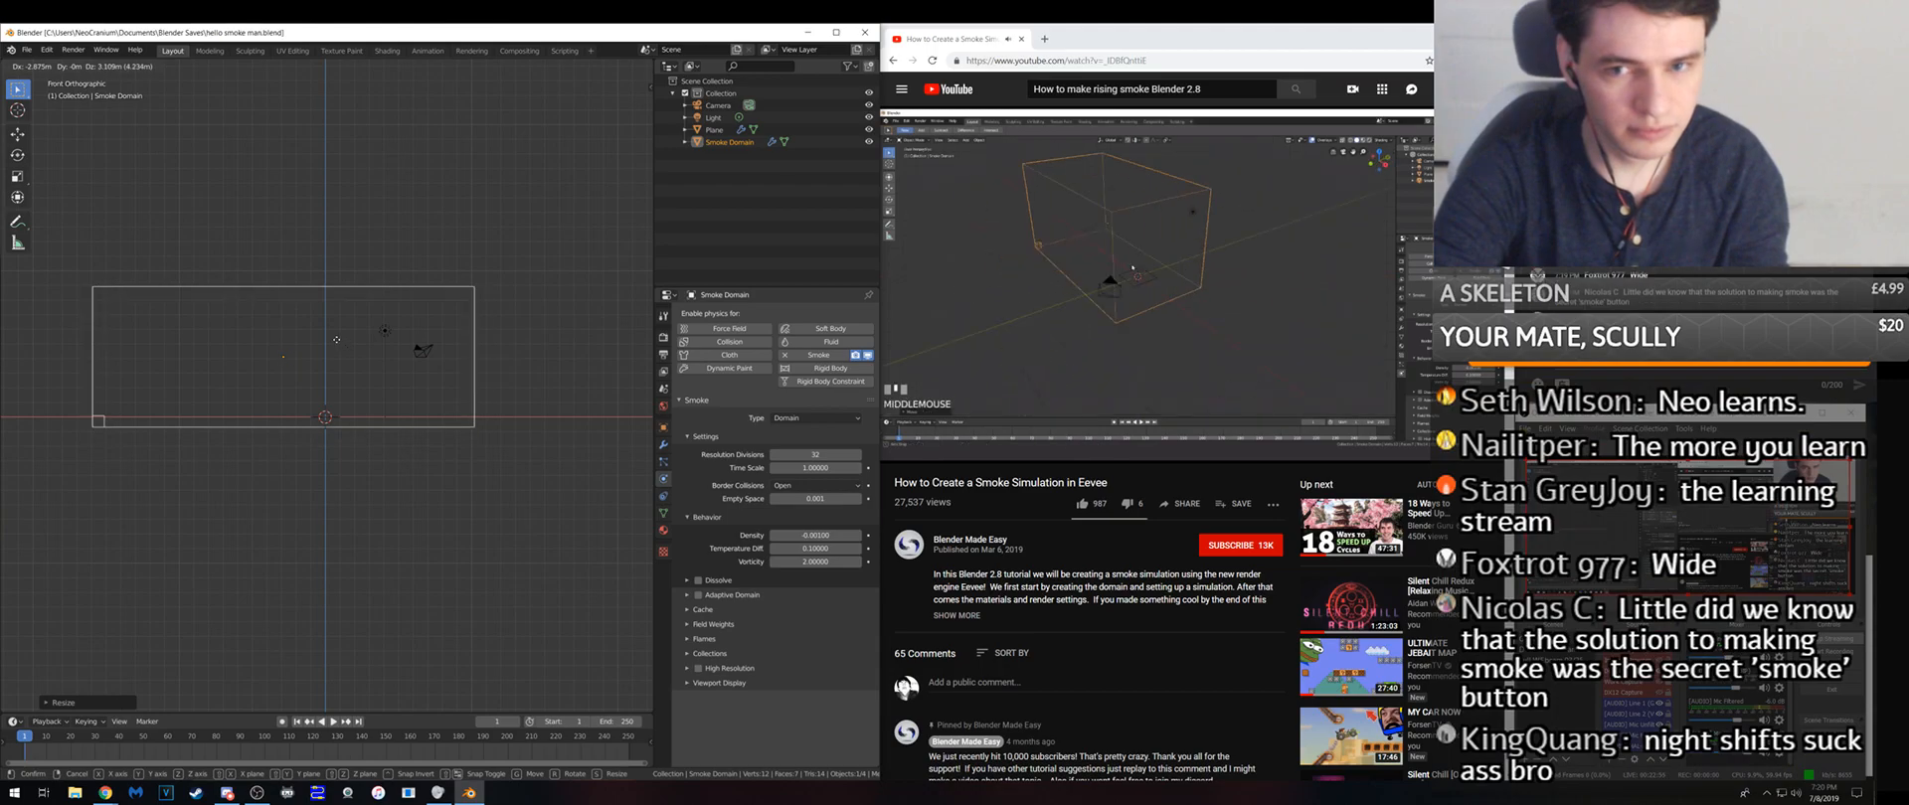
left_click(254, 340)
- Scale the smoke domain up slightly along the Y axis
middle_click_drag(255, 340, 406, 468)
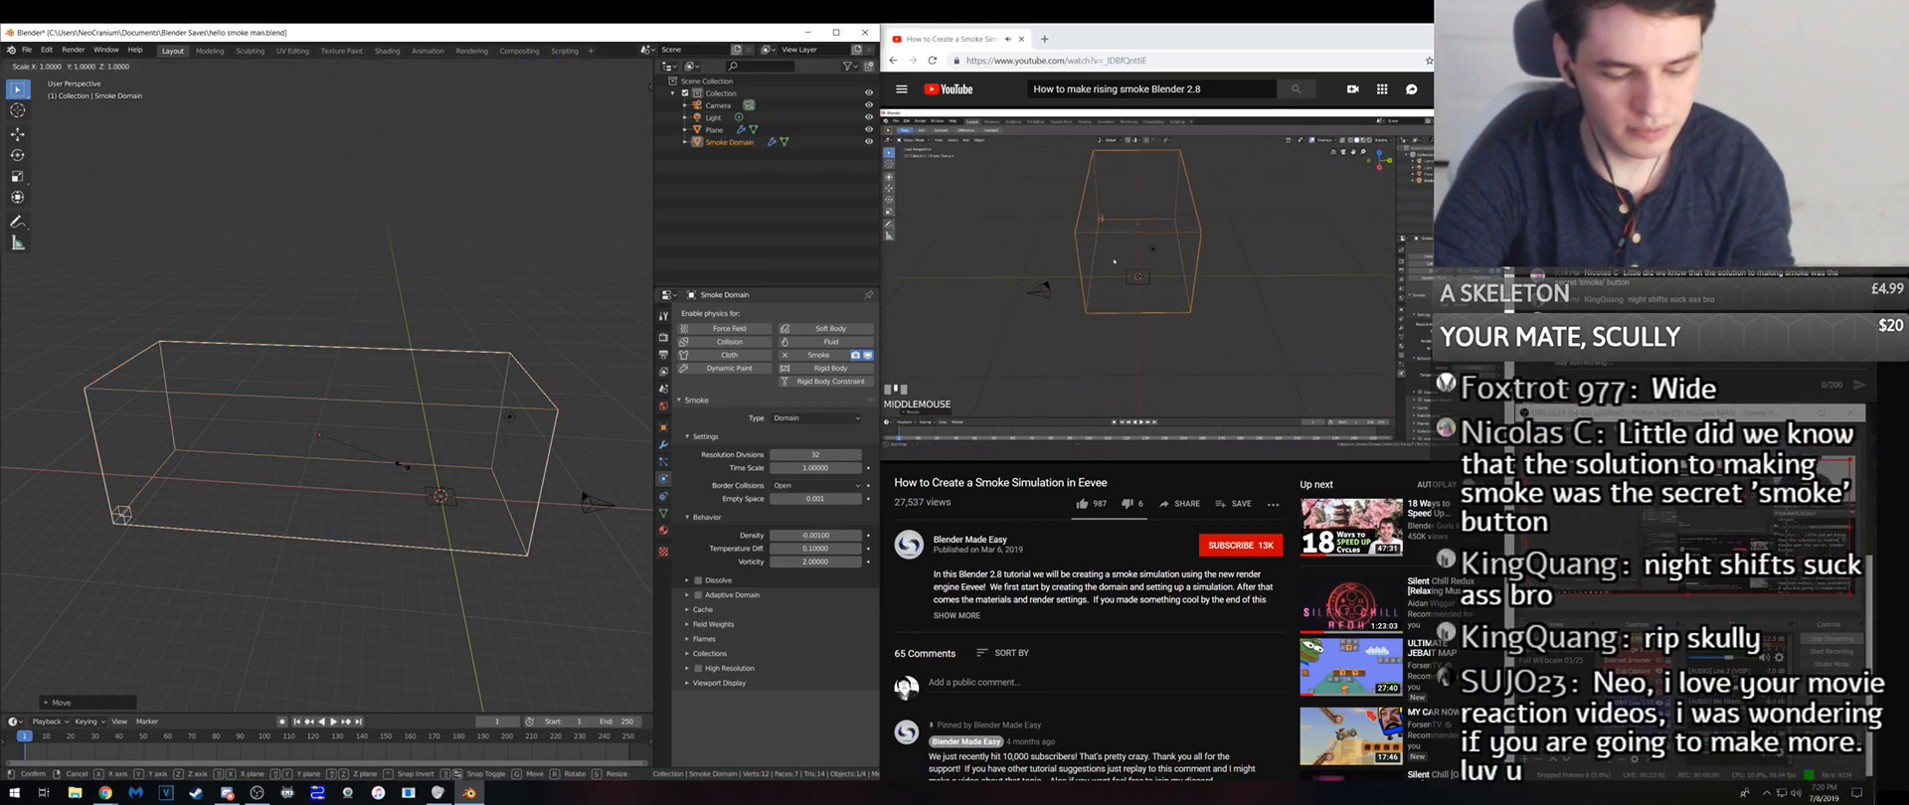
key("s")
key("y")
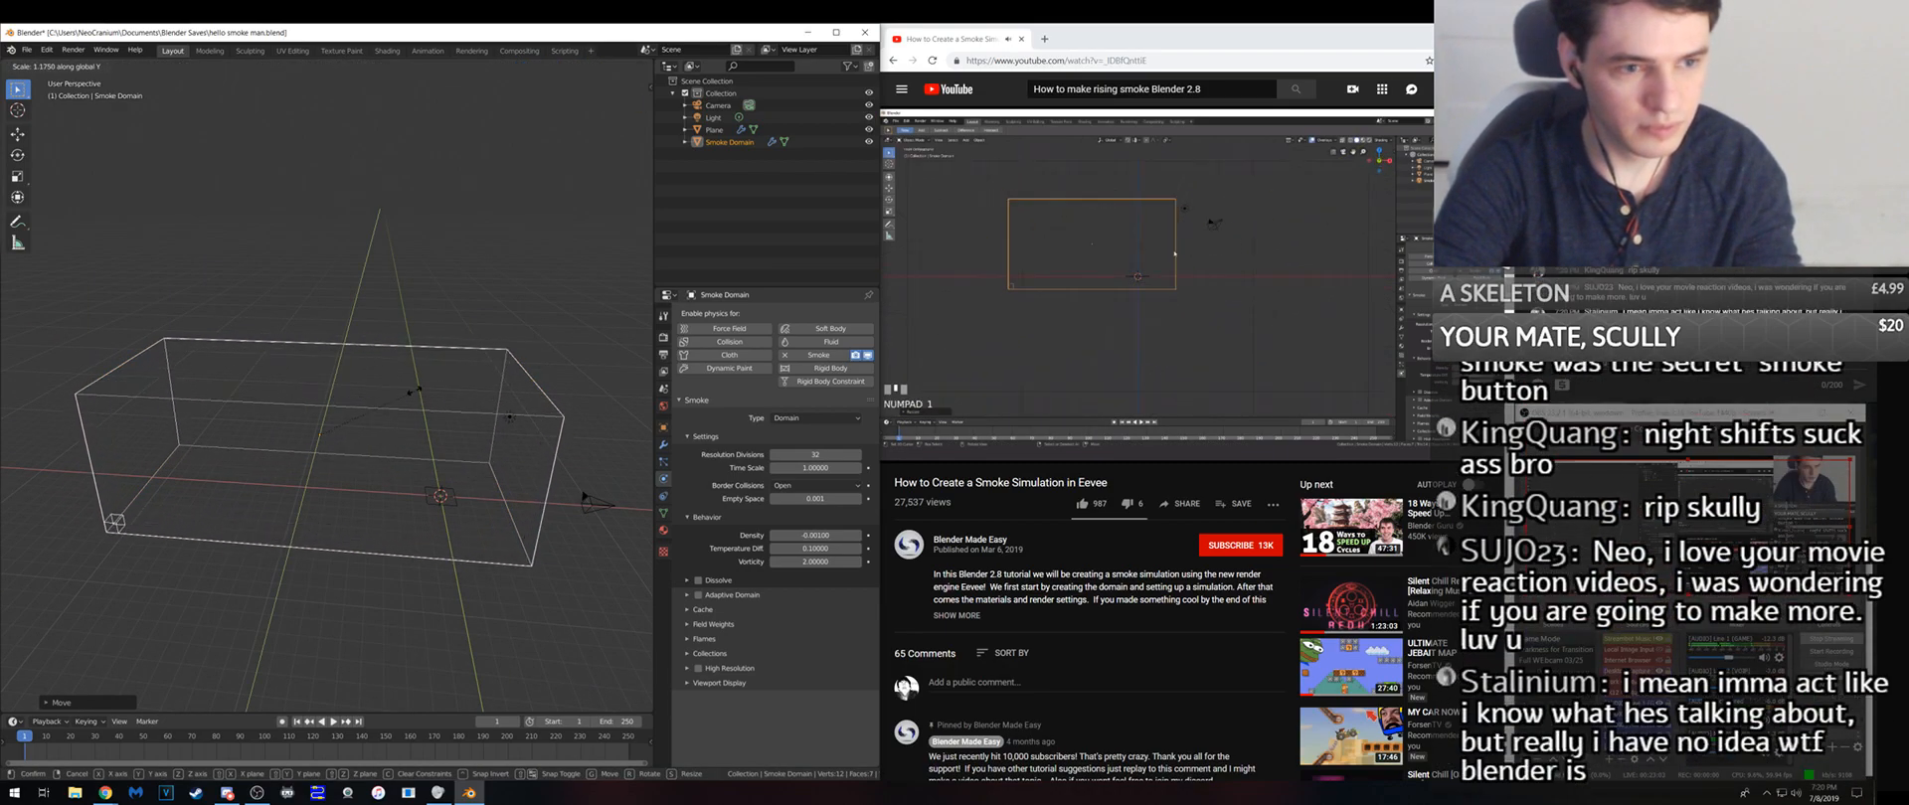
left_click(403, 413)
- Play the smoke simulation in the viewport, stop it, and return to frame 1
middle_click_drag(403, 412, 422, 380)
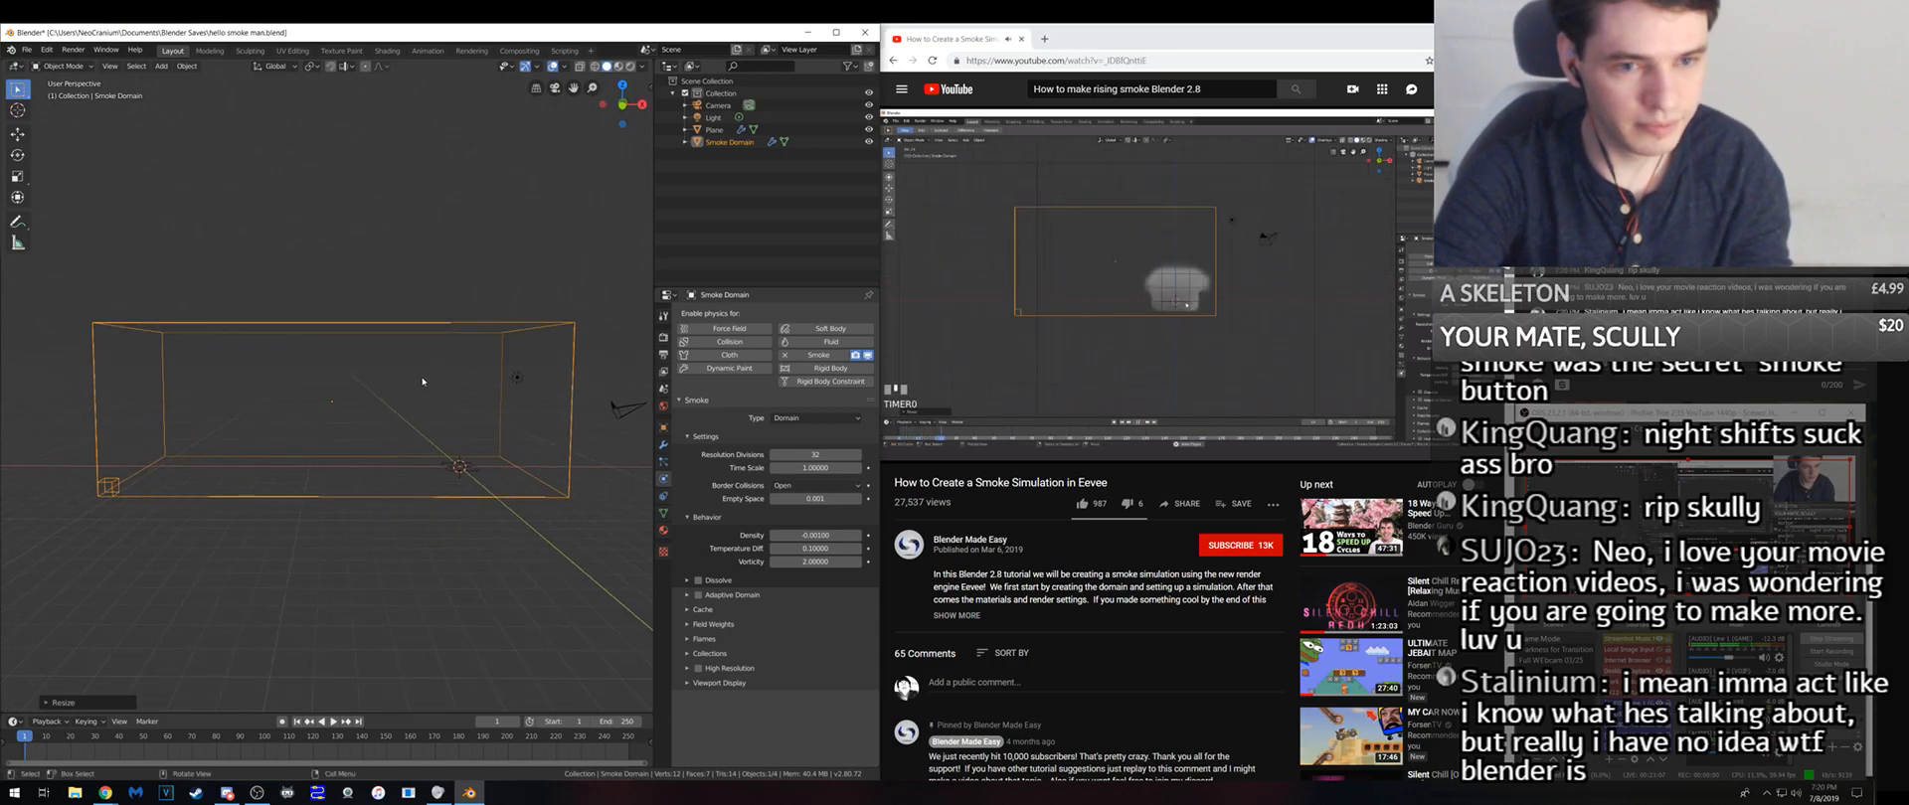
key("space")
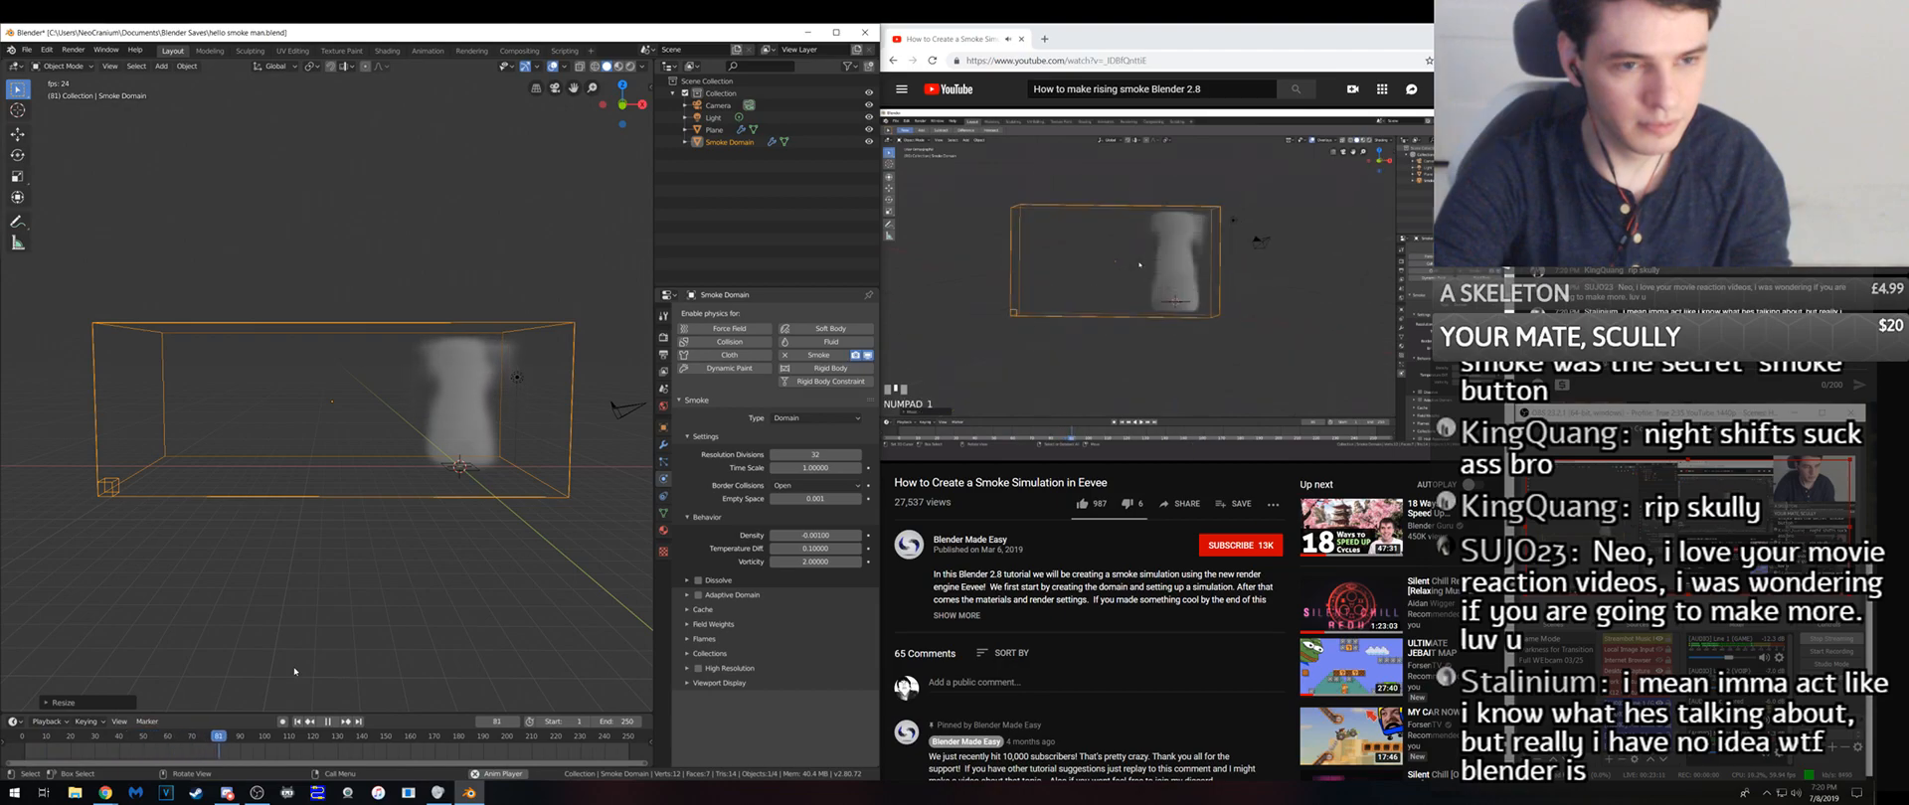
key("space")
left_click(295, 721)
- Add a Wind force field and move it along X to outside the positive X end of the smoke domain
middle_click_drag(392, 576, 363, 526, "shift")
key("shift+a")
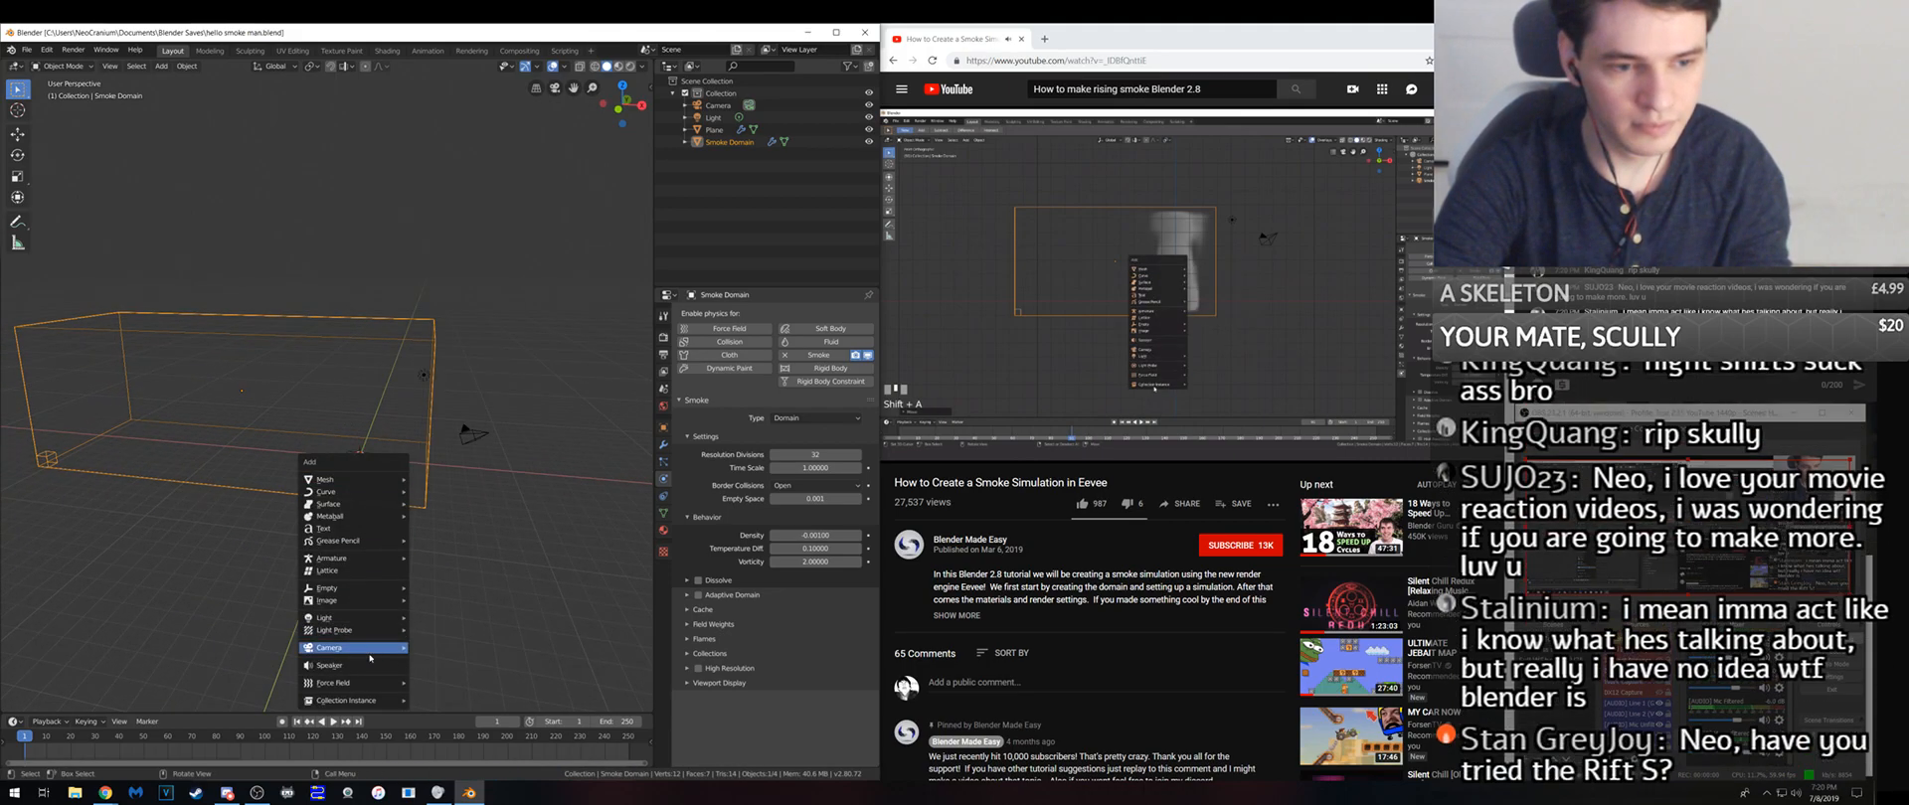
mouse_move(378, 683)
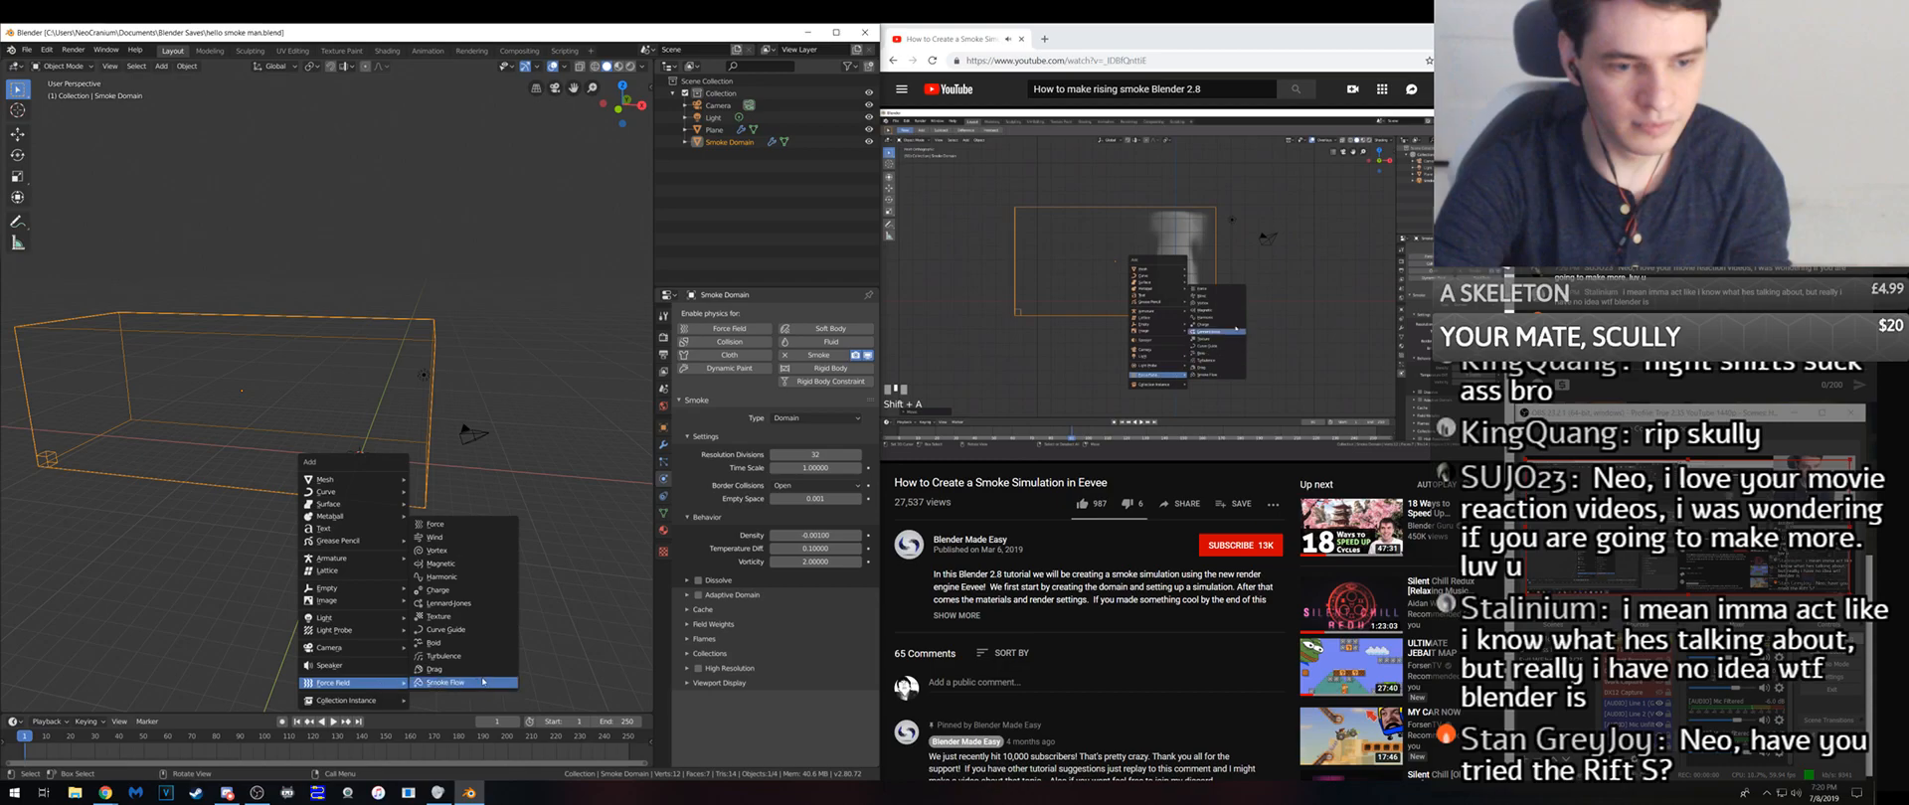
left_click(435, 536)
middle_click_drag(340, 500, 385, 448)
key("g")
key("x")
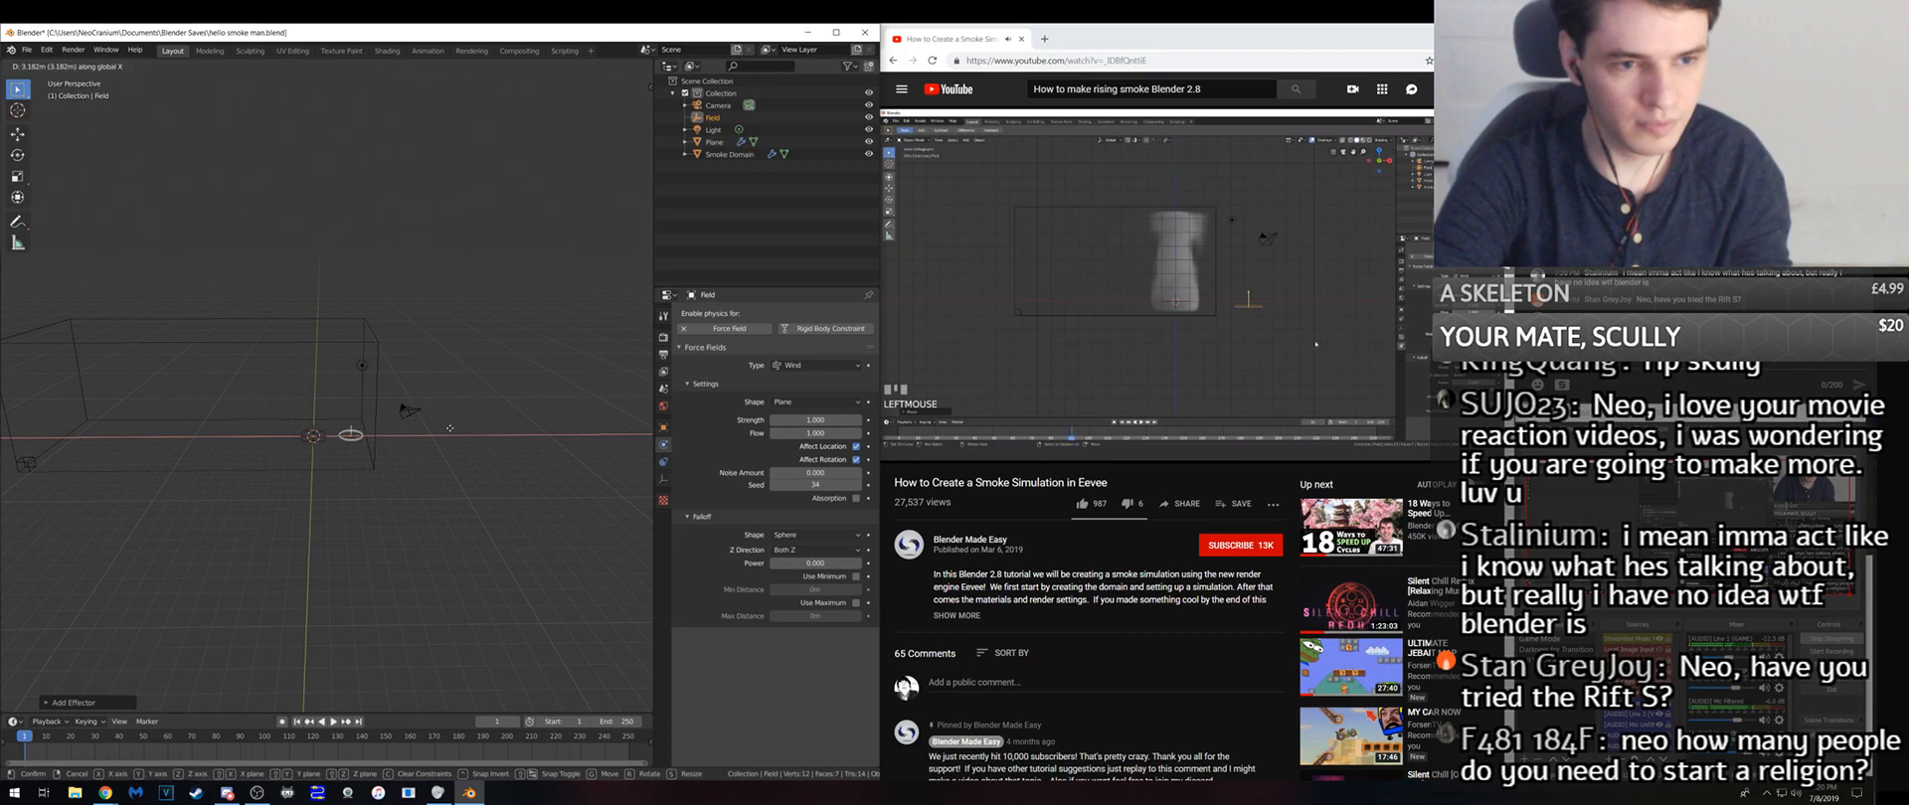
left_click(575, 424)
- Rotate the wind force field about the X, Z and Y axes to aim it at the smoke domain, and save the file
middle_click_drag(549, 406, 557, 393)
key("r")
key("x")
left_click(506, 439)
key("r")
key("z")
left_click(554, 537)
key("r")
key("y")
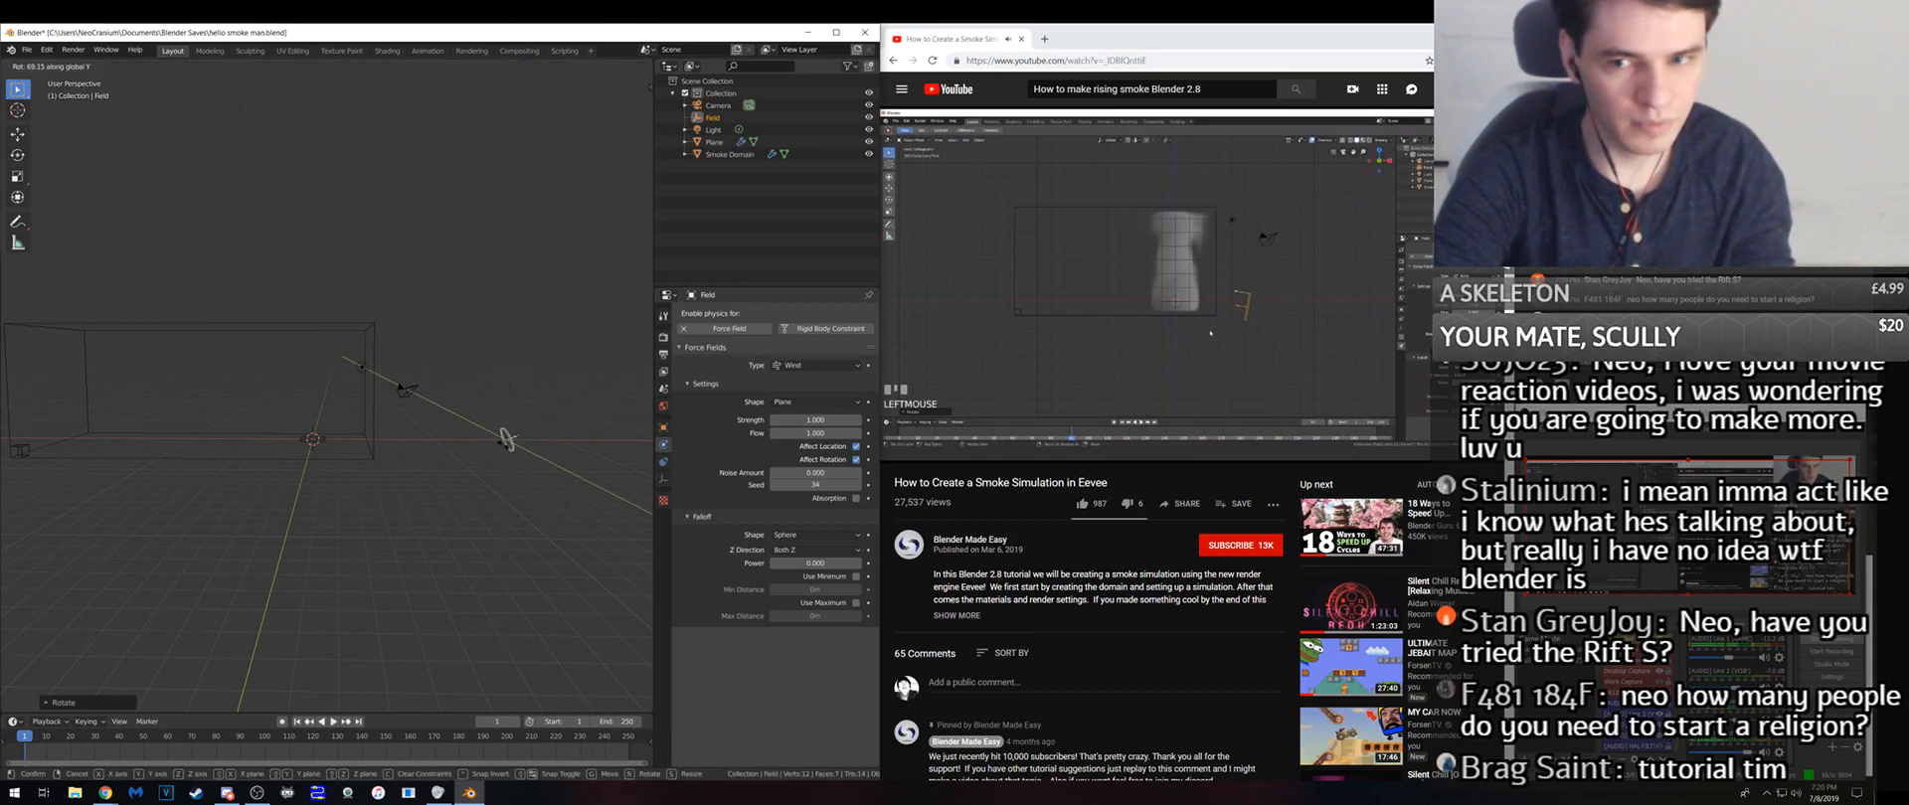
left_click(567, 417)
key("ctrl+s")
middle_click_drag(463, 426, 455, 459)
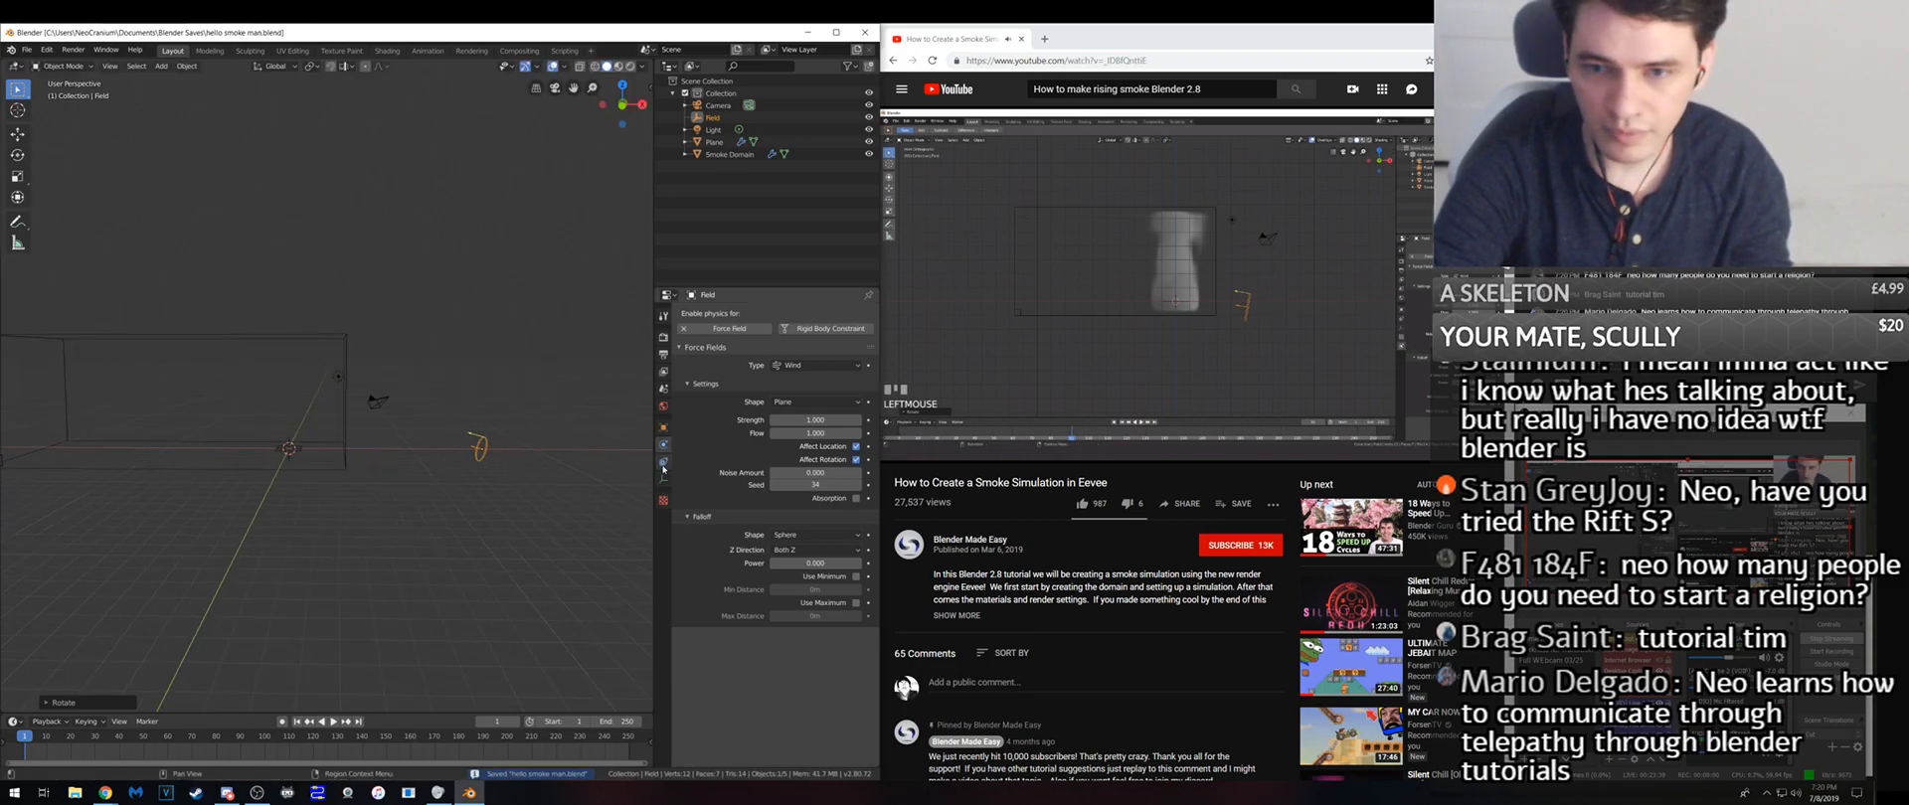
- Pause the tutorial and set the wind force field's Strength to 6
left_click(664, 463)
left_click(718, 314)
left_click(1101, 324)
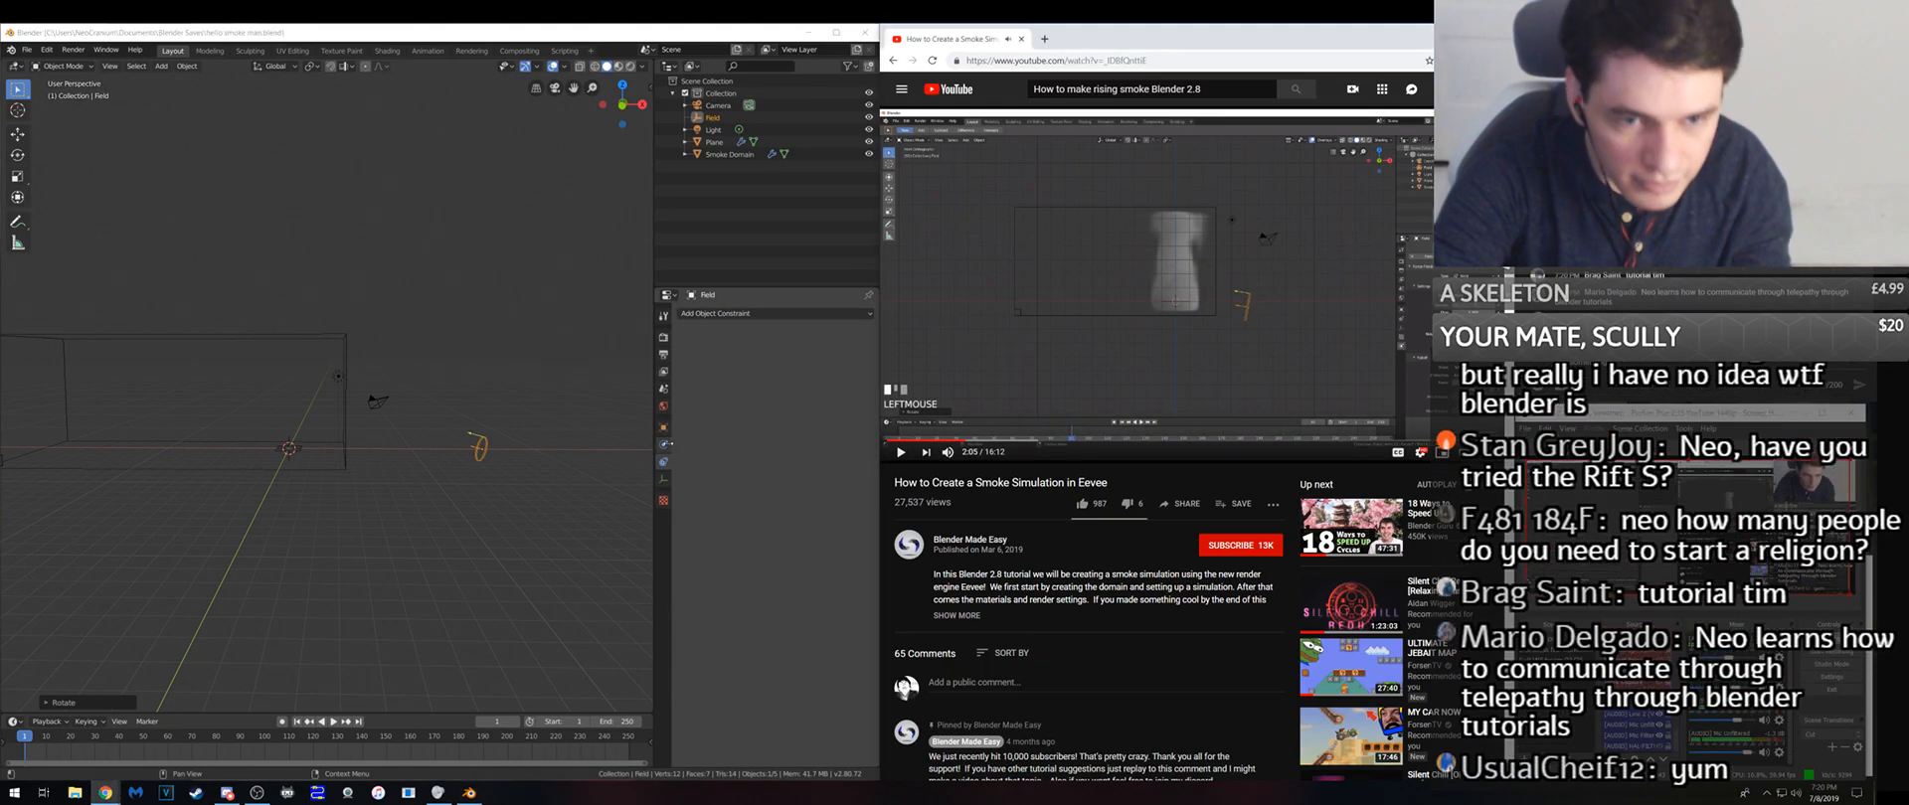
left_click(663, 446)
left_click(815, 419)
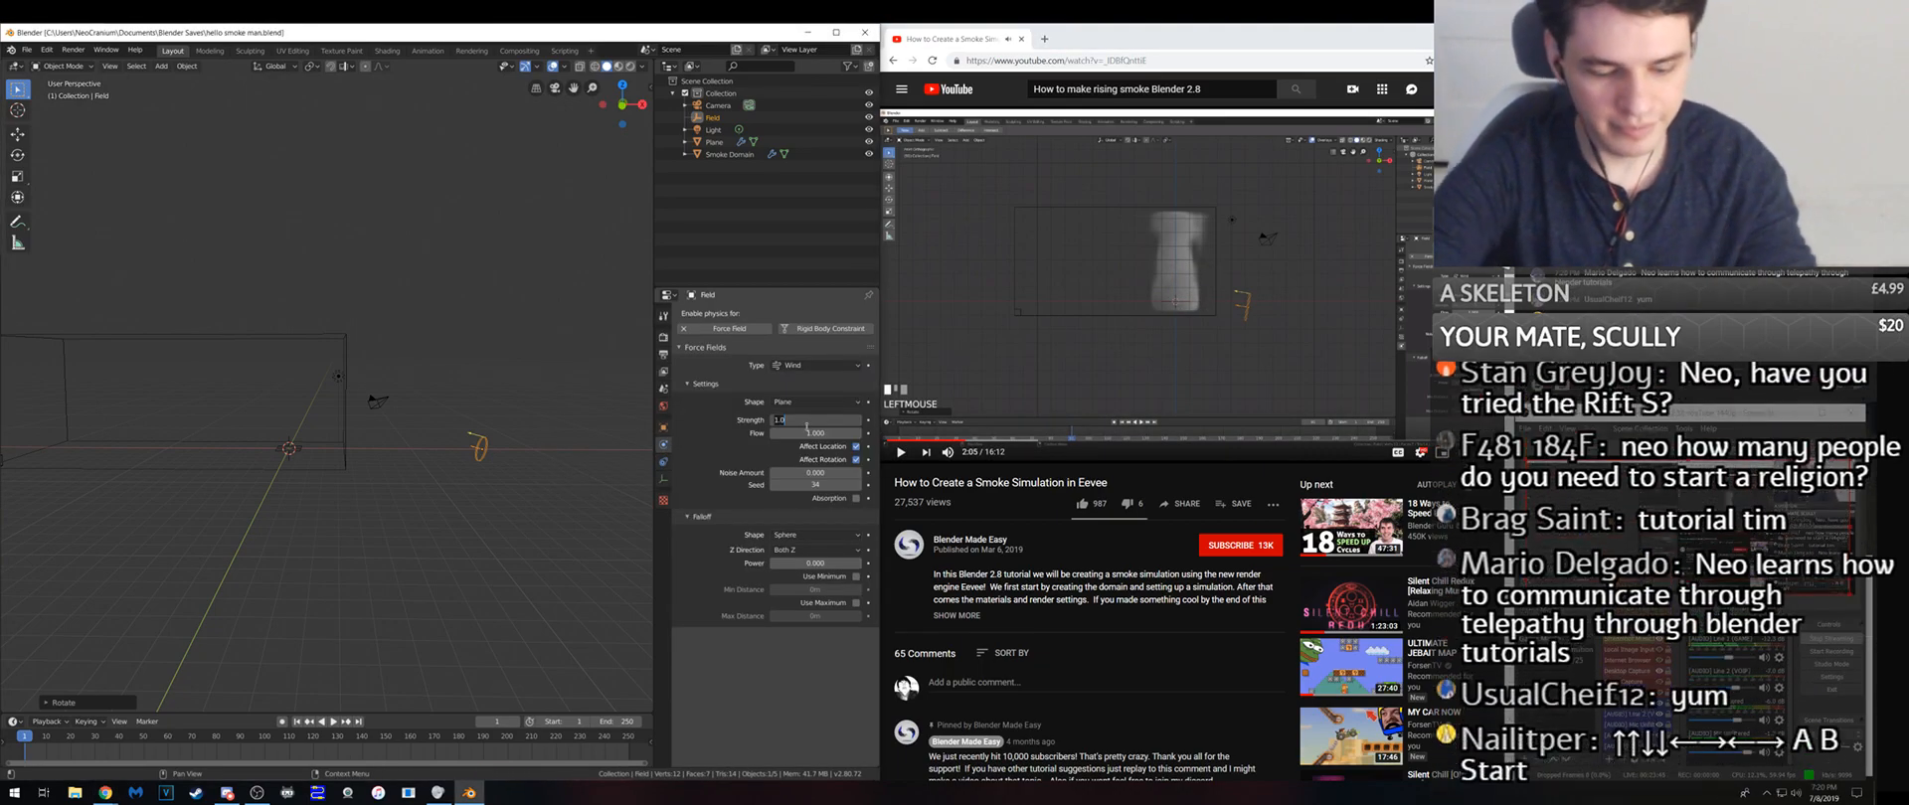
type("6")
key("Return")
middle_click_drag(345, 368, 299, 384, "shift")
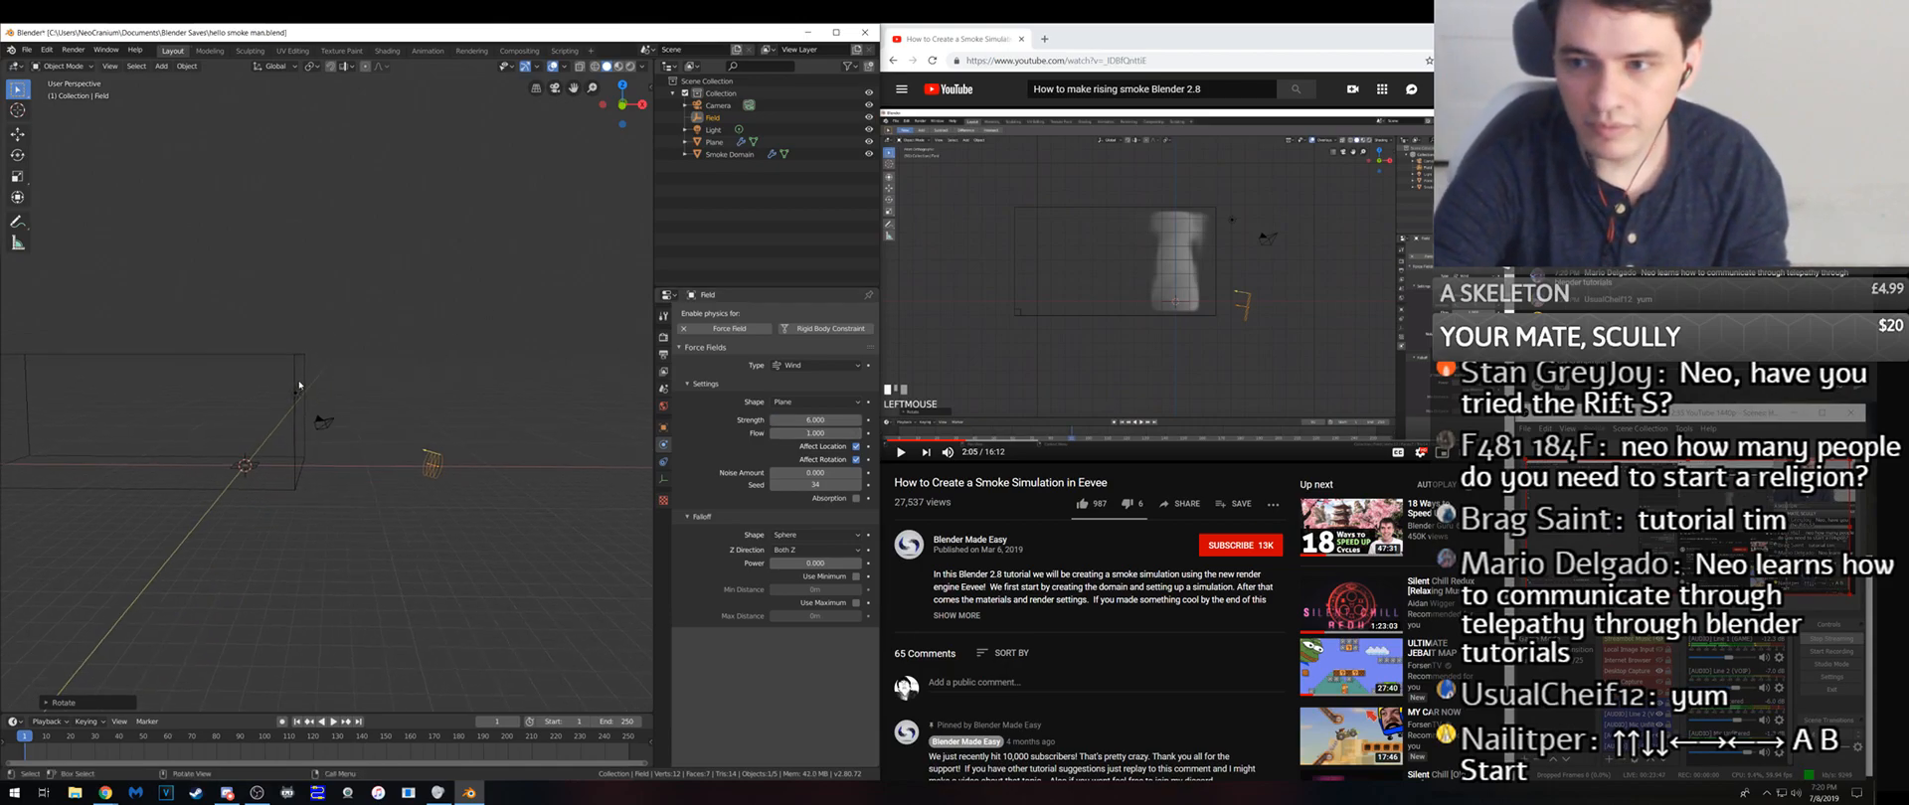
- Continue the tutorial video to its next instruction, pause it, and save the Blender file
left_click(1041, 318)
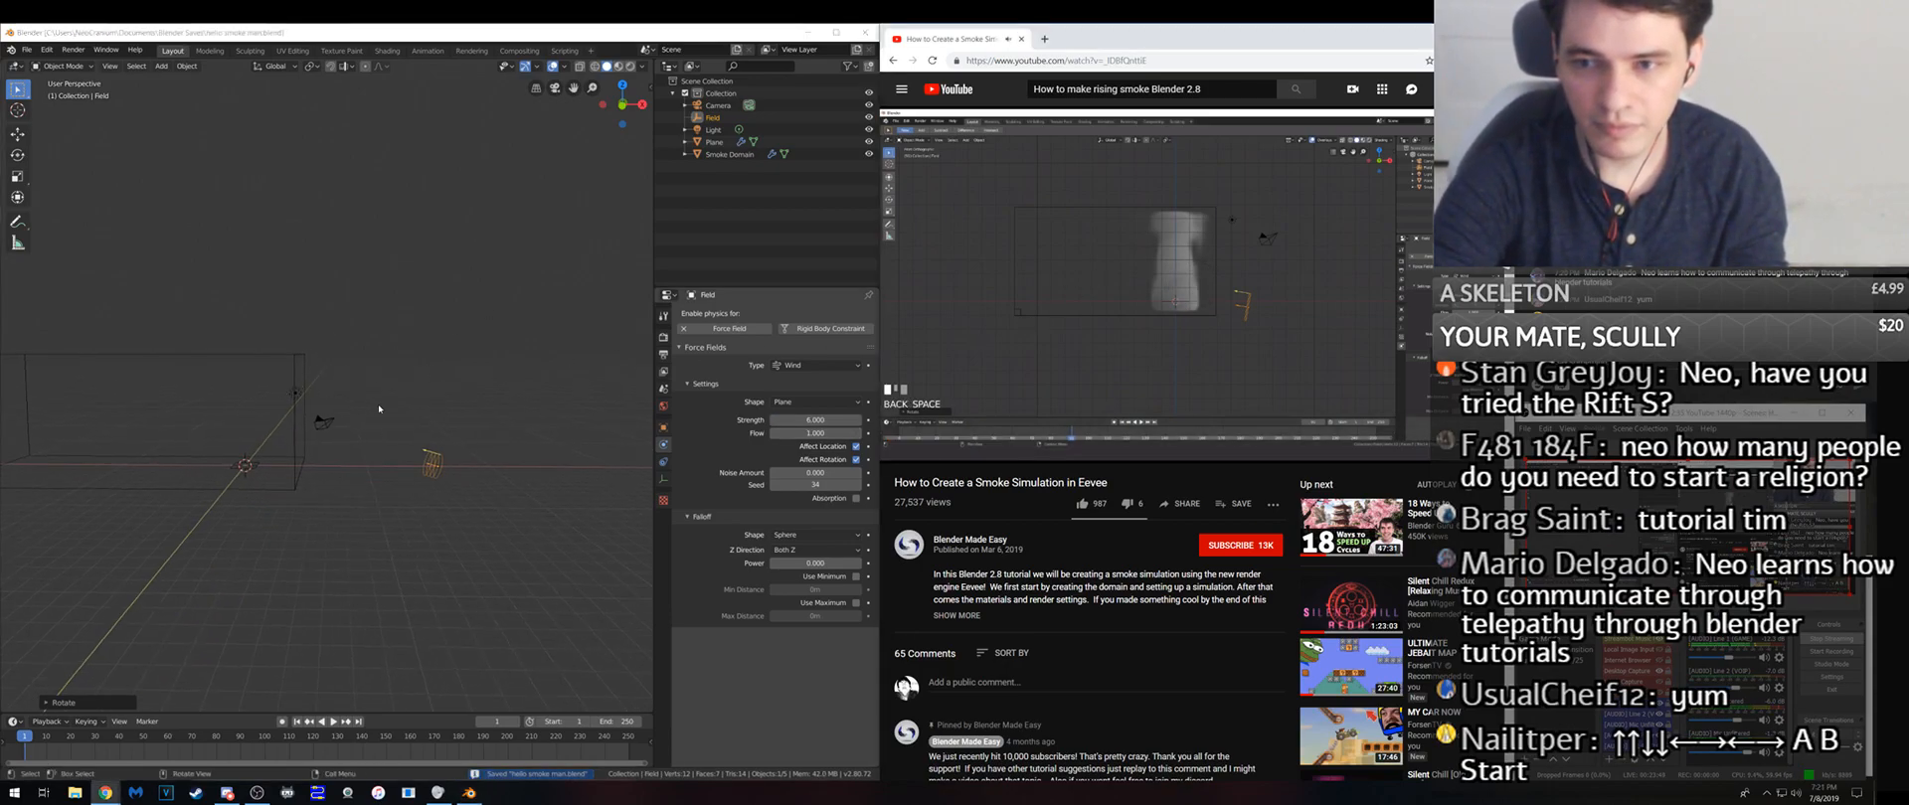
middle_click_drag(444, 476, 372, 440)
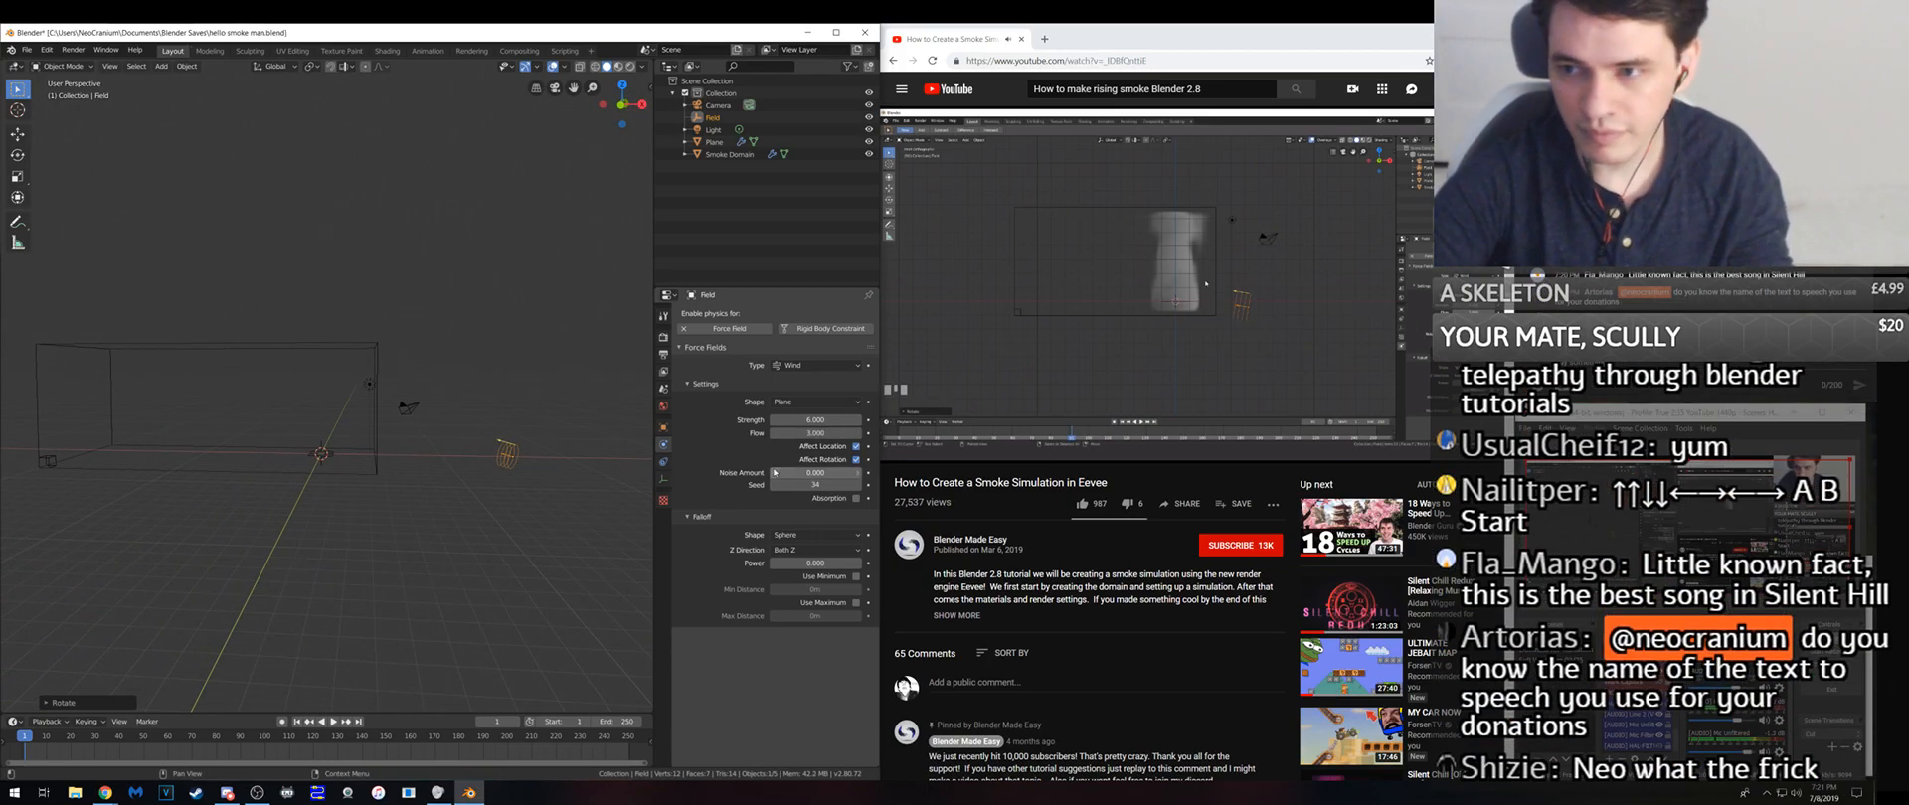
middle_click_drag(377, 470, 442, 468)
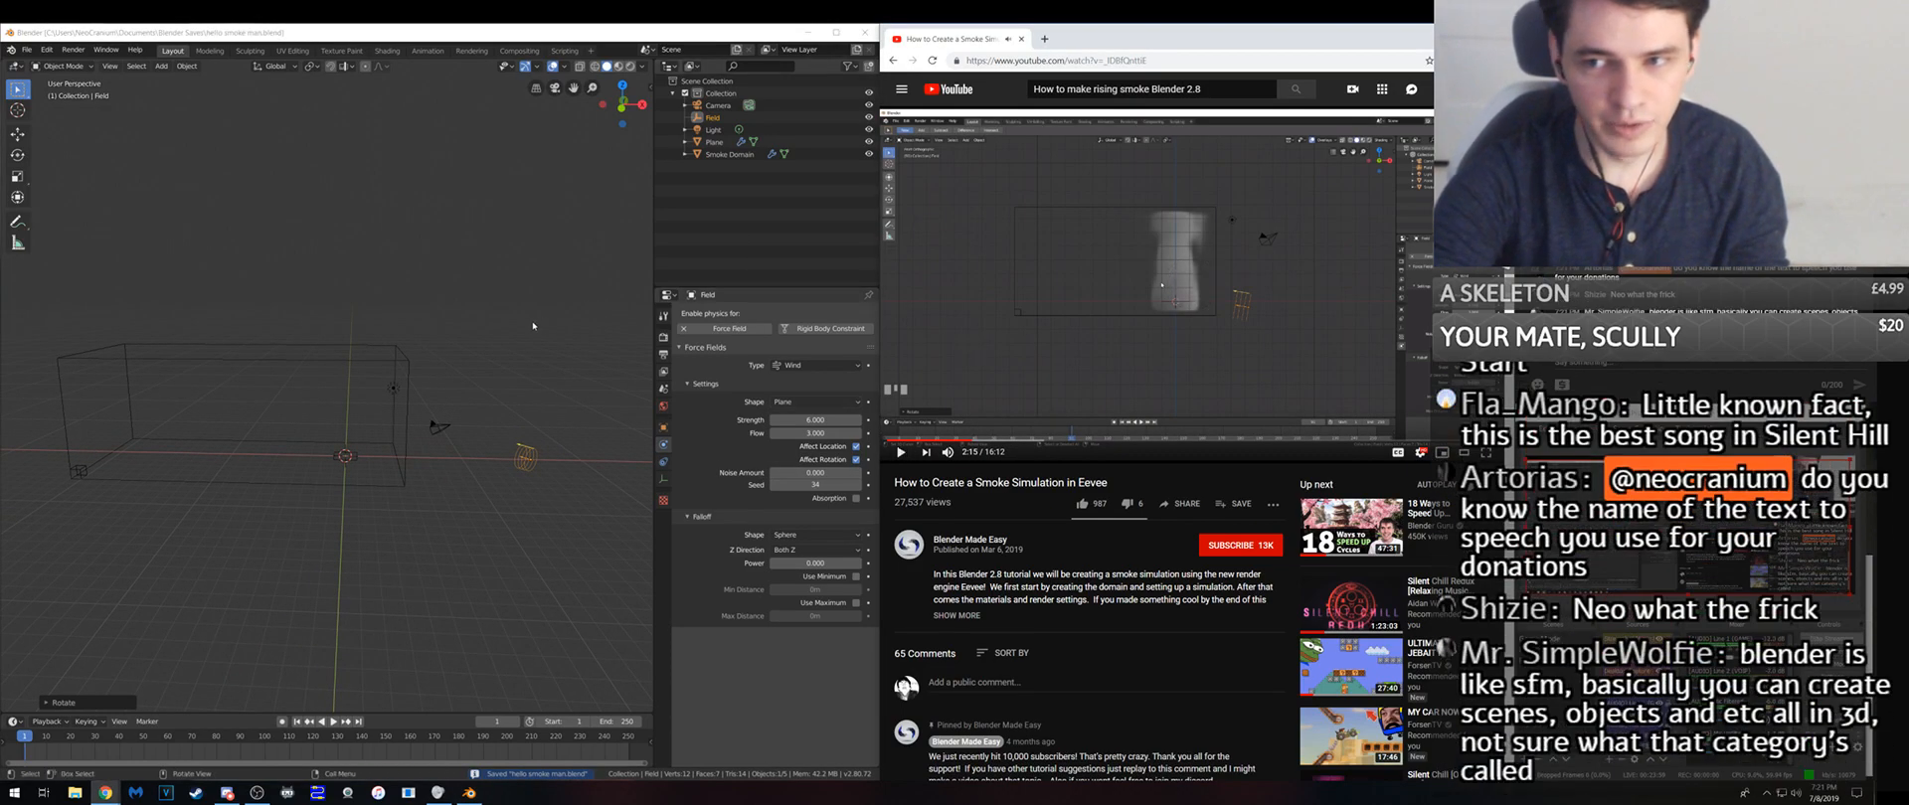
middle_click_drag(233, 405, 236, 390)
key("ctrl+s")
left_click(298, 399)
key("alt+Tab")
key("space")
- Add a Turbulence force field, move it to the area beyond the camera outside the smoke domain, and save the file
middle_click_drag(268, 401, 285, 405)
key("shift+a")
mouse_move(287, 405)
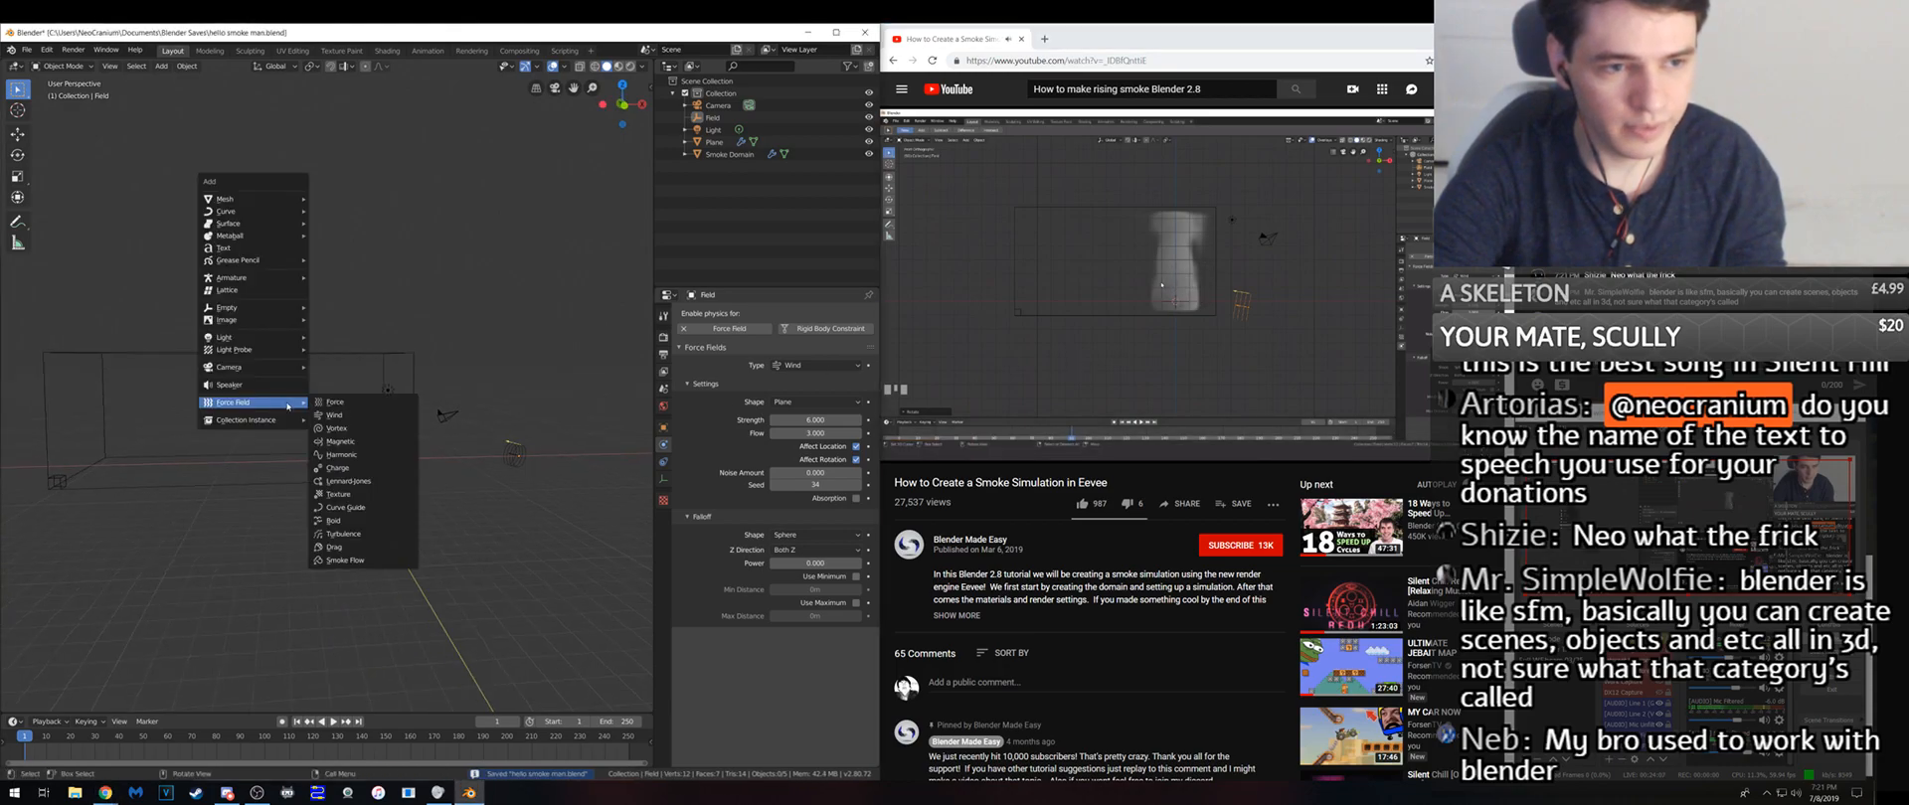
left_click(378, 534)
key("g")
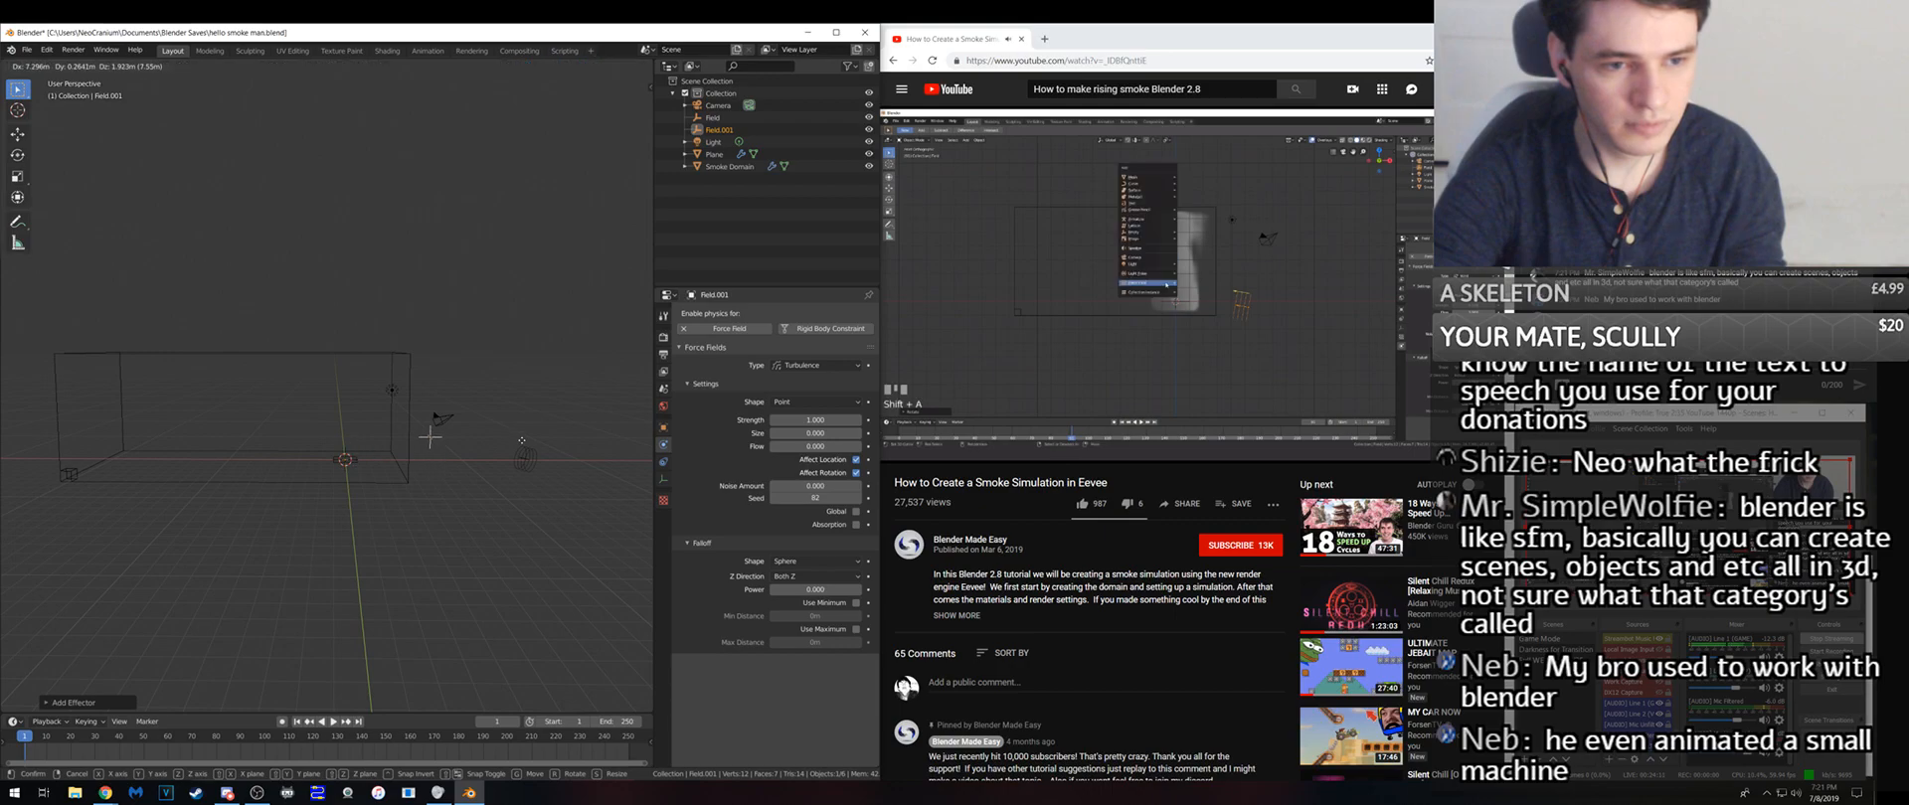
left_click(609, 415)
middle_click_drag(608, 415, 474, 436)
key("ctrl+s")
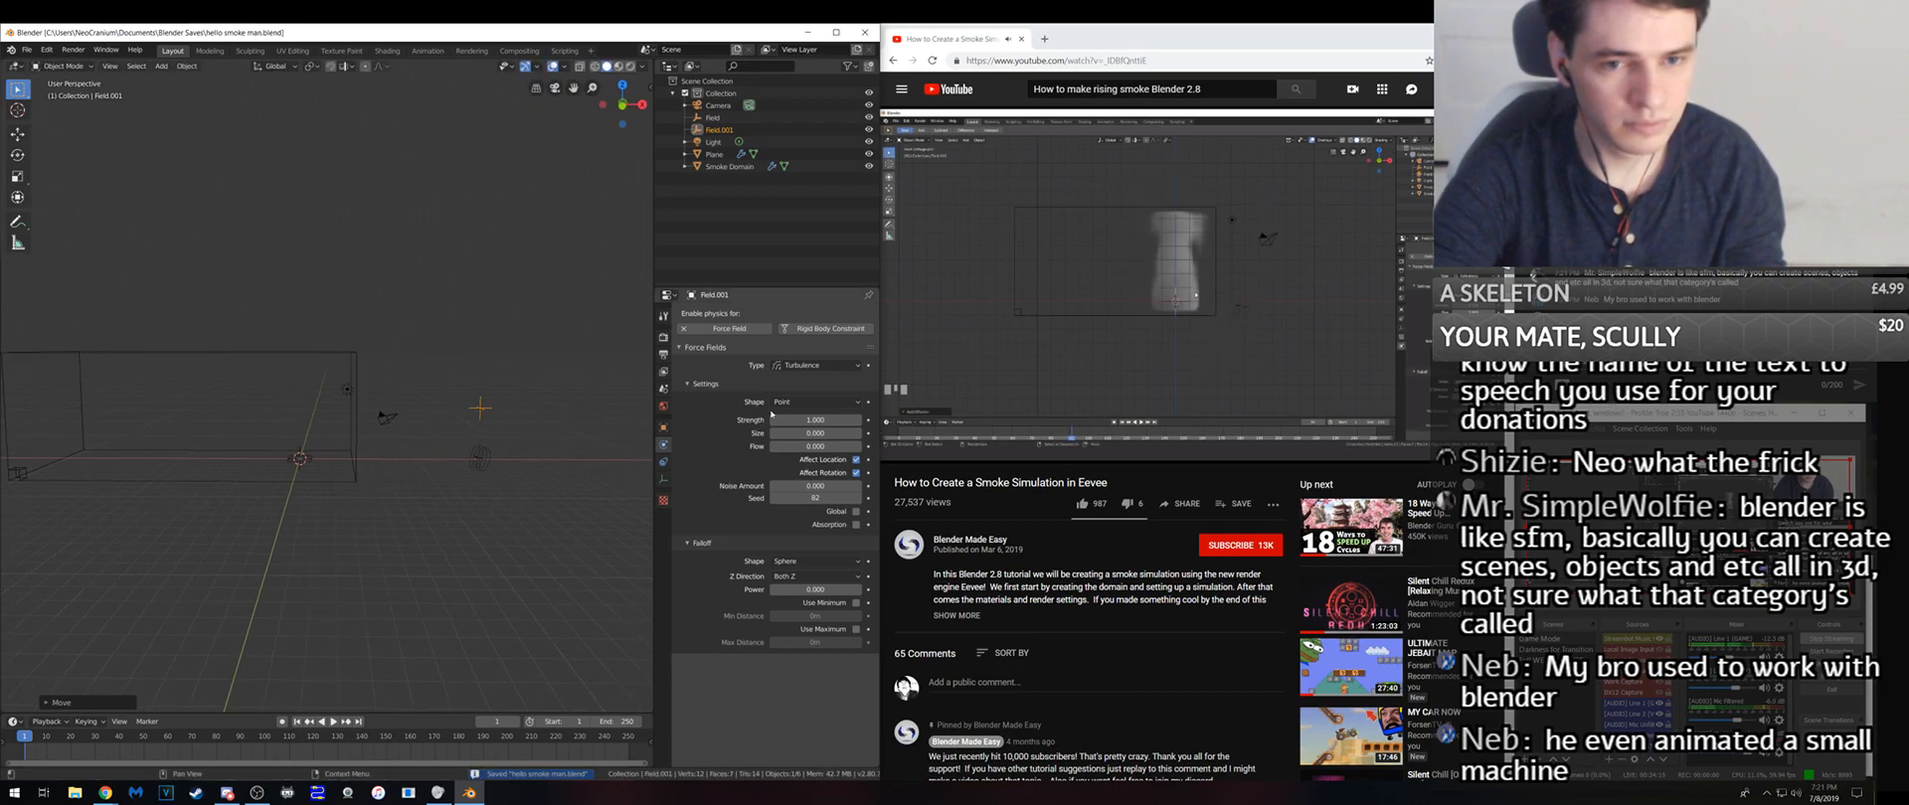
- Move the turbulence force field into the smoke domain, near its middle on the negative X side of the emitter plane
key("g")
left_click(351, 431)
middle_click_drag(351, 431, 404, 405, "shift")
key("g")
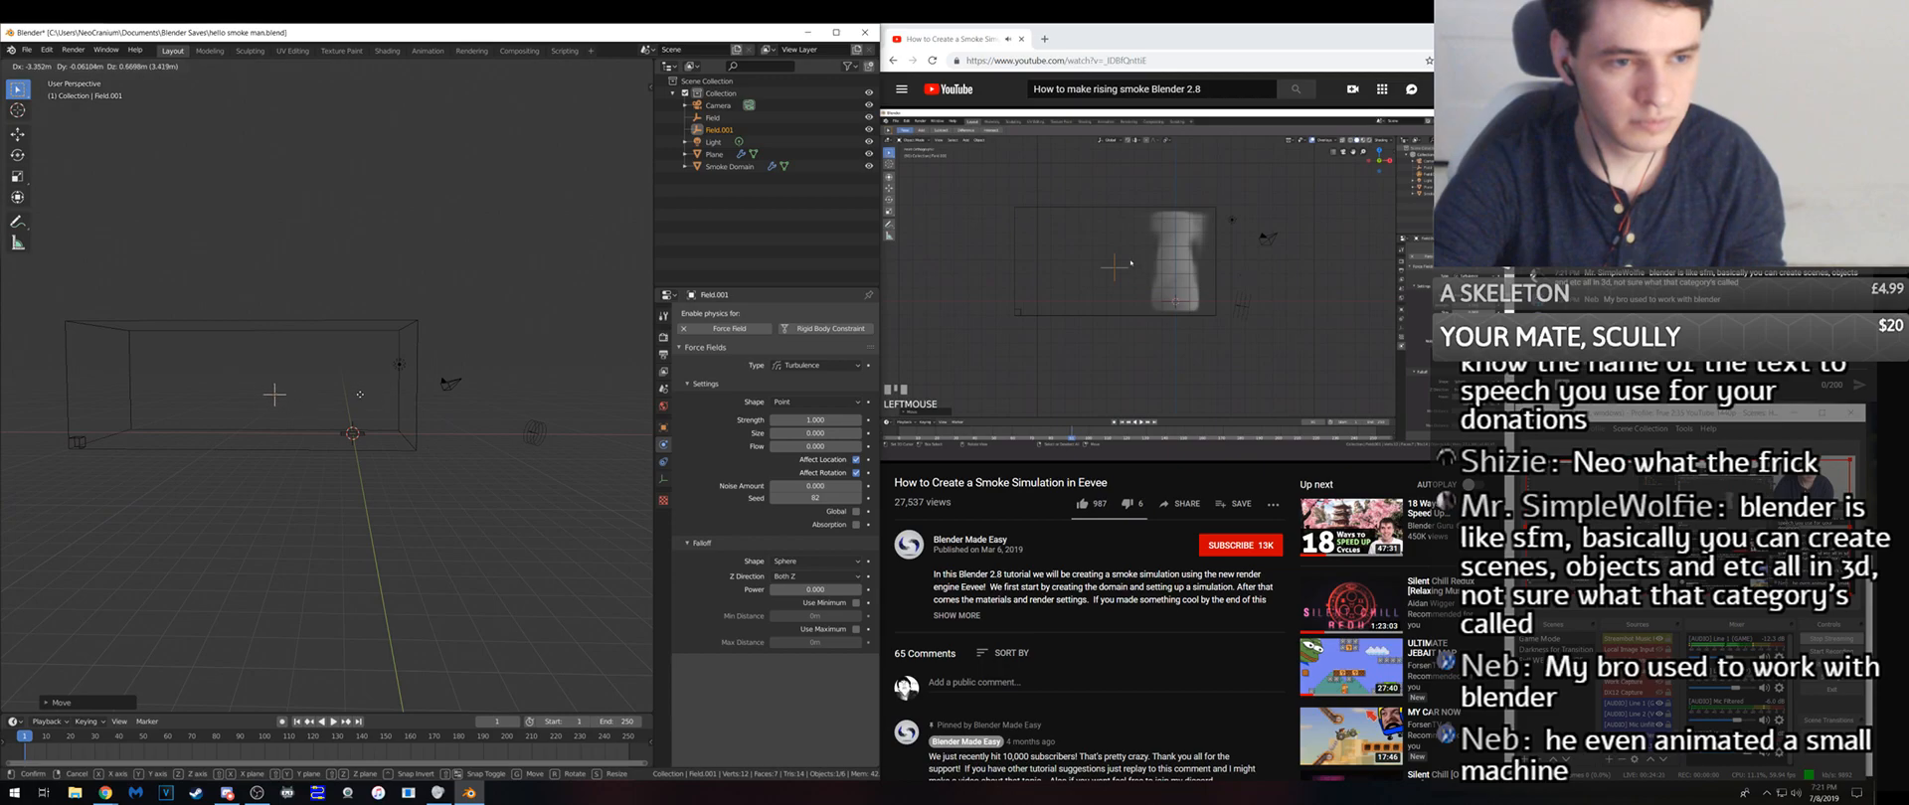
left_click(336, 391)
- Set the turbulence force field's Strength to 20 and its Flow to 0.2, and save the file
left_click(811, 421)
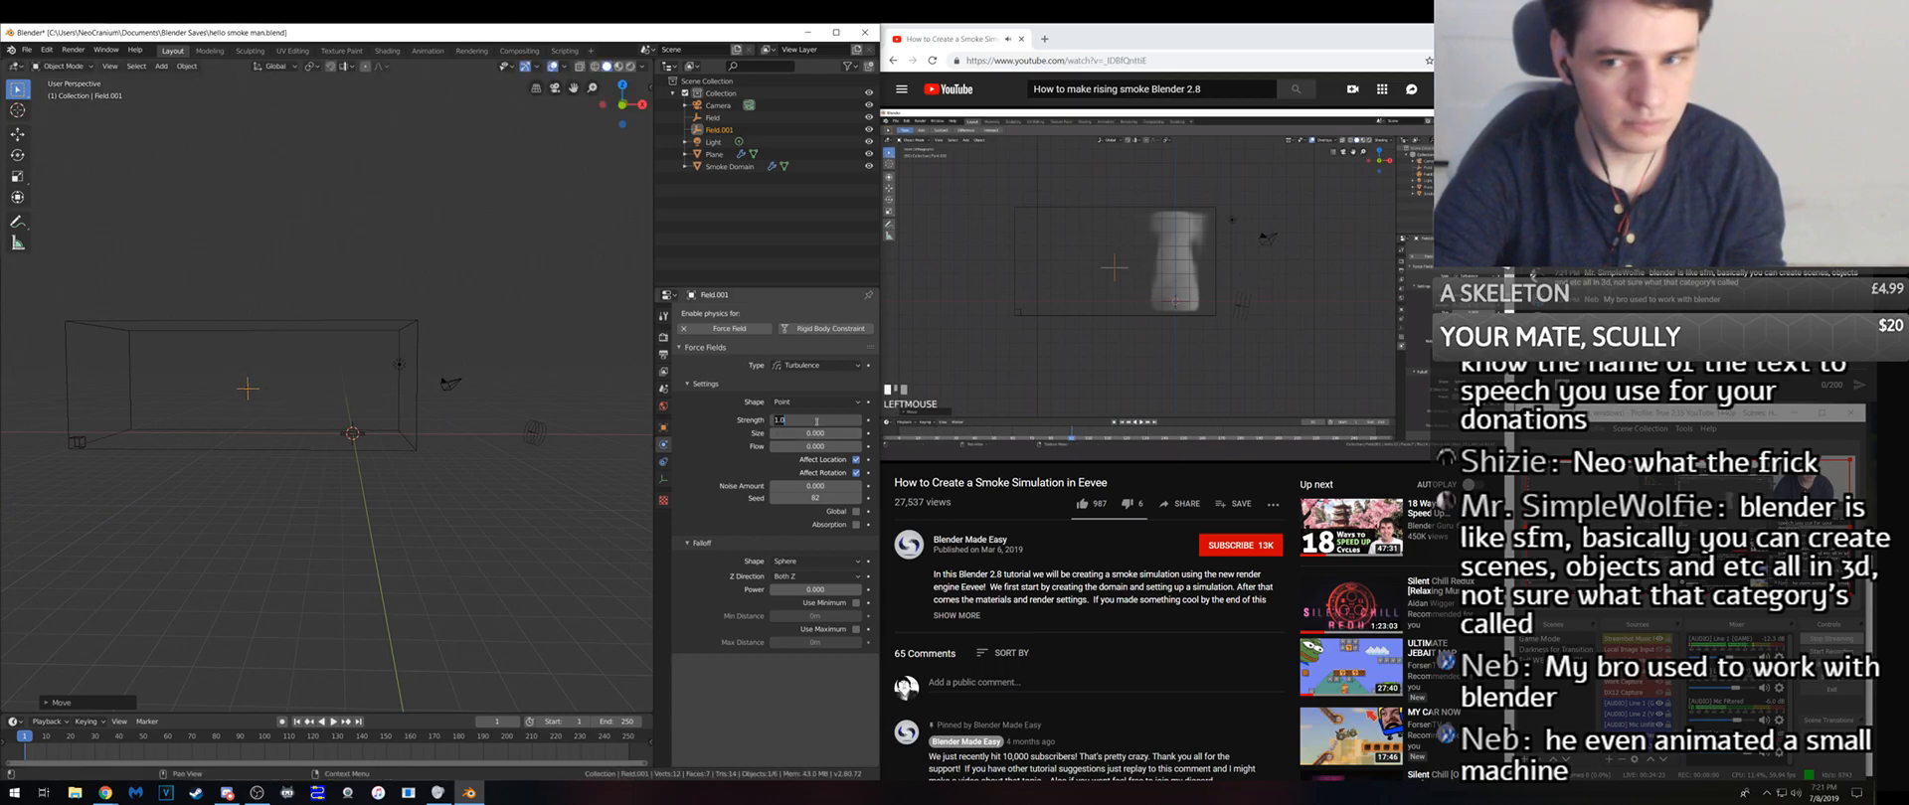
type("20")
key("Return")
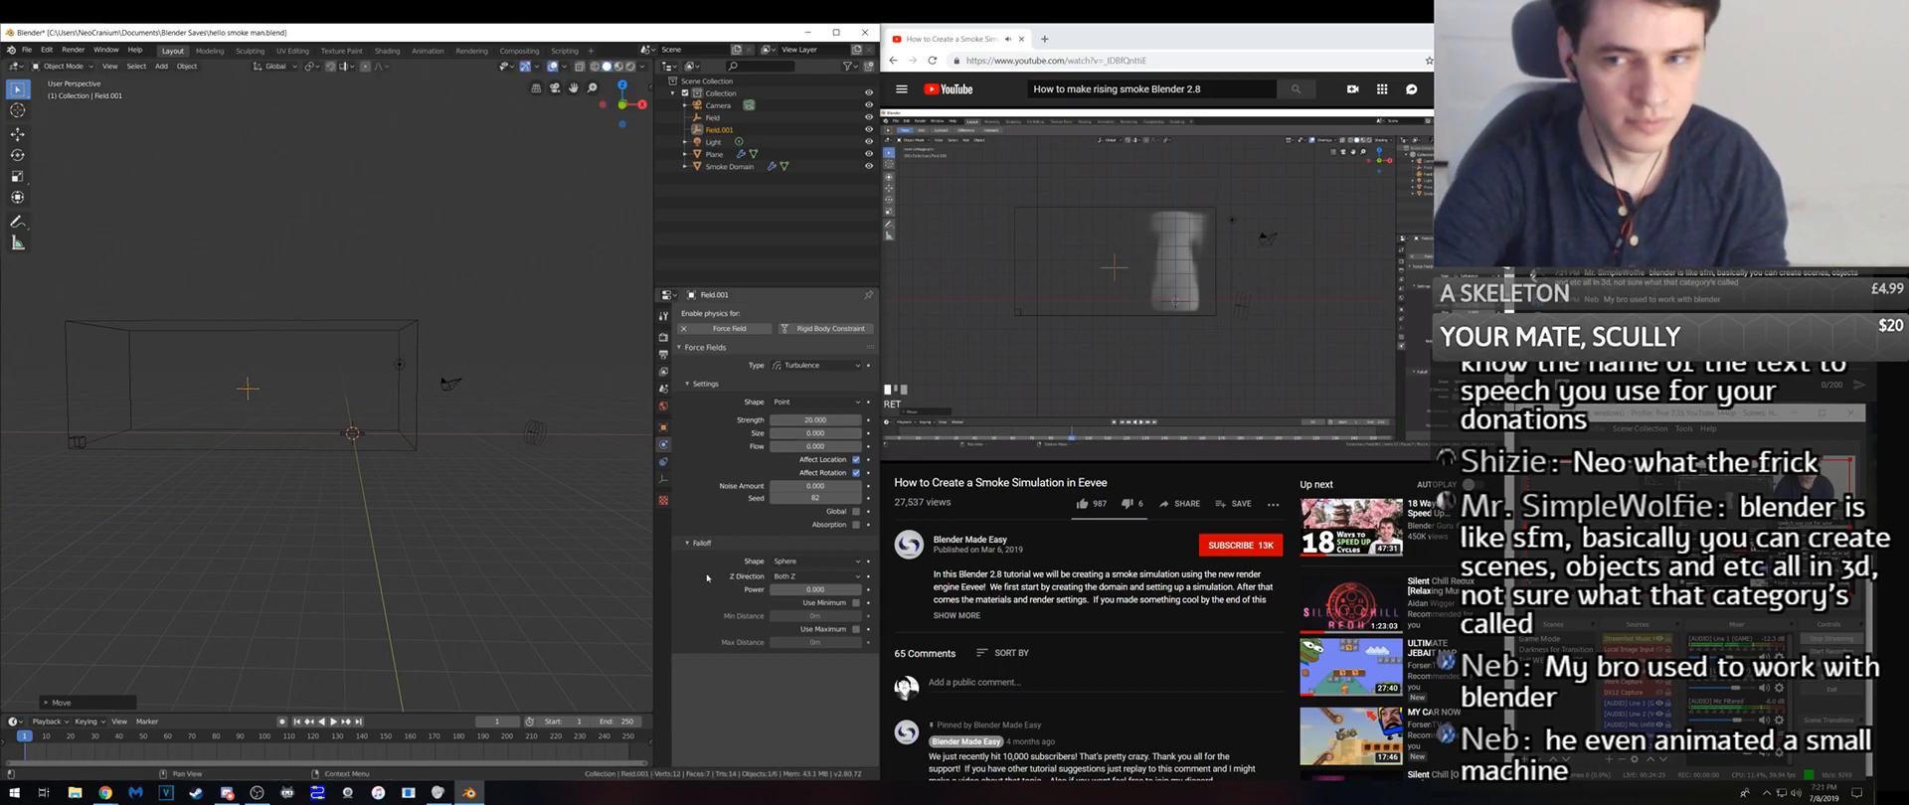
middle_click_drag(325, 363, 336, 406)
key("ctrl+s")
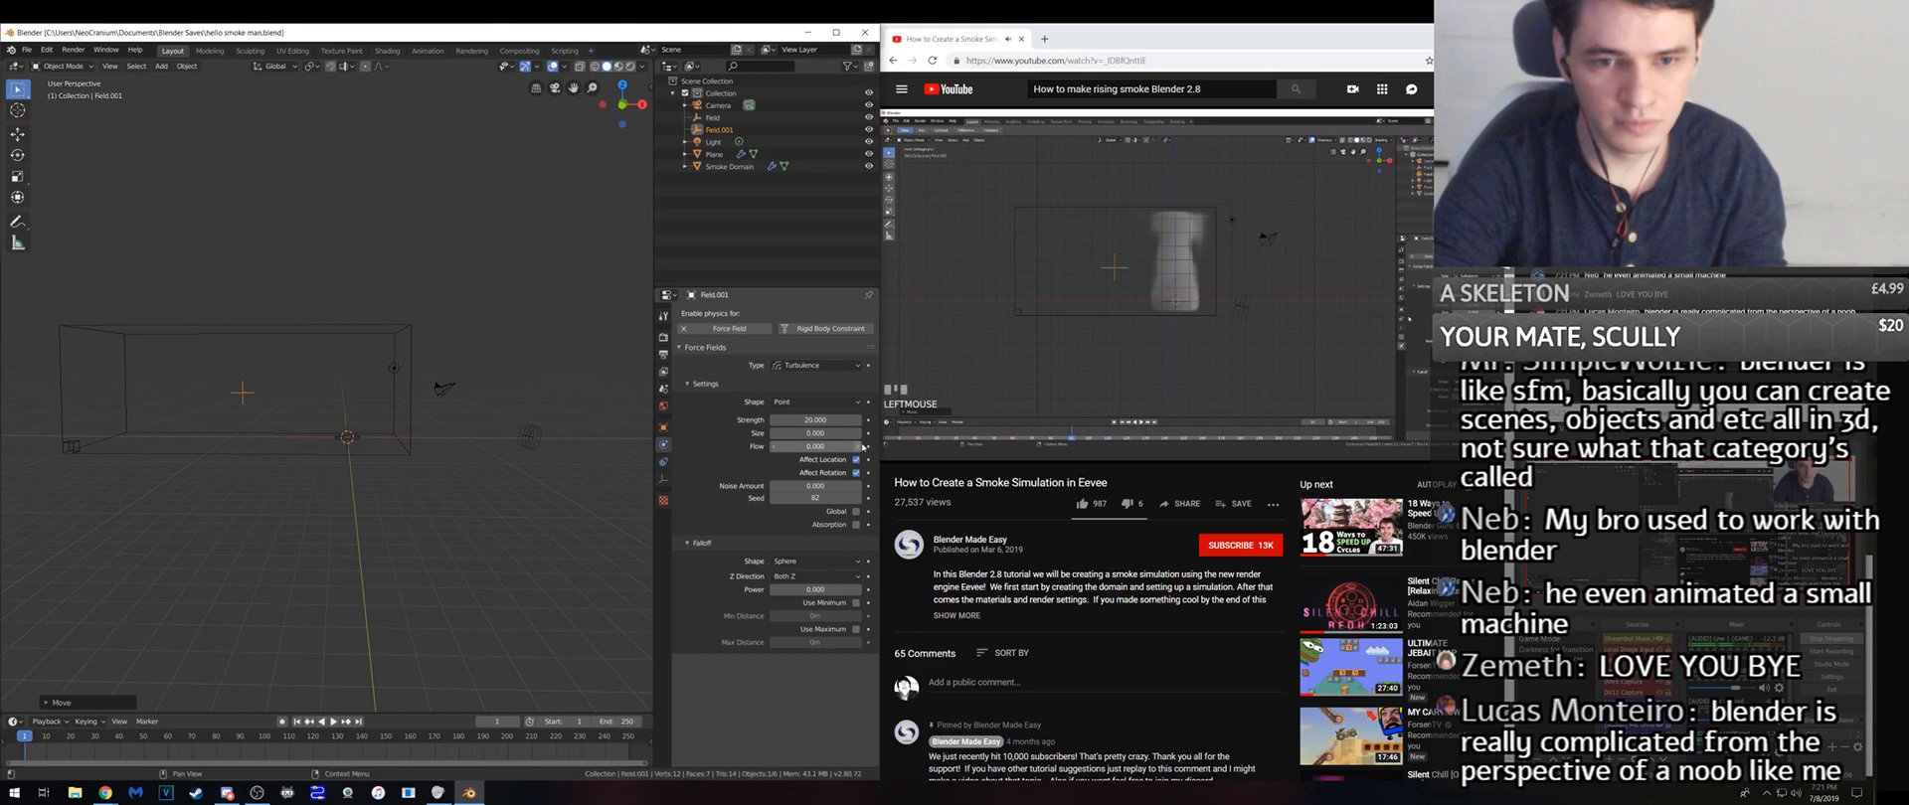
middle_click_drag(517, 437, 469, 434)
key("ctrl+s")
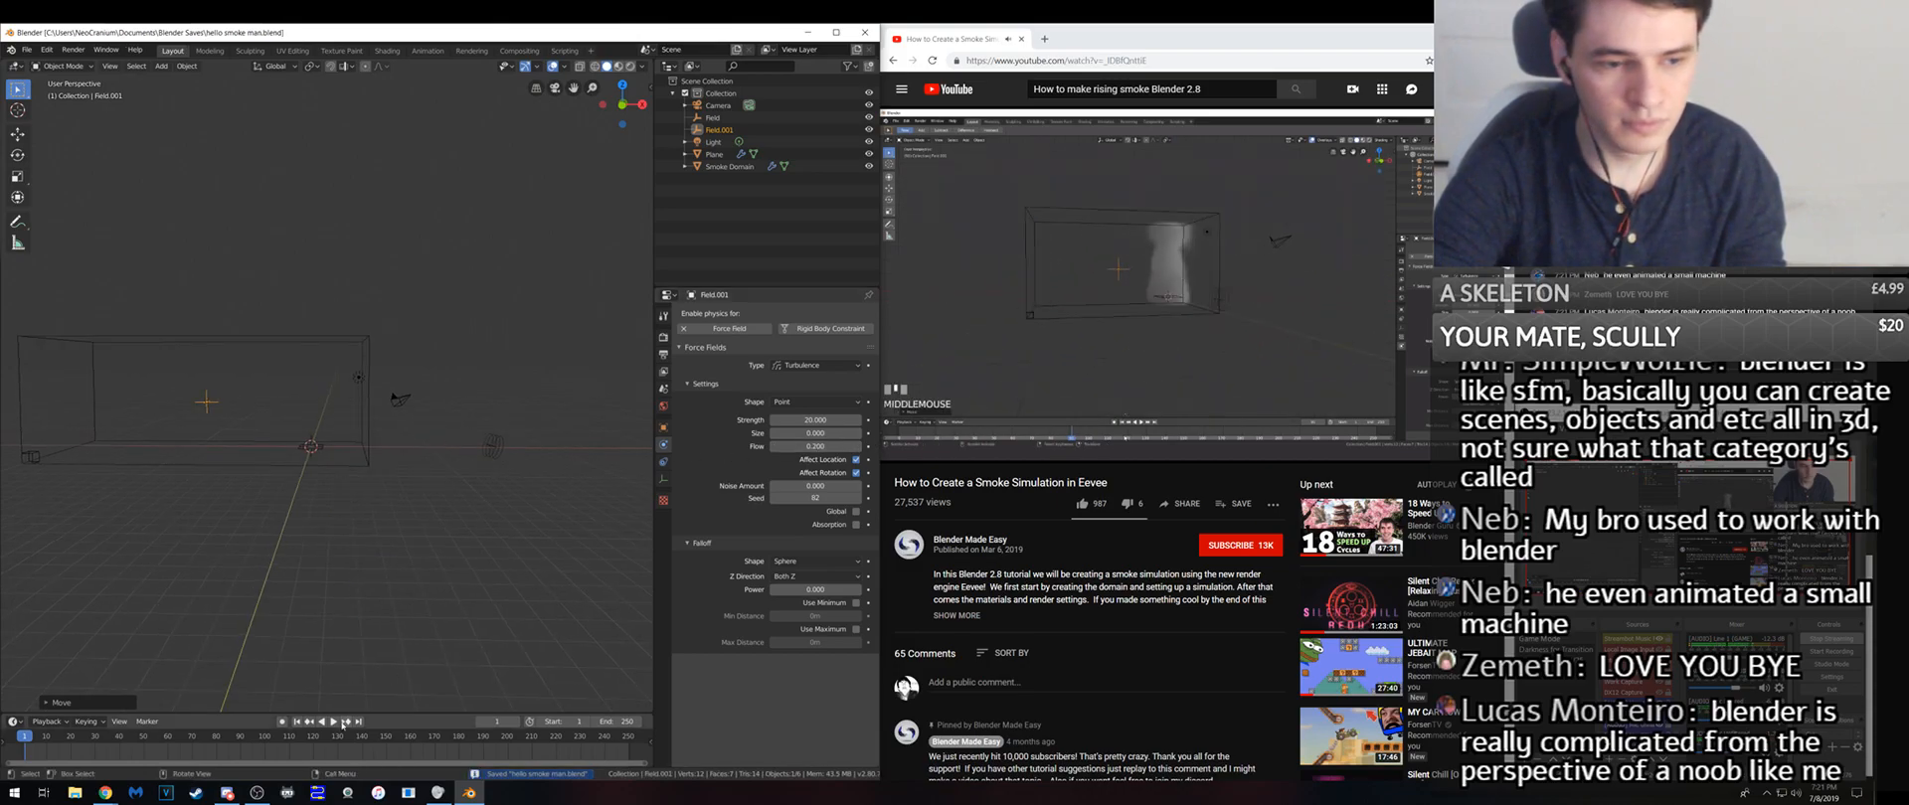
- Play the simulation to check how wind and turbulence affect the smoke, and stop it
left_click(334, 722)
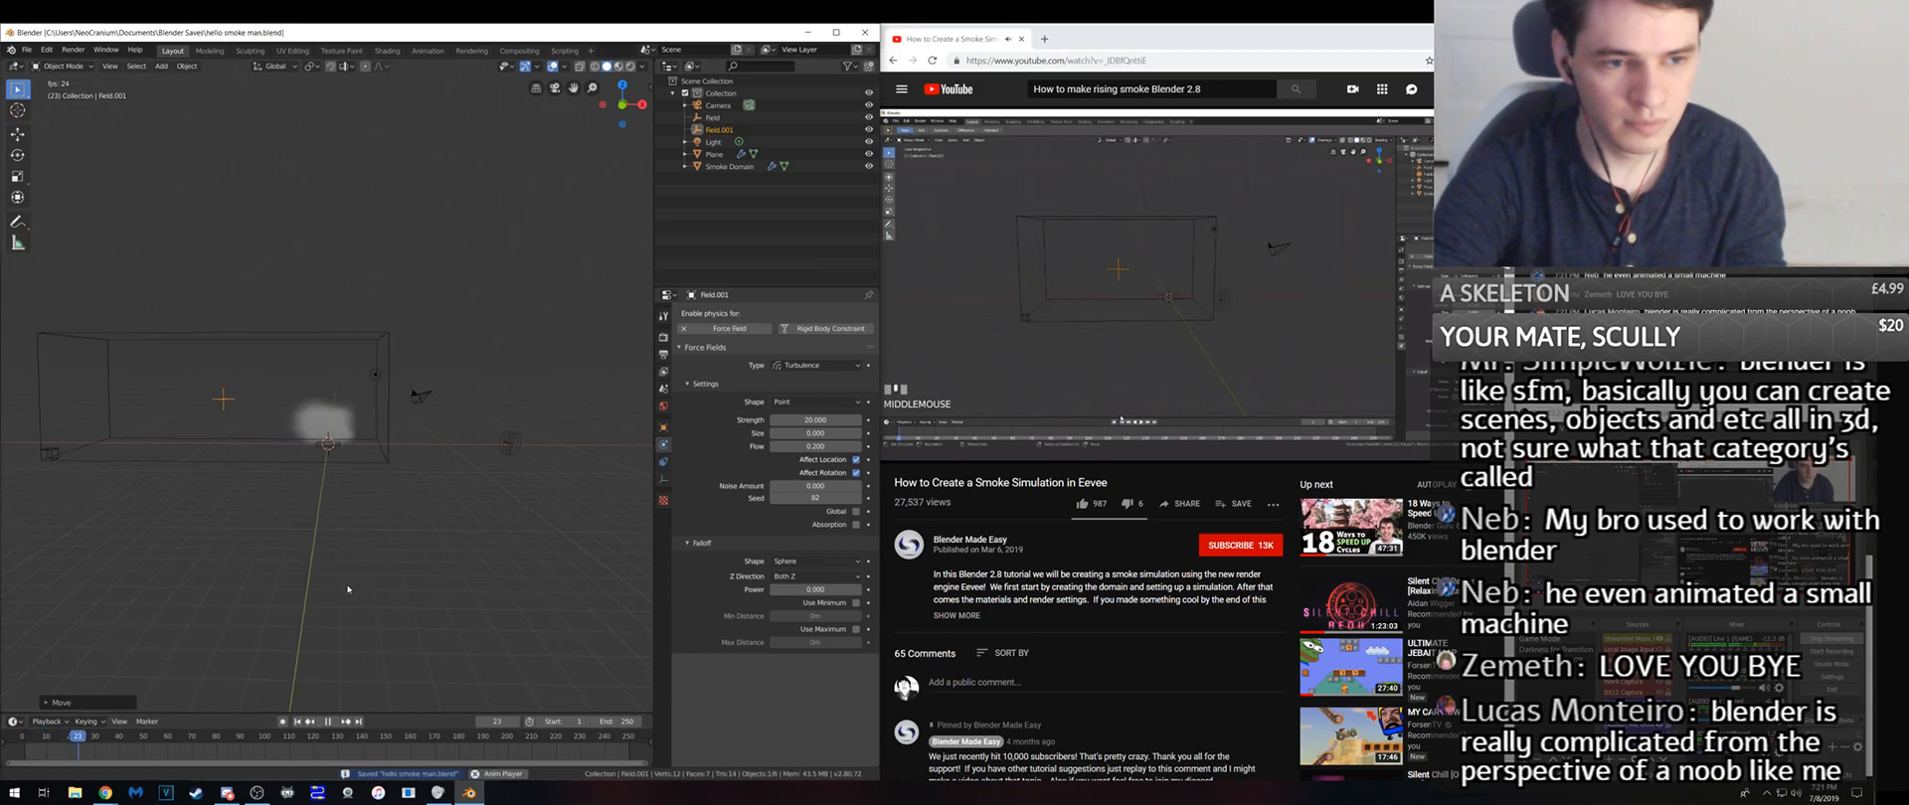
middle_click_drag(343, 584, 388, 579)
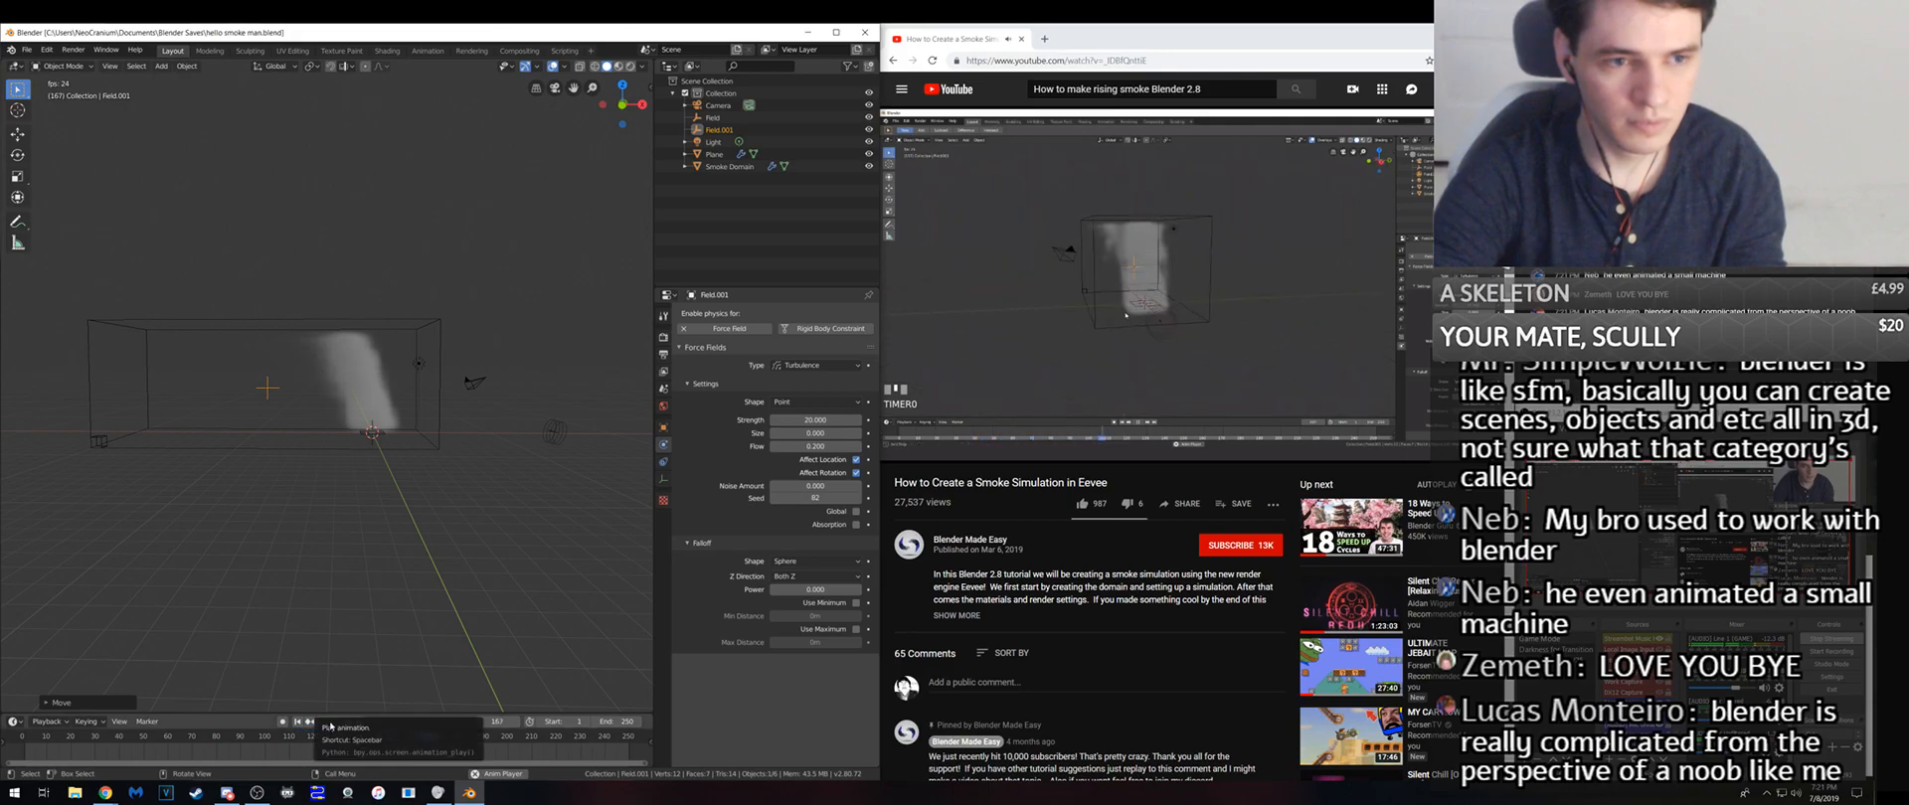
left_click(330, 722)
- Scale the smoke domain taller along Z and raise it so its base sits near the floor, and save at frame 1
left_click(391, 328)
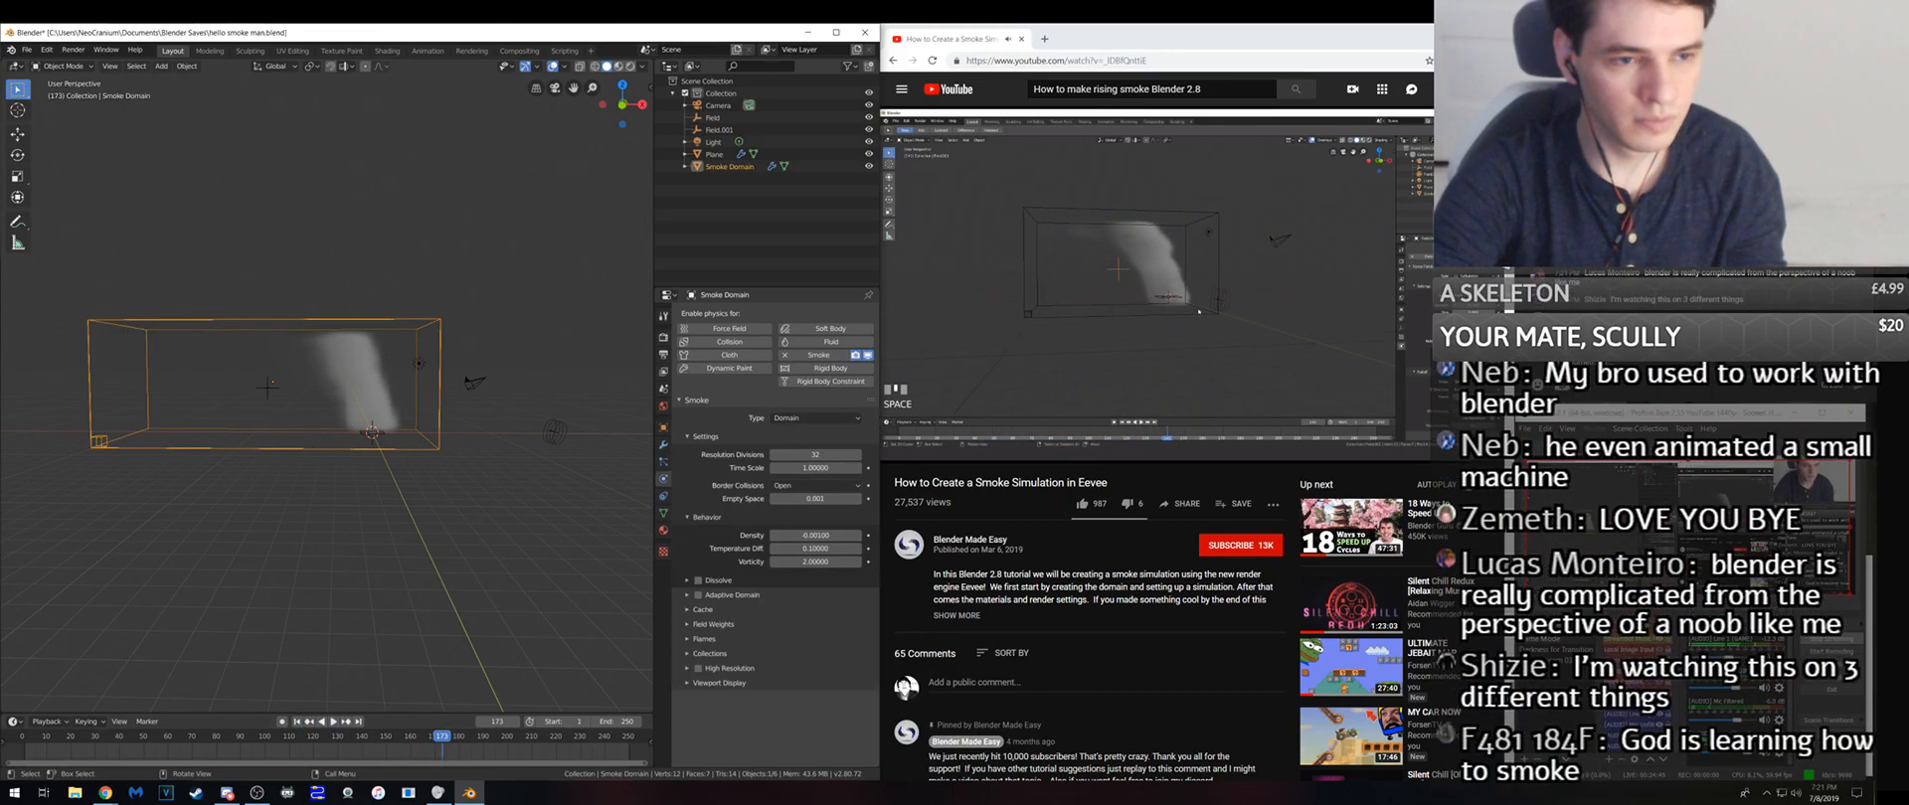
key("s")
key("z")
left_click(371, 197)
key("g")
key("z")
left_click(350, 328)
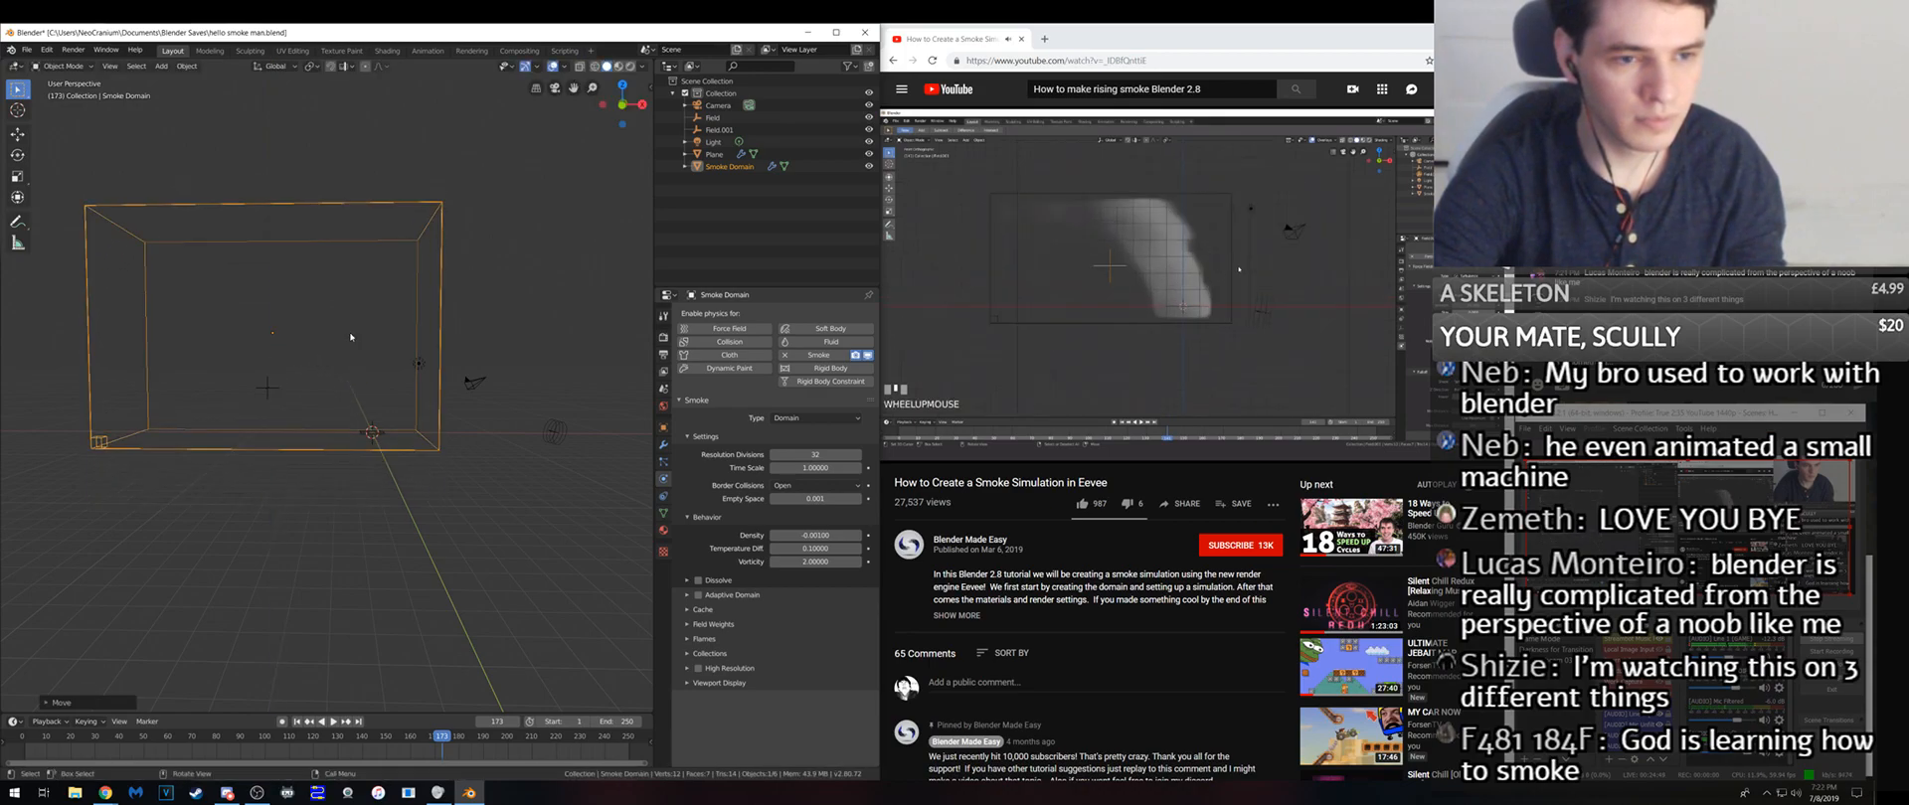
key("shift+Left")
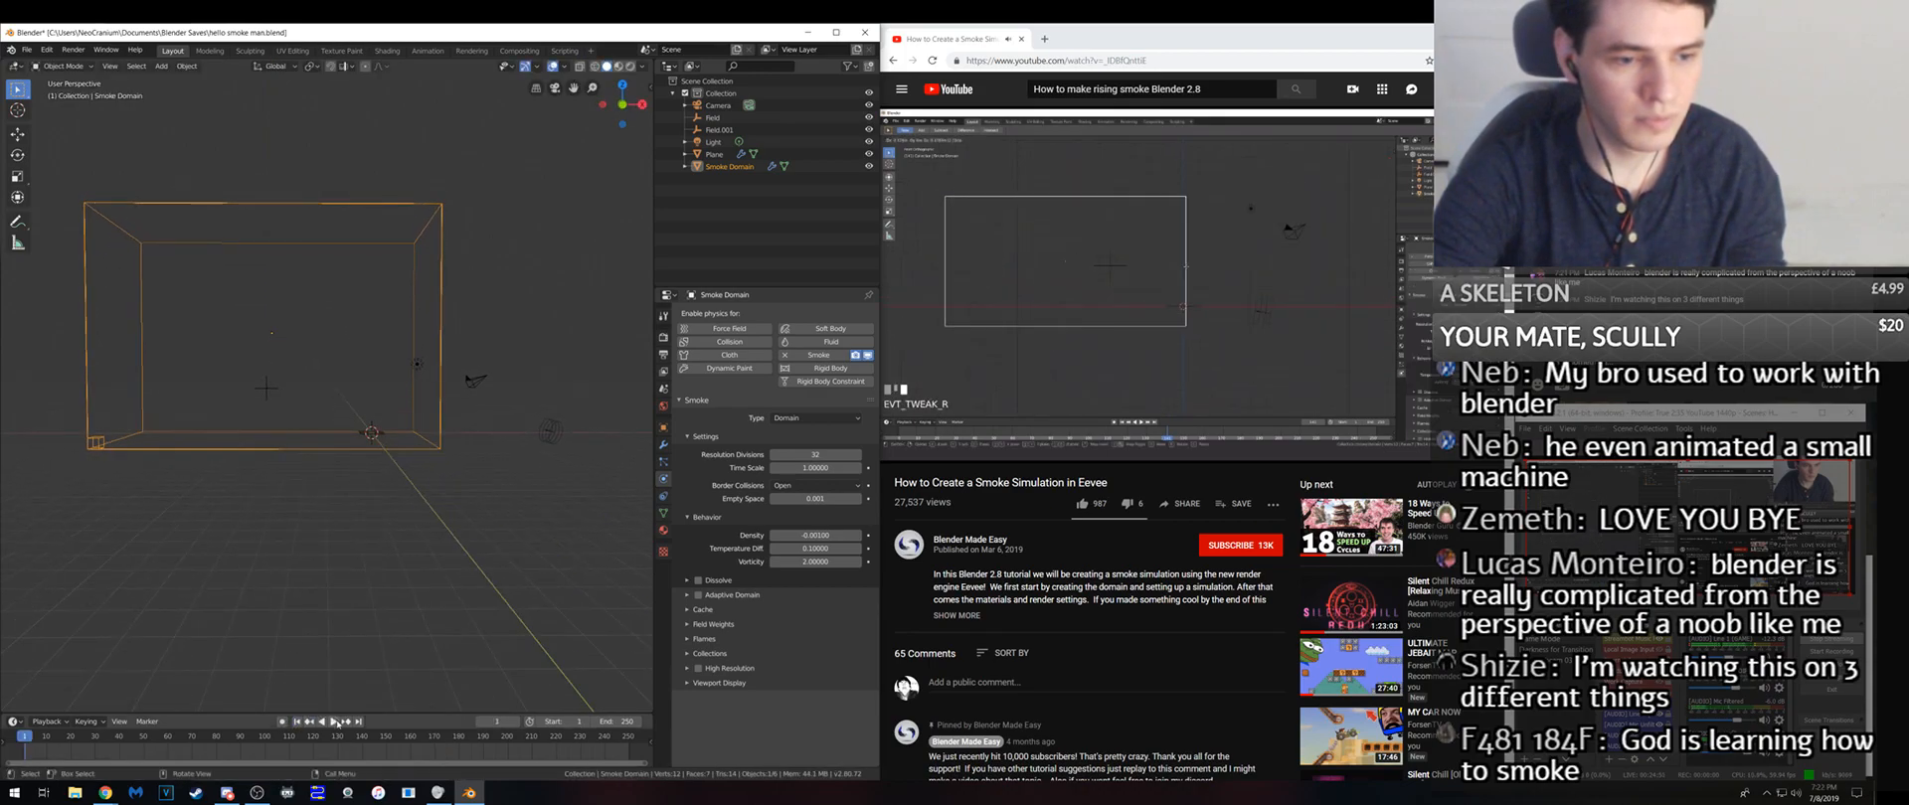
key("ctrl+s")
right_click(433, 332)
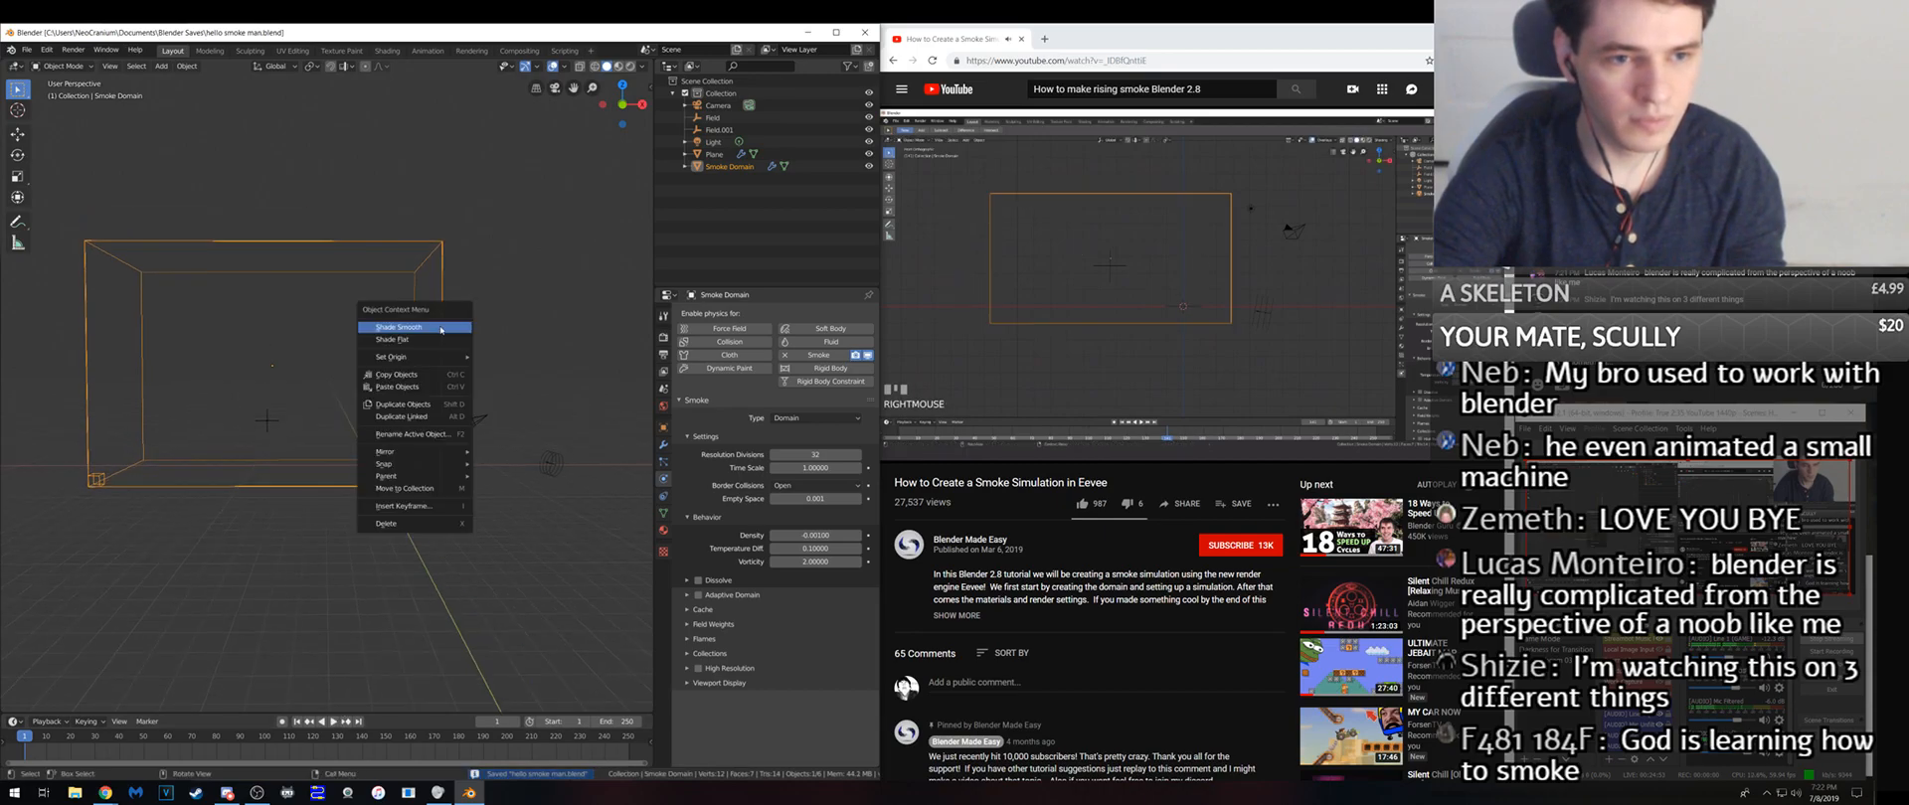
left_click(452, 248)
left_click(441, 259)
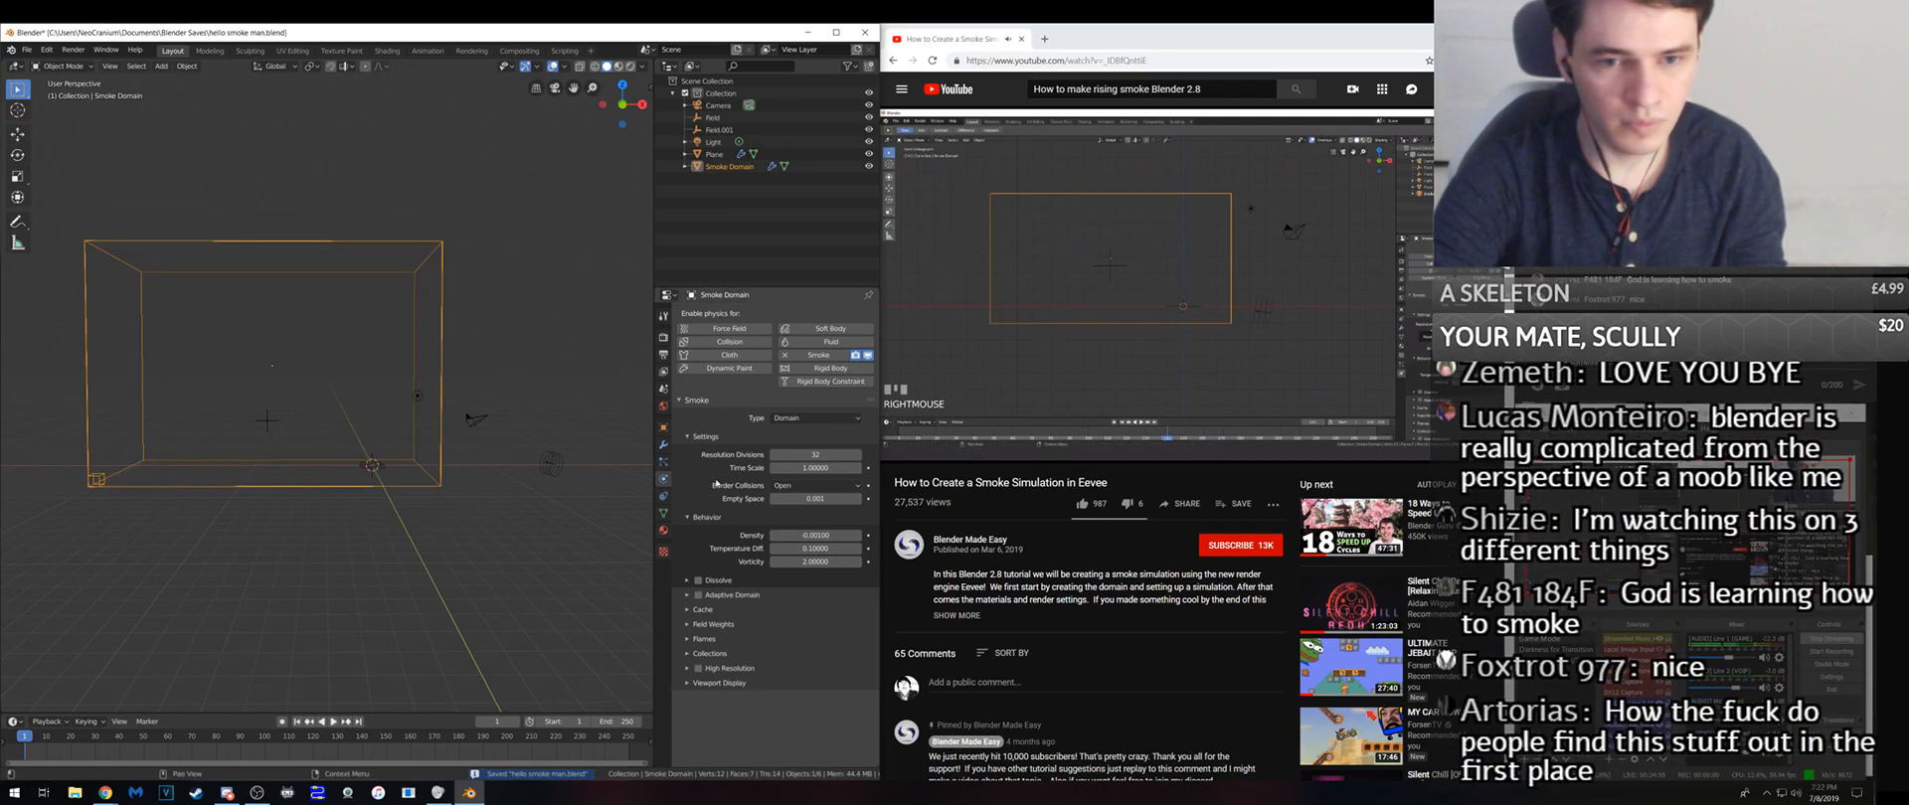
- Set the smoke domain's Temperature Diff. to 0 and save the file
middle_click_drag(453, 396, 424, 410, "shift")
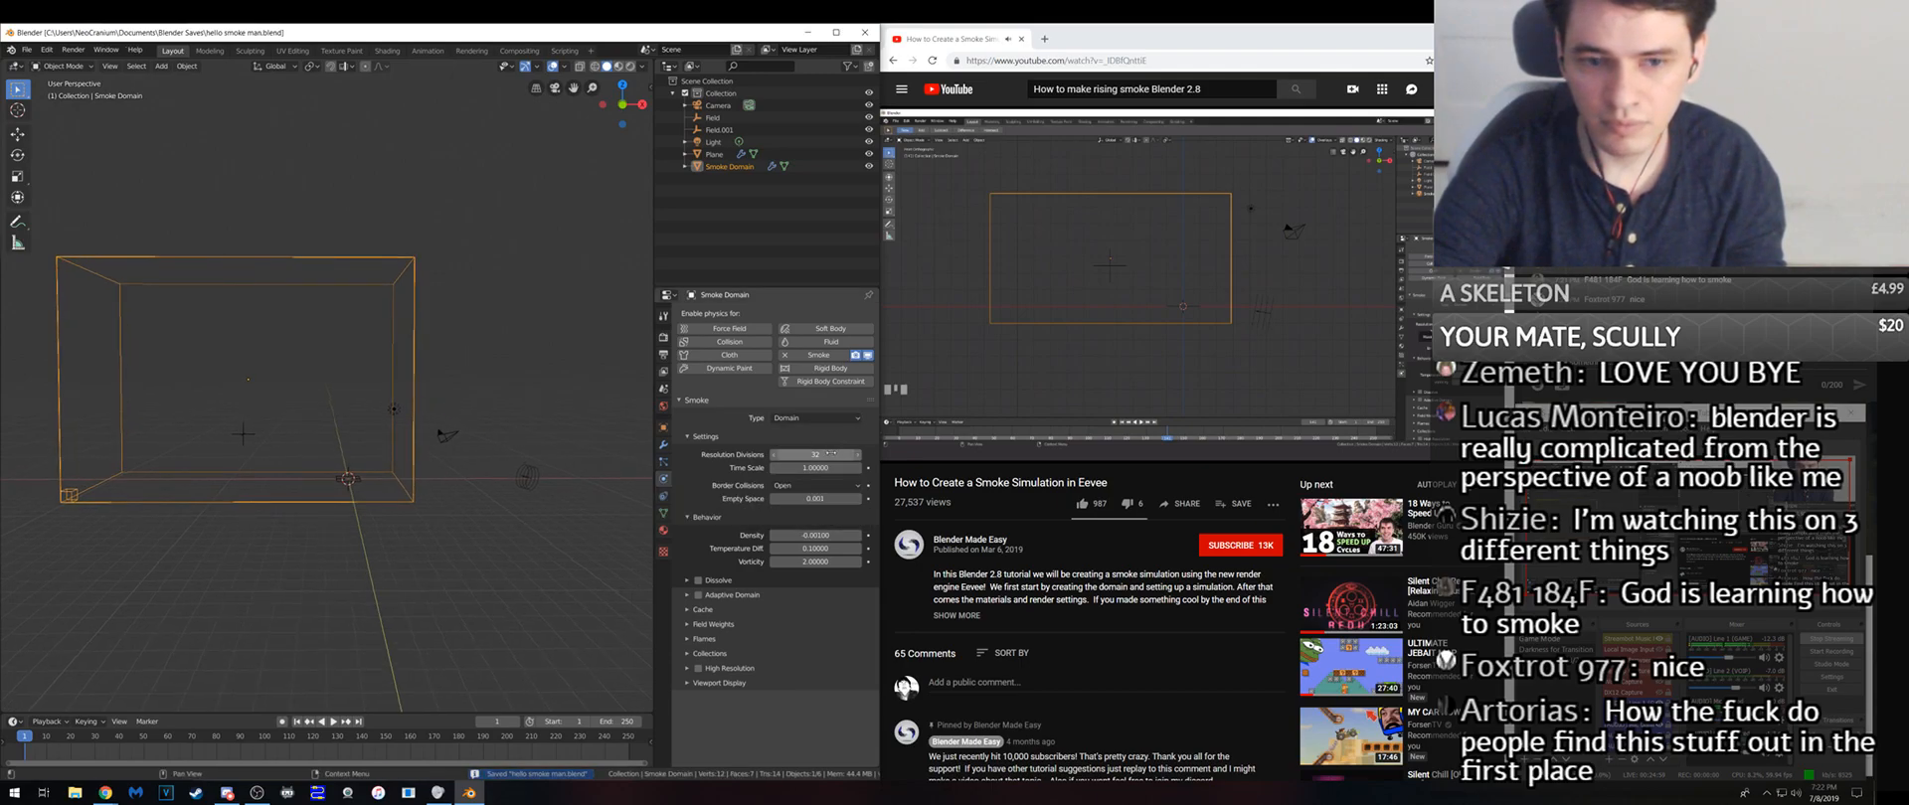
left_click(812, 548)
type("0.1")
key("BackSpace")
key("BackSpace")
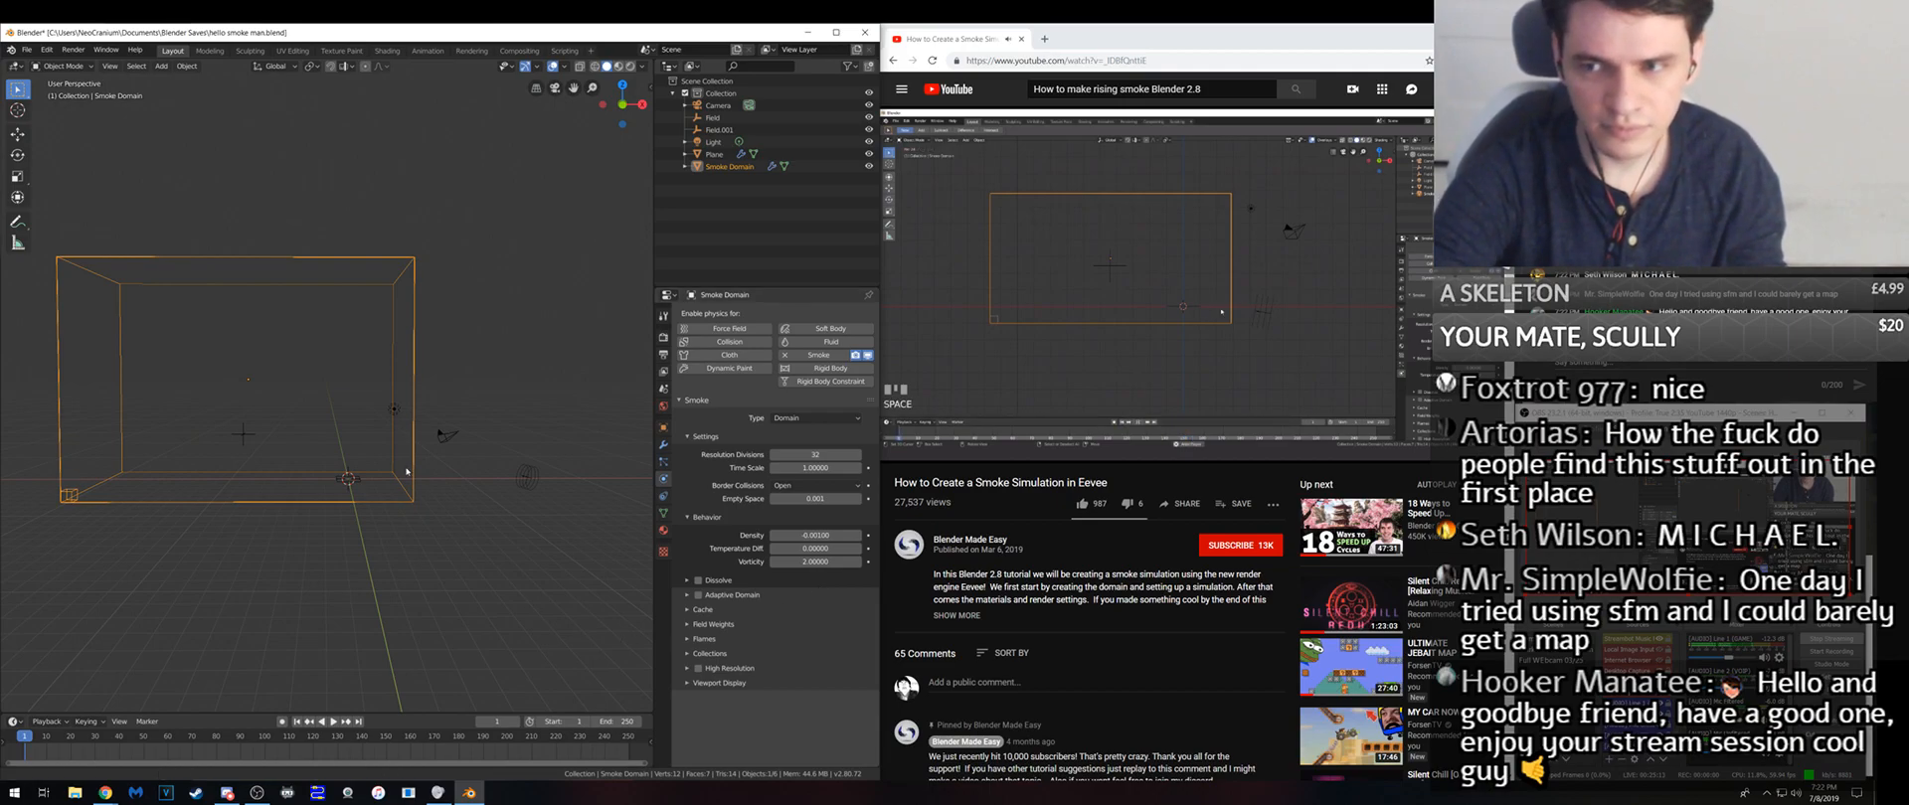
middle_click_drag(427, 469, 401, 486)
key("ctrl+s")
- Play the simulation to check the smoke's drift with the new temperature setting, and stop it
left_click(332, 721)
middle_click_drag(317, 592, 373, 538, "shift")
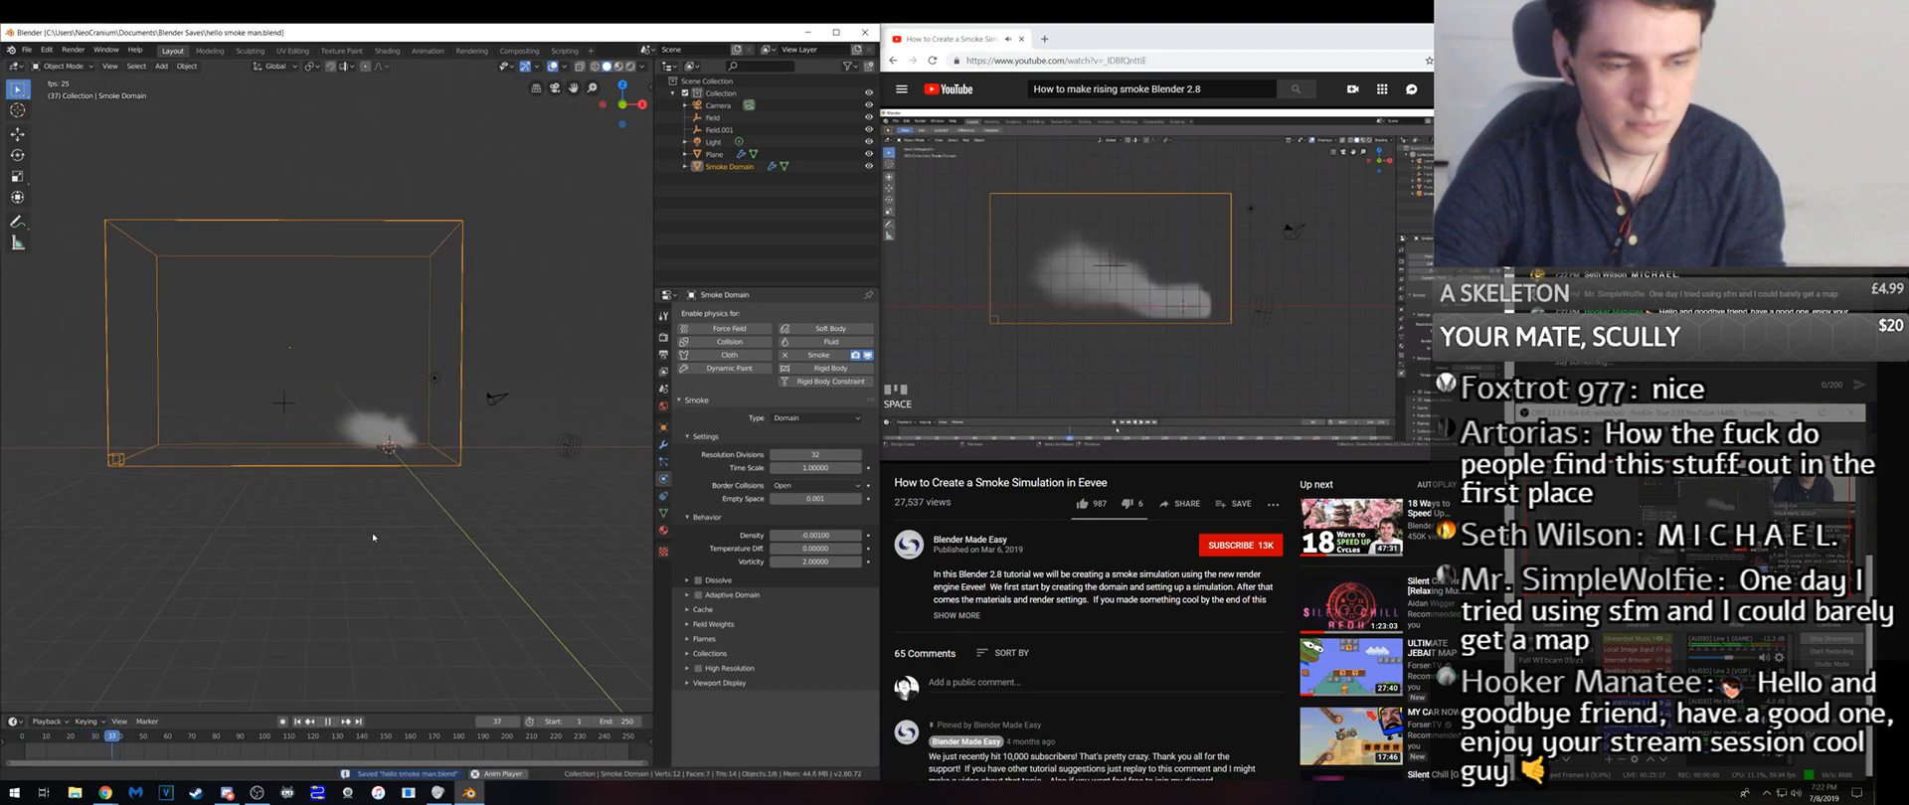
left_click(329, 722)
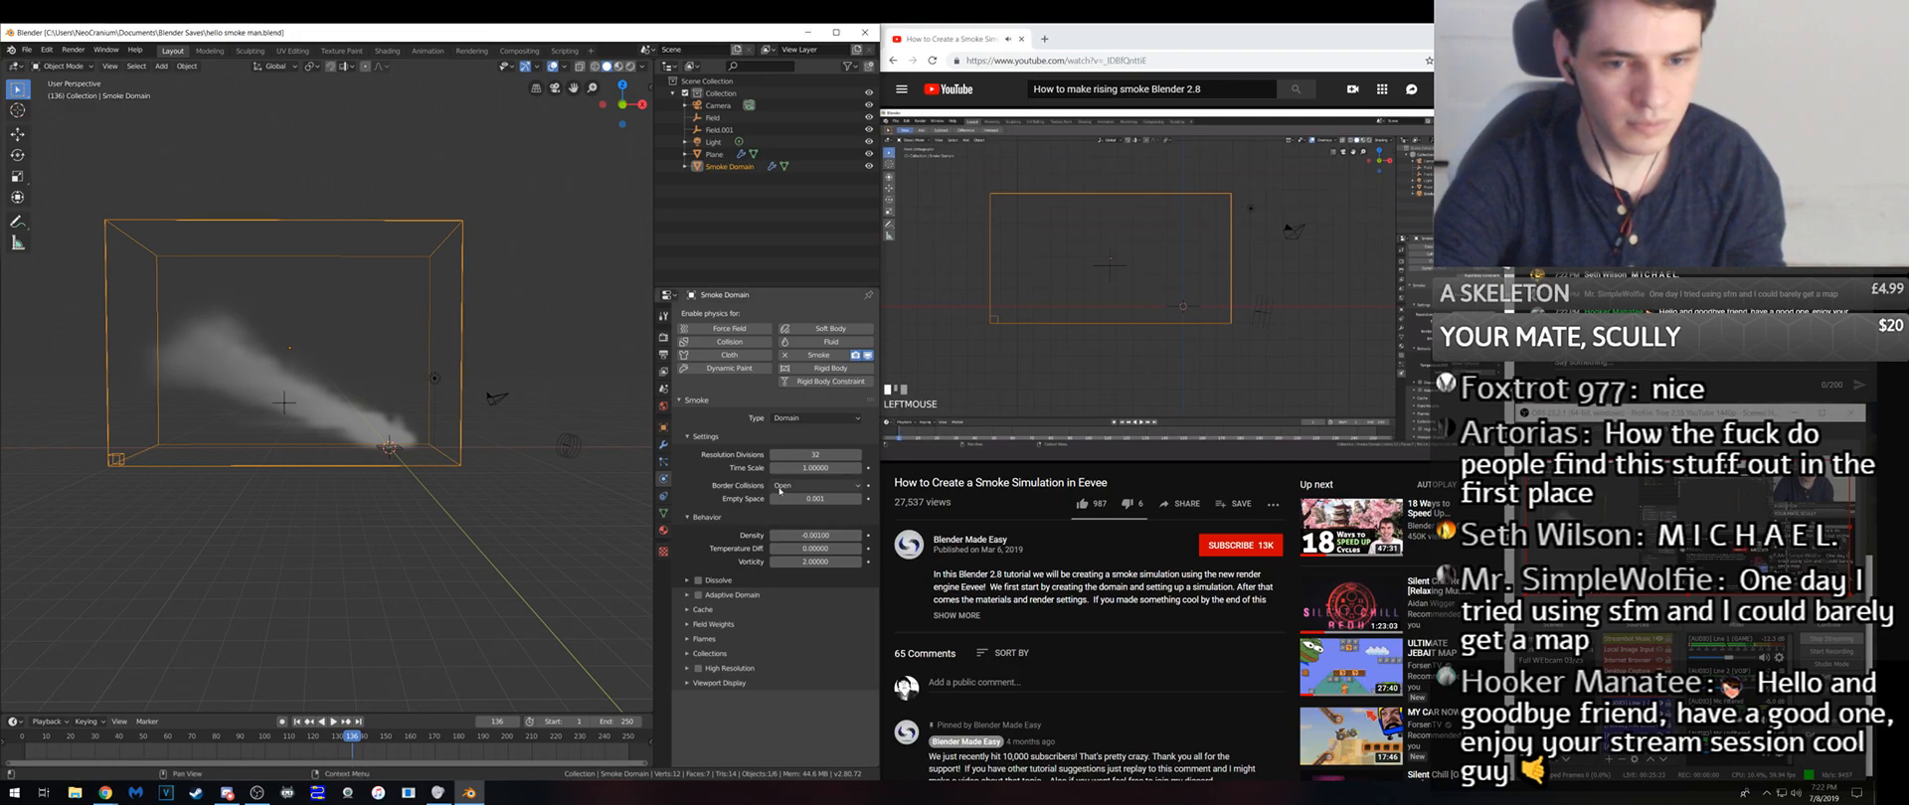
- Set the smoke domain's Border Collisions to Collide All, adjust its Gravity field weight, and save the file
left_click(785, 485)
left_click(791, 527)
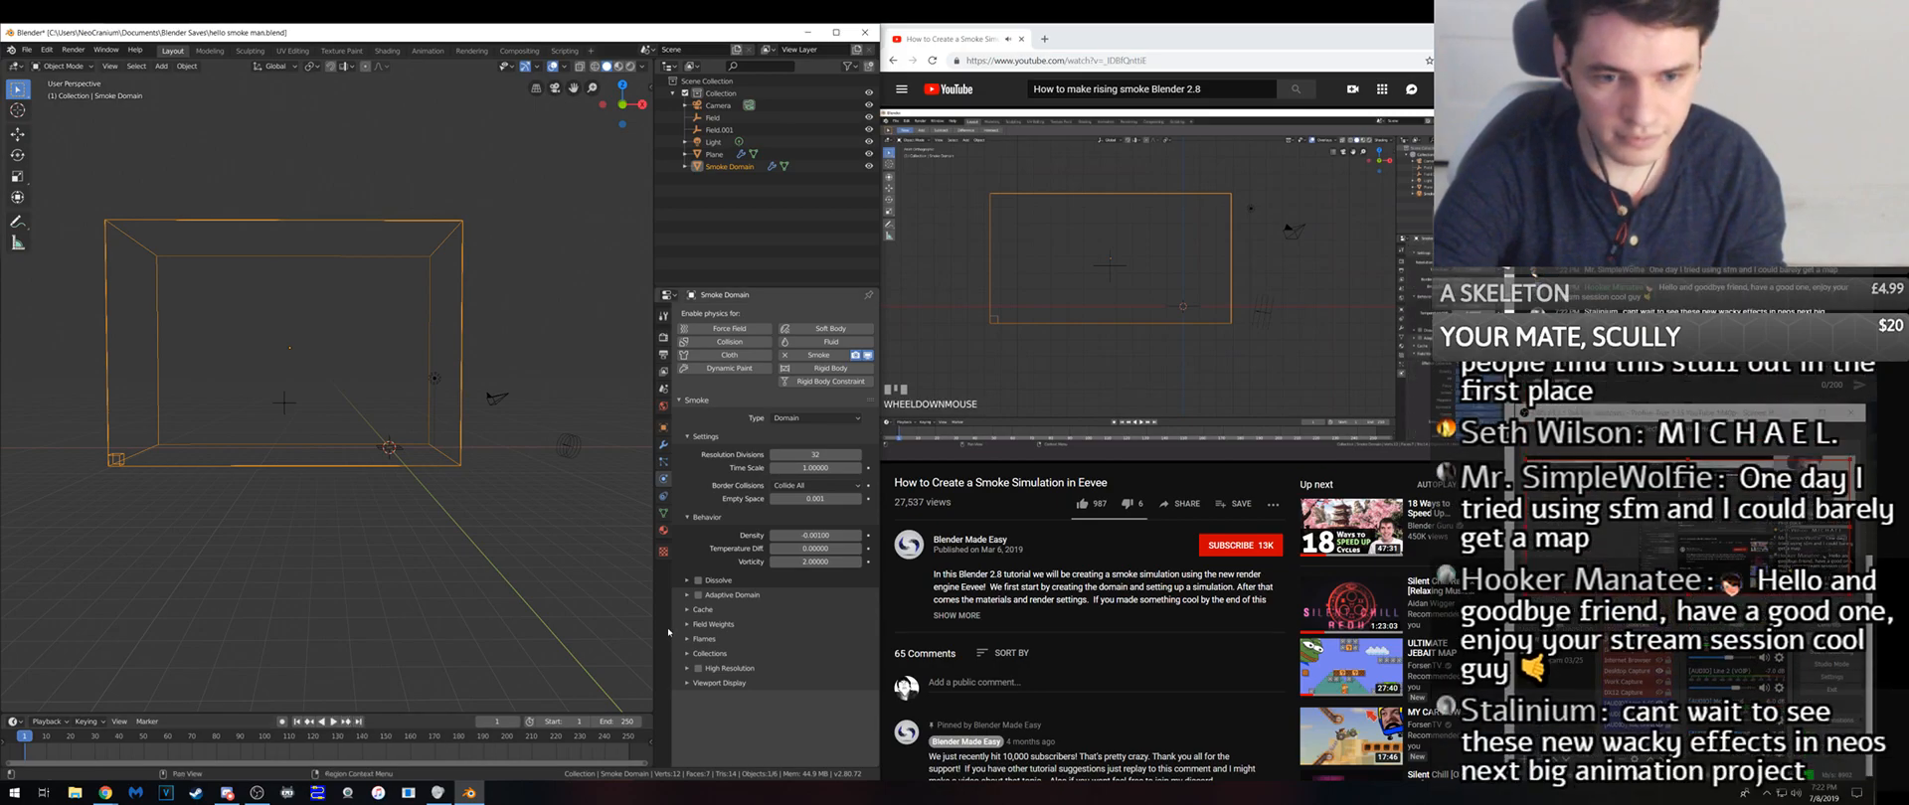
left_click(707, 624)
scroll(704, 662, "down", 3)
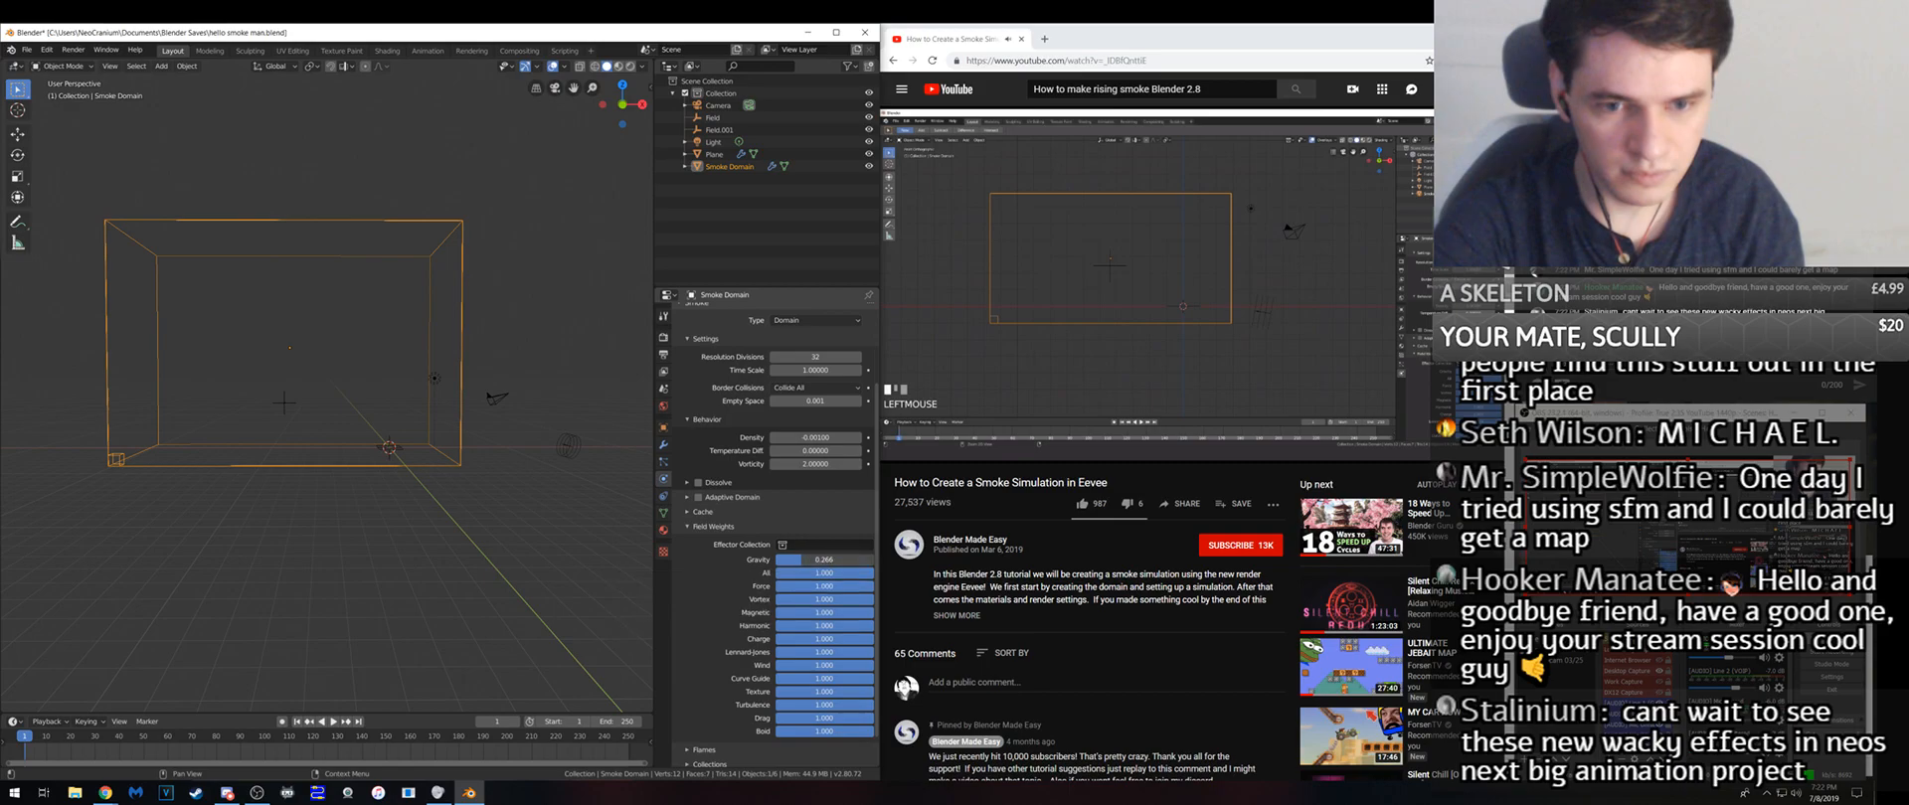
left_click_drag(825, 560, 835, 560)
left_click(714, 527)
key("ctrl+s")
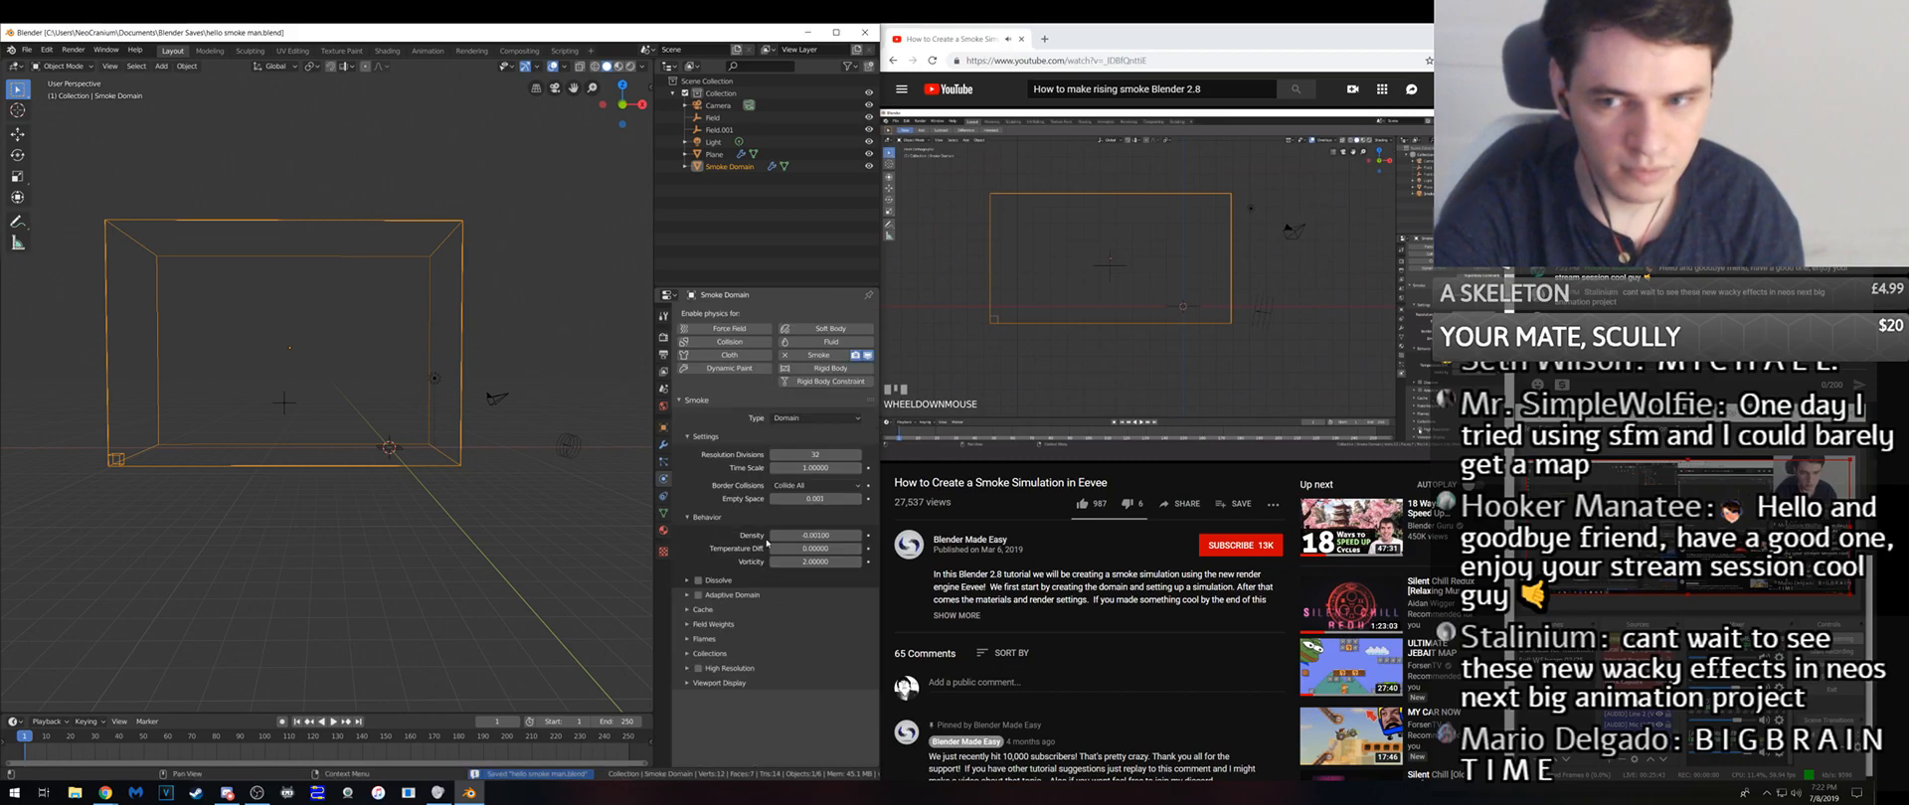
- Enable High Resolution for the smoke domain
left_click(734, 670)
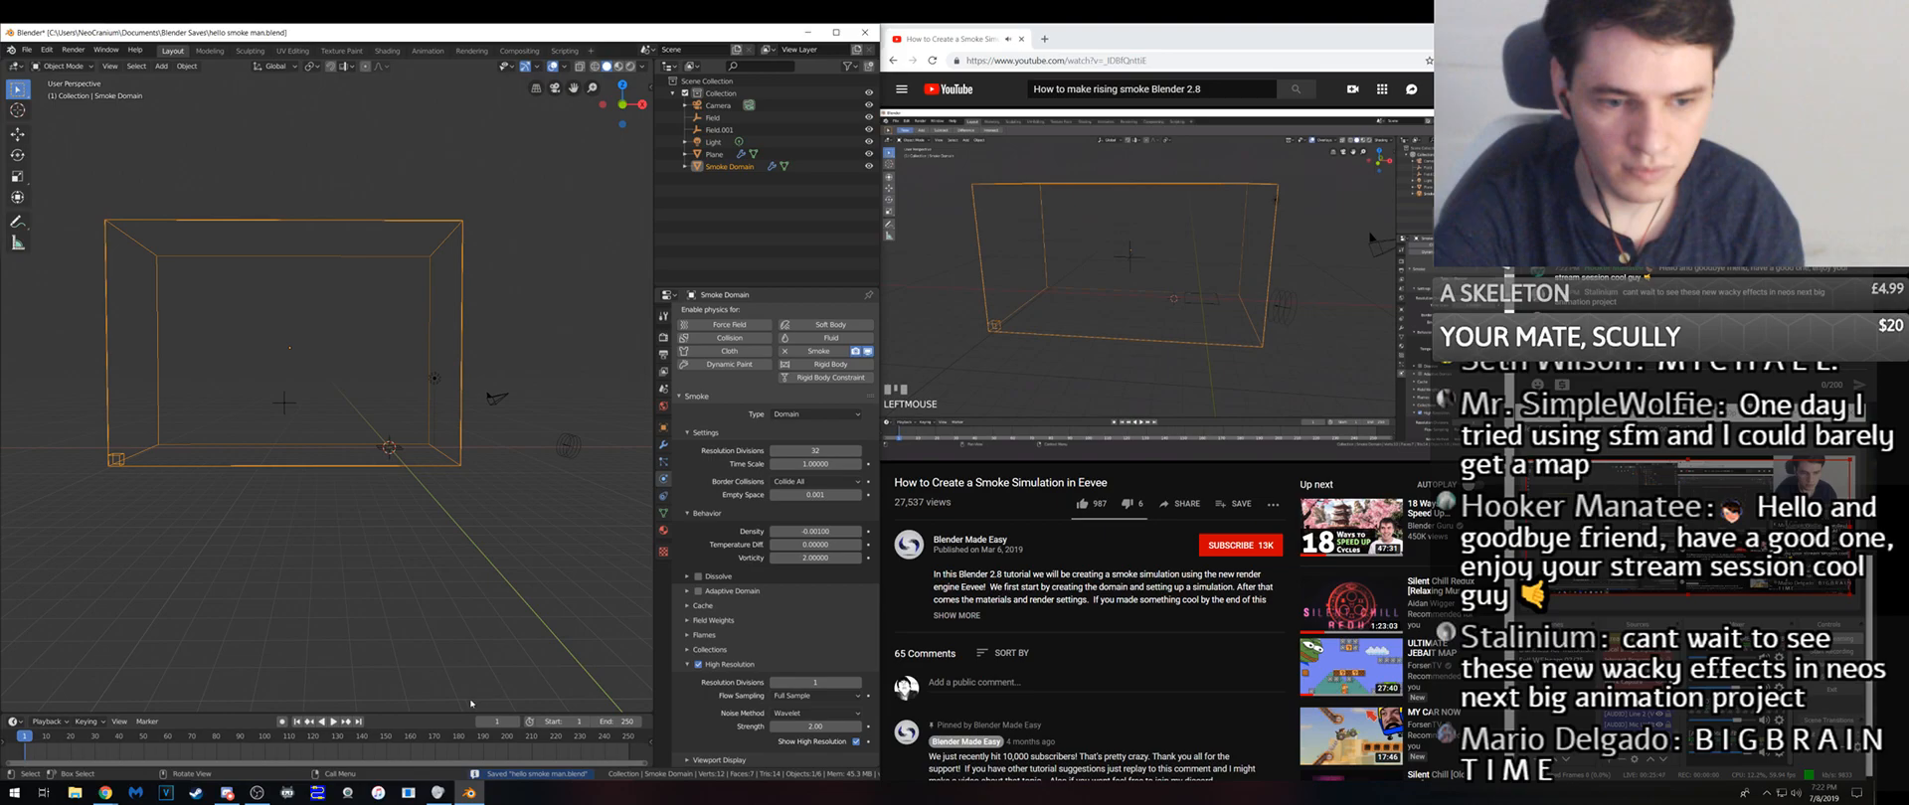
mouse_move(1242, 363)
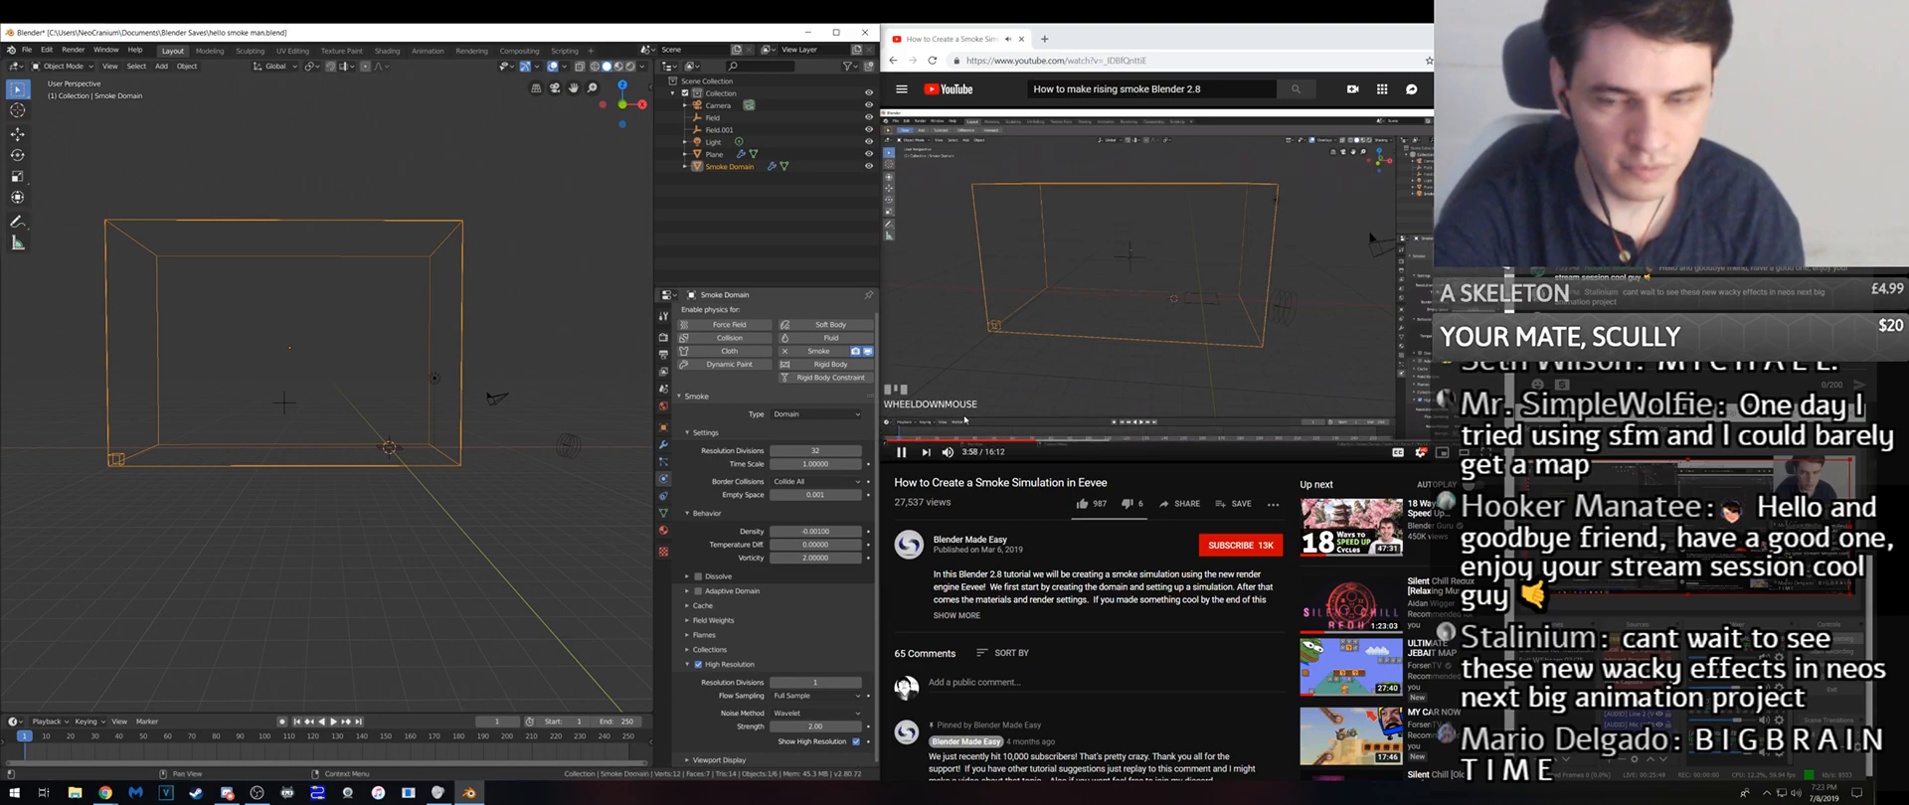
scroll(705, 541, "up", 1)
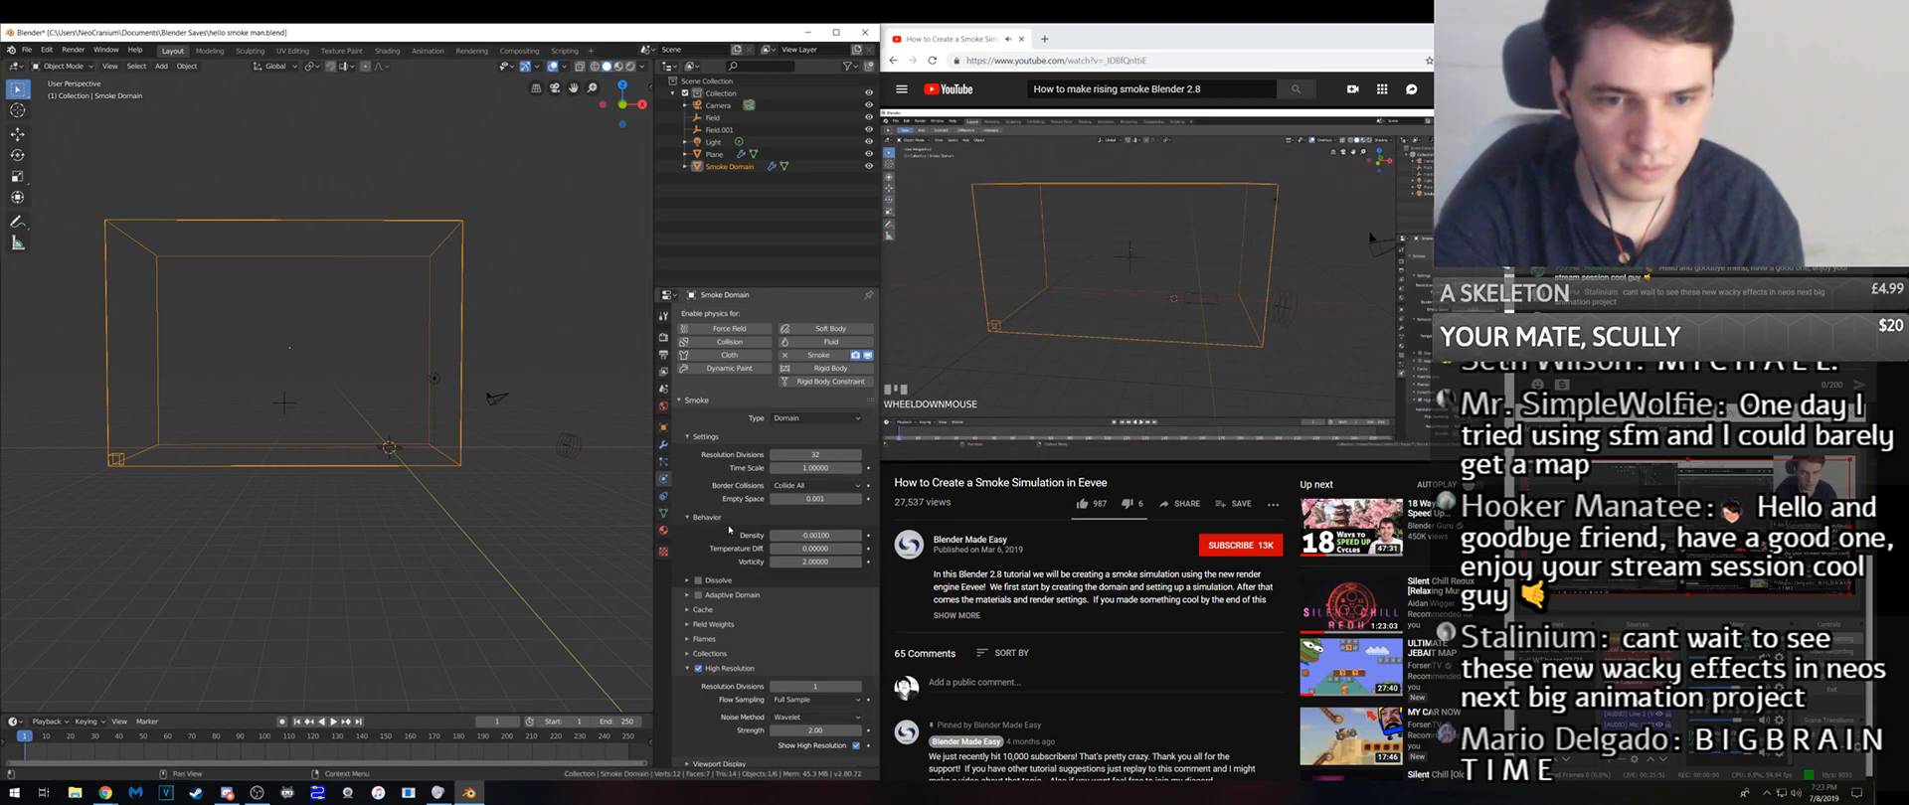
scroll(737, 694, "down", 1)
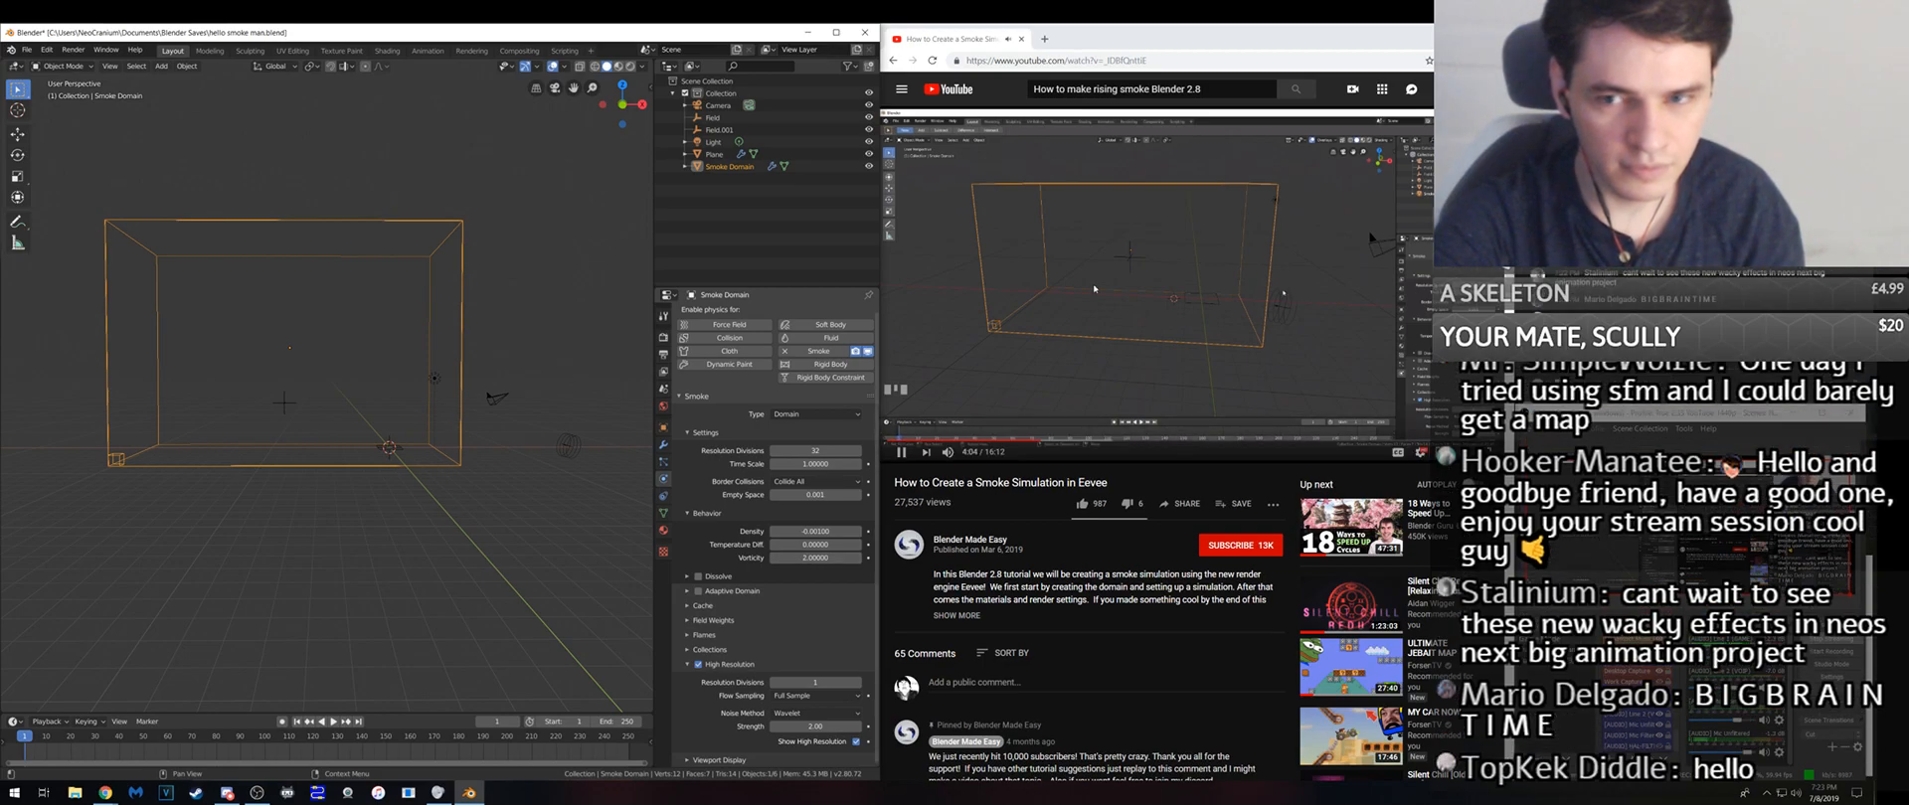
- Switch to the front orthographic view framed on the smoke domain and save the file
middle_click_drag(530, 418, 502, 426)
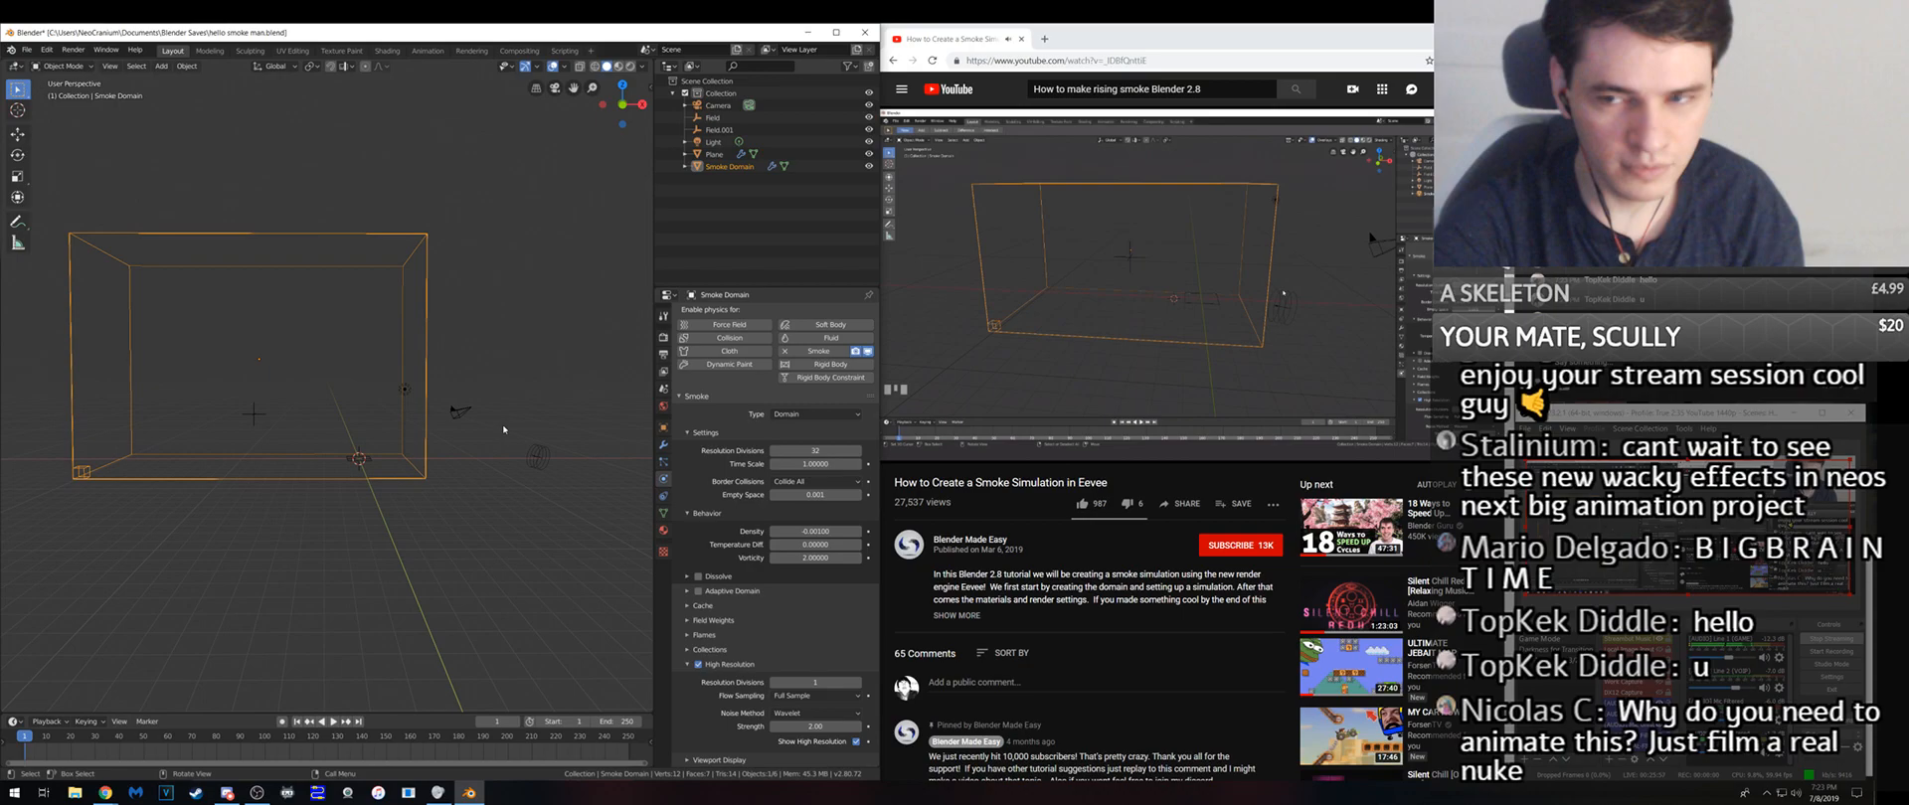
left_click(618, 111)
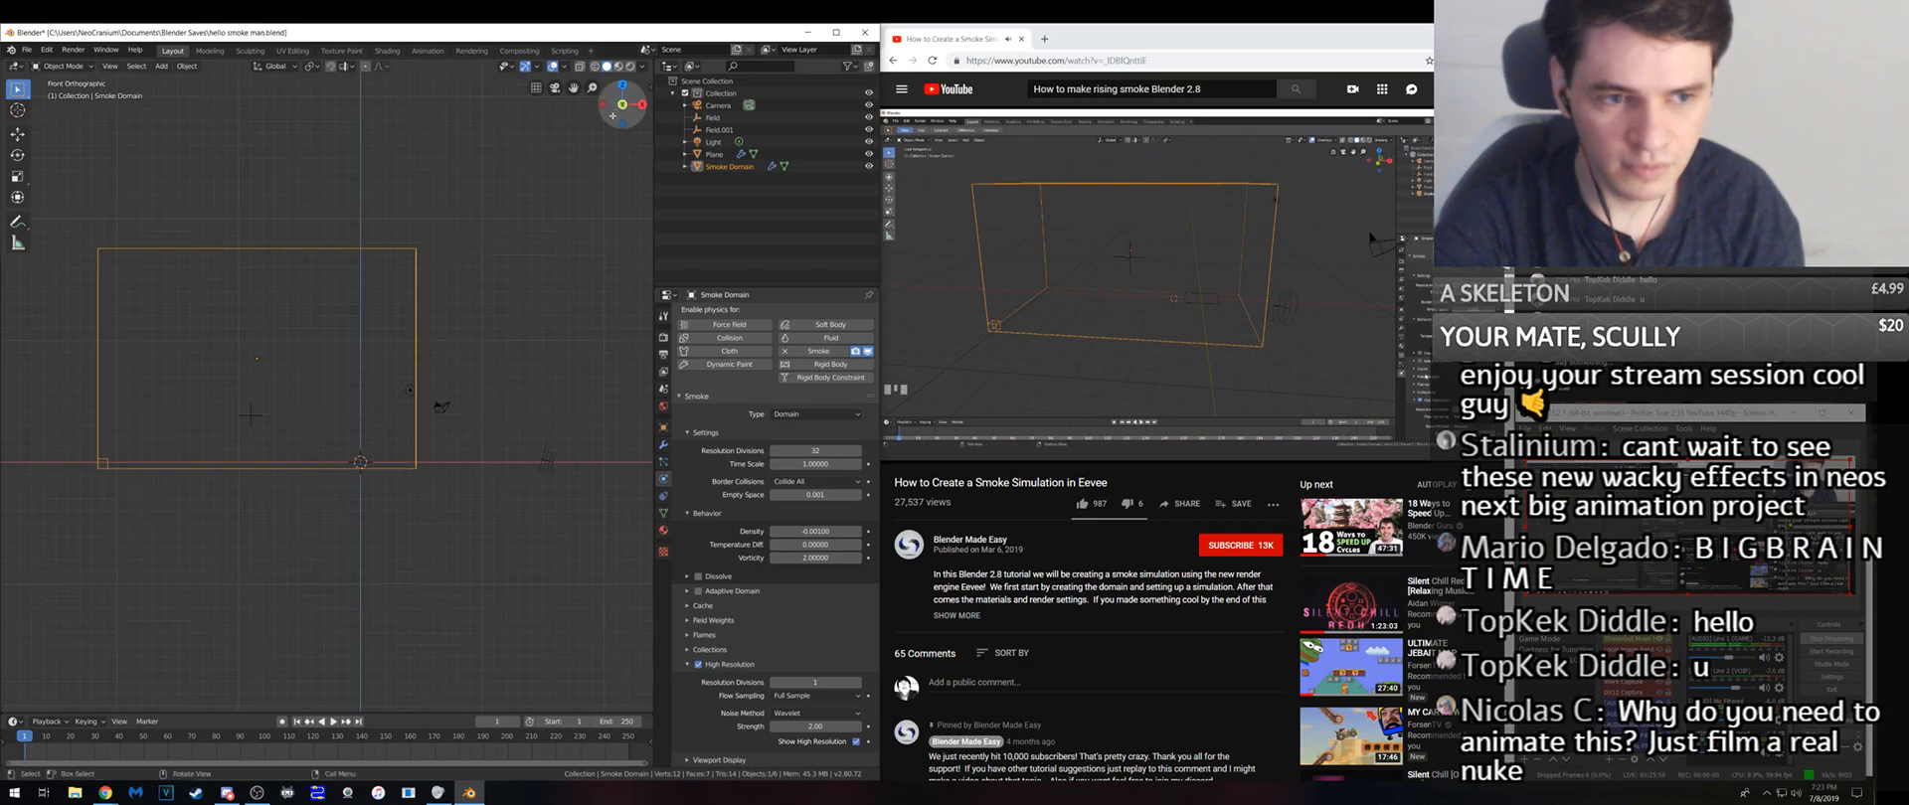
scroll(422, 365, "up", 2)
middle_click_drag(421, 365, 387, 363, "shift")
key("ctrl+s")
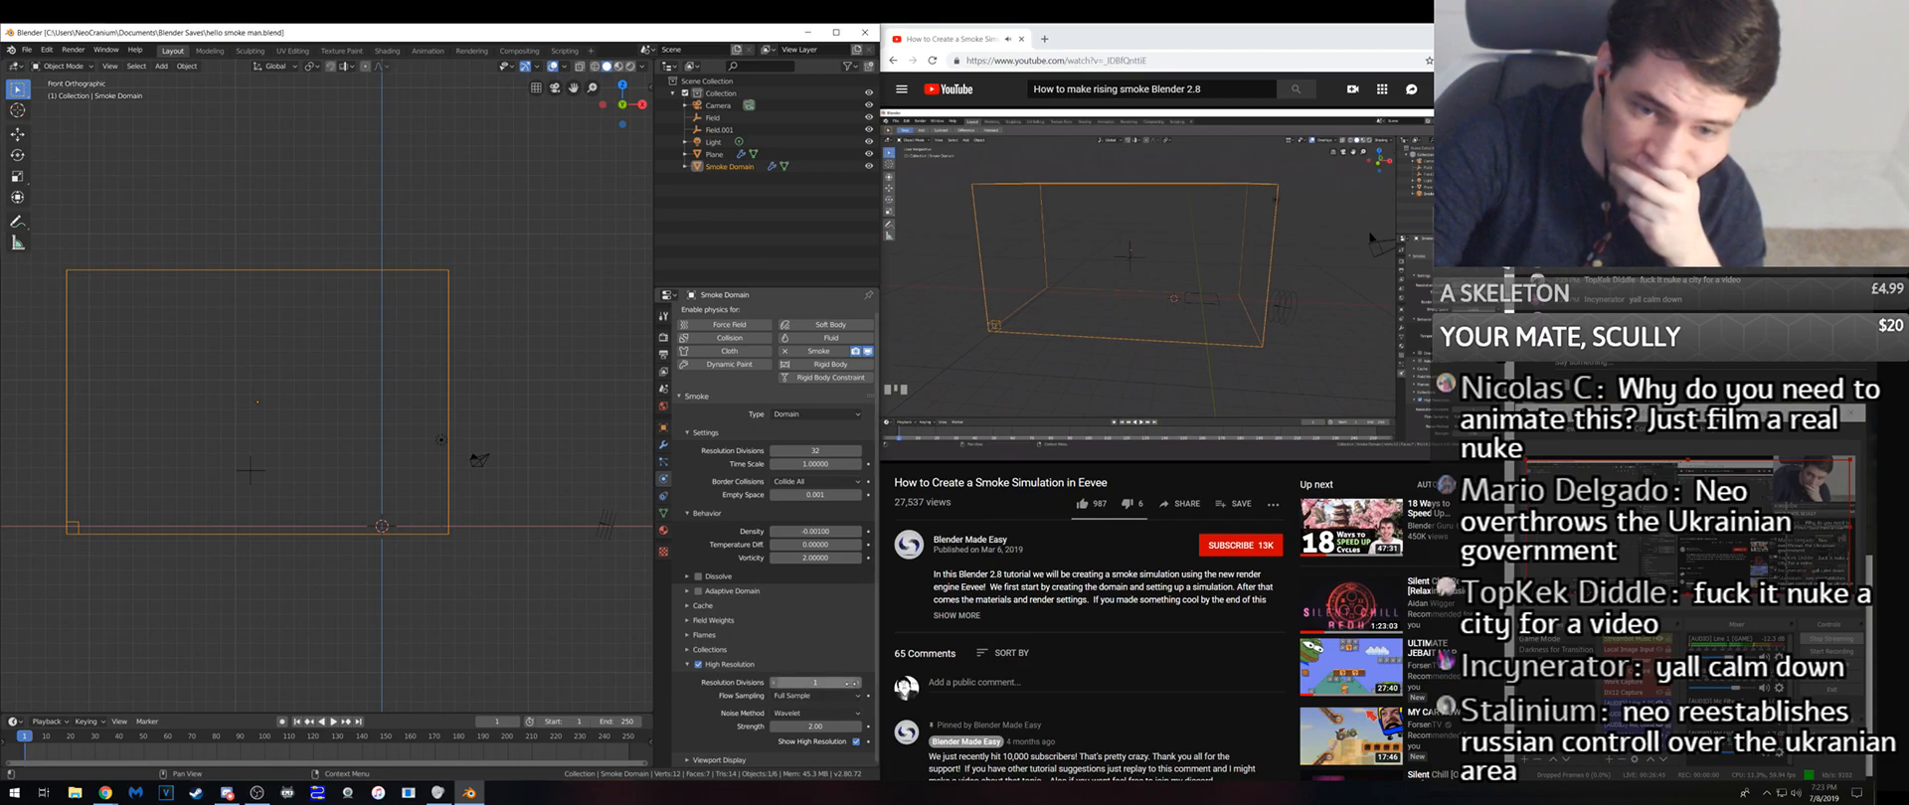
- Try High Resolution divisions of 2 on the smoke domain, and set them back to 1
left_click(857, 682)
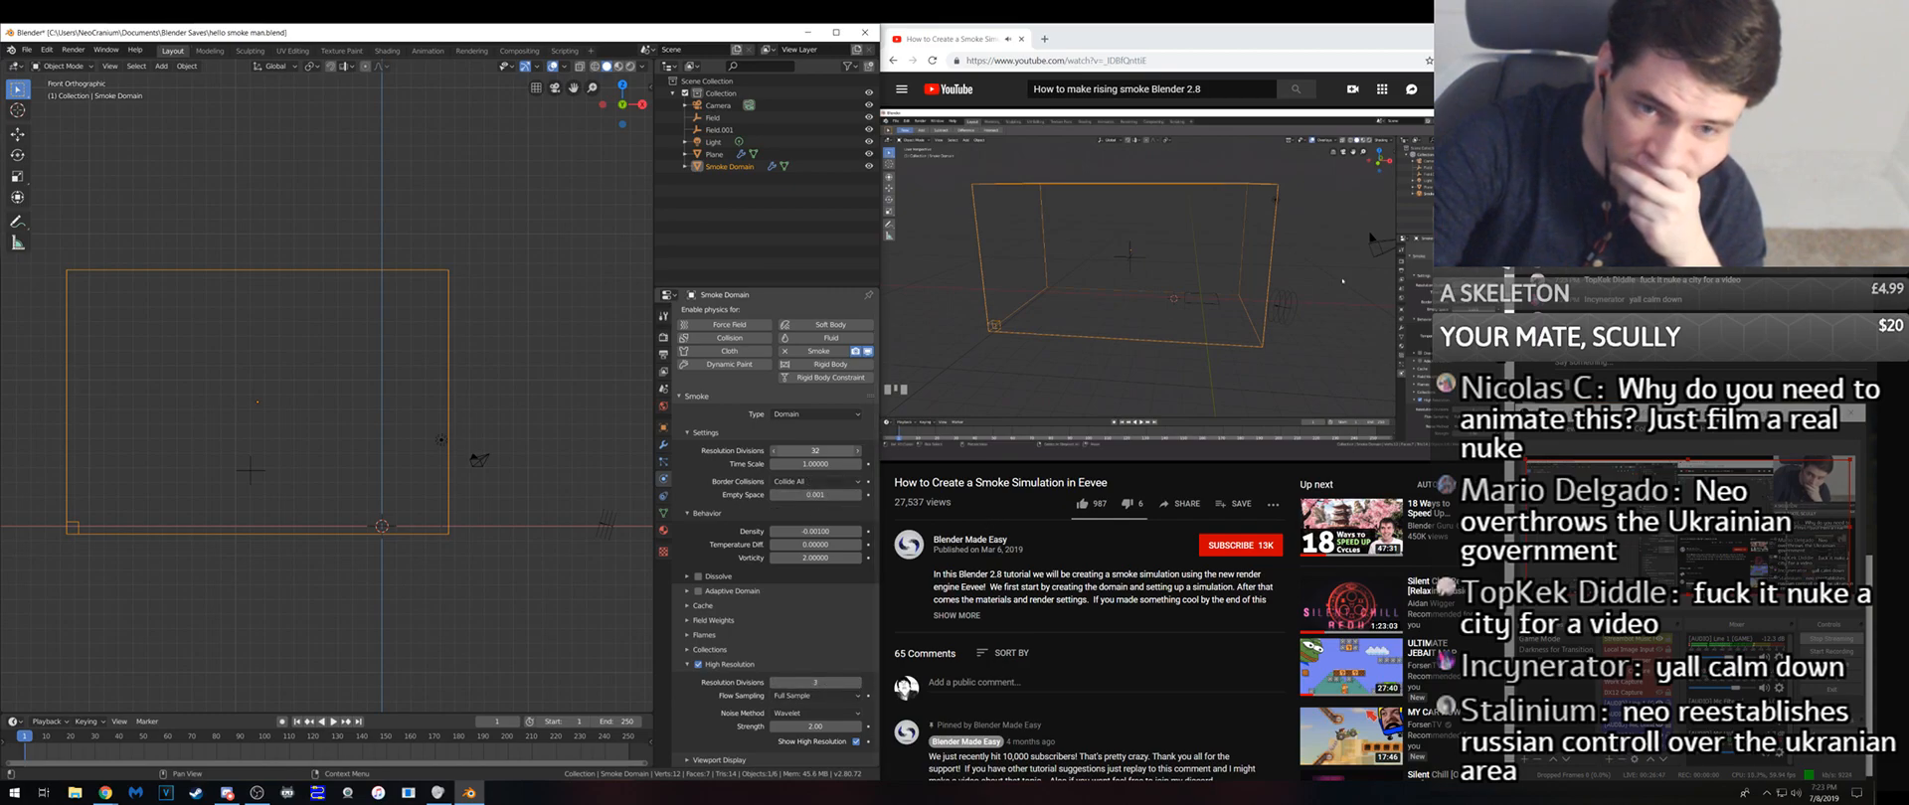
left_click(822, 450)
key("Return")
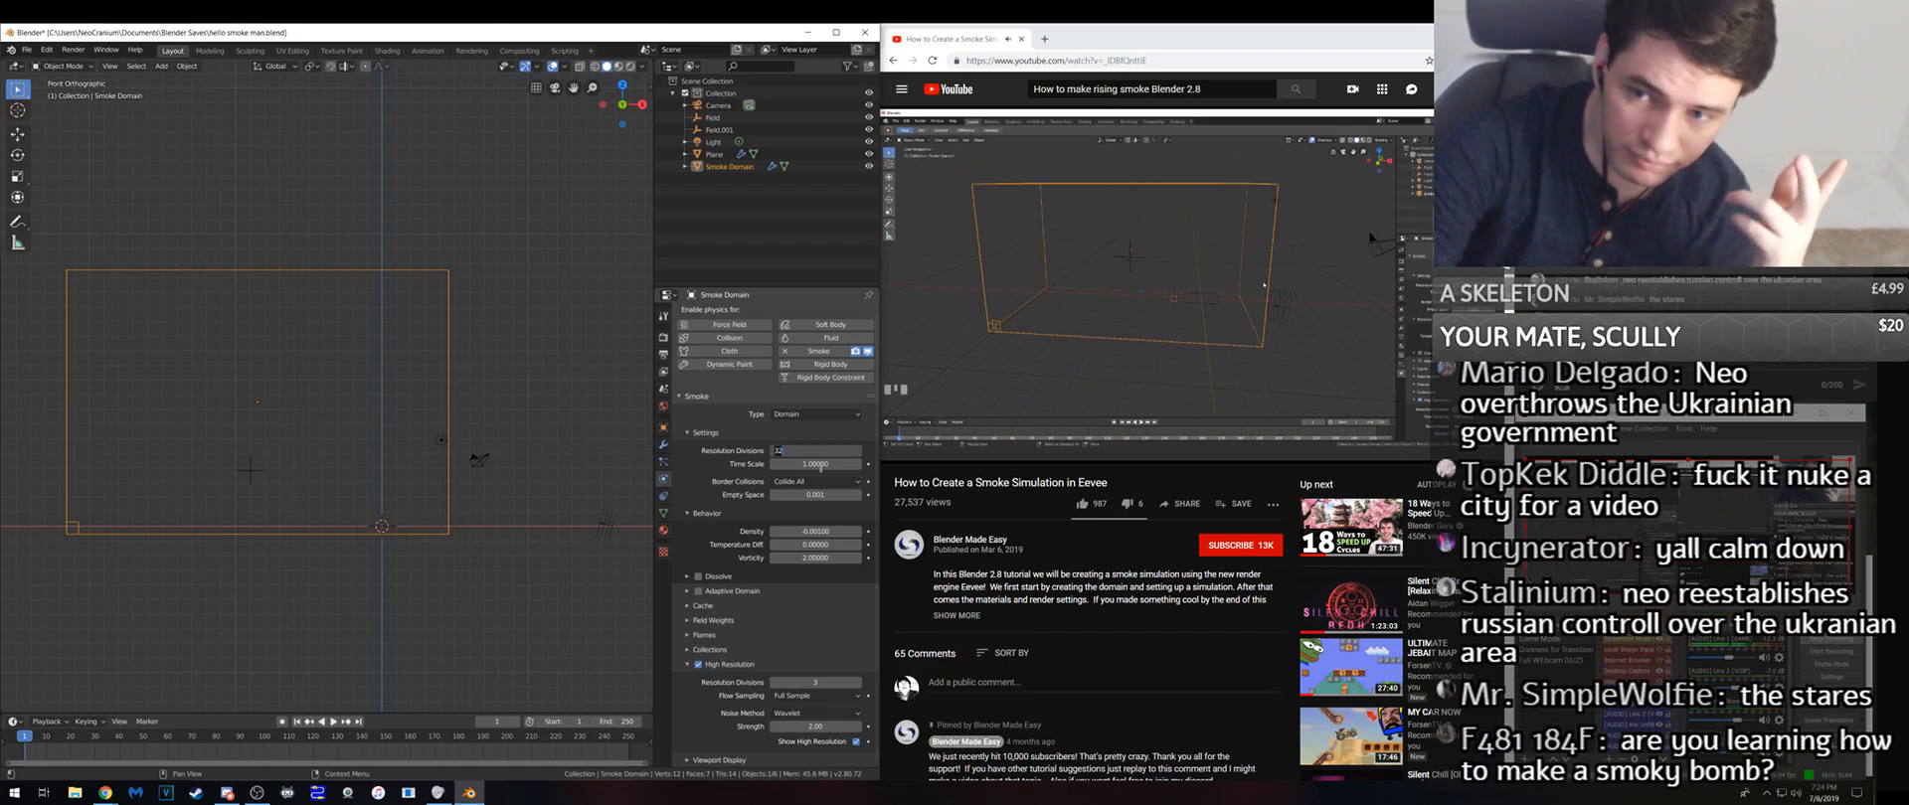
type("1")
key("Return")
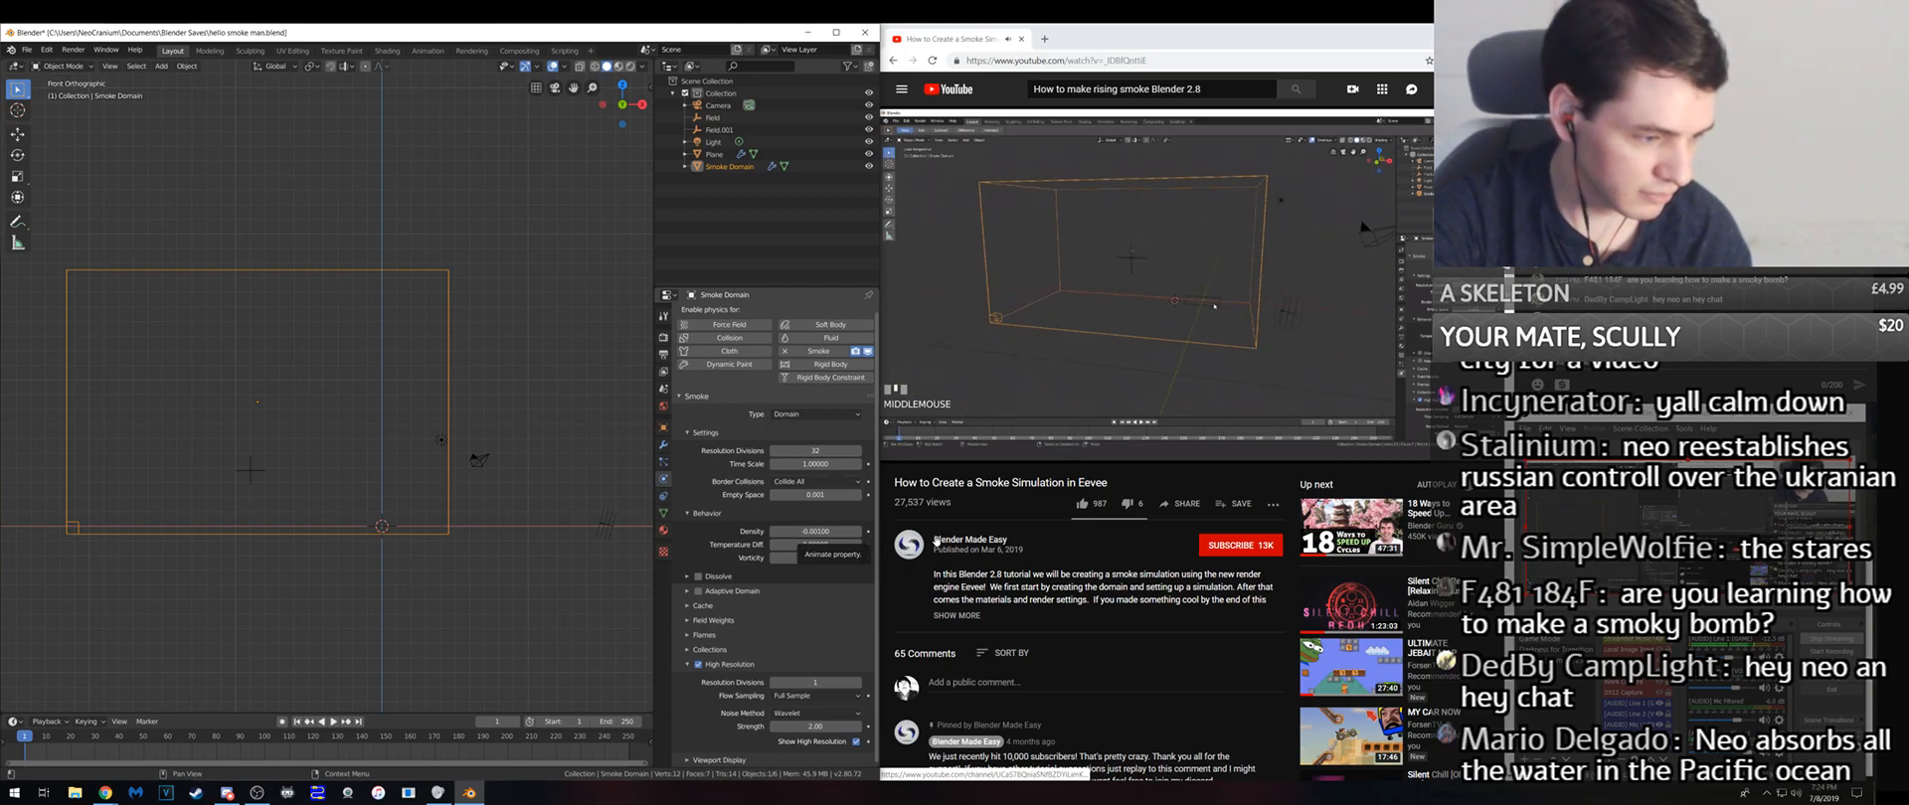
- Save the file with the smoke flow plane selected and change the plane's Surface emission distance
middle_click_drag(487, 444, 448, 518)
left_click(447, 518)
middle_click_drag(392, 474, 338, 447, "shift")
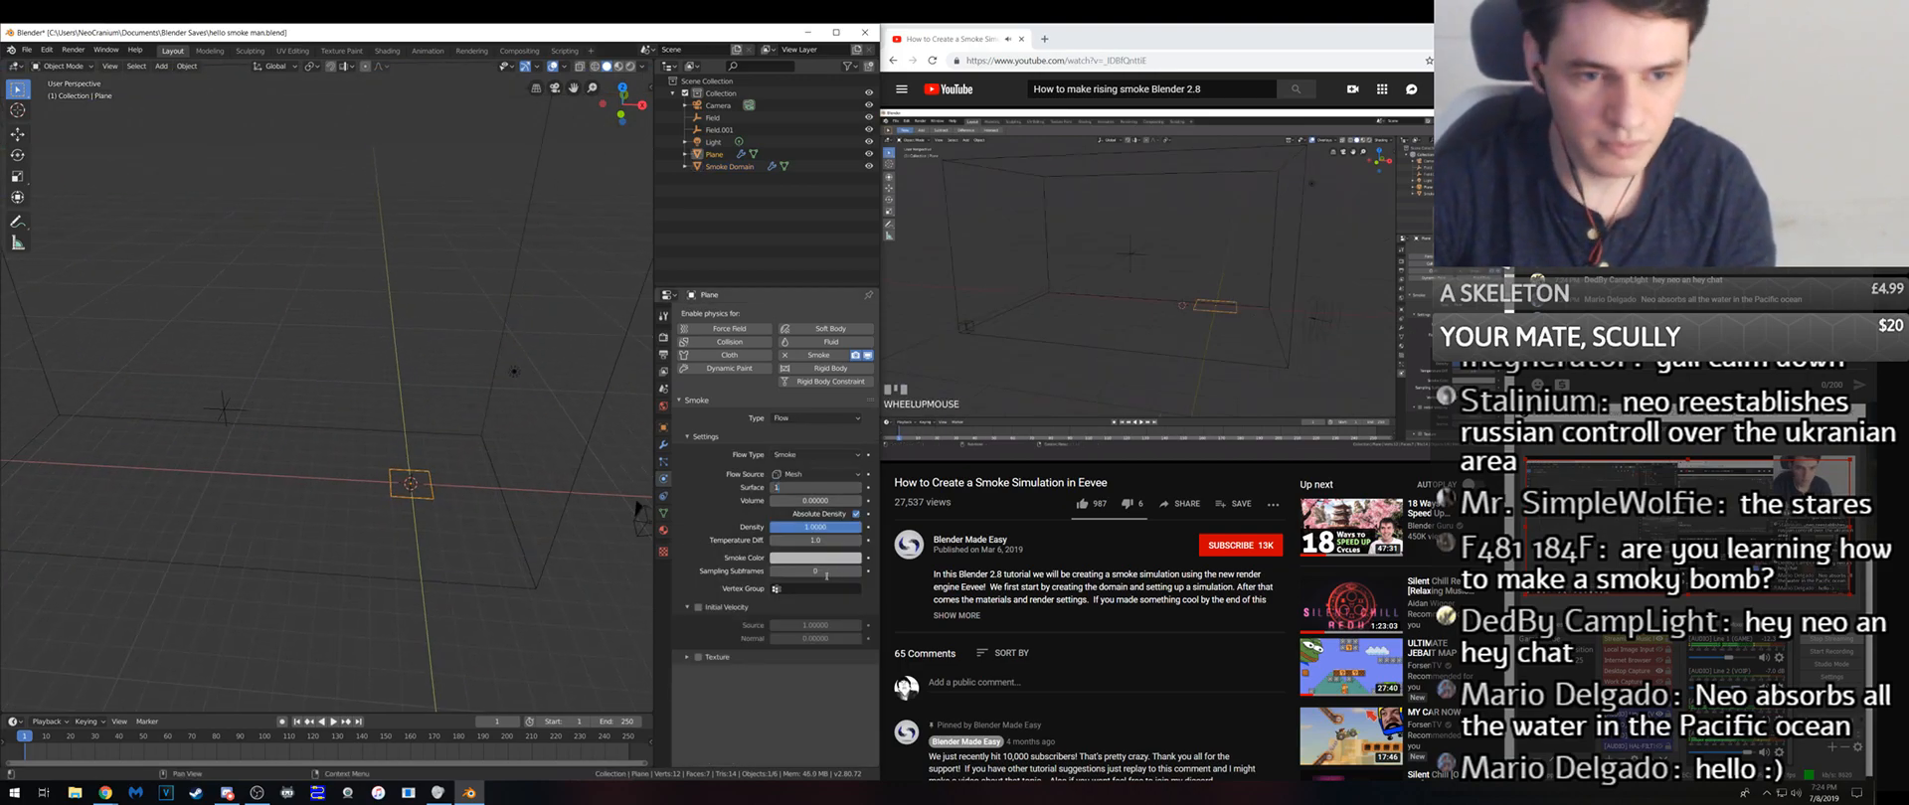
middle_click_drag(547, 464, 503, 400, "shift")
key("ctrl+s")
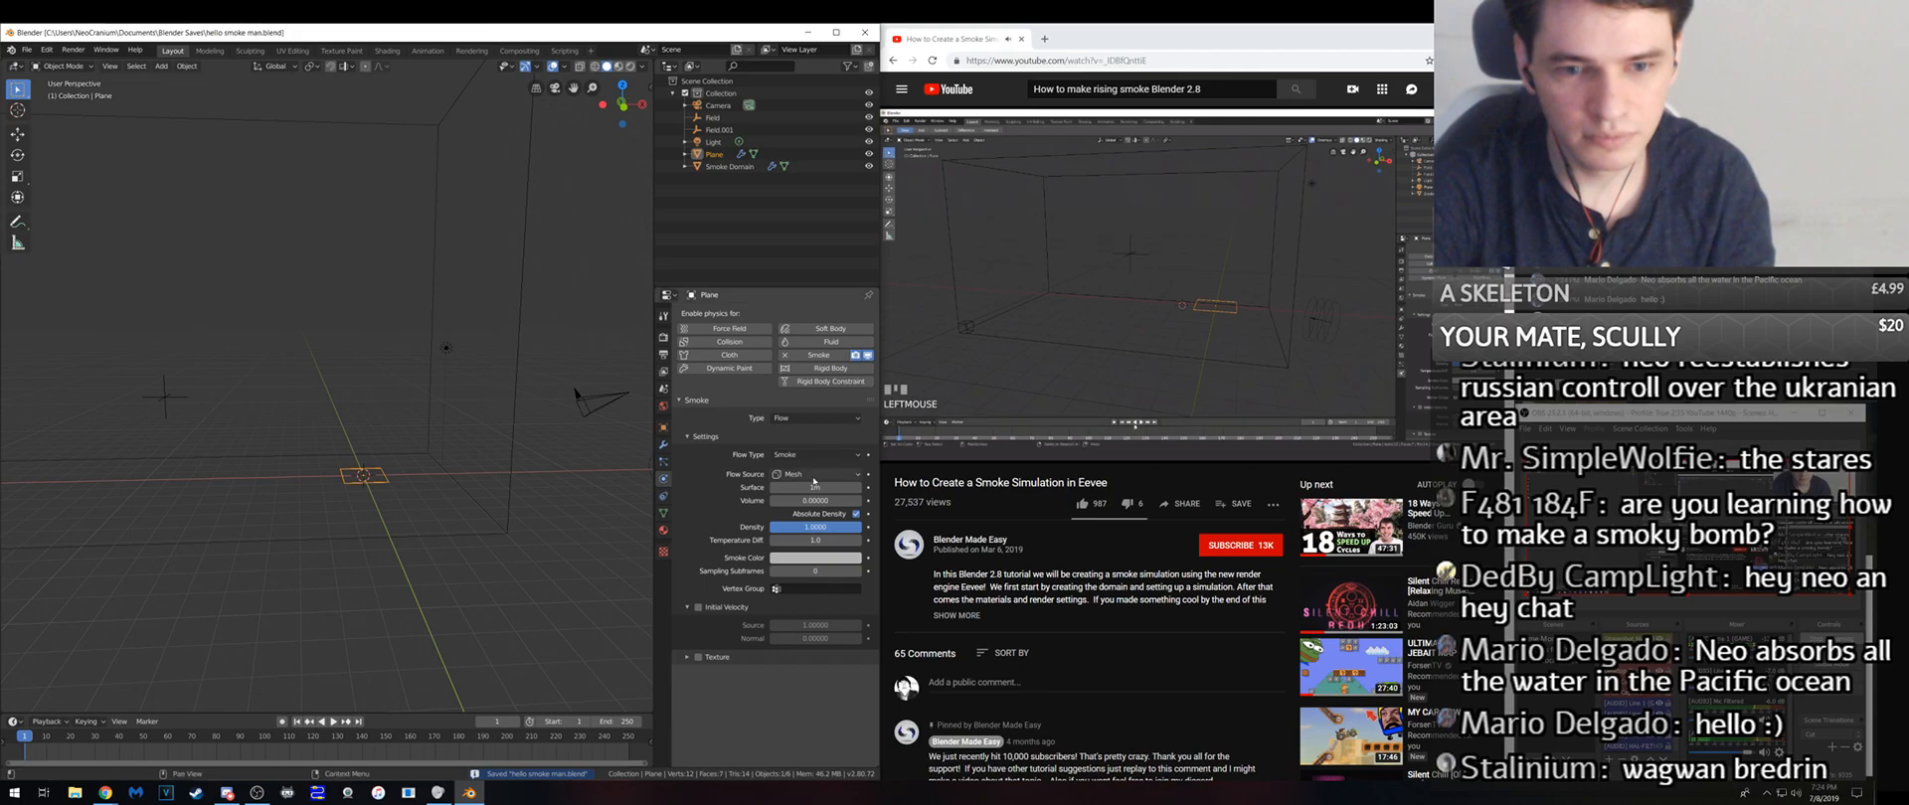
left_click(810, 491)
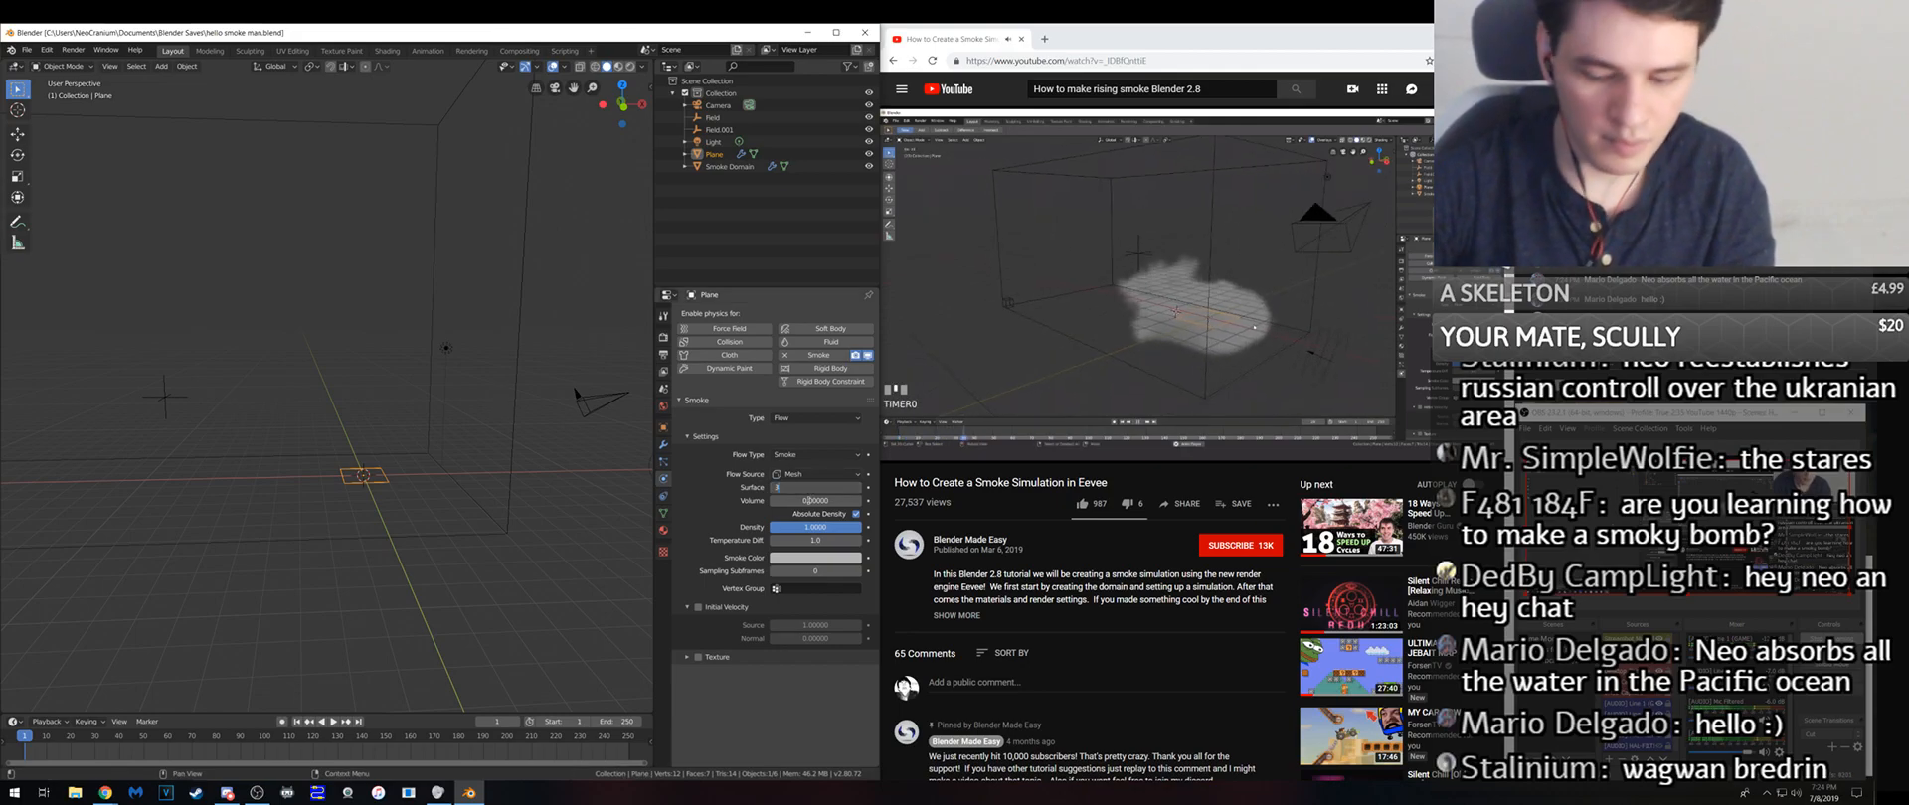
key("Return")
- Play back the smoke simulation in two passes to examine how the smoke spreads from the plane through the domain
left_click(333, 722)
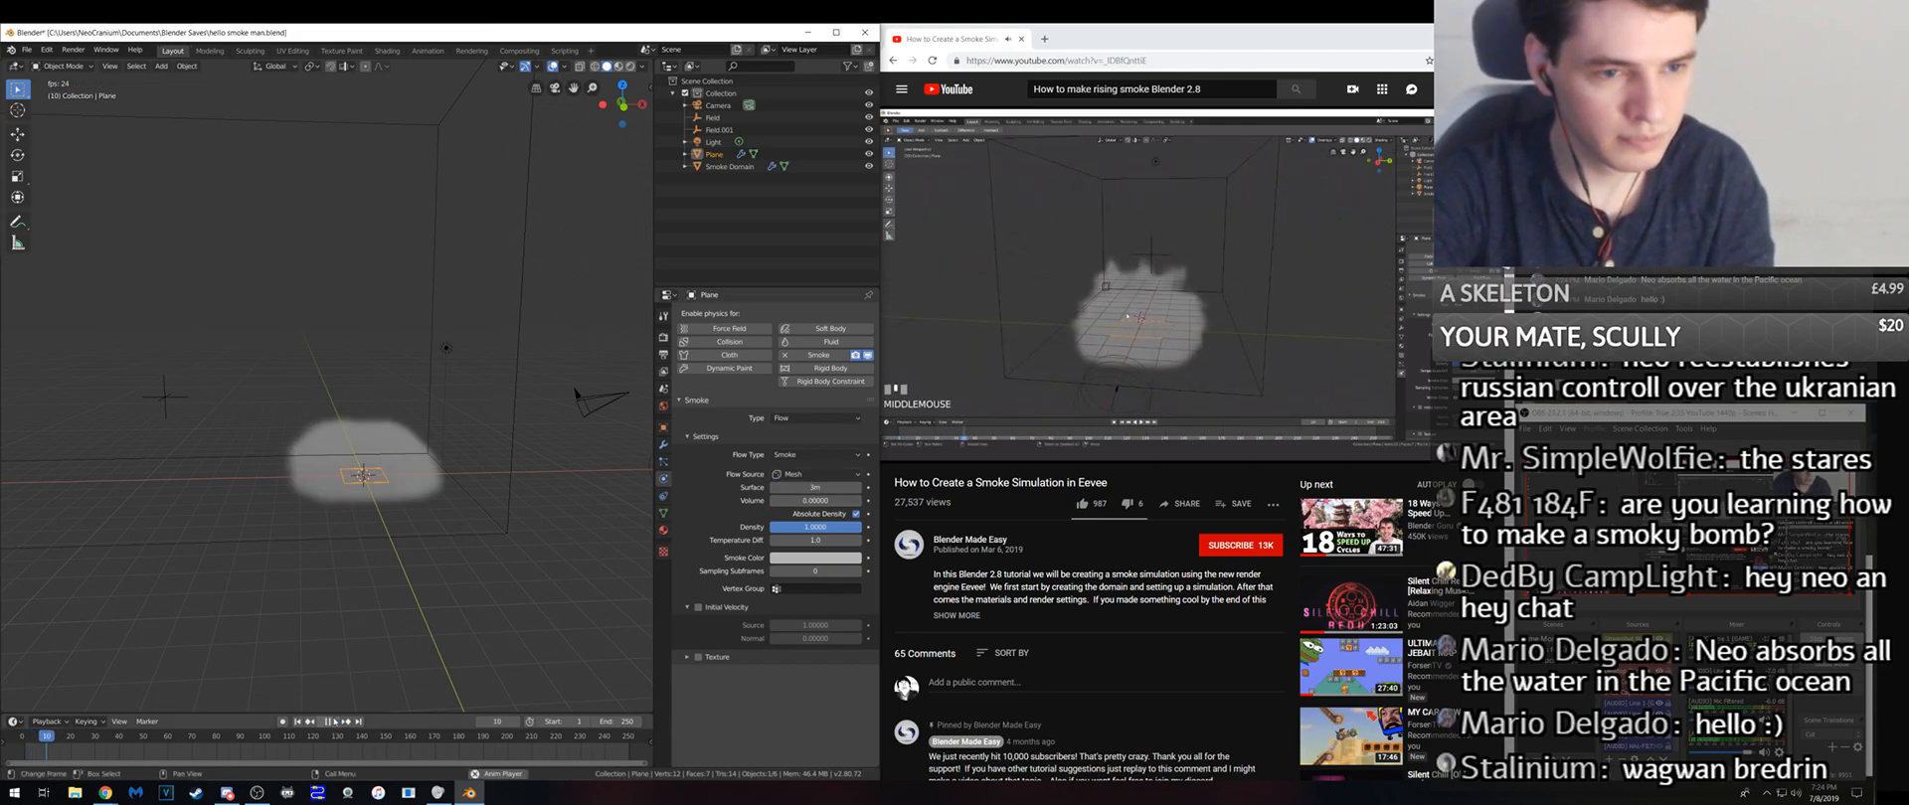
scroll(321, 560, "down", 3)
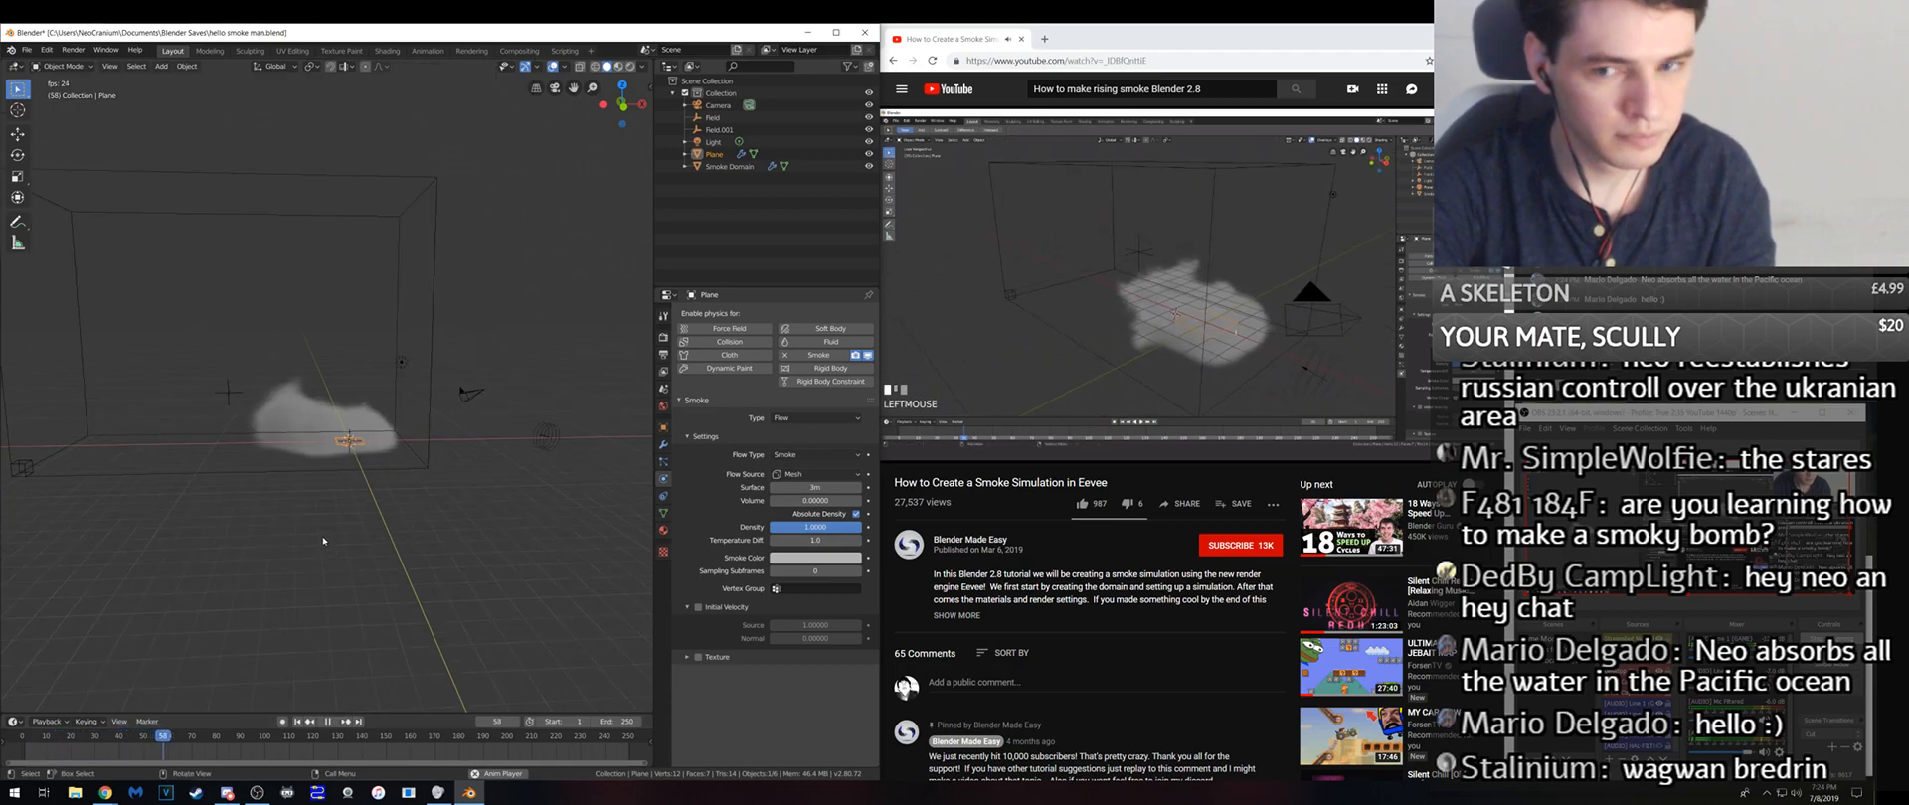
left_click(331, 722)
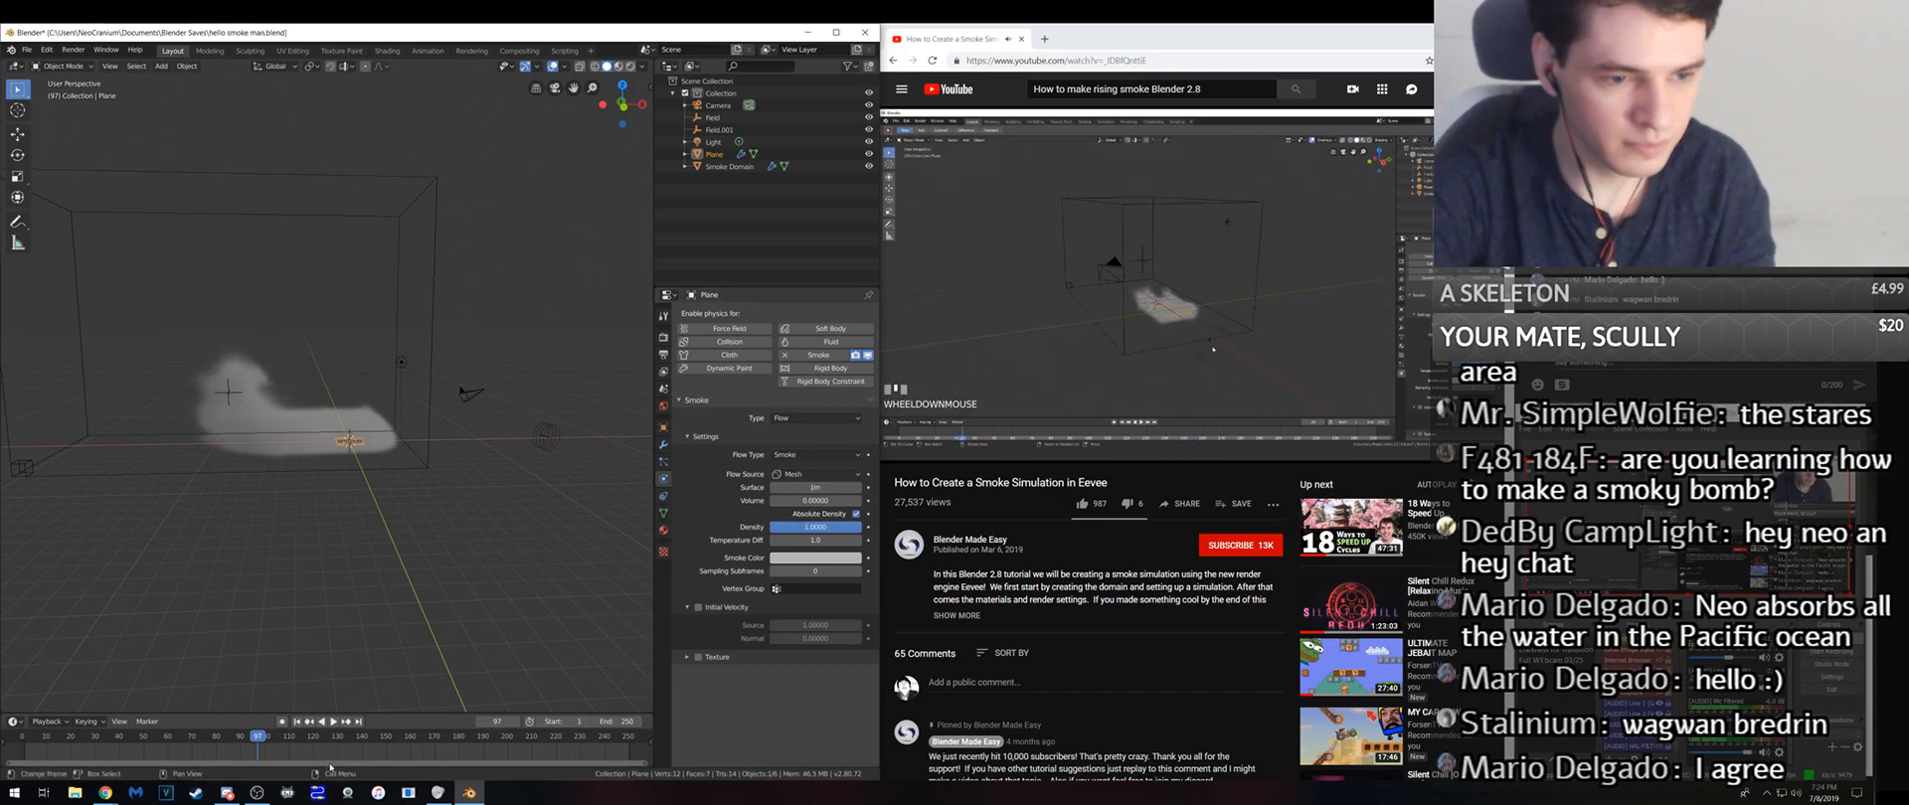
key("shift+Left")
key("space")
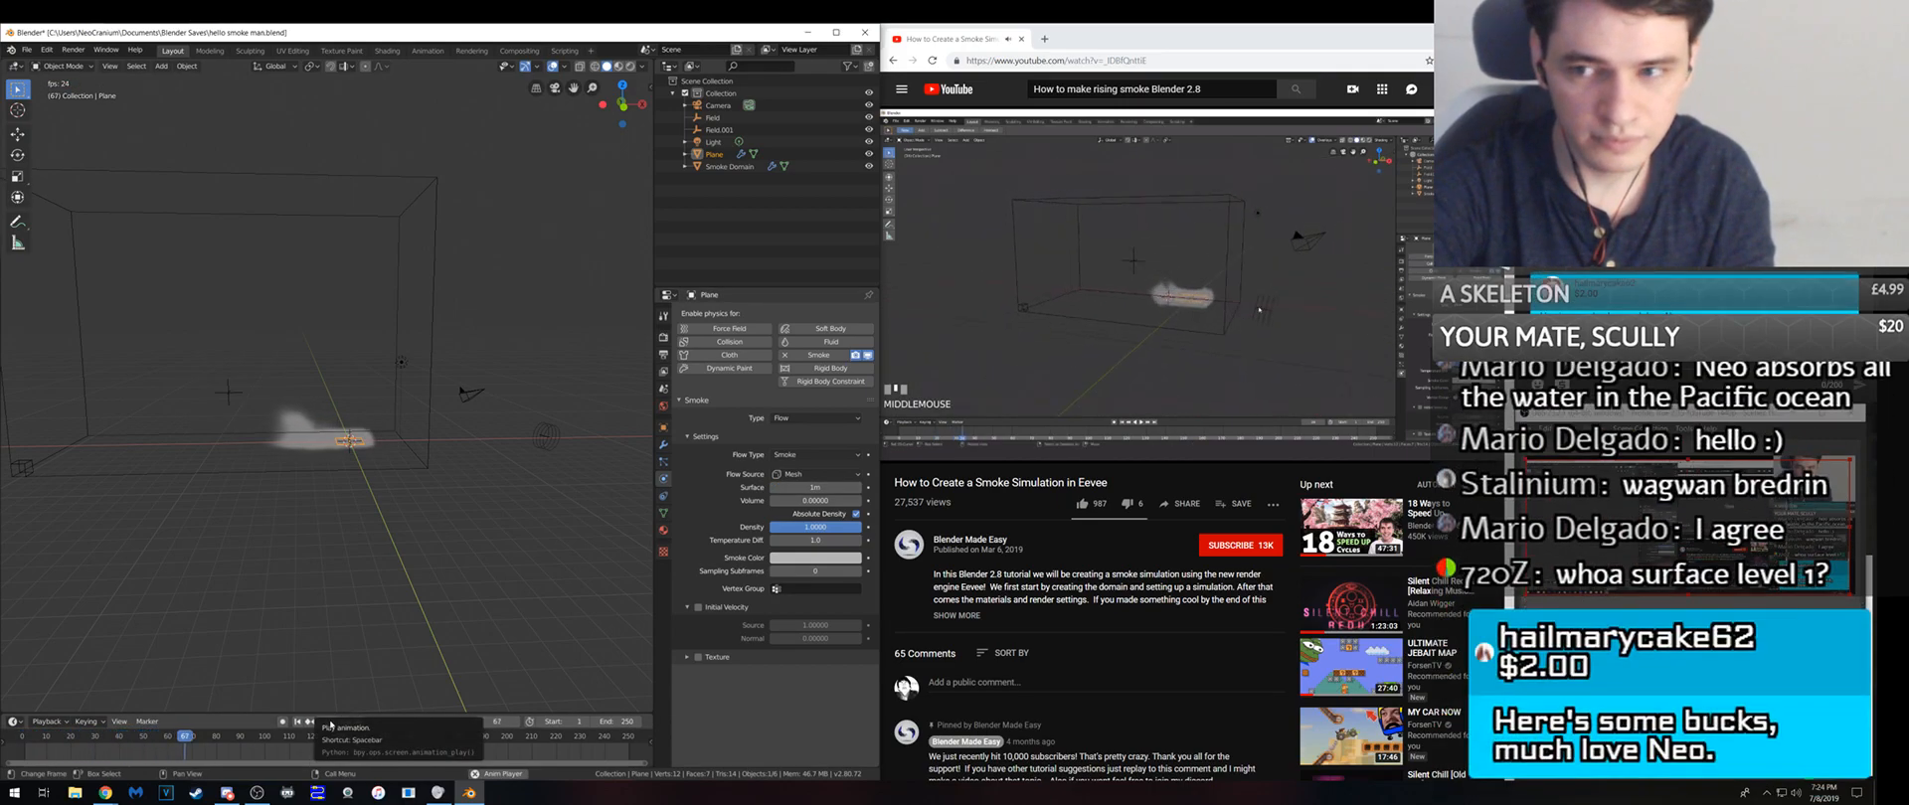
left_click(331, 724)
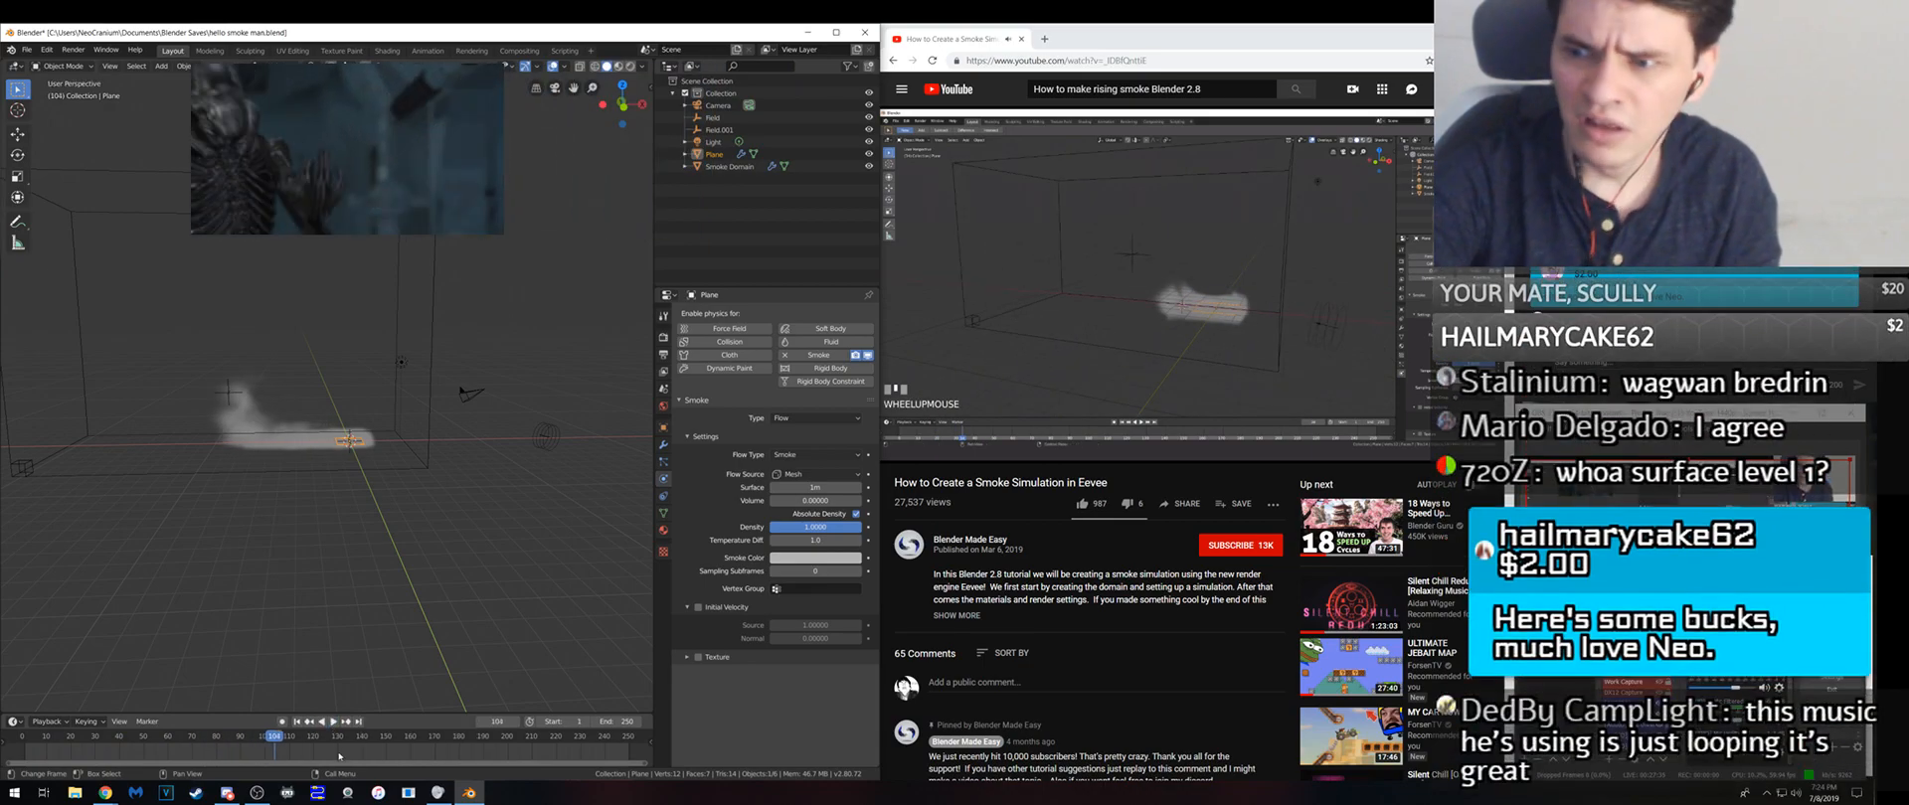
- Switch to the browser to pause the smoke tutorial video and resume its playback
left_click(1192, 352)
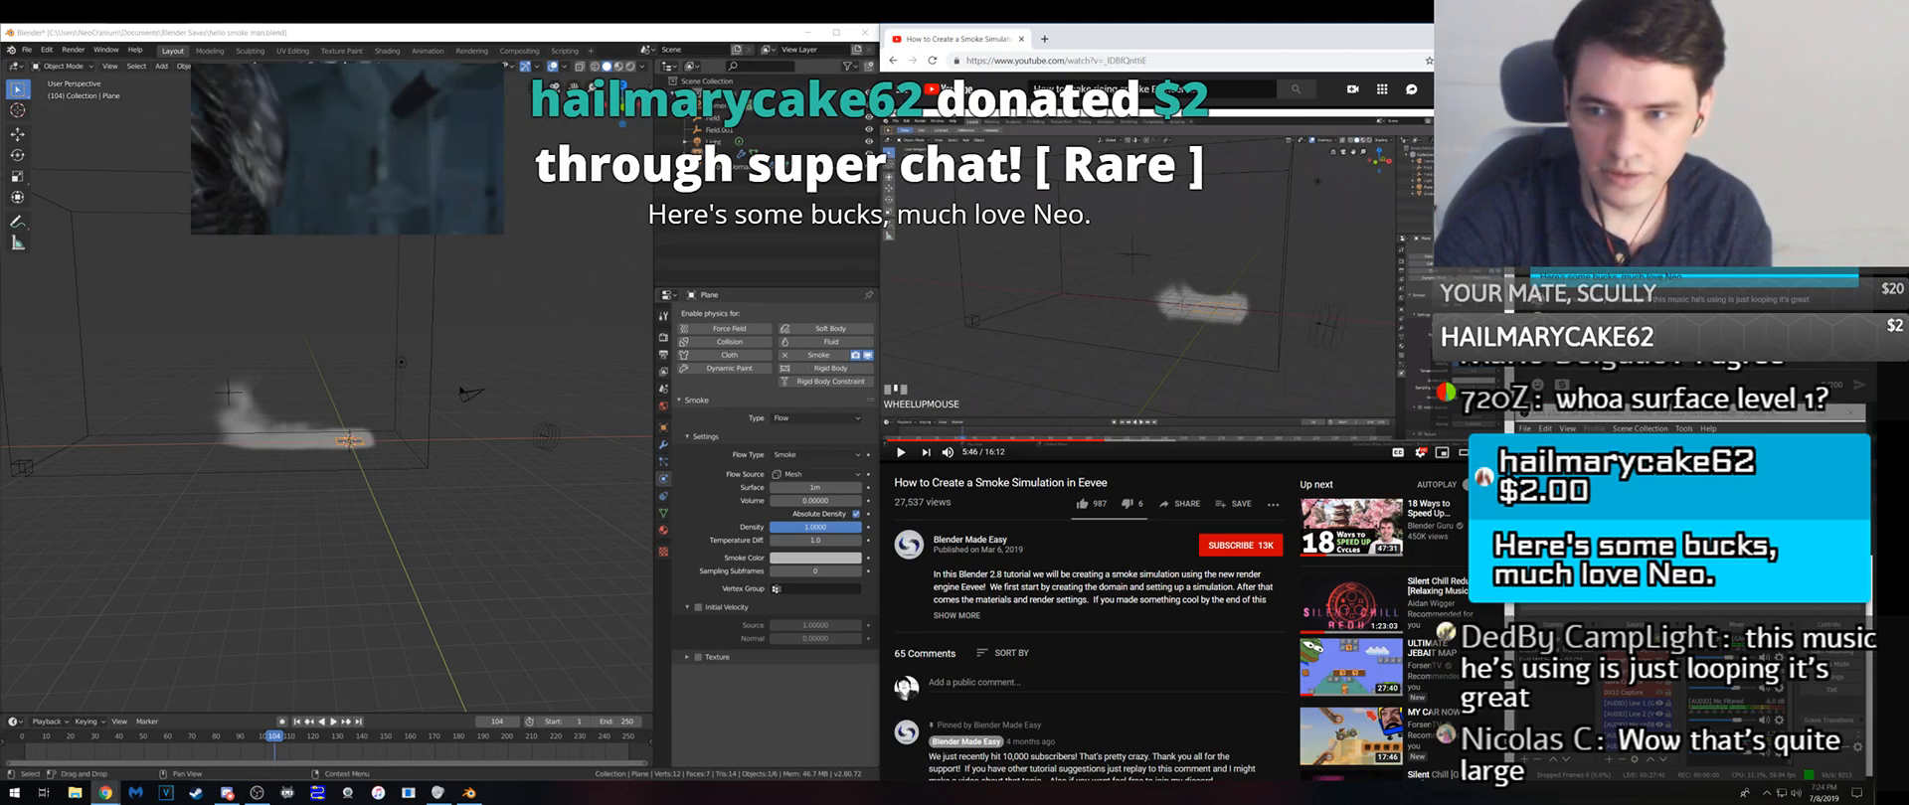
left_click(1659, 673)
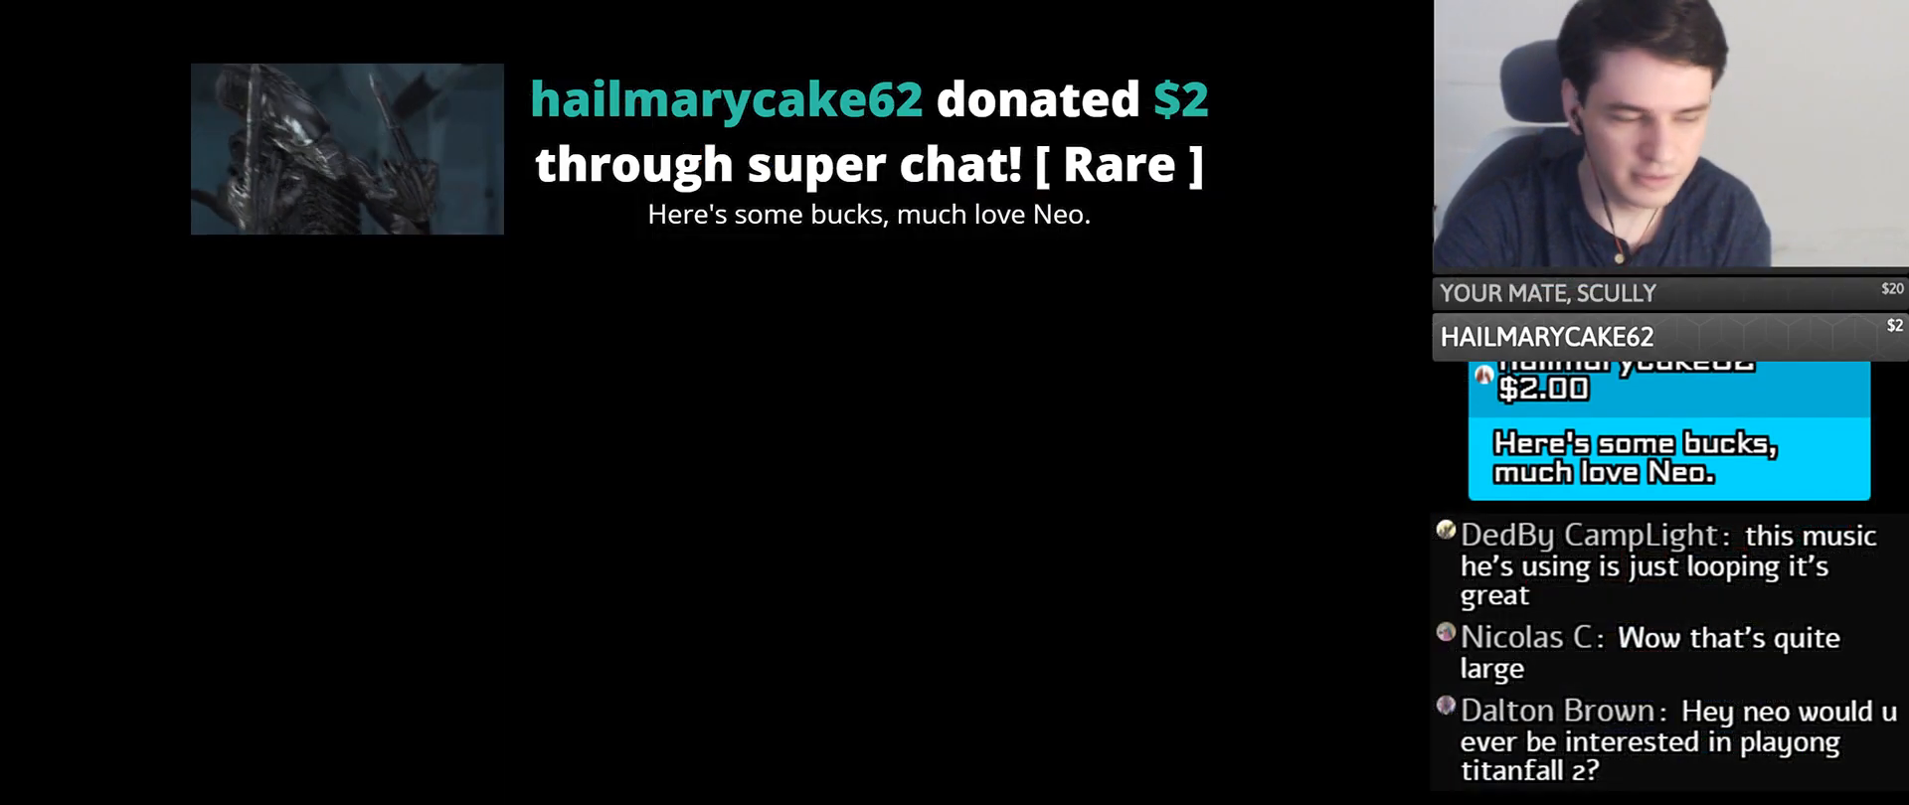
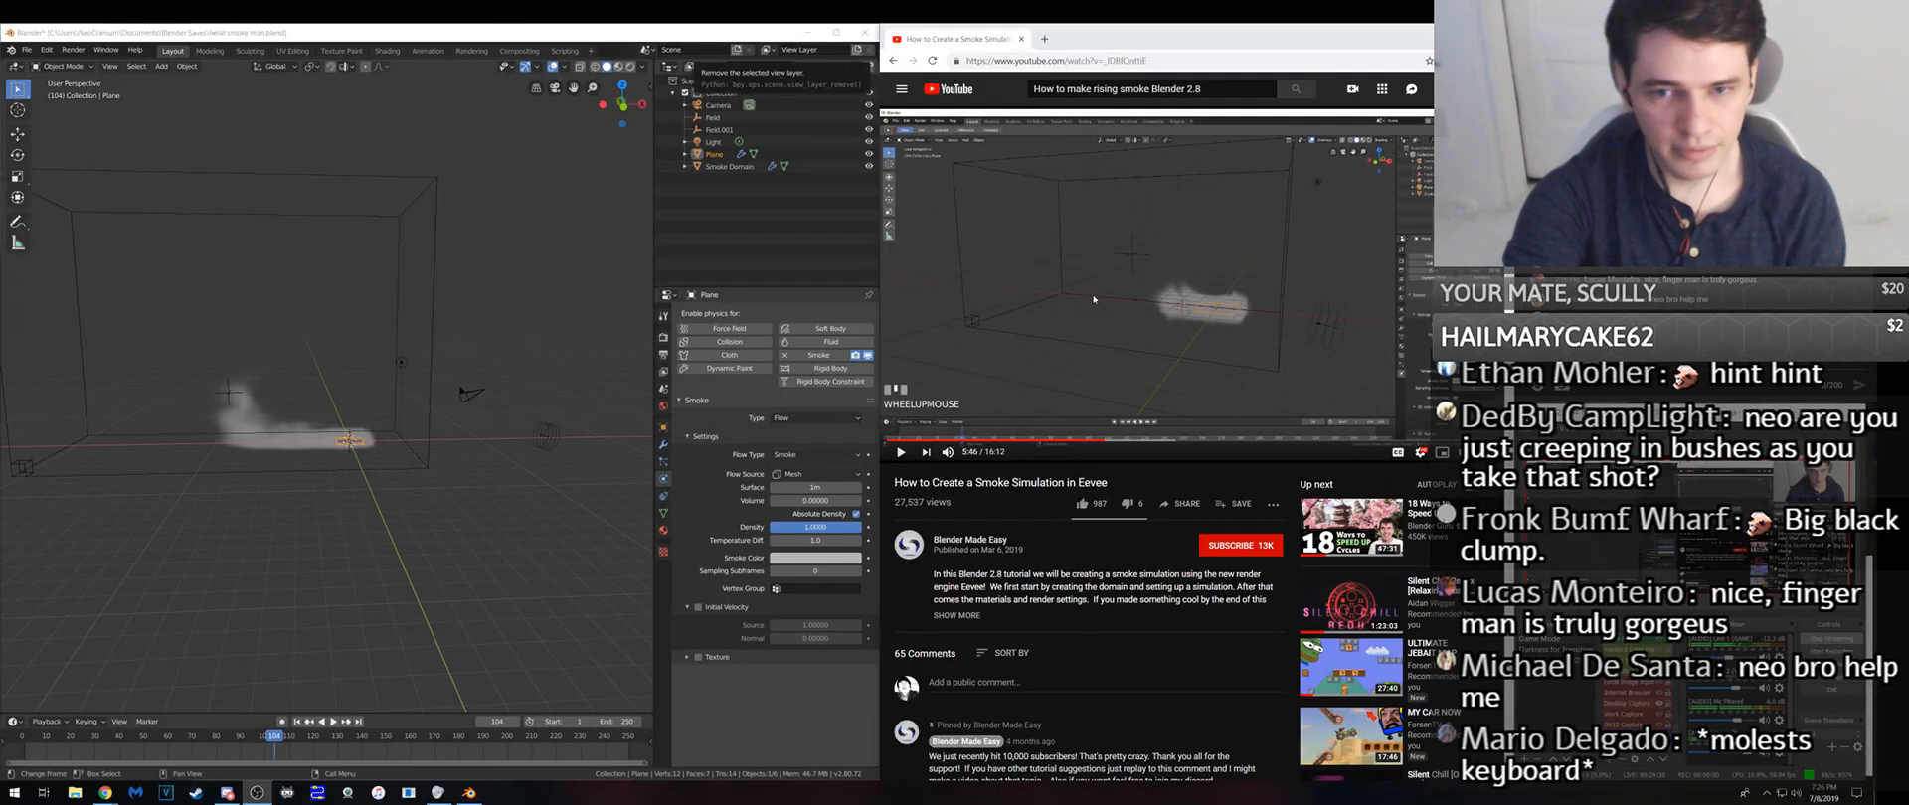
left_click(1094, 299)
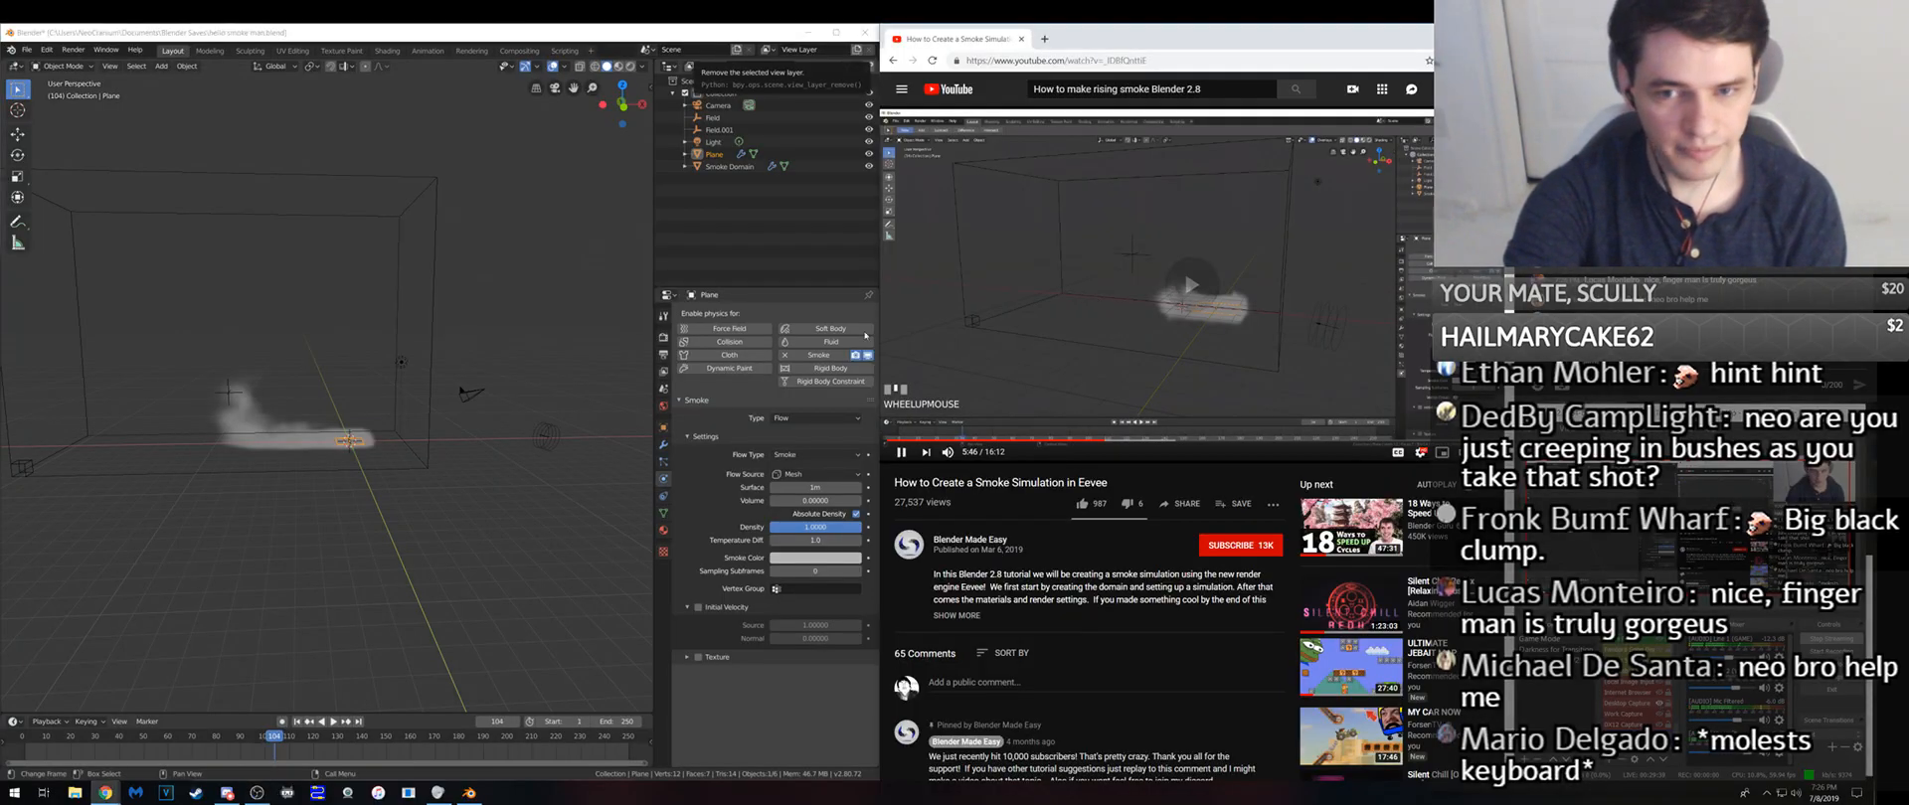
- Switch back to Blender, save the file, and set the smoke domain's main Resolution Divisions to 96
left_click(452, 324)
middle_click_drag(452, 324, 517, 447)
key("ctrl+s")
scroll(420, 433, "down", 3)
left_click(524, 449)
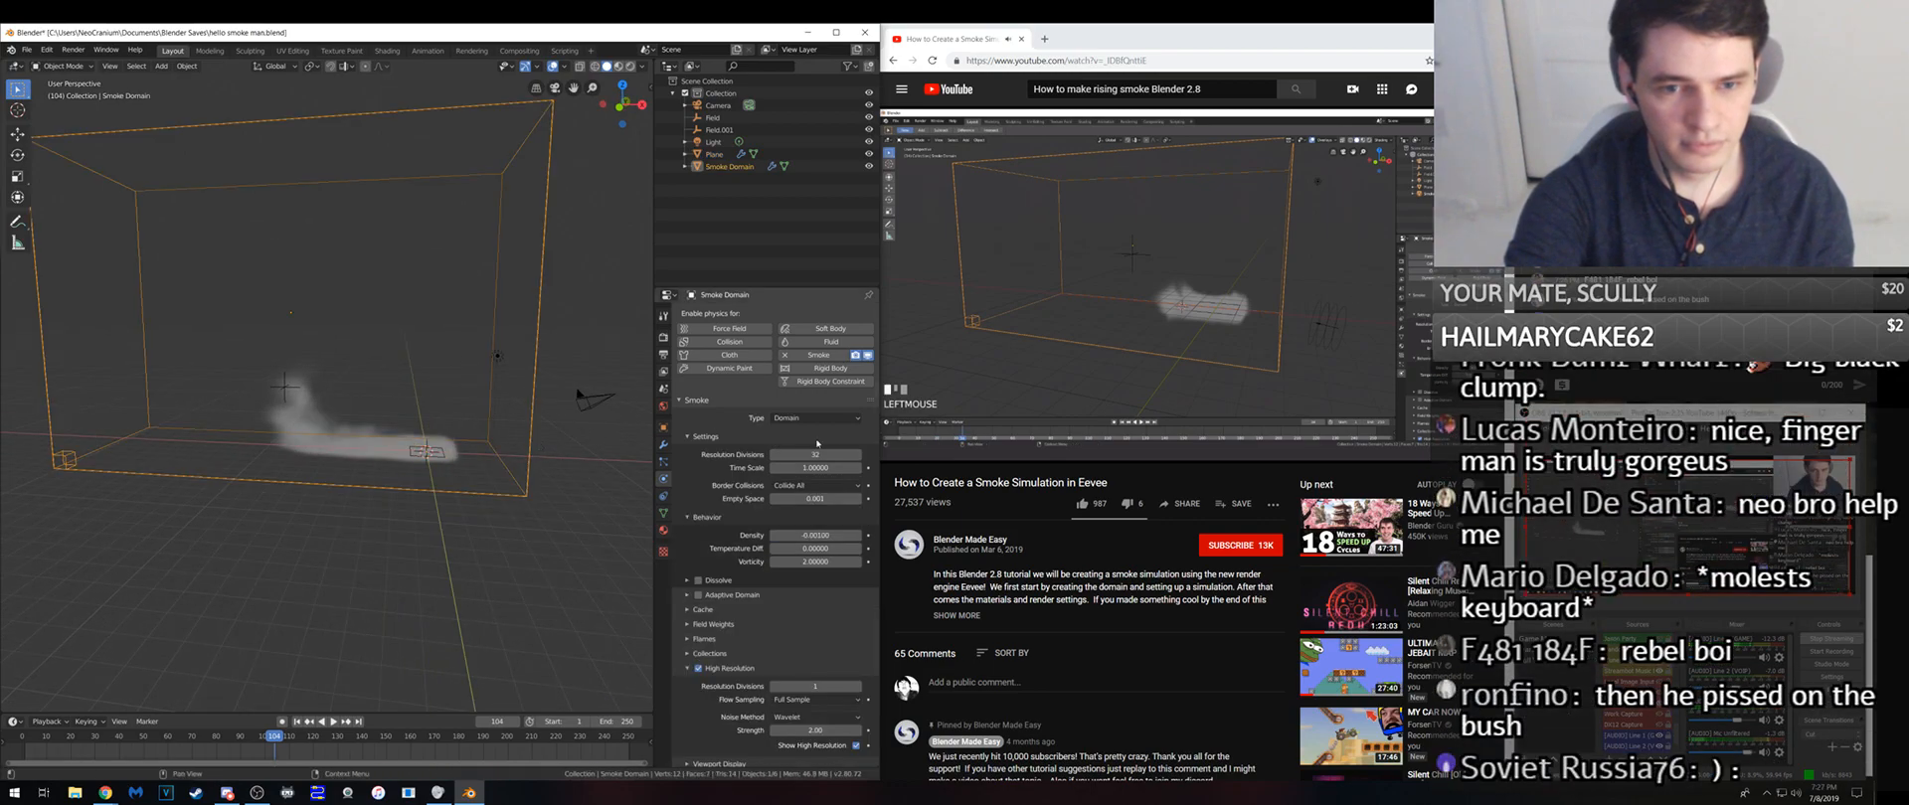
left_click(838, 454)
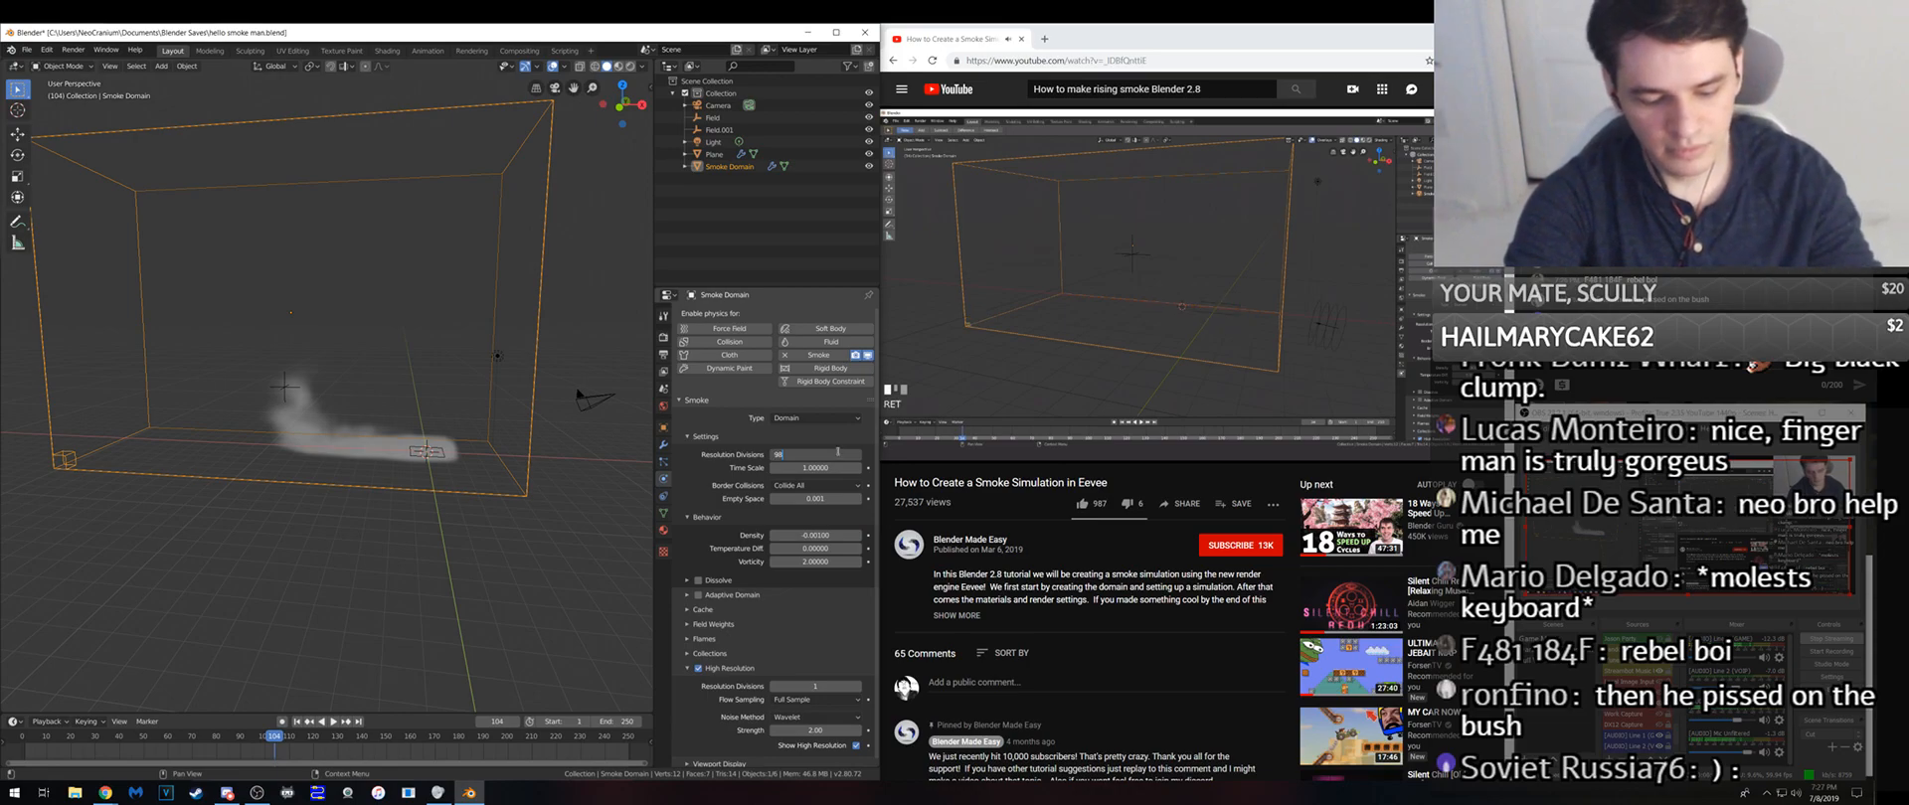
type("96")
key("Return")
middle_click_drag(457, 388, 468, 389)
- Return the timeline to its first frame and set the smoke domain's High Resolution divisions to 3
left_click(297, 722)
left_click(800, 686)
type("3")
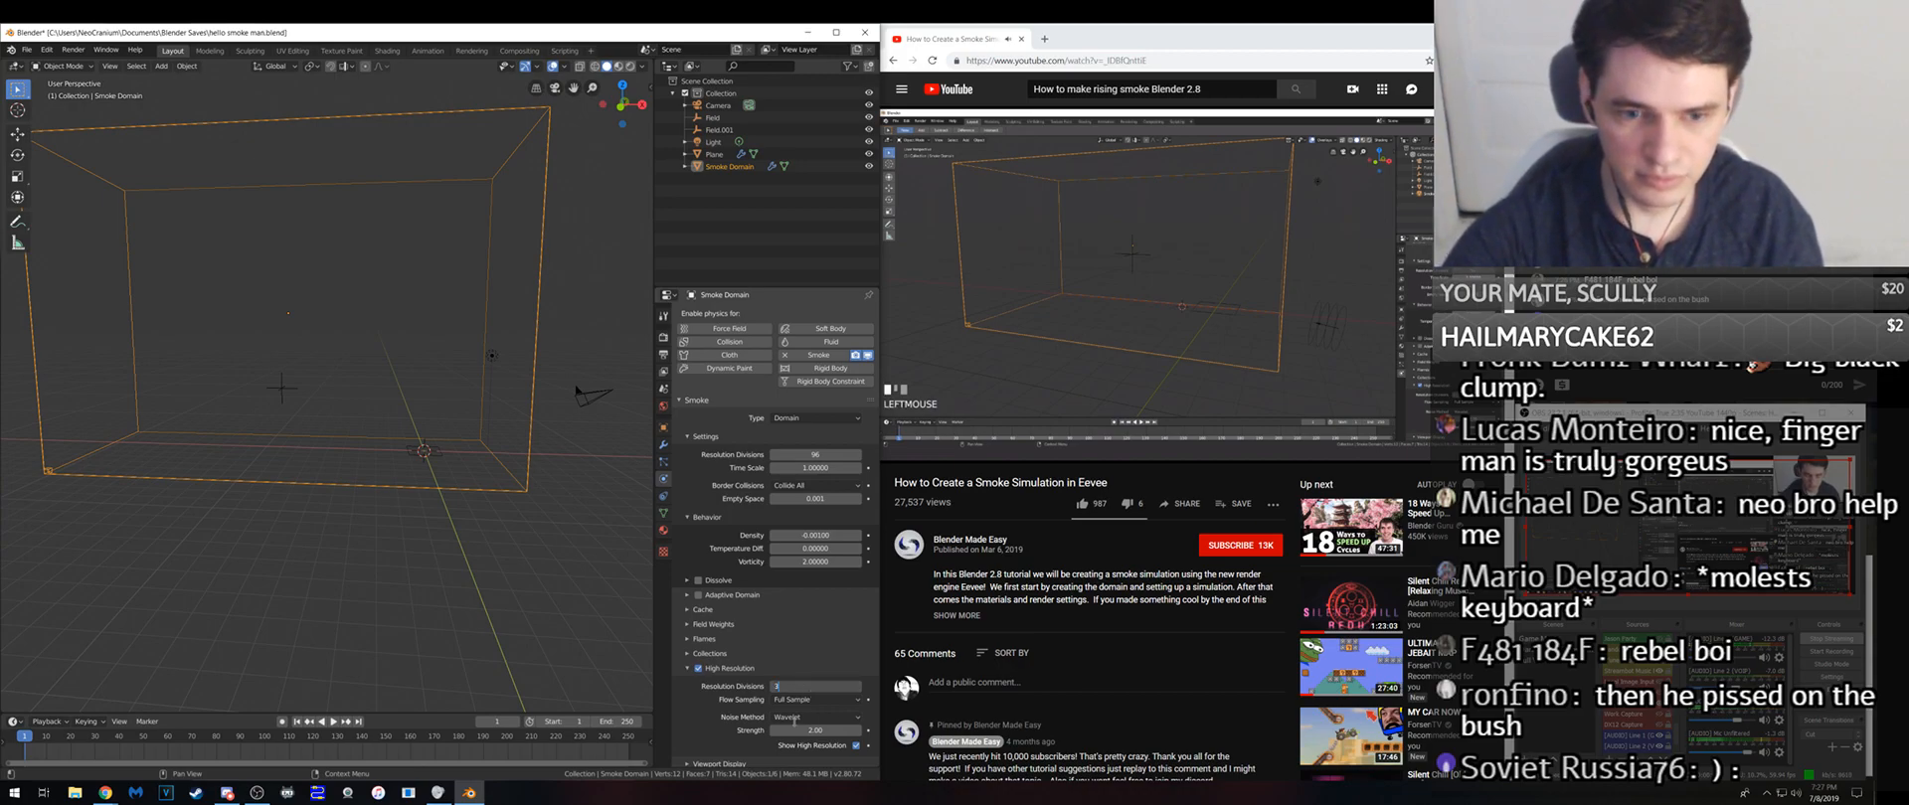
- Confirm the high-resolution divisions value and expand the smoke domain's Cache settings
key("Return")
middle_click_drag(383, 520, 376, 494)
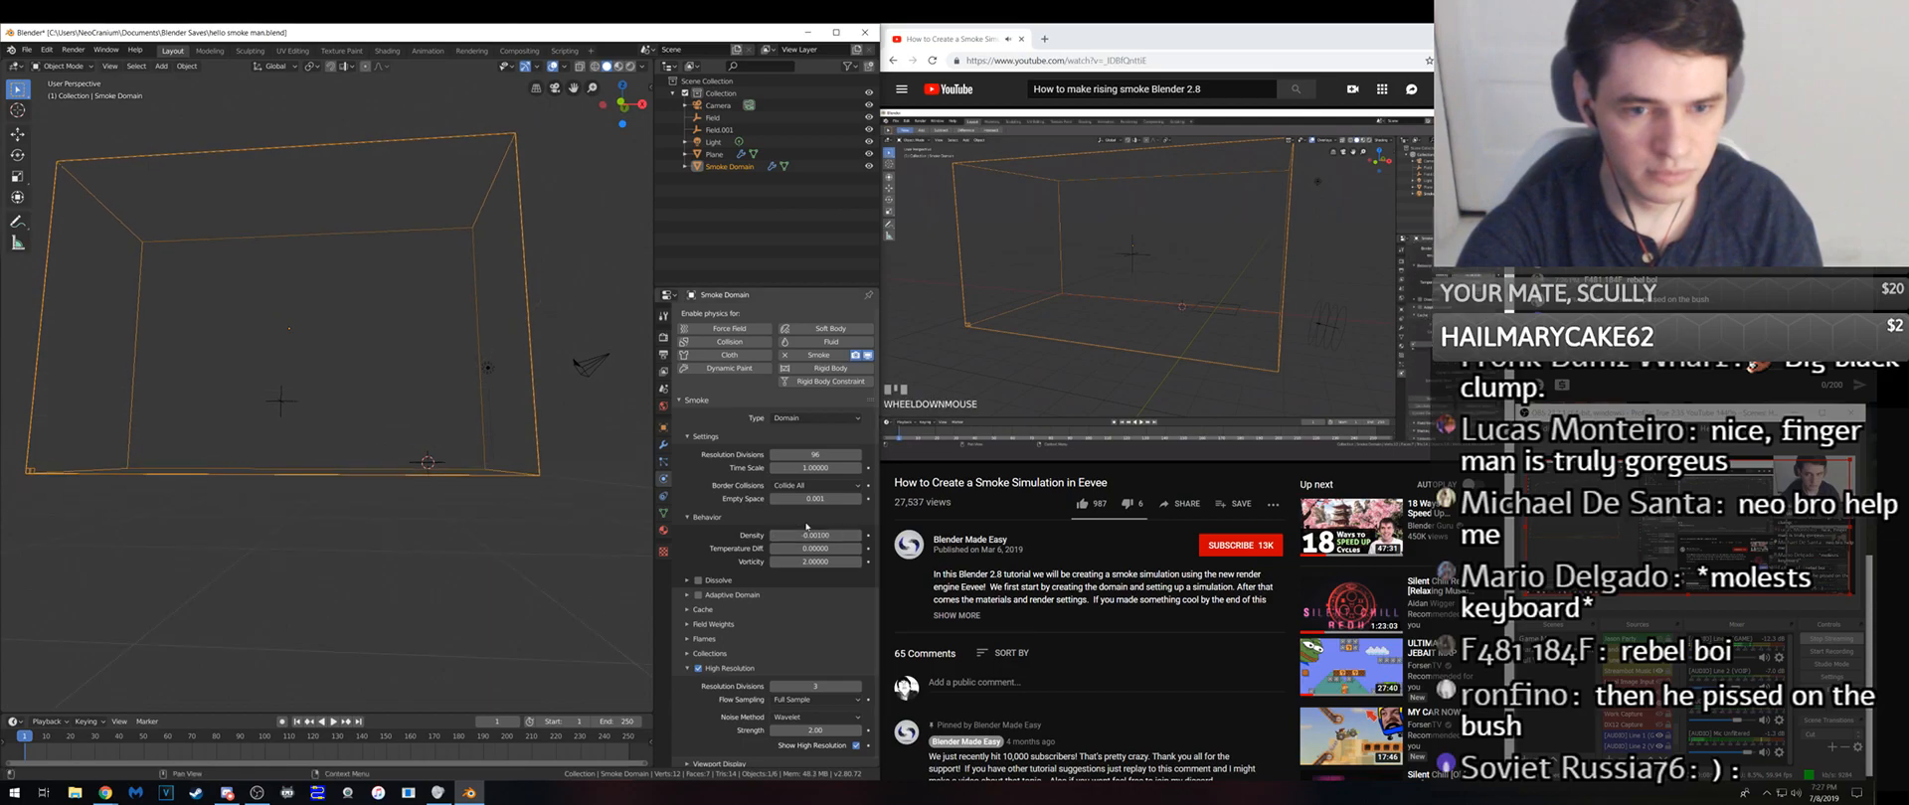
left_click(704, 612)
scroll(705, 612, "down", 2)
middle_click_drag(408, 537, 394, 549)
left_click(623, 106)
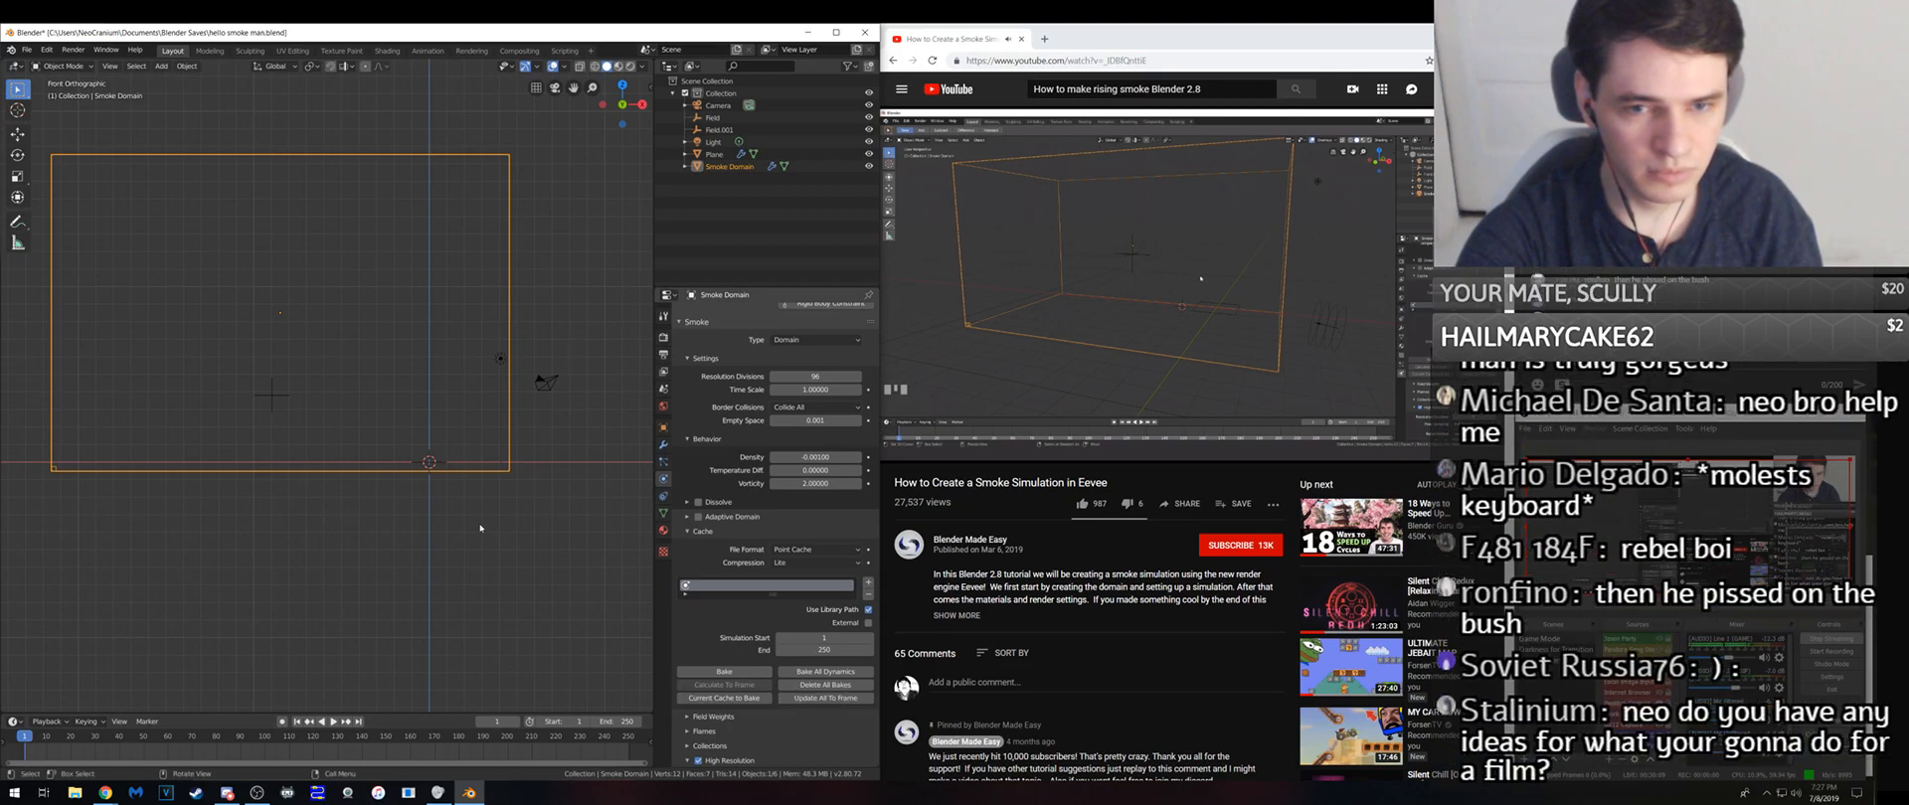
- Save the blend file, return to the front orthographic view and pause the tutorial video
middle_click_drag(481, 528, 432, 516)
key("ctrl+s")
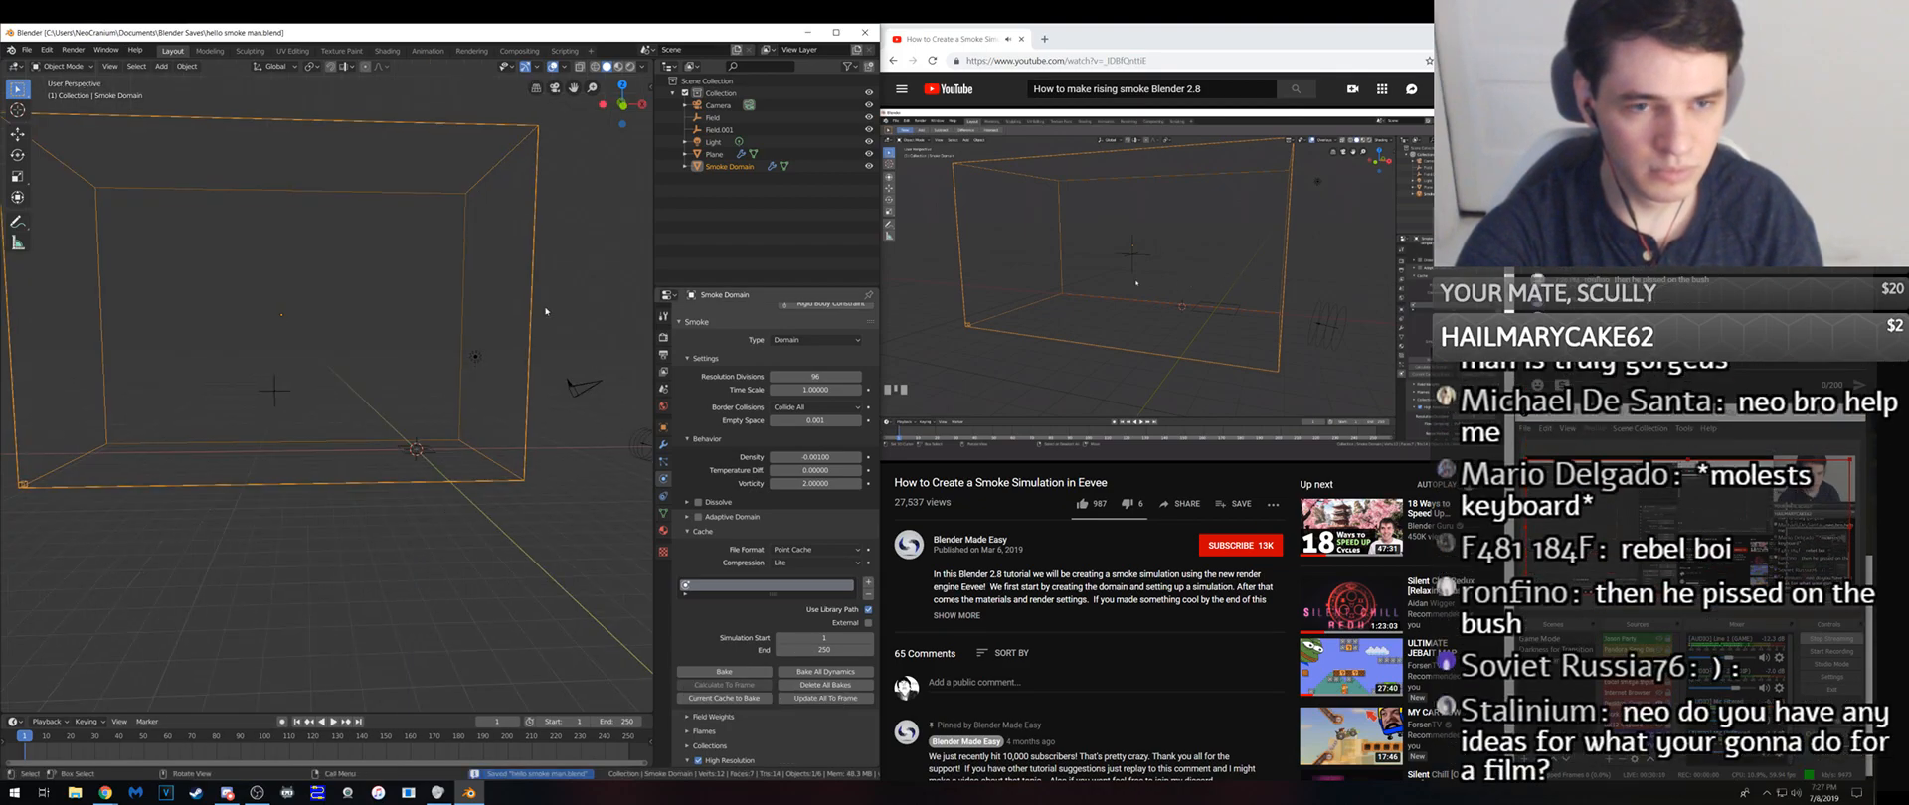
left_click(621, 103)
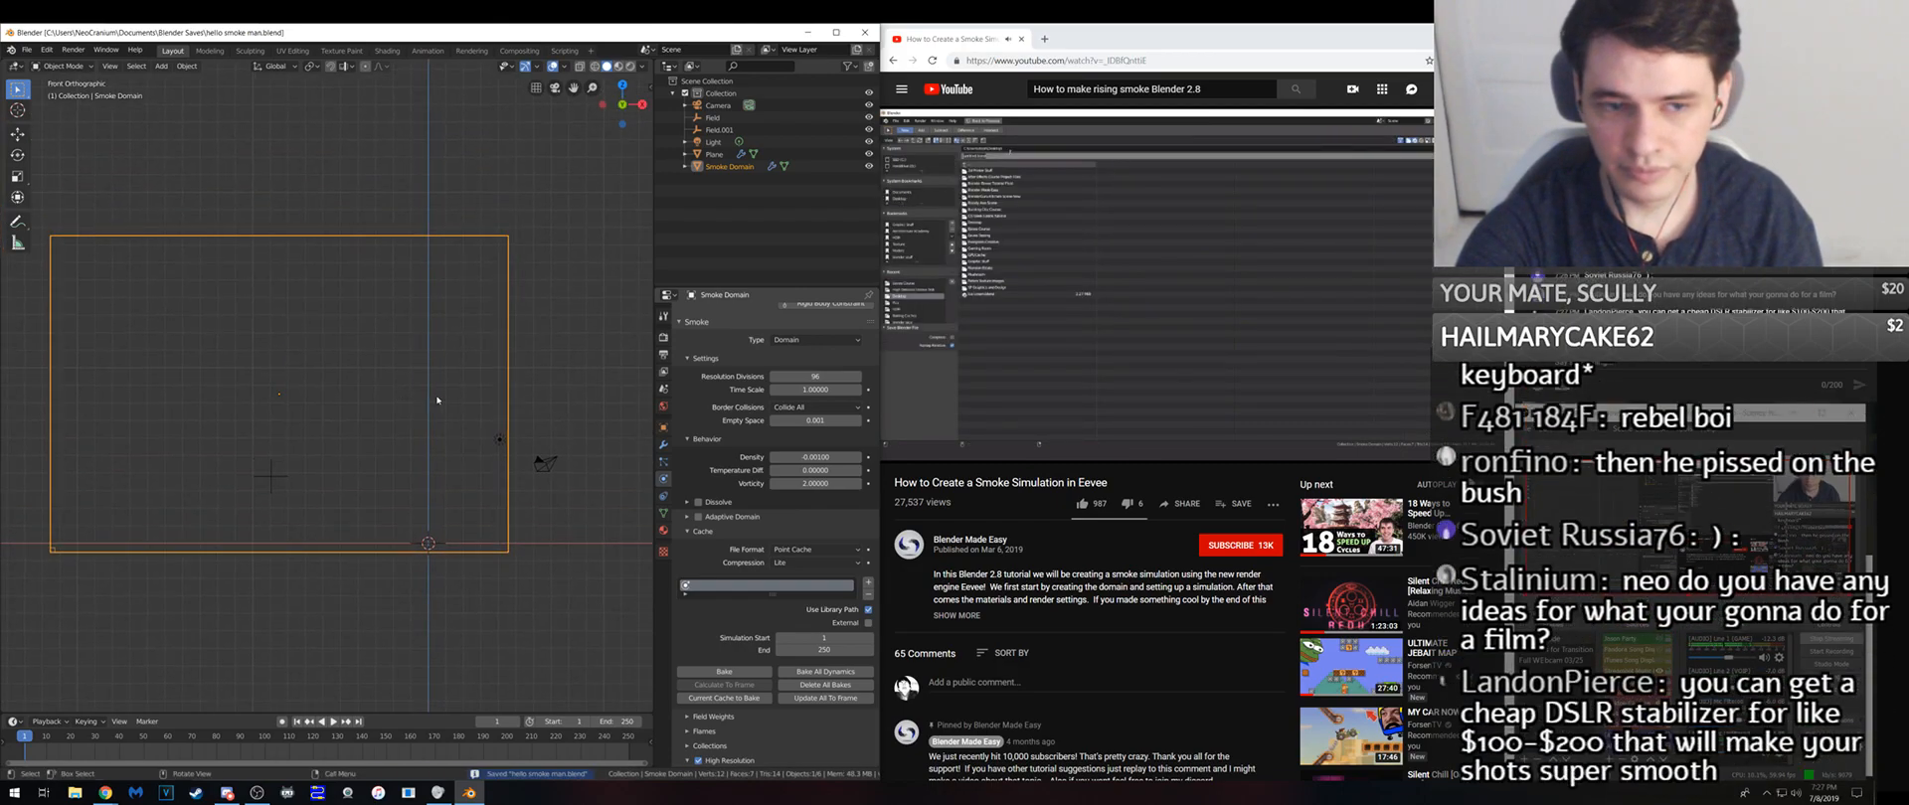
left_click(1031, 329)
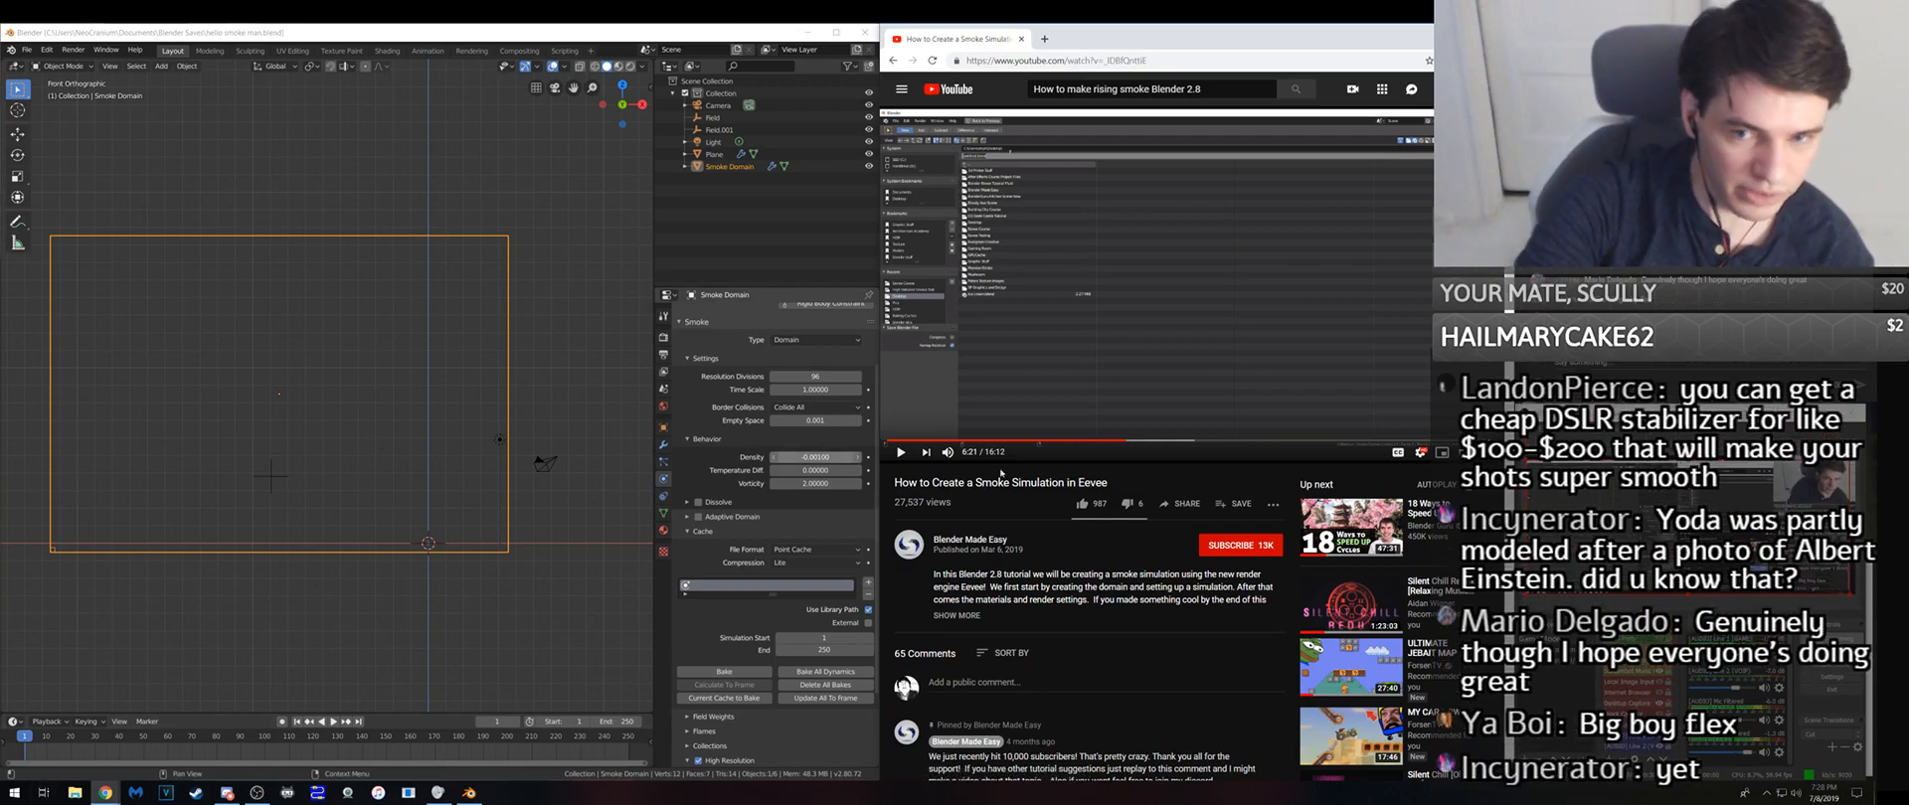
- Play the smoke simulation and pause playback at about frame 44
left_click(322, 723)
left_click(322, 722)
left_click(322, 723)
left_click(327, 723)
left_click(333, 723)
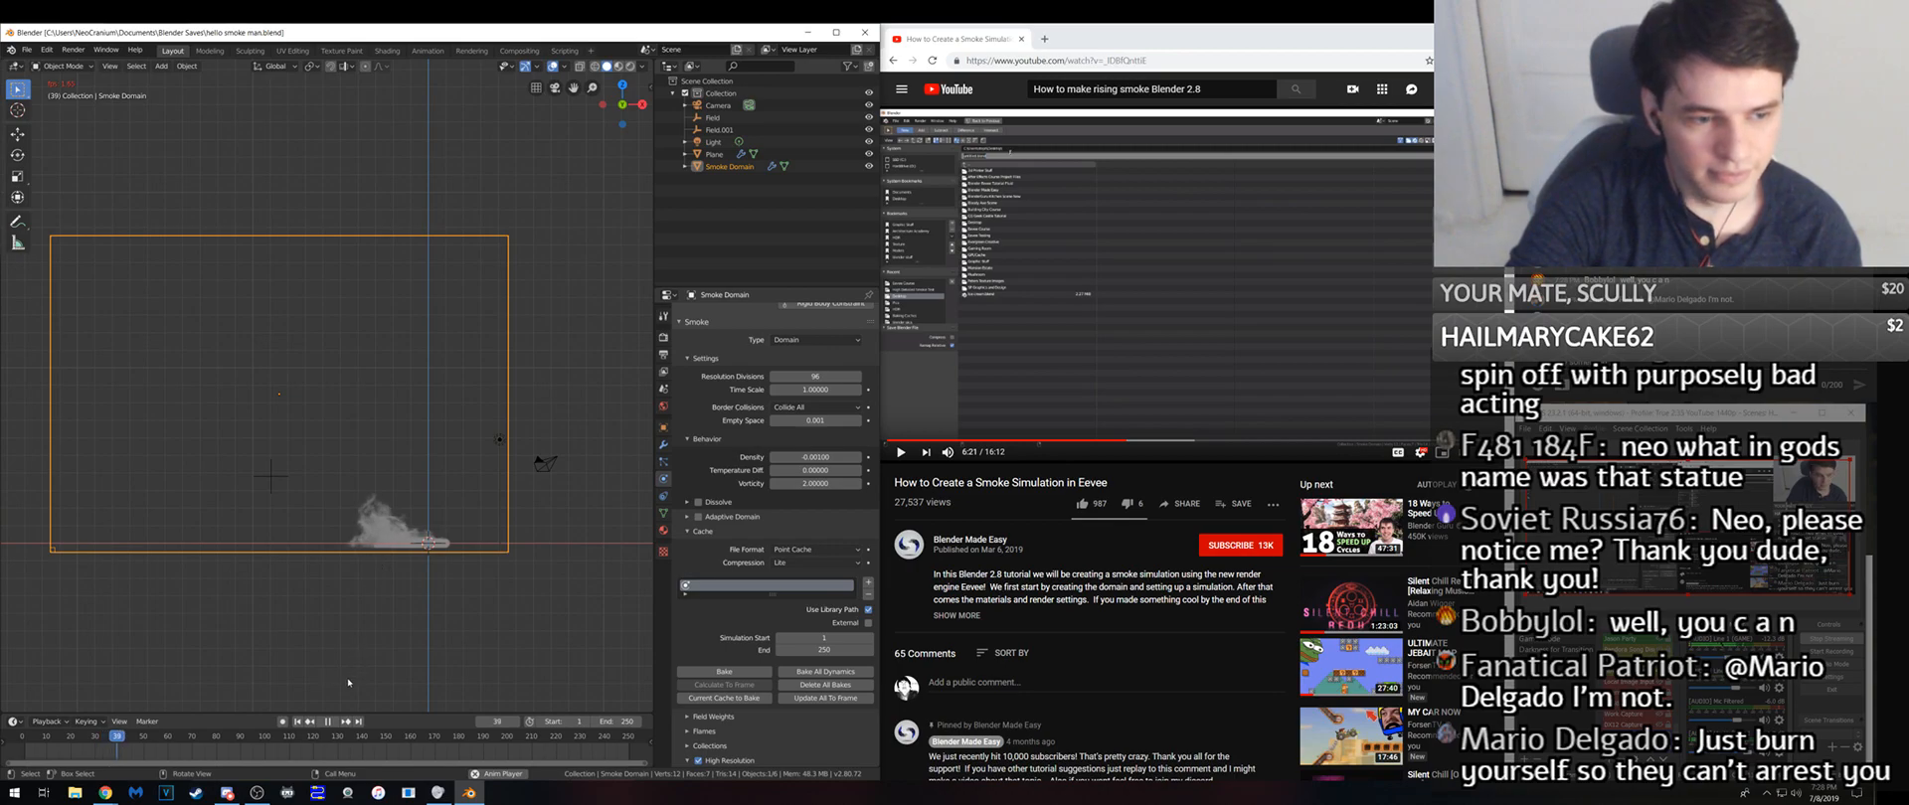
left_click(329, 727)
- Preview the smoke up close in rendered viewport shading and set the render engine to Cycles
middle_click_drag(358, 467, 413, 298)
scroll(368, 530, "up", 8)
left_click(629, 67)
left_click(663, 316)
left_click(663, 337)
left_click(825, 313)
left_click(810, 354)
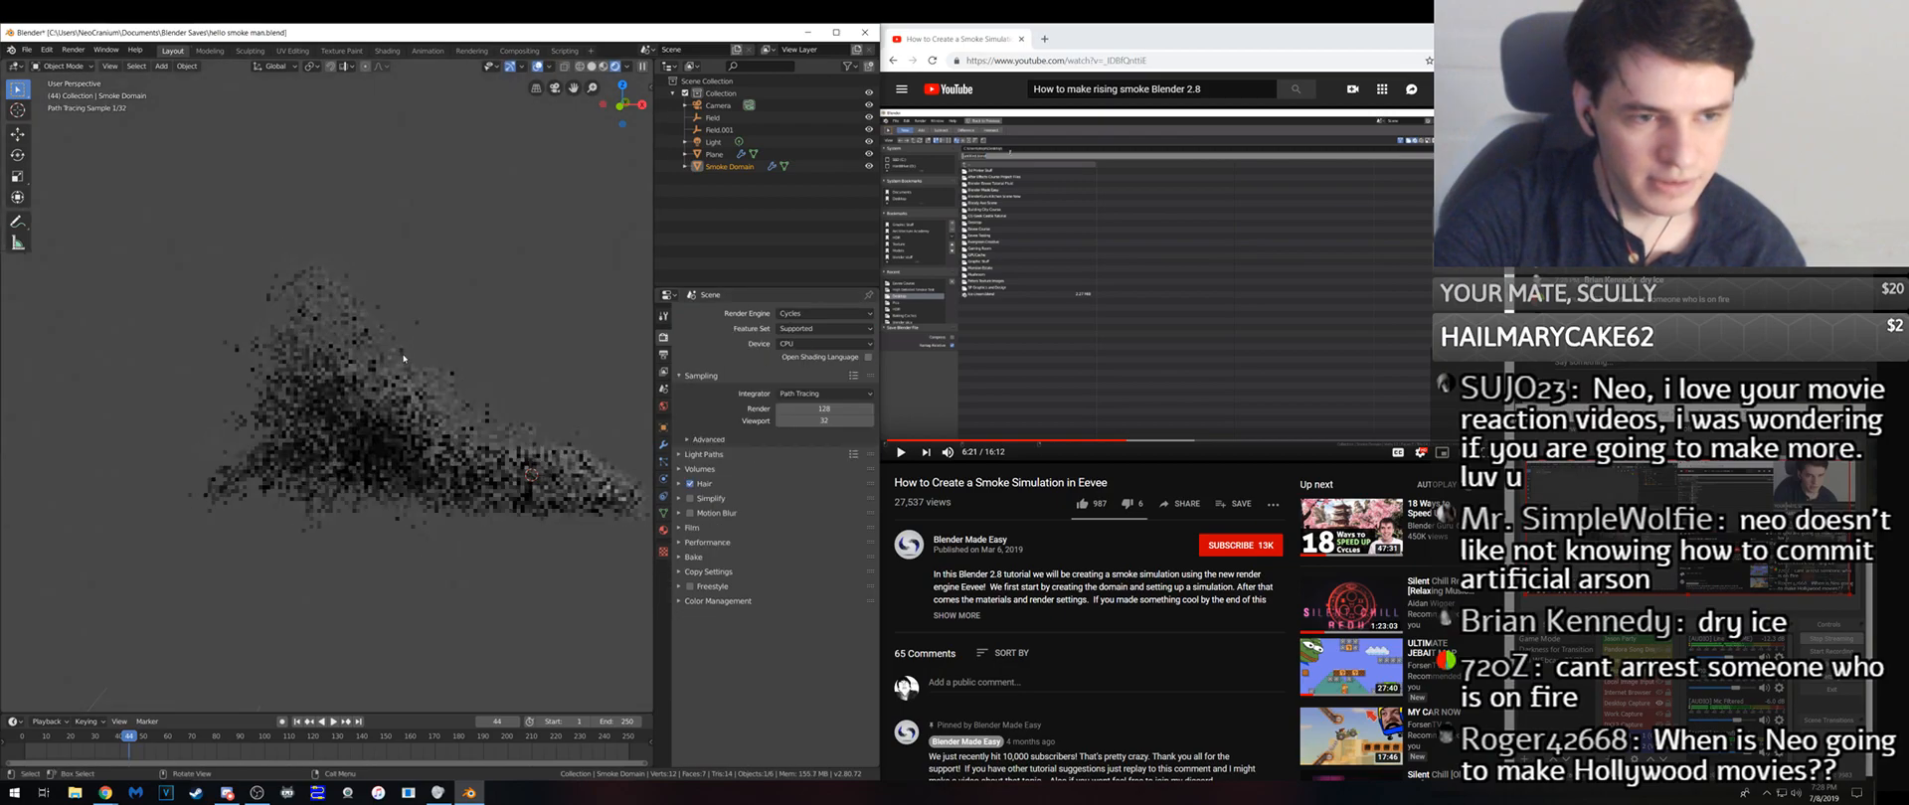
- Set the Cycles render device to GPU Compute
mouse_move(402, 358)
middle_mouse_down()
mouse_move(382, 319)
mouse_move(349, 356)
mouse_move(379, 381)
middle_mouse_up()
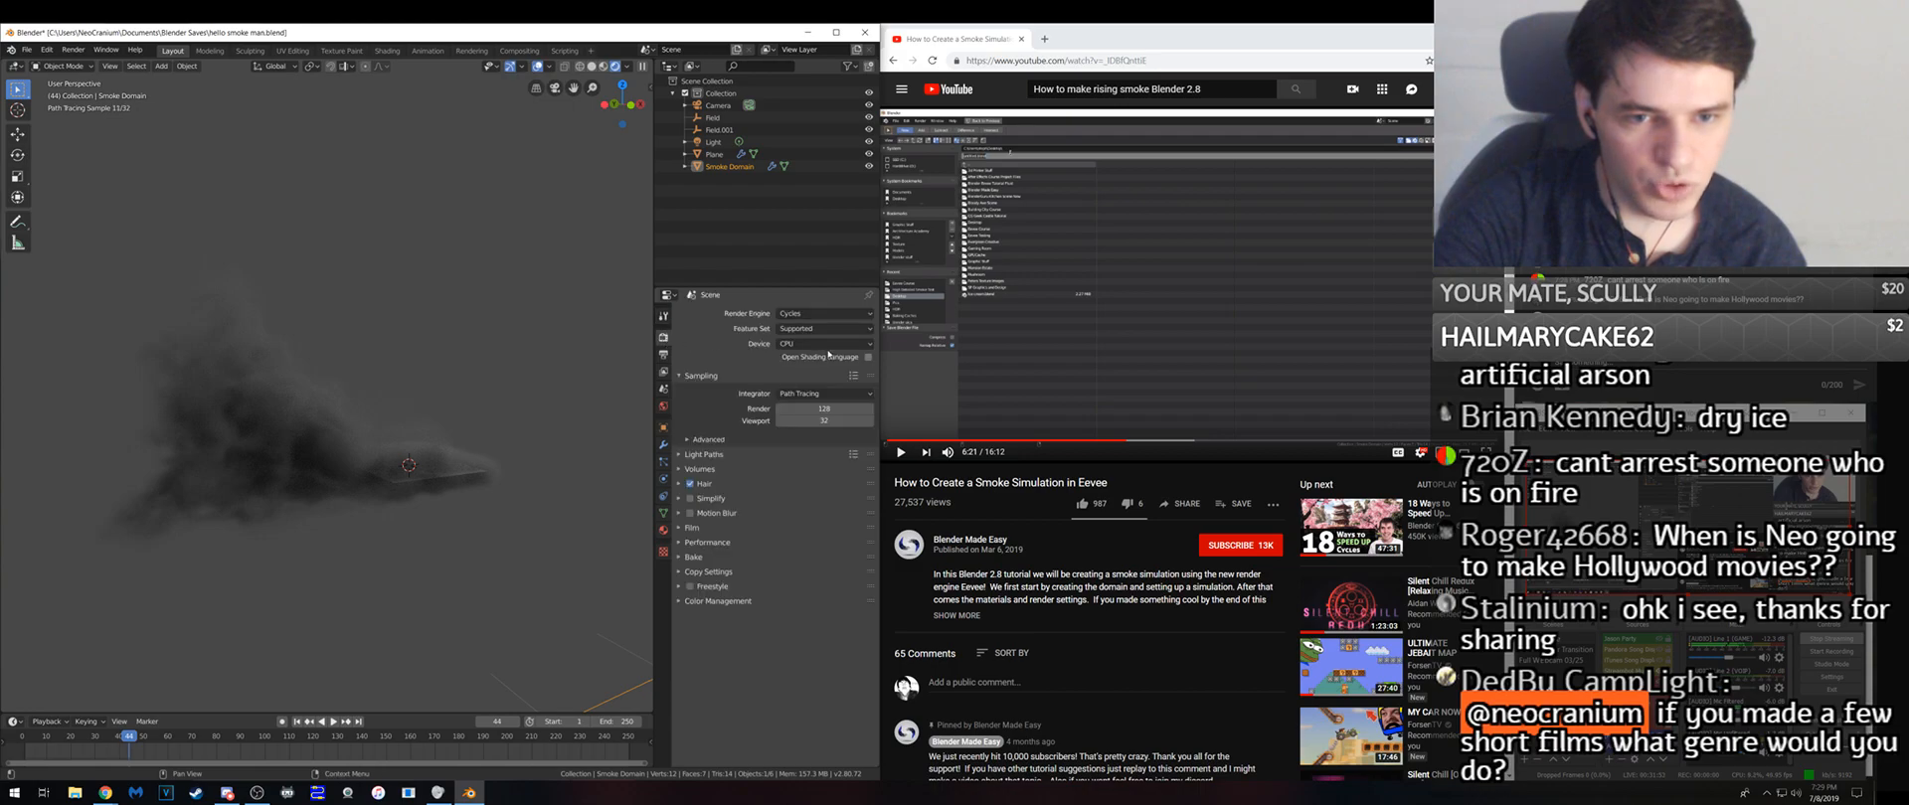
left_click(825, 343)
left_click(831, 358)
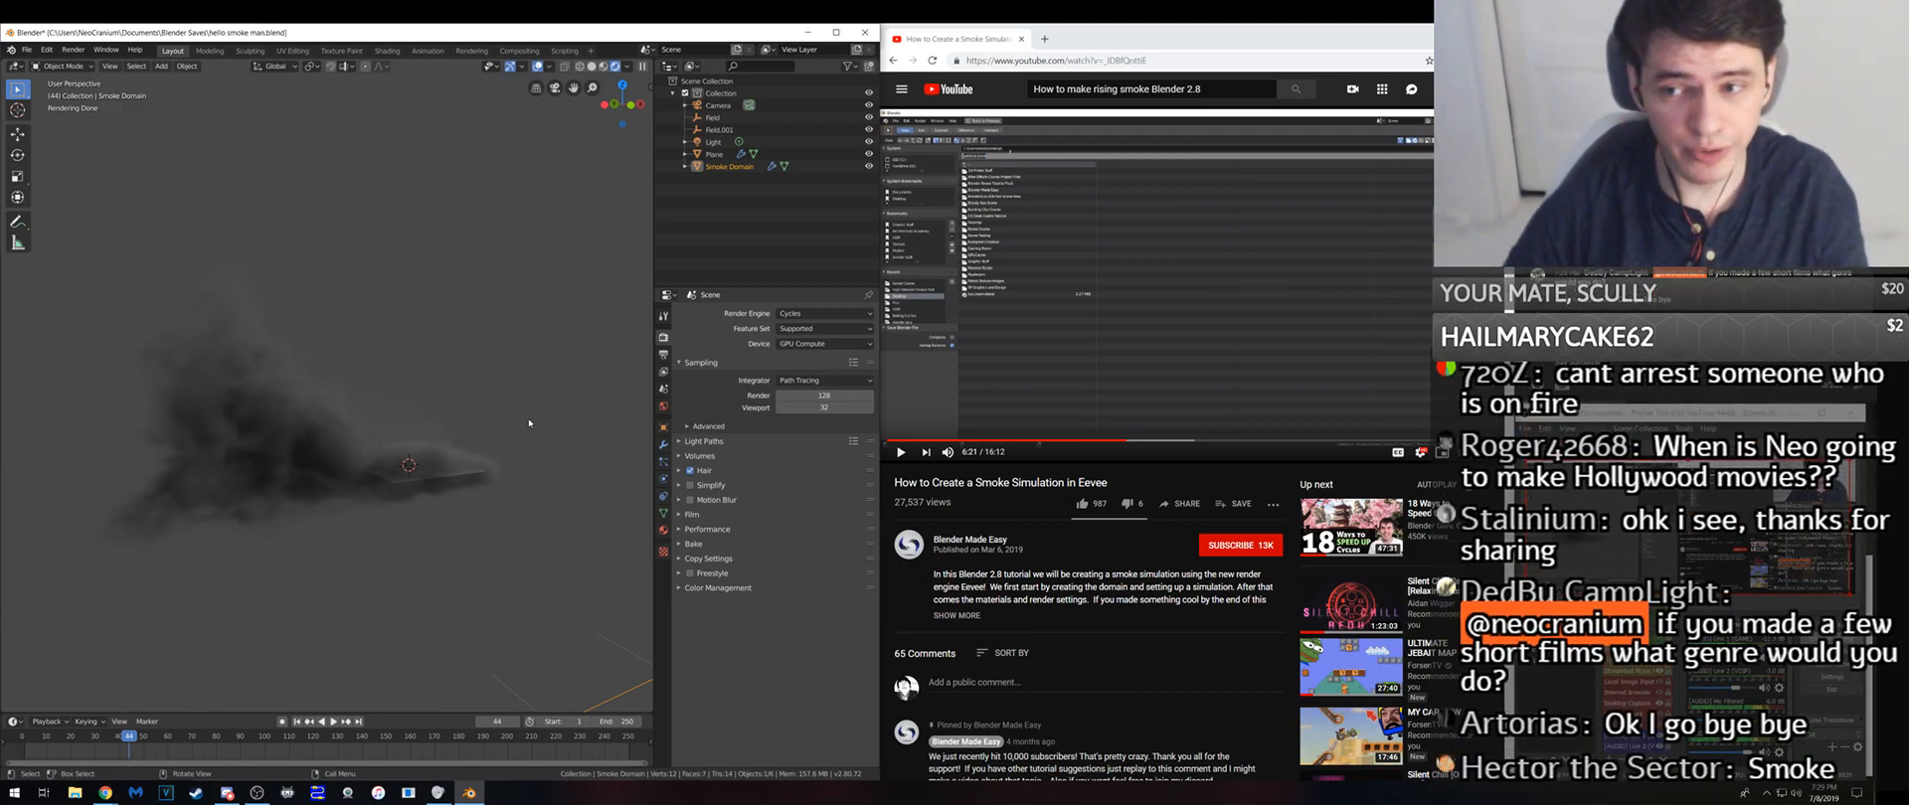
- Examine the Cycles-rendered smoke from several angles and distances
middle_click_drag(480, 344, 447, 434)
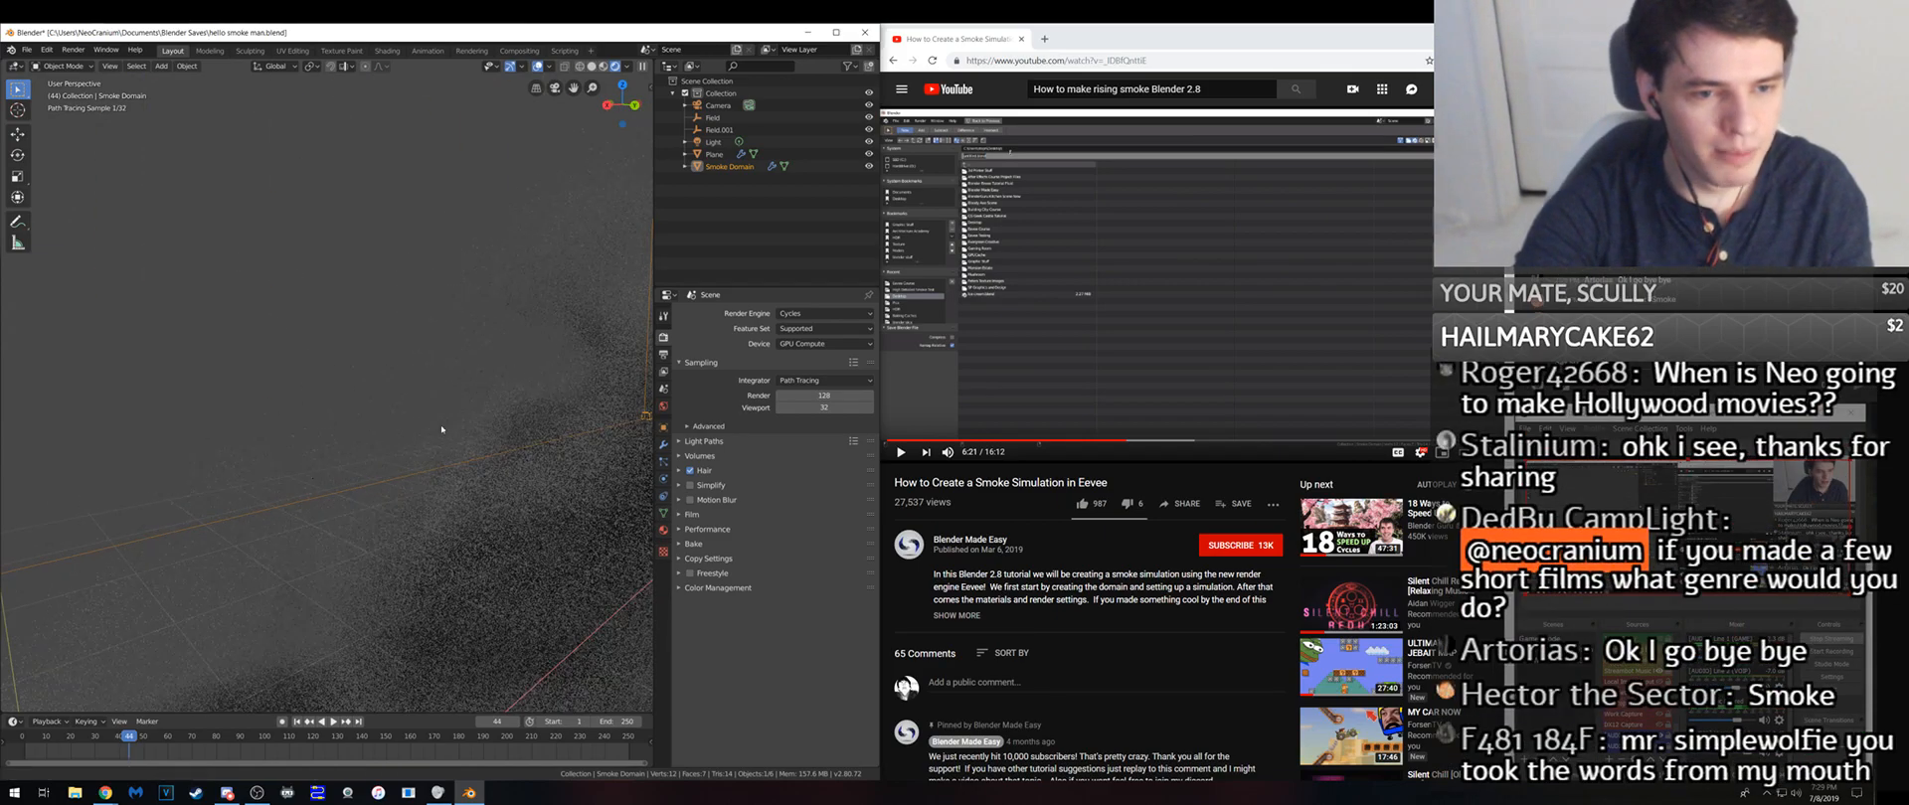
scroll(446, 435, "down", 4)
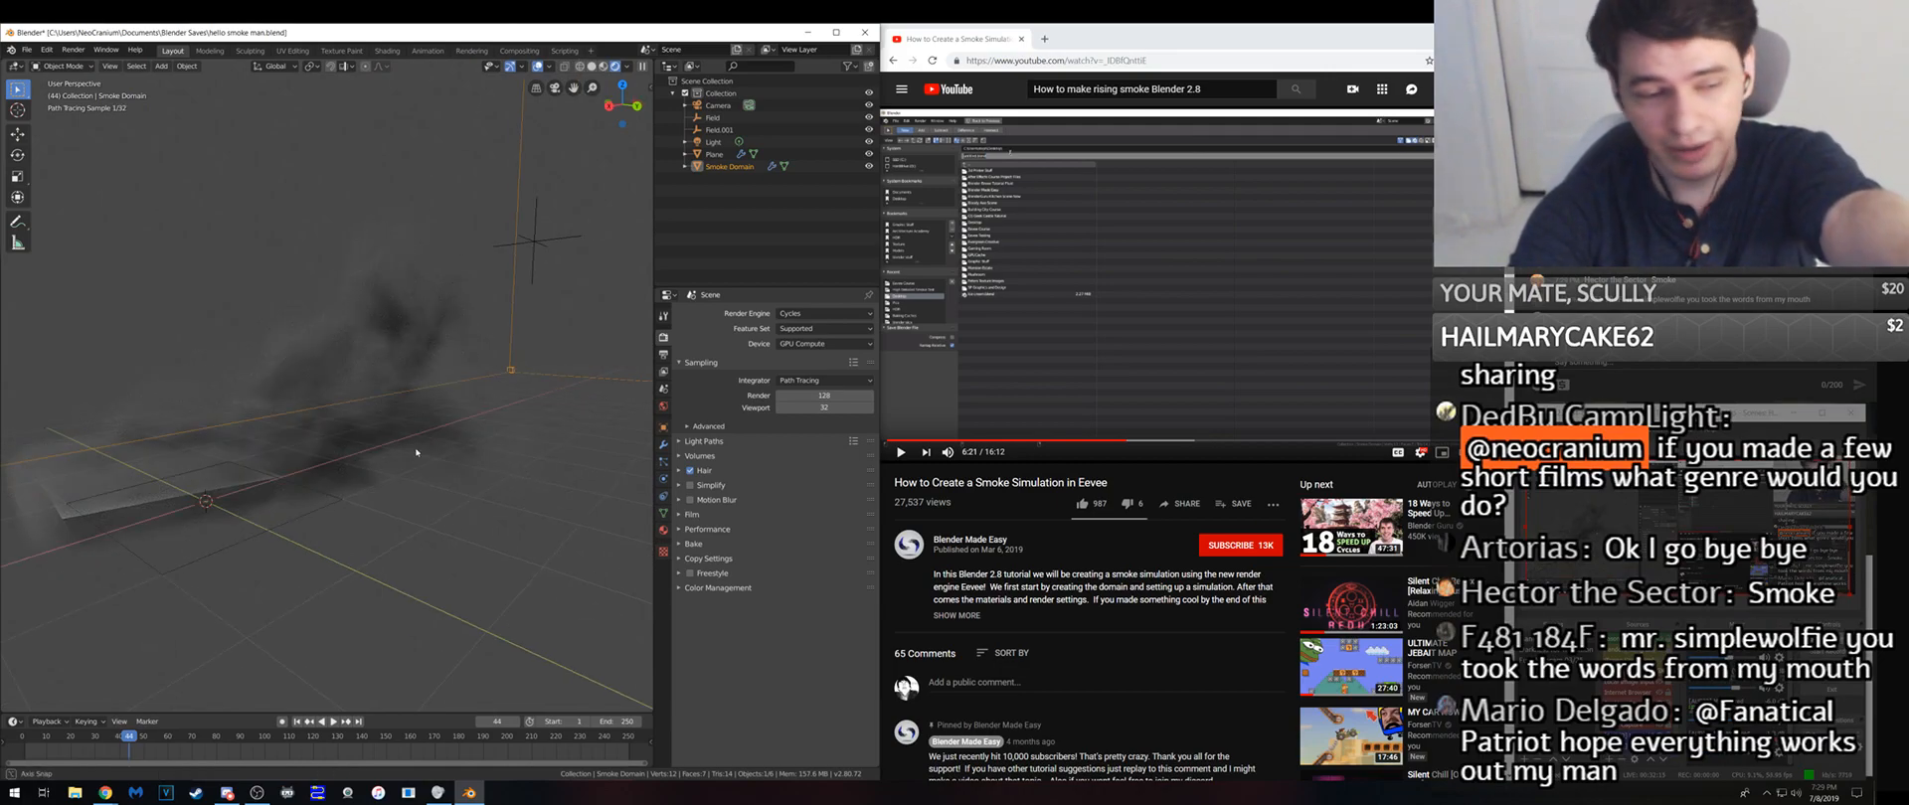
middle_click_drag(401, 443, 445, 449)
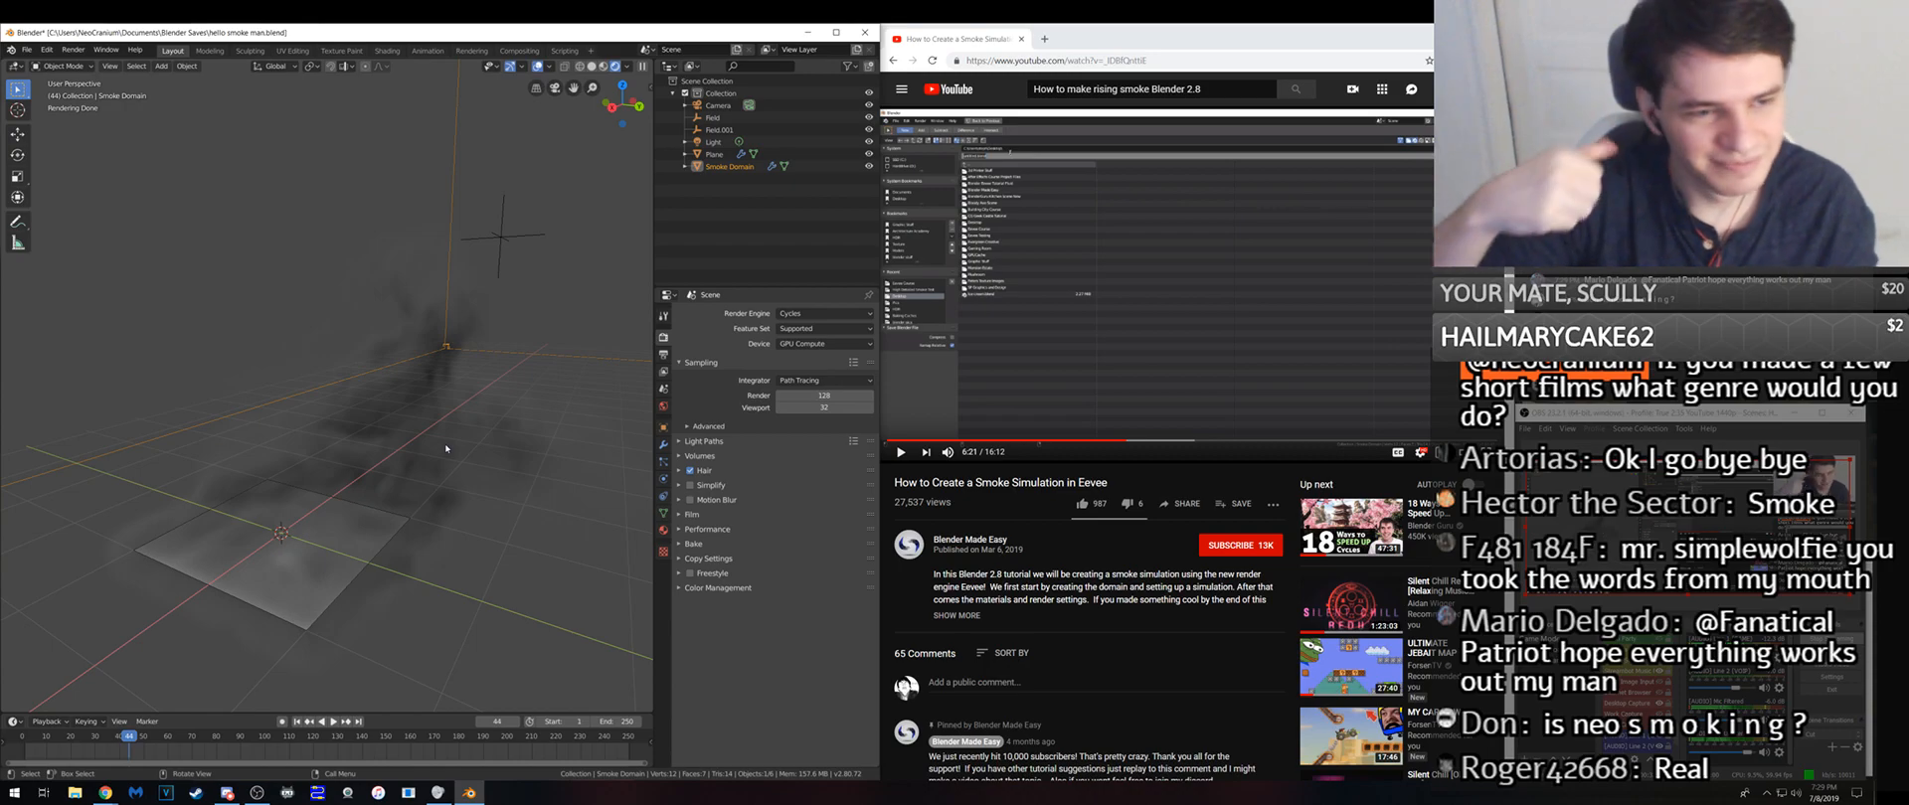
middle_click_drag(72, 468, 342, 490)
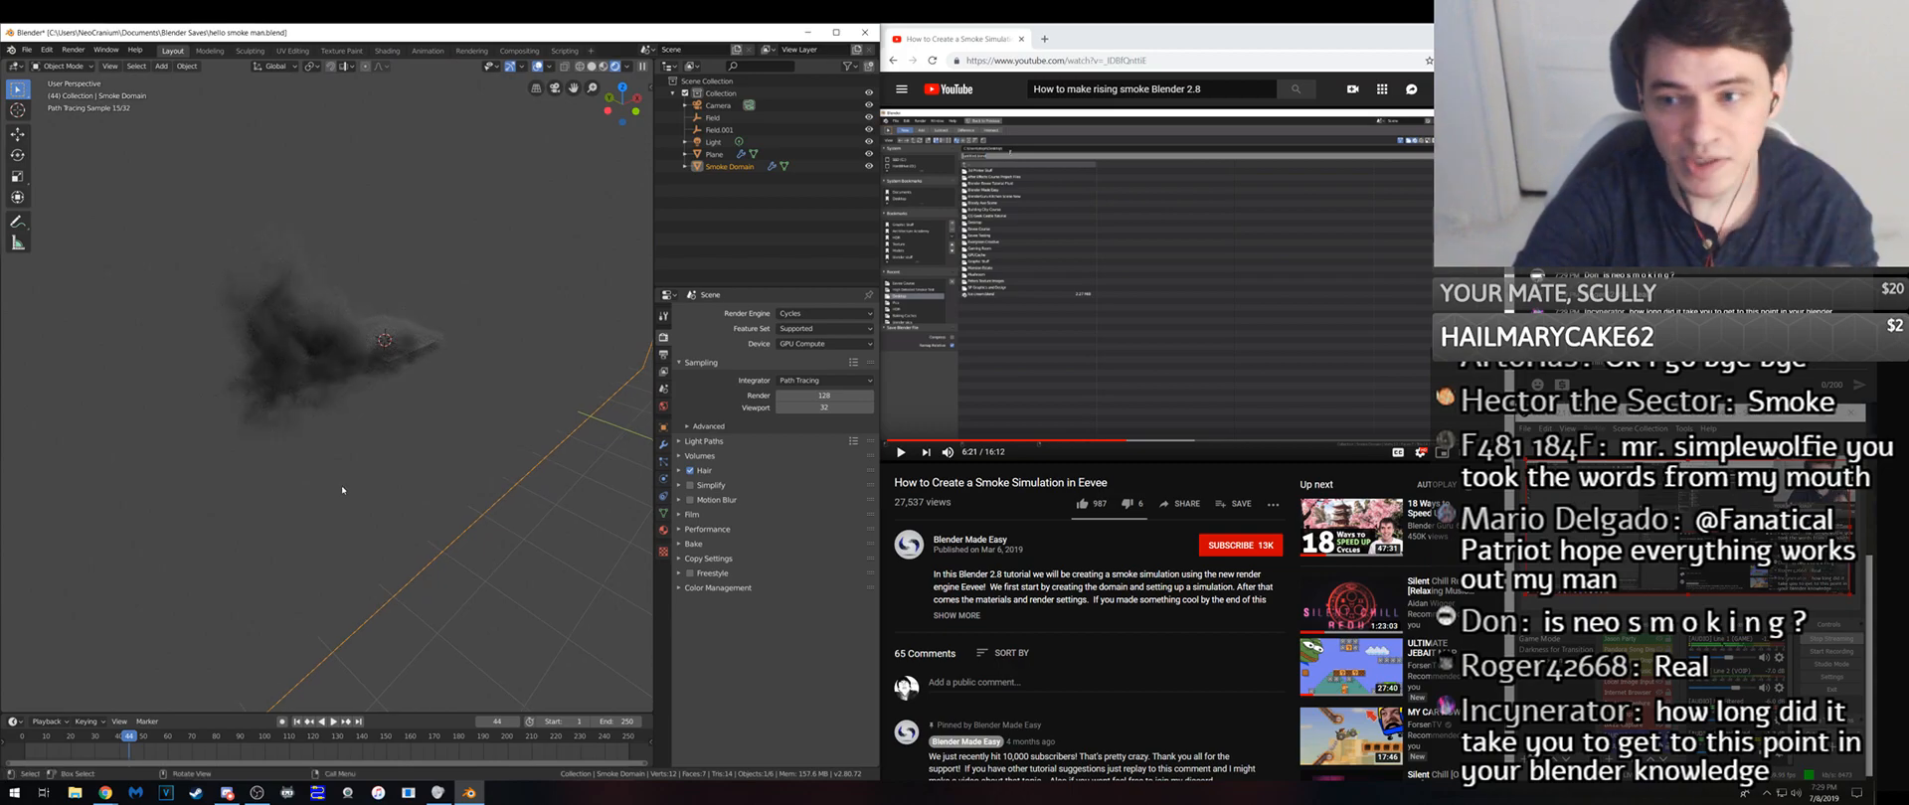
scroll(339, 497, "down", 3)
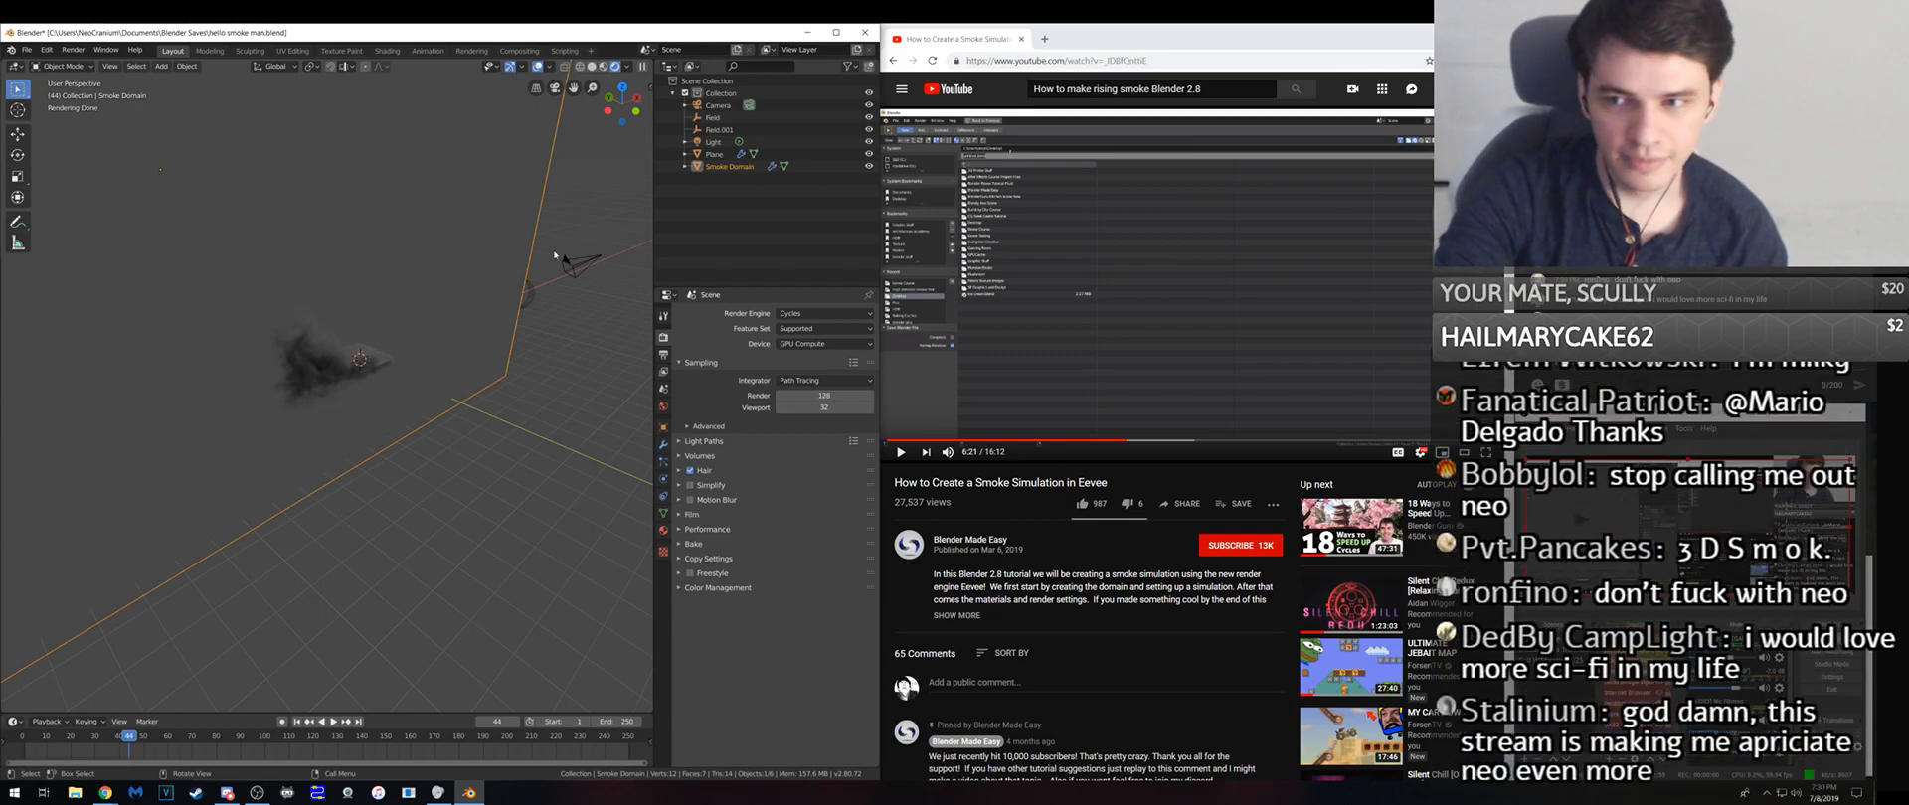
- Switch the viewport back to solid shading, frame the smoke in front view and save the file
left_click(591, 67)
middle_click_drag(571, 332, 533, 269)
left_click(626, 112)
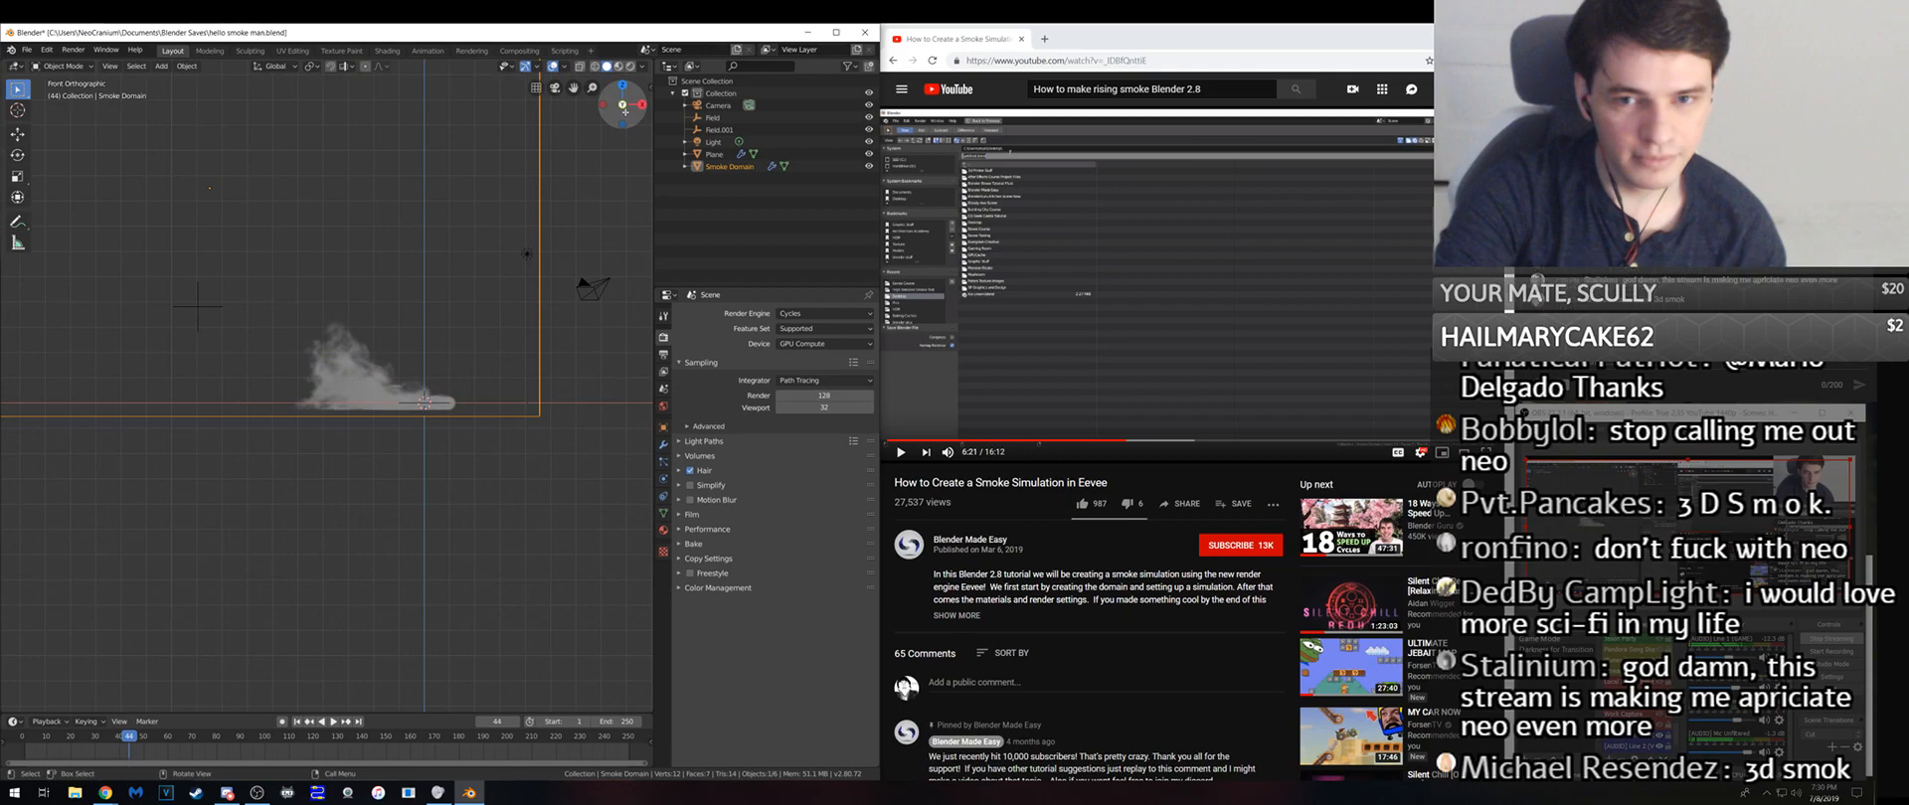
scroll(413, 324, "up", 2)
middle_click_drag(414, 324, 387, 478, "shift")
scroll(387, 478, "up", 1)
scroll(386, 477, "up", 3)
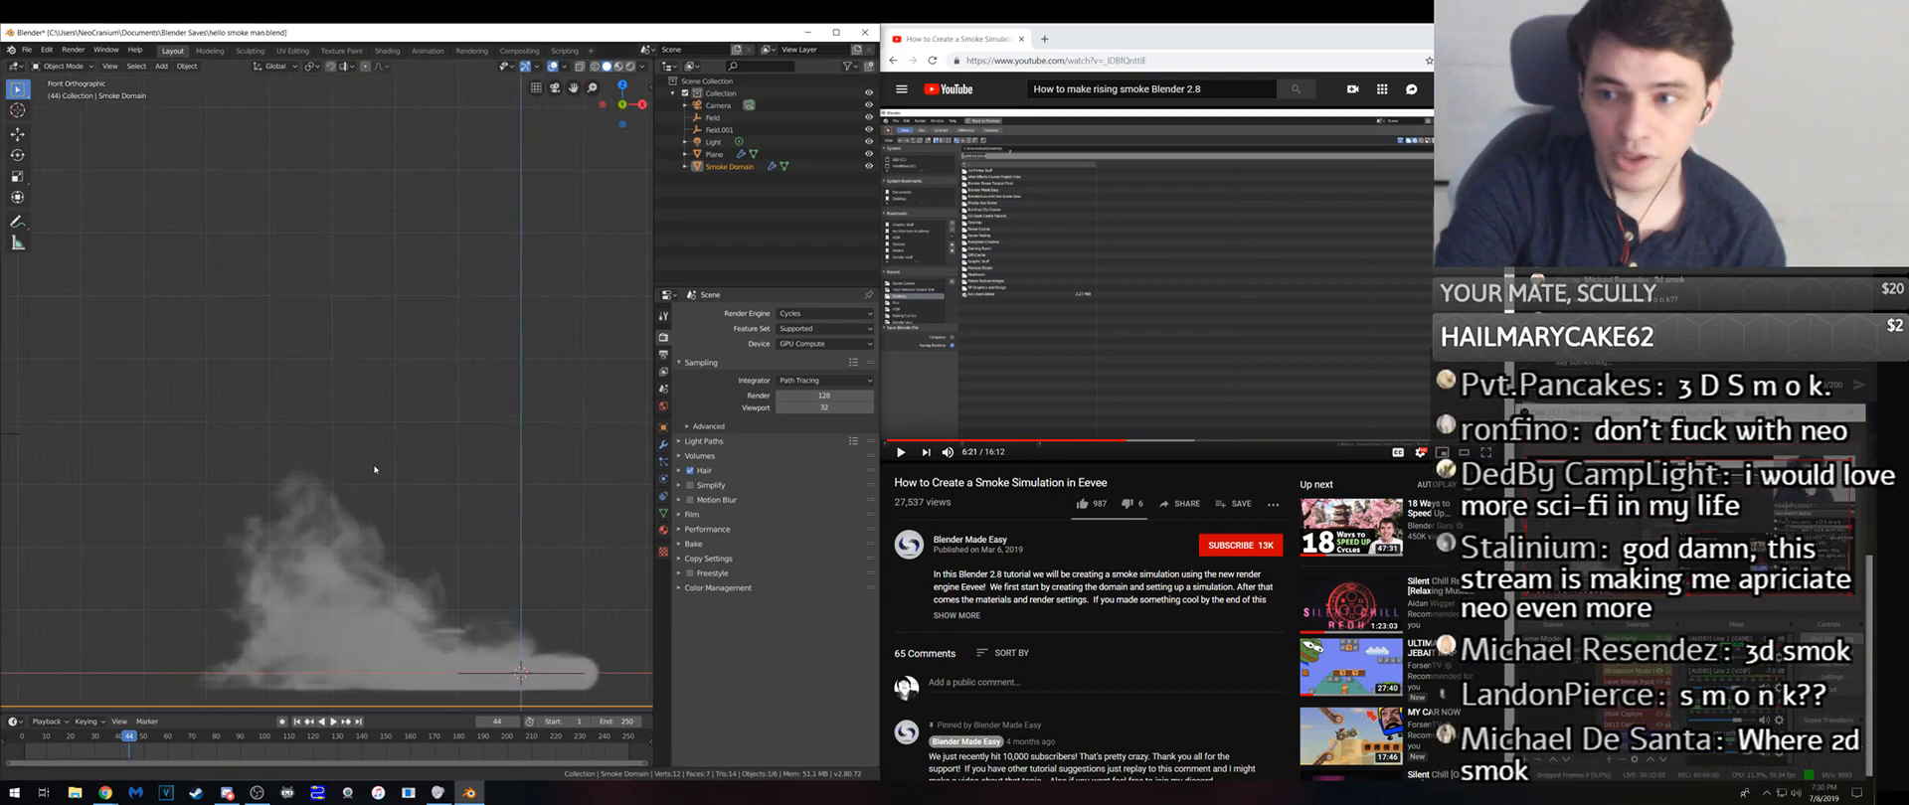
key("ctrl+s")
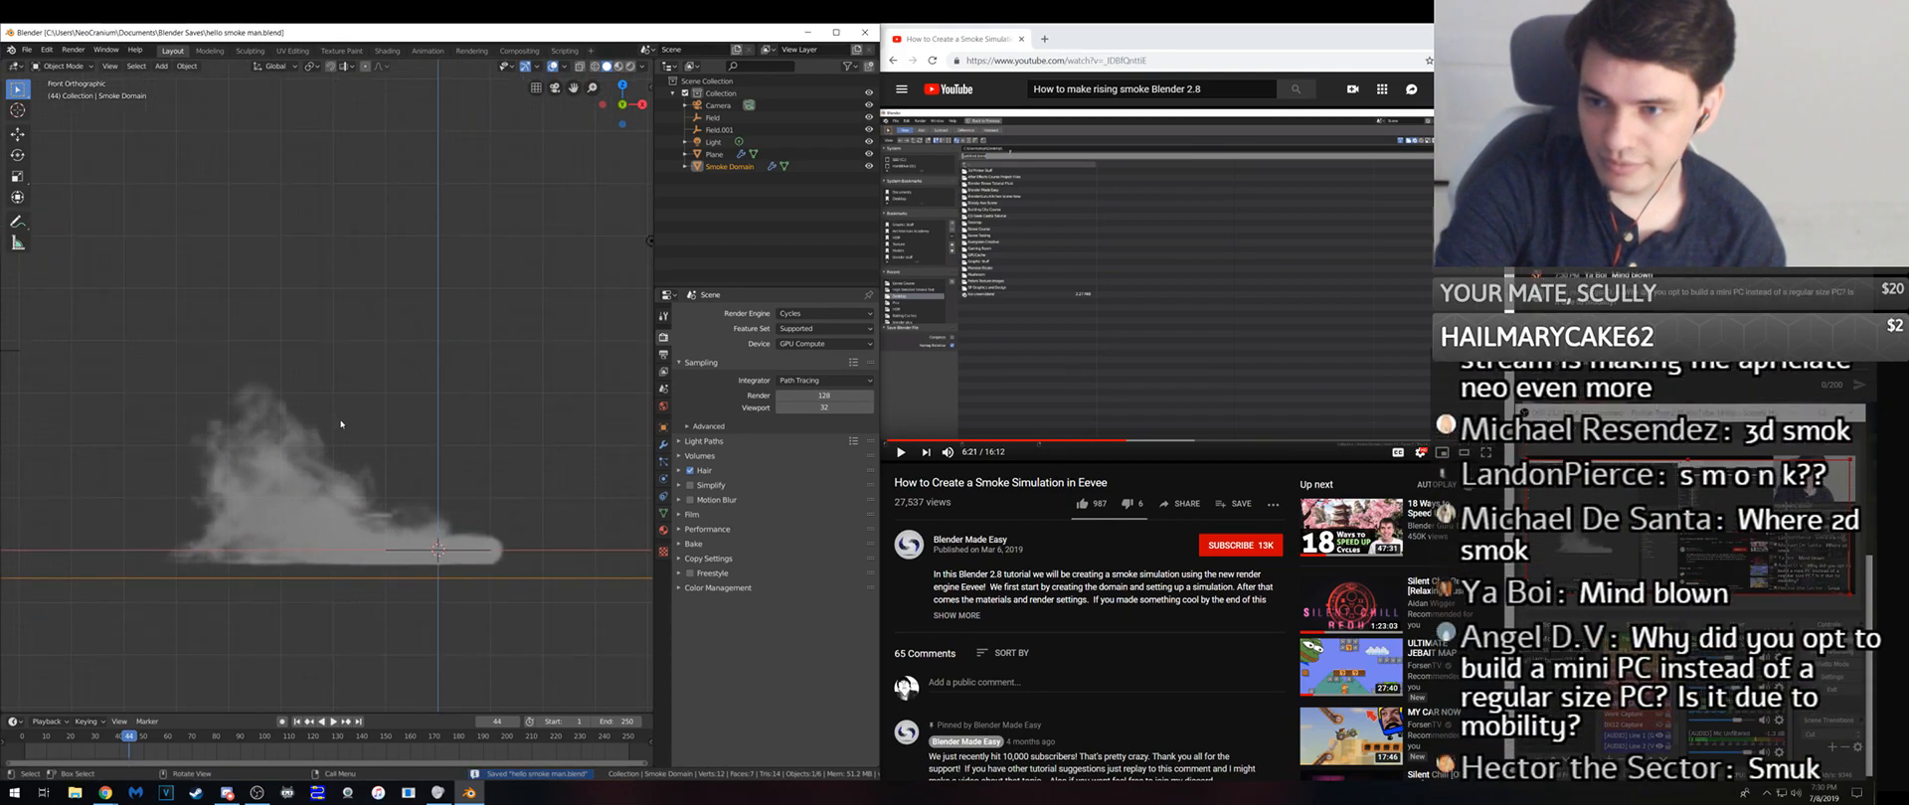
scroll(343, 437, "up", 1)
middle_click_drag(348, 467, 376, 505, "shift")
scroll(359, 394, "down", 2)
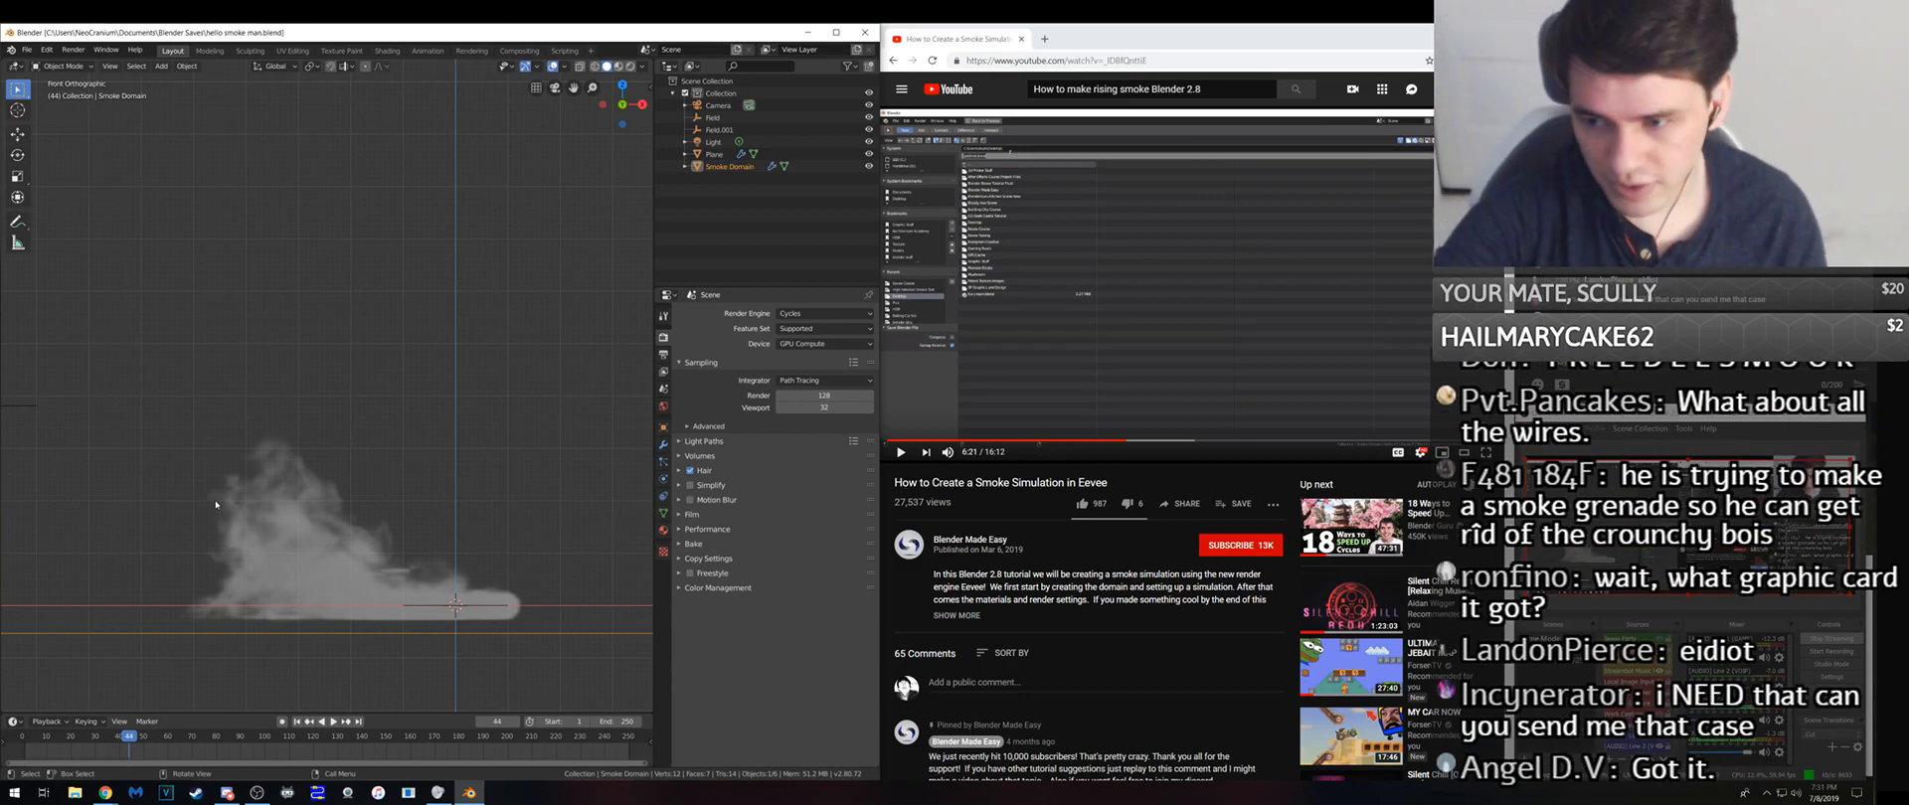
left_click(1790, 493)
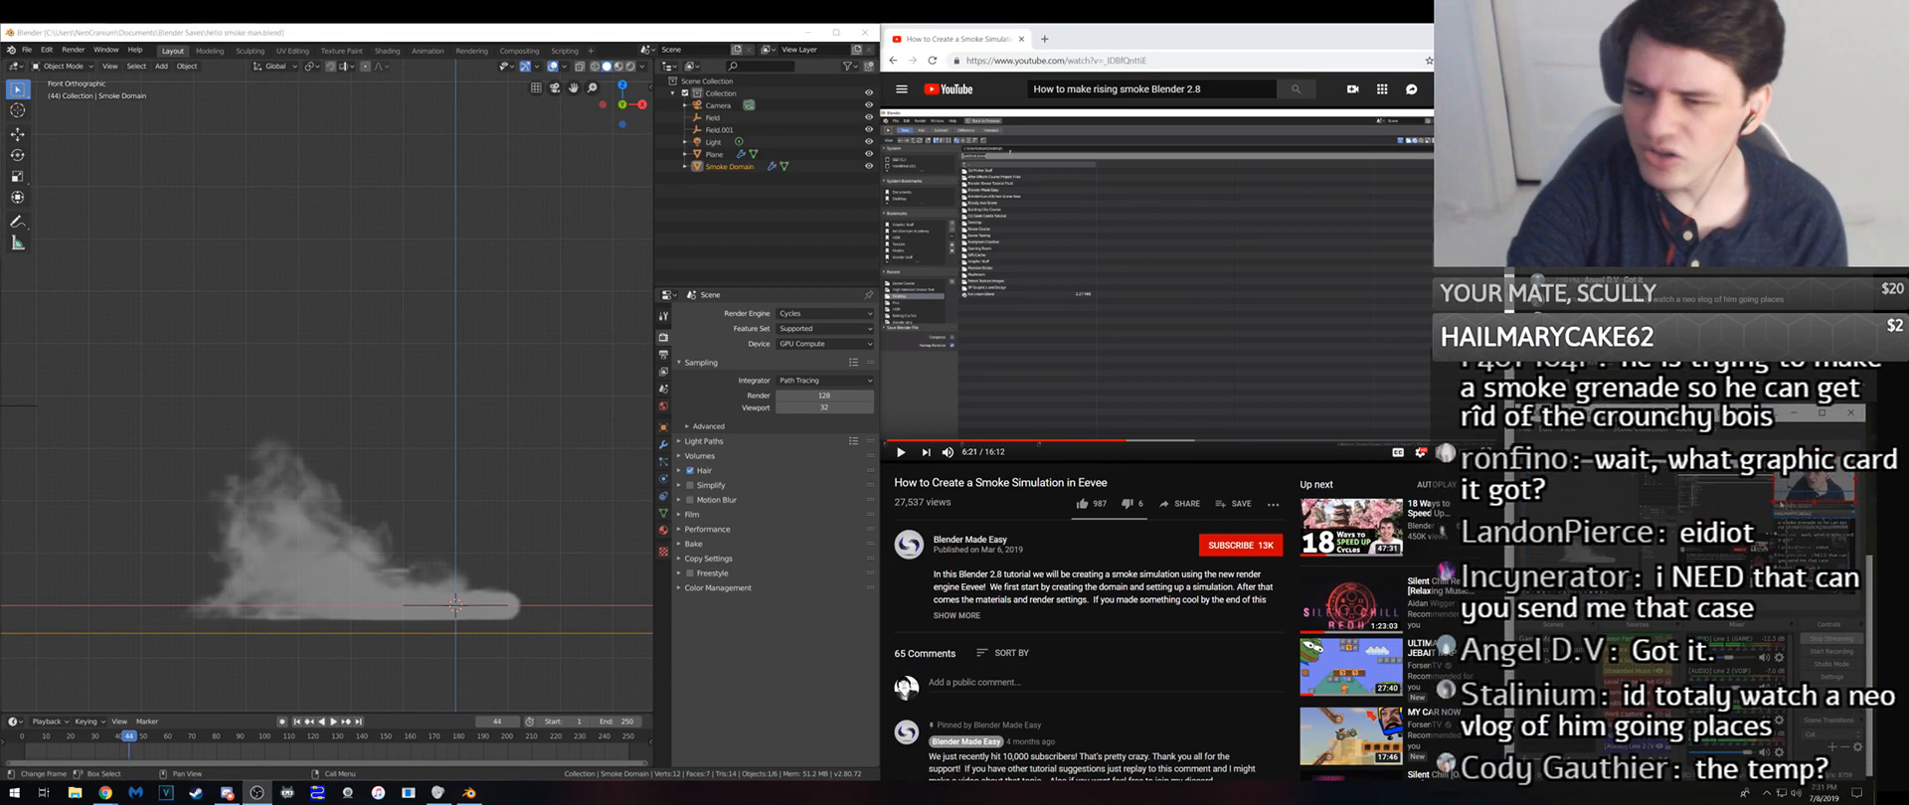
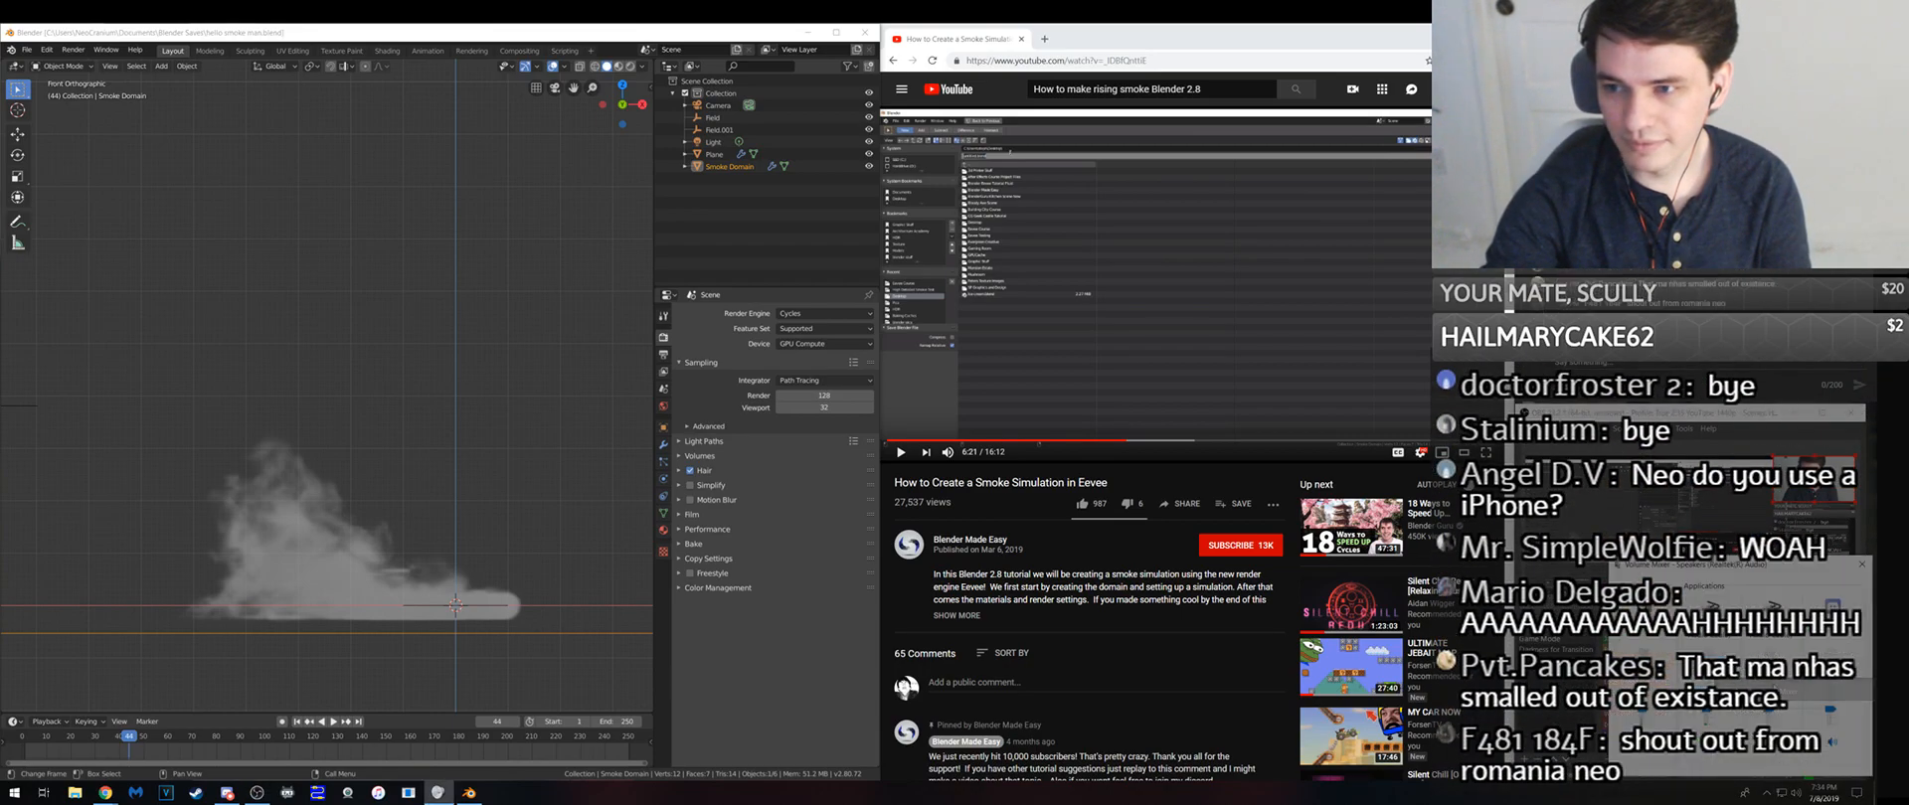
left_click(256, 792)
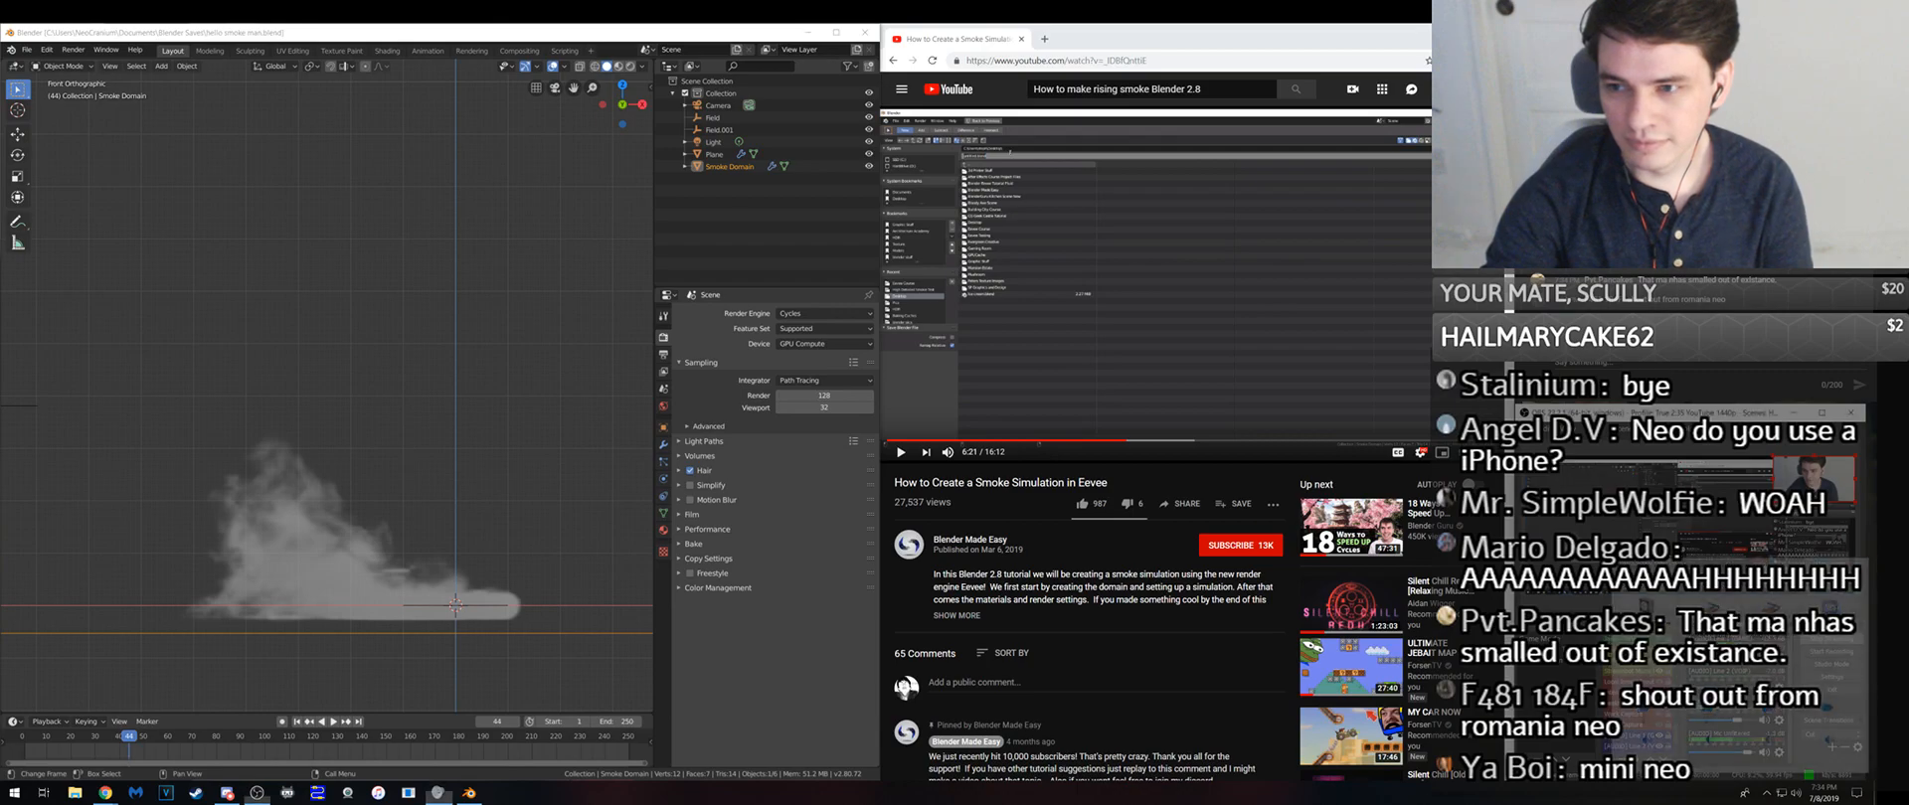
mouse_move(104, 792)
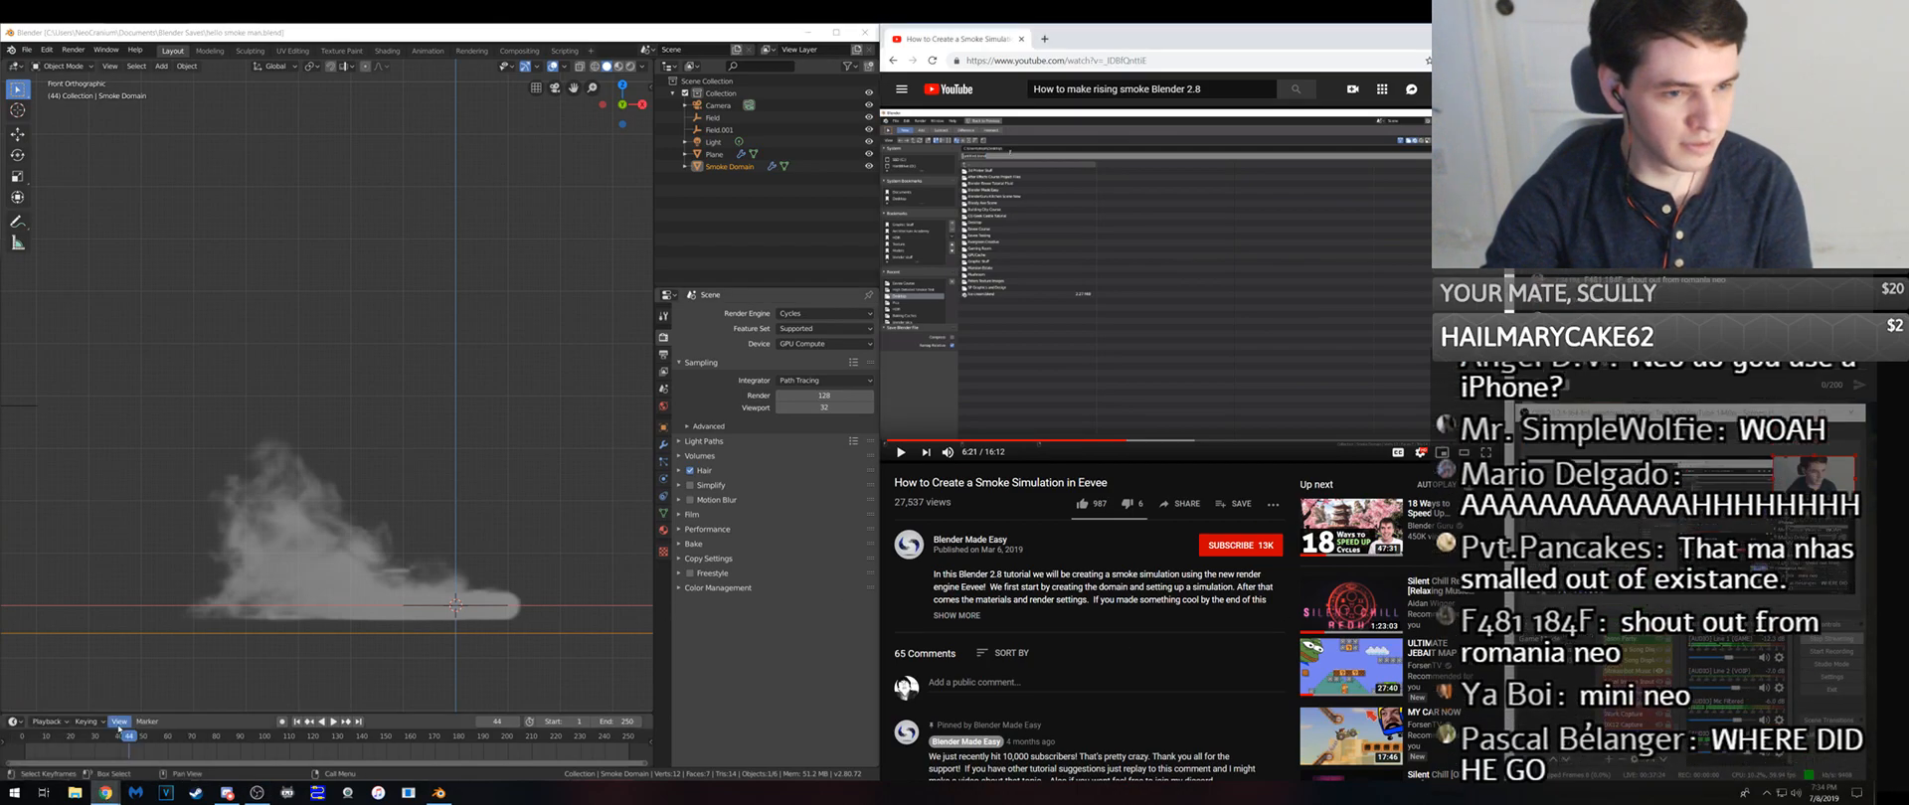
left_click(144, 757)
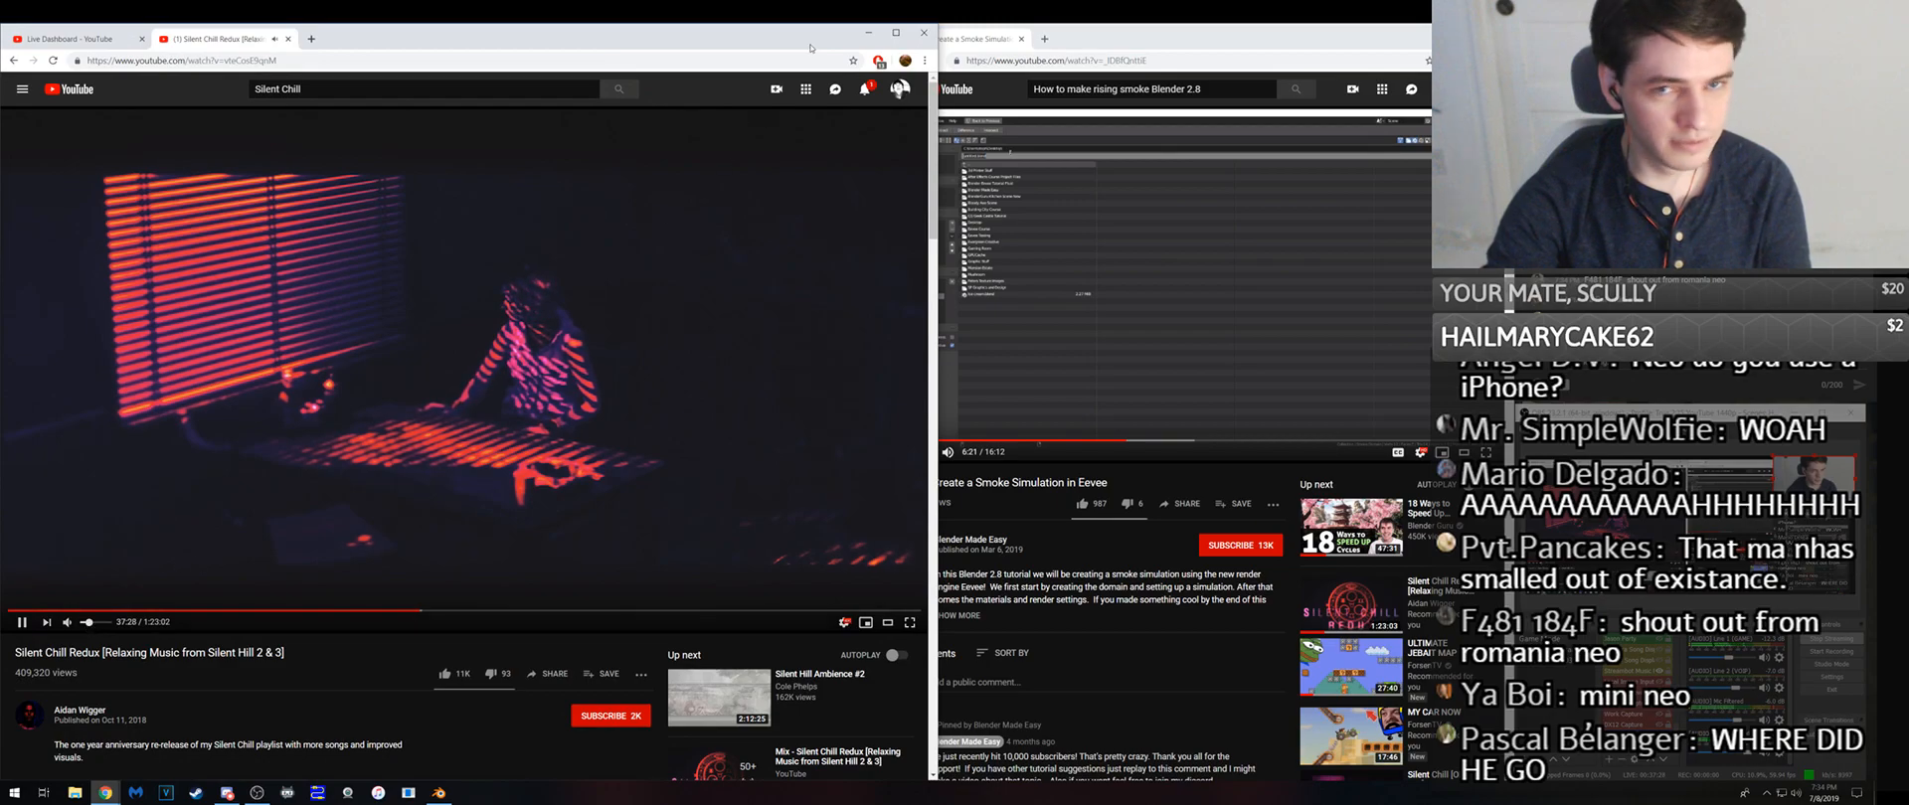
left_click(868, 32)
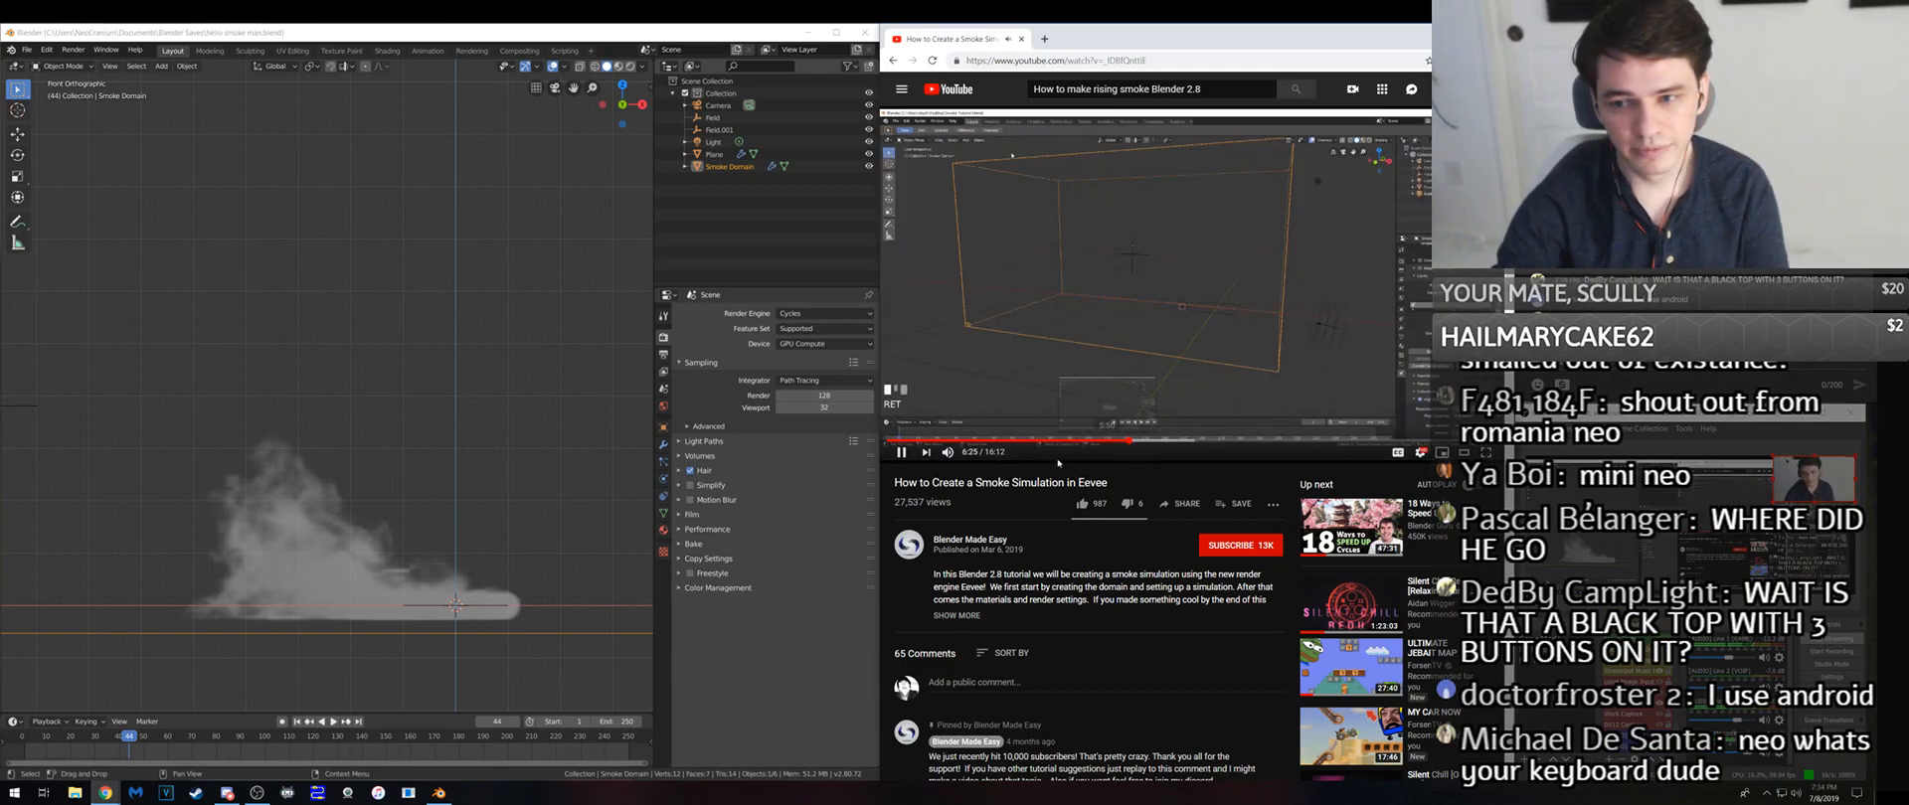
- Show the smoke domain's physics settings, pausing the tutorial video while finding them and resuming it once they are open
left_click(664, 515)
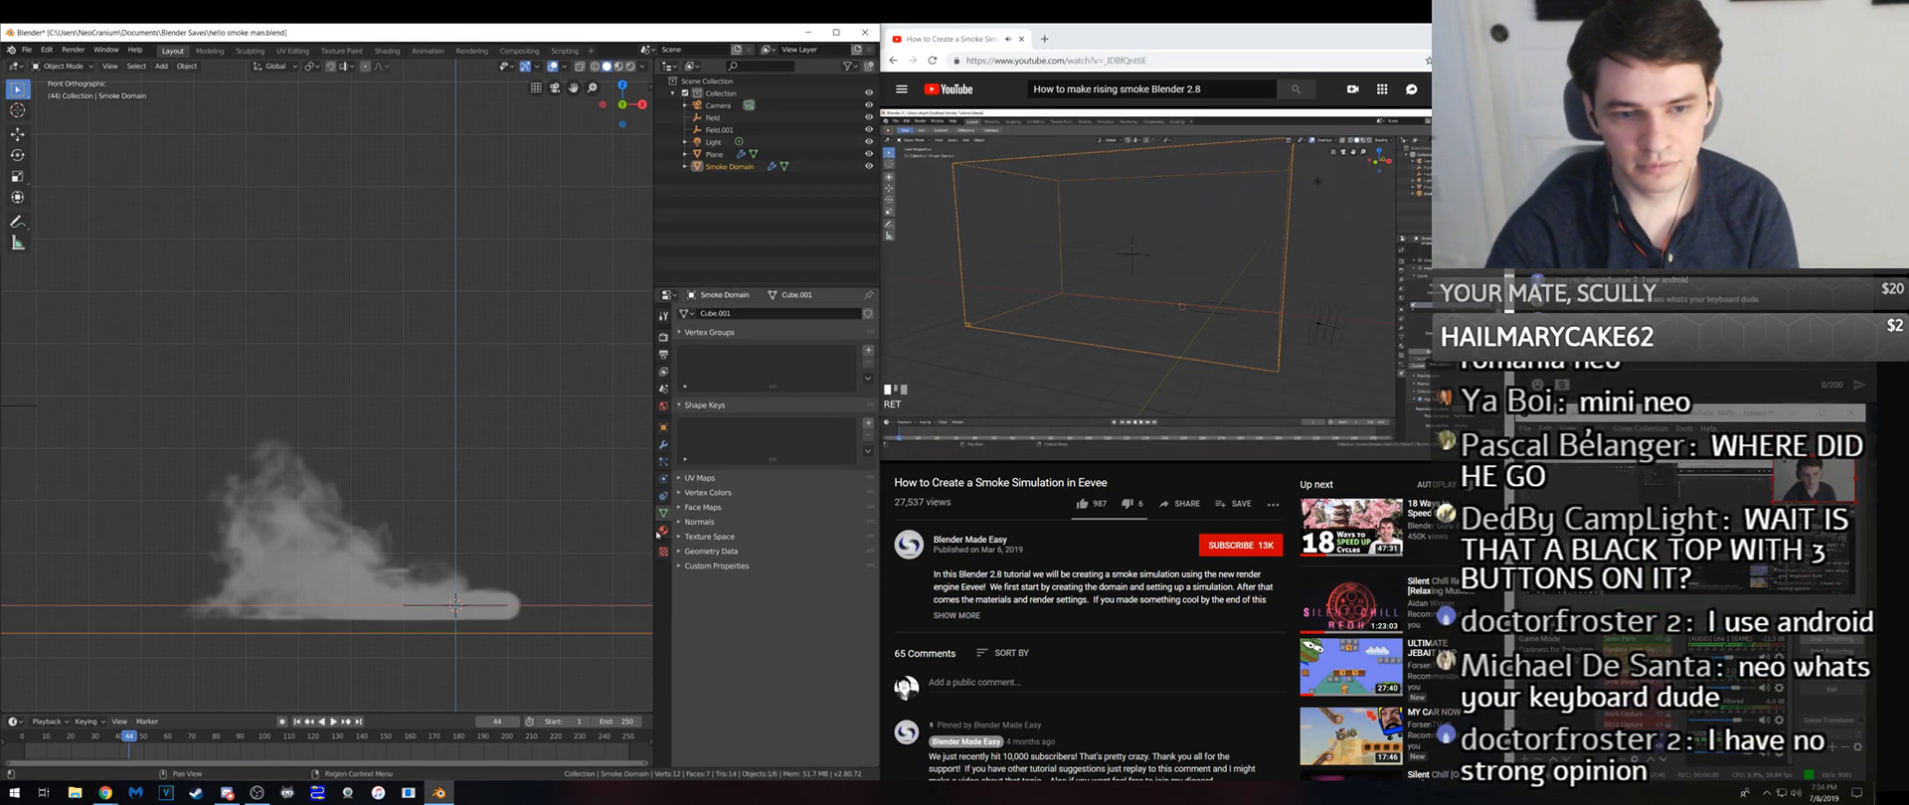
left_click(664, 495)
left_click(1165, 346)
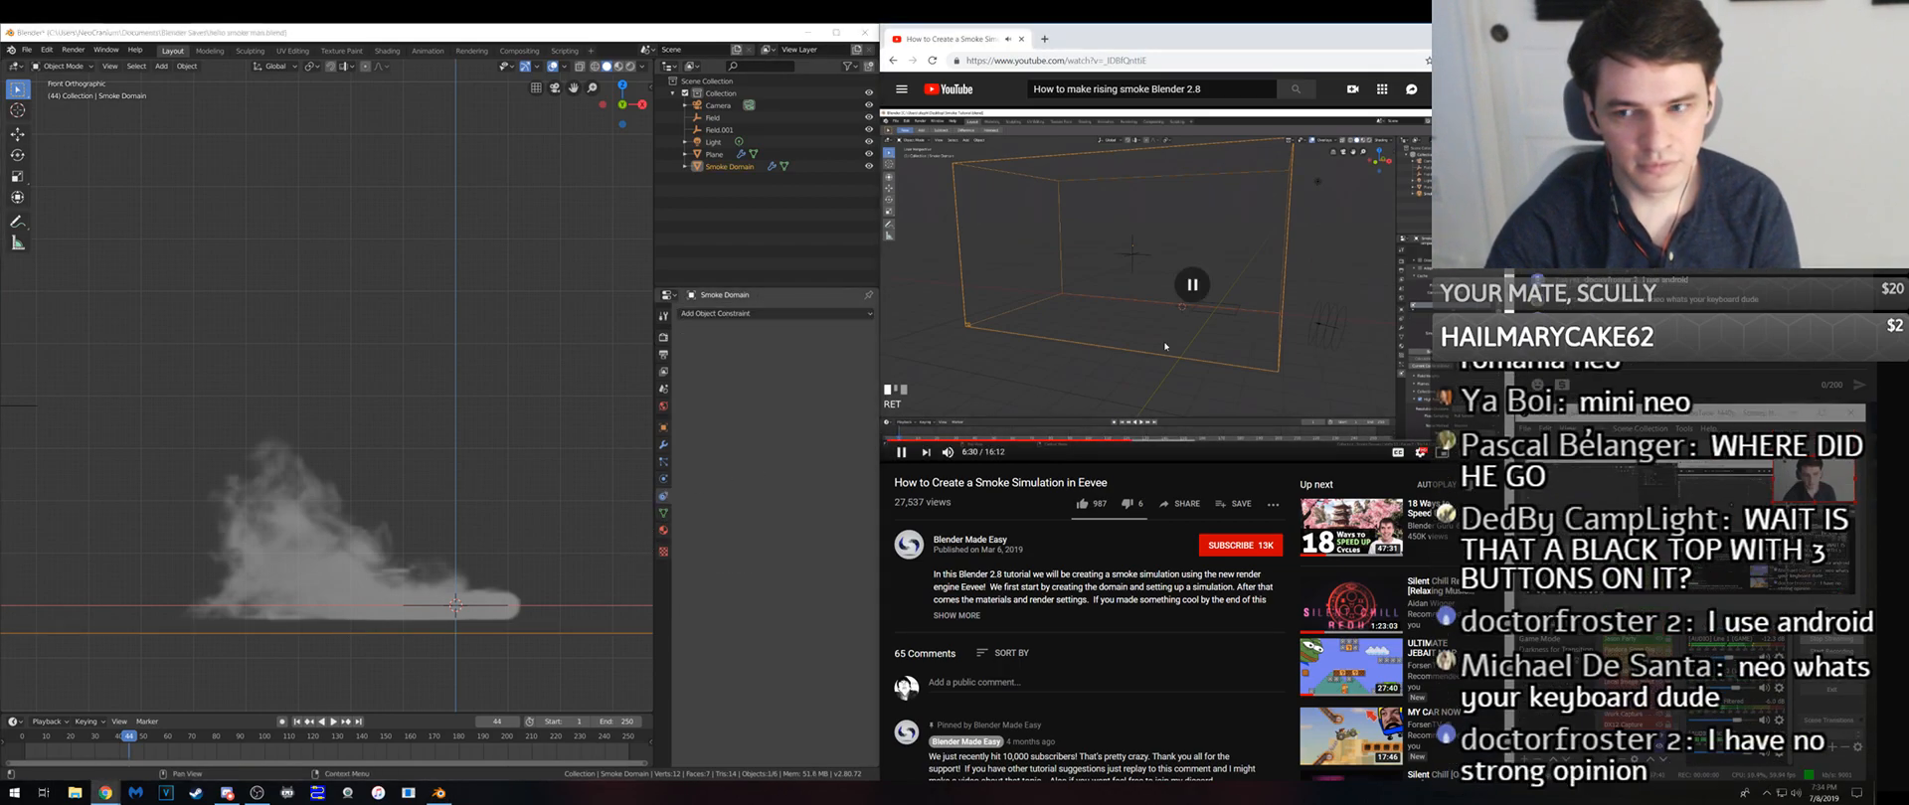
left_click(664, 479)
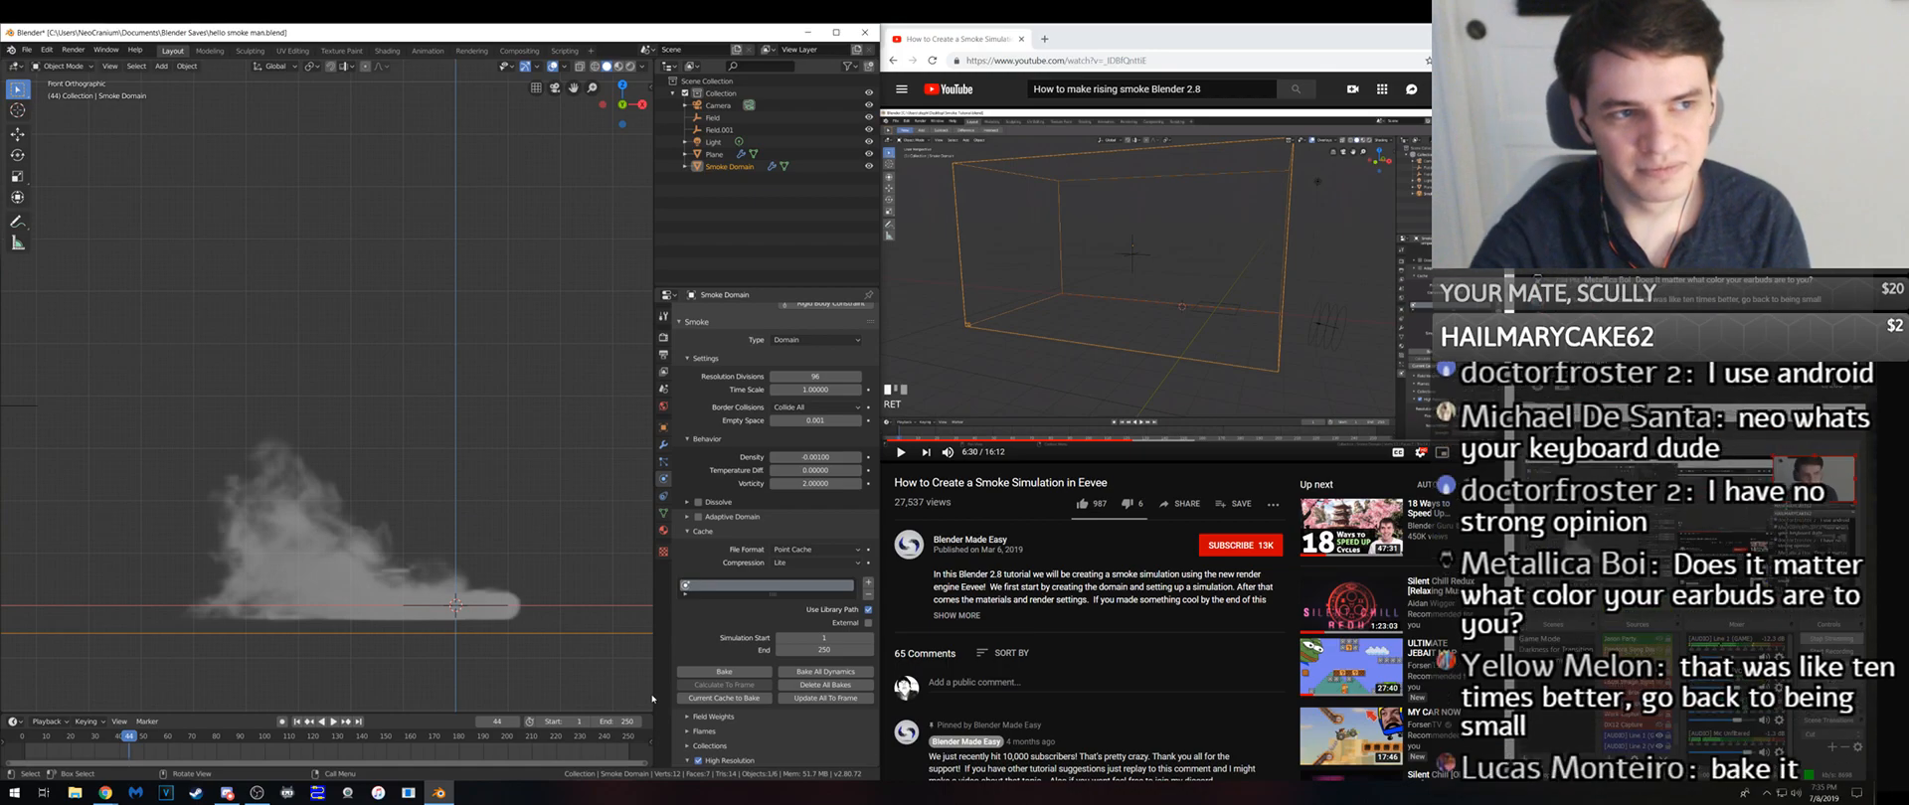
left_click(1097, 386)
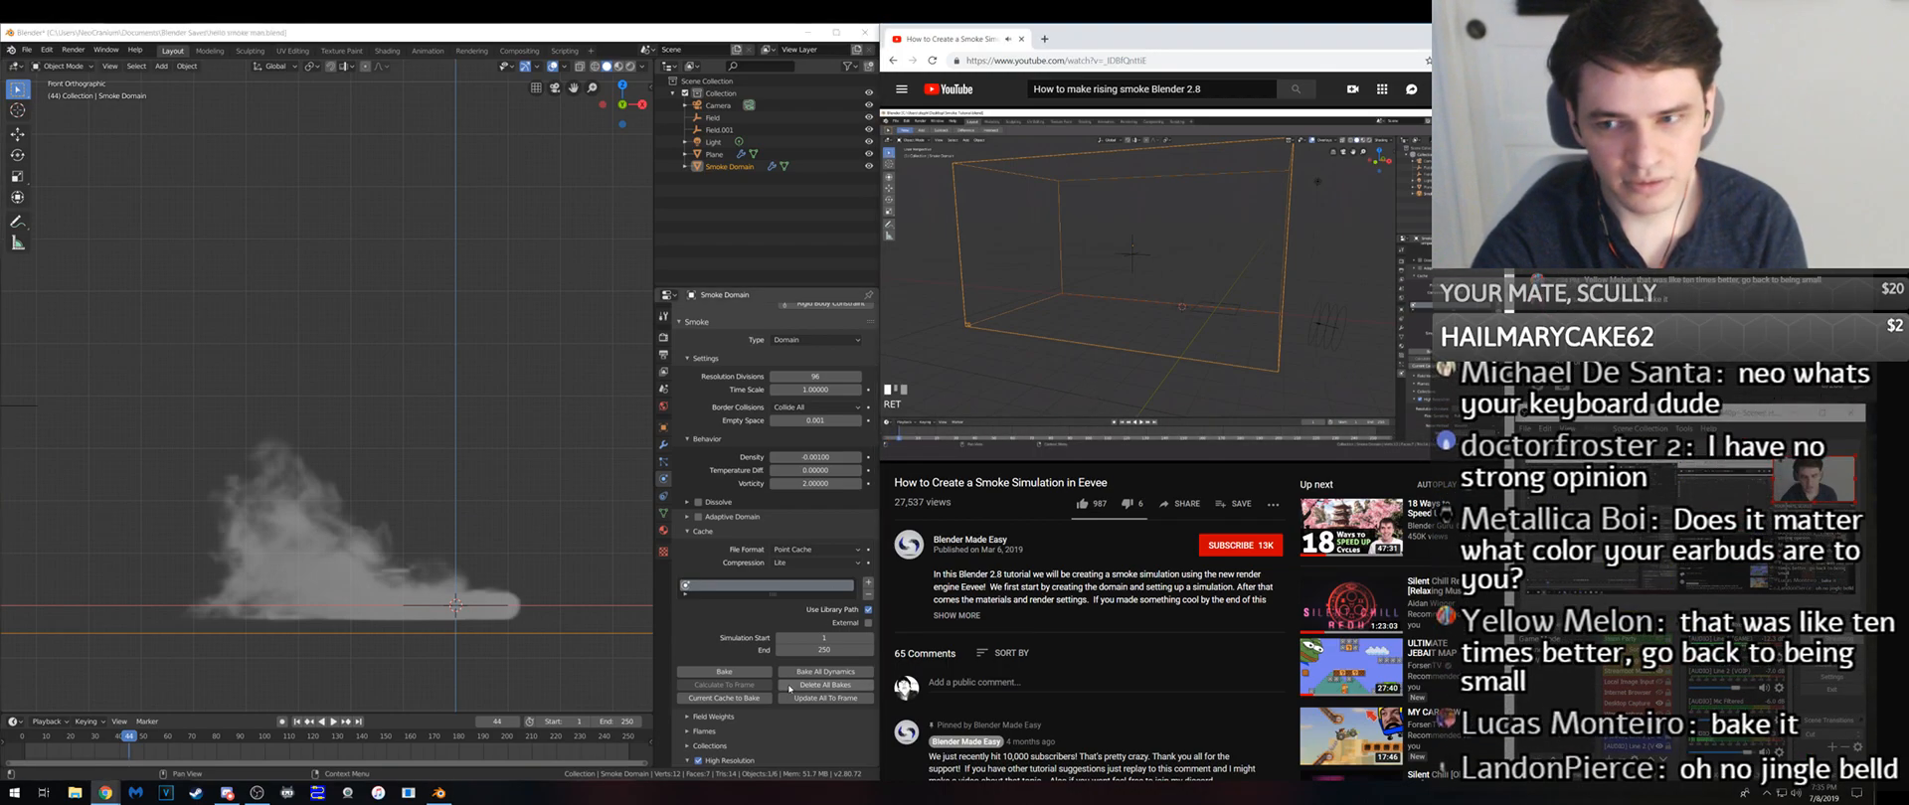
- Scrub the timeline forward, examine the smoke's size inside the whole domain, and pause the tutorial video
left_click_drag(167, 737, 189, 737)
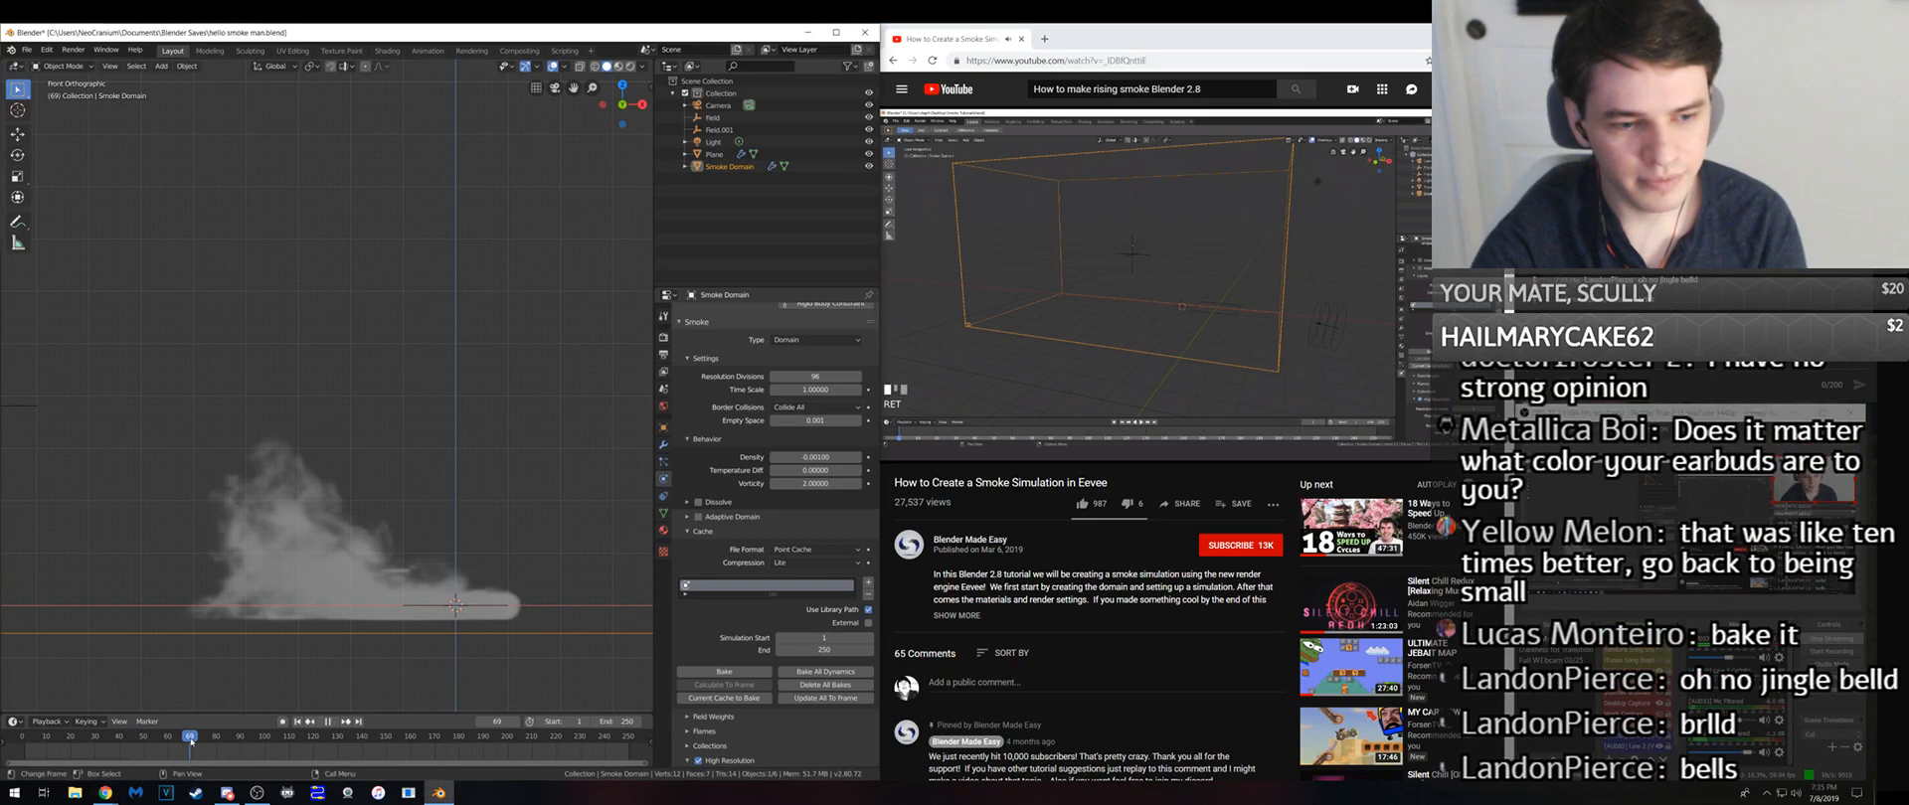
scroll(245, 676, "down", 4)
scroll(246, 676, "down", 3)
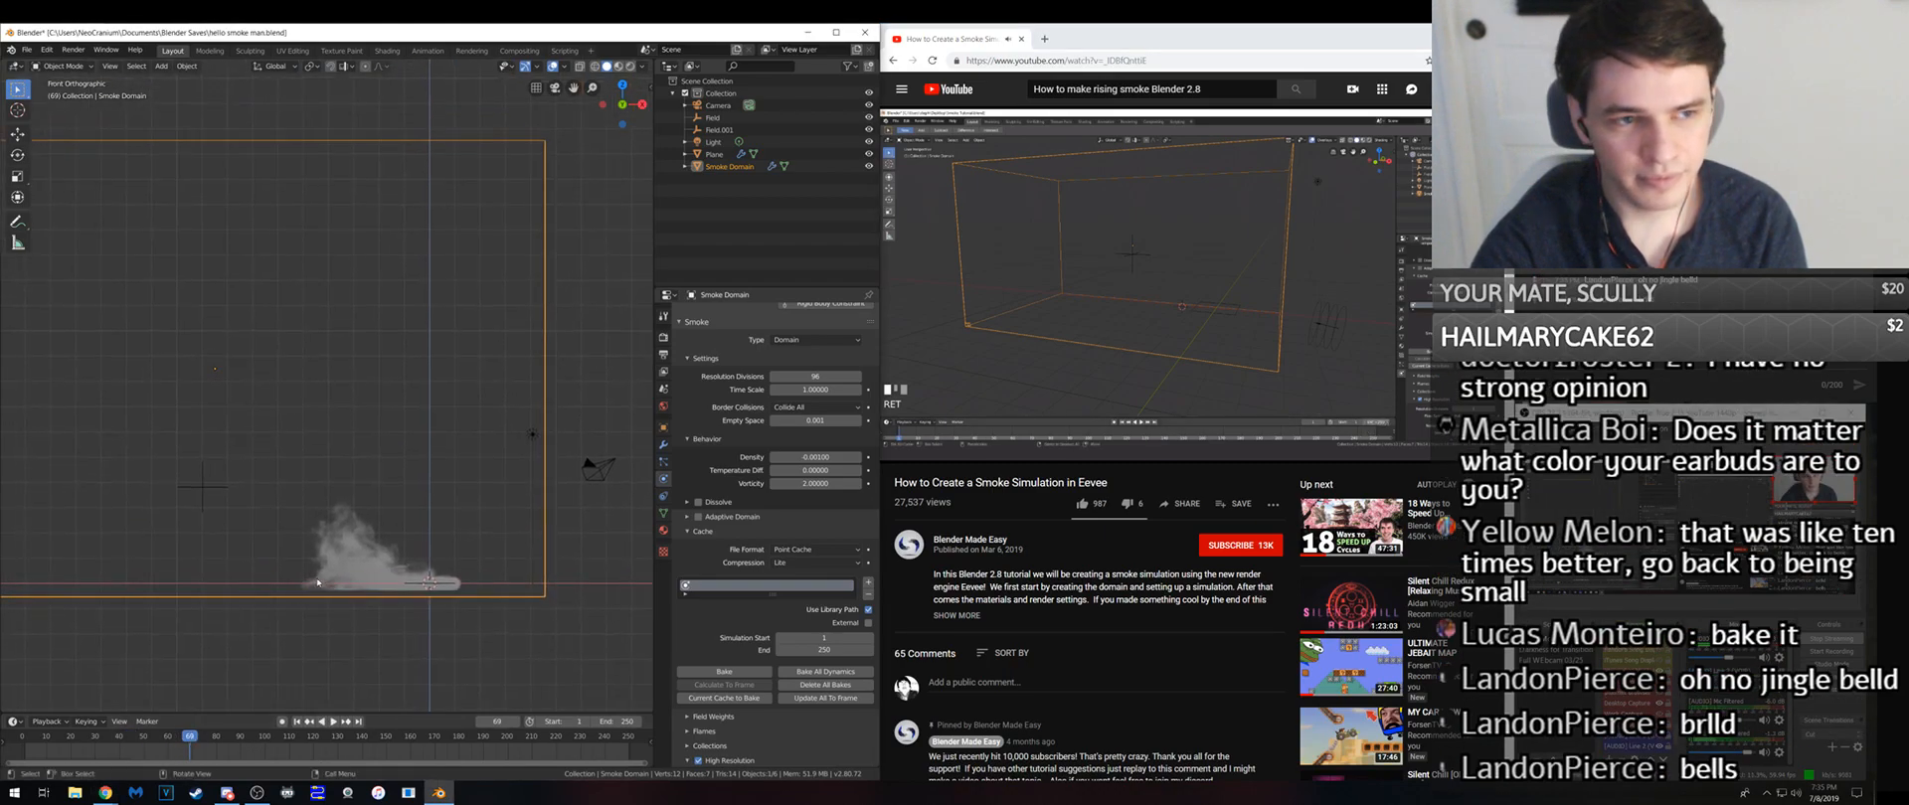
middle_click_drag(327, 564, 338, 570, "shift")
scroll(338, 570, "up", 2)
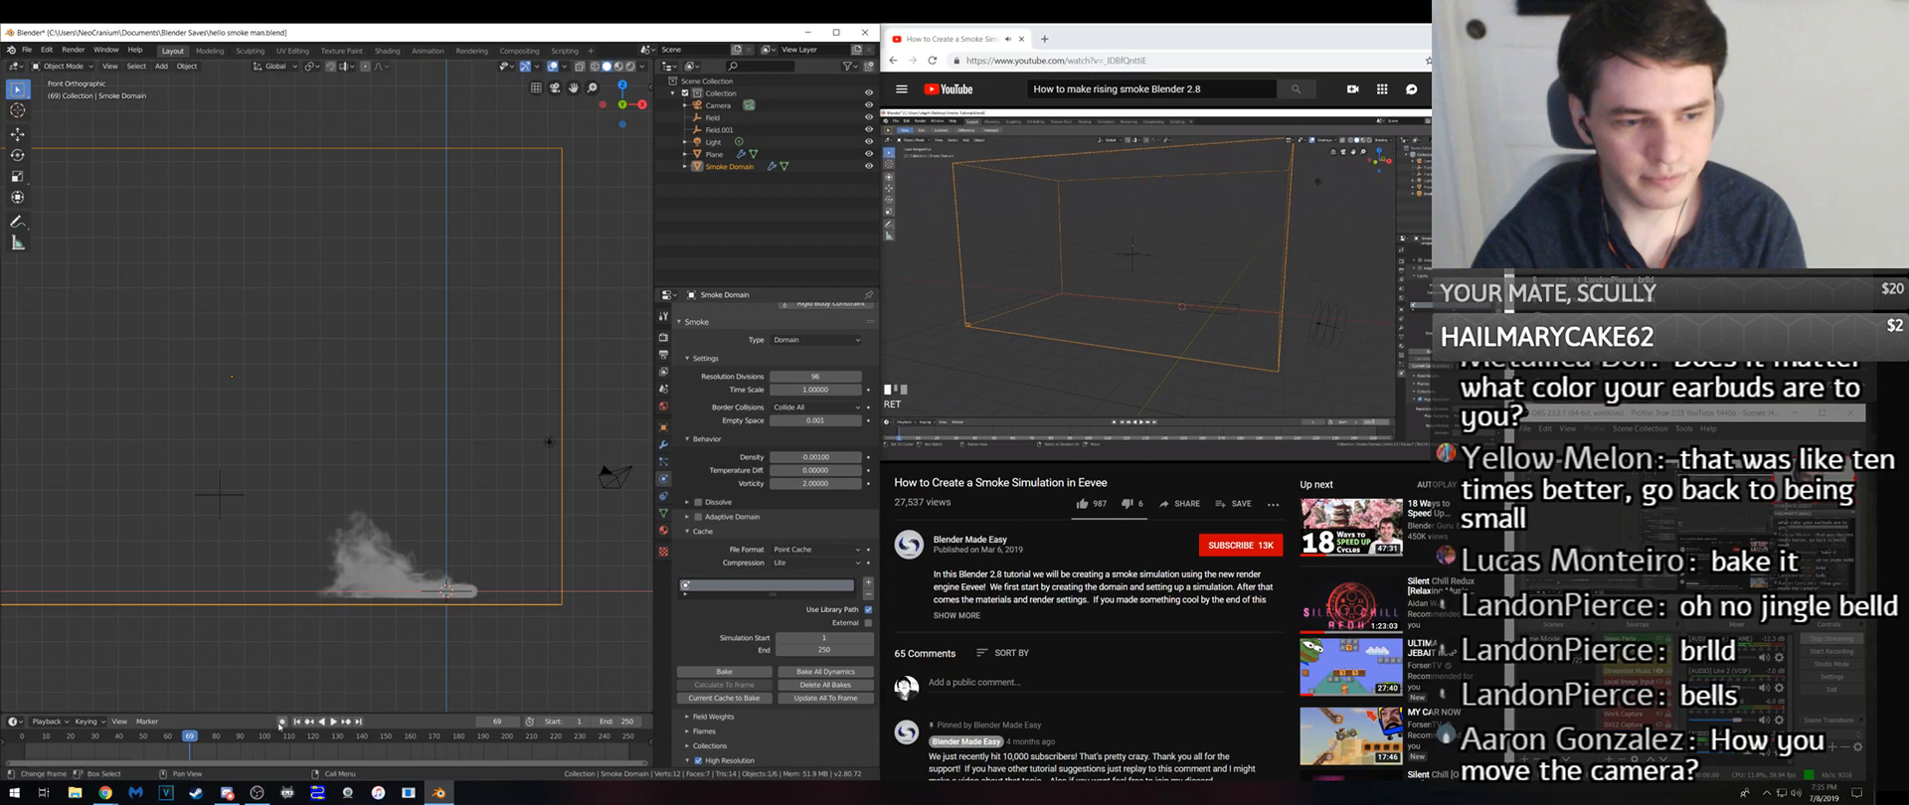
left_click(1087, 337)
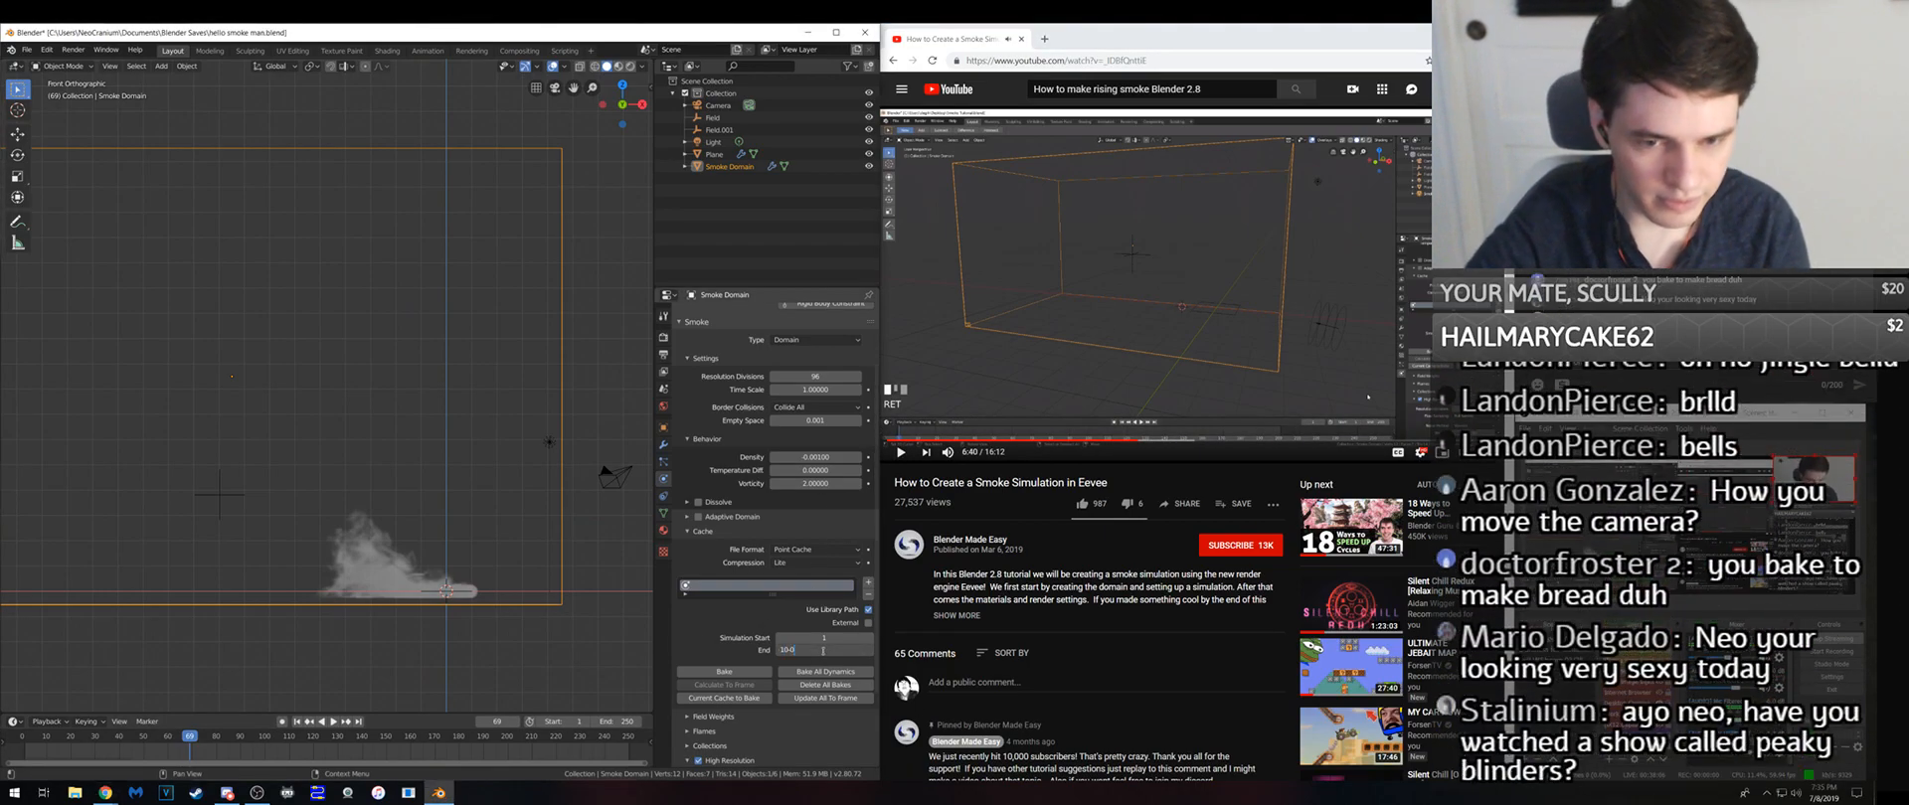
- Set the smoke cache's simulation end to frame 100, return to frame 1 and resume the tutorial video
left_click(824, 649)
type("10")
key("Return")
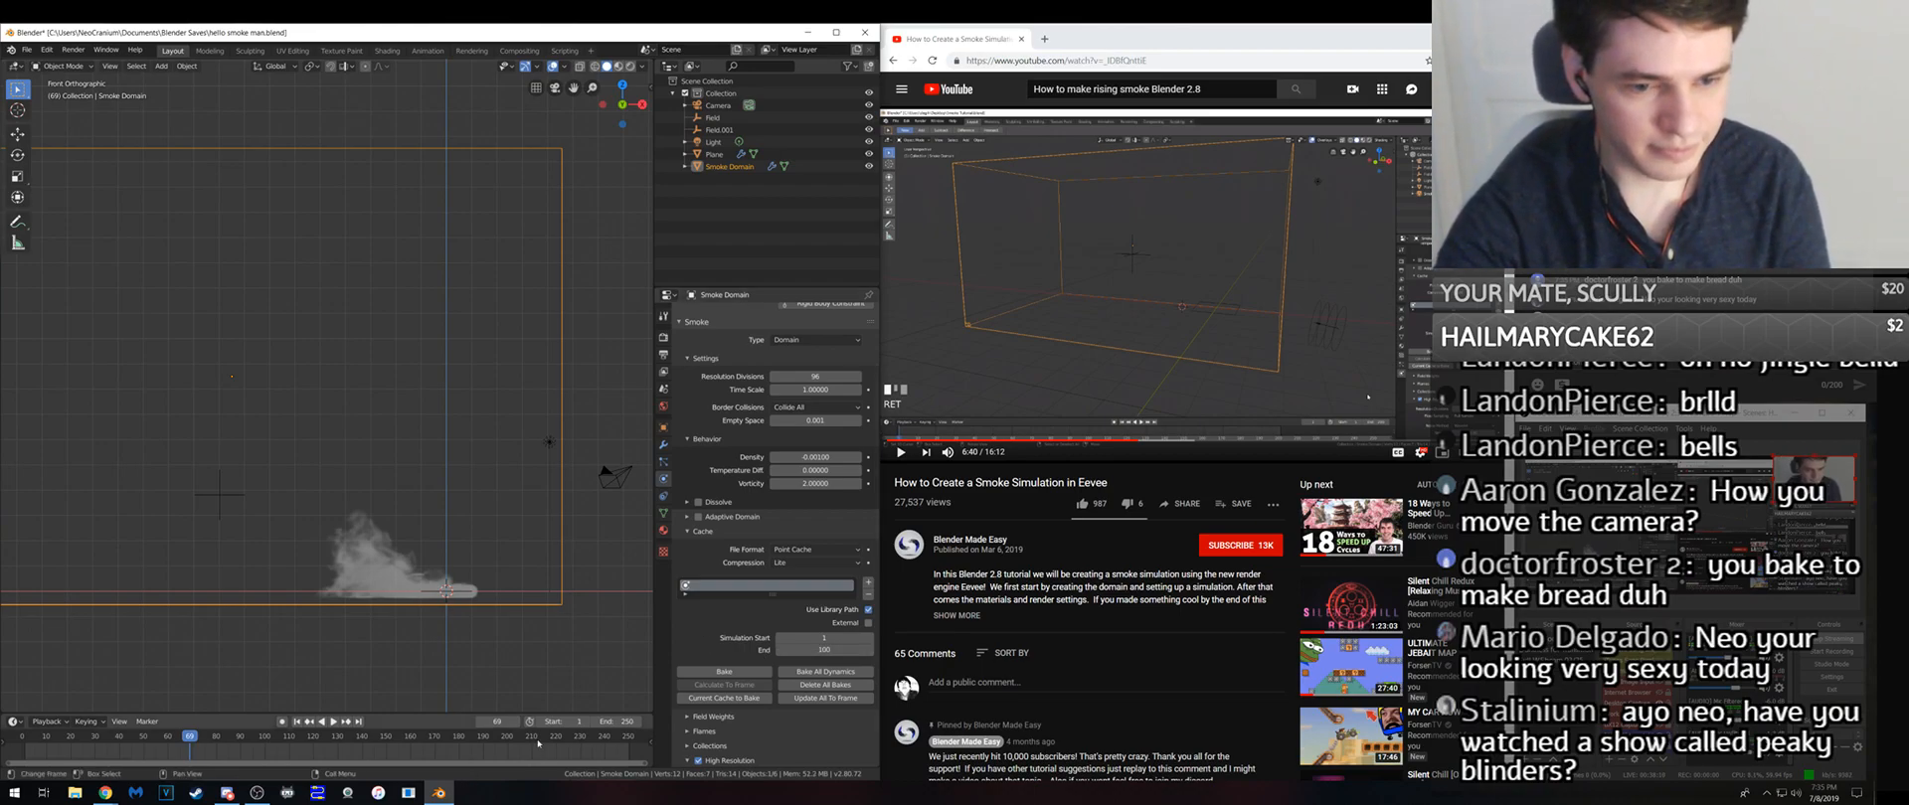
left_click(297, 721)
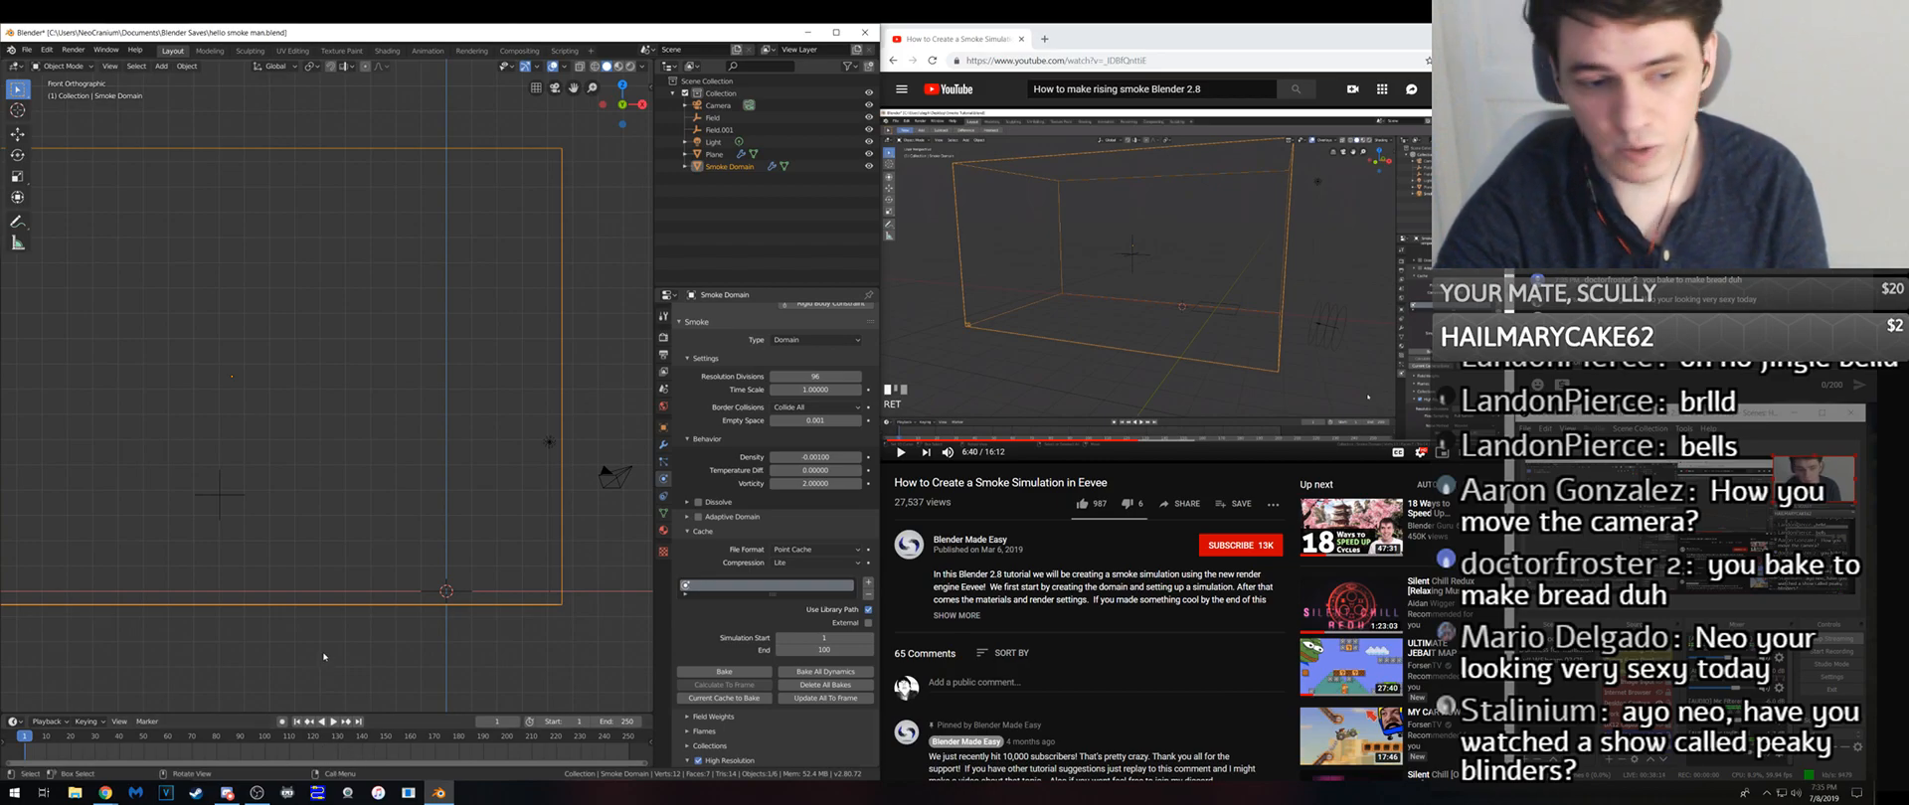
scroll(776, 656, "down", 1)
left_click(1160, 275)
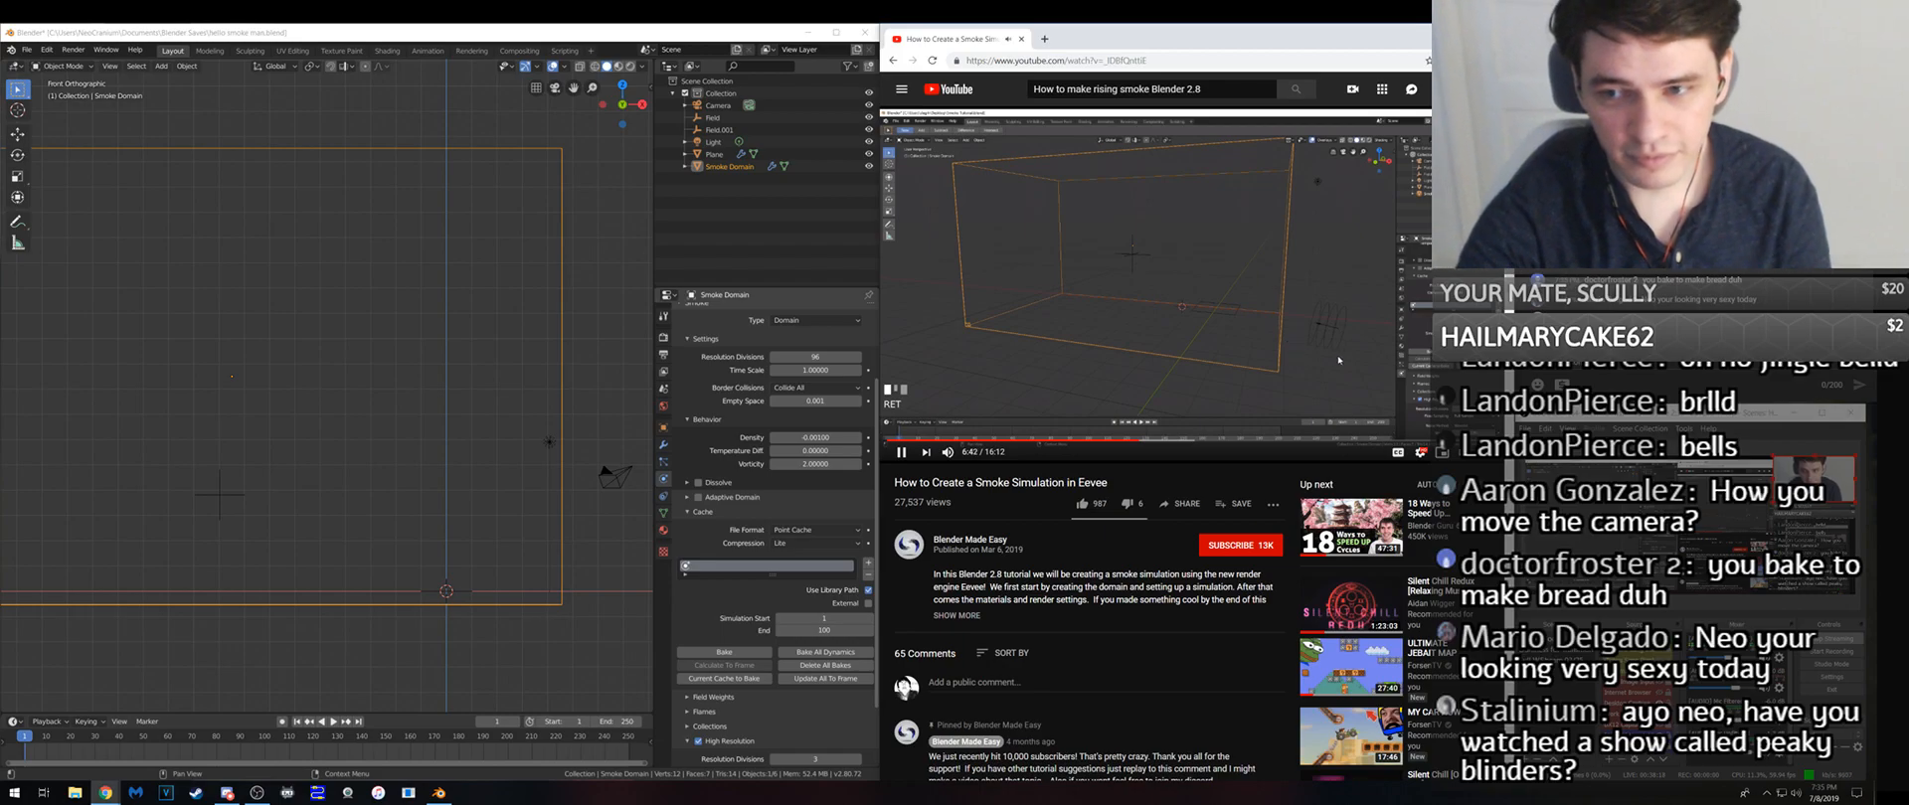
- Save the file and bake the smoke domain's simulation, keeping the tutorial video paused during the bake
key("ctrl+s")
left_click(1166, 319)
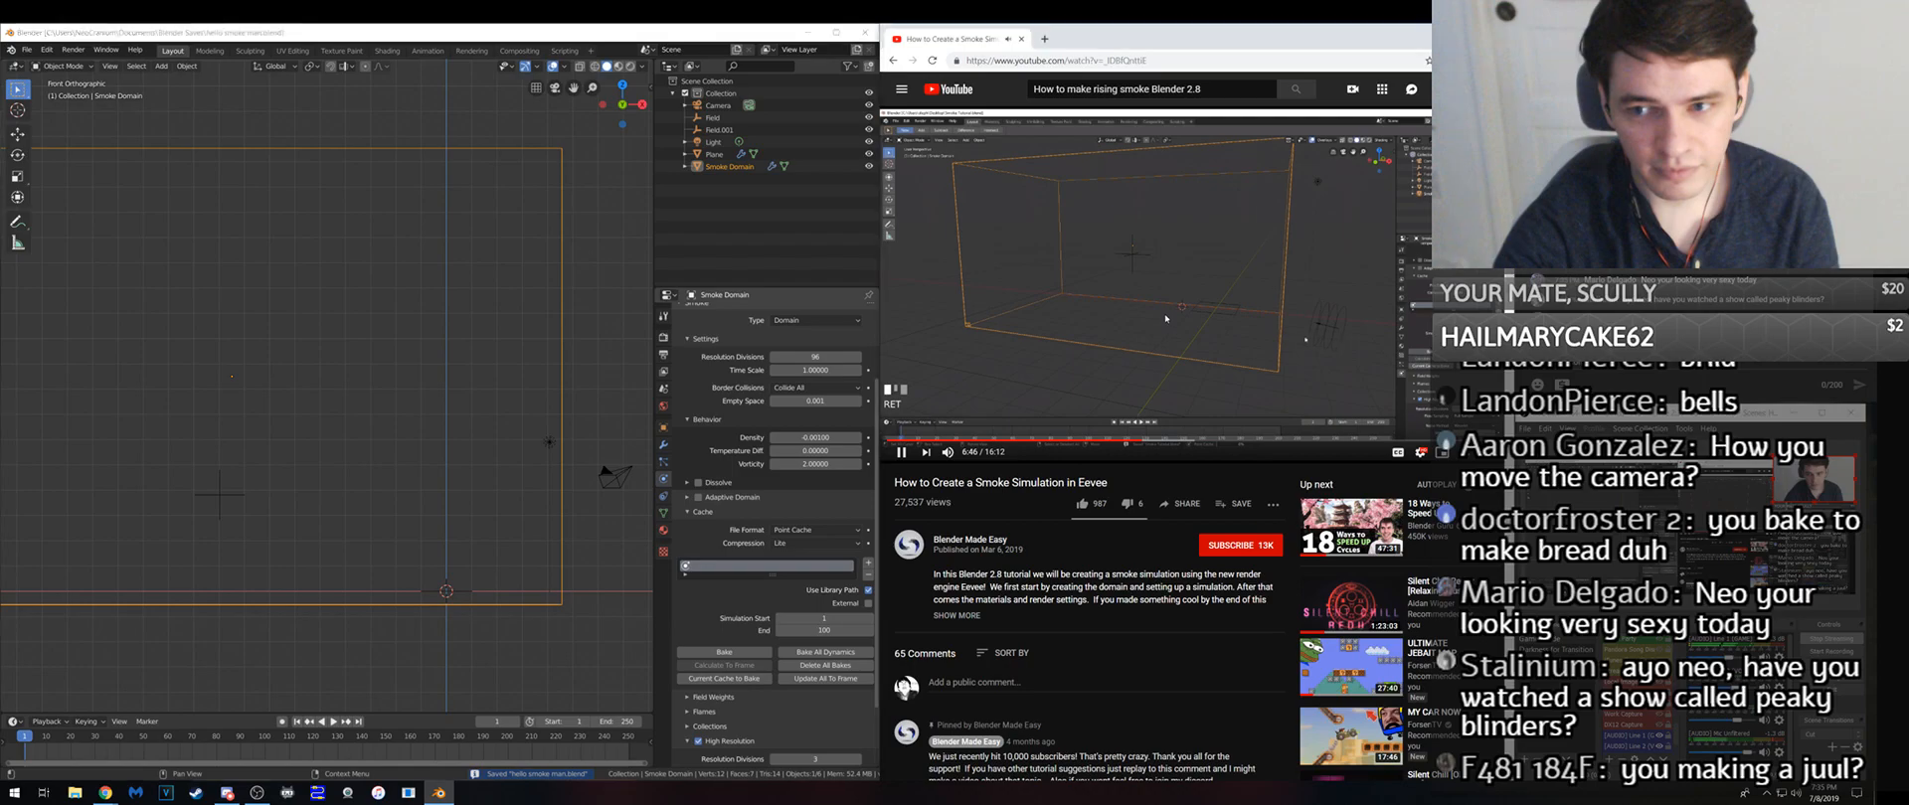
left_click(727, 653)
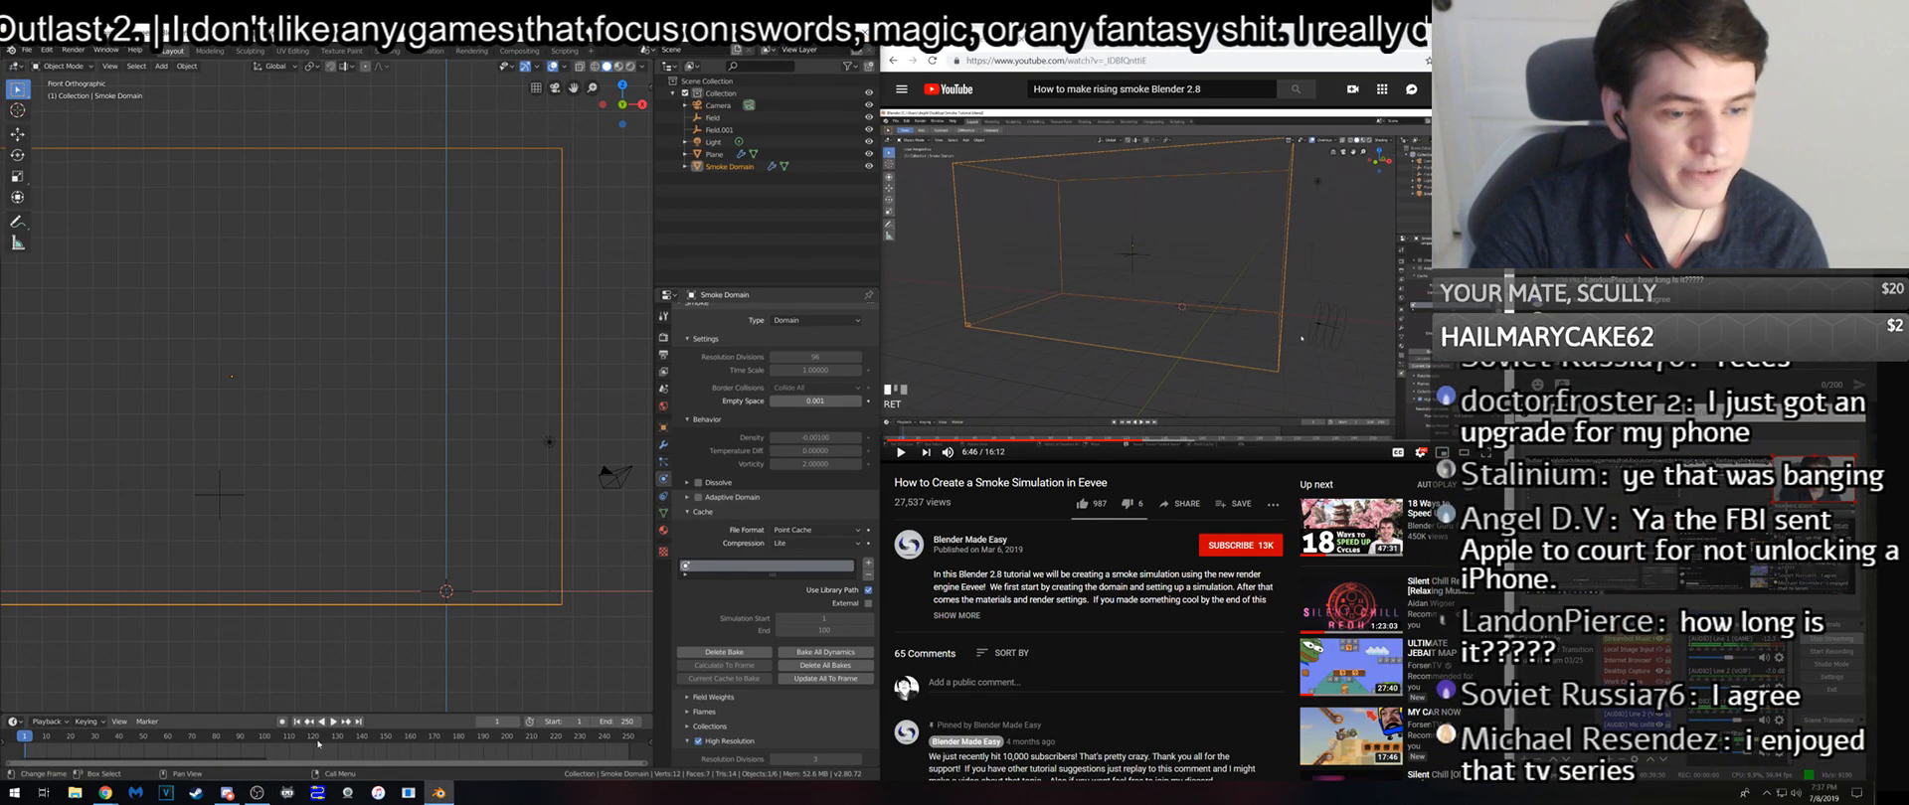
key("ctrl+s")
- Scrub the timeline to frame 96, examine the baked smoke in front view and save the file
left_click_drag(96, 737, 255, 740)
scroll(268, 615, "up", 2)
middle_click_drag(273, 603, 296, 521)
scroll(295, 522, "down", 3)
left_click(624, 103)
scroll(497, 366, "up", 3)
key("ctrl+s")
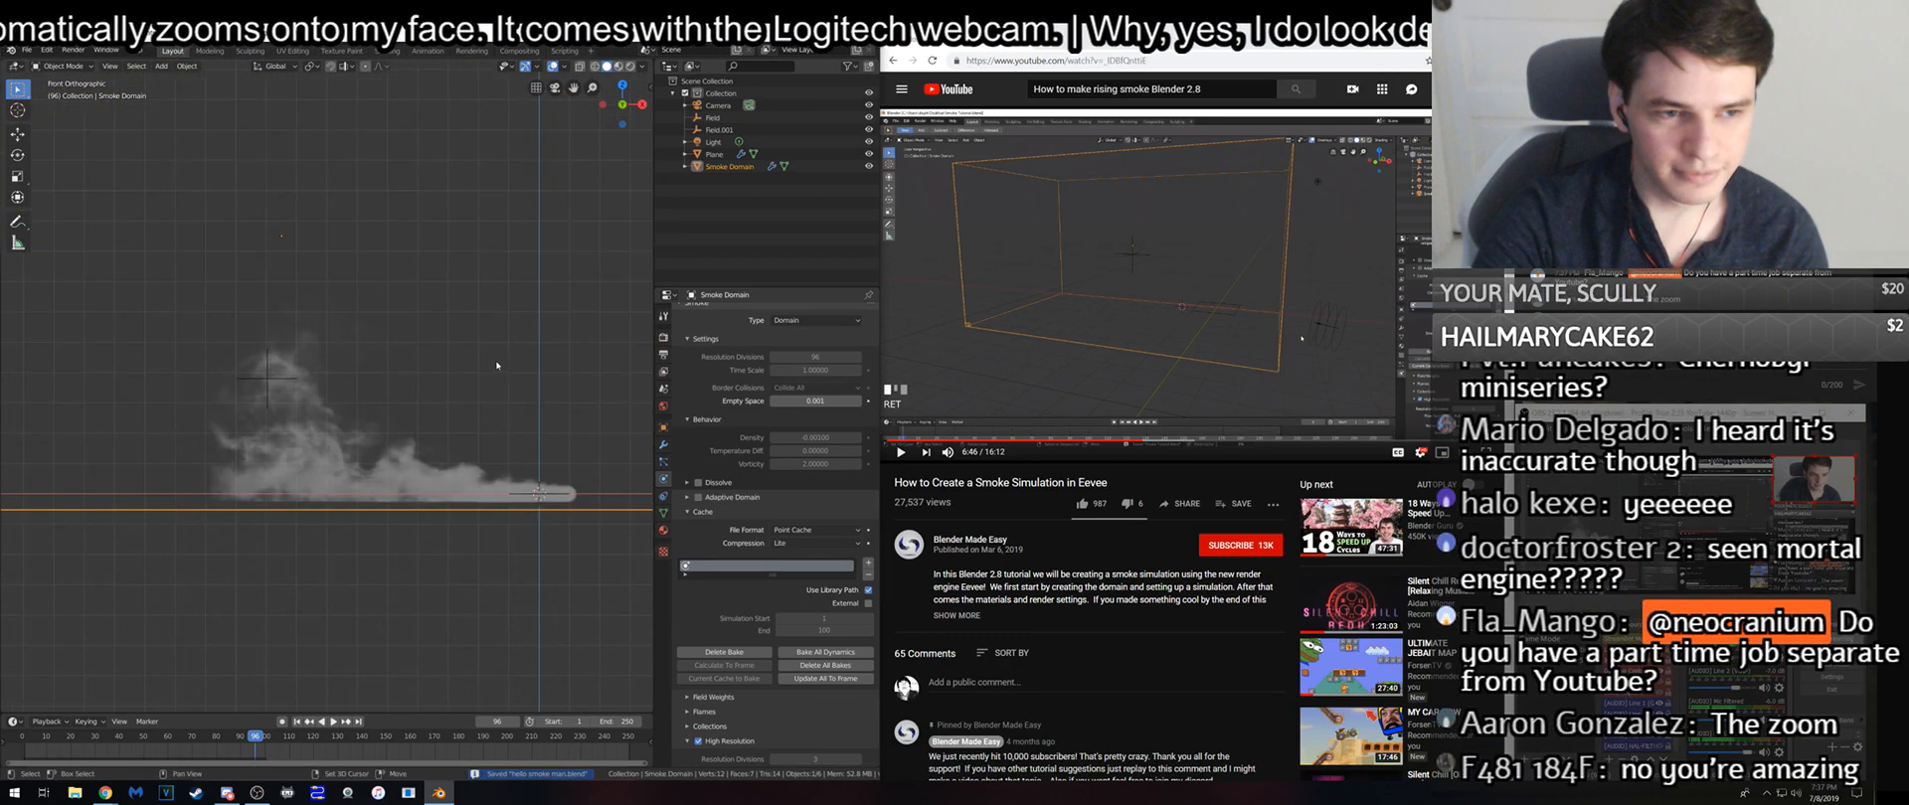
scroll(497, 366, "up", 4)
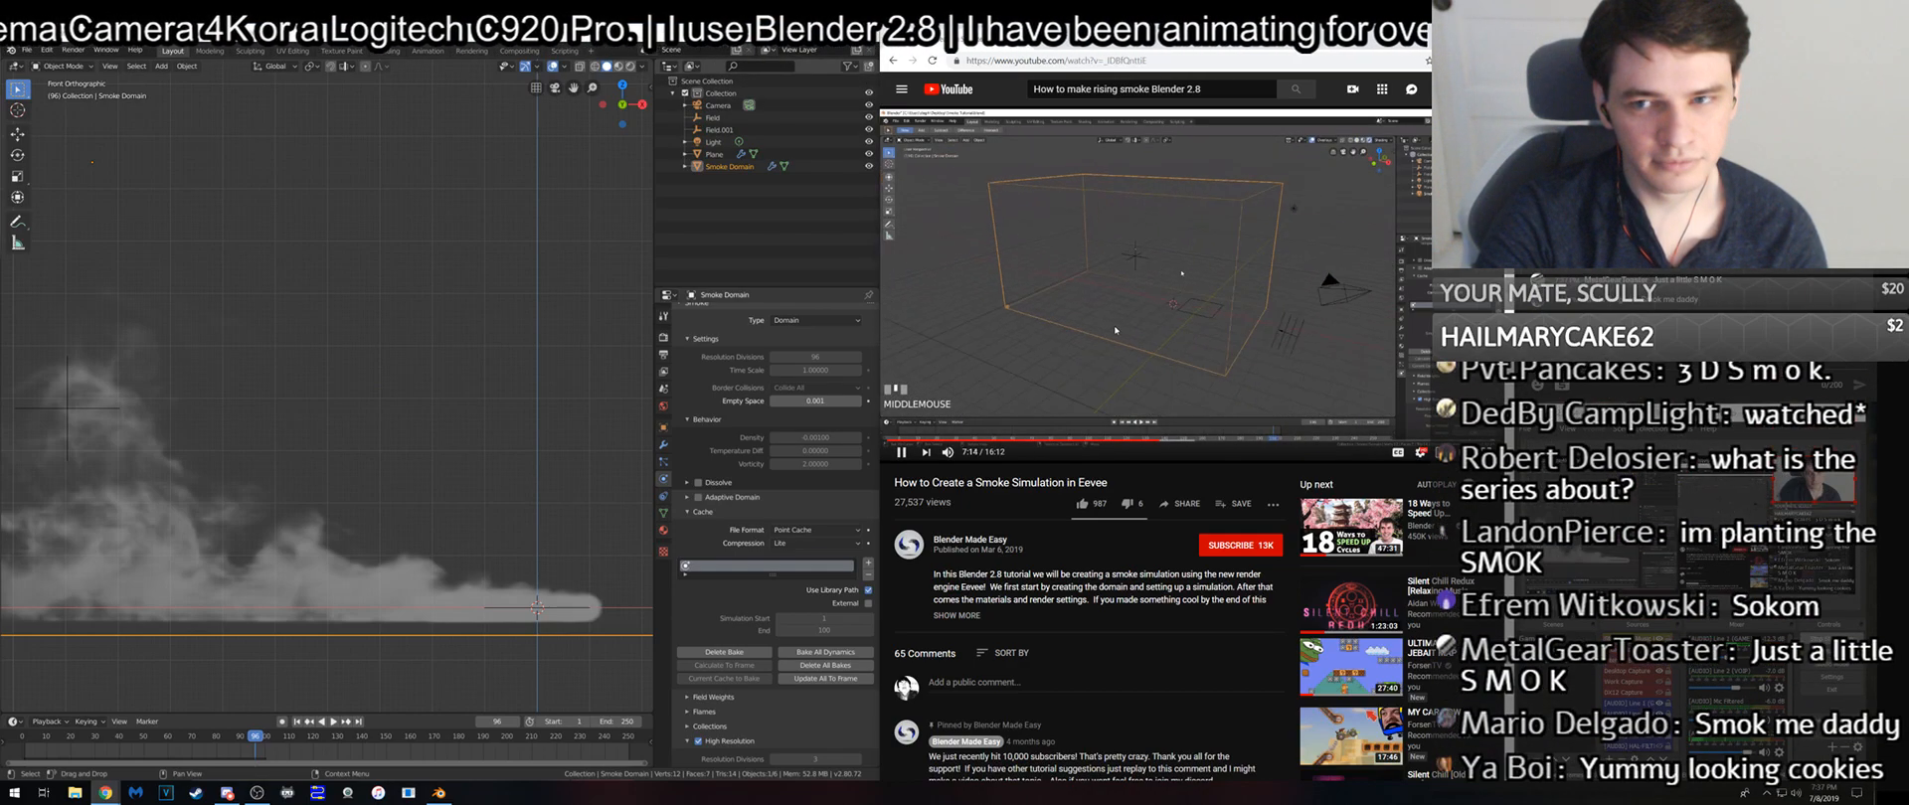
- Pause the tutorial video and preview the baked smoke in rendered shading from a perspective angle
left_click(1061, 292)
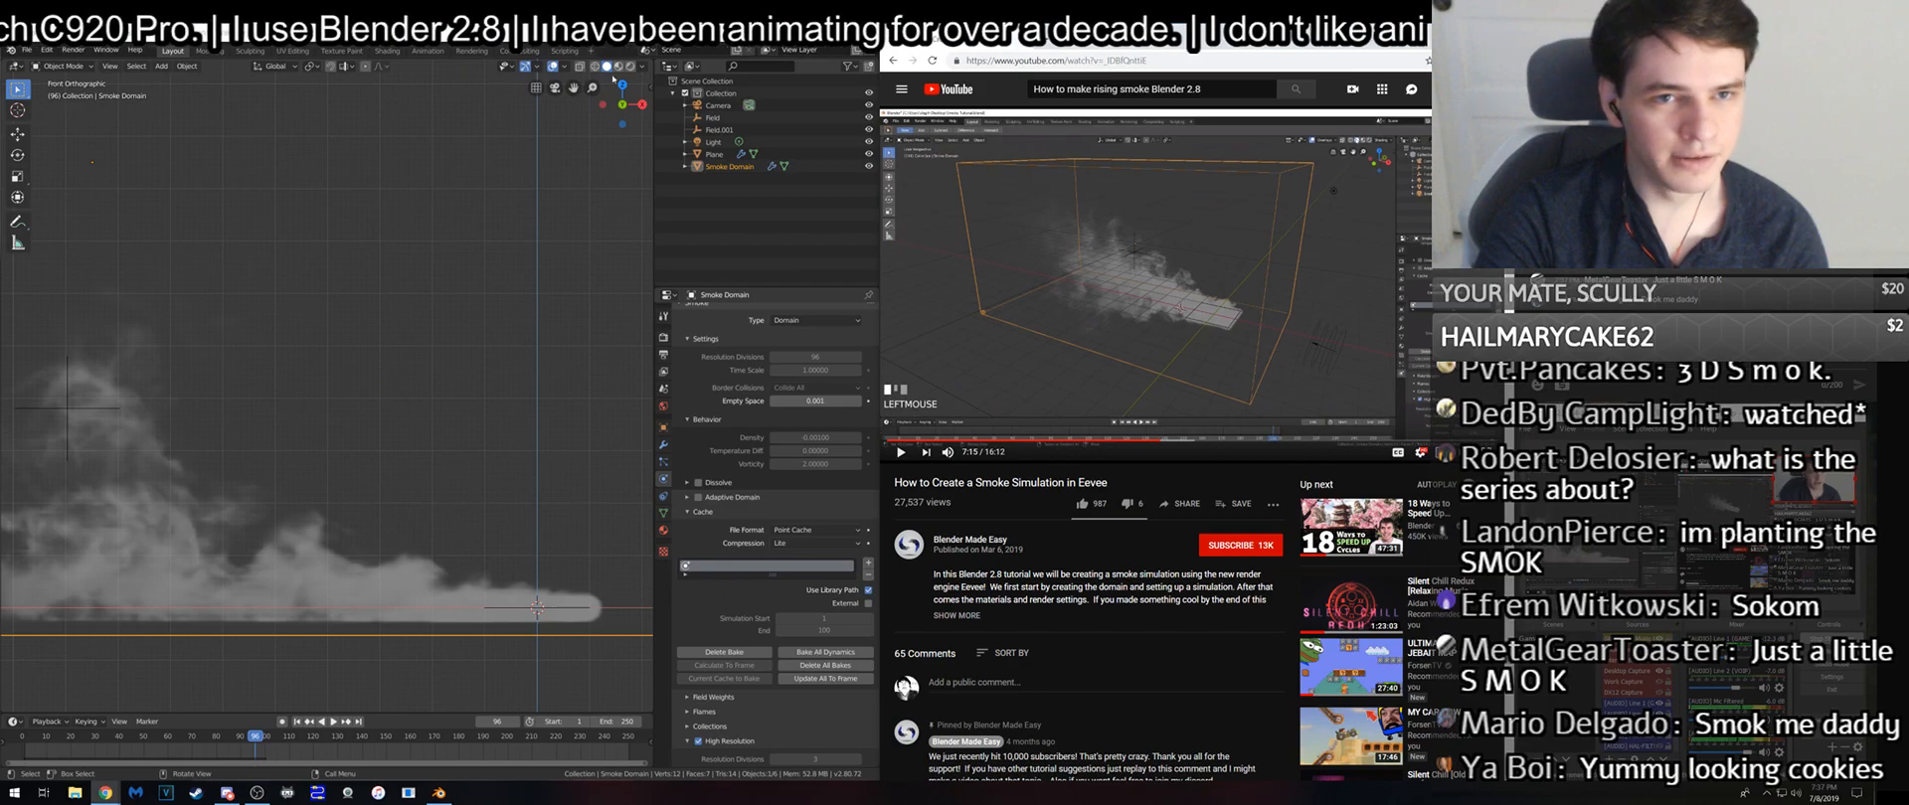
left_click_drag(622, 104, 434, 356)
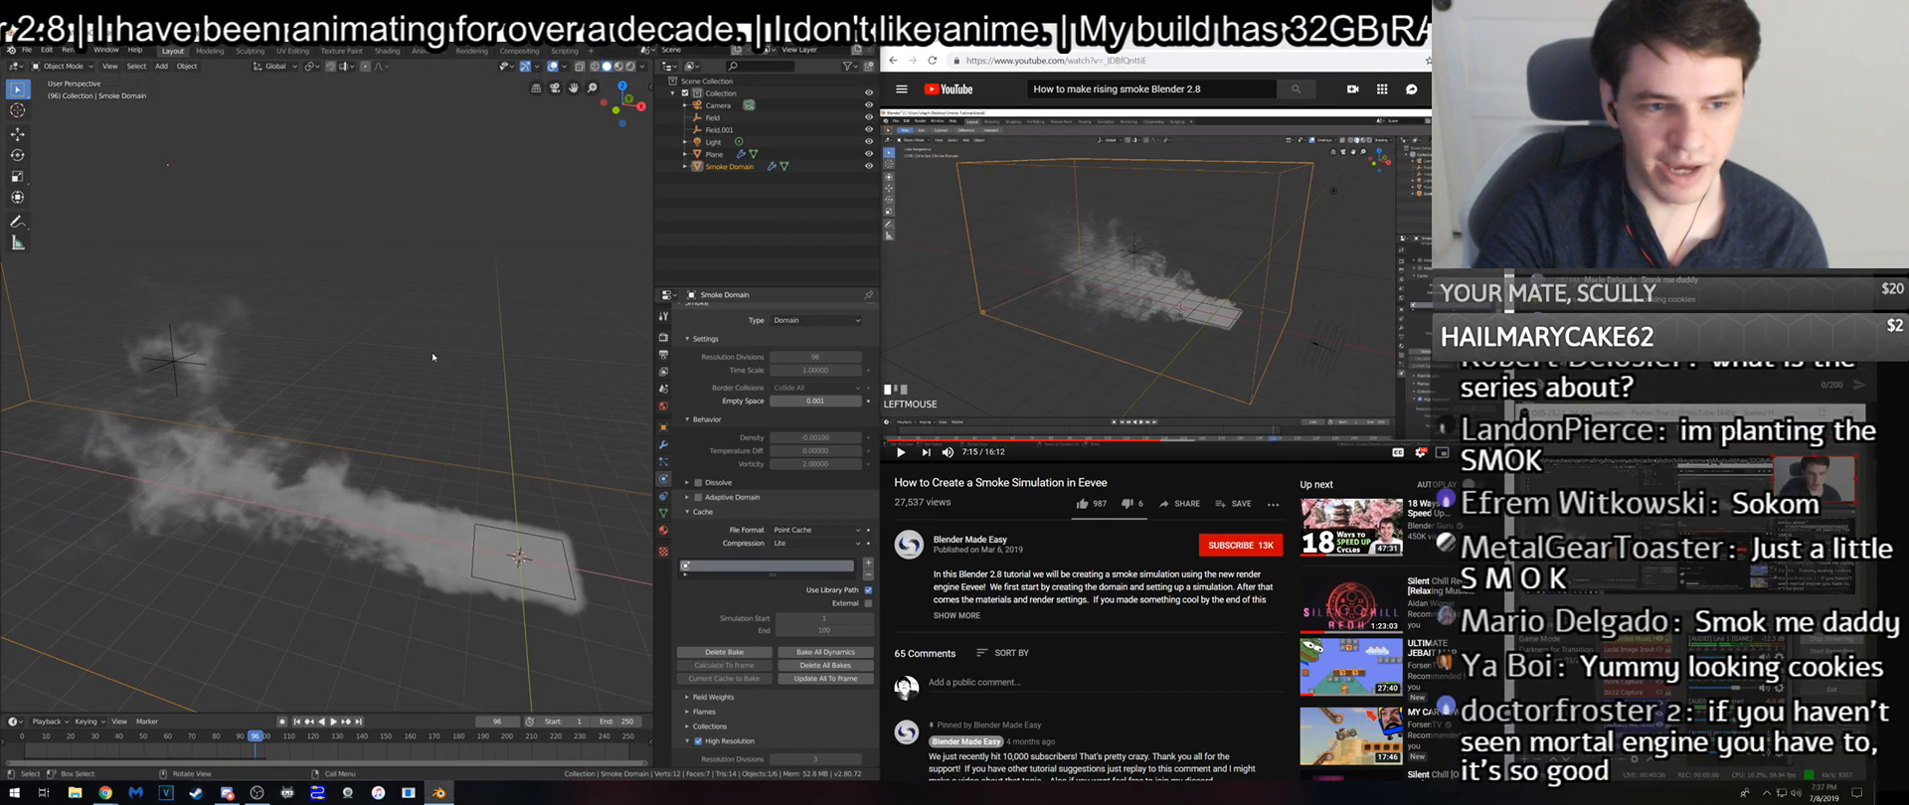
scroll(219, 477, "up", 3)
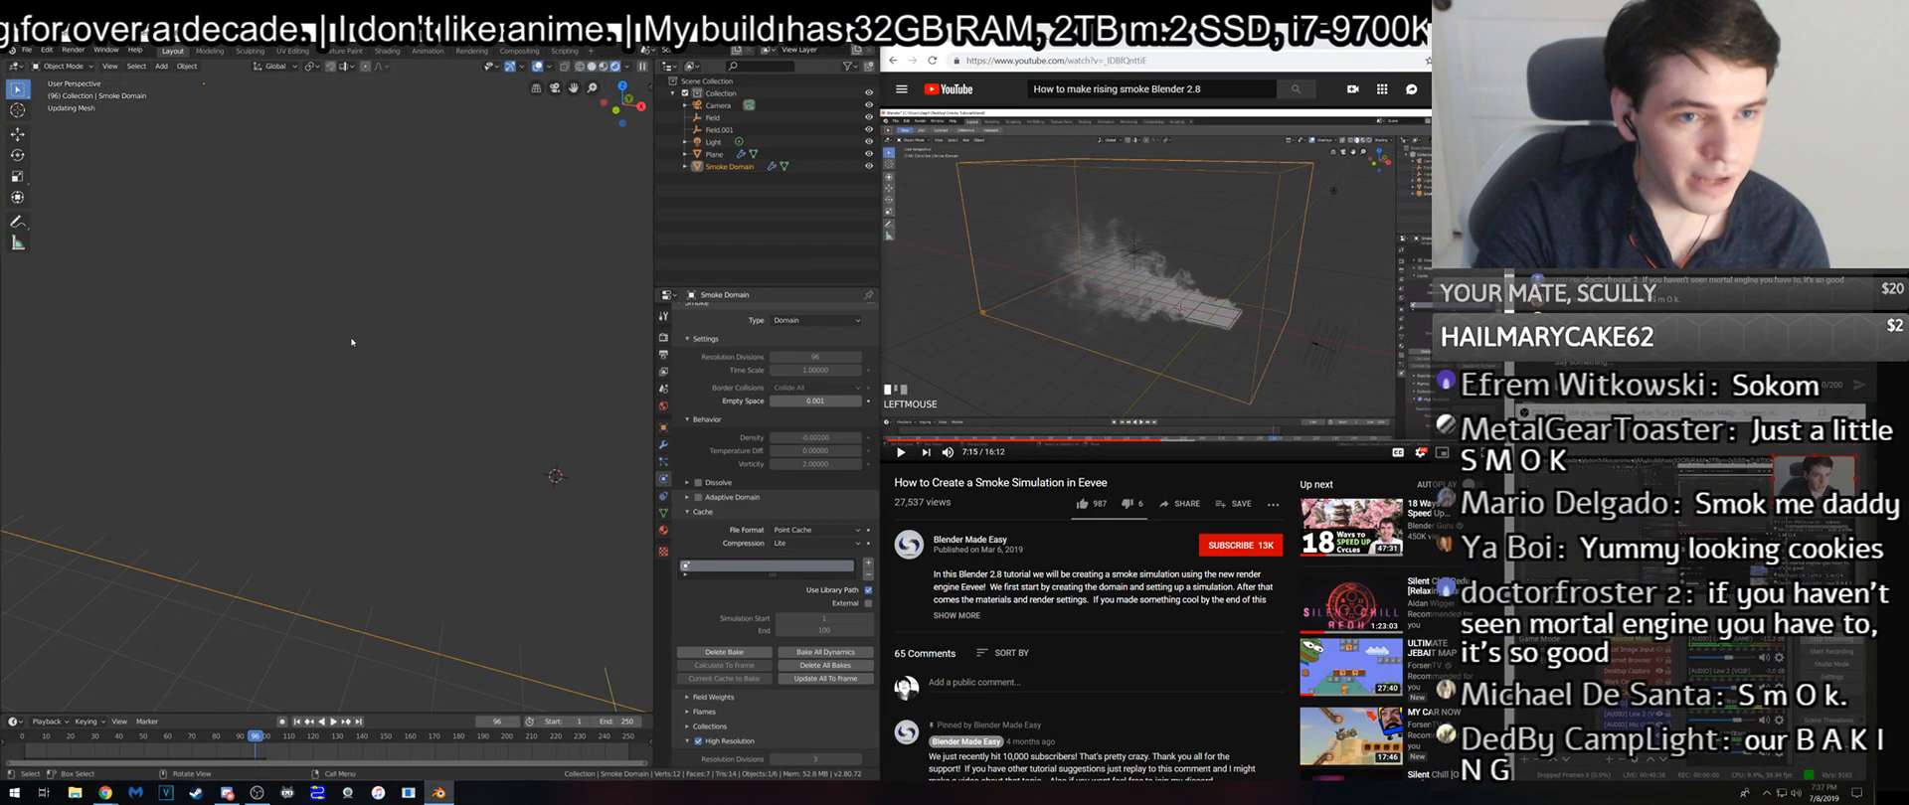
key("shift+z")
middle_click_drag(311, 380, 612, 417)
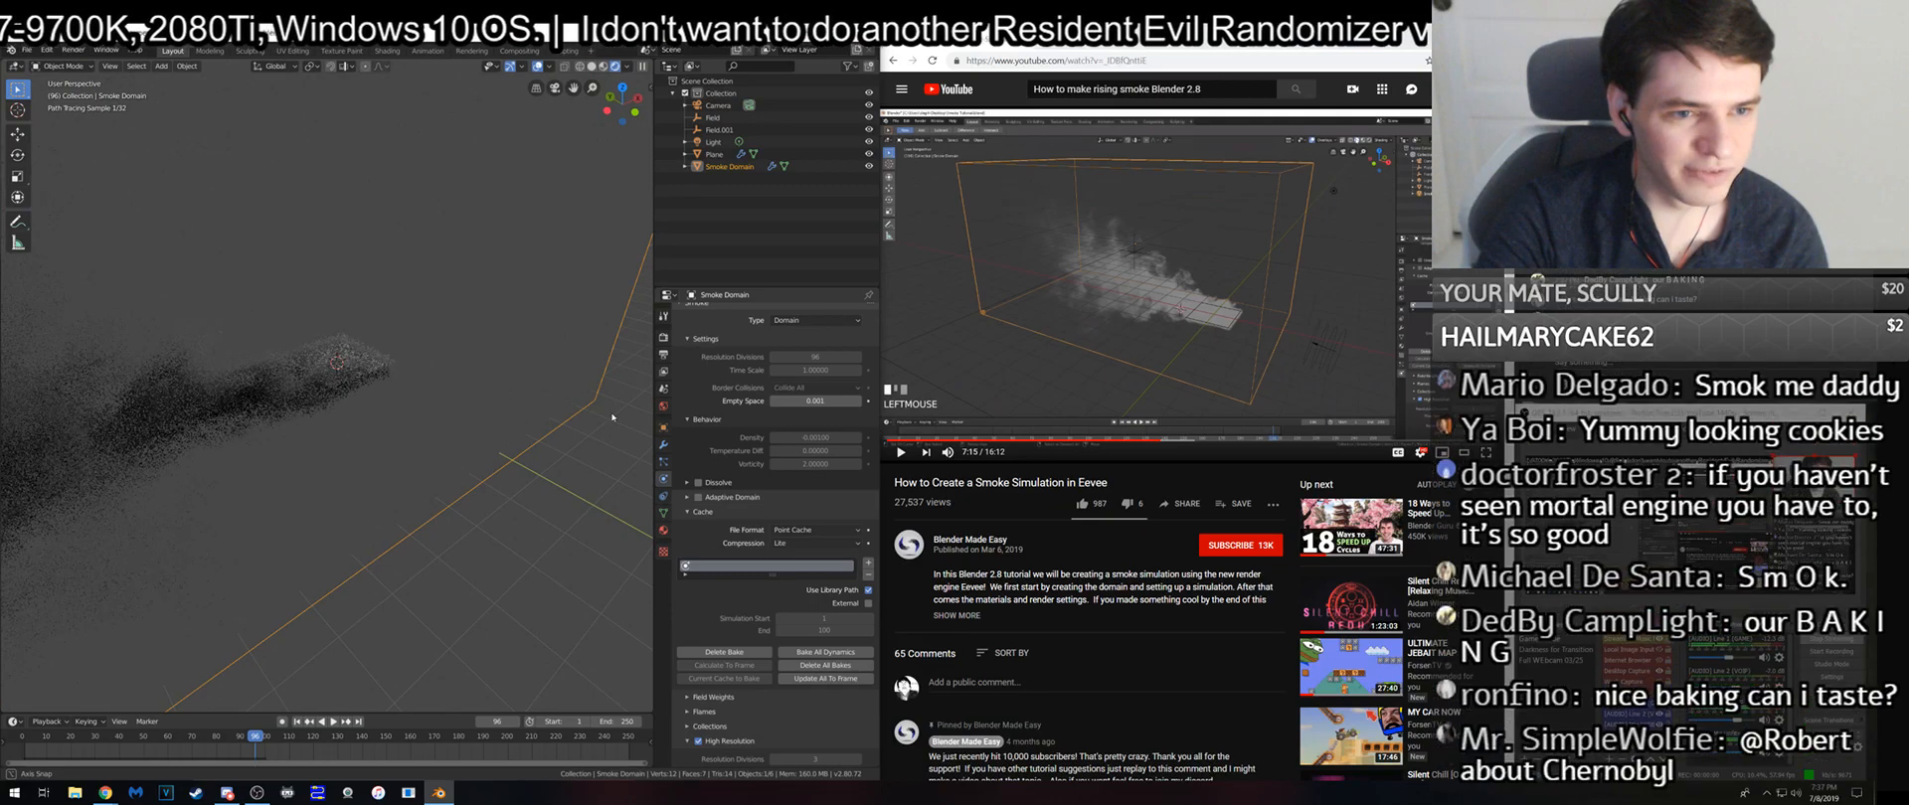
- Leave rendered shading and delete the scene's existing light
left_click(601, 68)
mouse_move(447, 298)
middle_mouse_down()
mouse_move(348, 338)
mouse_move(328, 274)
mouse_move(318, 304)
middle_mouse_up()
left_click(738, 142)
key("Delete")
- Add a Sun light and move it high above the smoke
key("shift+a")
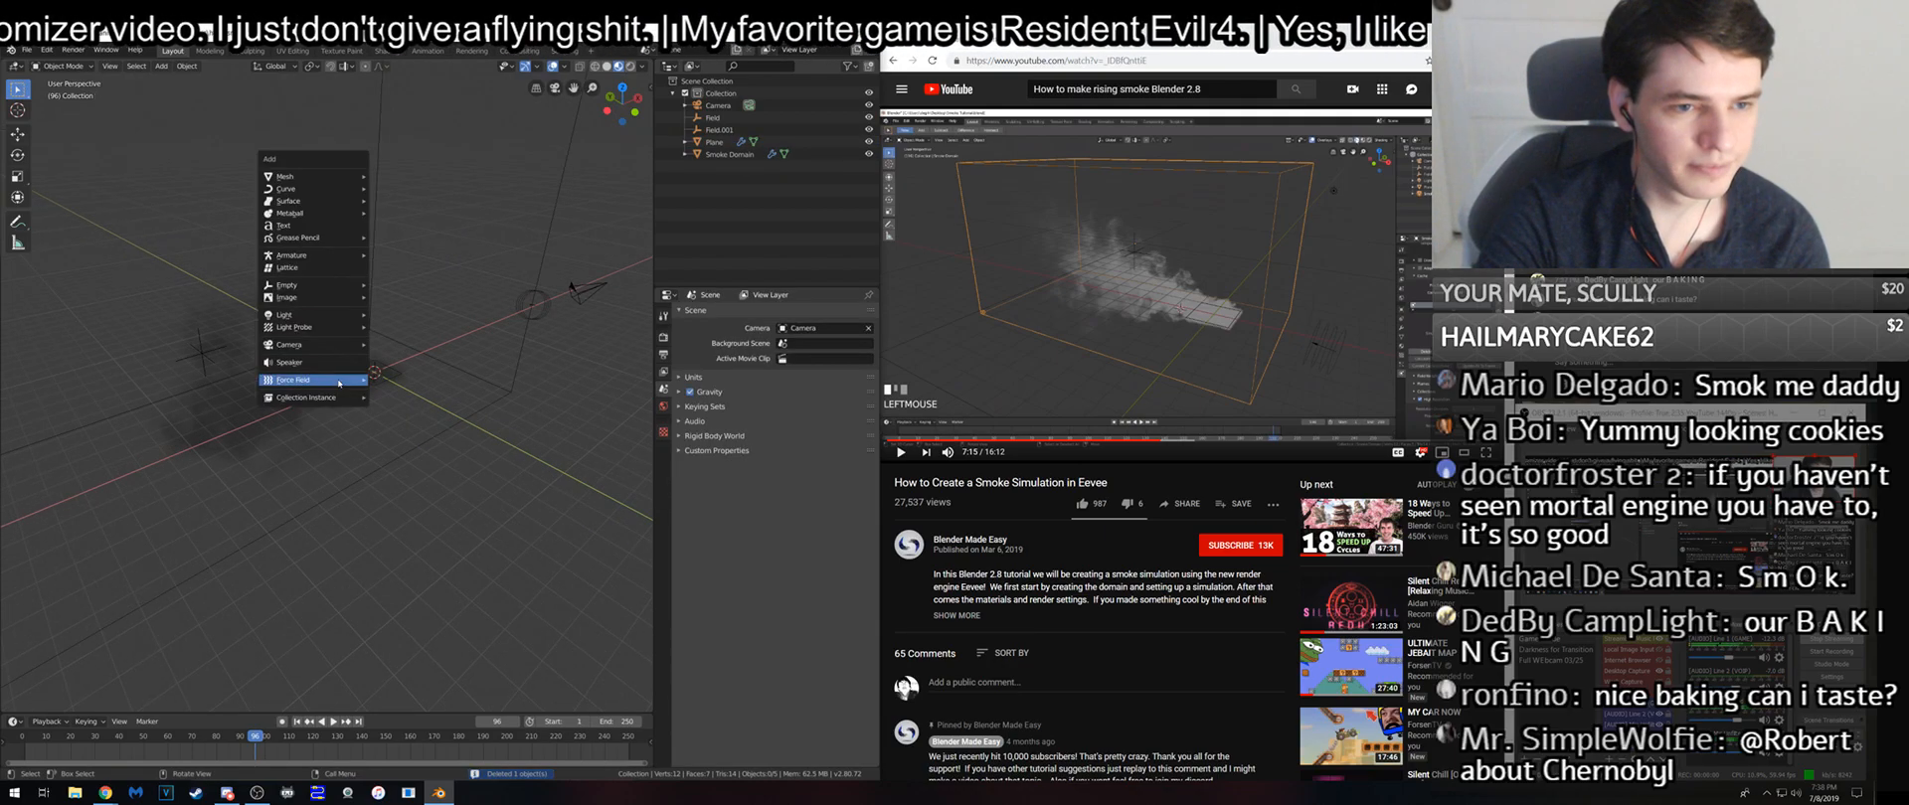
mouse_move(322, 316)
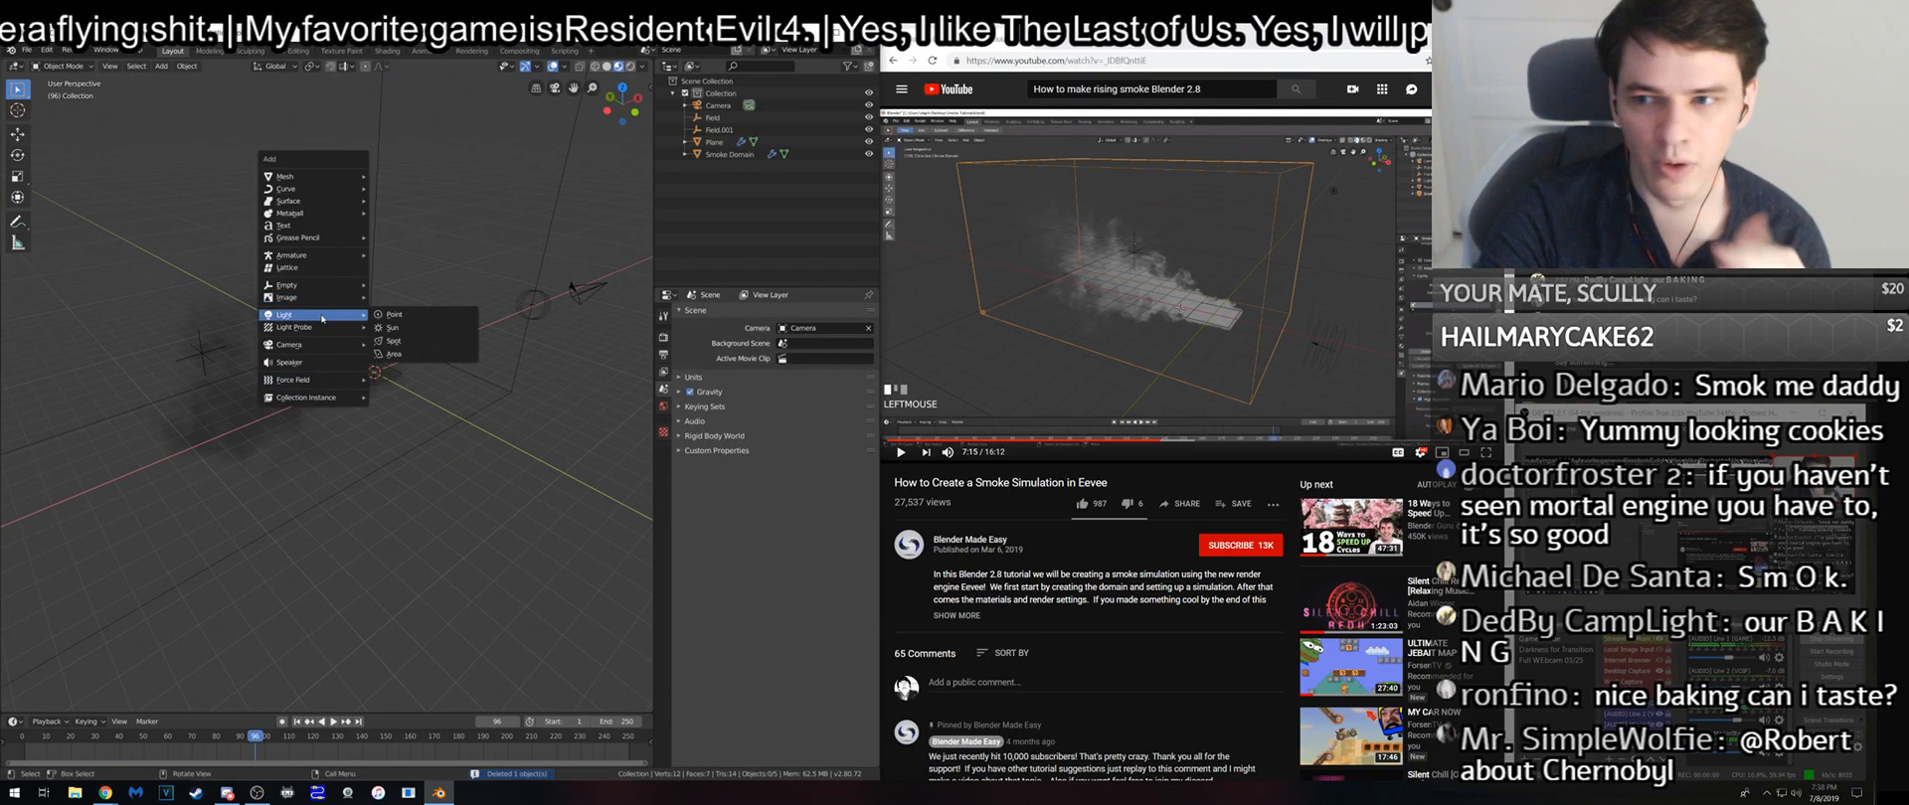
left_click(389, 327)
middle_click_drag(84, 220, 249, 199)
key("g")
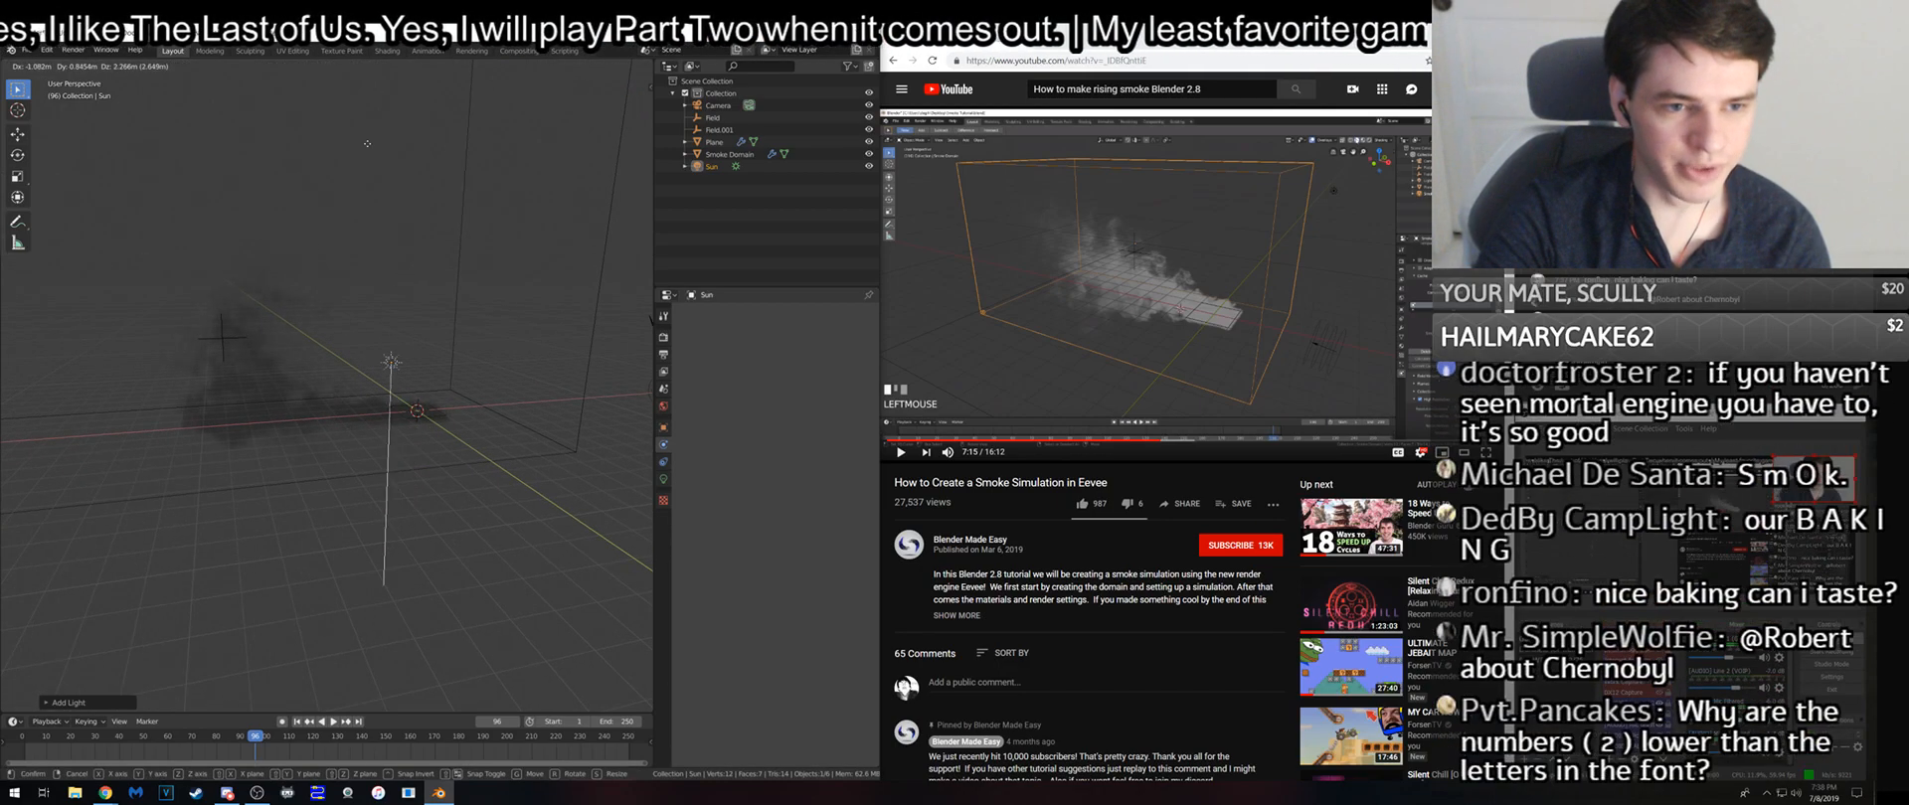
left_click(366, 144)
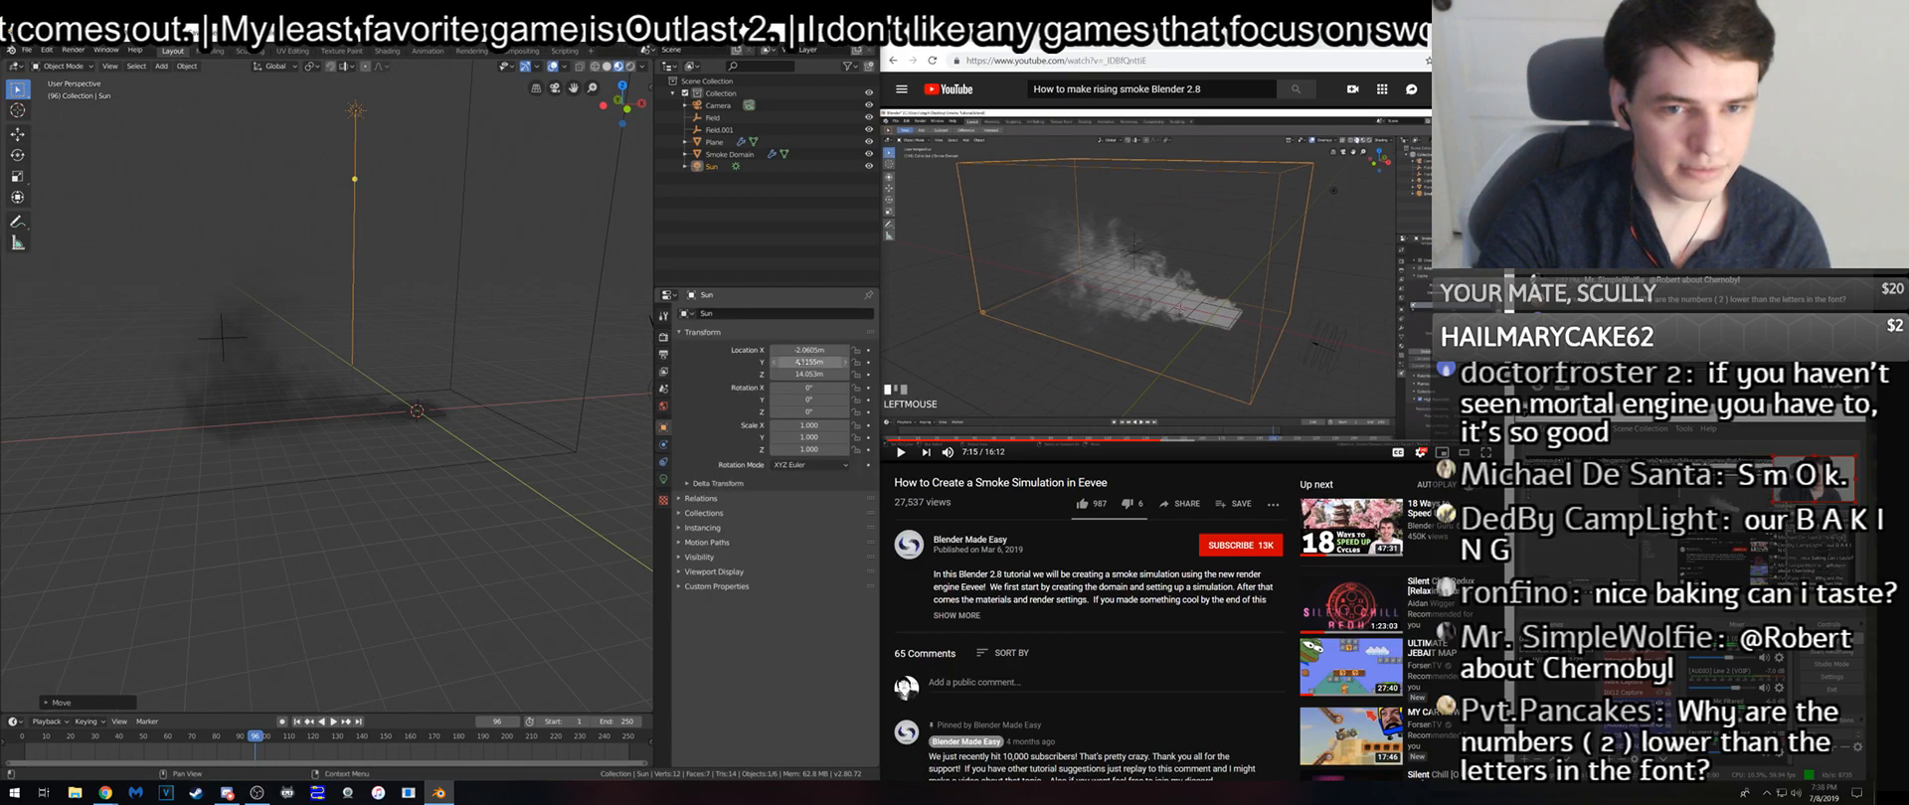
- Set the Sun light's strength to 10 and view the smoke in rendered shading
left_click(663, 480)
left_click(790, 393)
type("10")
key("Return")
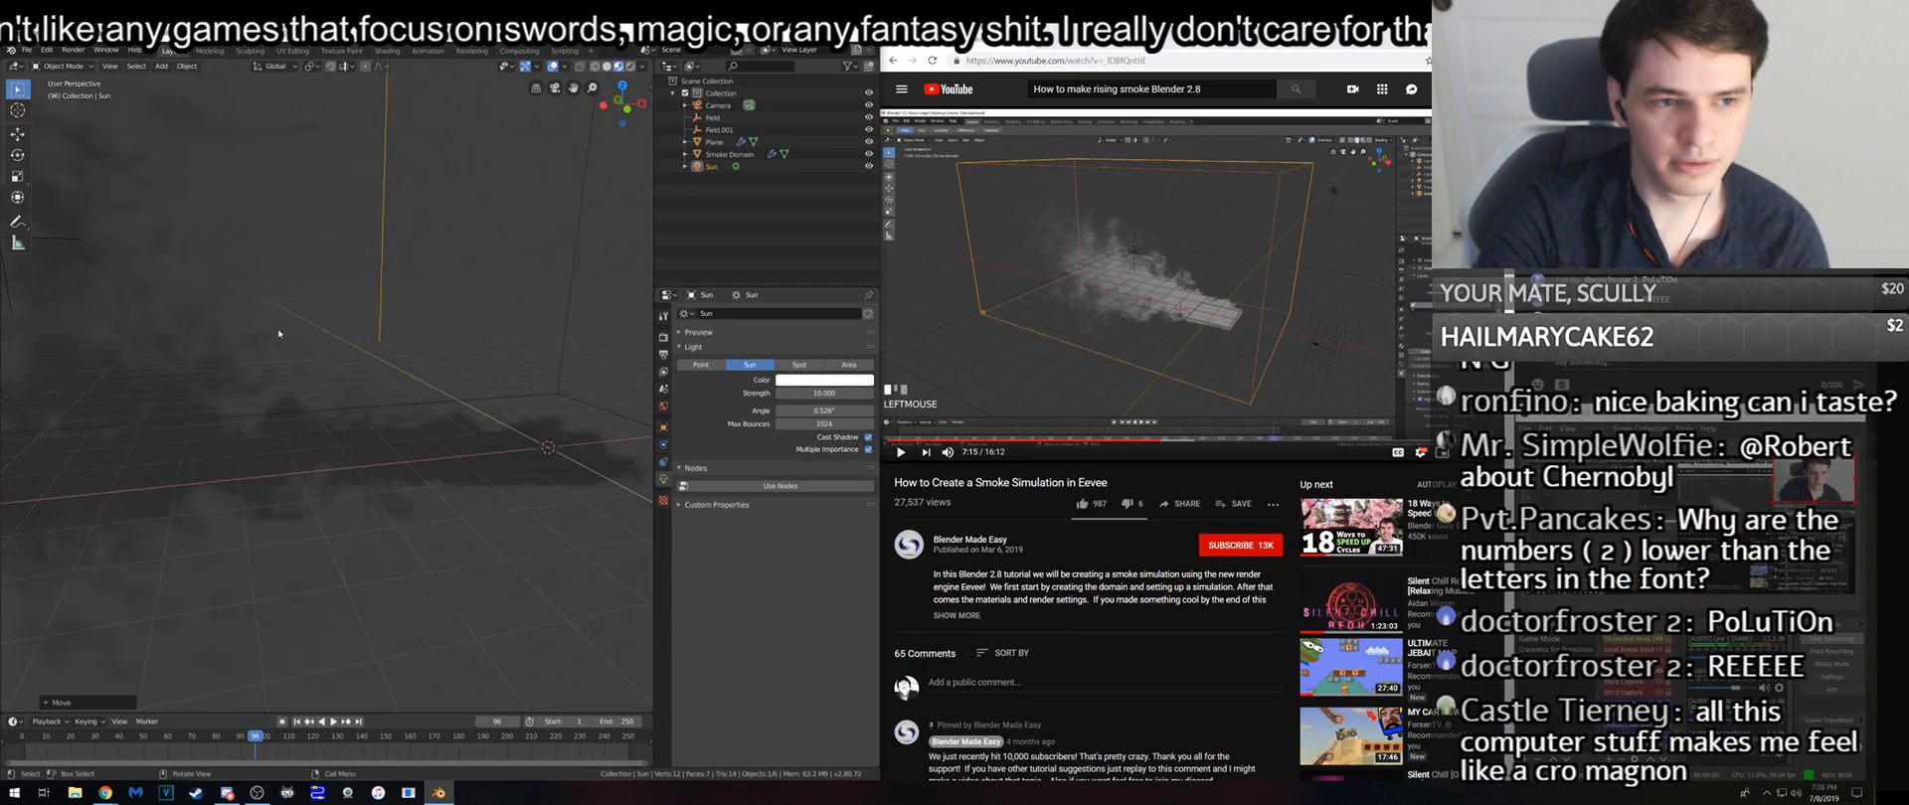
middle_click_drag(339, 356, 378, 328)
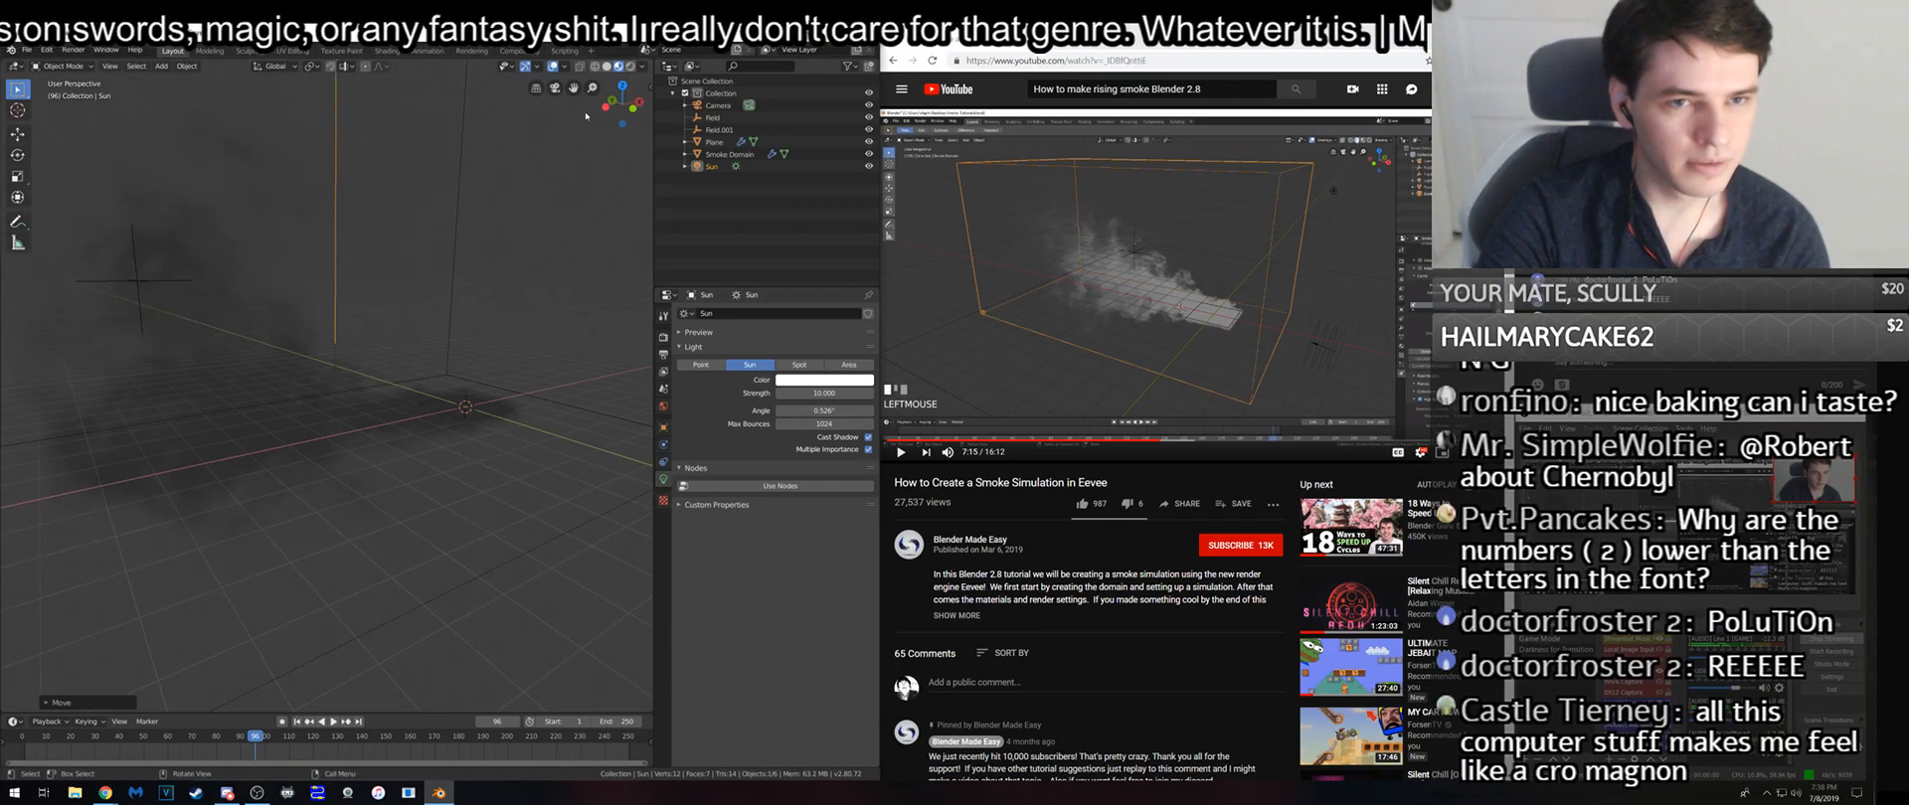
left_click(632, 67)
middle_click_drag(427, 328, 443, 312)
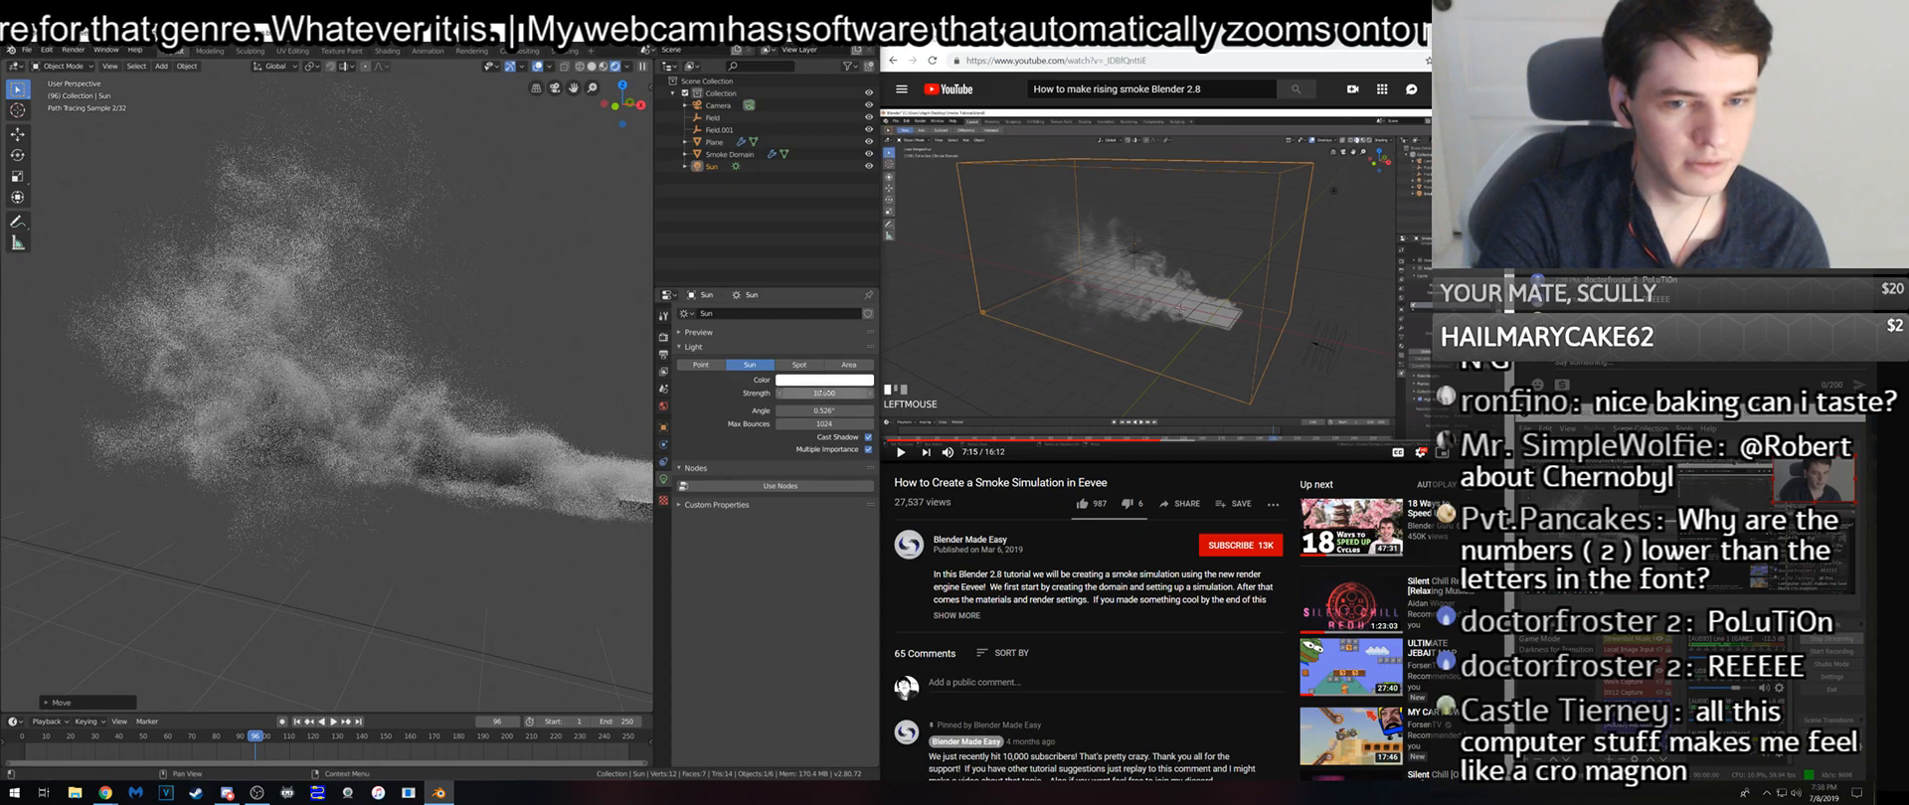
- Set the Sun light's strength to 5
left_click(828, 394)
type("5")
key("Return")
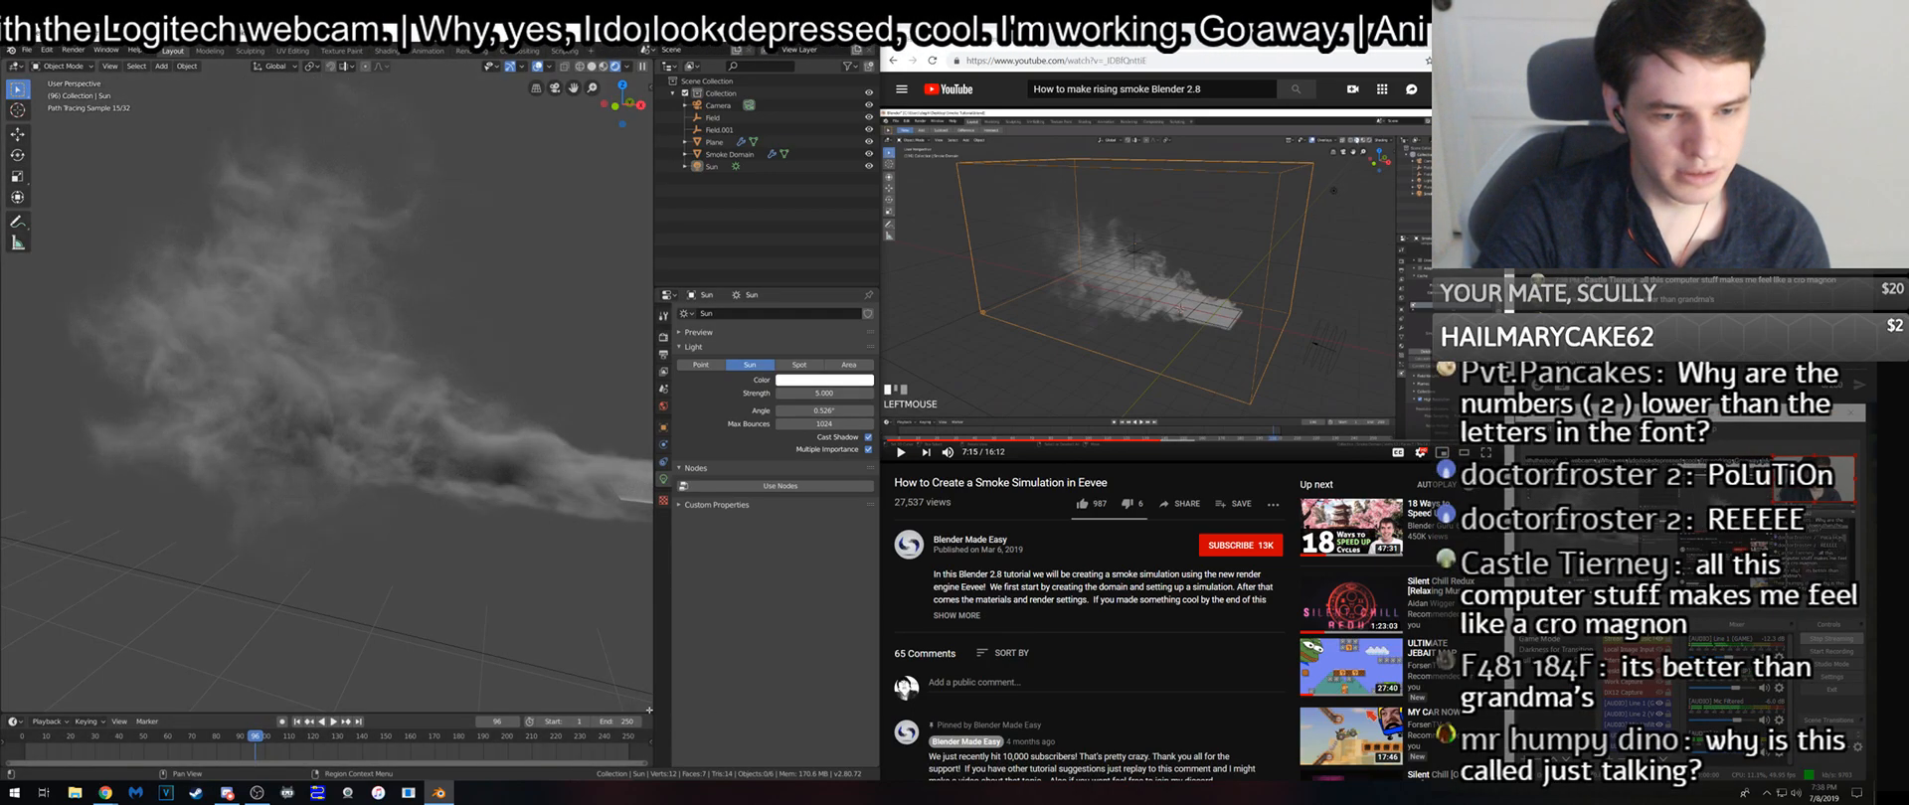
- Split off the lower part of the 3D viewport as a Shader Editor and show the smoke domain's material nodes in it
left_click_drag(651, 706, 2, 502)
left_click(13, 507)
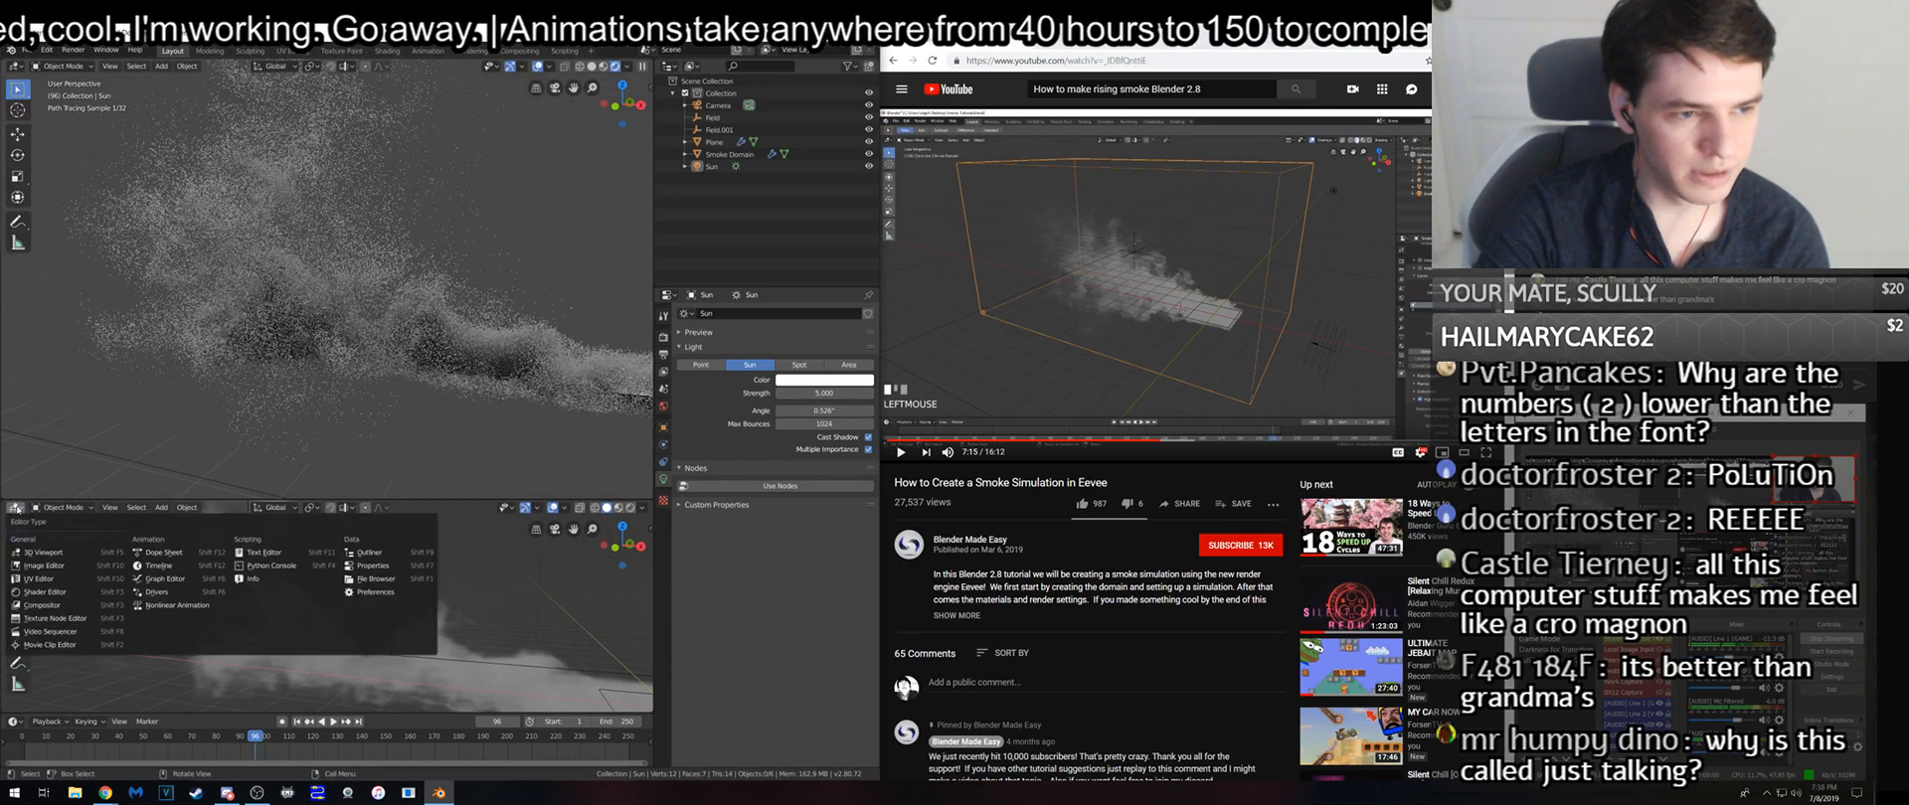
left_click(82, 588)
scroll(135, 298, "down", 3)
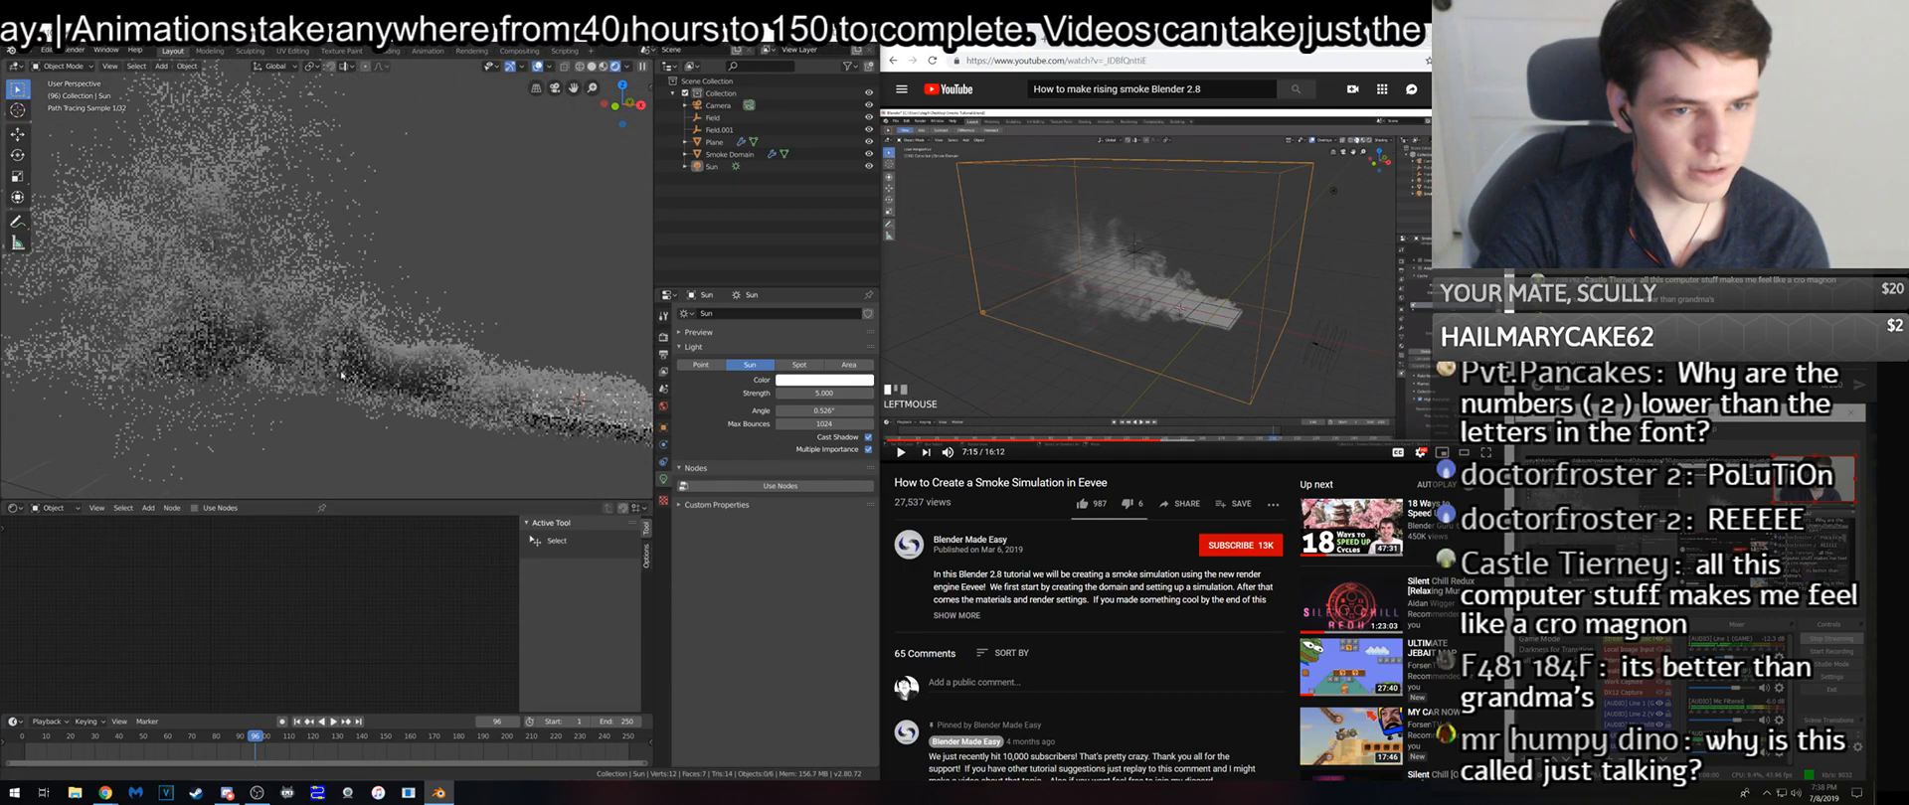
left_click(728, 154)
key("Home")
scroll(385, 648, "up", 4)
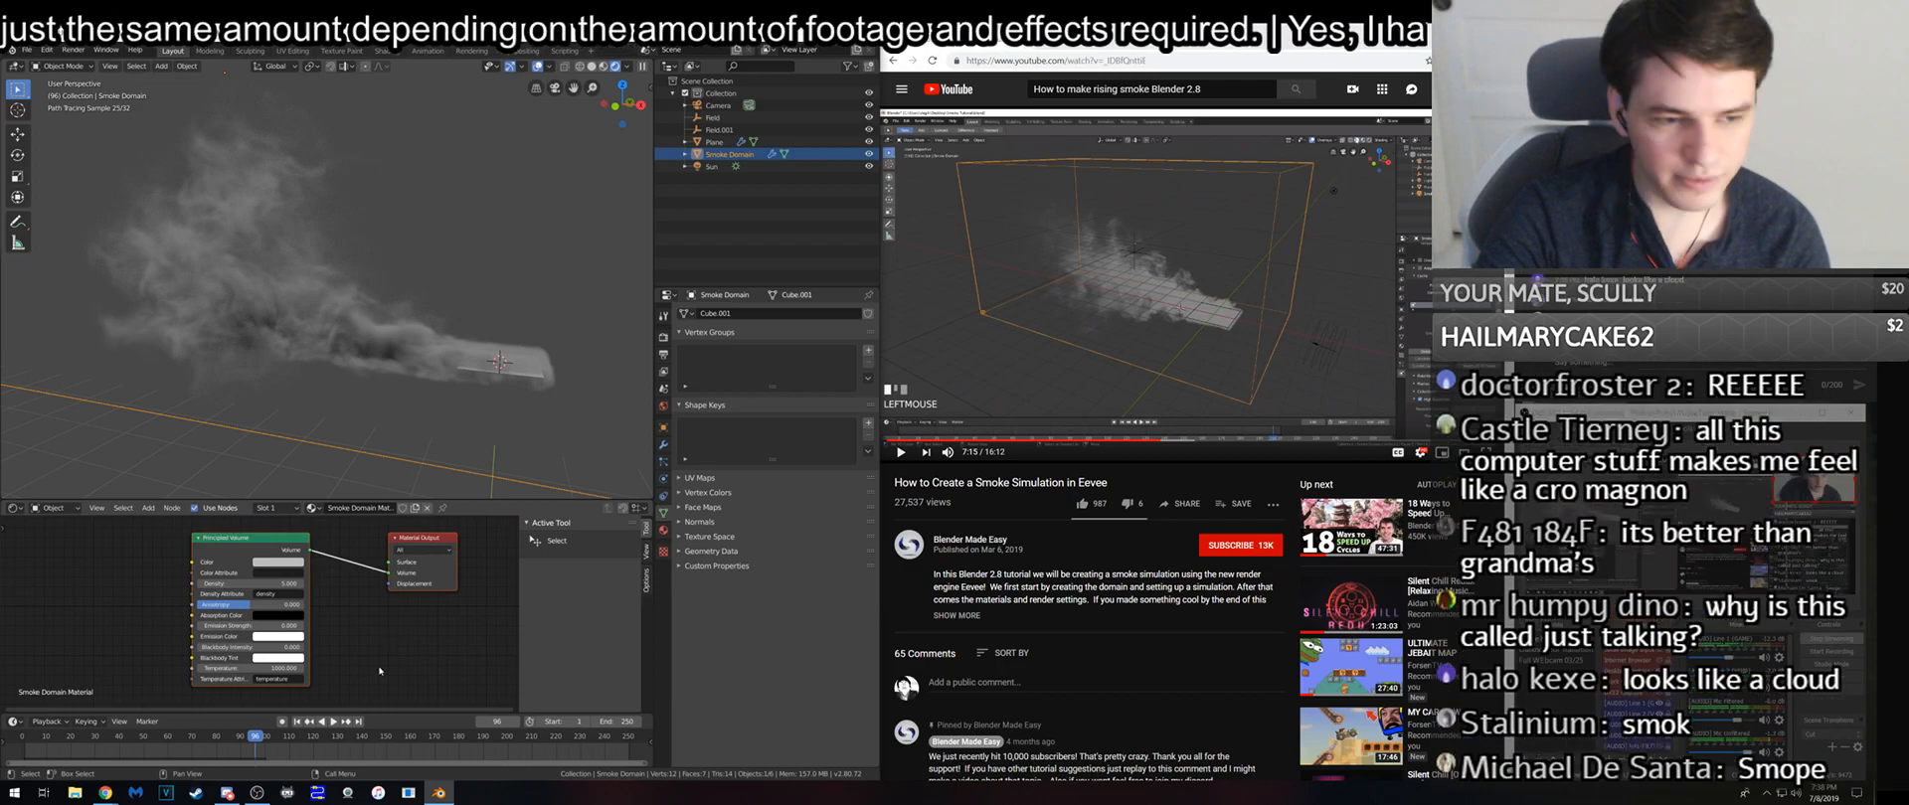
middle_click_drag(387, 634, 384, 615)
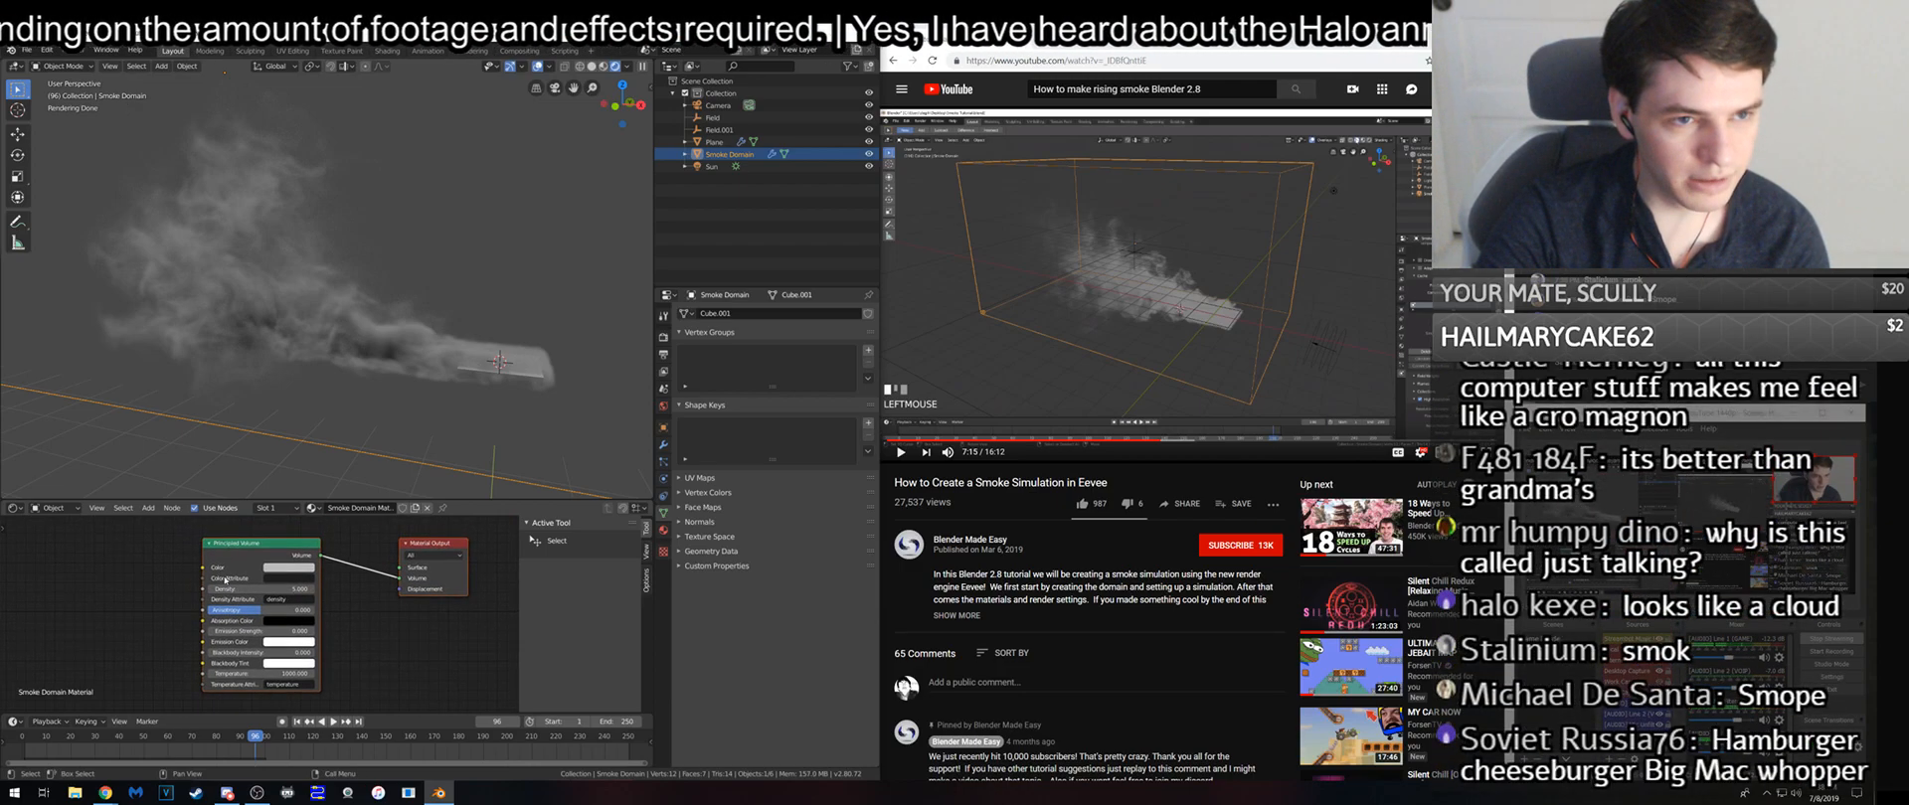
middle_click_drag(137, 603, 184, 609)
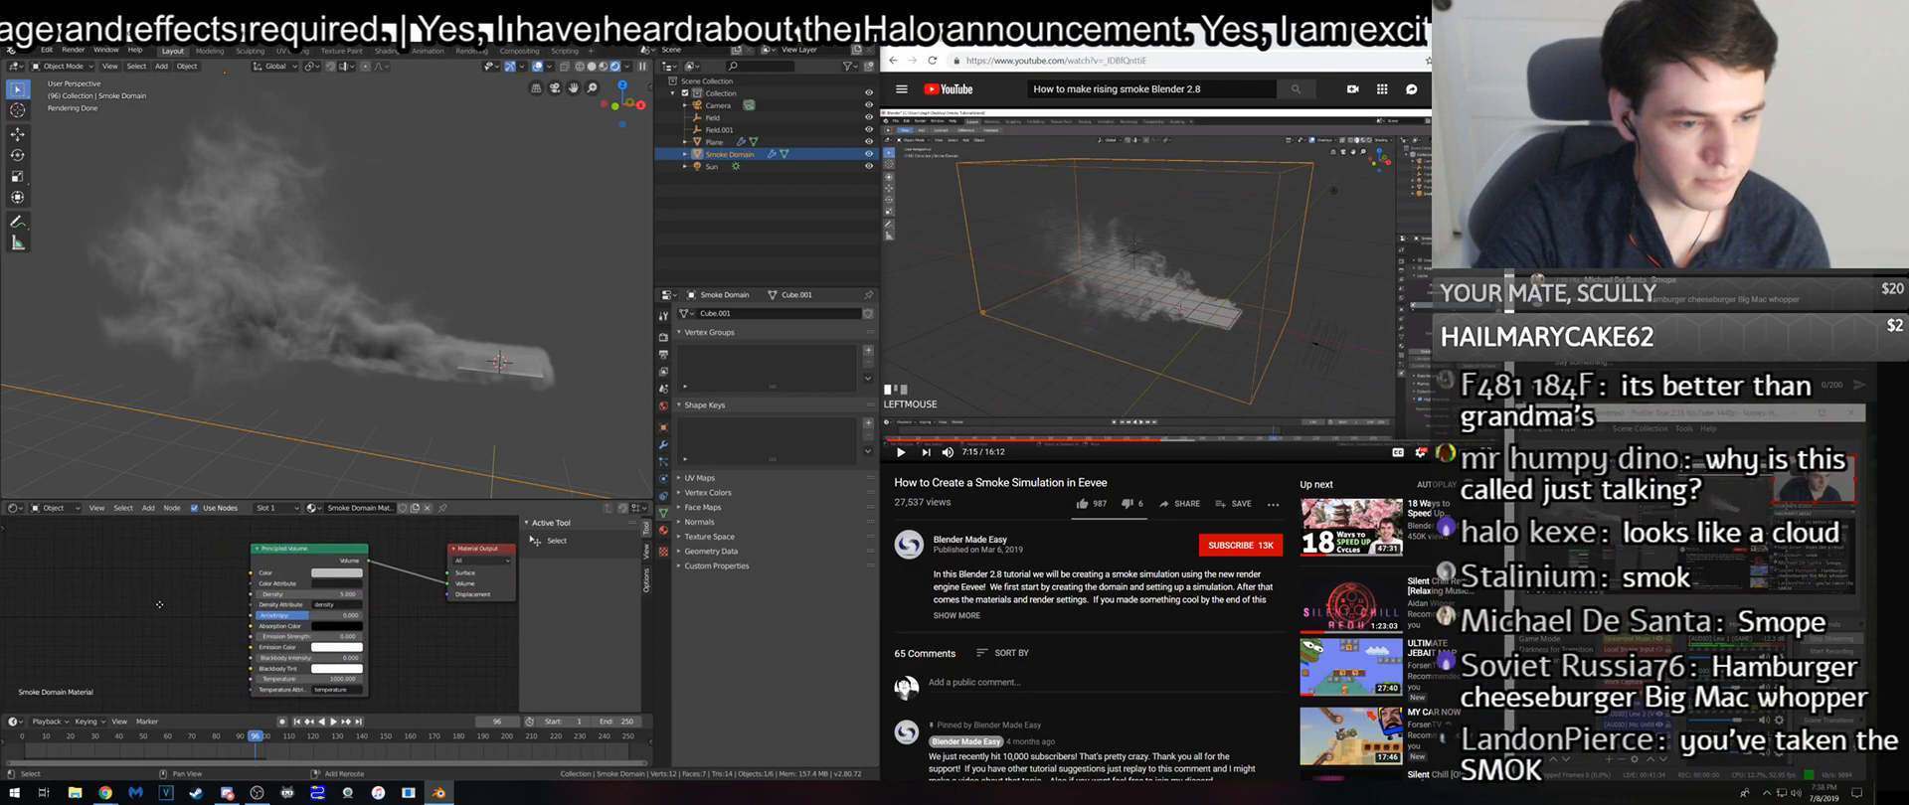
- Add an Attribute node beside the Principled Volume node and set its attribute name to density
key("shift+a")
left_click(160, 606)
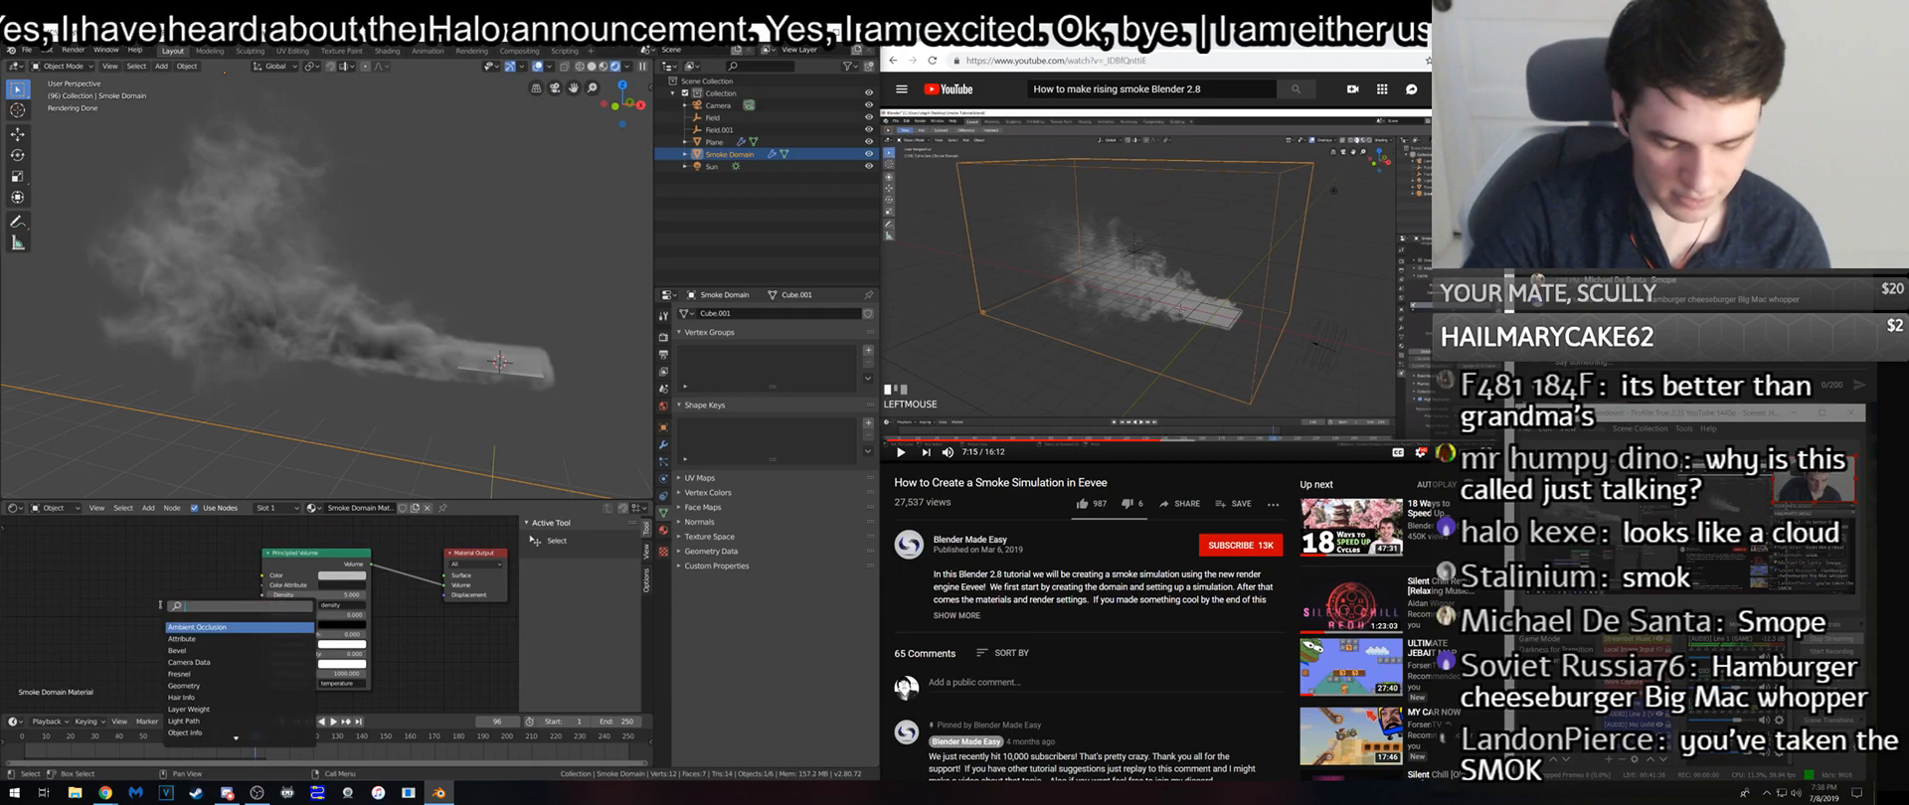
left_click(182, 638)
left_click(123, 592)
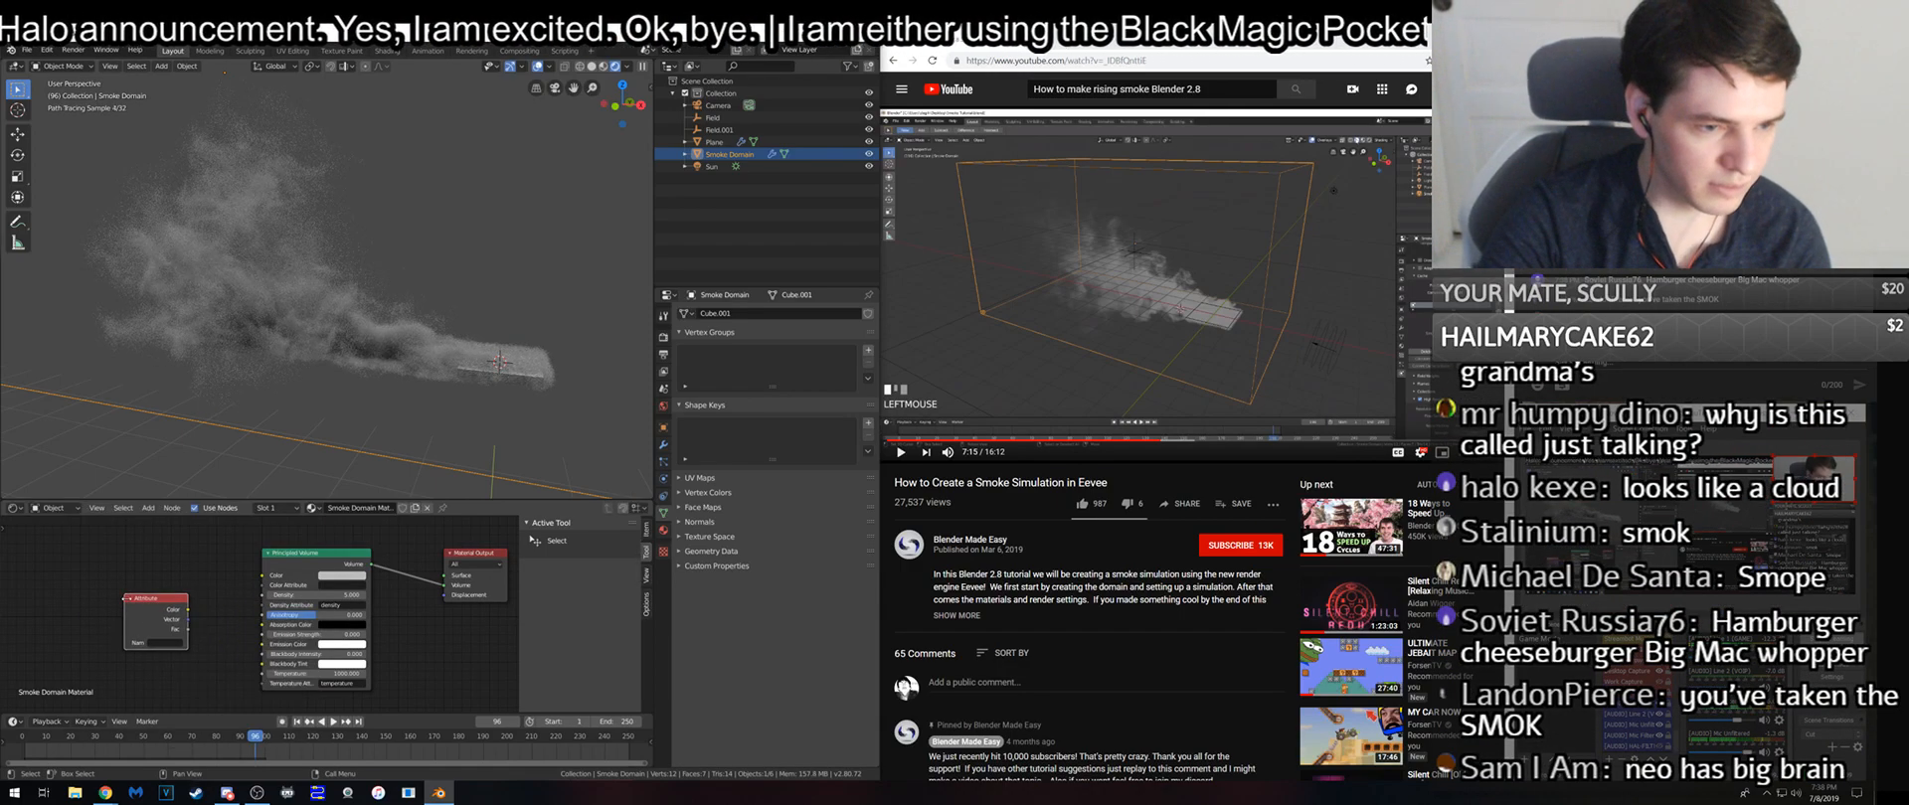
type("dens")
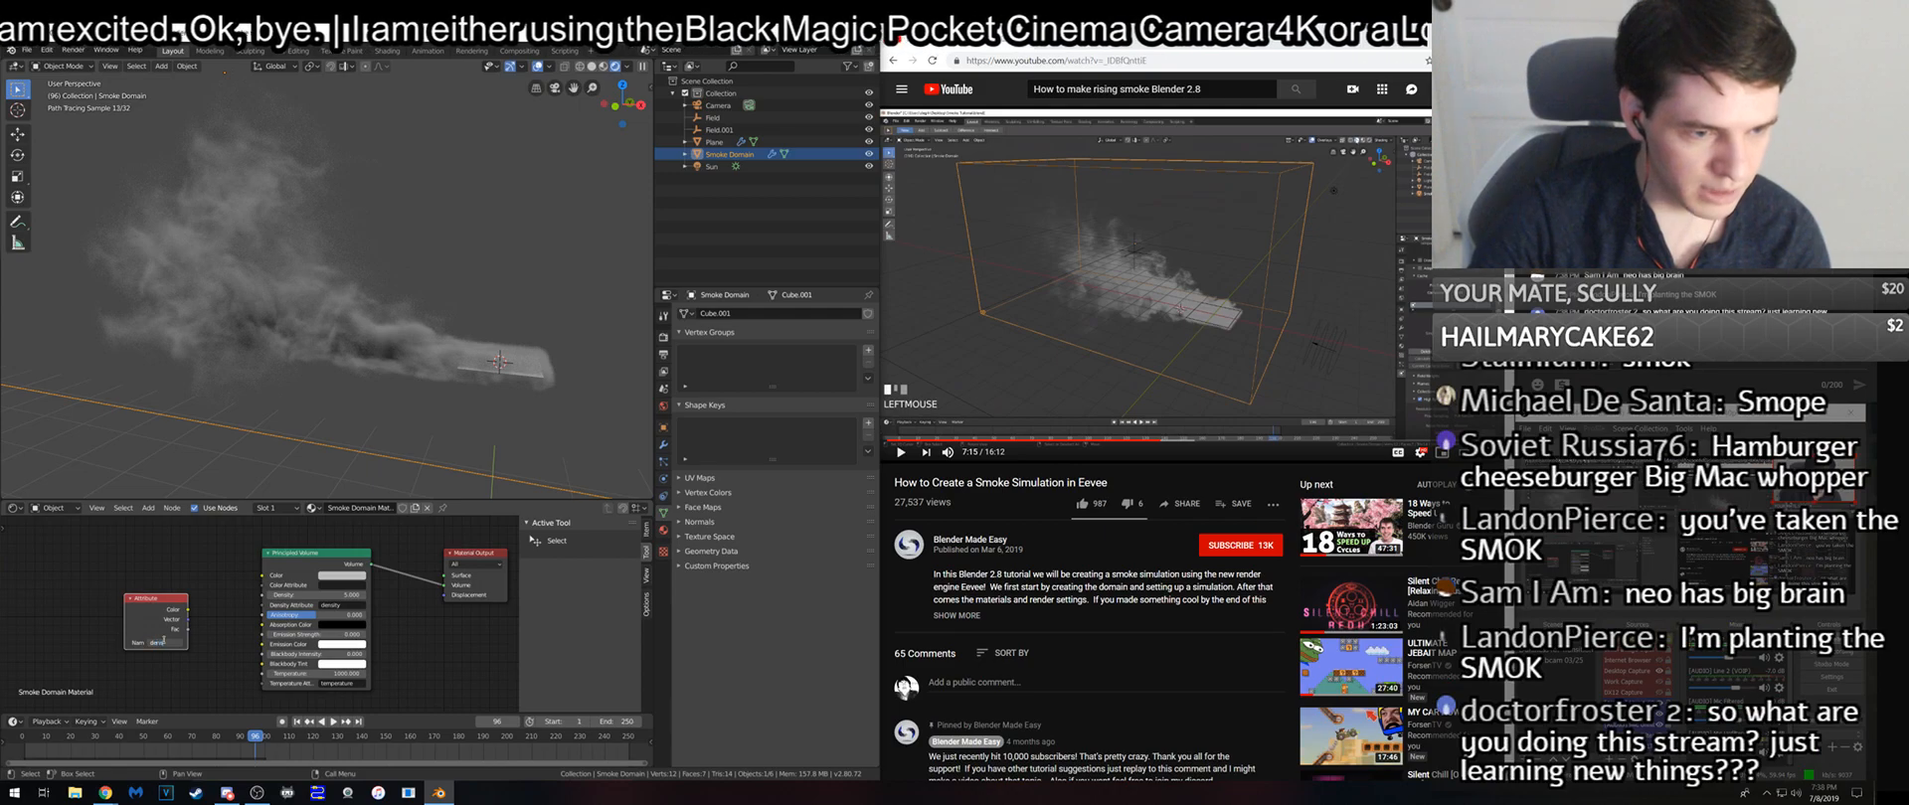
type("ity")
- Add a Bright/Contrast node and link the Attribute node through it to the Principled Volume's Density input
left_click_drag(170, 599, 26, 609)
middle_click_drag(25, 609, 96, 590)
key("shift+a")
type("con")
key("Return")
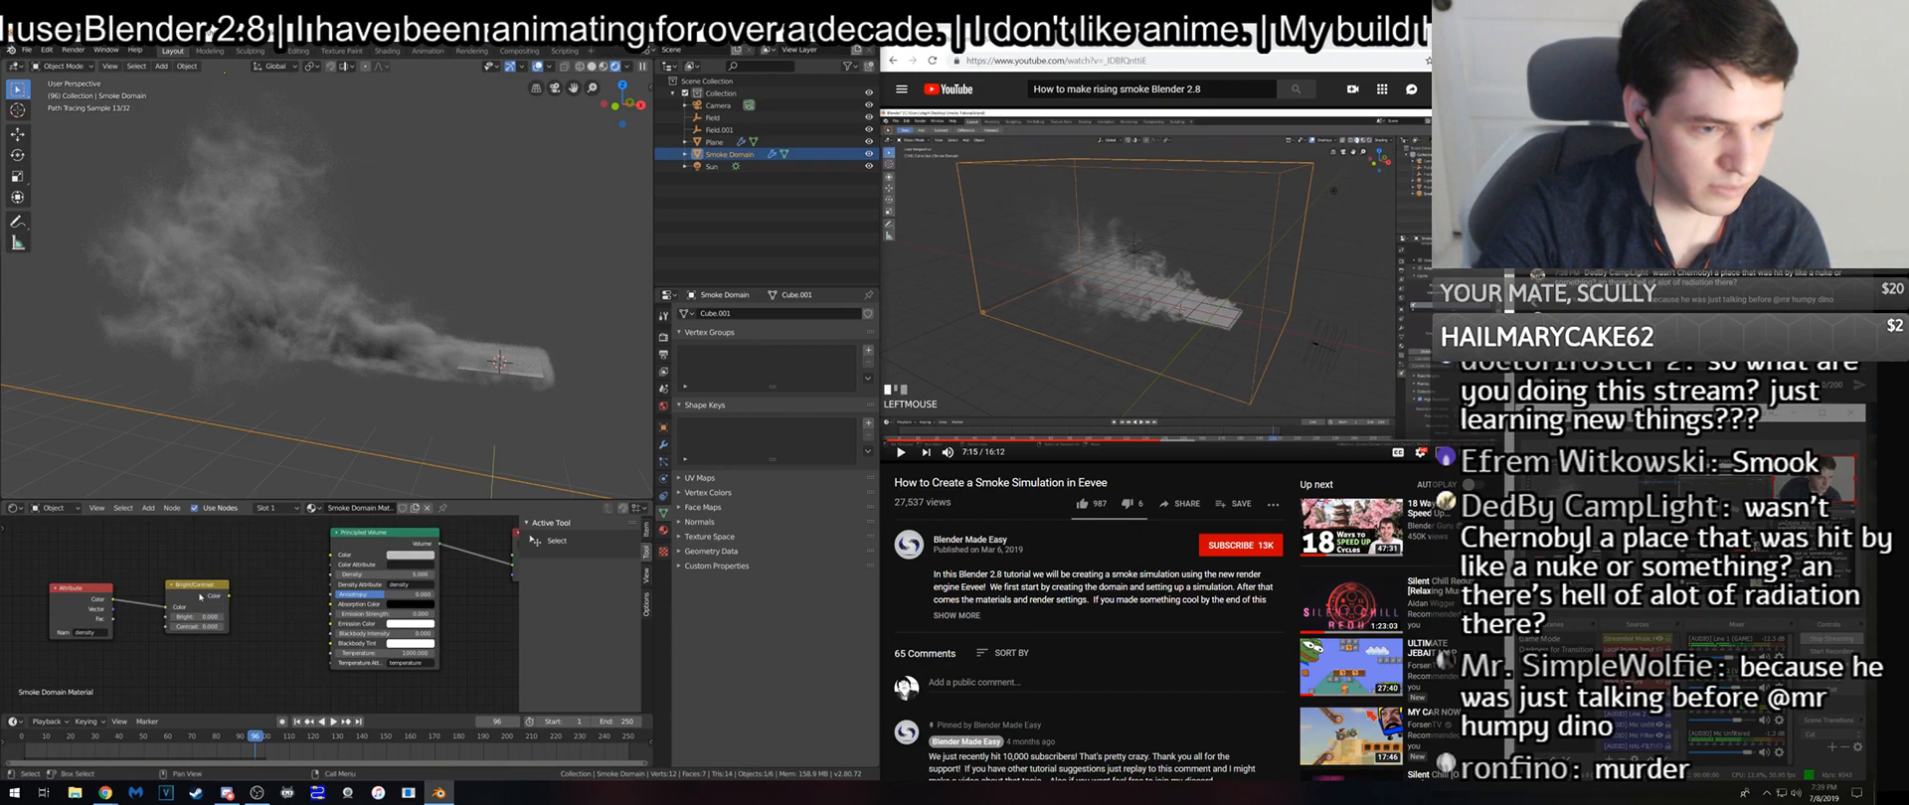
left_click_drag(231, 596, 331, 574)
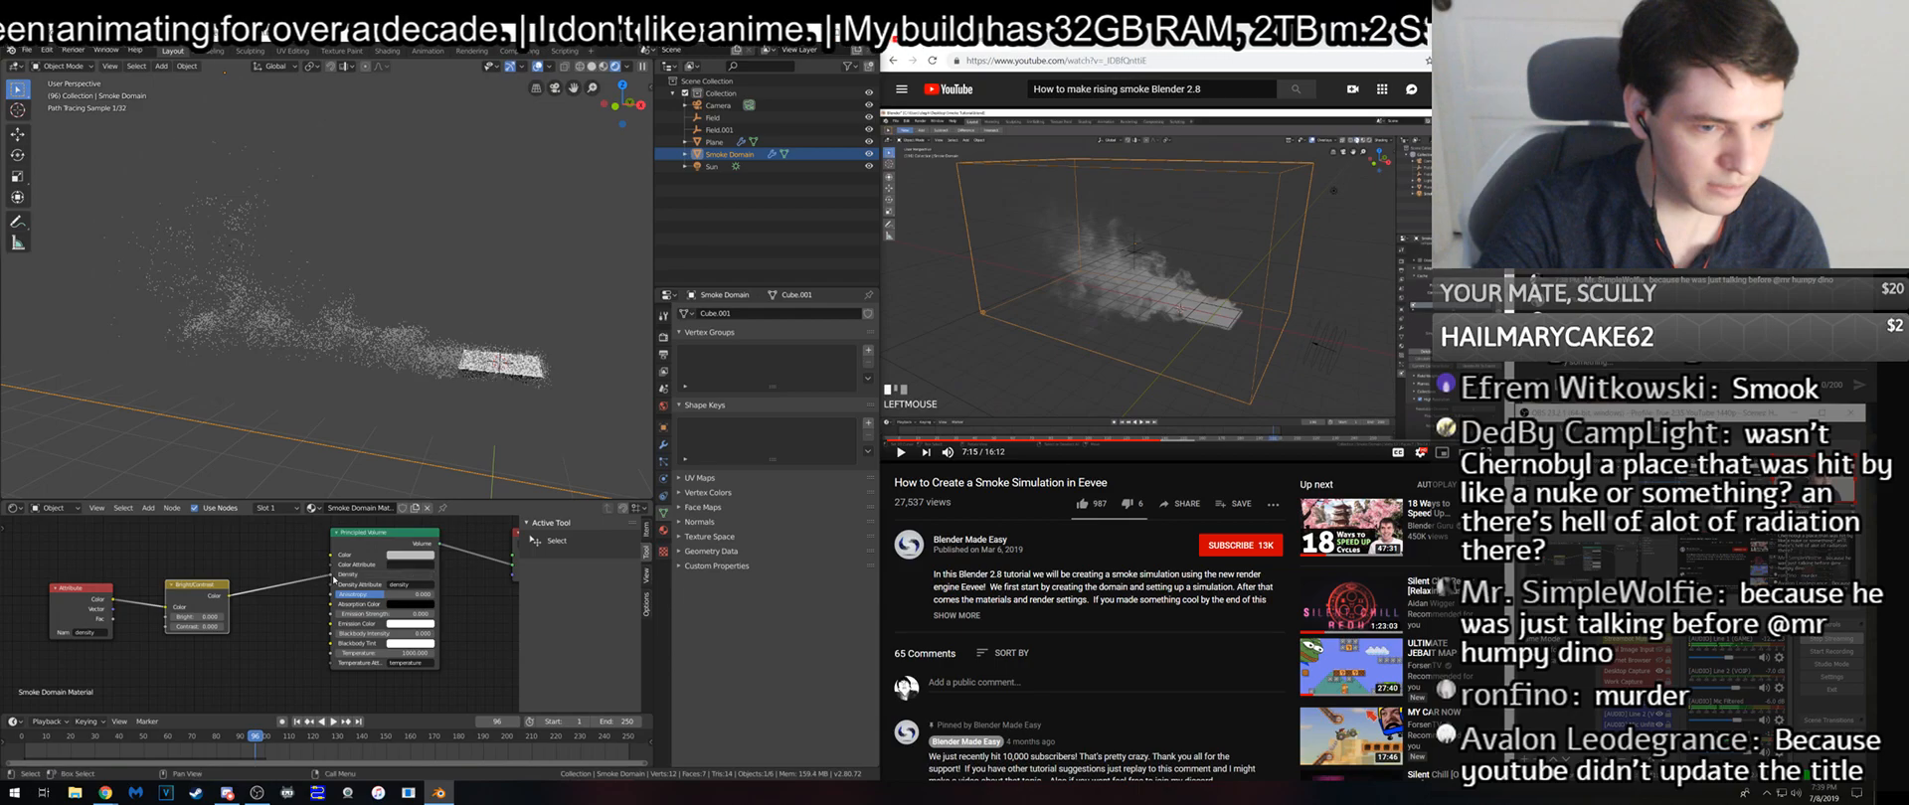
- Raise the Bright/Contrast node's brightness and set its contrast to 10
left_click_drag(215, 626, 313, 625)
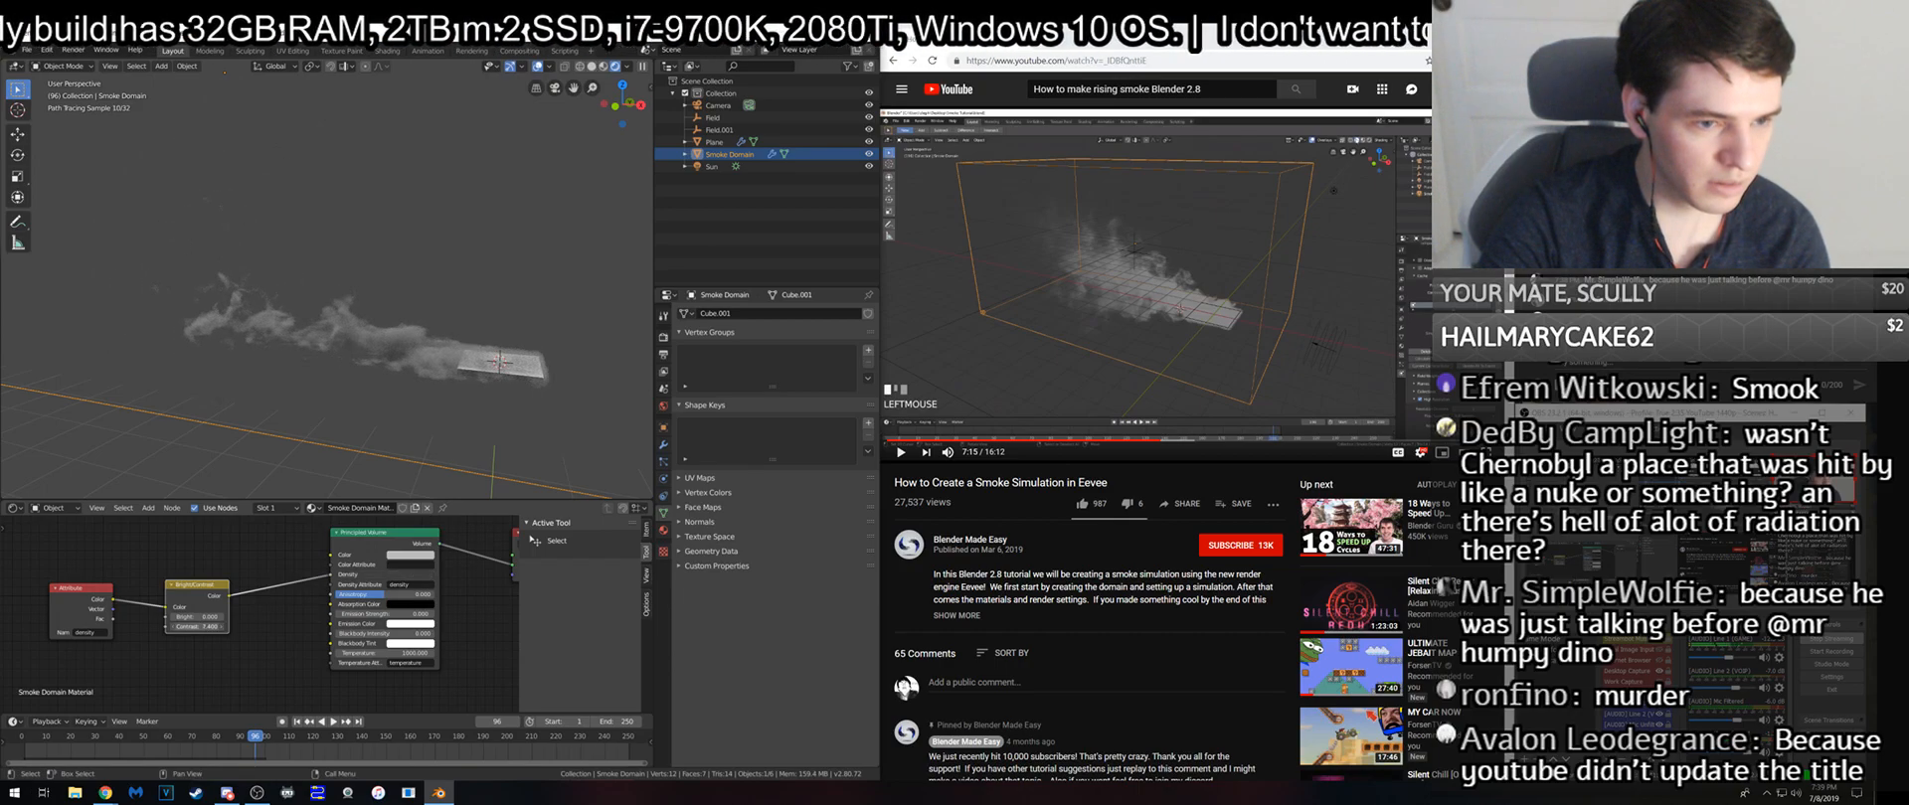
left_click_drag(197, 616, 351, 616)
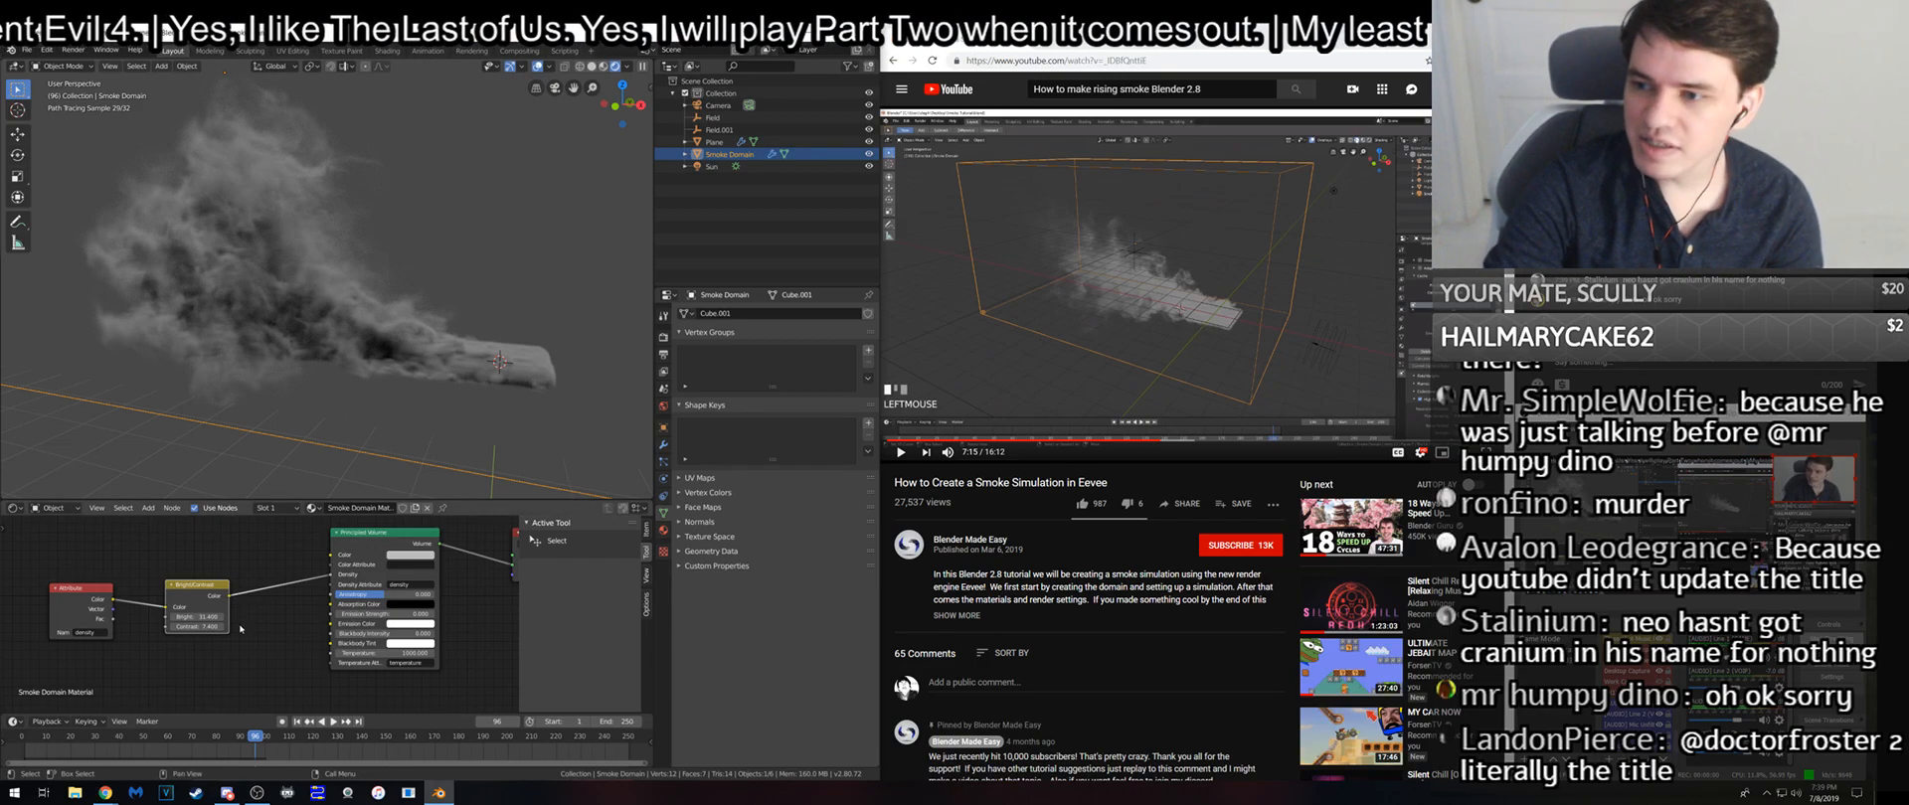
type("10")
key("Return")
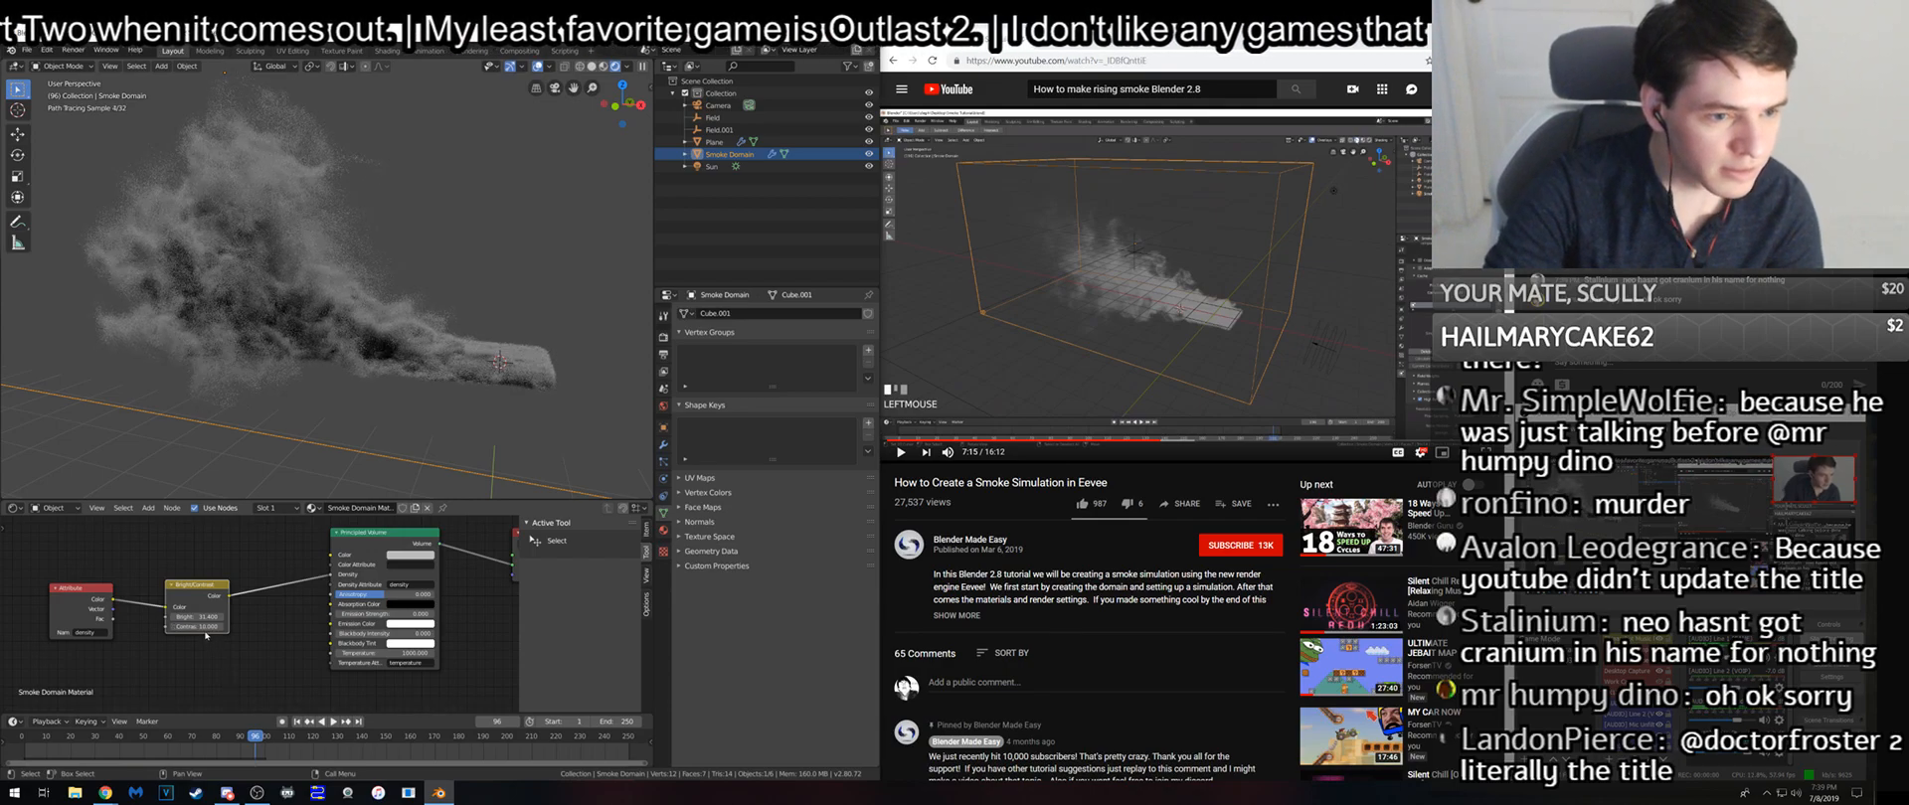
- Try a contrast of 0 on the Bright/Contrast node and finish with a far higher contrast for thicker smoke
type("0")
key("Return")
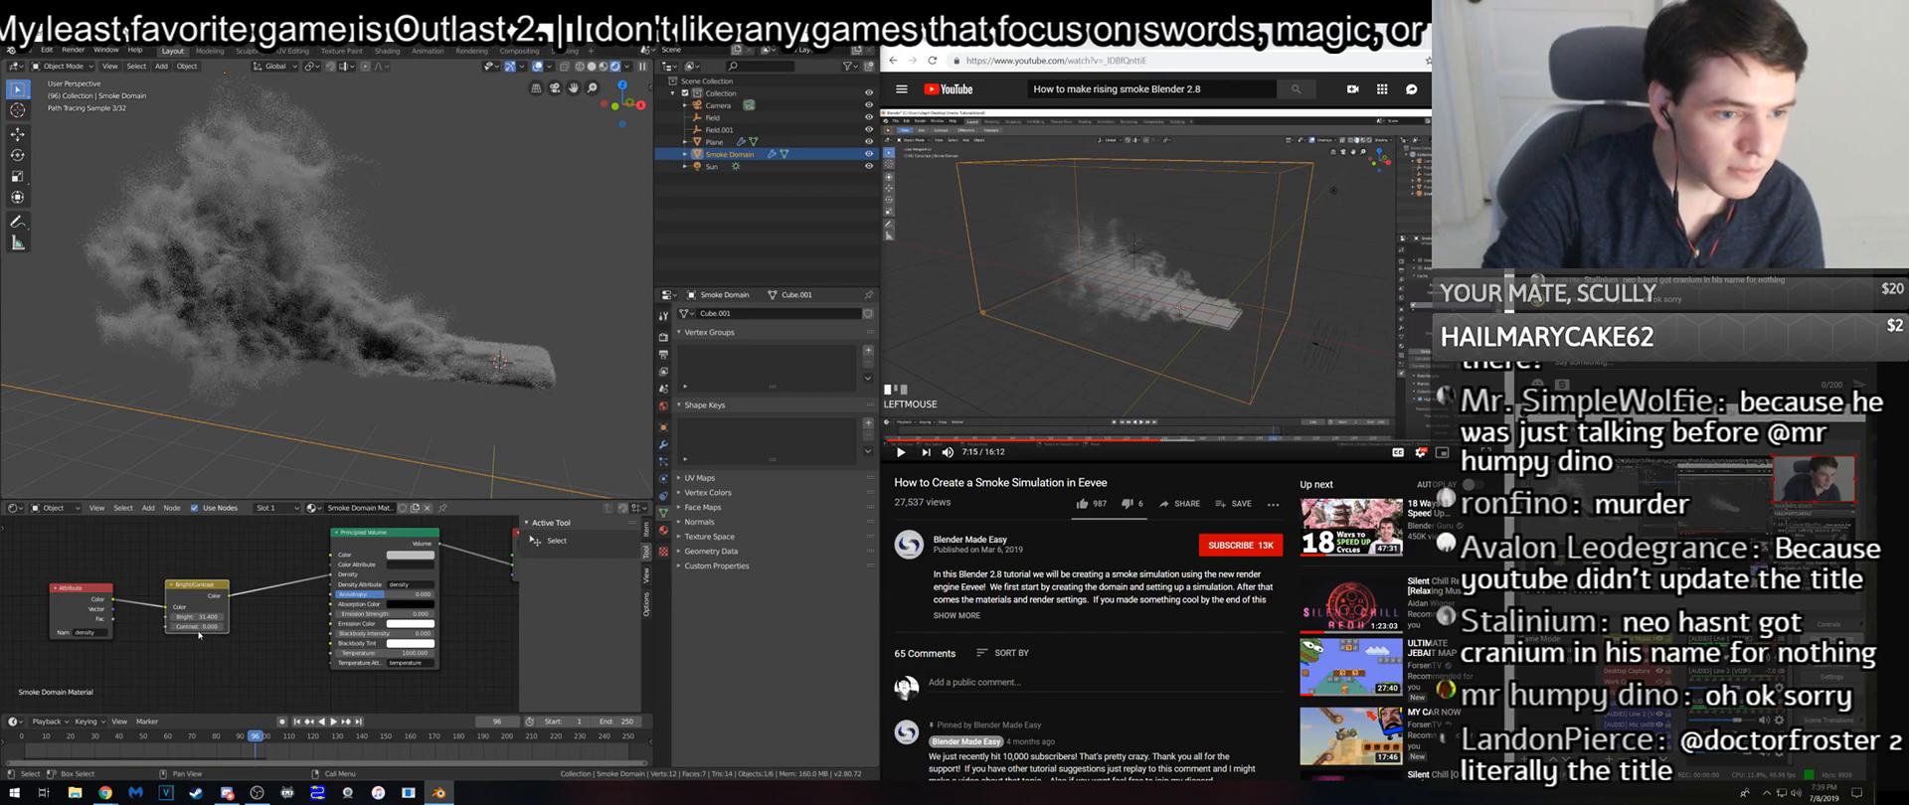
key("Return")
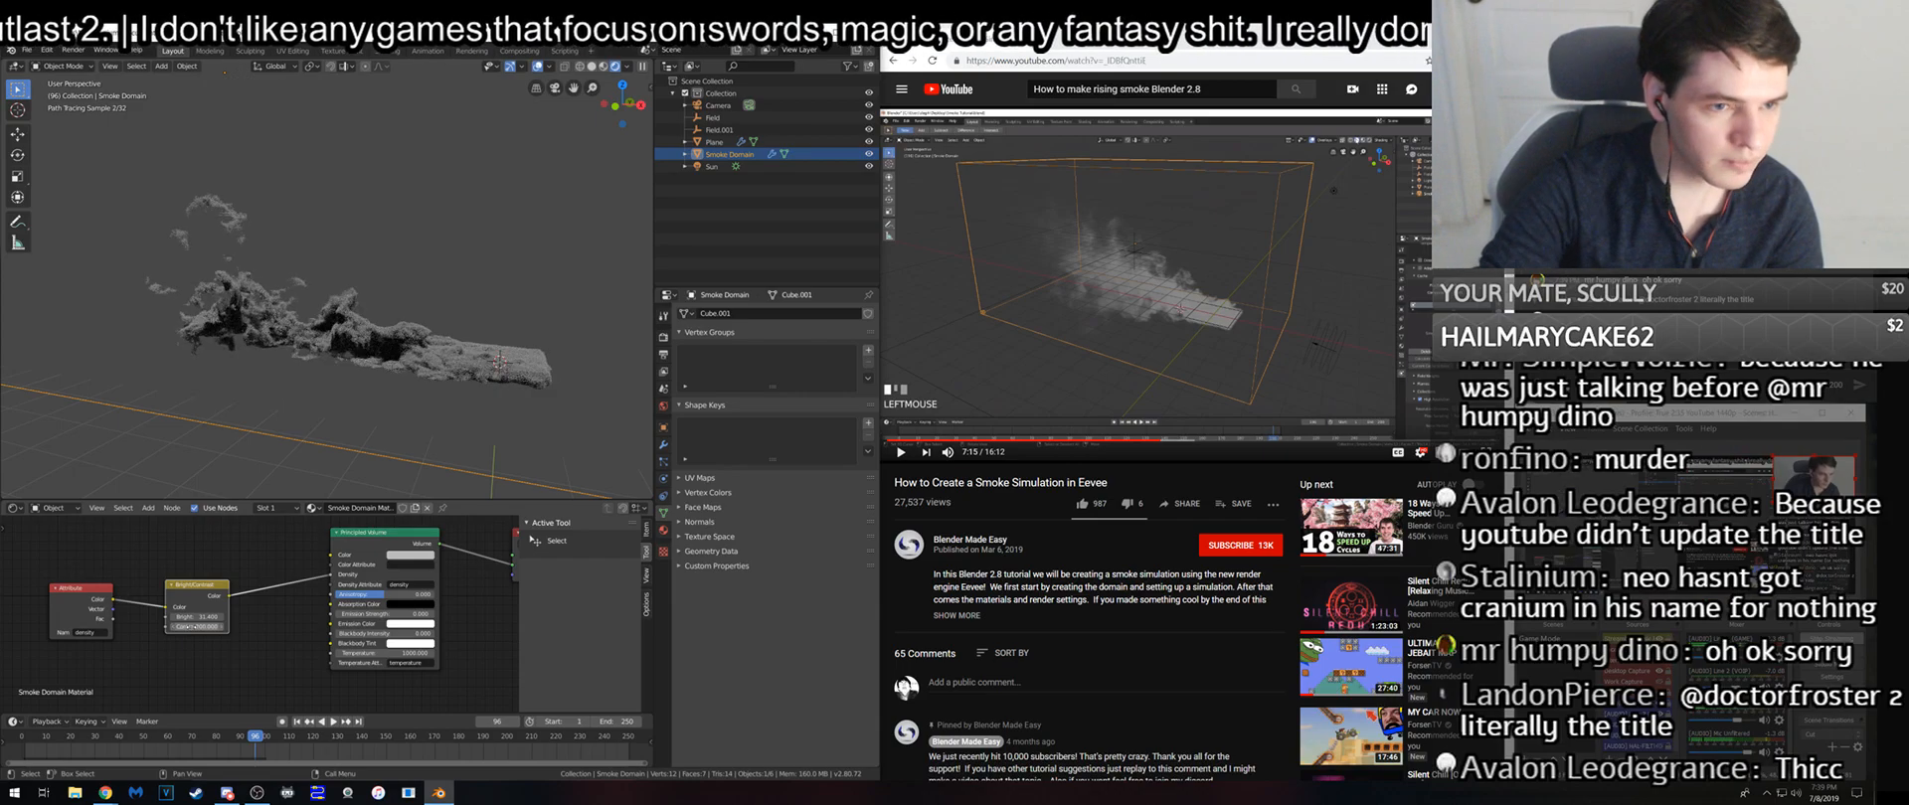
- Examine the thickened smoke from other angles, move the timeline to frame 83 and save the file
middle_click_drag(258, 373, 343, 379)
middle_click_drag(364, 379, 453, 340)
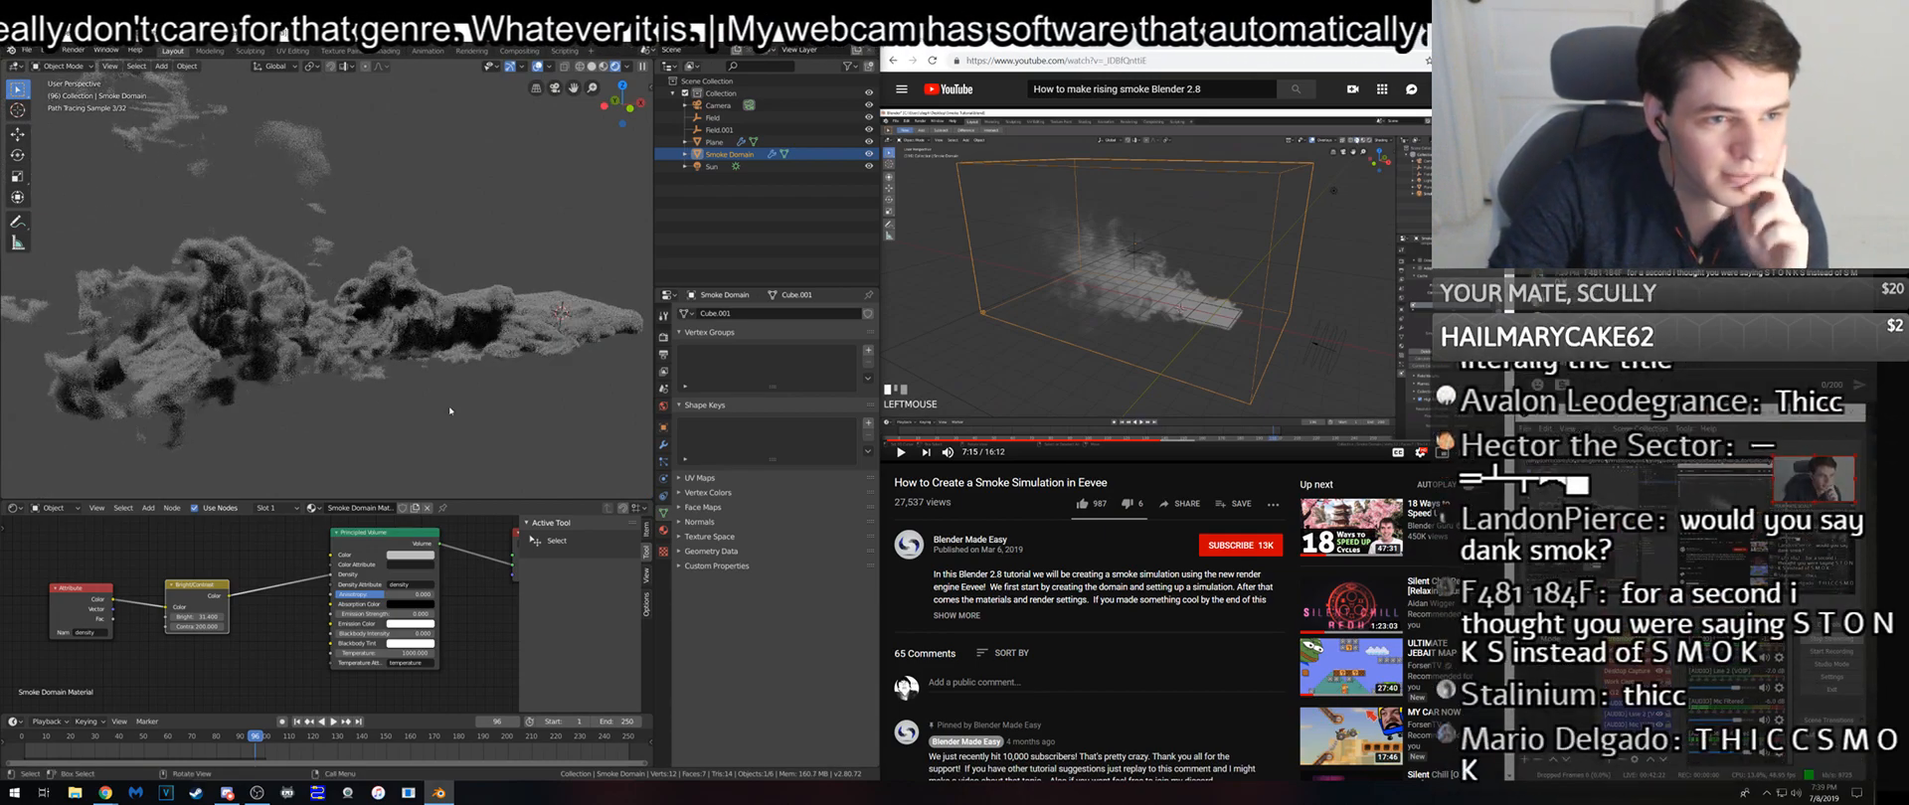
left_click(207, 740)
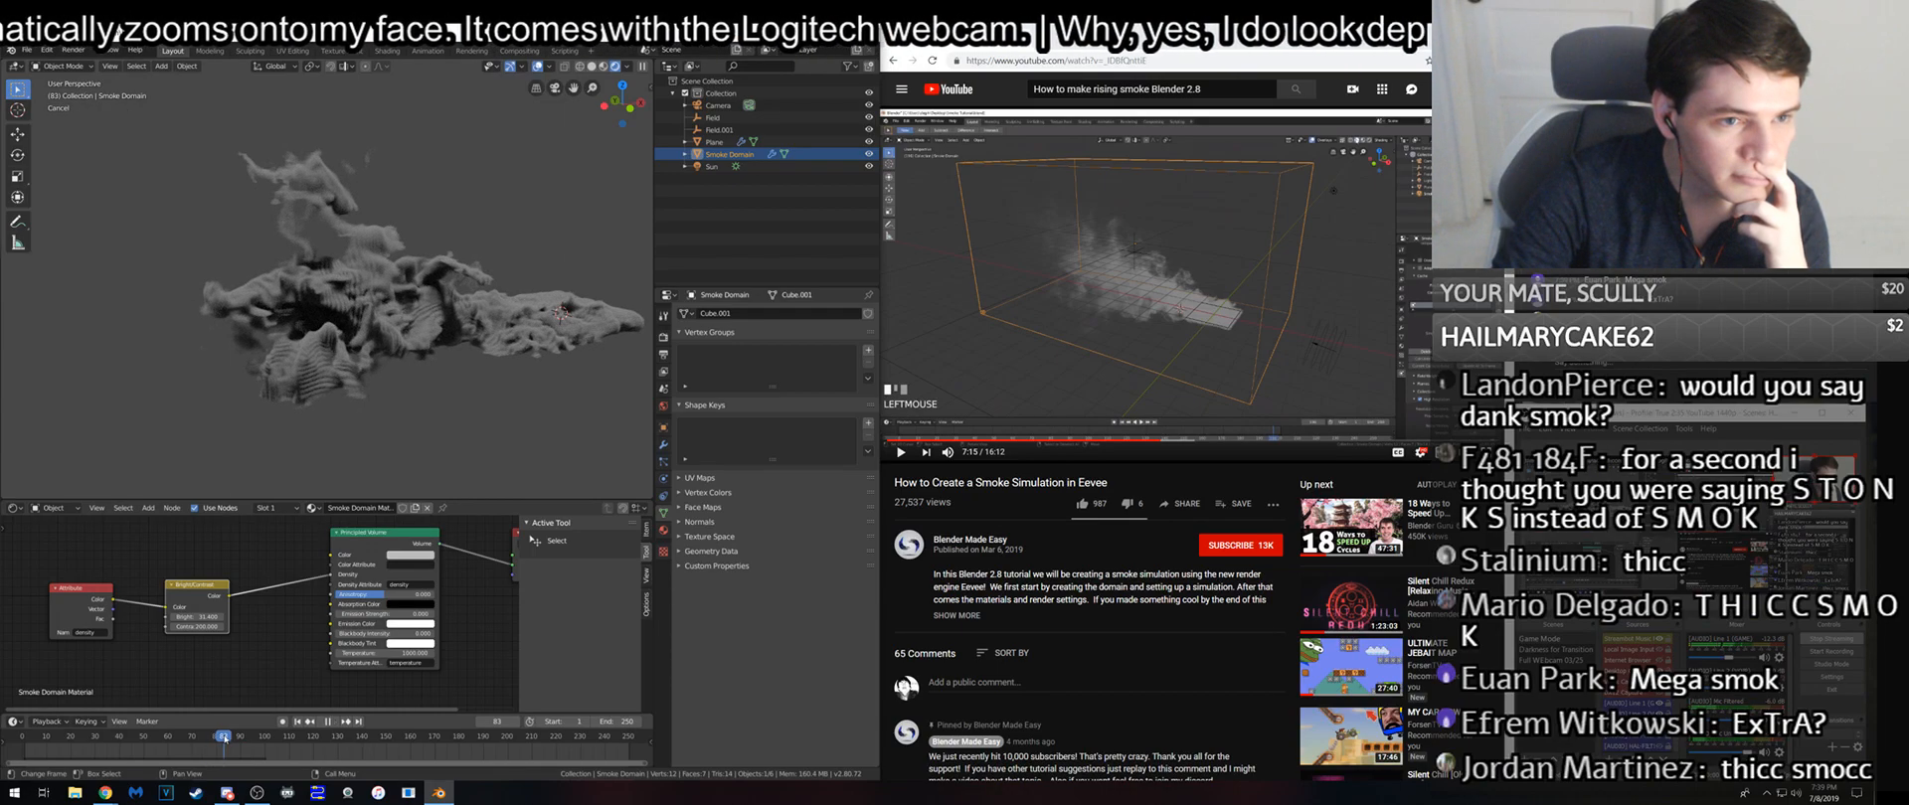
middle_click_drag(230, 352, 328, 368)
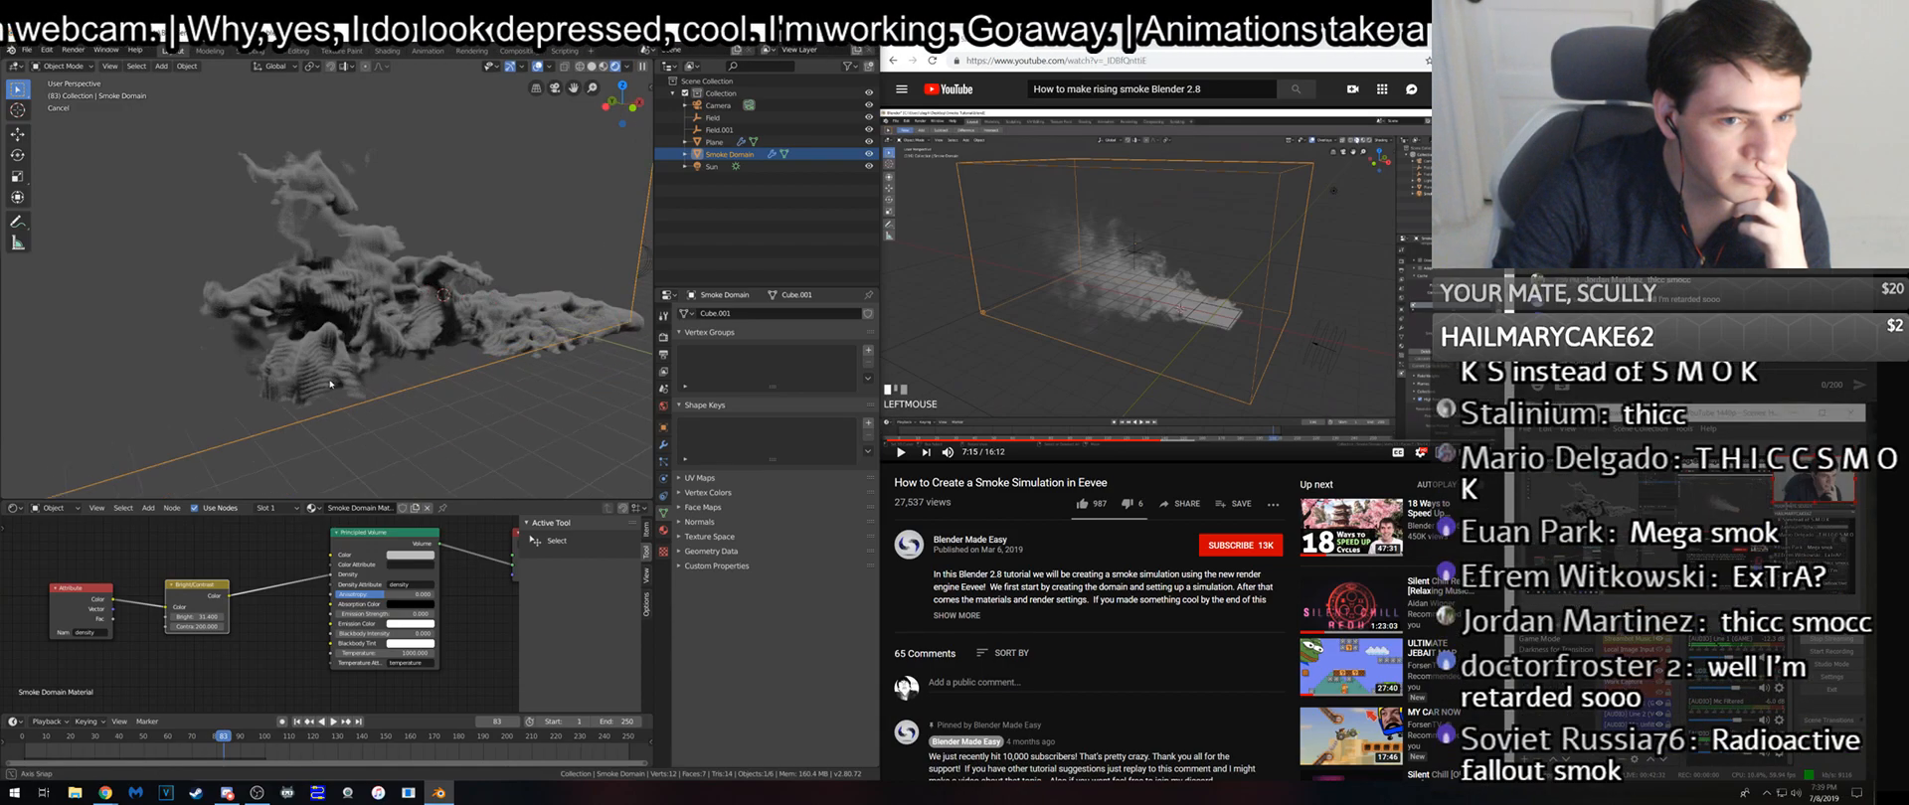
key("ctrl+s")
middle_click_drag(343, 369, 348, 417)
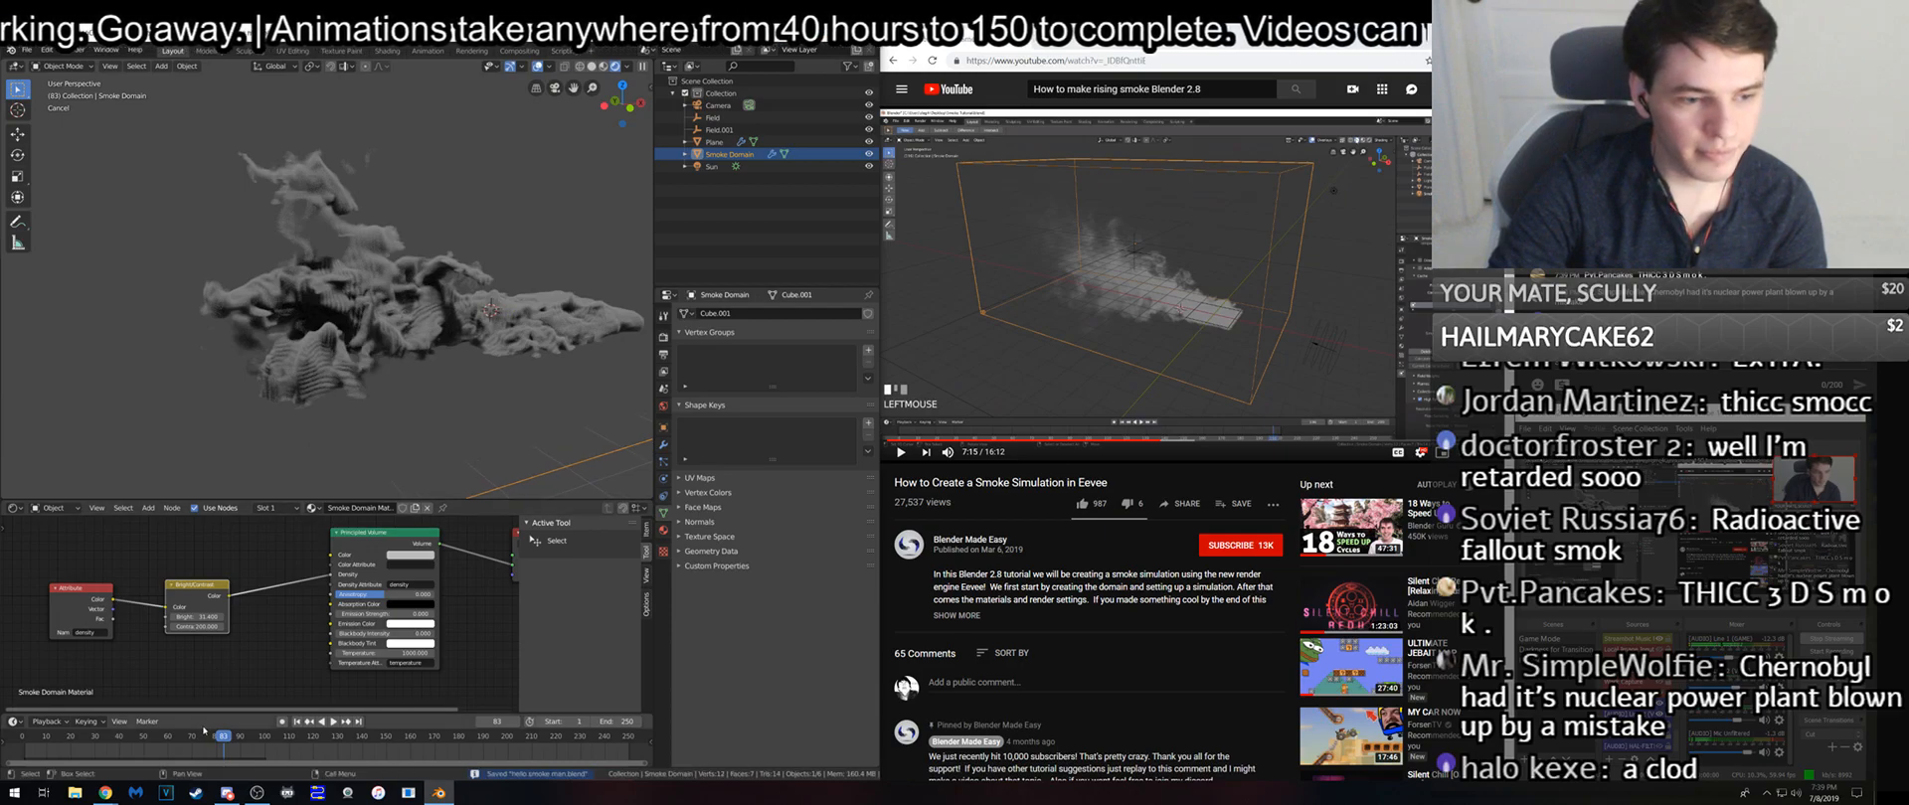
- Reload the recent file hello smoke man.blend and discard the unsaved changes
key("Escape")
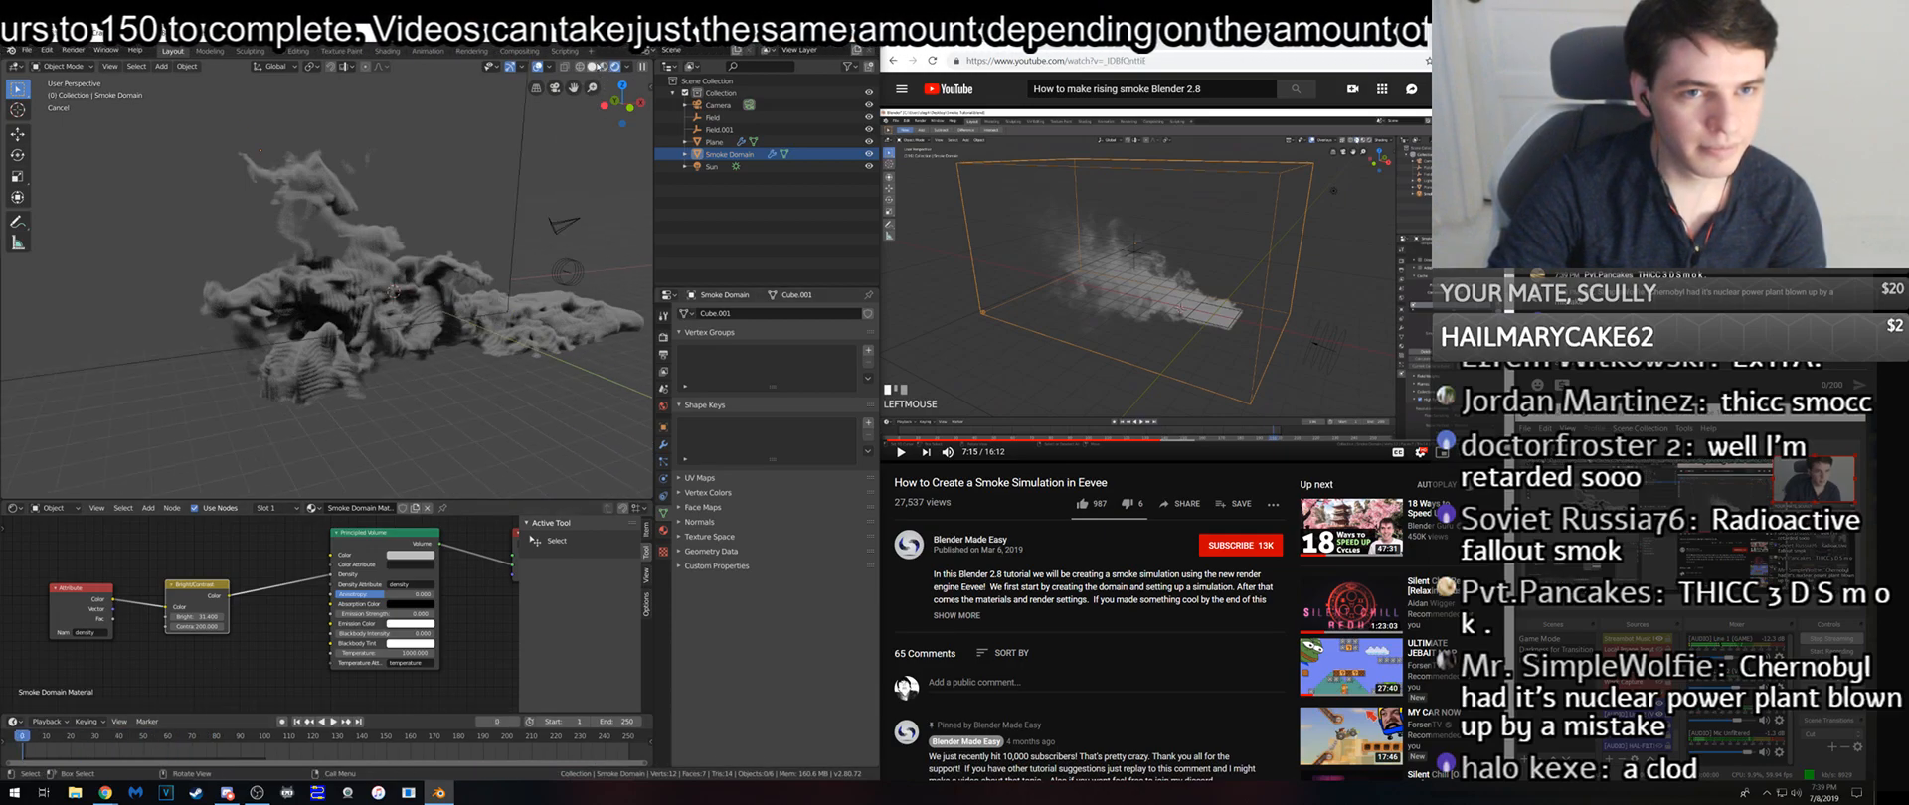
middle_click_drag(544, 183, 319, 103)
left_click(29, 50)
mouse_move(115, 121)
mouse_move(76, 89)
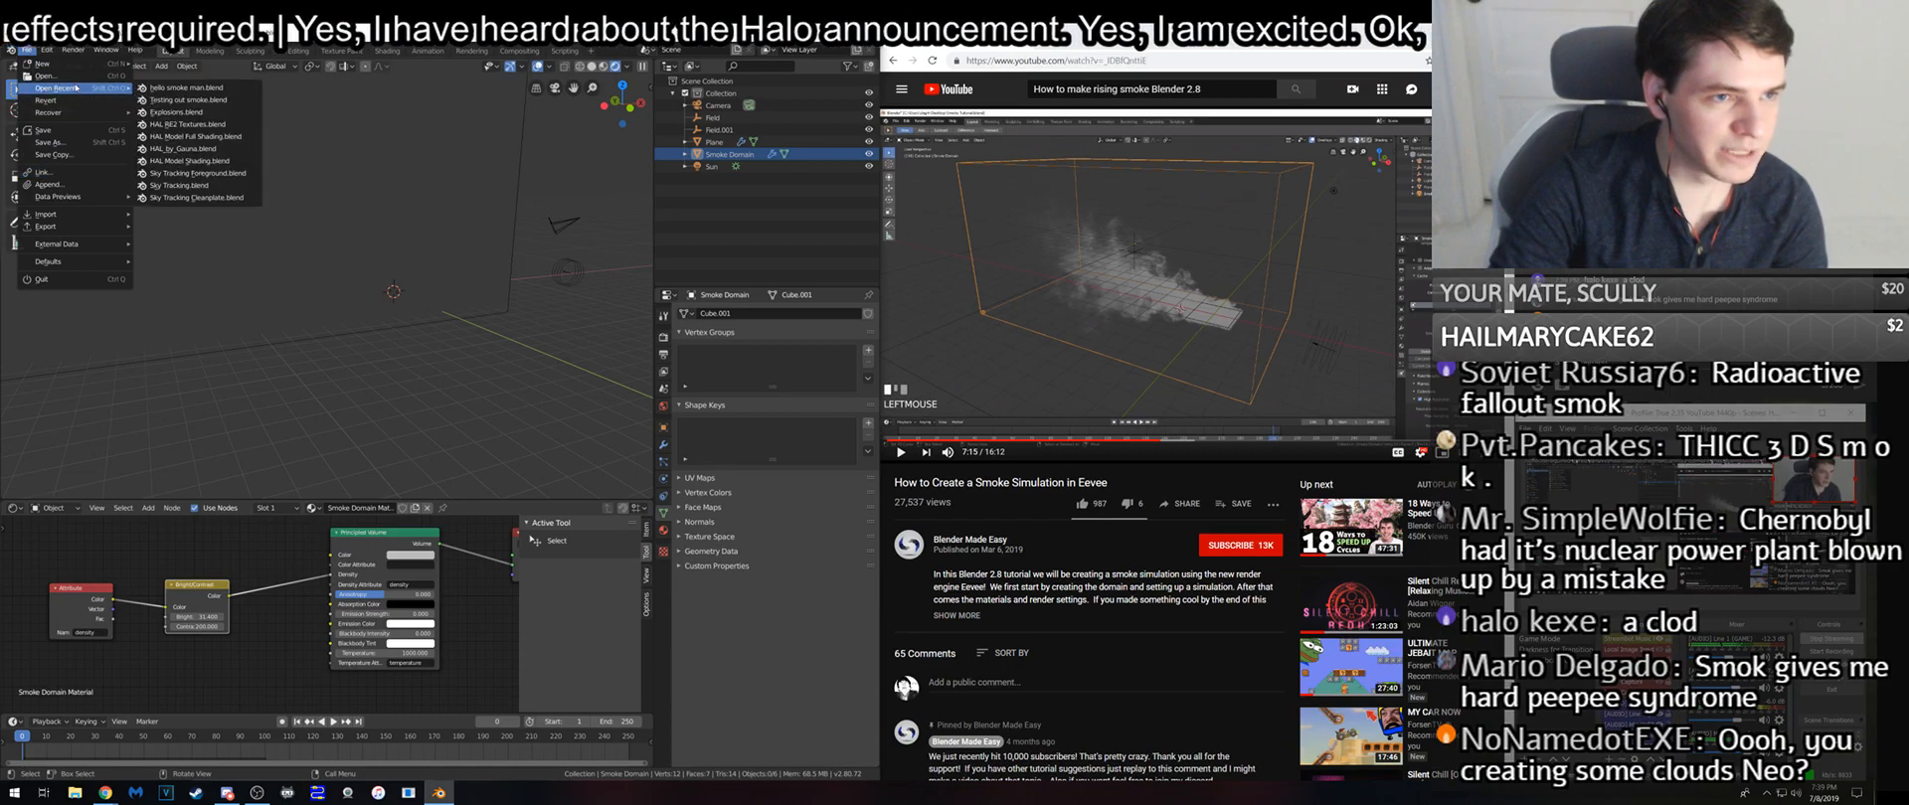
left_click(174, 87)
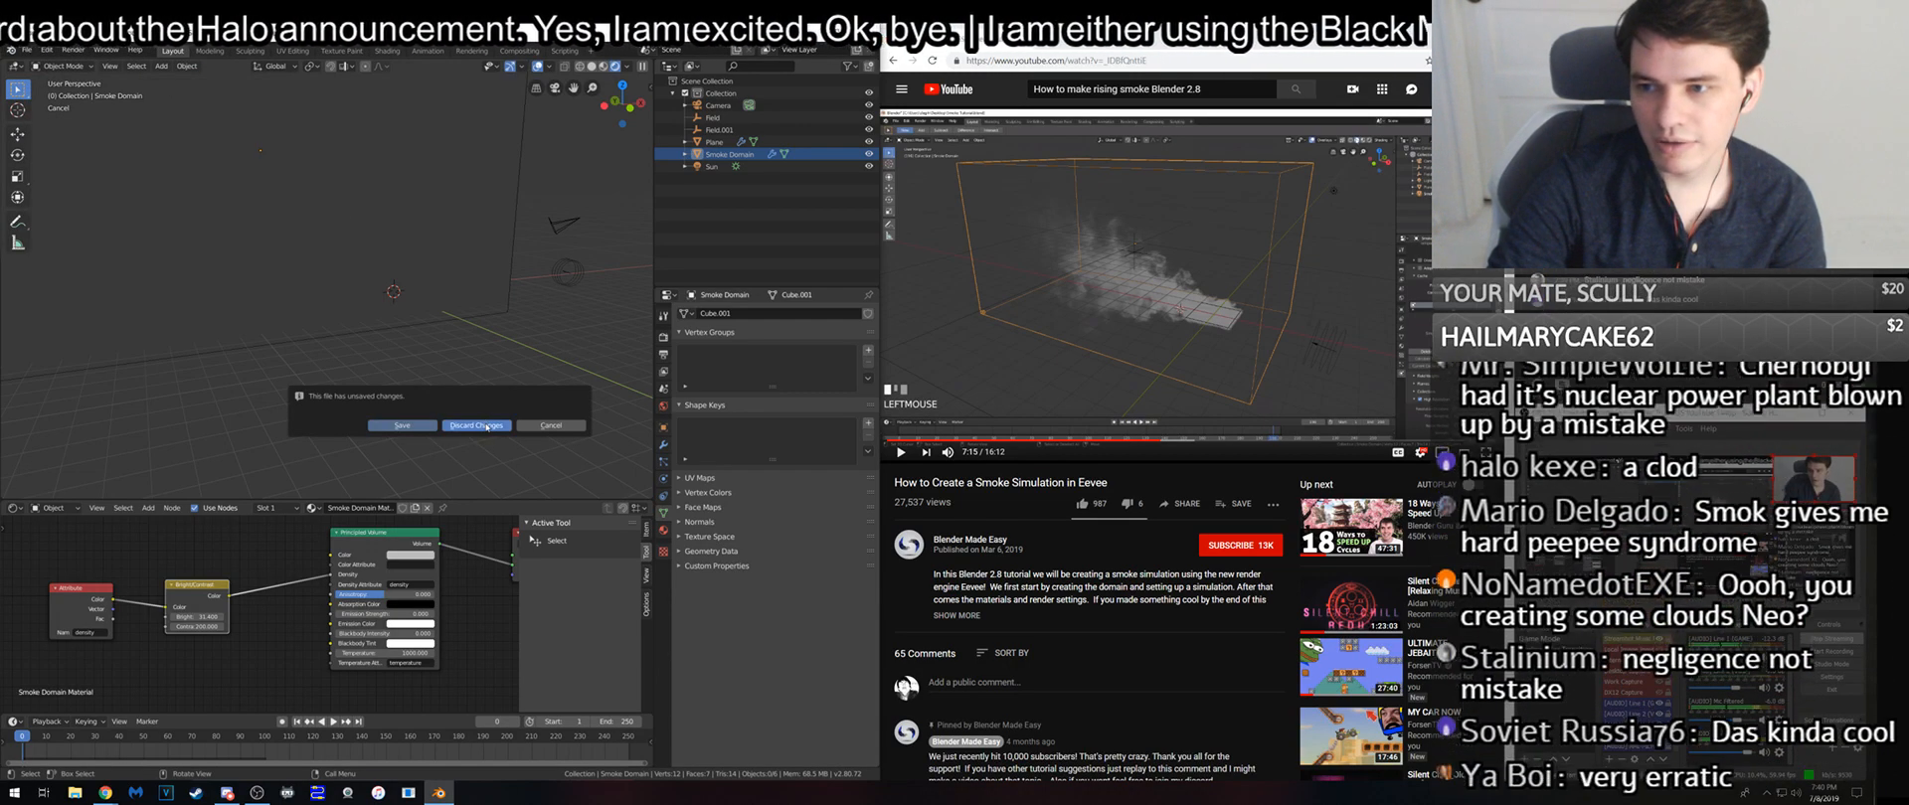
left_click(477, 426)
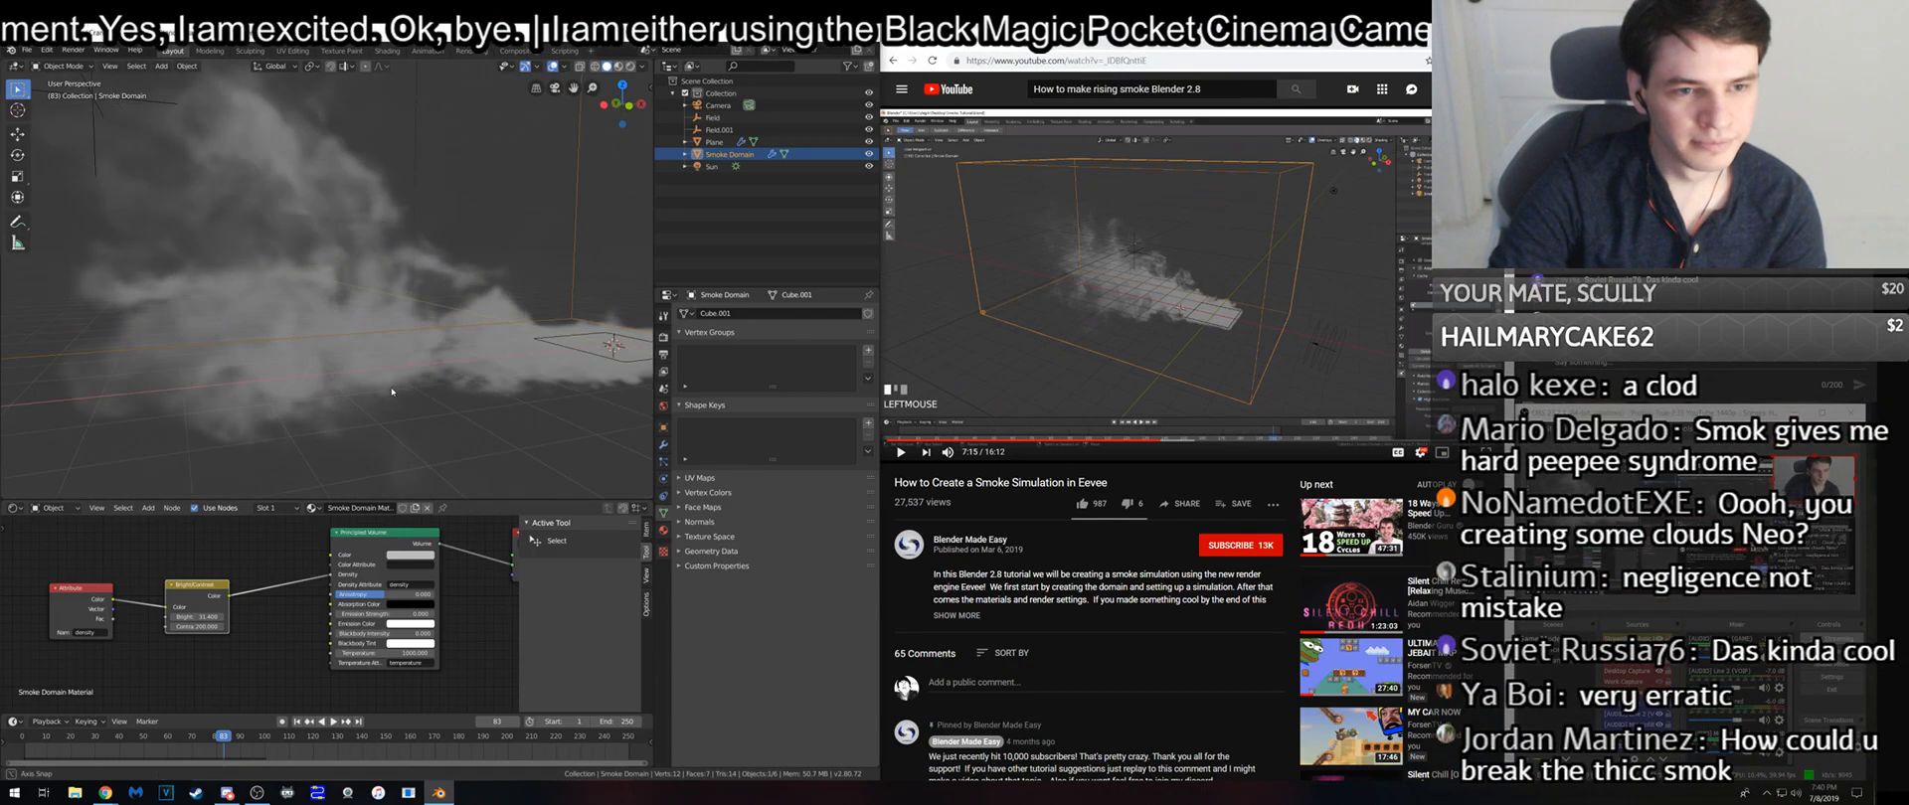
- Check the reloaded smoke in the viewport with another shading mode and a wider view of the domain
mouse_move(391, 392)
middle_mouse_down()
mouse_move(431, 338)
mouse_move(474, 338)
middle_mouse_up()
key("shift+z")
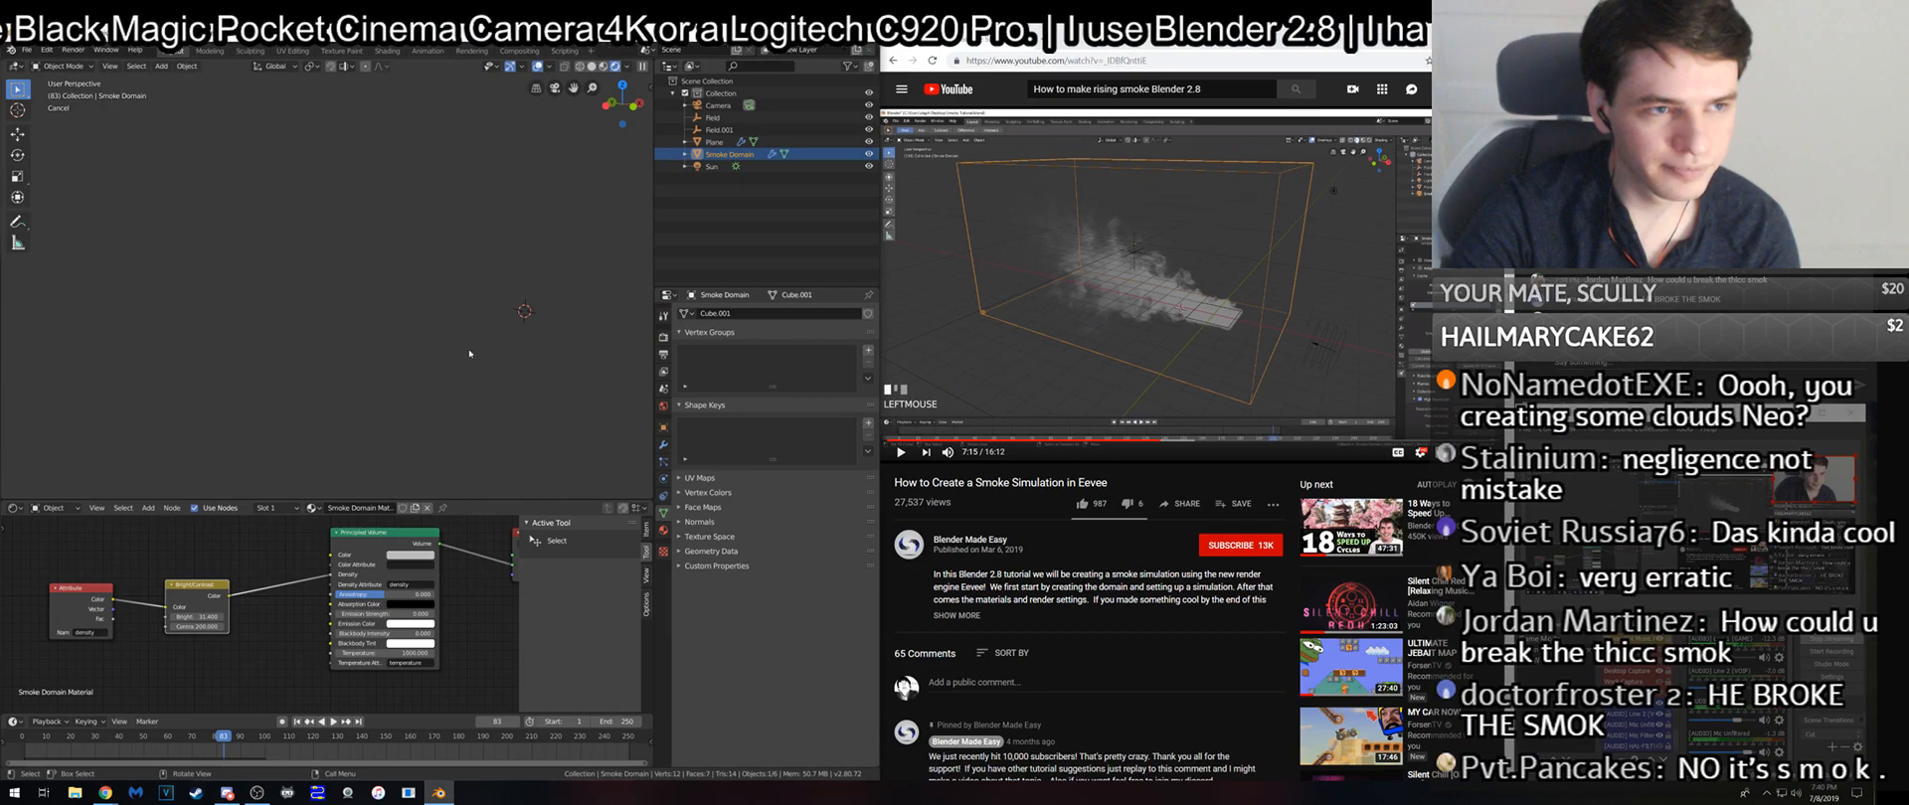
scroll(444, 414, "down", 7)
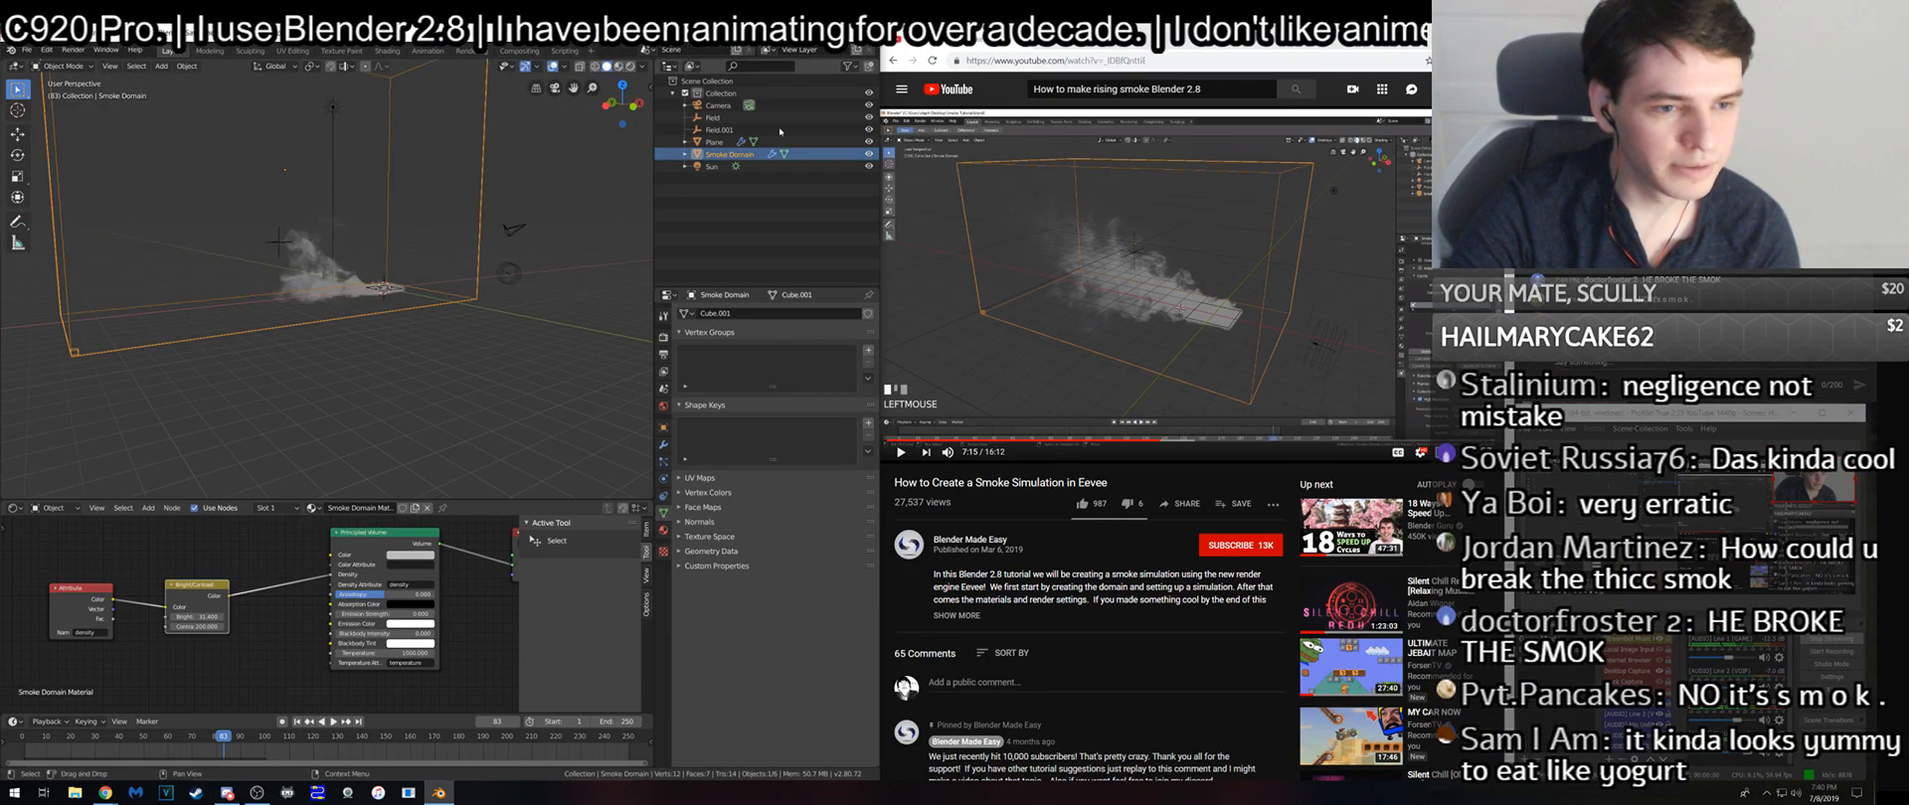
- Restart Blender, reopen the recent file hello smoke man.blend and fit the window beside the tutorial browser
left_click(863, 32)
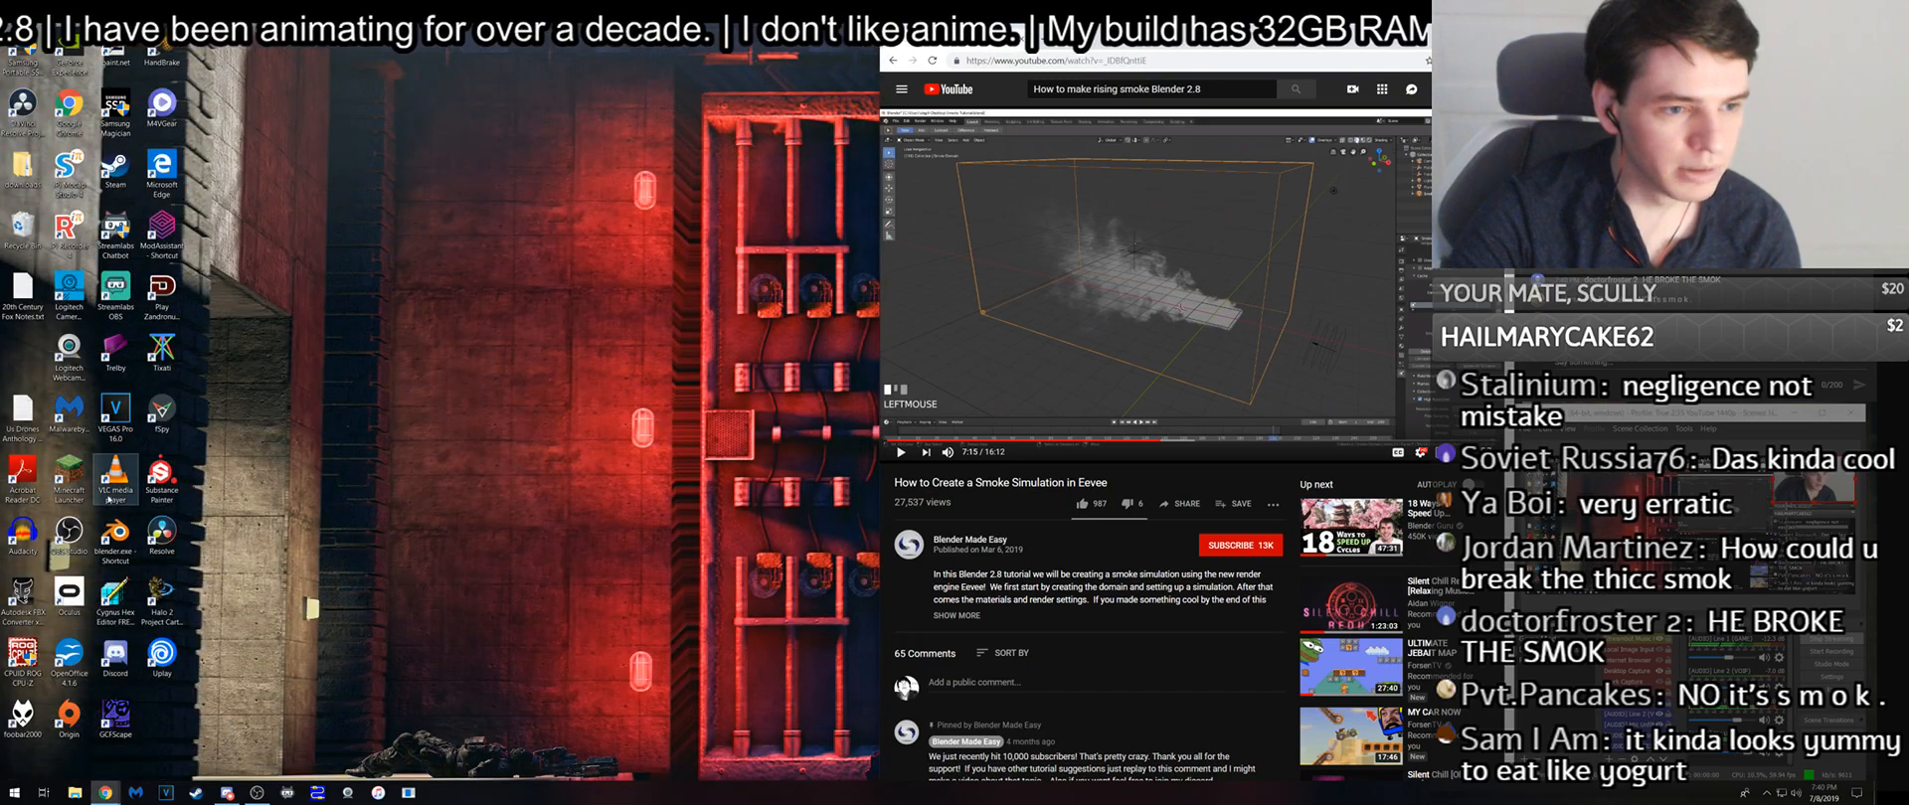
double_click(104, 547)
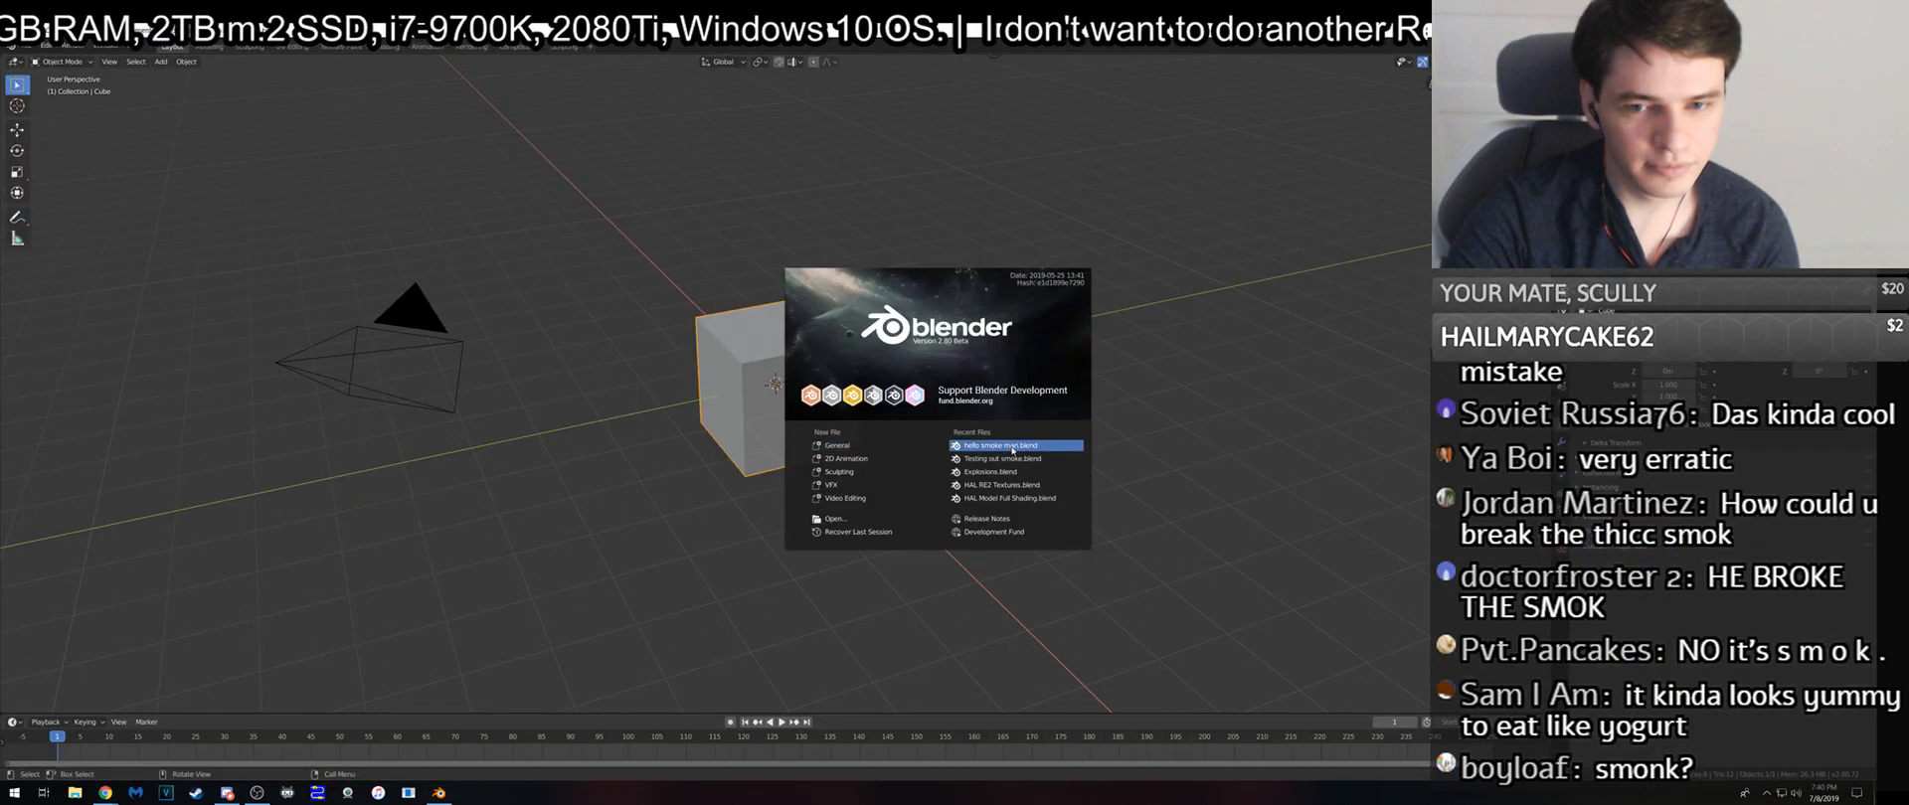
left_click(1012, 446)
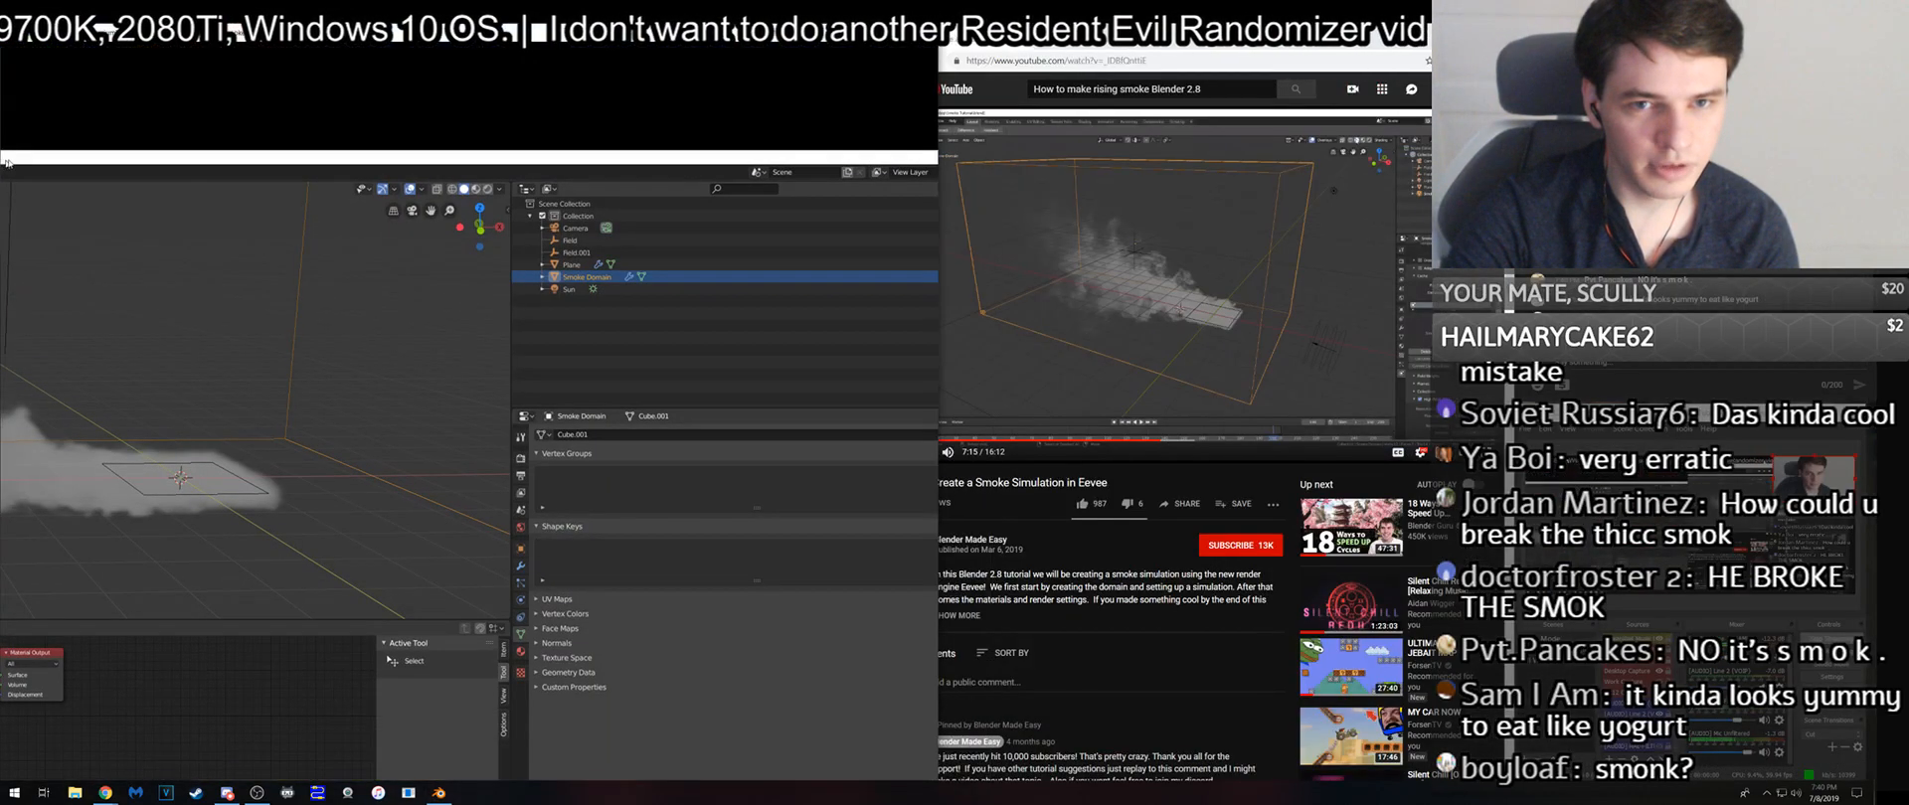
left_click_drag(5, 163, 2, 163)
left_click(1084, 423)
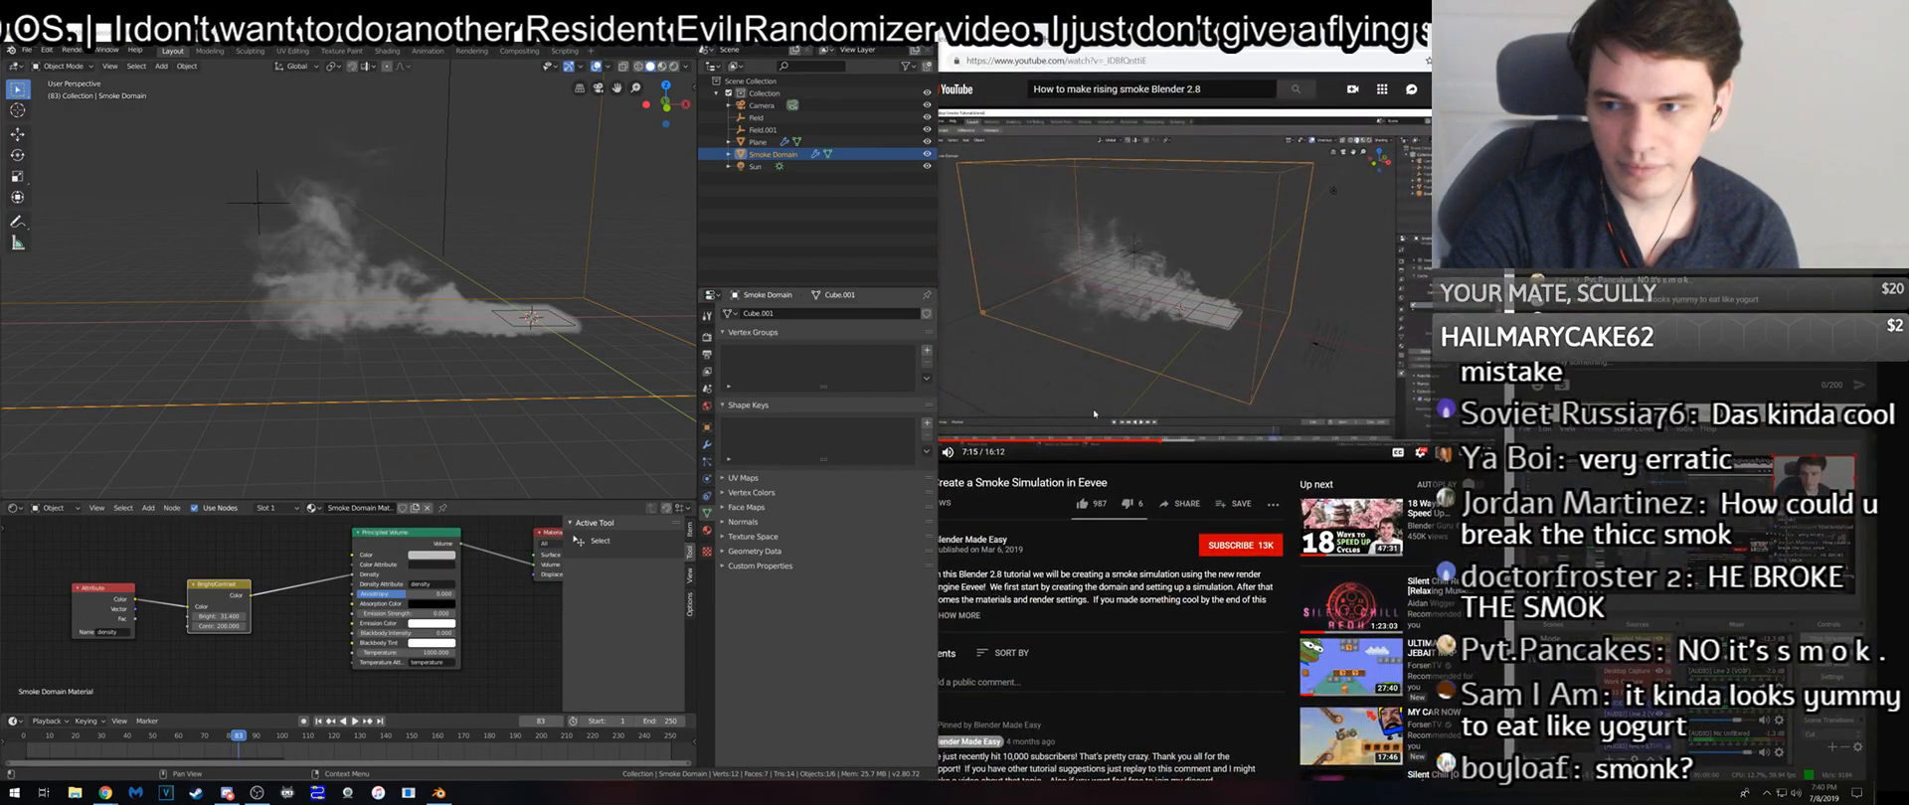
- Set the Bright/Contrast node's contrast to 20 and inspect the smoke from several angles in rendered shading
scroll(477, 348, "up", 5)
scroll(397, 397, "down", 3)
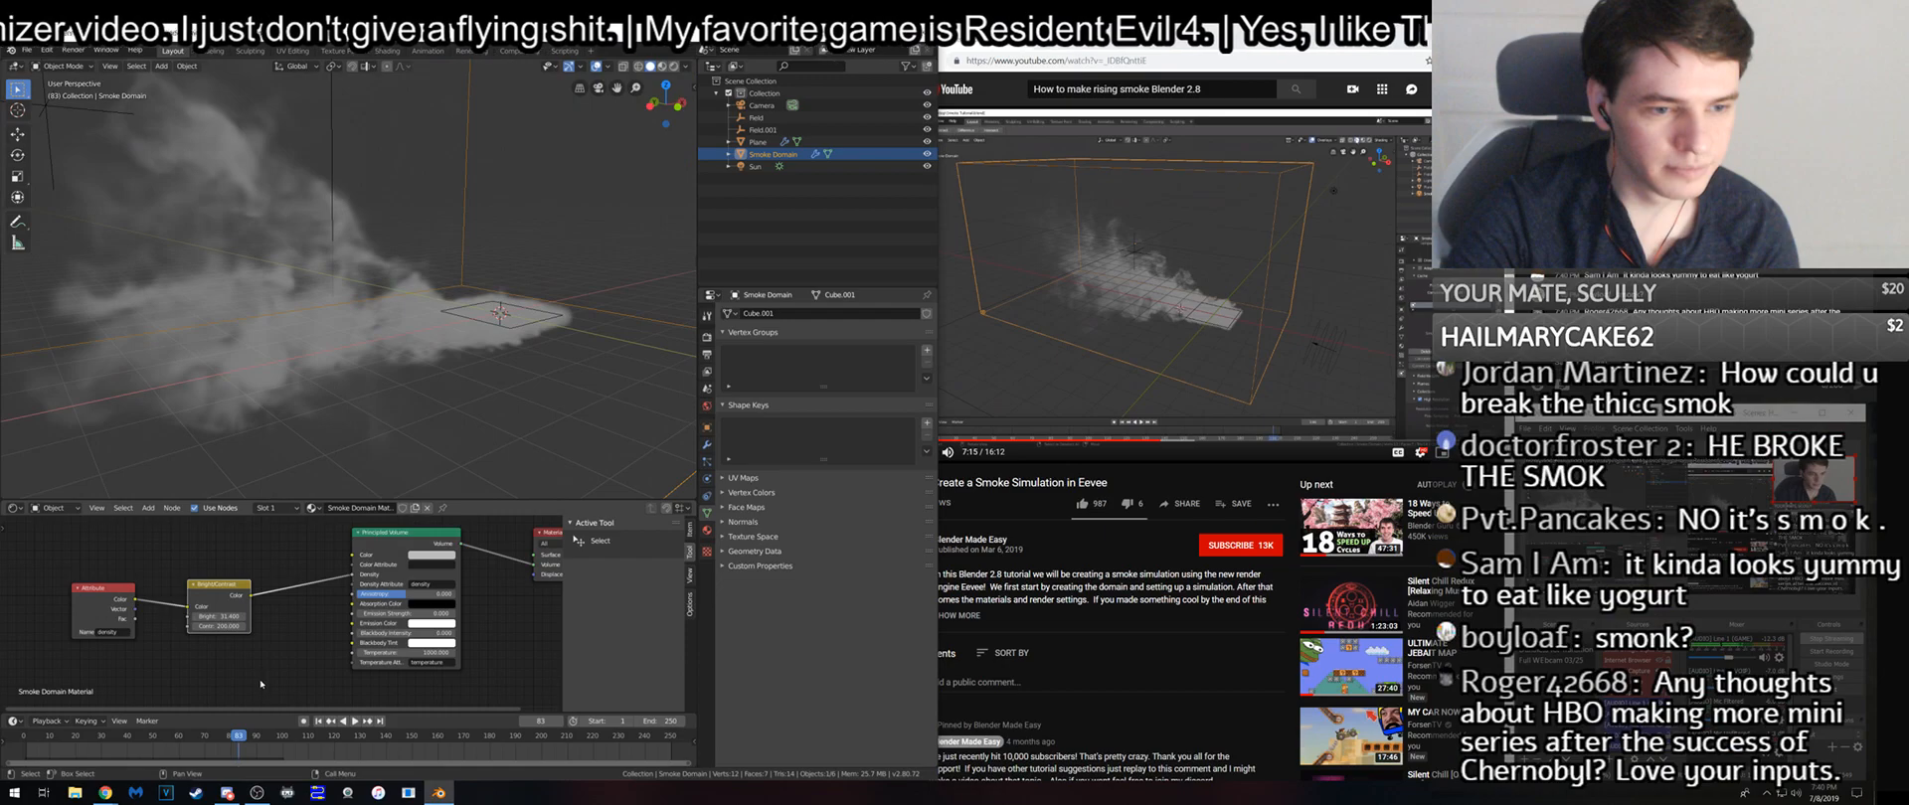
double_click(220, 626)
type("200.0")
key("Return")
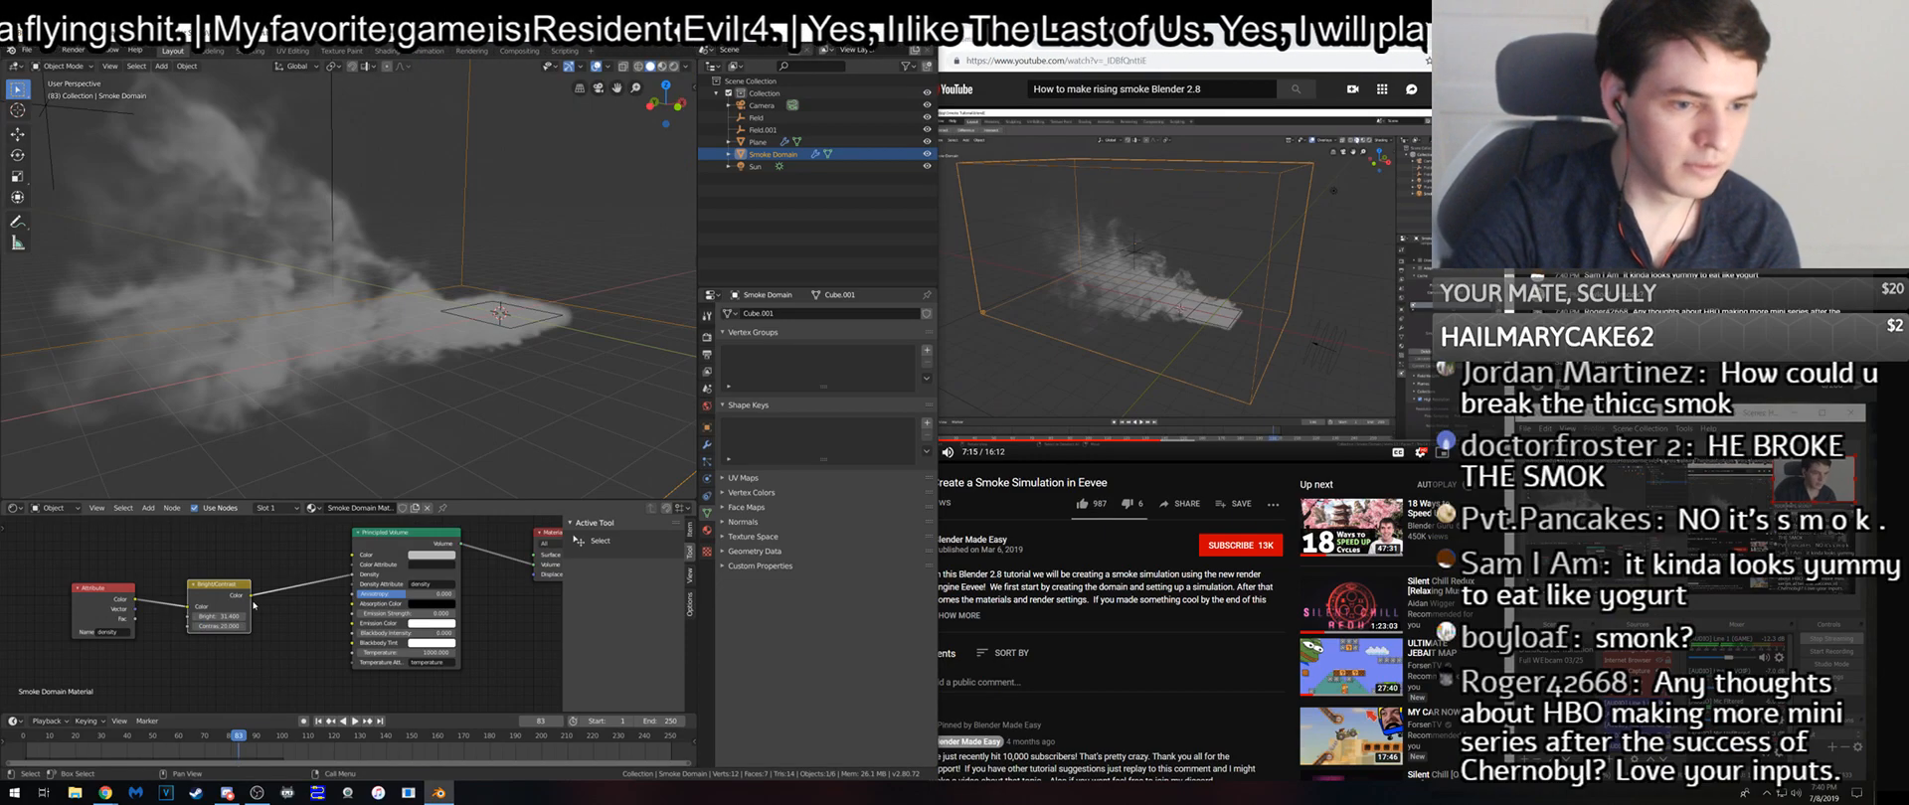
left_click(672, 66)
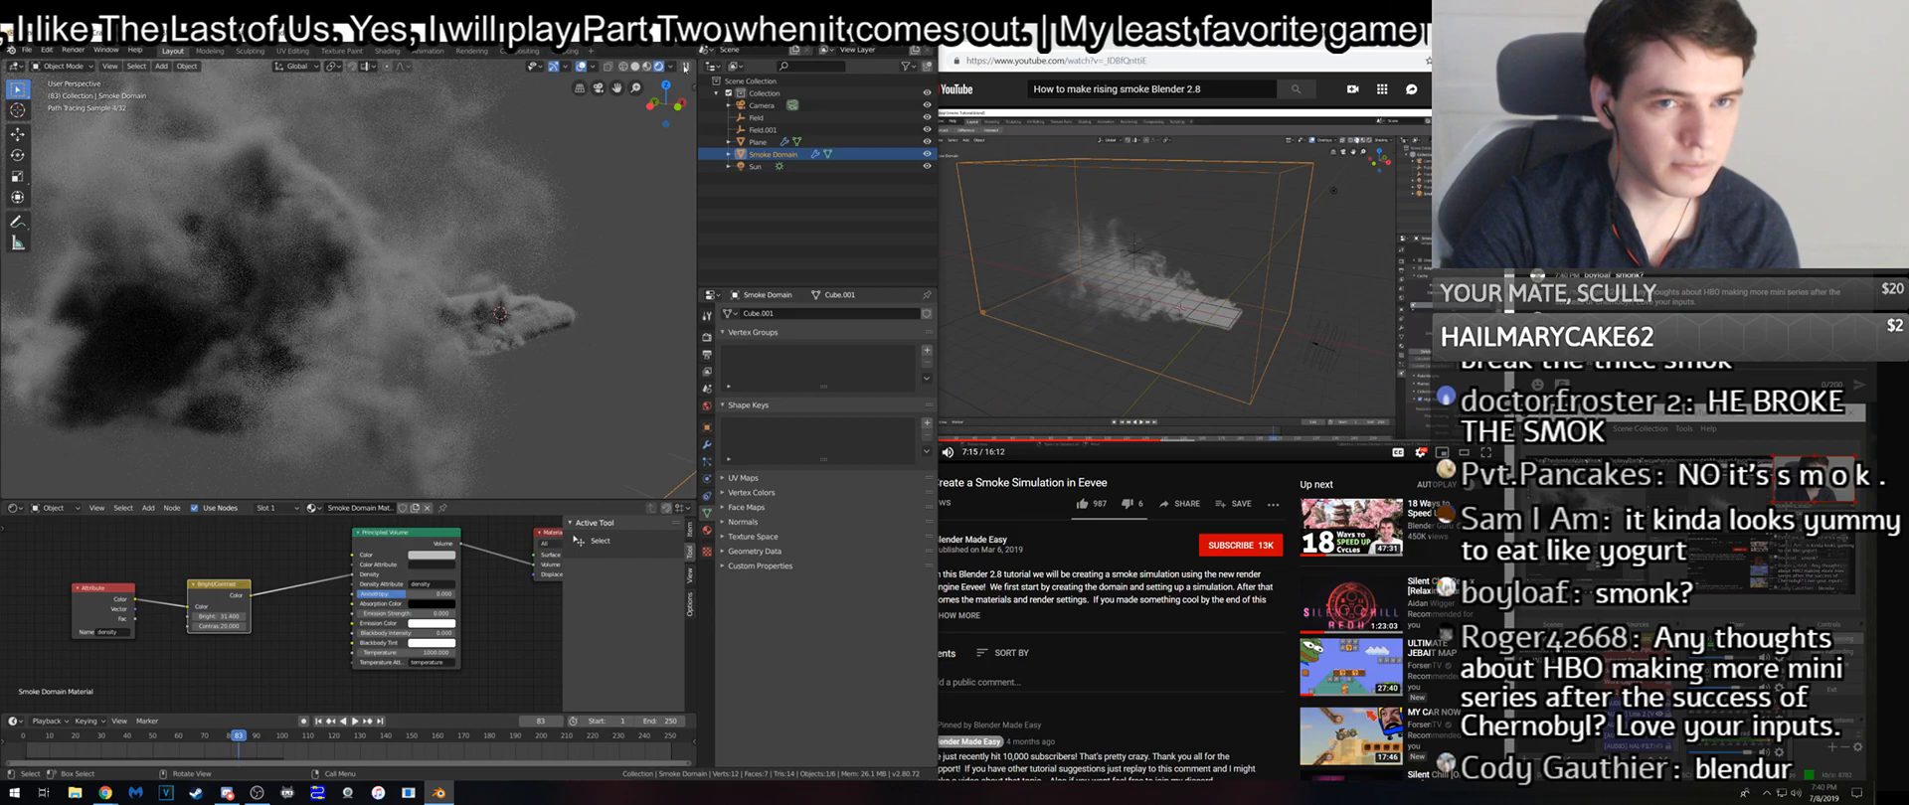
middle_click_drag(518, 191, 517, 202)
scroll(489, 224, "up", 2)
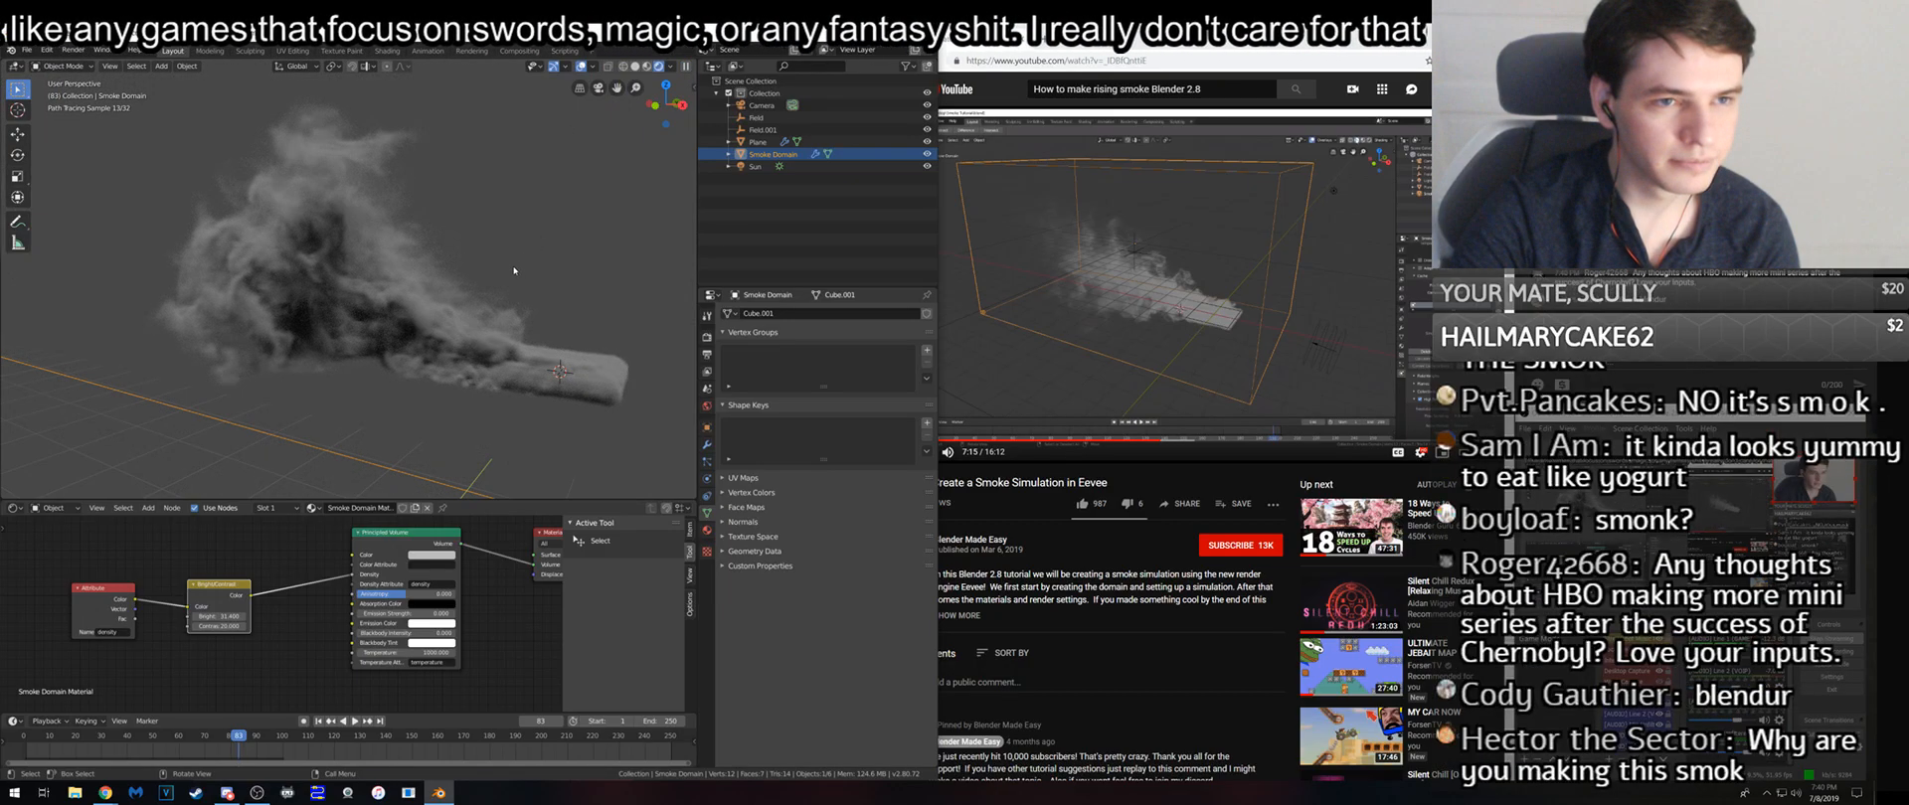
middle_click_drag(483, 259, 441, 256)
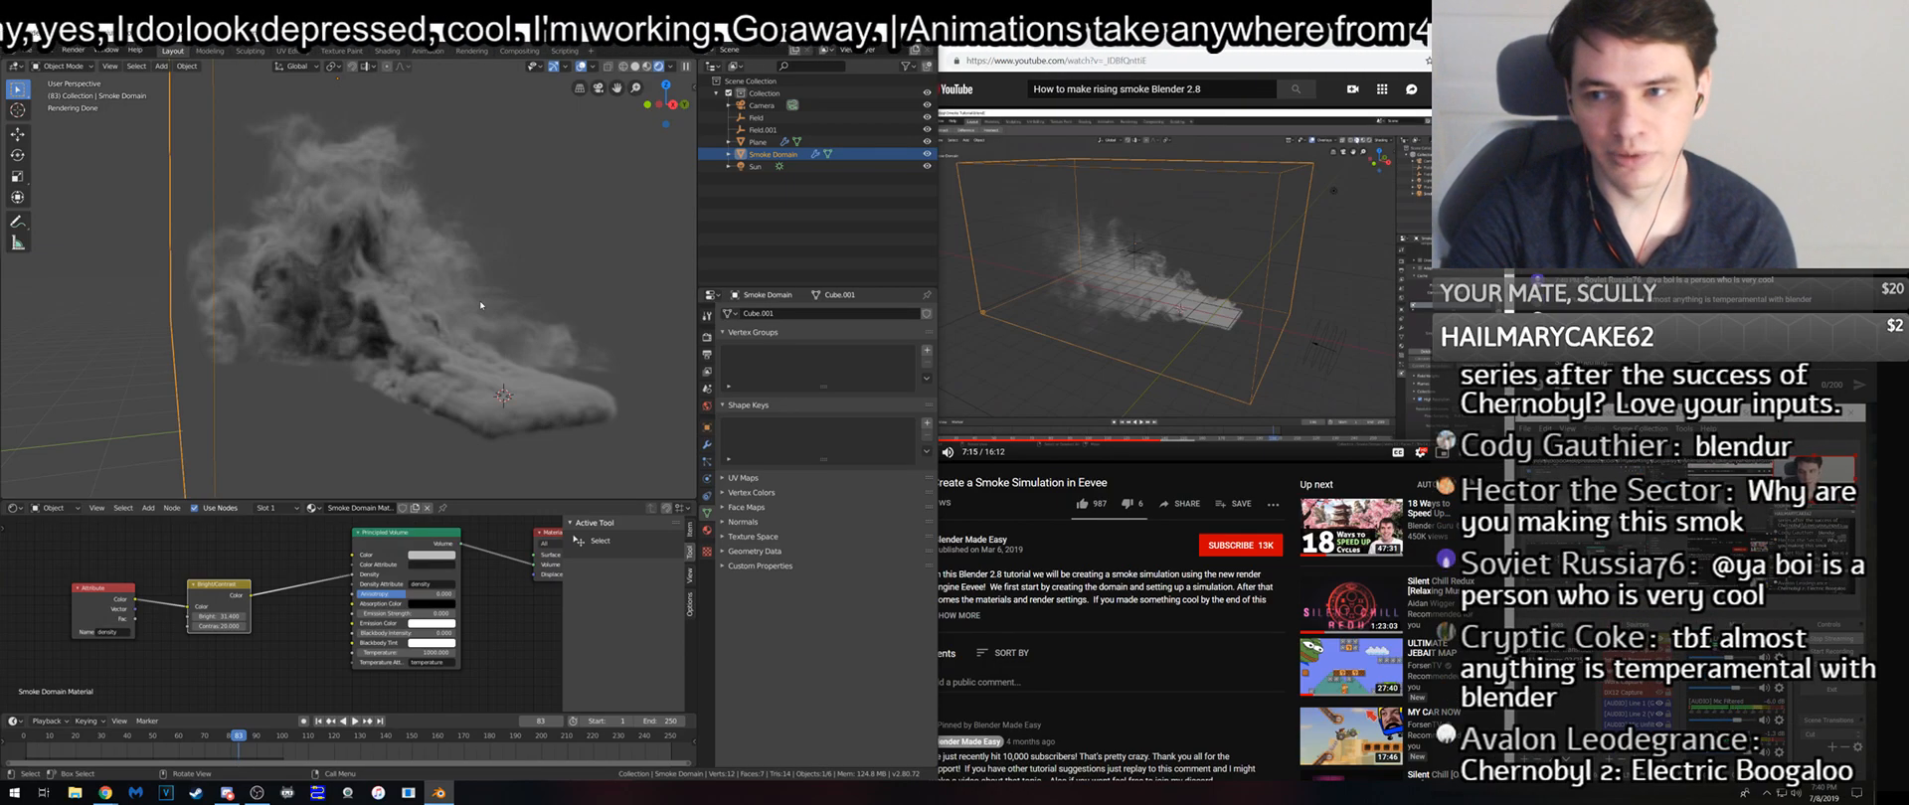
middle_click_drag(478, 291, 402, 329)
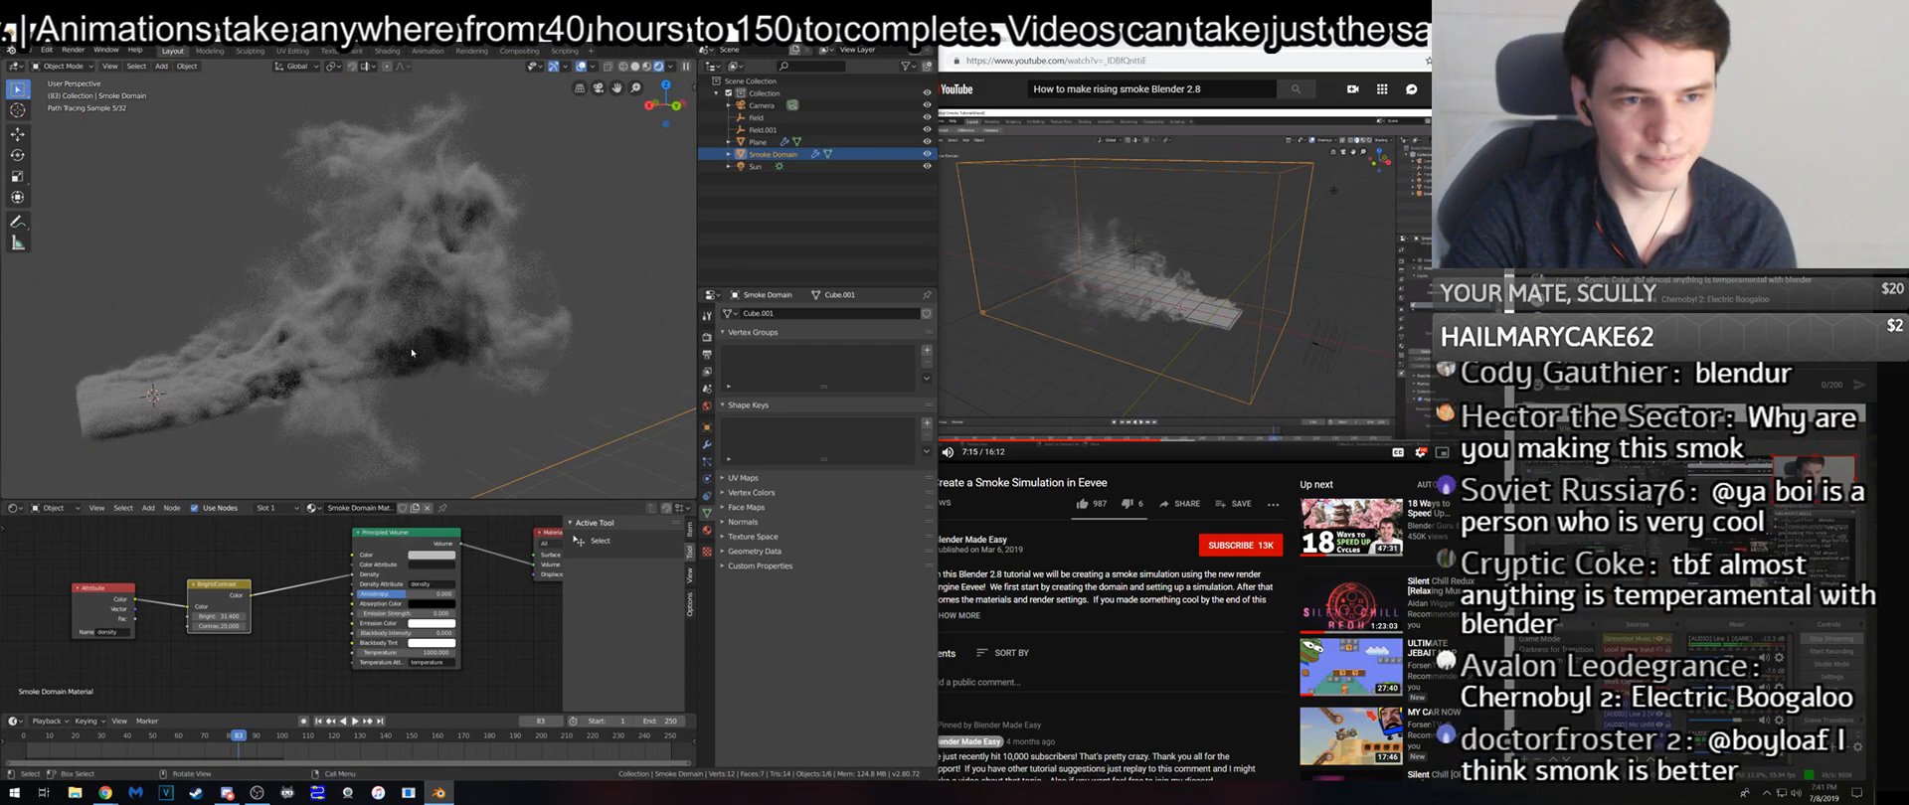
- Add a ColorRamp node and link its color output to the Principled Volume's Color input
scroll(298, 597, "down", 1)
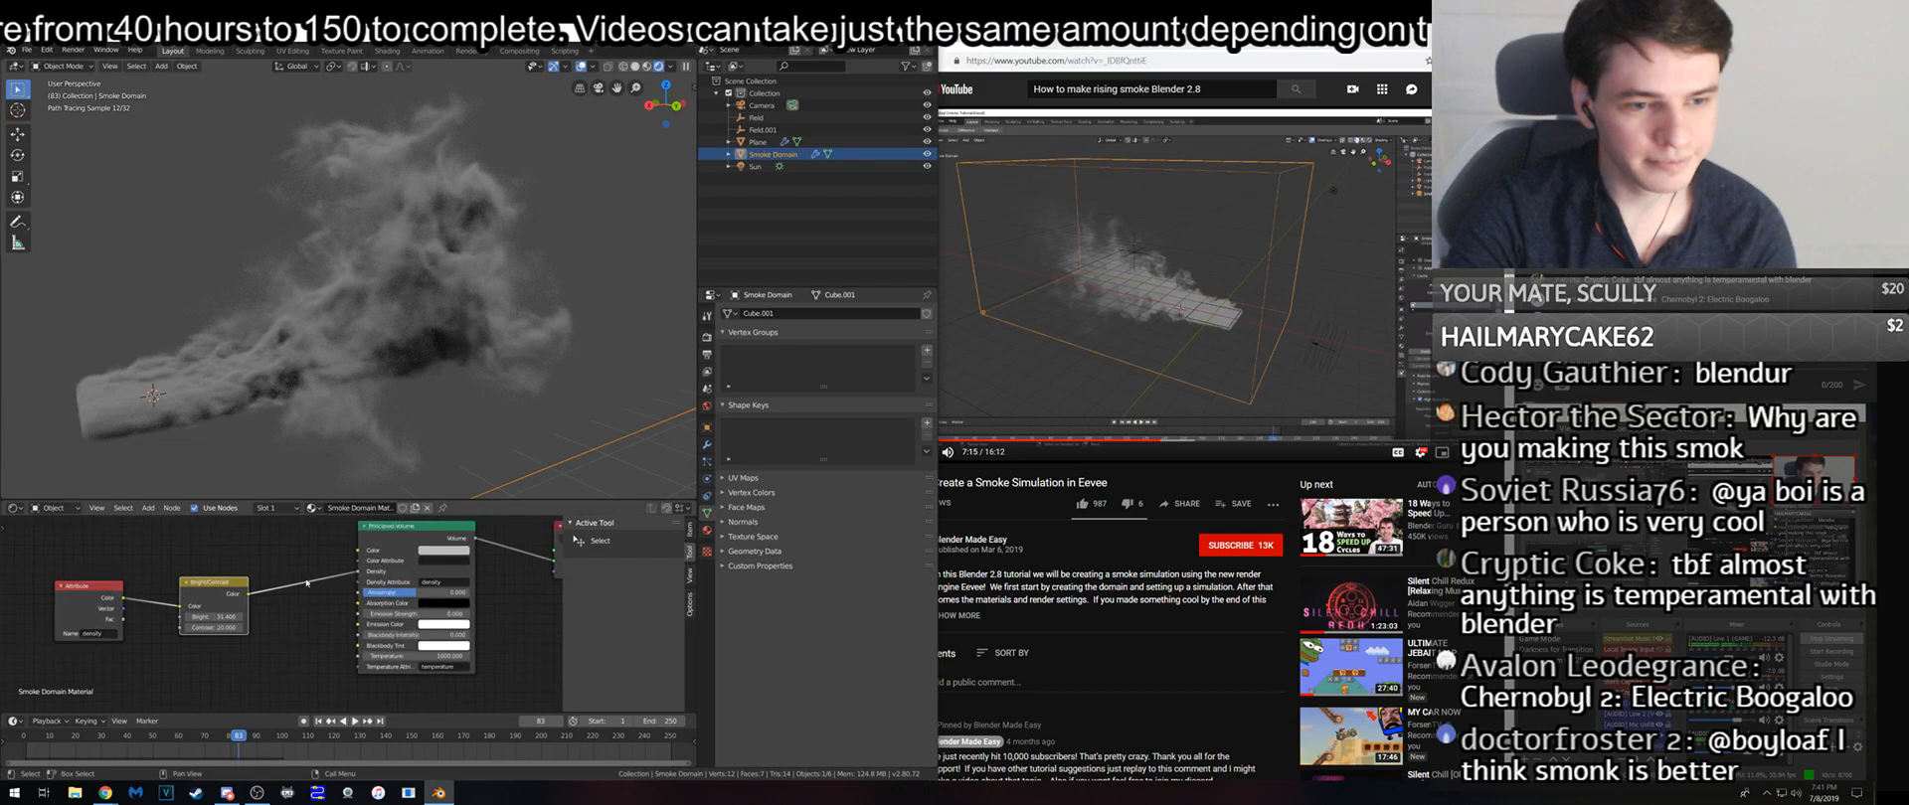
key("shift+a")
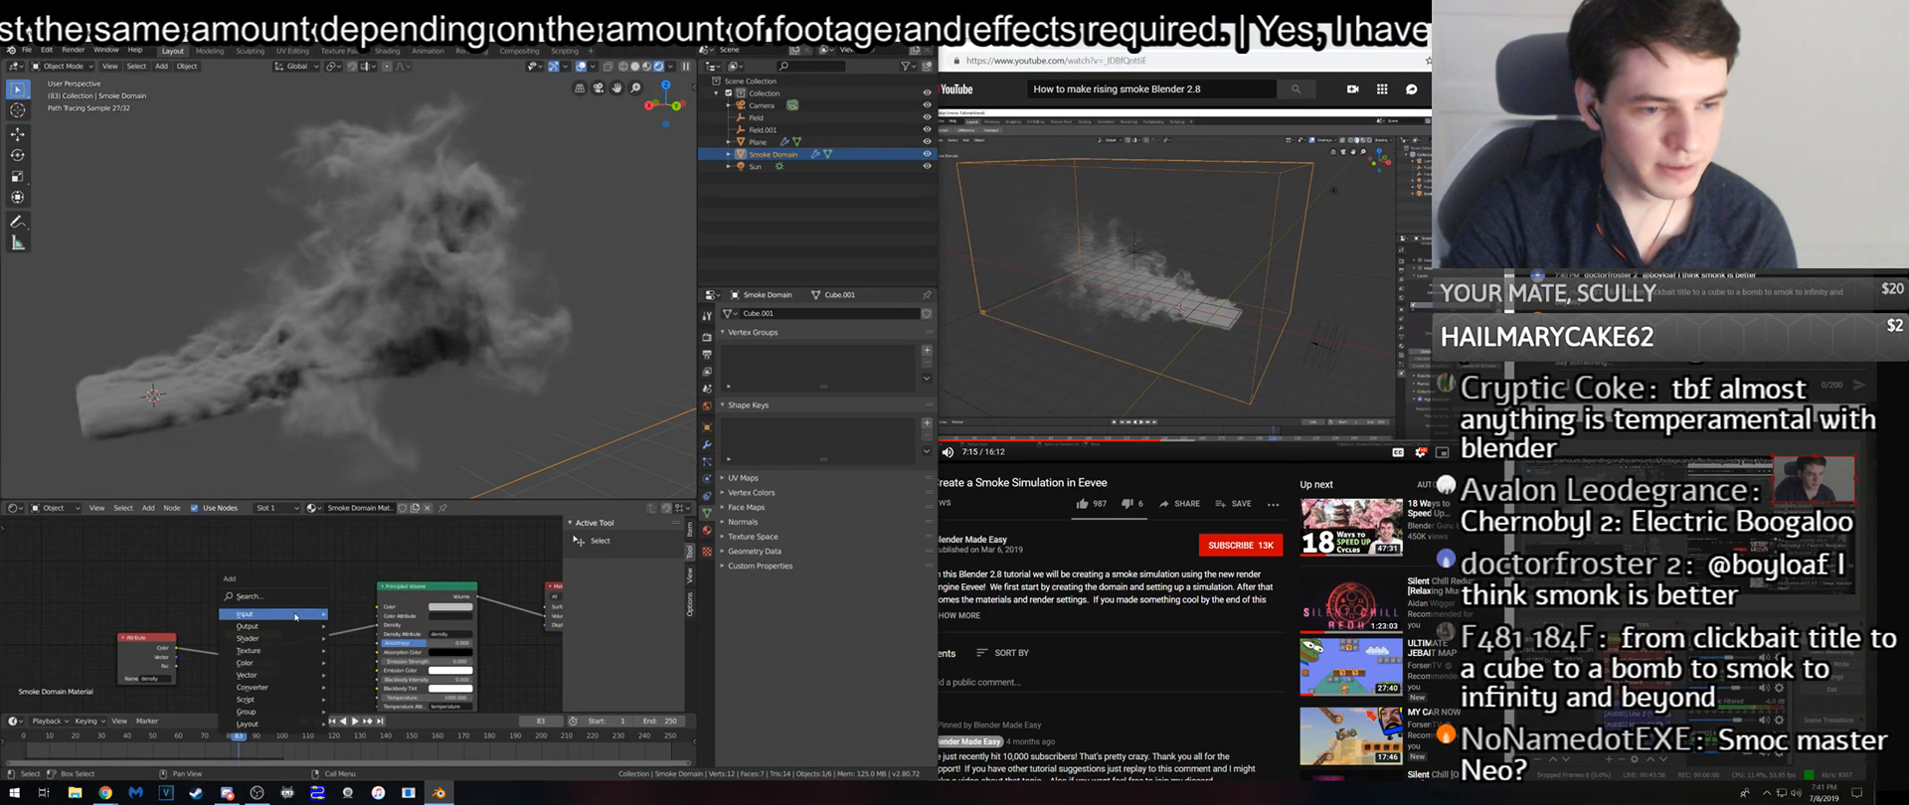
left_click(290, 598)
type("Color")
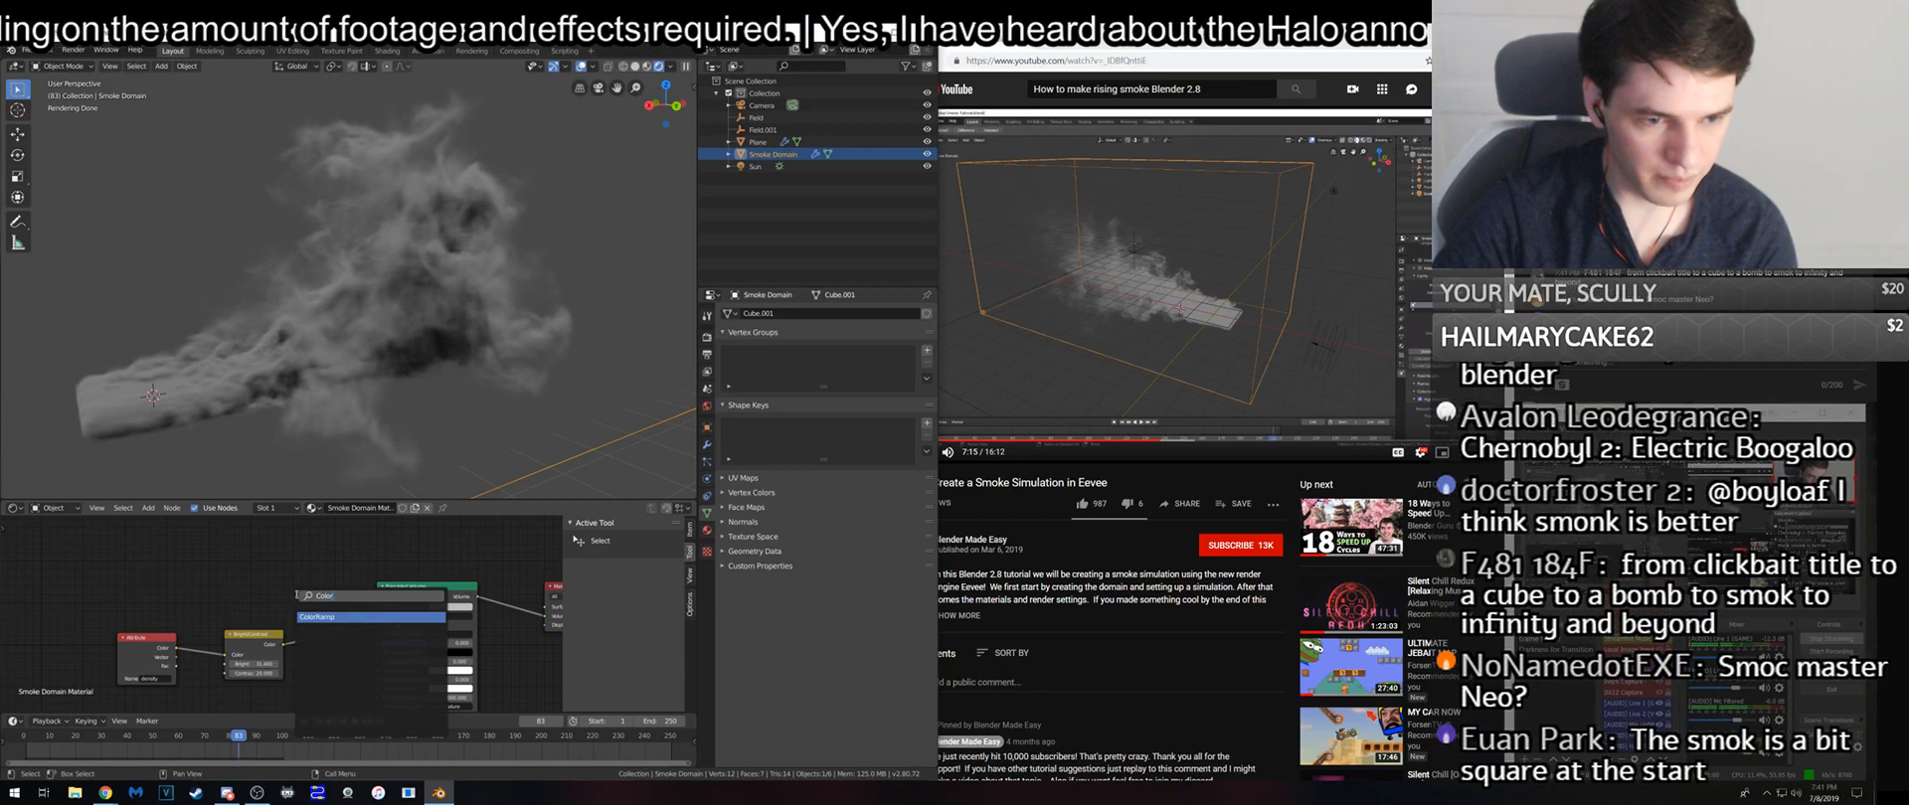
key("Return")
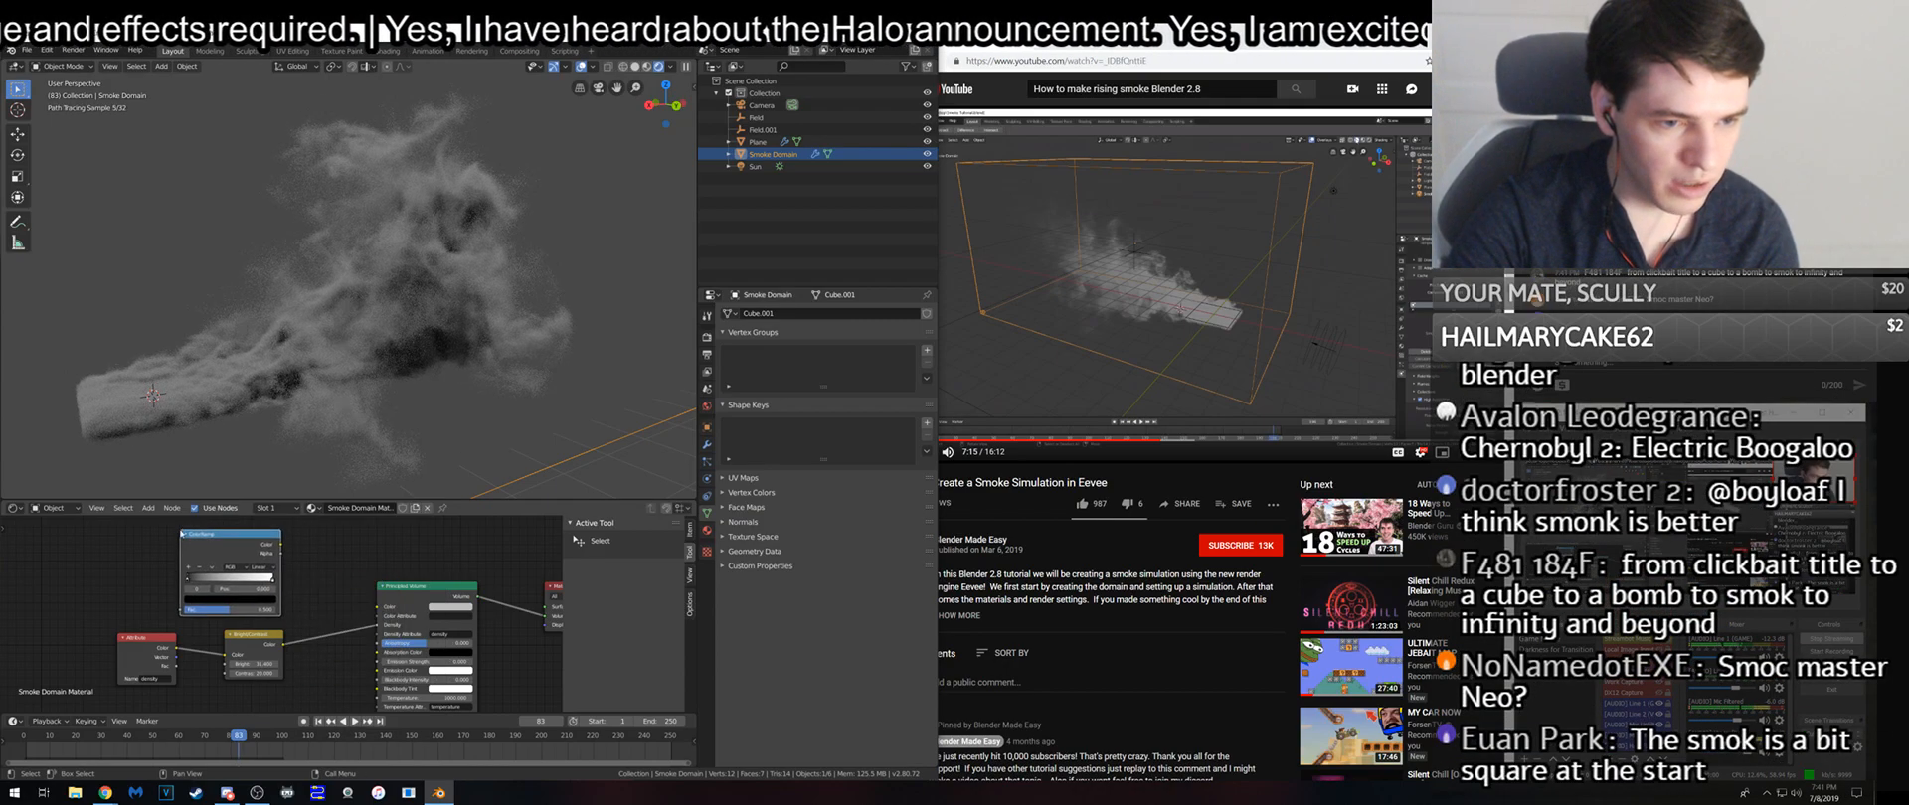
left_click(380, 613)
- Recolor the ColorRamp's white stop to a strong red
scroll(205, 587, "up", 1)
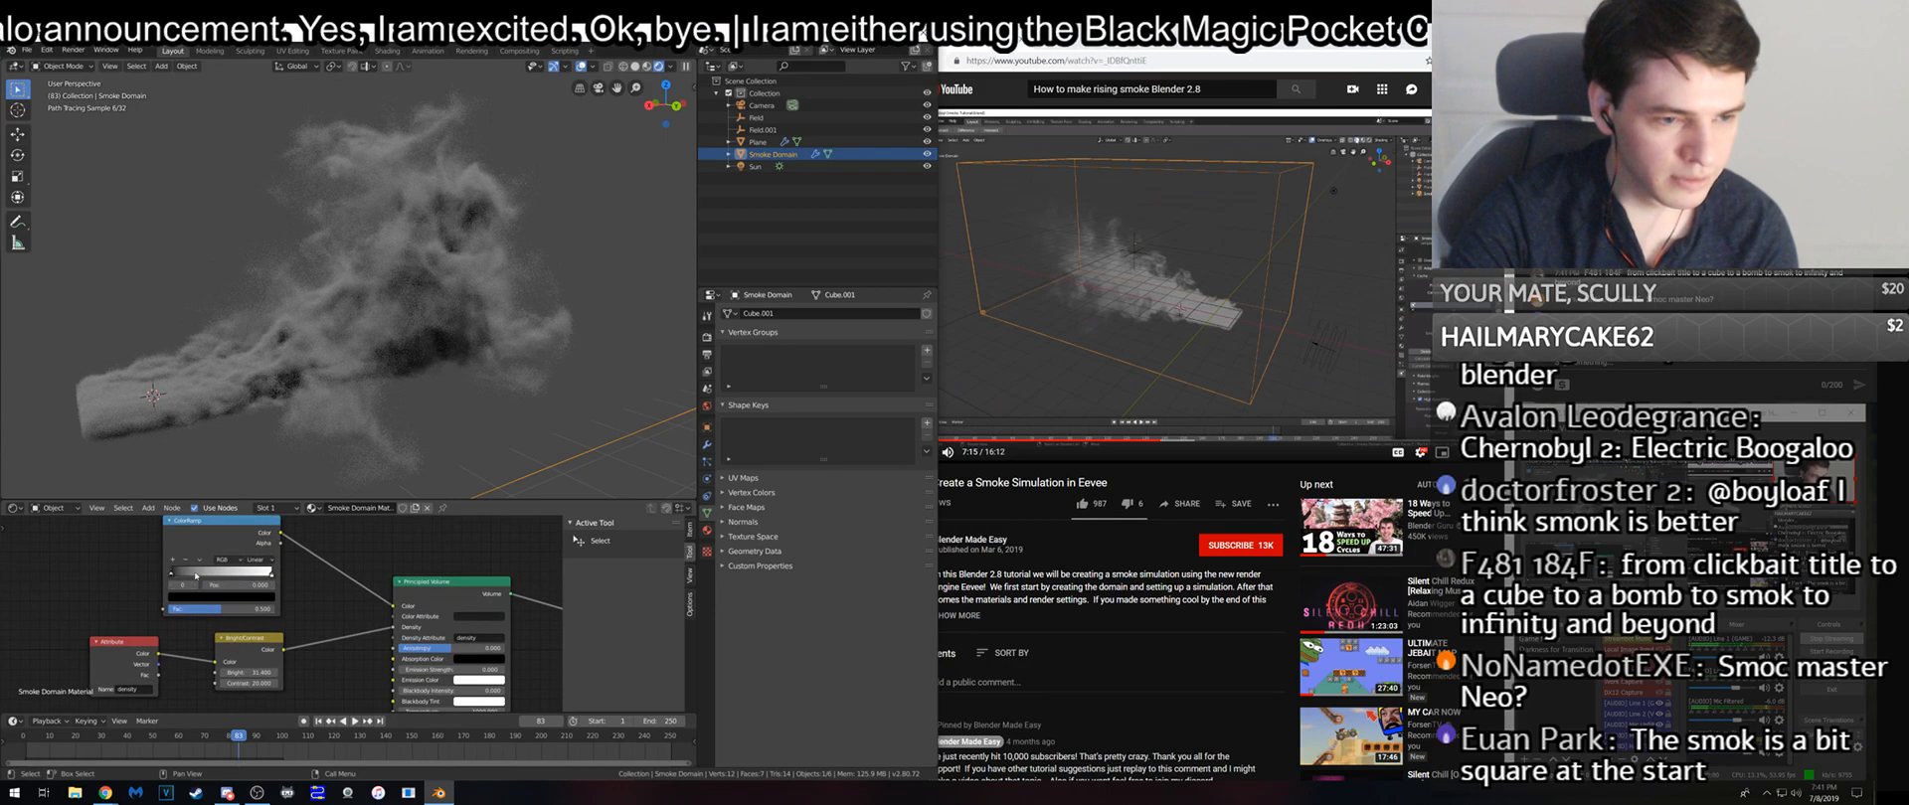
left_click(273, 574)
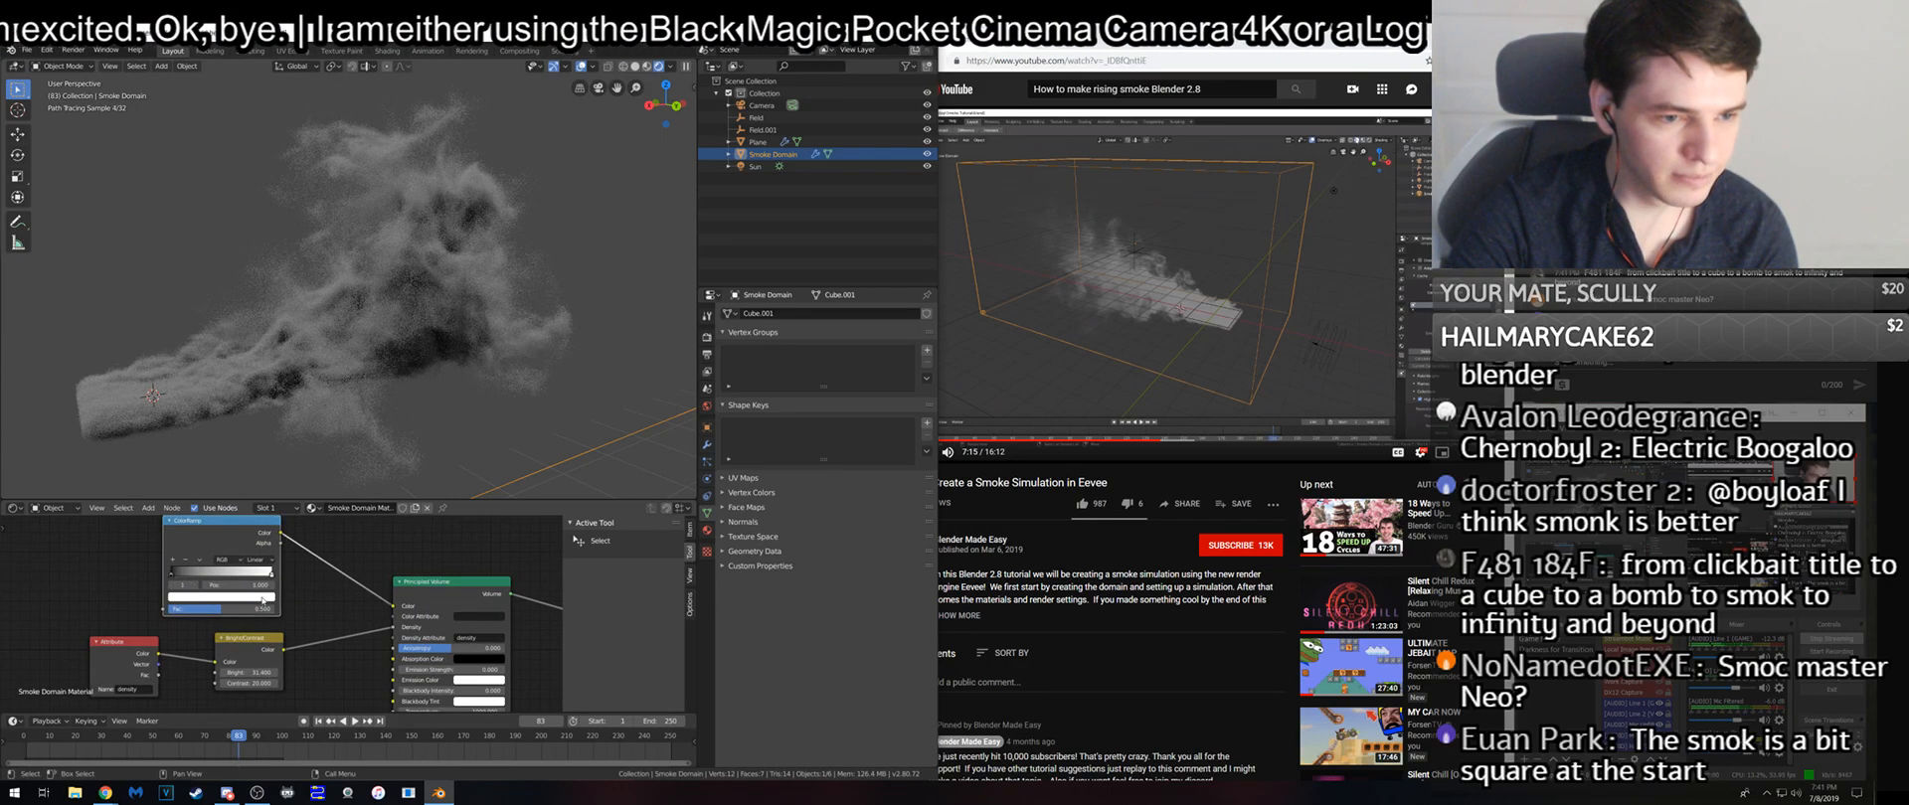
left_click(227, 597)
left_click(207, 521)
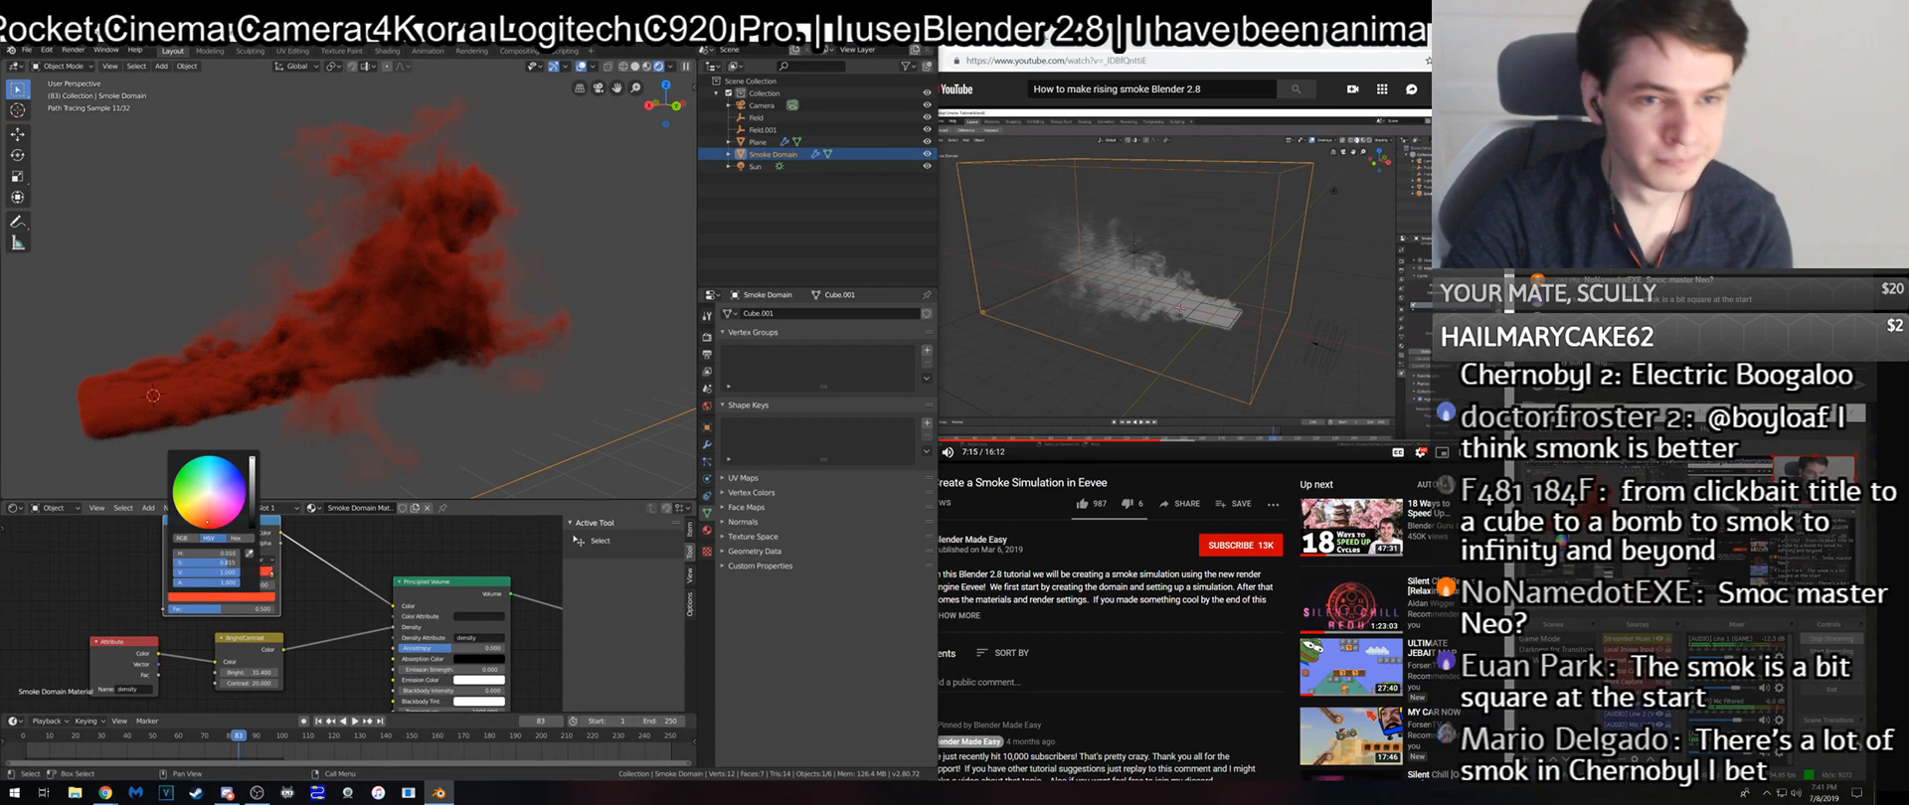
left_click_drag(207, 521, 209, 523)
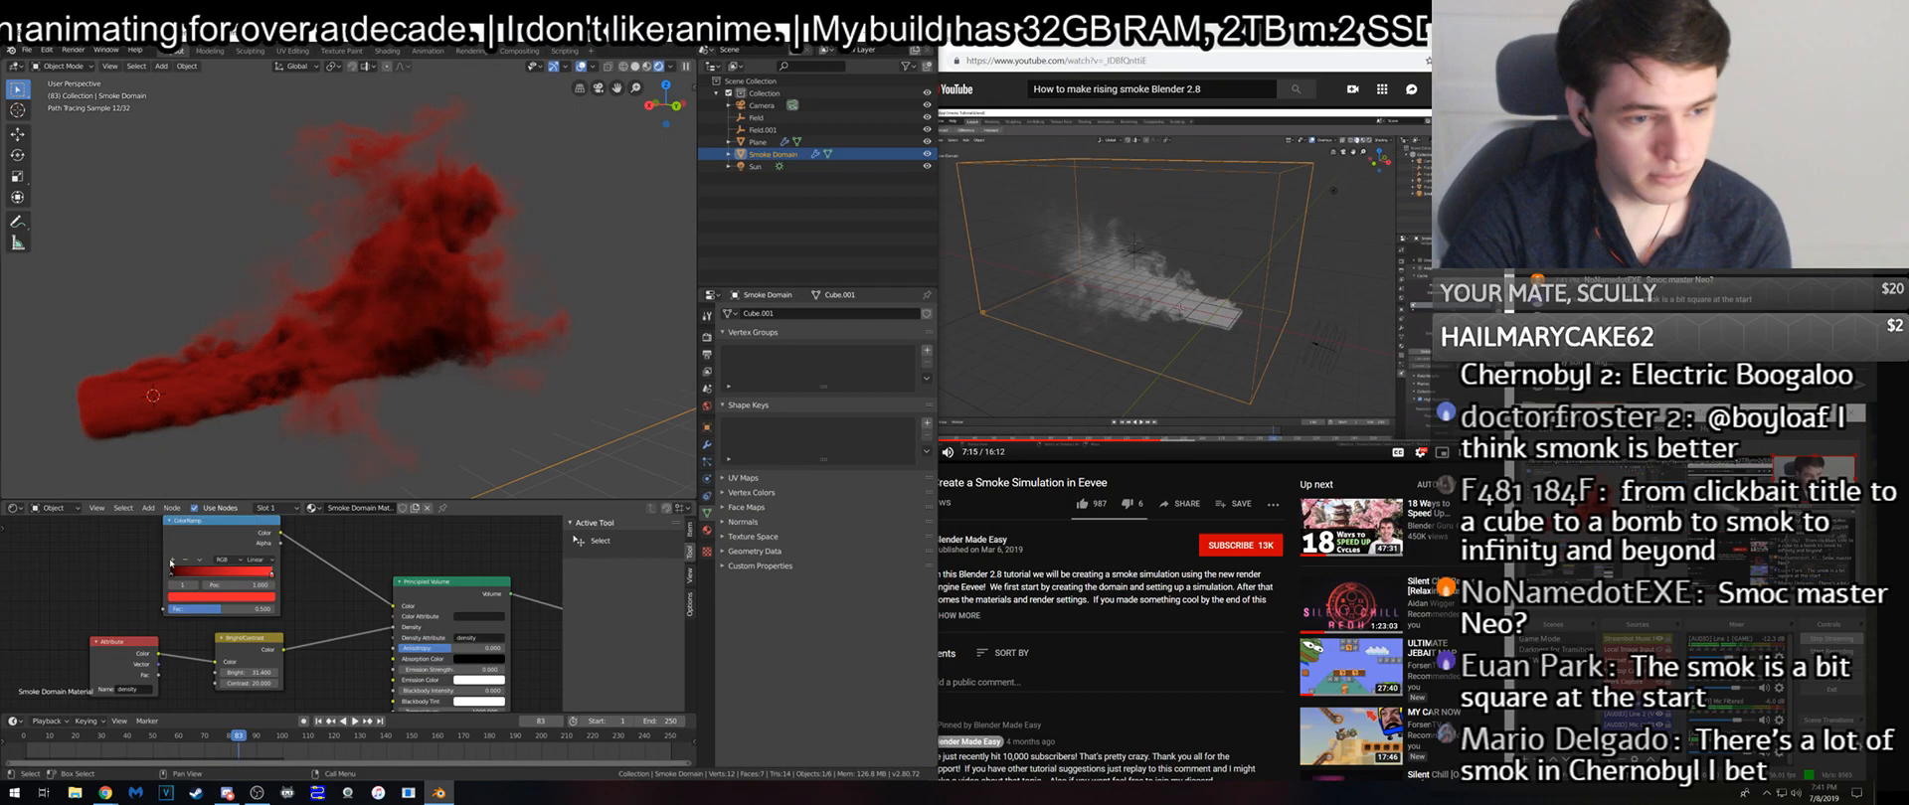
- Recolor the ColorRamp's other stop to orange and shift it along the ramp
left_click_drag(171, 562, 221, 574)
left_click(232, 598)
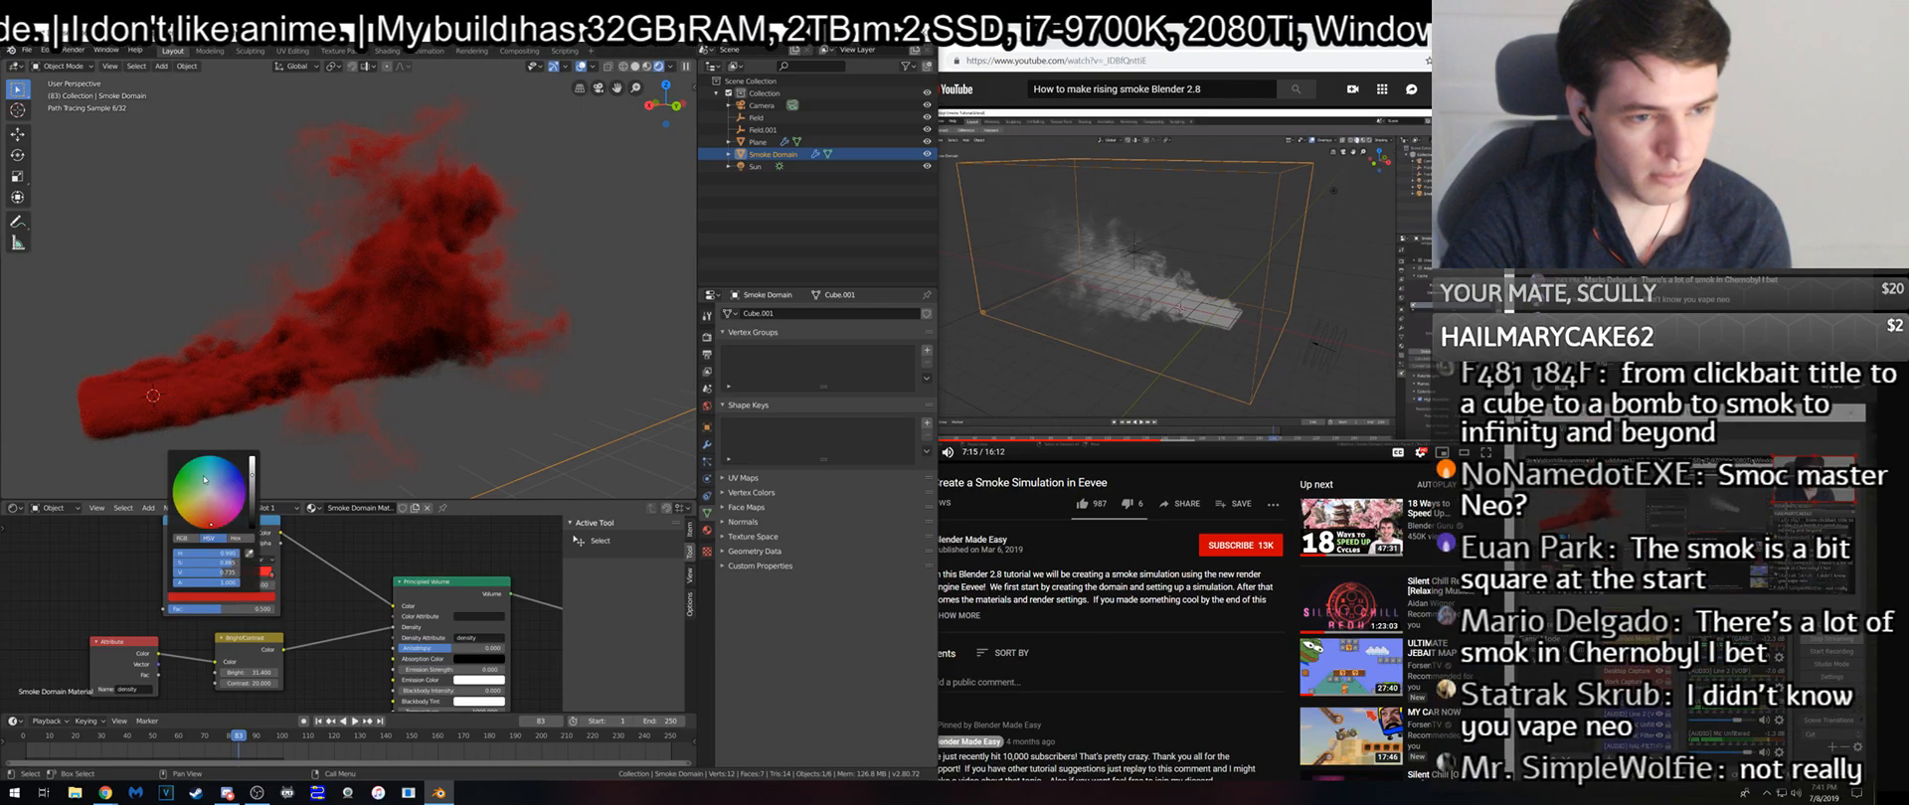
mouse_move(190, 484)
left_mouse_down()
mouse_move(227, 494)
mouse_move(220, 519)
mouse_move(184, 519)
left_mouse_up()
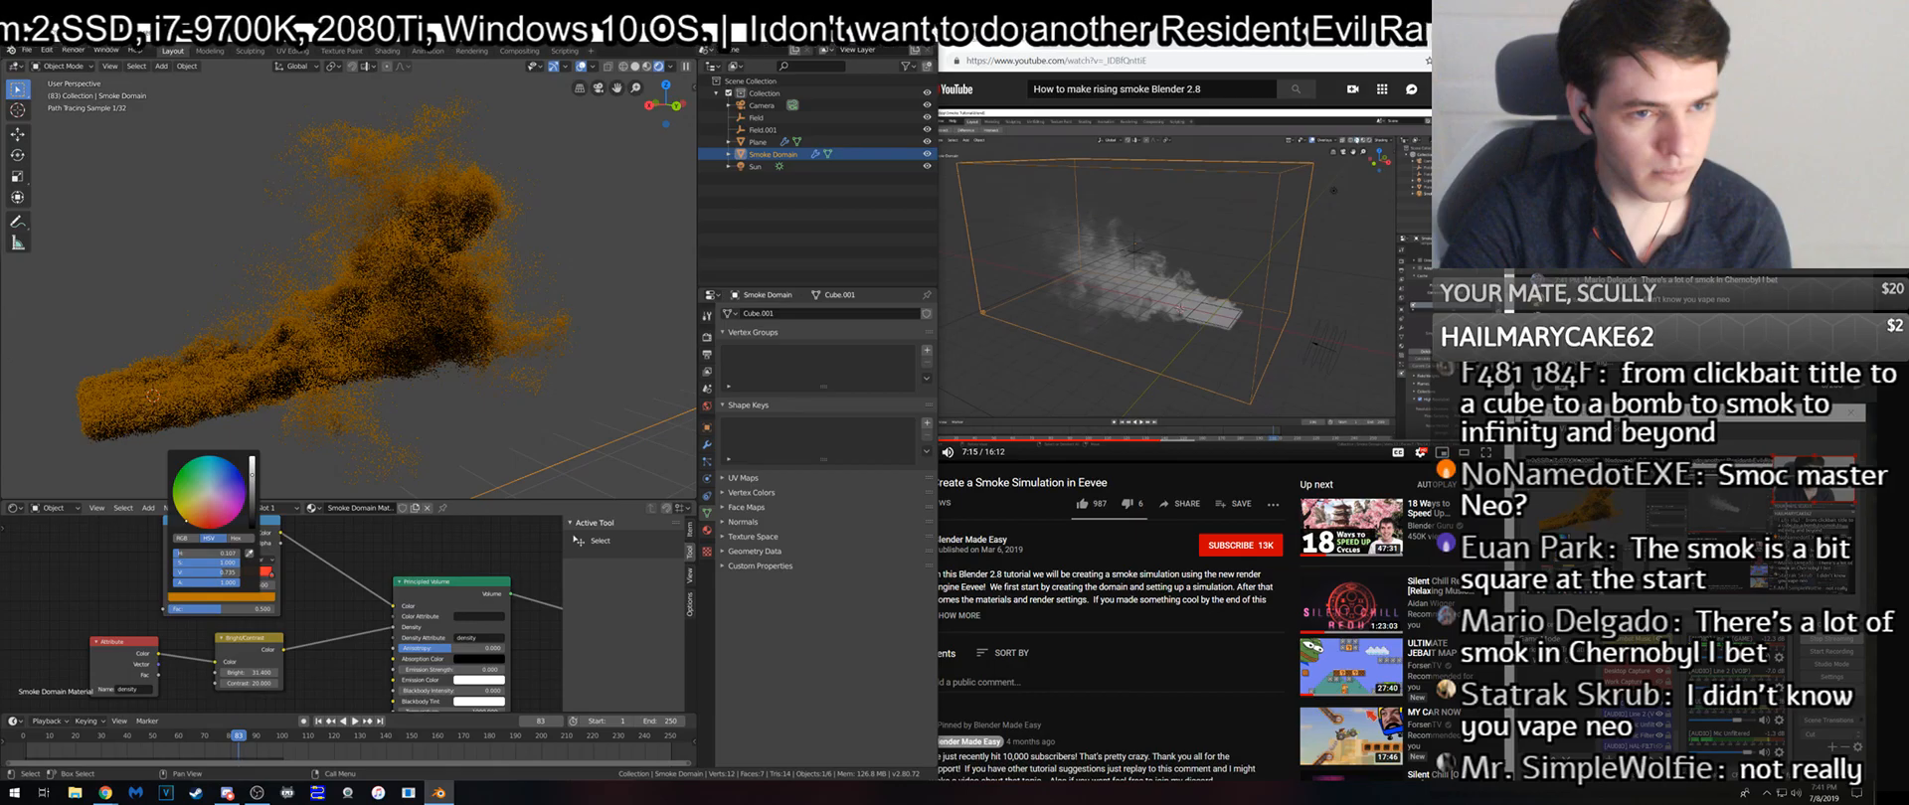
mouse_move(207, 575)
left_mouse_down()
mouse_move(181, 578)
mouse_move(231, 576)
left_mouse_up()
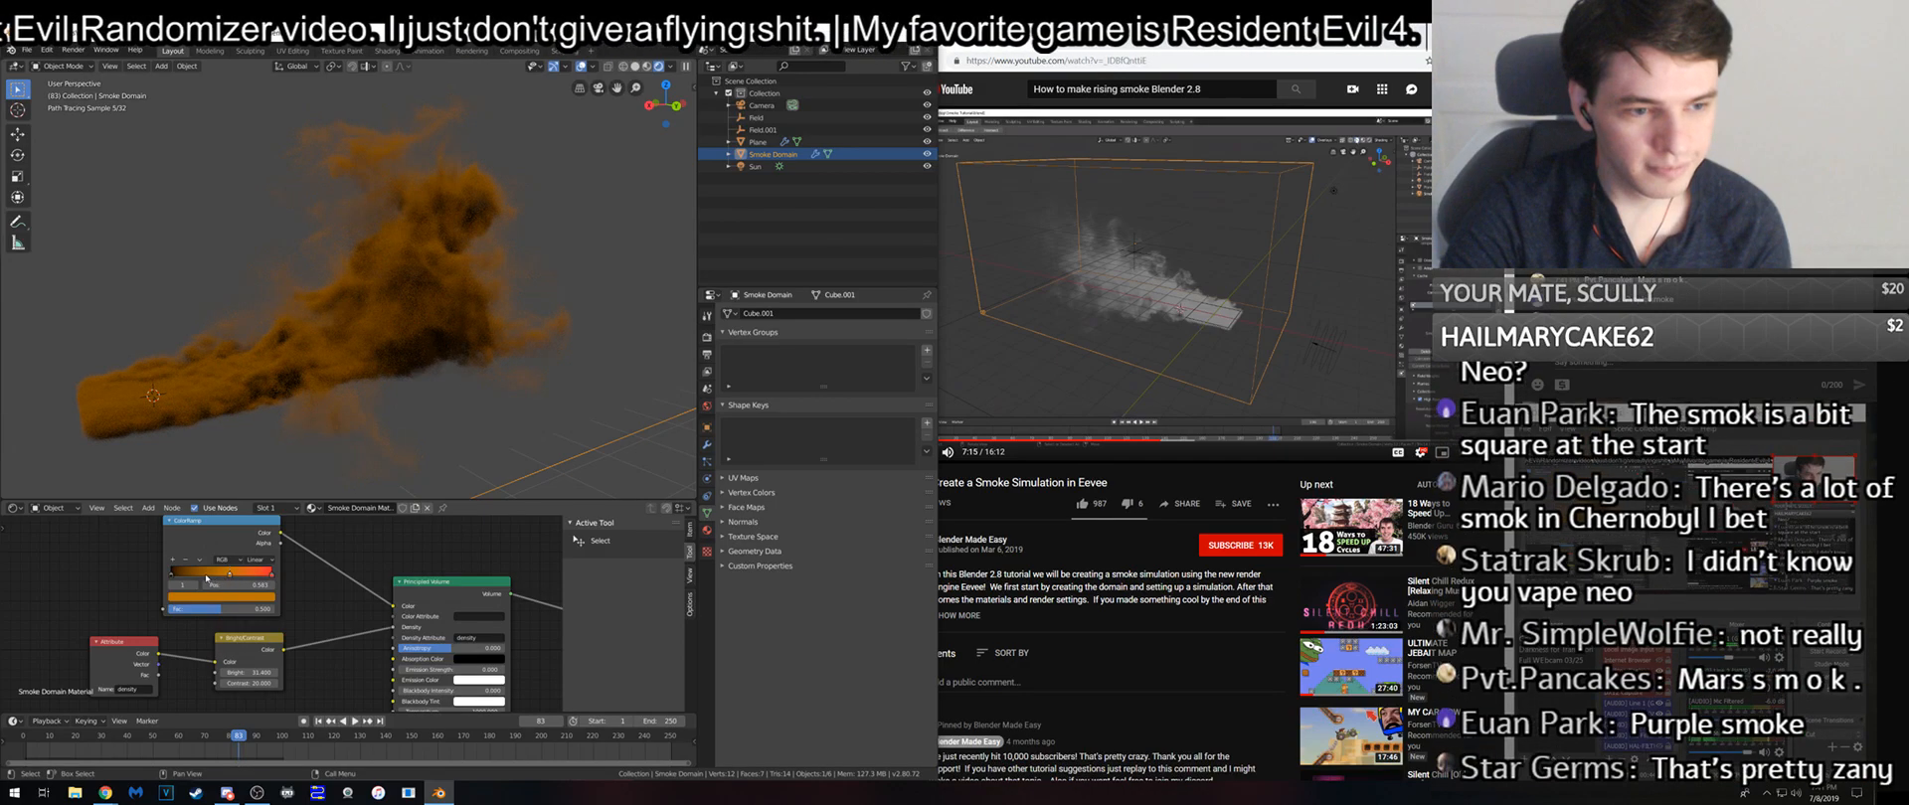
left_click_drag(184, 574, 199, 575)
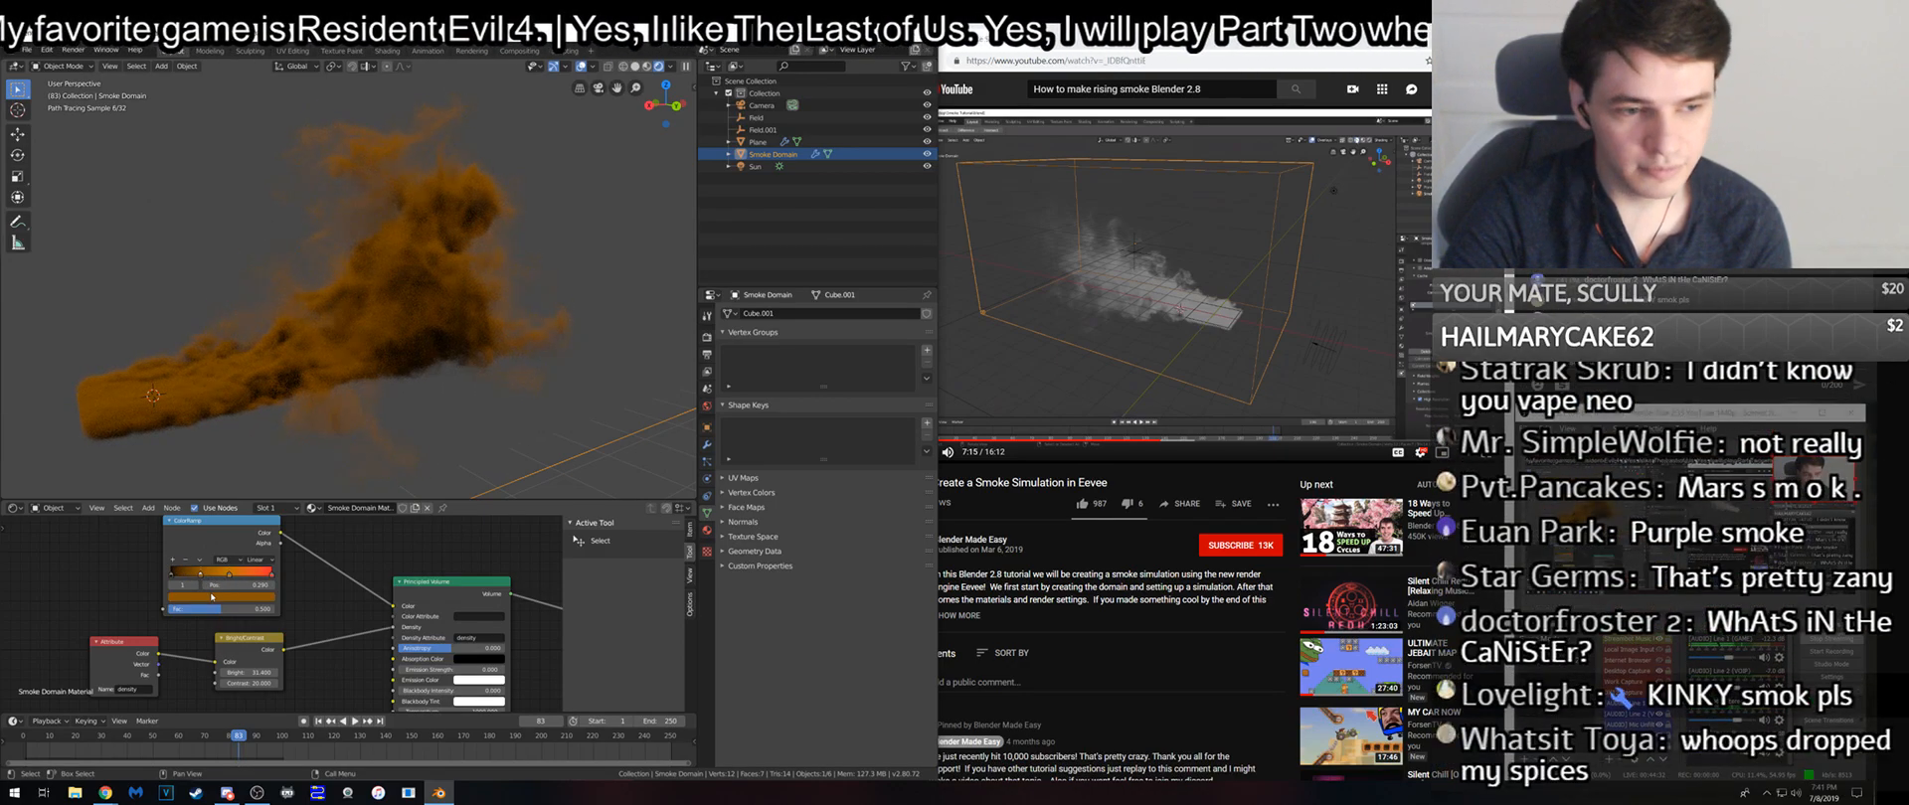
- Try a darker color on the ColorRamp's orange stop and delete the ColorRamp node
left_click(212, 597)
left_click_drag(219, 497, 253, 524)
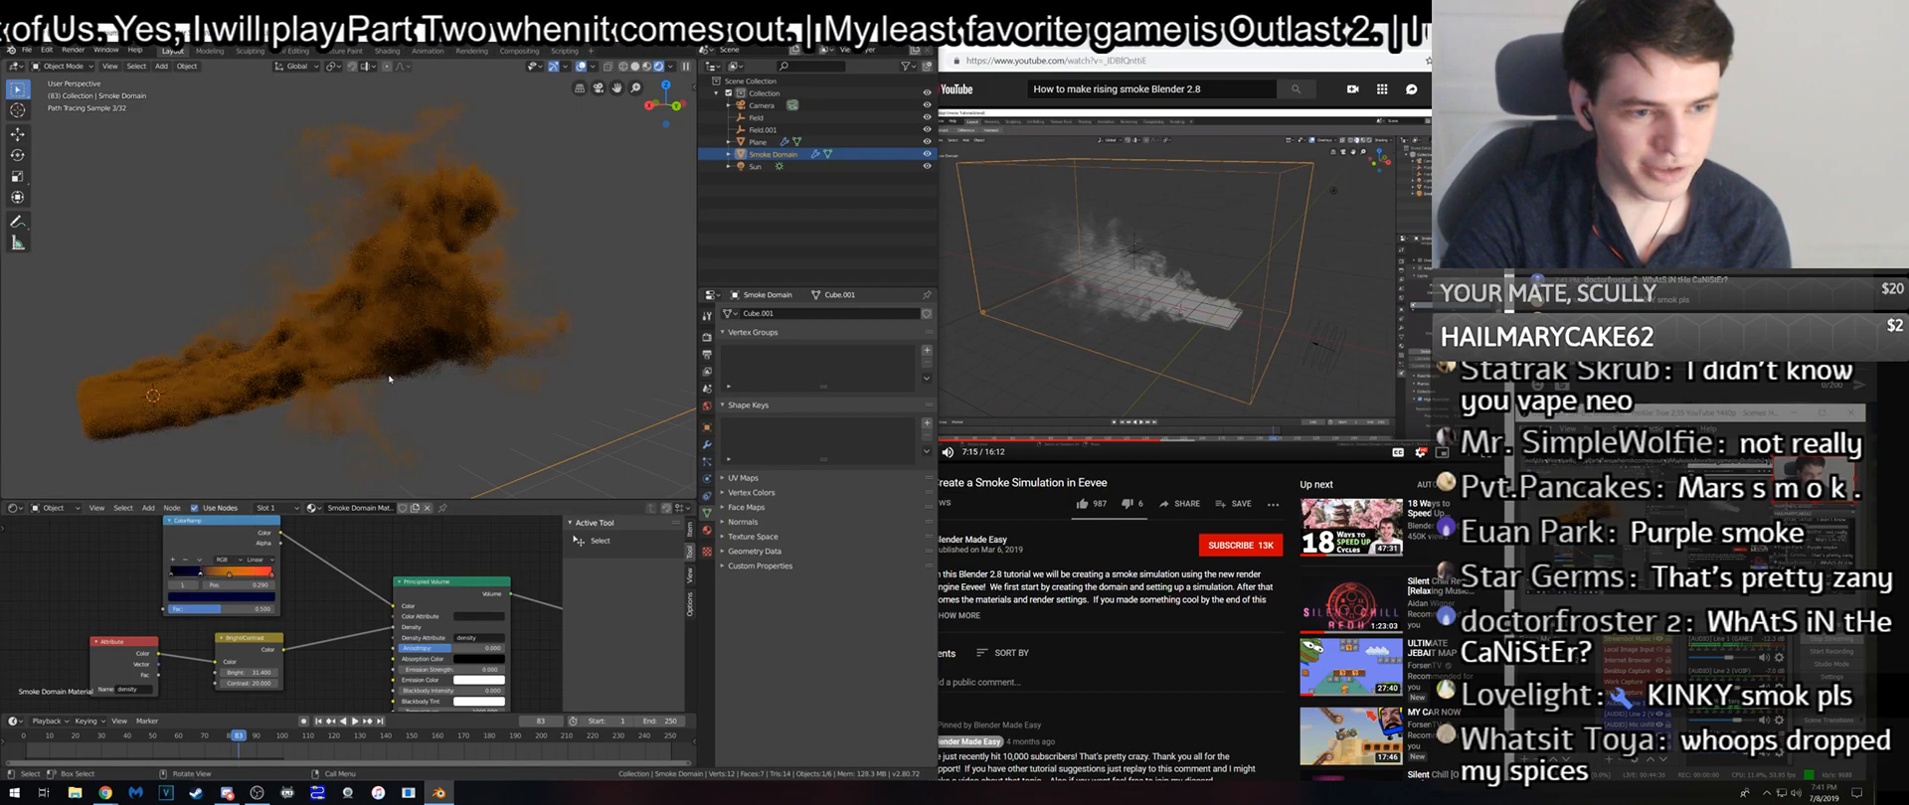
middle_click_drag(463, 293, 402, 418)
key("x")
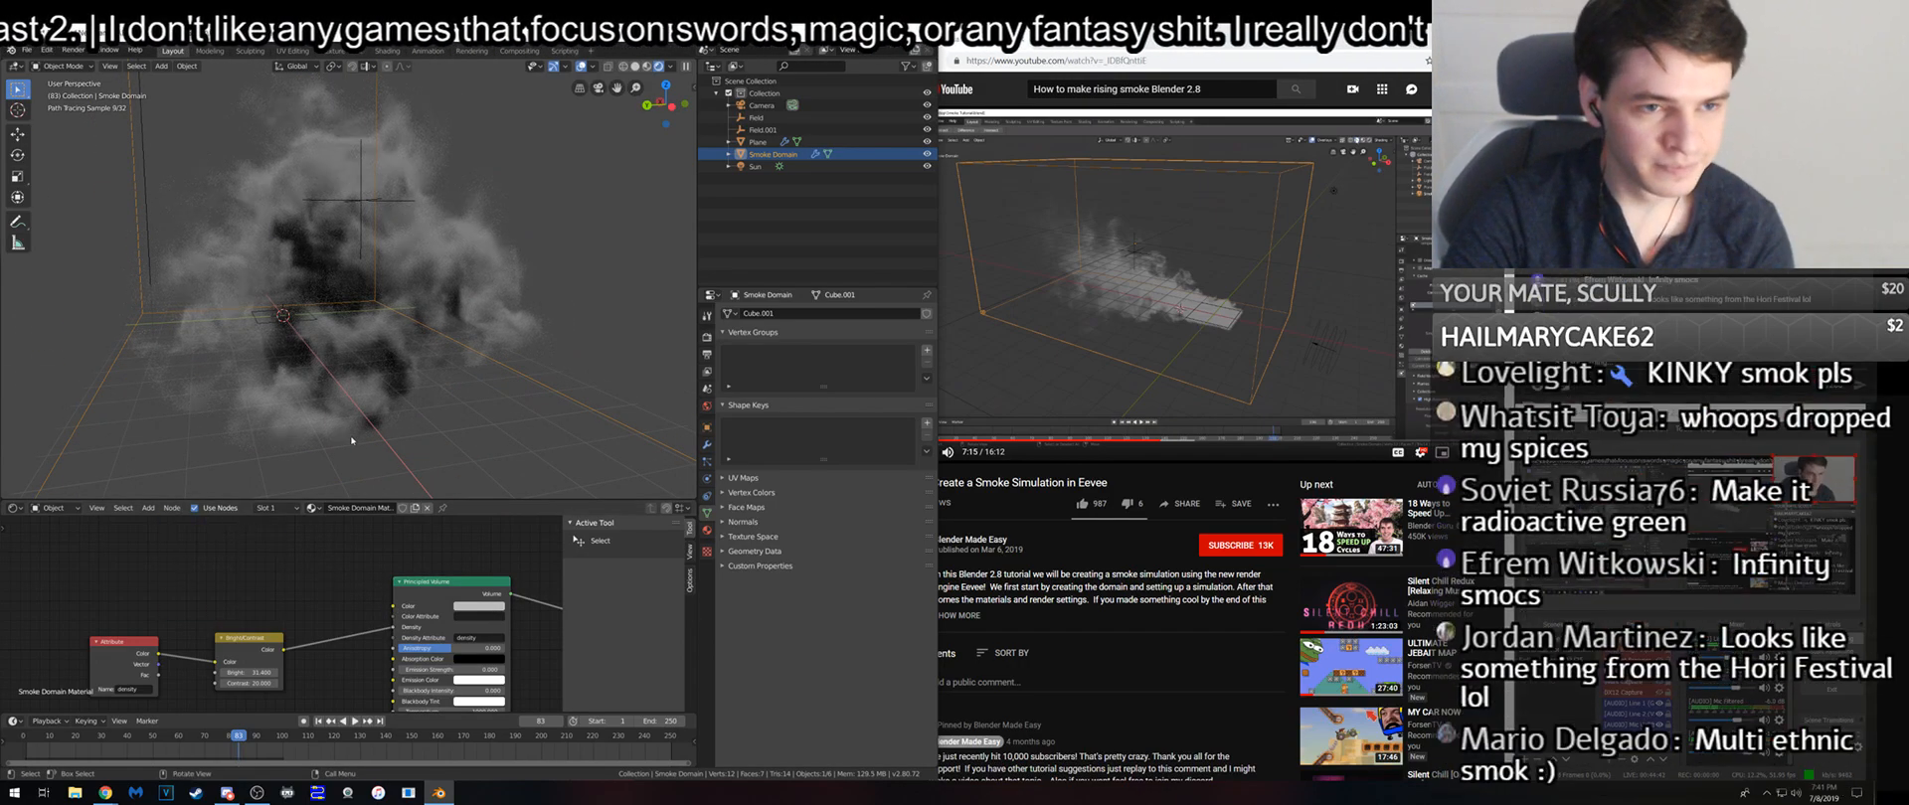
- Set the Bright/Contrast node's brightness and contrast both to 0
scroll(338, 626, "down", 2)
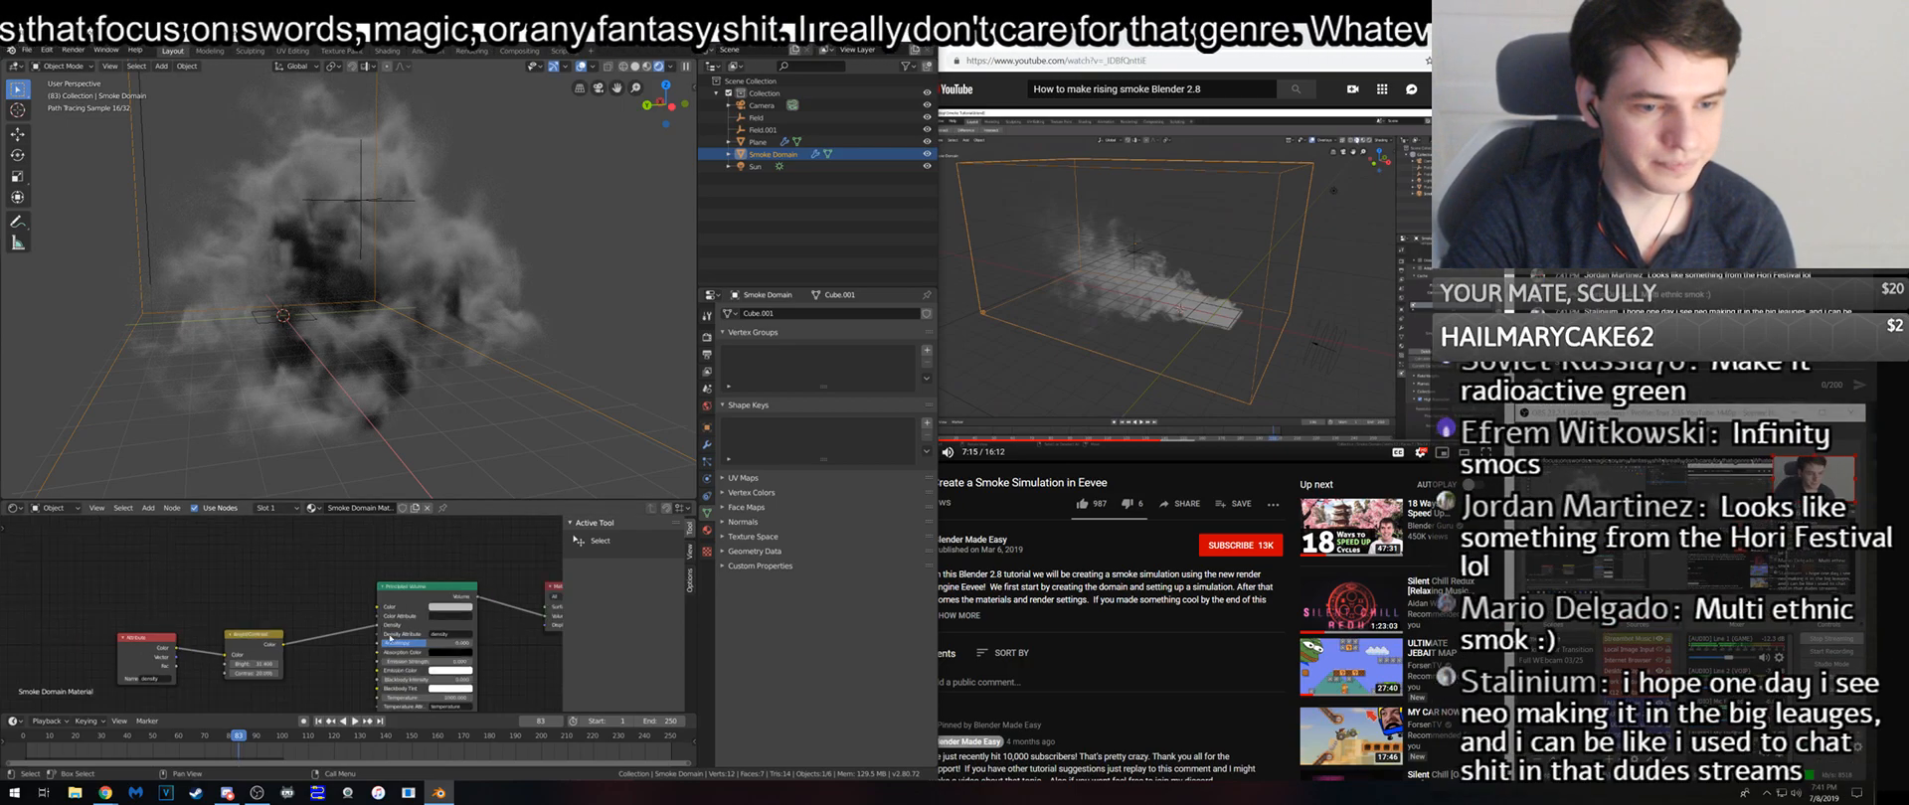
scroll(338, 626, "up", 2)
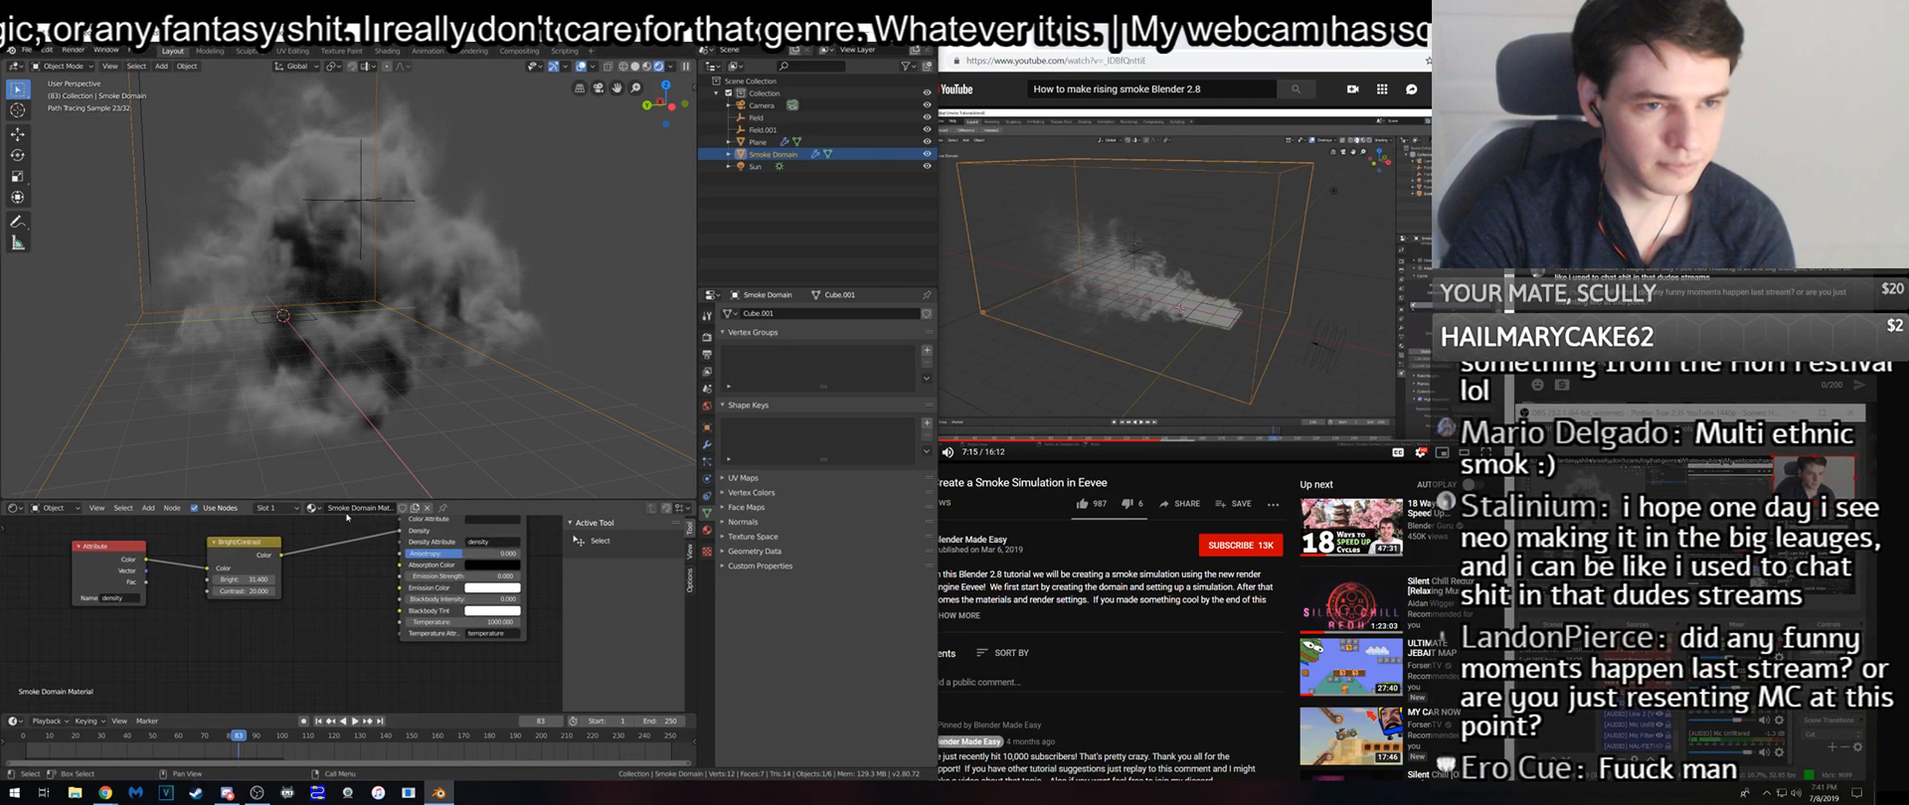
scroll(421, 378, "up", 3)
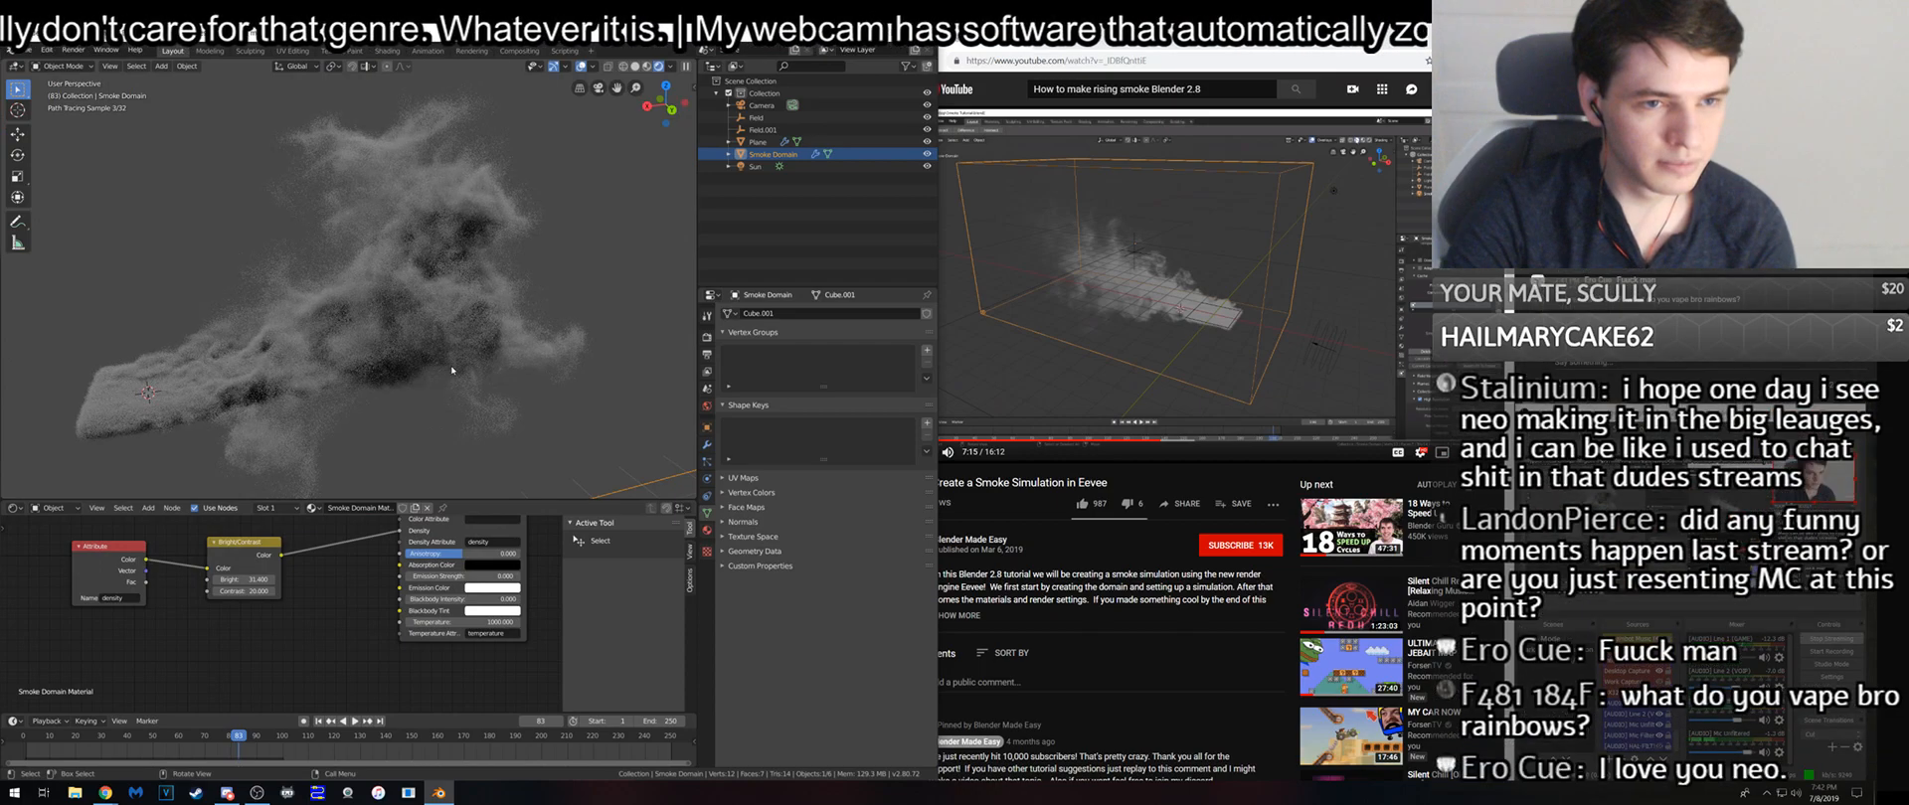
scroll(458, 387, "down", 2)
middle_click_drag(459, 387, 254, 364)
left_click(254, 578)
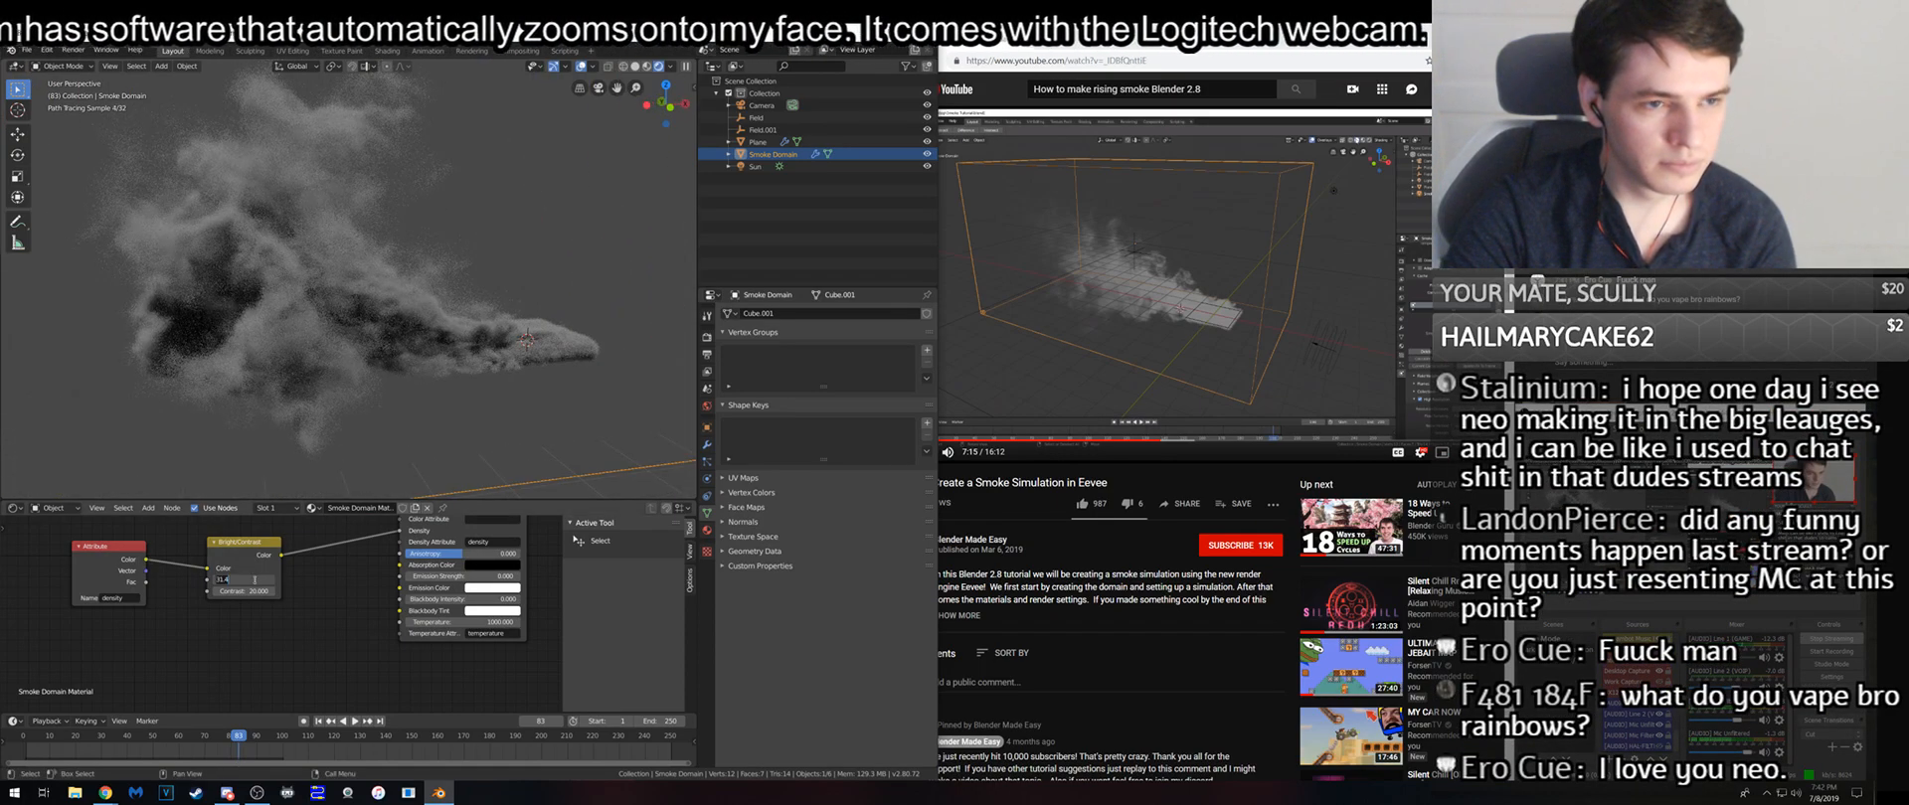
type("0")
key("Return")
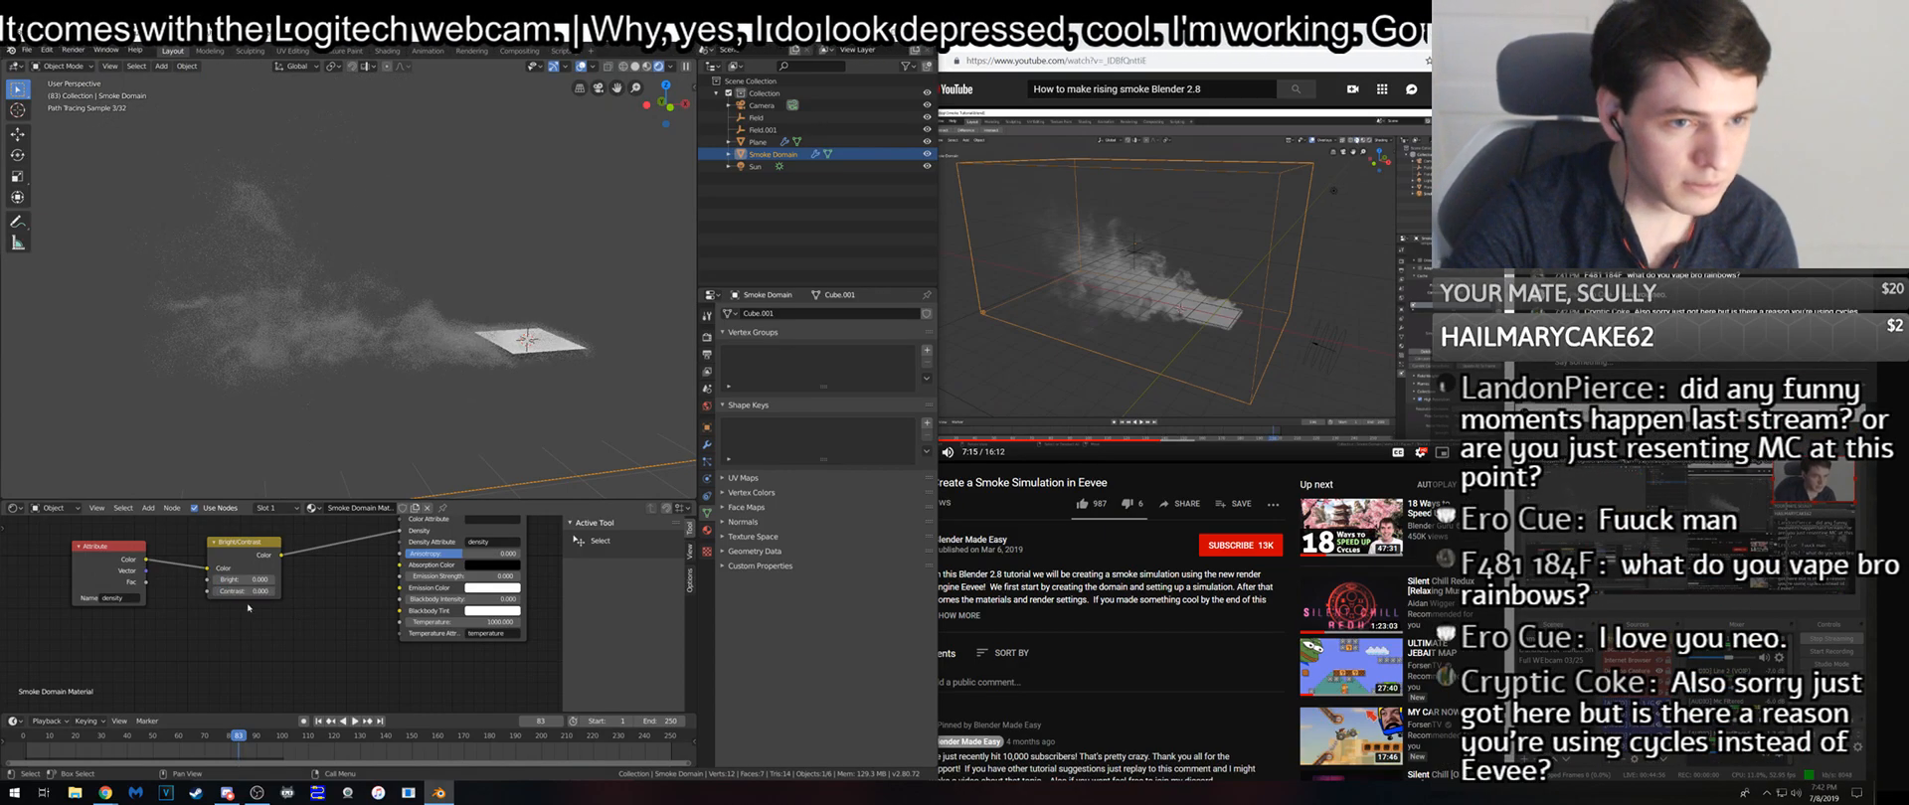
- Zero the open value on the Bright/Contrast node and set its brightness to 10
type("0")
key("Return")
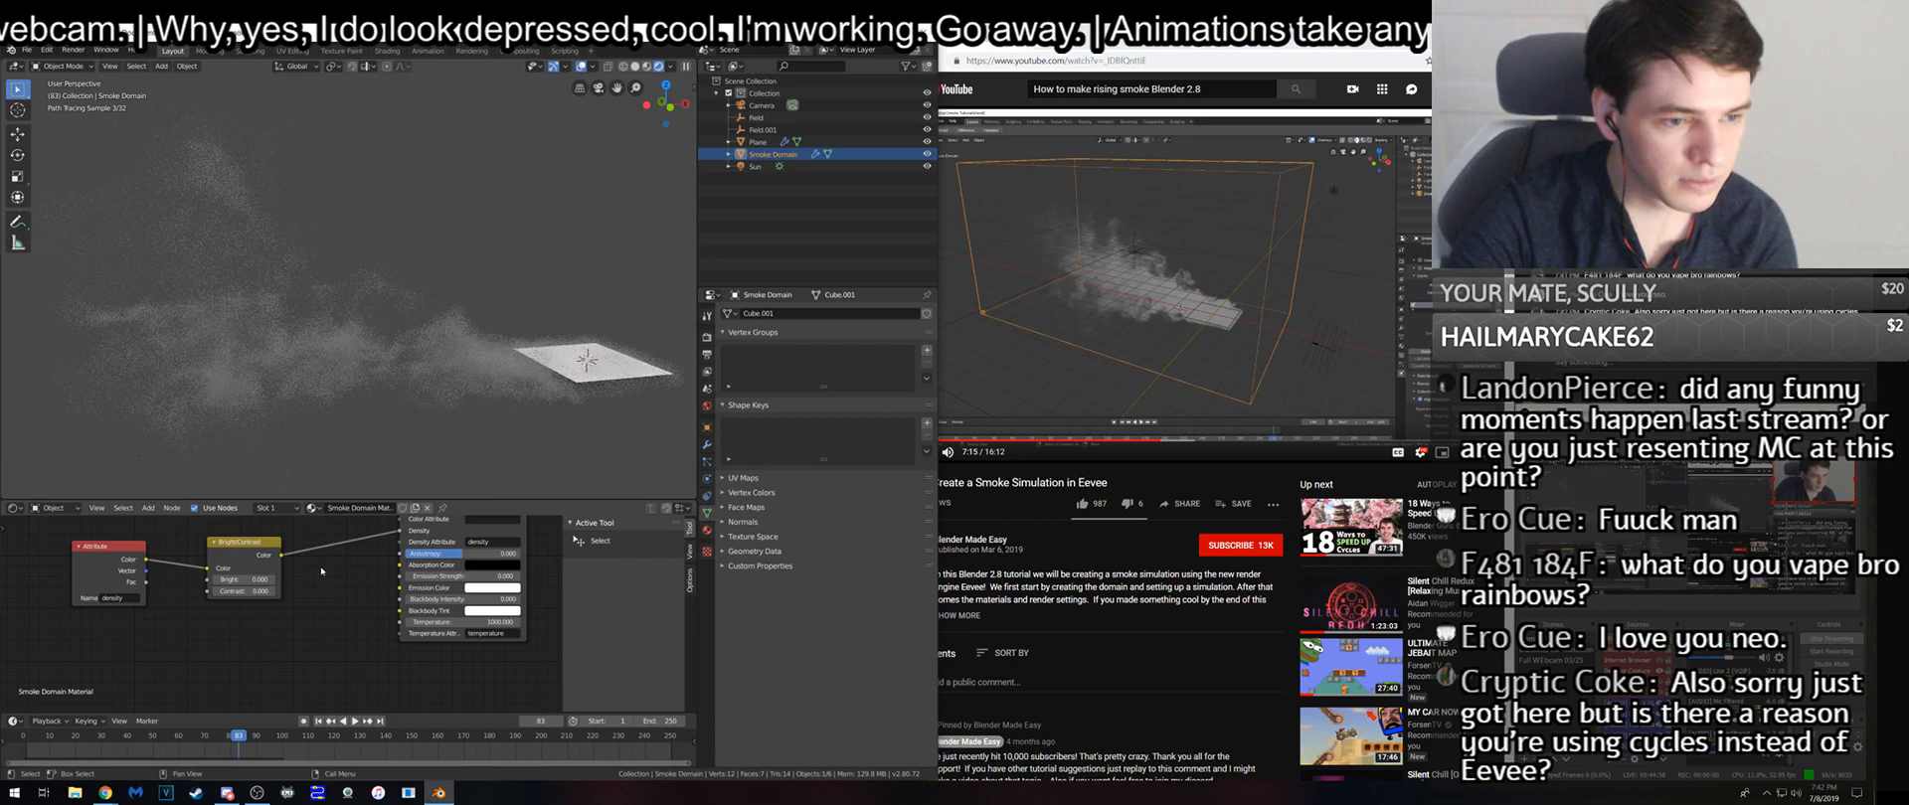
middle_click_drag(334, 577, 357, 601)
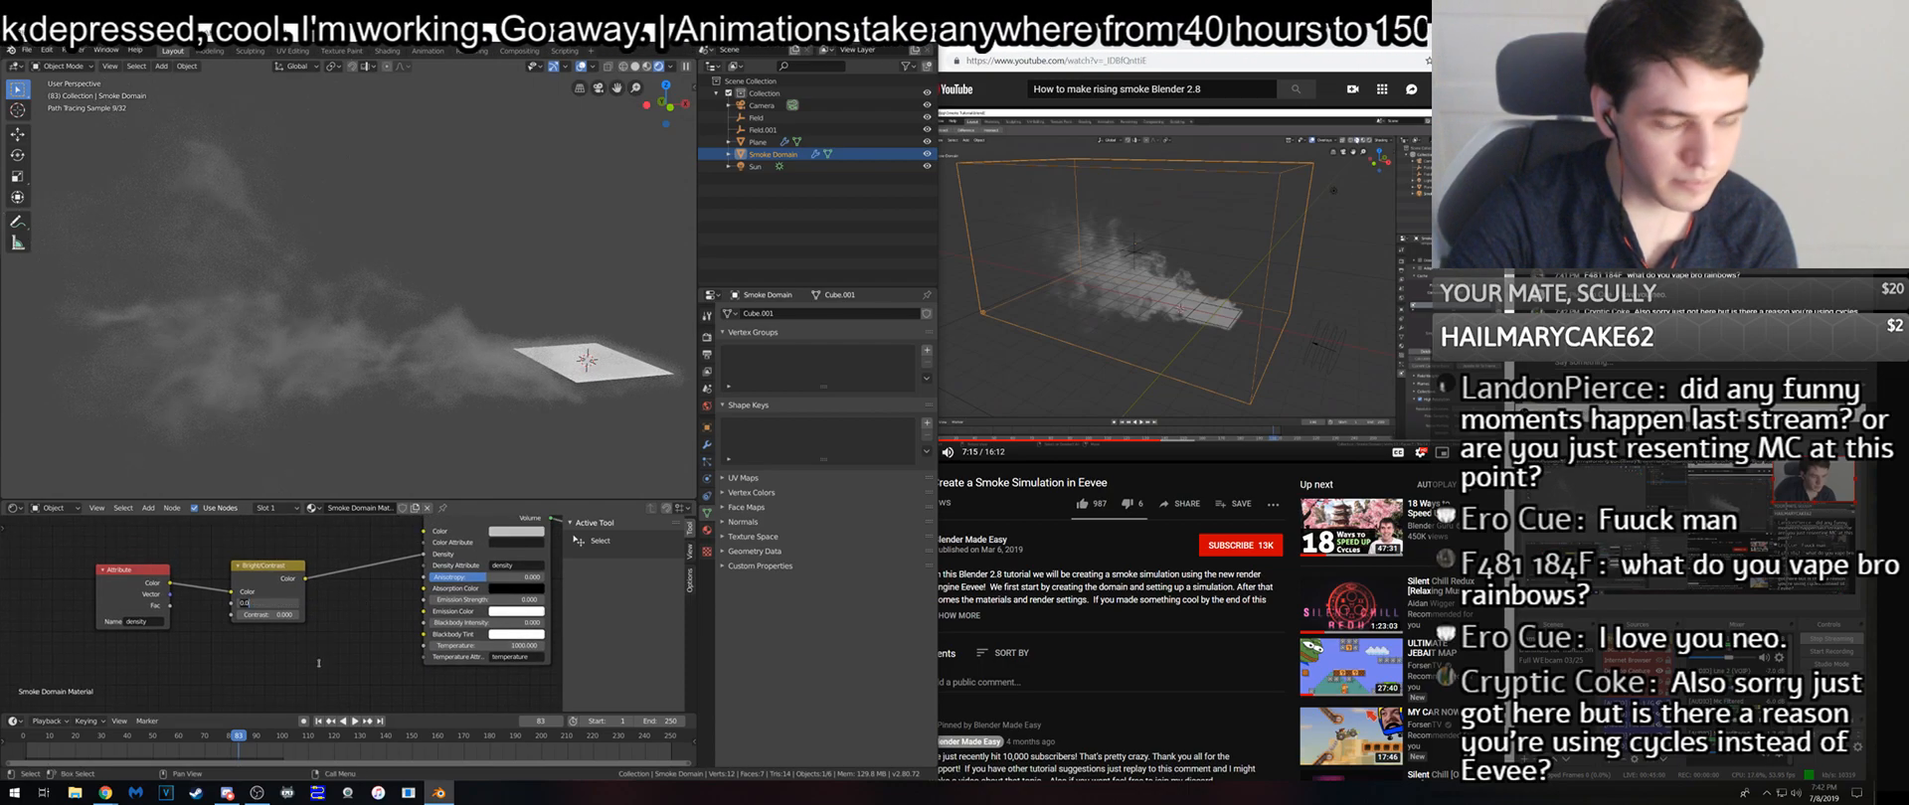
type("10")
key("Return")
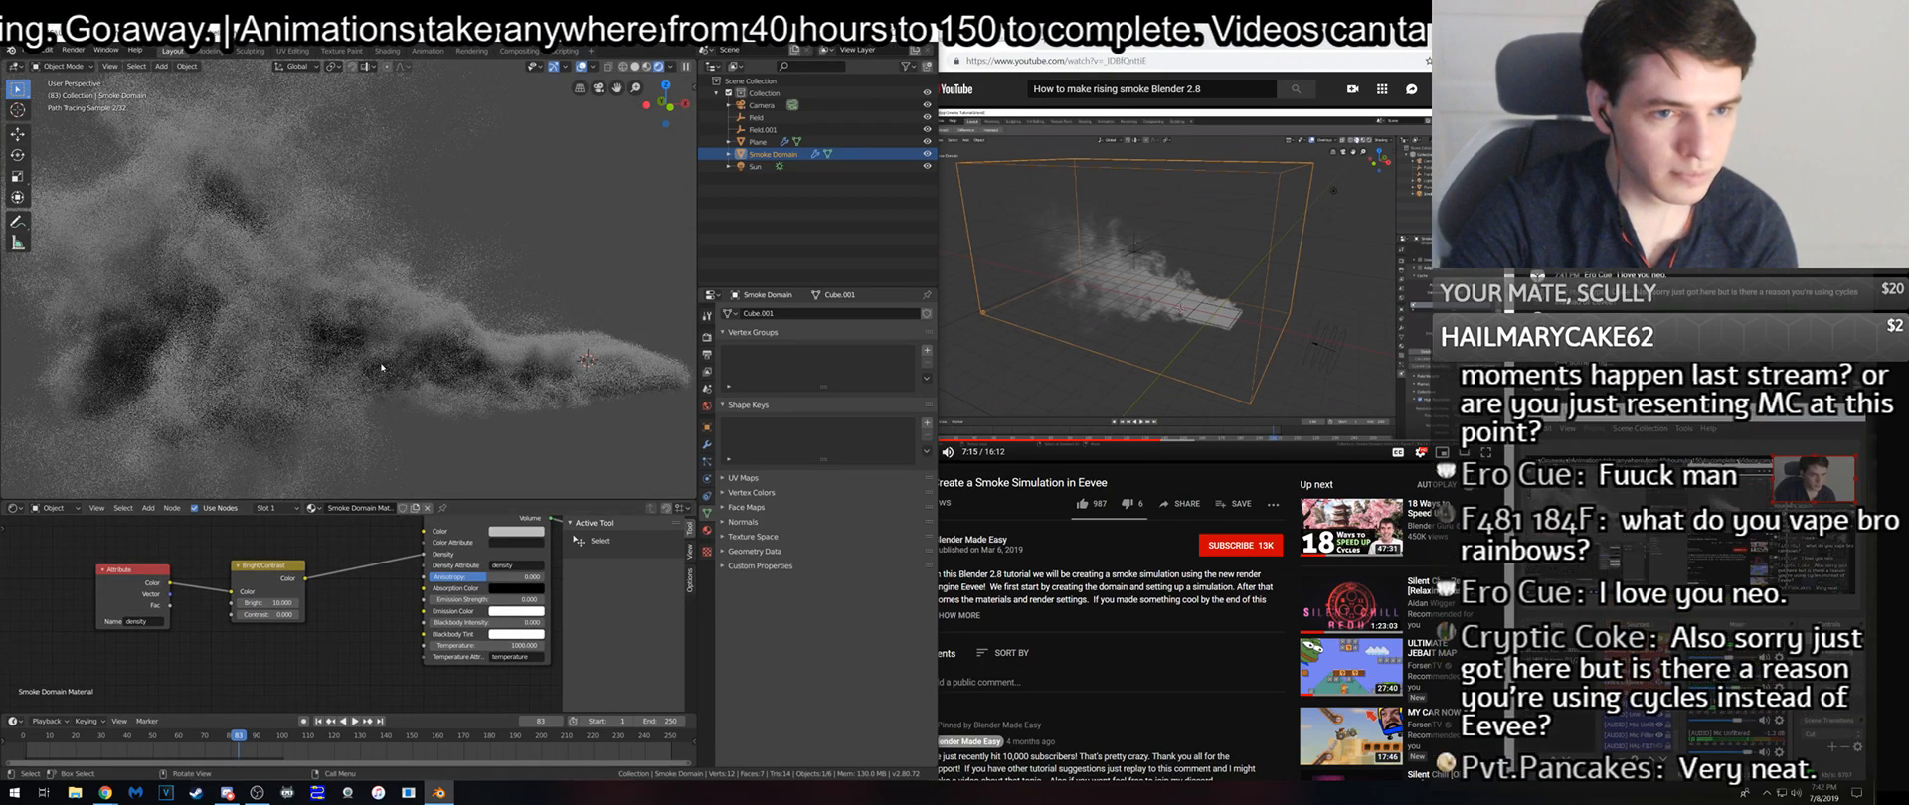
middle_click_drag(358, 398, 389, 365)
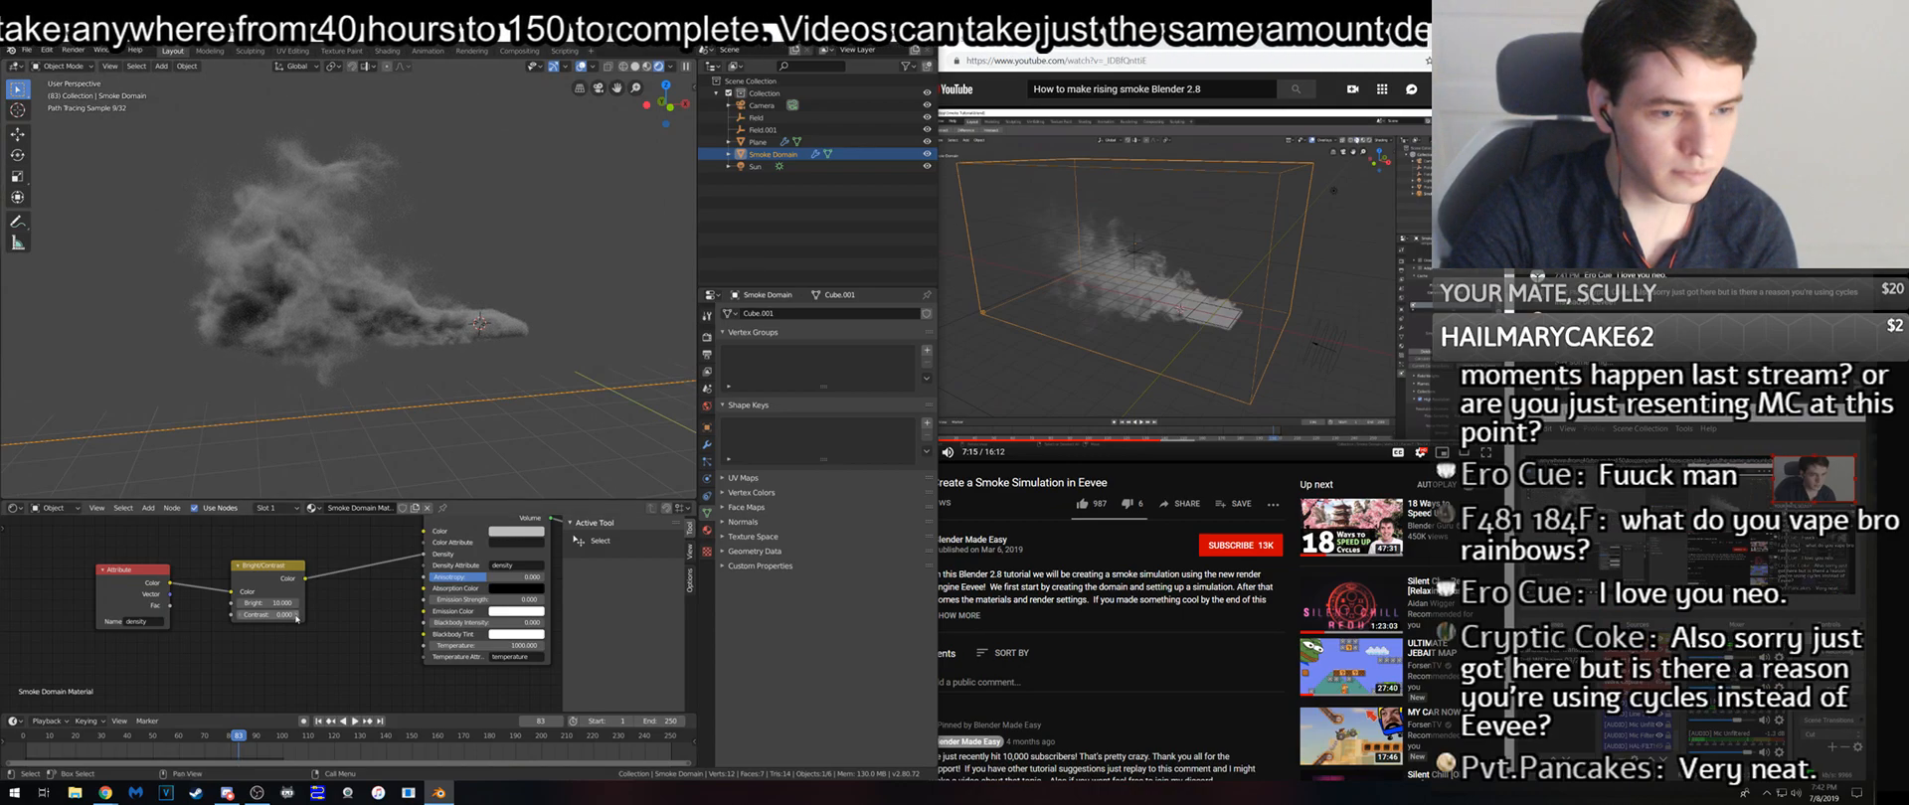
- Try contrast values of -3 and -10 on the Bright/Contrast node
type("-3")
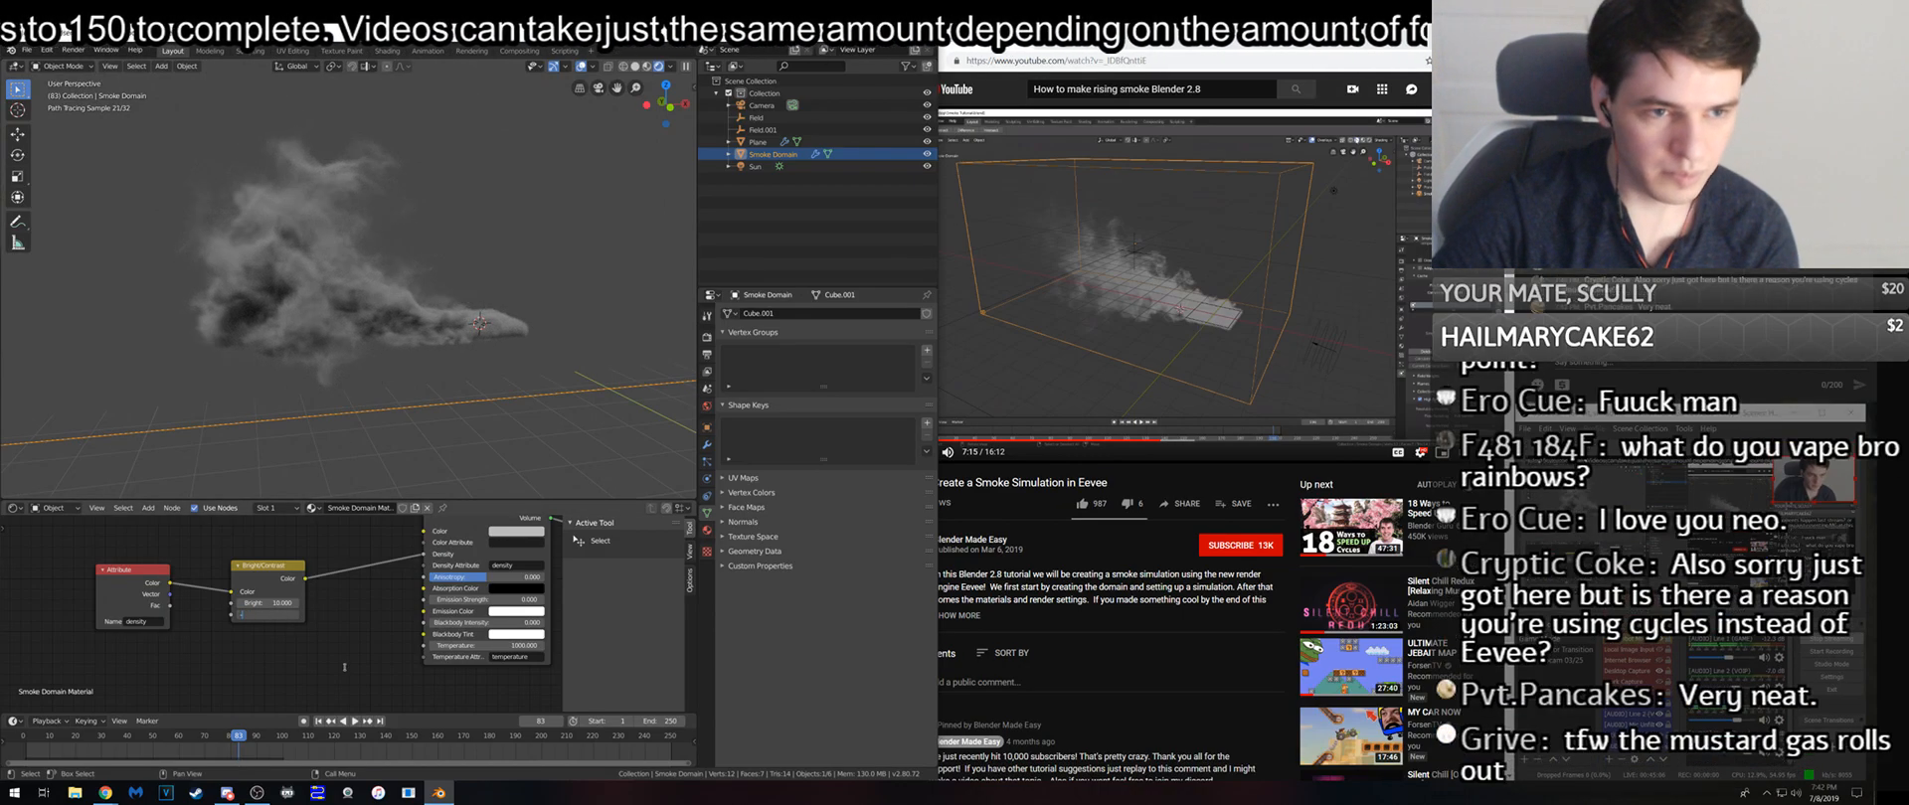
key("Return")
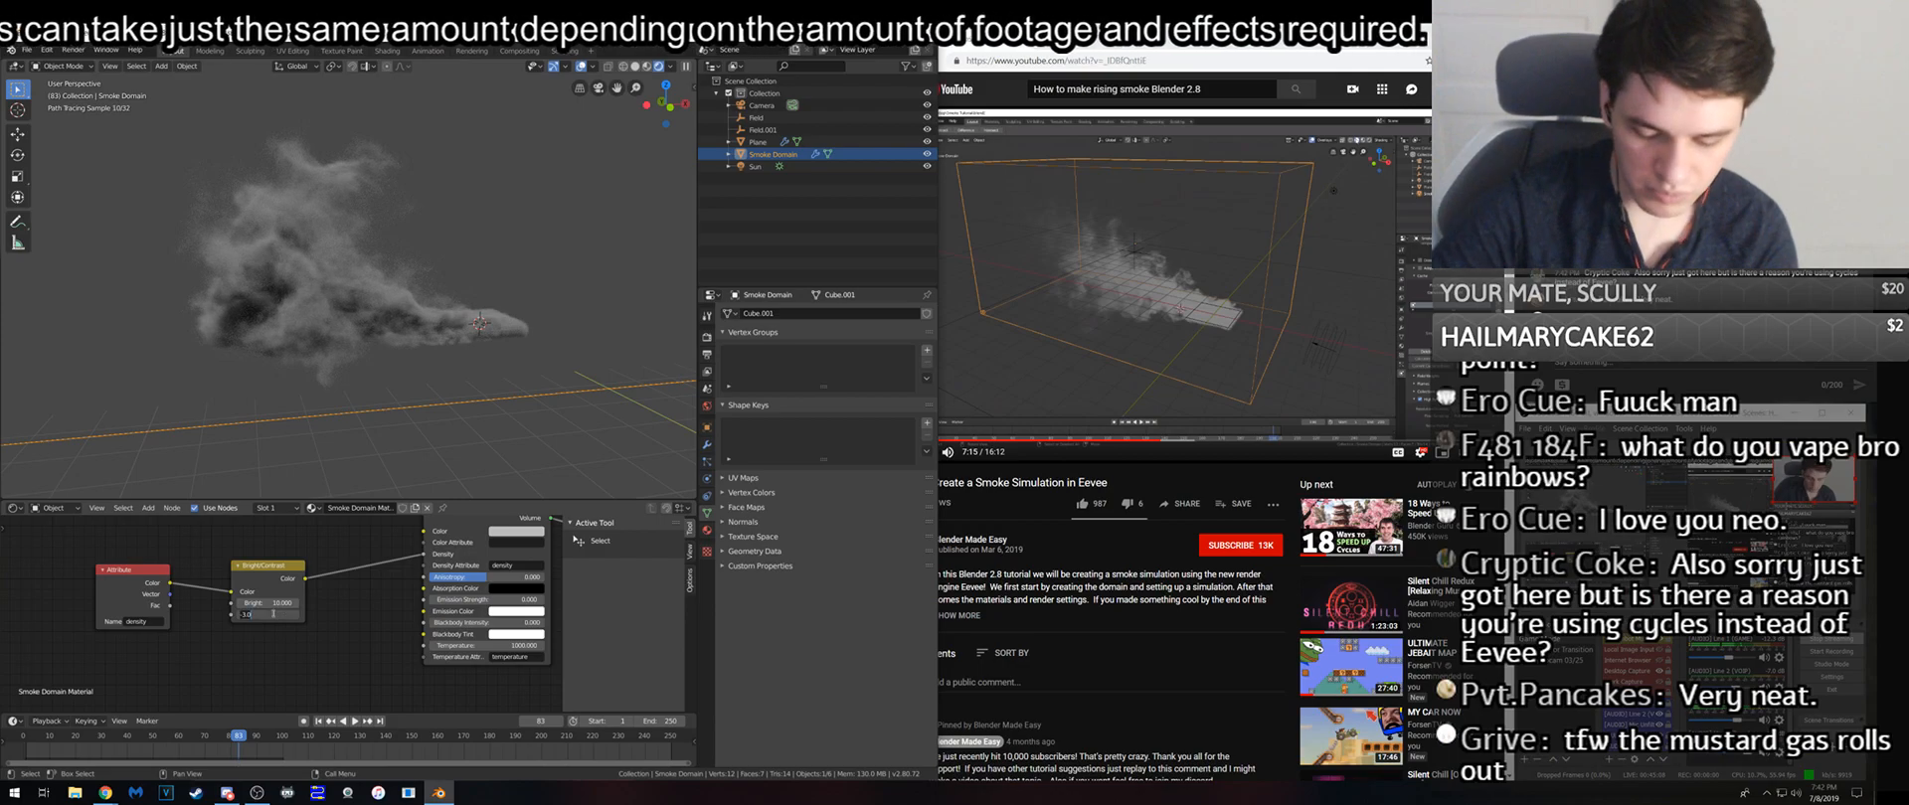
type("-10")
key("Return")
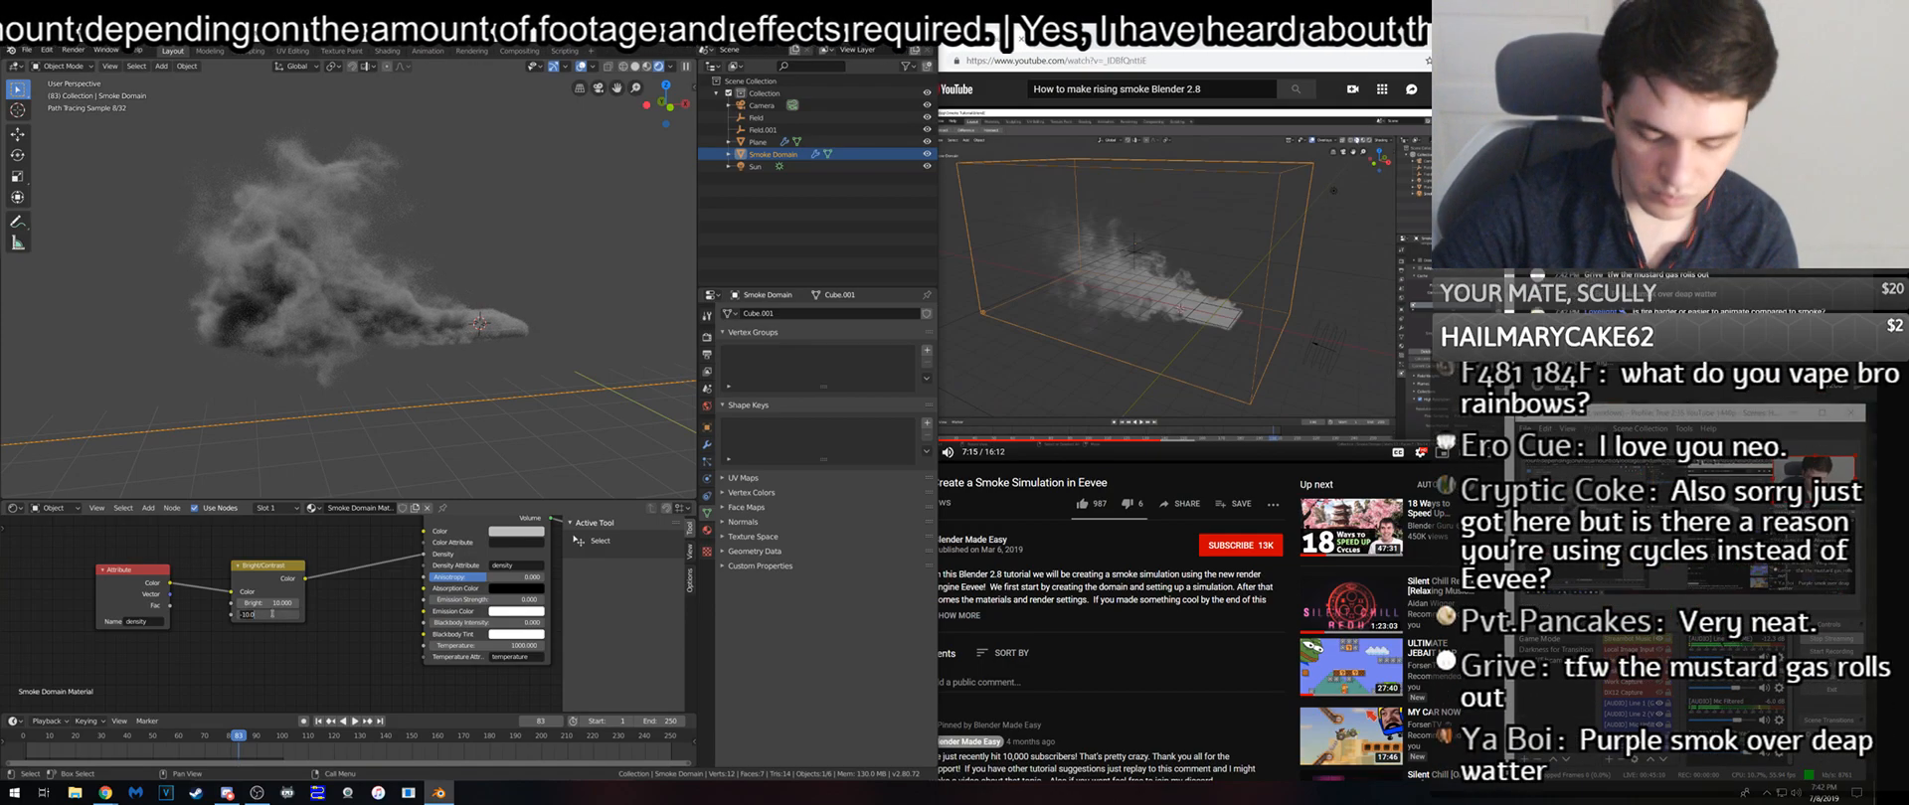
key("Return")
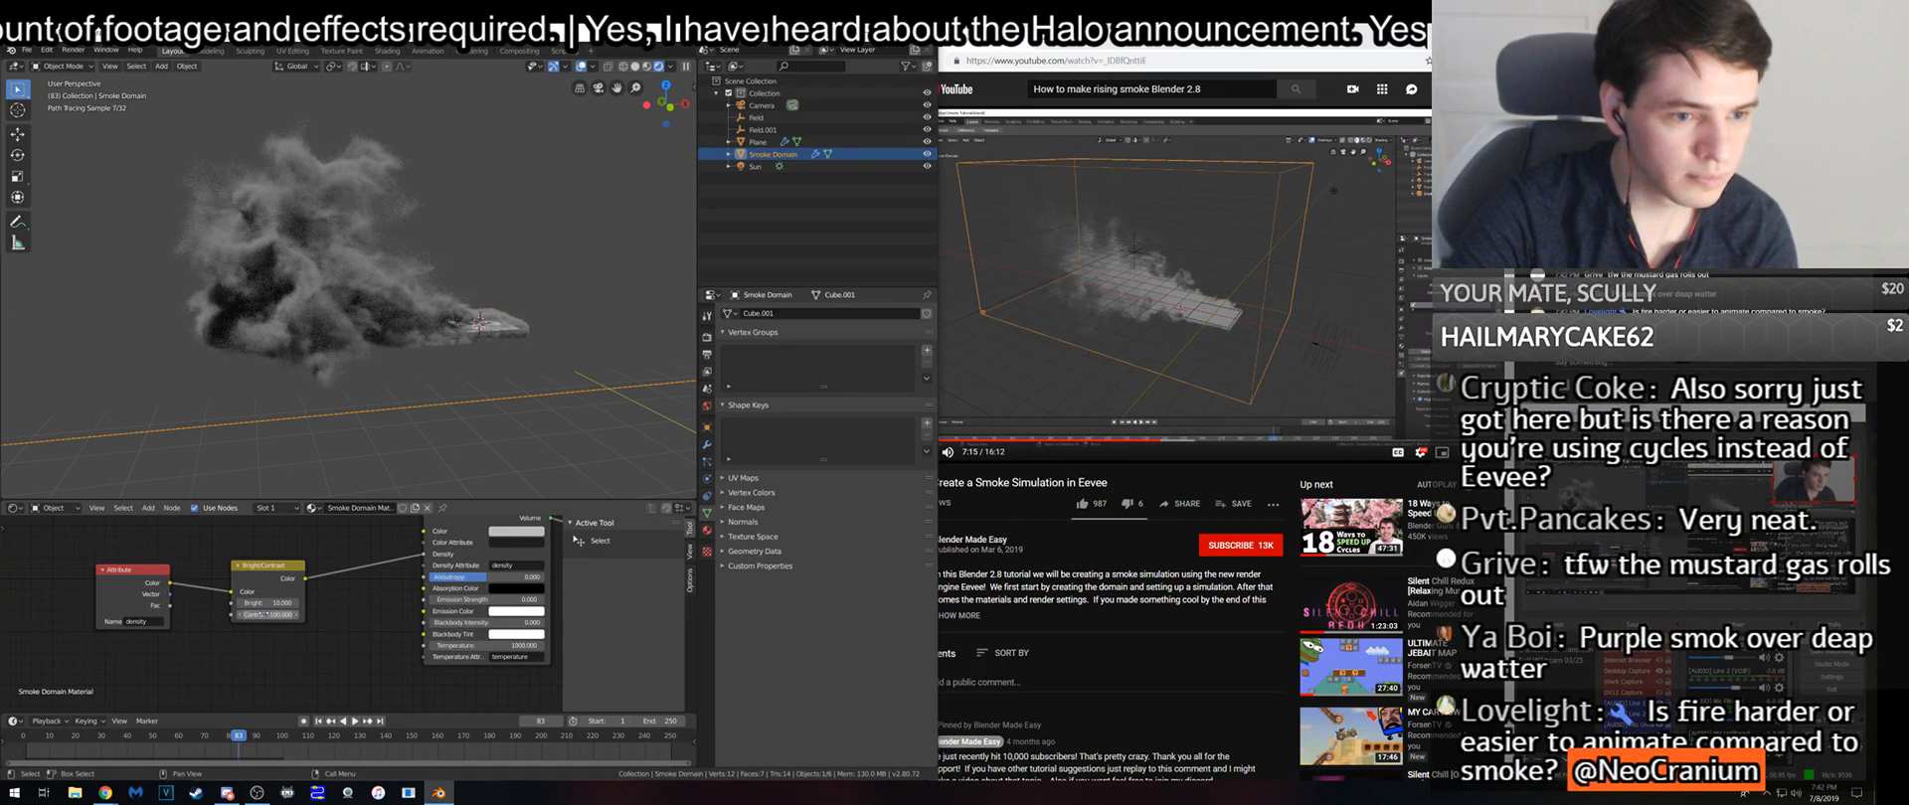
key("Return")
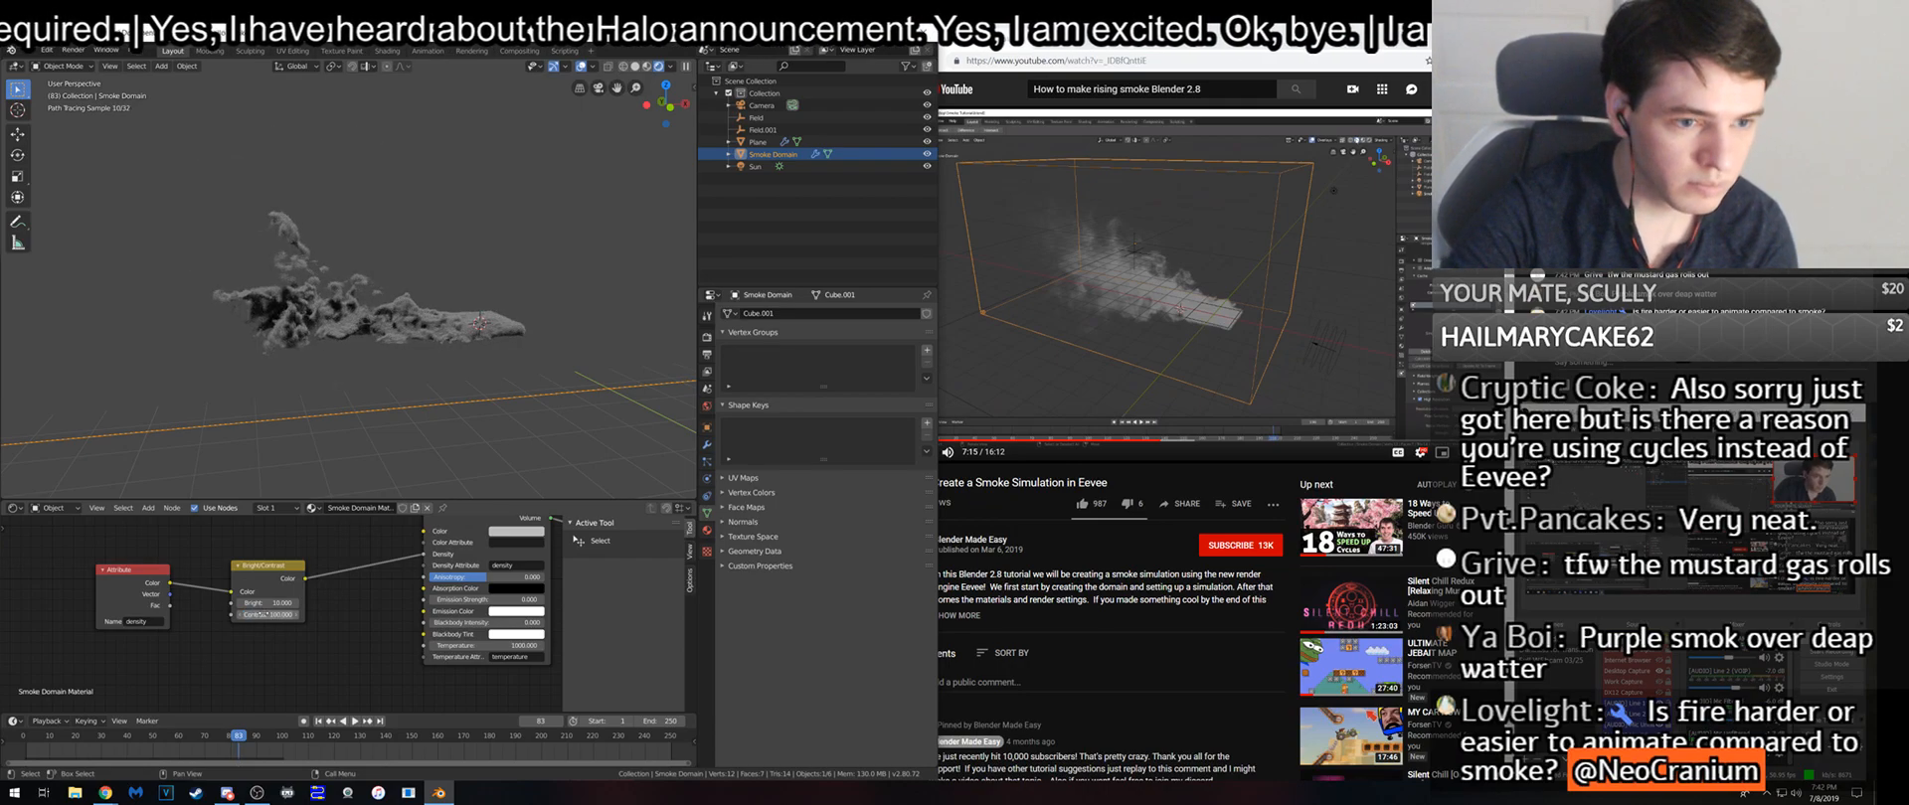
- Set the Bright/Contrast node's contrast to -100
left_click(263, 615)
type("-100")
key("Return")
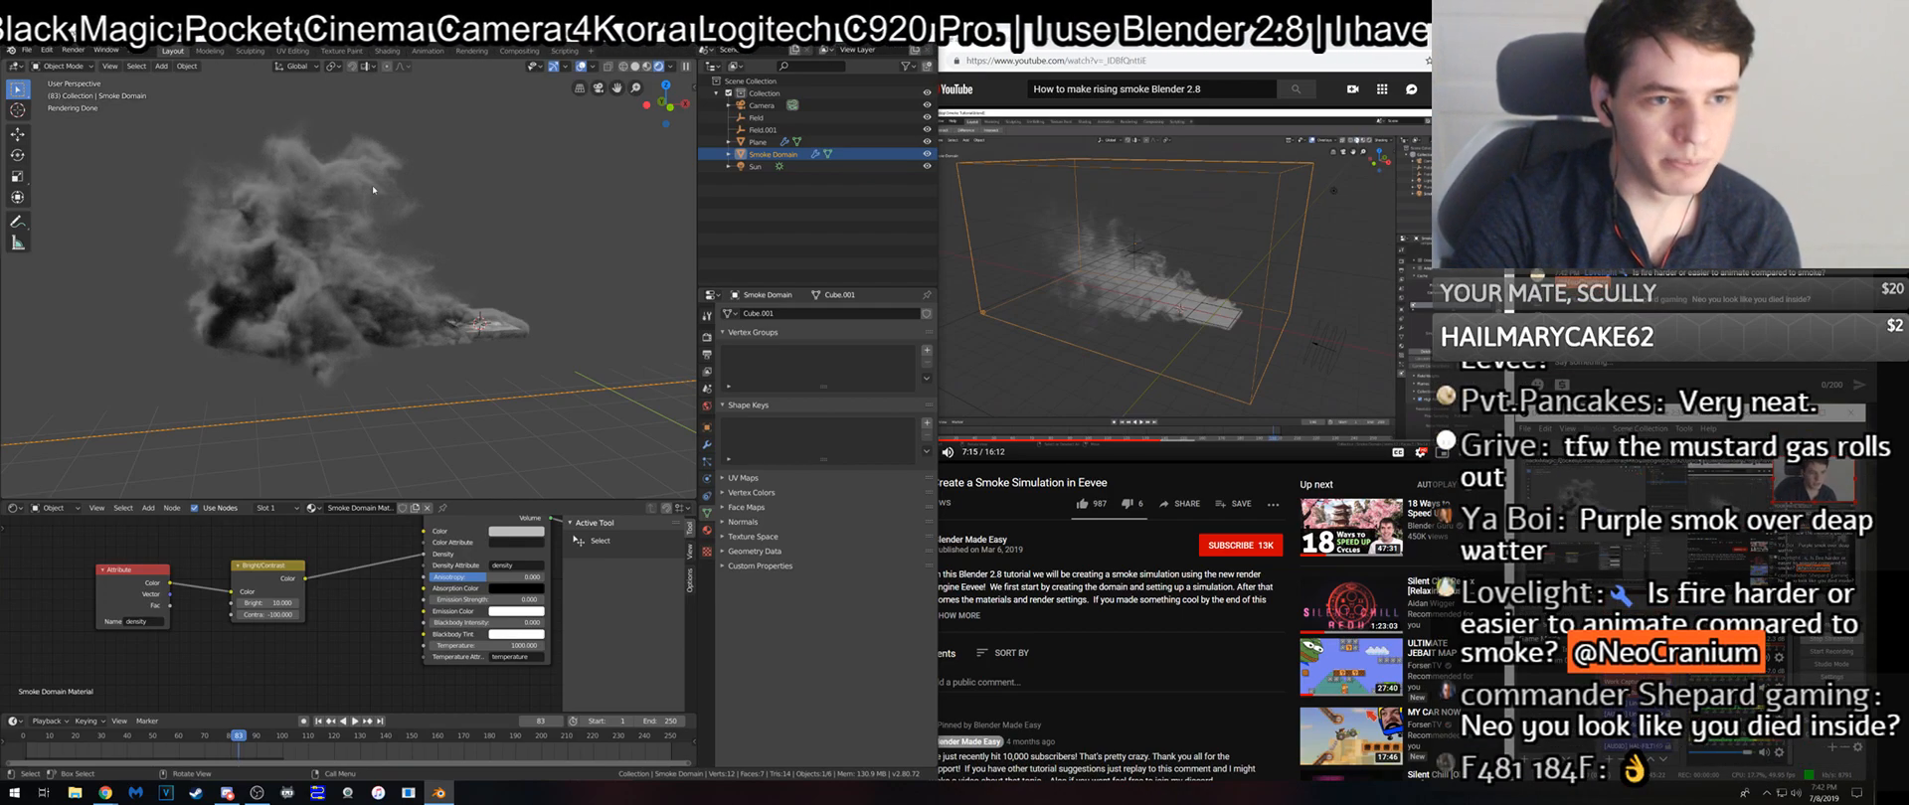
- Examine the smoke plume from several angles, in rendered view and in solid shading
middle_click_drag(386, 311, 342, 225)
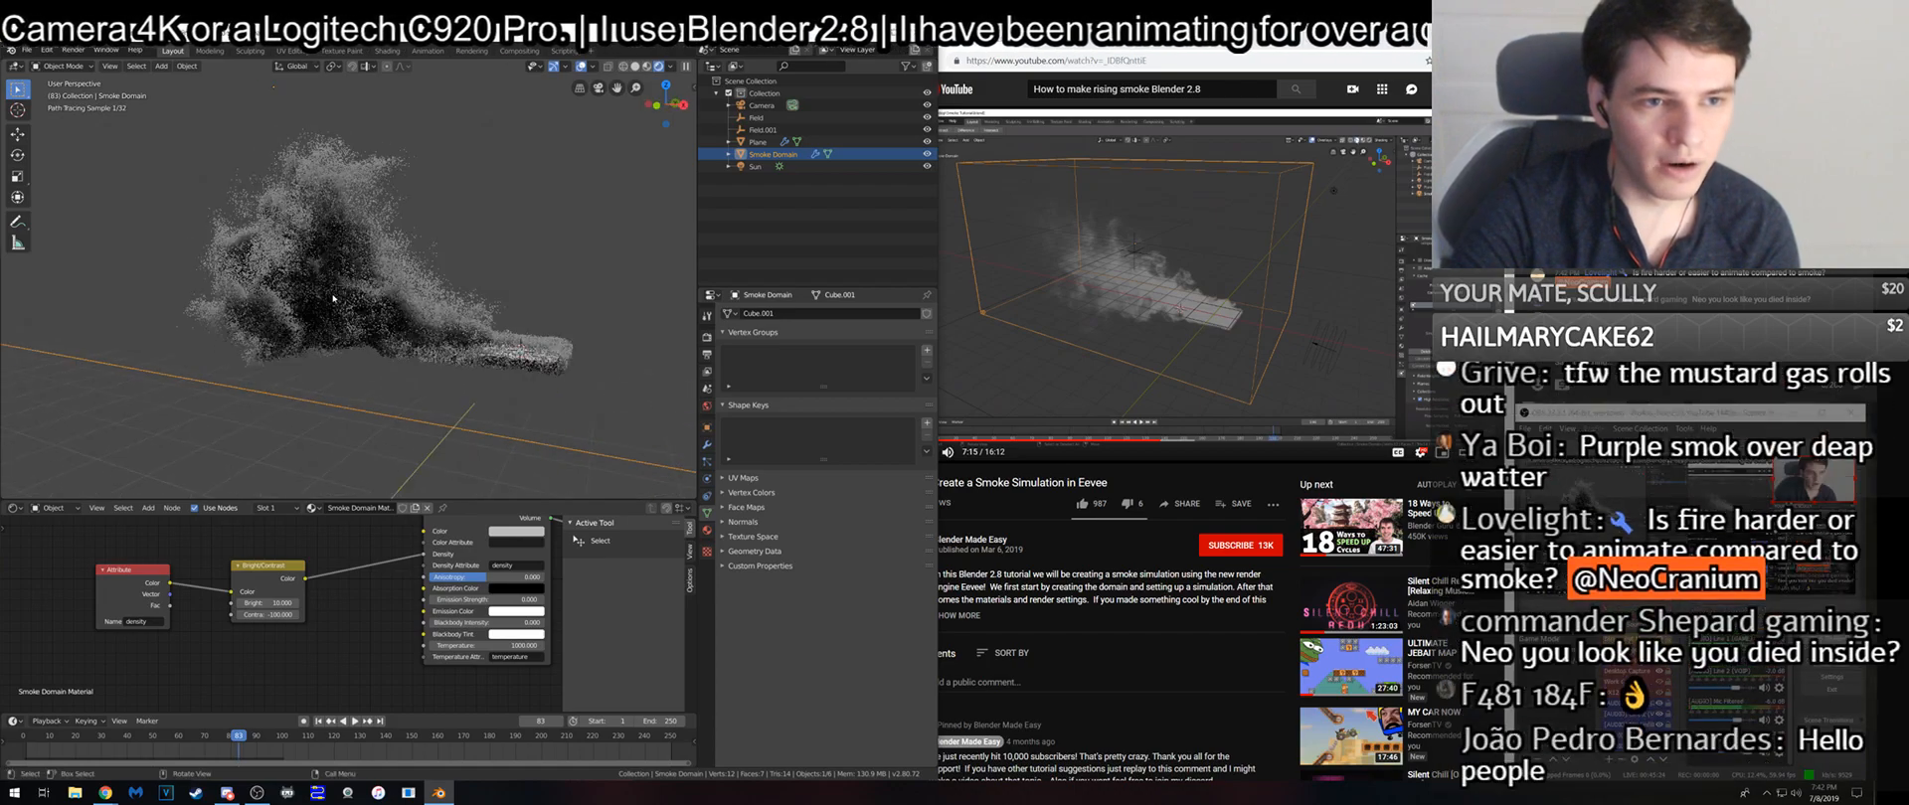
scroll(342, 224, "up", 3)
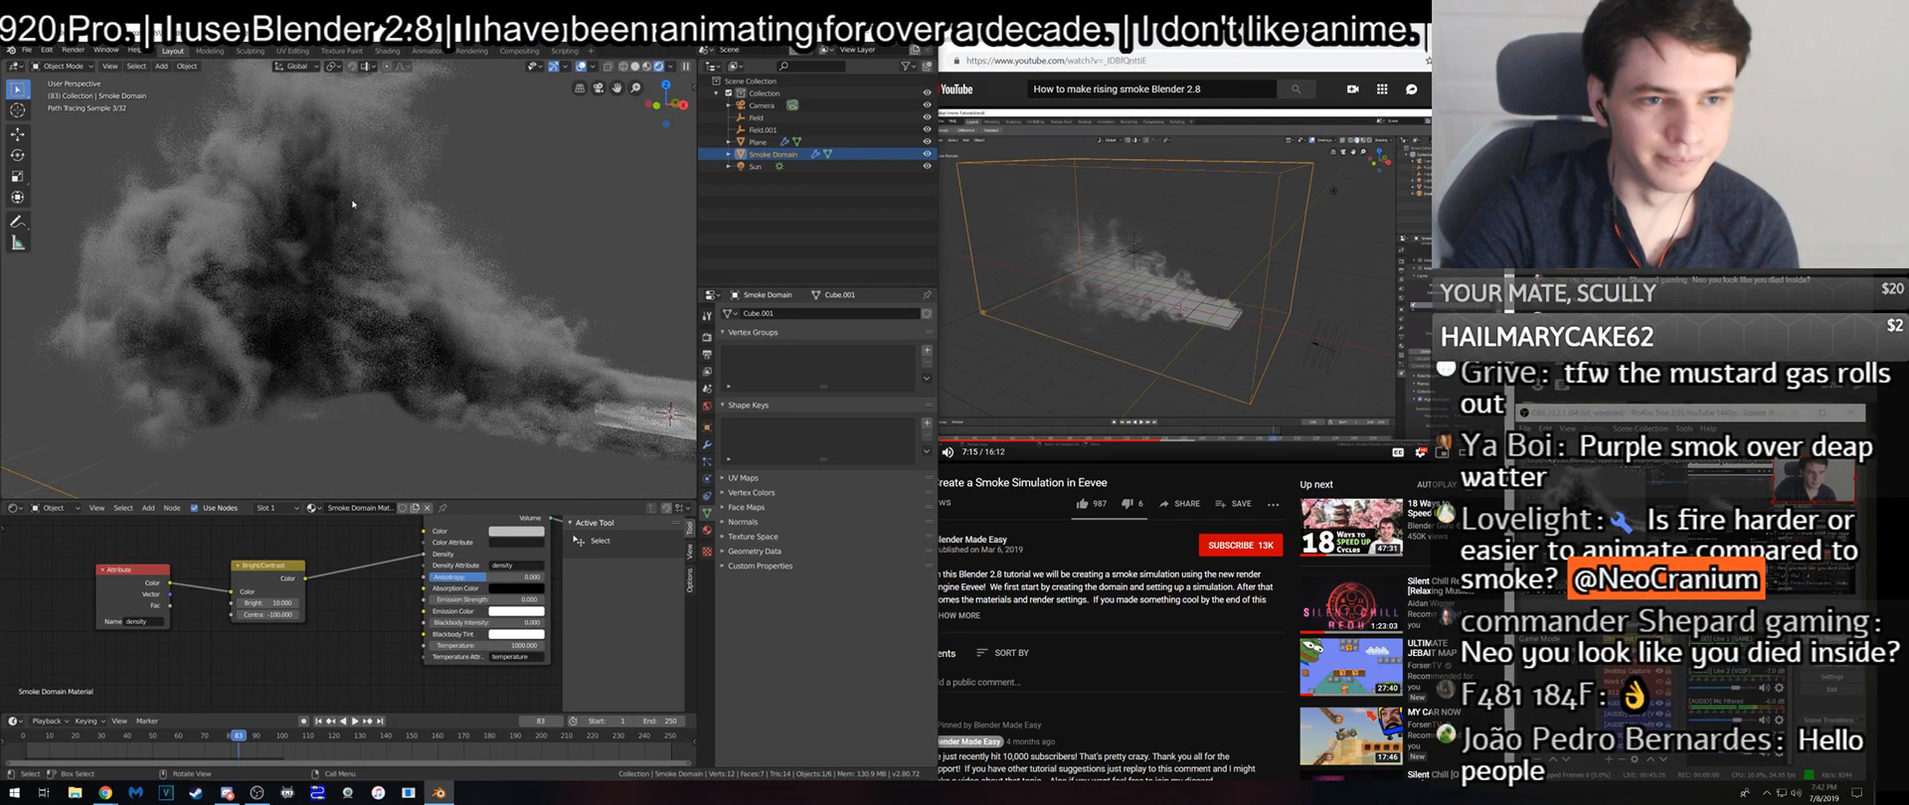
middle_click_drag(417, 279, 473, 245)
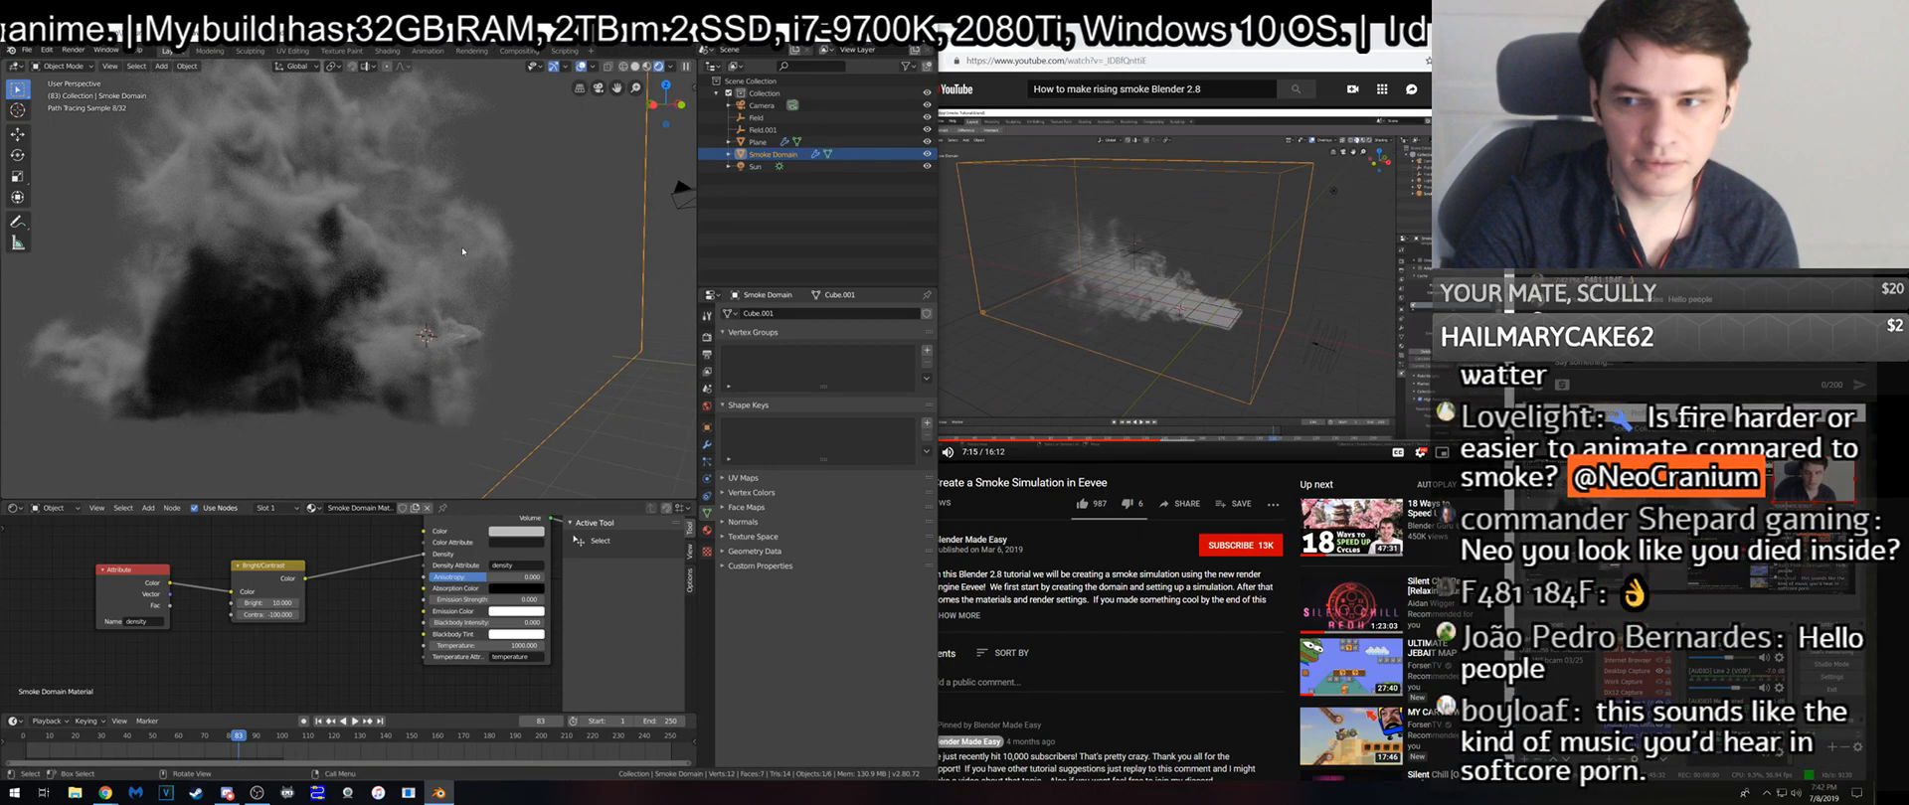
scroll(462, 252, "down", 2)
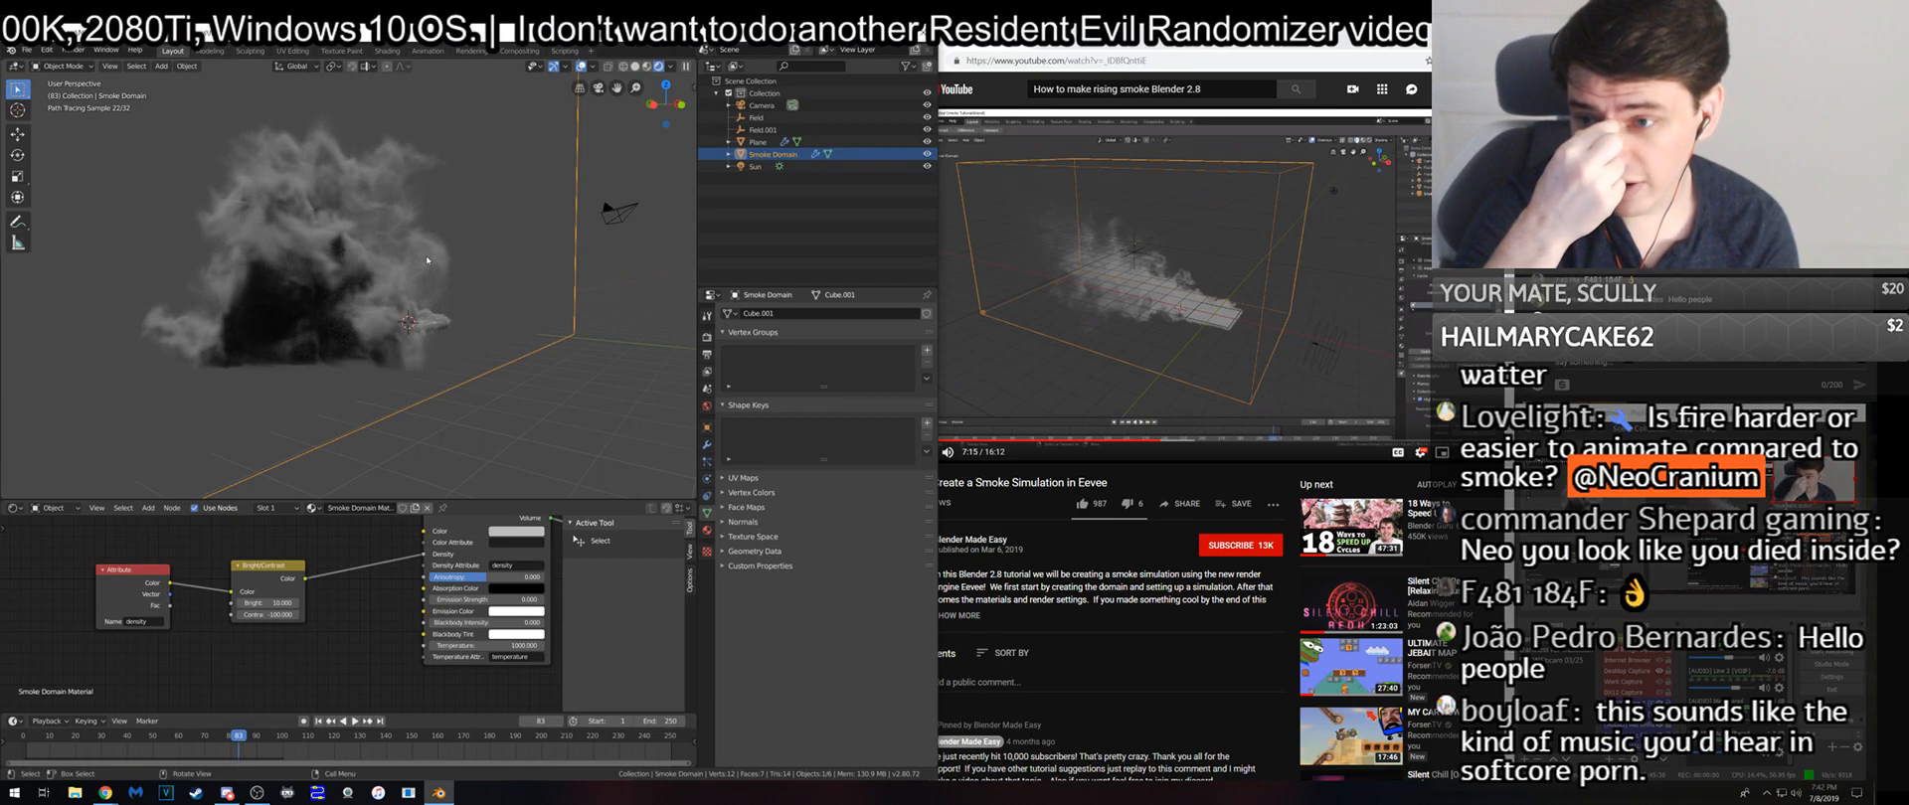
middle_click_drag(433, 316, 354, 325)
middle_click_drag(308, 321, 397, 373)
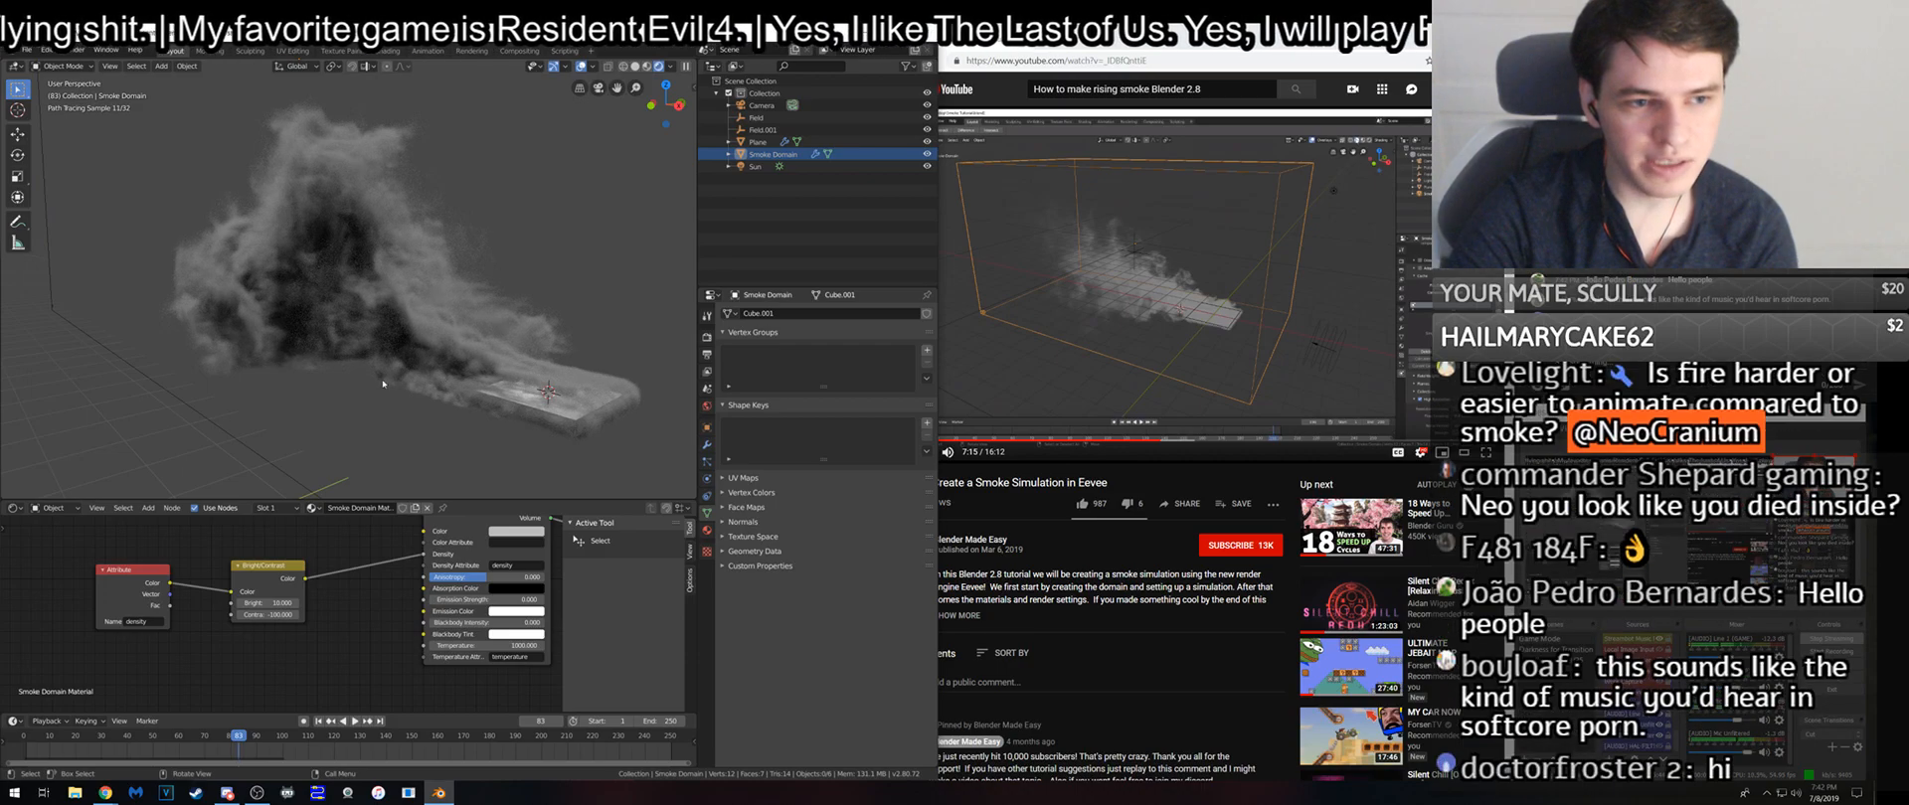
left_click(222, 433)
middle_click_drag(379, 300, 415, 294)
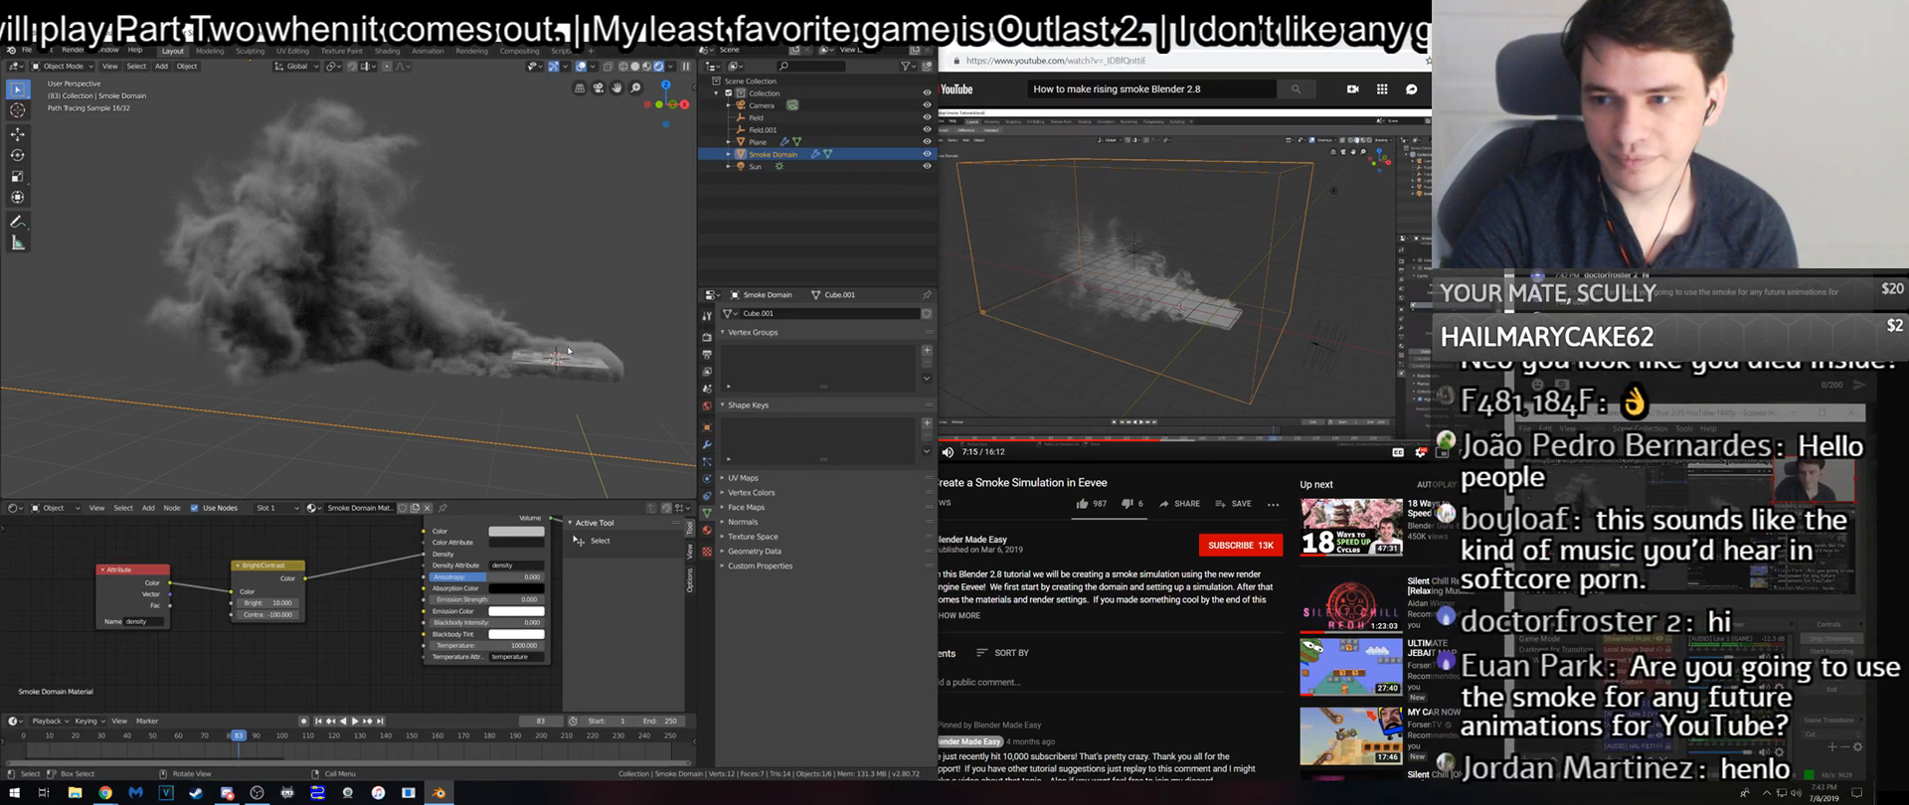
left_click(633, 66)
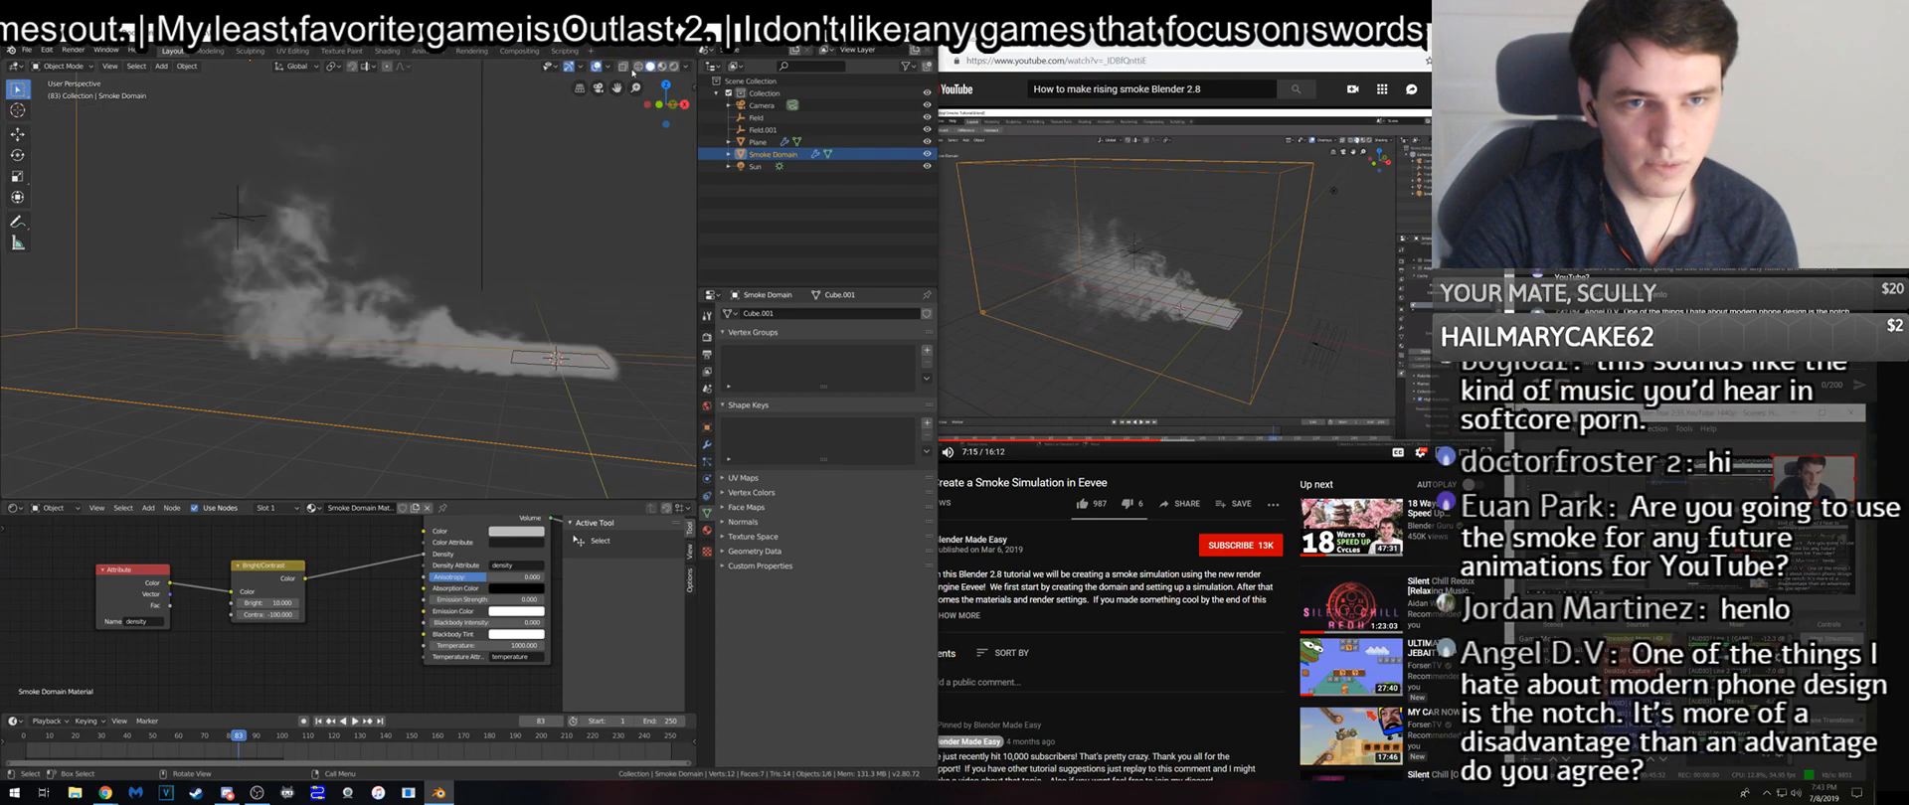
middle_click_drag(589, 328, 660, 355)
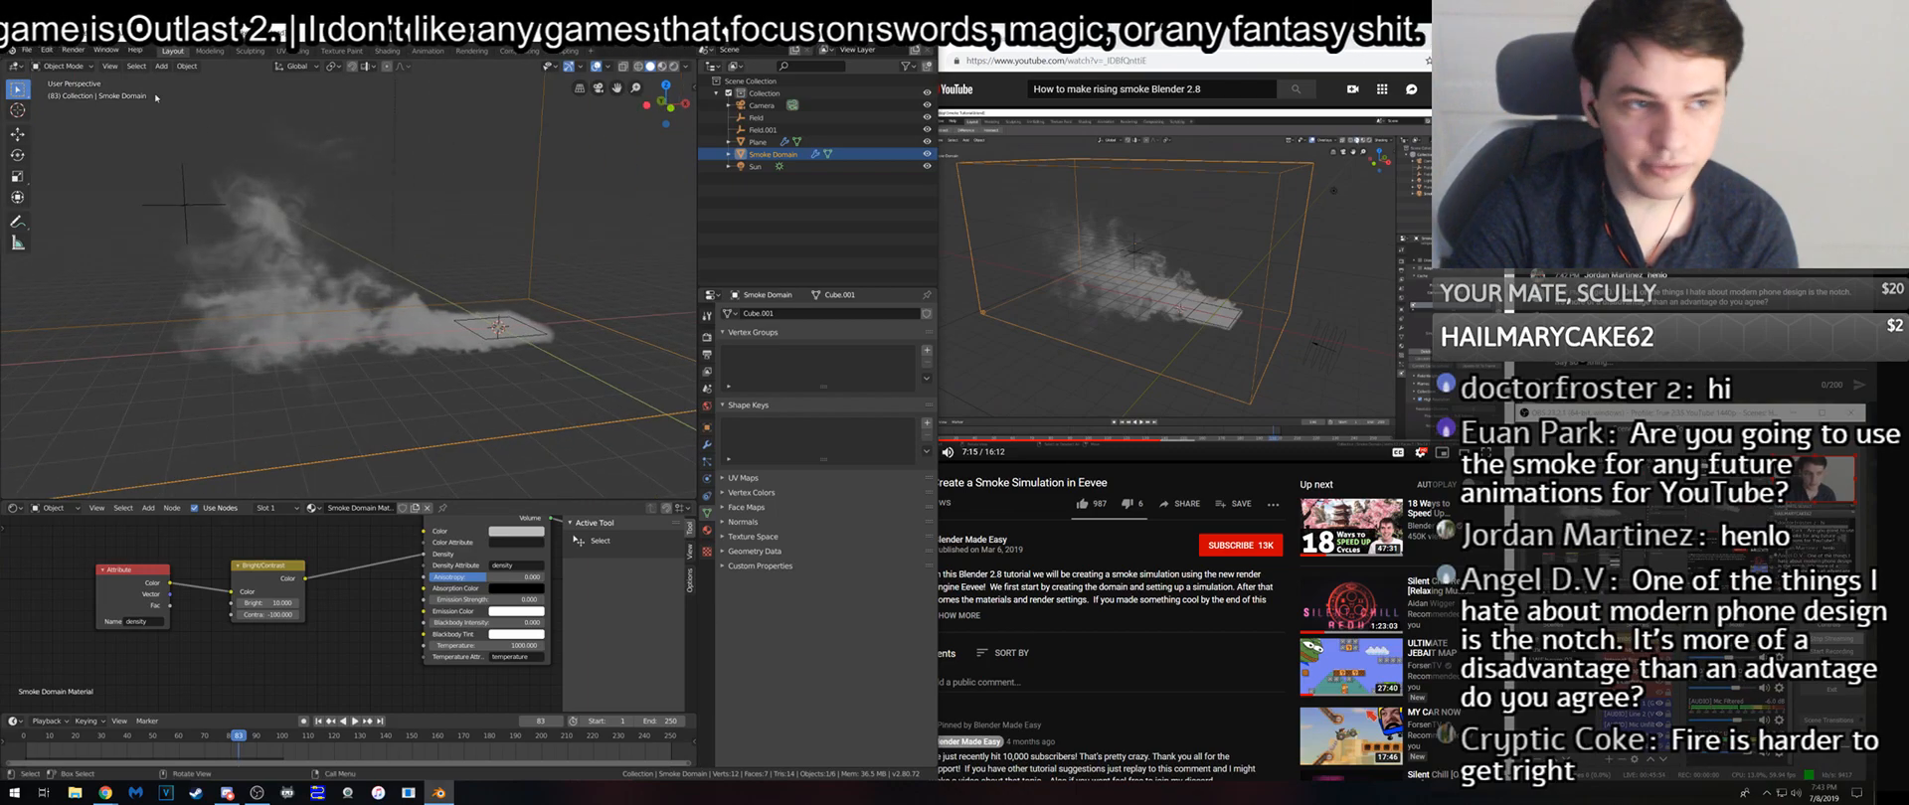
- Open the recent file Explosions.blend, discarding the unsaved changes to the current scene
left_click(34, 50)
mouse_move(60, 88)
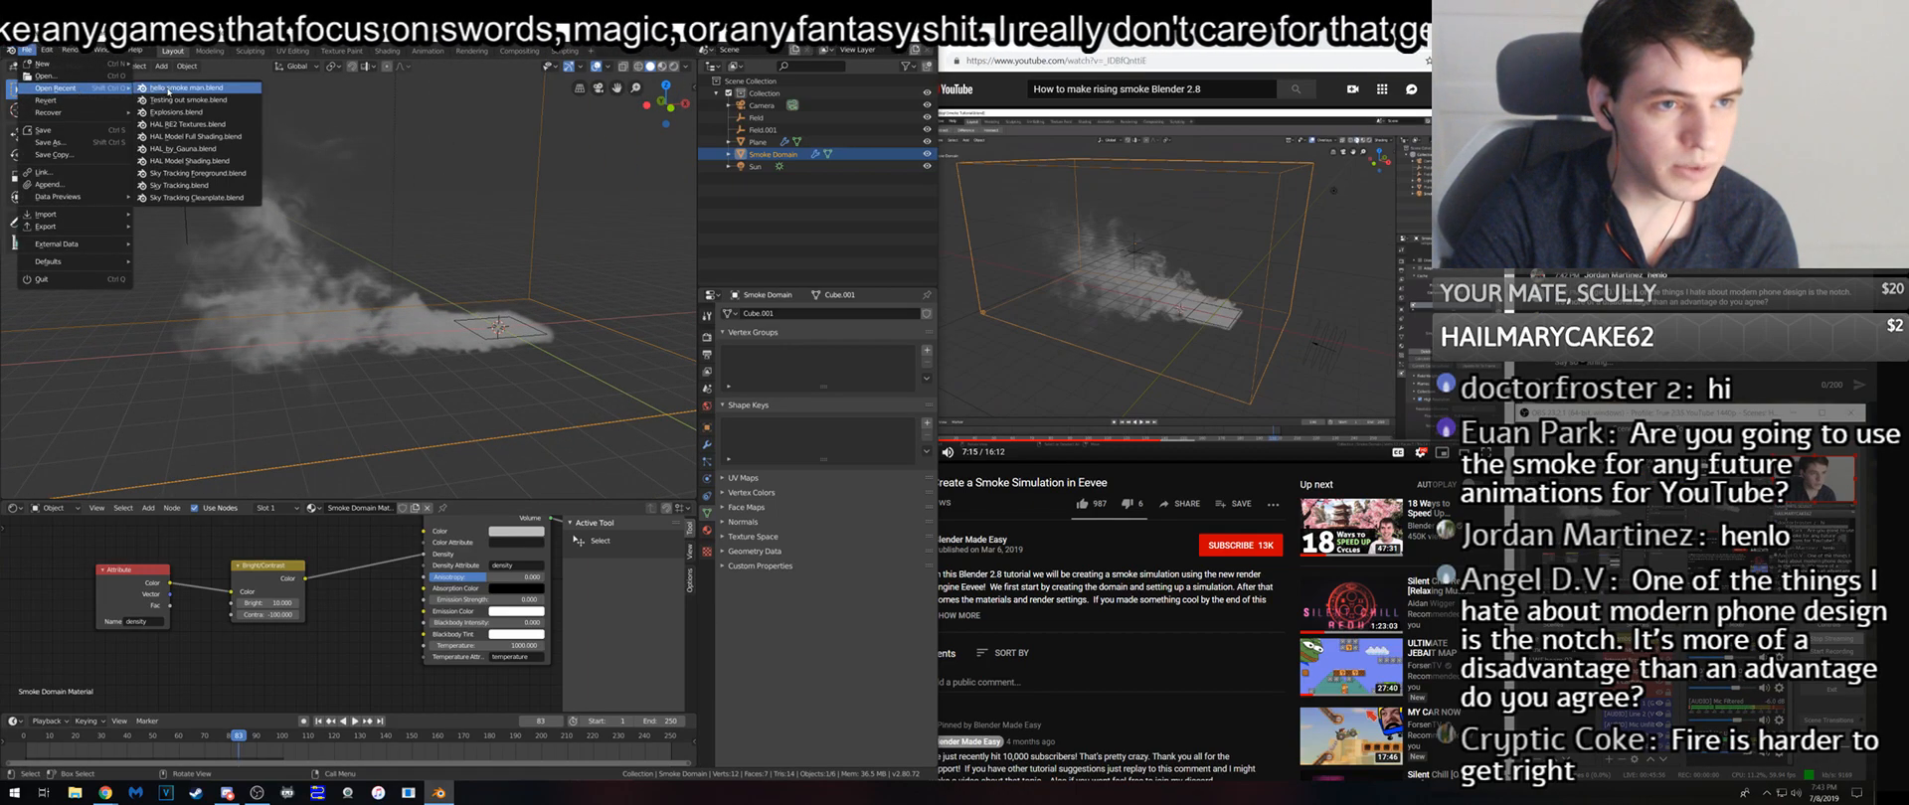
left_click(198, 112)
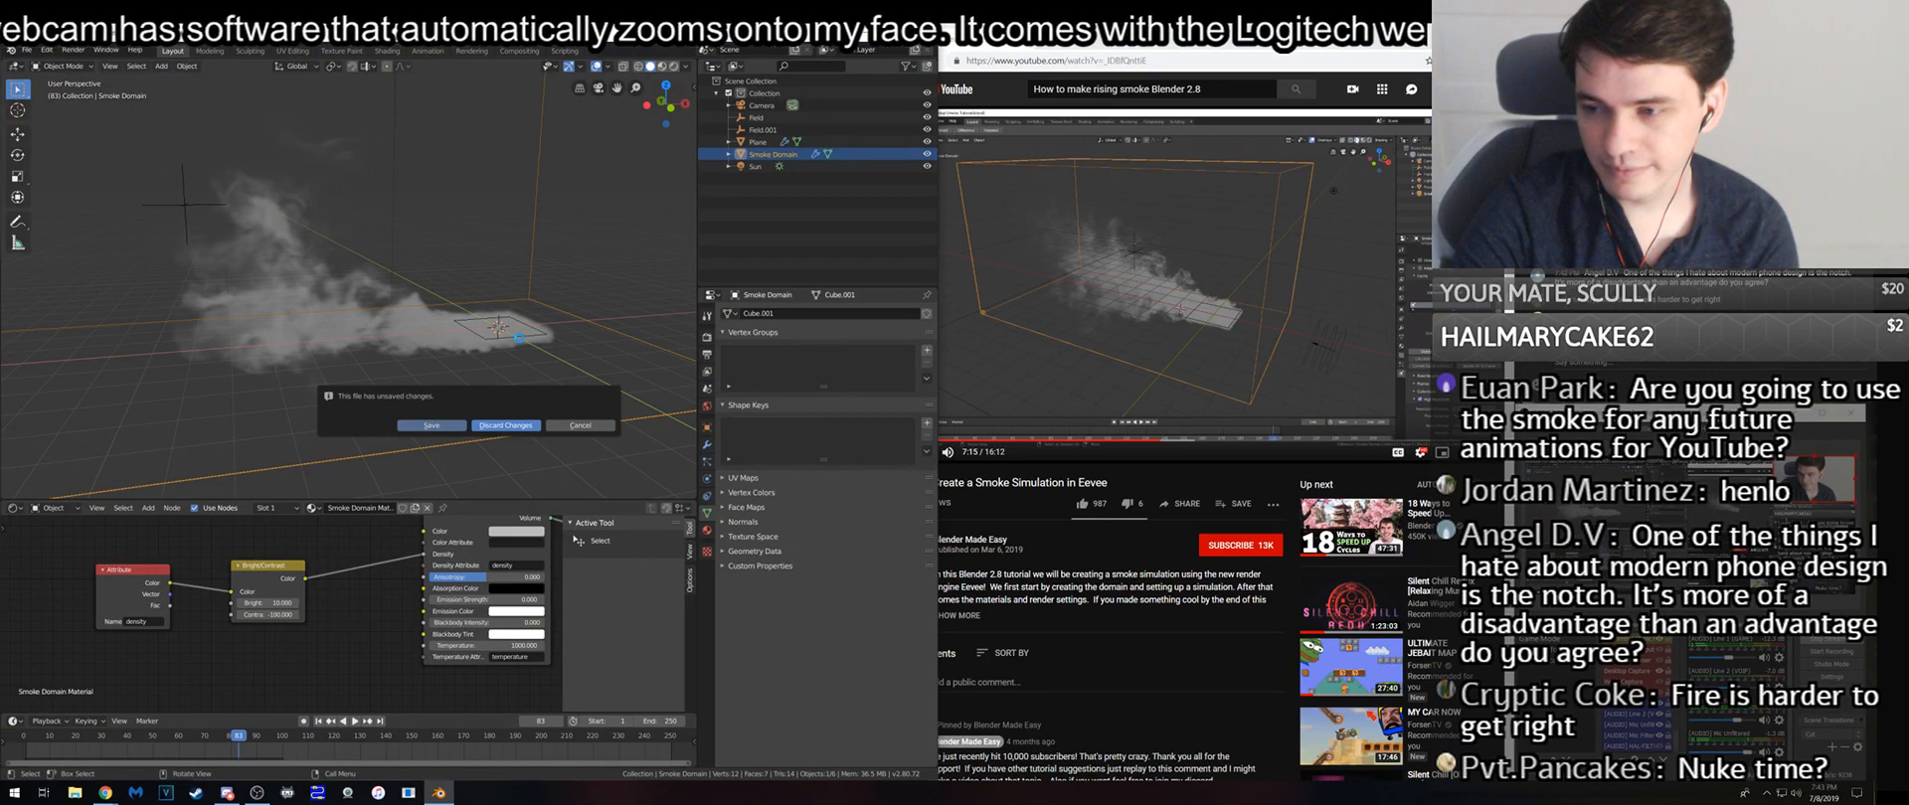
left_click(507, 425)
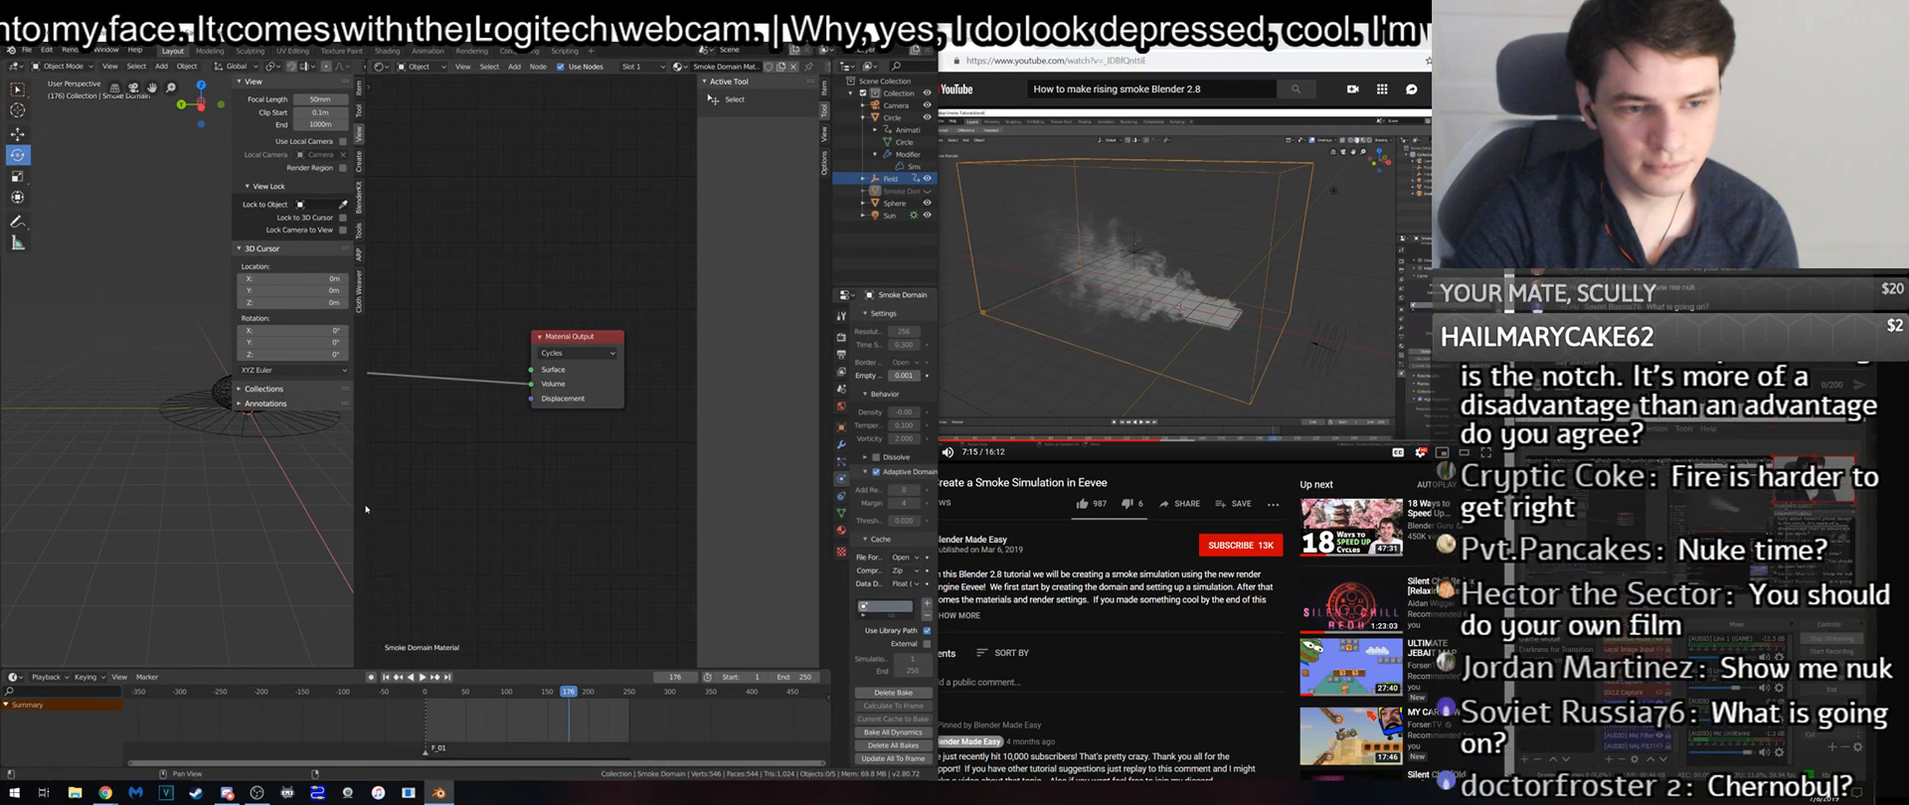
- Join the node editor area into the 3D viewport so the explosion scene fills the combined area
right_click(362, 461)
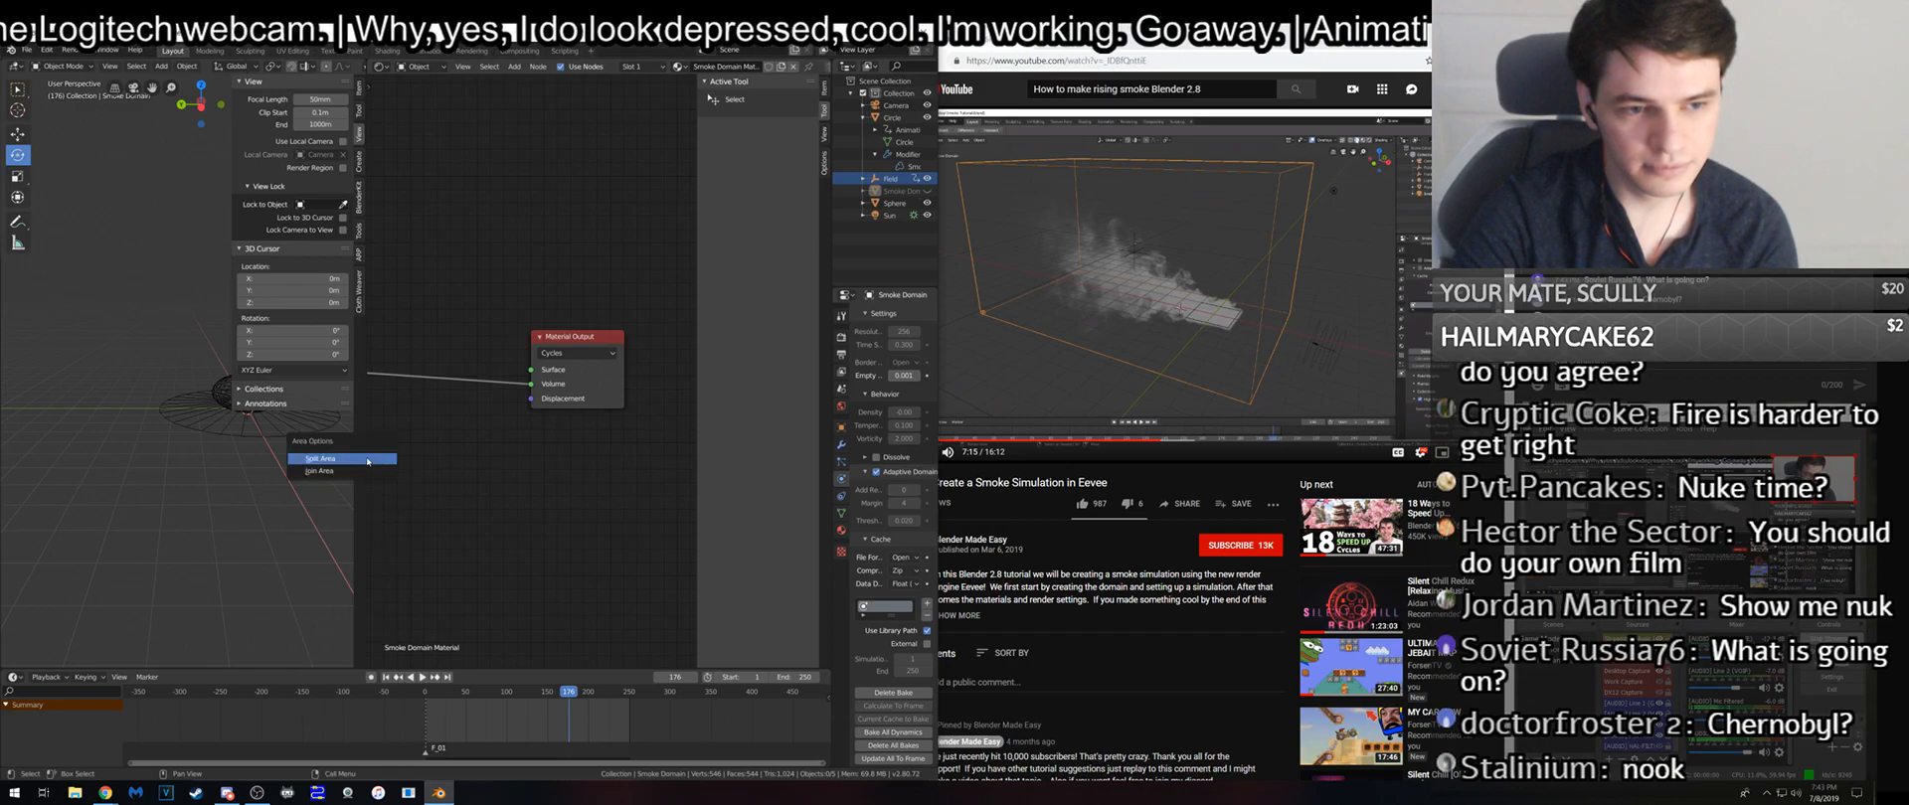
left_click(360, 470)
left_click(477, 450)
middle_click_drag(520, 435, 408, 446, "shift")
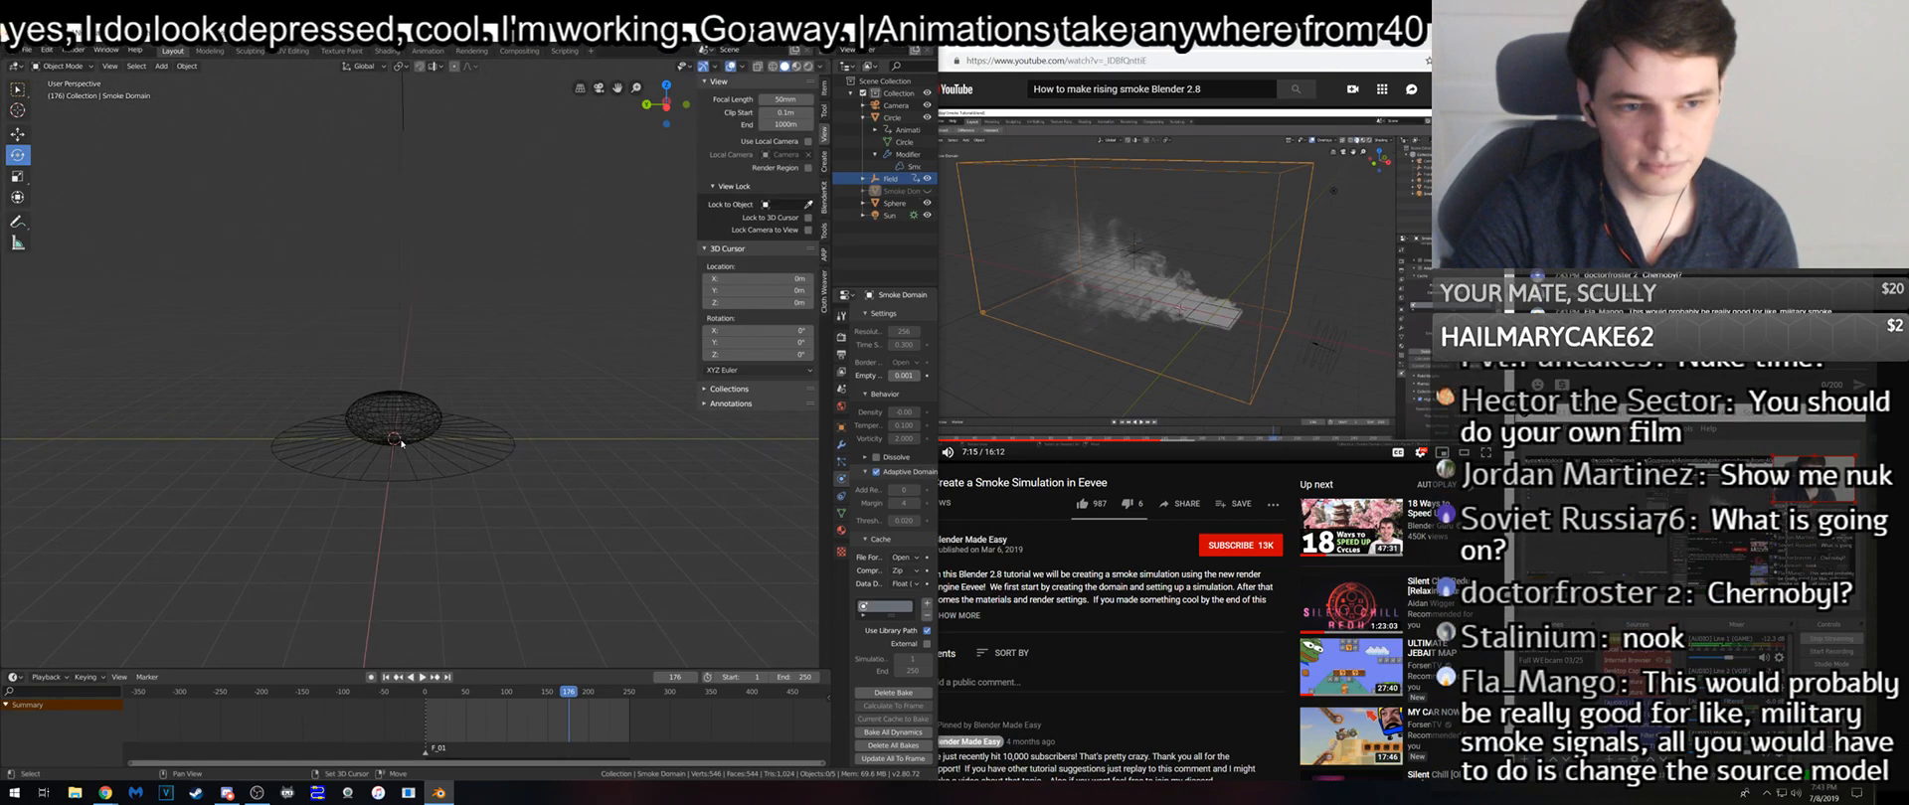
scroll(408, 442, "up", 3)
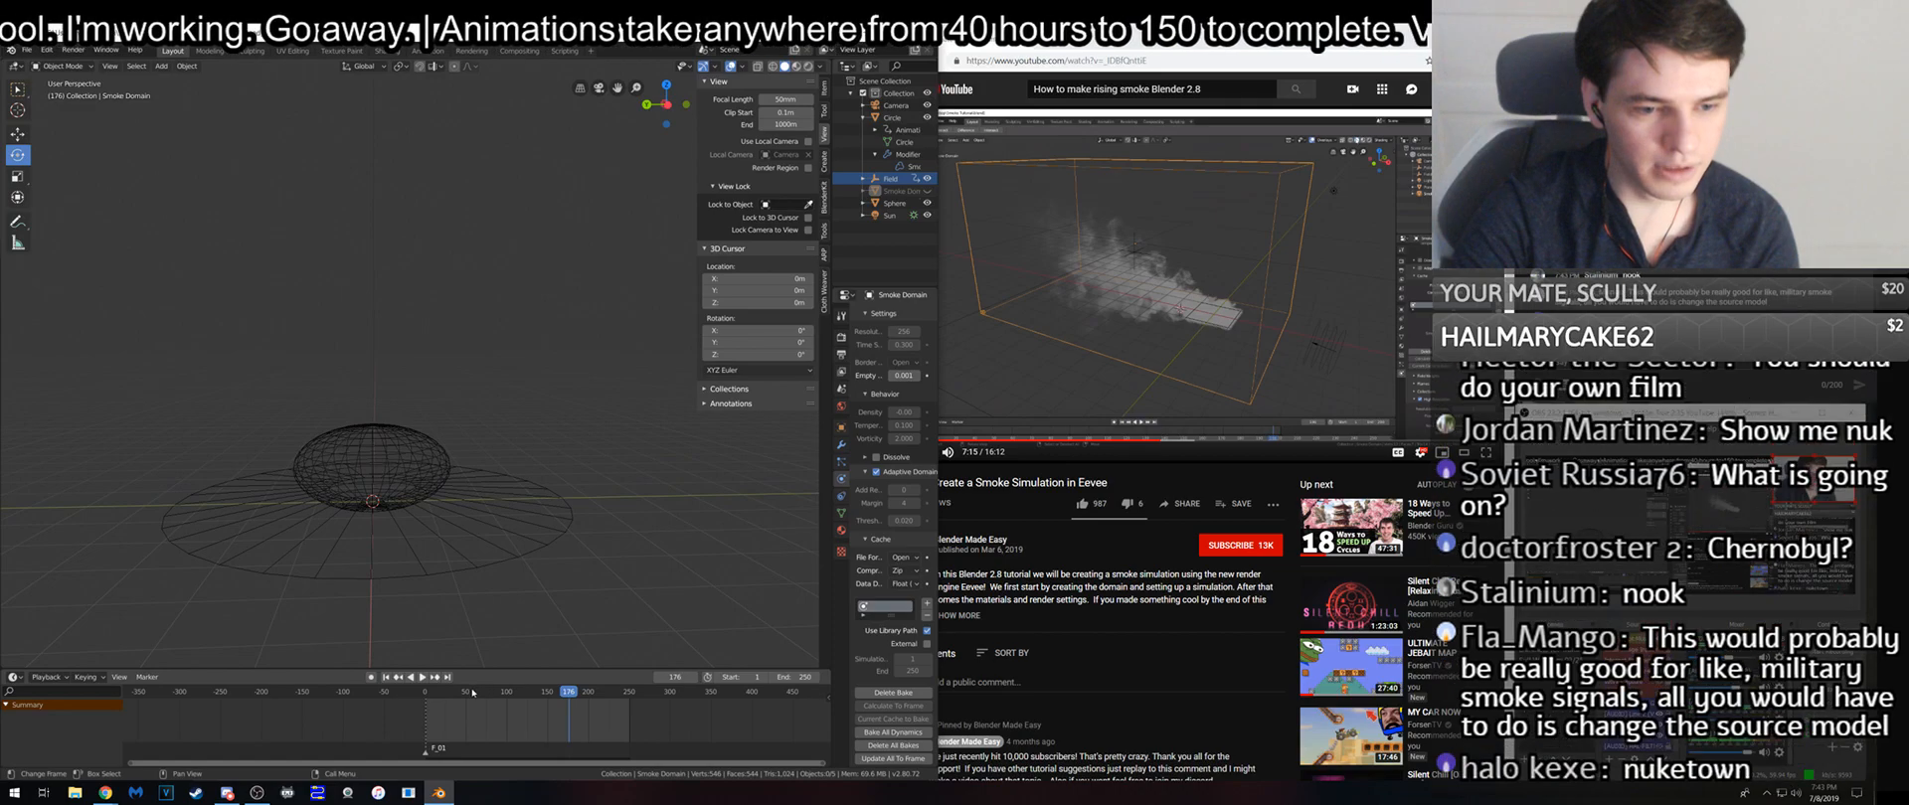
- Show the hidden smoke domain at frame 57 in a rendered view without overlays
key("space")
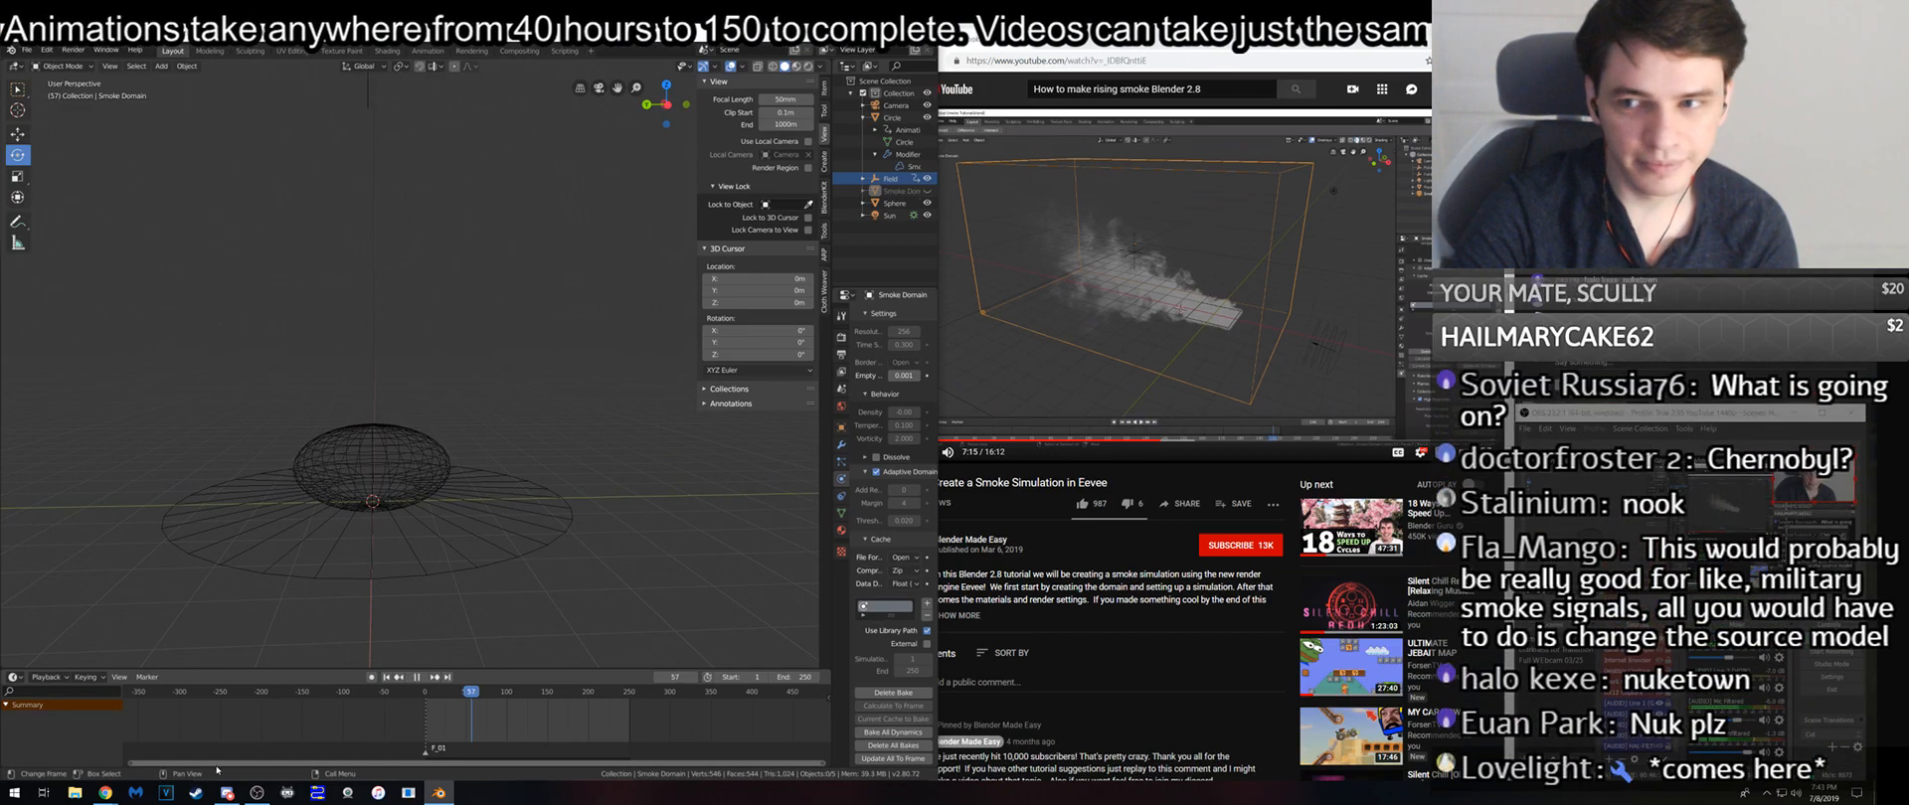
key("space")
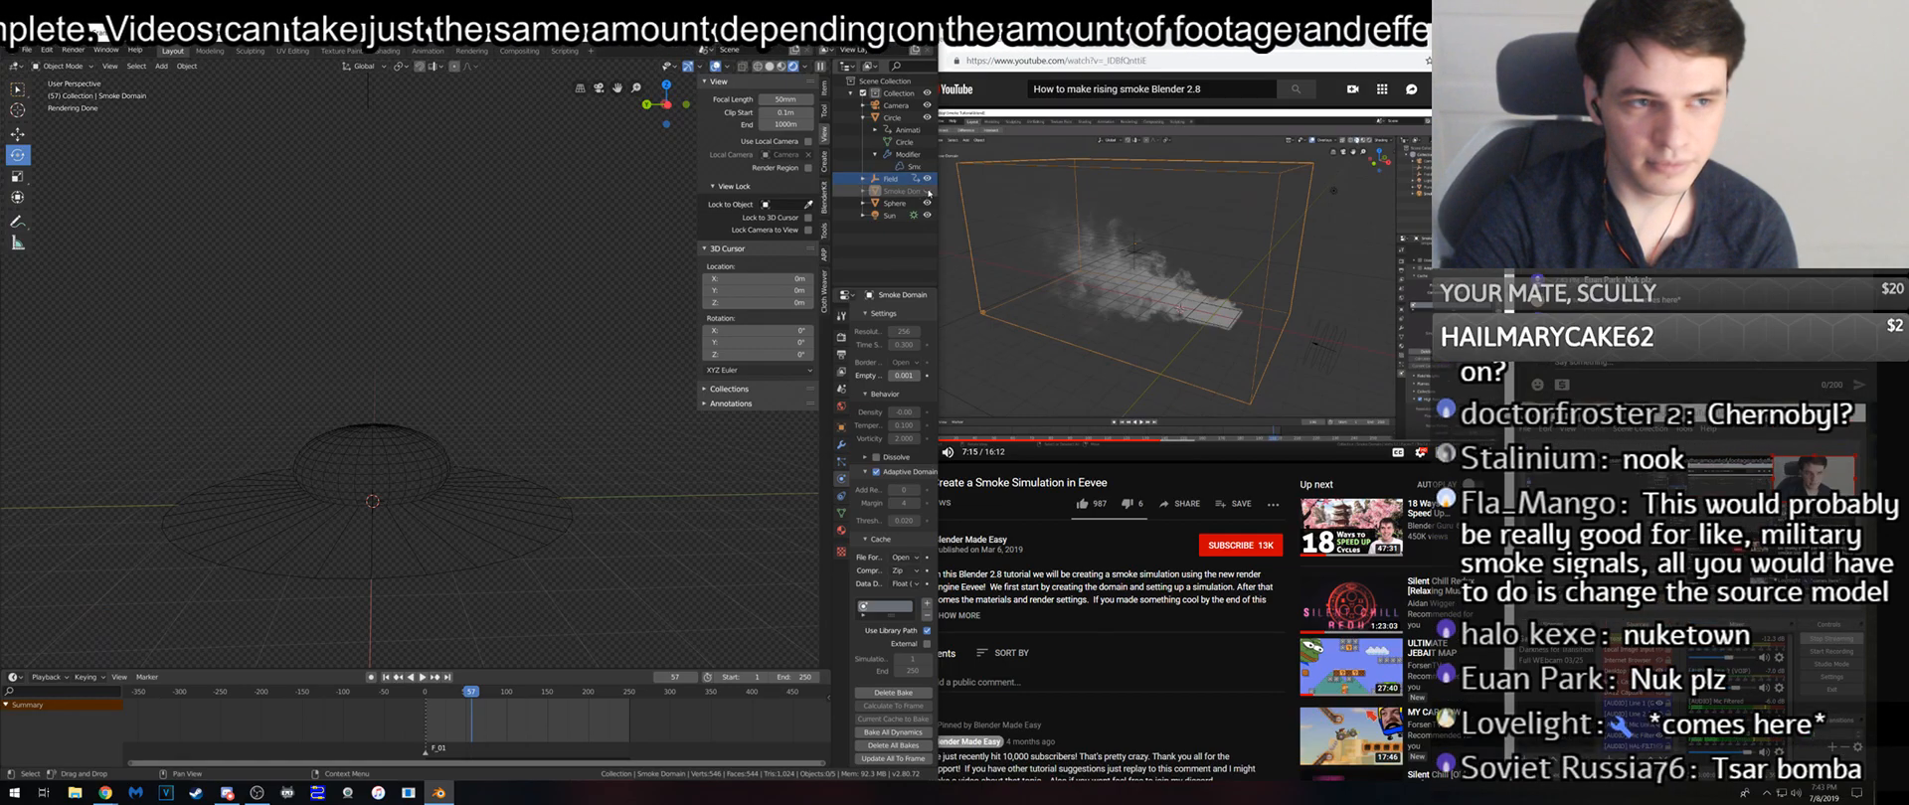
key("alt+h")
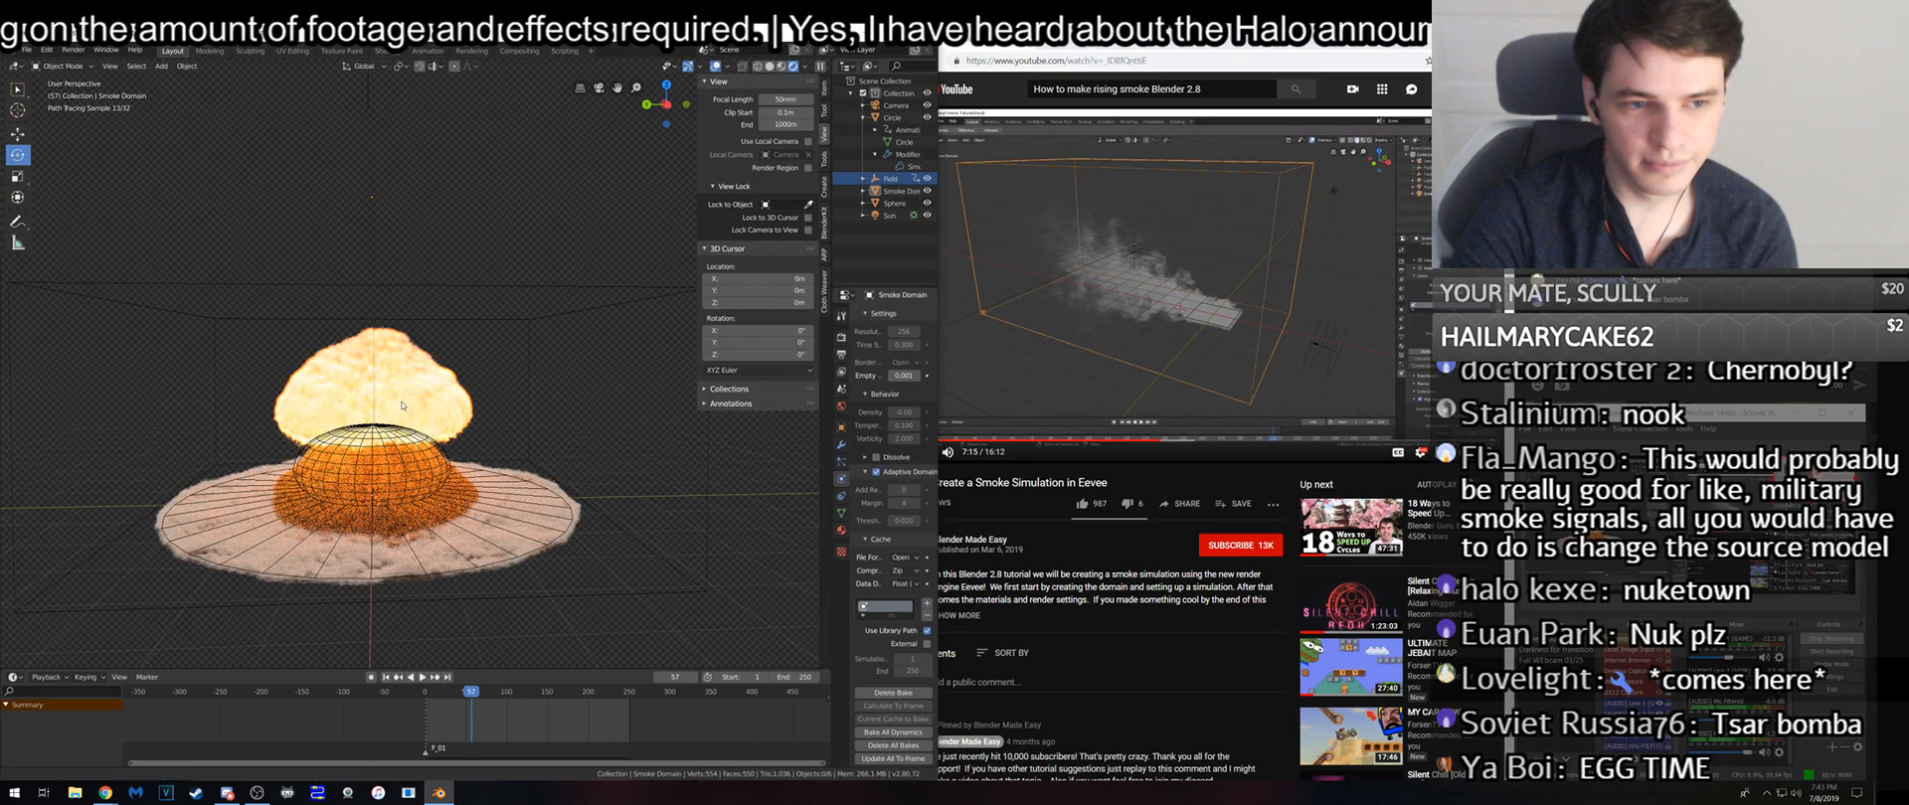
middle_click_drag(385, 505, 401, 454, "shift")
left_click(716, 67)
middle_click_drag(383, 239, 656, 201)
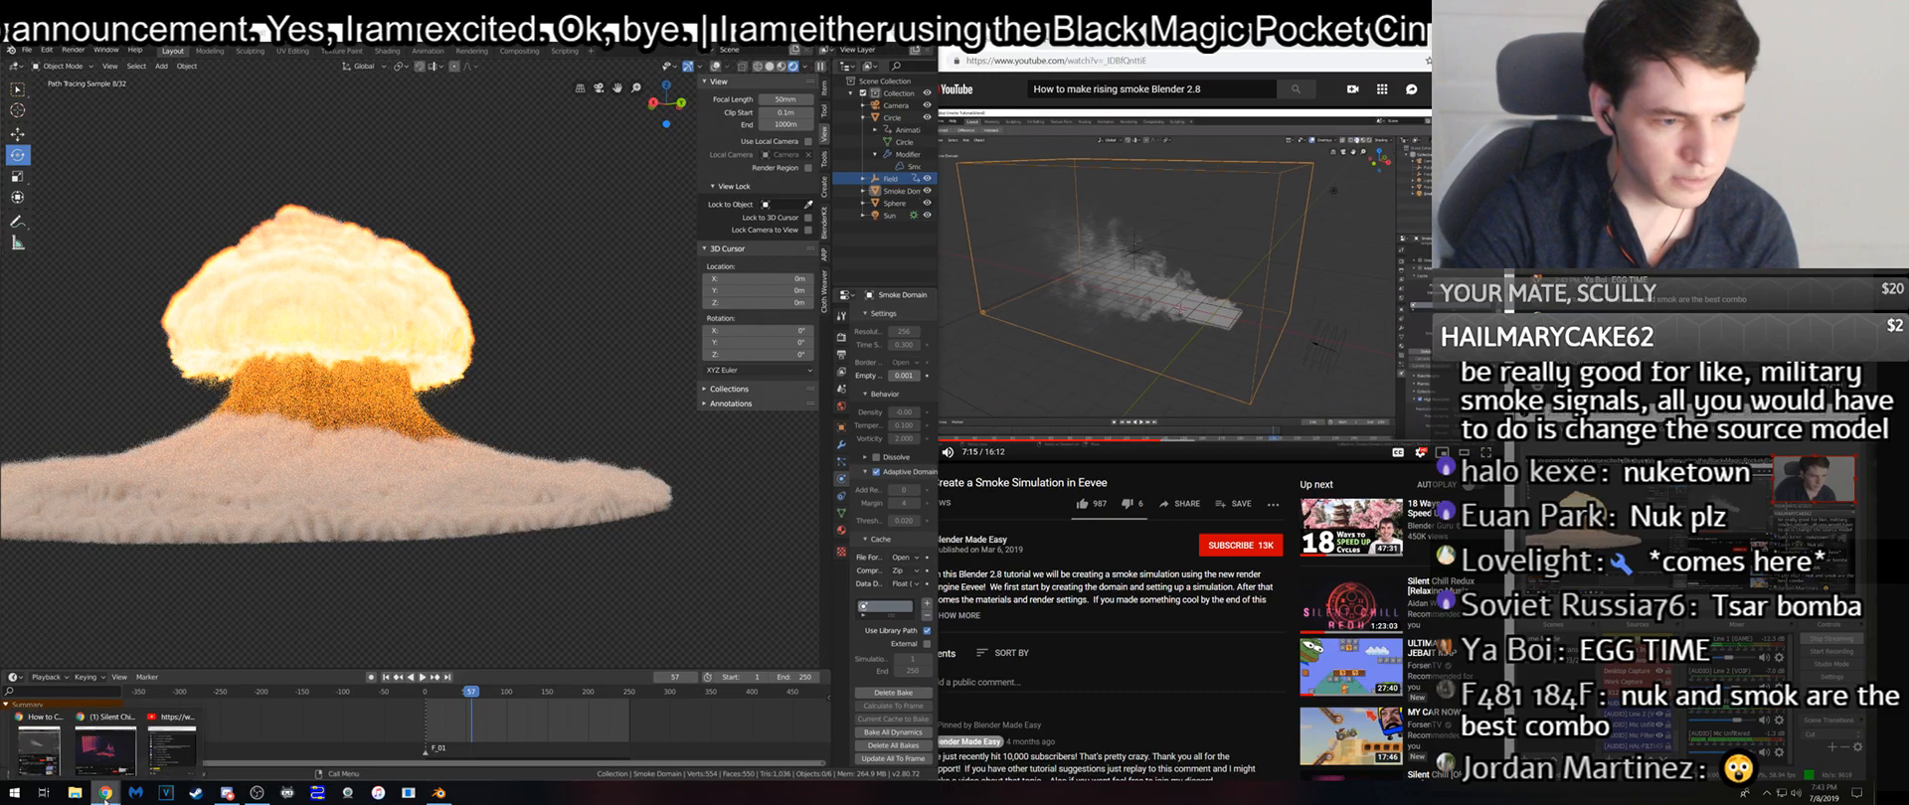
- Switch to the browser to check the track list in the Silent Chill Redux video's comments, and return to Blender
left_click(107, 743)
scroll(319, 488, "down", 5)
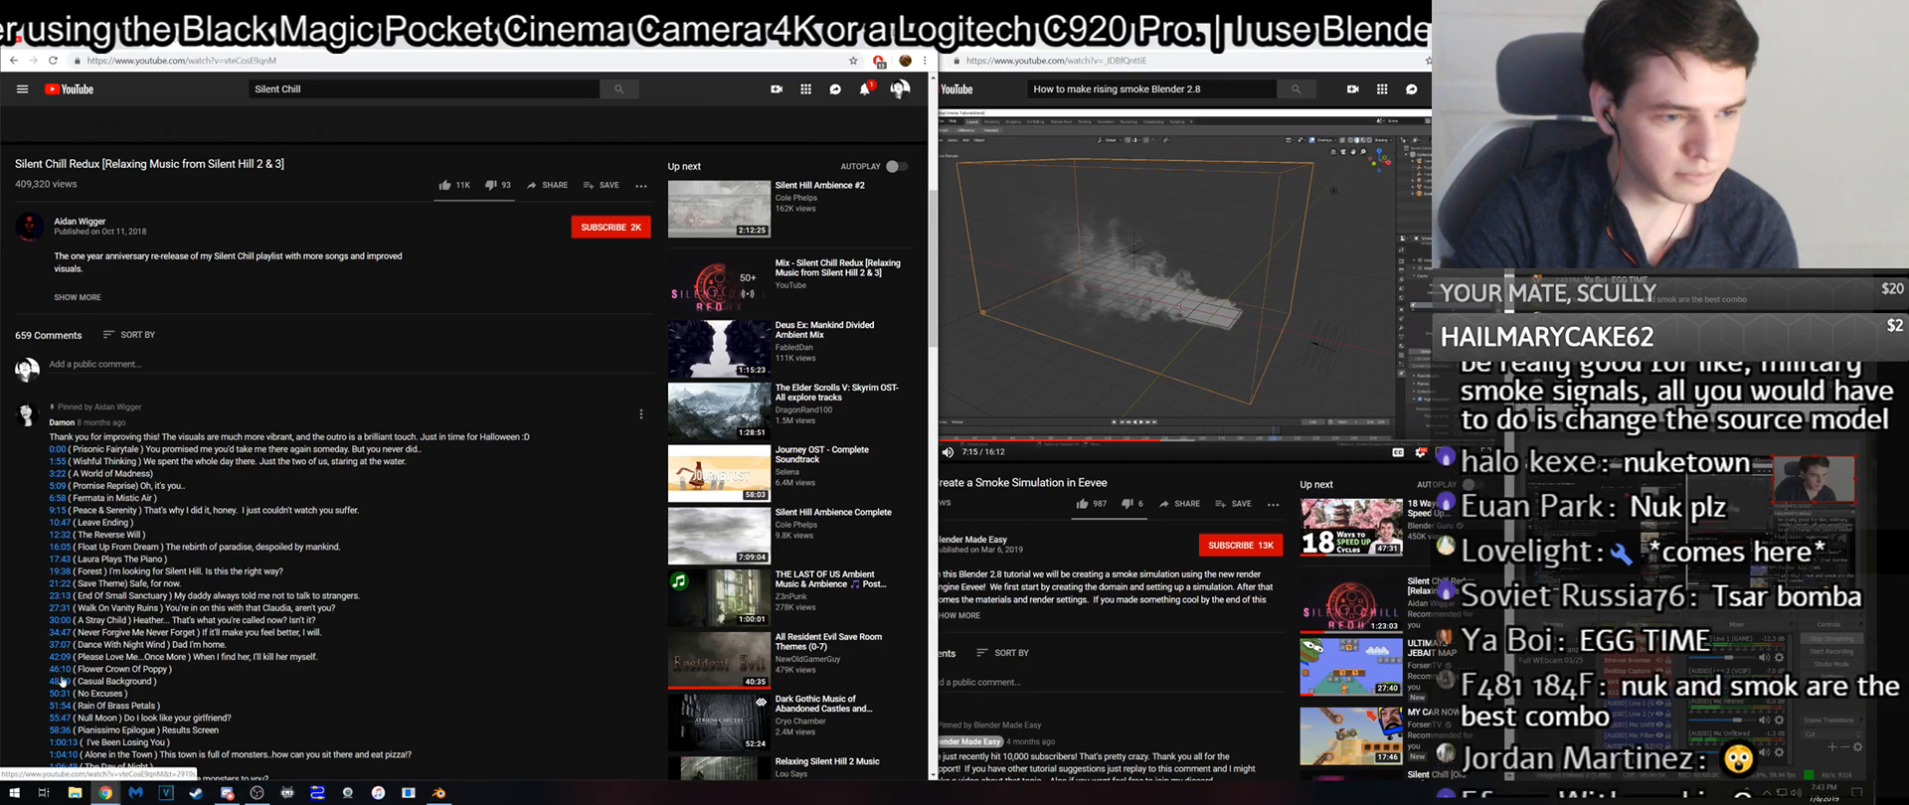
scroll(227, 468, "up", 5)
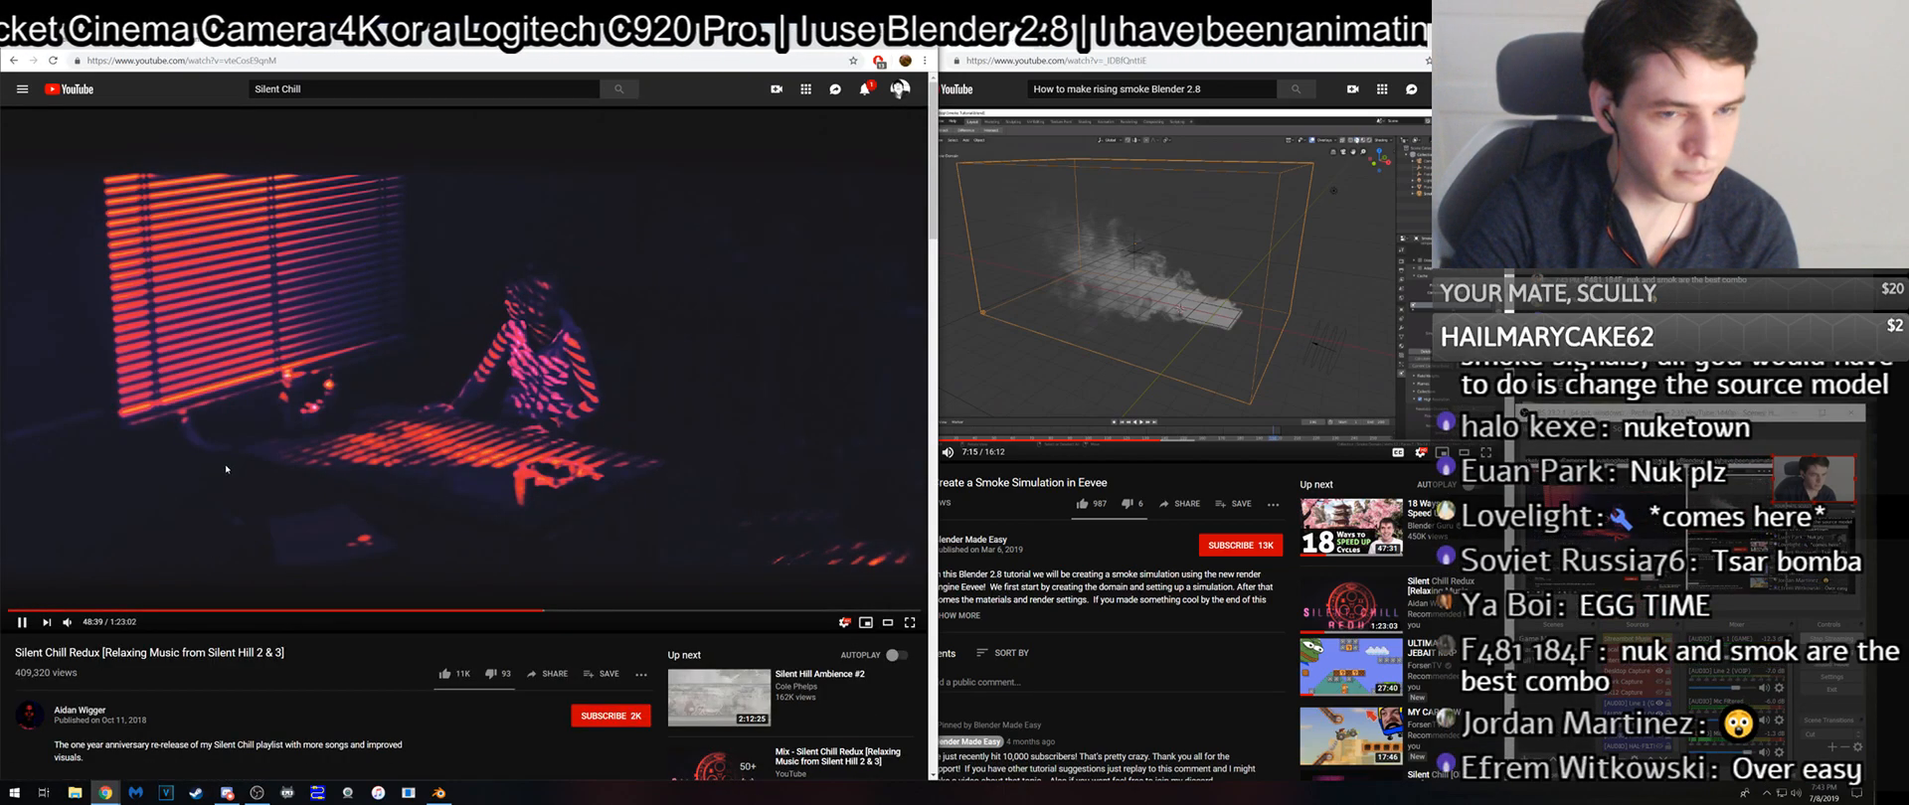
left_click(438, 794)
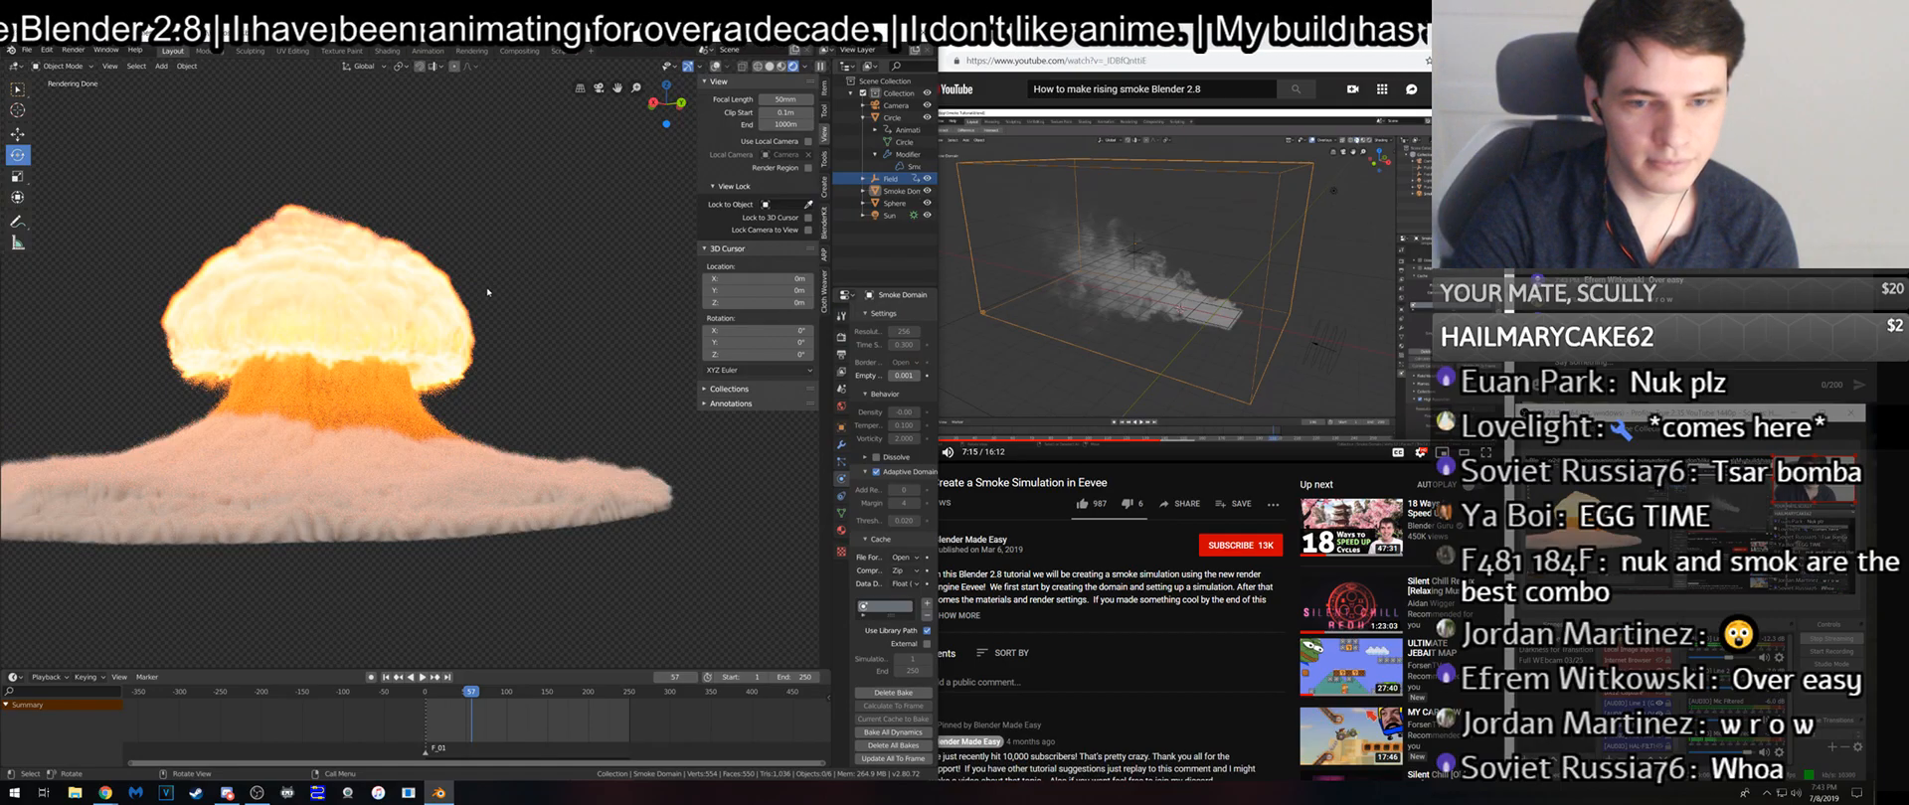
- Examine the rendered mushroom cloud from another angle at close range
middle_click_drag(488, 292, 288, 290)
scroll(390, 330, "up", 4)
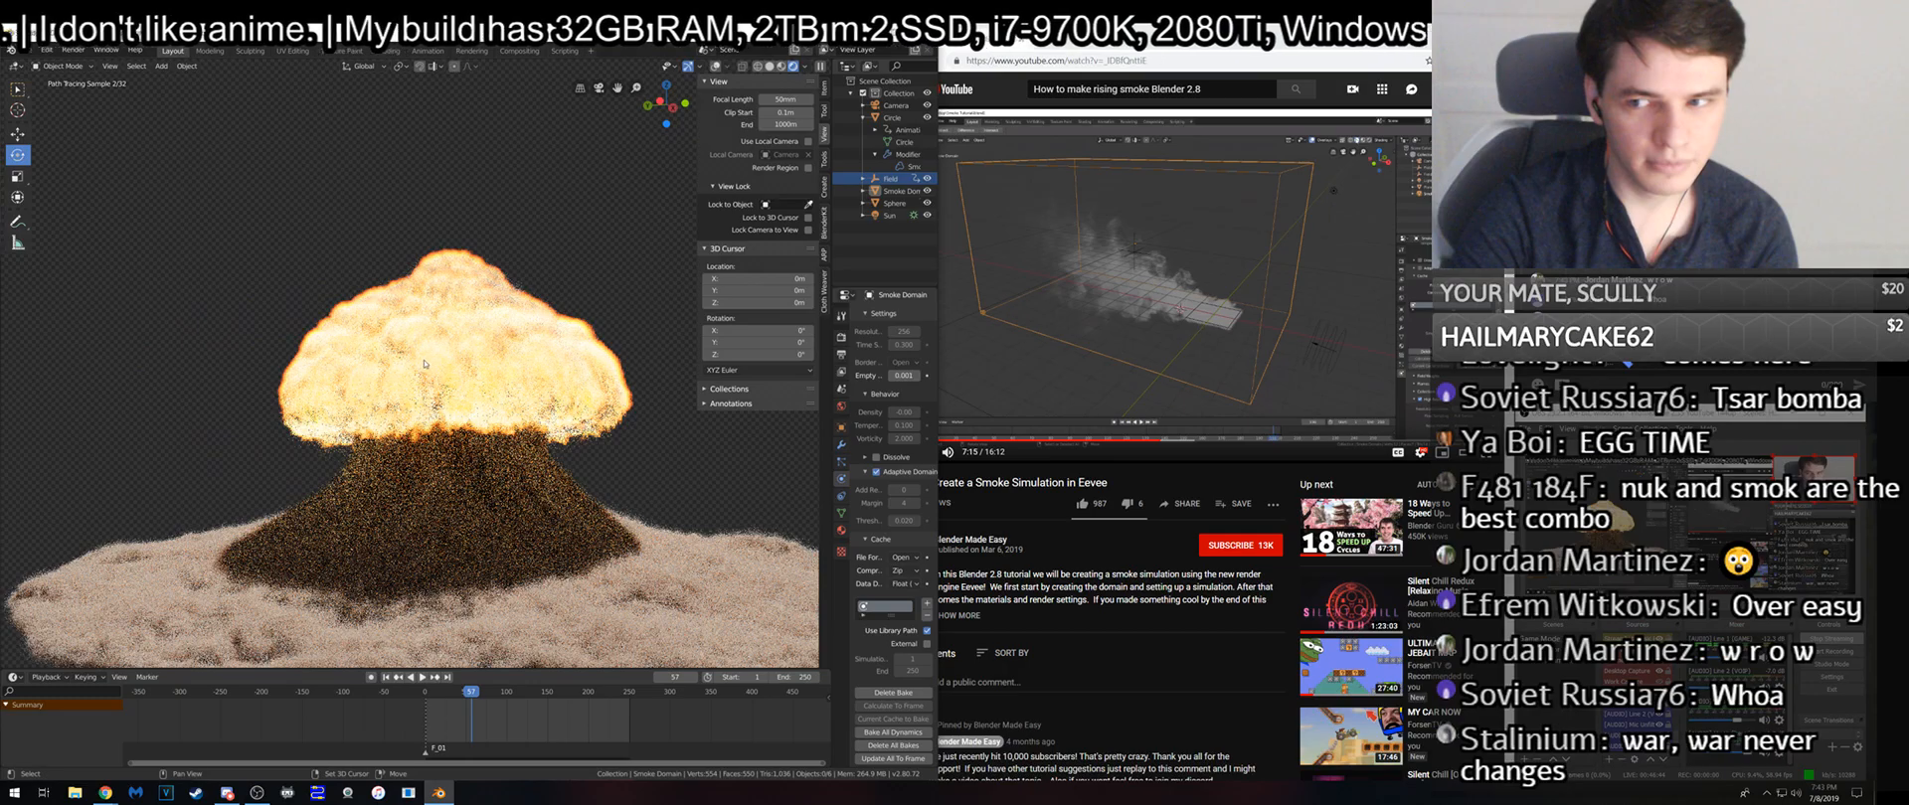
scroll(375, 318, "up", 3)
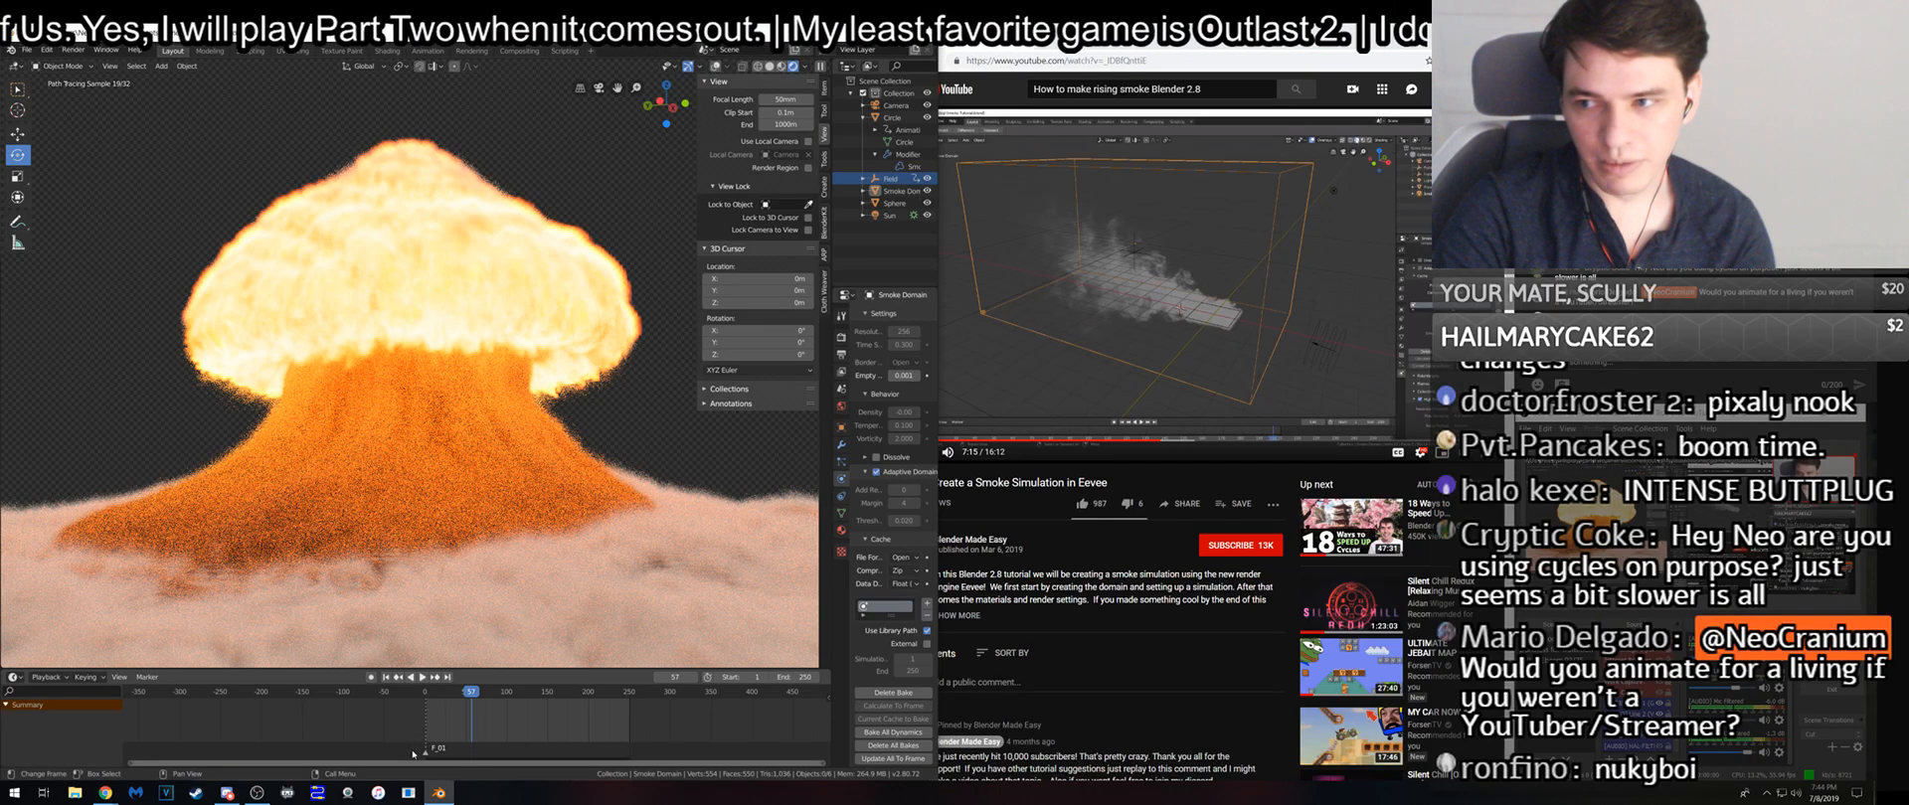
- Advance the explosion animation to about frame 95 and inspect the cloud's stem up close
scroll(453, 736, "up", 6)
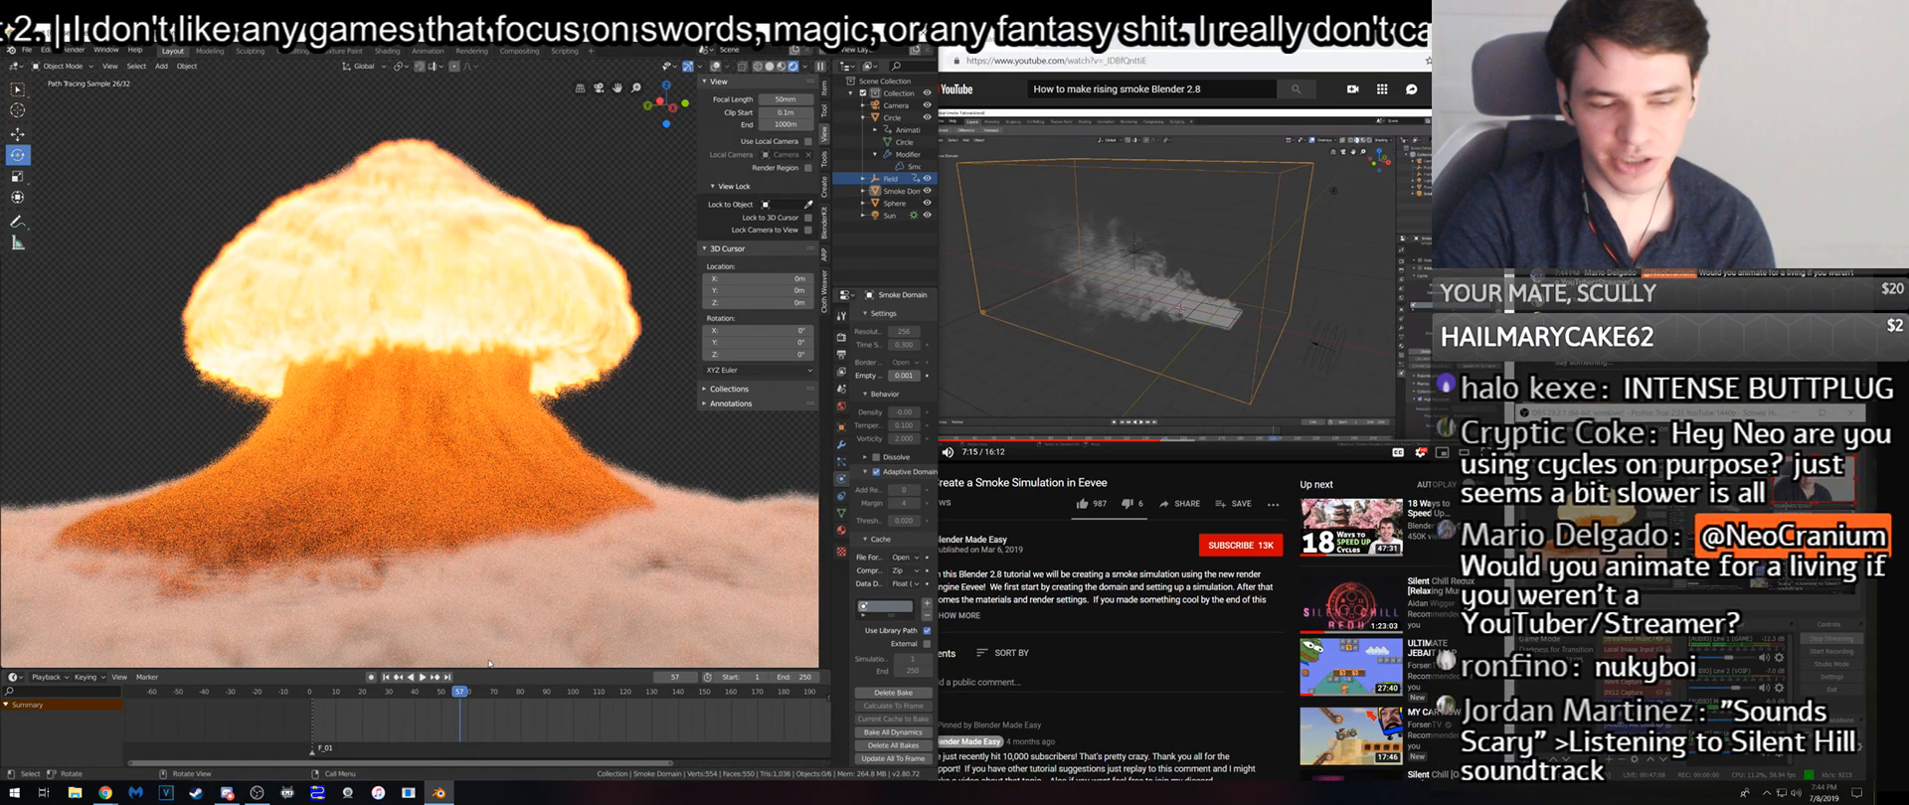
key("space")
left_click(561, 694)
key("space")
scroll(450, 384, "up", 3)
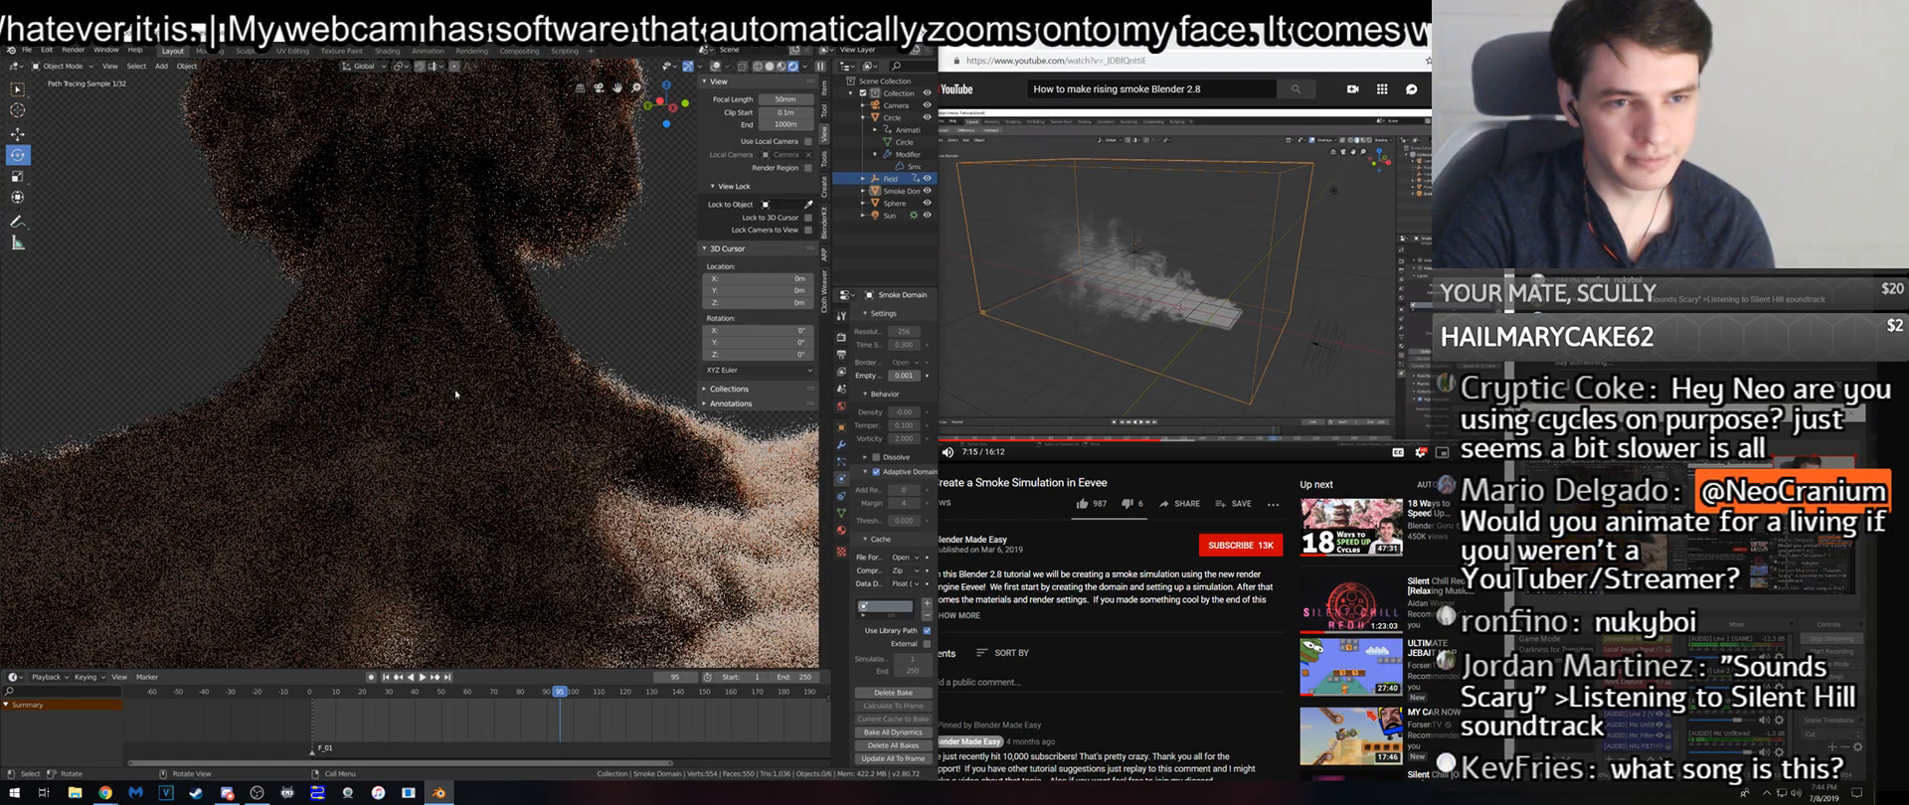
- Widen the properties editor and set the scene's render engine to Eevee
scroll(455, 394, "down", 3)
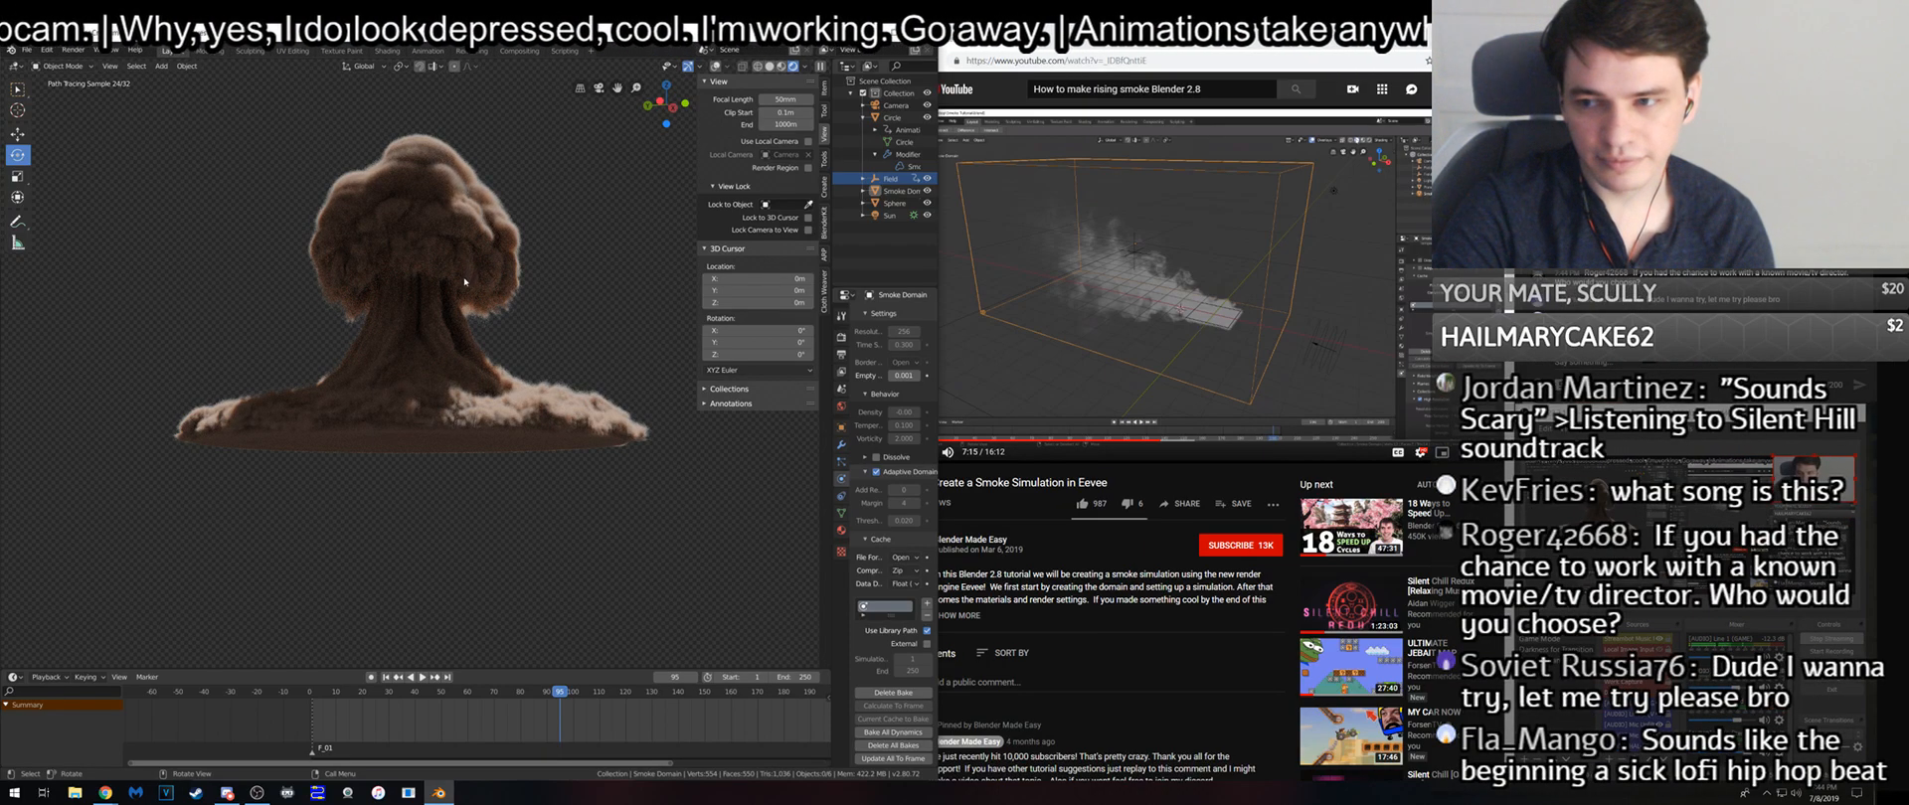
middle_click_drag(462, 275, 490, 361)
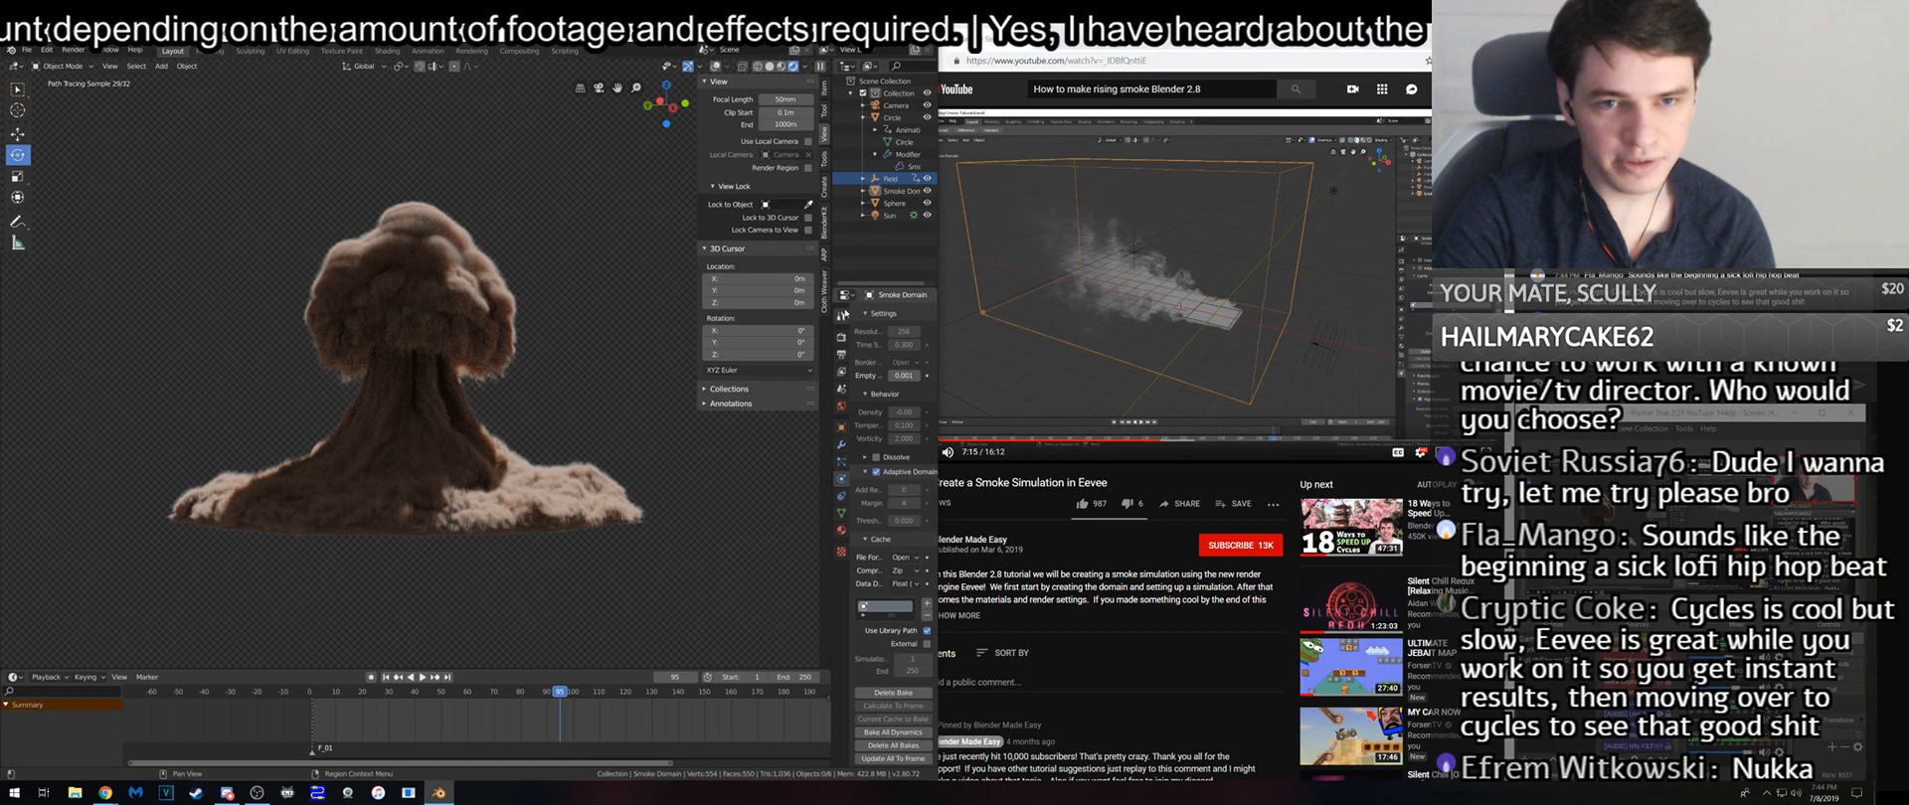
left_click(843, 319)
left_click(841, 336)
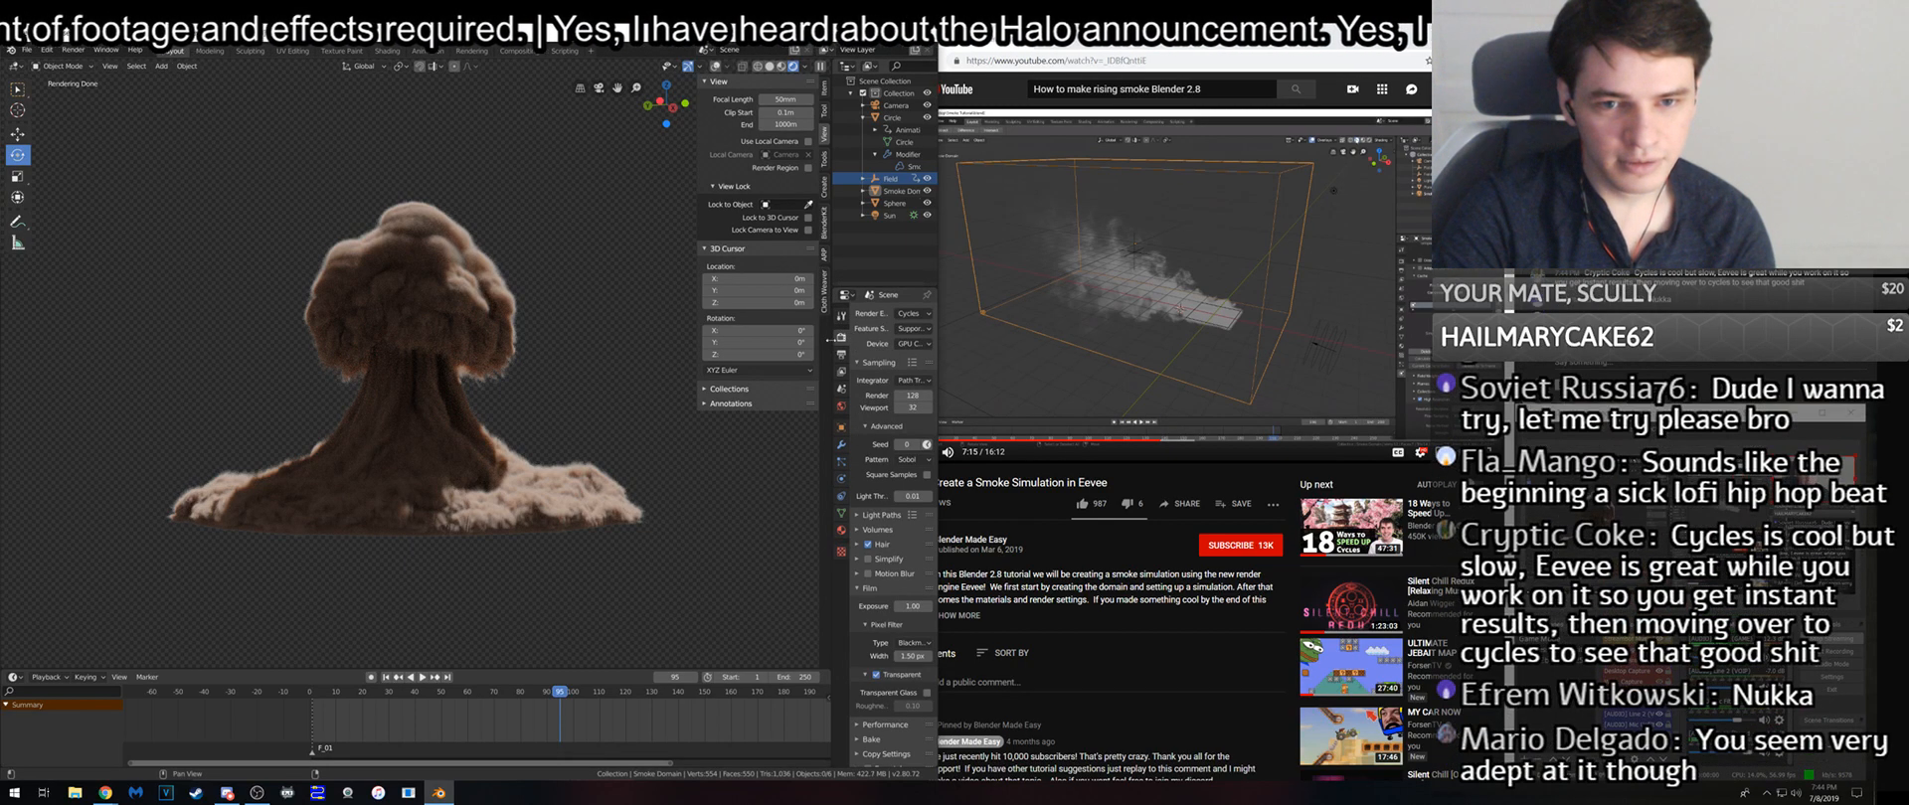
left_click_drag(834, 345, 816, 345)
left_click(908, 313)
left_click(899, 329)
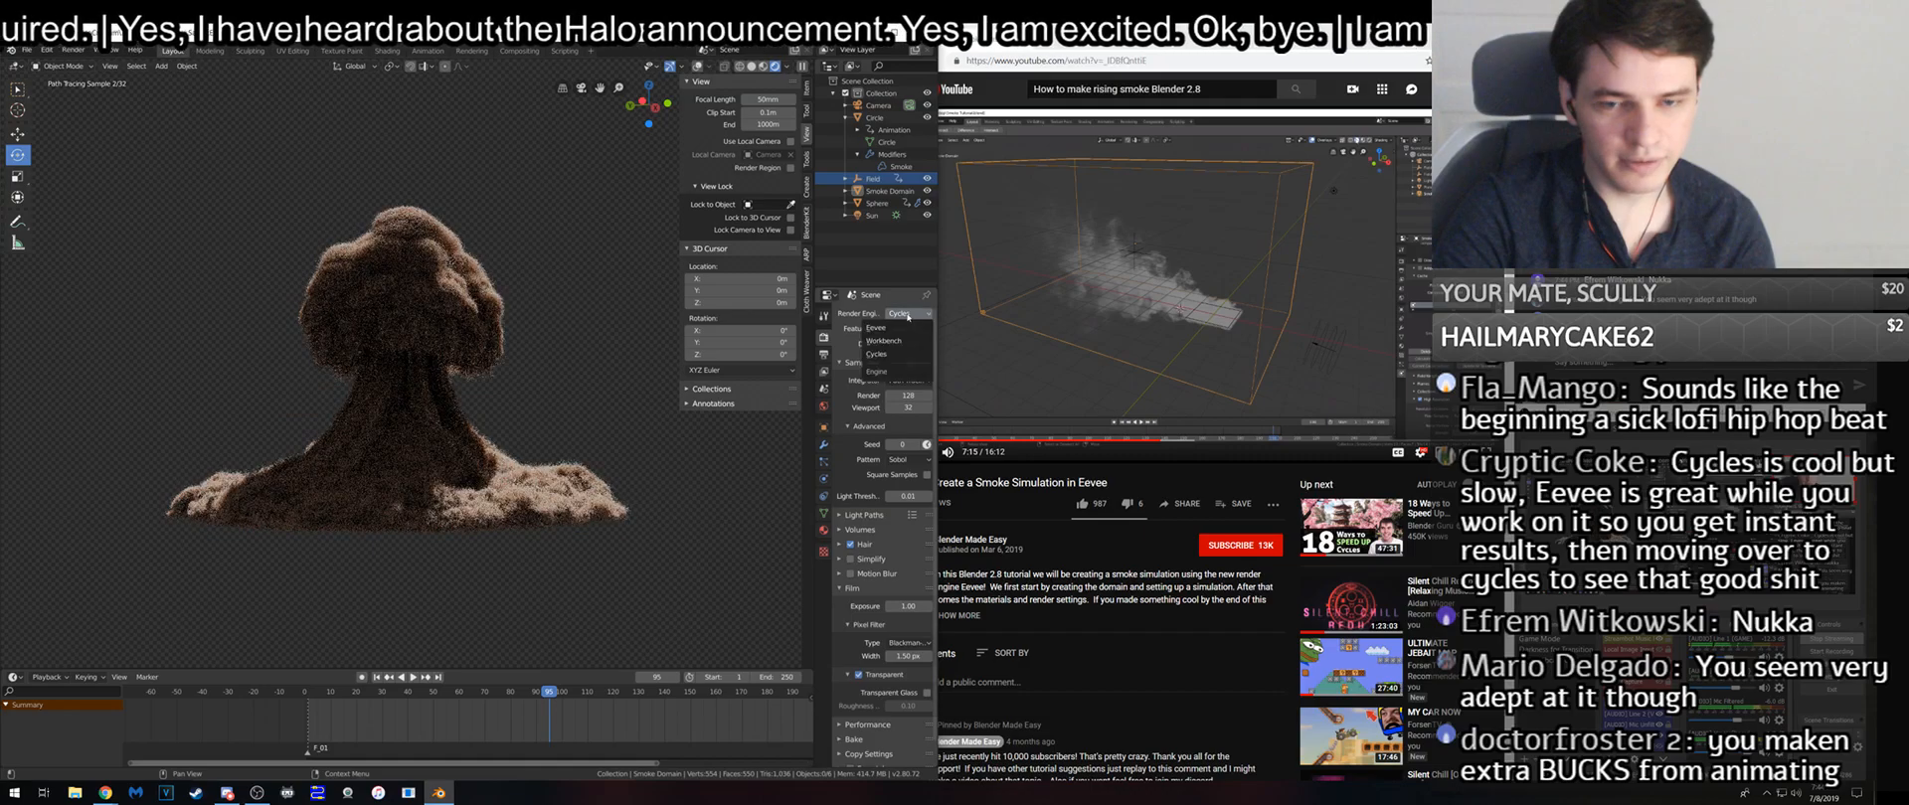
mouse_move(520, 352)
middle_mouse_down()
mouse_move(489, 342)
mouse_move(508, 337)
middle_mouse_up()
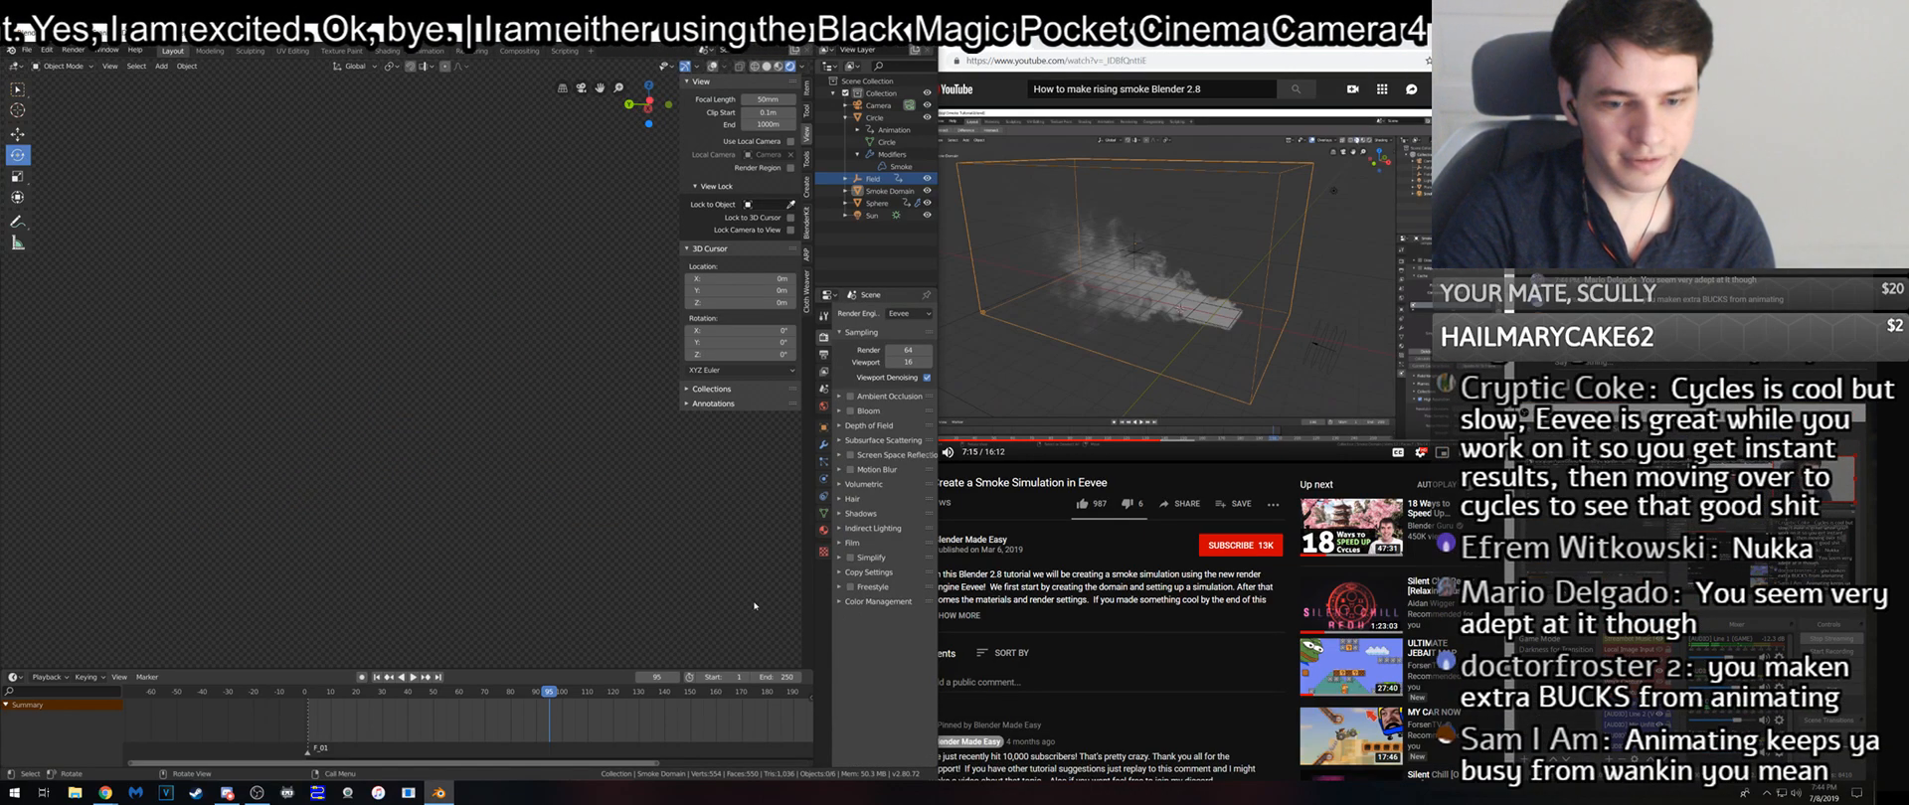
- Open a Shader Editor beside the viewport and set the smoke domain's Material Output node target to Eevee
left_click_drag(807, 661, 382, 624)
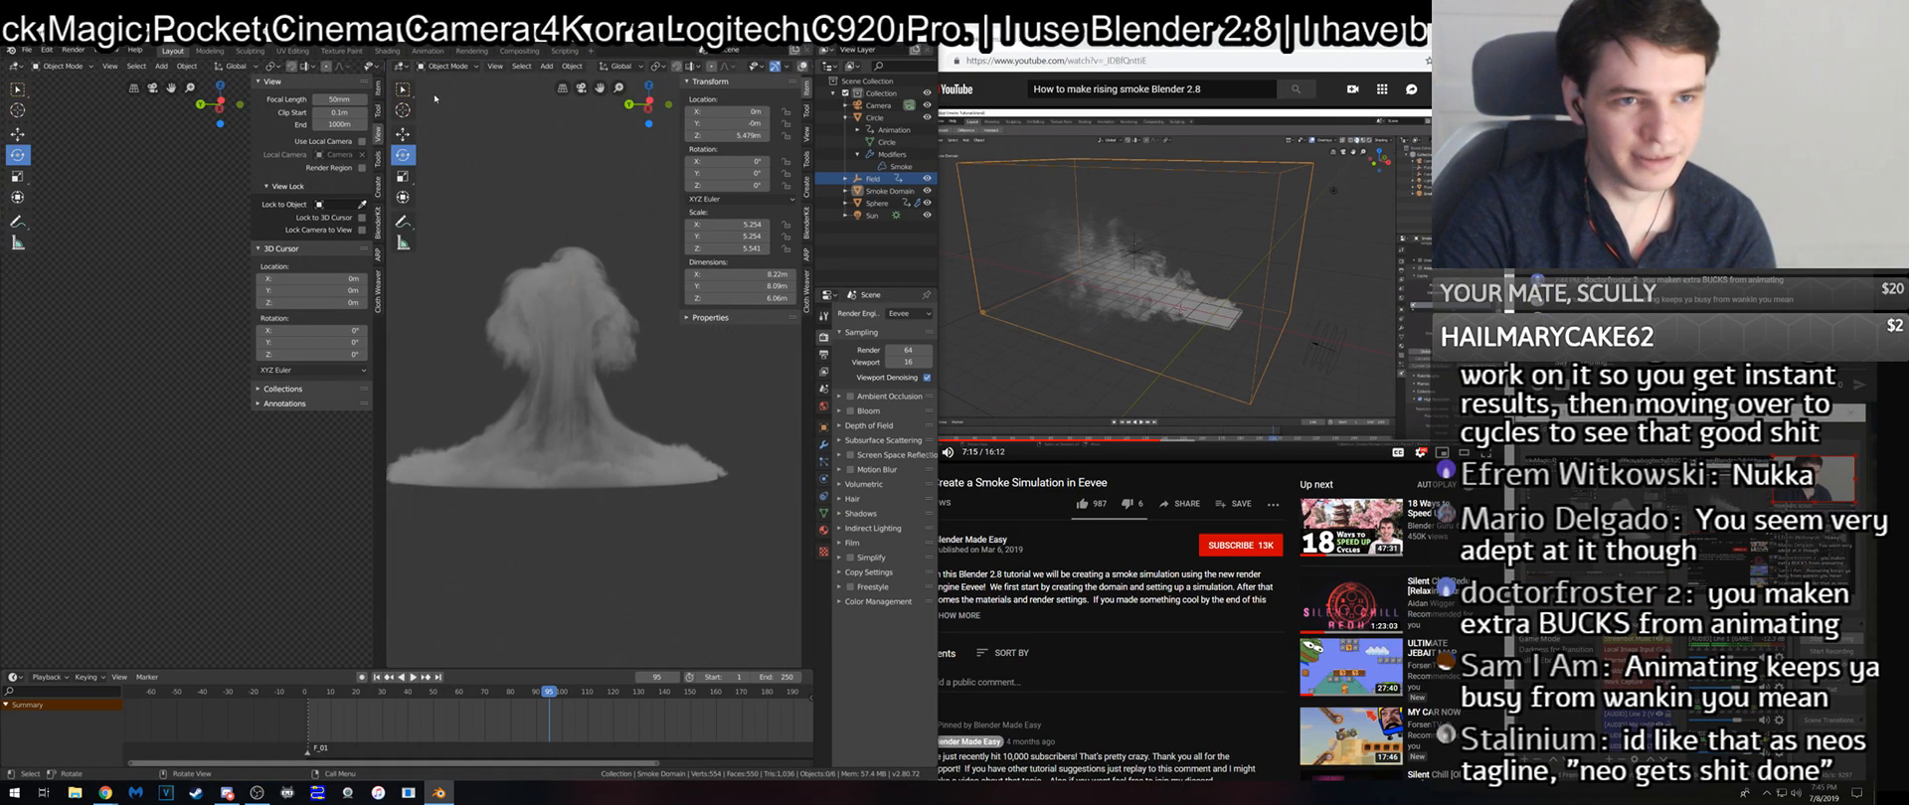
left_click(400, 65)
left_click(430, 150)
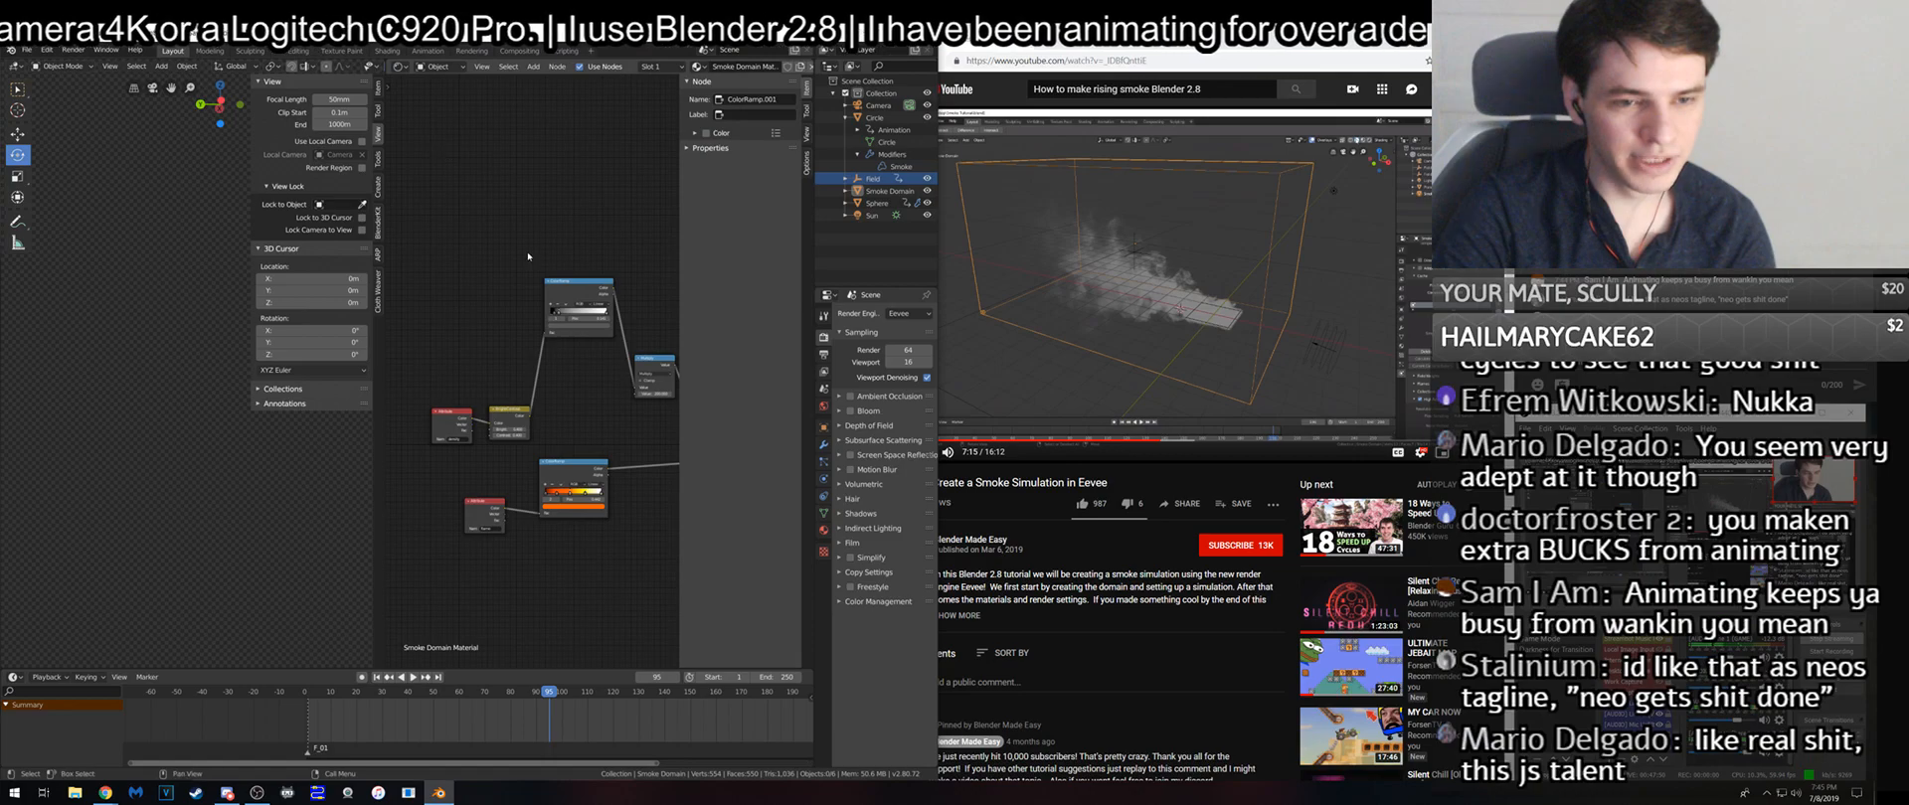
middle_click_drag(625, 397, 328, 447)
left_click(570, 427)
left_click(549, 446)
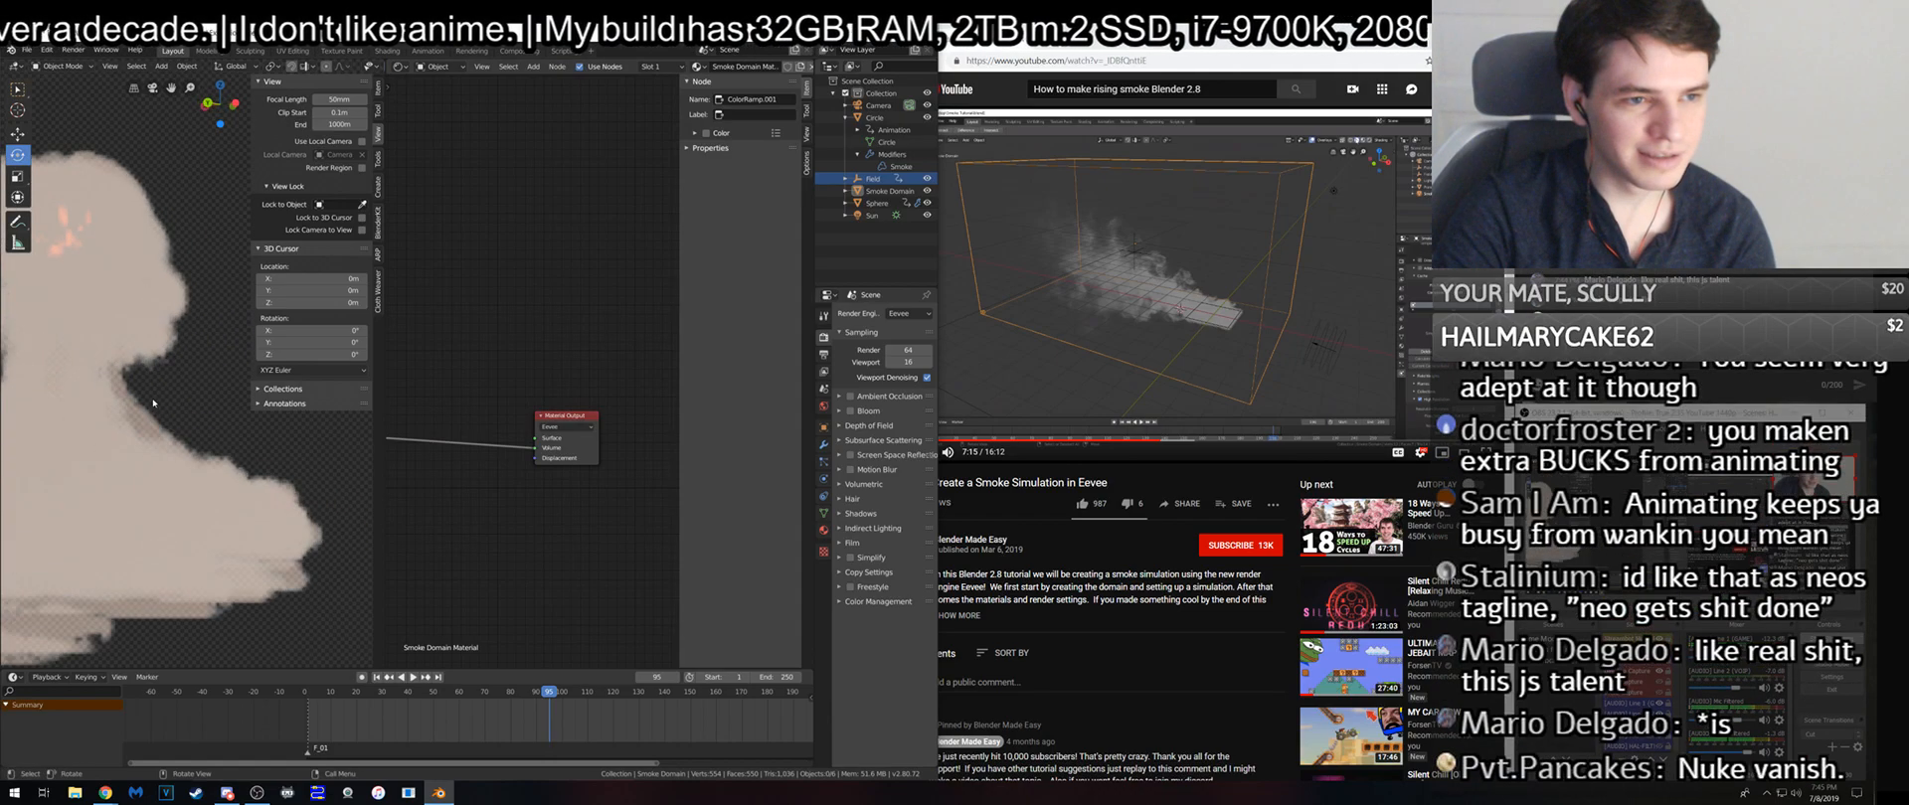
- Review the explosion in the Eevee preview by playing it in short stretches from frame 27 to frame 52
middle_click_drag(133, 419, 229, 433, "shift")
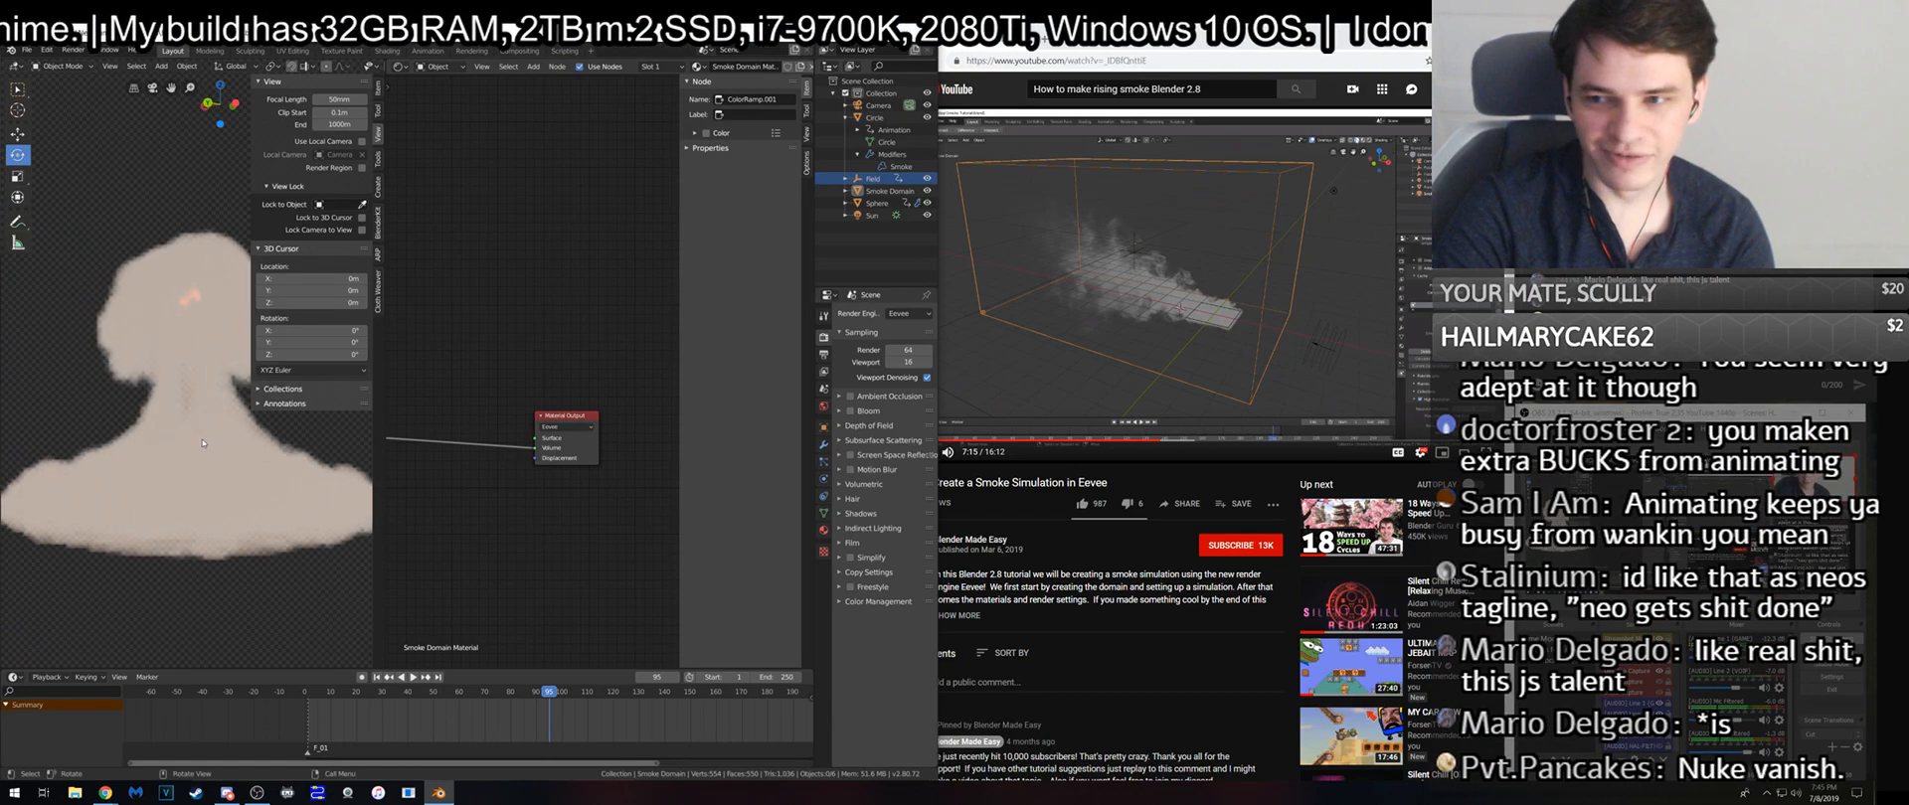
left_click(375, 693)
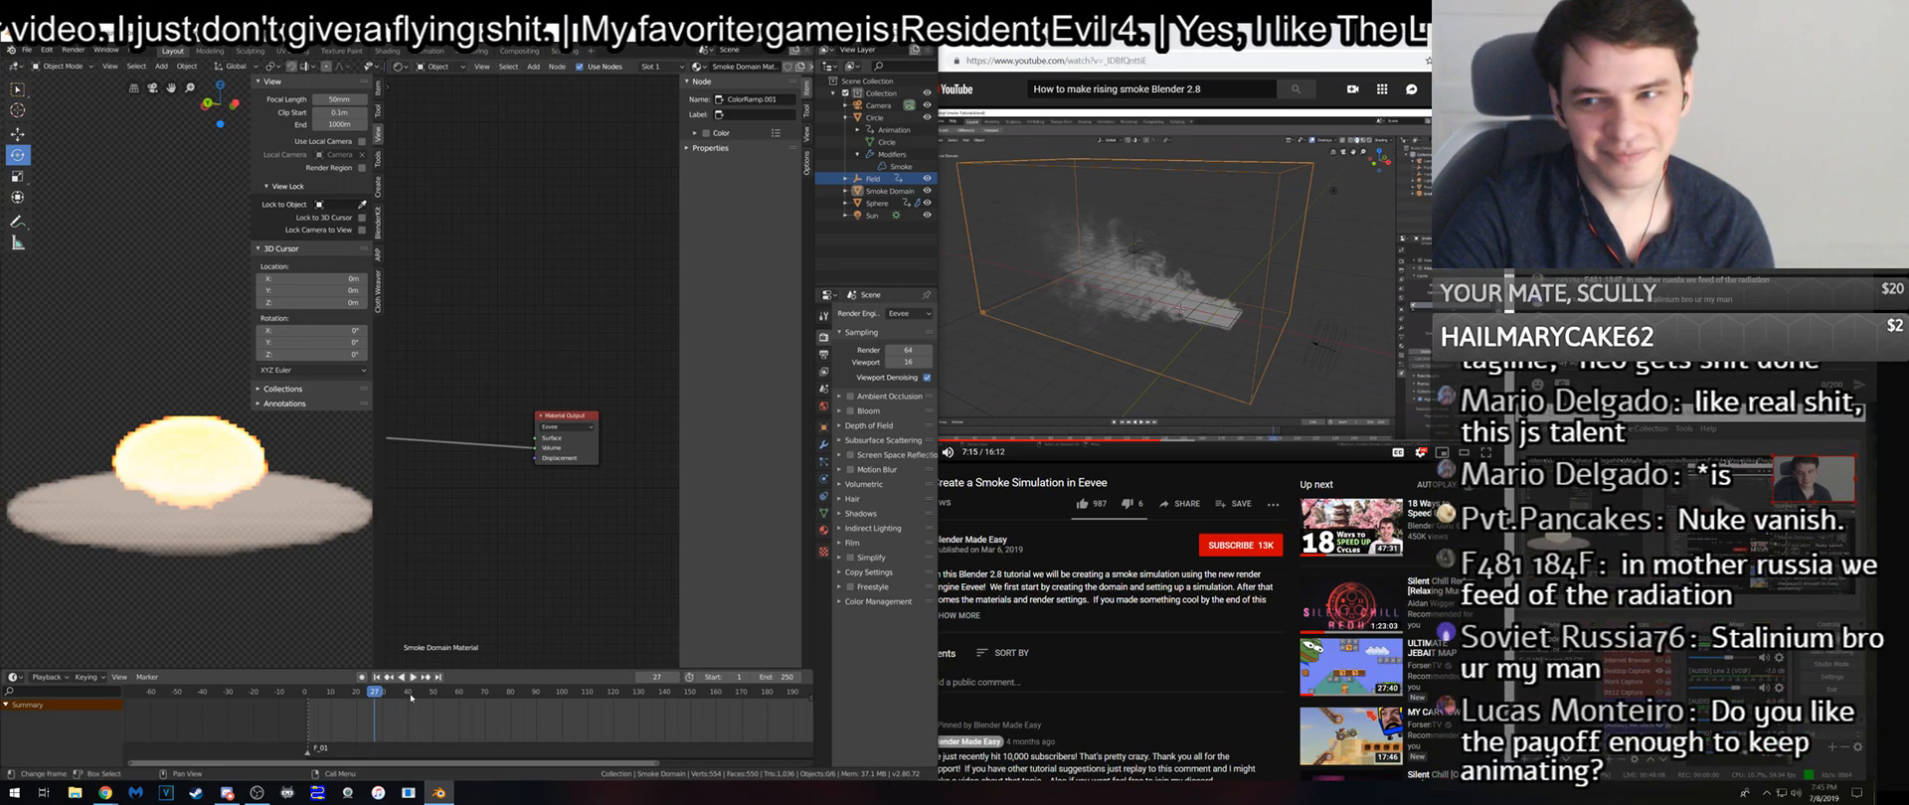
key("space")
key("space")
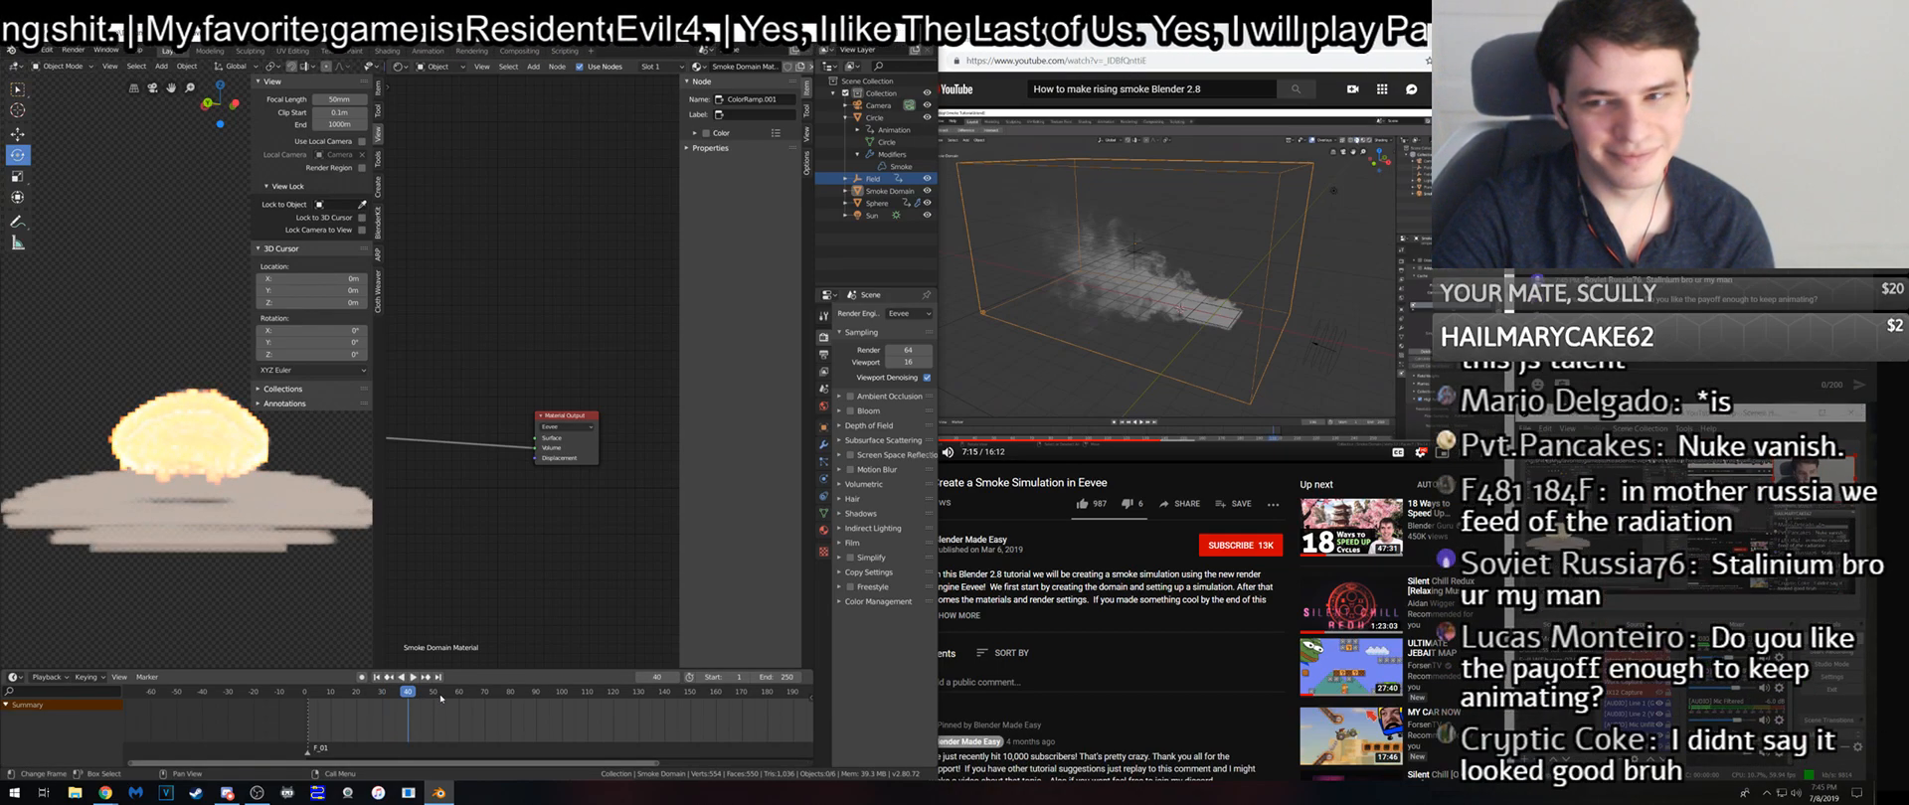
key("space")
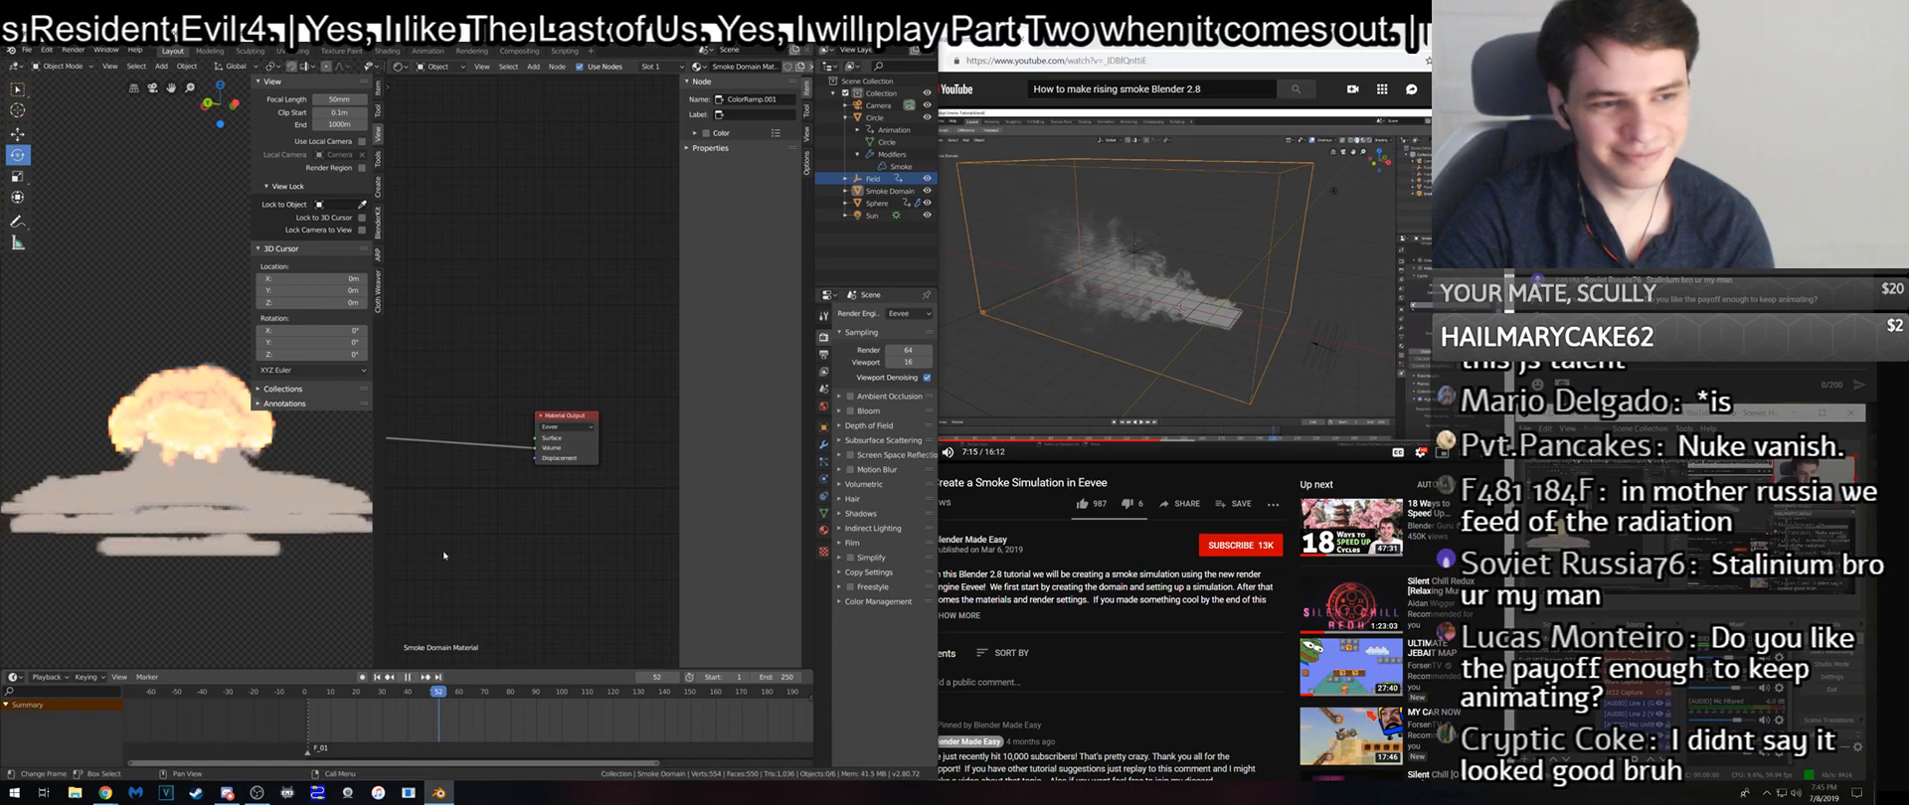
key("space")
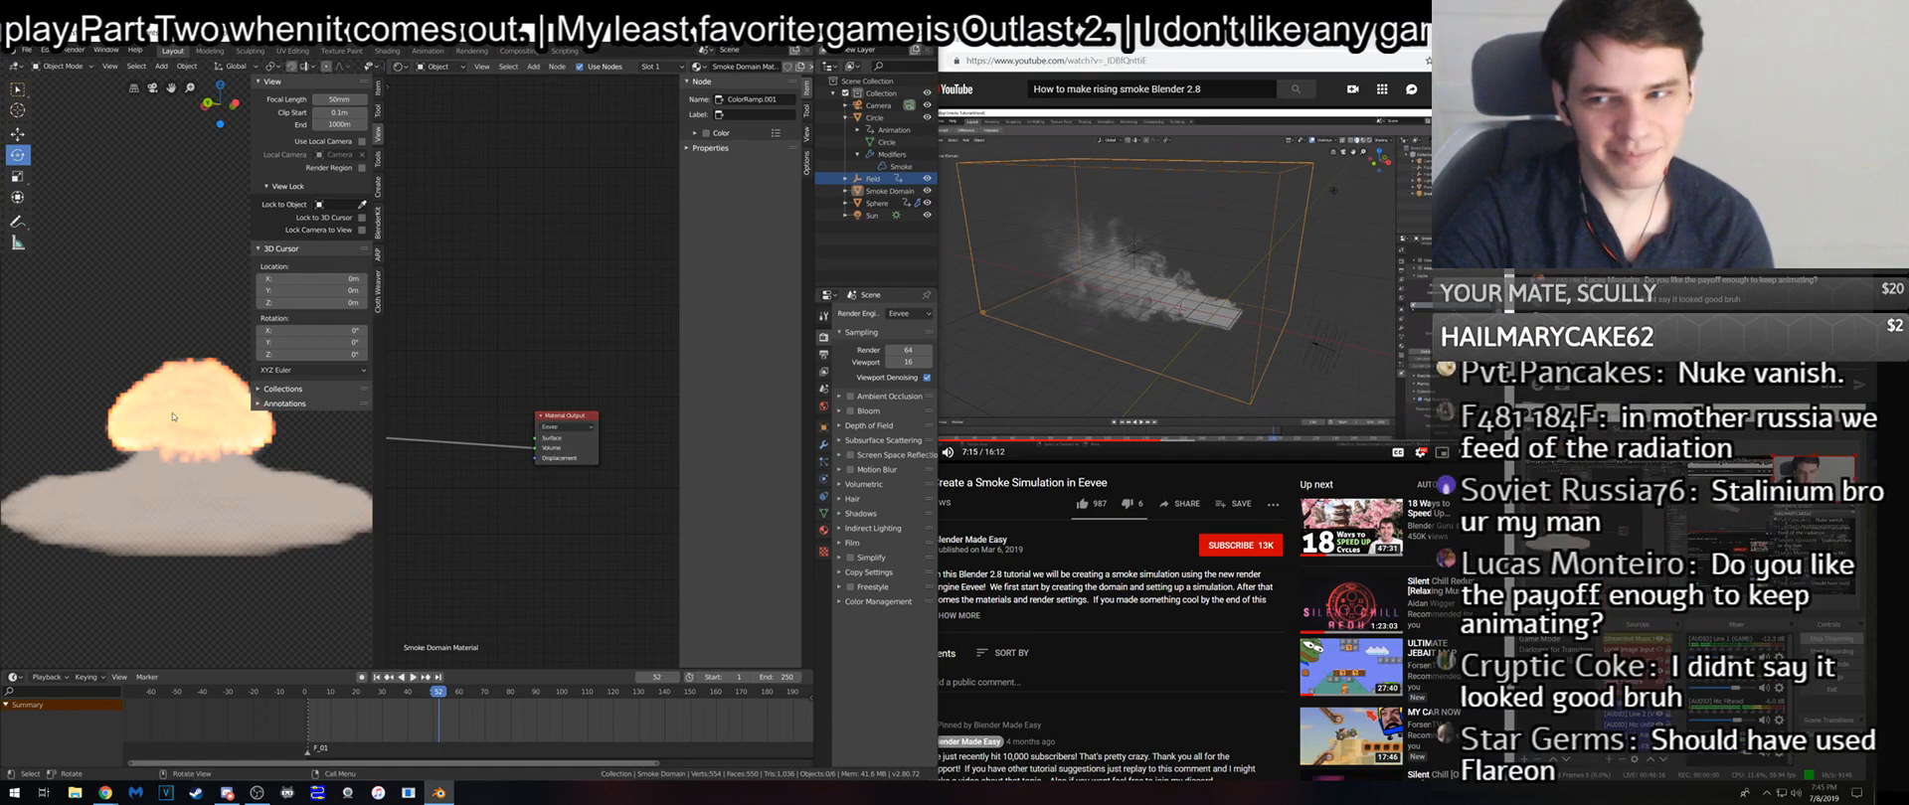
- Set the Material Output node's target to All and the scene's render engine to Cycles
left_click(585, 425)
left_click(575, 441)
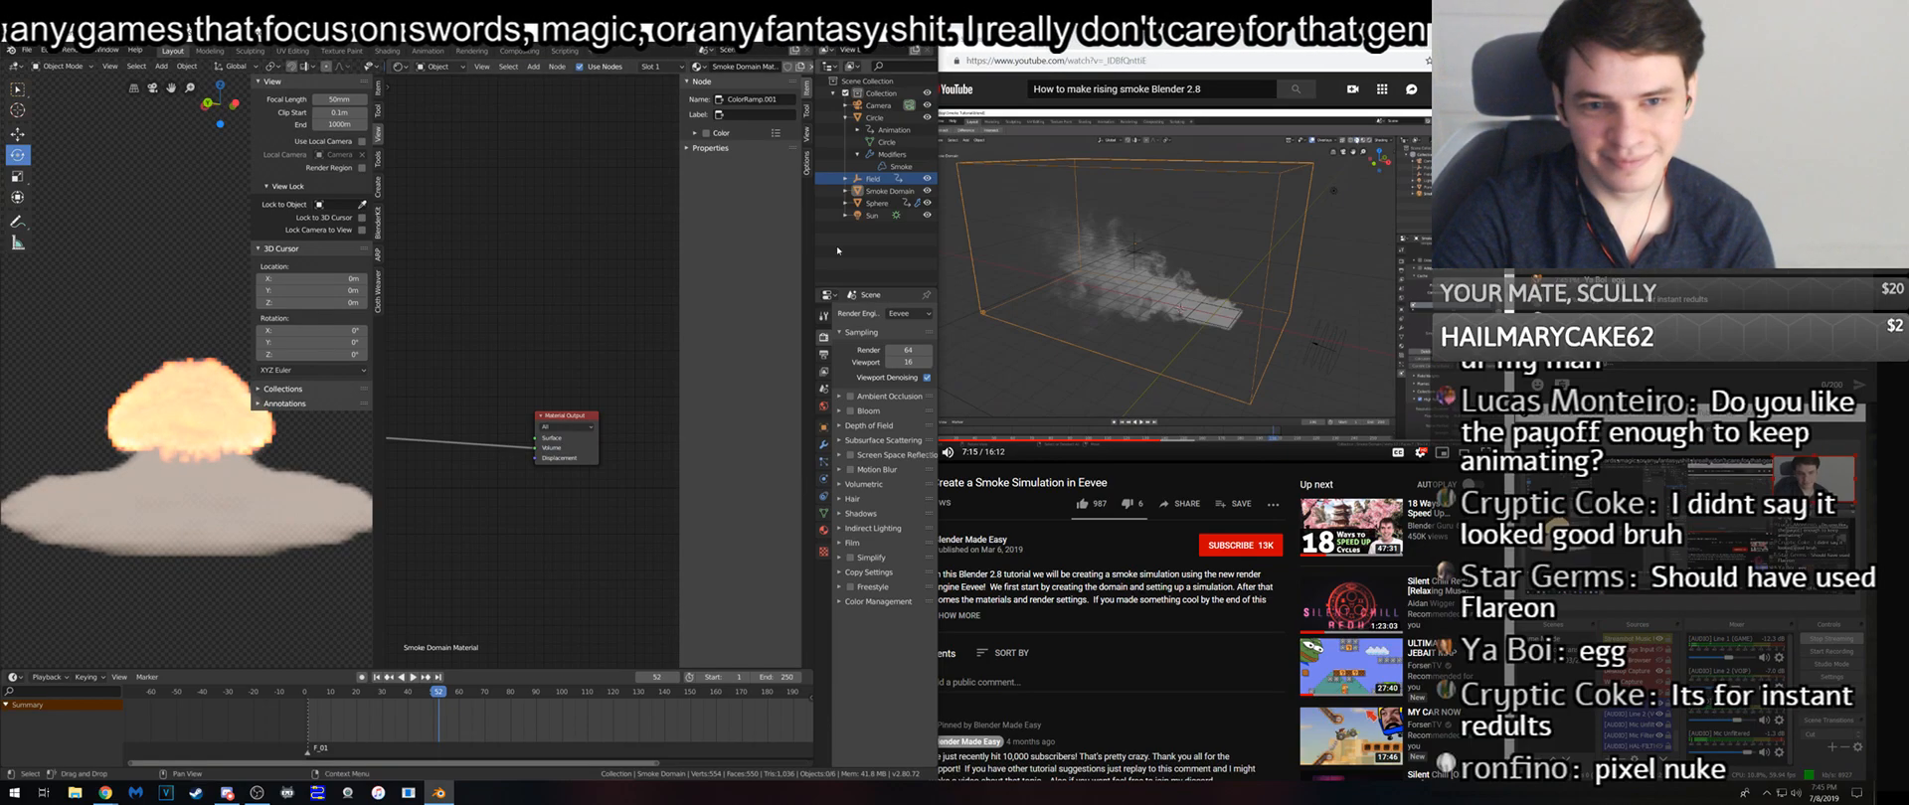
left_click(908, 313)
left_click(895, 348)
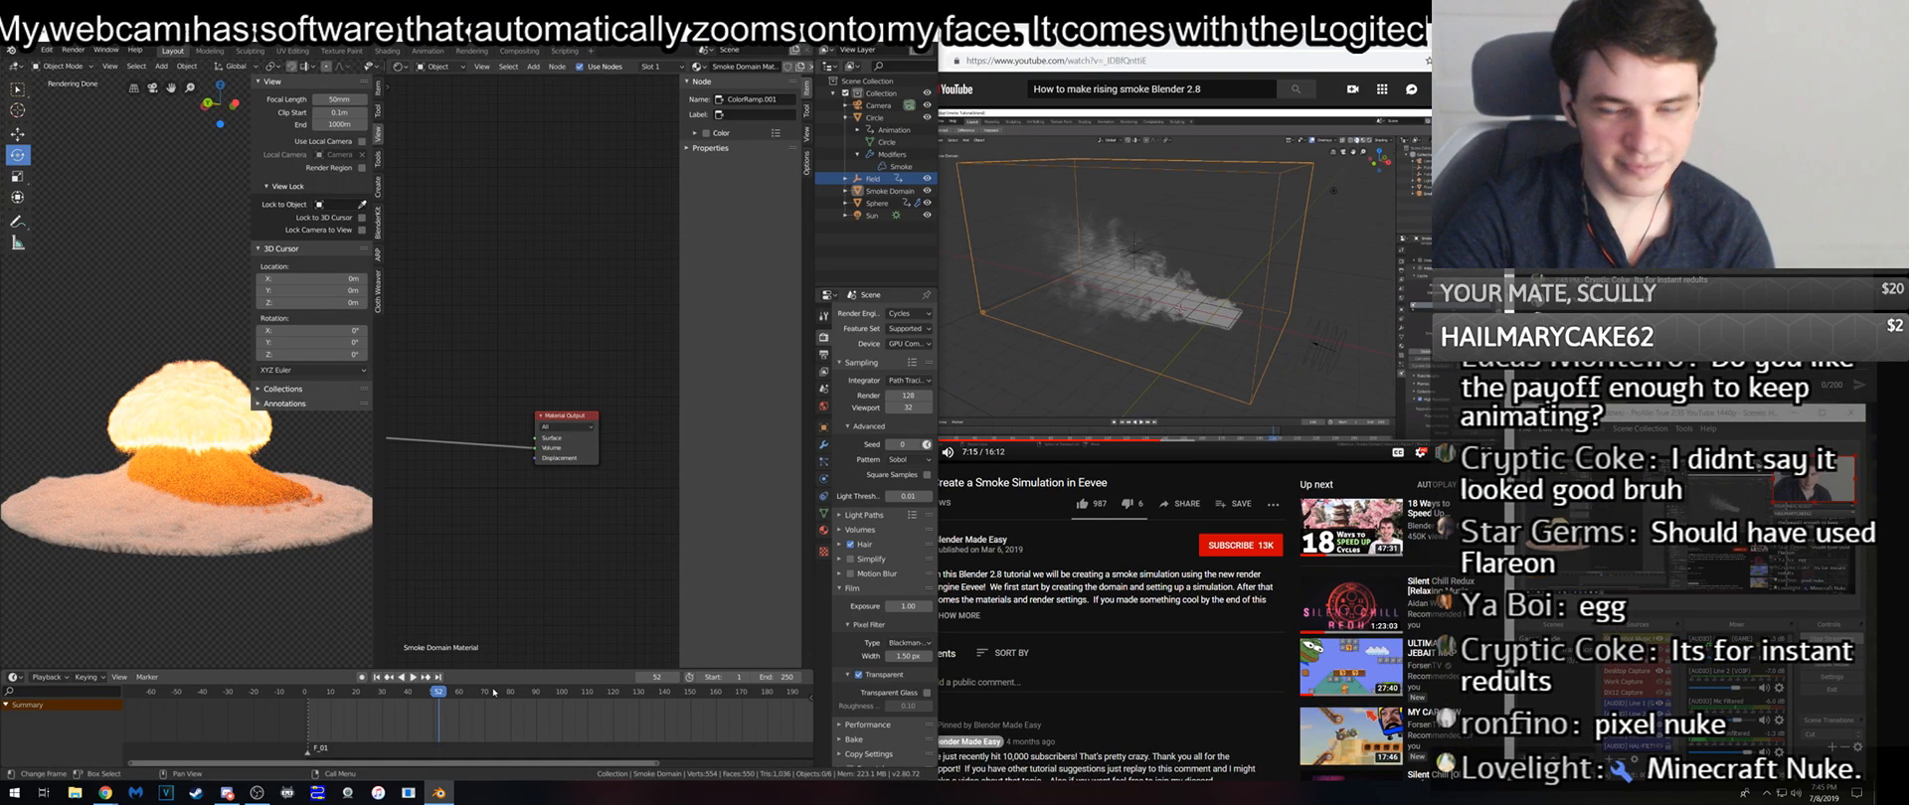
- Show the Cycles-rendered explosion at frame 73
left_click(492, 693)
key("space")
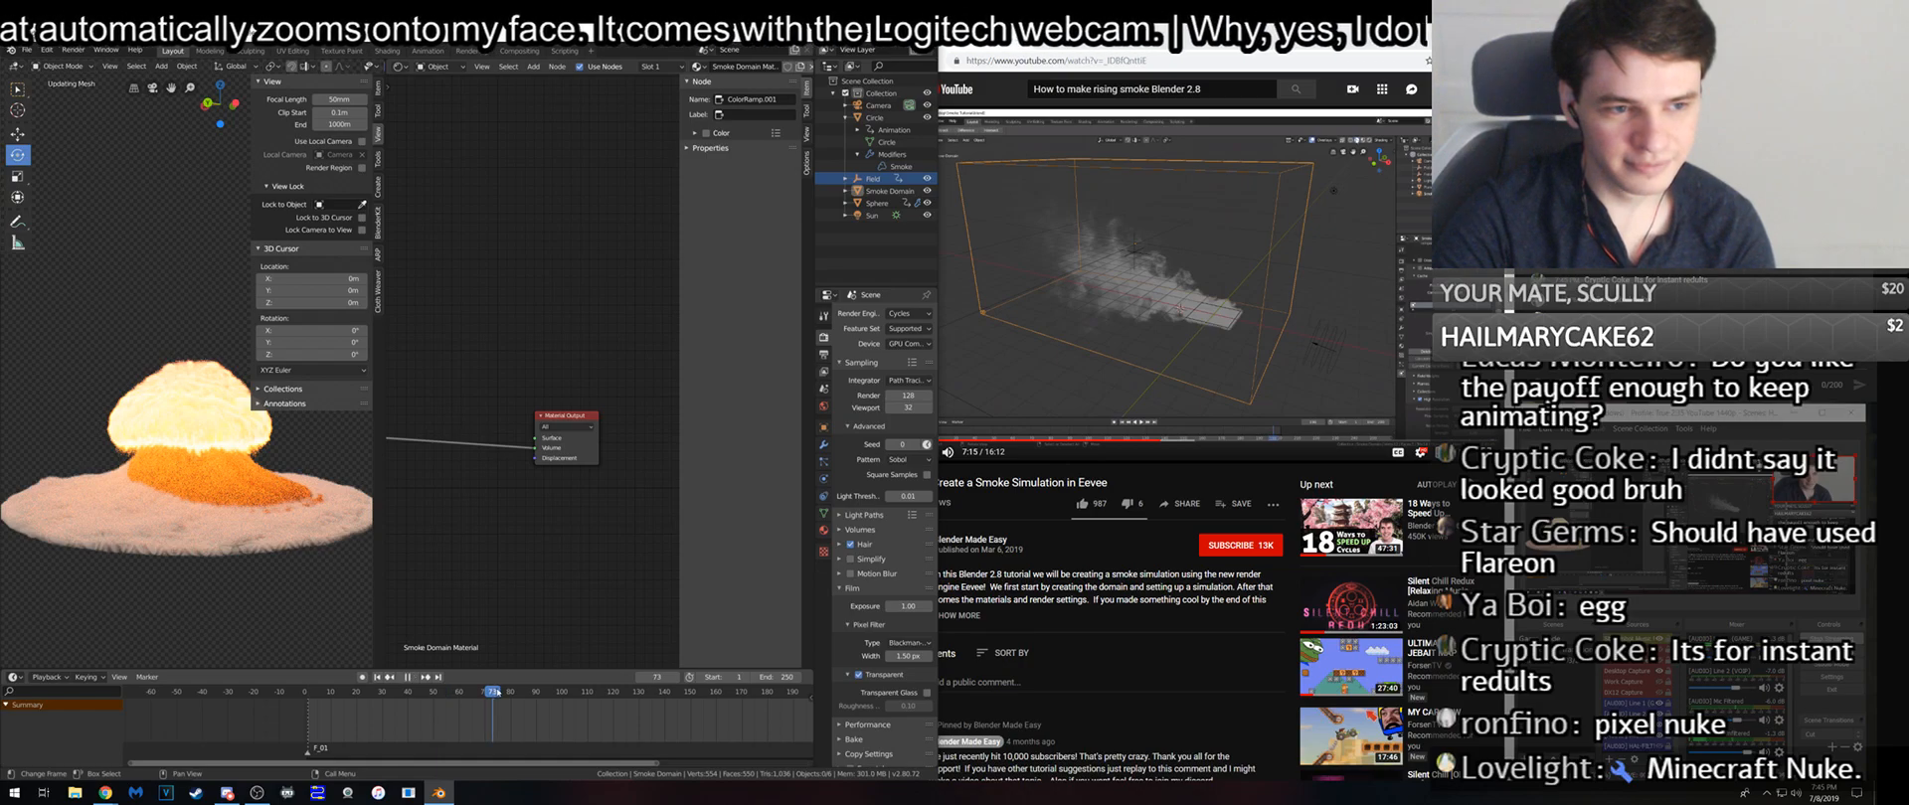
key("space")
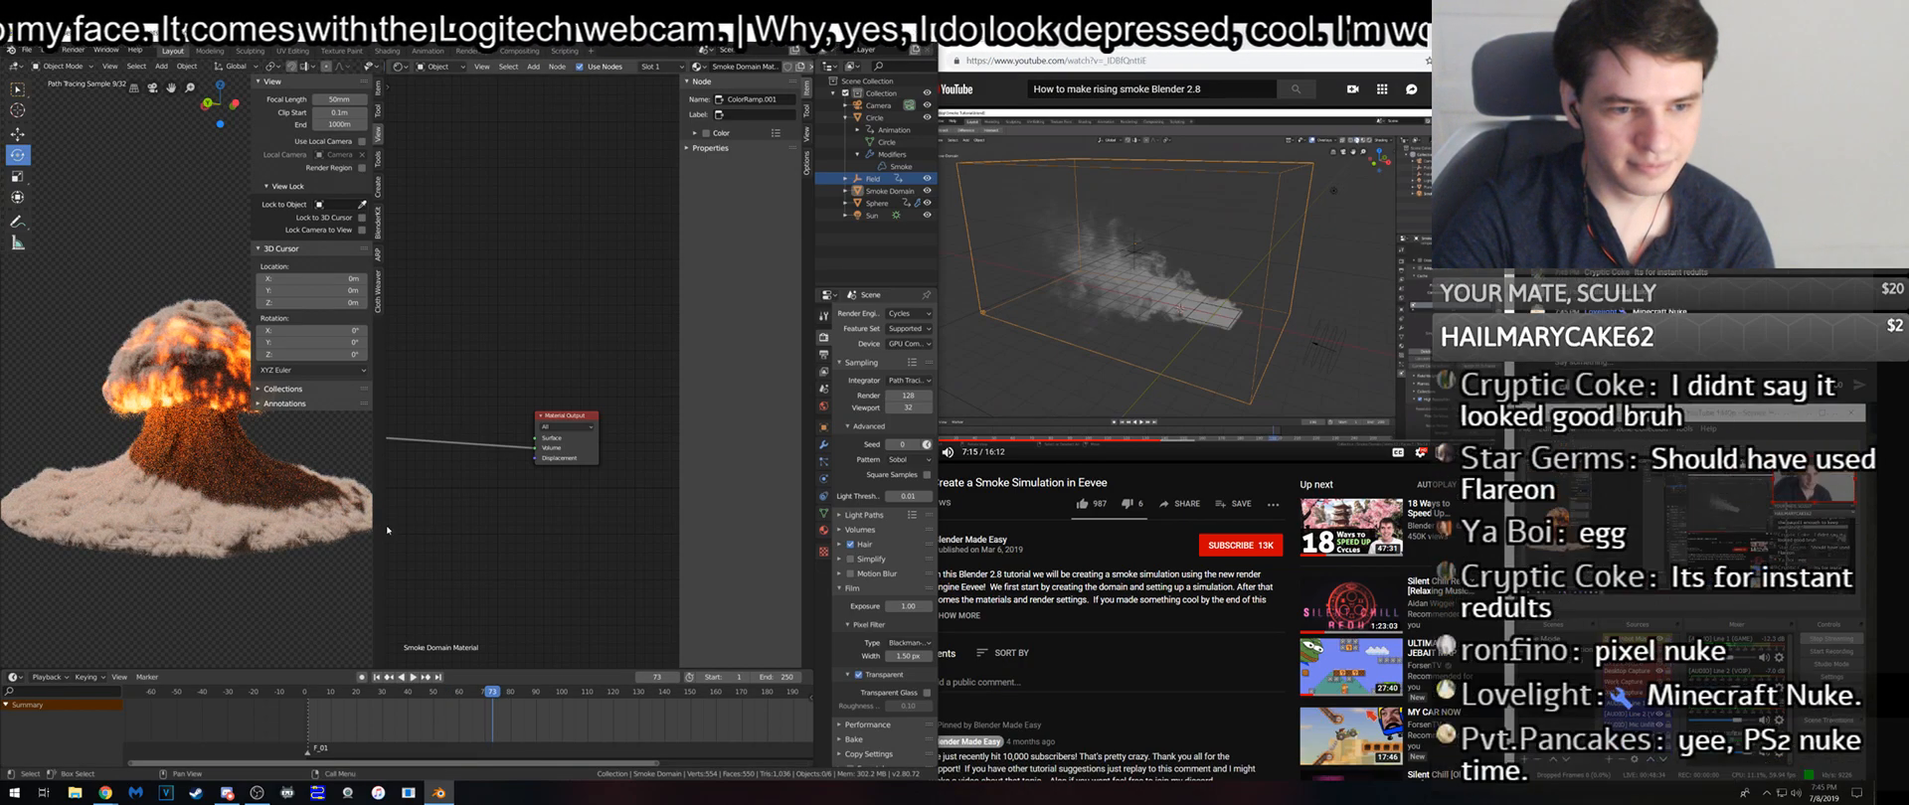
- Join the Shader Editor area into the 3D viewport and centre the mushroom cloud in the enlarged view
right_click(385, 525)
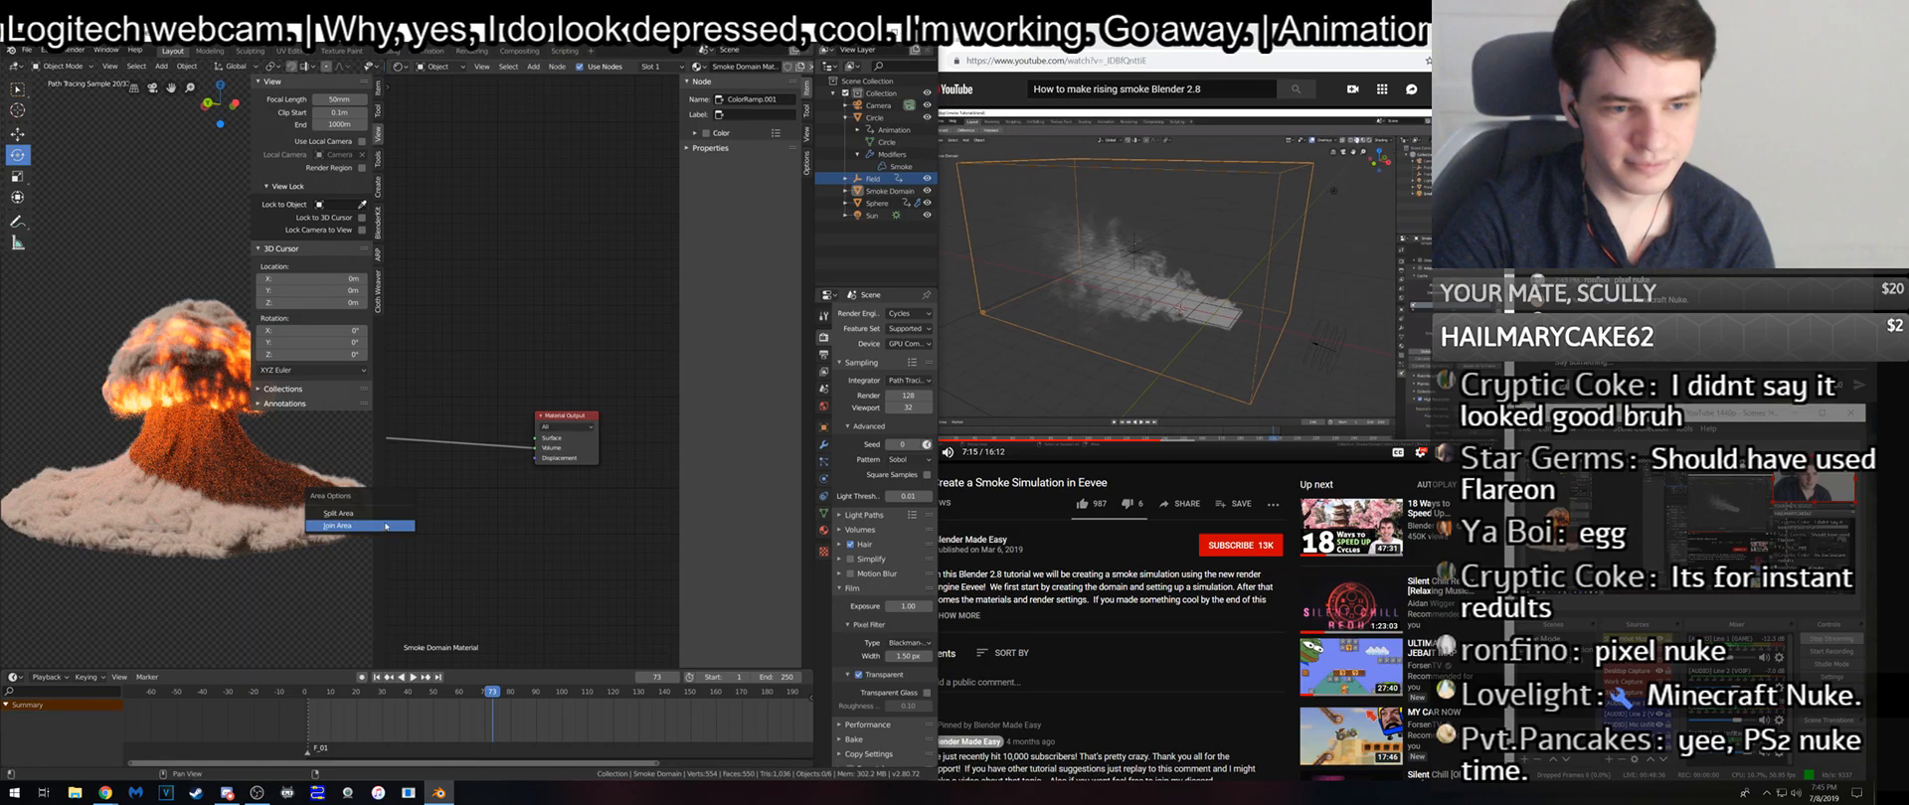
left_click(386, 524)
left_click(471, 538)
middle_click_drag(471, 537, 462, 450, "shift")
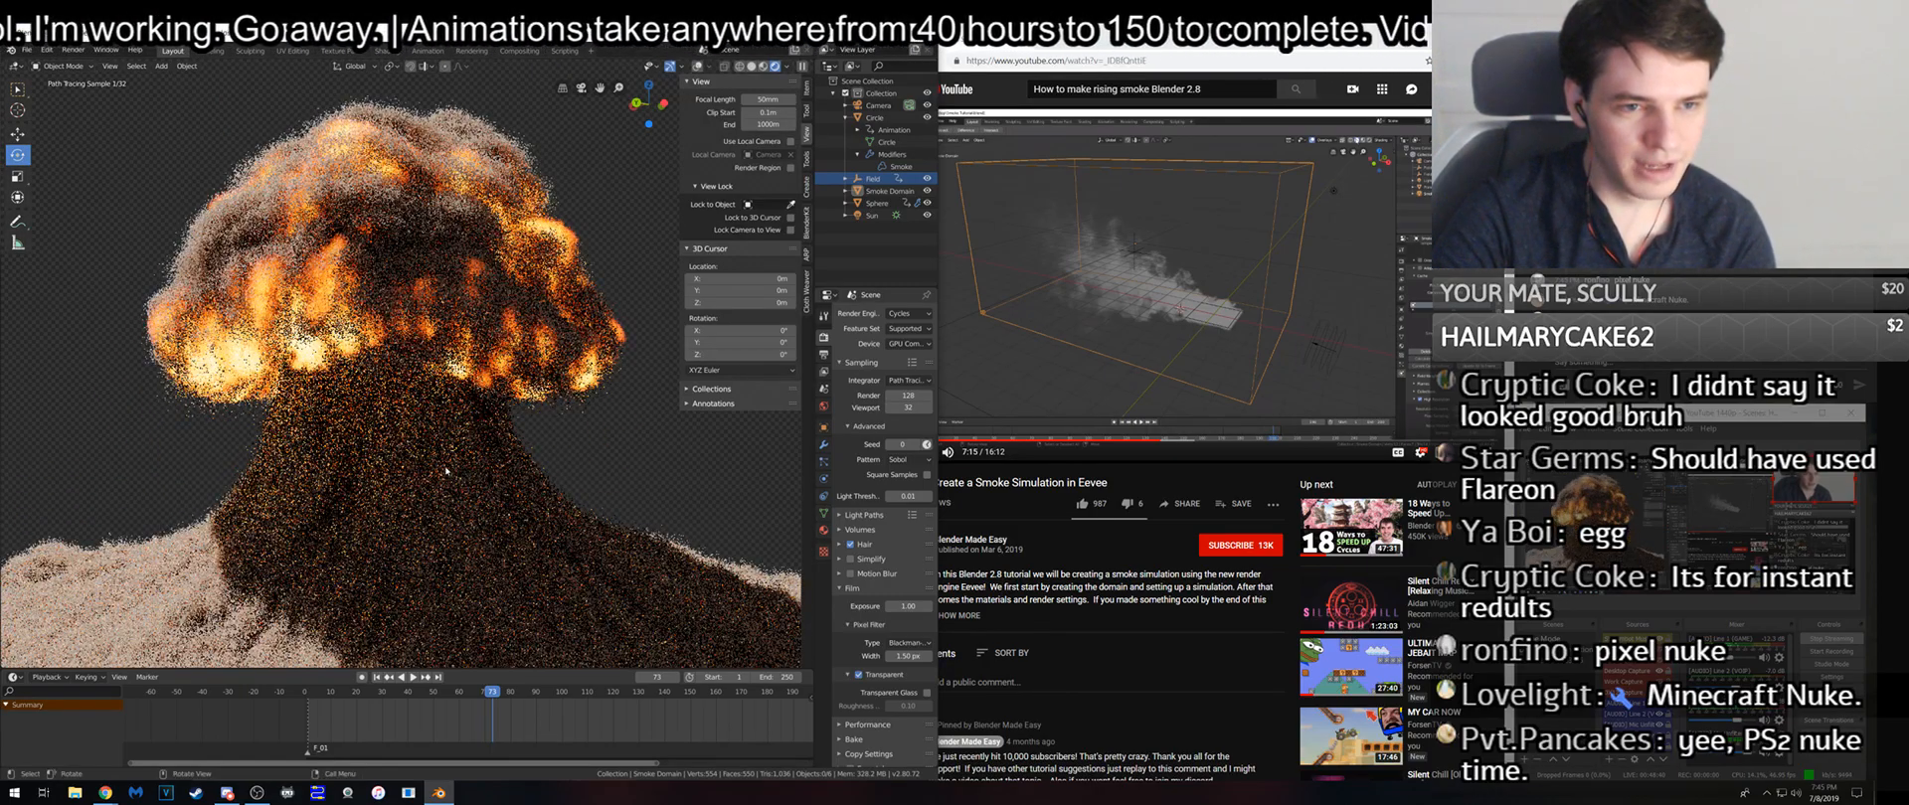
- Examine the rendered cloud's burning cap, stem and dust base from the side
scroll(445, 471, "down", 2)
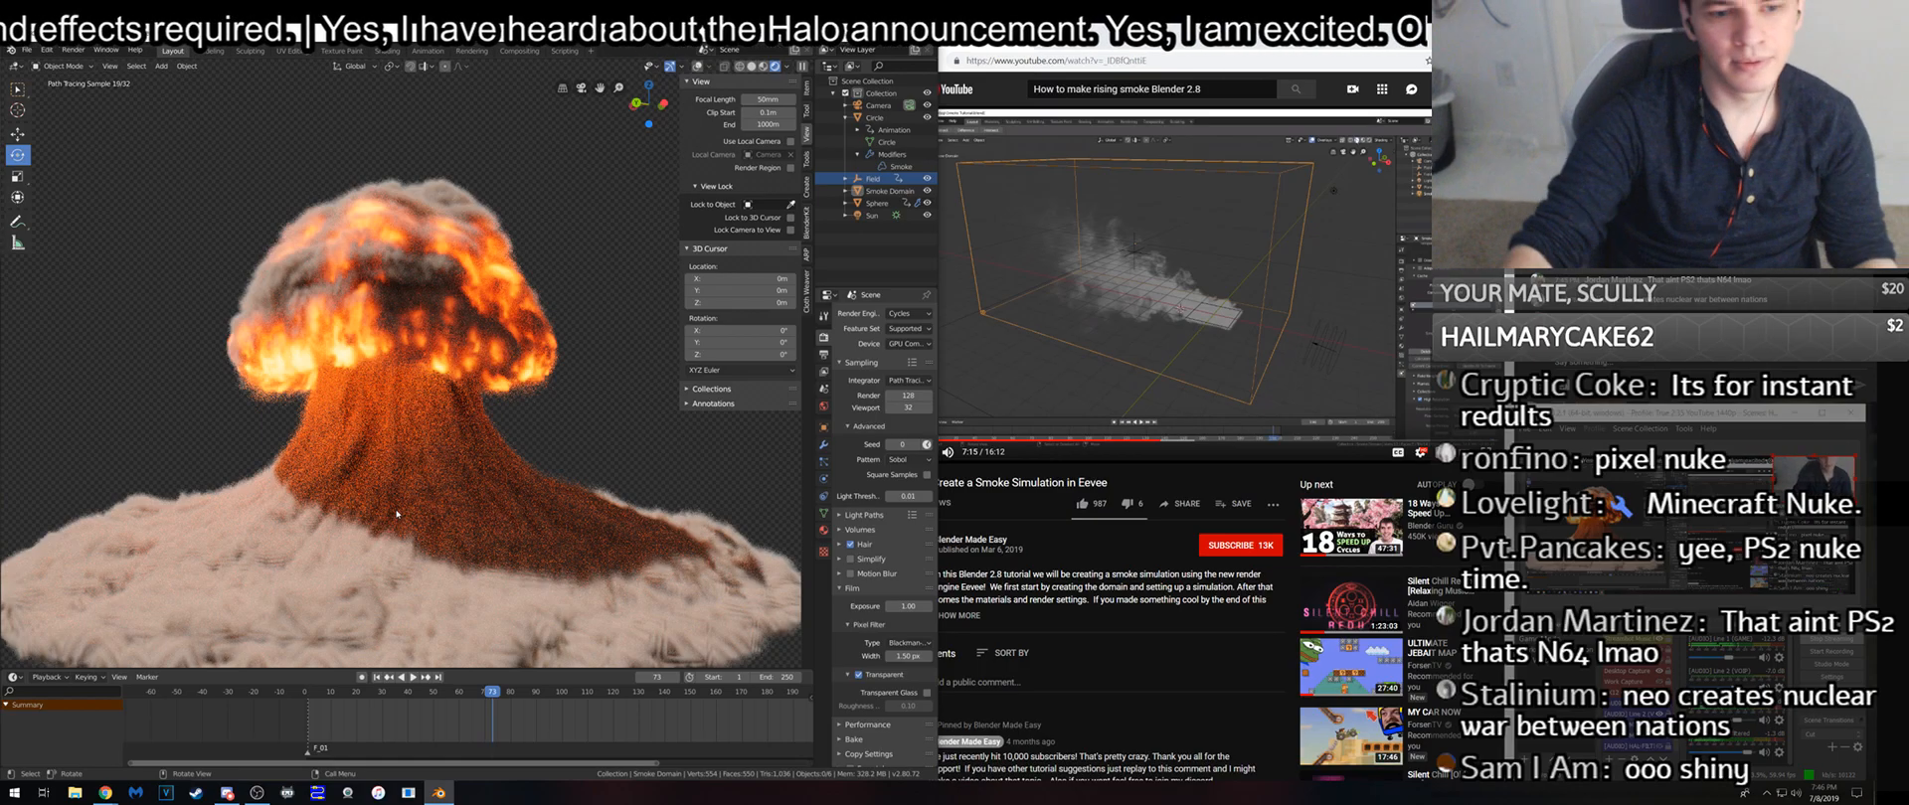
scroll(352, 559, "down", 1)
scroll(352, 559, "up", 2)
middle_click_drag(352, 559, 332, 525, "shift")
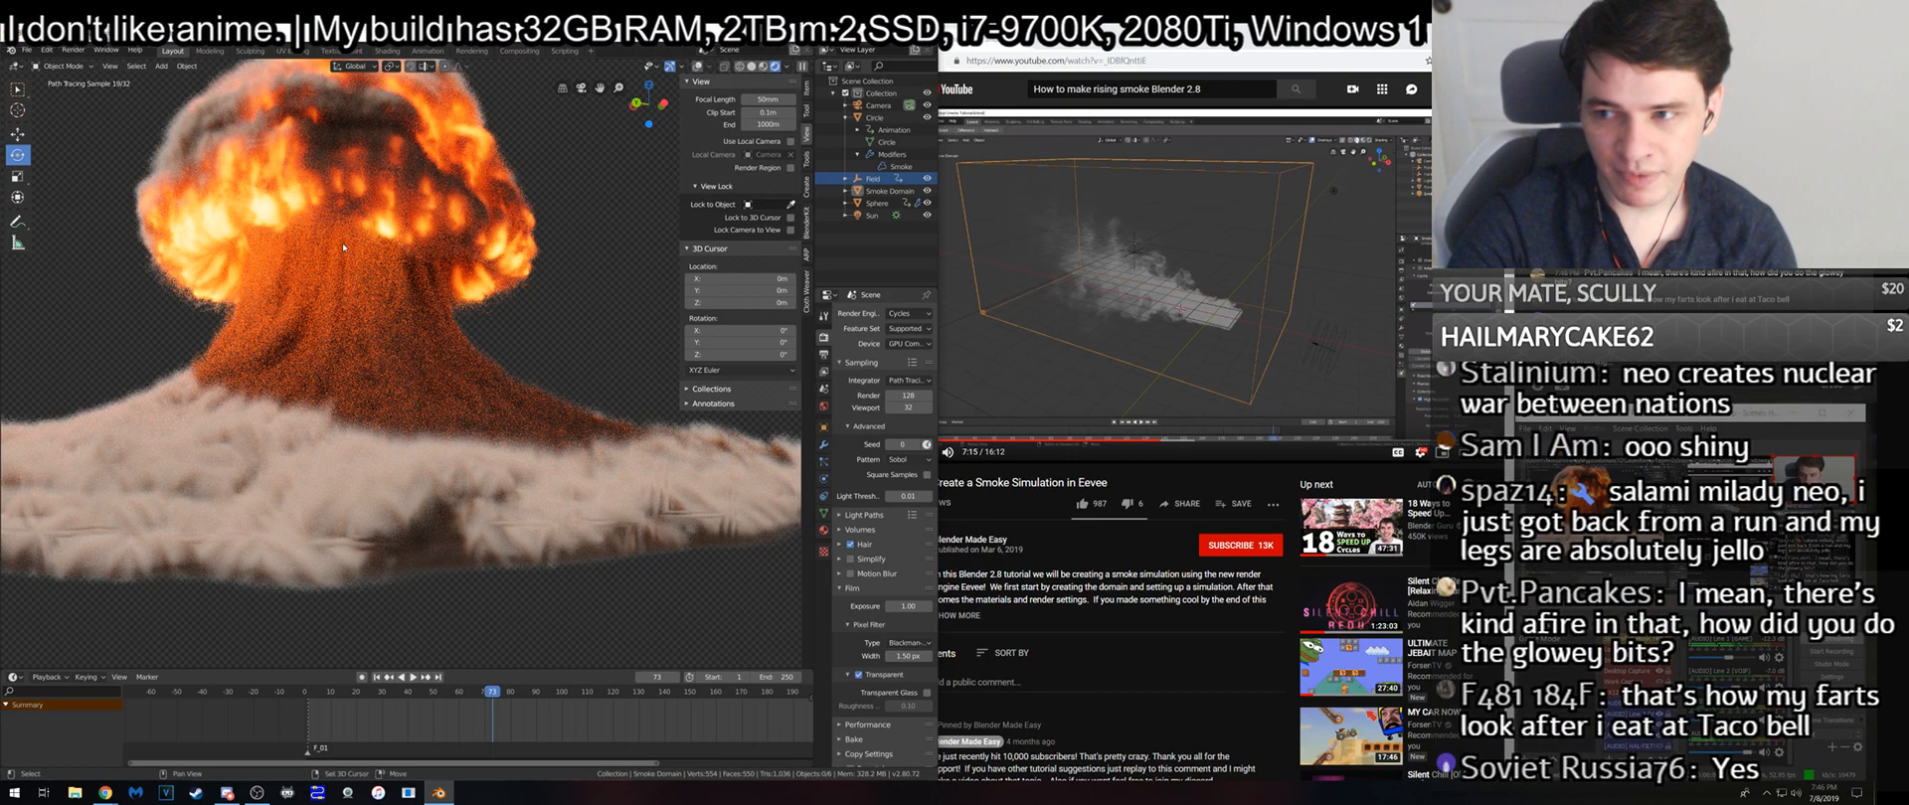
middle_click_drag(343, 246, 412, 364, "shift")
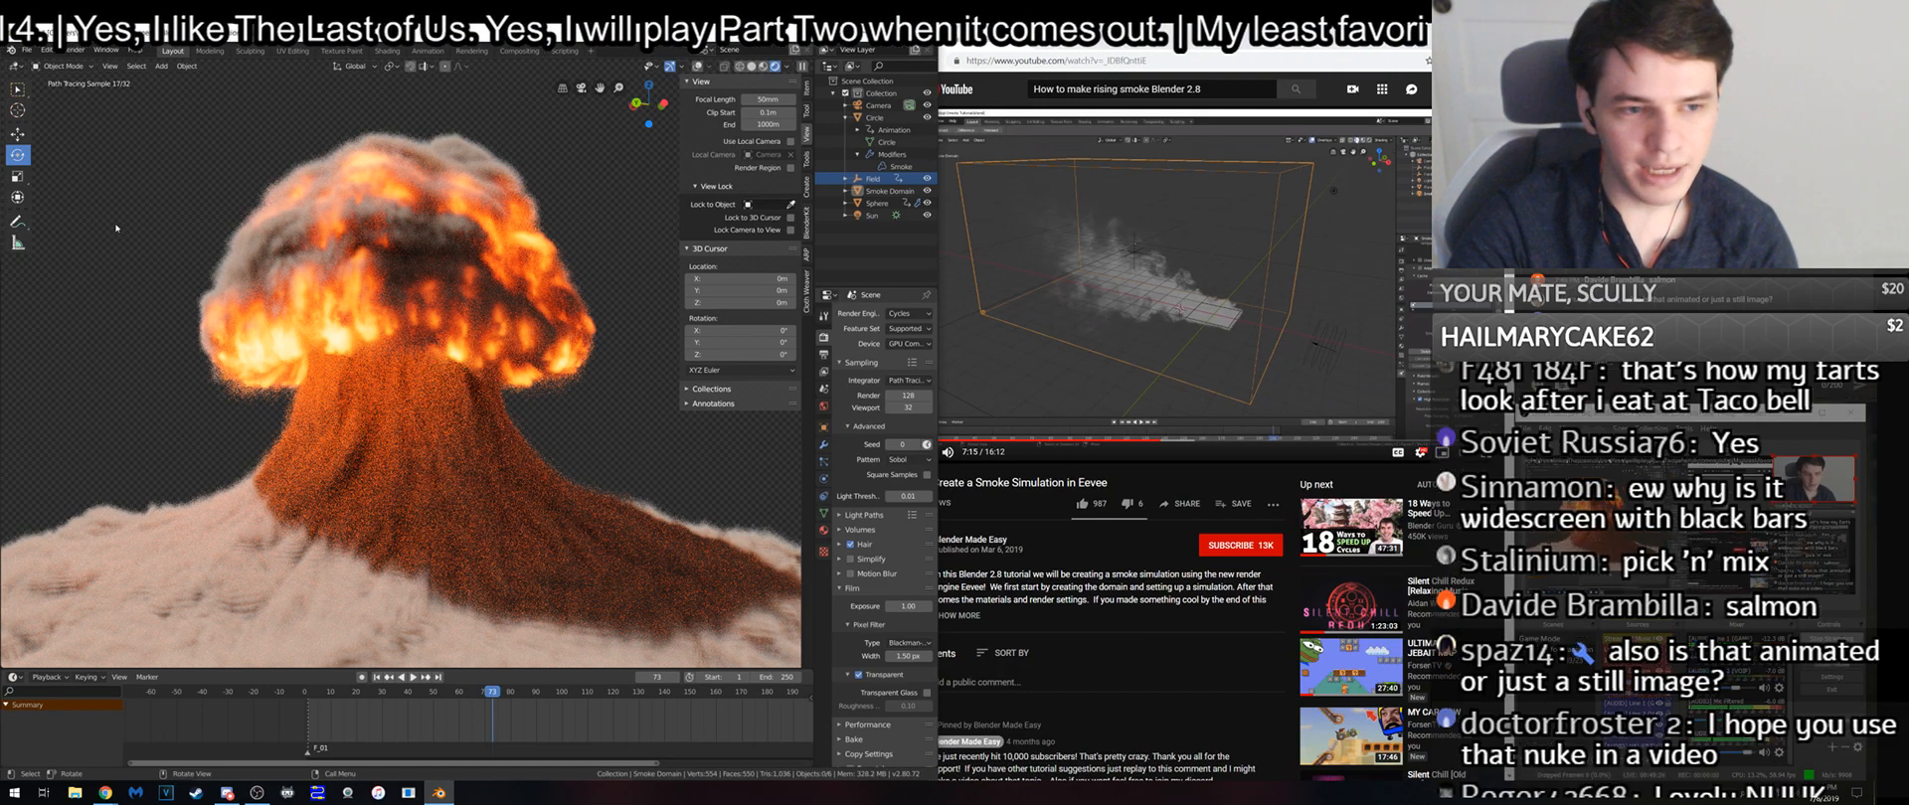
scroll(258, 314, "down", 1)
- Examine the explosion from above, and inspect the stem and the underside of the burning cap up close
middle_click_drag(259, 314, 440, 438)
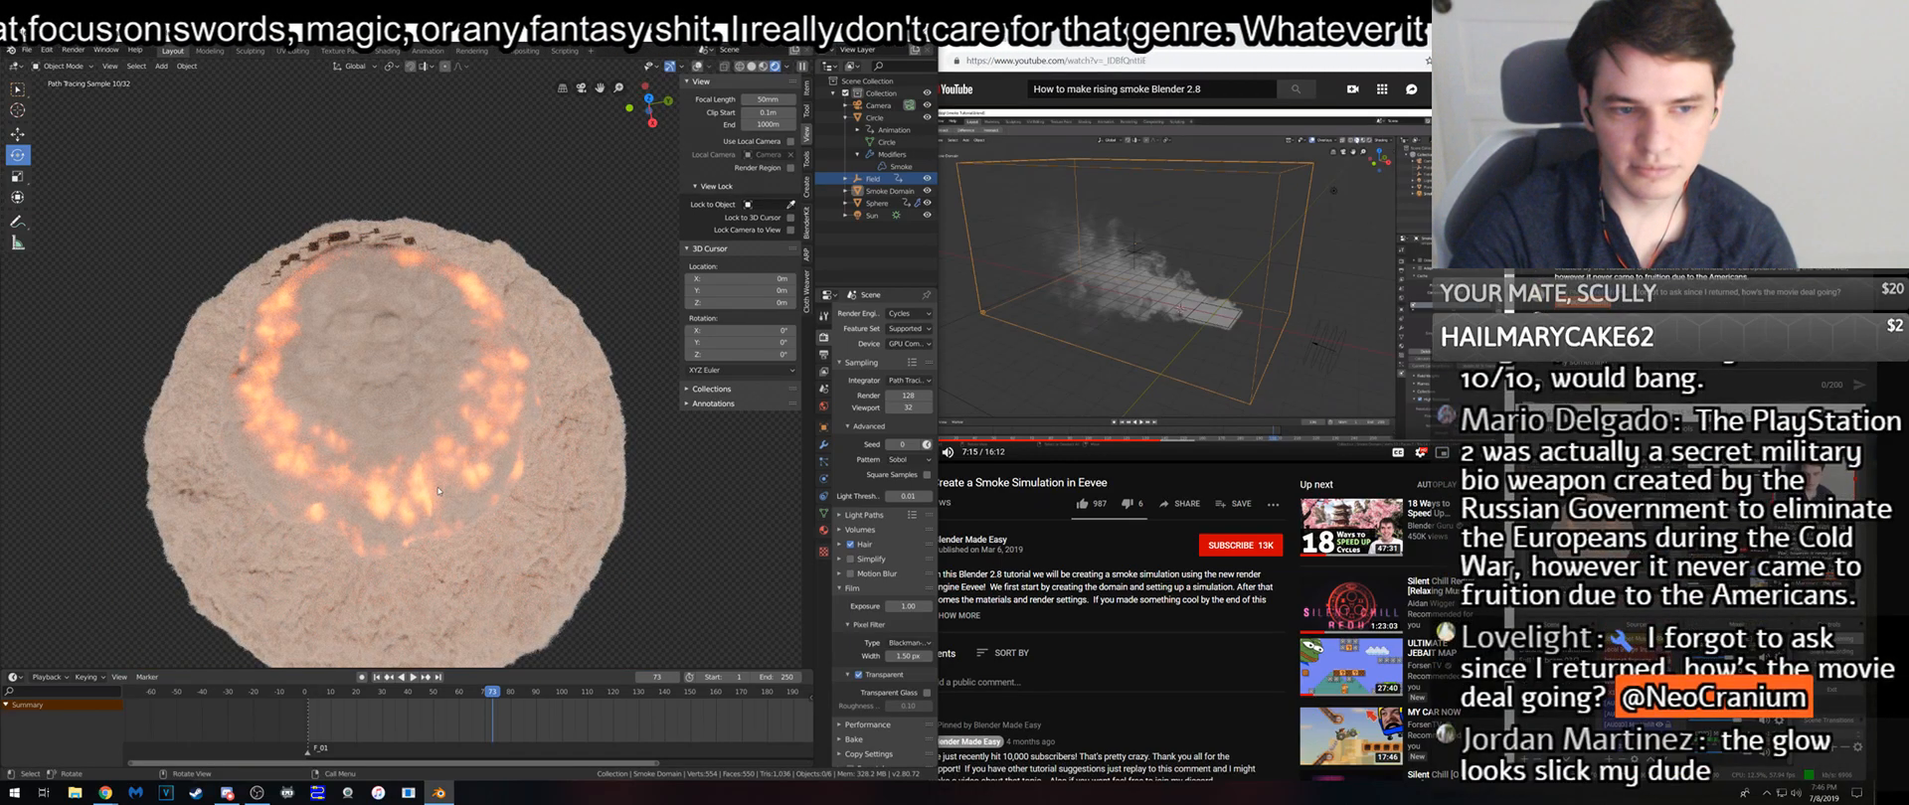
middle_click_drag(456, 462, 476, 401)
scroll(467, 392, "up", 5)
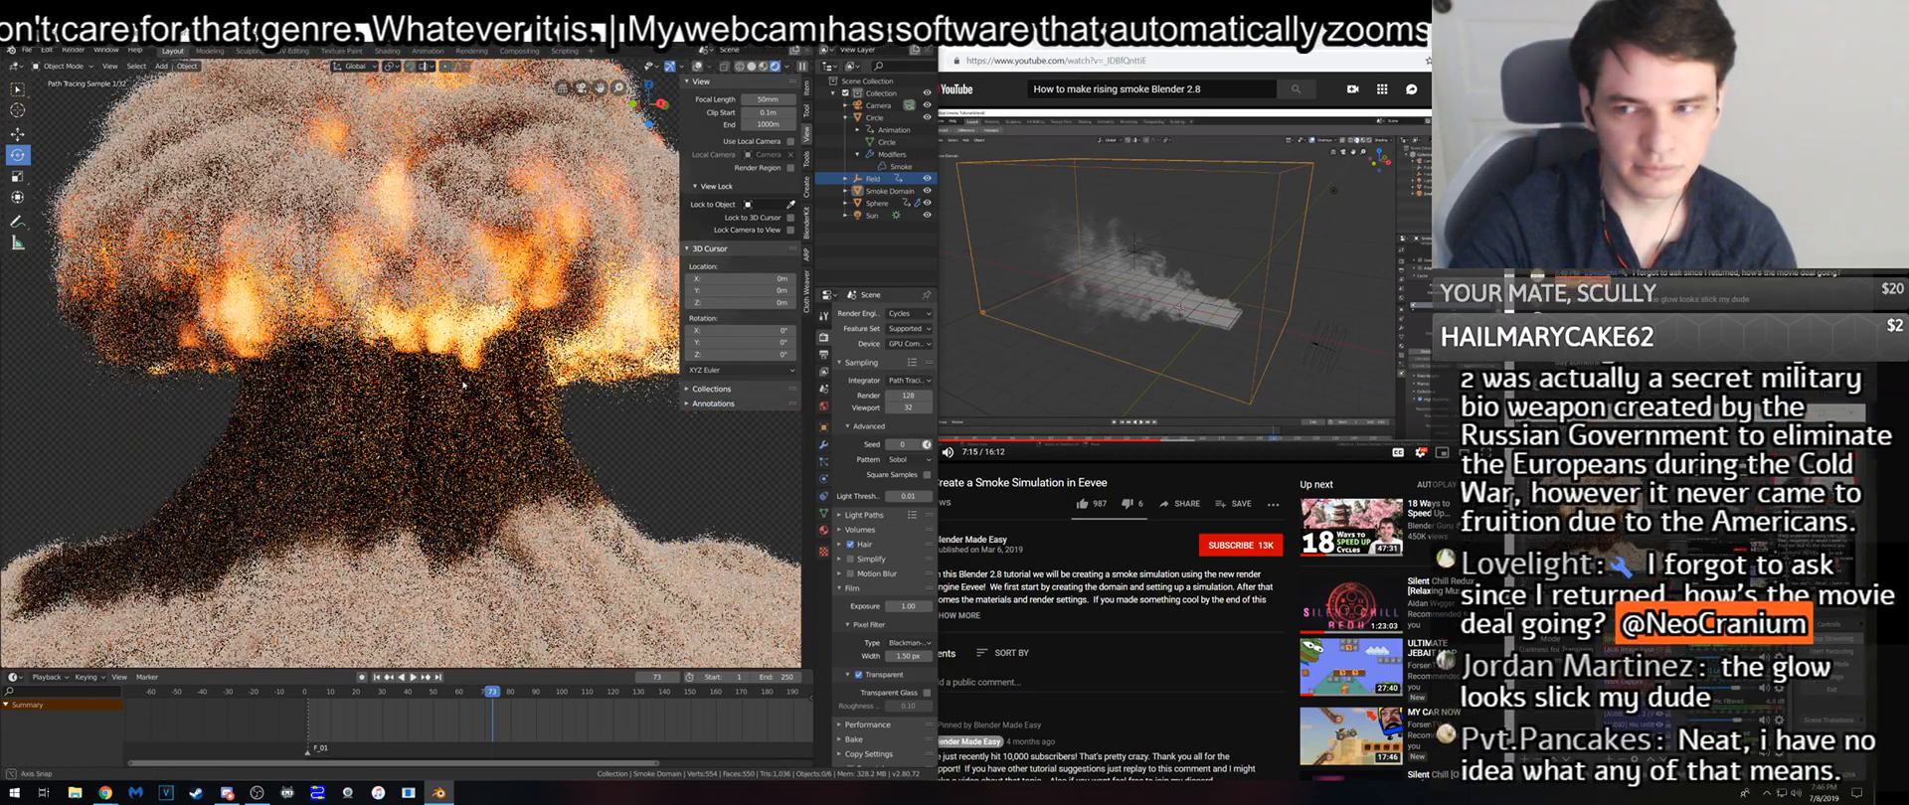
scroll(463, 382, "up", 5)
middle_click_drag(464, 375, 456, 362)
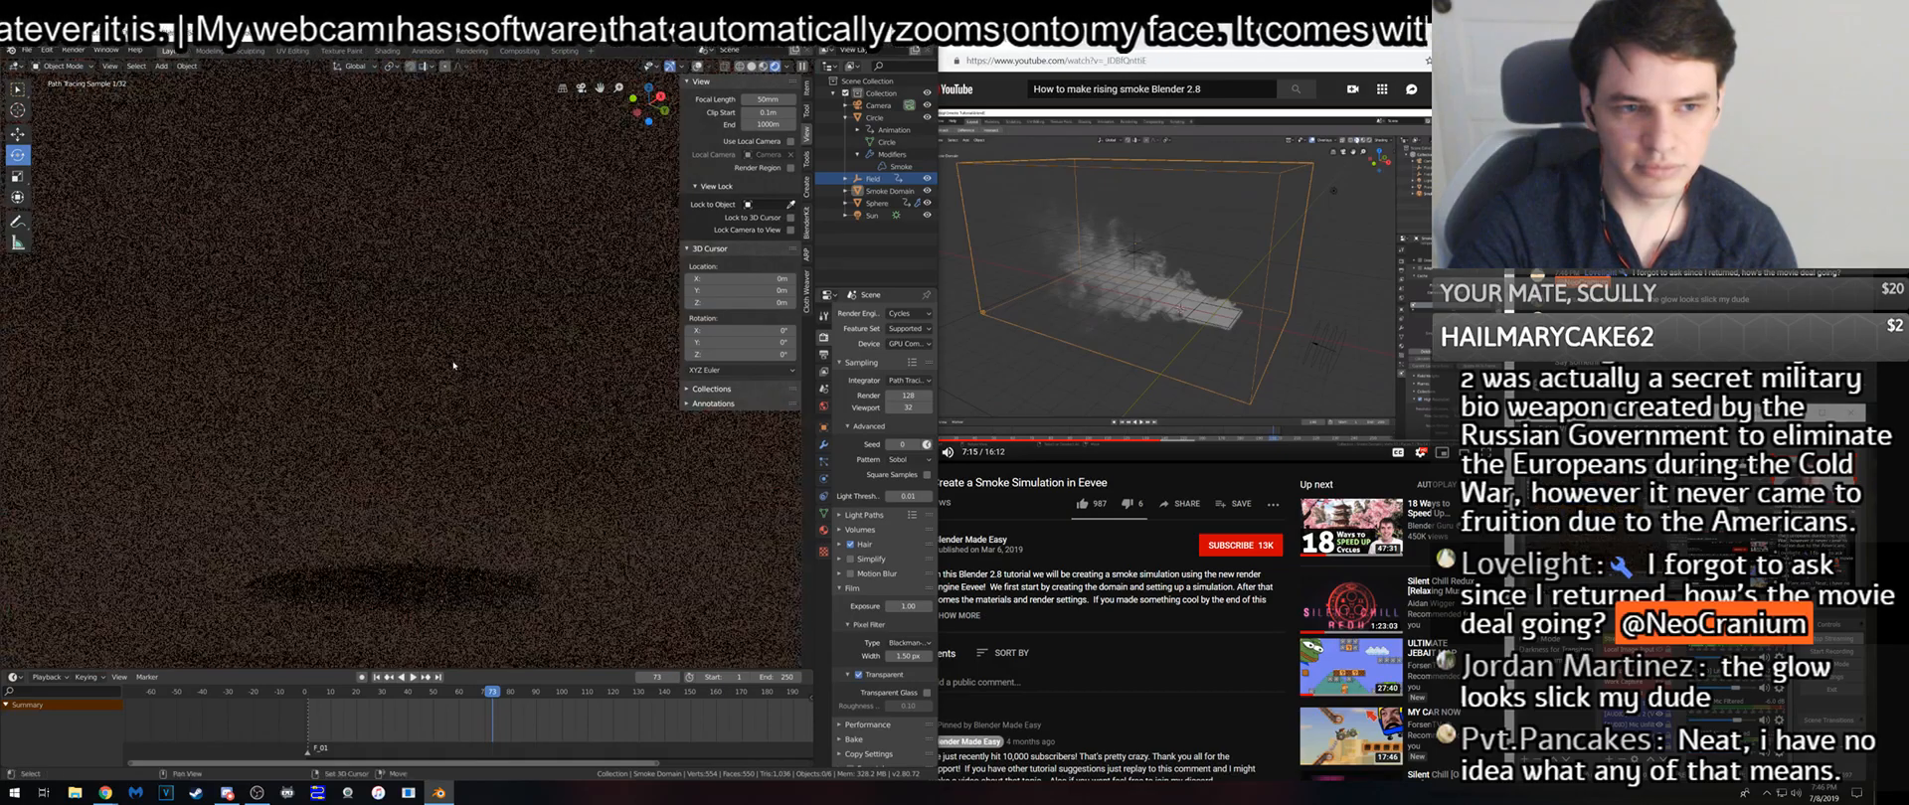
scroll(437, 495, "down", 4)
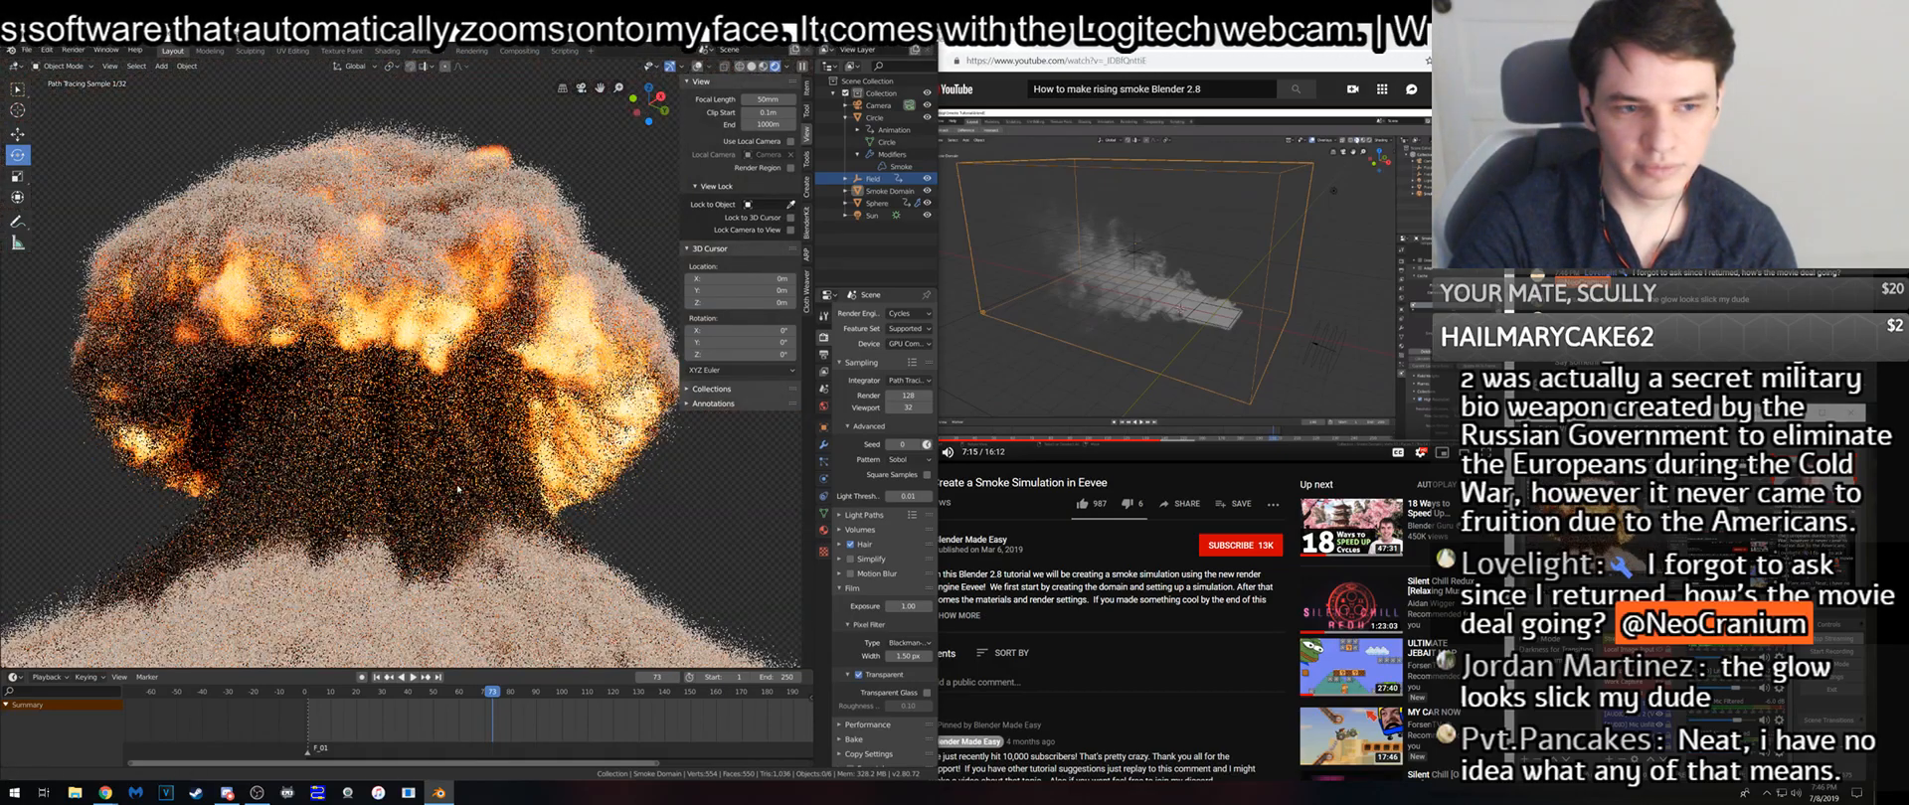
middle_click_drag(457, 489, 449, 477)
middle_click_drag(403, 417, 397, 407)
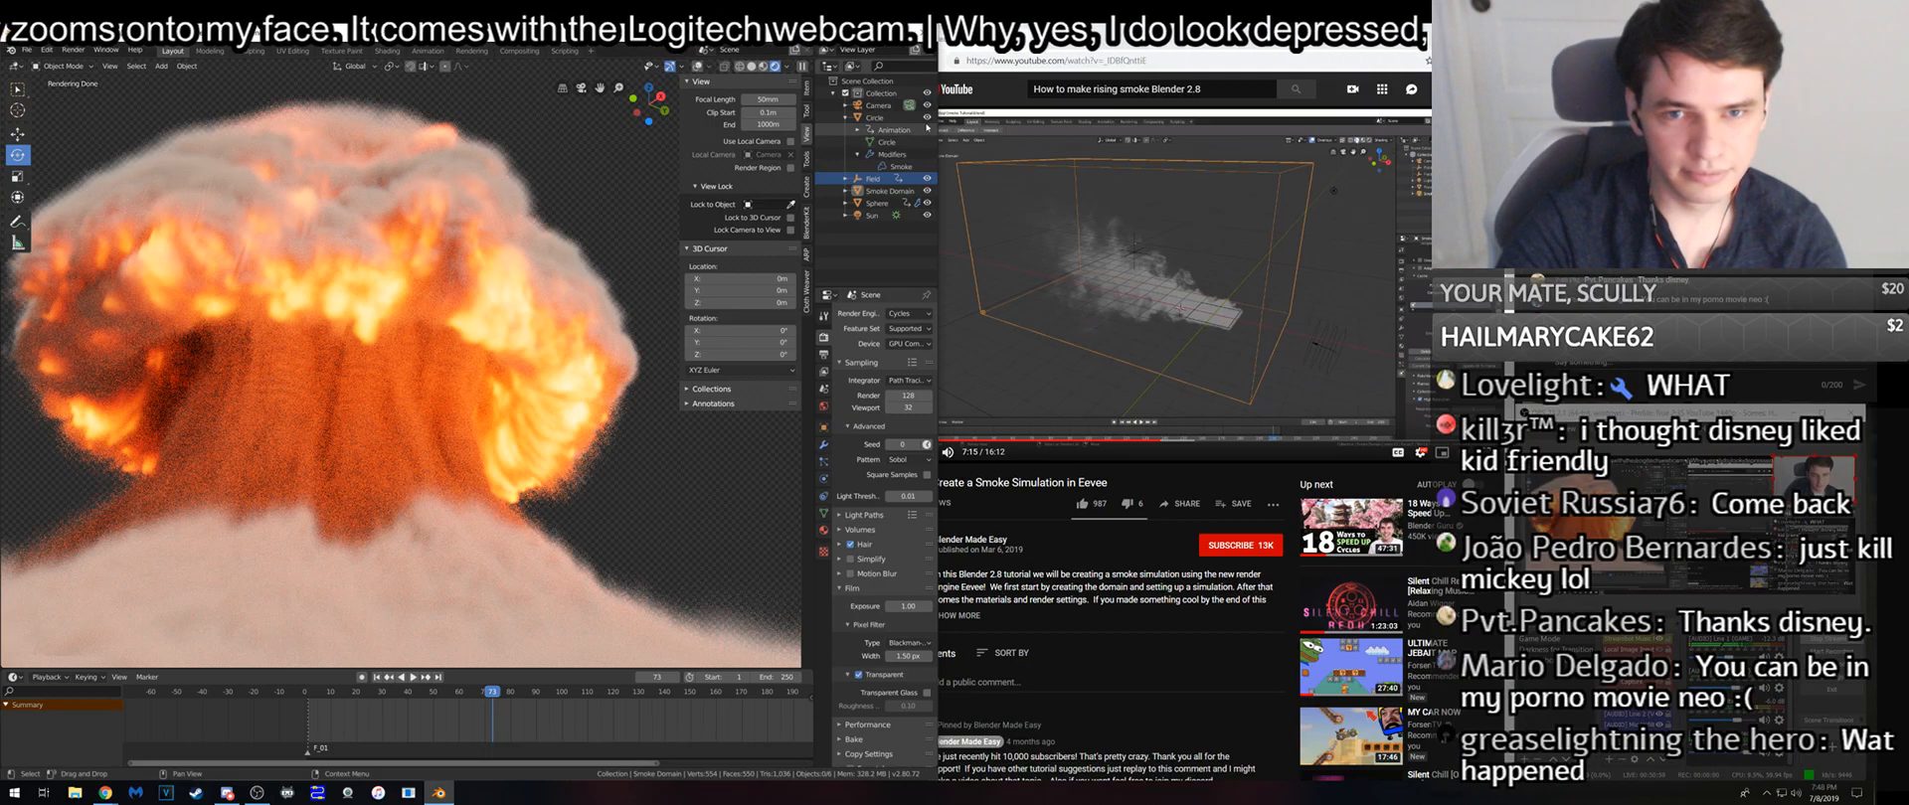
- Hide the Sun light and inspect the cloud lit only by its own fire, going back to about frame 50
left_click(927, 215)
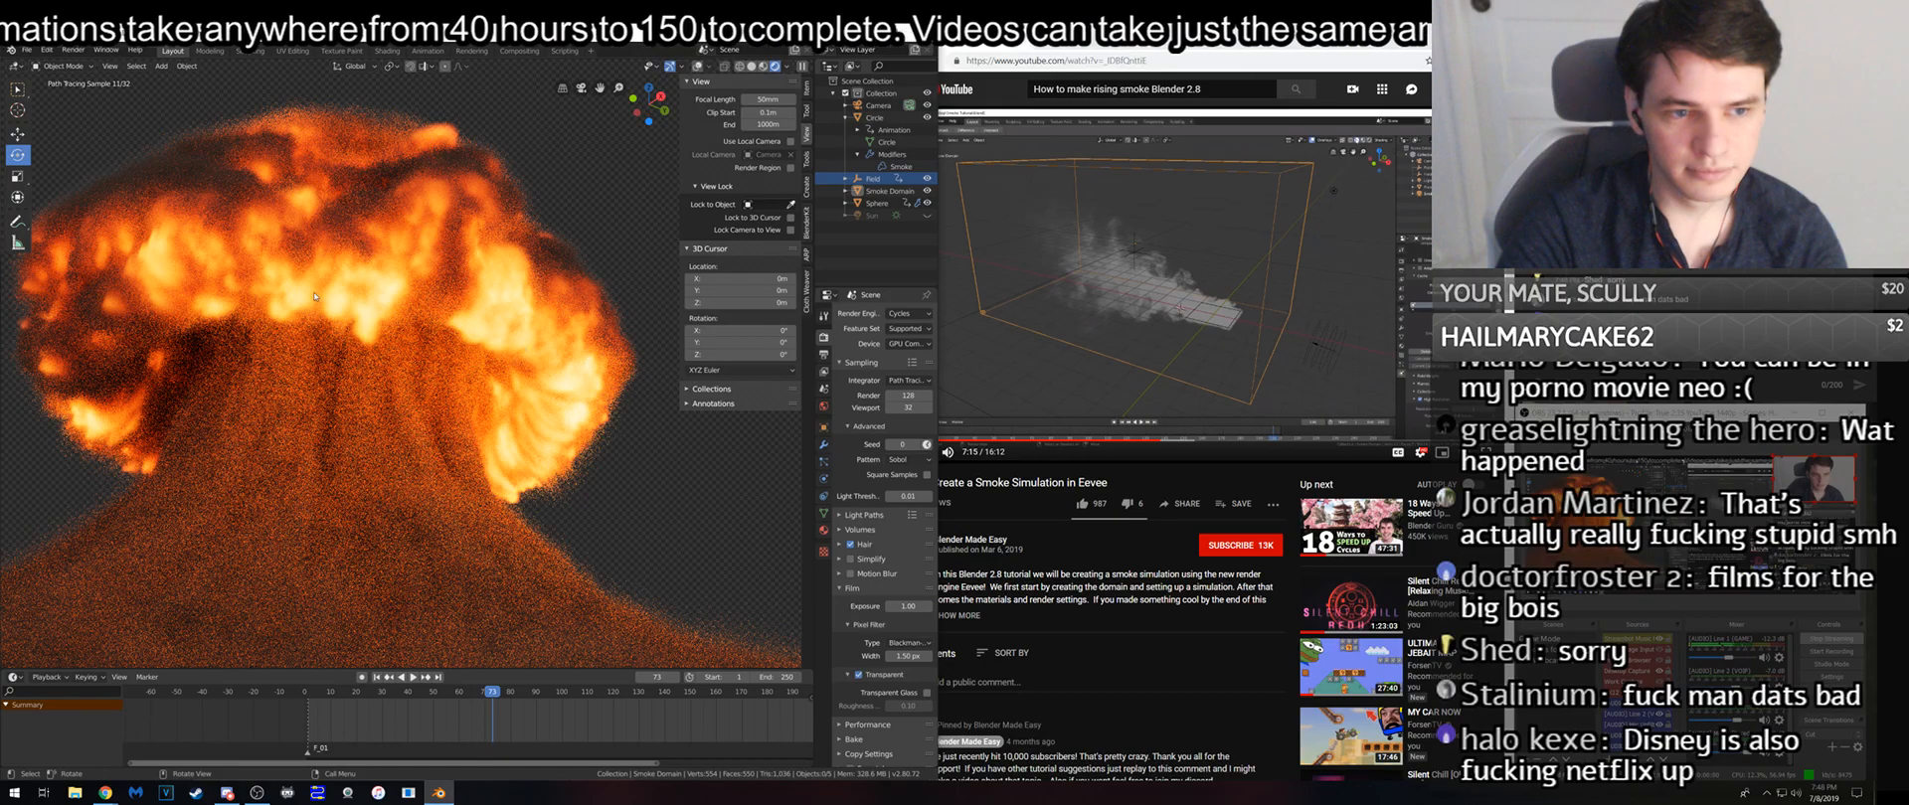
middle_click_drag(524, 368, 377, 327)
scroll(376, 332, "down", 5)
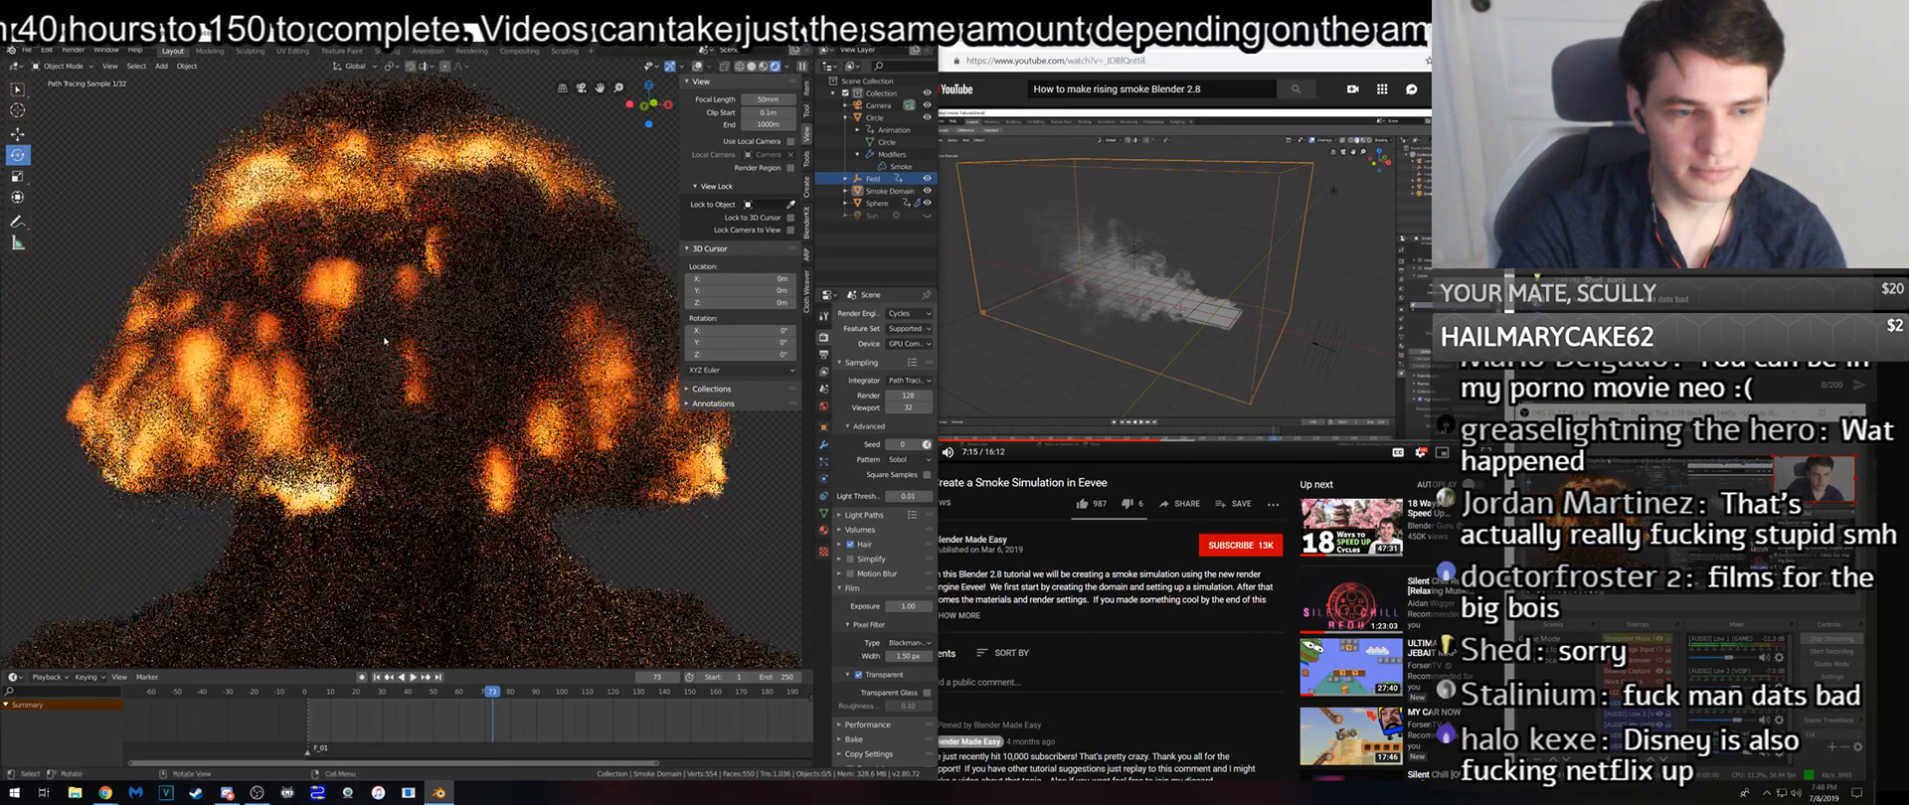
middle_click_drag(366, 322, 433, 405)
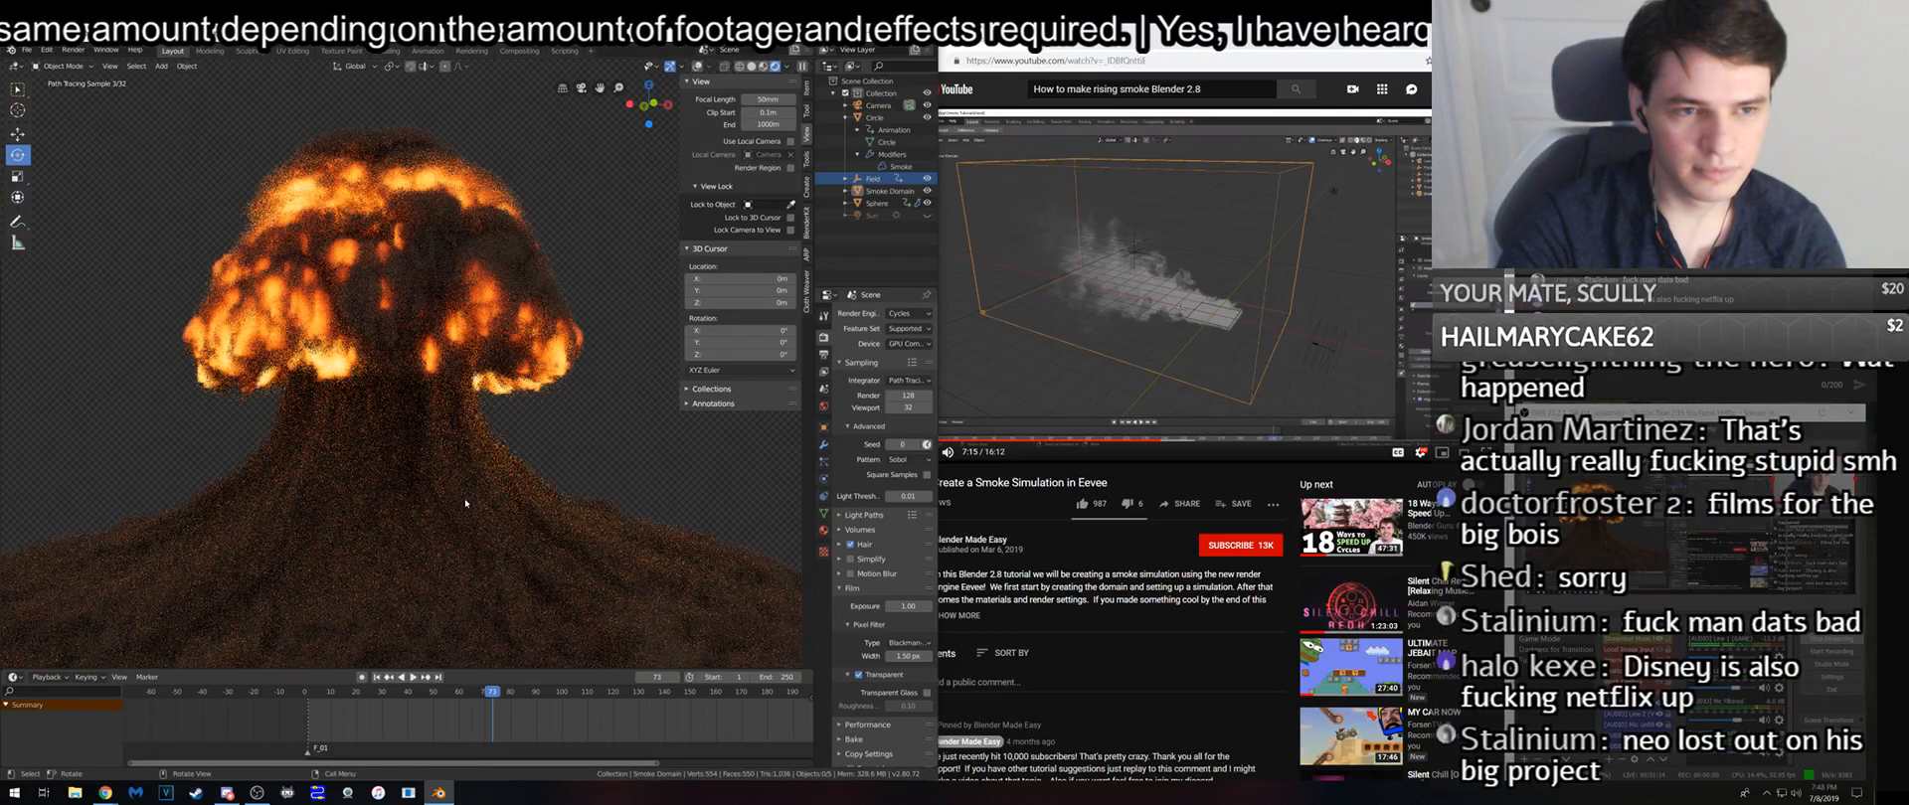
left_click(433, 693)
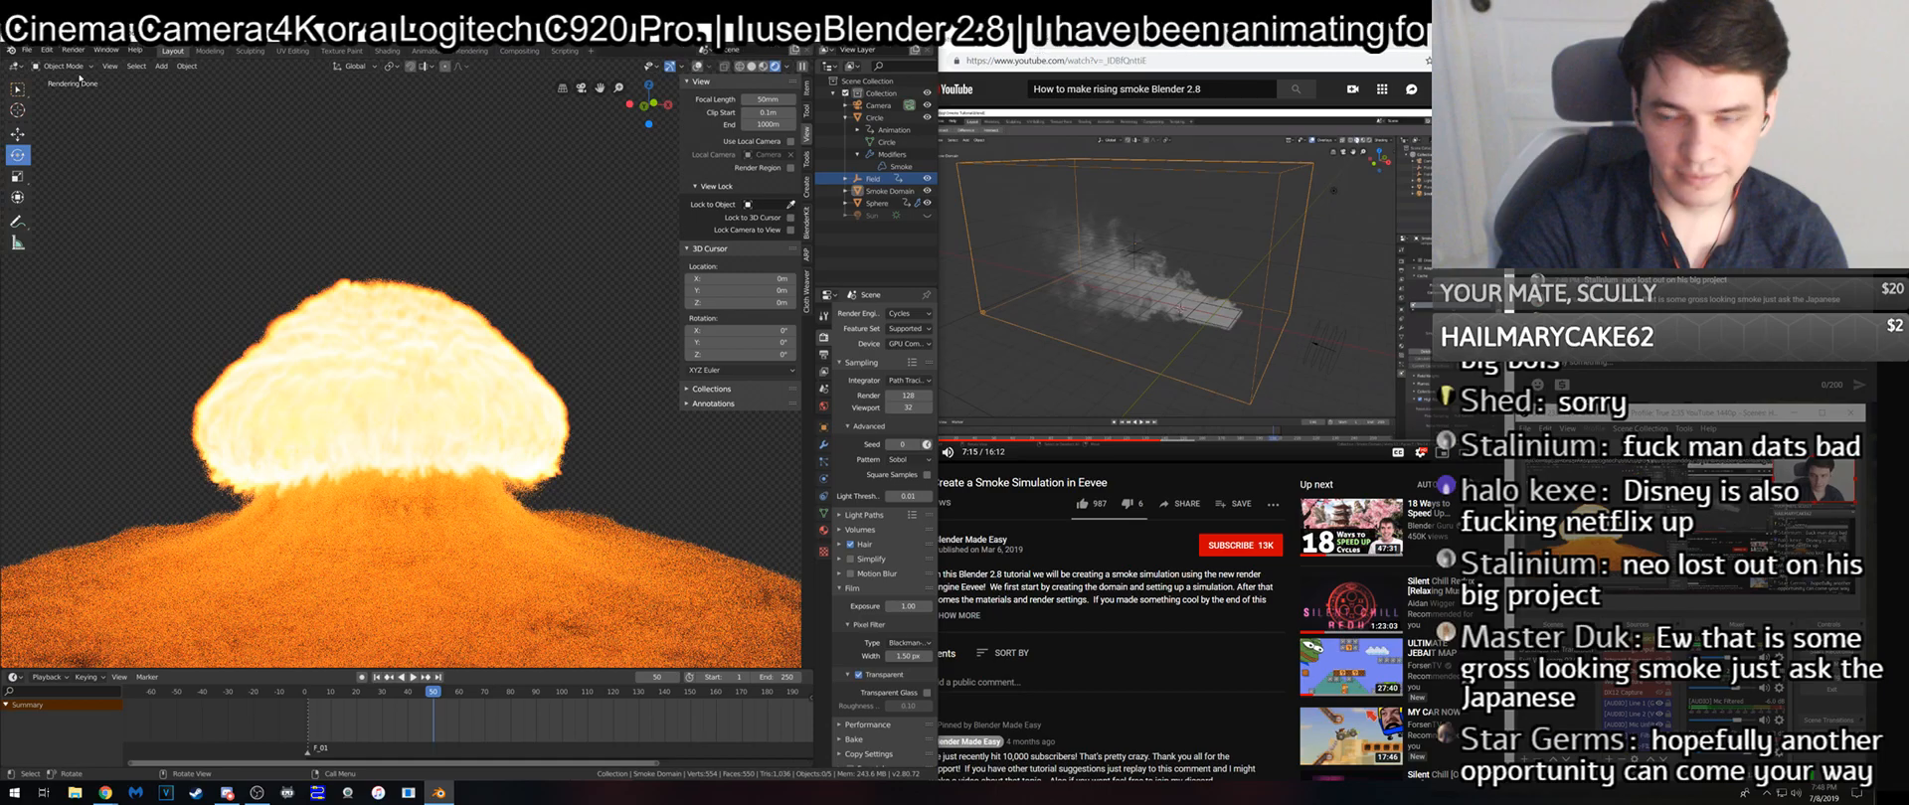
- Open the recent file "hello smoke man.blend", discarding the unsaved changes to the explosion scene
left_click(27, 50)
mouse_move(88, 91)
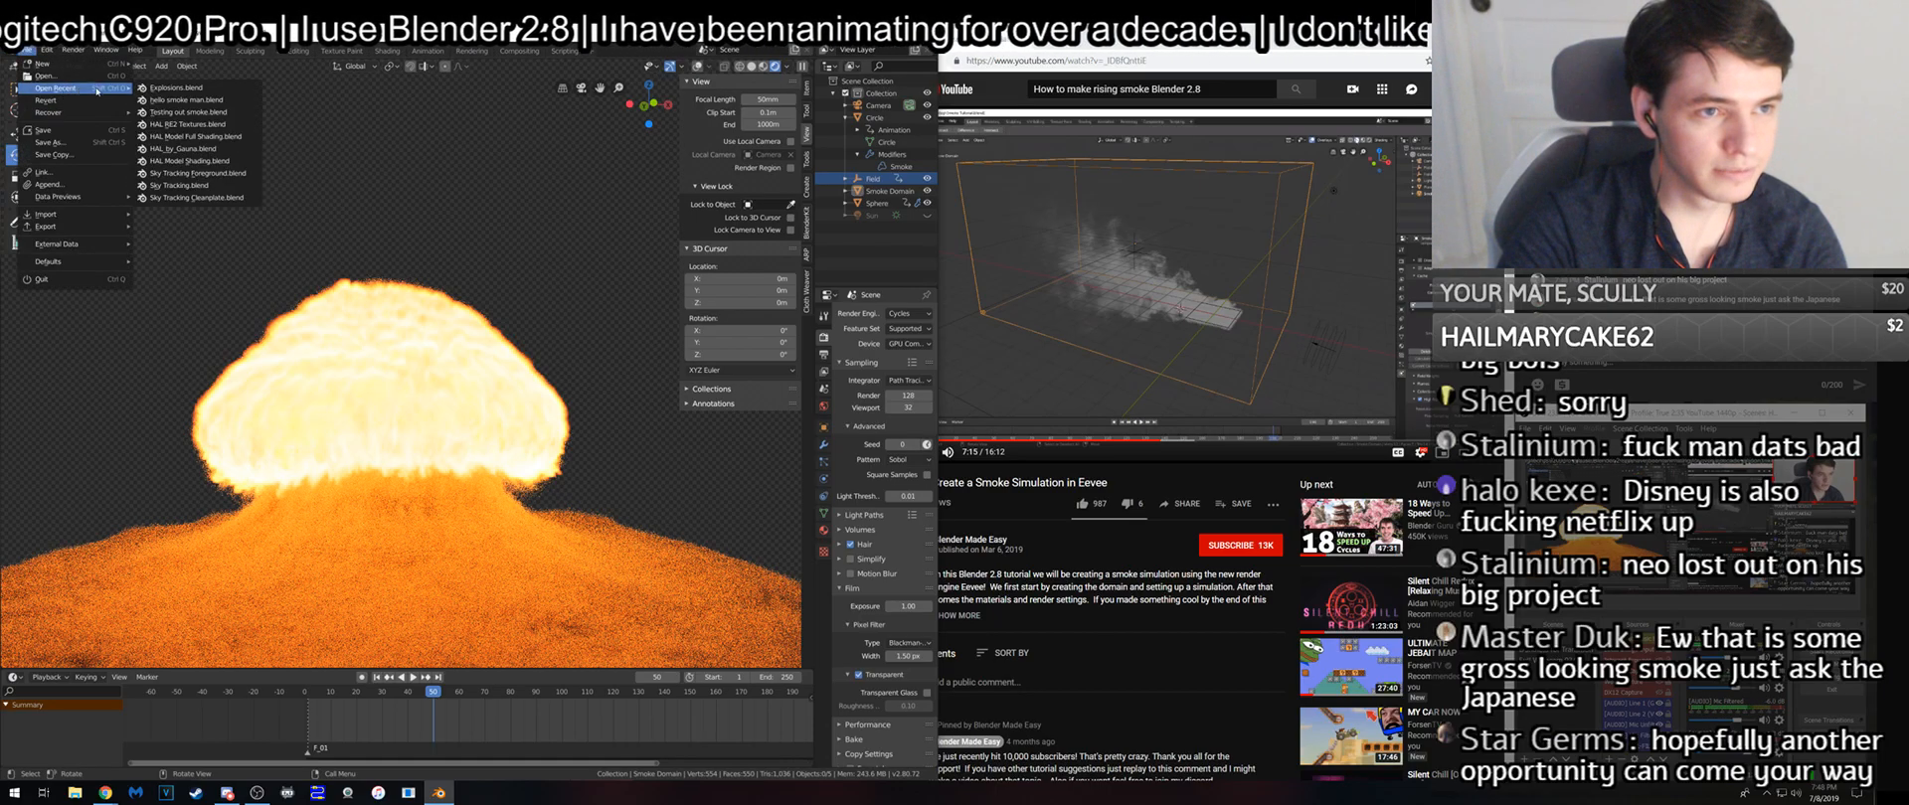
left_click(201, 101)
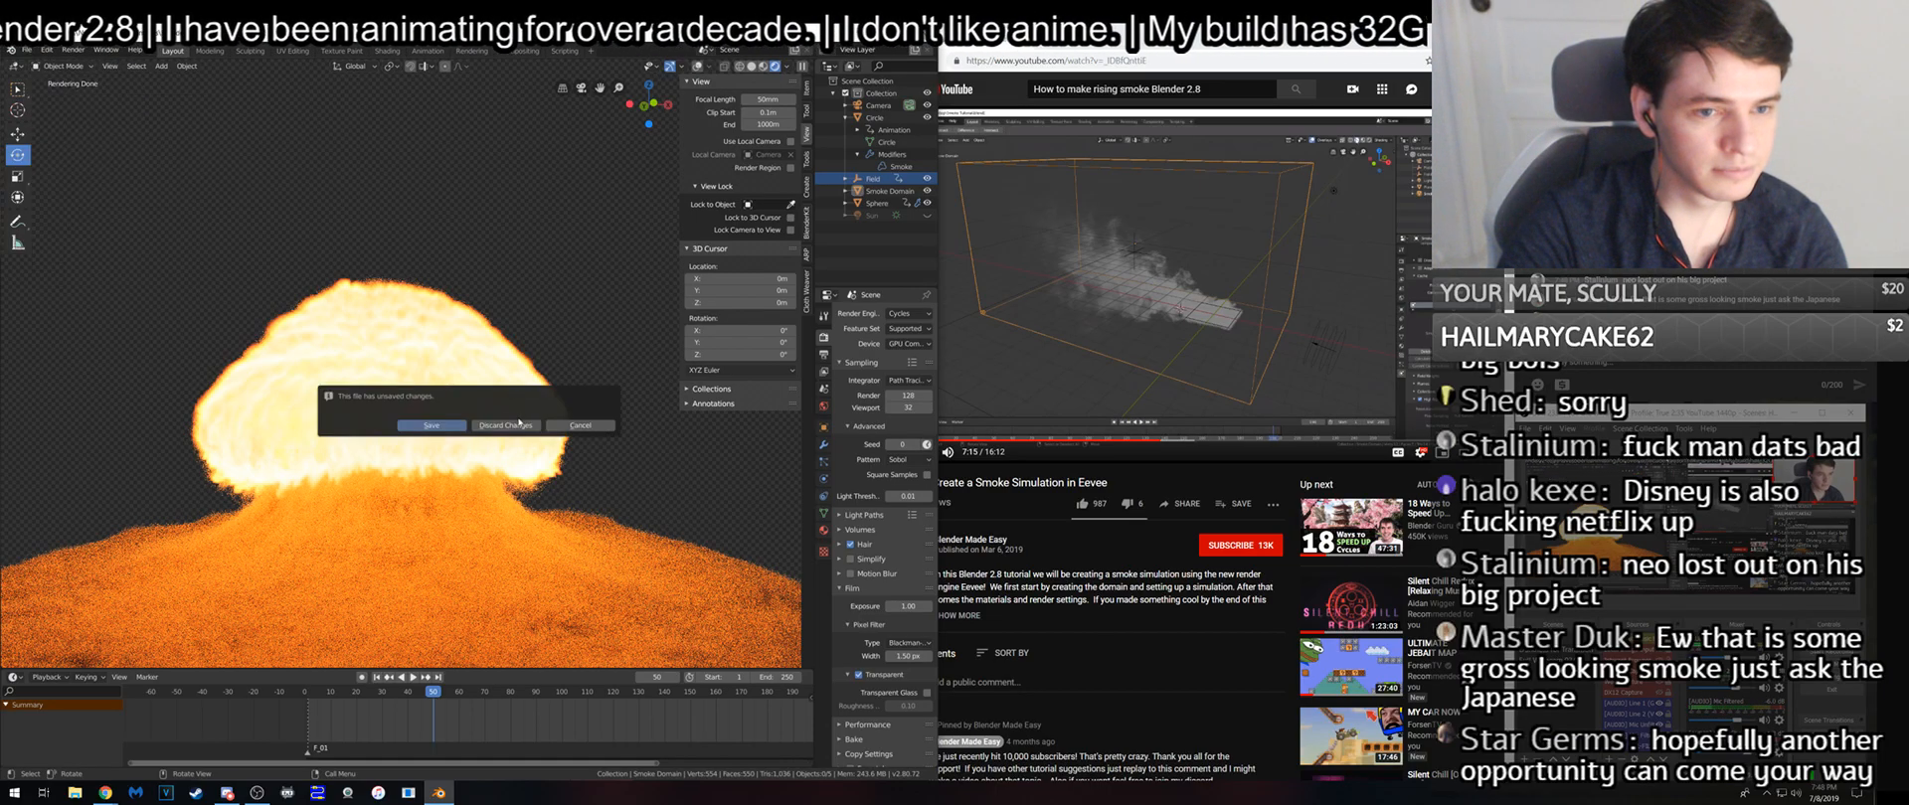
- Delete the sphere used as the smoke domain and save the file
scroll(616, 422, "up", 3)
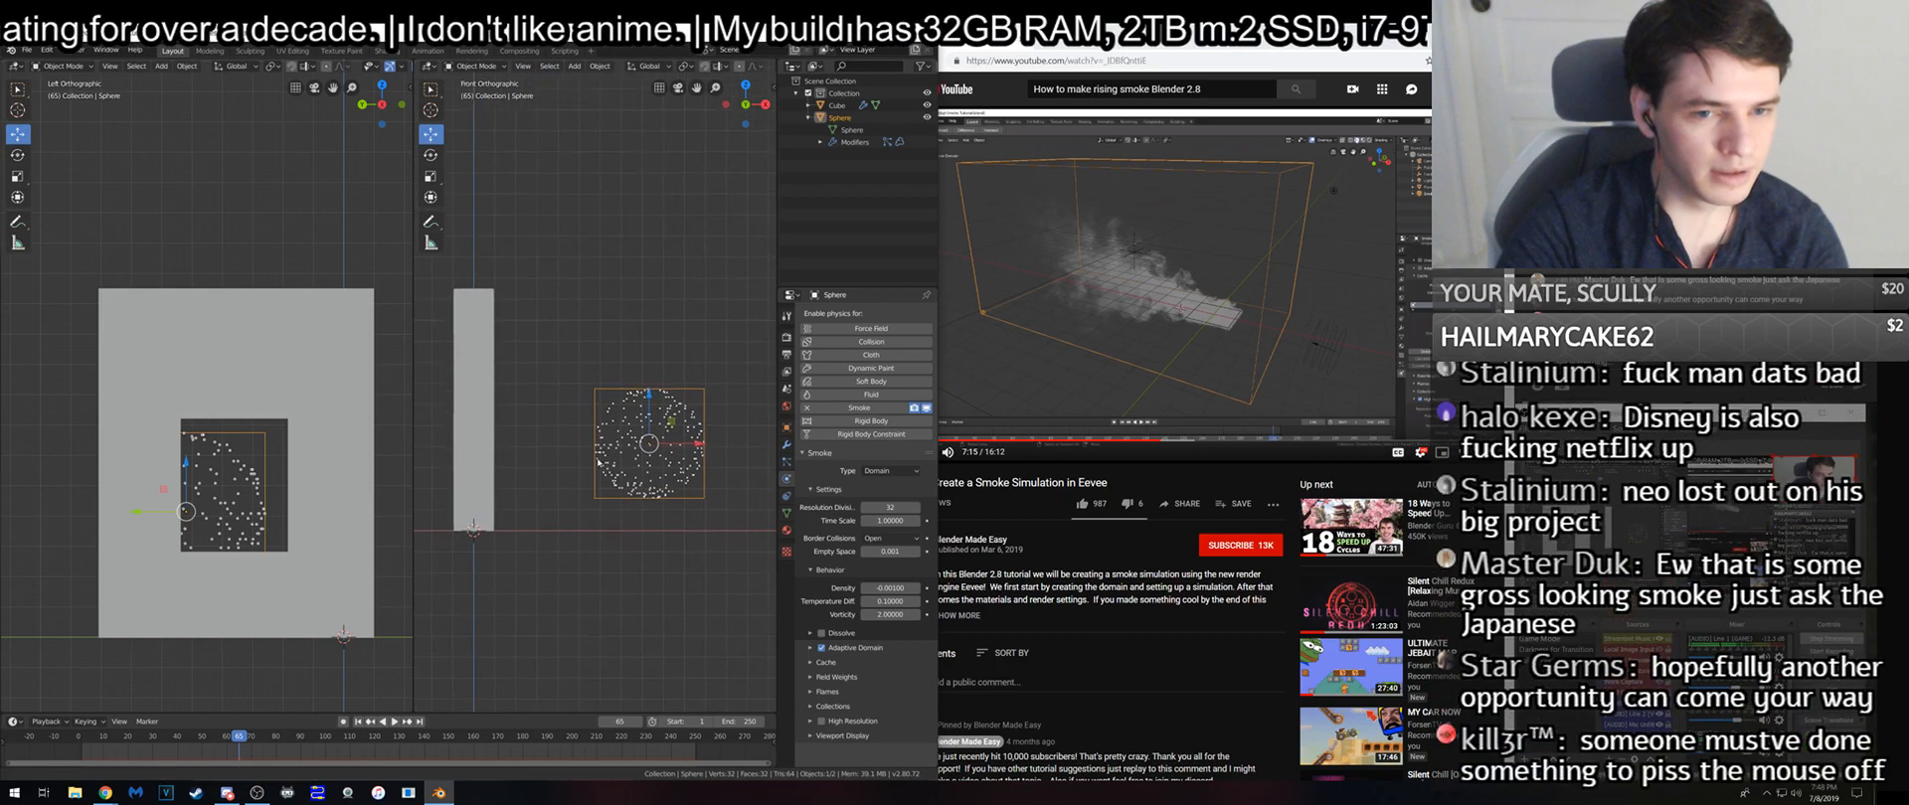
key("x")
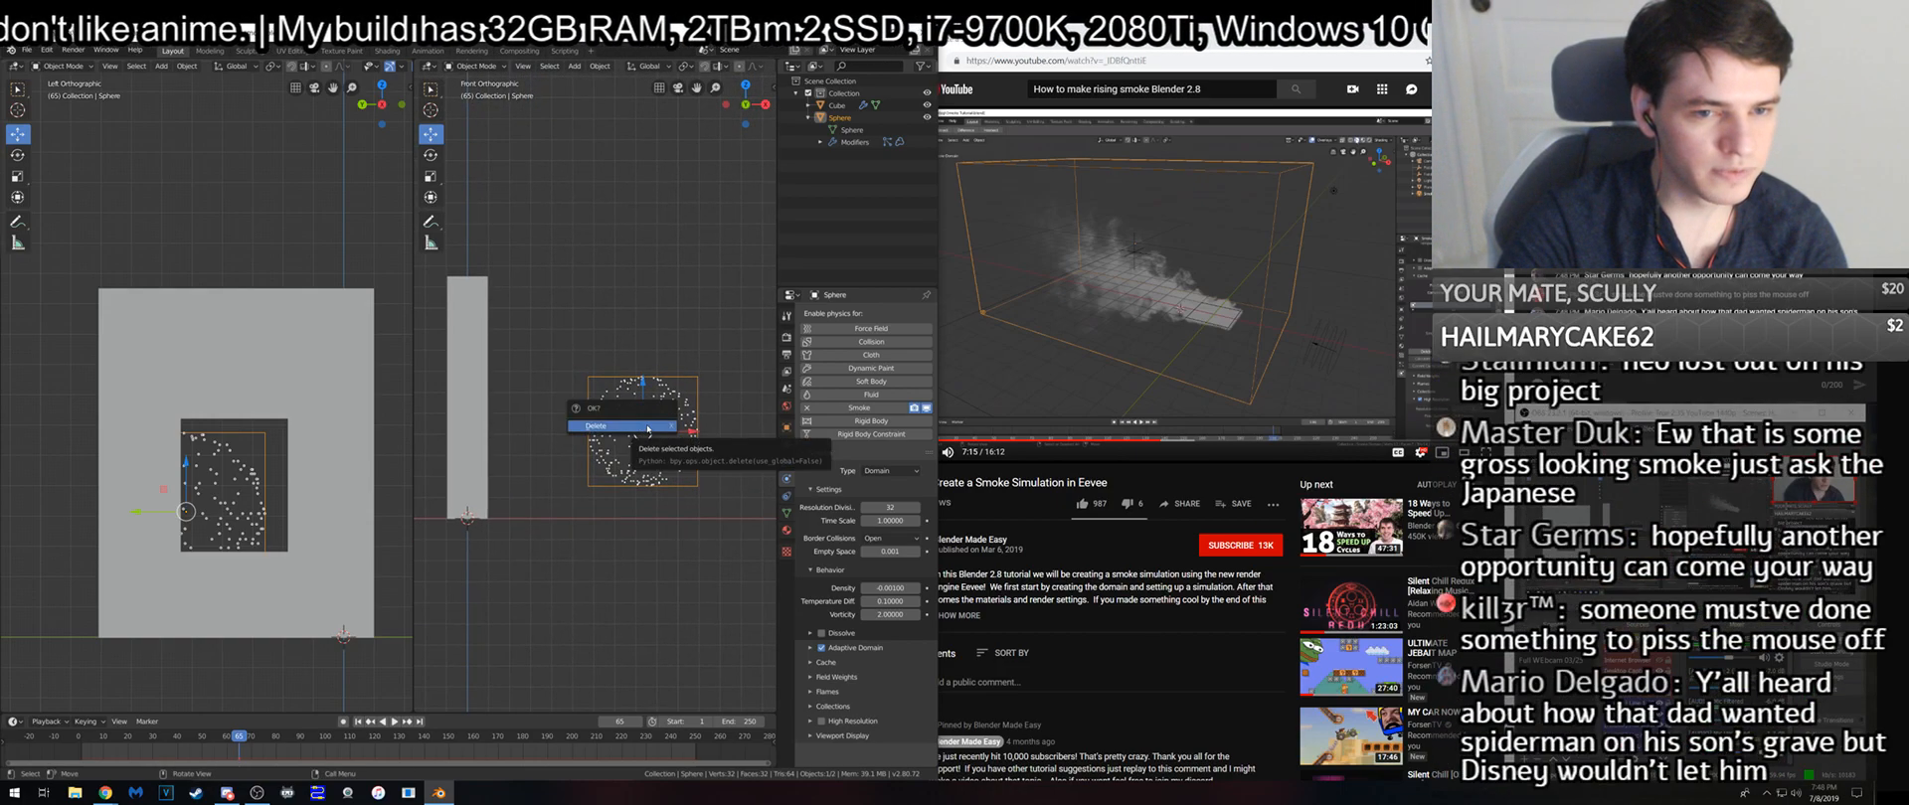
left_click(648, 428)
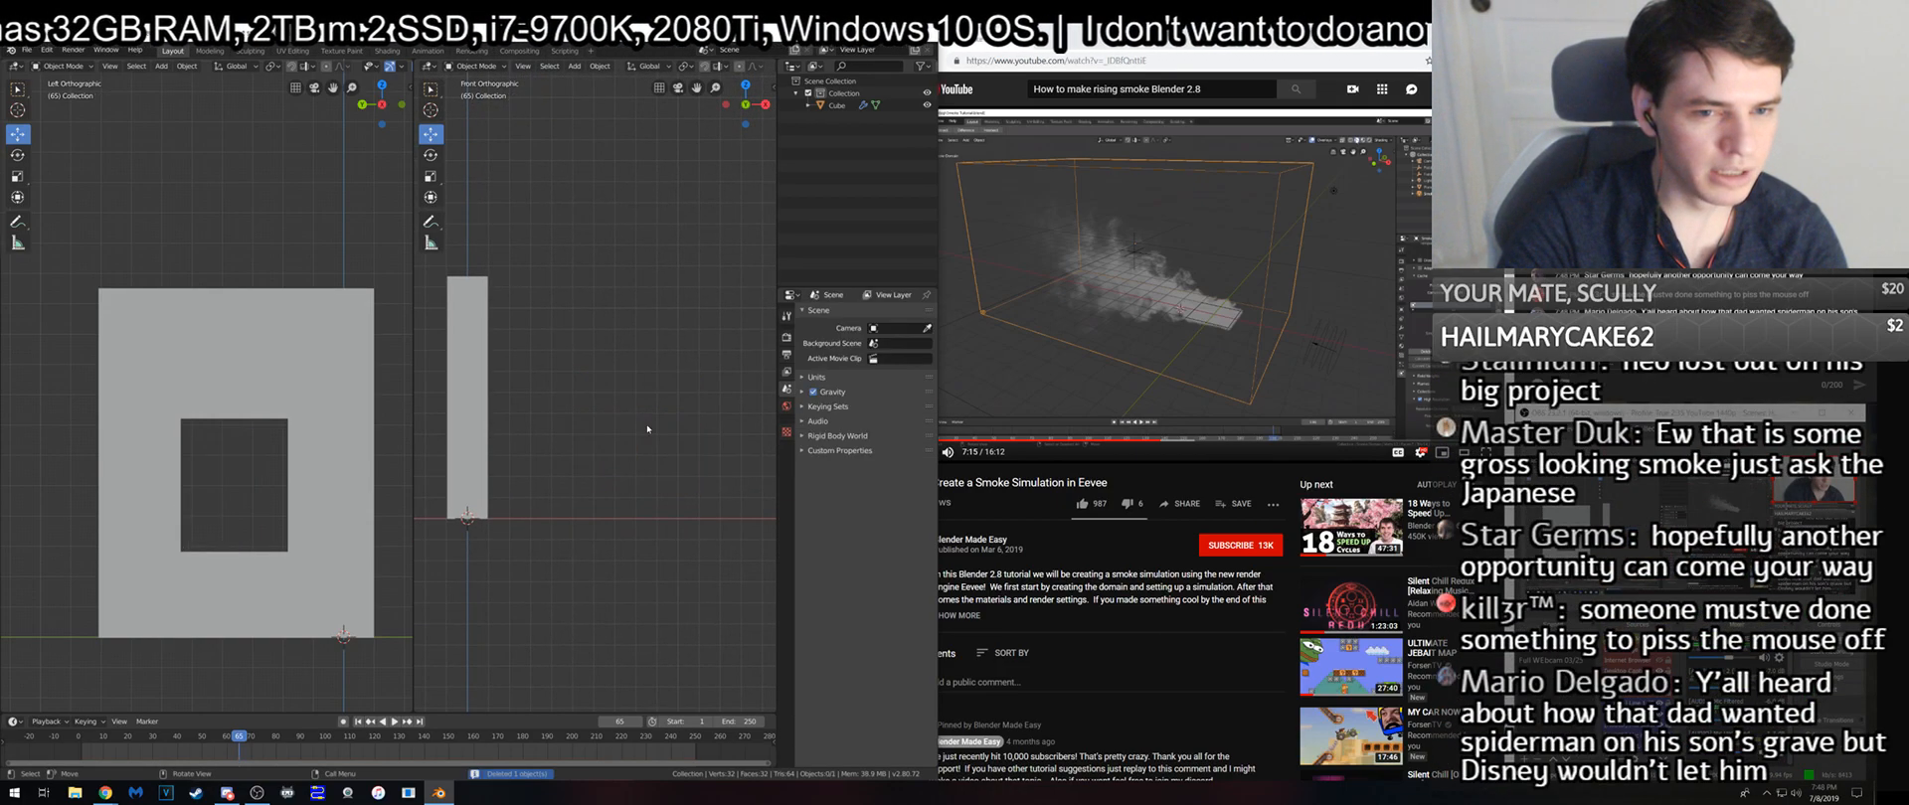
scroll(615, 425, "down", 2)
middle_click_drag(614, 425, 644, 448)
key("ctrl+s")
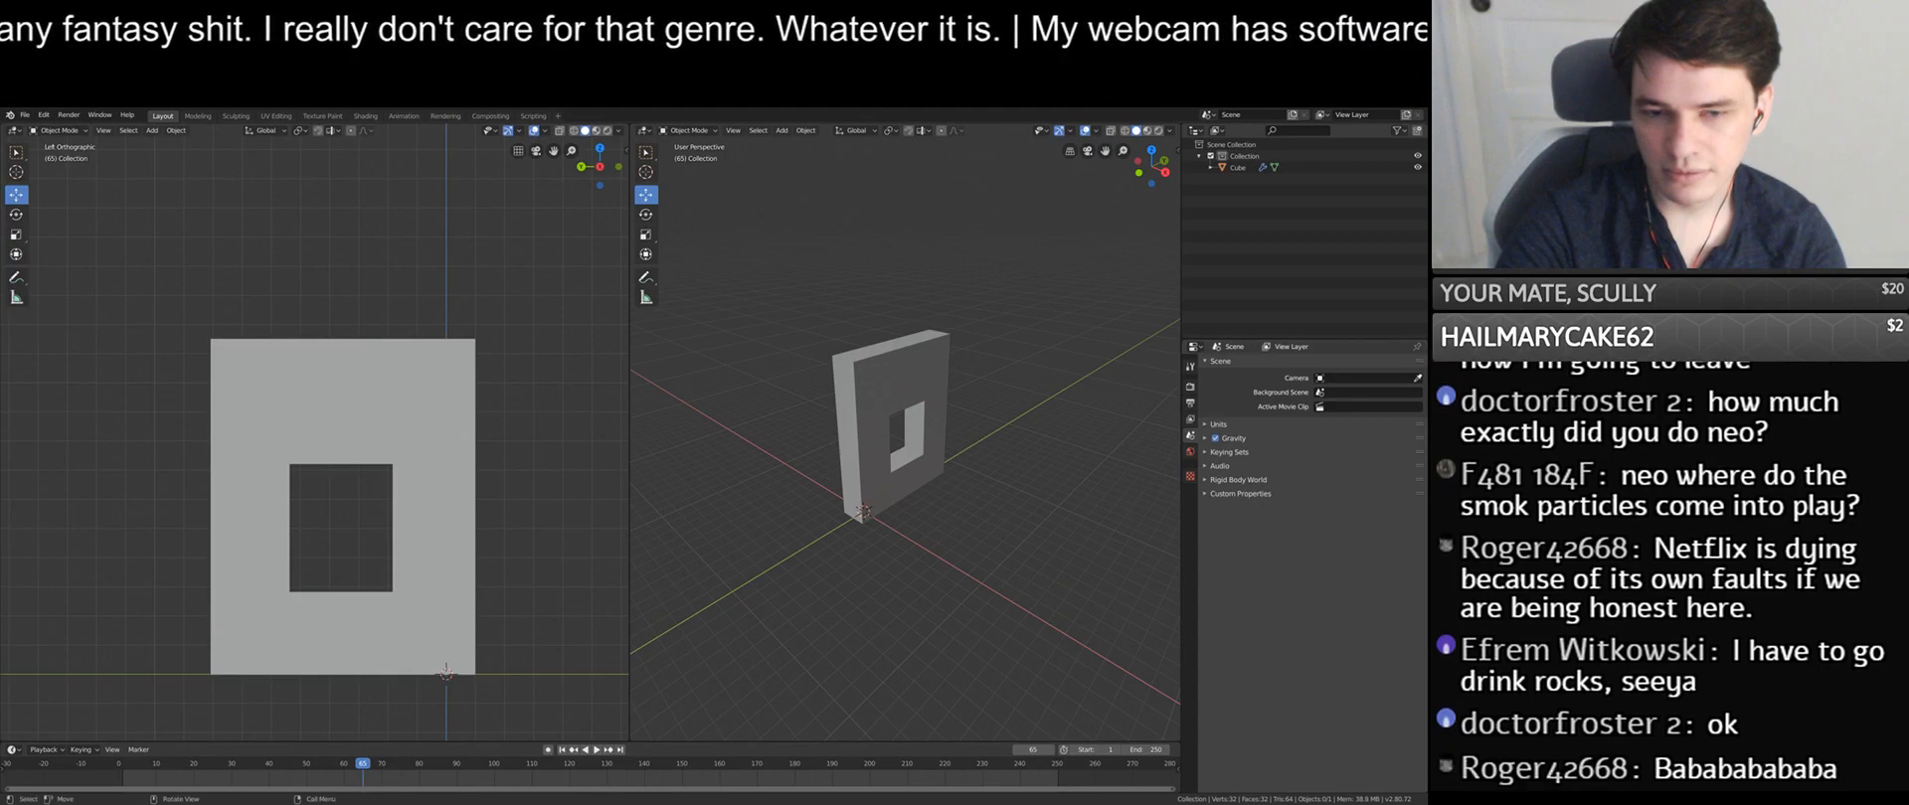
- Save the file again, add a mesh plane, and place it a short distance from the wall with the window opening
scroll(960, 567, "up", 4)
key("ctrl+s")
middle_click_drag(960, 579, 929, 545, "shift")
key("shift+a")
mouse_move(997, 561)
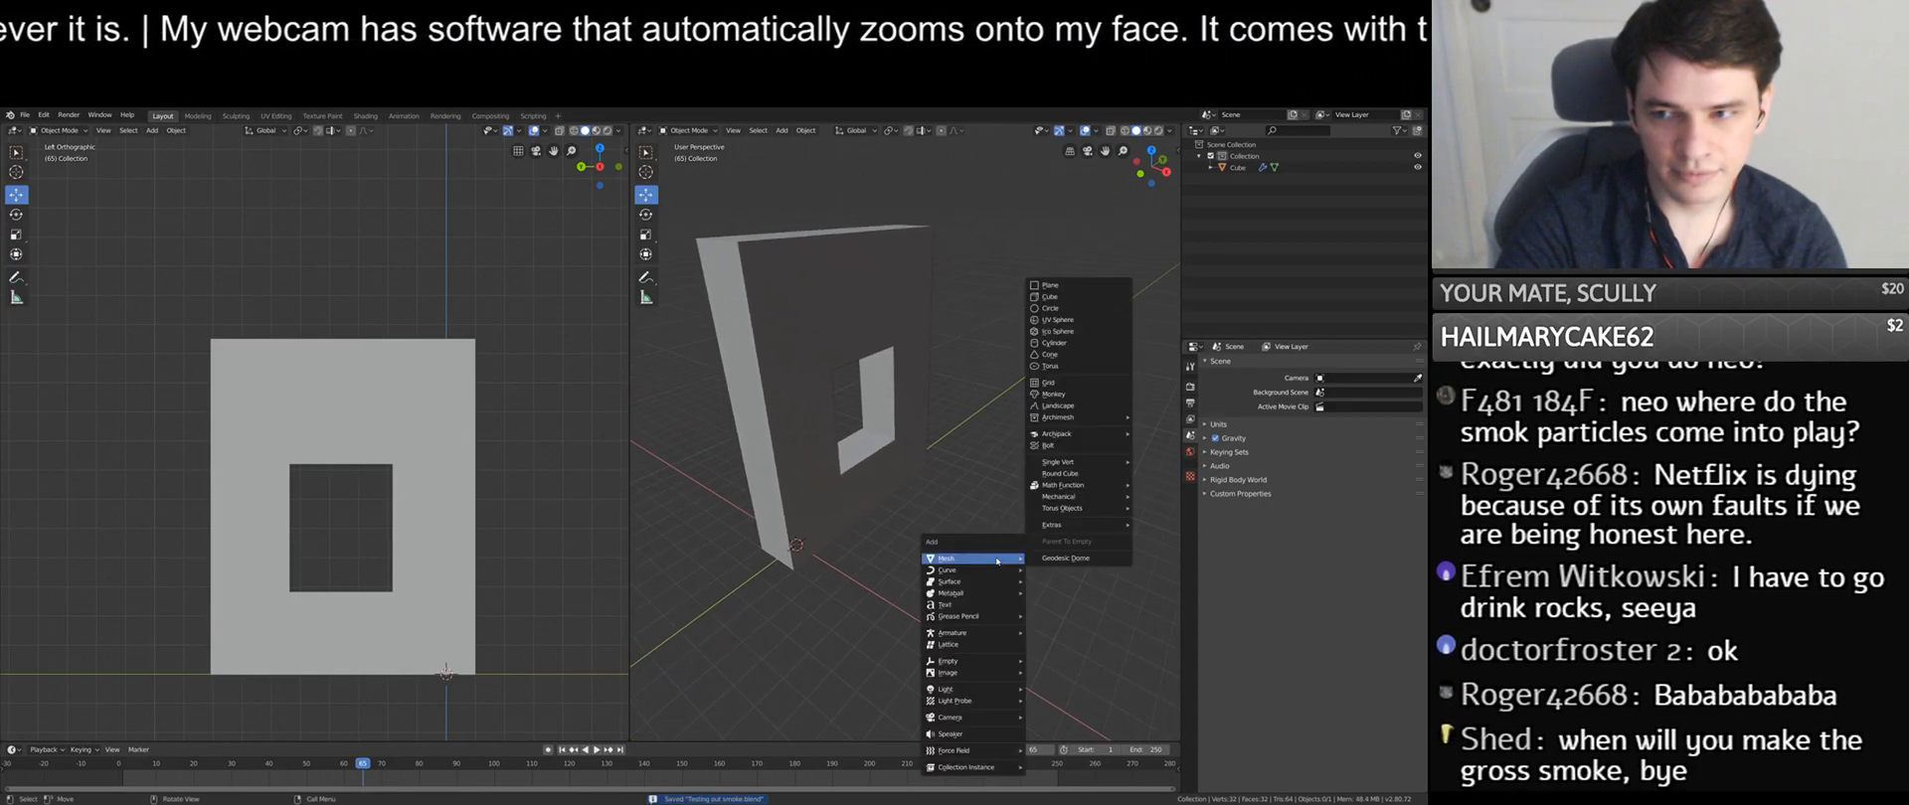
left_click(1059, 299)
key("g")
left_click(1007, 545)
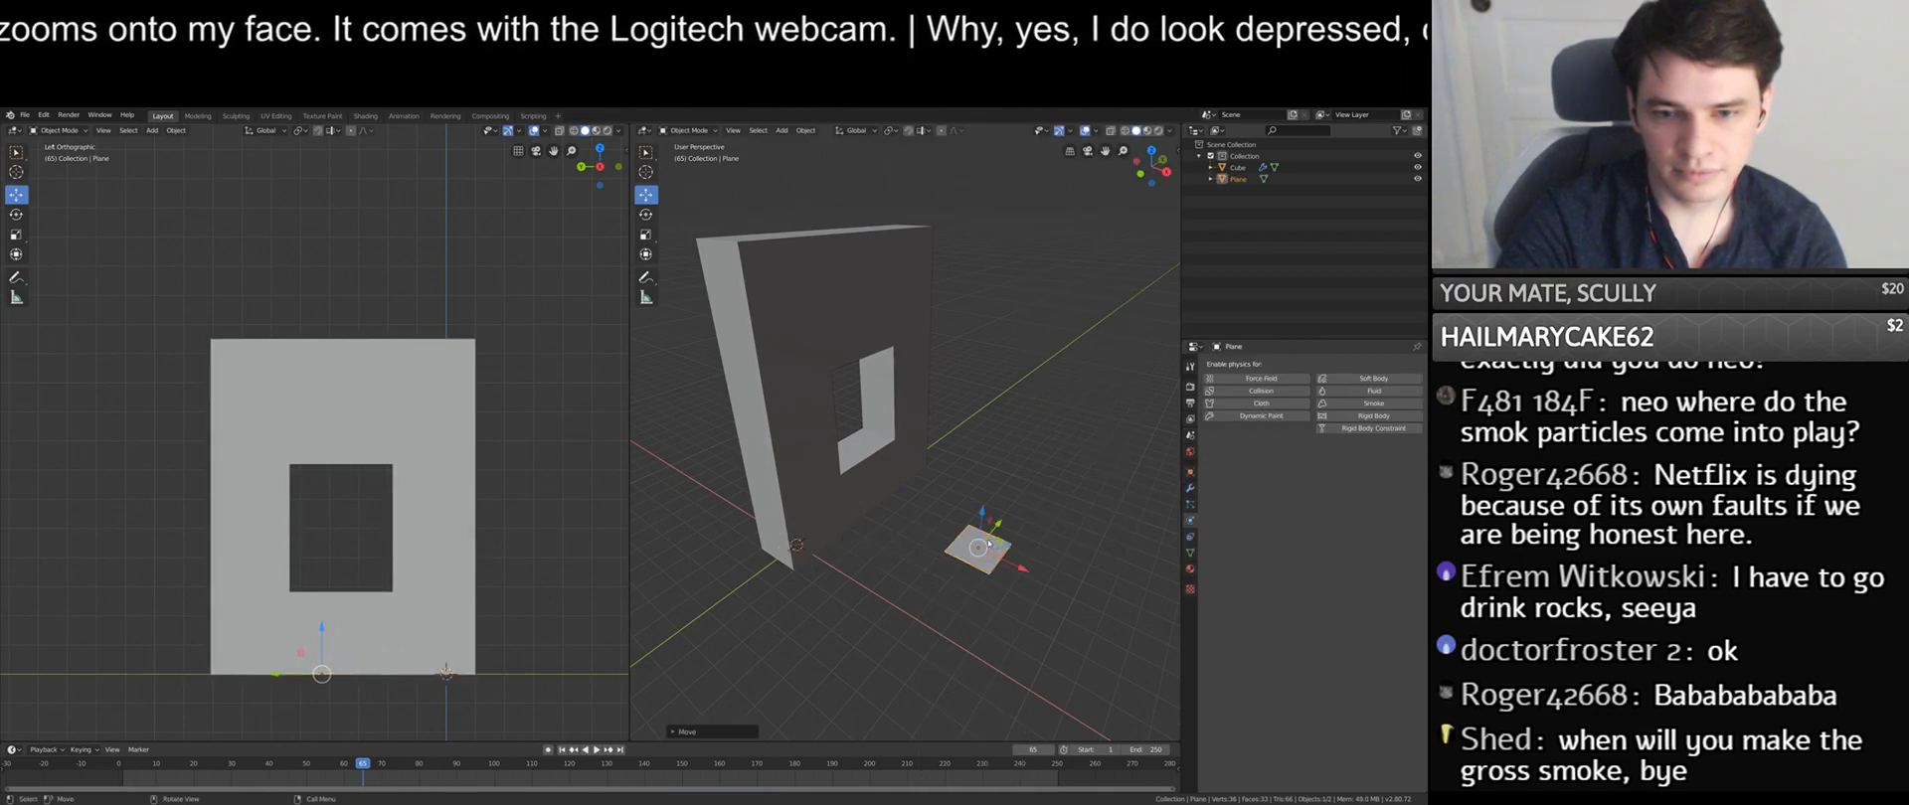
- Enlarge the plane, adjust its position beside the wall, and save the file
middle_click_drag(1007, 544, 949, 527)
key("s")
left_click(995, 569)
key("g")
left_click(969, 567)
middle_click_drag(969, 566, 795, 551)
key("ctrl+s")
- Apply Quick Smoke to the plane, keeping the new box's smoke type as Domain
left_click(782, 131)
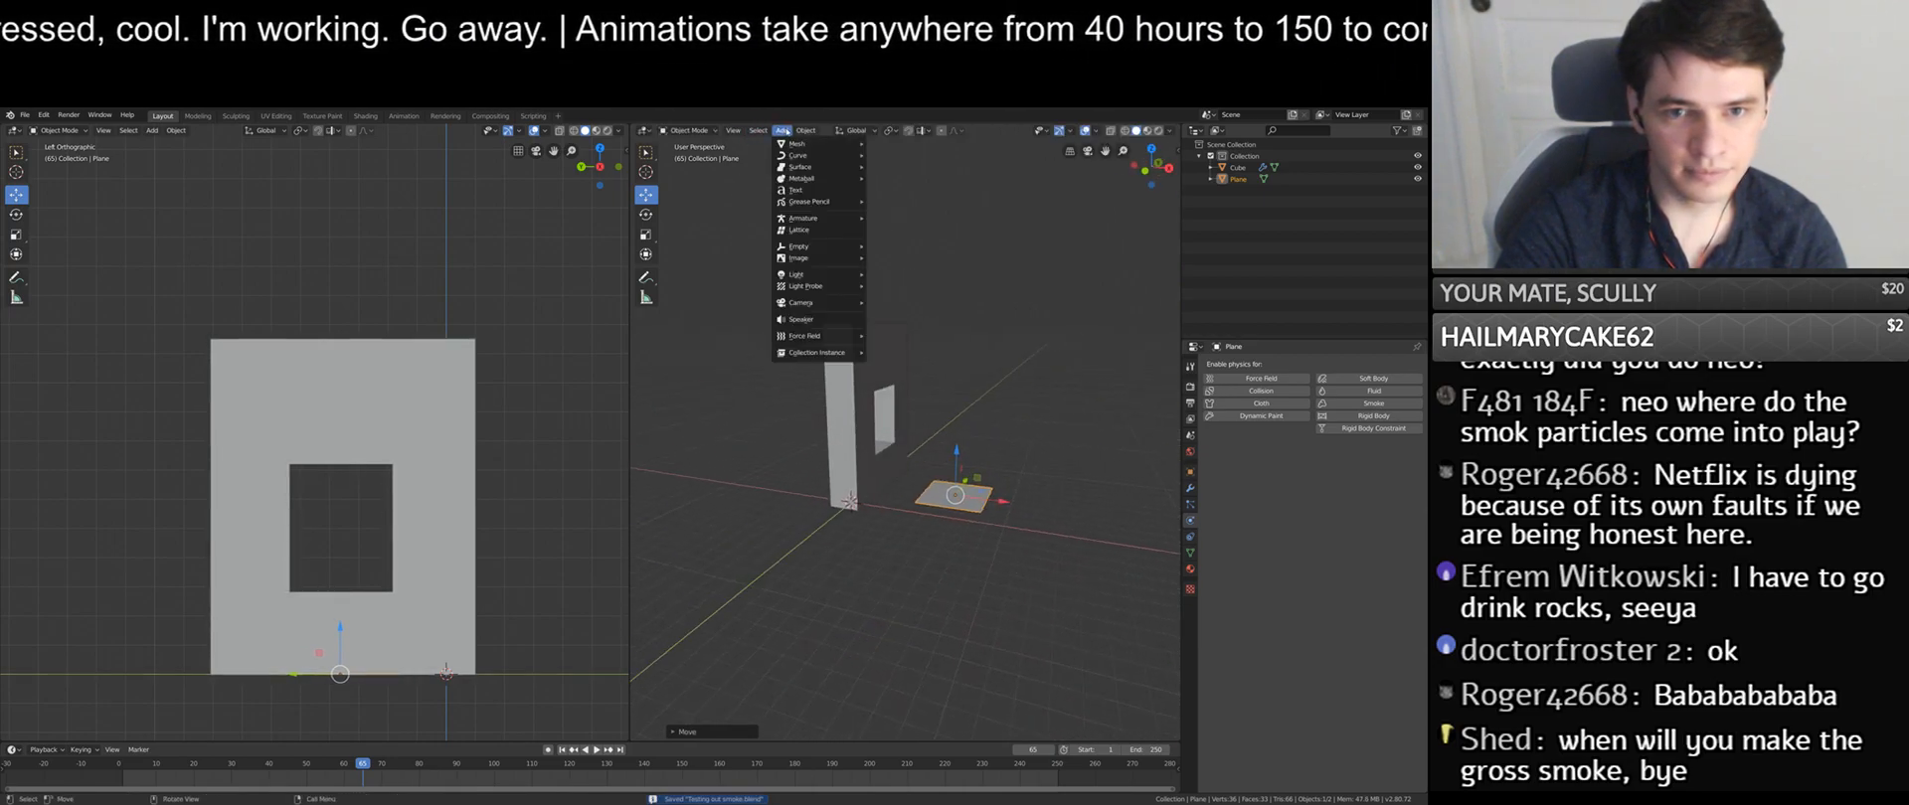
mouse_move(802, 137)
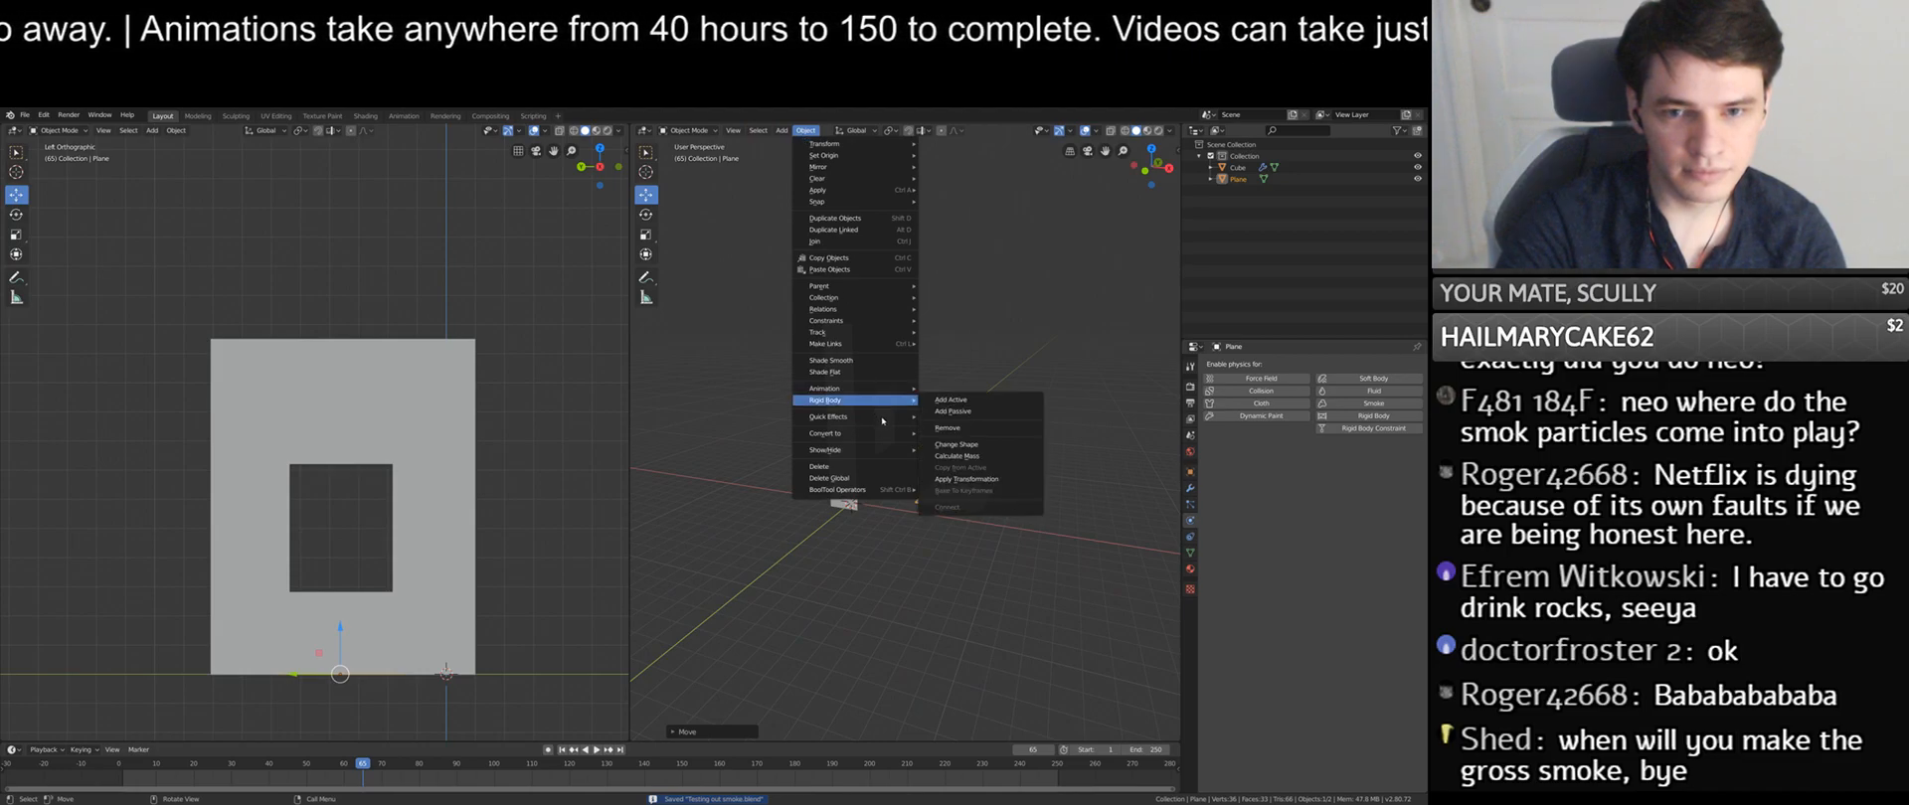
mouse_move(885, 418)
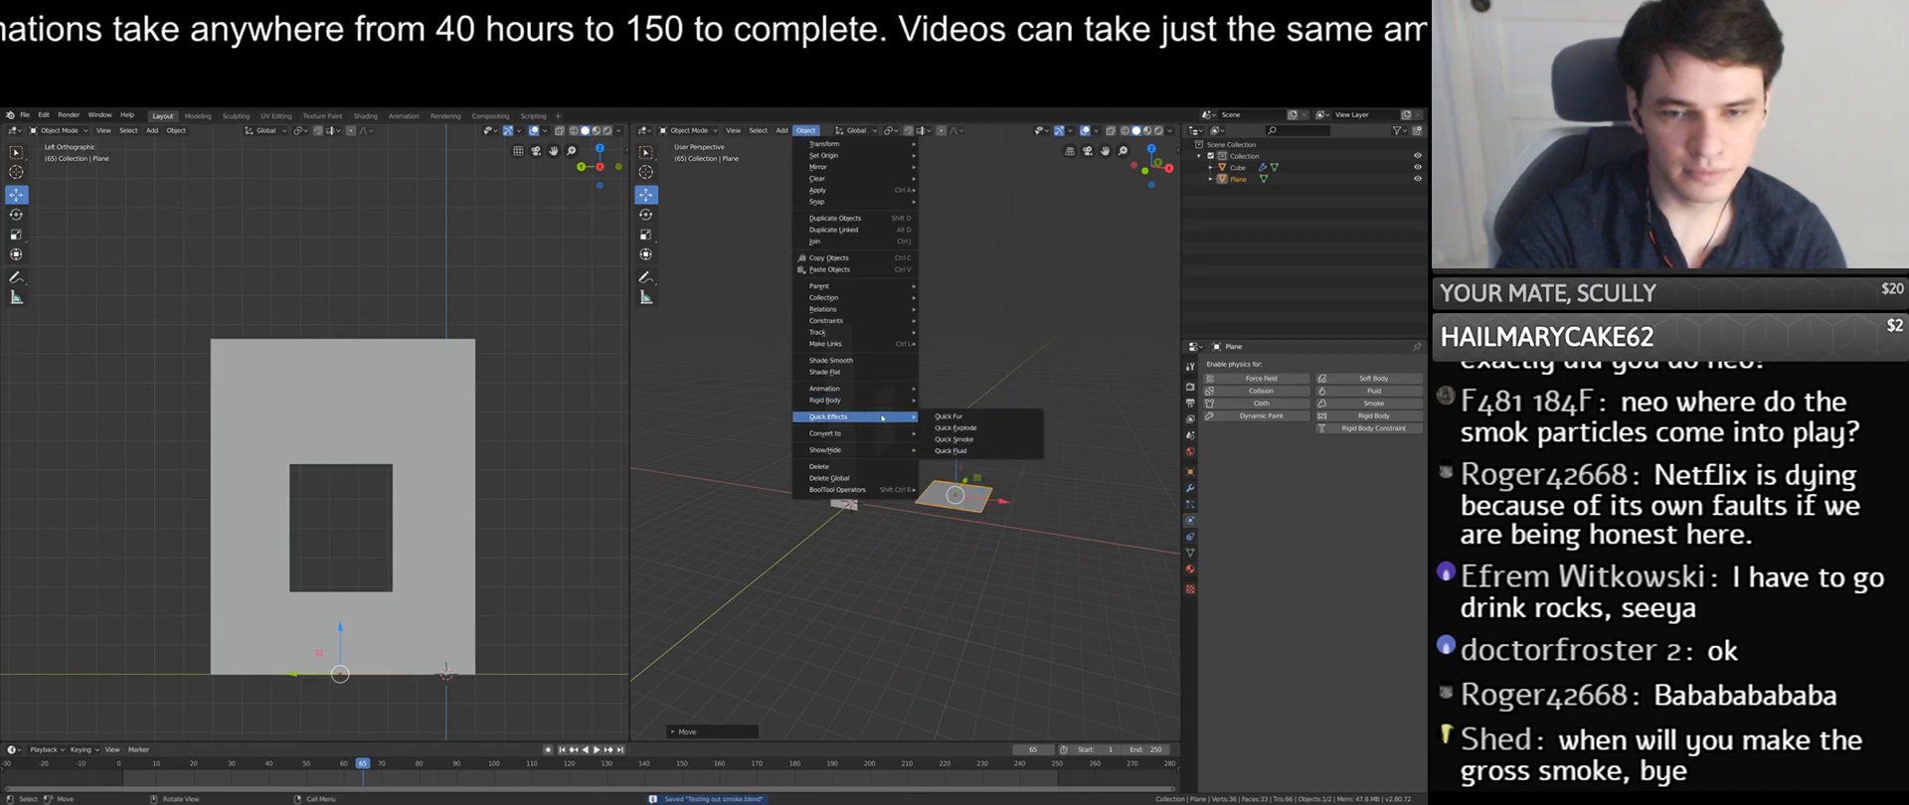
left_click(973, 440)
scroll(909, 434, "up", 5)
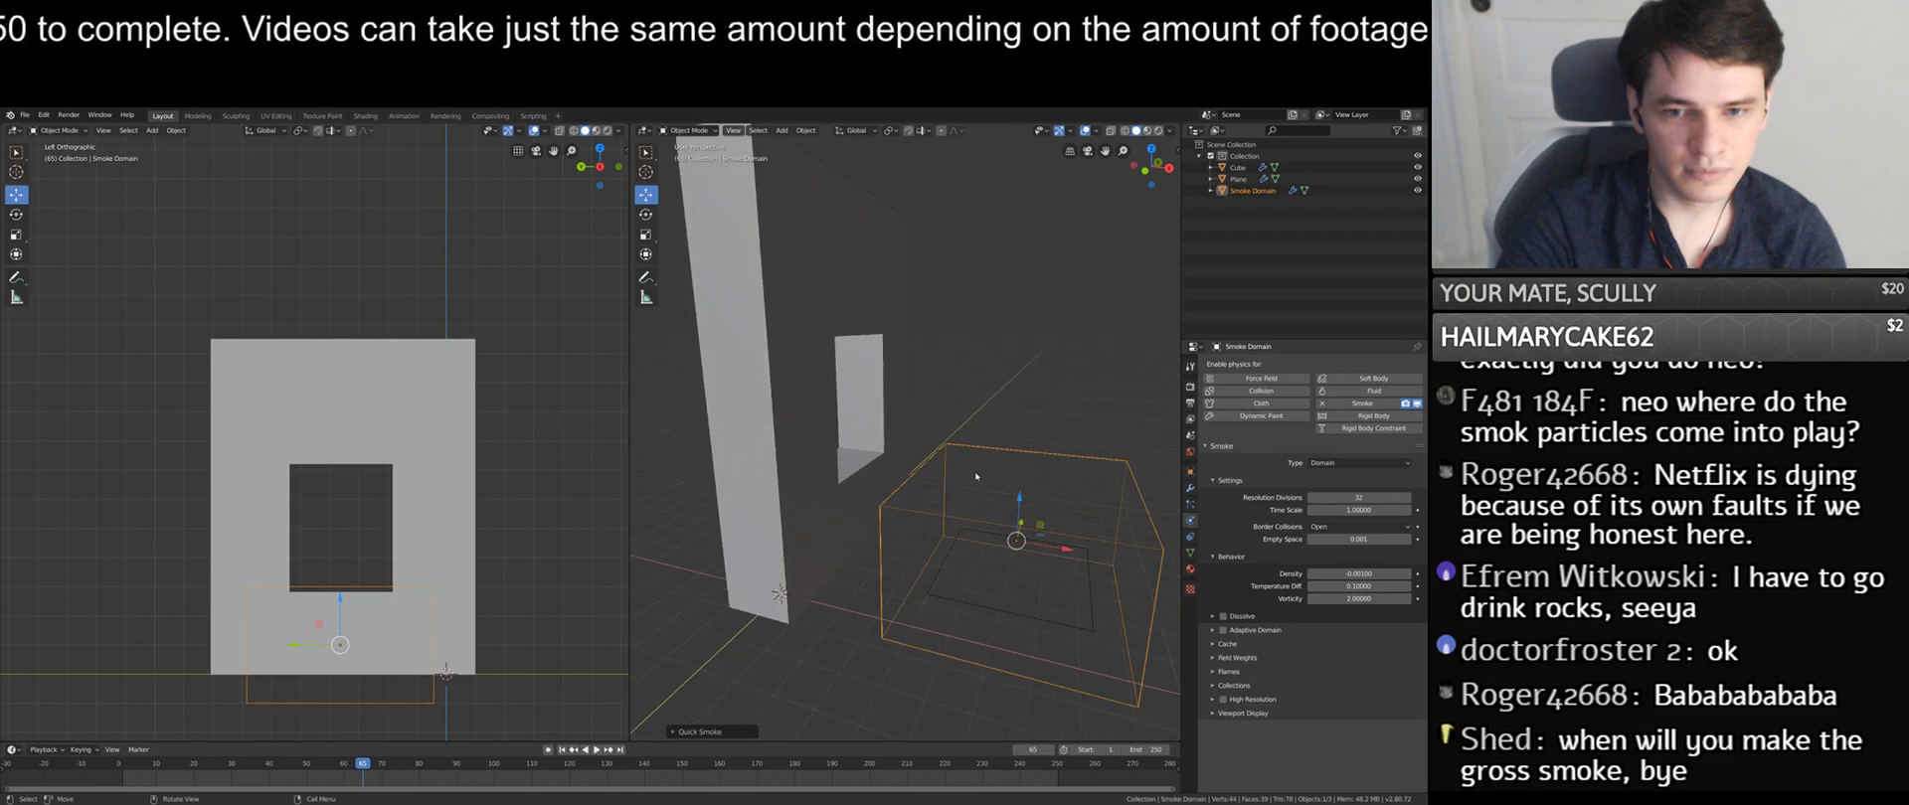
scroll(994, 462, "down", 5)
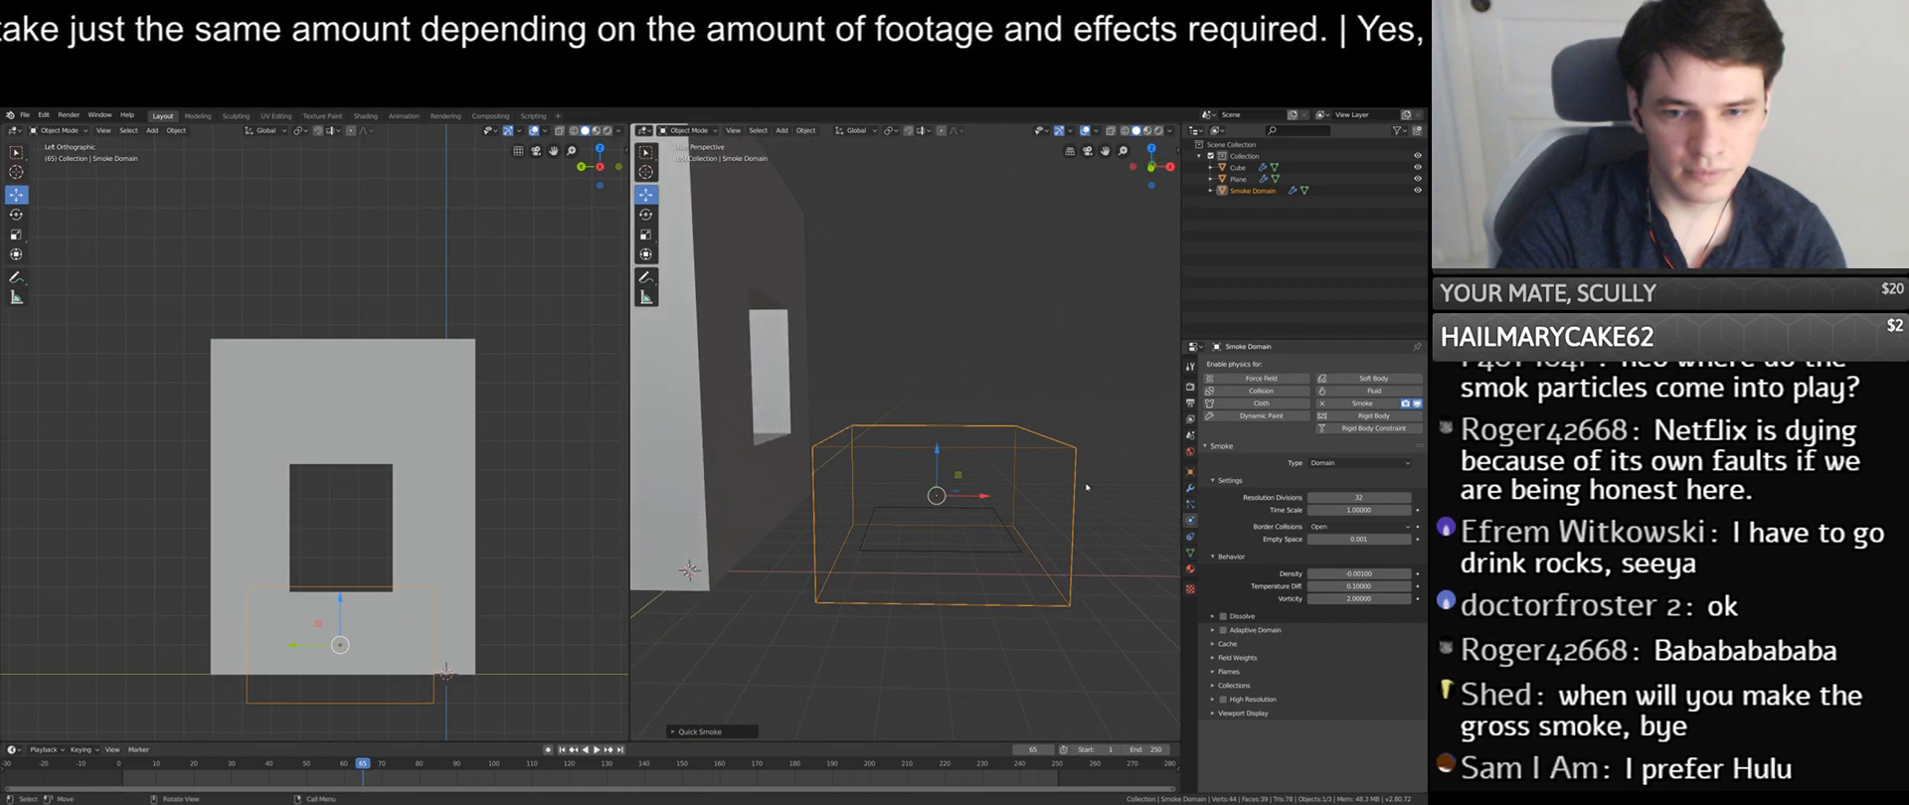
left_click(1332, 464)
left_click(1332, 466)
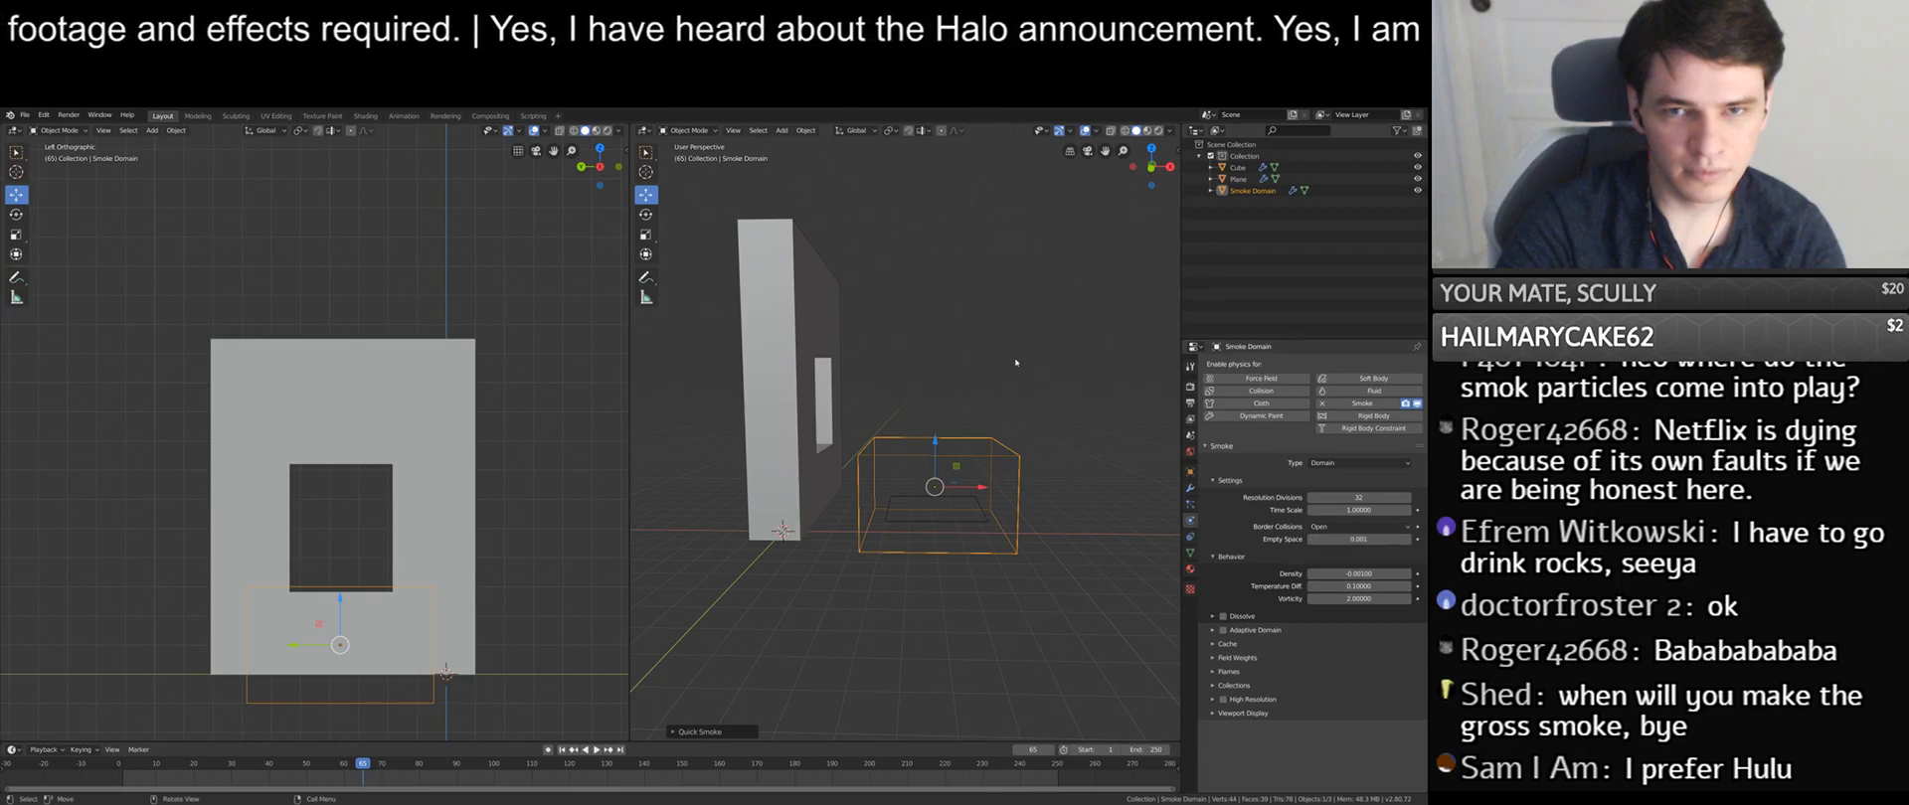
- Play the smoke simulation from the first frame and inspect the smoke inside its domain
left_click(562, 750)
left_click(596, 749)
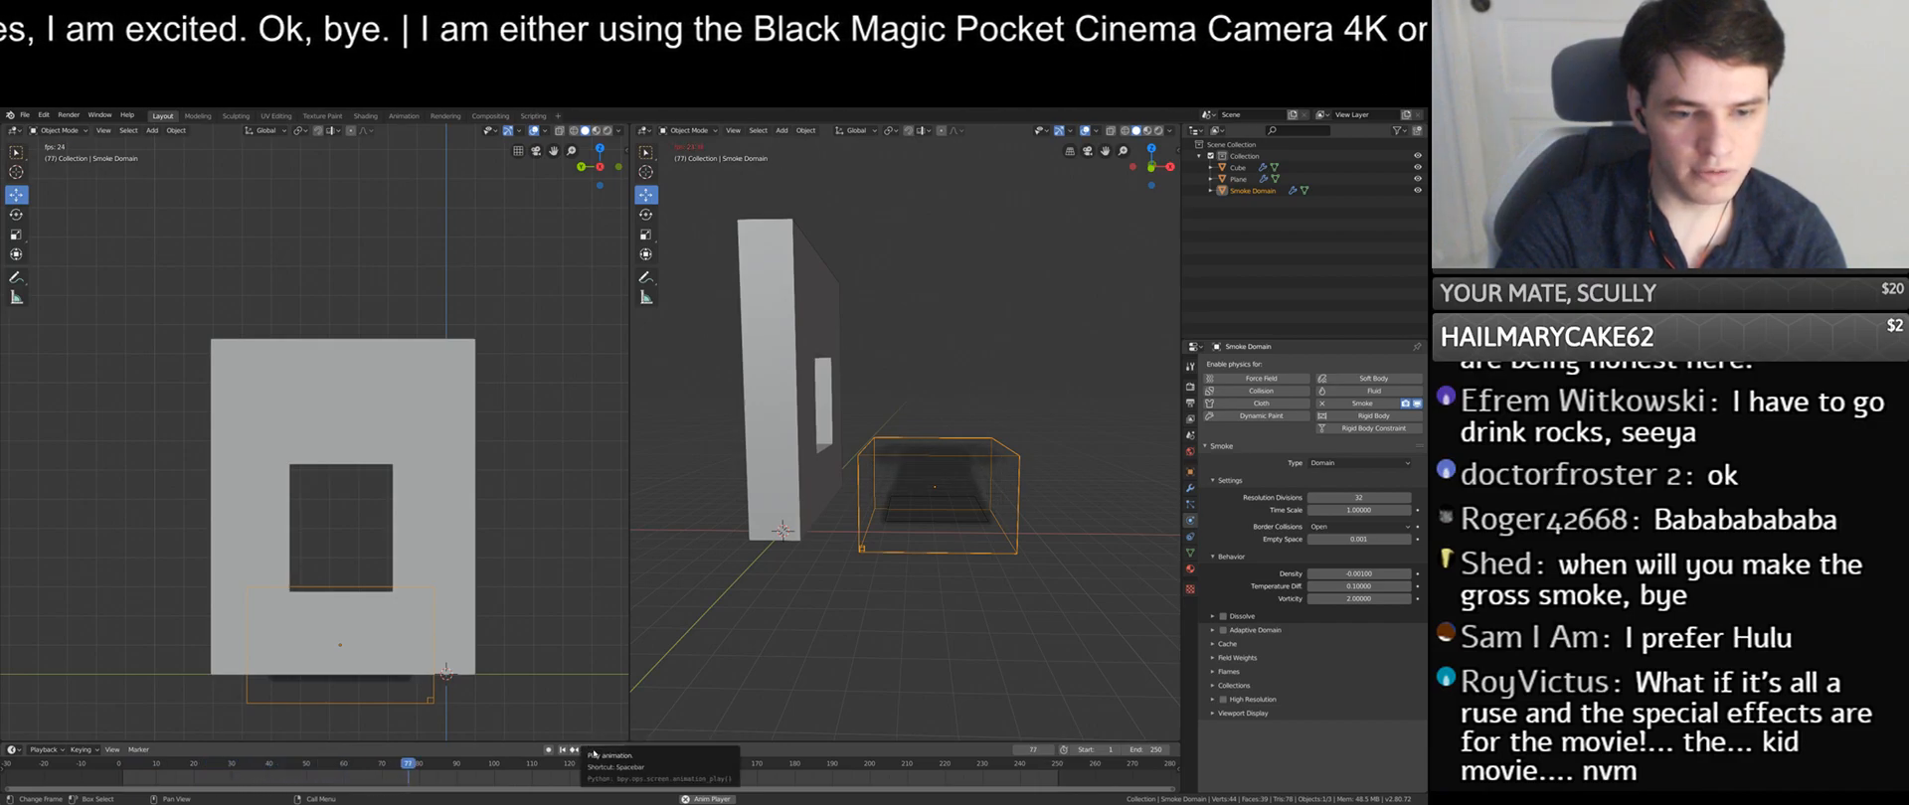
left_click(597, 750)
middle_click_drag(875, 621, 939, 595)
left_click(939, 594)
left_click(971, 538)
middle_click_drag(971, 541, 957, 579)
scroll(955, 584, "down", 5)
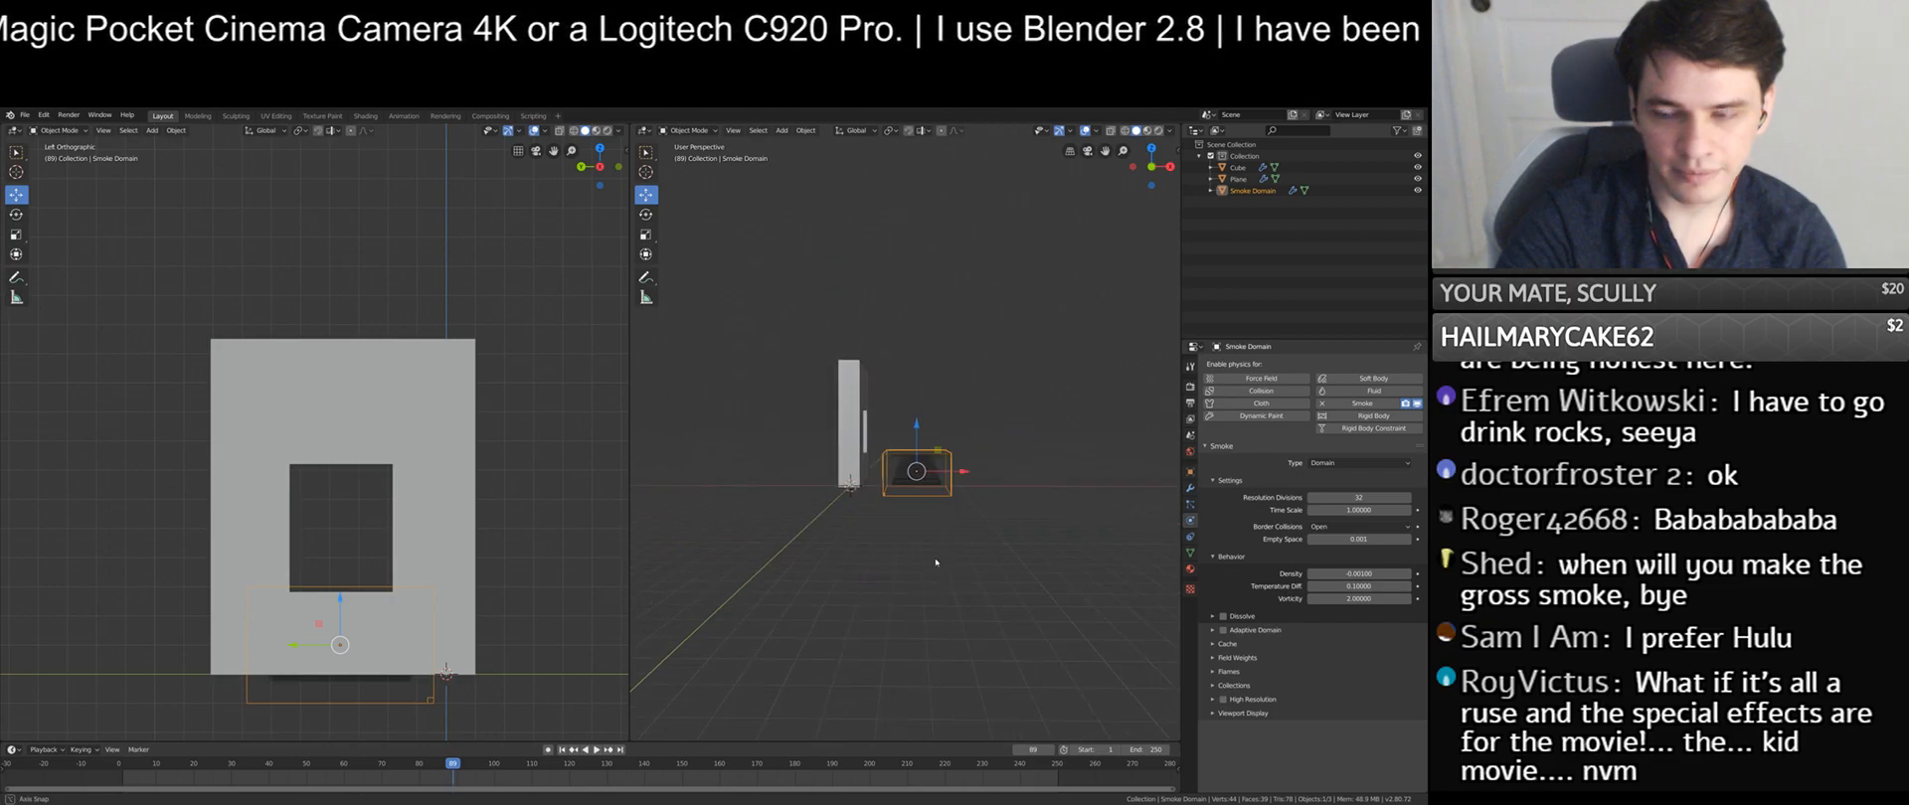
- Raise the smoke domain slightly and scale it up until it encloses both the plane and the wall
scroll(932, 527, "up", 3)
left_click_drag(928, 487, 928, 468)
middle_click_drag(928, 468, 927, 461)
left_click_drag(926, 463, 926, 467)
scroll(924, 487, "down", 2)
middle_click_drag(923, 503, 932, 547)
key("s")
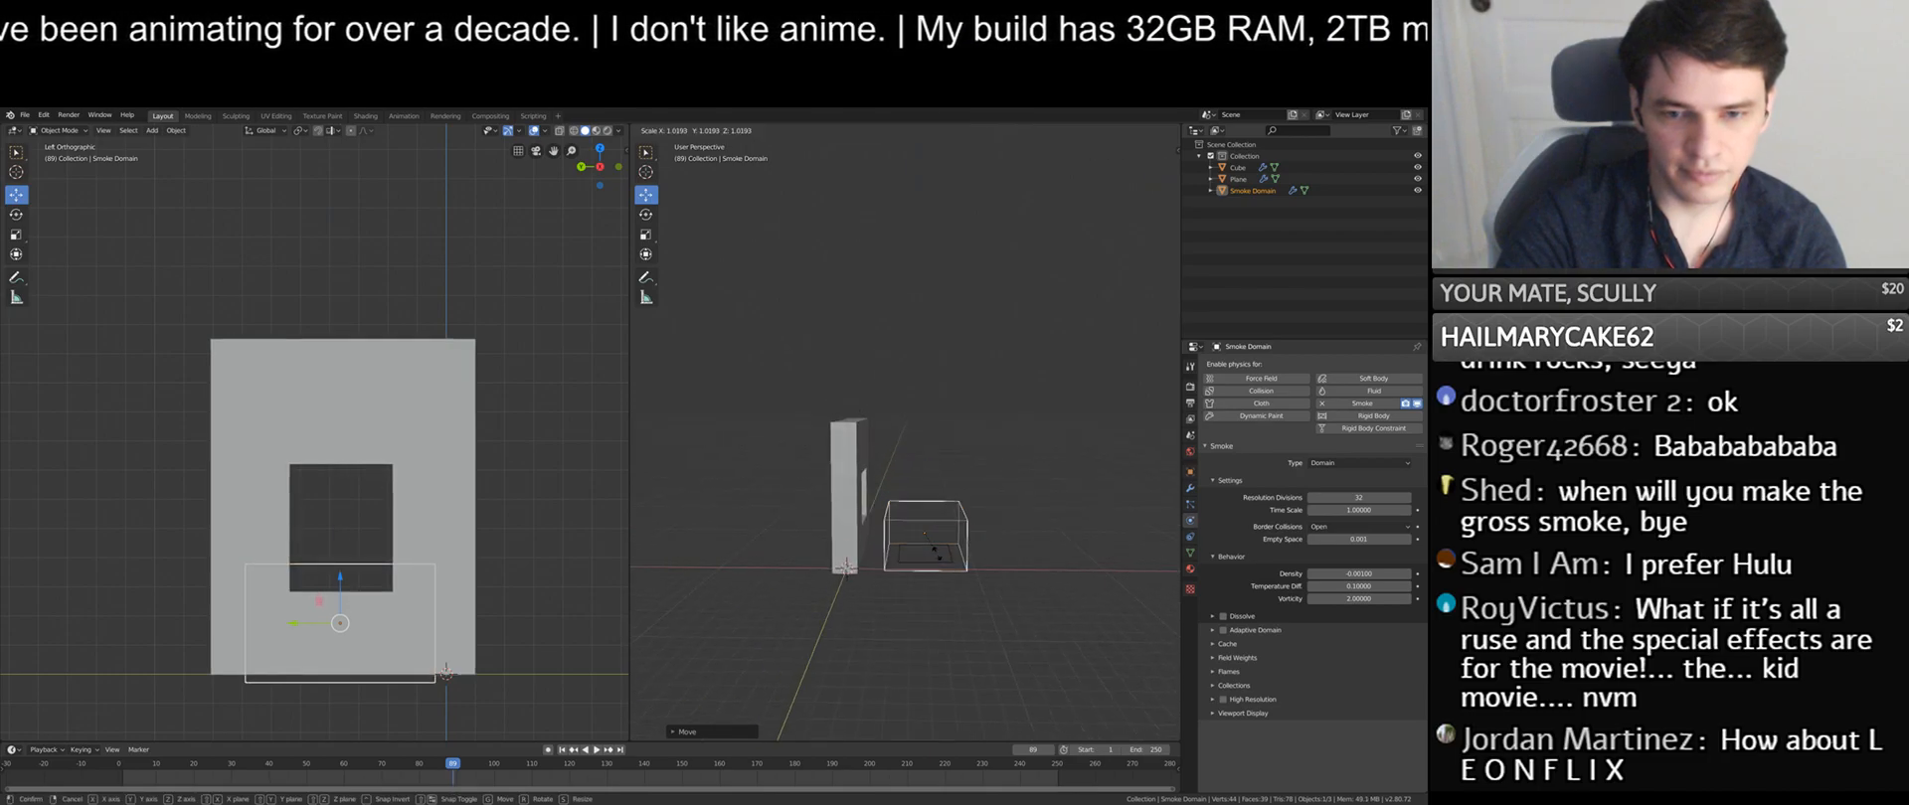
left_click(1012, 560)
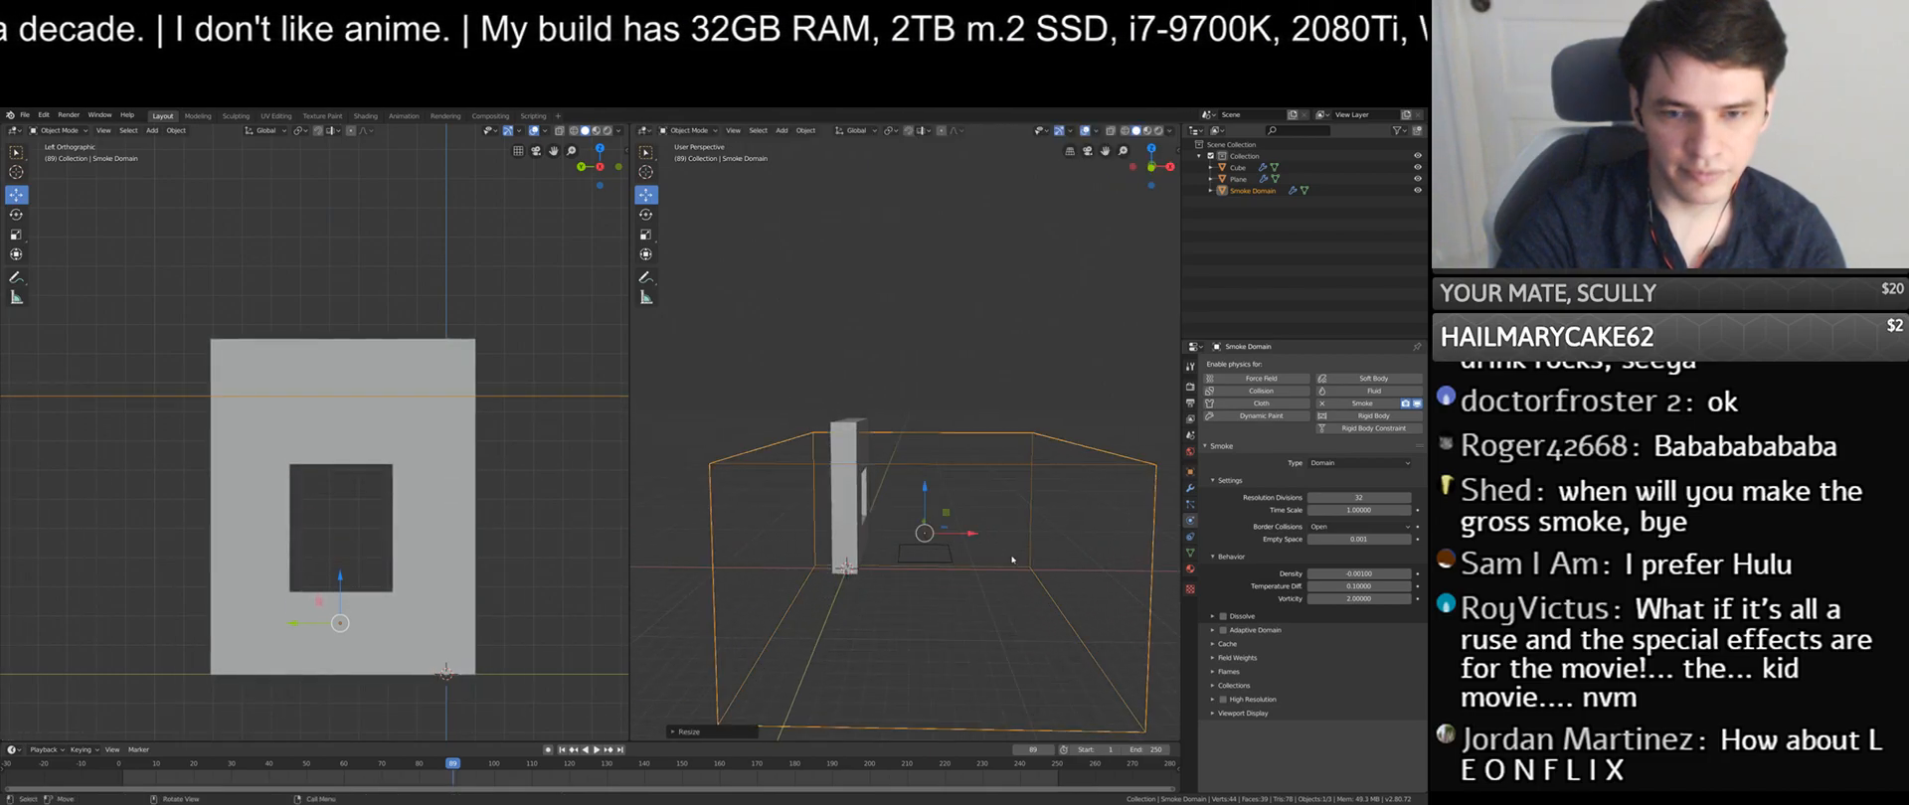
- Raise the enlarged smoke domain and shift it along the X axis towards the wall
left_click_drag(945, 514, 858, 425)
middle_click_drag(857, 442, 894, 427)
key("g")
key("x")
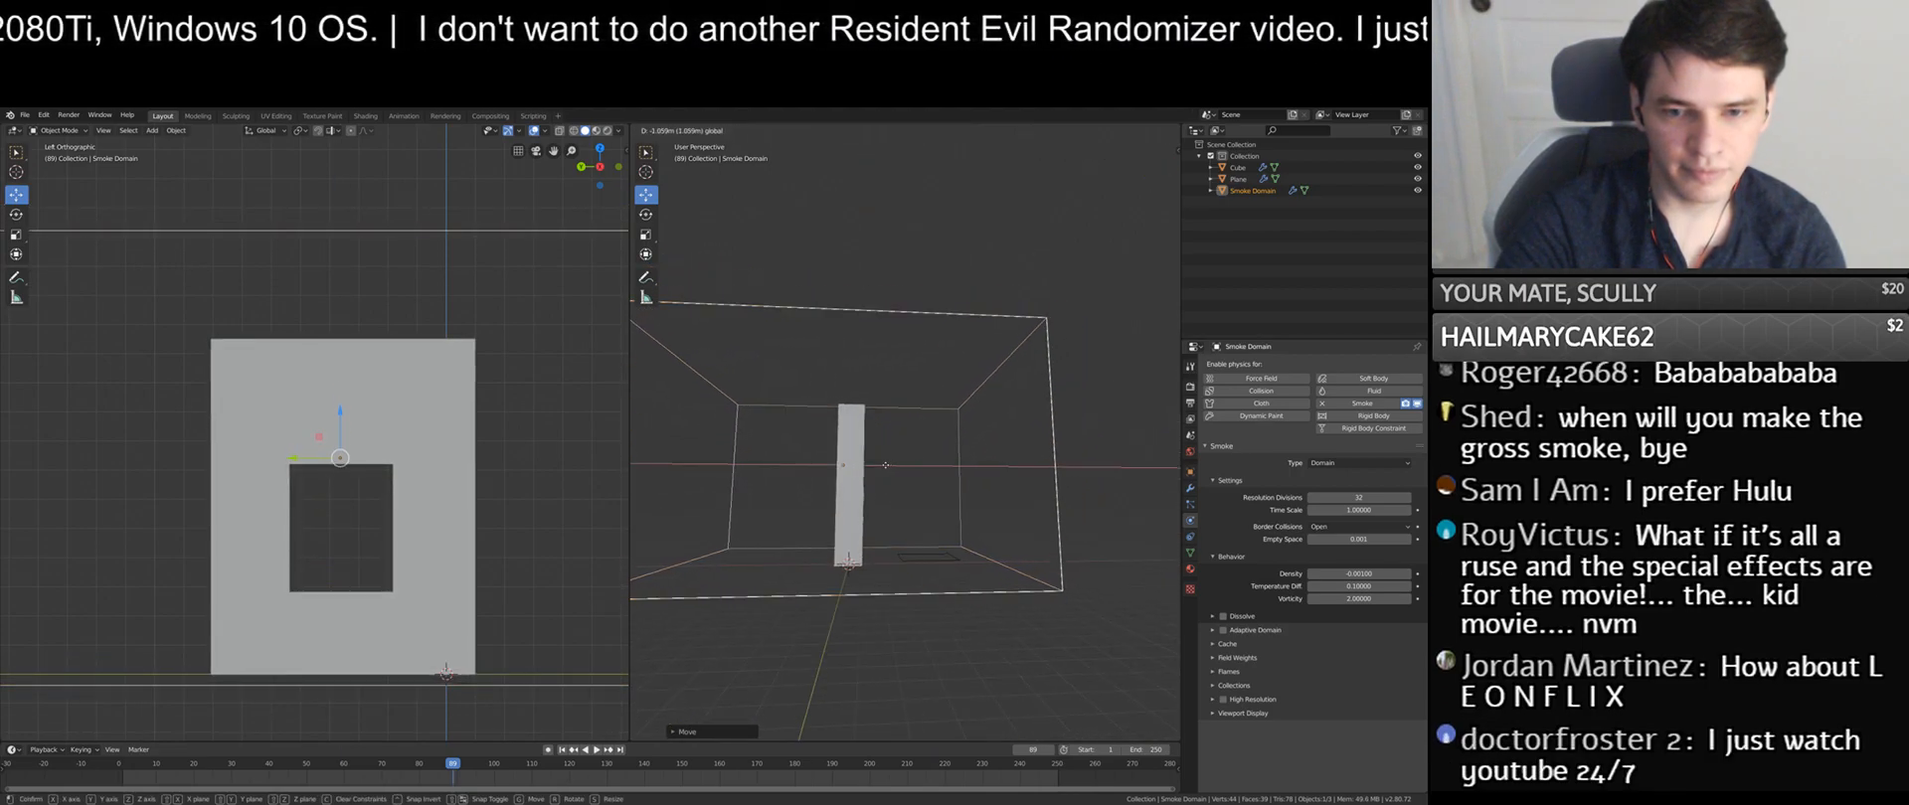
left_click_drag(852, 465, 868, 466)
- Reduce the domain's height along Z, then lower and nudge it so its base sits just below the floor
middle_click_drag(894, 466, 866, 437)
key("s")
key("z")
left_click(856, 442)
left_click_drag(822, 423, 822, 440)
middle_click_drag(823, 461, 824, 439)
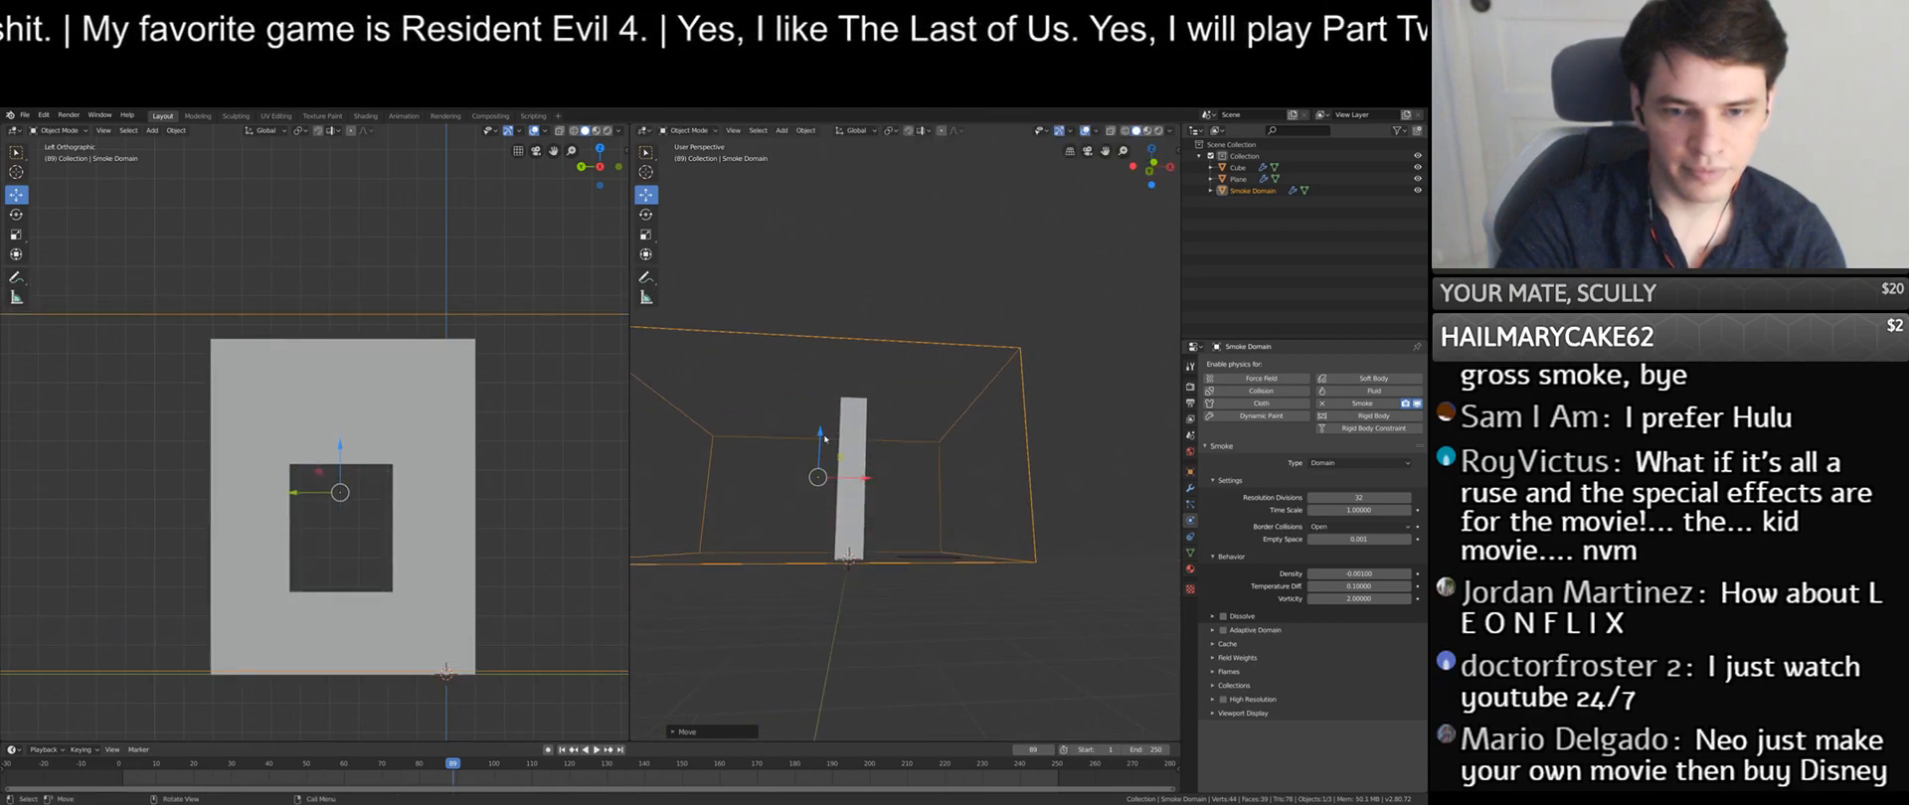
left_click_drag(819, 440, 819, 450)
middle_click_drag(819, 451, 982, 548)
left_click_drag(868, 489, 862, 490)
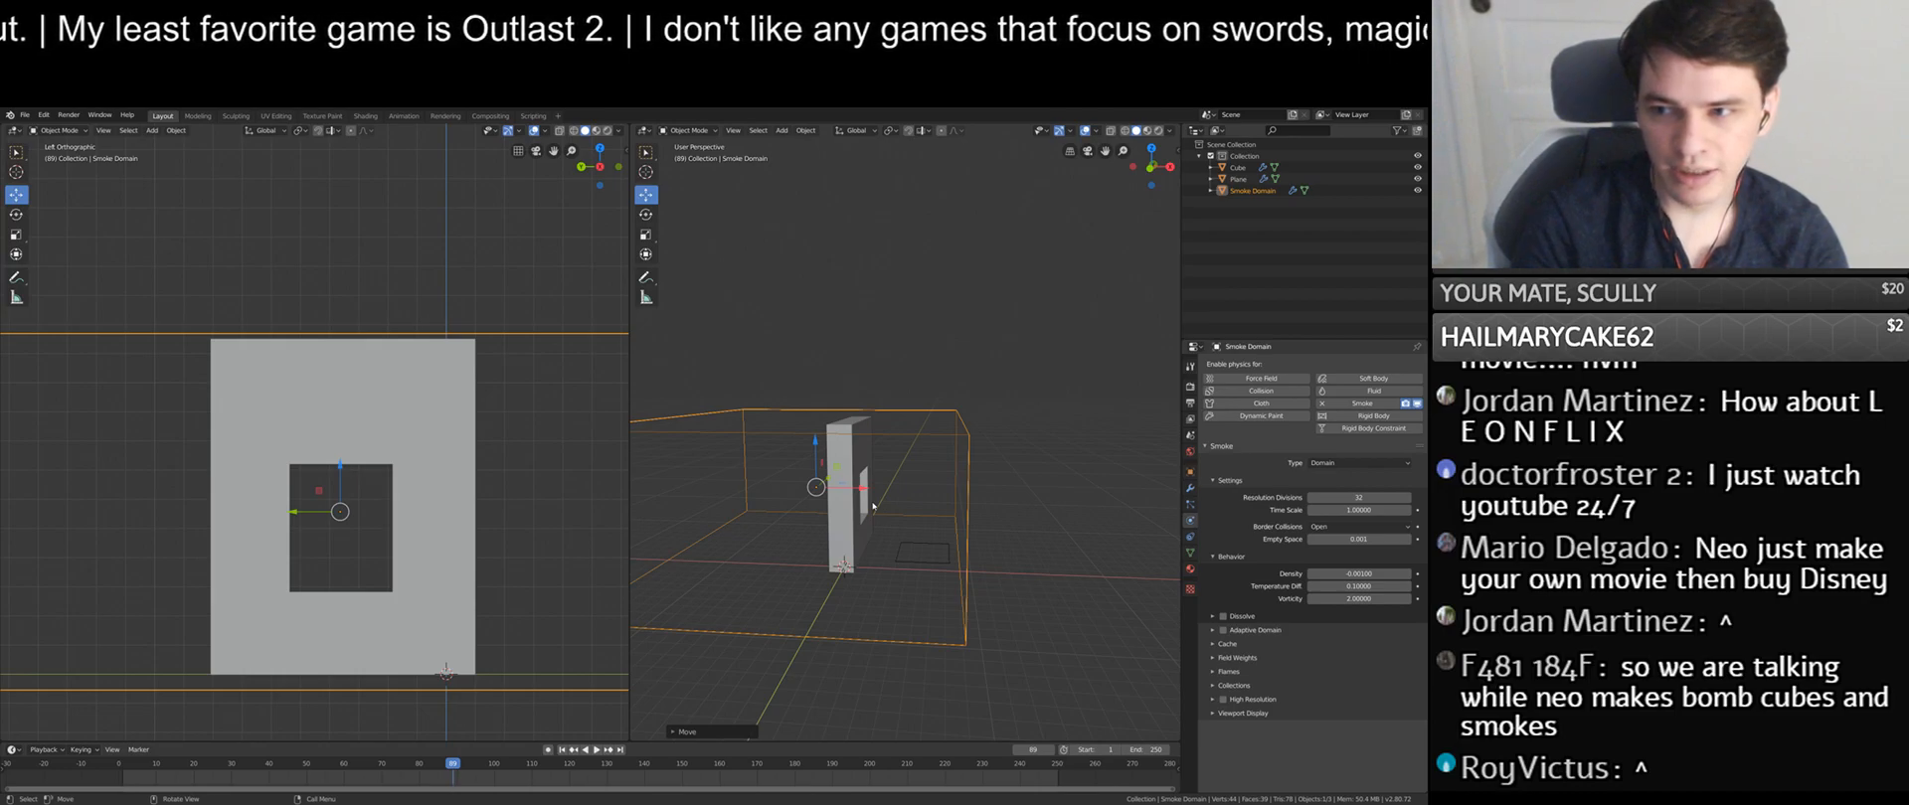
- Set the plane's smoke flow type to Fire + Smoke and save the file
middle_click_drag(890, 536, 909, 441)
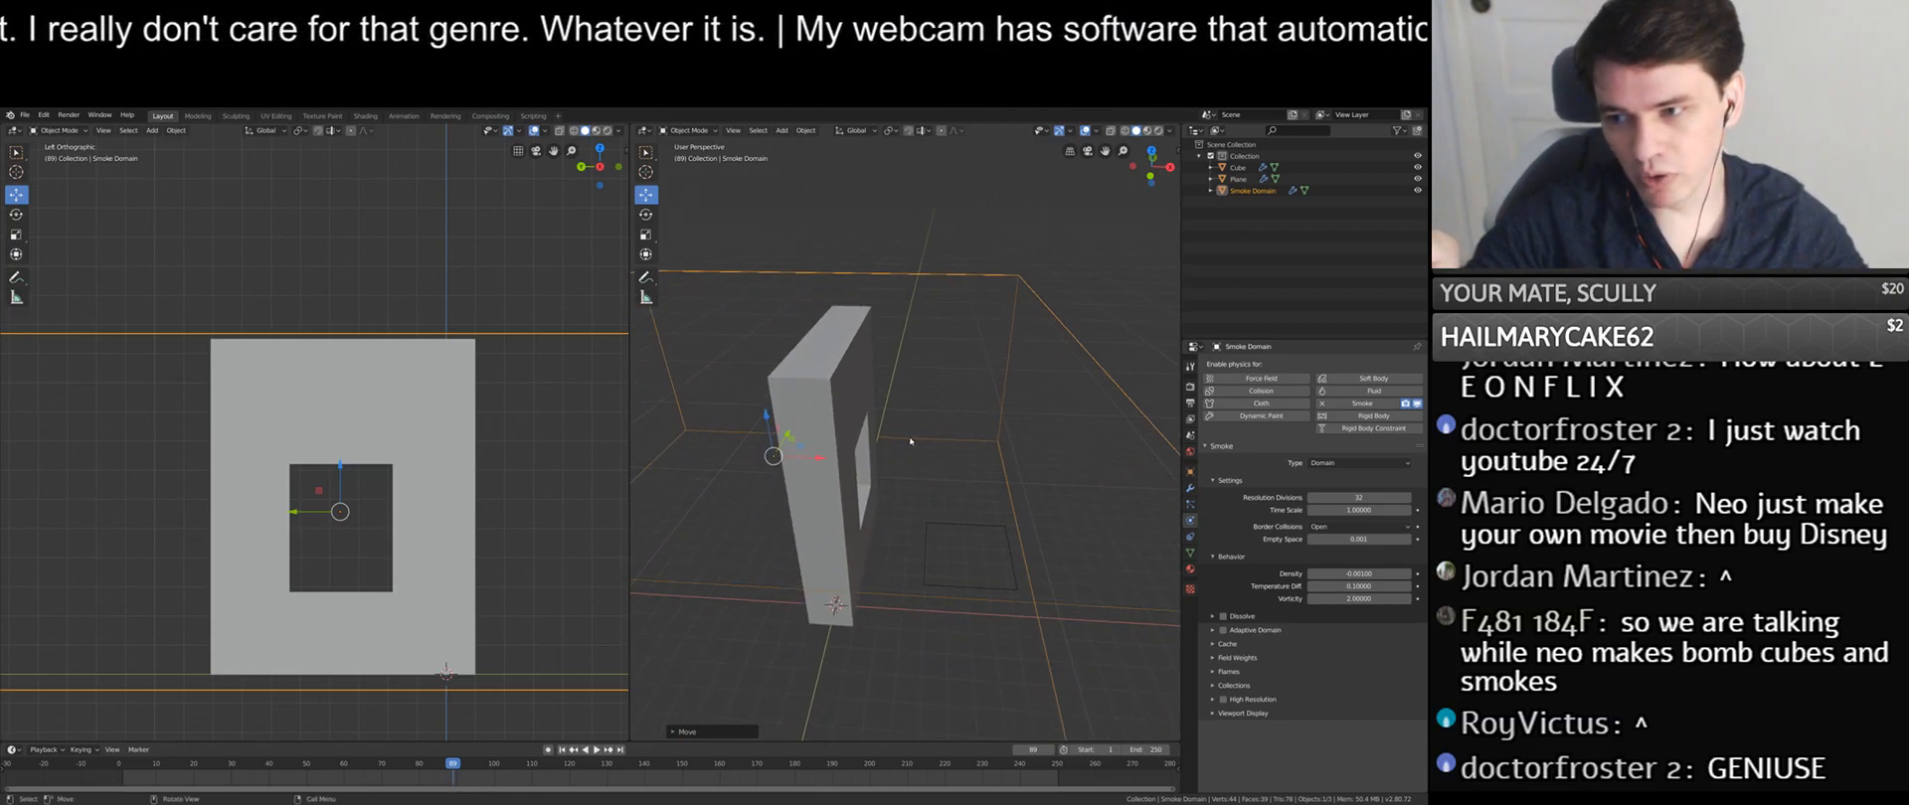
scroll(846, 459, "down", 3)
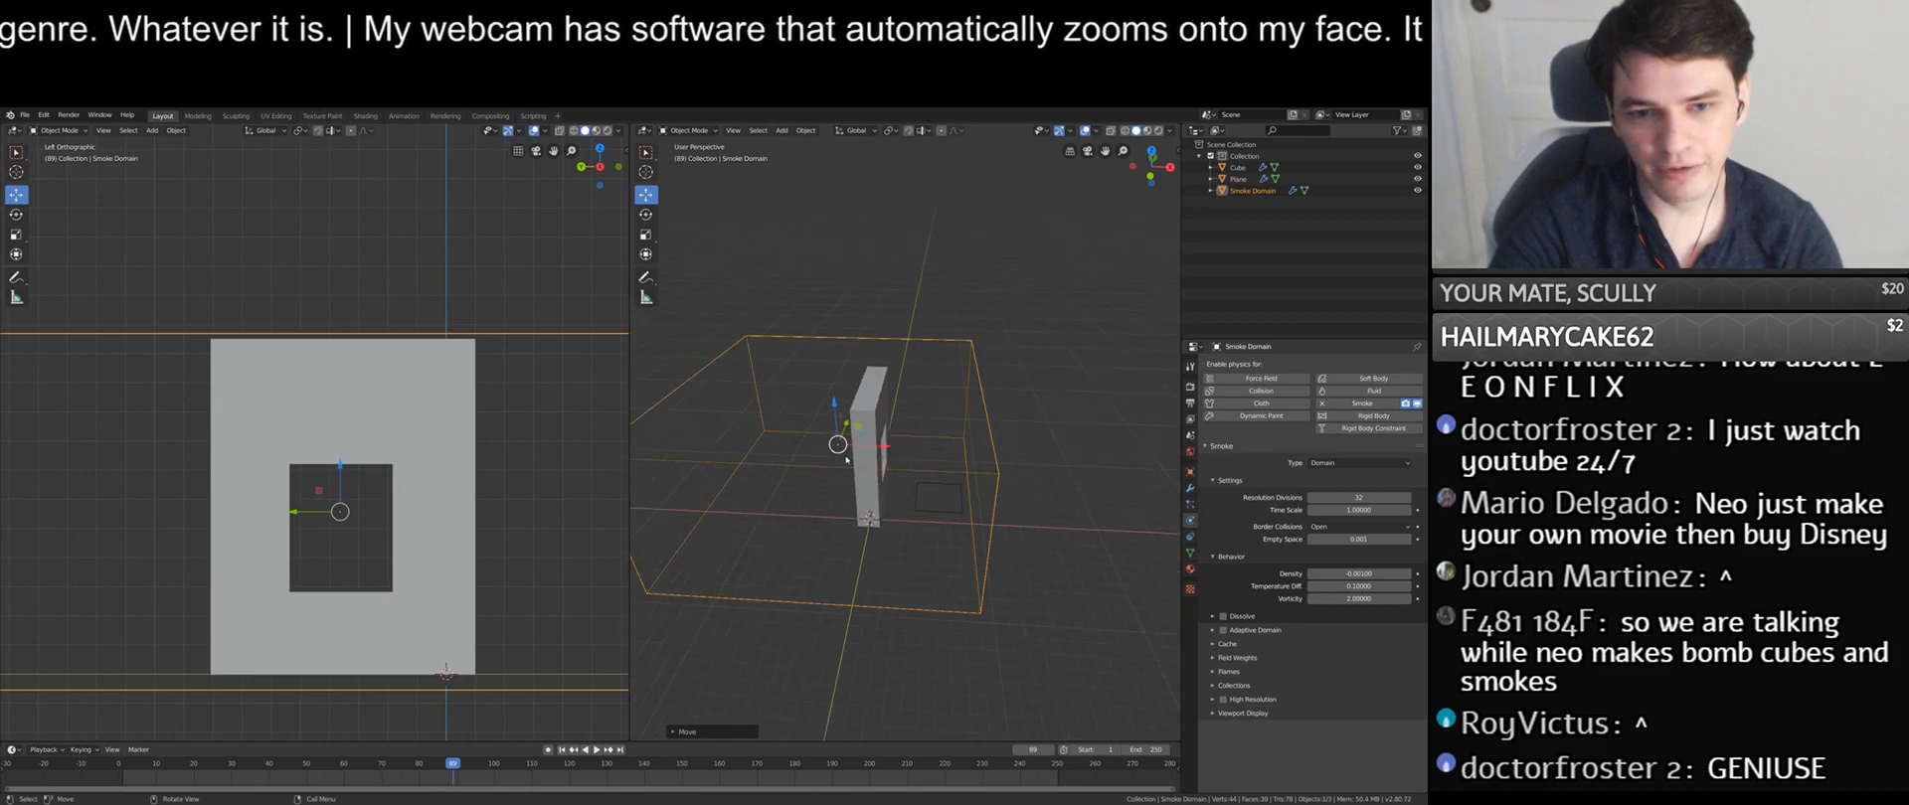
middle_click_drag(918, 479, 909, 468)
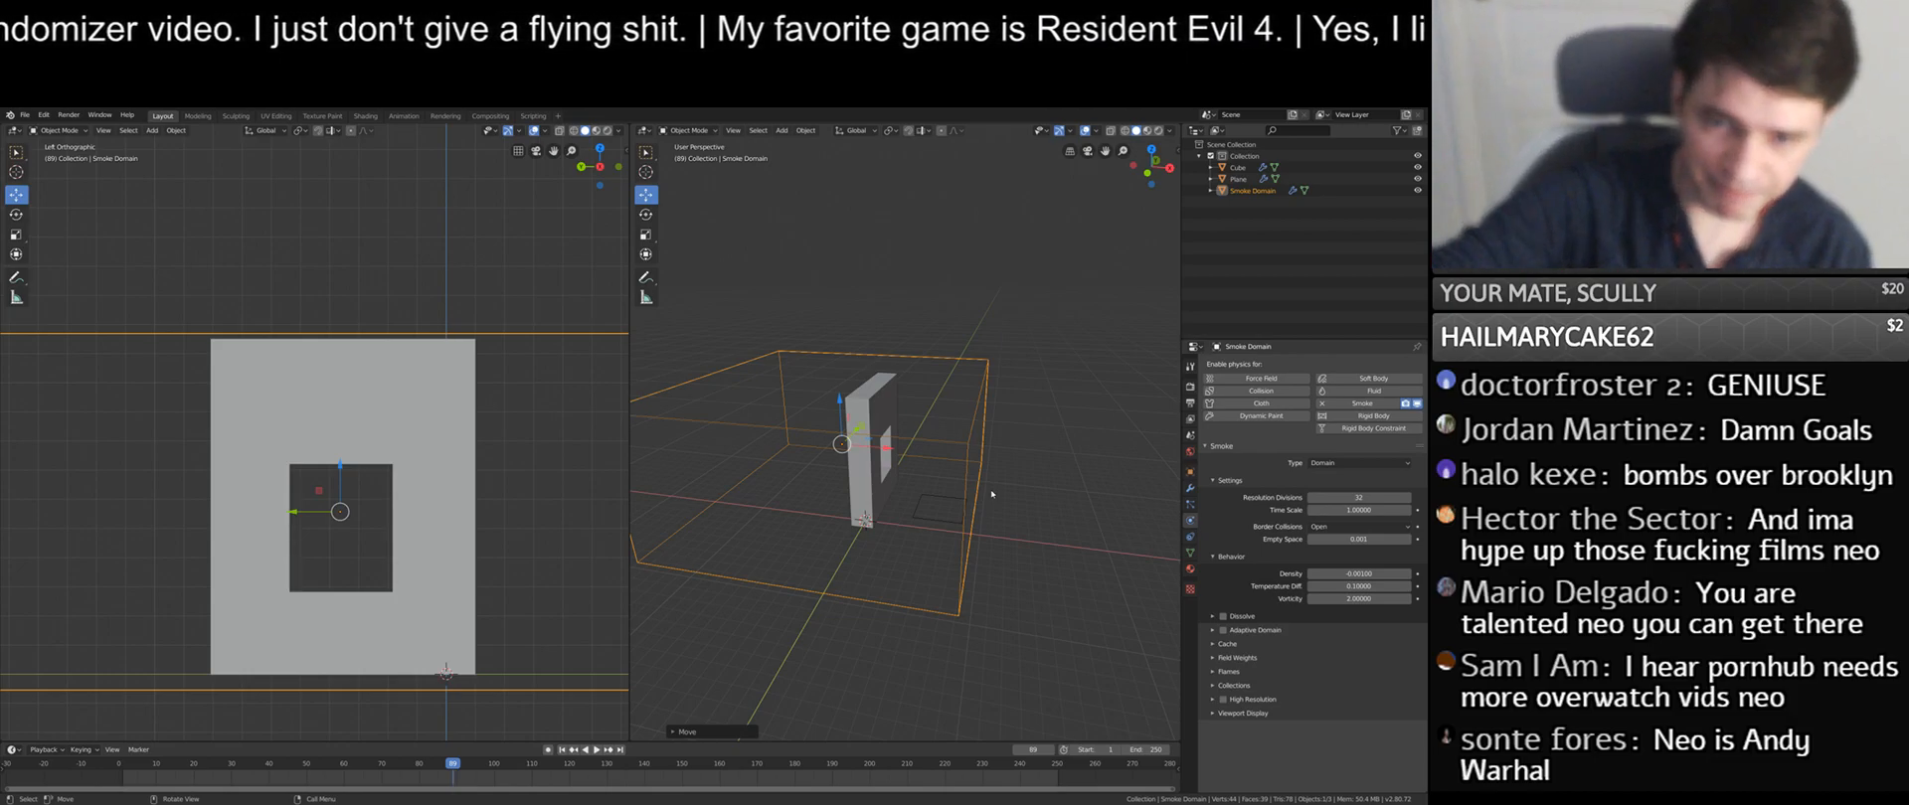
middle_click_drag(991, 493, 865, 575)
scroll(866, 575, "up", 6)
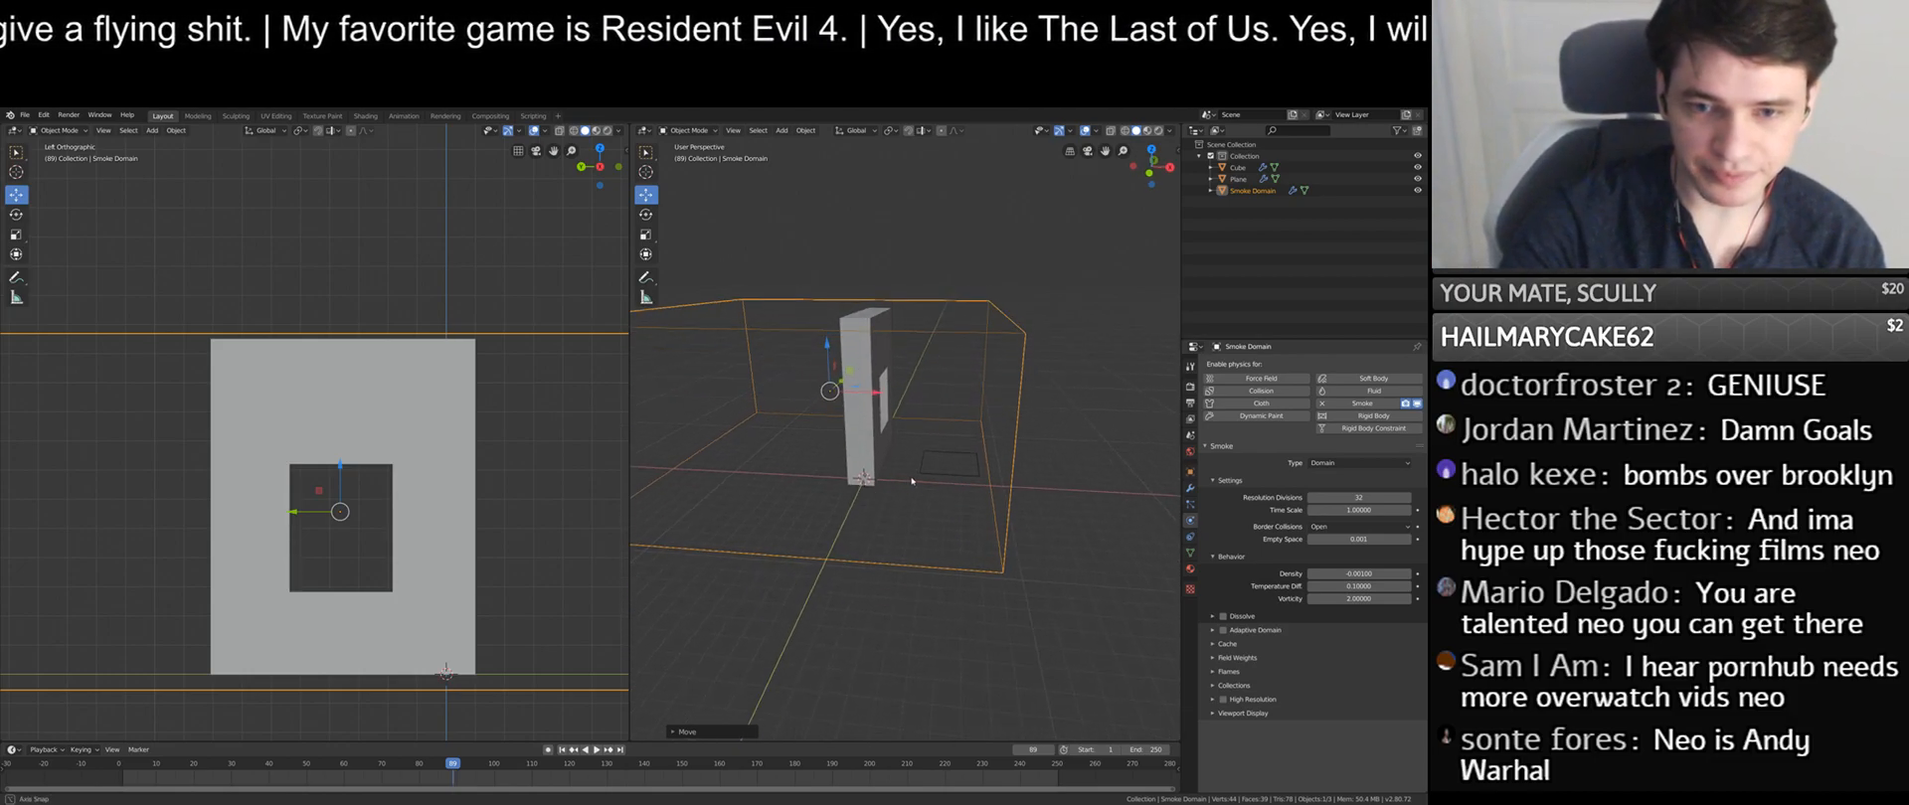
left_click(948, 510)
left_click(998, 518)
scroll(998, 518, "down", 3)
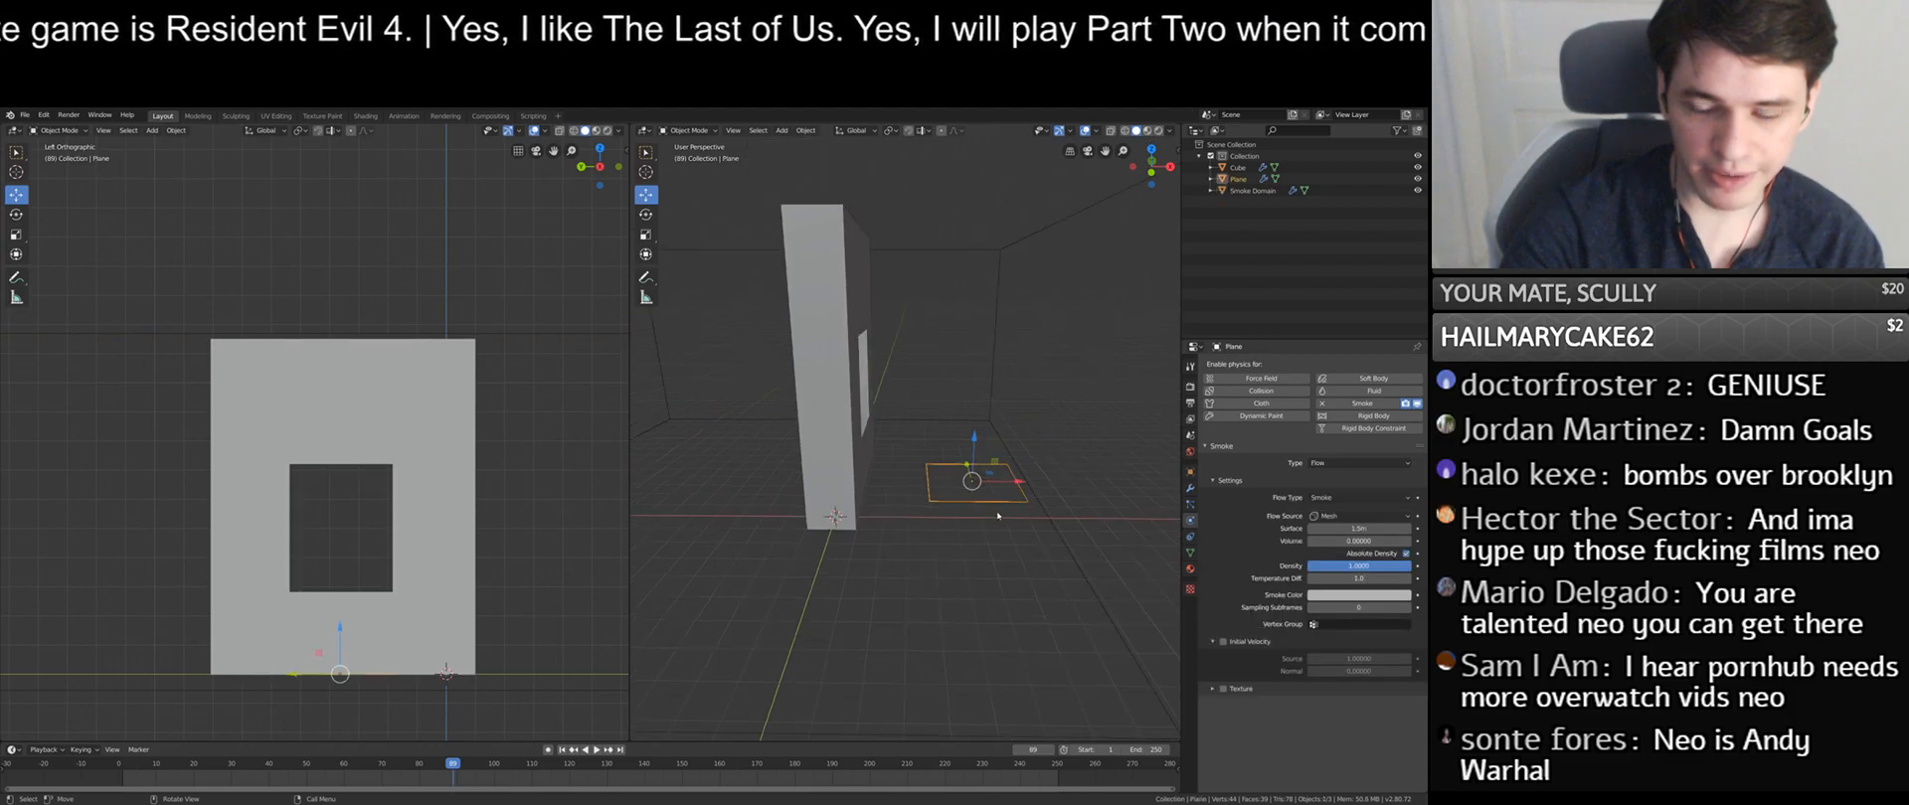
left_click(1353, 497)
left_click(1352, 537)
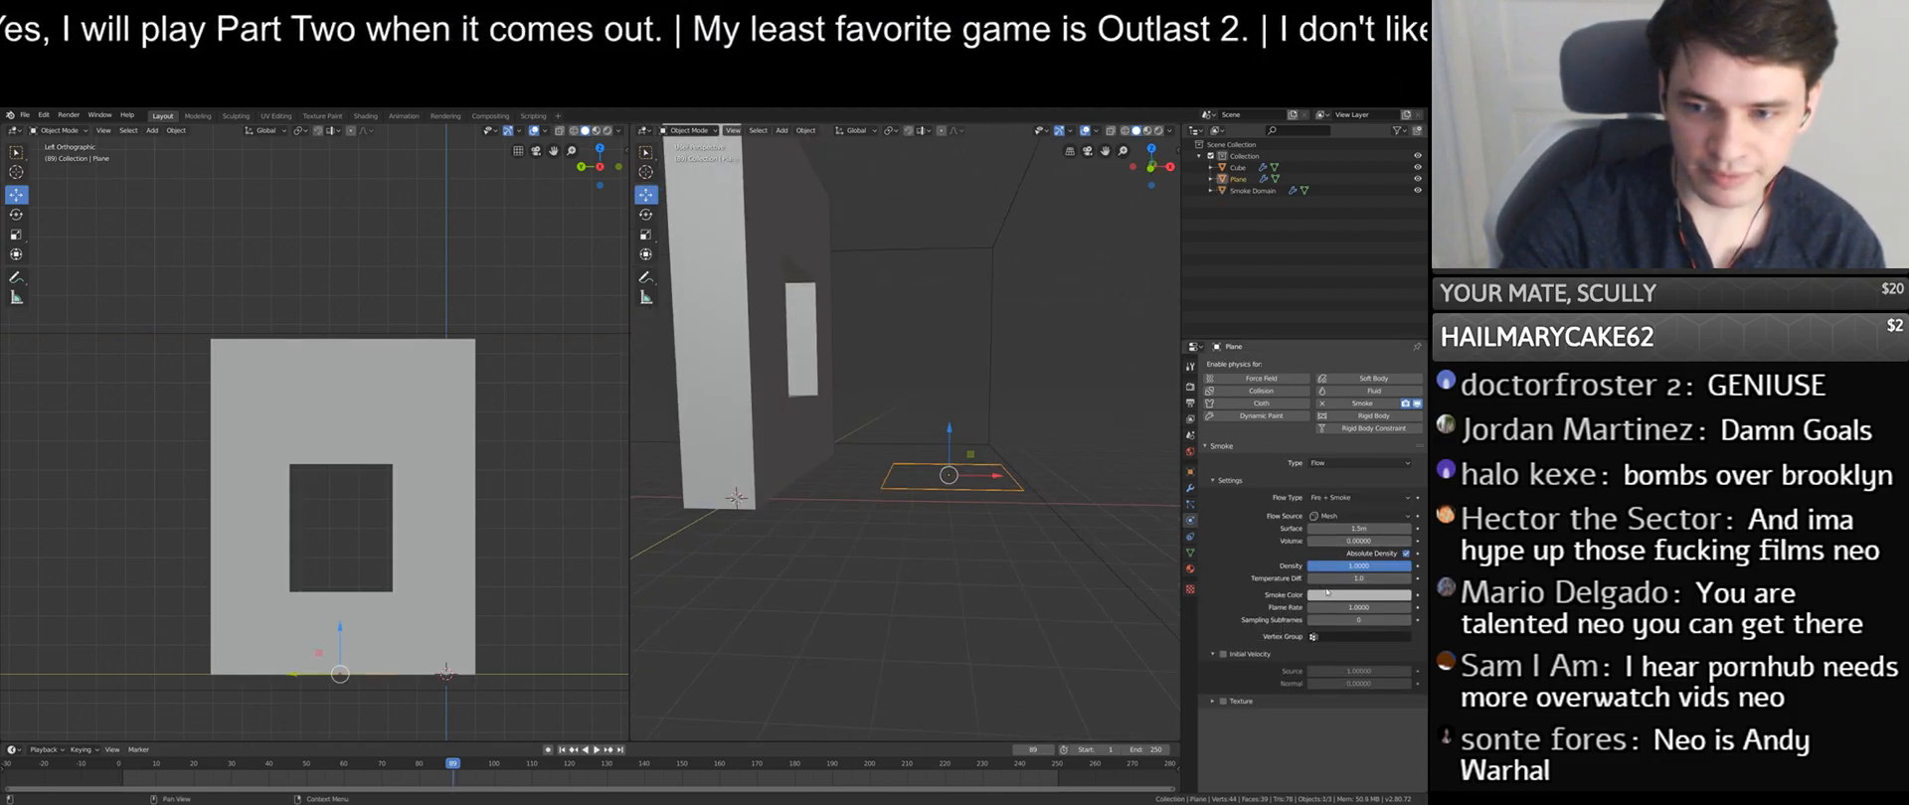
scroll(917, 590, "down", 3)
key("ctrl+s")
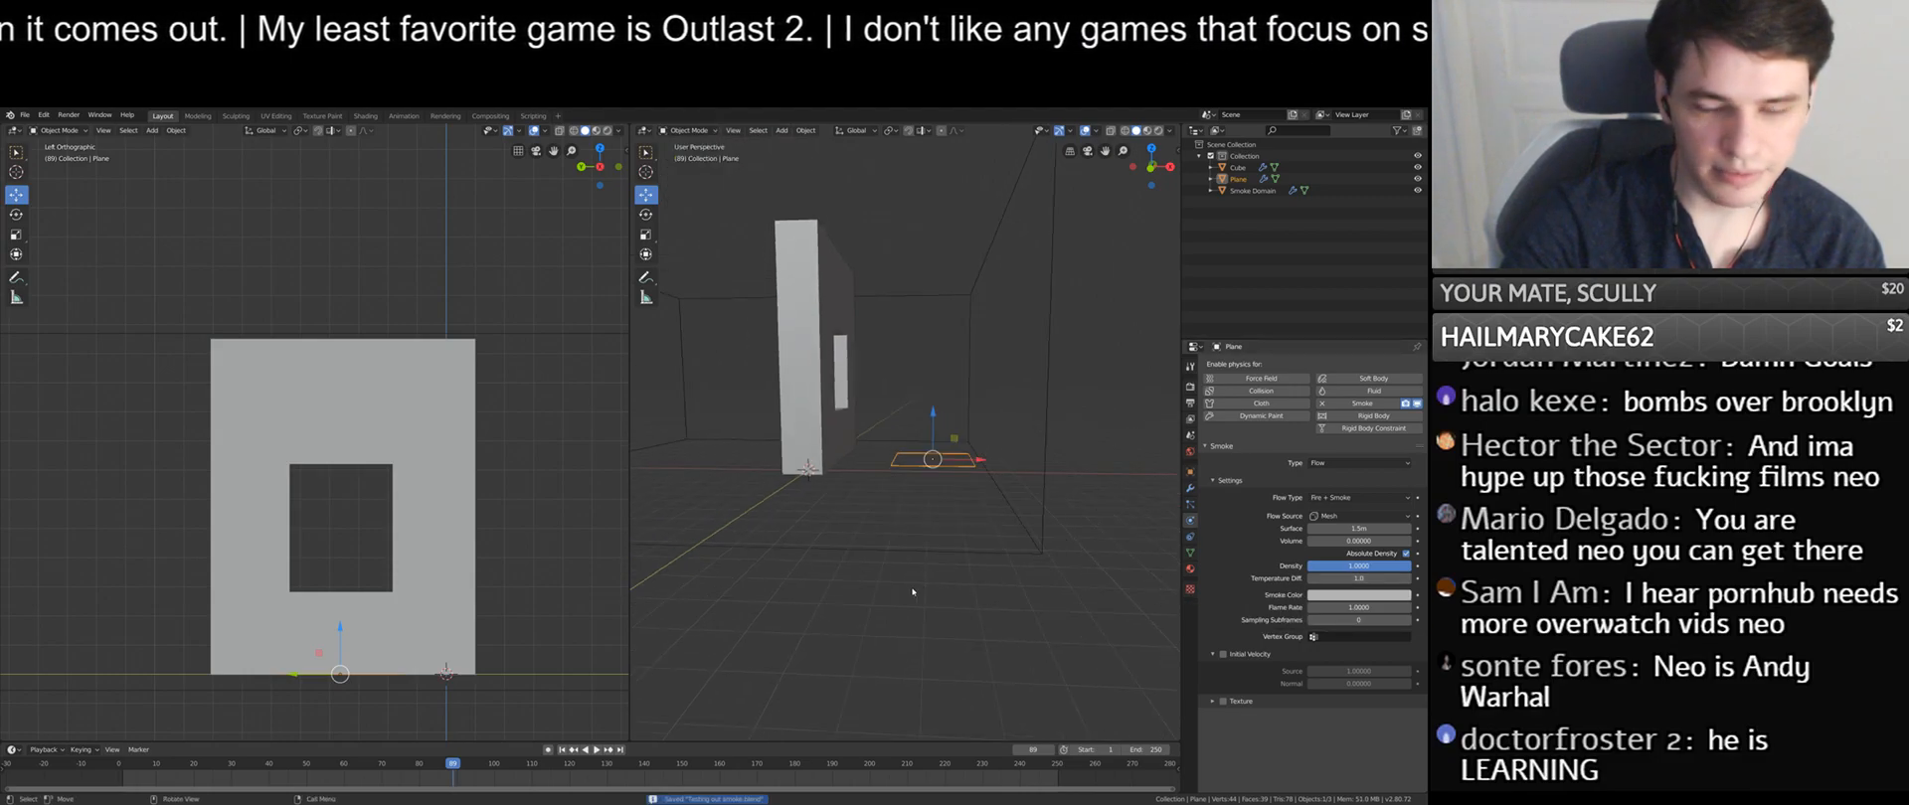
- Play the fire and smoke simulation from the first frame, stop it, and inspect the flames beside the wall
left_click(562, 749)
left_click(594, 750)
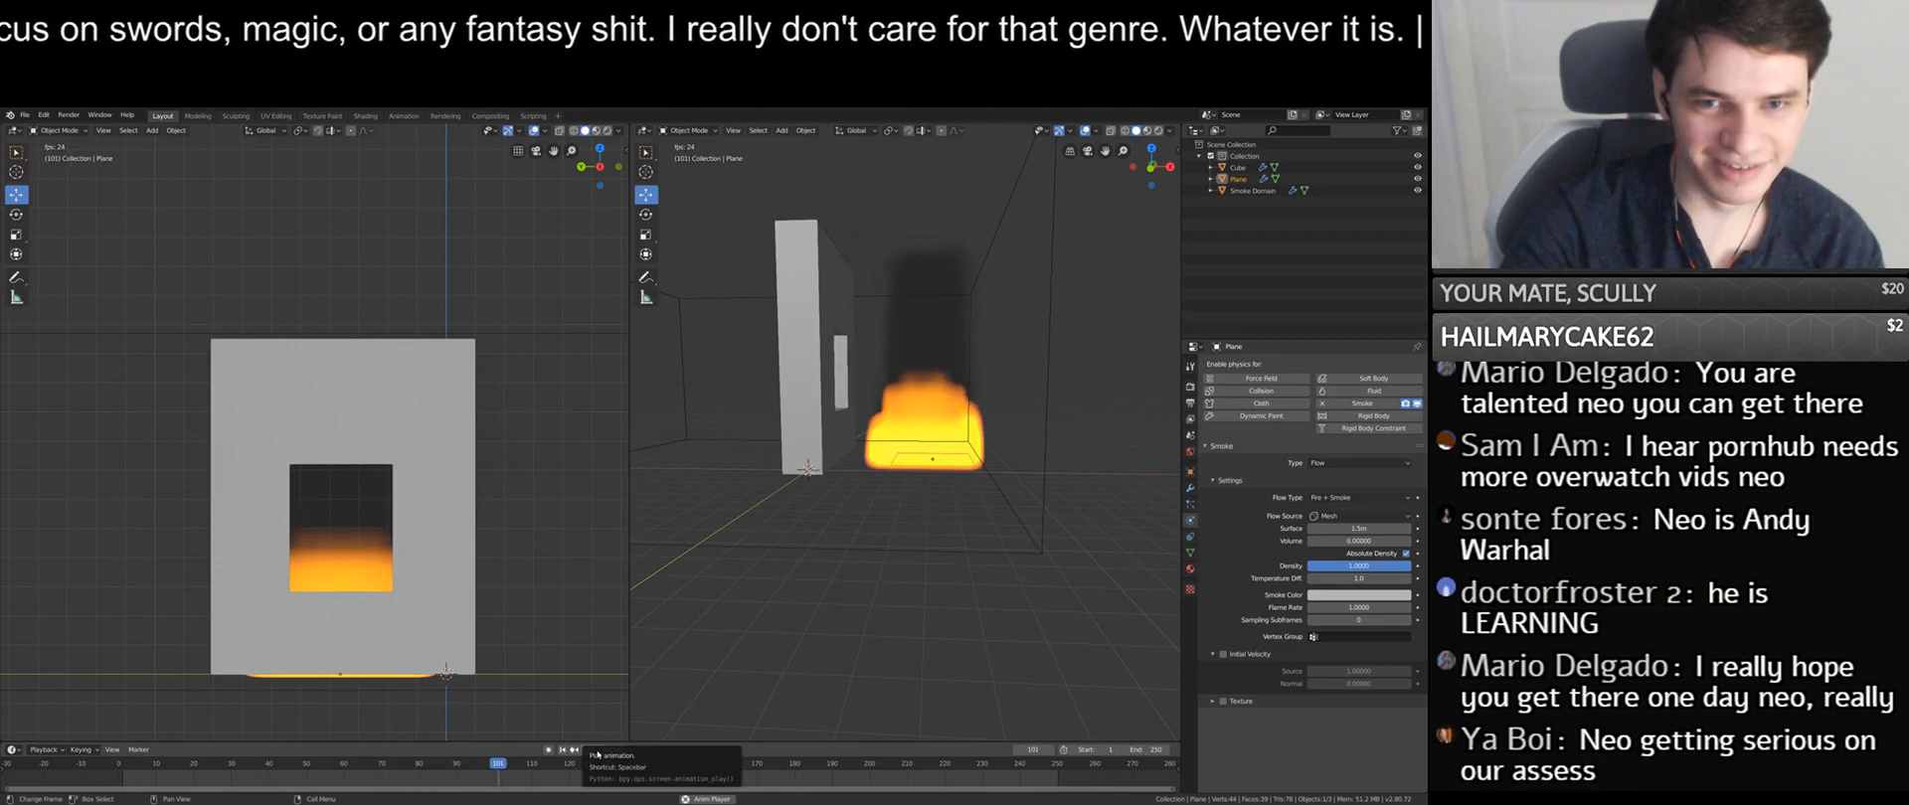
key("space")
middle_click_drag(1018, 433, 991, 458)
scroll(991, 458, "up", 5)
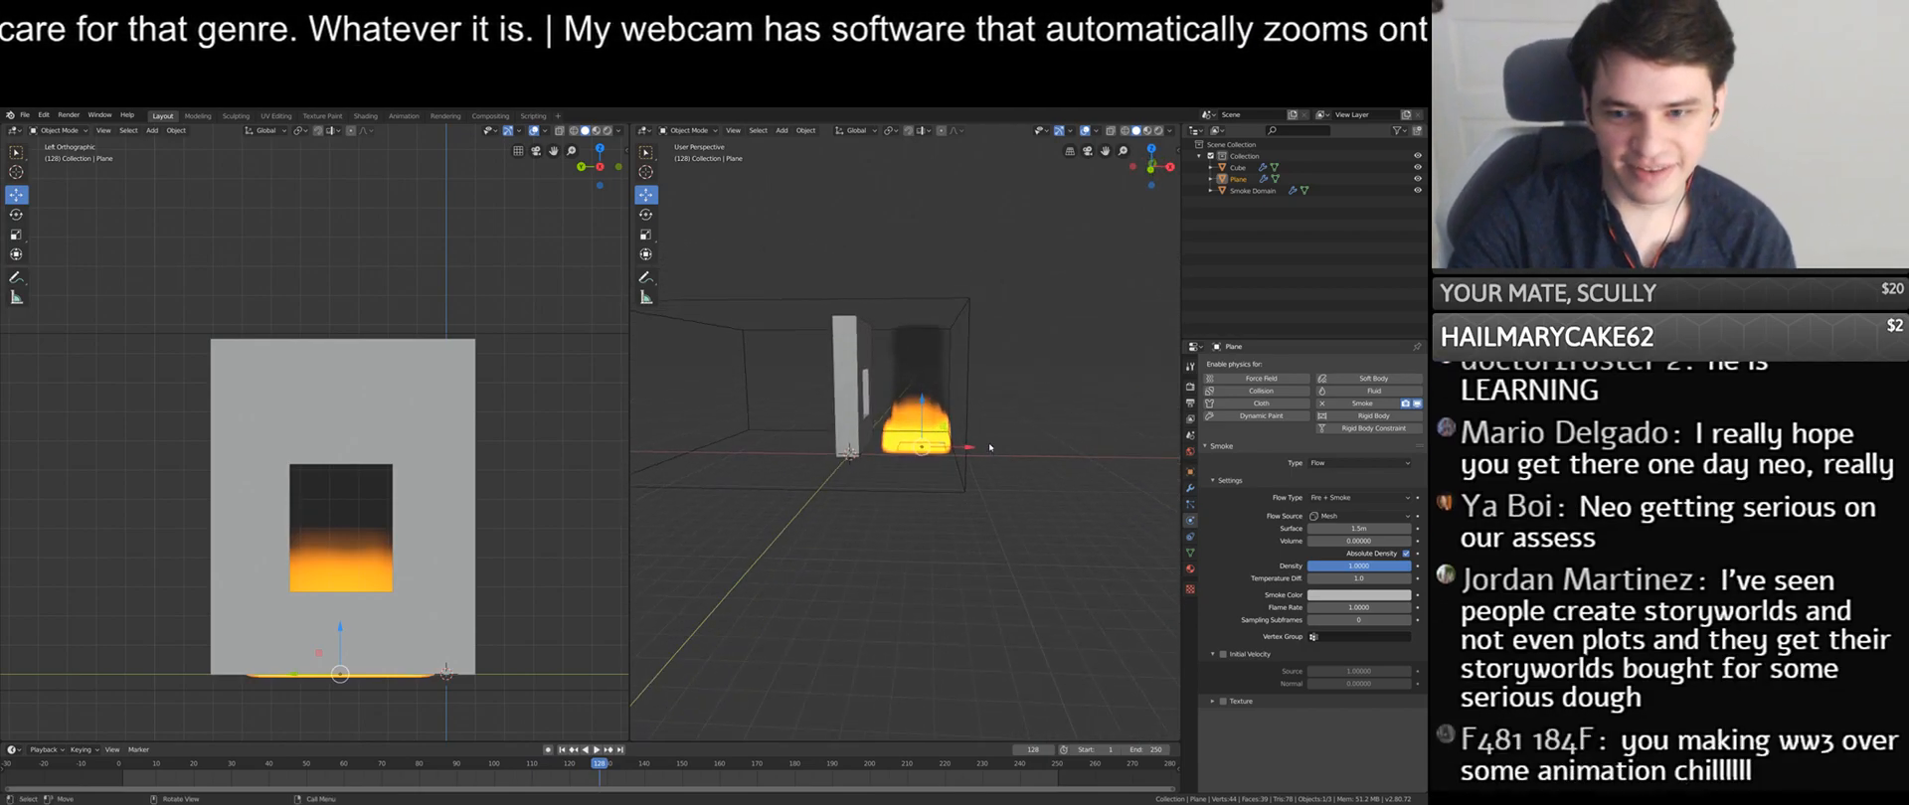
- Set the plane's smoke flow Surface distance to 1 m
left_click(1358, 528)
key("BackSpace")
key("BackSpace")
key("BackSpace")
key("Return")
- Replay the fire simulation from the first frame, stop it to inspect the flames, and save the file
key("shift+Left")
left_click(595, 750)
left_click(596, 750)
mouse_move(994, 477)
middle_mouse_down()
mouse_move(1068, 489)
mouse_move(992, 488)
middle_mouse_up()
key("ctrl+s")
left_click(991, 488)
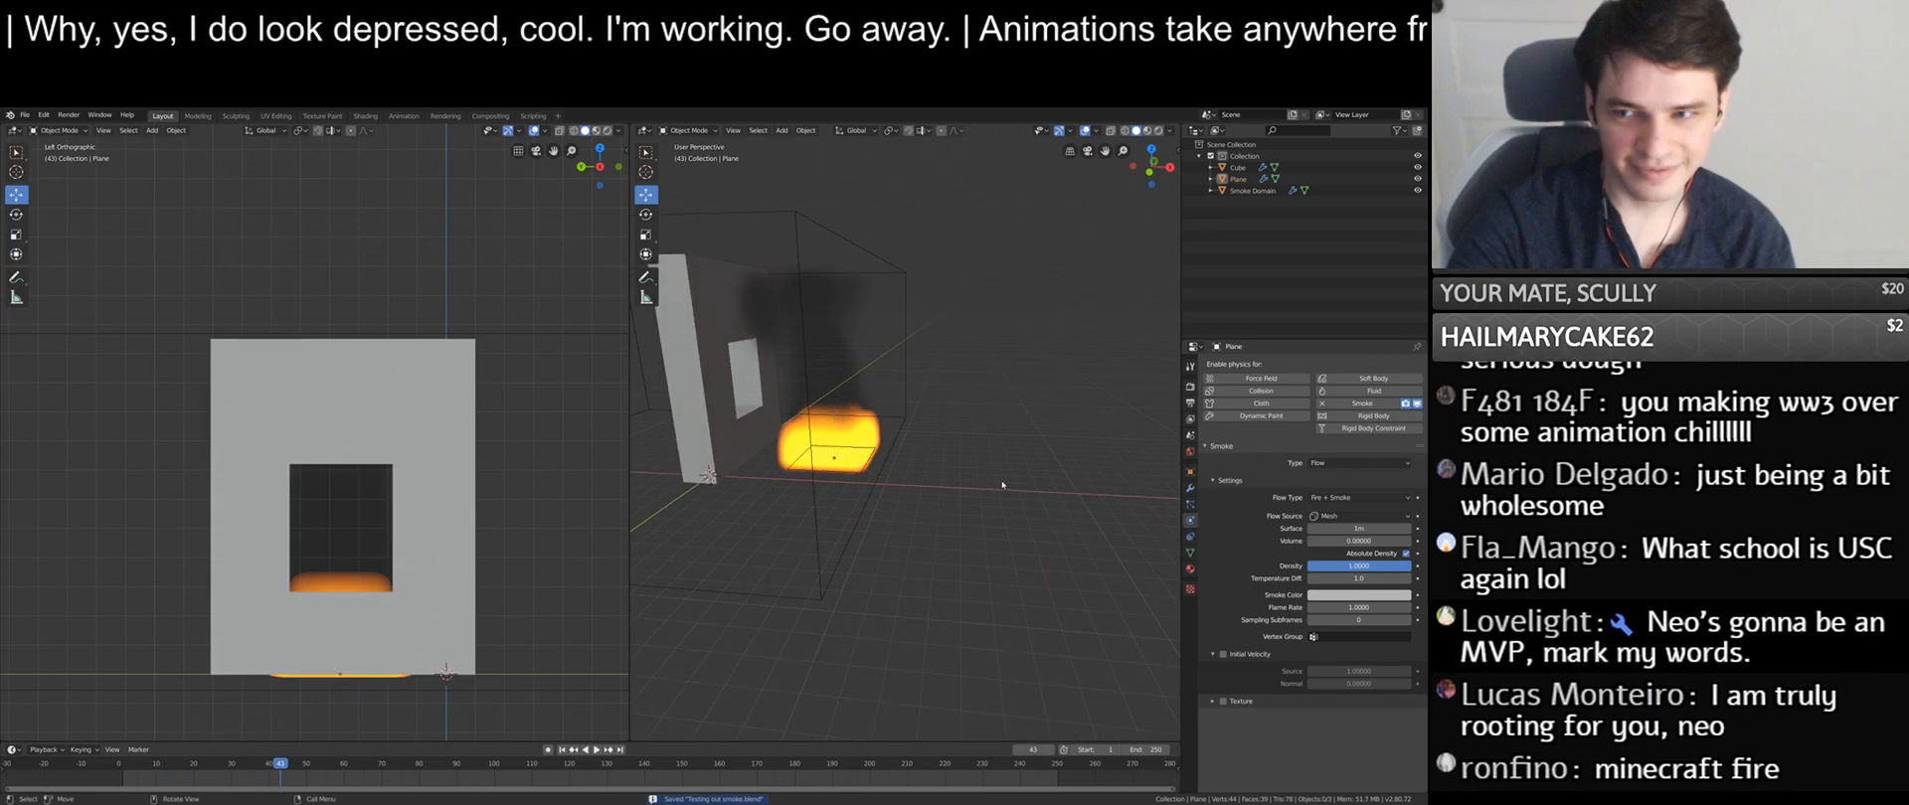
- Change the scene's render engine and compute device, and return to the plane's physics settings
key("shift+a")
key("Escape")
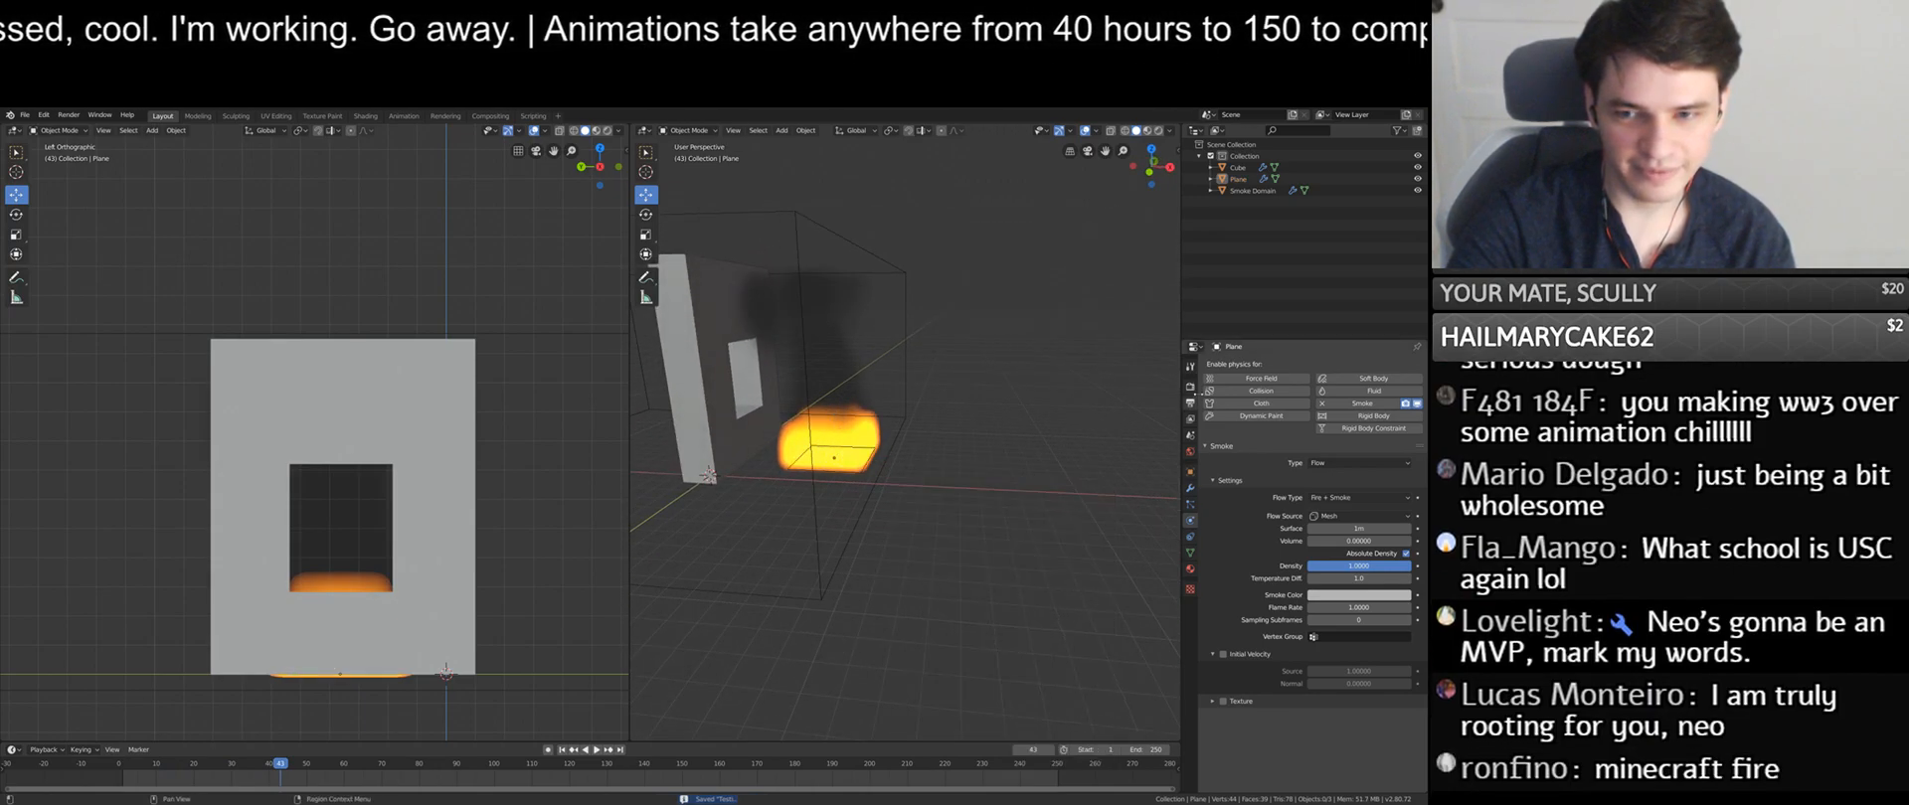
left_click(1190, 386)
left_click(1368, 364)
left_click(1362, 402)
left_click(1368, 393)
left_click(1340, 417)
left_click(1190, 365)
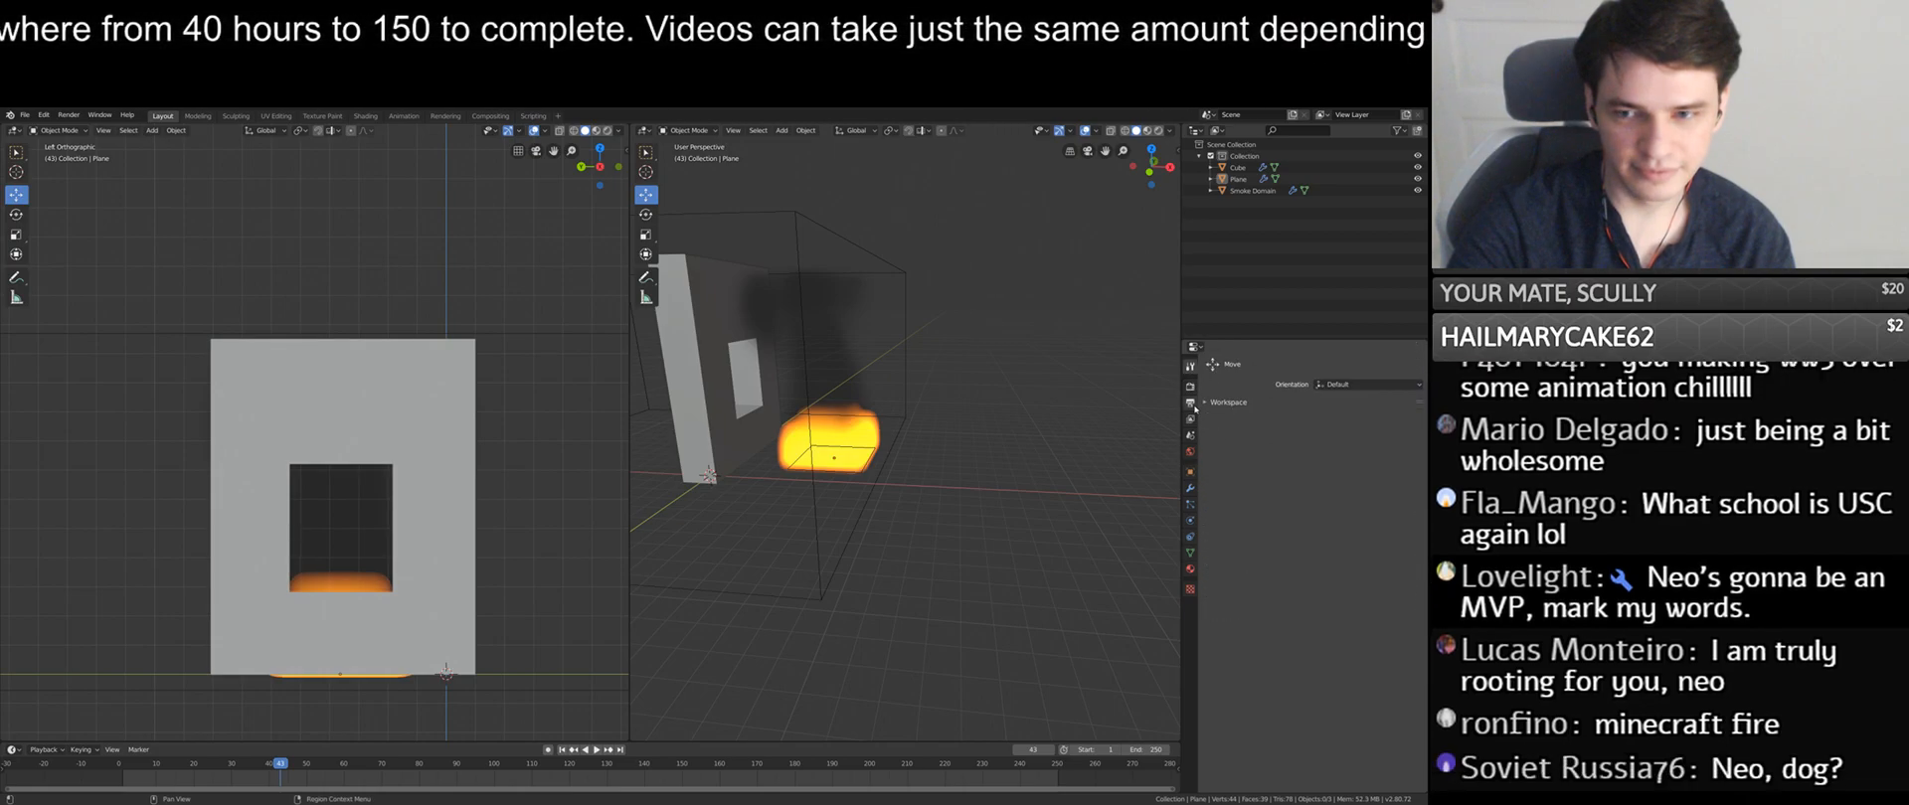
left_click(1190, 520)
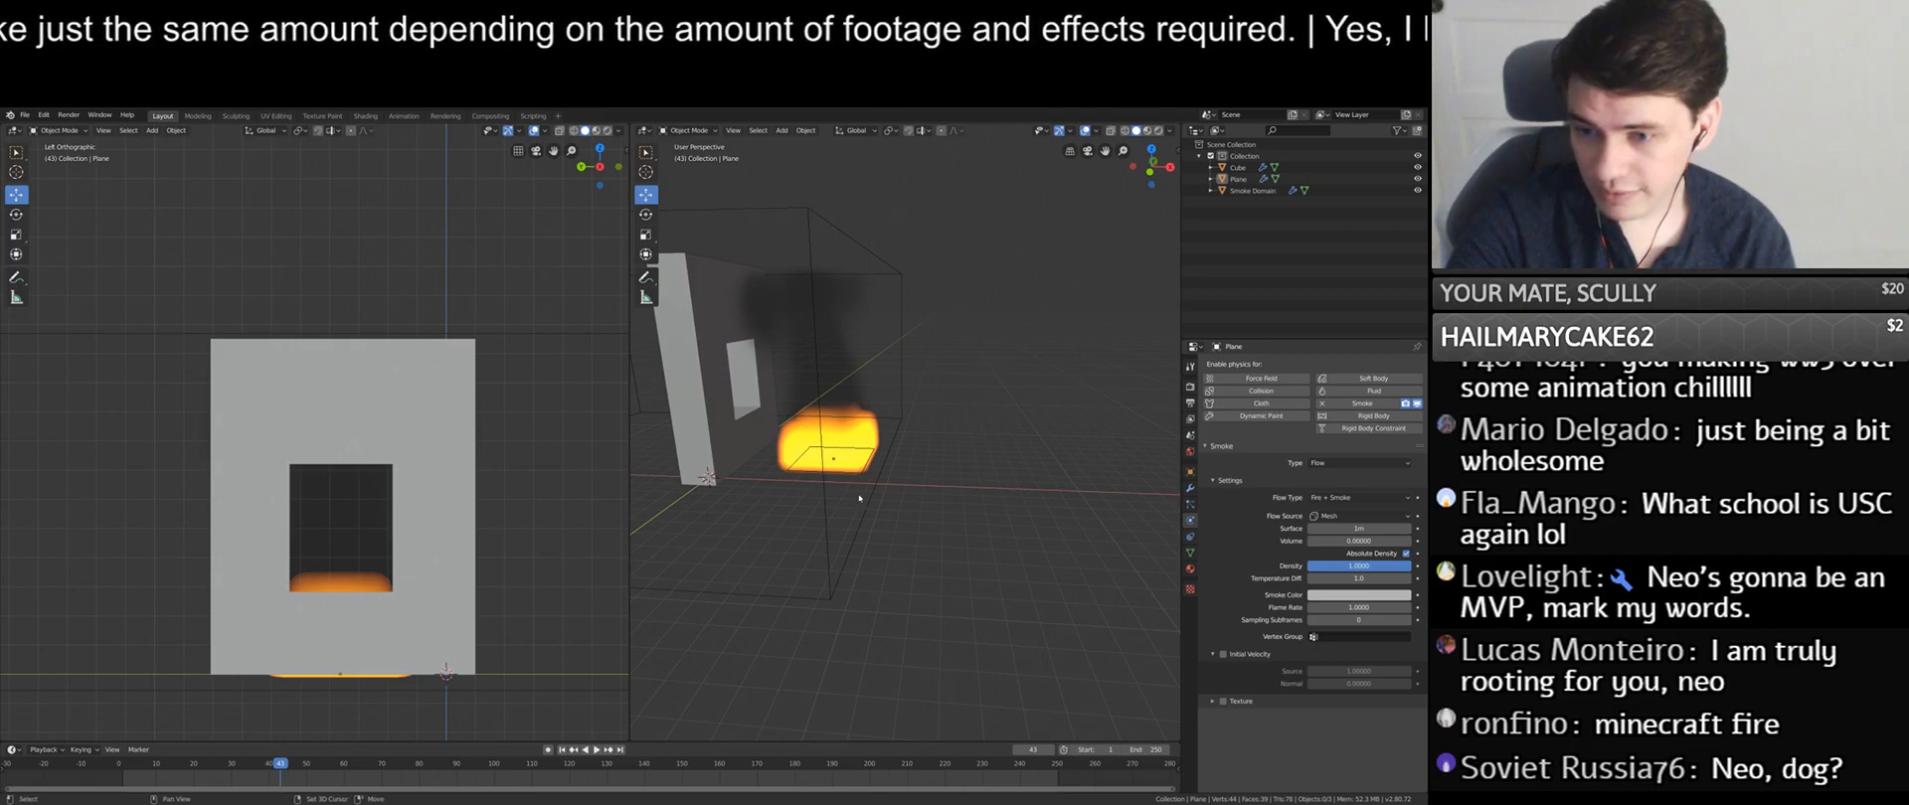
- Save the file, add a Wind force field, and move it to the side of the fire opposite the wall
middle_click_drag(858, 498, 970, 441)
key("ctrl+s")
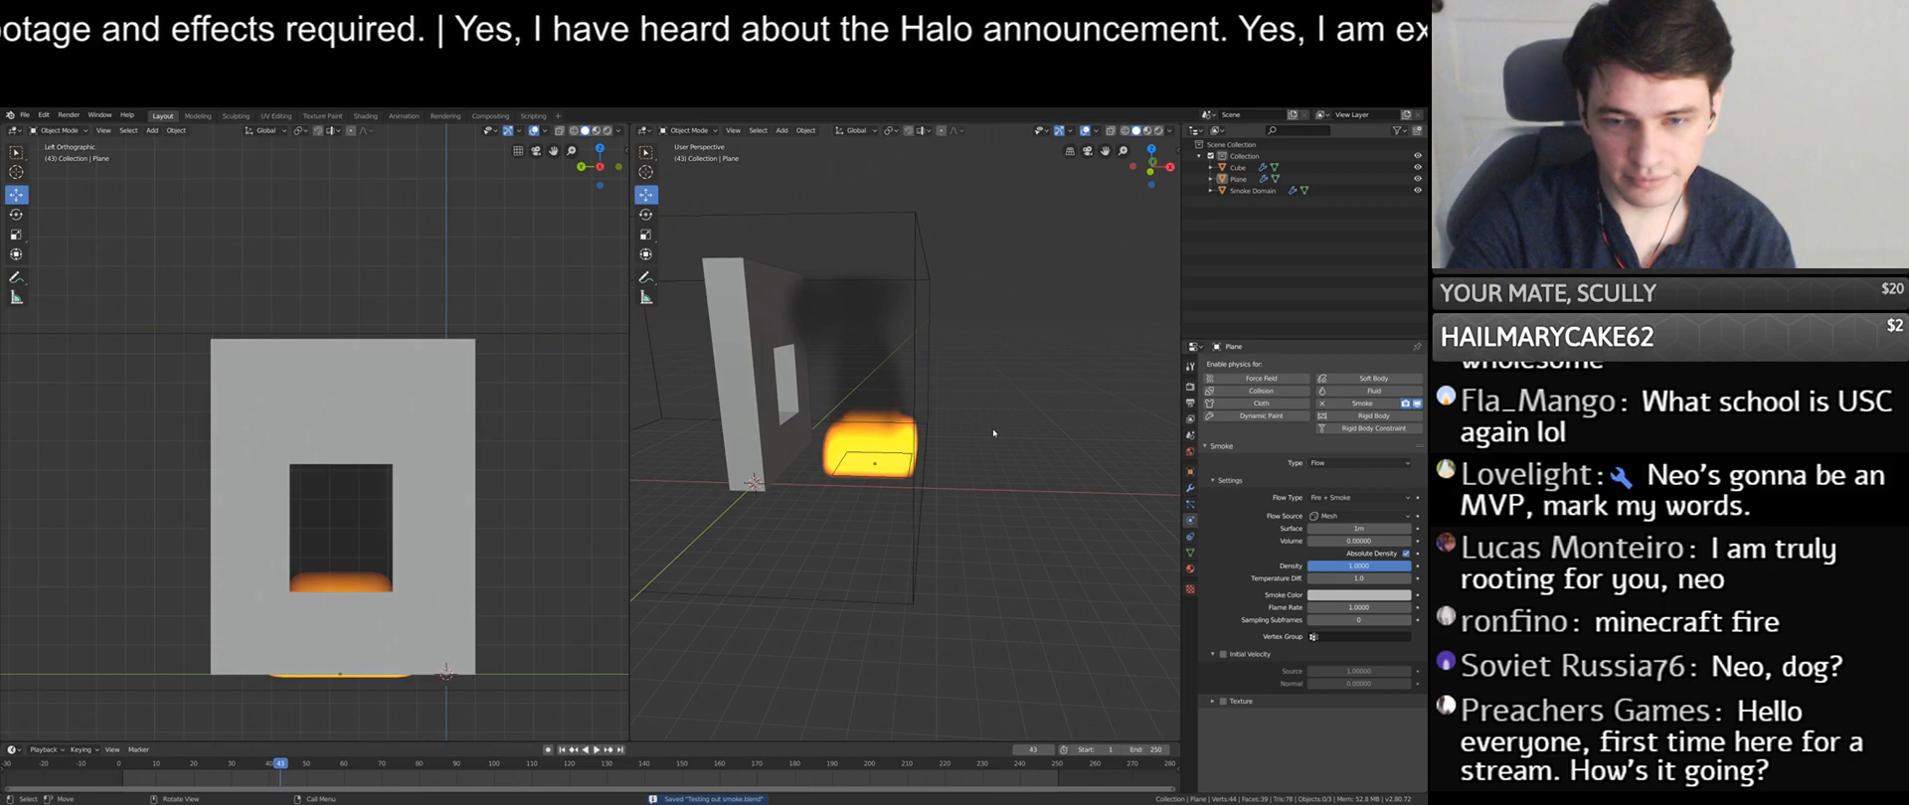
key("shift+a")
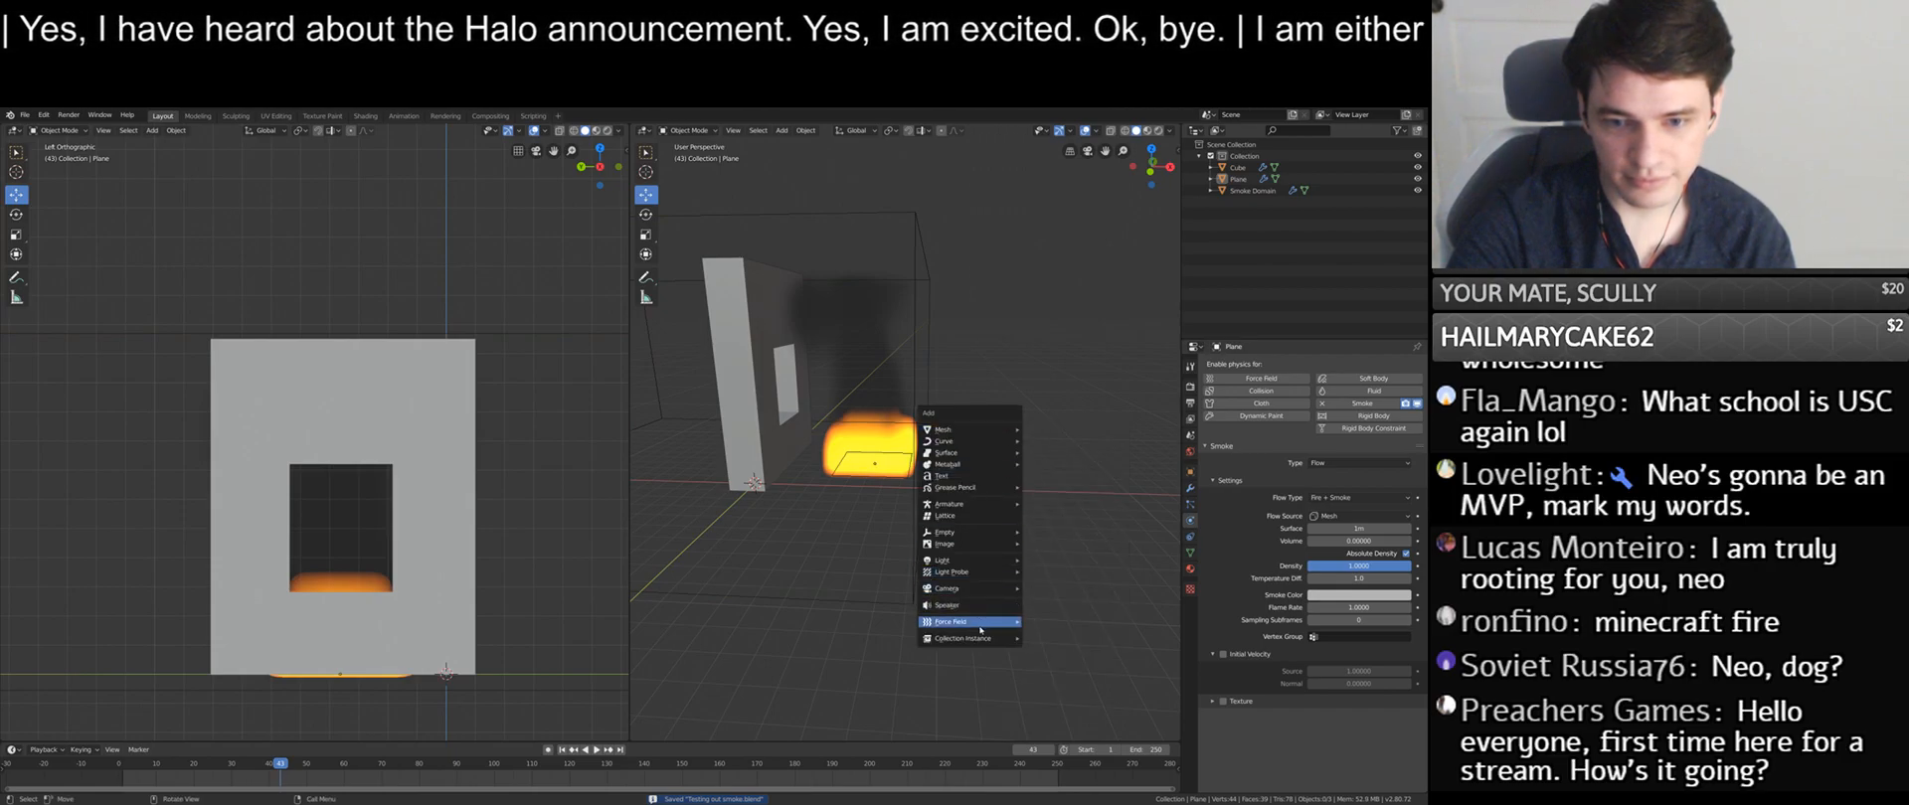
mouse_move(981, 629)
left_click(1058, 636)
left_click_drag(772, 460, 1034, 437)
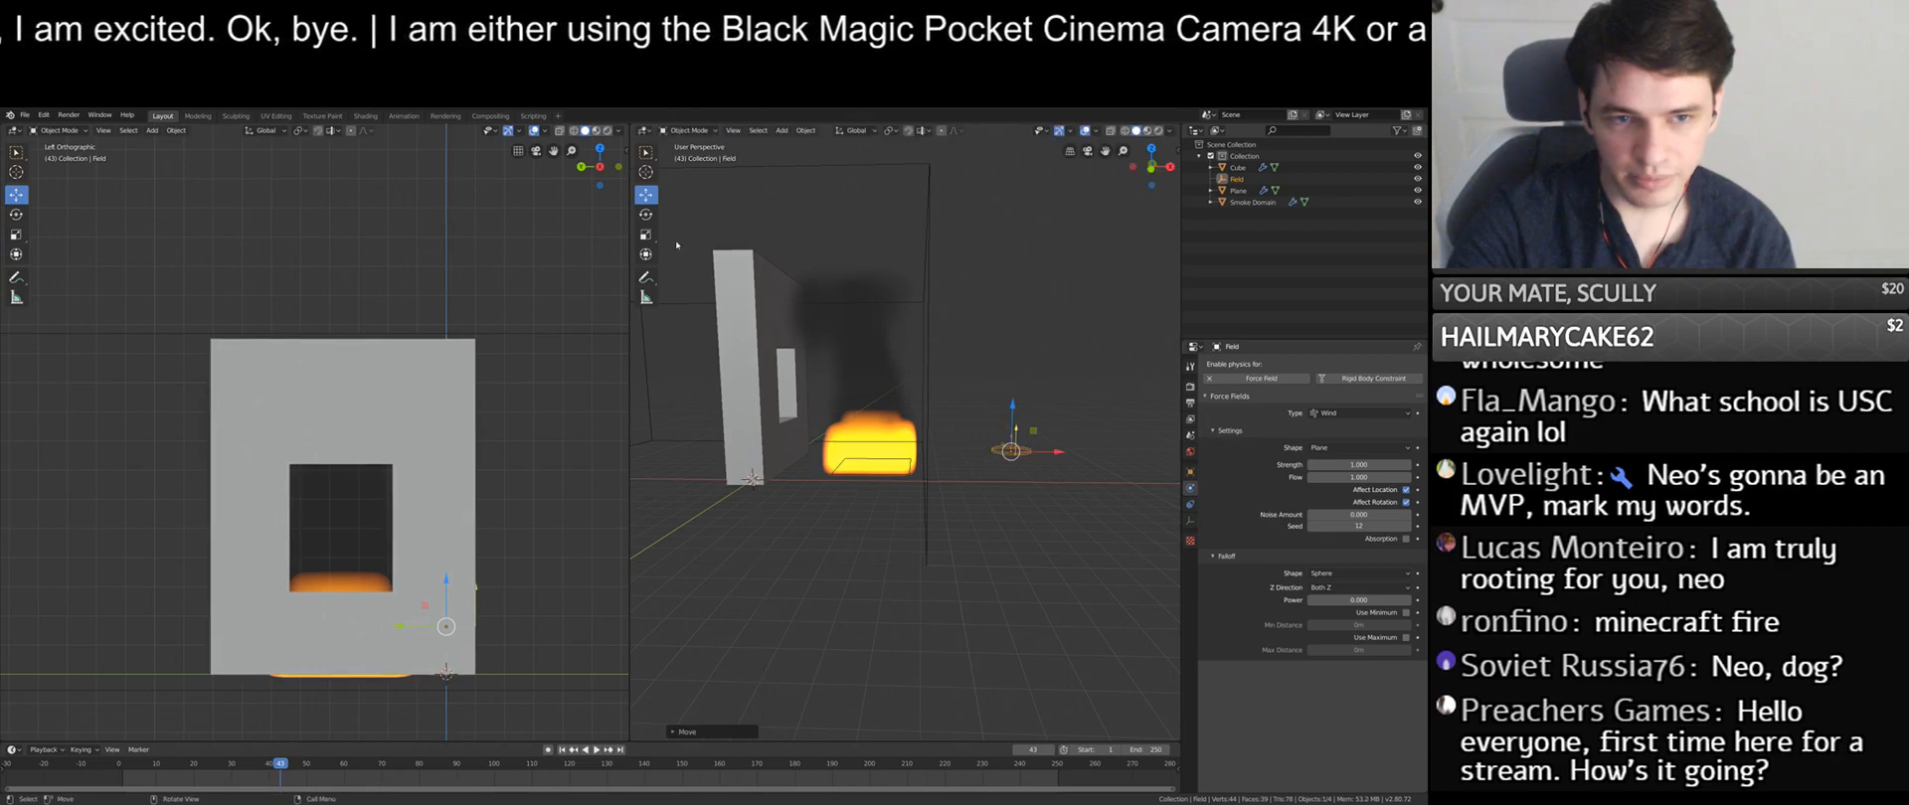
- Rotate the wind force field to tilt toward the fire and the wall, and set its strength to 10
left_click(647, 215)
left_click_drag(984, 417, 1025, 456)
left_click(646, 194)
left_click(1339, 467)
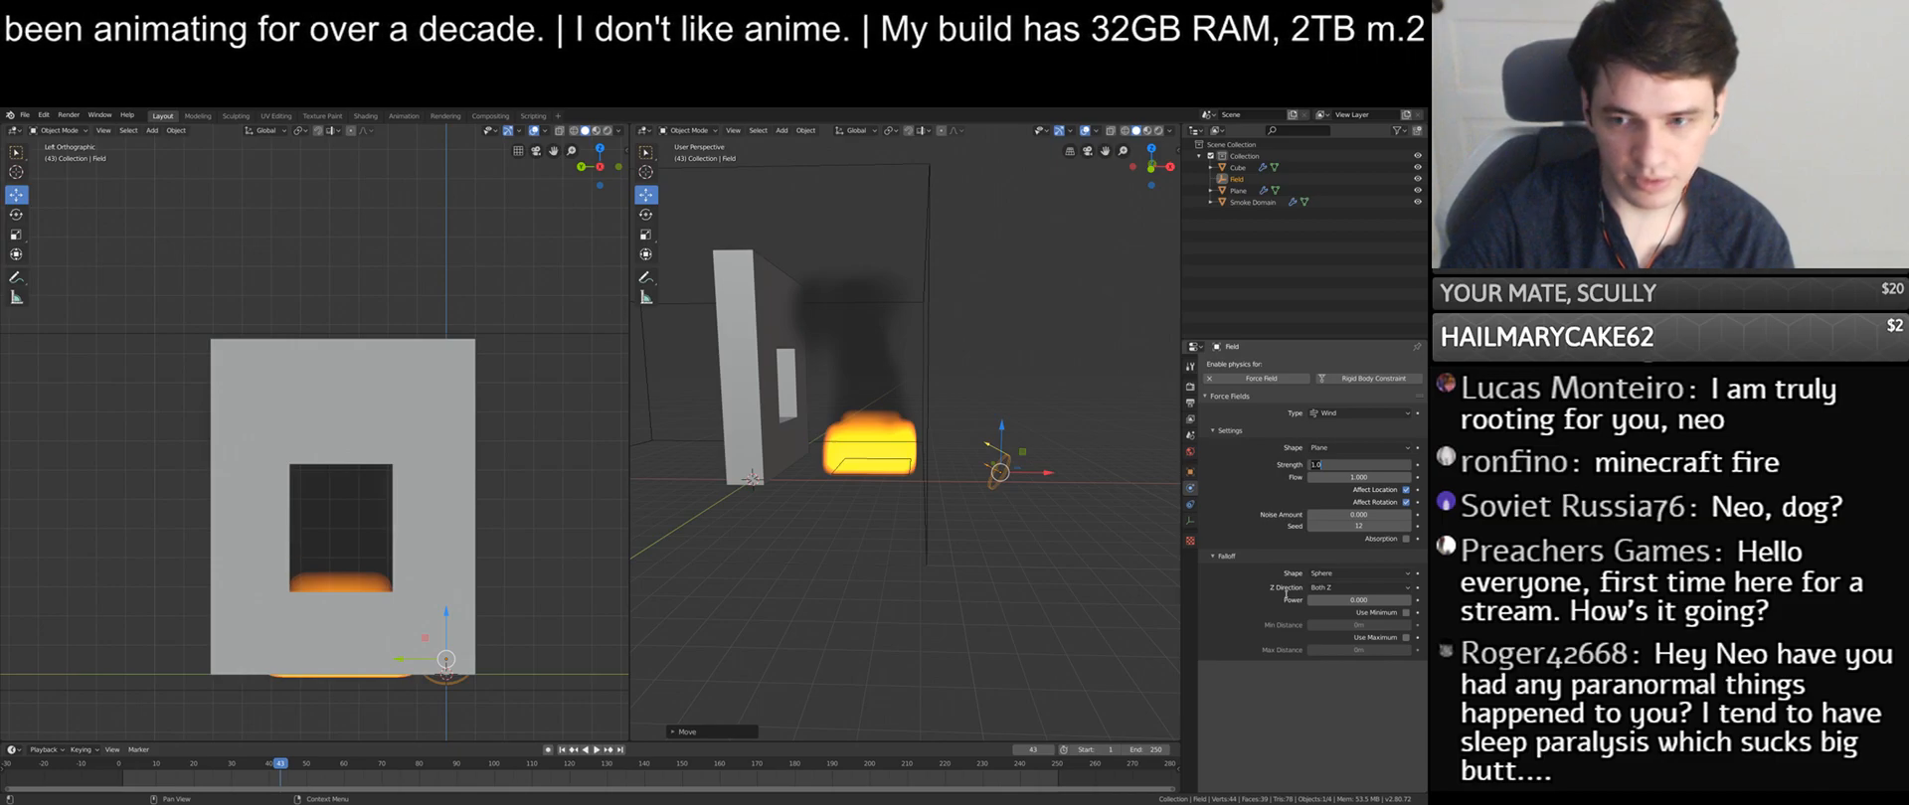
key("Return")
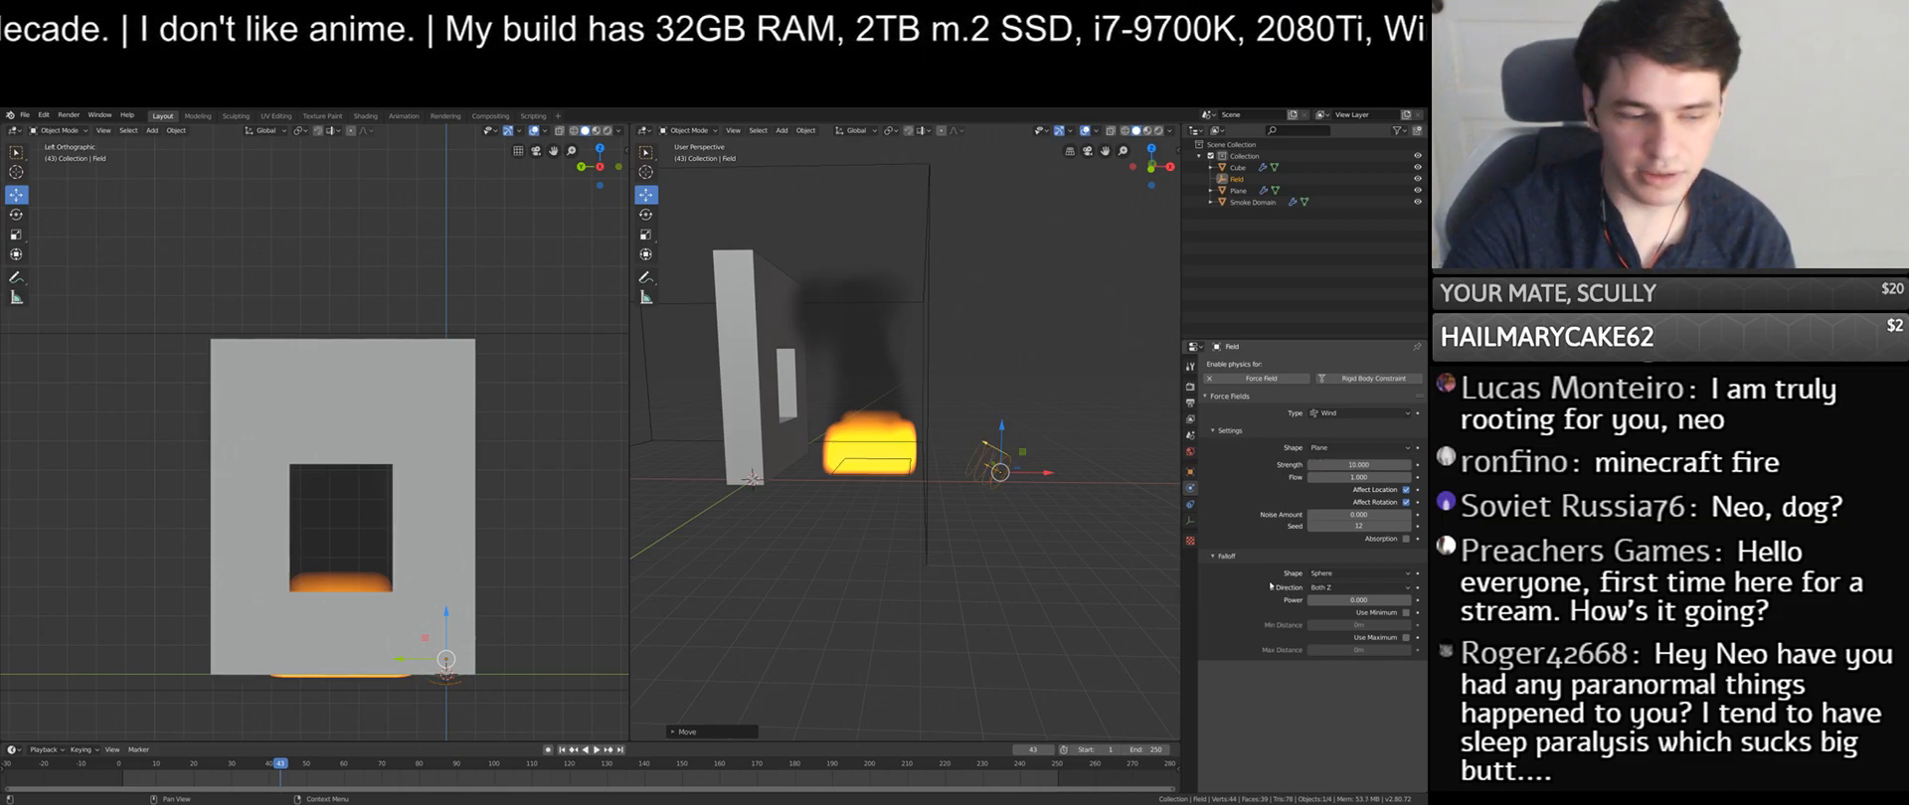
- Replay the fire simulation from the first frame with the tilted wind and stop it
left_click(562, 750)
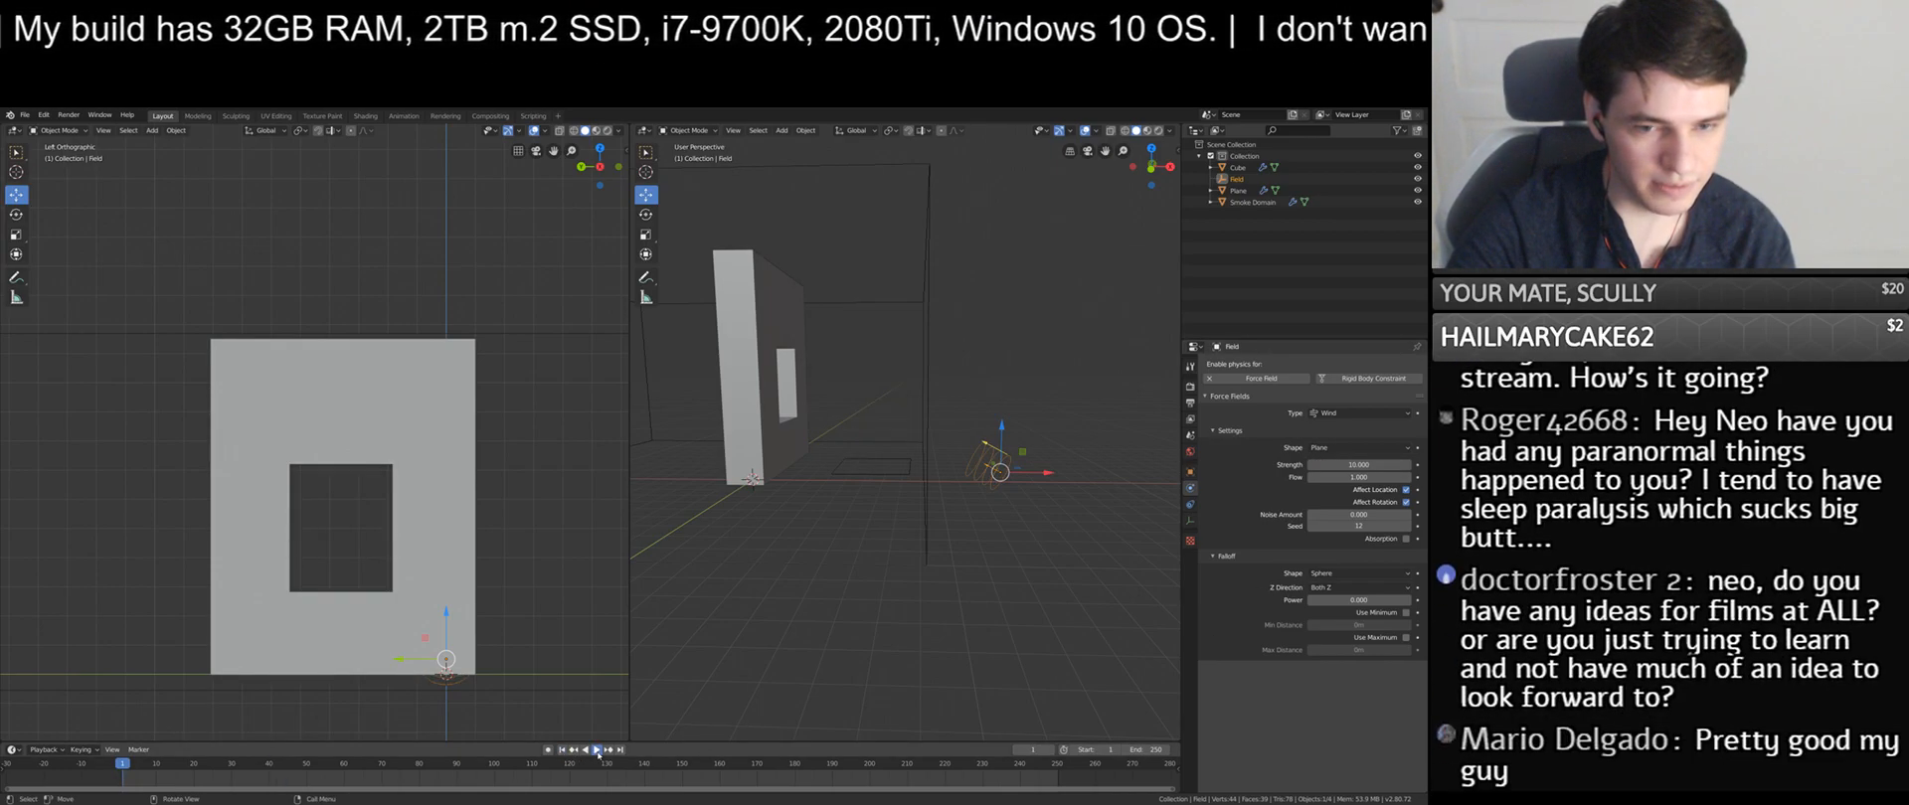
left_click(596, 751)
left_click(594, 751)
left_click(755, 363)
middle_click_drag(755, 362, 950, 488)
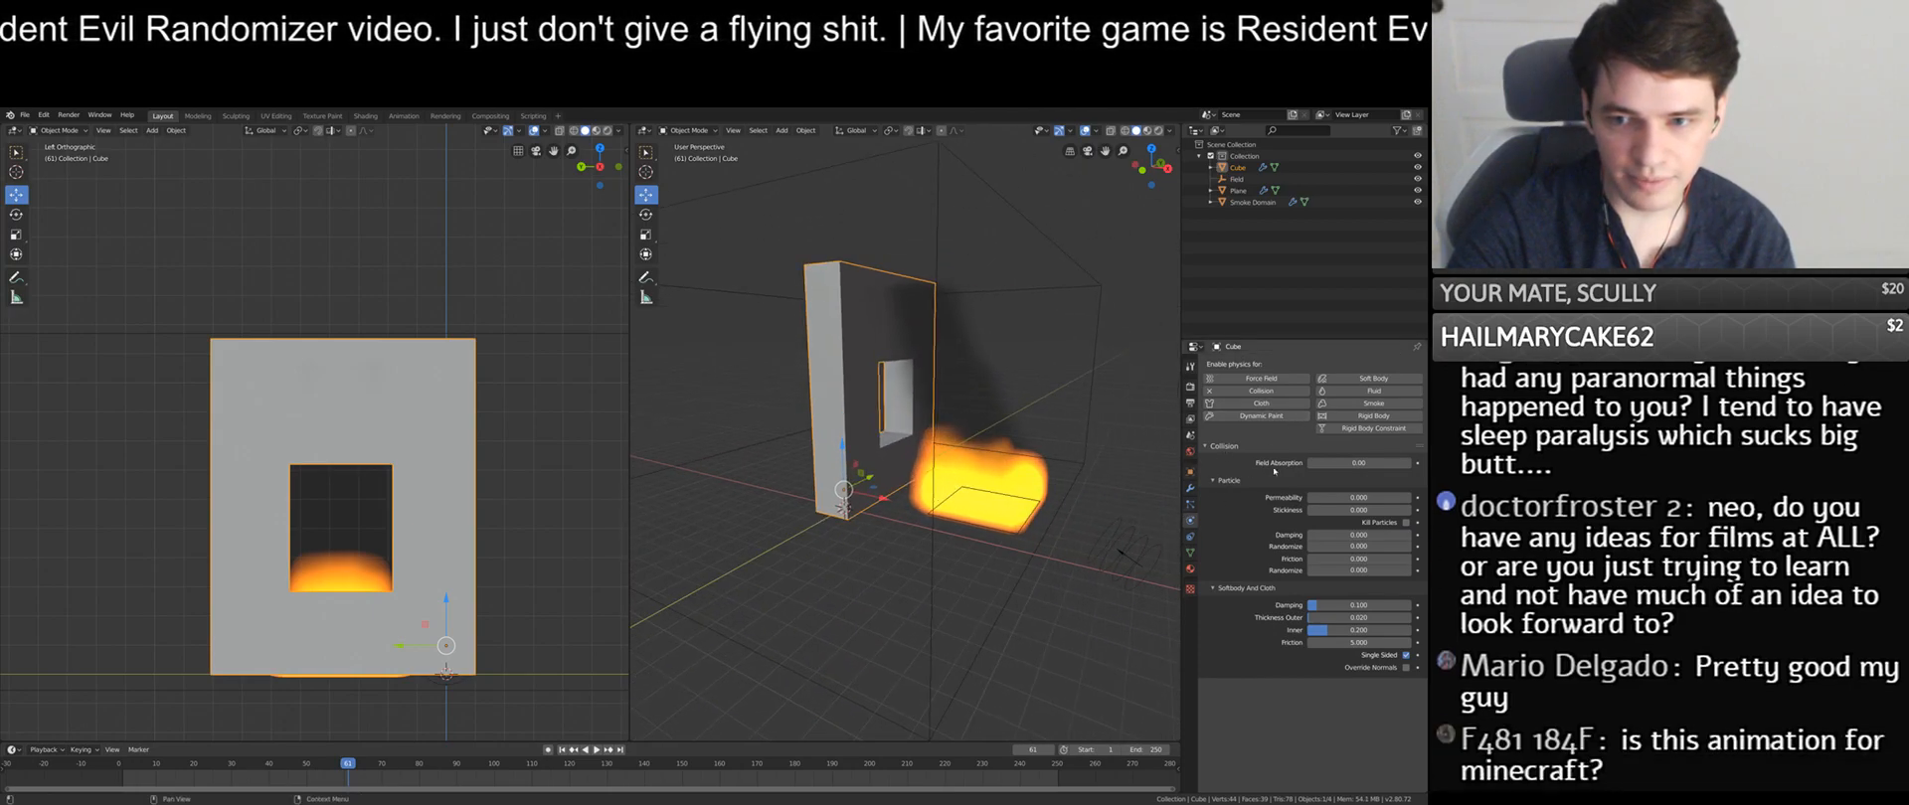
middle_click_drag(966, 527, 887, 512)
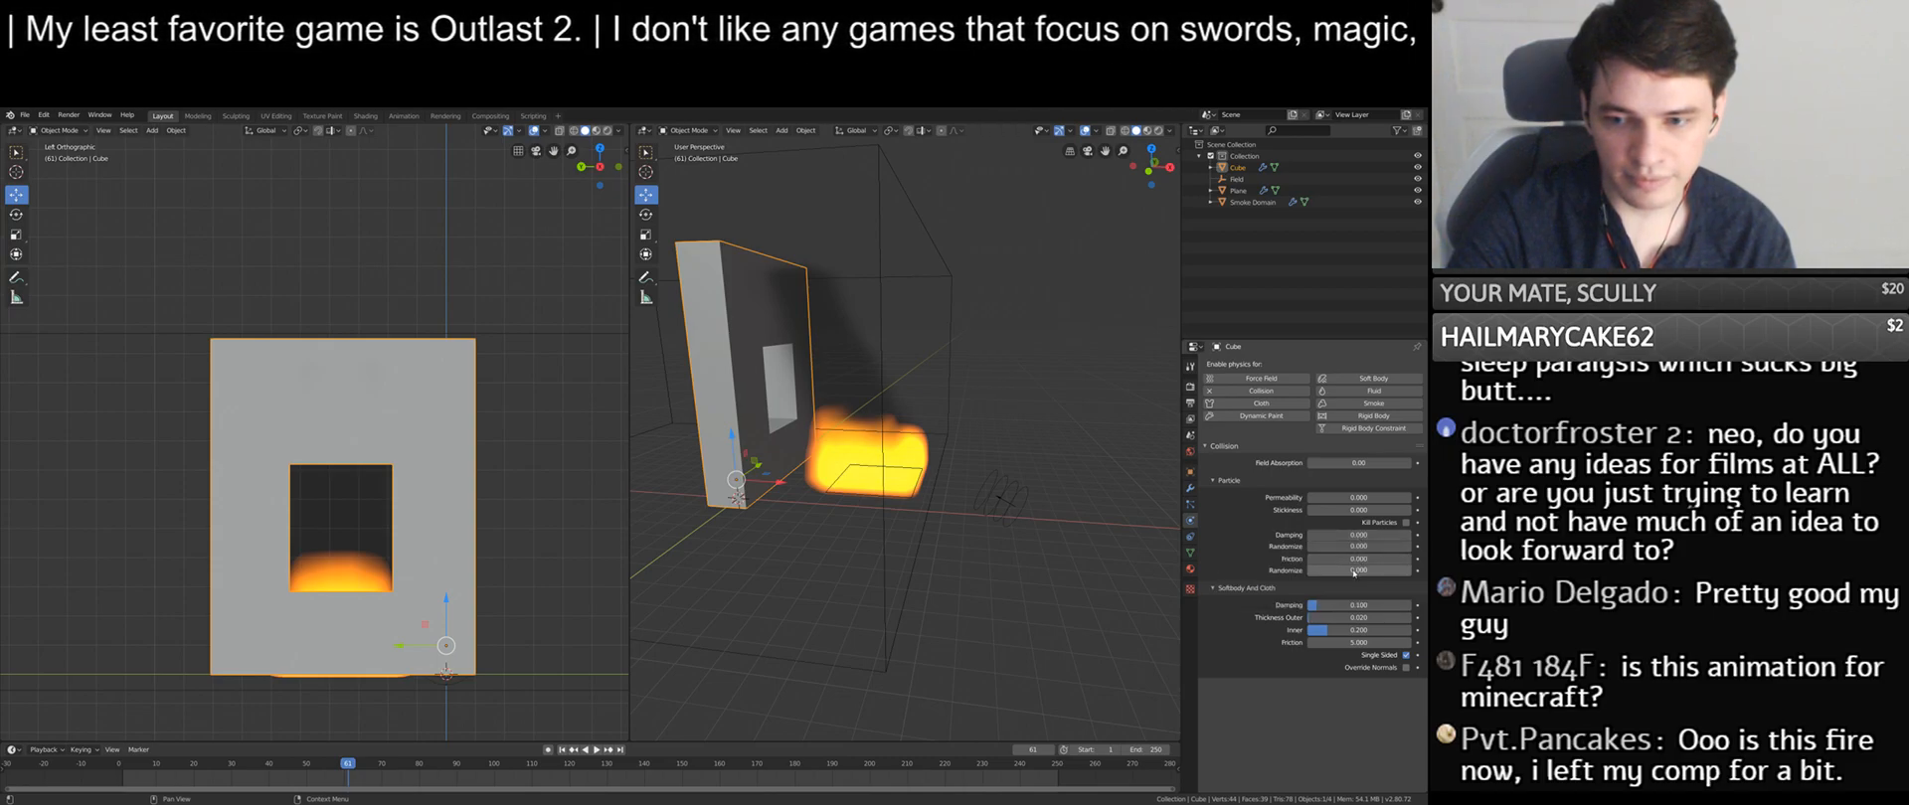
left_click(1357, 560)
type("1")
key("Escape")
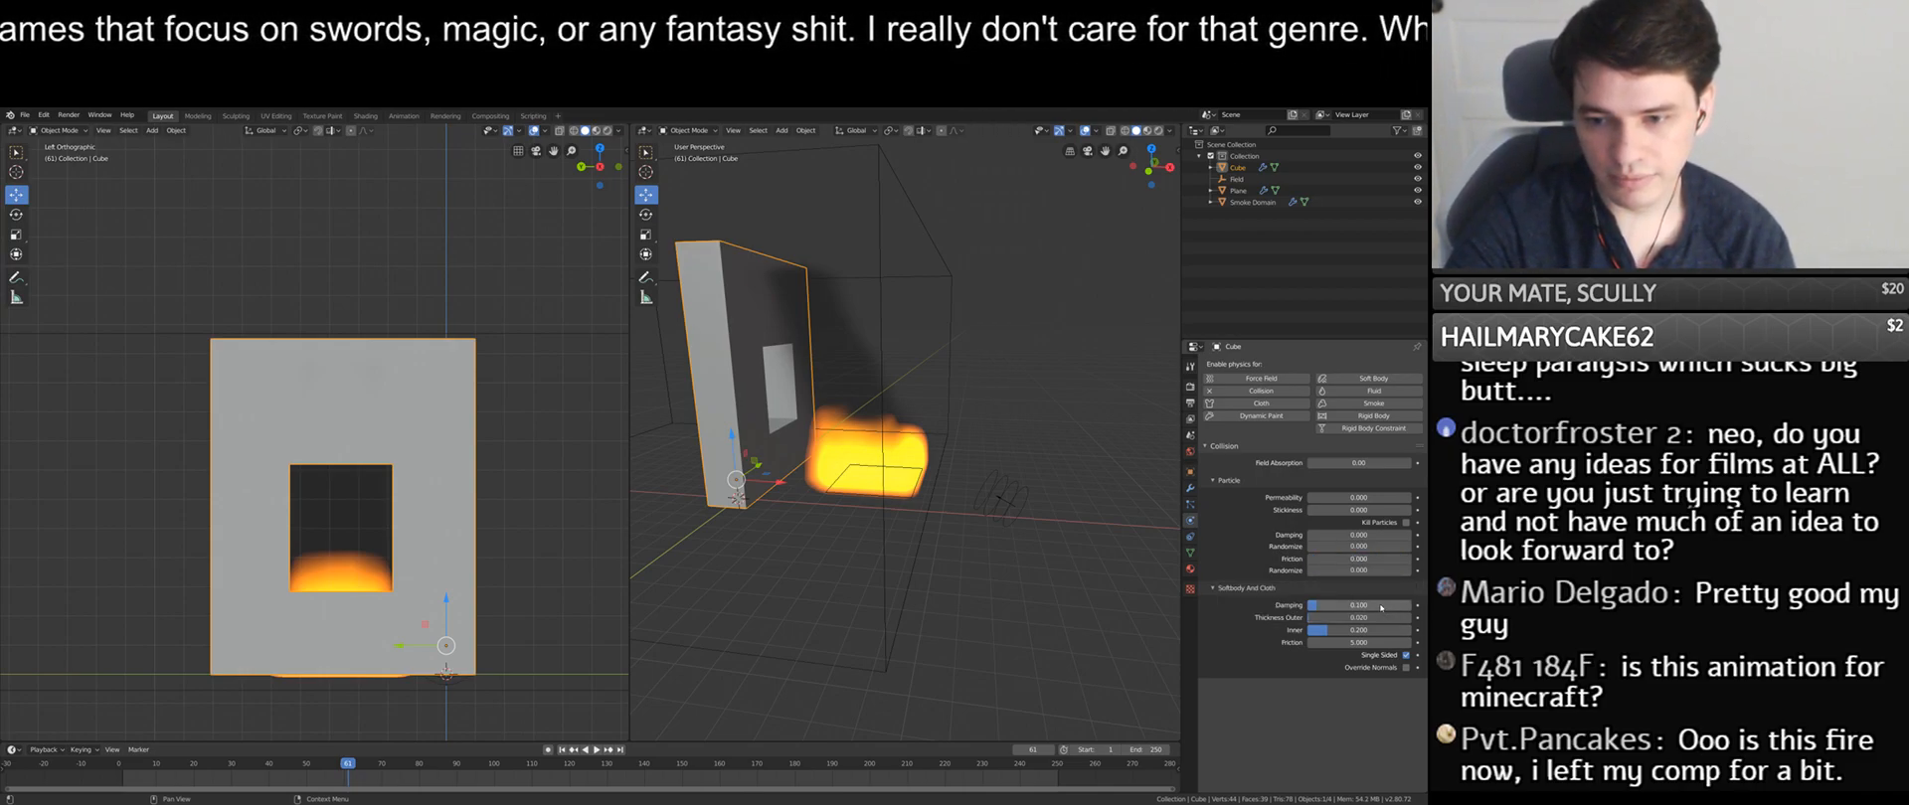
- Set the wind field's strength to 100 and replay the fire simulation from the first frame
middle_click_drag(979, 468, 1039, 477)
left_click(1039, 476)
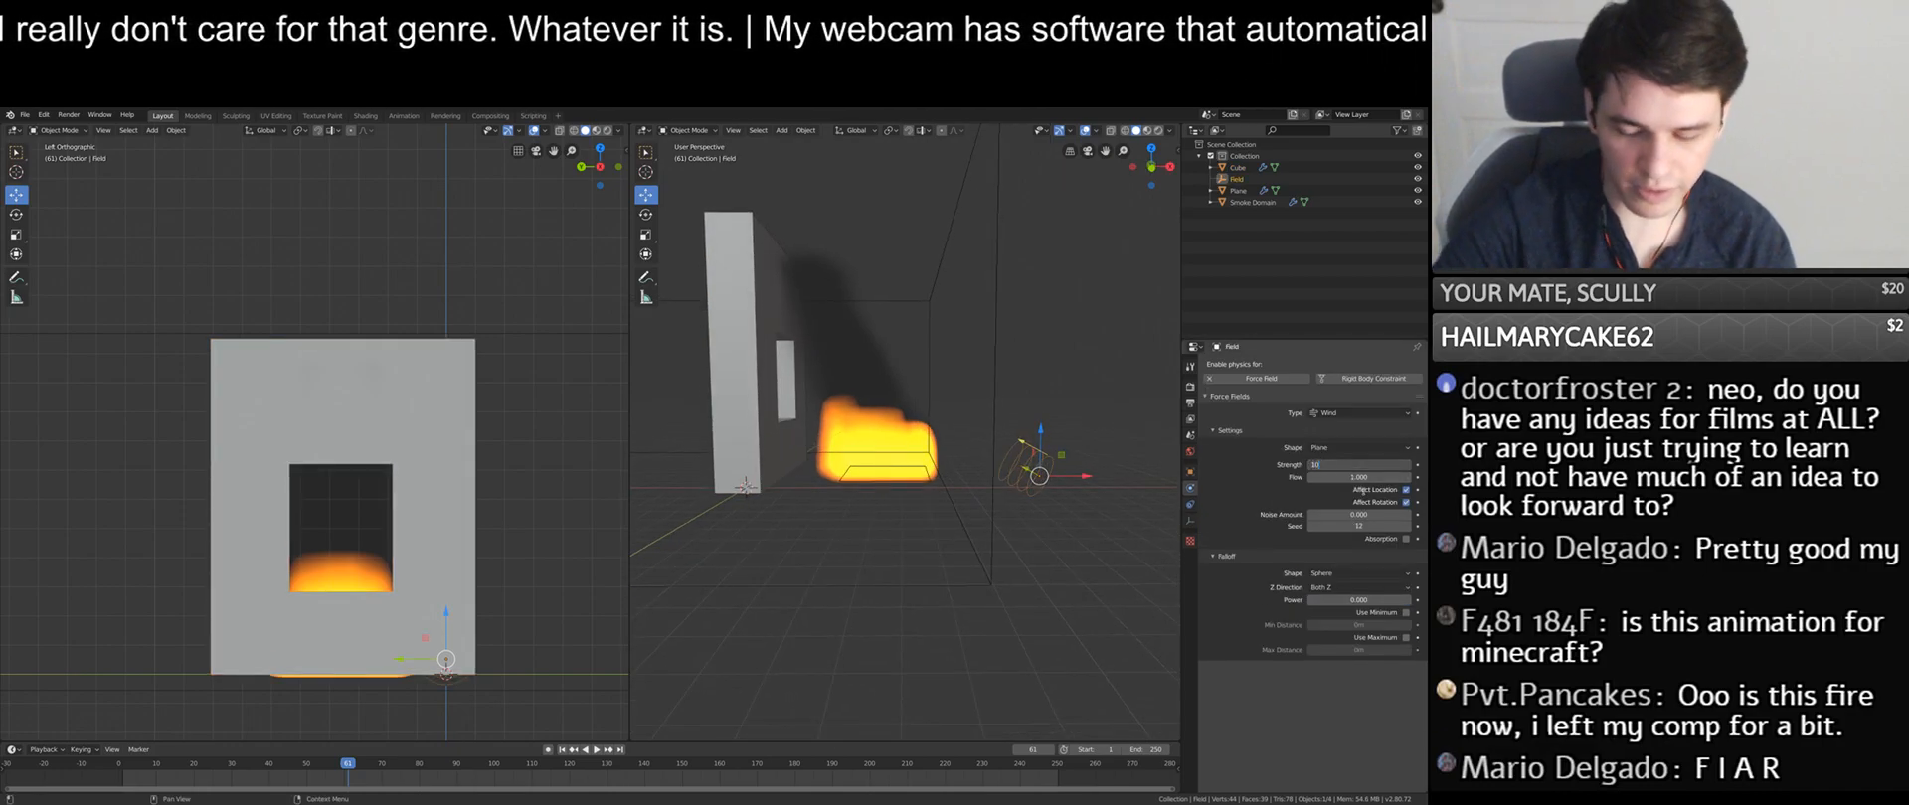
left_click(561, 750)
left_click(593, 750)
- Stop the playback and inspect the flames and smoke around the window opening from several sides
middle_click_drag(865, 497, 965, 504)
left_click(599, 751)
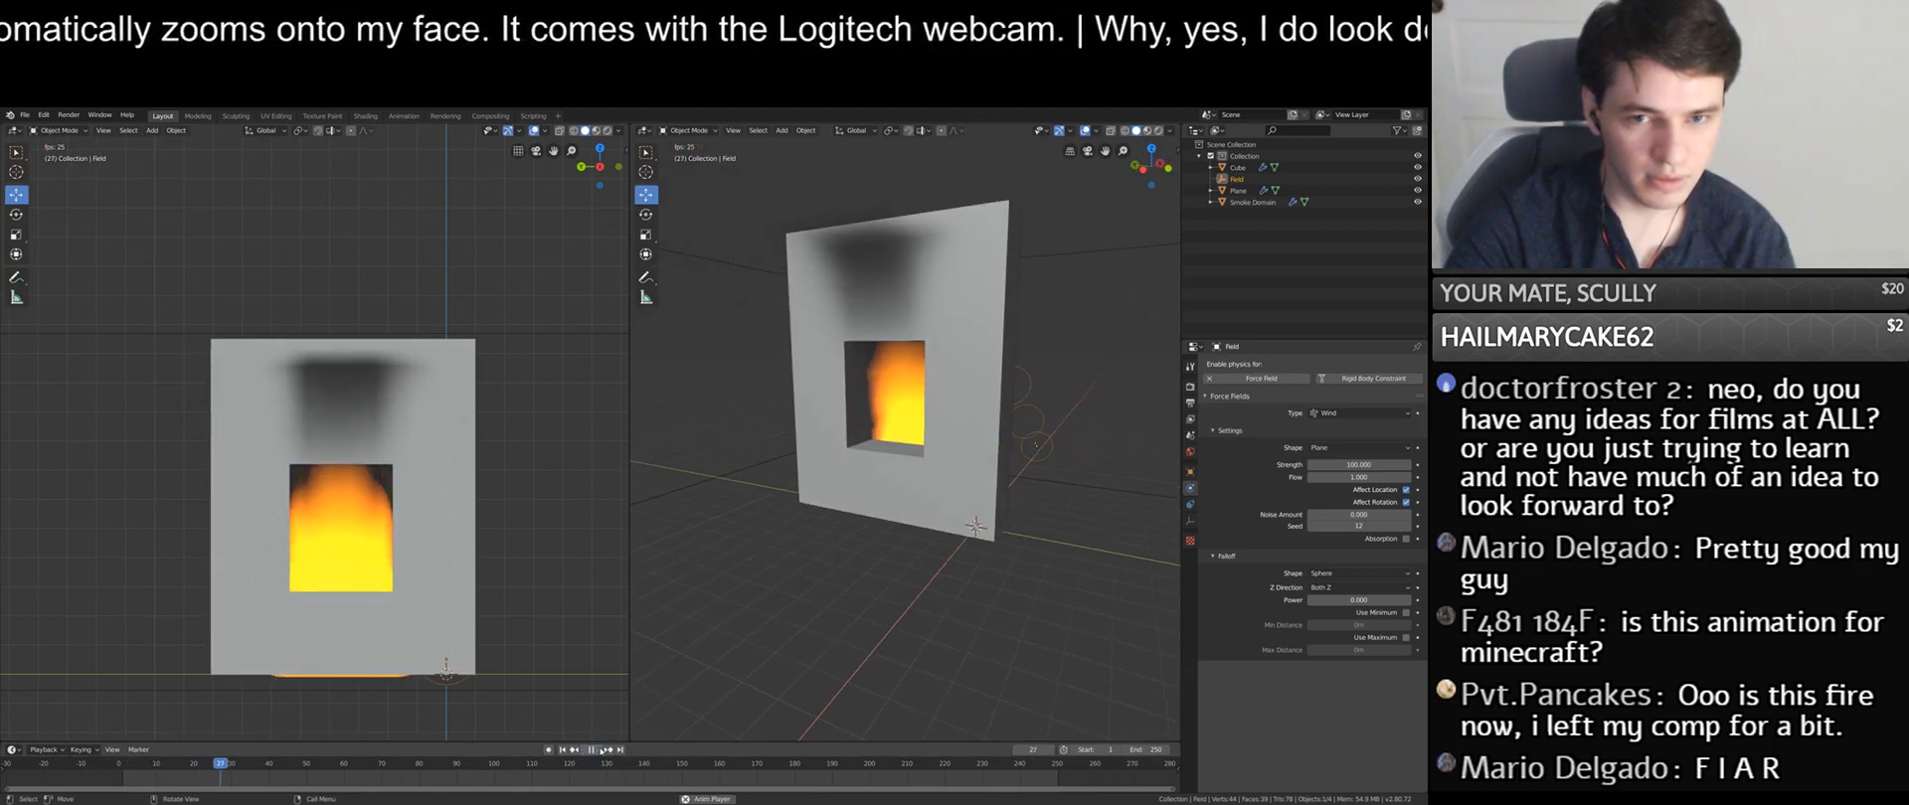
left_click(599, 751)
middle_click_drag(833, 556, 865, 536)
middle_click_drag(1079, 452, 893, 369)
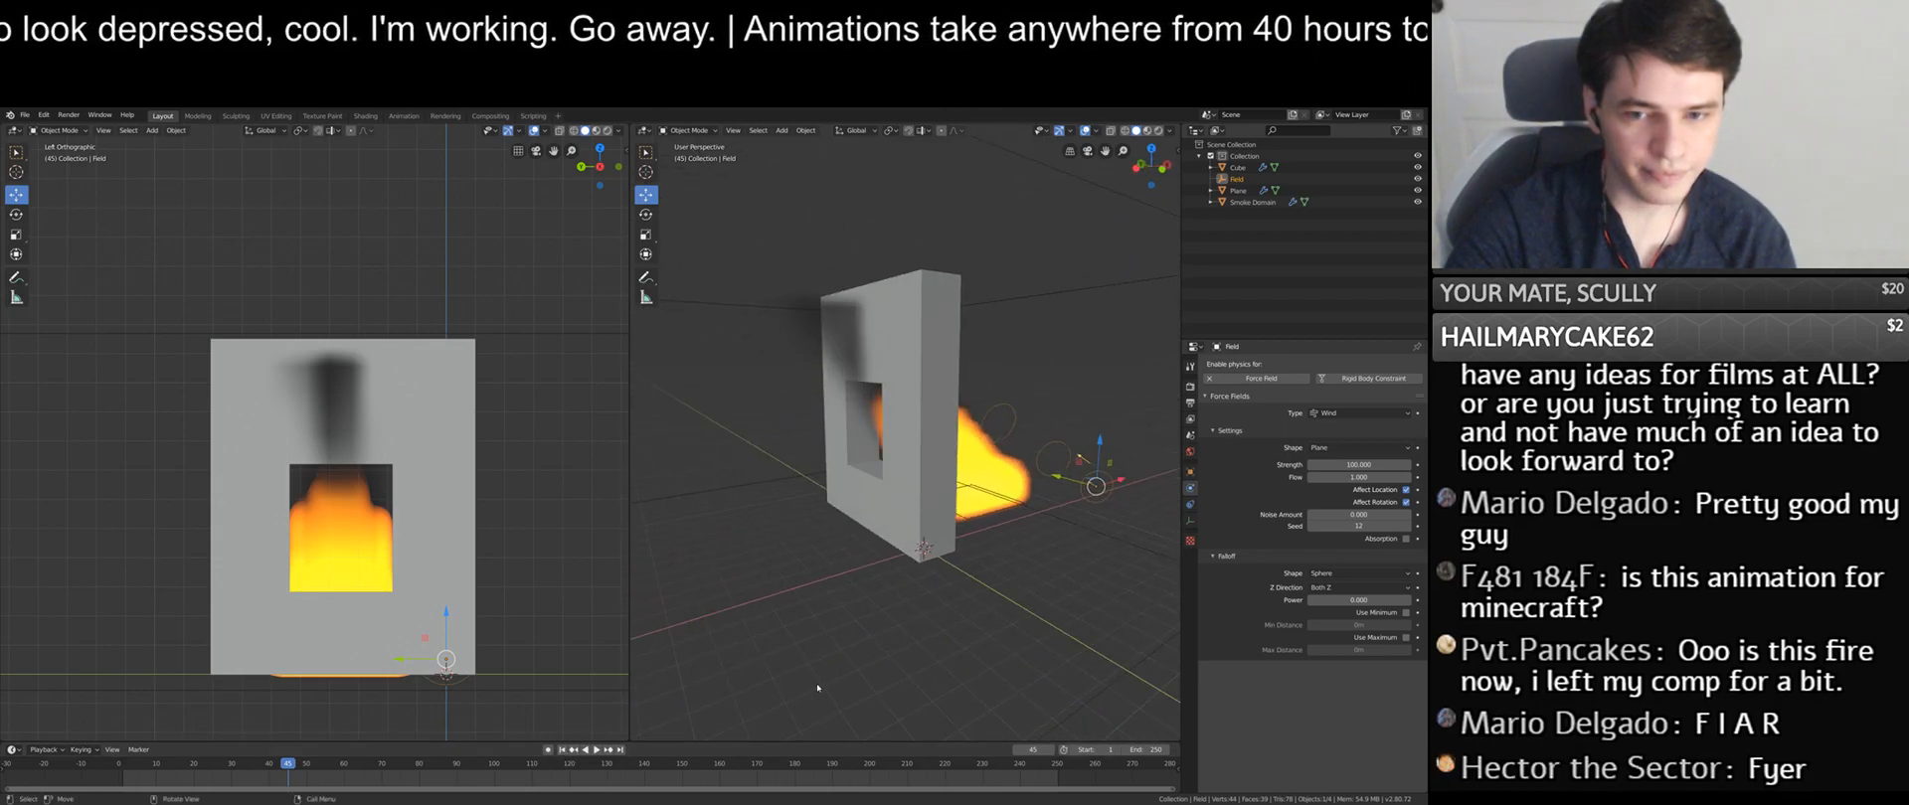
middle_click_drag(821, 686, 1115, 617)
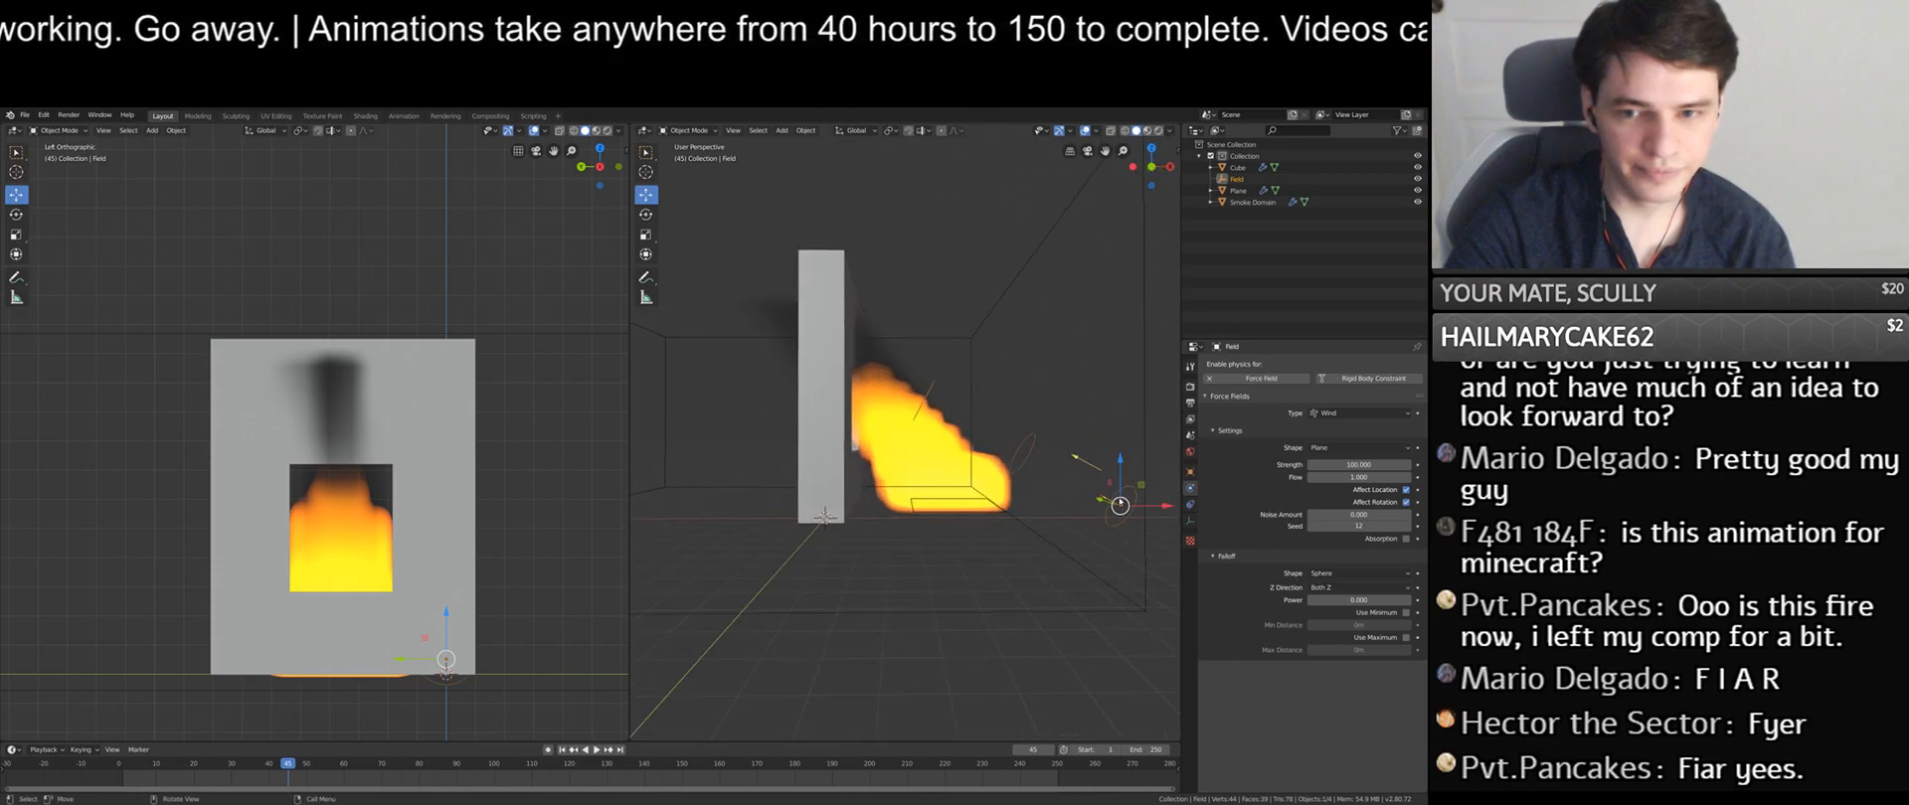
- Raise the wind field to window height and rotate it to blow horizontally at the wall
left_click_drag(1144, 489, 1146, 411)
left_click(645, 214)
left_click(1088, 448)
left_click_drag(1084, 449, 1096, 466)
- Replay the simulation from the first frame and stop it to inspect the fire blowing through the opening
left_click(564, 751)
left_click(596, 750)
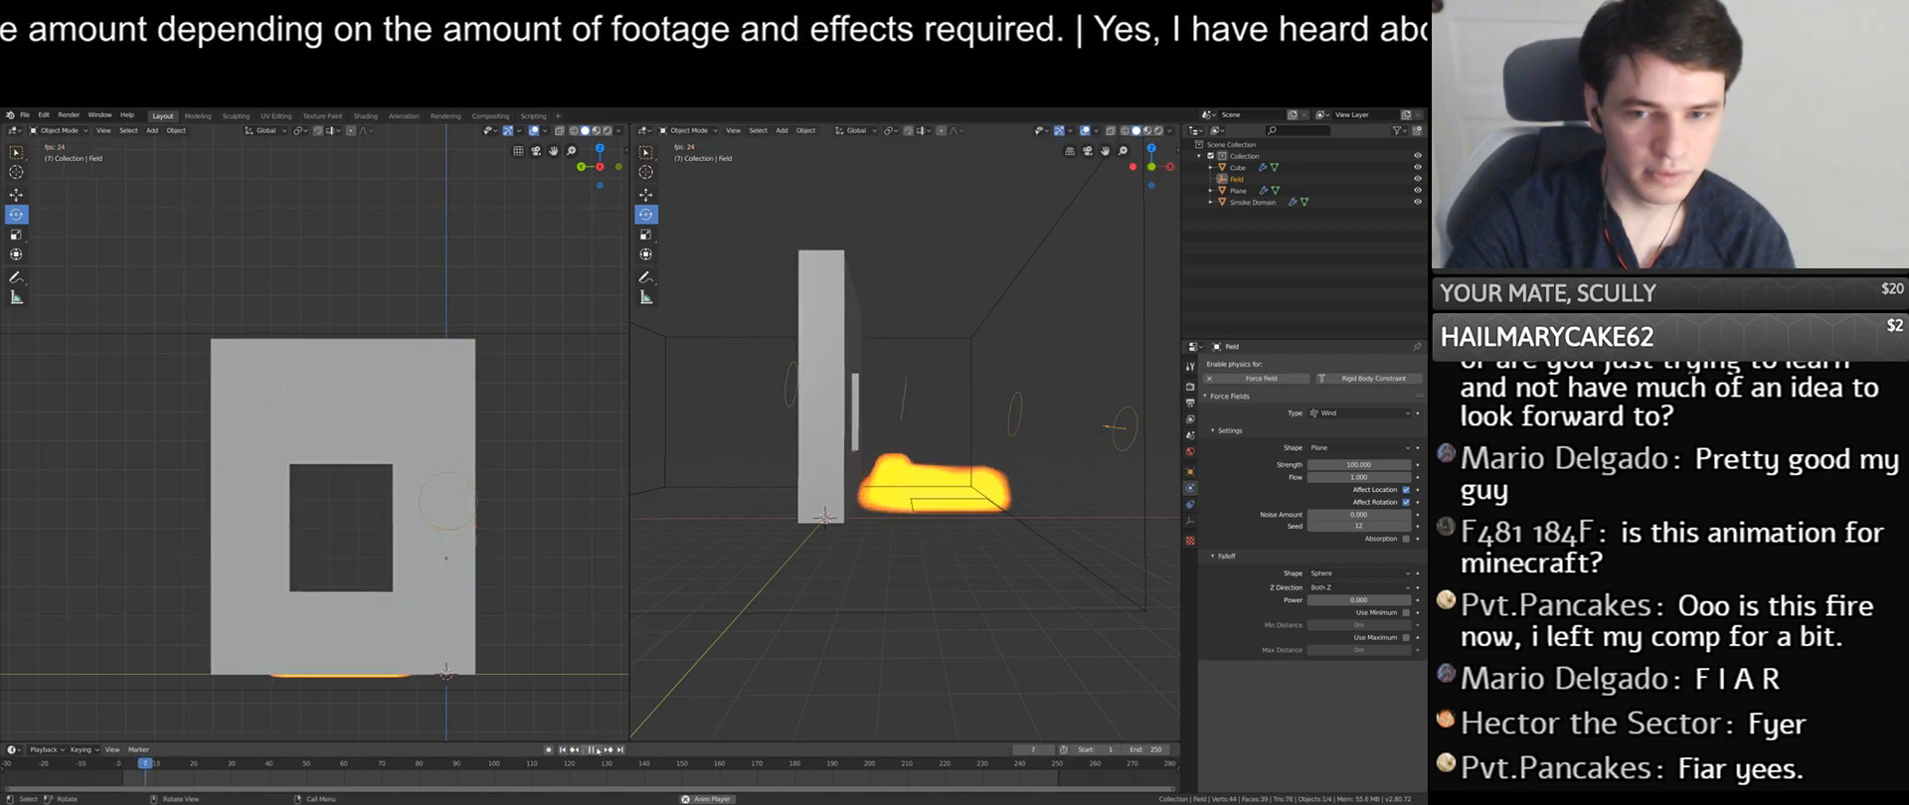
middle_click_drag(664, 682, 755, 686)
key("space")
middle_click_drag(825, 587, 863, 521)
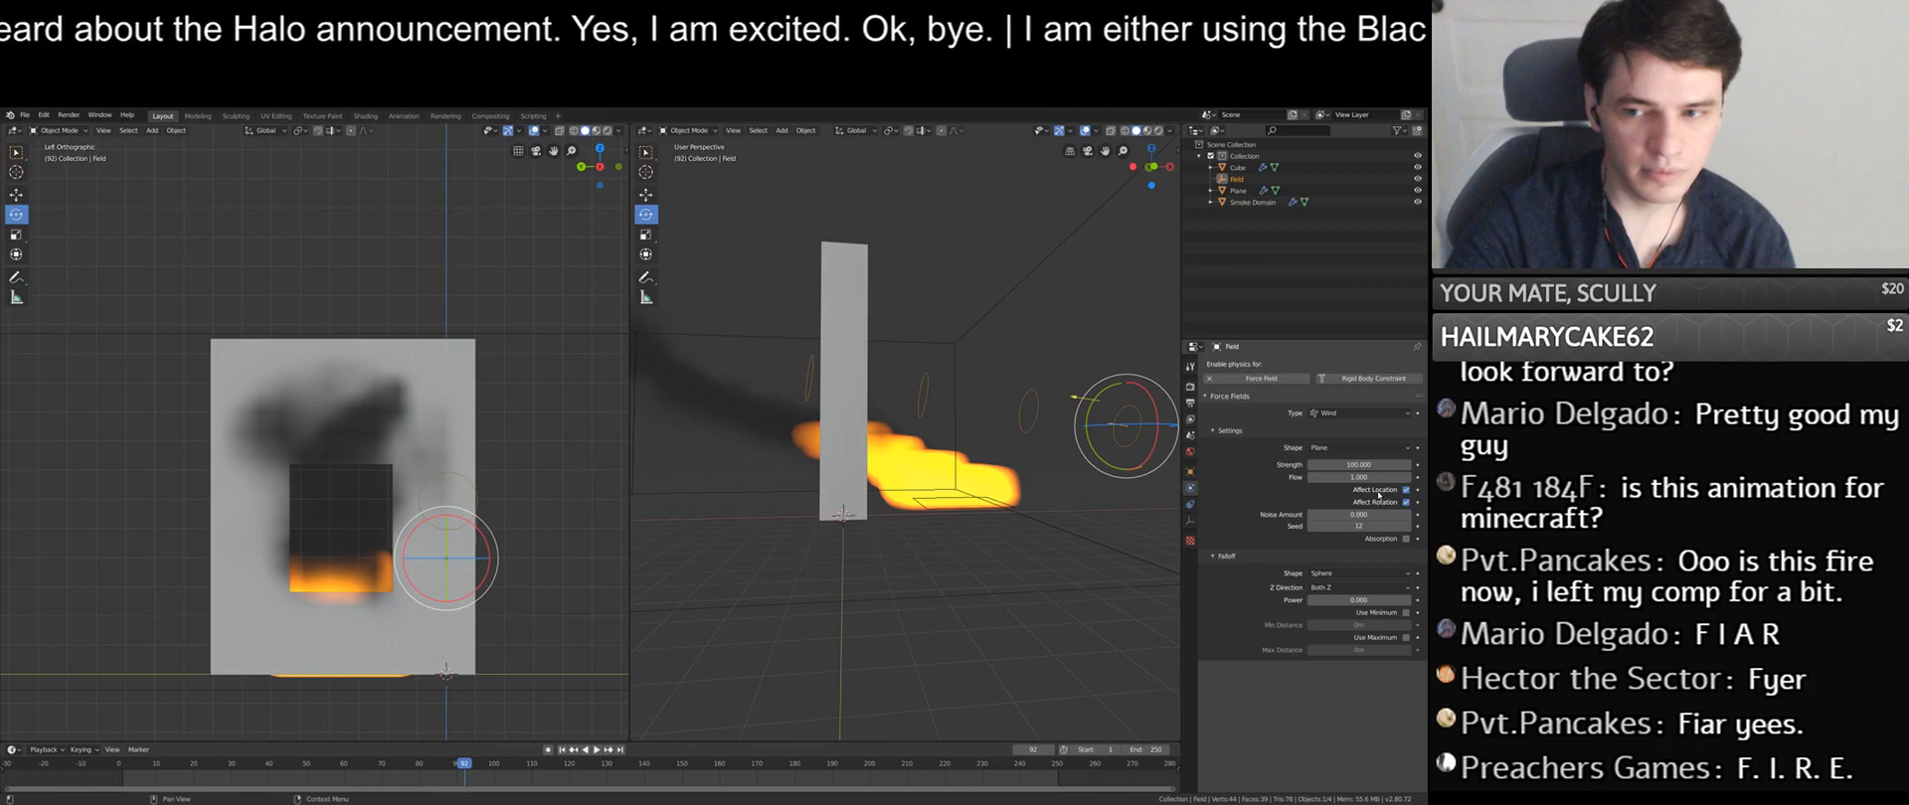
- Set the wind field's strength to 20 and replay the simulation from the first frame to check the smoke
left_click(1358, 465)
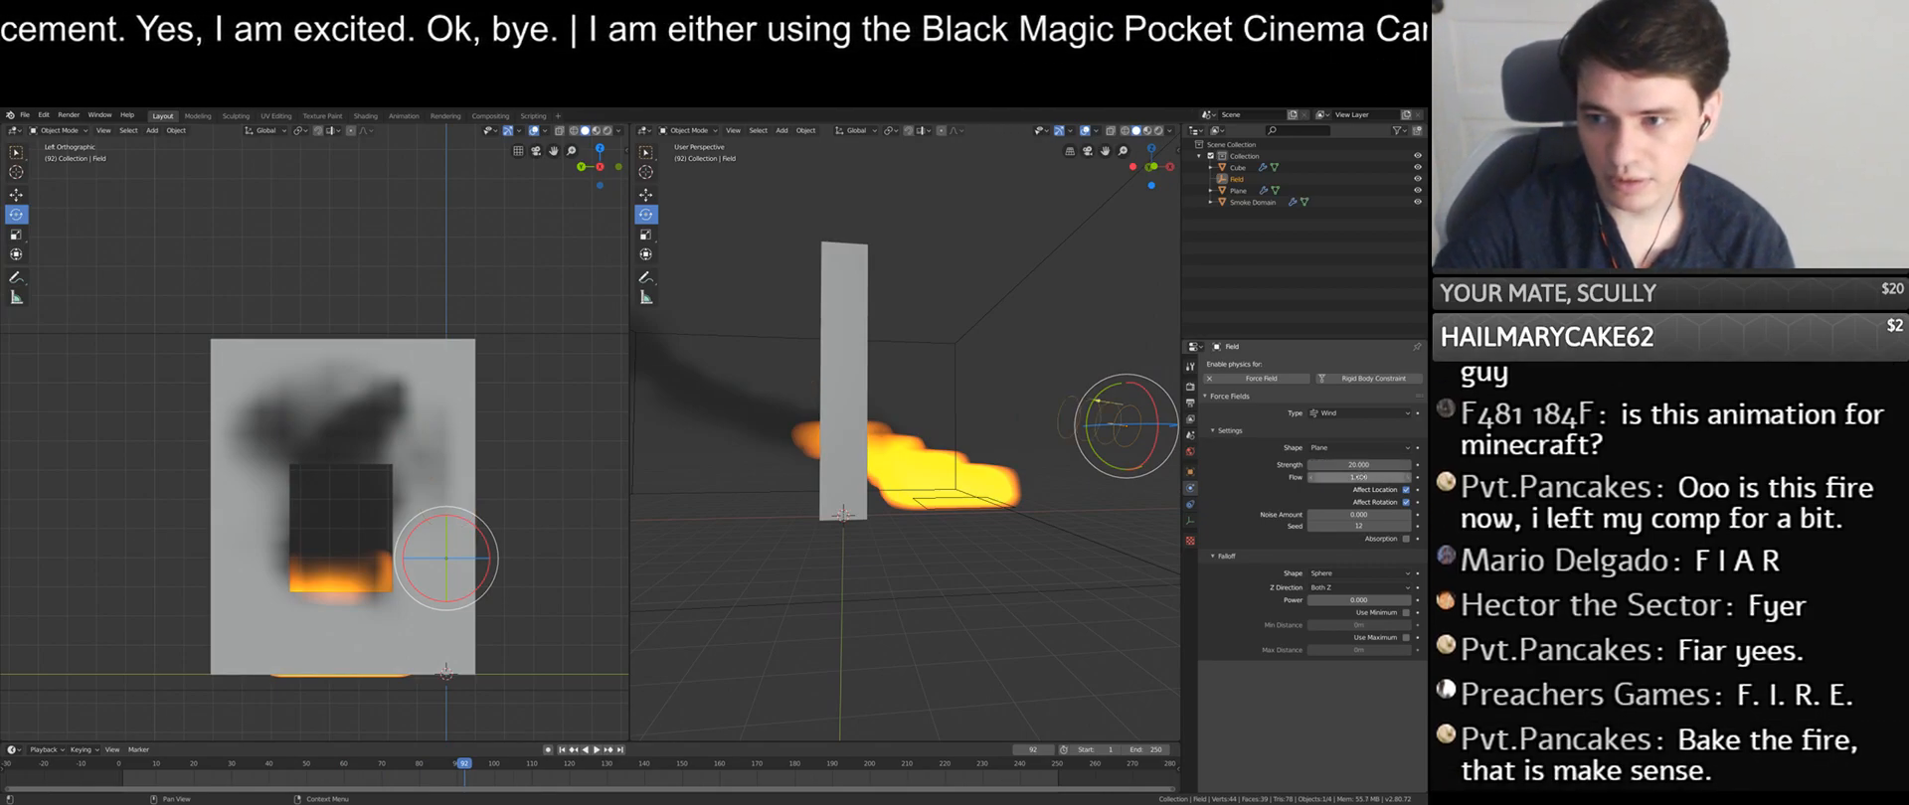
left_click(563, 749)
left_click(595, 749)
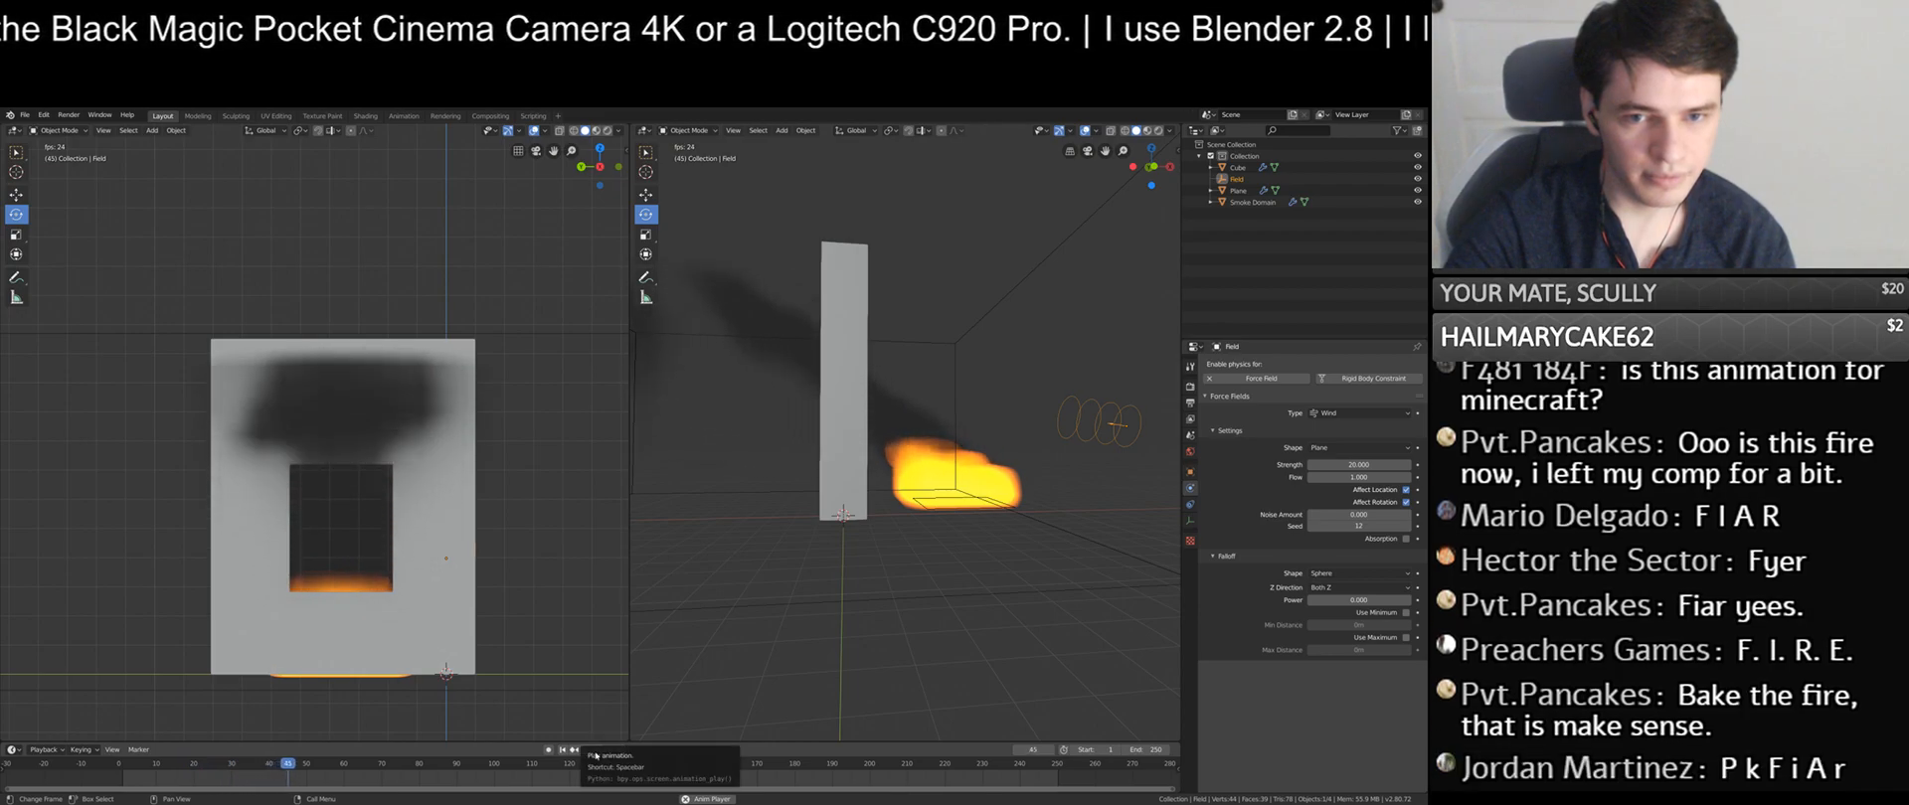
left_click(596, 752)
middle_click_drag(857, 505, 925, 469)
- Enable Adaptive Domain for the smoke domain
left_click(942, 480)
left_click(987, 490)
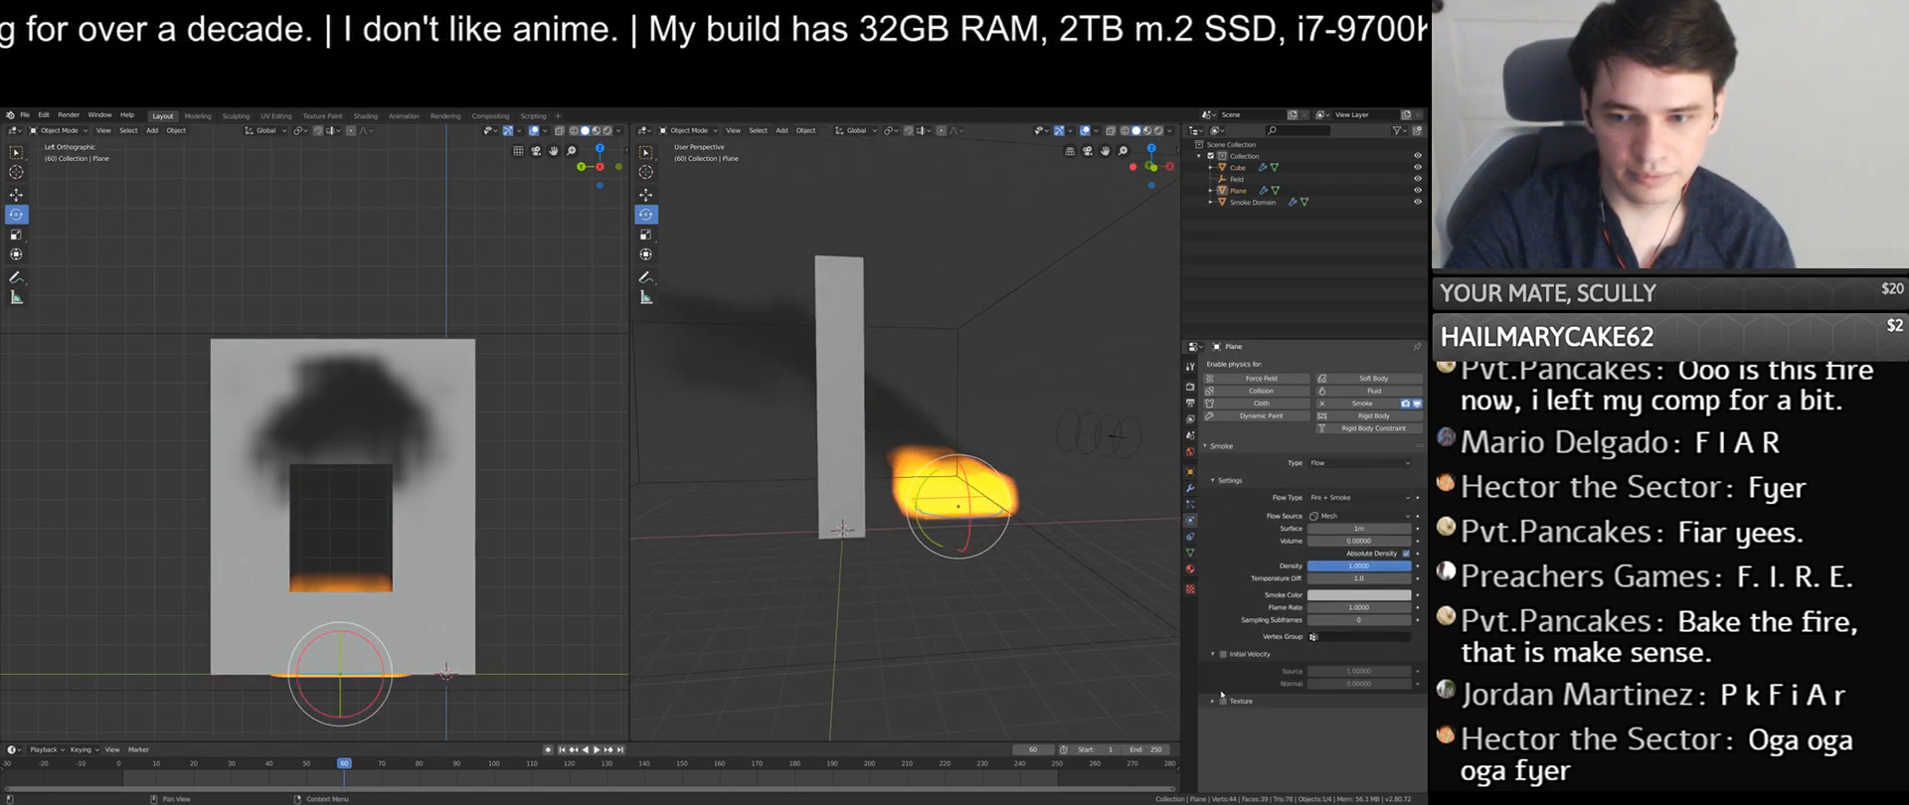
left_click(1250, 202)
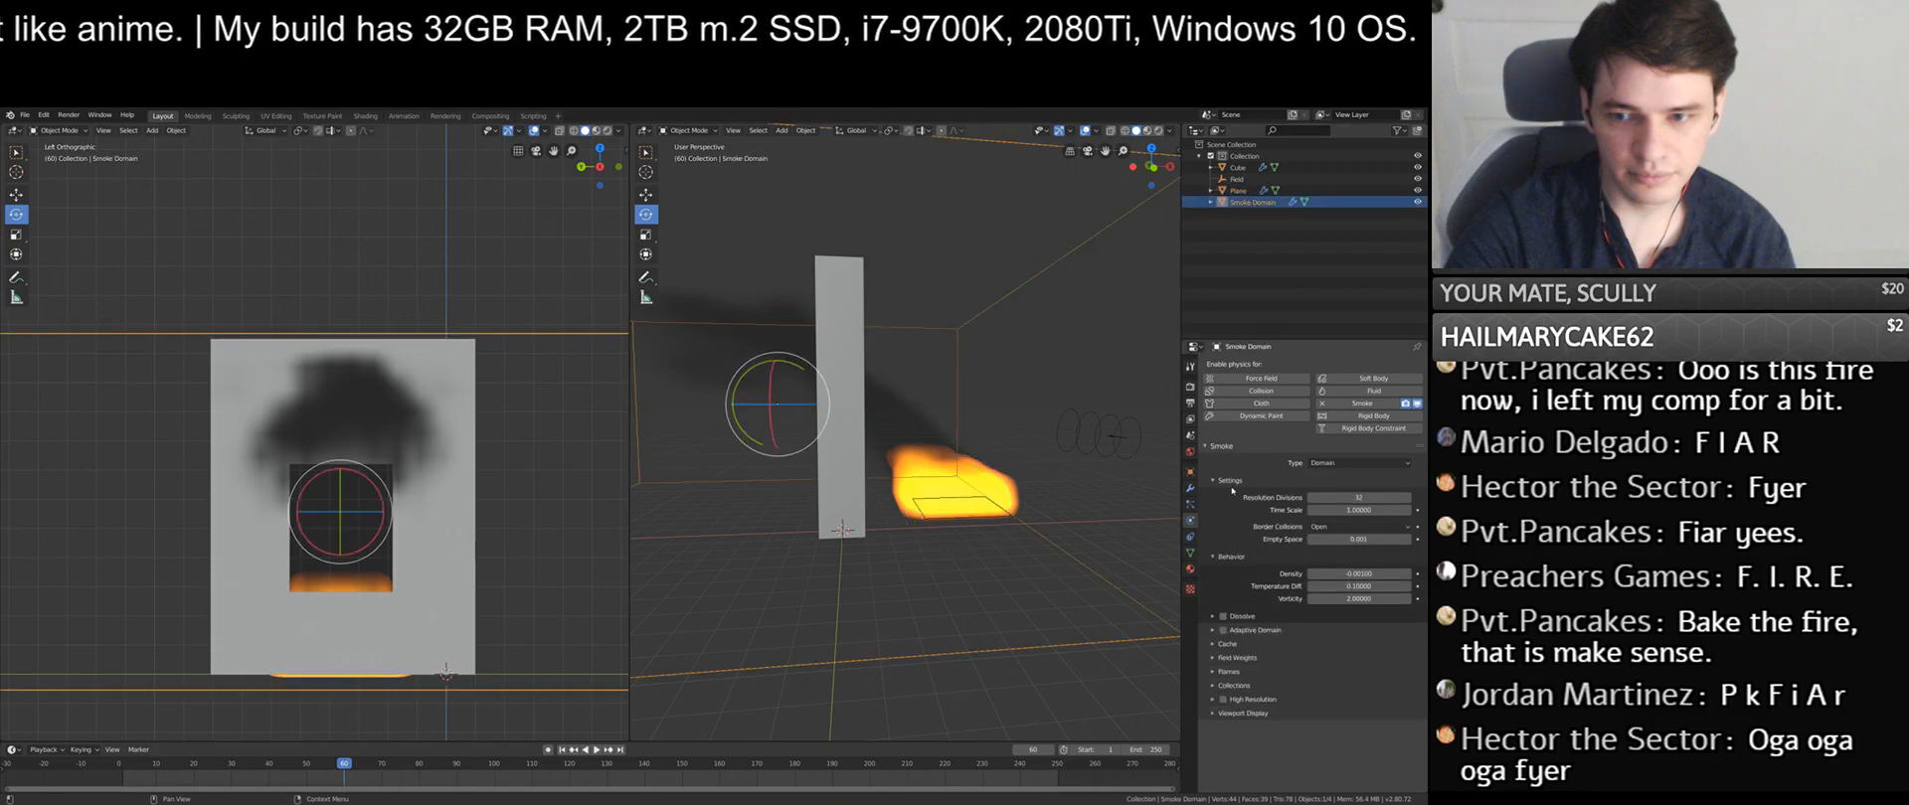
left_click(1222, 630)
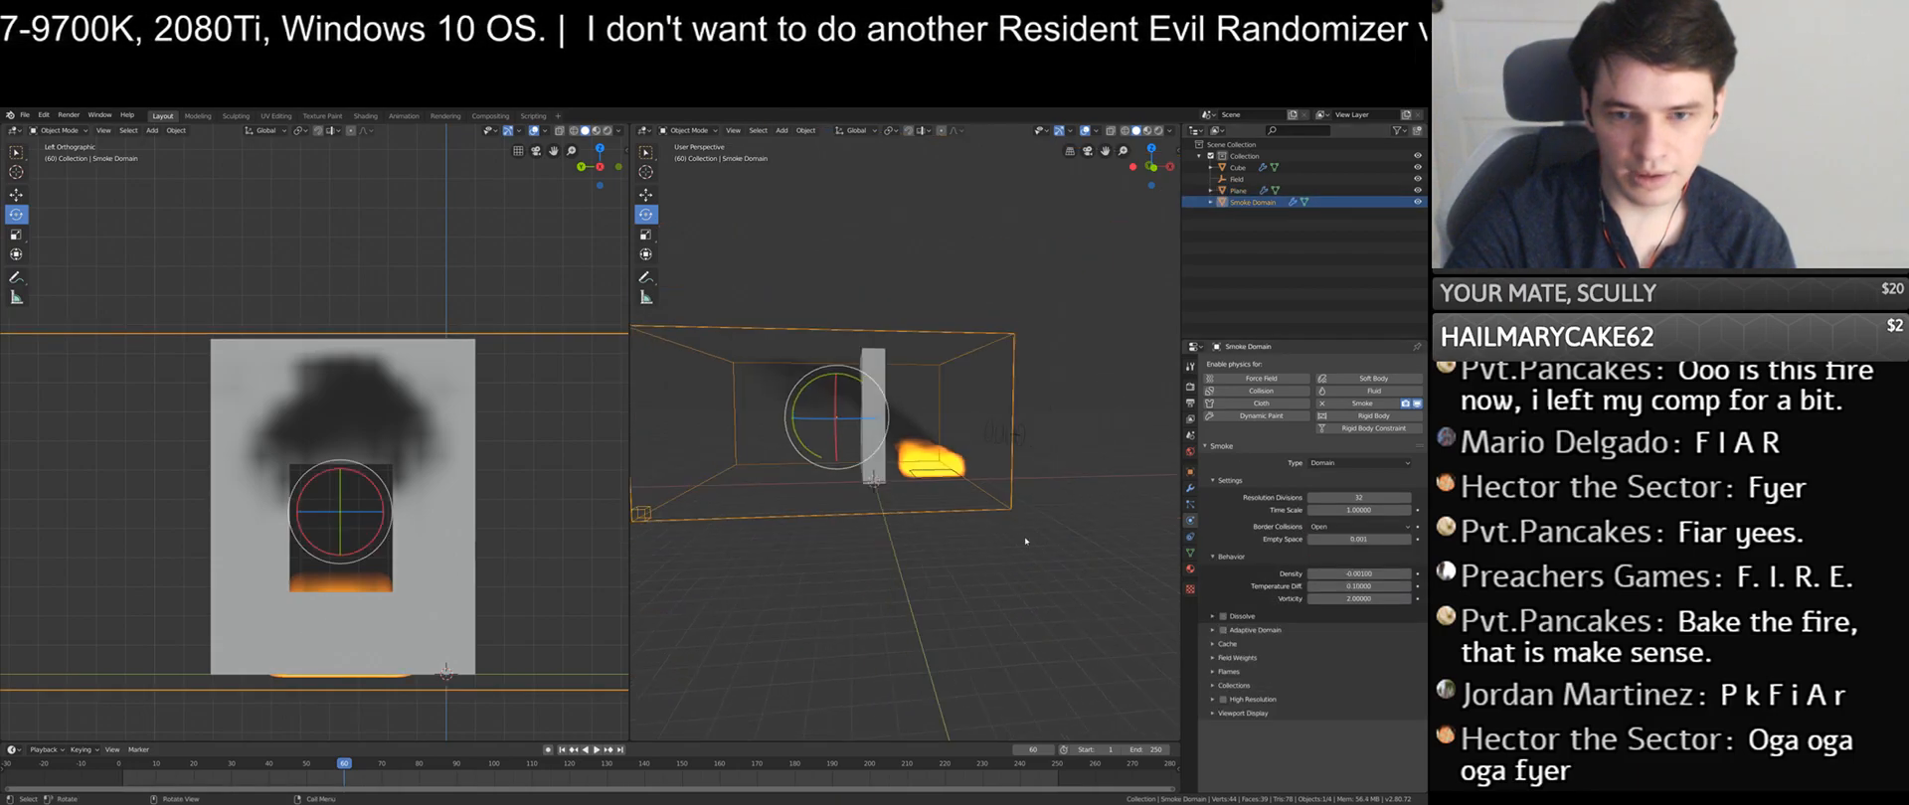
left_click(1225, 636)
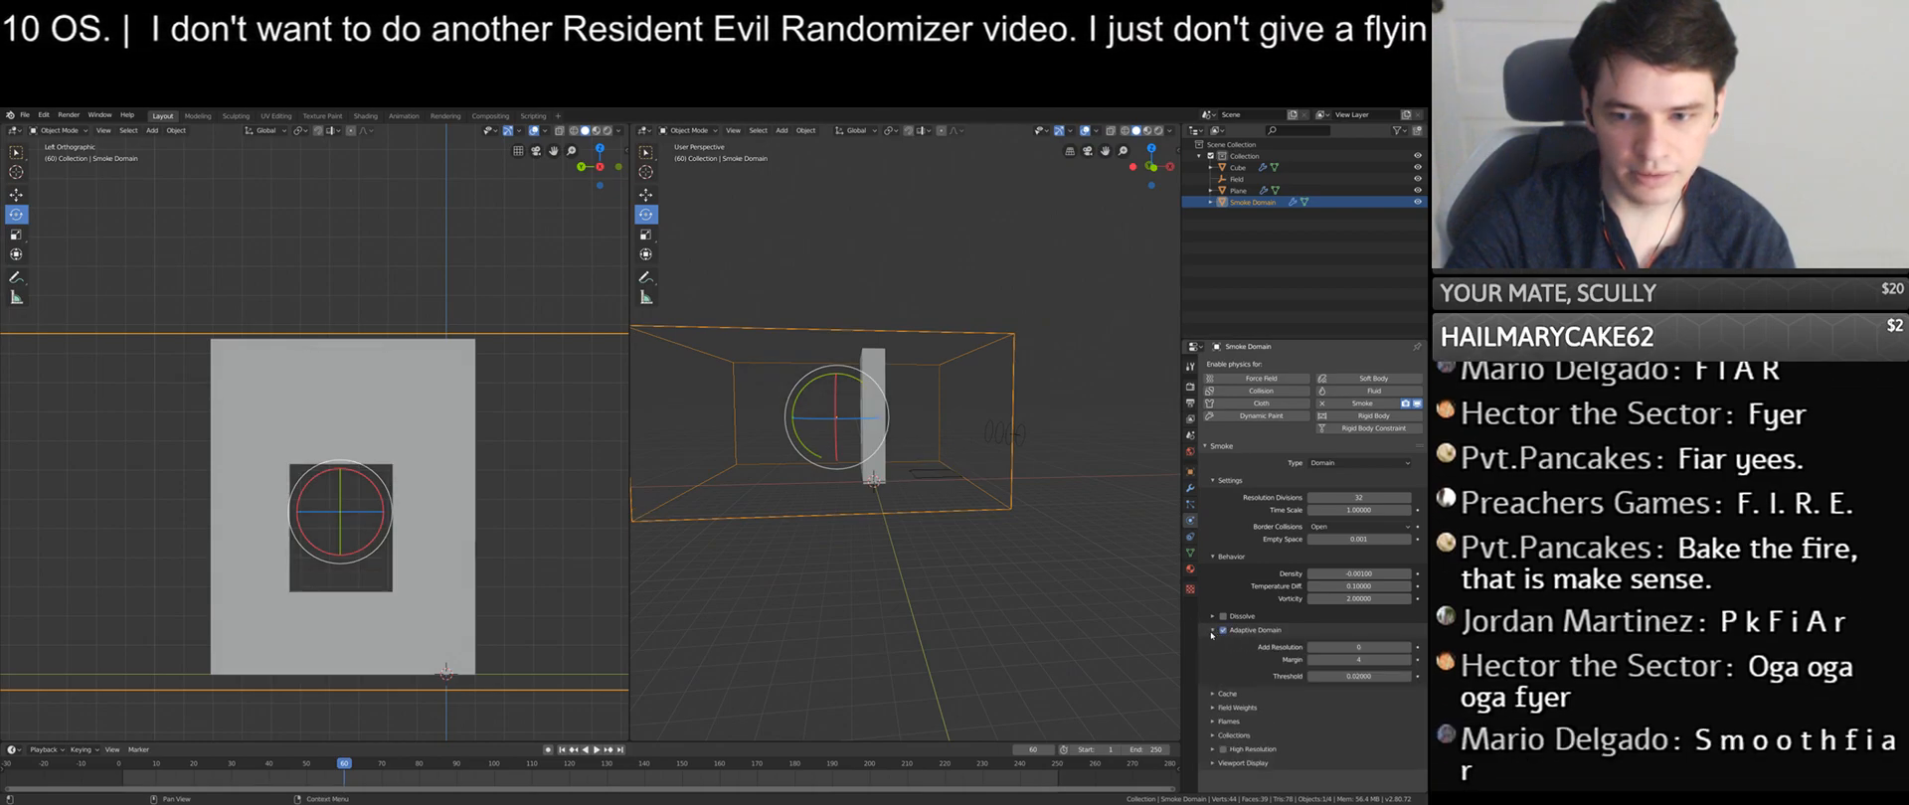
- Replay the simulation with the adaptive domain from the first frame and stop it to inspect the domain's bounds
left_click(562, 749)
left_click(595, 749)
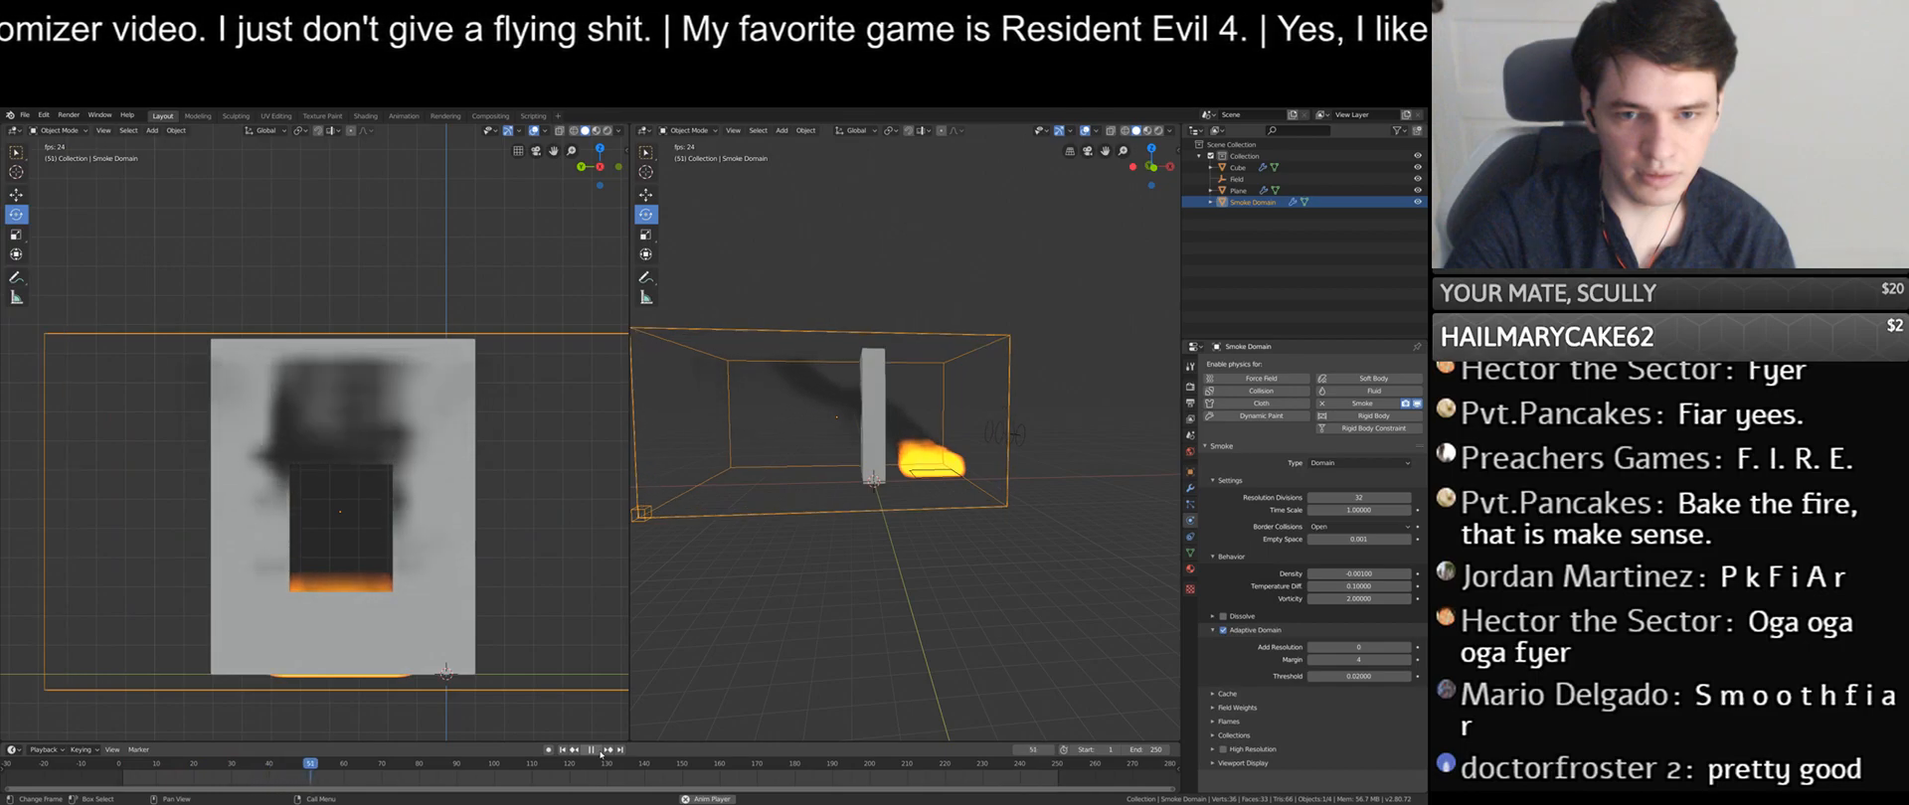
left_click(599, 753)
scroll(909, 533, "up", 4)
middle_click_drag(962, 534, 935, 537)
scroll(935, 537, "down", 5)
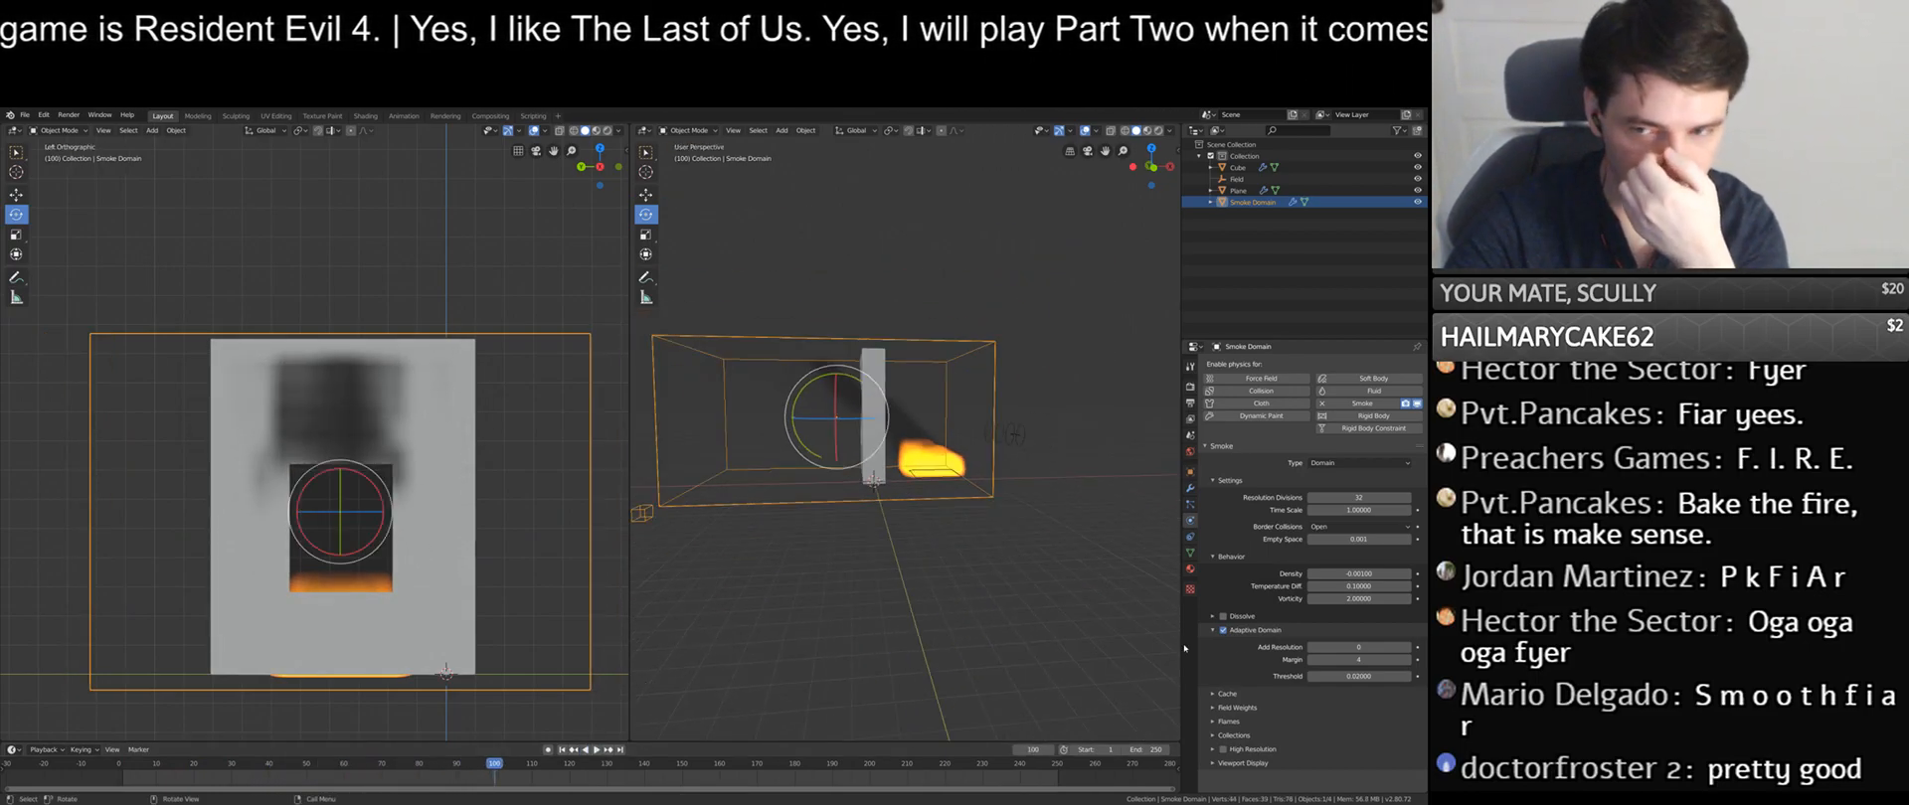
- Disable Adaptive Domain and scale the smoke domain taller along its Z axis
left_click(1223, 631)
middle_click_drag(1054, 567, 1031, 569)
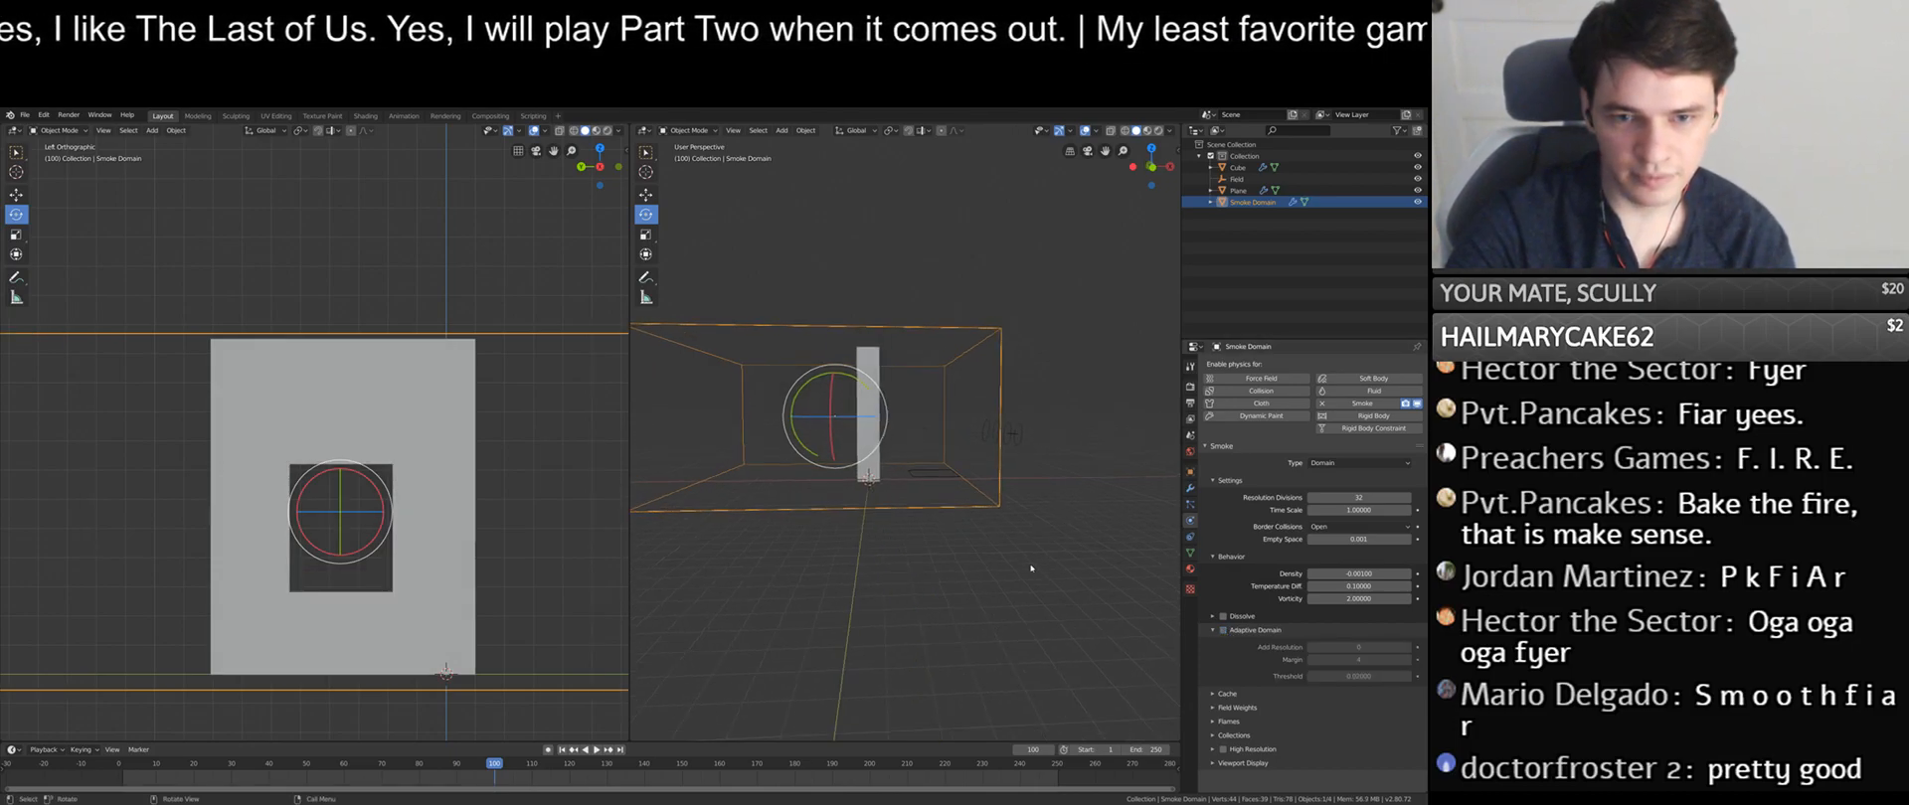
left_click(645, 234)
left_click_drag(834, 376, 834, 332)
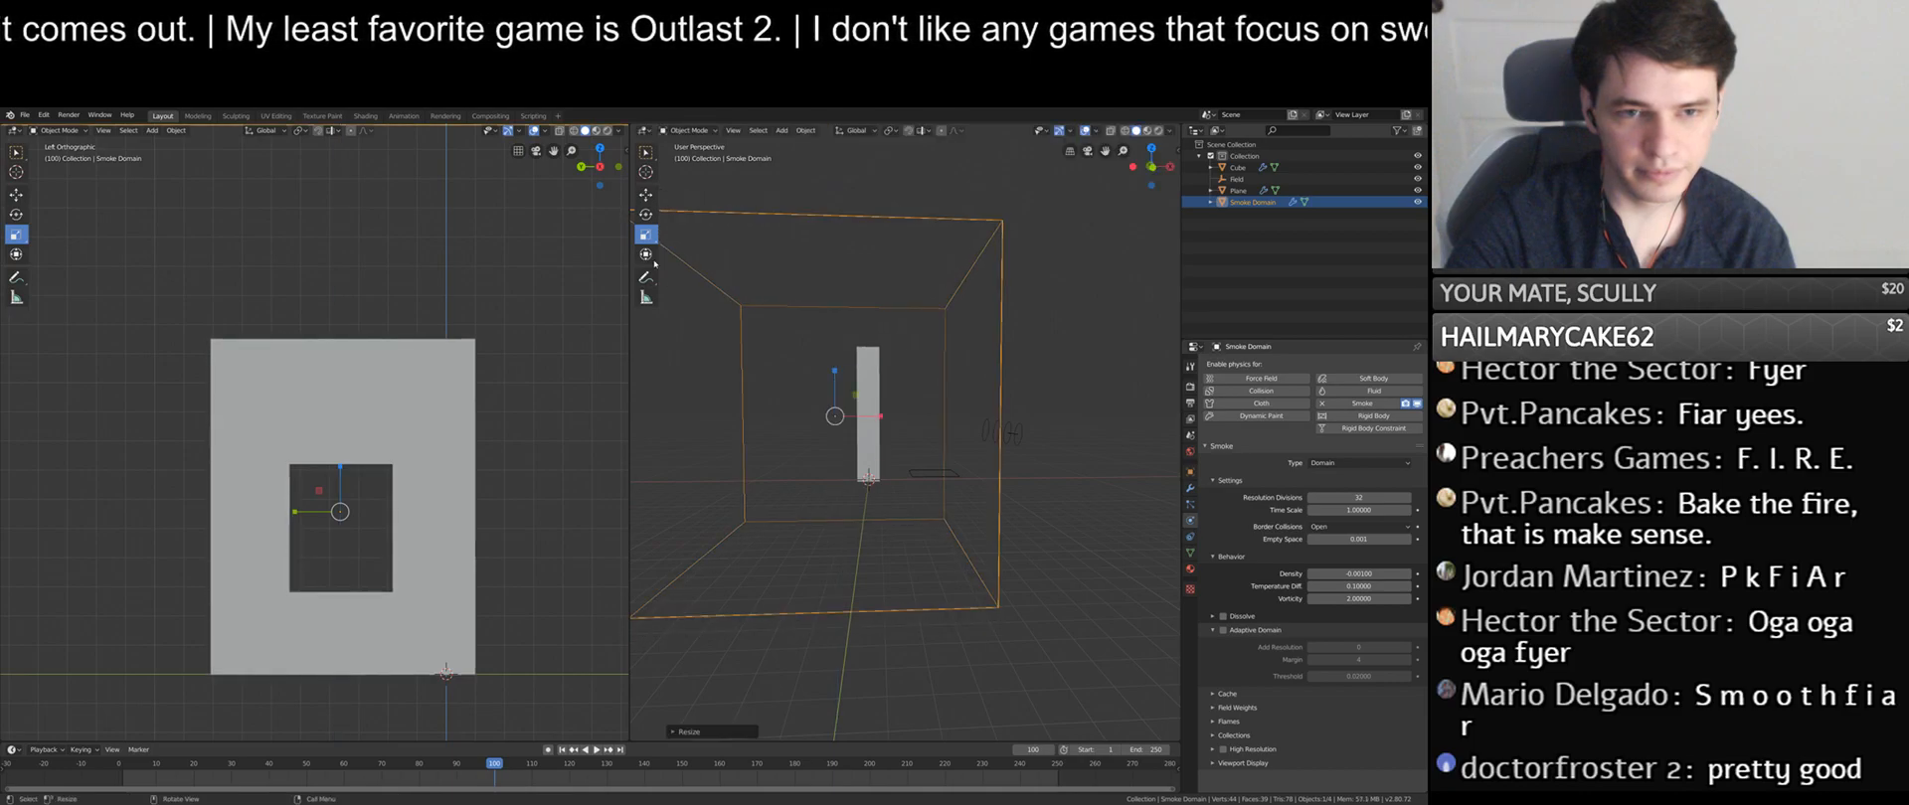
- Move the taller smoke domain upward until its base sits just below the wall's bottom, and save the file
middle_click_drag(885, 318, 905, 323)
left_click_drag(834, 370, 834, 292)
middle_click_drag(839, 320, 851, 313)
left_click_drag(840, 302, 840, 296)
scroll(954, 440, "up", 5)
middle_click_drag(955, 441, 980, 506)
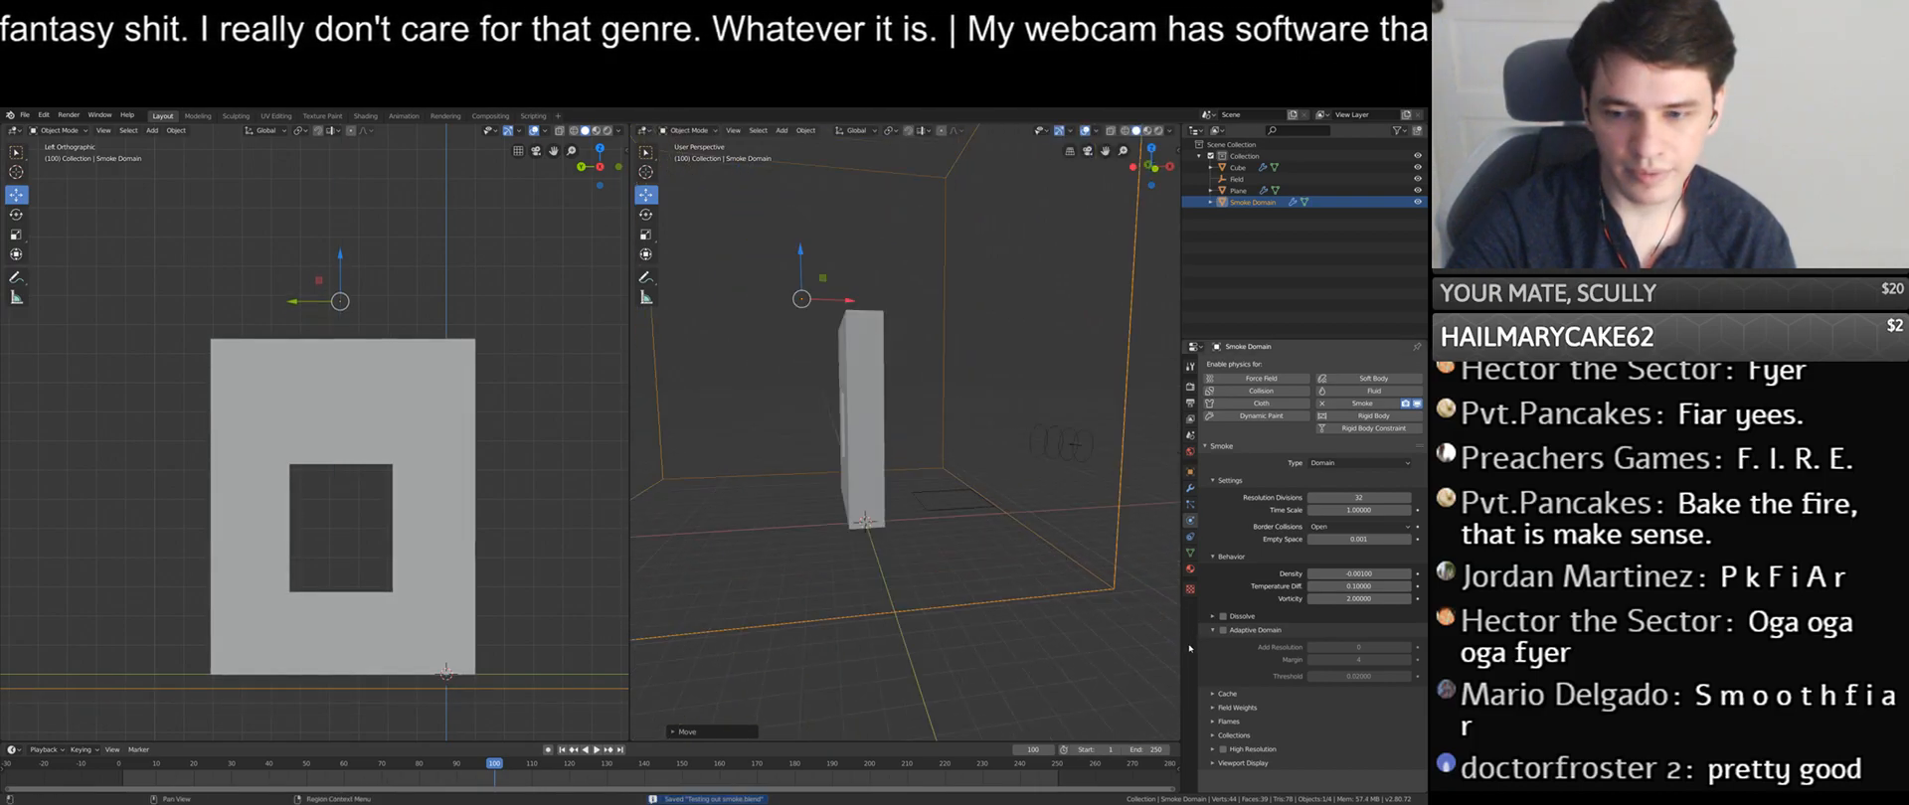
- Replay the simulation in the enlarged domain from the first frame and stop it
left_click(562, 750)
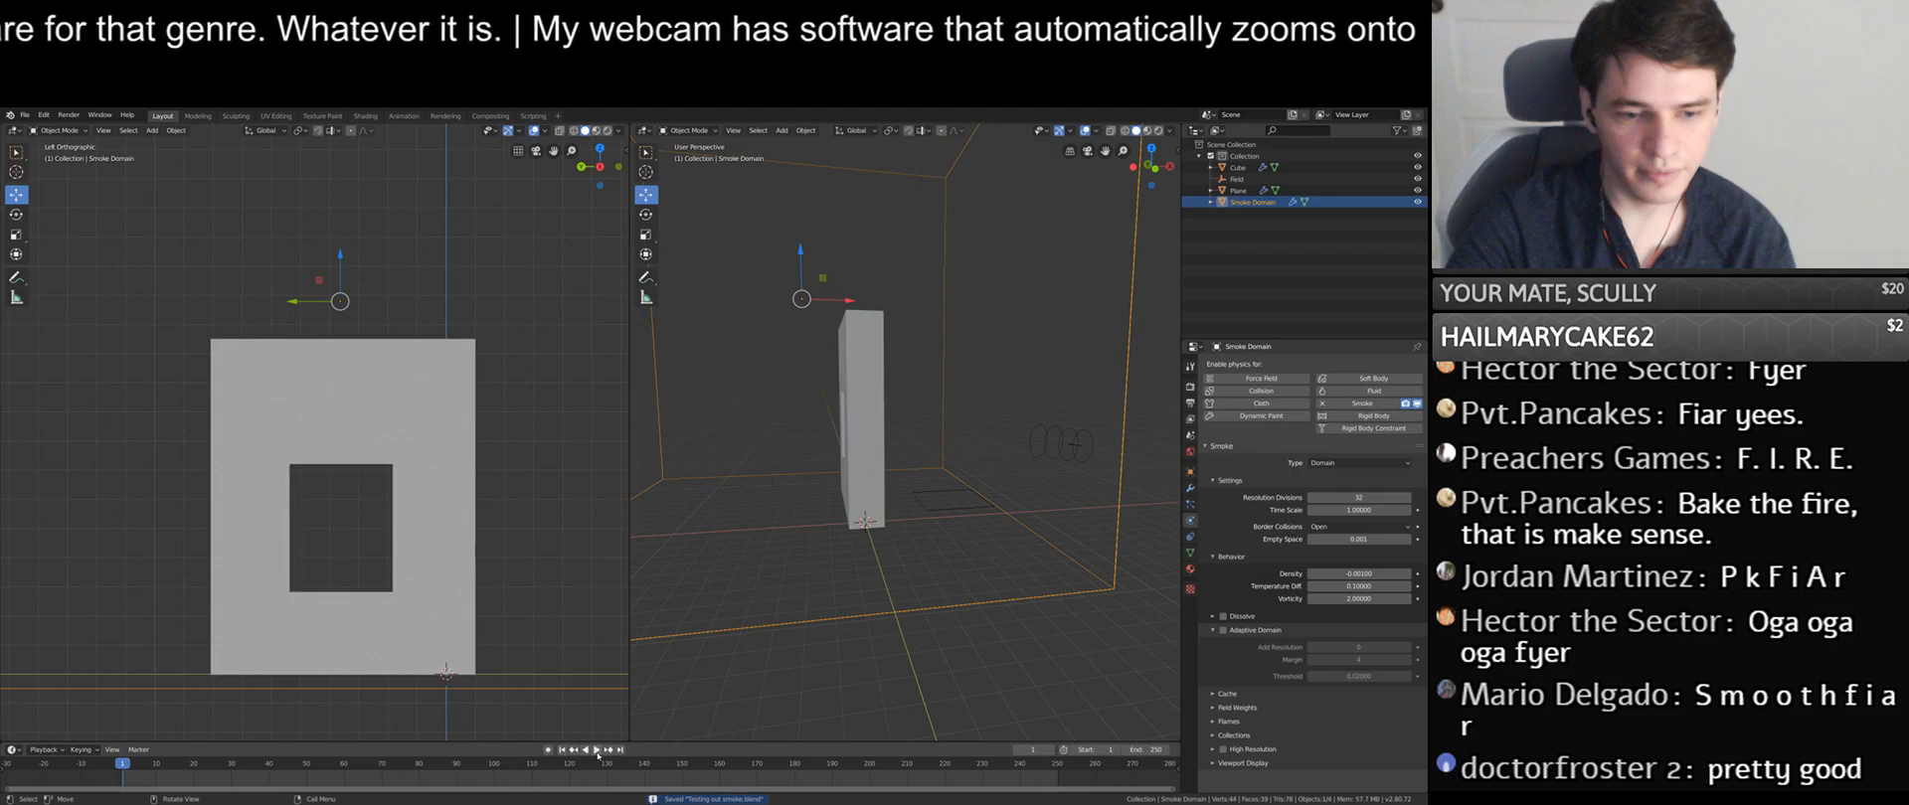
left_click(595, 751)
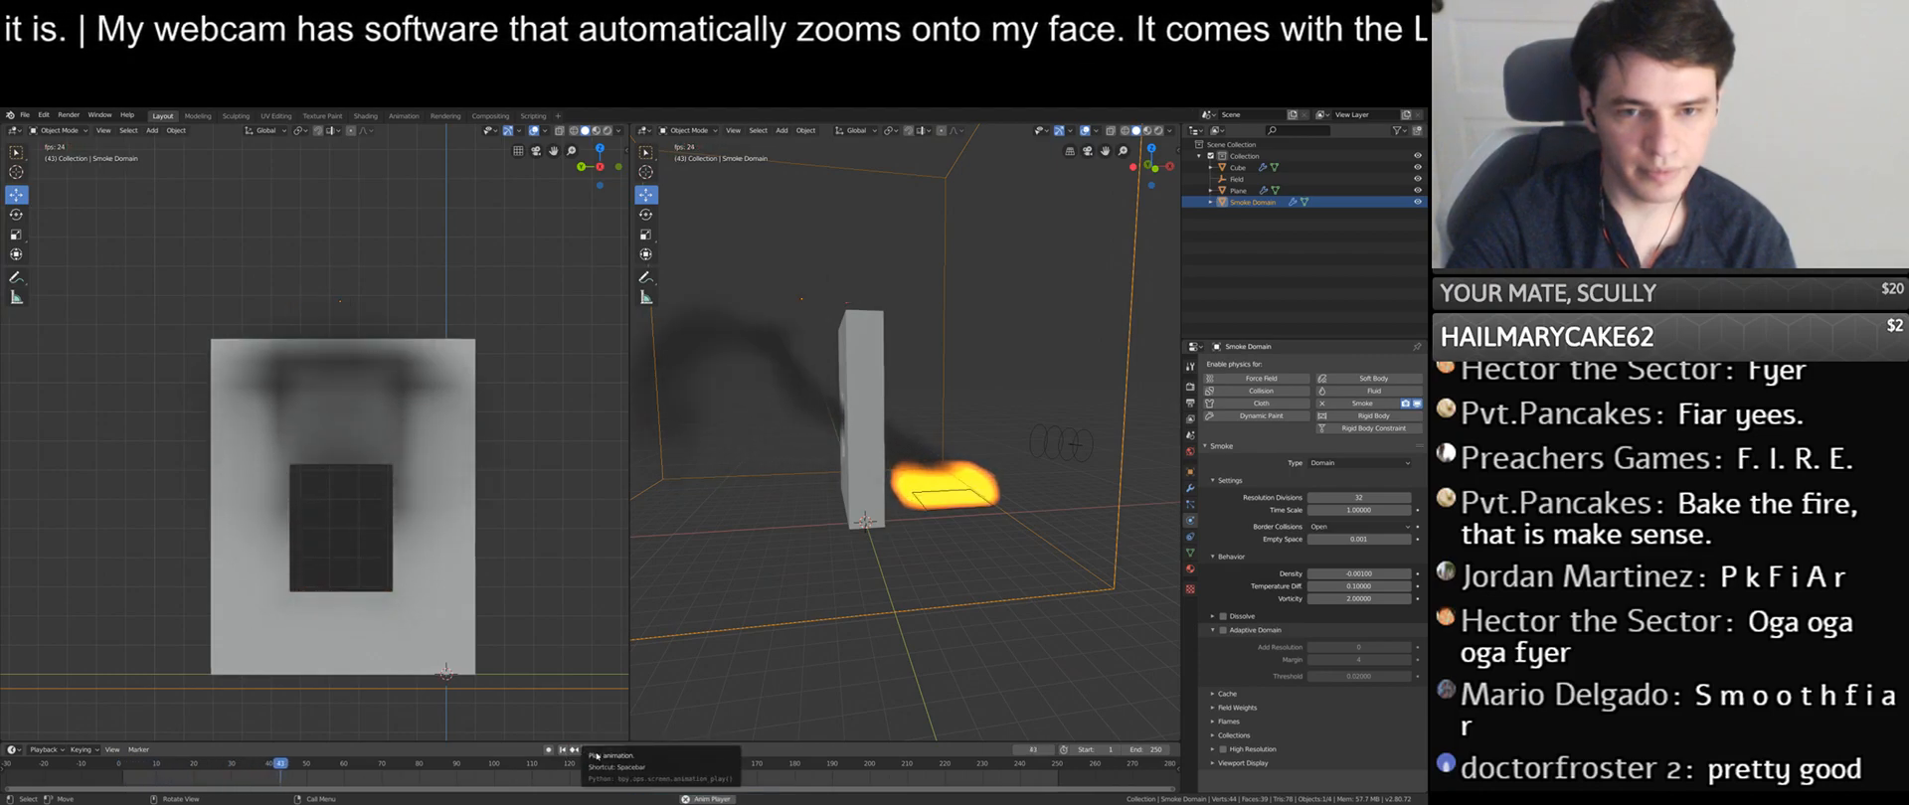
left_click(595, 751)
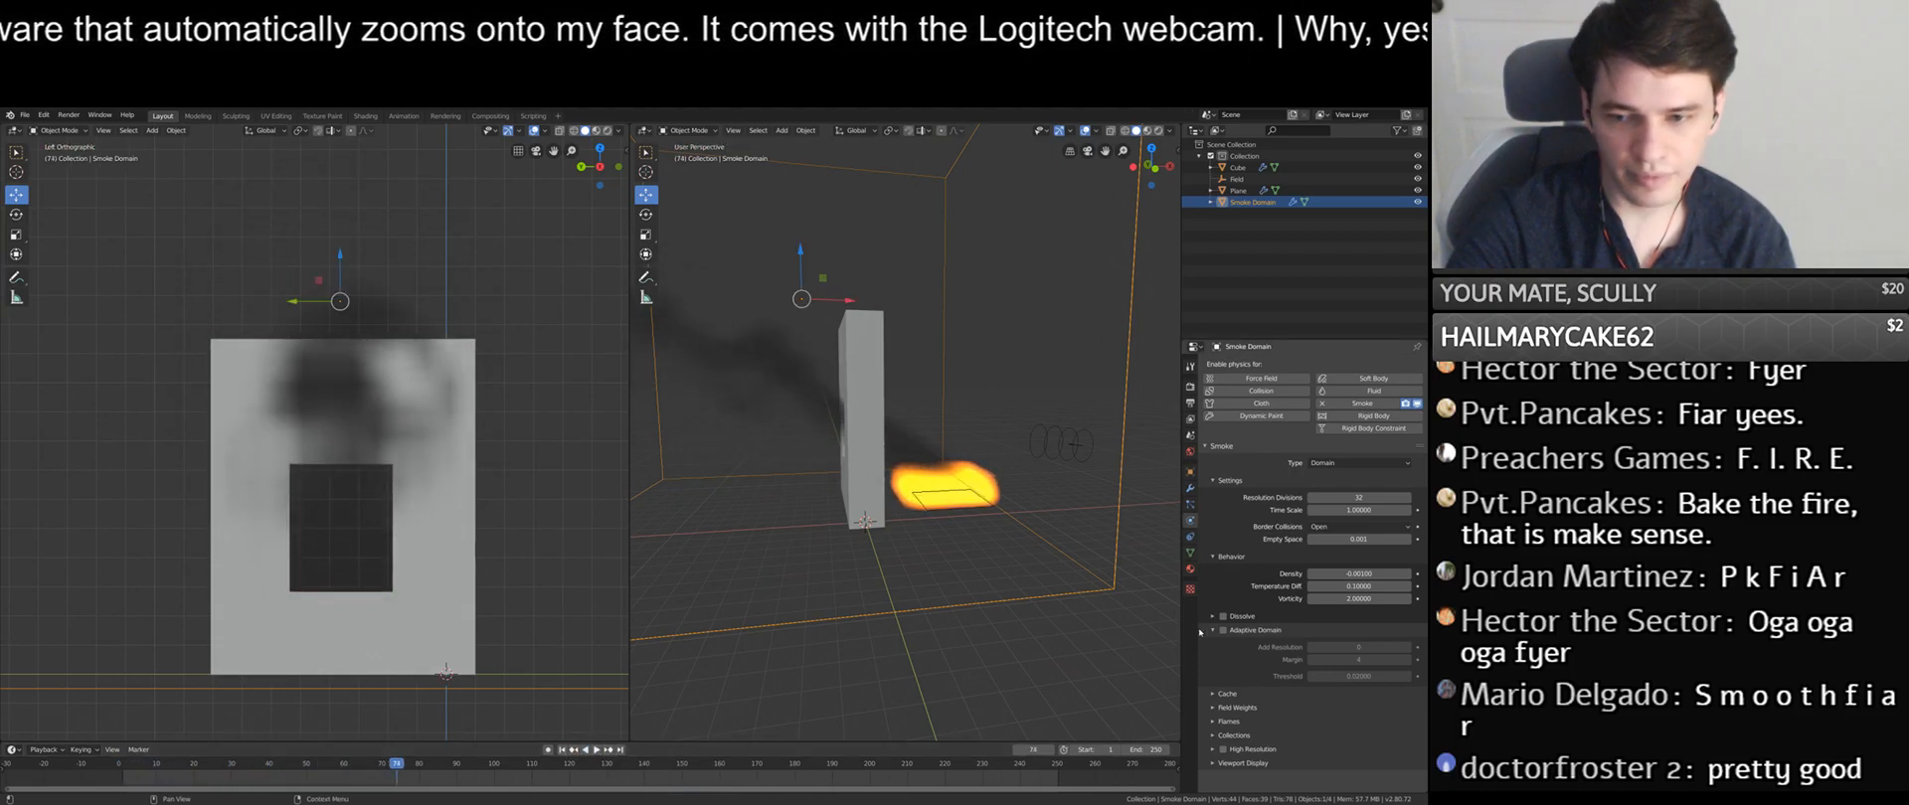
- Examine the smoke domain's Flames settings and collapse them again
left_click(1228, 722)
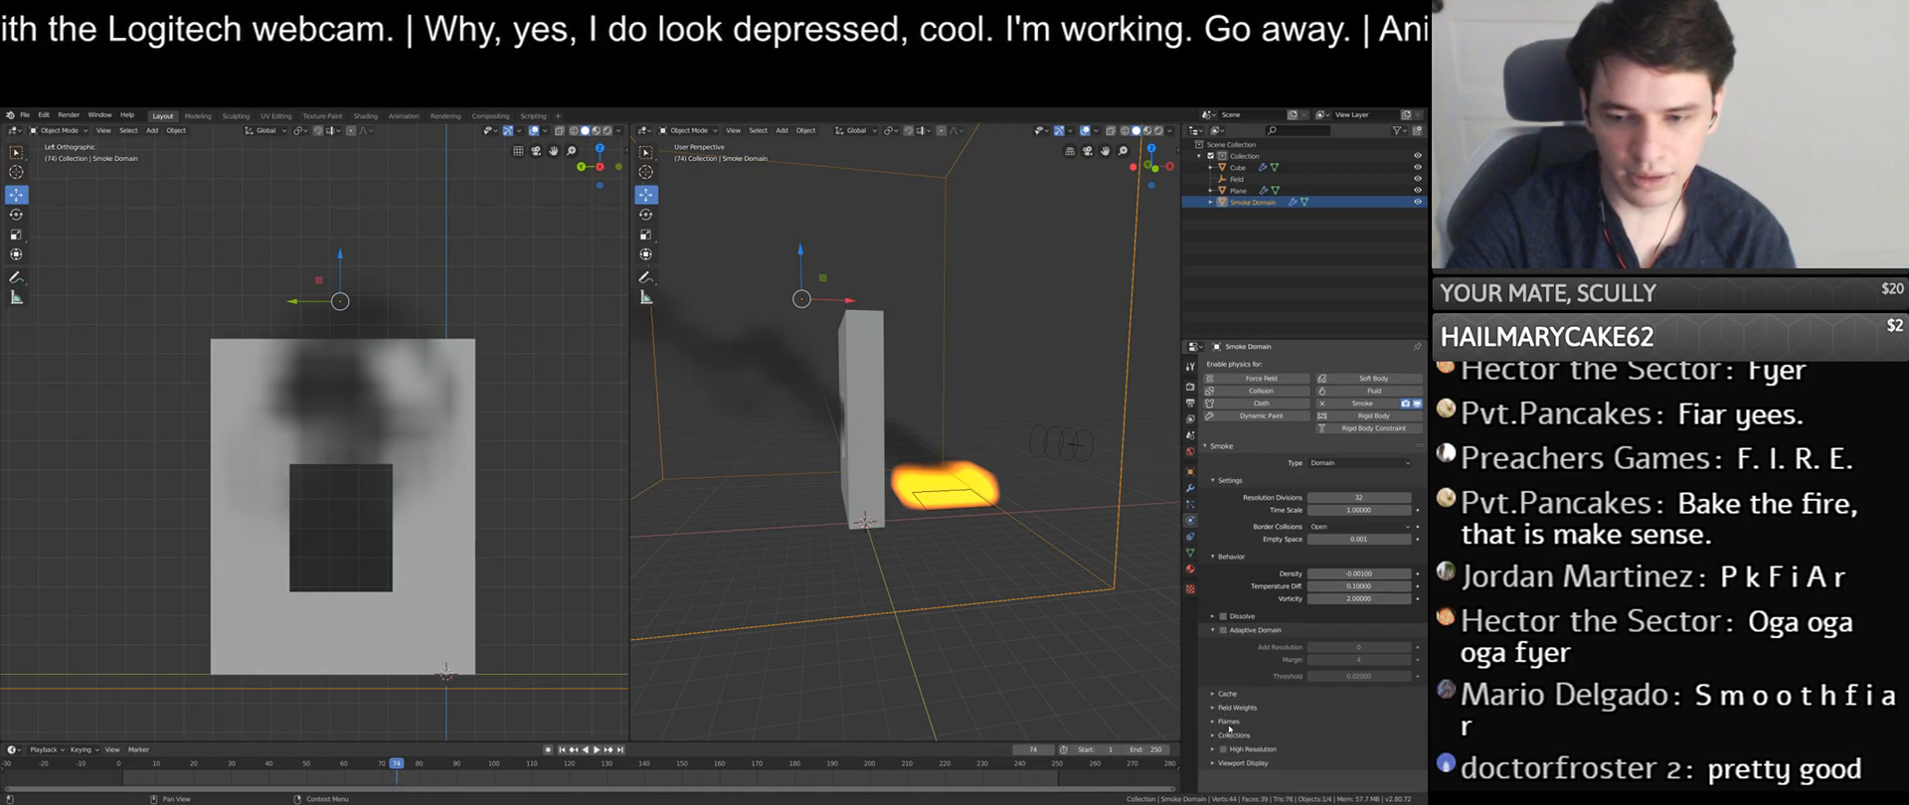
scroll(1228, 726, "down", 2)
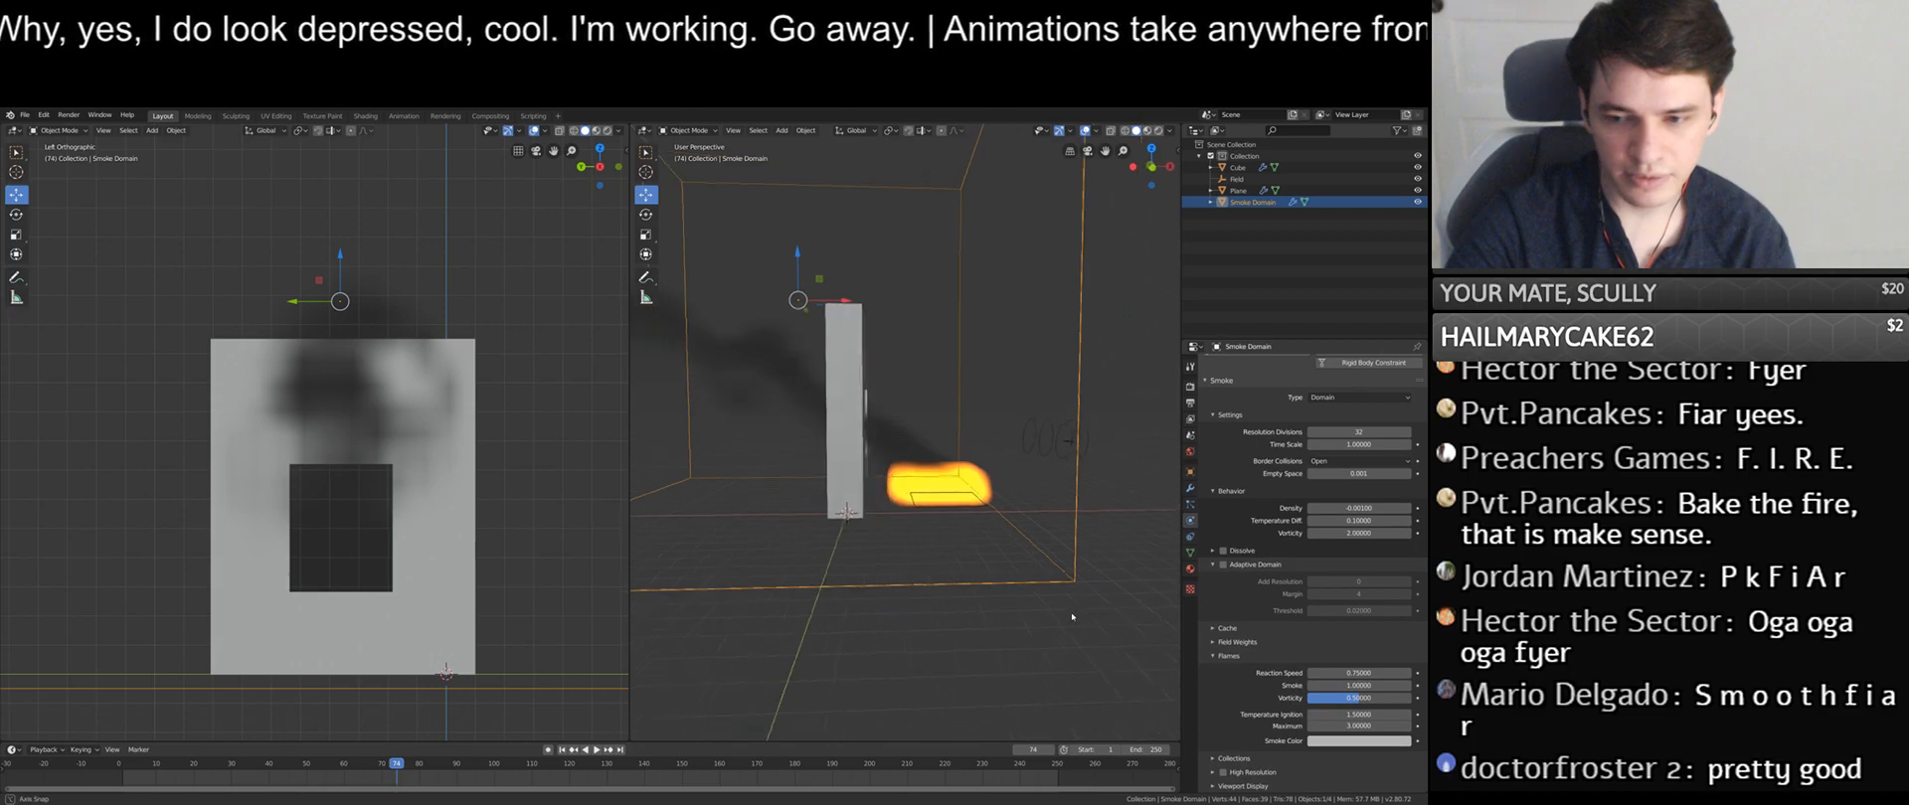
left_click(1228, 656)
scroll(1226, 663, "up", 2)
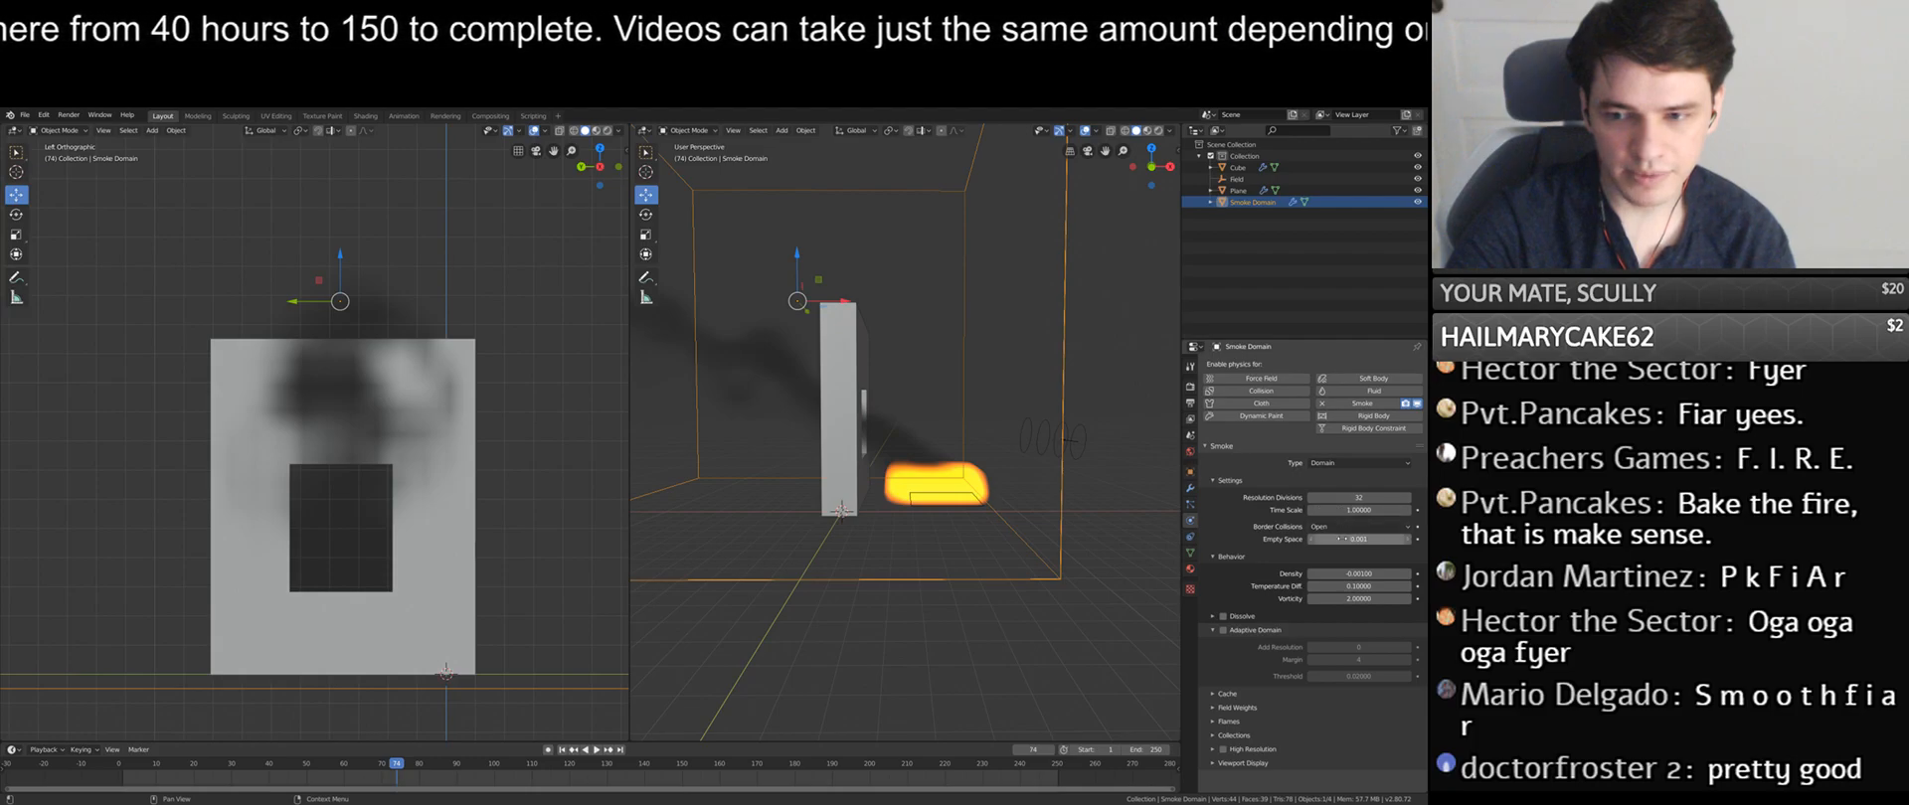
- Set the smoke domain's Border Collisions to Collide All and replay the simulation to check the smoke
left_click(1352, 527)
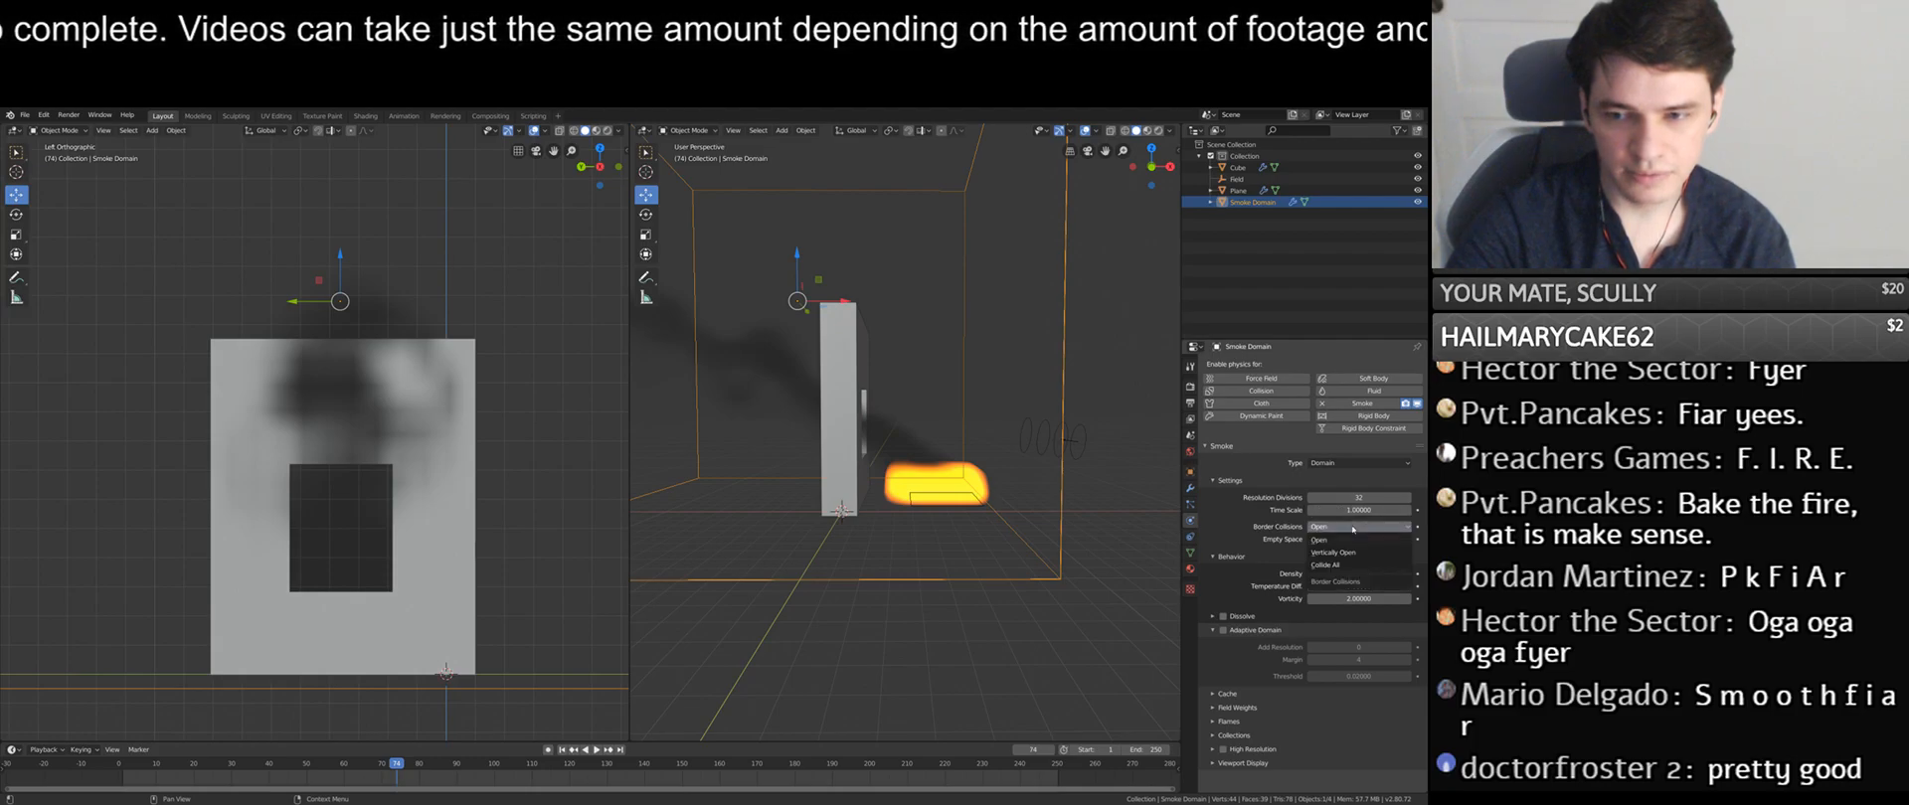
left_click(1347, 565)
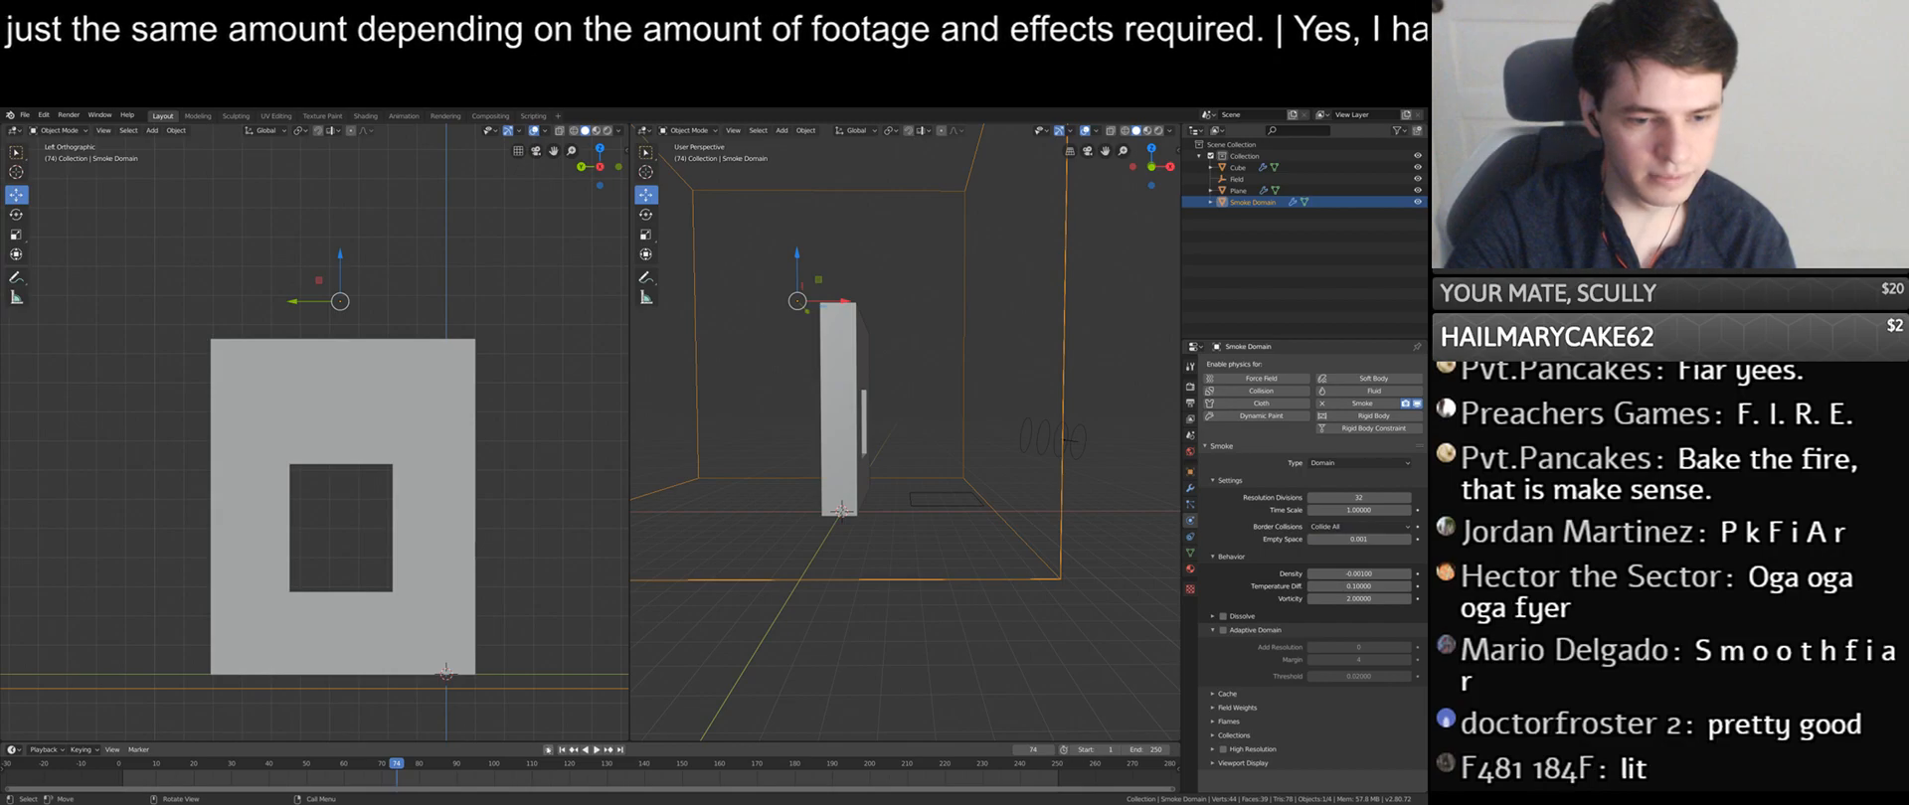
left_click(596, 749)
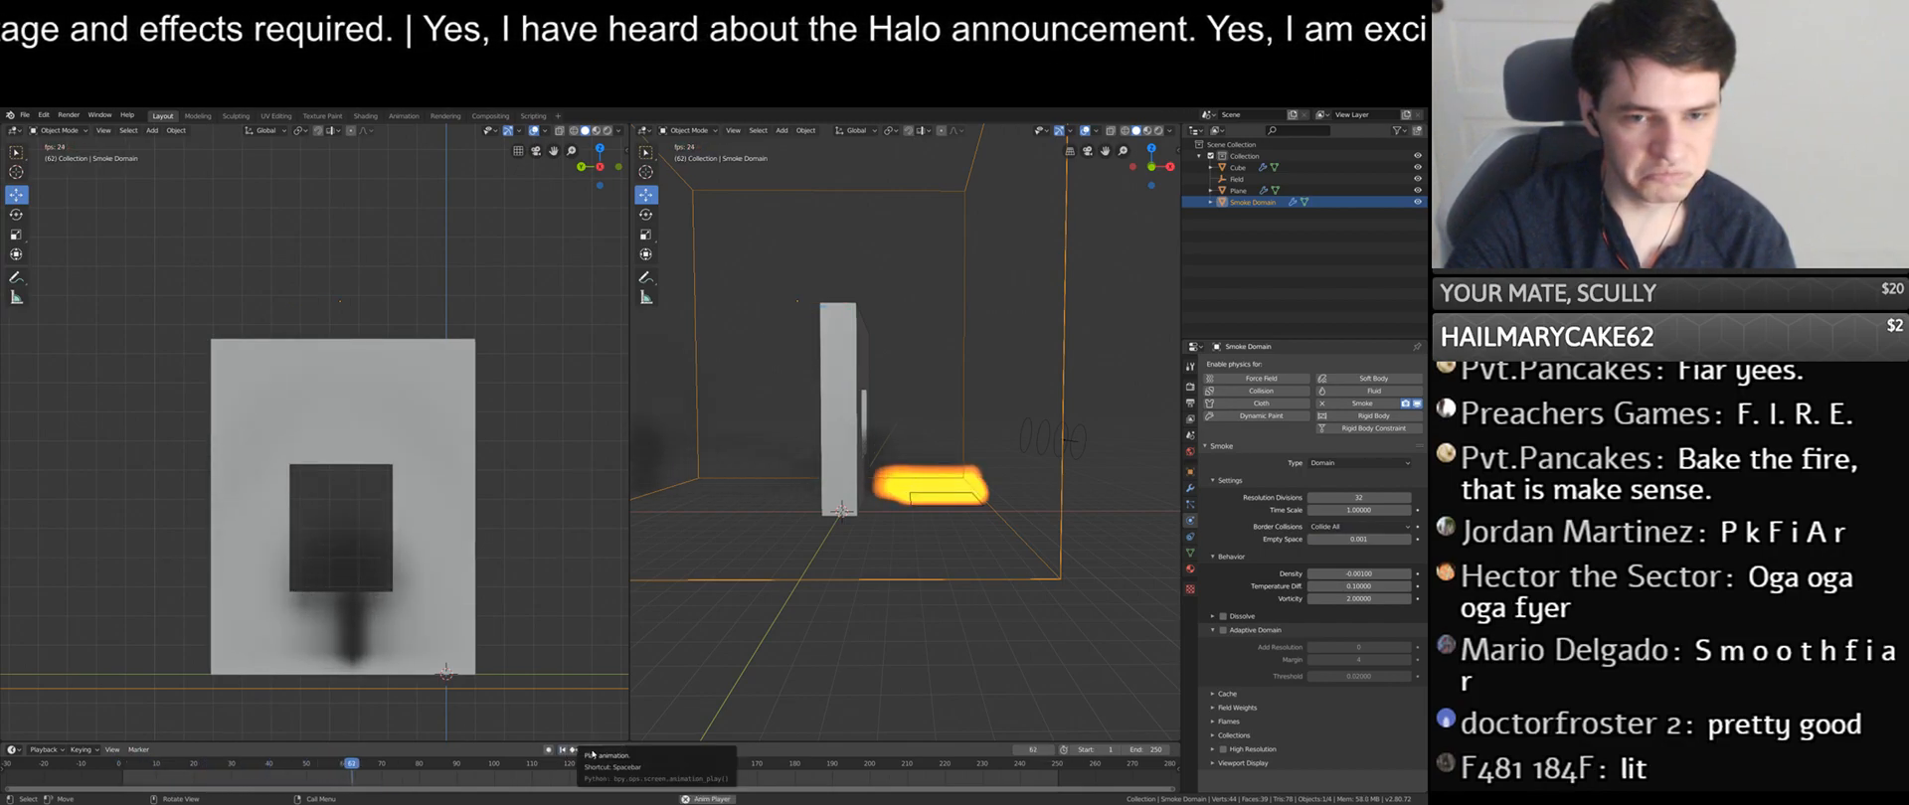
left_click(591, 752)
mouse_move(756, 616)
middle_mouse_down()
mouse_move(835, 615)
mouse_move(741, 612)
middle_mouse_up()
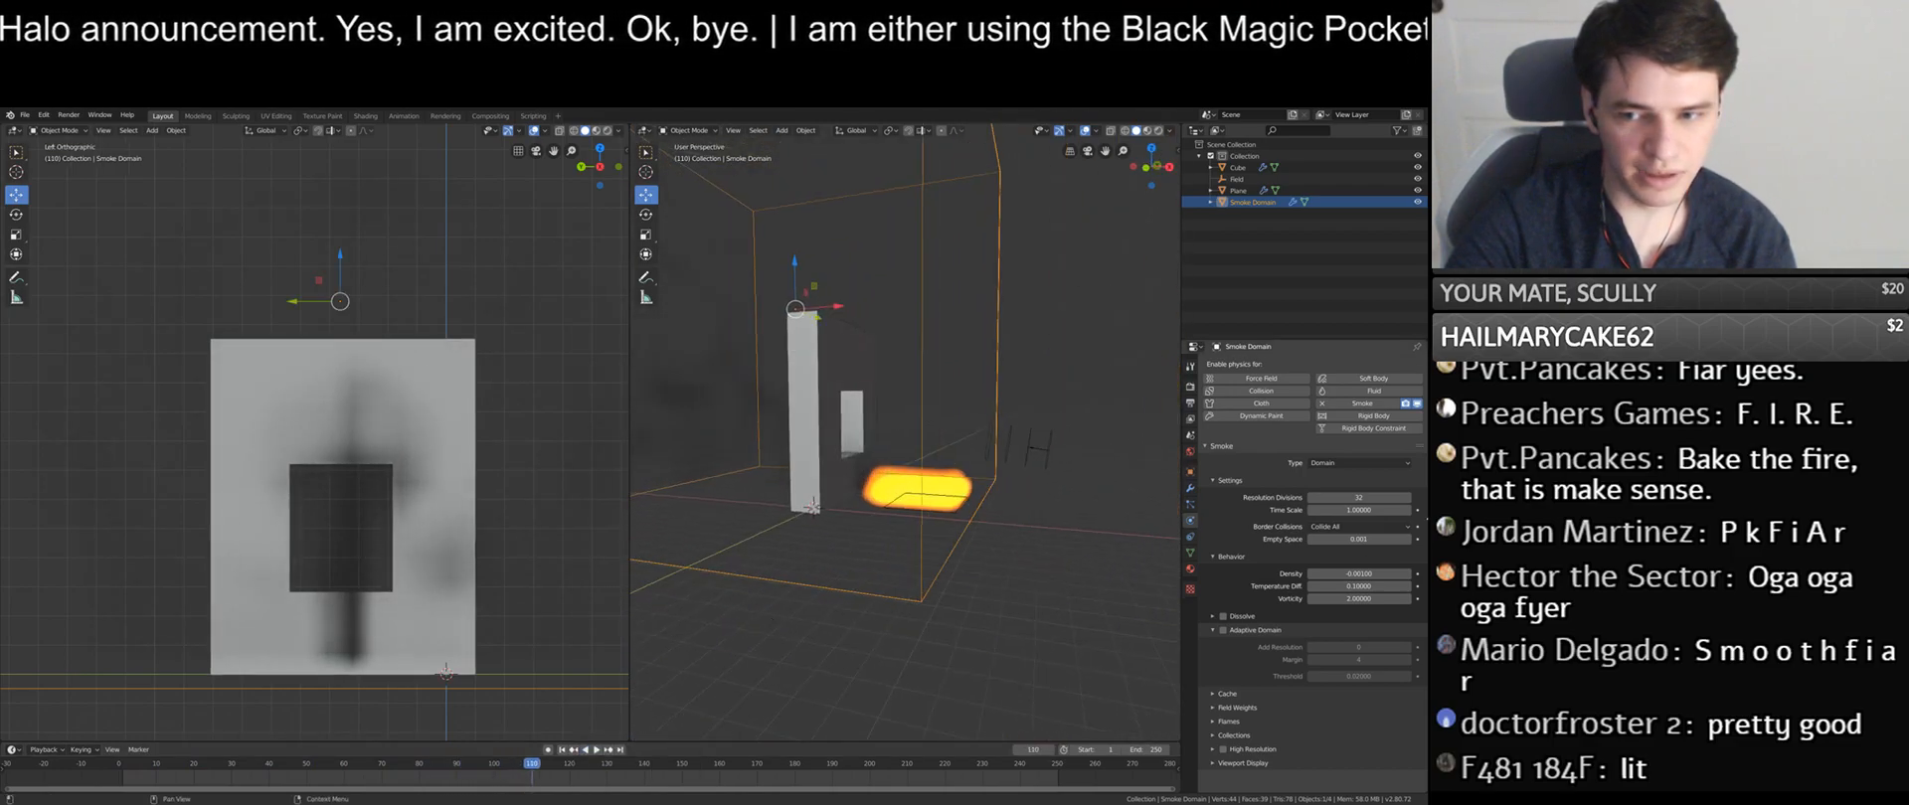
- Set the smoke domain's Border Collisions to Open and start the simulation from the first frame
left_click(1353, 526)
left_click(1350, 542)
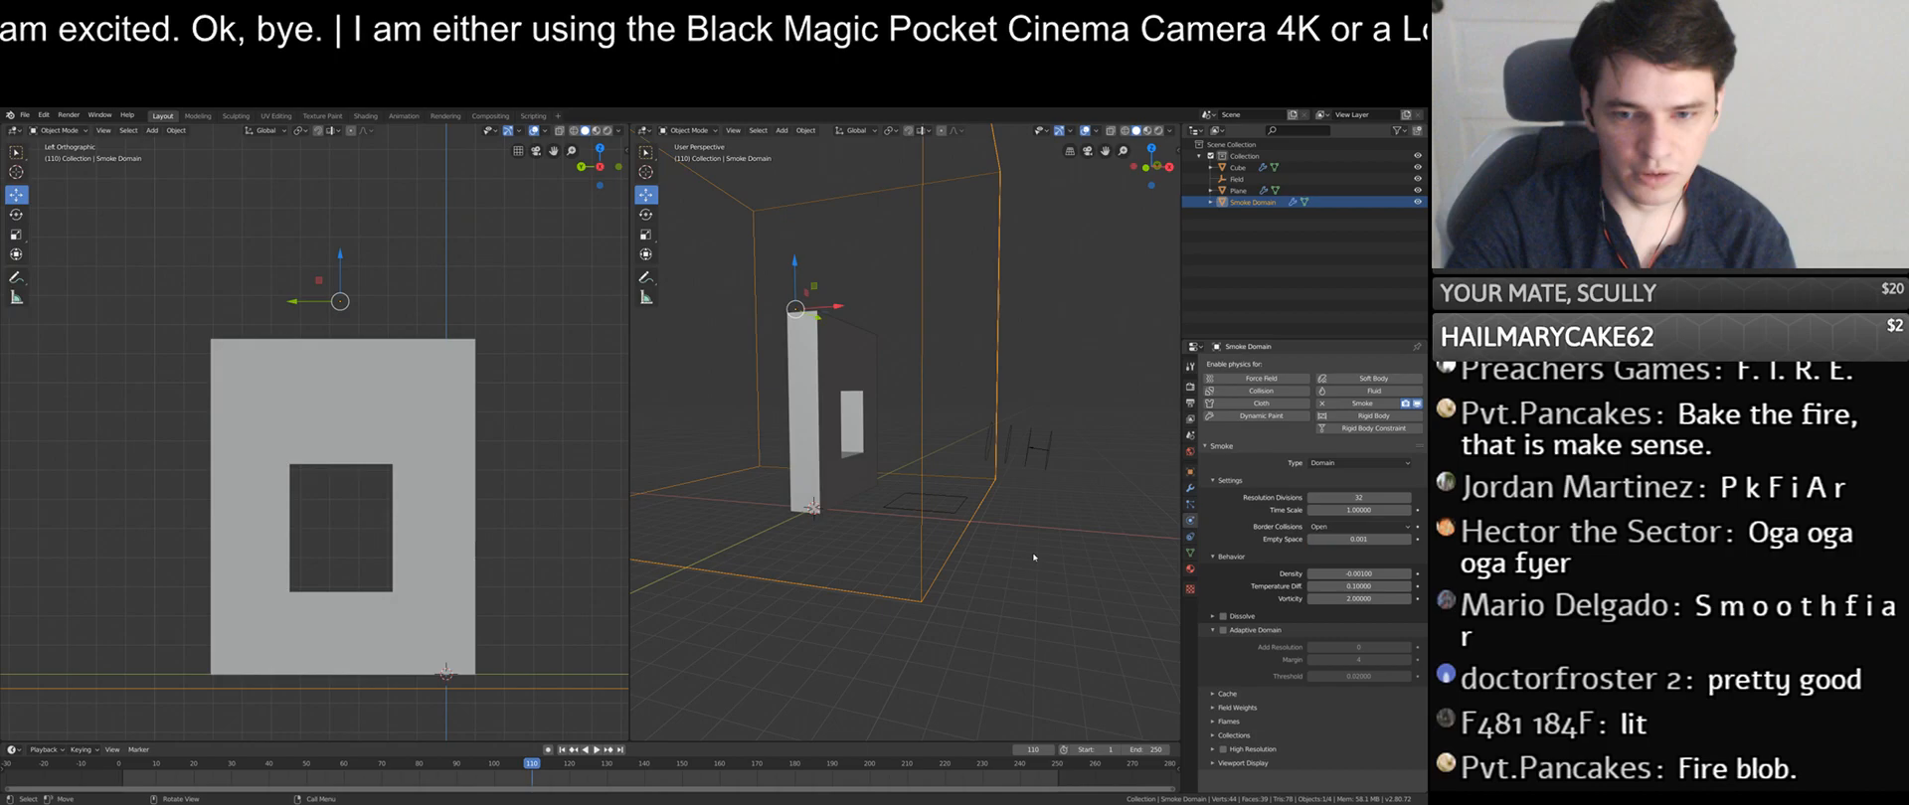
middle_click_drag(994, 626, 954, 636)
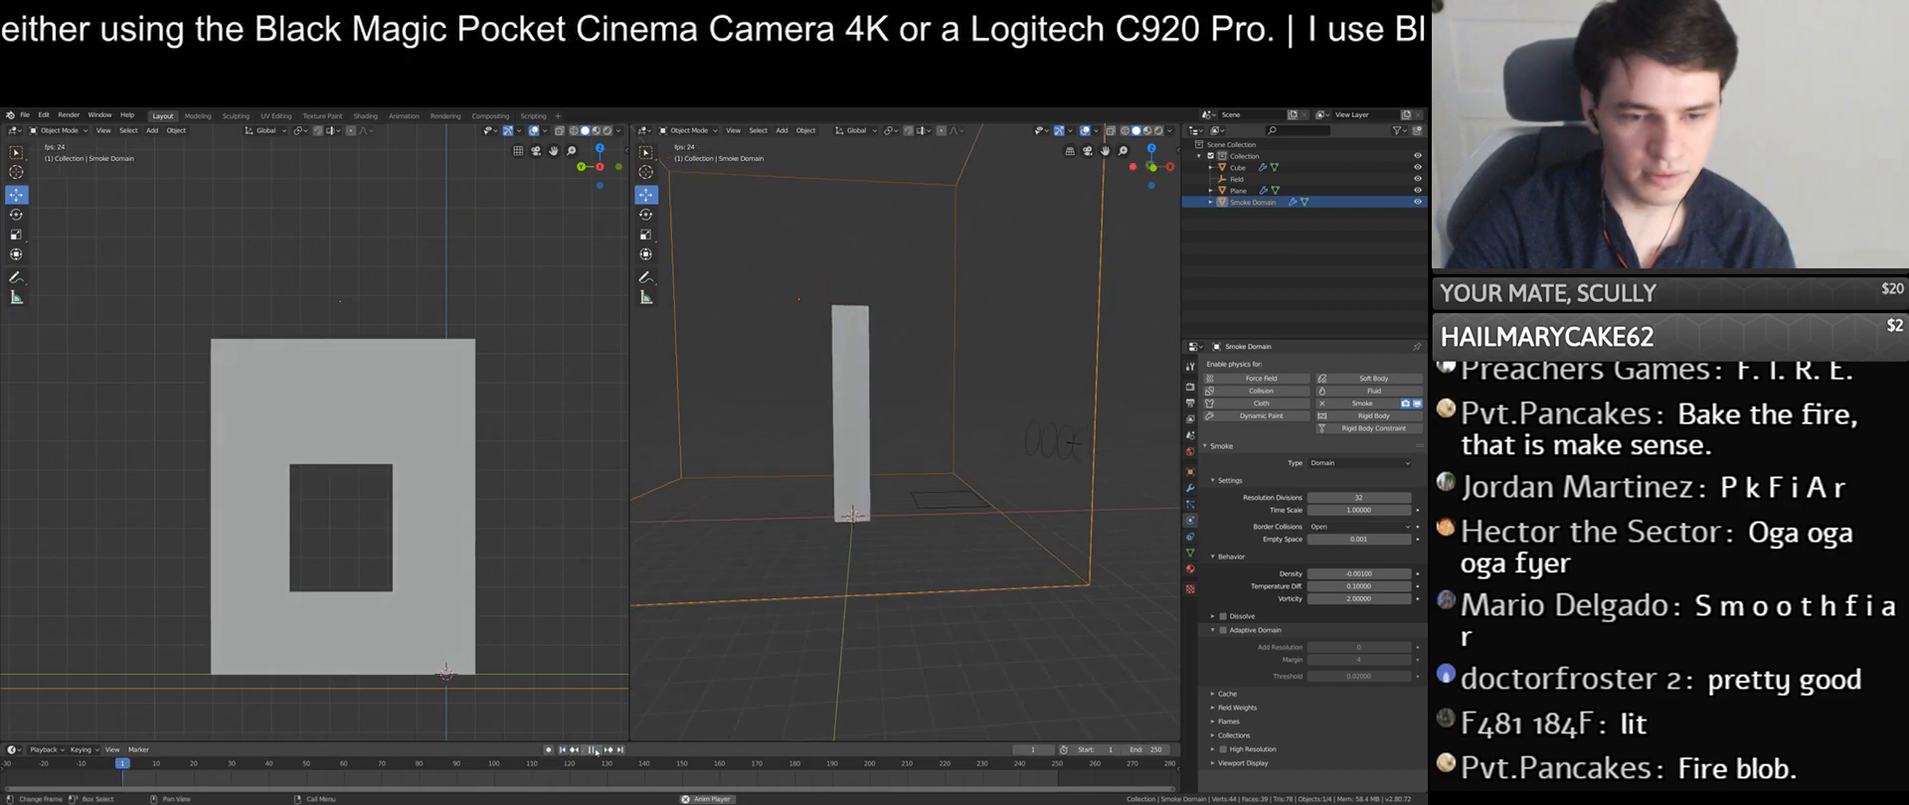
- Play the smoke simulation with open domain borders, check the smoke at the wall's window opening, and stop playback
left_click(595, 751)
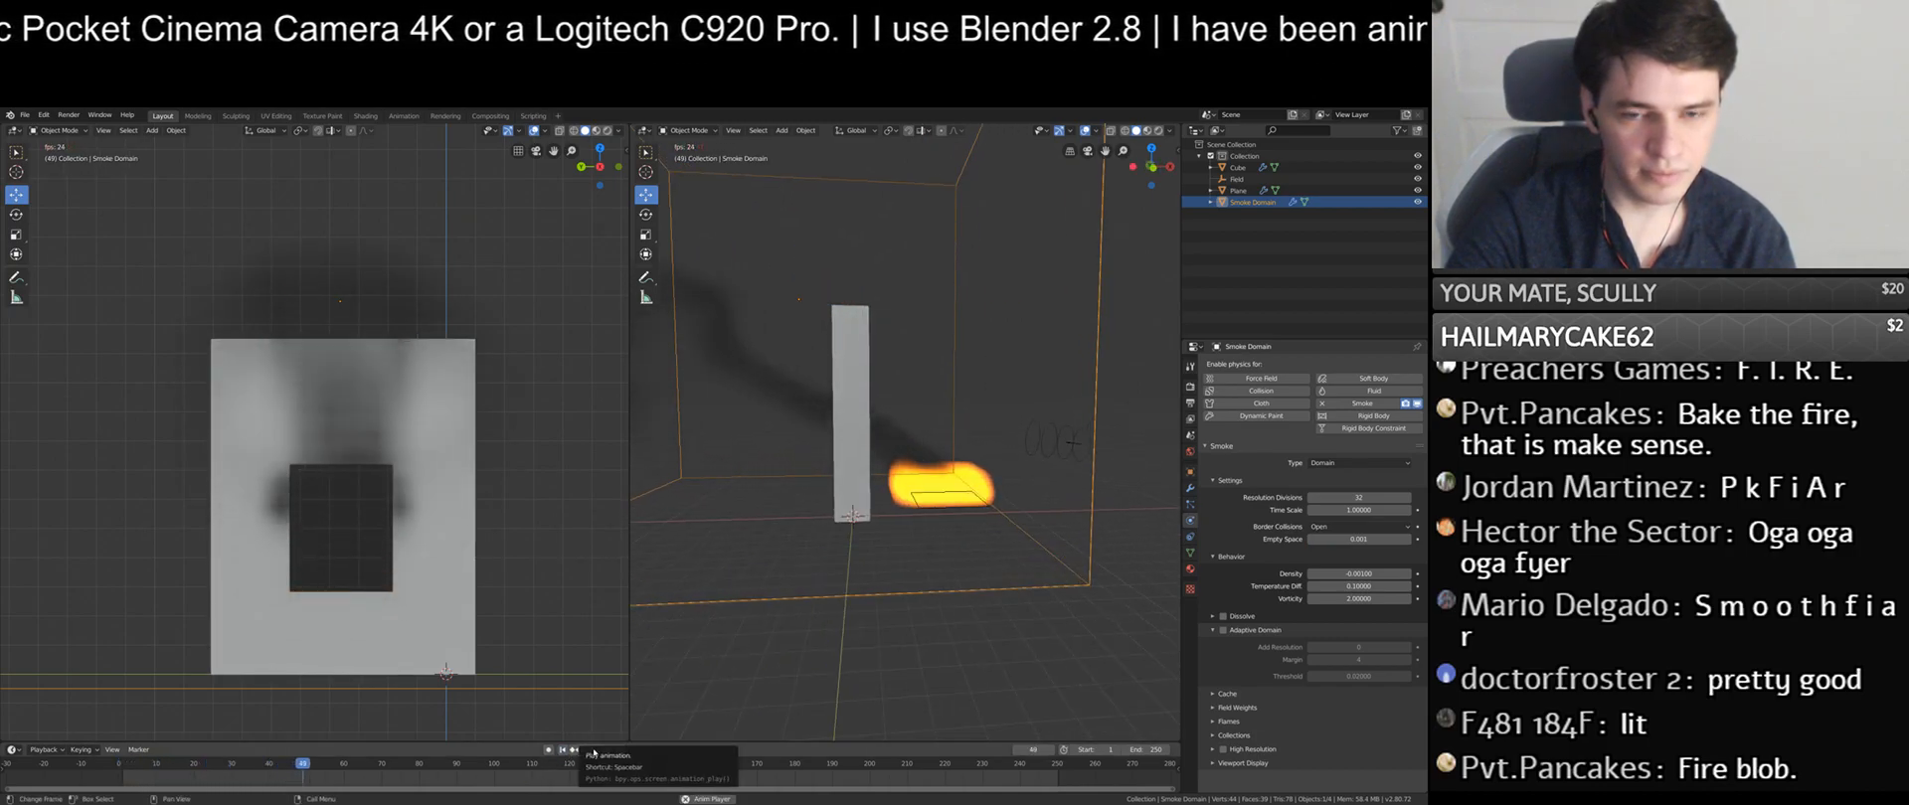
middle_click_drag(895, 477, 984, 507)
key("space")
- Move the wall sideways along Y so the fire sits behind its outer edge, and replay the simulation from the first frame
left_click(987, 509)
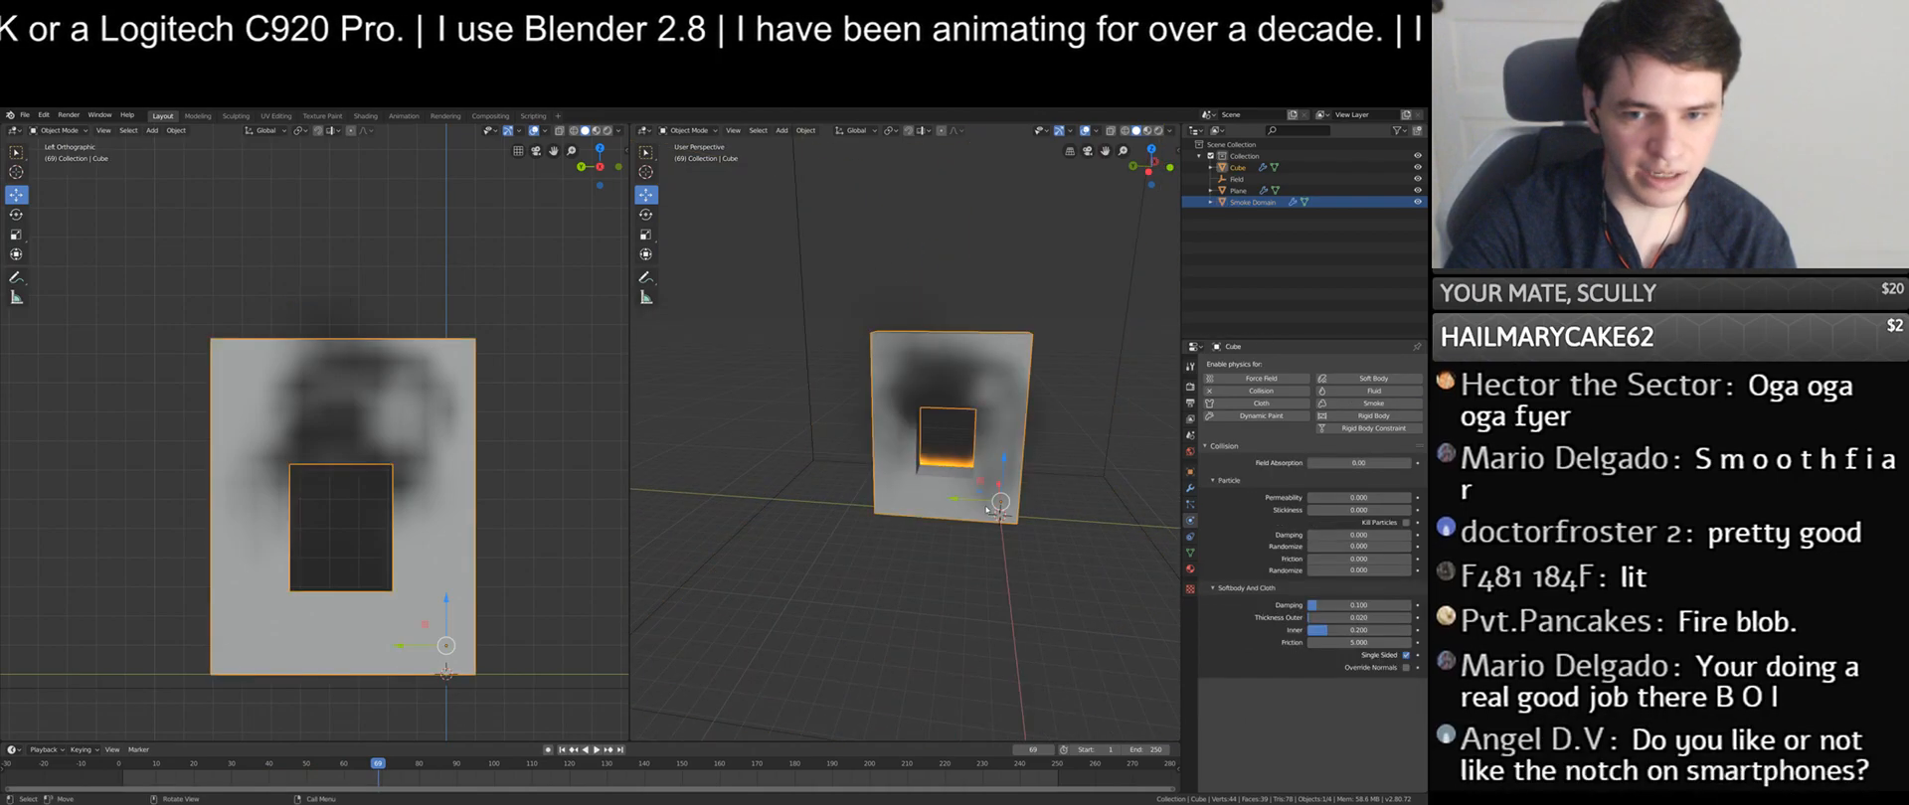
left_click_drag(973, 506, 930, 503)
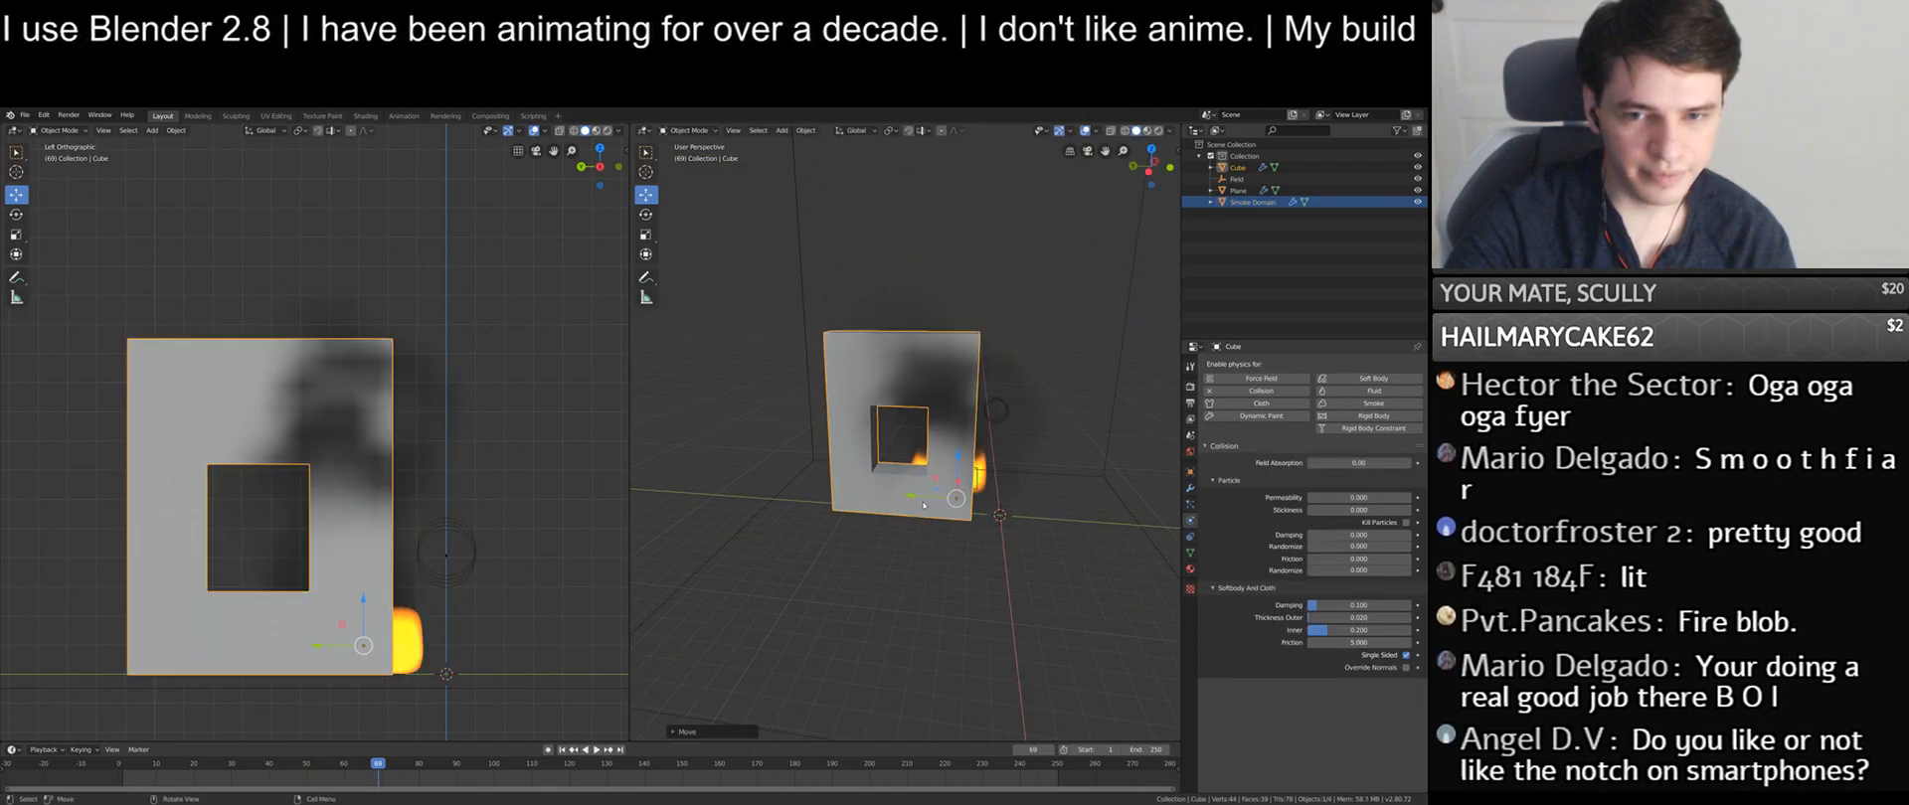
left_click(563, 750)
left_click(595, 751)
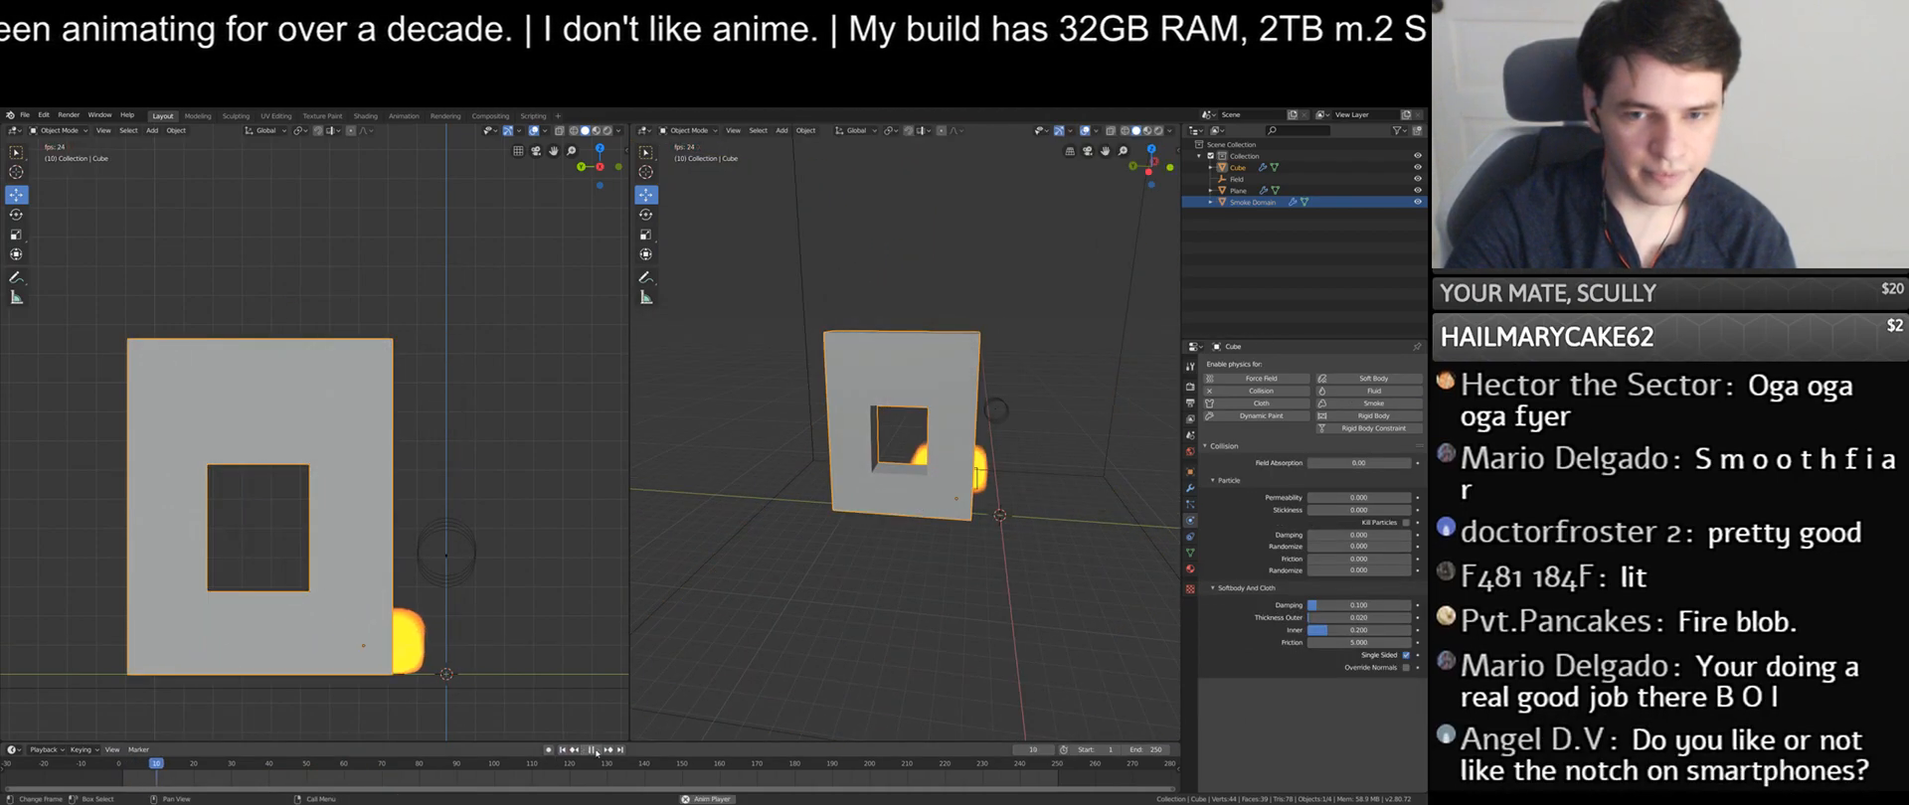
middle_click_drag(934, 557, 965, 629)
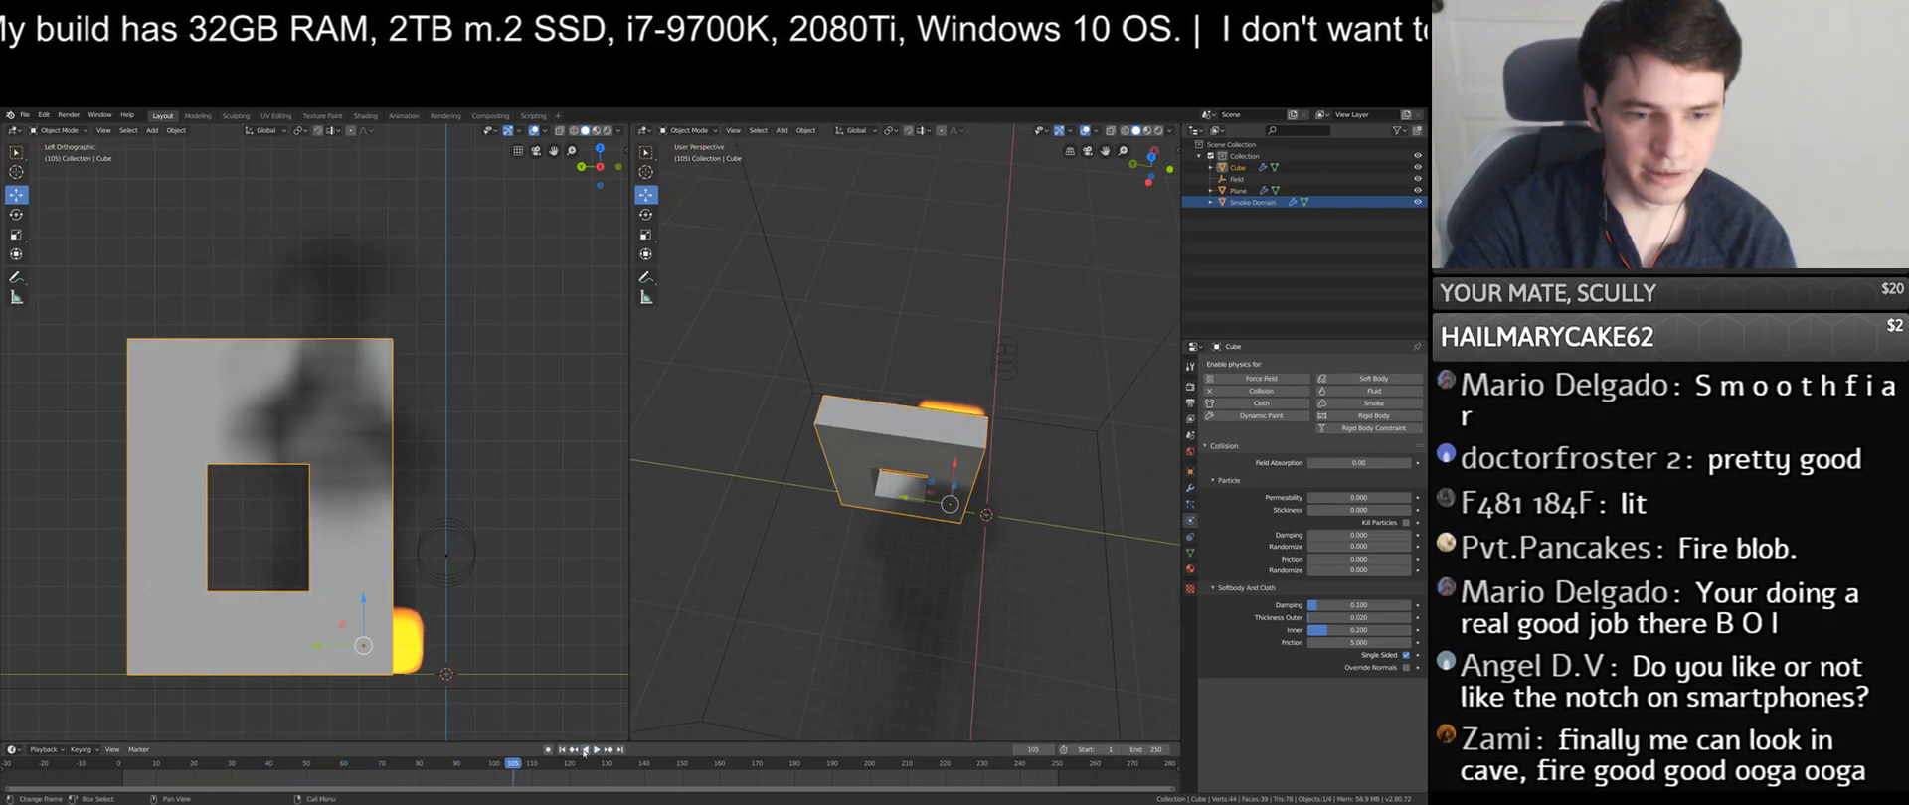
key("Escape")
- Set the wall's collision Stickiness to 1.000, enable Kill Particles, and play the simulation for a close check of the smoke
middle_click_drag(1059, 571, 976, 562)
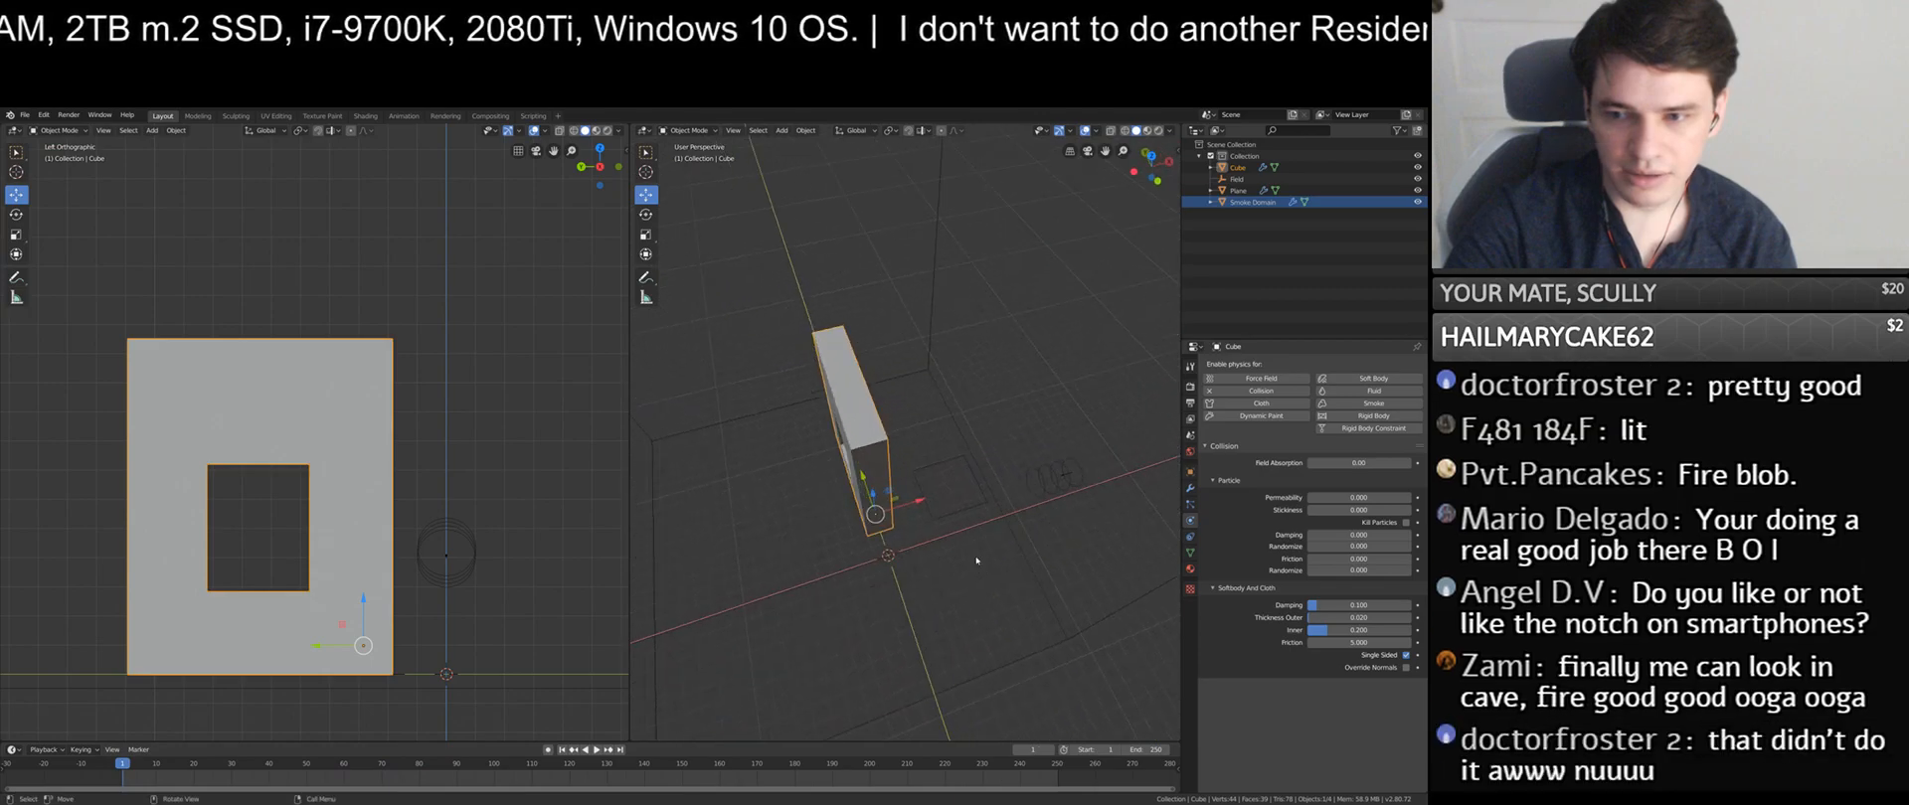
left_click(949, 511)
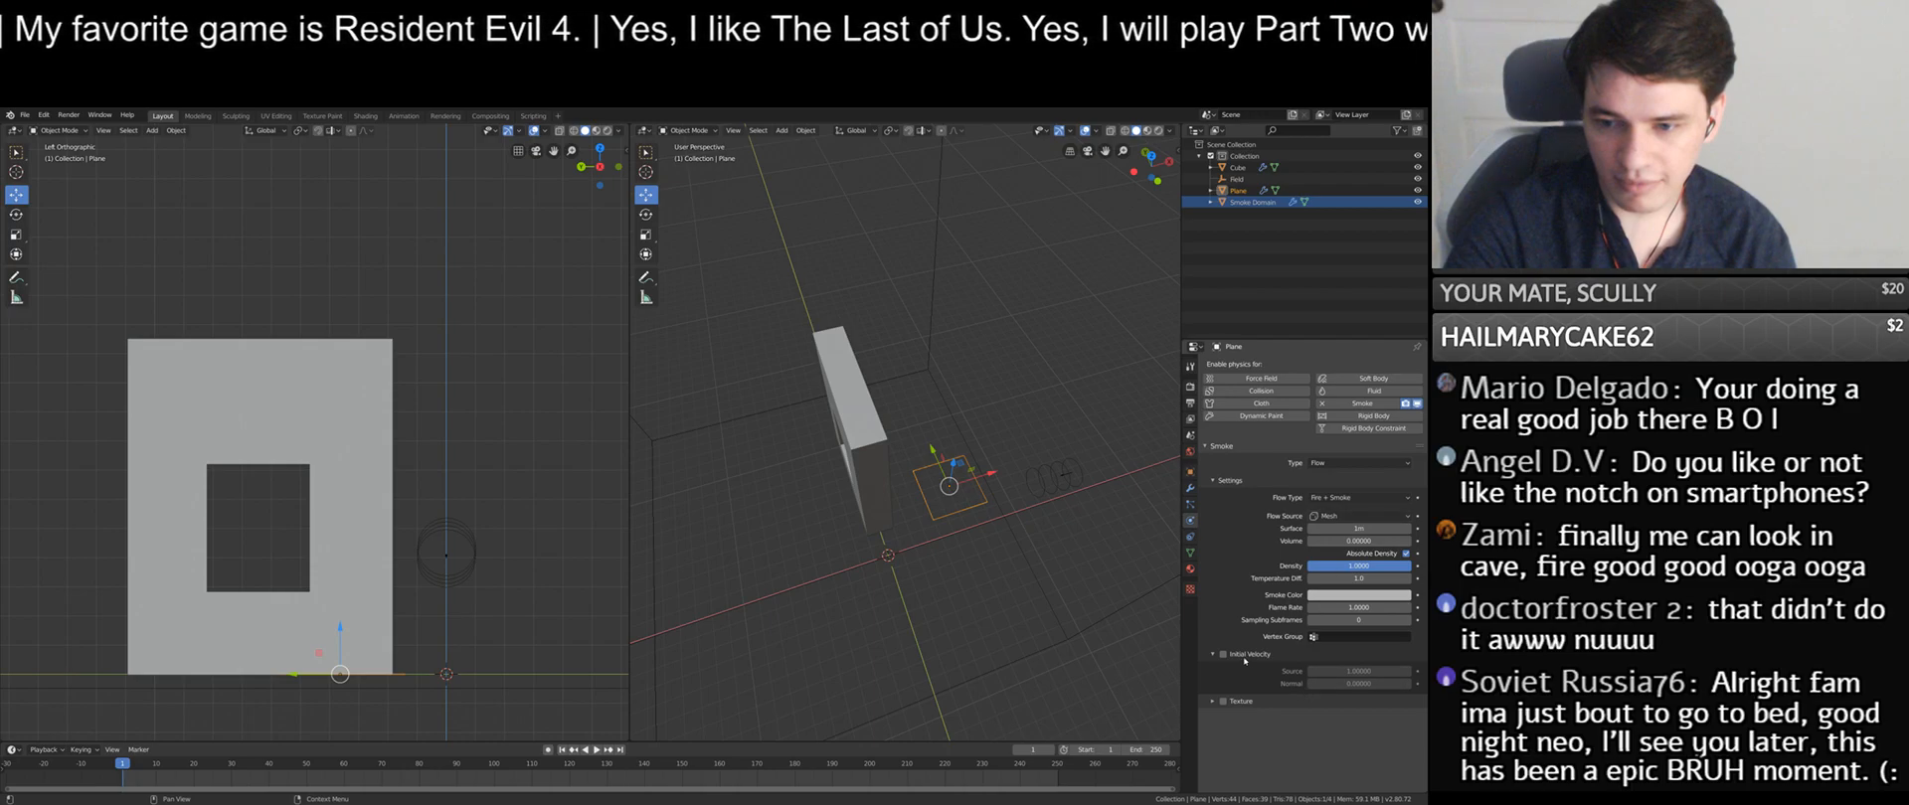
left_click(853, 428)
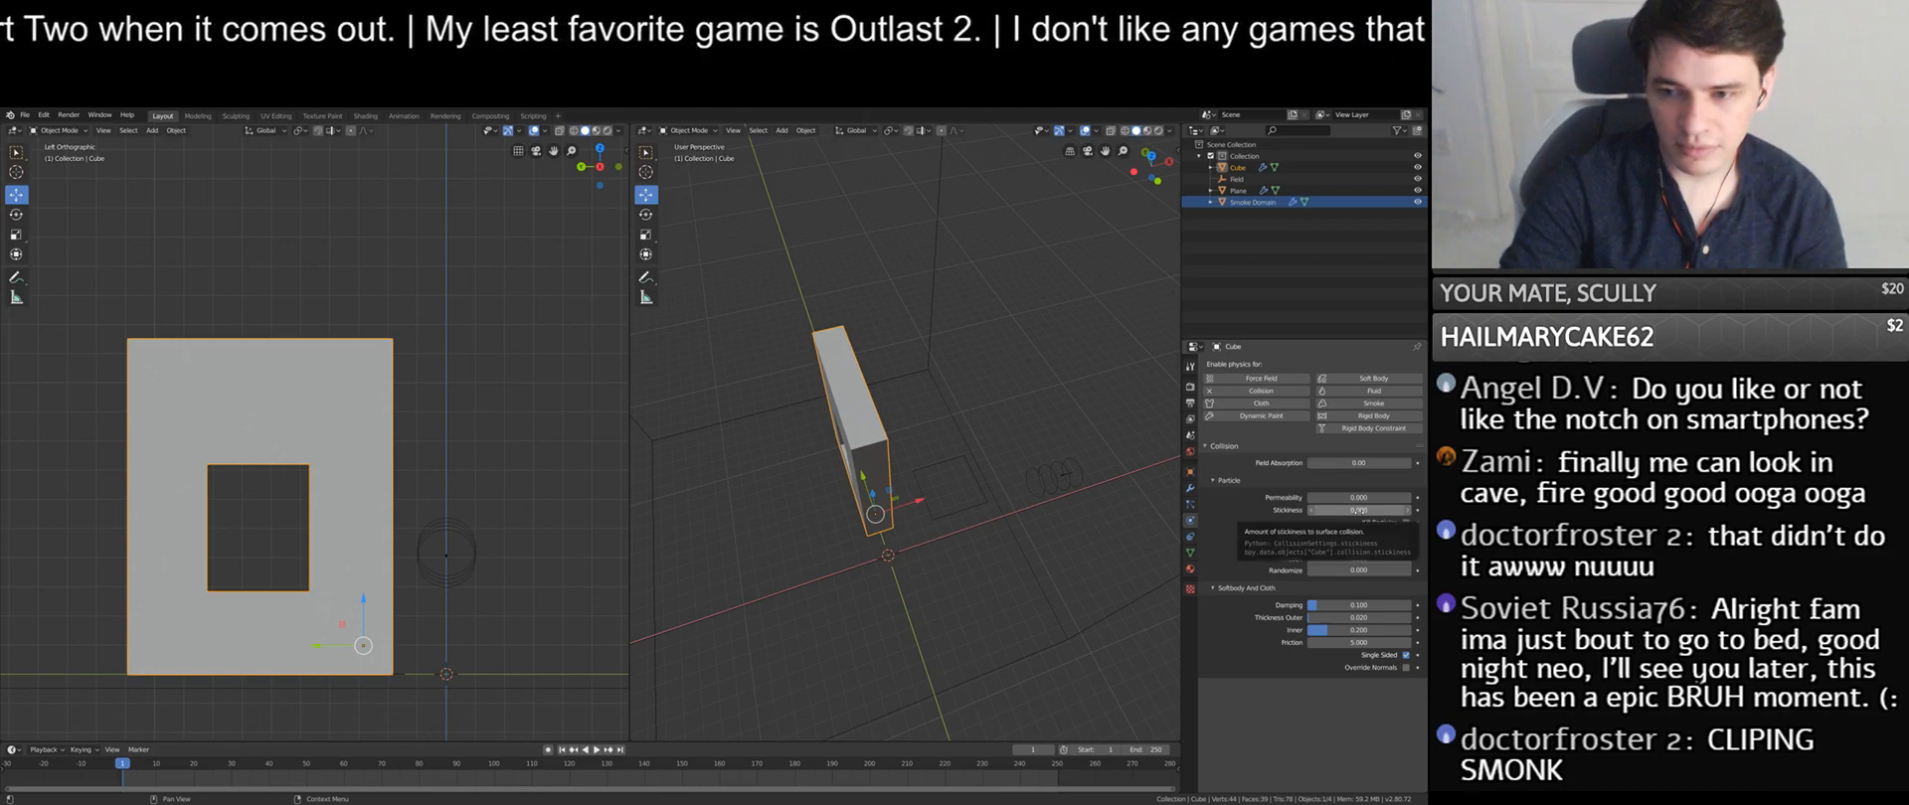
left_click_drag(1358, 510, 1411, 510)
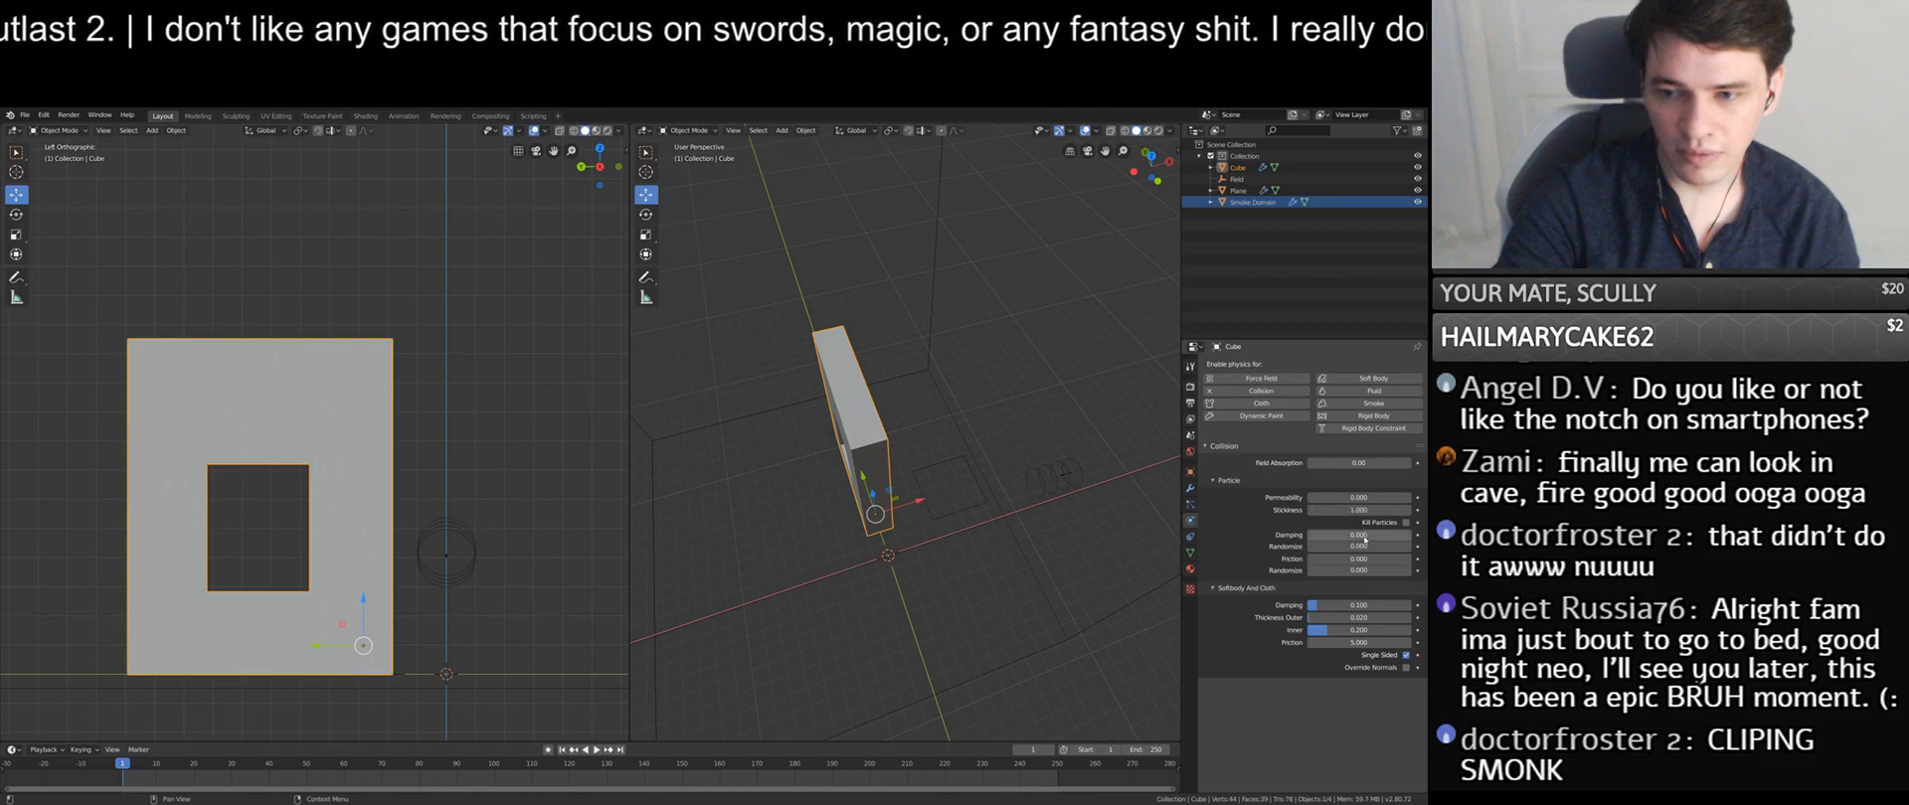
left_click(595, 751)
middle_click_drag(807, 581, 924, 530)
scroll(923, 590, "up", 3)
key("space")
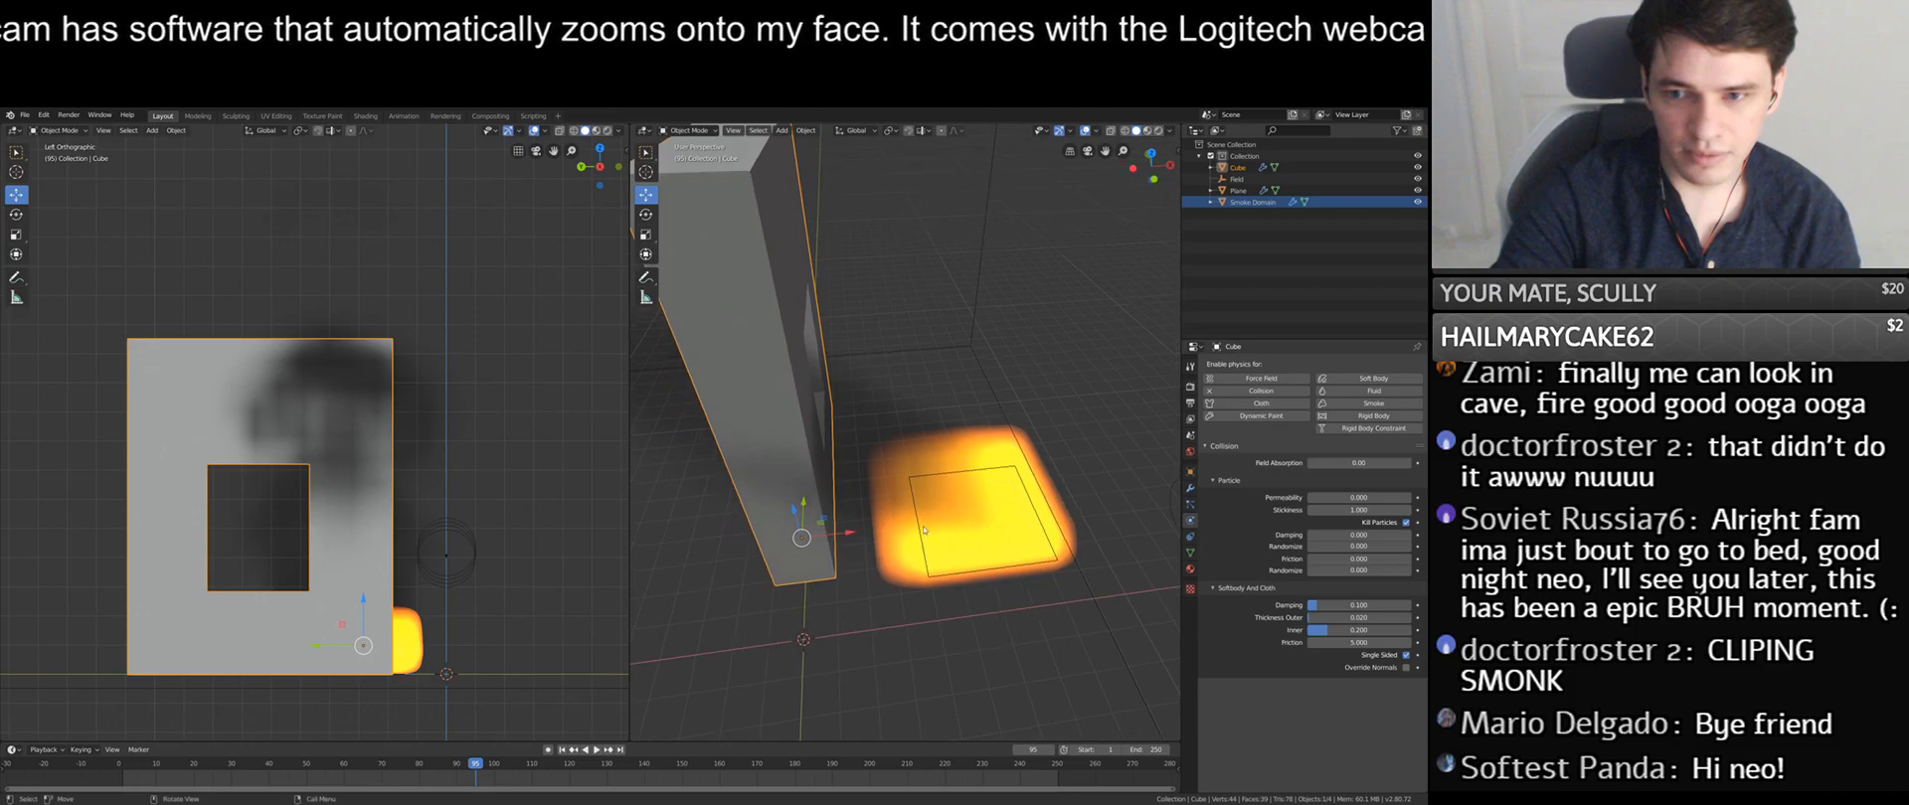
- Set the wall's collision Stickiness to 0.000, turn off Single Sided, turn on Override Normals, and replay the simulation from the first frame
scroll(1084, 512, "down", 2)
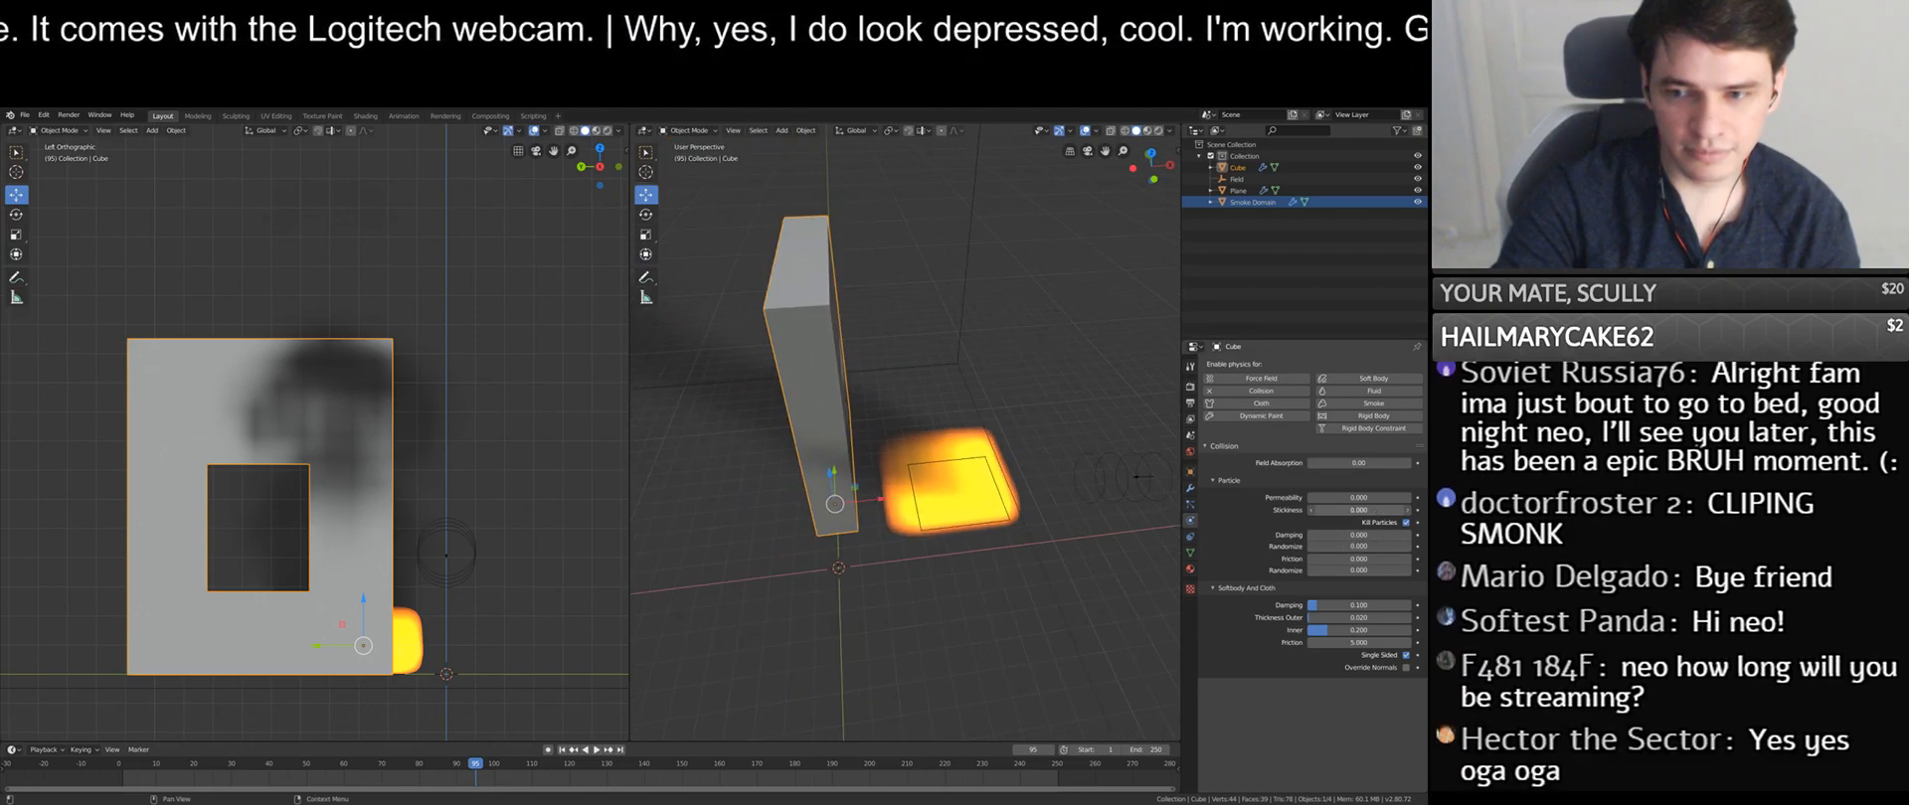
left_click(1369, 668)
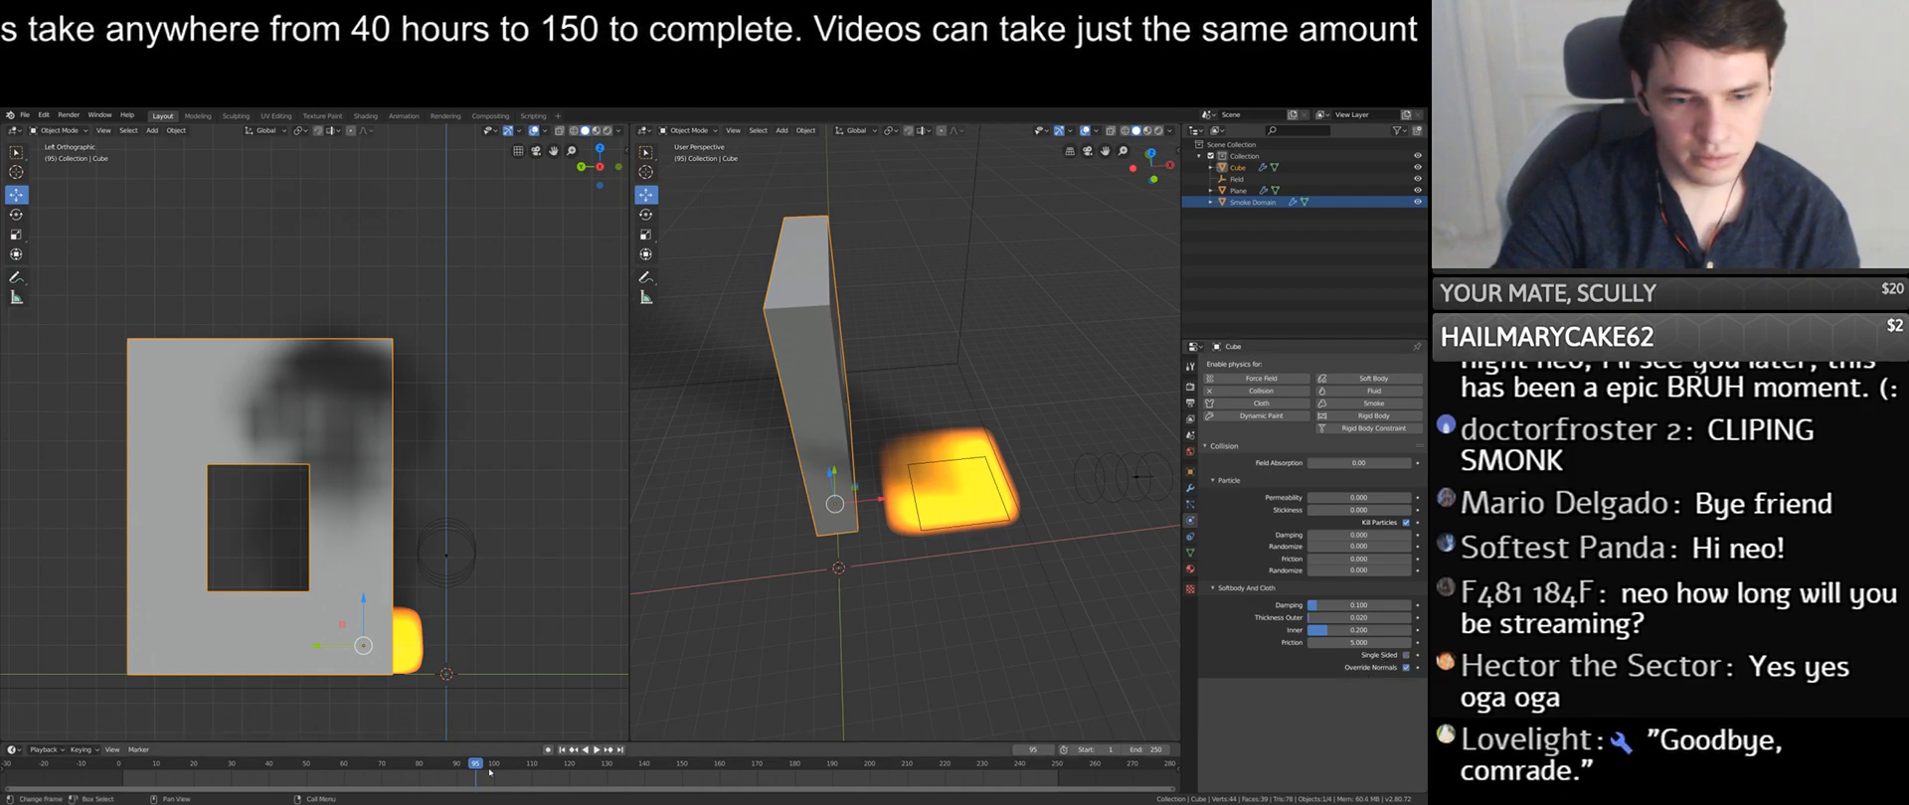
left_click(562, 750)
left_click(596, 750)
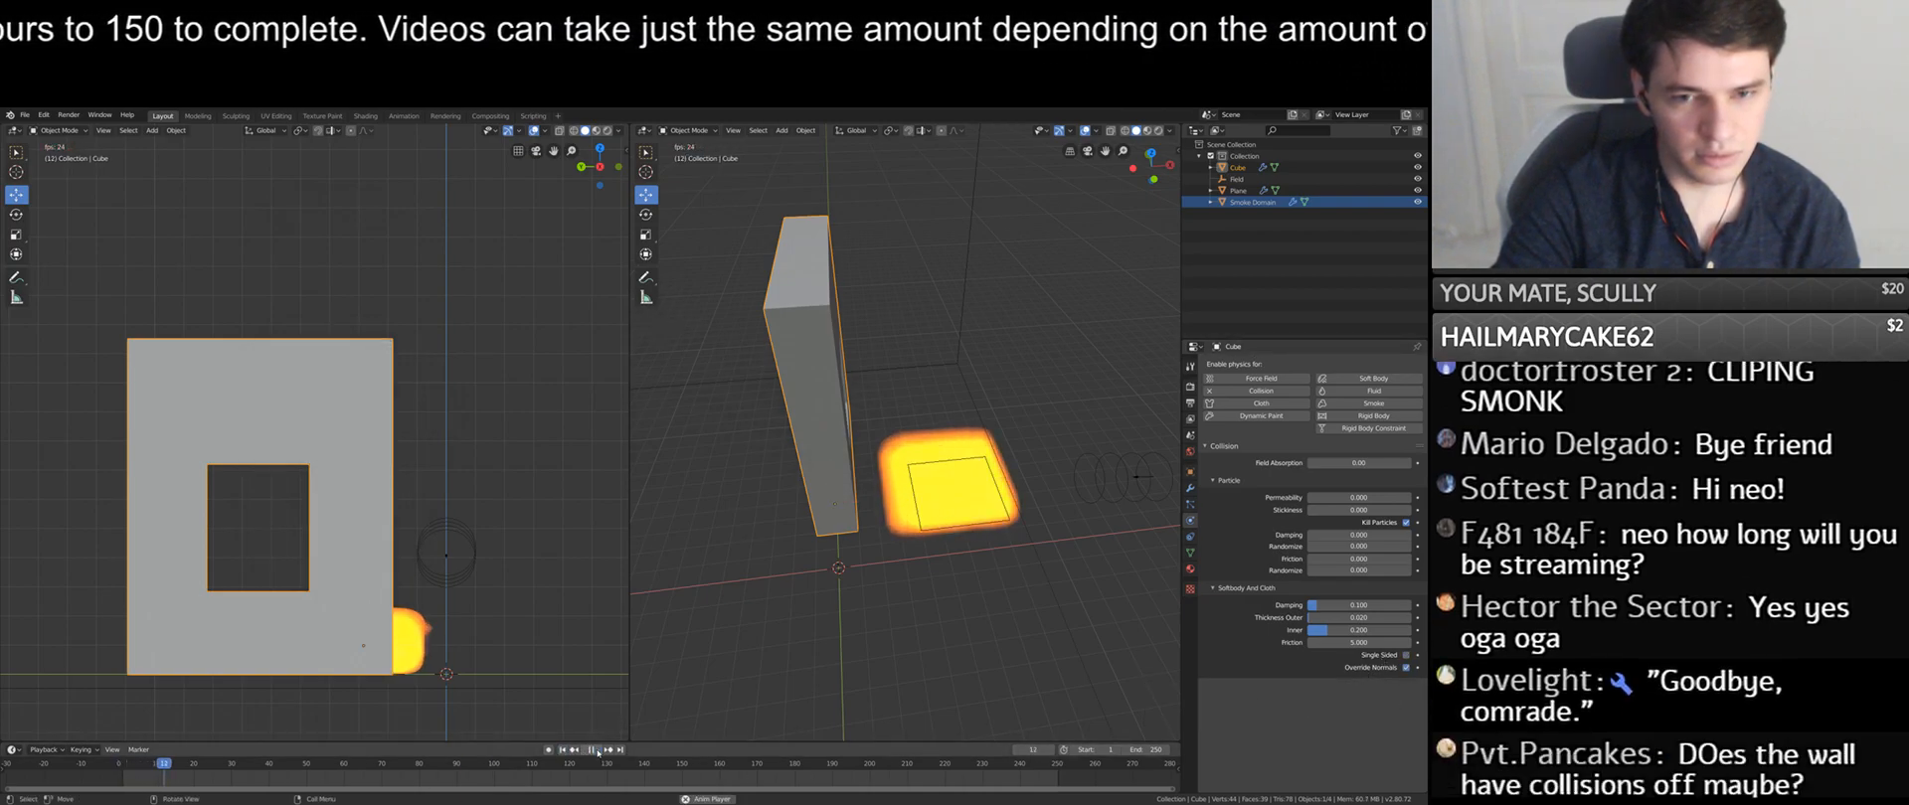
middle_click_drag(855, 636, 795, 663)
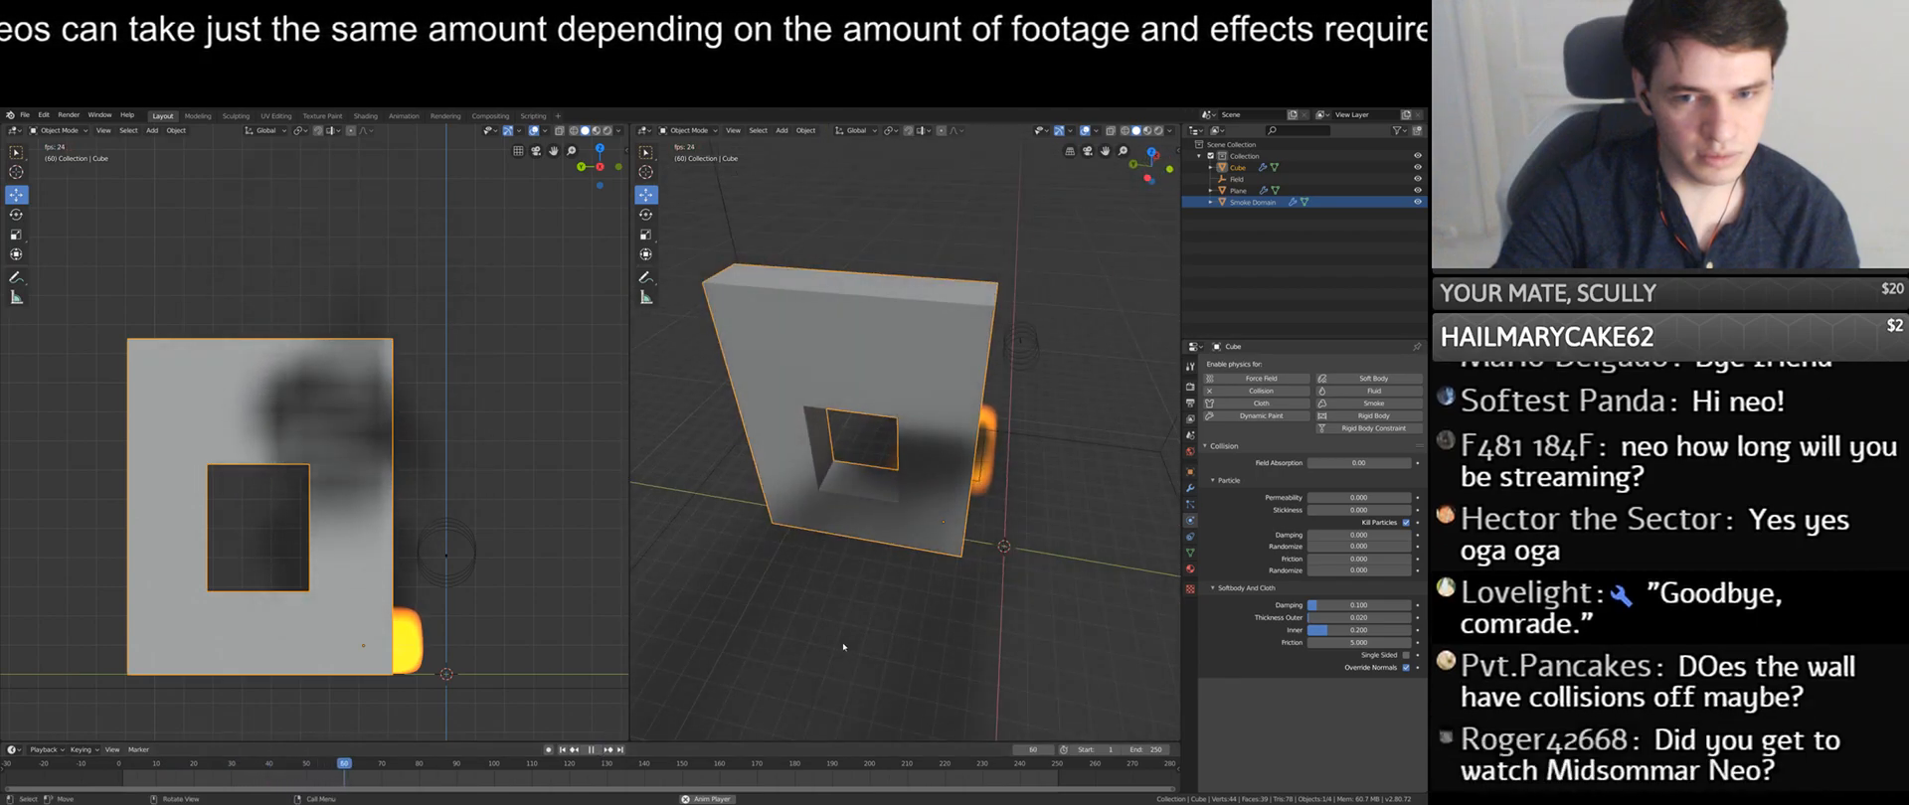
left_click(564, 752)
middle_click_drag(747, 659, 691, 652)
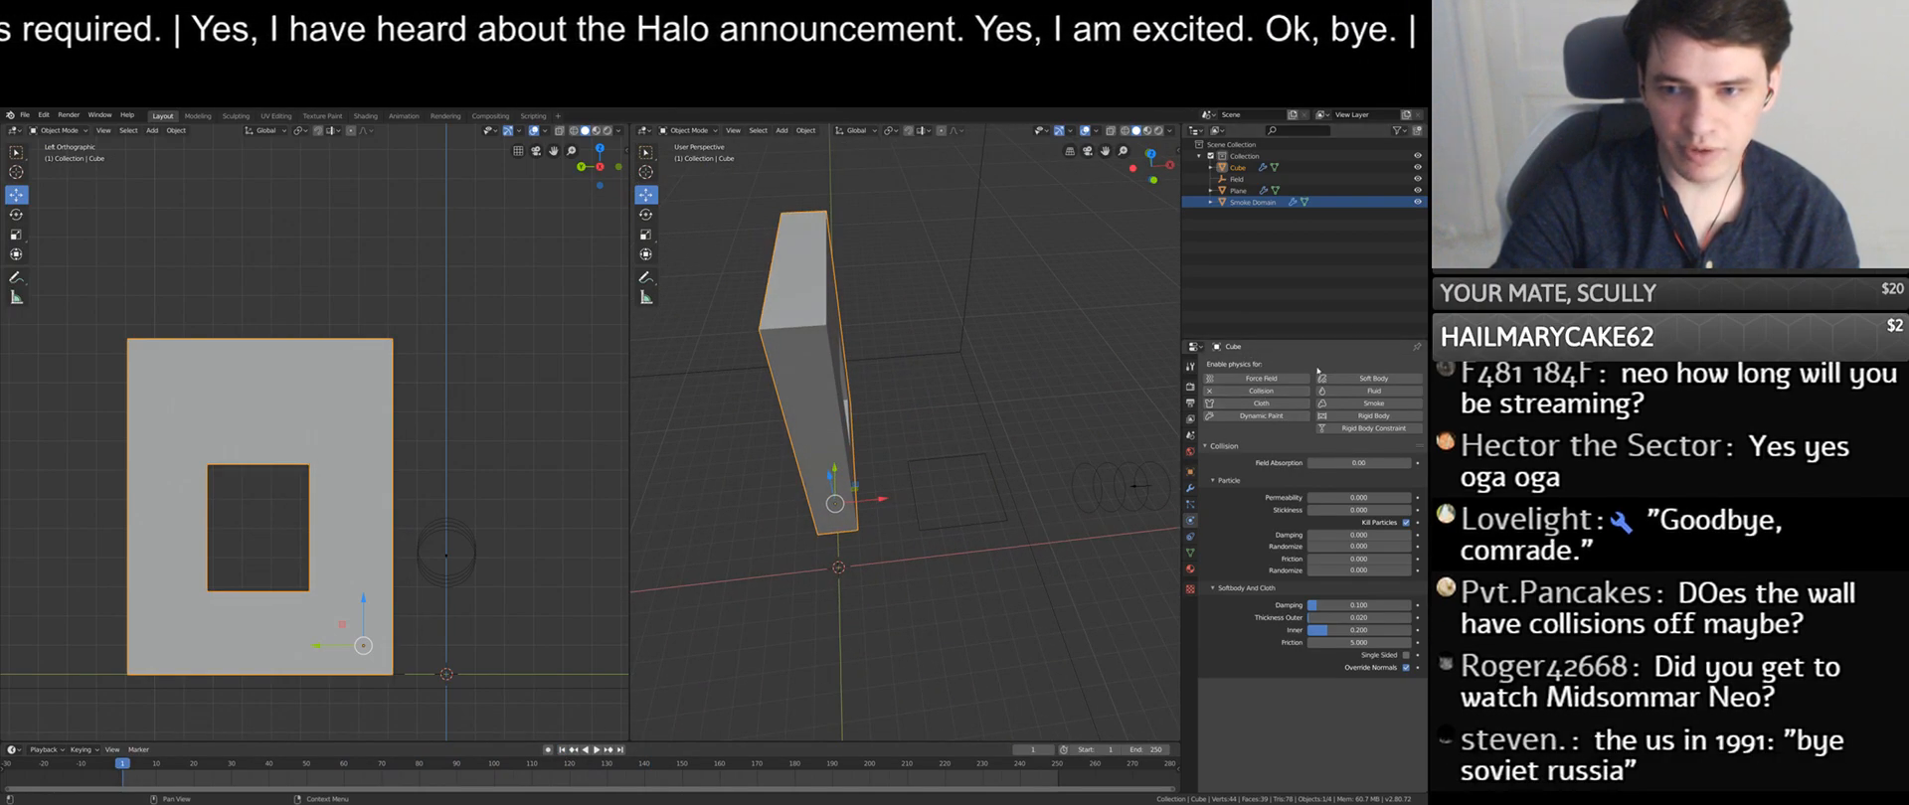
- Examine the wall's modifier, constraint, collision physics and mesh data settings for options affecting how it blocks smoke
left_click(1237, 168)
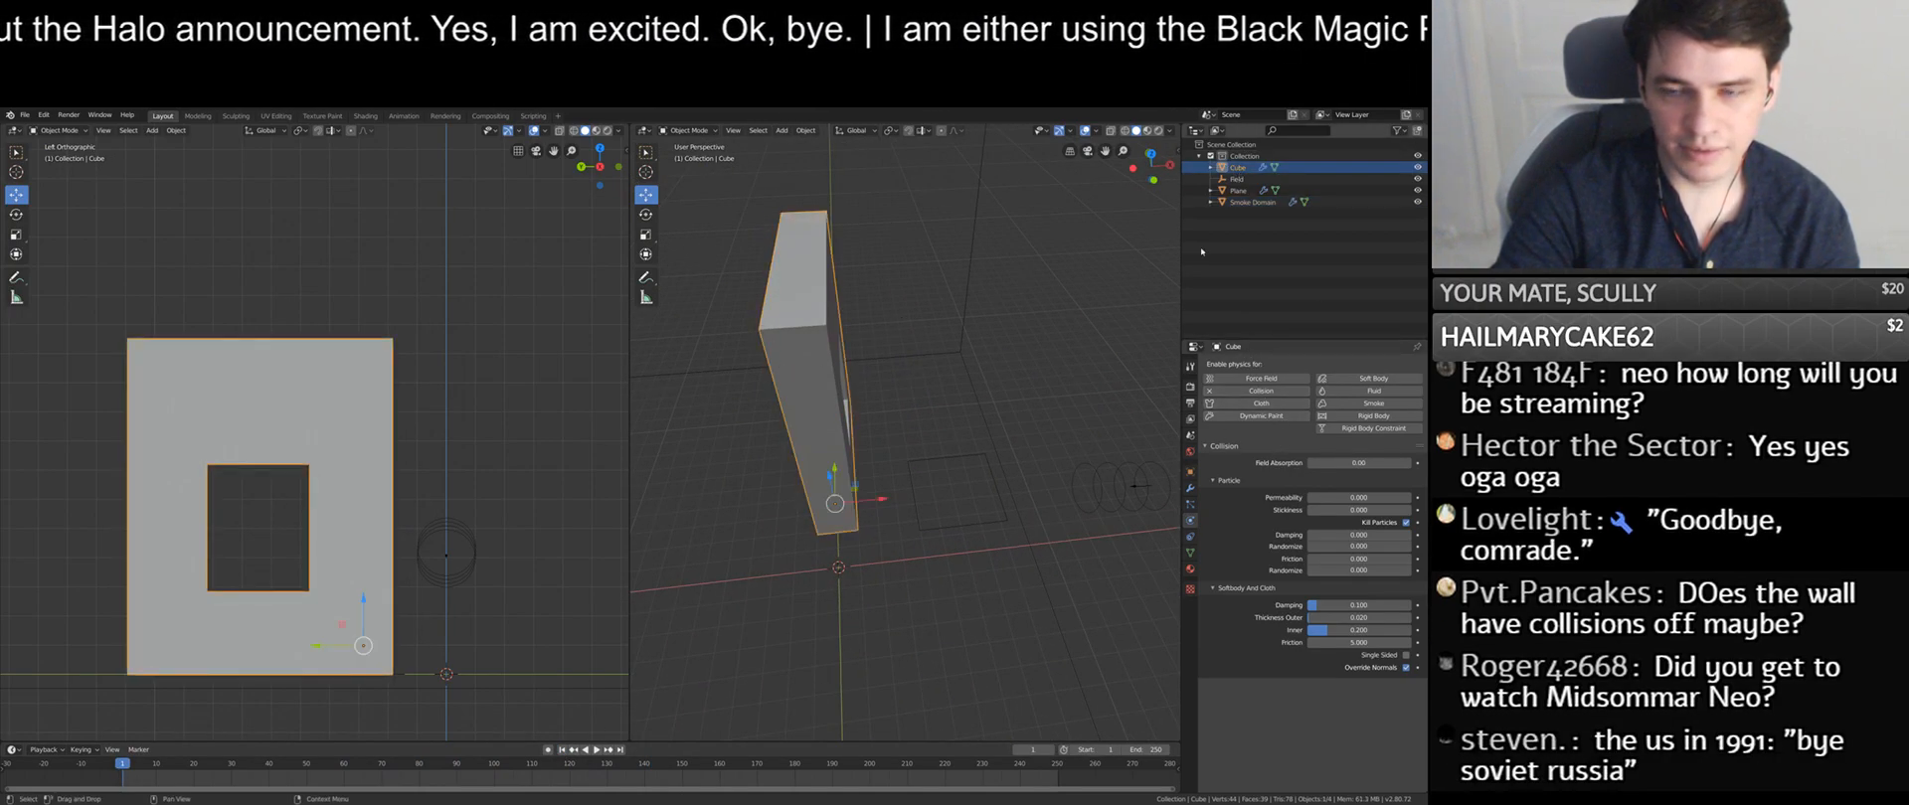
left_click(1190, 387)
left_click(1190, 522)
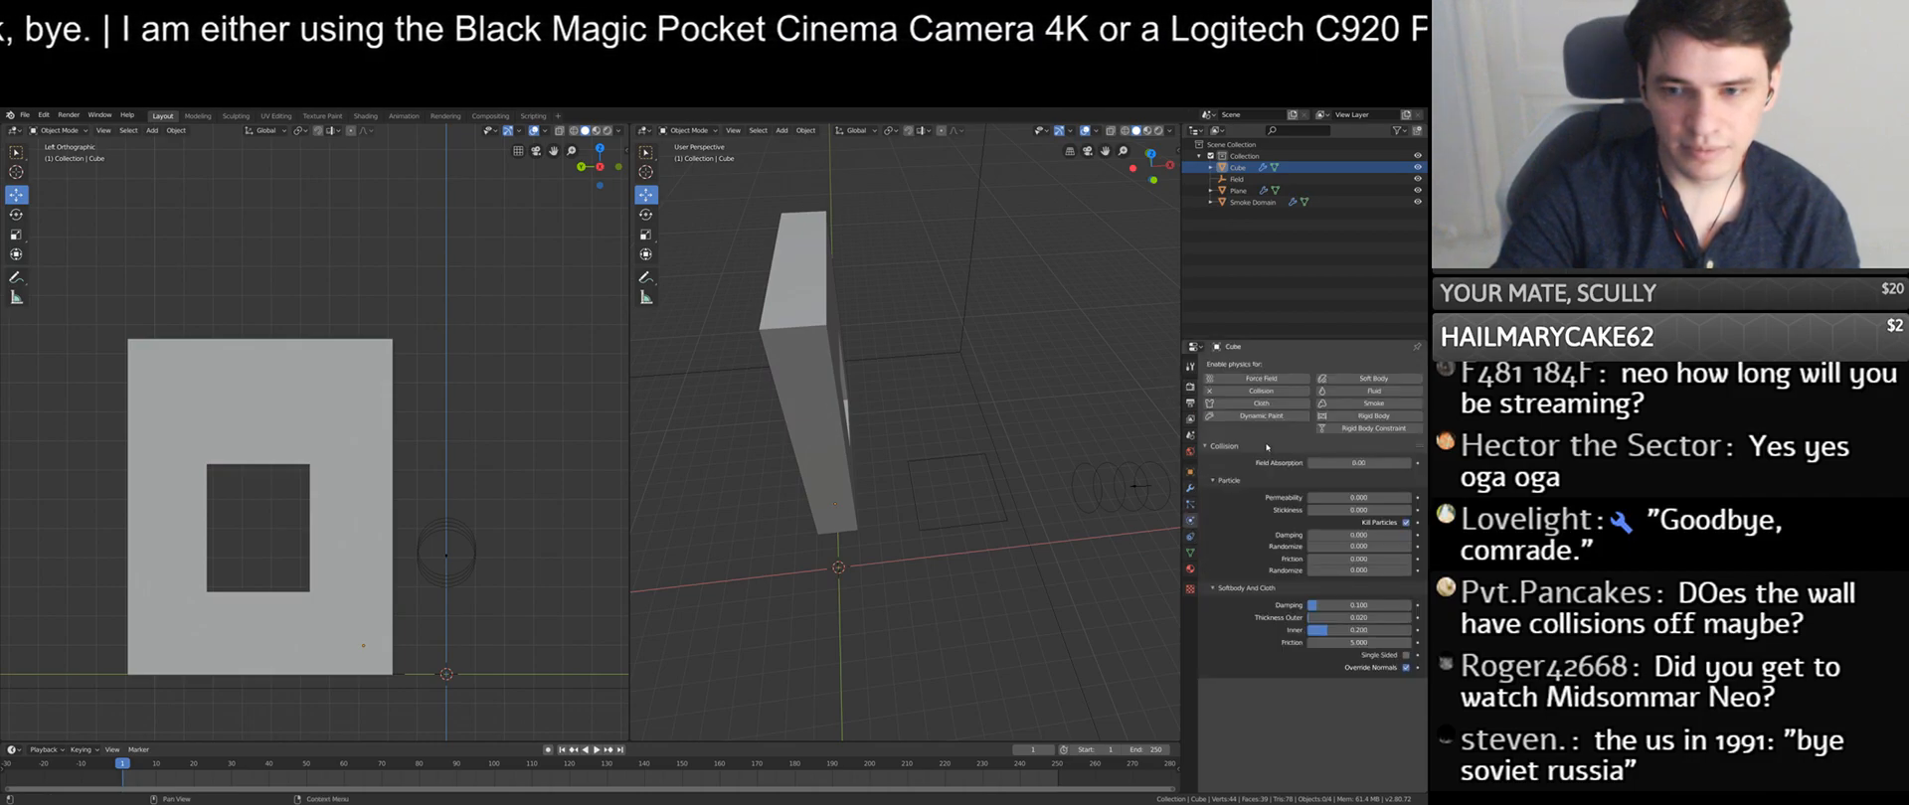
left_click(801, 407)
left_click(1191, 492)
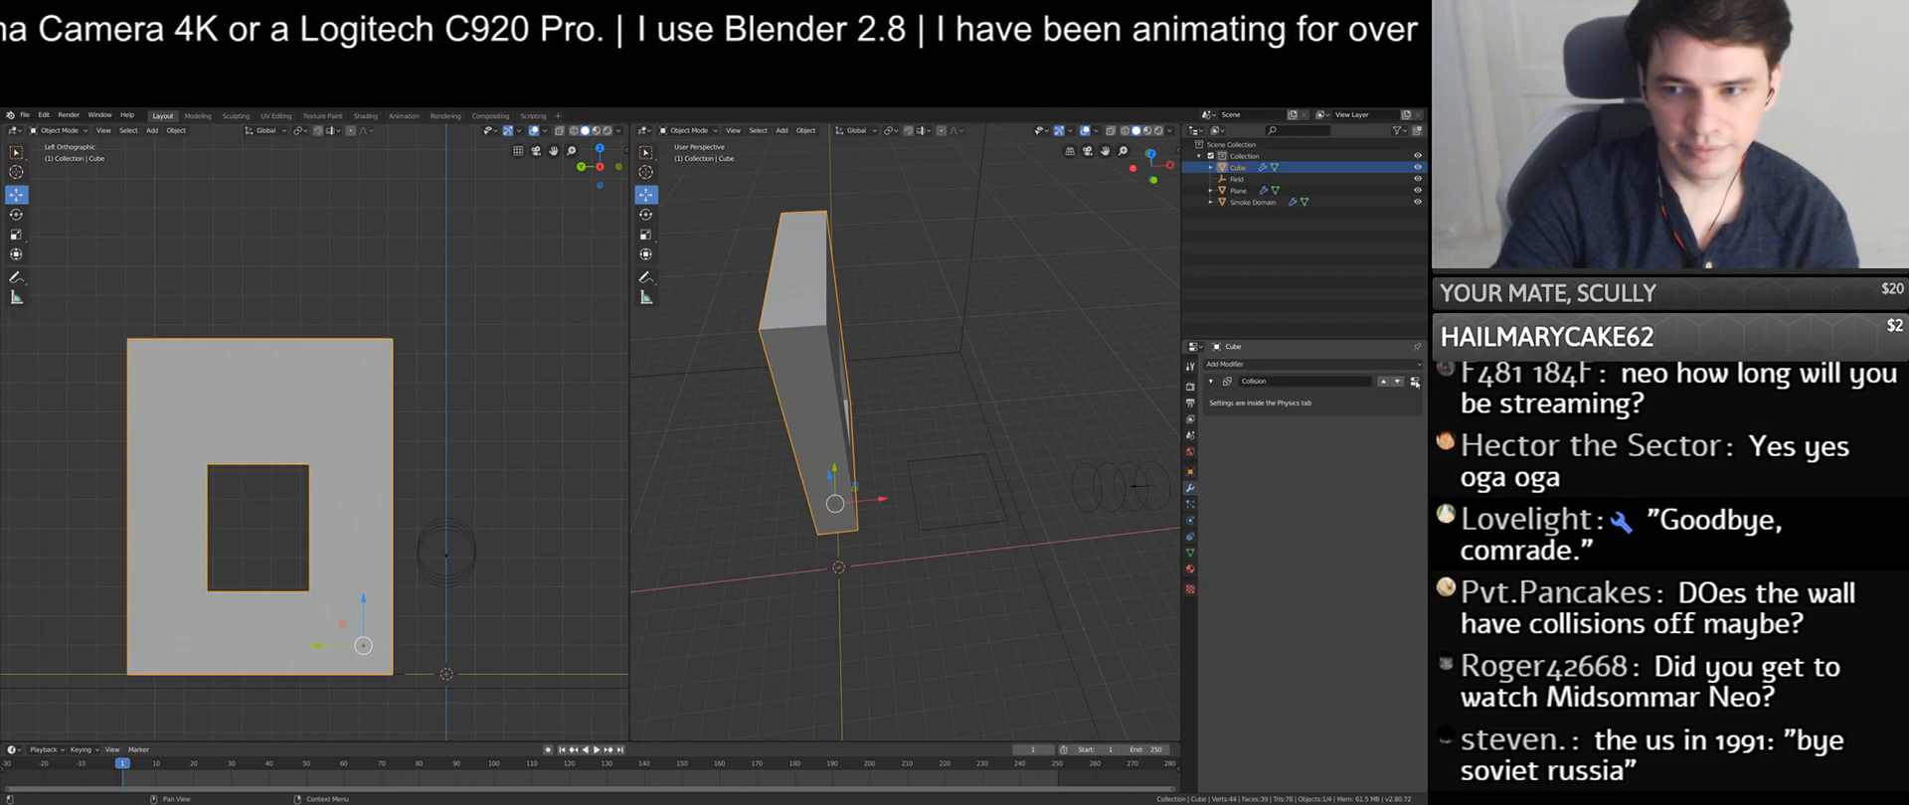
left_click(1190, 538)
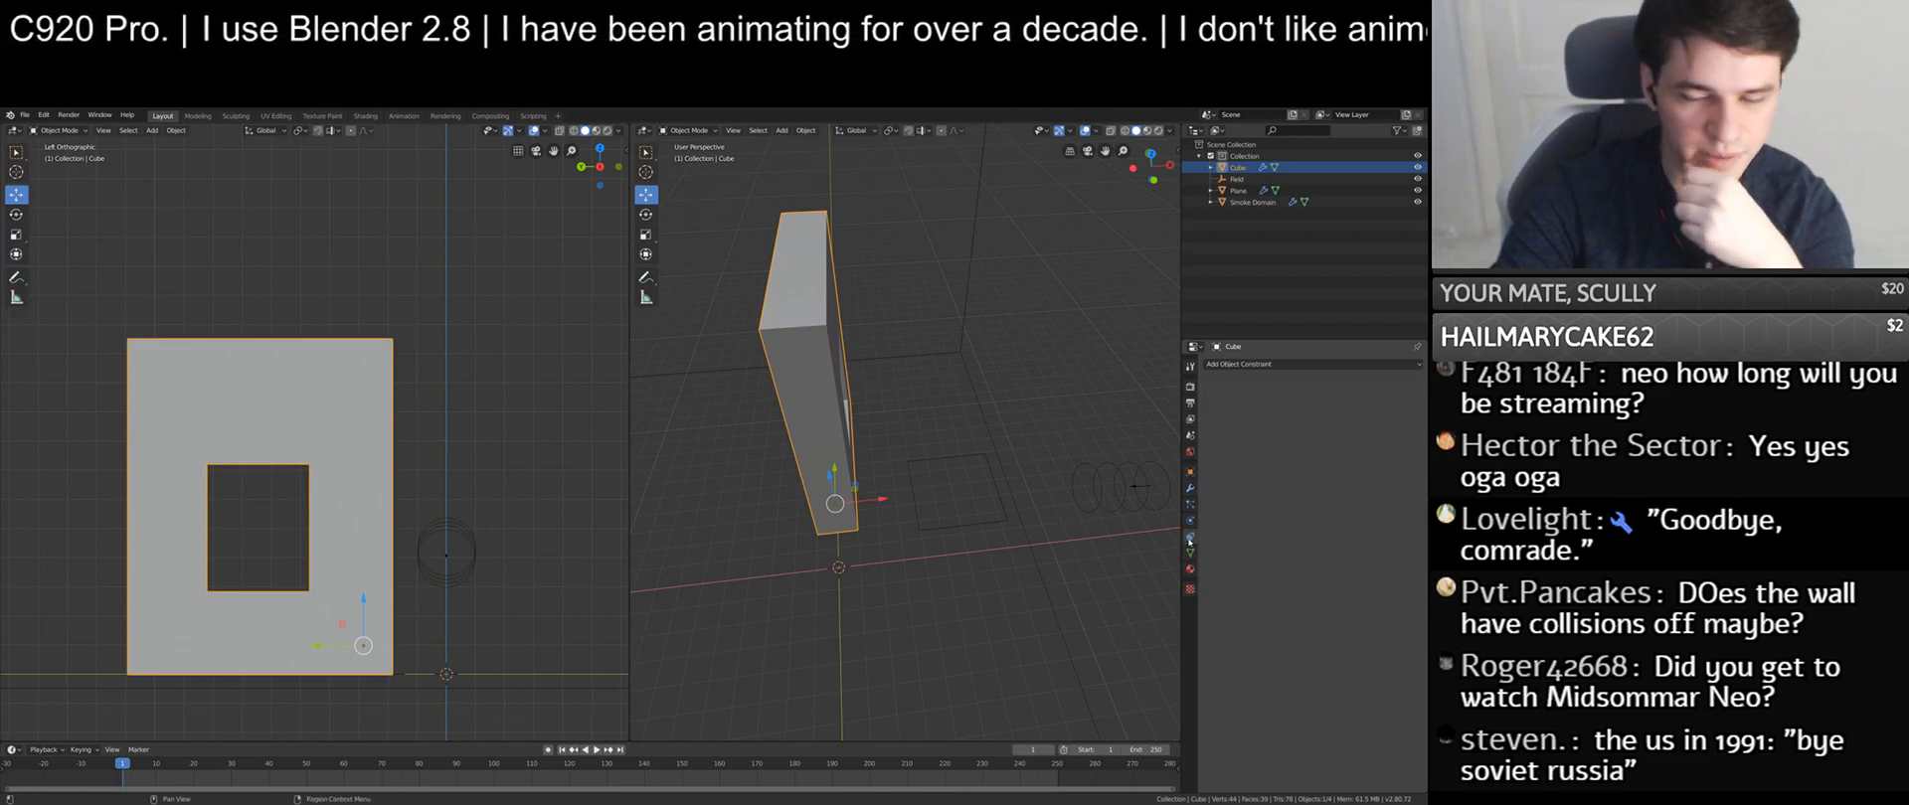
left_click(1189, 521)
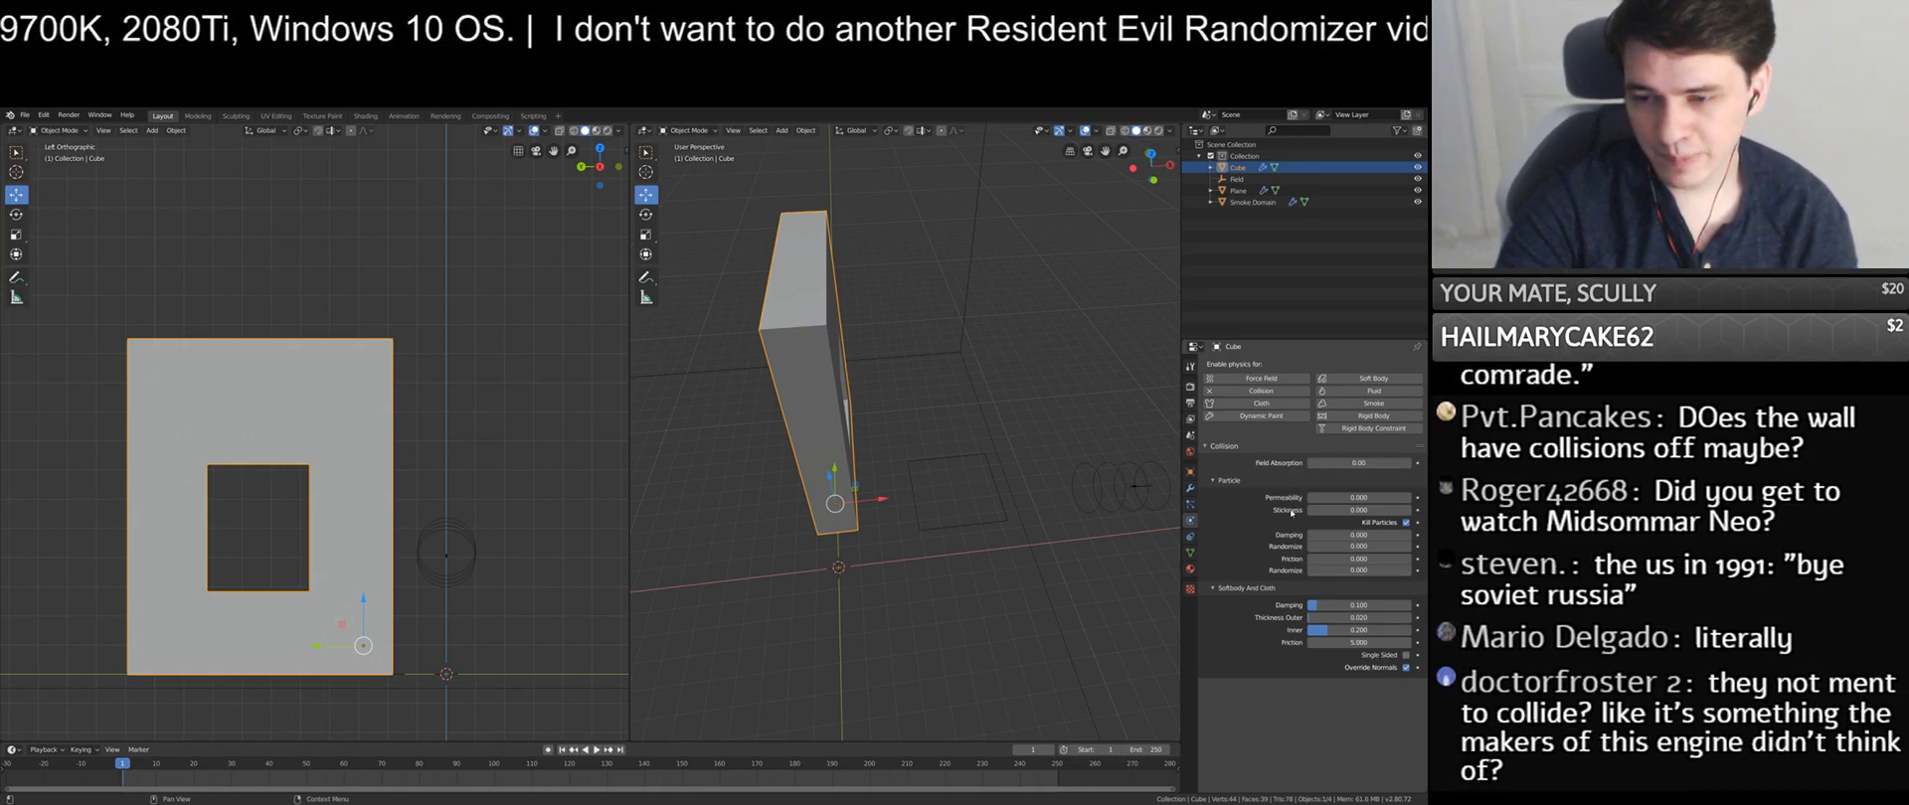
middle_click_drag(1019, 406, 979, 409)
left_click(1190, 490)
left_click(1190, 489)
left_click(1190, 522)
left_click(1190, 537)
left_click(1190, 555)
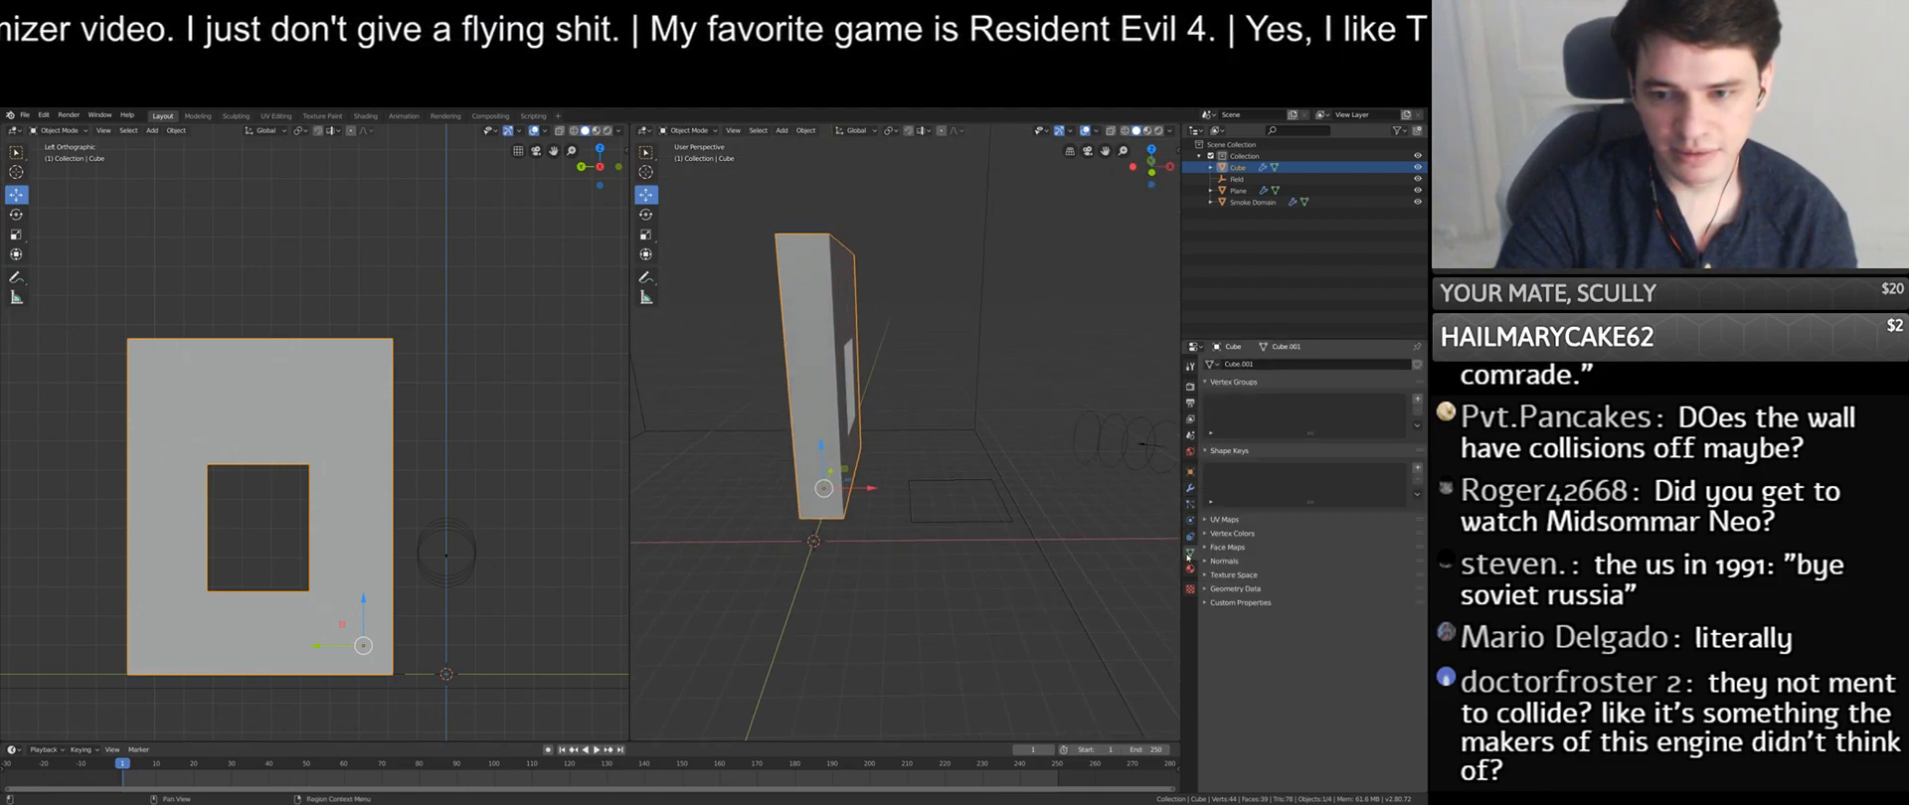
- Preview the simulation around the wall in rendered shading, return to solid shading, and rewind to the first frame
left_click(1158, 131)
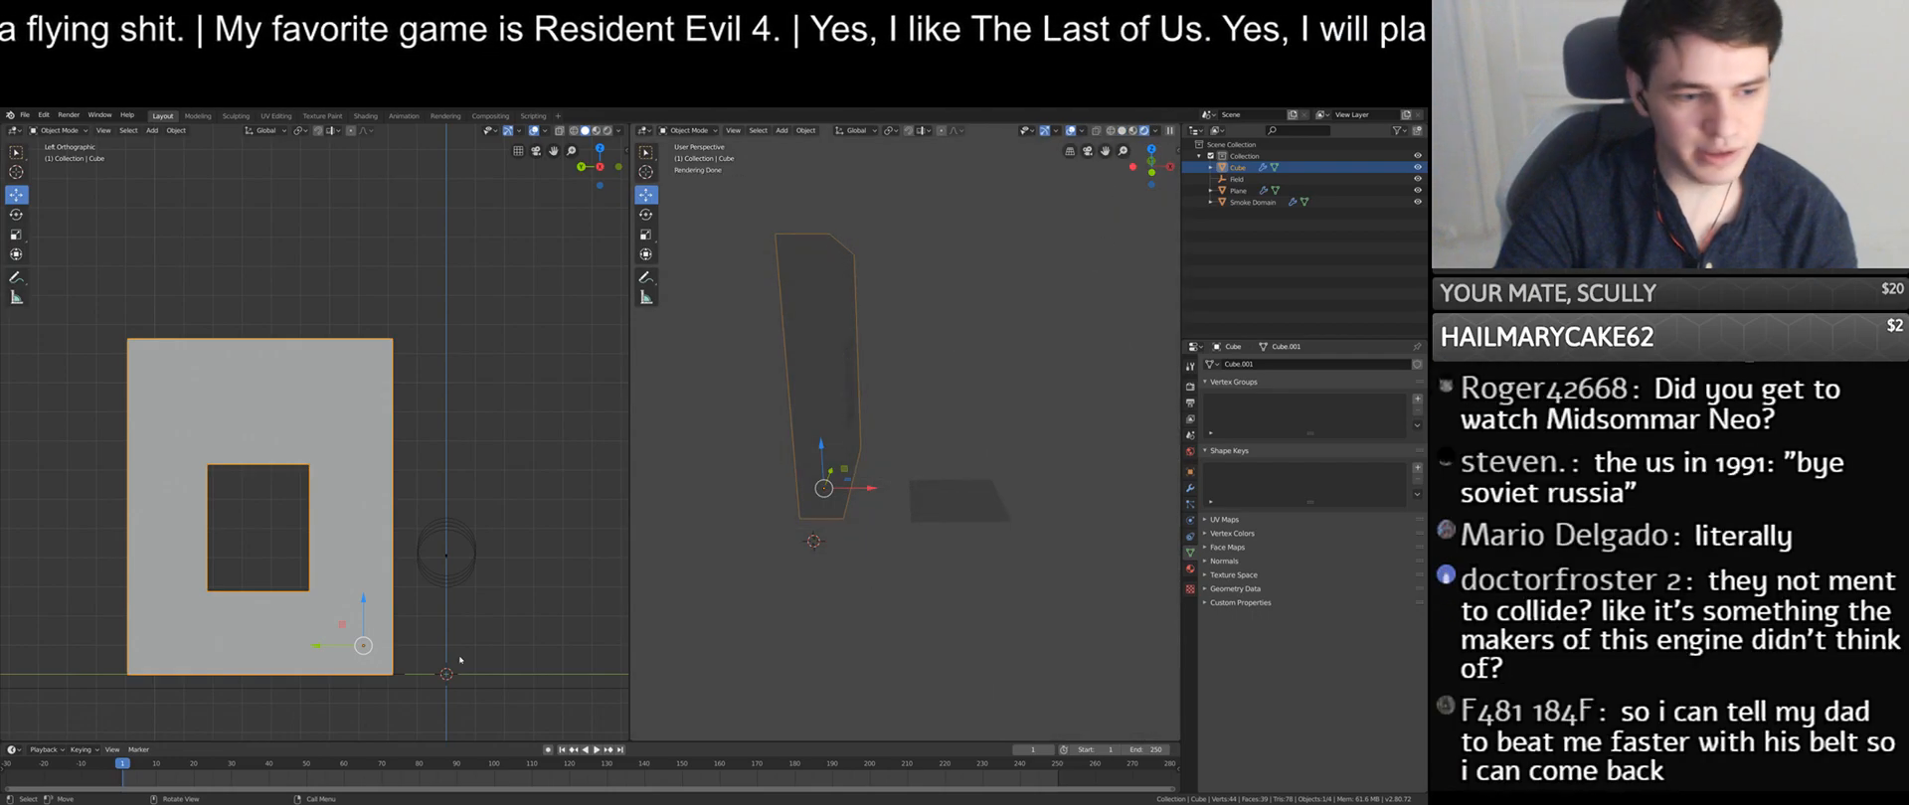
left_click(595, 749)
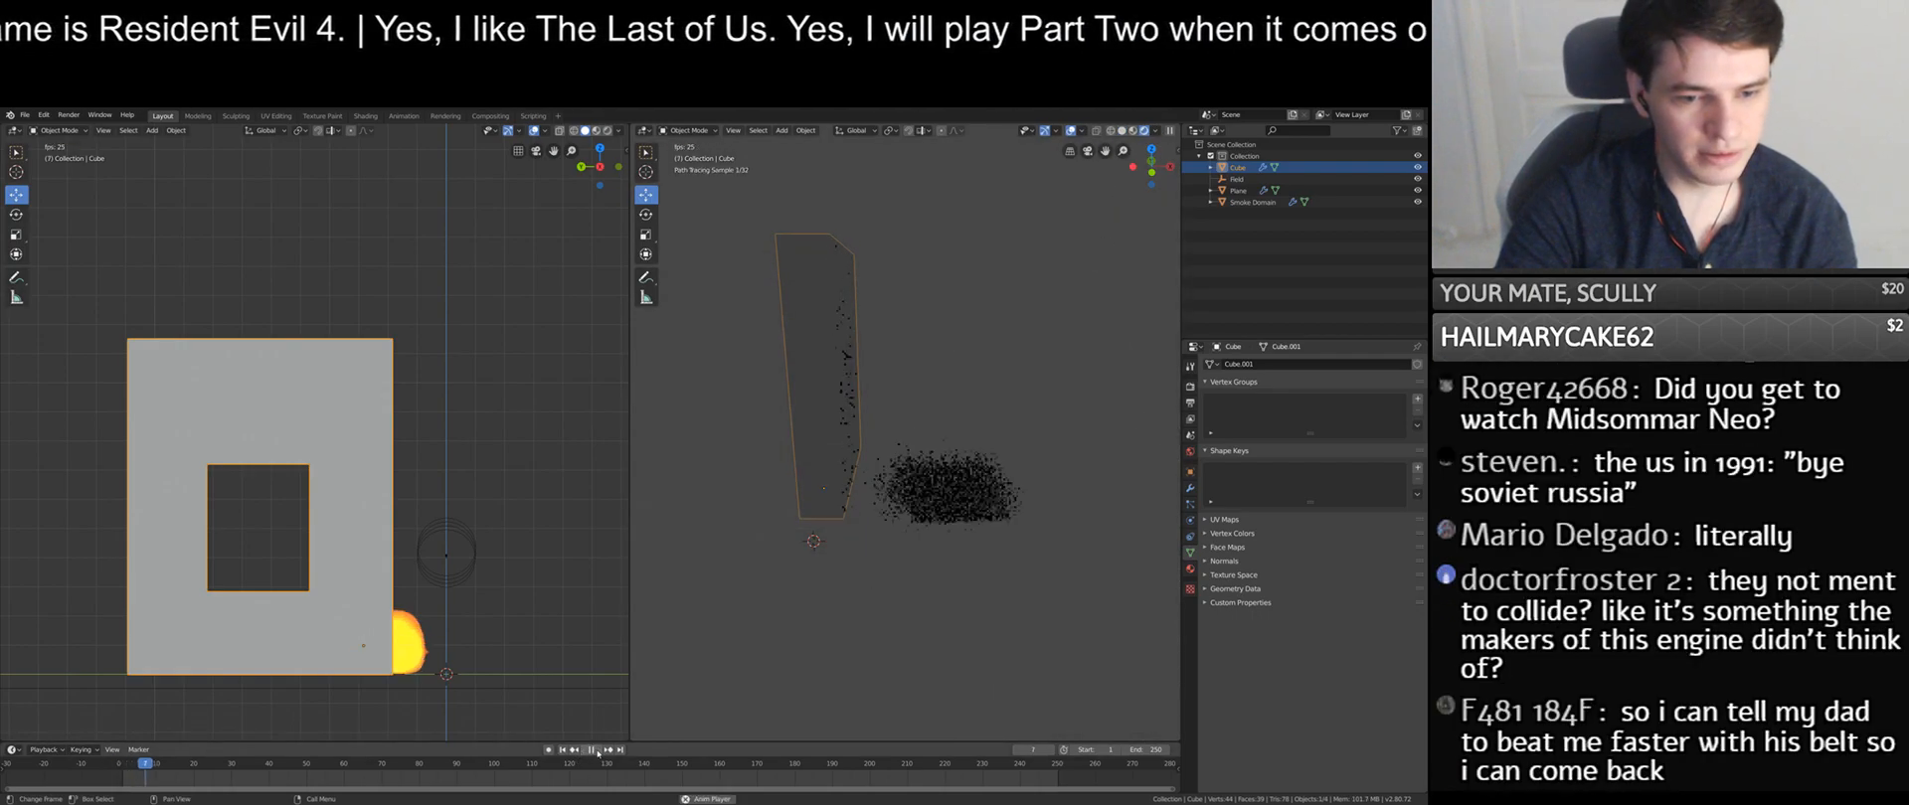
left_click(593, 750)
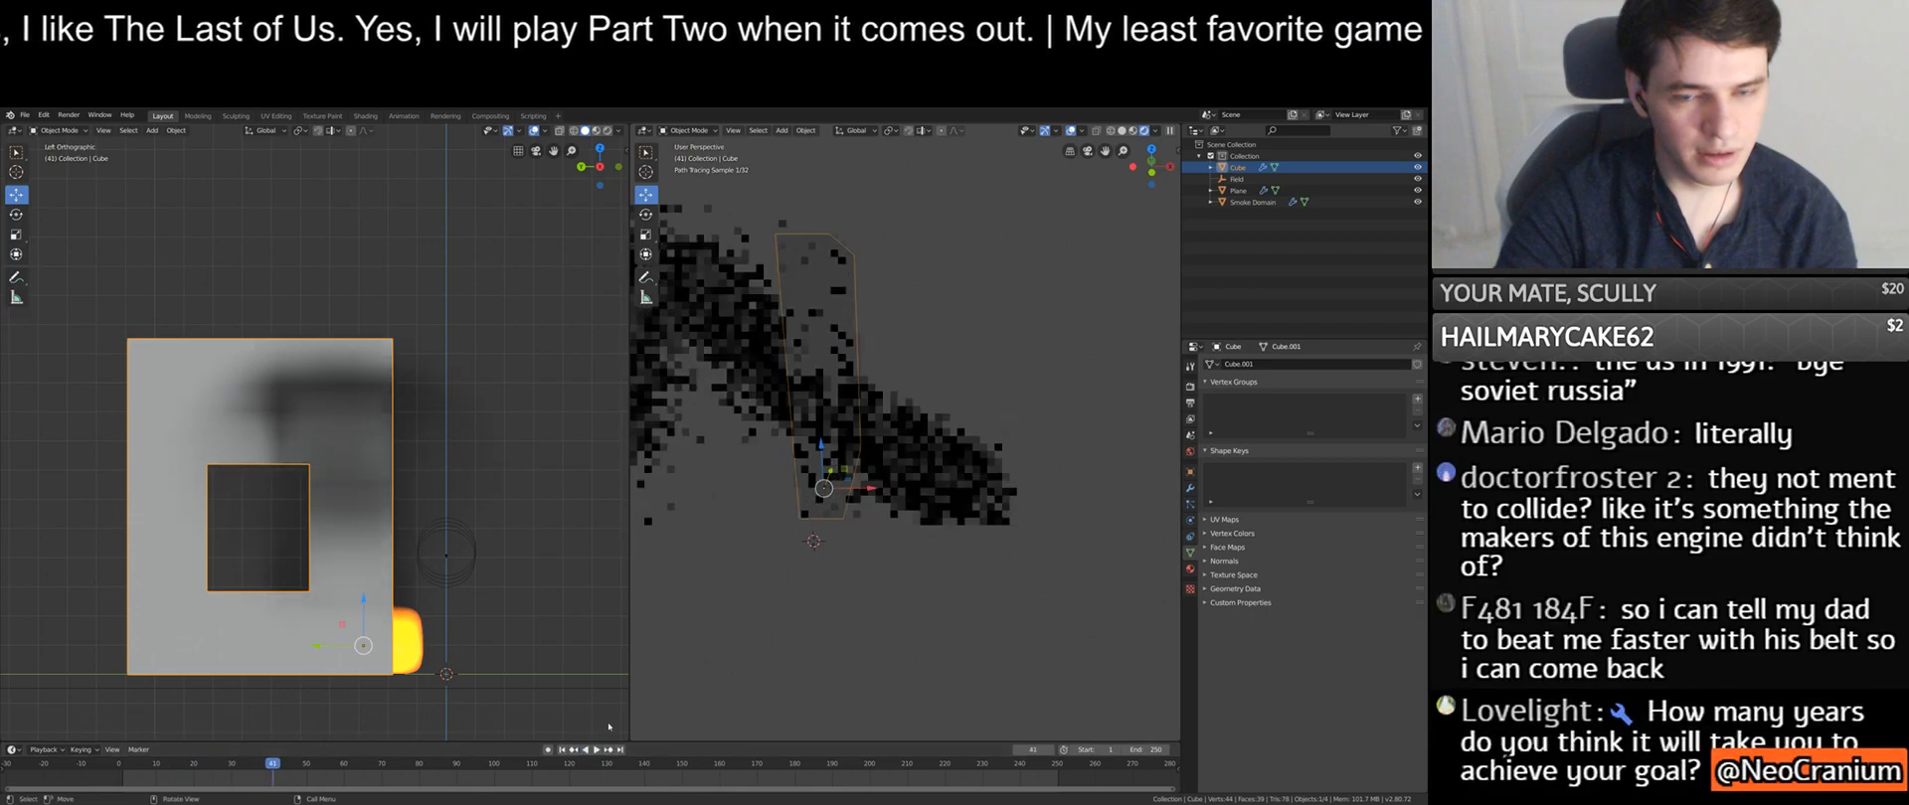
mouse_move(696, 686)
middle_mouse_down()
mouse_move(719, 627)
mouse_move(926, 527)
middle_mouse_up()
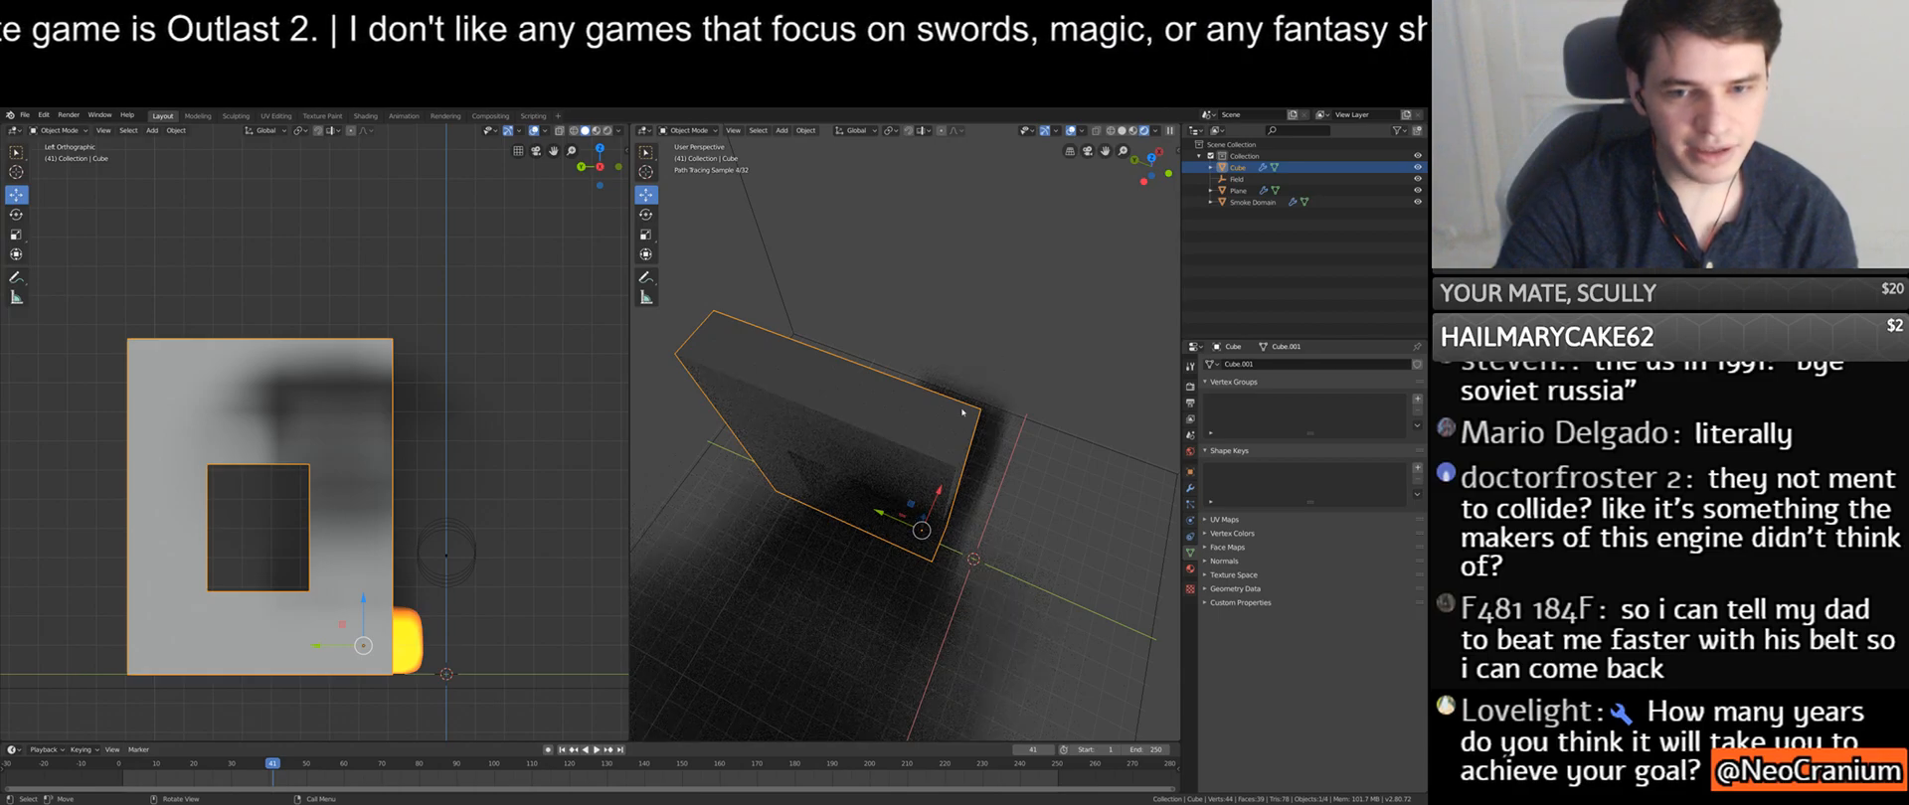
left_click(1124, 131)
middle_click_drag(986, 422, 886, 345)
left_click(561, 752)
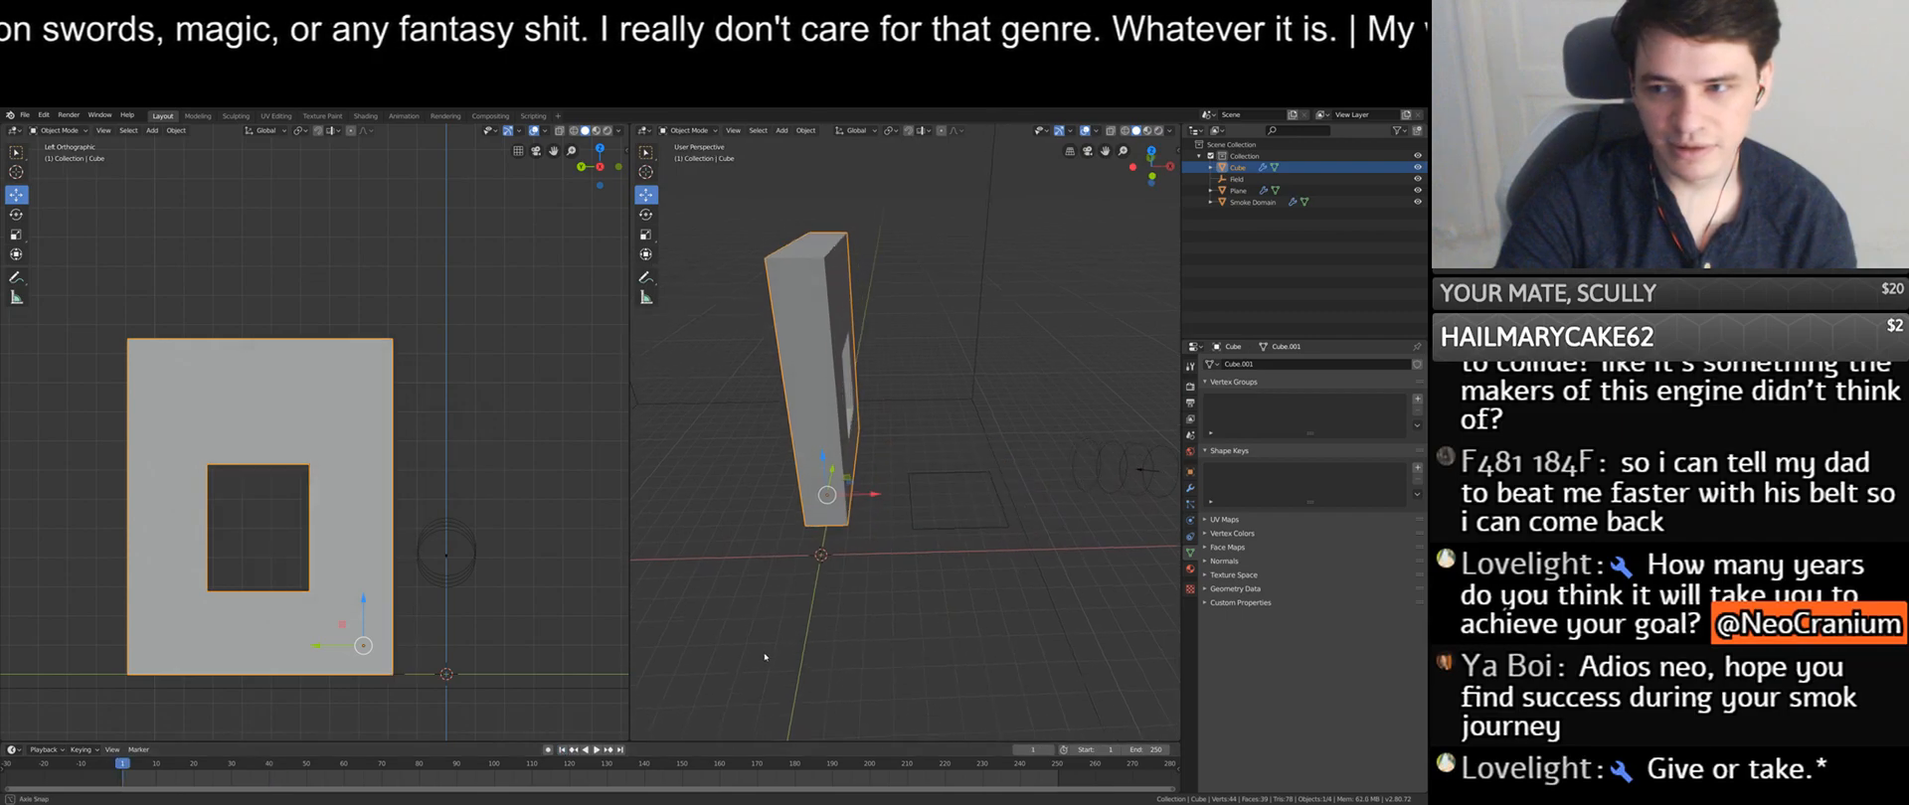
- Select the fire-emitting plane and examine its smoke flow physics settings
middle_click_drag(779, 656, 766, 644)
left_click(967, 524)
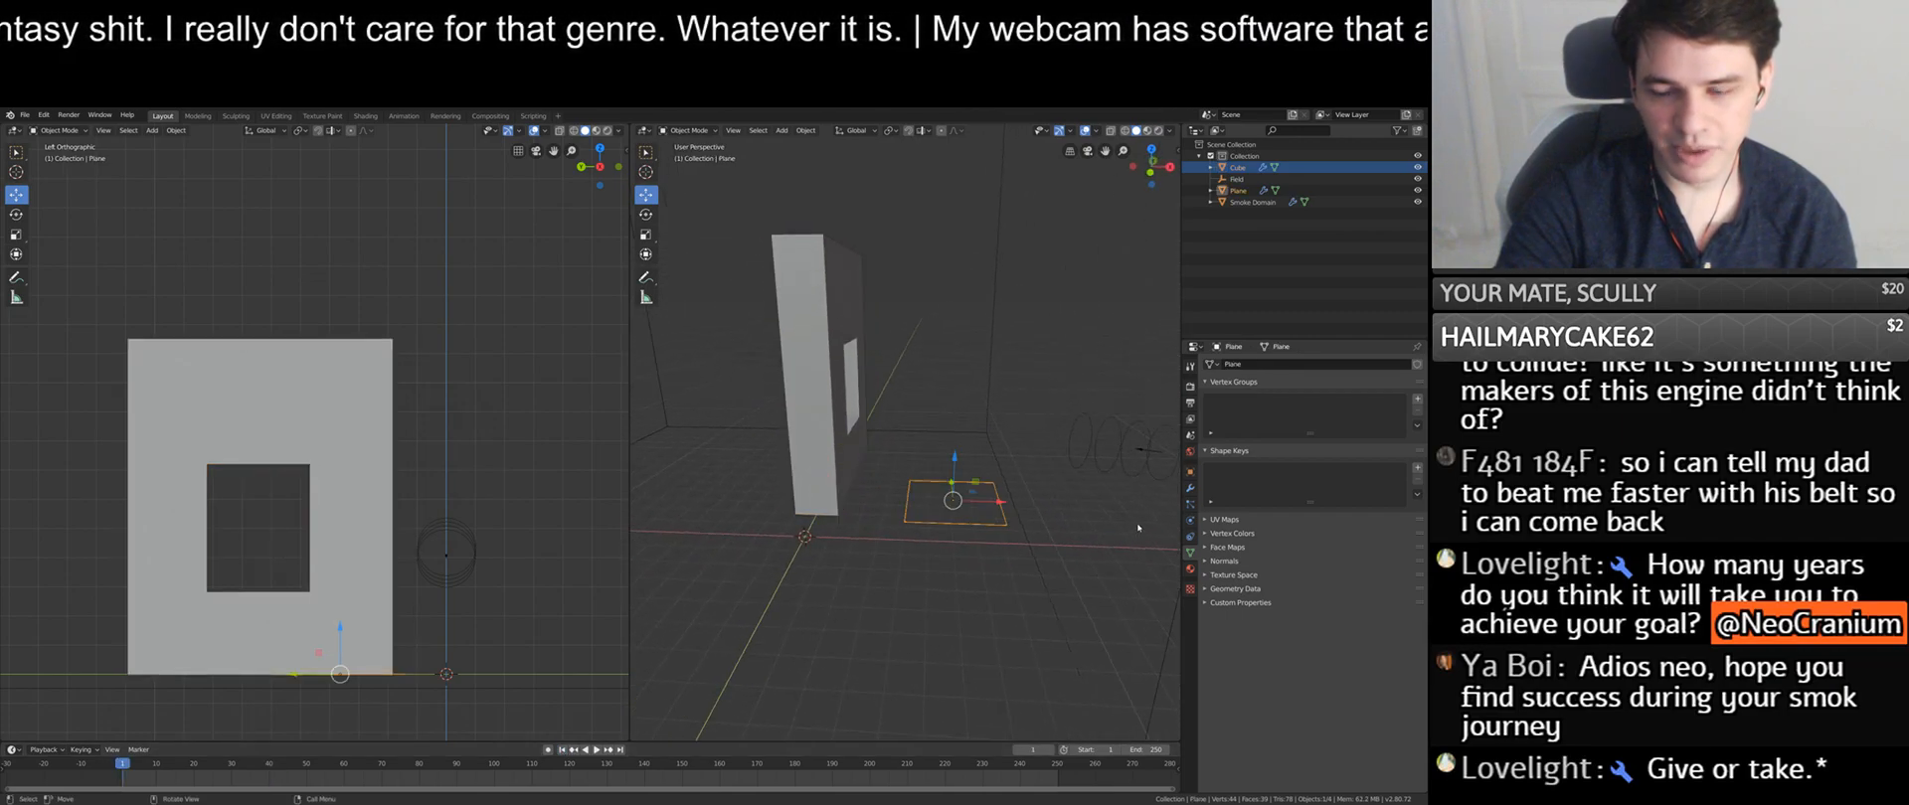
left_click(1191, 503)
left_click(1190, 520)
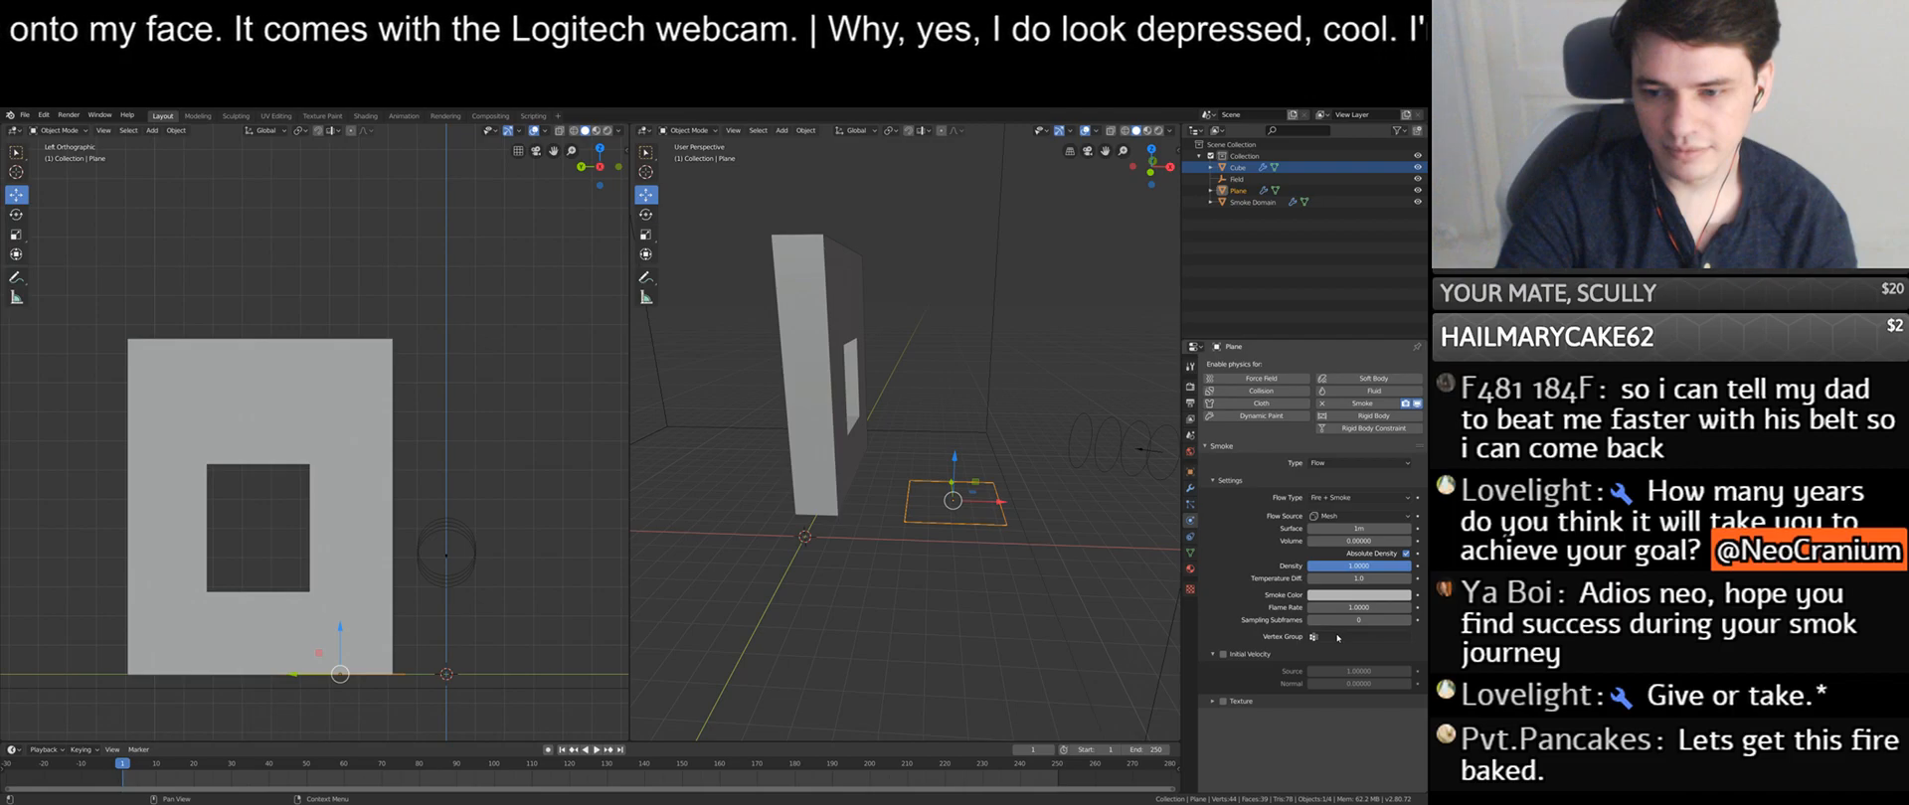
left_click(1193, 536)
- Select the wall again and recheck its collision physics settings
left_click(773, 456)
left_click(812, 454)
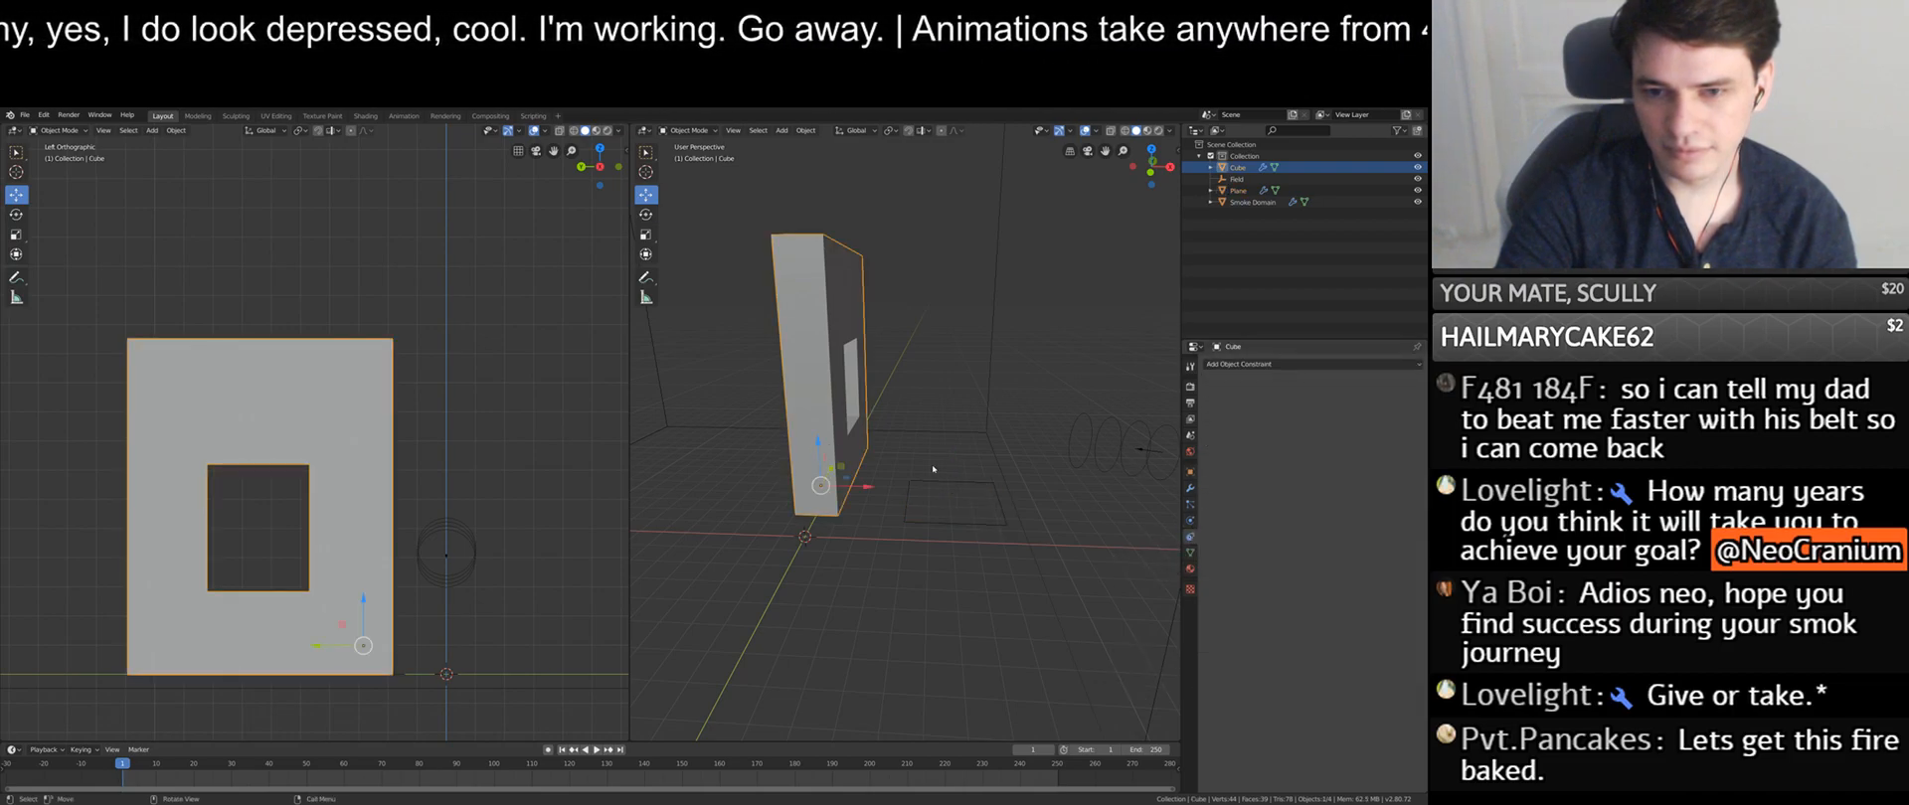
left_click(1190, 521)
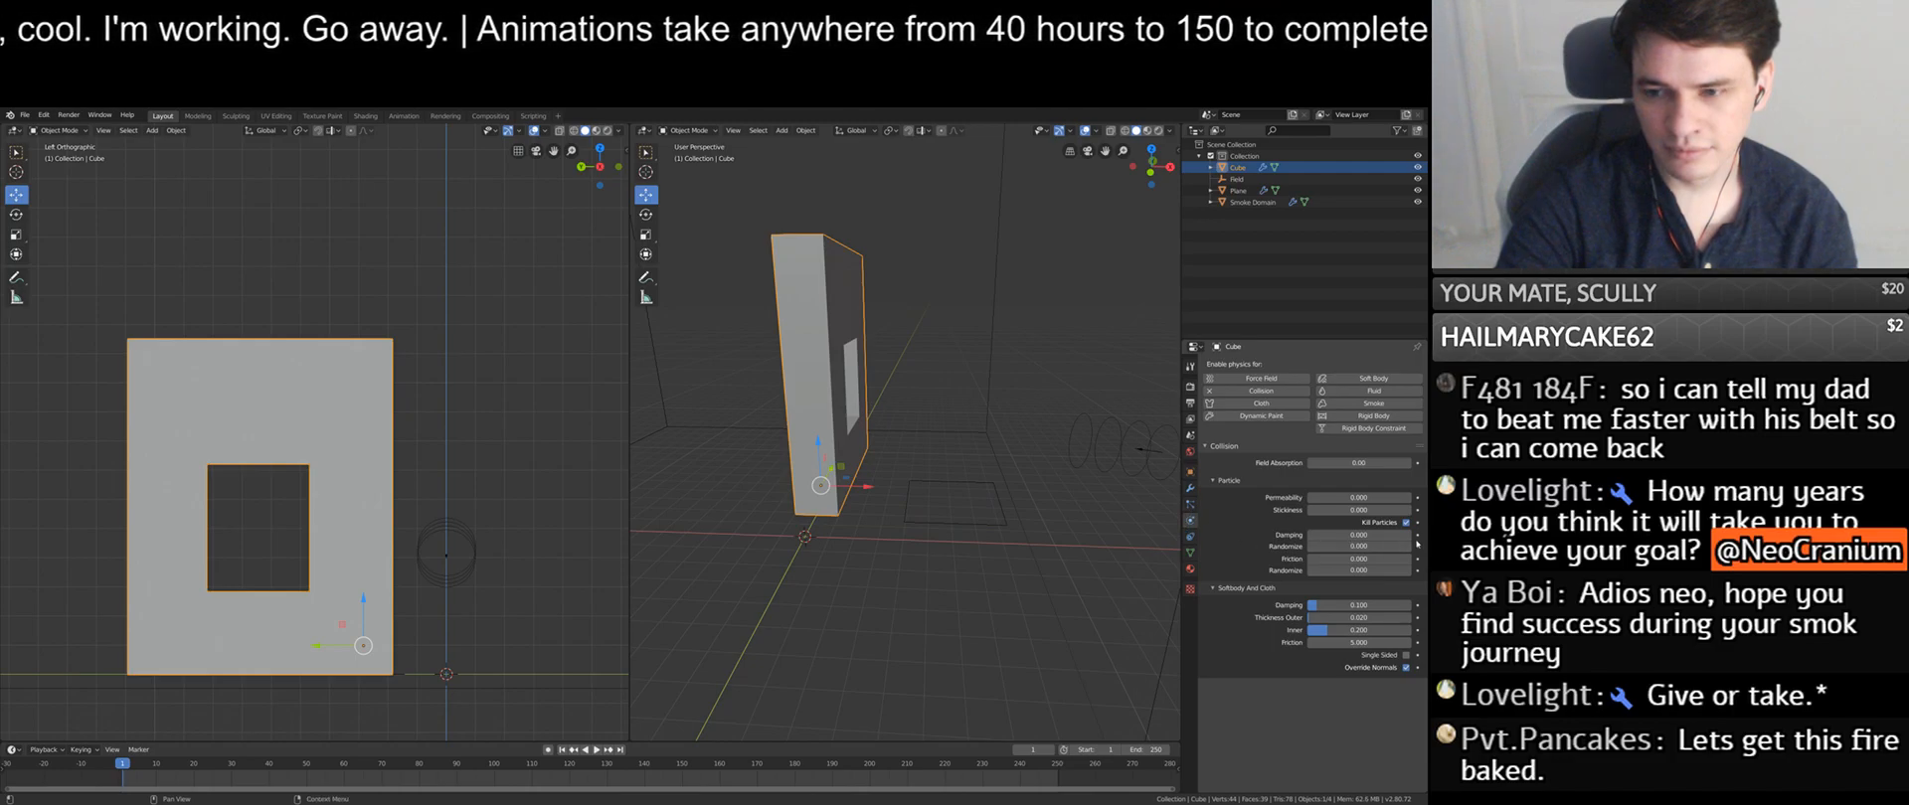
left_click(1190, 505)
left_click(1190, 521)
left_click(1117, 618)
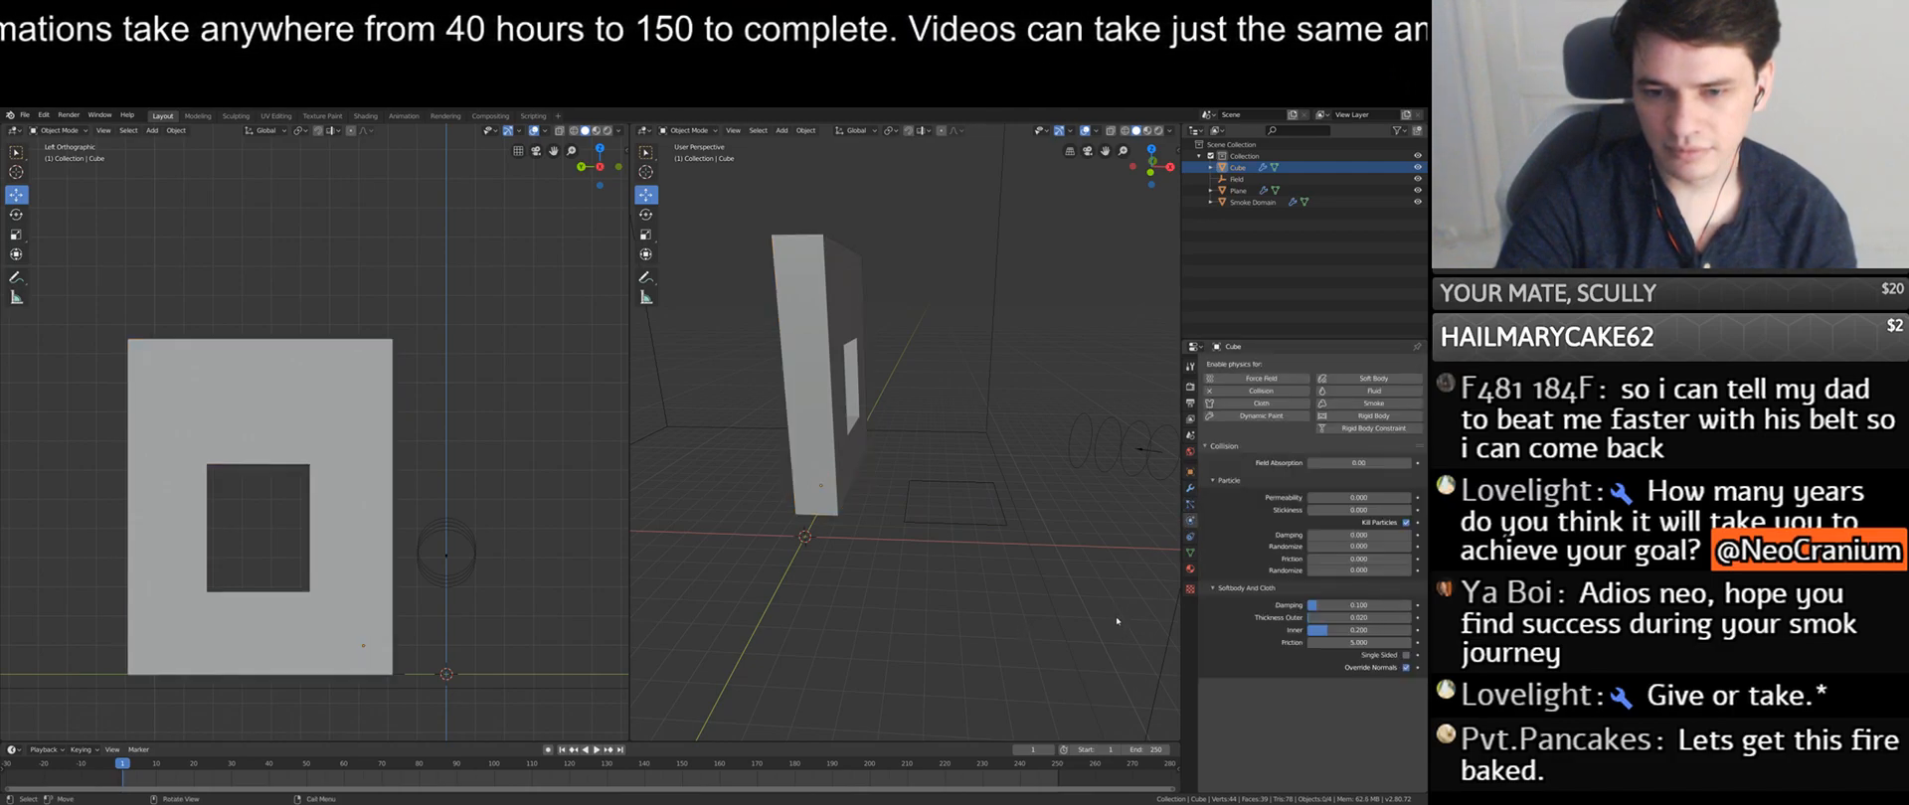
- Select the smoke domain, examine its physics settings and Border Collisions options, and keep Open chosen
left_click(1159, 685)
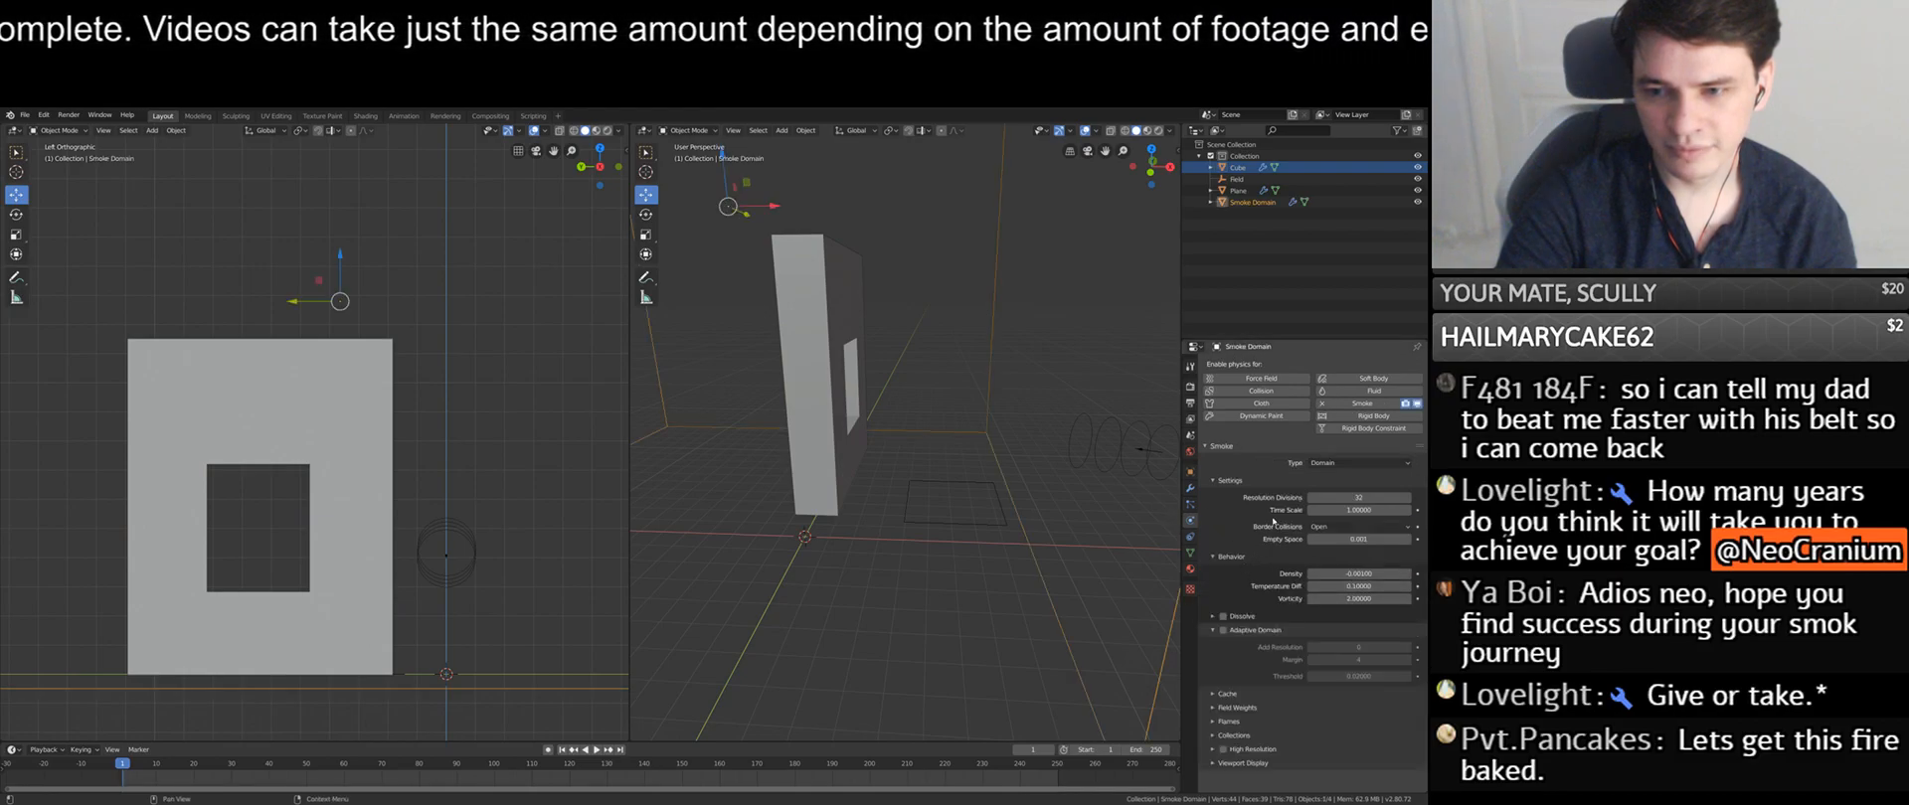
left_click(1189, 505)
left_click(1190, 521)
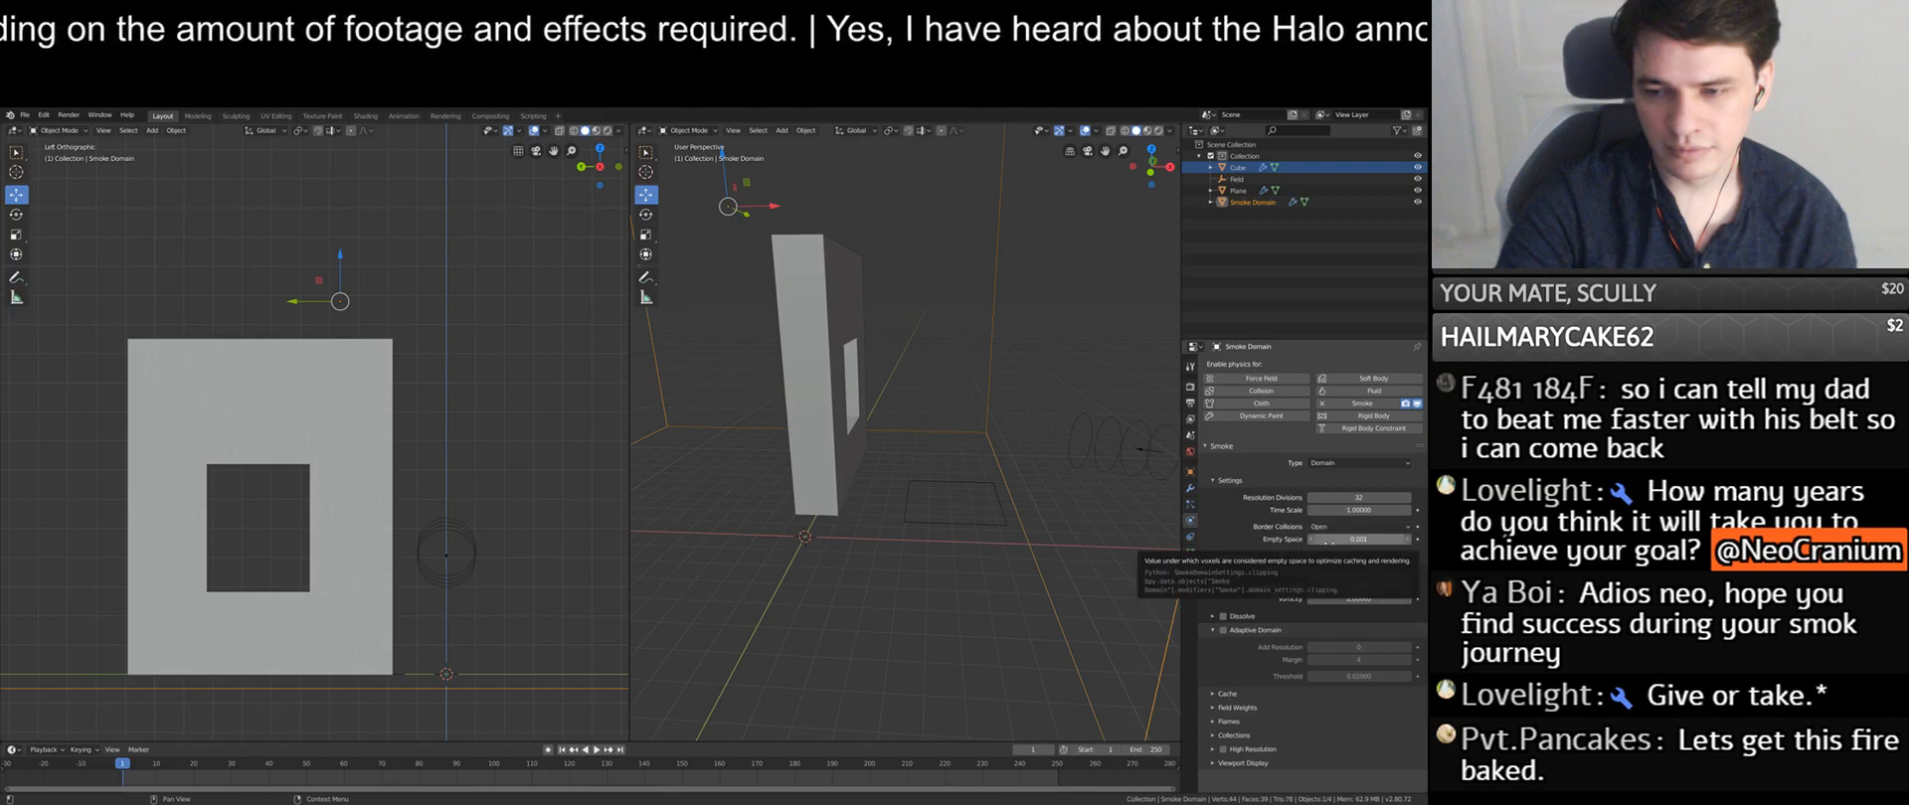
left_click(1332, 527)
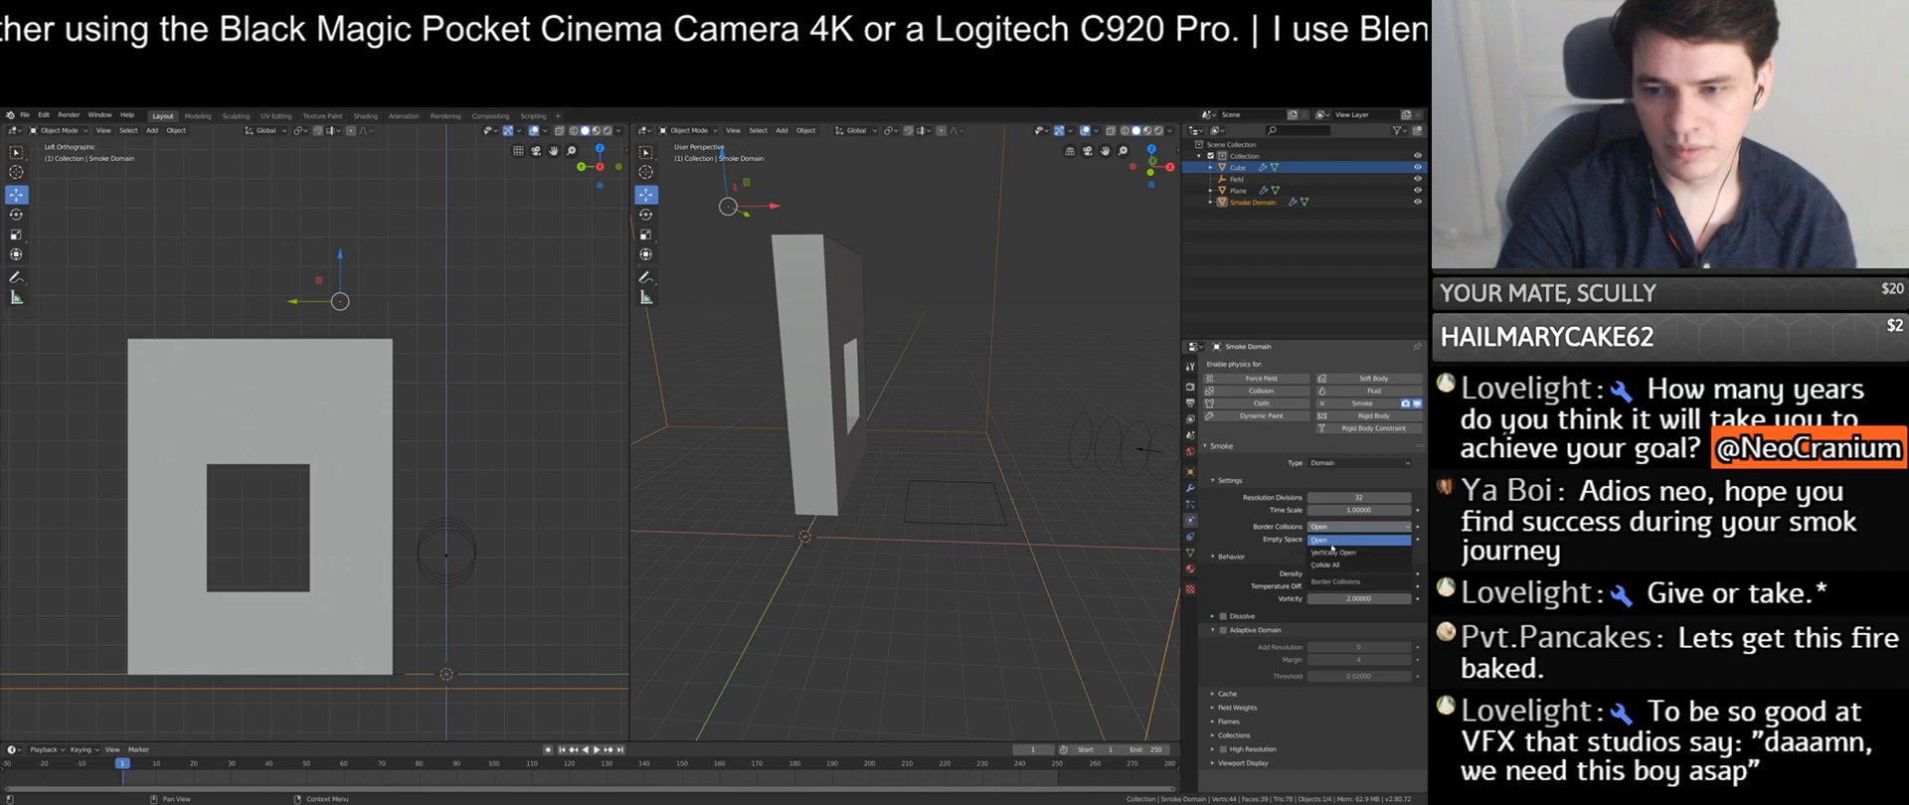
left_click(1330, 542)
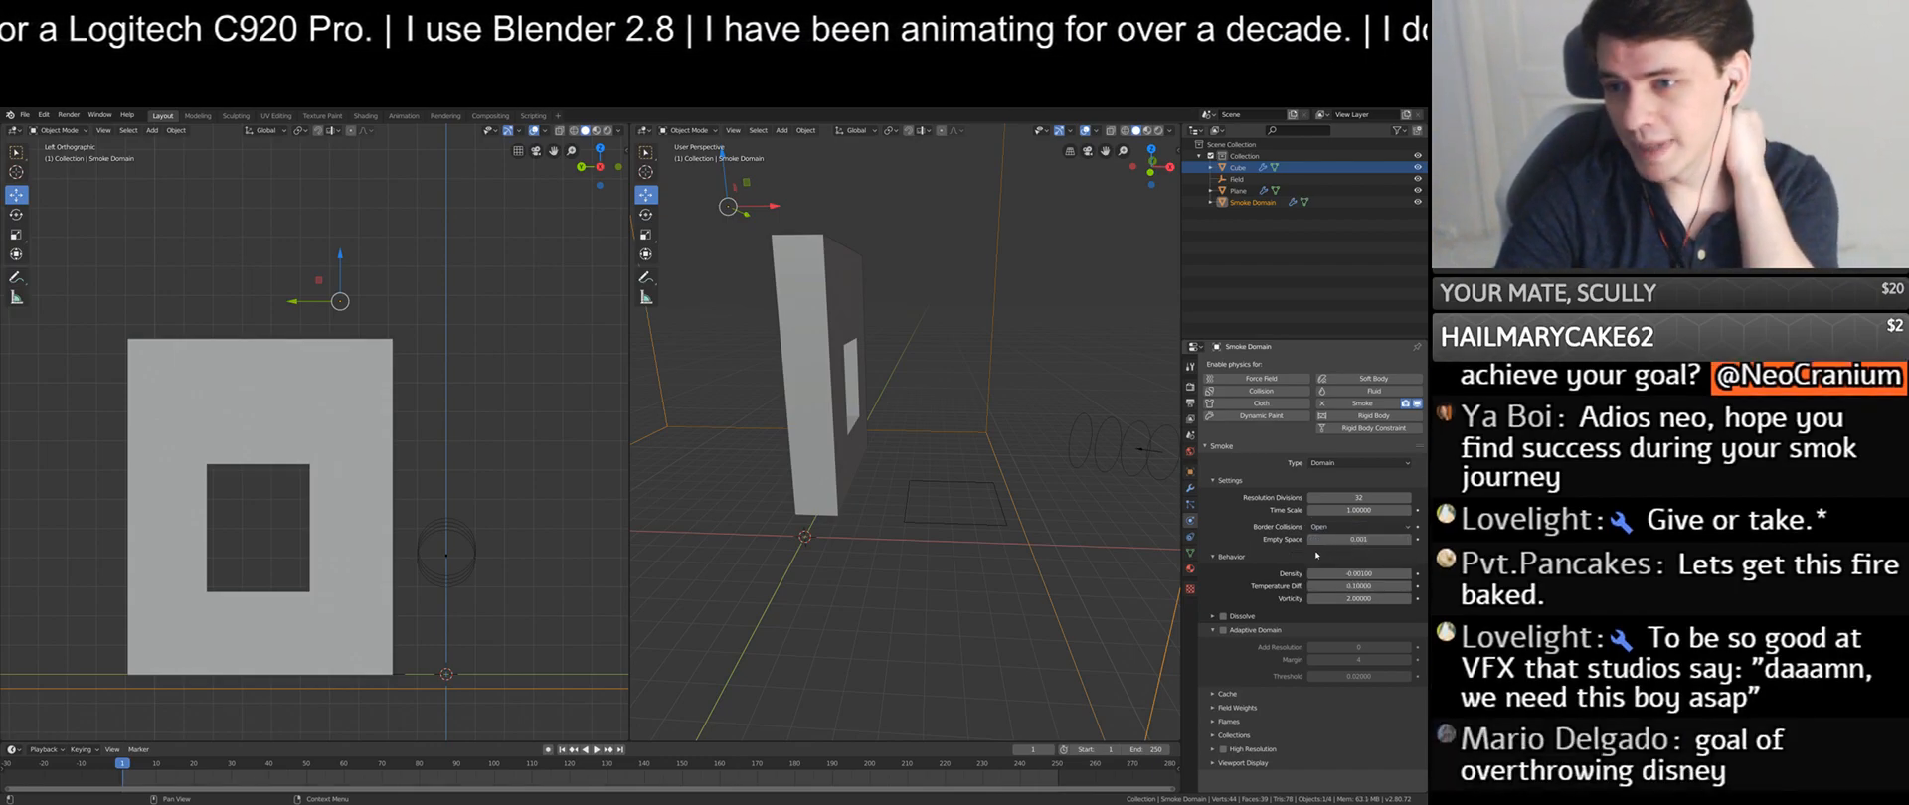
- Examine the smoke domain's Dissolve and Cache settings
middle_click_drag(1104, 541, 1093, 427)
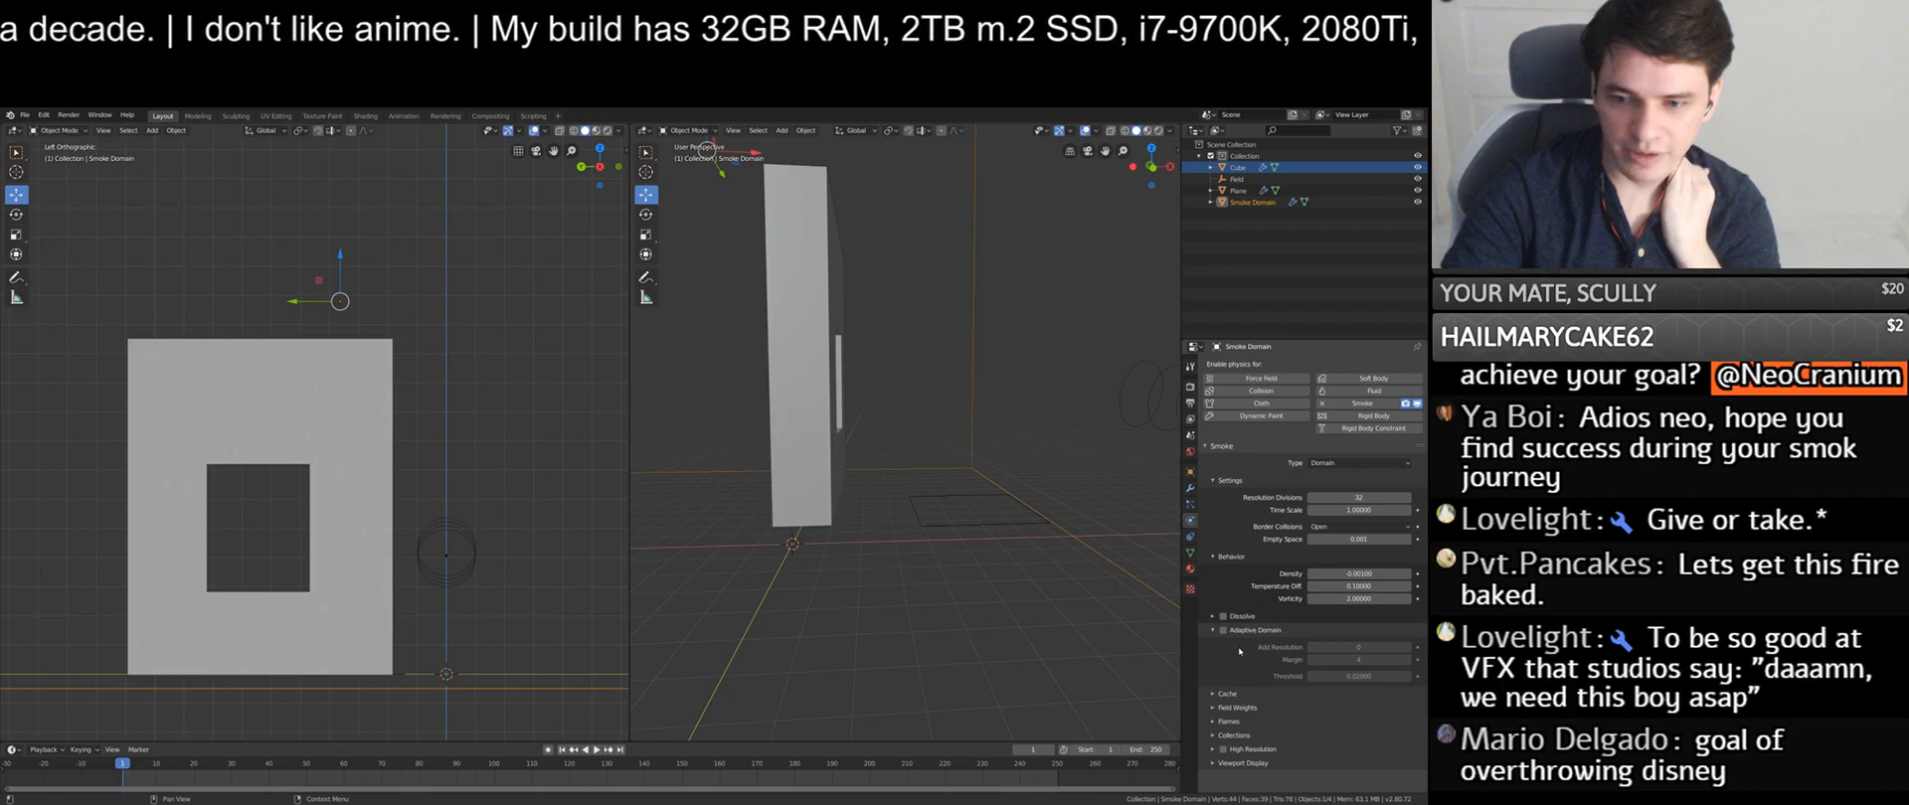
left_click(1212, 616)
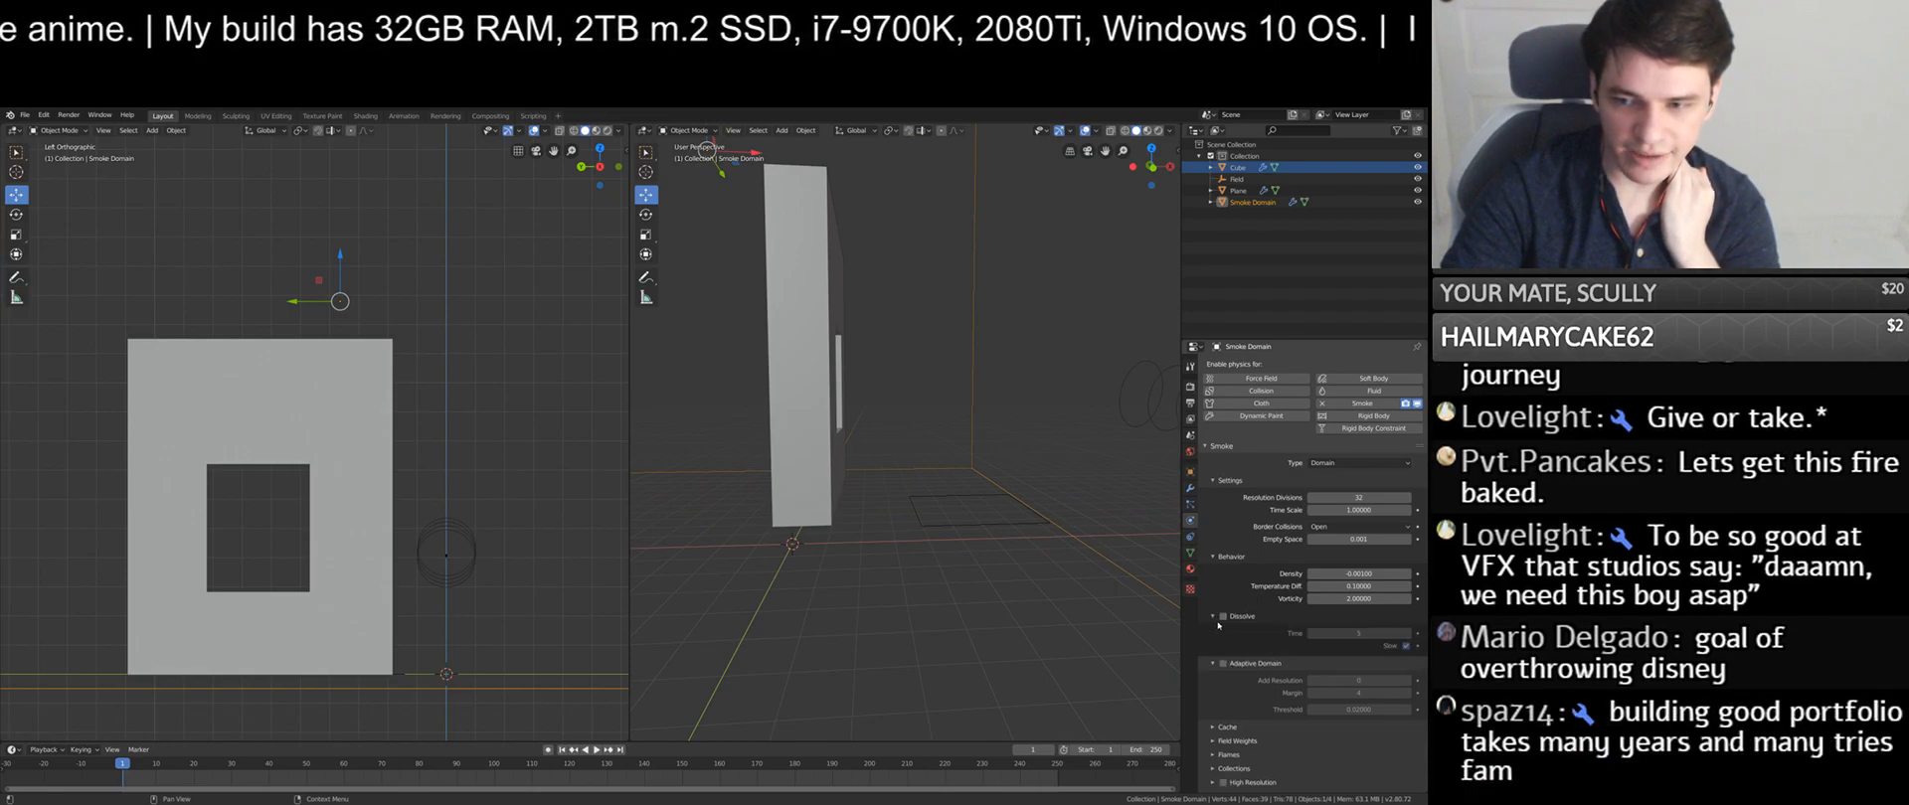
left_click(1217, 617)
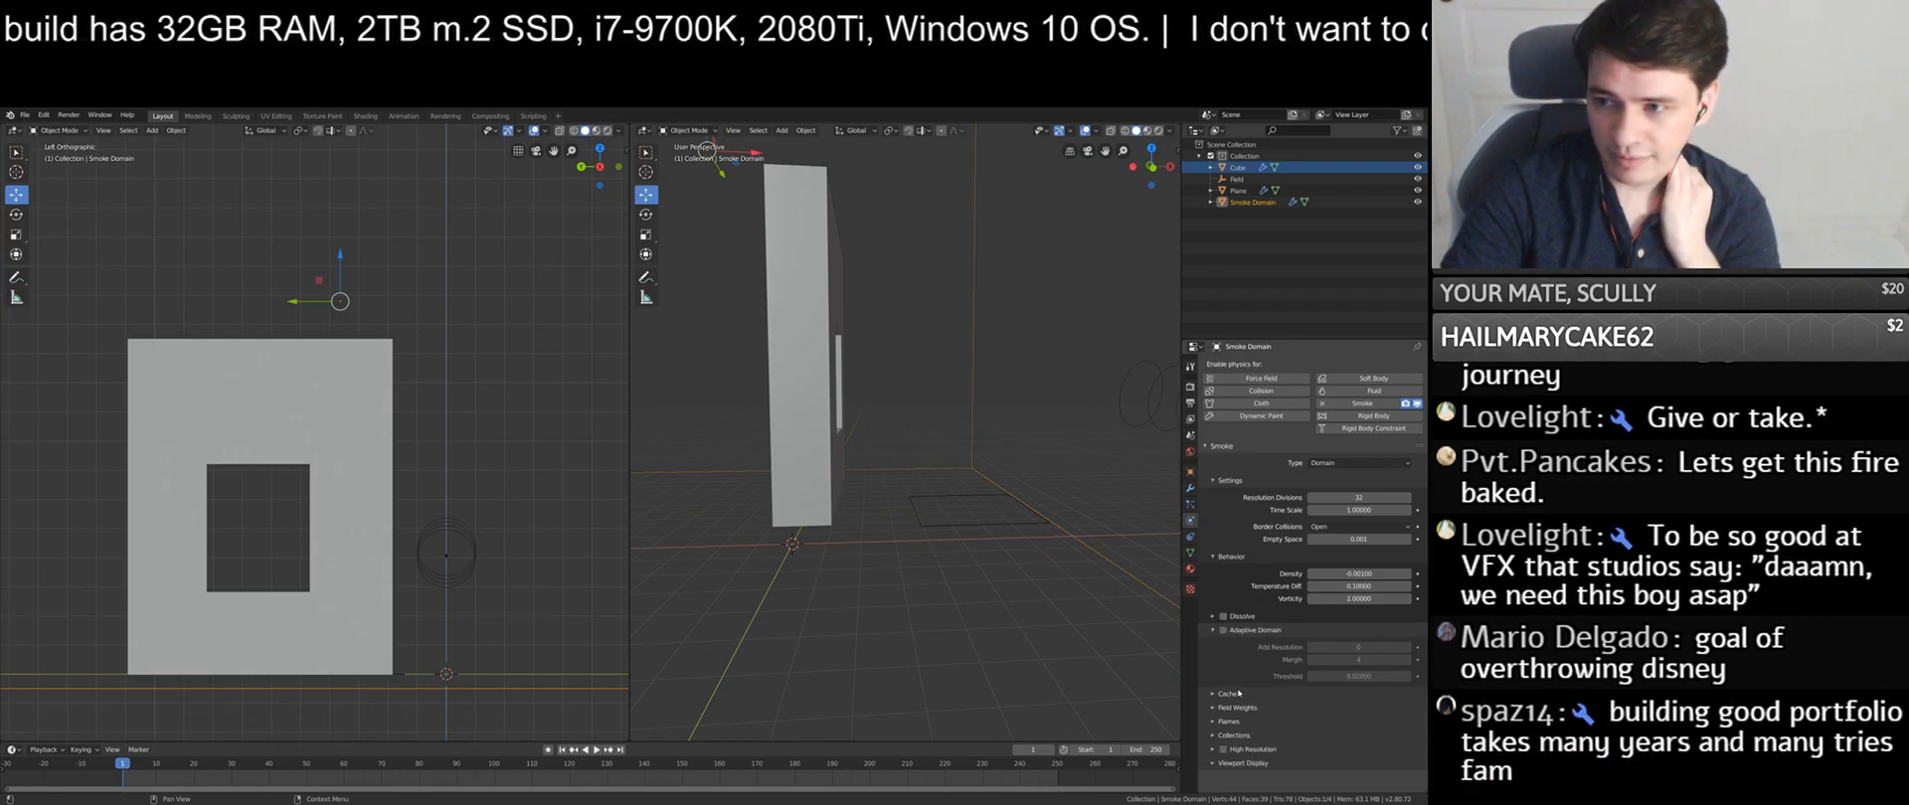
left_click(1229, 694)
scroll(1230, 698, "down", 5)
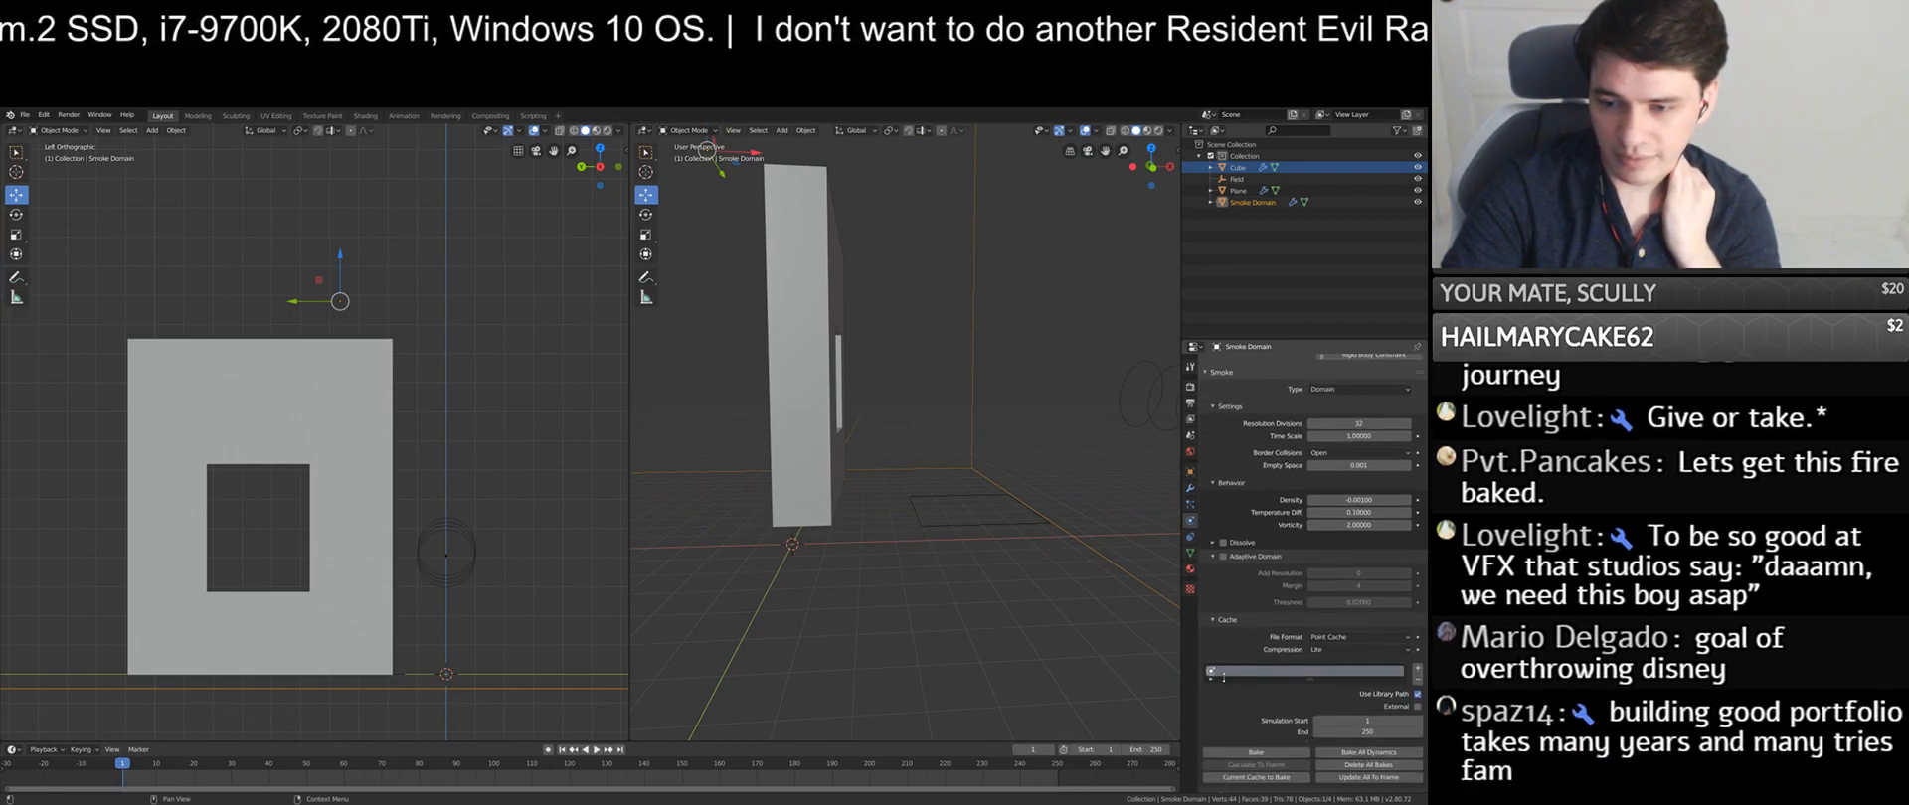
left_click(1229, 558)
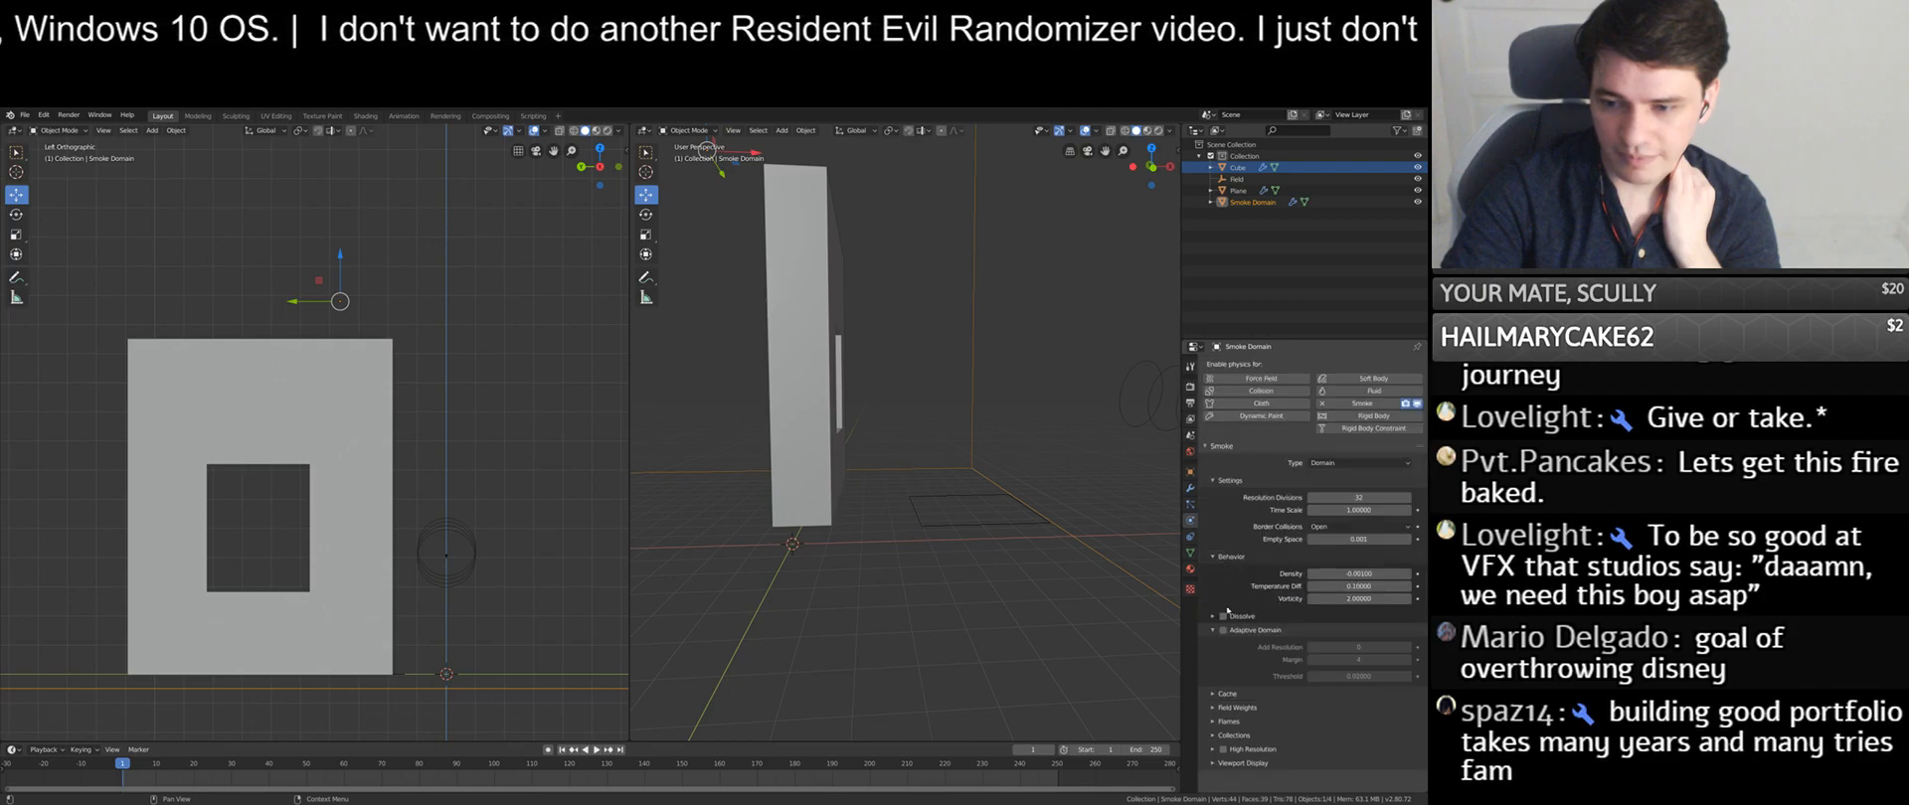
- Examine the smoke domain's Field Weights, including the Effector Collection, and its Flames and Collections settings
left_click(1237, 707)
scroll(1292, 616, "down", 6)
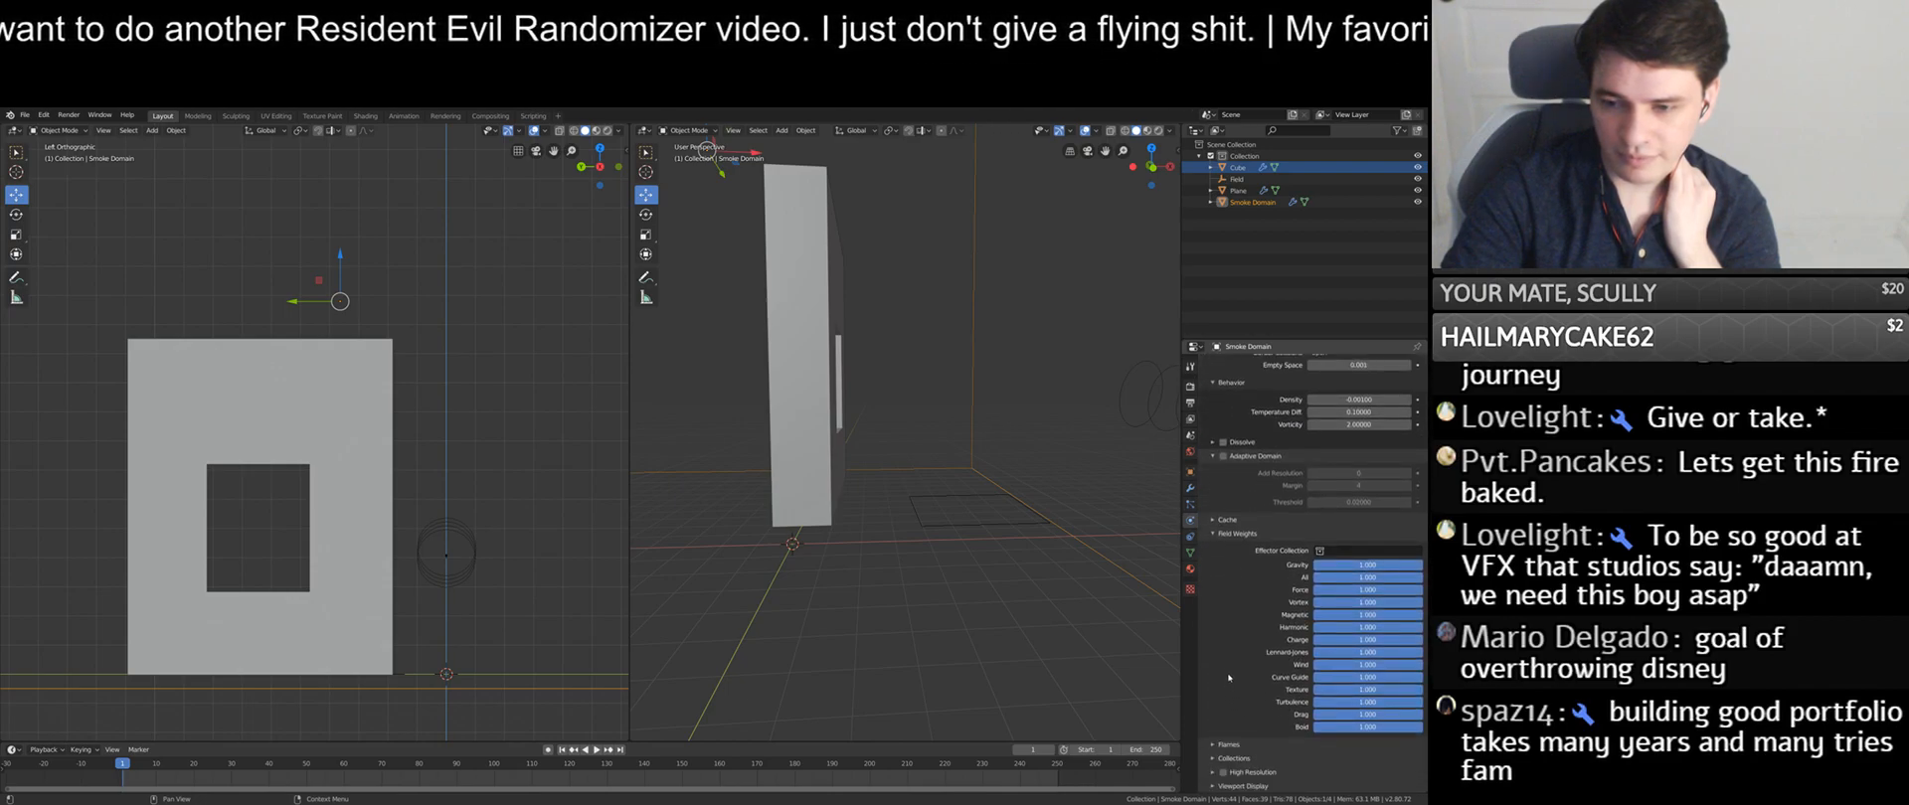
left_click(1326, 551)
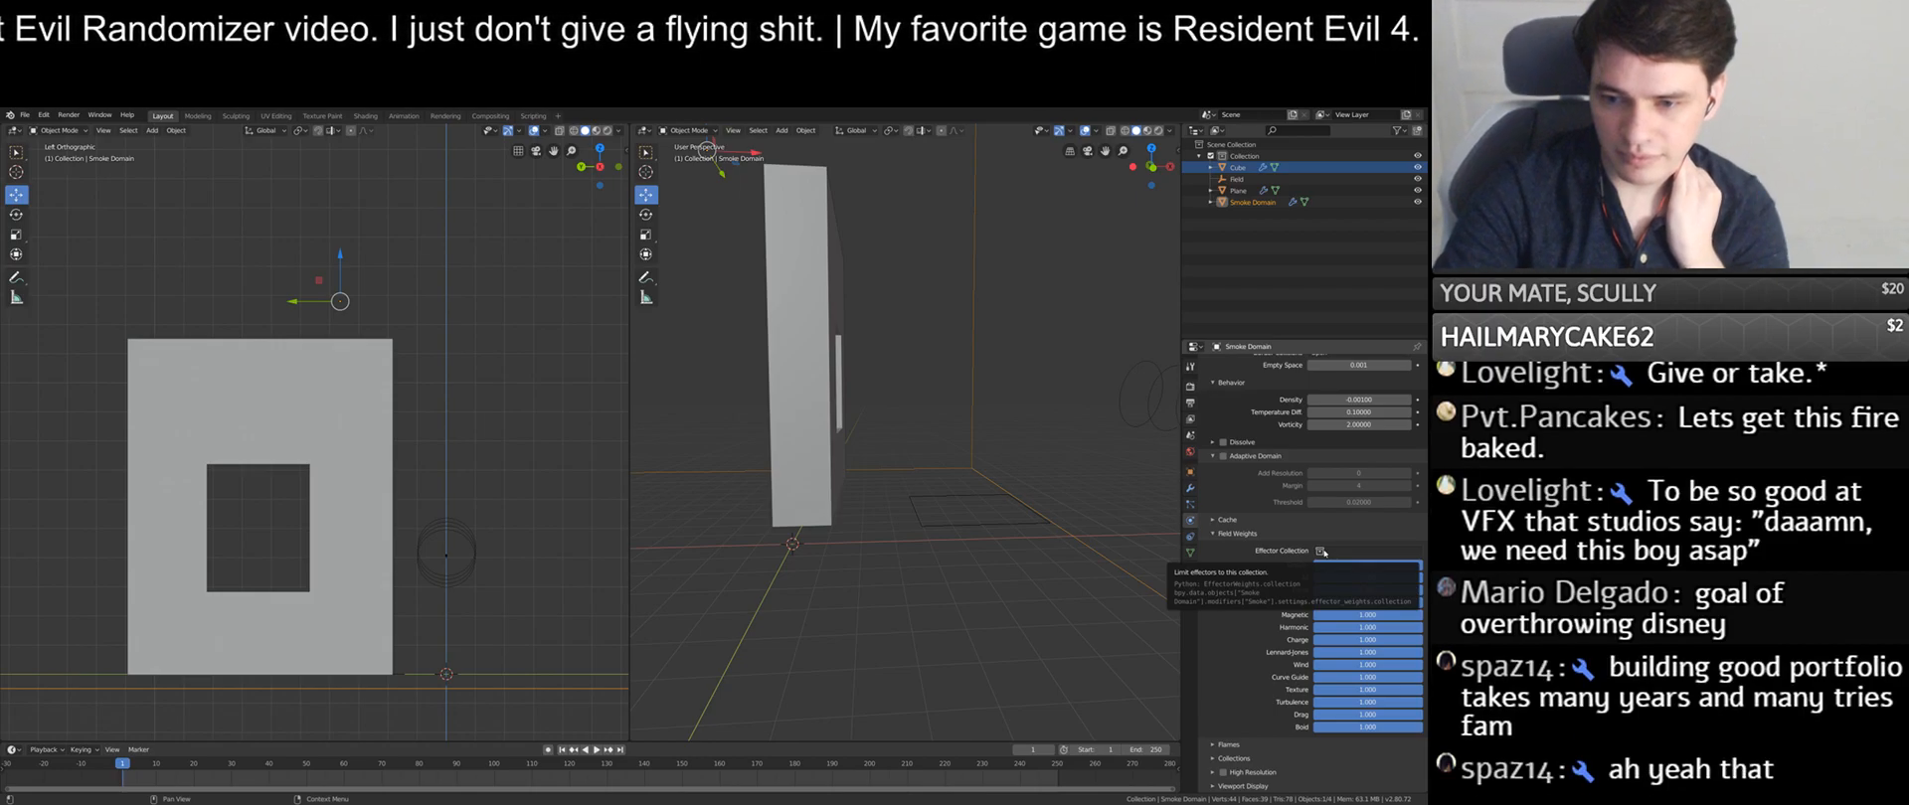
left_click(1224, 537)
left_click(1235, 724)
scroll(1242, 673, "down", 2)
left_click(1236, 657)
left_click(1233, 725)
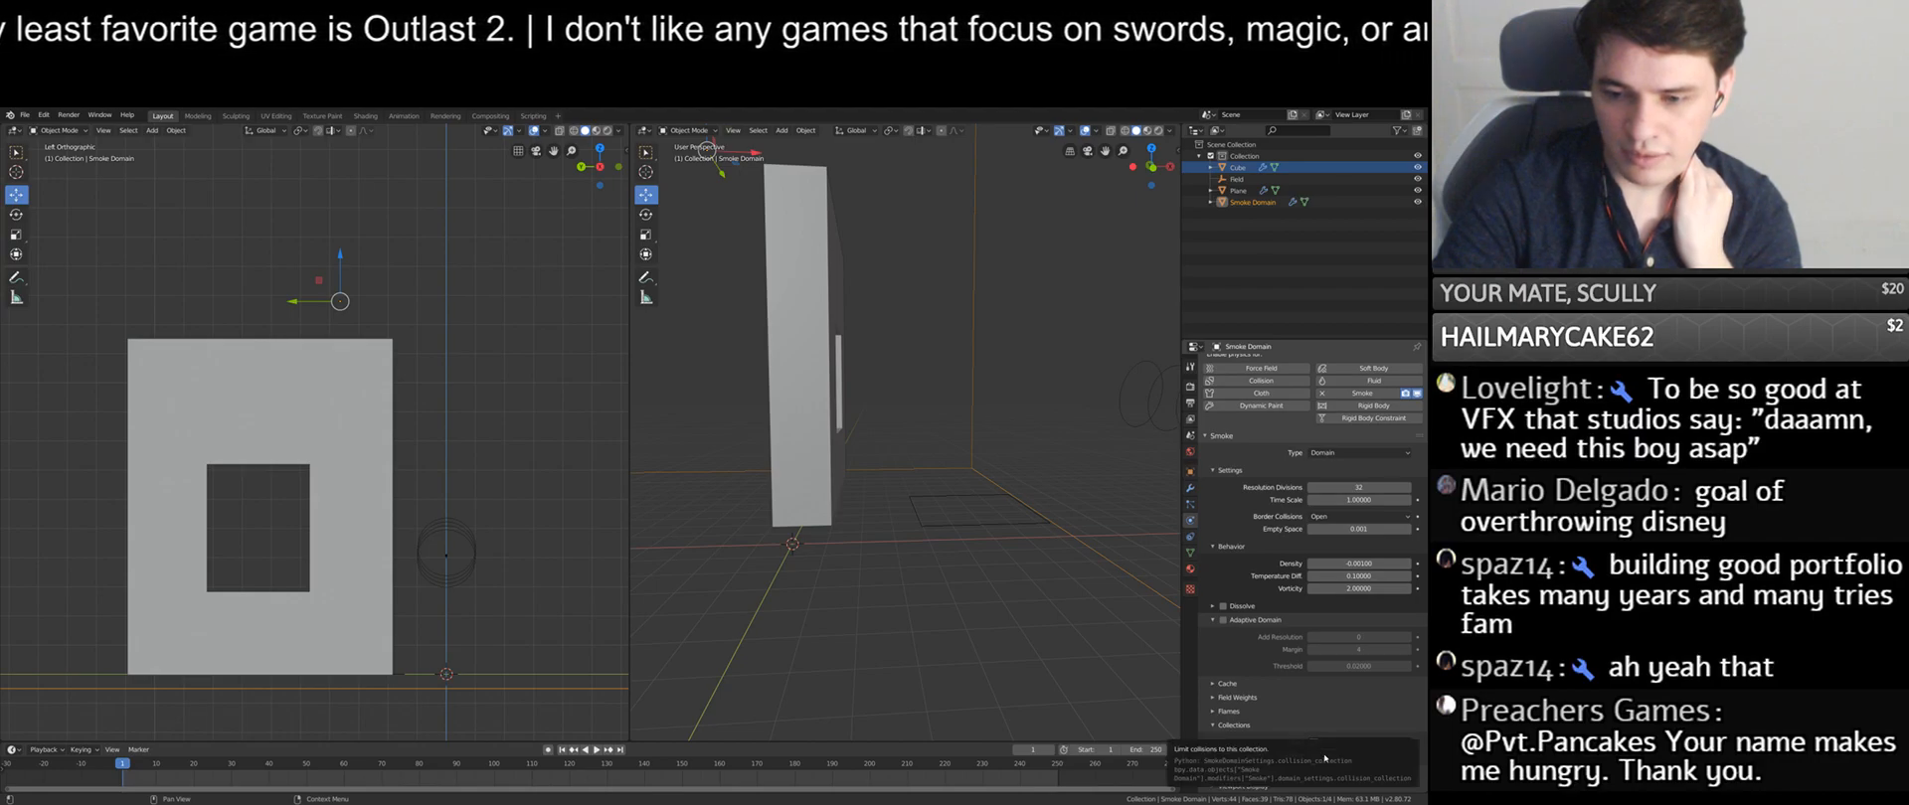
left_click(1282, 725)
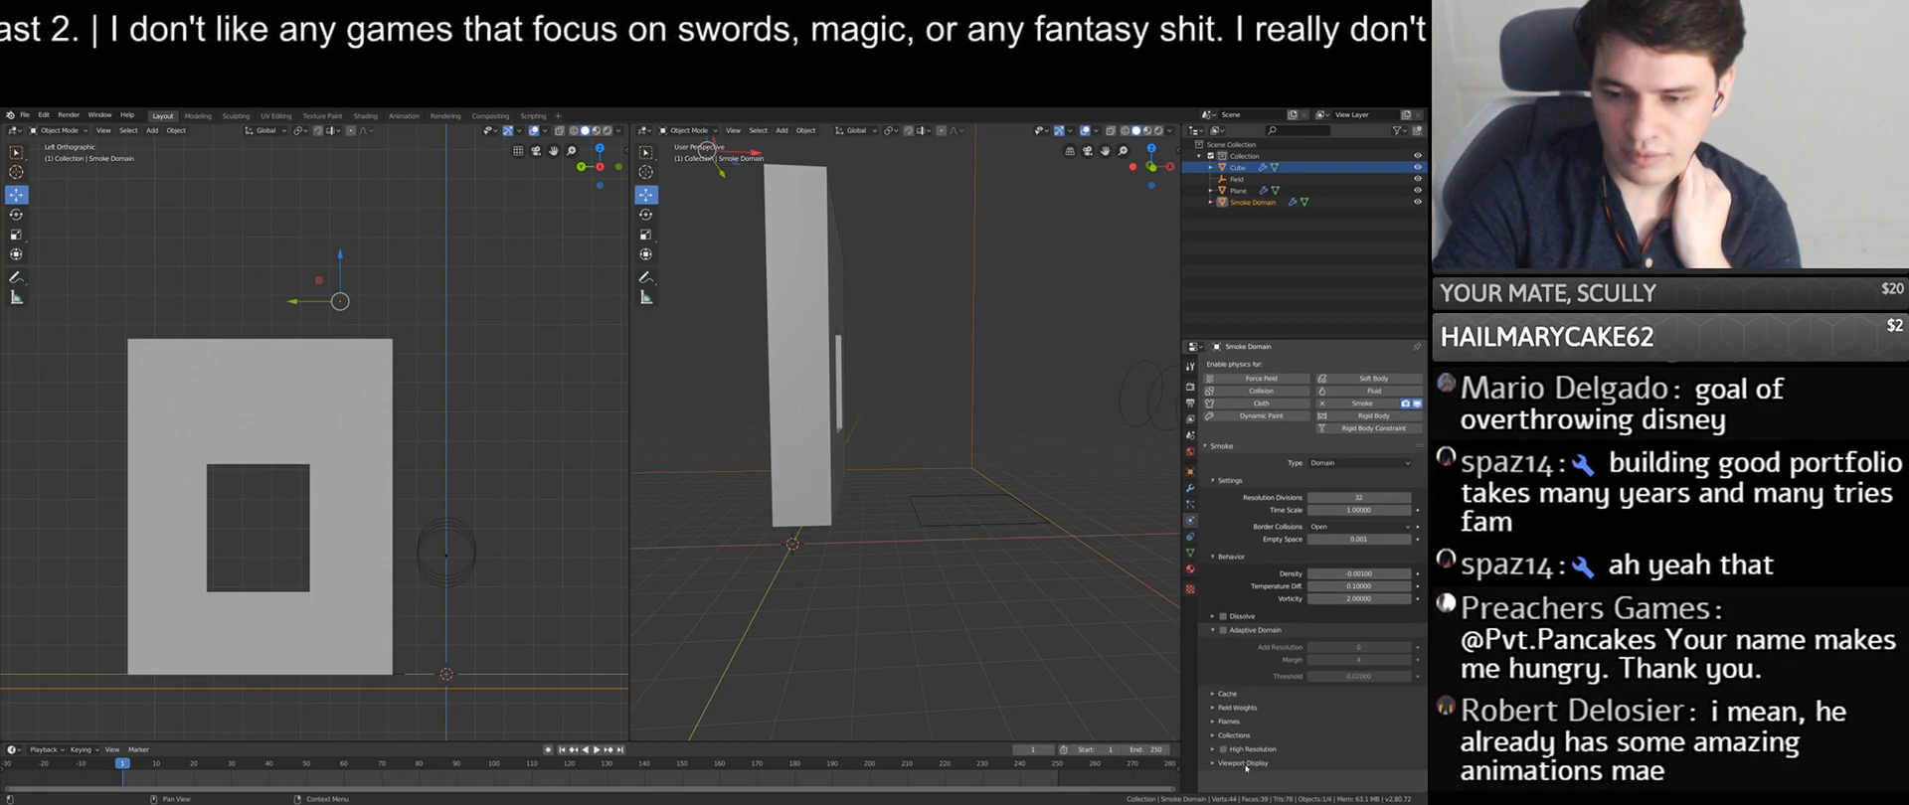
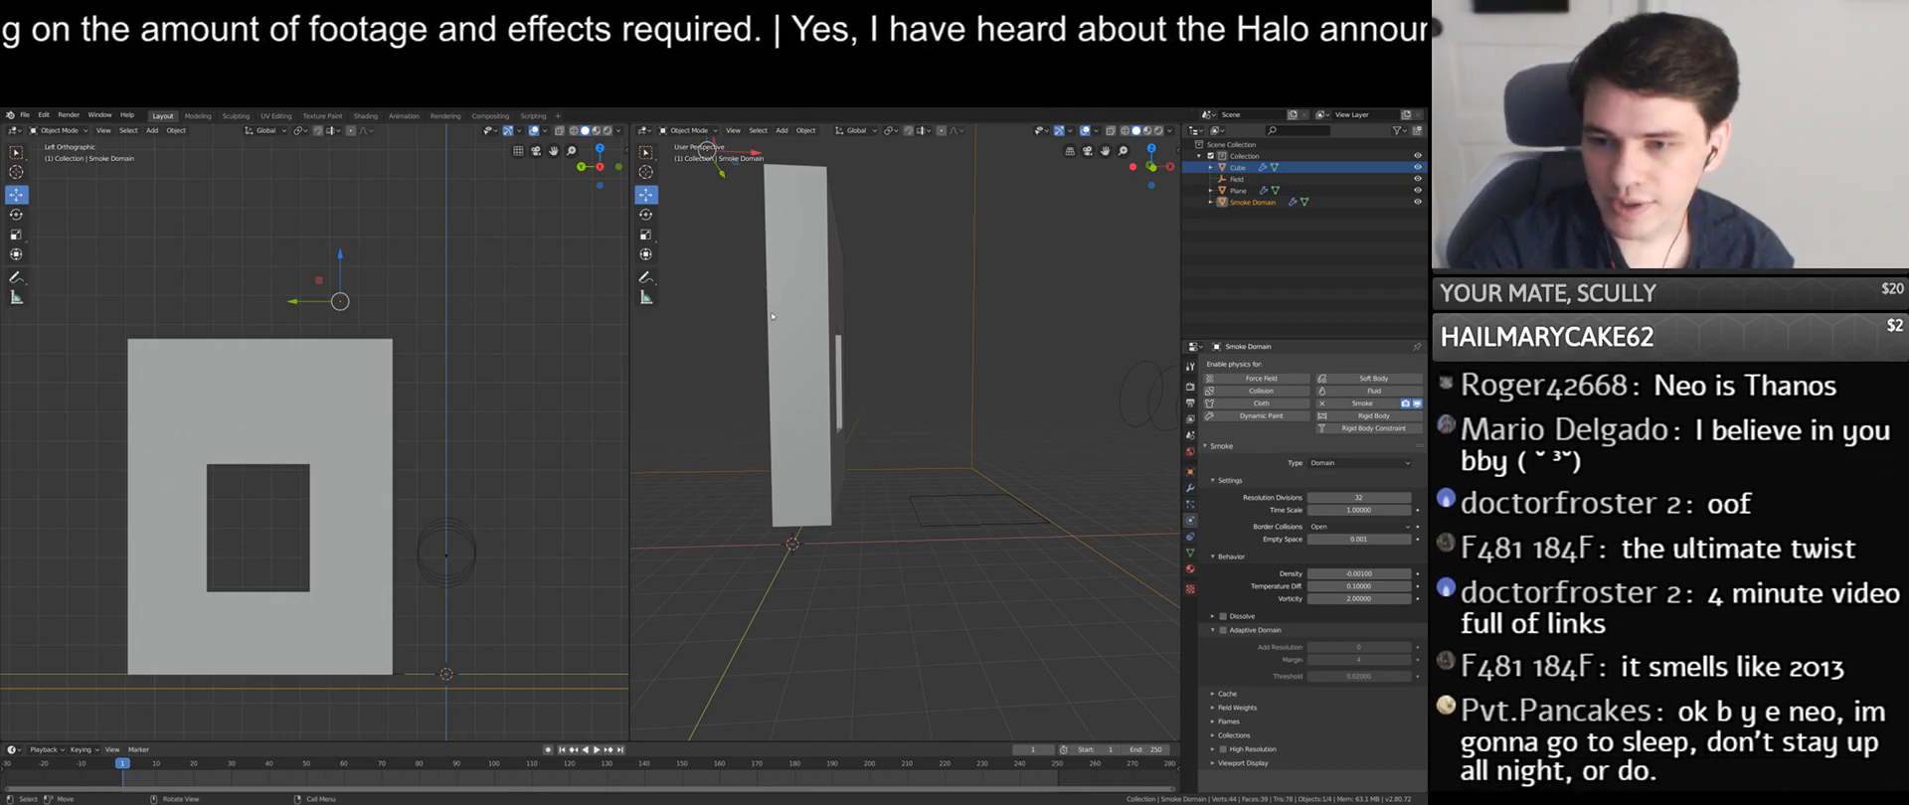
- Select the wall, check its Collision modifier, and remove the Collision physics from it
left_click(806, 334)
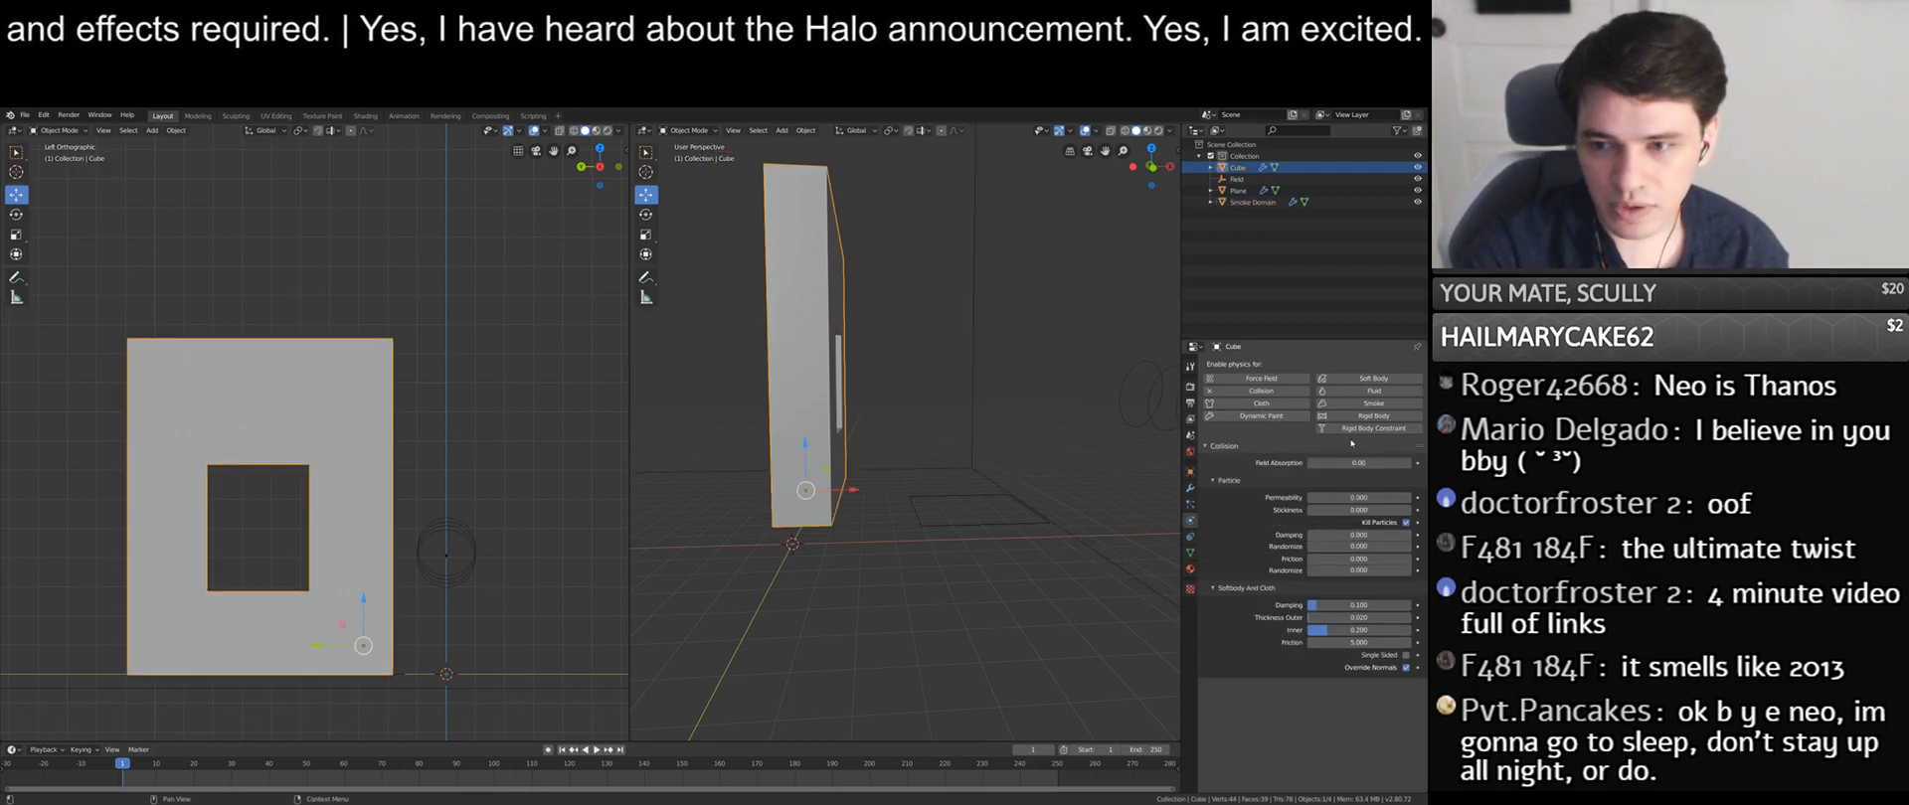
left_click(1190, 488)
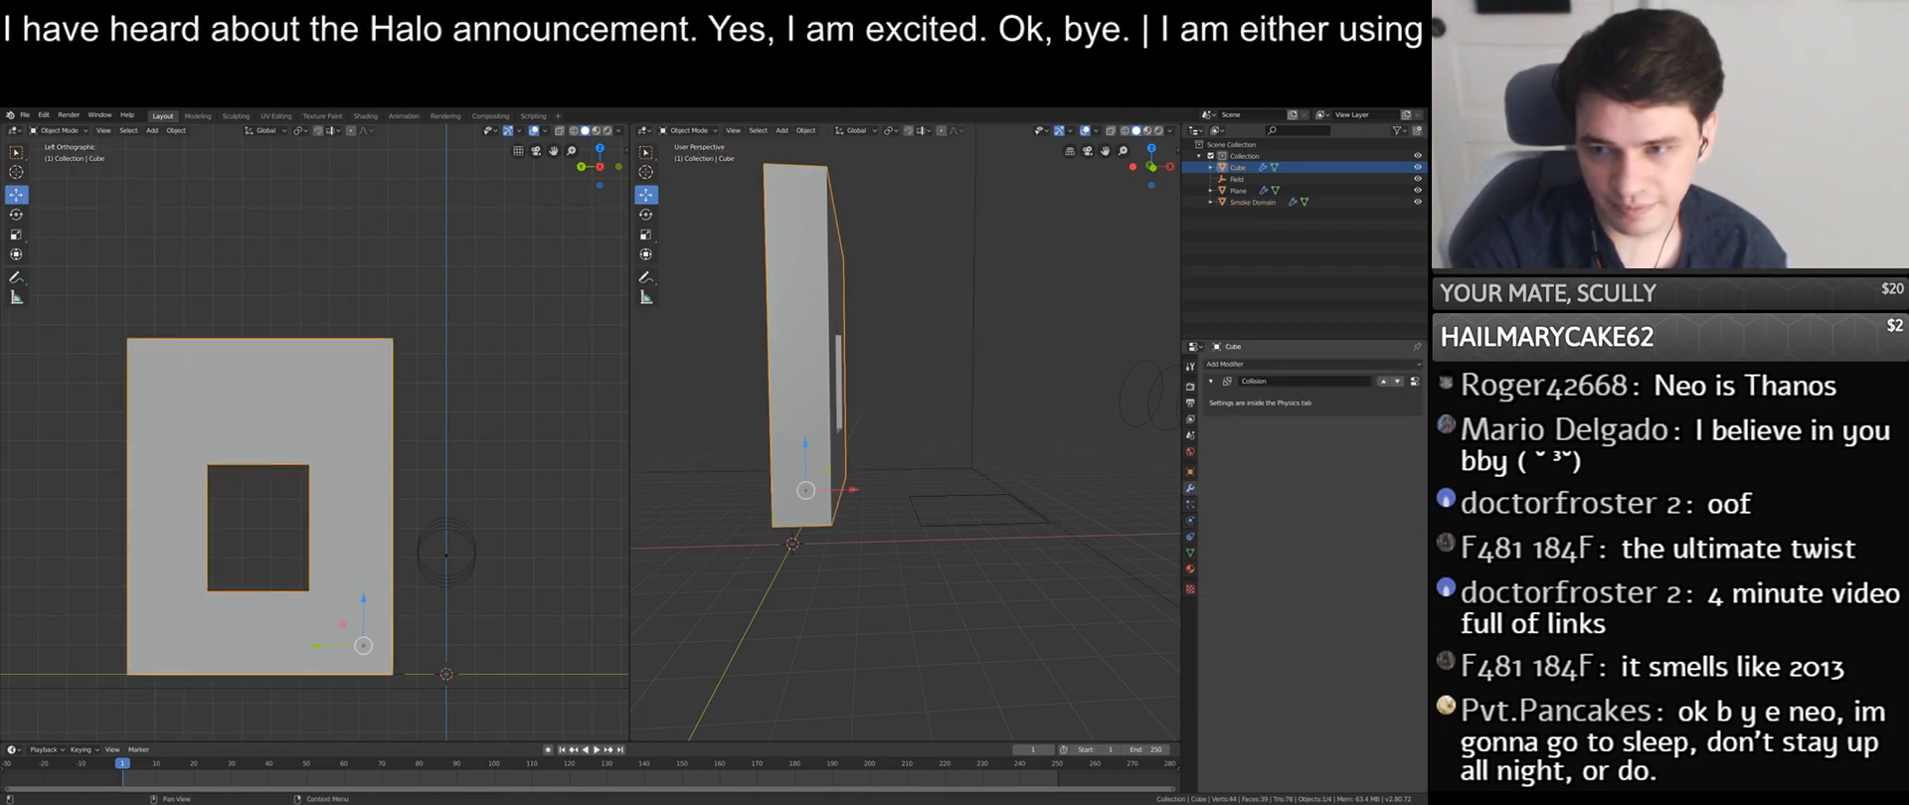
left_click(1265, 365)
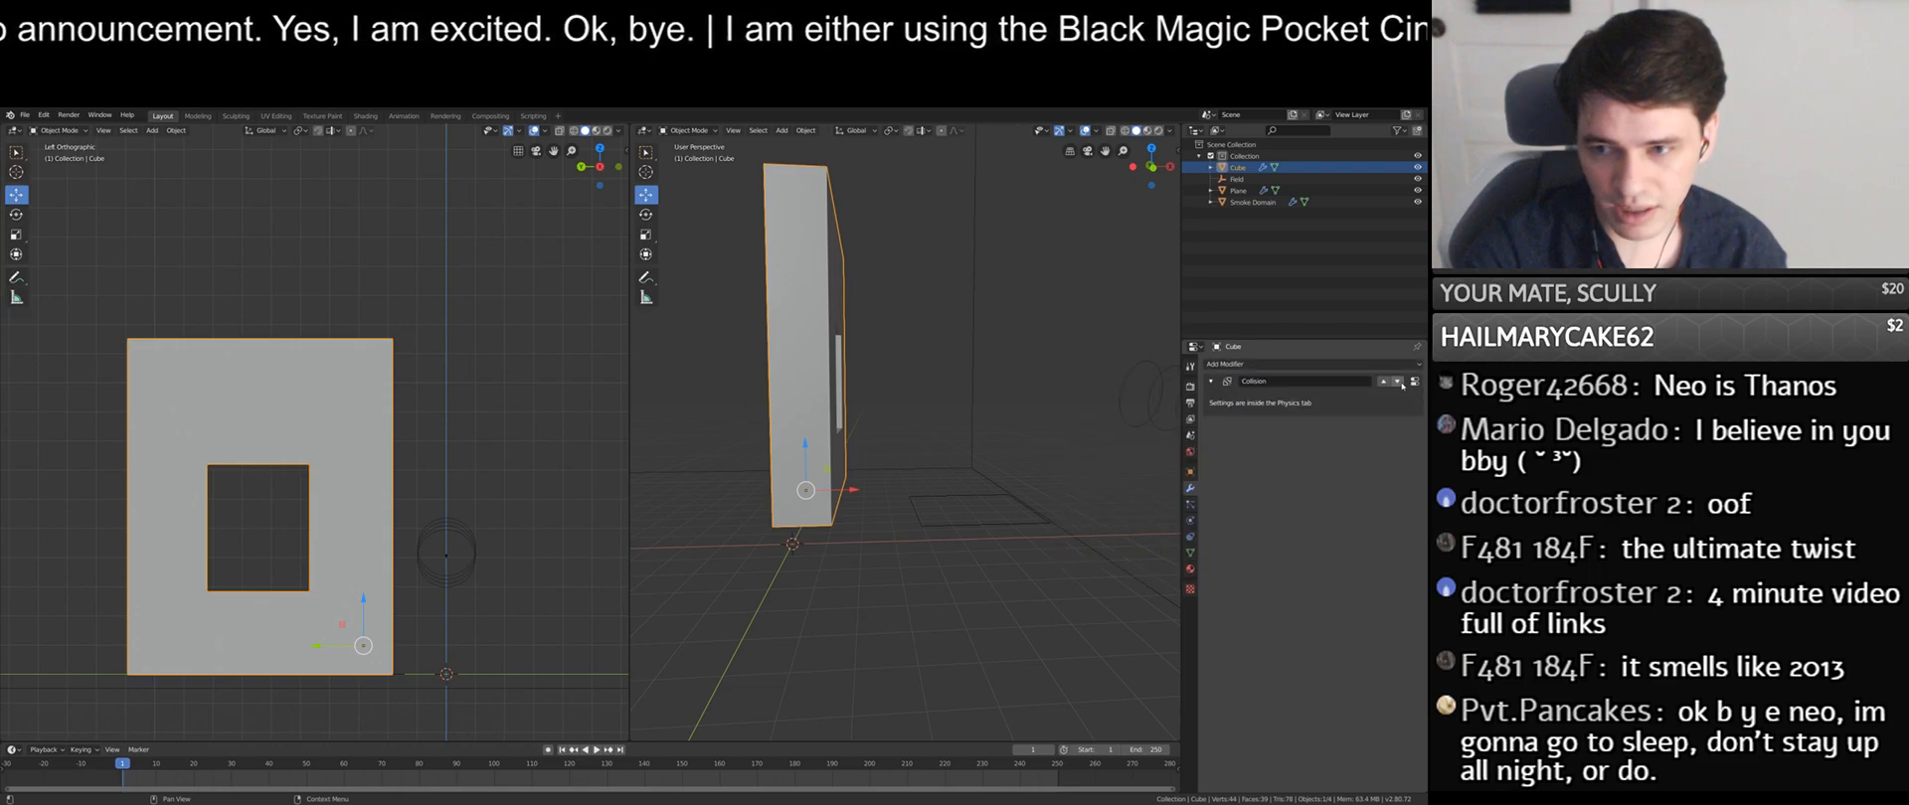
left_click(1414, 382)
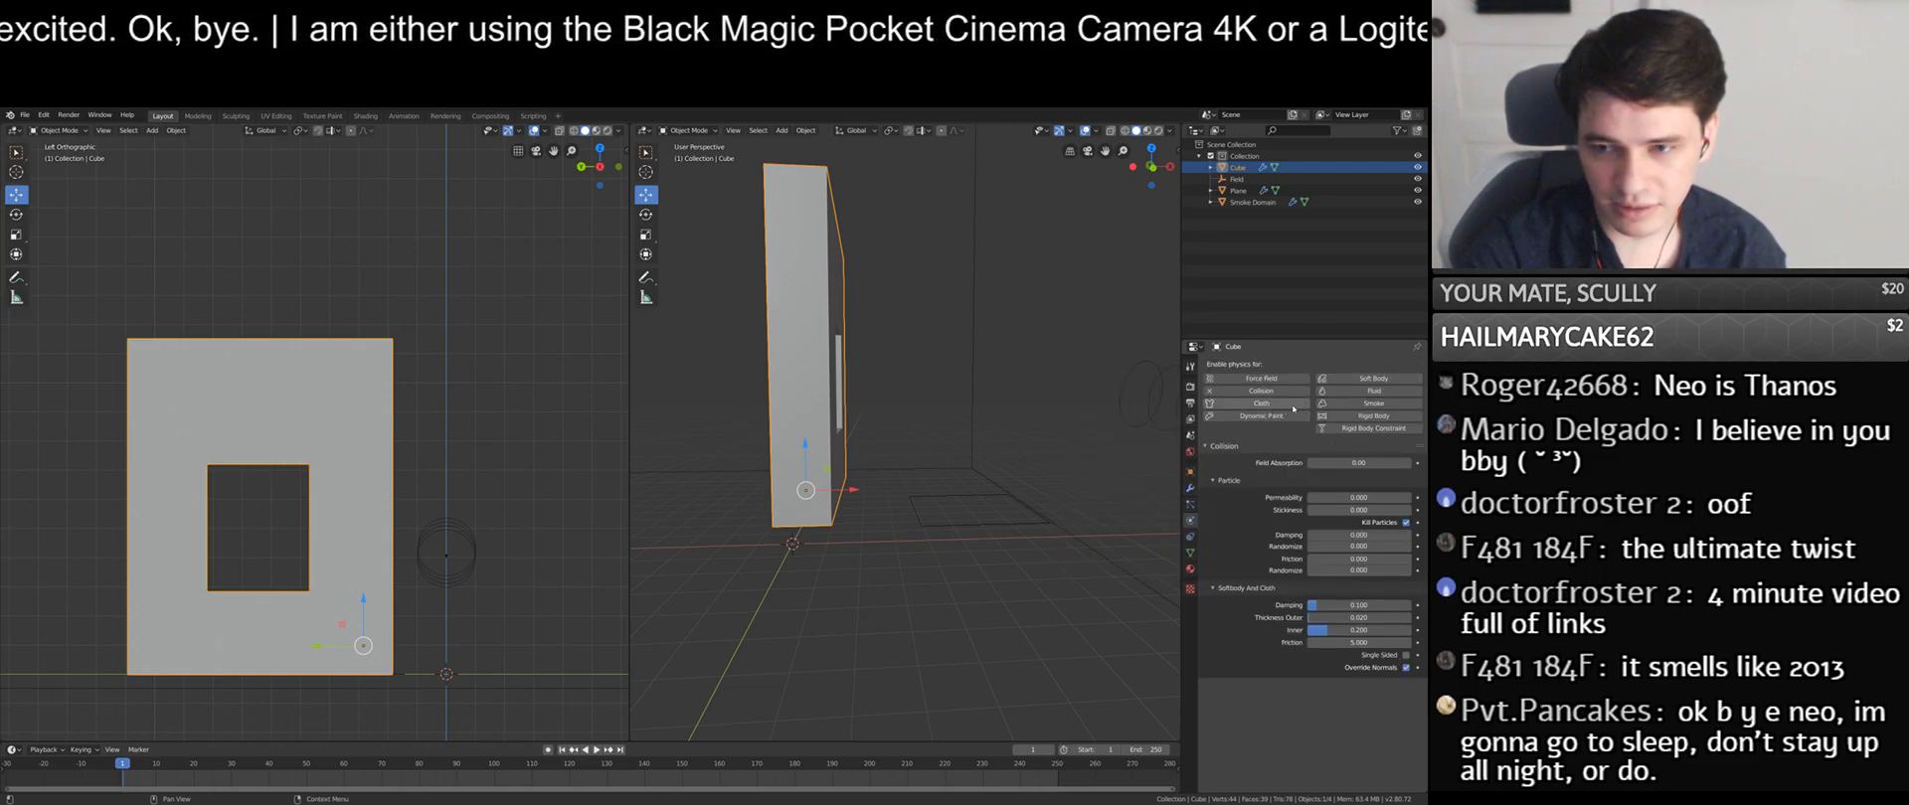
left_click(1237, 392)
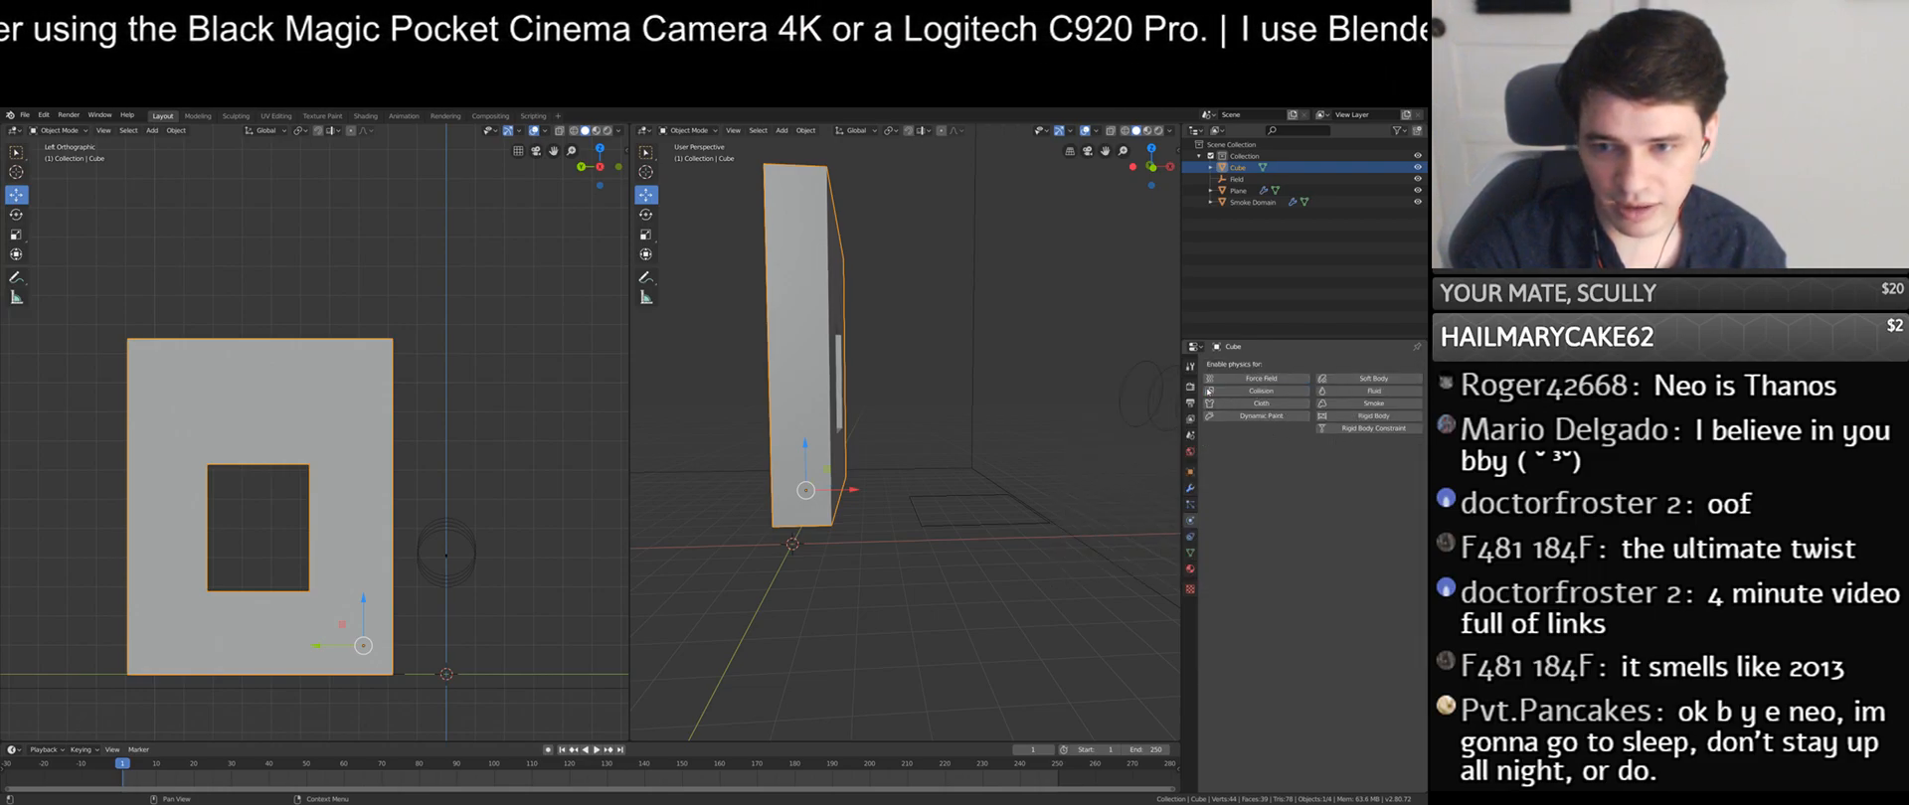
- Enable Smoke physics on the wall cube as a Collision object with collision type Static
left_click(1367, 403)
left_click(1360, 463)
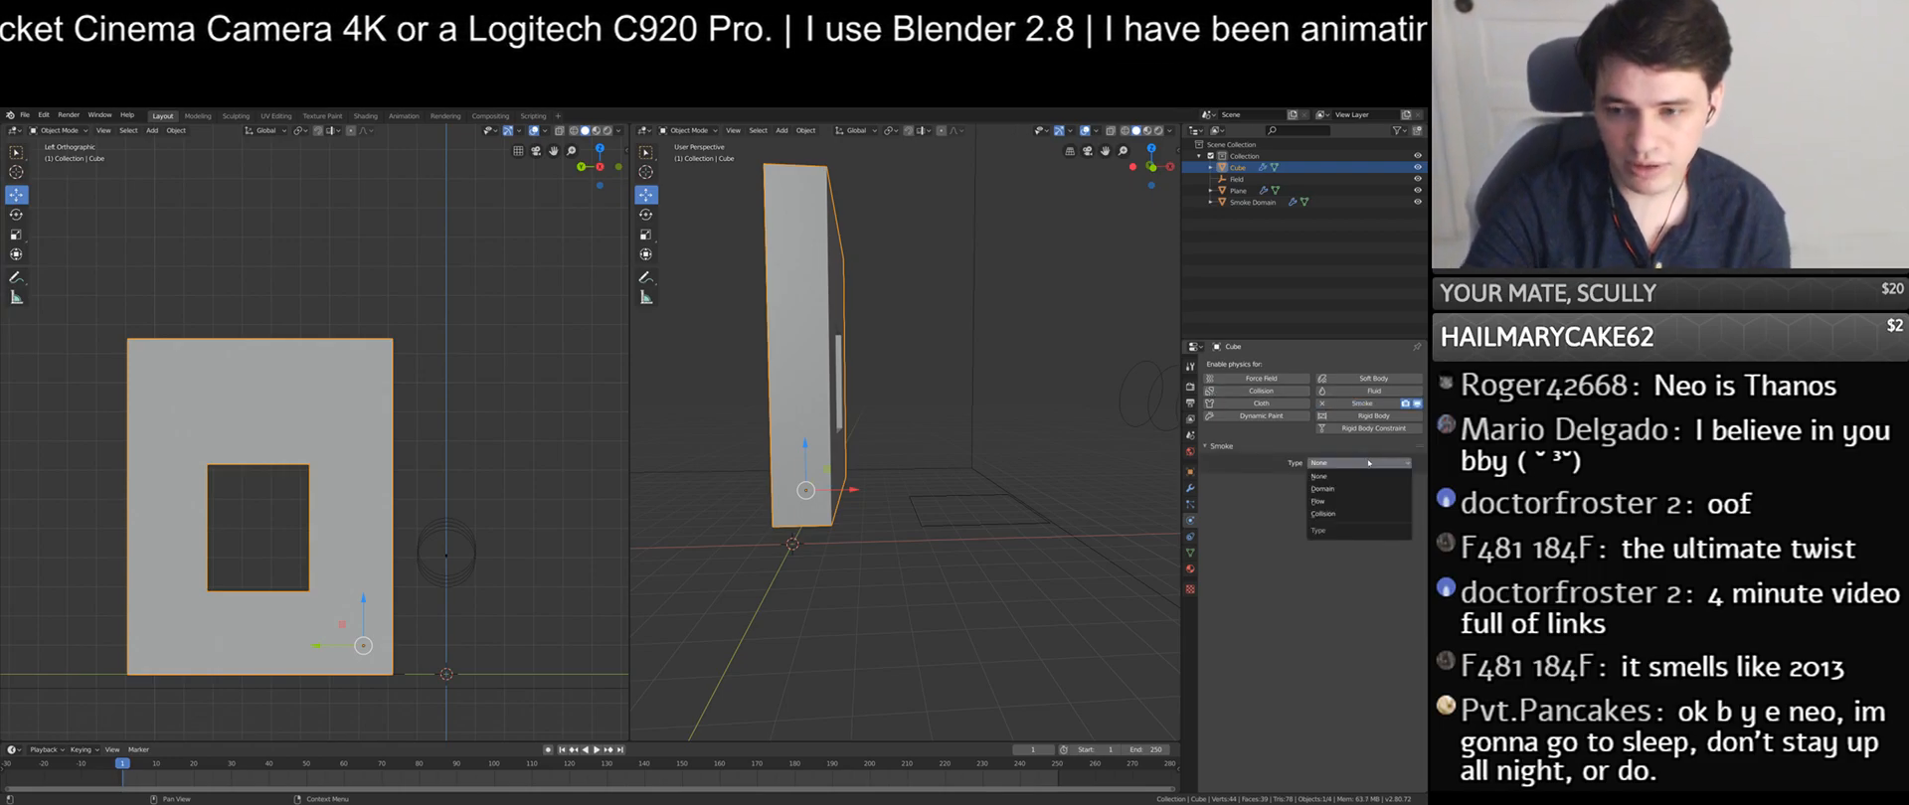
left_click(1332, 514)
left_click(1328, 497)
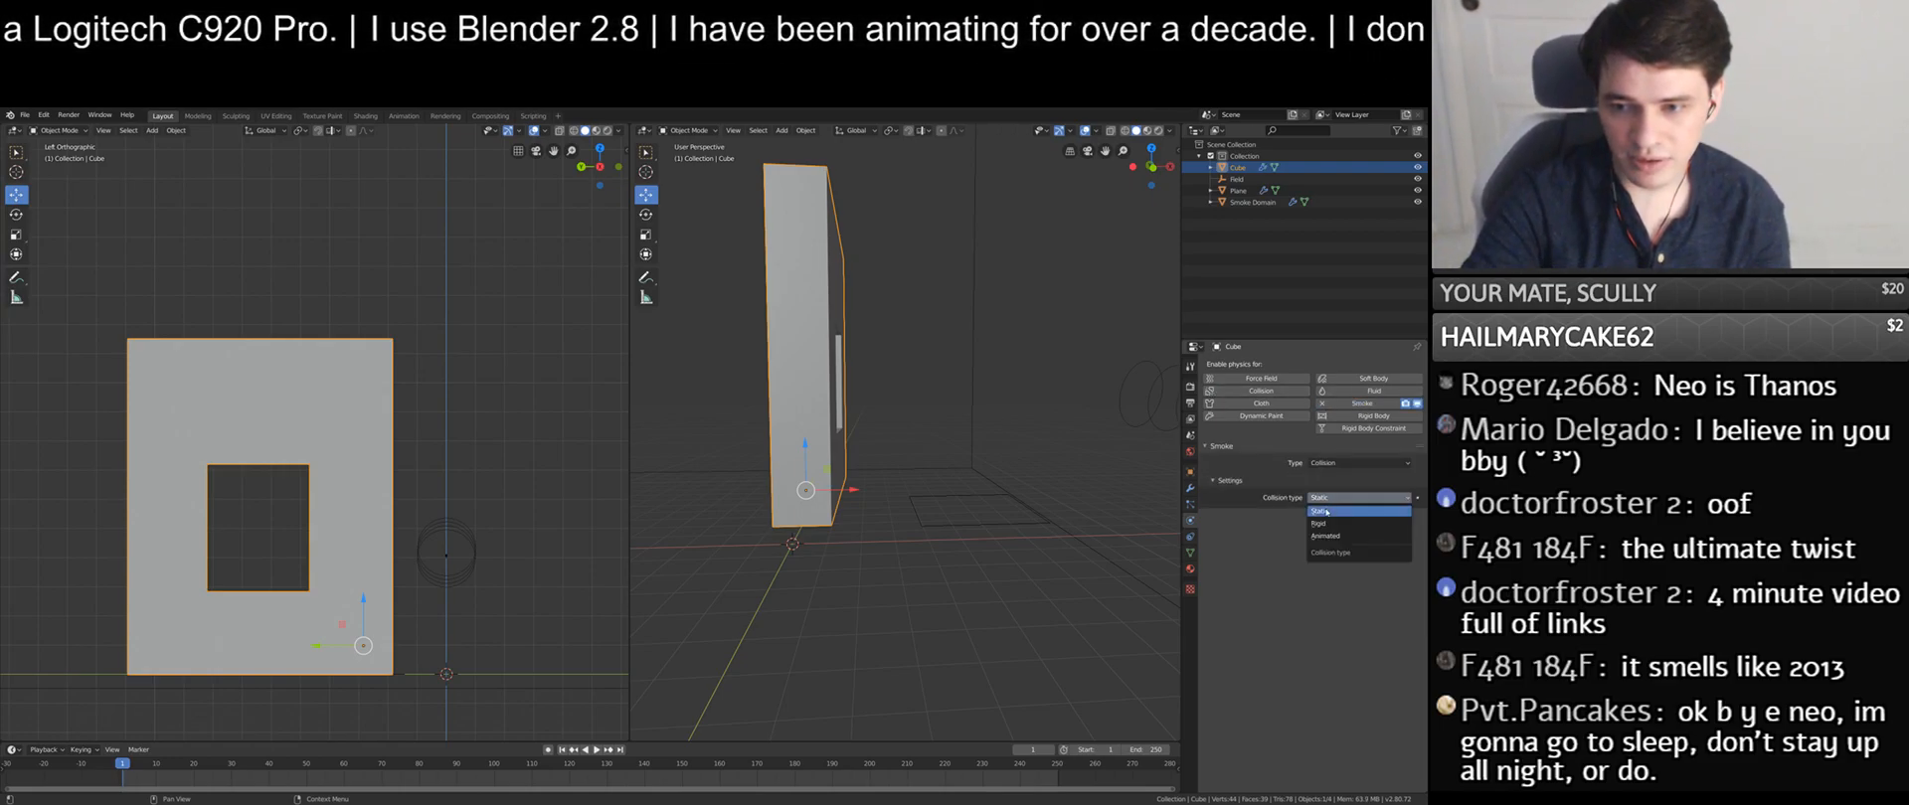
left_click(1320, 510)
- Play the smoke simulation, stop it, and examine how the fire and smoke interact with the wall from several angles
middle_click_drag(954, 428, 932, 435)
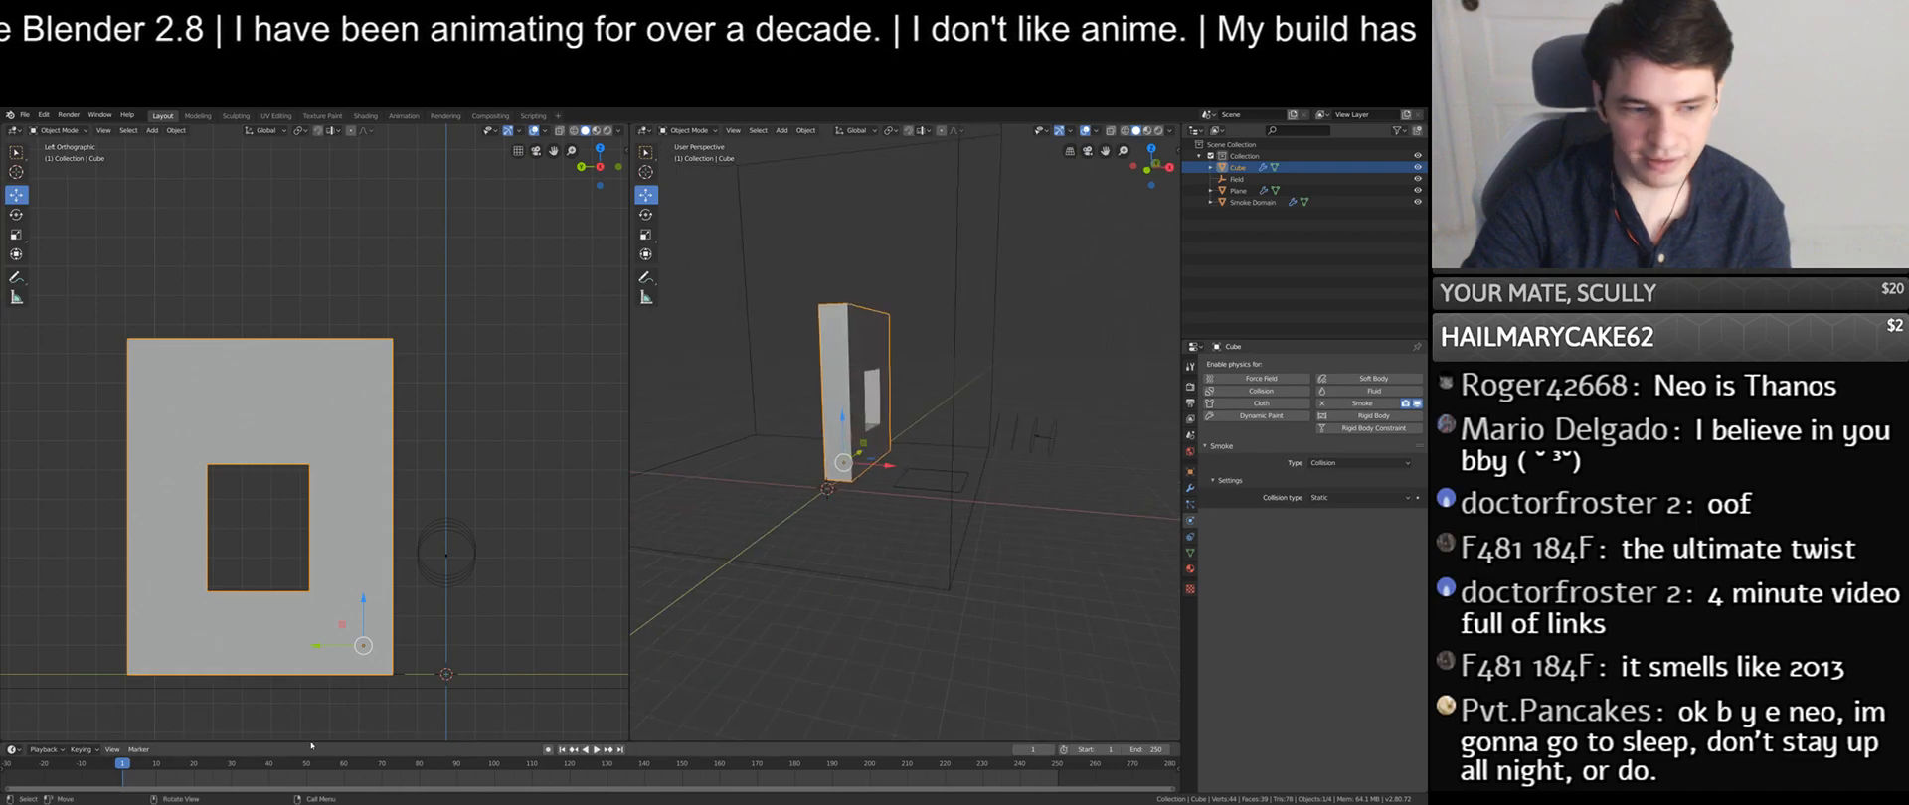
left_click(595, 749)
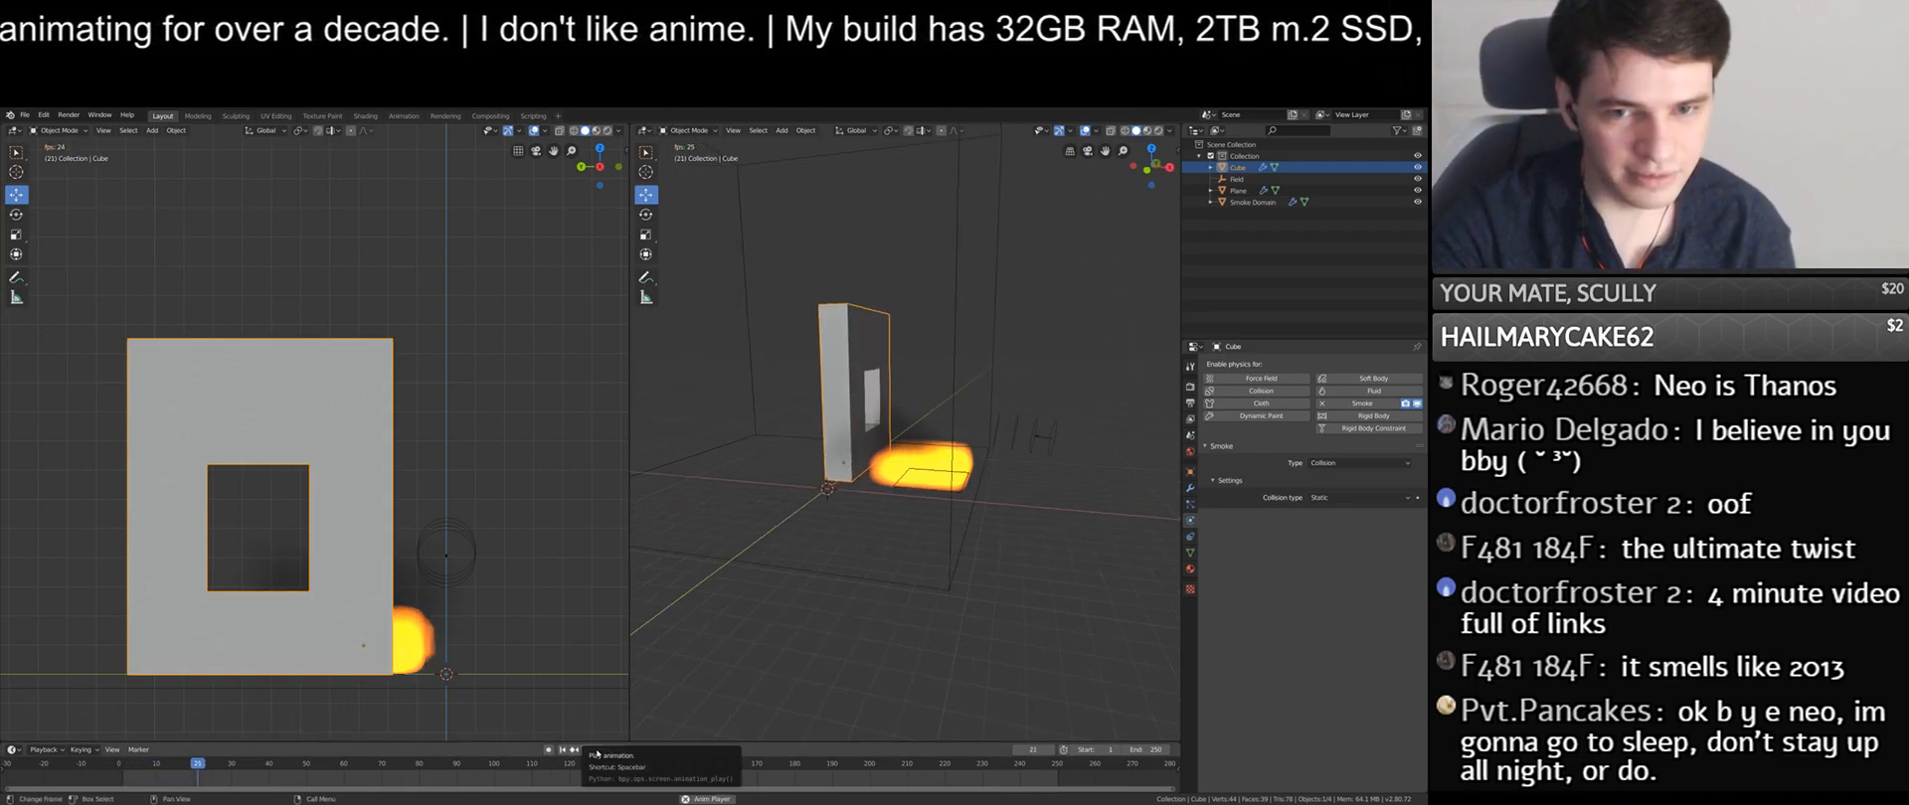
middle_click_drag(875, 588, 917, 645)
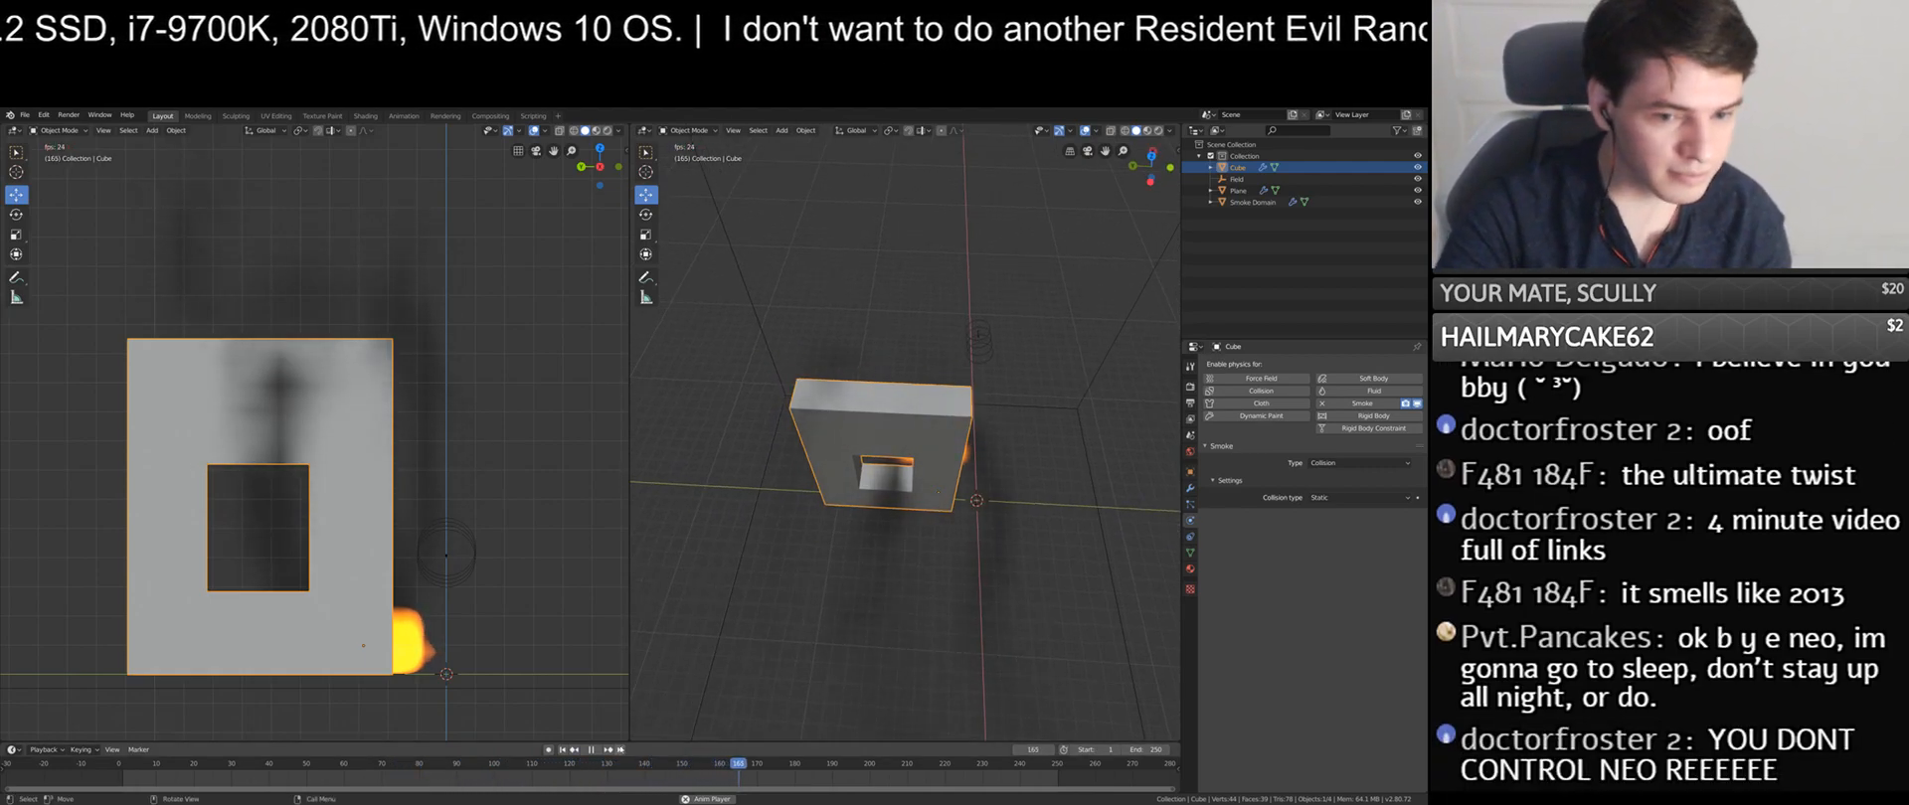
left_click(590, 749)
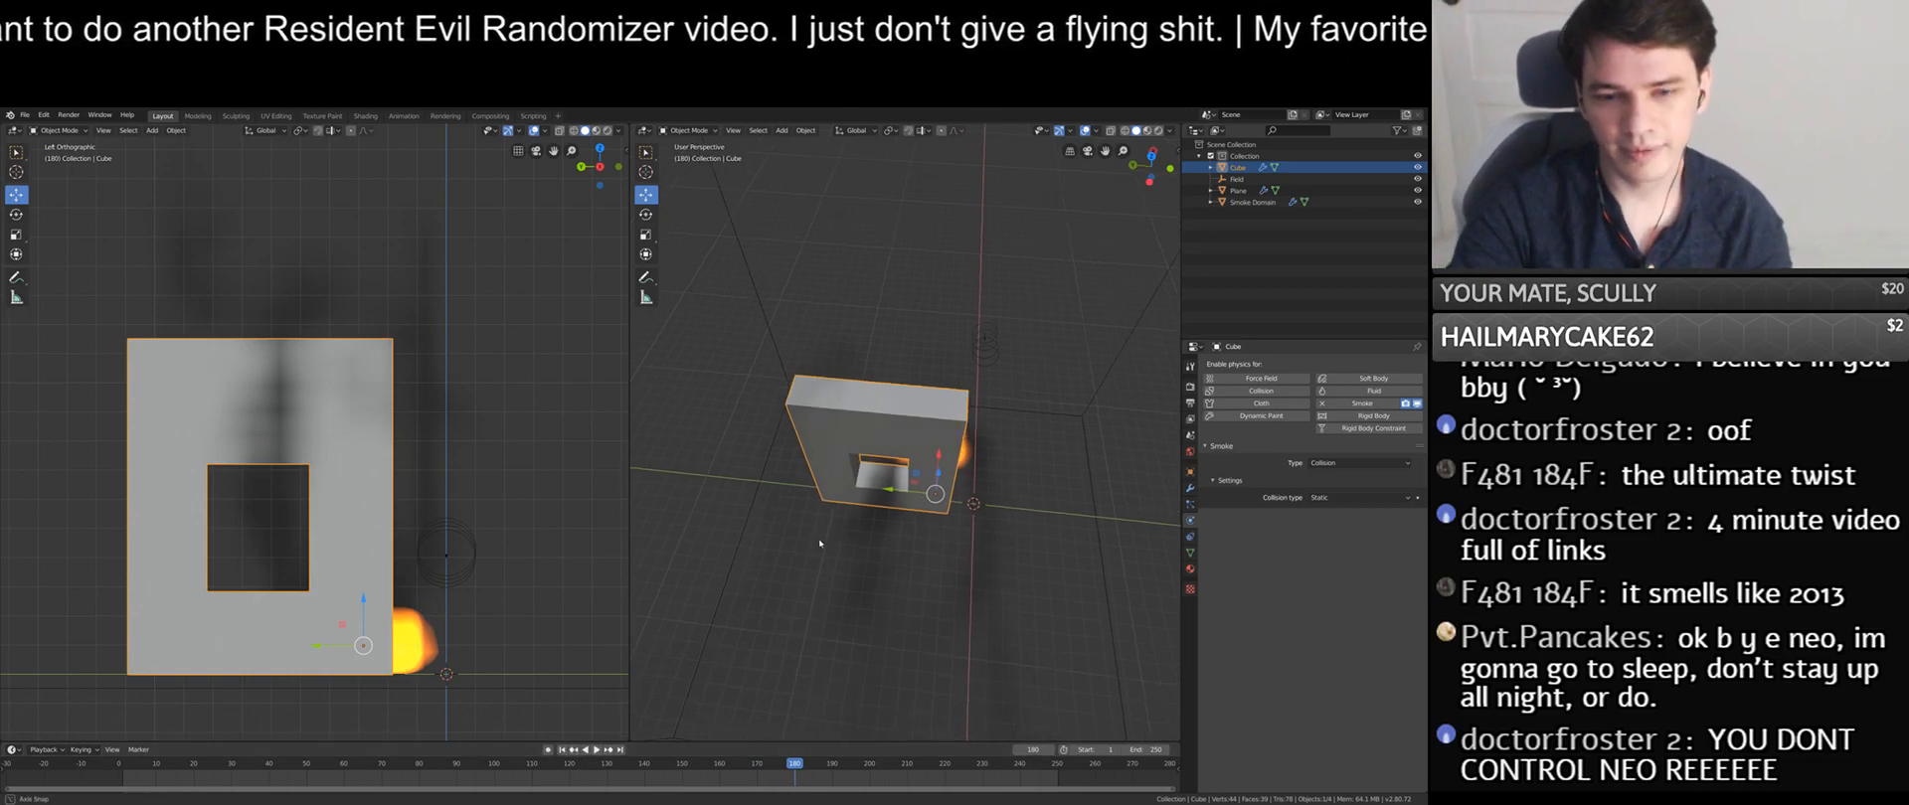
scroll(825, 533, "up", 5)
middle_click_drag(825, 525, 838, 493)
scroll(838, 493, "down", 5)
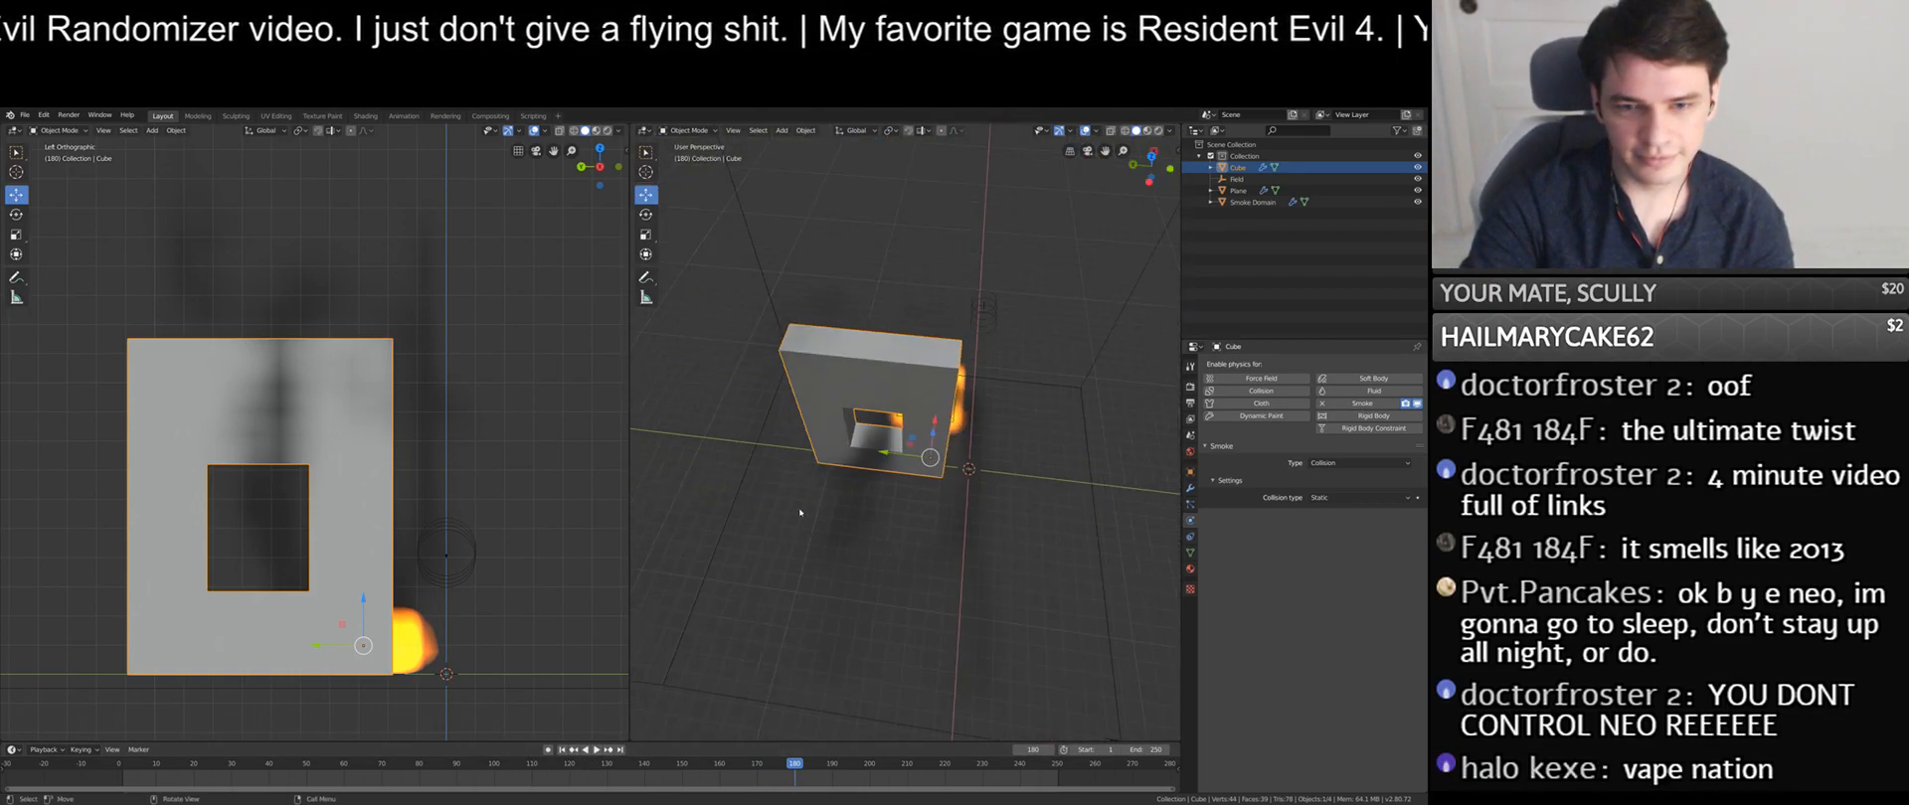
scroll(800, 513, "up", 4)
scroll(800, 513, "down", 2)
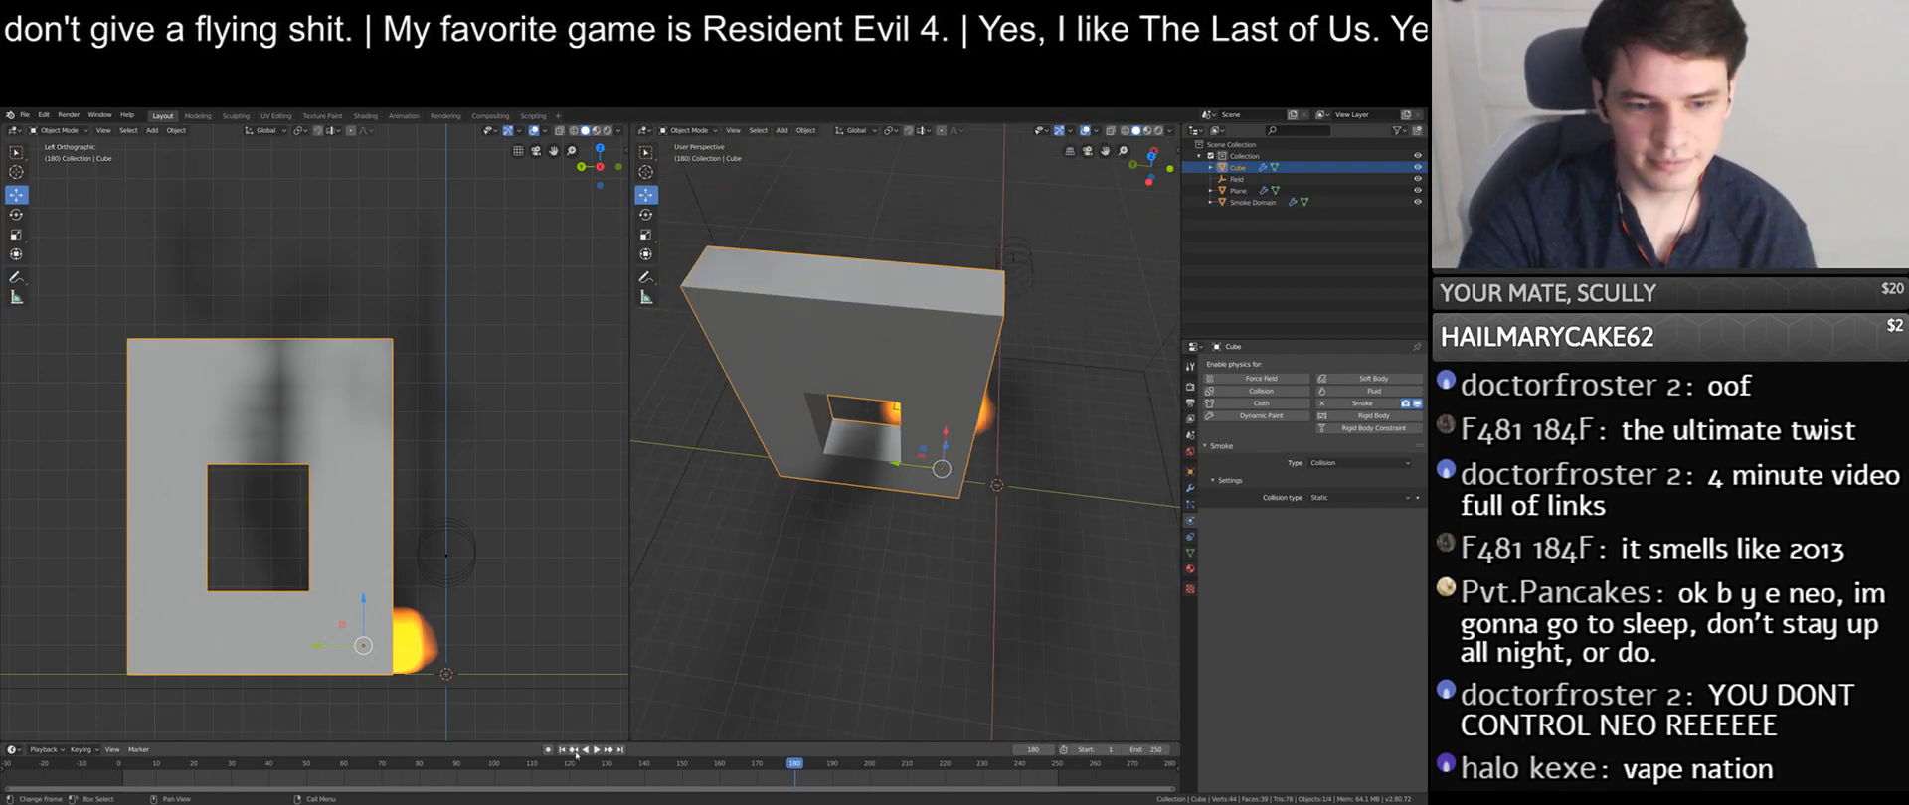
- Return to the first frame and move the wall sideways so its window opening lines up with the fire plane
key("shift+Left")
key("g")
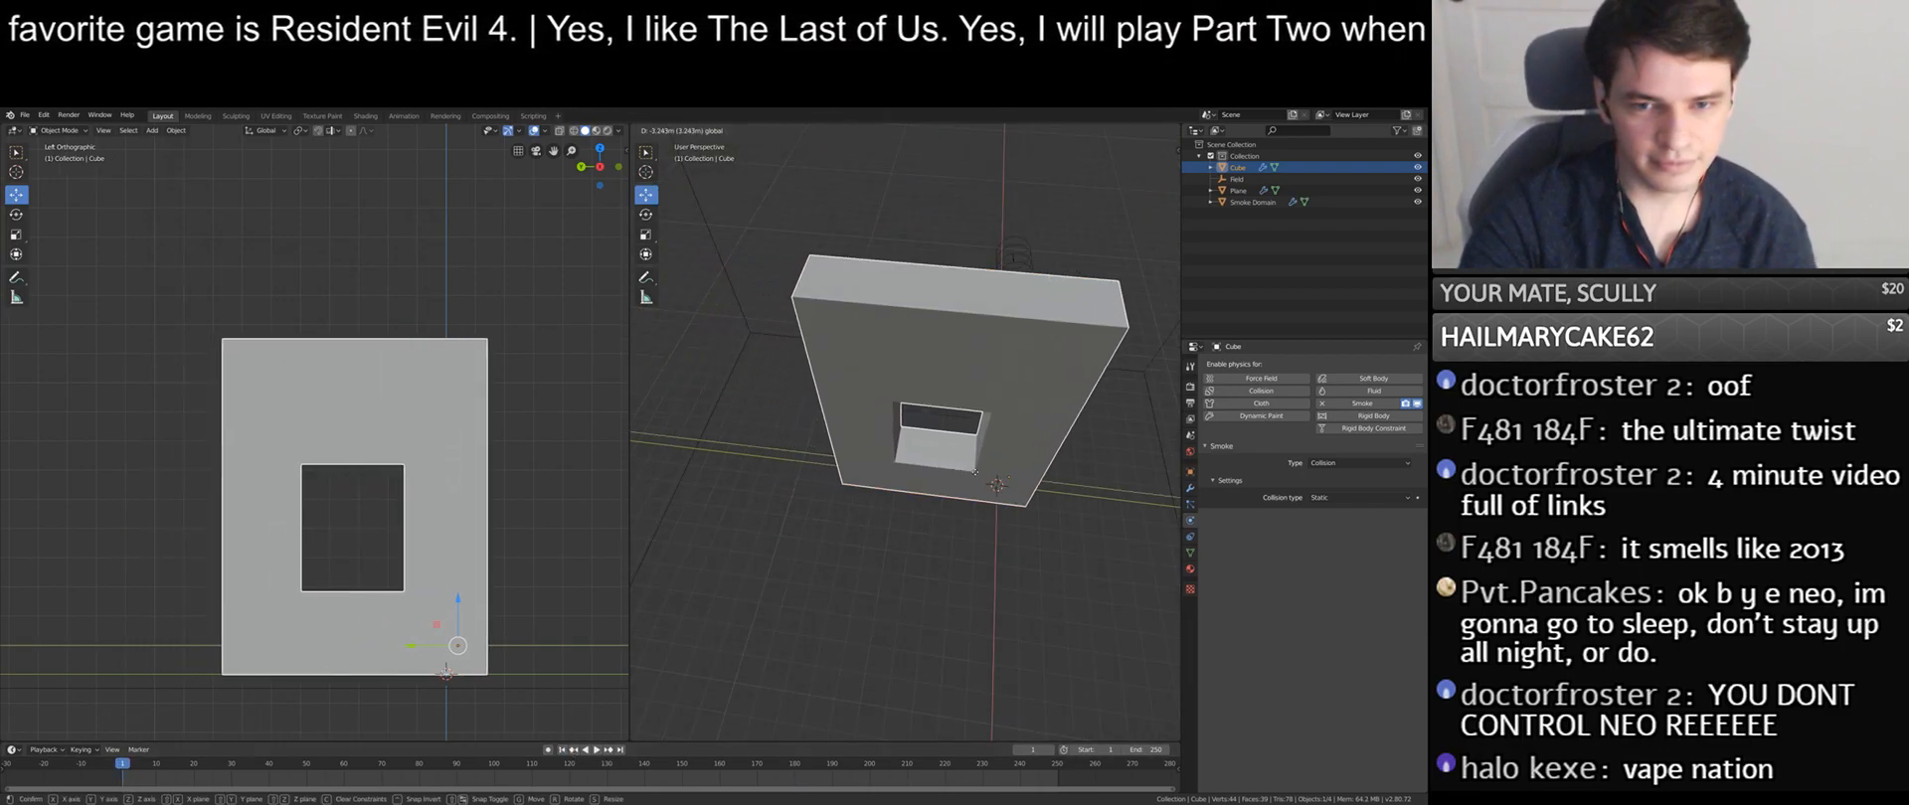
left_click_drag(967, 472, 966, 473)
- Inspect the smoke physics settings of the fire plane and the smoke domain
mouse_move(966, 473)
middle_mouse_down()
mouse_move(836, 426)
mouse_move(942, 486)
middle_mouse_up()
left_click(944, 487)
scroll(960, 492, "down", 2)
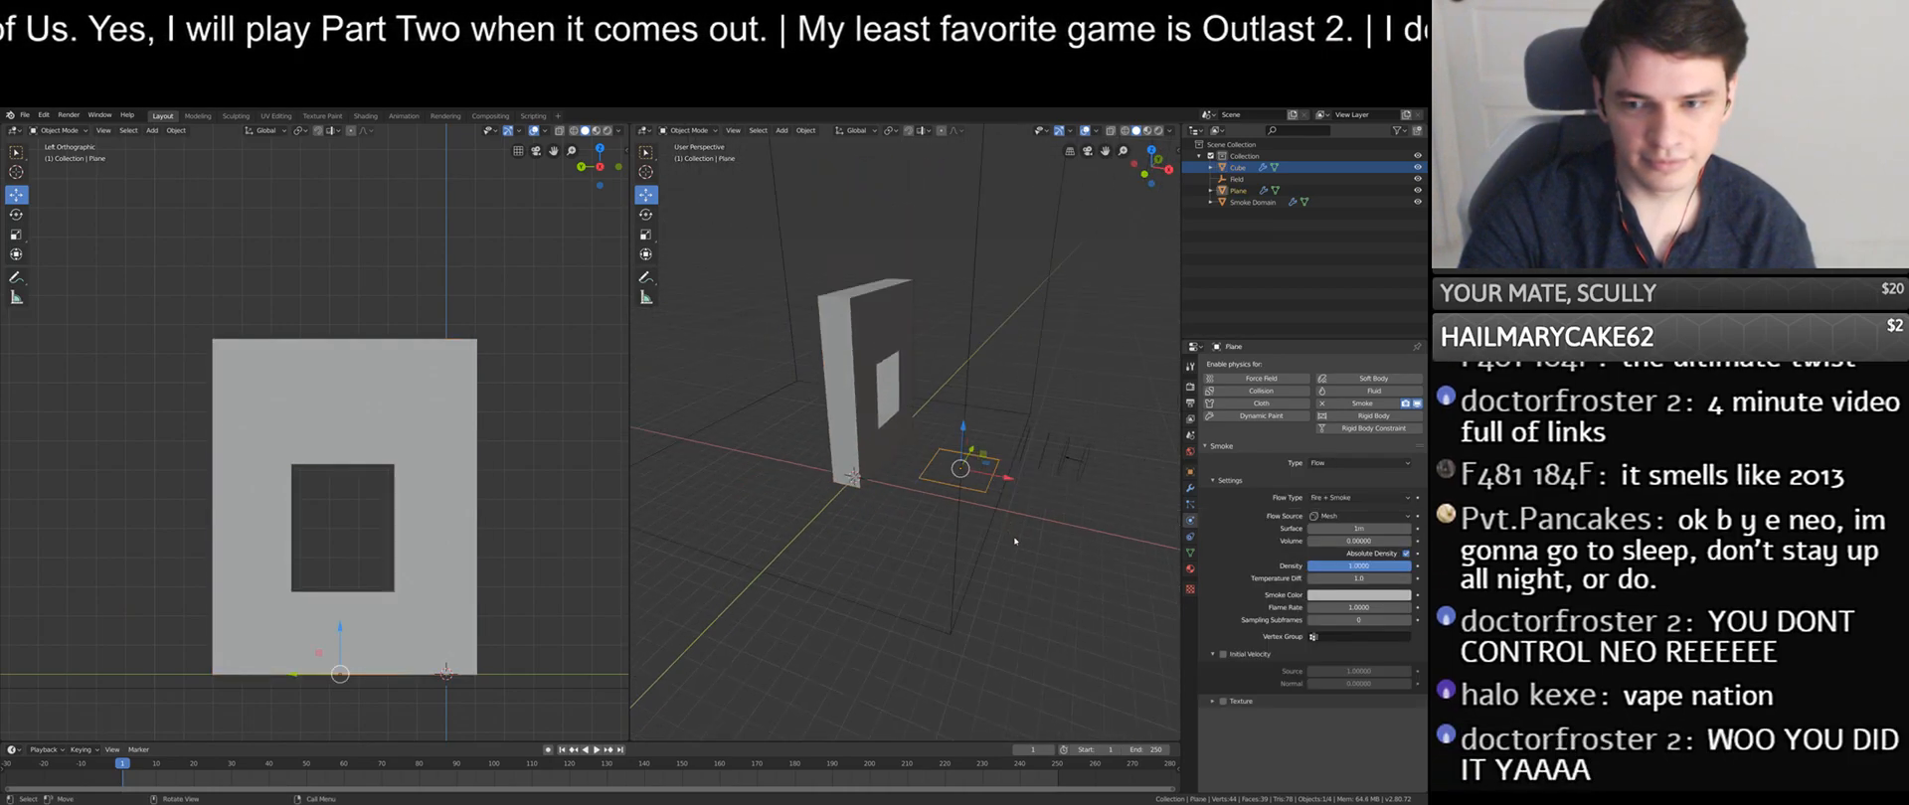
left_click(948, 613)
left_click(951, 622)
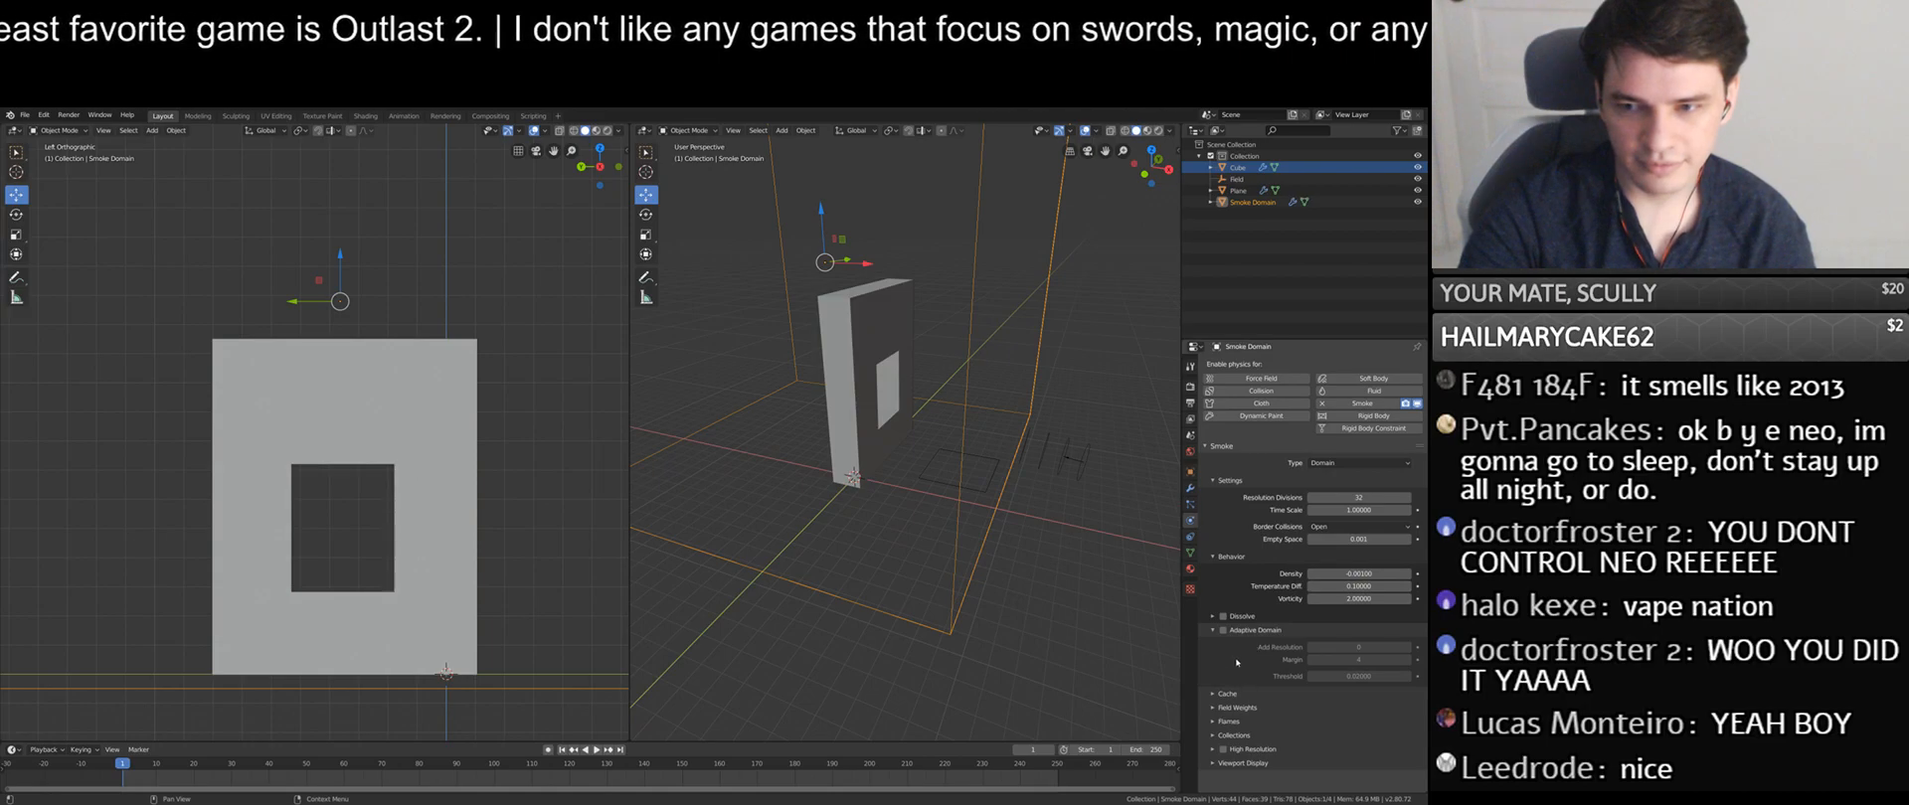
- Select the wall cube, check its window opening up close, and save the file
left_click(867, 338)
scroll(894, 418, "up", 3)
middle_click_drag(895, 418, 954, 448)
middle_click_drag(954, 448, 931, 512)
scroll(994, 482, "down", 5)
scroll(1046, 501, "up", 5)
key("ctrl+s")
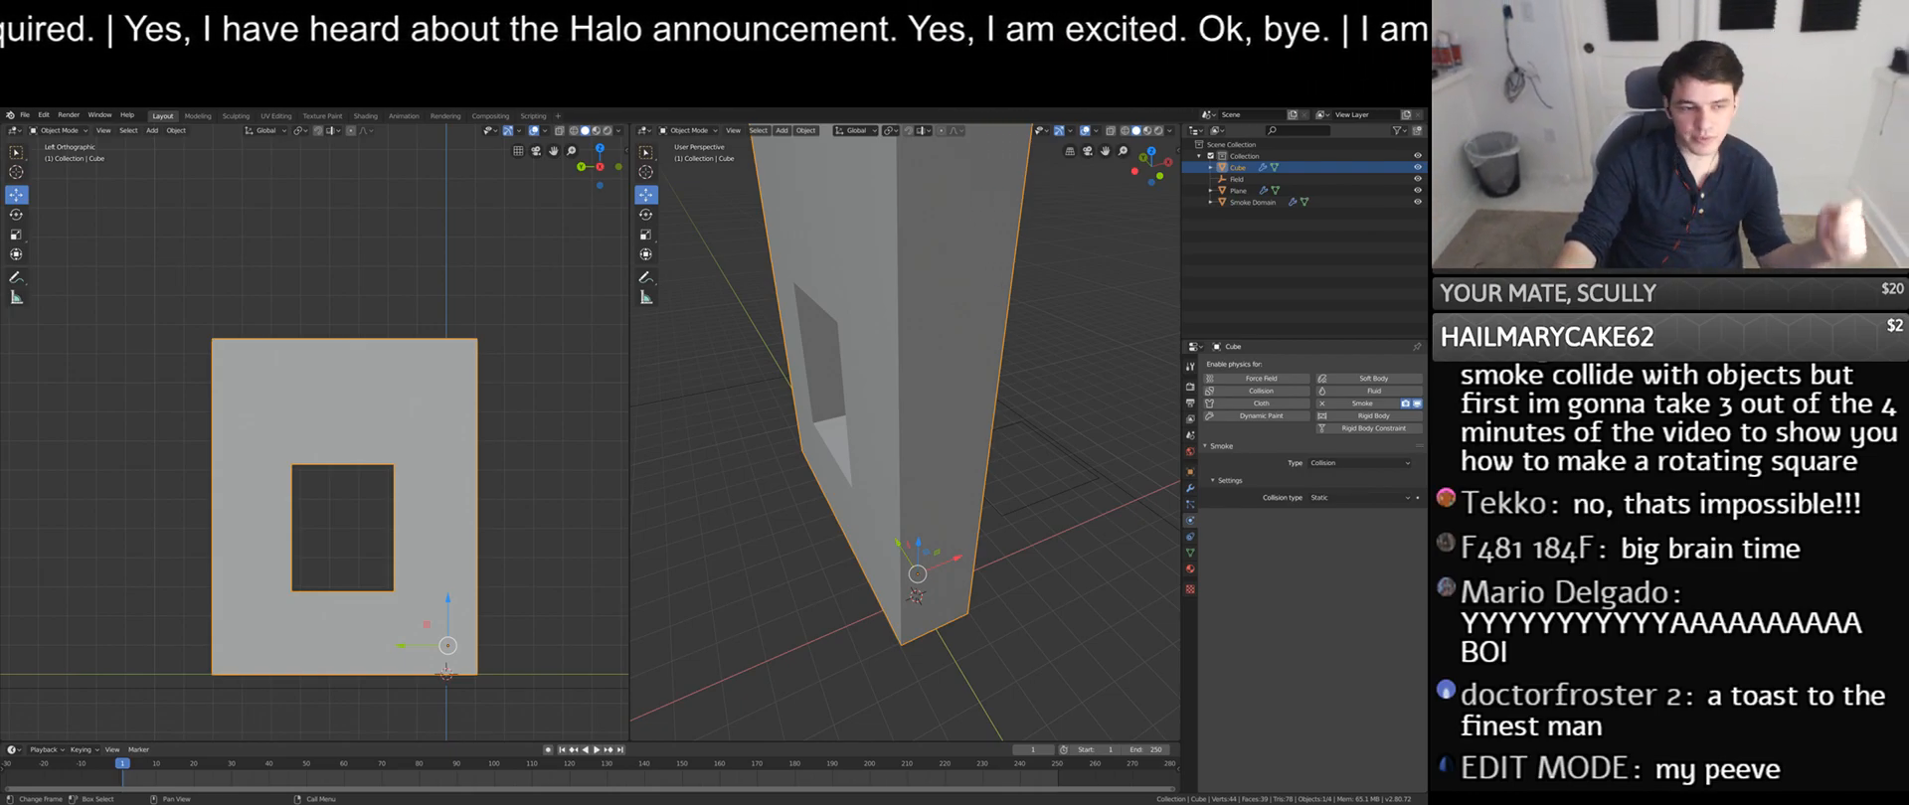
- Play the smoke simulation with the moved wall, stop it, and examine the flames and smoke near the window opening
middle_click_drag(875, 408, 883, 455)
scroll(961, 412, "down", 4)
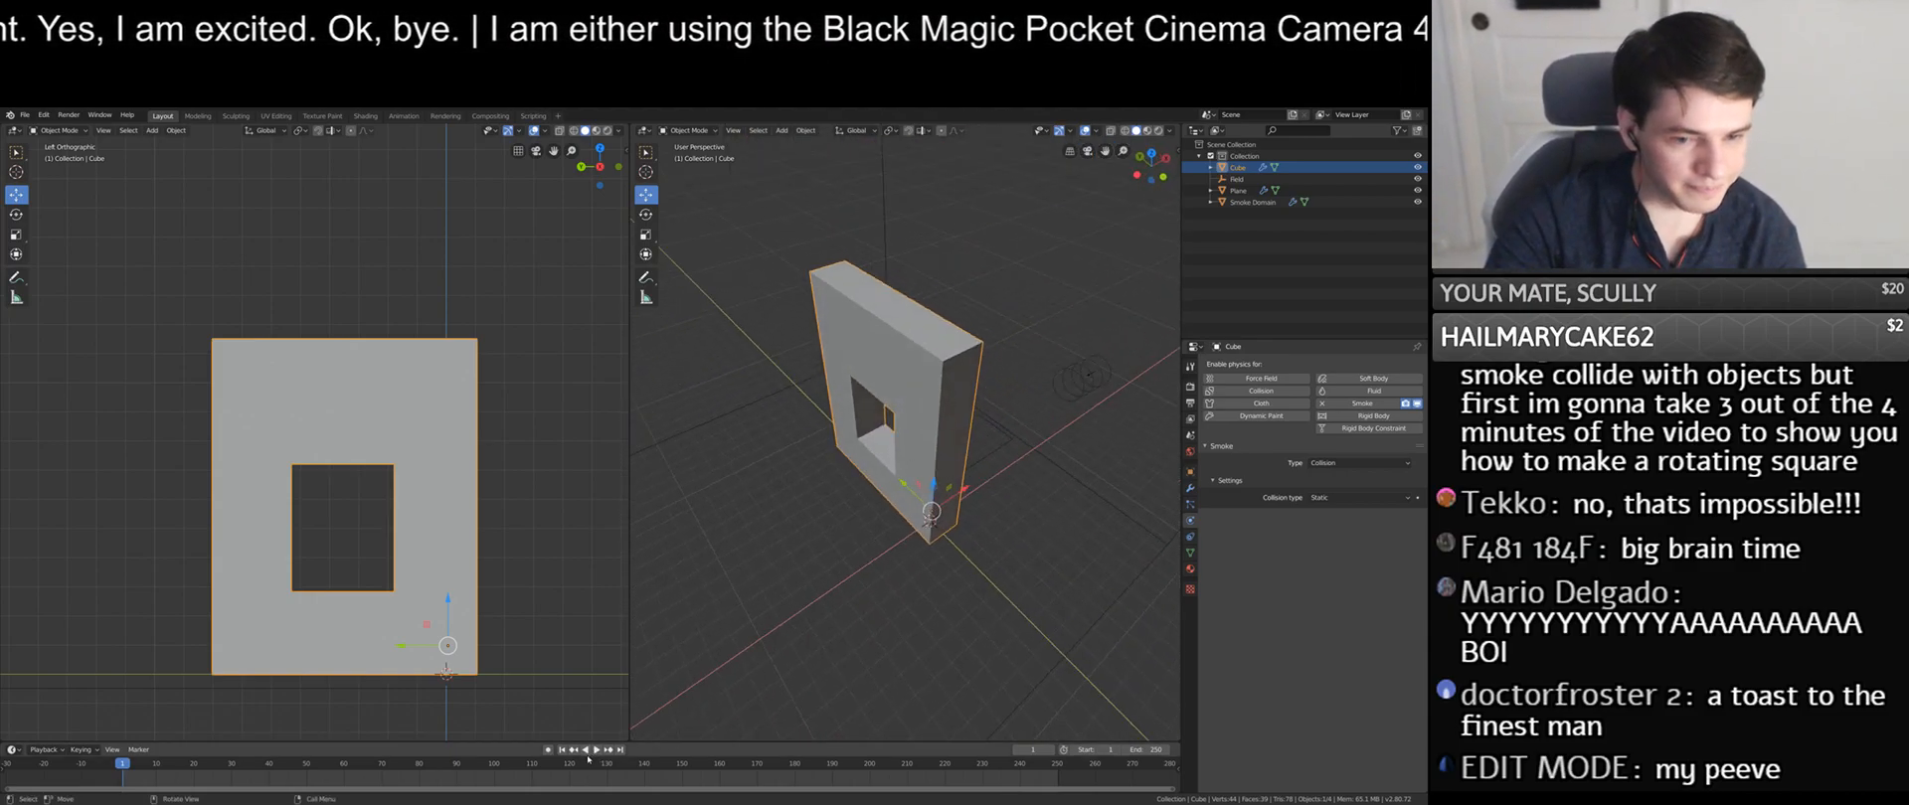
key("space")
middle_click_drag(788, 612, 881, 584)
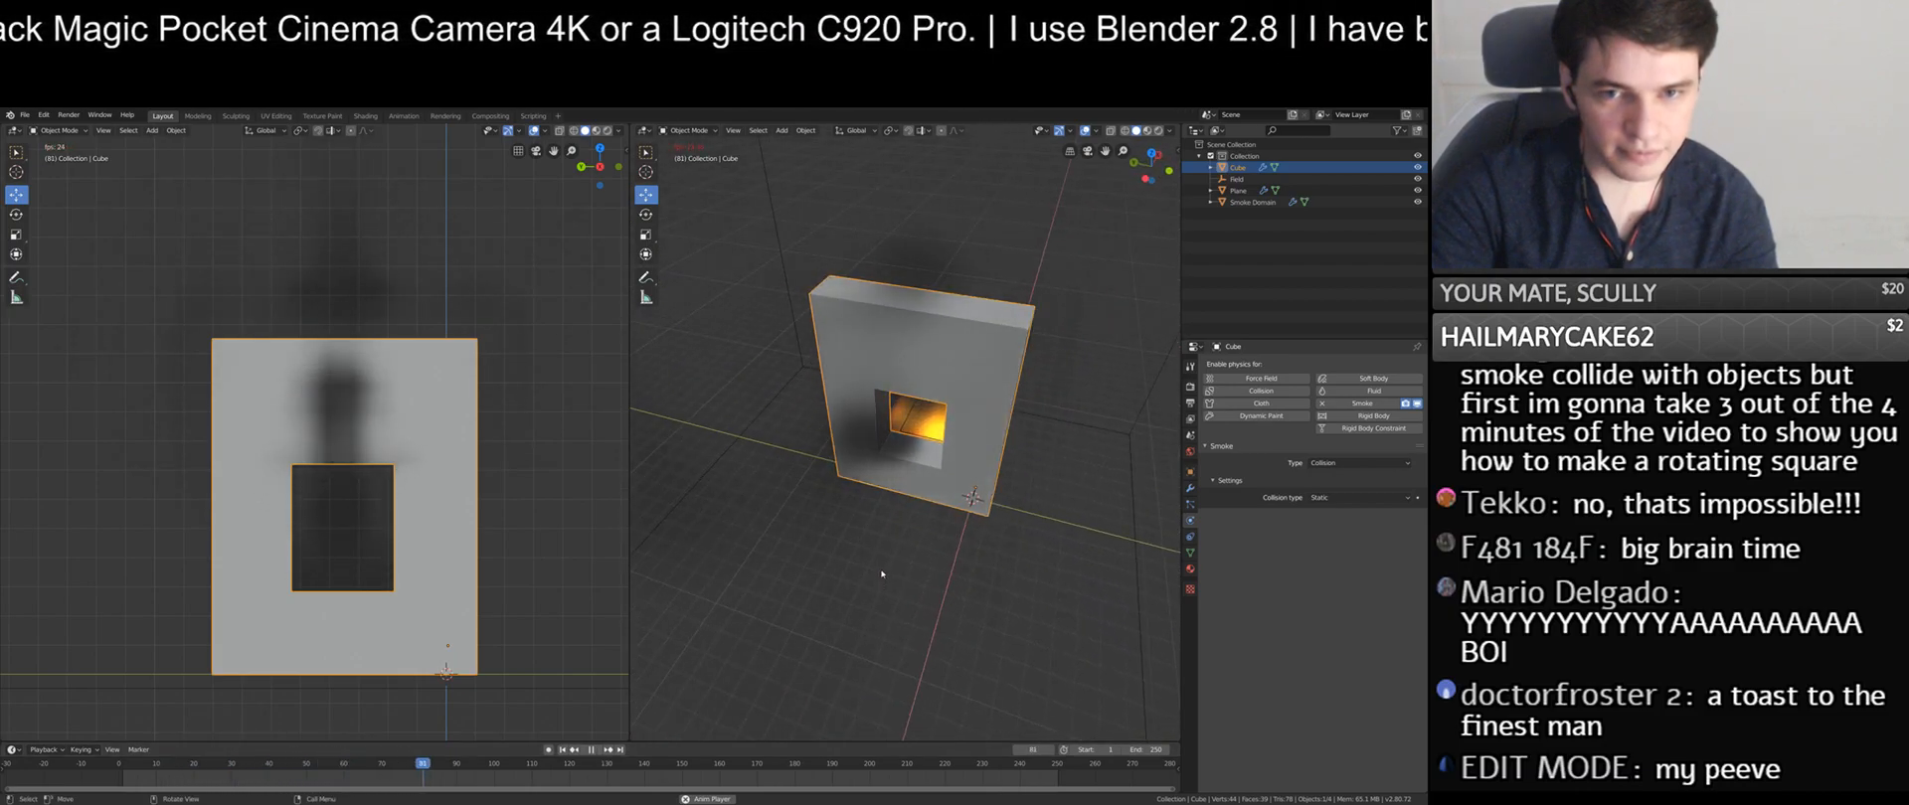
middle_click_drag(880, 585, 795, 532)
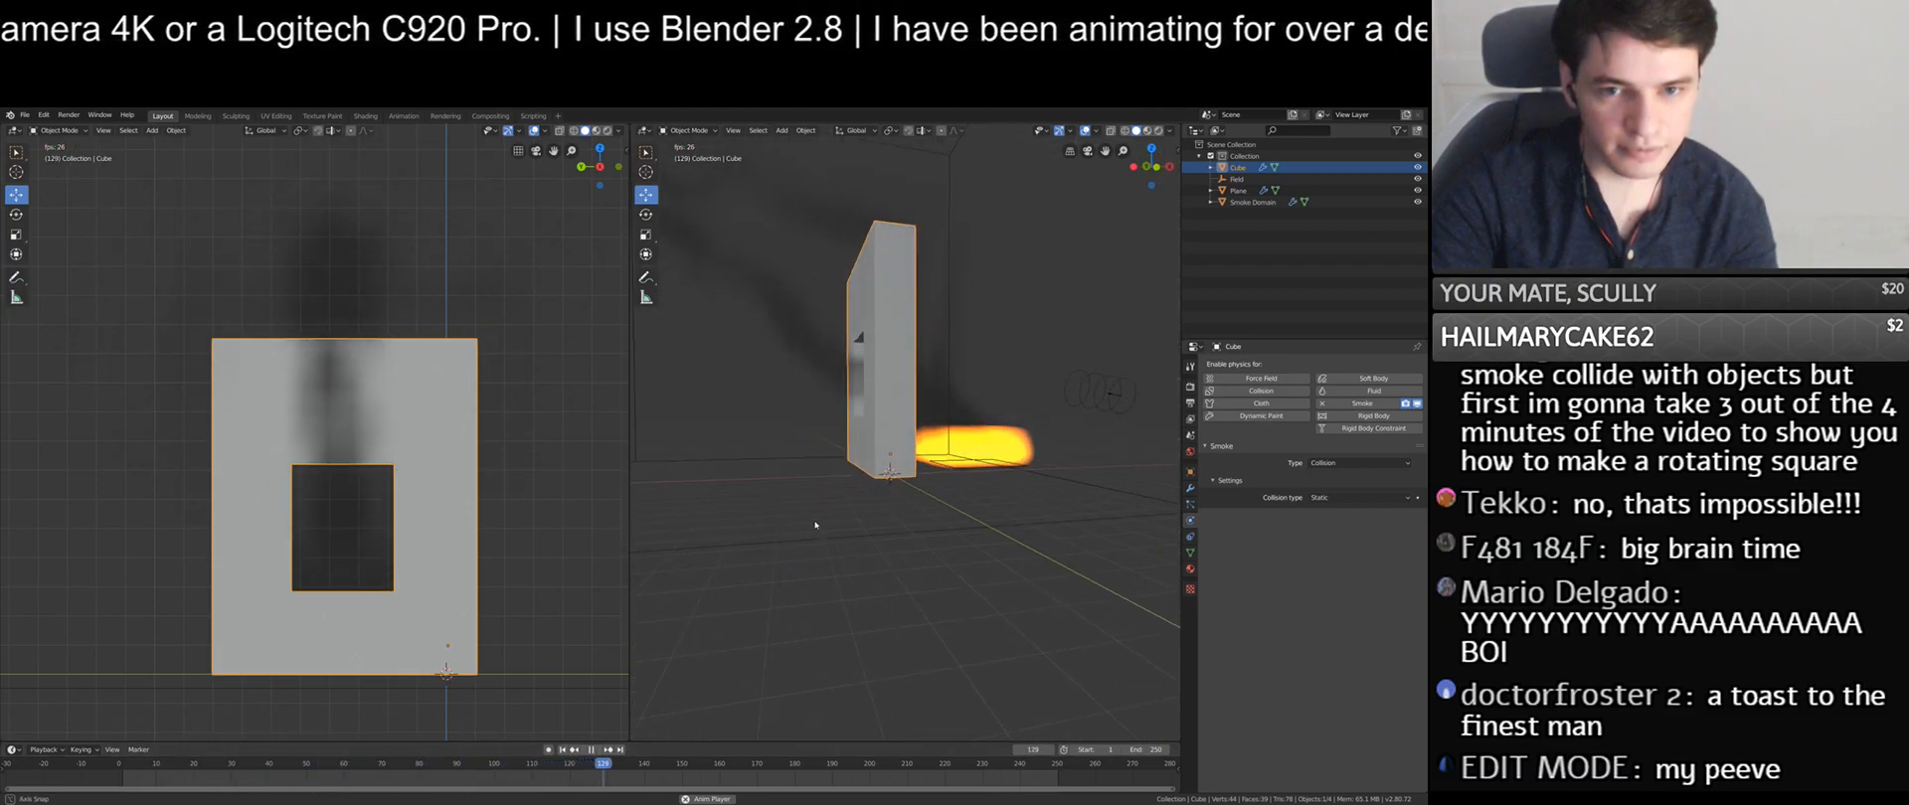
left_click(591, 753)
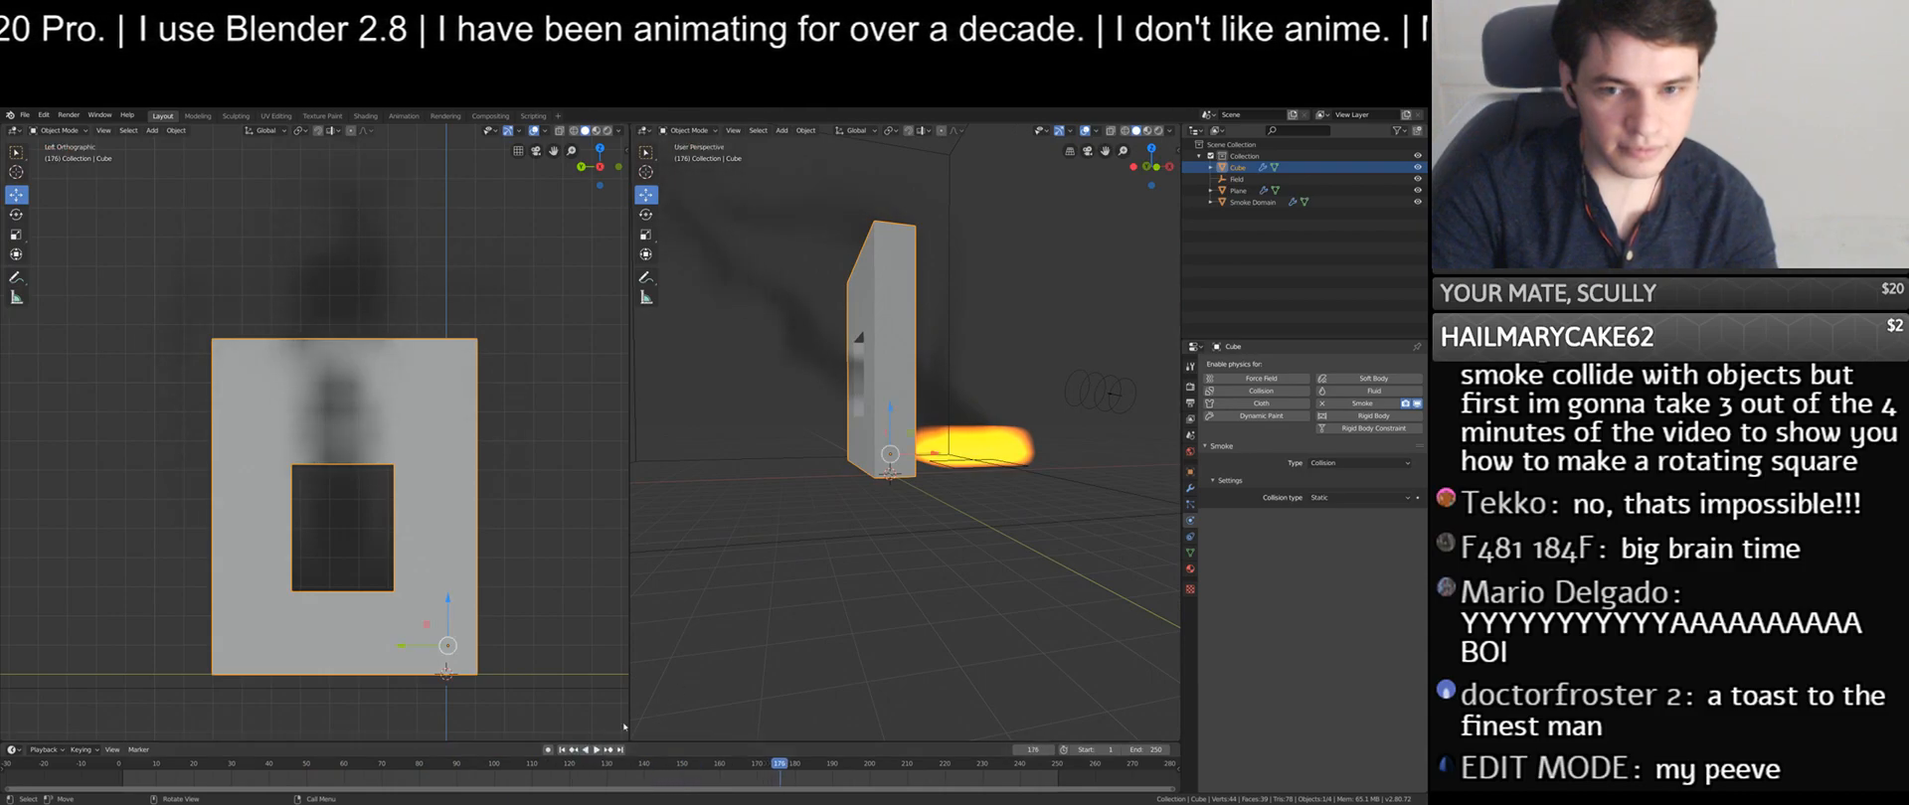
scroll(934, 545, "up", 5)
middle_click_drag(935, 545, 974, 534)
left_click(974, 534)
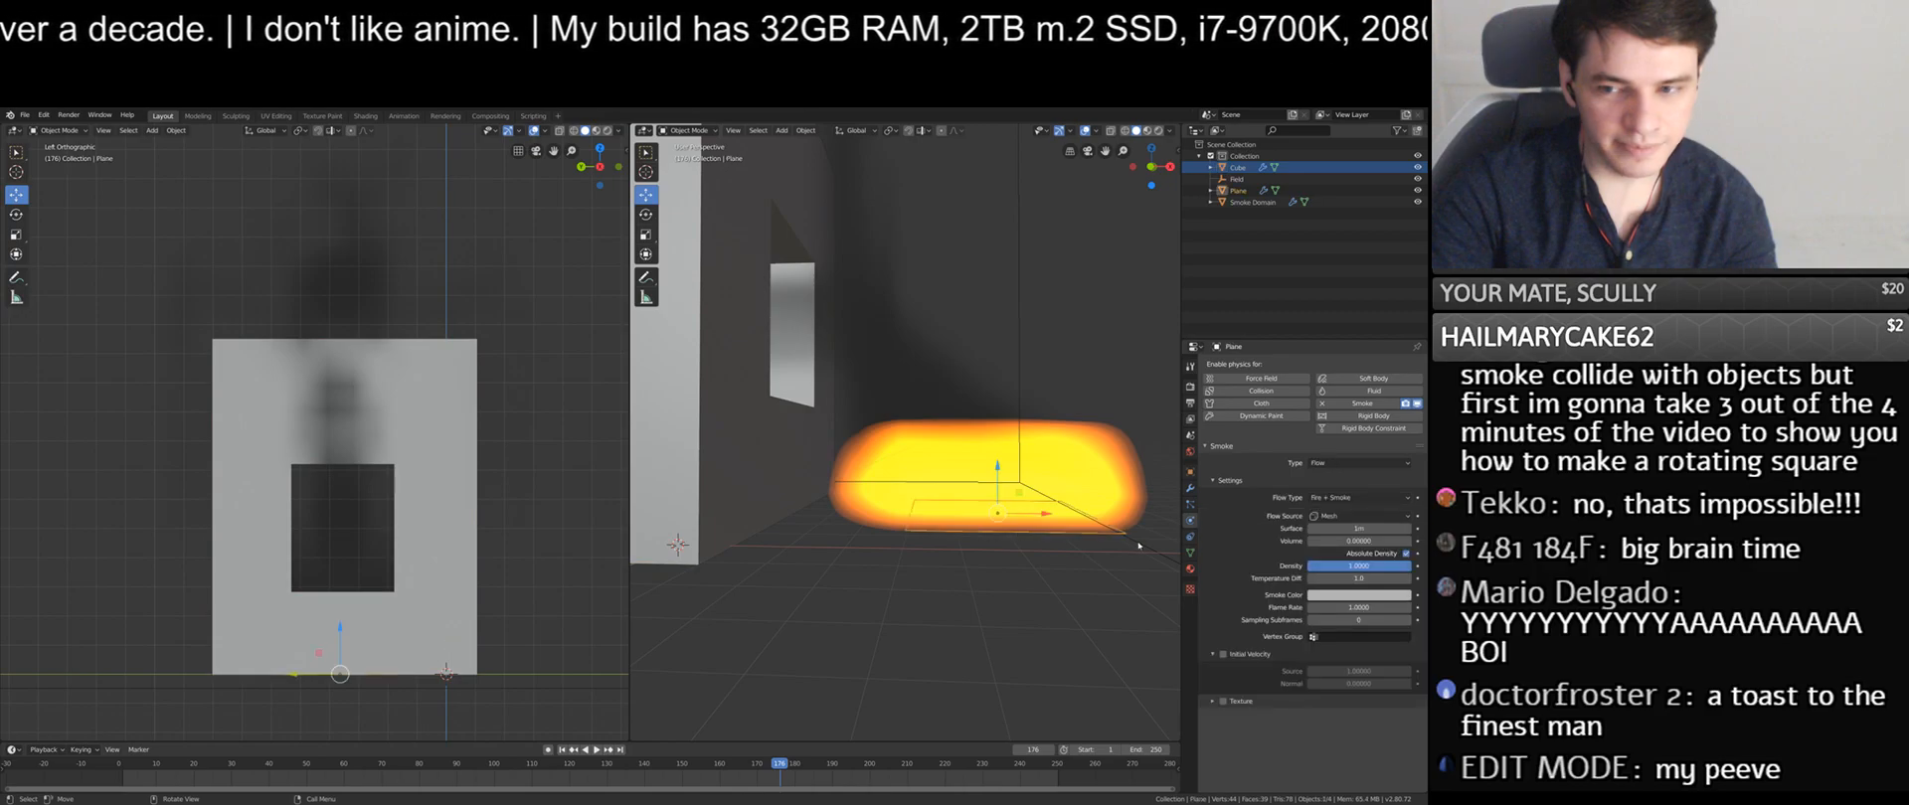
scroll(1138, 545, "down", 5)
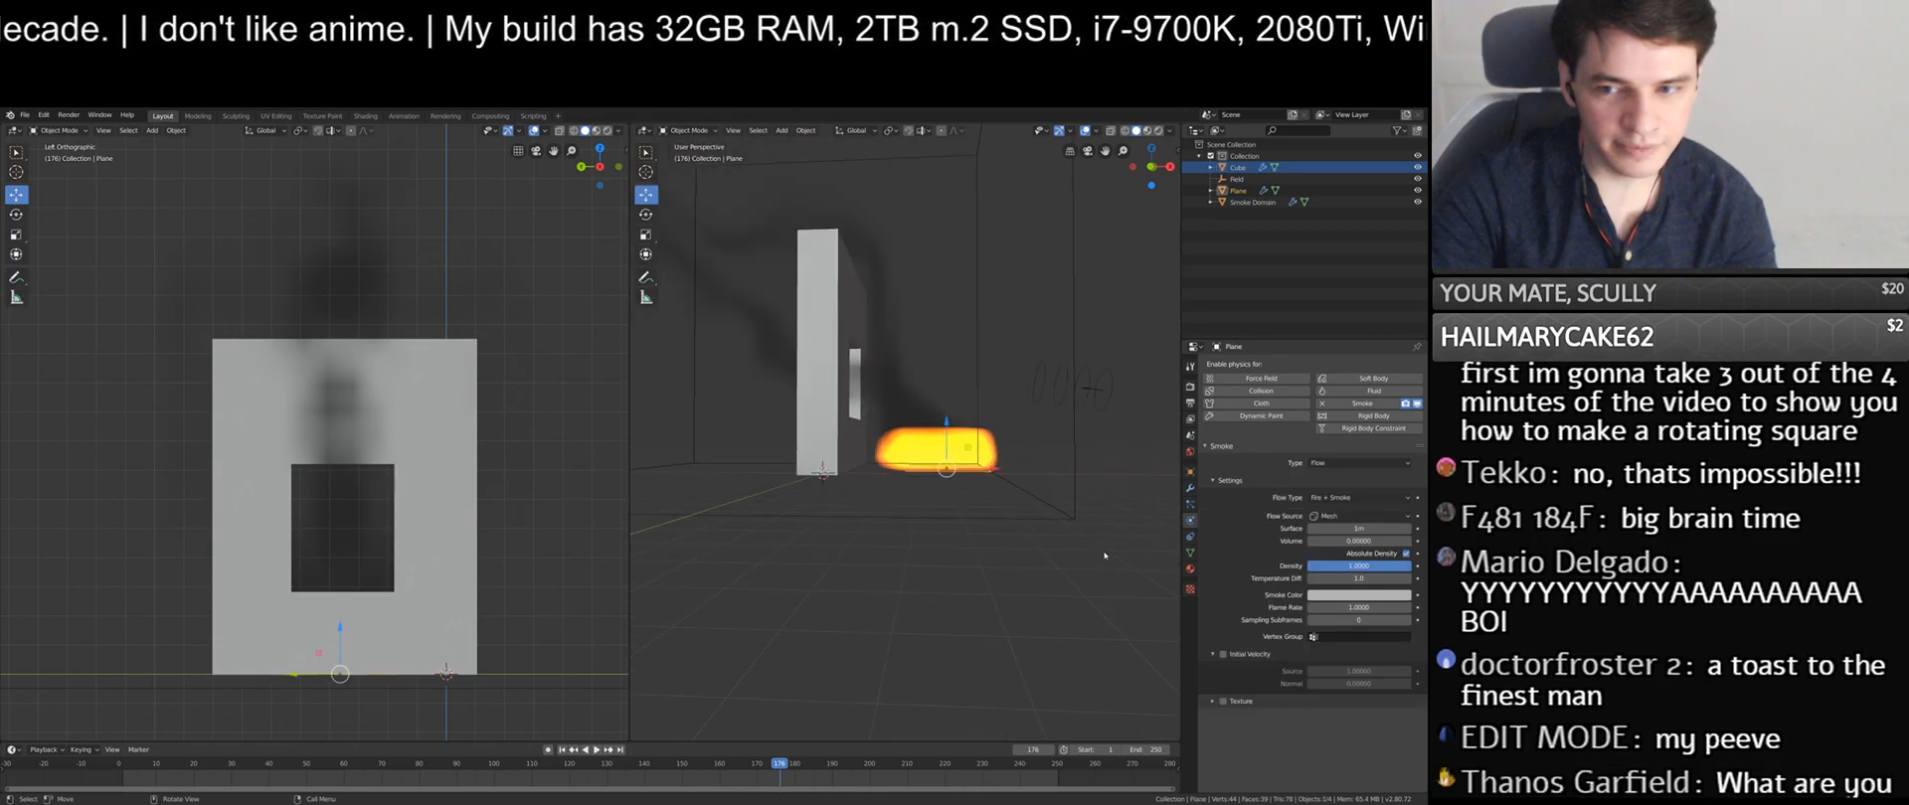
- Set the smoke domain's Resolution Divisions to 100
left_click(1078, 502)
scroll(1078, 502, "up", 3)
left_click(1388, 496)
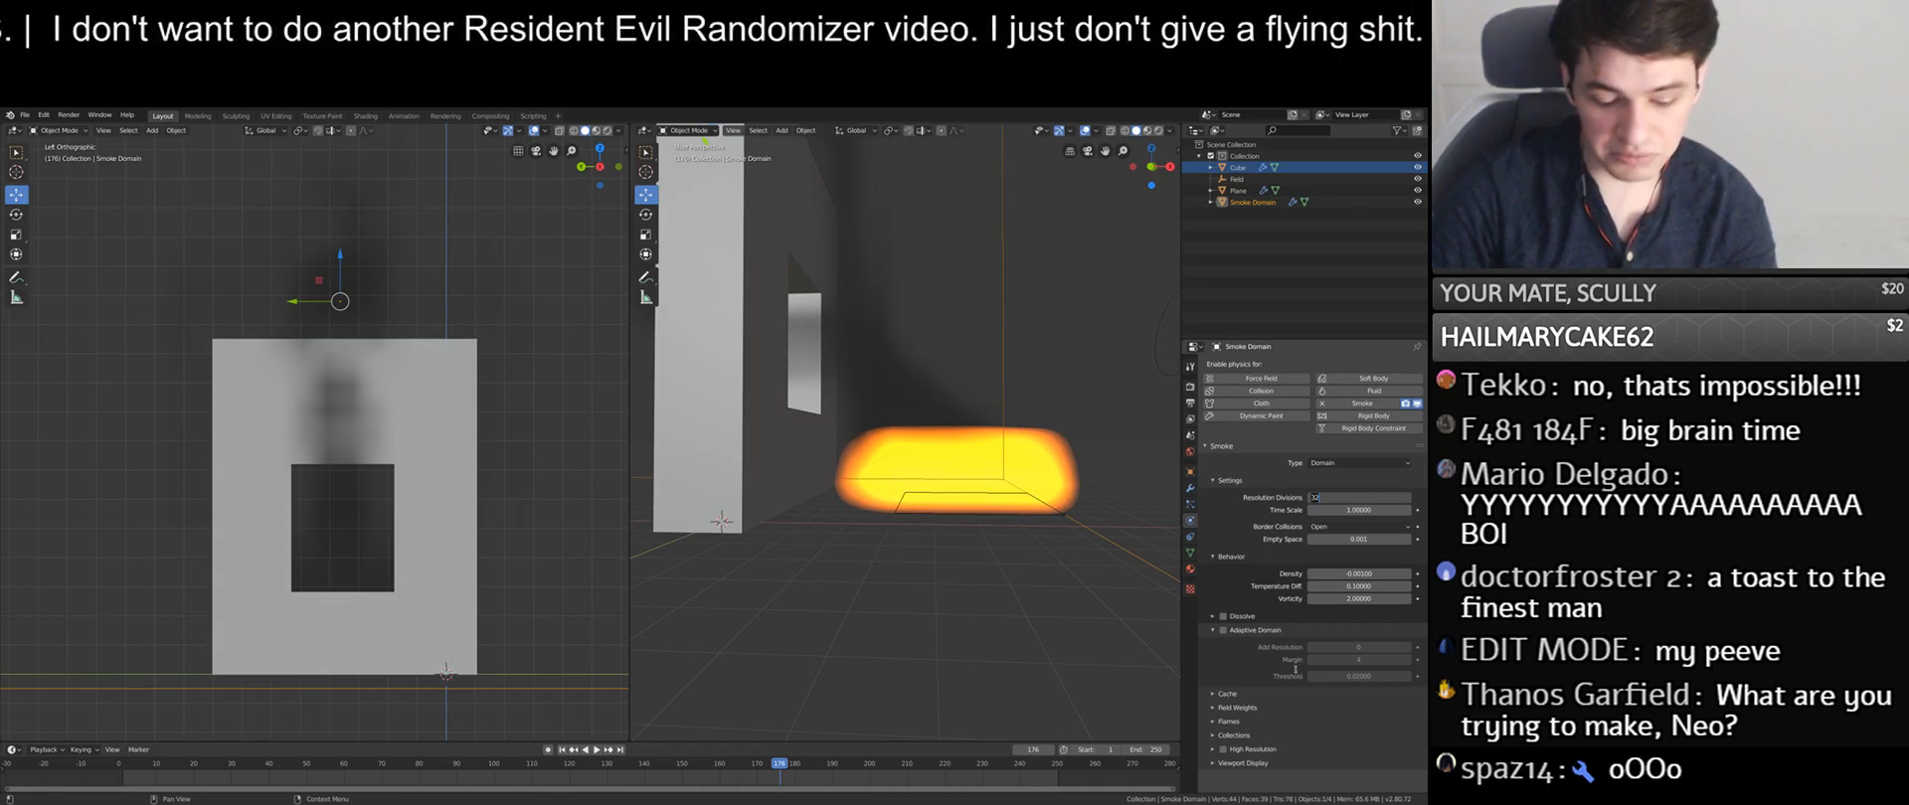
type("100")
key("Return")
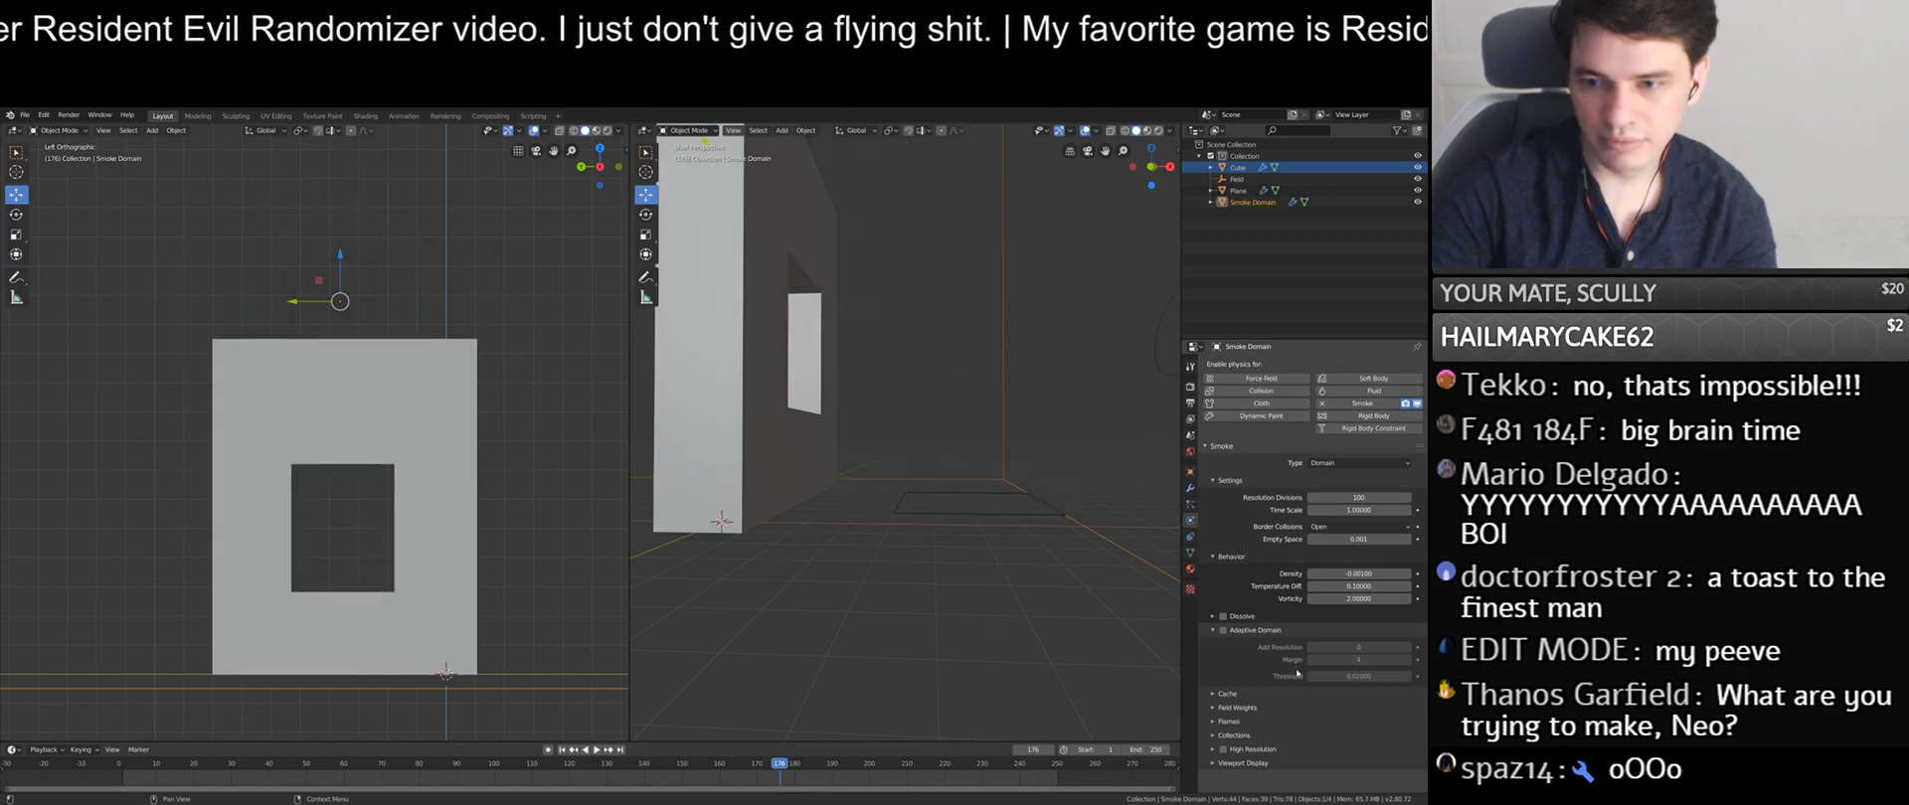
- Enable High Resolution on the smoke domain with Full Sample flow sampling and Resolution Divisions of 3
left_click(1224, 748)
scroll(1225, 745, "down", 1)
left_click(1222, 732)
scroll(1358, 714, "down", 2)
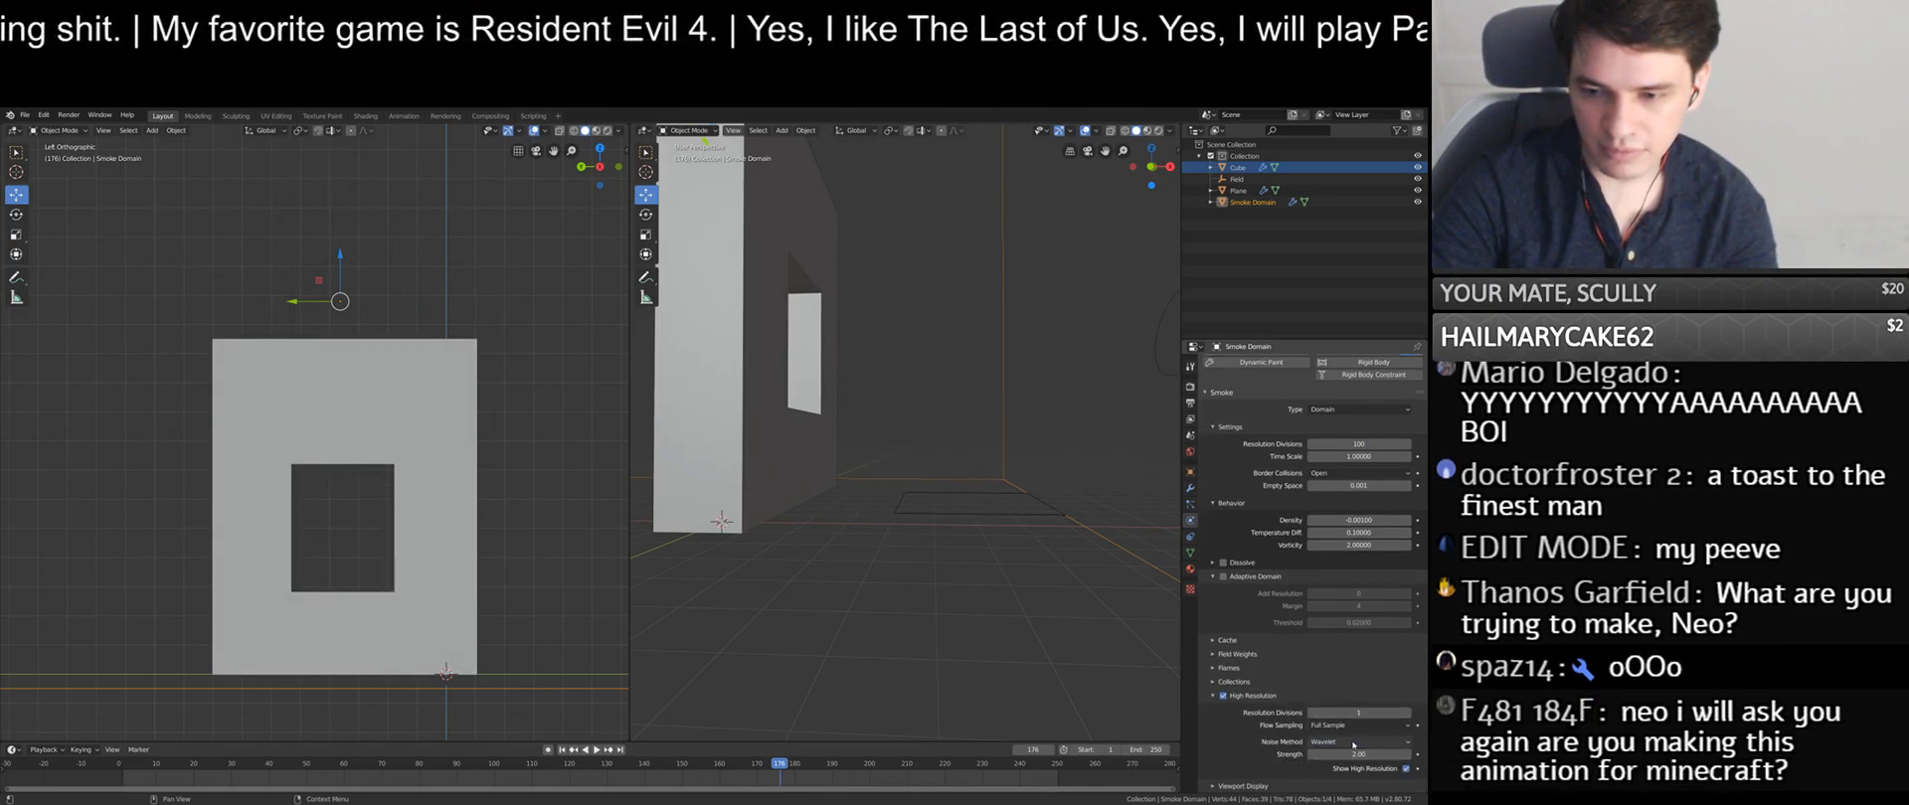
left_click(1359, 727)
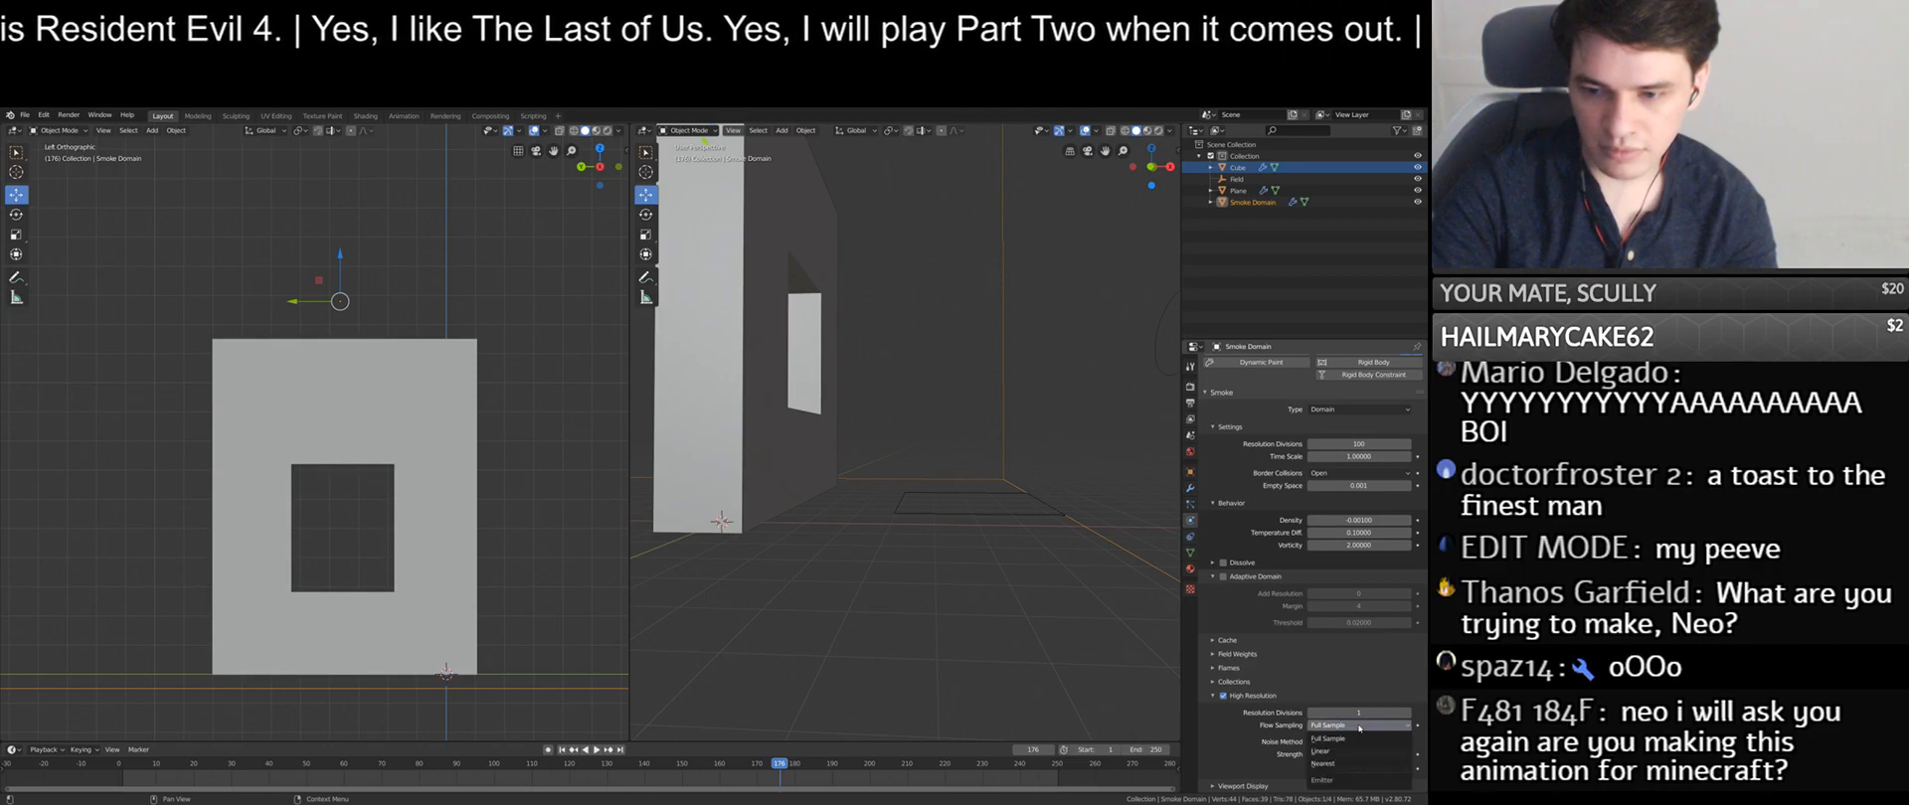
left_click(1350, 739)
left_click(1344, 713)
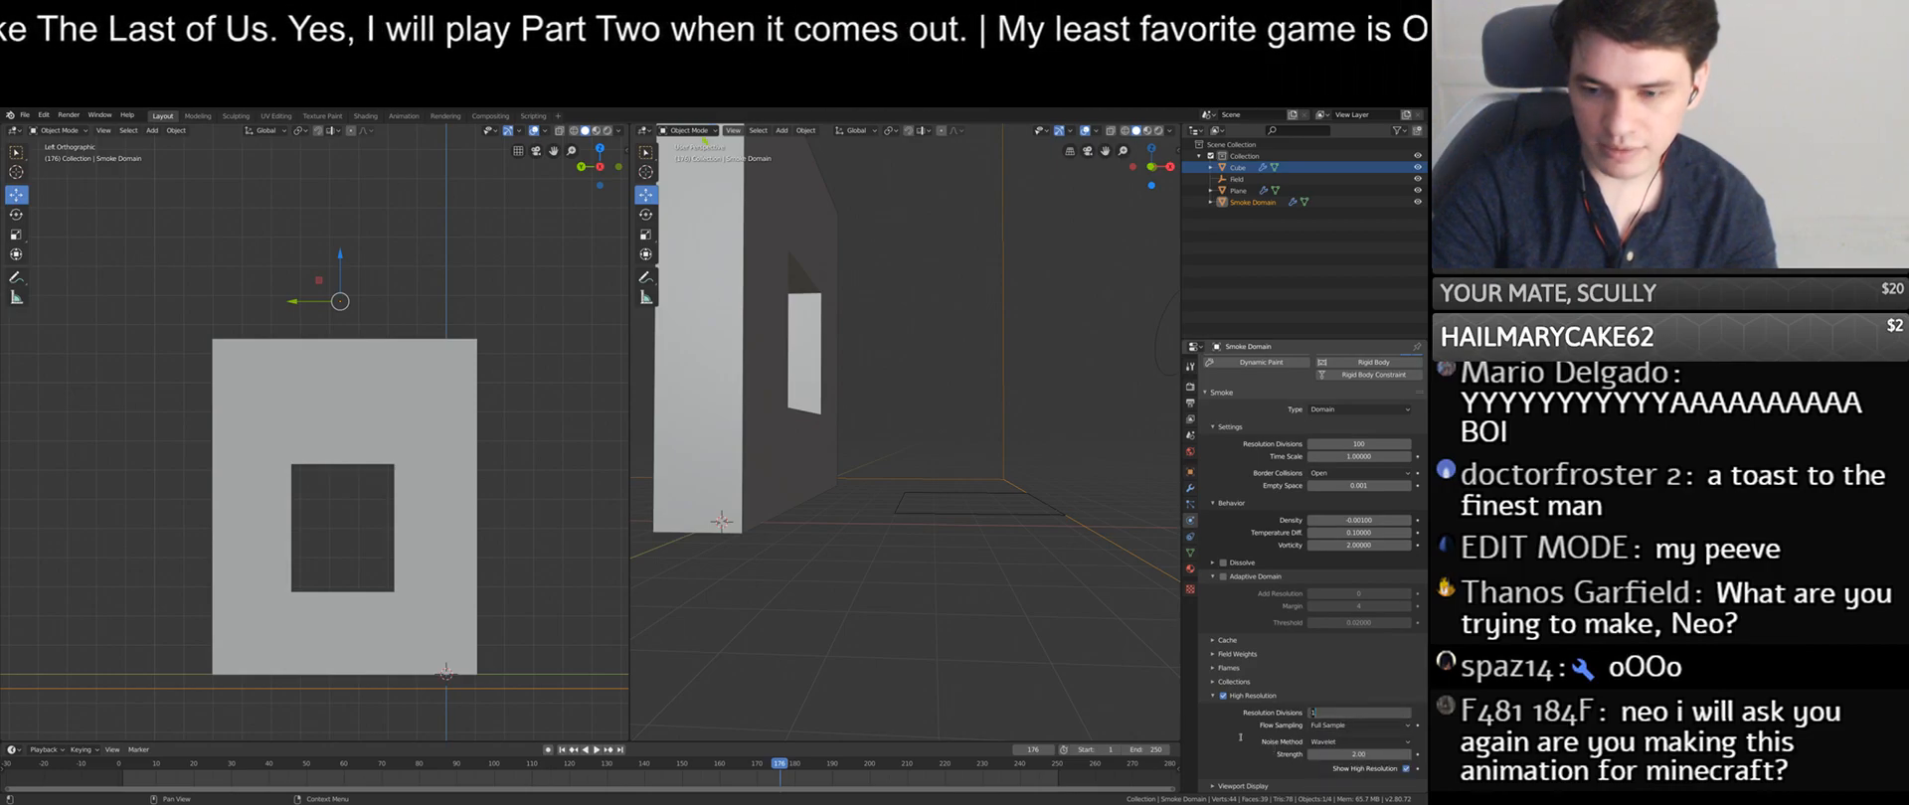
type("3")
key("Return")
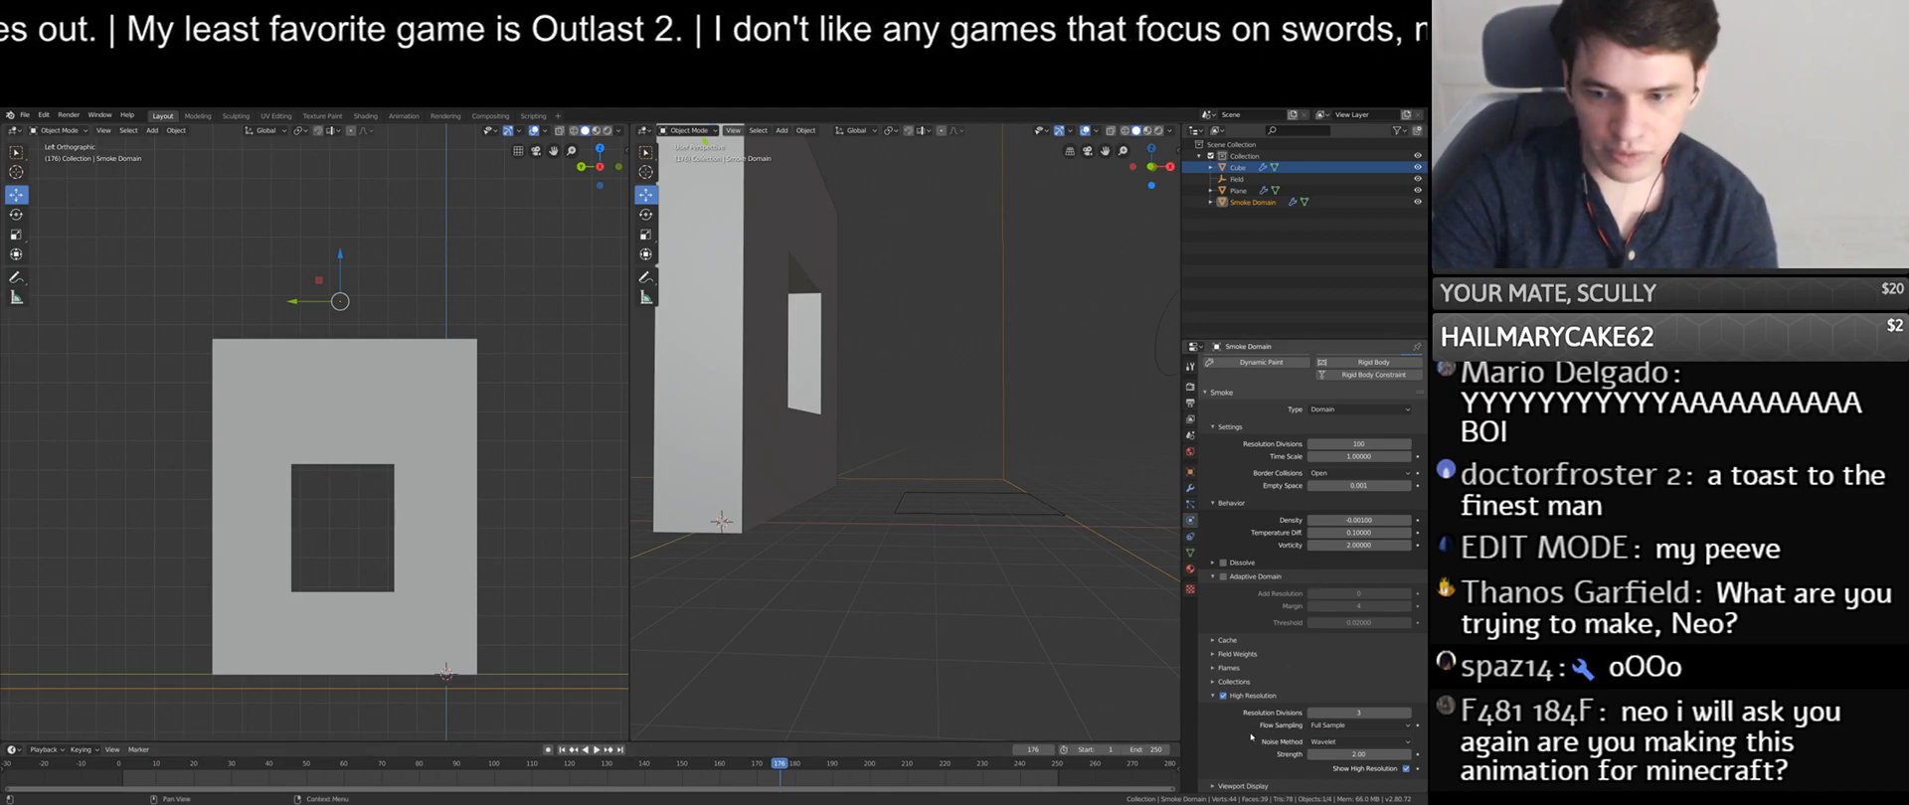
left_click(1190, 537)
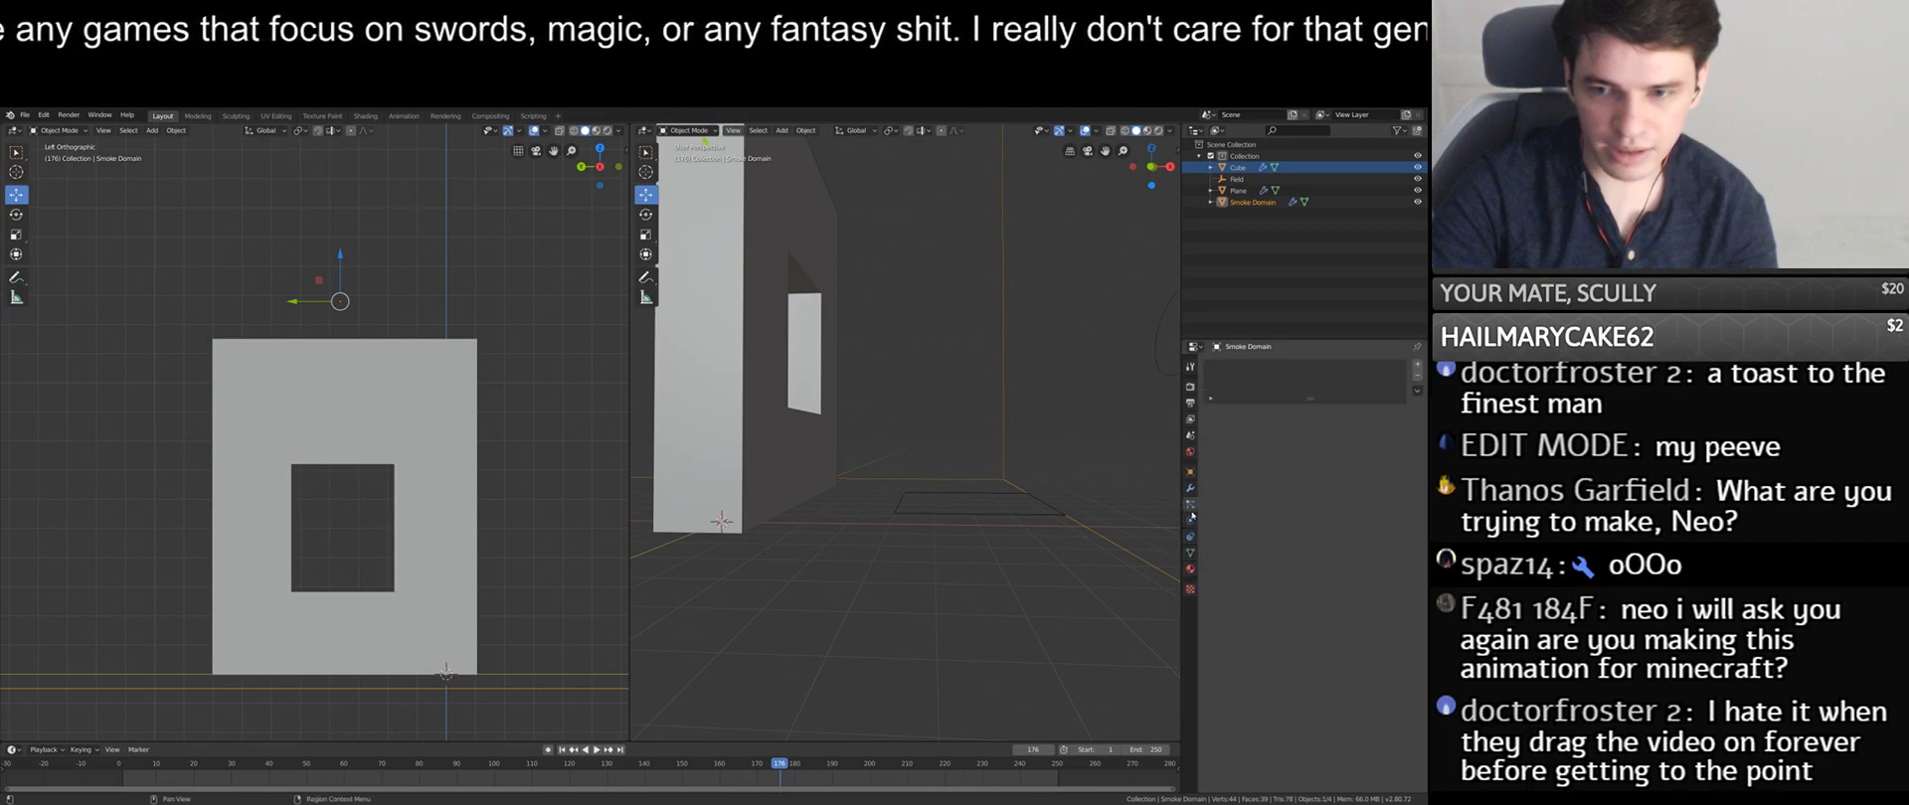
left_click(1190, 520)
left_click(961, 515)
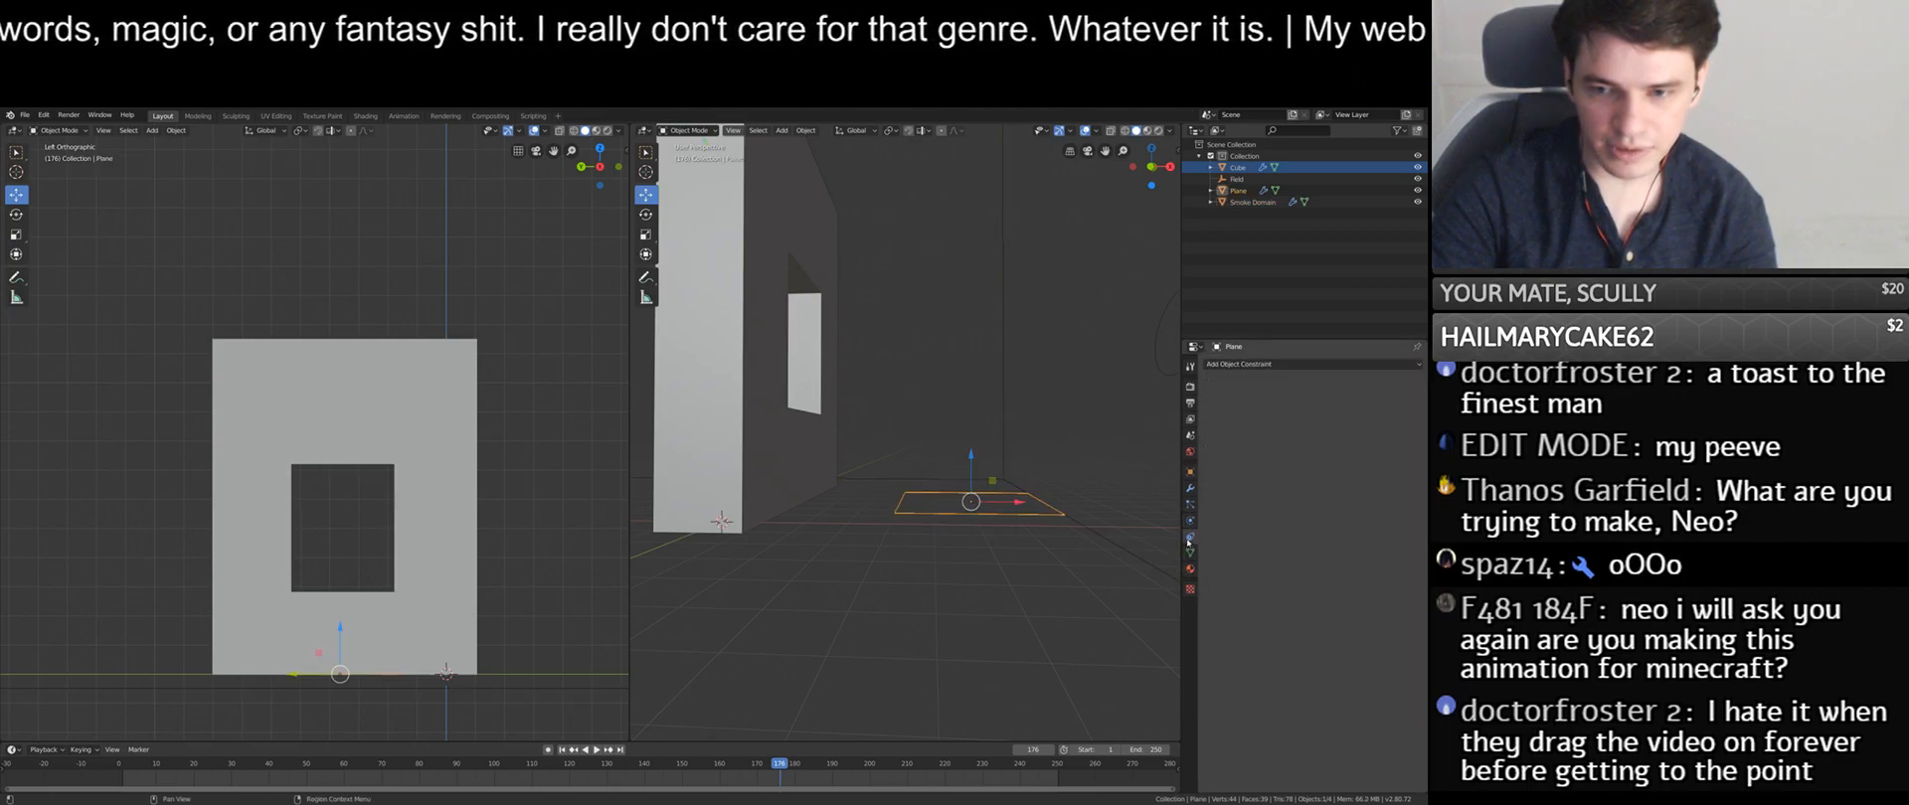
middle_click_drag(1033, 557, 1089, 572)
left_click(1105, 559)
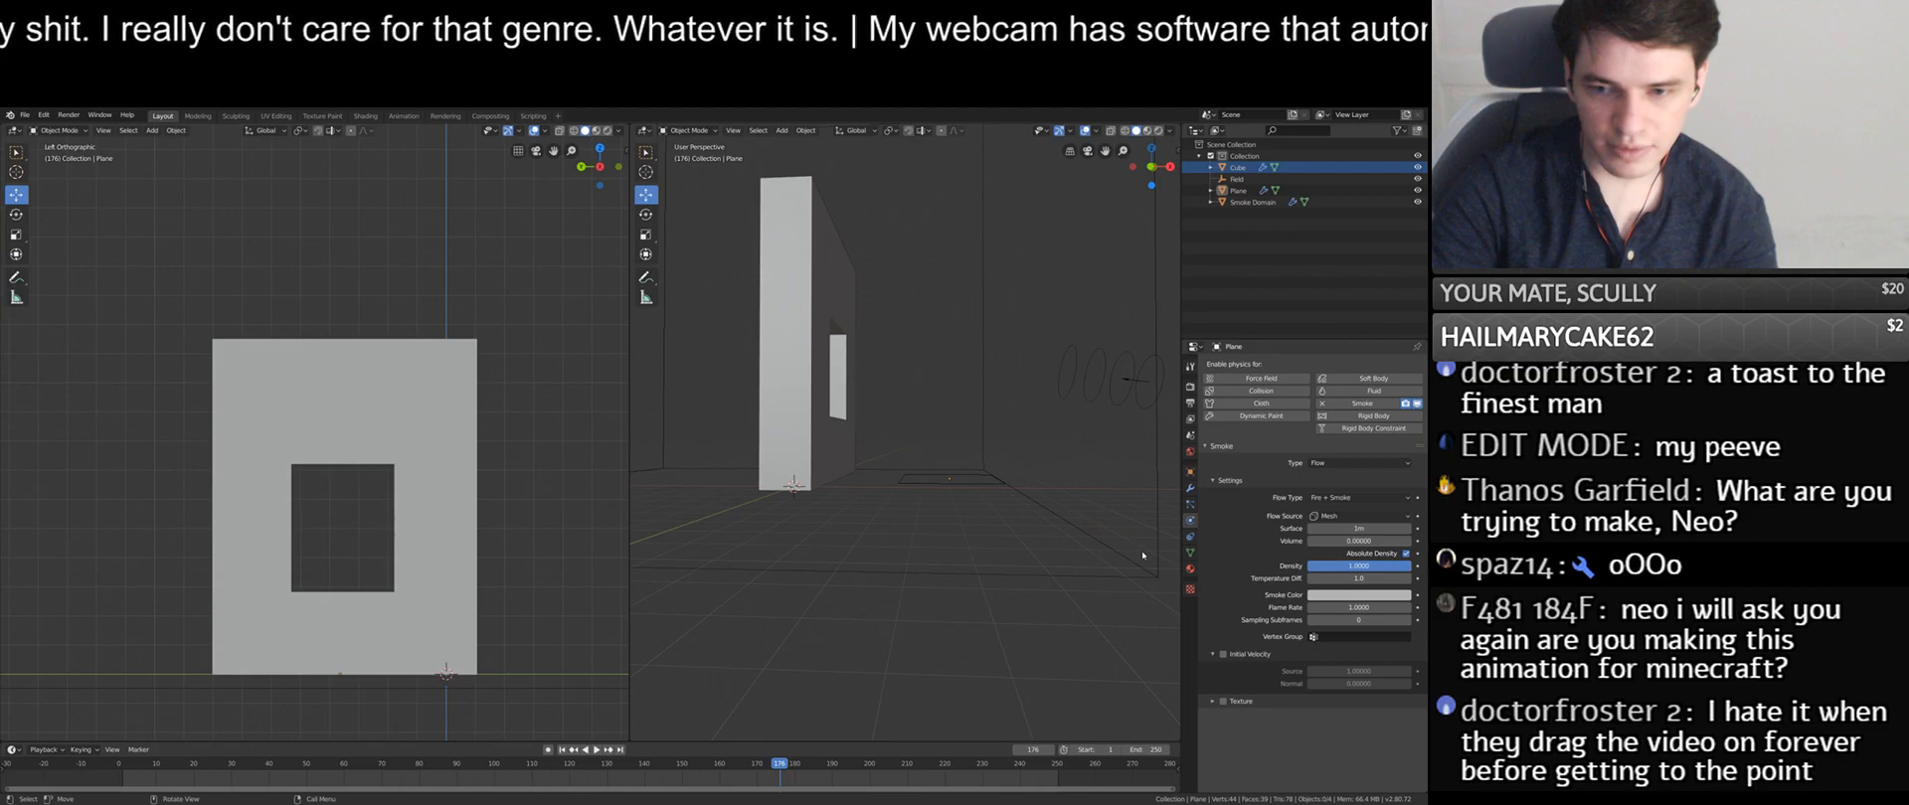
- Select the smoke domain and set its cache simulation end frame to 150
left_click(1143, 557)
scroll(1221, 693, "down", 3)
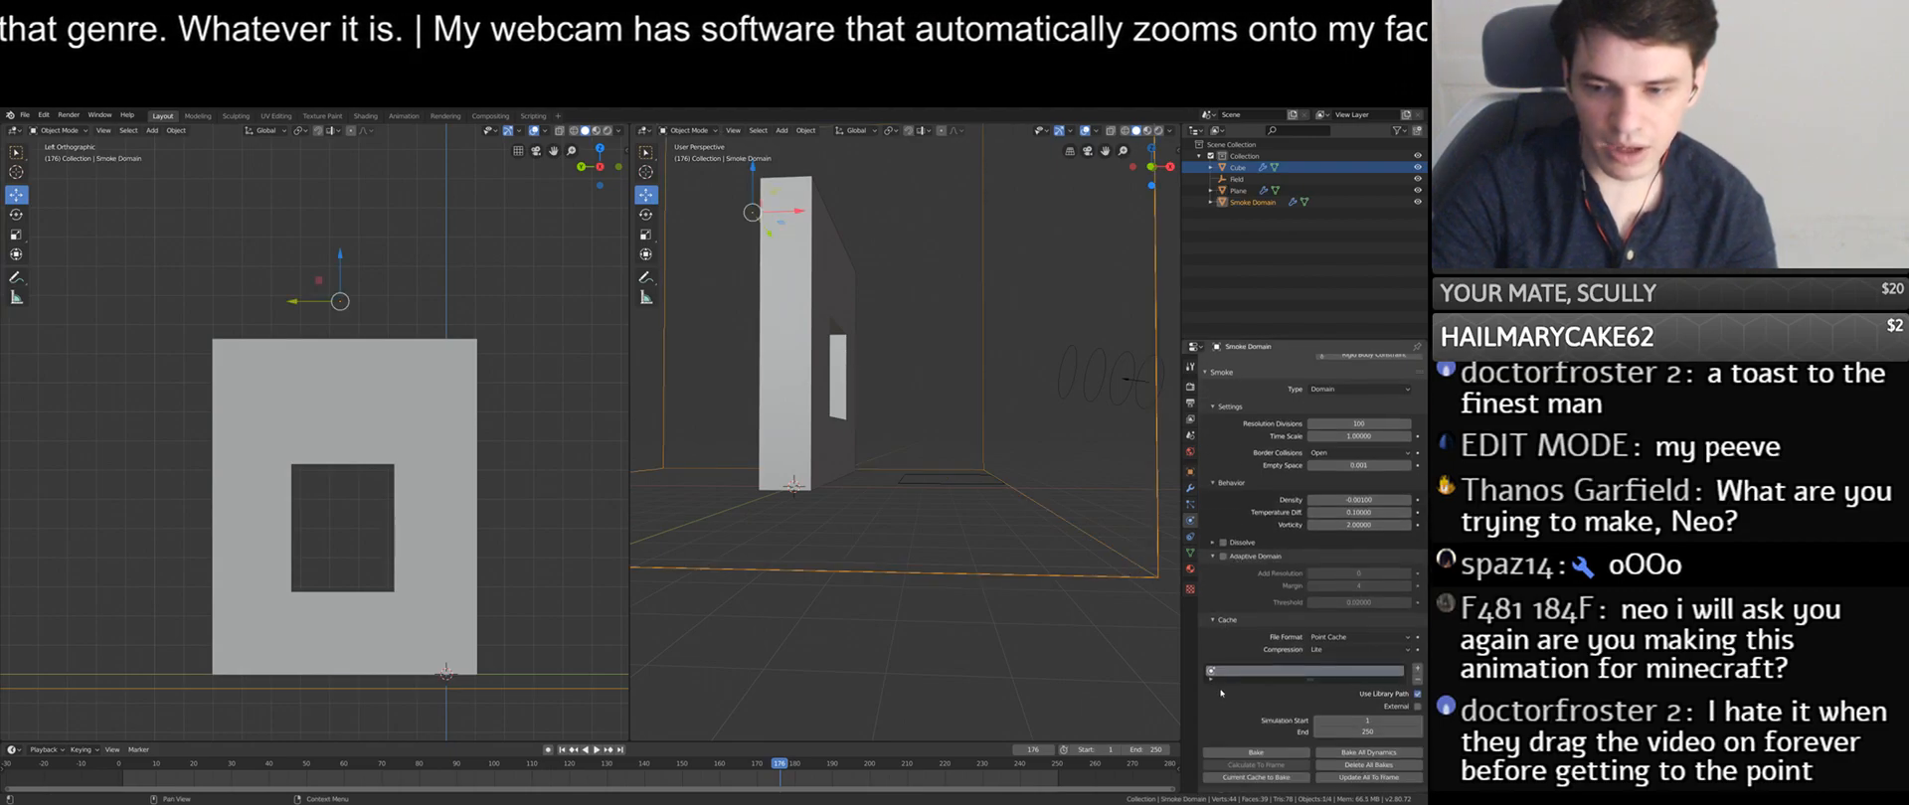
scroll(1221, 693, "down", 3)
double_click(1356, 641)
type("150")
key("Return")
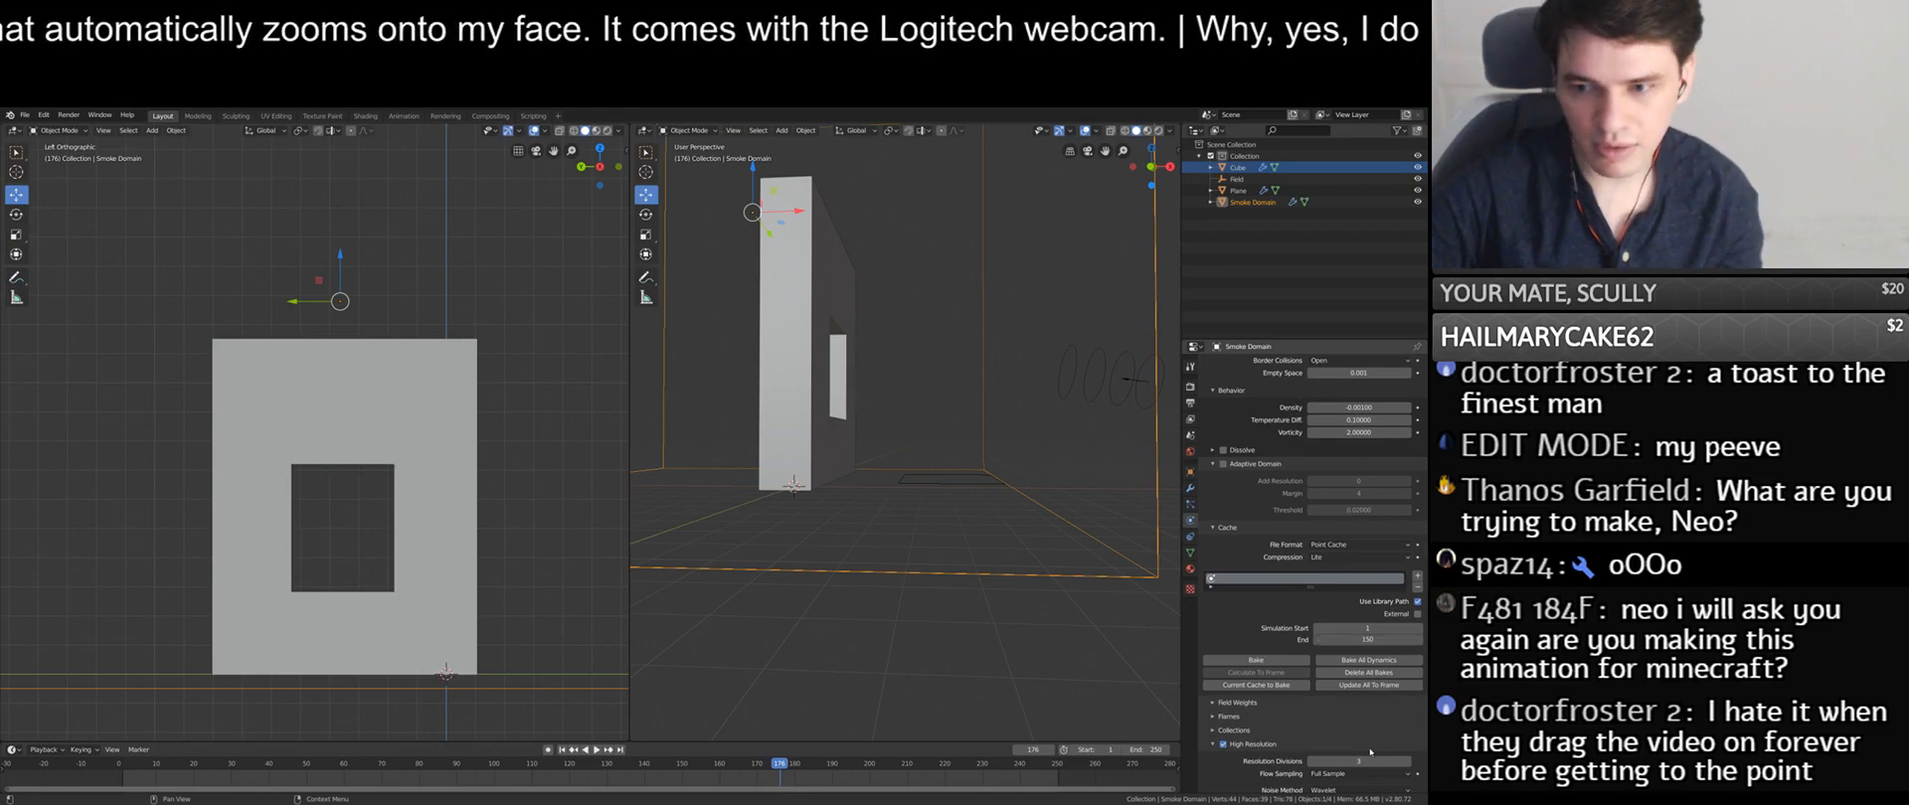
- Try to bake the smoke simulation from the first frame, cancel the bake, and delete the baked data
left_click(562, 750)
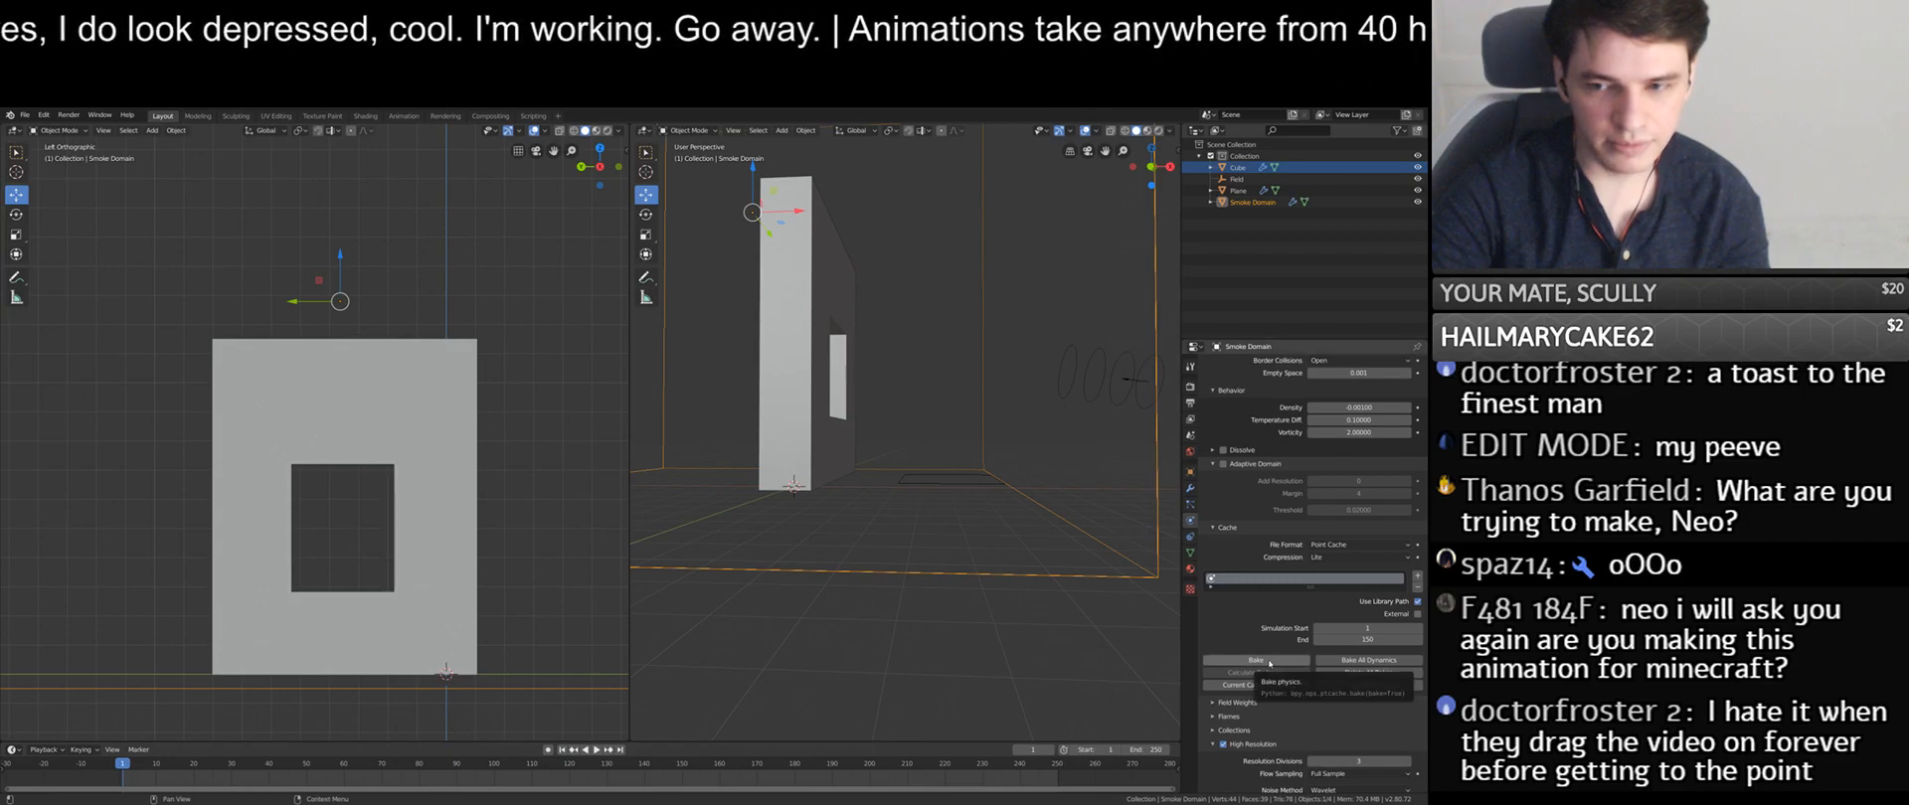
left_click(1269, 662)
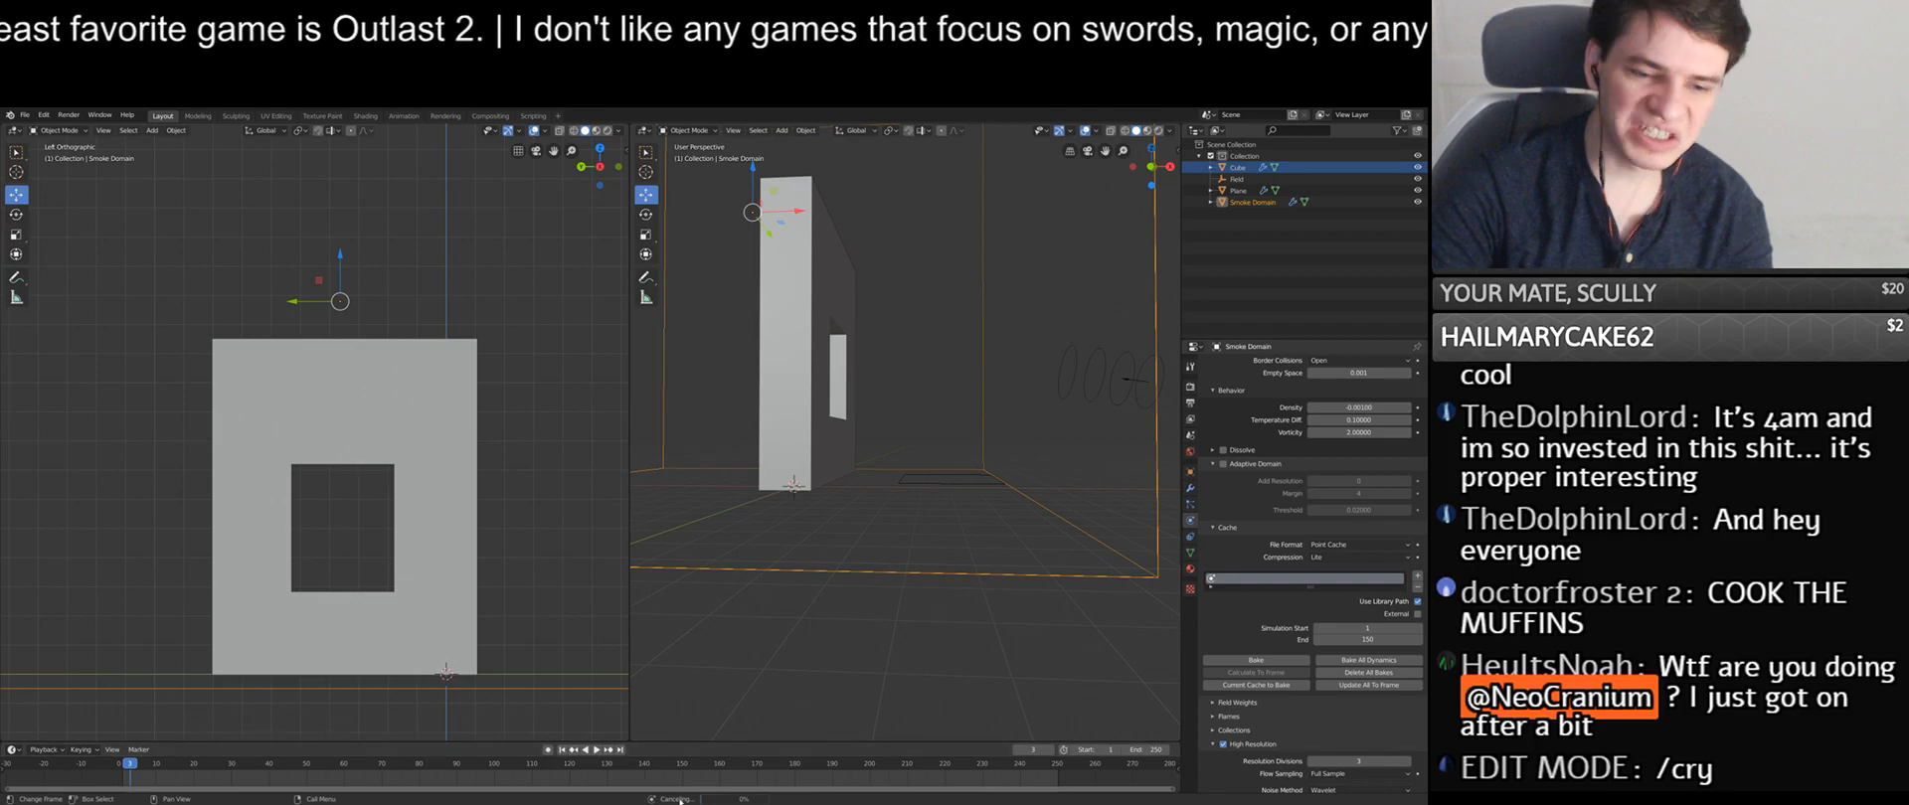
left_click(792, 800)
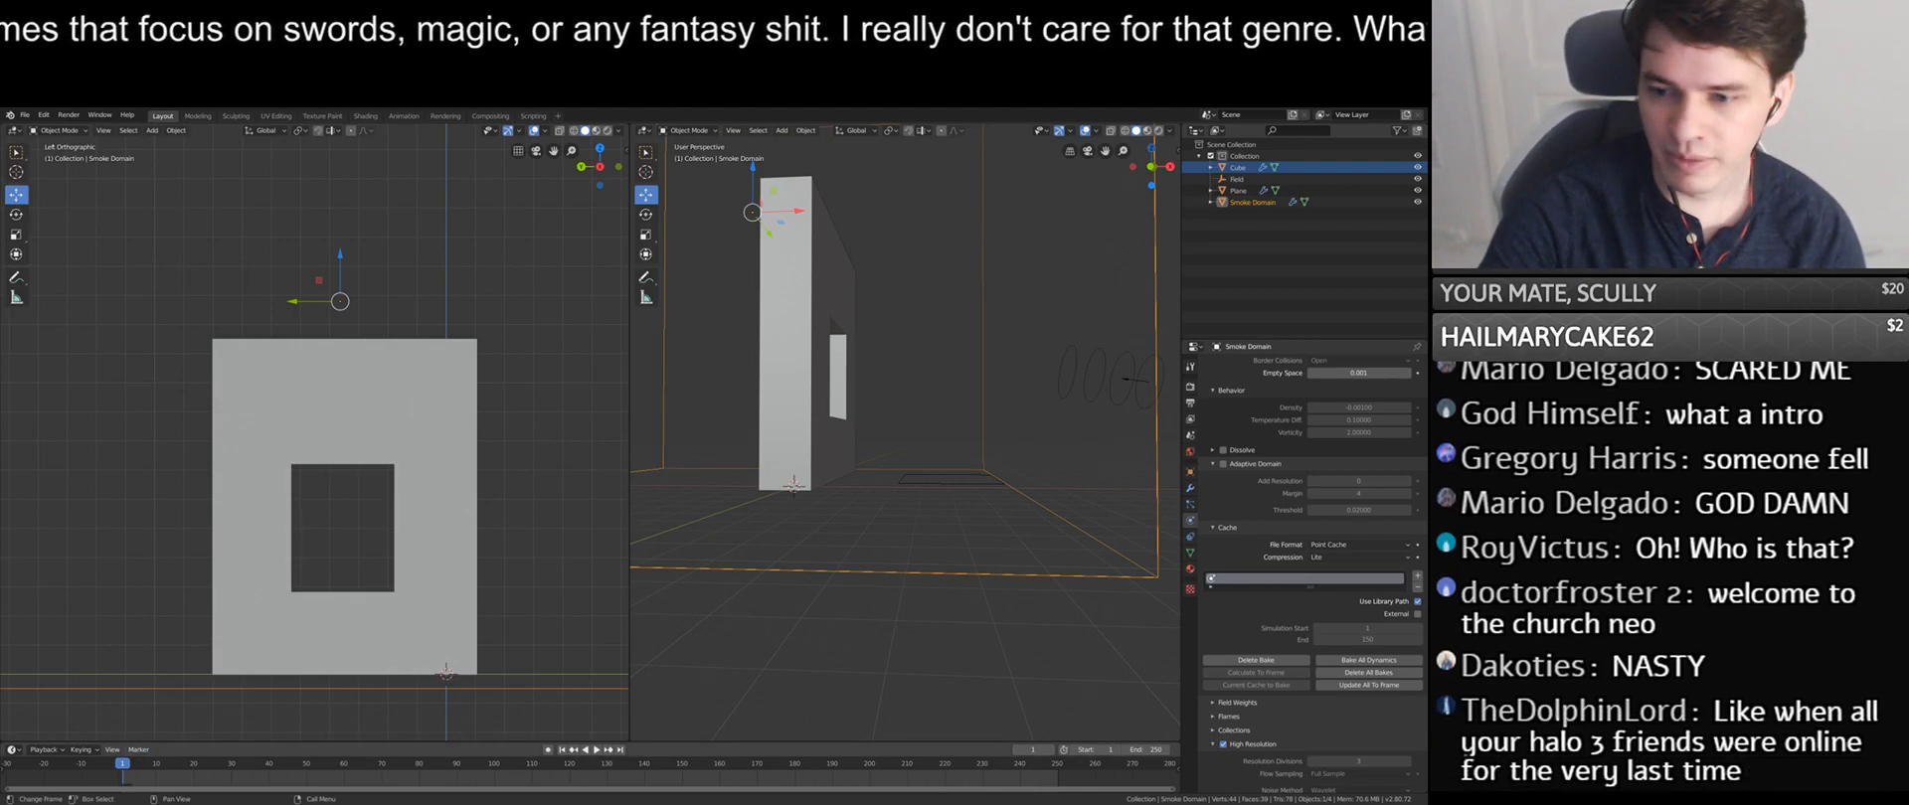
left_click(1237, 661)
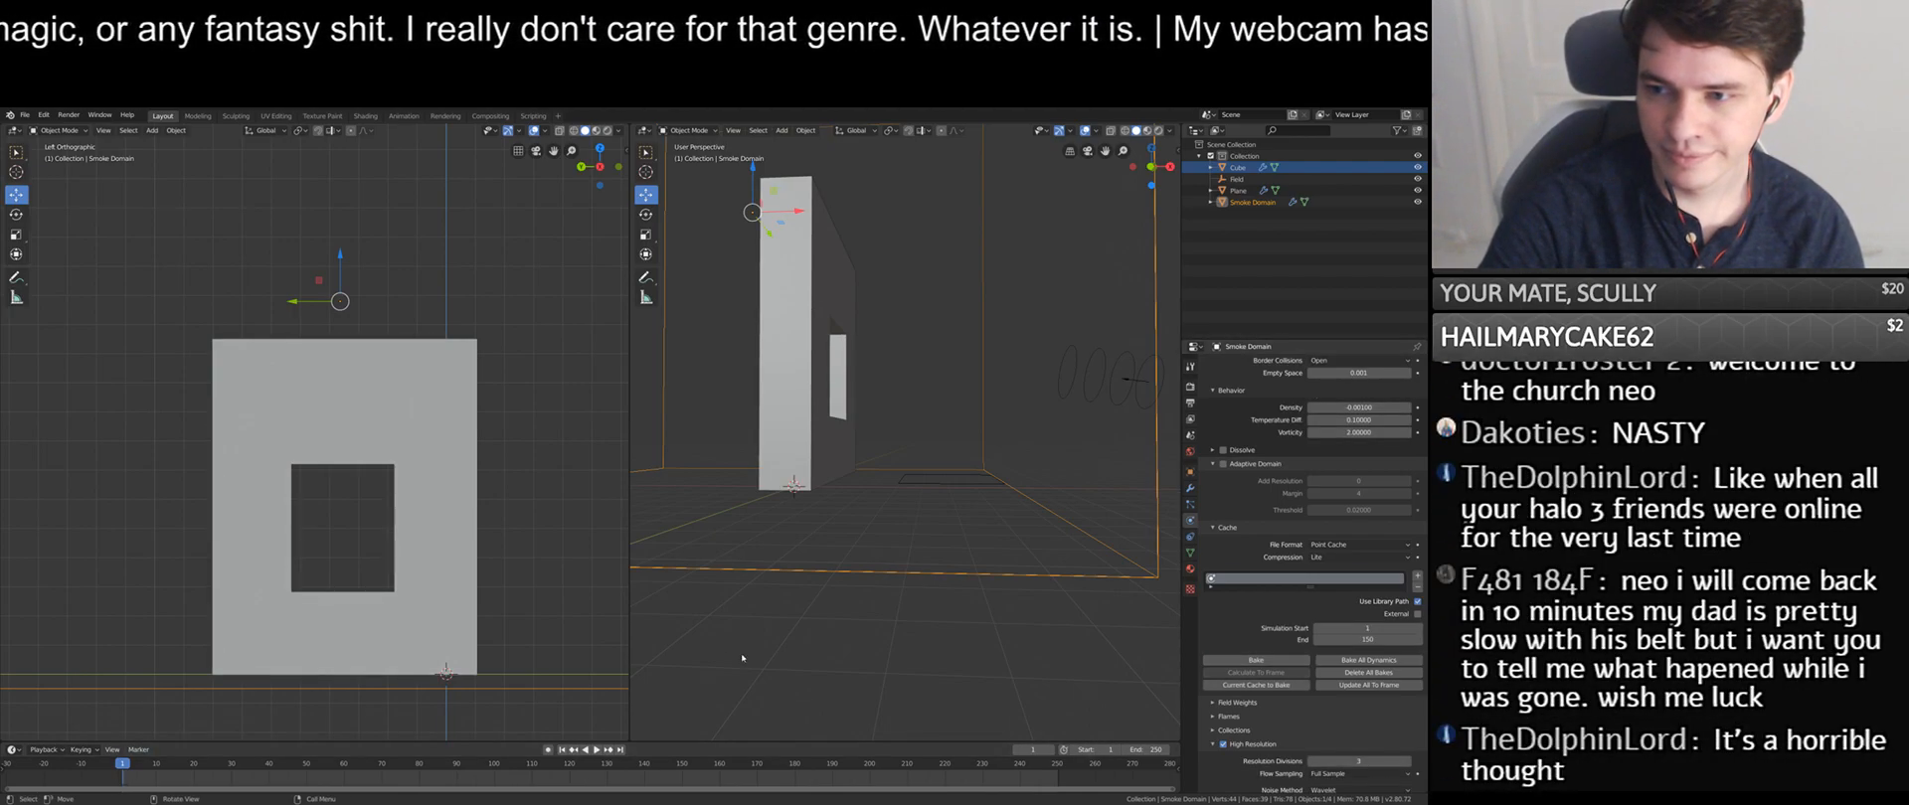
- Turn off High Resolution on the smoke domain, play the simulation, and stop it
scroll(1243, 684, "down", 2)
left_click(1233, 696)
left_click(596, 750)
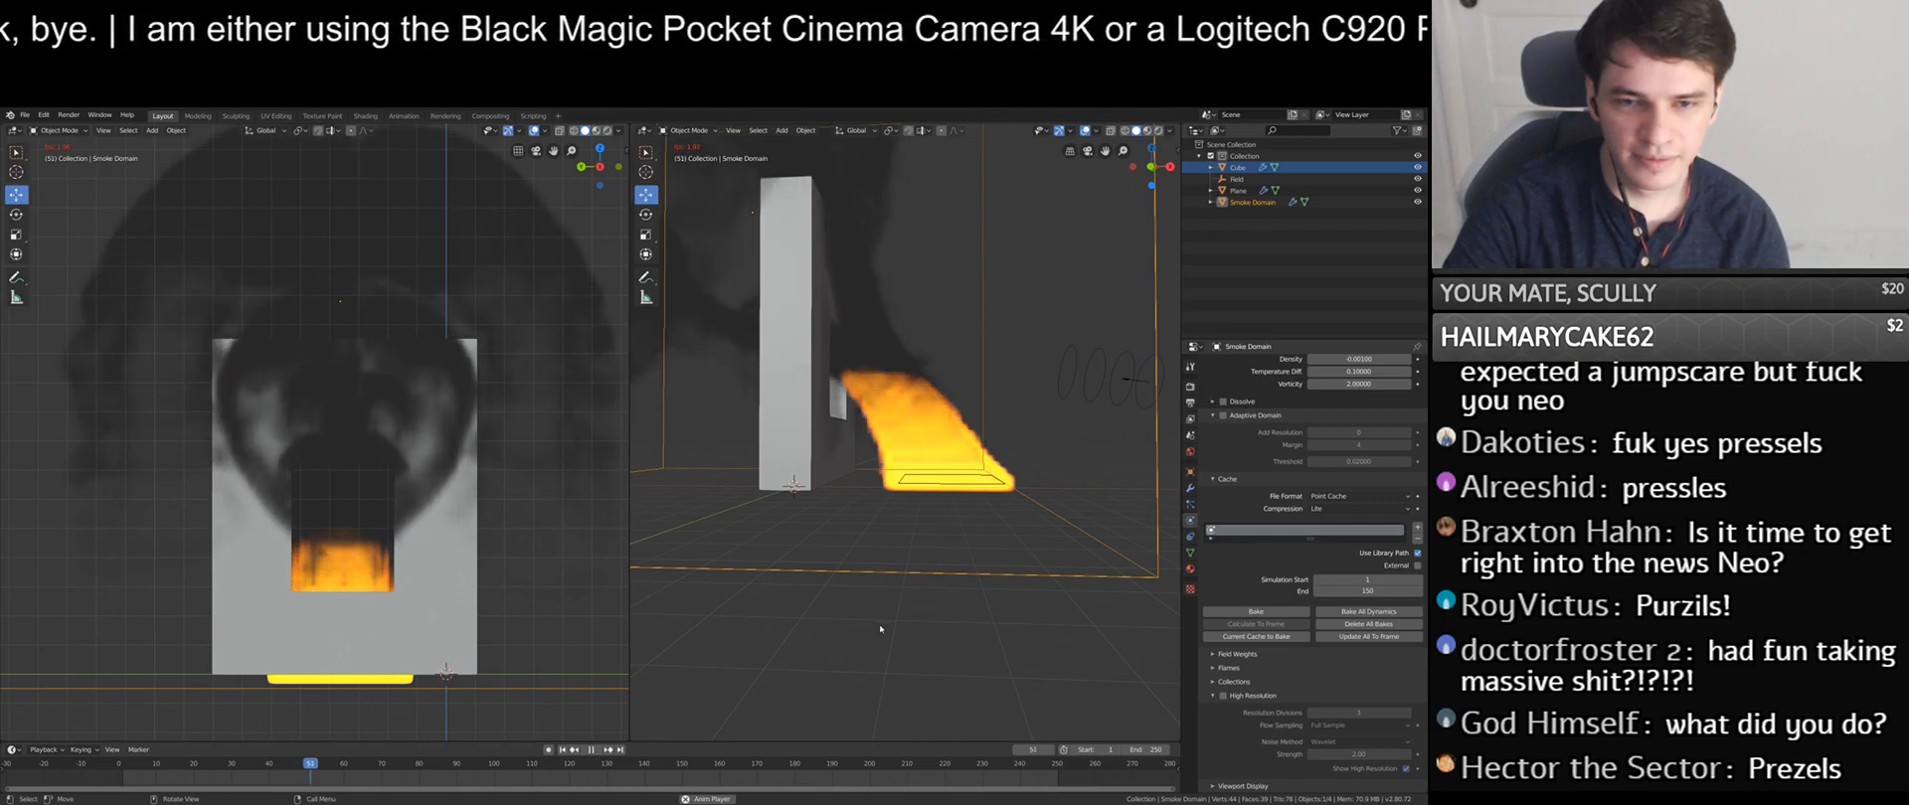
left_click(590, 750)
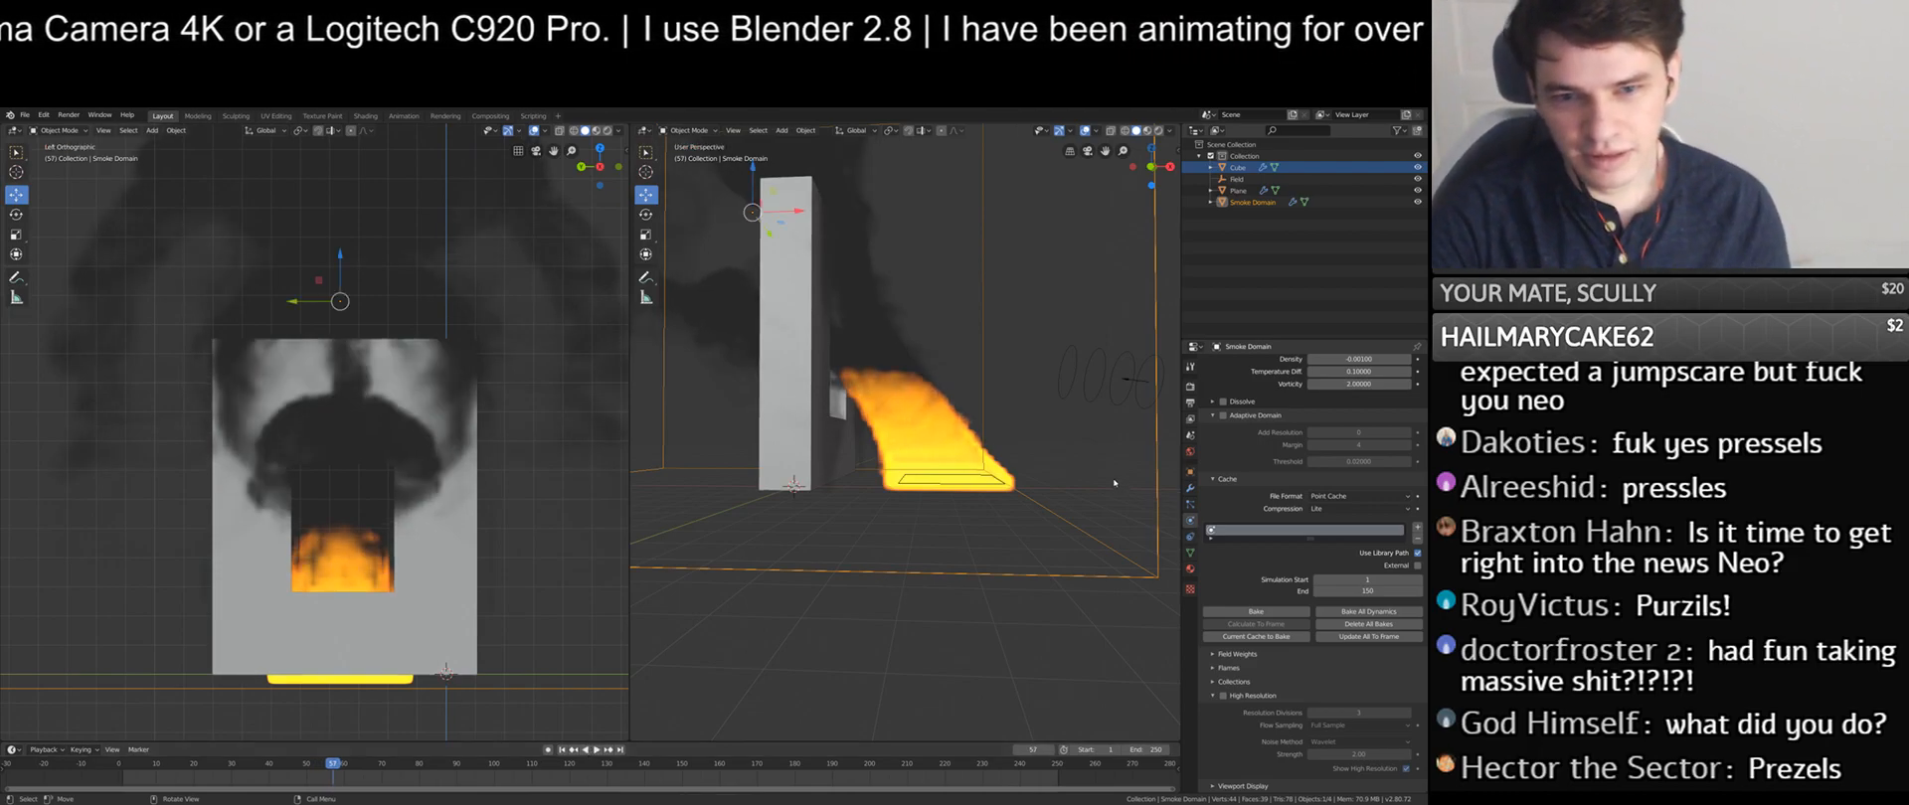
- Inspect the simulated fire and smoke around the wall and its window opening from several angles
scroll(895, 467, "down", 4)
middle_click_drag(895, 468, 979, 515)
scroll(975, 521, "up", 4)
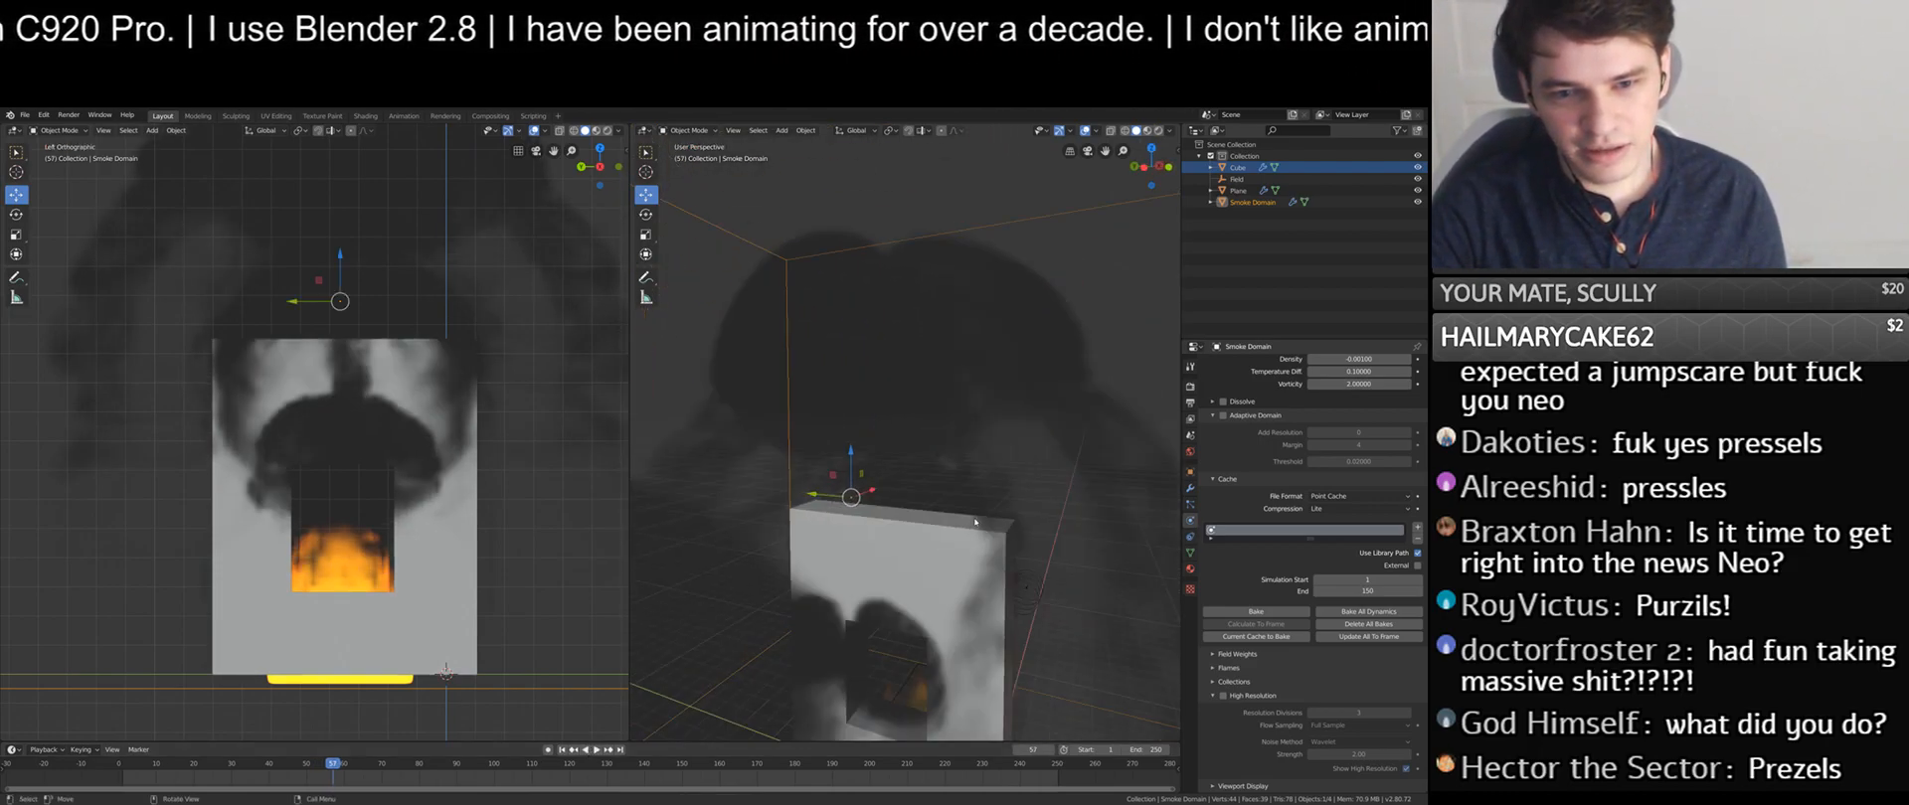
scroll(934, 467, "down", 4)
middle_click_drag(935, 467, 876, 509)
scroll(876, 509, "up", 7)
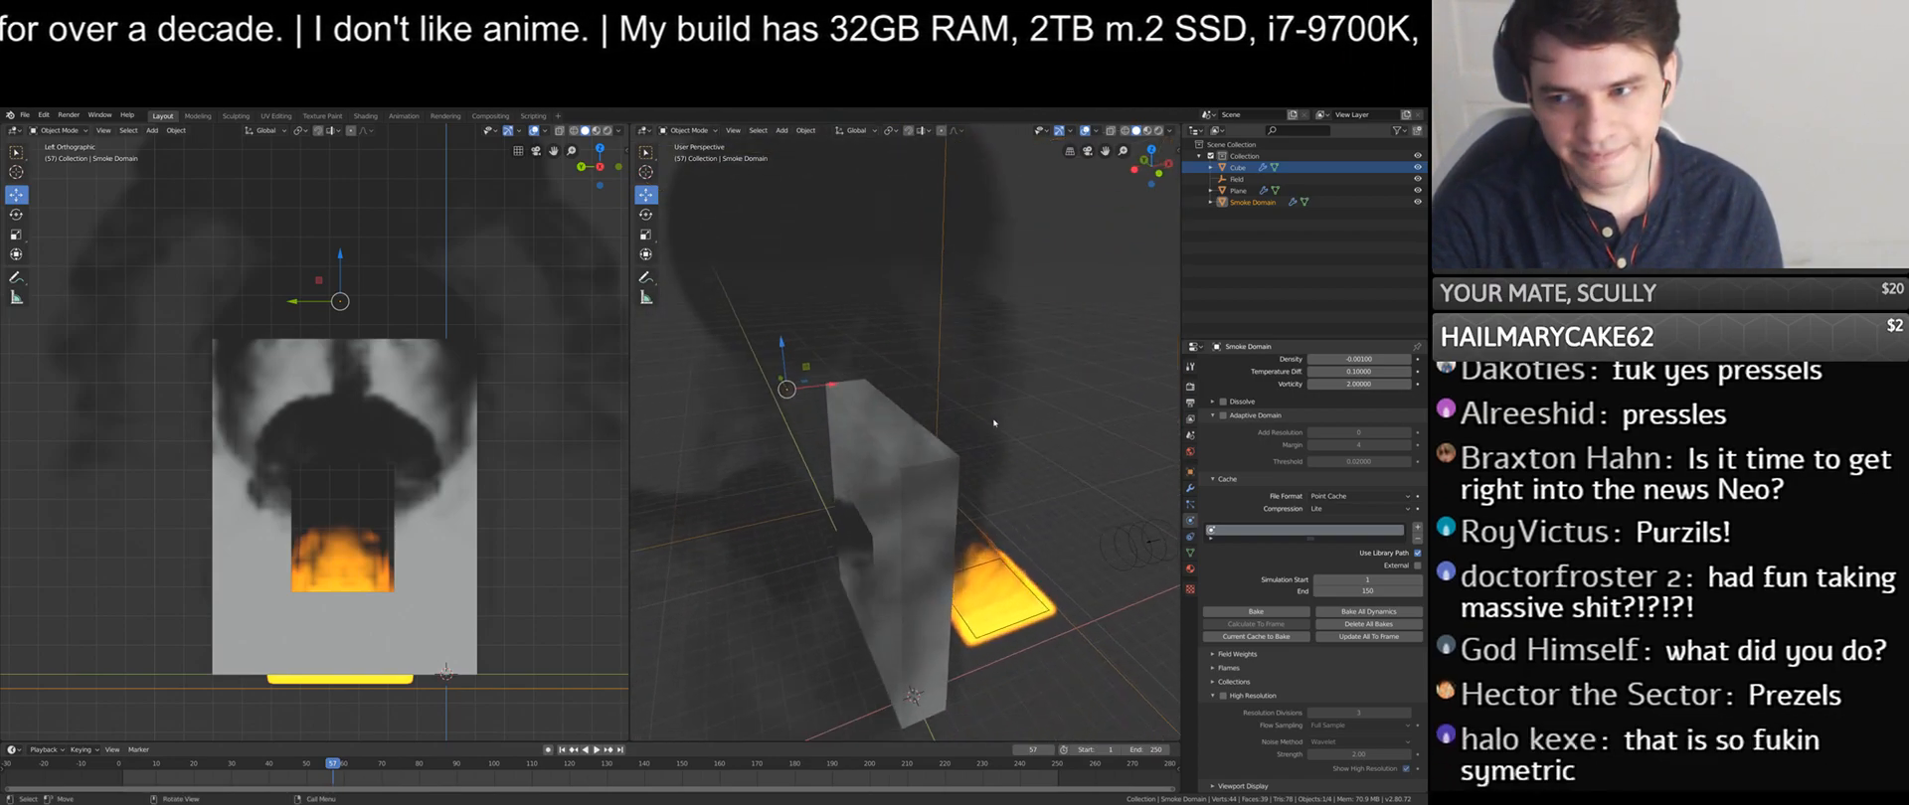
scroll(867, 482, "down", 5)
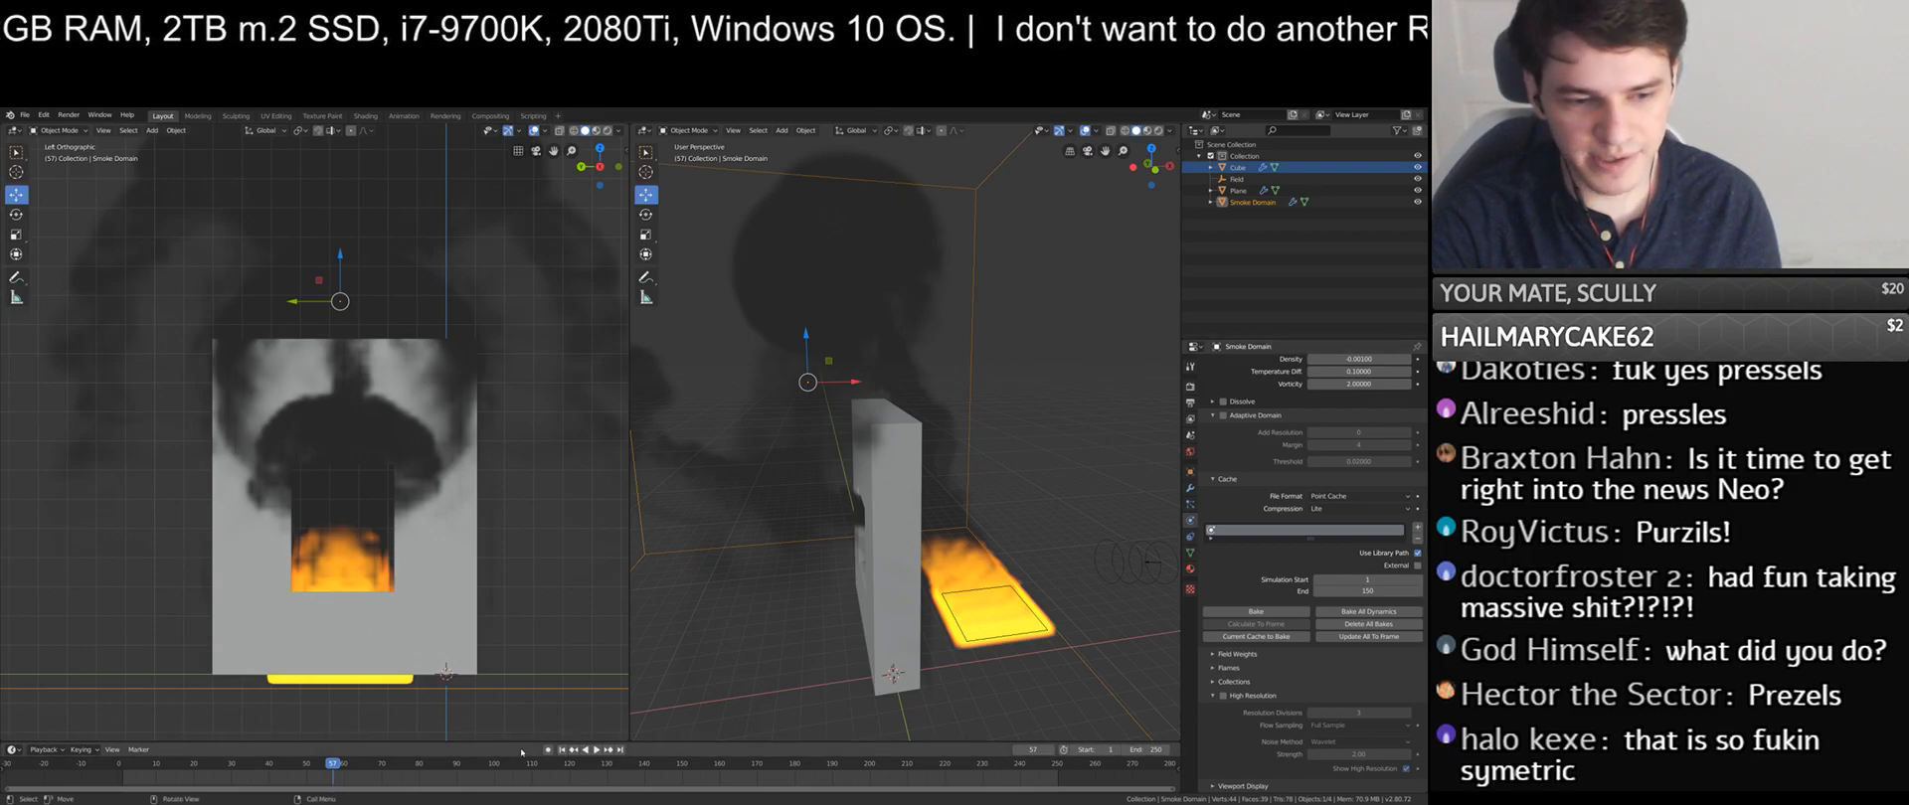
- Return to the first frame and review the smoke domain's settings, including its flame and collection options
key("shift+Left")
scroll(1325, 544, "up", 5)
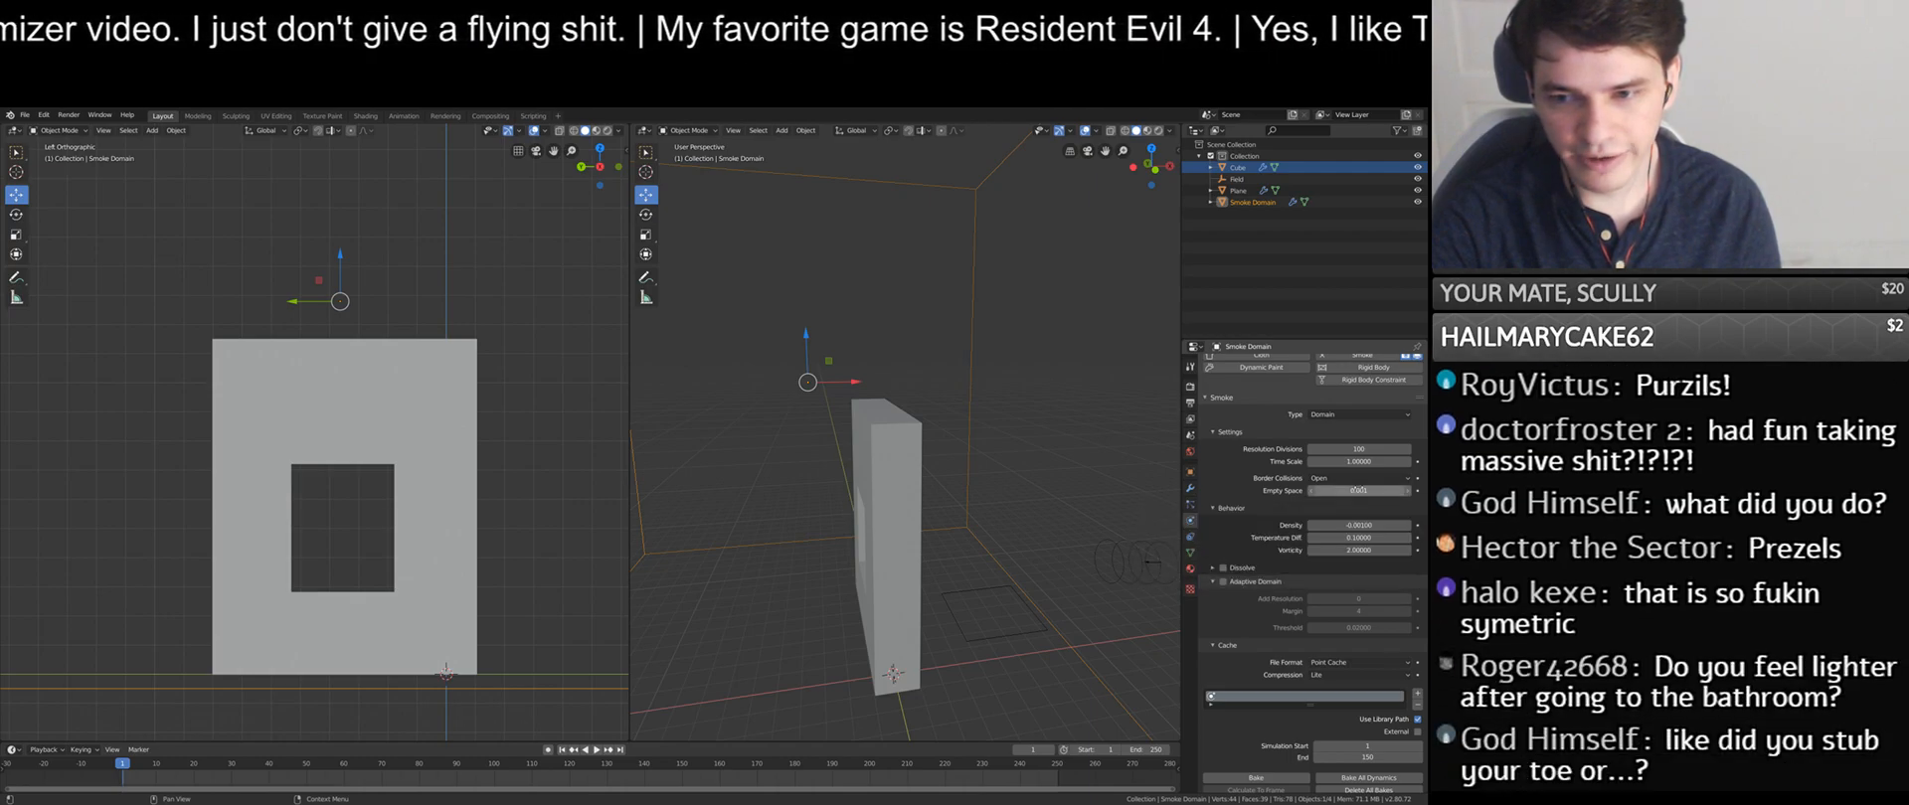
scroll(1236, 484, "up", 2)
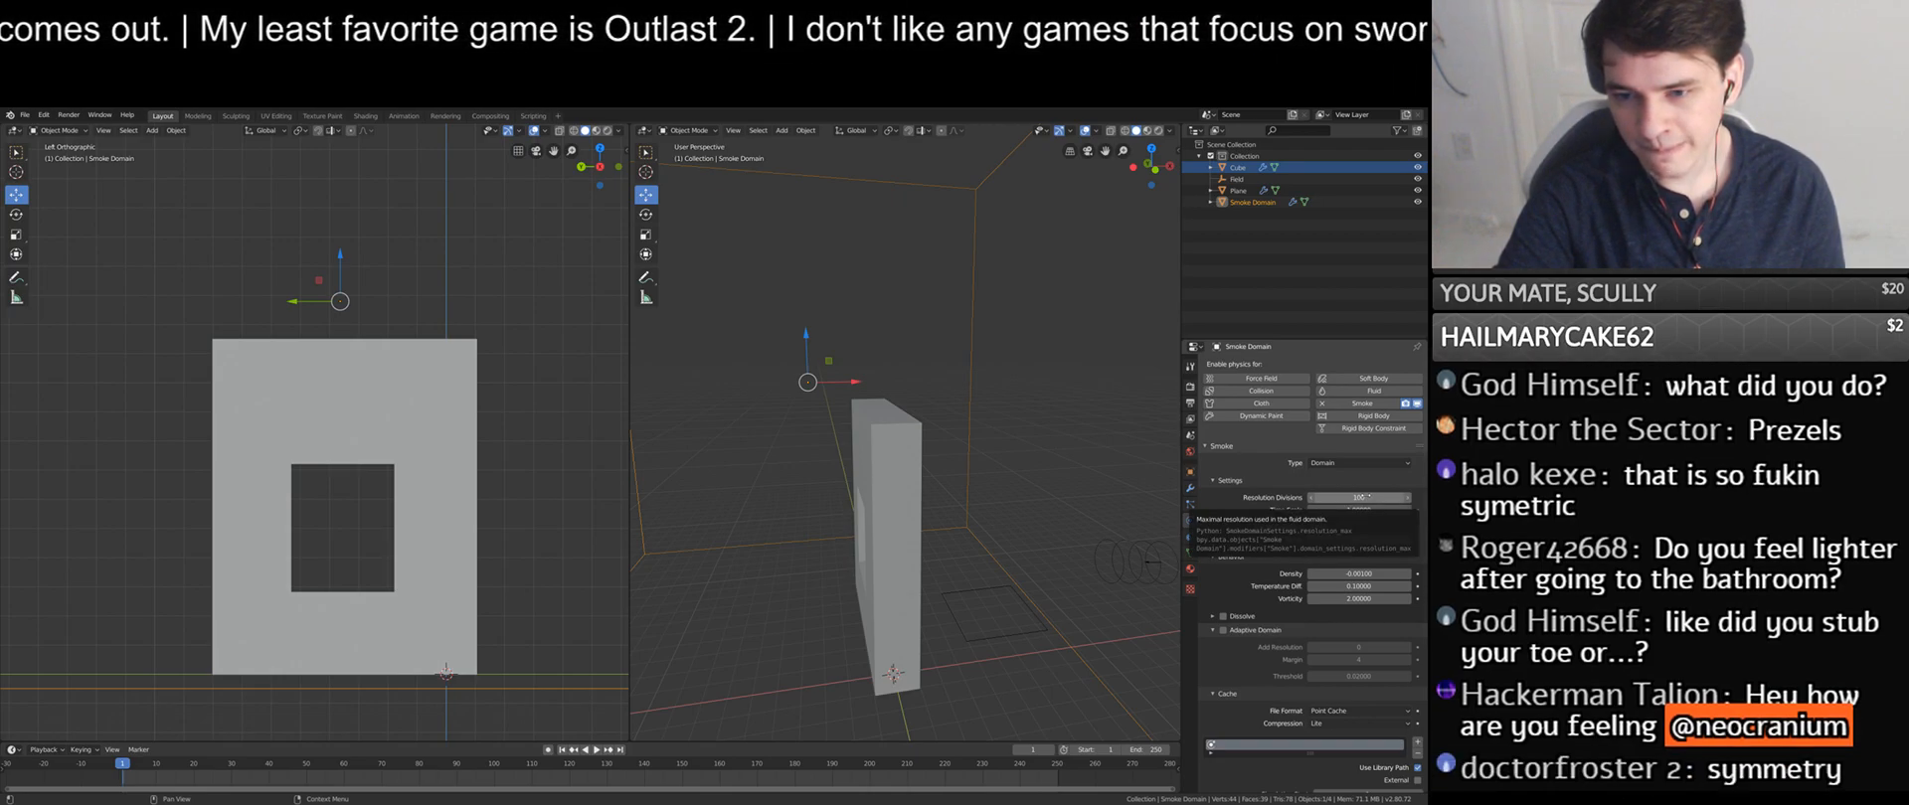
scroll(1231, 521, "down", 4)
scroll(1232, 517, "down", 3)
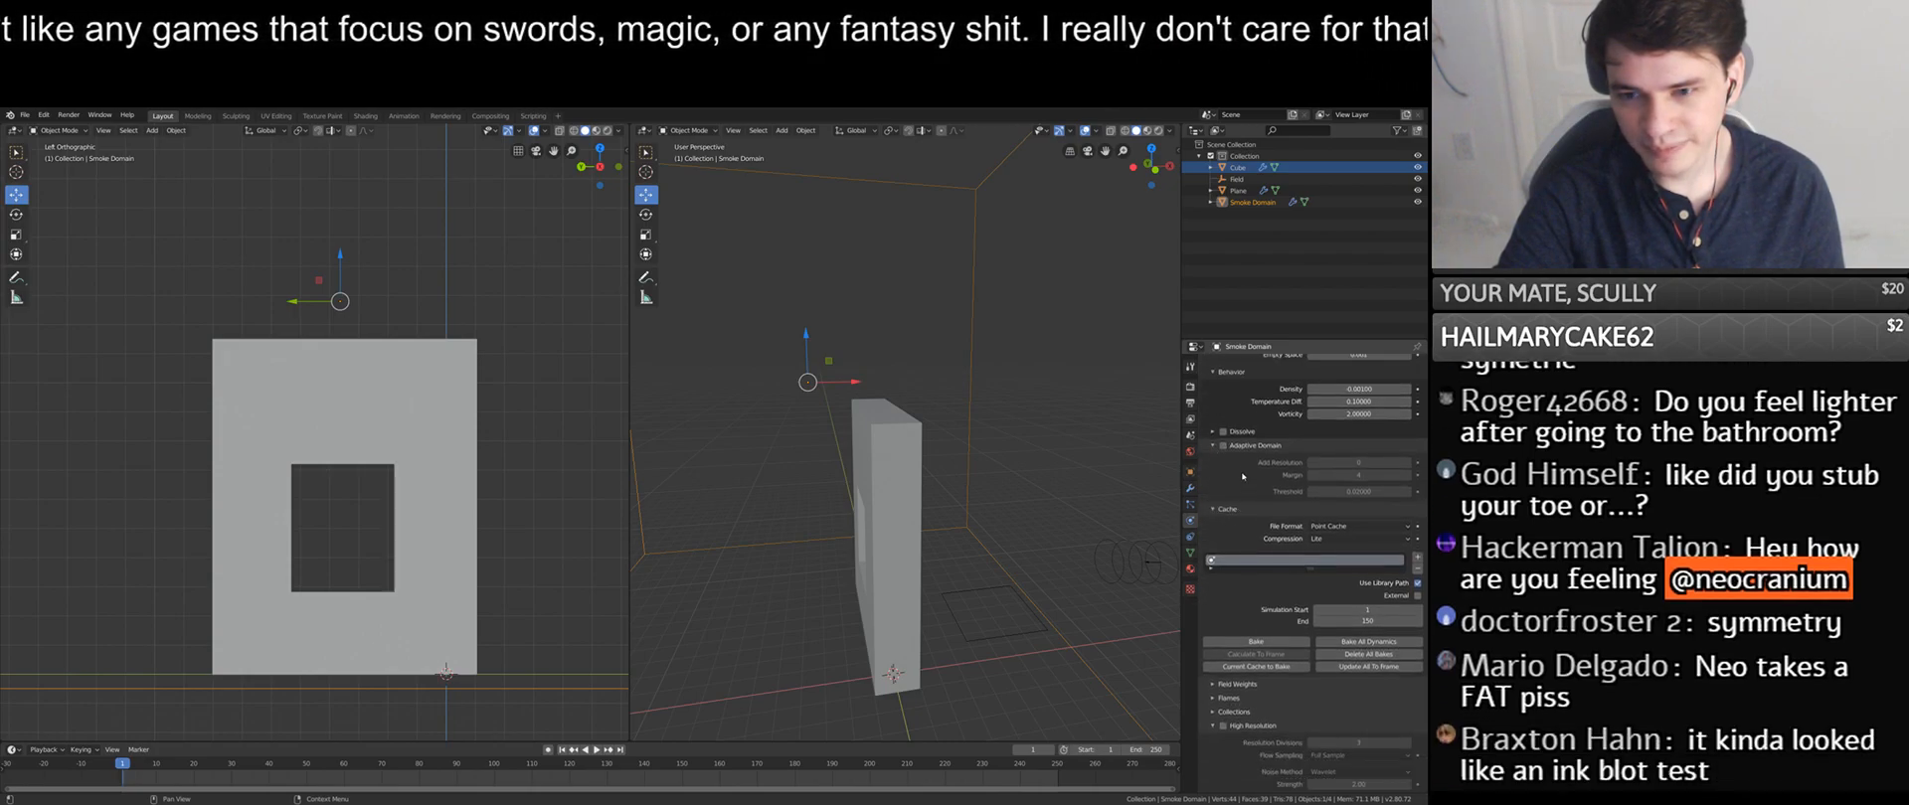
scroll(1223, 442, "down", 1)
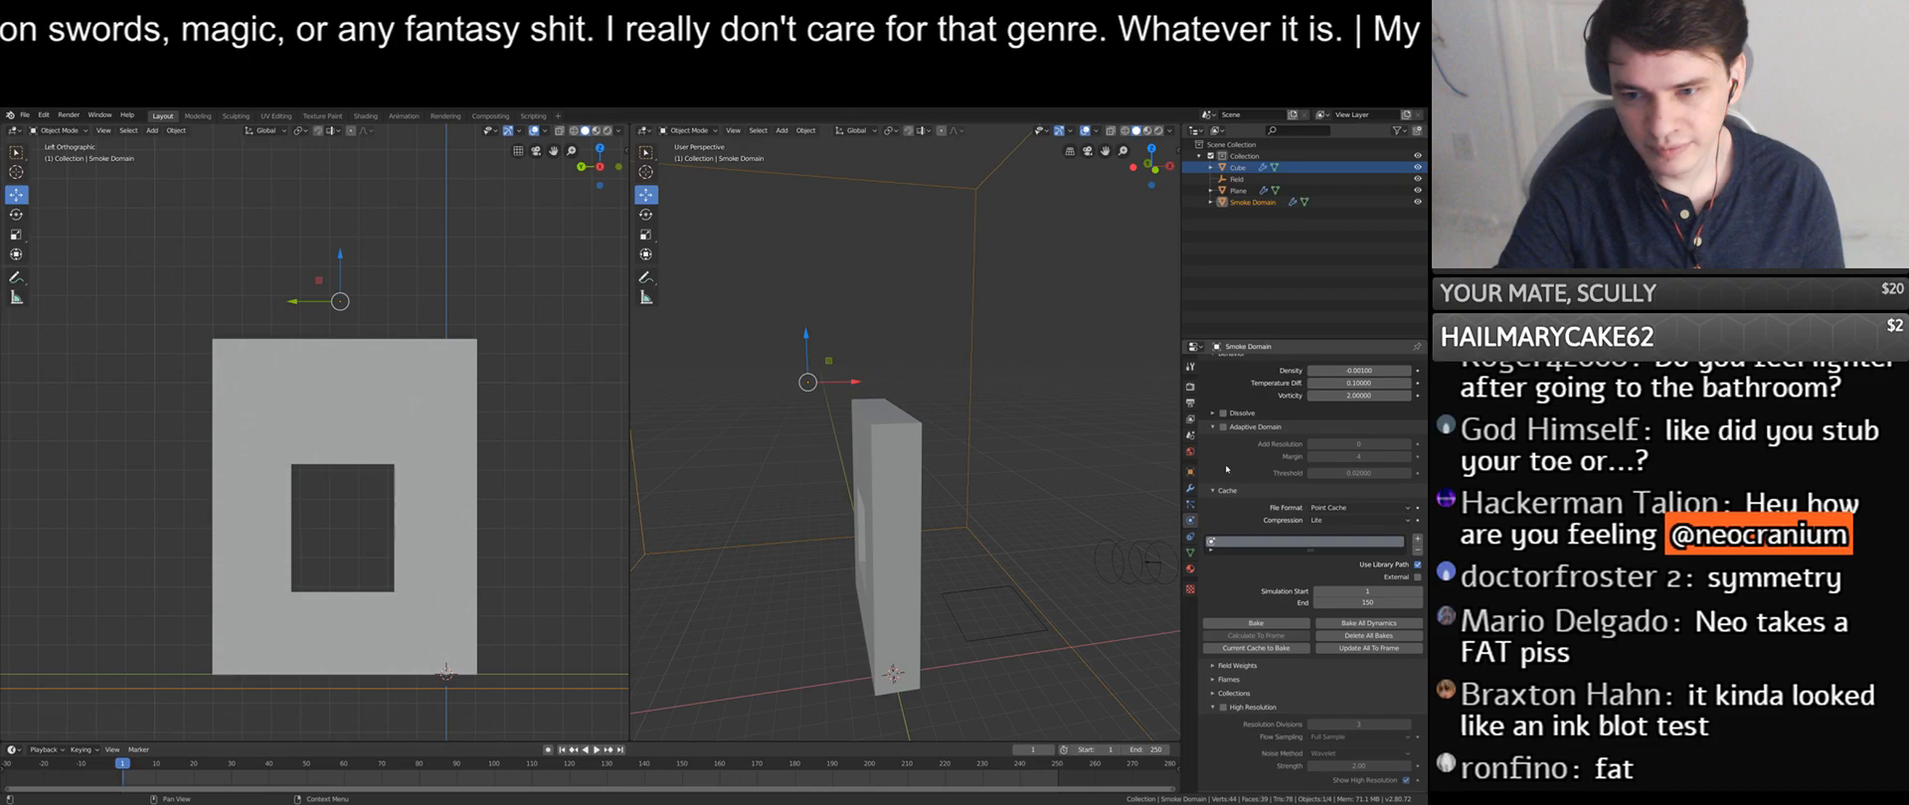
scroll(1226, 469, "down", 1)
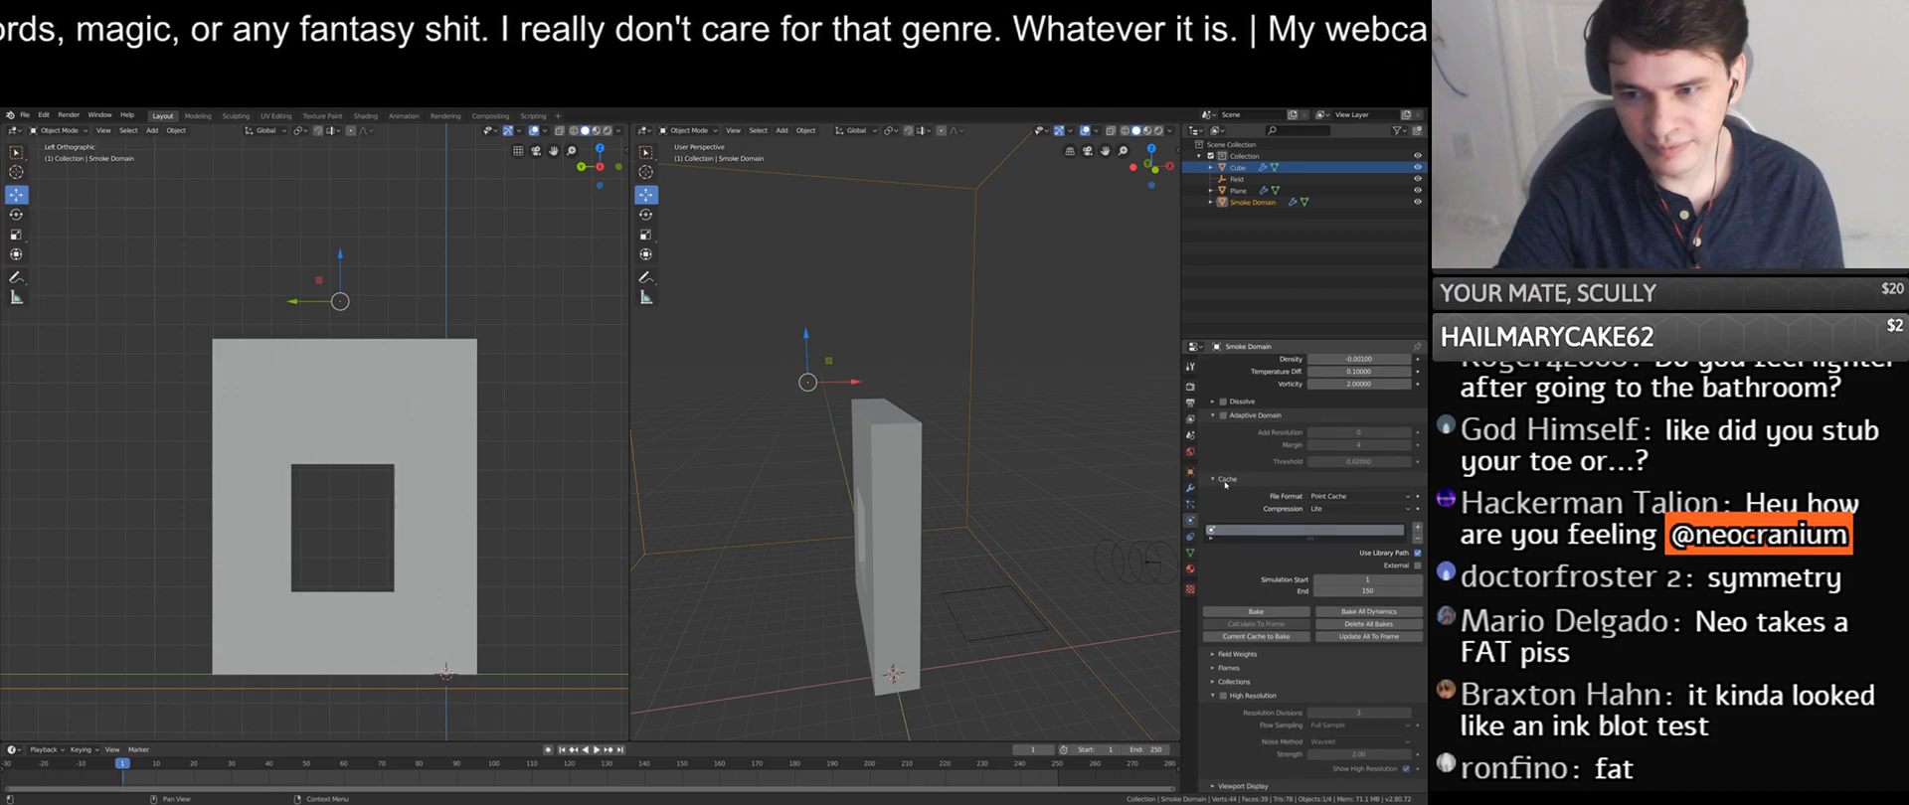
left_click(1229, 668)
scroll(1236, 657, "down", 5)
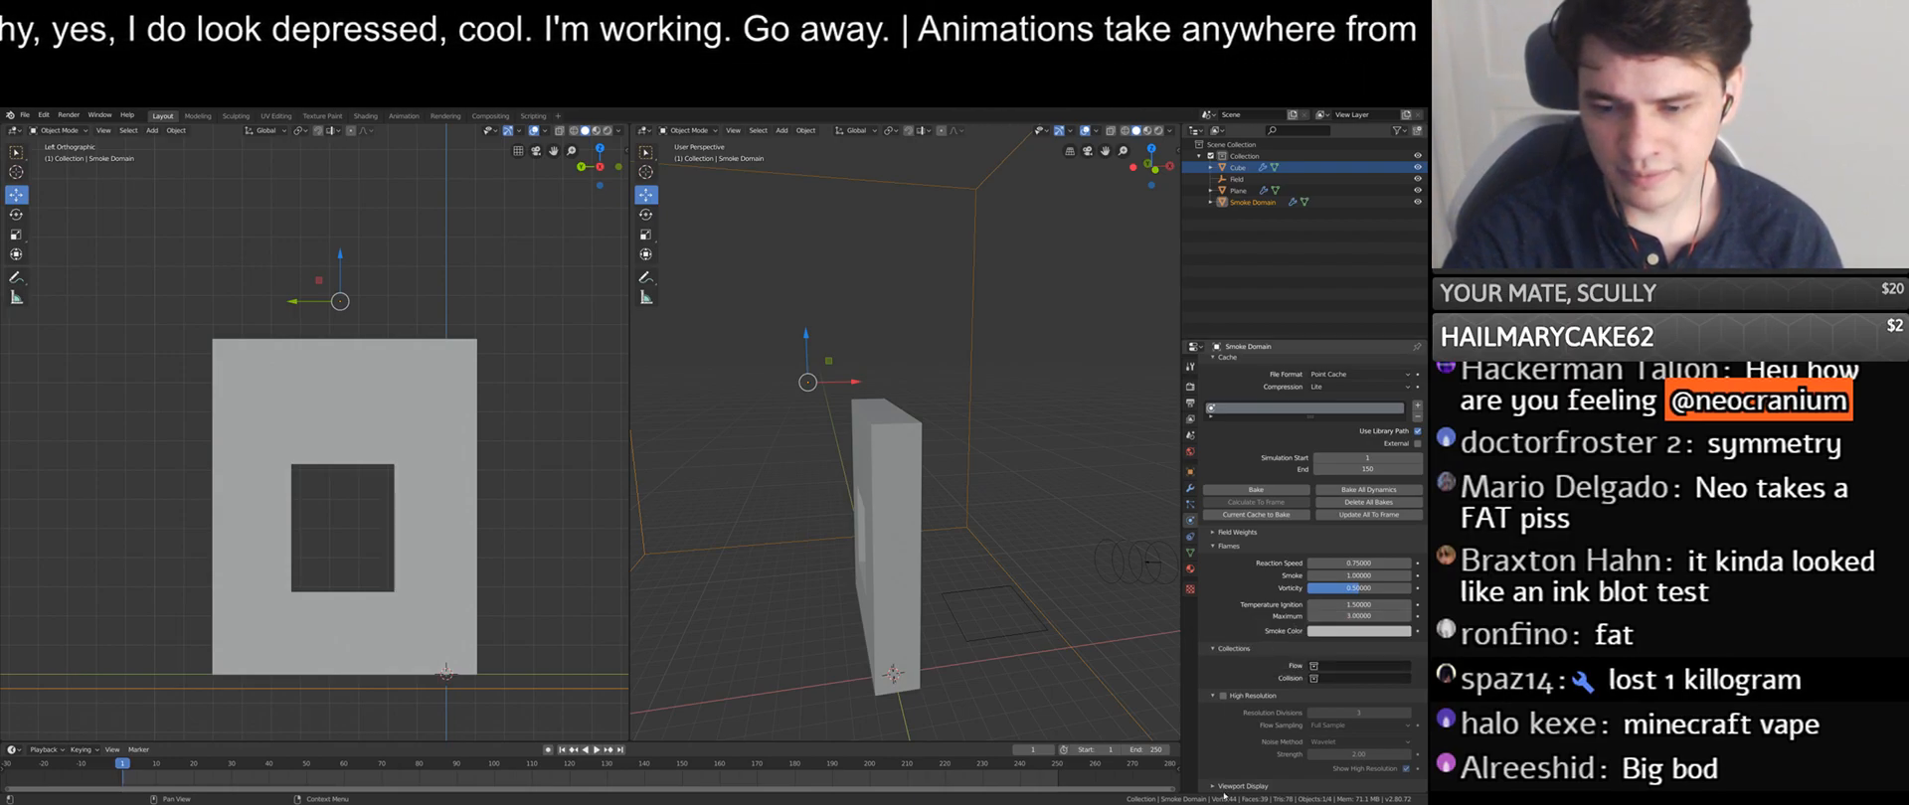
scroll(1233, 711, "up", 8)
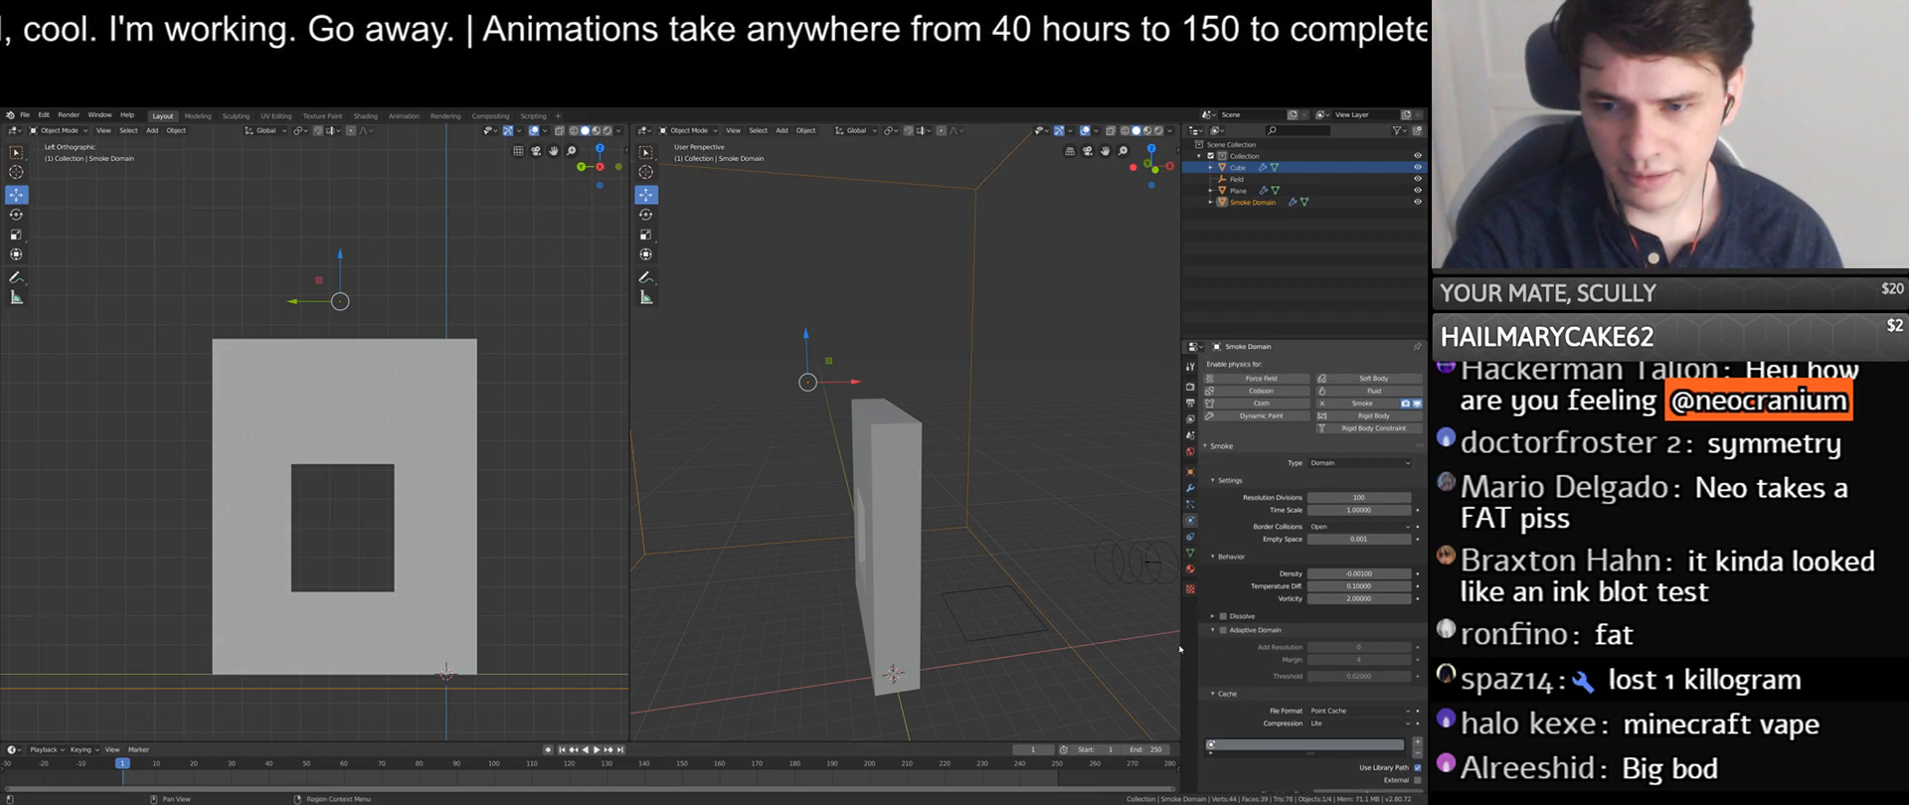
- Add a Turbulence force field to the scene
left_click(1026, 639)
left_click(1143, 565)
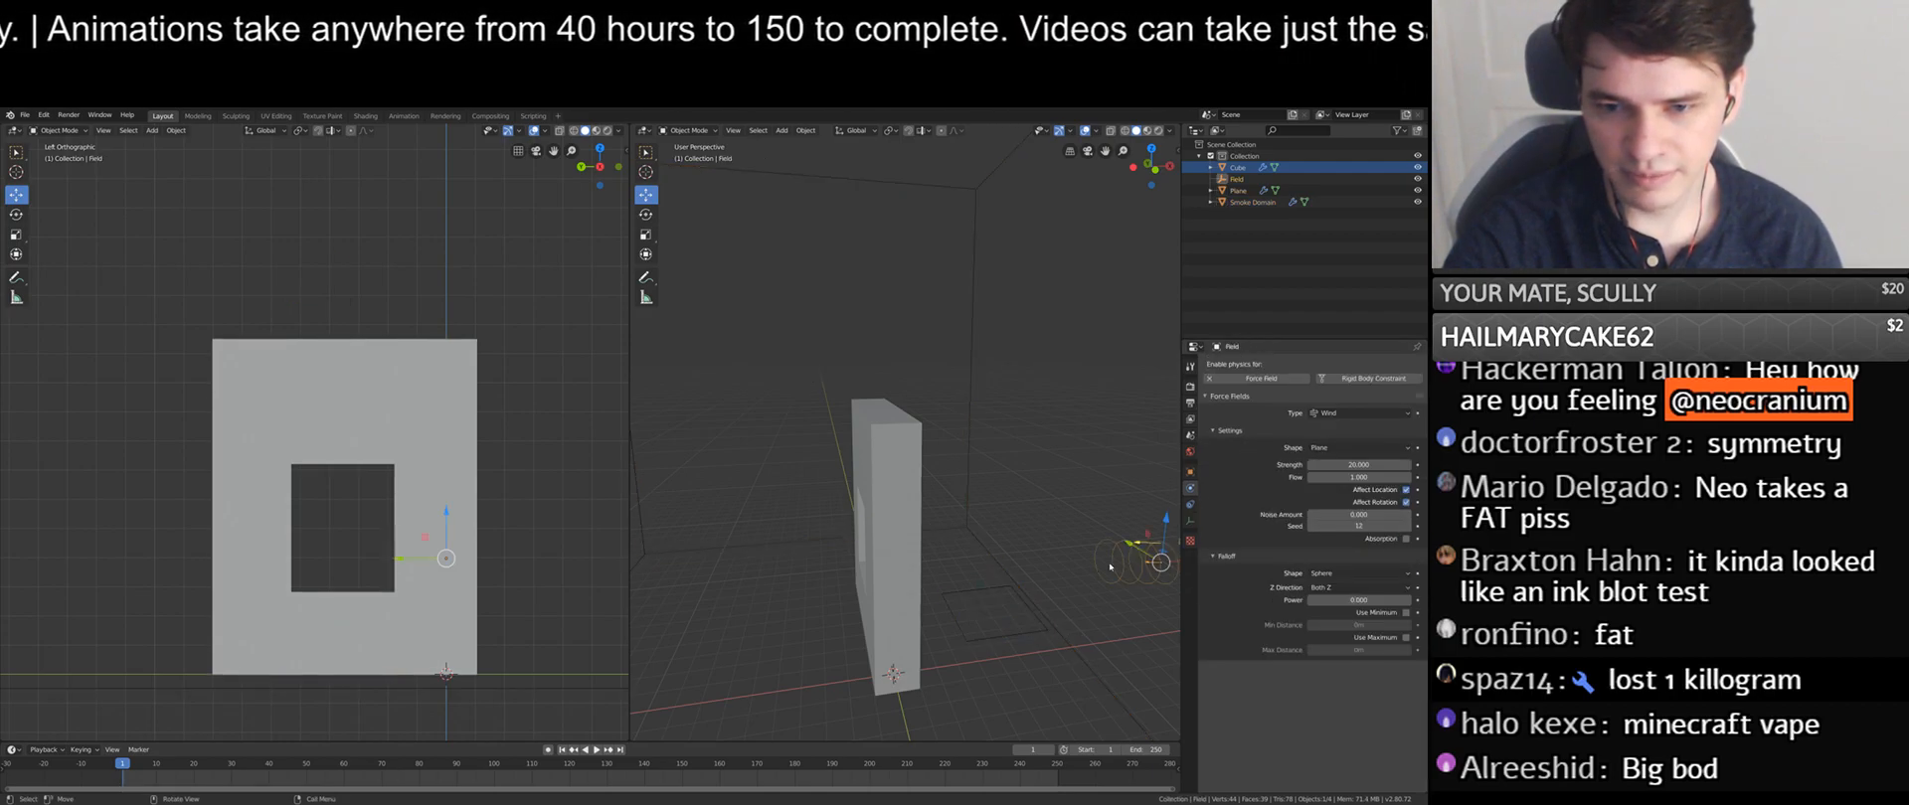
scroll(1041, 512, "down", 5)
scroll(1041, 512, "up", 5)
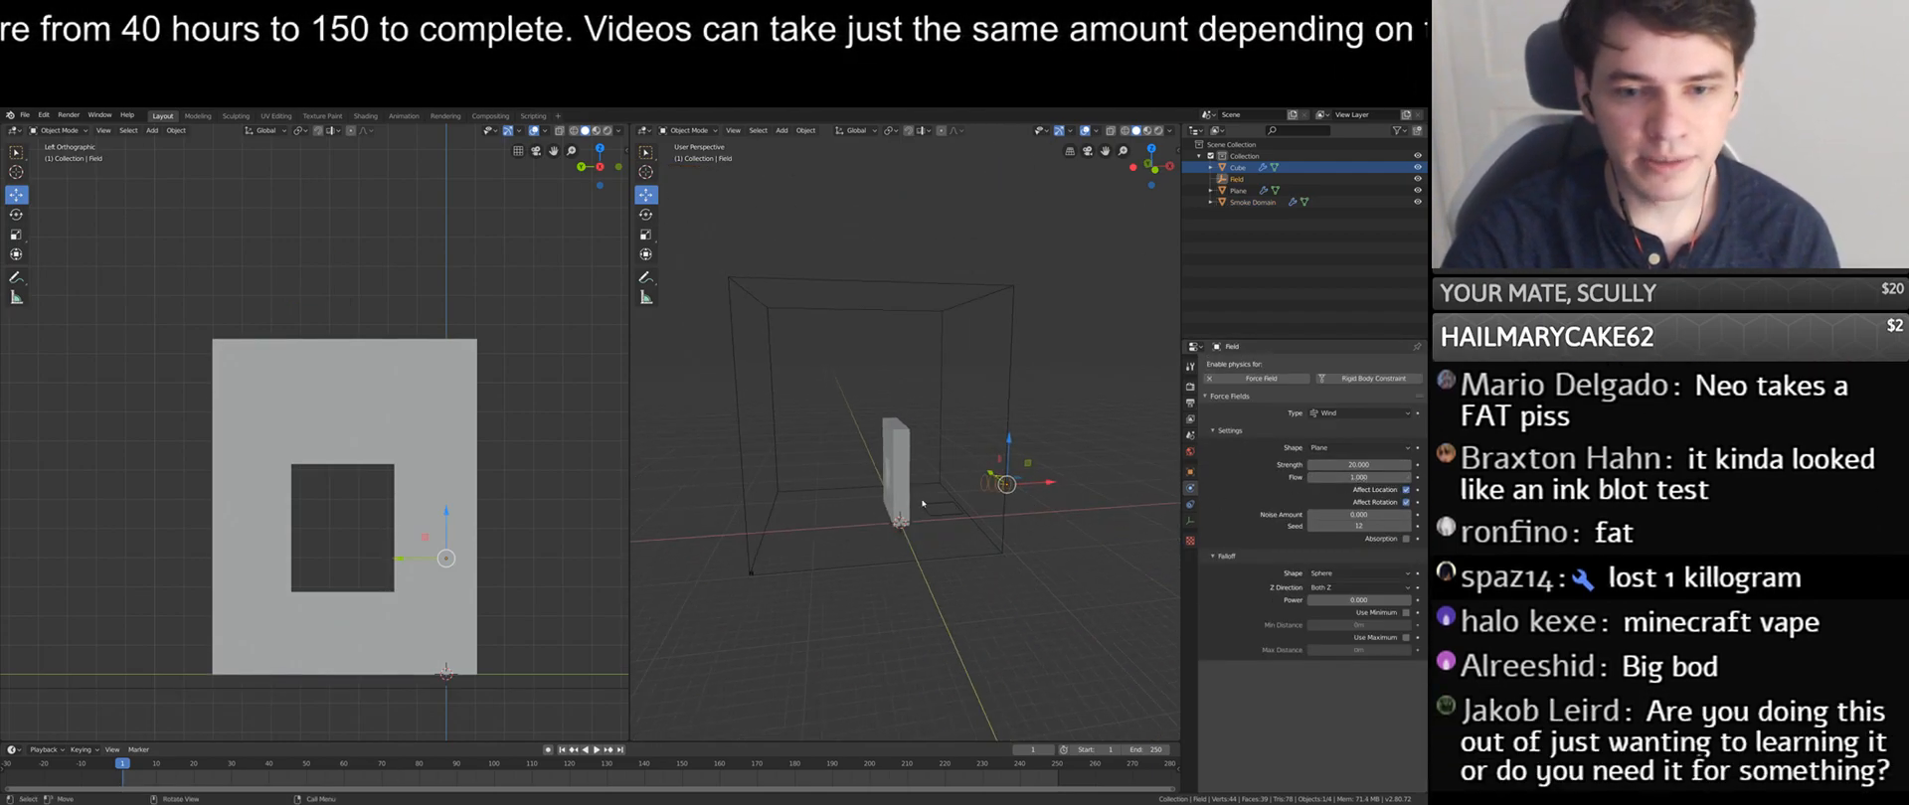
key("shift+a")
mouse_move(792, 553)
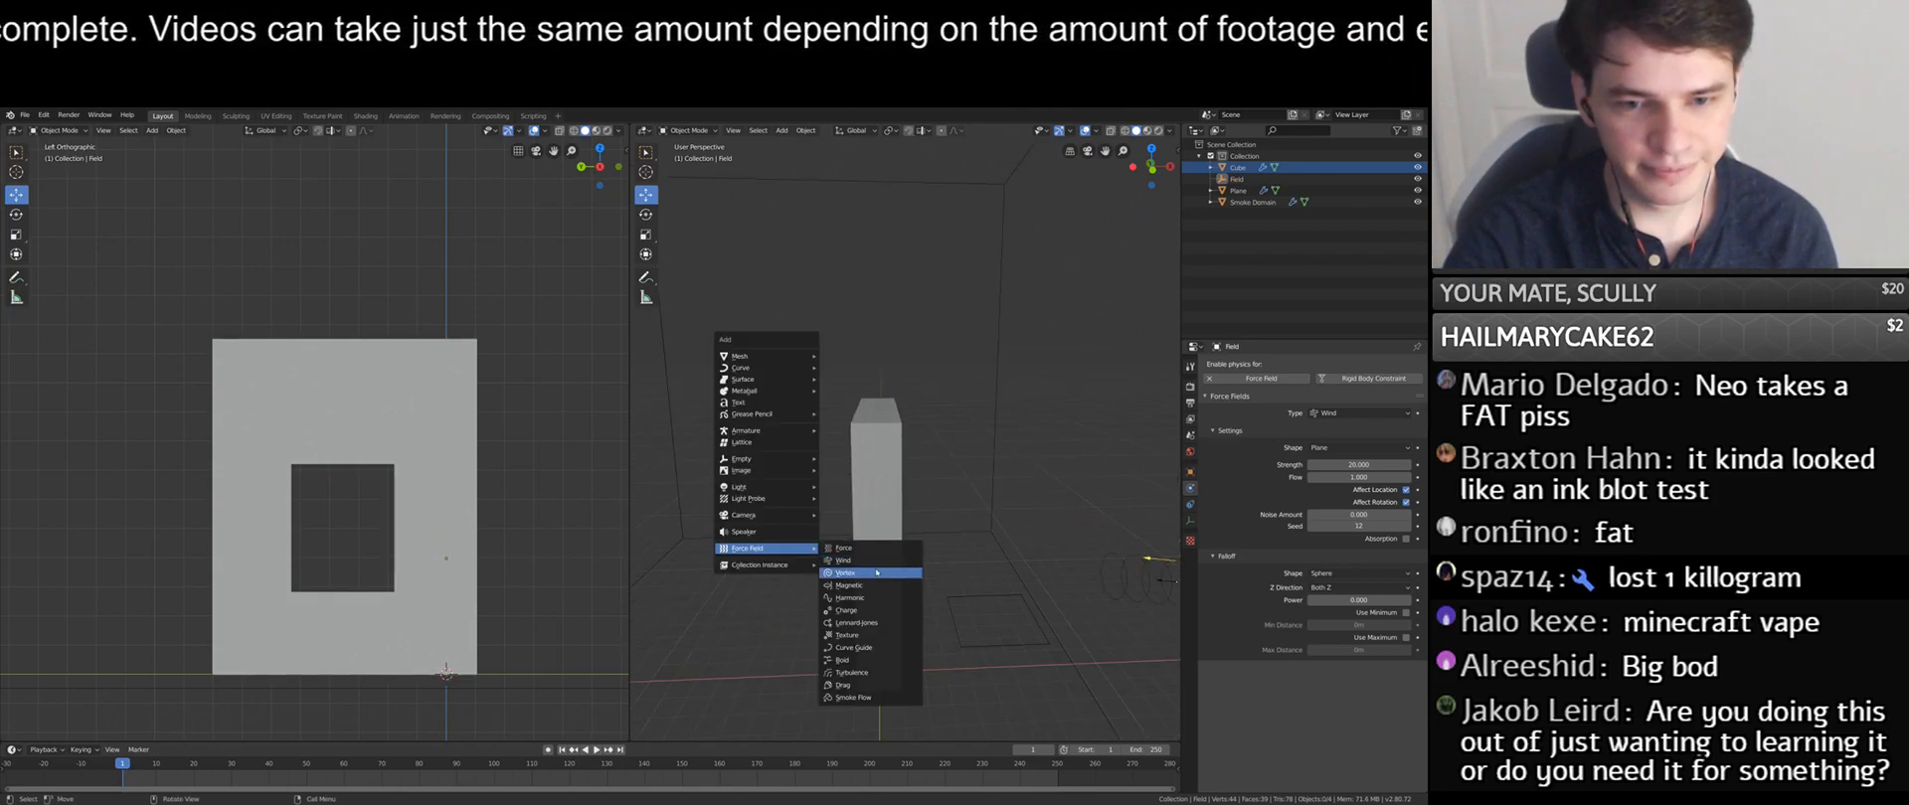
left_click(878, 673)
- Move the turbulence field above the floor, on the side of the wall opposite the fire plane
scroll(907, 588, "down", 5)
key("g")
key("z")
left_click(908, 509)
mouse_move(908, 509)
middle_mouse_down()
mouse_move(957, 526)
mouse_move(913, 525)
middle_mouse_up()
left_click_drag(911, 525, 864, 525)
middle_click_drag(864, 525, 845, 523)
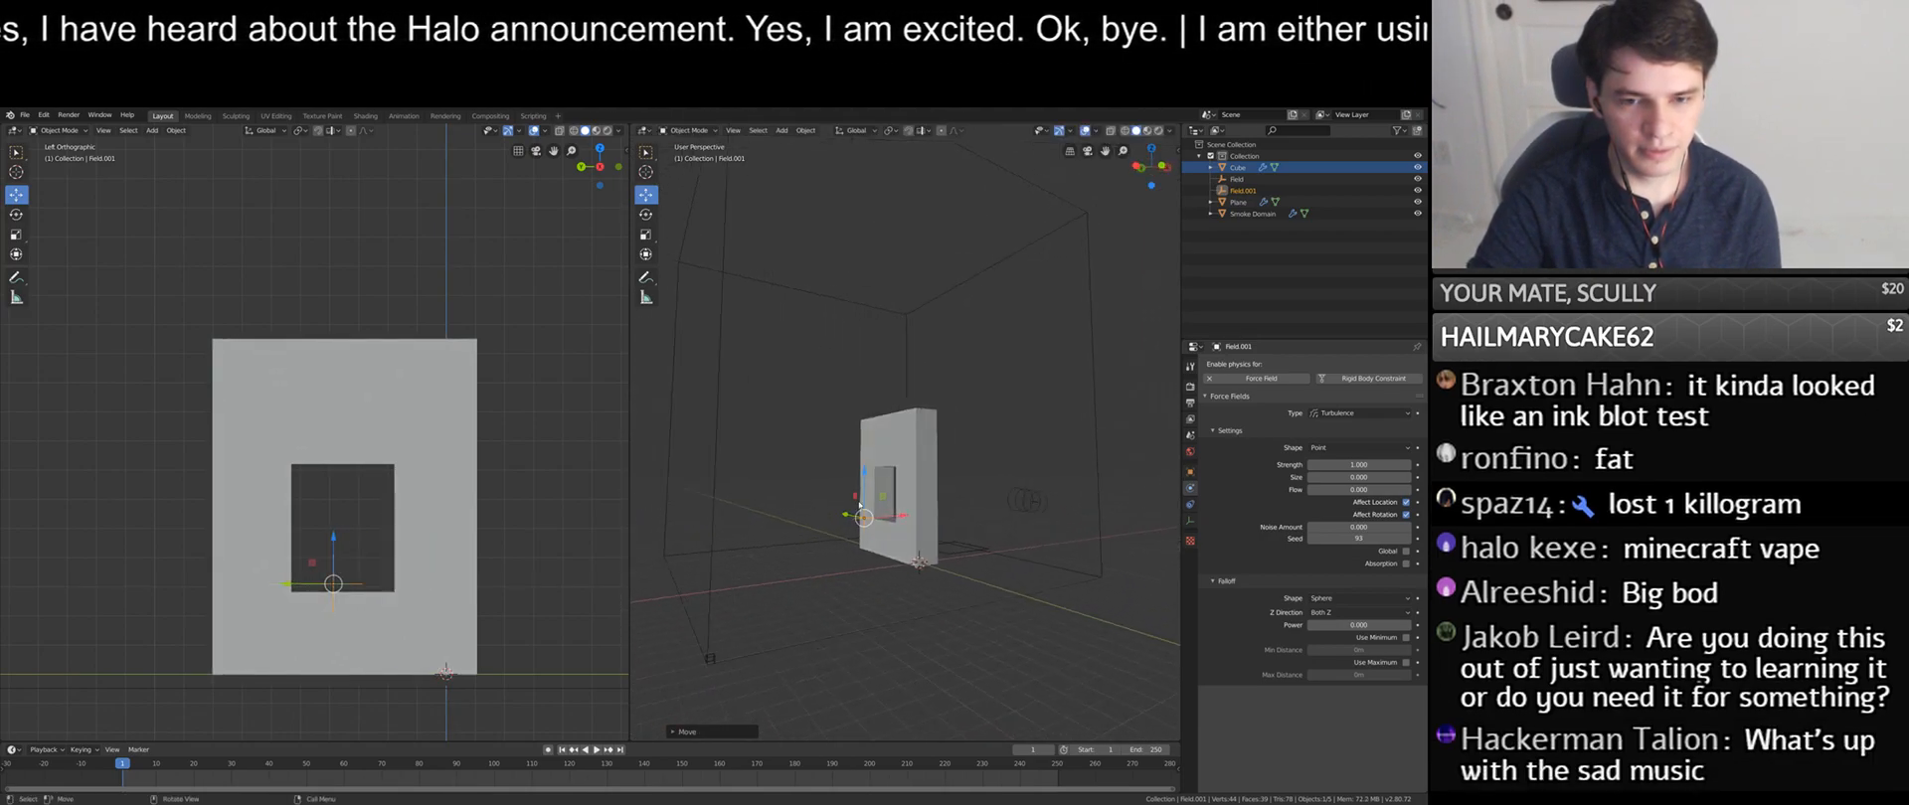
key("g")
key("shift+y")
- Set the turbulence field's strength to 10 and its noise amount to 1
left_click(1354, 462)
type("10")
key("Return")
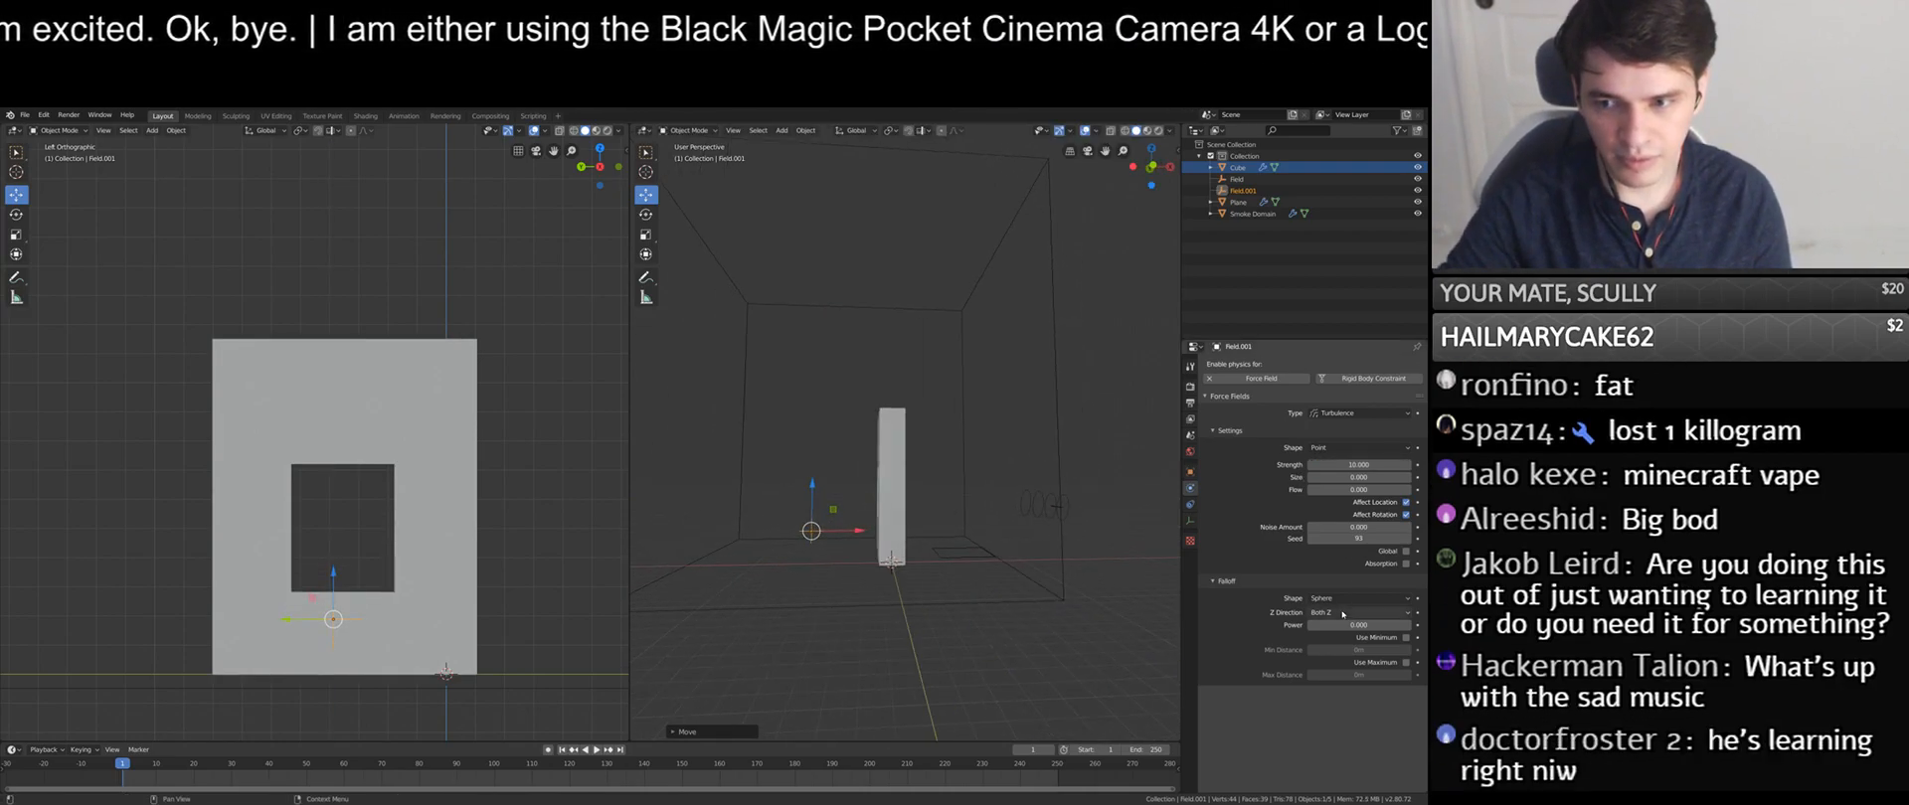
scroll(929, 534, "up", 3)
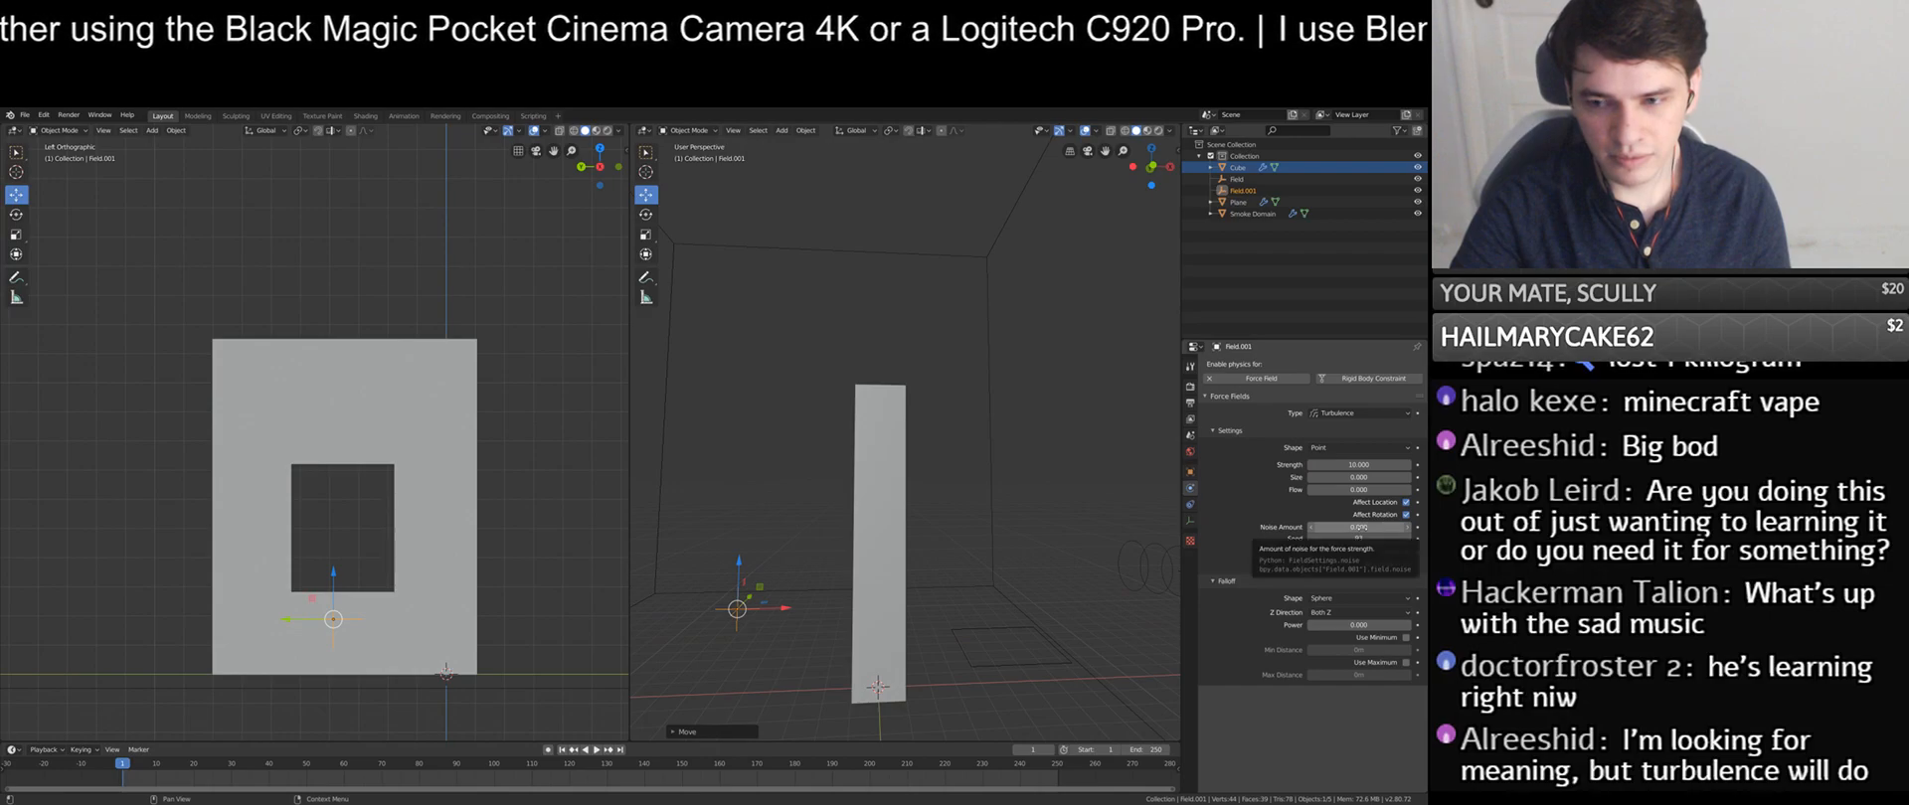
left_click(1360, 528)
type("1")
key("Return")
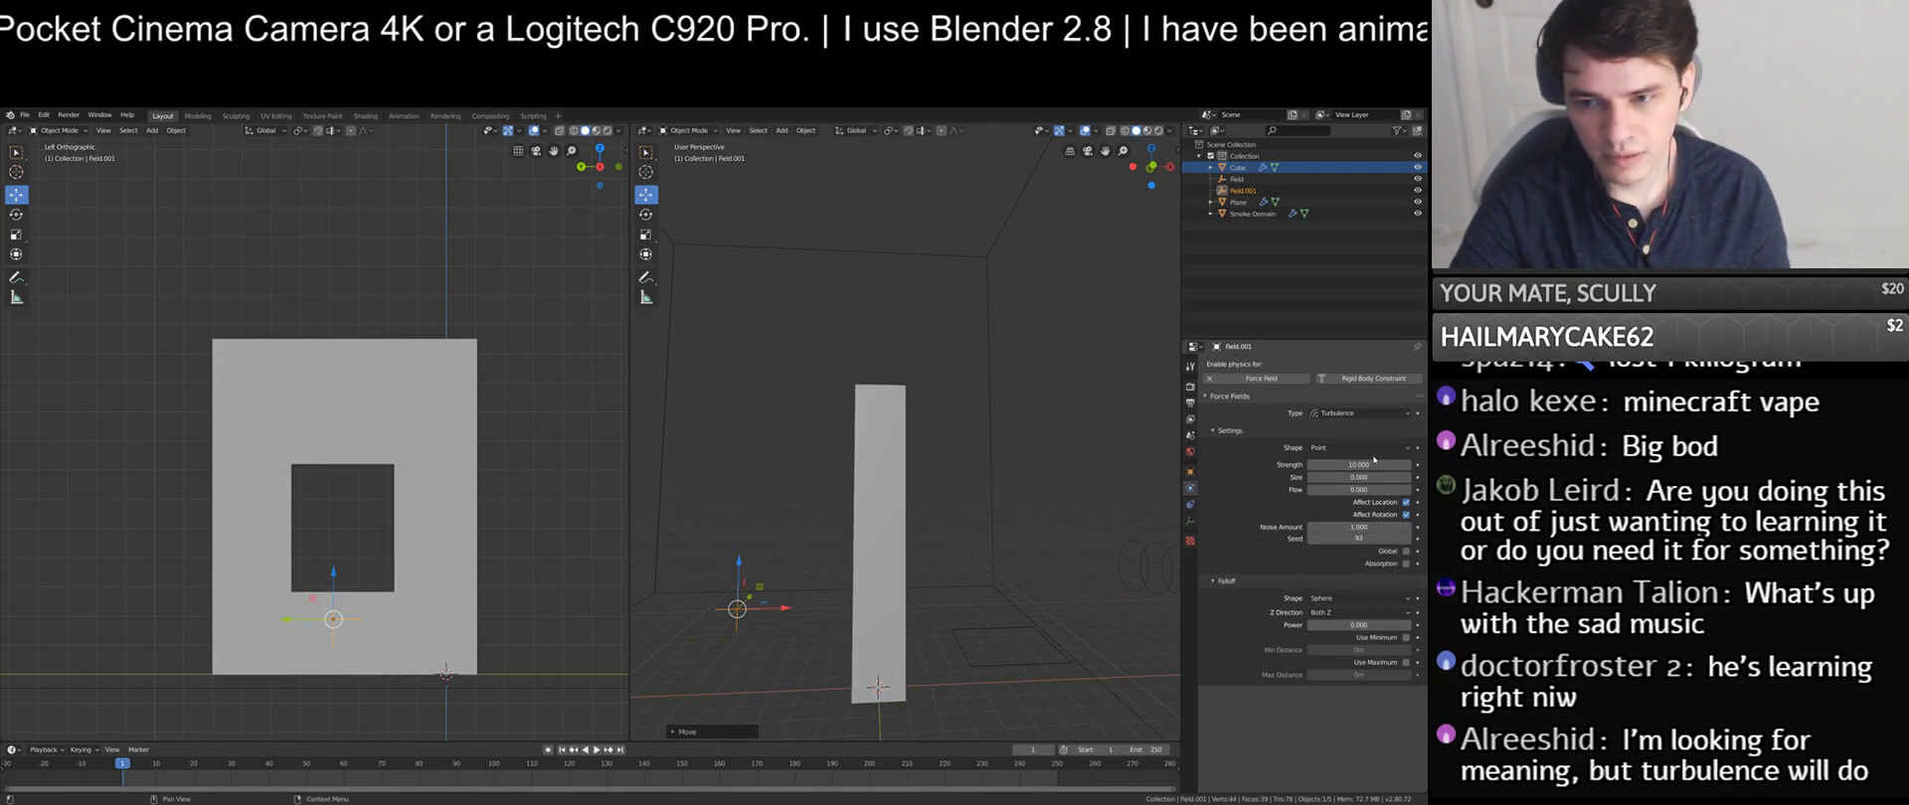
- Set the turbulence field's strength to 2 and its noise amount to 5
left_click(1367, 465)
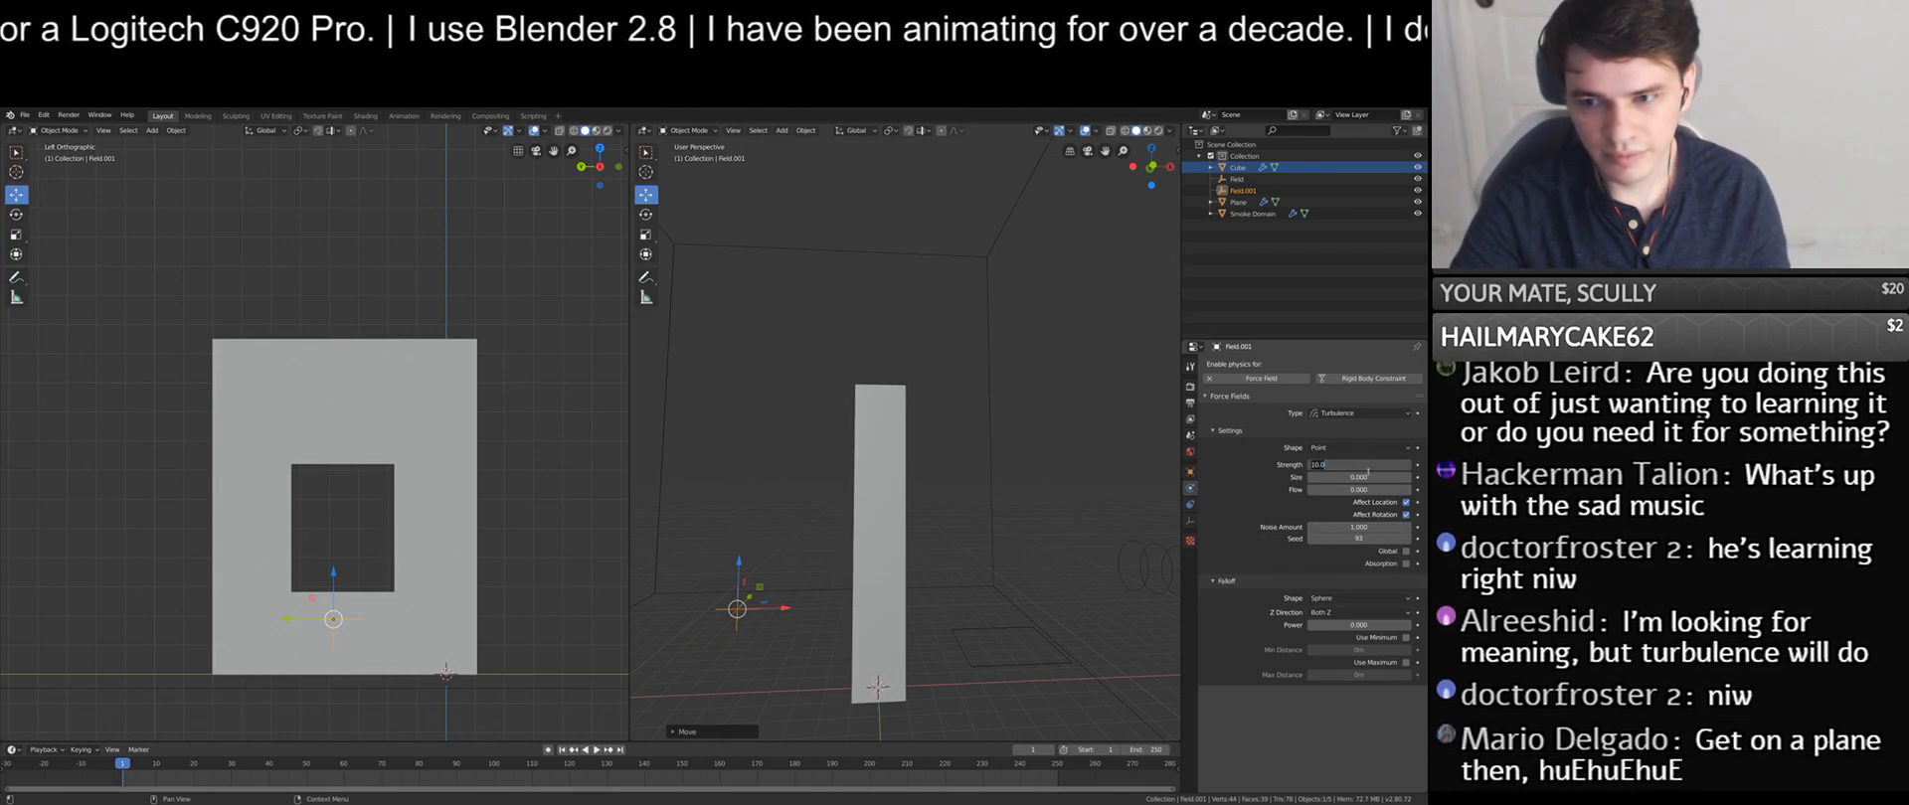
type("2")
left_click(1360, 527)
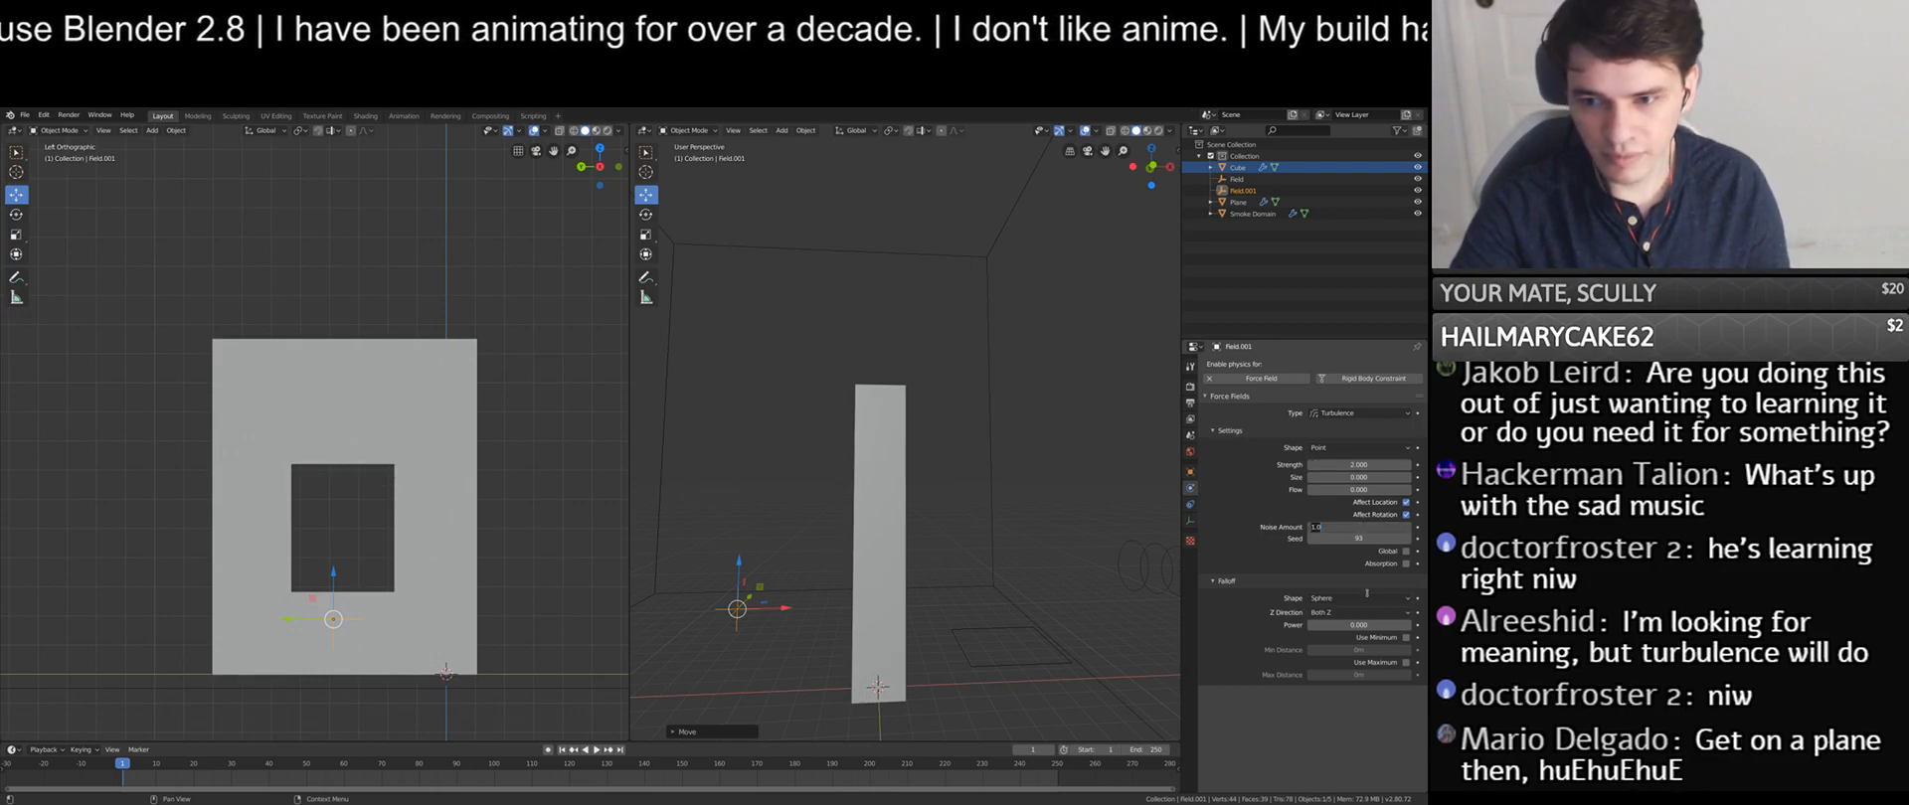
type("5")
key("Return")
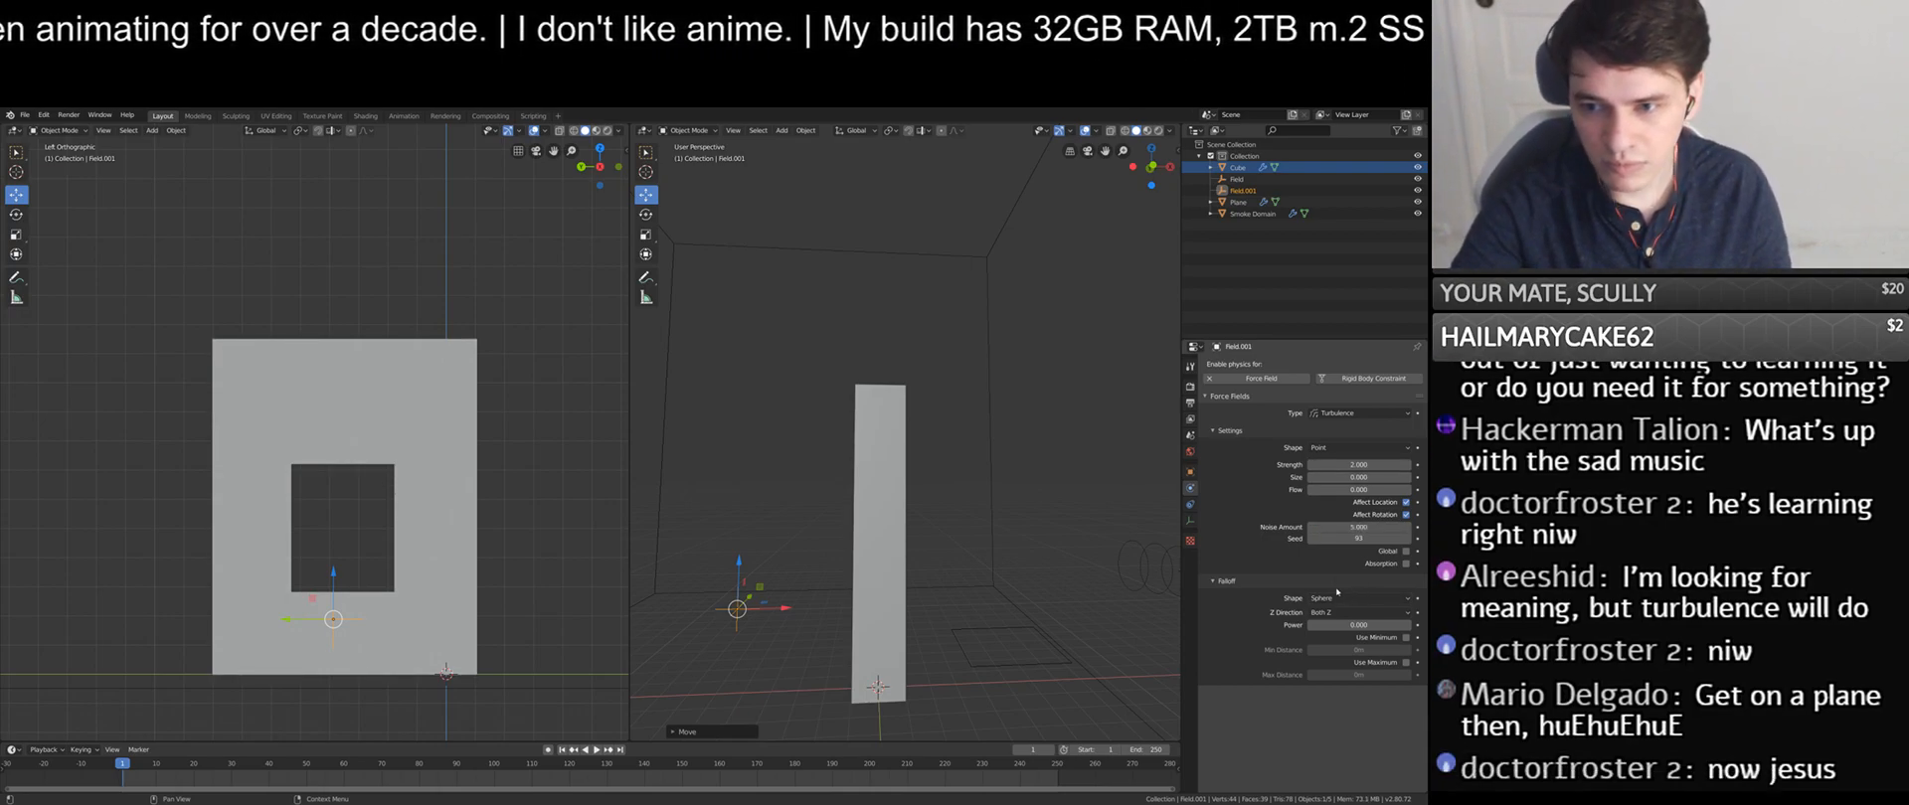
- Set the turbulence field's flow to 0.1
left_click(1352, 477)
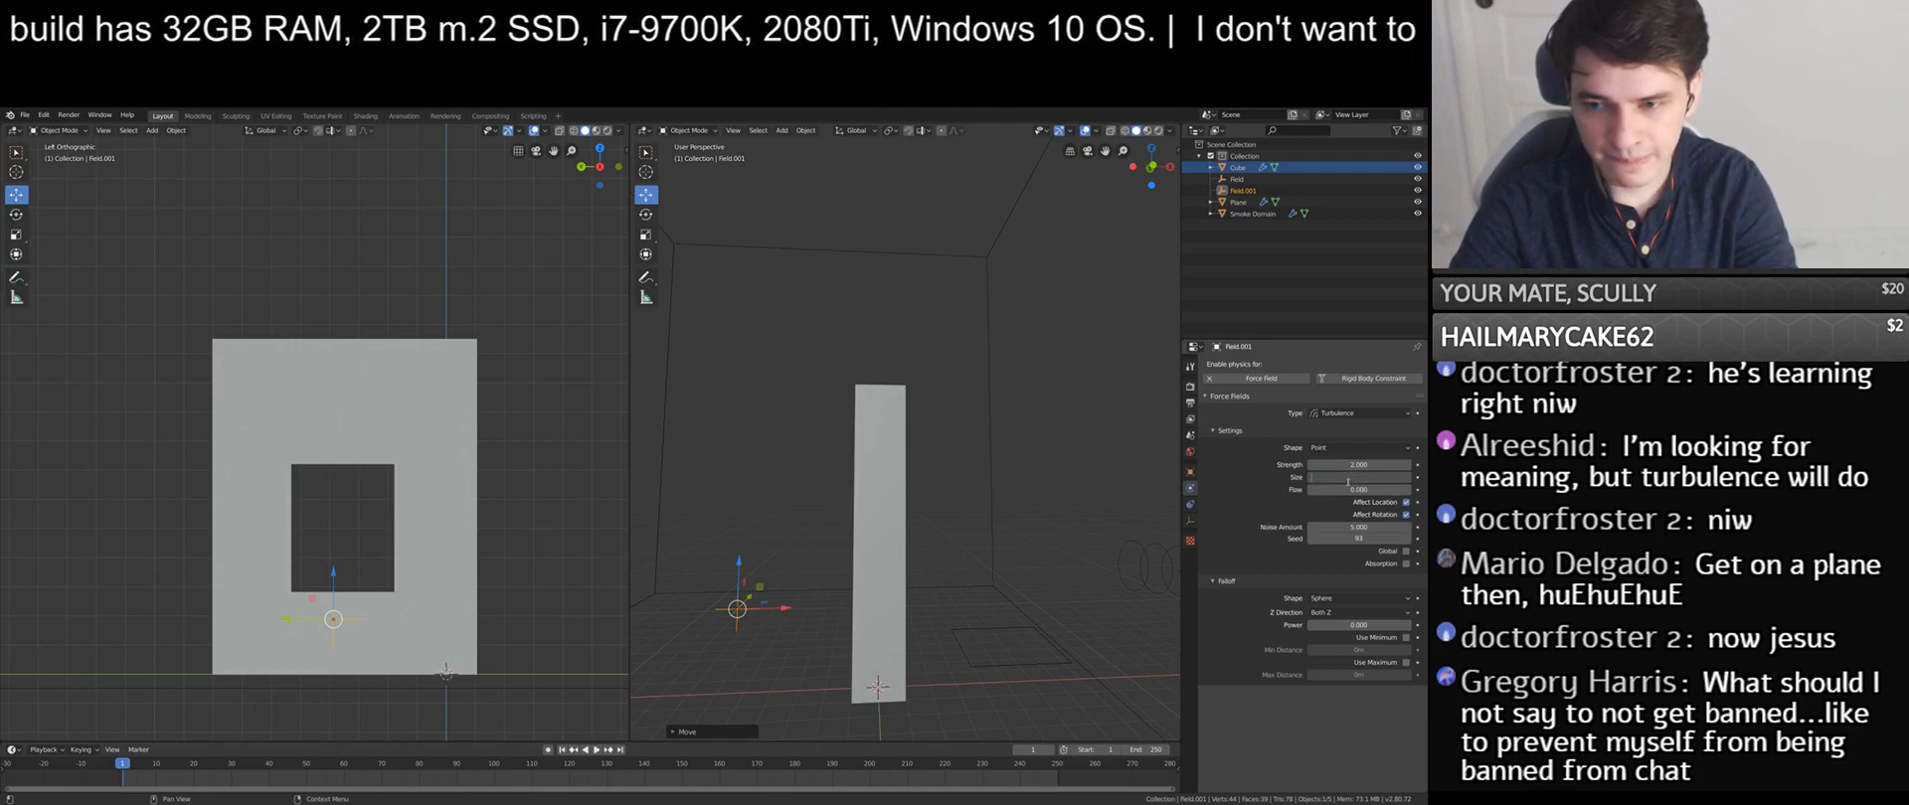
left_click(1347, 488)
type("0")
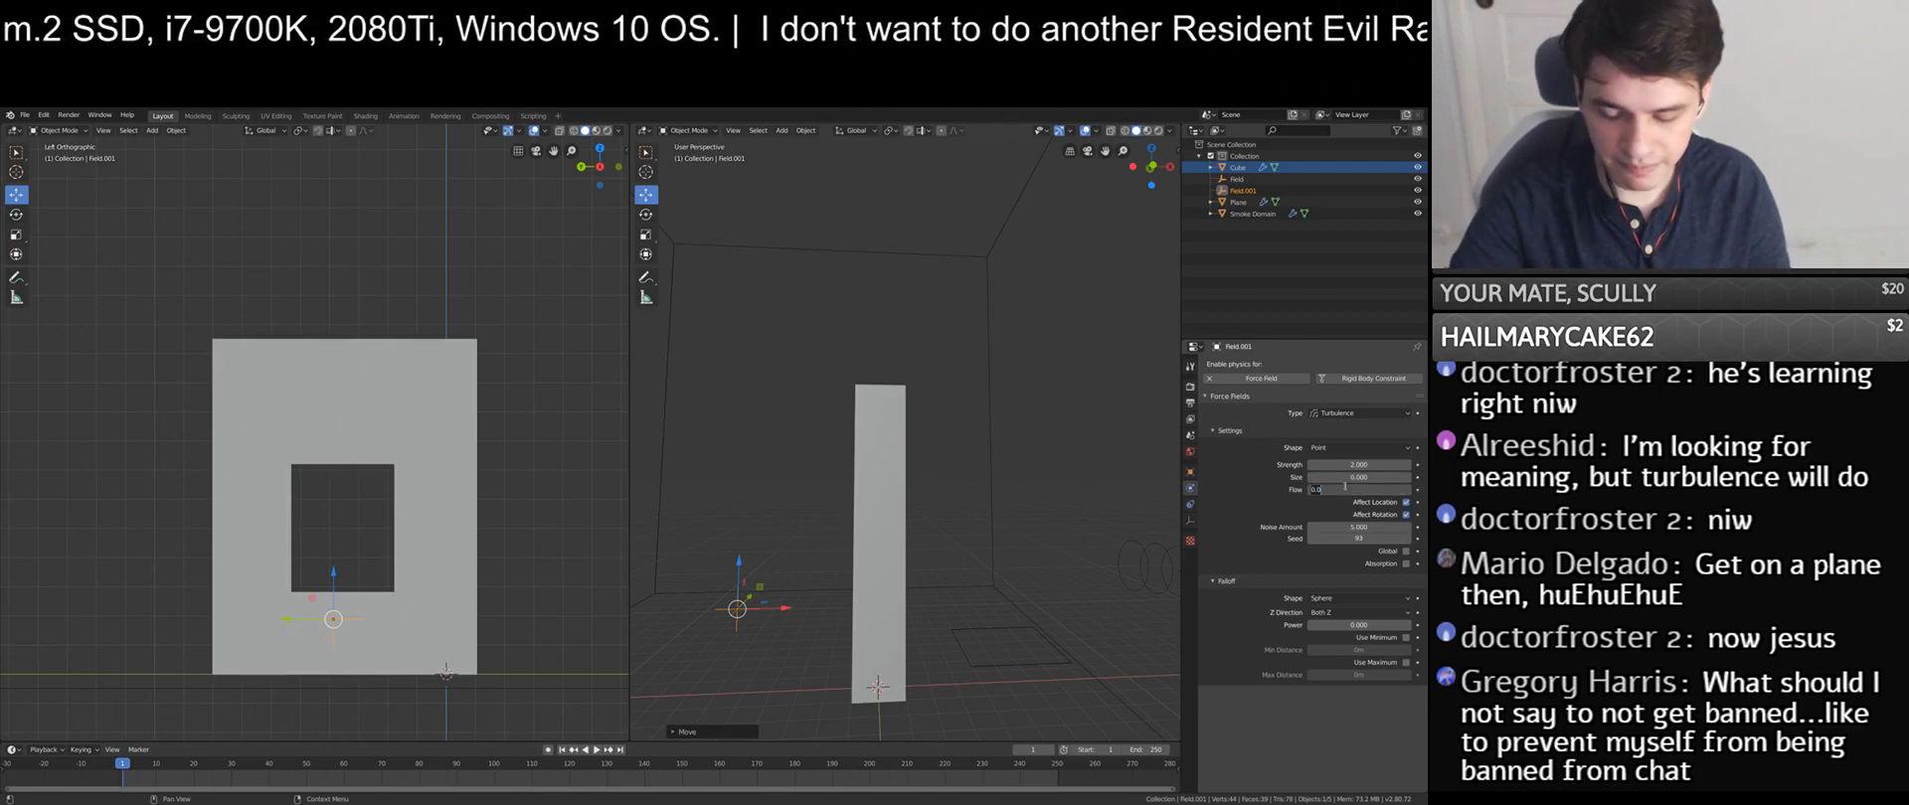
type(".1")
key("Return")
scroll(898, 558, "down", 5)
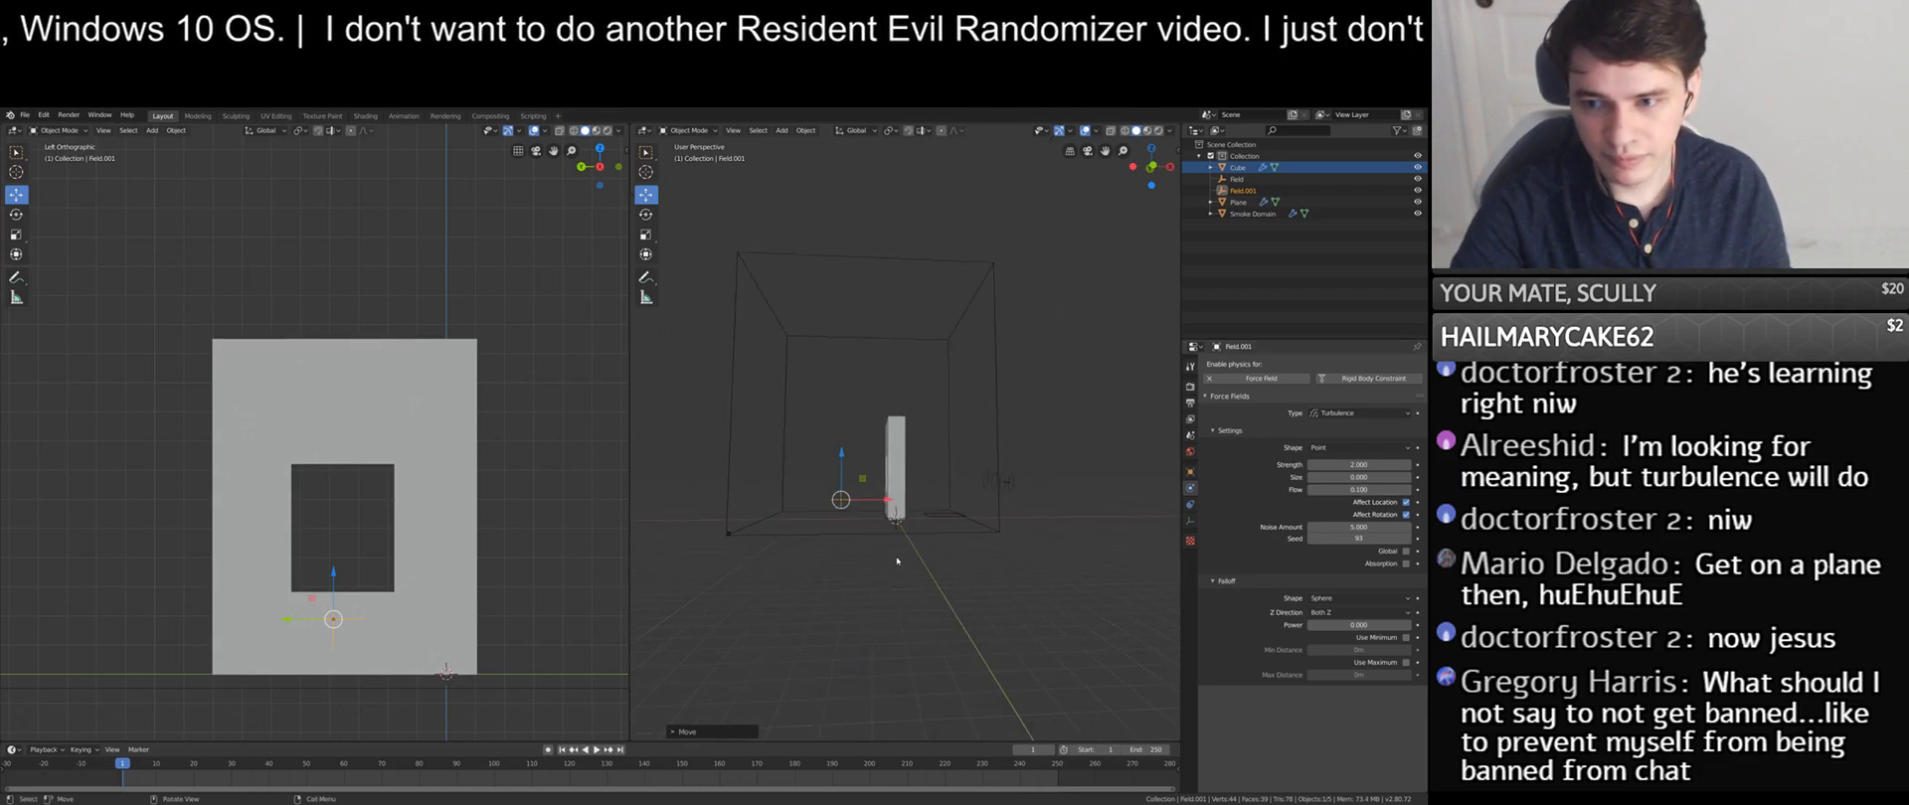
scroll(898, 558, "up", 5)
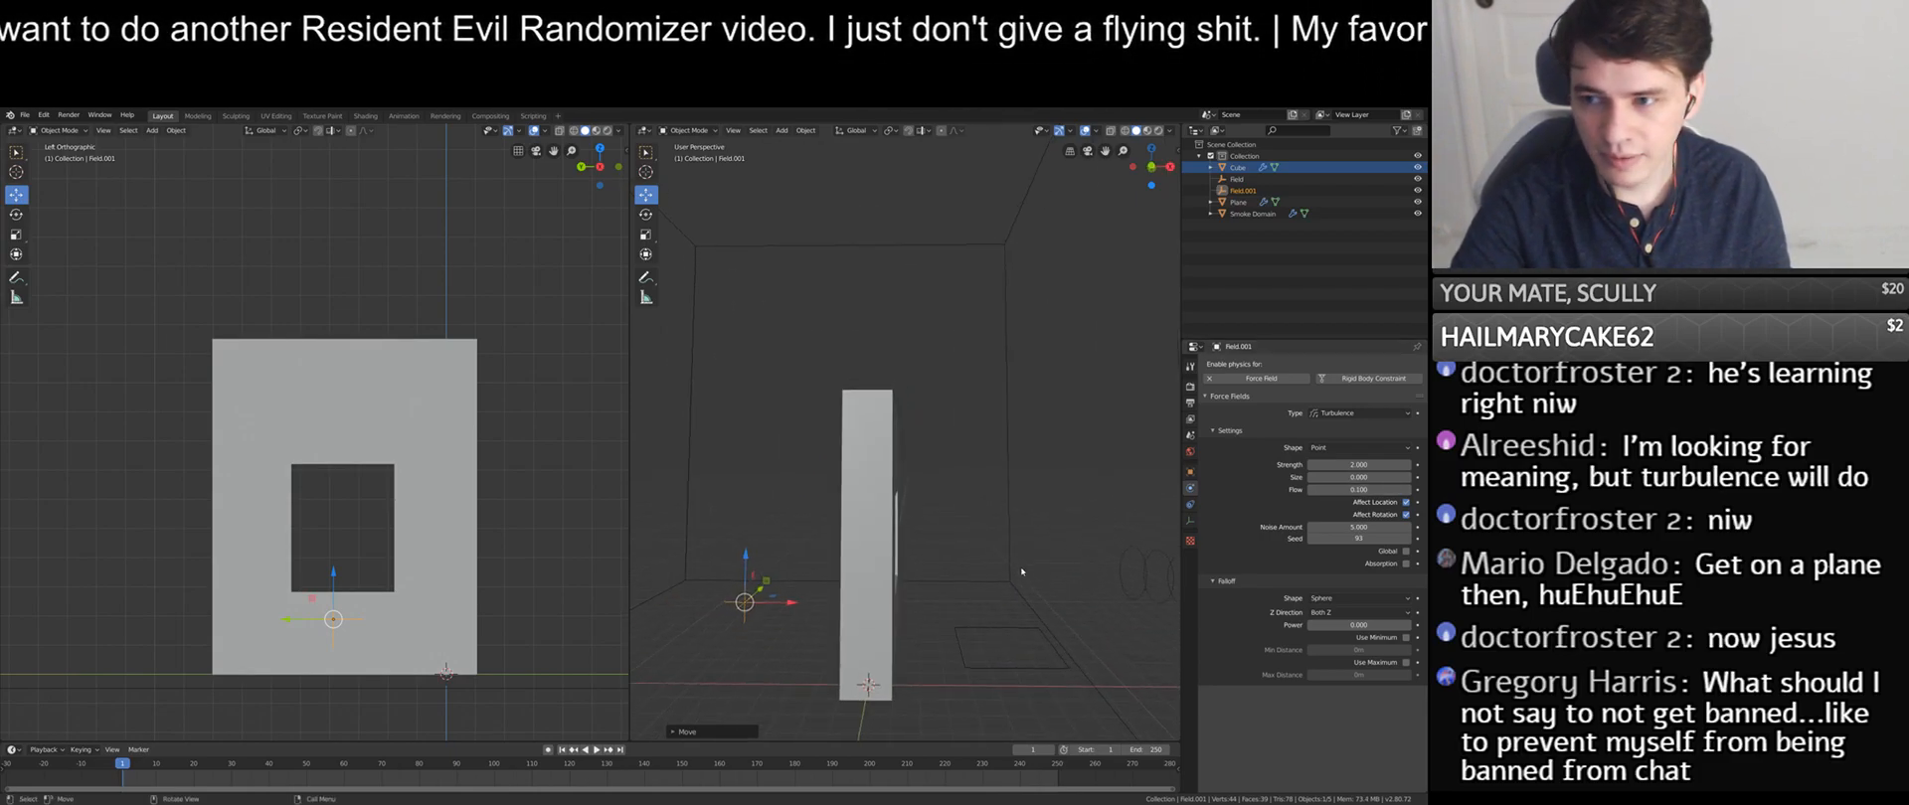
- Edit the wall's mesh and move all its top faces upward, making the wall extend above the smoke domain
middle_click_drag(994, 581, 984, 500)
left_click(1141, 486)
middle_click_drag(1141, 486, 1003, 463)
left_click(904, 437)
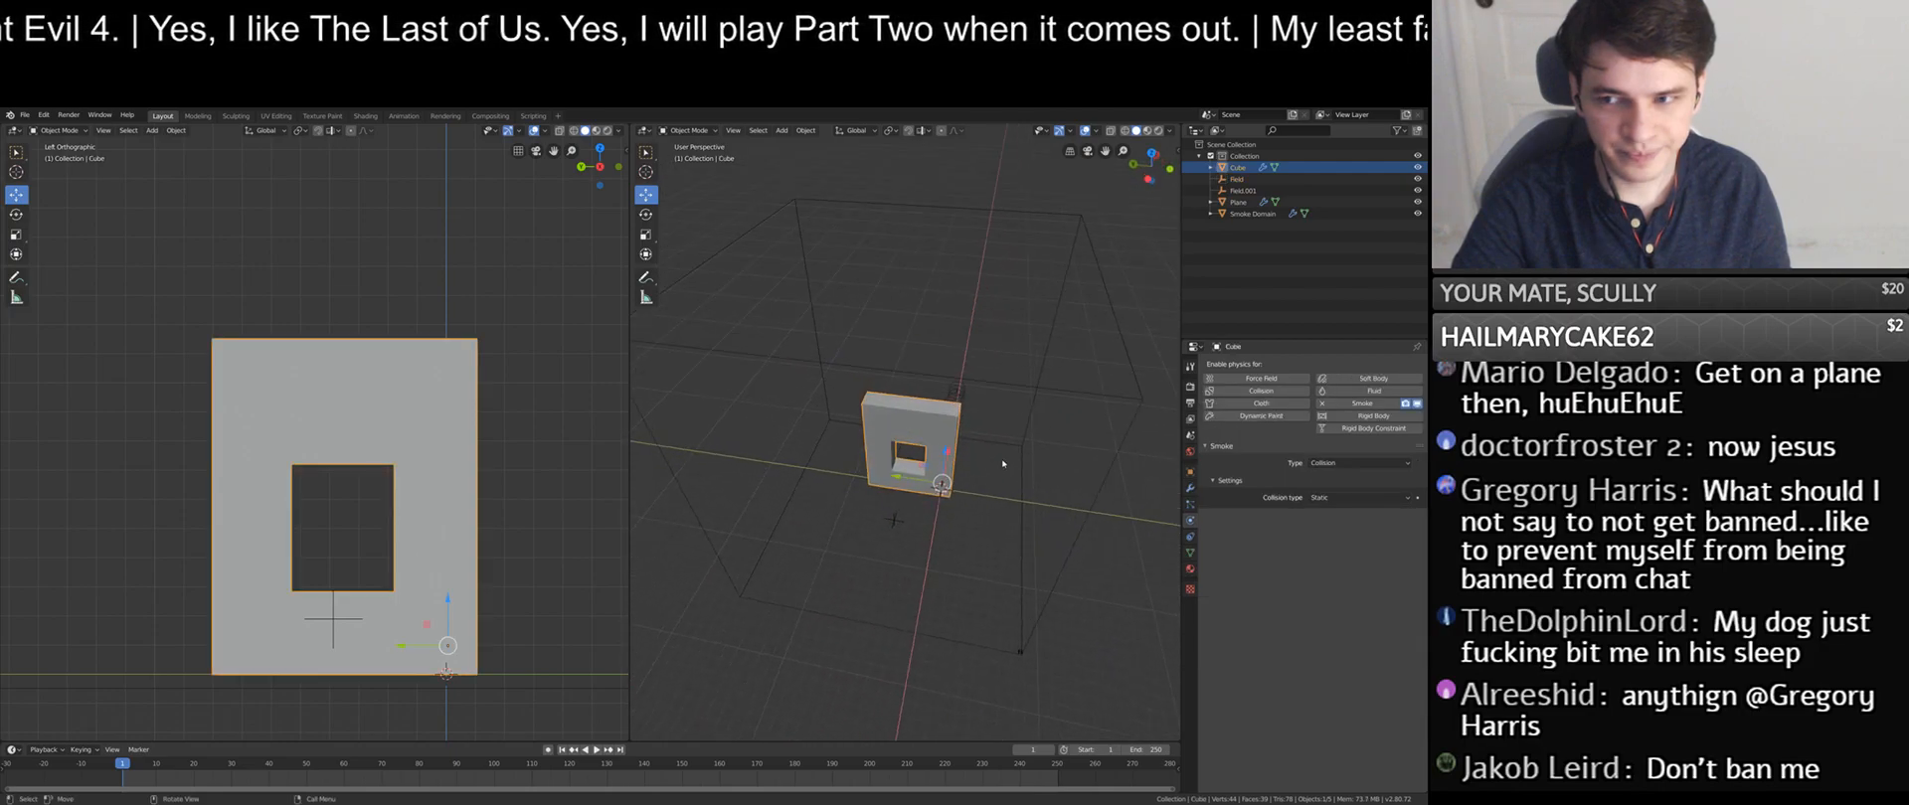
key("Tab")
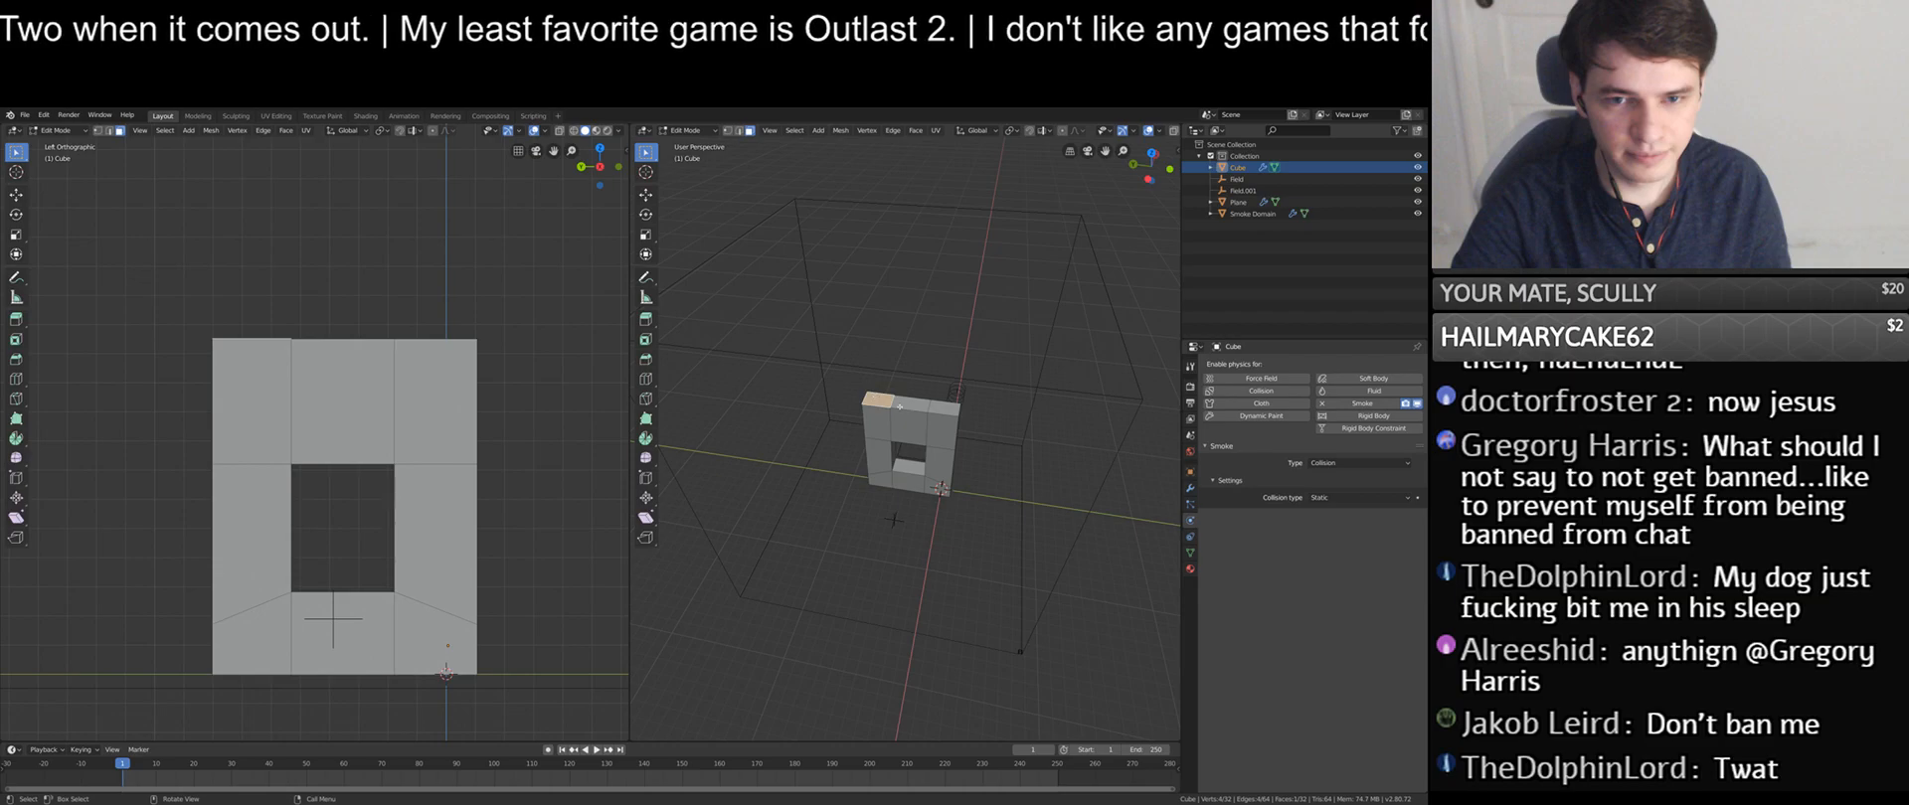
left_click(906, 406, "shift")
left_click(910, 407, "shift")
left_click(940, 408, "shift")
left_click(941, 409, "shift")
left_click(915, 407, "shift")
left_click(941, 408, "shift")
left_click(645, 195)
left_click_drag(911, 367, 913, 169)
- Select all the end faces on the wall's +Y side and move them outward along Y to widen the wall
middle_click_drag(1079, 296, 1003, 260)
left_click(933, 316)
middle_click_drag(934, 316, 1123, 279)
left_click(911, 378)
left_click(911, 461, "shift")
left_click(911, 498, "shift")
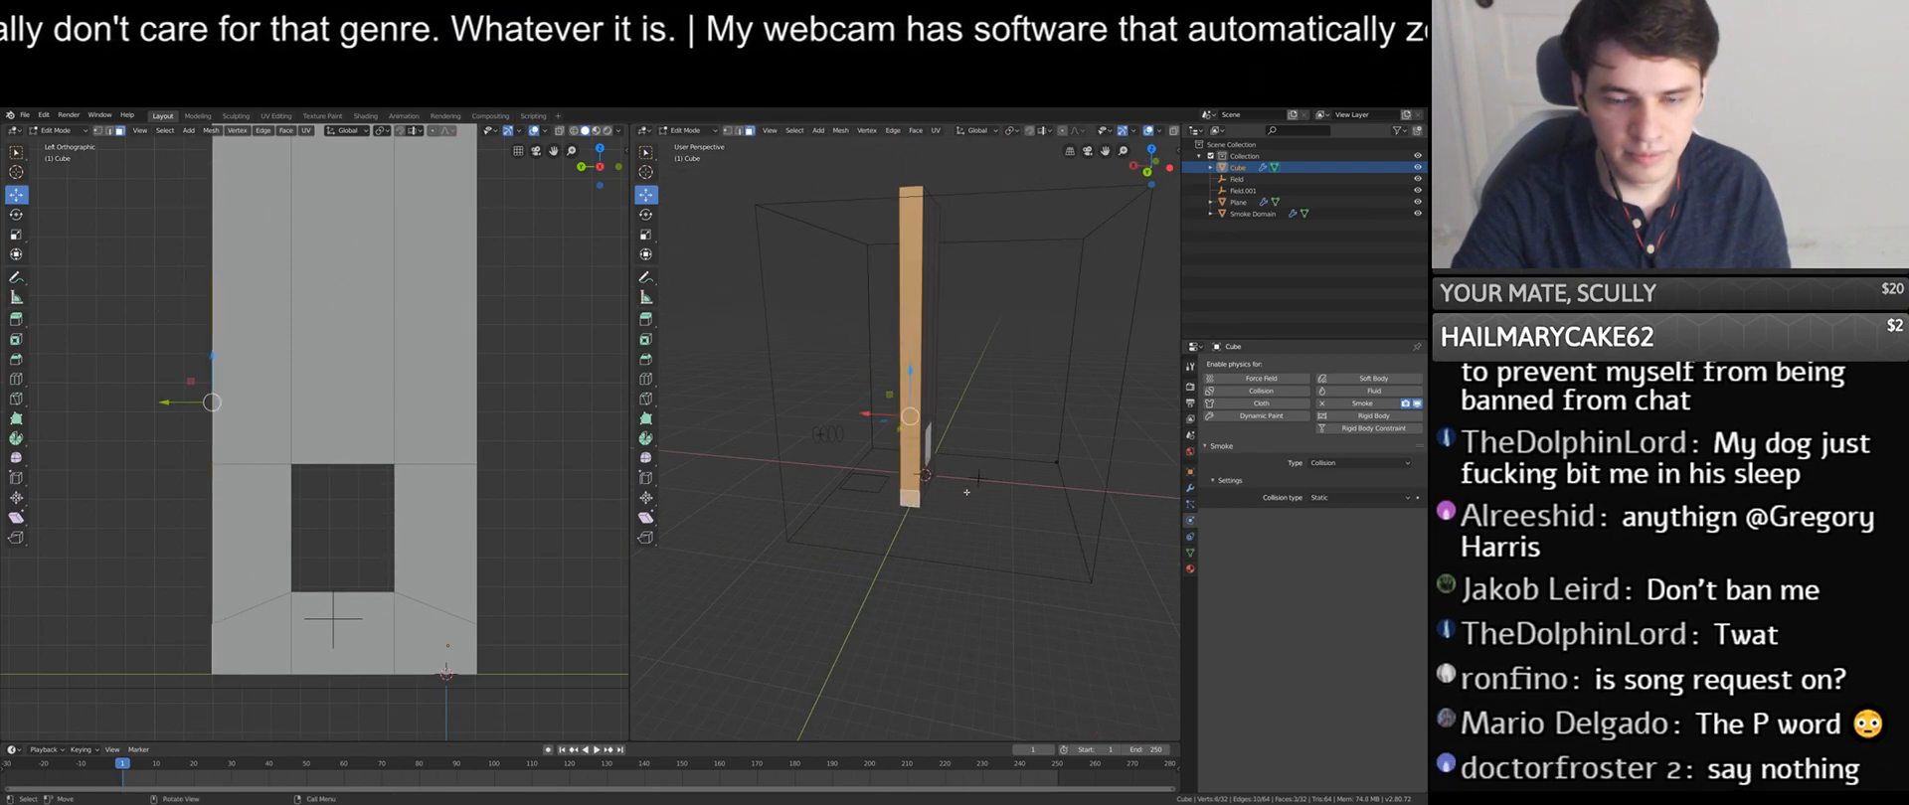
middle_click_drag(966, 491, 915, 422)
left_click(847, 421)
left_click(890, 403)
left_click(891, 465, "shift")
left_click(890, 487, "shift")
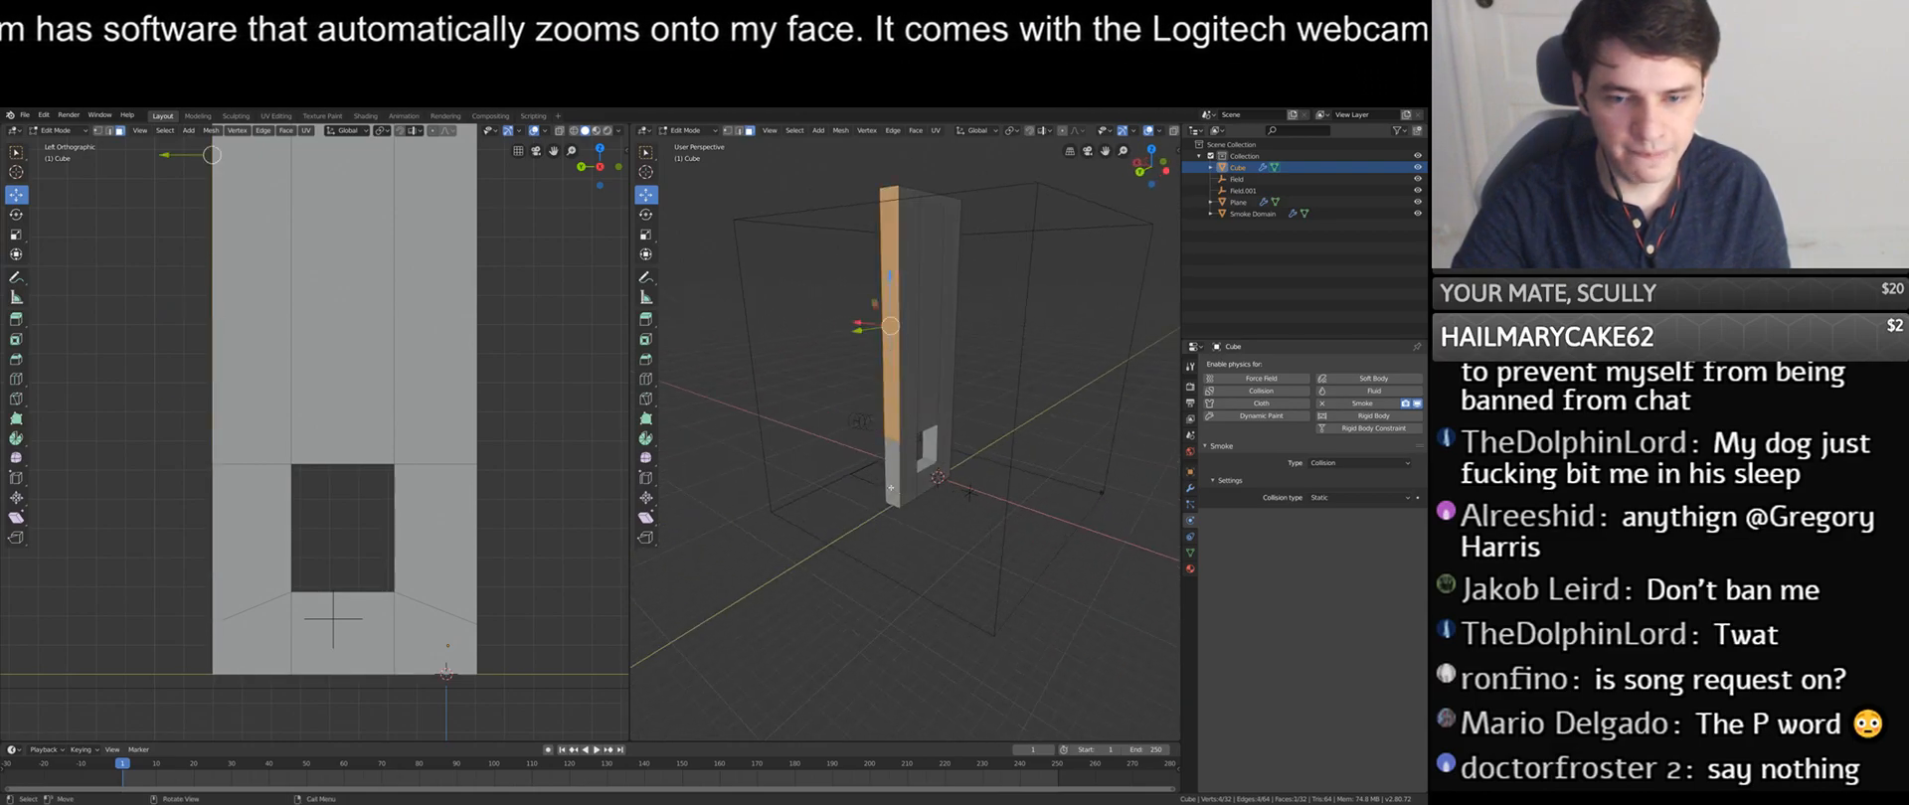
left_click(890, 477)
left_click(893, 497, "shift")
left_click(888, 417, "shift")
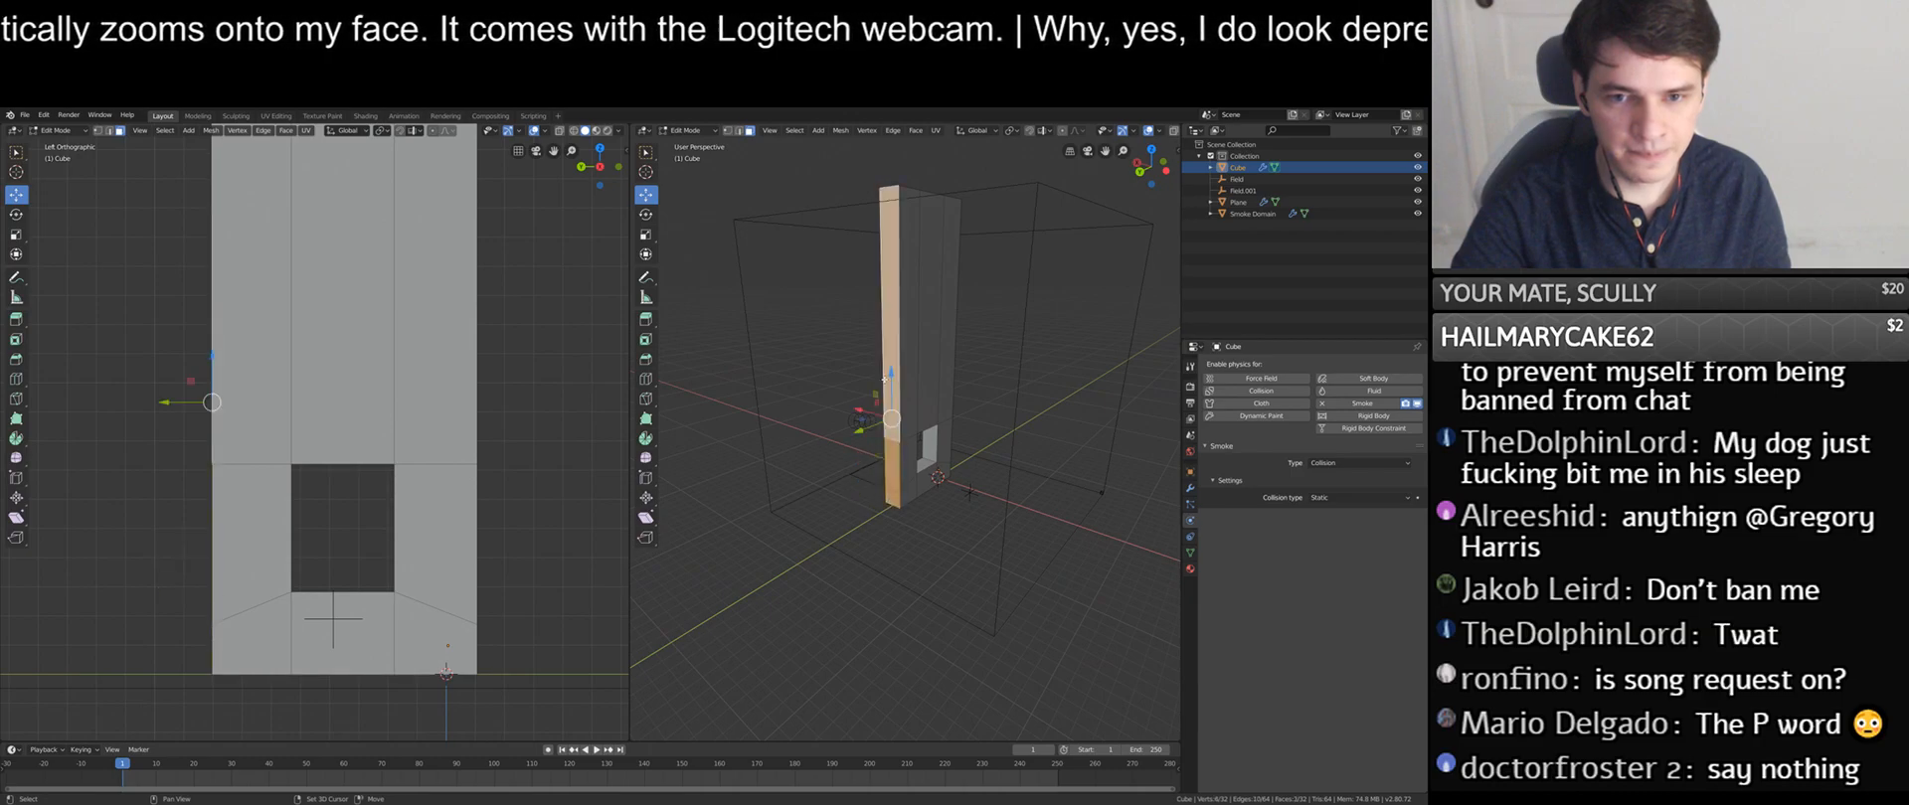
left_click_drag(860, 430, 759, 463)
middle_click_drag(760, 463, 638, 456)
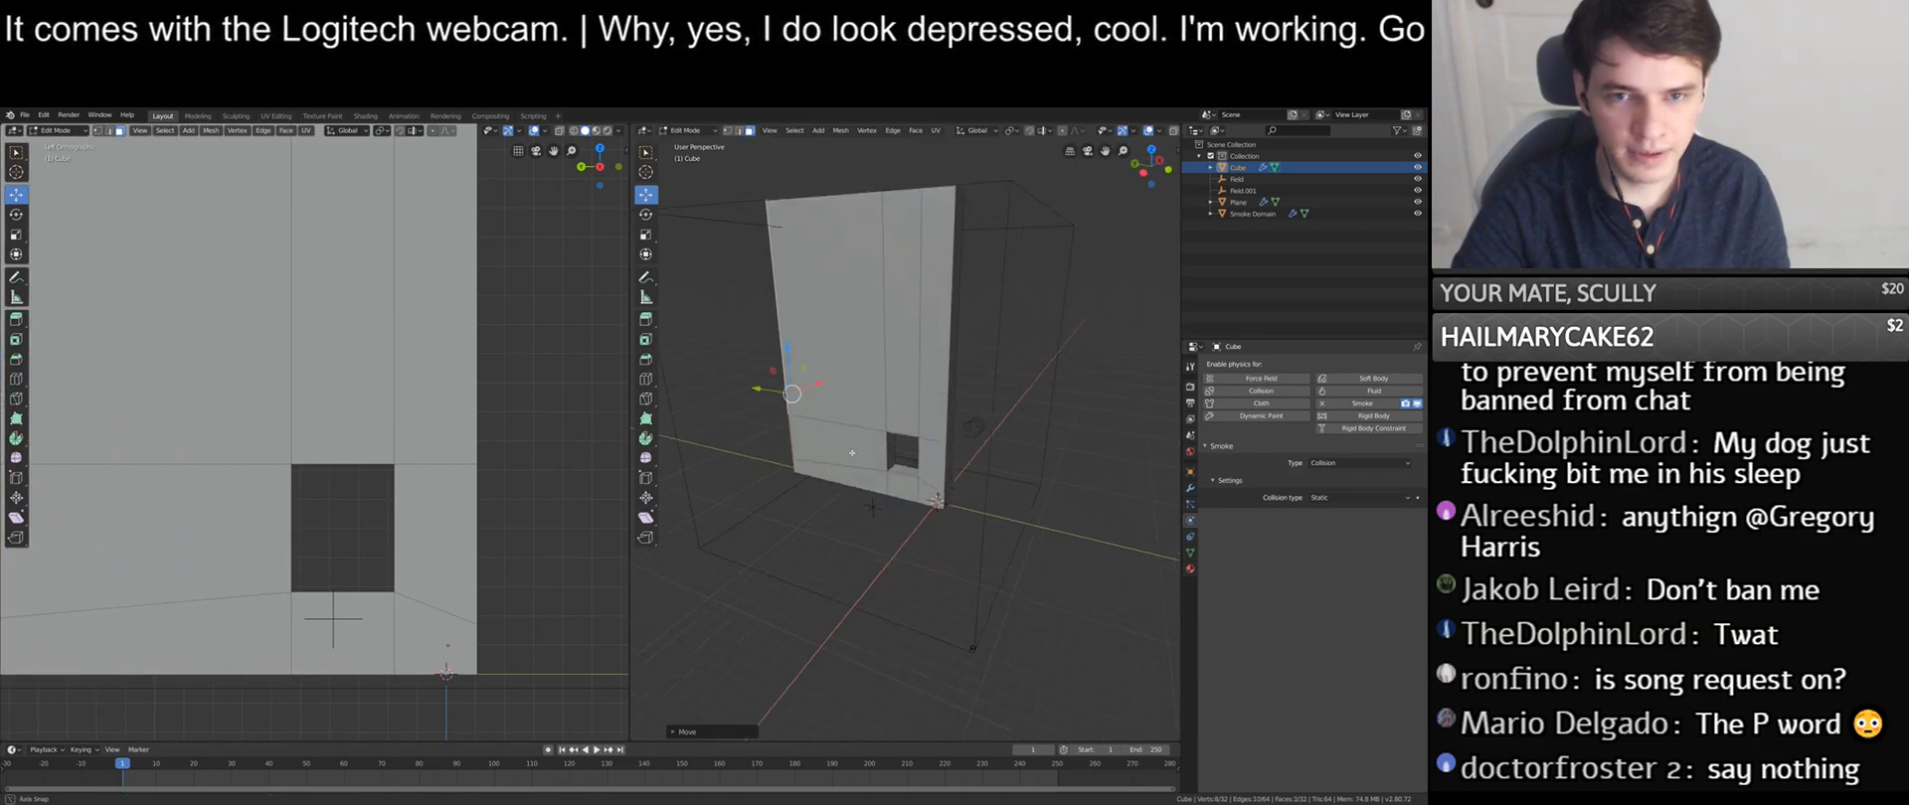
- Select all the end faces on the wall's -Y side and move them outward along Y
left_click(958, 368)
middle_click_drag(959, 368, 876, 370)
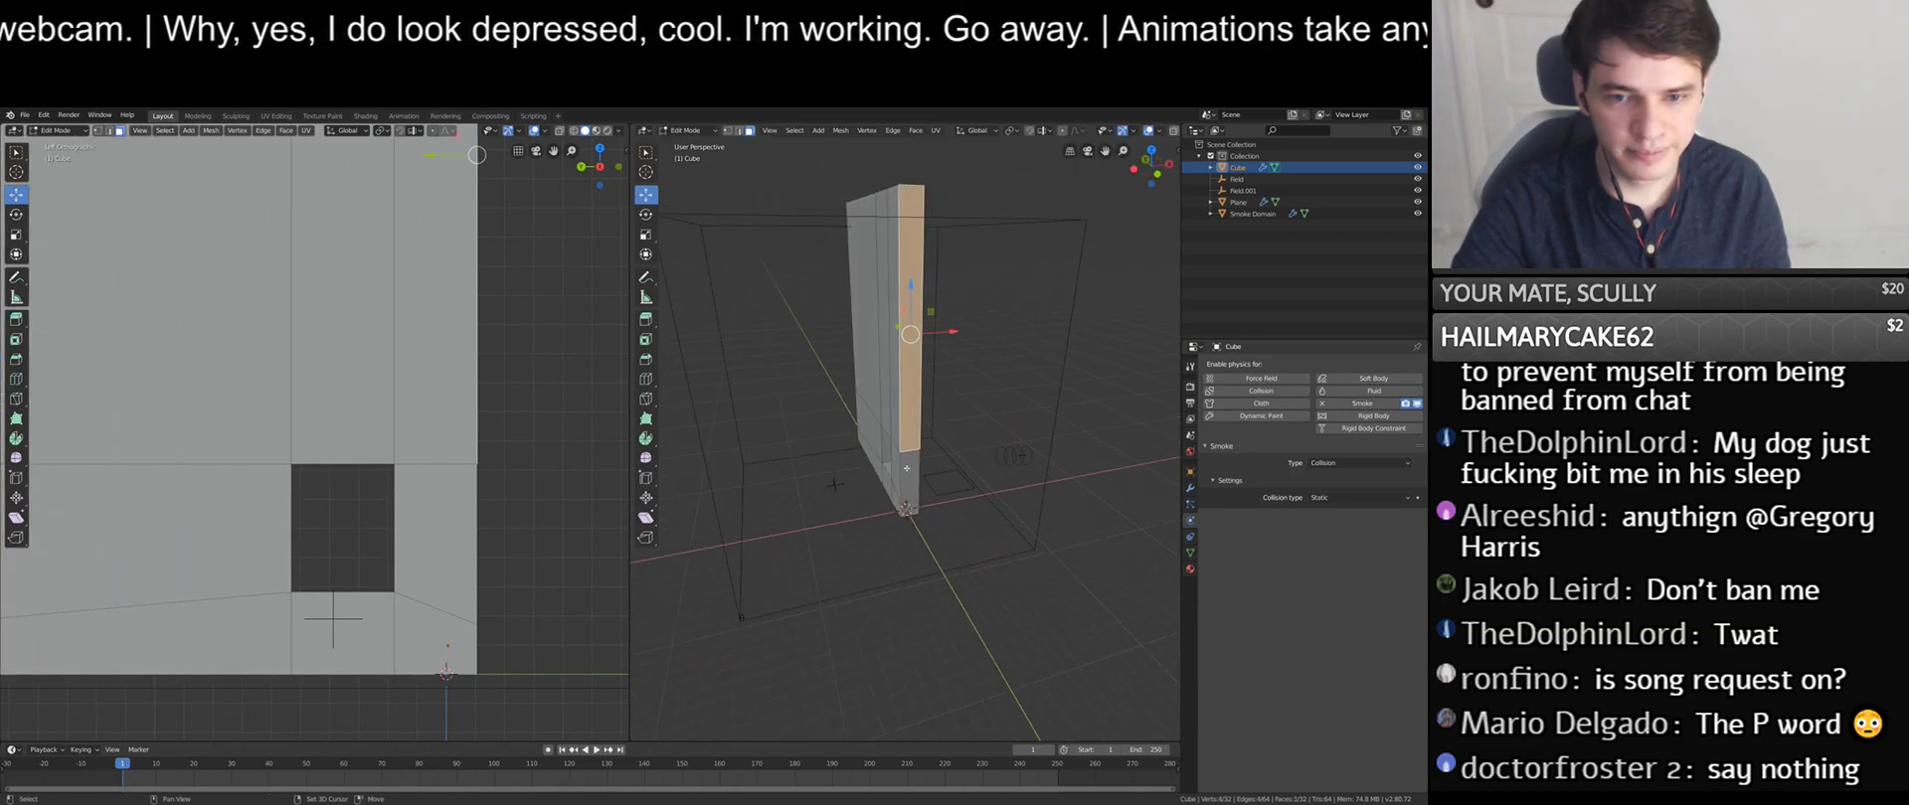
left_click(910, 484, "shift")
left_click(907, 507, "shift")
left_click_drag(896, 418, 941, 457)
mouse_move(941, 457)
middle_mouse_down()
mouse_move(973, 450)
mouse_move(995, 483)
mouse_move(948, 433)
middle_mouse_up()
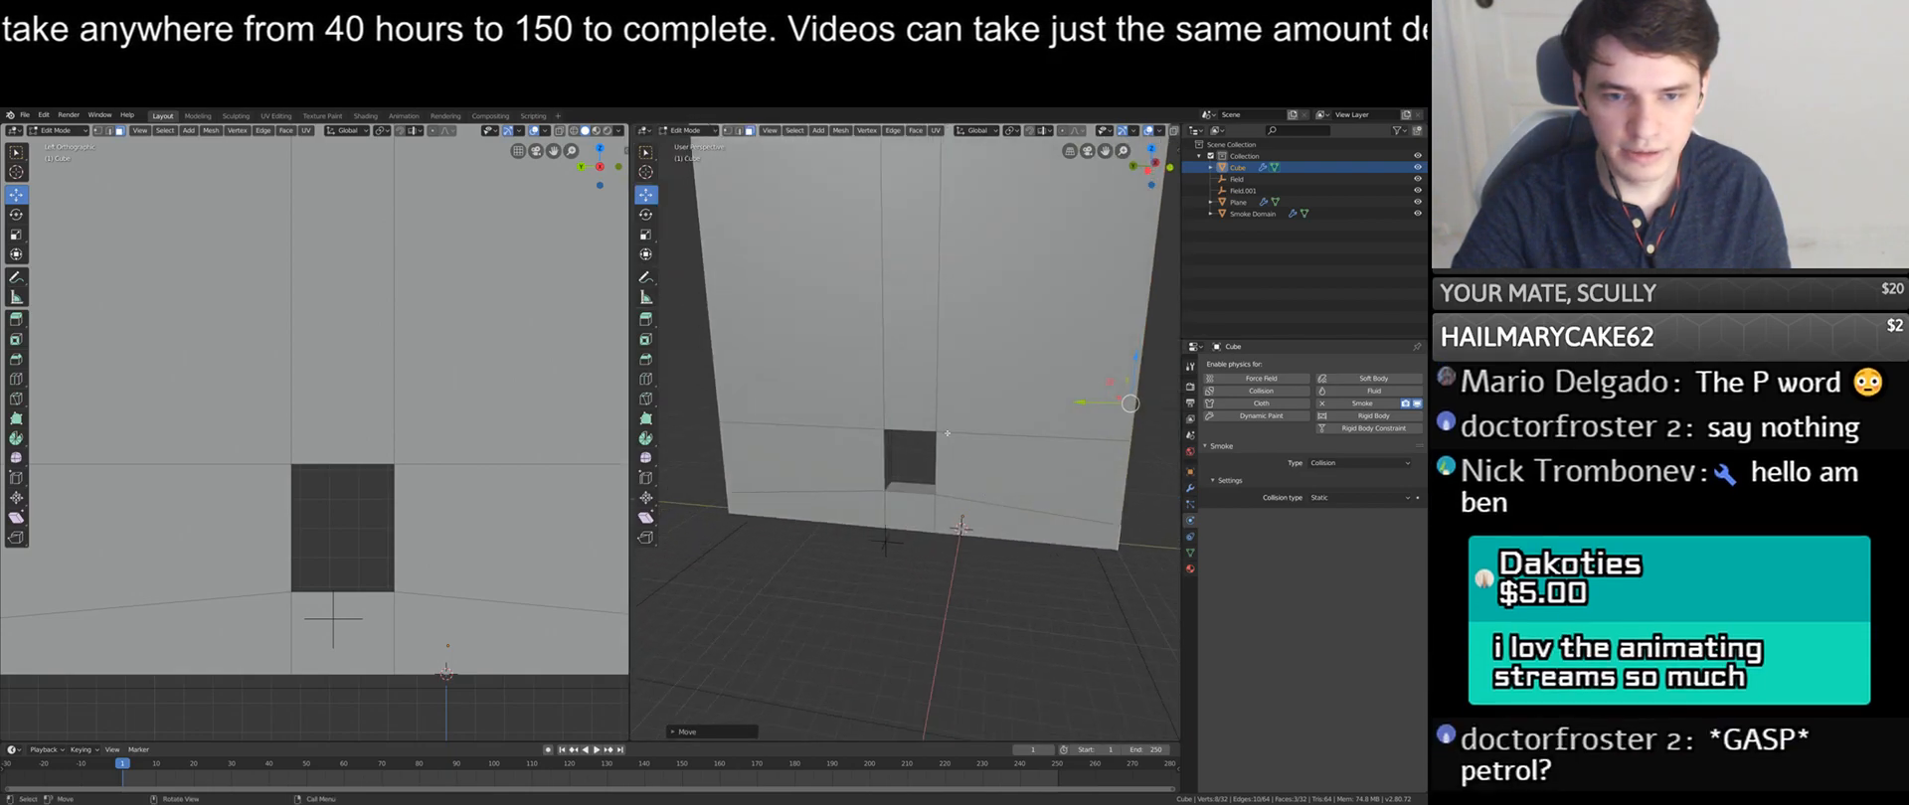
- Return to Object Mode, select the fire-emitting plane, and save the file
left_click(693, 131)
left_click(693, 145)
middle_click_drag(875, 254, 1018, 406)
left_click(1005, 379)
left_click(969, 524)
key("ctrl+s")
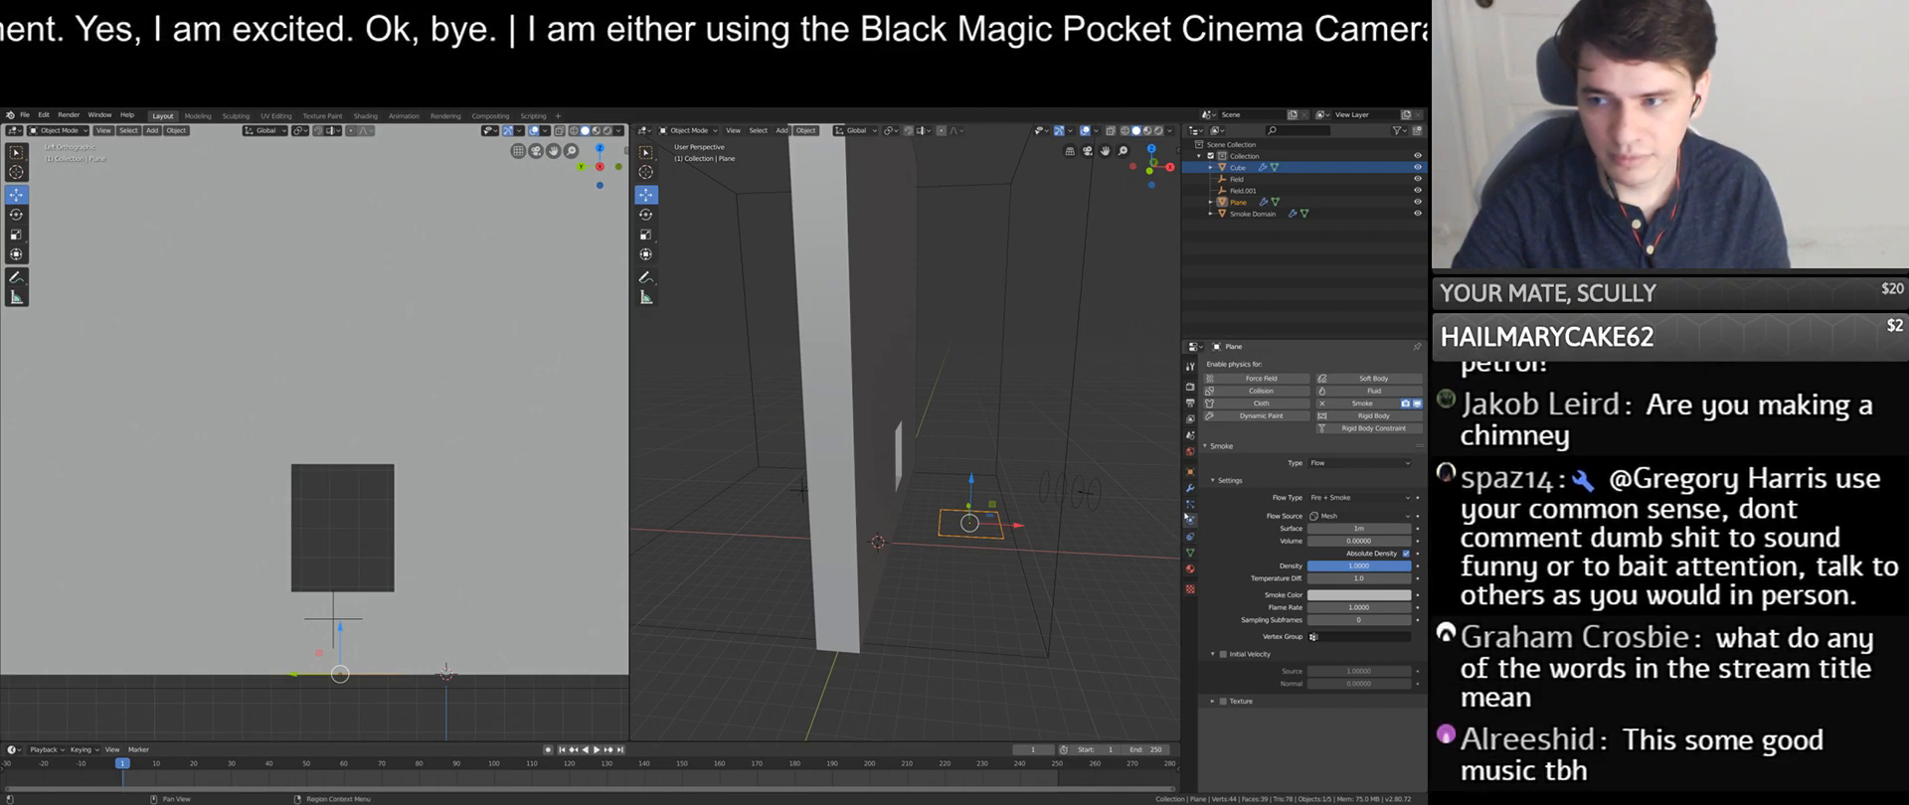
- Select the smoke domain, enable High Resolution in its smoke physics settings, and save the file
left_click(1190, 505)
left_click(1190, 521)
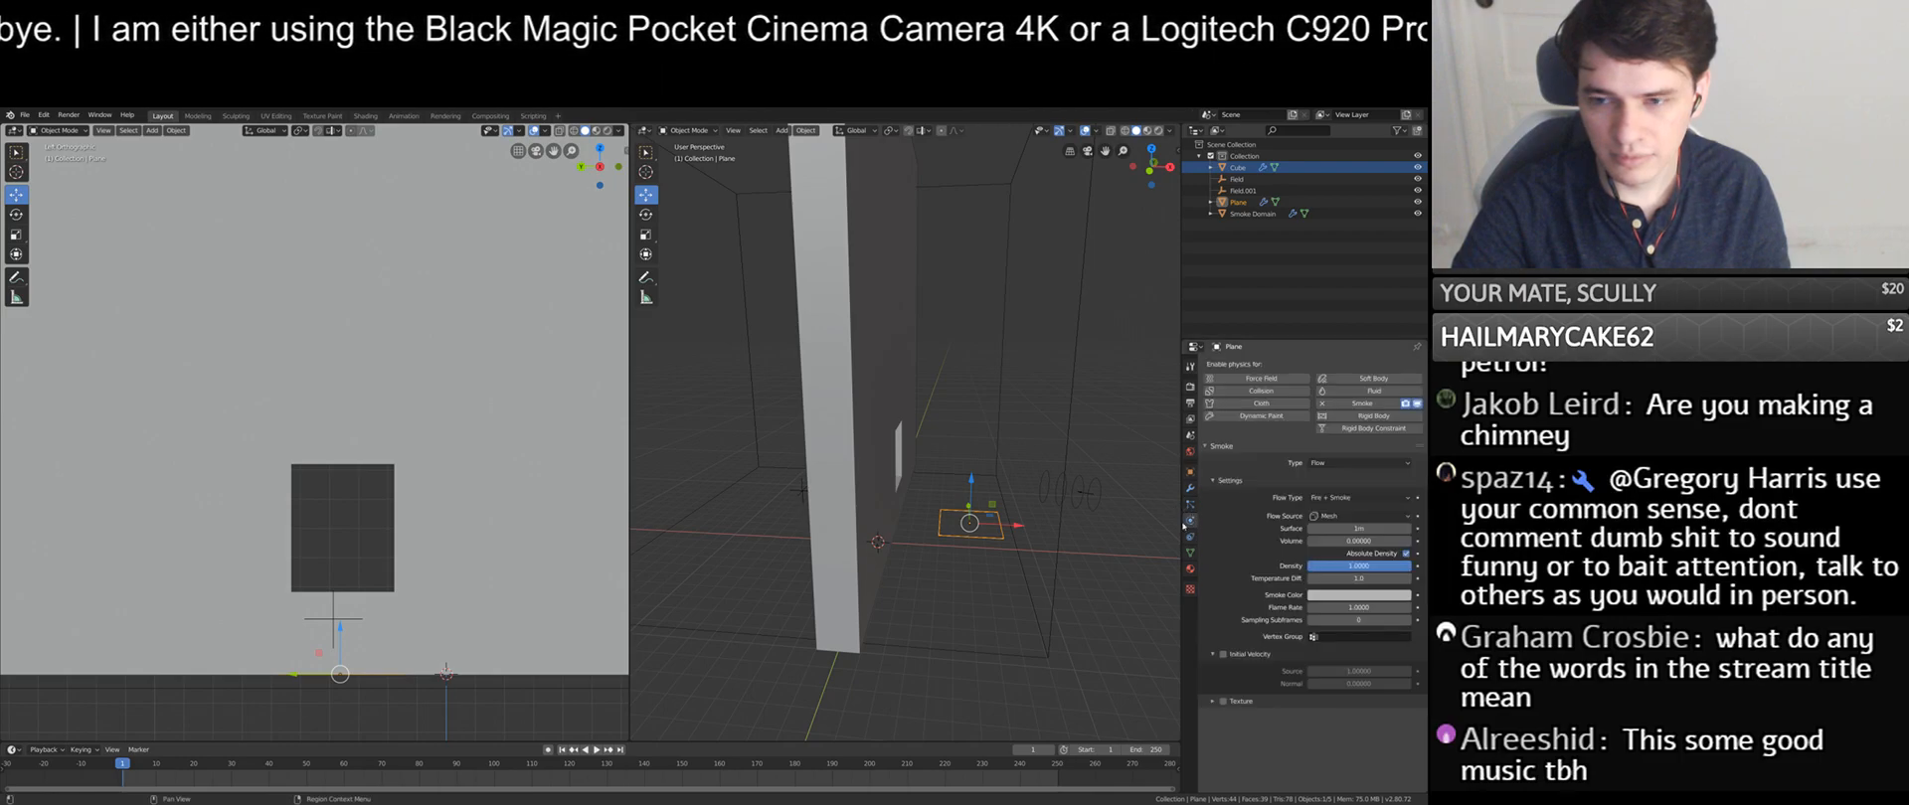
left_click(1190, 553)
left_click(1190, 537)
left_click(1073, 397)
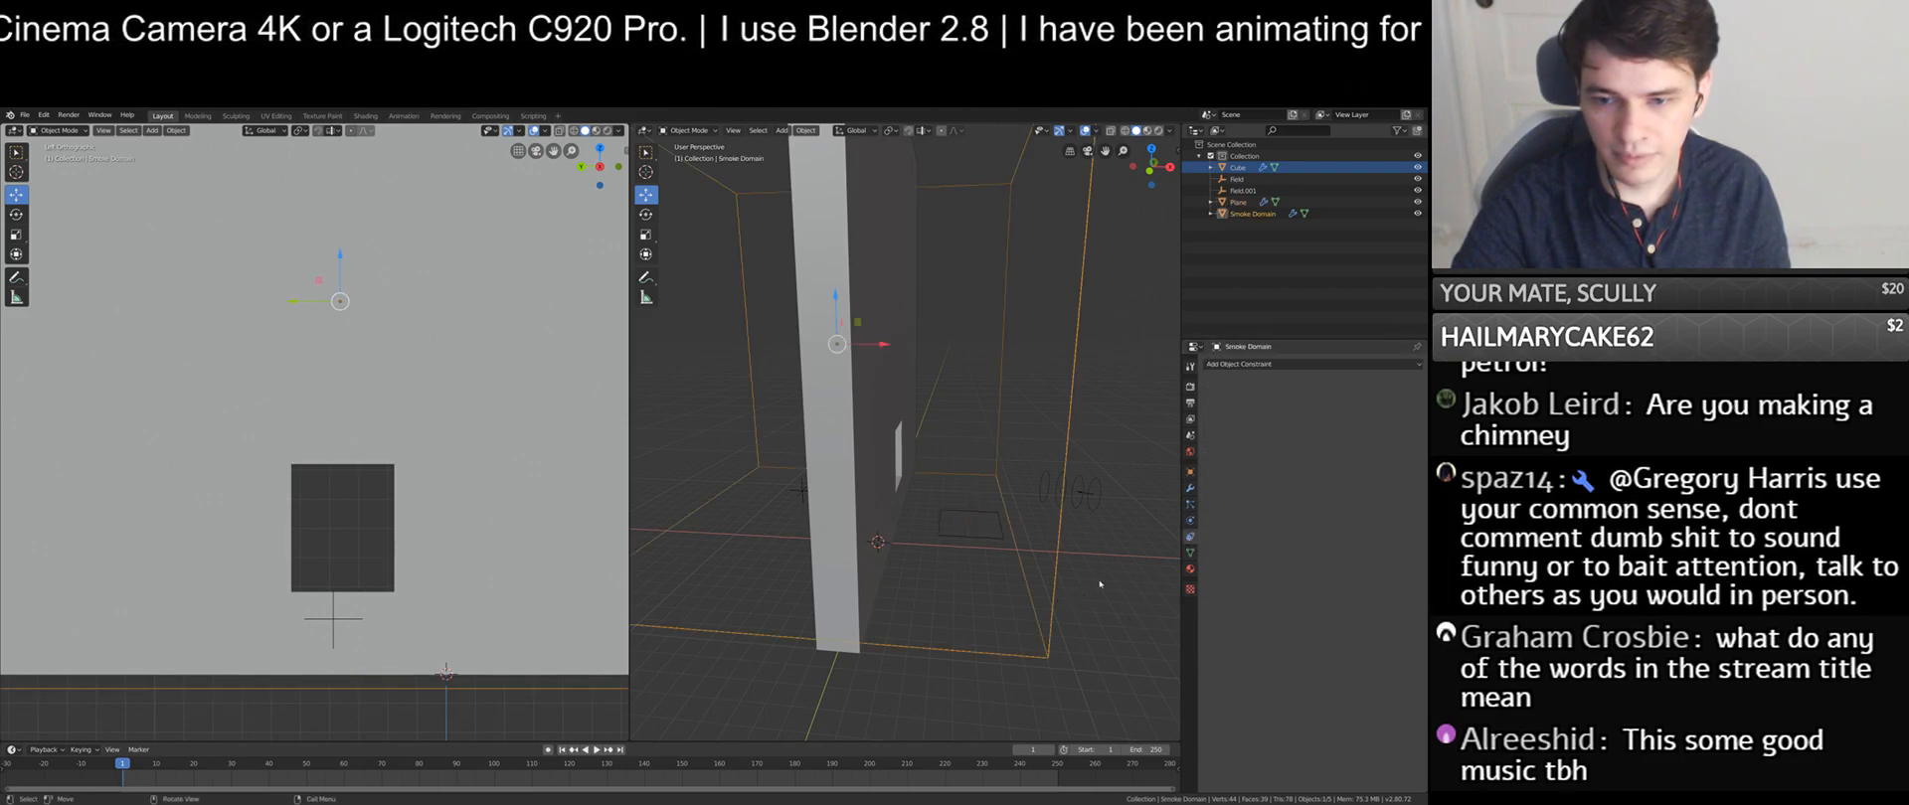
left_click(1190, 505)
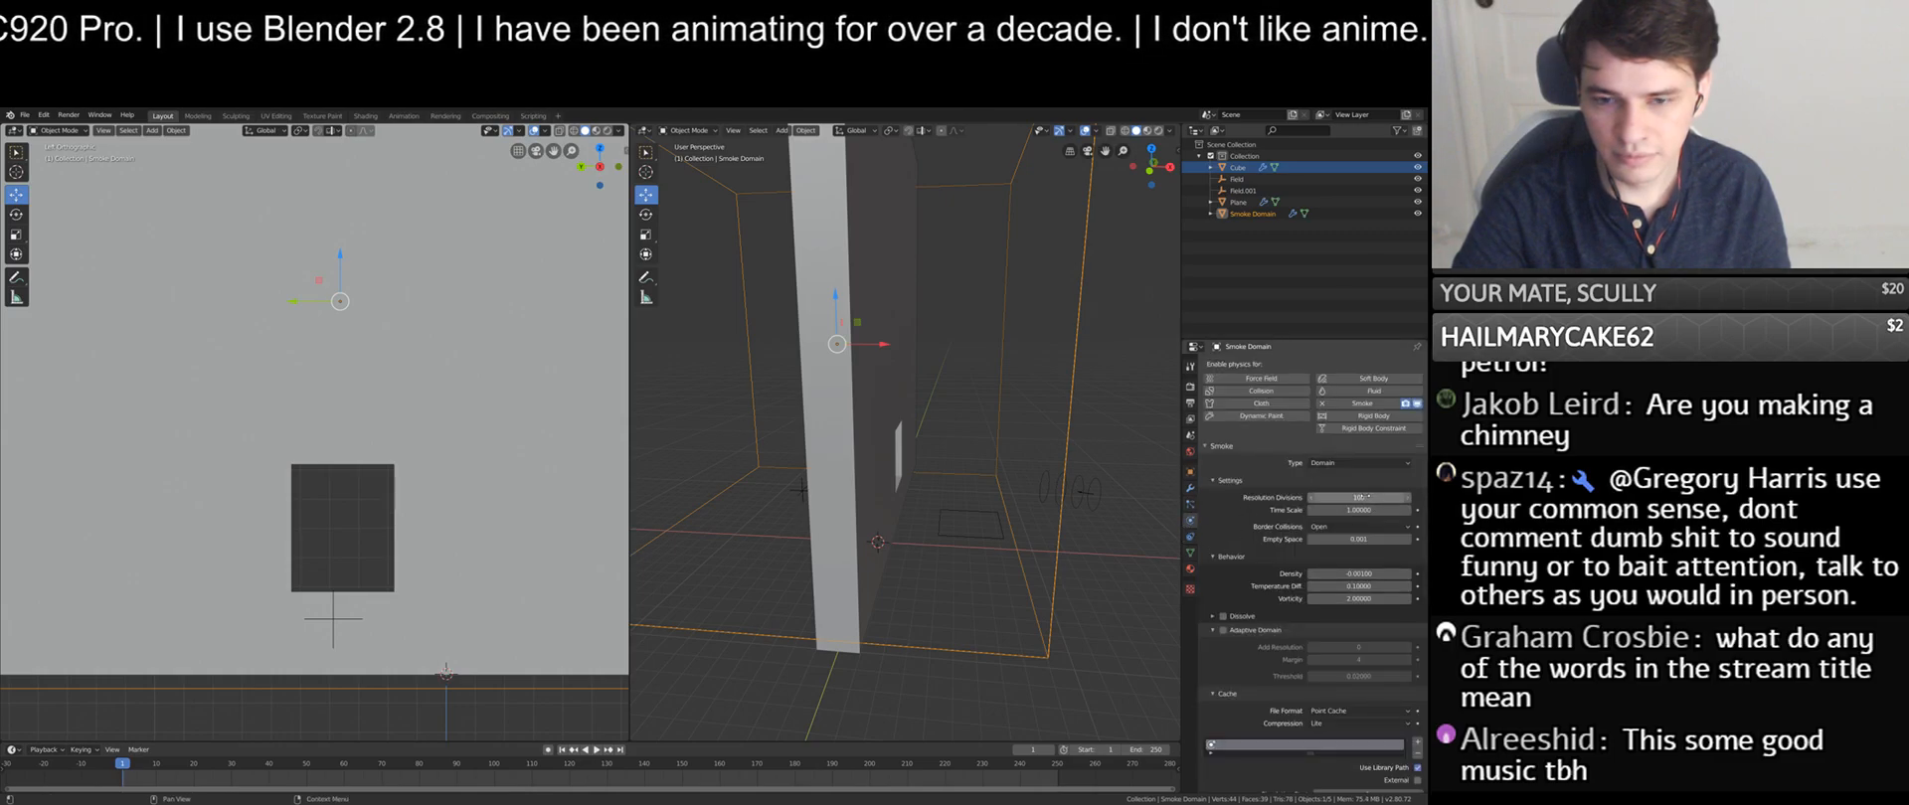
scroll(1240, 596, "down", 5)
scroll(1242, 671, "down", 3)
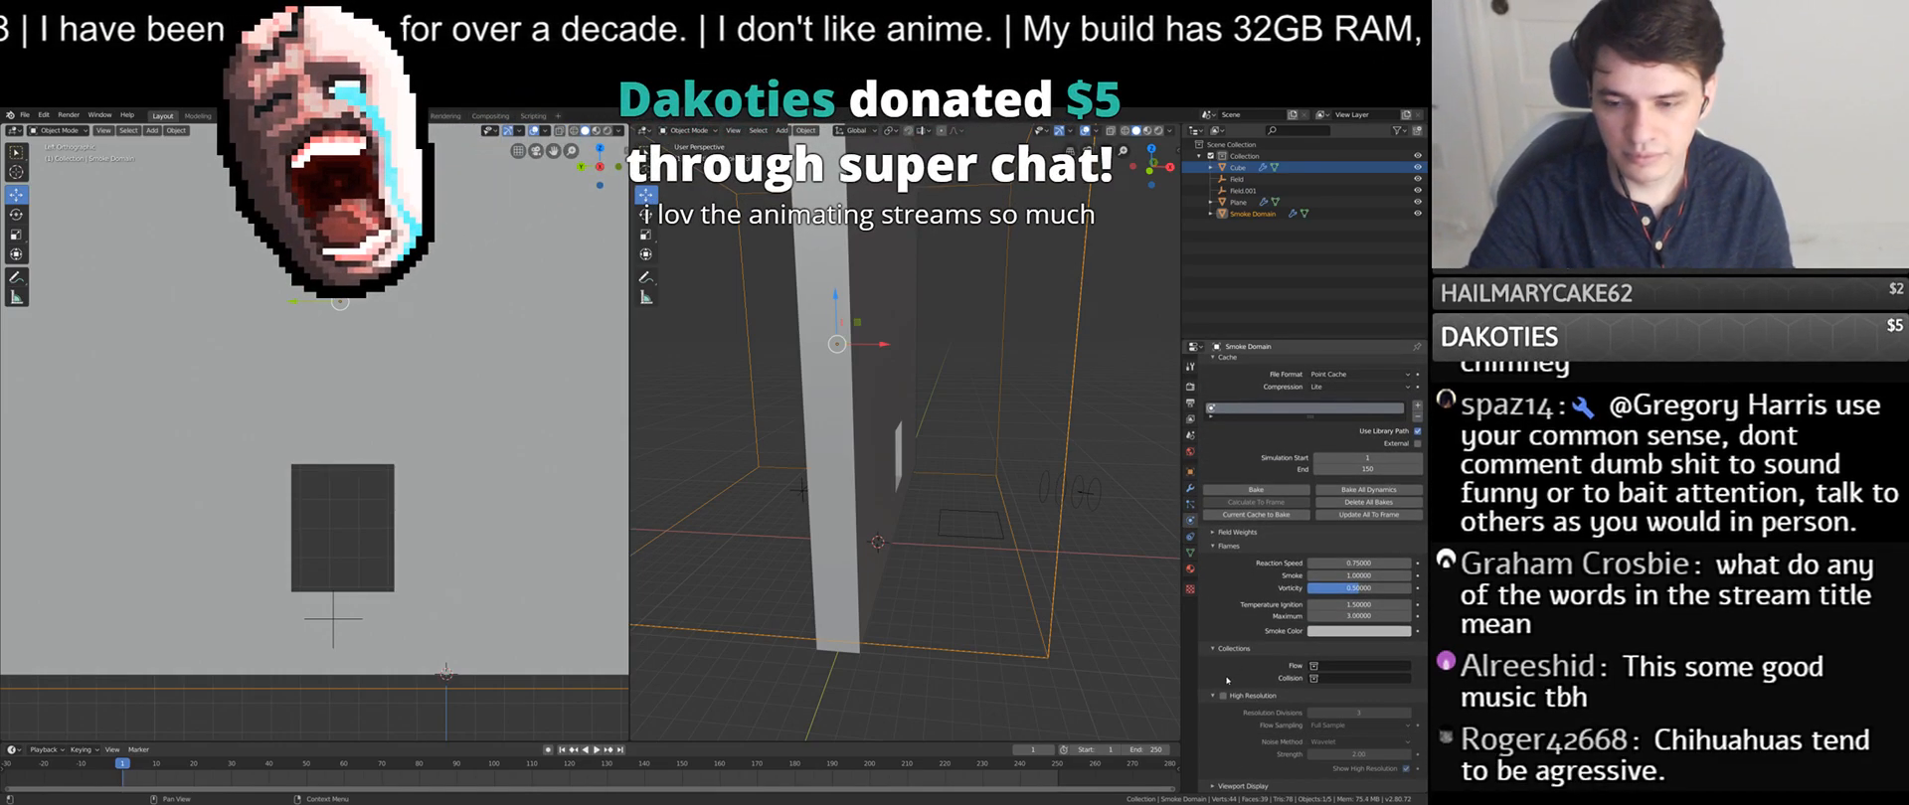
left_click_drag(1335, 708, 1317, 708)
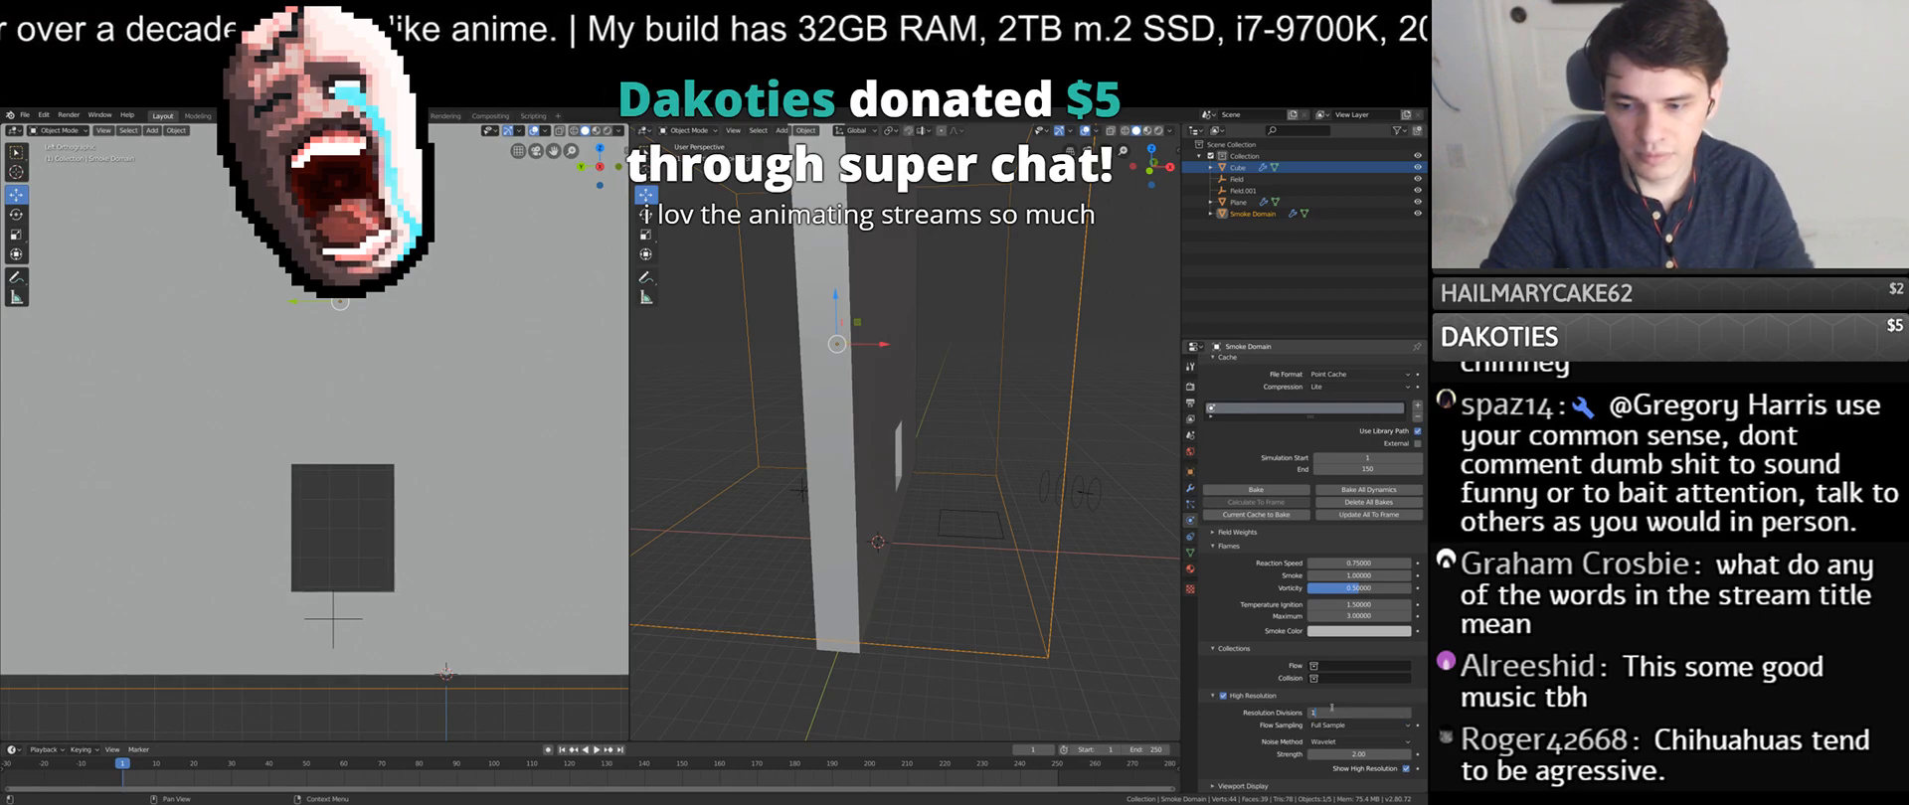
middle_click_drag(706, 686, 895, 628)
key("ctrl+s")
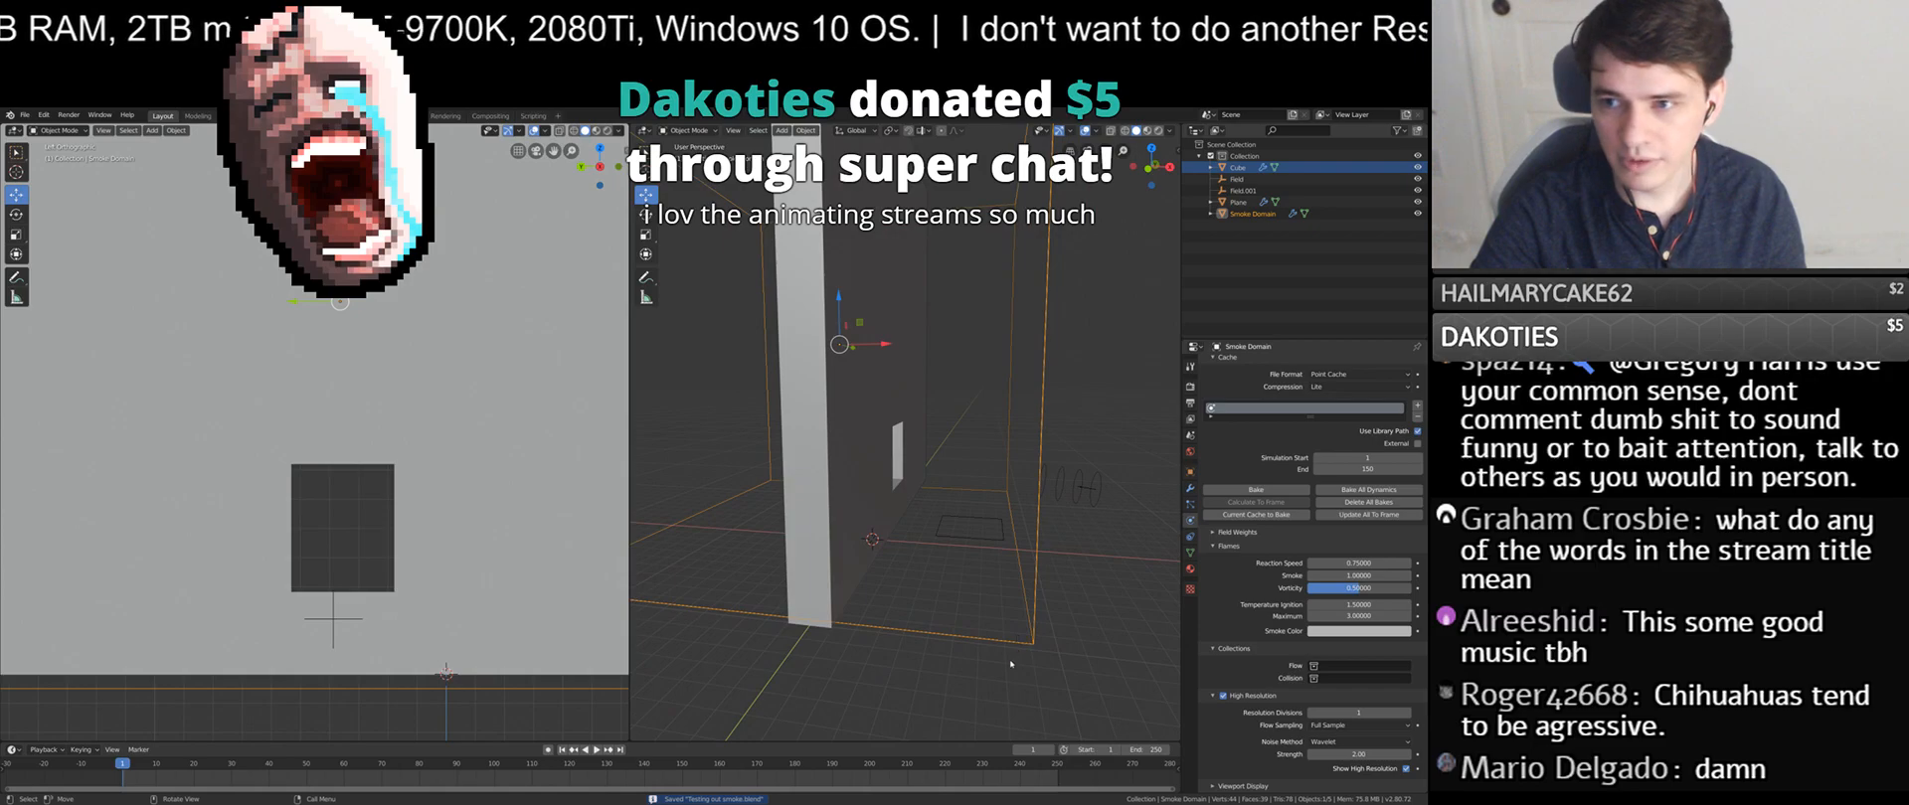
- Play the first frames of the fire simulation, stop playback, and return to the first frame
left_click(598, 750)
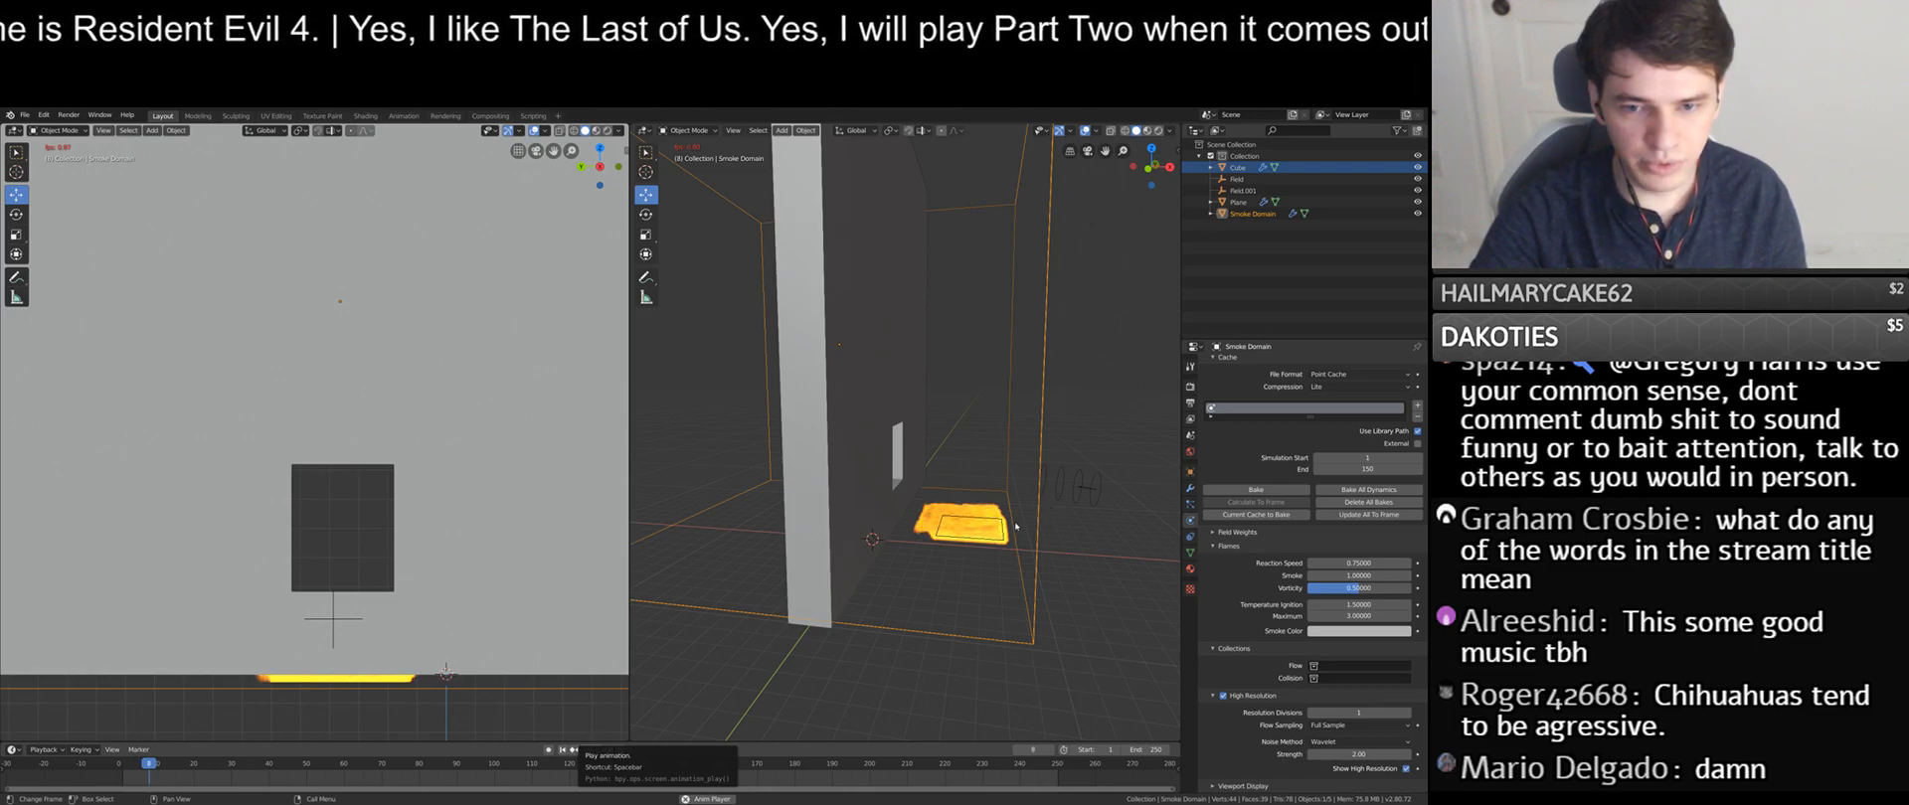
key("space")
middle_click_drag(1016, 525, 614, 766)
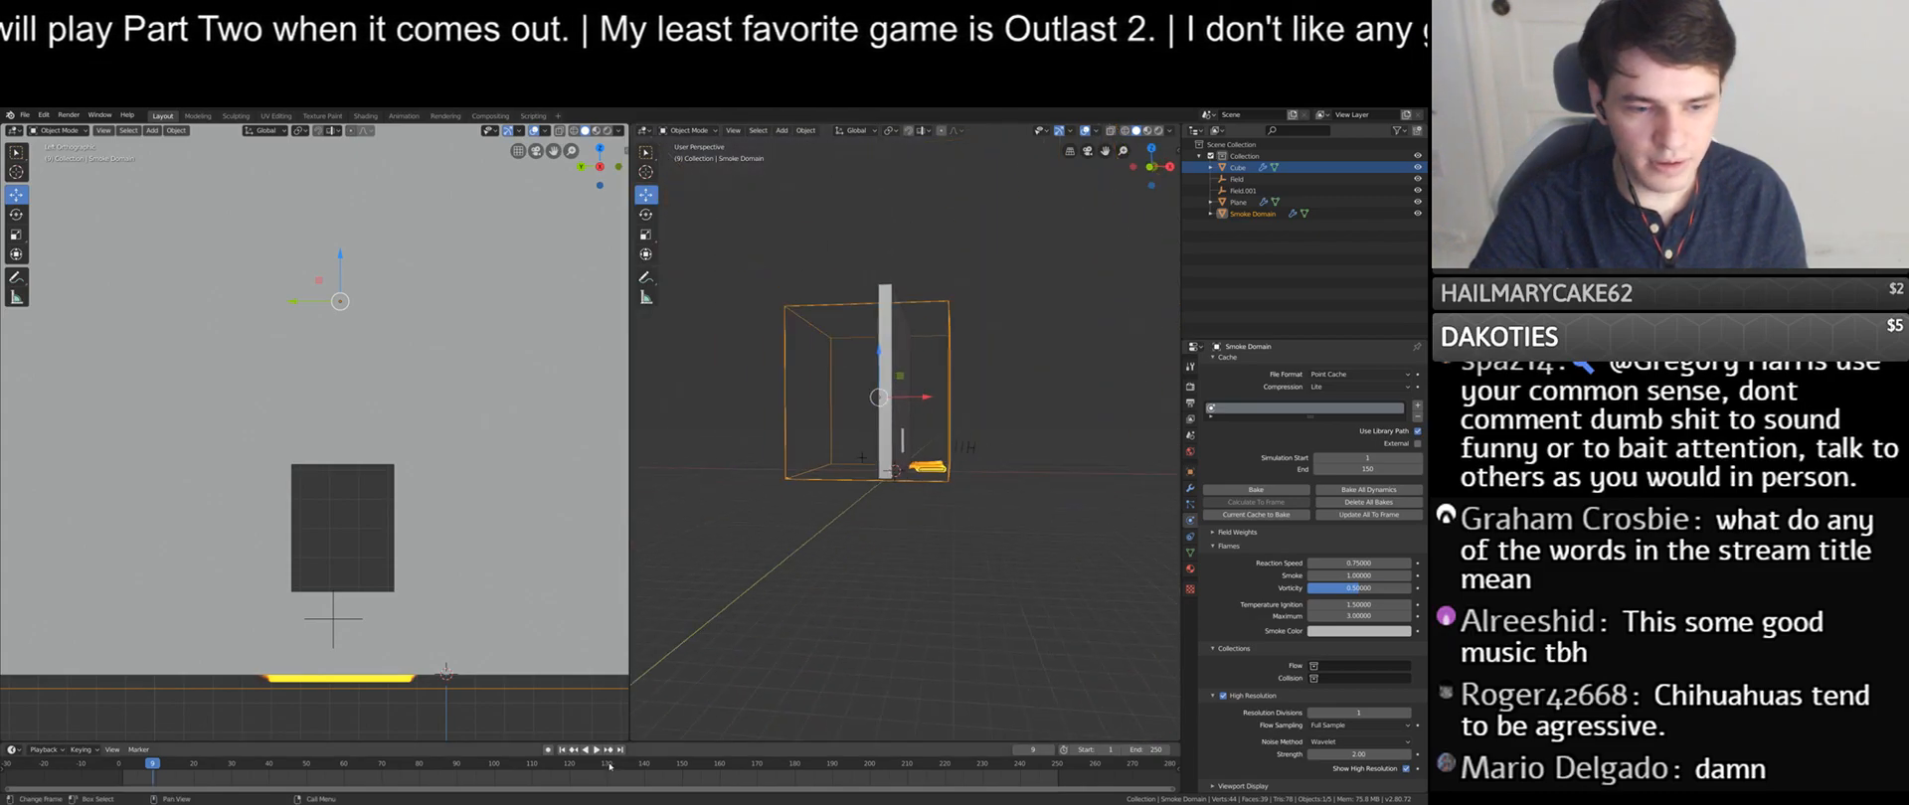
left_click(561, 749)
- Save the file and bake the smoke domain's simulation
scroll(858, 645, "up", 5)
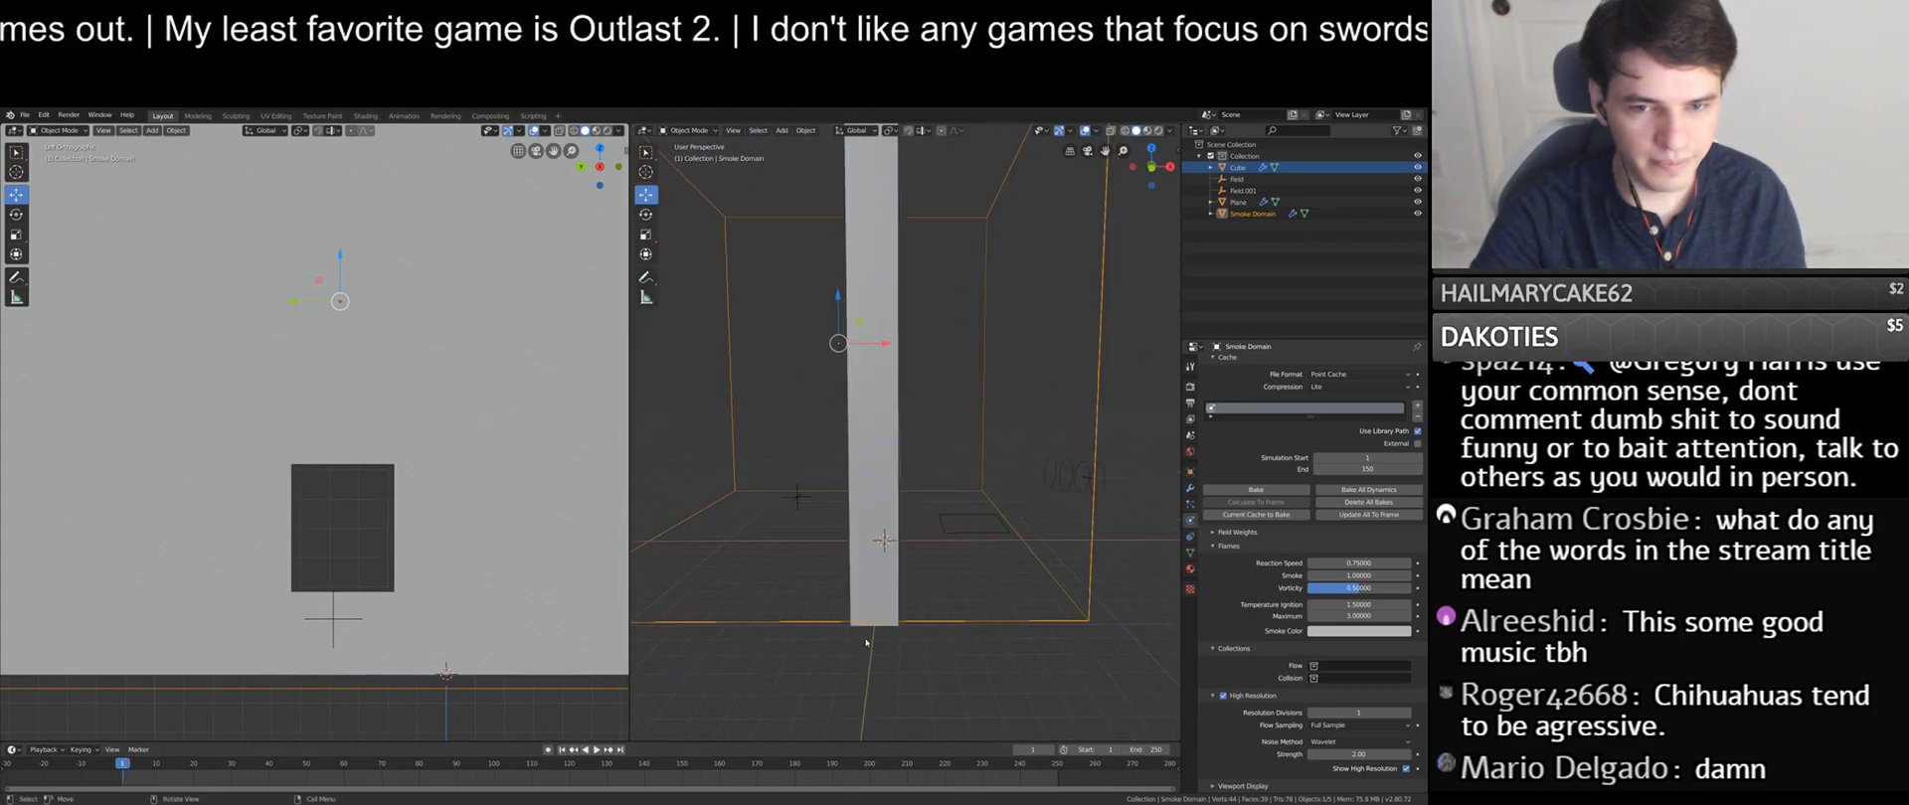
scroll(1223, 626, "up", 1)
key("ctrl+s")
scroll(1228, 617, "up", 4)
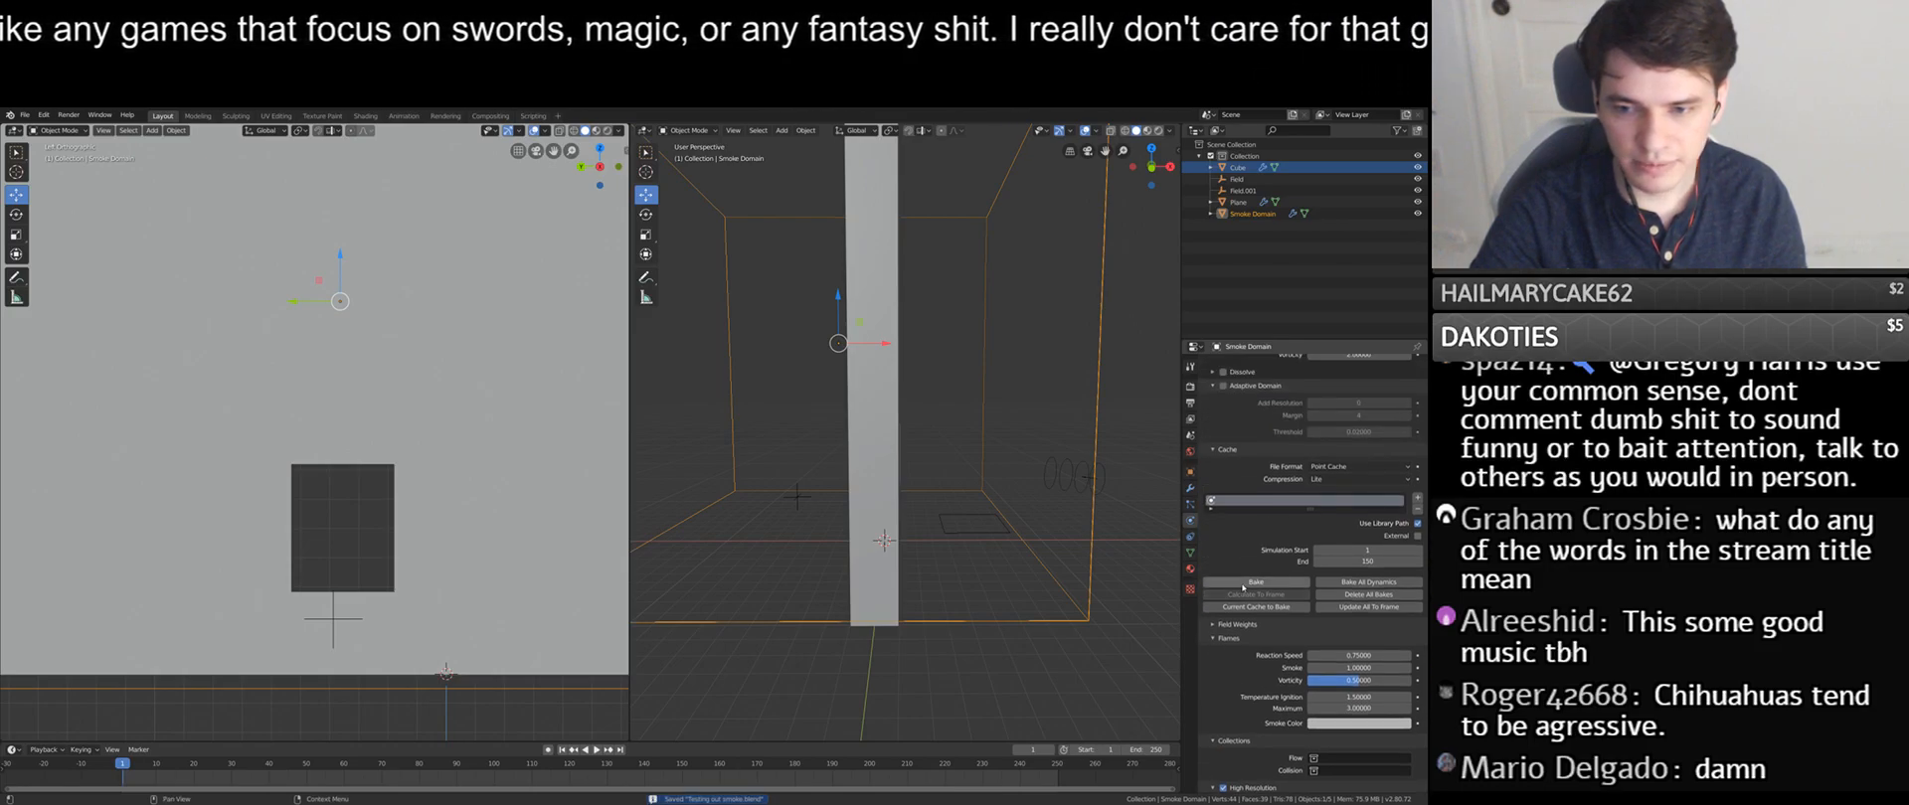
left_click(1243, 584)
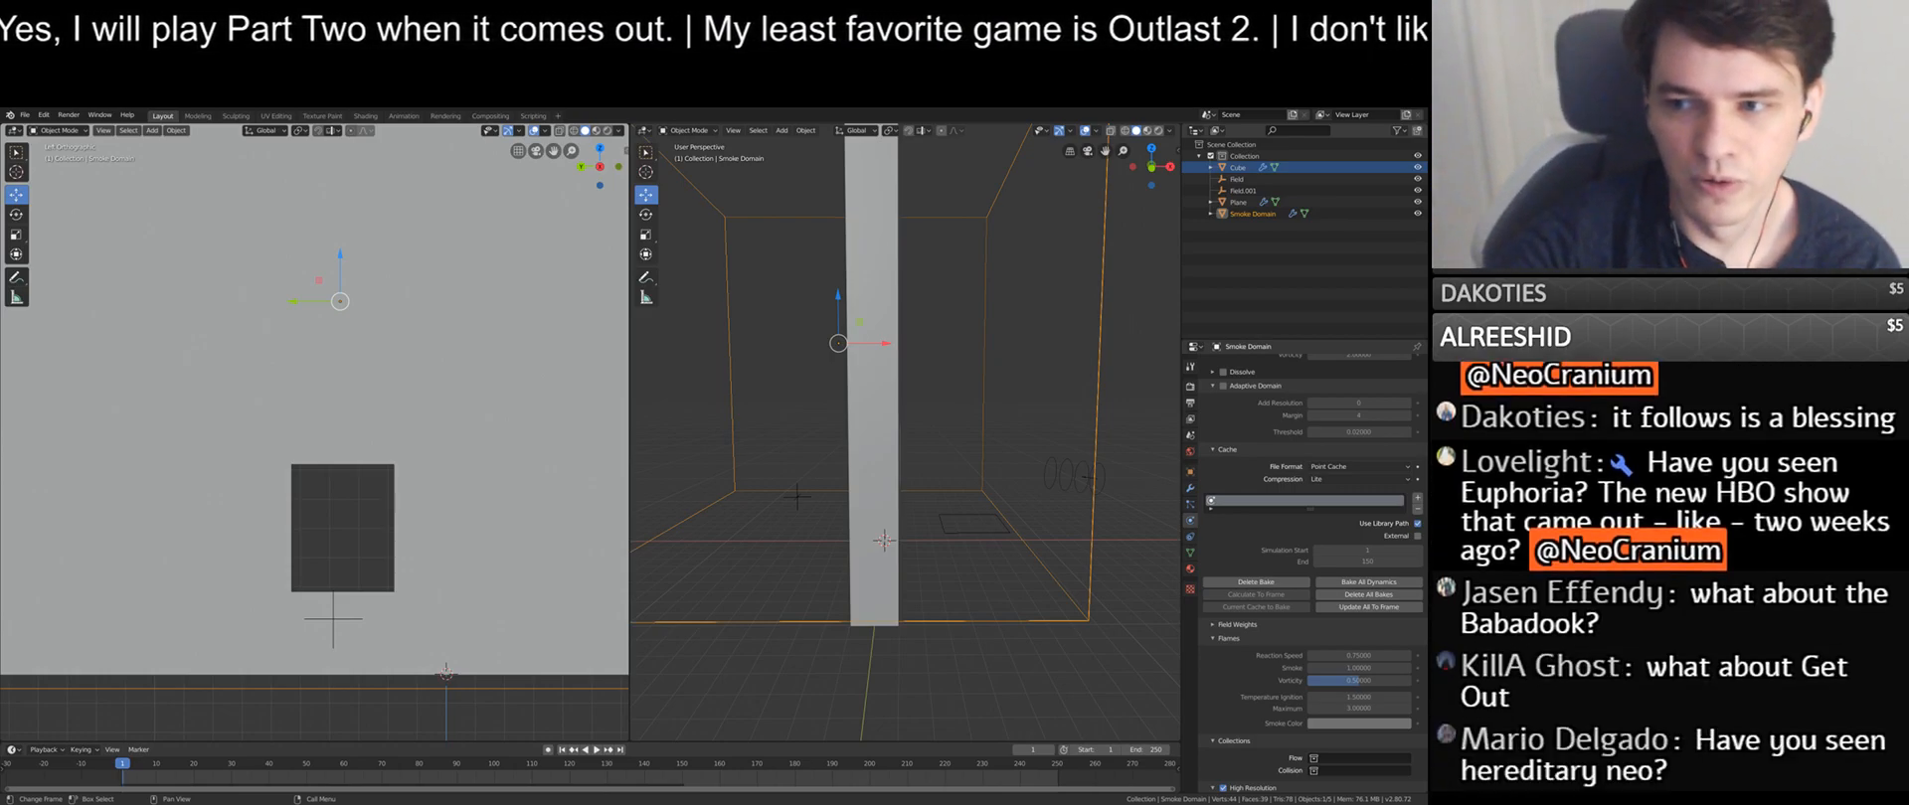
- Play and scrub through the baked simulation, examining the fire and smoke passing through the wall's window from several angles
middle_click_drag(895, 527, 772, 639)
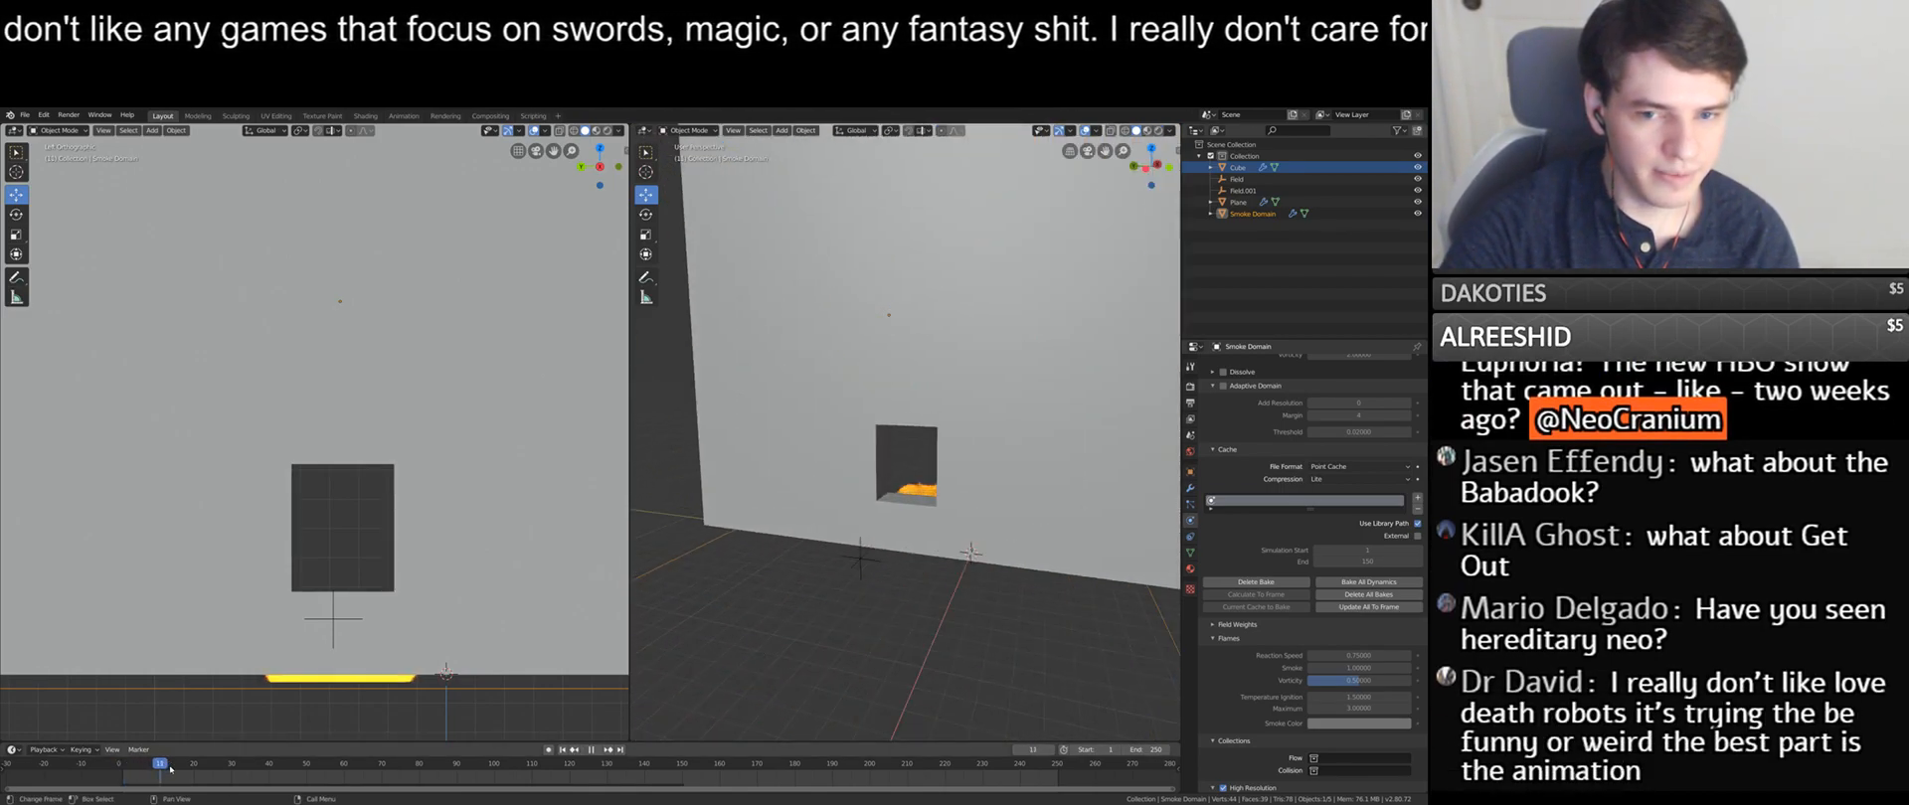
left_click_drag(186, 773, 400, 768)
middle_click_drag(914, 557, 951, 534)
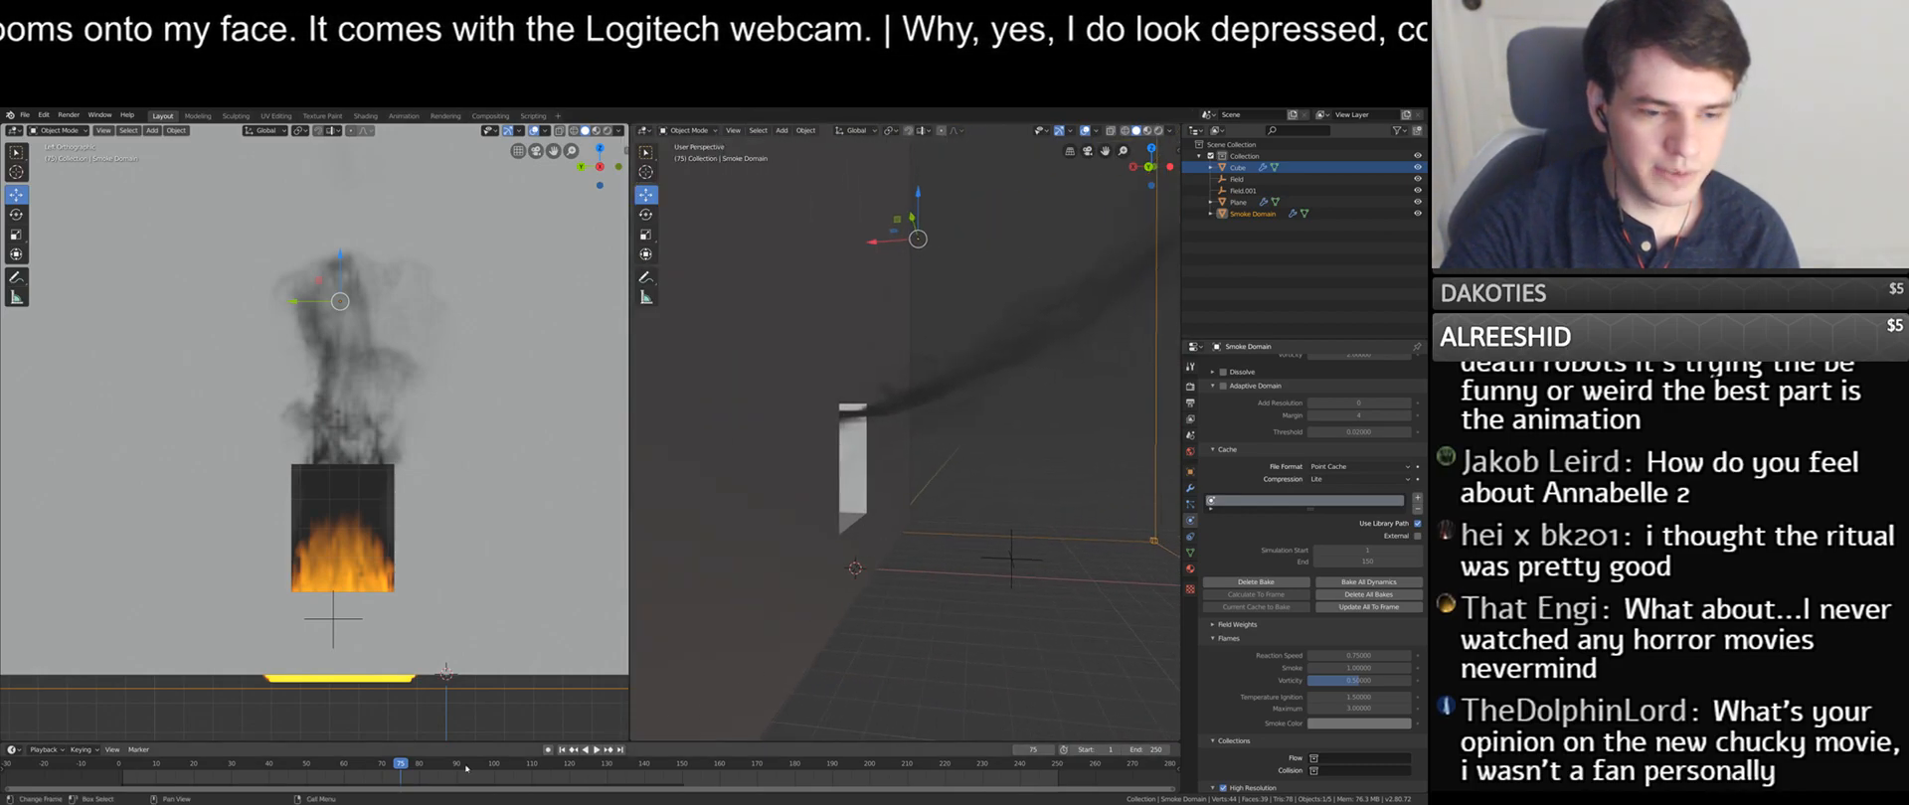
key("space")
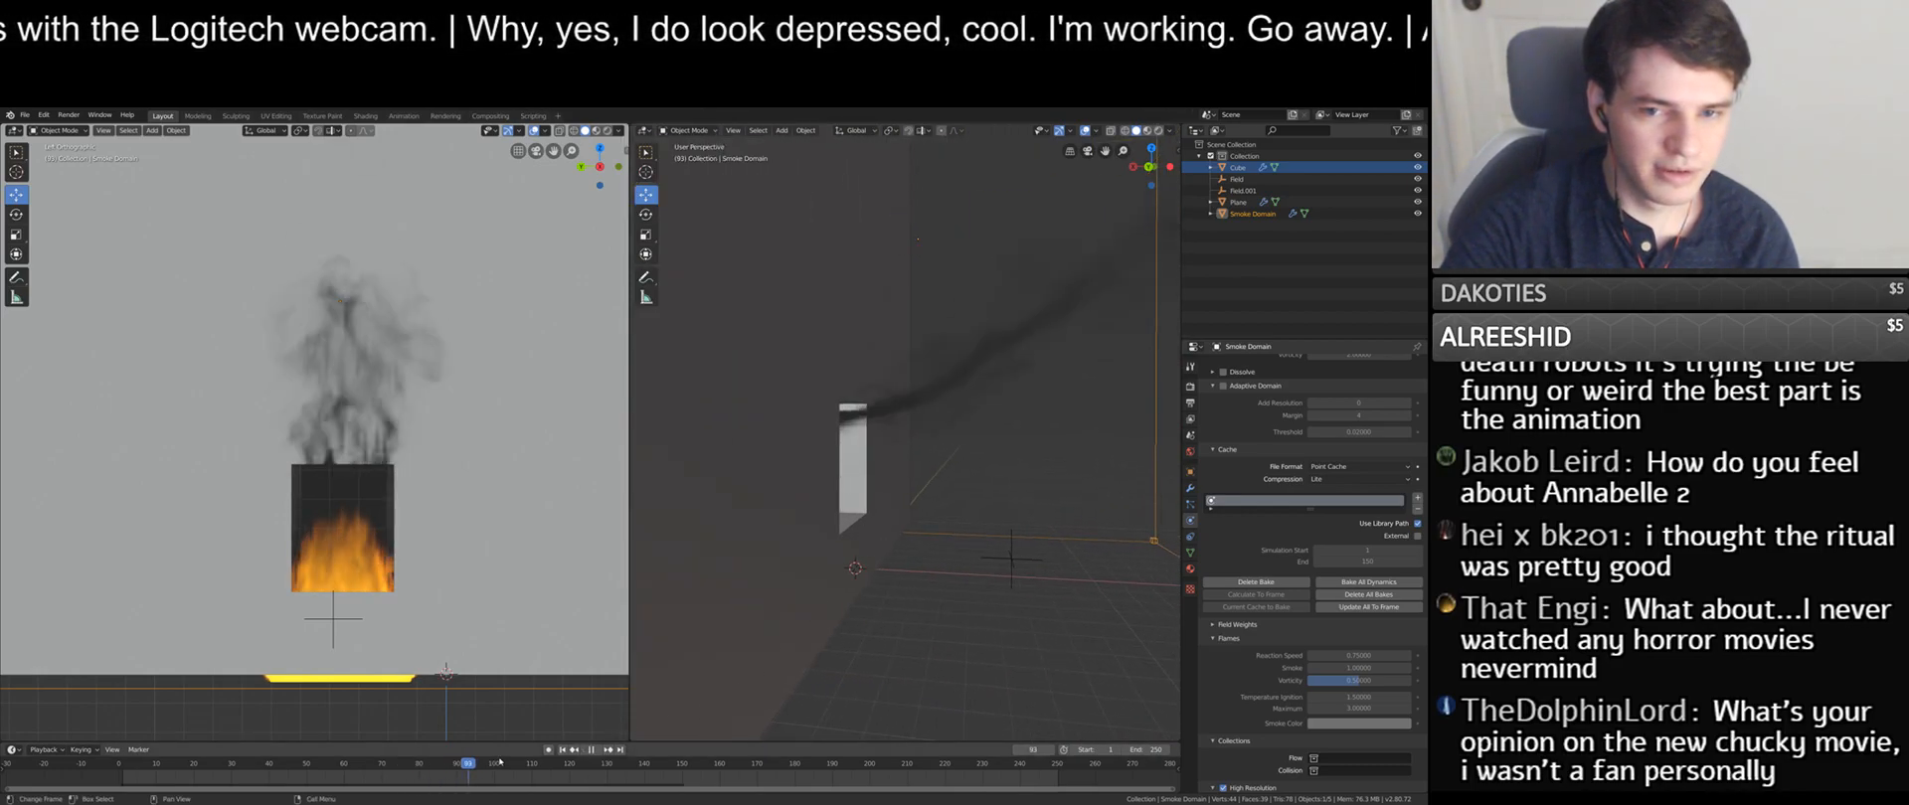
key("space")
middle_click_drag(750, 669, 921, 518)
scroll(920, 521, "up", 4)
mouse_move(656, 774)
left_mouse_down()
mouse_move(682, 774)
mouse_move(644, 775)
left_mouse_up()
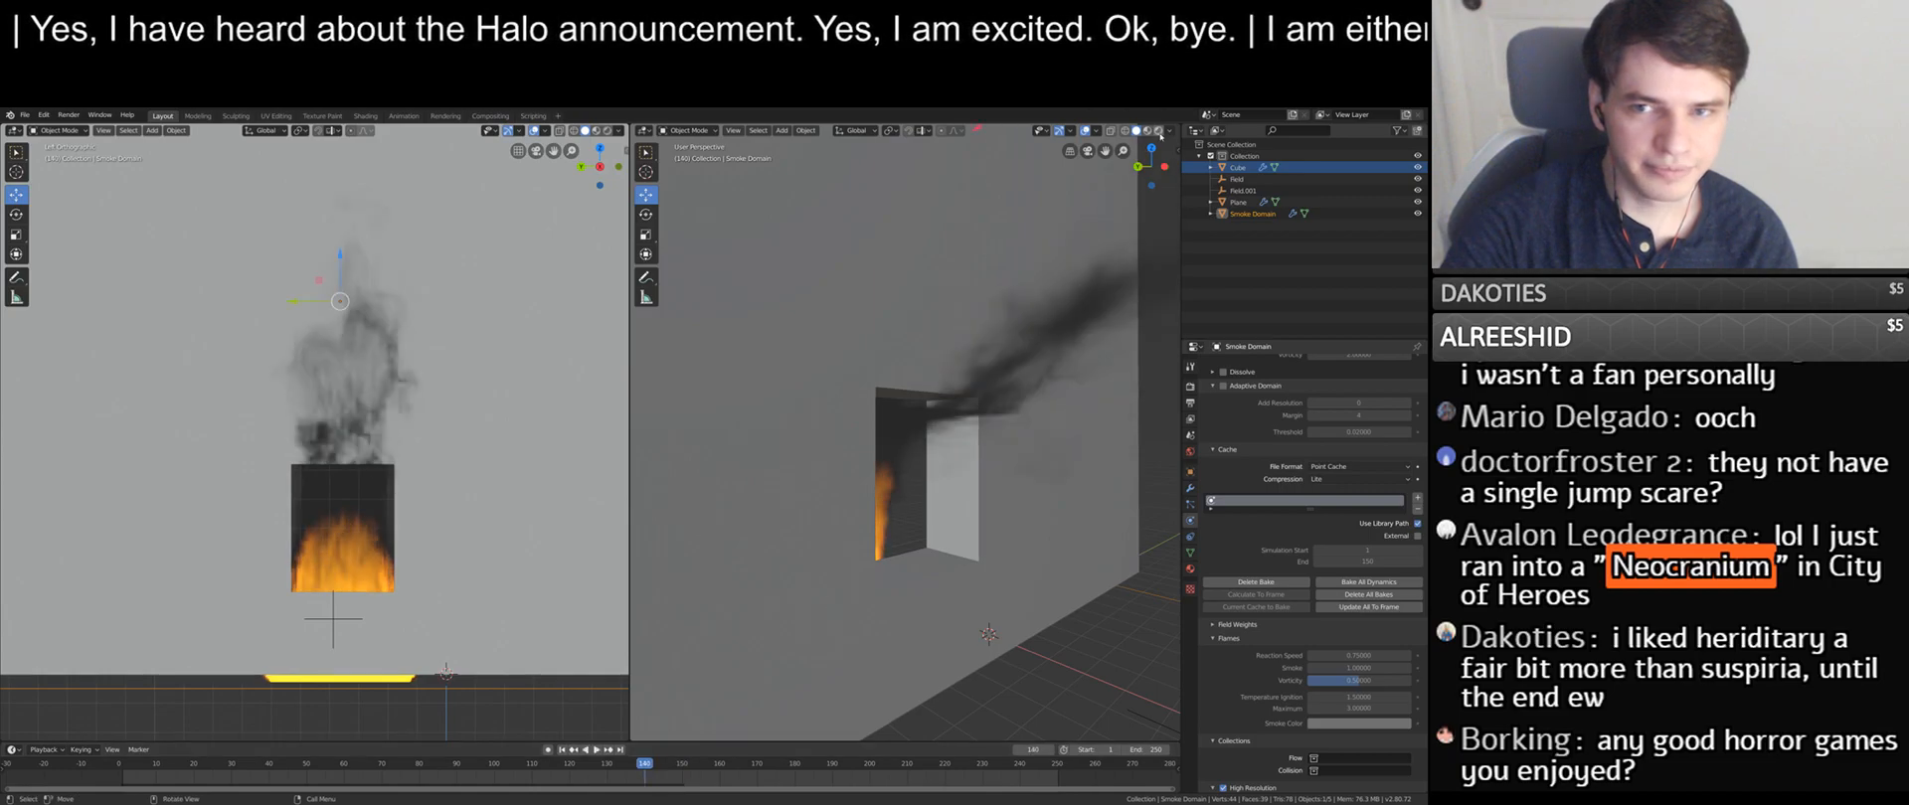
- Preview the baked smoke with rendered shading in the perspective view, then switch that view back to non-rendered shading
left_click(1158, 131)
mouse_move(974, 468)
middle_mouse_down()
mouse_move(971, 500)
mouse_move(1057, 533)
middle_mouse_up()
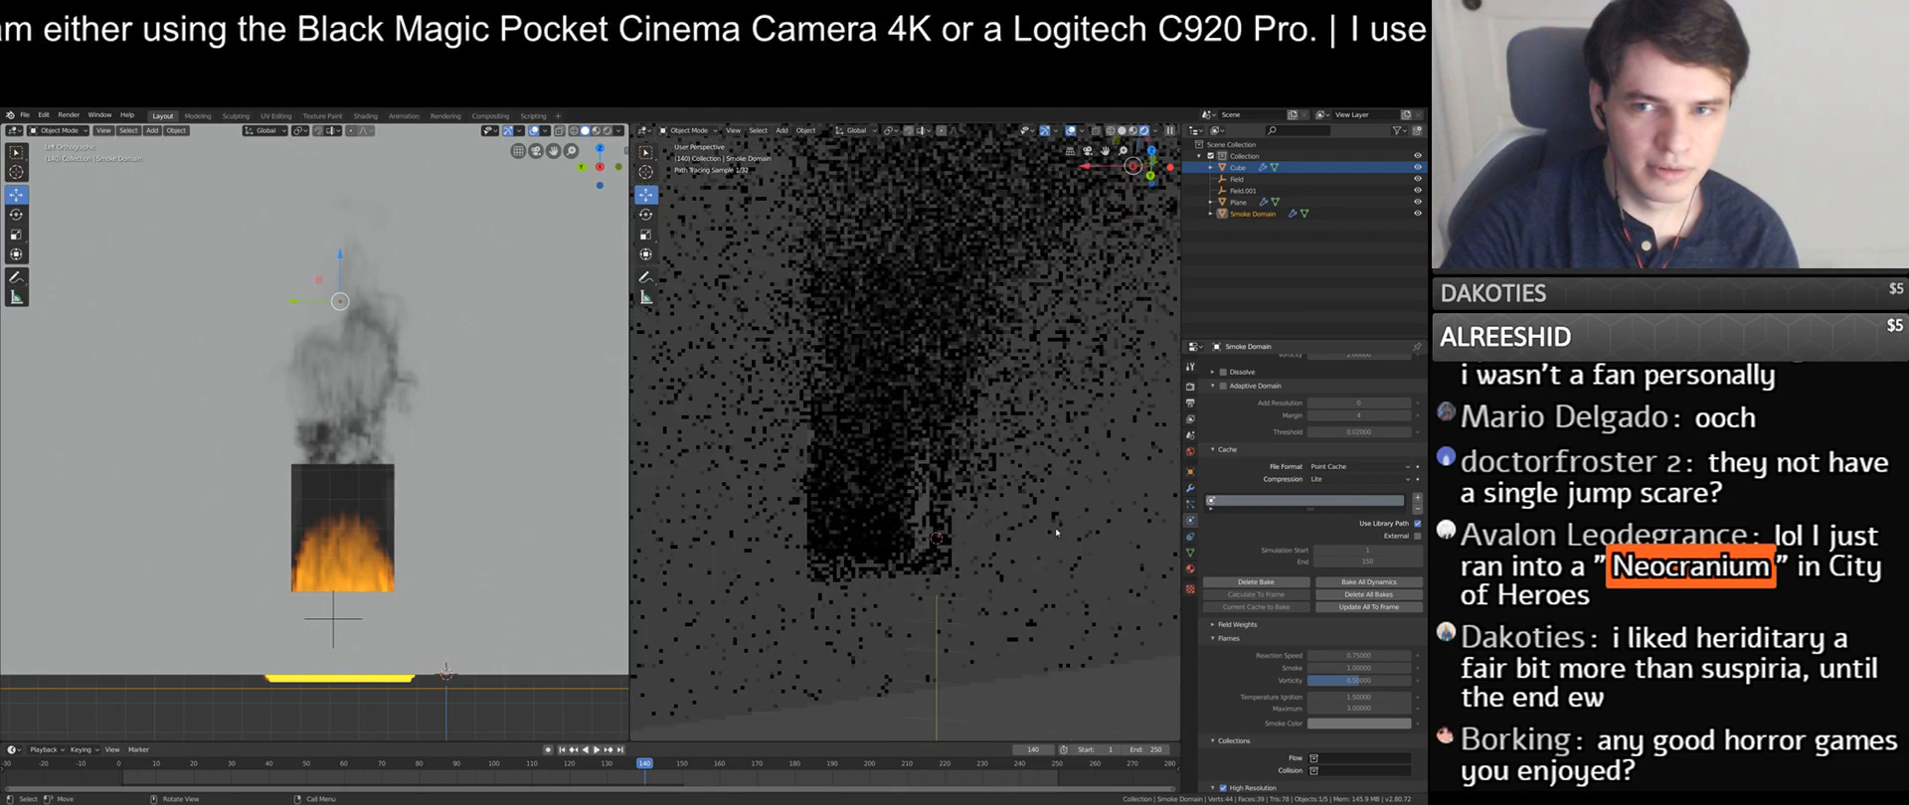
left_click(1133, 133)
mouse_move(1041, 405)
middle_mouse_down()
mouse_move(1009, 394)
mouse_move(1063, 400)
mouse_move(1026, 371)
mouse_move(1077, 383)
mouse_move(1026, 438)
mouse_move(1116, 421)
middle_mouse_up()
scroll(1009, 394, "up", 6)
scroll(865, 497, "up", 3)
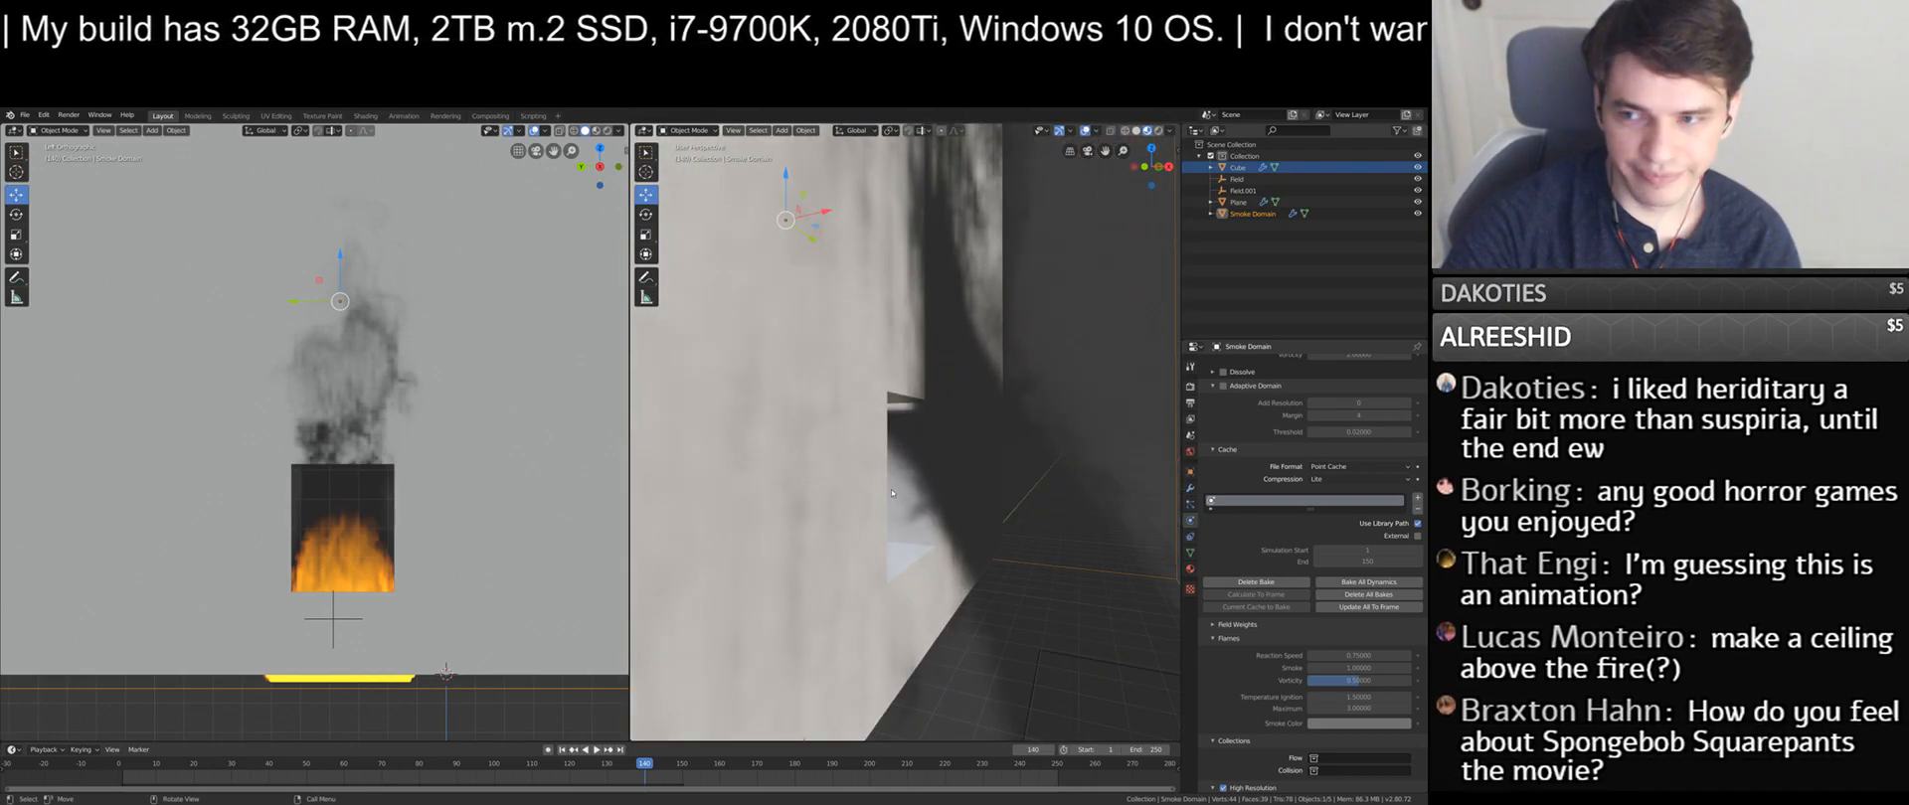
- Examine how the smoke and its shadow spread around both sides of the wall and its window opening
scroll(891, 487, "down", 7)
middle_click_drag(890, 487, 930, 481)
scroll(929, 481, "up", 6)
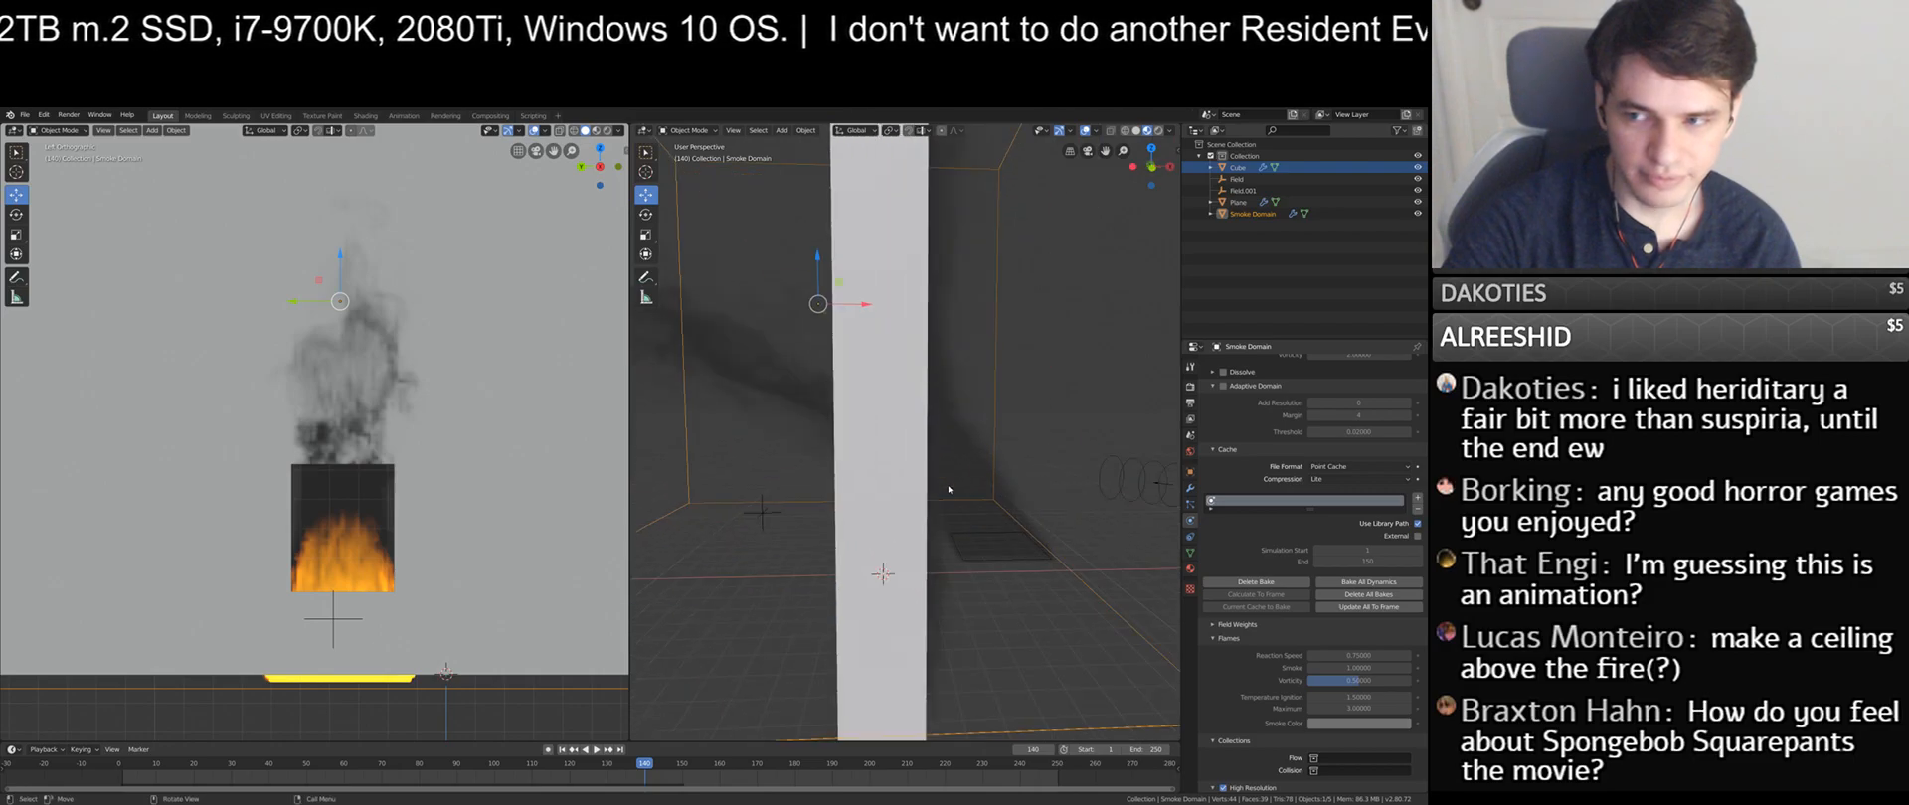
scroll(915, 487, "down", 3)
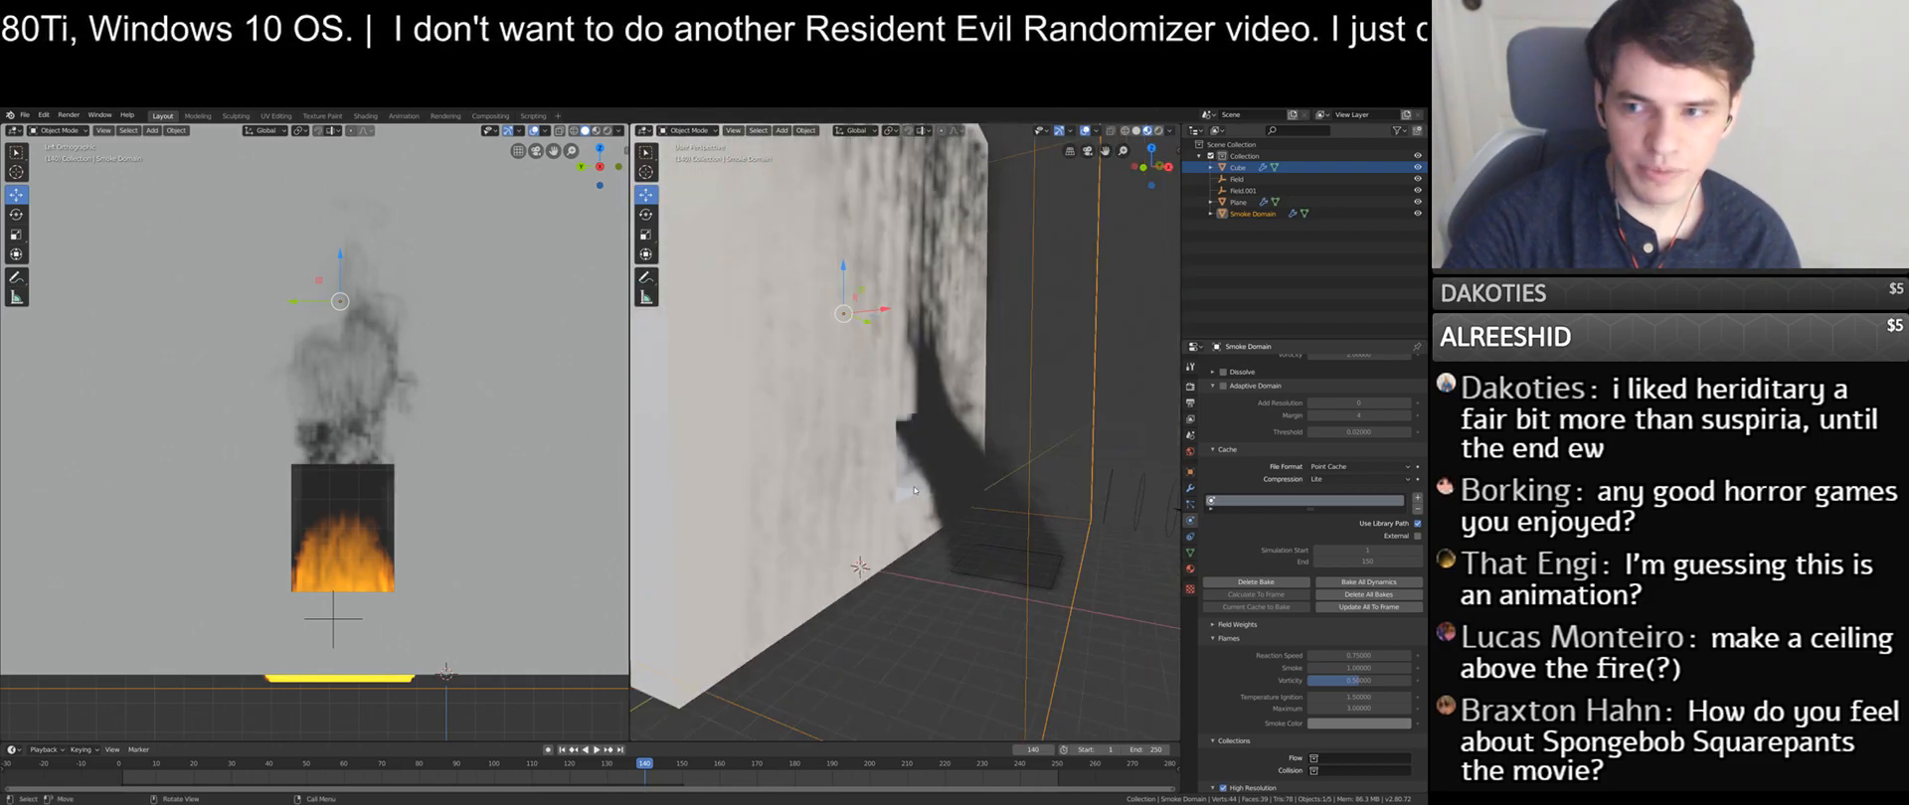
scroll(934, 503, "down", 3)
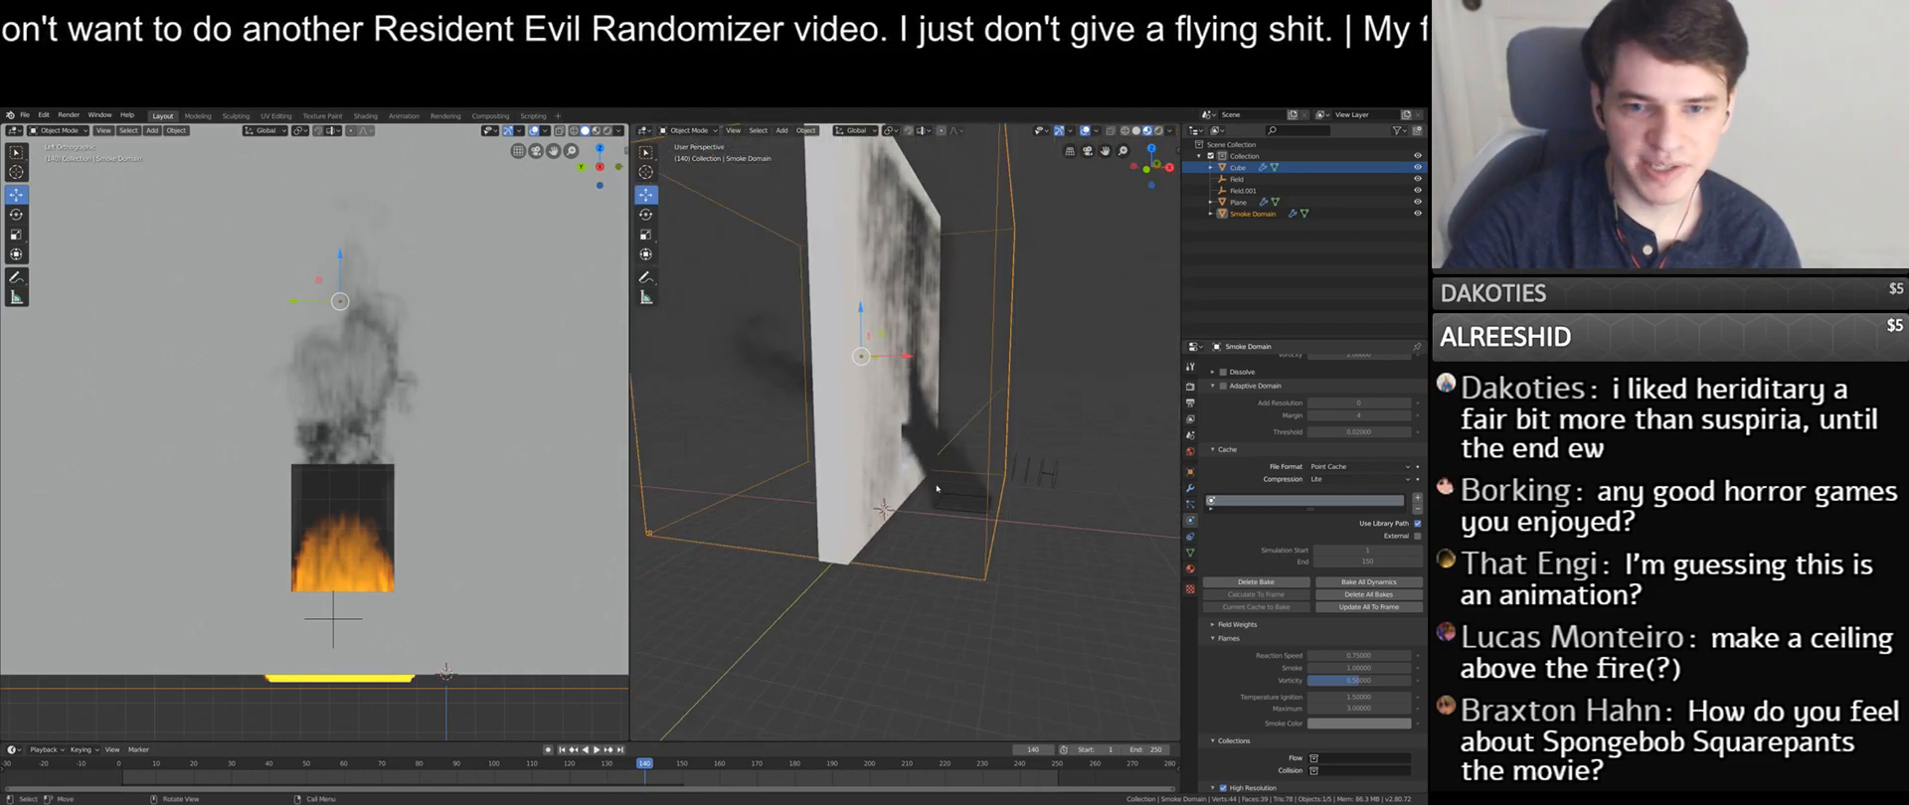
scroll(935, 497, "up", 3)
scroll(929, 298, "down", 3)
middle_click_drag(874, 225, 965, 481)
scroll(966, 481, "up", 5)
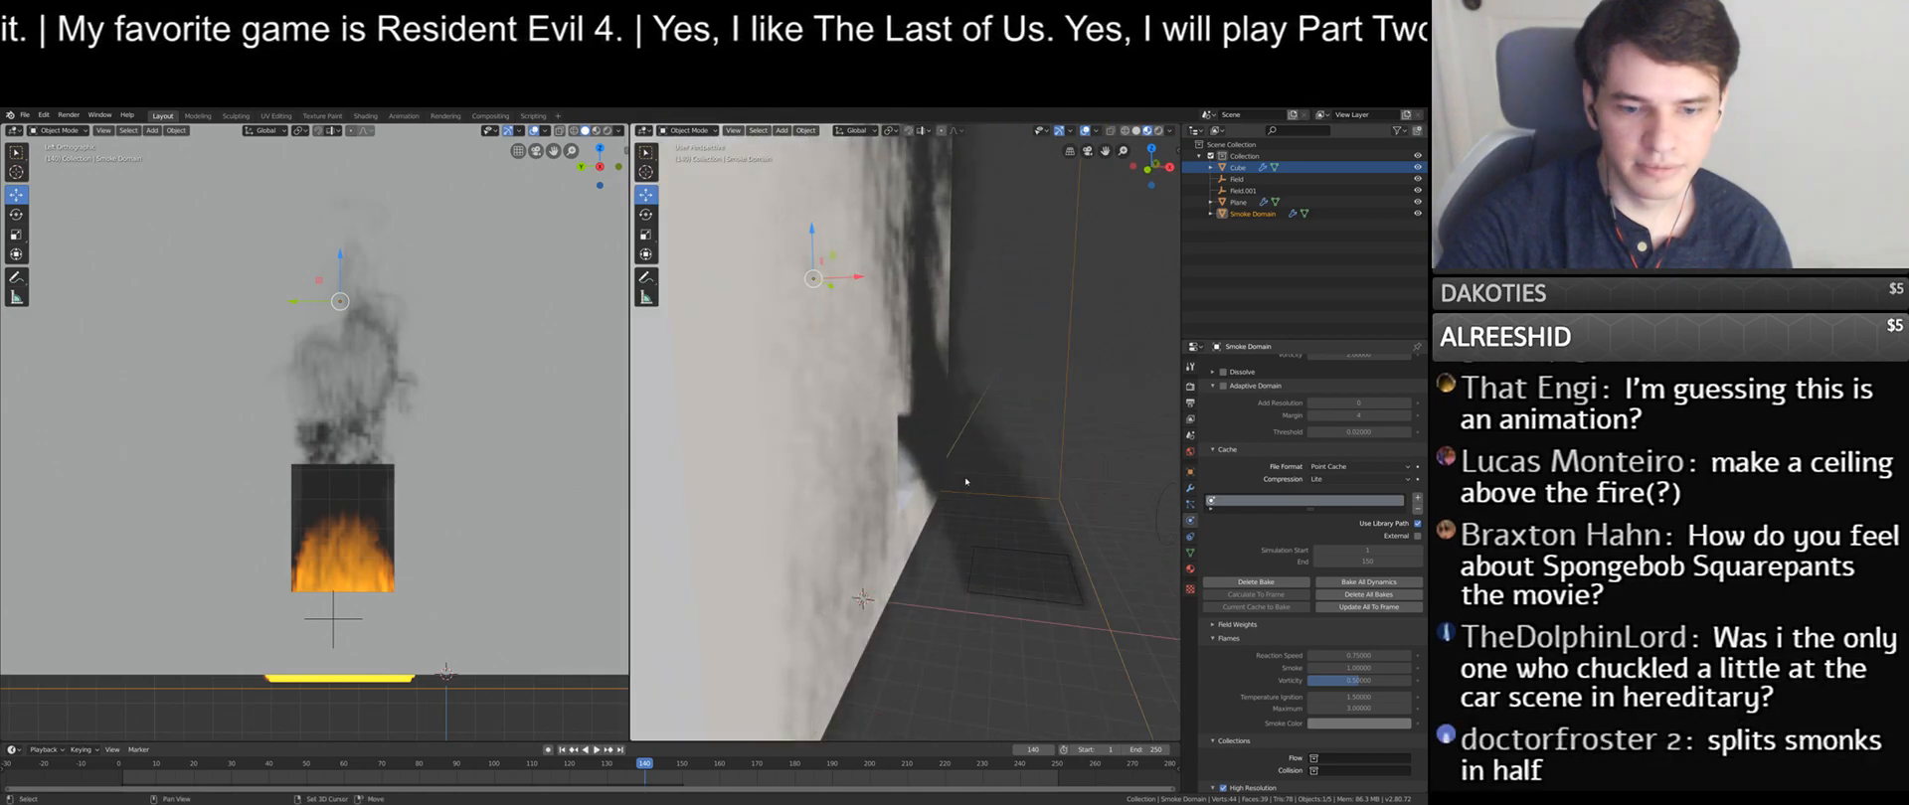
- Delete the smoke domain's bake and return the timeline to frame 1
left_click(1256, 583)
scroll(905, 437, "down", 5)
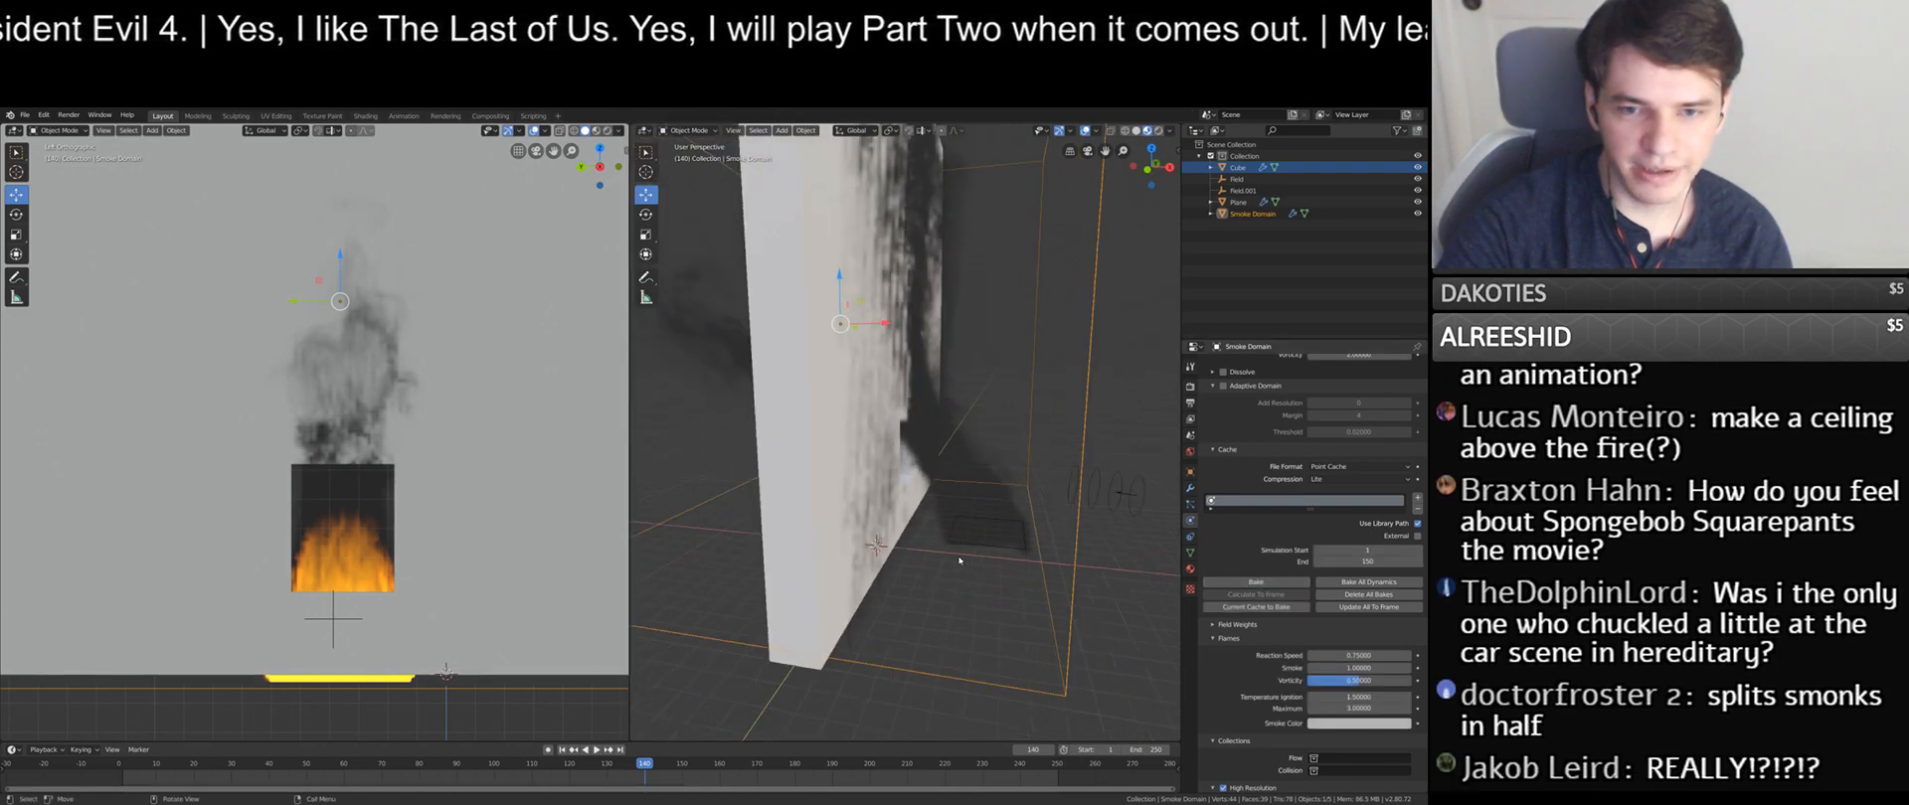
key("shift+Left")
- Select the wall object and switch it to Edit Mode
middle_click_drag(979, 478, 1014, 542)
left_click(1238, 167)
middle_click_drag(970, 452, 991, 430)
left_click(689, 130)
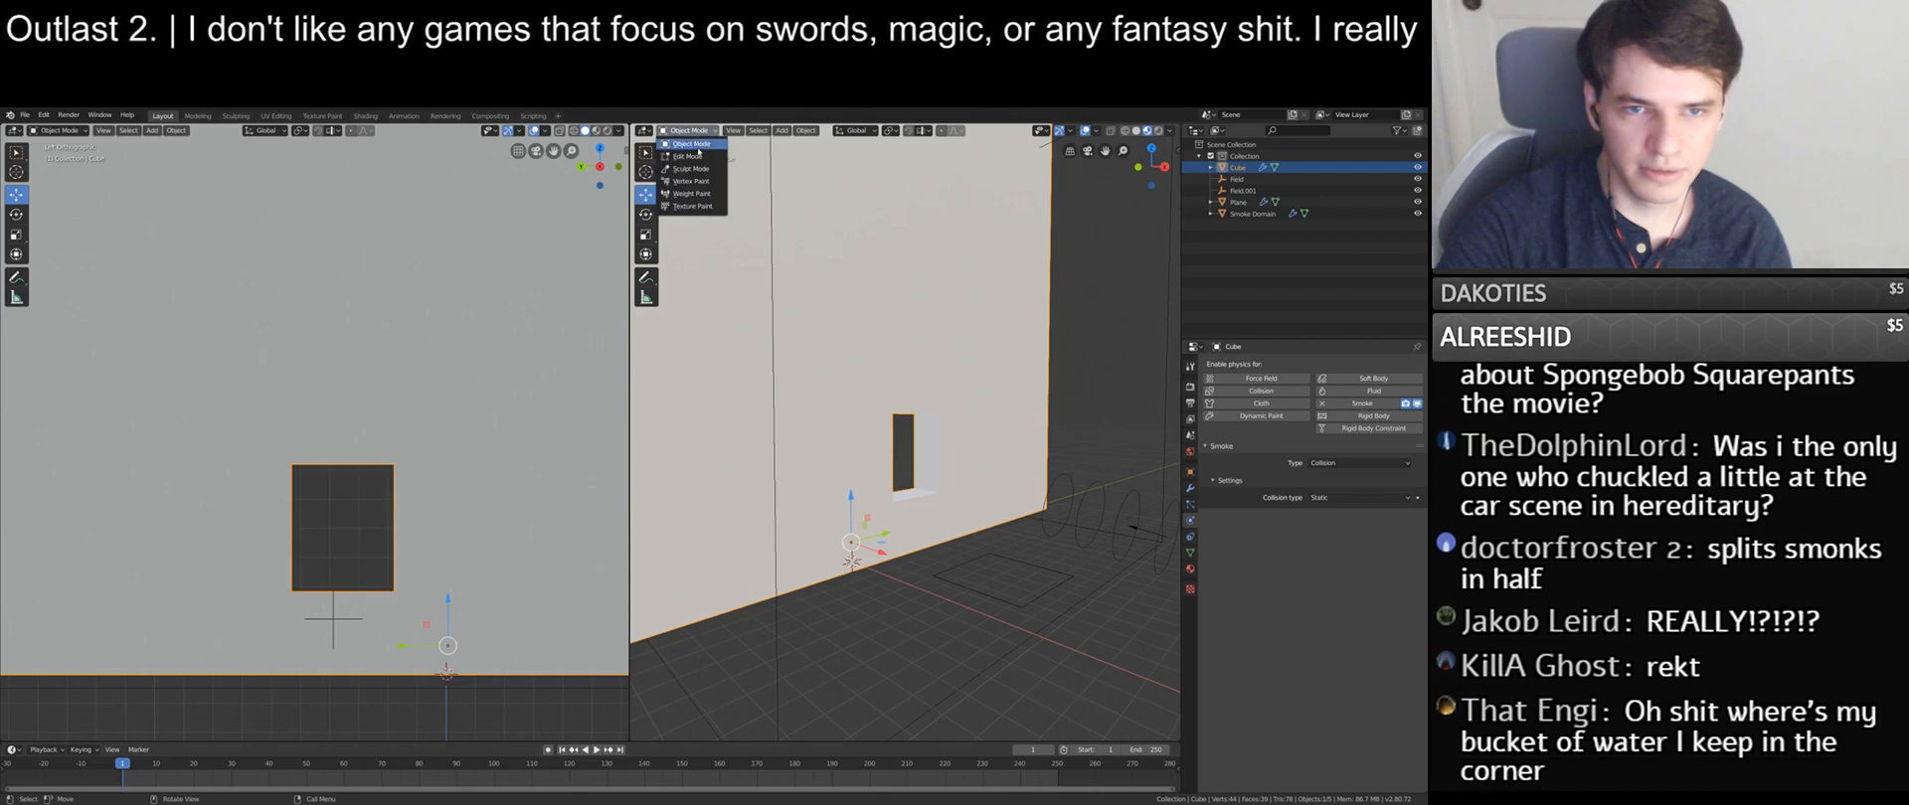
key("Return")
- Knife a horizontal cut across the full width of the wall's fire-facing side, above the window opening
middle_click_drag(981, 229, 912, 378)
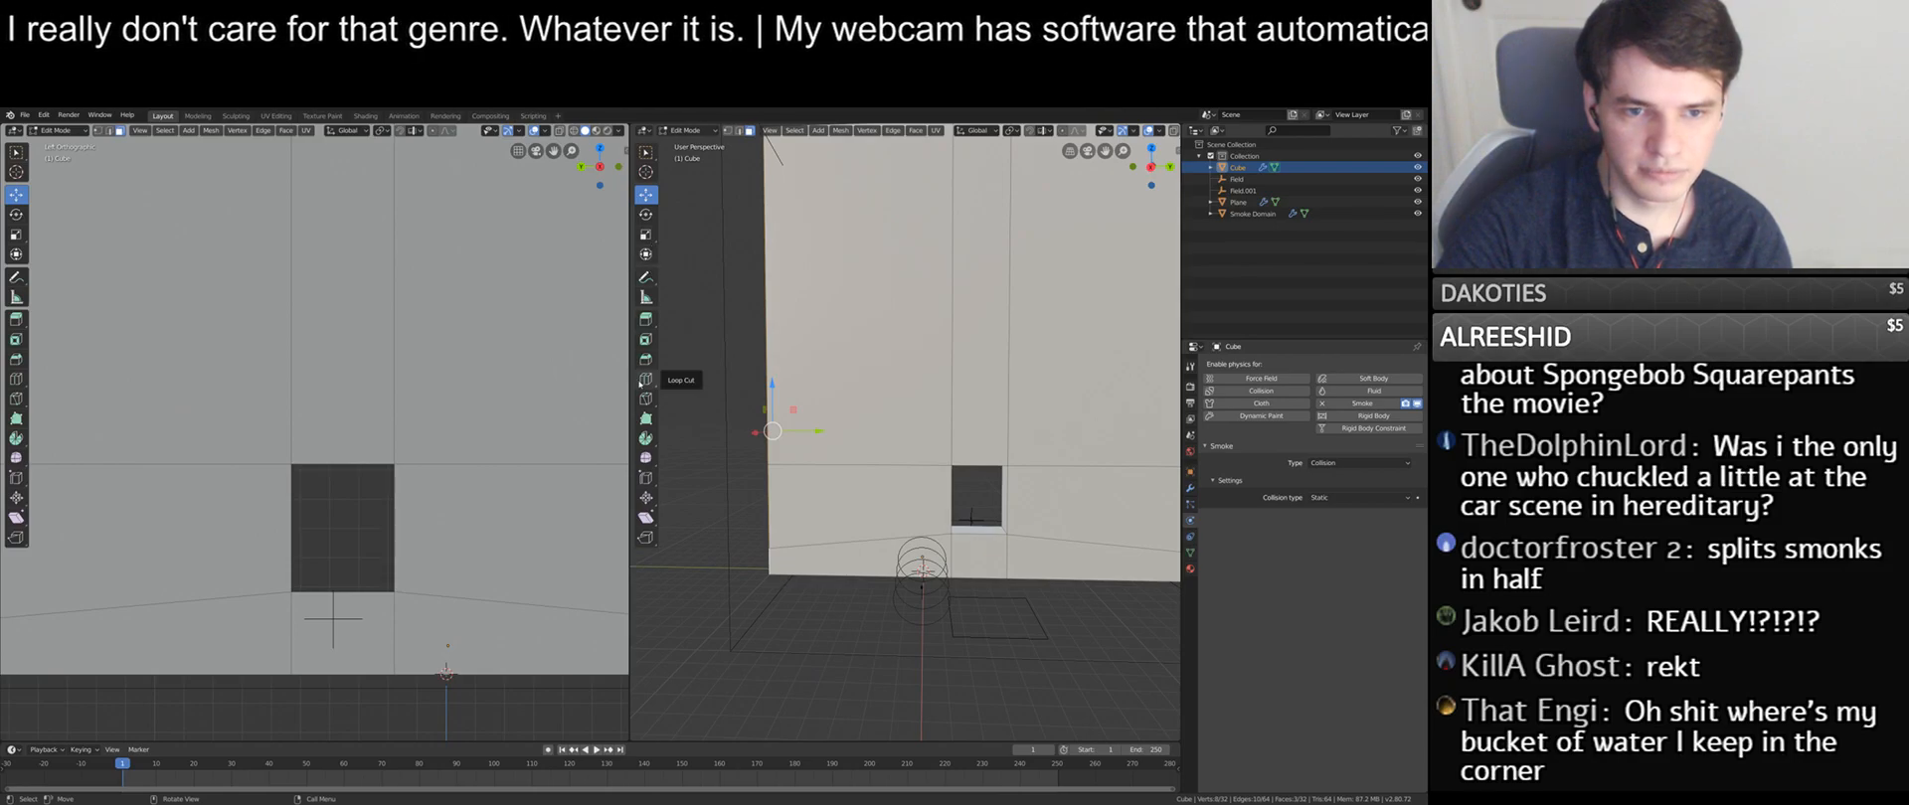
left_click(770, 360)
scroll(1014, 368, "down", 3)
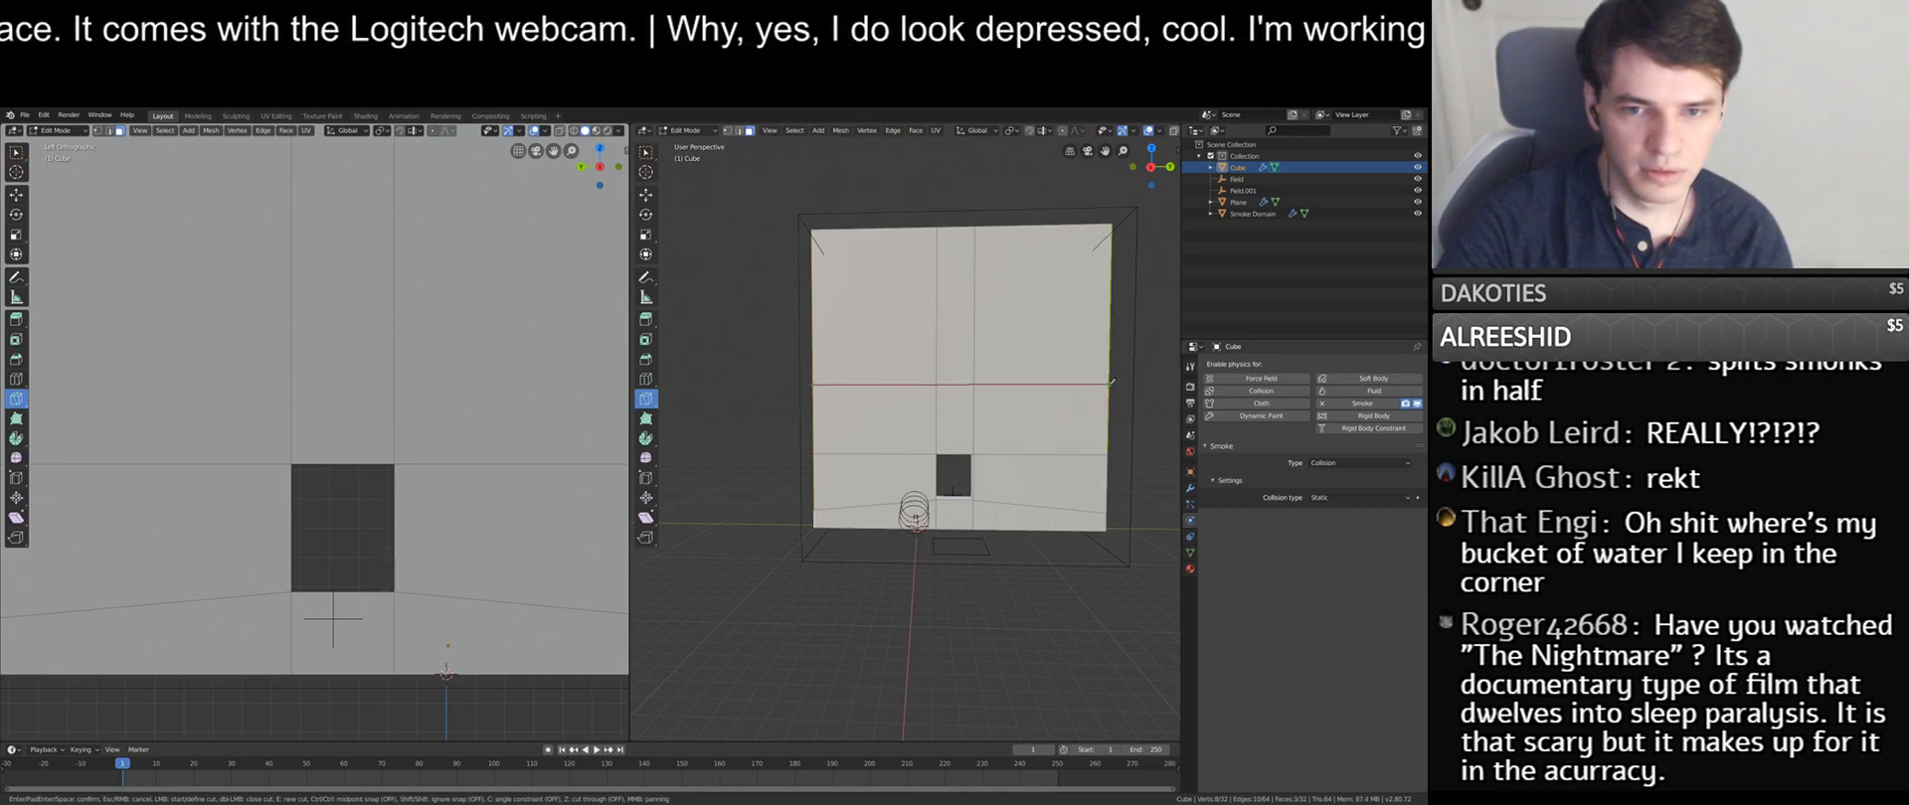
key("Escape")
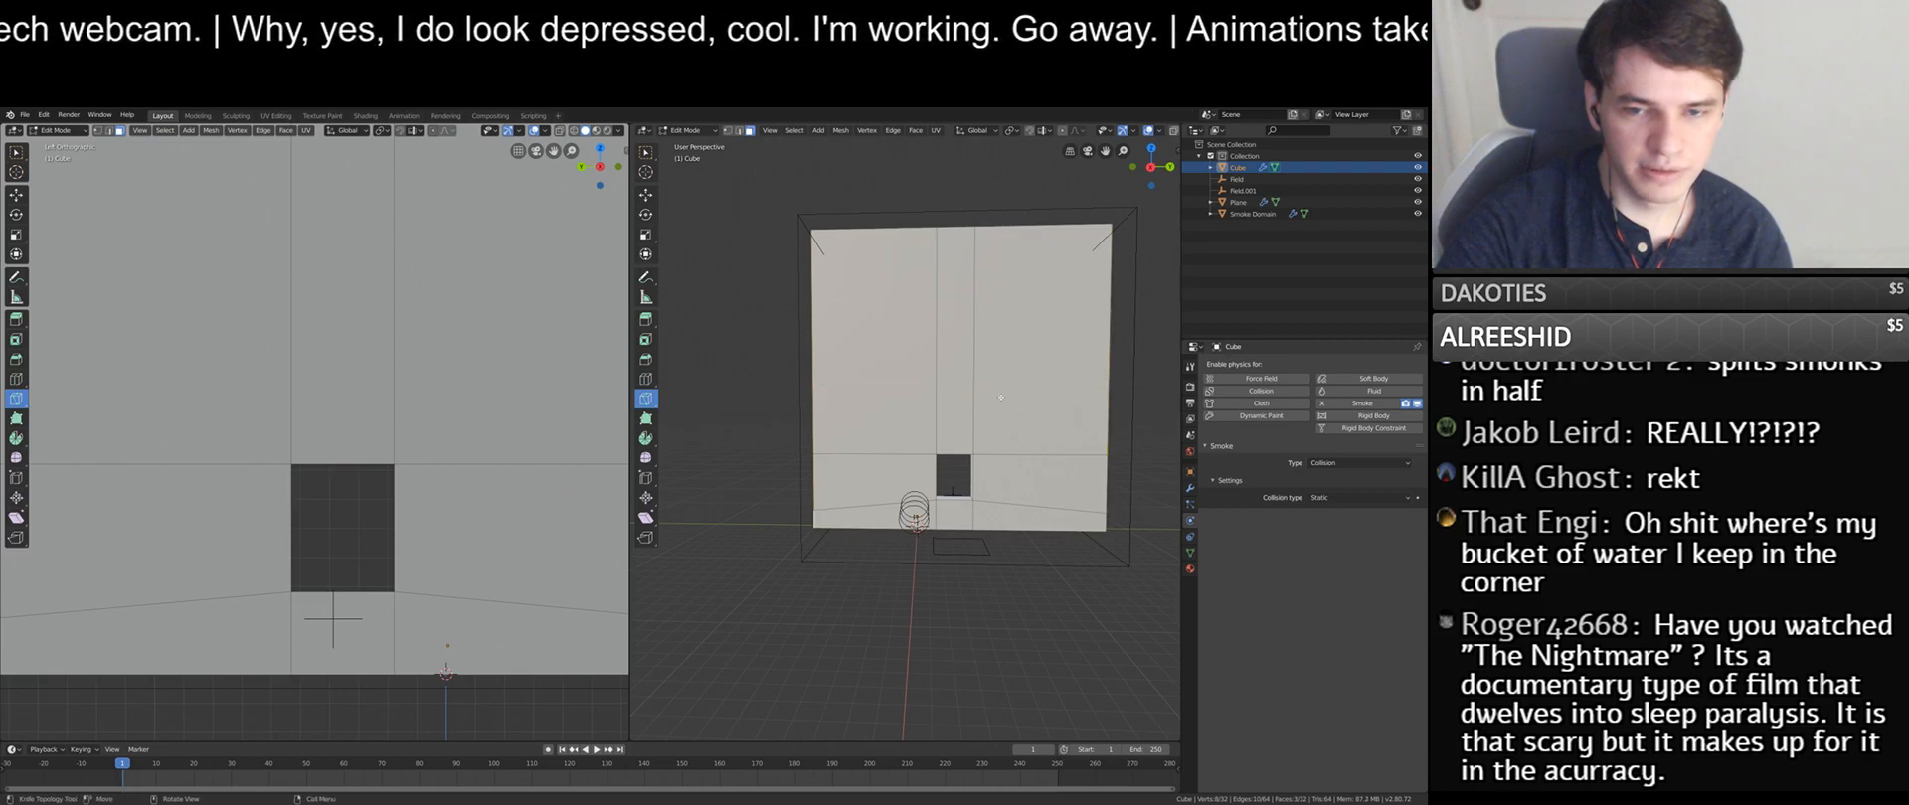
left_click(1108, 383)
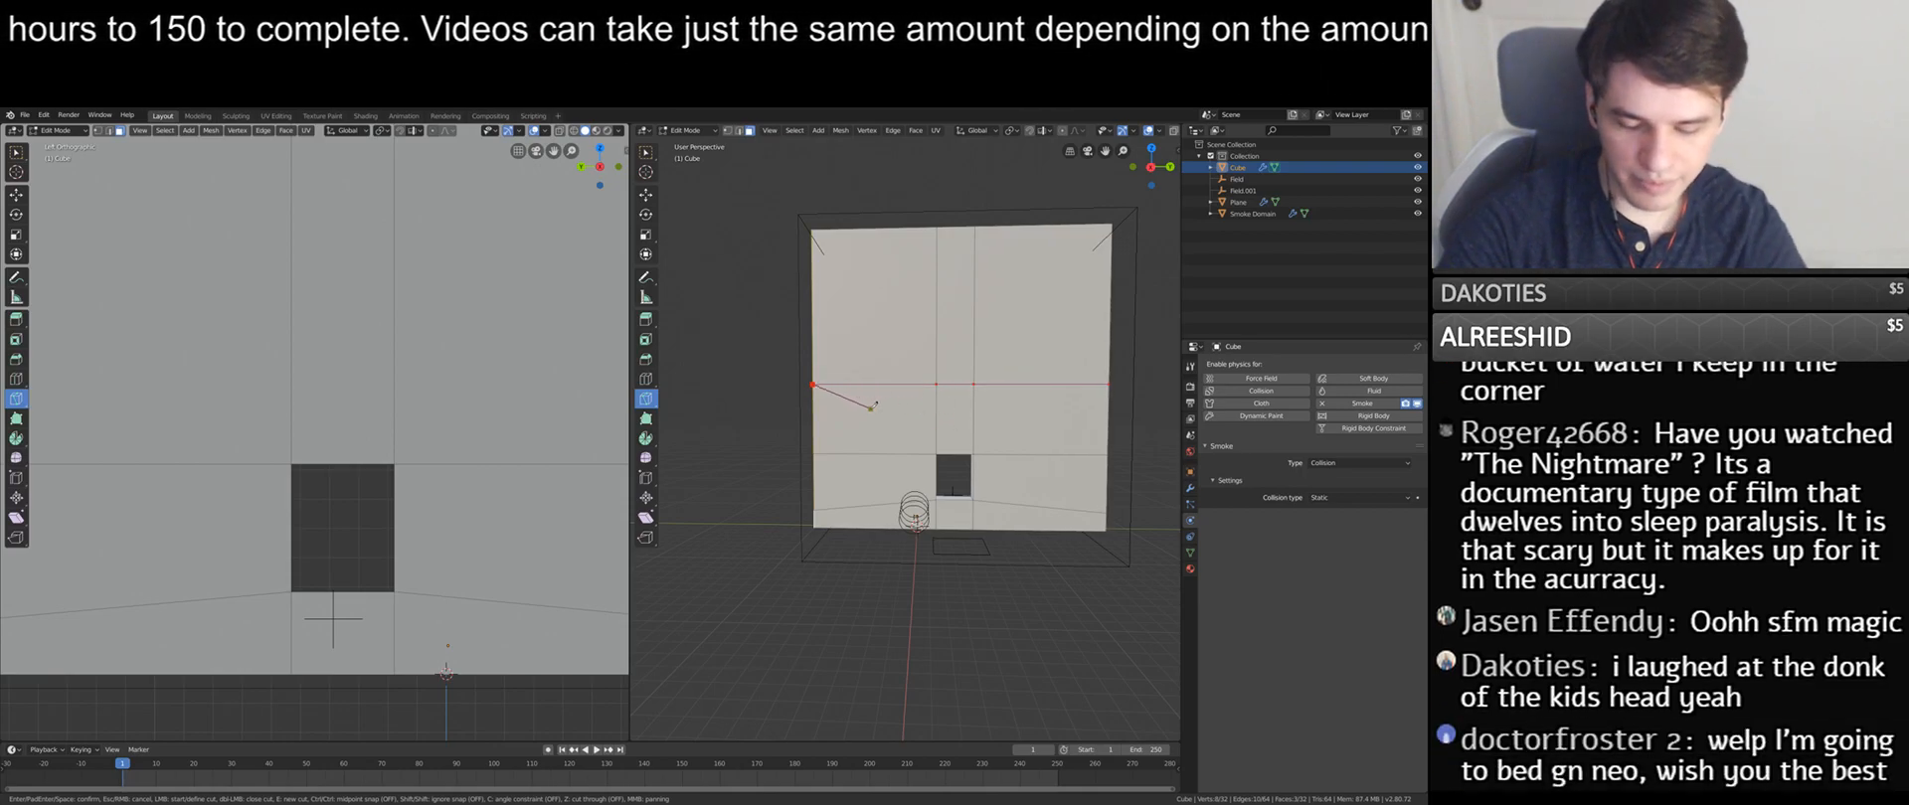
key("Return")
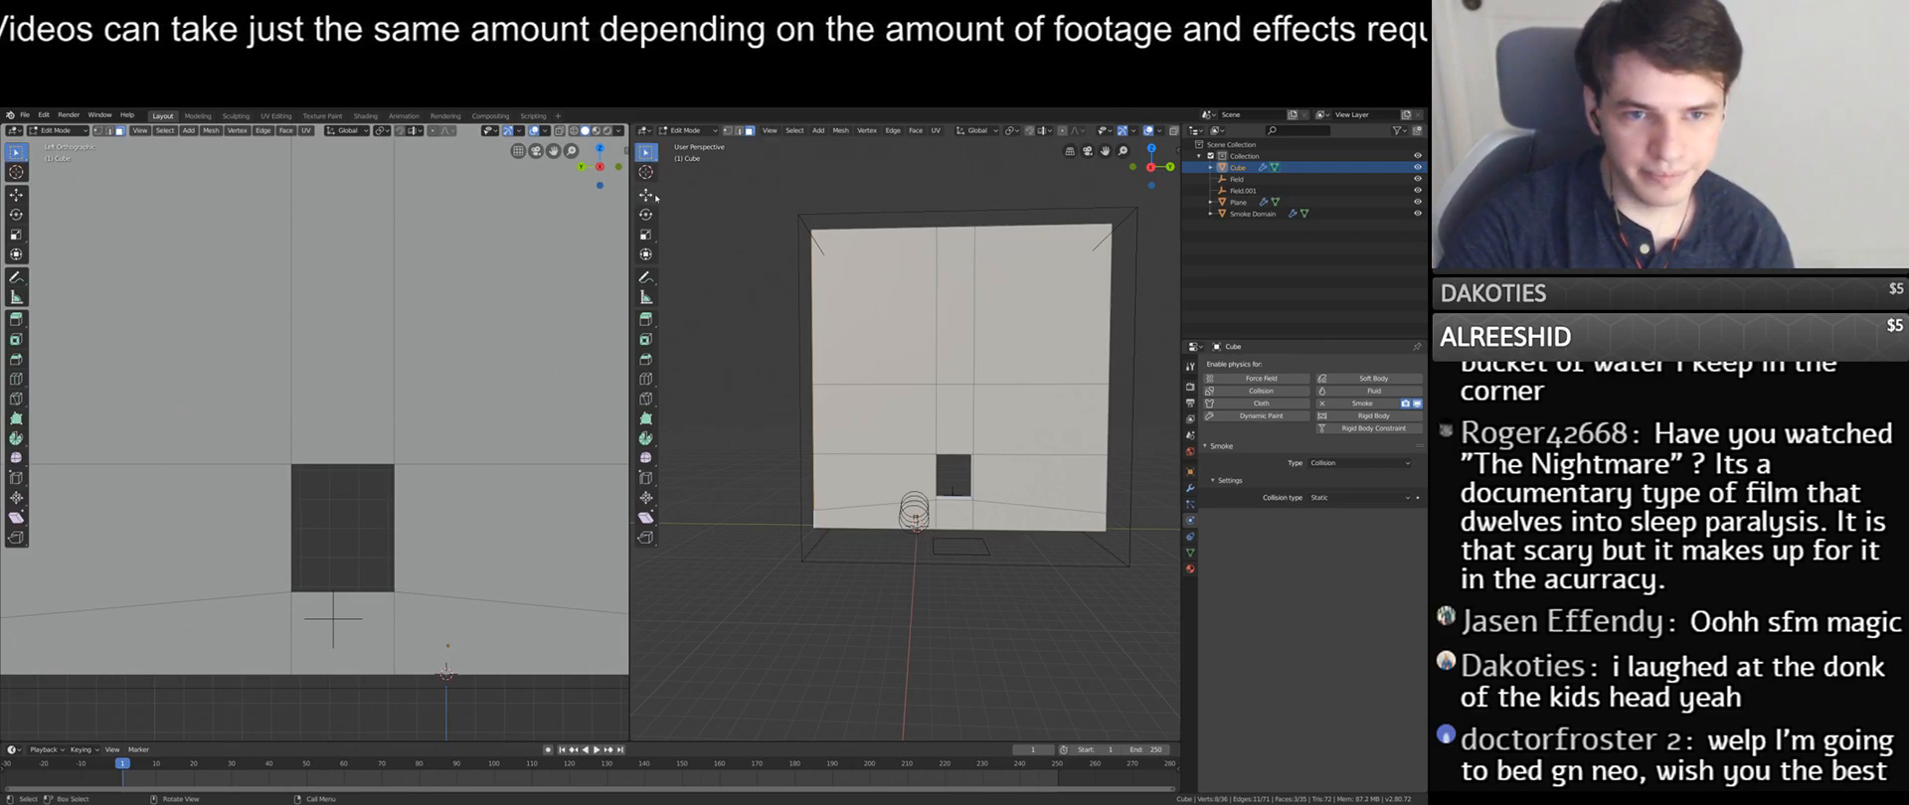
- Select the three wall faces above the new cut and extrude them outward over the fire-emitting plane as a ceiling
left_click(875, 303)
left_click(957, 304, "shift")
left_click(1044, 303, "shift")
middle_click_drag(1044, 303, 932, 398)
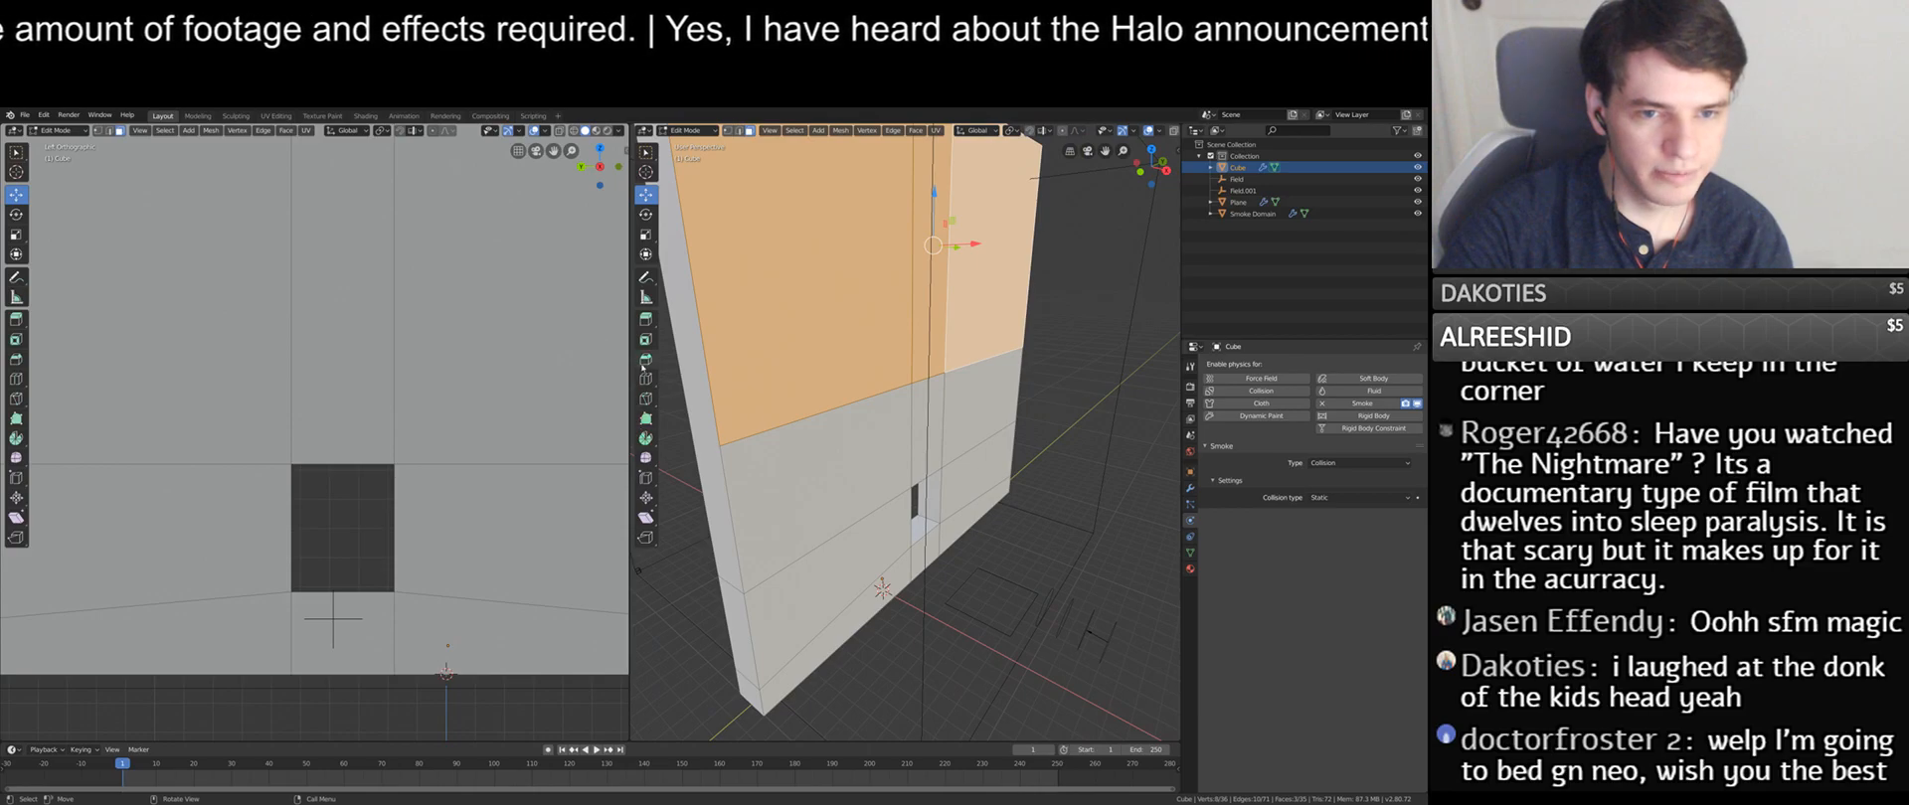
left_click(646, 320)
middle_click_drag(815, 258, 1000, 246)
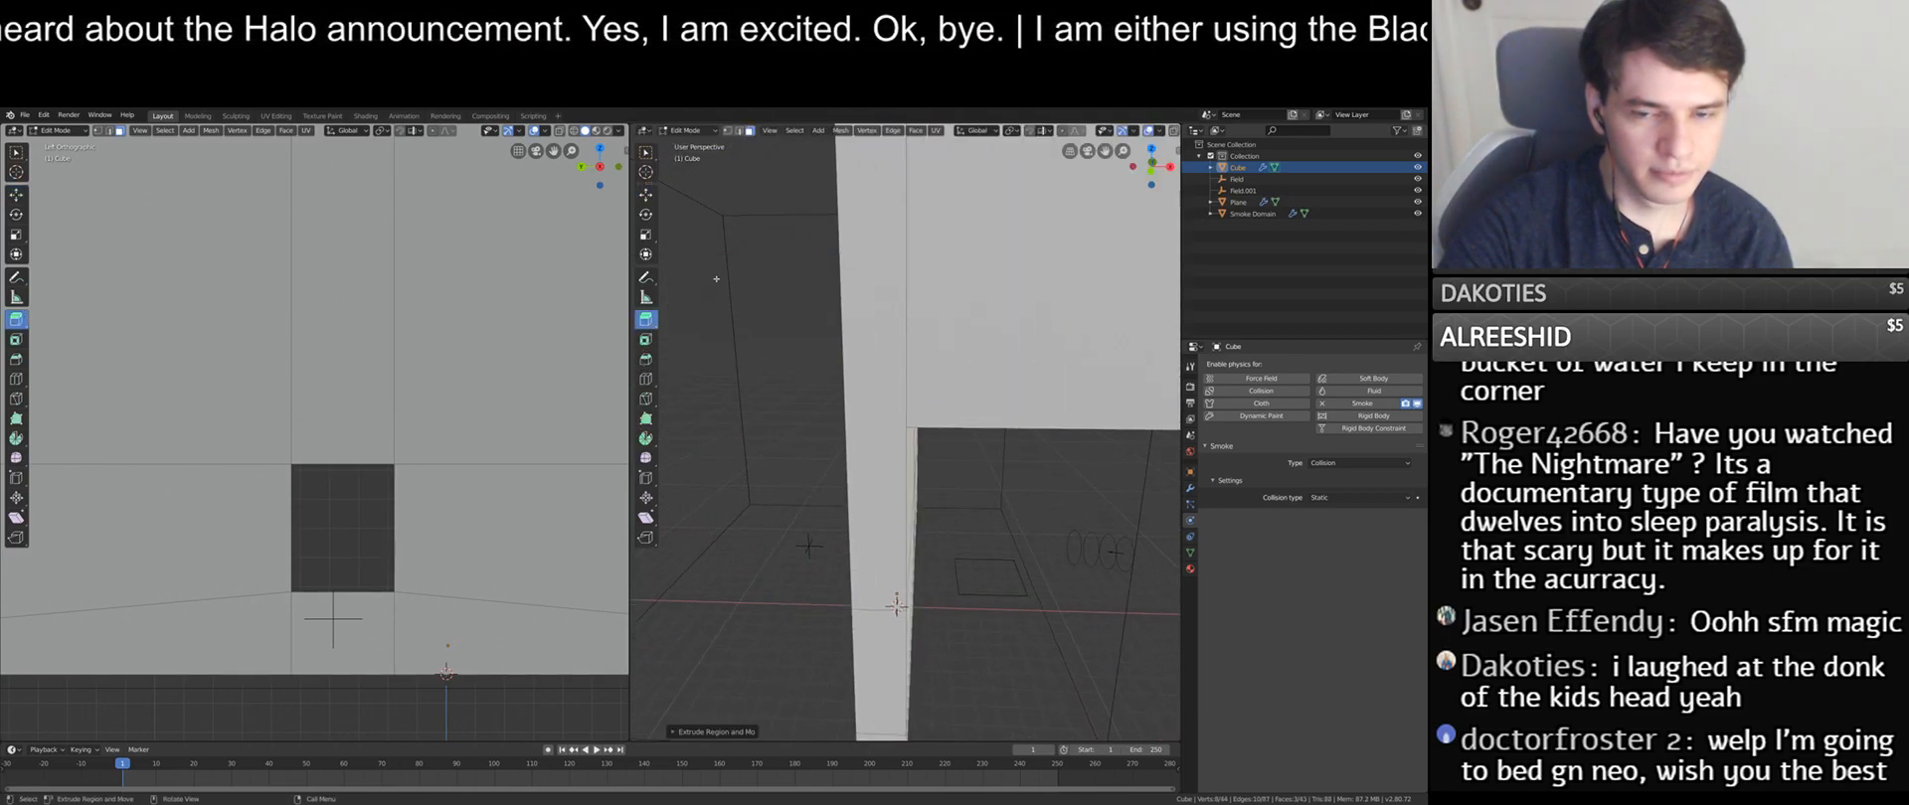
middle_click_drag(986, 256, 835, 335)
scroll(835, 335, "down", 5)
scroll(993, 391, "up", 5)
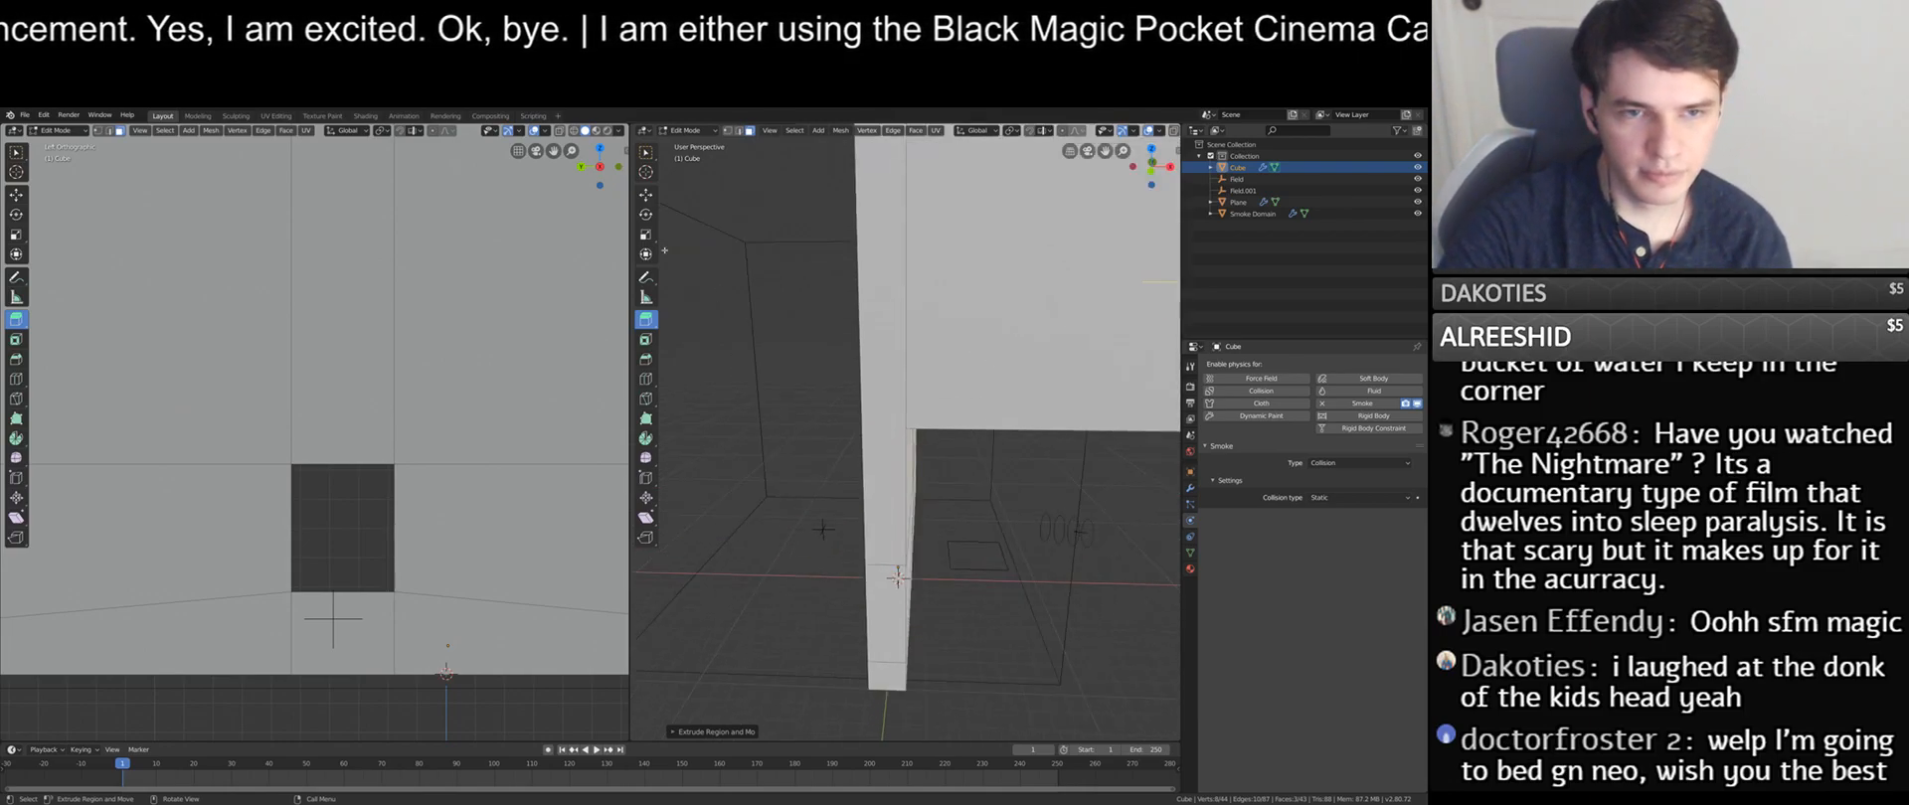
- Move all underside faces of the extruded ceiling down along Z to just above the window, and return to Object Mode
left_click(646, 151)
middle_click_drag(895, 418, 1033, 403)
left_click(1033, 398)
left_click(1037, 396)
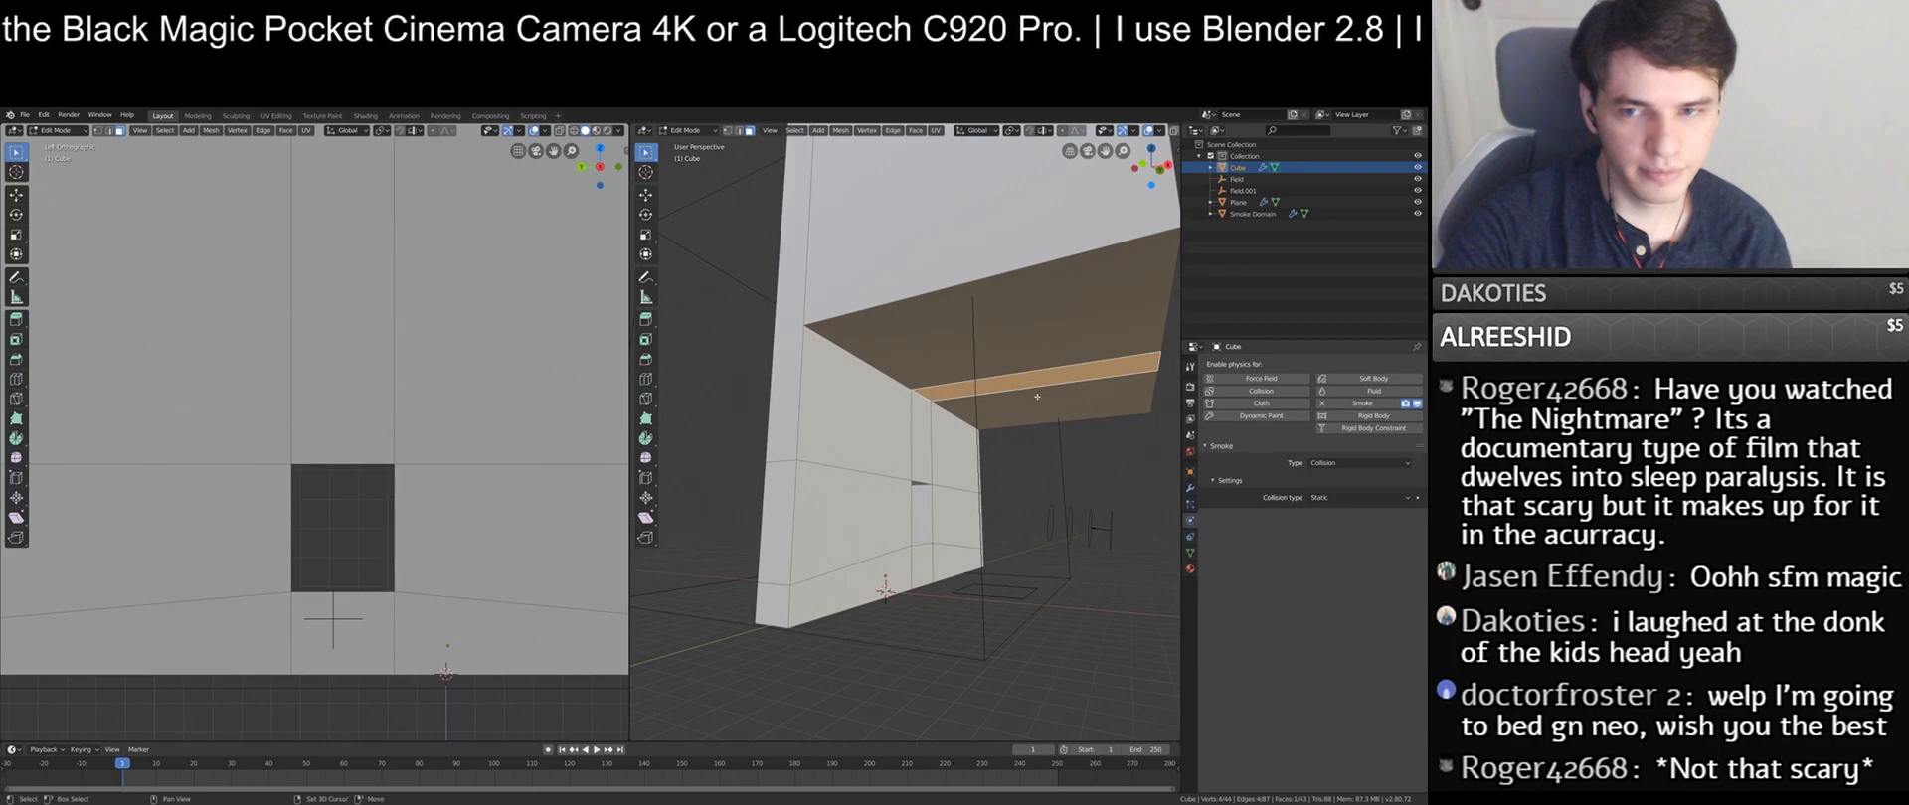
left_click(994, 318, "shift")
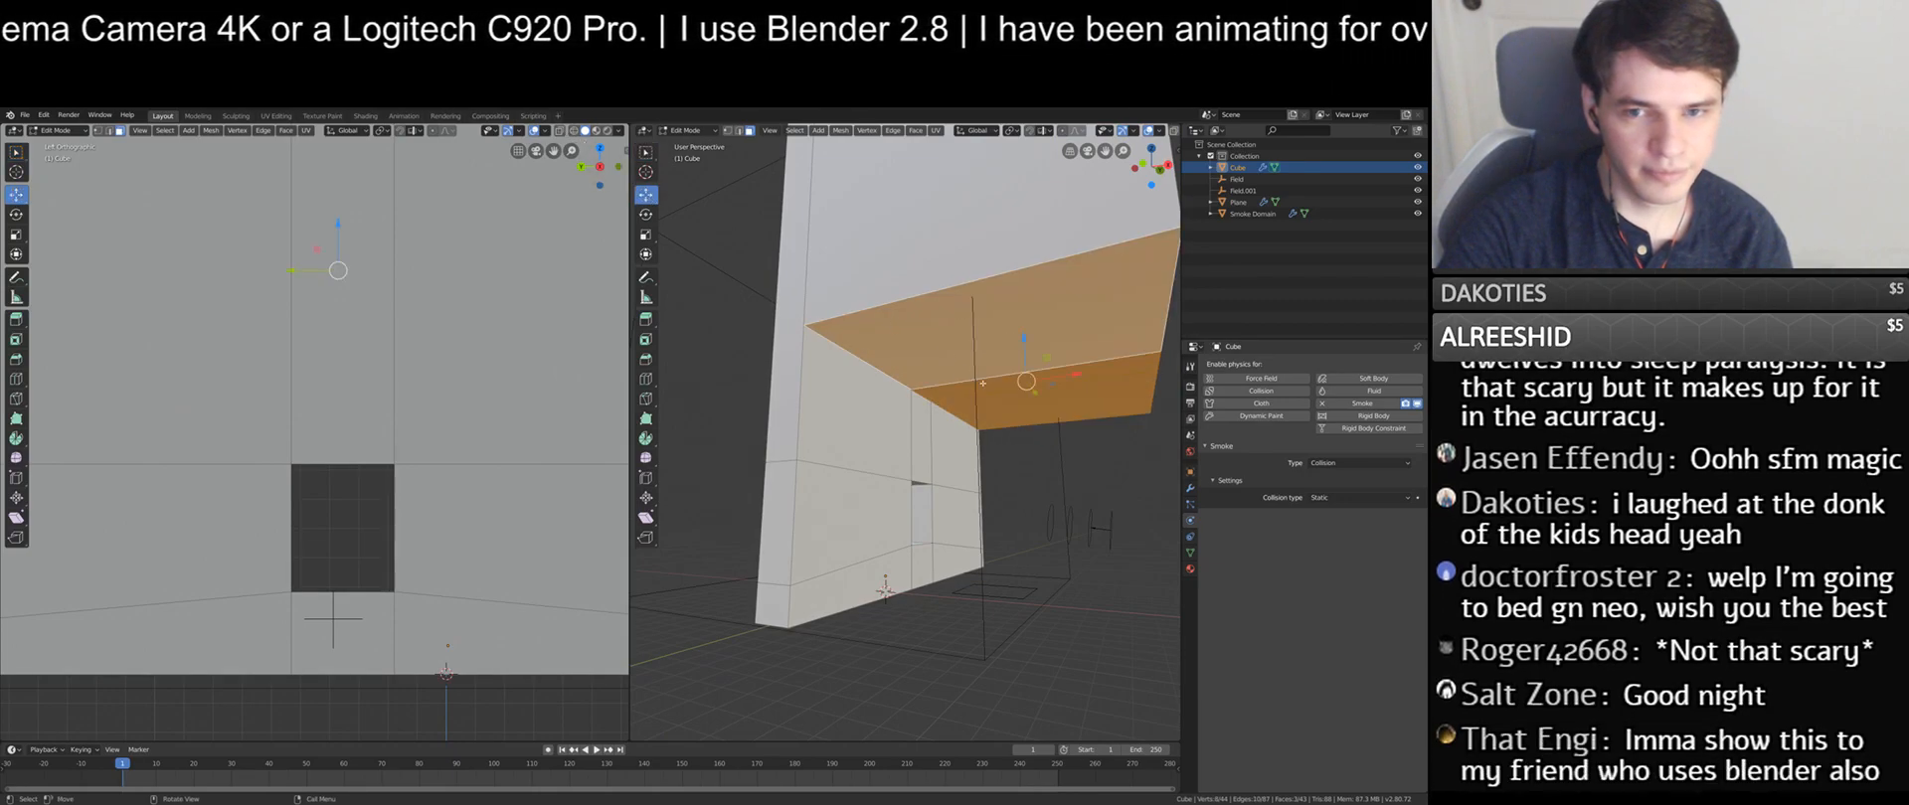
key("g")
key("z")
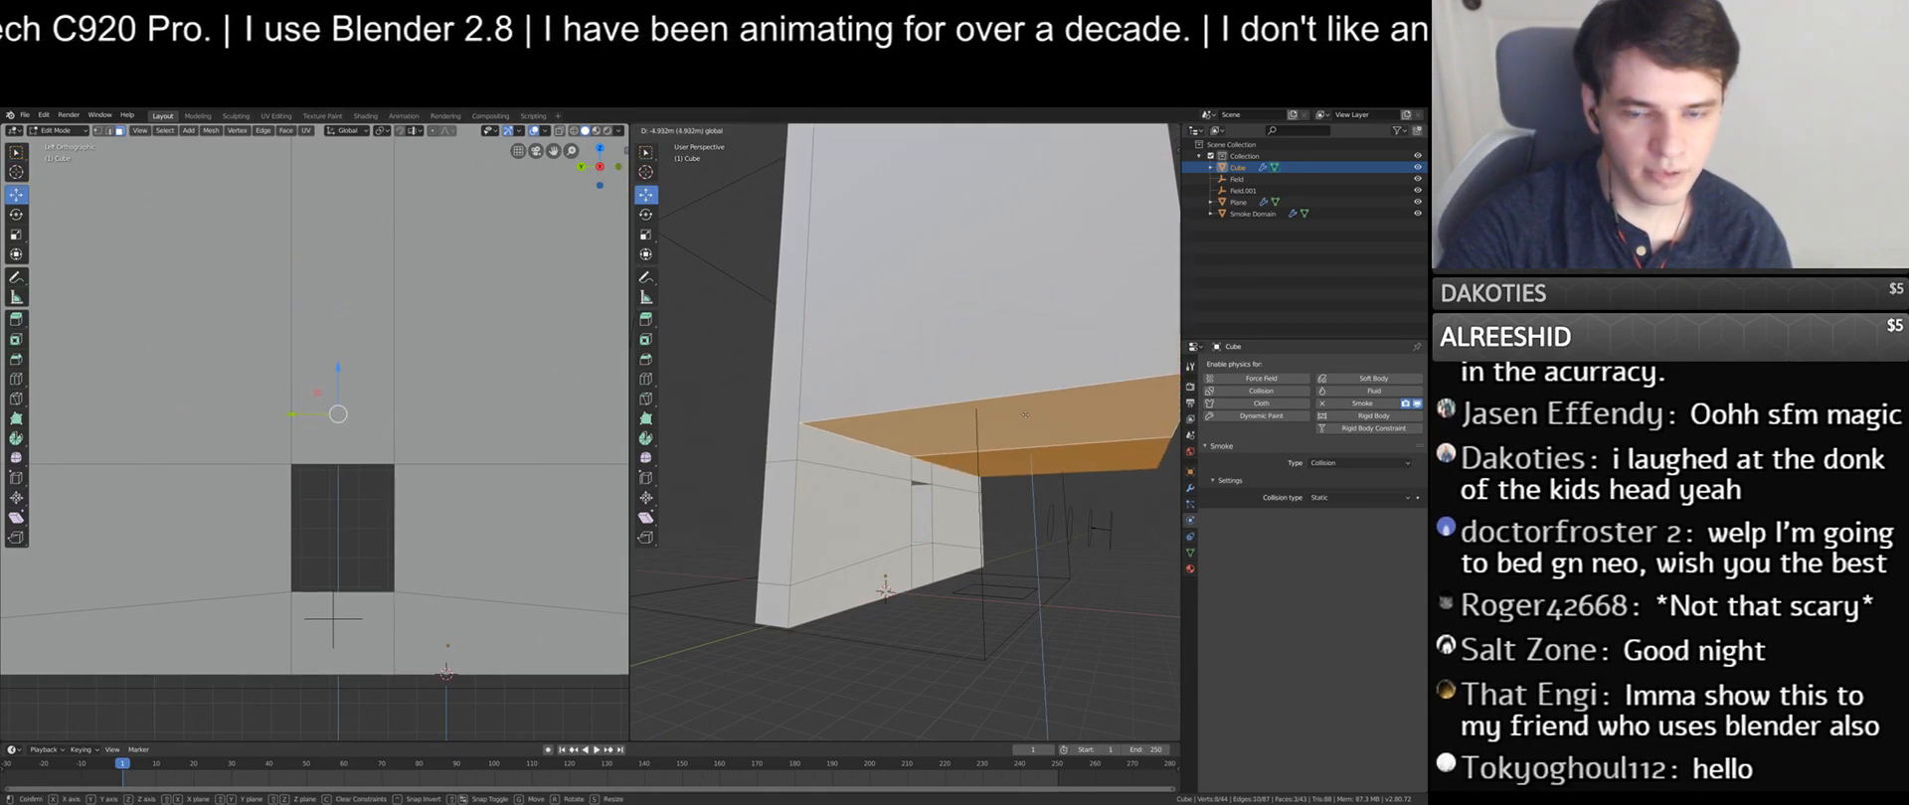
left_click(1022, 417)
middle_click_drag(1022, 418, 954, 435)
middle_click_drag(847, 394, 755, 282)
key("ctrl+z")
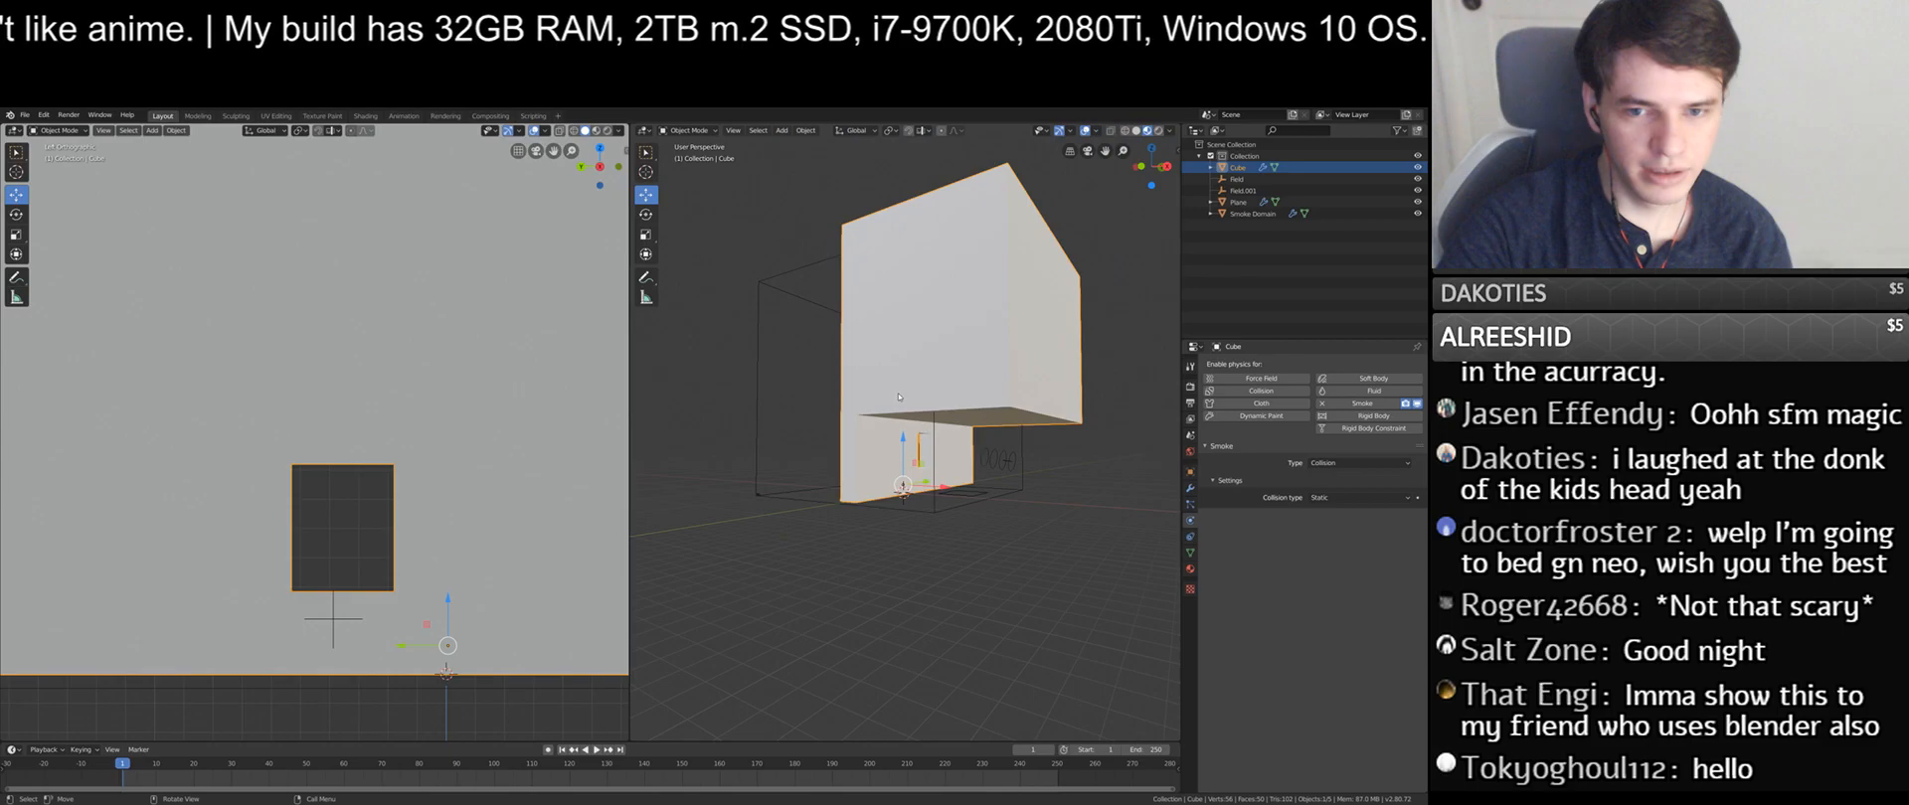
- Move the three faces along the wall's bottom edge down along Z in Edit Mode, then return to Object Mode
left_click_drag(899, 450, 920, 432)
middle_click_drag(919, 432, 936, 356)
scroll(880, 366, "up", 5)
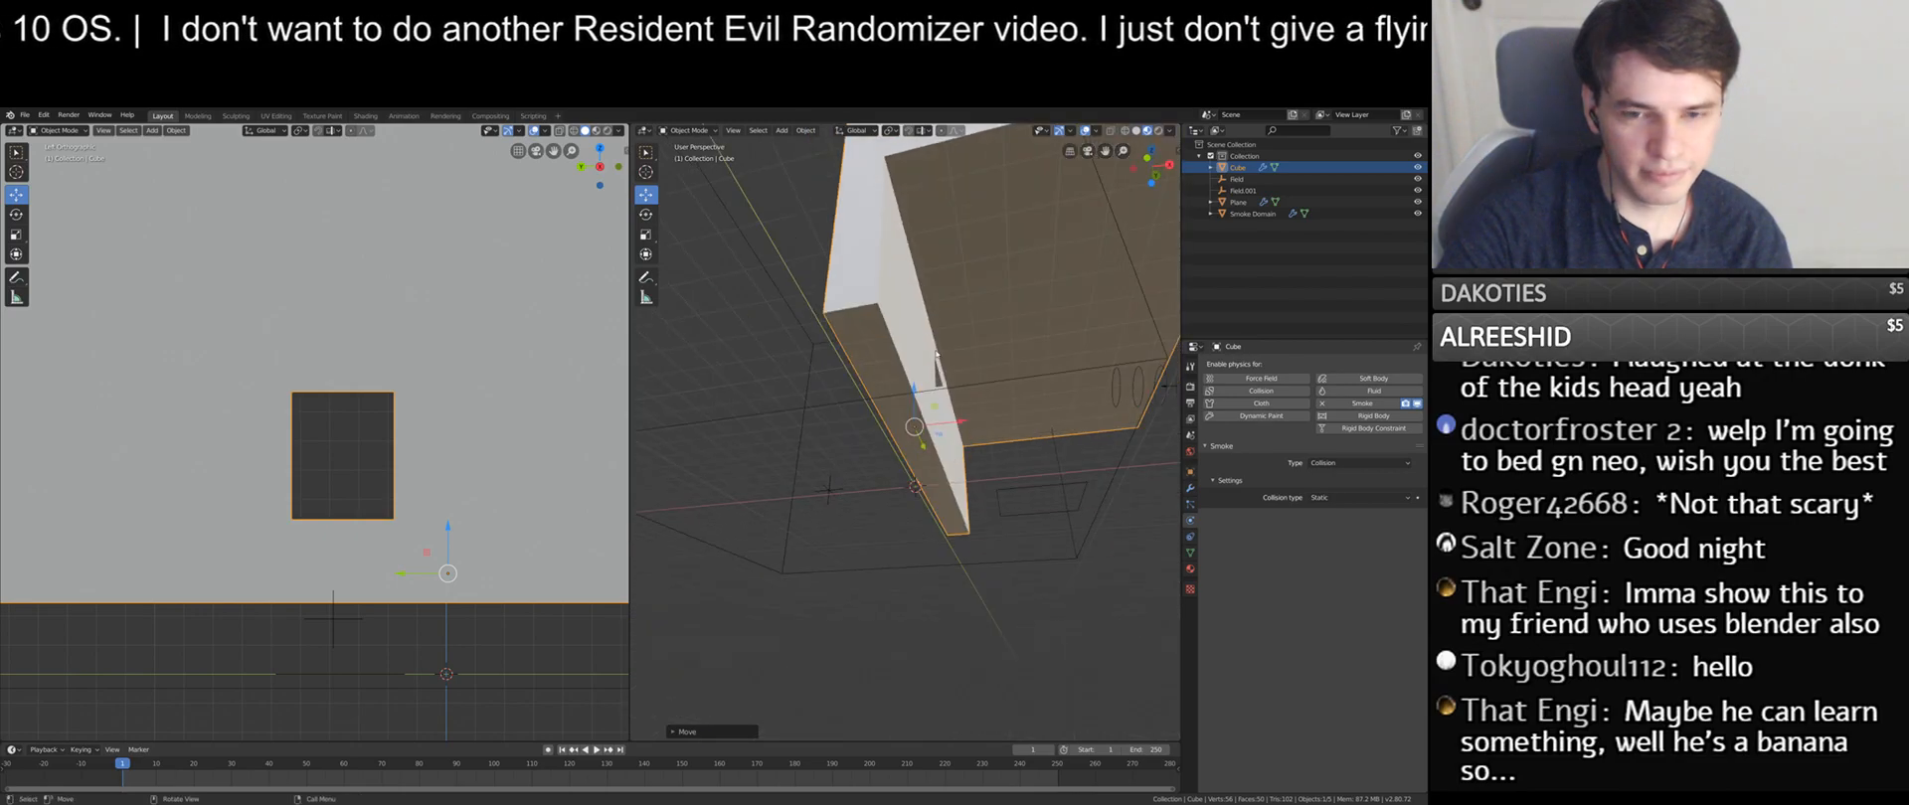
key("Tab")
left_click(919, 447)
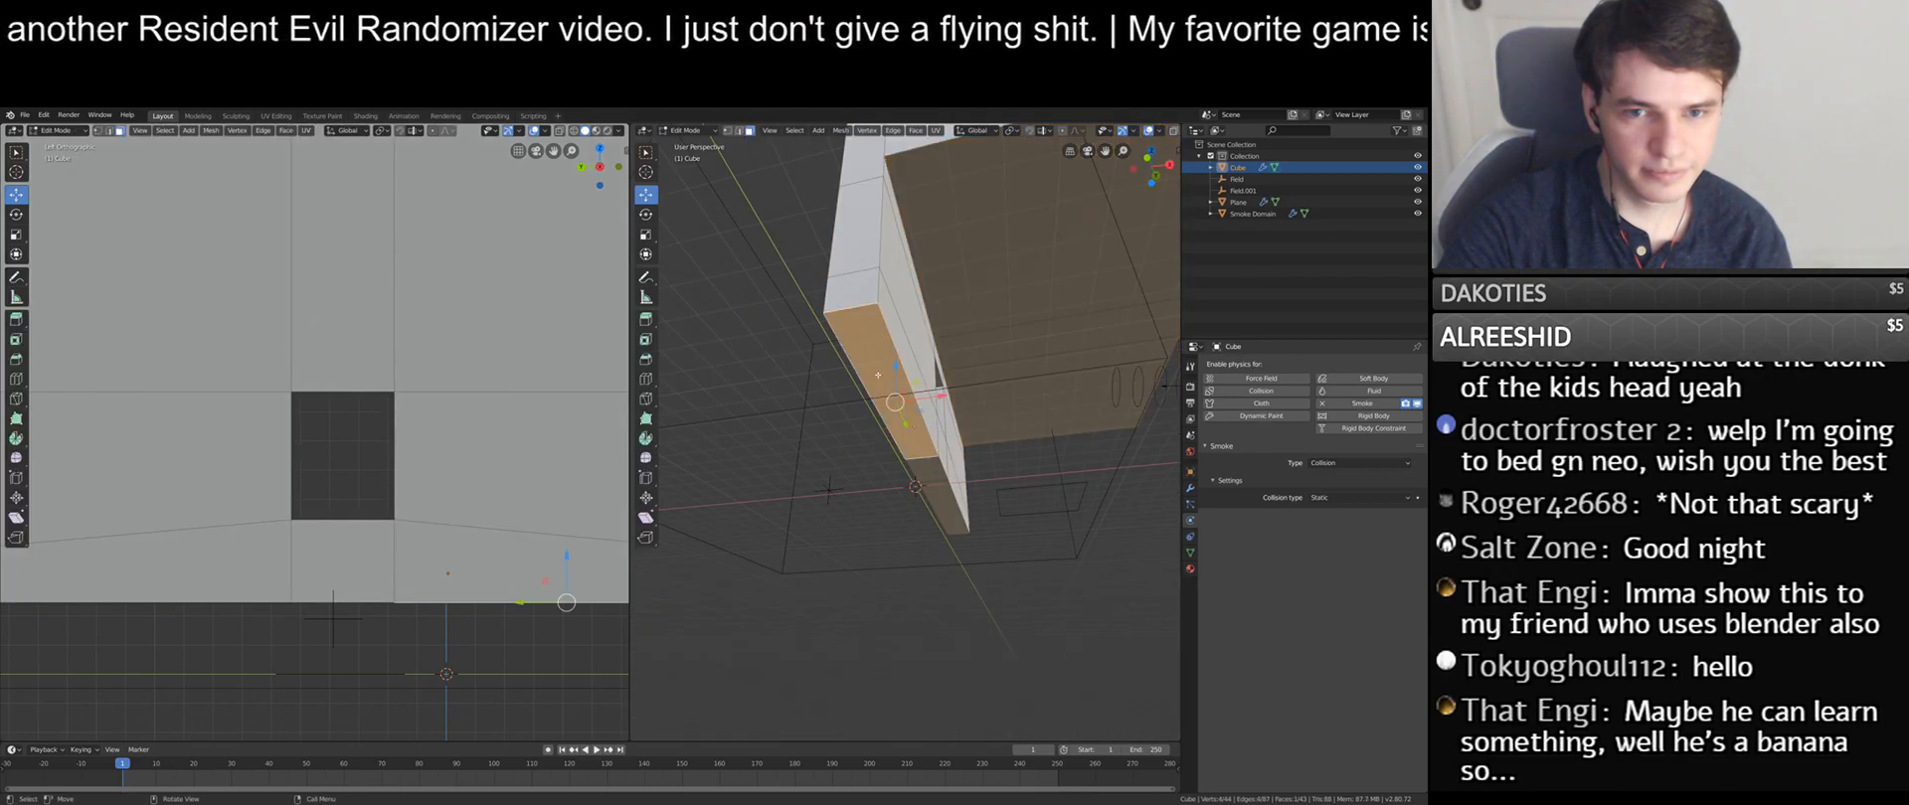
left_click(924, 475, "shift")
left_click(935, 497, "shift")
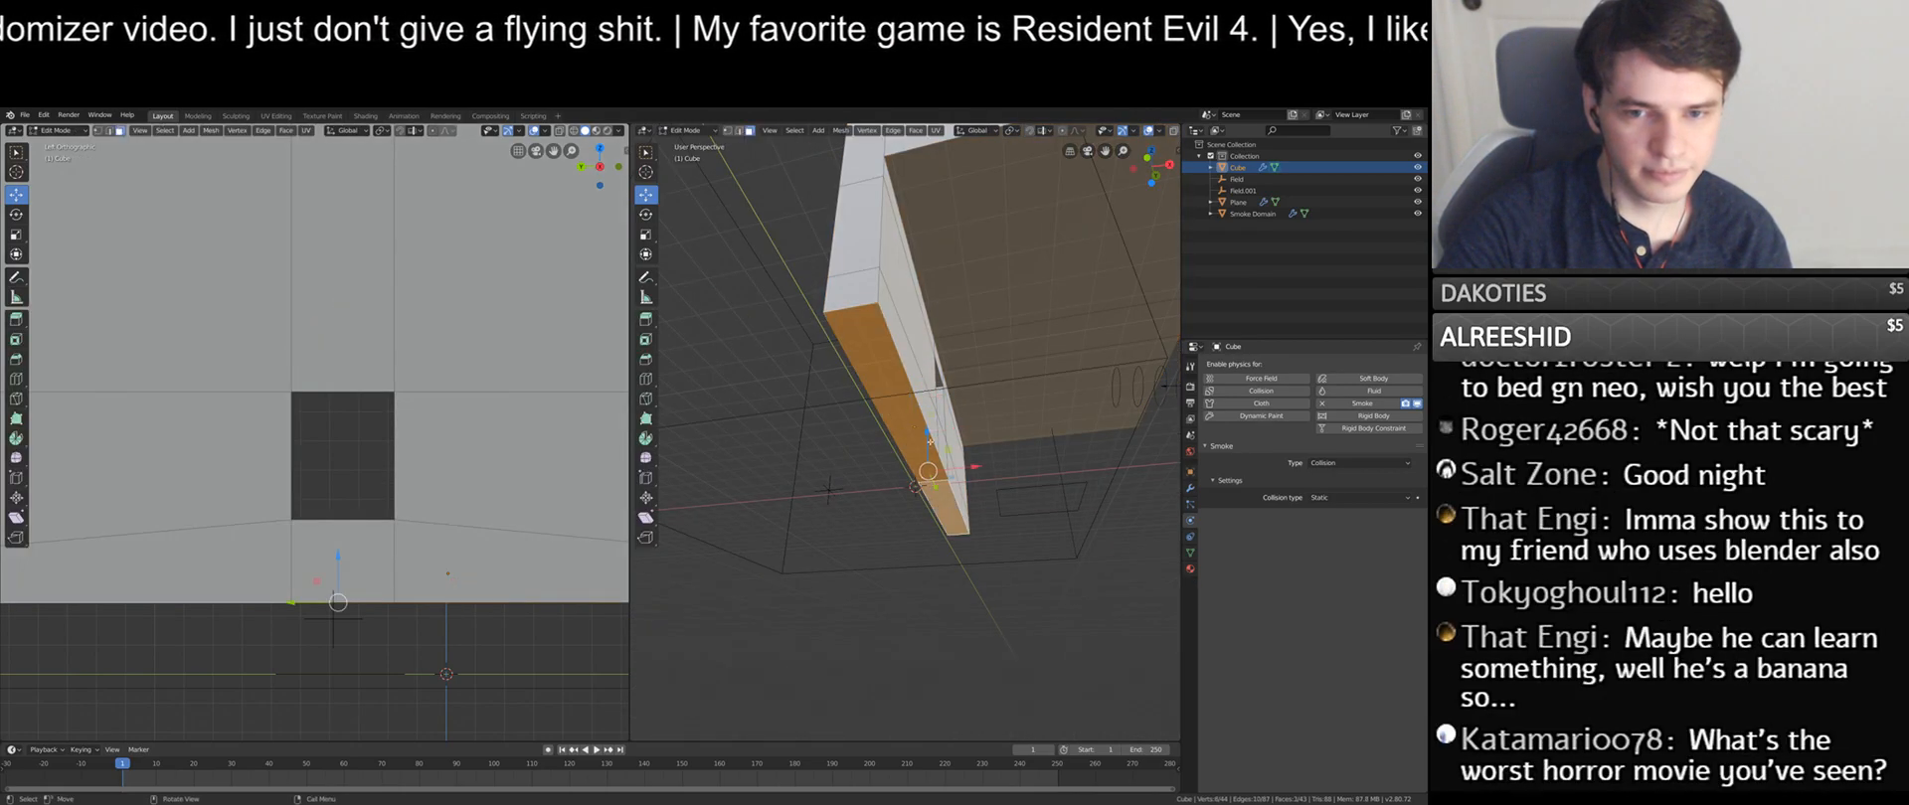
left_click_drag(925, 439, 926, 491)
middle_click_drag(926, 492, 1009, 540)
left_click(691, 132)
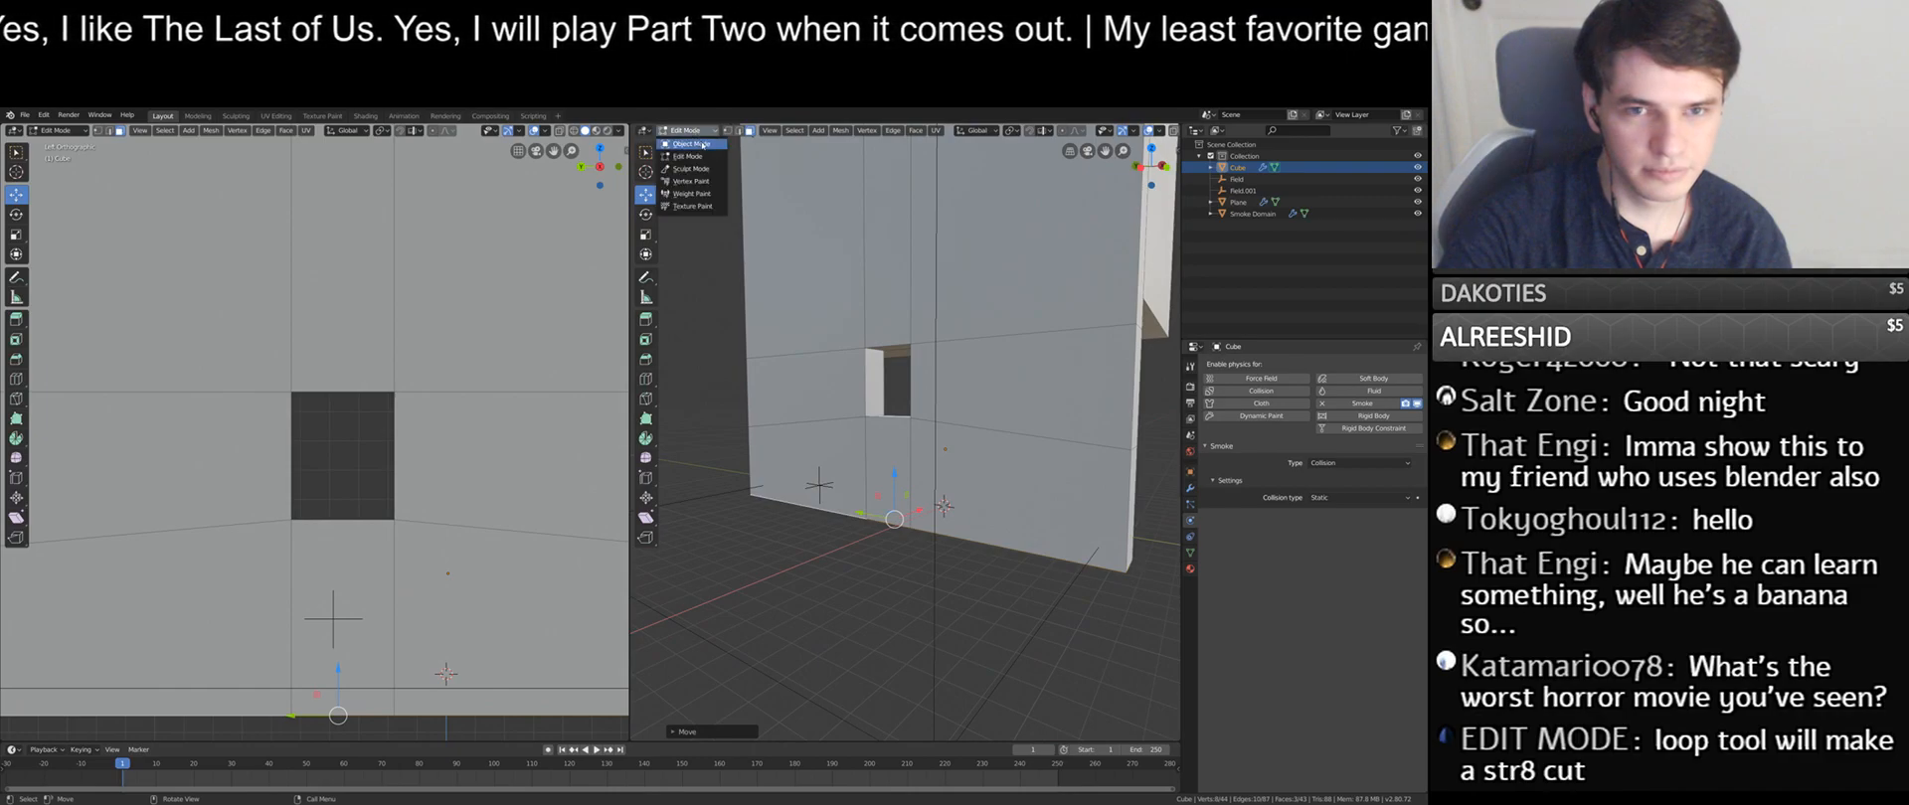
left_click(688, 144)
- Deselect the wall and save the file
middle_click_drag(805, 447, 1125, 471)
left_click(1111, 483)
key("ctrl+s")
scroll(1103, 478, "down", 4)
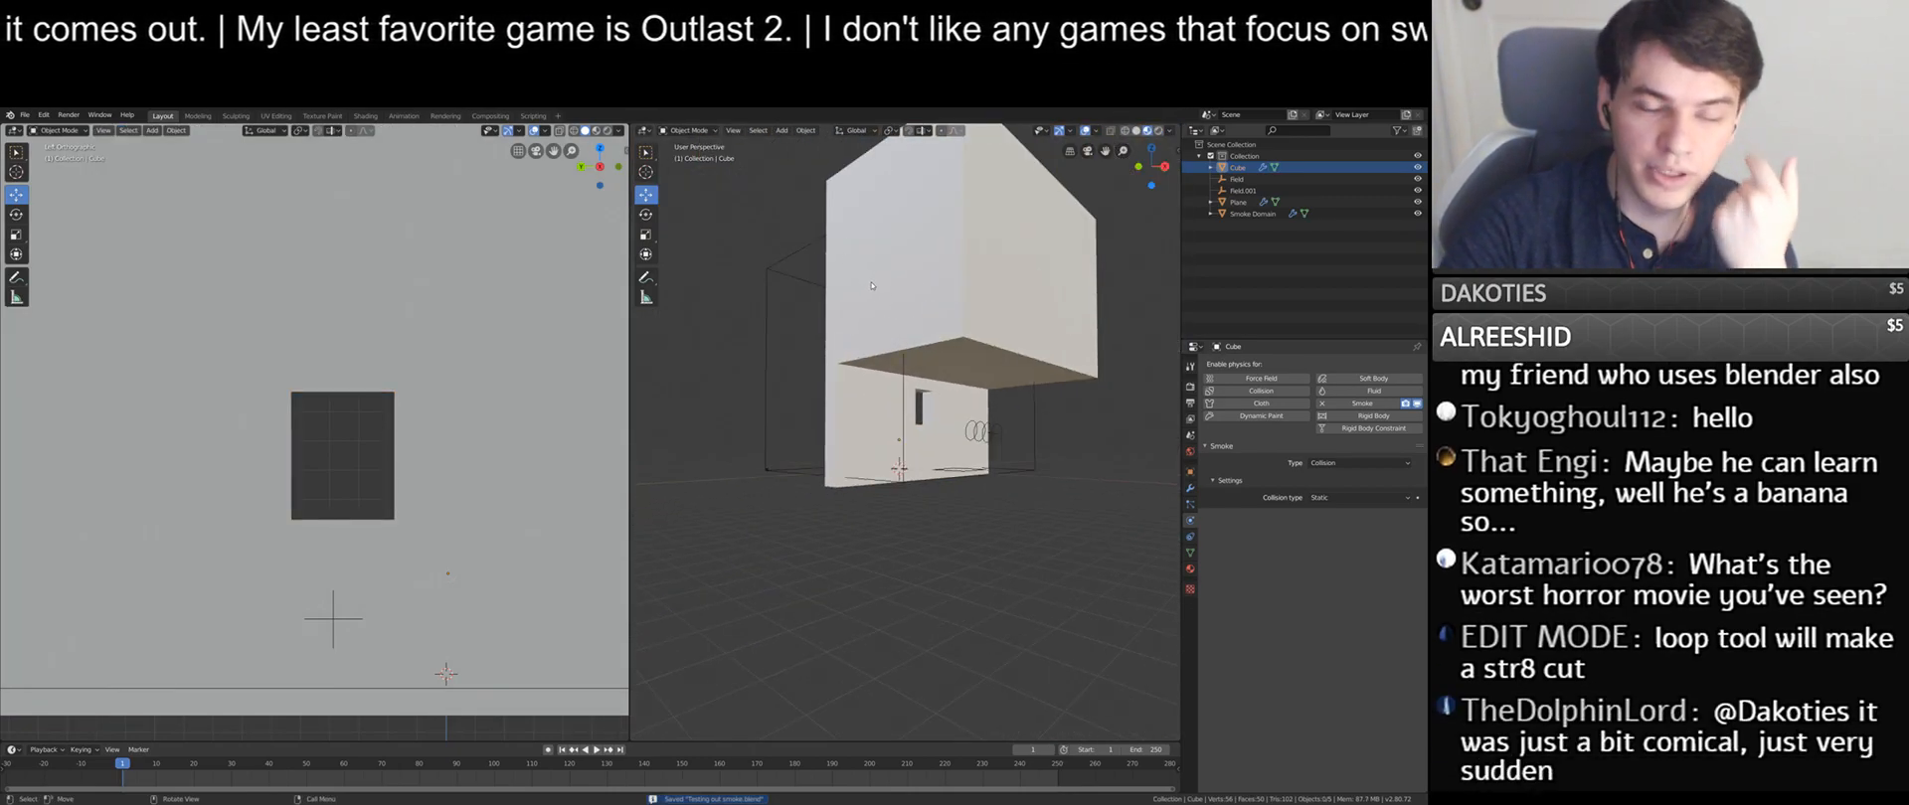
- Lower the window opening's sill face along Z in Edit Mode to make the opening taller, and return to Object Mode
scroll(874, 340, "up", 6)
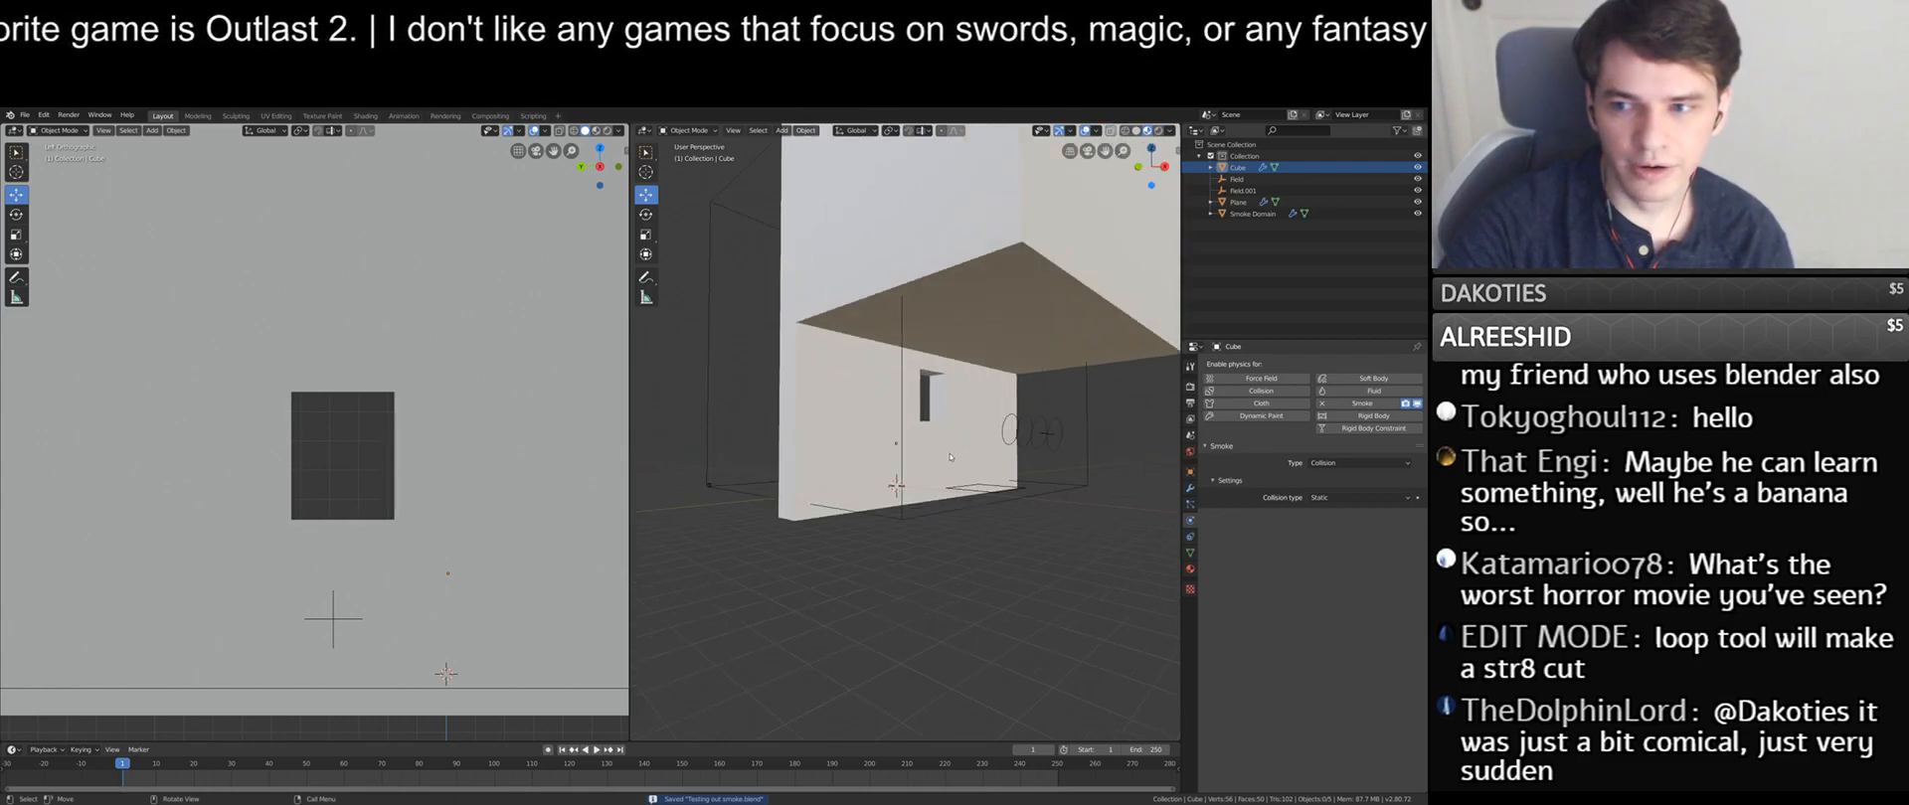
middle_click_drag(874, 340, 897, 517)
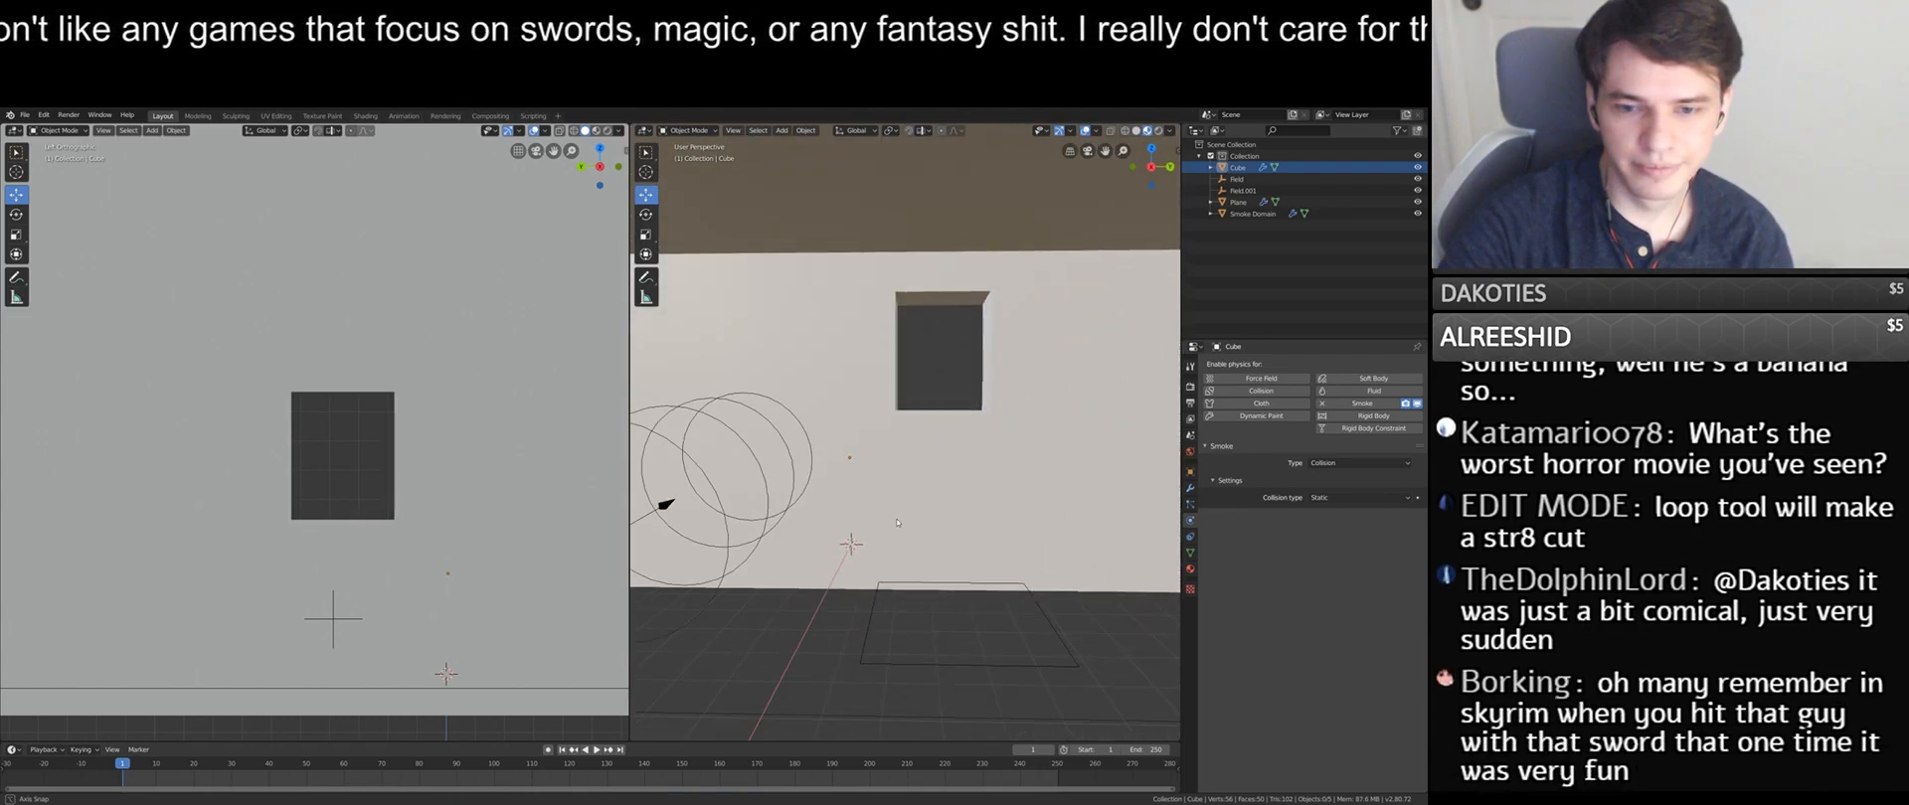
left_click(938, 444)
mouse_move(939, 443)
middle_mouse_down()
mouse_move(875, 437)
mouse_move(915, 430)
middle_mouse_up()
left_click(693, 130)
left_click(693, 156)
left_click(916, 429)
left_click_drag(930, 397, 925, 429)
middle_click_drag(924, 429, 855, 442)
left_click(693, 130)
left_click(691, 144)
- Deselect the wall with the enlarged window opening and save the file again
scroll(867, 331, "down", 4)
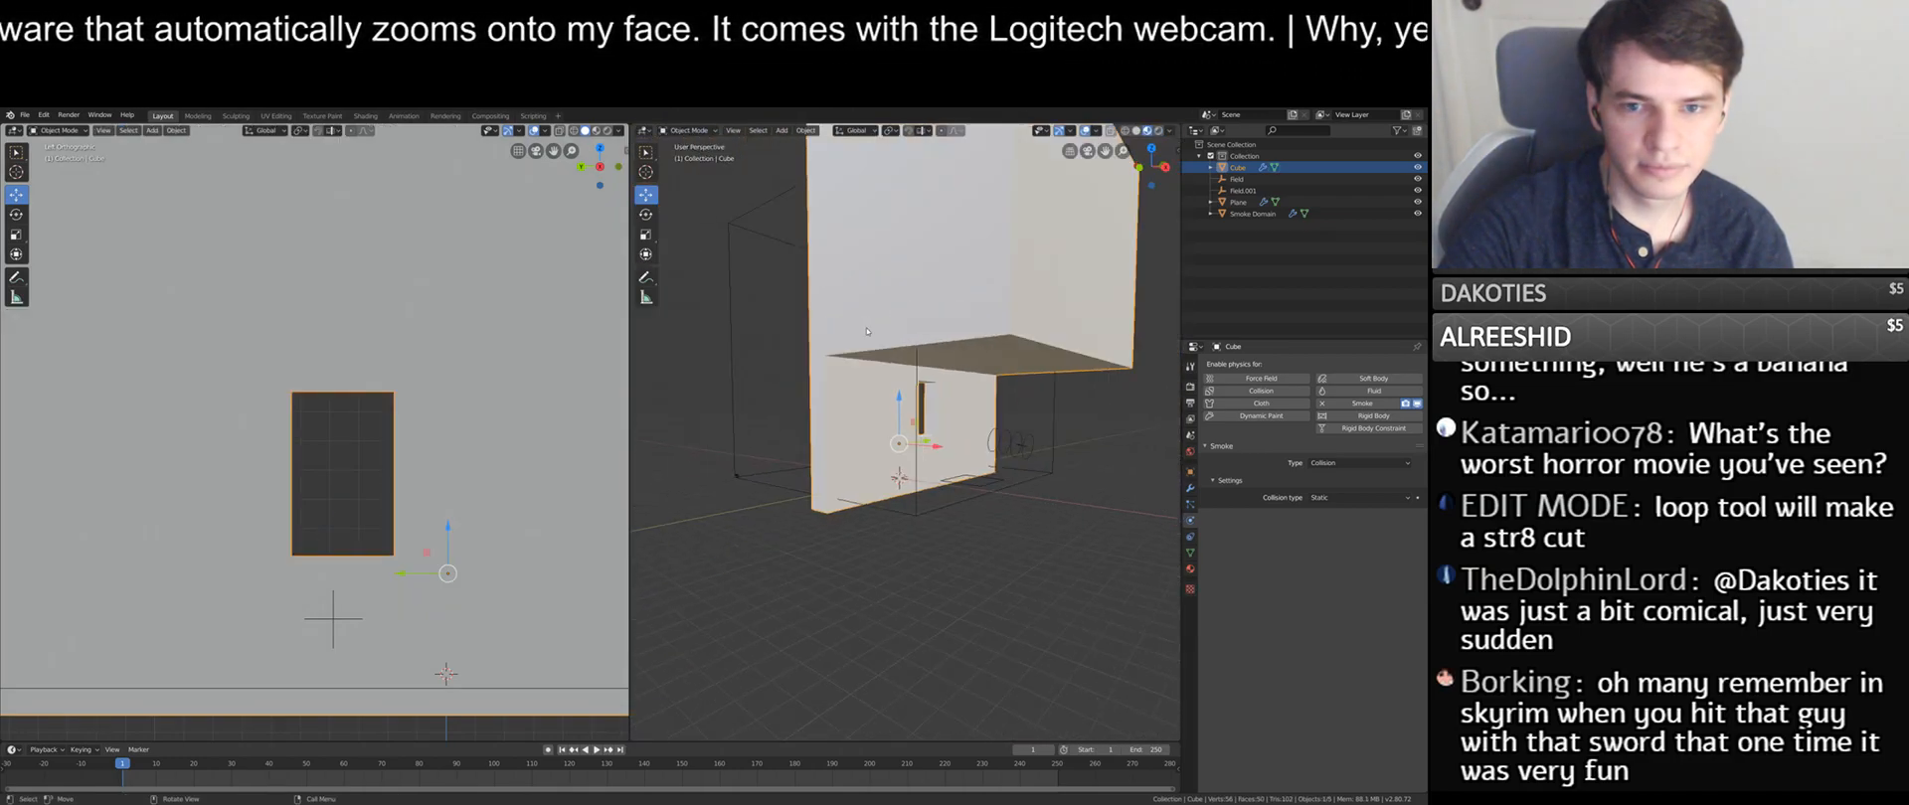
left_click(1028, 406)
mouse_move(1029, 406)
middle_mouse_down()
mouse_move(1066, 419)
mouse_move(950, 396)
mouse_move(1029, 375)
mouse_move(1024, 430)
middle_mouse_up()
key("ctrl+s")
- Select the Smoke Domain and bake its simulation cache
scroll(1054, 424, "up", 4)
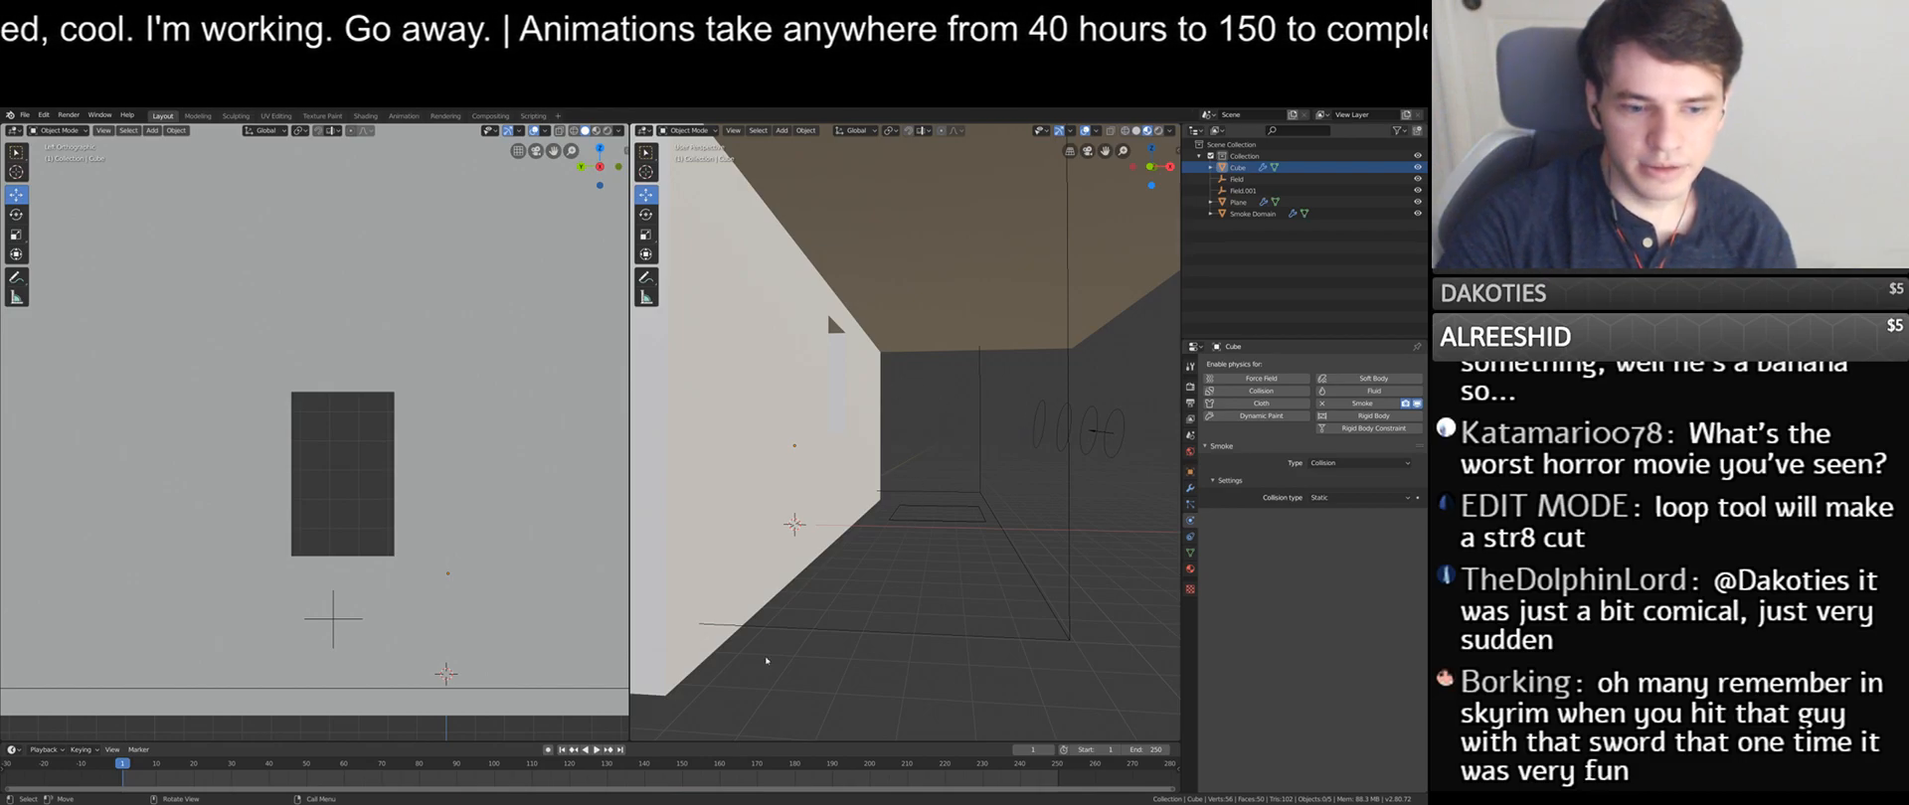
left_click(944, 525)
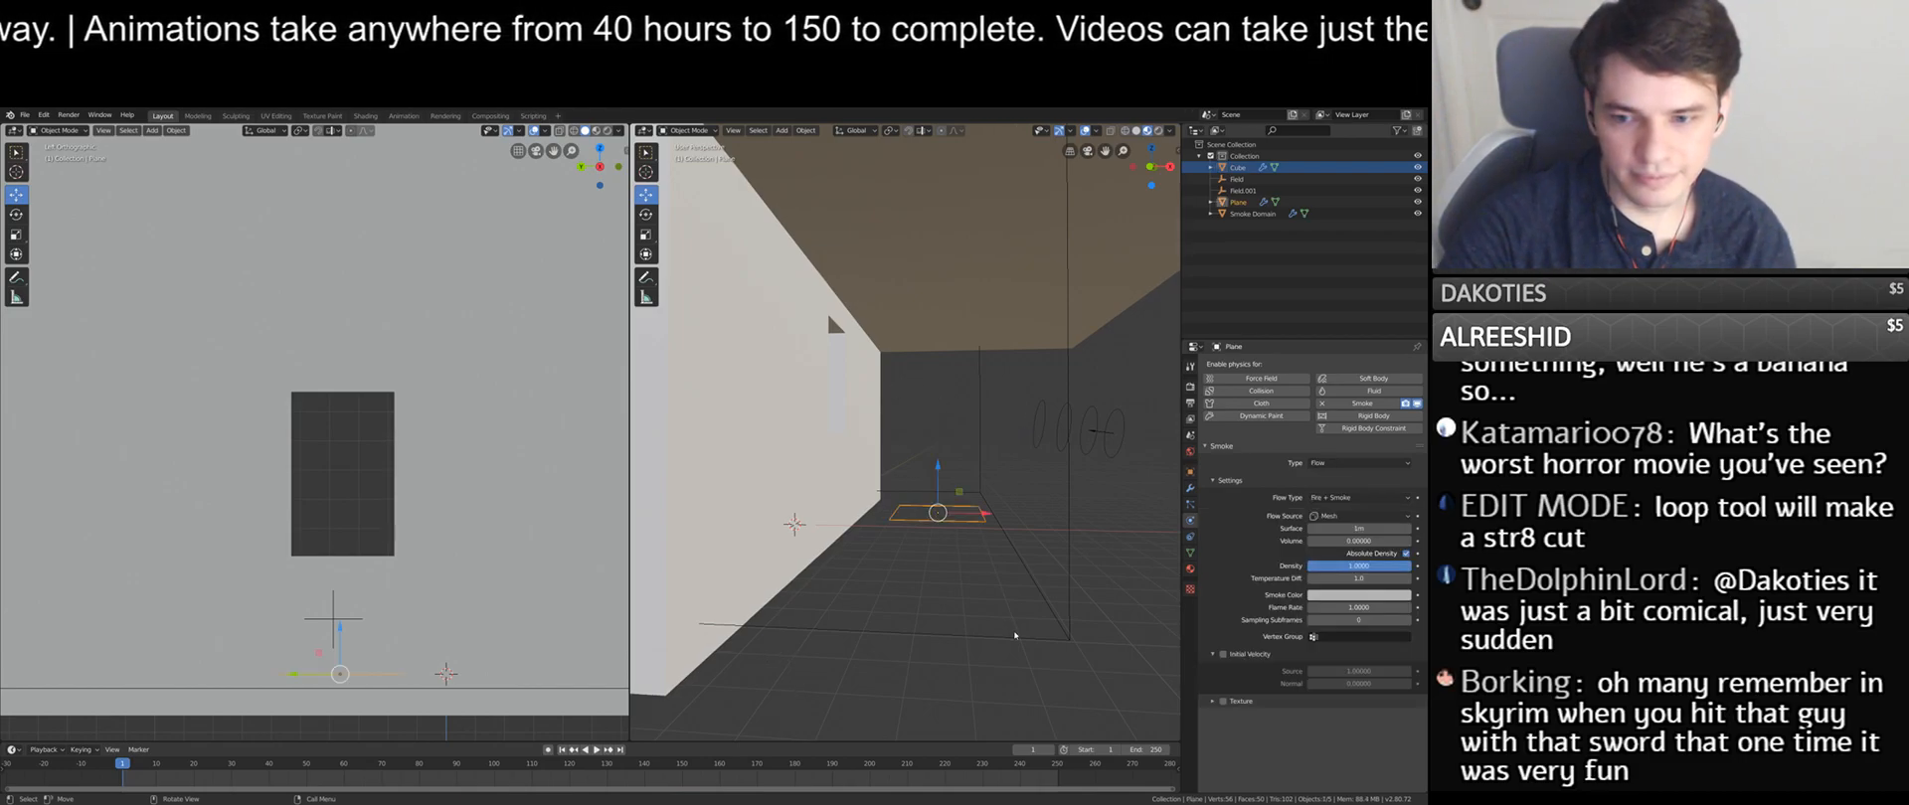
left_click(1018, 637)
scroll(1244, 684, "down", 3)
scroll(1243, 684, "down", 2)
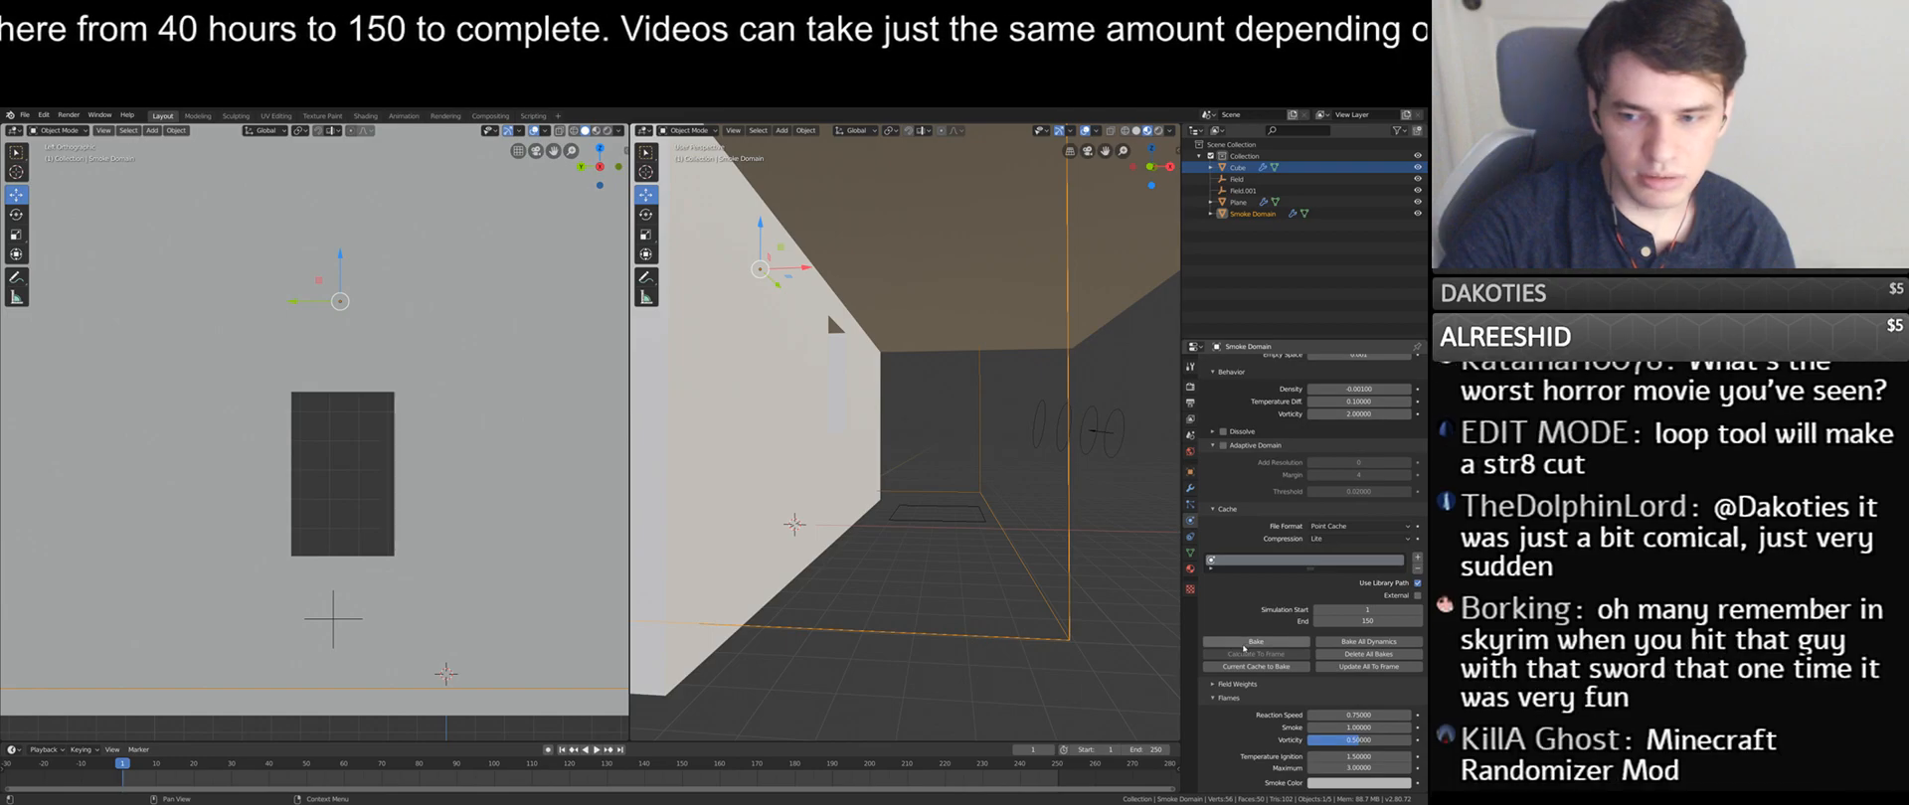
key("space")
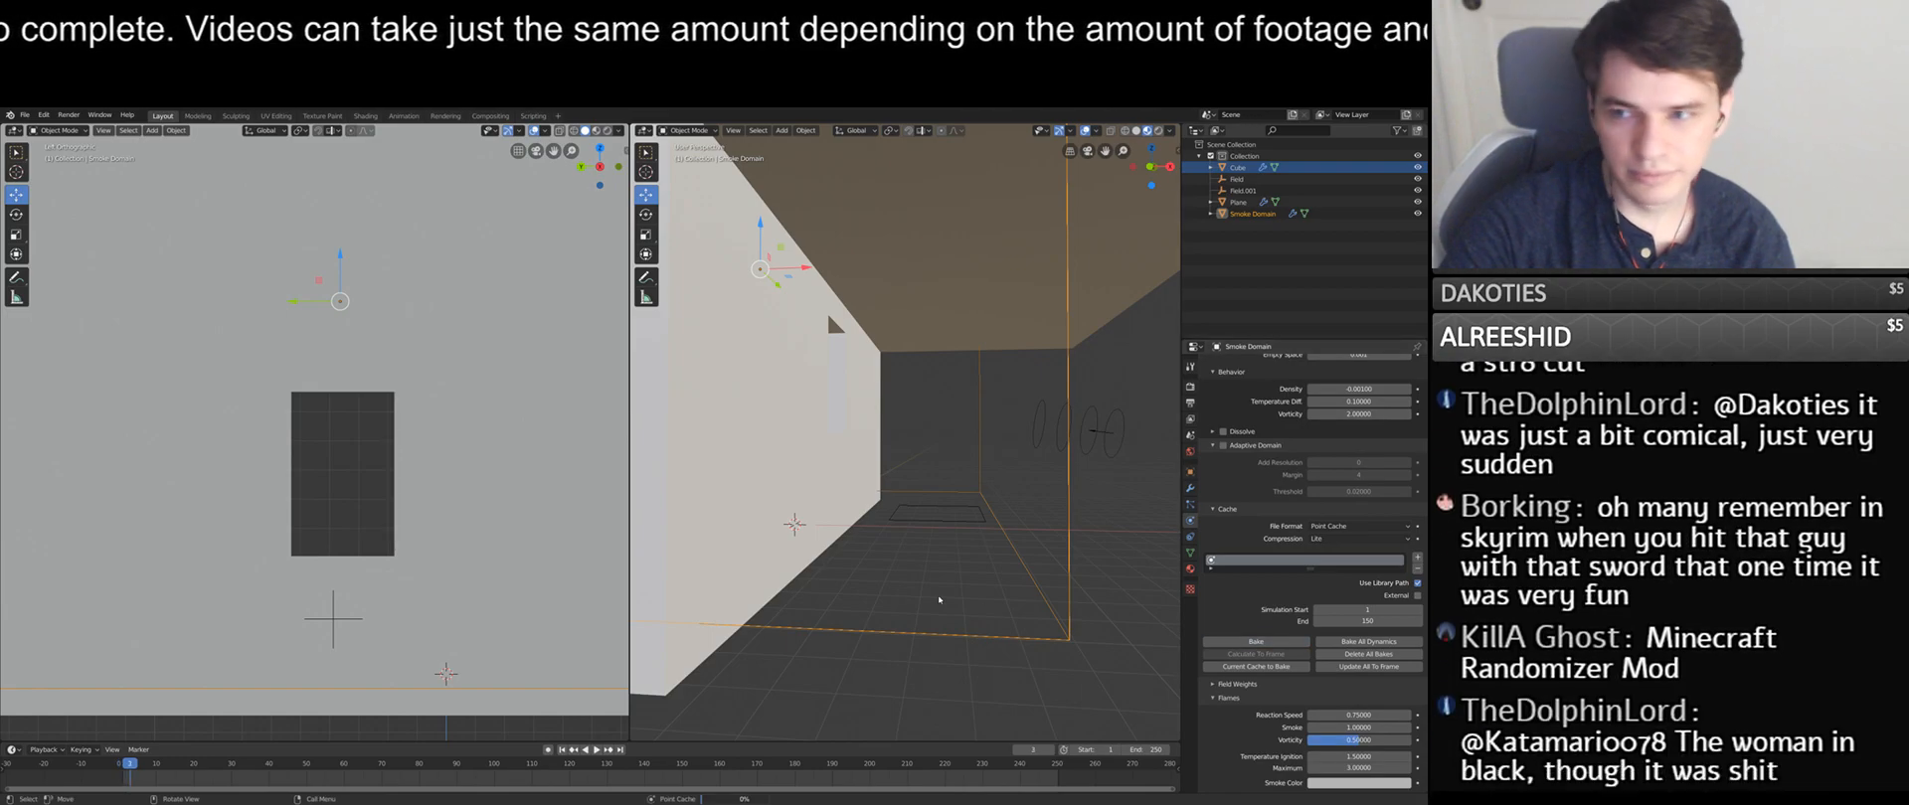
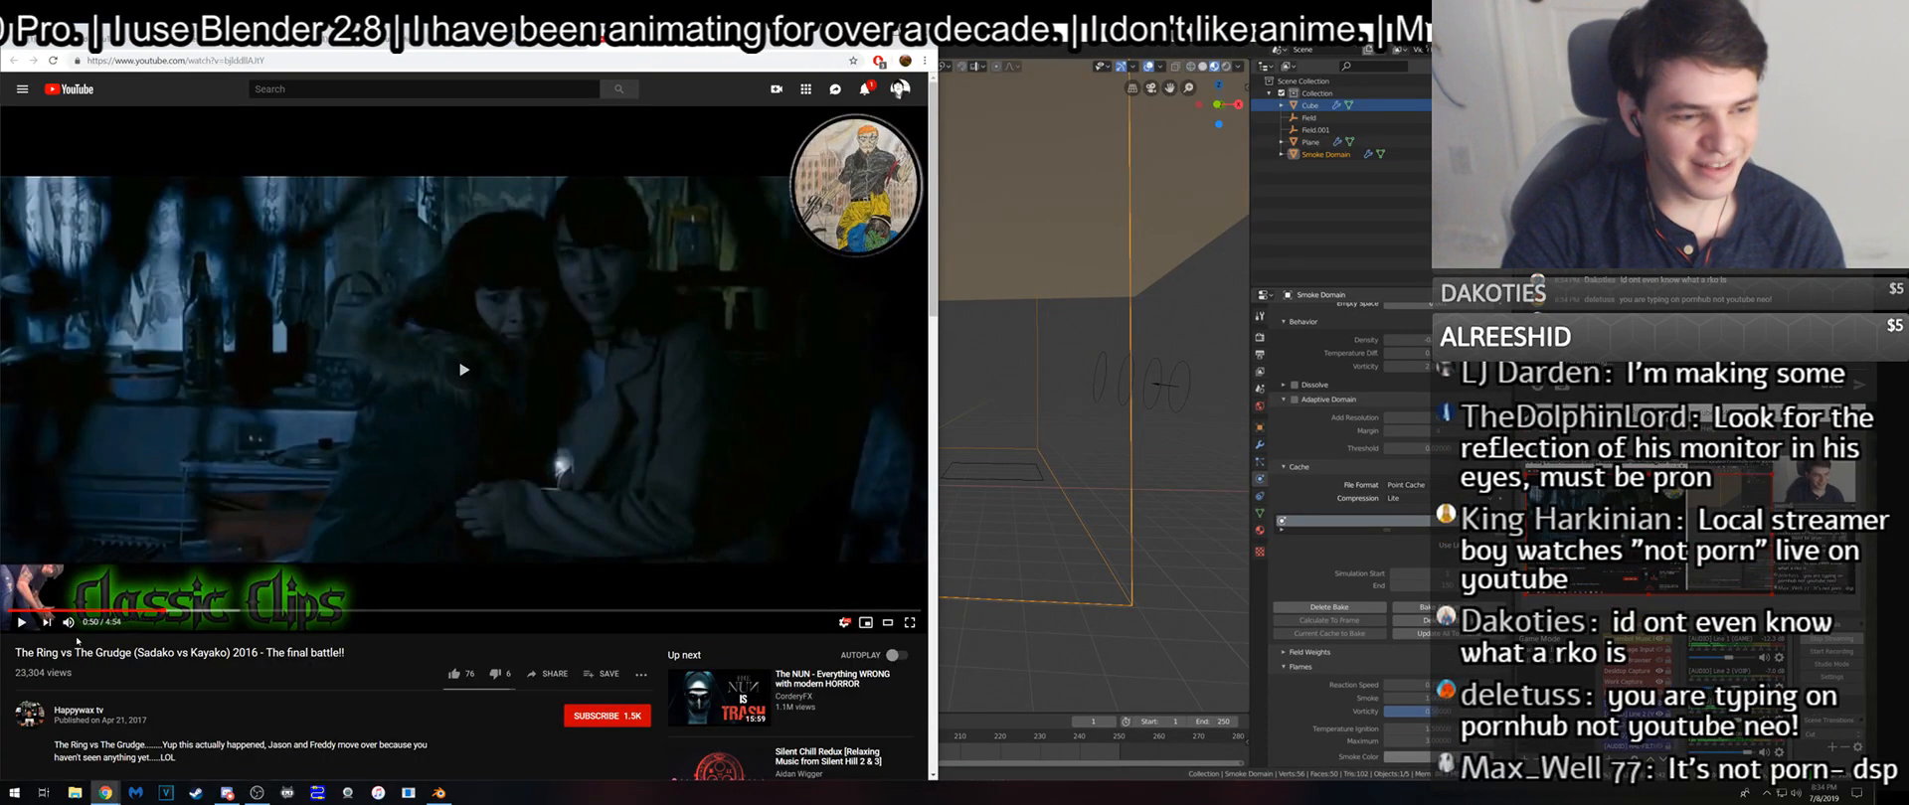
- Switch to the browser and play the YouTube clip of The Ring vs The Grudge, replaying its last moment
key("space")
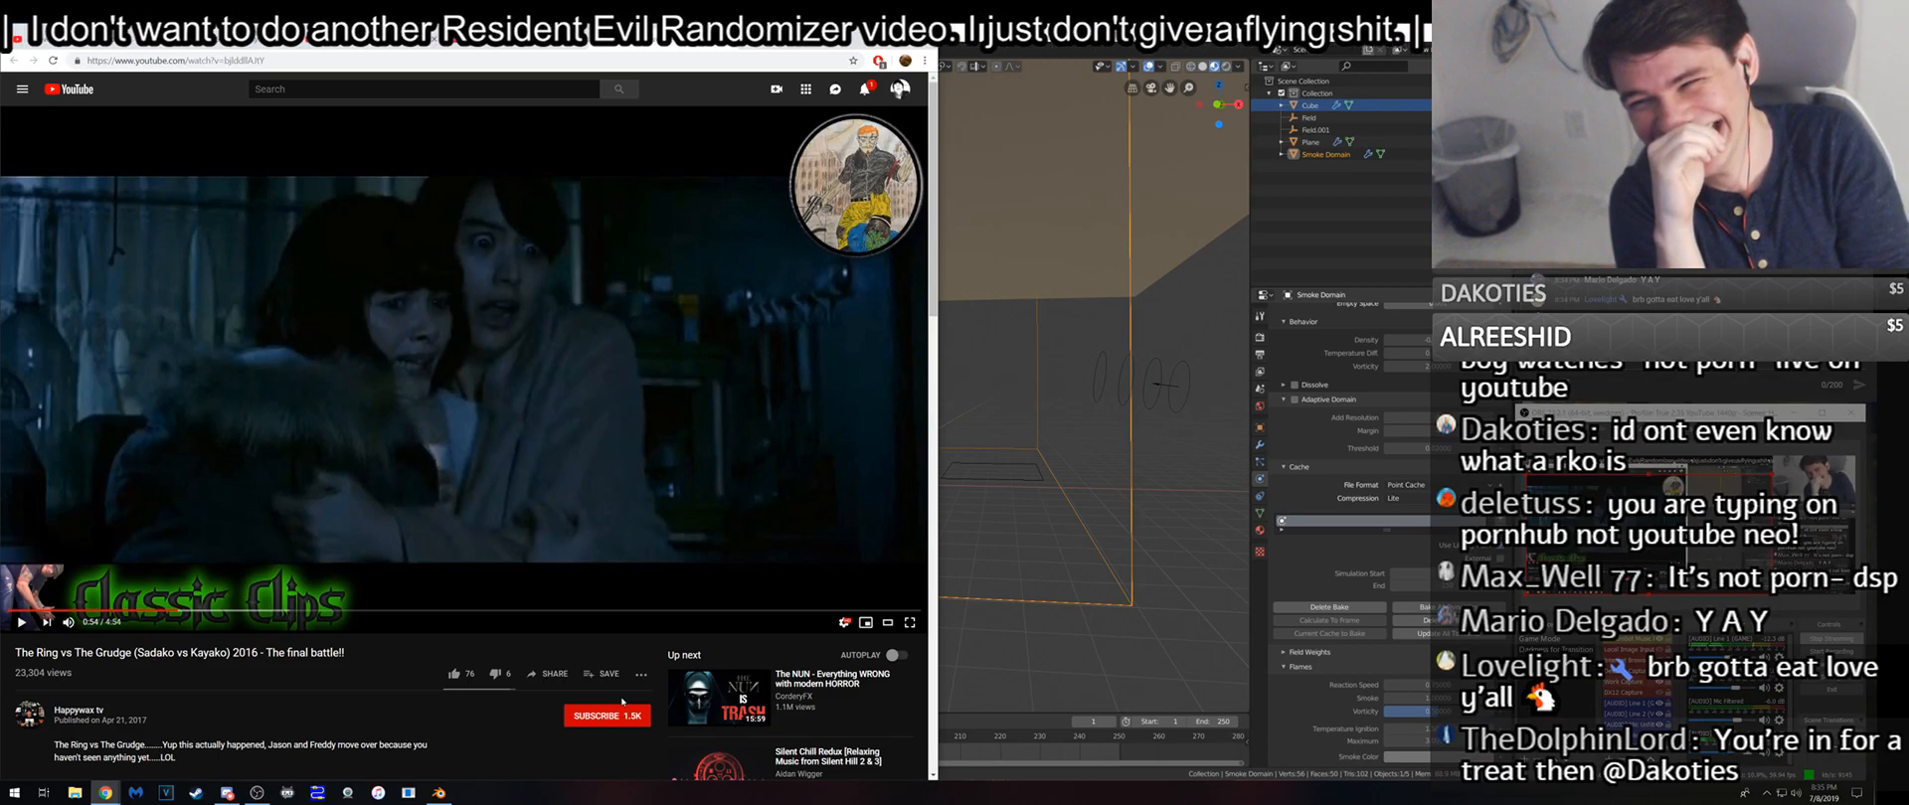
key("Left")
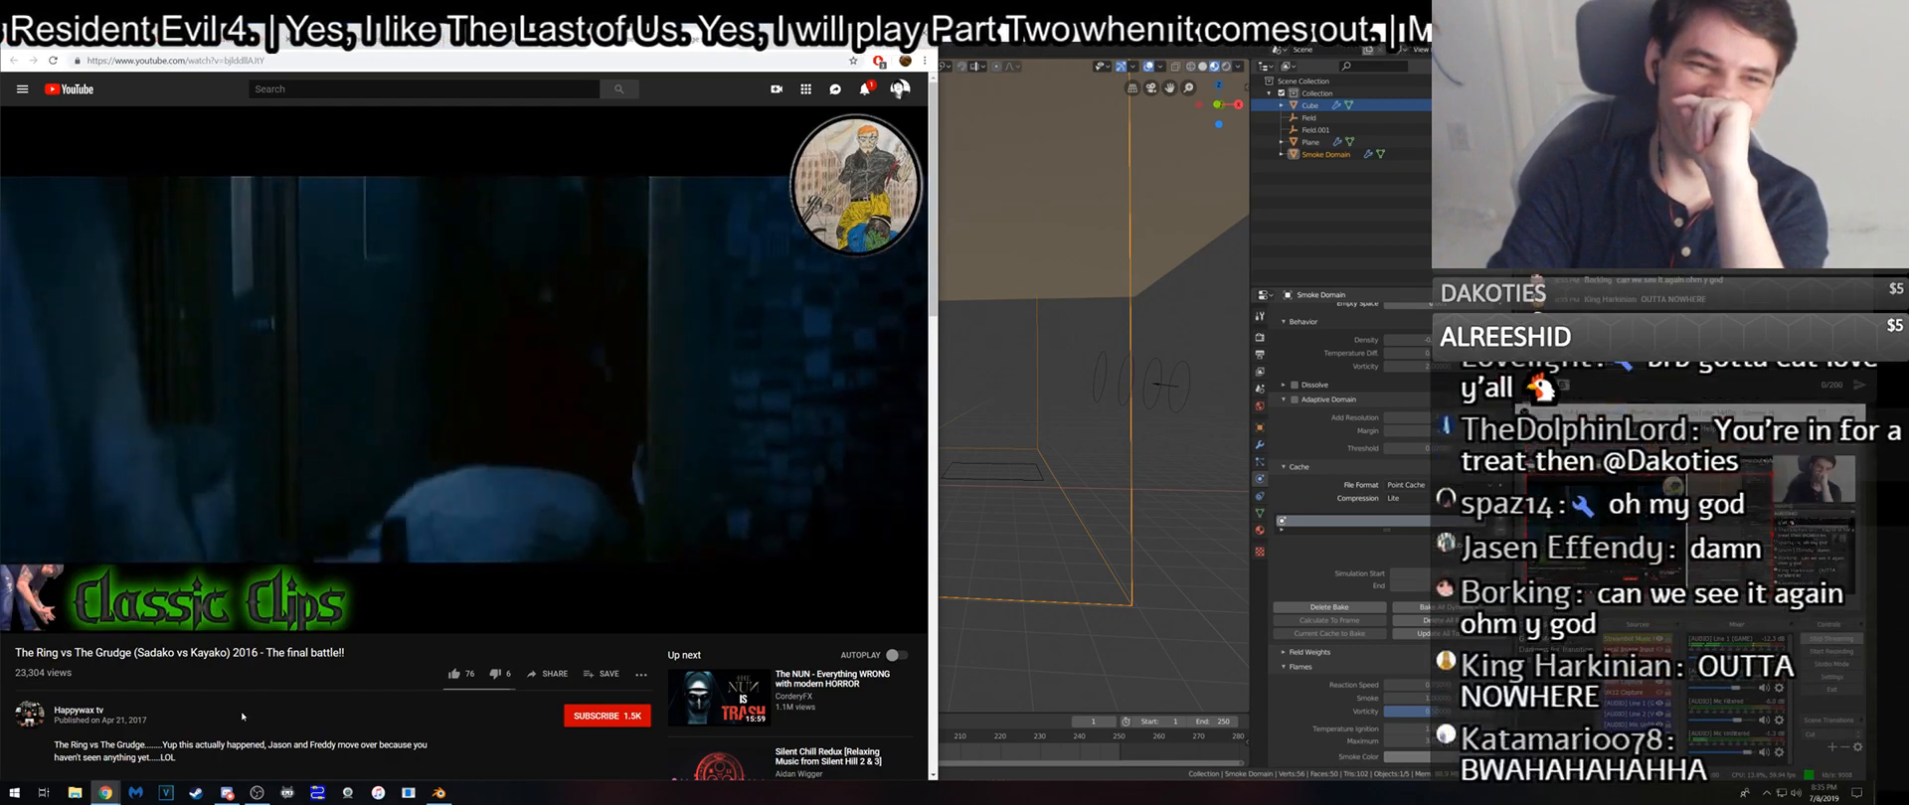
left_click(329, 566)
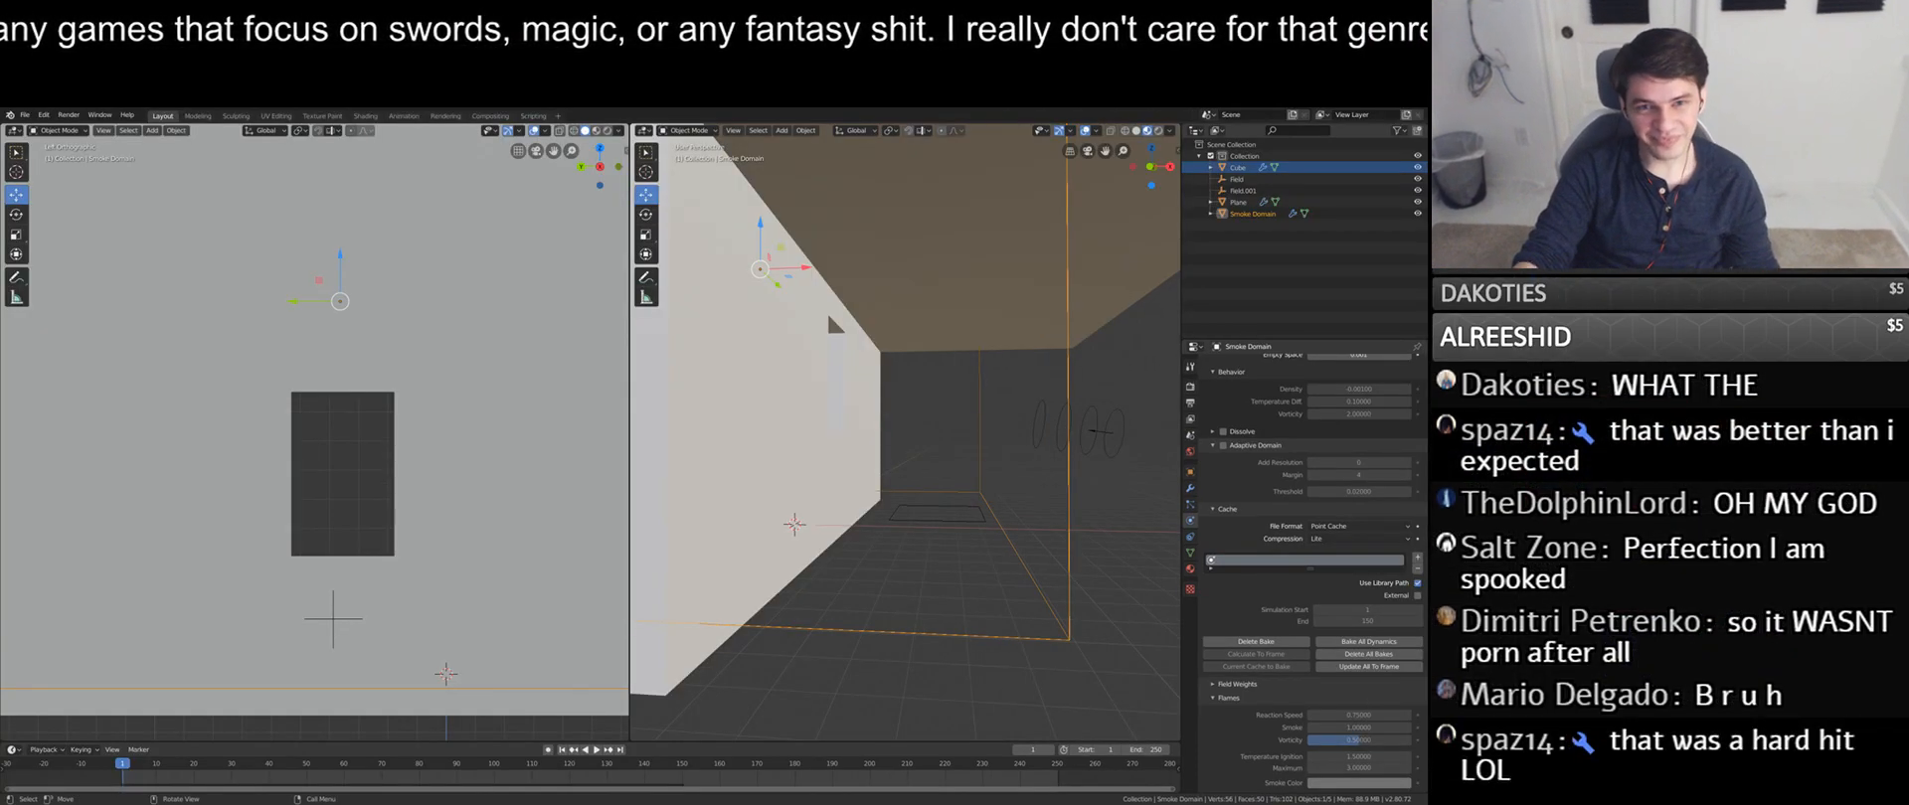
- Play back the baked fire and smoke in Blender, examining it under the ceiling and outside the window
middle_click_drag(828, 323, 875, 557)
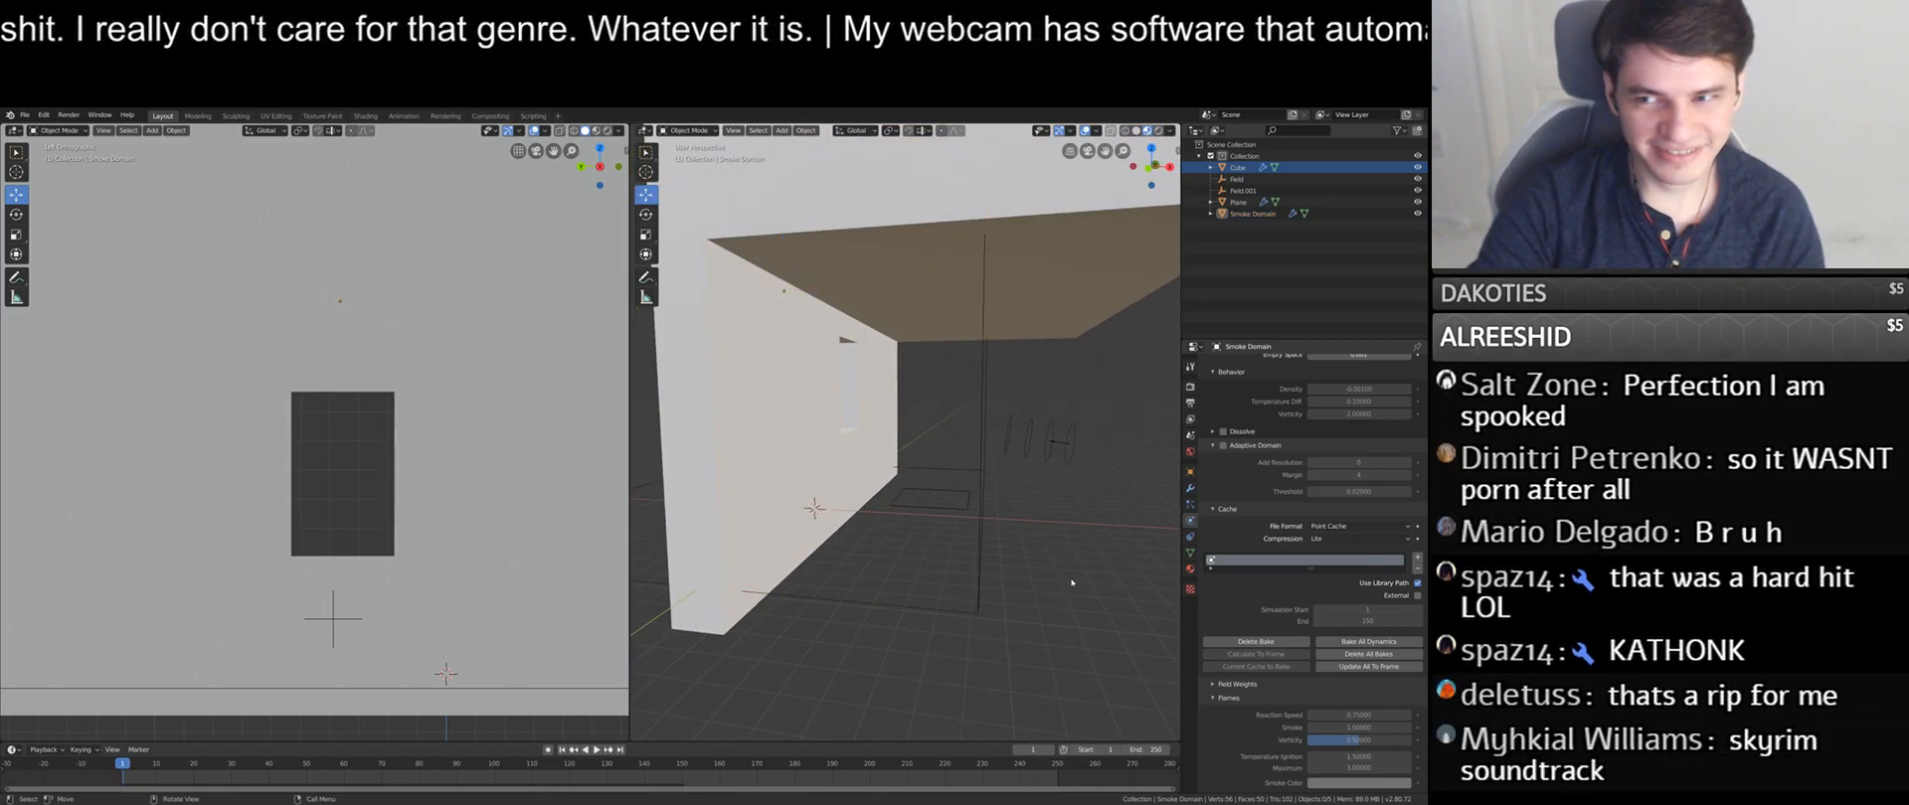
left_click(596, 750)
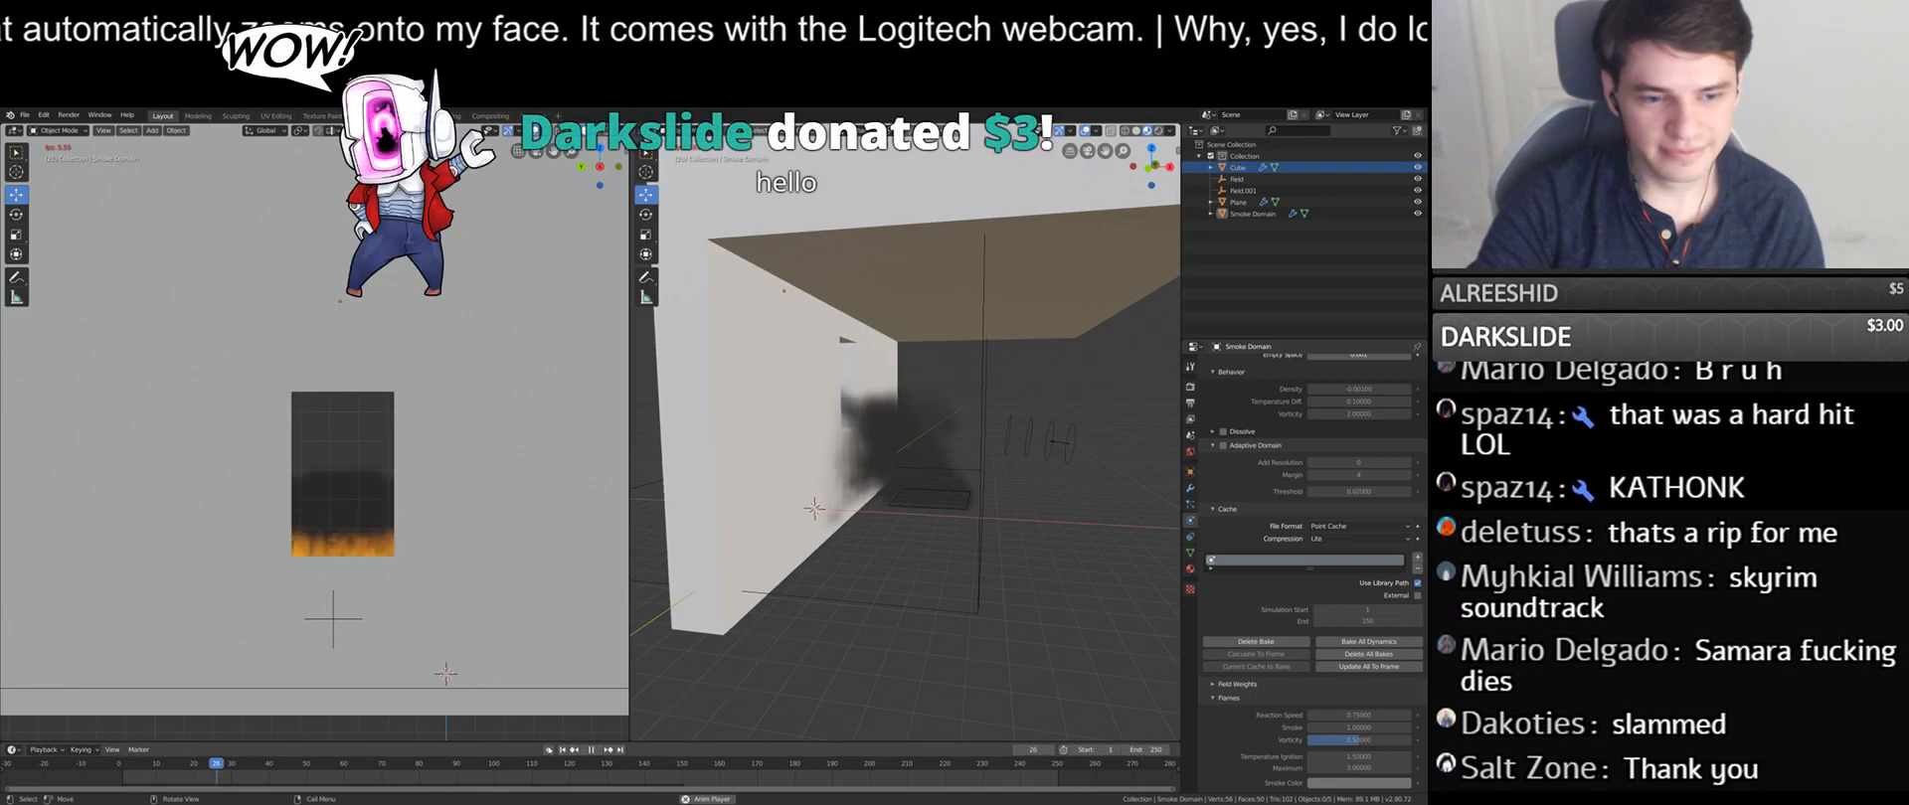
left_click(594, 750)
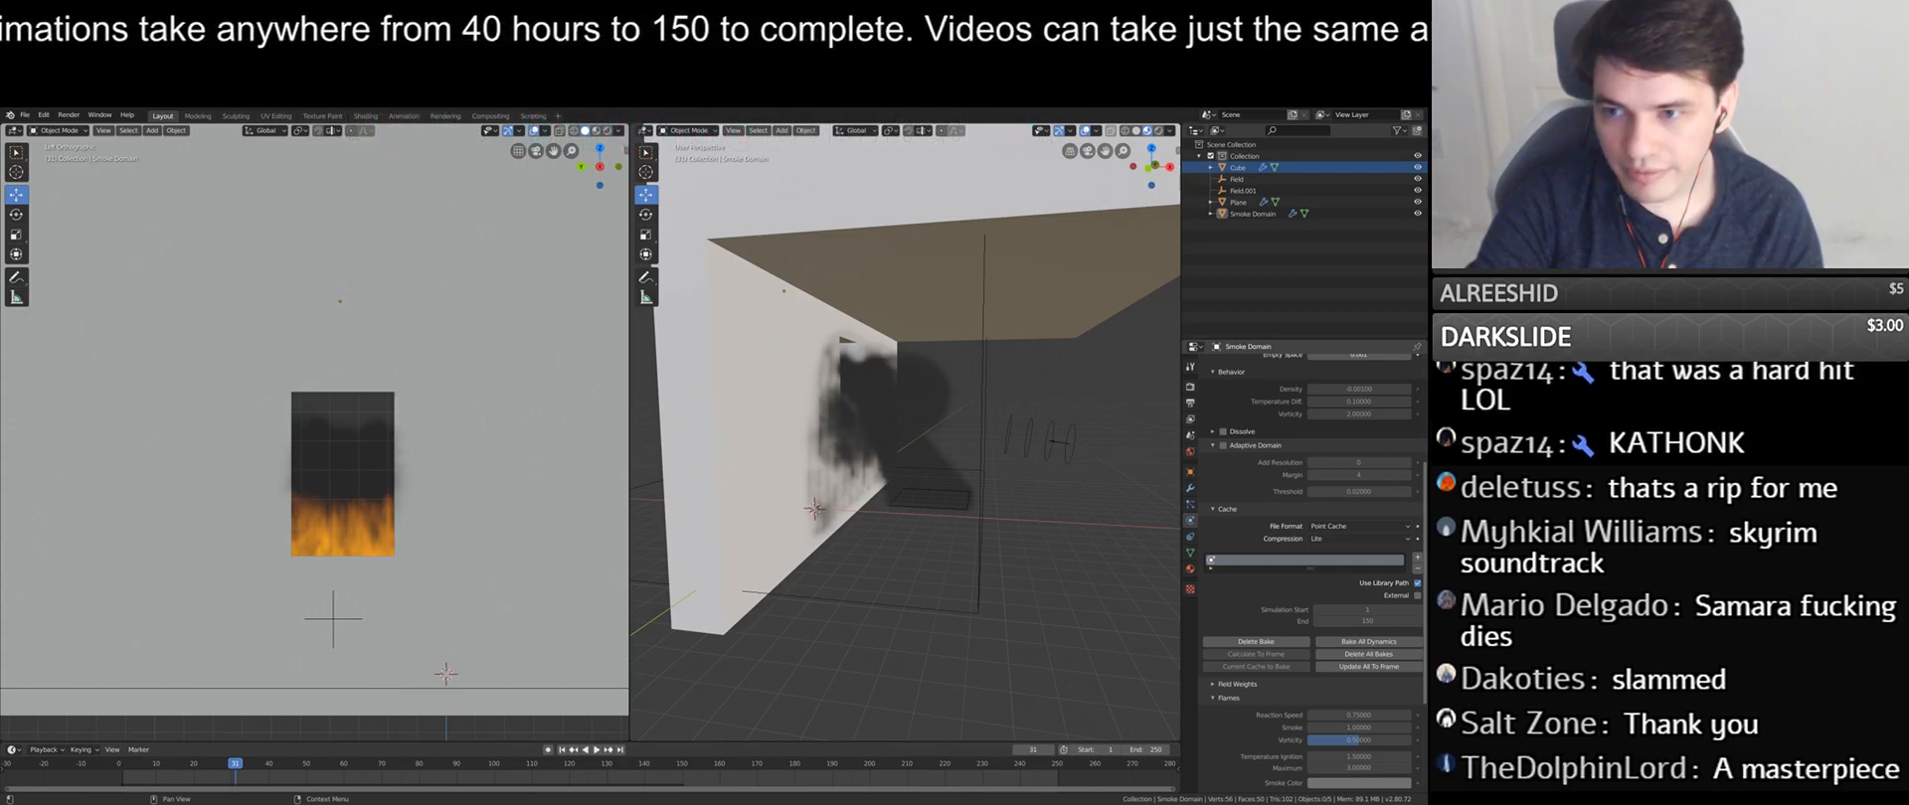
middle_click_drag(1073, 731, 647, 725)
key("space")
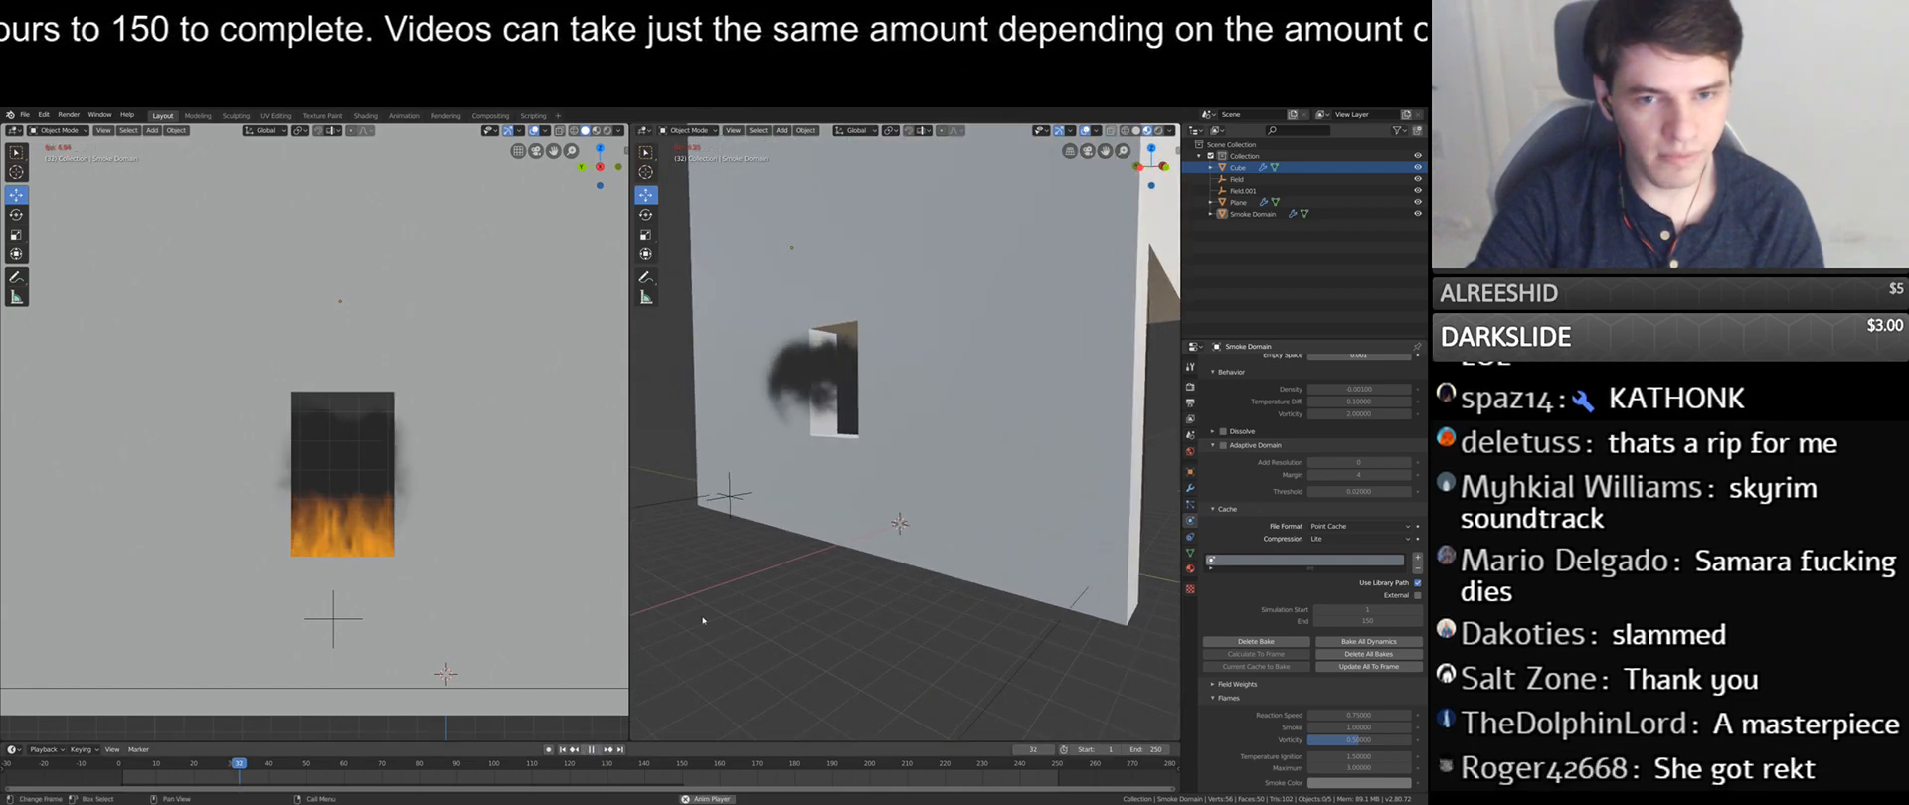
left_click(589, 756)
- Examine the smoke plume leaving the window from the side, playing the animation in short stretches
middle_click_drag(850, 634, 636, 577)
middle_click_drag(771, 528, 1029, 494)
scroll(1029, 494, "up", 5)
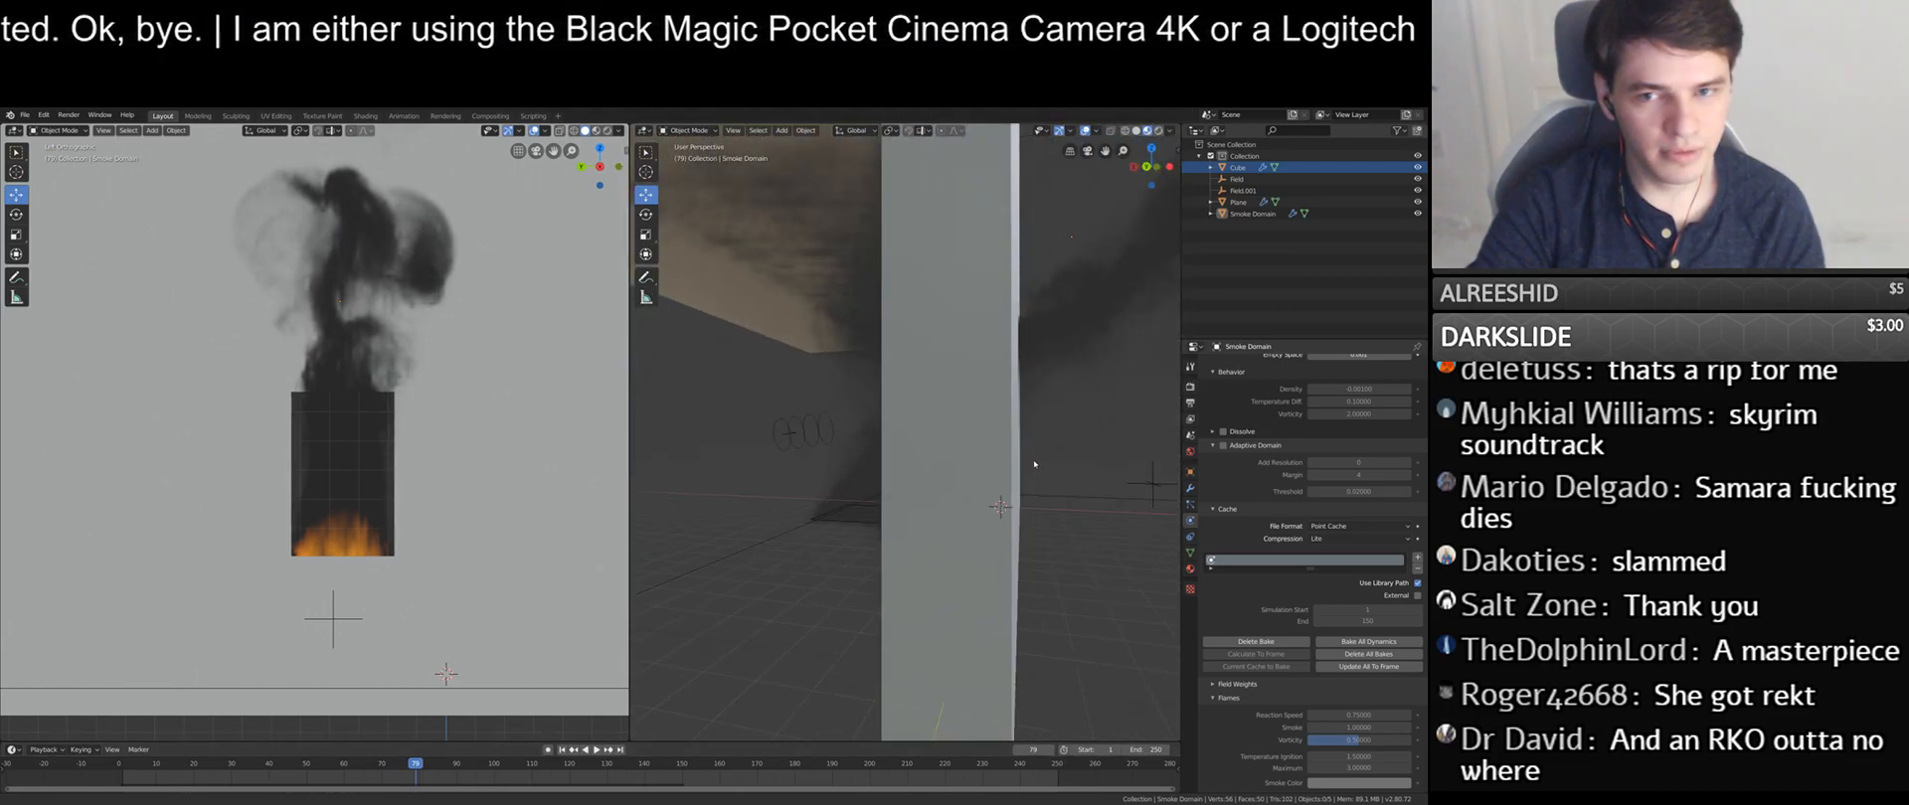
left_click(596, 751)
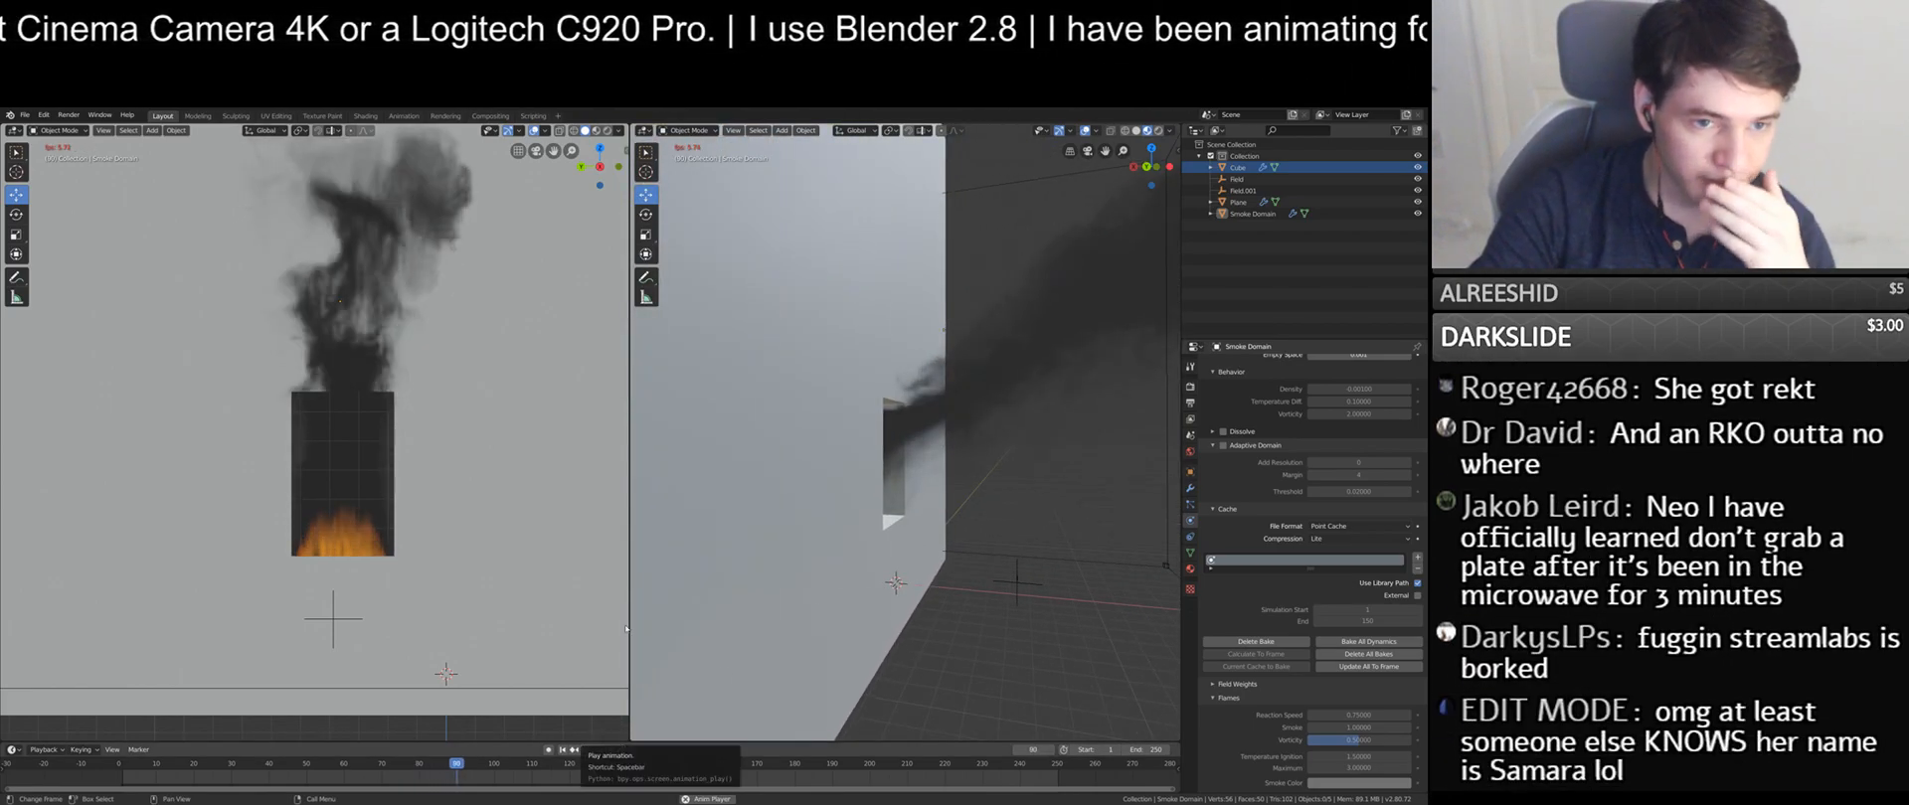
left_click(593, 750)
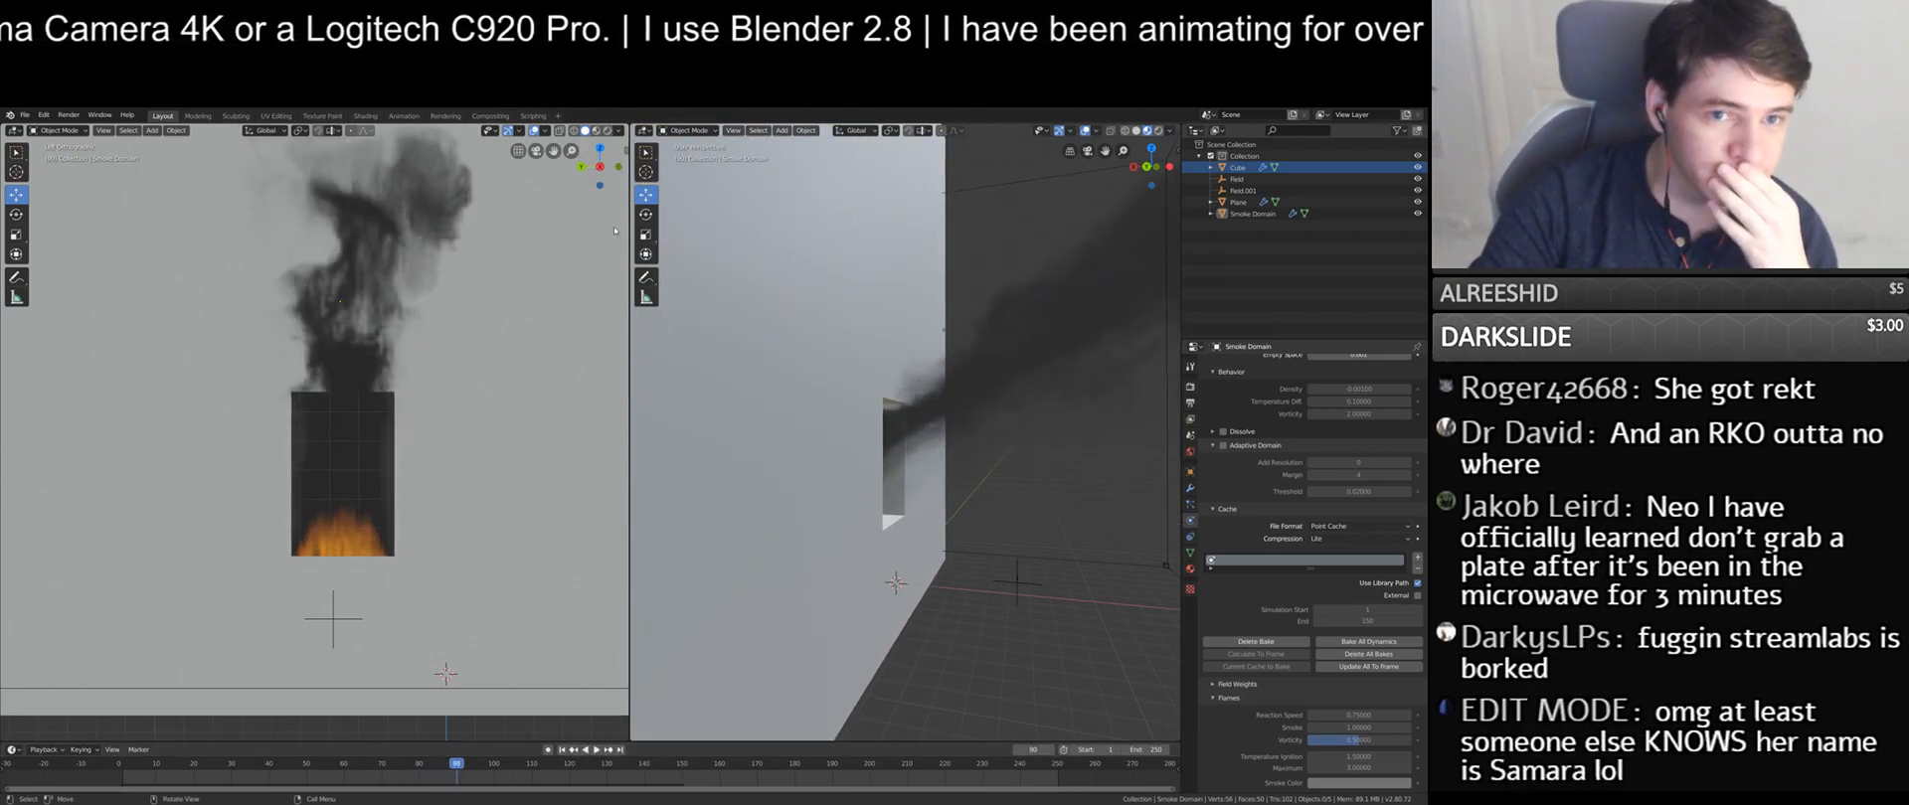
left_click(593, 751)
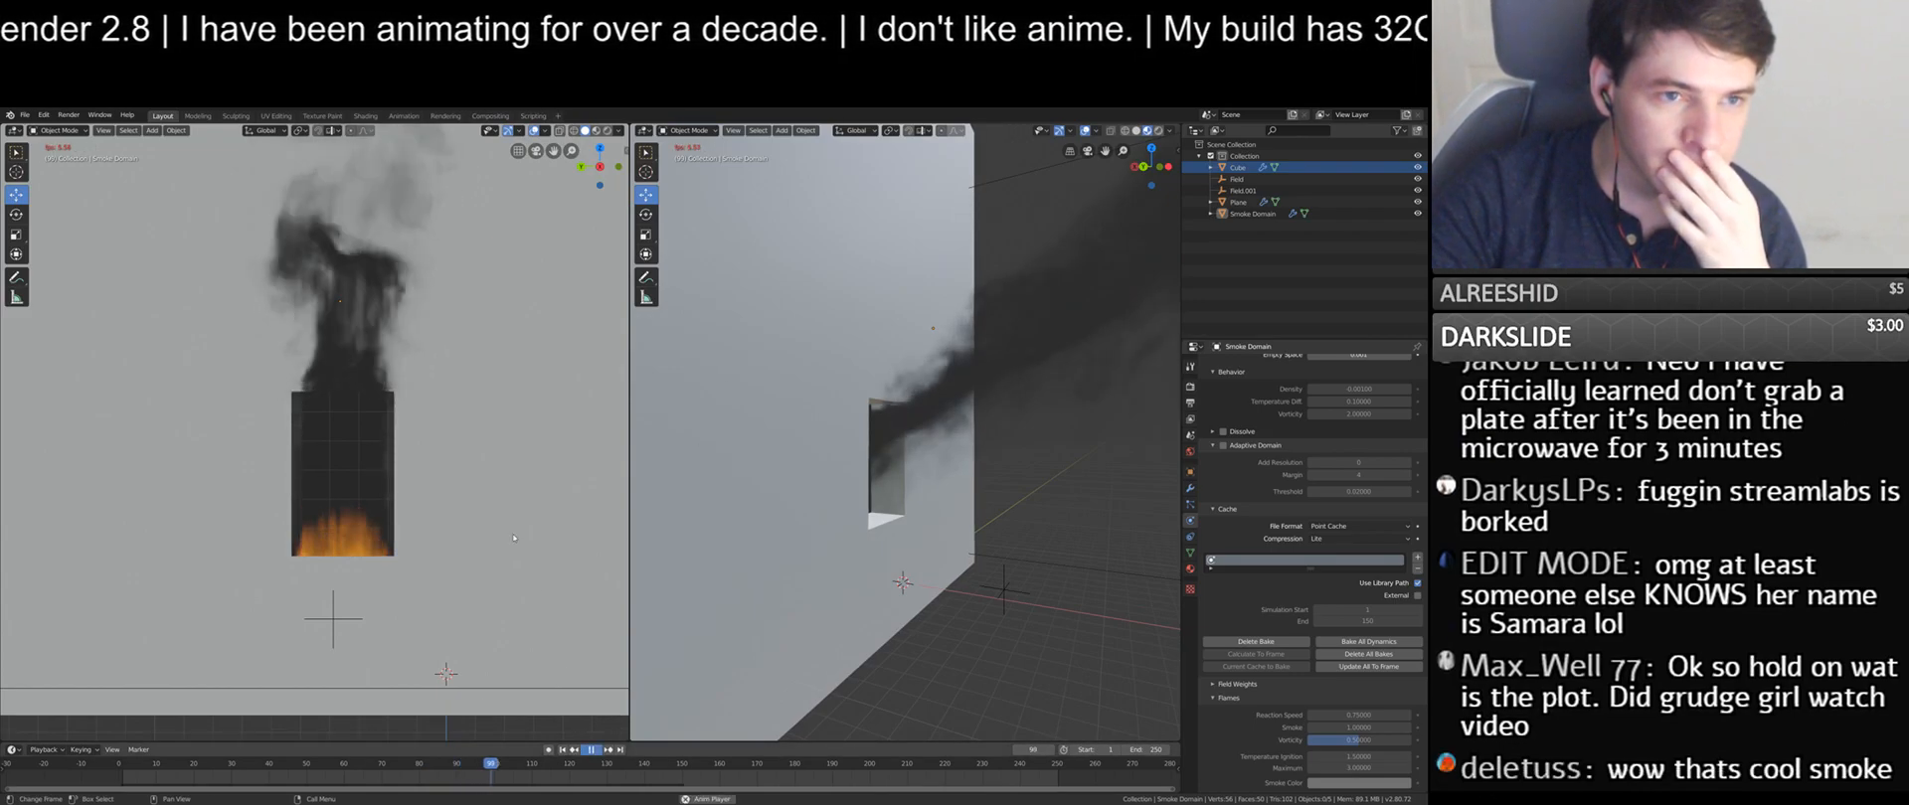
left_click(593, 751)
- Join the two 3D viewports into one, keeping the perspective view
right_click(603, 461)
left_click(665, 366)
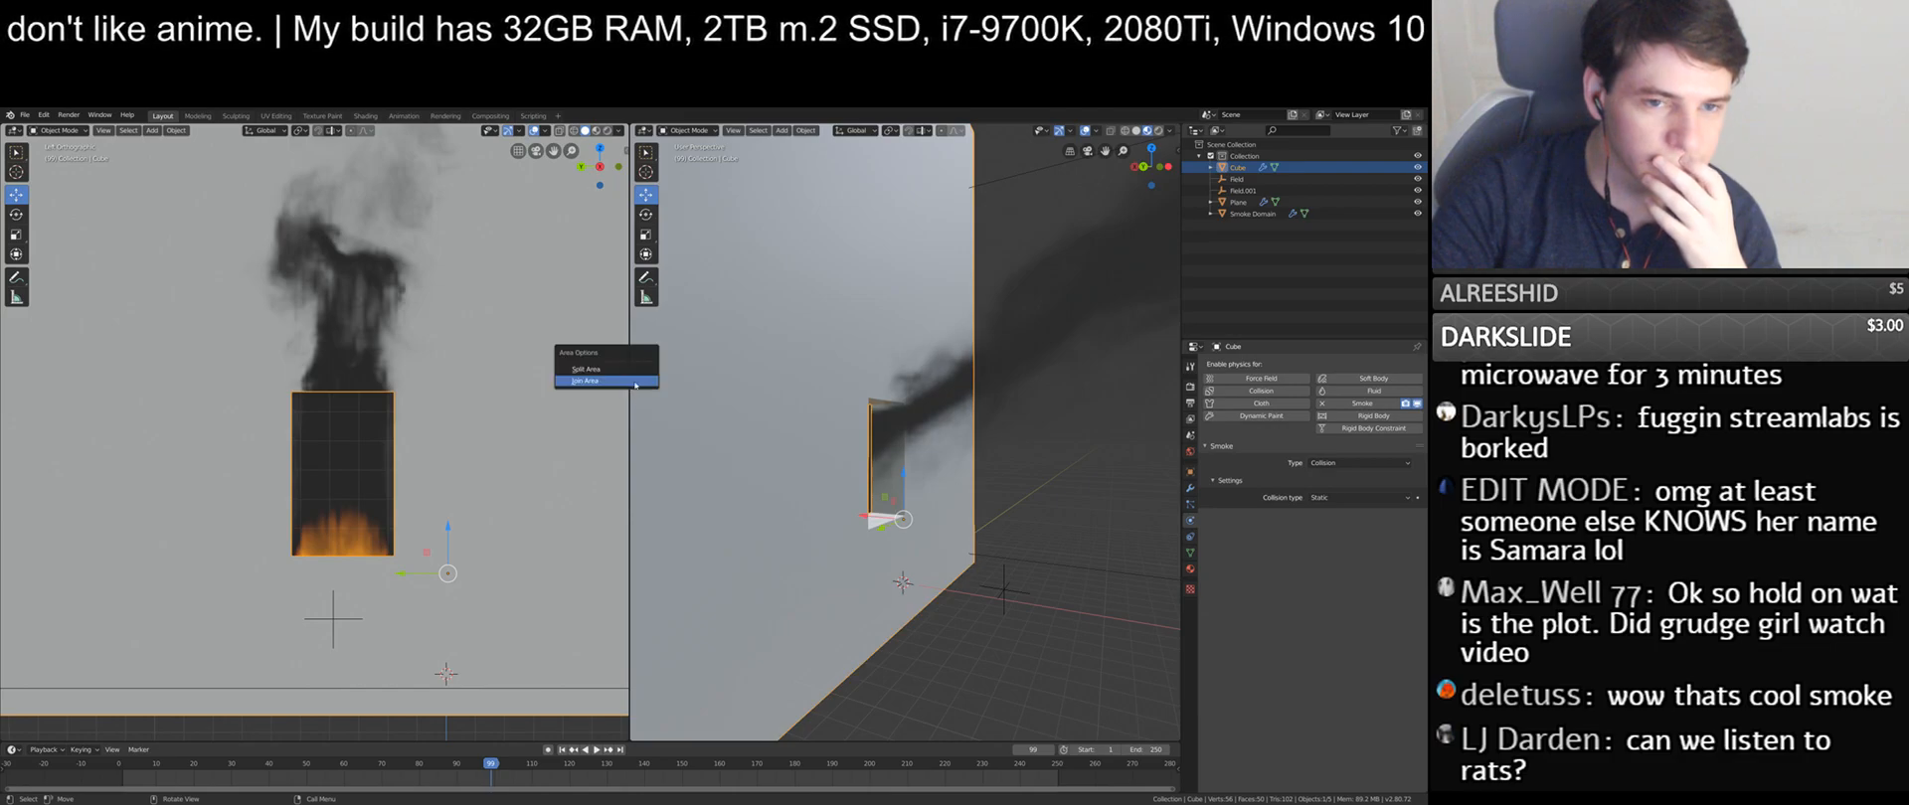
left_click(635, 383)
left_click(498, 398)
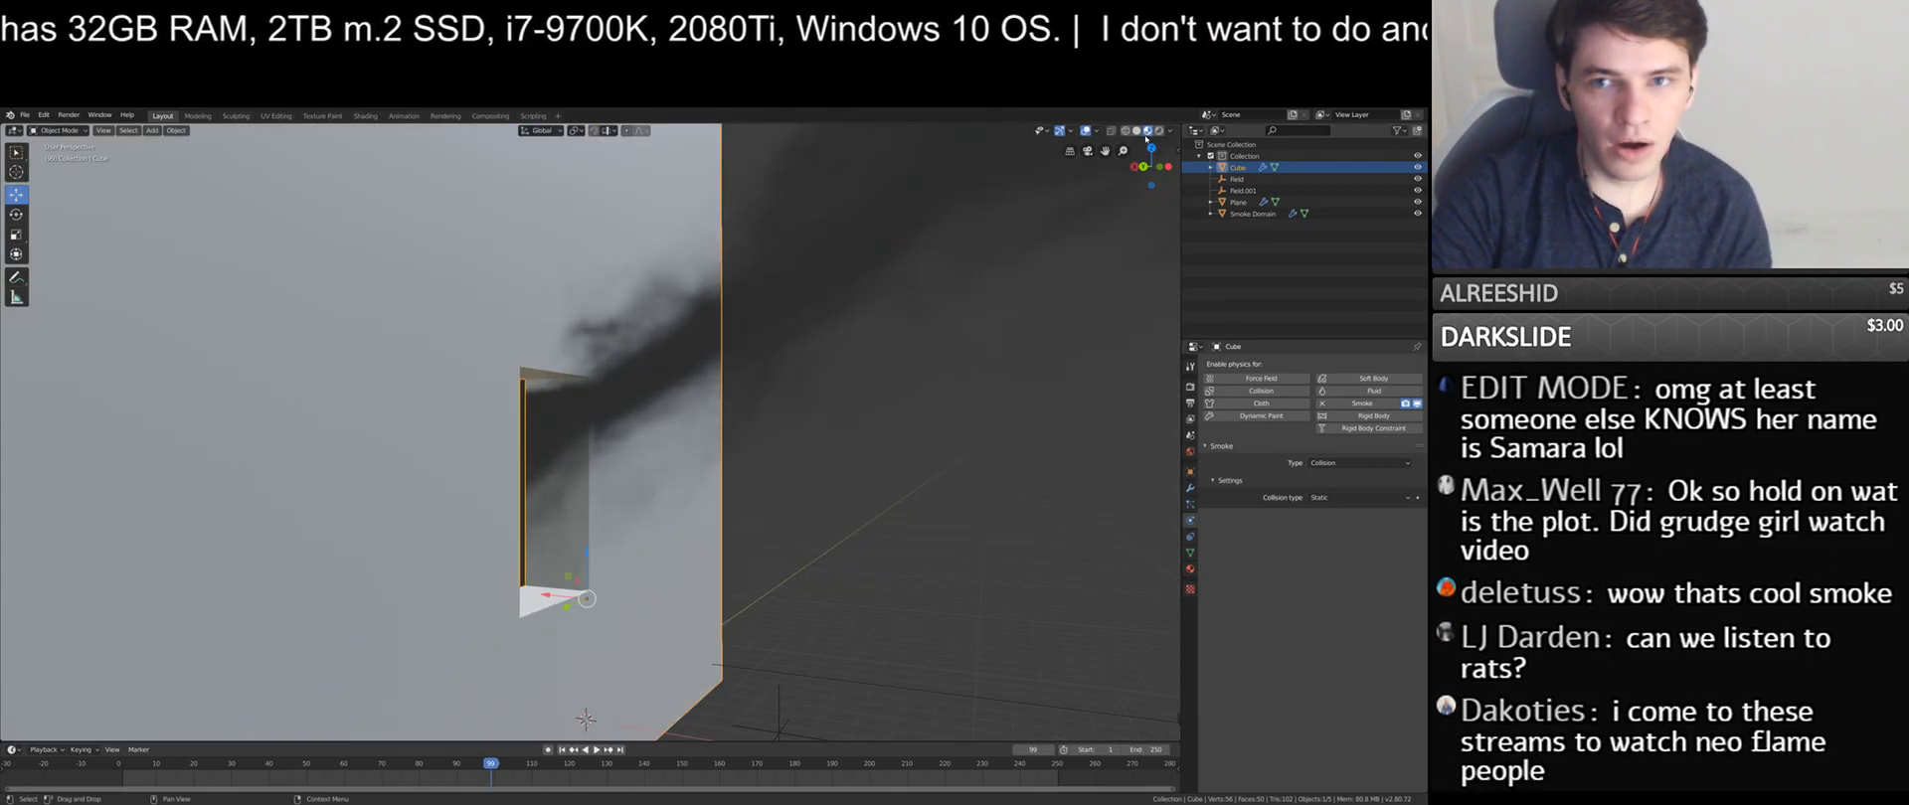
- Review the simulation in solid shading and set the playhead to frame 61 with the window opening in view
left_click(1137, 131)
scroll(759, 443, "down", 4)
middle_click_drag(758, 443, 796, 446)
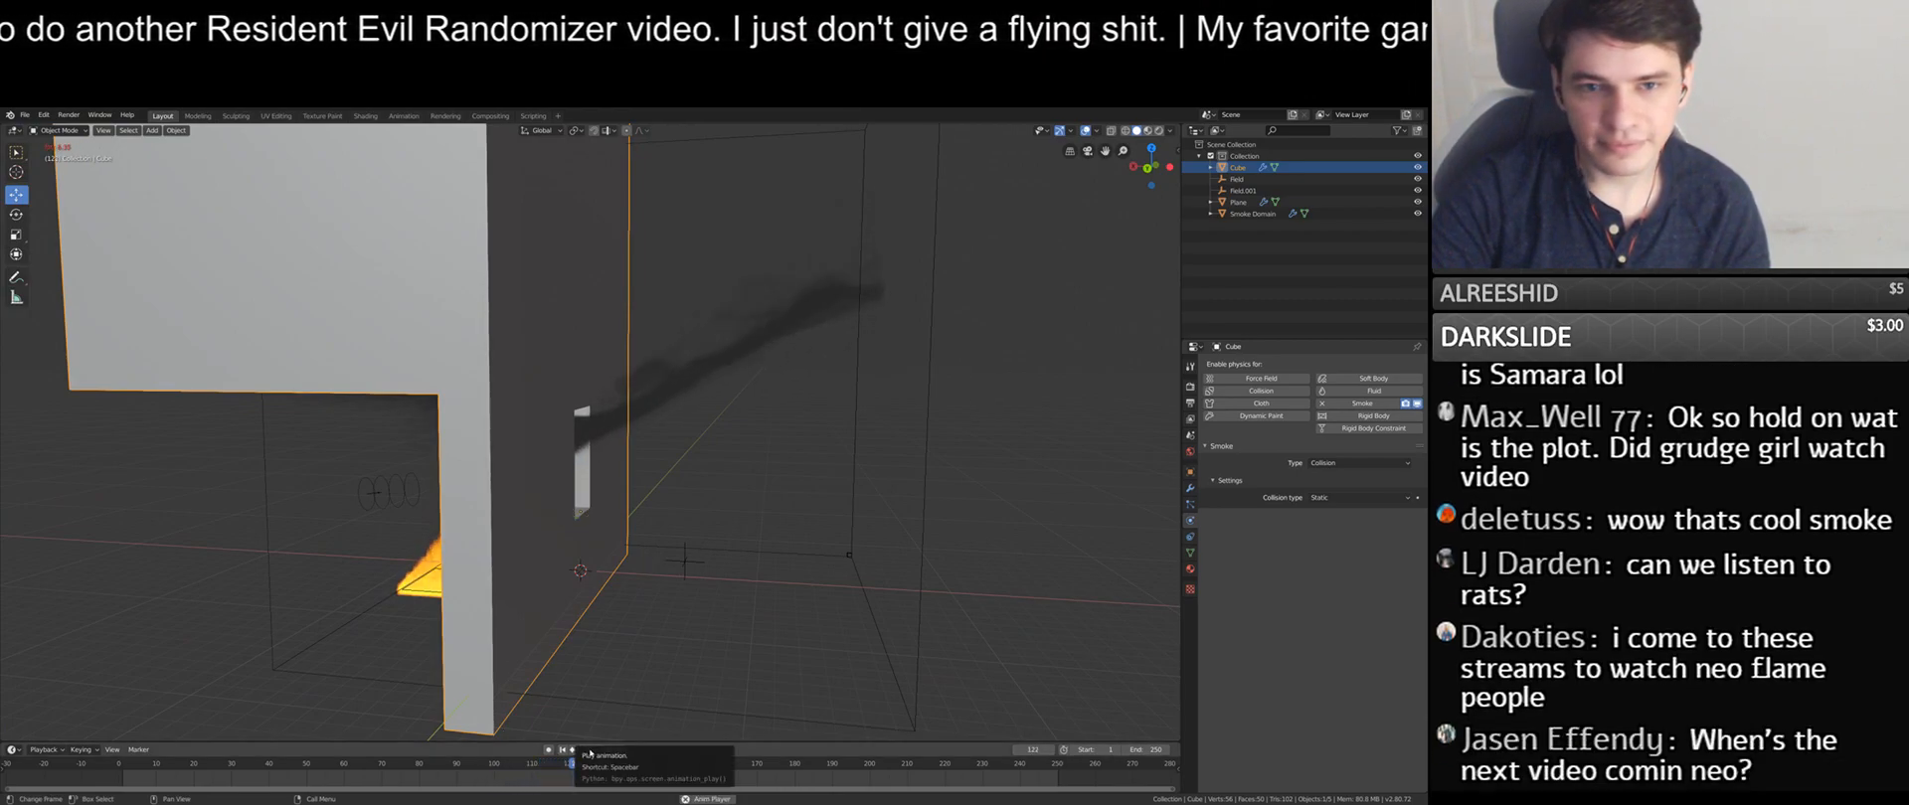
mouse_move(725, 468)
middle_mouse_down()
mouse_move(768, 605)
mouse_move(934, 597)
mouse_move(796, 696)
middle_mouse_up()
left_click_drag(588, 762, 348, 774)
middle_click_drag(928, 461, 799, 427)
middle_click_drag(851, 368, 840, 303)
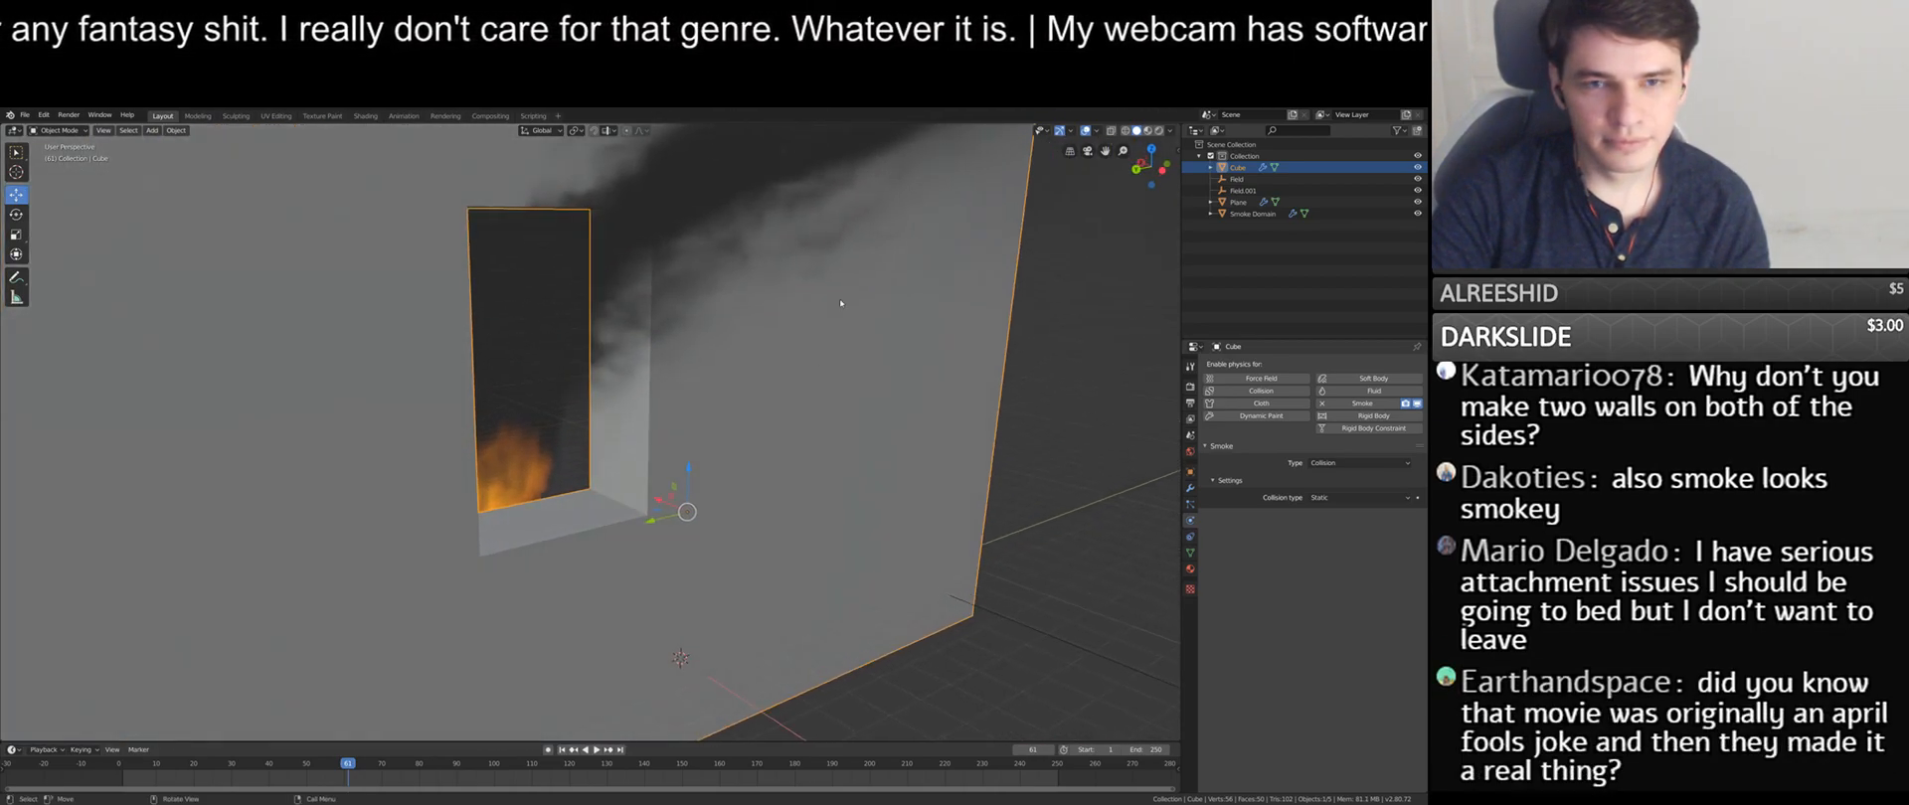
- Switch the viewport to rendered shading to preview the smoke outside the window, and save the file
left_click(1160, 131)
middle_click_drag(979, 286, 958, 293)
scroll(959, 294, "down", 2)
scroll(958, 293, "down", 1)
left_click(1062, 534)
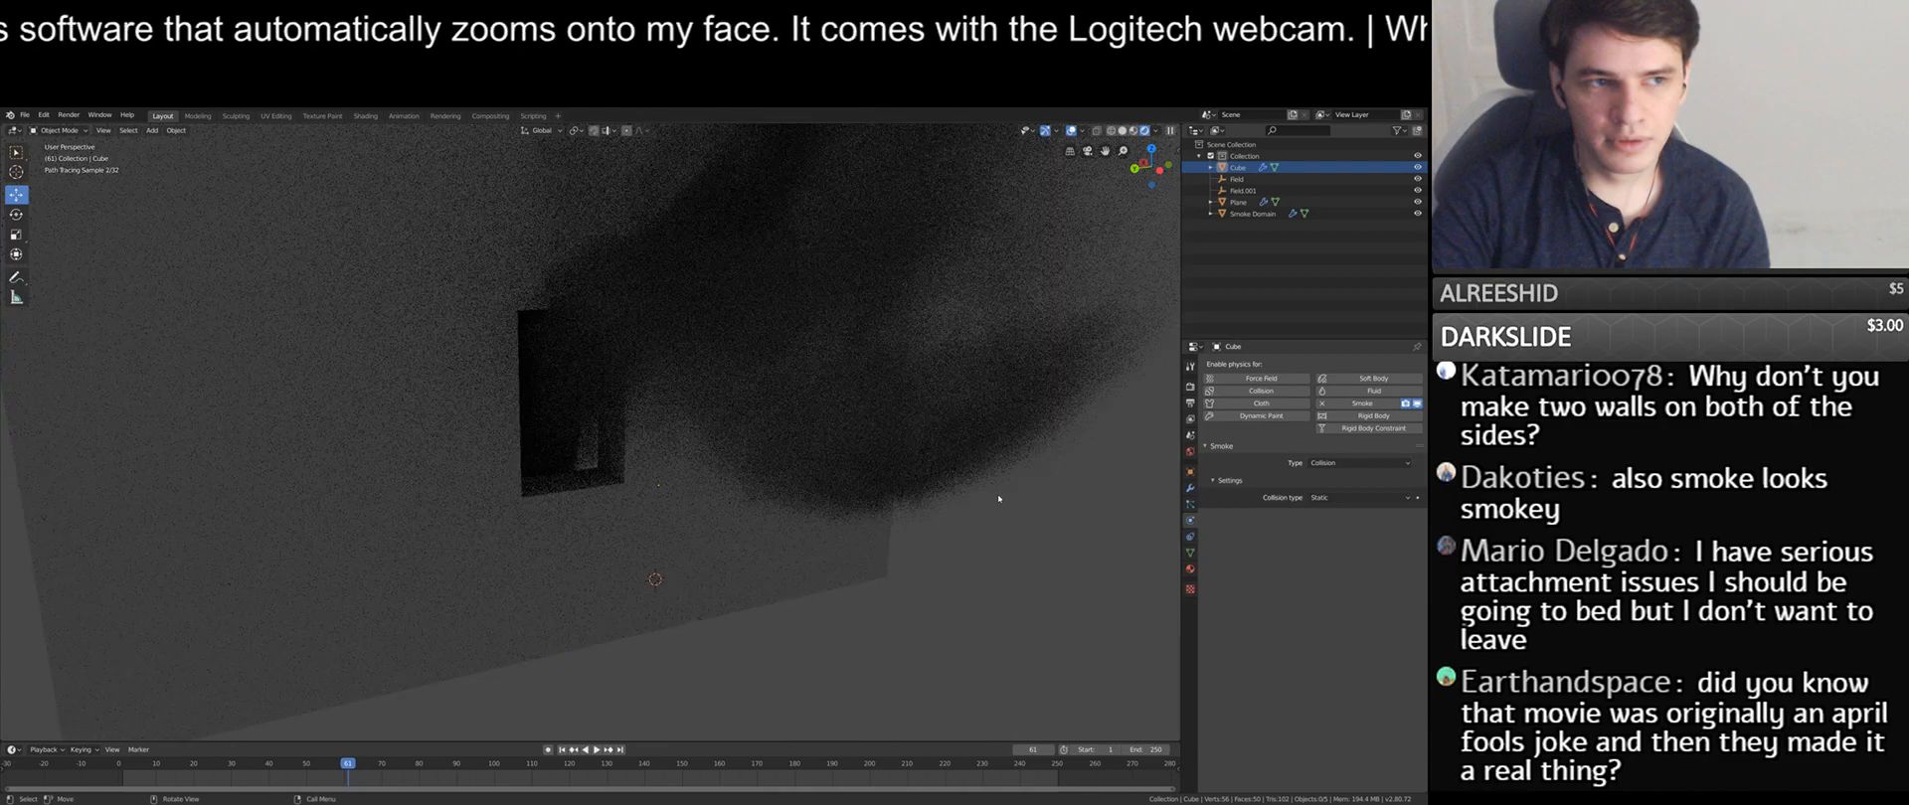
scroll(972, 476, "down", 2)
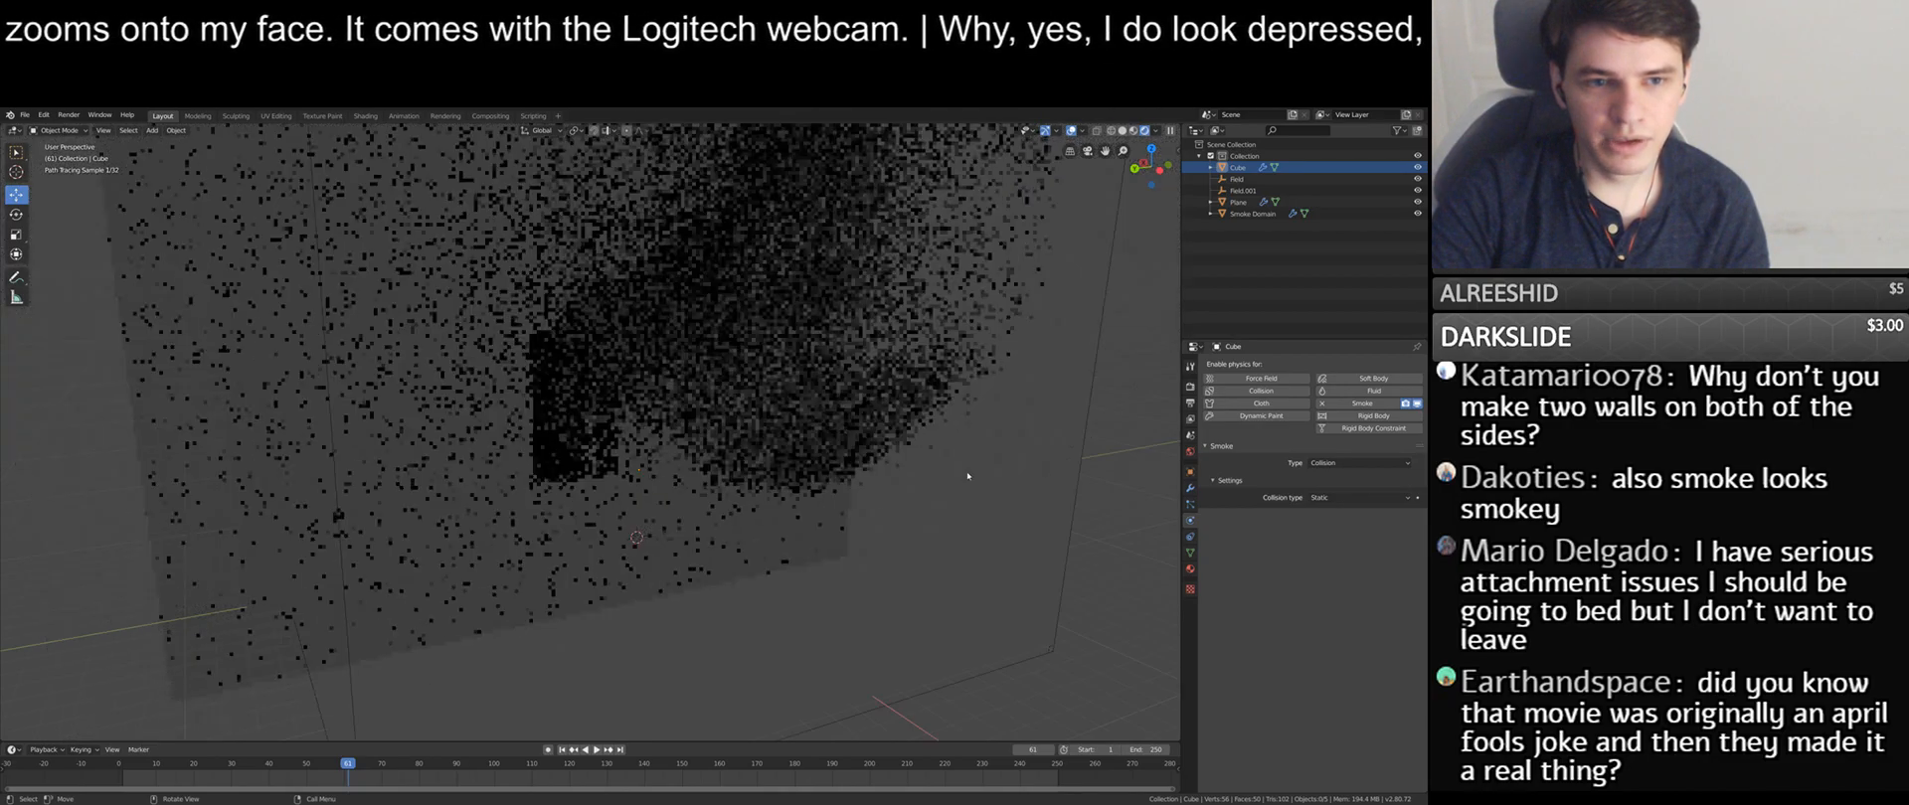
scroll(962, 474, "up", 1)
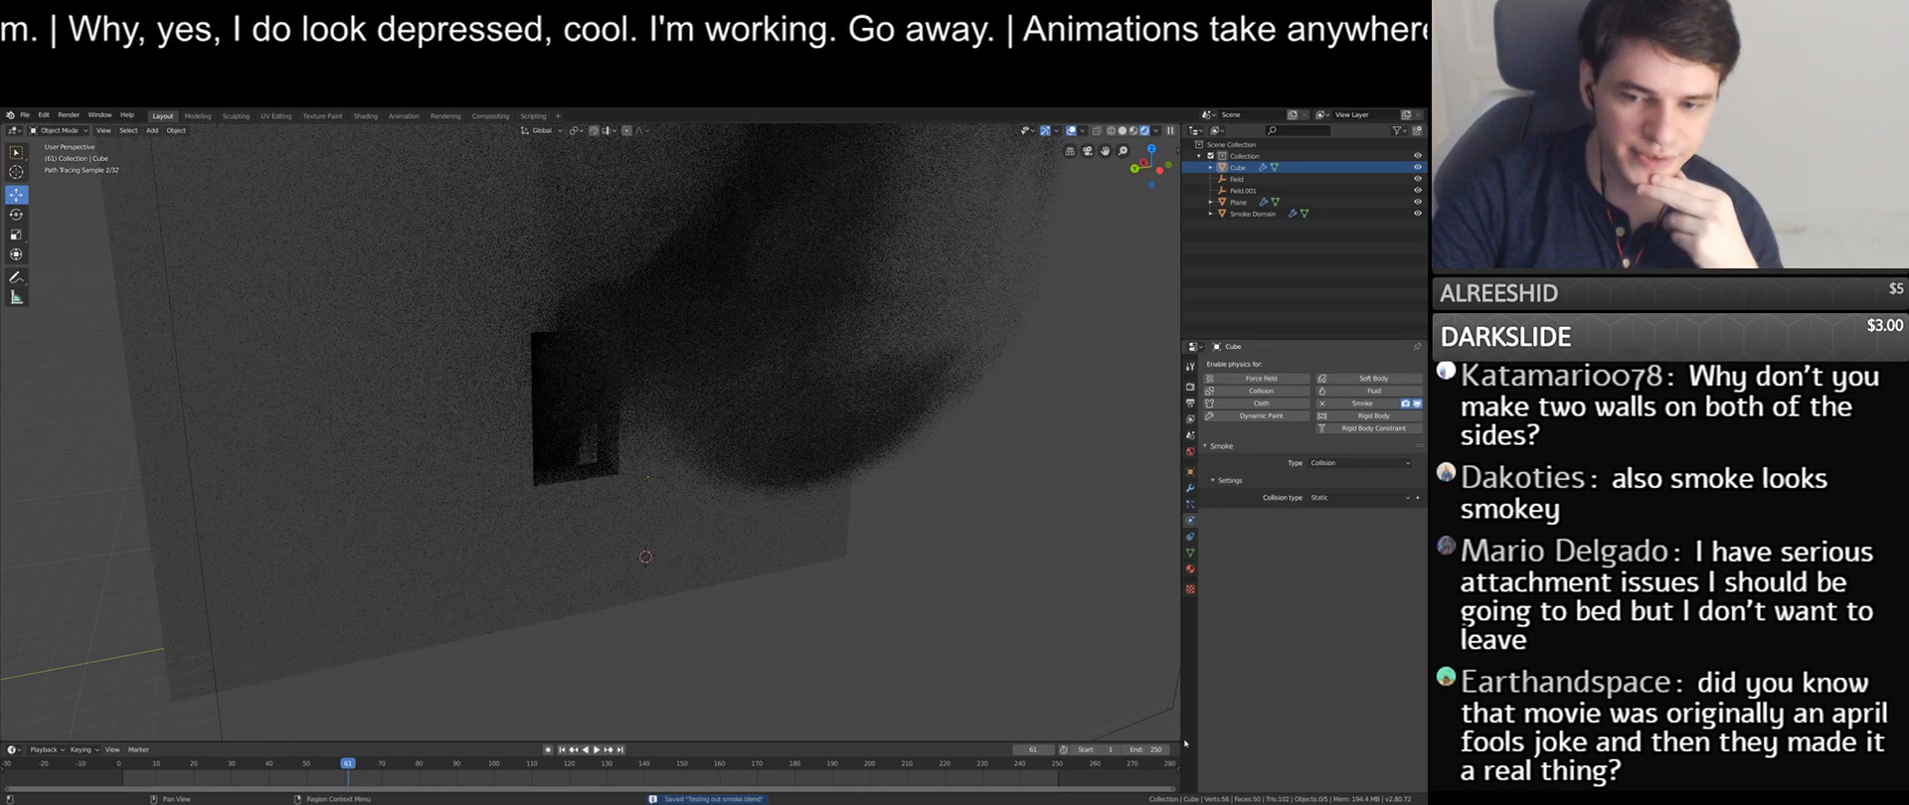
- Split the 3D viewport vertically and change the new area to a Shader Editor
left_click_drag(1179, 740, 732, 733)
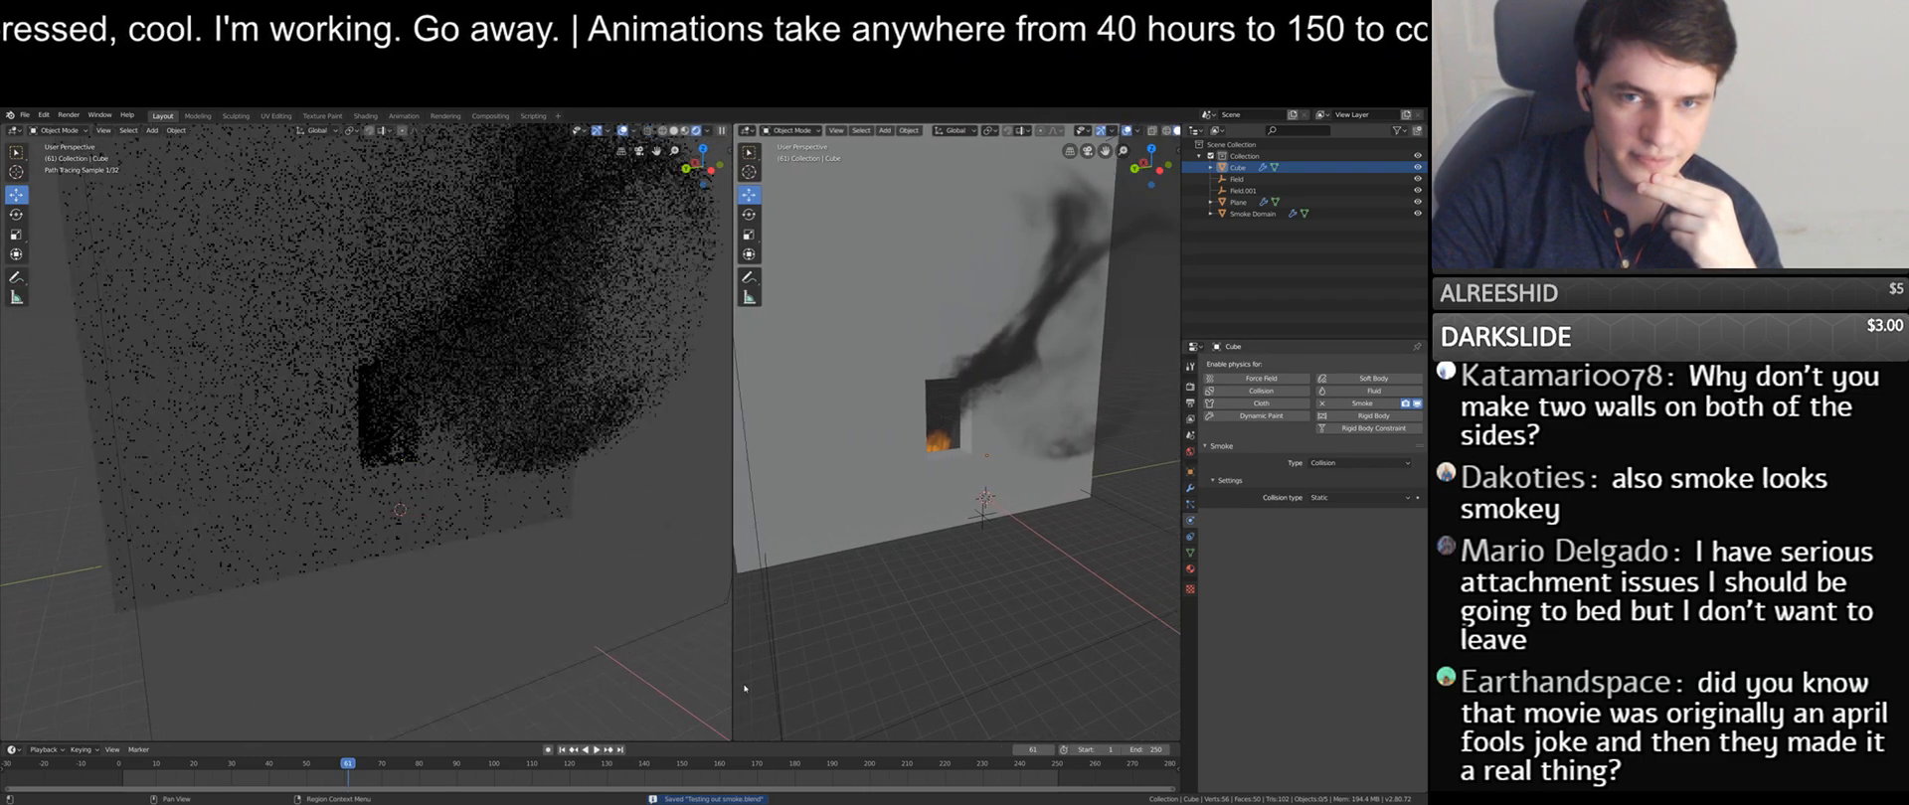
left_click(746, 130)
left_click(796, 210)
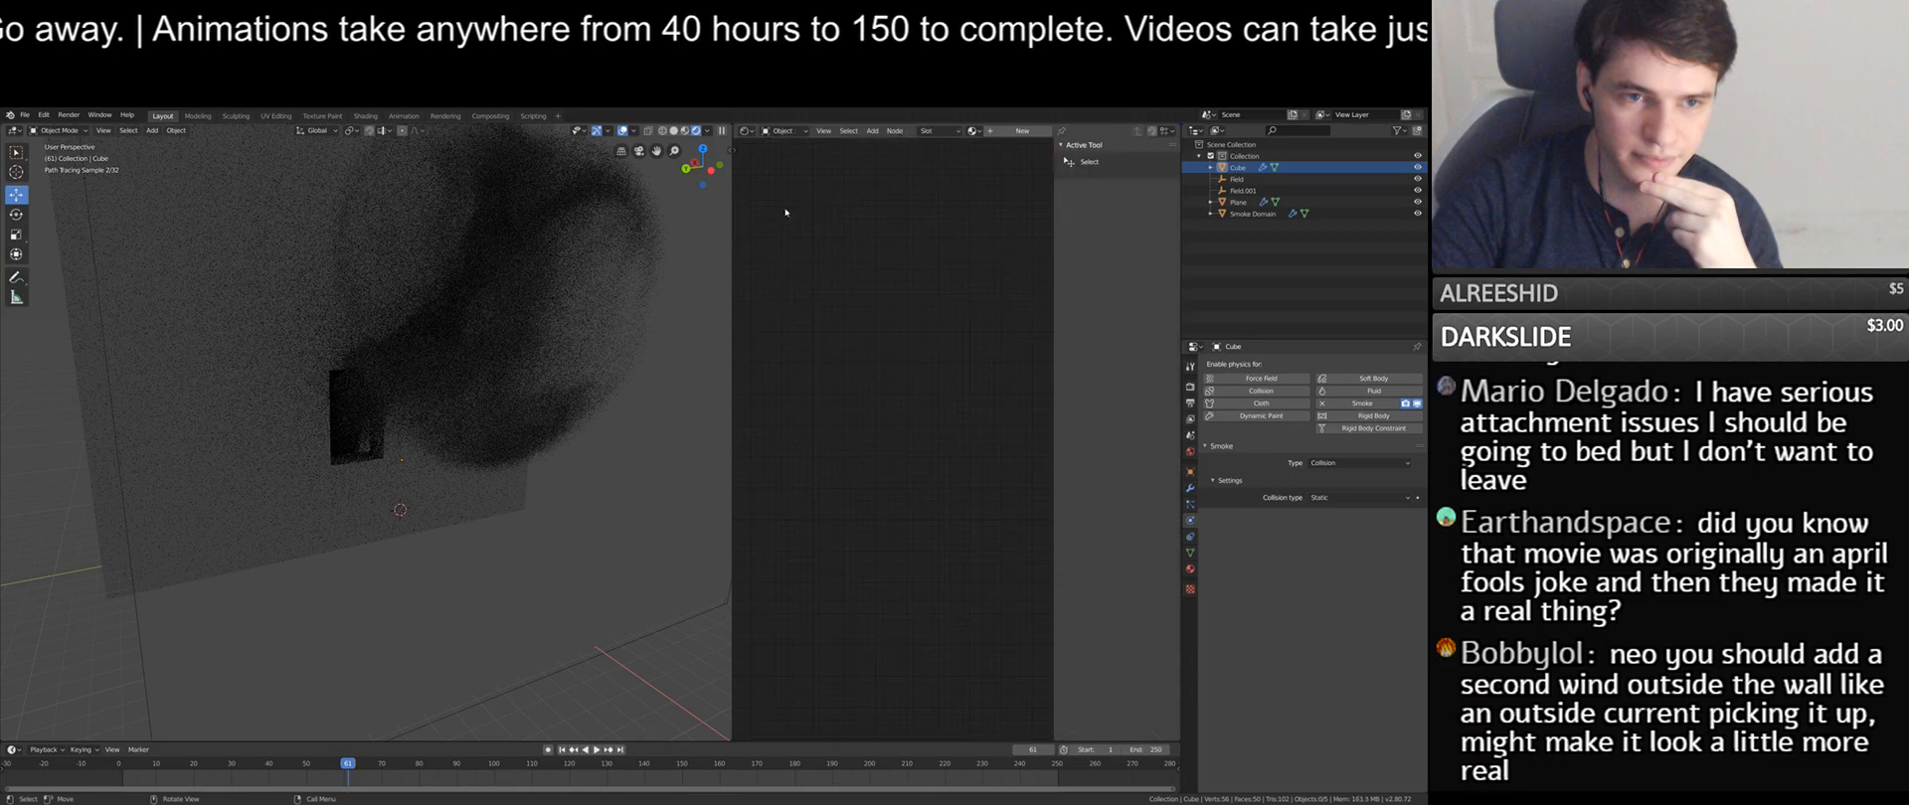
- Select the Smoke Domain to load its material into the Shader Editor
middle_click_drag(529, 271, 645, 404)
mouse_move(602, 358)
middle_mouse_down("shift")
mouse_move(701, 607)
mouse_move(524, 375)
mouse_move(489, 241)
mouse_move(498, 292)
middle_mouse_up("shift")
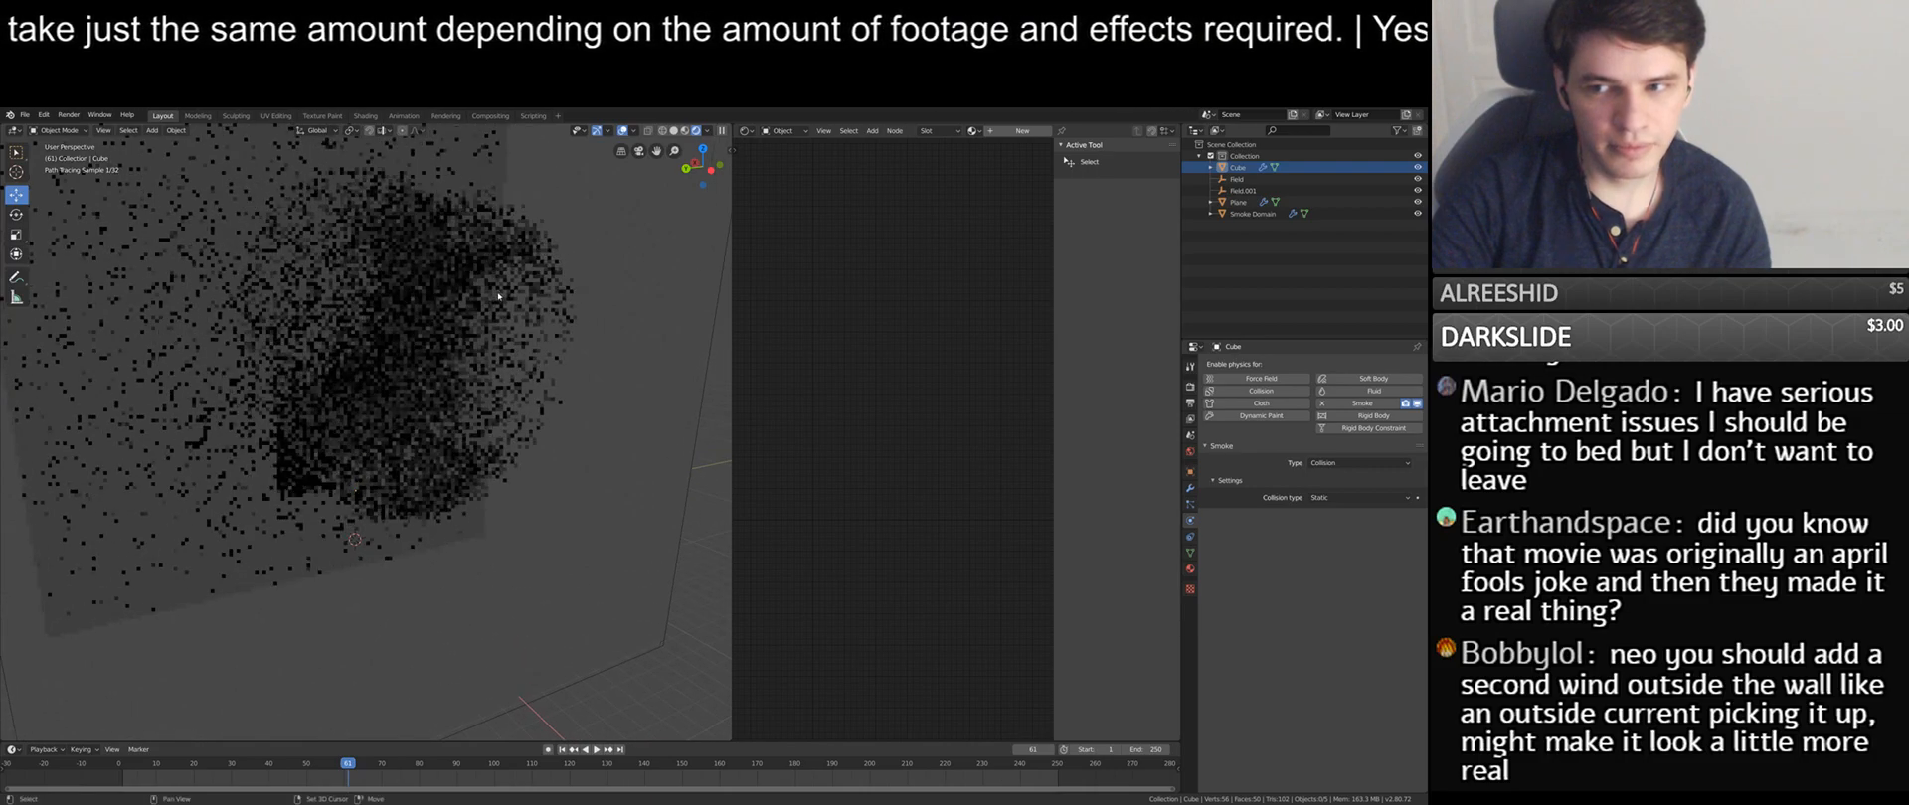
left_click(601, 672)
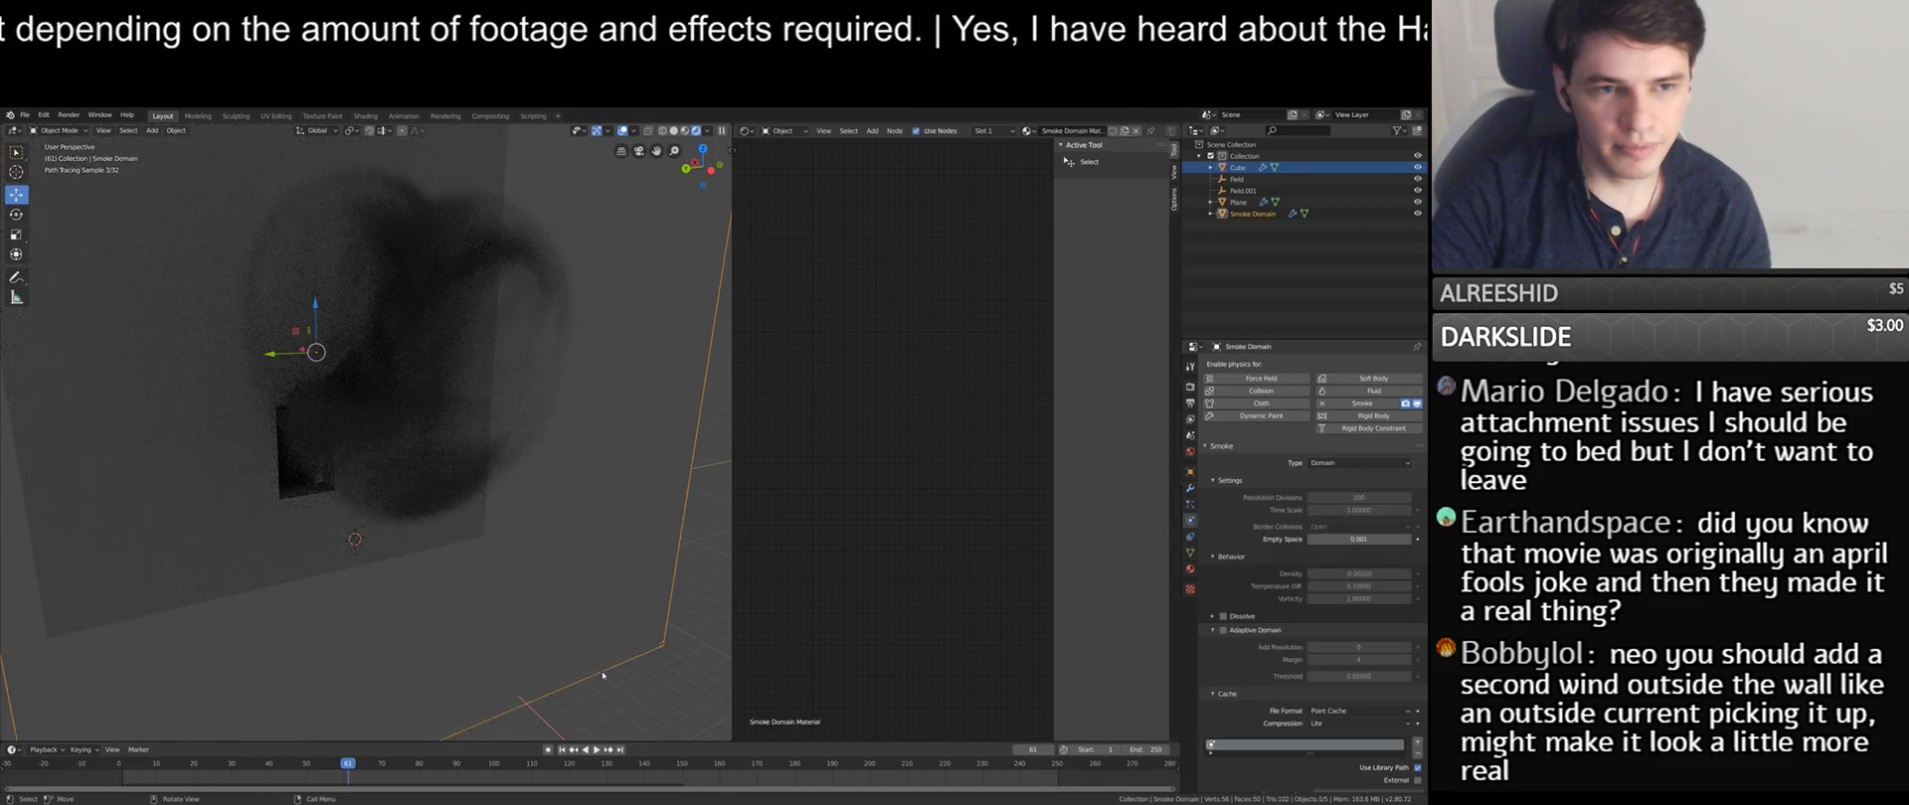
- Add an Attribute node to the Smoke Domain material and set its name to flames
scroll(884, 542, "down", 7)
middle_click_drag(951, 454, 839, 439)
scroll(827, 435, "up", 6)
scroll(825, 433, "up", 3)
key("shift+a")
left_click(828, 405)
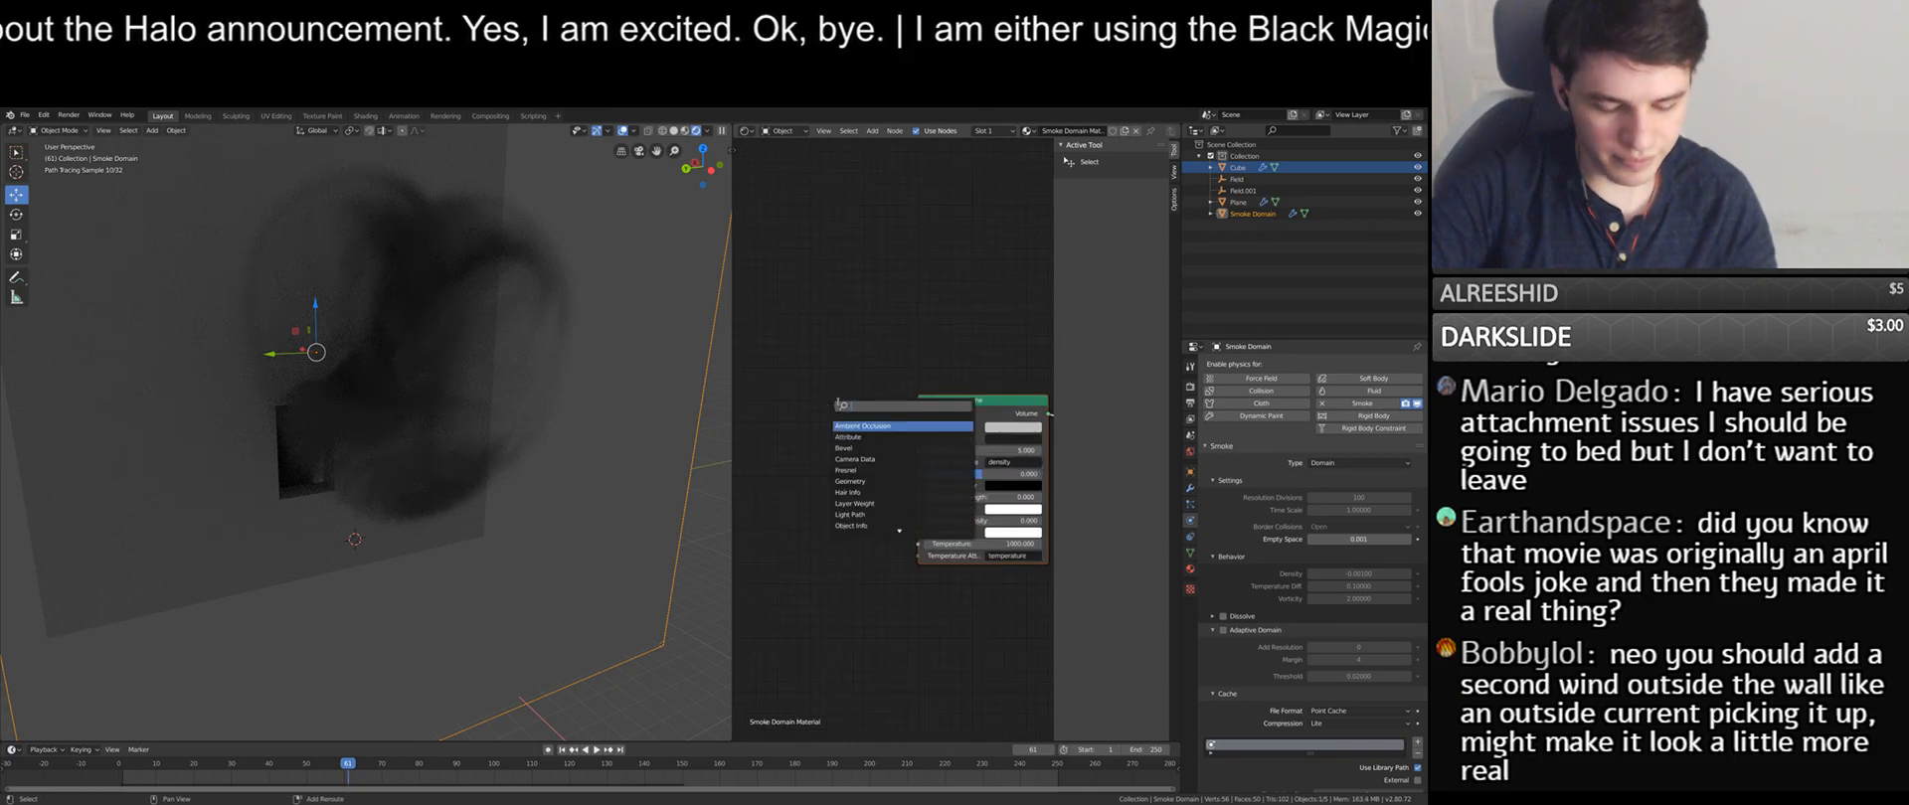
type("Att")
key("Return")
left_click(801, 398)
type("flames")
key("Return")
- Place the Attribute node well to the left of the Principled Volume node, leaving room between them
left_click_drag(807, 345, 767, 347)
middle_click_drag(838, 322, 916, 337)
scroll(874, 360, "down", 2)
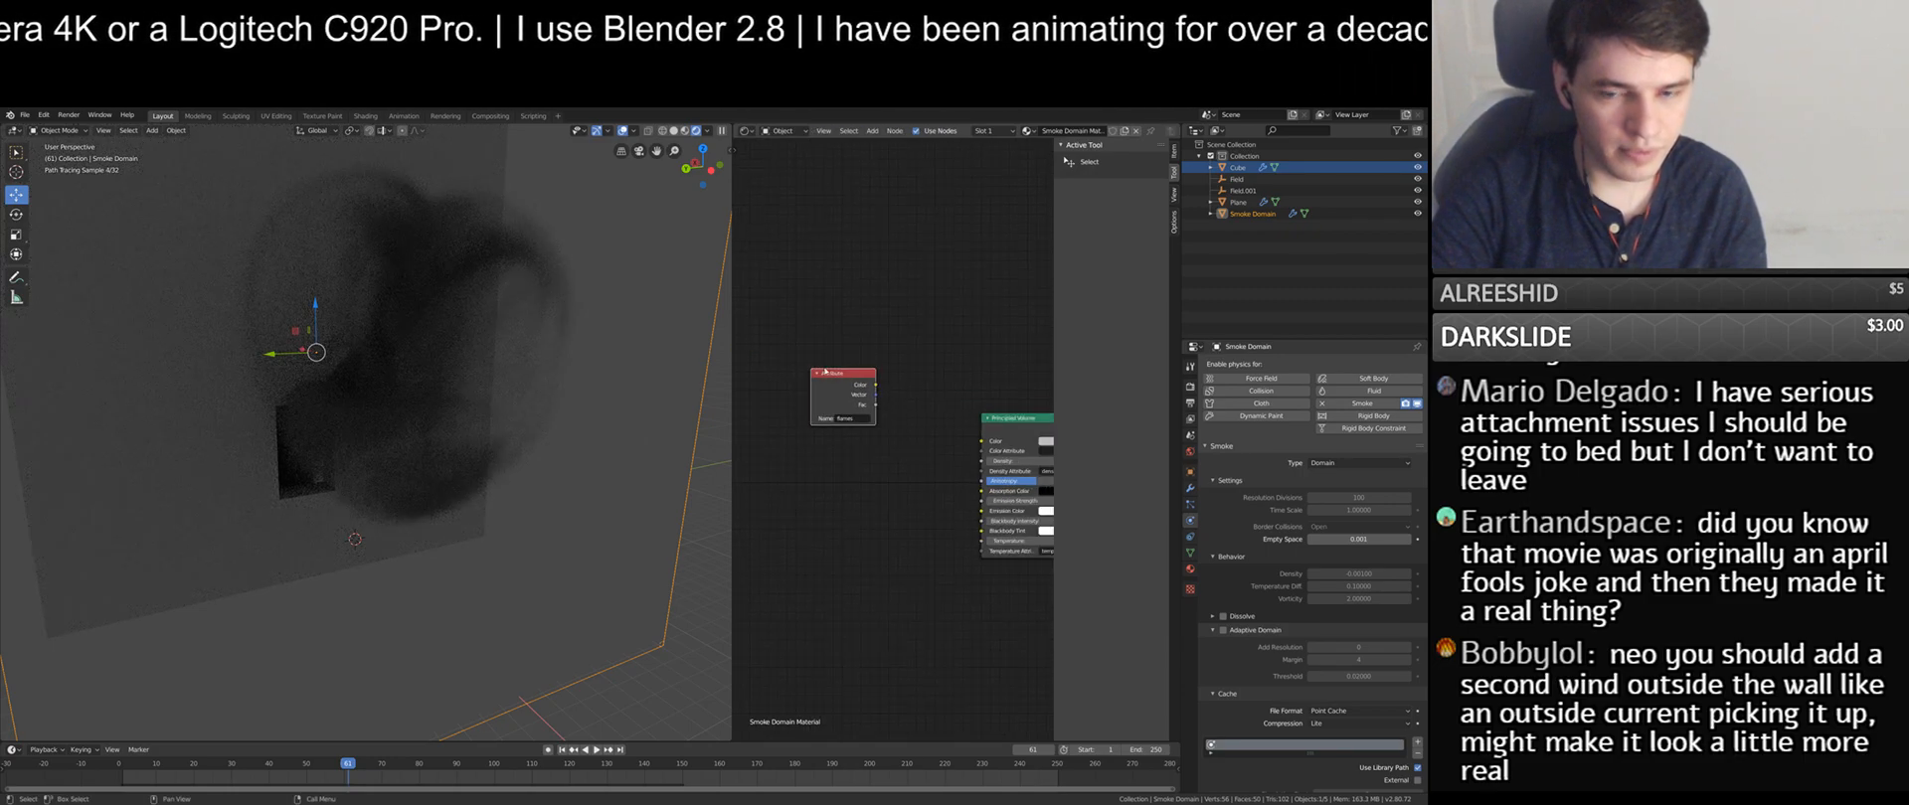
left_click_drag(862, 383, 798, 403)
middle_click_drag(897, 384, 903, 384)
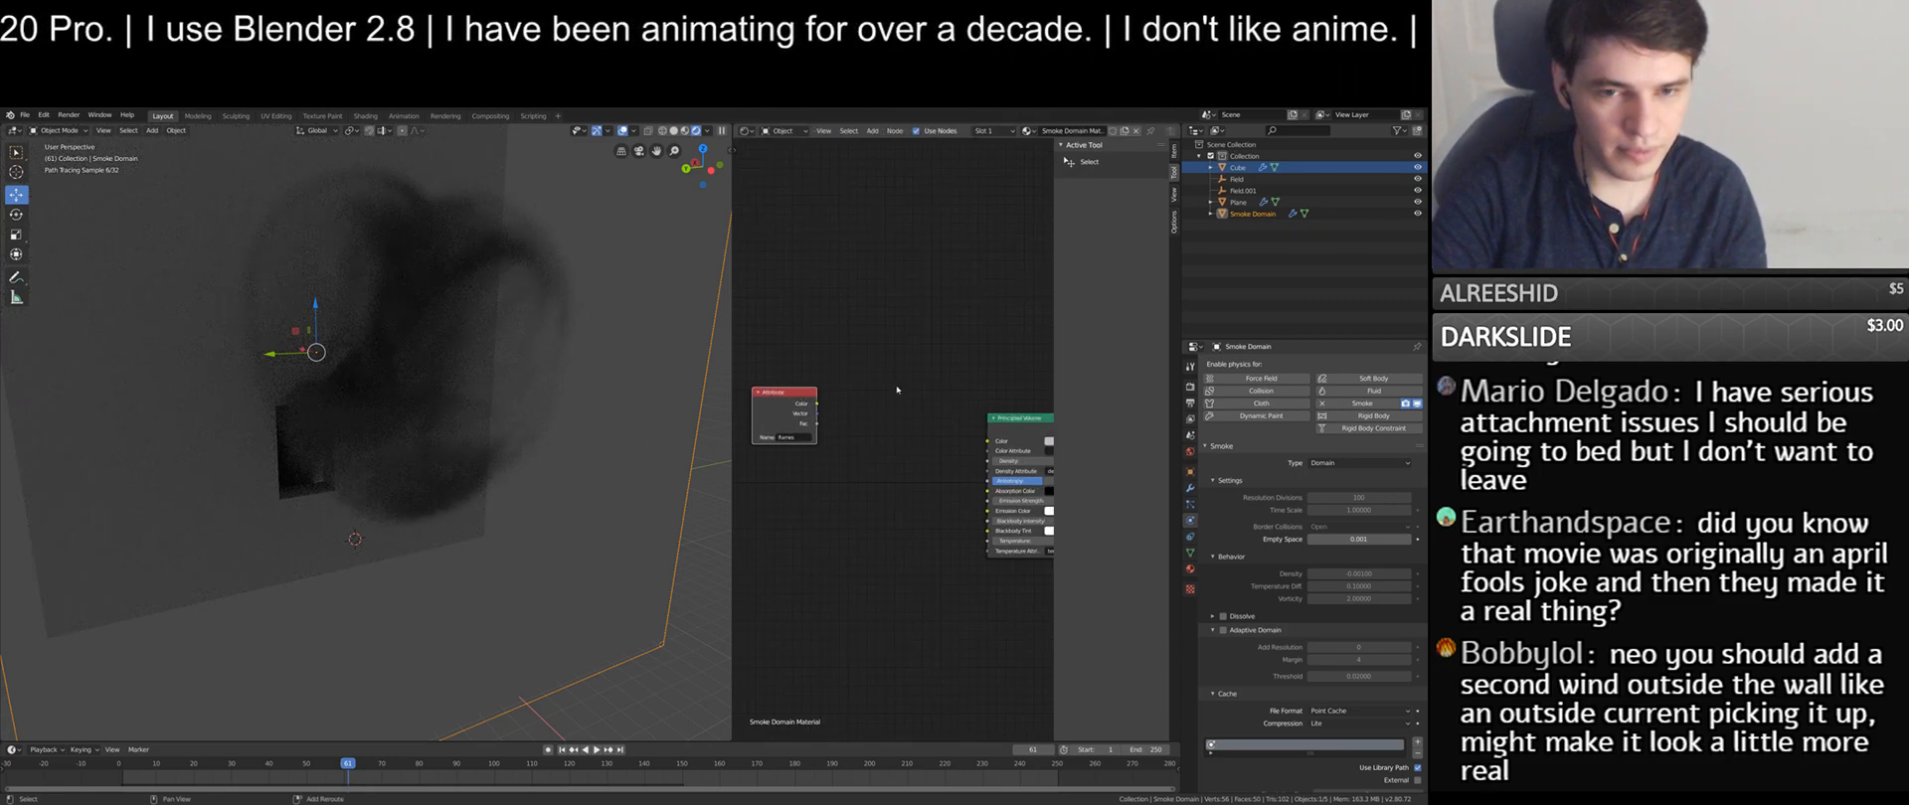
- Add an Emission node and place it above the gap between the Attribute and Principled Volume nodes
key("shift+a")
left_click(897, 388)
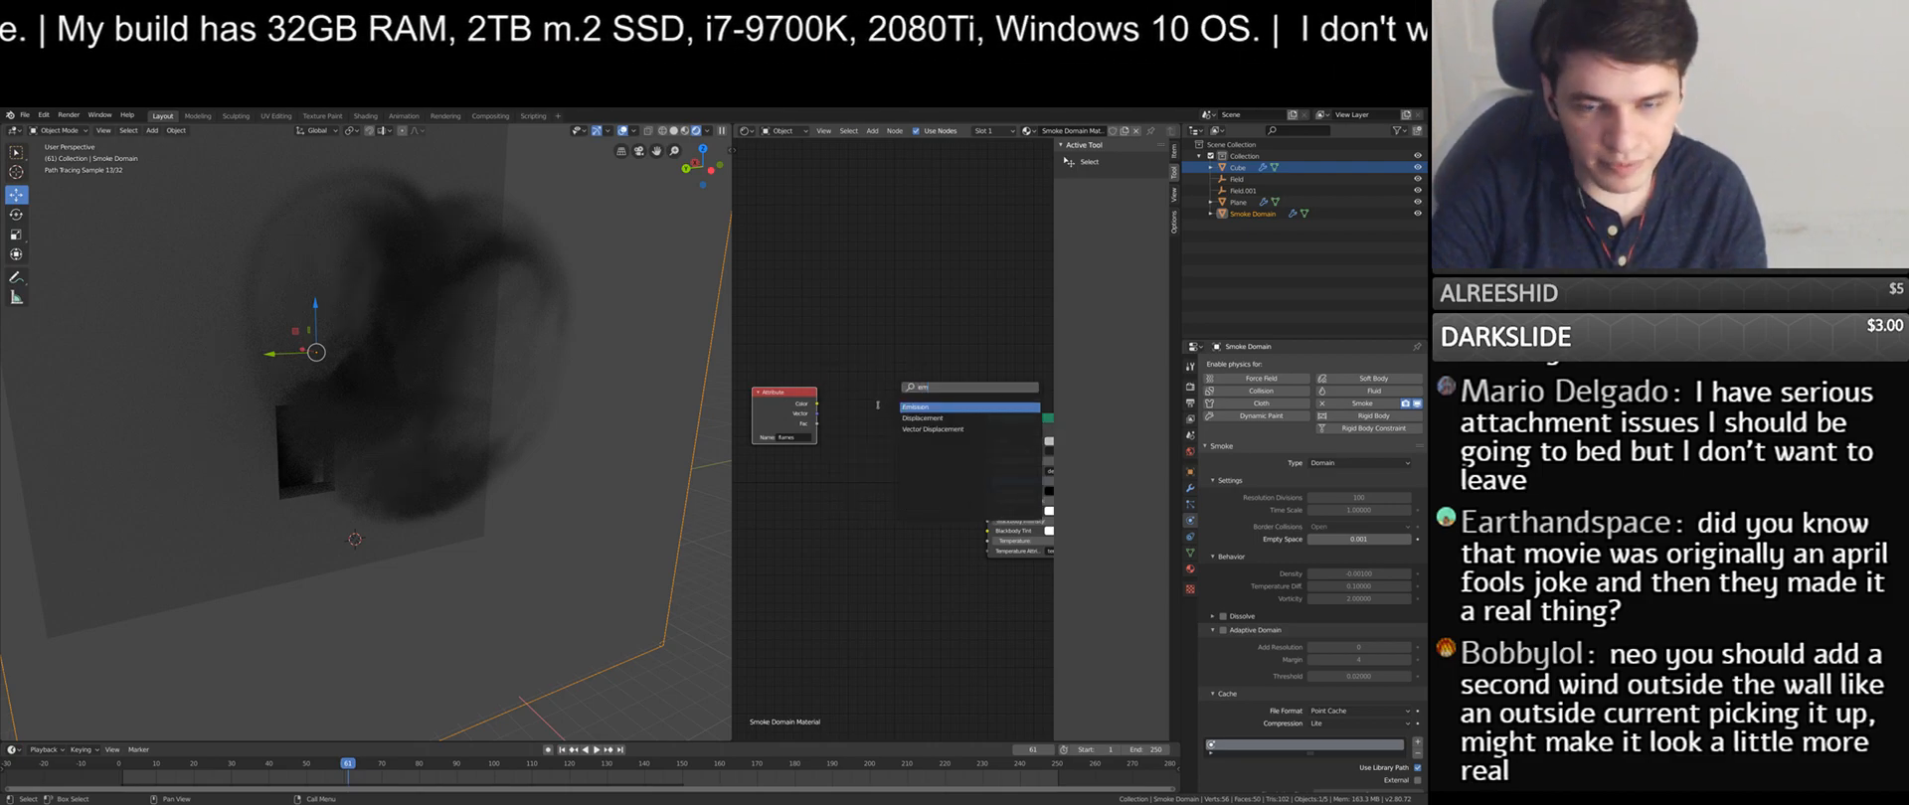
key("Return")
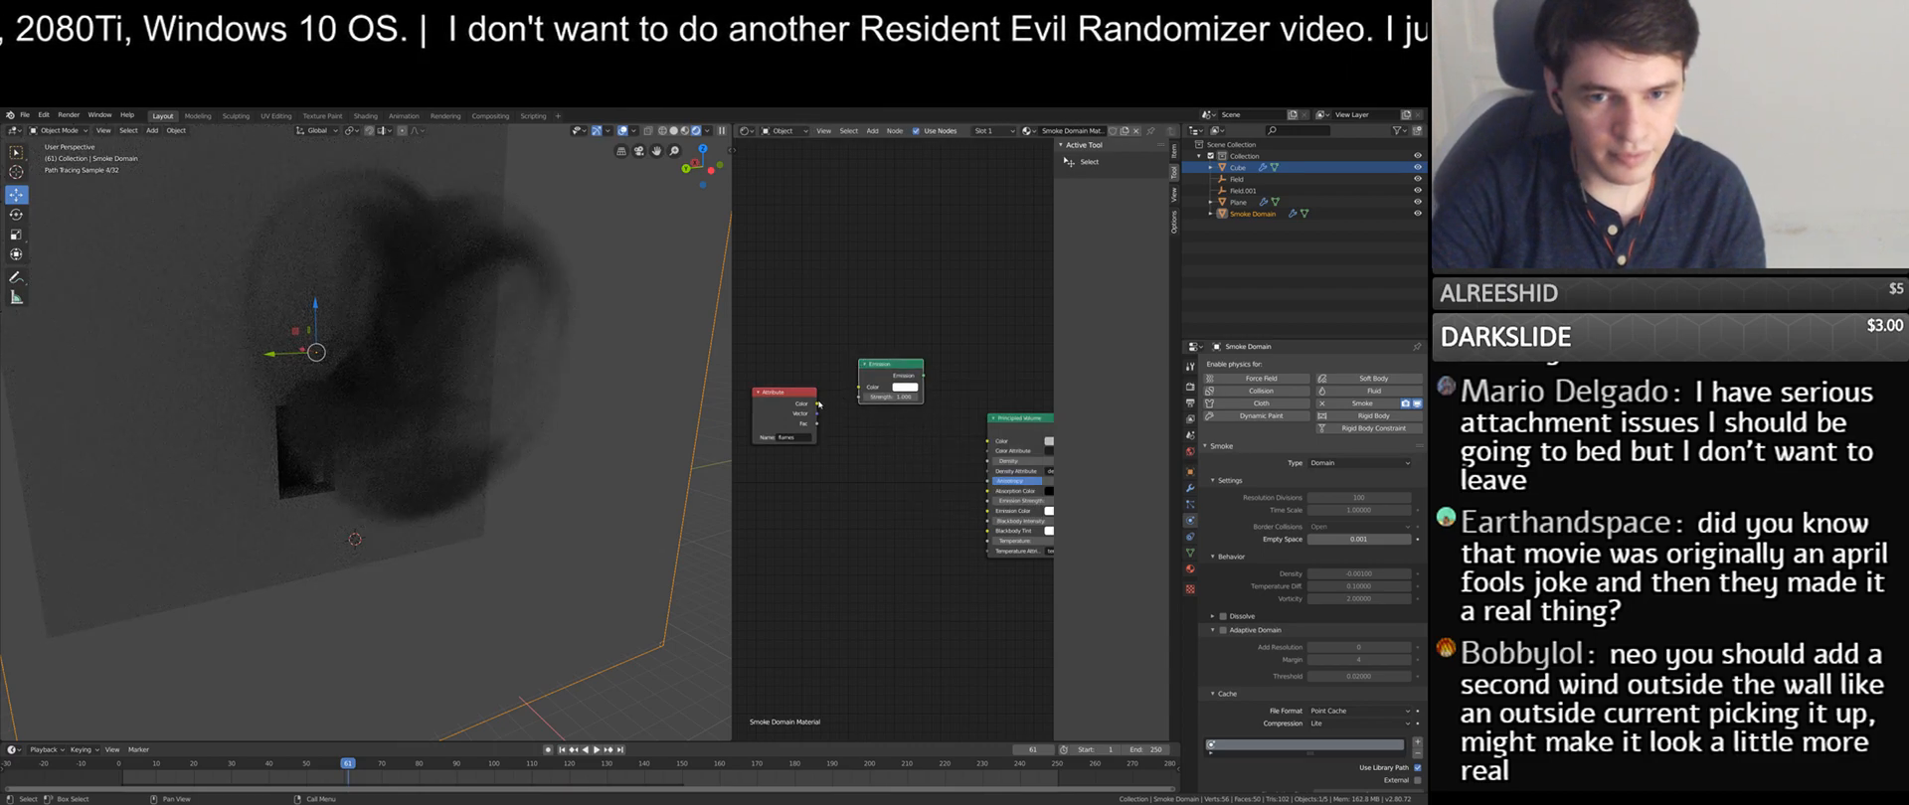
left_click(902, 490)
middle_click_drag(999, 401, 958, 386)
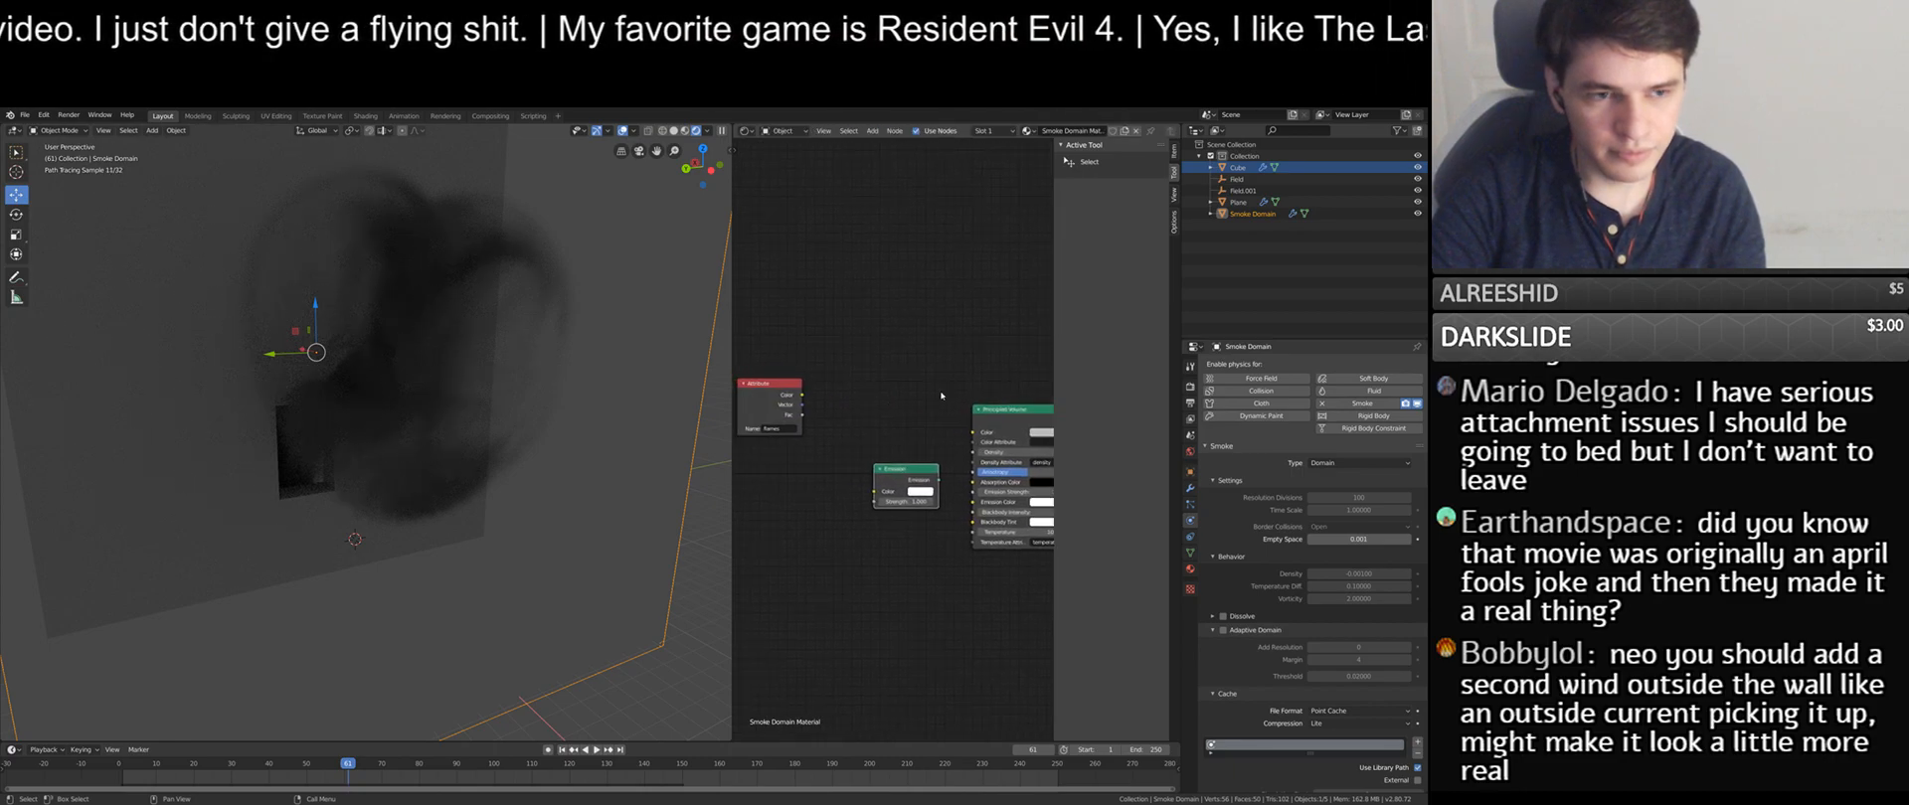
left_click_drag(907, 479, 924, 347)
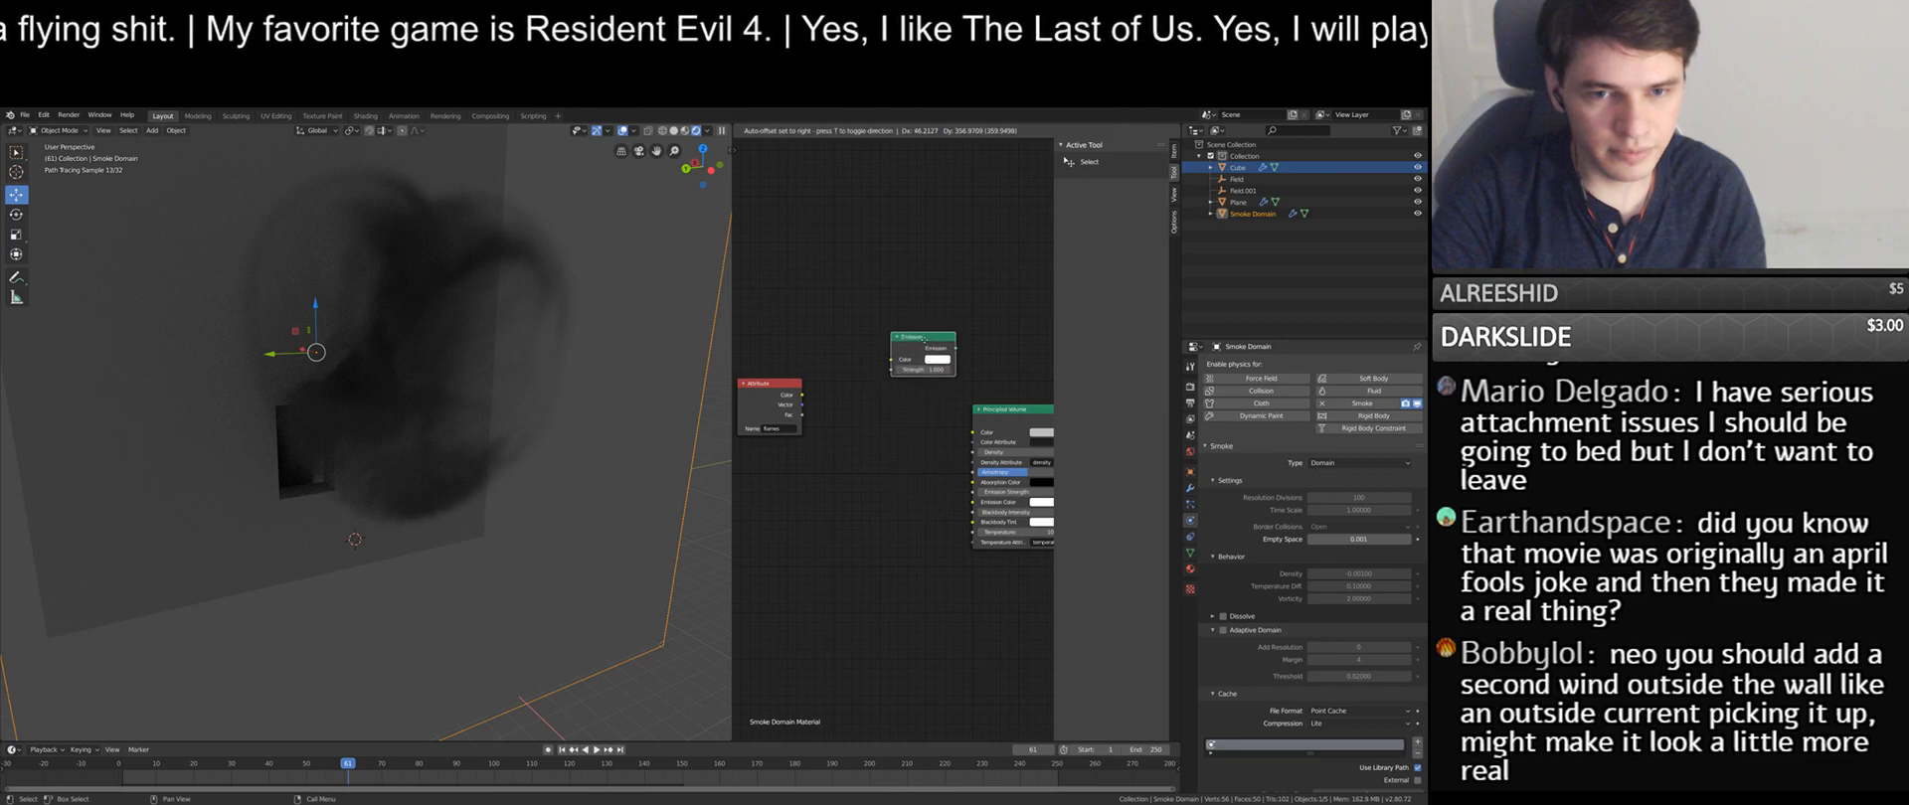
key("shift+a")
left_click(846, 398)
type("c")
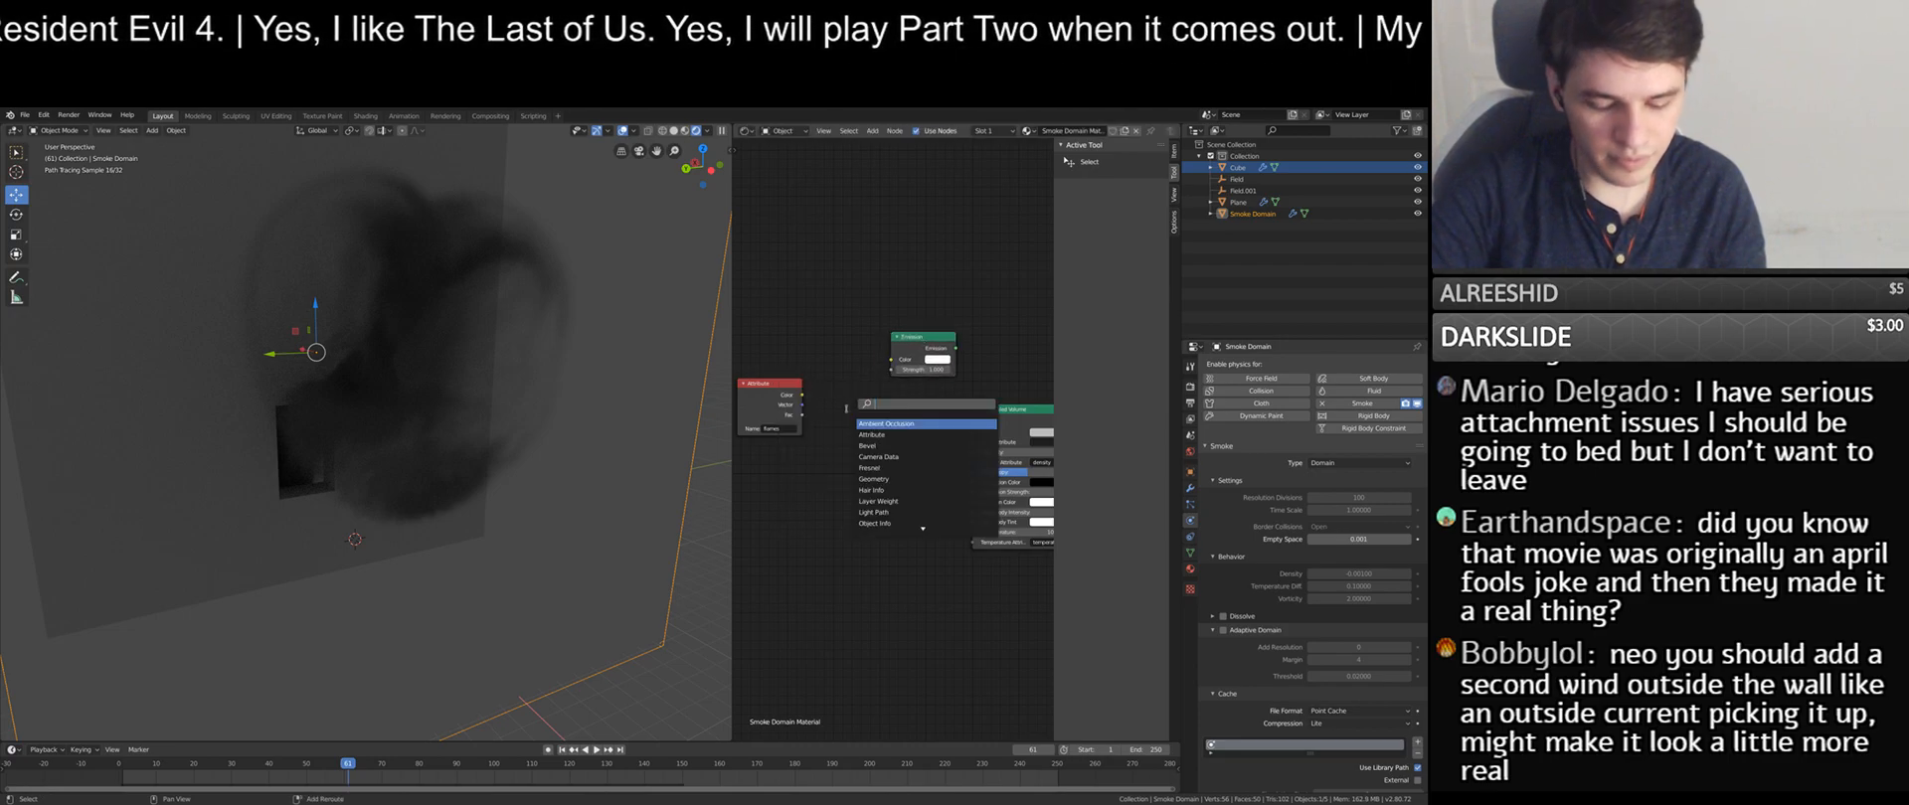
type("olor")
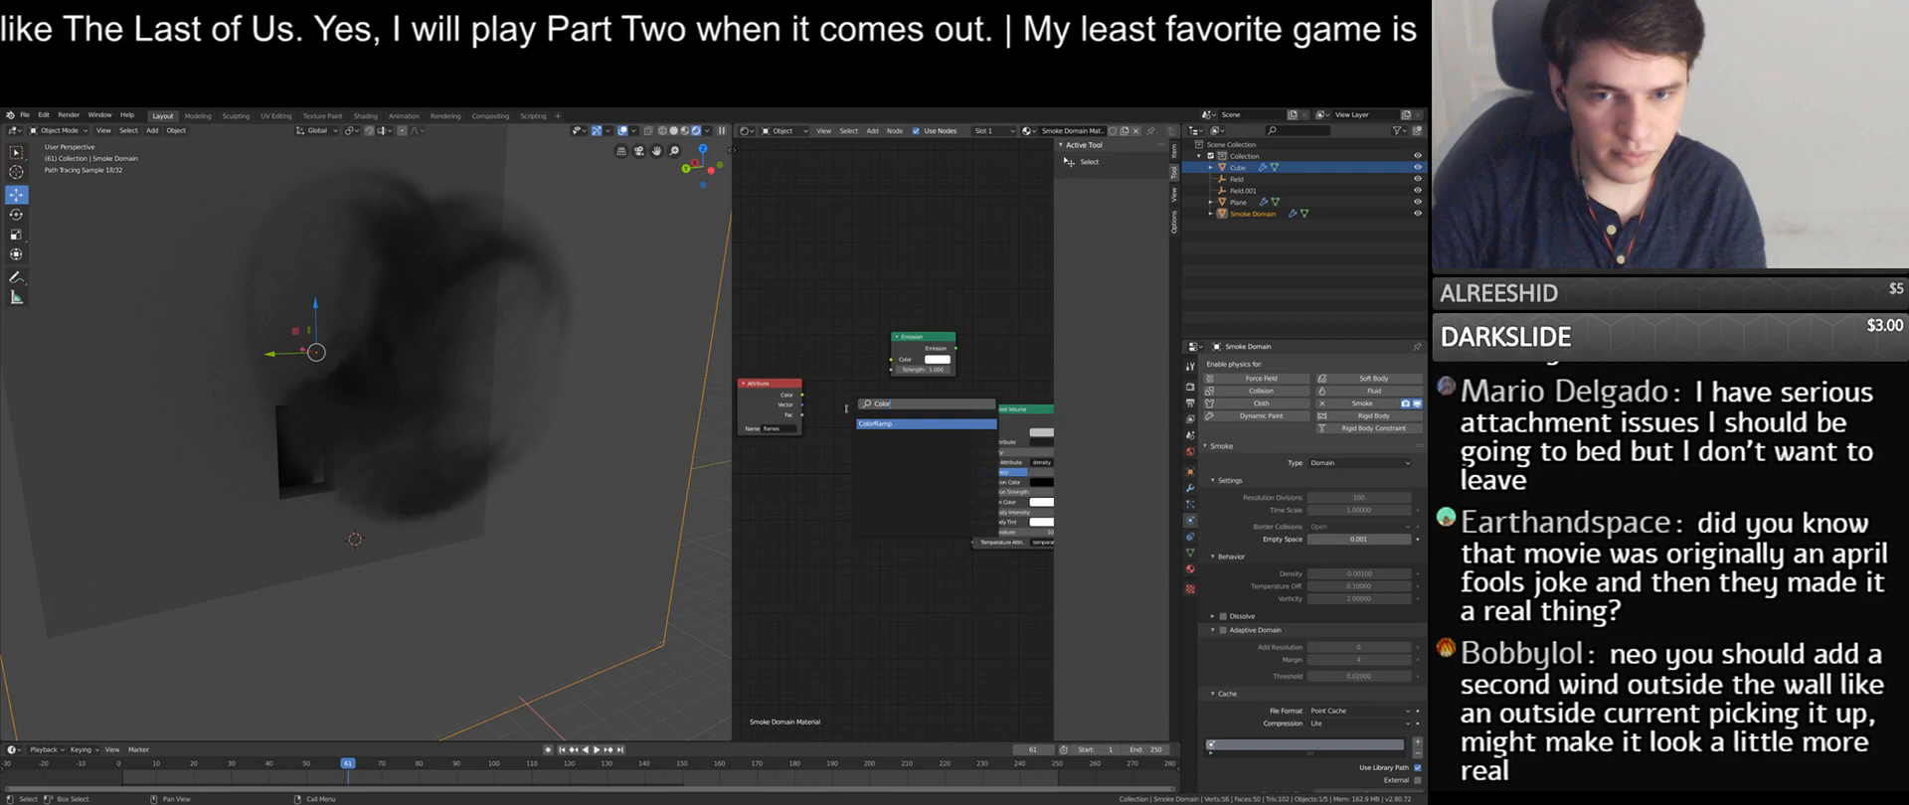
key("Escape")
- Delete the Emission node from the material
left_click_drag(925, 339, 871, 453)
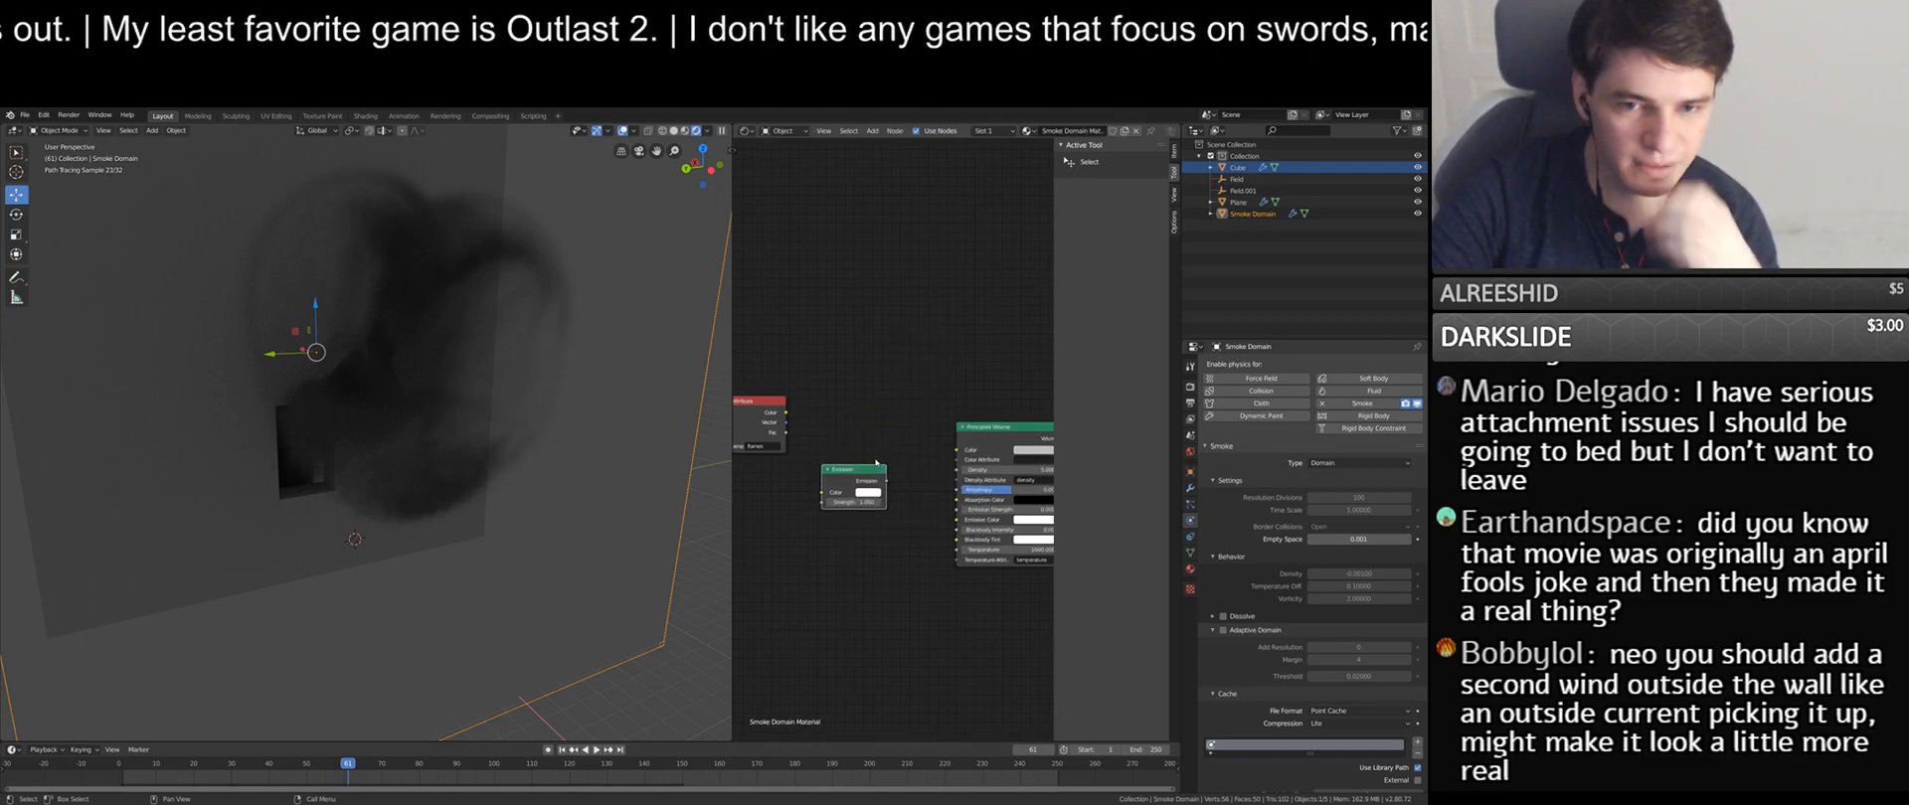
middle_click_drag(877, 458, 860, 475)
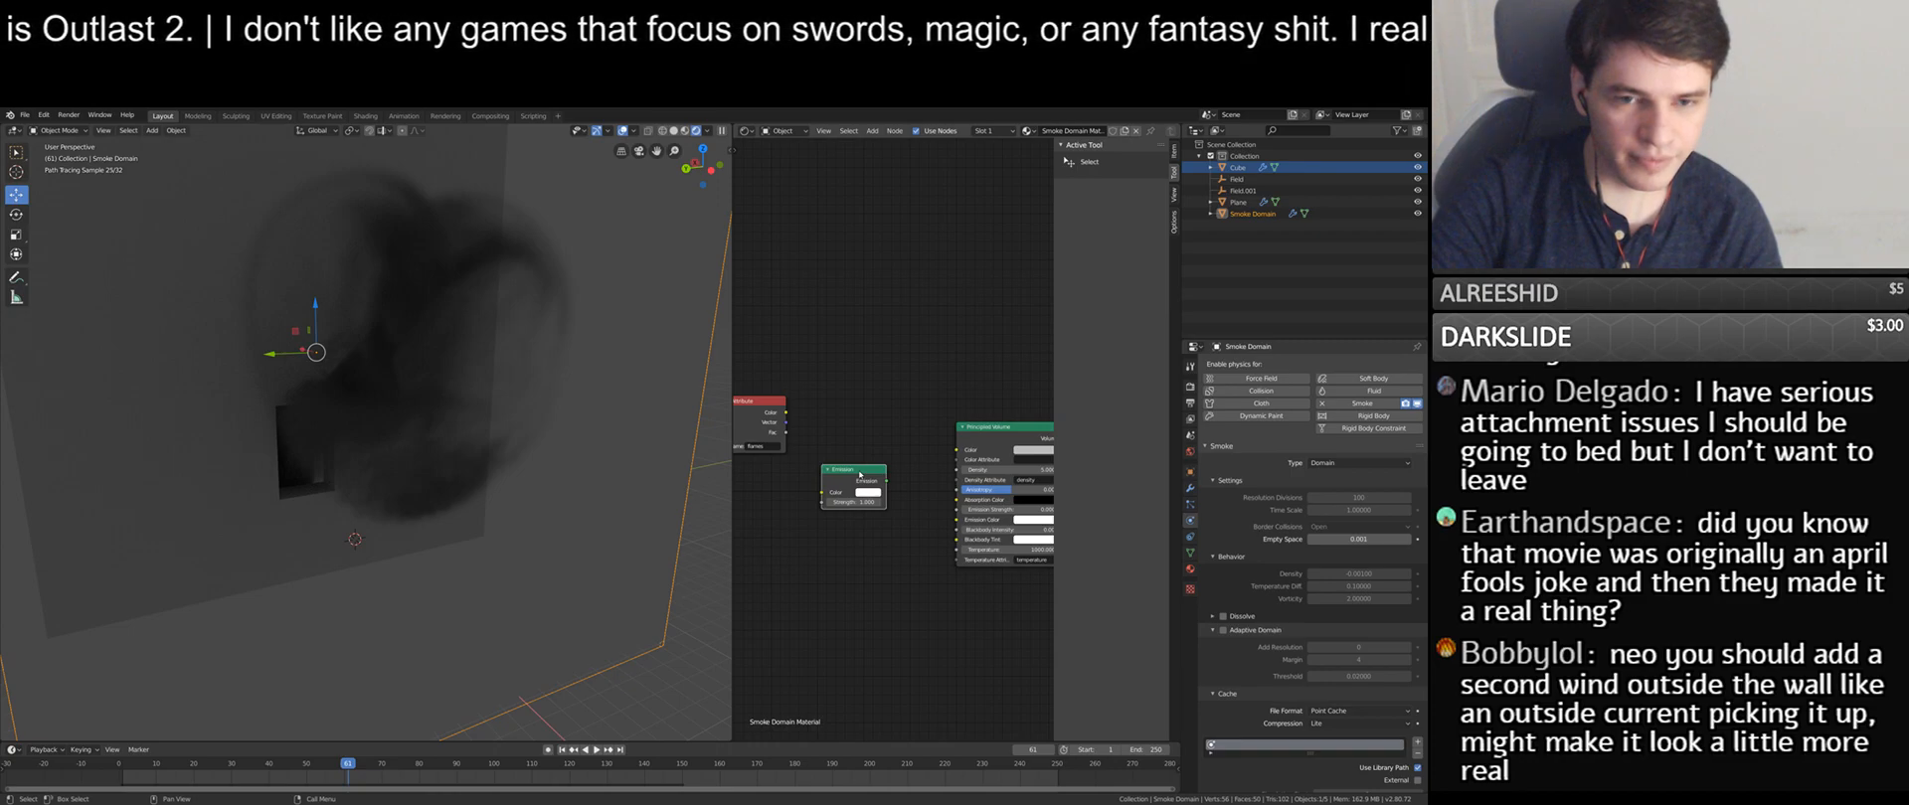
key("x")
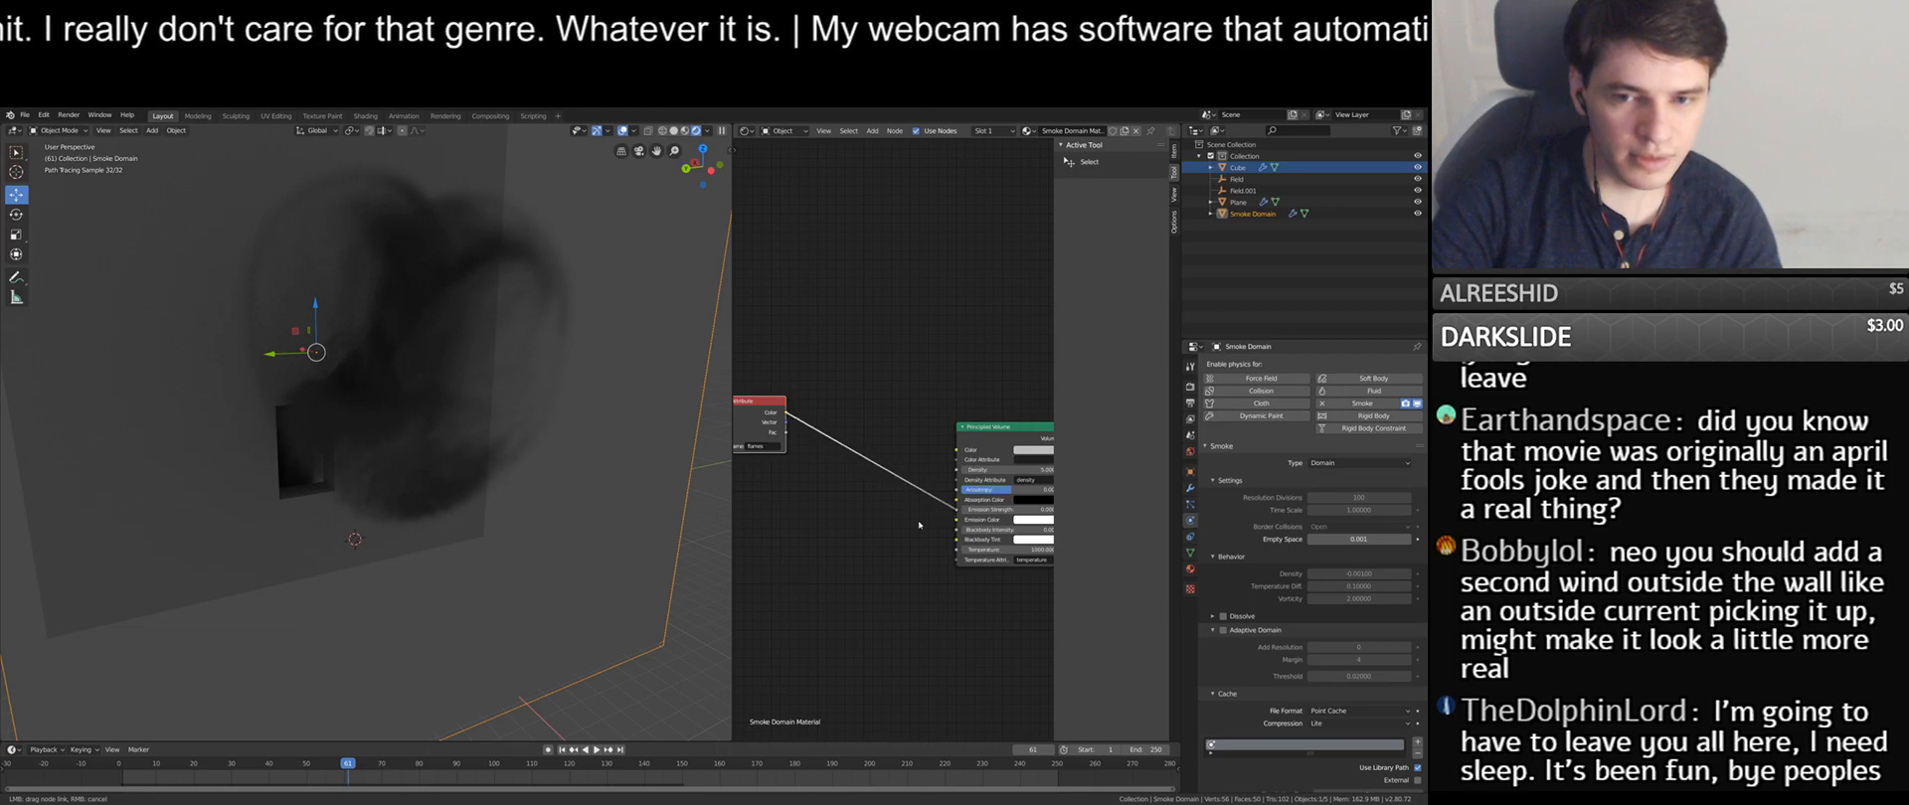
- Add a ColorRamp node between the Attribute and Principled Volume nodes and feed its Fac input from the Attribute node
left_click_drag(919, 524, 914, 526)
mouse_move(884, 529)
middle_mouse_down()
mouse_move(863, 522)
mouse_move(920, 537)
mouse_move(919, 558)
mouse_move(880, 543)
mouse_move(874, 444)
mouse_move(877, 488)
middle_mouse_up()
key("shift+a")
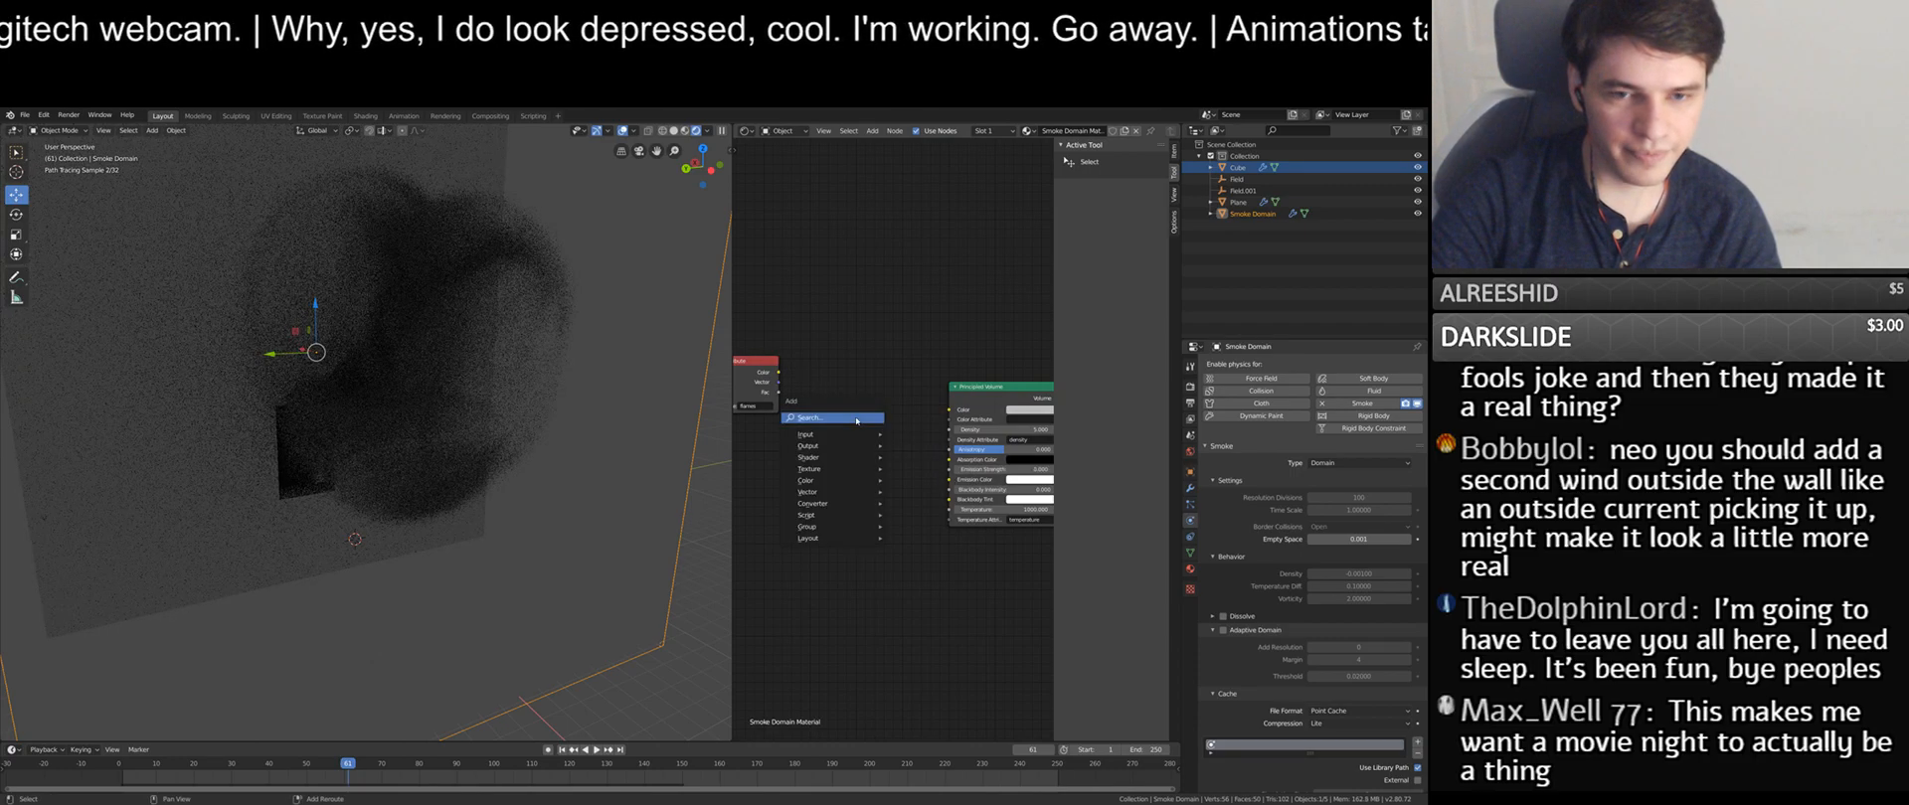
left_click(857, 419)
type("color")
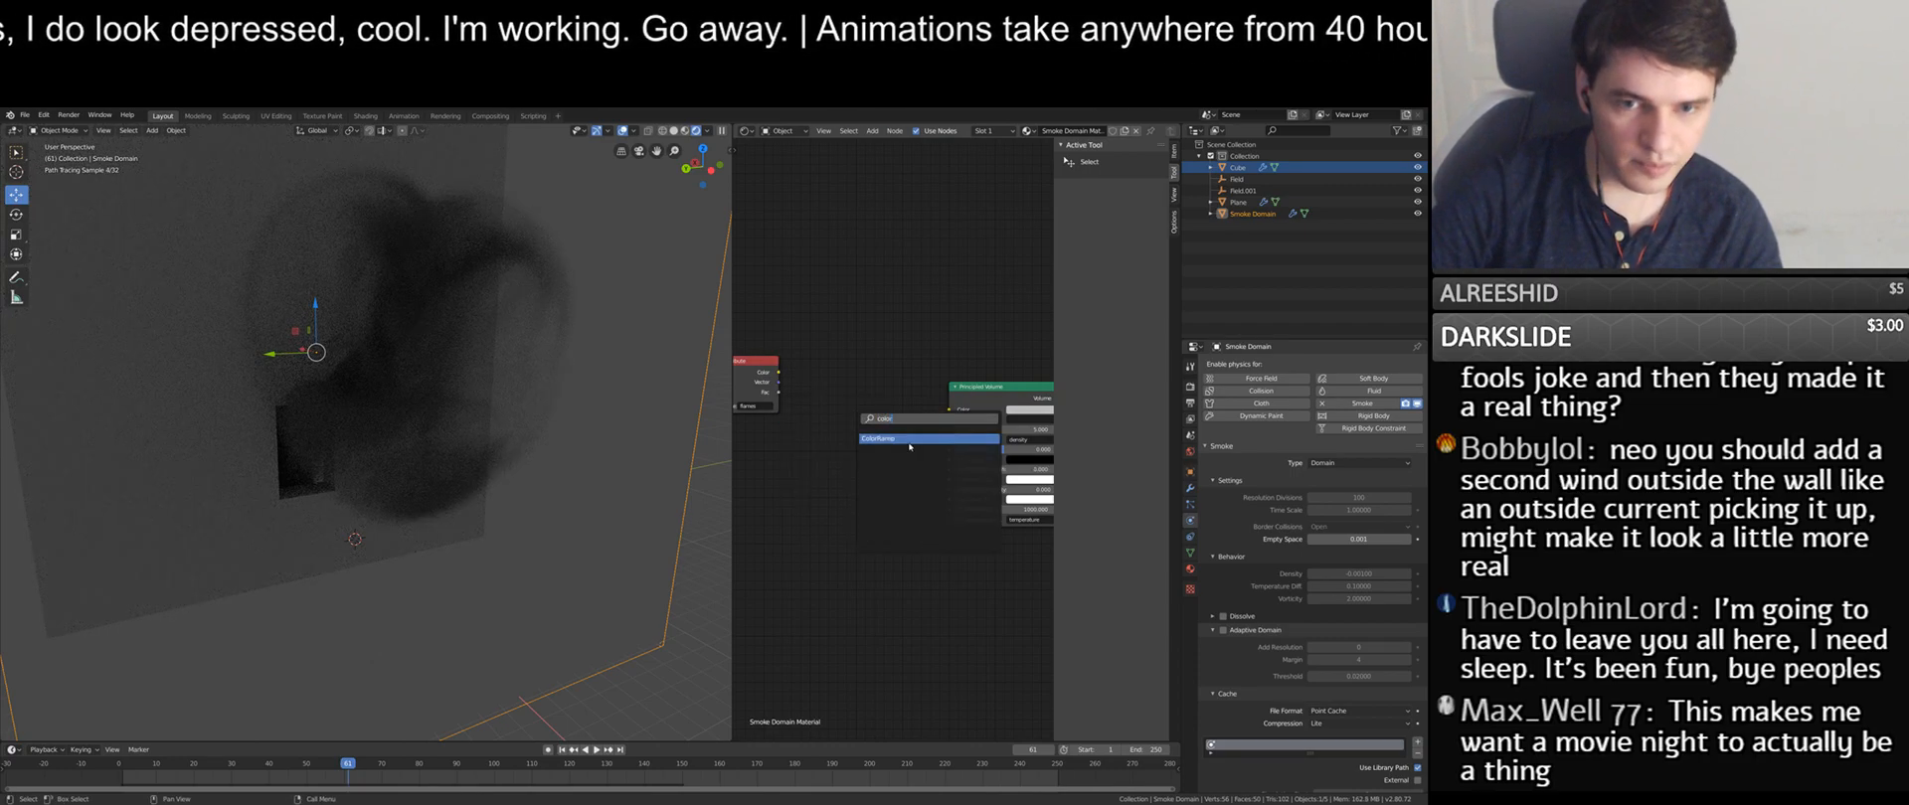
left_click(909, 438)
left_click(857, 467)
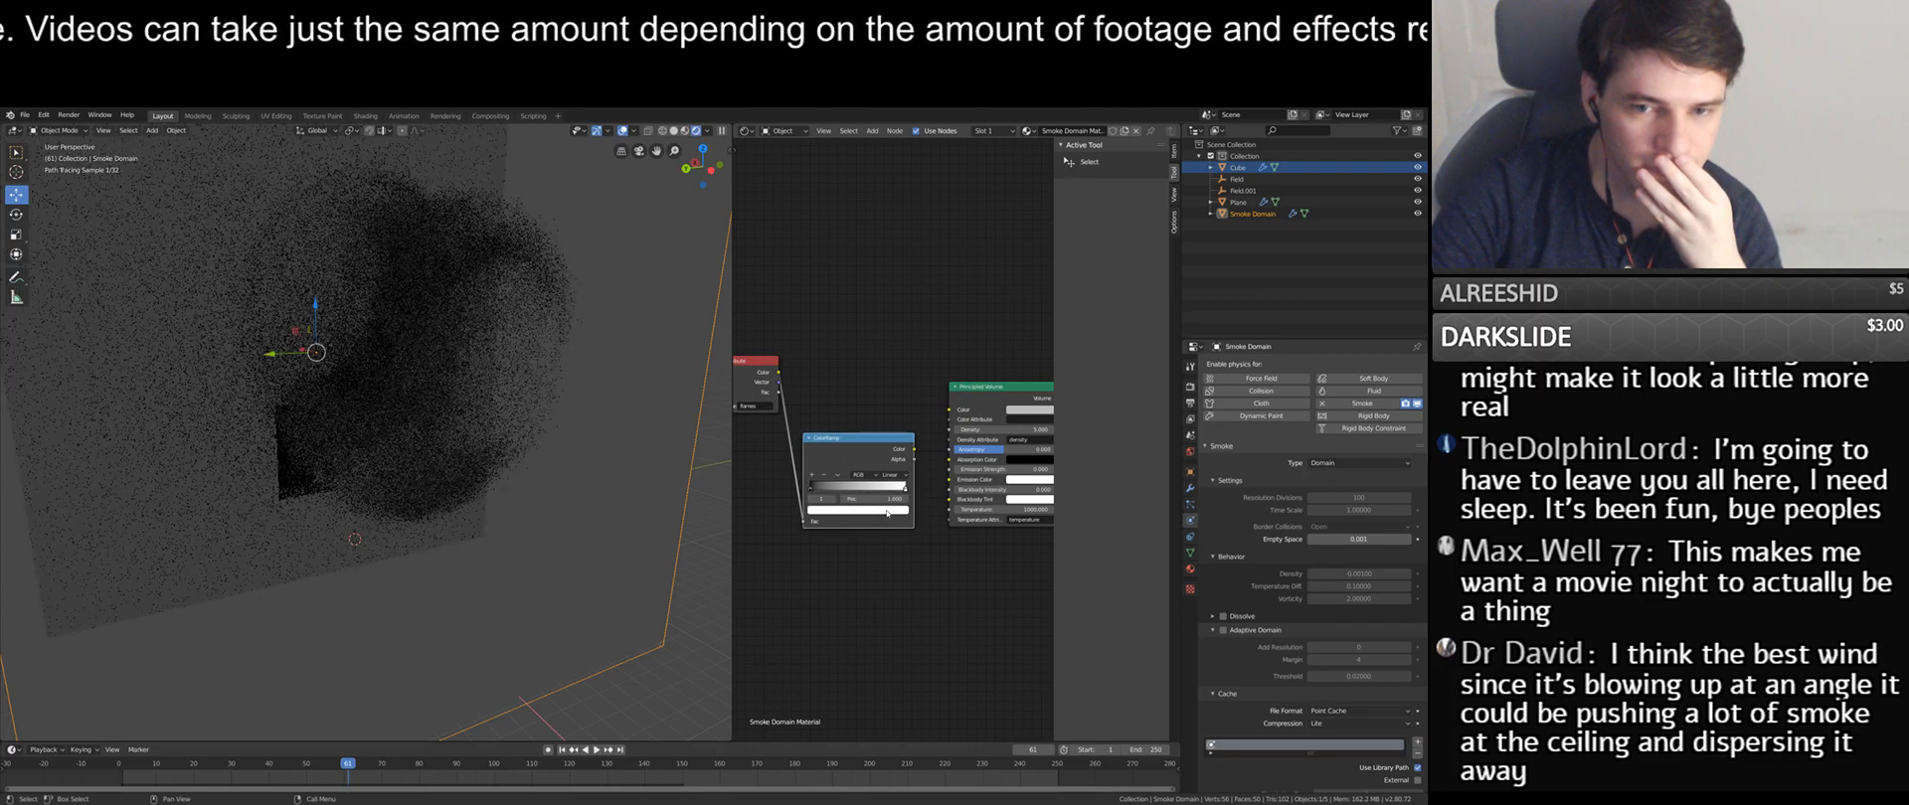
- Color the ramp's end stop orange and connect the ColorRamp's Color output to the Principled Volume's Emission Color
left_click(857, 509)
left_click(848, 438)
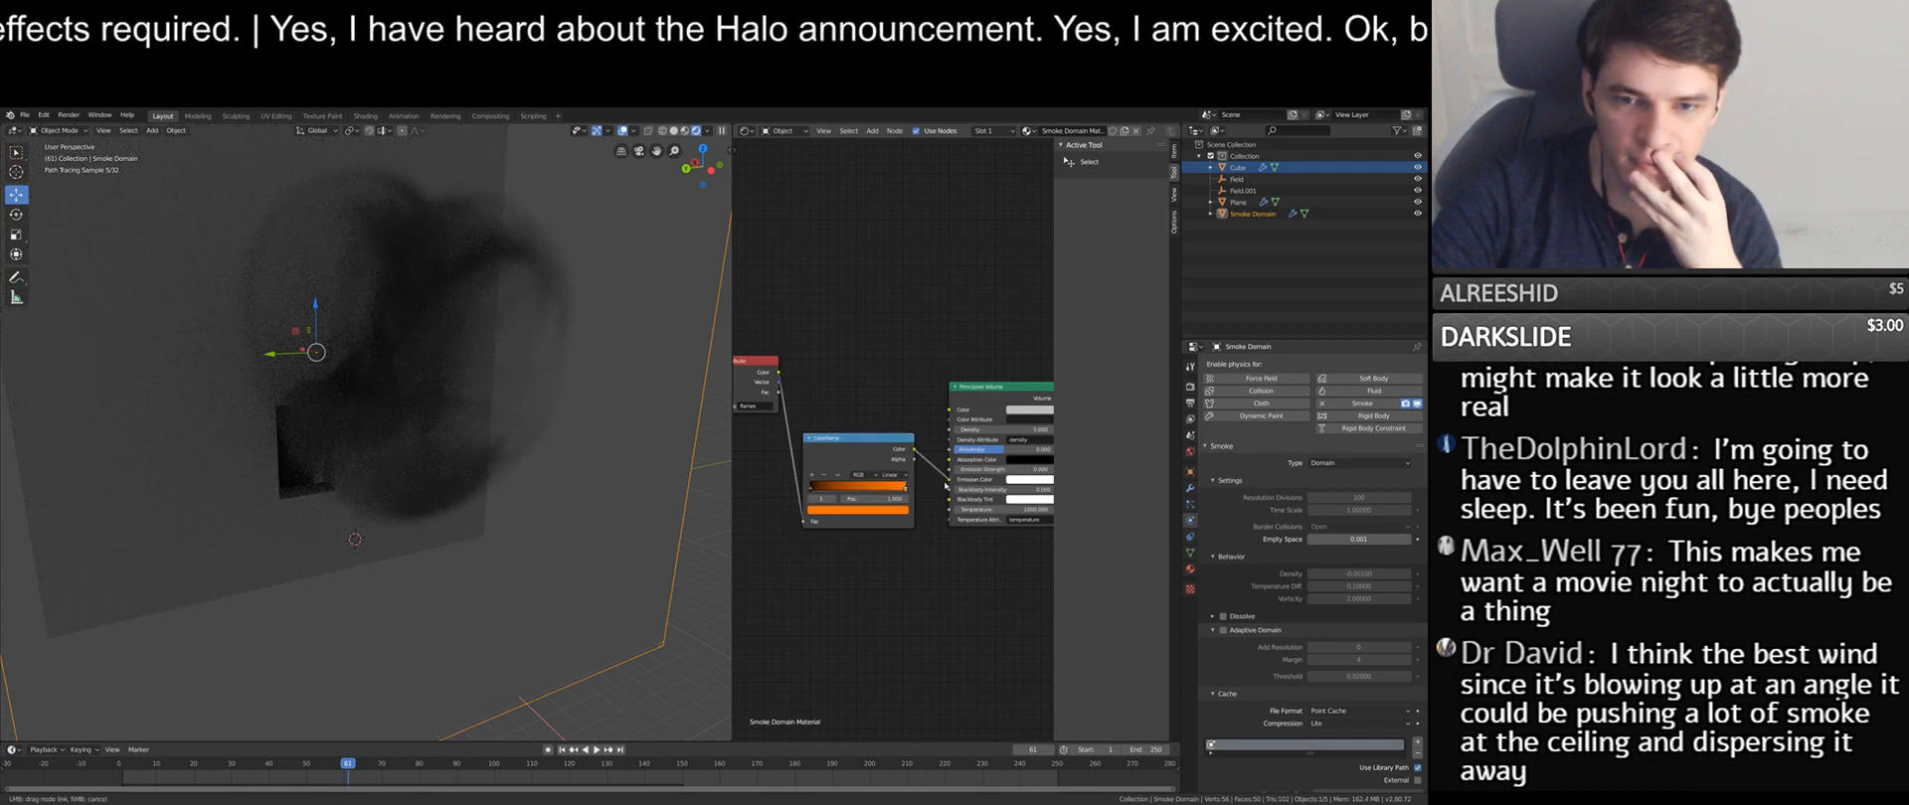
left_click_drag(950, 486, 949, 479)
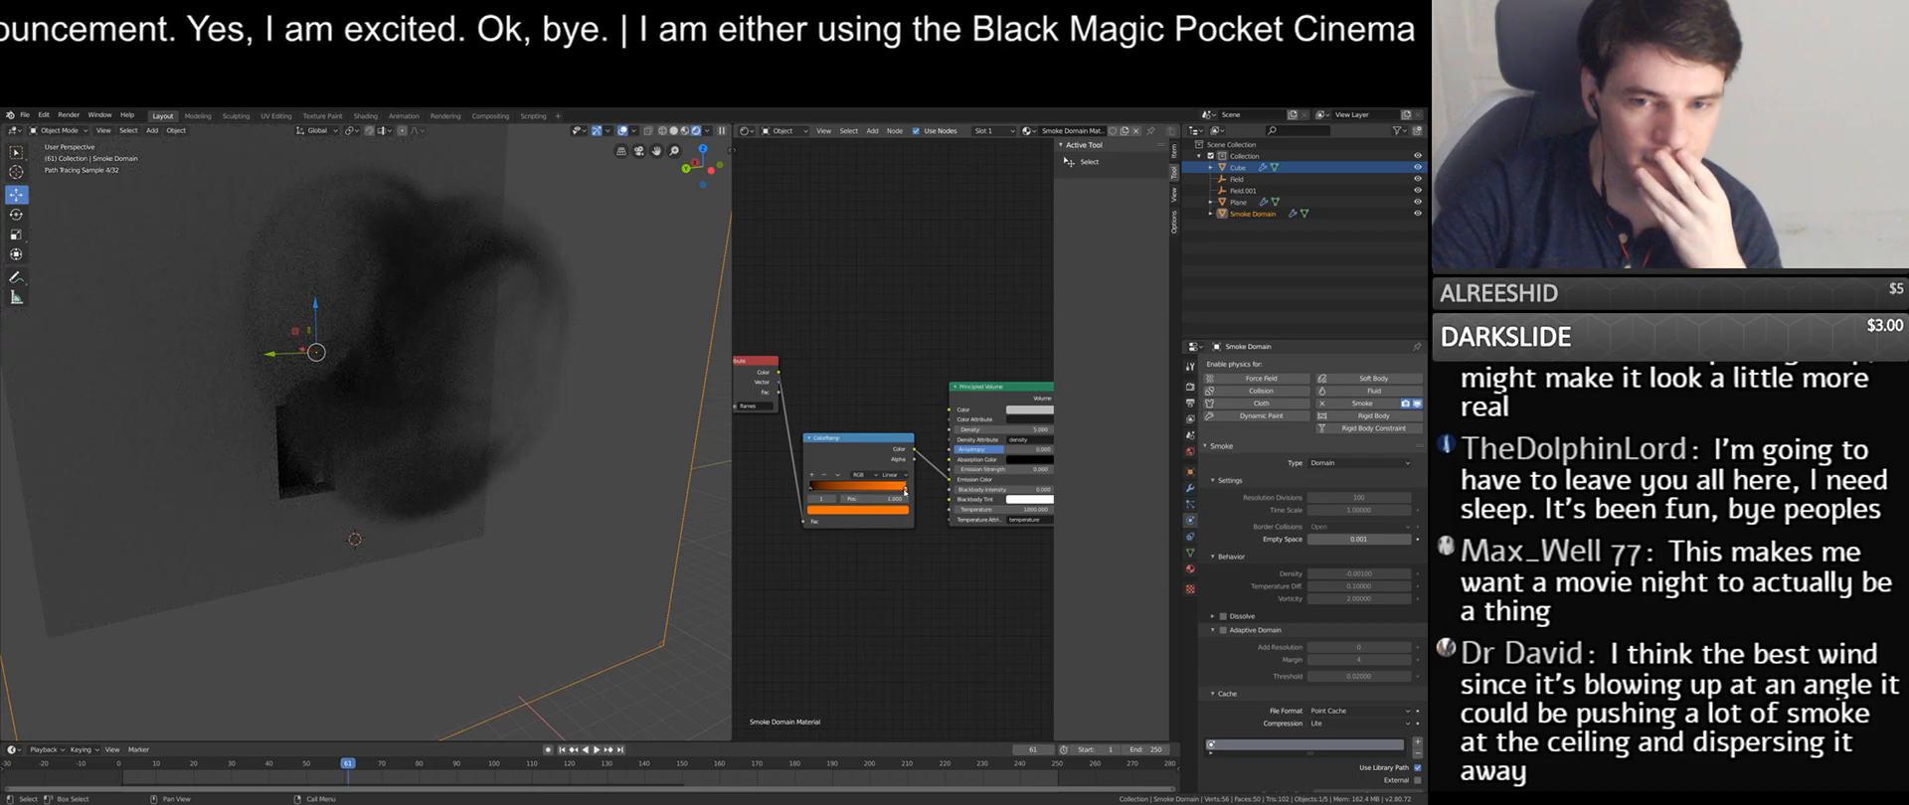
left_click(858, 510)
left_click_drag(844, 428, 829, 438)
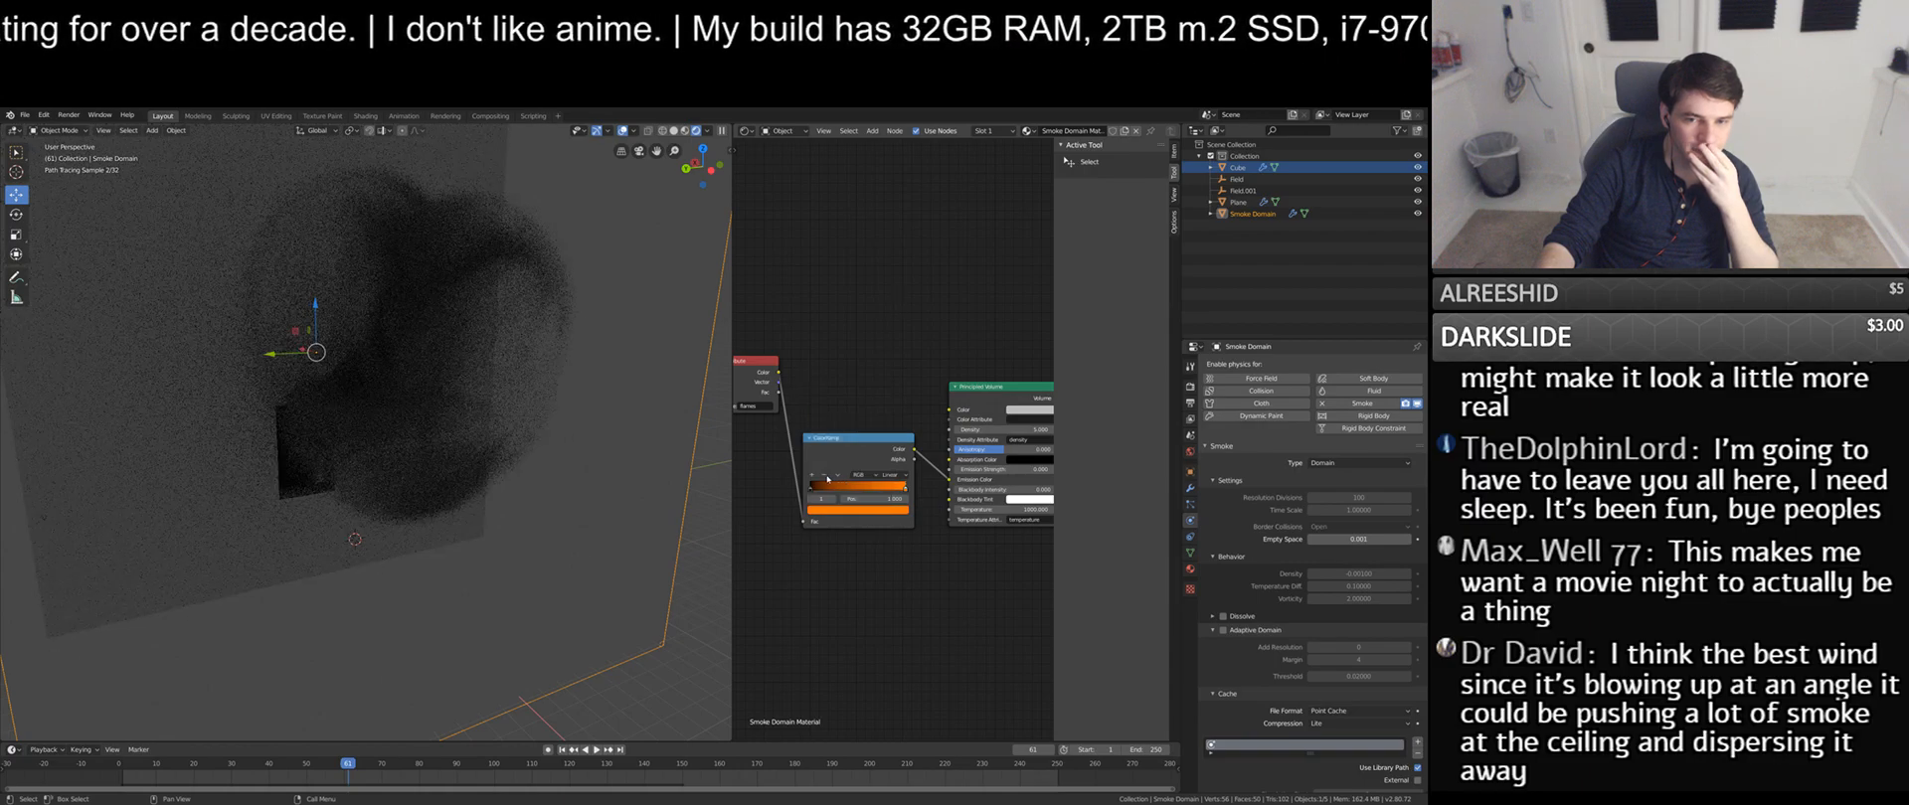
- Add a yellow stop in the middle of the color ramp and shift the black stop slightly inward
left_click(812, 475)
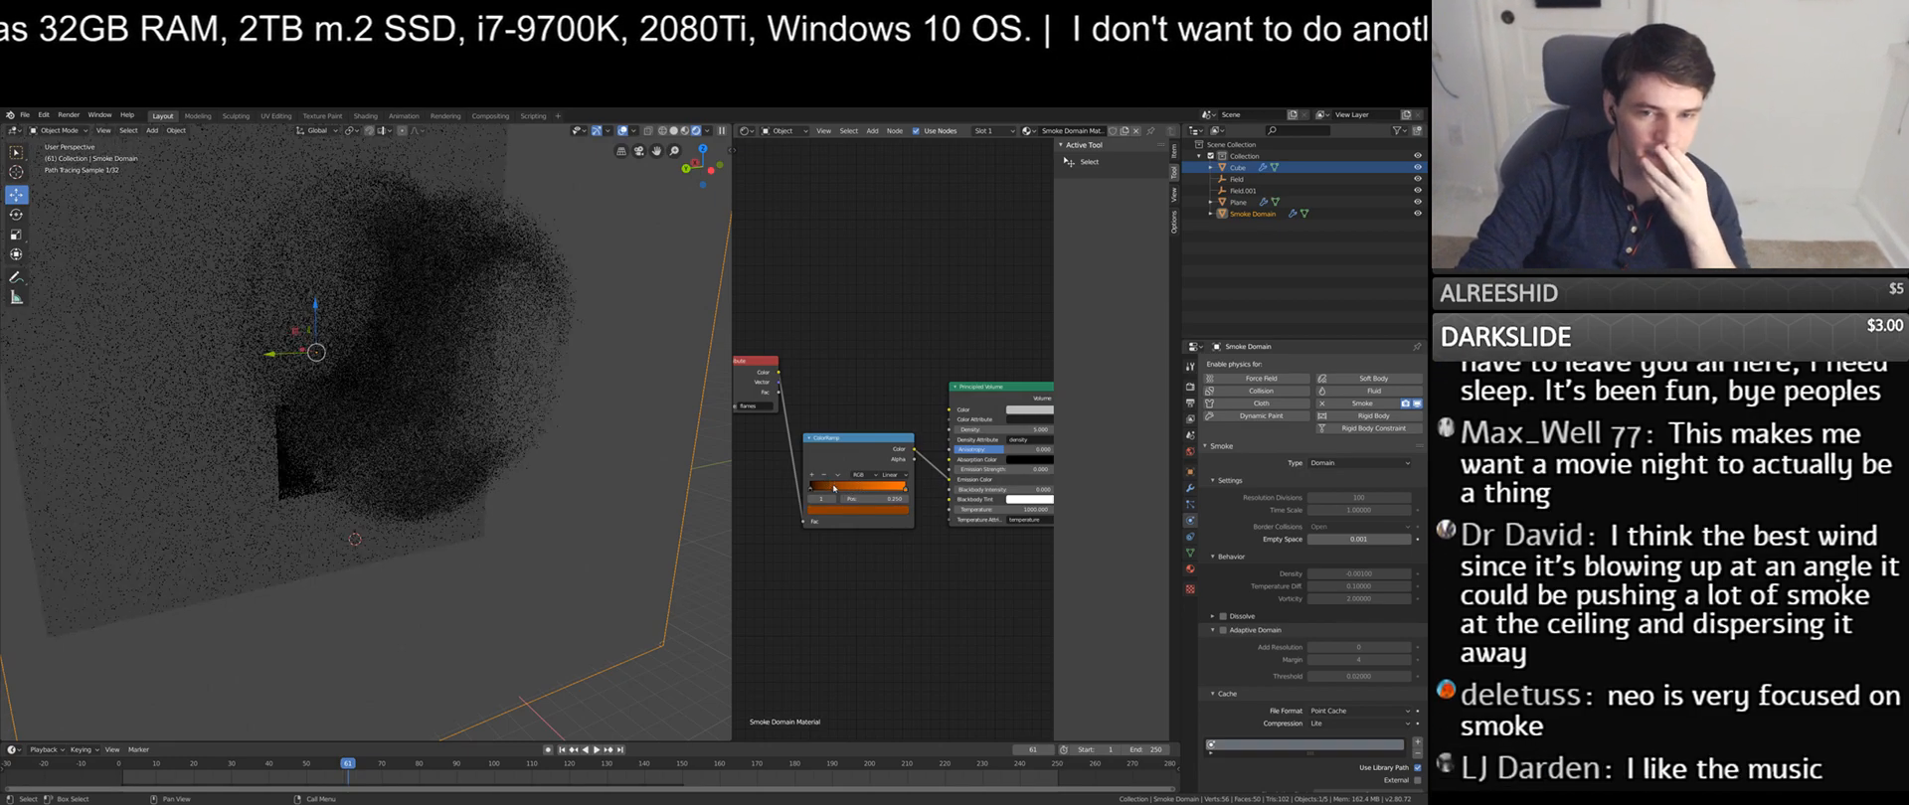
left_click(836, 486)
left_click(861, 511)
left_click(820, 435)
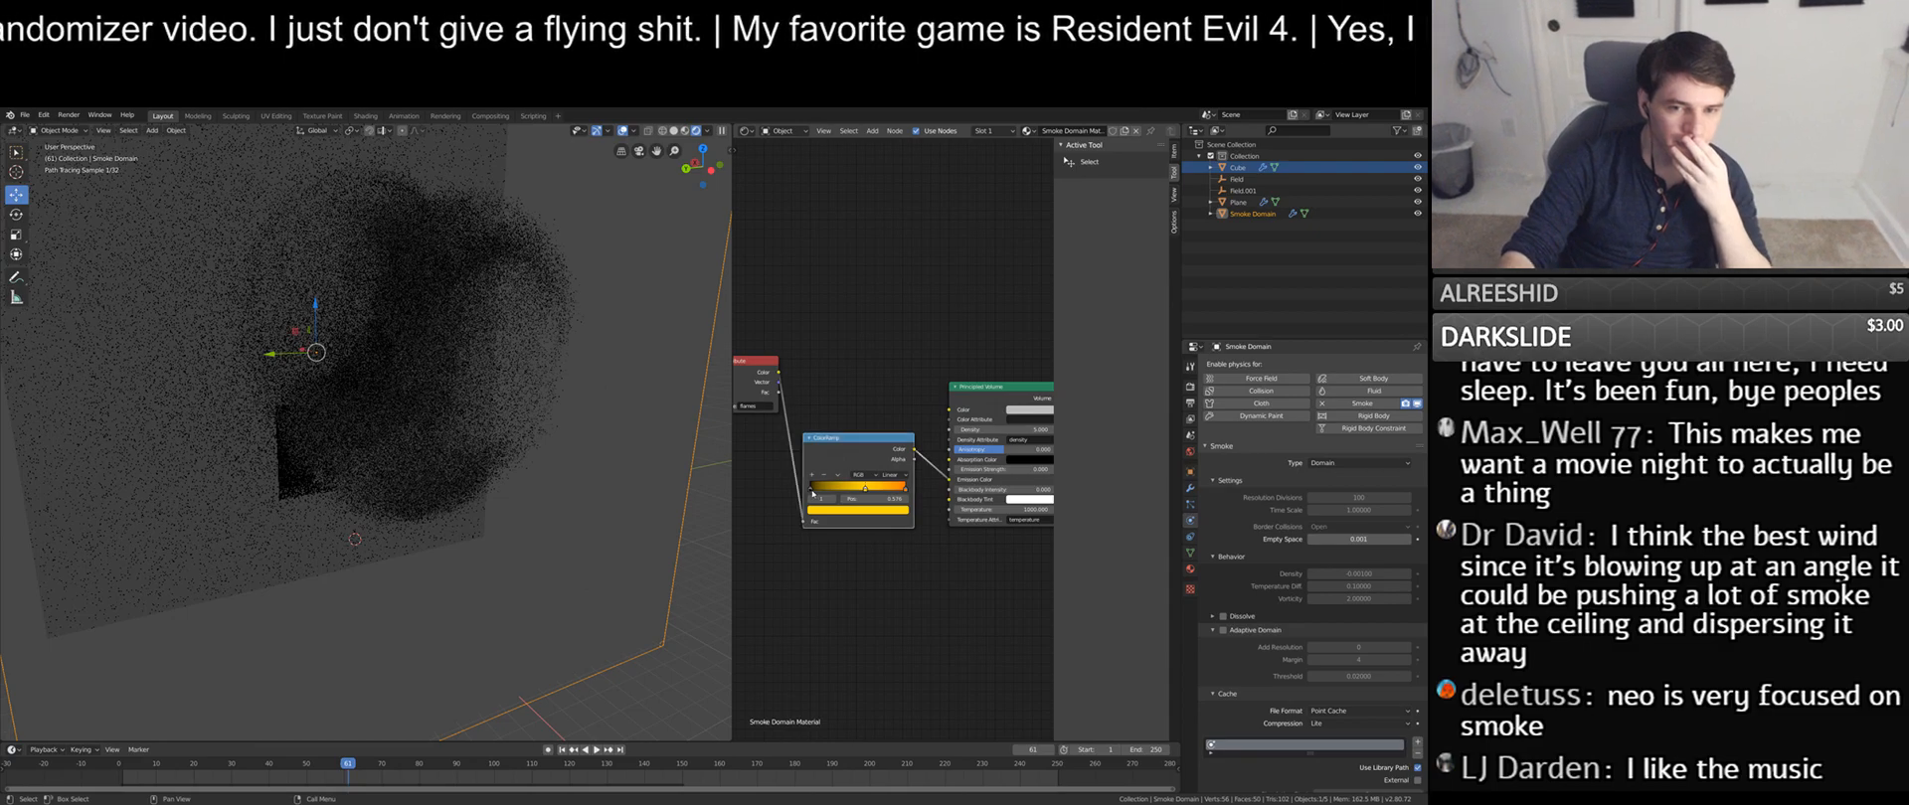
key("g")
left_click(808, 490)
left_click(803, 487)
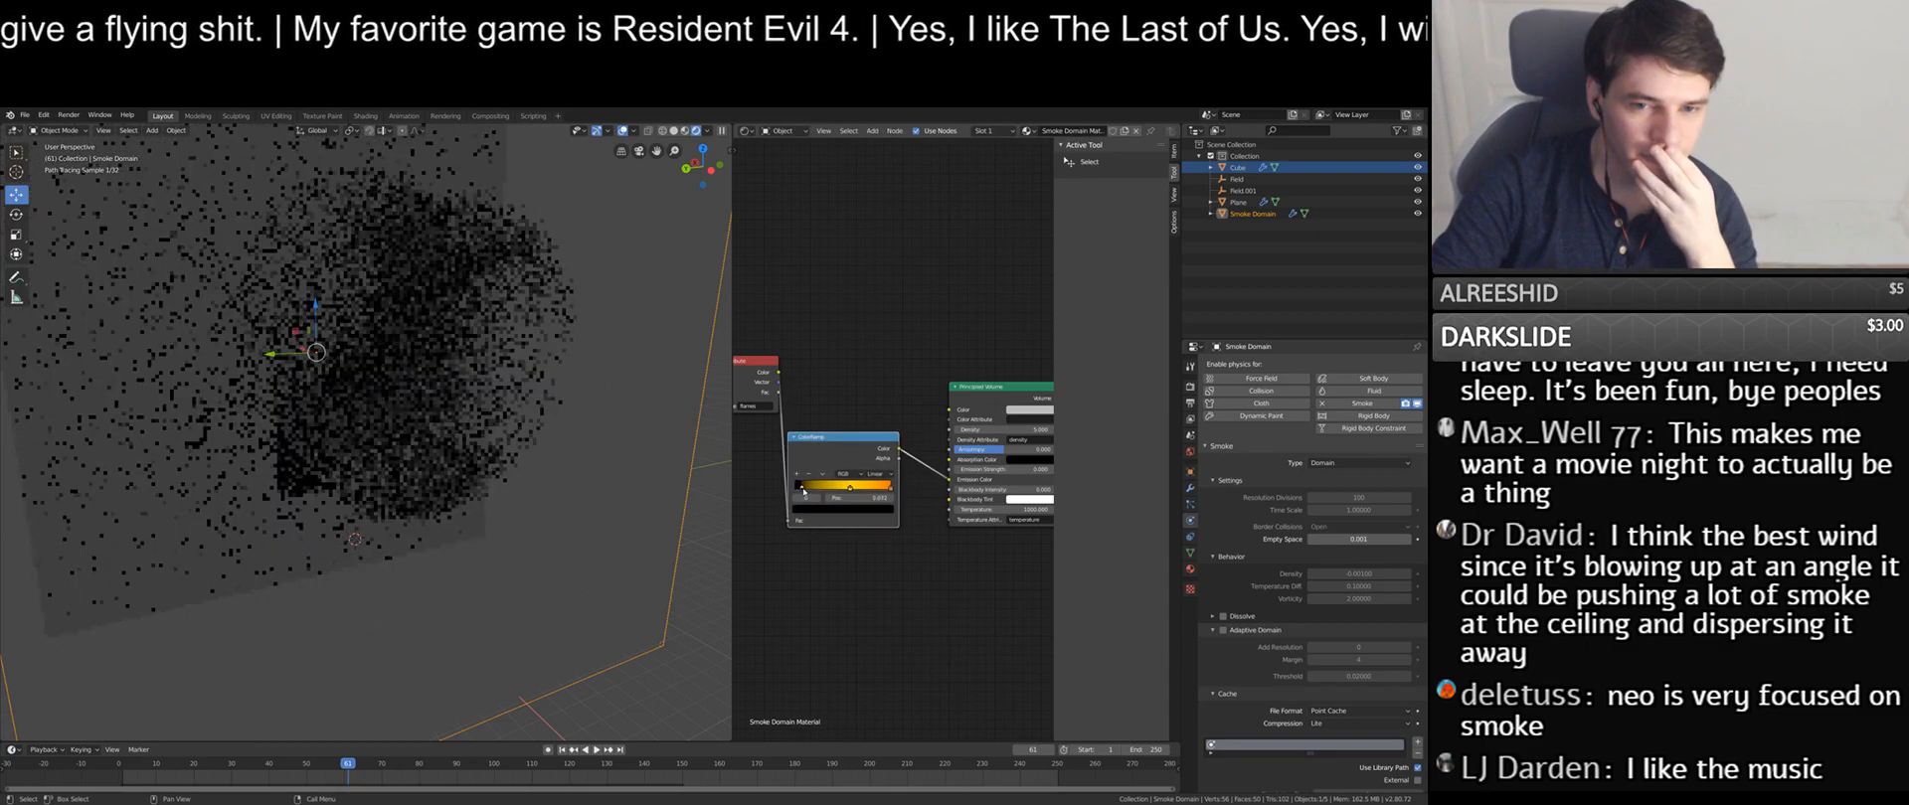
- Raise the Principled Volume's Emission Strength and rearrange the nodes with the ColorRamp above the Attribute link
middle_click_drag(866, 366, 831, 375)
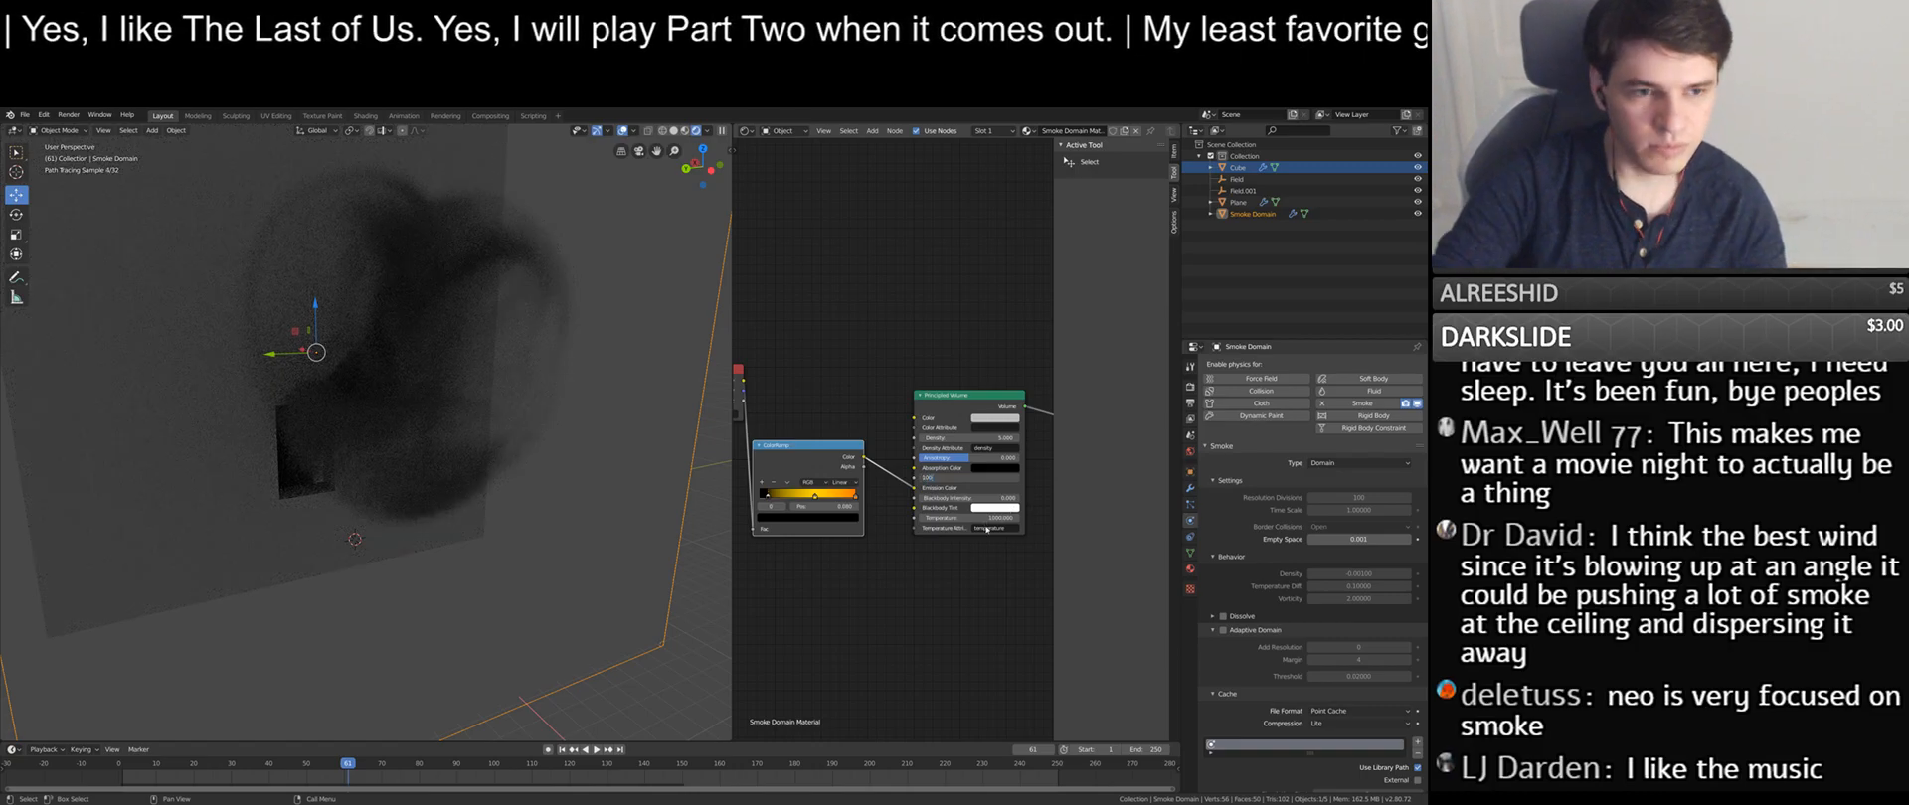
key("Return")
middle_click_drag(388, 370, 418, 376)
middle_click_drag(845, 406, 916, 397)
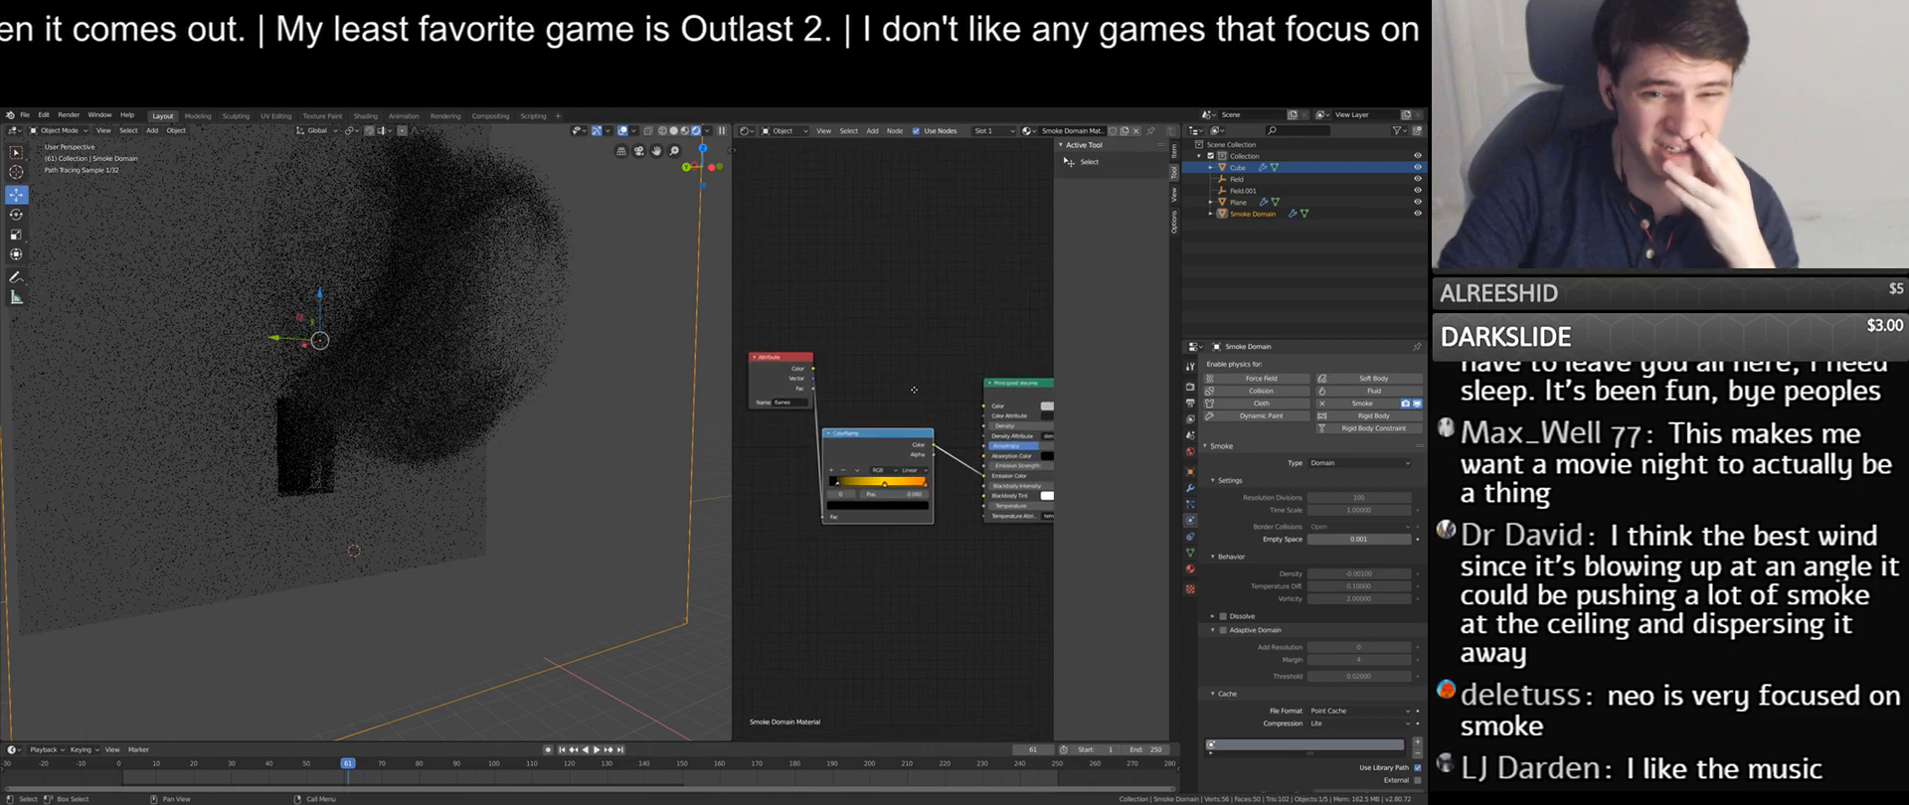
scroll(897, 396, "down", 1)
left_click_drag(785, 360, 759, 396)
middle_click_drag(842, 409, 834, 396)
left_click_drag(862, 446, 856, 351)
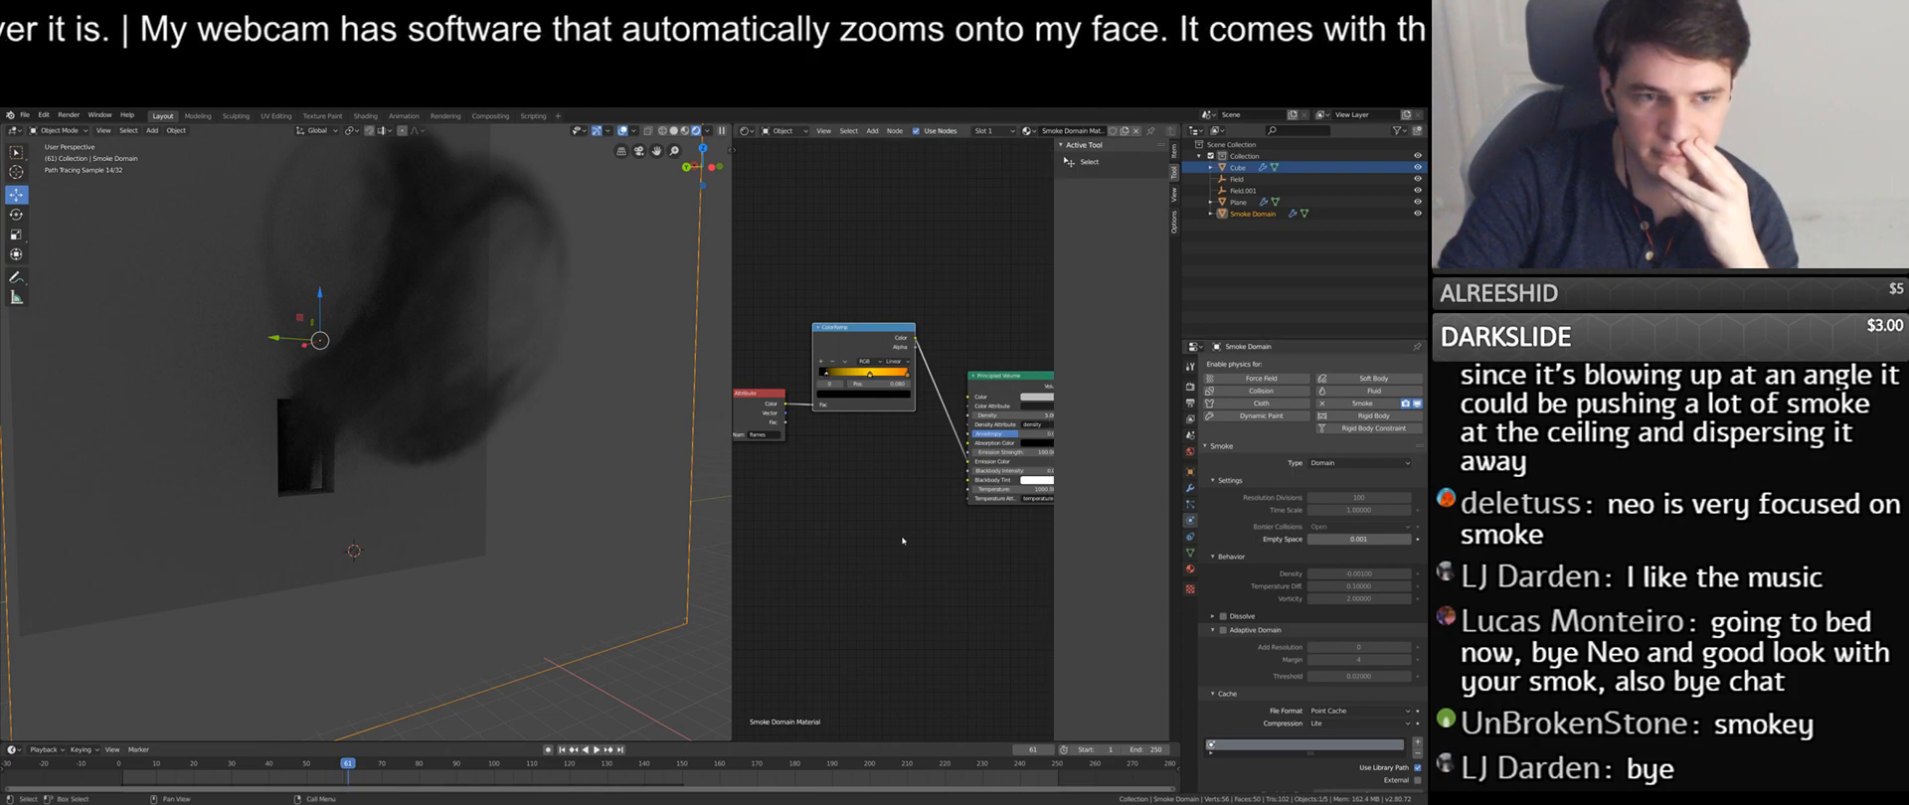
- Check the Smoke Domain's flame settings and the Plane emitter's smoke flow settings
scroll(1306, 539, "down", 5)
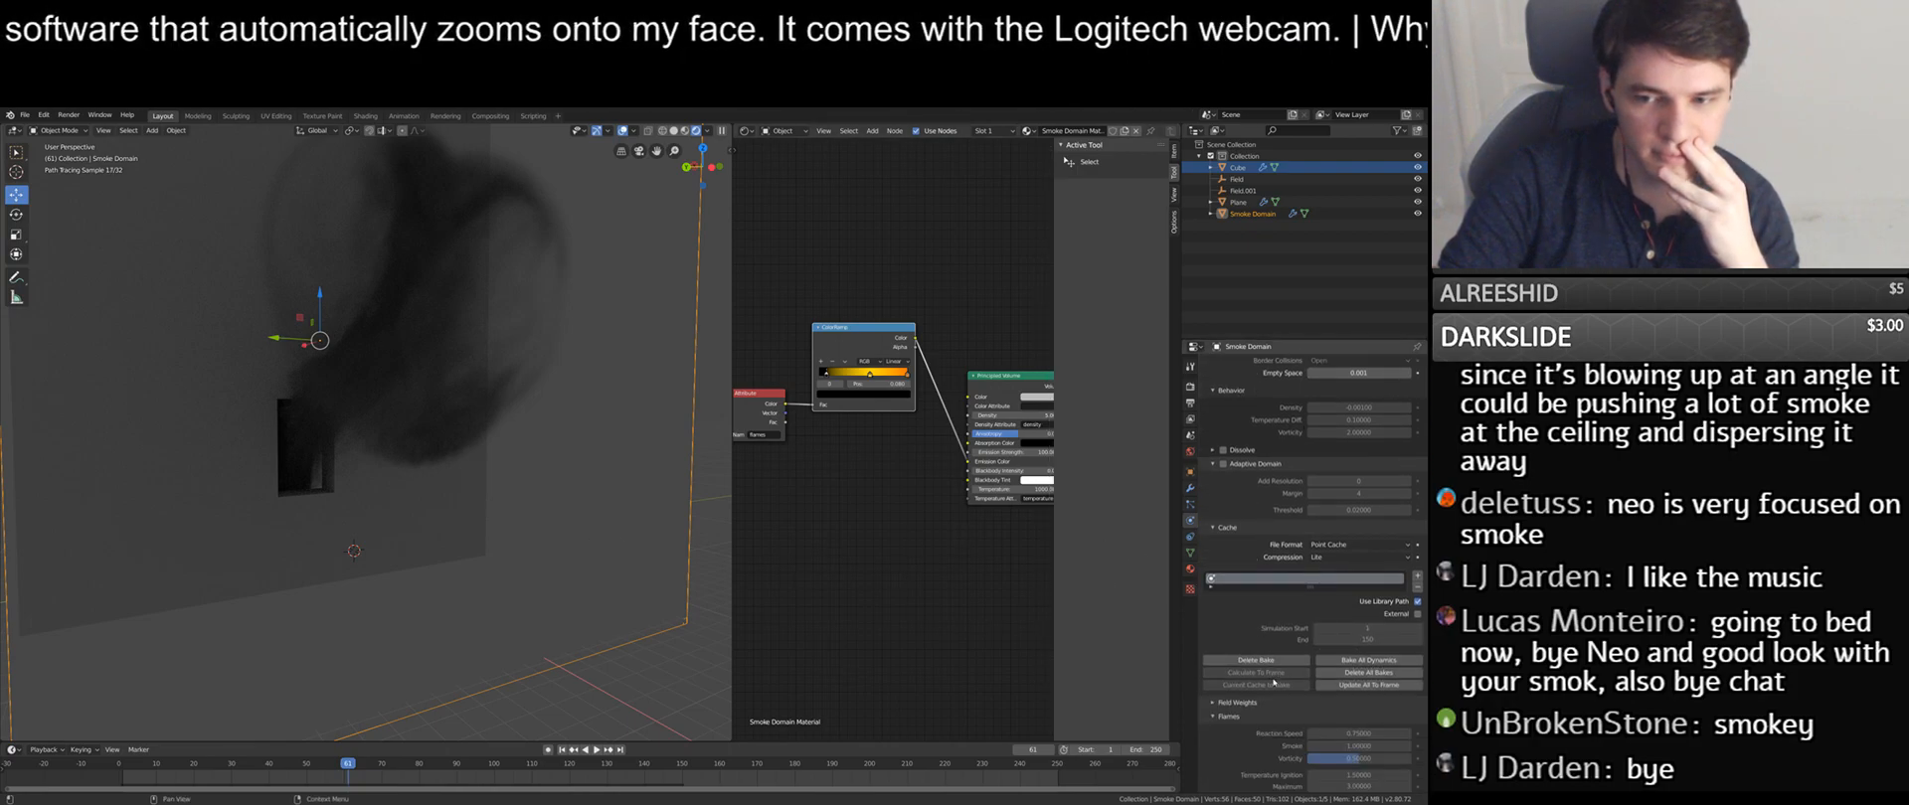
left_click(1190, 505)
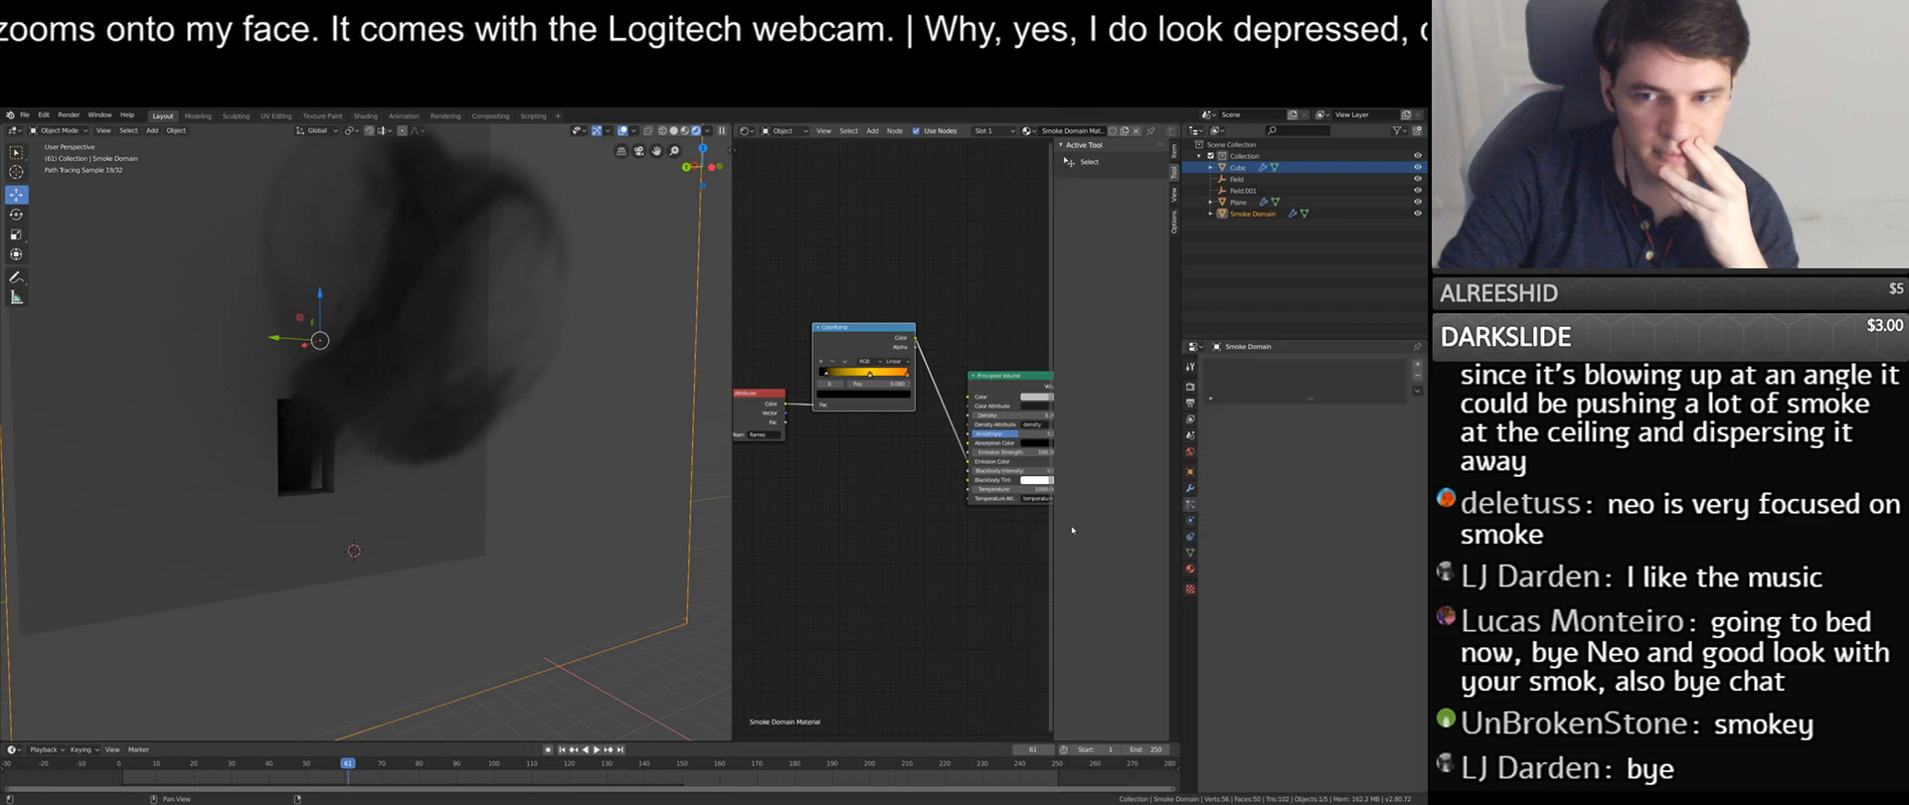
left_click(1237, 179)
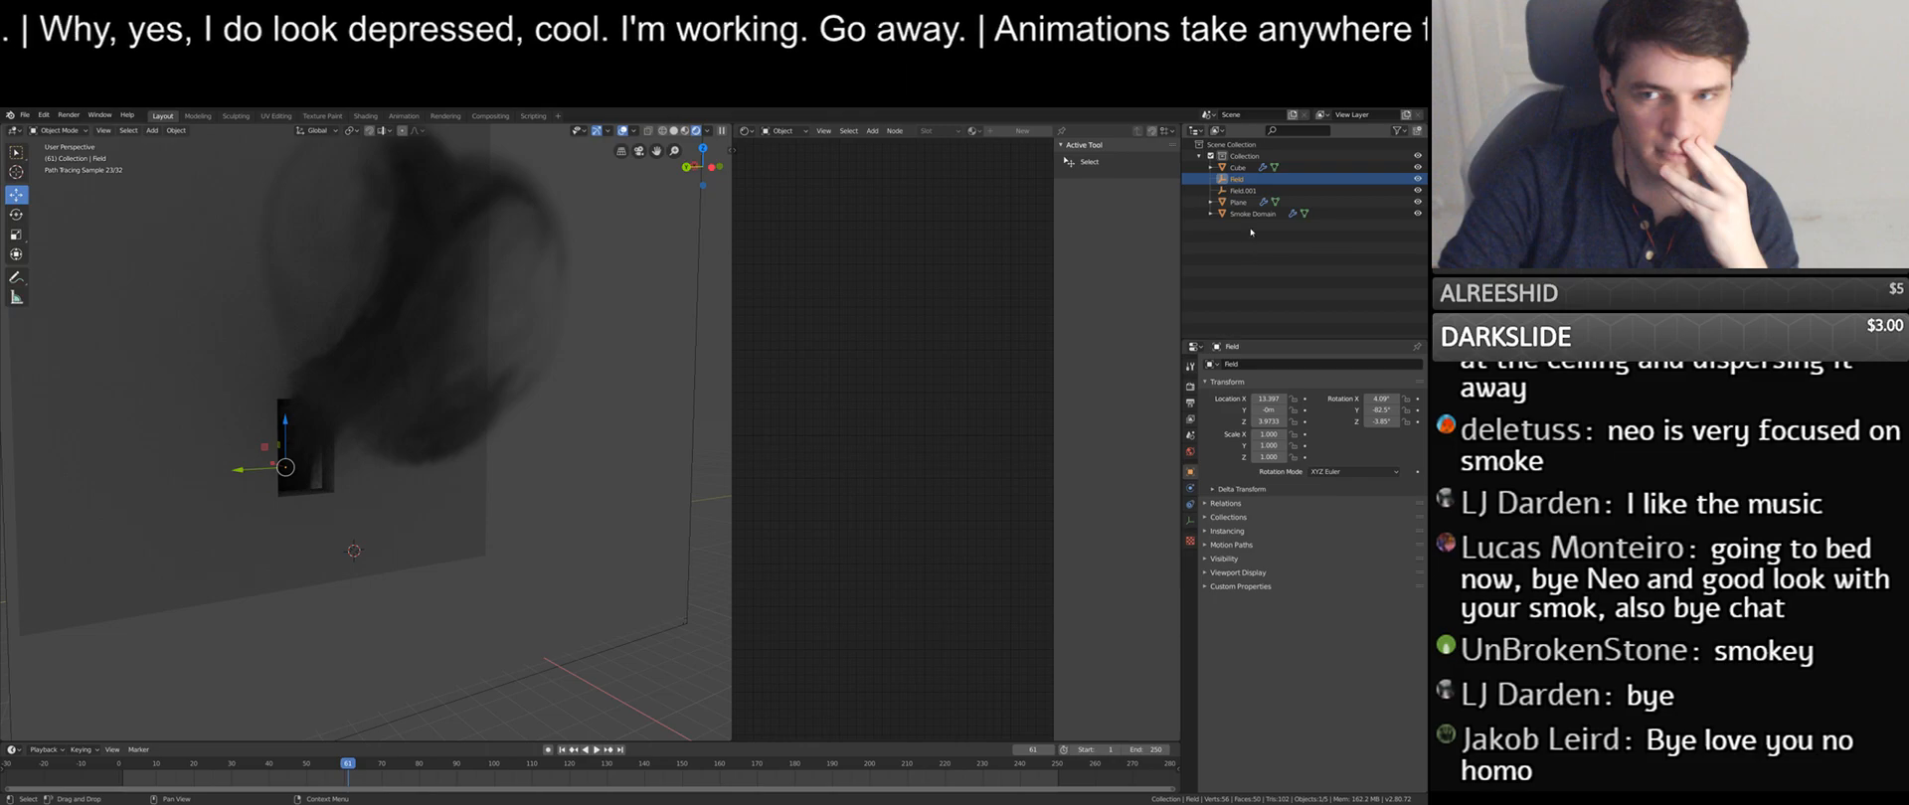
left_click(1238, 202)
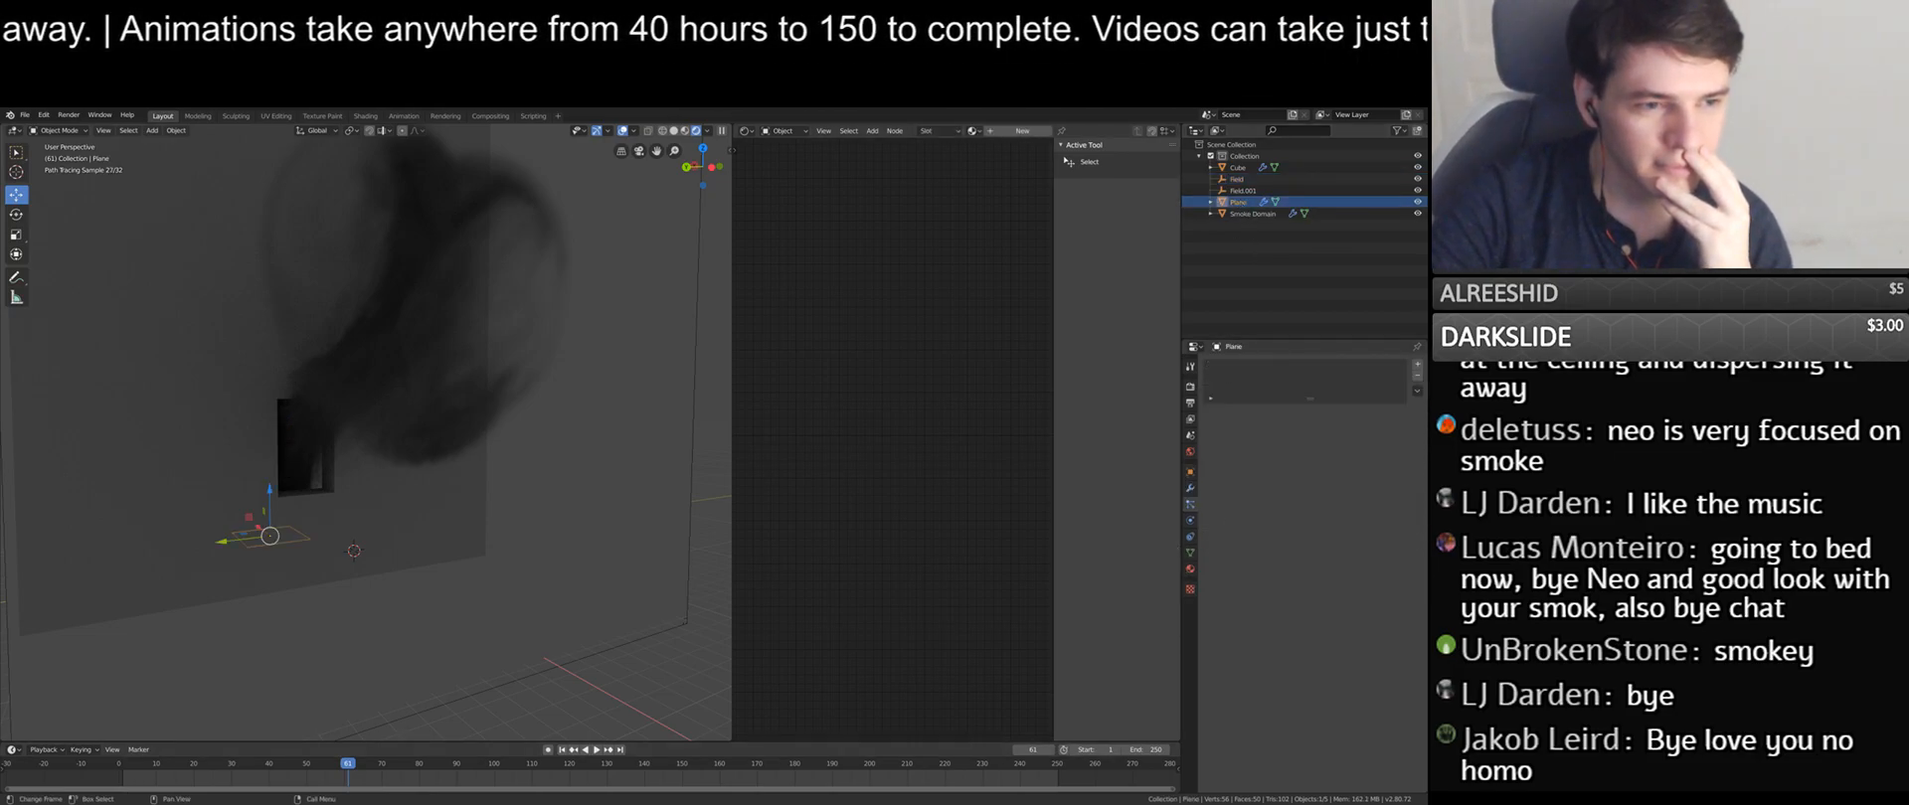
left_click(1191, 521)
left_click(1190, 536)
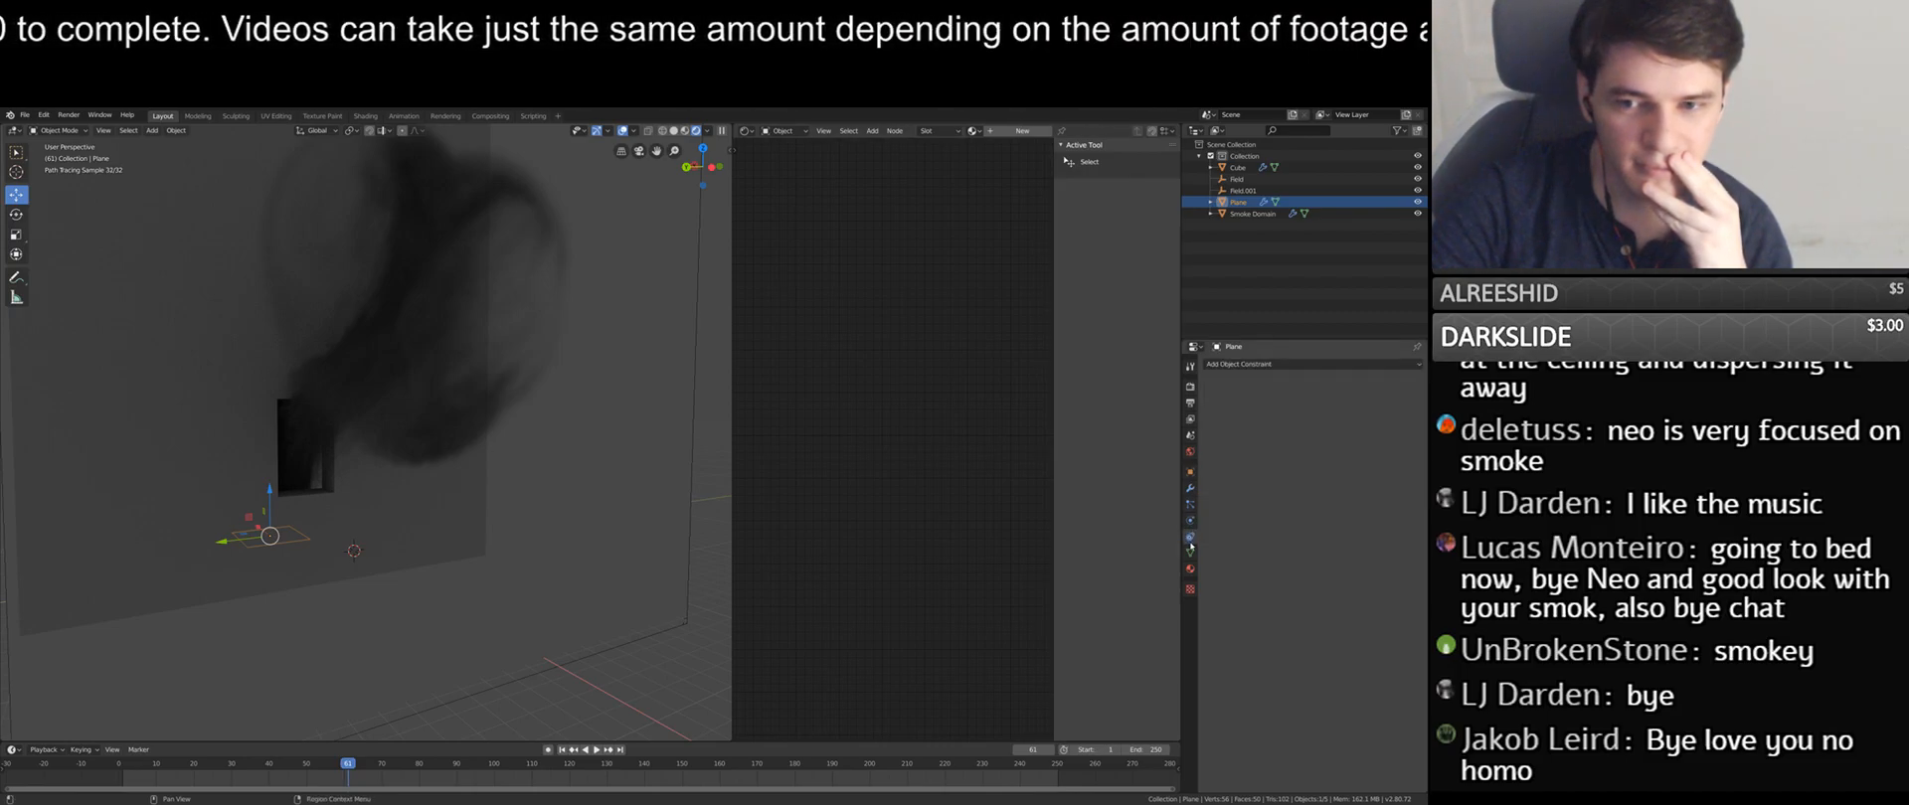
left_click(1190, 504)
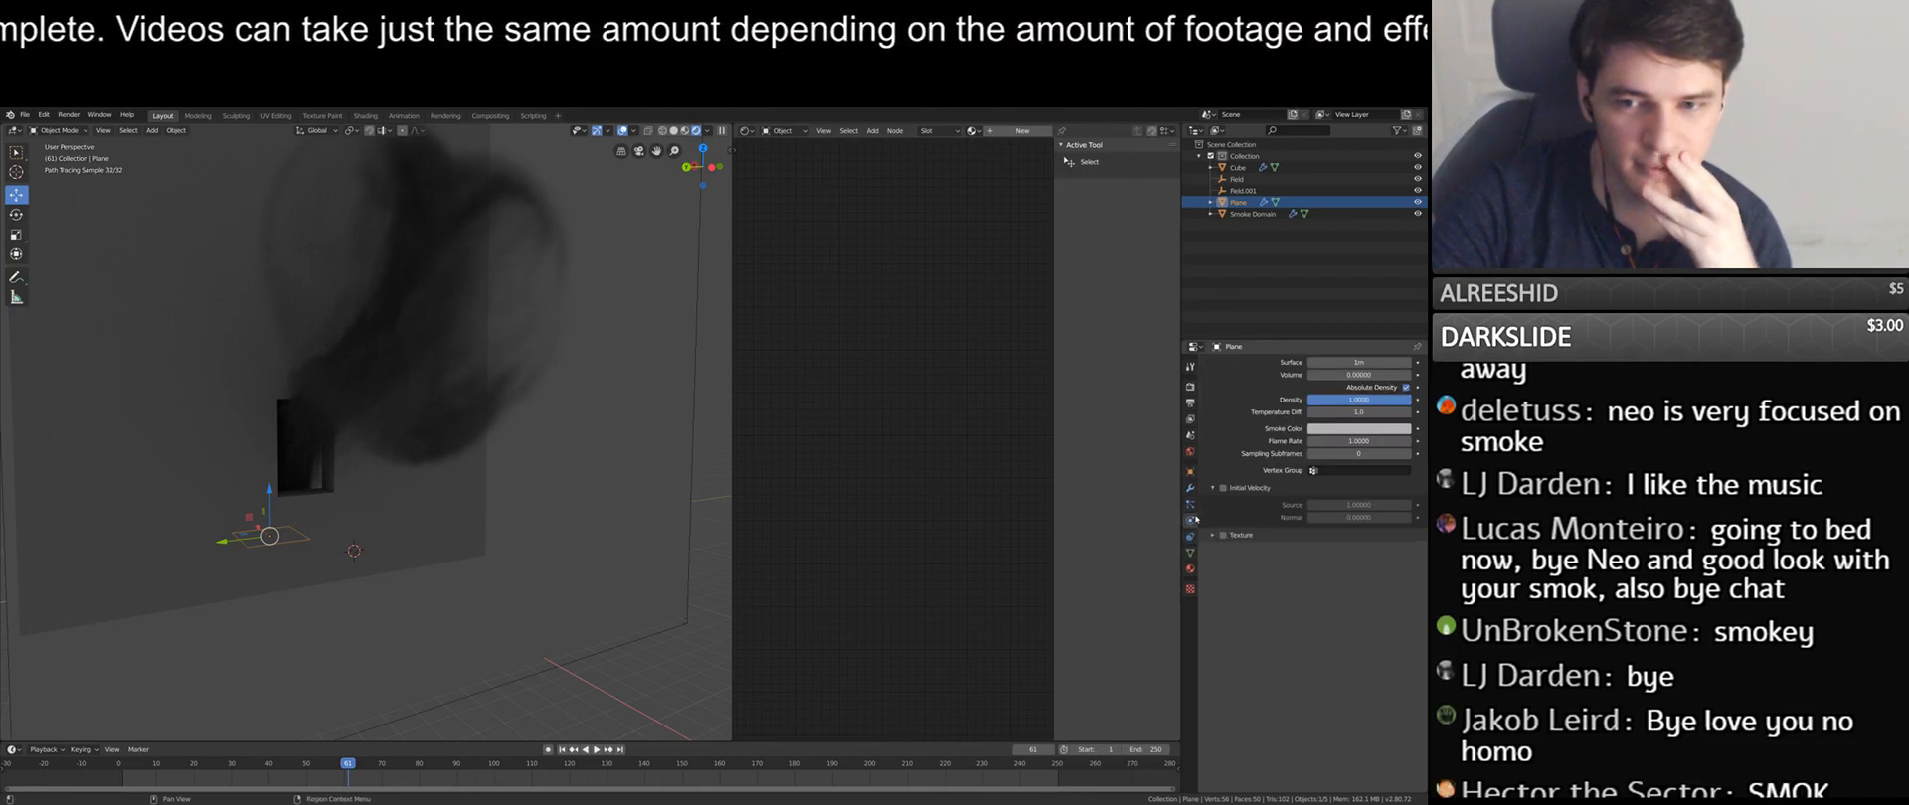
- Inspect the emitter plane from inside the room and reselect the Smoke Domain to show its physics settings
left_click(1238, 167)
middle_click_drag(435, 409, 574, 418)
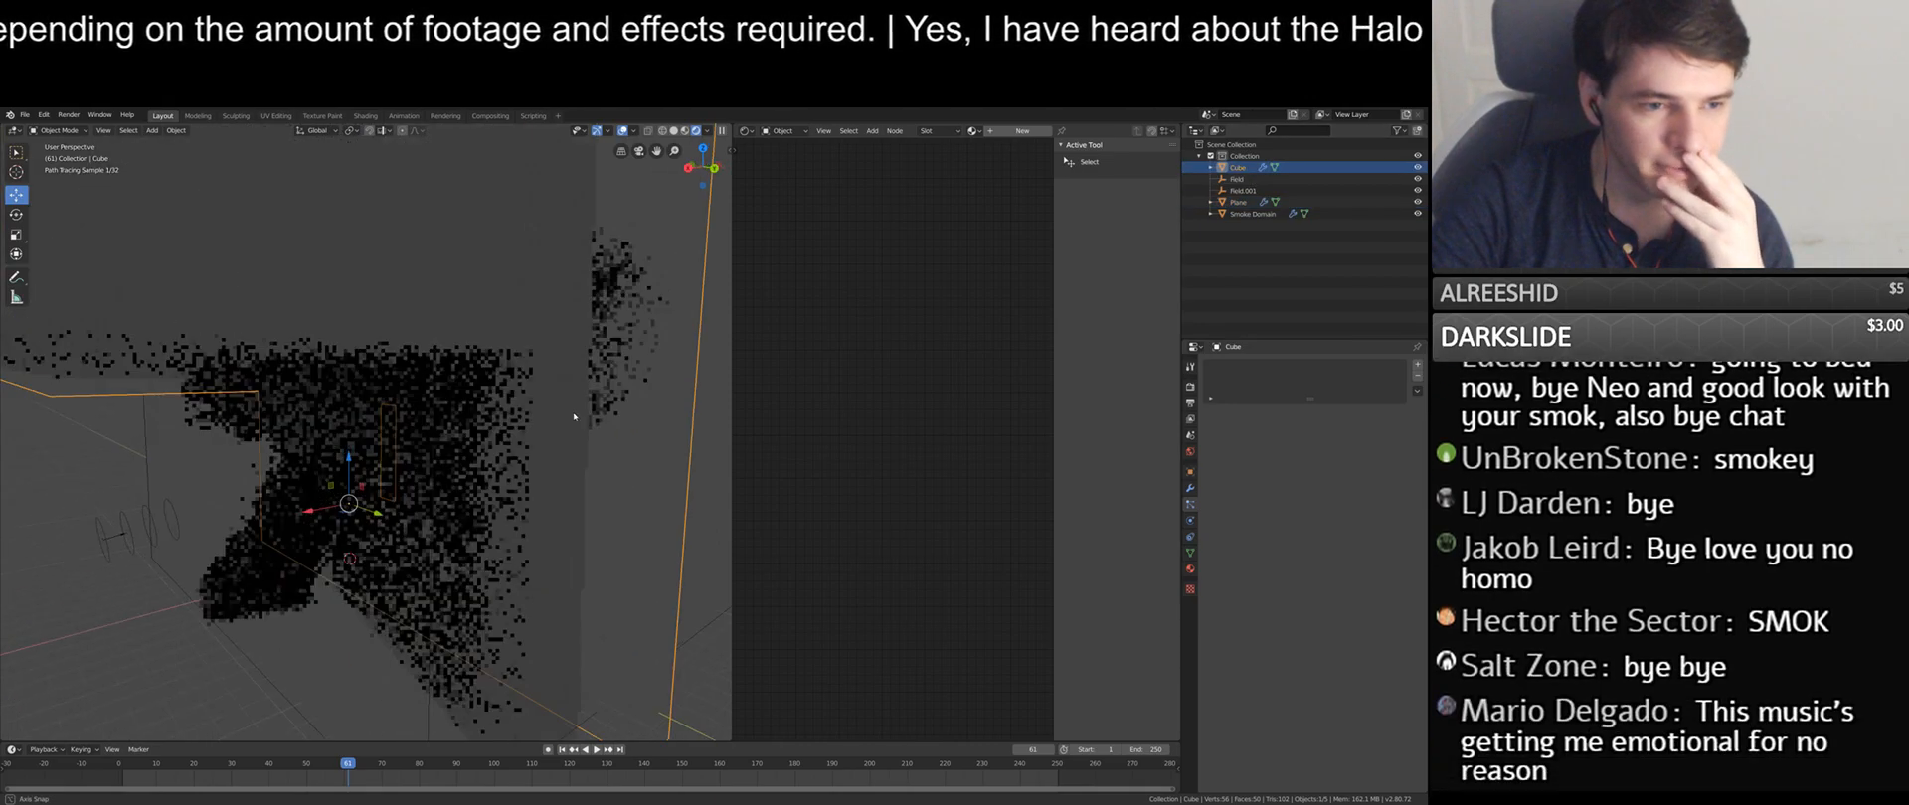
left_click(271, 629)
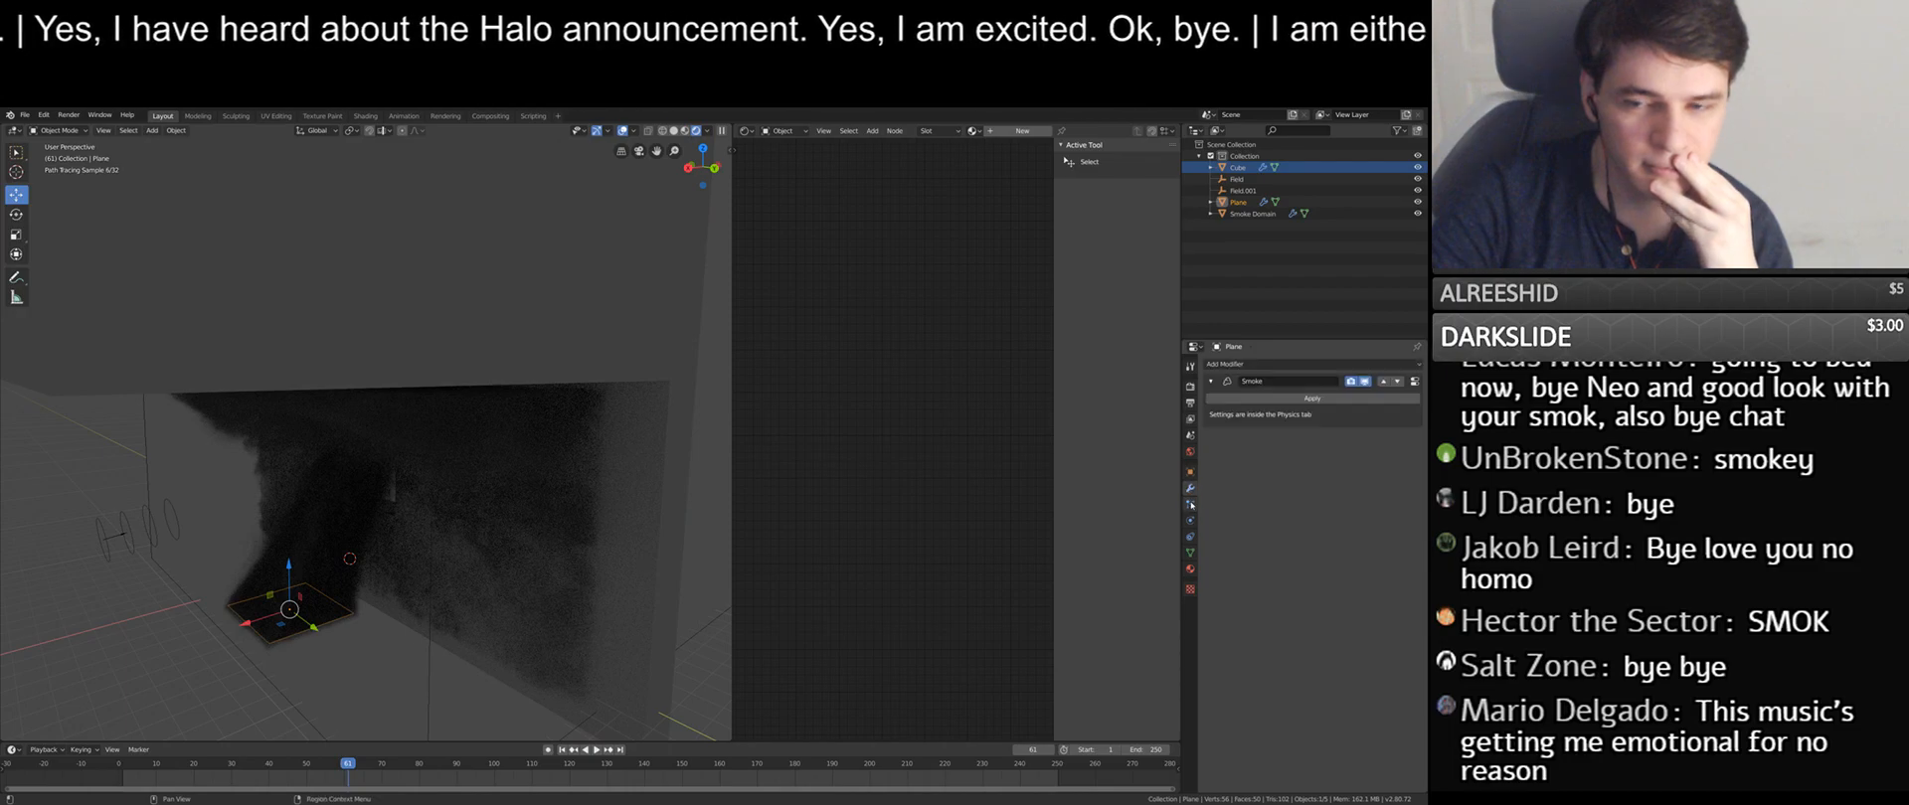
left_click(1190, 537)
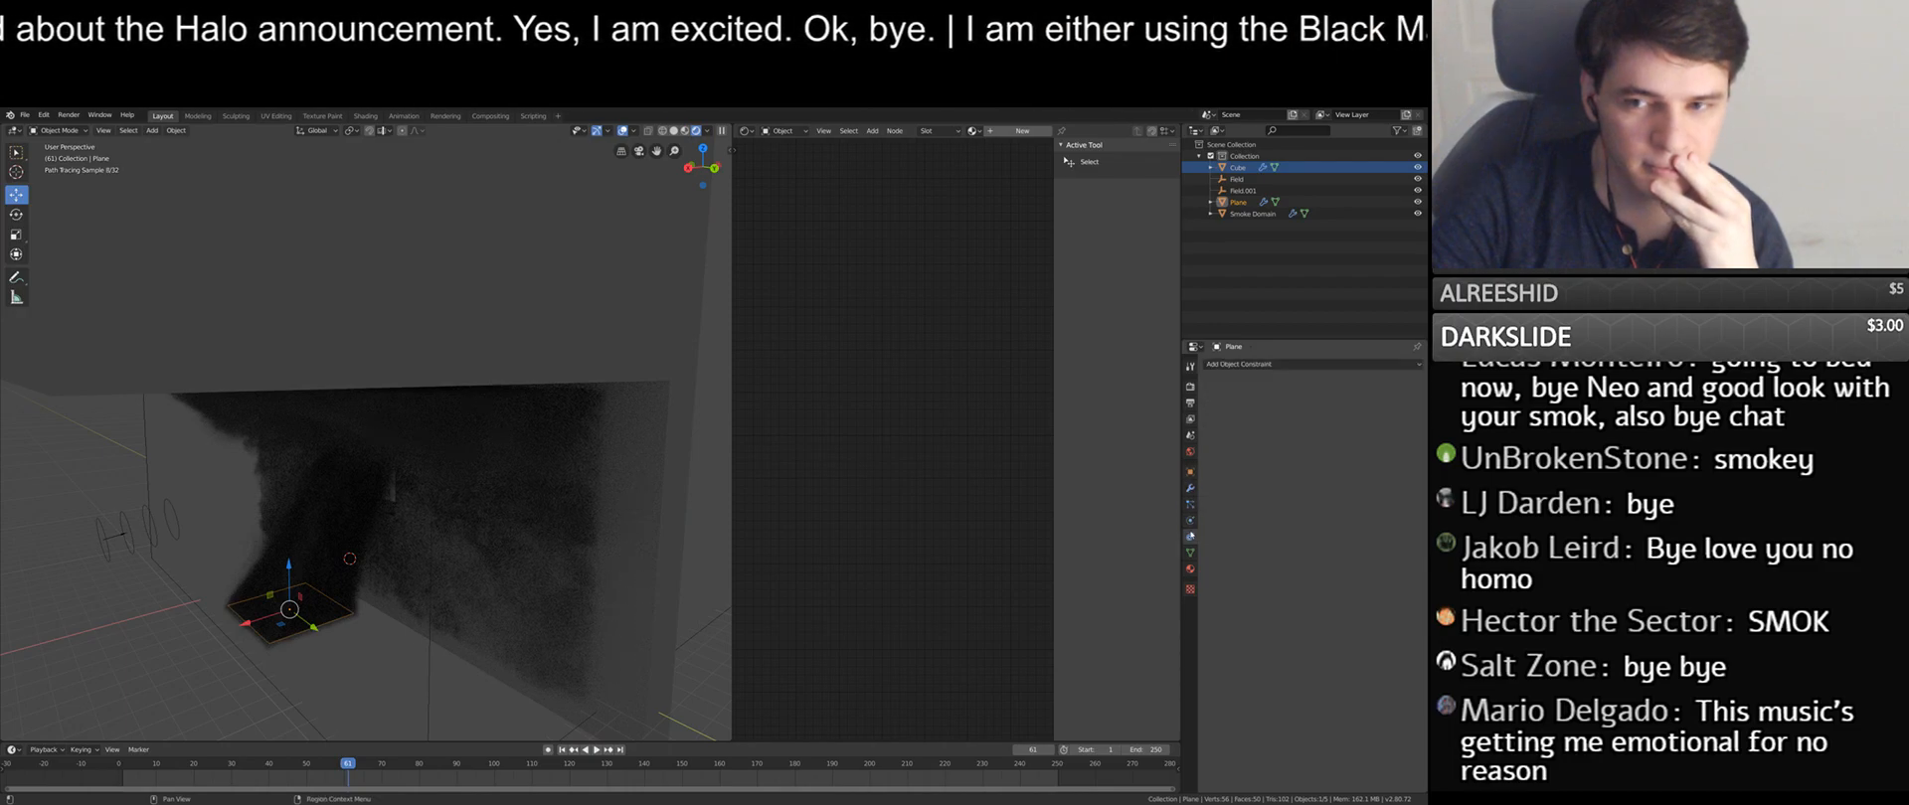
left_click(1190, 553)
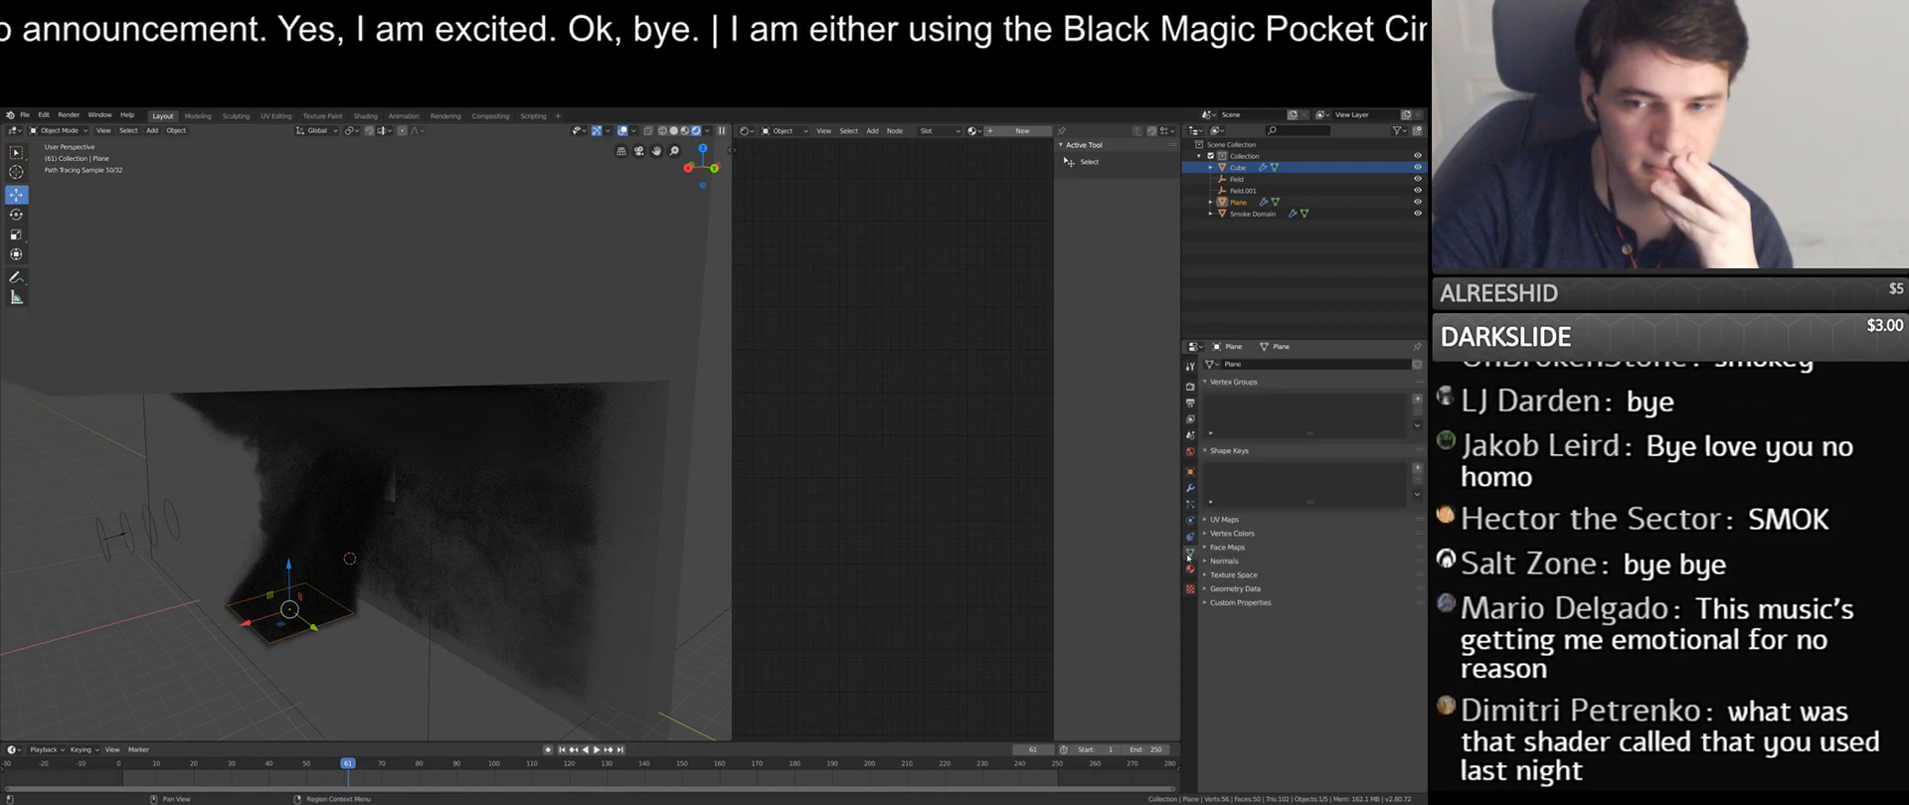
left_click(176, 604)
left_click(1190, 523)
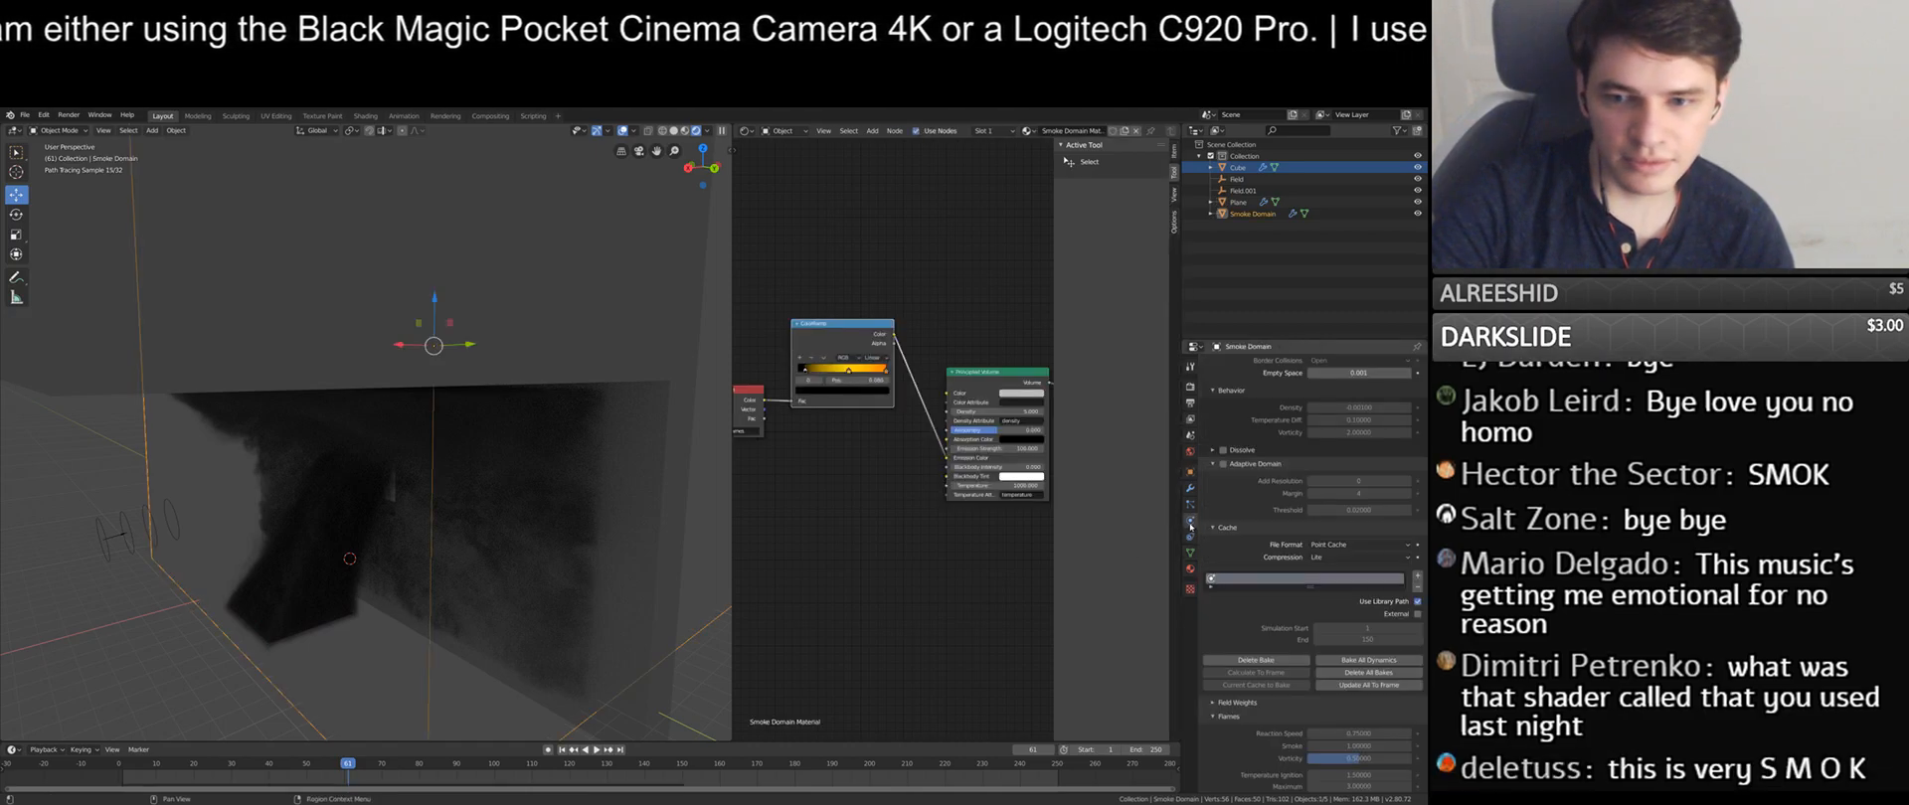
- Examine the Smoke Domain's cache, flame and high-resolution settings and the smoke outside the window
left_click(1191, 550)
left_click(1190, 521)
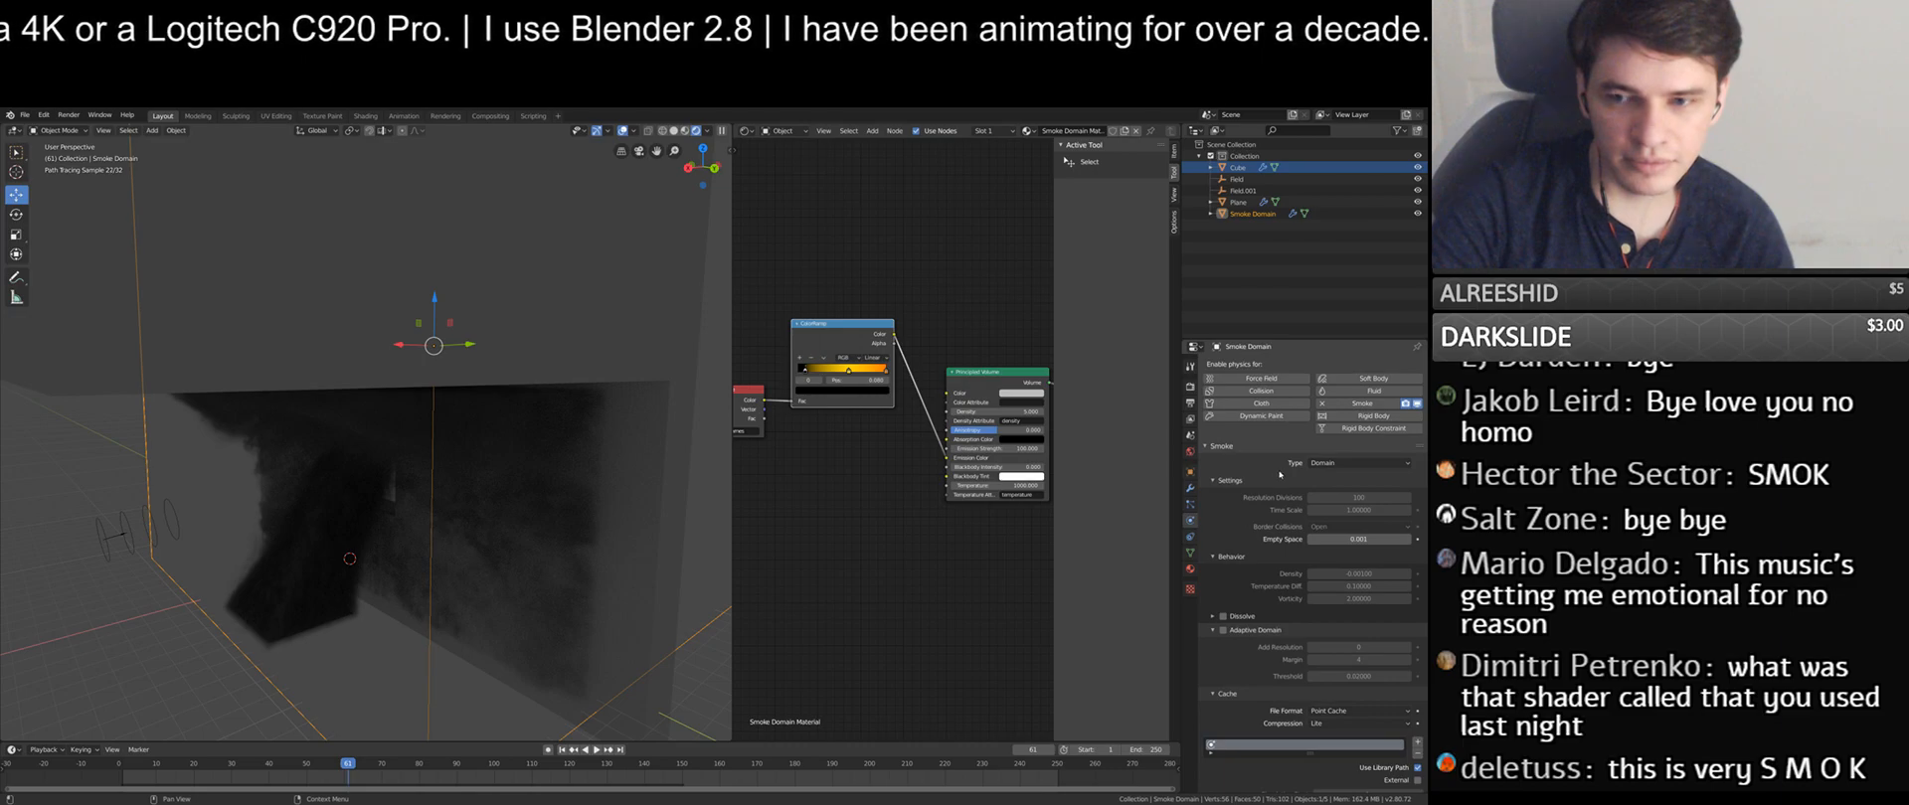
mouse_move(813, 511)
middle_mouse_down()
mouse_move(750, 508)
mouse_move(848, 507)
middle_mouse_up()
middle_click_drag(596, 511, 467, 527)
scroll(1249, 652, "down", 3)
scroll(1250, 652, "down", 5)
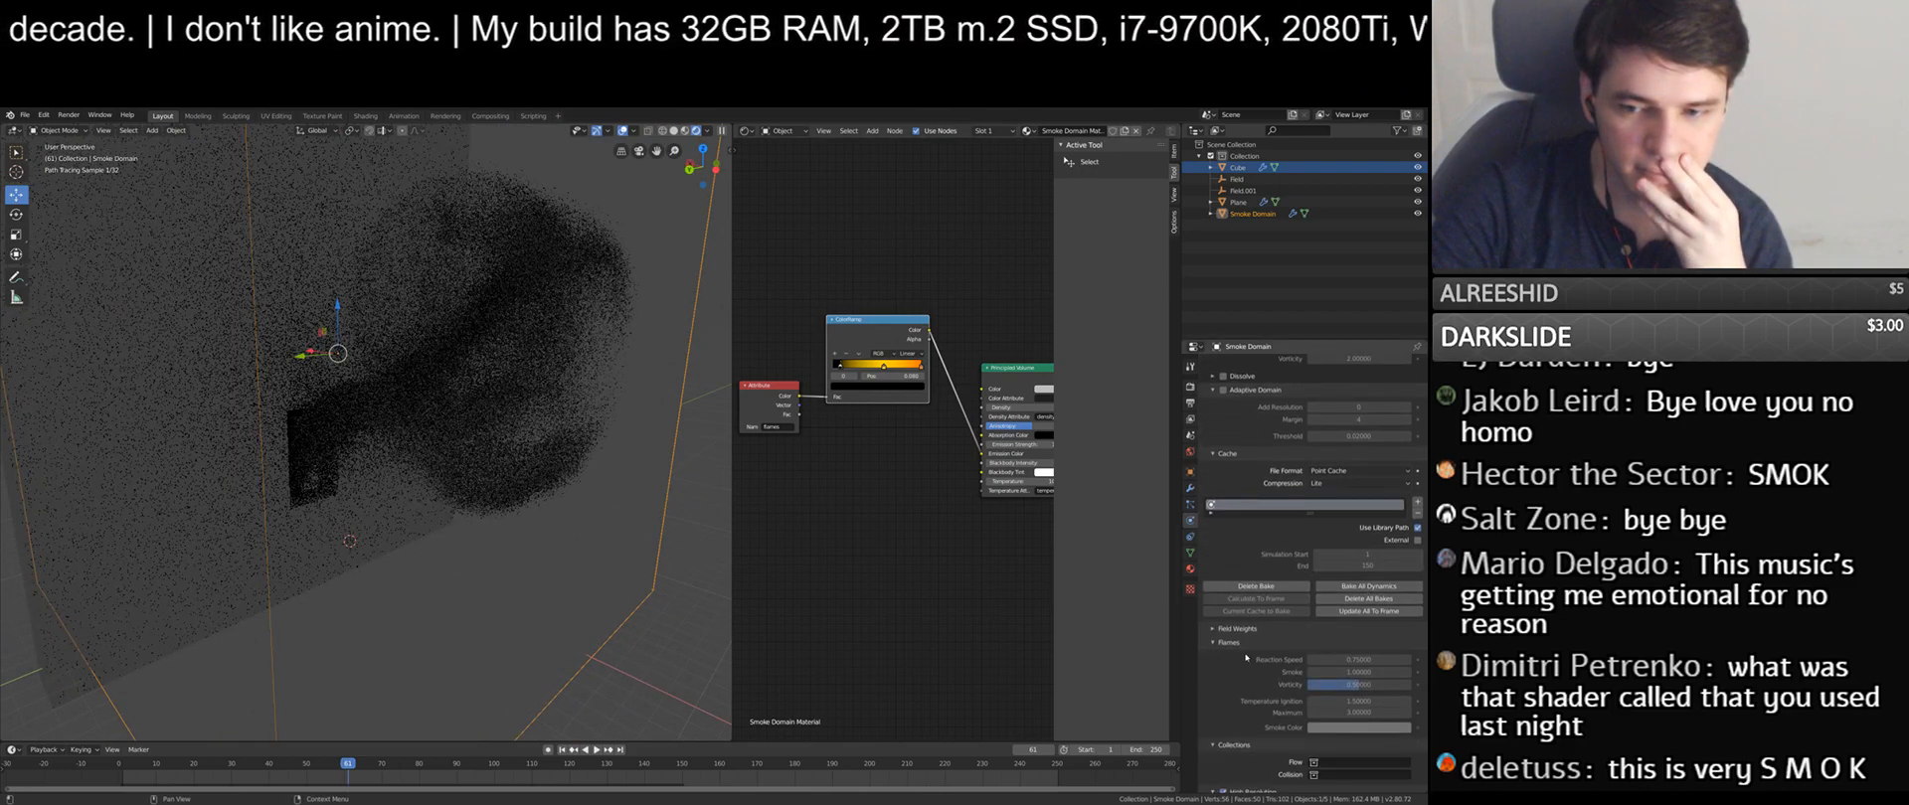
left_click(1233, 546)
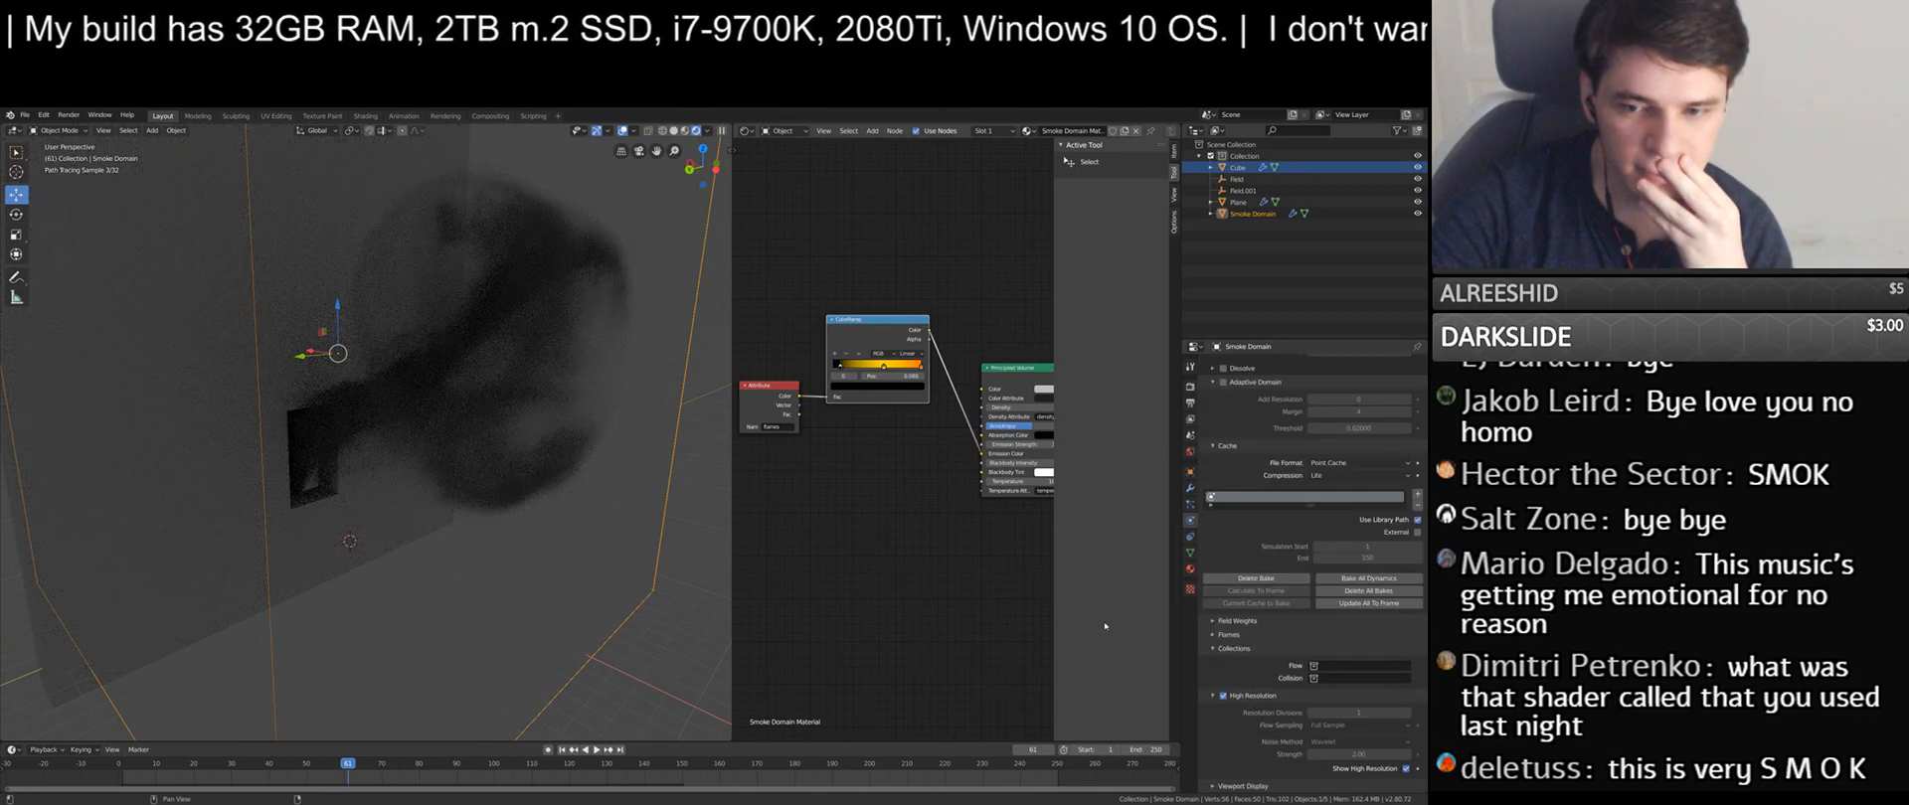
- Save the file, consult the smoke material nodes in the recent file Explosions.blend, and return to Testing out smoke.blend
middle_click_drag(887, 434, 890, 492)
key("ctrl+s")
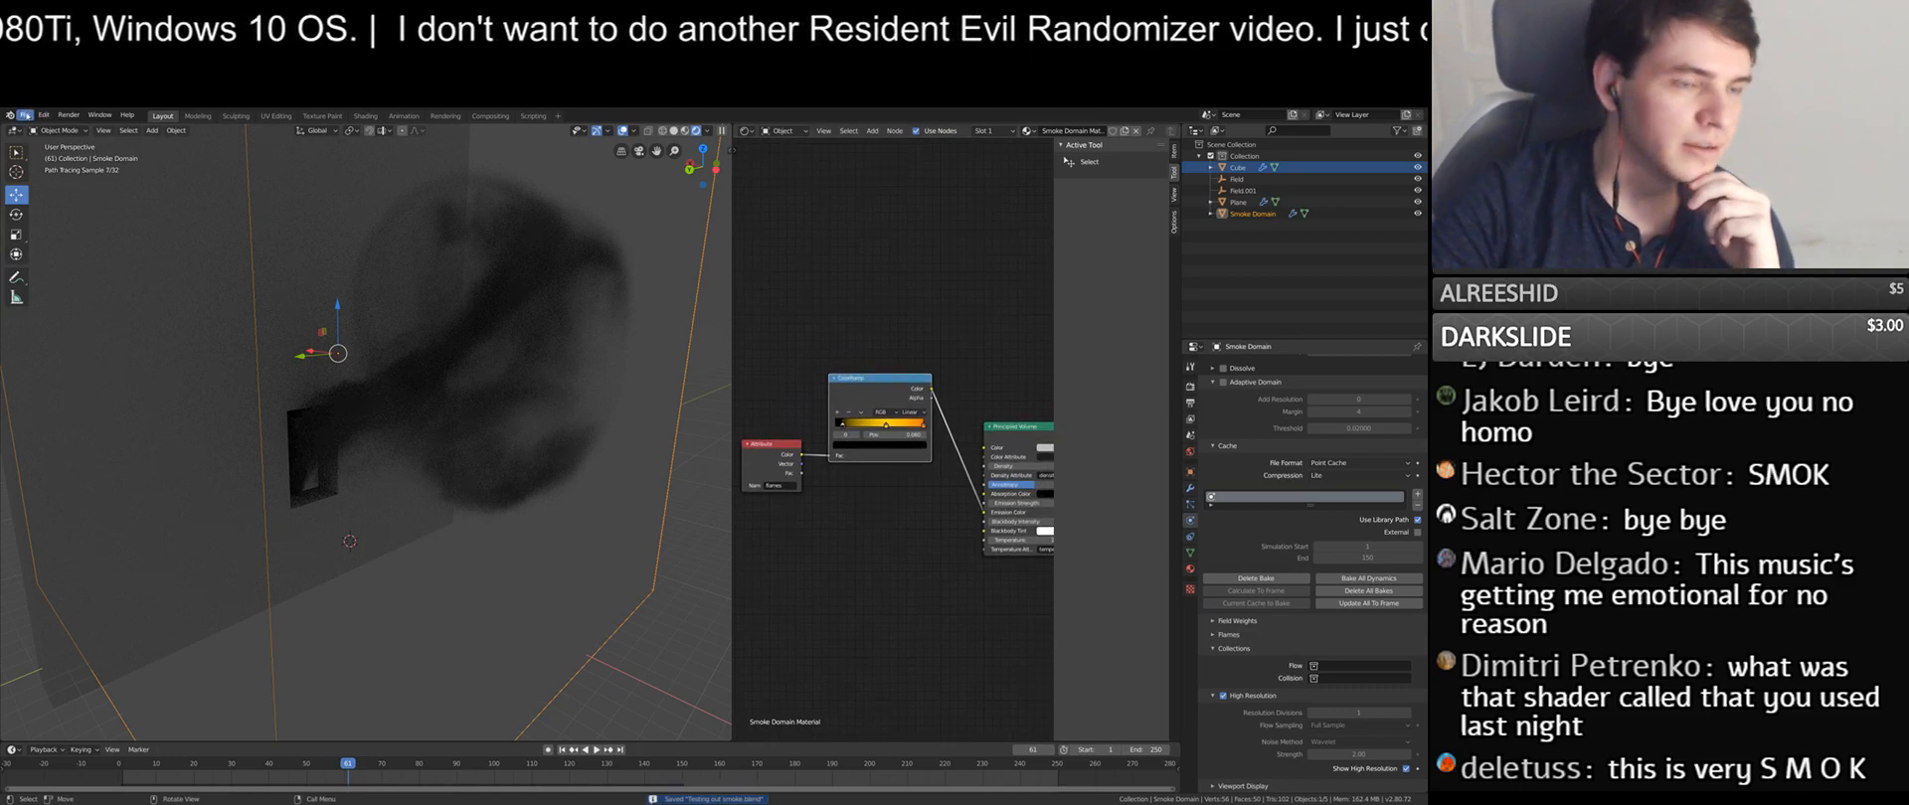
left_click(26, 115)
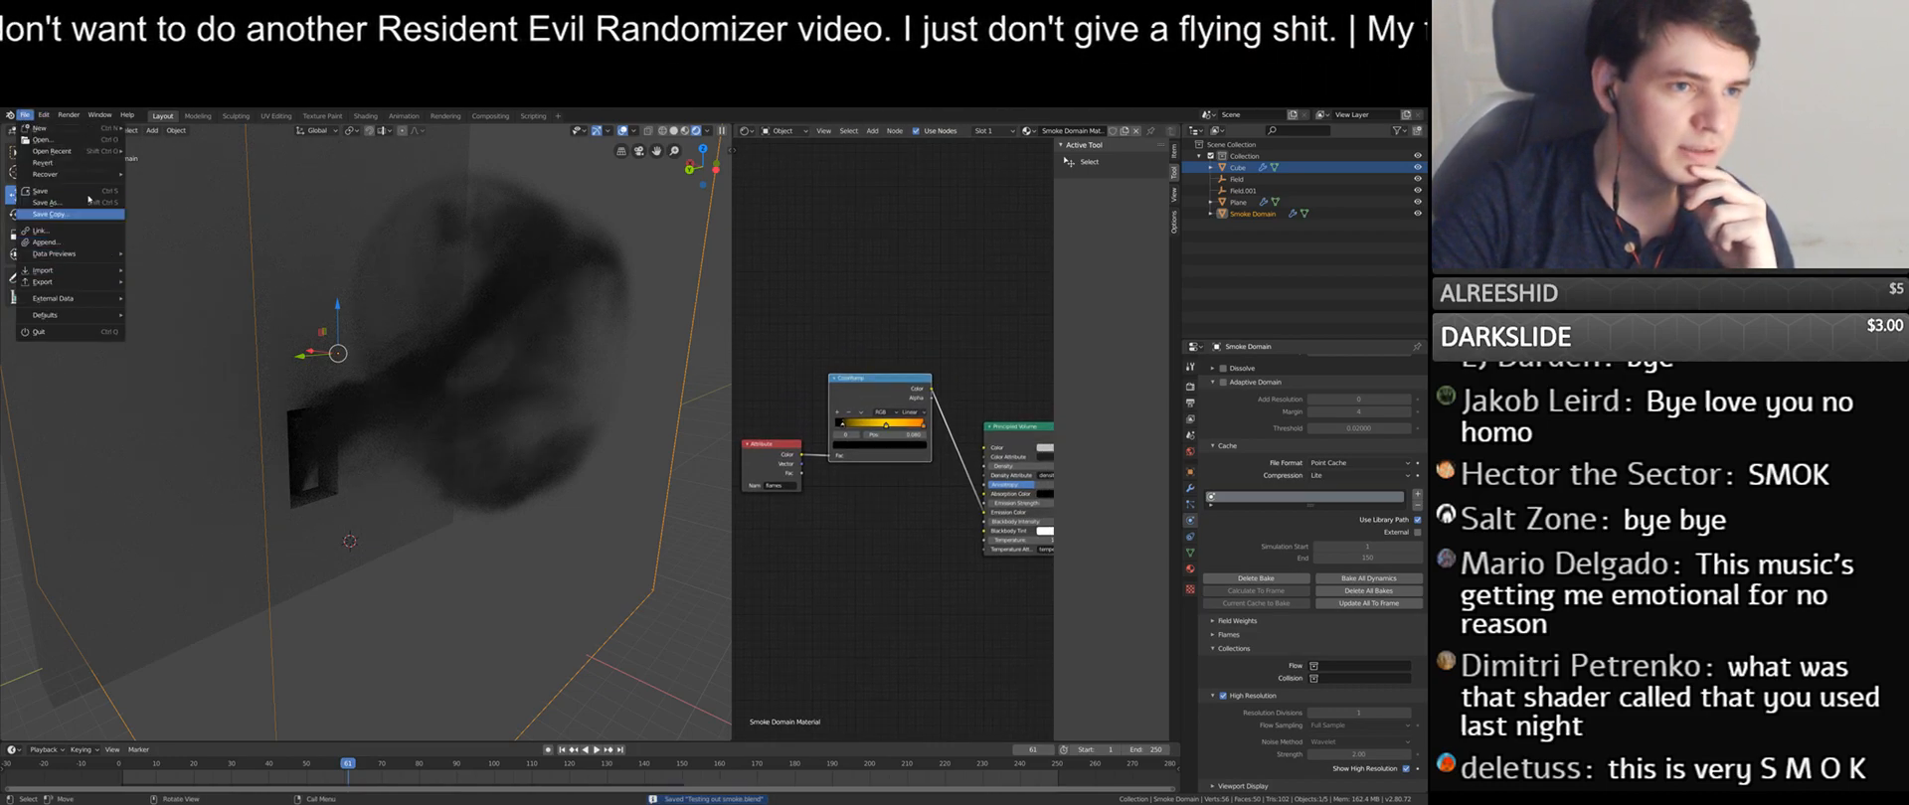
mouse_move(55, 151)
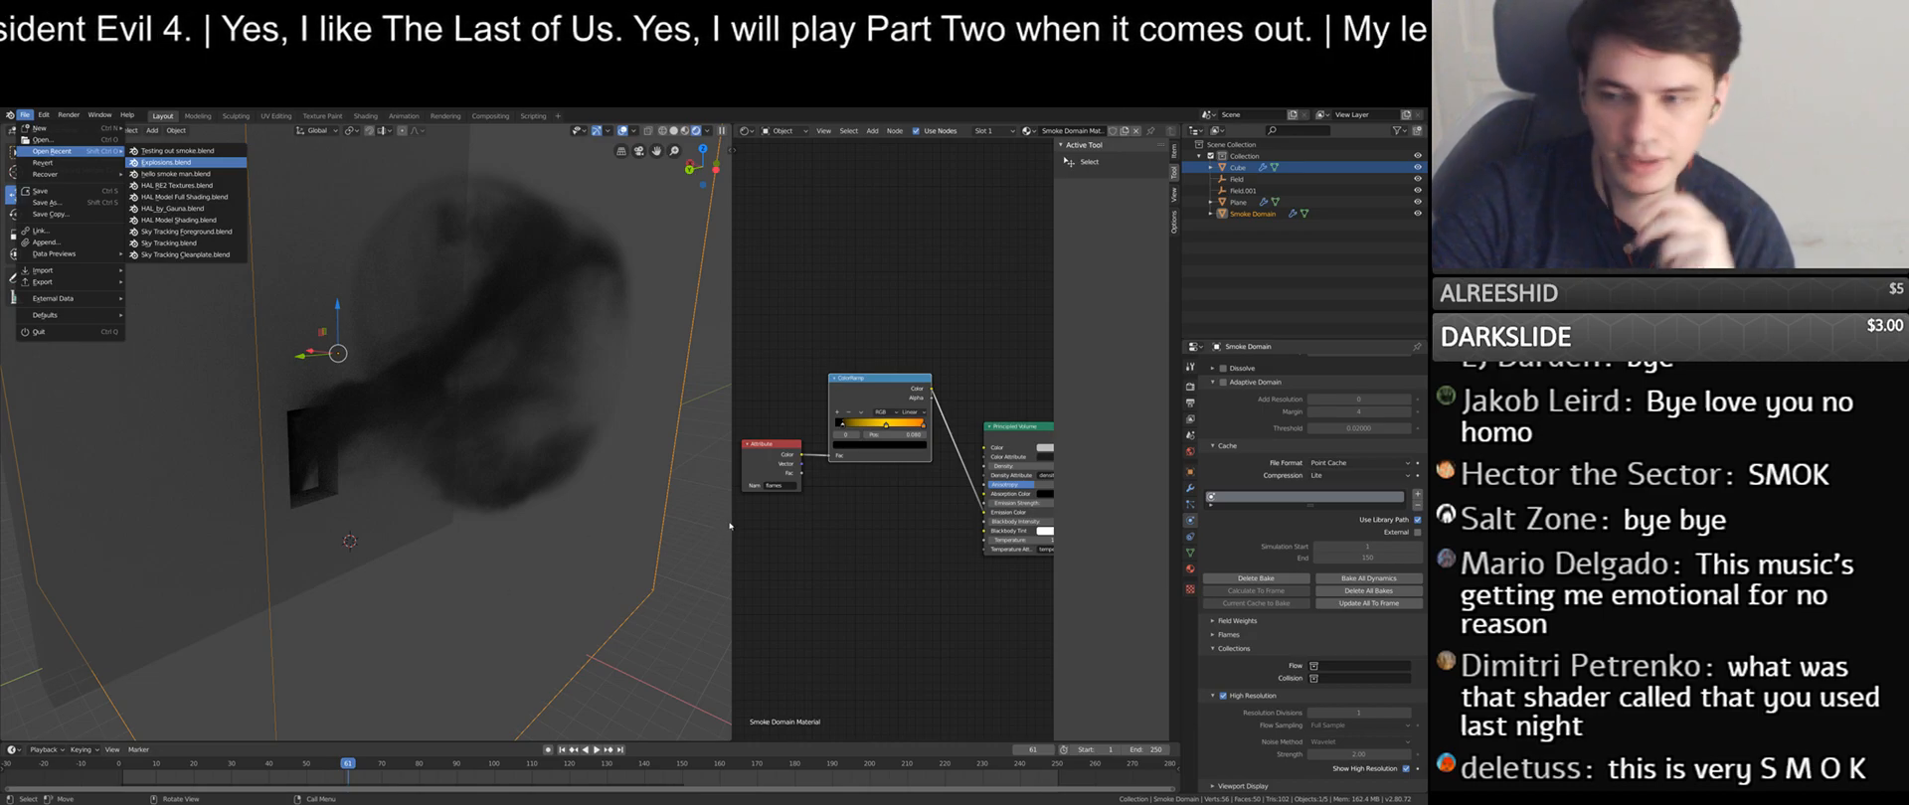
left_click(164, 162)
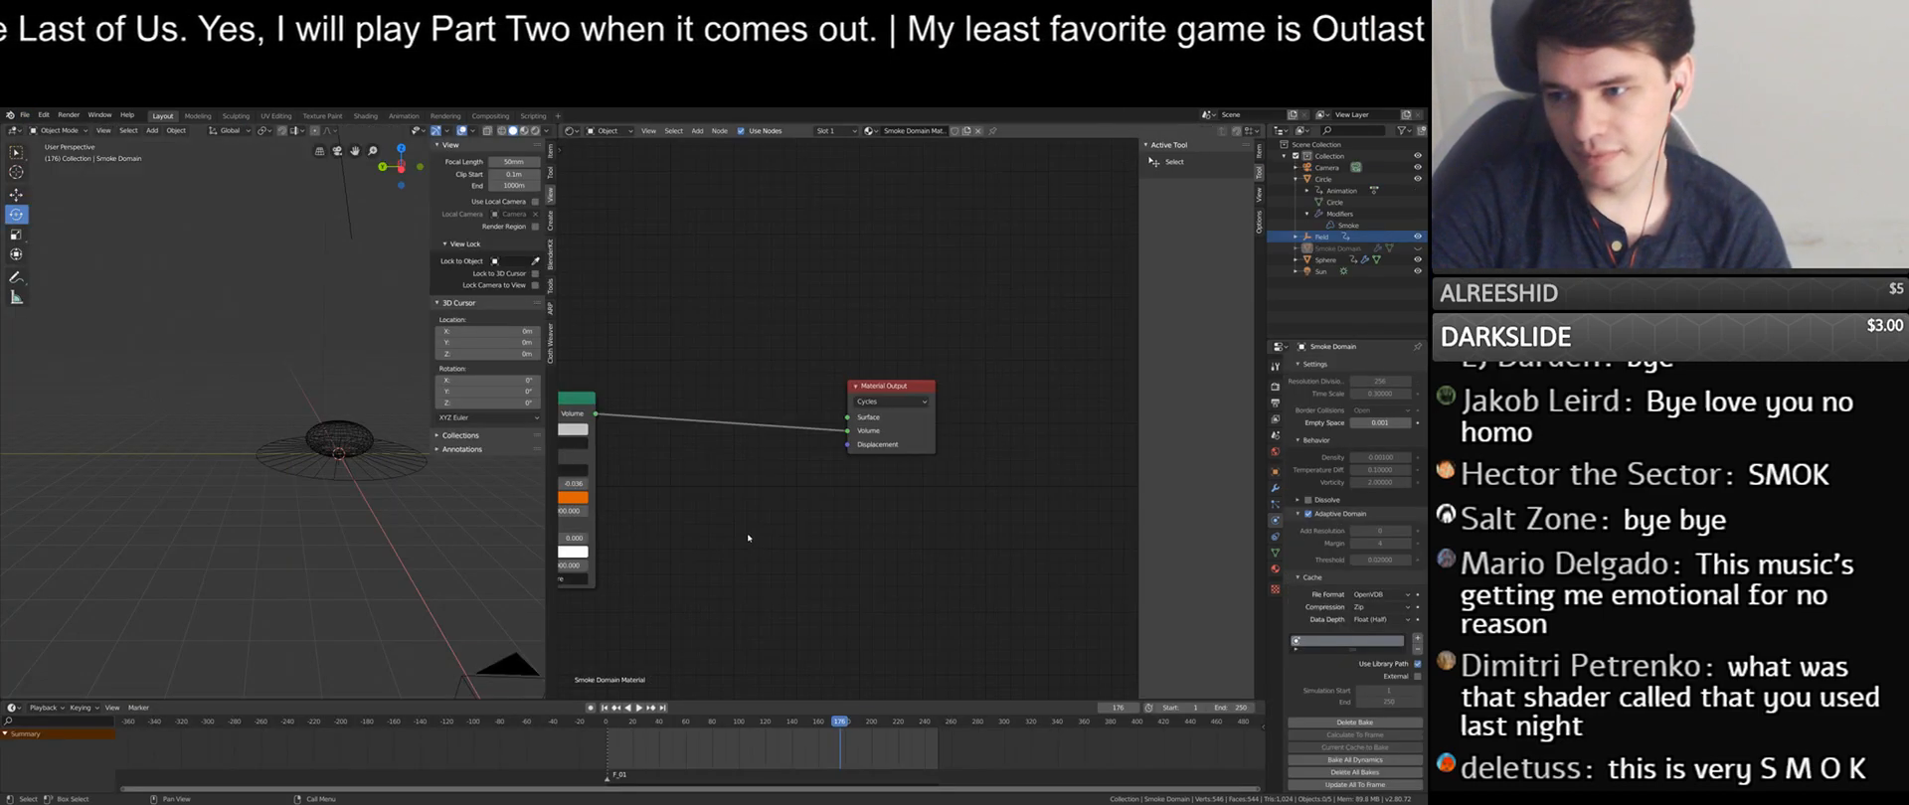
scroll(910, 477, "up", 3)
middle_click_drag(911, 478, 951, 439)
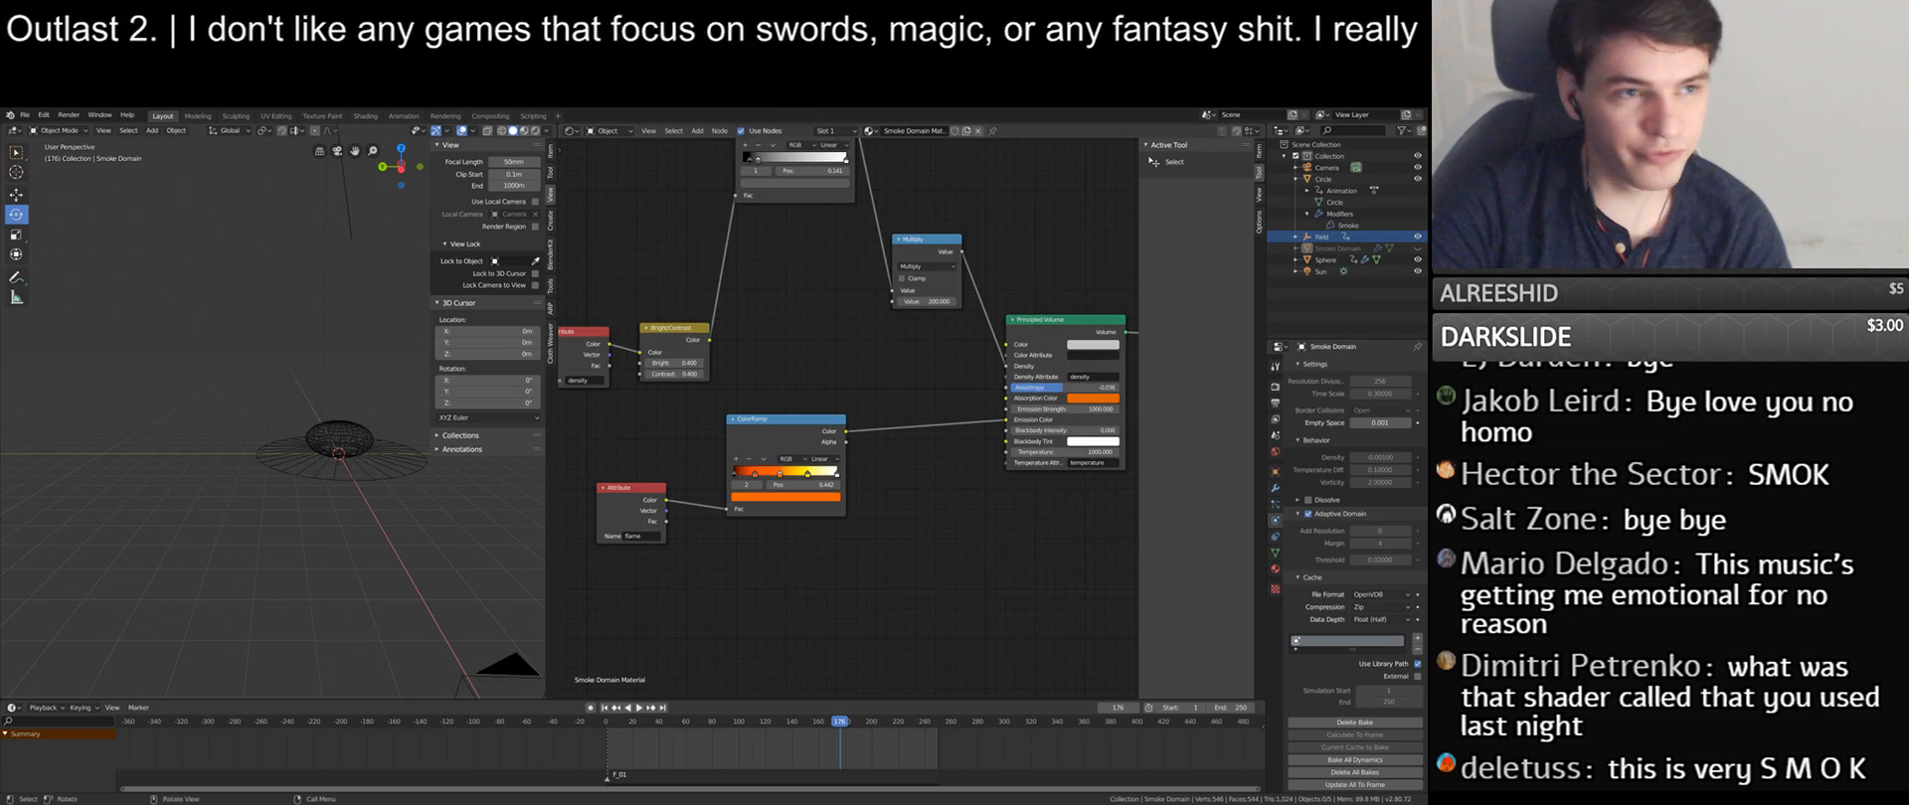
left_click(30, 116)
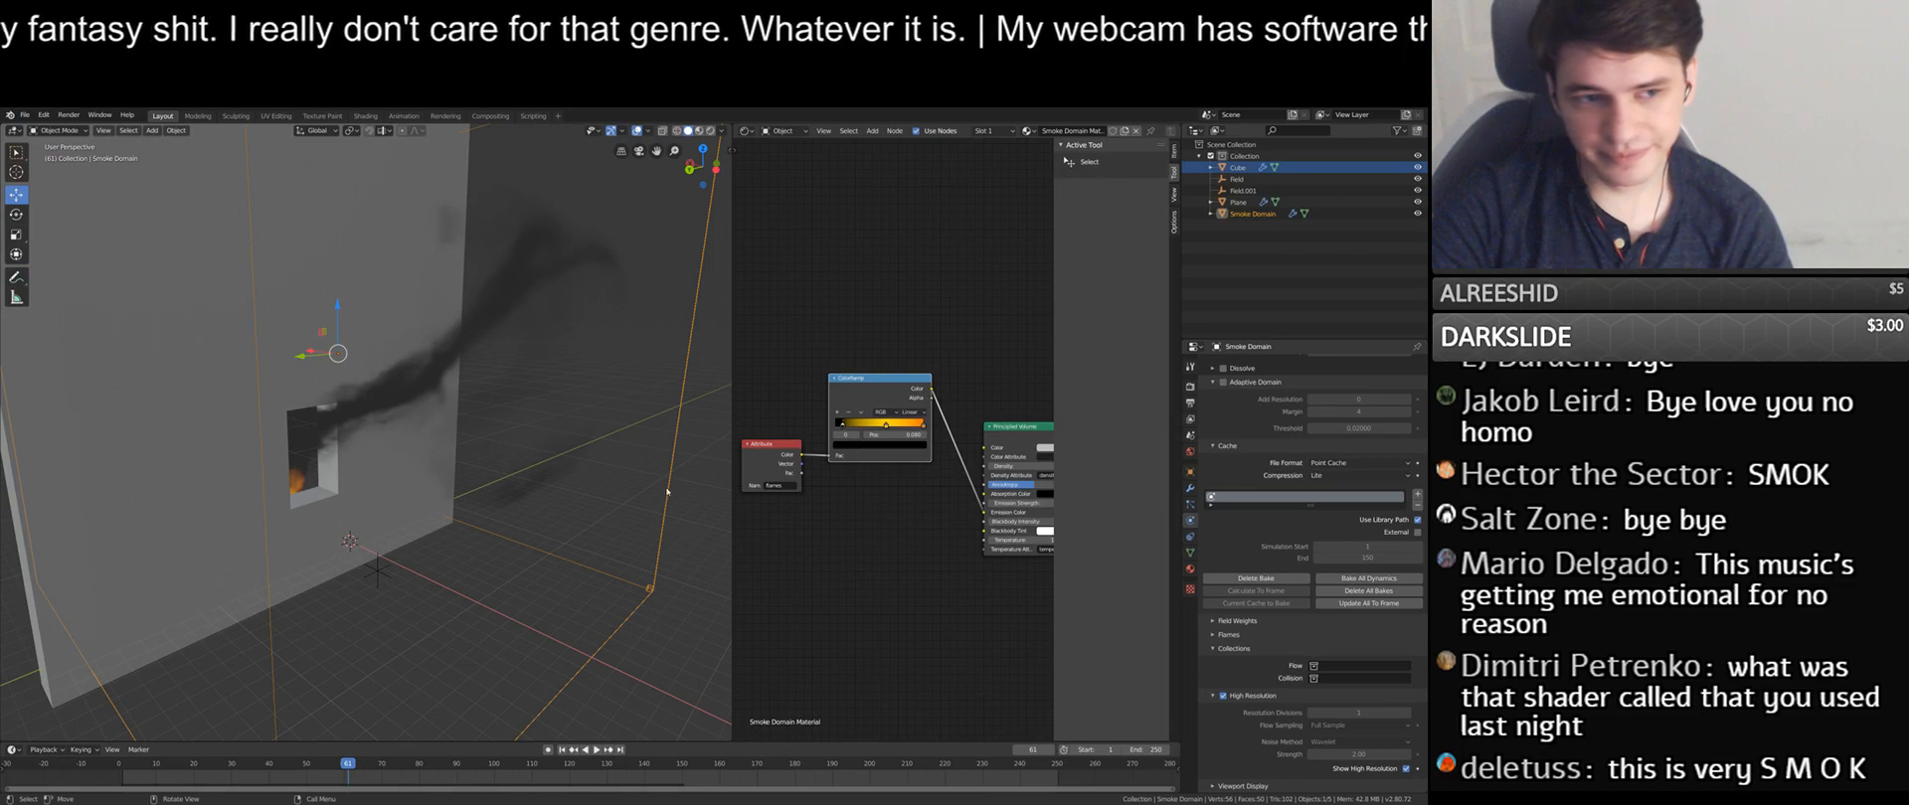
- Correct the Attribute node's name to flame and switch the viewport to rendered shading
middle_click_drag(796, 493, 896, 495)
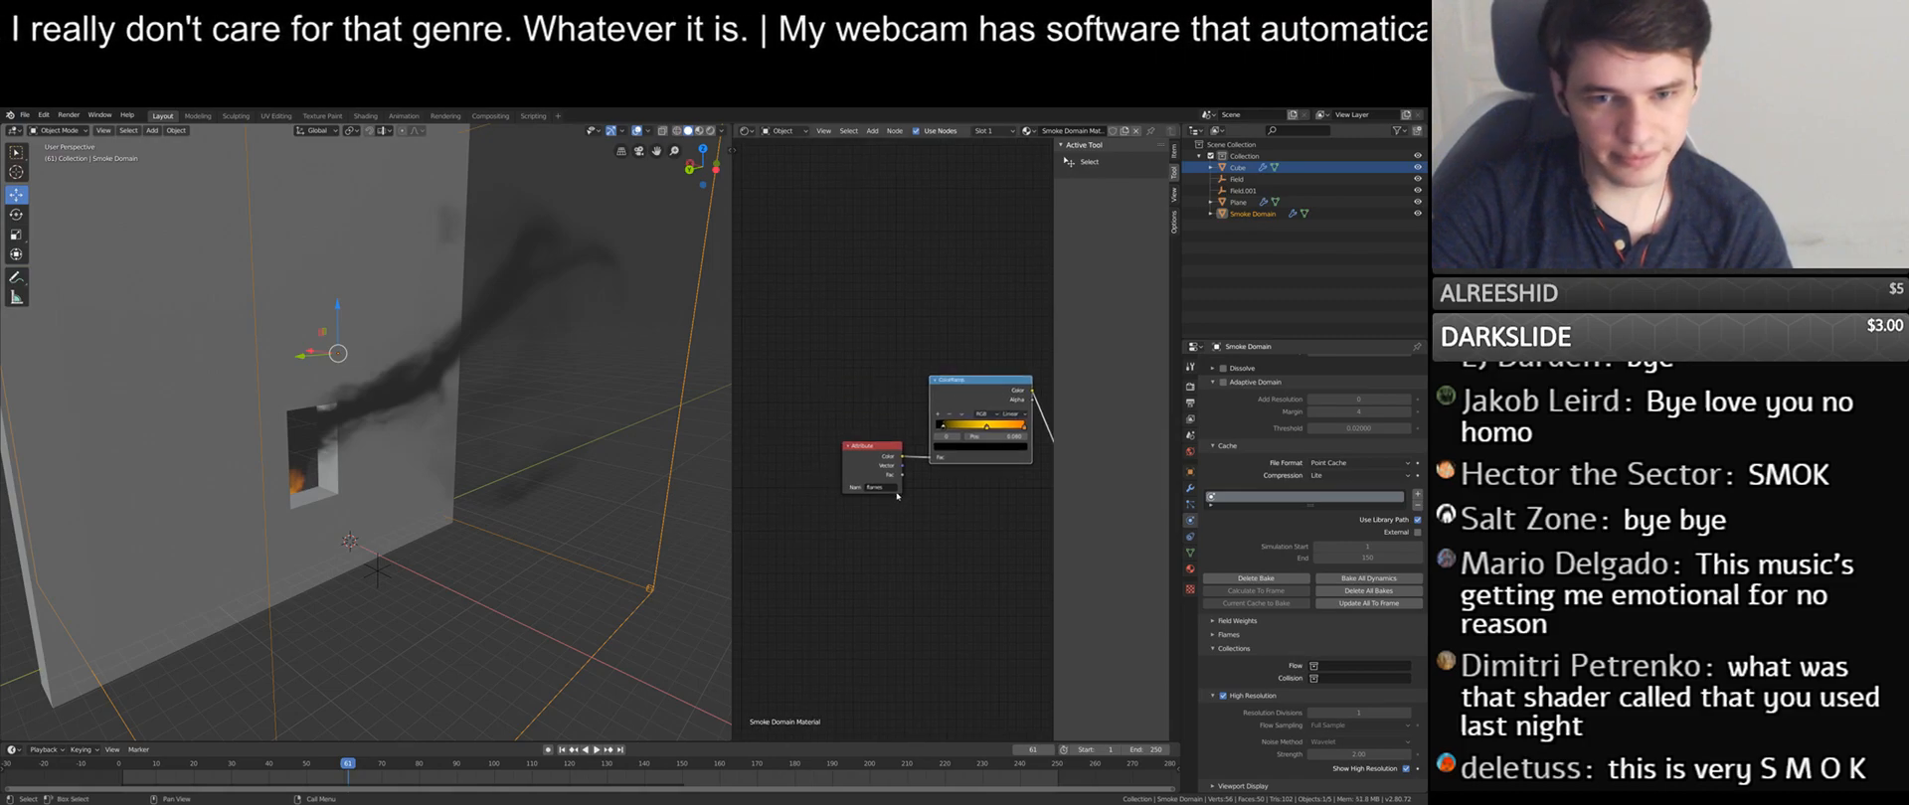
key("BackSpace")
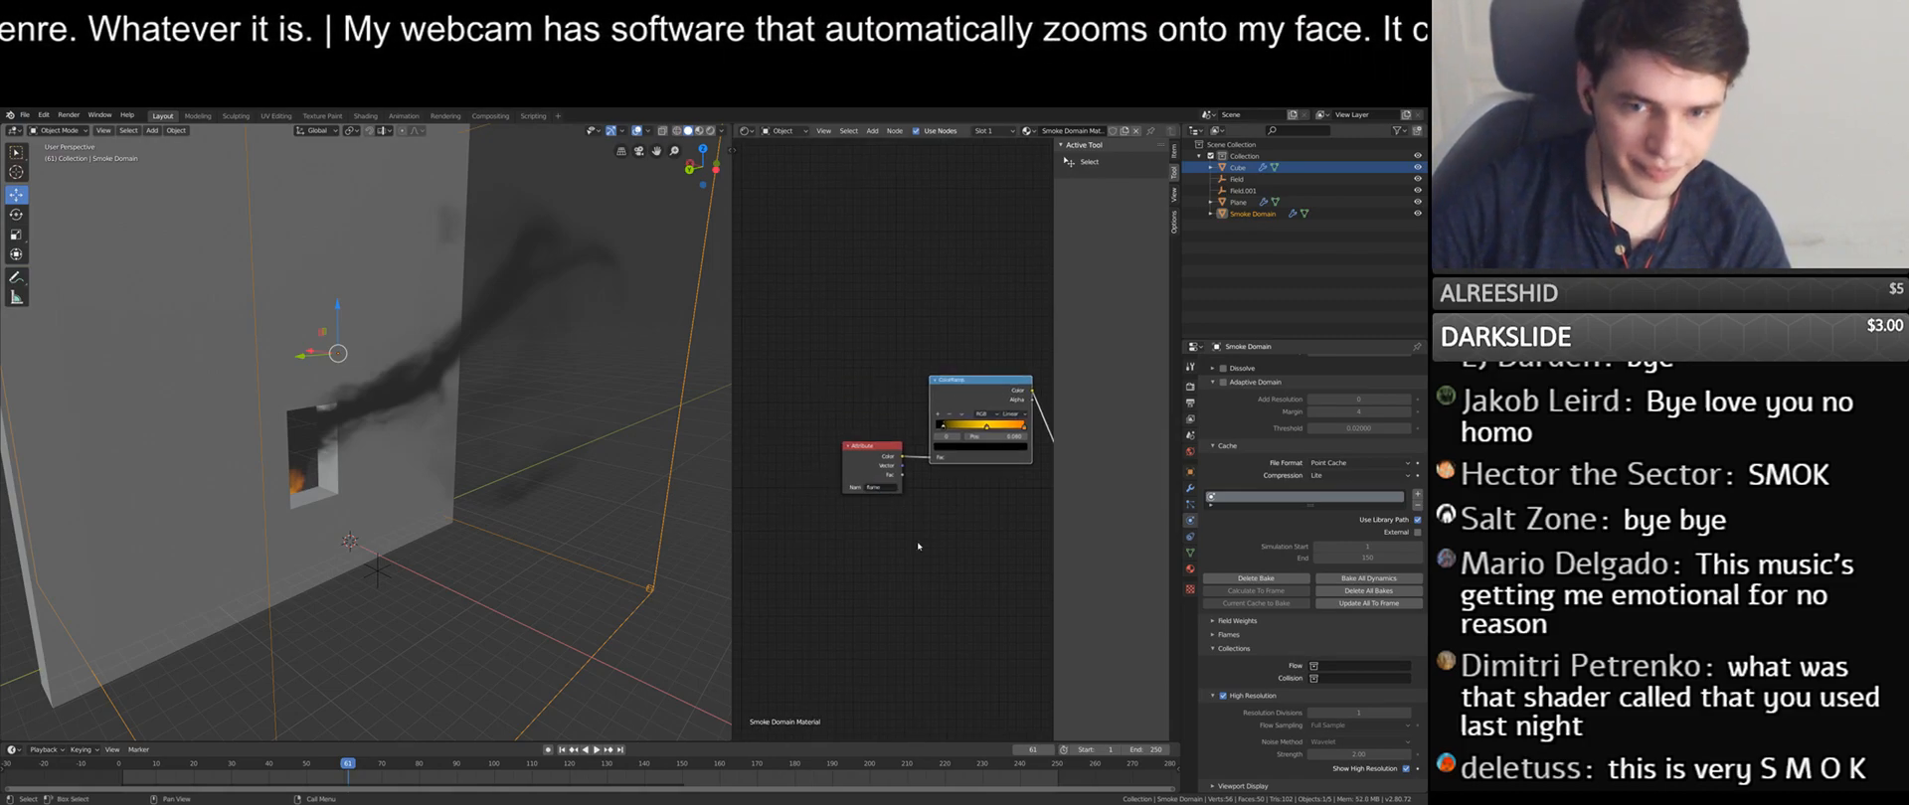
middle_click_drag(1014, 555, 772, 543)
scroll(907, 546, "up", 2)
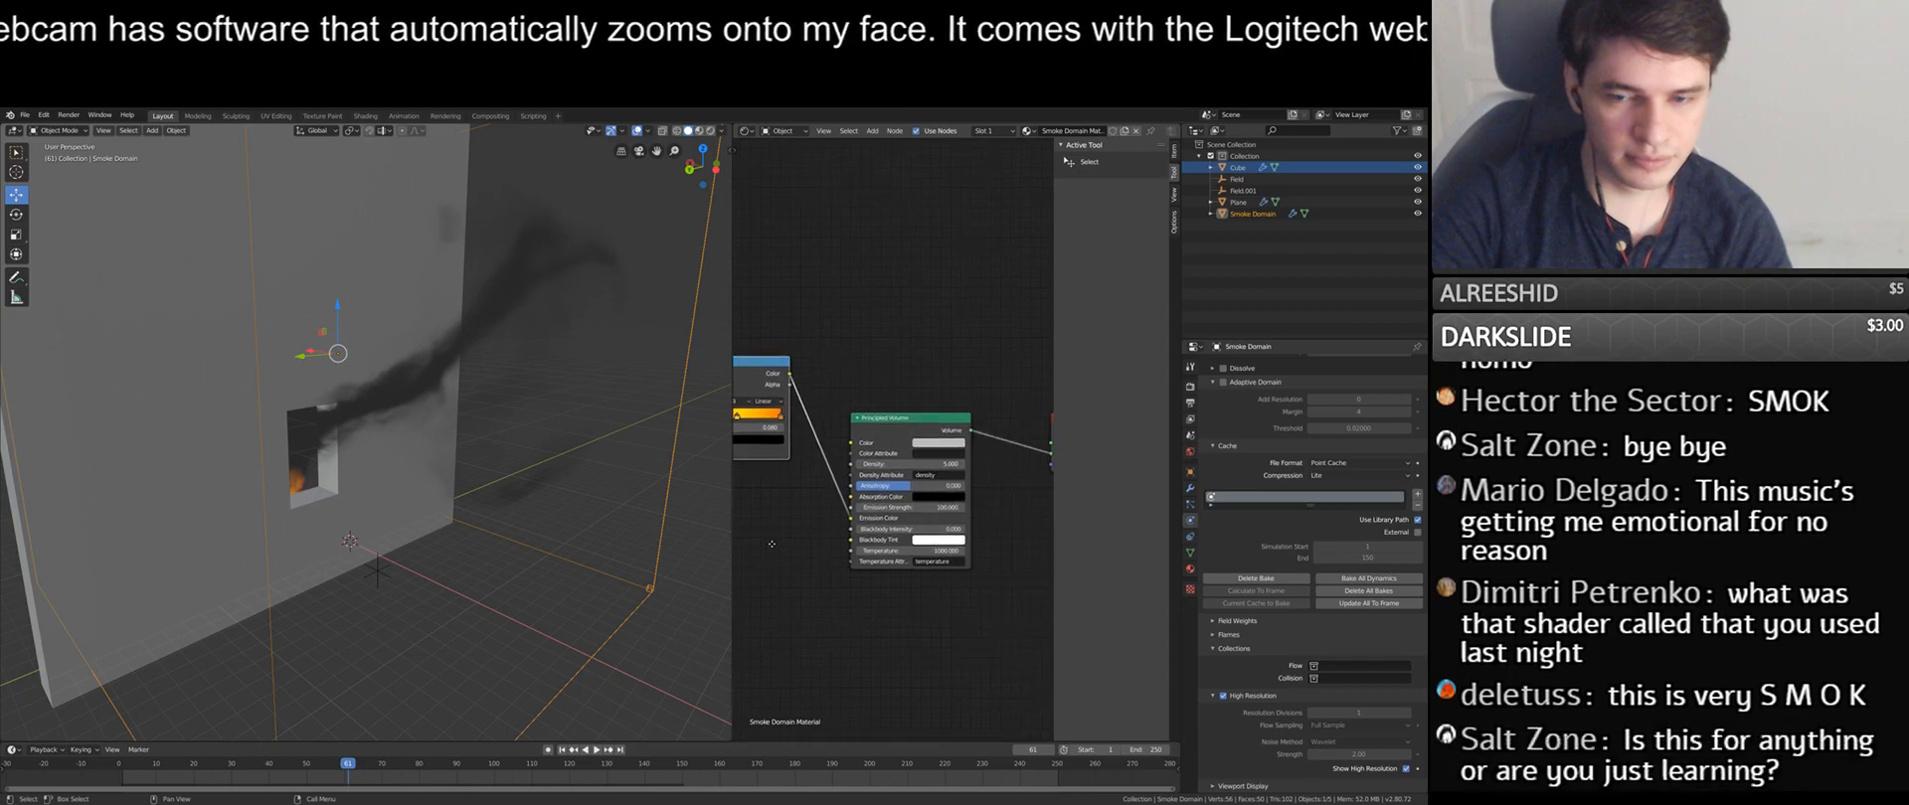
left_click(709, 130)
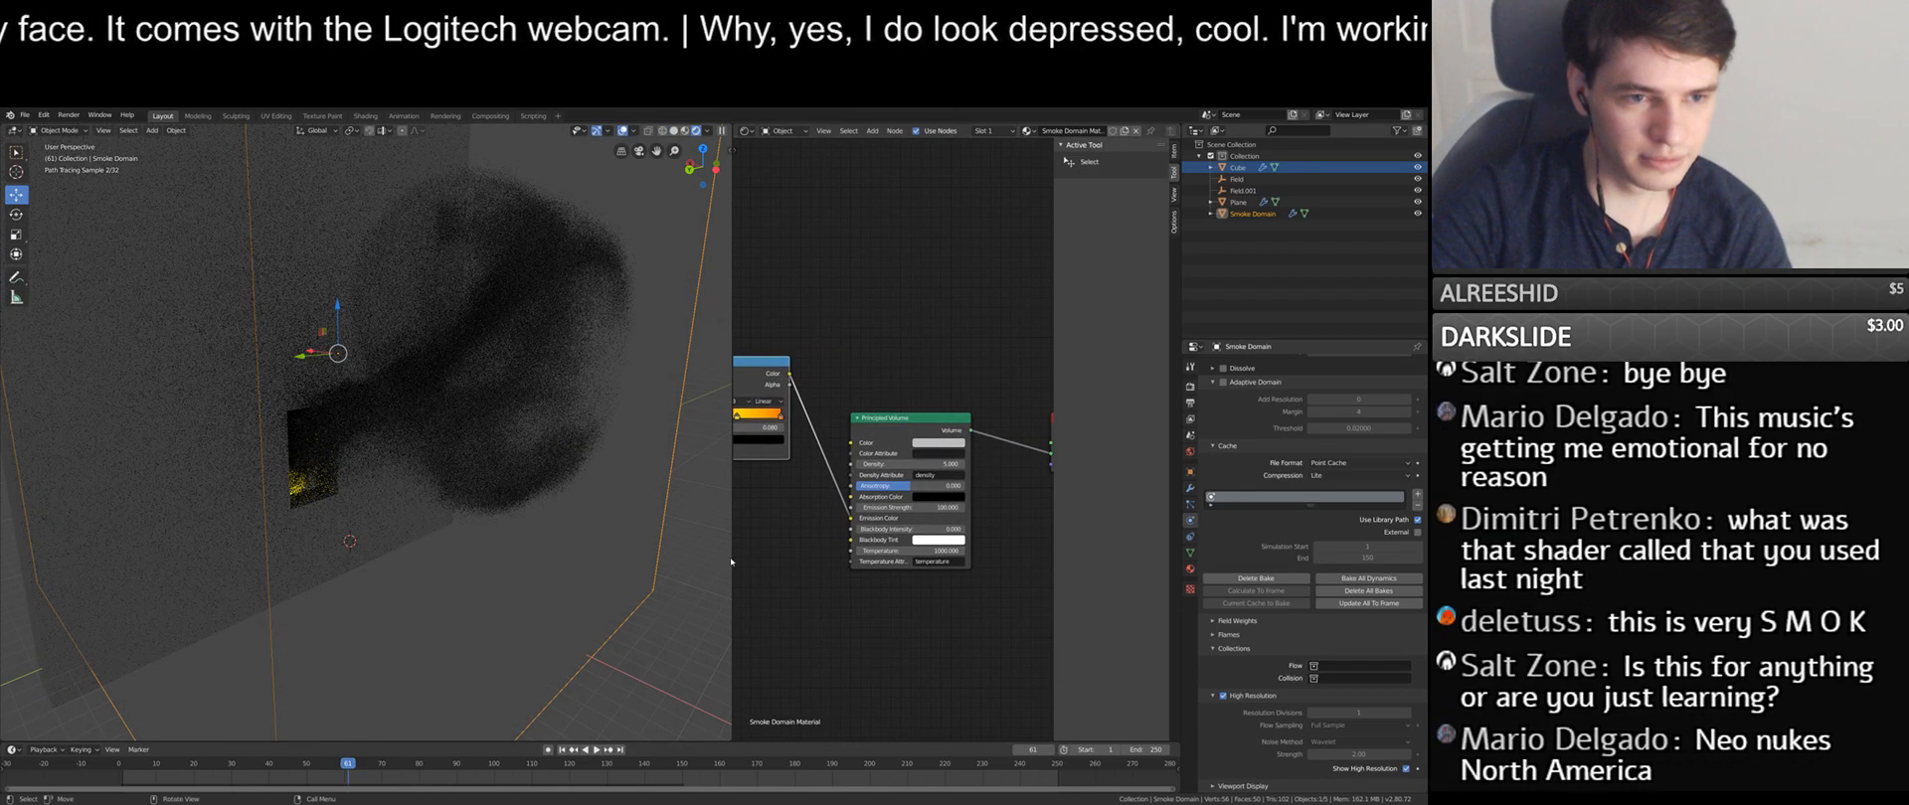
- Move the ColorRamp's yellow stop closer to the black stop and darken its color
middle_click_drag(733, 415, 855, 423)
left_click_drag(855, 421, 834, 420)
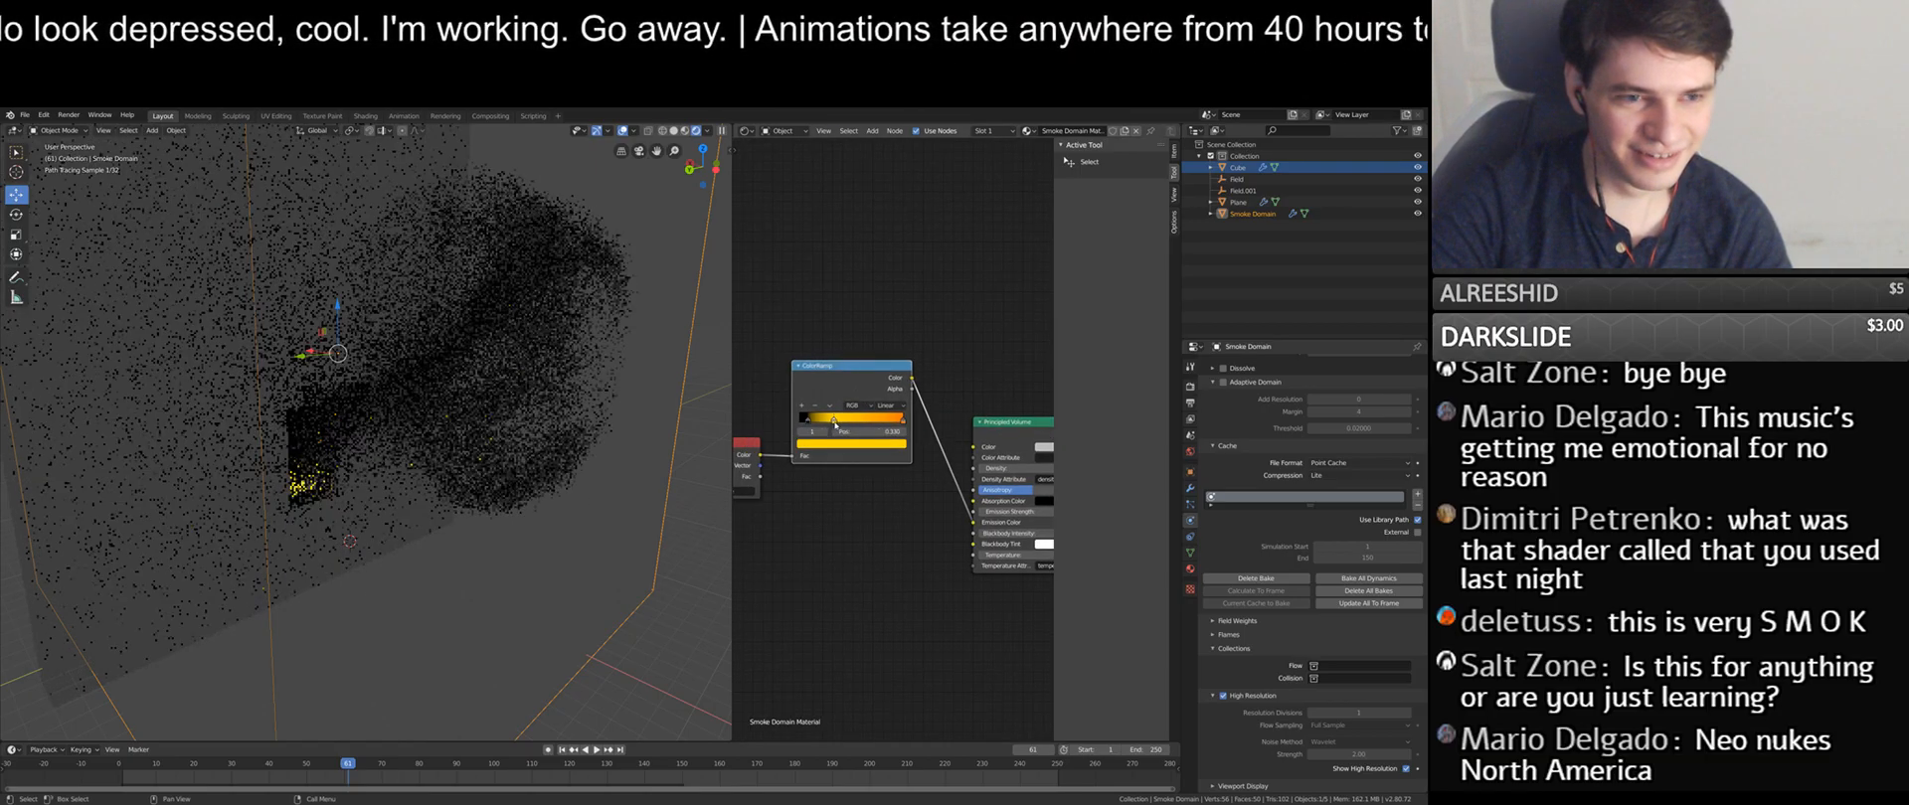
left_click(848, 448)
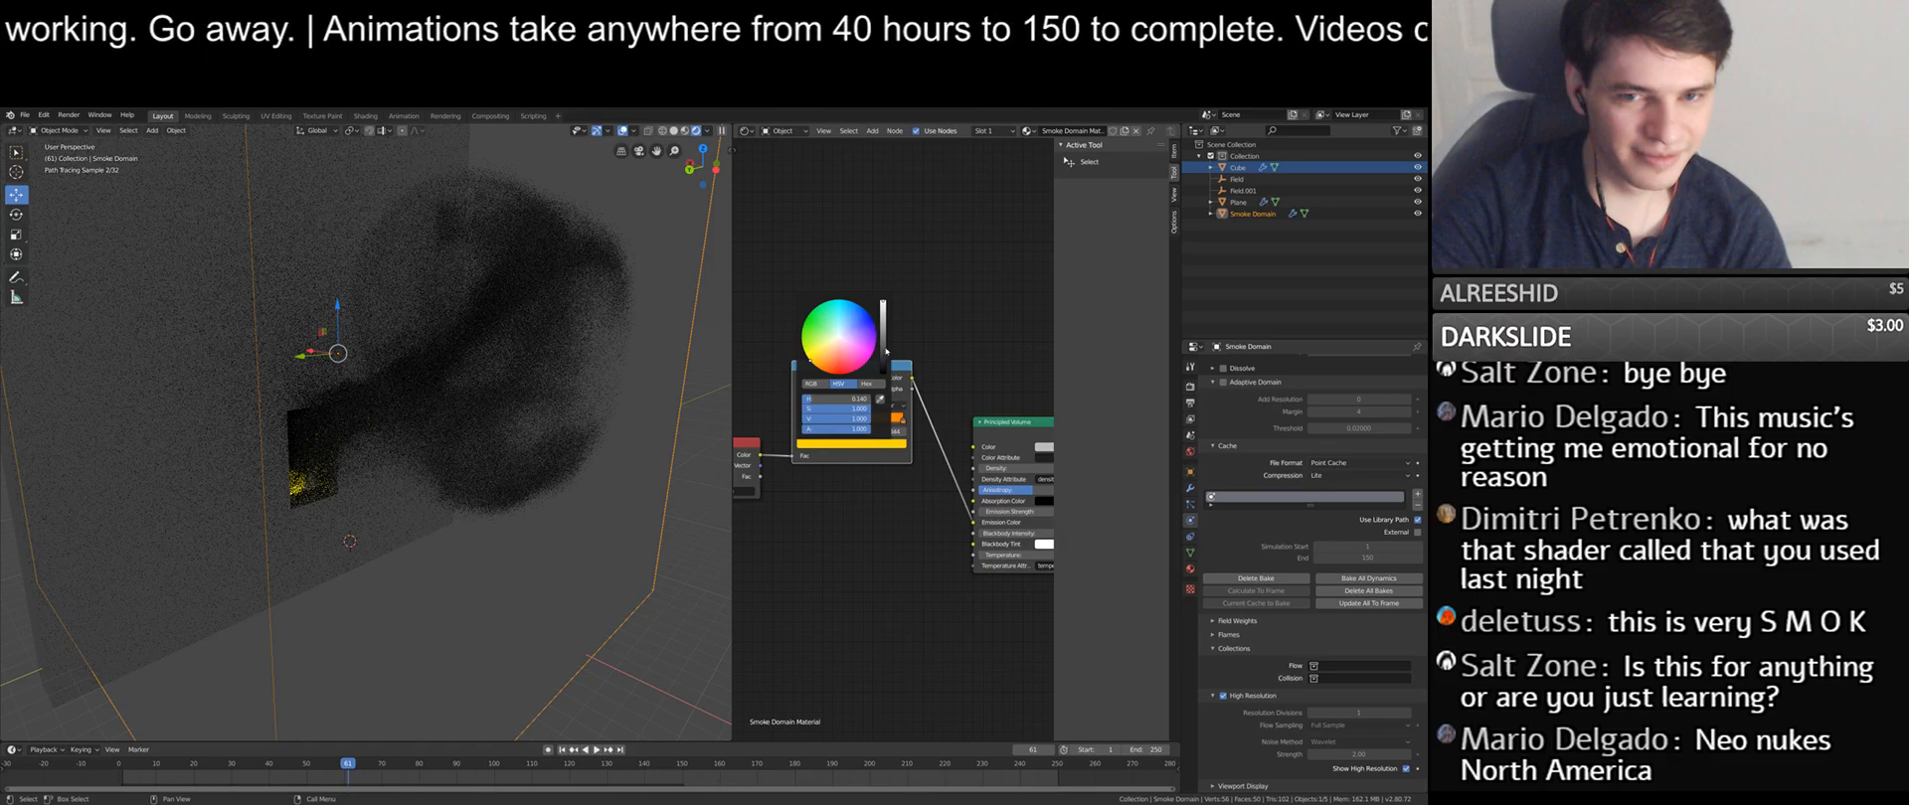
left_click(860, 449)
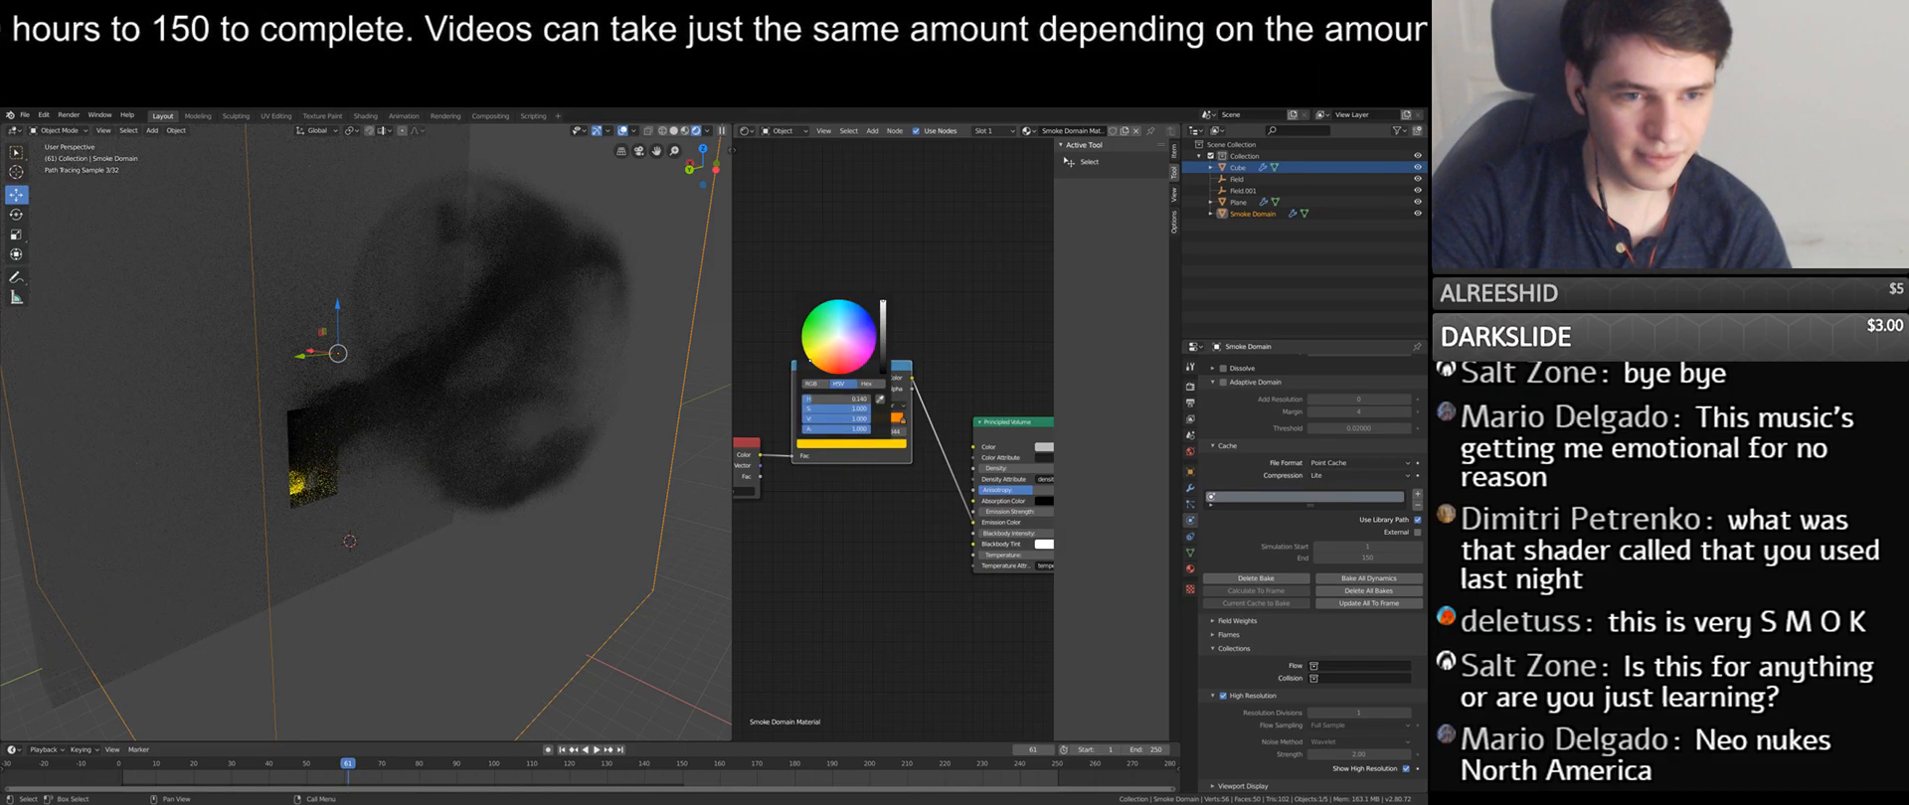
left_click_drag(882, 303, 884, 345)
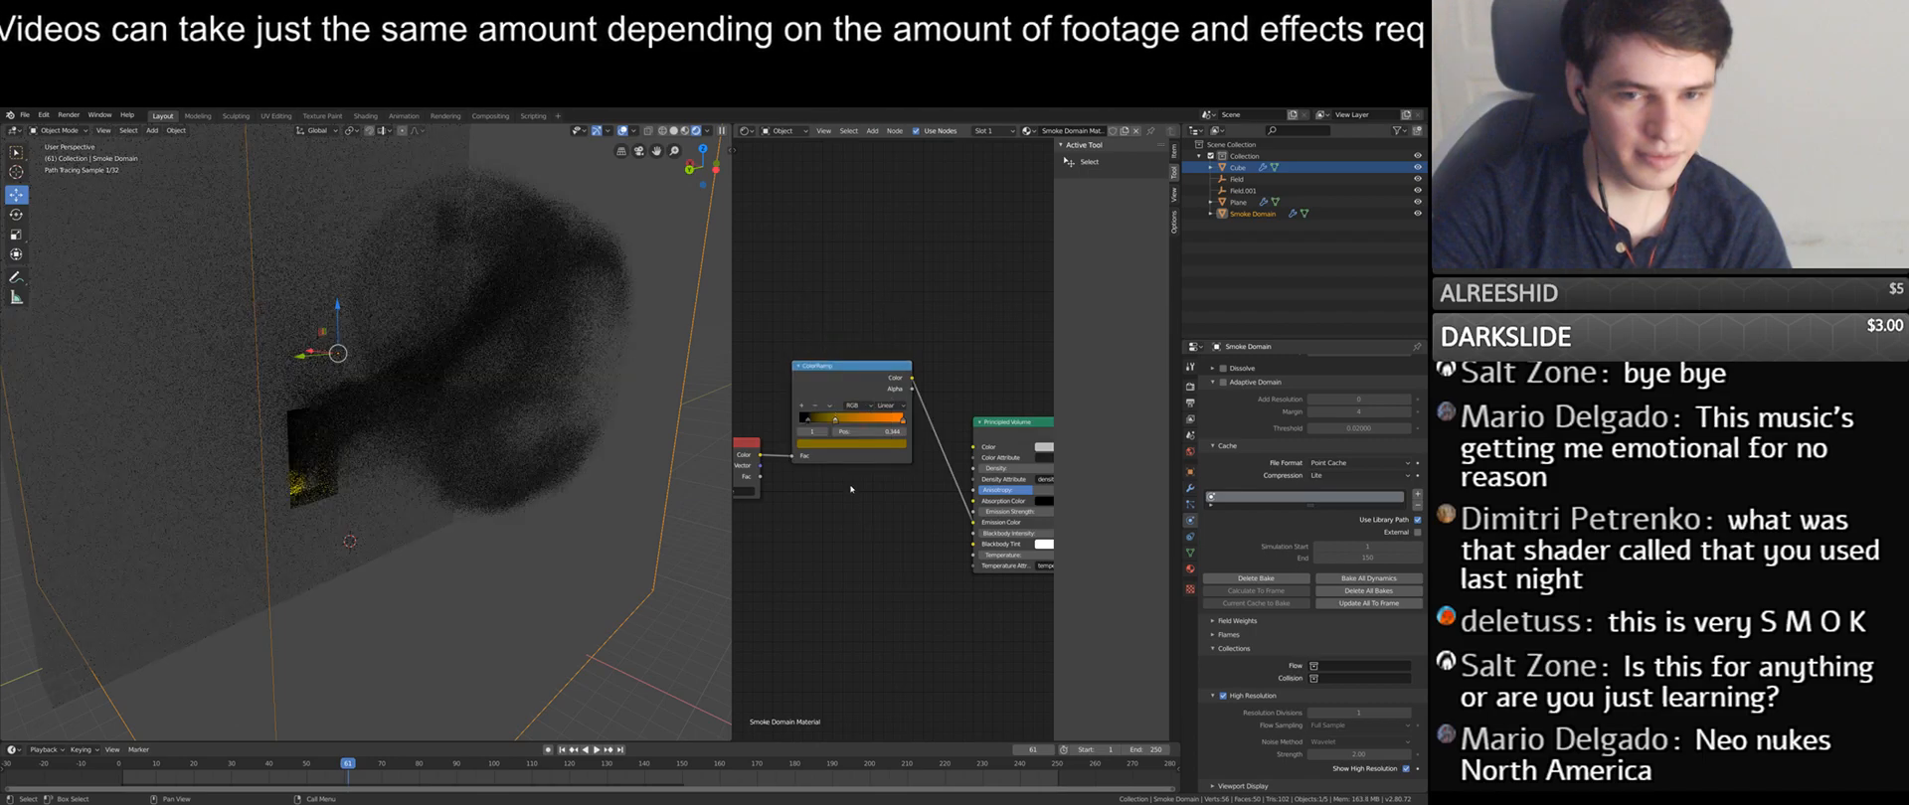
- Delete the middle yellow stop from the ColorRamp and inspect the flames from inside the room
left_click(833, 418)
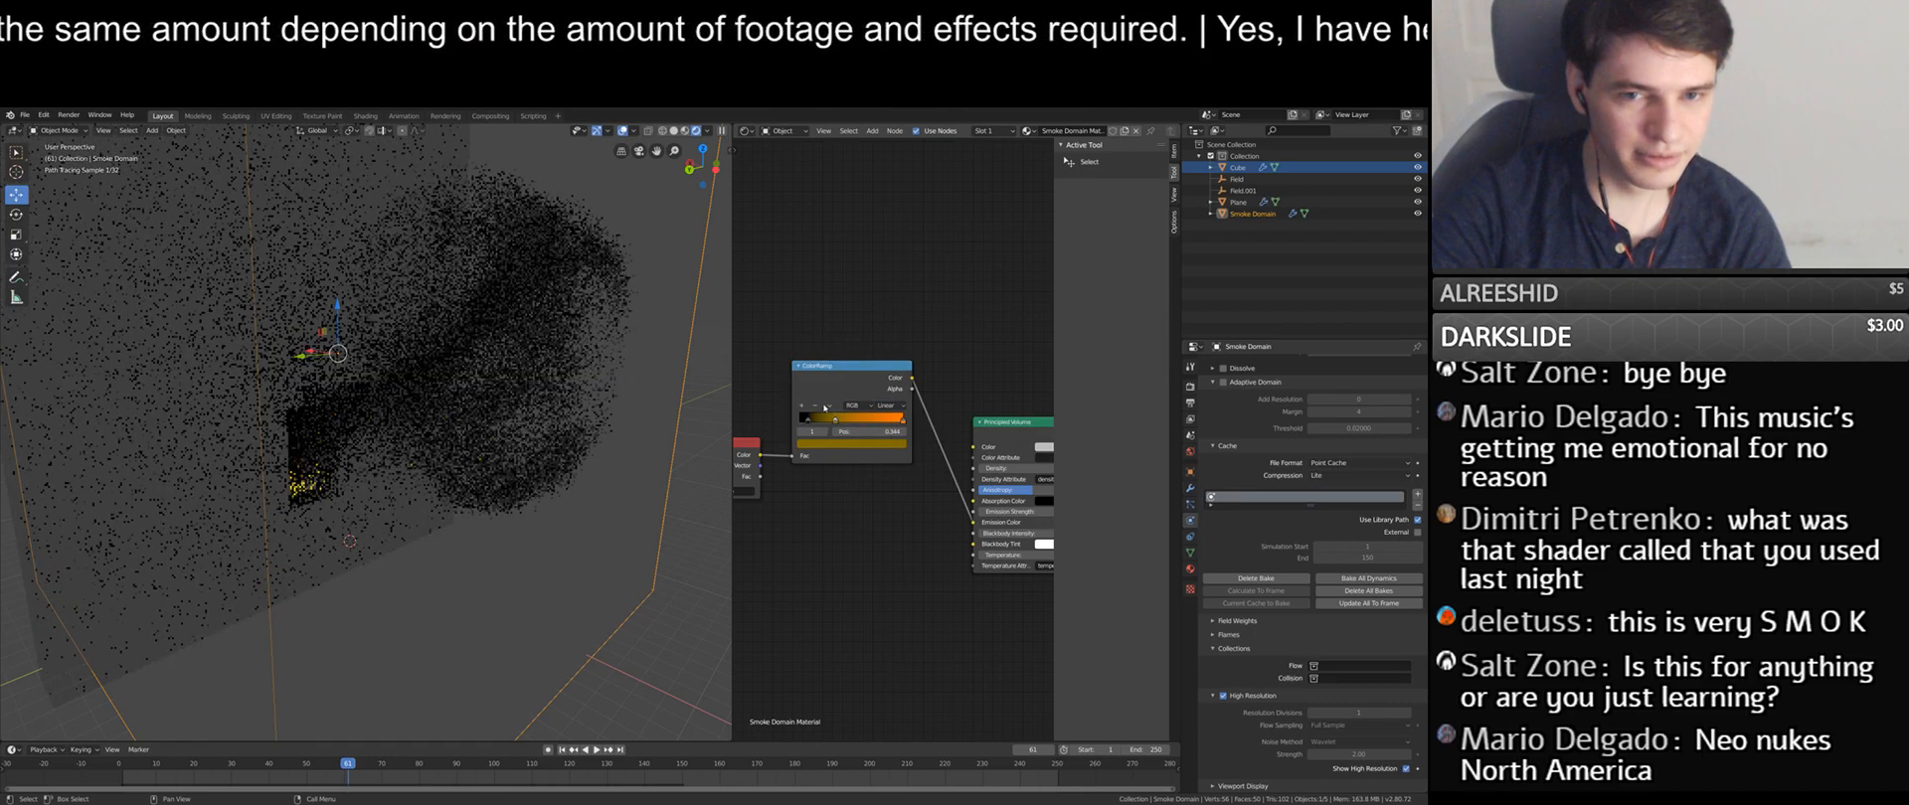
left_click(815, 406)
middle_click_drag(908, 500, 810, 507)
middle_click_drag(556, 467, 559, 626)
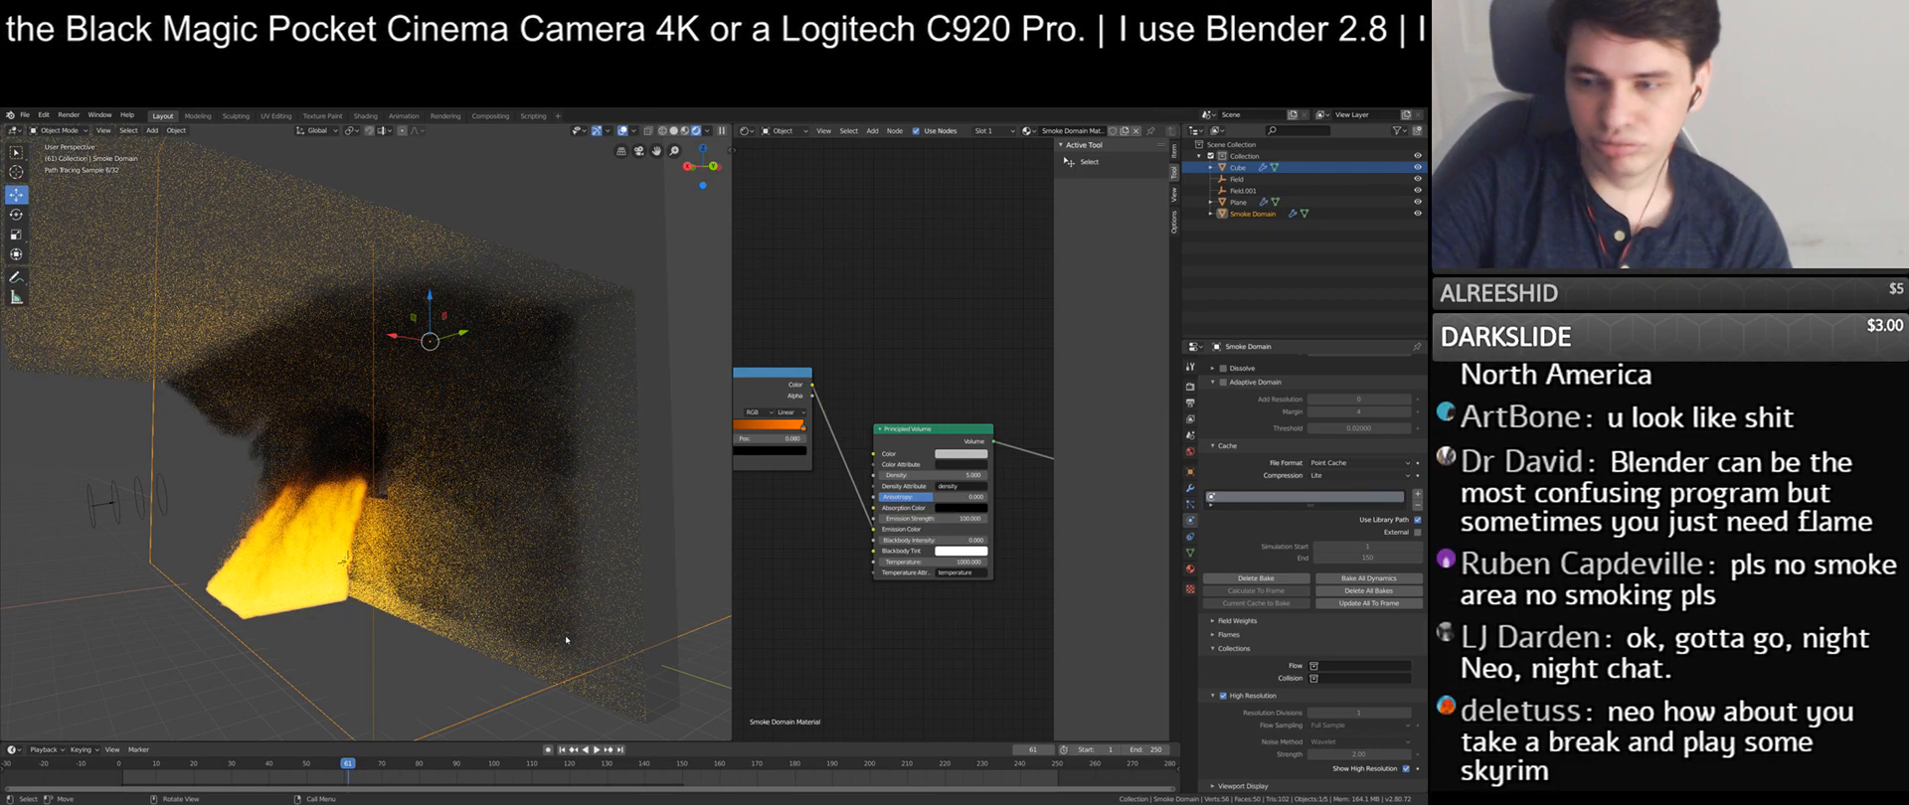
- Move the ColorRamp and its Attribute node lower in the node graph and open the render settings
scroll(888, 541, "down", 3)
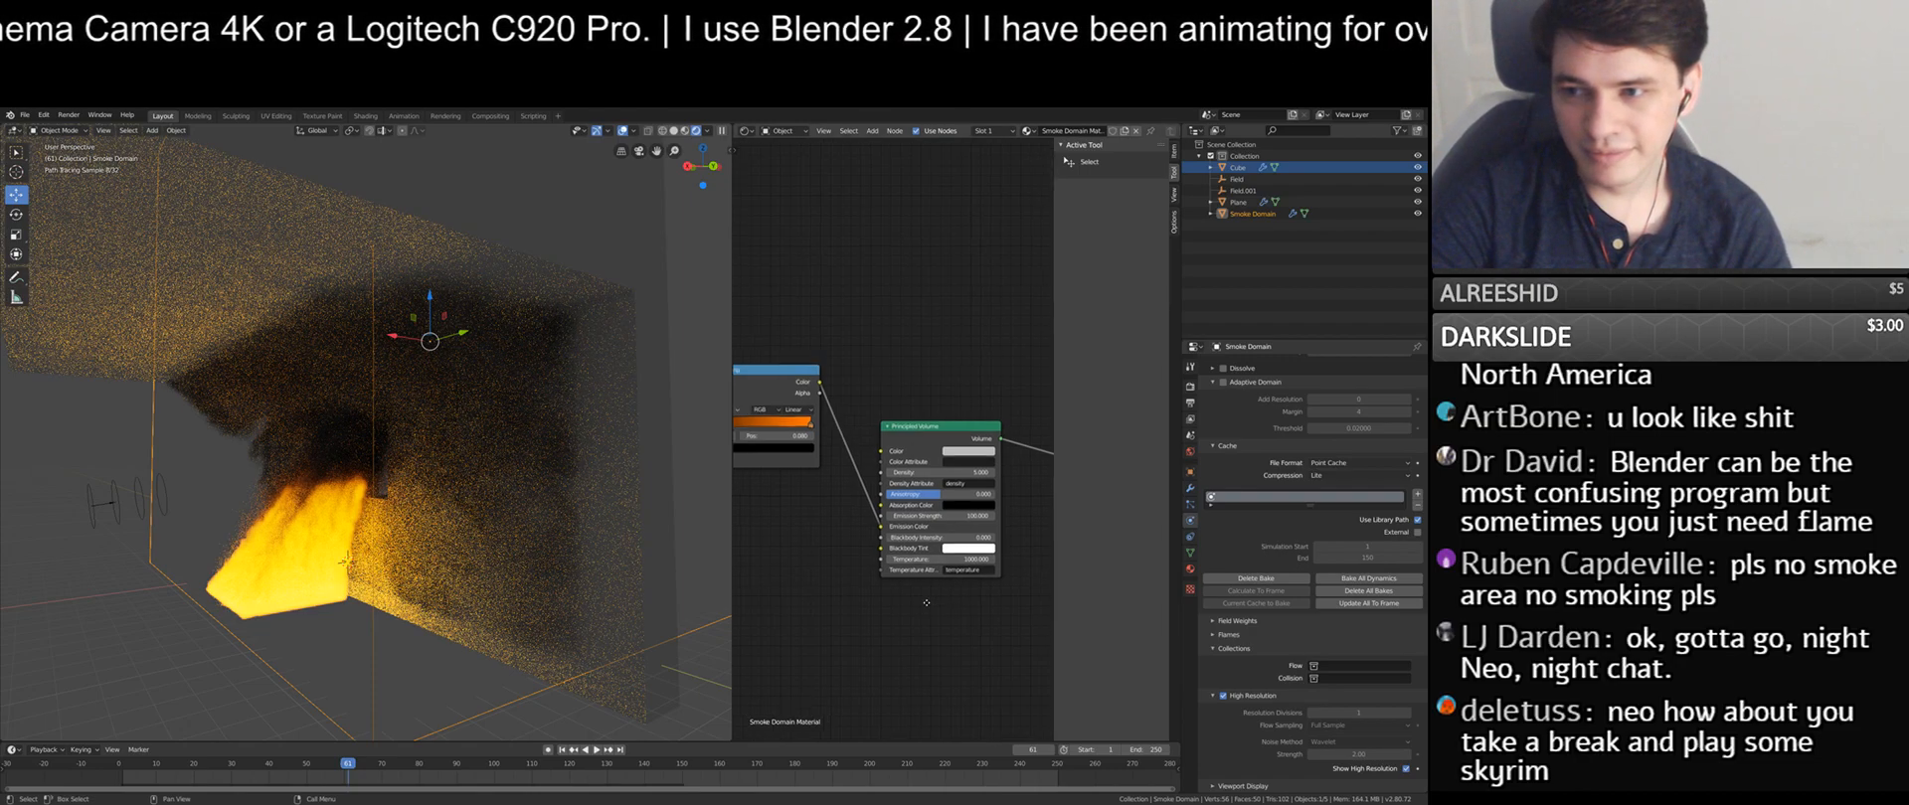
left_click_drag(871, 402, 875, 499)
middle_click_drag(875, 499, 914, 474)
left_click_drag(806, 434, 789, 533)
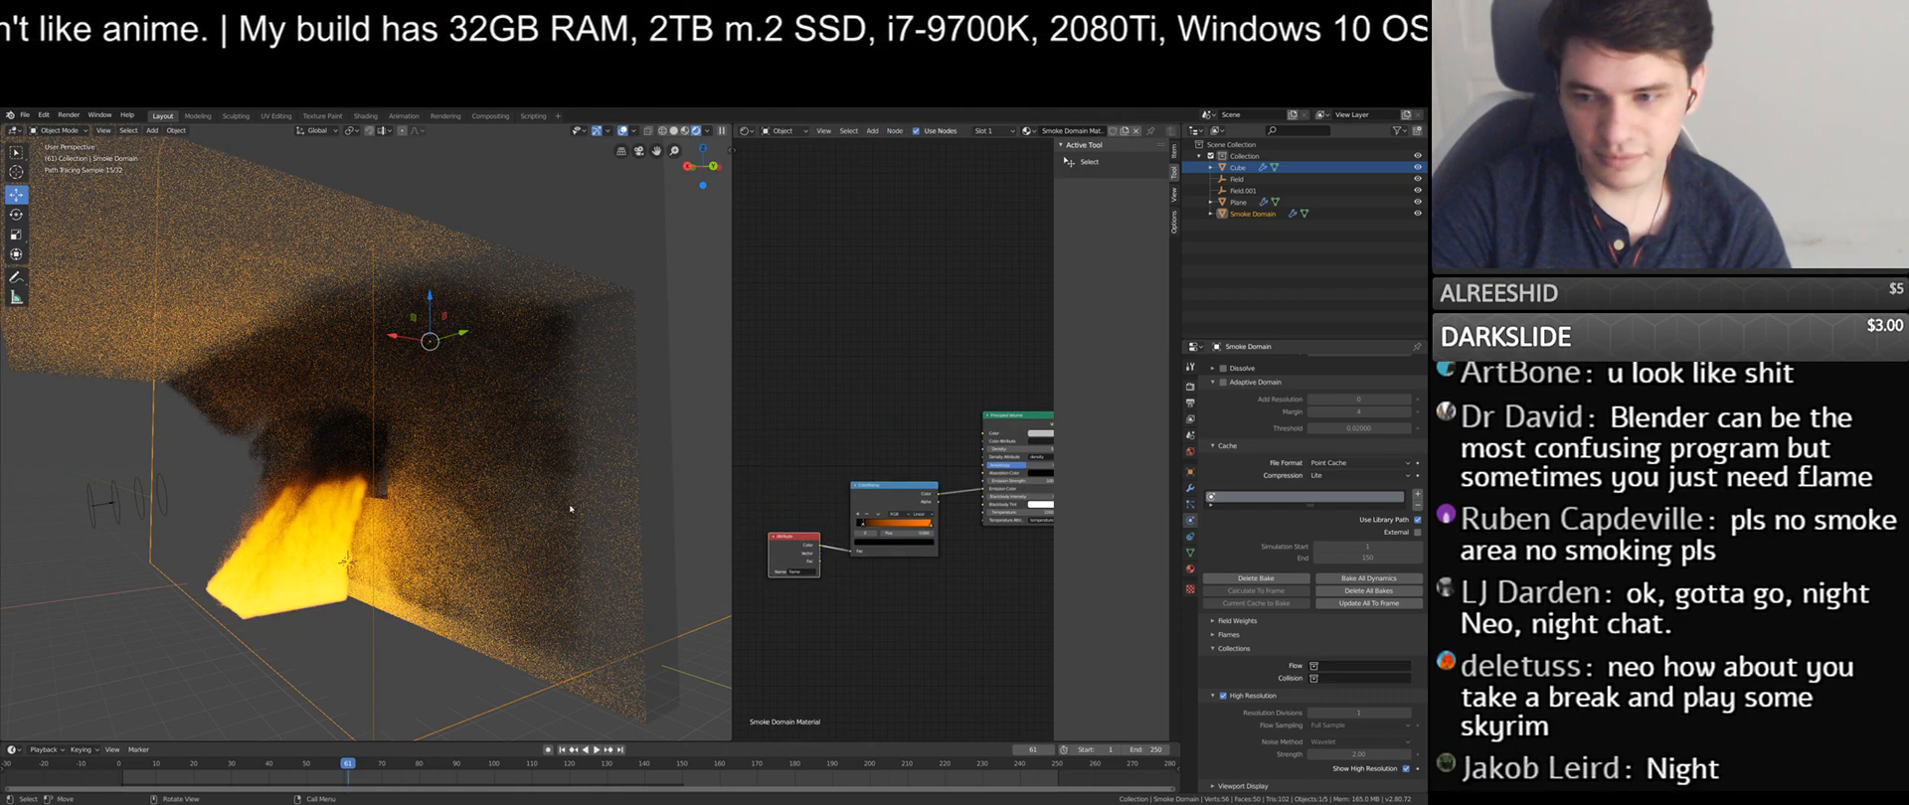
left_click(1190, 387)
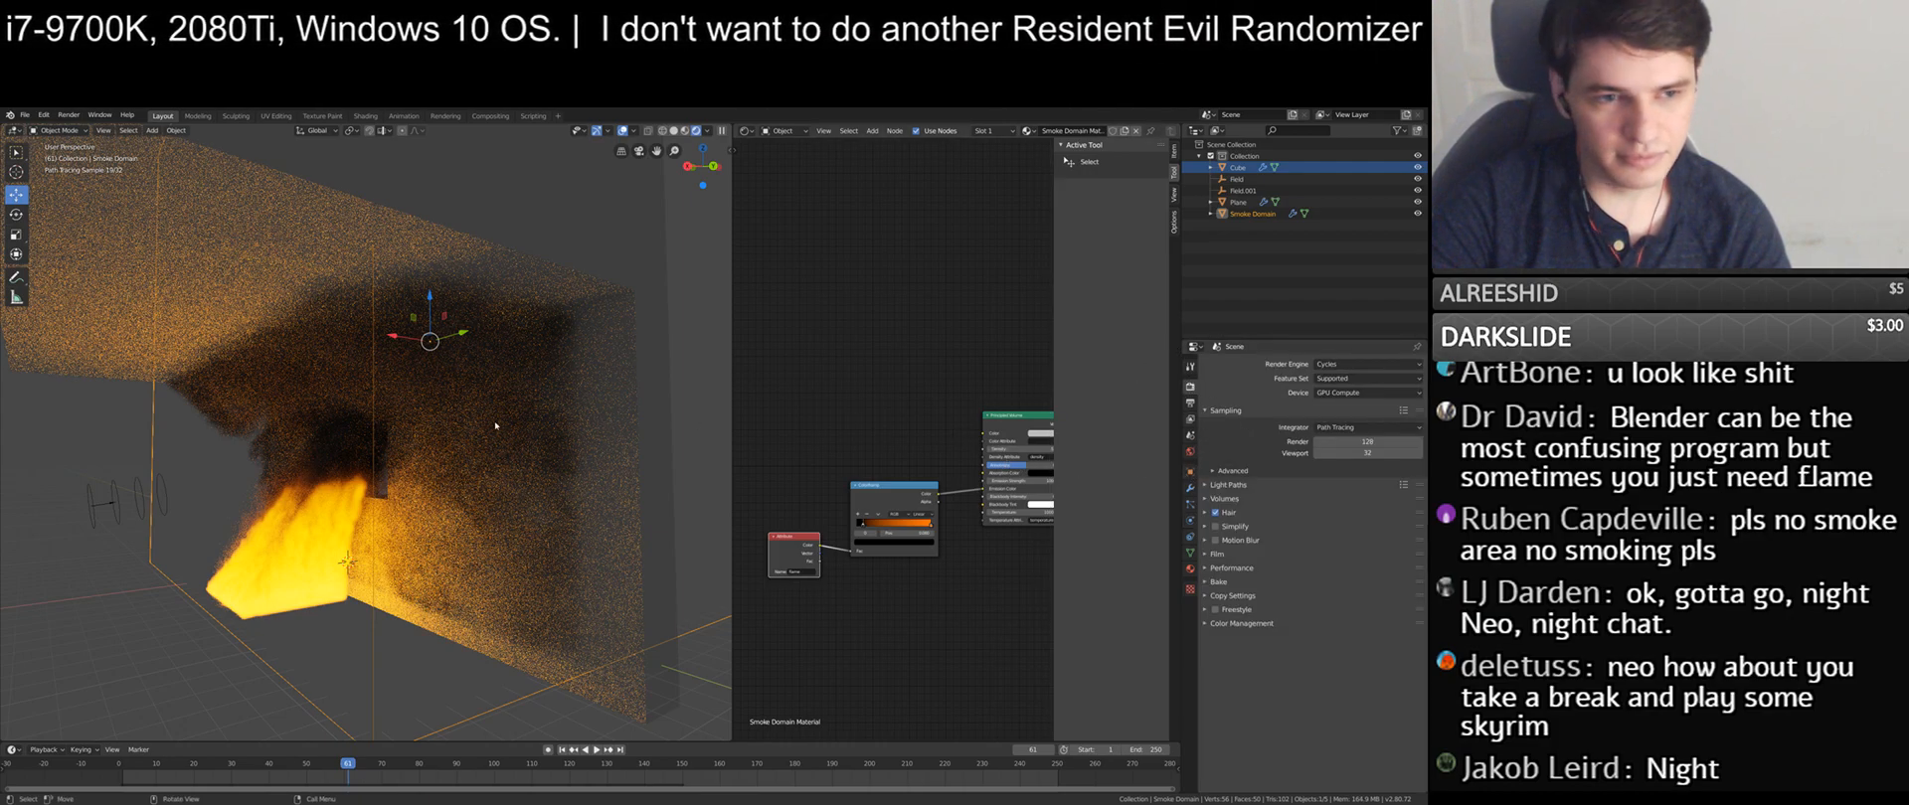
mouse_move(397, 501)
middle_mouse_down()
mouse_move(328, 495)
mouse_move(394, 501)
middle_mouse_up()
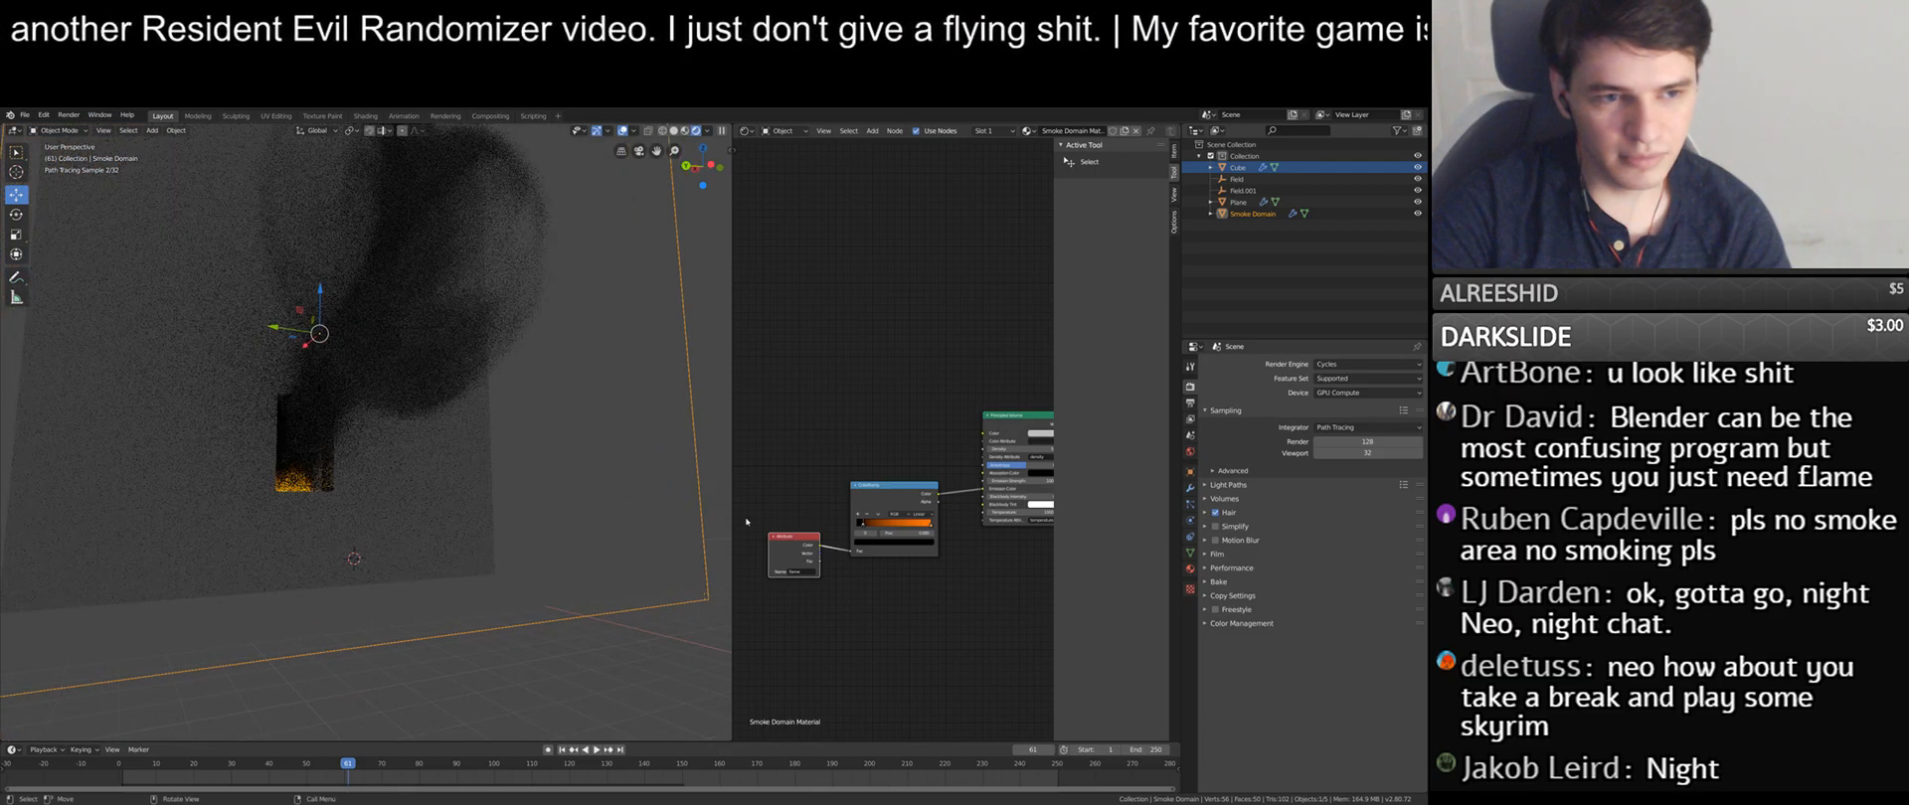
- Add a second Attribute node above the ColorRamp and name its attribute density
scroll(853, 438, "up", 3)
scroll(853, 437, "down", 4)
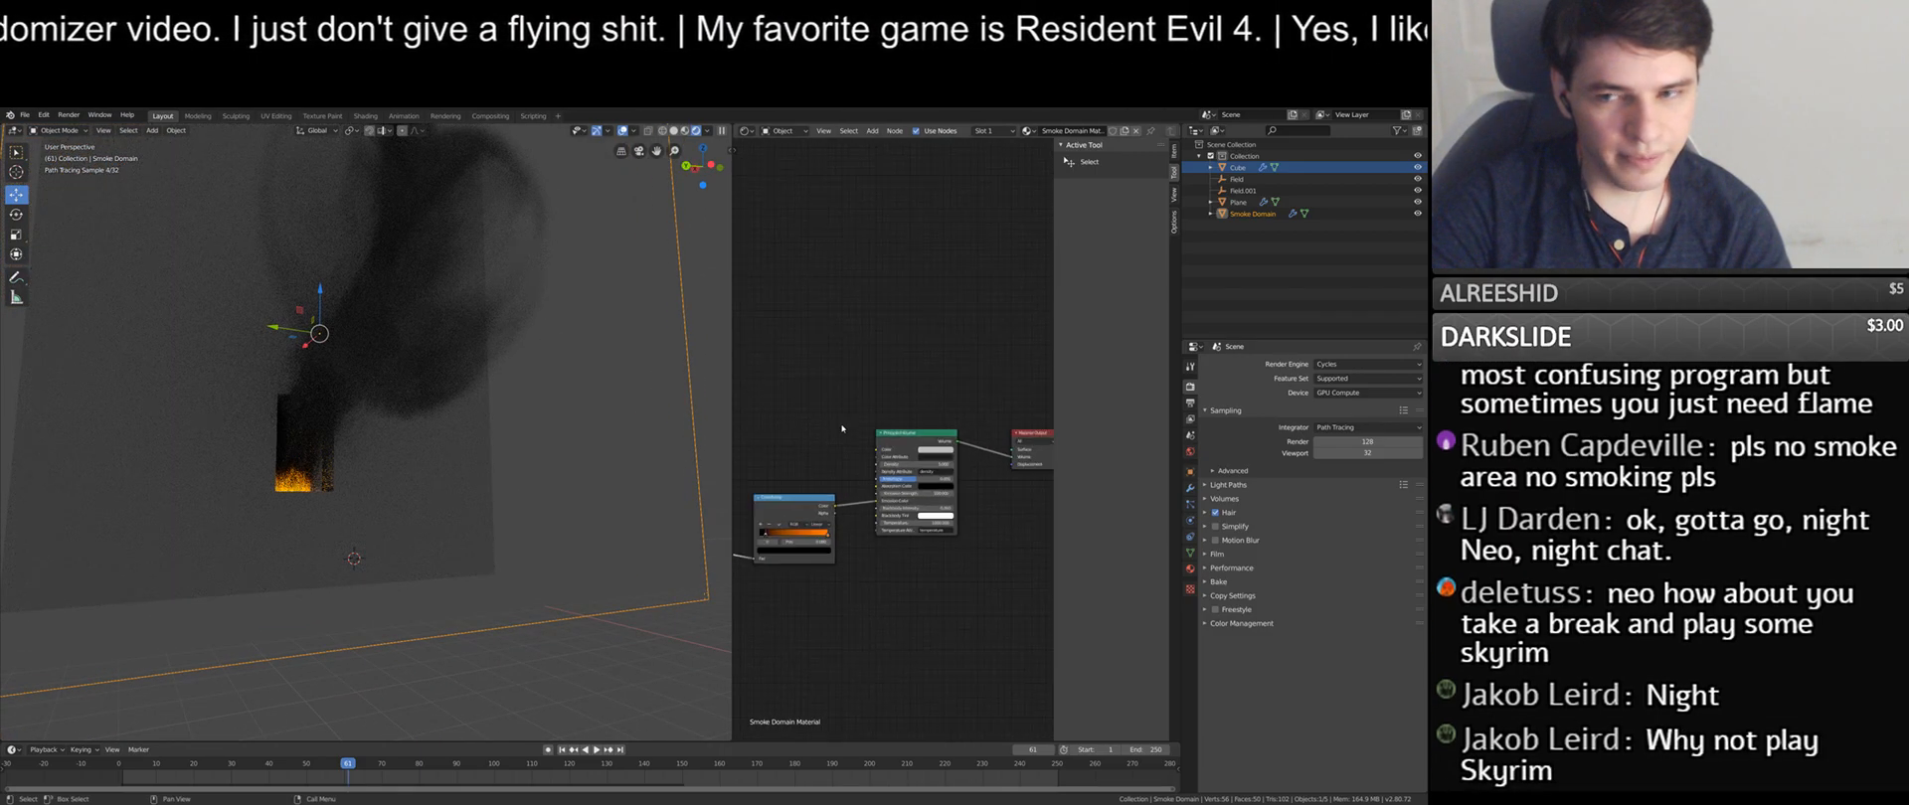
key("shift+a")
left_click(867, 406)
type("attribute")
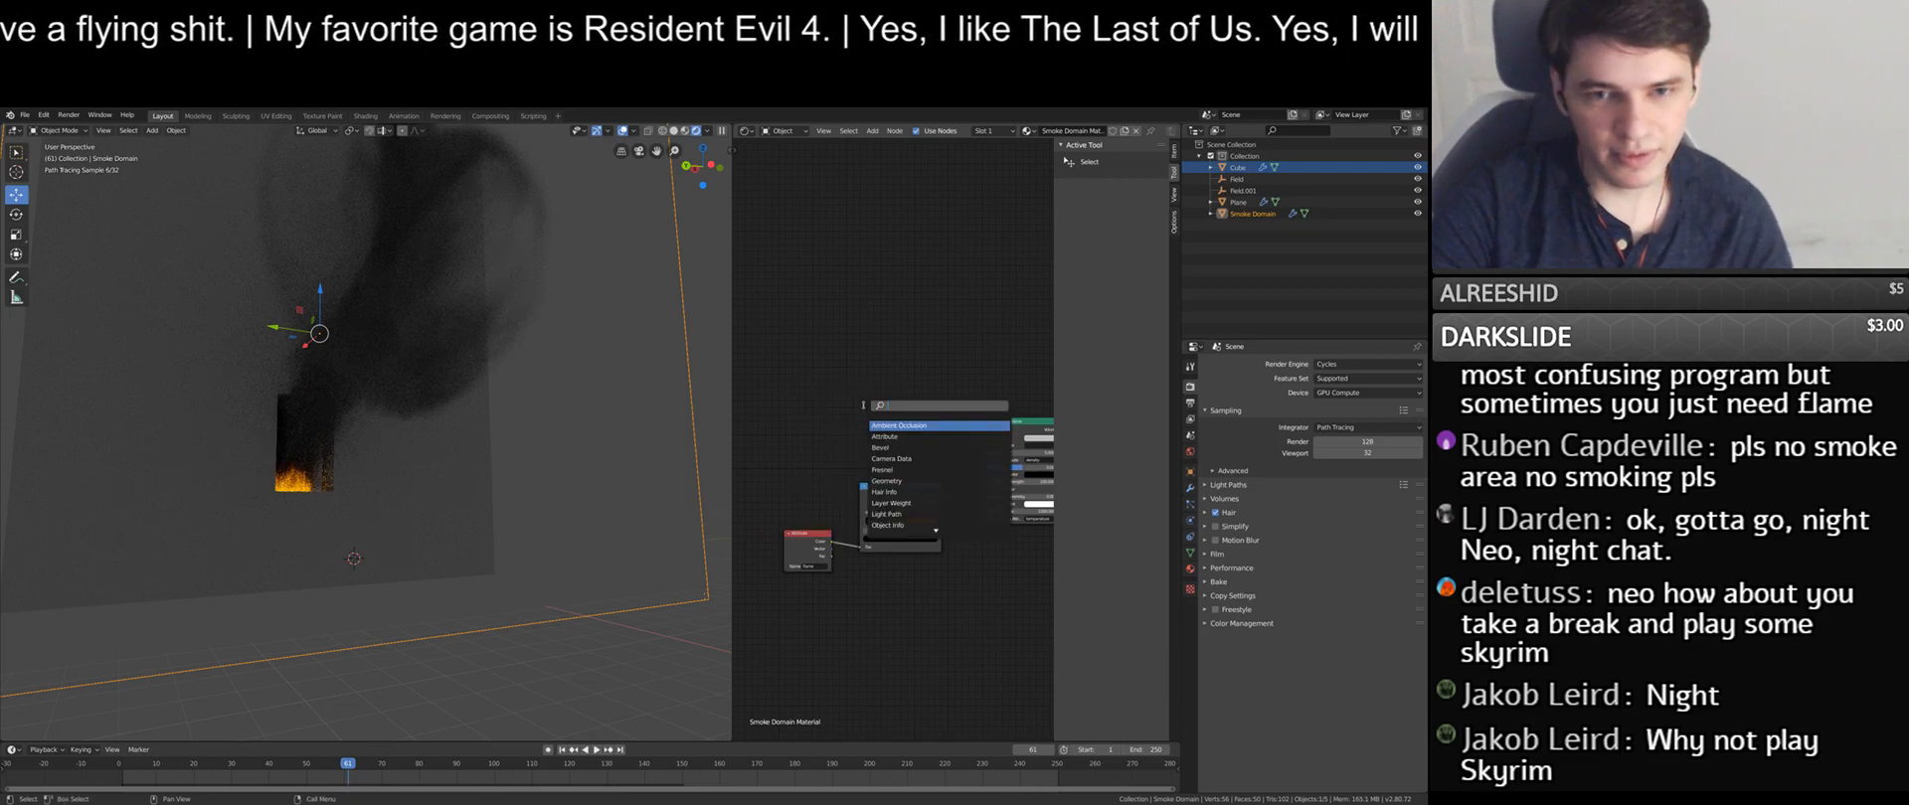
key("Return")
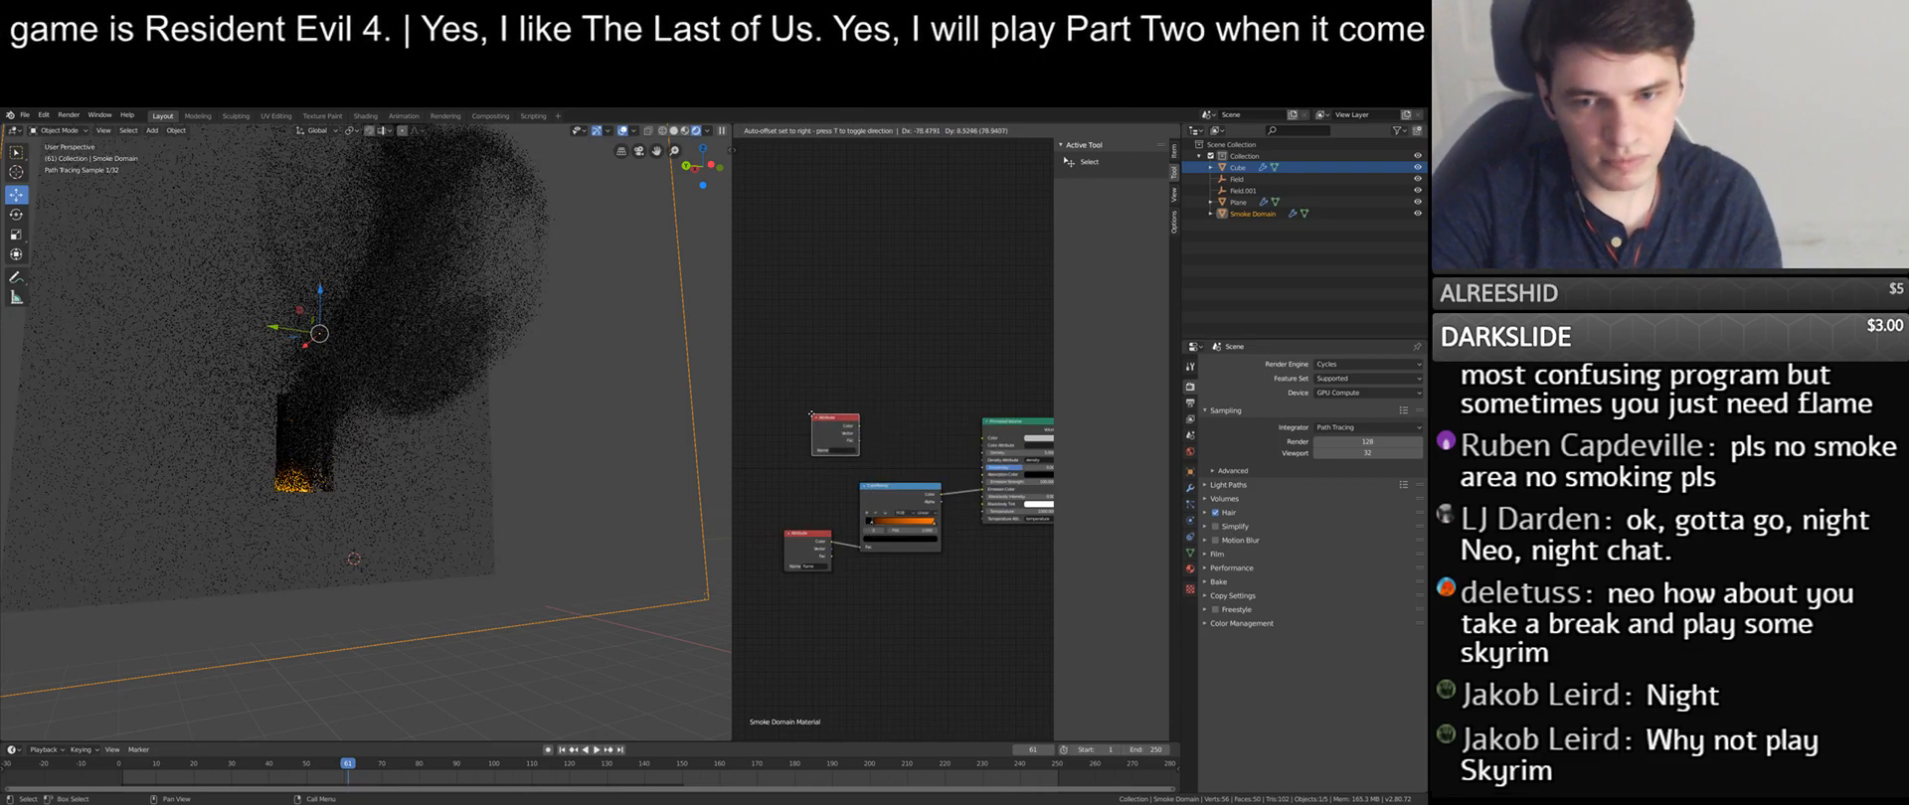
left_click(816, 406)
left_click(846, 443)
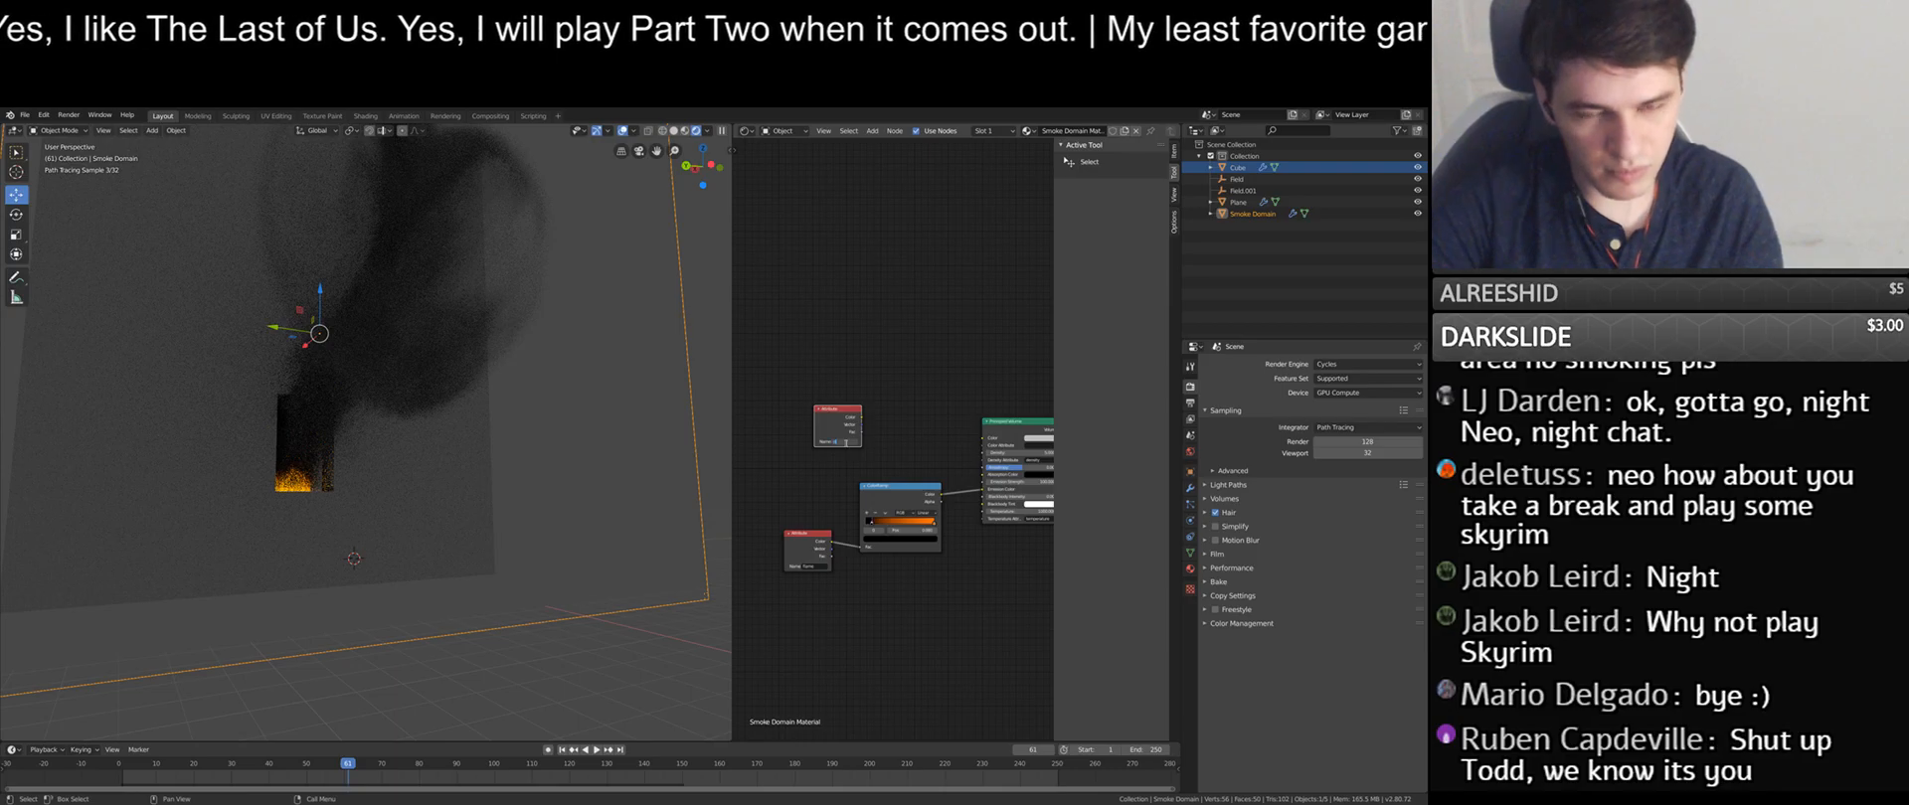
type("density")
key("Return")
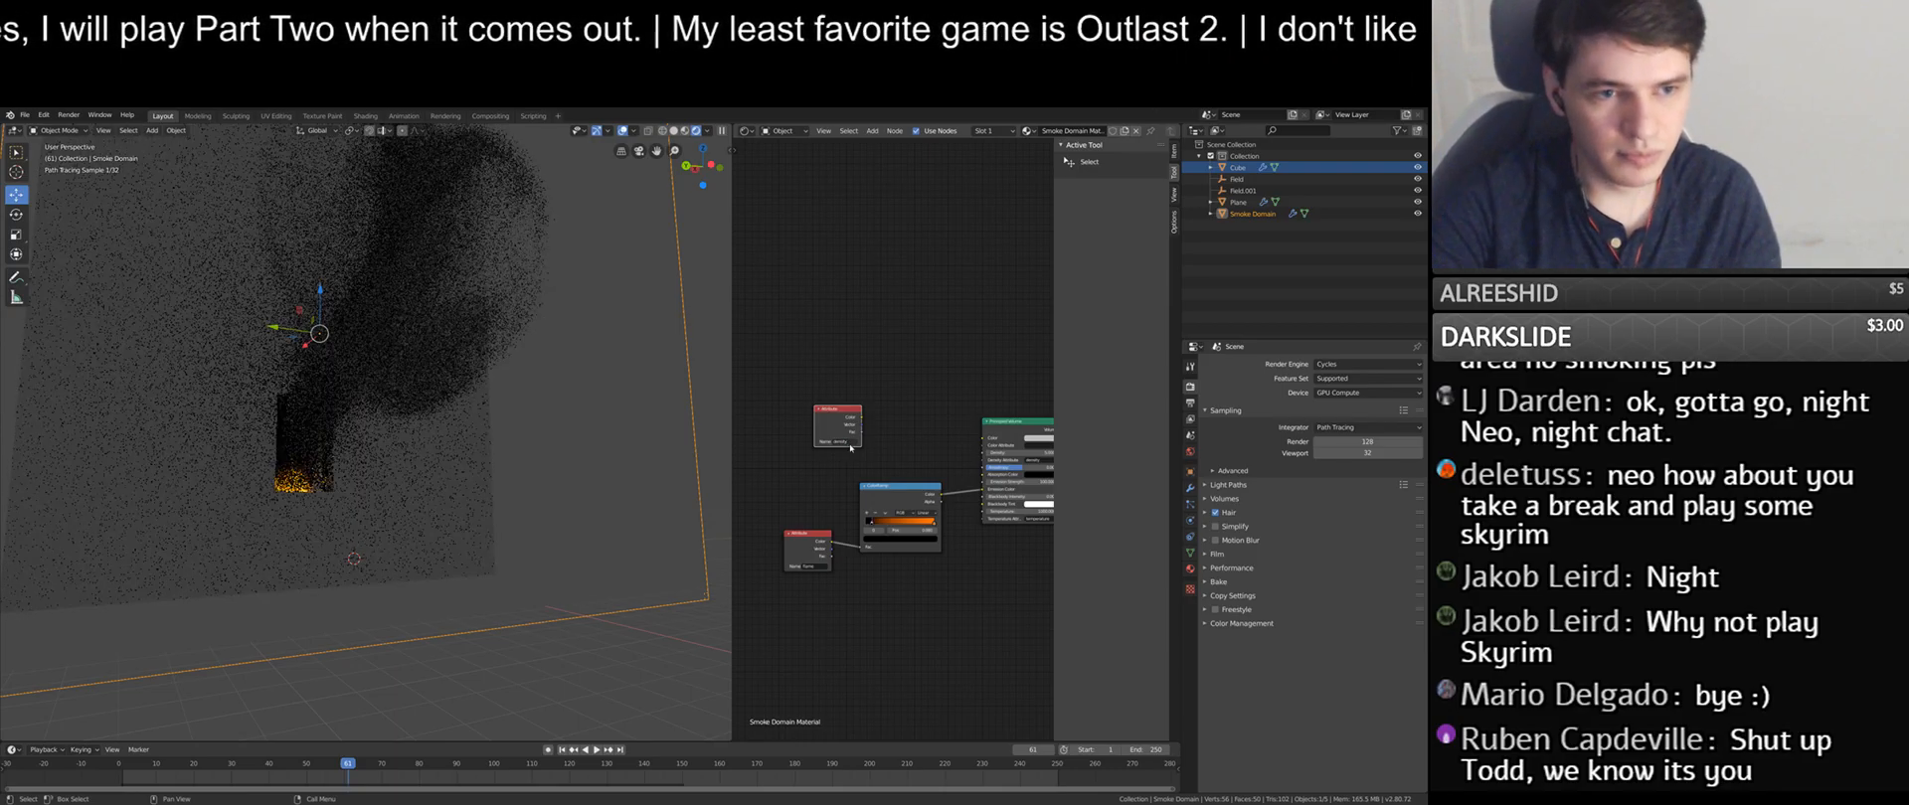
- Add a Bright/Contrast node beside the density Attribute node and connect the attribute's Color output to its Color input
scroll(846, 442, "up", 2)
left_click_drag(828, 401, 782, 405)
left_click(782, 406)
key("shift+a")
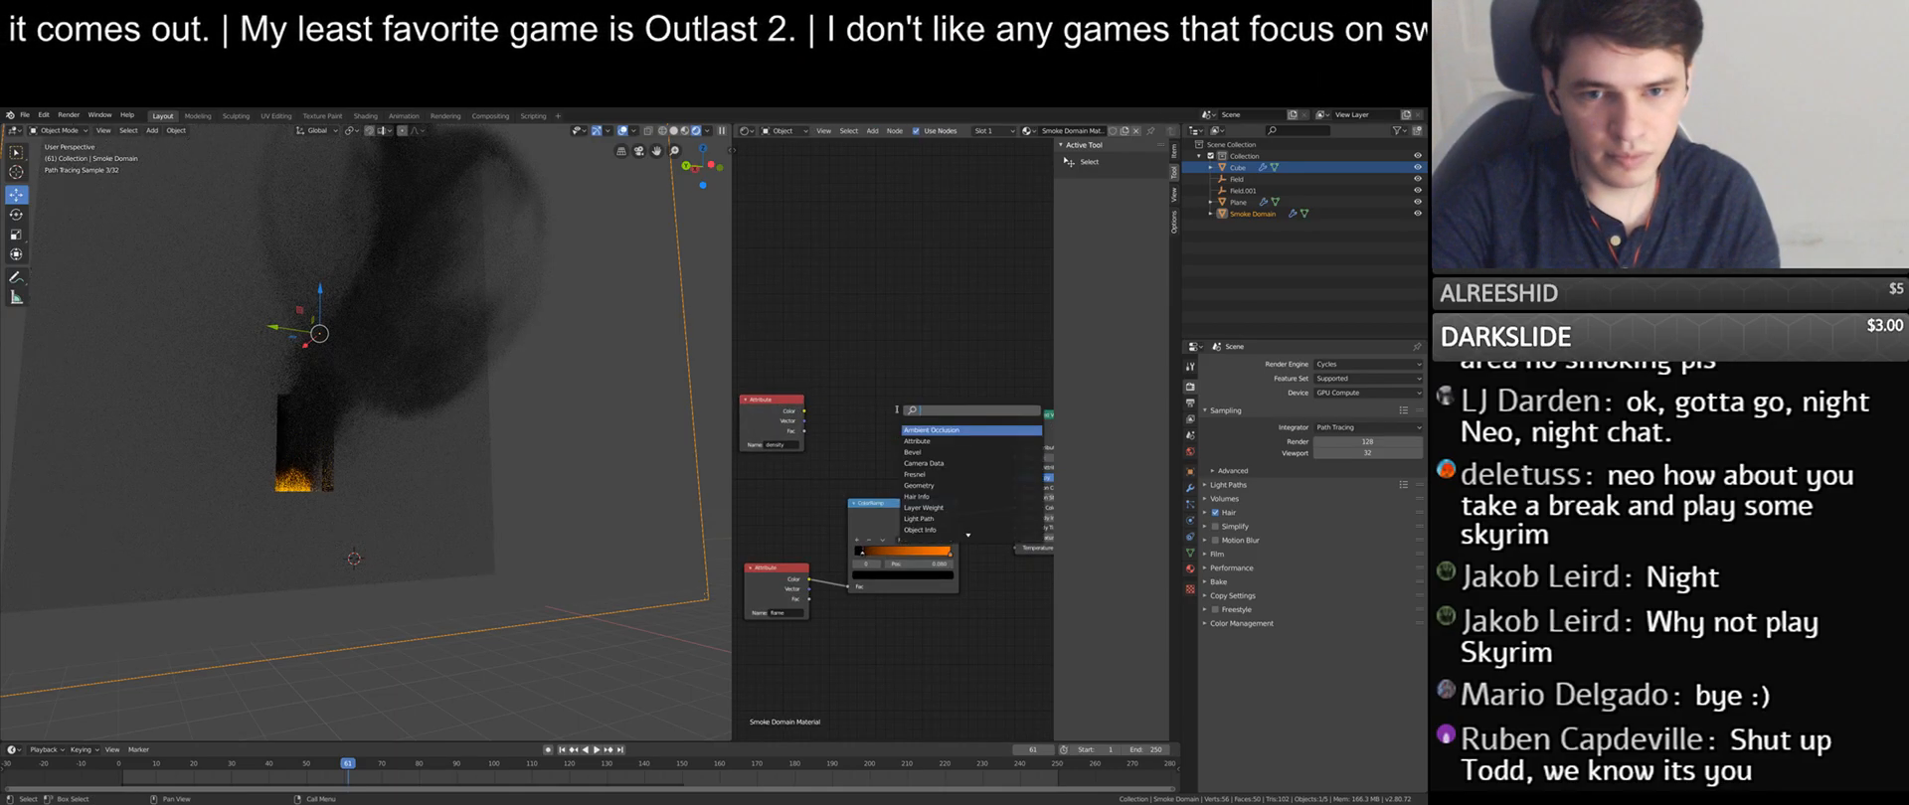
left_click(888, 427)
type("brig")
key("Return")
left_click(888, 431)
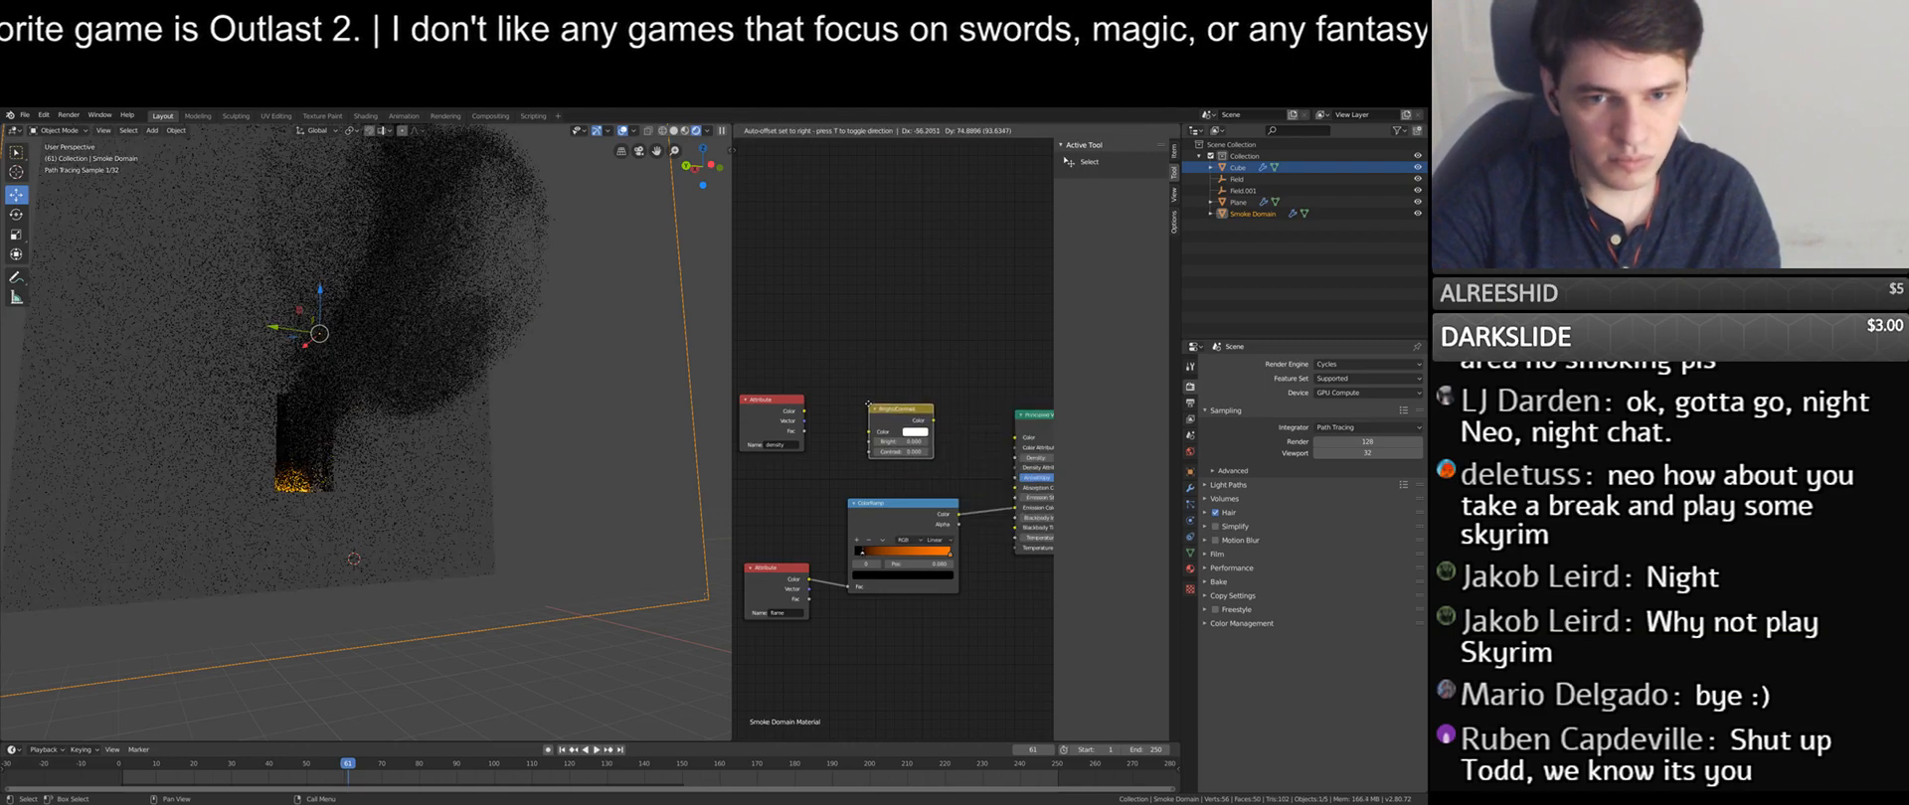
left_click_drag(805, 412, 869, 435)
- Connect the Bright/Contrast output to the Principled Volume's Density and set Bright to 100
middle_click_drag(985, 374, 937, 377)
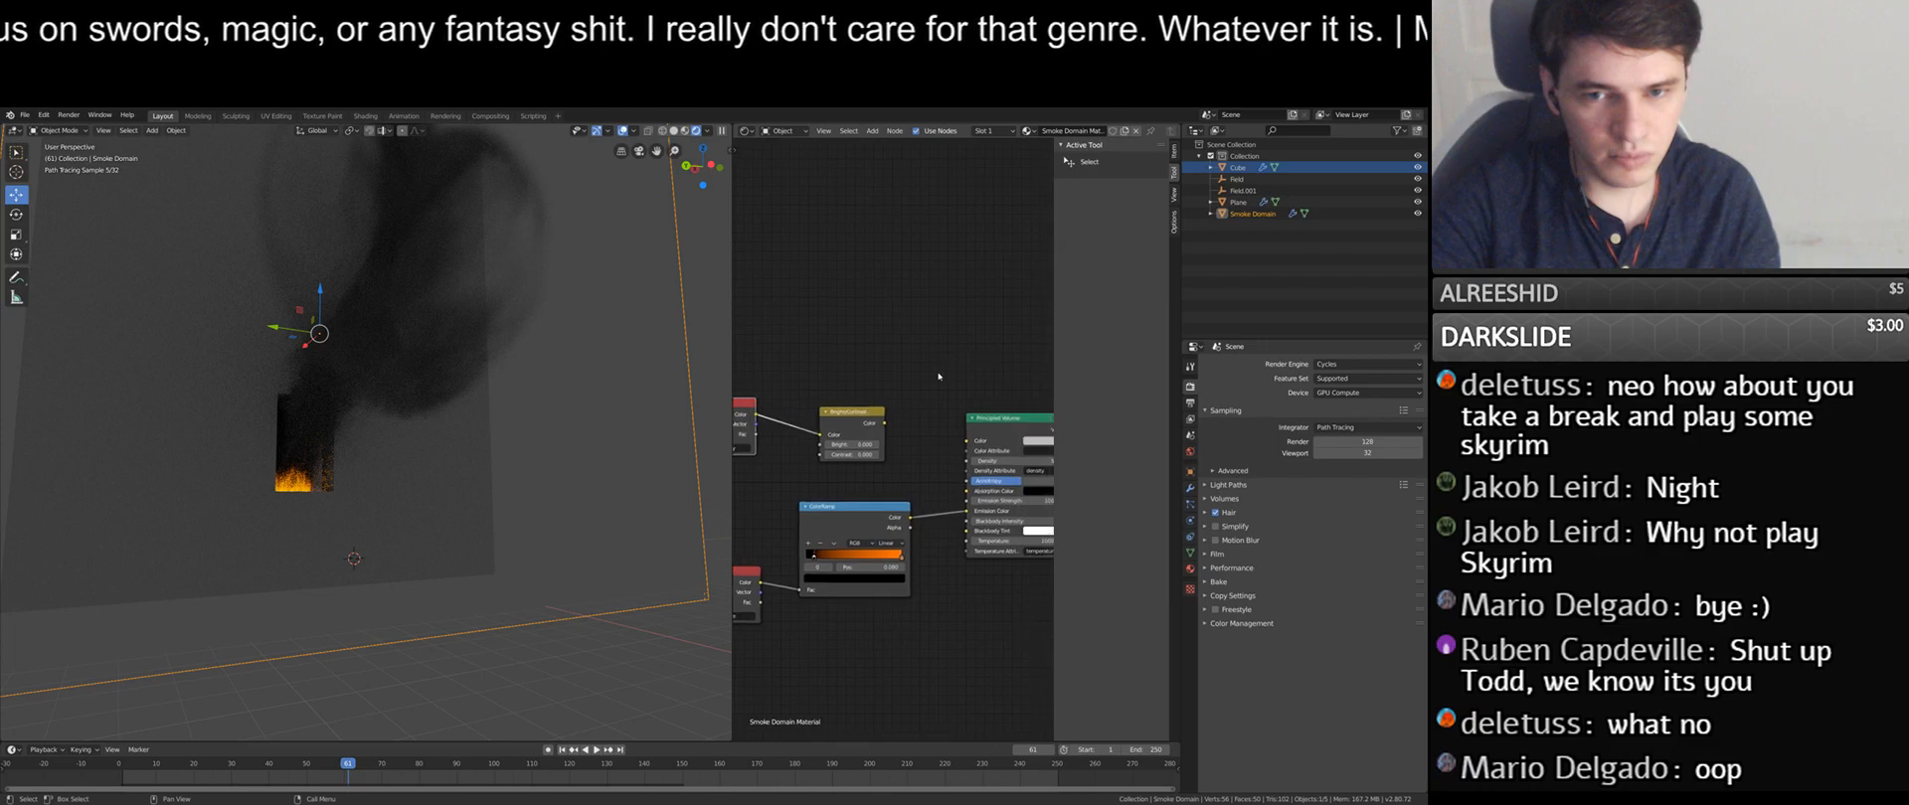
middle_click_drag(899, 425, 926, 423)
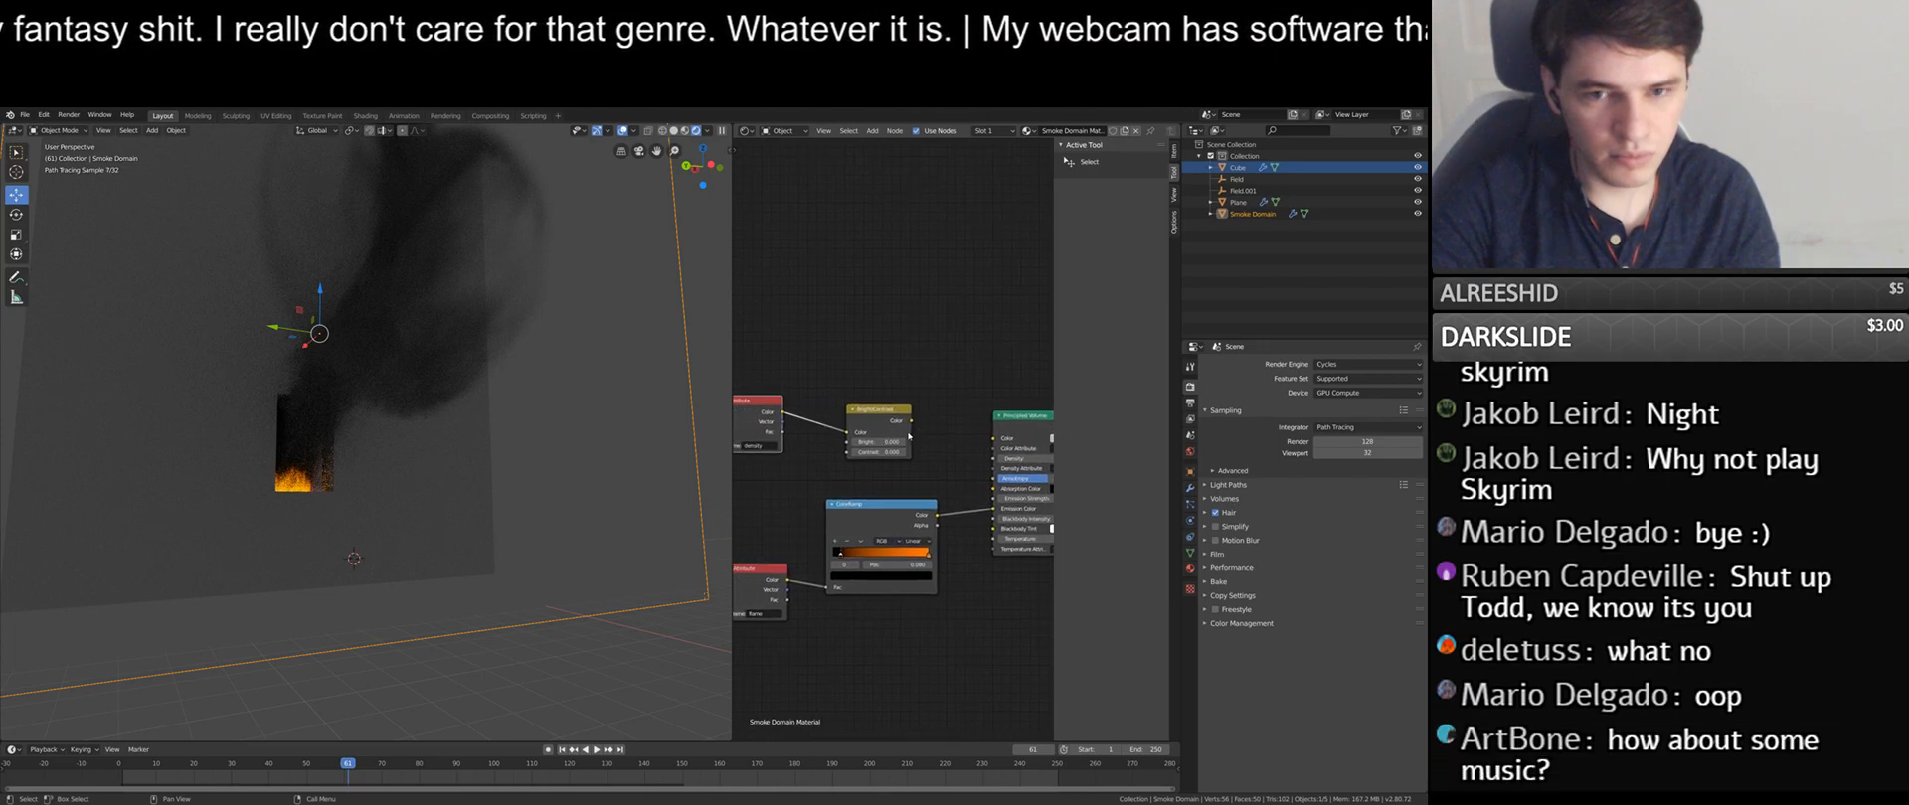
left_click_drag(911, 421, 995, 459)
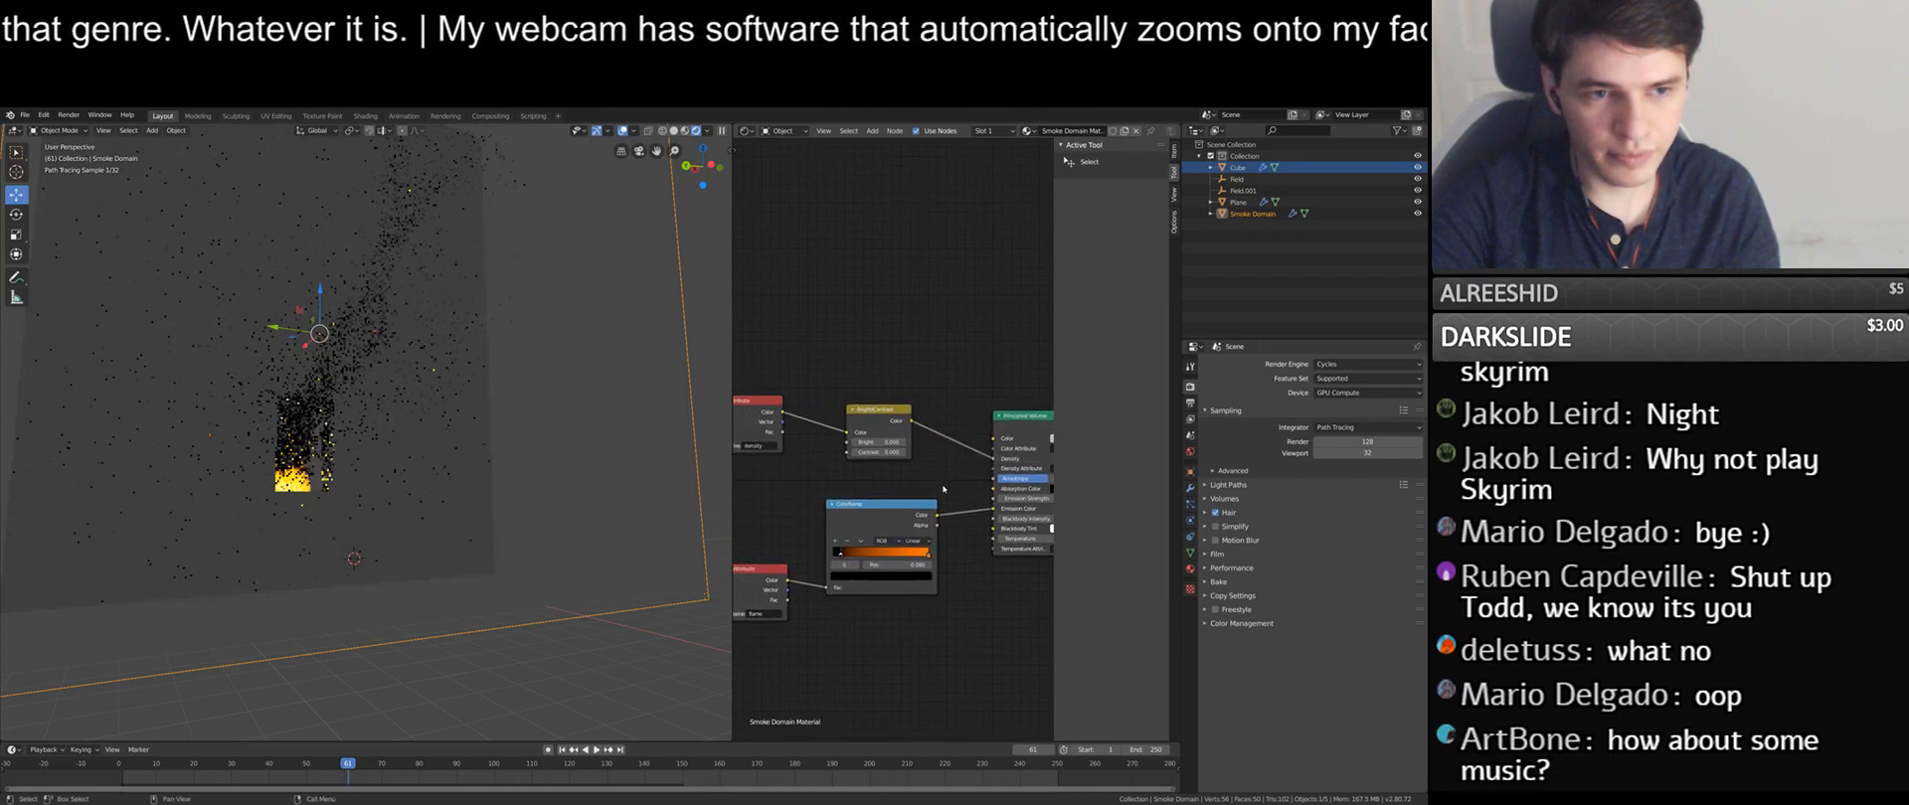
left_click(891, 441)
type("100")
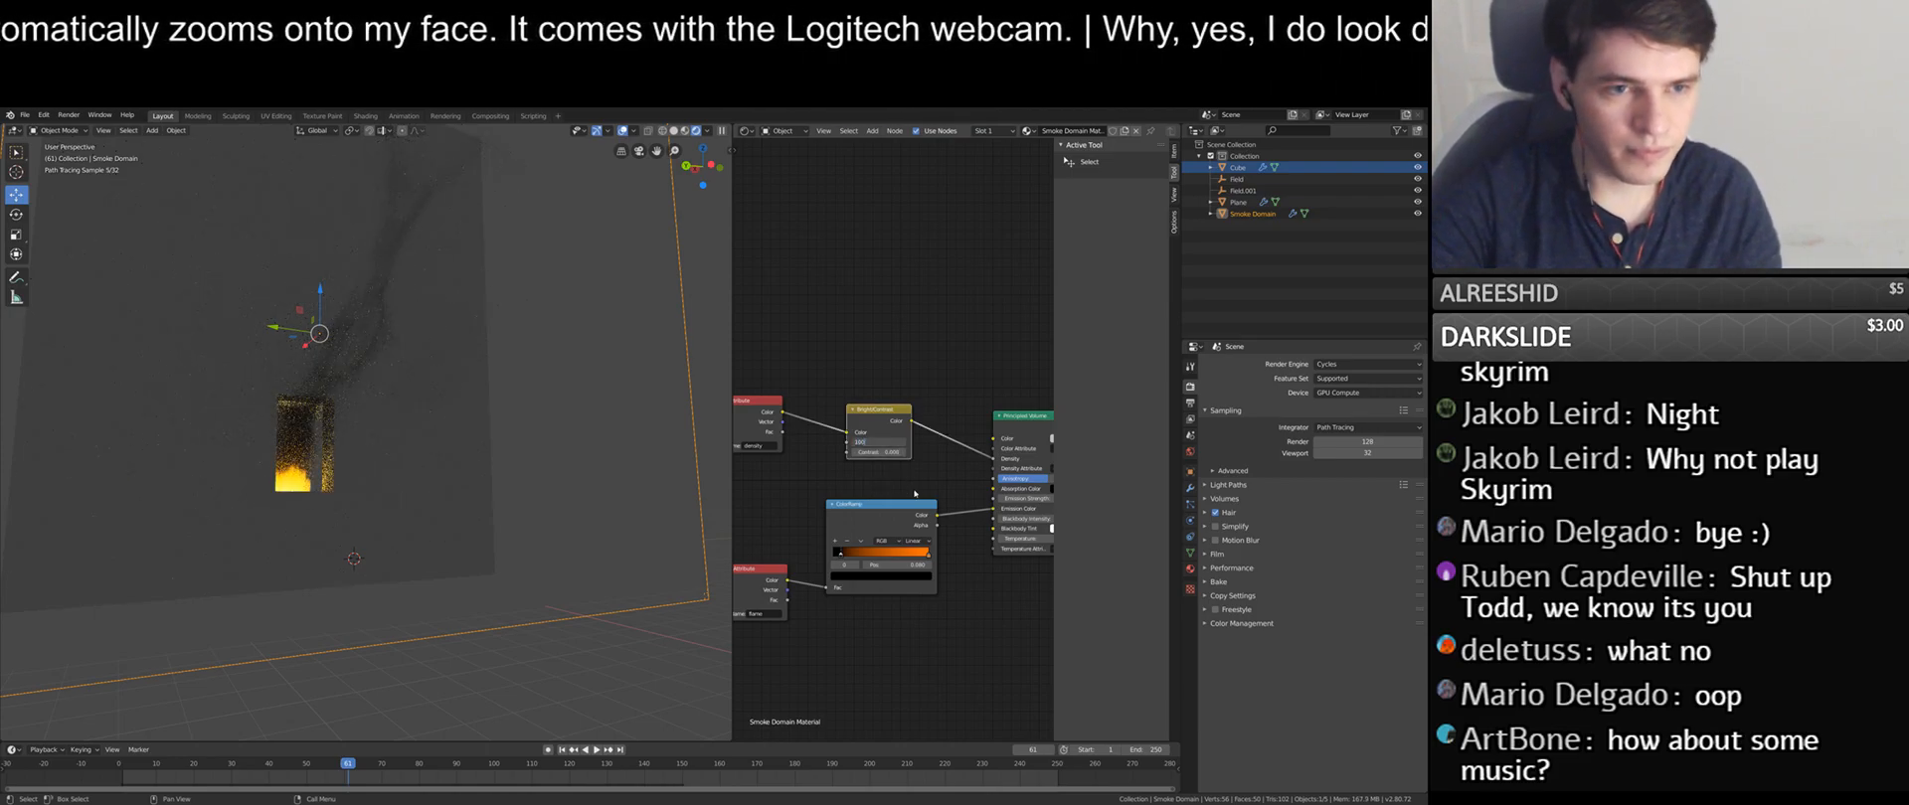
key("Return")
middle_click_drag(720, 553, 506, 411)
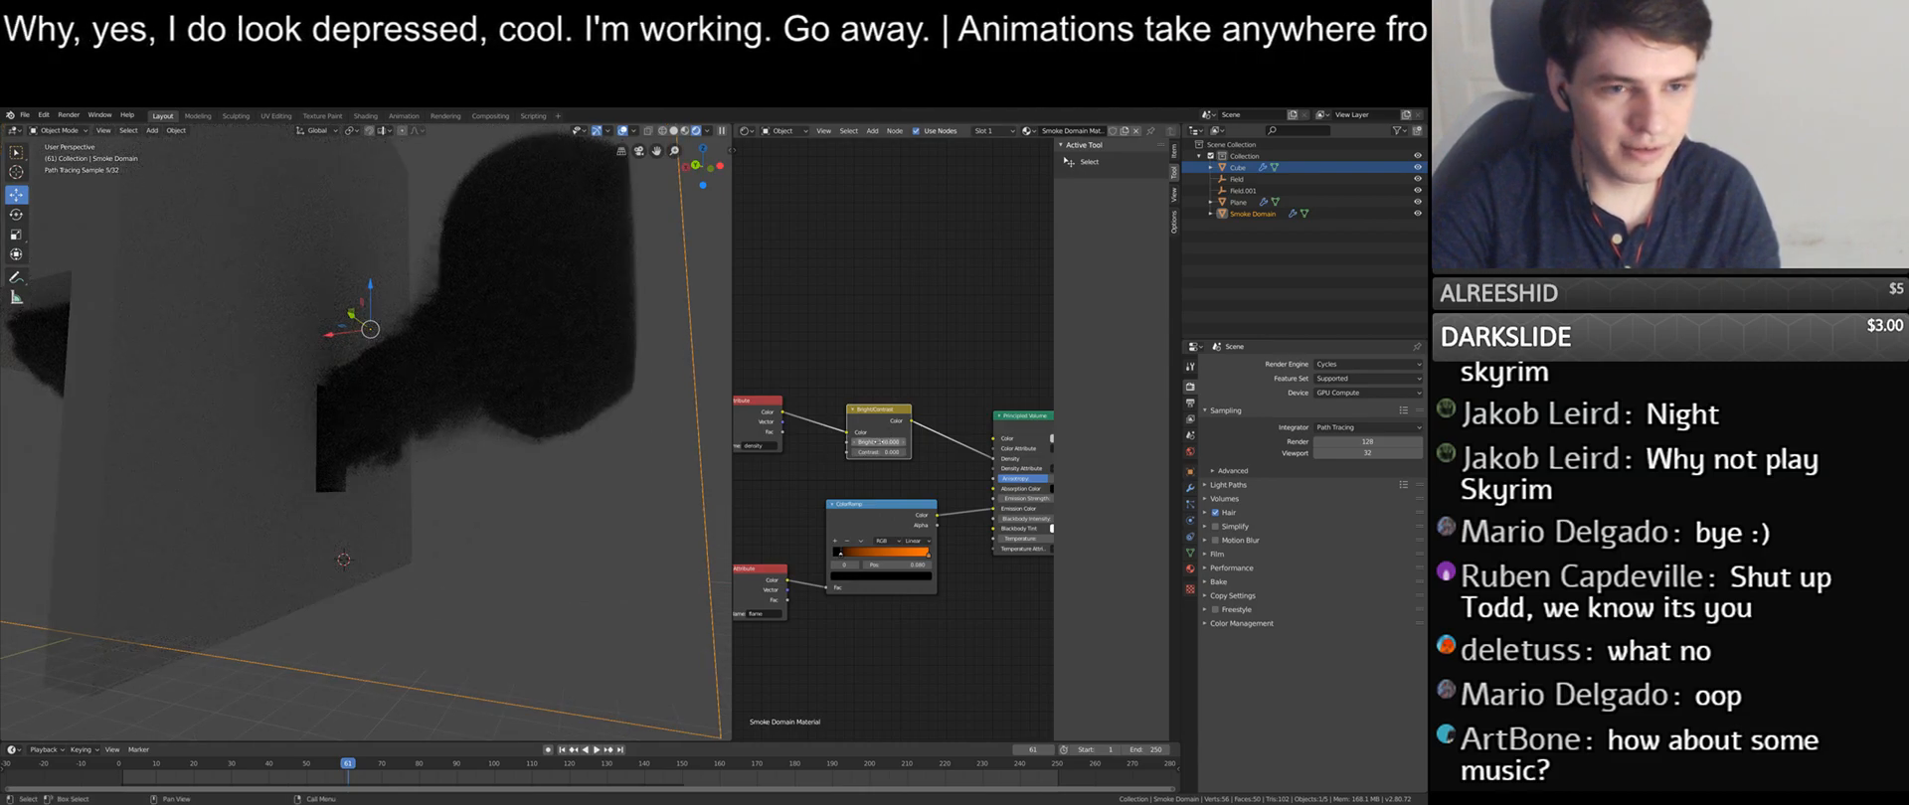
- Lower the Bright value of the Bright/Contrast node and check the rendered smoke from other angles
middle_click_drag(636, 457, 731, 448)
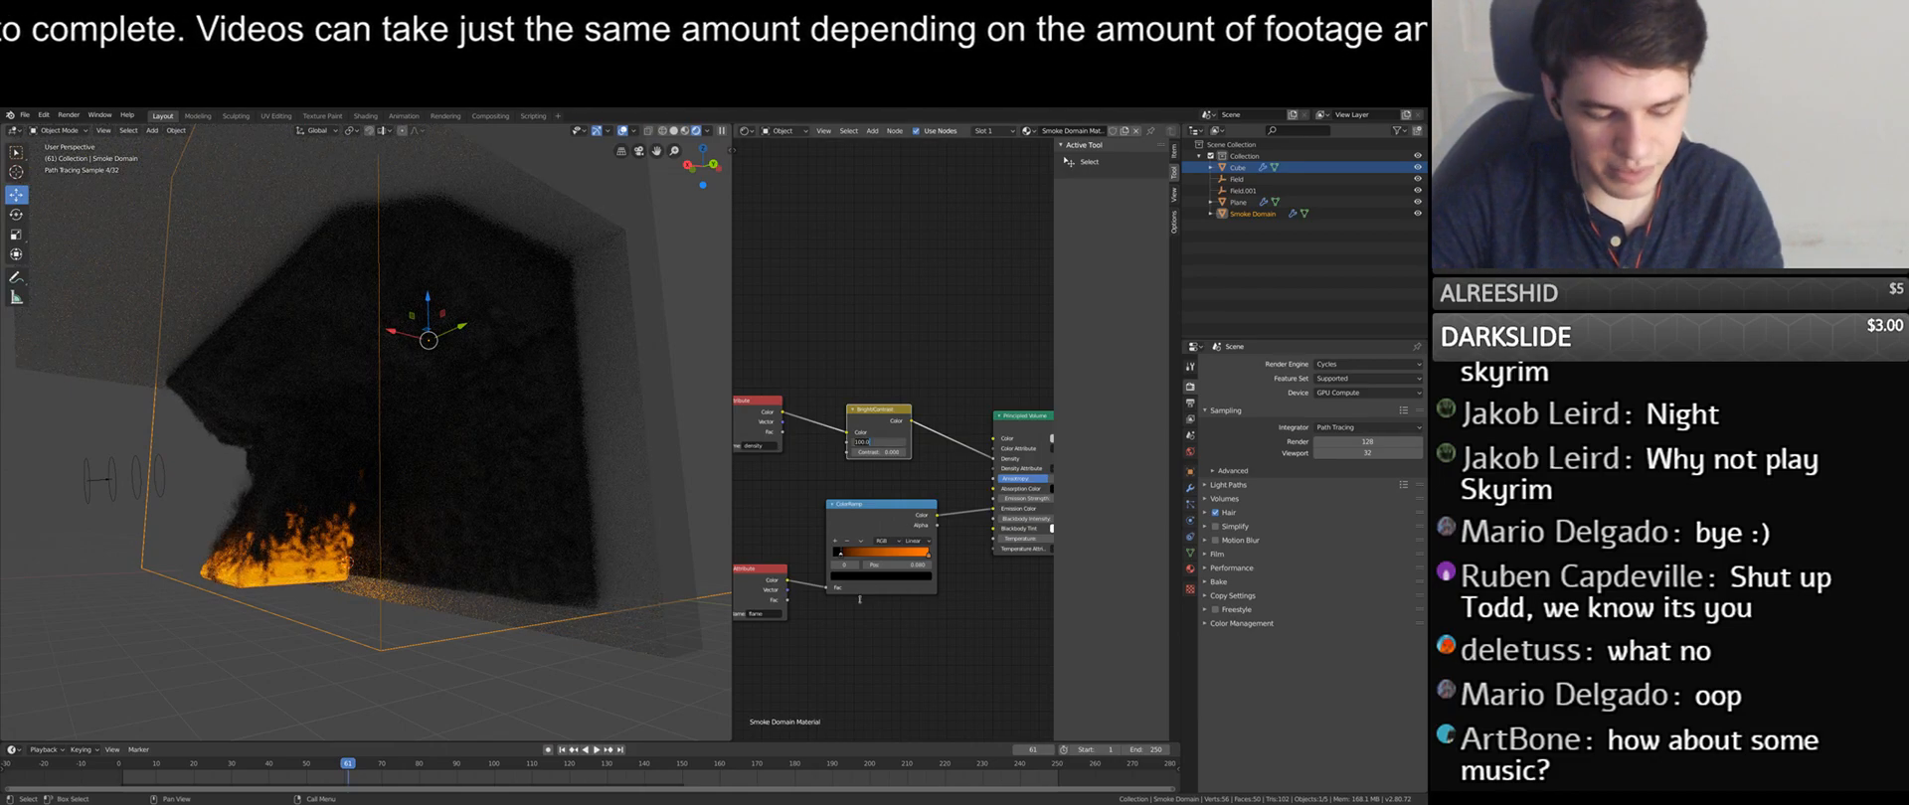
key("Return")
middle_click_drag(597, 447, 468, 424)
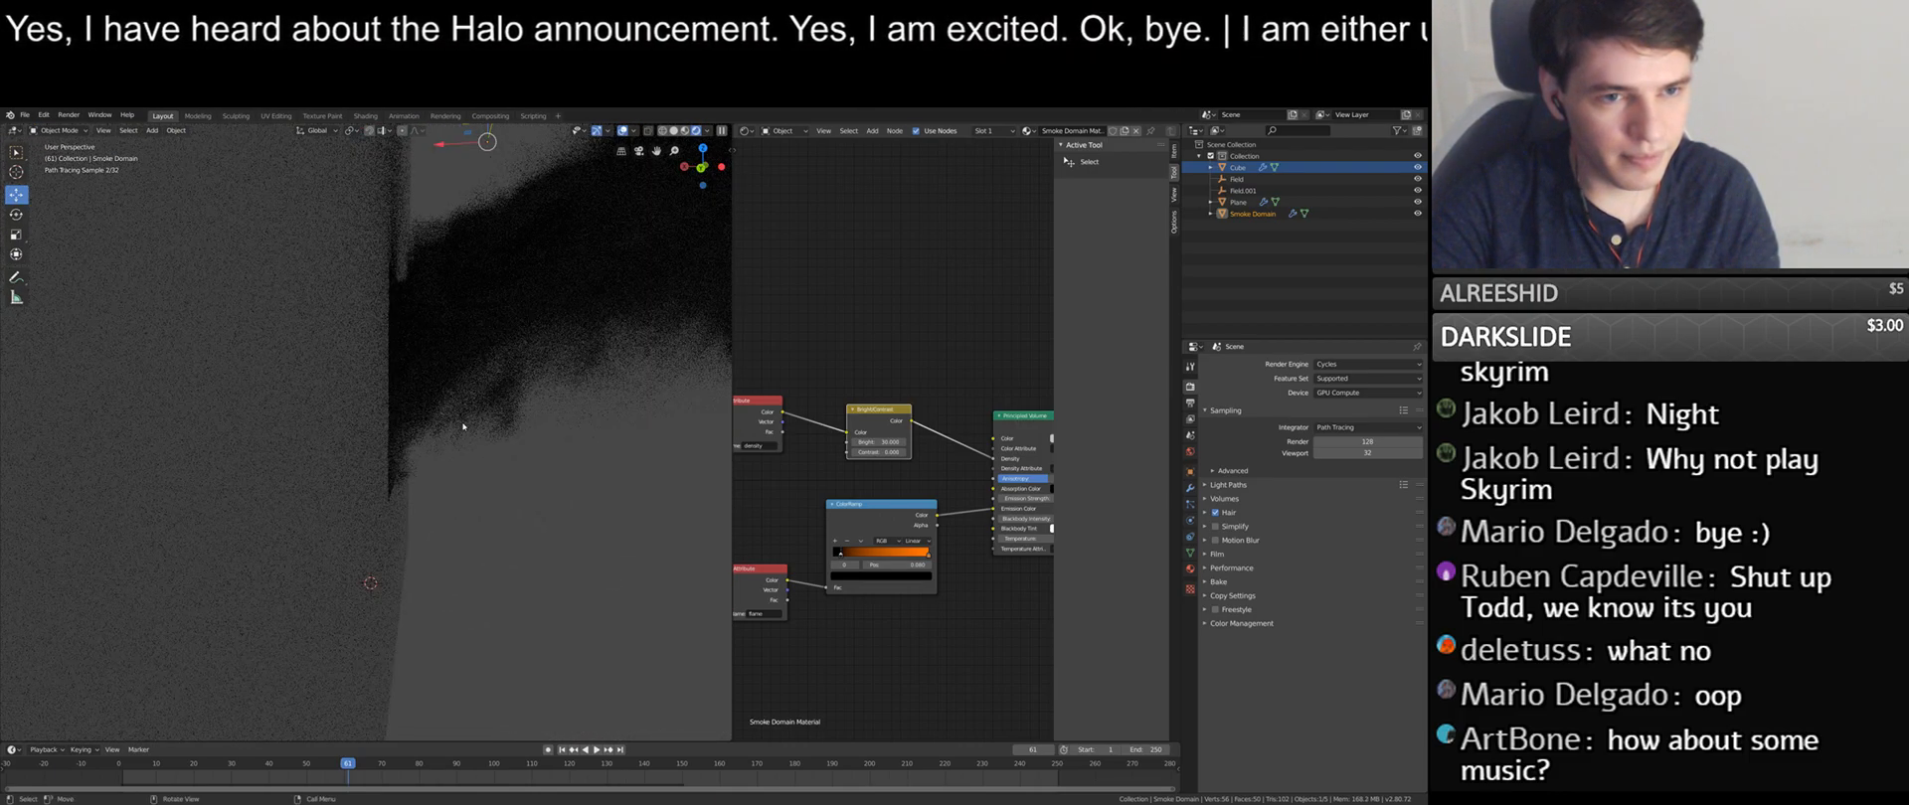
scroll(464, 428, "down", 8)
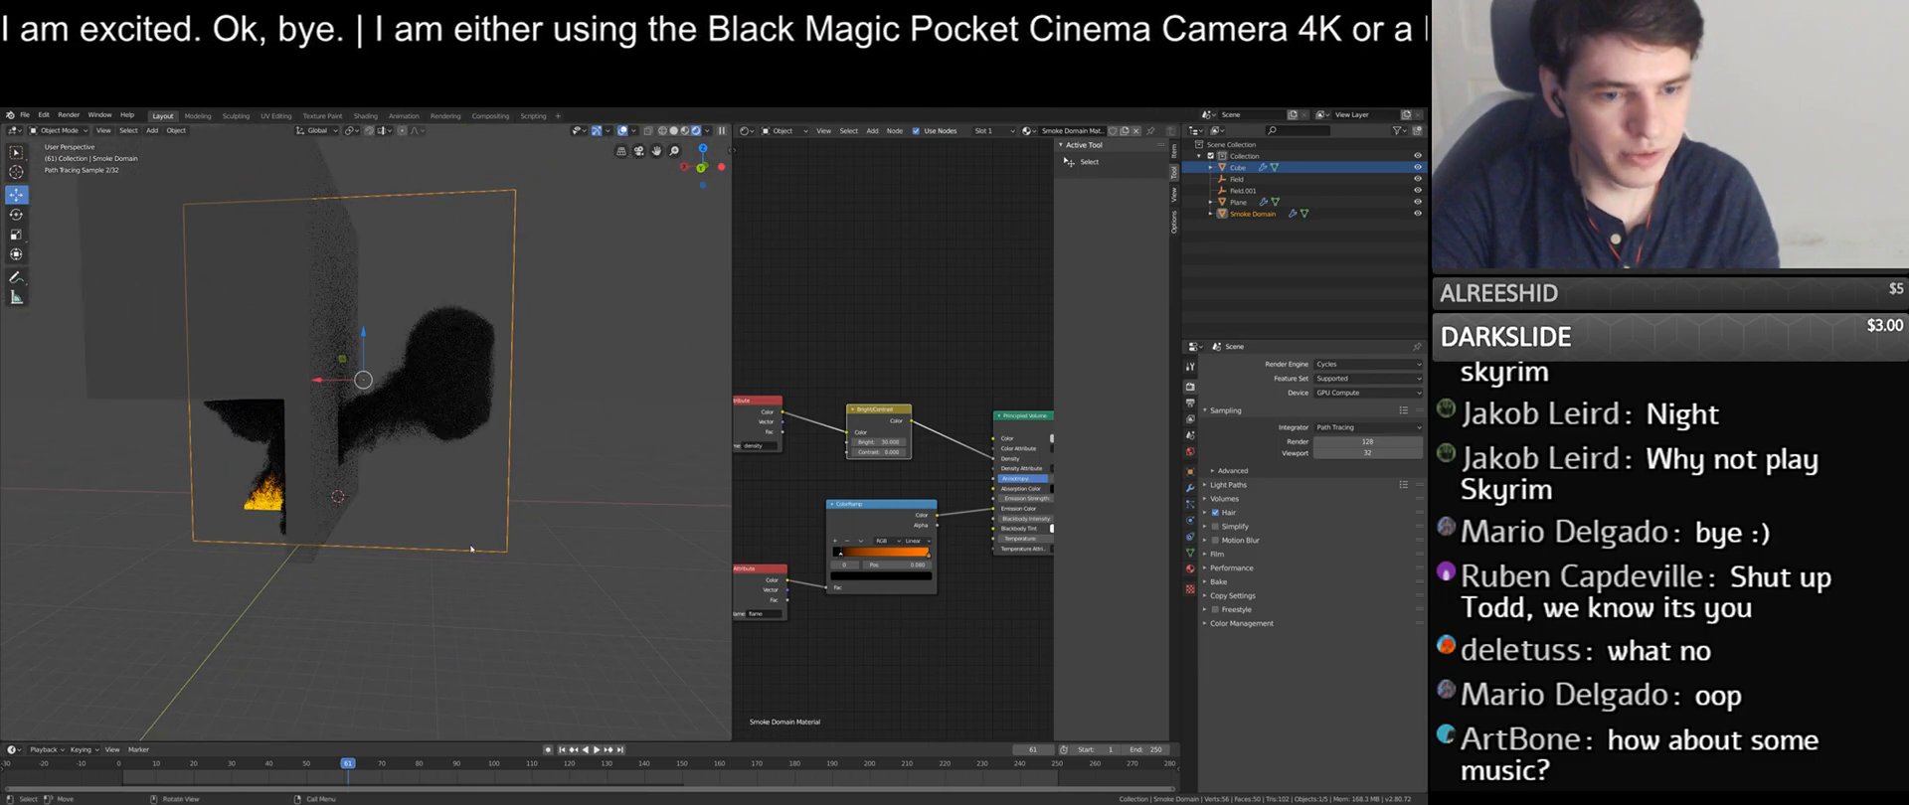
- Go to frame 100 and examine the rendered smoke leaving the window
left_click(494, 764)
scroll(442, 554, "up", 5)
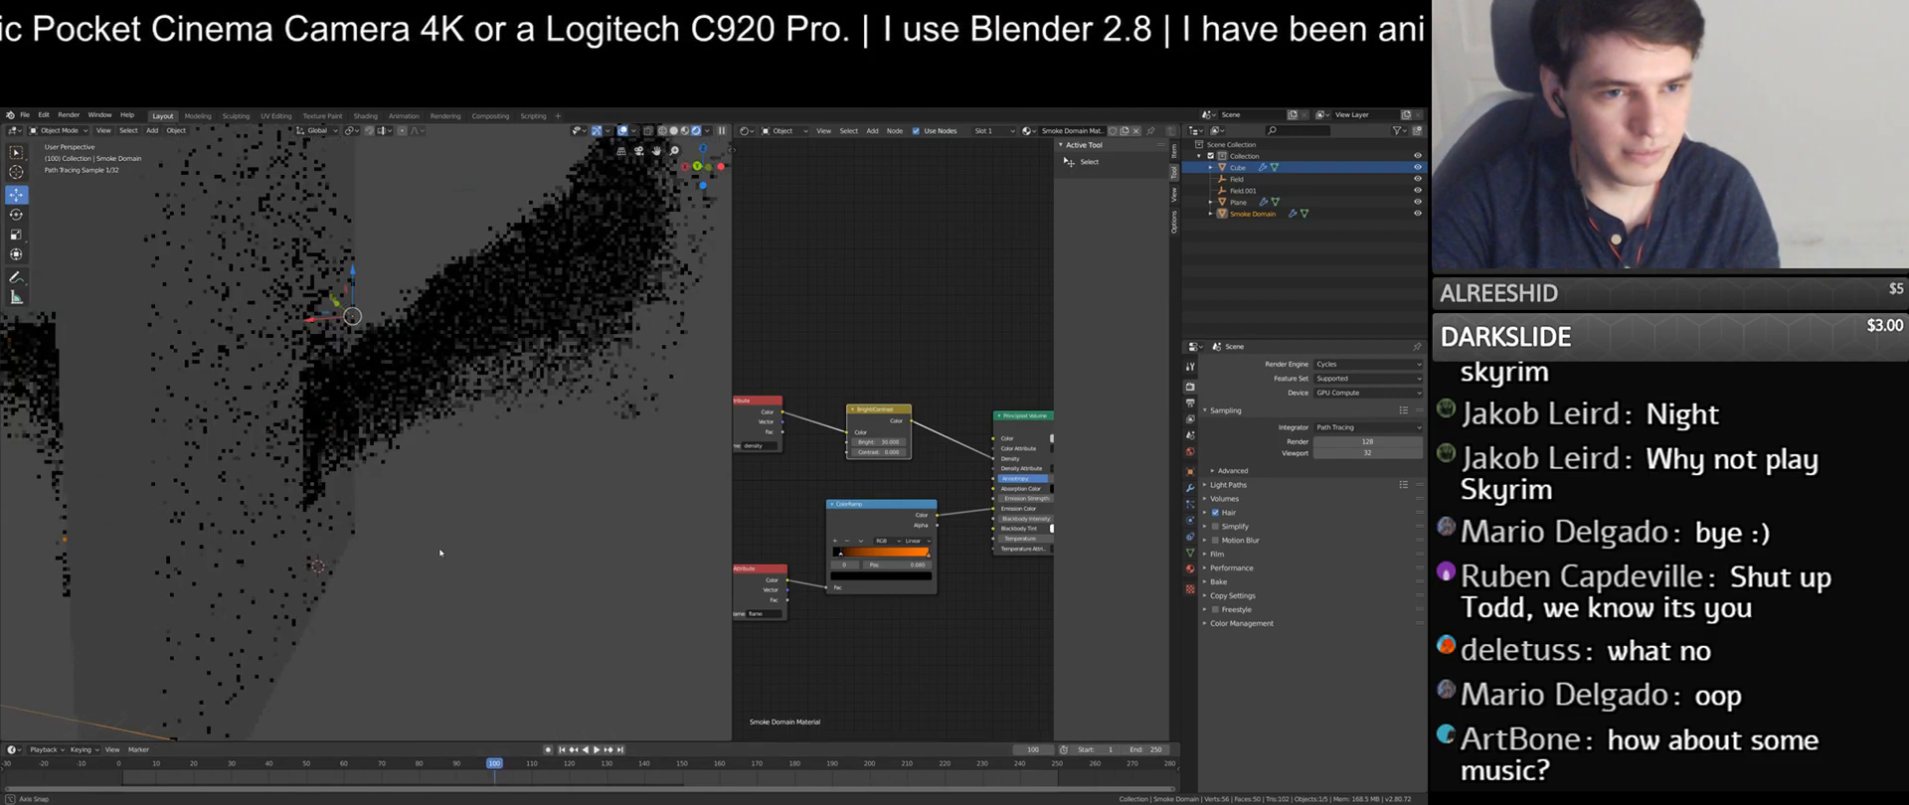
scroll(442, 554, "down", 5)
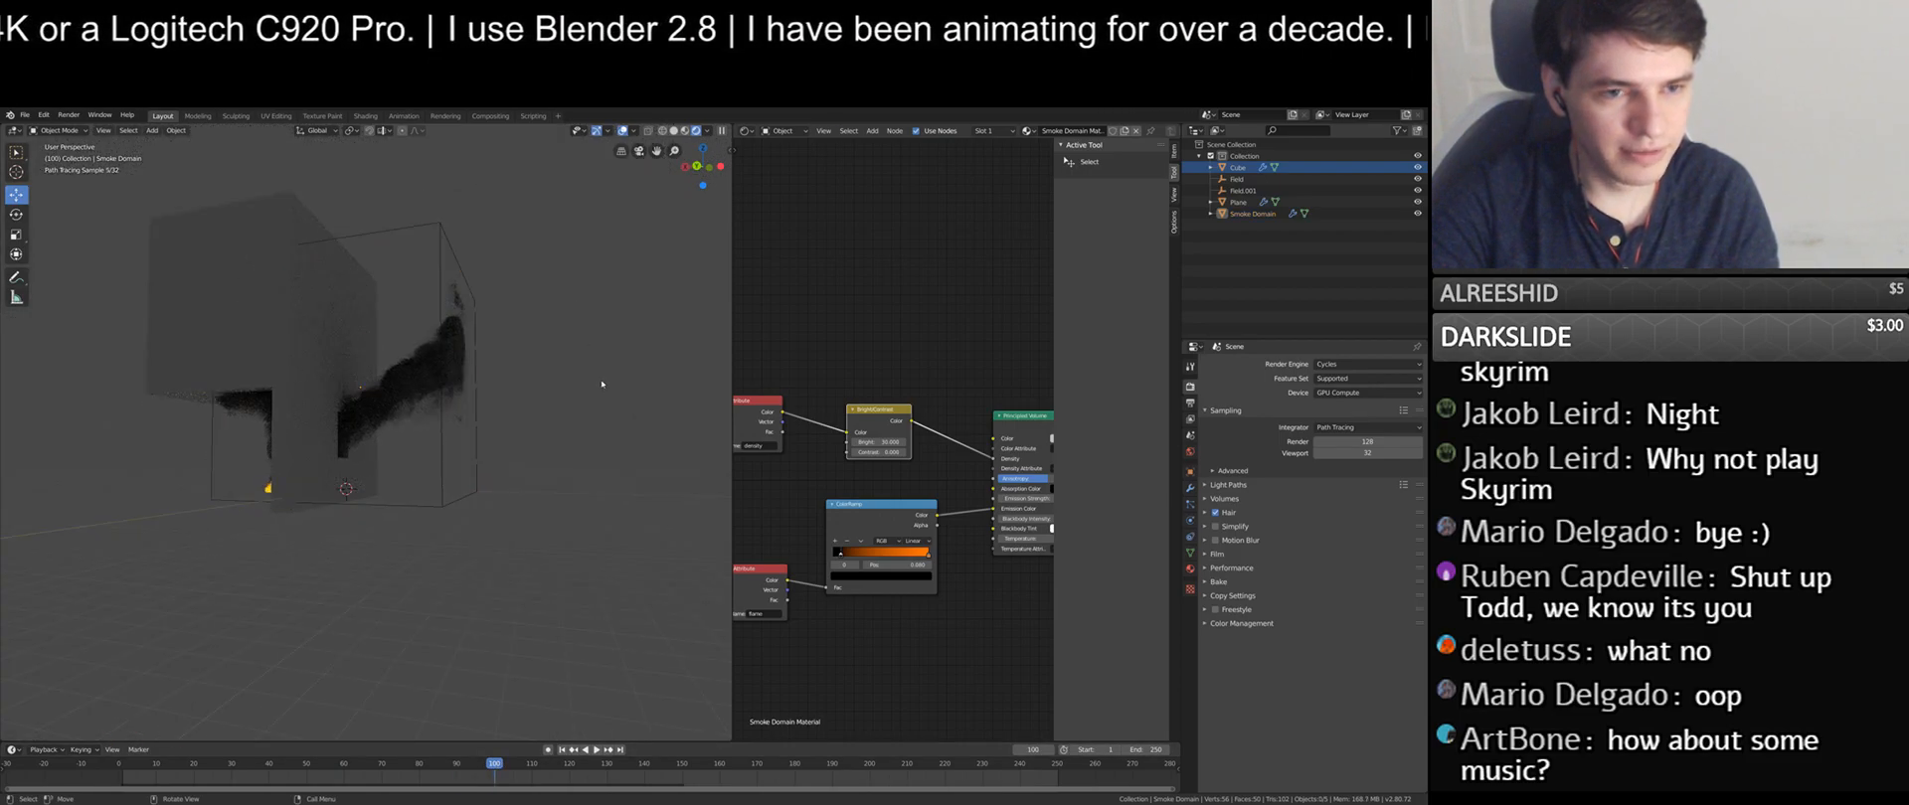
scroll(597, 387, "up", 4)
mouse_move(519, 413)
middle_mouse_down()
mouse_move(567, 376)
mouse_move(497, 418)
middle_mouse_up()
scroll(481, 428, "up", 2)
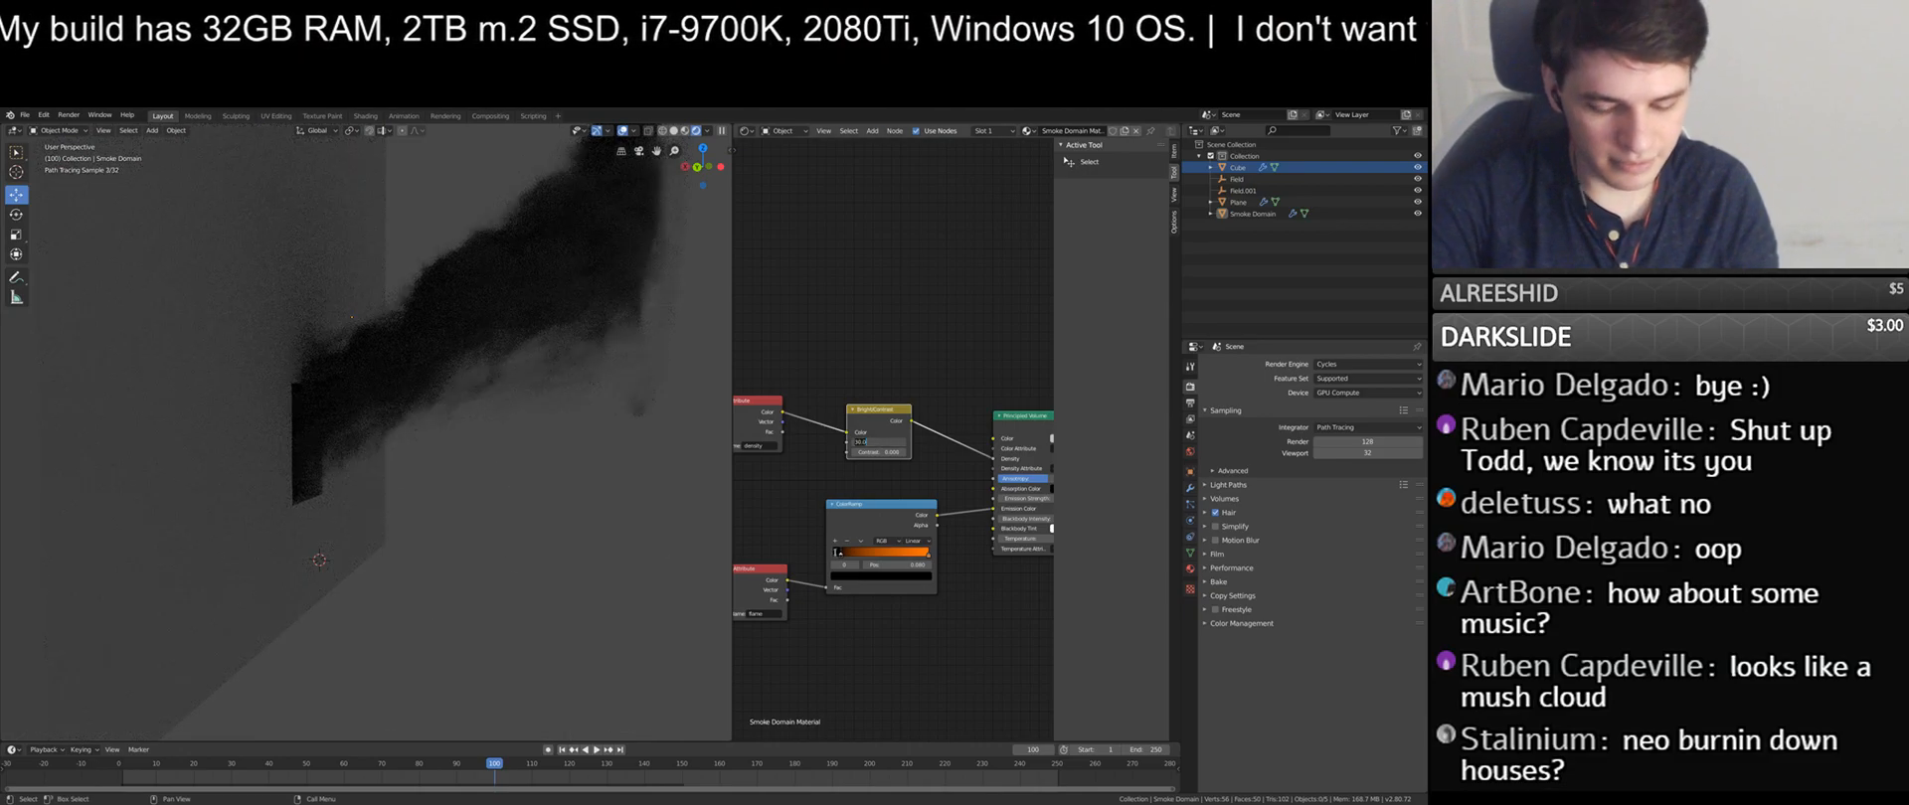
- Set the Bright/Contrast node's Bright value to 20
key("Return")
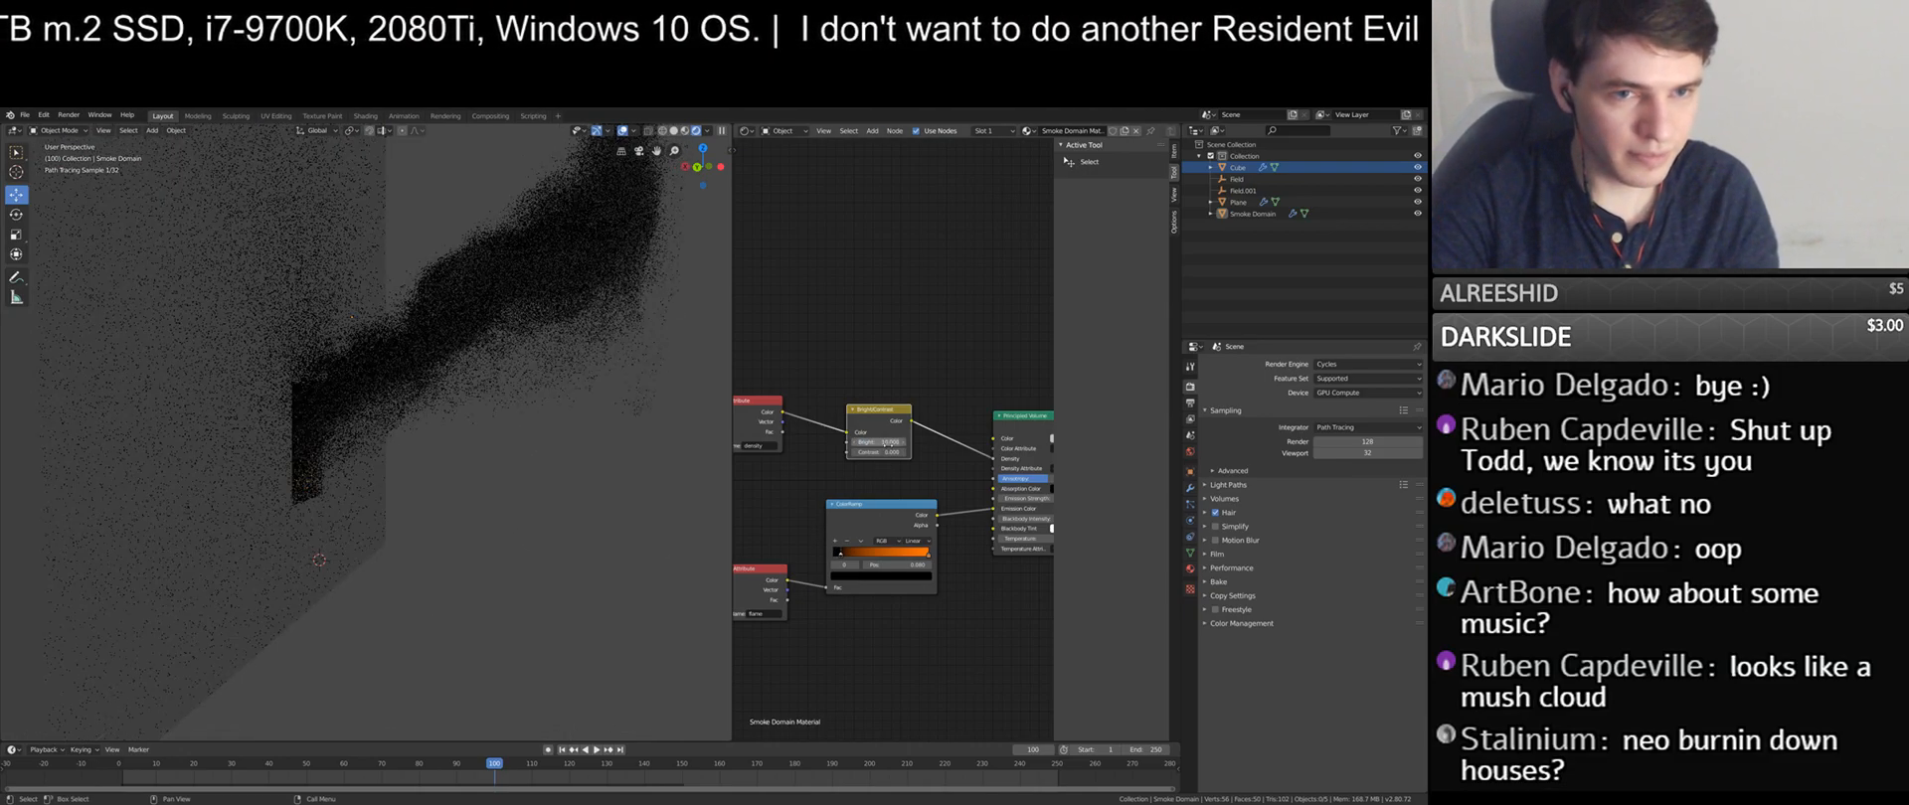
type("20")
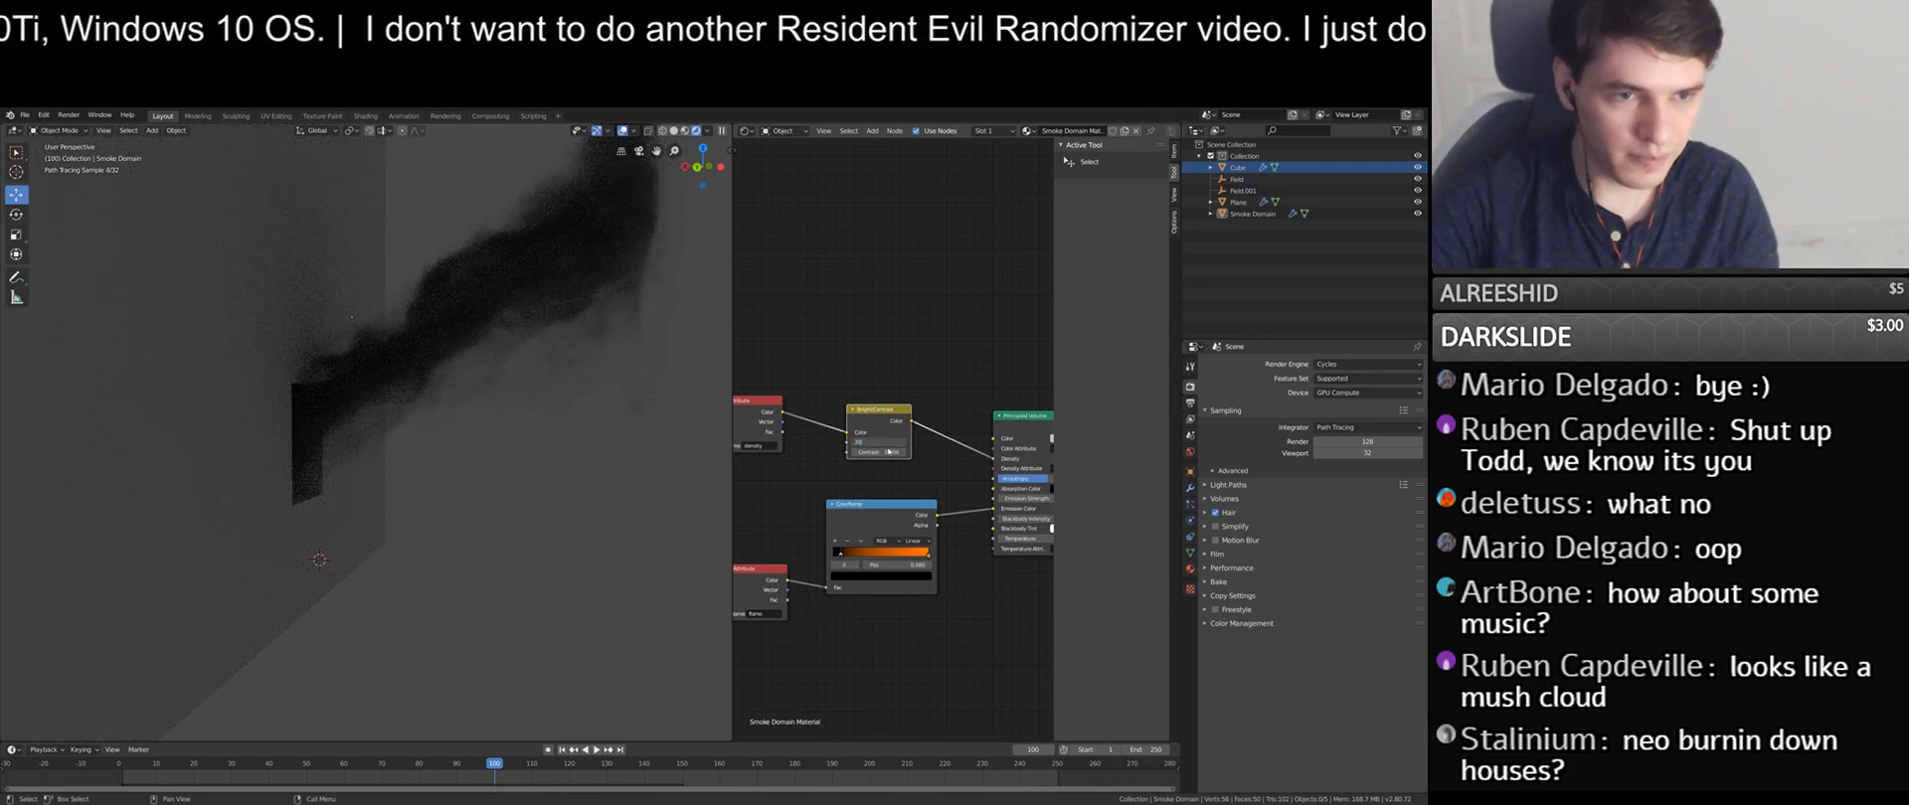
key("Return")
- Raise the Principled Volume's Color to full white
middle_click_drag(962, 489, 880, 491)
left_click(987, 442)
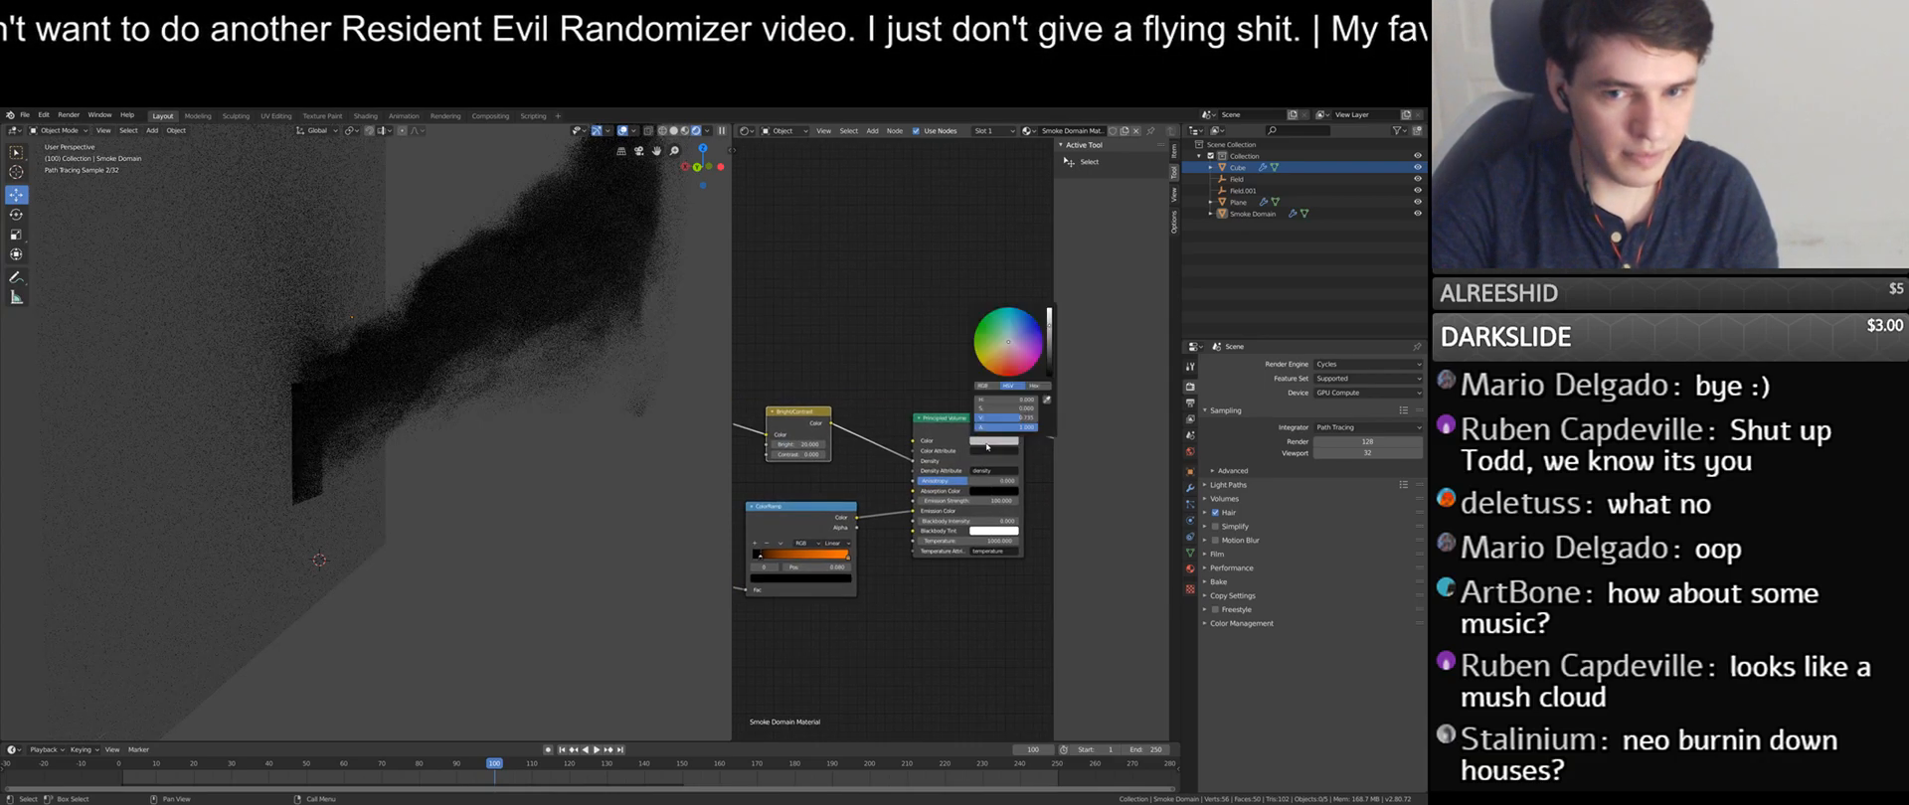
left_click_drag(1049, 325, 1049, 306)
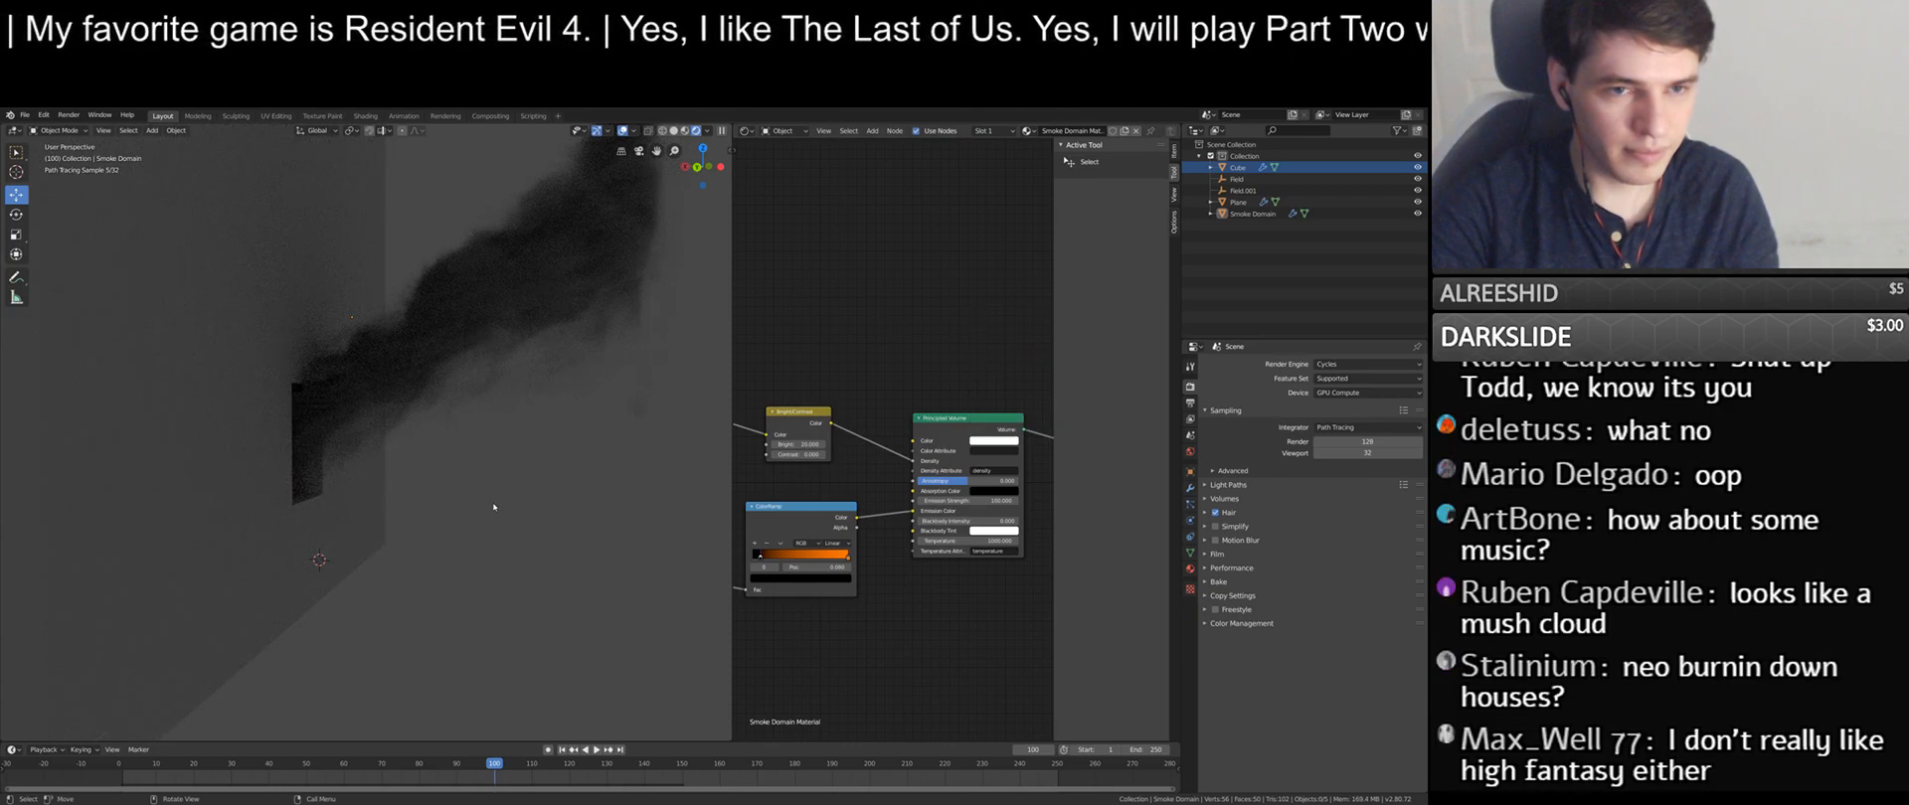
- Examine the rendered smoke and flames around the window from the front, the side and behind the wall
scroll(494, 507, "down", 2)
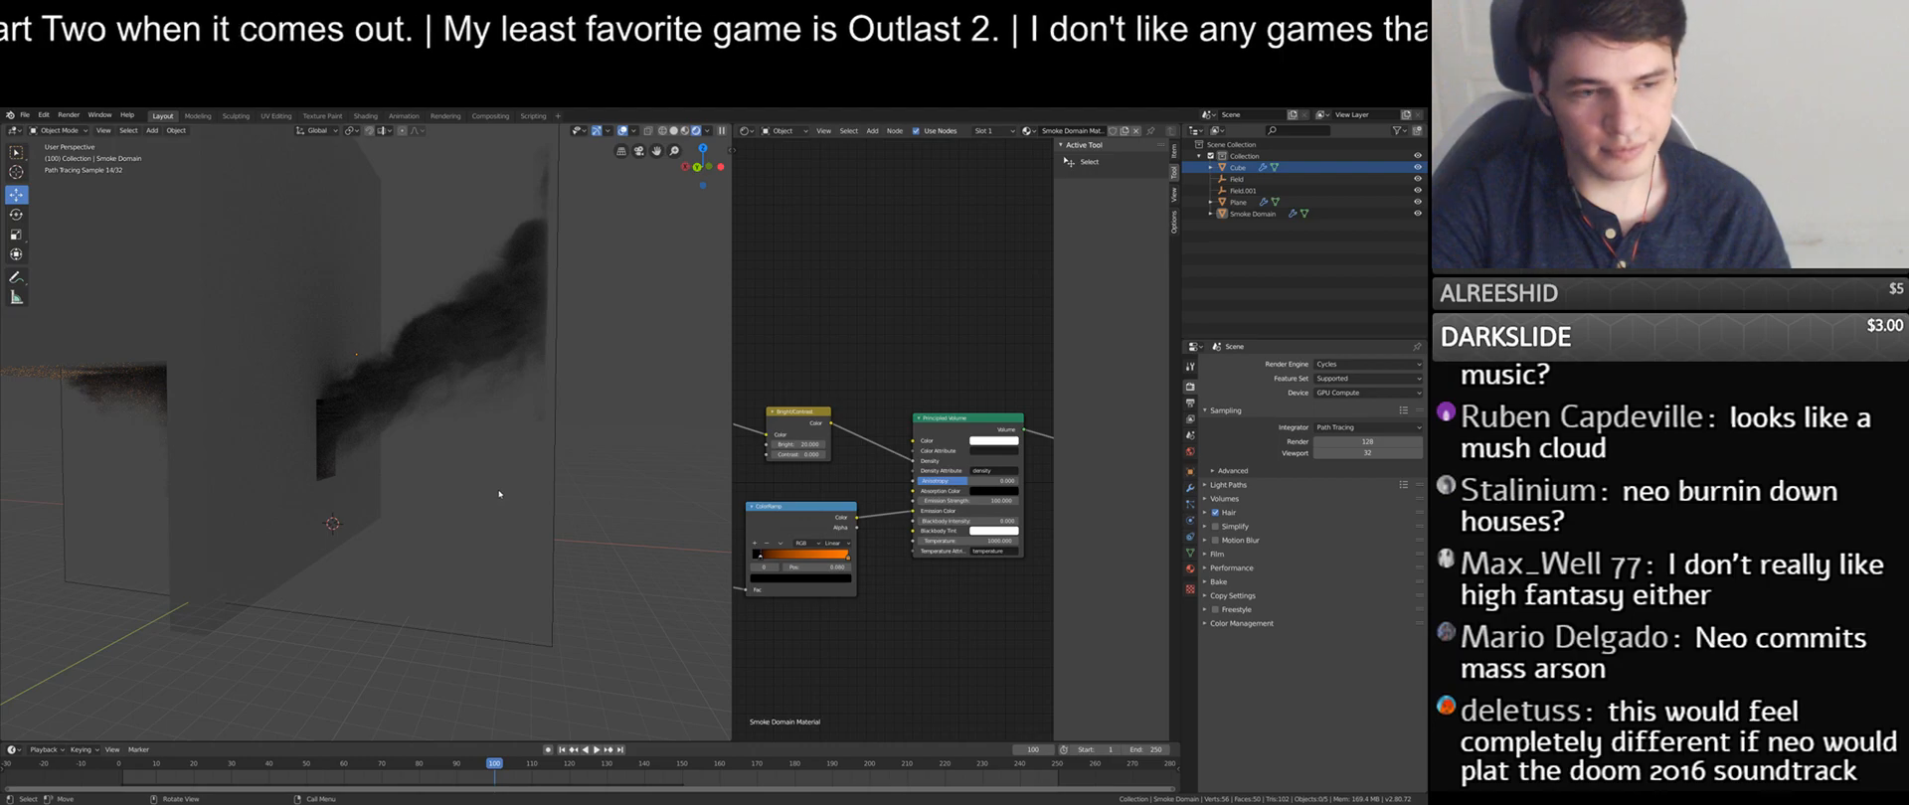
scroll(428, 447, "up", 3)
scroll(420, 442, "down", 5)
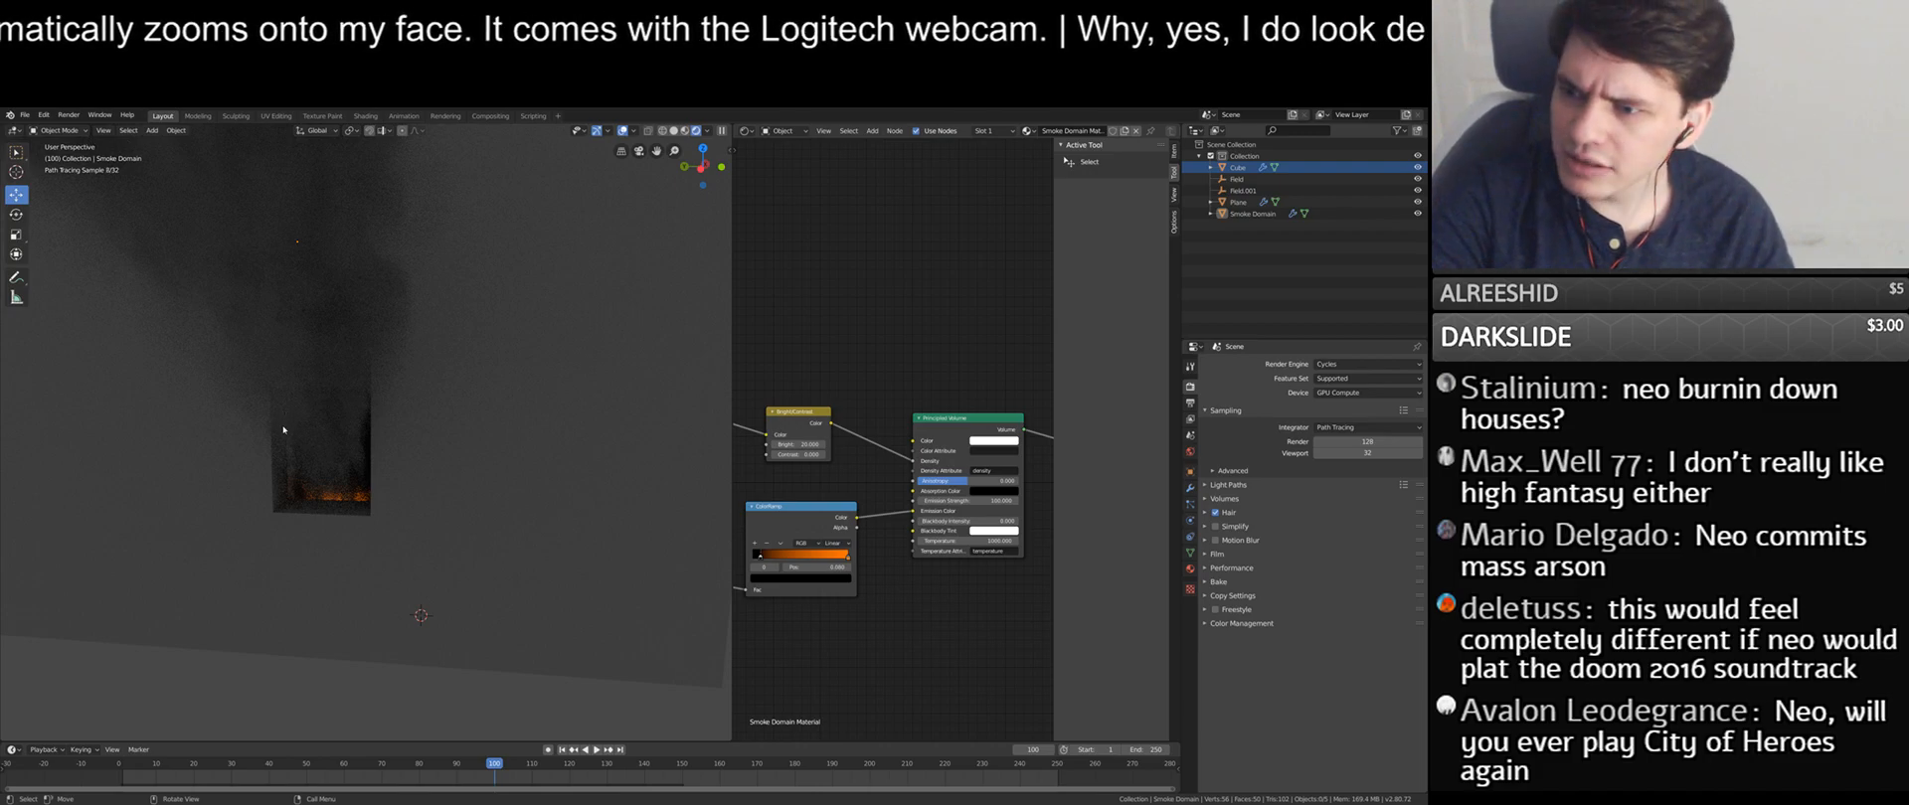
middle_click_drag(292, 434, 556, 497)
scroll(755, 596, "down", 2)
middle_click_drag(756, 597, 898, 609)
scroll(843, 595, "up", 2)
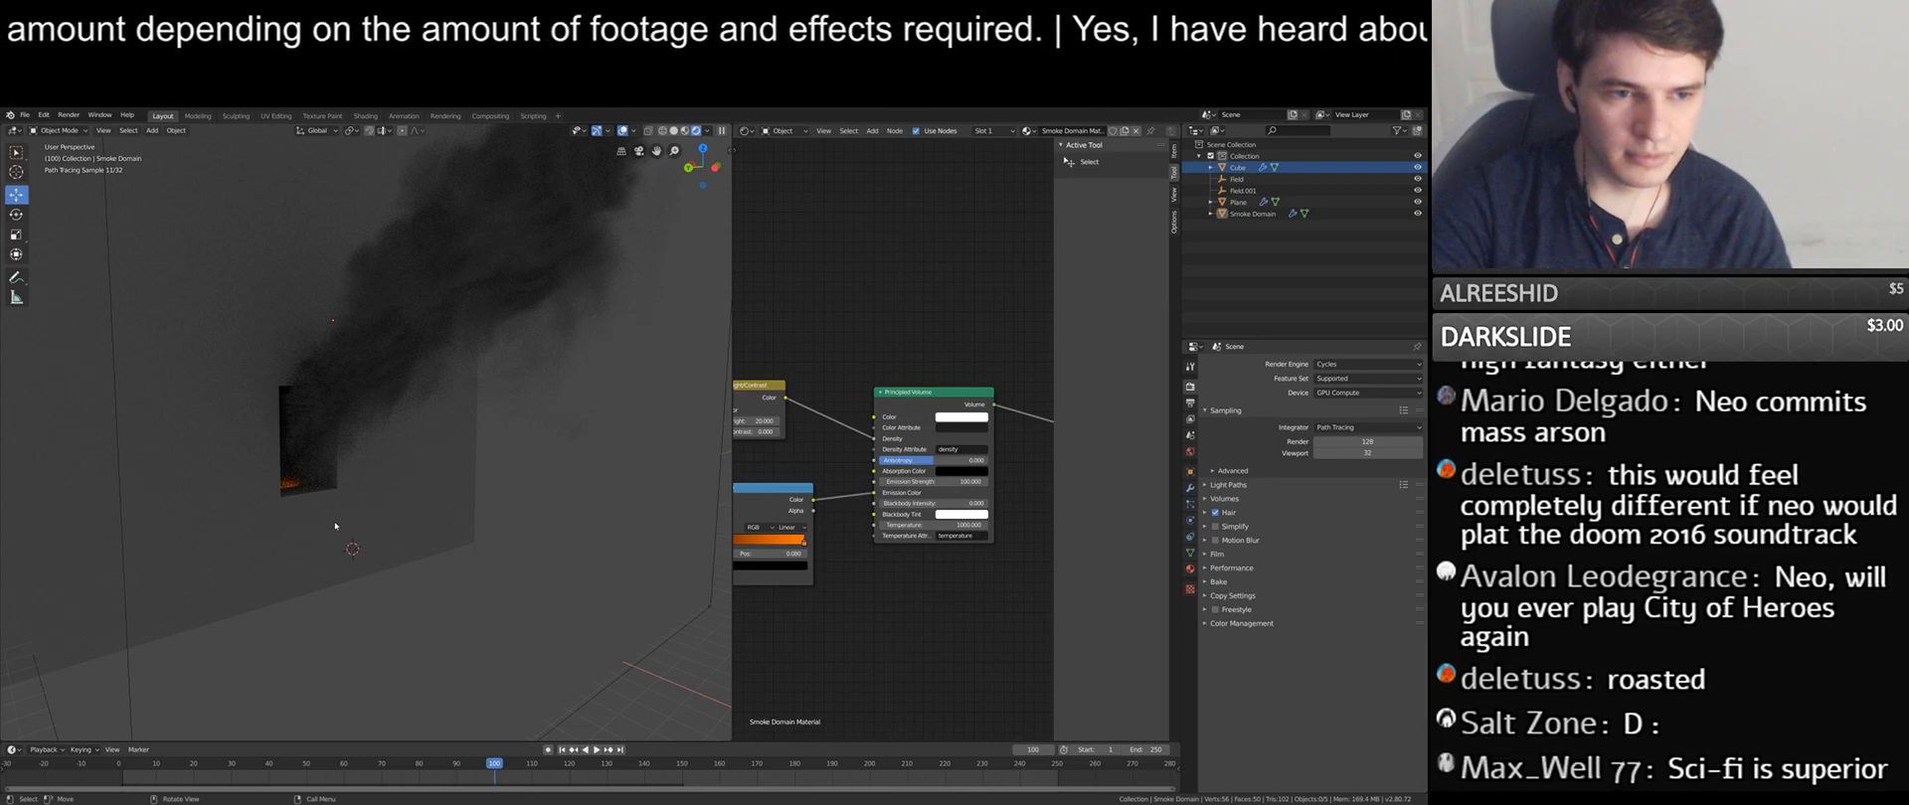
mouse_move(436, 529)
middle_mouse_down()
mouse_move(549, 534)
mouse_move(457, 518)
middle_mouse_up()
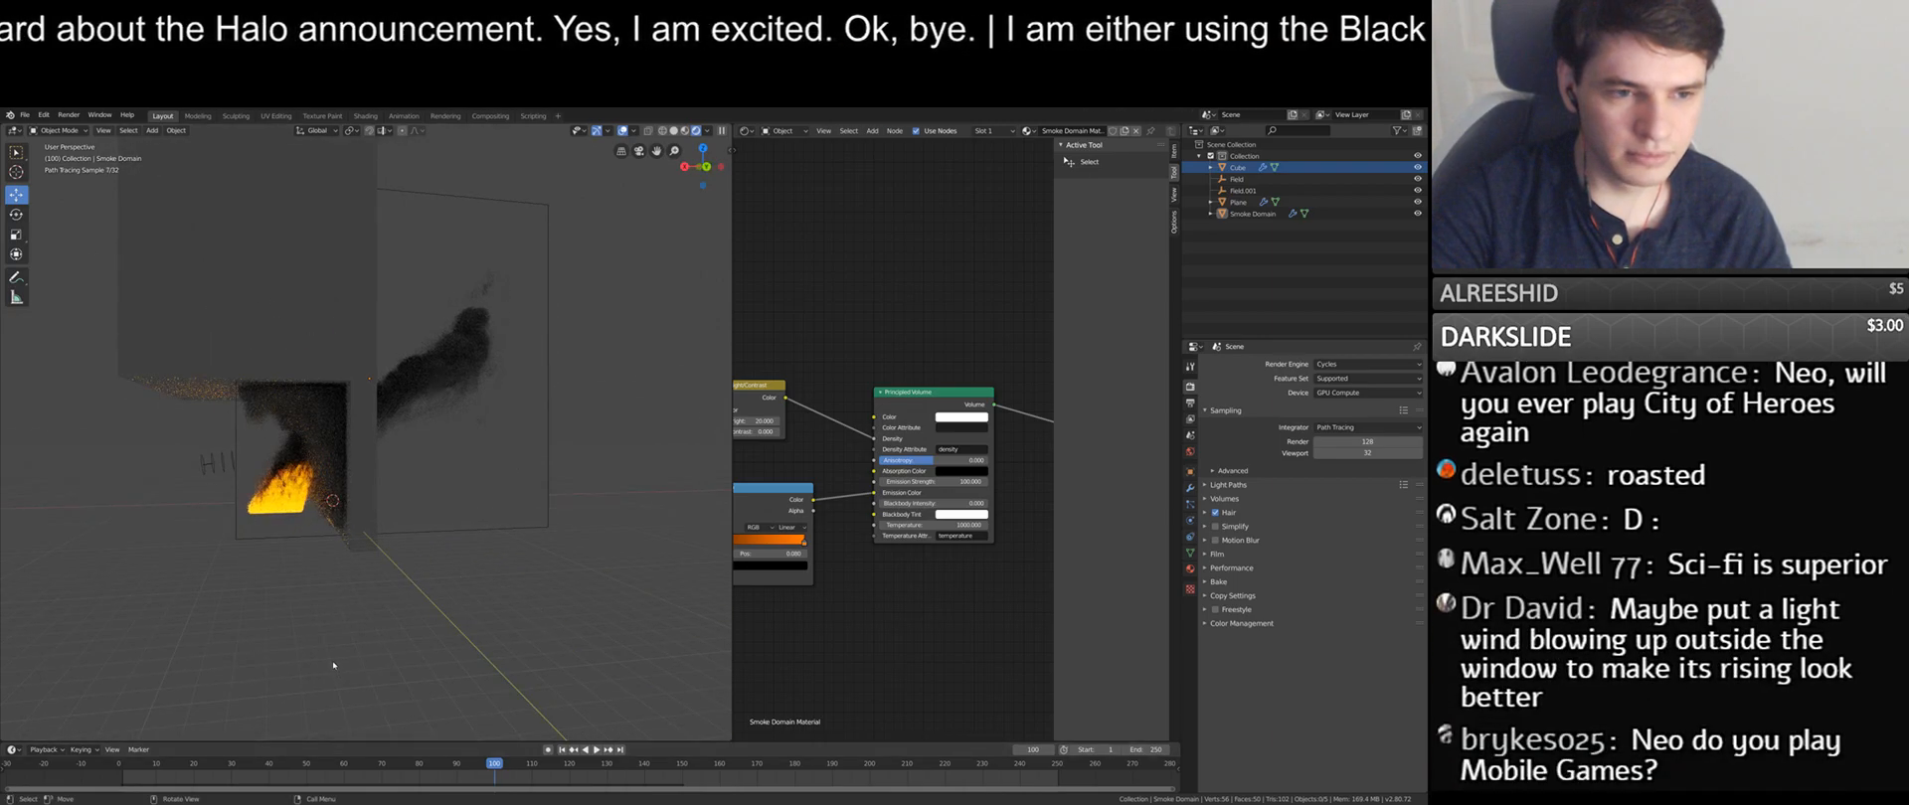
- Play back the simulation in solid shading and preview frame 141 in rendered shading
left_click(674, 130)
left_click(167, 765)
key("space")
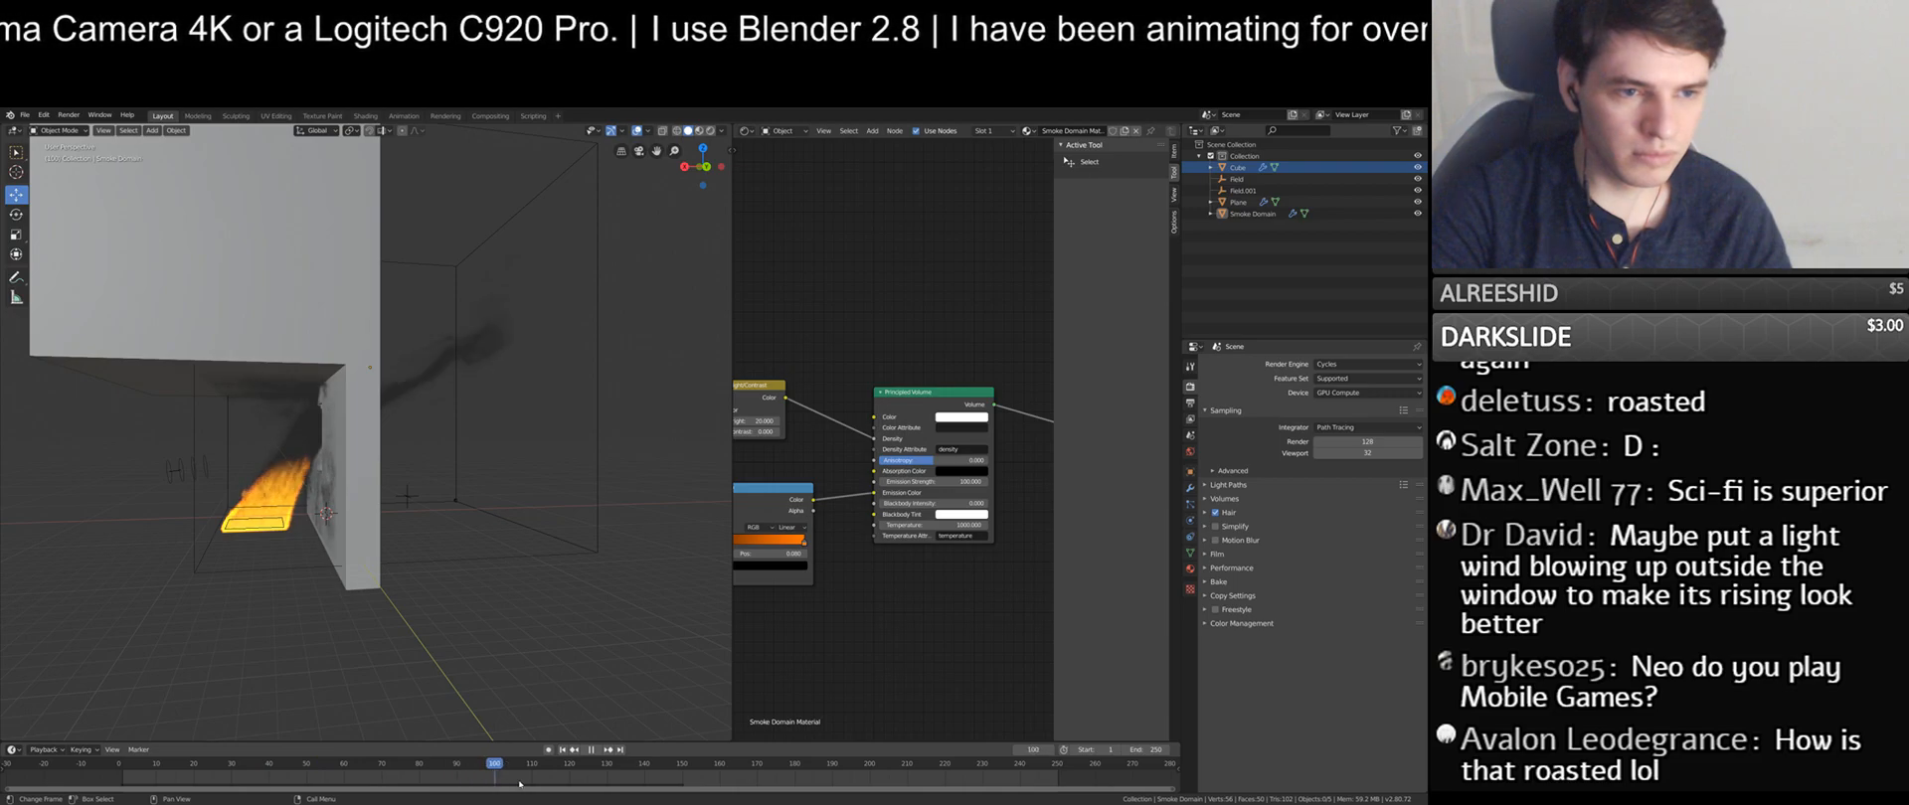
key("space")
middle_click_drag(333, 622, 442, 695)
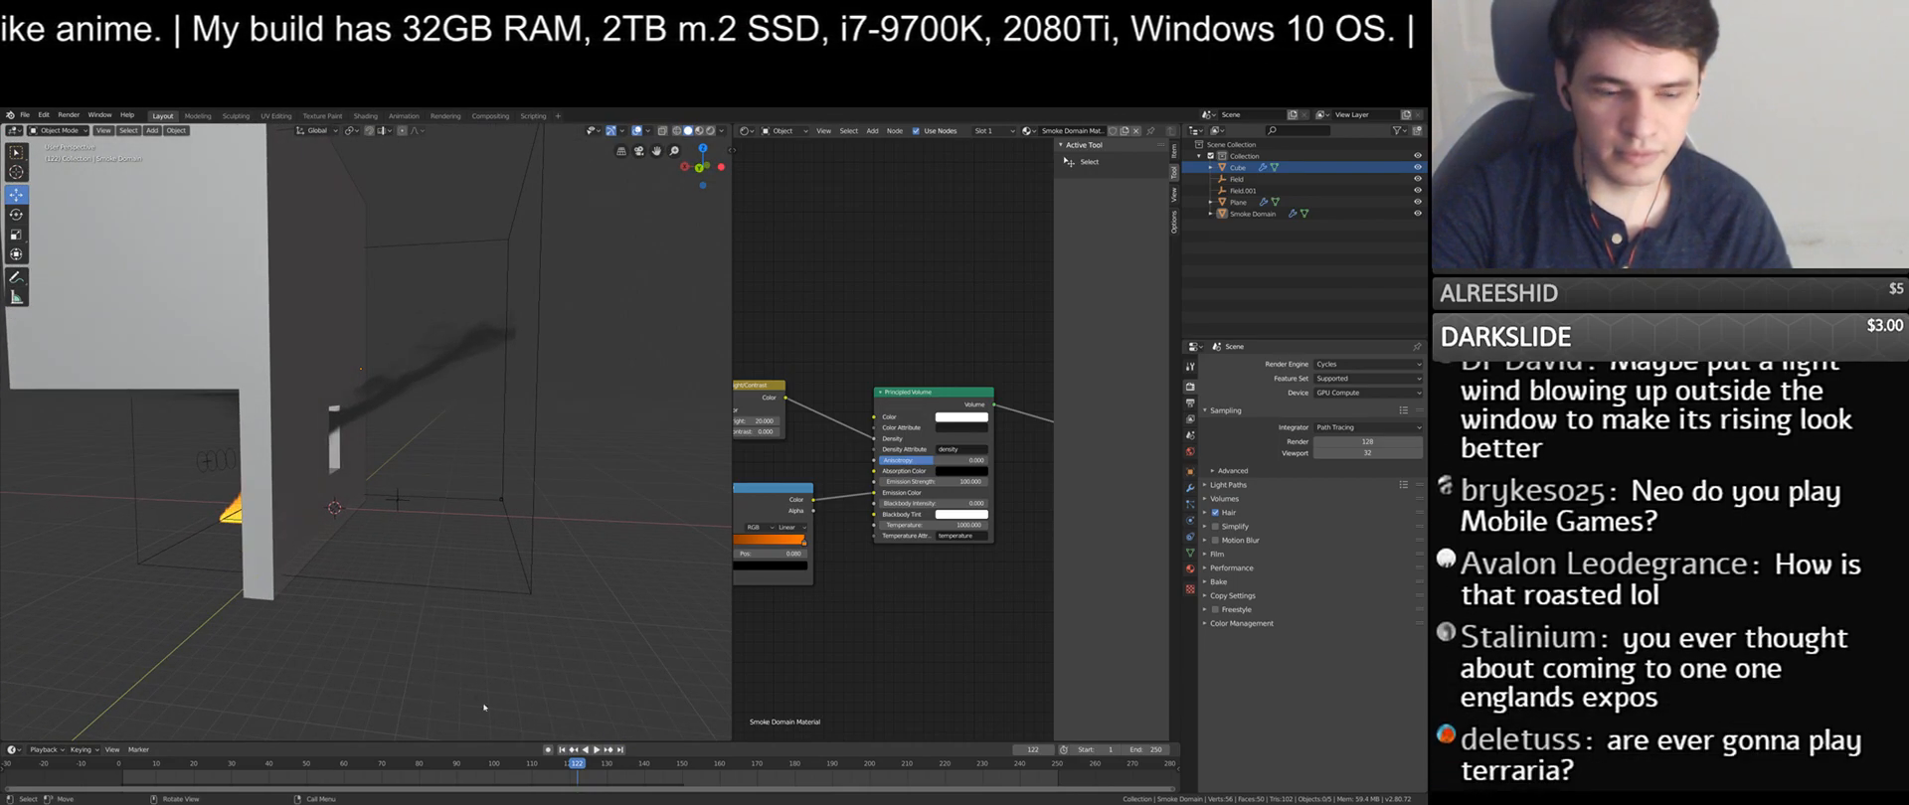
key("space")
left_click_drag(649, 764, 648, 763)
left_click(710, 131)
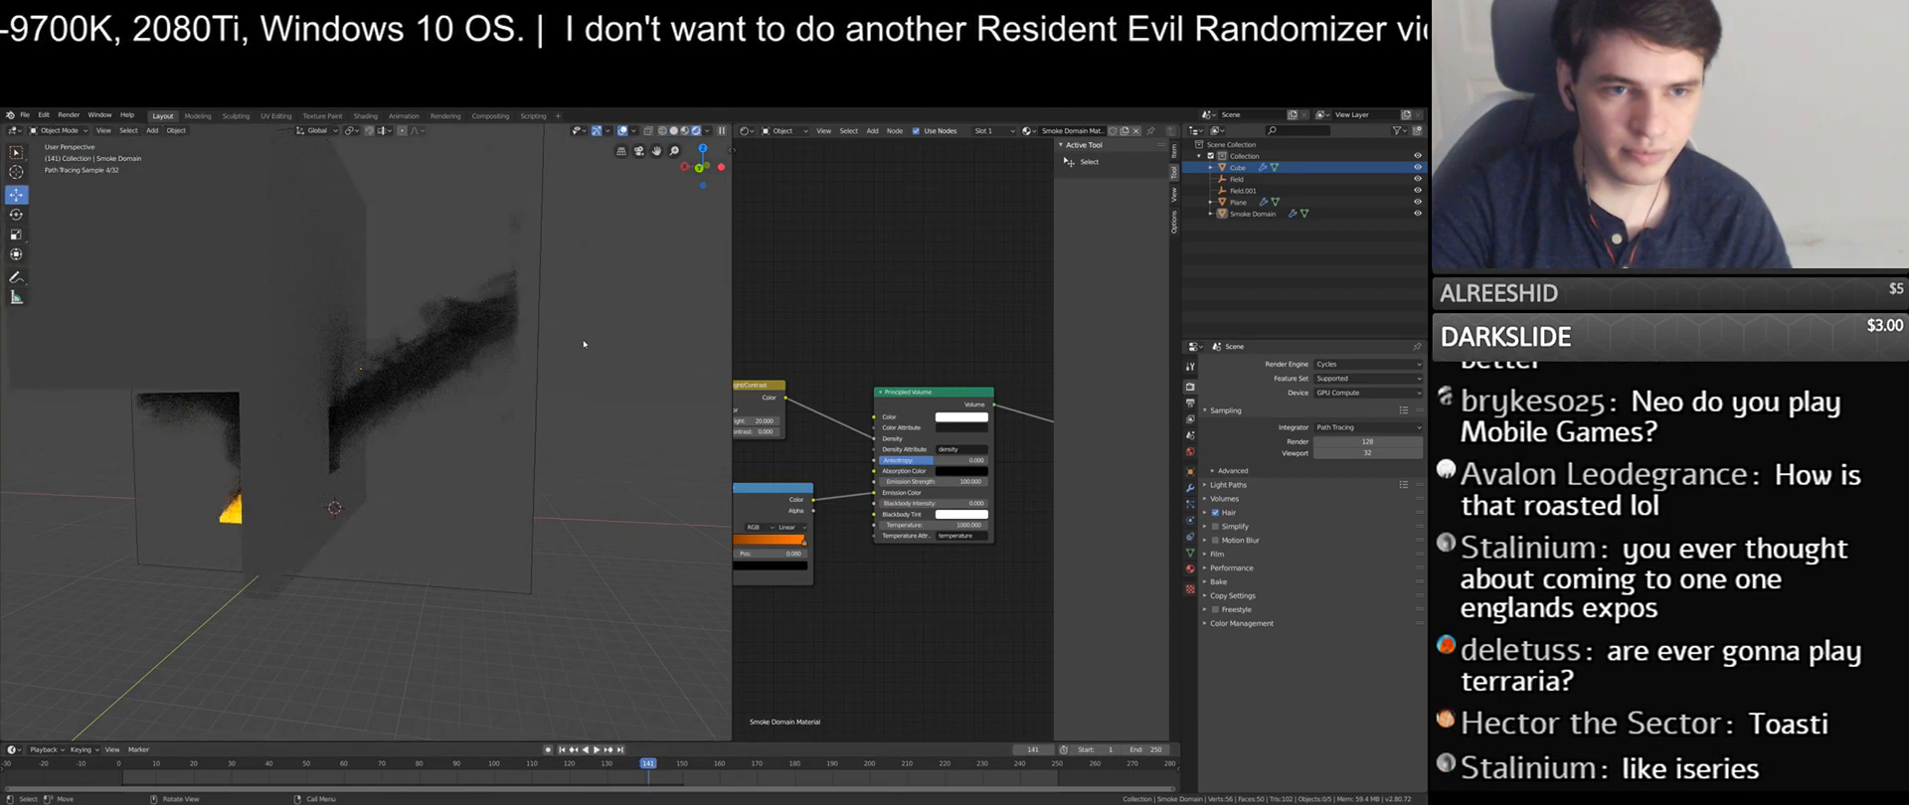
- Examine the rendered smoke plume at frame 141 both close up and from a distance
mouse_move(575, 389)
middle_mouse_down()
mouse_move(477, 409)
mouse_move(456, 385)
middle_mouse_up()
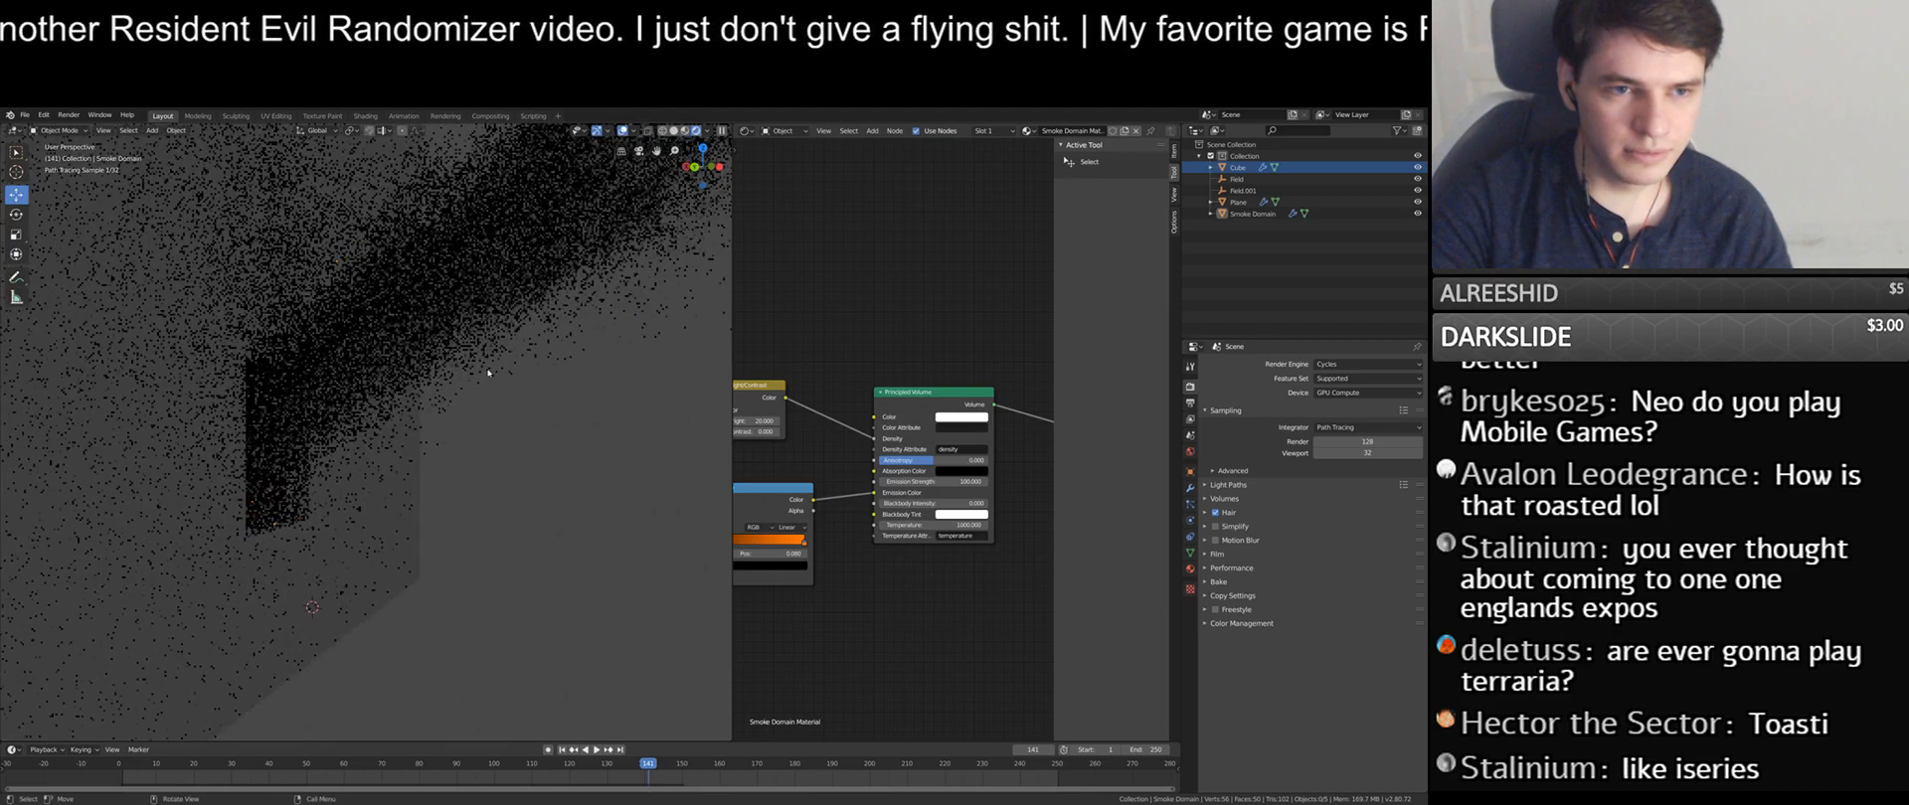
scroll(433, 444, "down", 3)
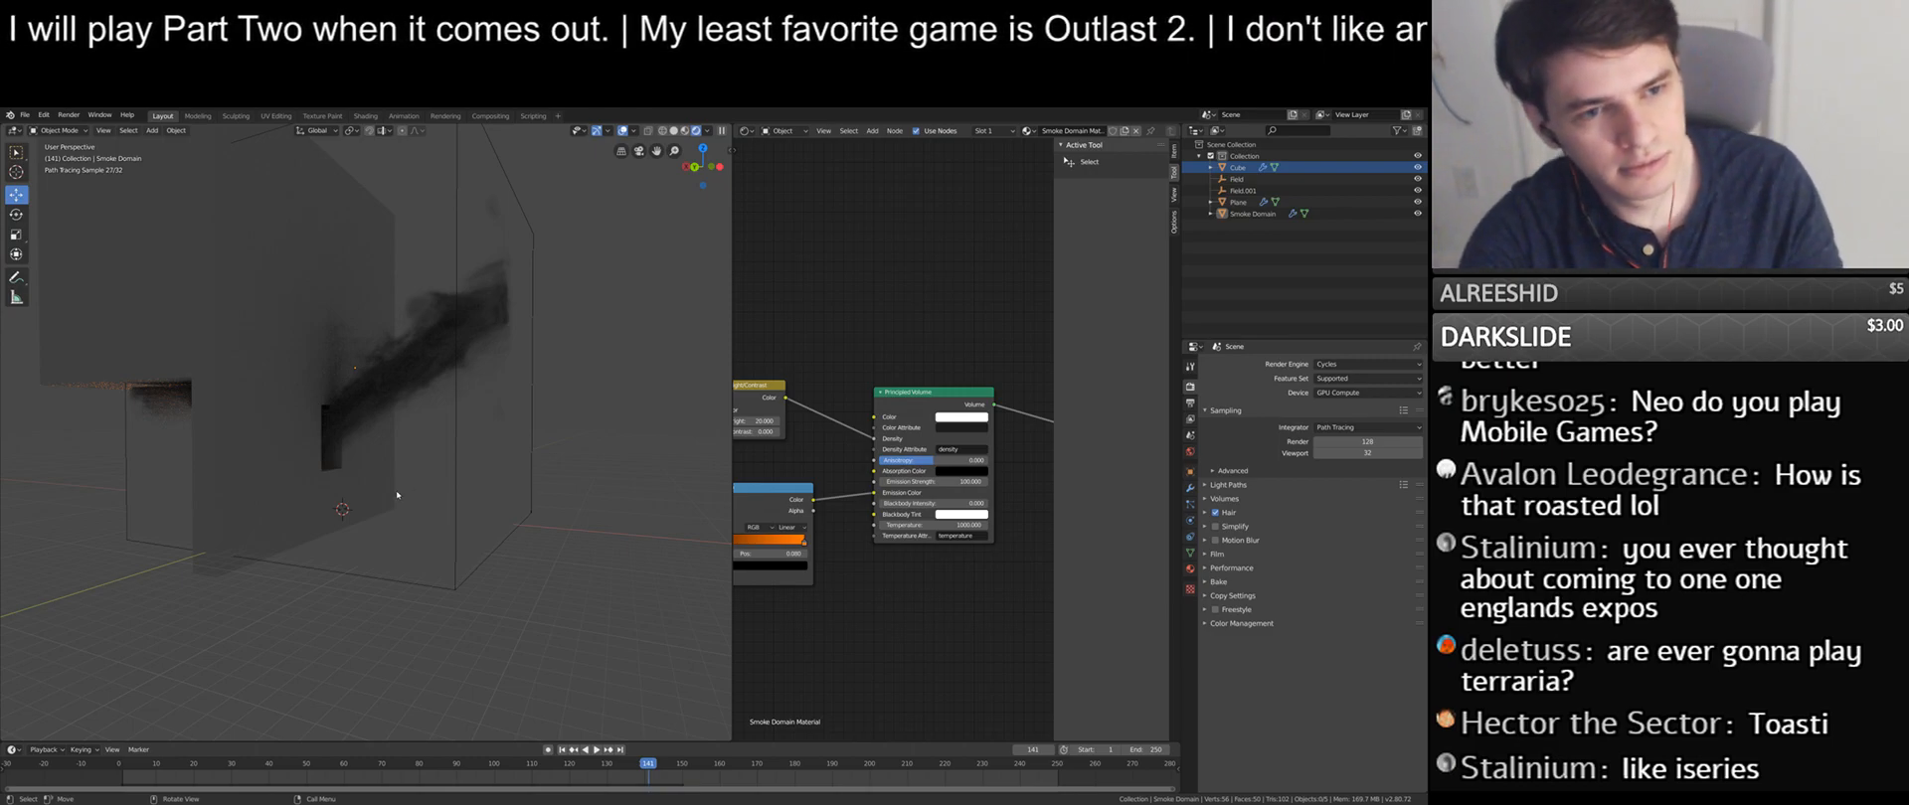
scroll(452, 442, "up", 4)
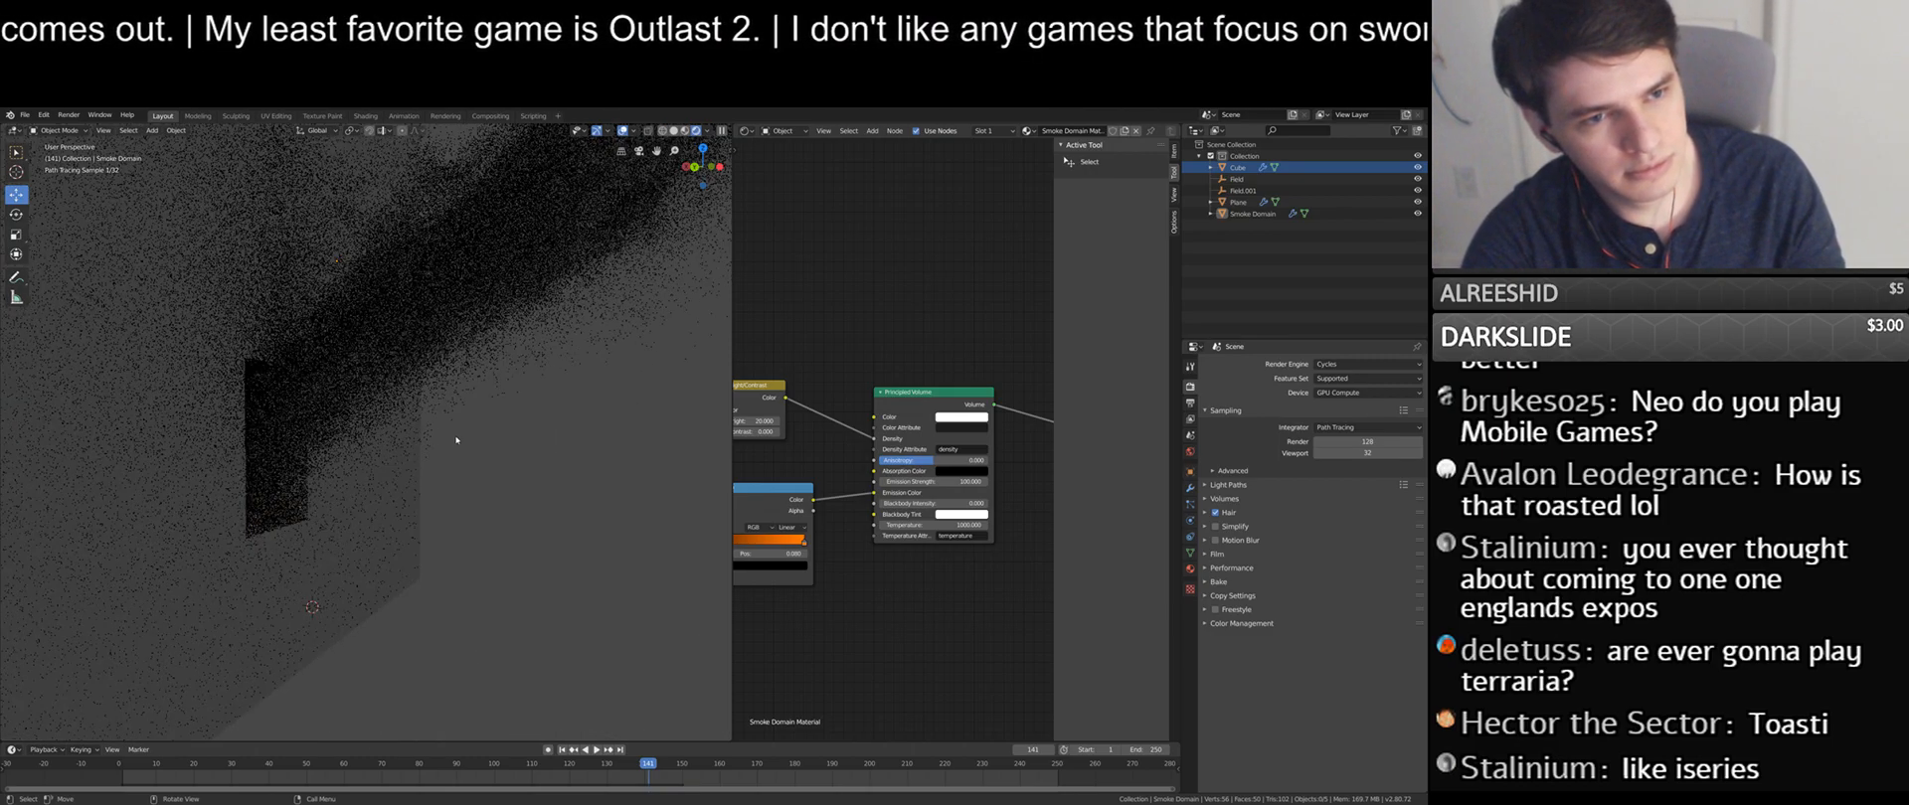
scroll(457, 439, "down", 3)
left_click(491, 443)
left_click(626, 486)
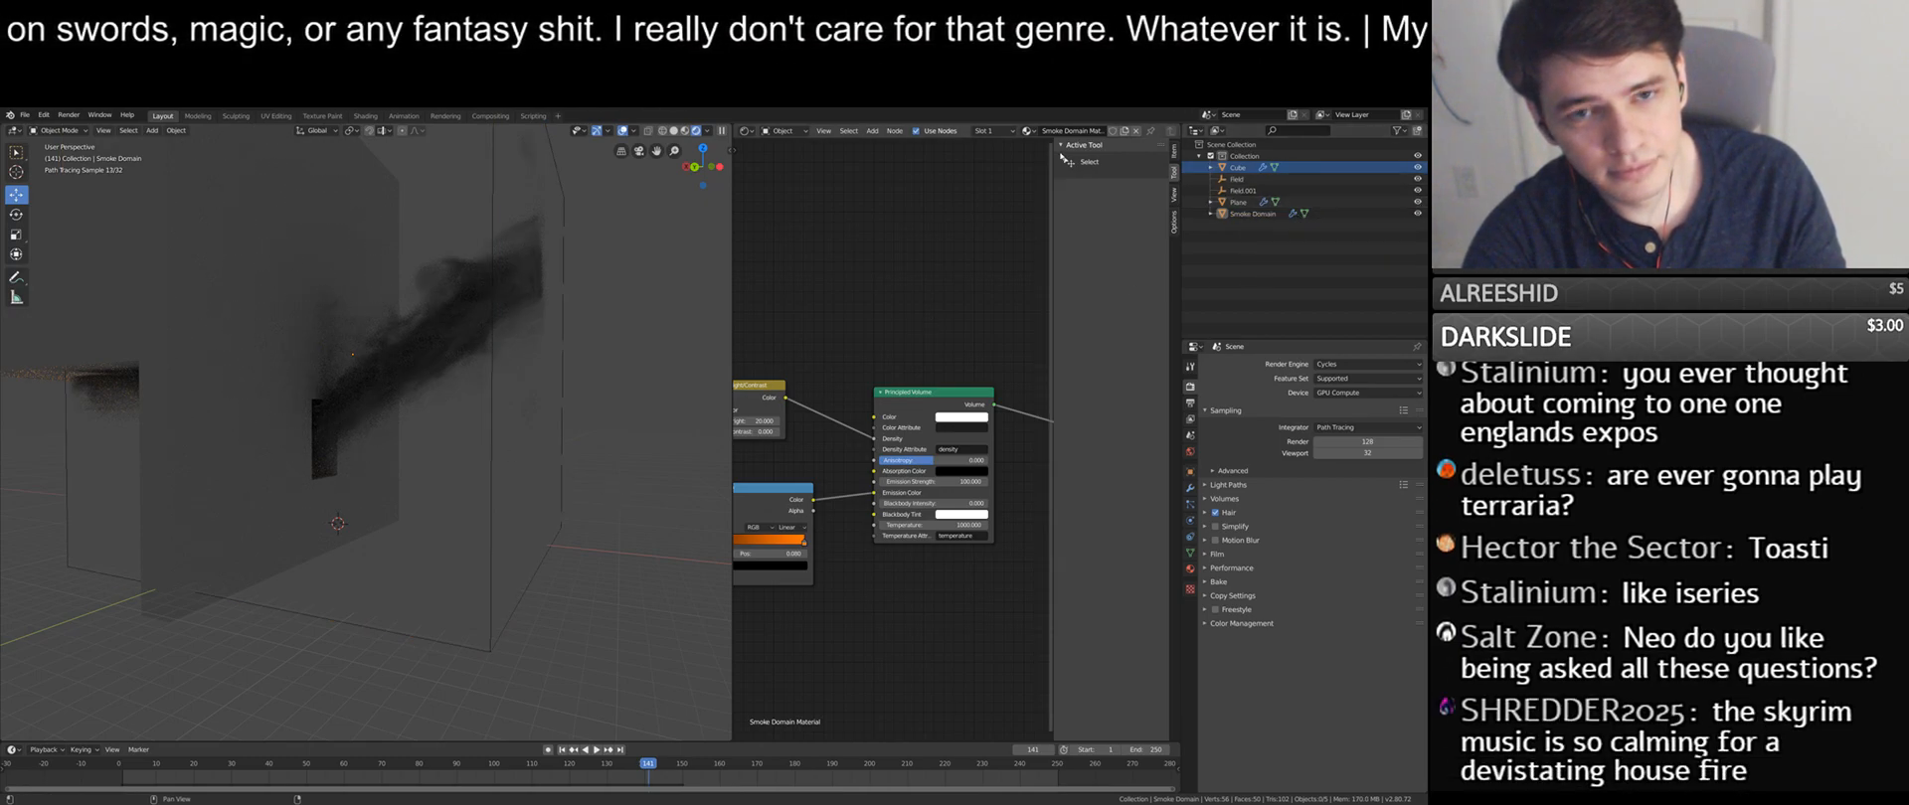
middle_click_drag(581, 303, 608, 307)
scroll(608, 308, "down", 5)
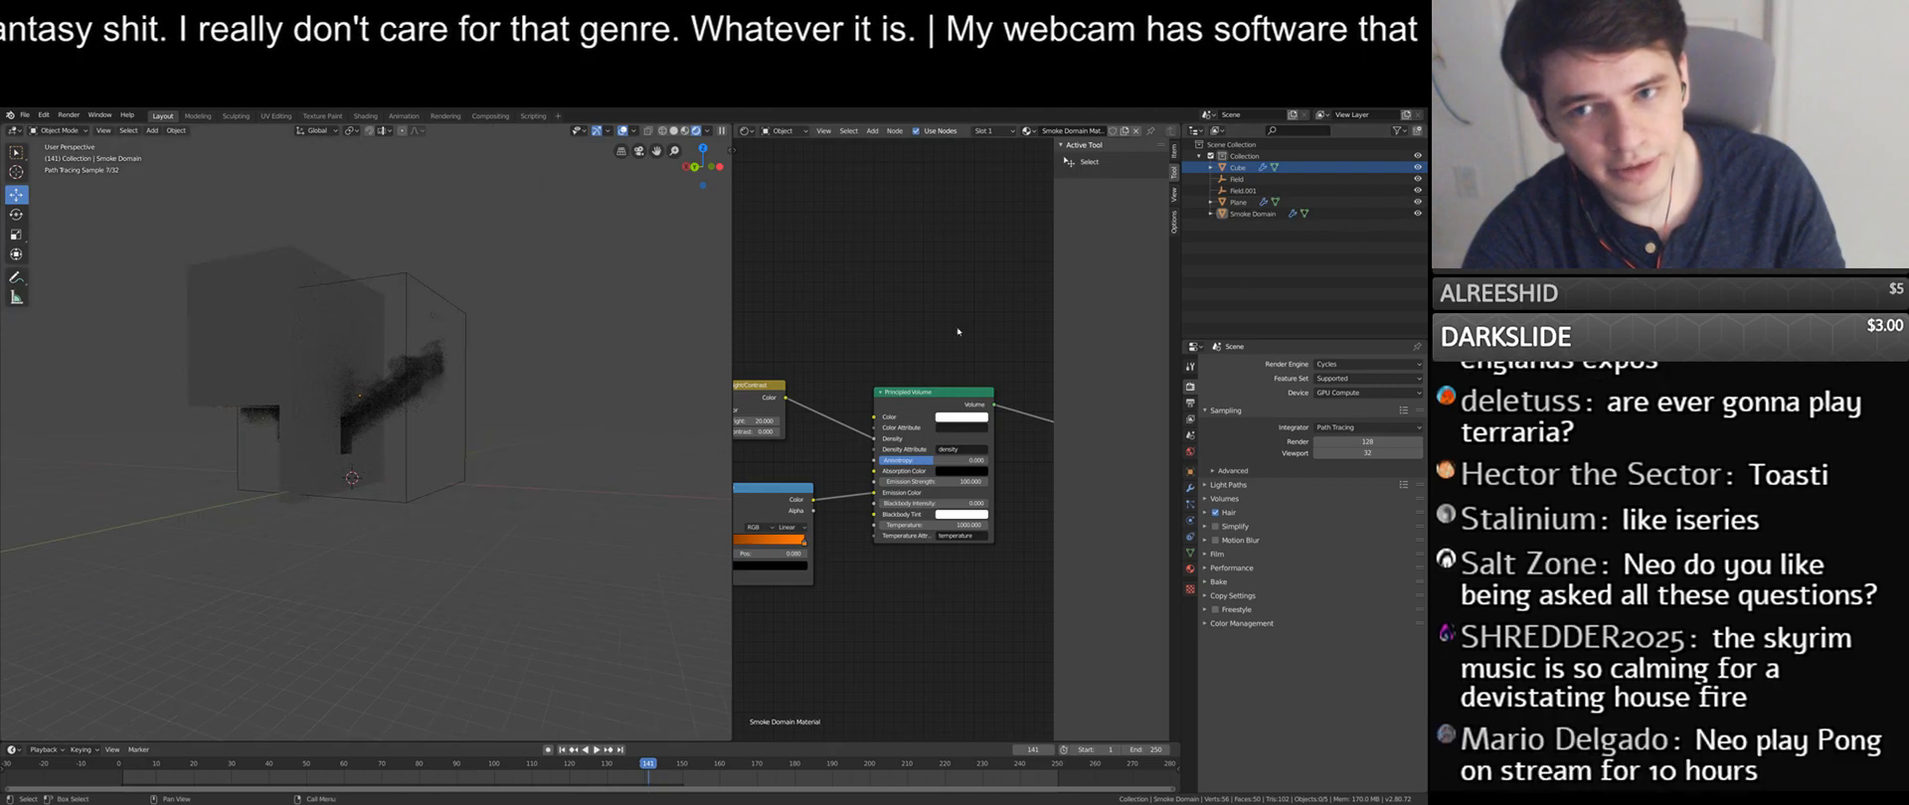
- Add a sun light and move it straight up above the wall block
key("shift+a")
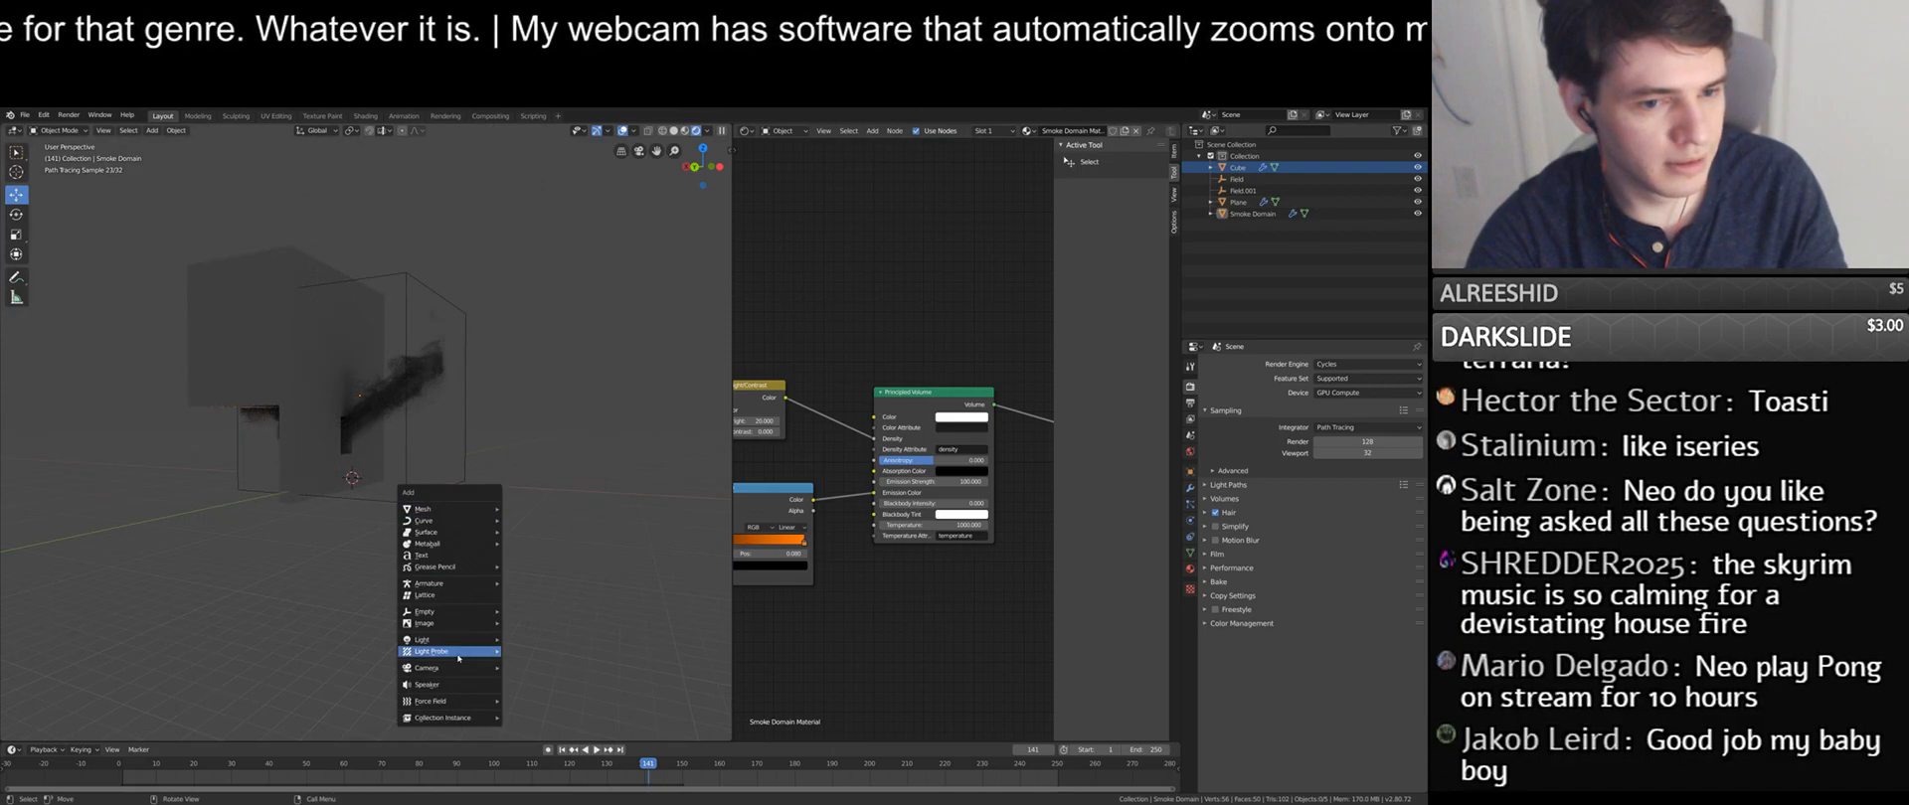
mouse_move(466, 645)
left_click(536, 651)
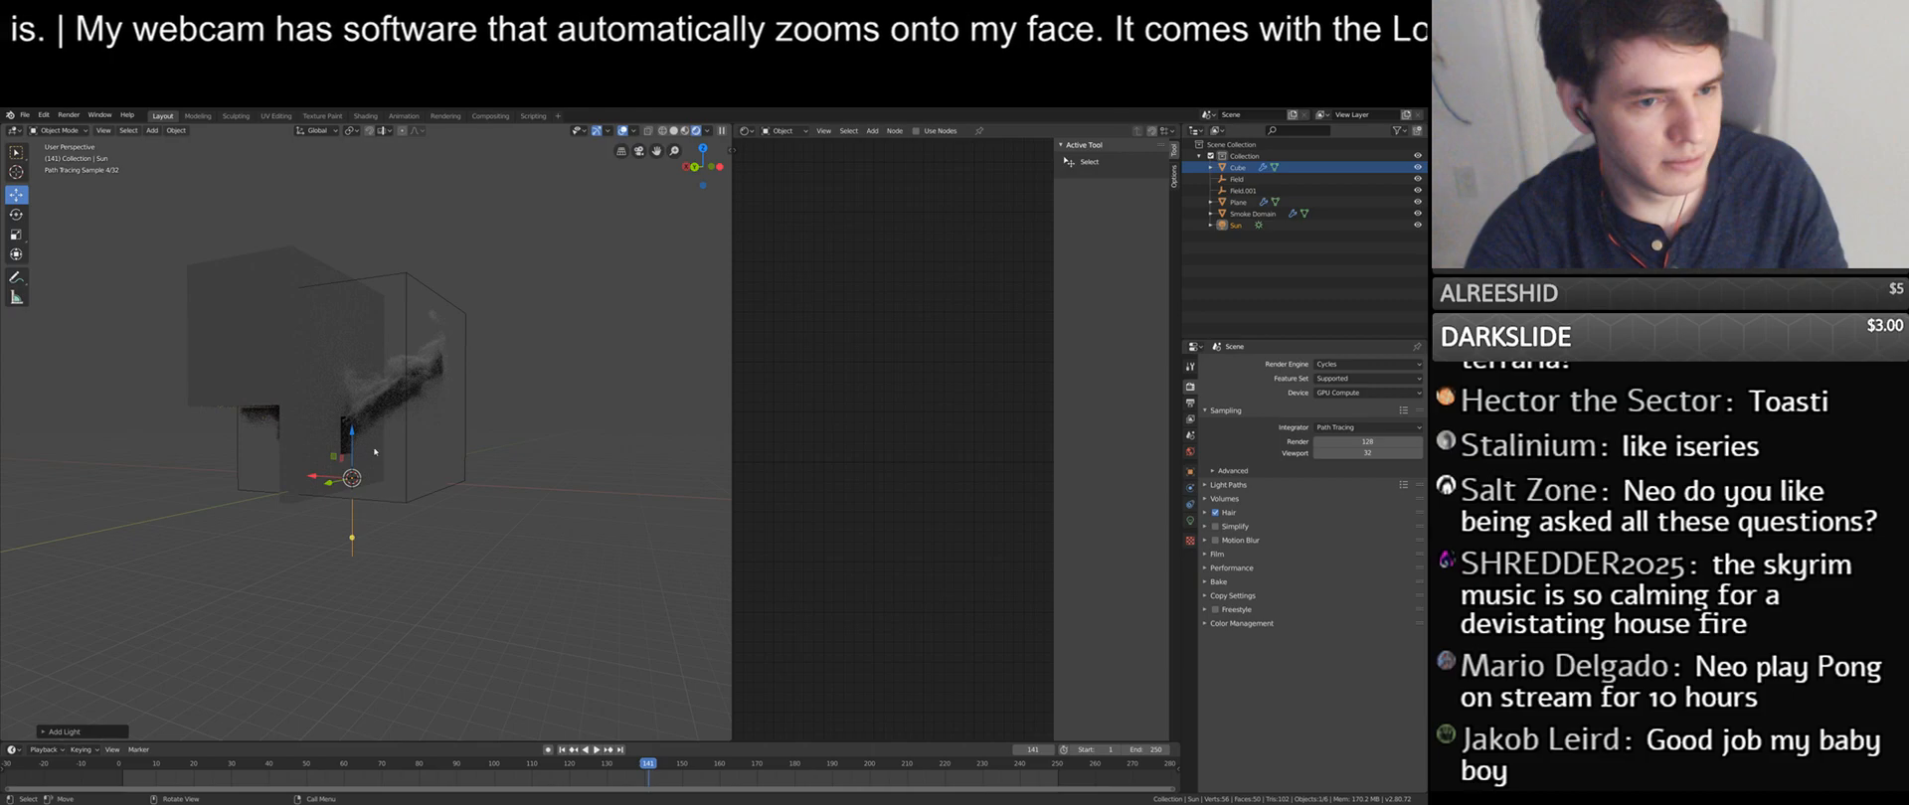
left_click_drag(357, 445, 362, 309)
left_click_drag(351, 212, 351, 212)
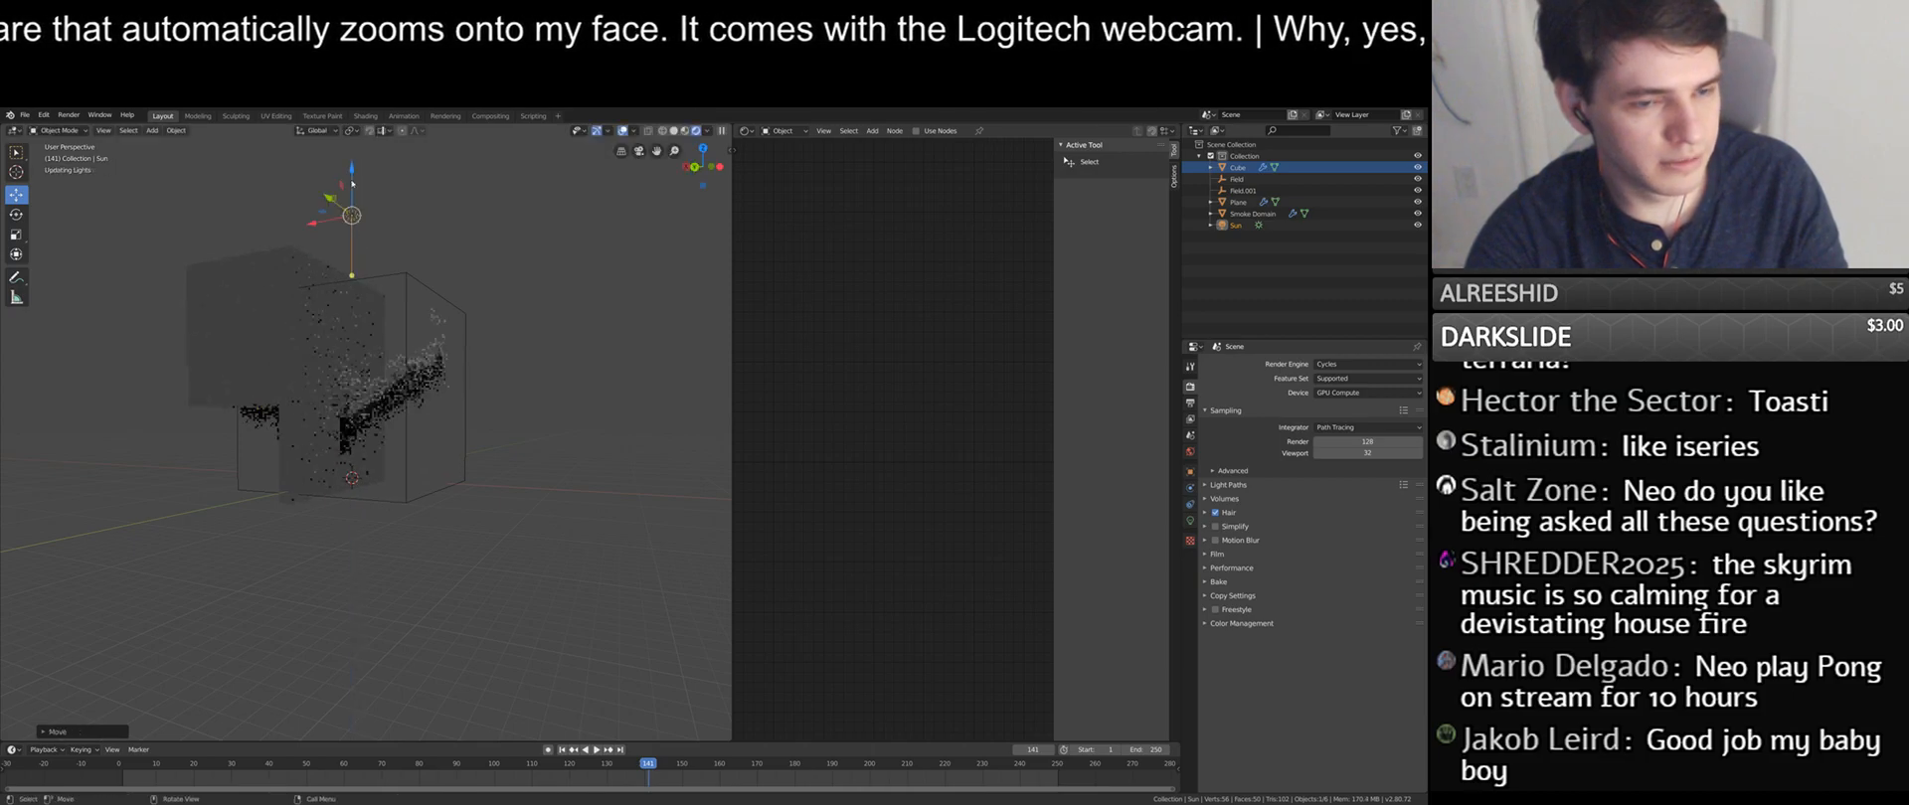
- Tilt the sun light slightly with the Rotate tool and check how it lights the smoke
middle_click_drag(418, 328, 474, 365)
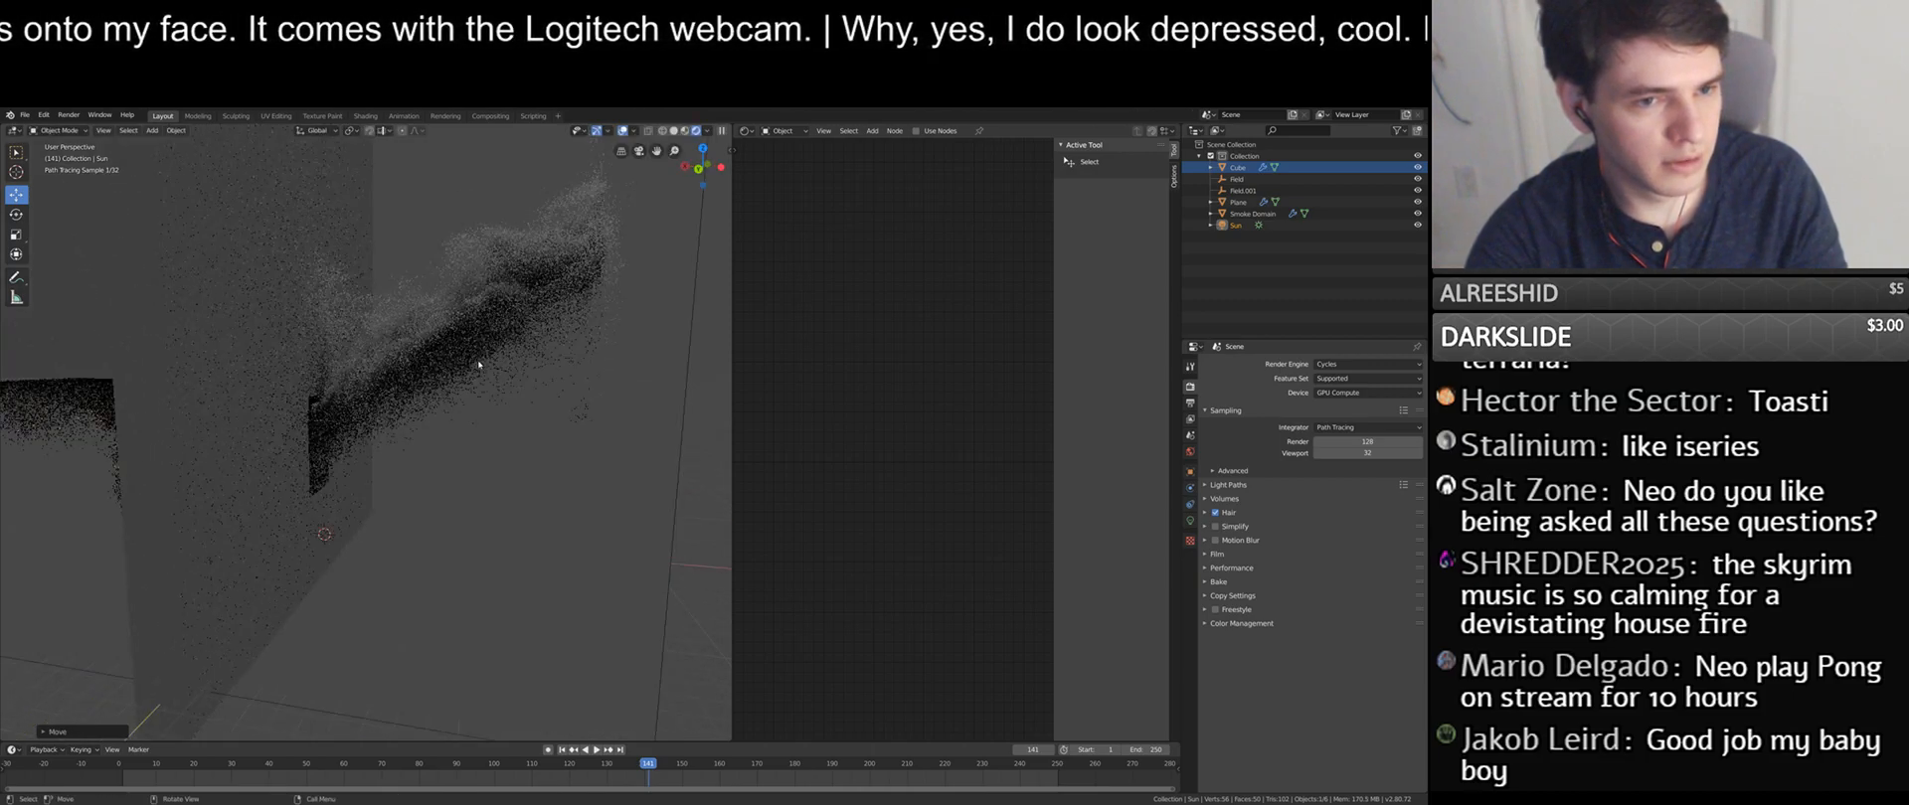
scroll(410, 269, "down", 5)
left_click_drag(331, 243, 314, 249)
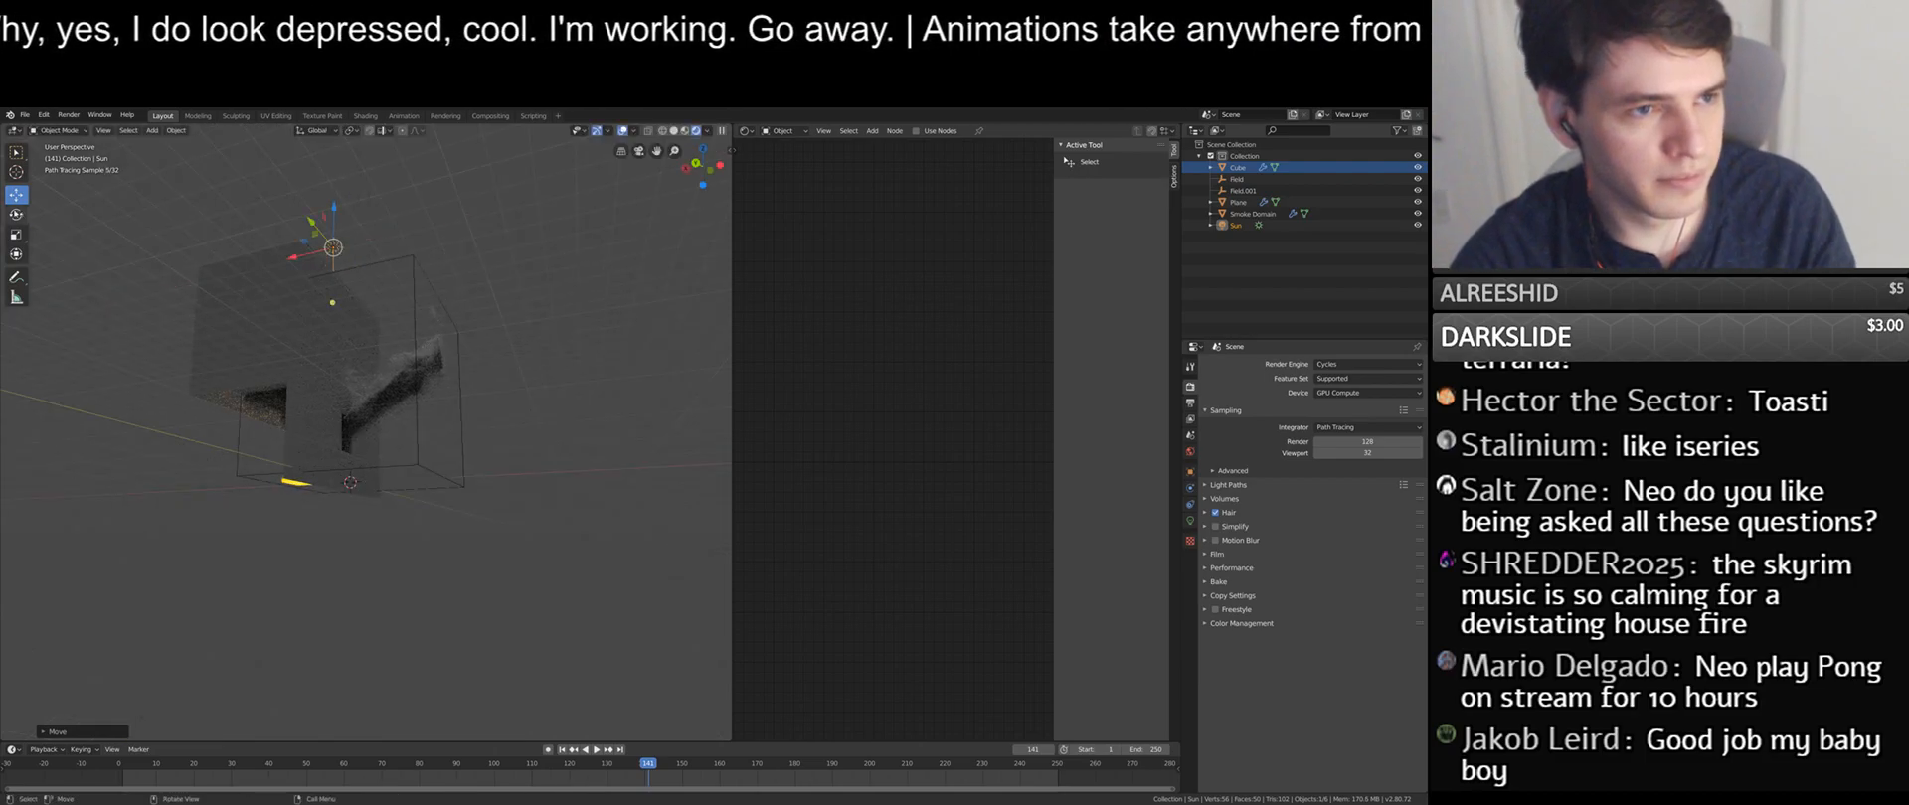
key("shift+space")
key("r")
left_click_drag(361, 270, 356, 280)
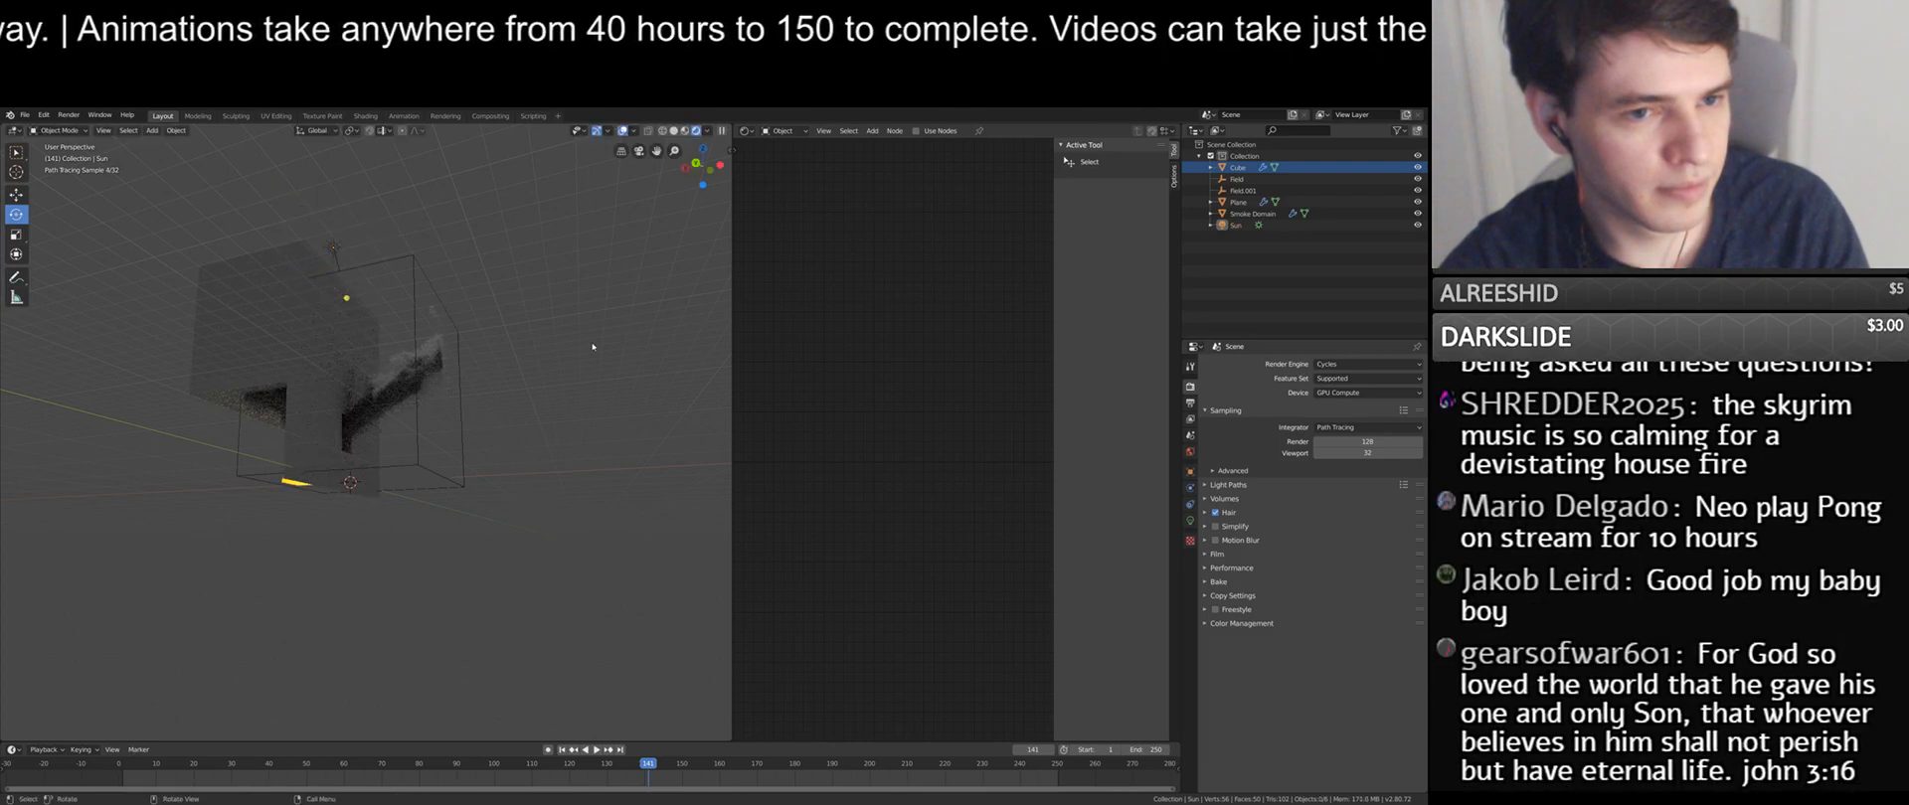
scroll(591, 347, "up", 5)
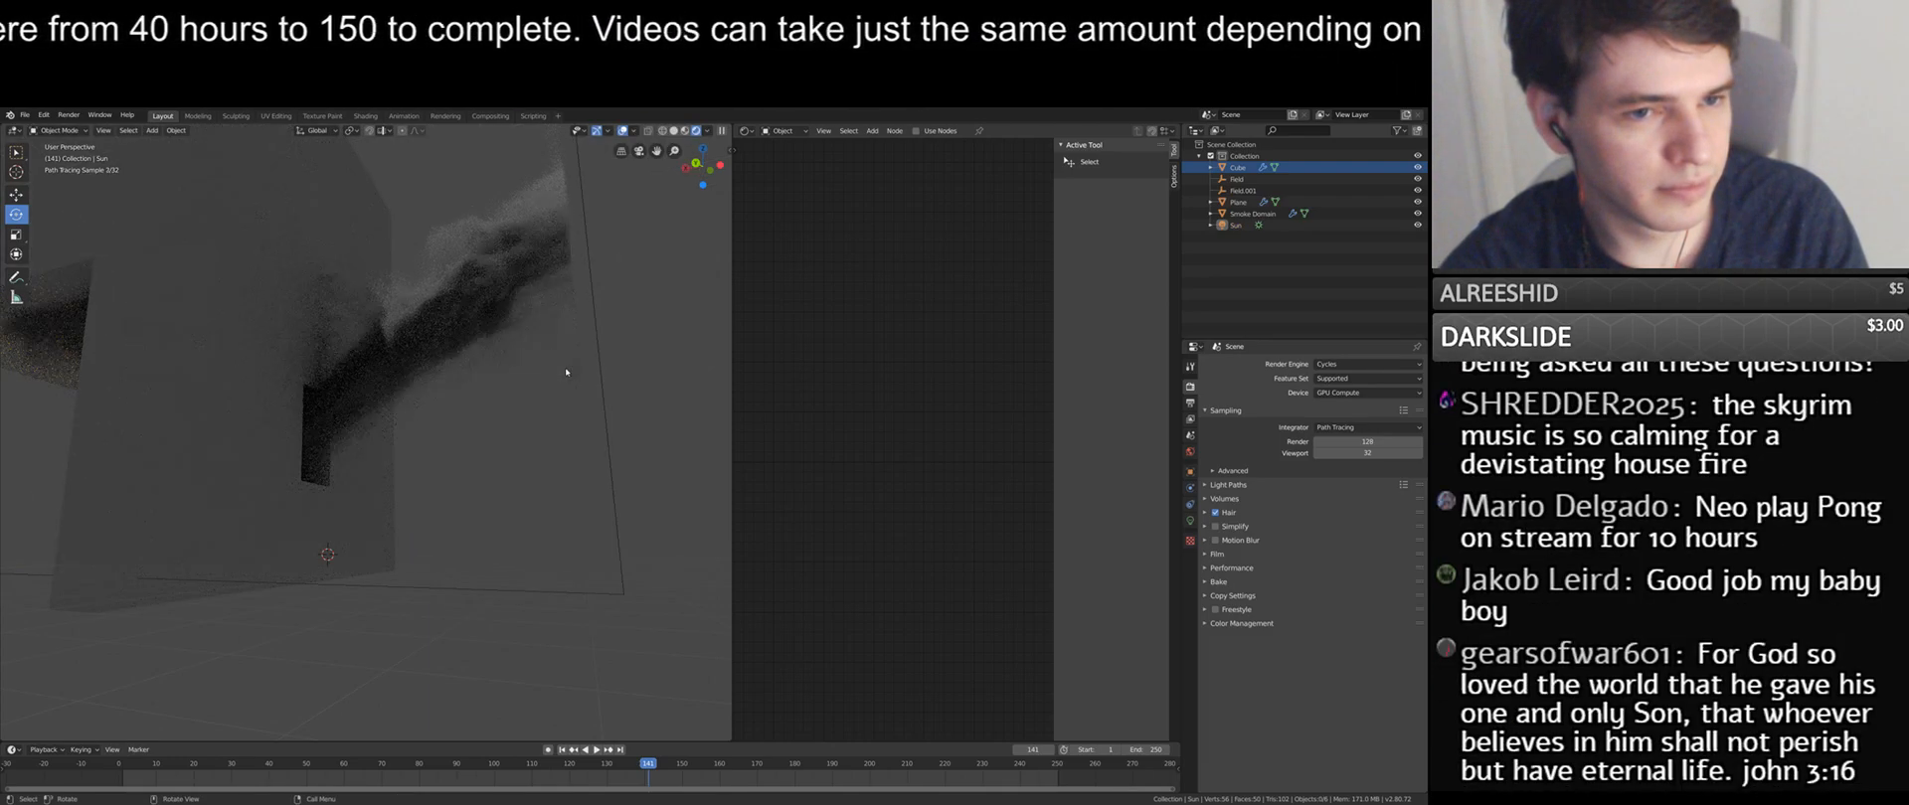
middle_click_drag(566, 371, 550, 434)
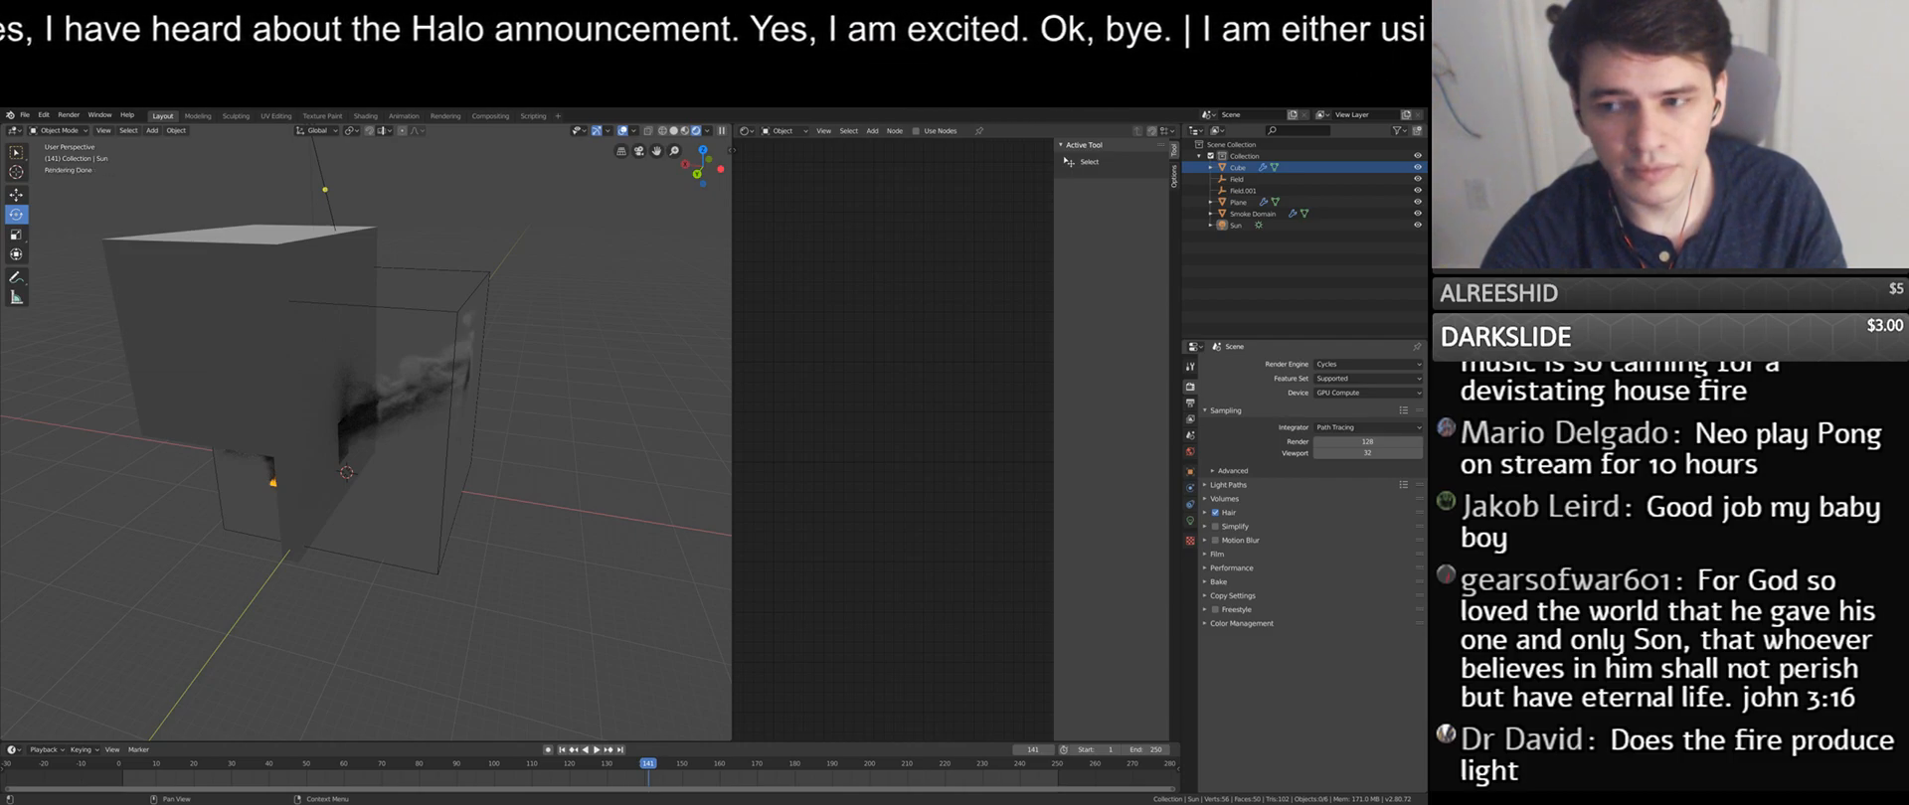
- Rotate the sun light freely so it shines on the wall's window face, and inspect the smoke and its shadow
middle_click_drag(398, 398, 329, 242)
left_click(329, 242)
mouse_move(329, 242)
left_mouse_down()
mouse_move(343, 280)
mouse_move(369, 205)
mouse_move(344, 216)
left_mouse_up()
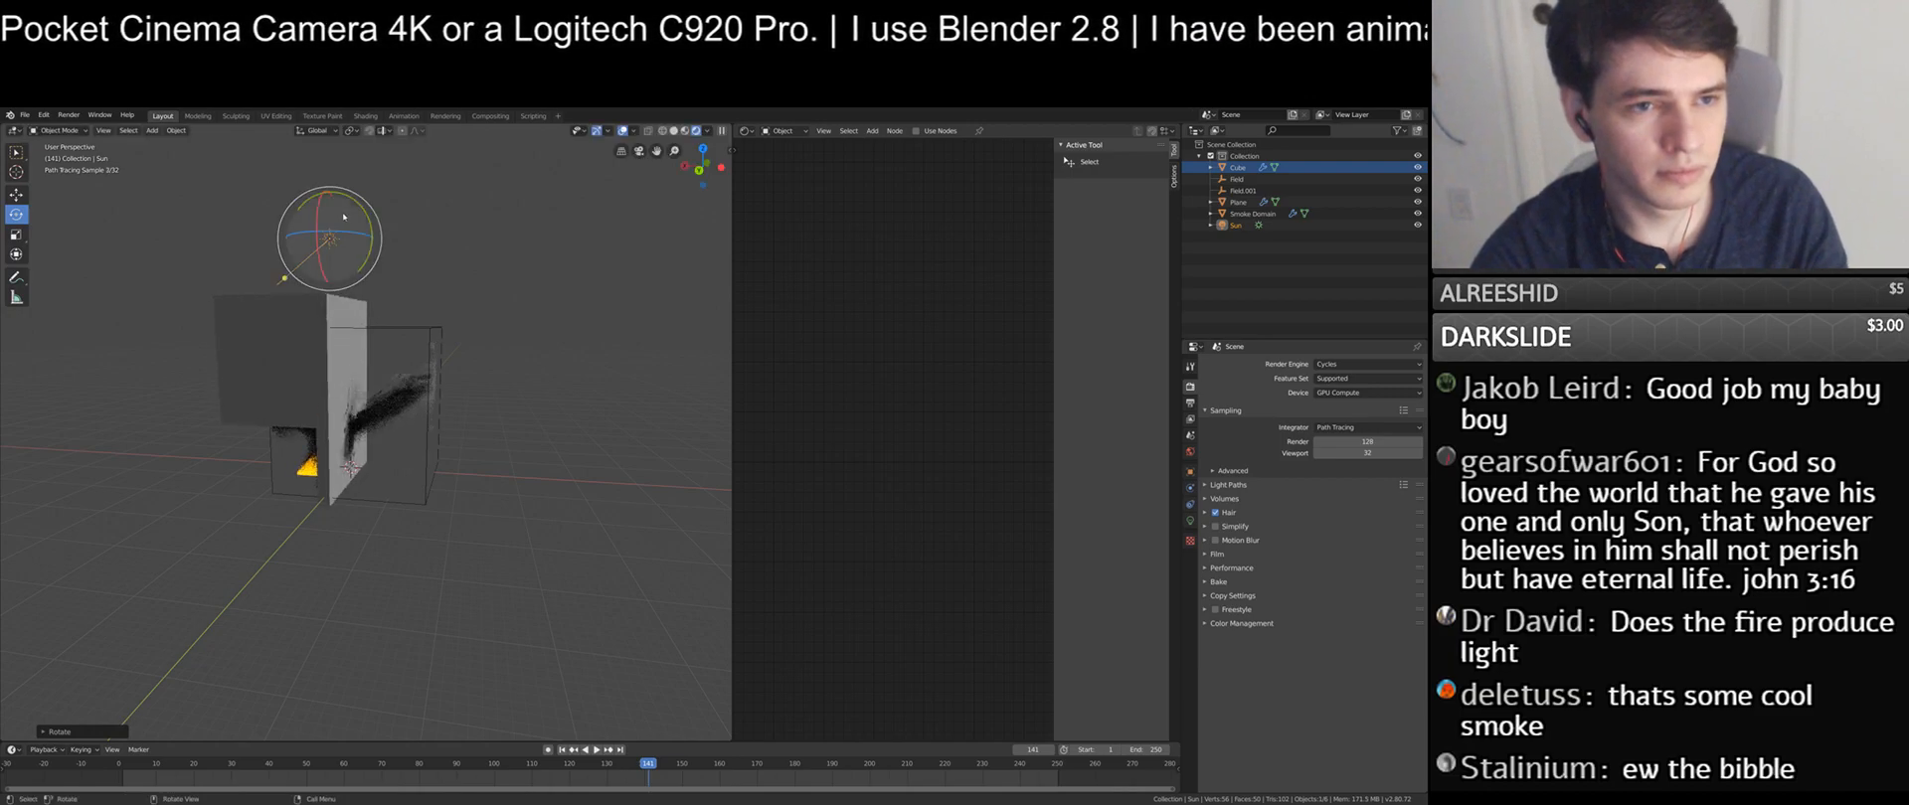
key("r")
key("r")
key("Return")
scroll(494, 331, "up", 4)
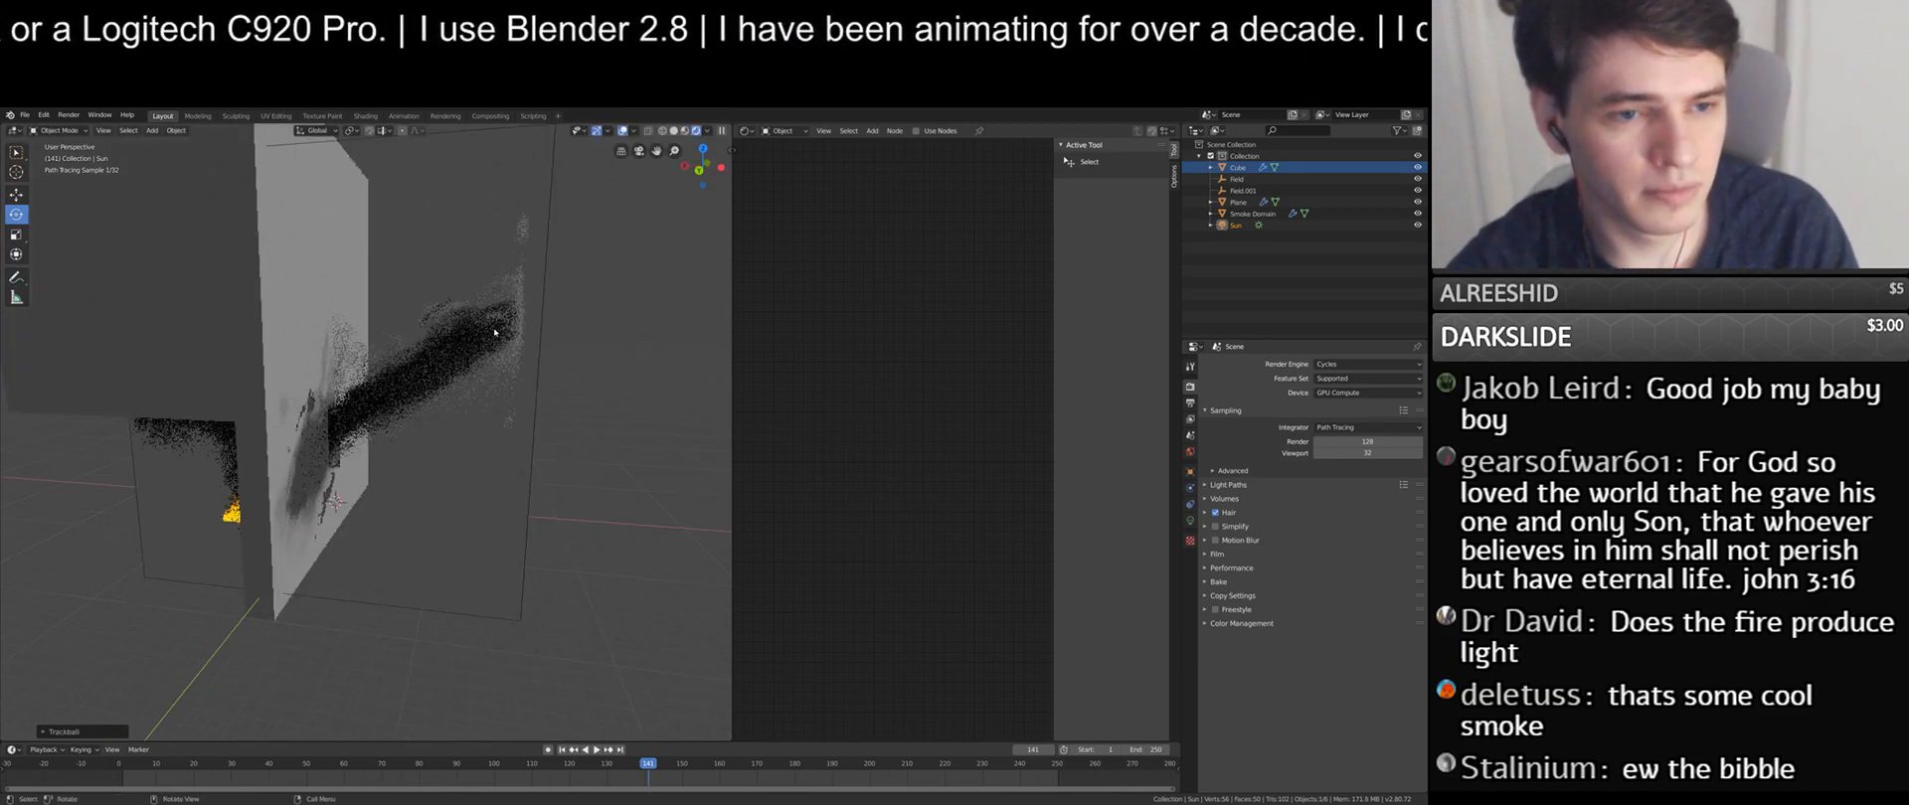
scroll(494, 331, "up", 5)
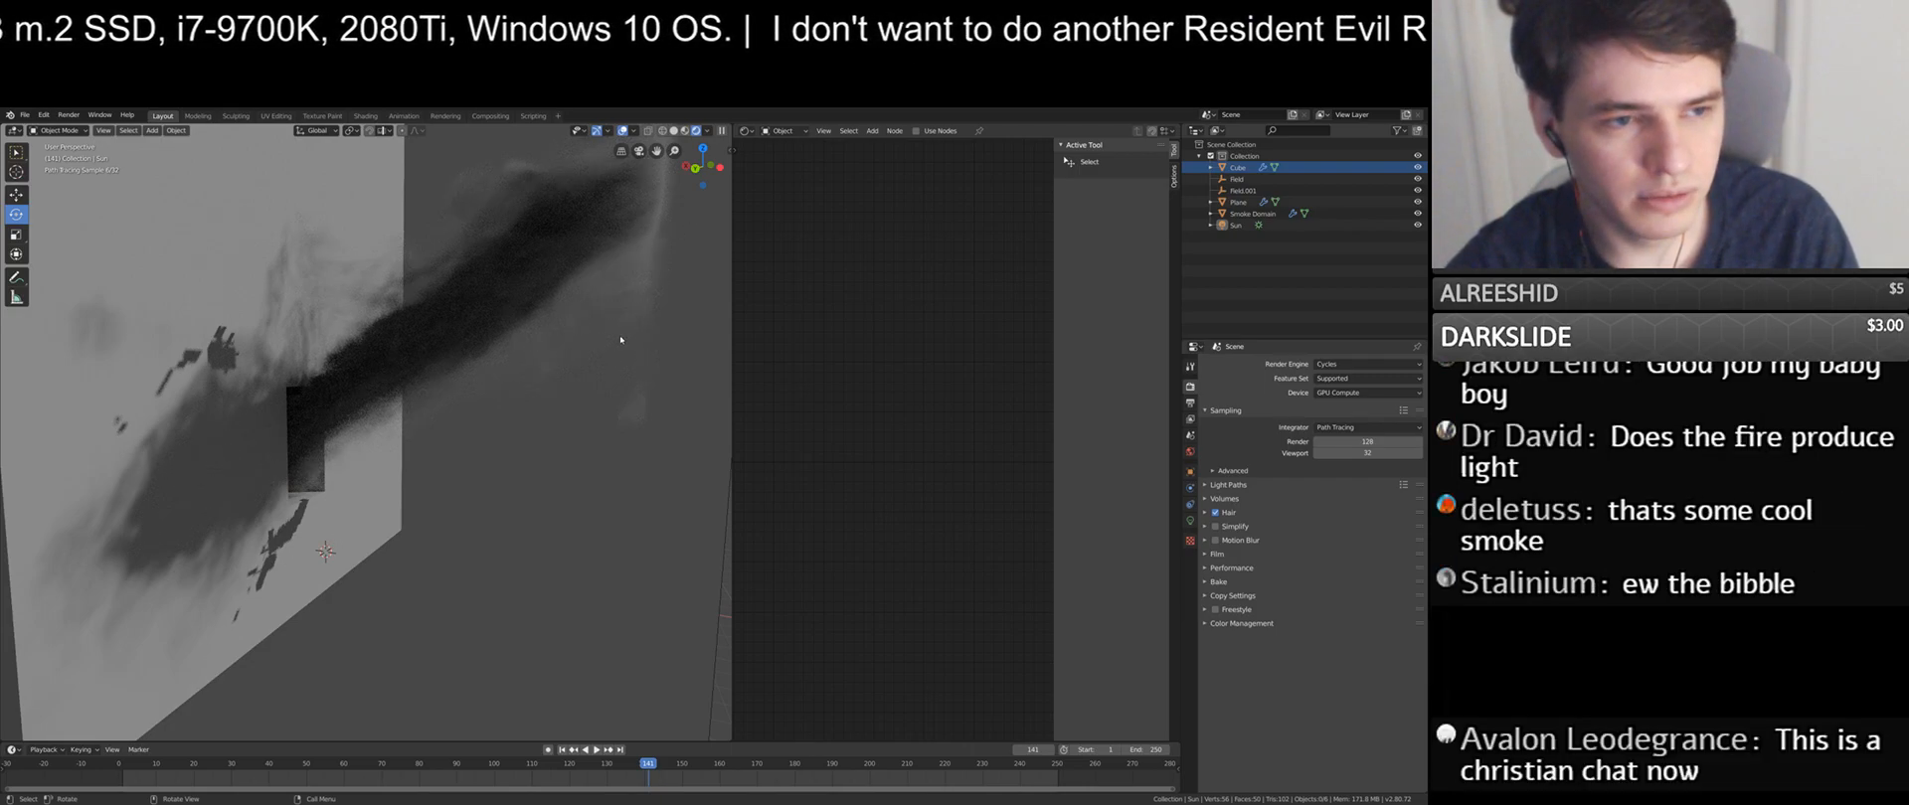
middle_click_drag(580, 231, 497, 219)
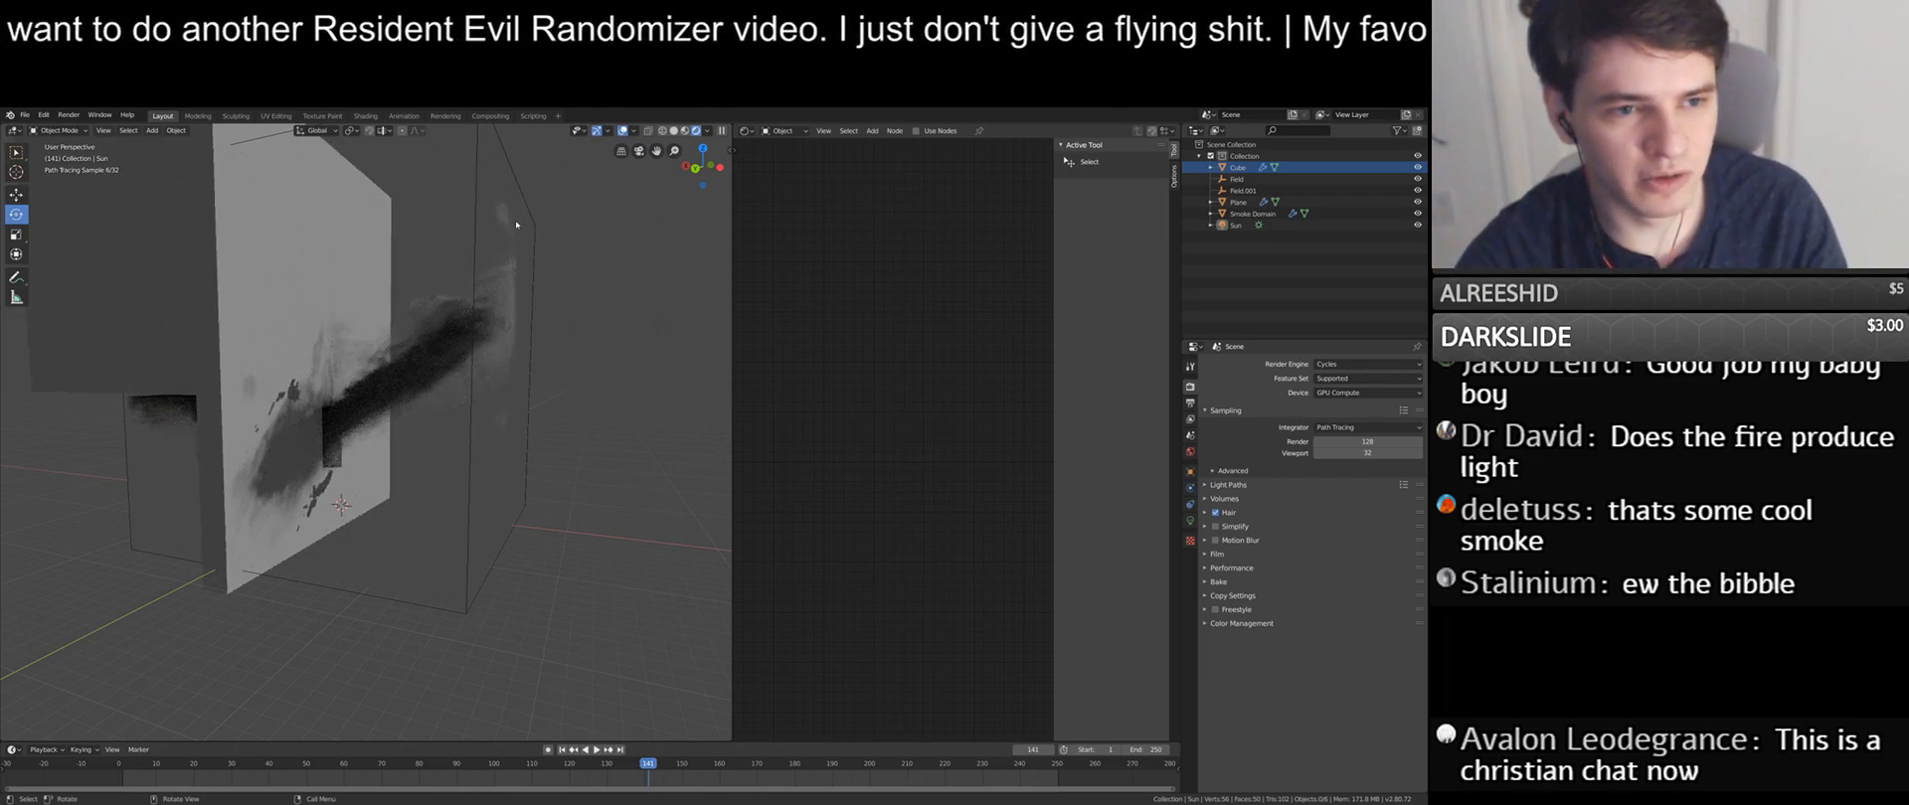
scroll(294, 360, "up", 5)
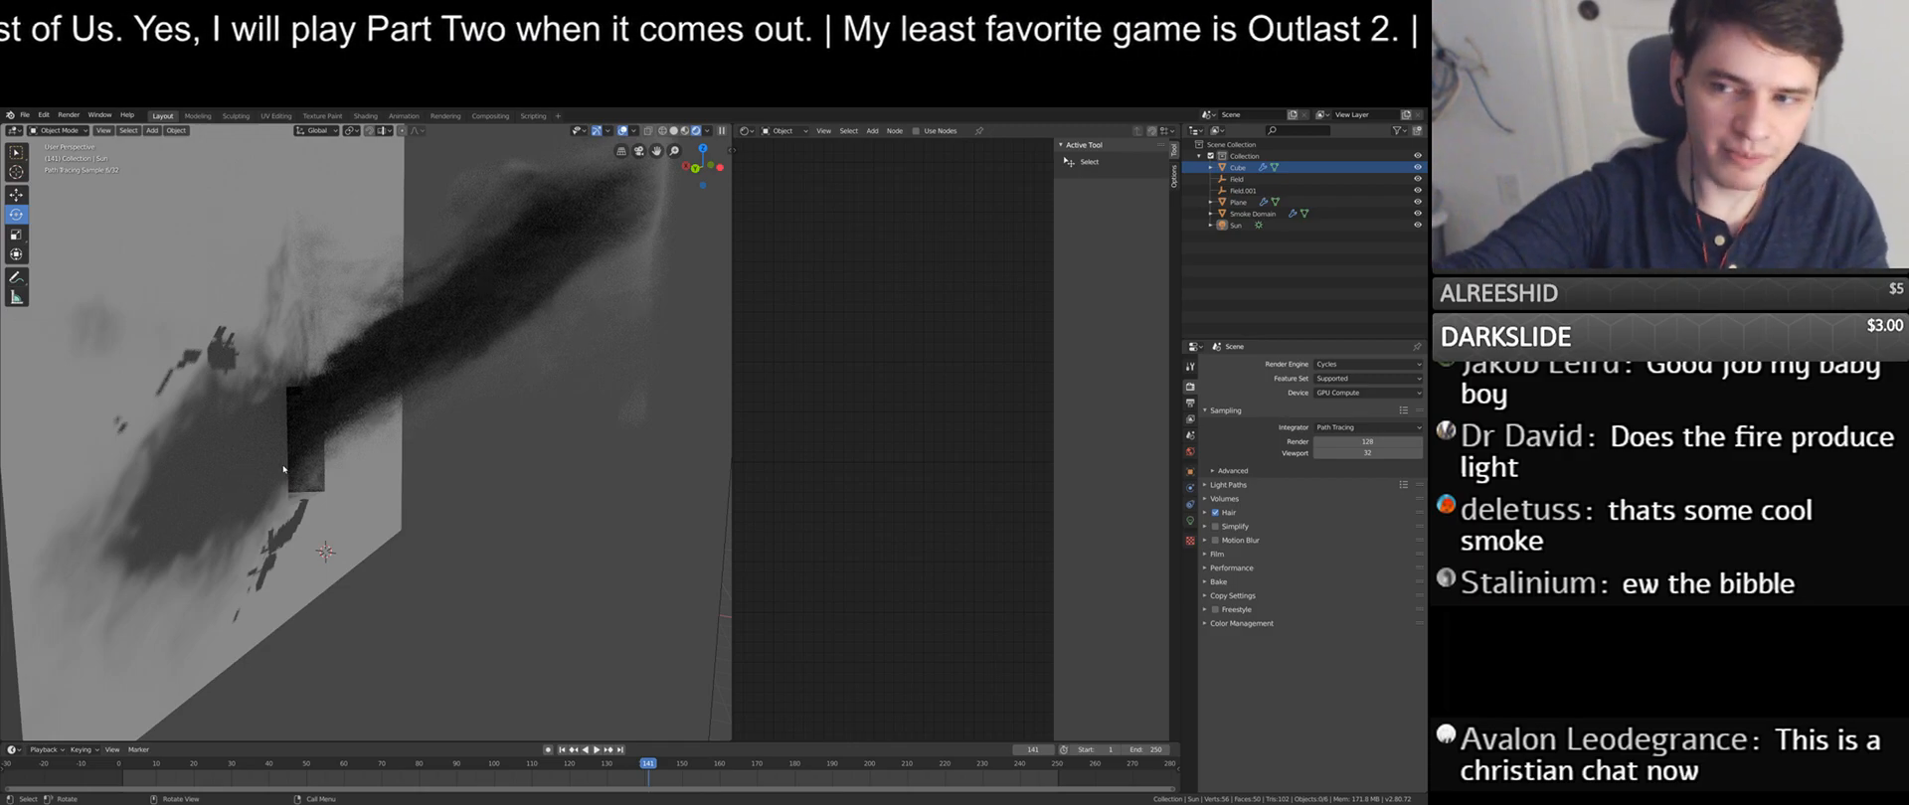
- Select the smoke domain around the plume and save the file
middle_click_drag(244, 327, 248, 454)
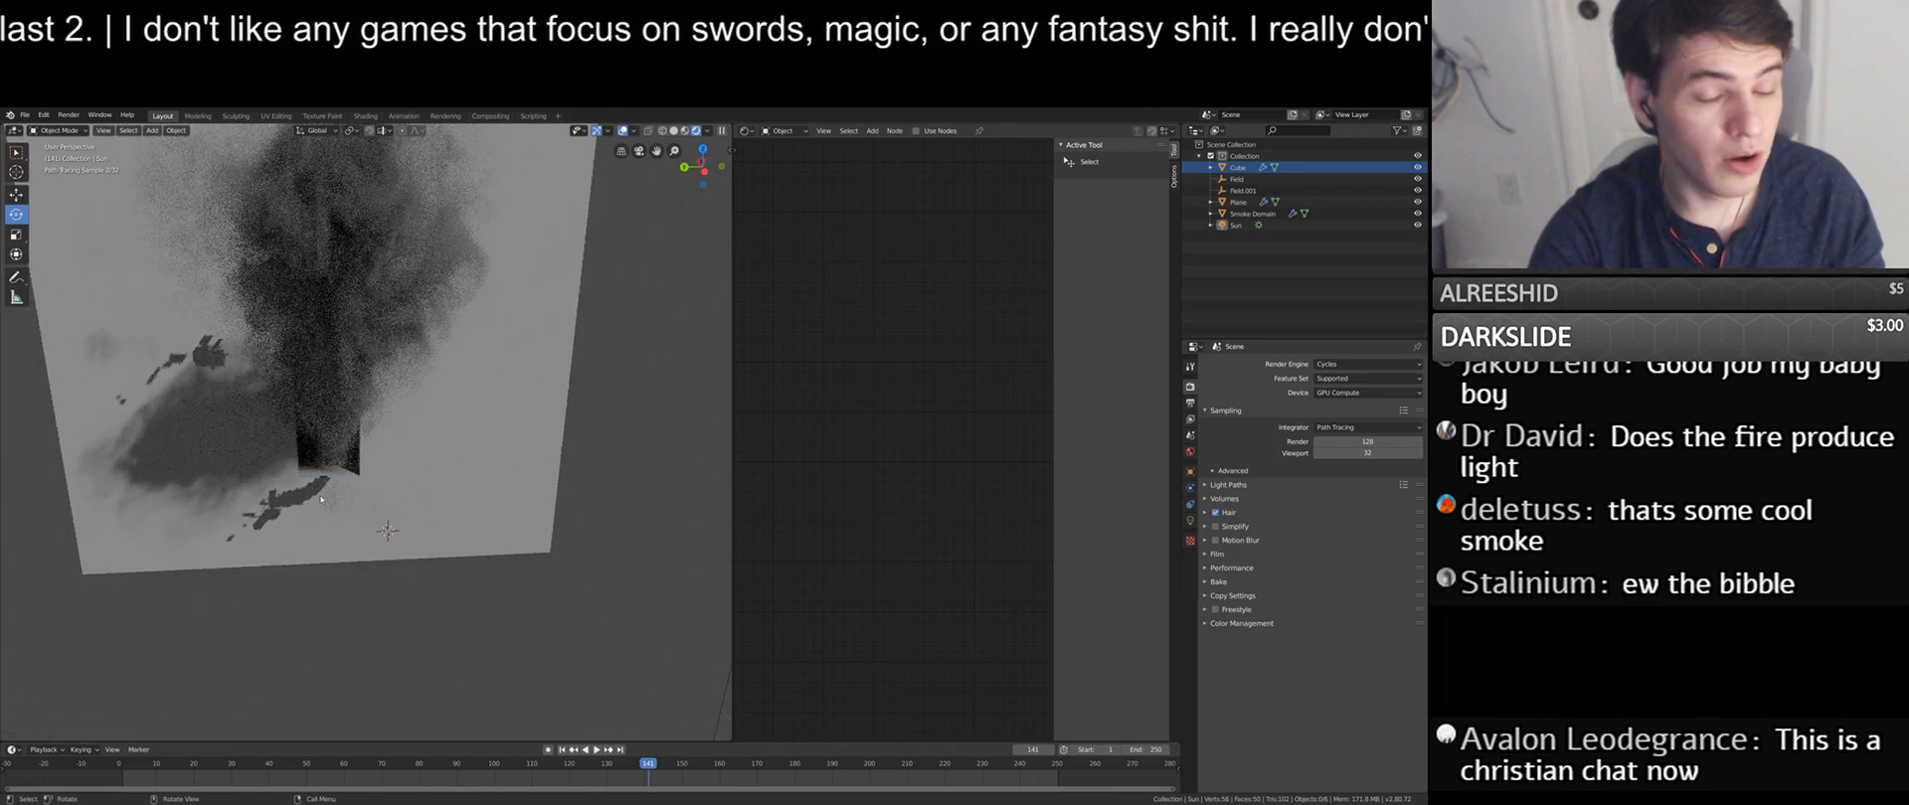
middle_click_drag(415, 492, 390, 485)
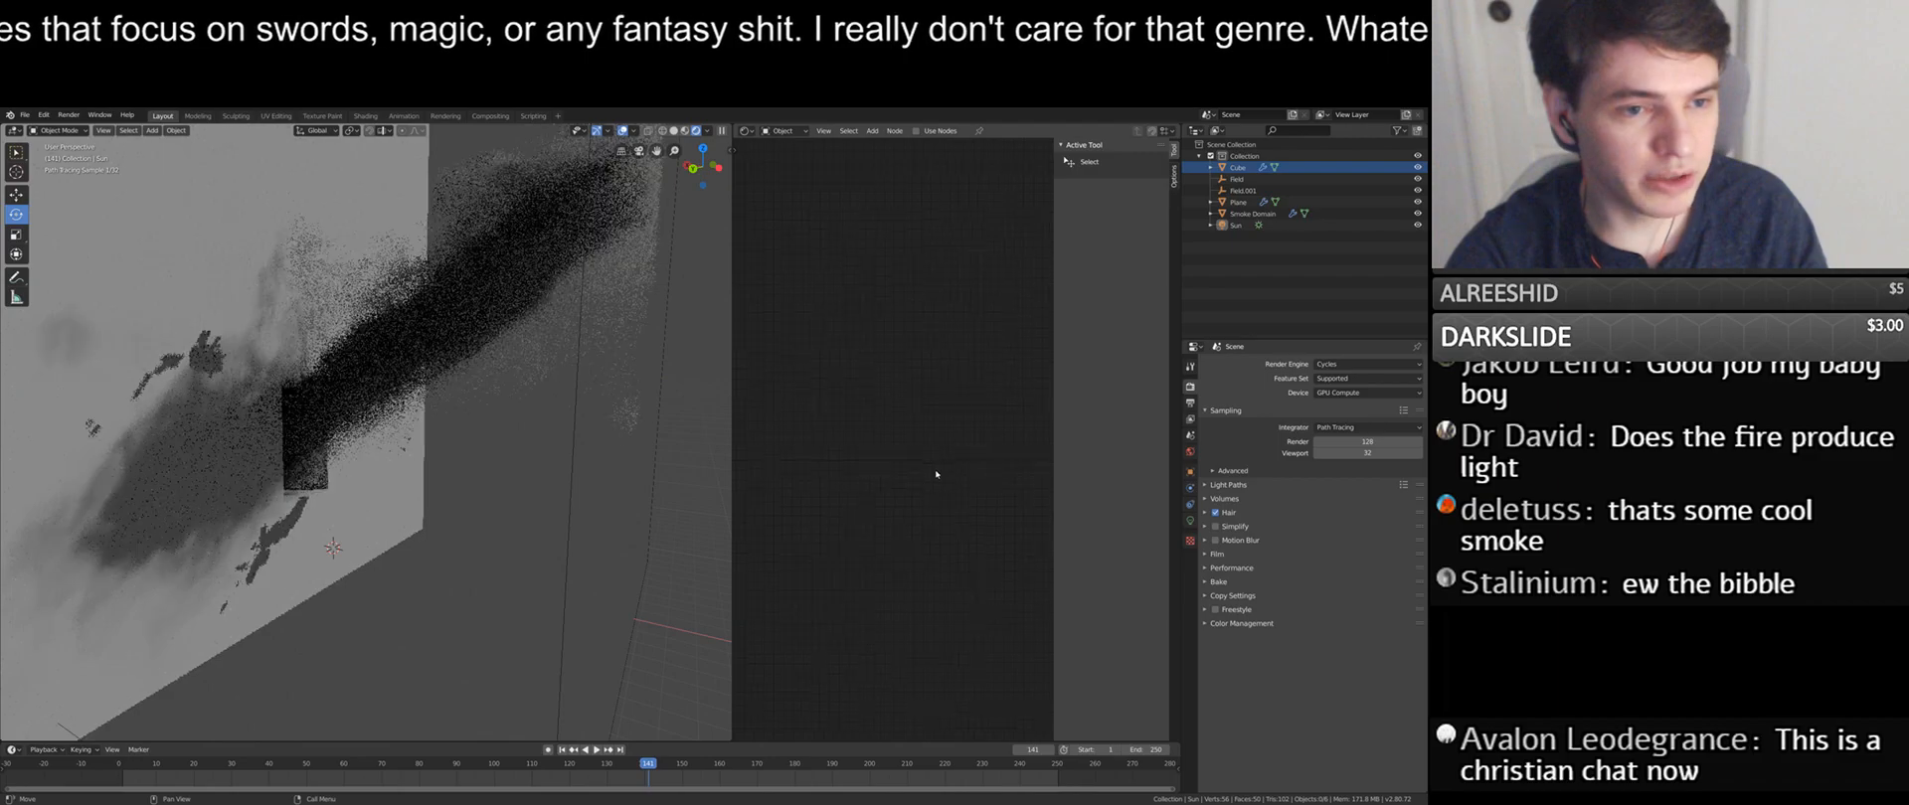
left_click(603, 476)
key("ctrl+s")
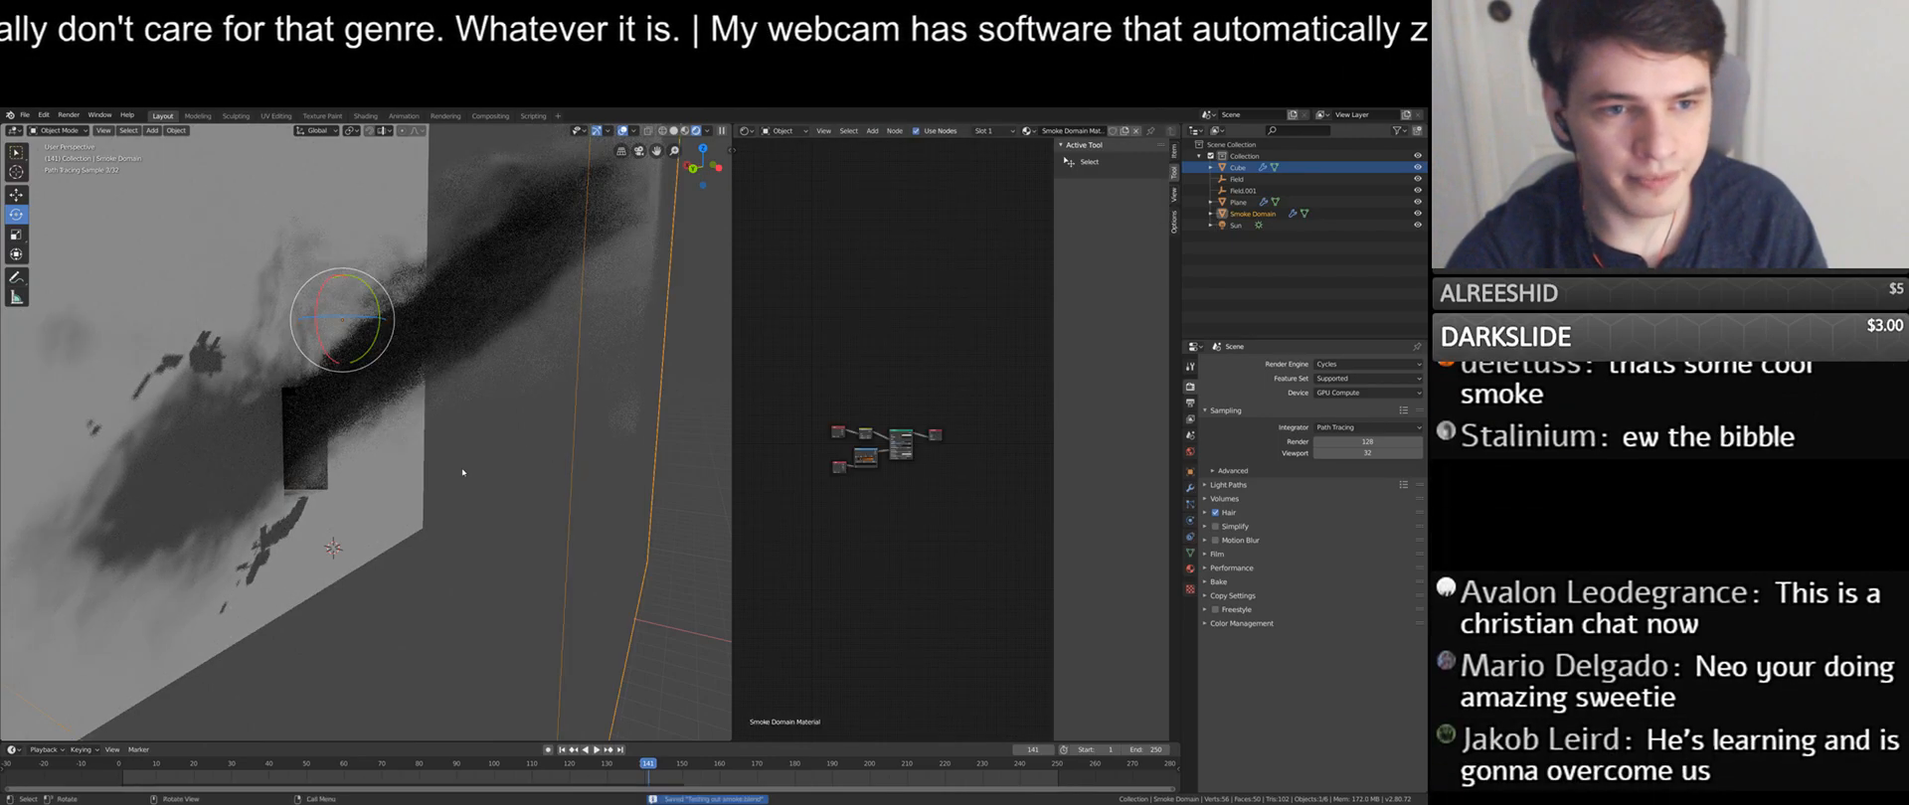
- Set the Bright value of the smoke material's Bright/Contrast node to 10
scroll(990, 484, "up", 8)
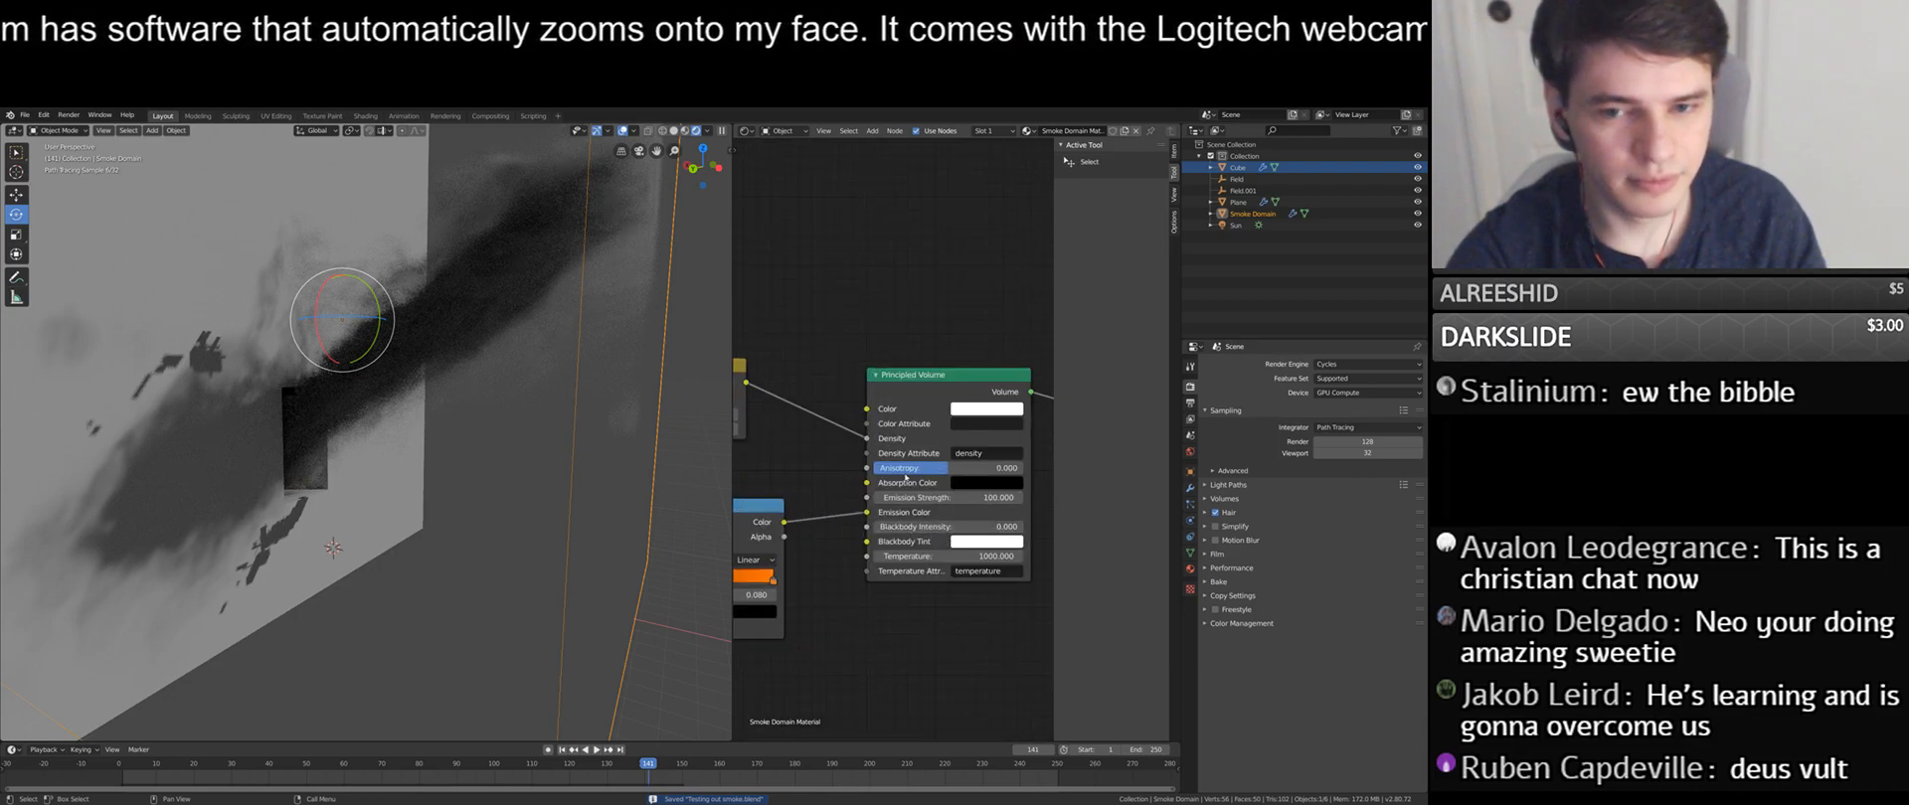
middle_click_drag(913, 479, 1021, 497)
double_click(817, 435)
type("10")
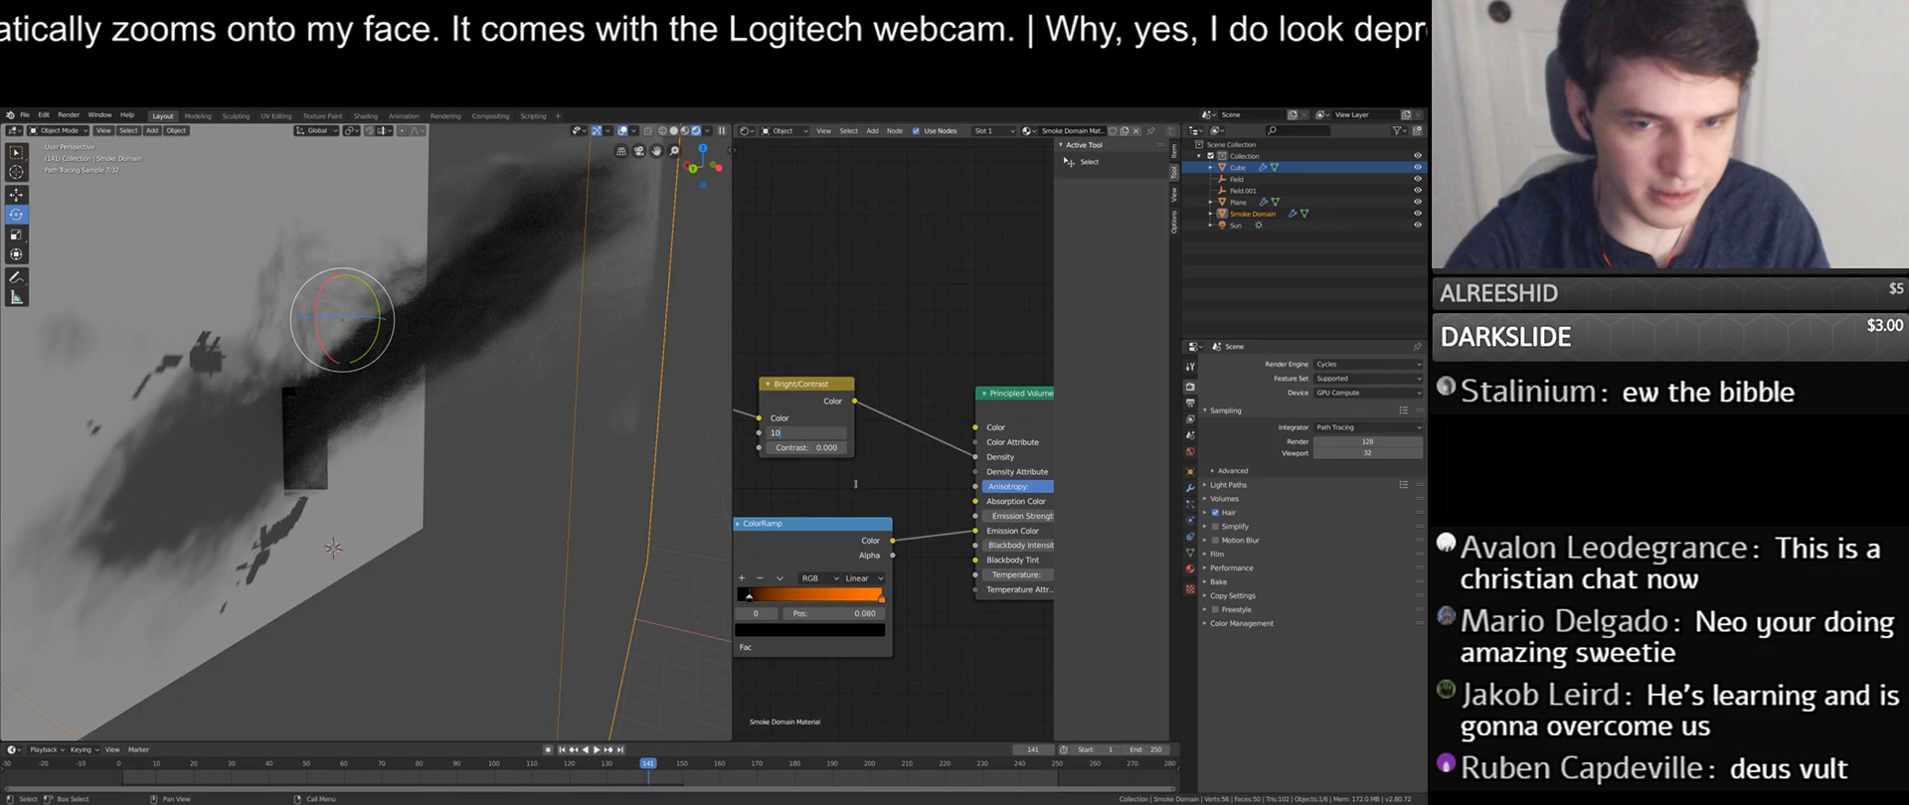
key("Return")
- Set the Principled Volume node's Emission Strength to 1000
middle_click_drag(947, 512, 857, 502)
double_click(970, 506)
type("100.0")
key("BackSpace")
key("BackSpace")
key("BackSpace")
type("00")
key("Return")
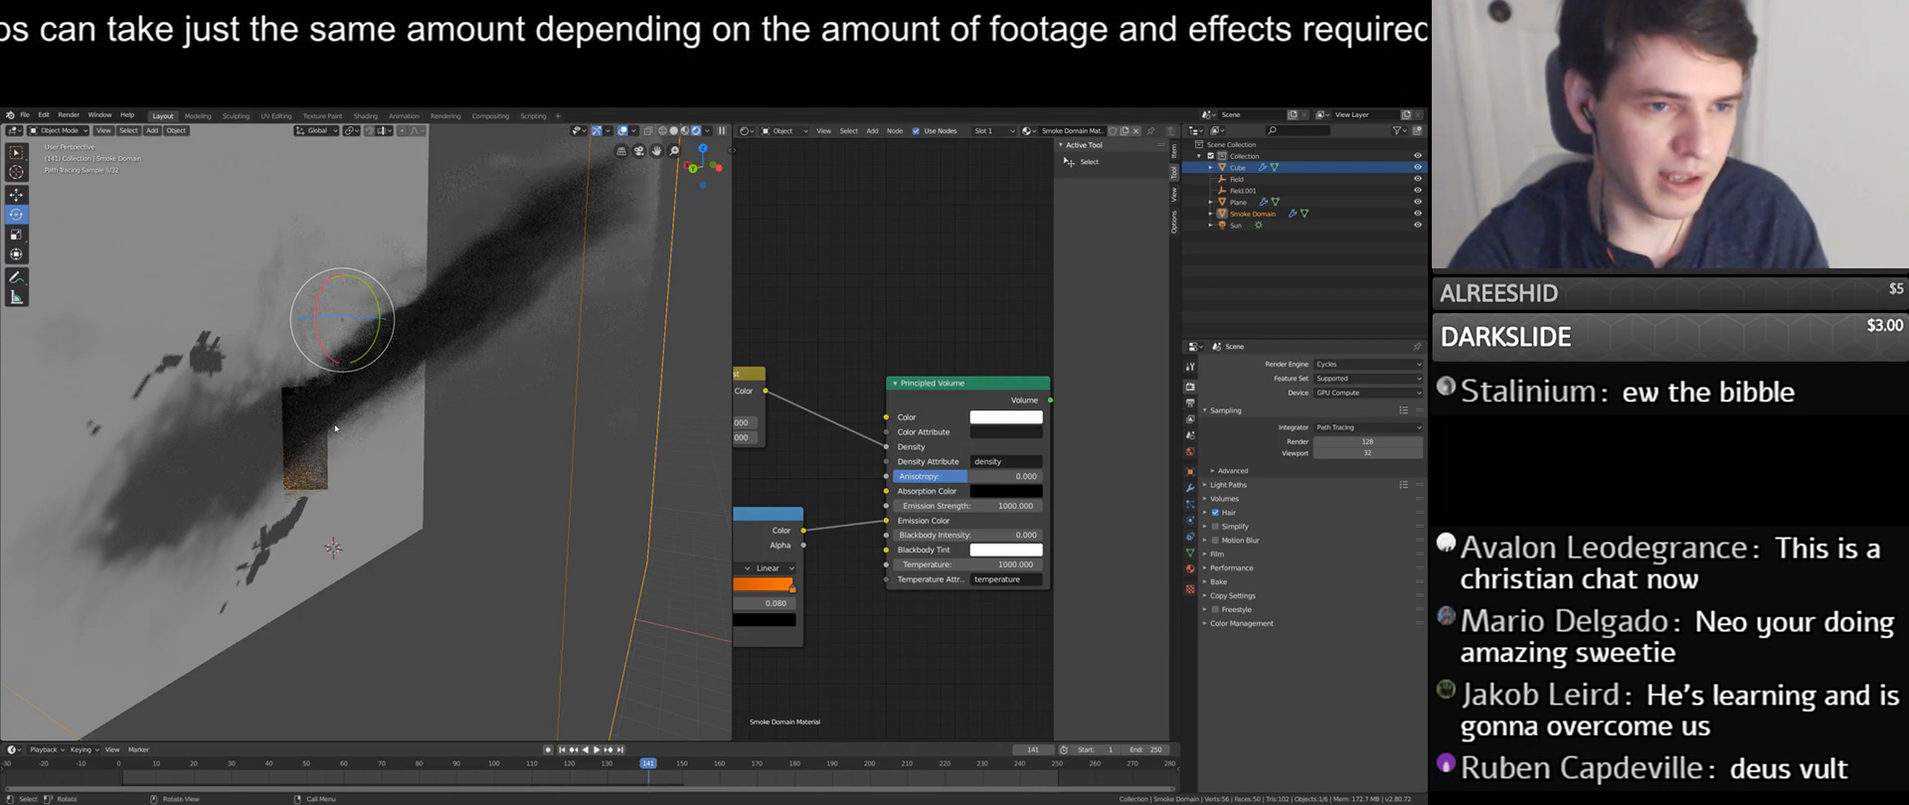
- Set the Bright value of the Bright/Contrast node feeding the volume density to 20
middle_click_drag(791, 435, 897, 435)
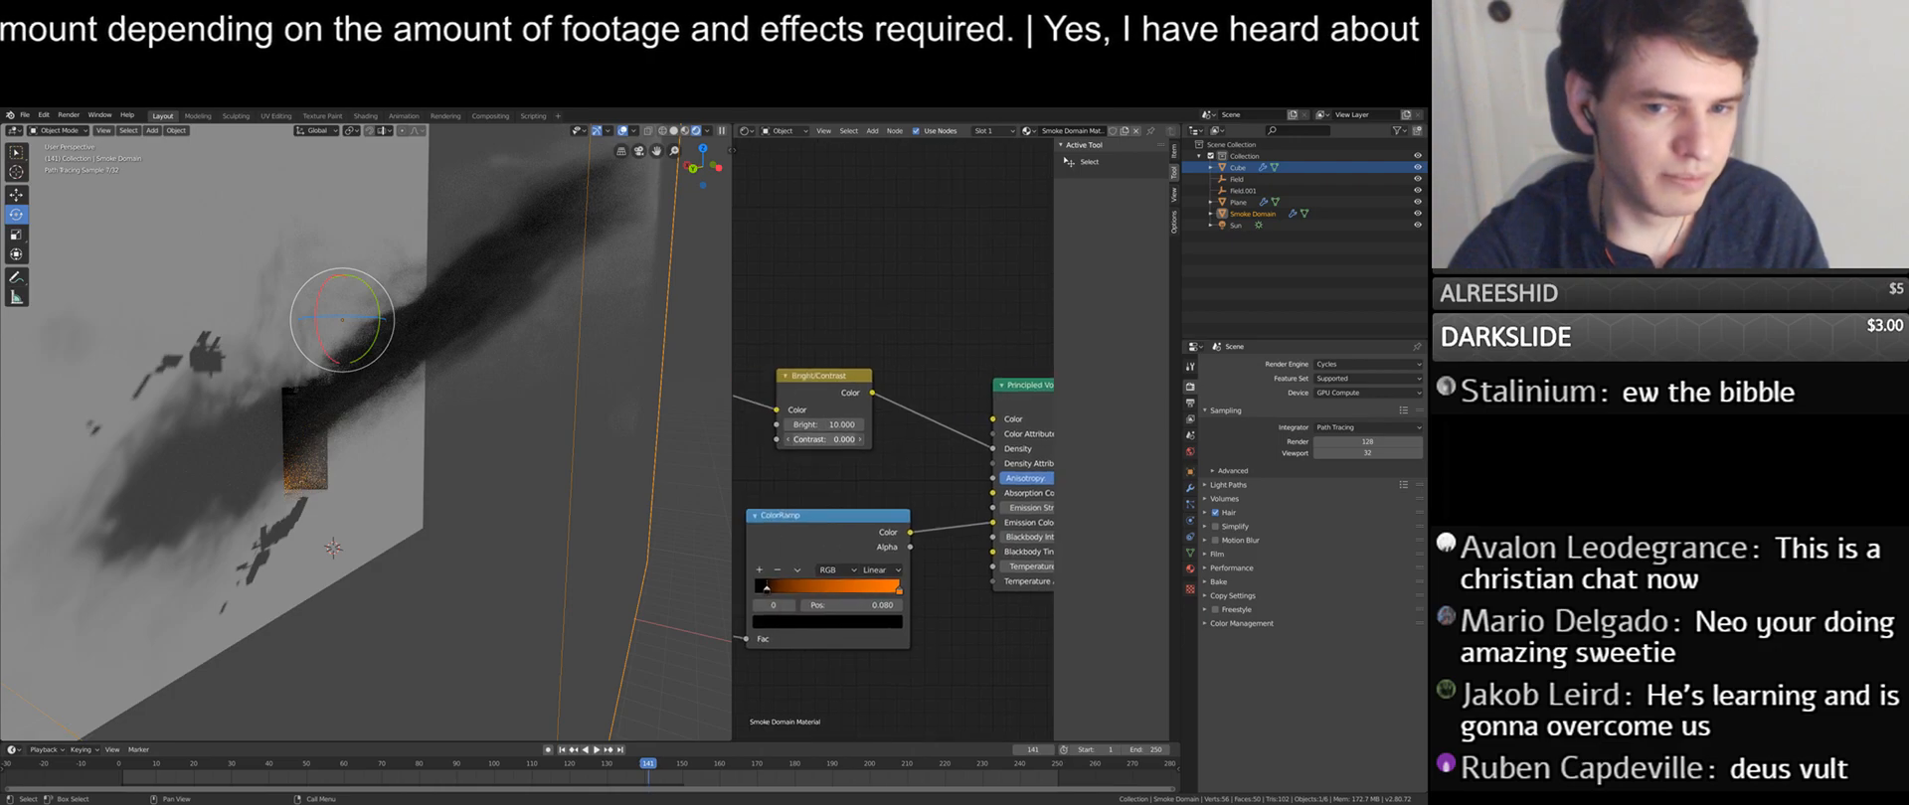
double_click(841, 425)
type("20")
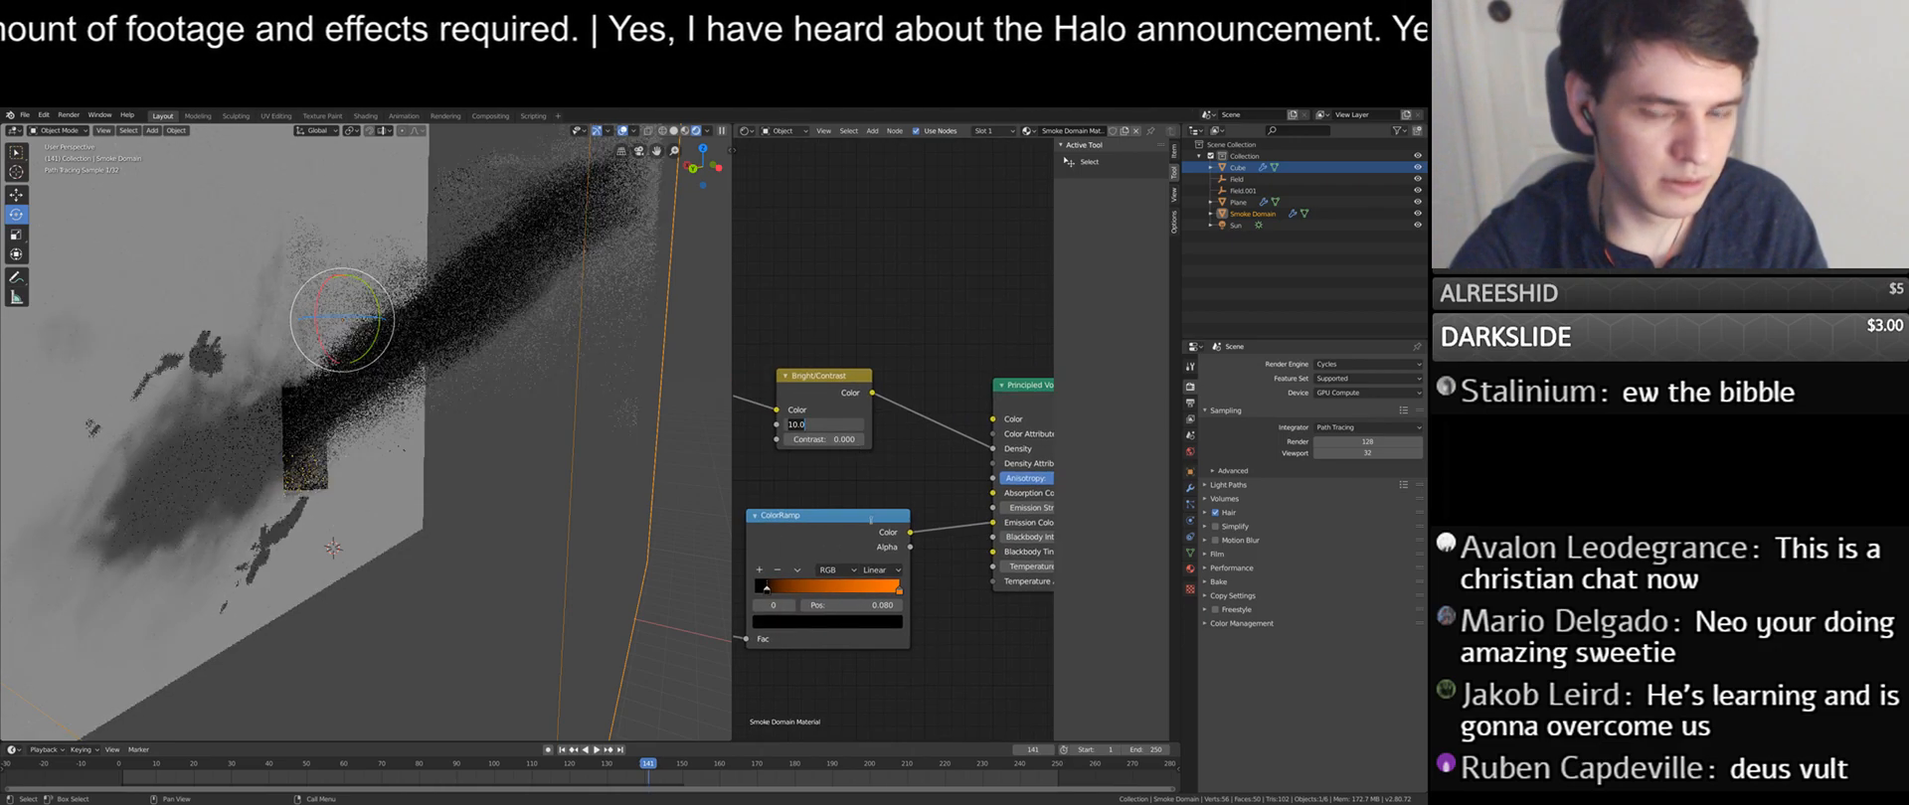
key("Return")
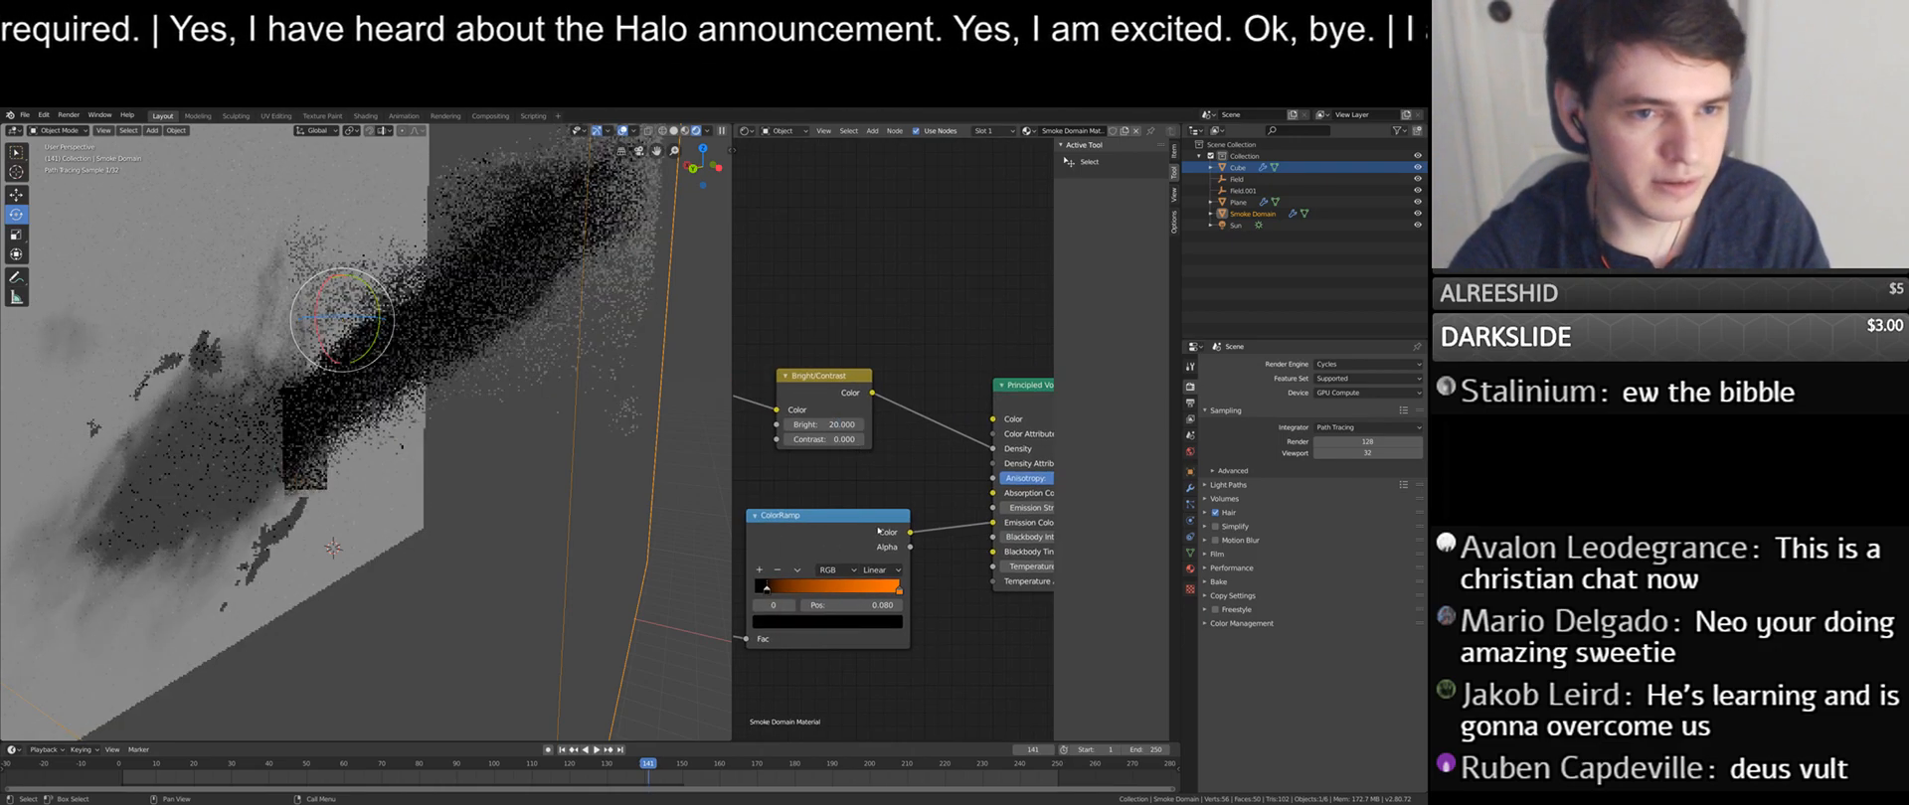
- Check the flames behind the wall in solid and rendered shading, and save the file
scroll(867, 525, "down", 3)
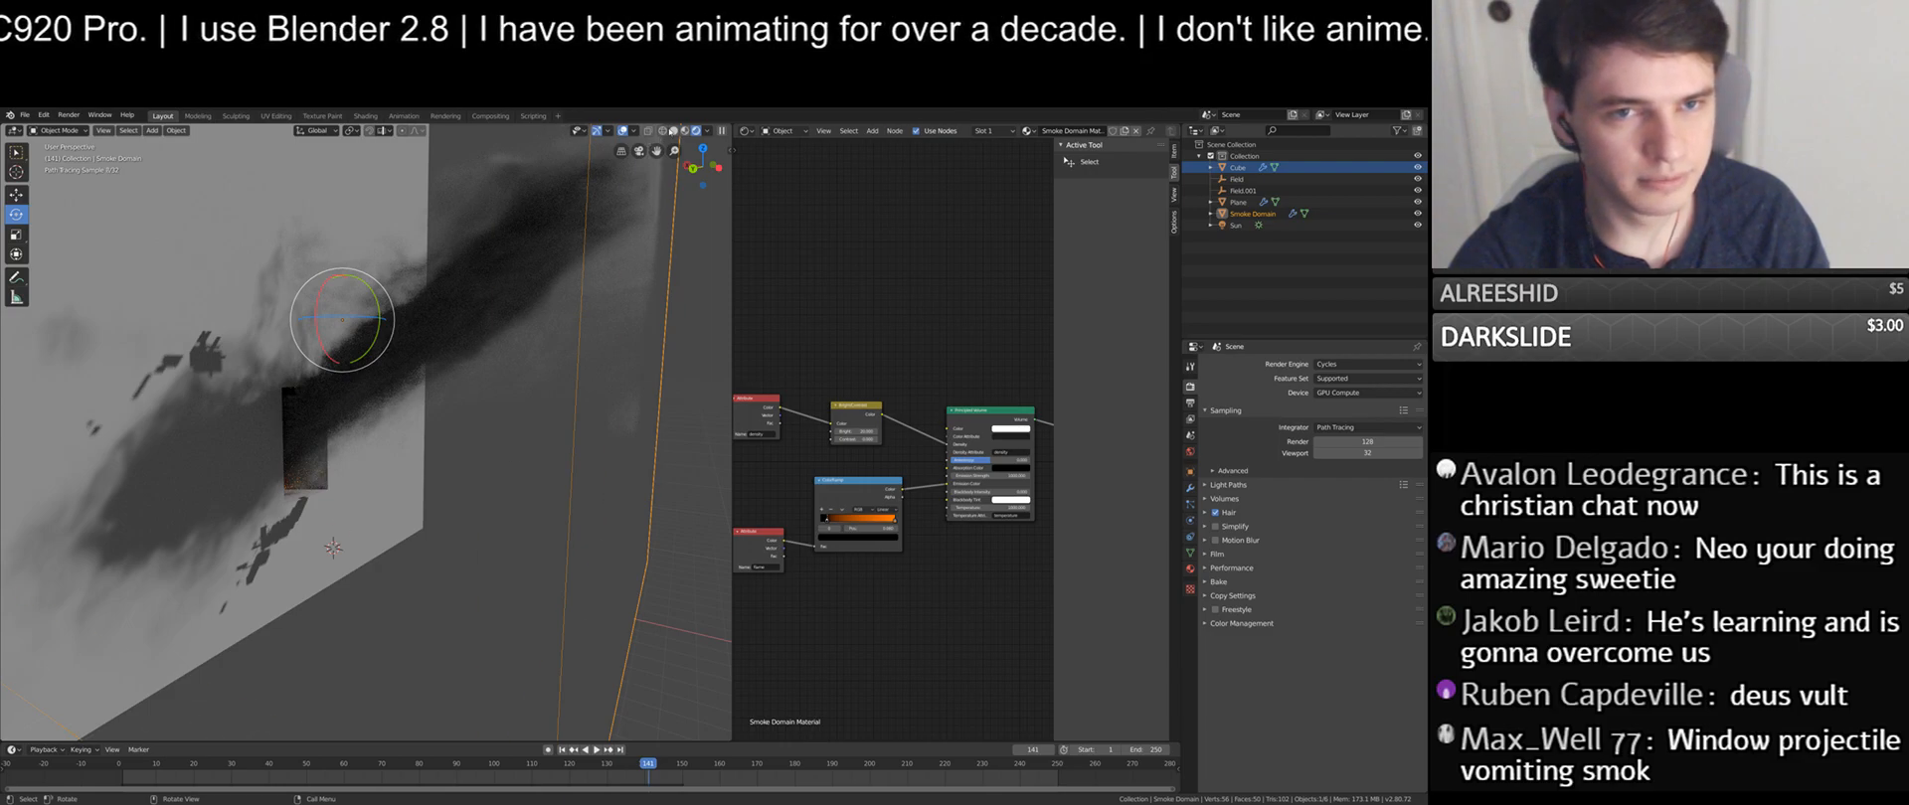
scroll(661, 140, "down", 5)
left_click(674, 131)
middle_click_drag(427, 327, 579, 338)
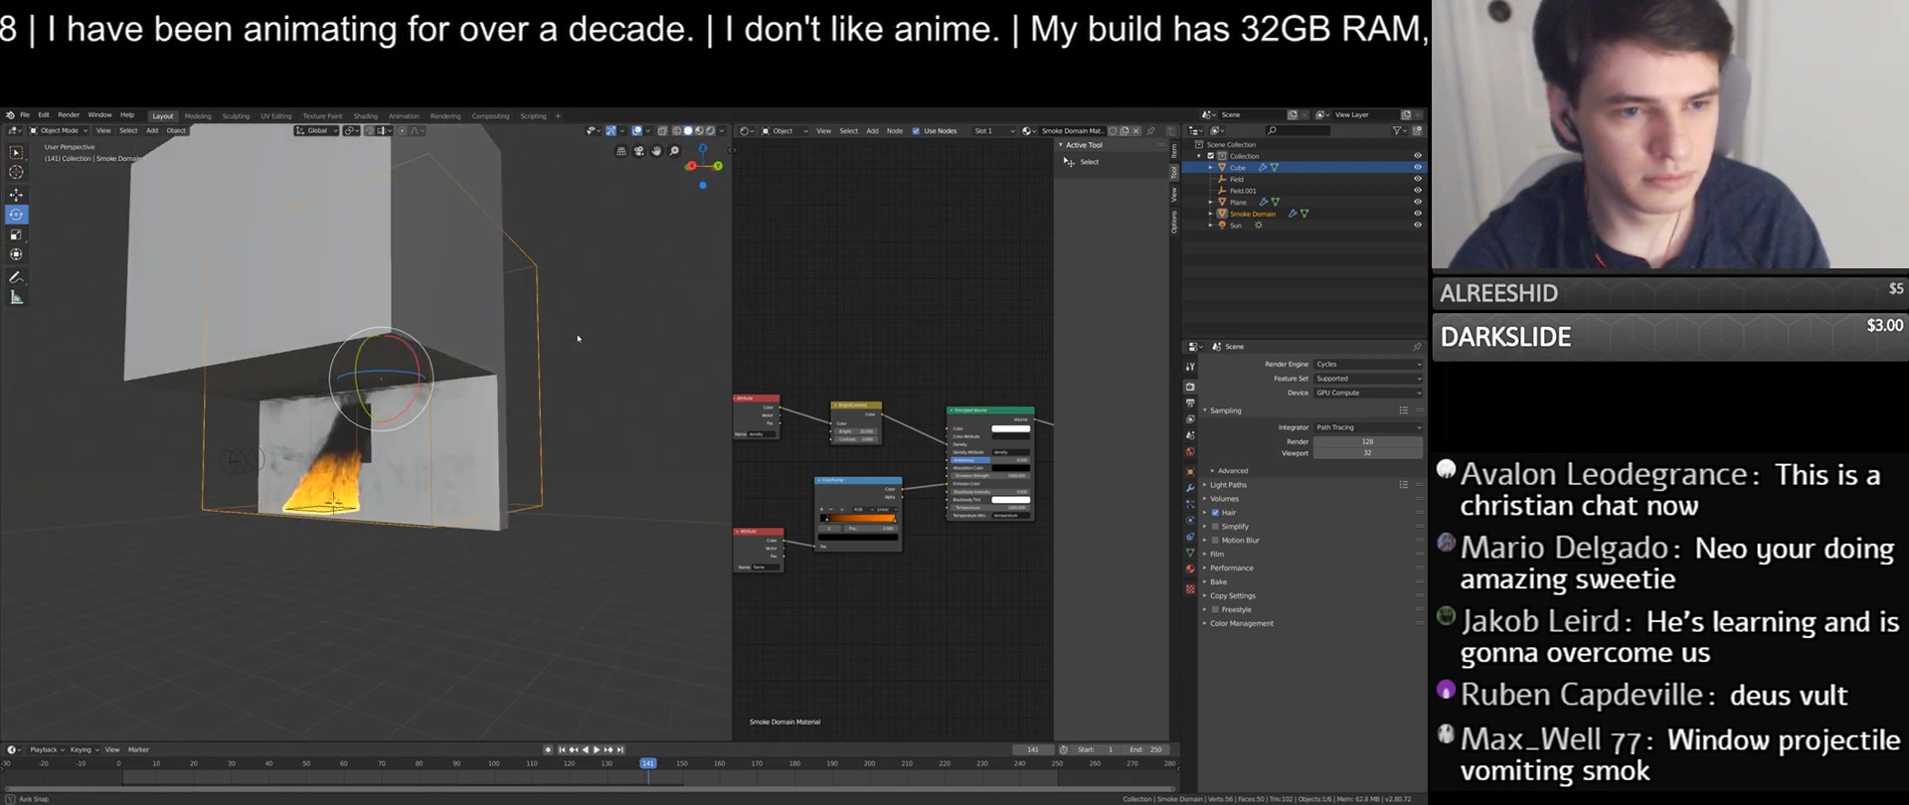
left_click(710, 130)
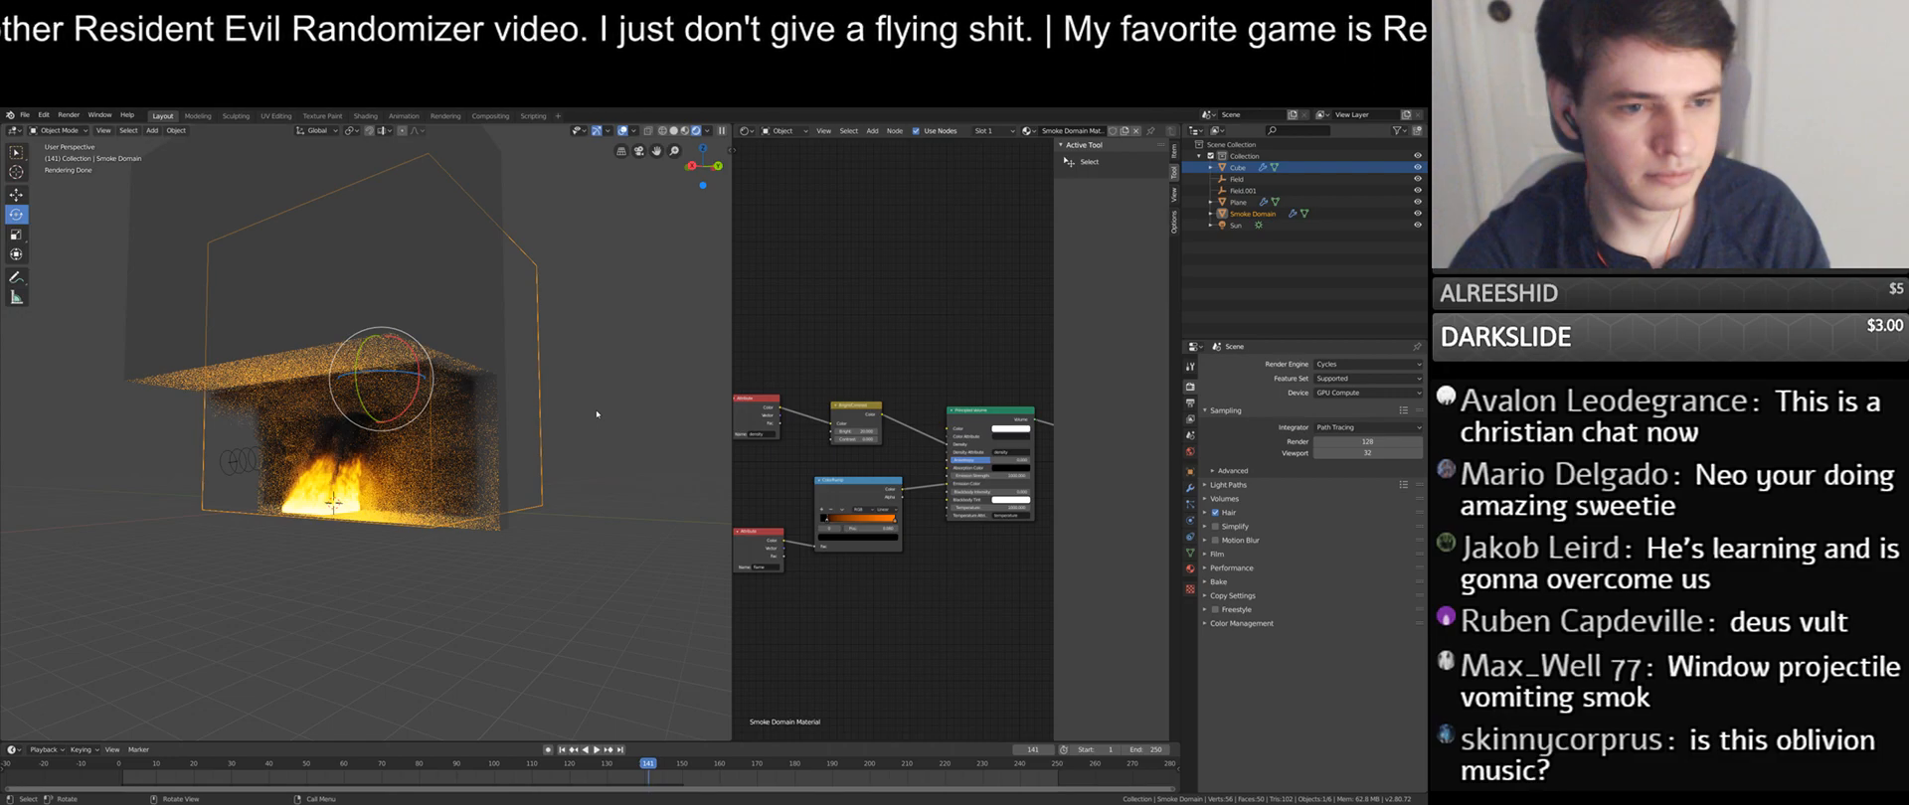
middle_click_drag(857, 454, 894, 438)
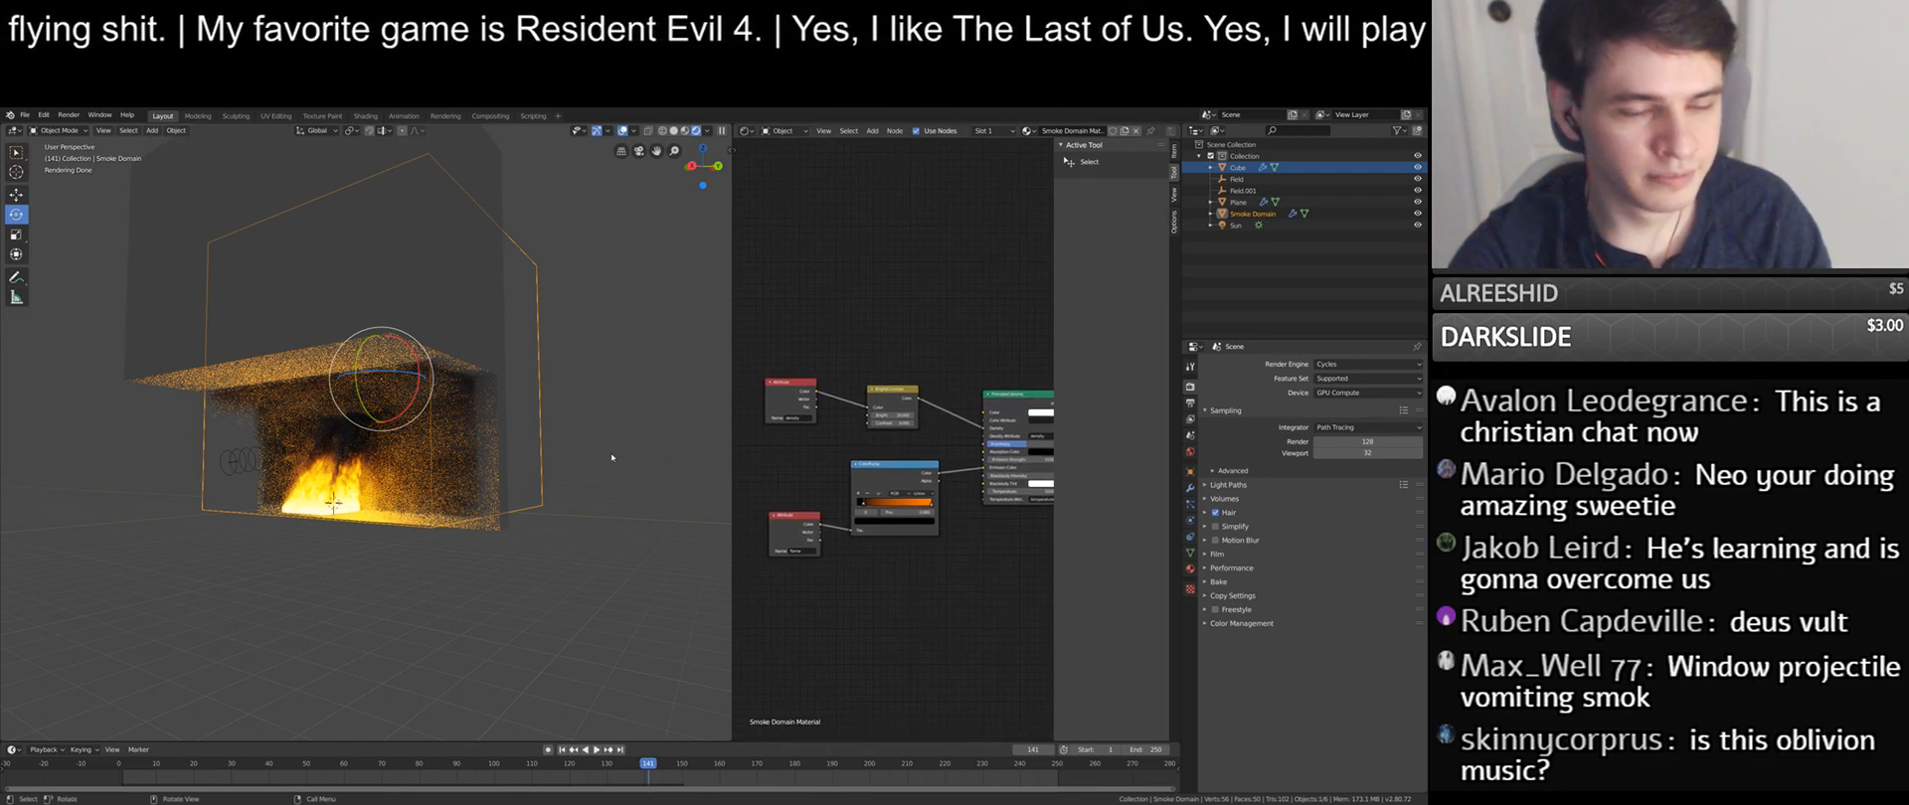
key("ctrl+s")
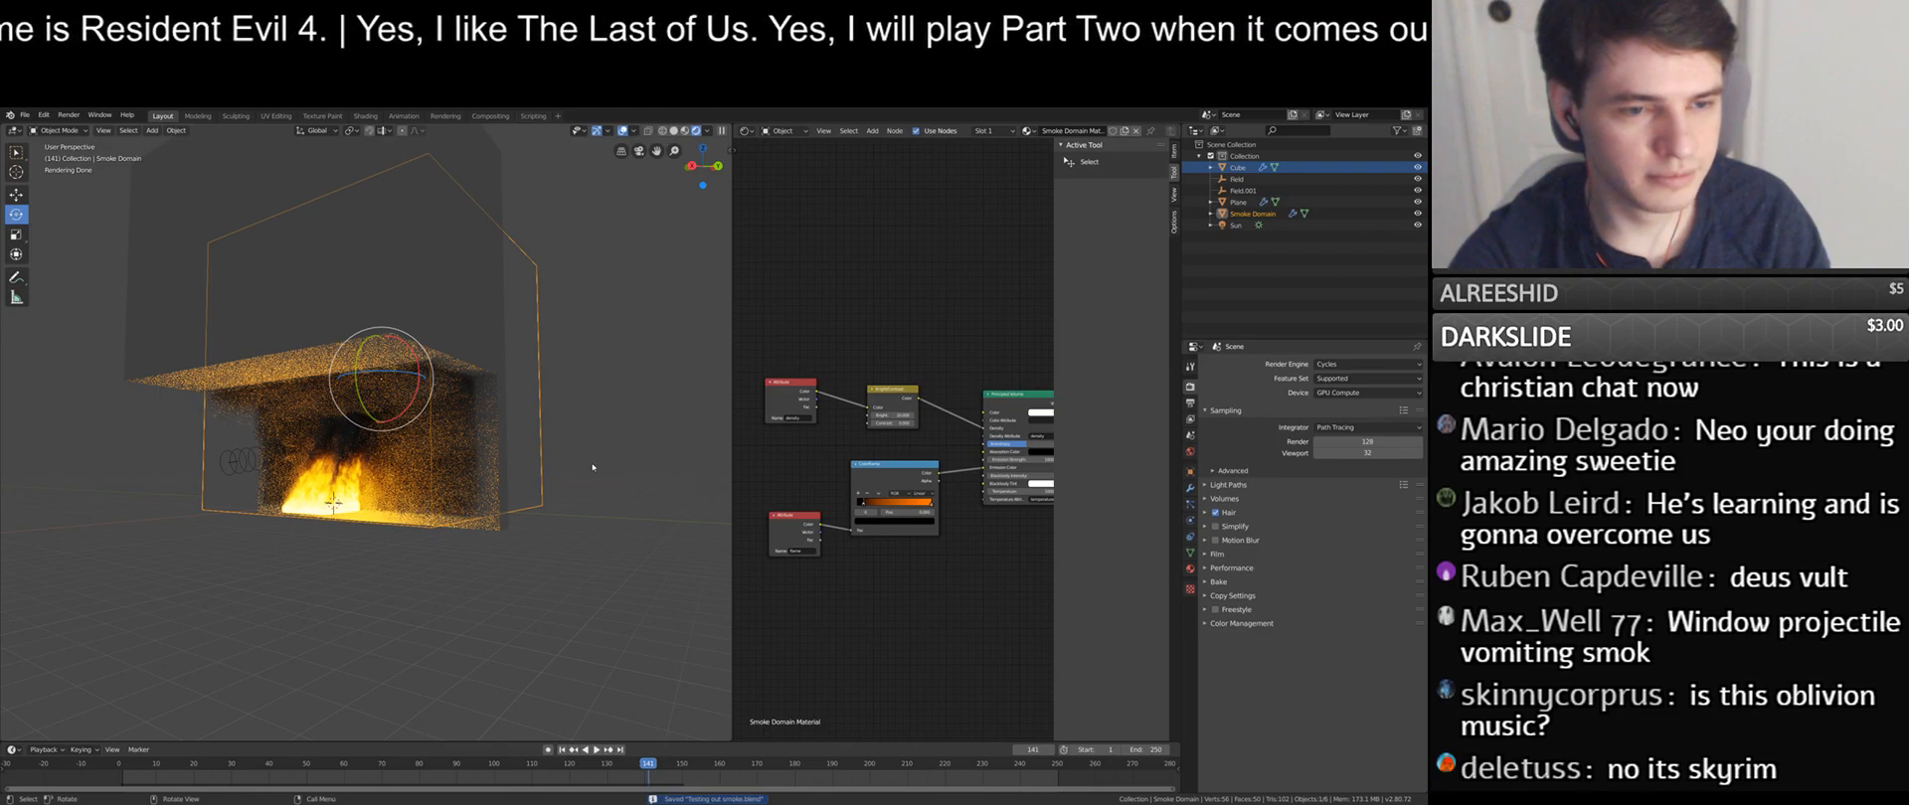
- Examine the rendered smoke plume and its shadow on the window face from several angles and distances
middle_click_drag(465, 373, 516, 475)
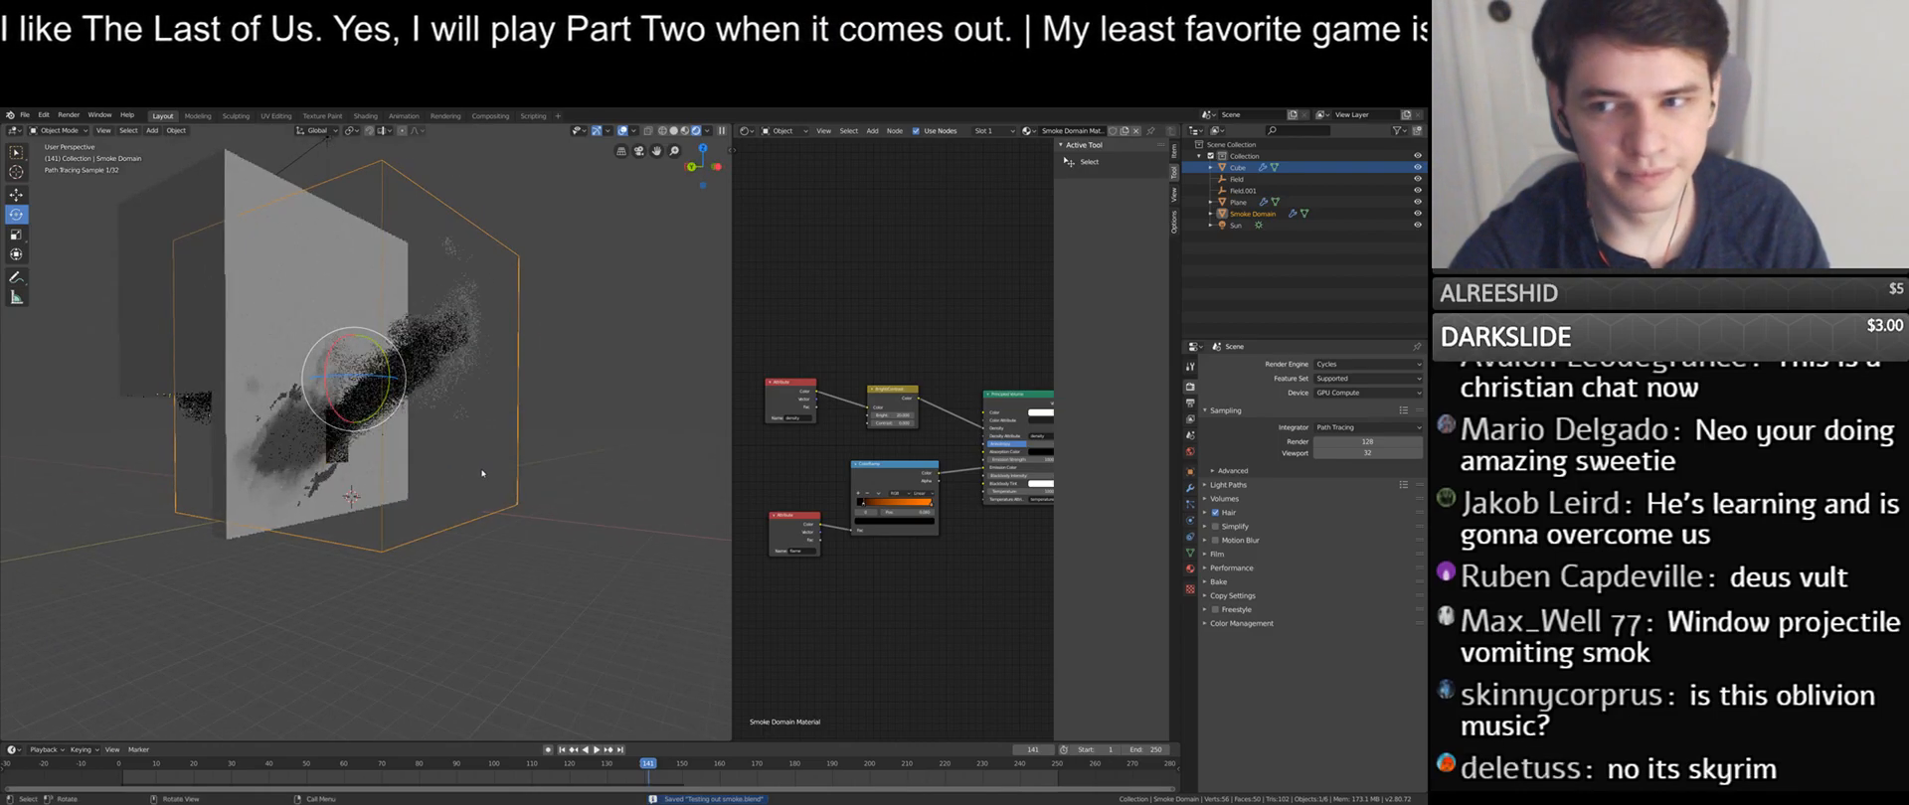
scroll(486, 474, "up", 5)
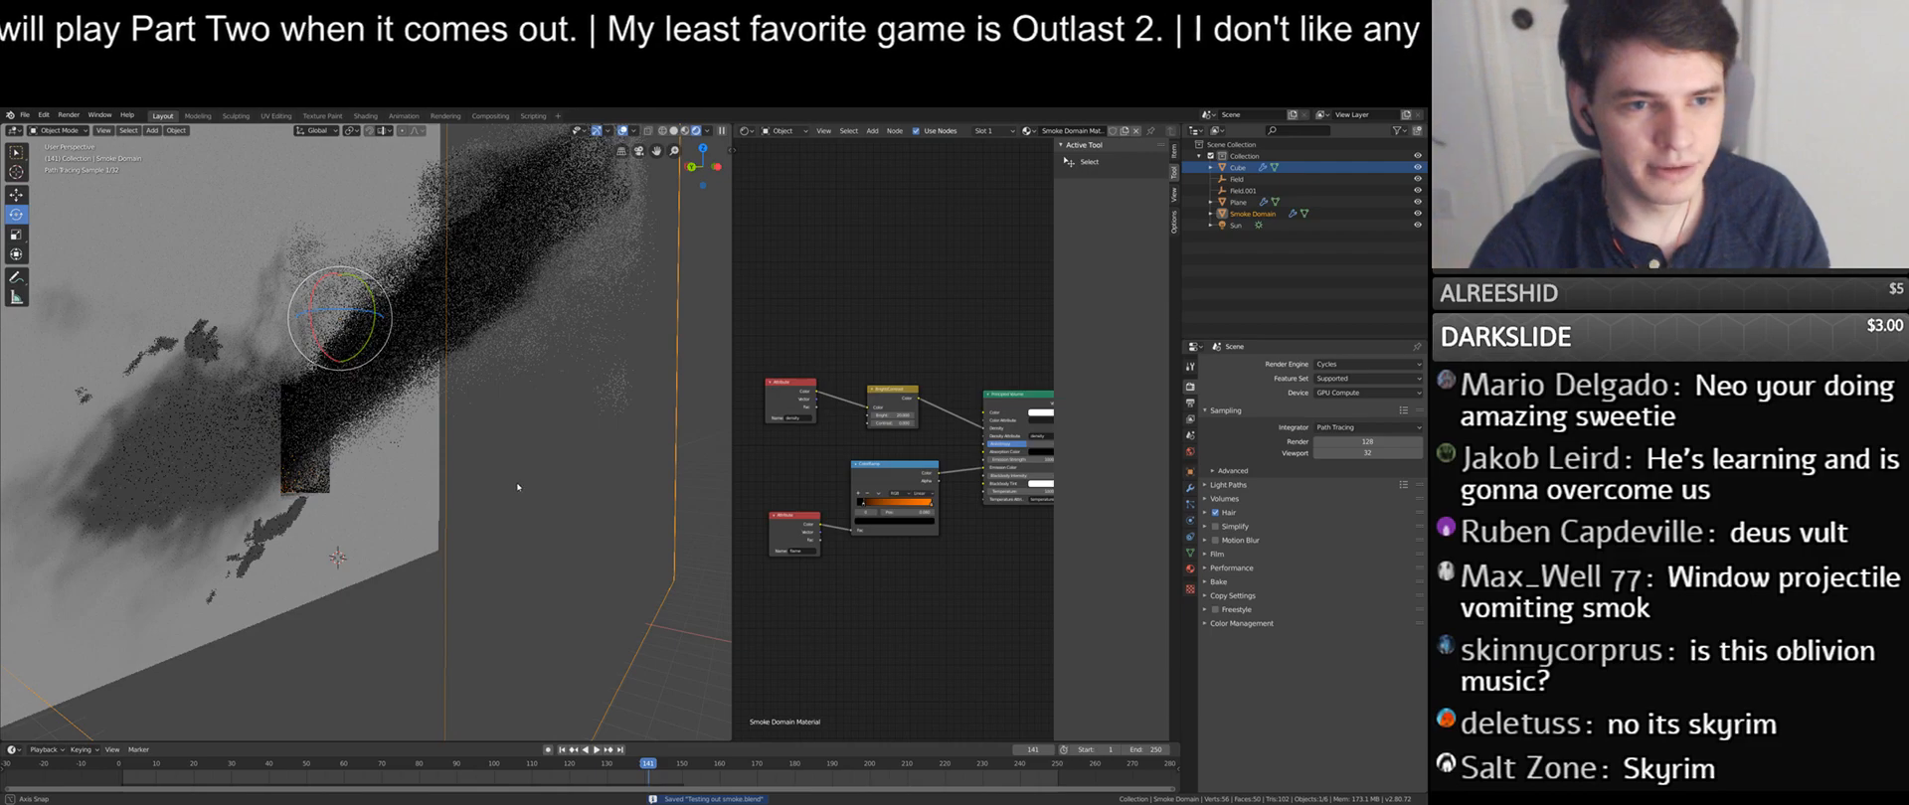
middle_click_drag(500, 480, 516, 489)
middle_click_drag(557, 413, 549, 445, "shift")
scroll(548, 445, "up", 2)
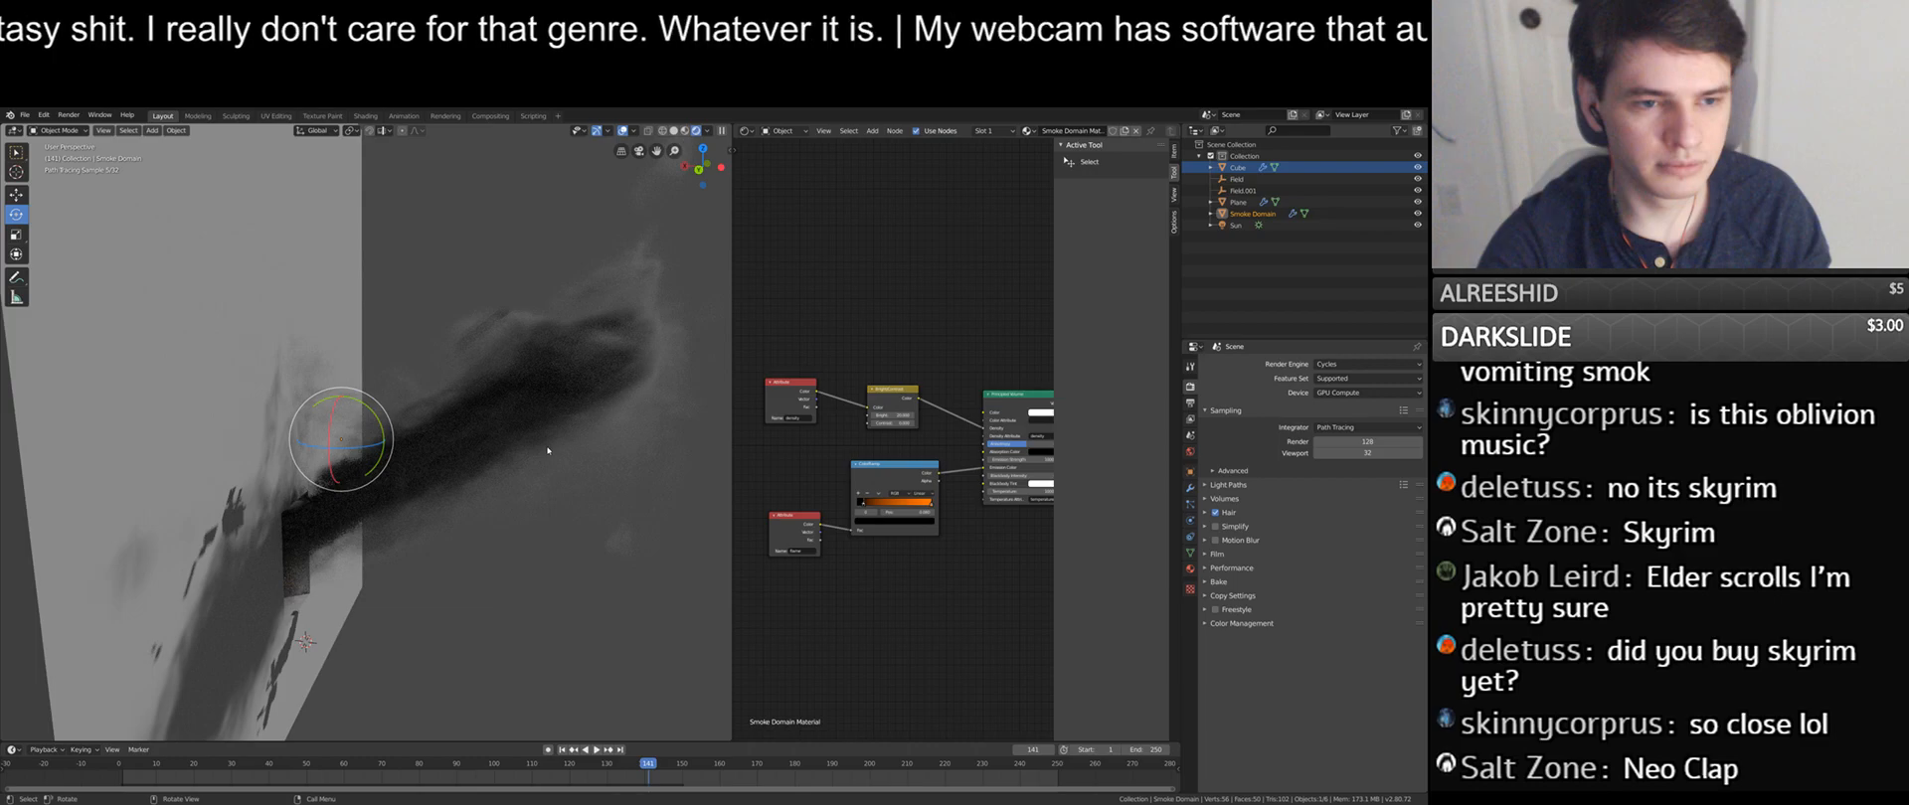
scroll(548, 450, "down", 5)
middle_click_drag(548, 450, 471, 448)
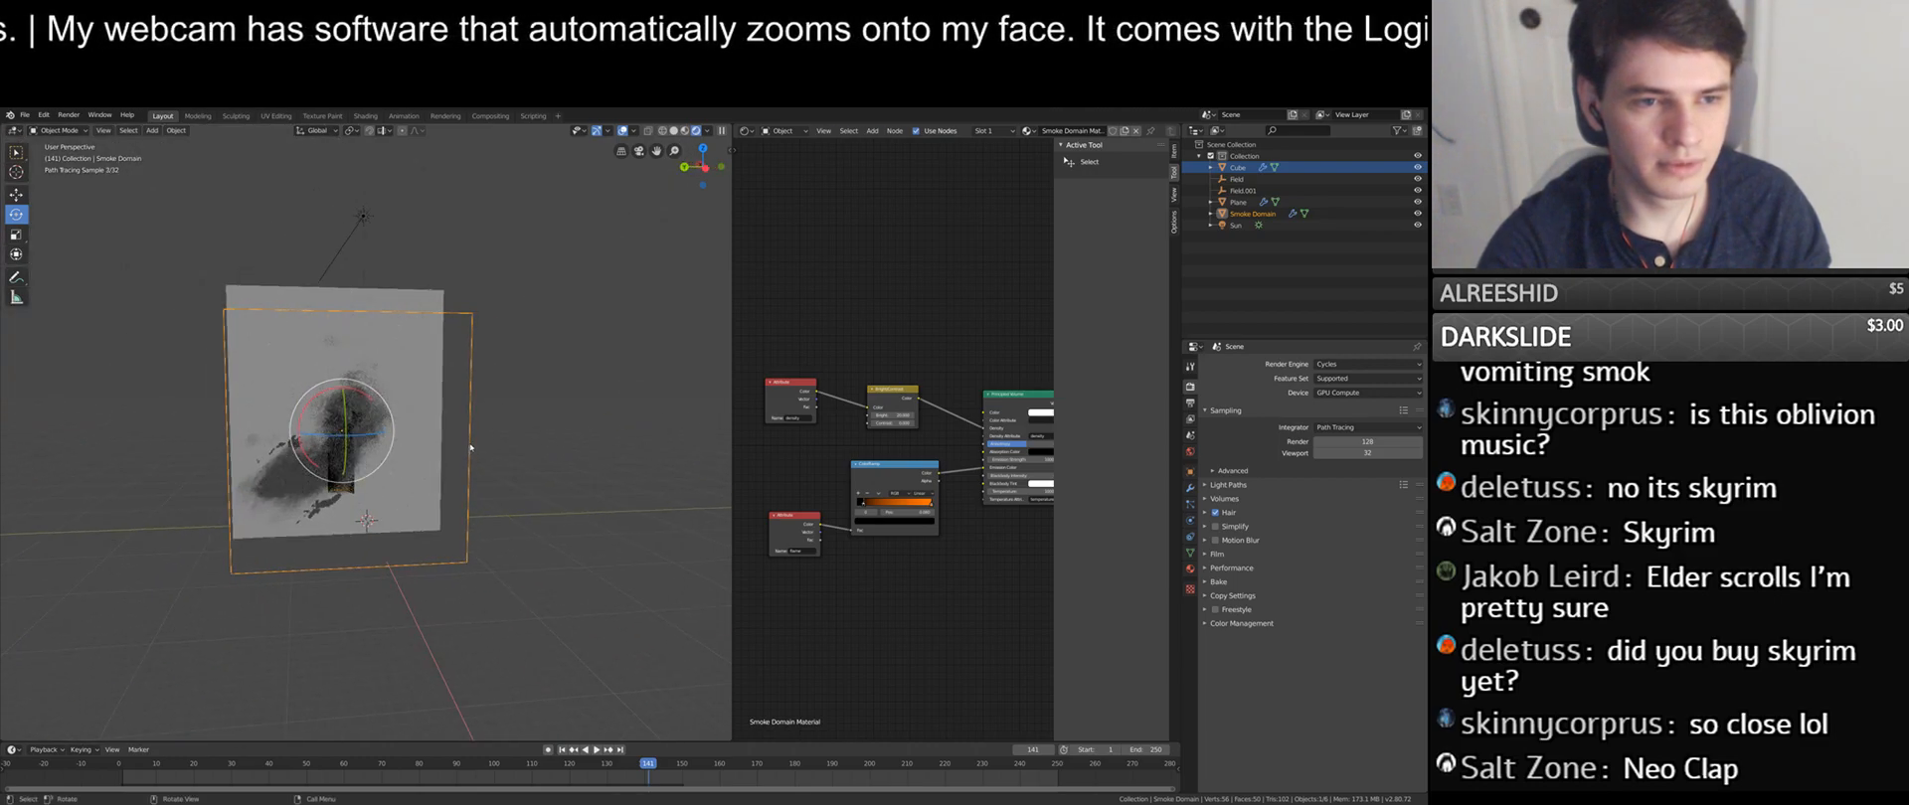
scroll(471, 448, "up", 8)
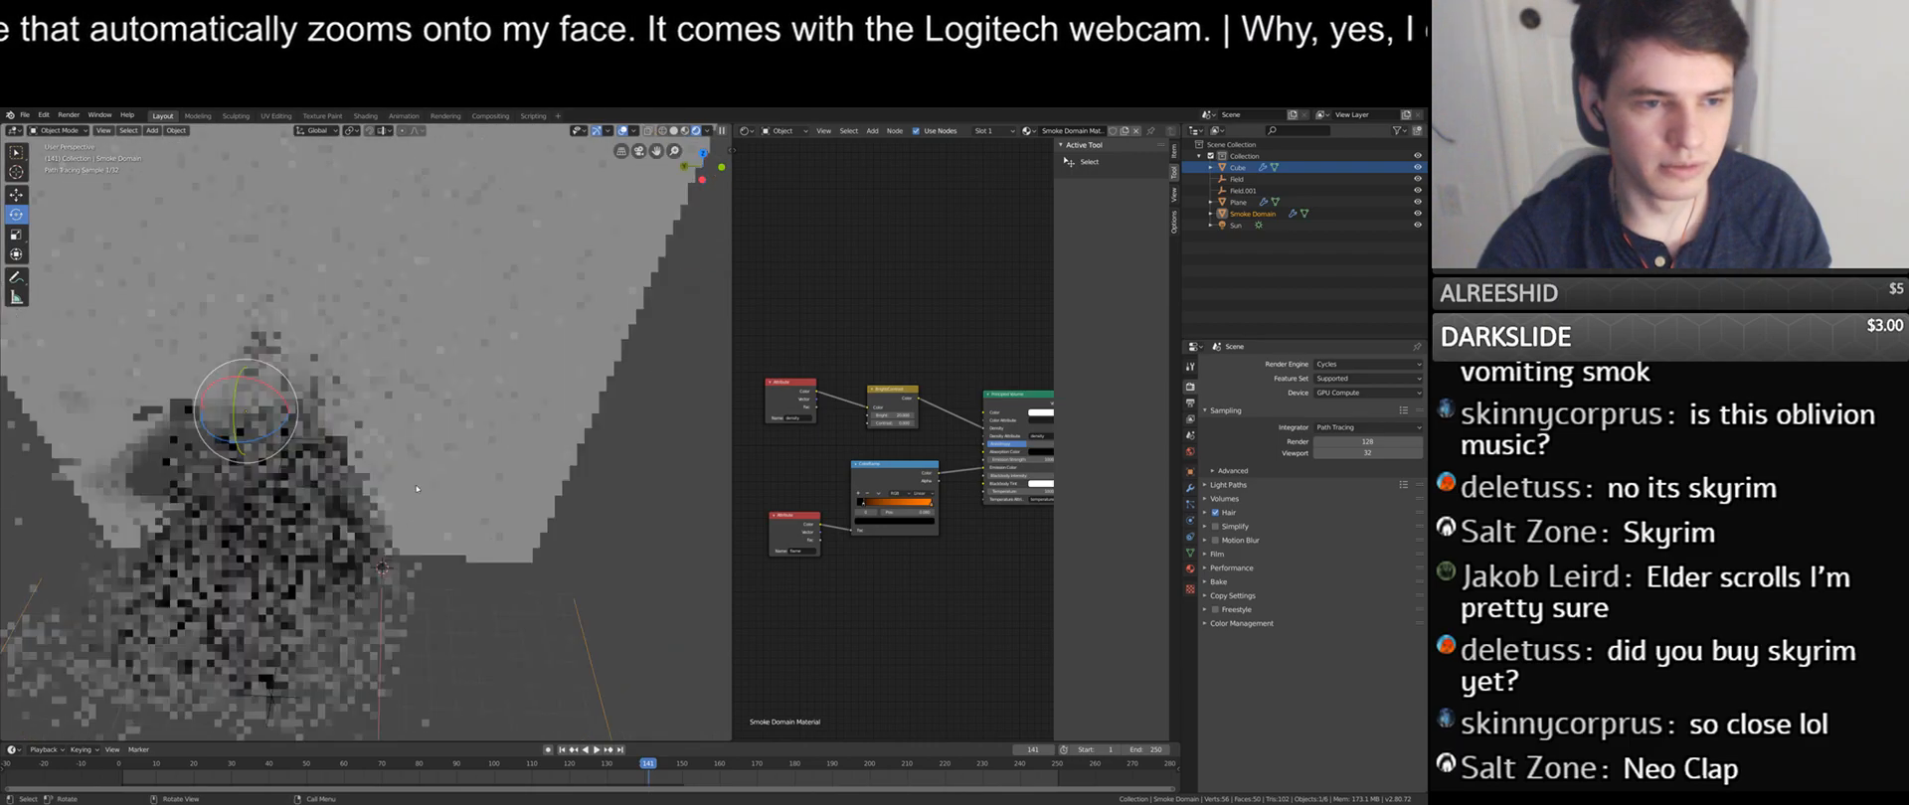
scroll(528, 575, "down", 2)
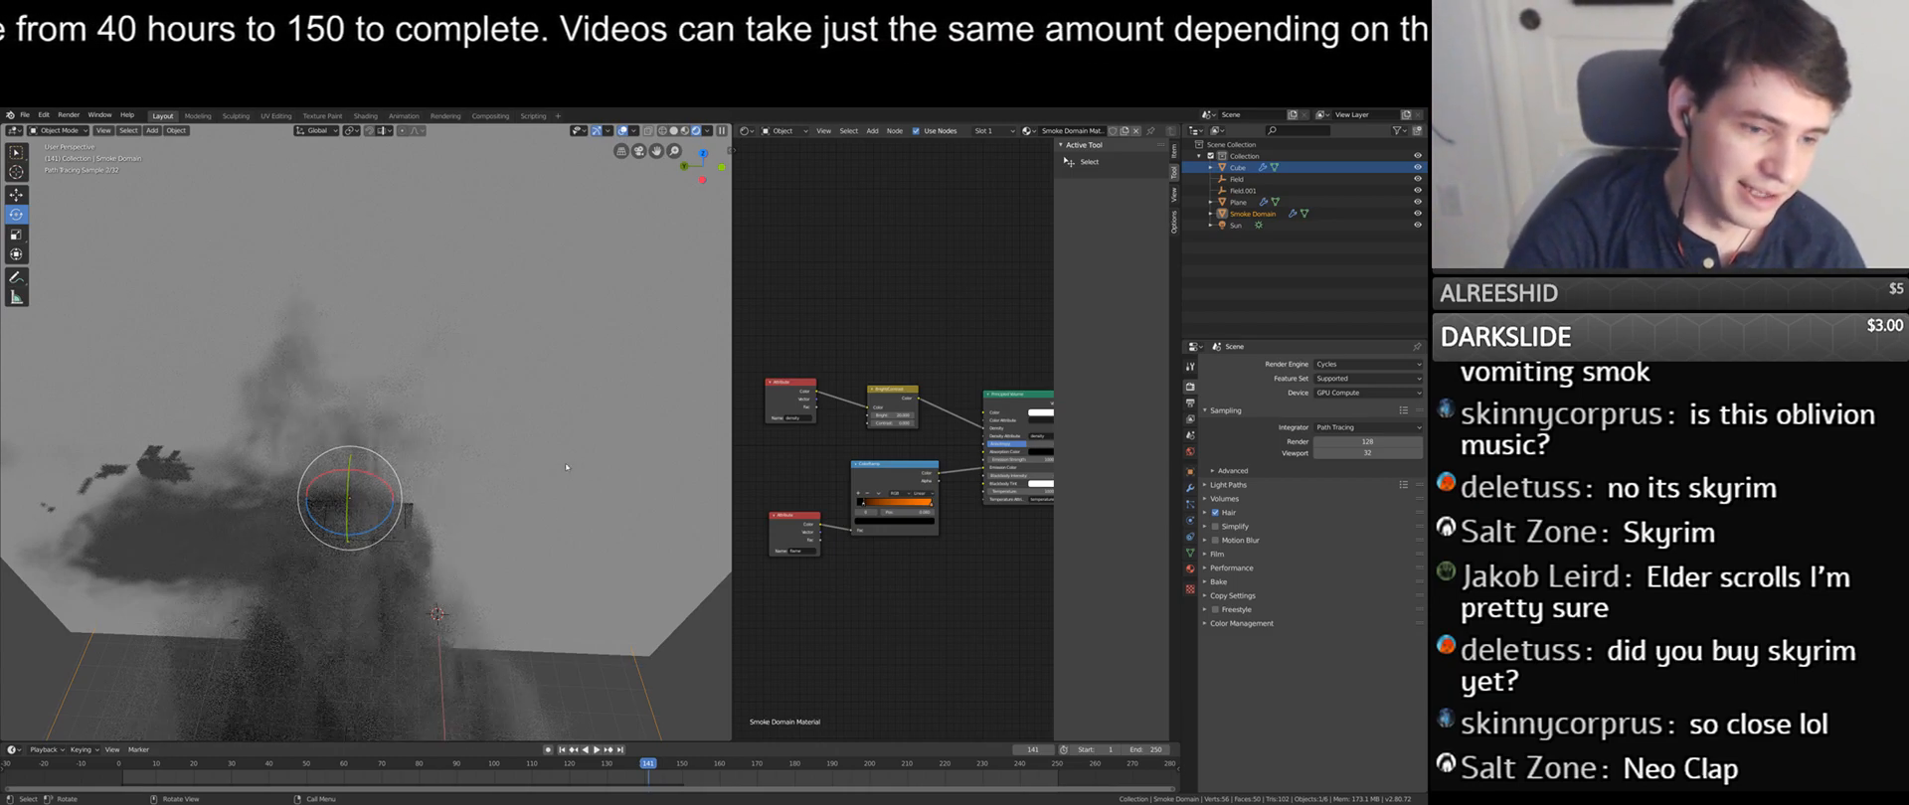
- Open the recent file Explosions.blend
left_click(25, 115)
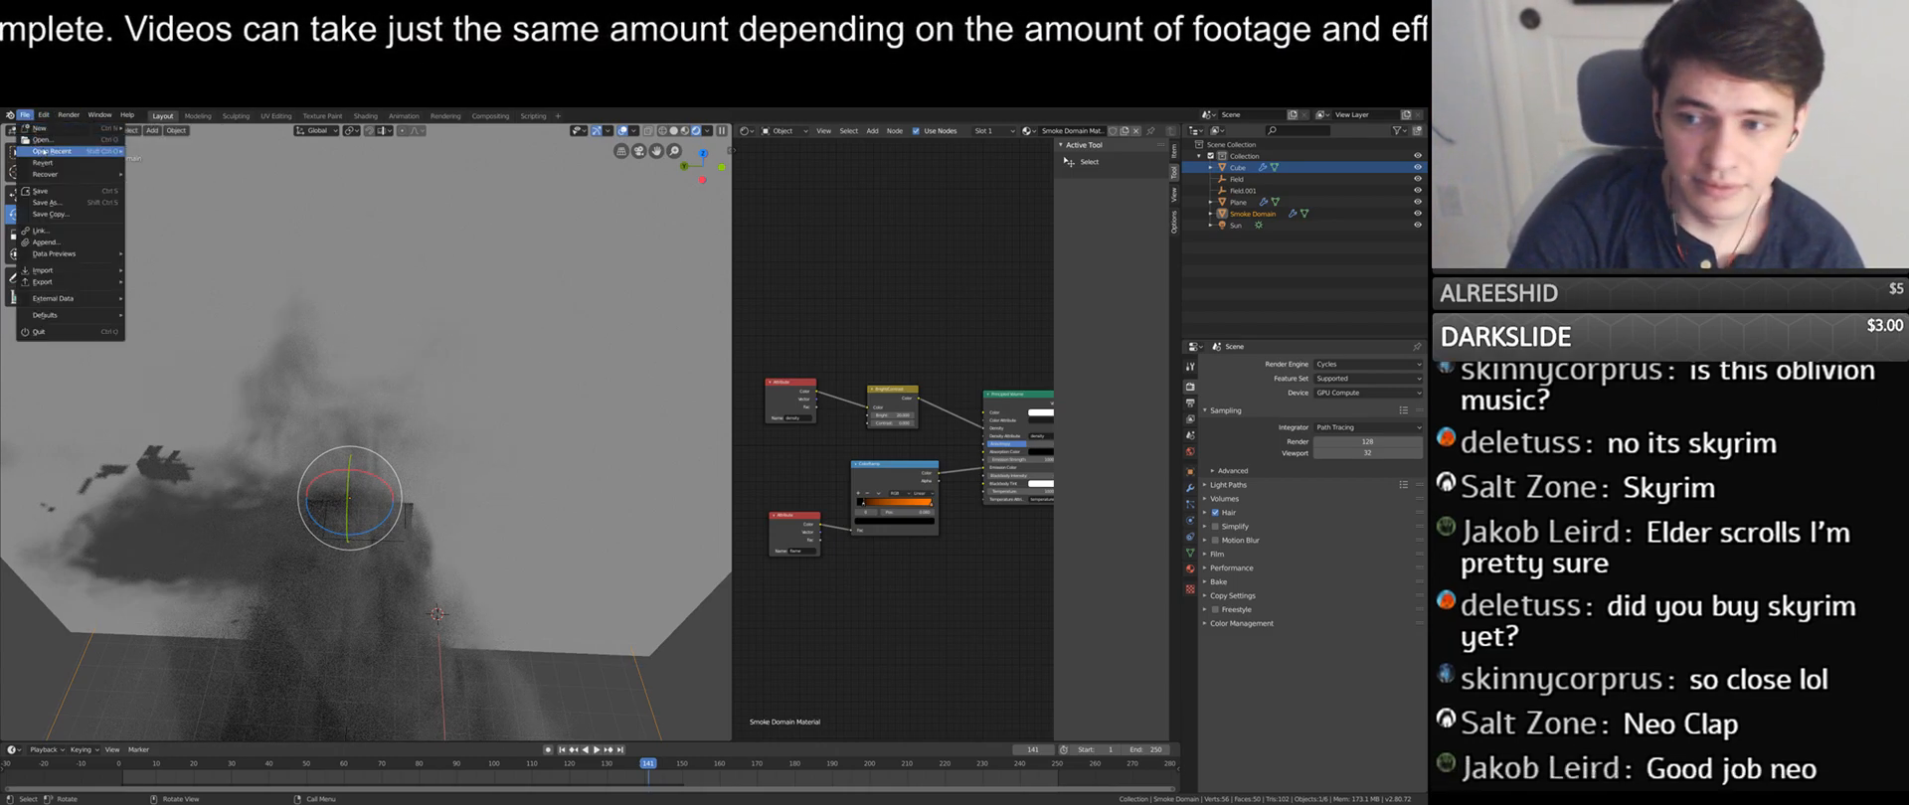
mouse_move(44, 152)
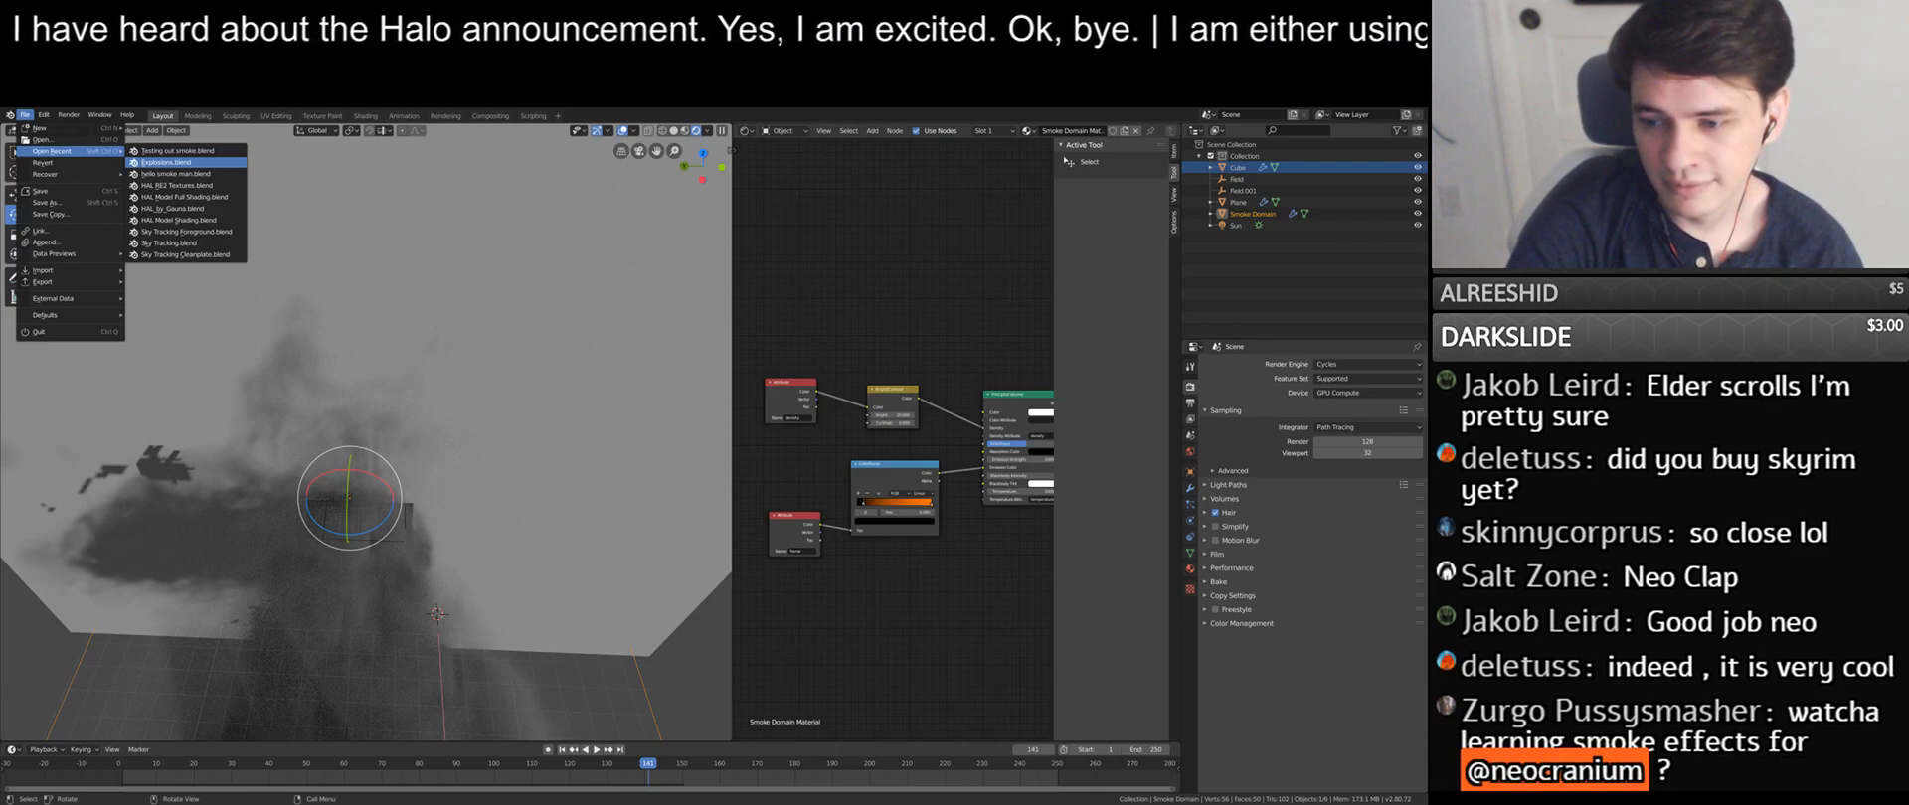
left_click(166, 162)
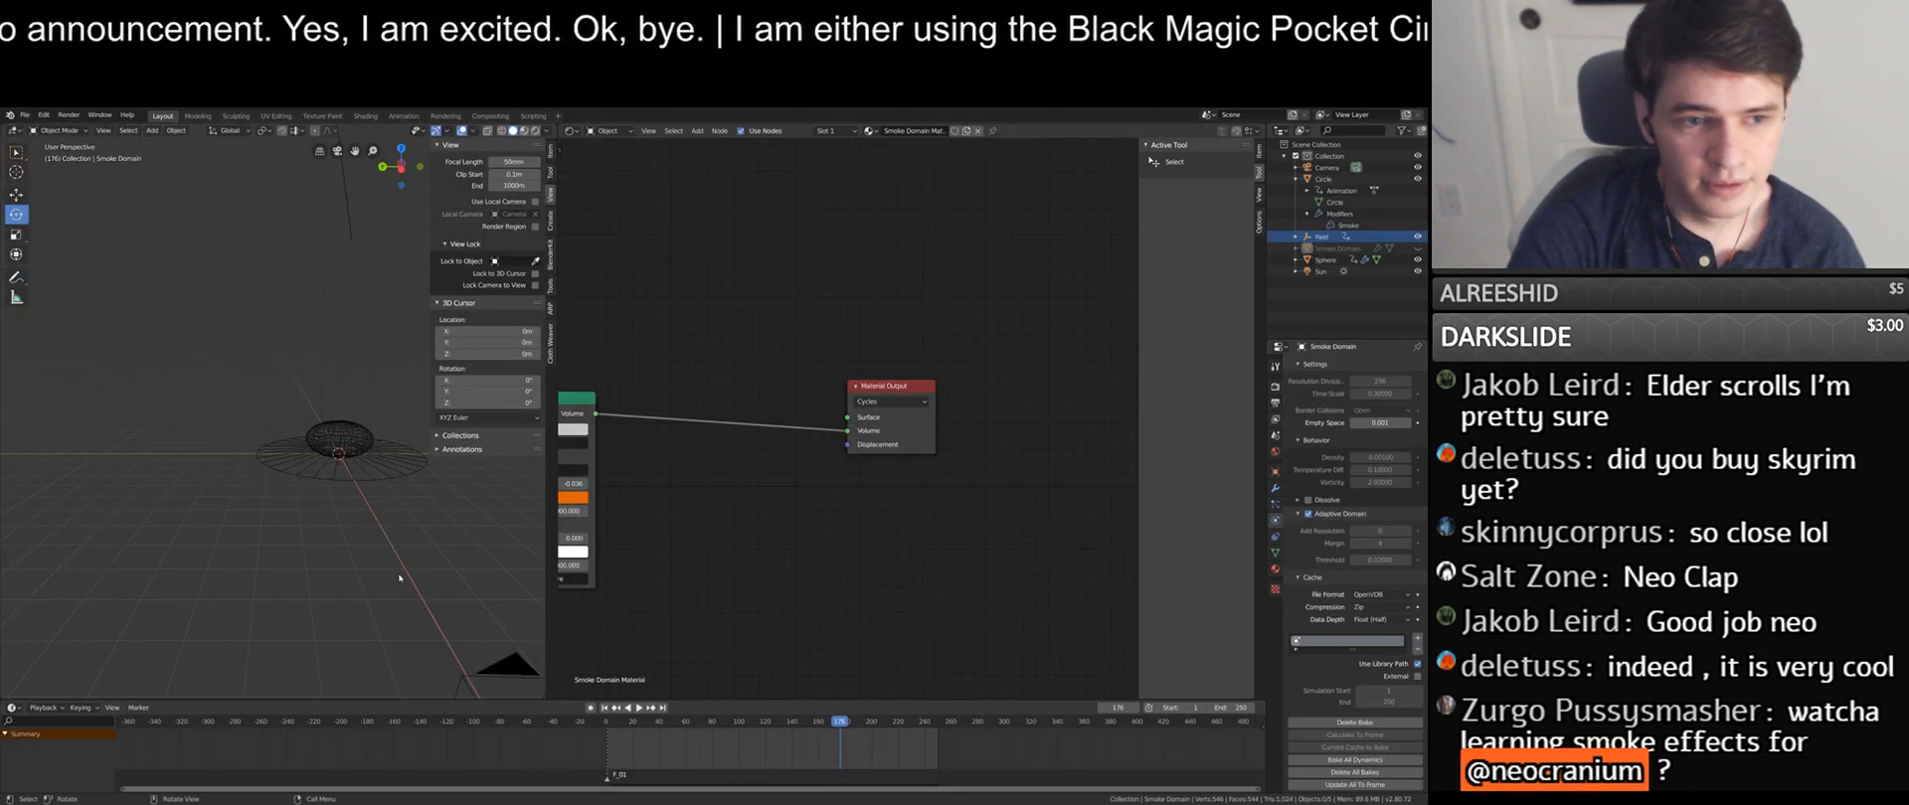
- Look at the explosion scene through the camera and play the timeline to frame 67
scroll(400, 577, "down", 5)
middle_click_drag(396, 511, 415, 525)
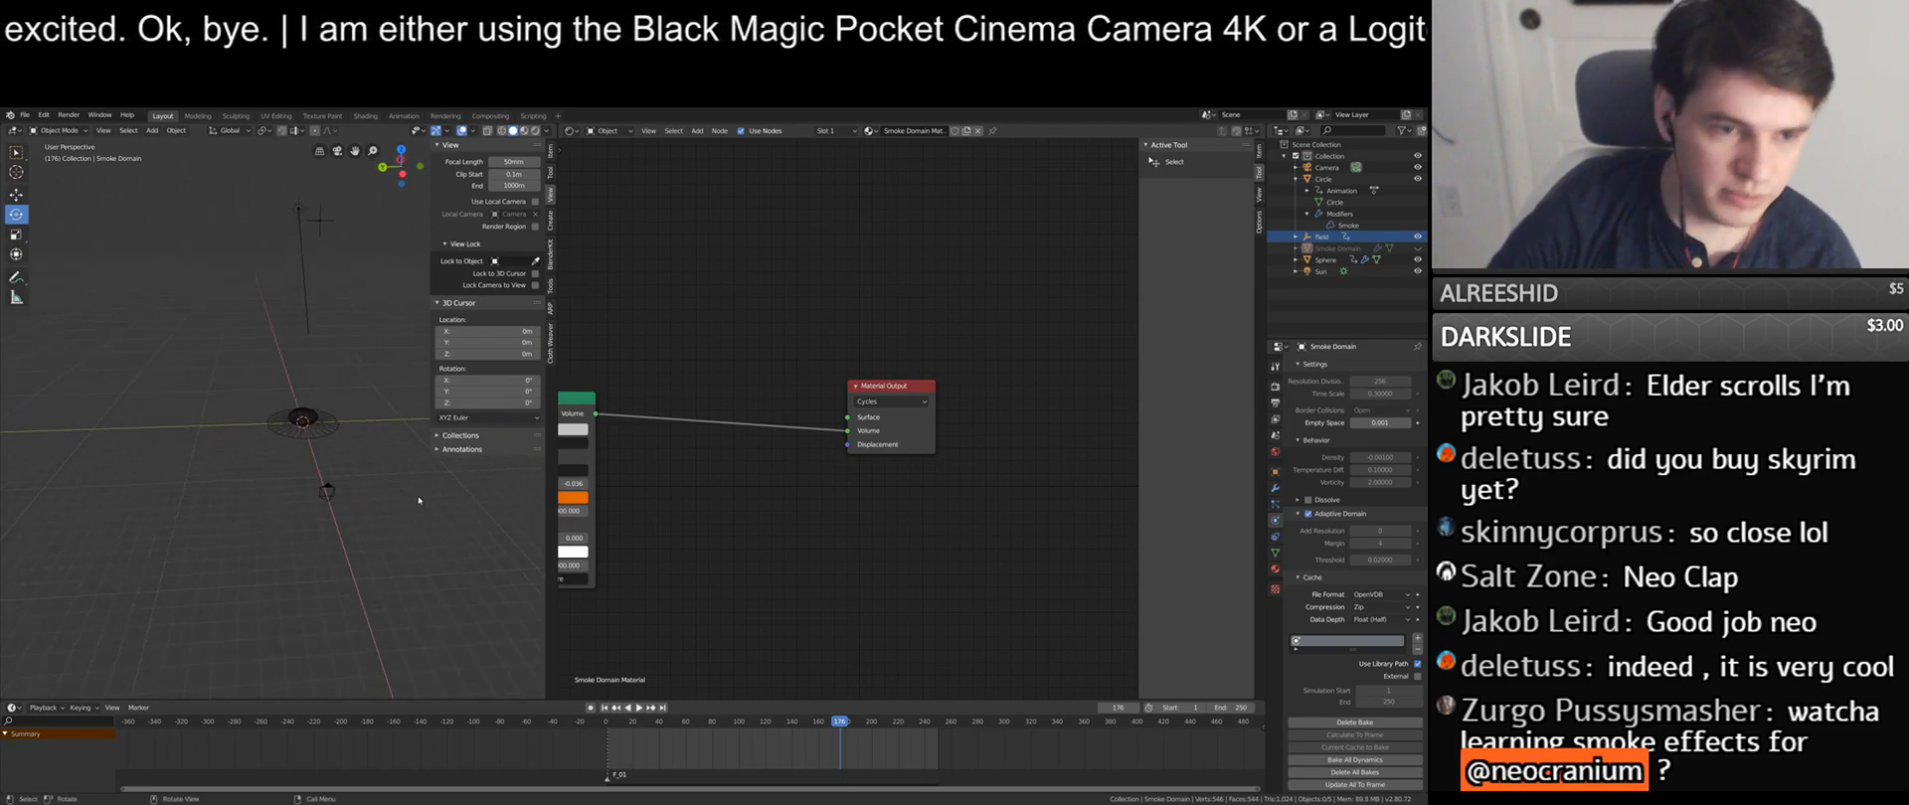
key("KP_0")
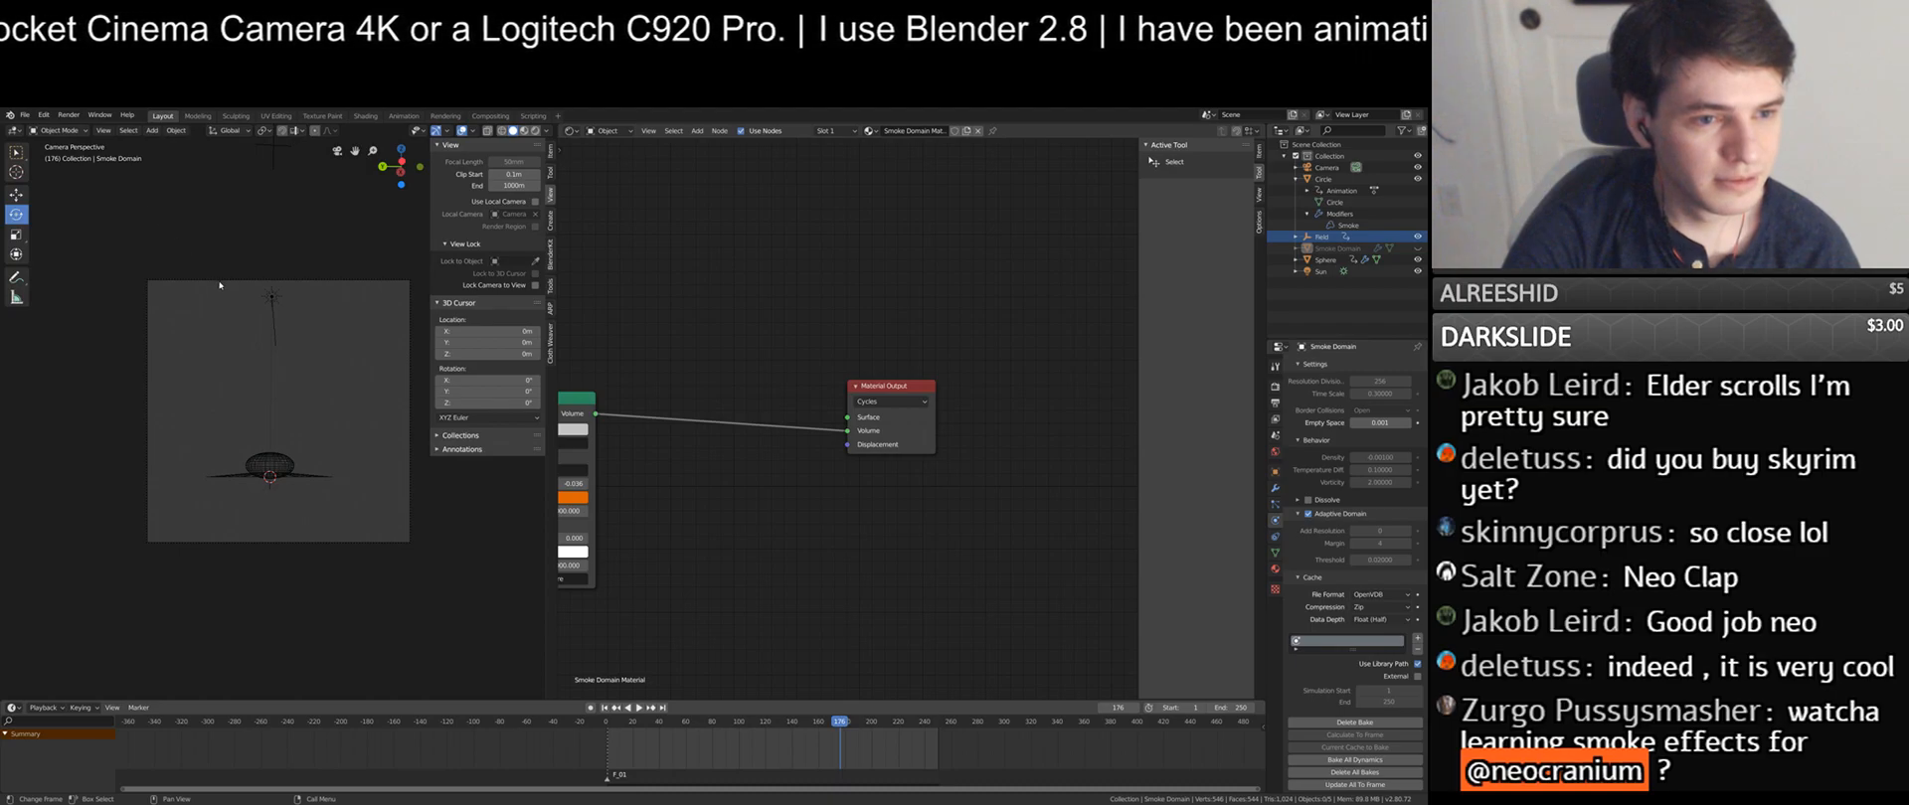
key("space")
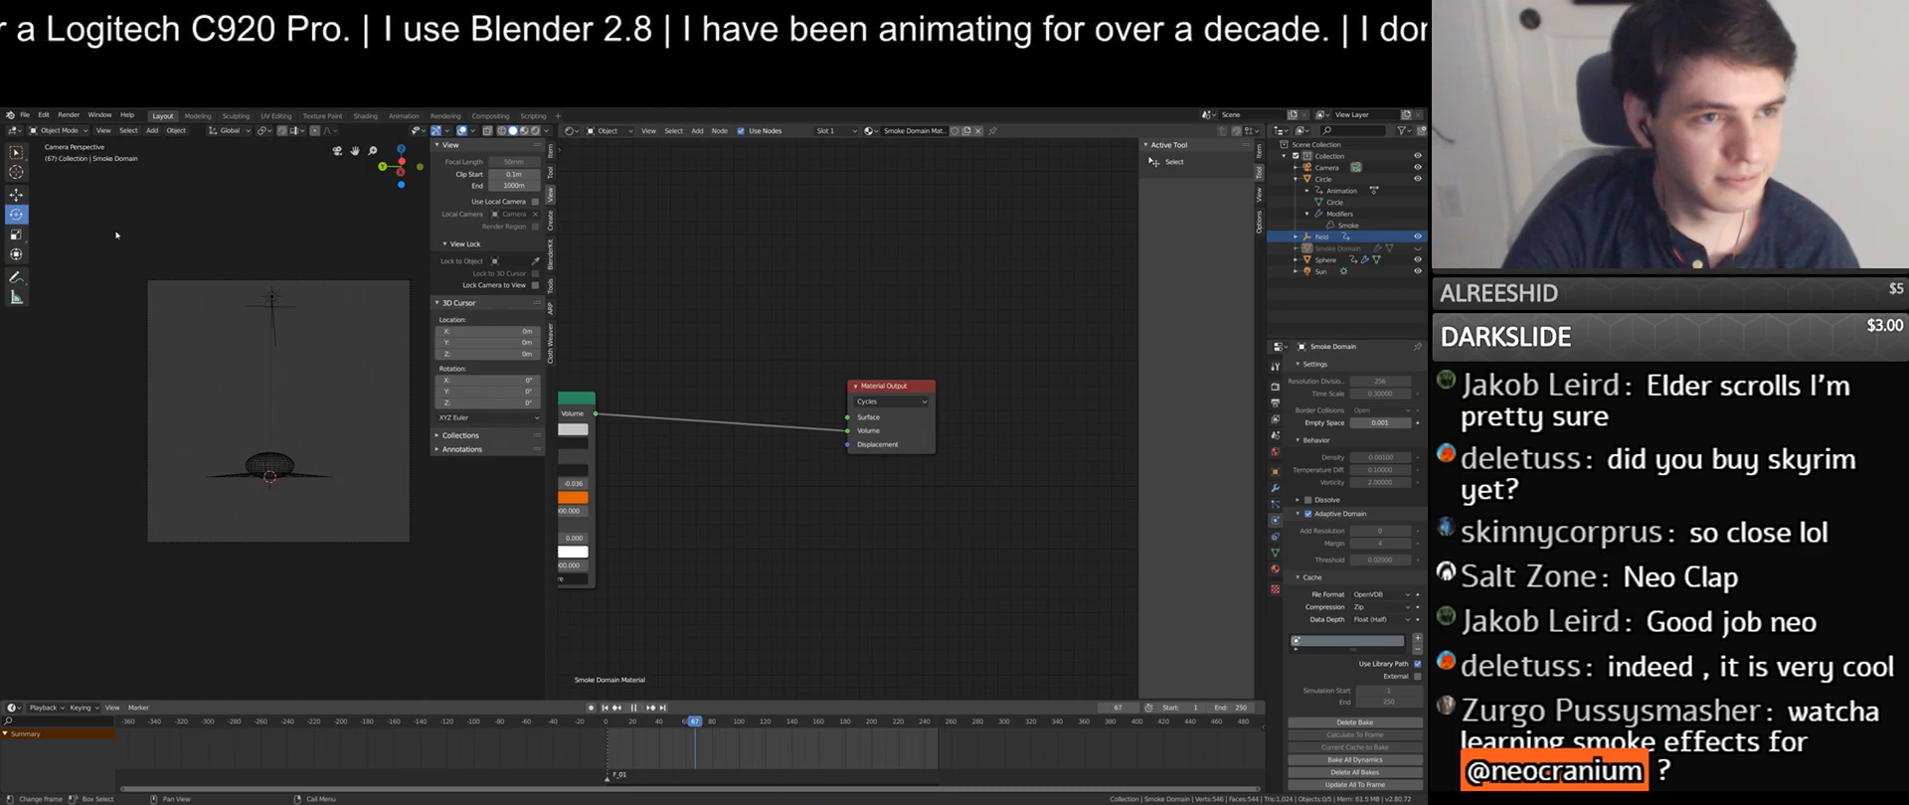
key("space")
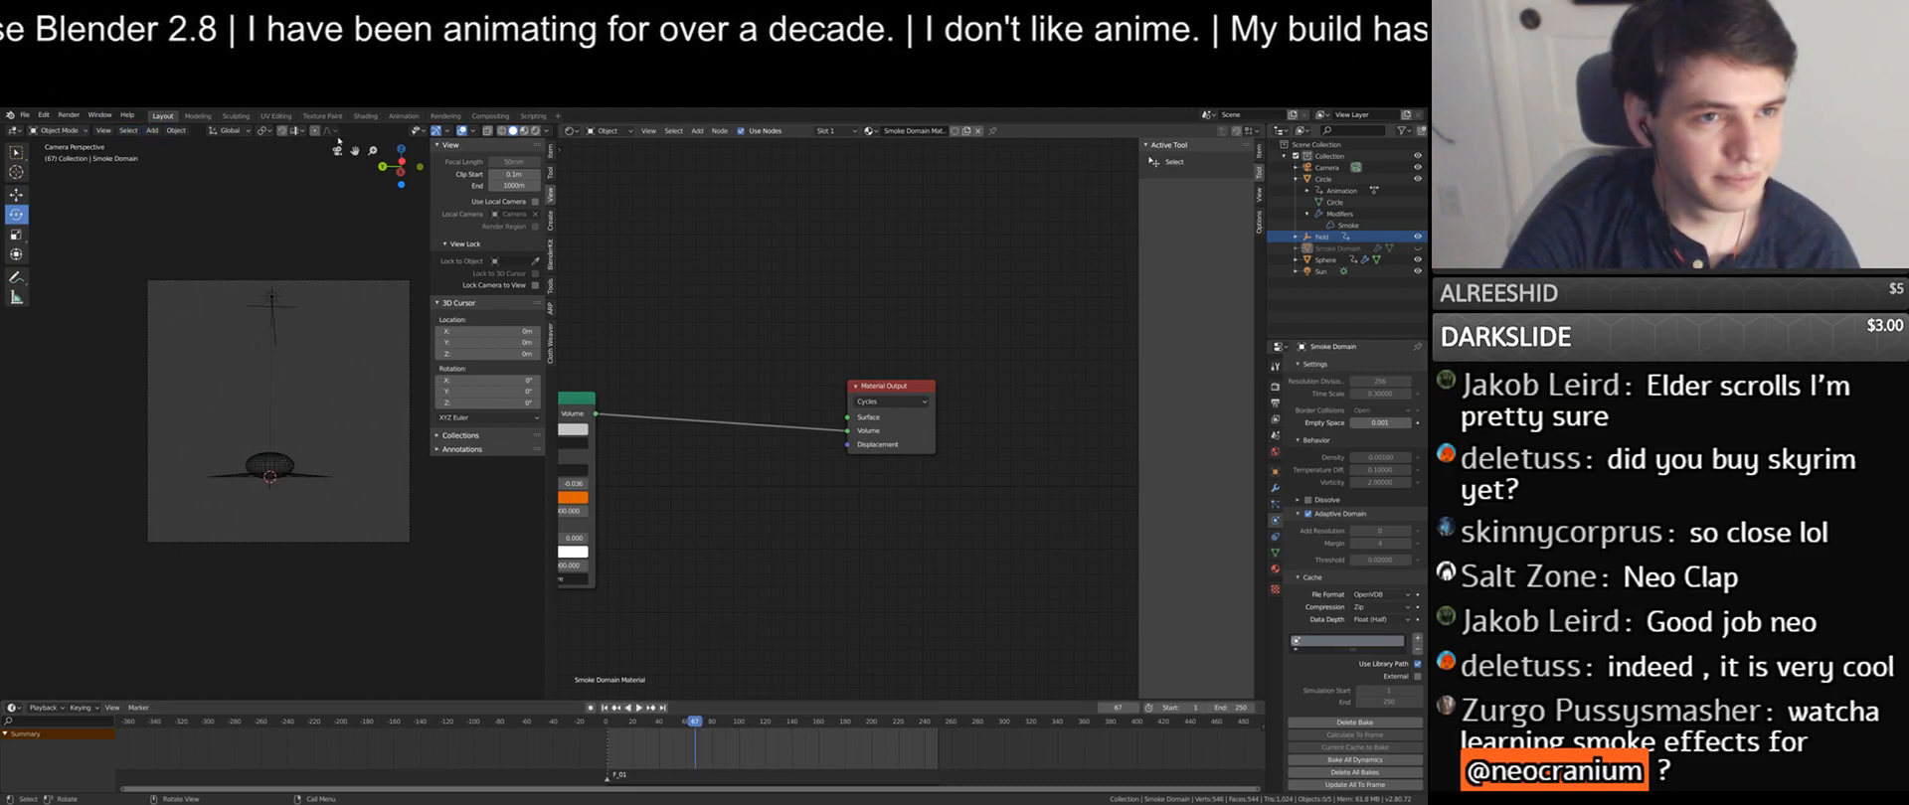
scroll(403, 271, "up", 4)
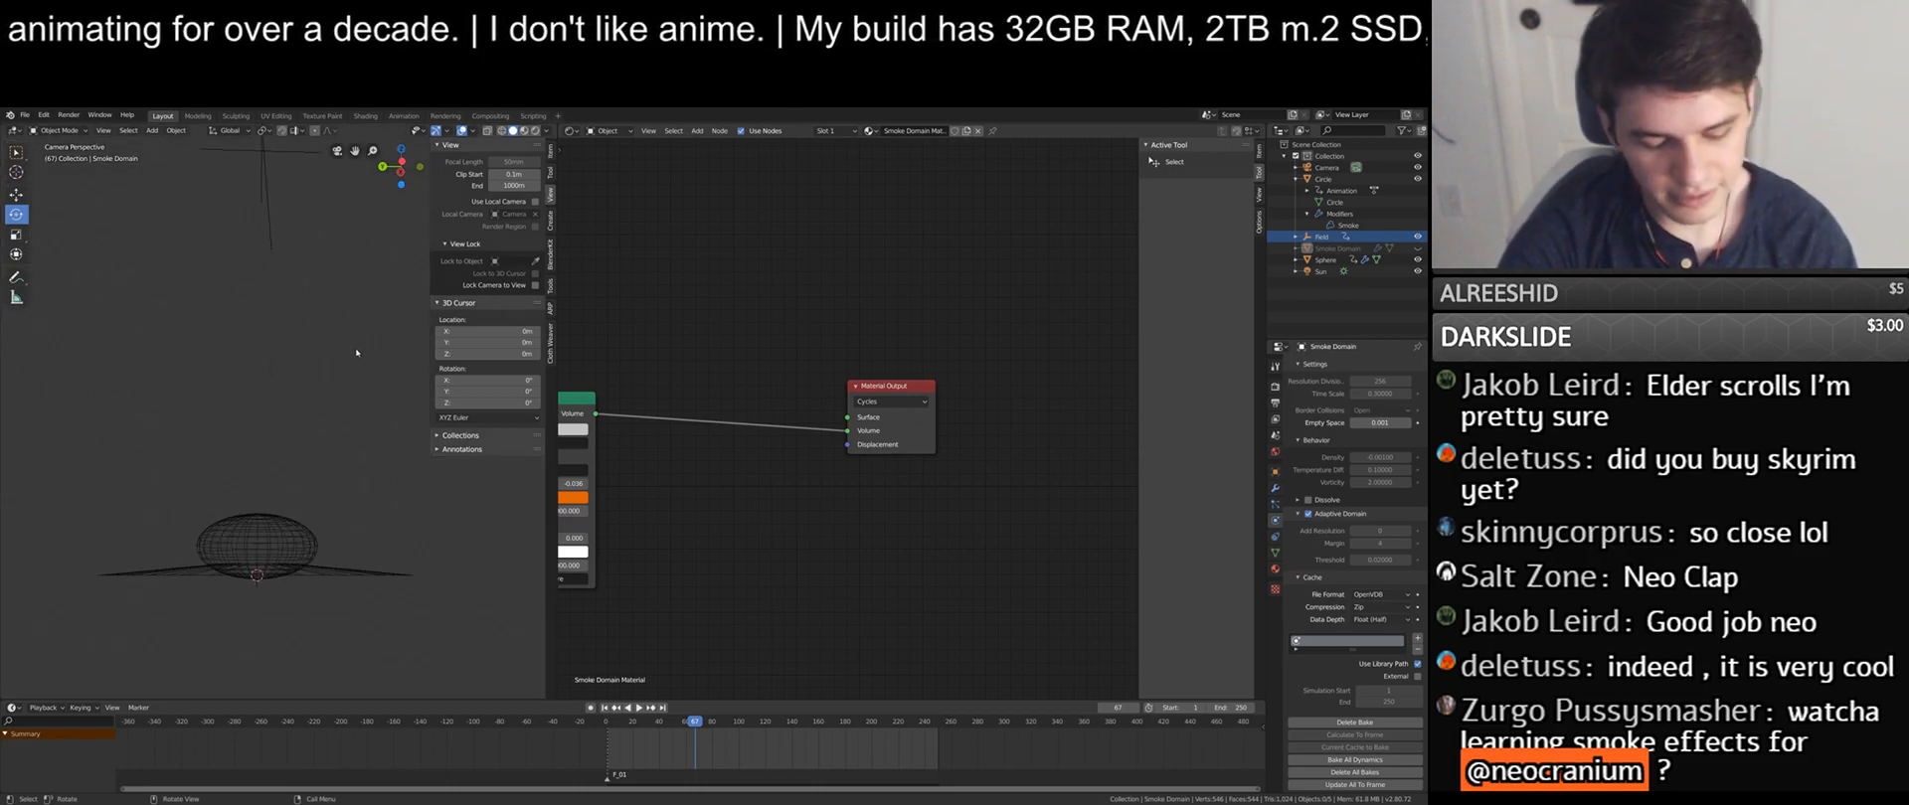
- Hide the 3D view's sidebar, unhide the smoke domain, and inspect the mushroom cloud in rendered shading
key("n")
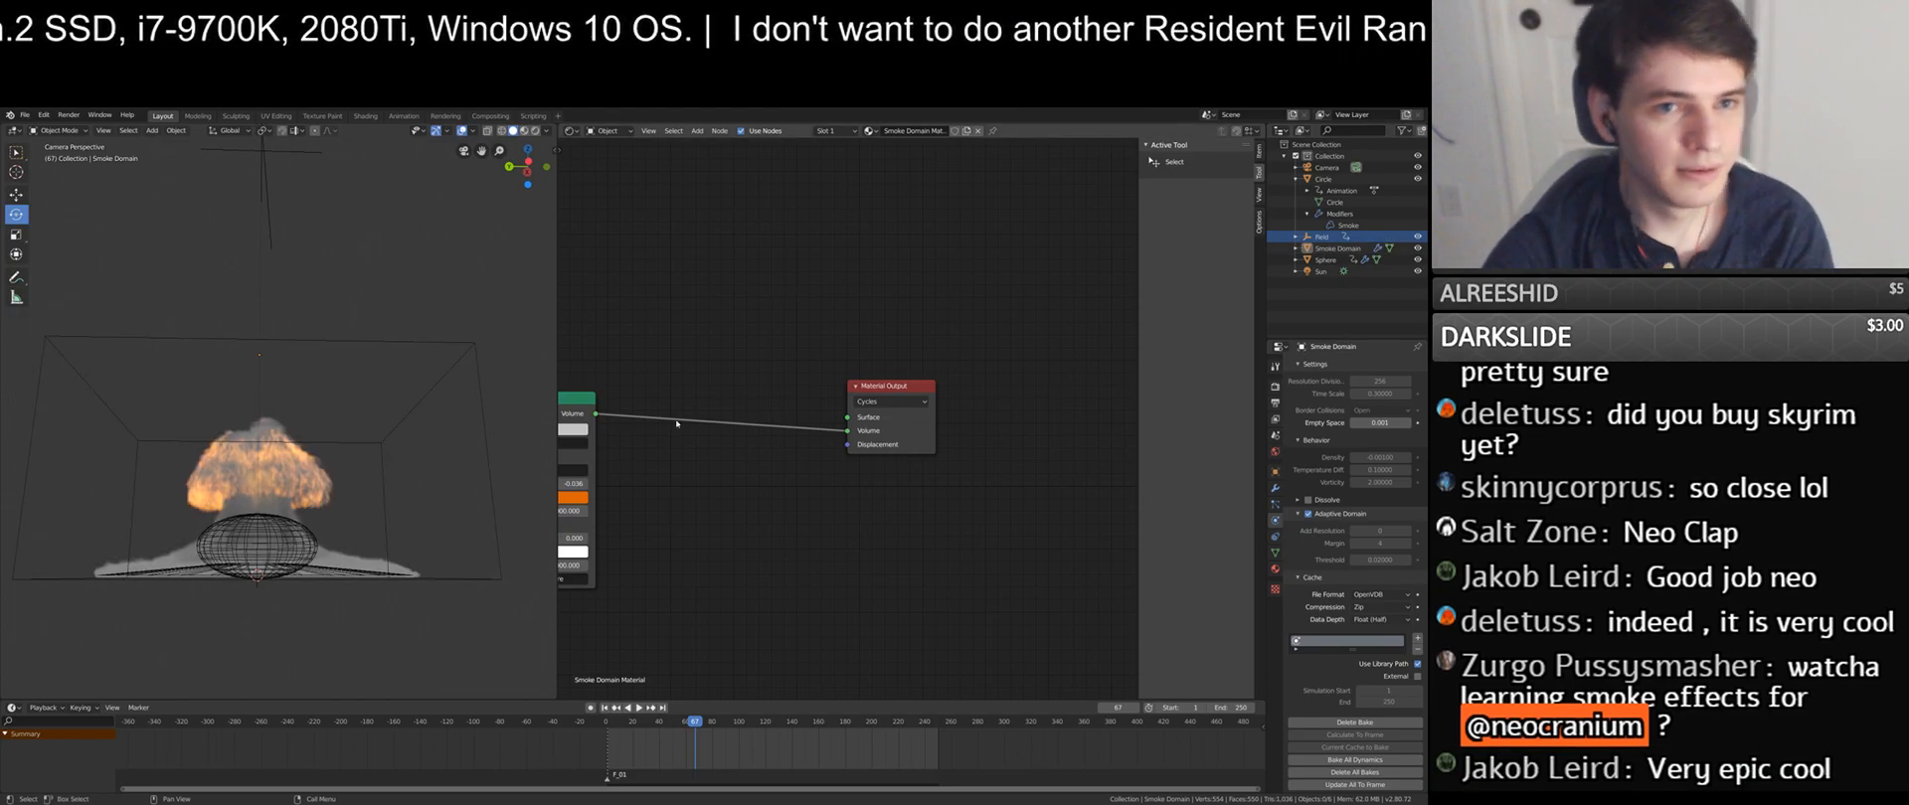
left_click(535, 132)
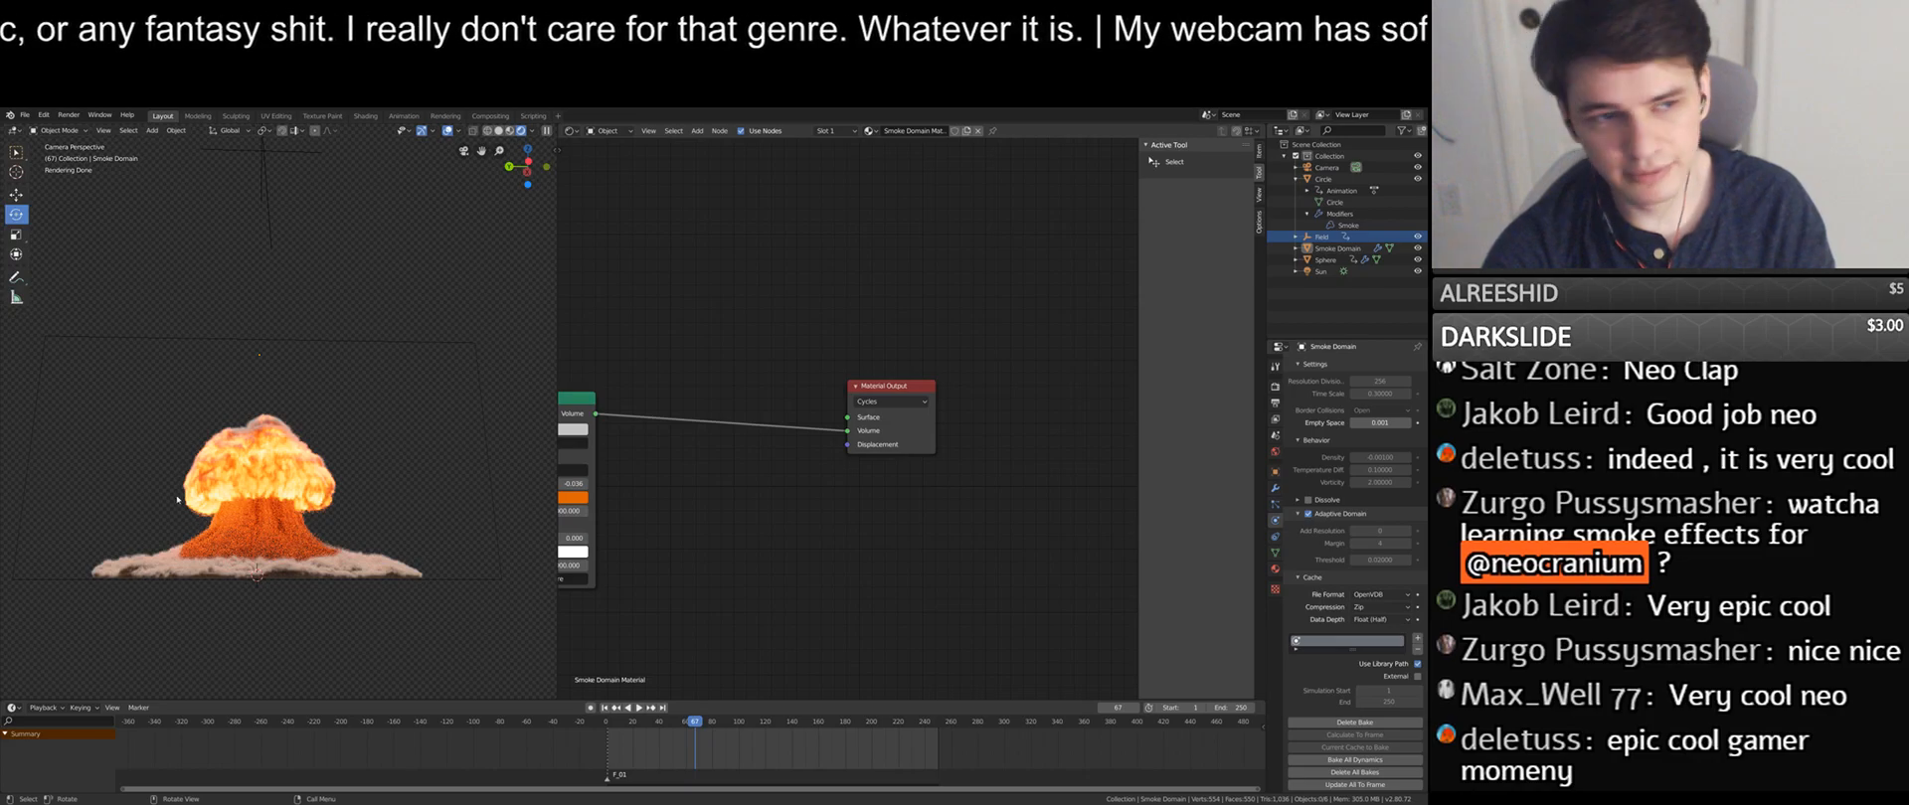
mouse_move(177, 500)
middle_mouse_down()
mouse_move(361, 501)
mouse_move(321, 498)
middle_mouse_up()
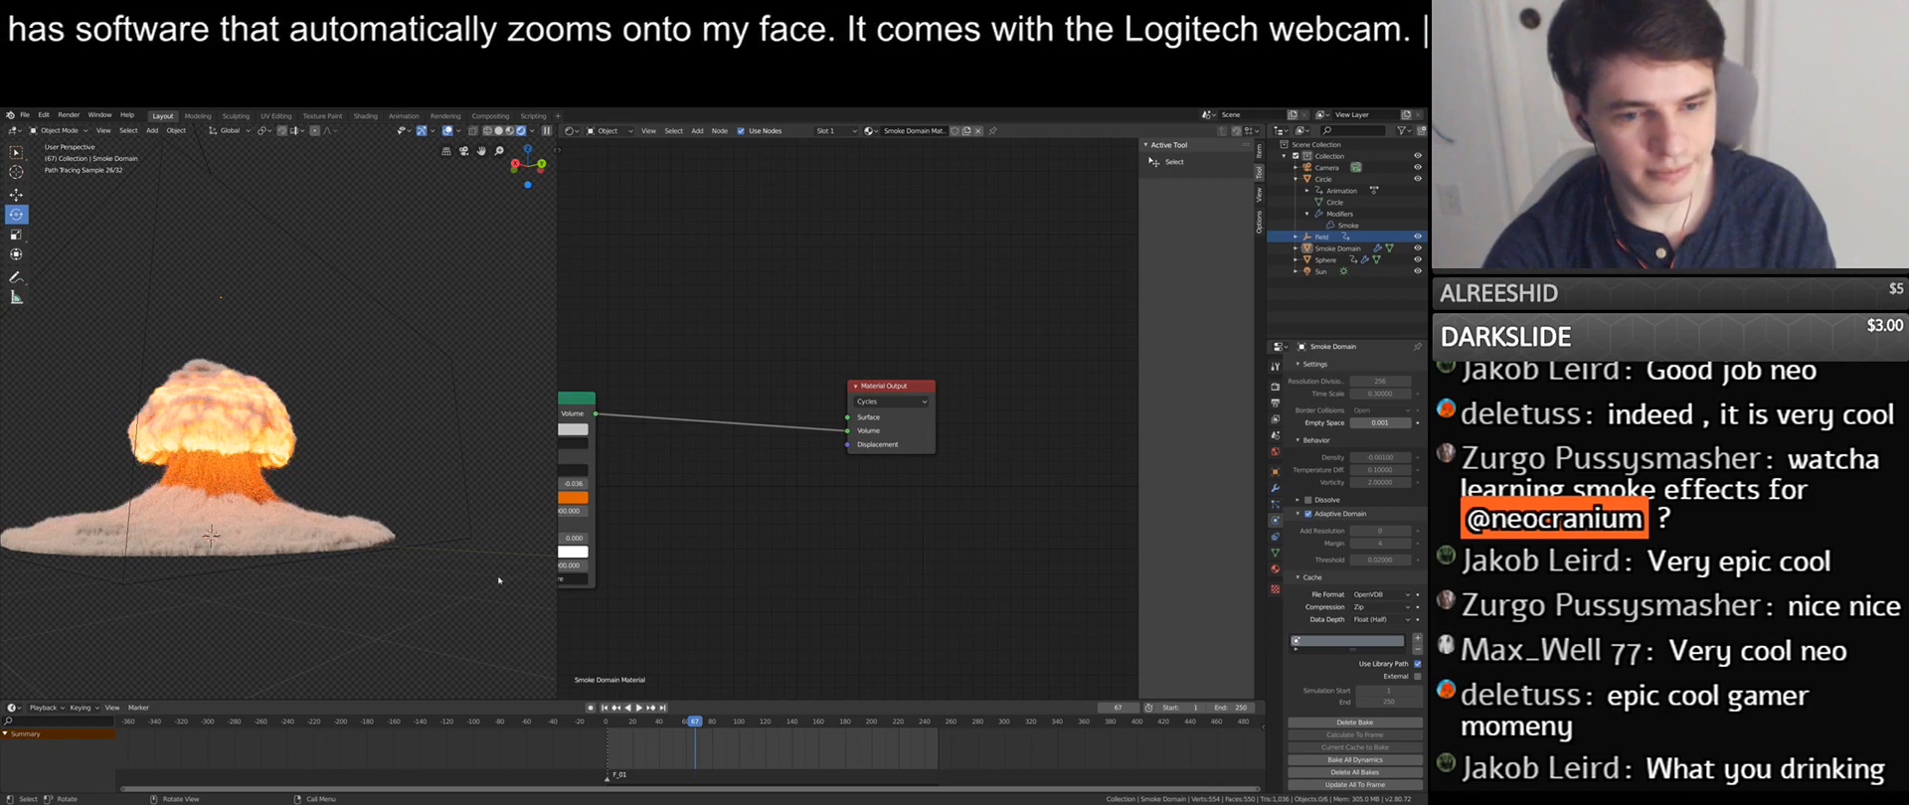
- Set the timeline to frame 25 and view the early fireball in rendered shading through the camera
left_click(619, 709)
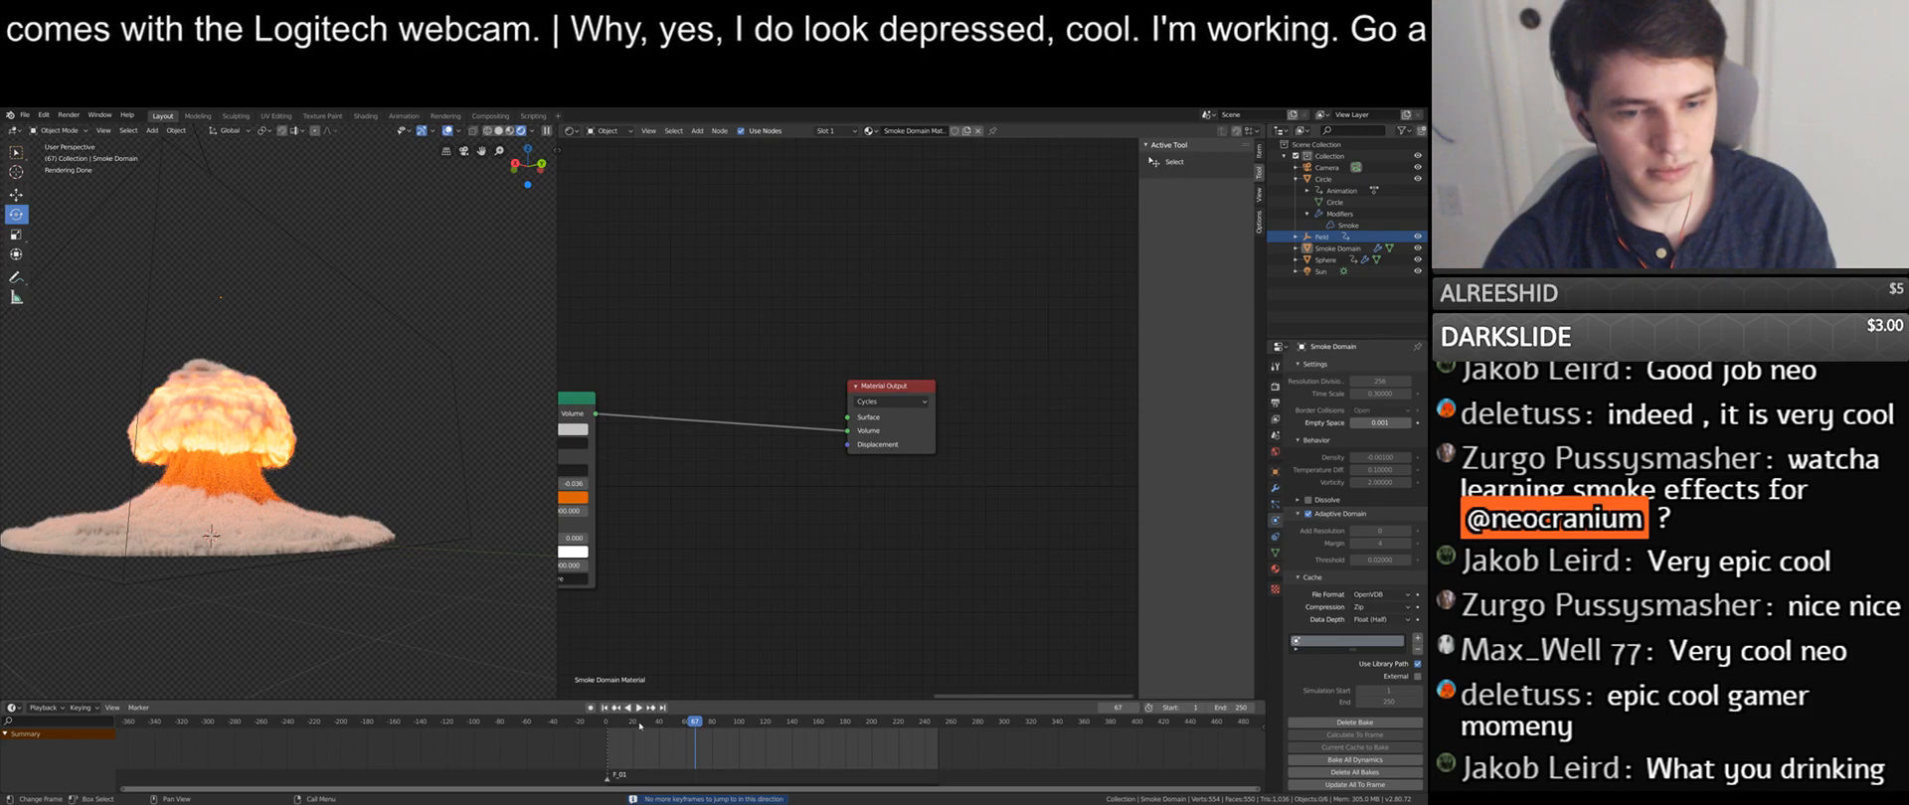
left_click(640, 725)
key("space")
key("space")
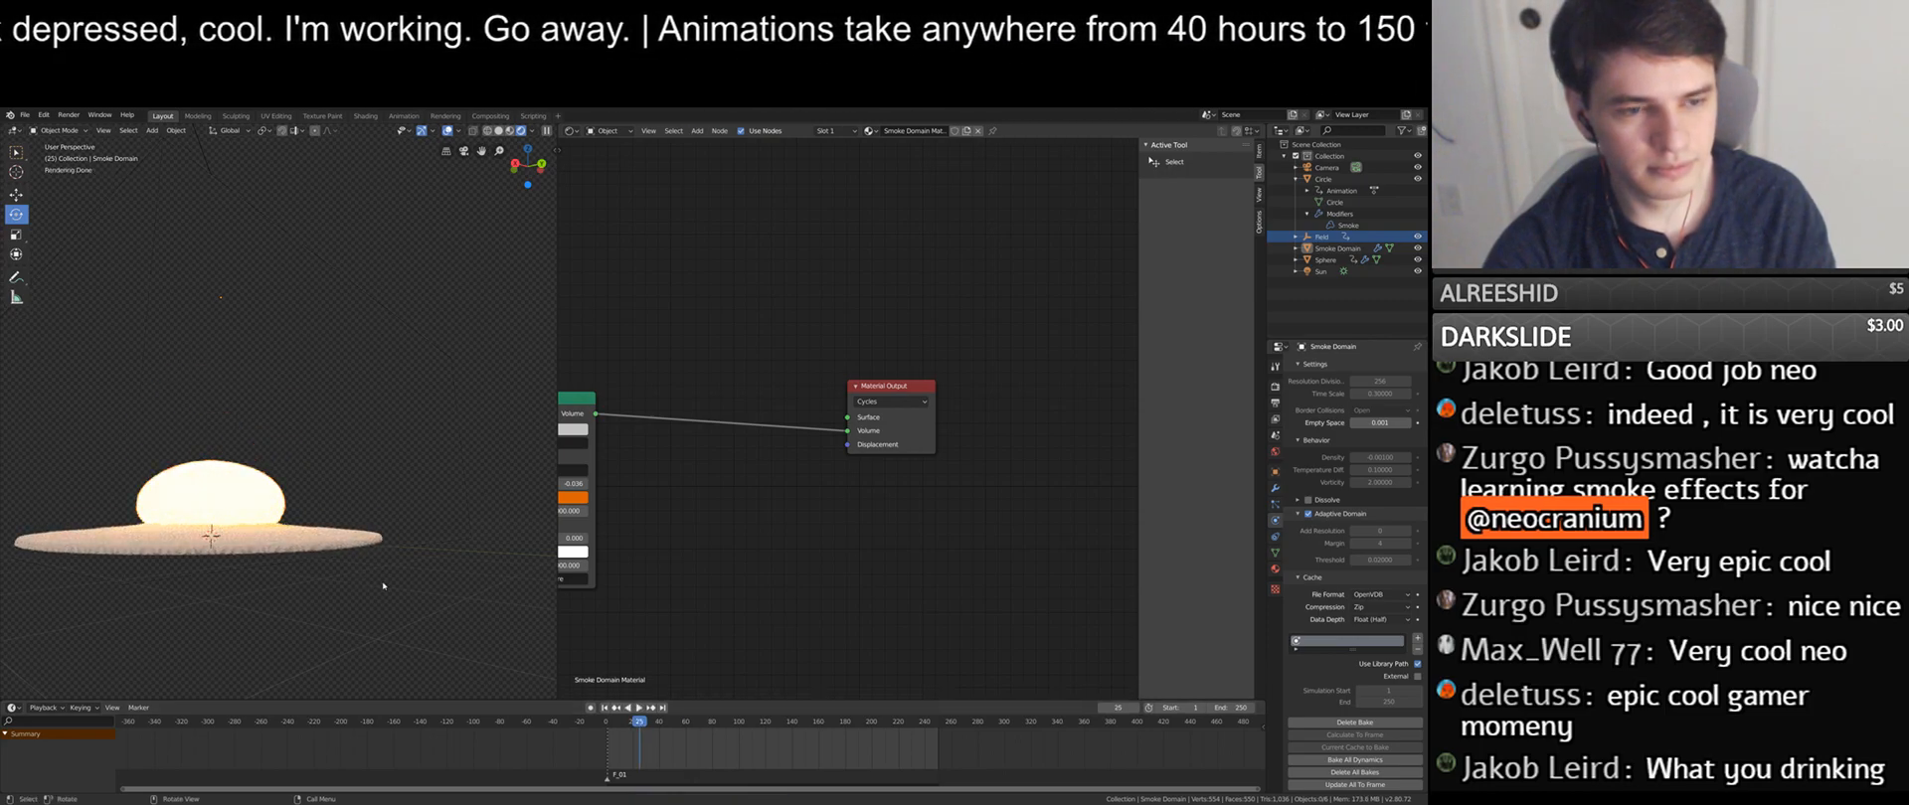
key("KP_0")
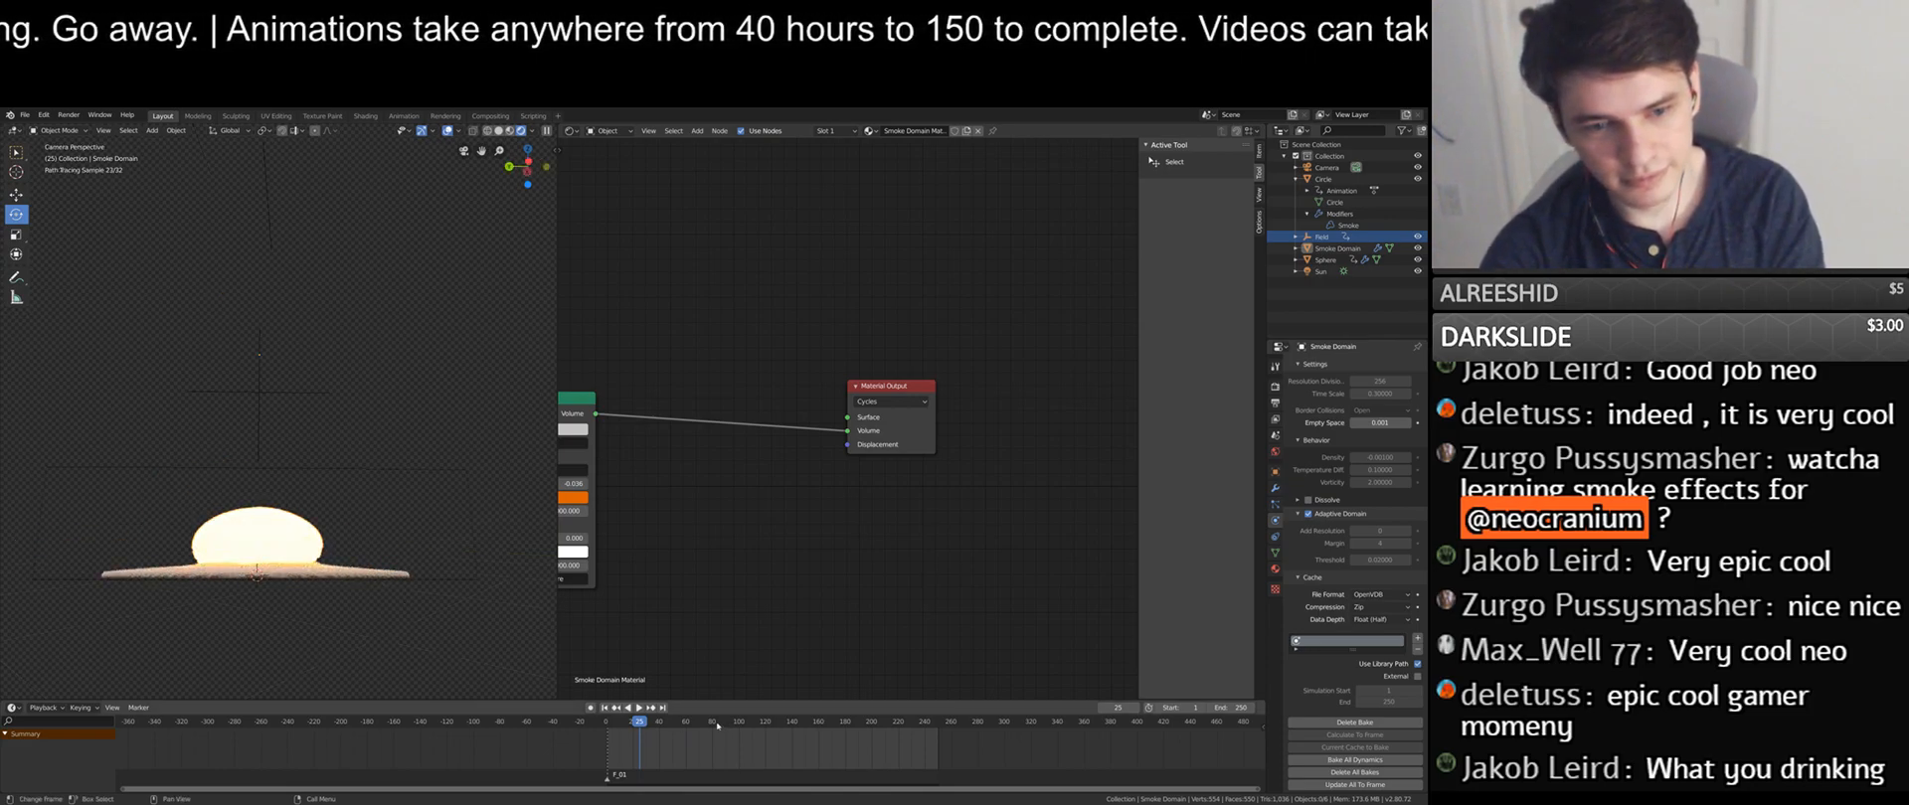
- Review the rendered mushroom cloud's growth through the camera at frames 94, 127 and 182
key("space")
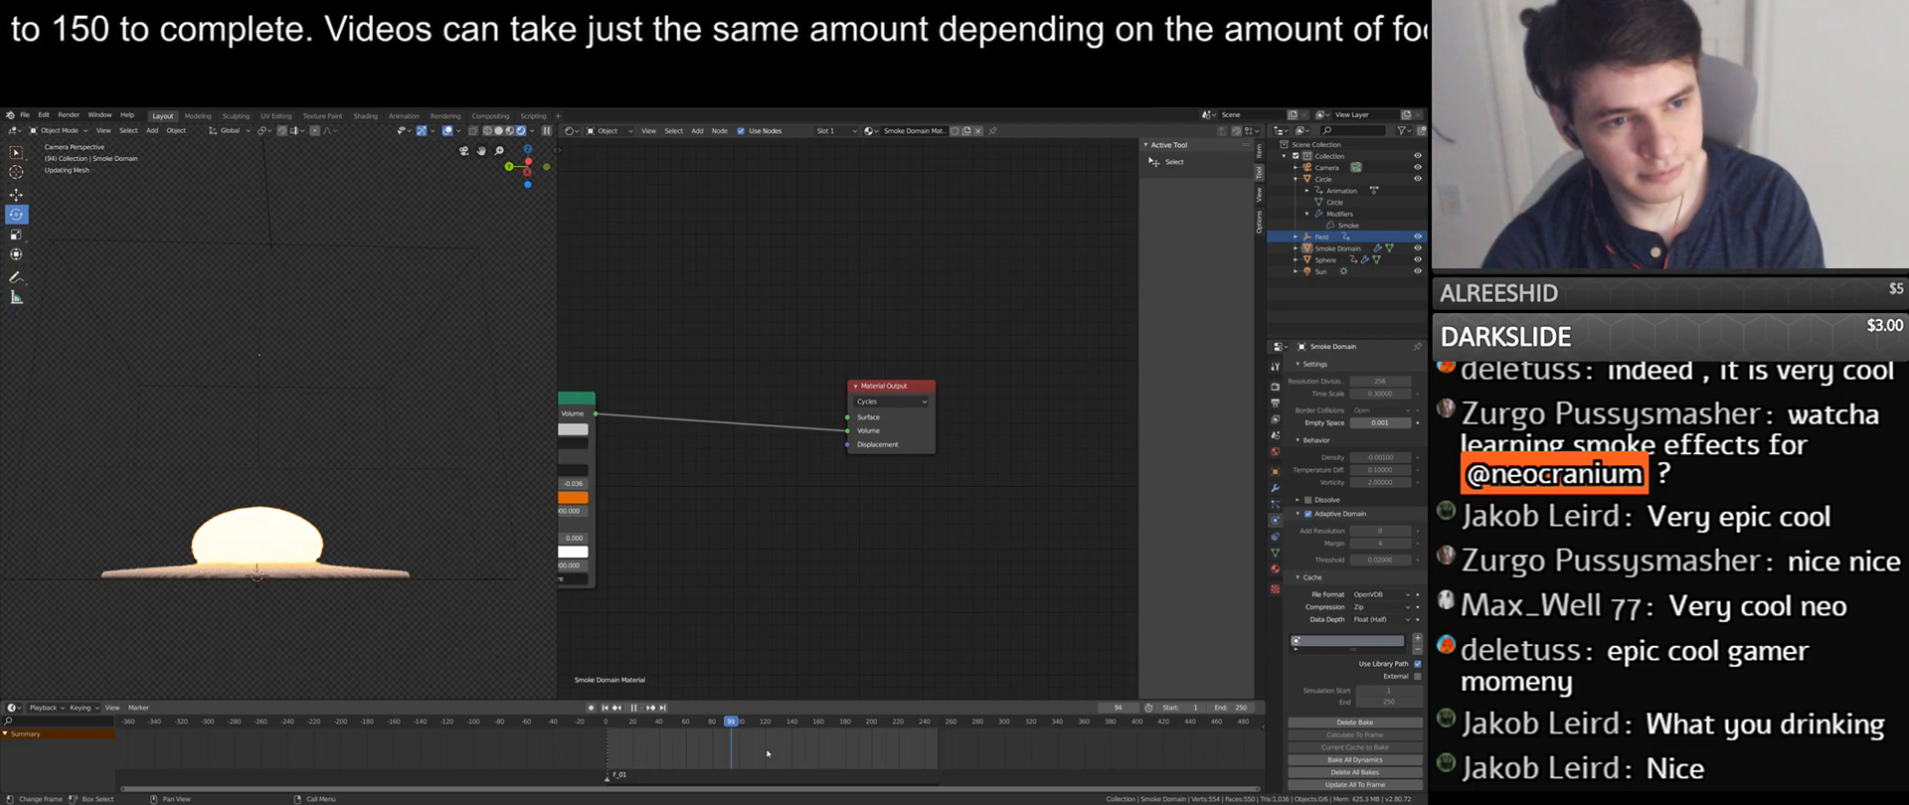
key("space")
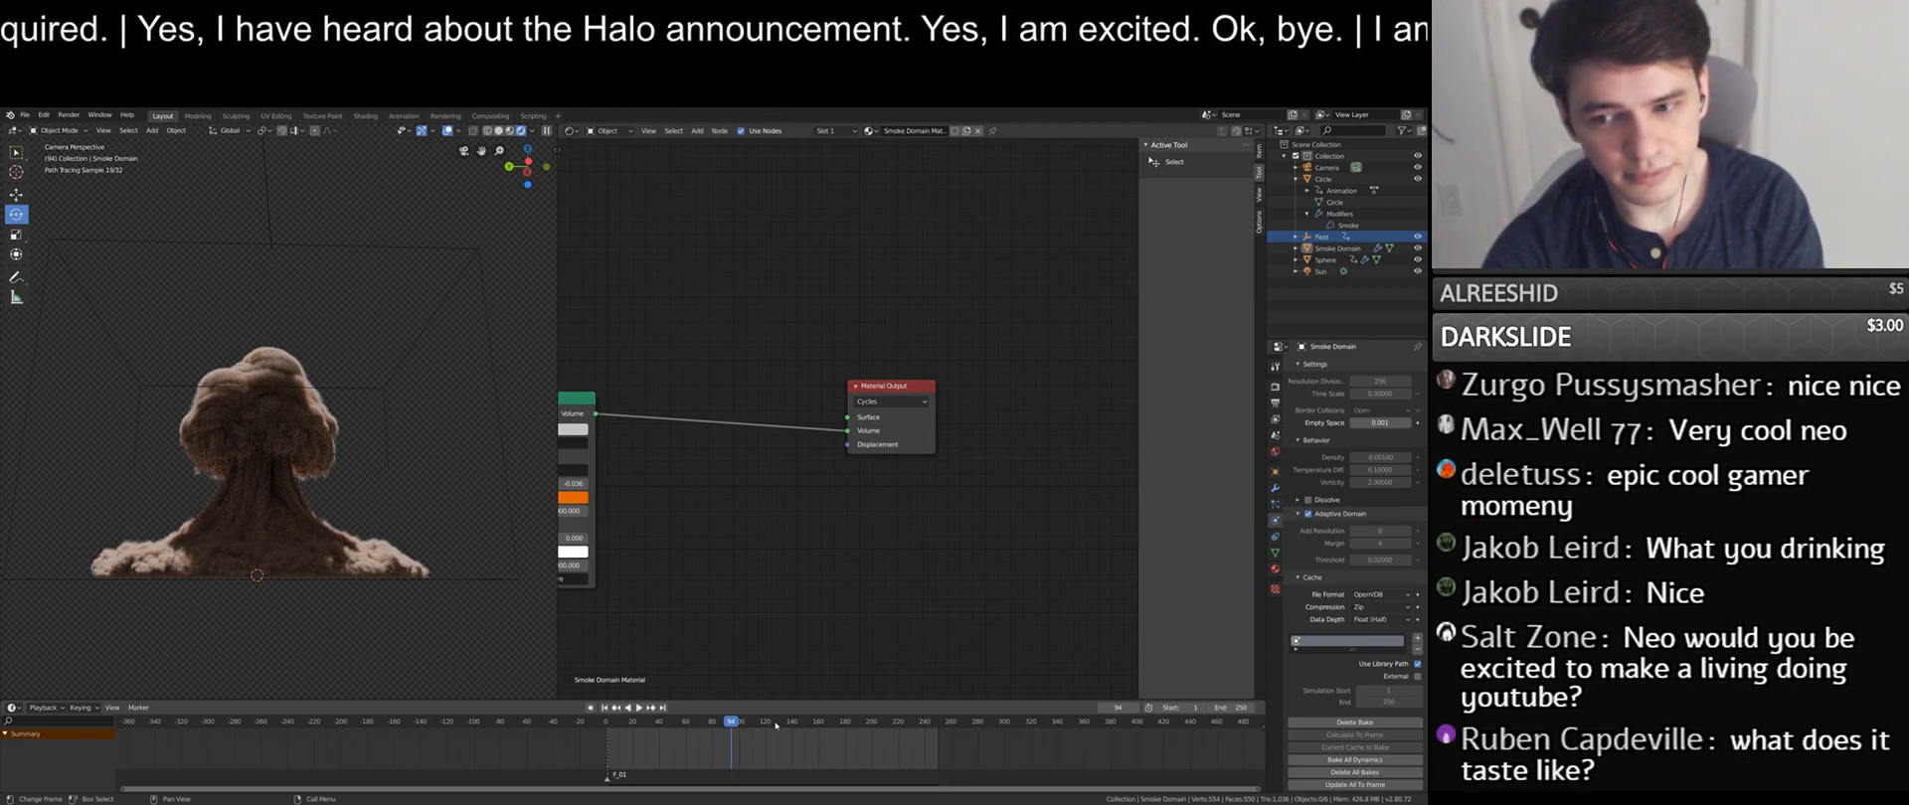
left_click(775, 722)
key("space")
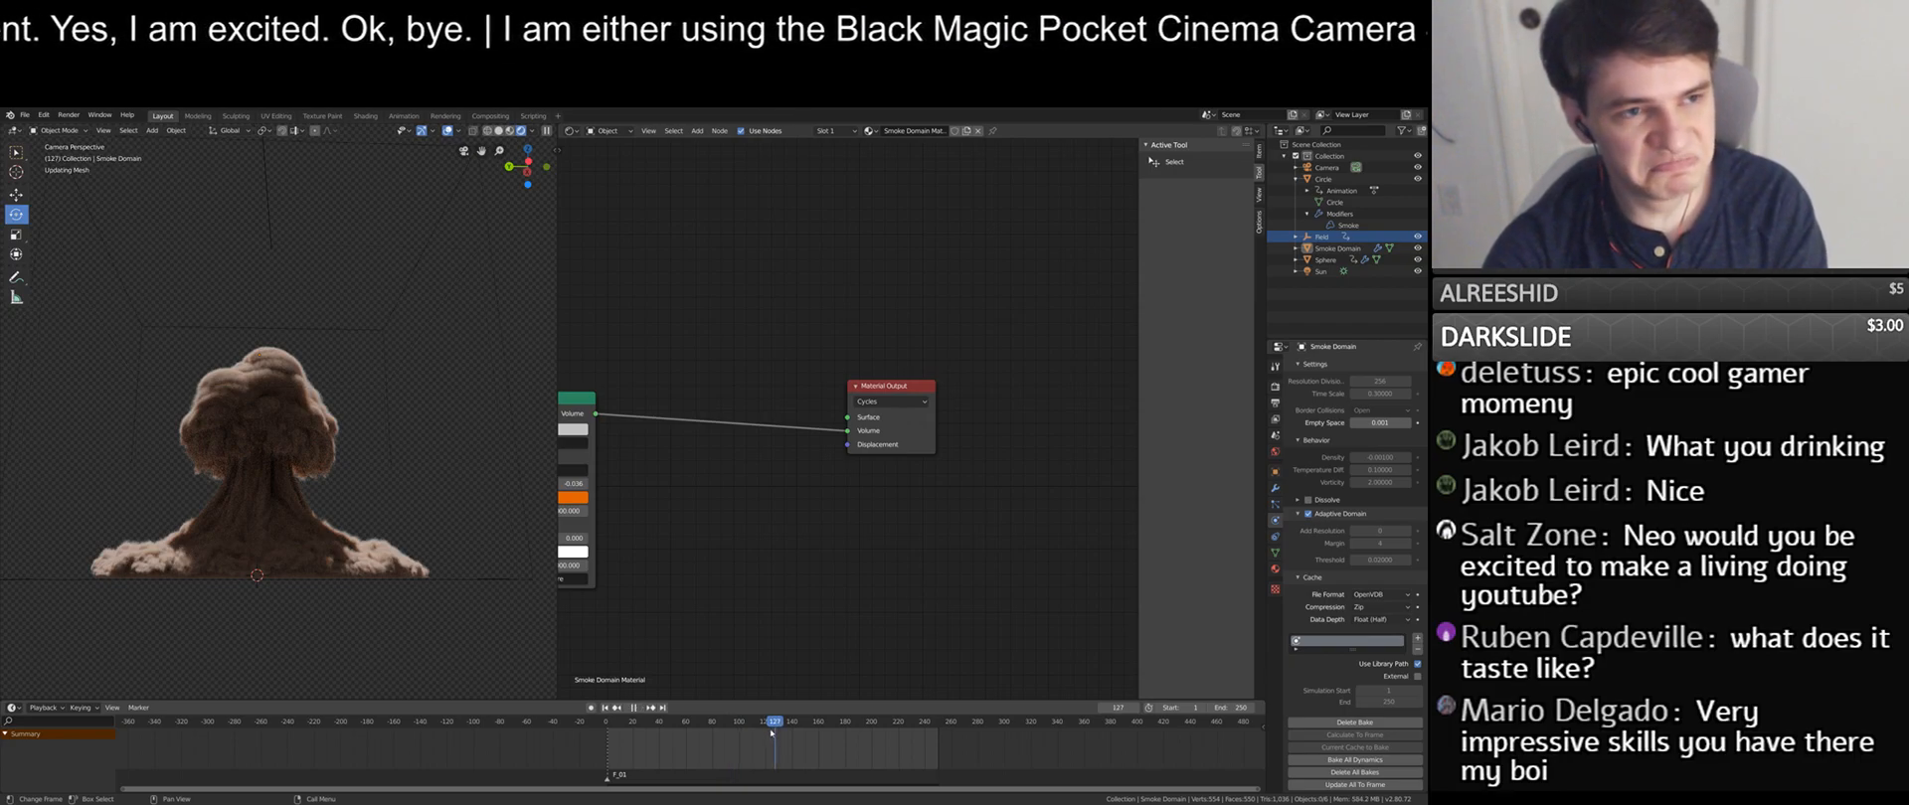
key("space")
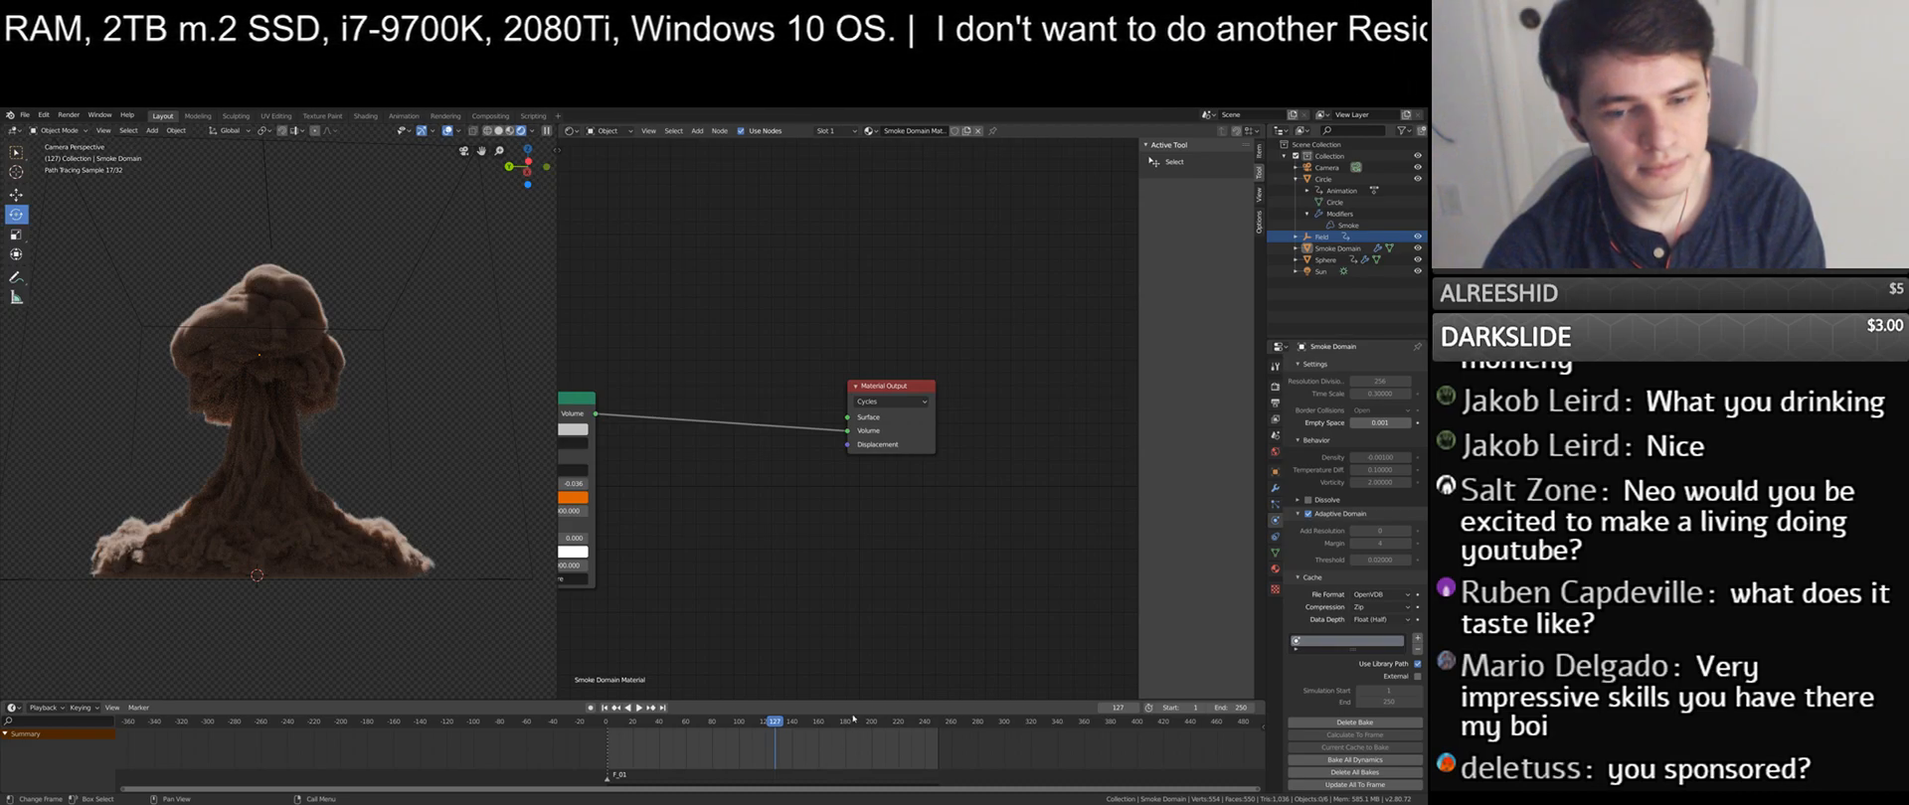
left_click(846, 760)
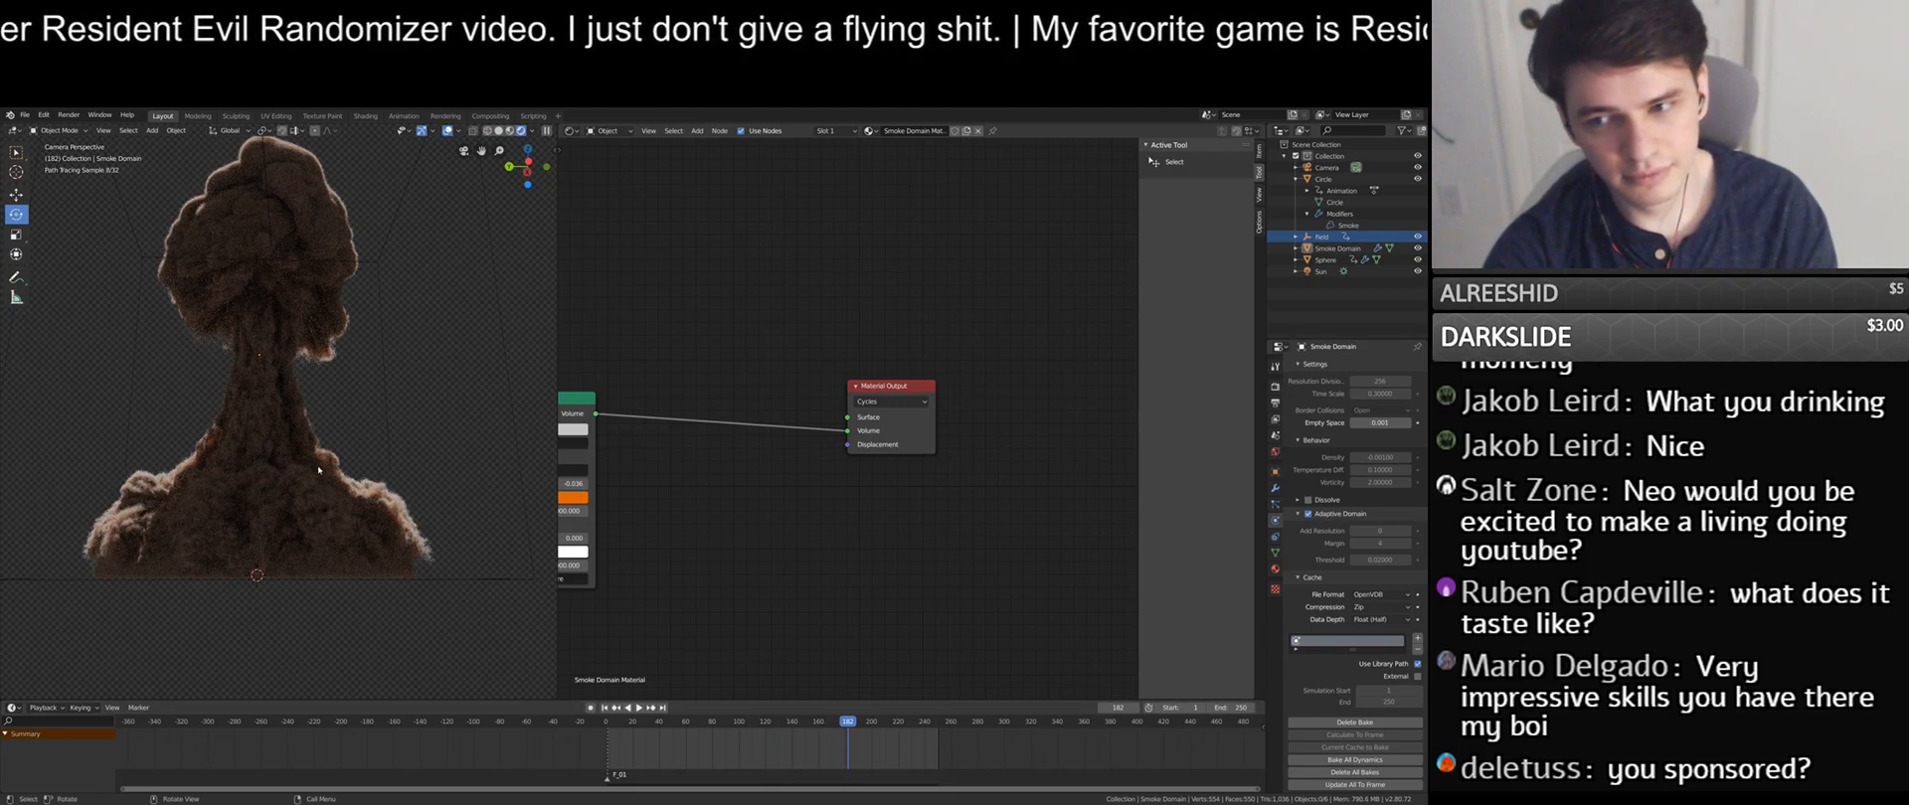
- Orbit out of the camera view to the mushroom cloud's base and hide the 3D view's overlays
middle_click_drag(316, 467, 394, 467)
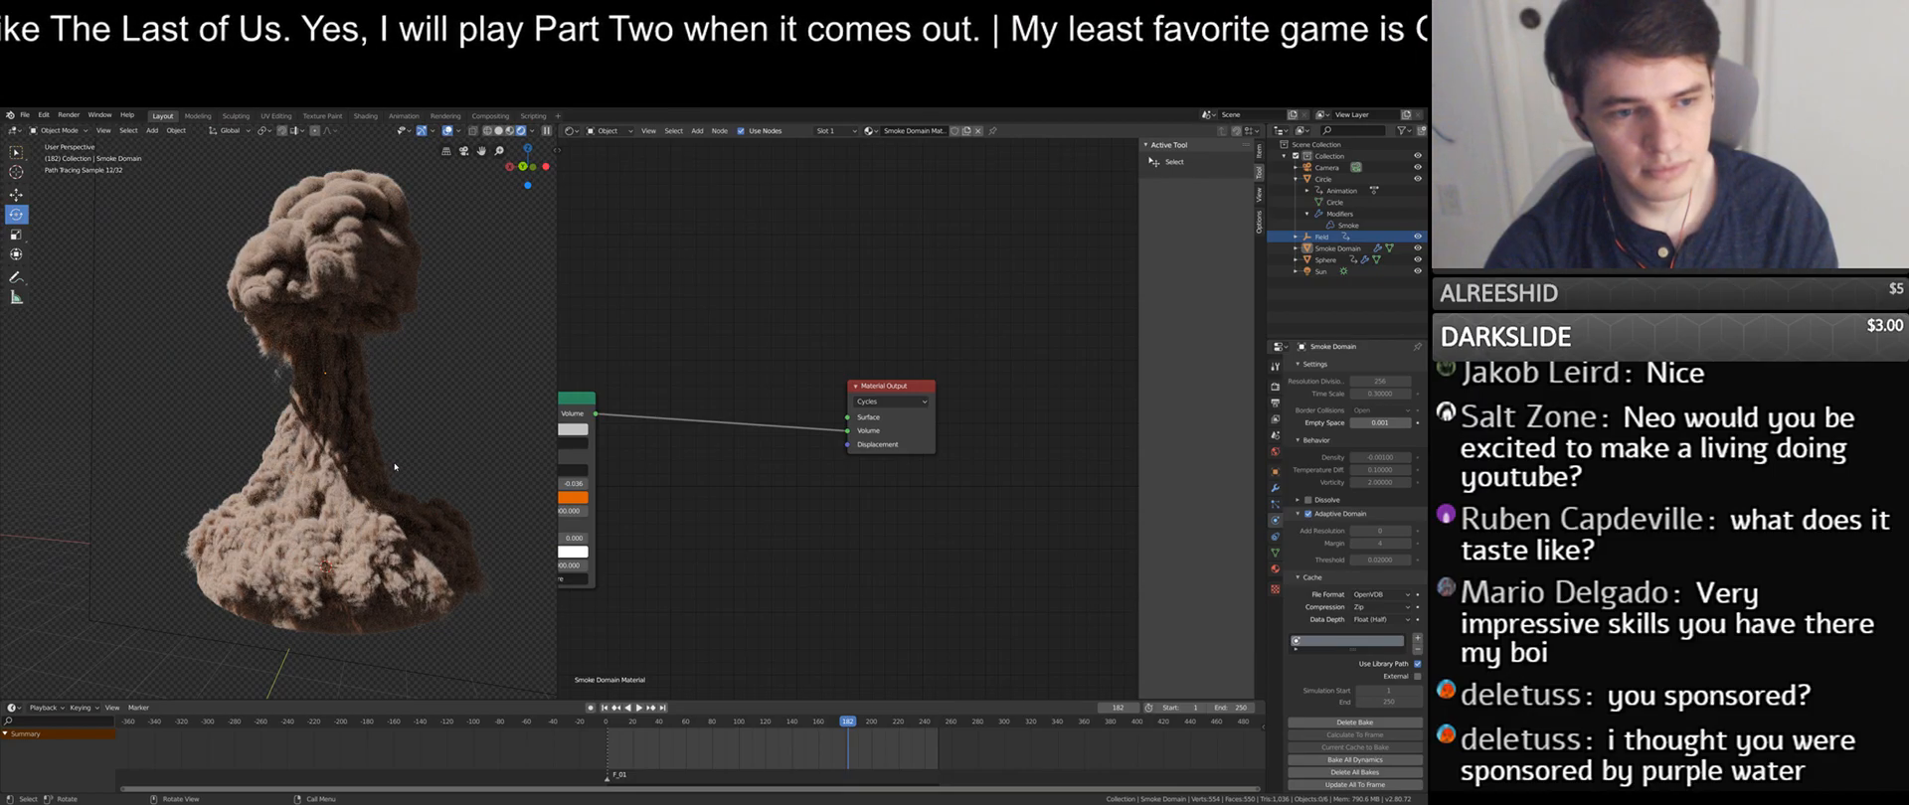
scroll(362, 525, "up", 5)
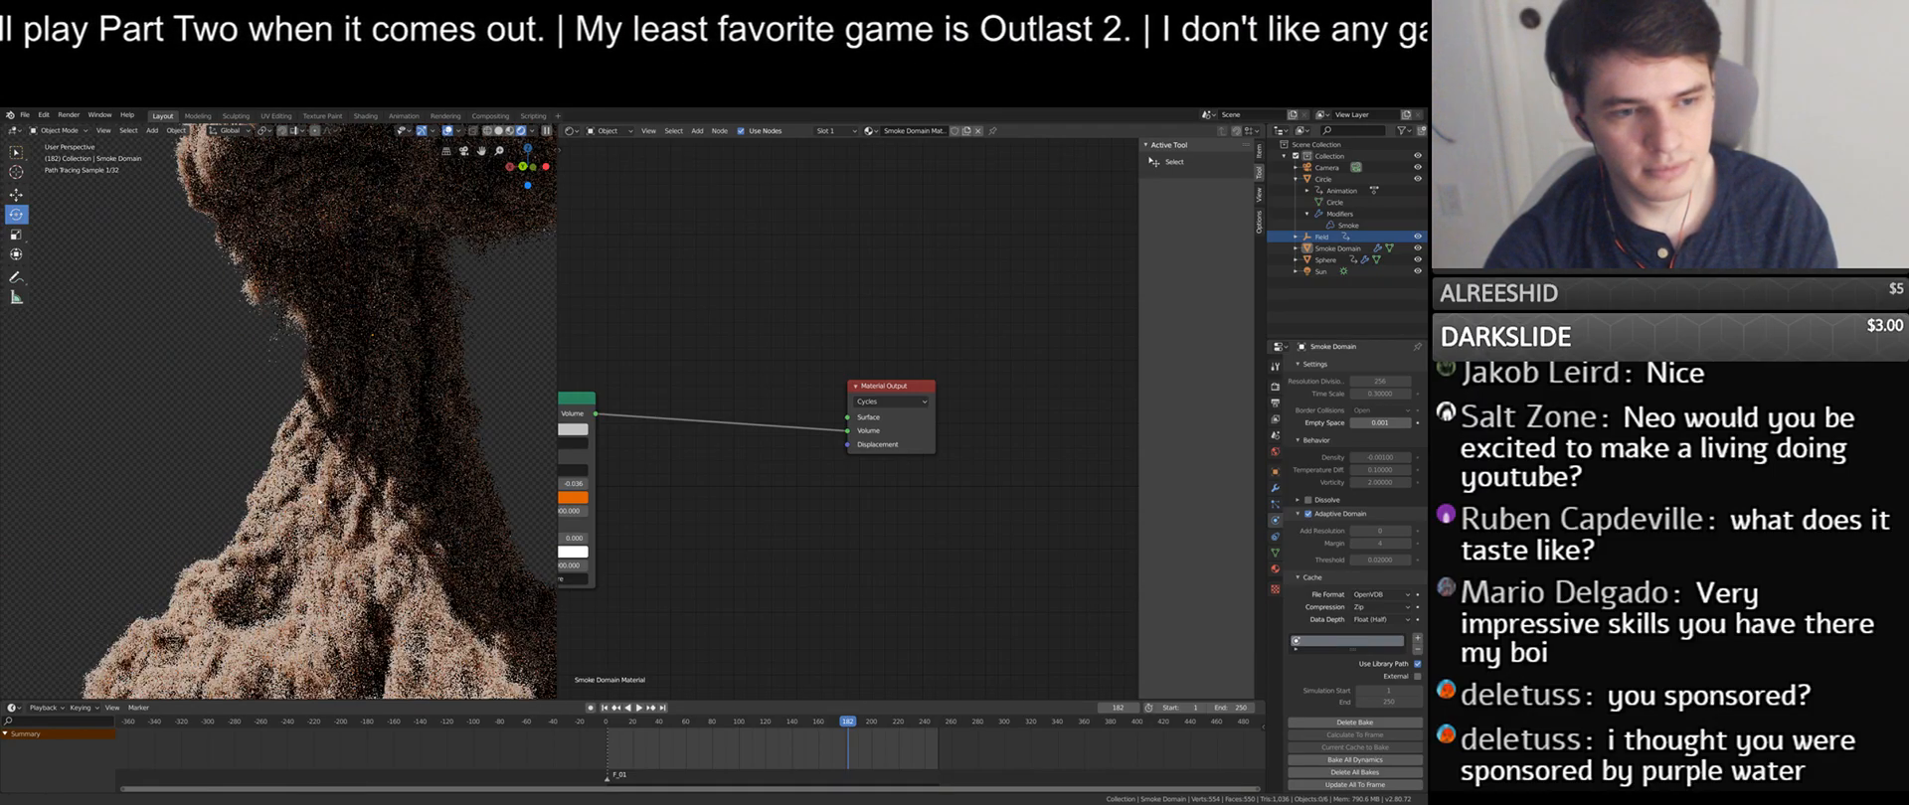
middle_click_drag(278, 445, 242, 381)
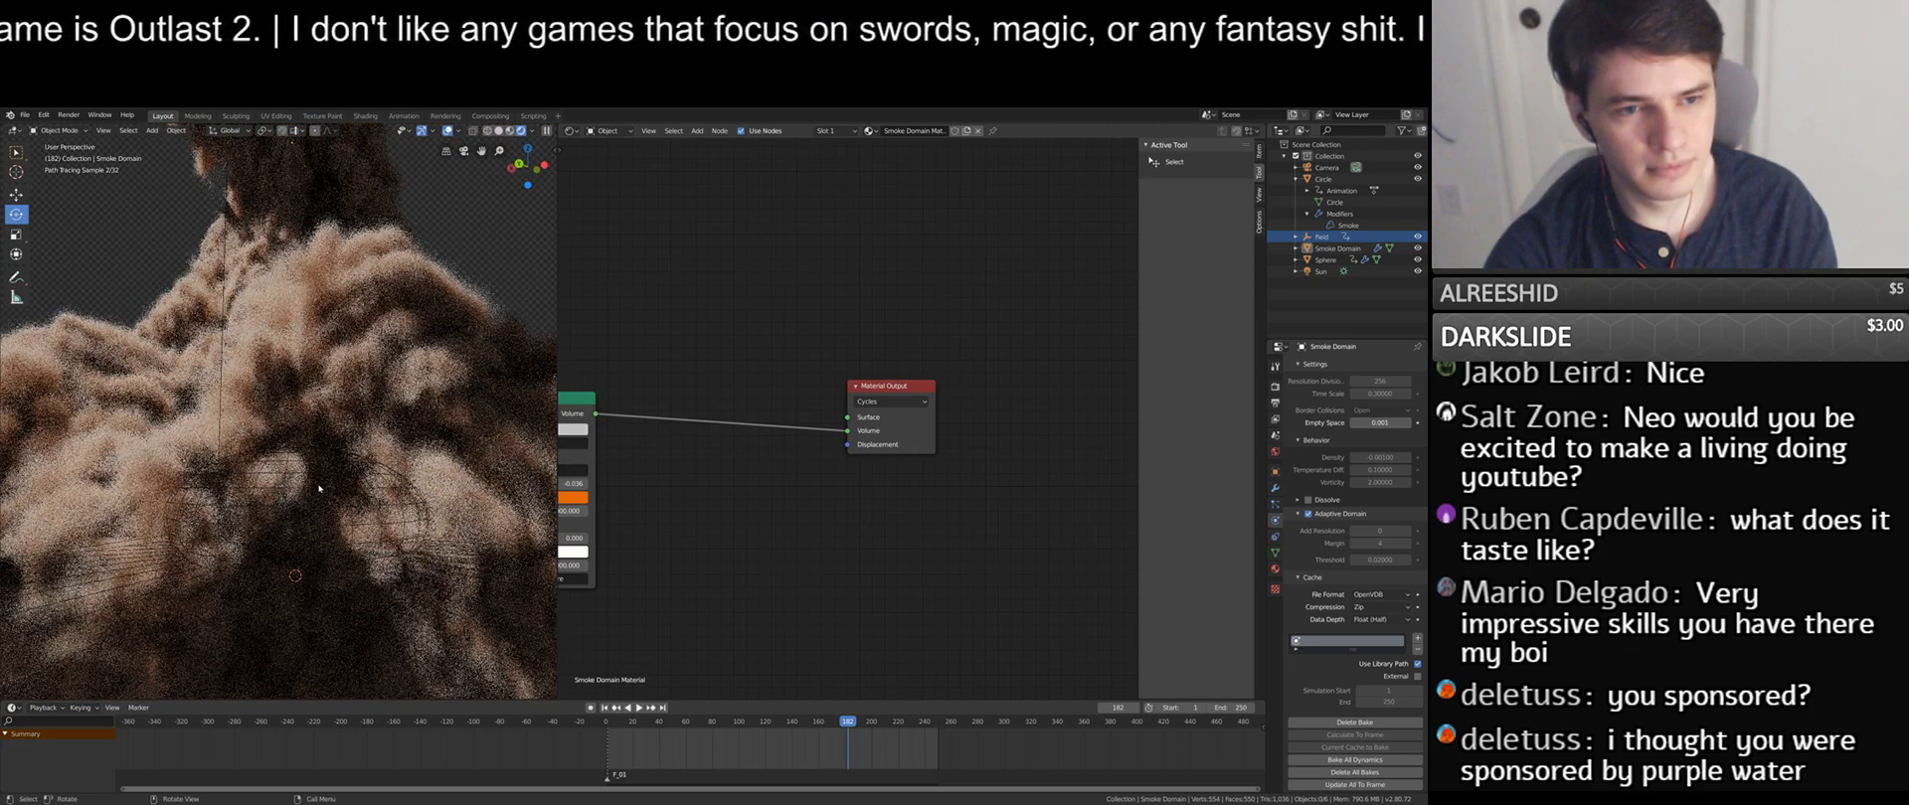
left_click(446, 131)
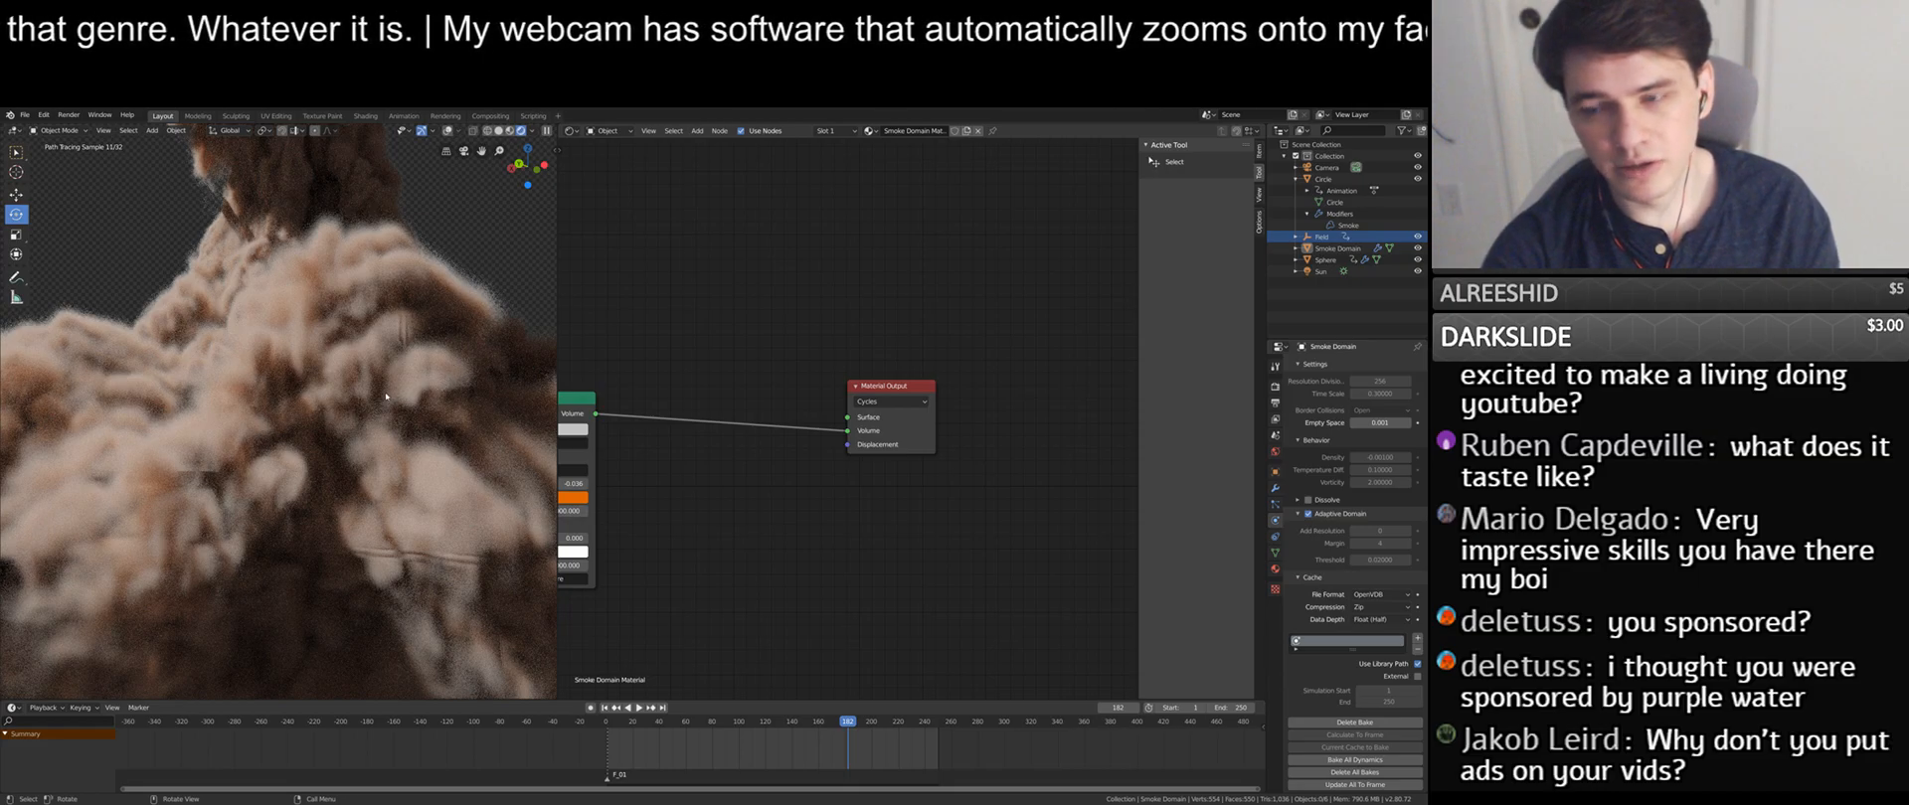
- Examine the rendered smoke detail on the mushroom cloud's stem and base up close, and the whole cloud from a distance
scroll(381, 401, "down", 3)
scroll(381, 400, "down", 4)
middle_click_drag(347, 305, 349, 438, "shift")
scroll(349, 438, "up", 3)
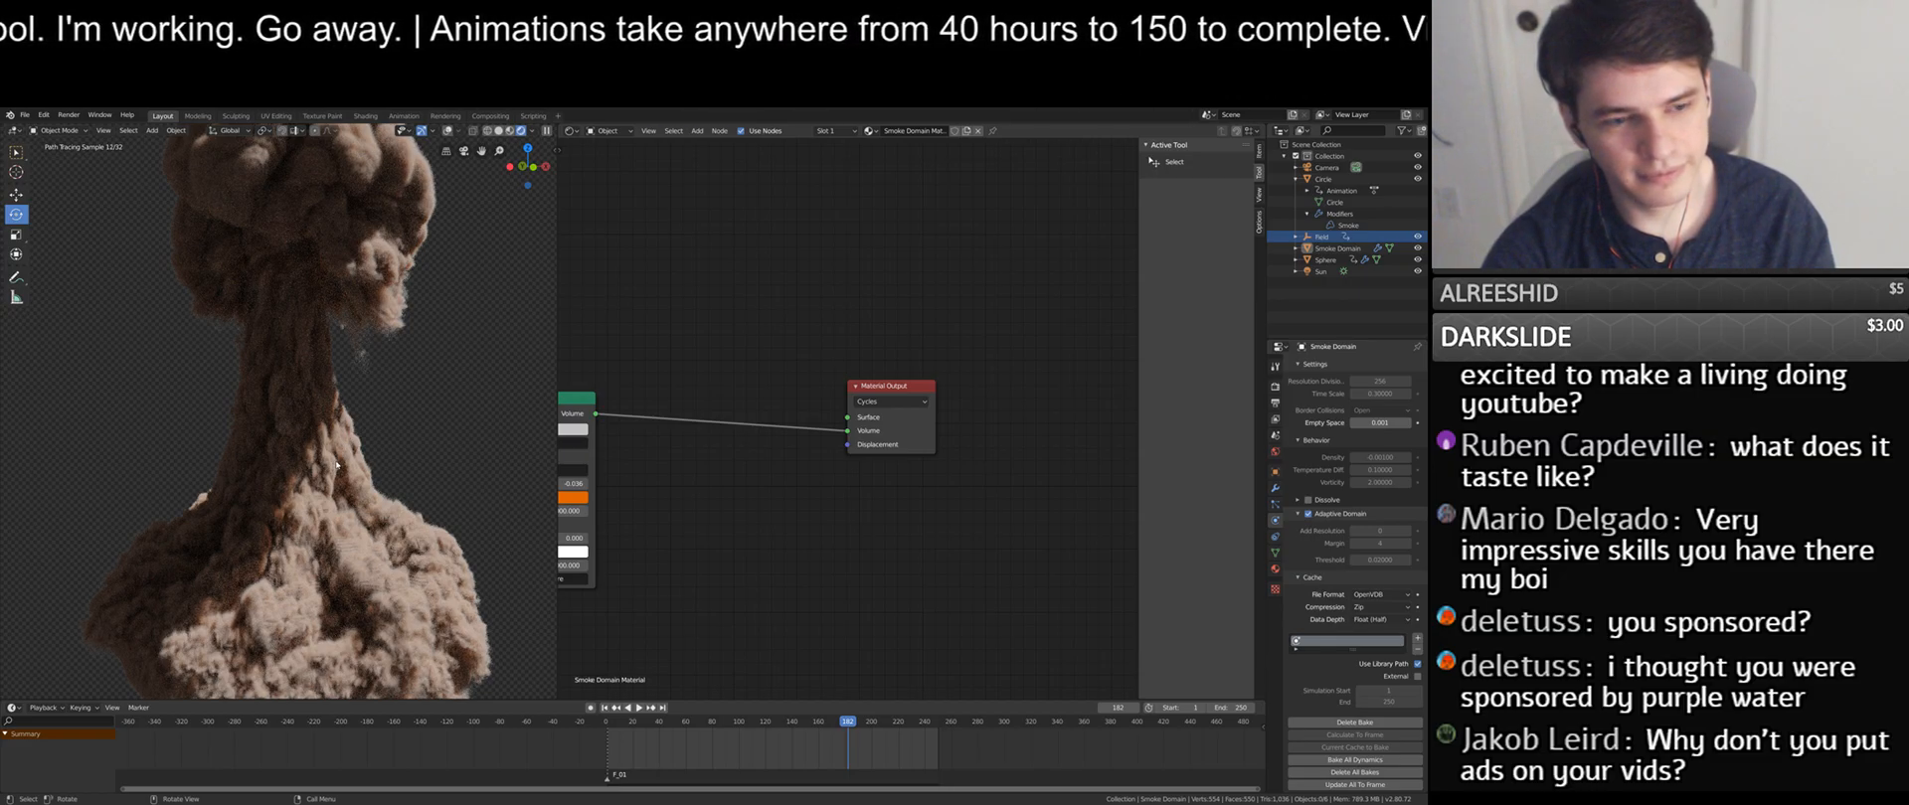
scroll(336, 465, "up", 5)
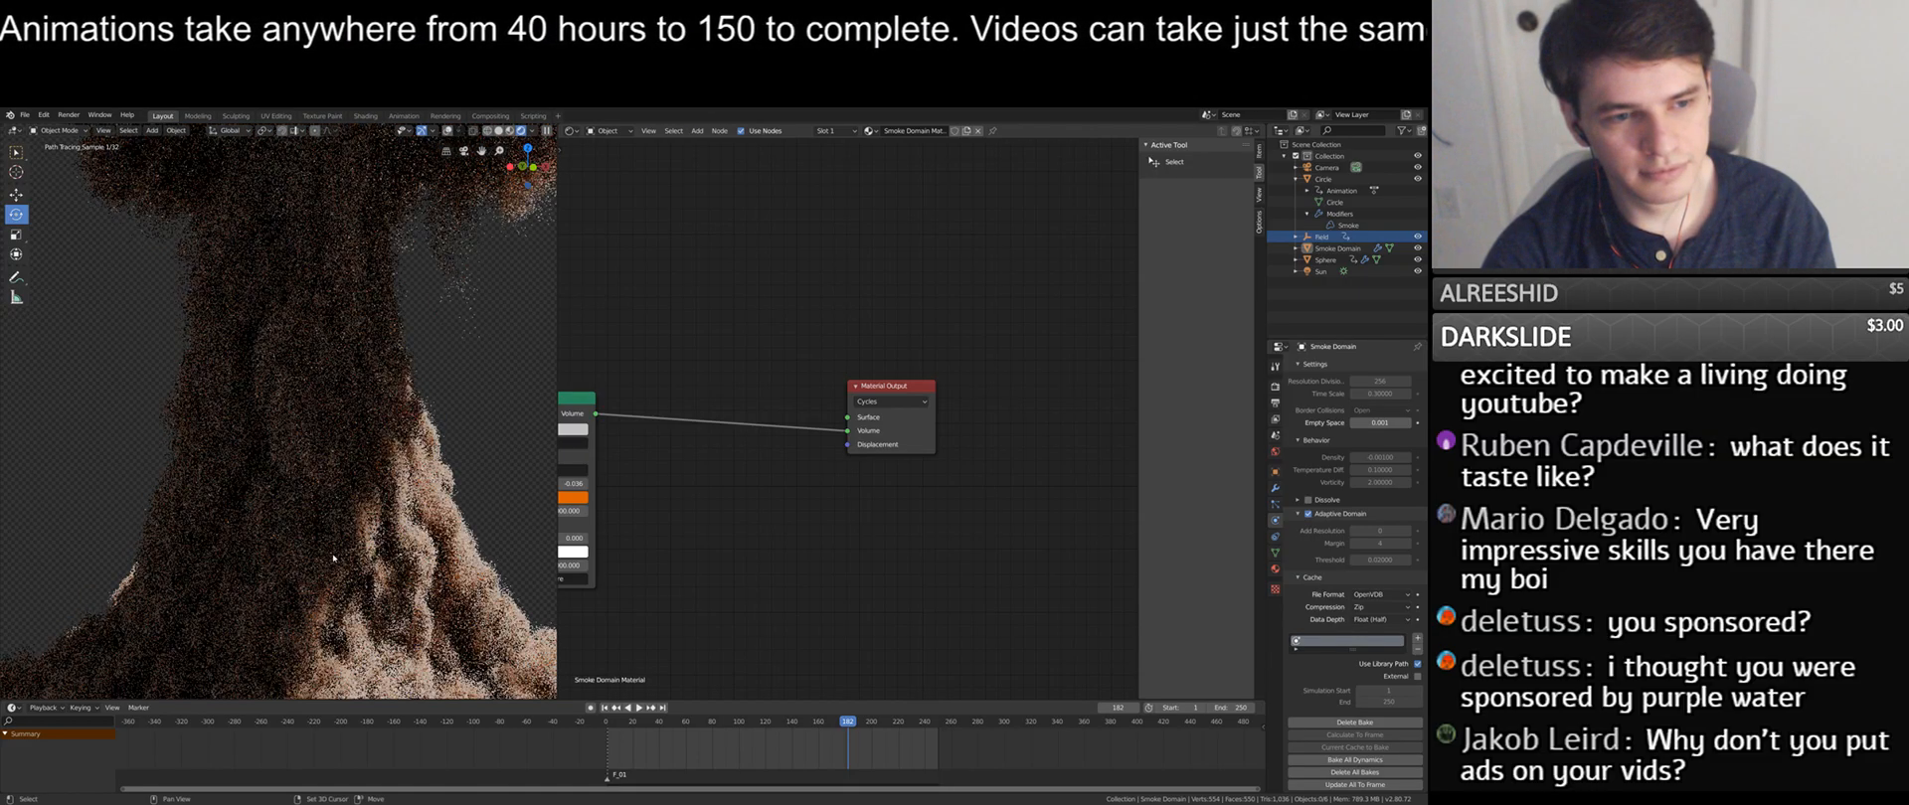
scroll(276, 332, "up", 3)
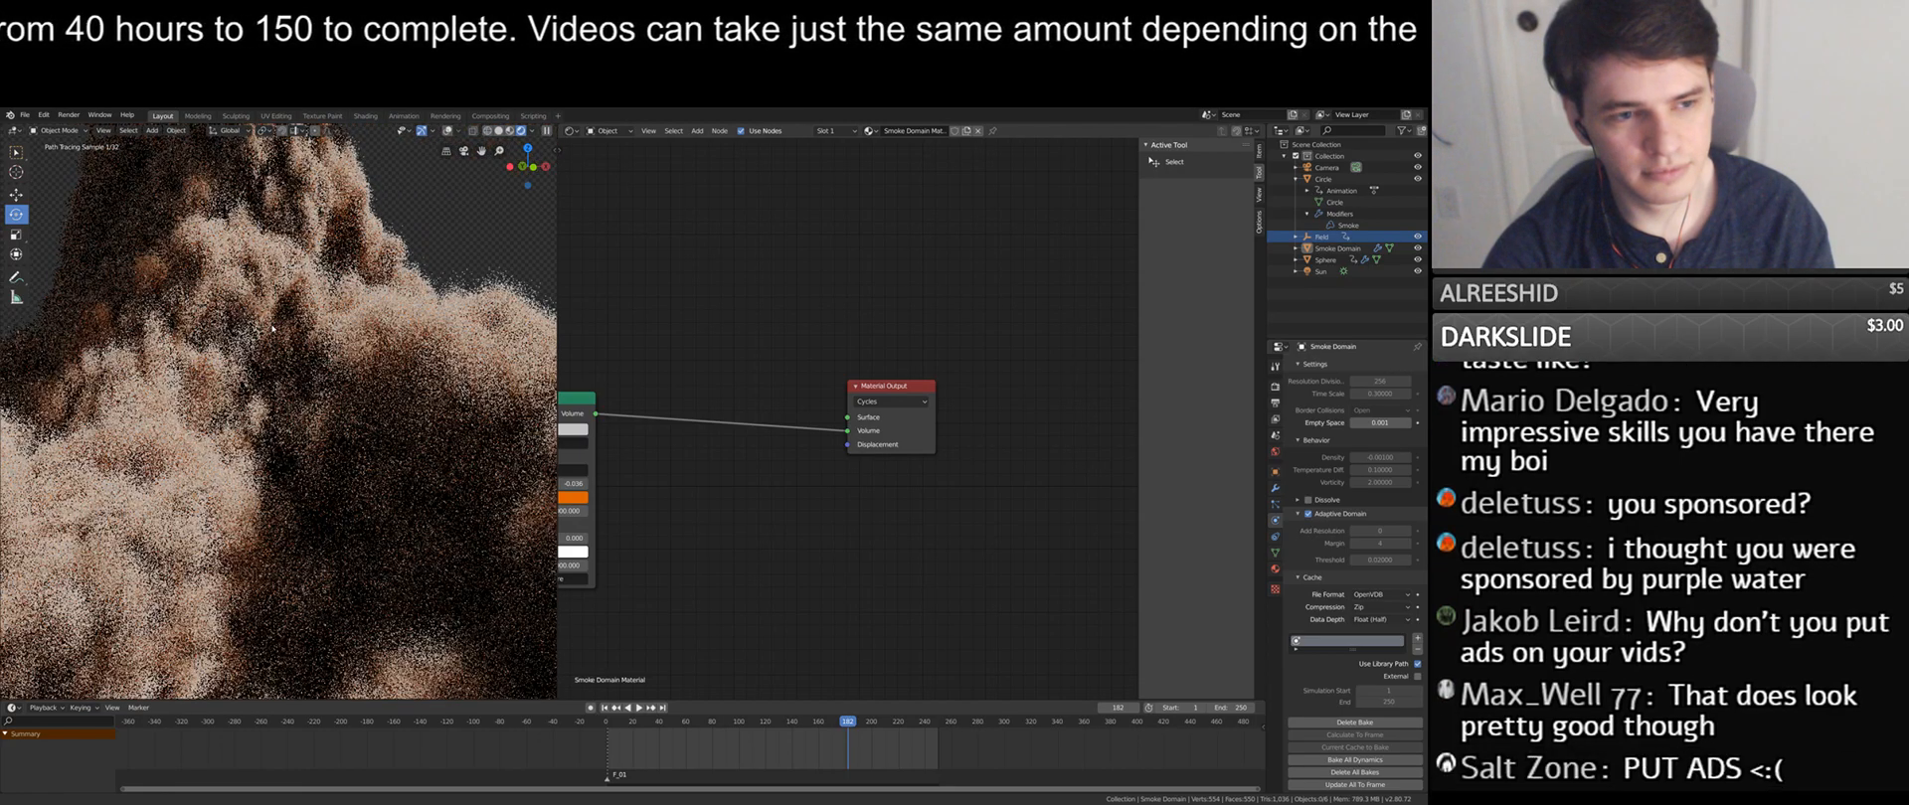
middle_click_drag(271, 333, 286, 440, "shift")
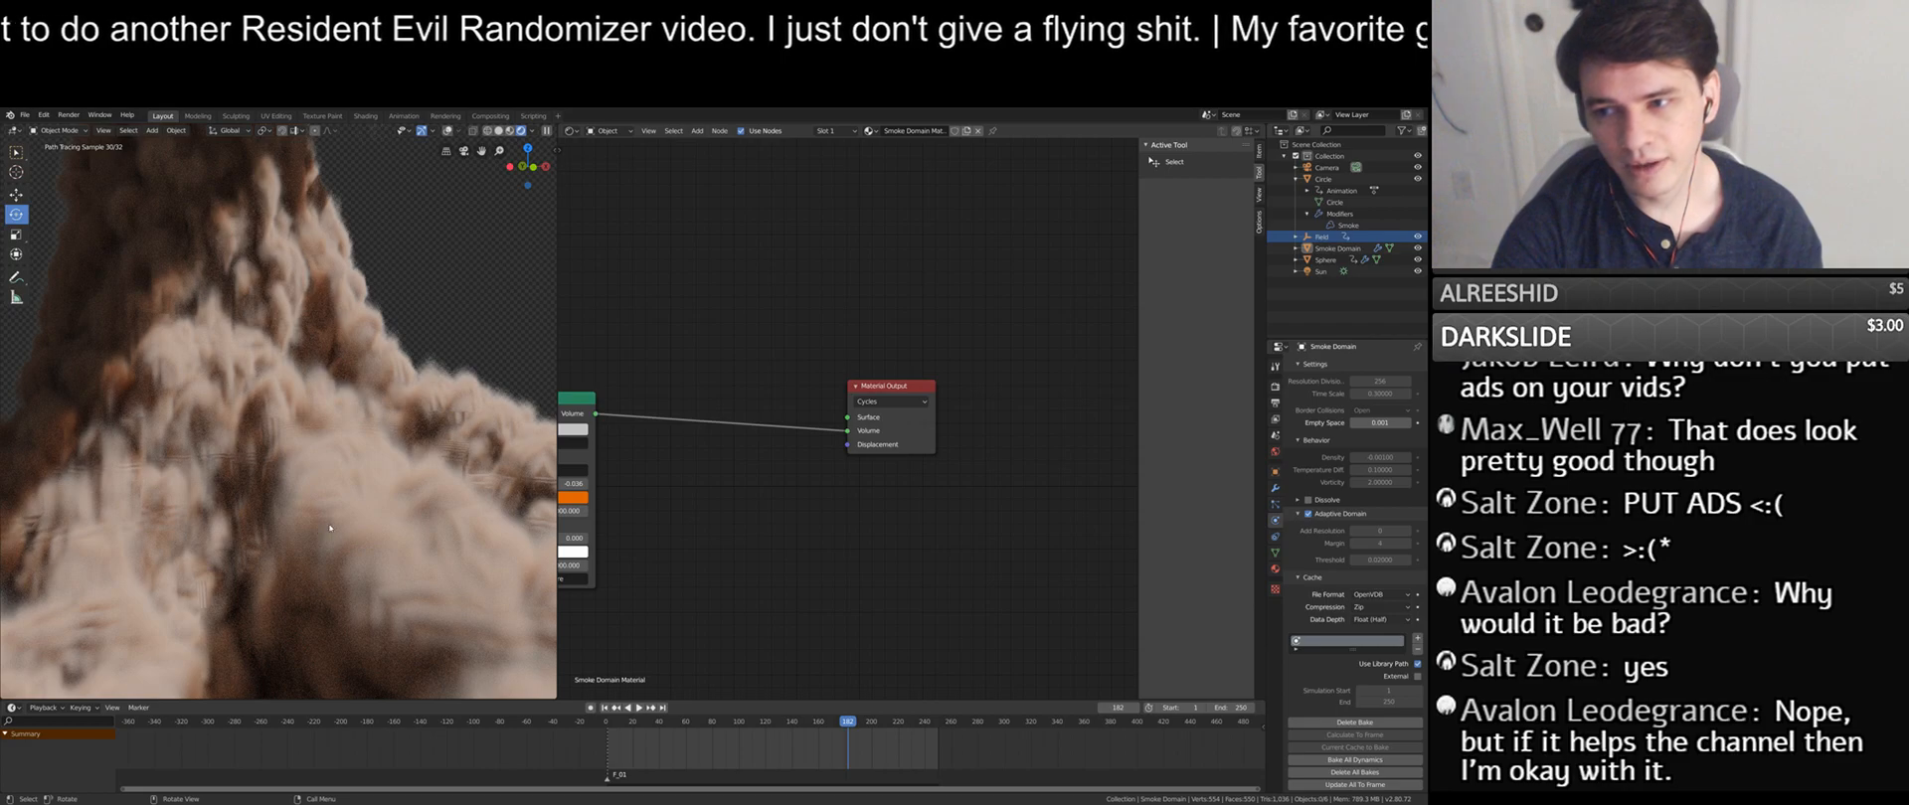
scroll(333, 522, "down", 8)
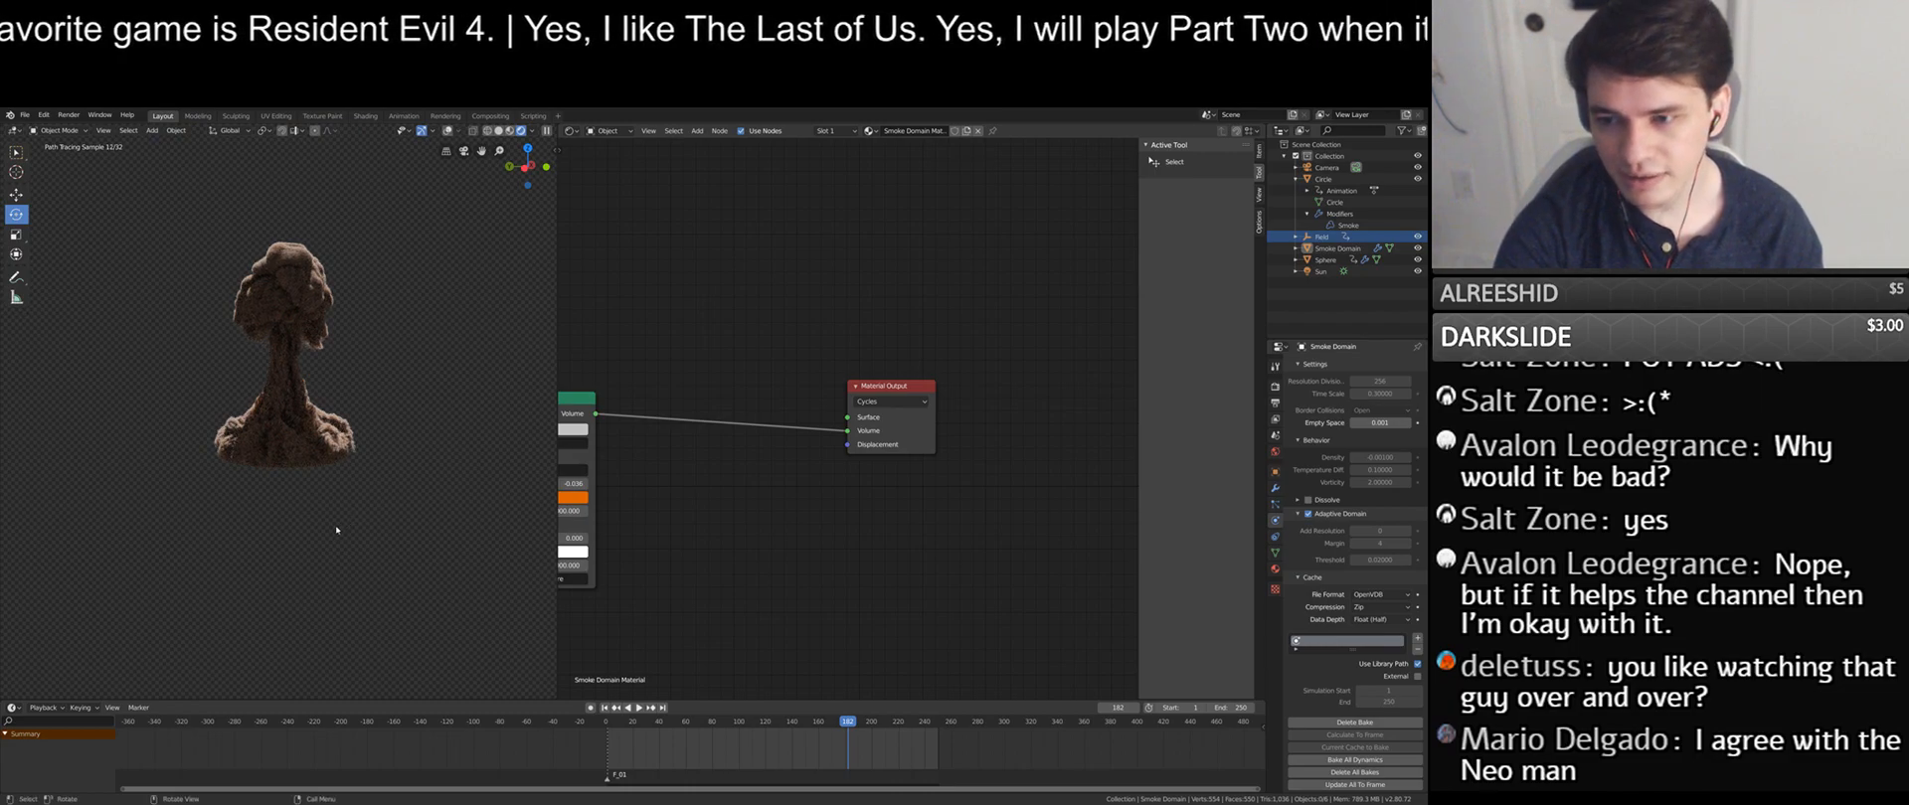
scroll(336, 530, "up", 4)
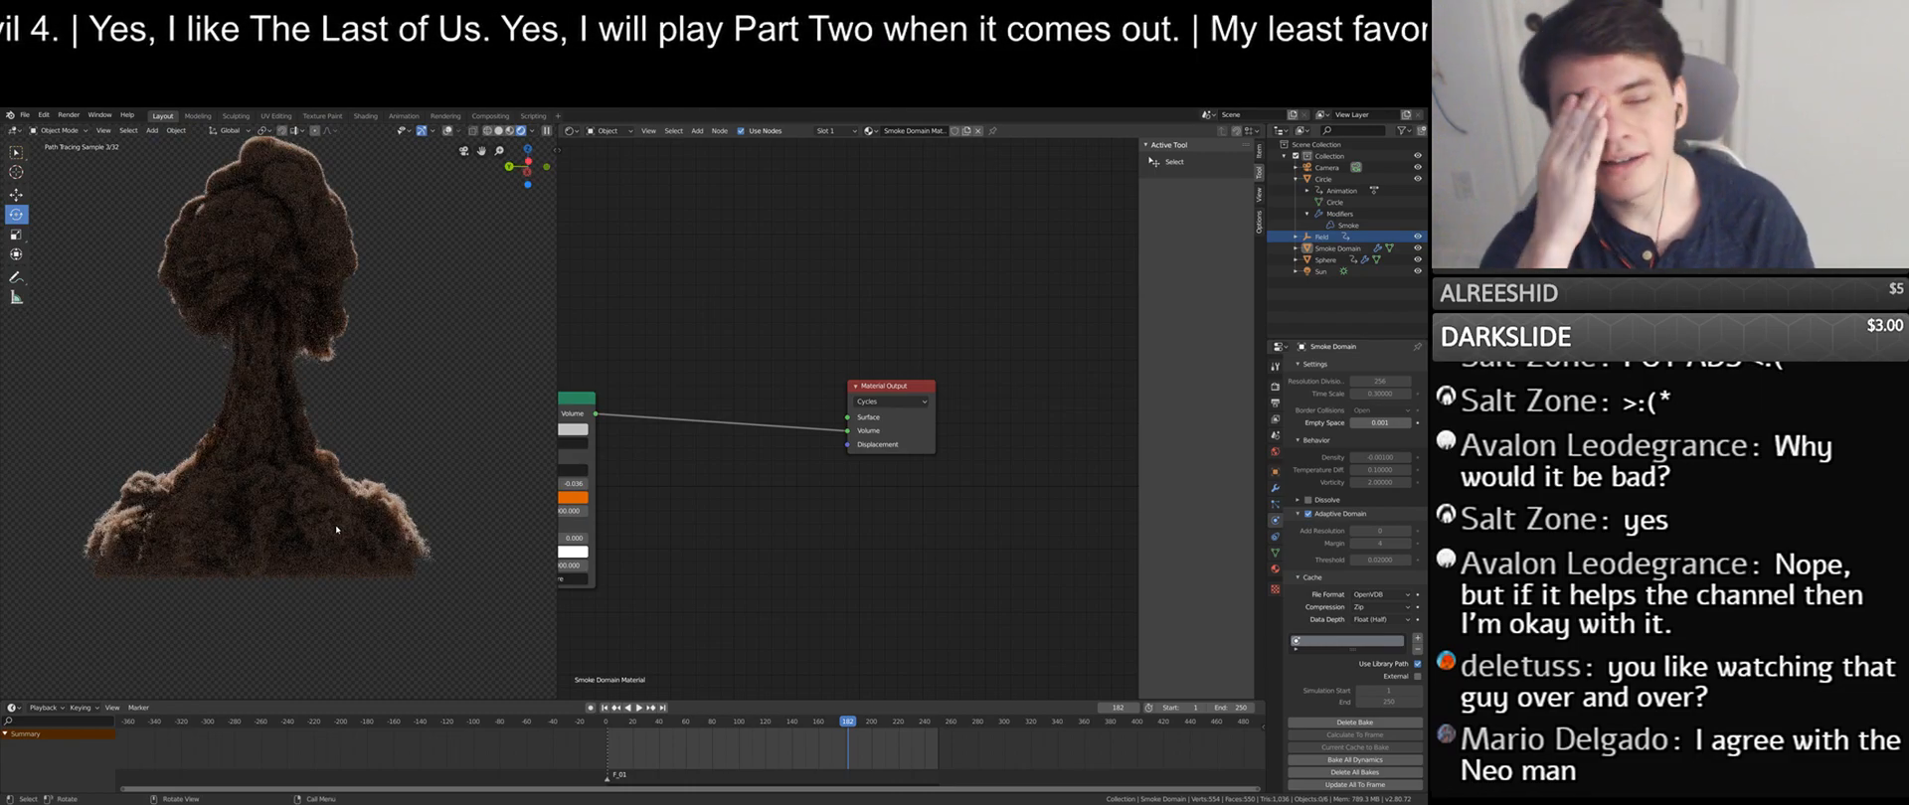